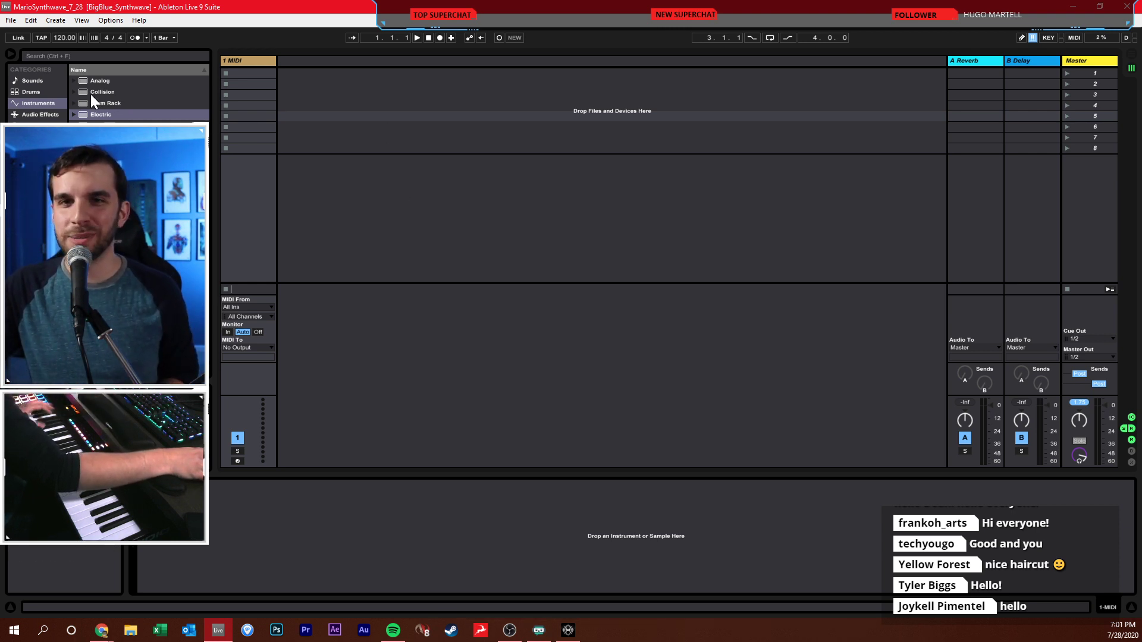
- Search the browser for "tal" and load the TAL-U-NO-LX-V2-64 synth onto the MIDI track
left_click(48, 113)
left_click(44, 103)
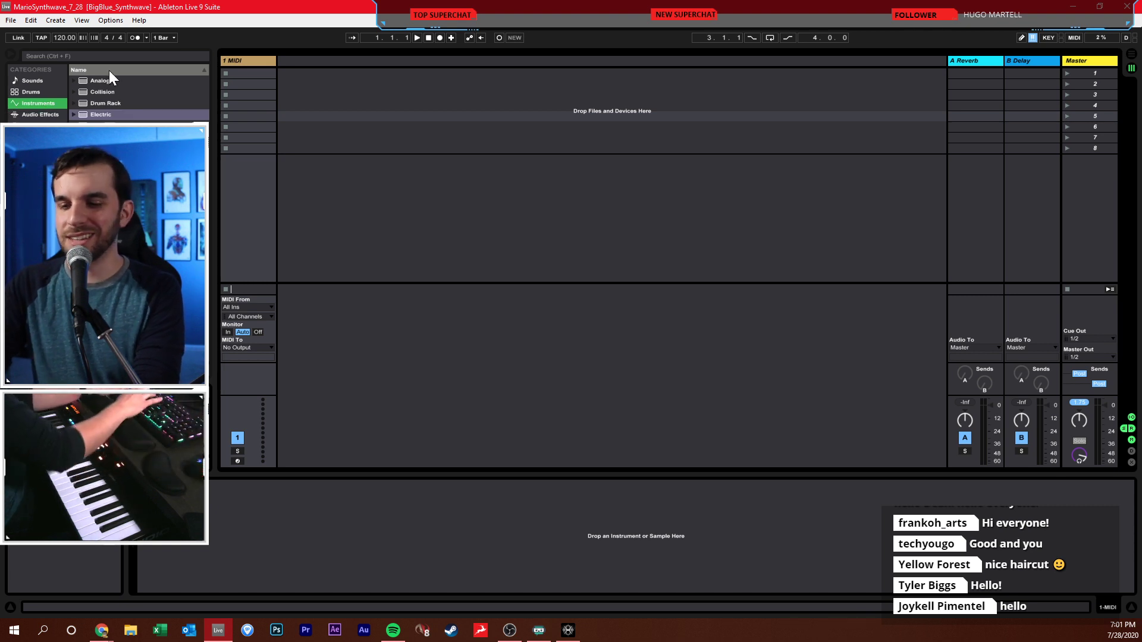
key("ctrl+f")
type("tal")
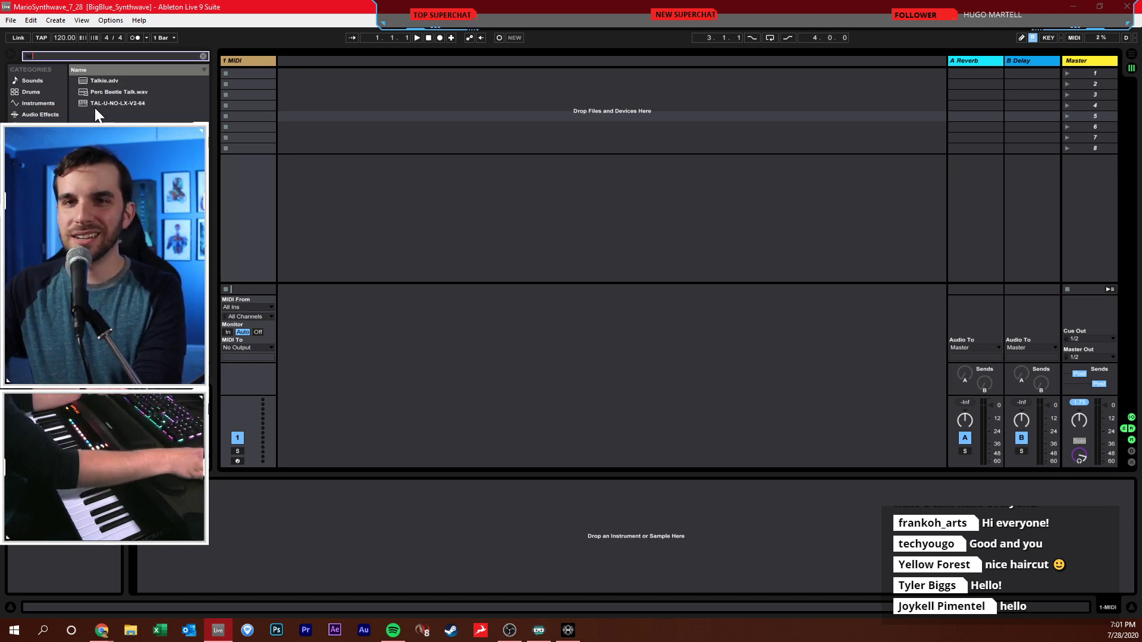
double_click(91, 102)
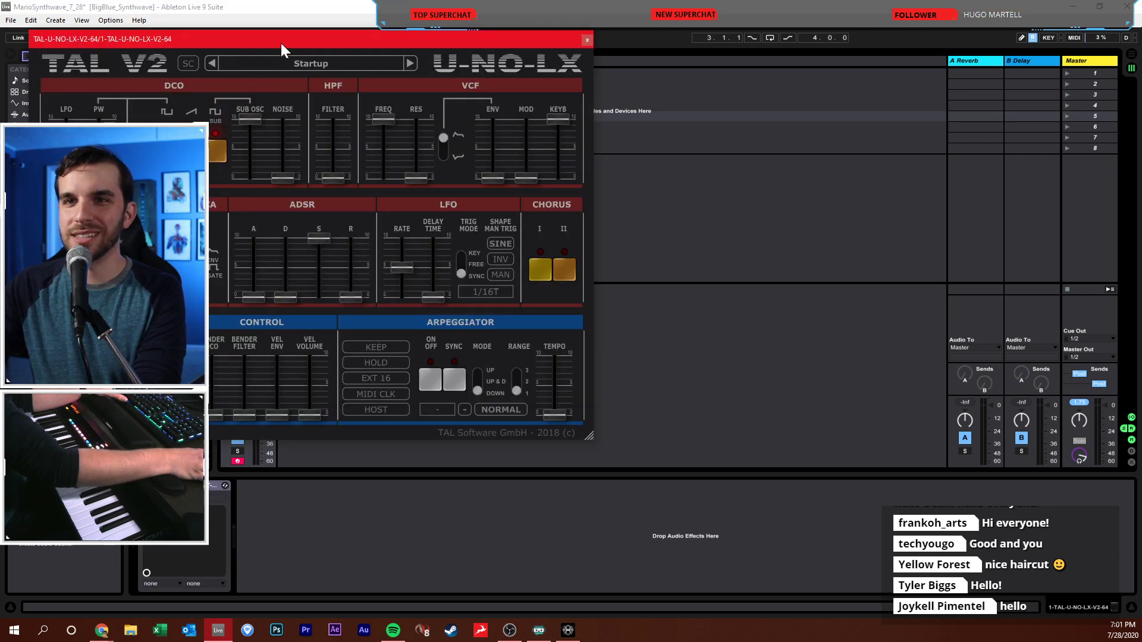
left_click_drag(281, 43, 572, 118)
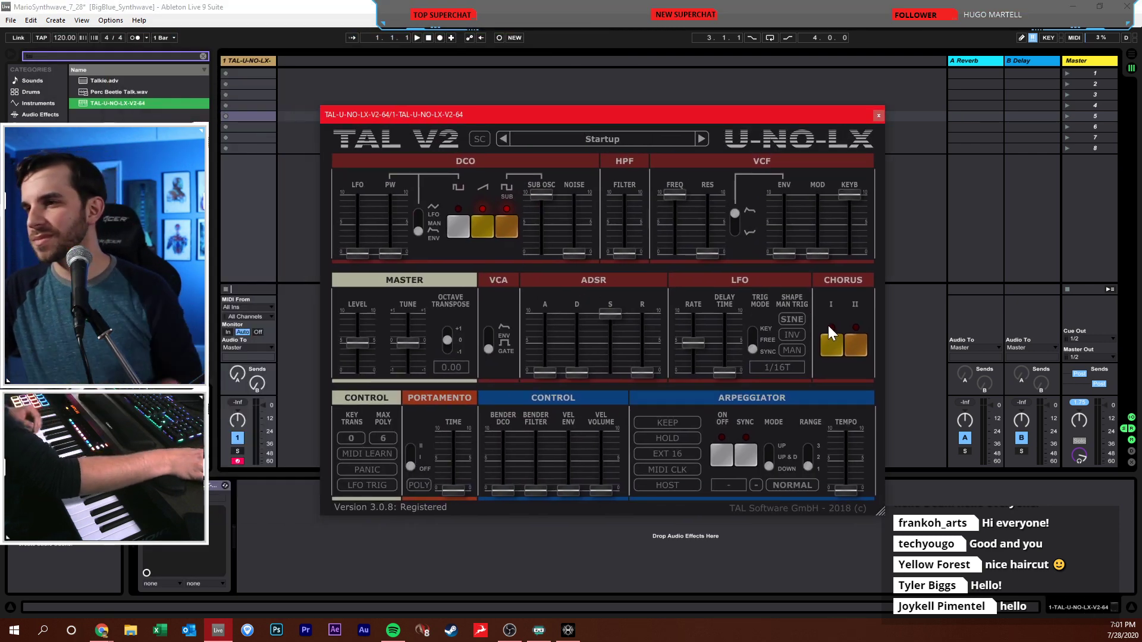
- Switch to the Arrangement view and close the synth's plug-in window
left_click(808, 82)
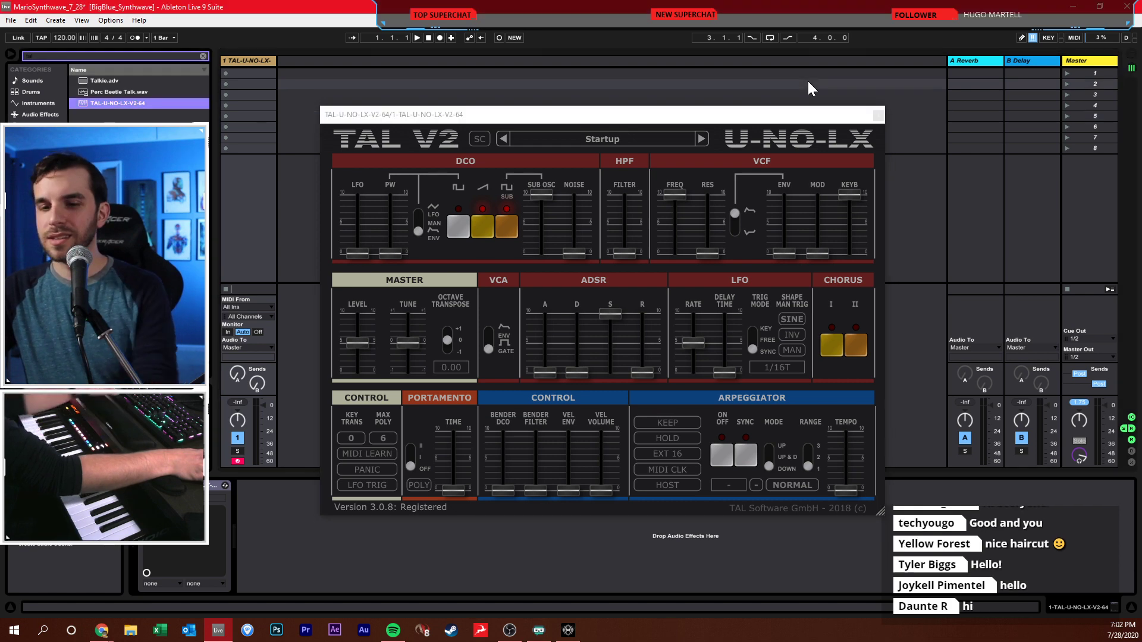
key("Tab")
left_click(878, 115)
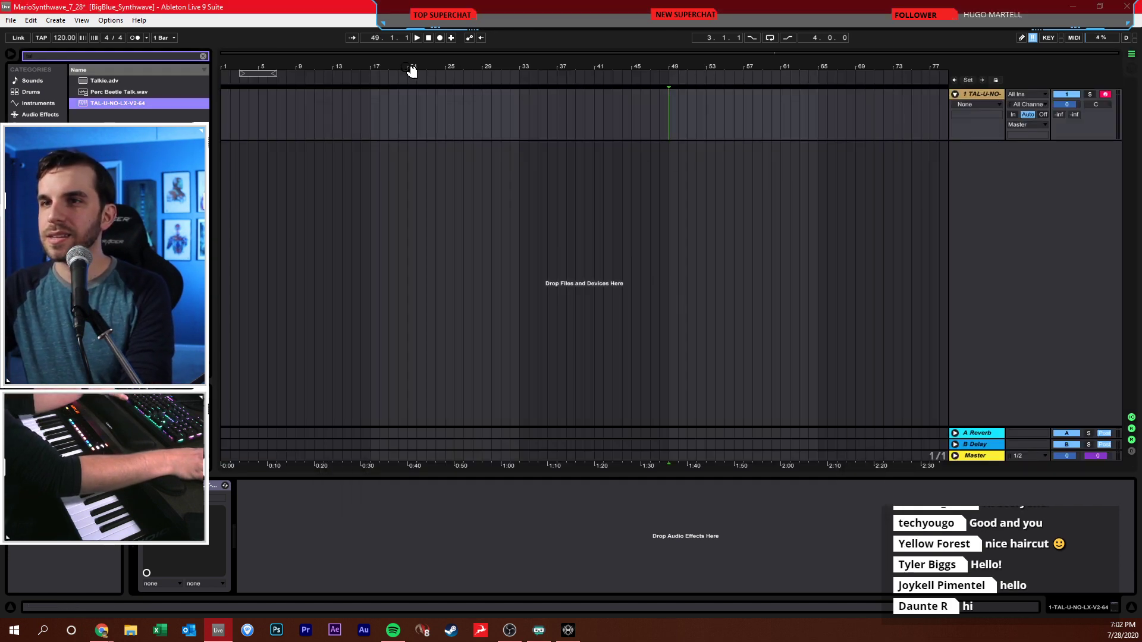
left_click(352, 105)
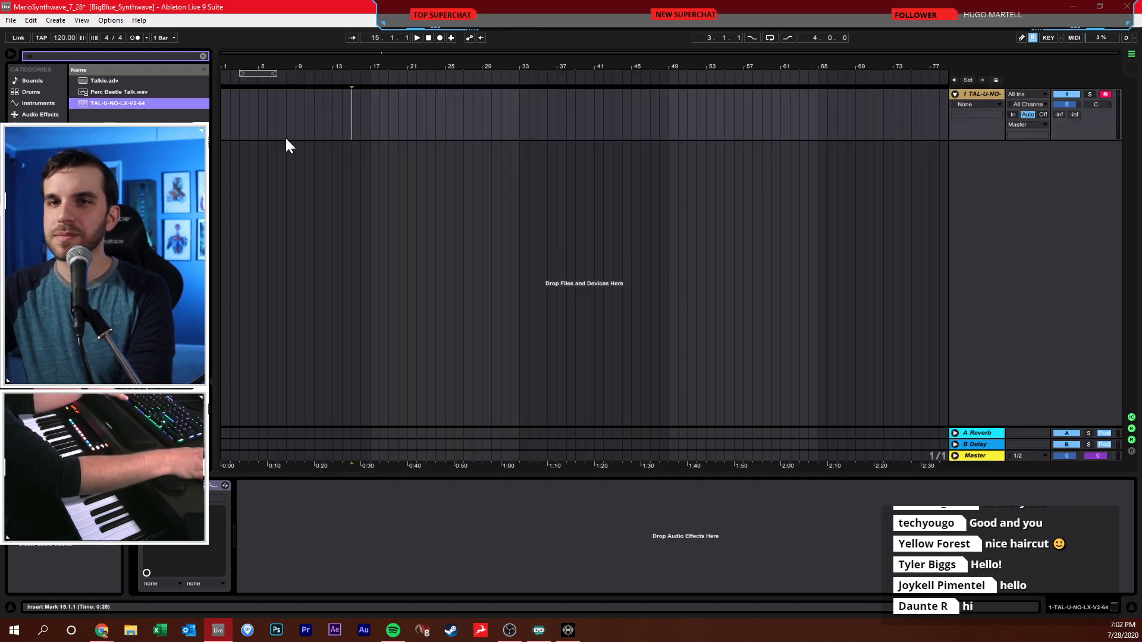
- Clear the browser search and place a sample from Drum Hits at bar 1 on a new audio track
left_click(203, 57)
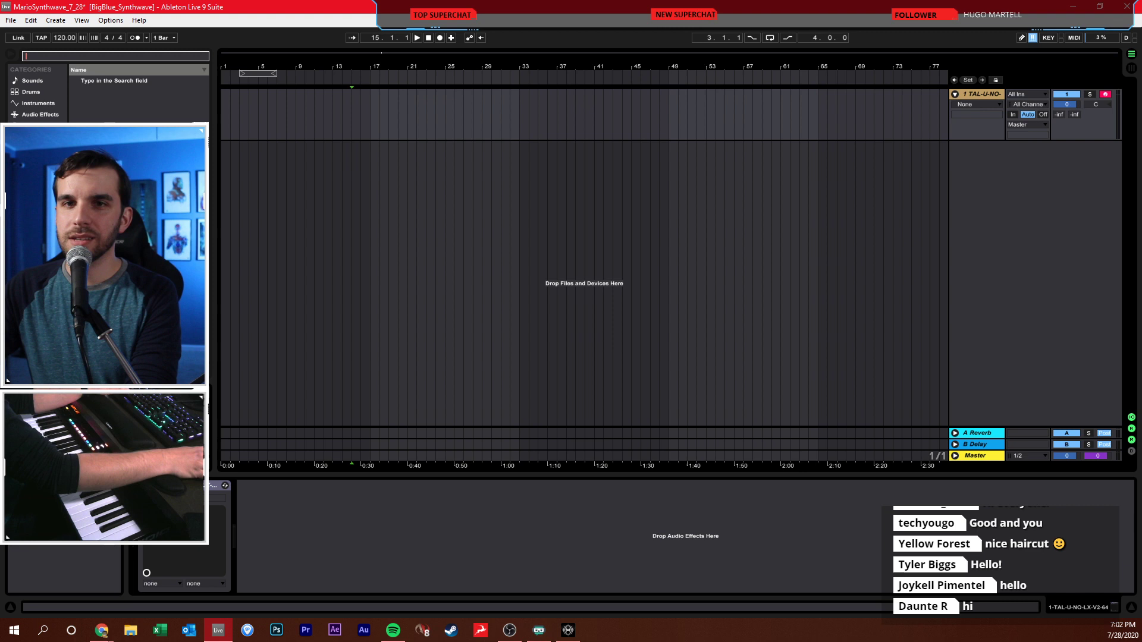
left_click(31, 91)
left_click(73, 81)
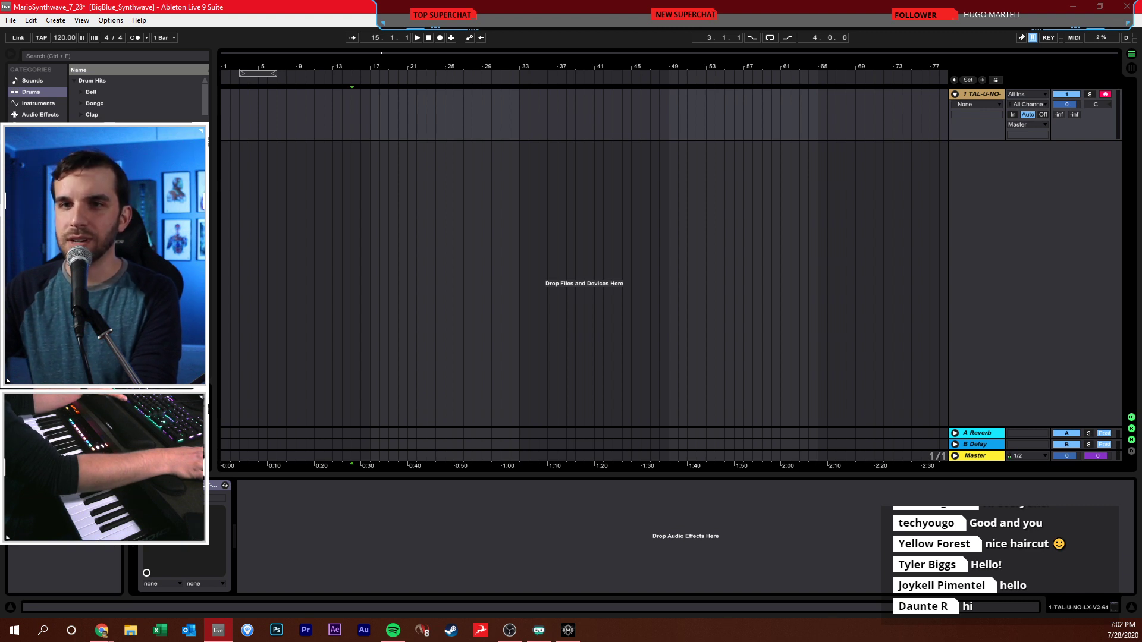
left_click(222, 155)
key("ctrl+t")
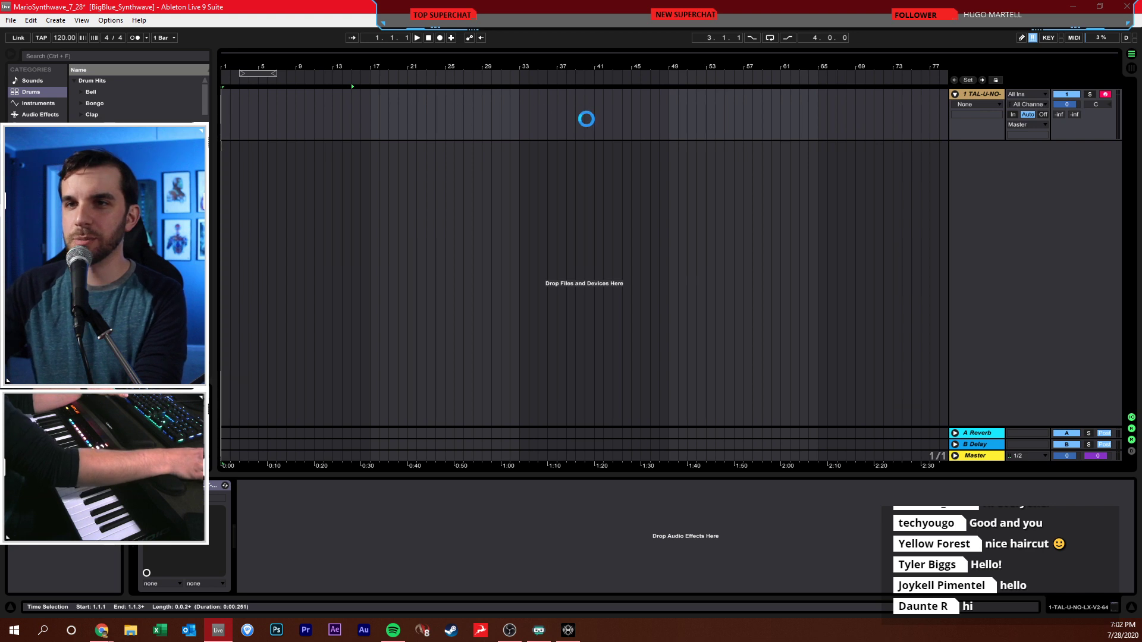
mouse_move(384, 73)
left_mouse_down()
mouse_move(385, 107)
mouse_move(384, 73)
left_mouse_up()
left_click(285, 175)
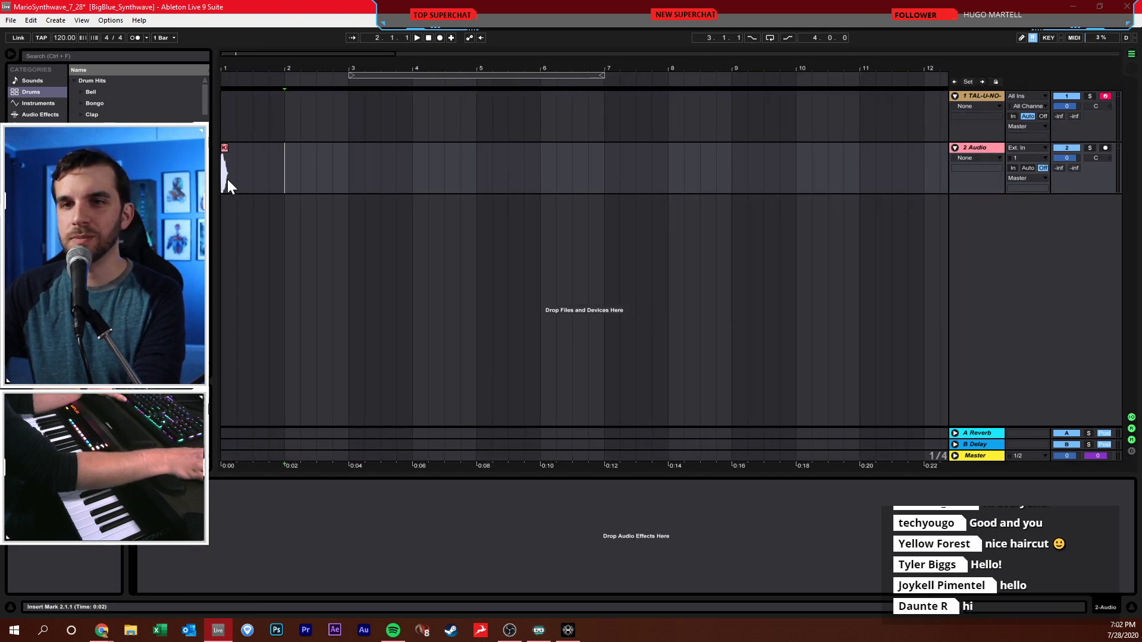
- Duplicate the drum hit on every beat to fill bars 1 and 2 of the audio track
left_click_drag(237, 178, 228, 181)
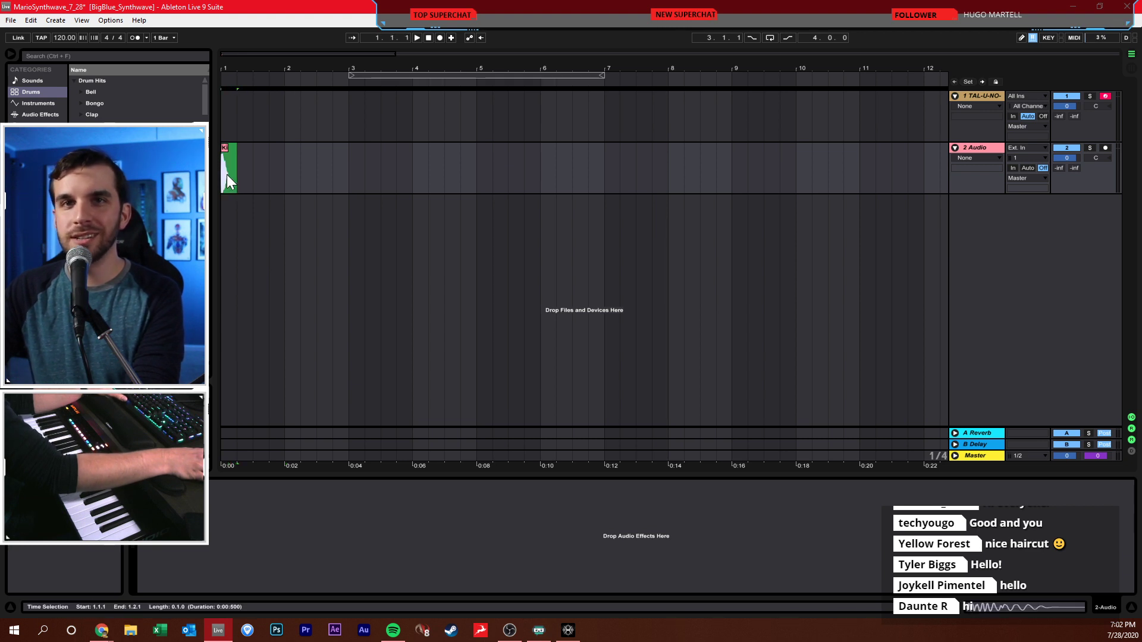
key("ctrl+d")
key("ctrl+d")
key("ctrl+d")
key("ctrl+d")
key("ctrl+d")
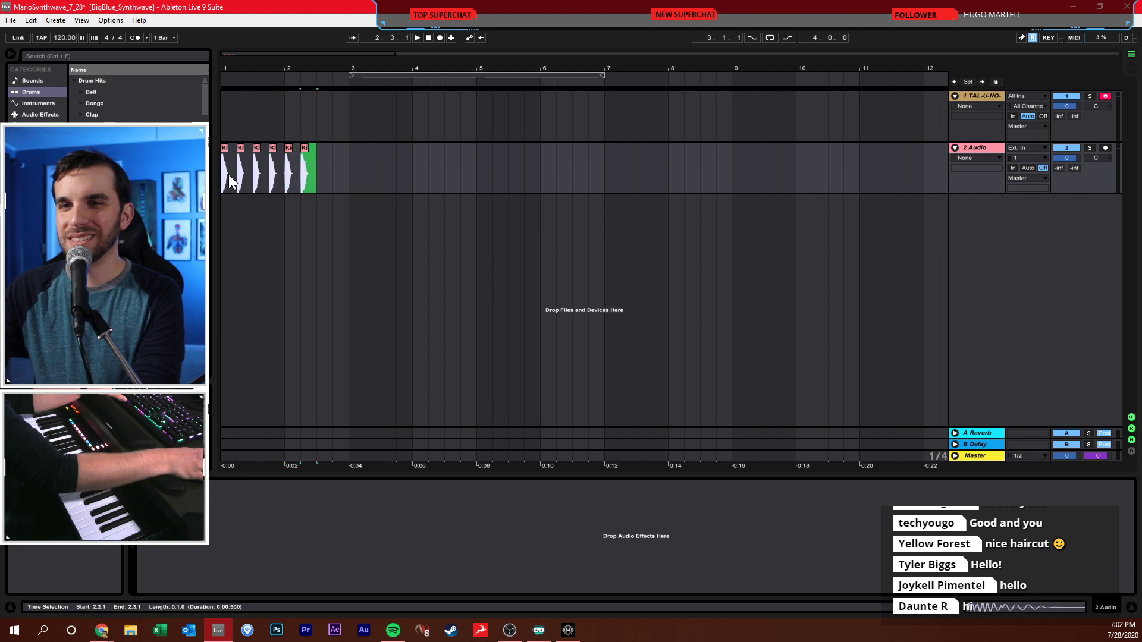
key("ctrl+d")
key("ctrl+d")
- Duplicate the two-bar drum pattern three times so it runs through bar 8
left_click_drag(337, 169, 221, 169)
key("ctrl+d")
key("ctrl+d")
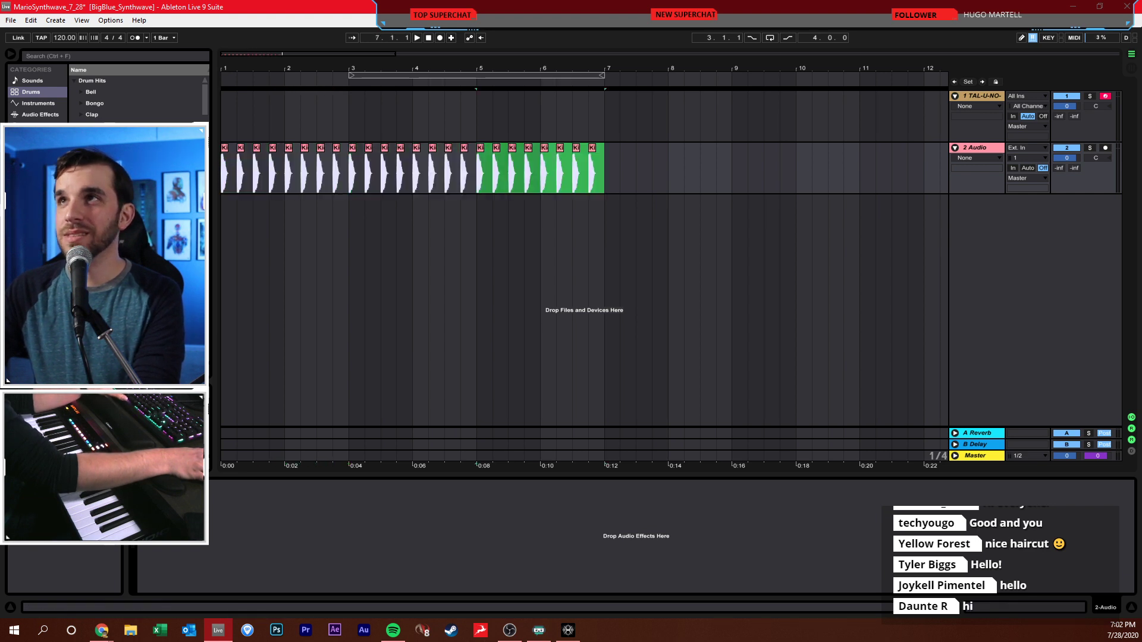
key("ctrl+d")
left_click(301, 209)
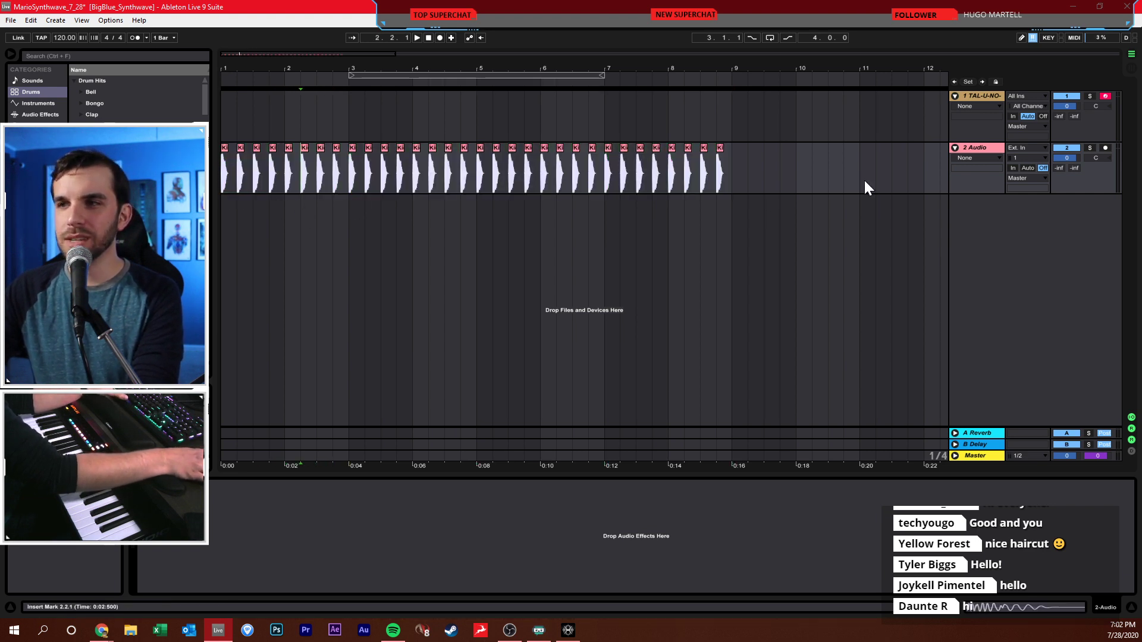
- Play the beat from the start, lowering the drum track's volume to -3.8 dB and setting the tempo to 133 BPM
left_click(428, 38)
key("space")
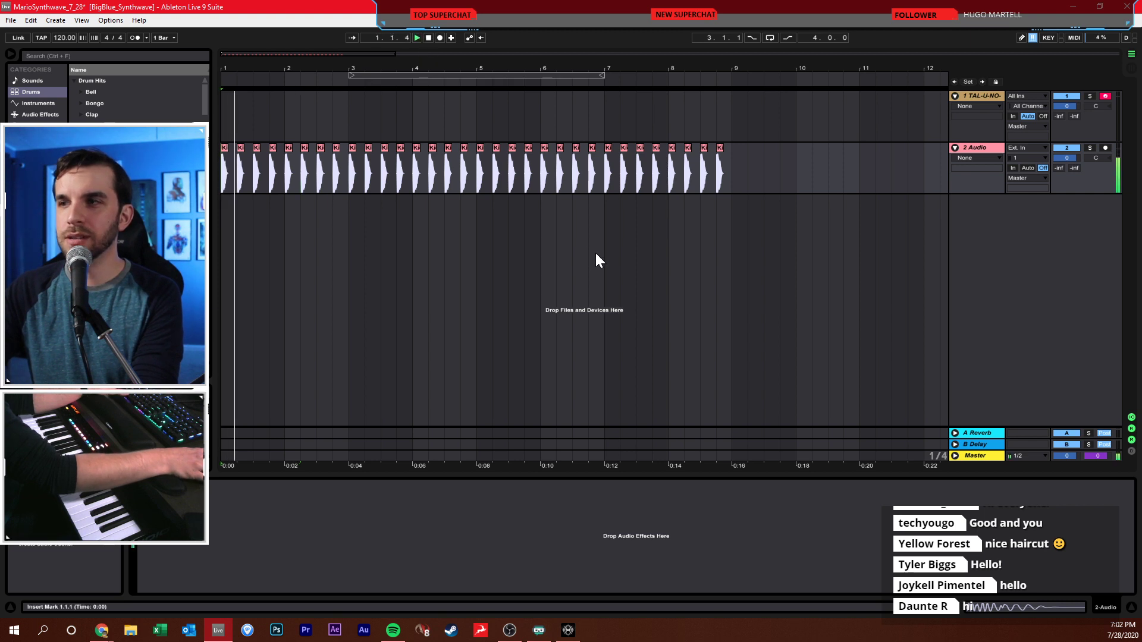
left_click_drag(1063, 159, 1063, 168)
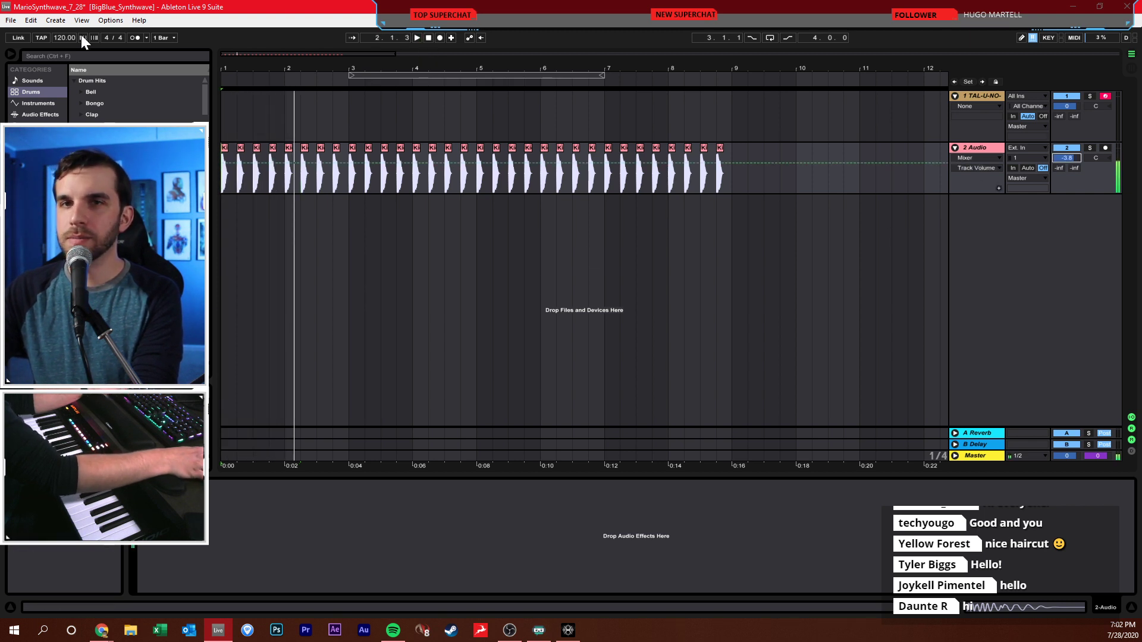
mouse_move(64, 38)
left_mouse_down()
mouse_move(64, 24)
mouse_move(82, 51)
left_mouse_up()
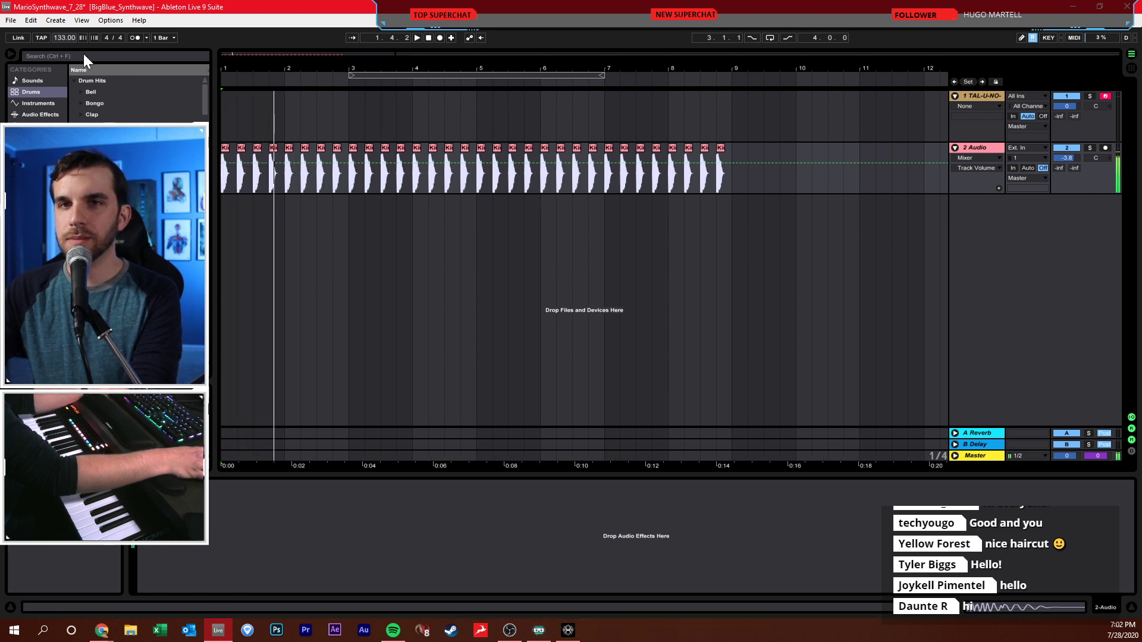
key("ctrl+f")
left_click(874, 131)
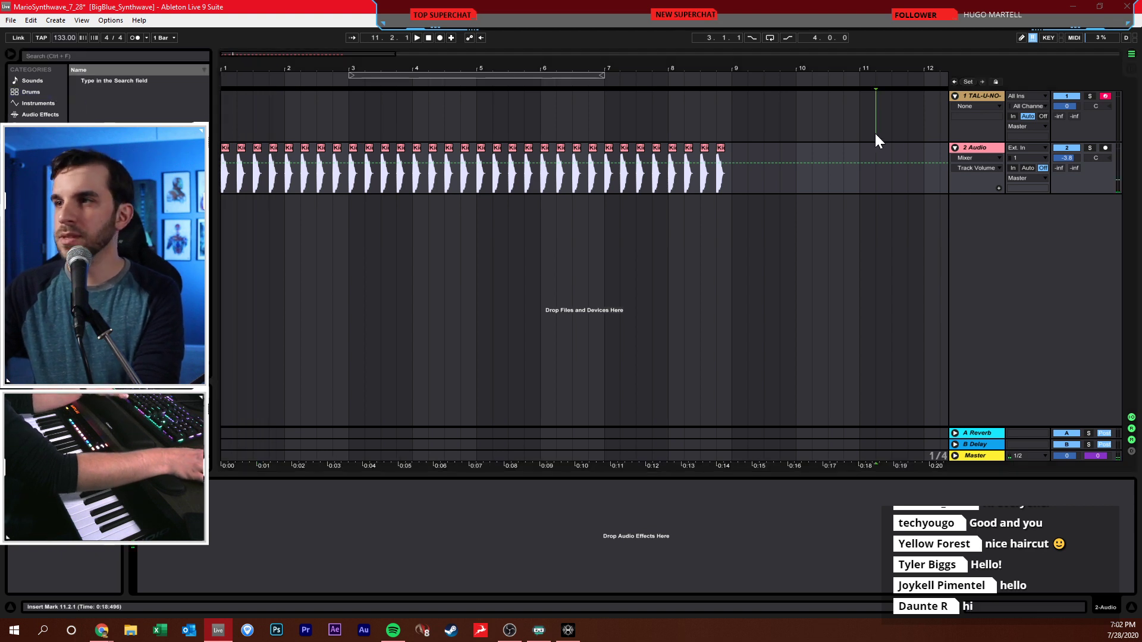
left_click(429, 37)
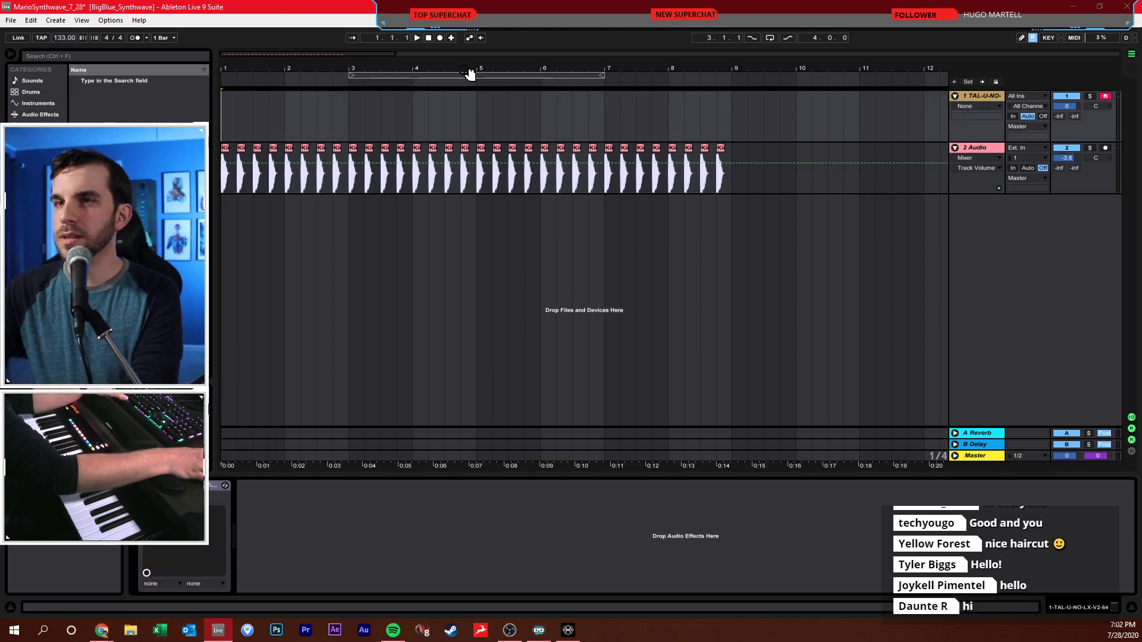
- Insert an empty two-bar MIDI clip at bar 1 on the synth track and open it for editing
left_click(972, 95)
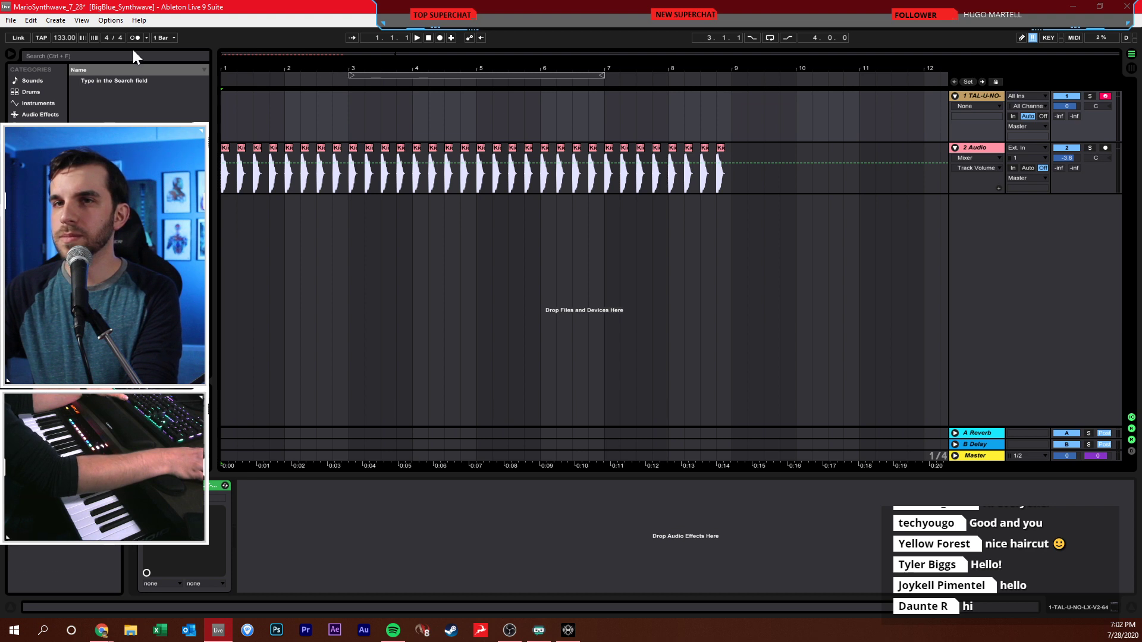
left_click_drag(229, 112, 352, 117)
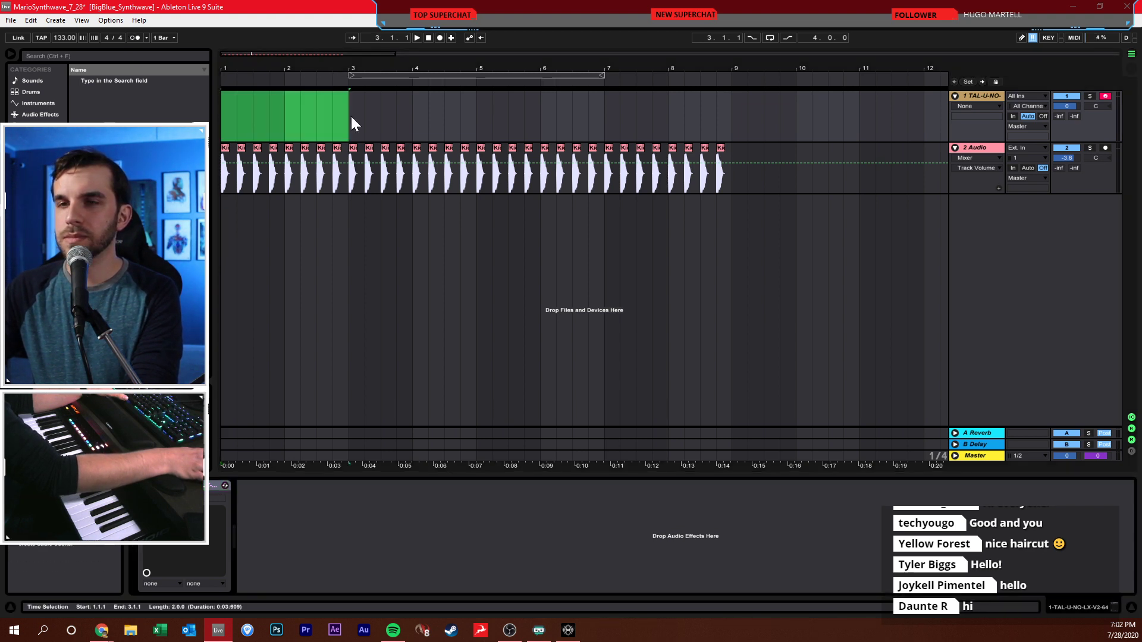
right_click(319, 95)
left_click(369, 158)
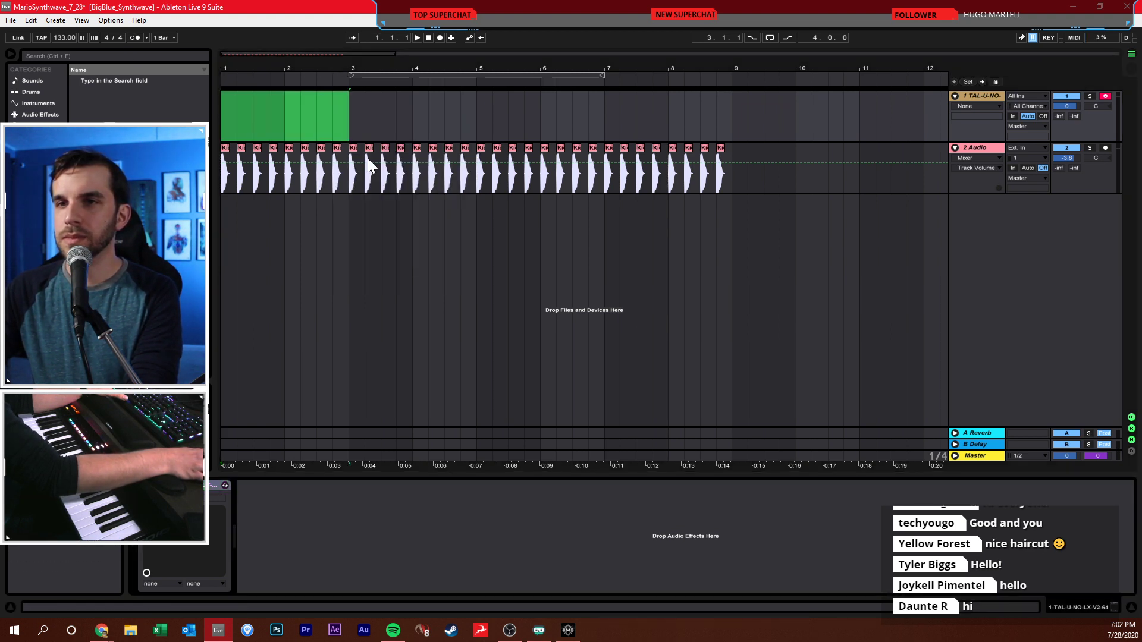
left_click(268, 99)
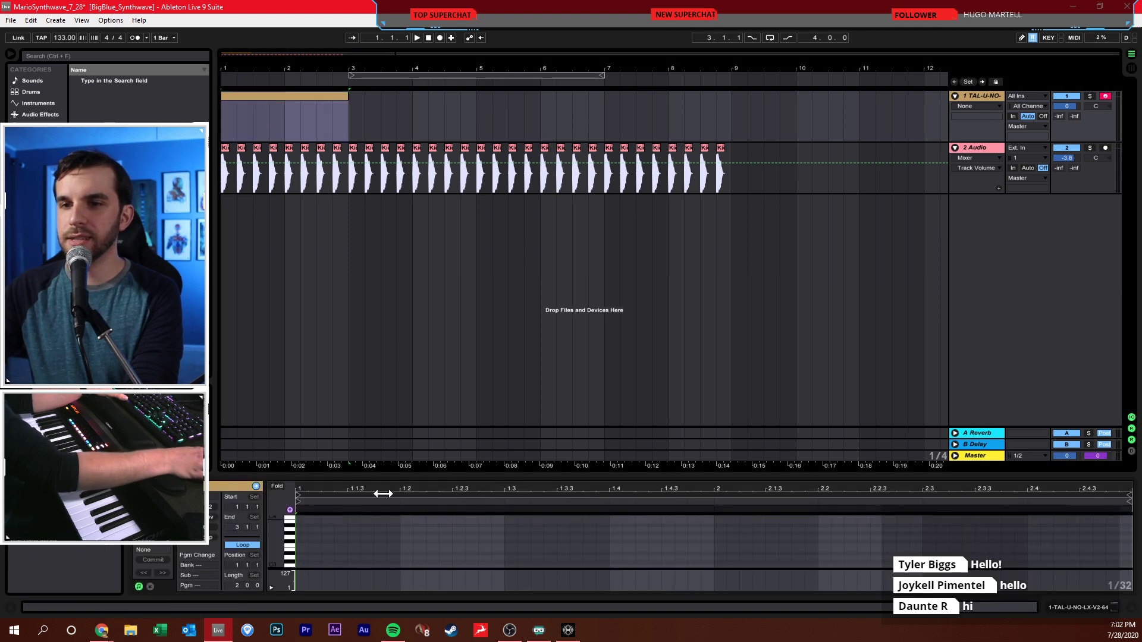
- Enlarge the clip's note editor around the C3–C4 octave and set a fixed 1/16 grid
left_click_drag(396, 466, 435, 260)
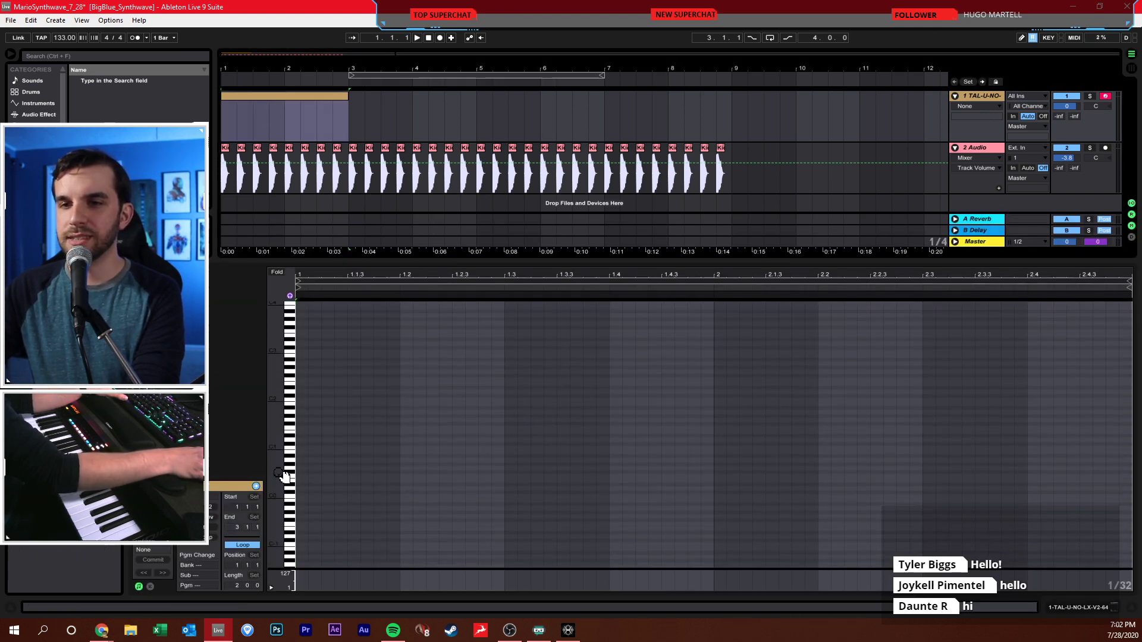
left_click_drag(283, 476, 301, 537)
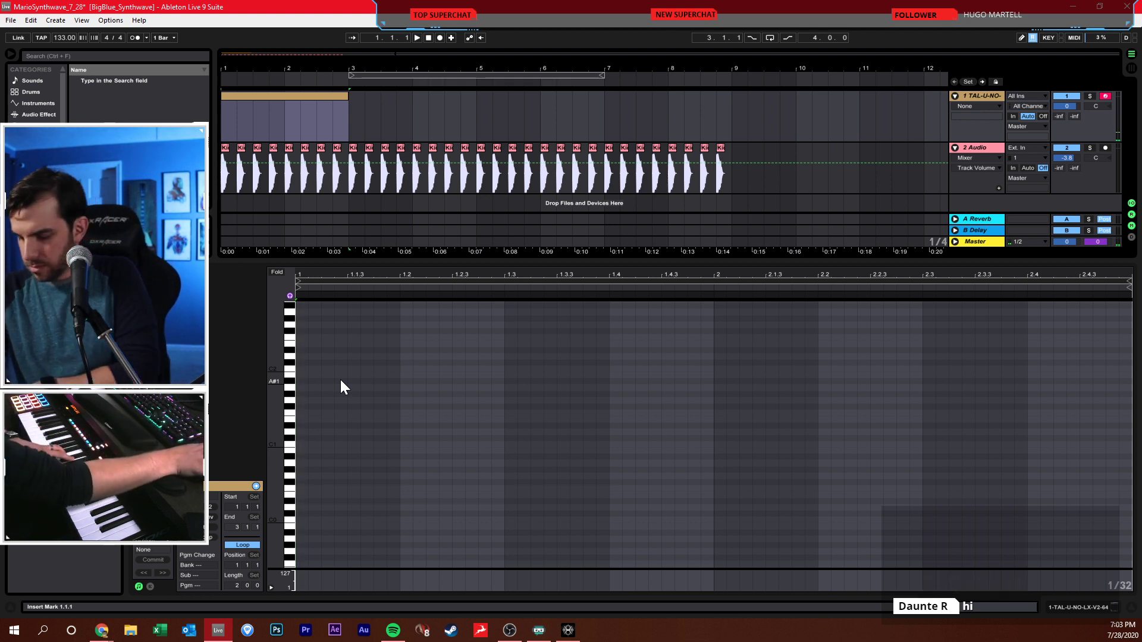
scroll(341, 380, "up", 3)
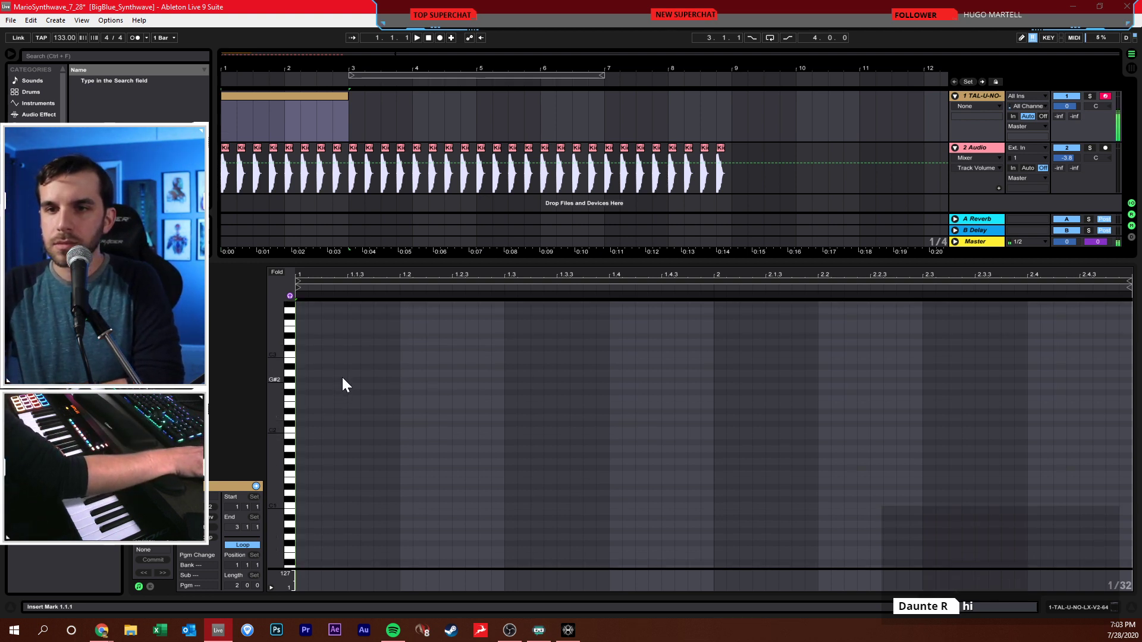
left_click_drag(288, 408, 302, 394)
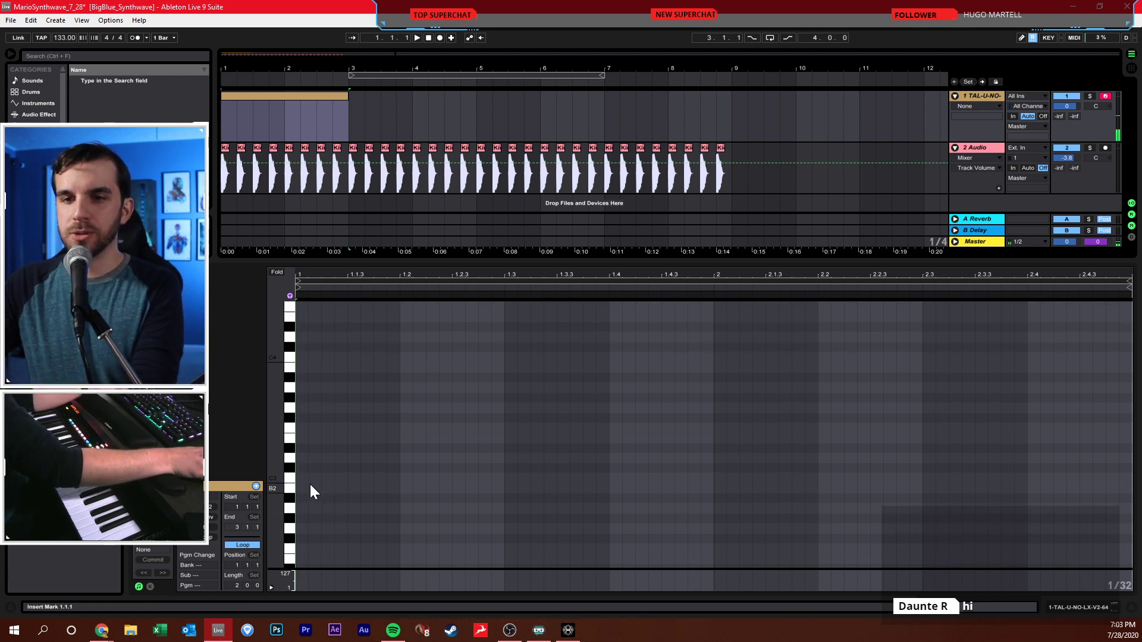
right_click(312, 459)
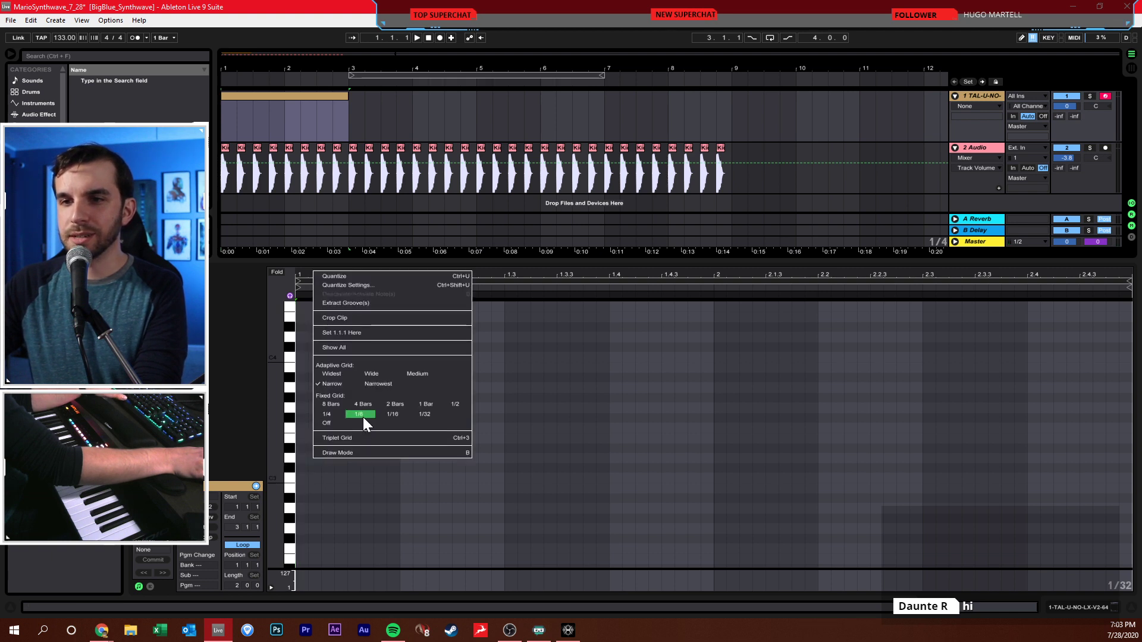
left_click(392, 415)
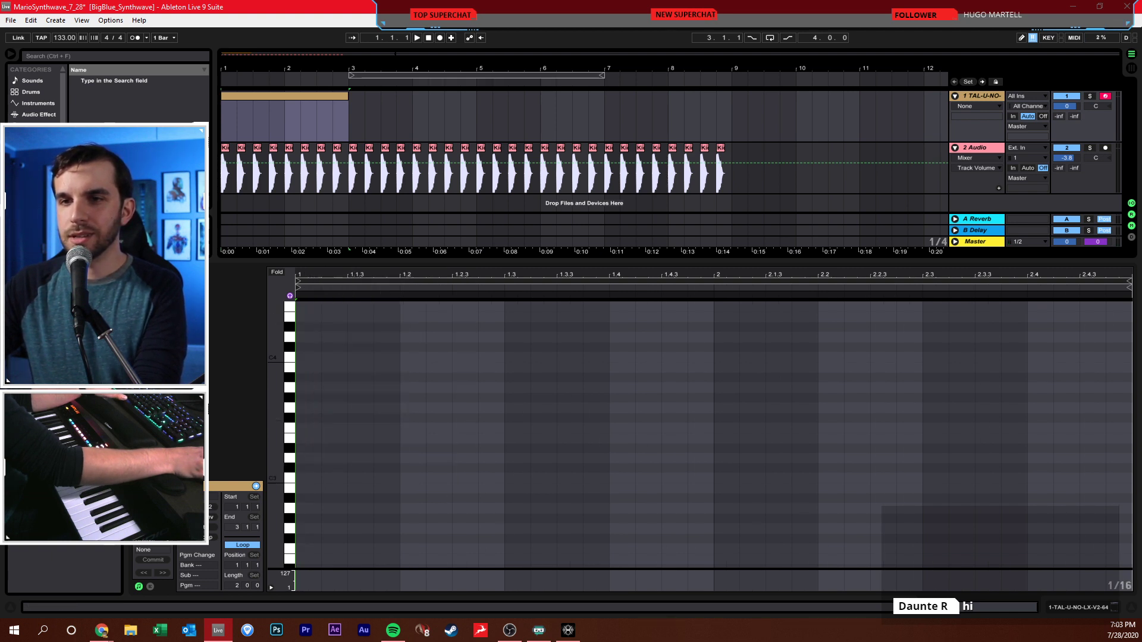
mouse_move(338, 275)
left_mouse_down()
mouse_move(337, 295)
mouse_move(337, 284)
left_mouse_up()
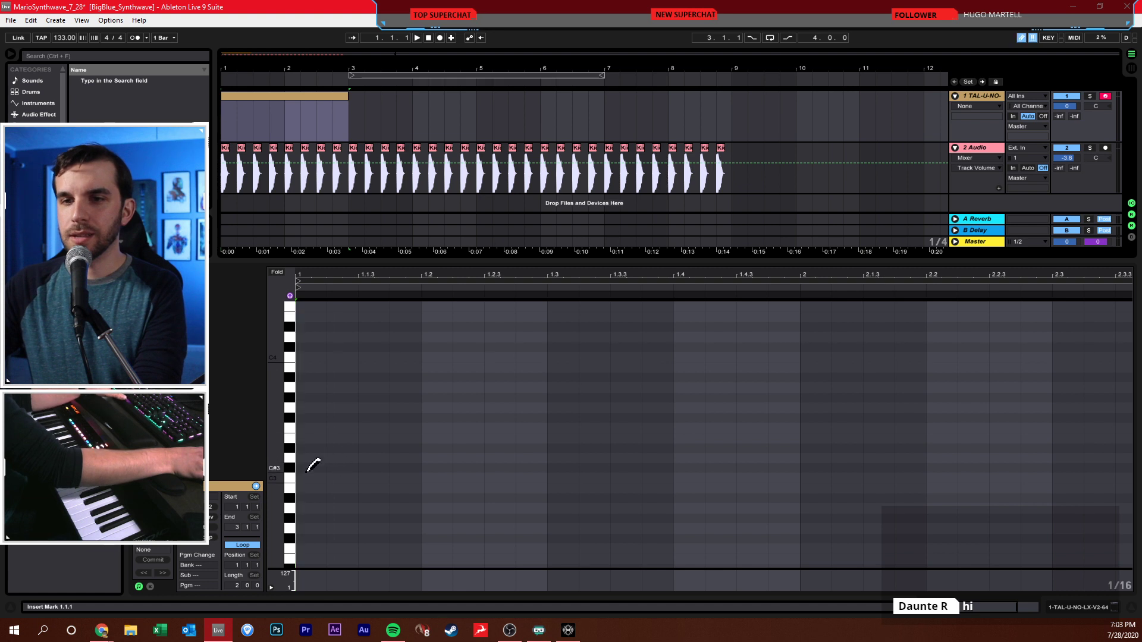
- Draw two 1/16 notes on C3 followed by two on C4 in the clip's first beat
left_click_drag(308, 478, 354, 478)
left_click(380, 357)
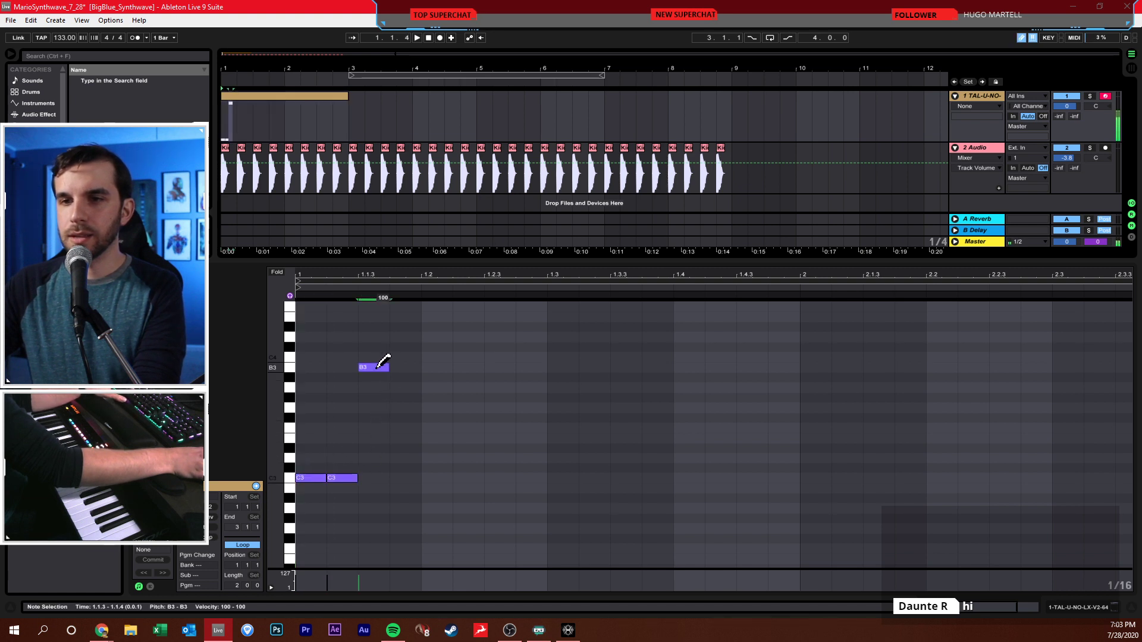
left_click(382, 357)
left_click(385, 357)
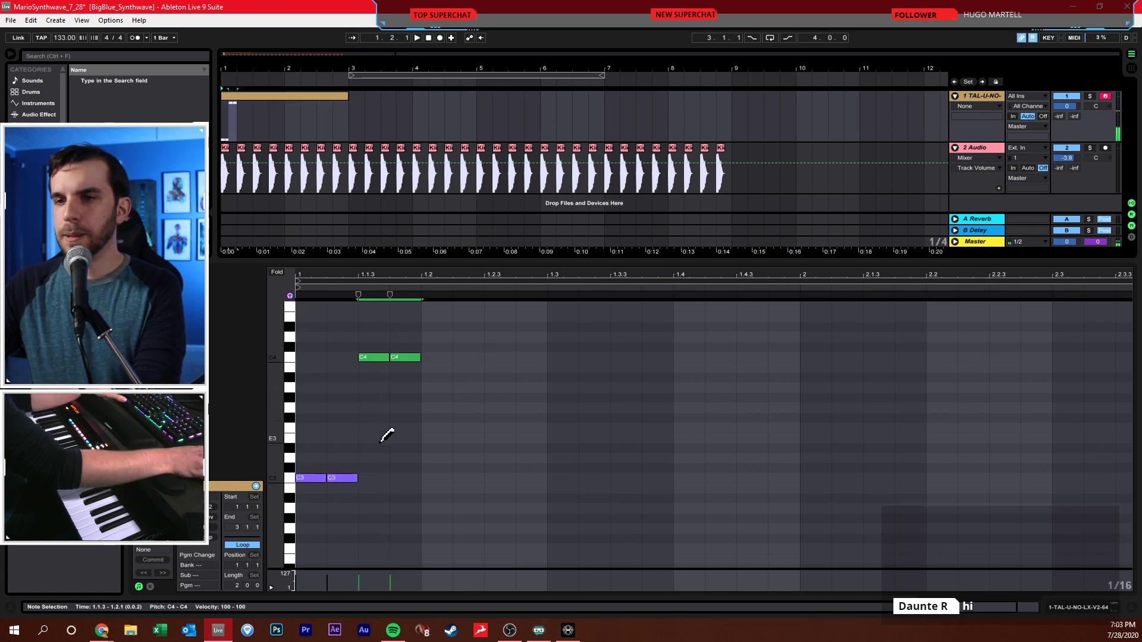
- Select the four octave notes in the first beat and duplicate them until they fill both bars of the clip
left_click_drag(302, 345, 404, 483)
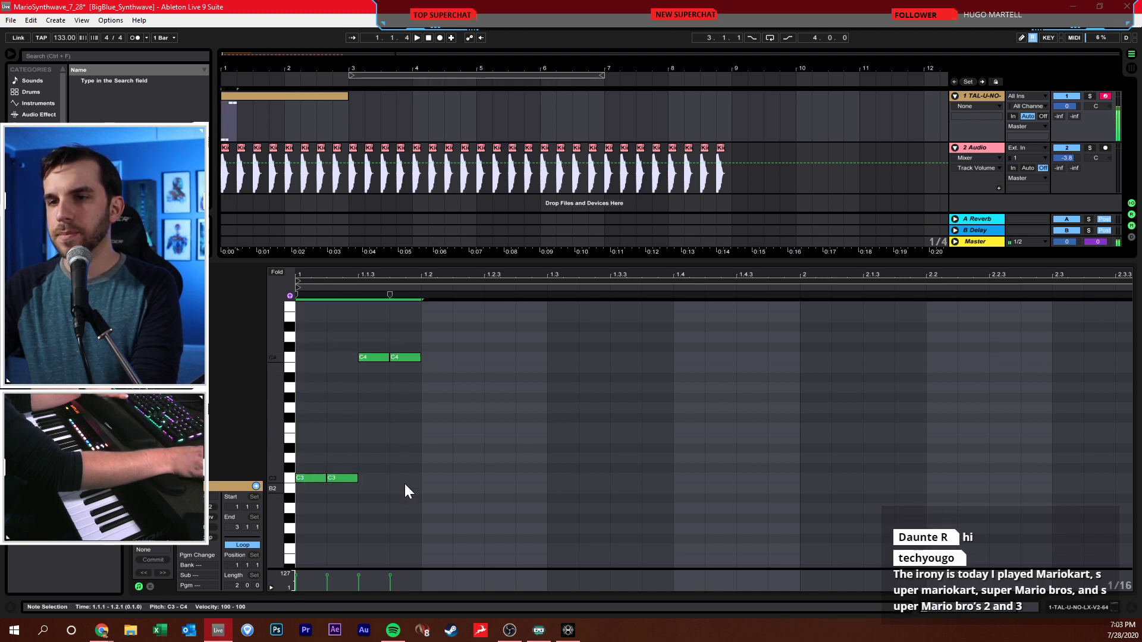
key("ctrl+d")
key("ctrl+d")
key("ctrl+d")
key("ctrl+d")
key("ctrl+d")
key("ctrl+d")
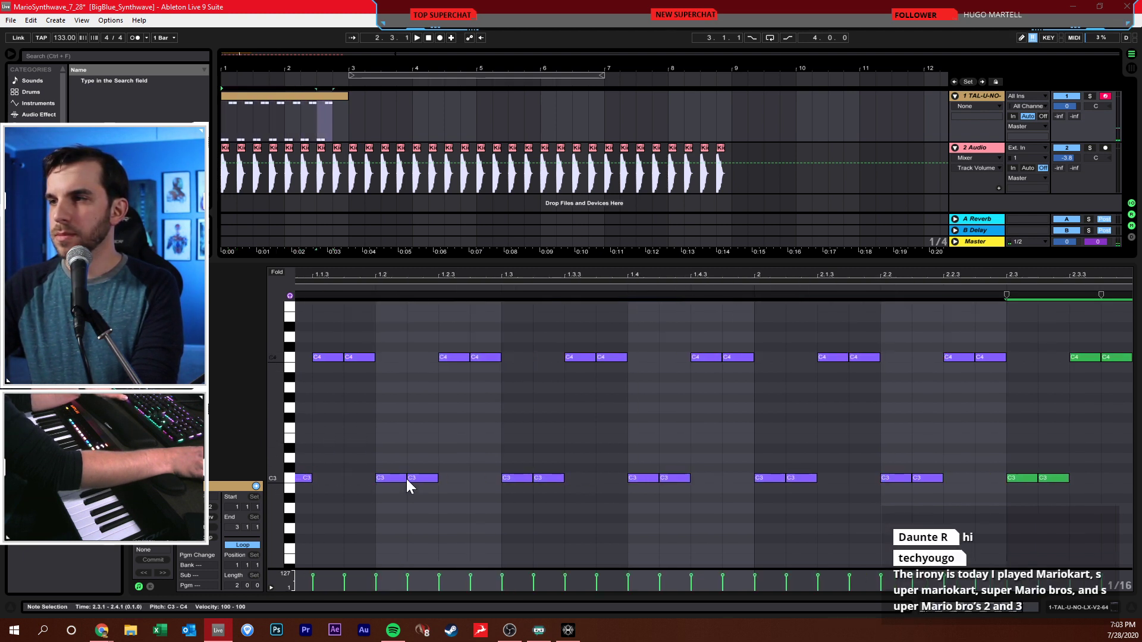
key("ctrl+d")
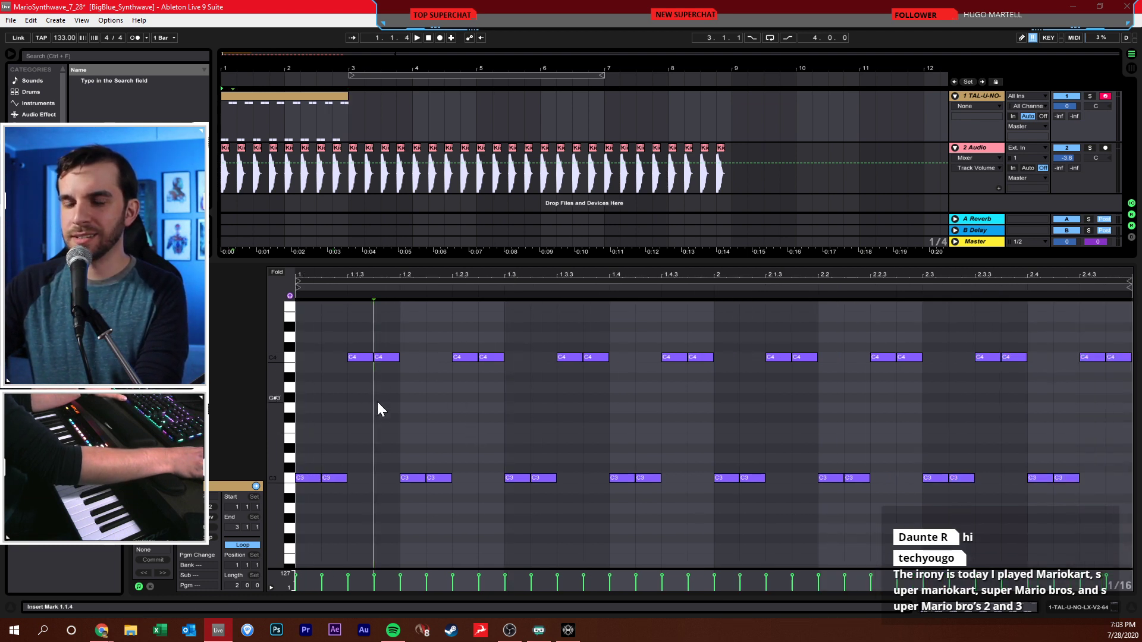
- Lower the two C4 notes in the second half of beat 2, bar 1, to A3
left_click_drag(470, 334, 498, 373)
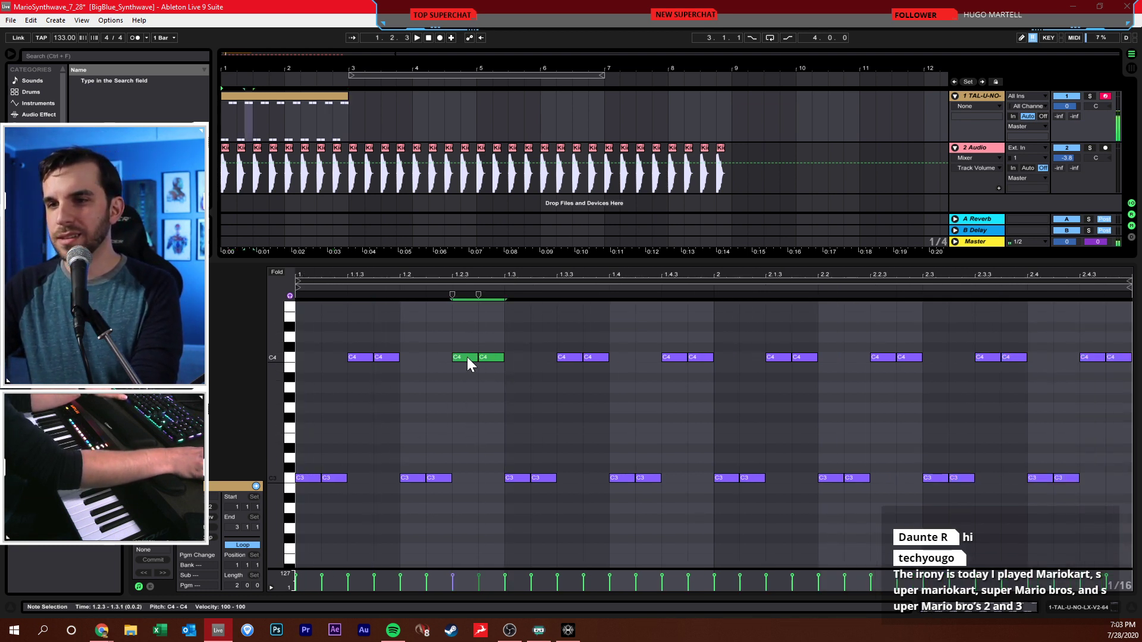
key("Down")
key("Down")
key("Down")
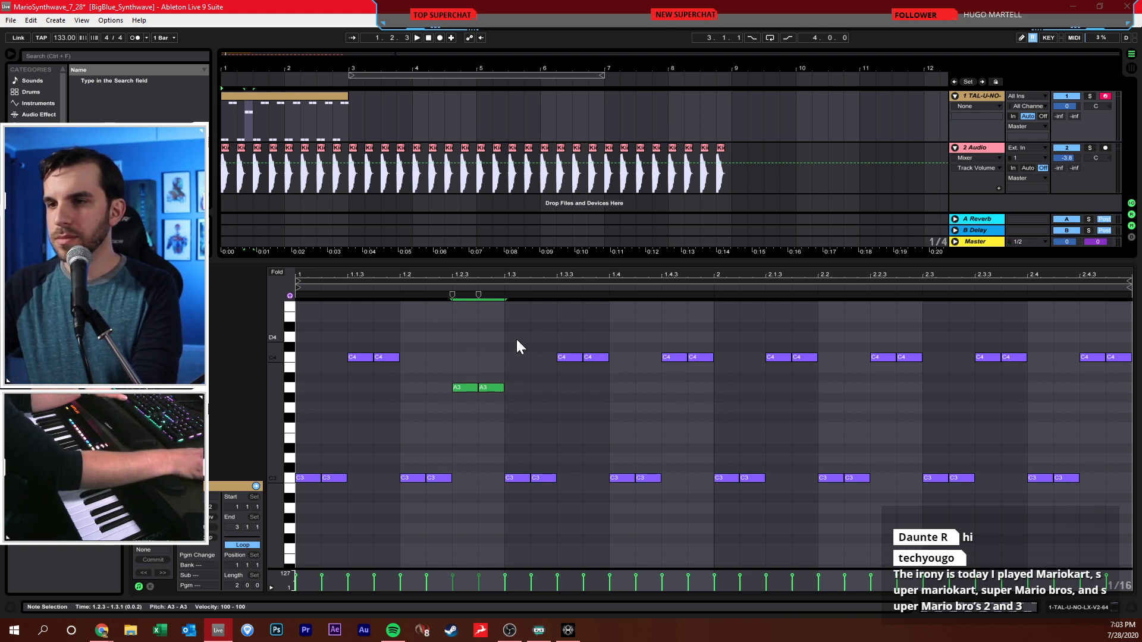
- Lower all four notes of beat 3 in bar 1 by three semitones to A2 and A3
left_click_drag(518, 340, 537, 383)
left_click_drag(590, 510, 591, 510)
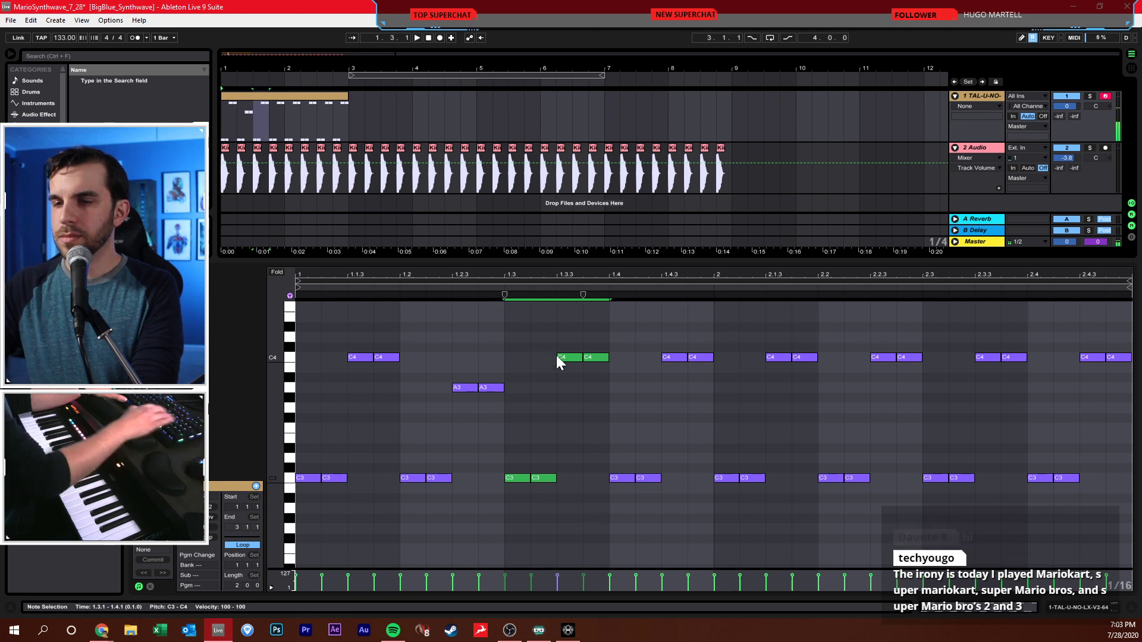
key("Down")
key("Down")
key("Down")
- Lower every note from beat 4 of bar 1 to the clip's end by two semitones to A#2 and A#3
left_click_drag(608, 340, 1130, 544)
key("Down")
key("Down")
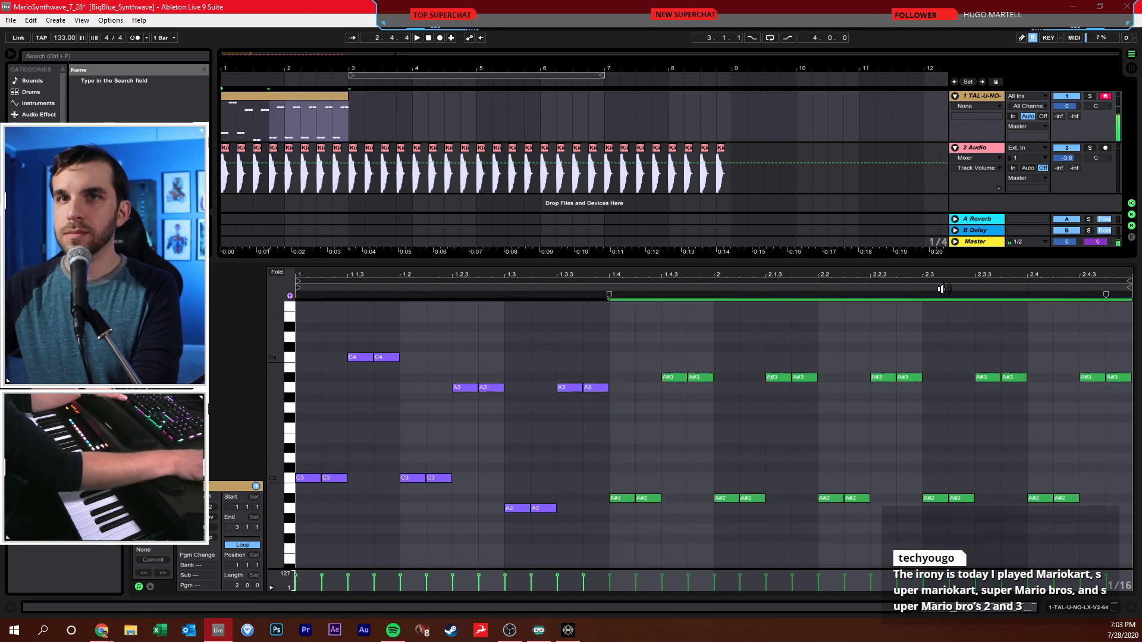
left_click(586, 331)
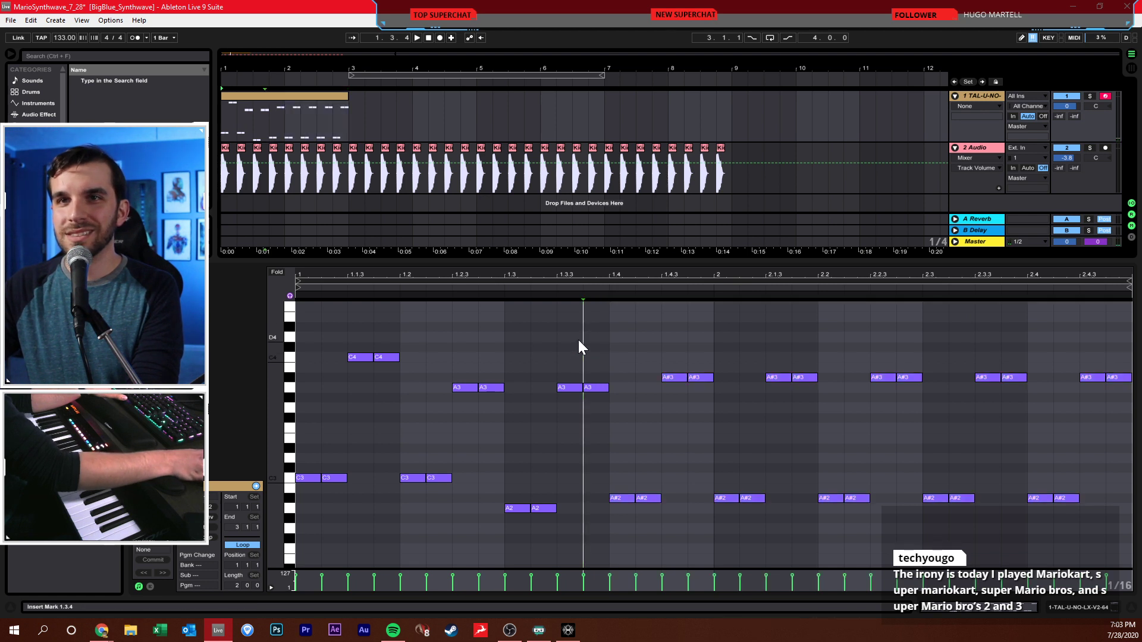
left_click(563, 342)
left_click(521, 344)
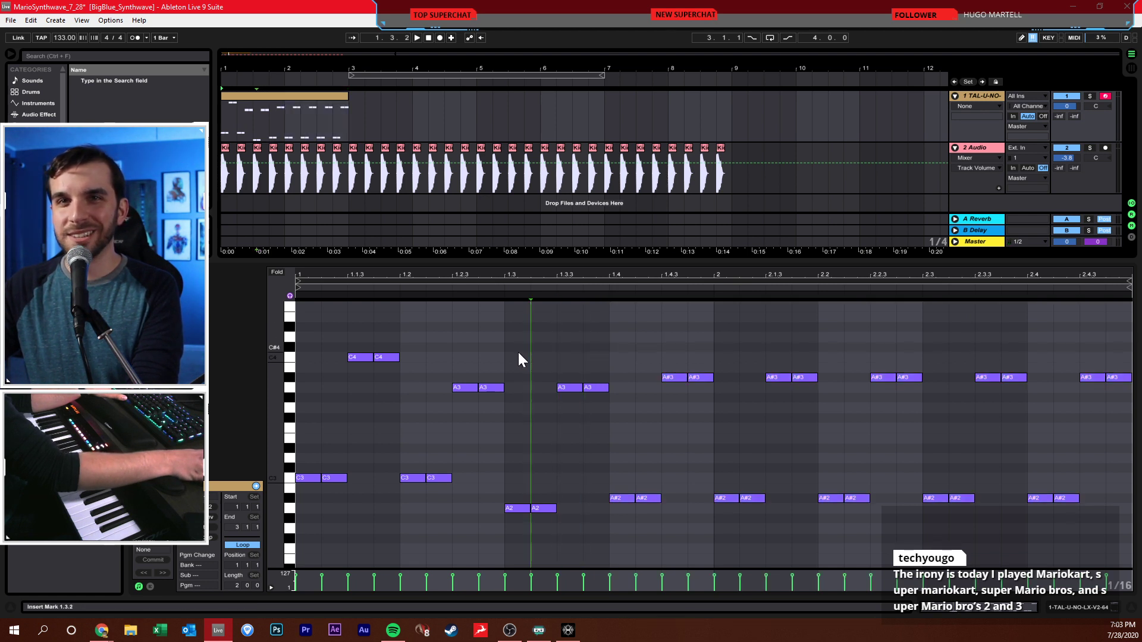
left_click(512, 367)
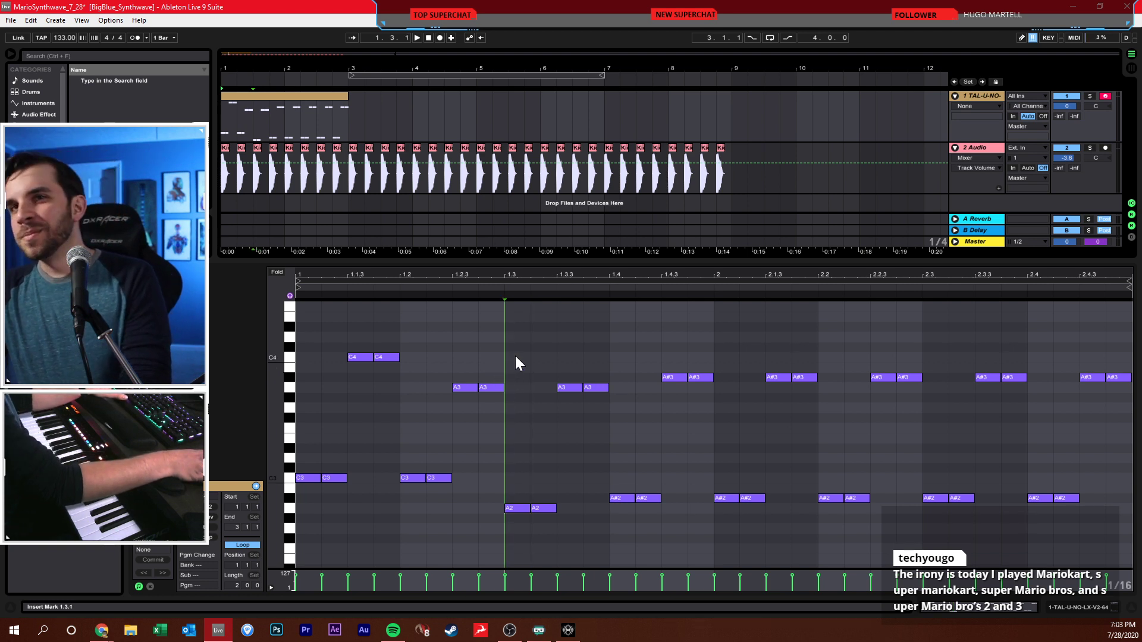
left_click(476, 367)
left_click(451, 373)
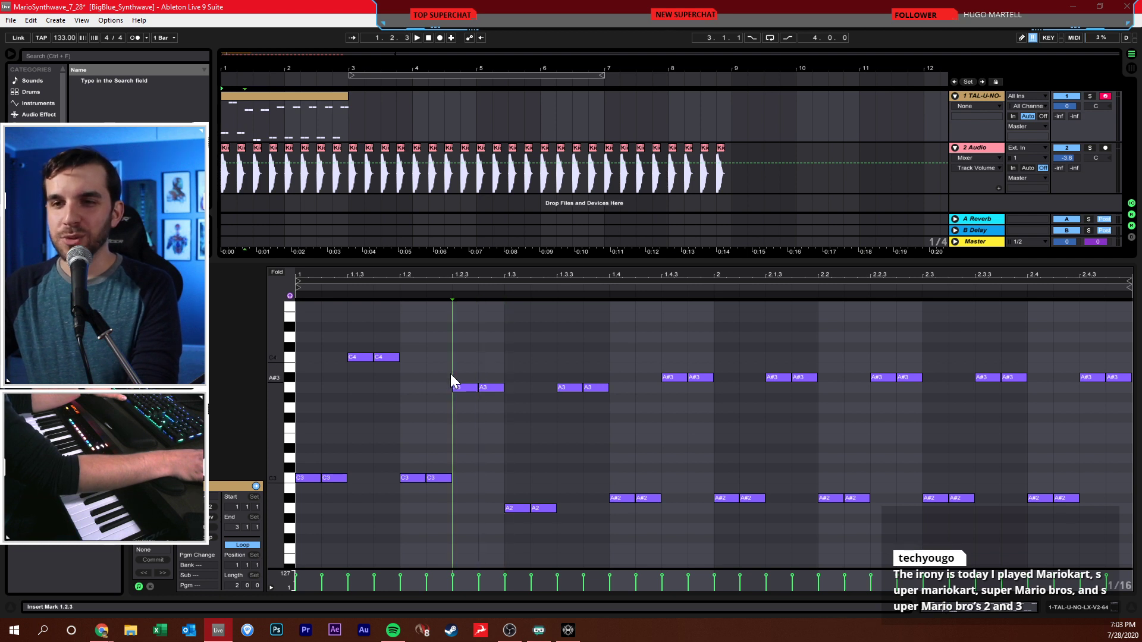
left_click(416, 372)
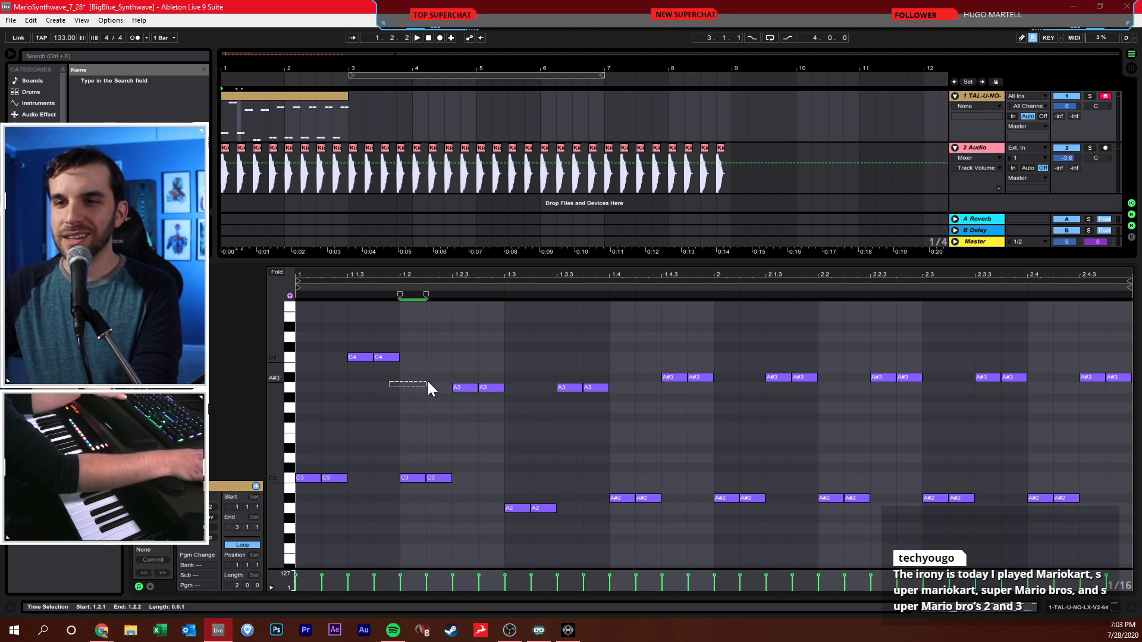
left_click(422, 390)
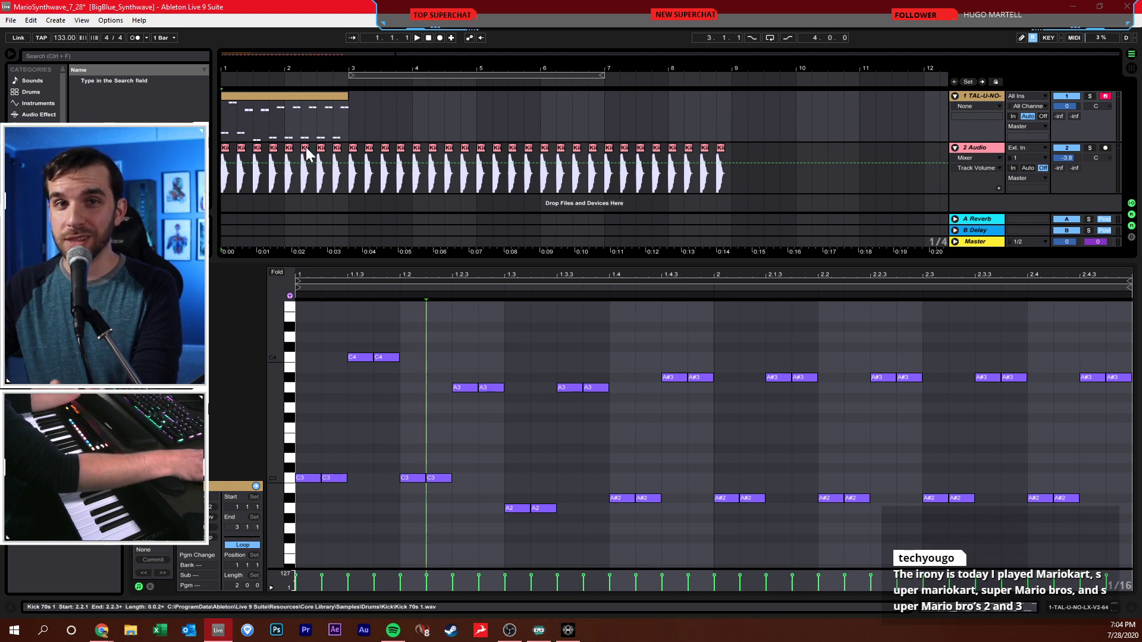
left_click(376, 381)
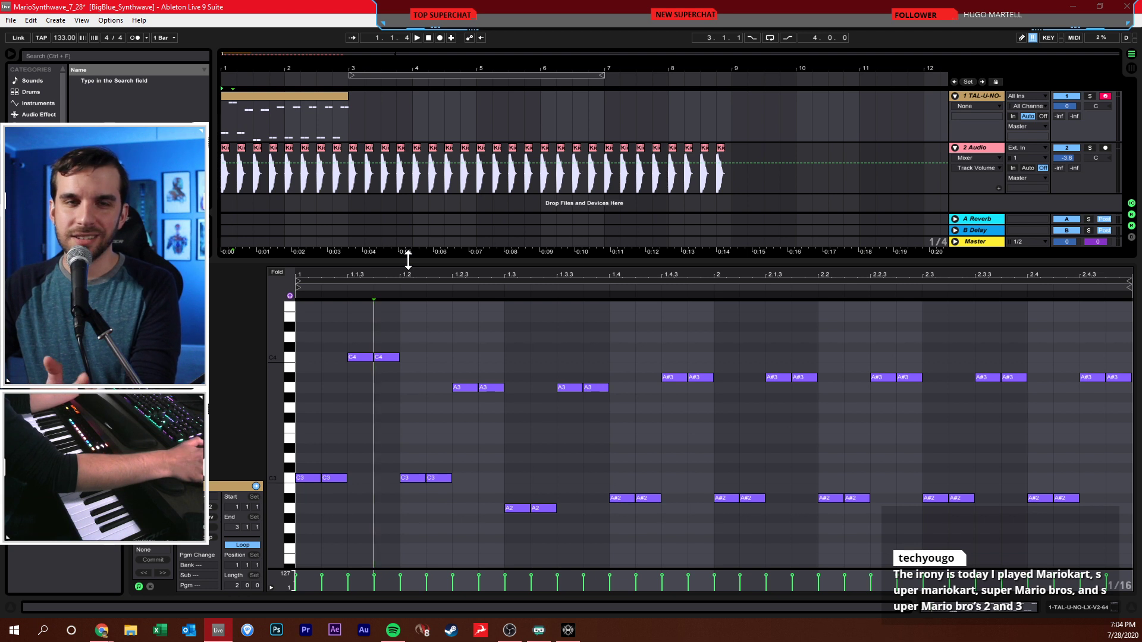
left_click(427, 330)
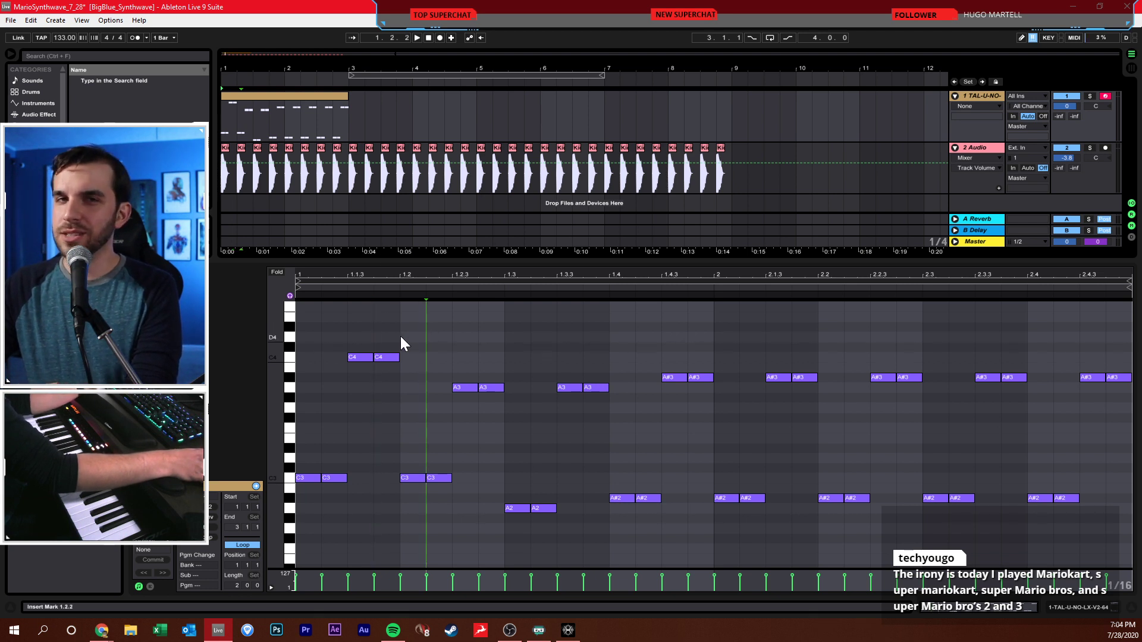
left_click(430, 37)
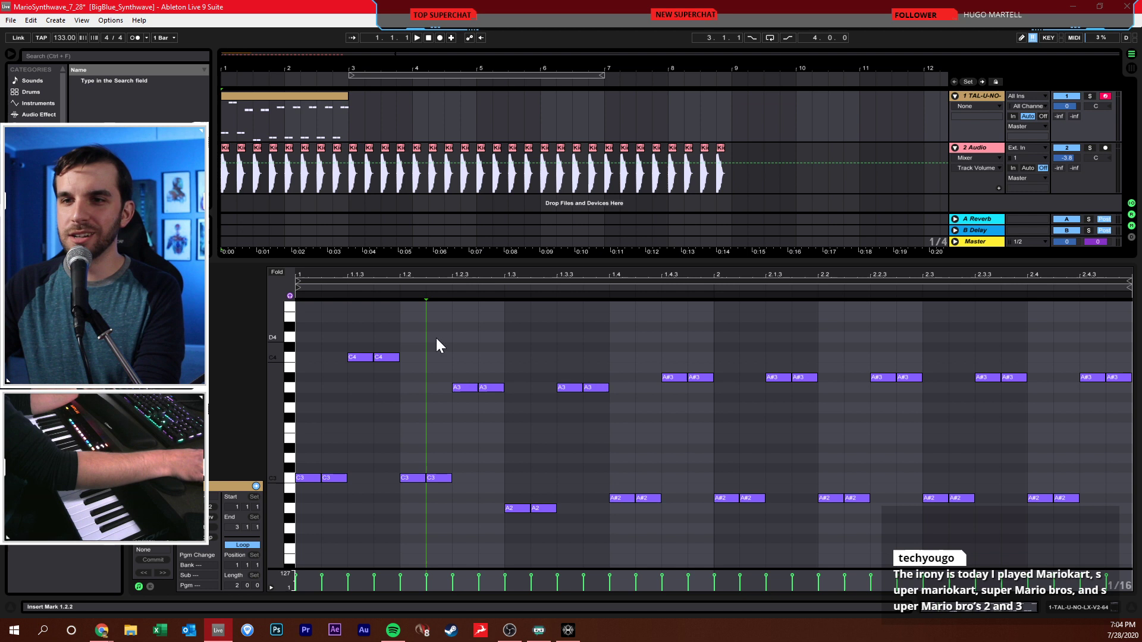
- Duplicate the two-bar bassline clip three times so it fills the arrangement through bar 8 alongside the kick
left_click(255, 94)
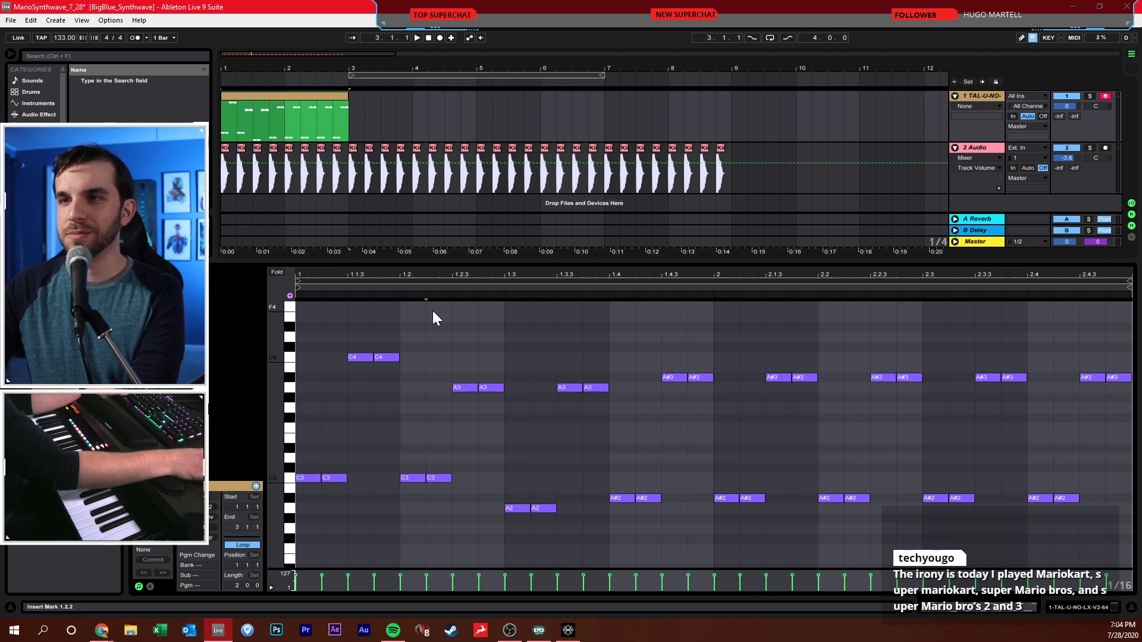
key("ctrl+d")
key("ctrl+d")
key("ctrl+d")
- Move the four-bar loop range to start at bar 1 and play the bassline with the drums from the start
left_click(428, 38)
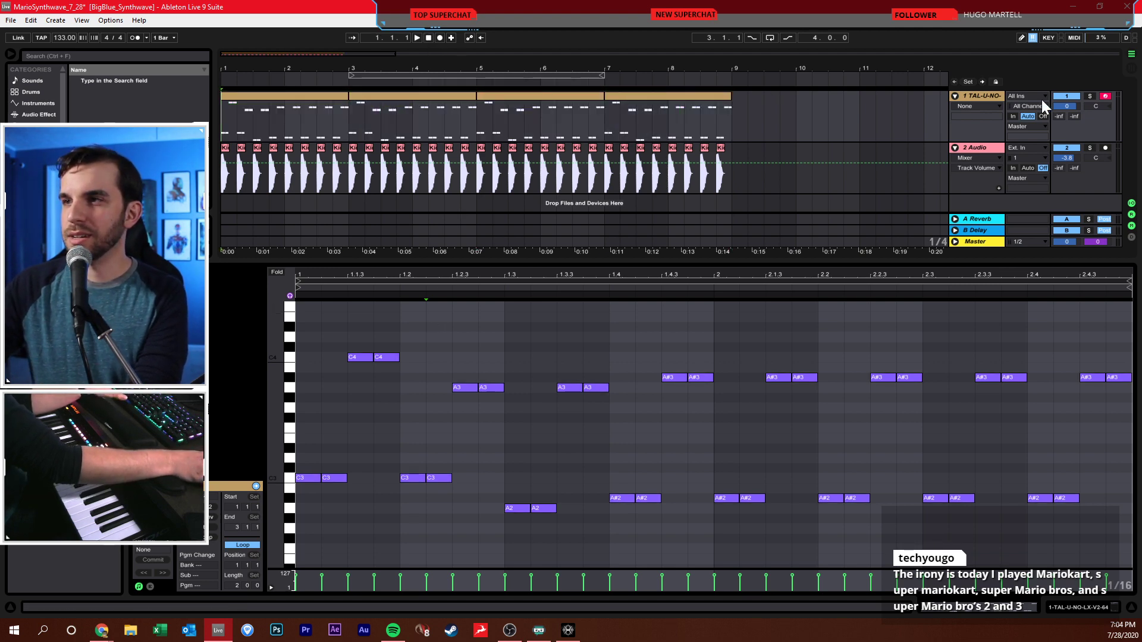
left_click(529, 137)
left_click_drag(352, 75, 229, 71)
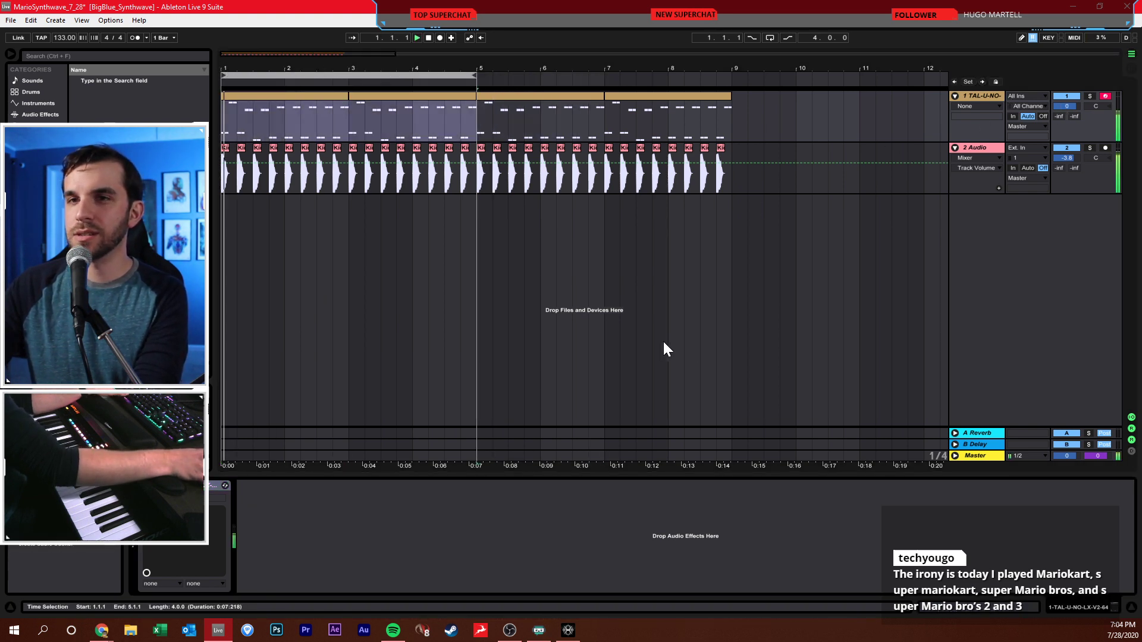
key("space")
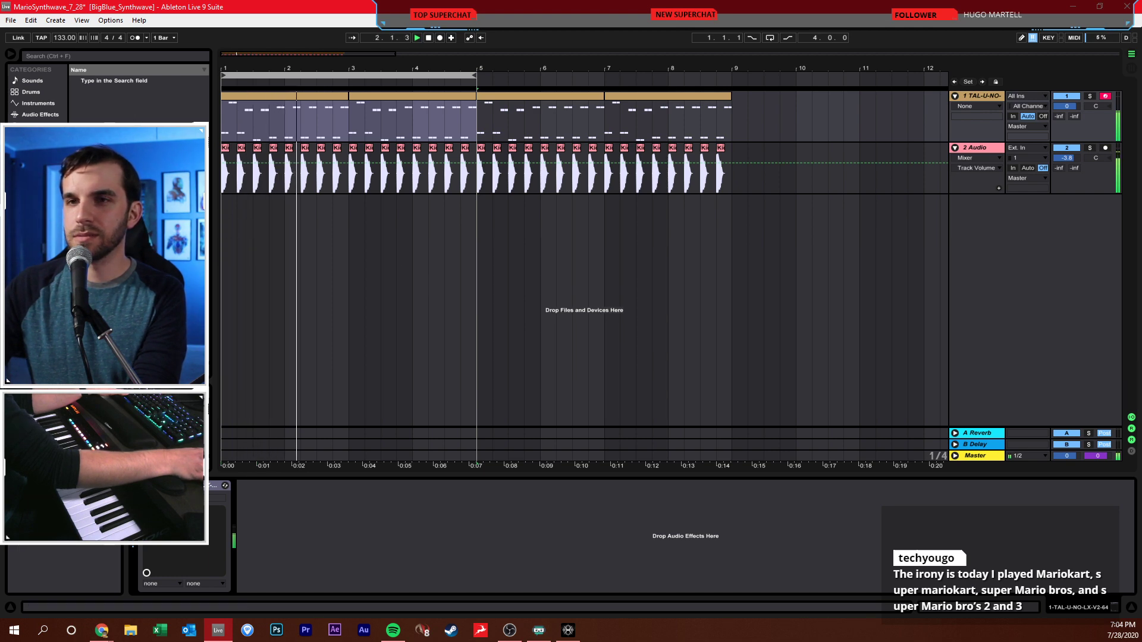
- Open the TAL-U-NO-LX editor, switch its VCA mode to ENV, and solo the synth track
key("ctrl+alt+p")
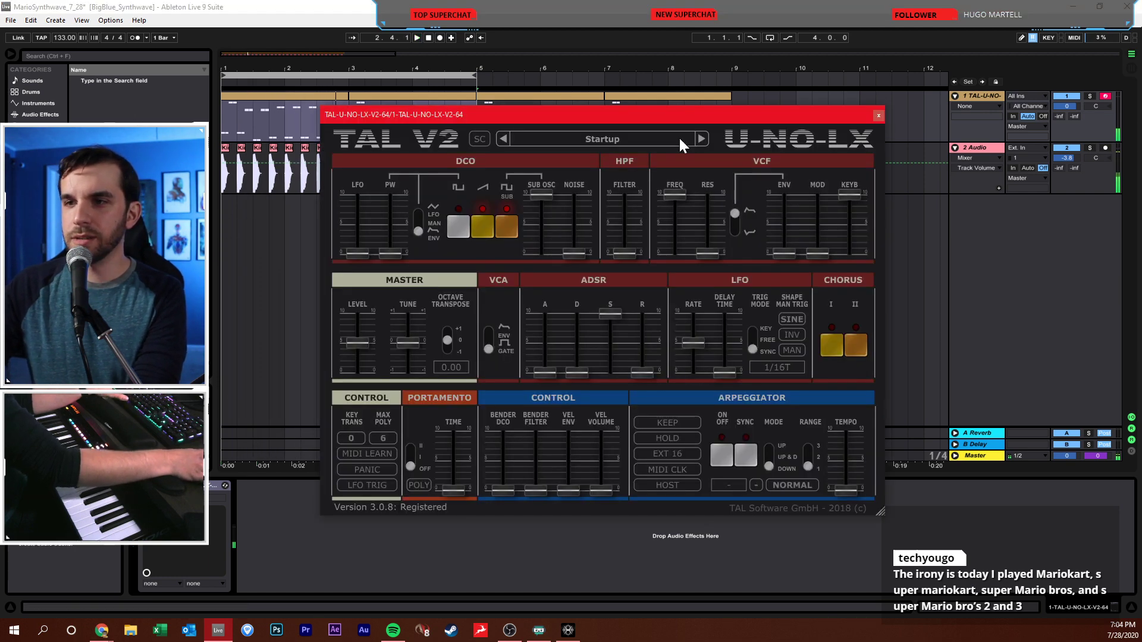
left_click(490, 331)
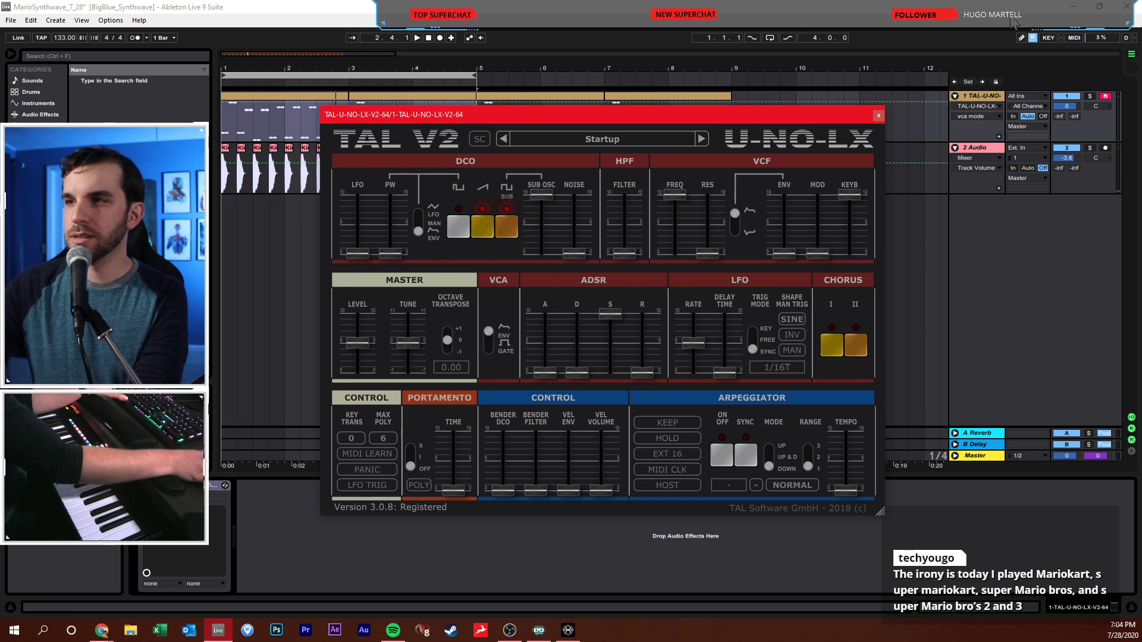
left_click(1090, 97)
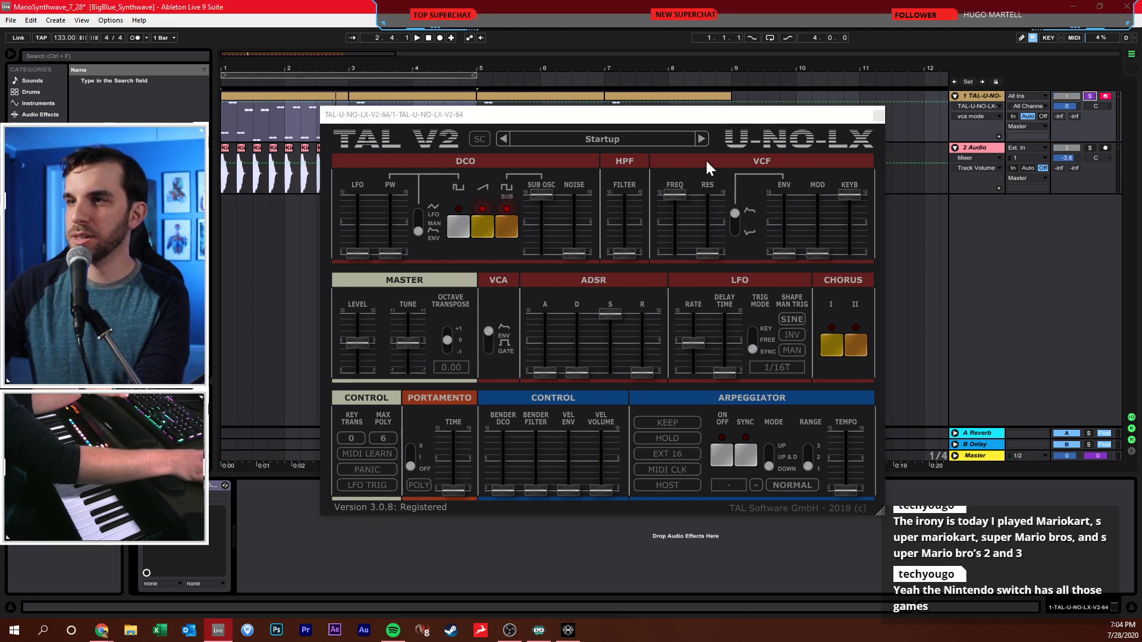
- Turn on Chorus I and shape the synth's envelope with sustain at minimum and a slightly raised decay
left_click_drag(695, 117, 691, 110)
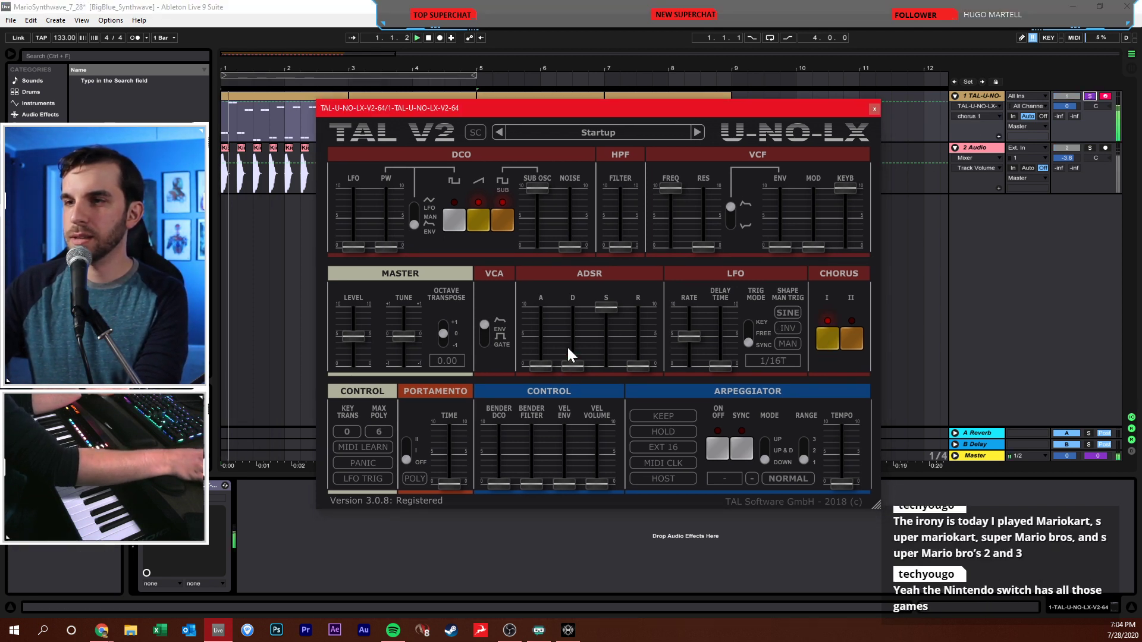
left_click_drag(599, 313, 584, 342)
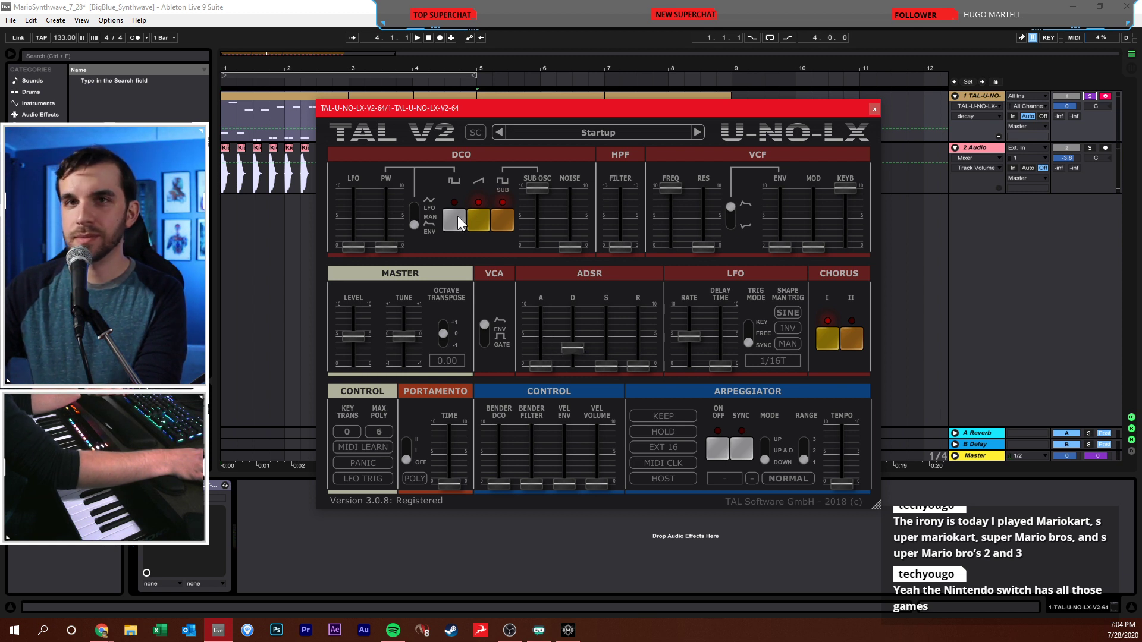
left_click_drag(519, 107, 567, 115)
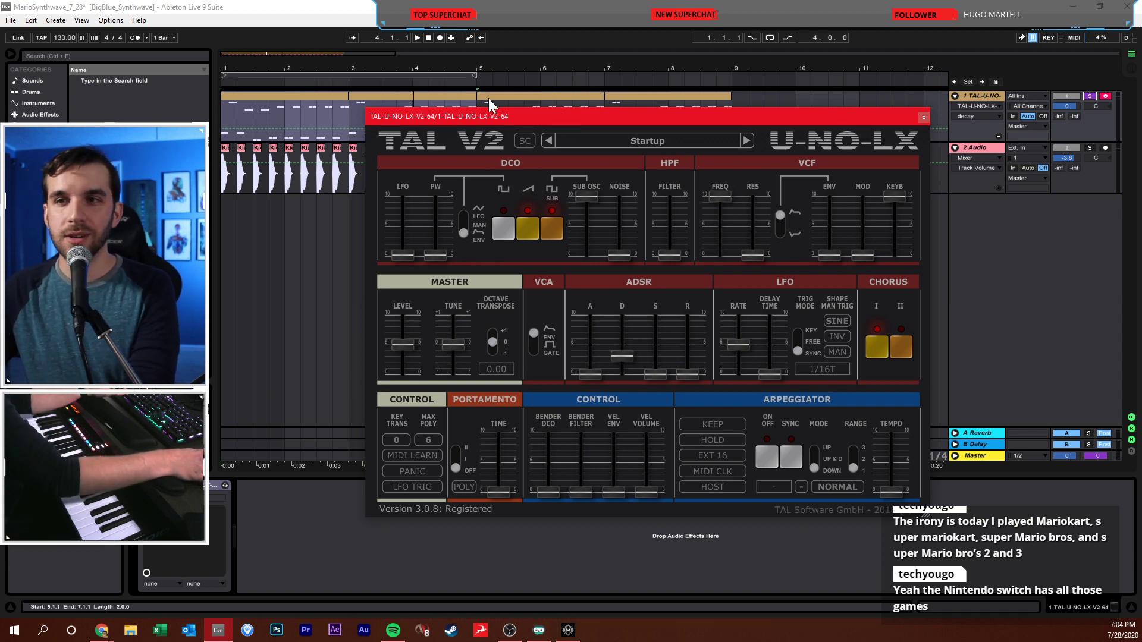
mouse_move(497, 117)
left_mouse_down()
mouse_move(502, 155)
mouse_move(467, 172)
mouse_move(479, 119)
left_mouse_up()
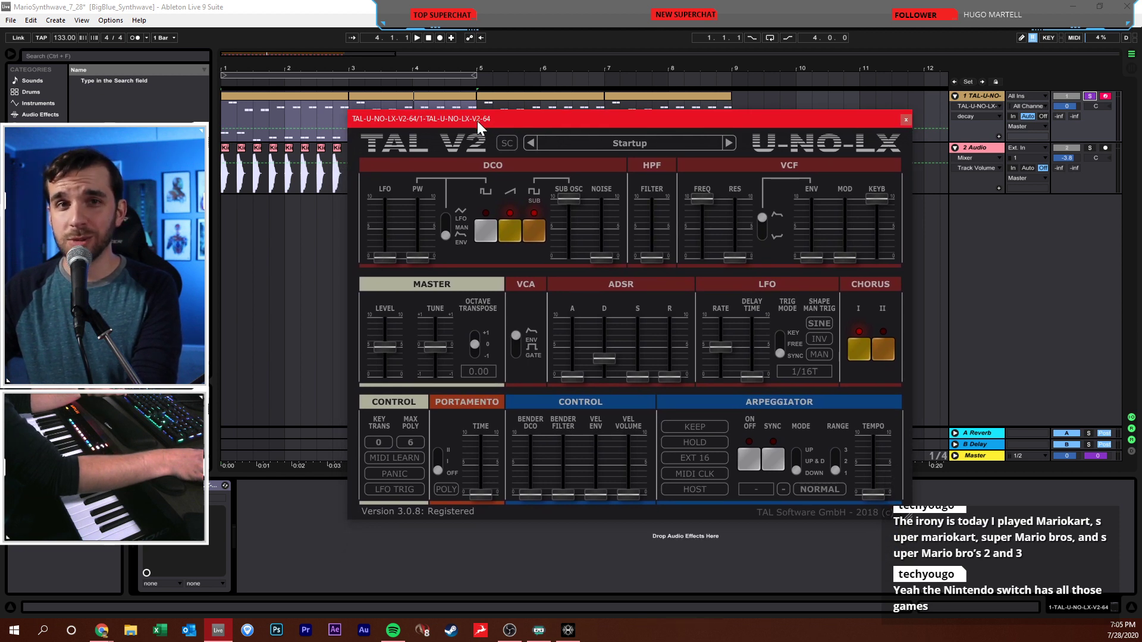
mouse_move(484, 115)
left_mouse_down()
mouse_move(491, 123)
mouse_move(430, 127)
mouse_move(480, 121)
left_mouse_up()
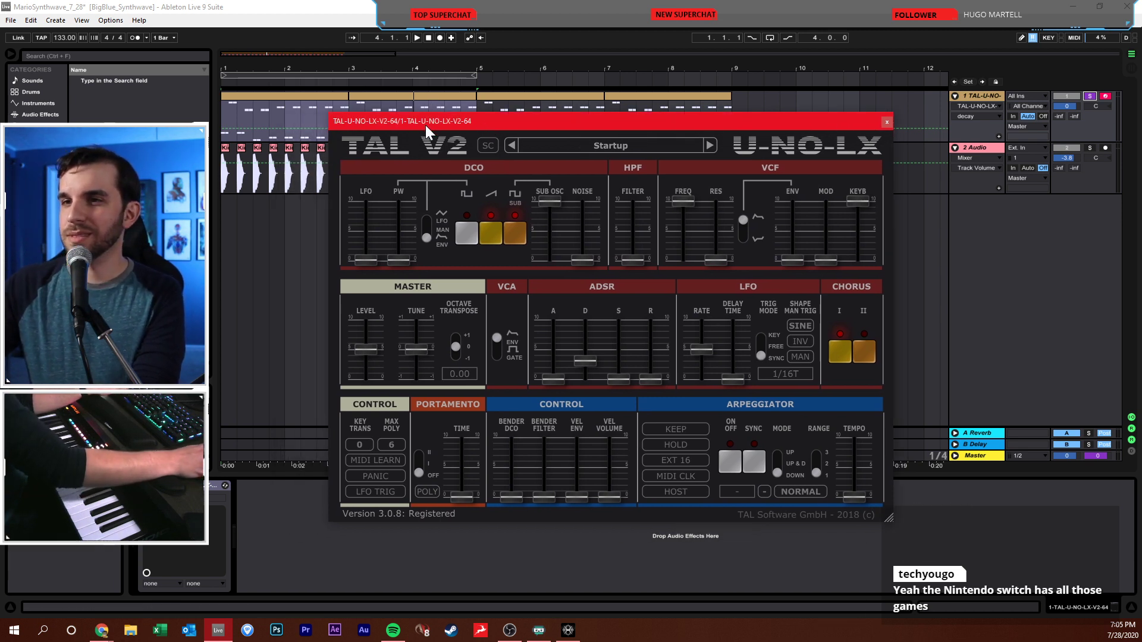
- Play the soloed bassline and audition the DCO pulse waveform by switching it on and back off
key("space")
left_click(474, 228)
left_click(470, 236)
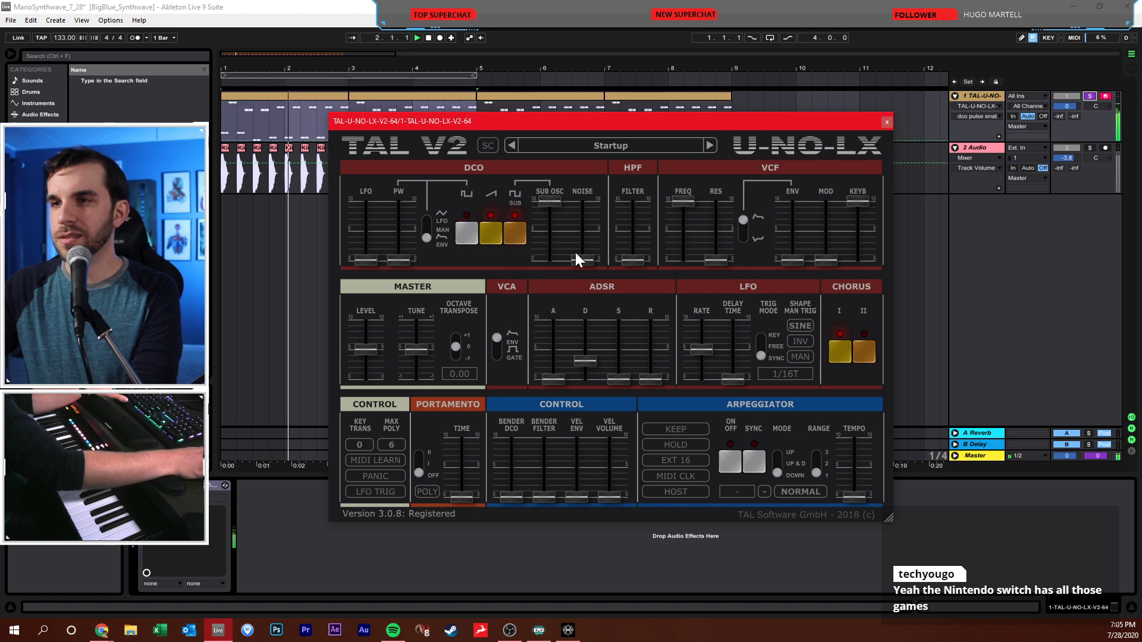
- Close the synth editor, add a Compressor after the synth on its track, and expand the sidechain section
left_click(887, 121)
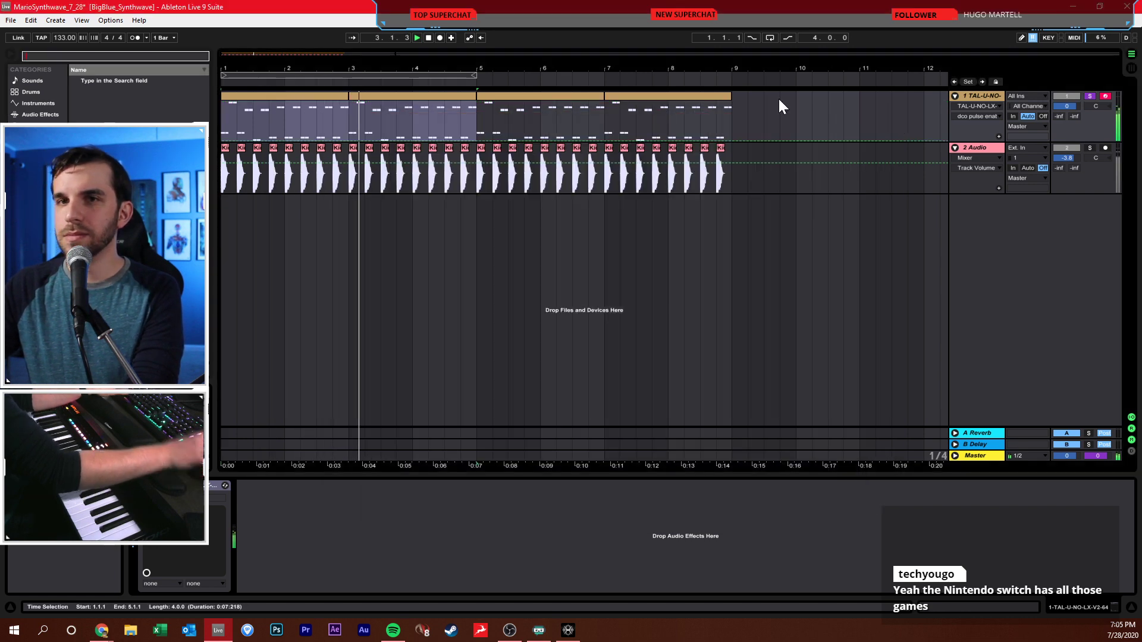
key("ctrl+f")
type("compress")
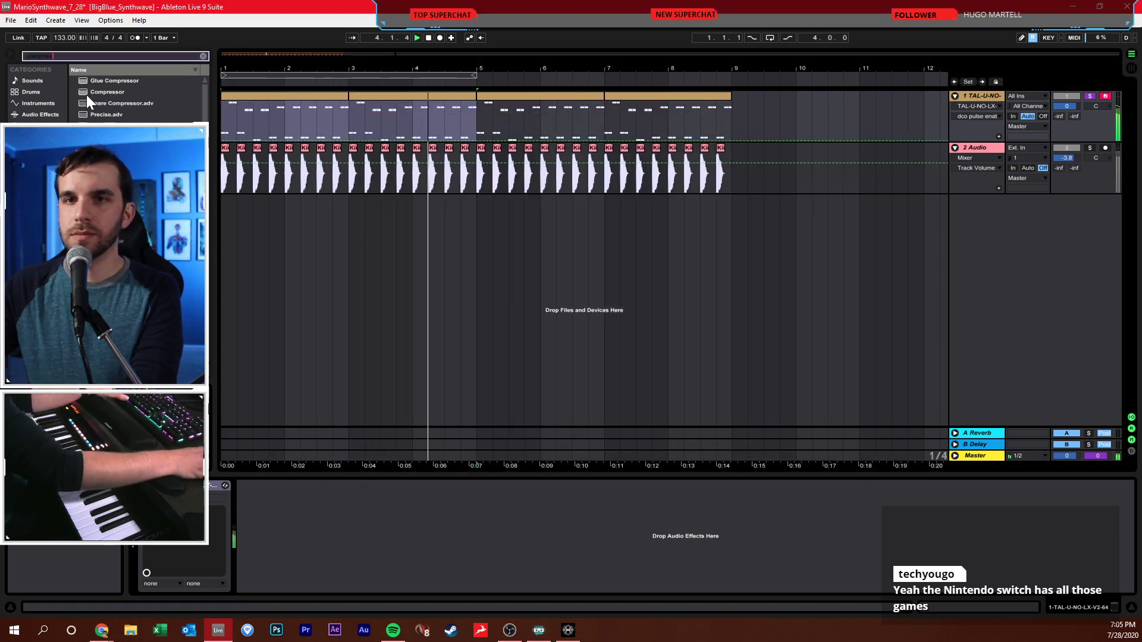
left_click_drag(88, 93, 254, 480)
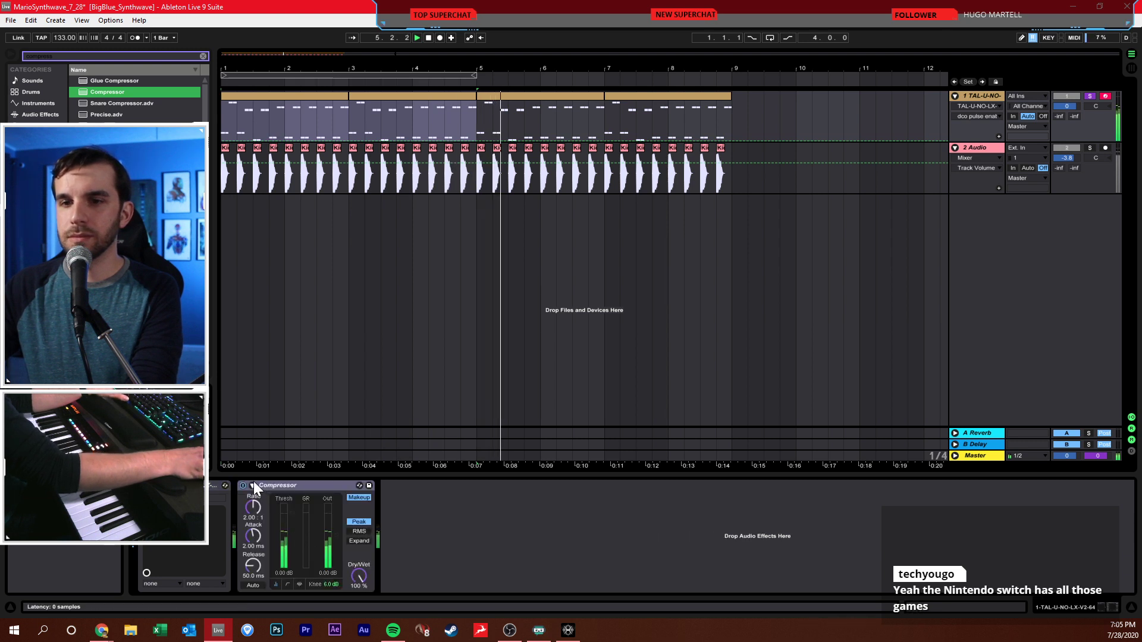
key("space")
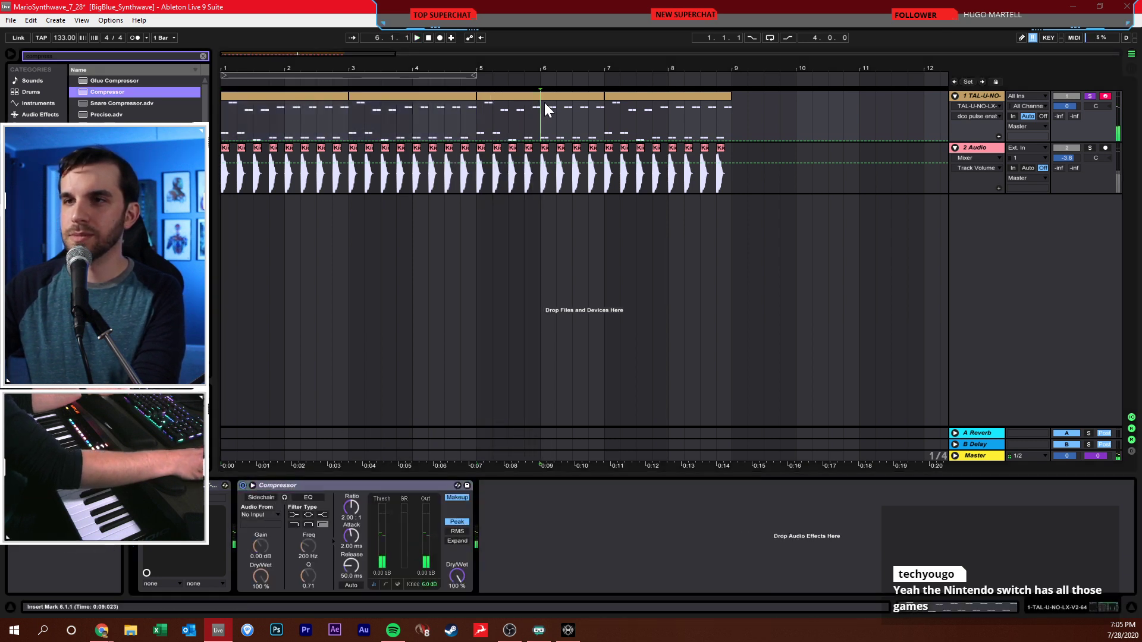
- Consolidate the synth track's last two clips into one four-bar clip starting at bar 5, and open it with all notes selected
left_click(544, 104)
left_click(643, 94, "shift")
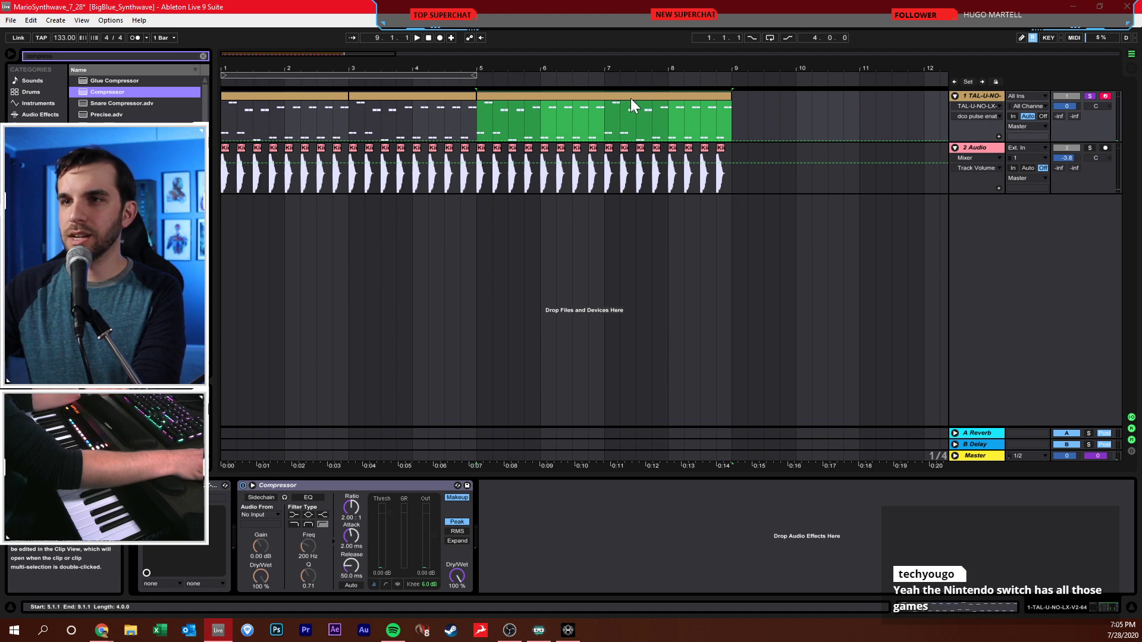
double_click(627, 97)
left_click(449, 299)
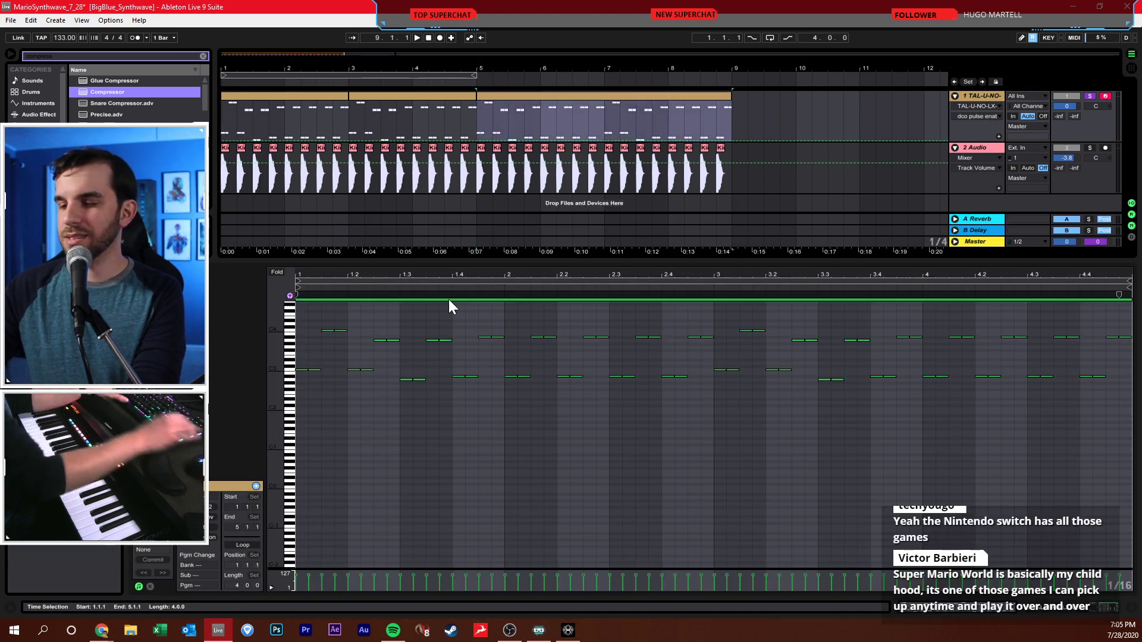
- Transpose all notes in the synth's four-bar clip at bar 5 down seven semitones and stop playback
key("Down")
key("Down")
key("Down")
key("Down")
key("Down")
key("Down")
key("Down")
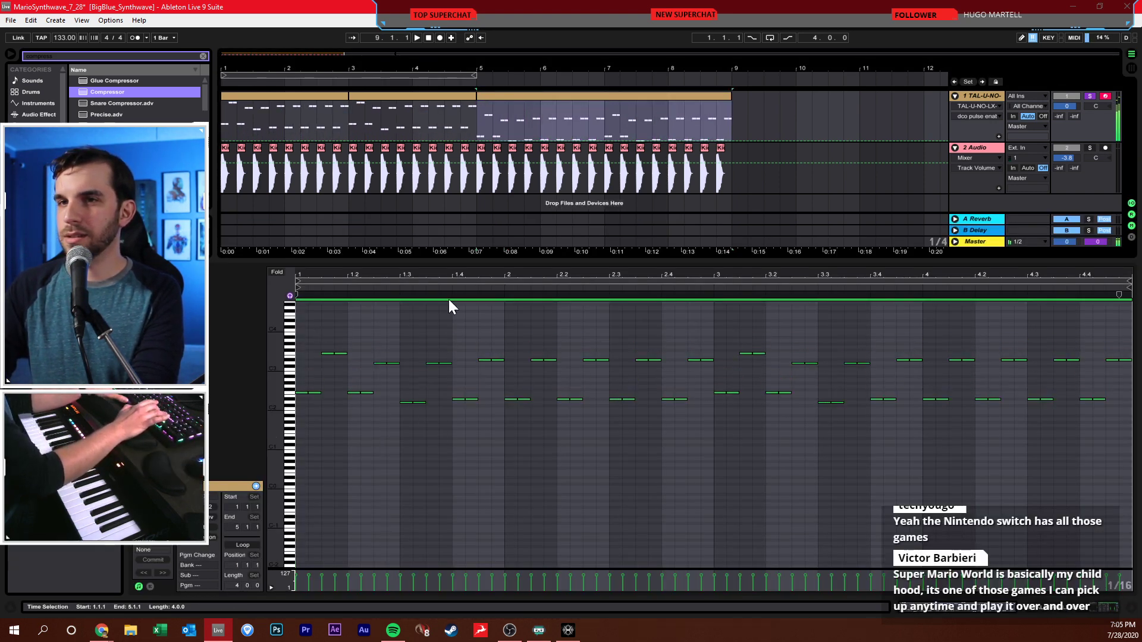
left_click(432, 36)
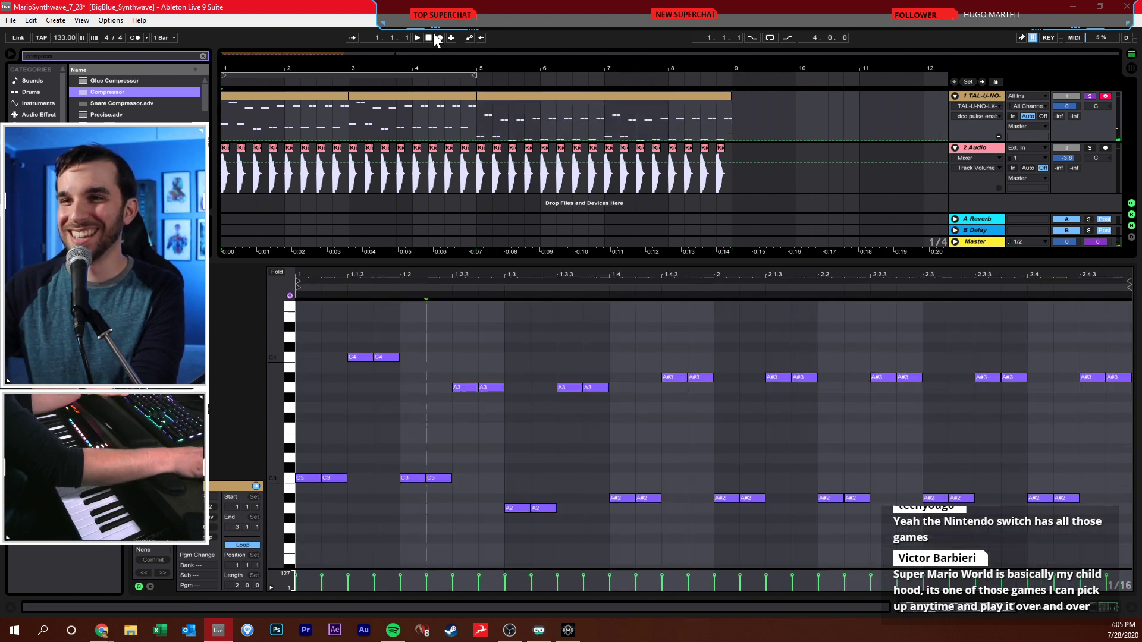
- During playback, show the synth track's Compressor and enable its sidechain with 2-Audio as the source
key("space")
left_click(981, 95)
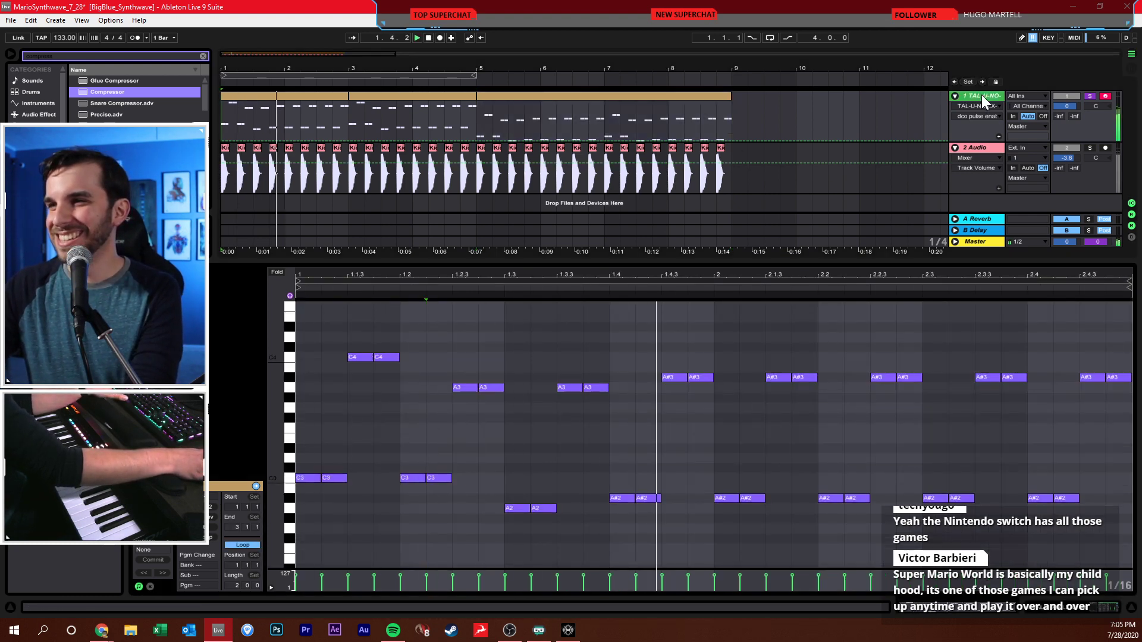
left_click(252, 486)
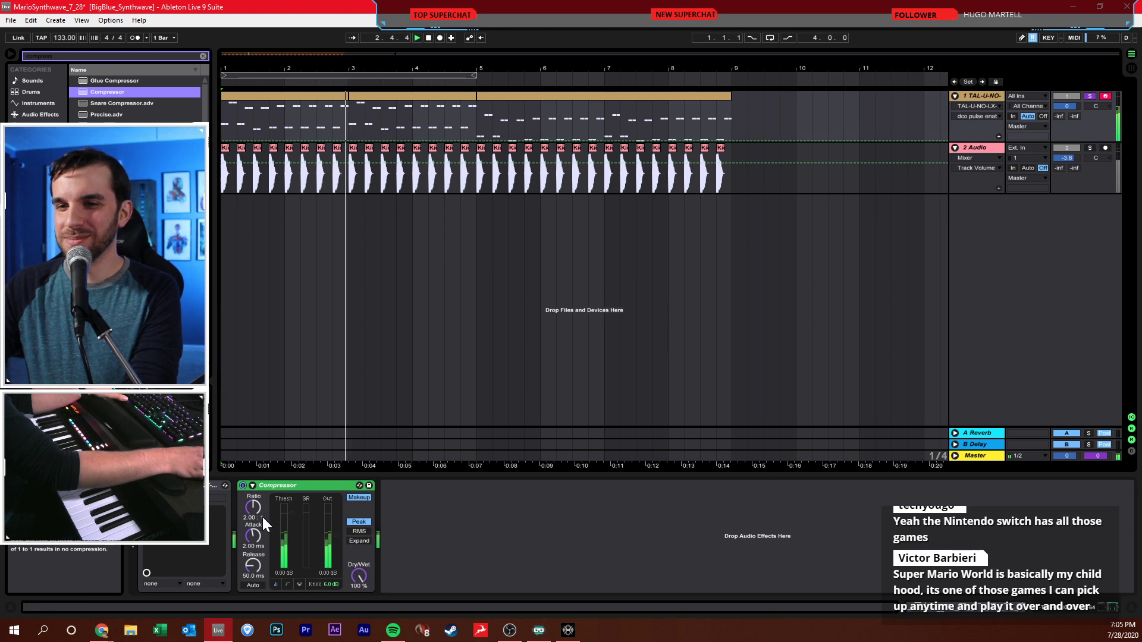
left_click(253, 486)
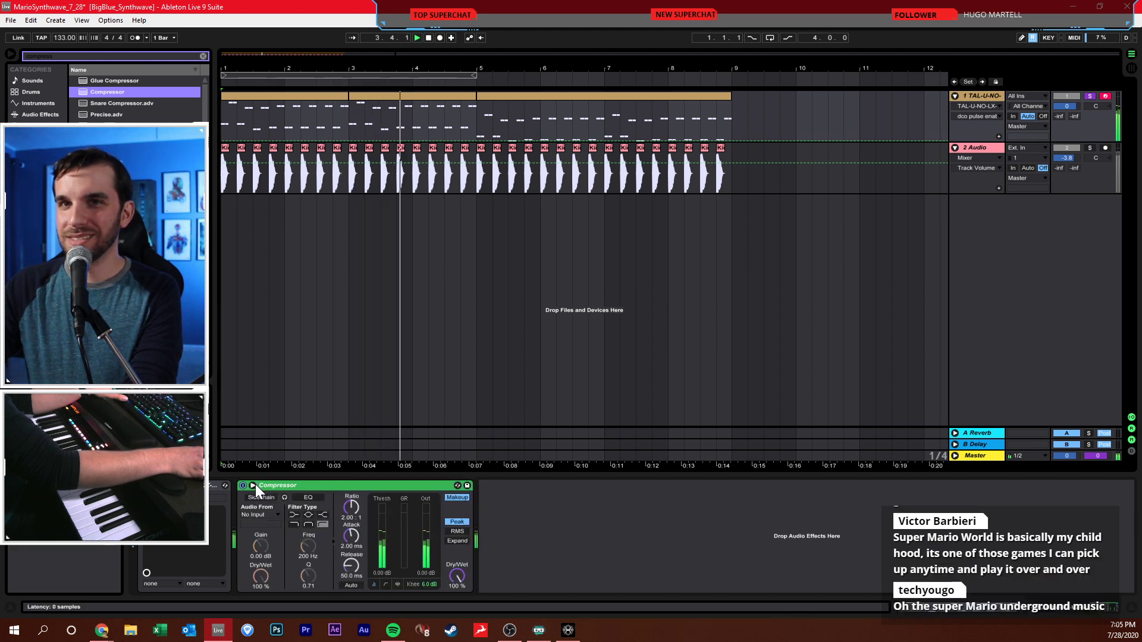
left_click(272, 513)
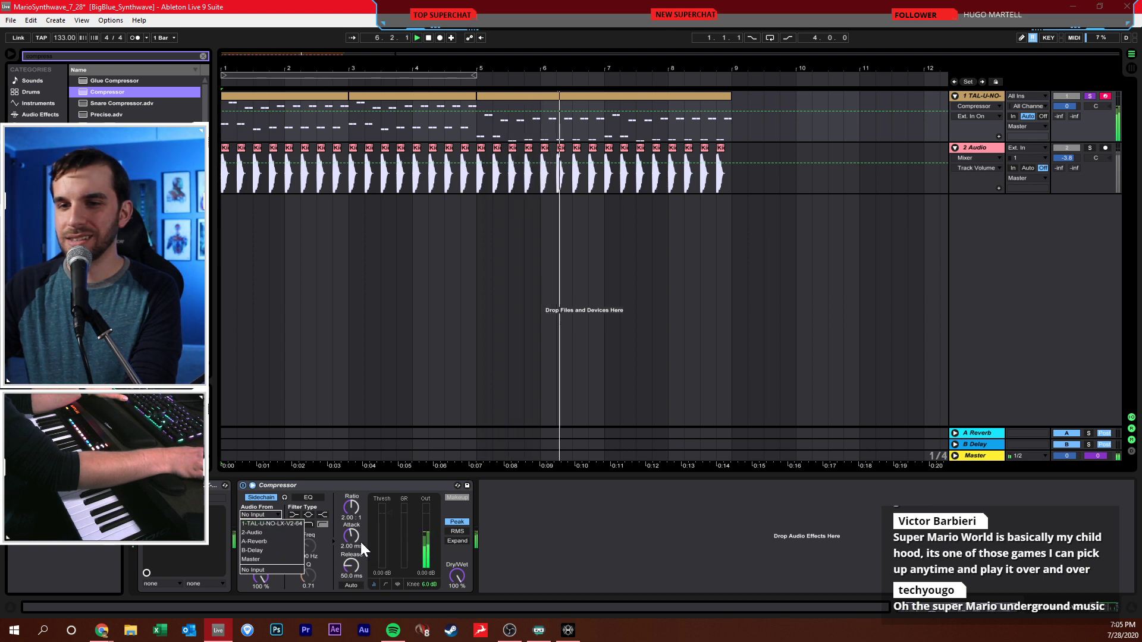
left_click(293, 531)
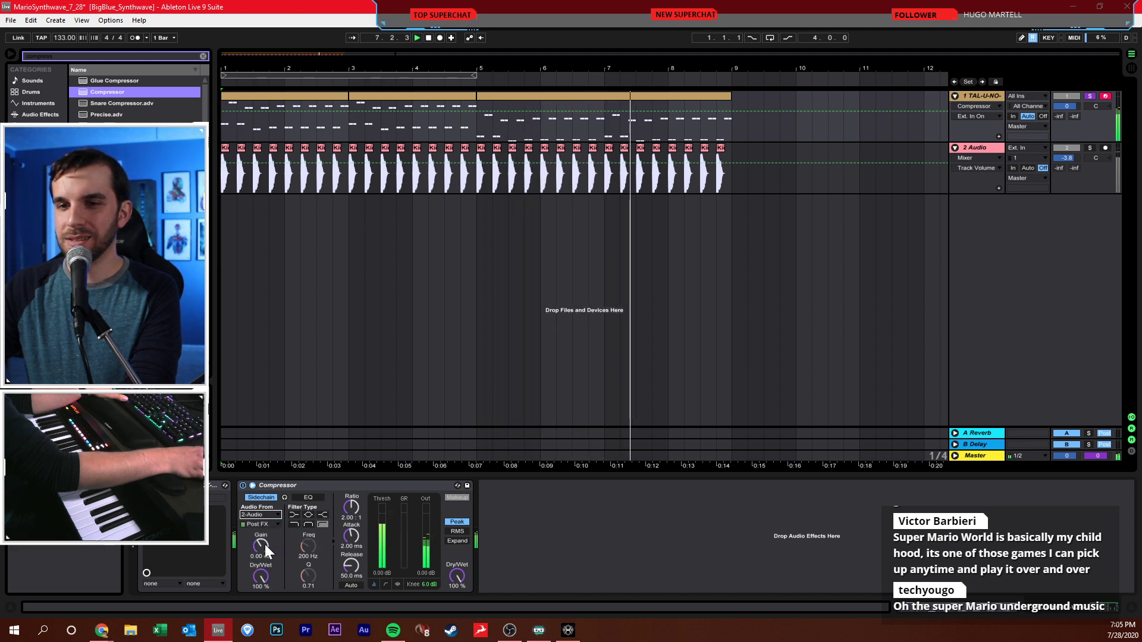
- Raise the Compressor's ratio to 7.88:1 and restart playback from the beginning
left_click_drag(351, 507, 350, 488)
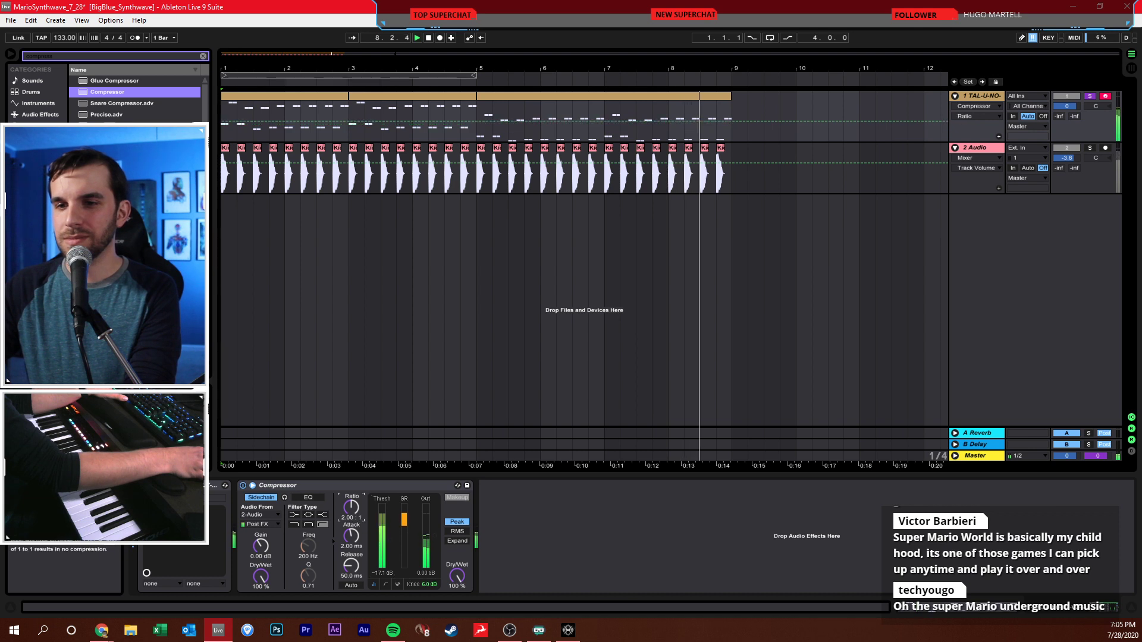
key("space")
key("space")
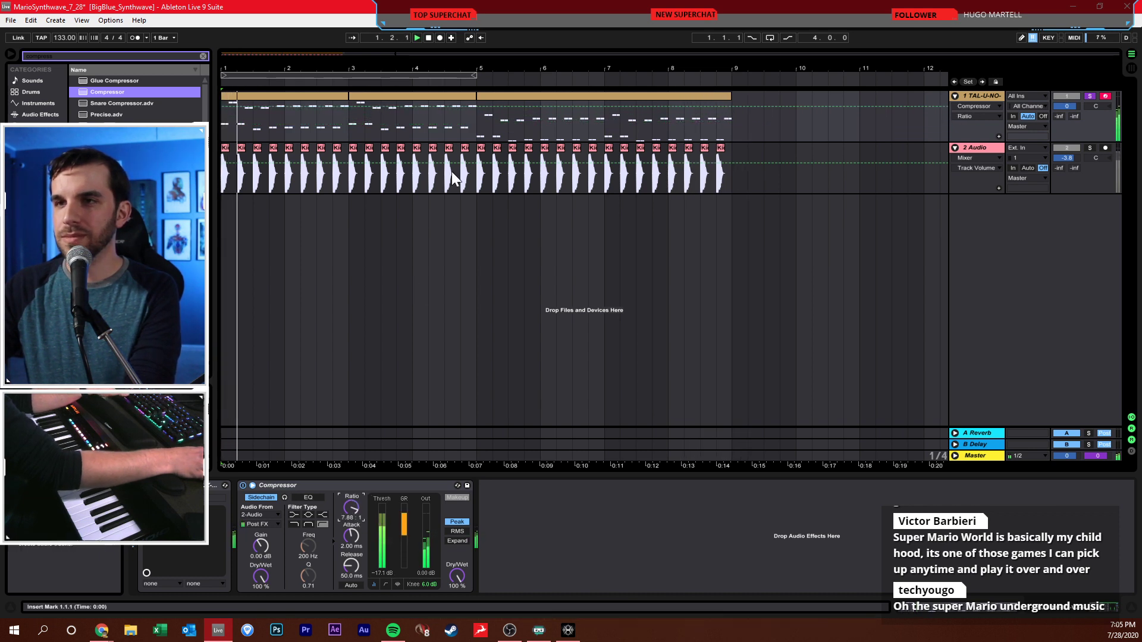
- With looped playback on, unsolo the synth track and lower the kick track's volume to -5.2 dB
left_click(770, 38)
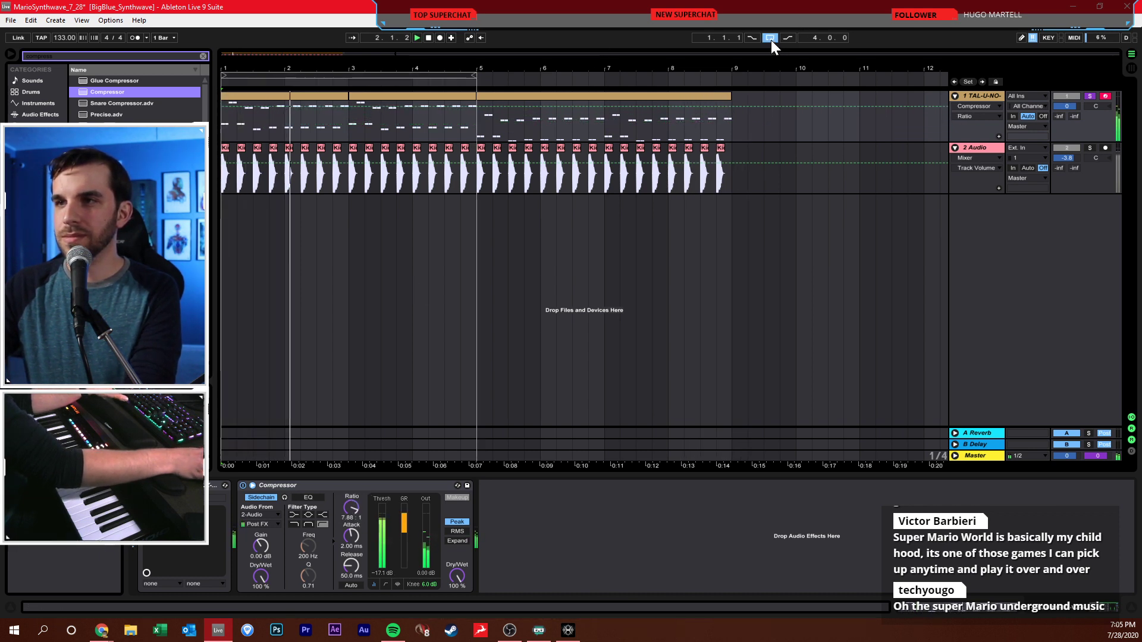
left_click(1088, 97)
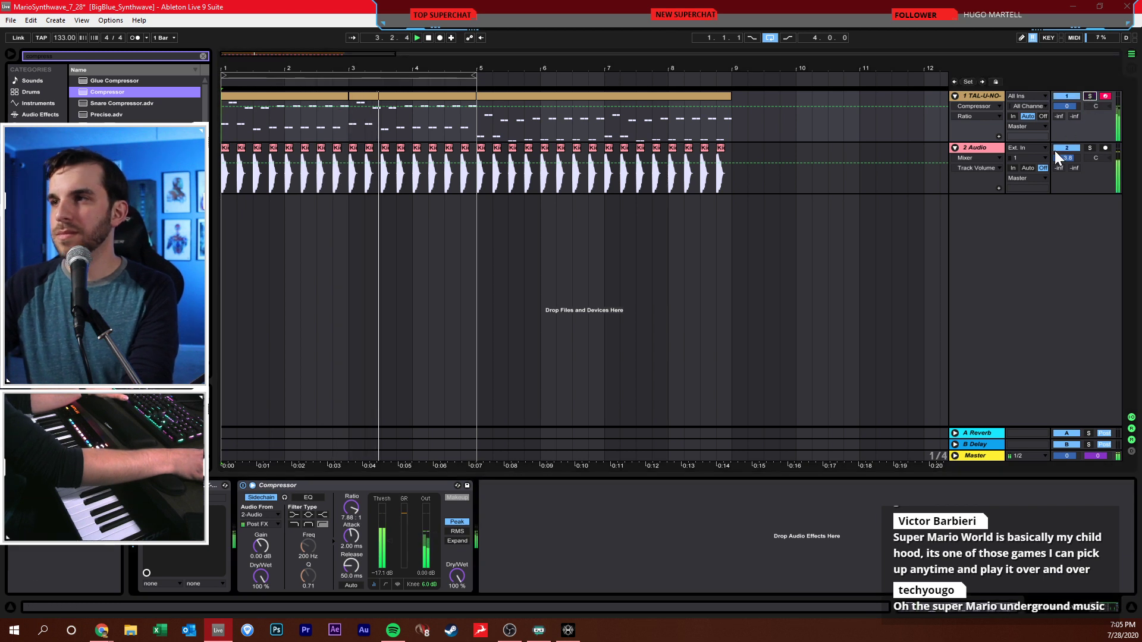
scroll(1057, 156, "down", 3)
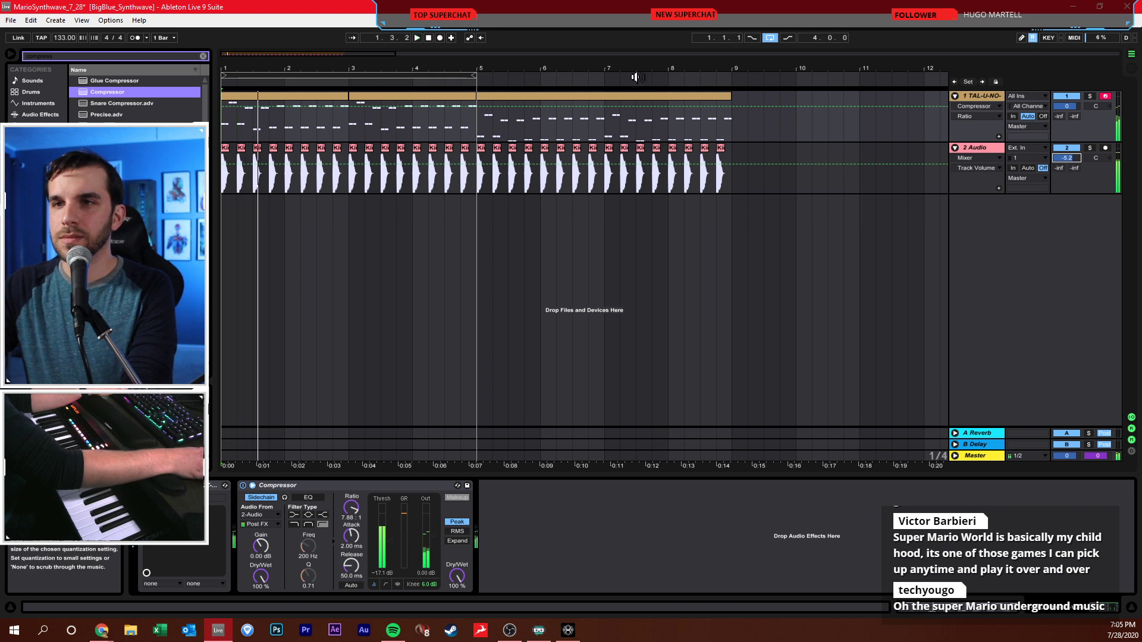
- Switch looping off and extend the loop brace to eight bars, ending at bar 9
left_click(773, 37)
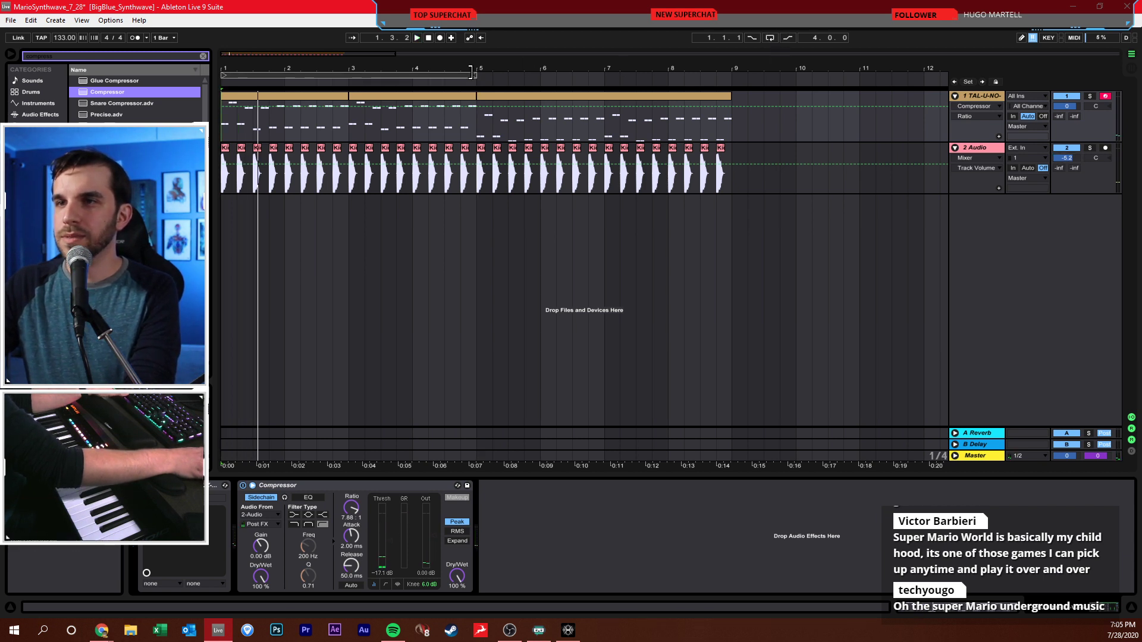
left_click_drag(471, 73, 726, 82)
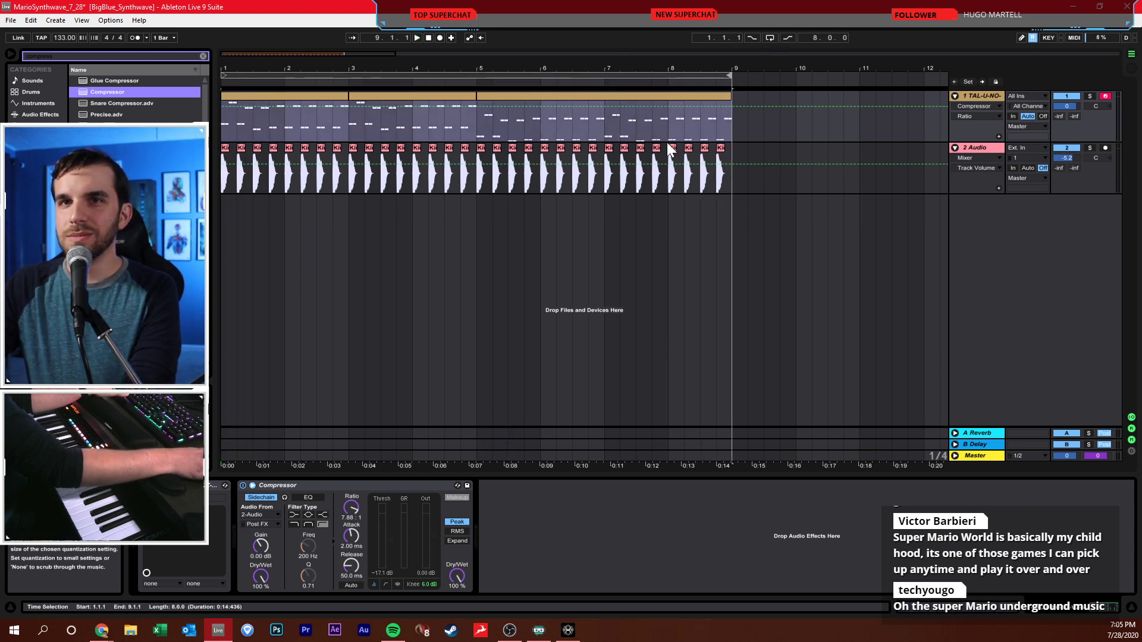
left_click(646, 267)
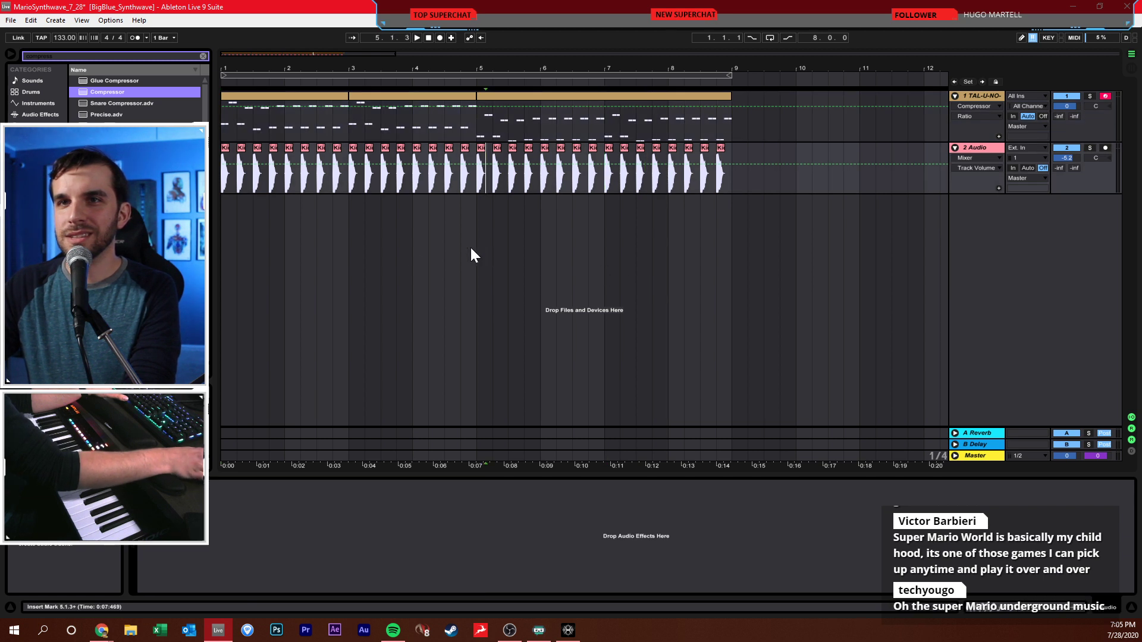
- Clear the clip selection and save the current Live set
left_click(413, 253)
left_click(381, 257)
left_click(365, 251)
key("ctrl+s")
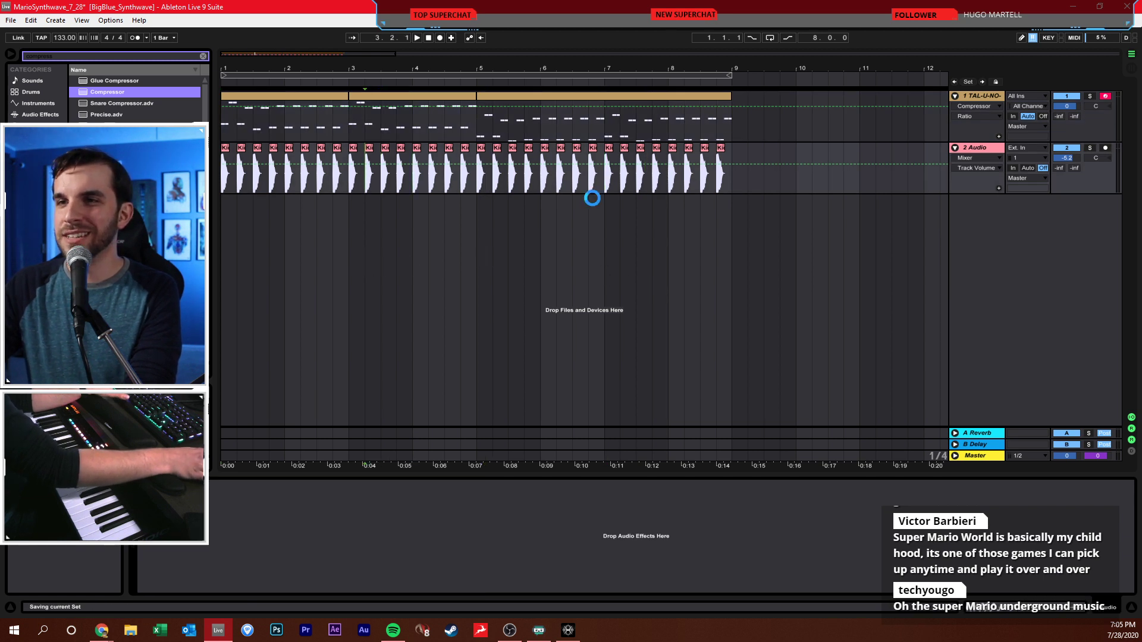
left_click(548, 245)
left_click_drag(629, 244, 629, 286)
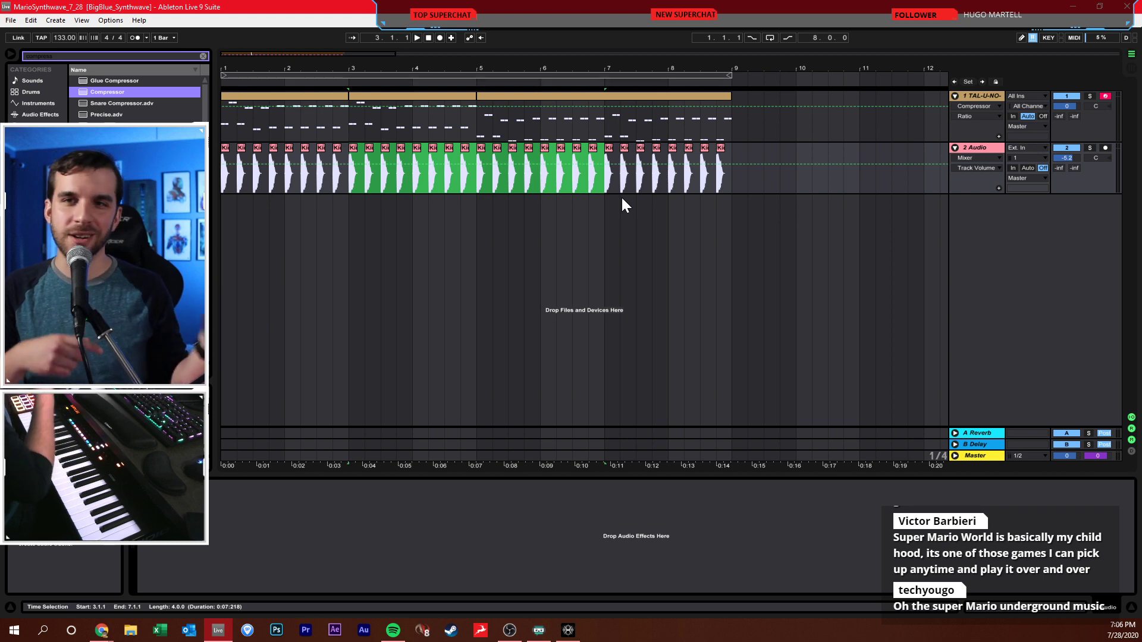
left_click(536, 191)
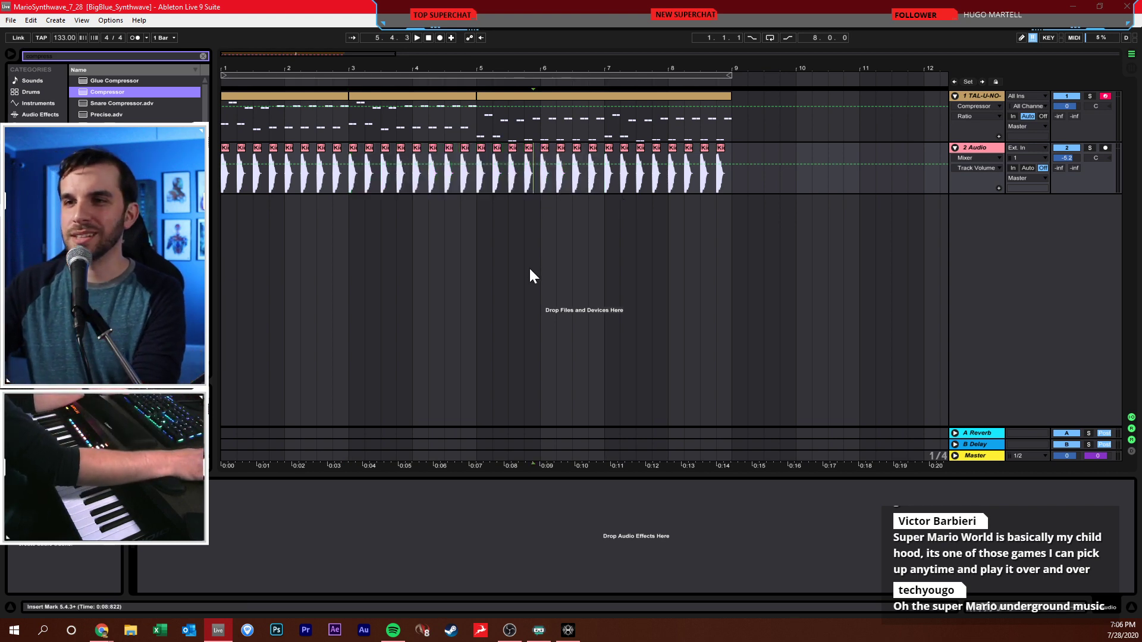
left_click_drag(726, 189, 226, 122)
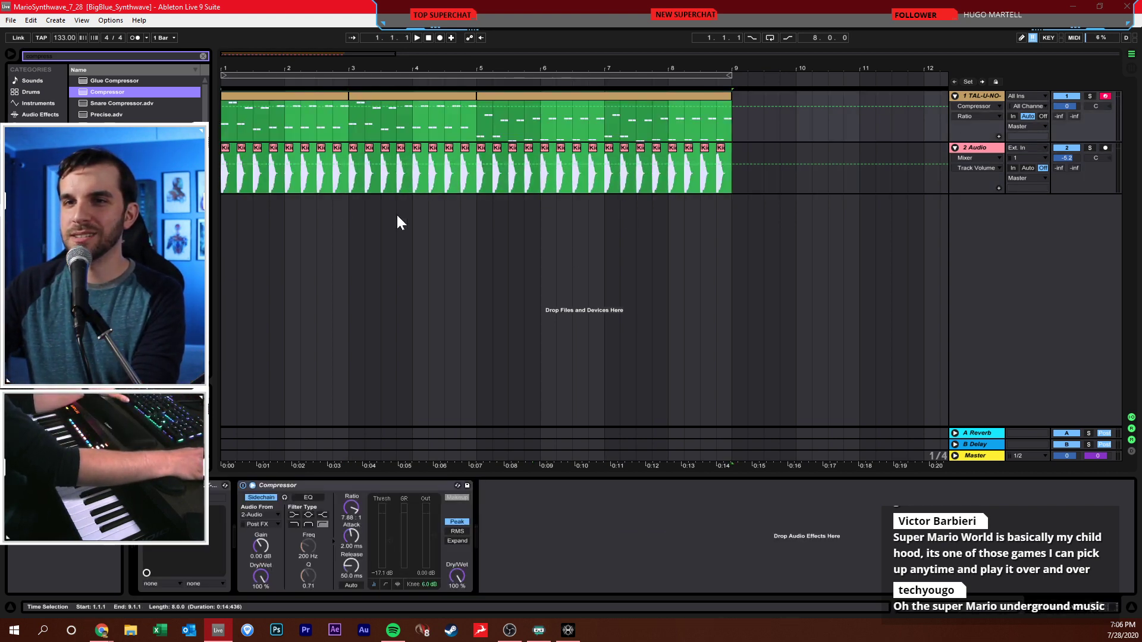
left_click(403, 189)
left_click(426, 40)
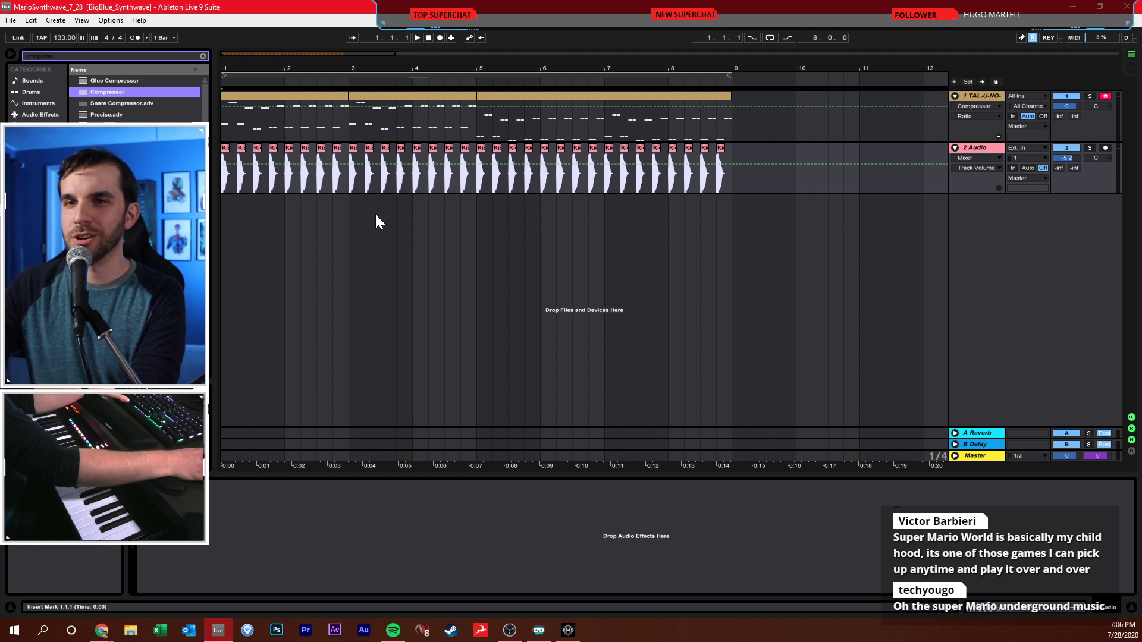
- Play the arrangement from the start and lower the kick track's volume to -6.6 dB
key("space")
scroll(137, 226, "down", 8)
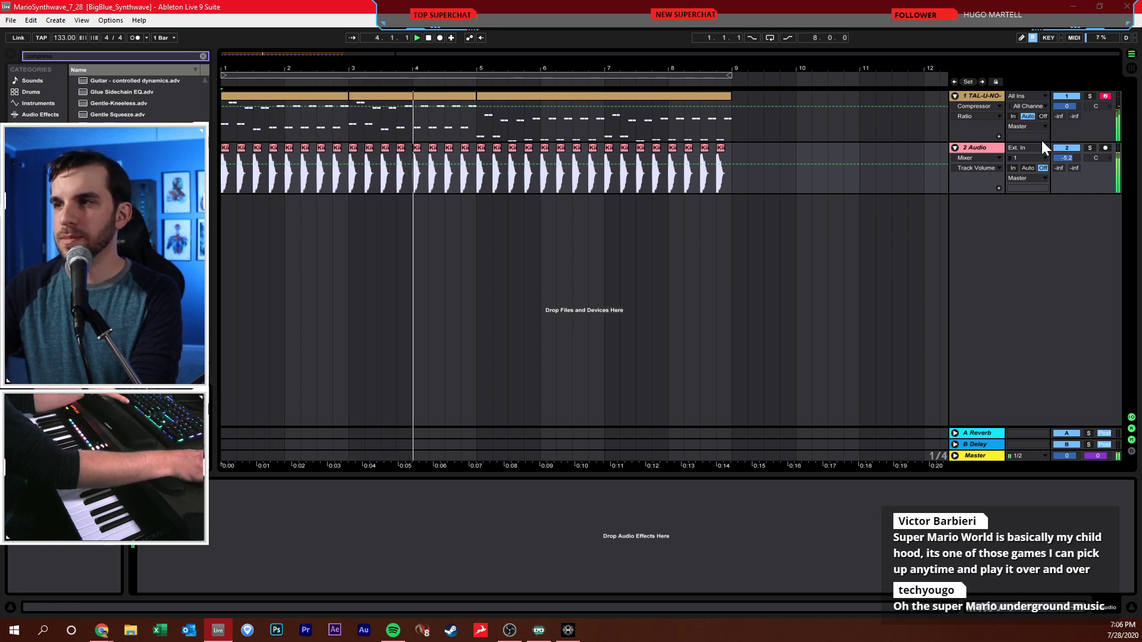
left_click_drag(1066, 158, 1067, 164)
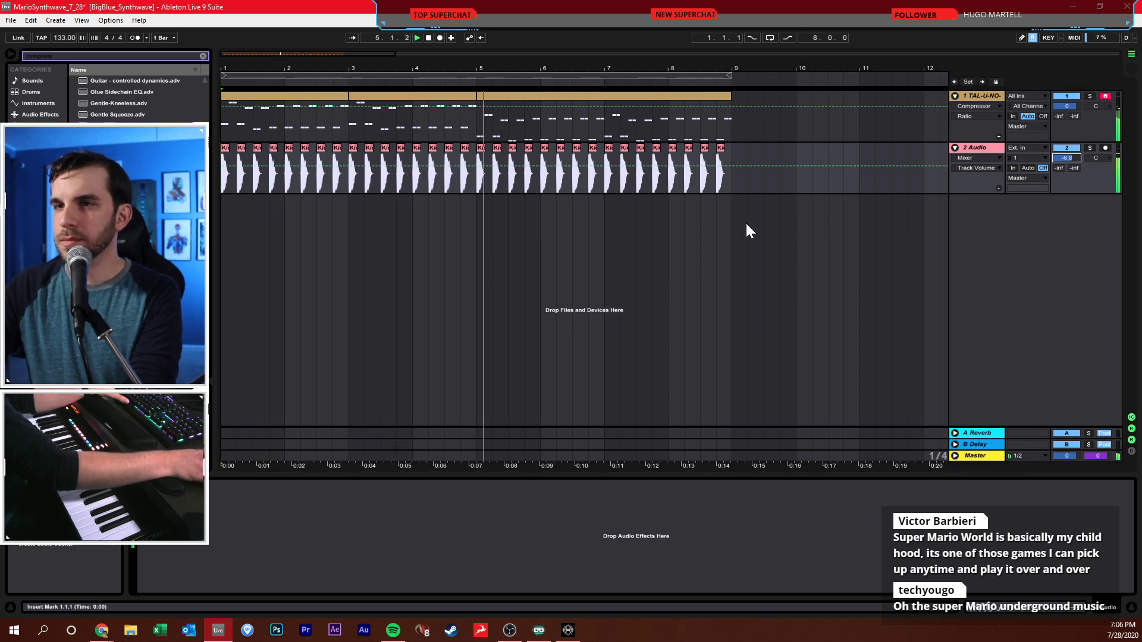
left_click(661, 245)
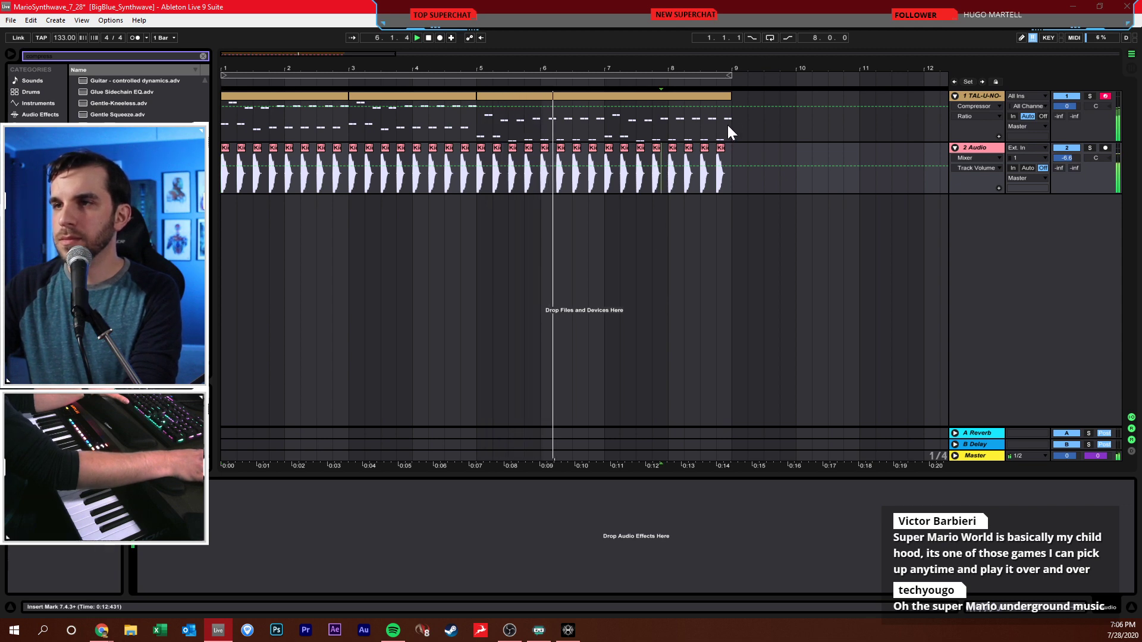
- Duplicate the eight bars of synth and kick clips so the copies run from bar 9 to bar 17
left_click_drag(690, 108, 209, 148)
key("ctrl+d")
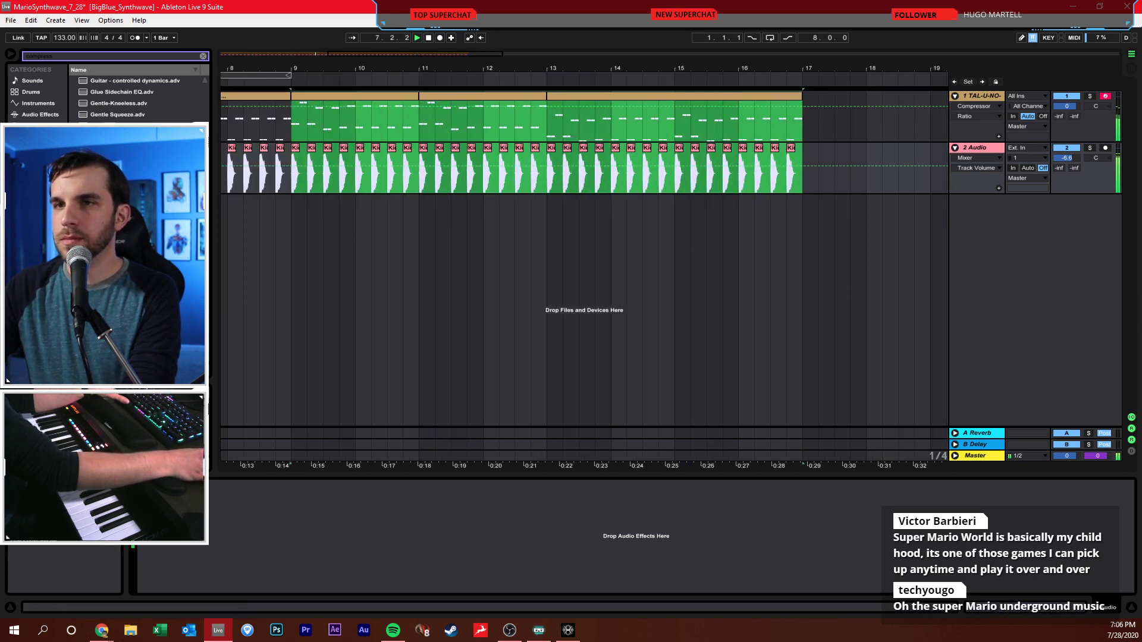
left_click_drag(410, 69, 510, 83)
left_click(558, 218)
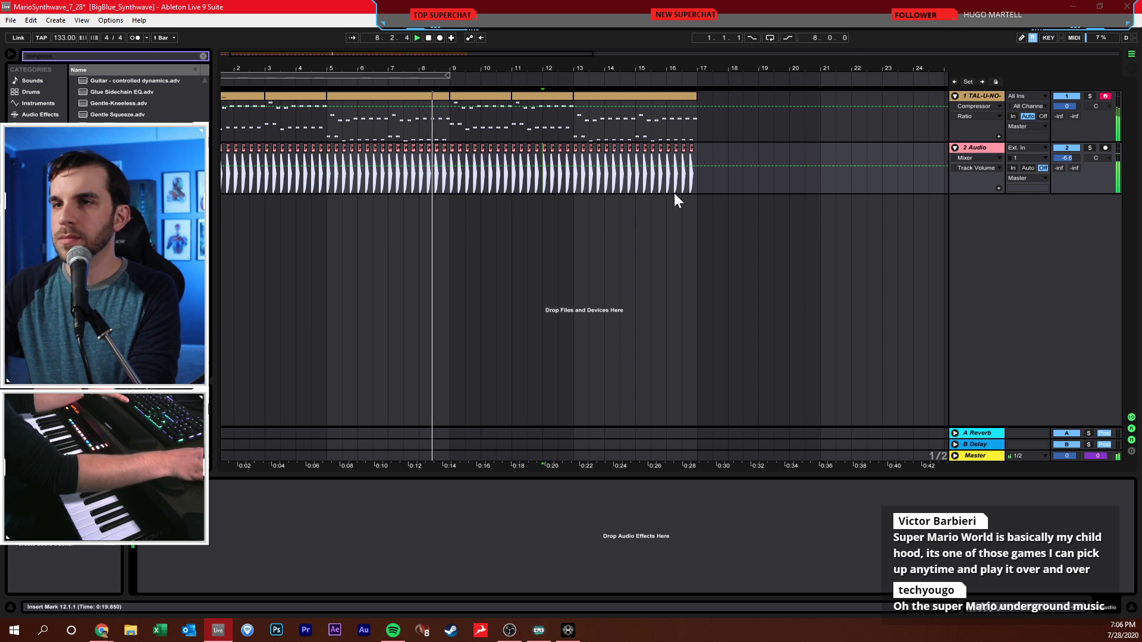
left_click(648, 217)
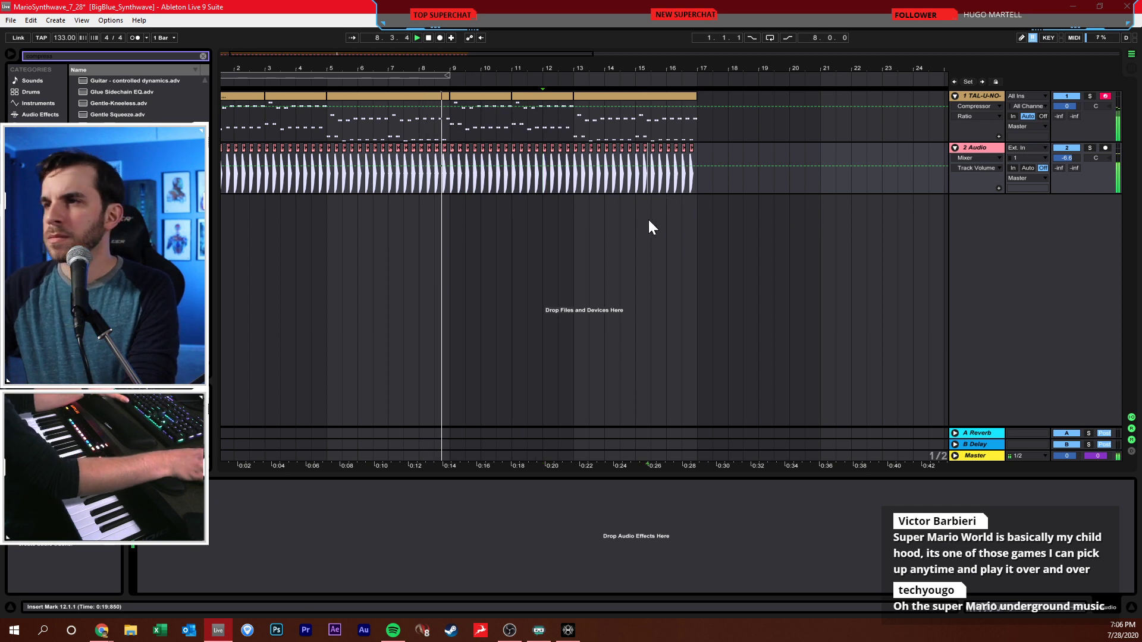
- Stop playback and search the browser for "valhal"
double_click(429, 38)
key("ctrl+f")
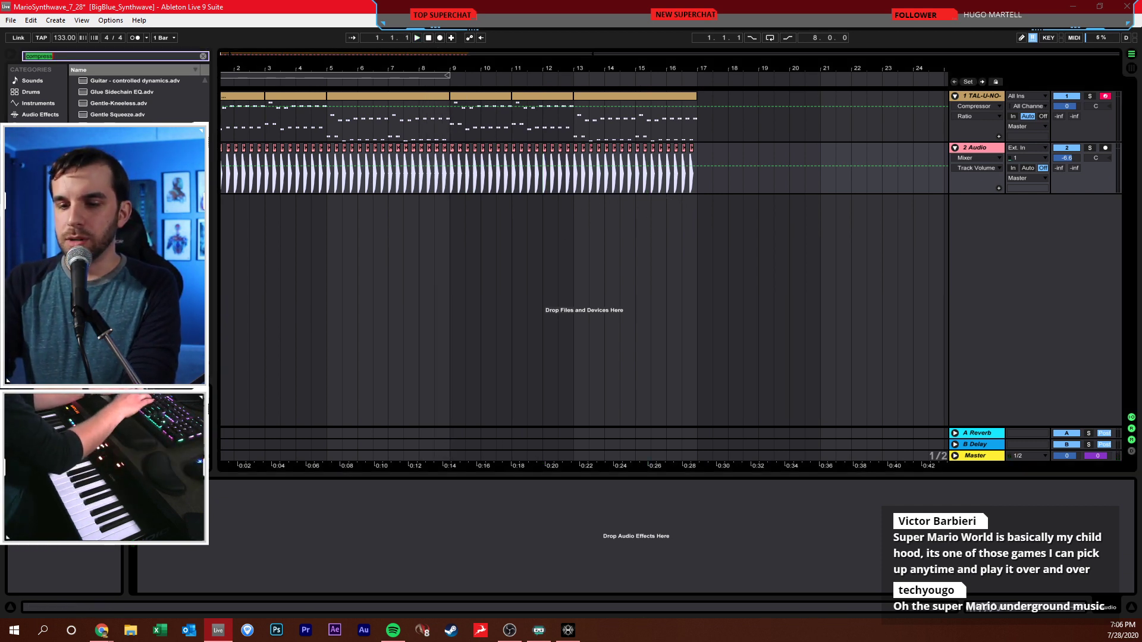
type("valhal")
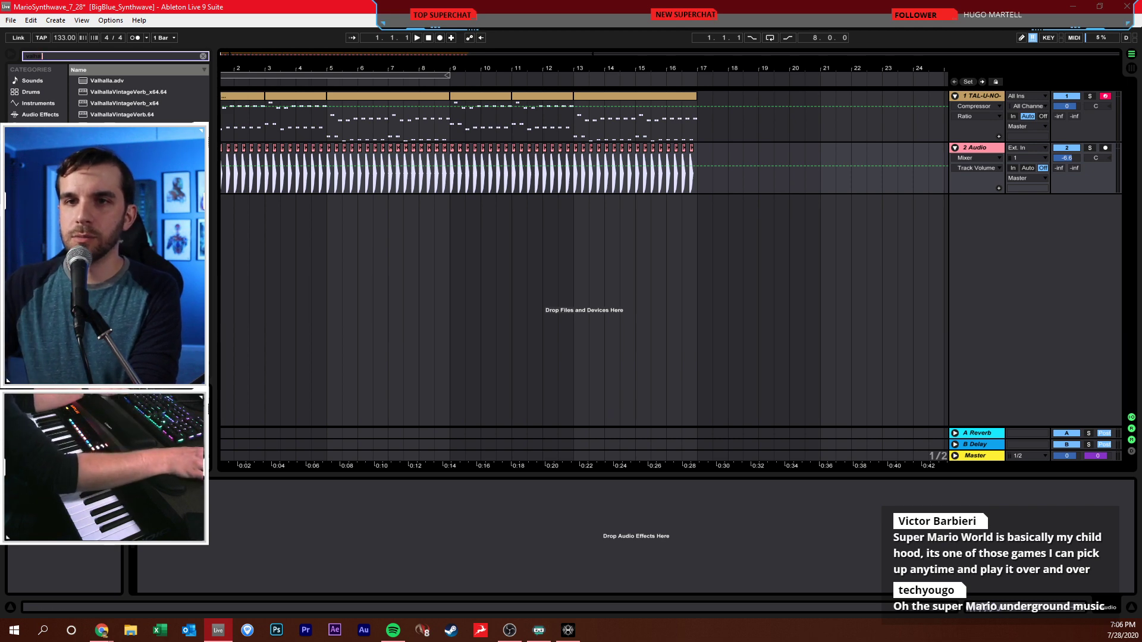
left_click_drag(124, 103, 973, 382)
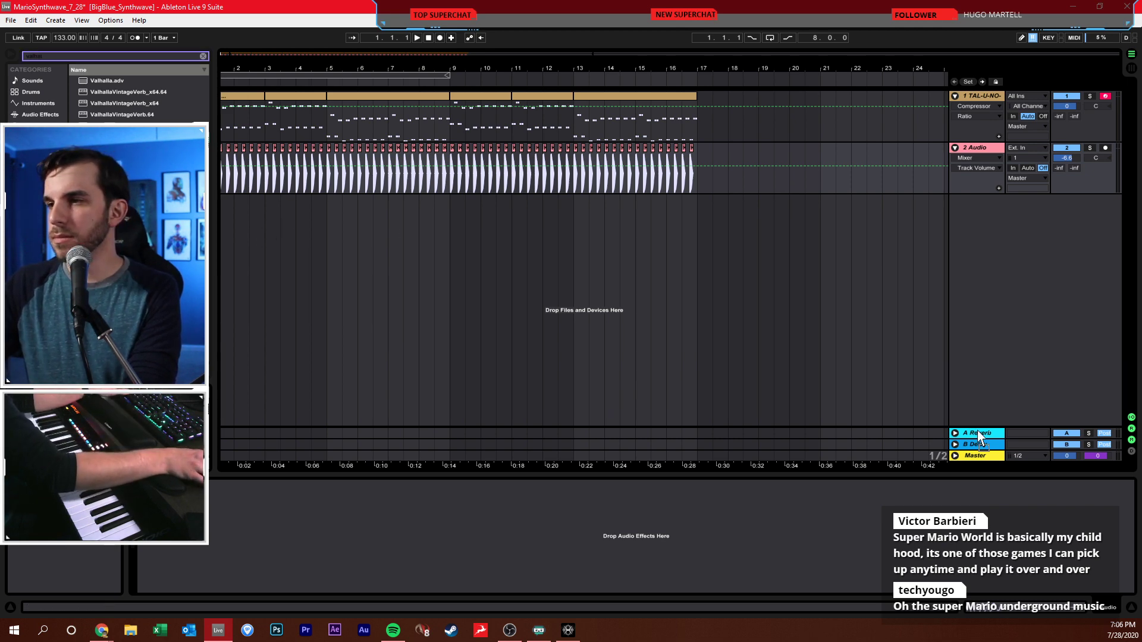
left_click_drag(976, 430, 977, 433)
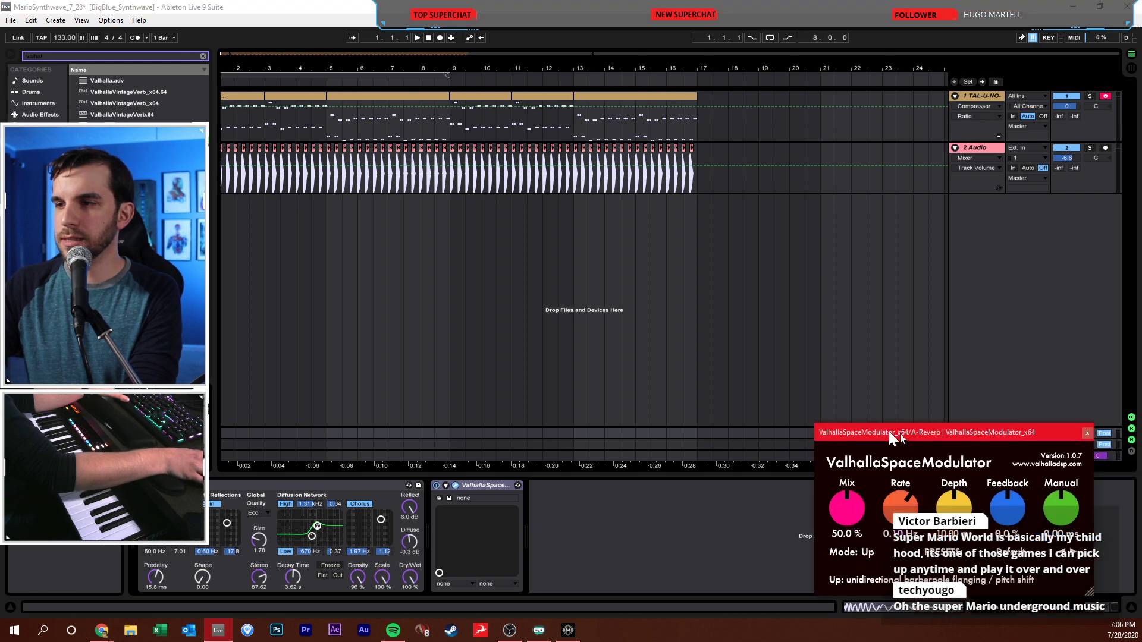
left_click(472, 486)
key("Delete")
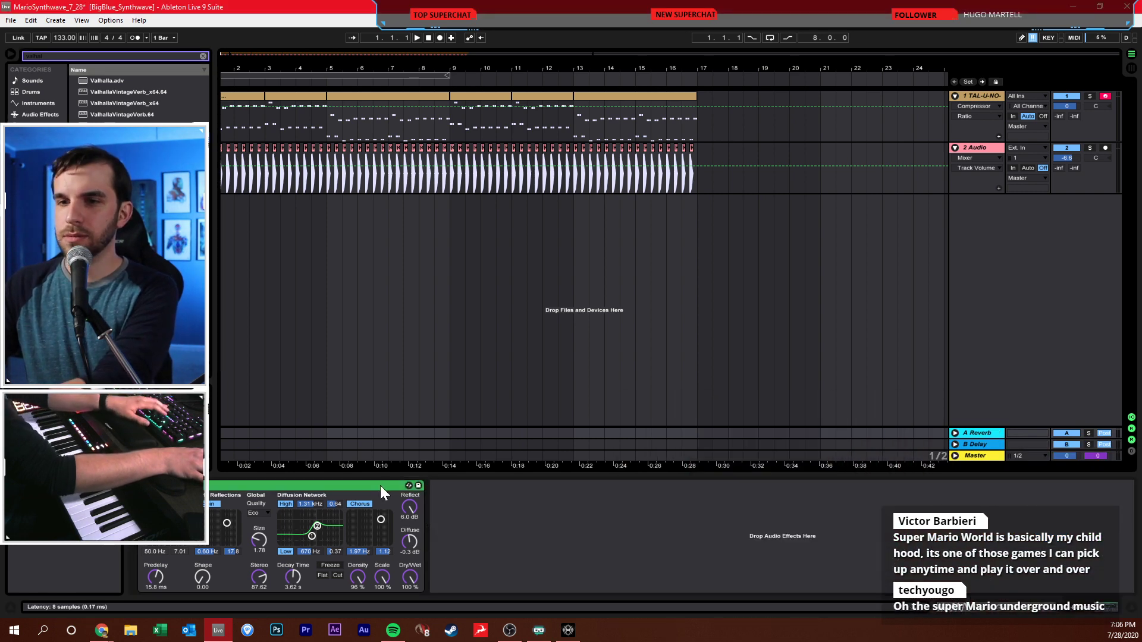
- Replace the Reverb device on return track A with ValhallaVintageVerb_x64 and move its window clear of the track controls
key("Delete")
left_click_drag(126, 103, 349, 511)
left_click_drag(698, 348, 448, 234)
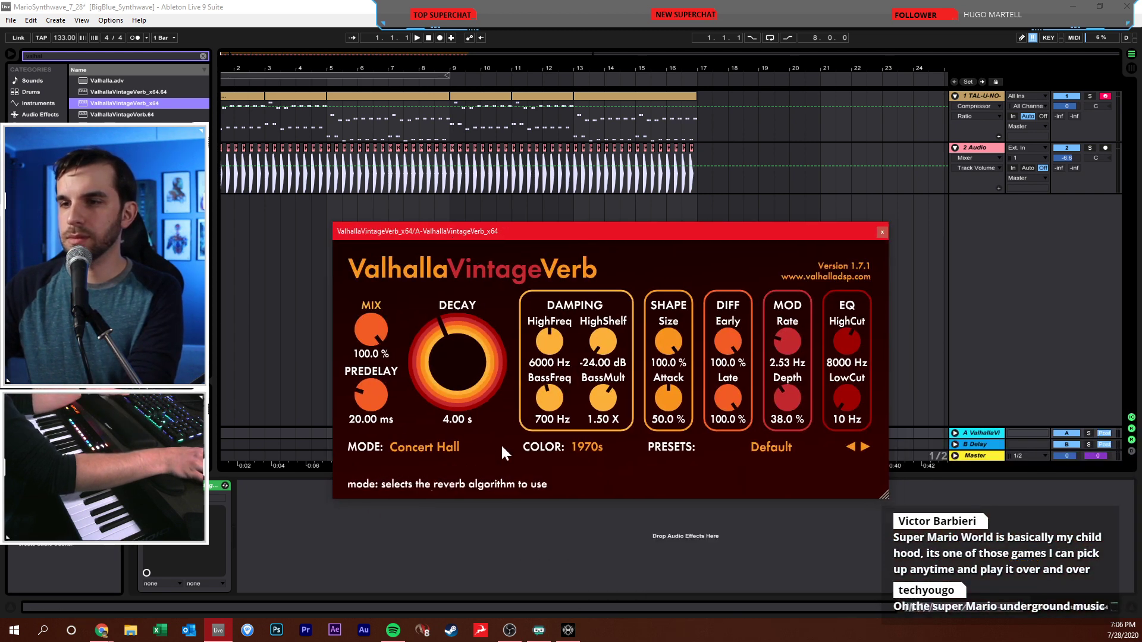
- Set ValhallaVintageVerb's color to 1980s and its decay to 1.59 s
left_click(587, 447)
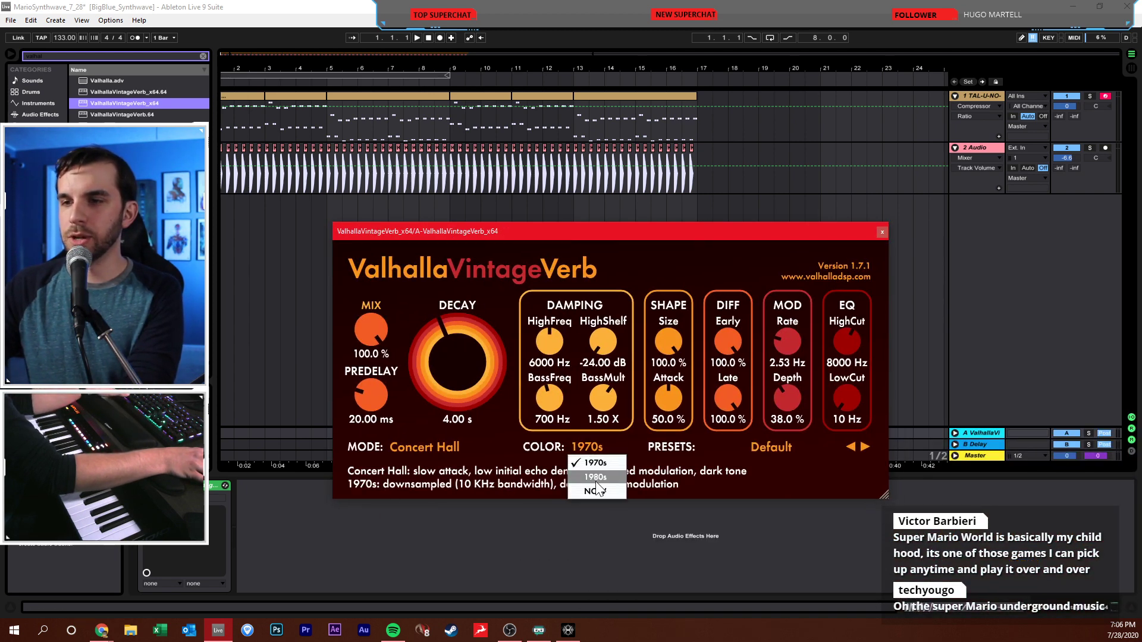
left_click(596, 481)
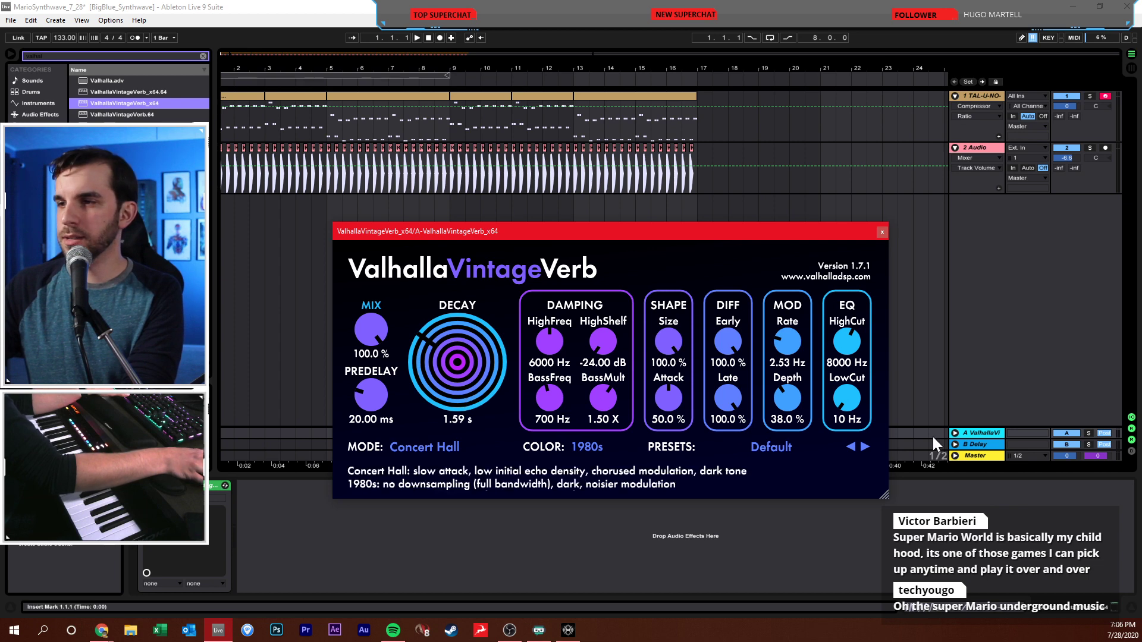
- Play the arrangement and raise the synth track's send to the ValhallaVintageVerb return to -3.4 dB
key("space")
left_click_drag(1060, 116, 1060, 74)
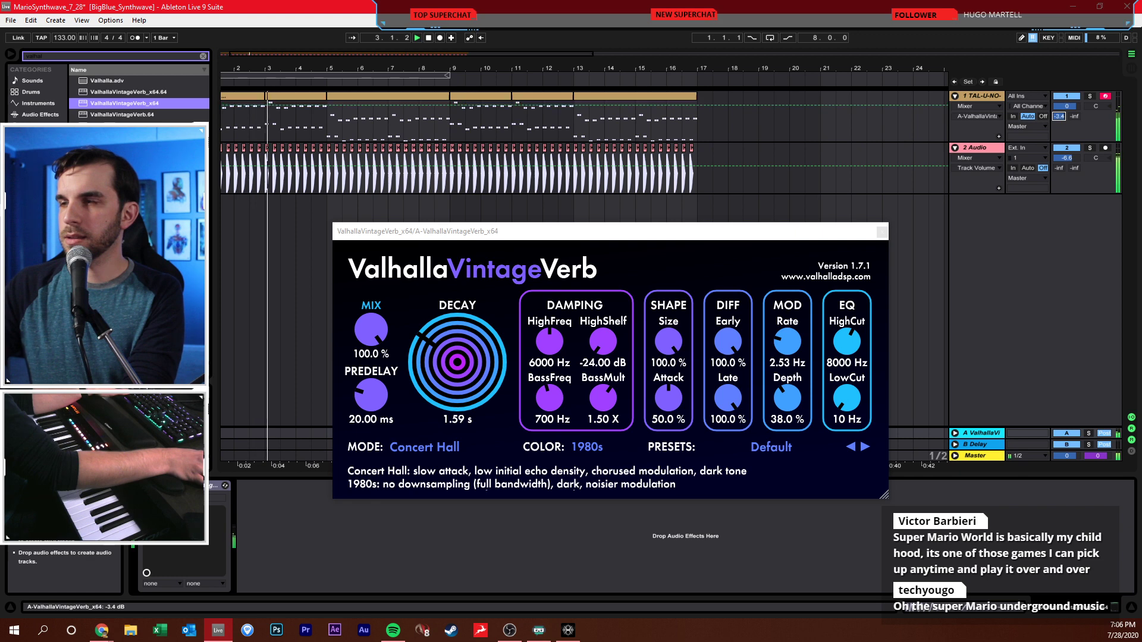
- Lower the ValhallaVintageVerb return track's volume to -2.7 dB and raise the kick track's send to it to about -21 dB
left_click(986, 99)
left_click(954, 433)
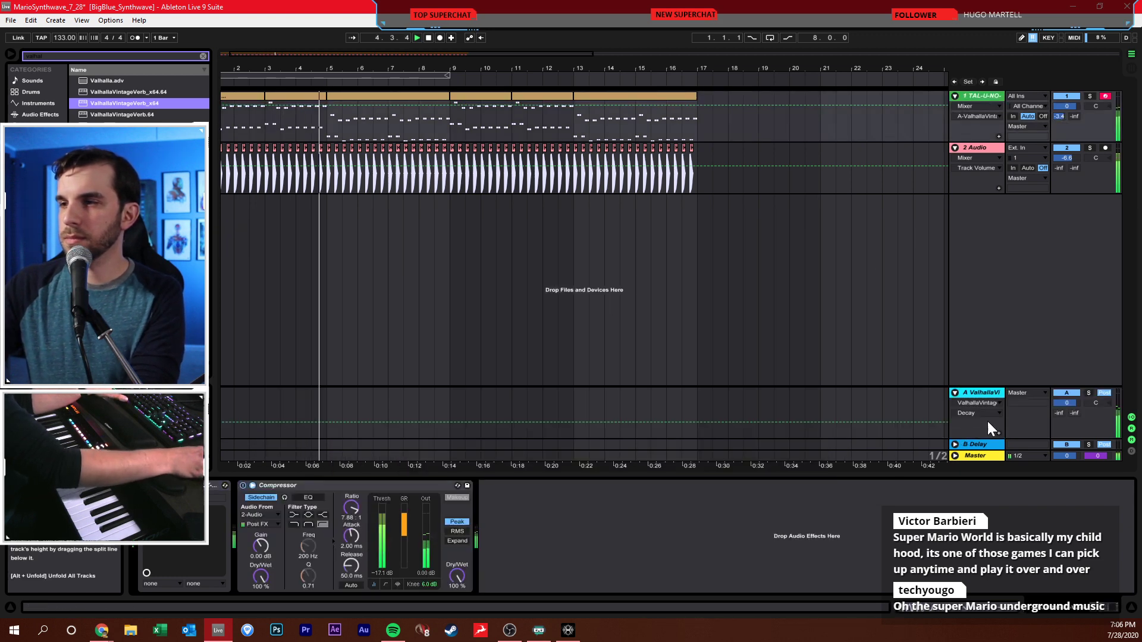
left_click_drag(1067, 403, 1066, 410)
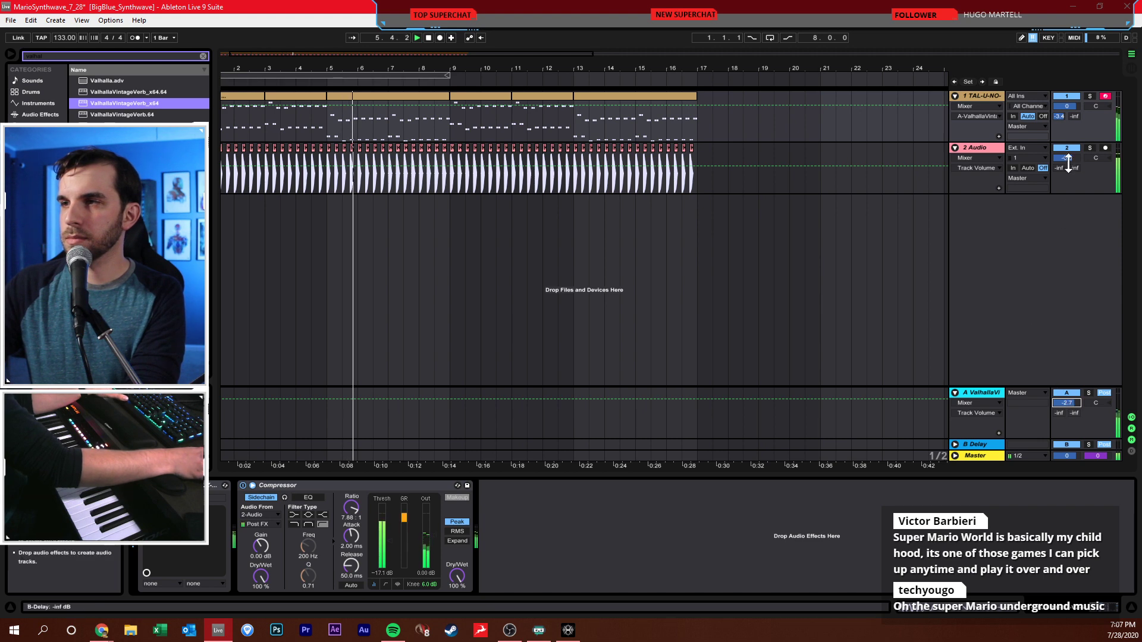
left_click_drag(1058, 168, 1059, 156)
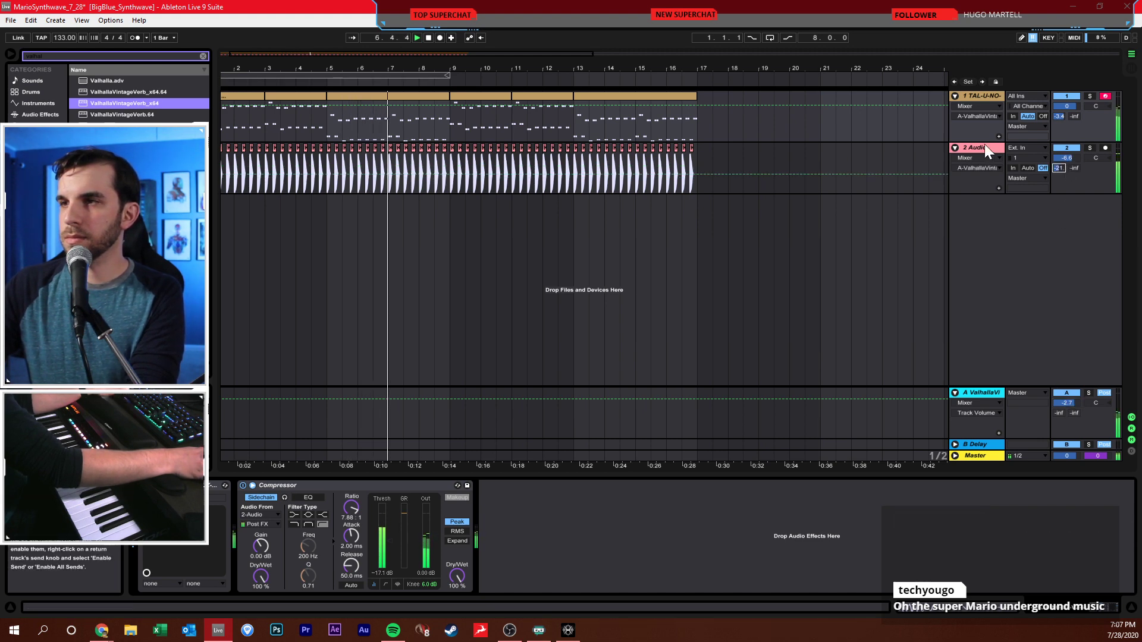
- Copy the sidechained Compressor from the synth track onto the ValhallaVintageVerb return track and close the reverb window
left_click(983, 100)
left_click(980, 395)
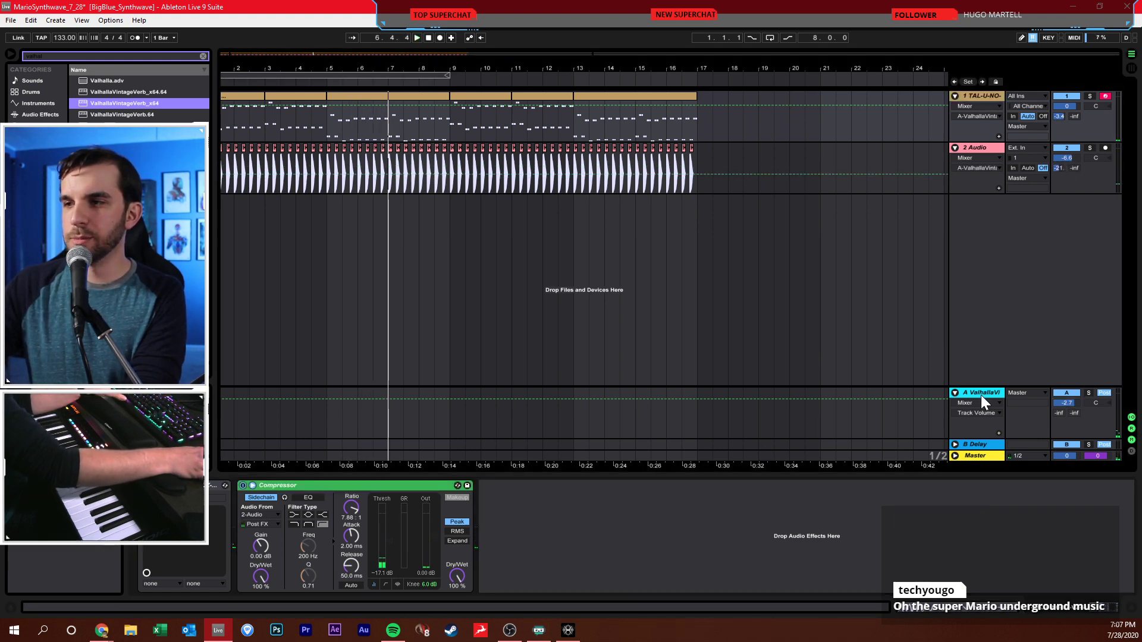
key("ctrl+v")
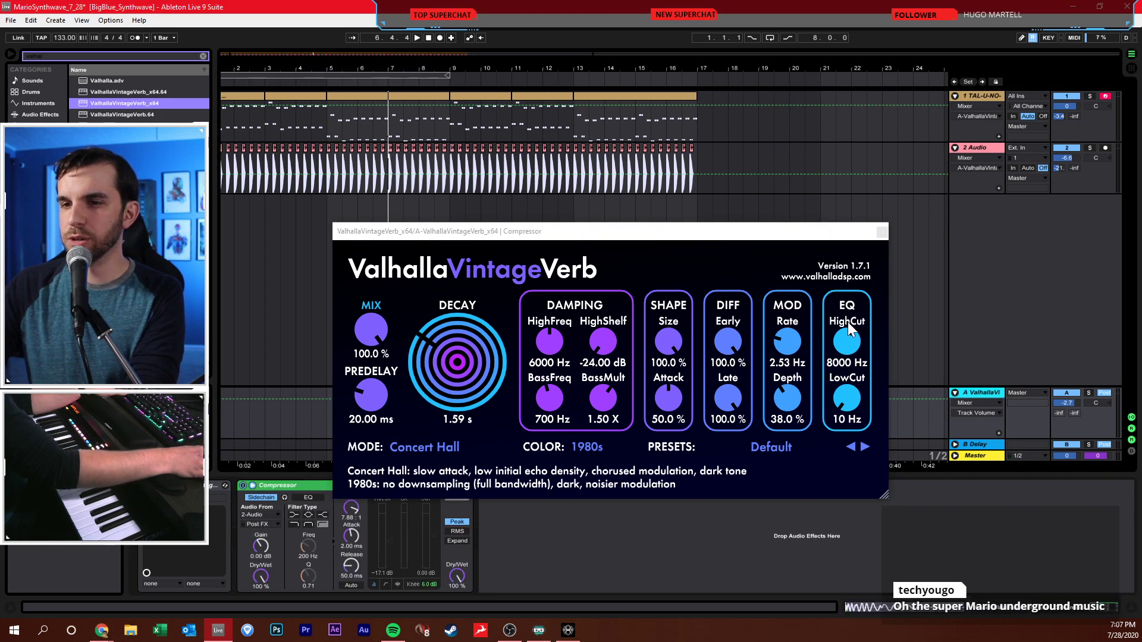
left_click(880, 244)
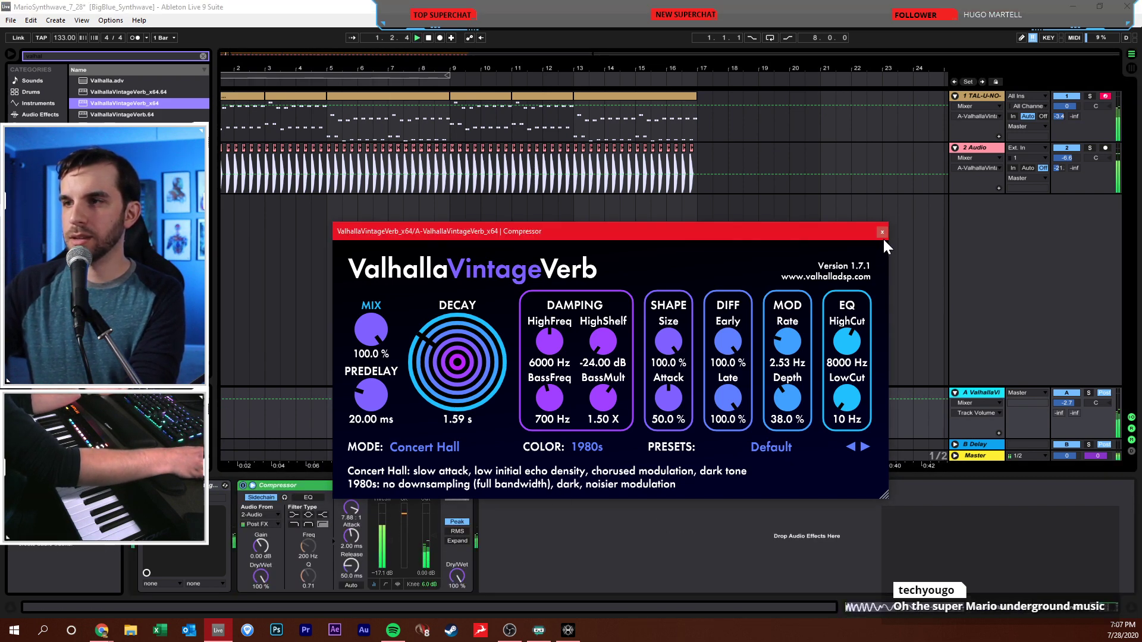
left_click(882, 233)
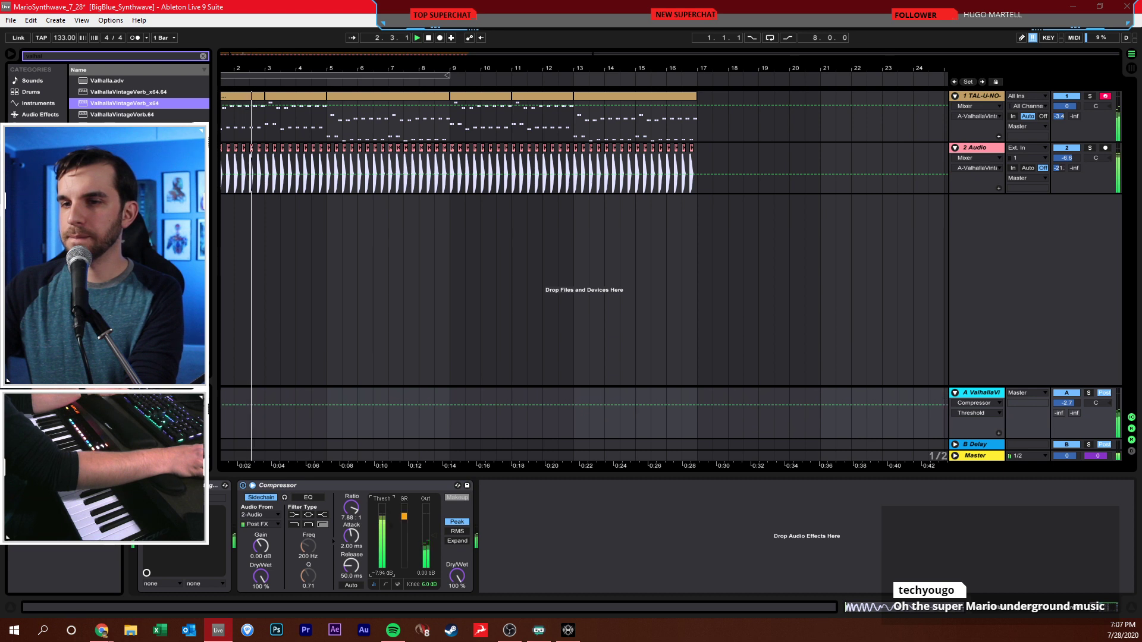
- Set the return track Compressor's threshold to -2.07 dB and save the set
left_click_drag(383, 518, 382, 506)
key("ctrl+s")
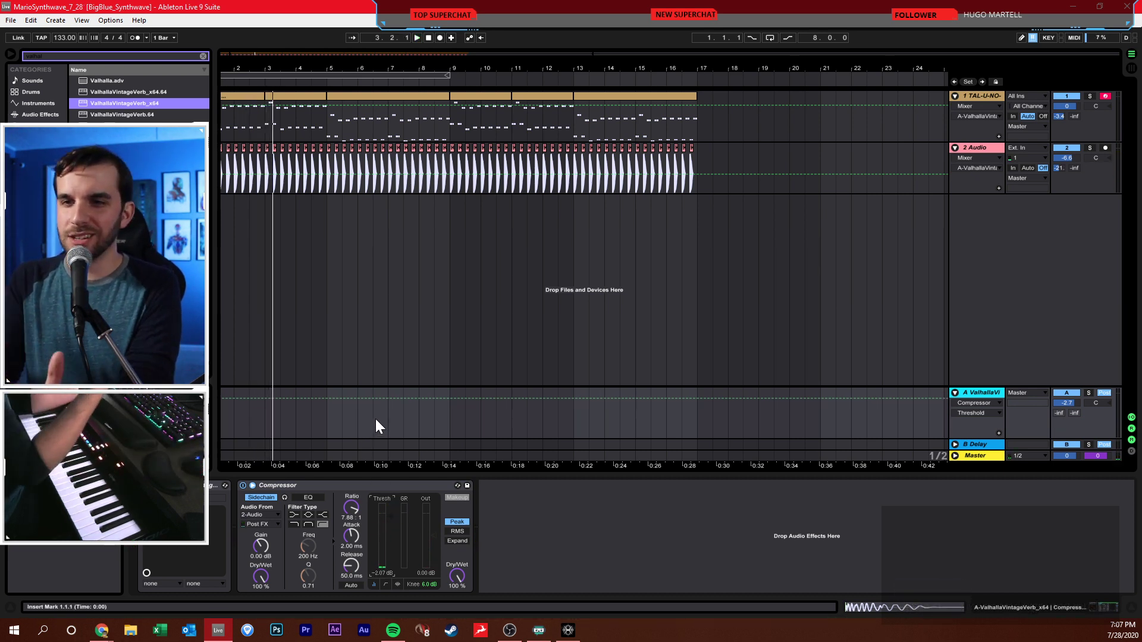
left_click(487, 295)
key("space")
left_click(428, 38)
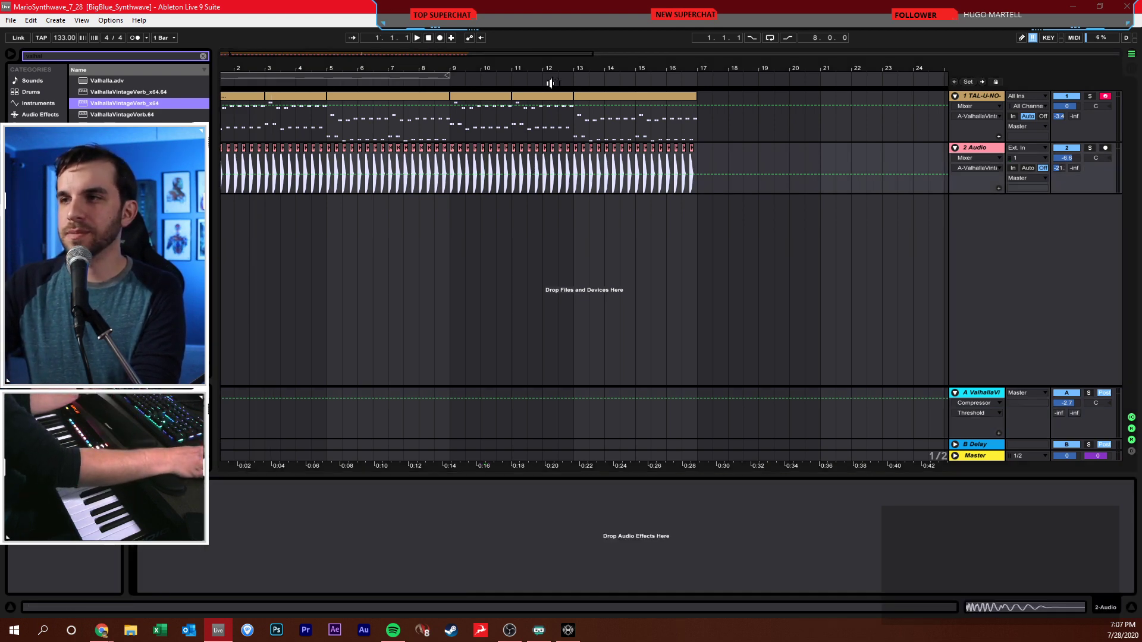
- Duplicate the TAL-U-NO-LX synth track and delete the clips in the first eight bars of the copy
left_click(968, 97)
key("ctrl+d")
left_click(407, 151)
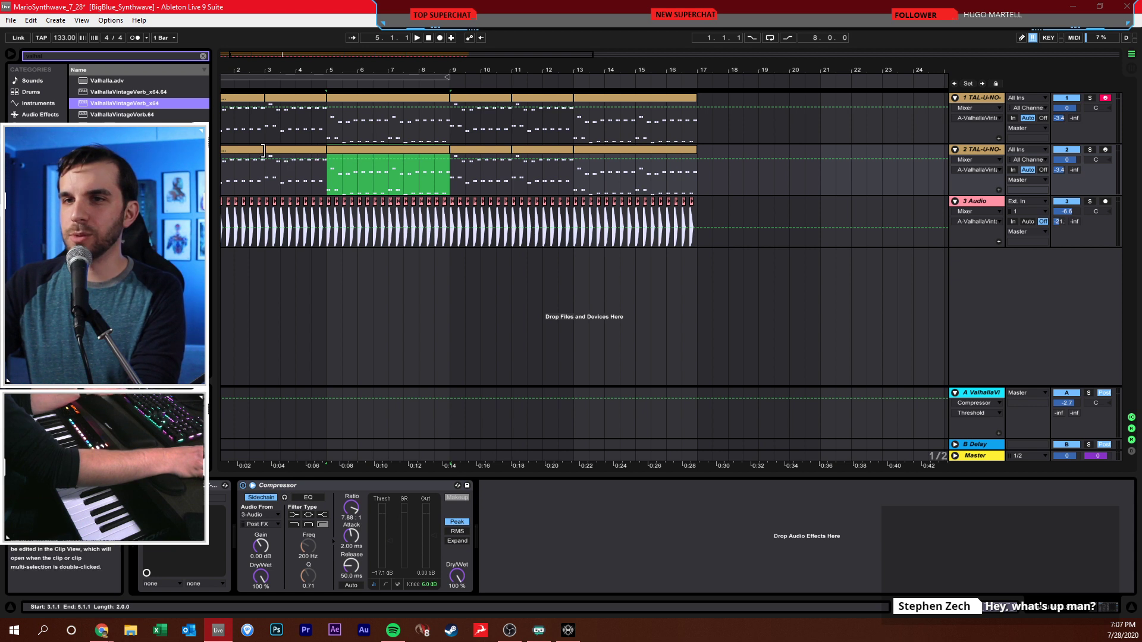
left_click(242, 148, "shift")
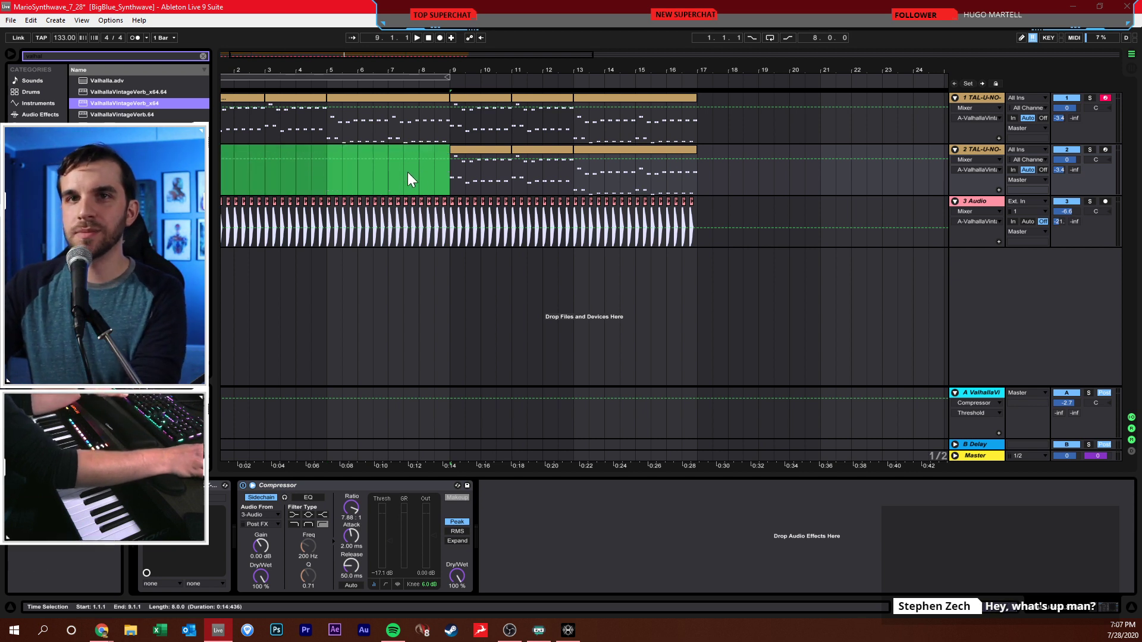
key("Delete")
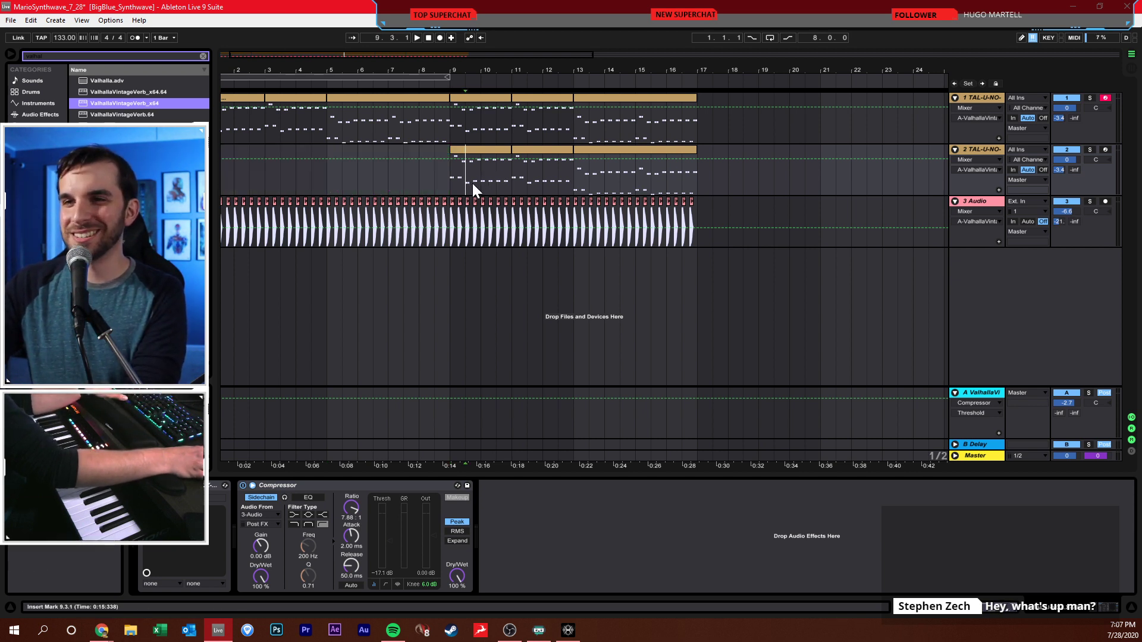
- Consolidate the duplicate synth track's clips from bar 9 to bar 17 into one clip and solo that track for playback
left_click_drag(457, 177, 691, 184)
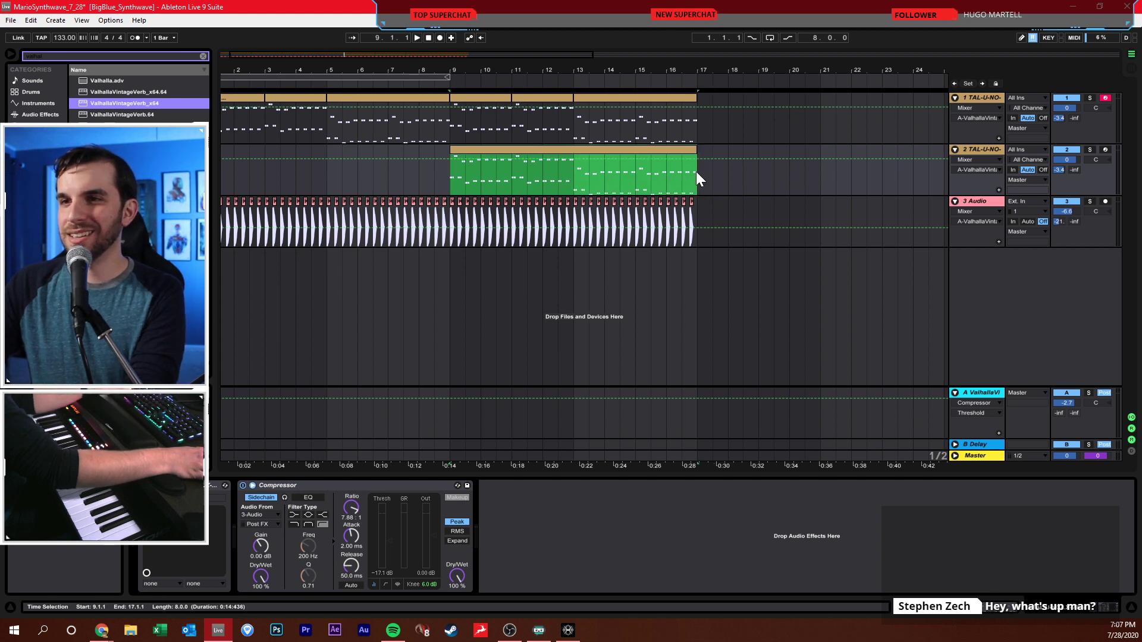
key("ctrl+j")
key("space")
left_click(1090, 149)
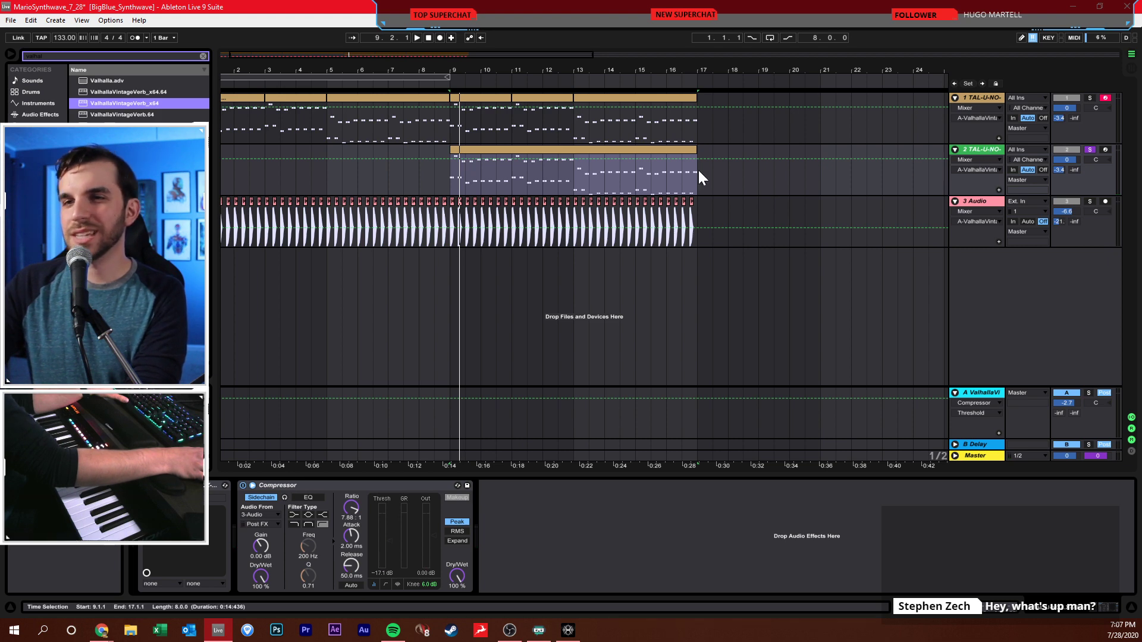
- Check the duplicate track's TAL-U-NO-LX, unsolo the track and lower the first synth track's volume to -1.8 dB
left_click(162, 486)
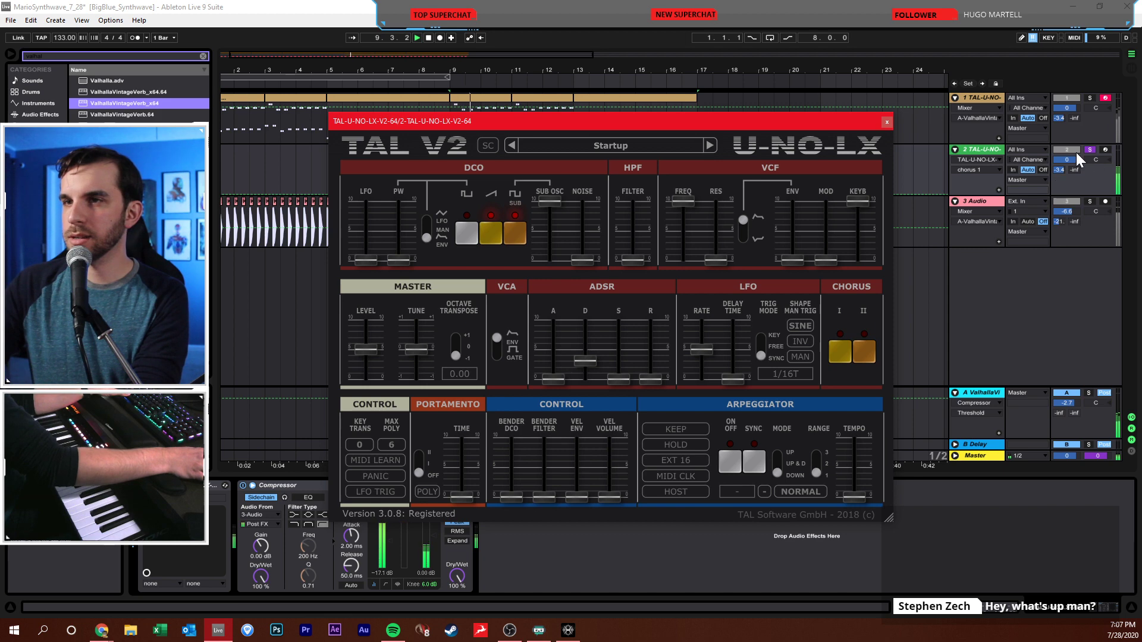
left_click(1067, 160)
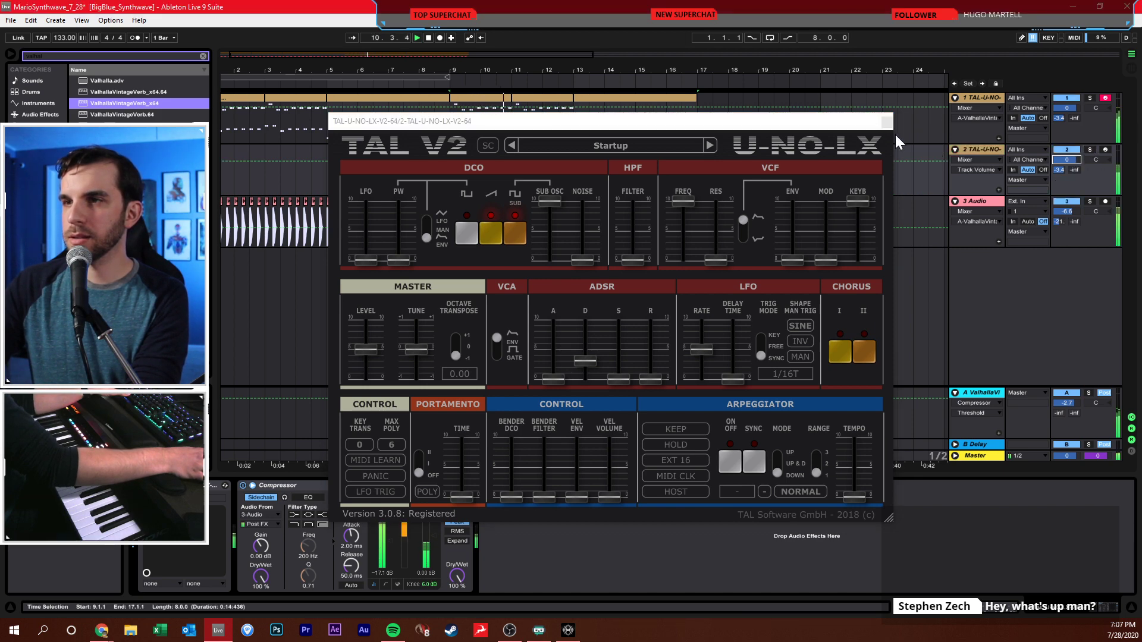
left_click(887, 123)
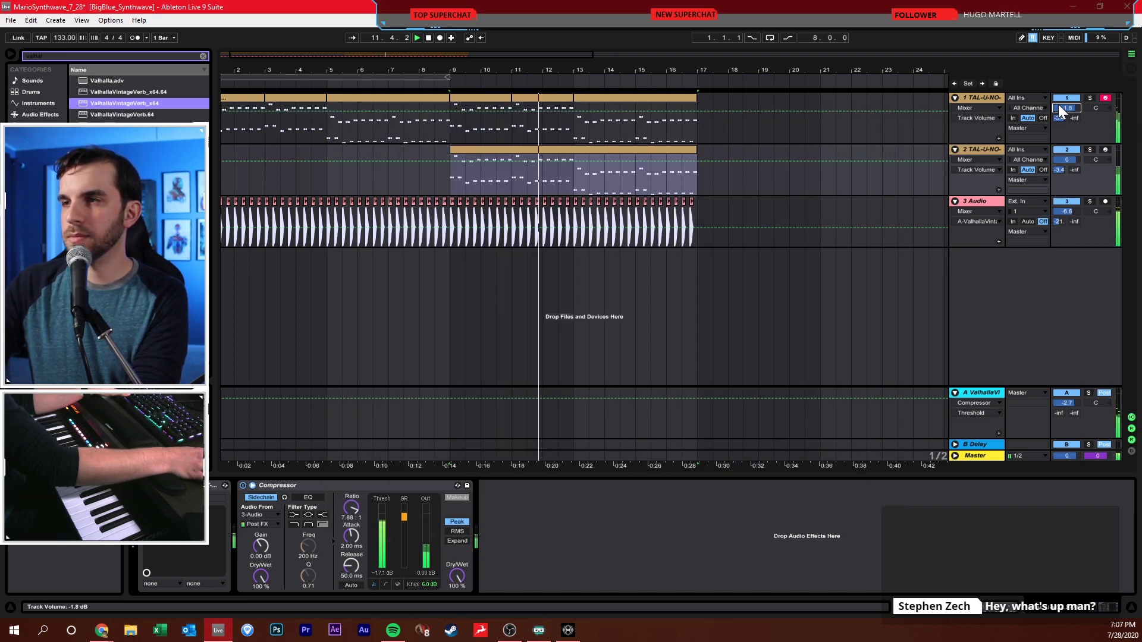
- Stop playback and listen to the arrangement again from the start
left_click(709, 179)
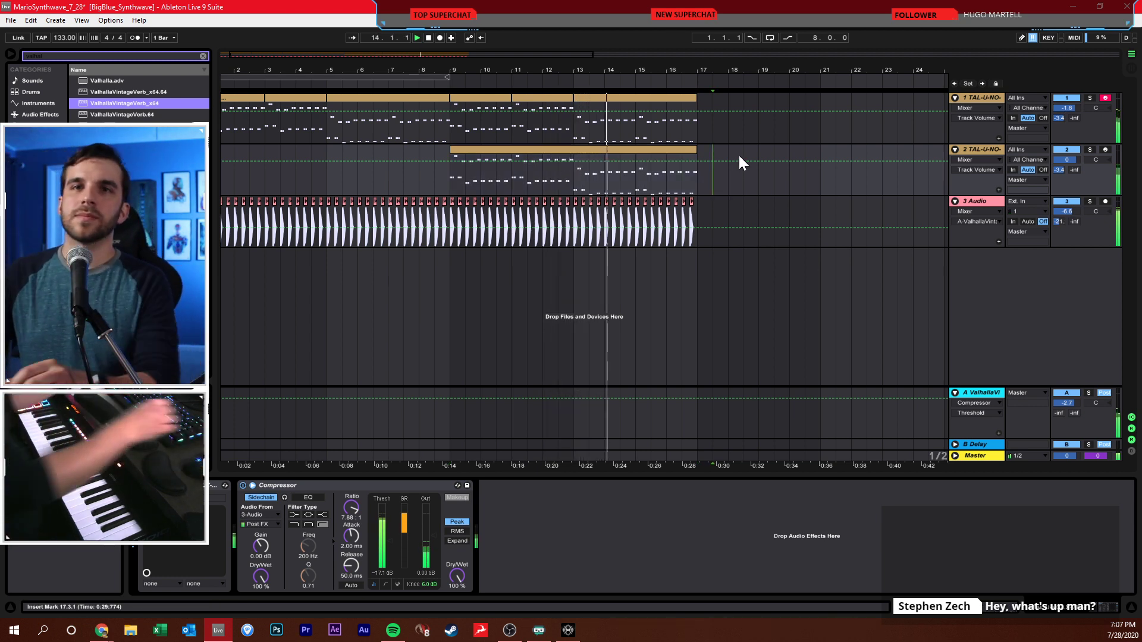
double_click(428, 38)
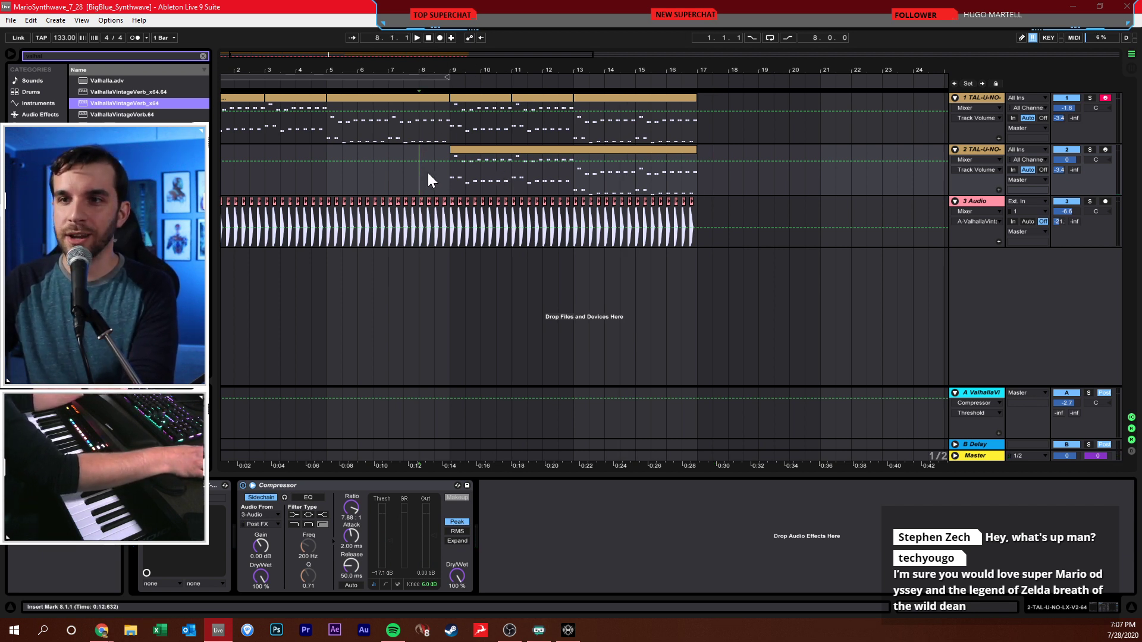
left_click(428, 37)
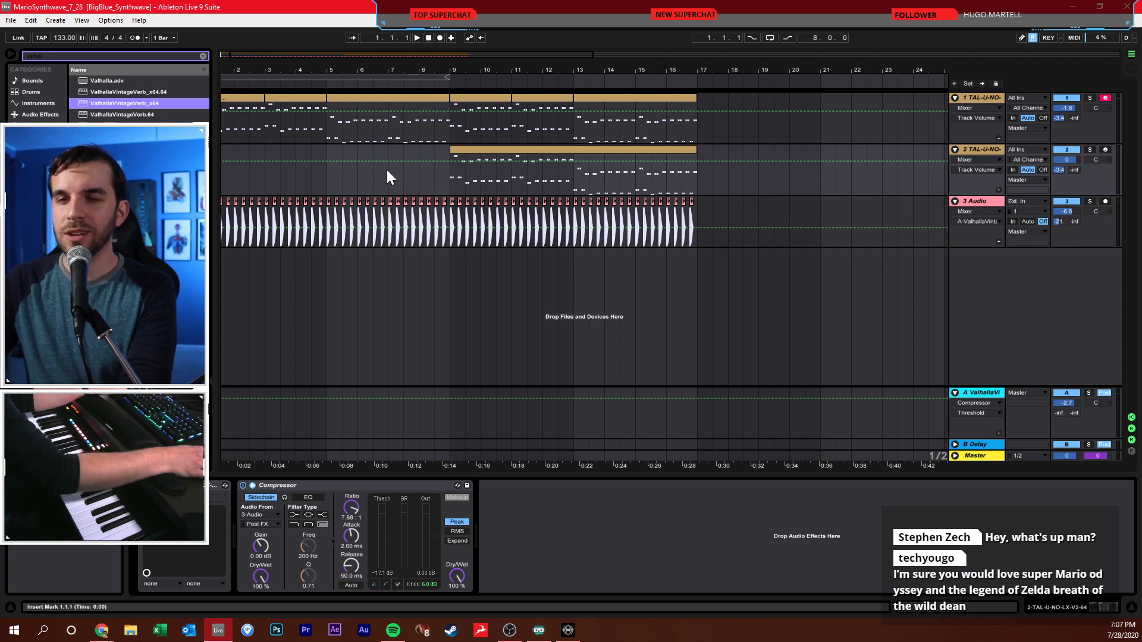
left_click_drag(372, 75, 402, 66)
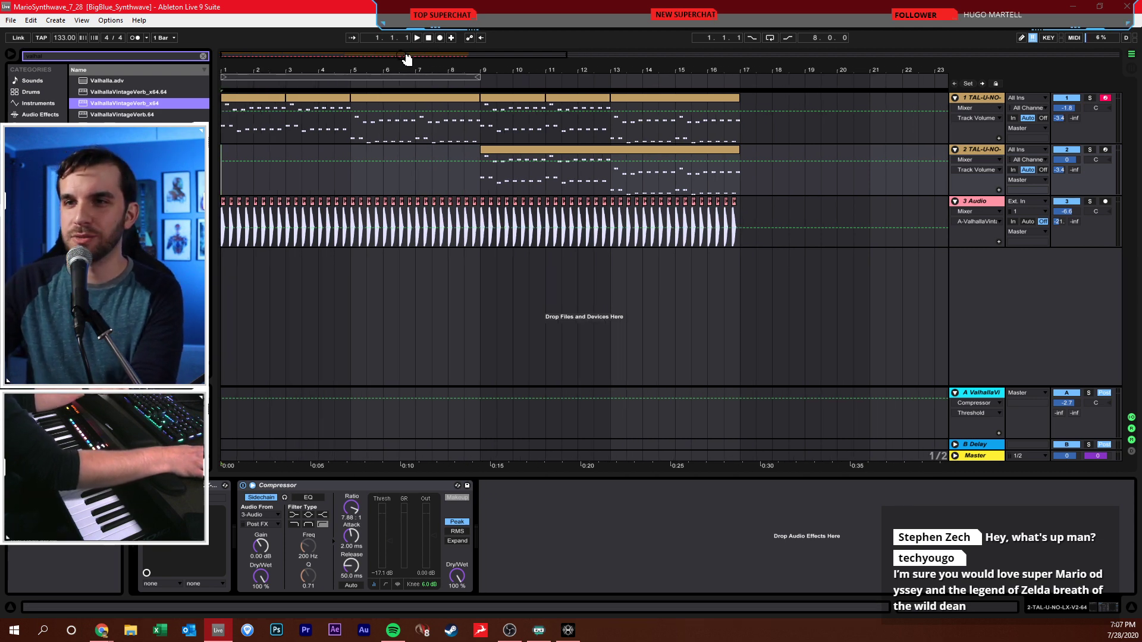
key("plus")
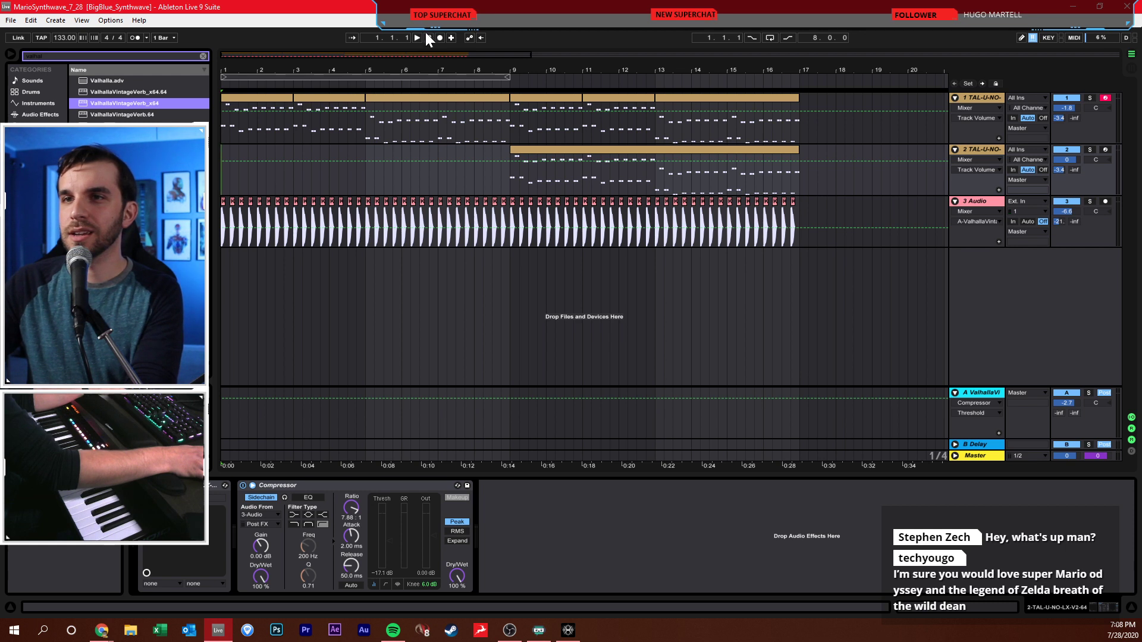
key("space")
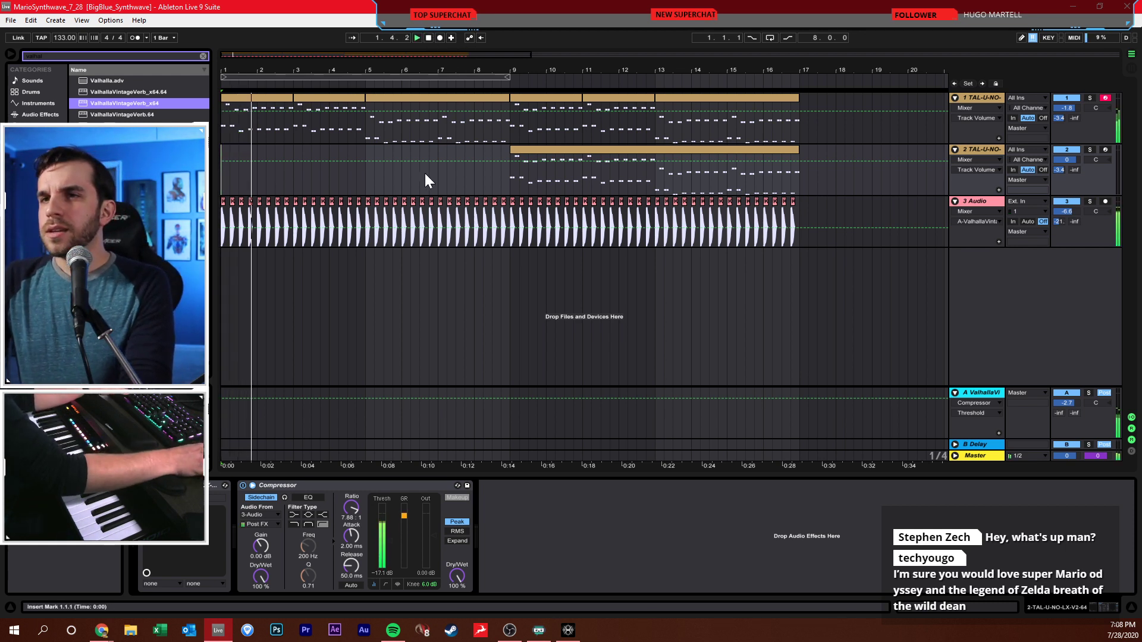
left_click(465, 175)
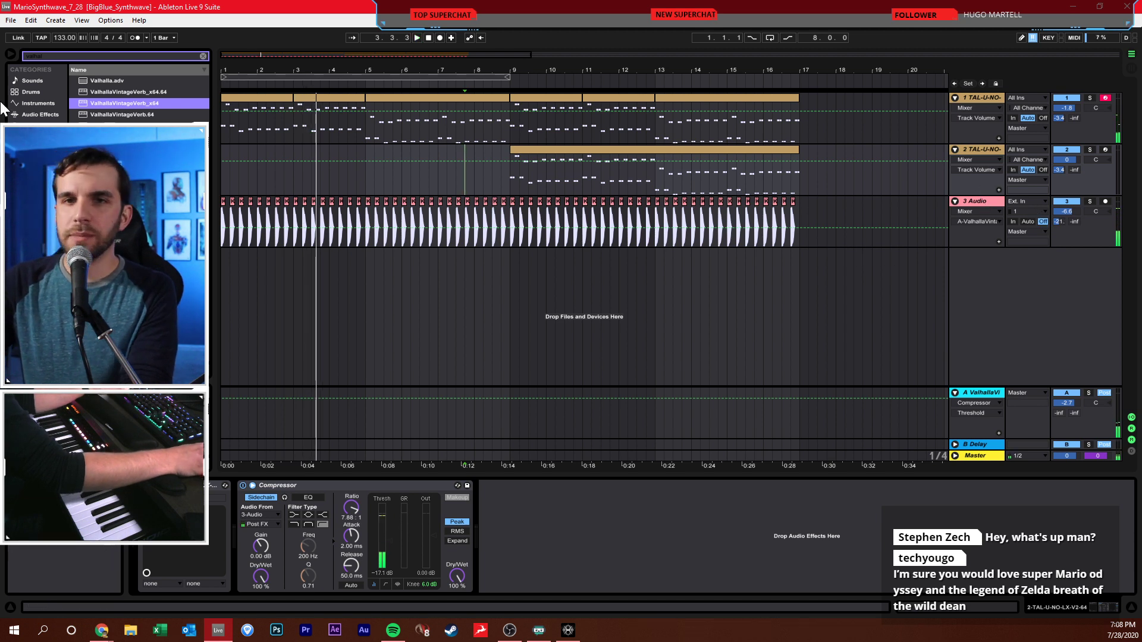
- Add Kick 505 ASR from the Drums category to the audio track near bar 18 and delete all the old kick clips
left_click(38, 94)
left_click(203, 56)
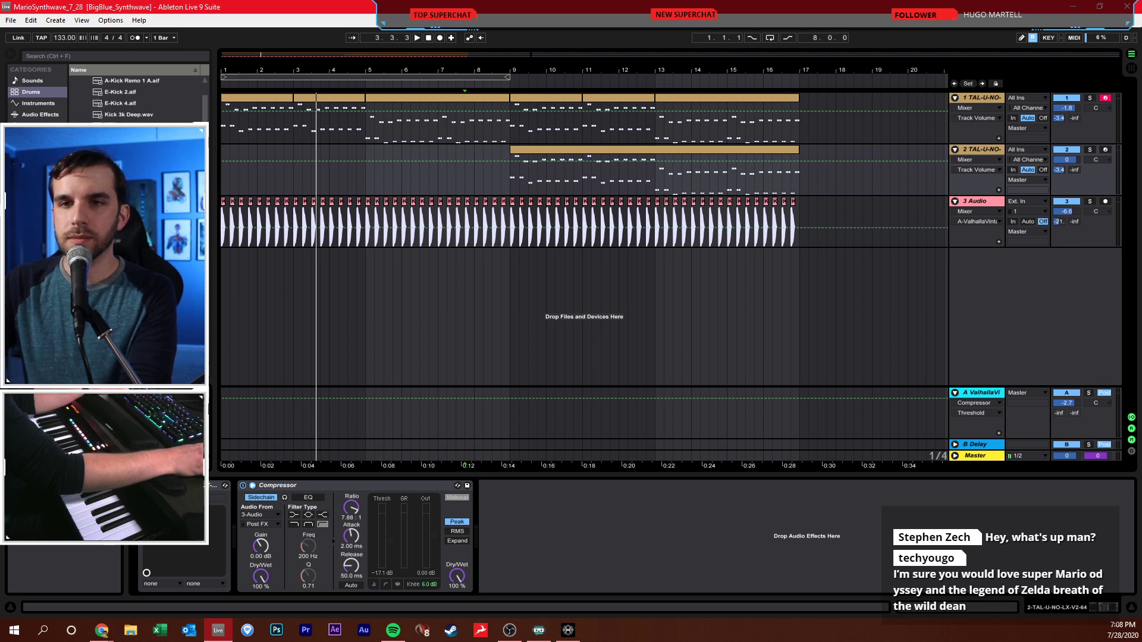
key("space")
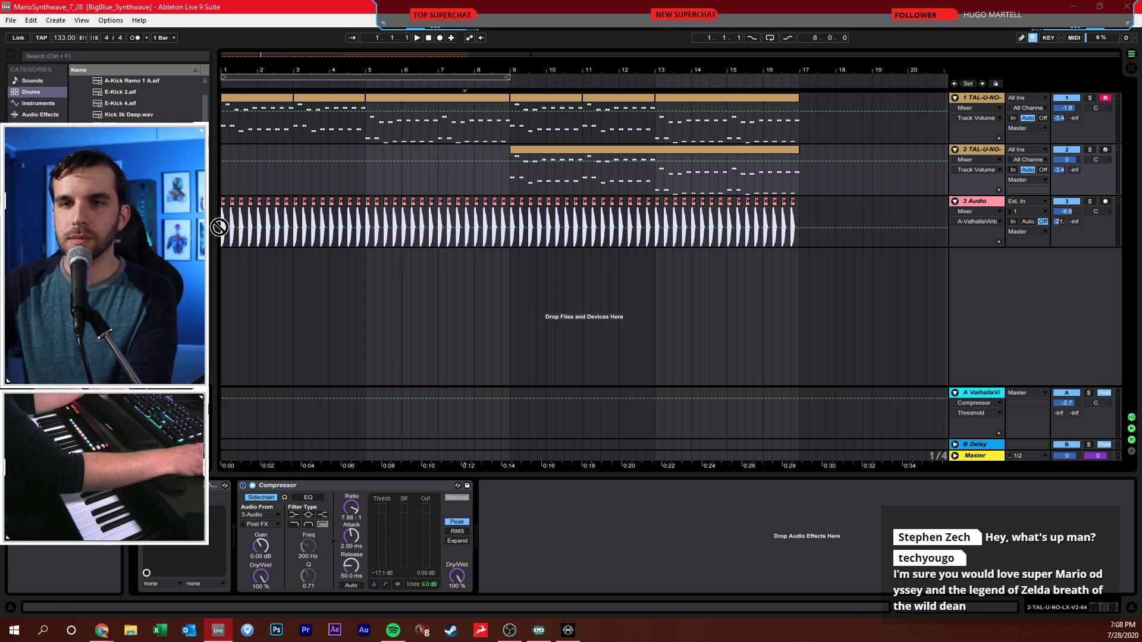
left_click(782, 214)
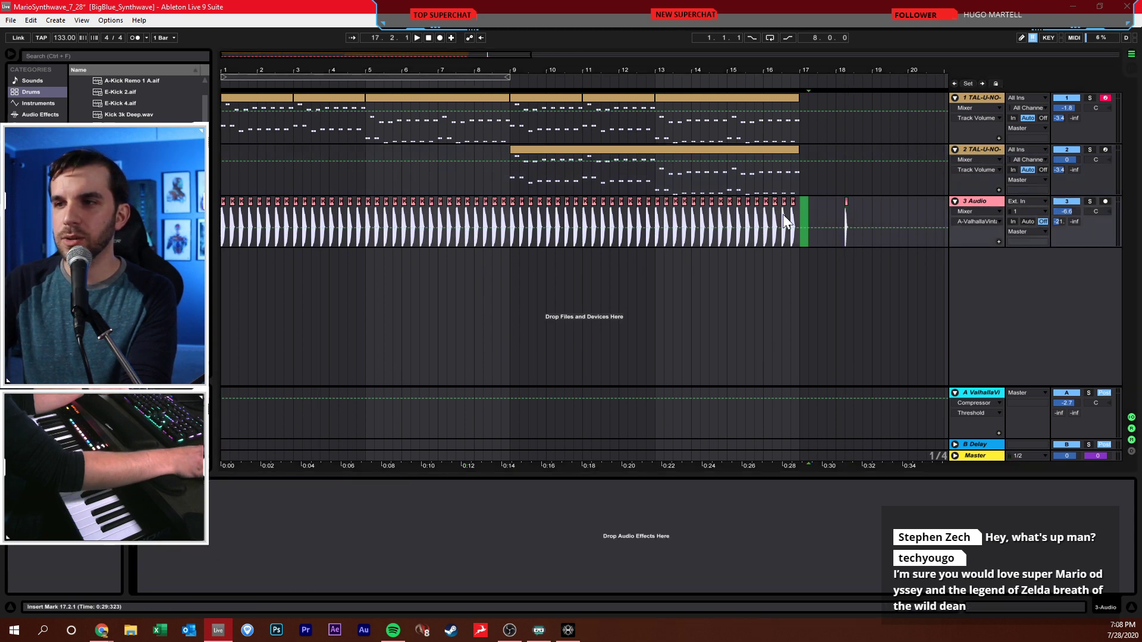
key("Delete")
left_click(848, 224)
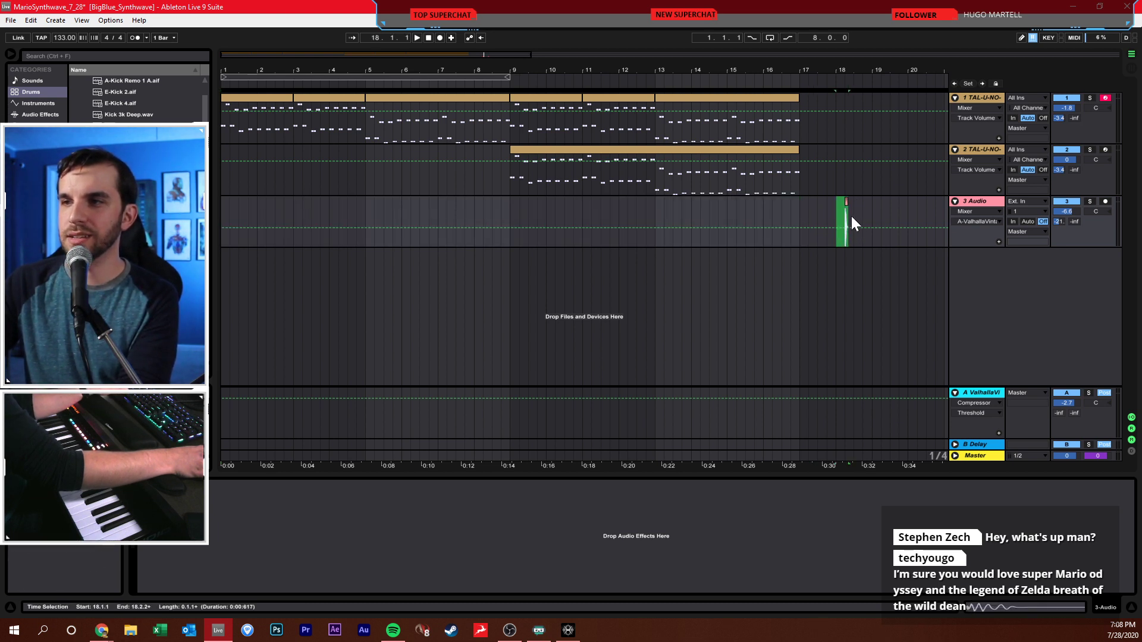
- Copy the Kick 505 ASR clip to bar 1 and duplicate it on every beat through the end of bar 16
left_click(849, 221)
key("ctrl+v")
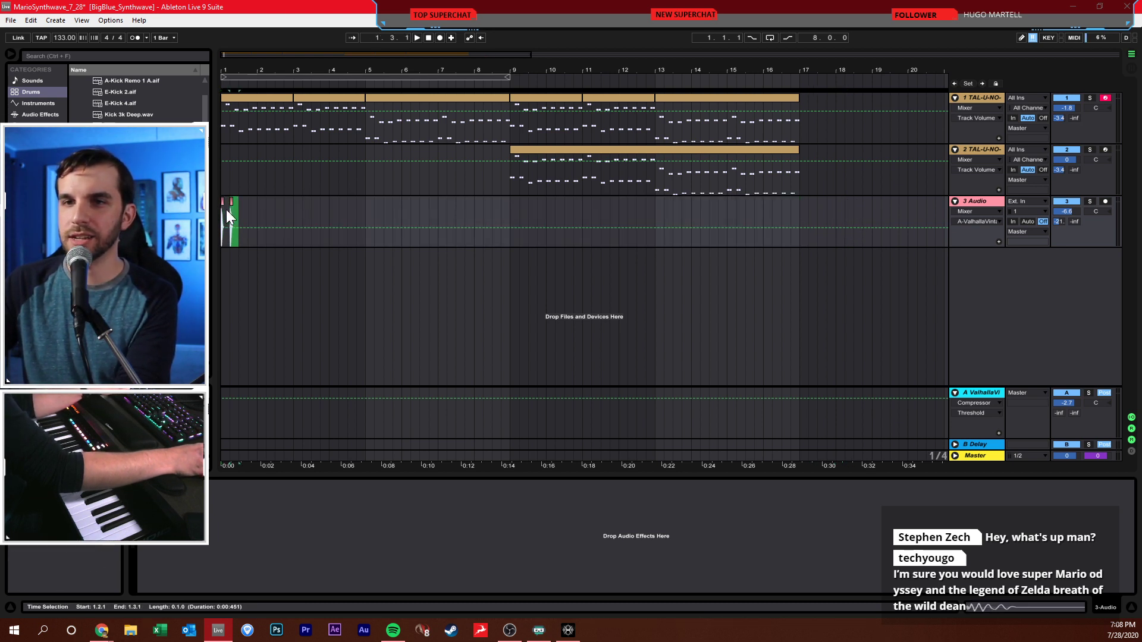
key("ctrl+d")
key("ctrl+d")
key("ctrl+d")
key("ctrl+d")
key("ctrl+d")
key("ctrl+d")
key("ctrl+d")
key("ctrl+d")
key("ctrl+d")
key("ctrl+d")
key("ctrl+d")
key("ctrl+d")
key("ctrl+d")
key("ctrl+d")
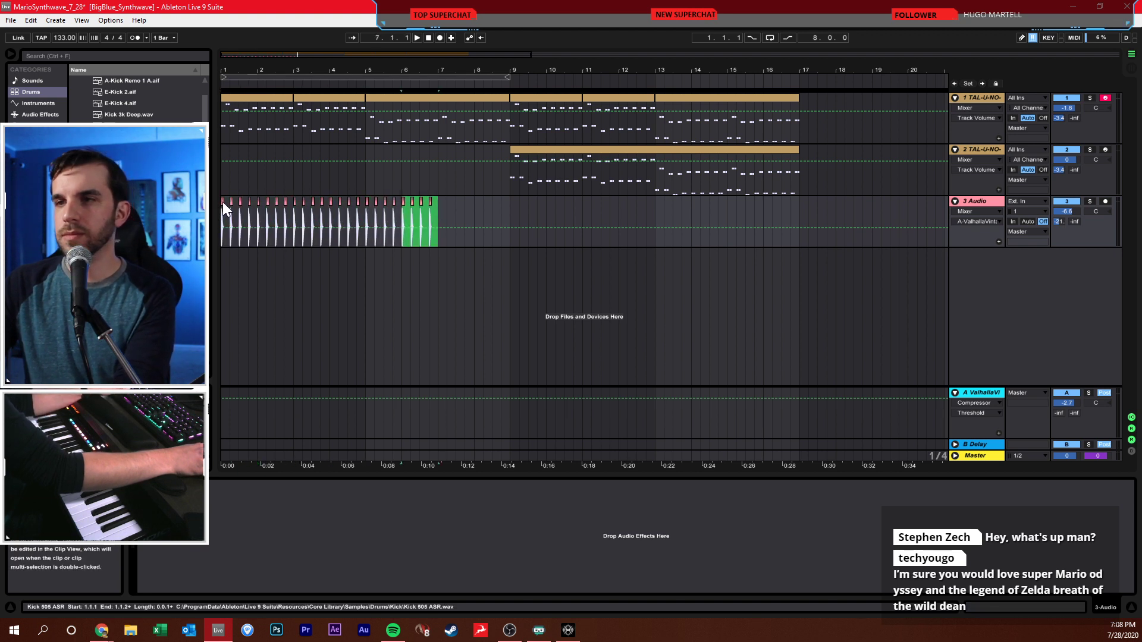
key("ctrl+d")
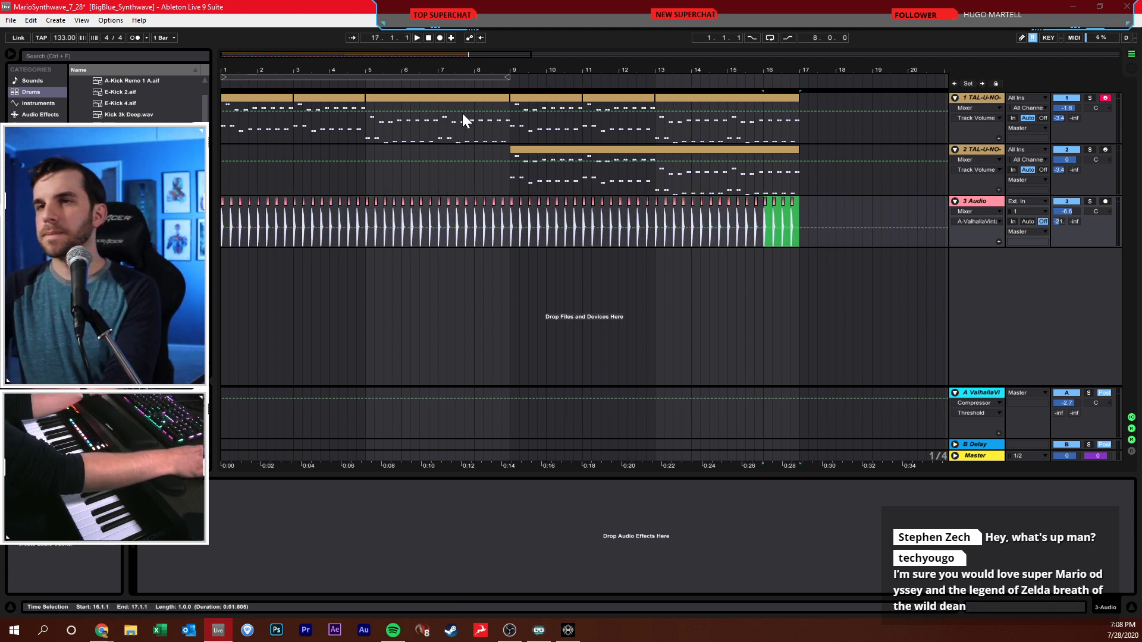
- Play the arrangement from the start and raise the kick track's volume to -1.6 dB
left_click(428, 37)
key("space")
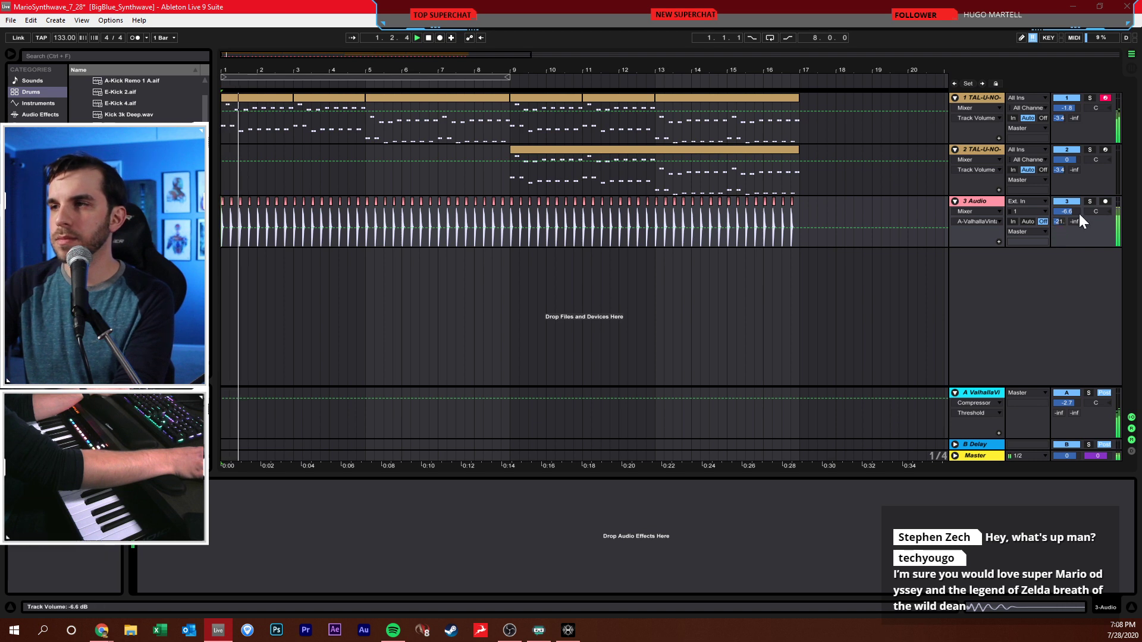
left_click_drag(1067, 211, 1067, 201)
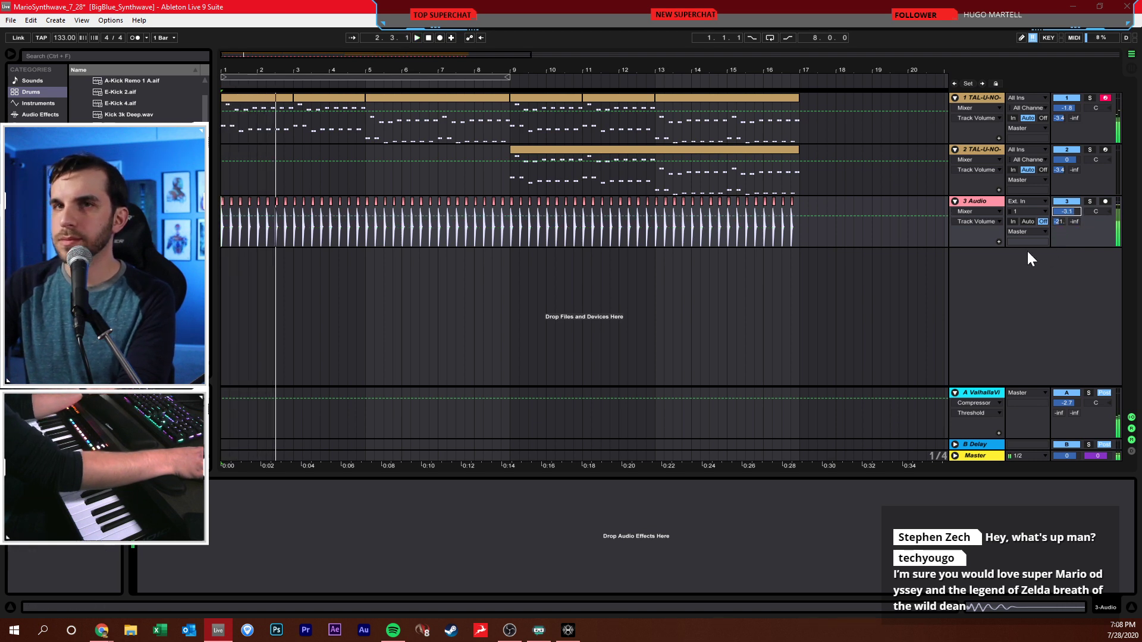
key("space")
key("space")
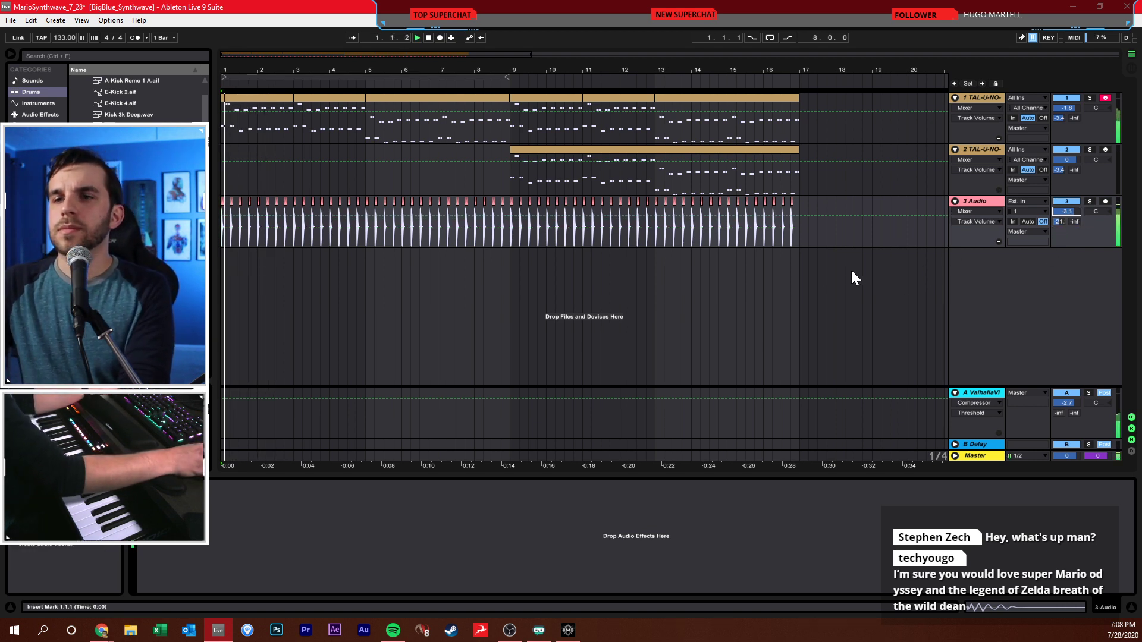
left_click_drag(1067, 211, 1067, 206)
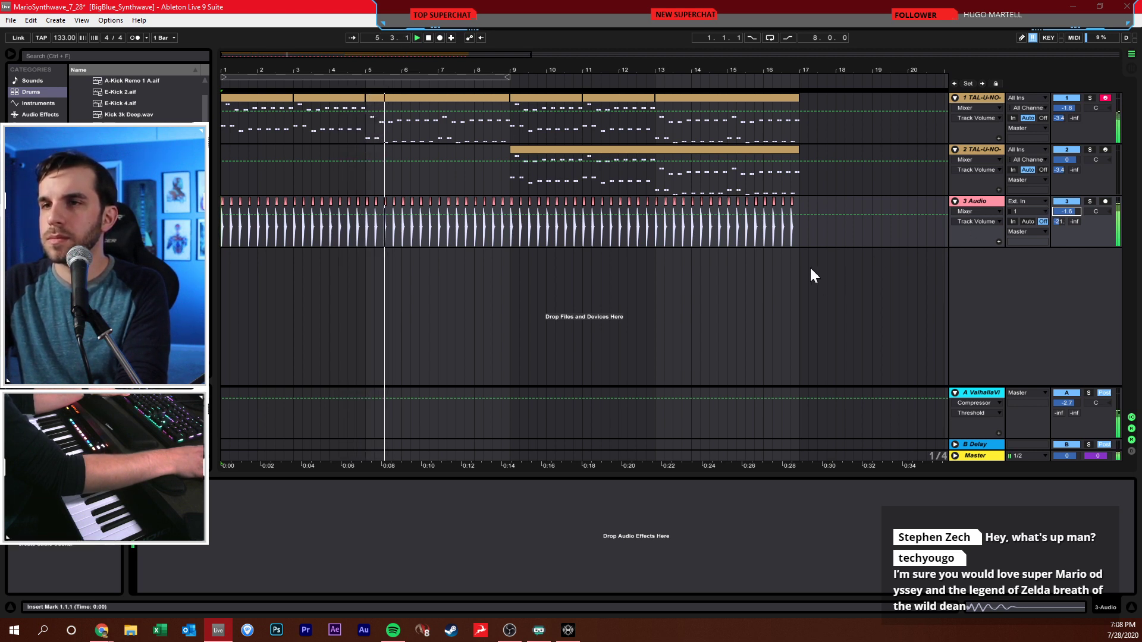
- Search the browser for Operator and add it as a new instrument track below the kick track
left_click(794, 241)
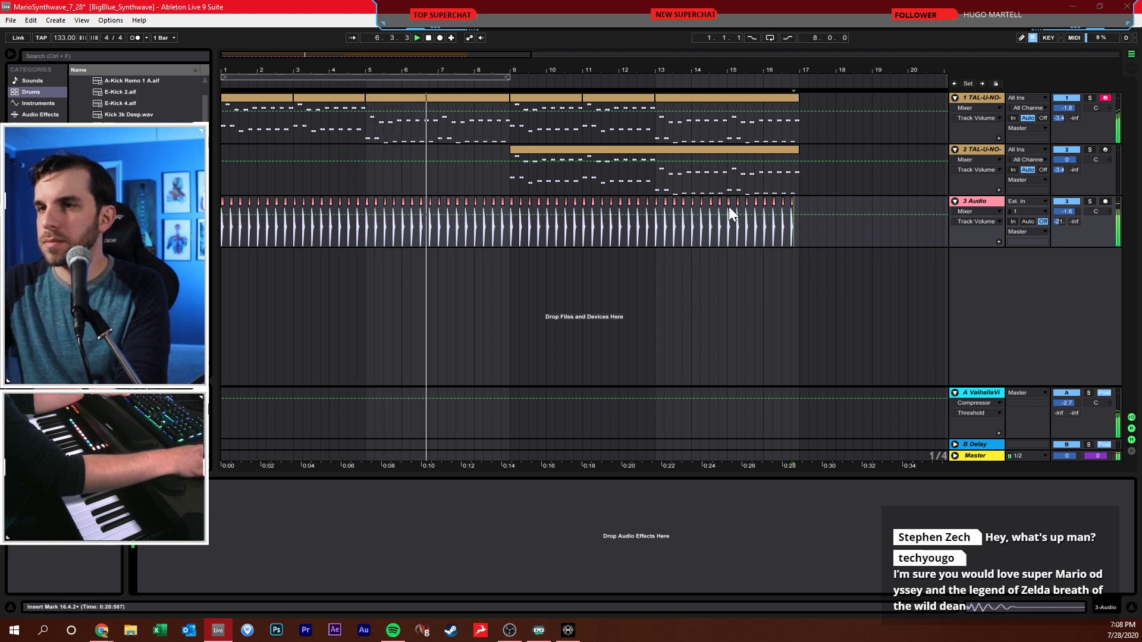
left_click(181, 57)
type("operator")
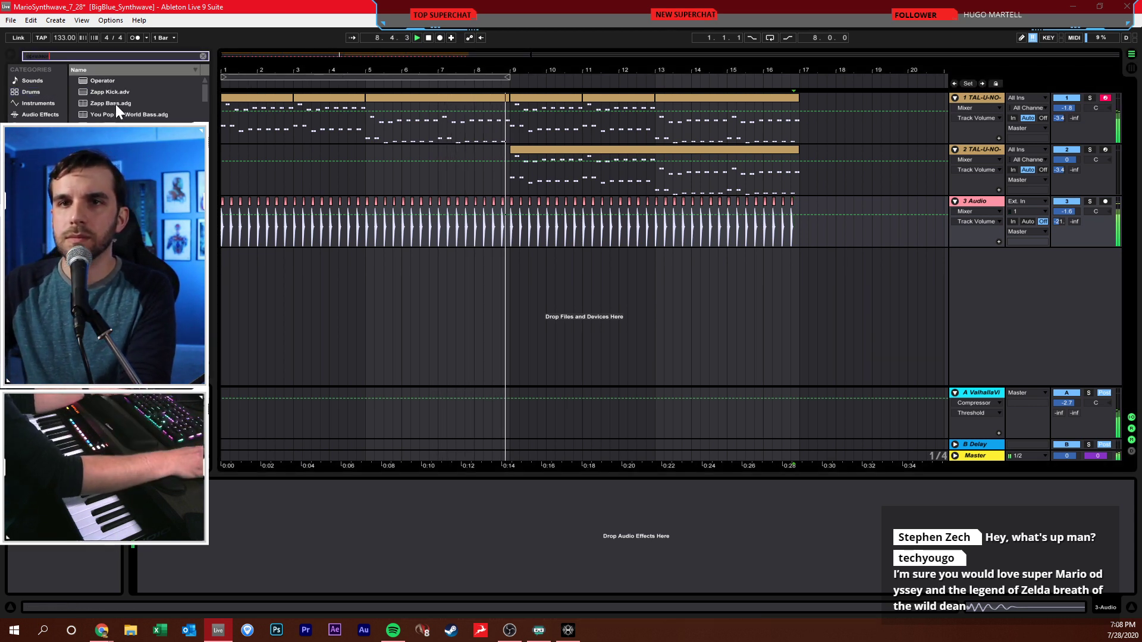
left_click_drag(104, 80, 369, 315)
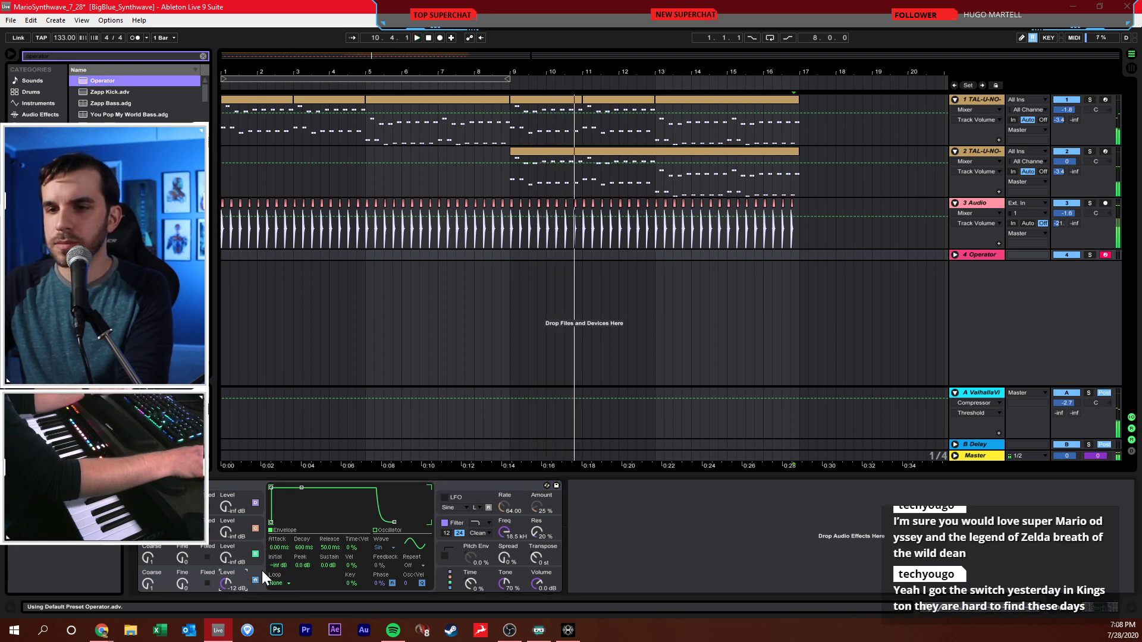
- Set the Operator oscillator's waveform to Noise White and stop playback
left_click(379, 547)
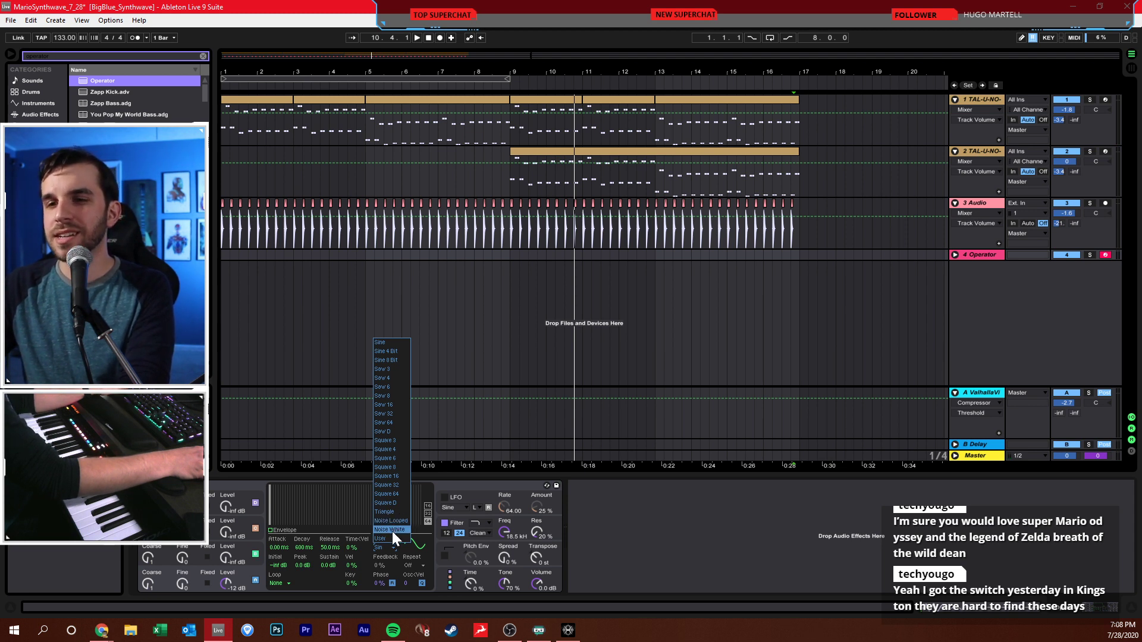
left_click(392, 530)
left_click(591, 255)
key("space")
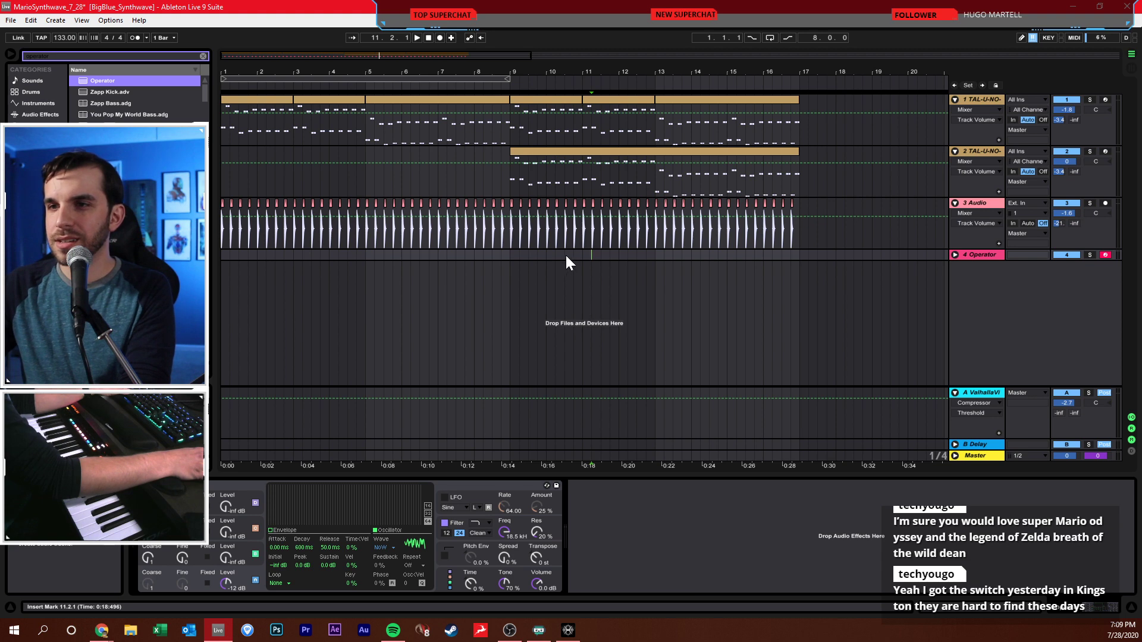
- Lower Operator's filter frequency to 2.67 kHz and set its track's Valhalla reverb send to -3.0 dB
left_click(955, 255)
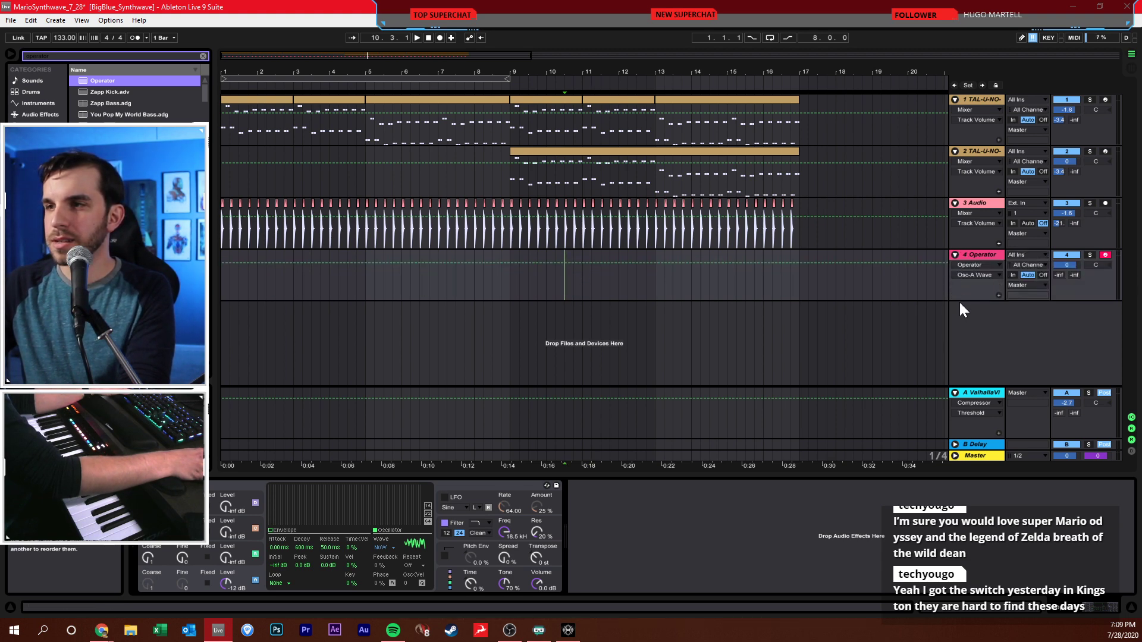
left_click_drag(505, 532, 505, 562)
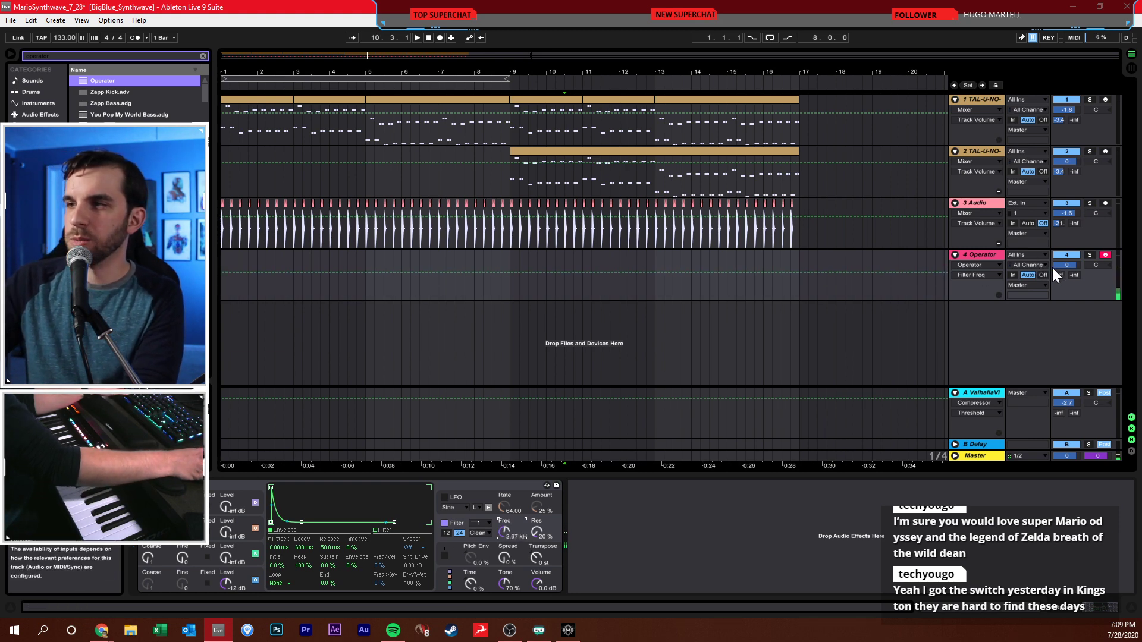
left_click_drag(1057, 274, 1058, 249)
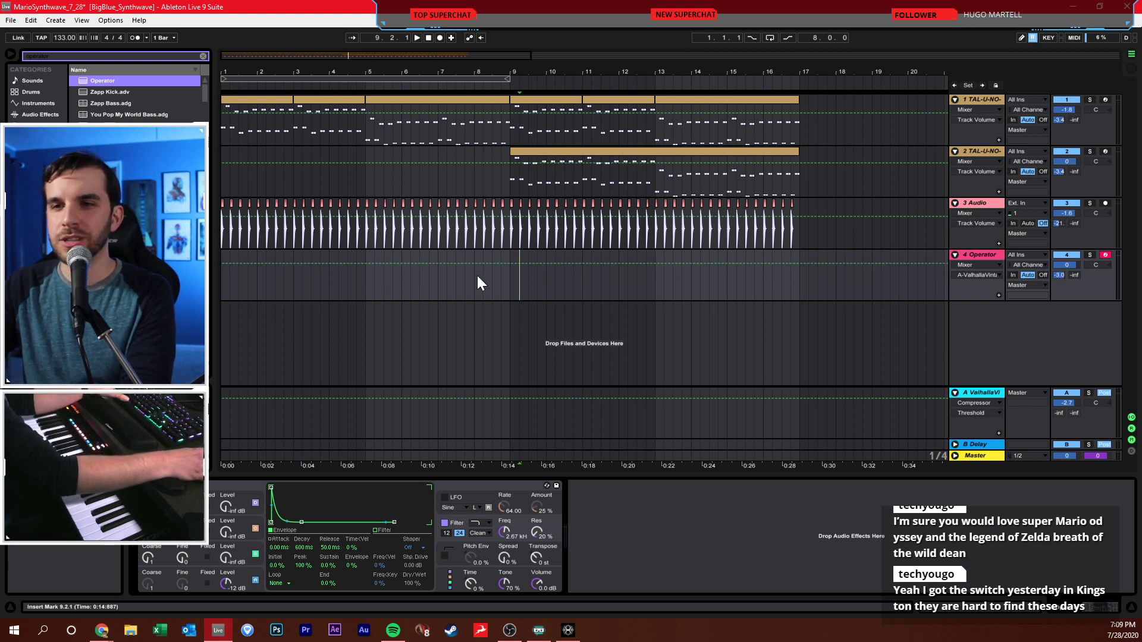
- Record a sustained noise note on the Operator track between bars 5 and 17, enabling MIDI overdub and sweeping the filter frequency up from 52.6 Hz
left_click_drag(476, 283, 741, 280)
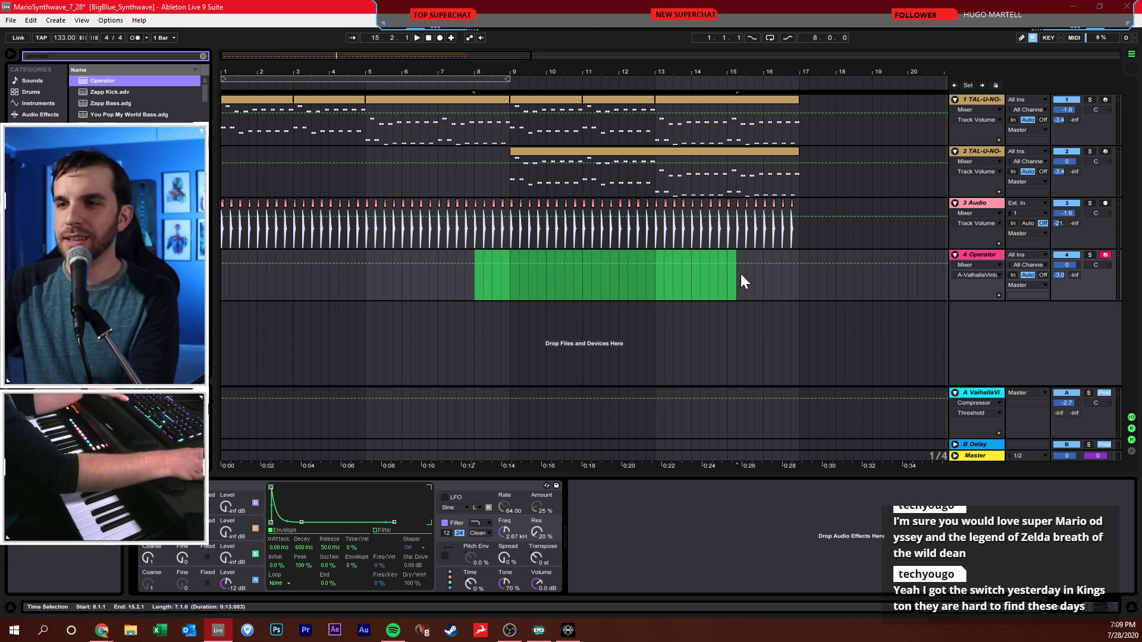
left_click(602, 291)
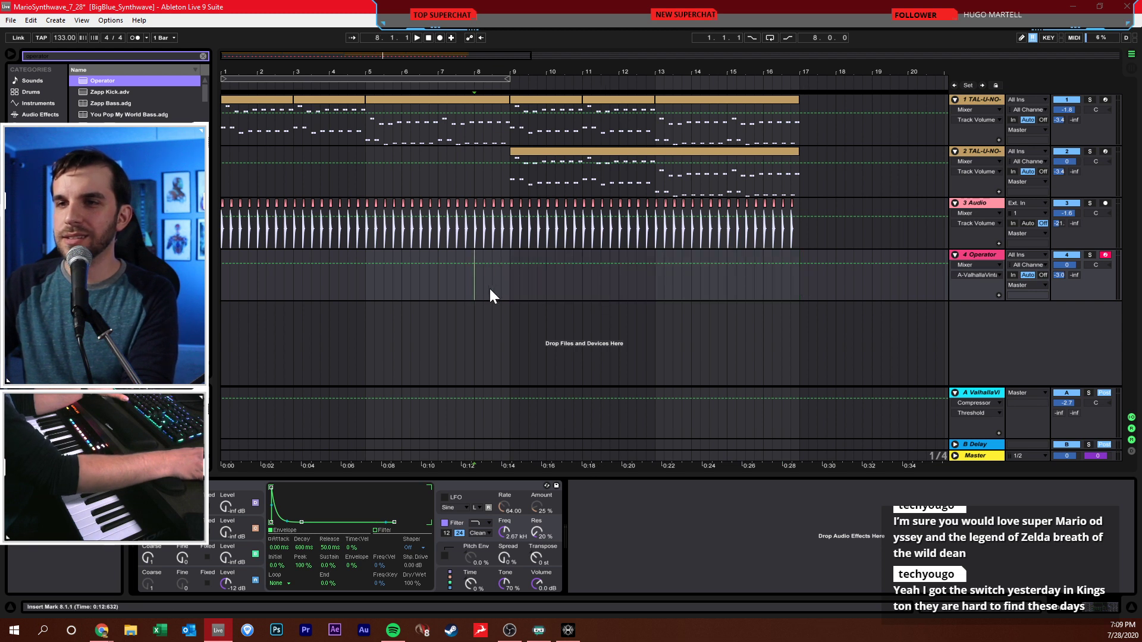
left_click(440, 38)
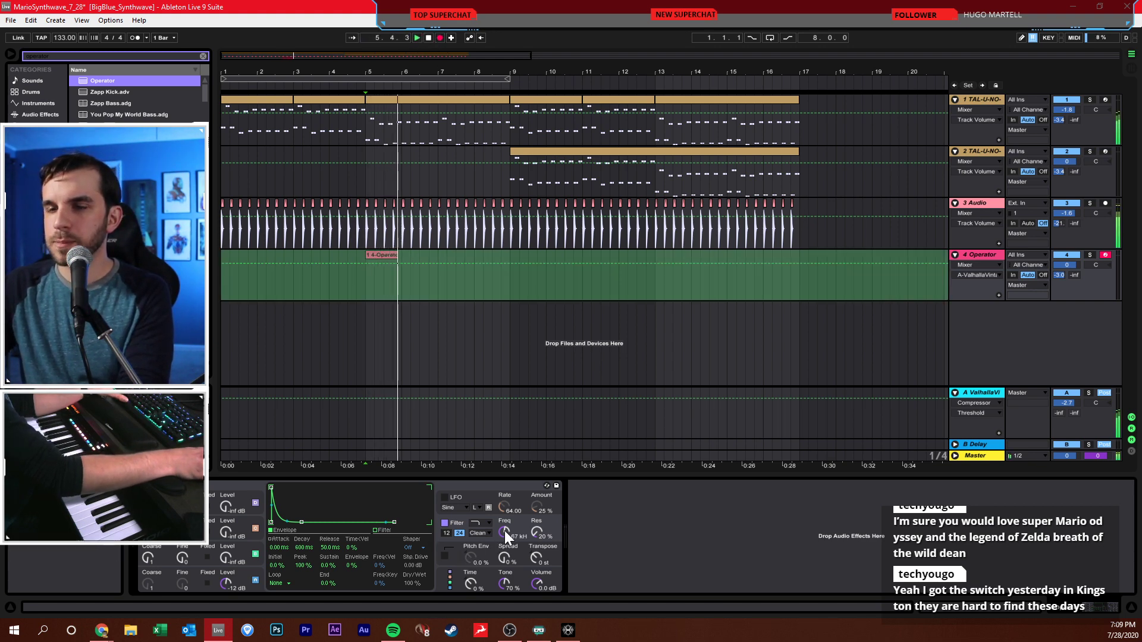
left_click_drag(504, 530, 504, 565)
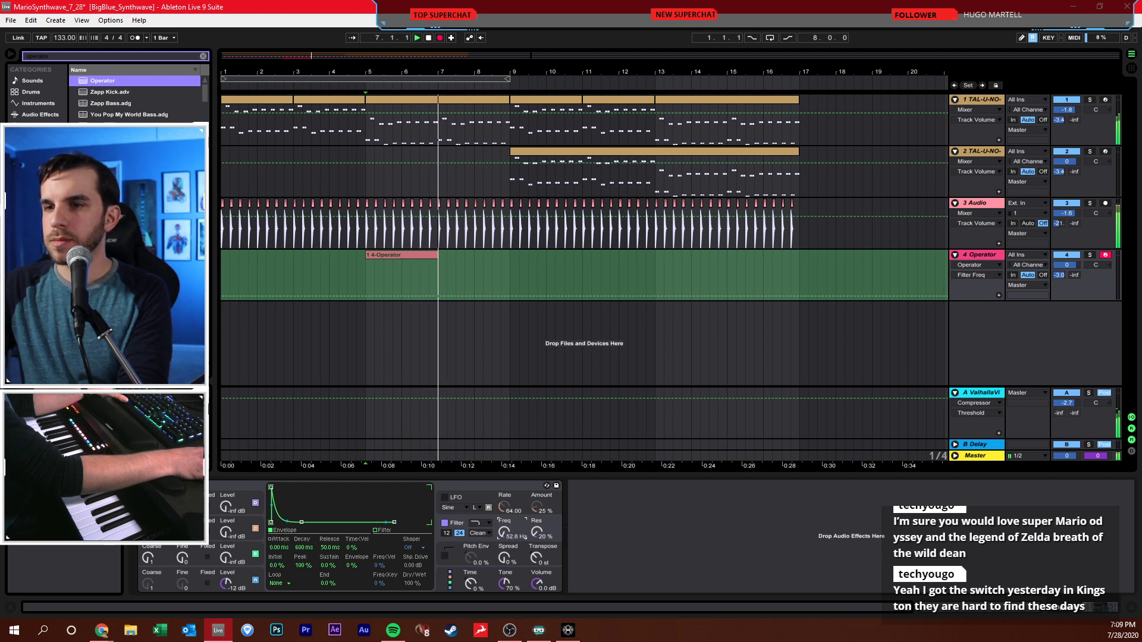
left_click(451, 38)
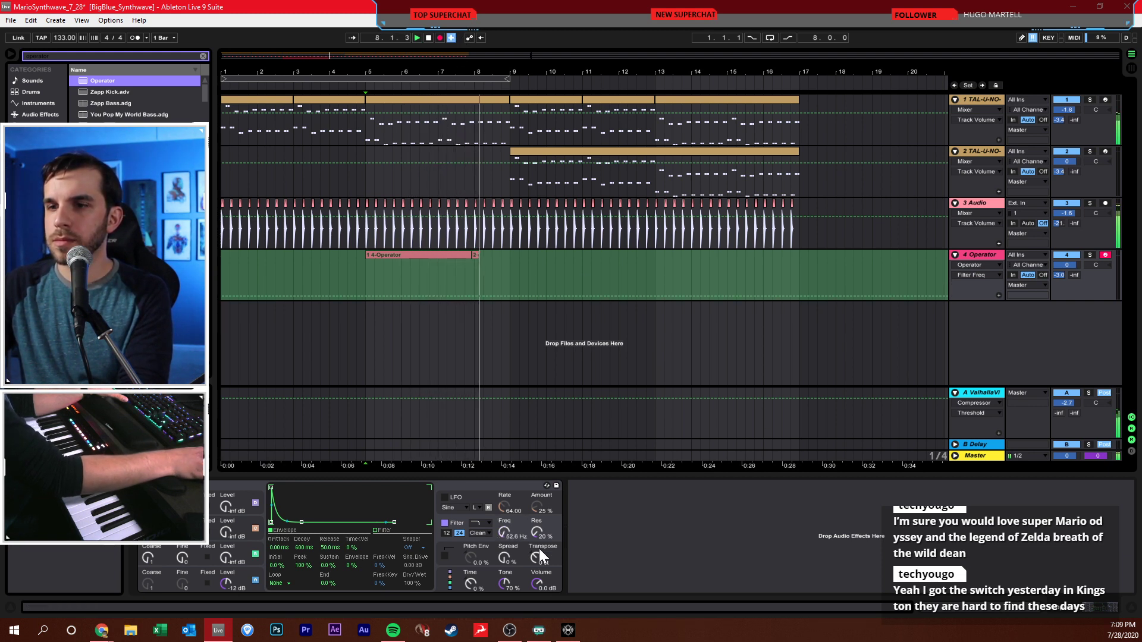
left_click_drag(502, 537, 502, 522)
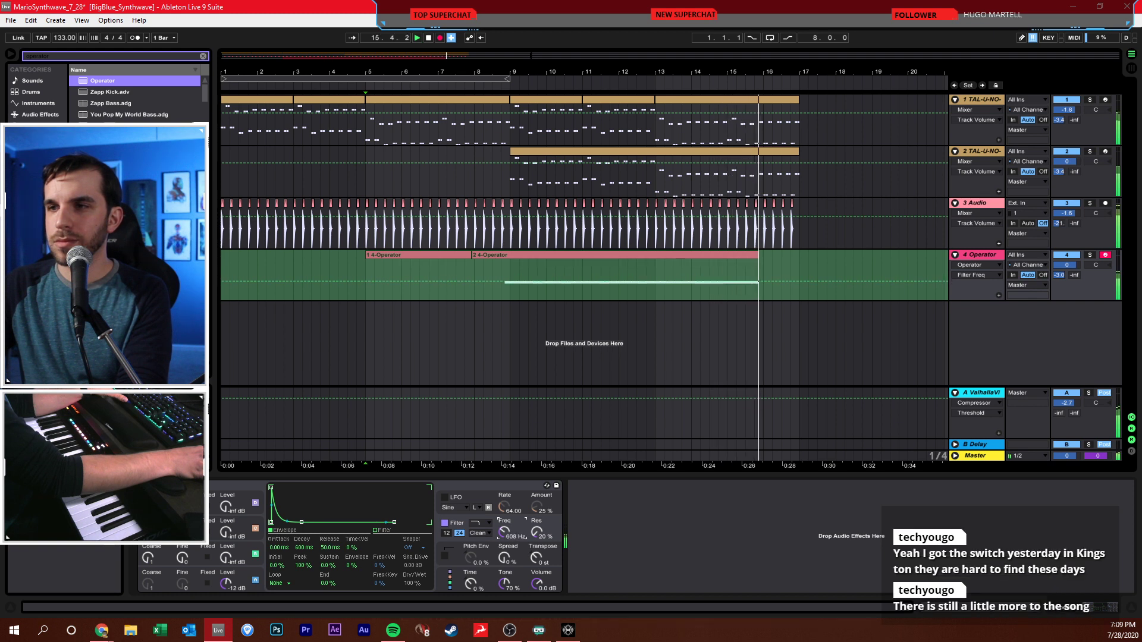
key("space")
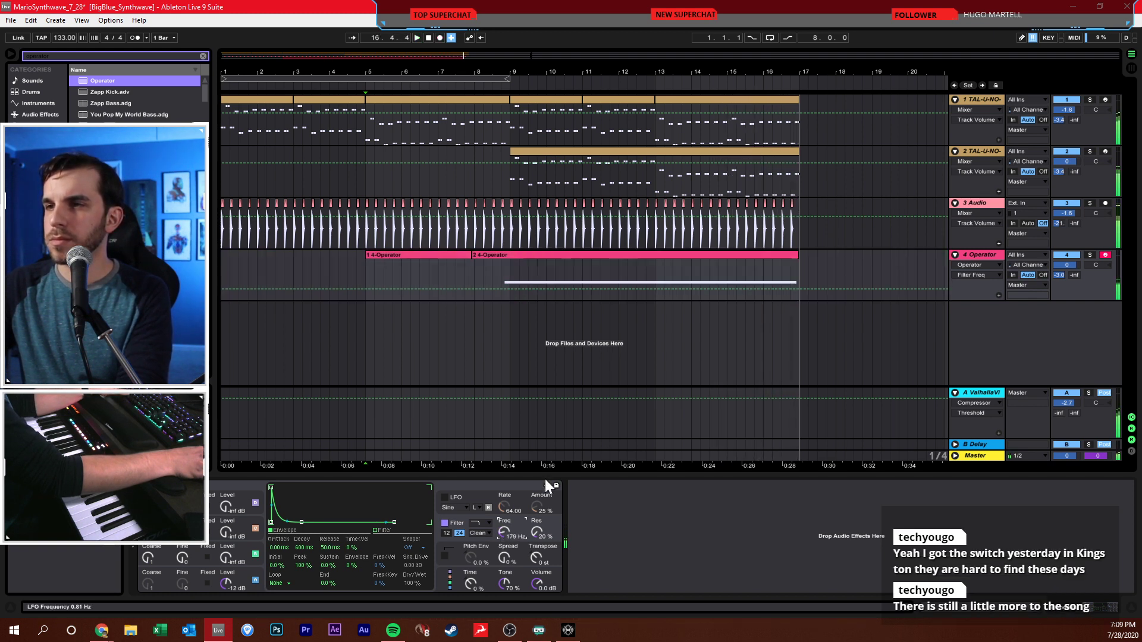
- Copy the sidechained Compressor from the second TAL-U-NO-LX track onto the Operator track
left_click(976, 171)
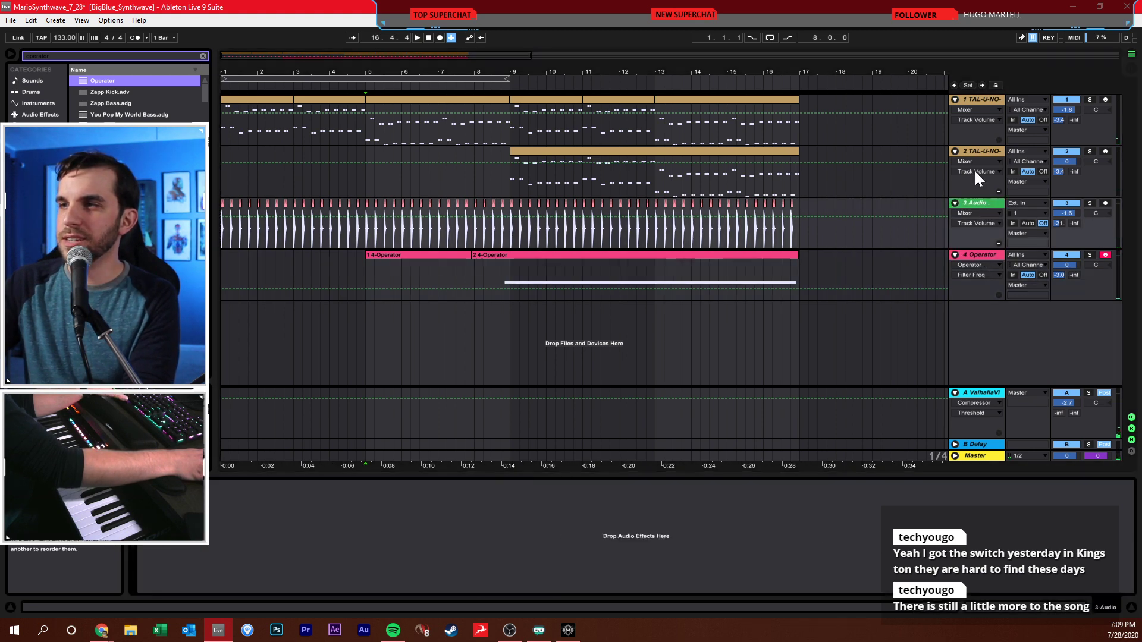
left_click(356, 490)
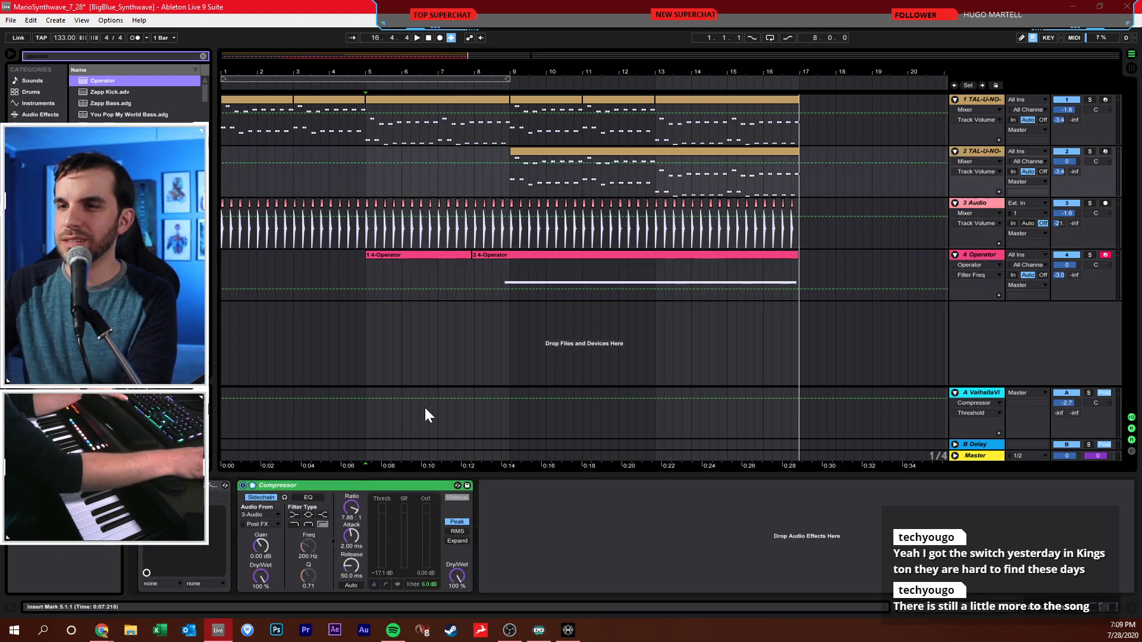
left_click(537, 279)
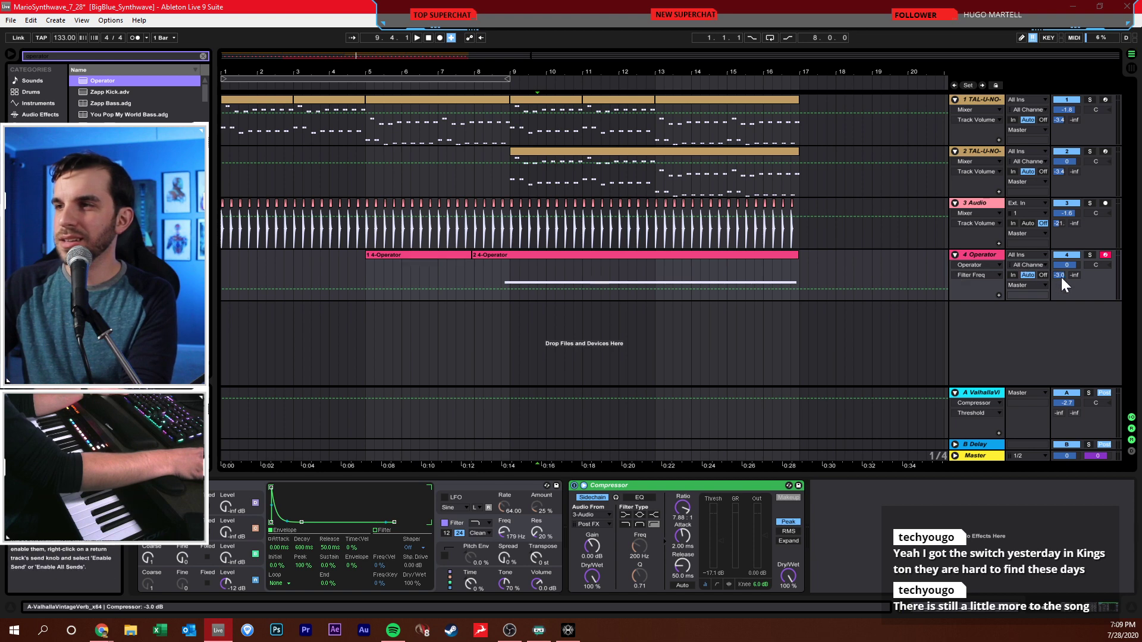
- Play the arrangement from bar 8 and lower the Operator track's volume to -0.8 dB
key("space")
left_click(483, 277)
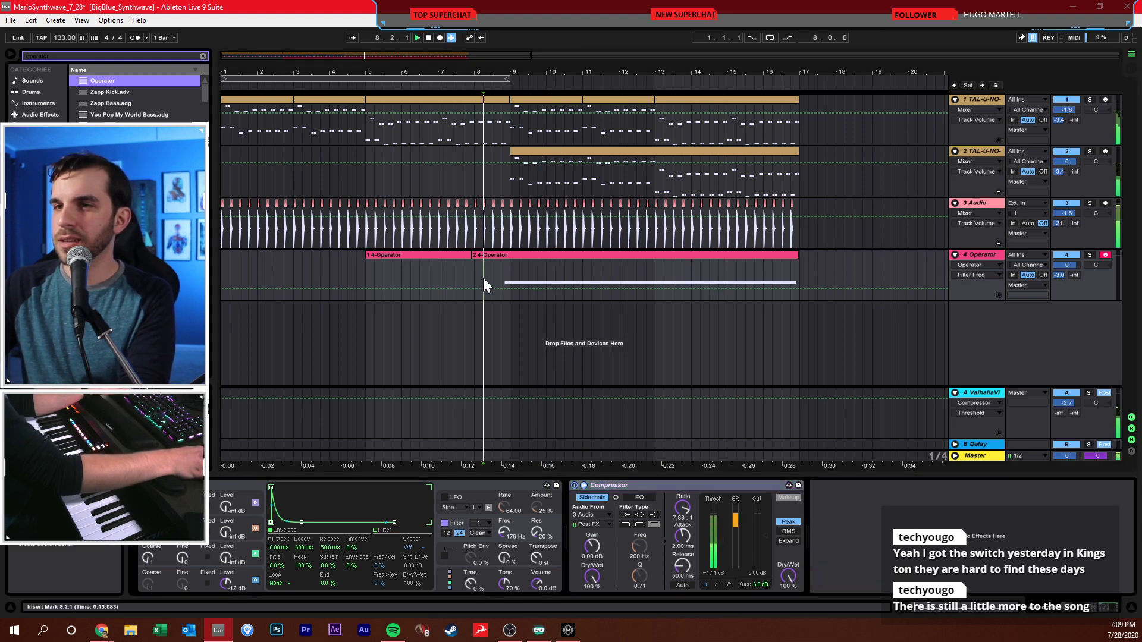
left_click_drag(1071, 265, 1070, 268)
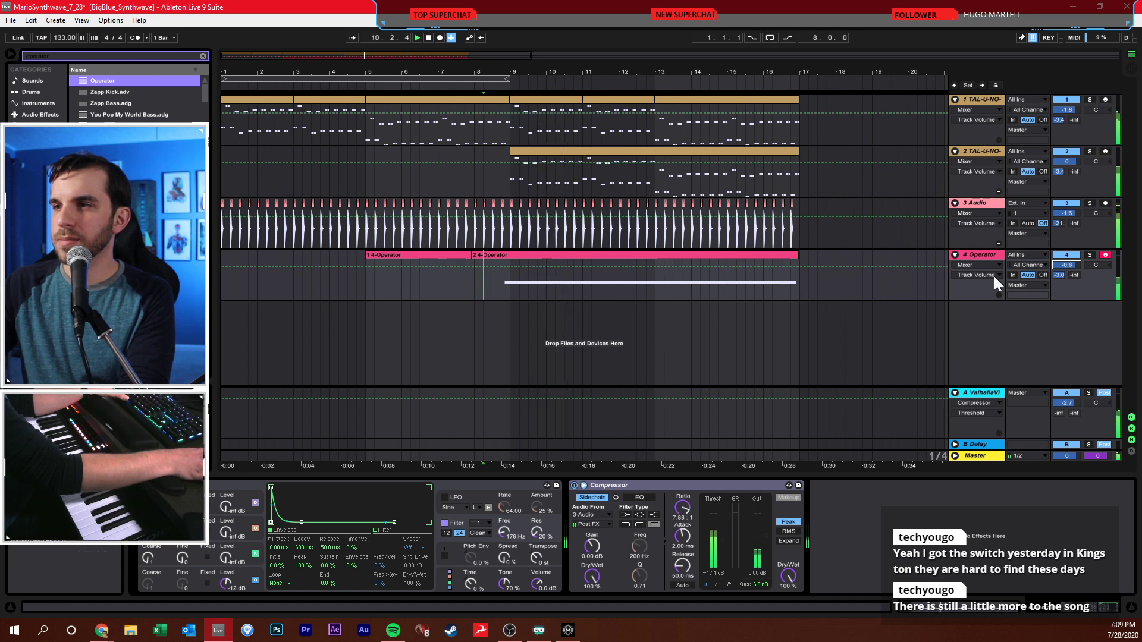
- Delete the second Operator clip spanning about bars 8 to 17 and raise the filter frequency to 15.1 kHz
left_click(607, 253)
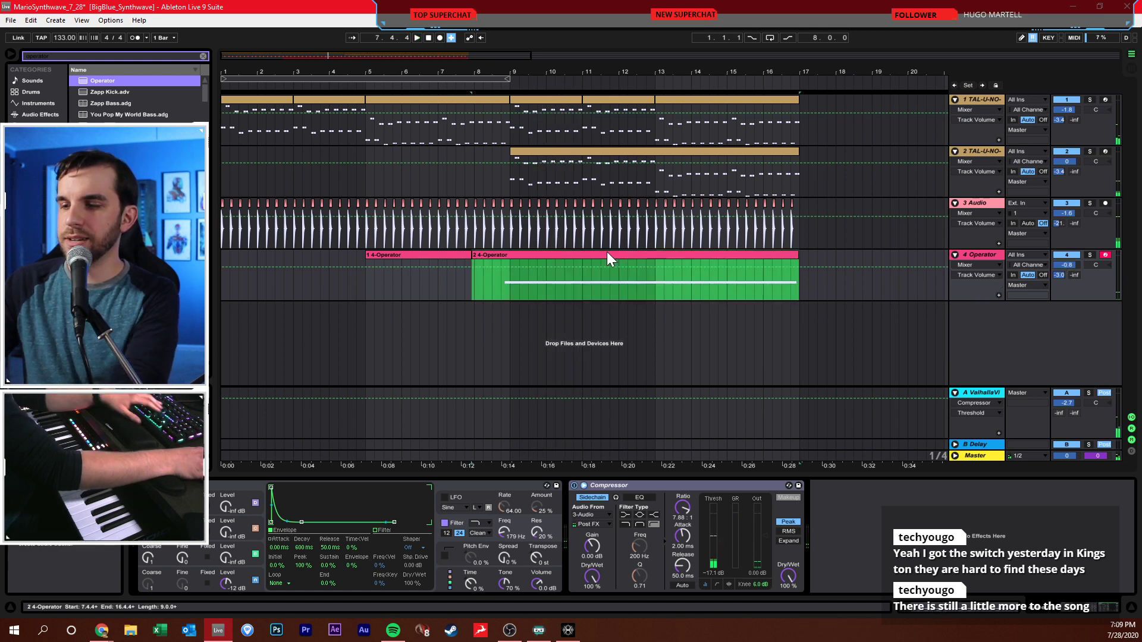
key("Delete")
left_click(501, 284)
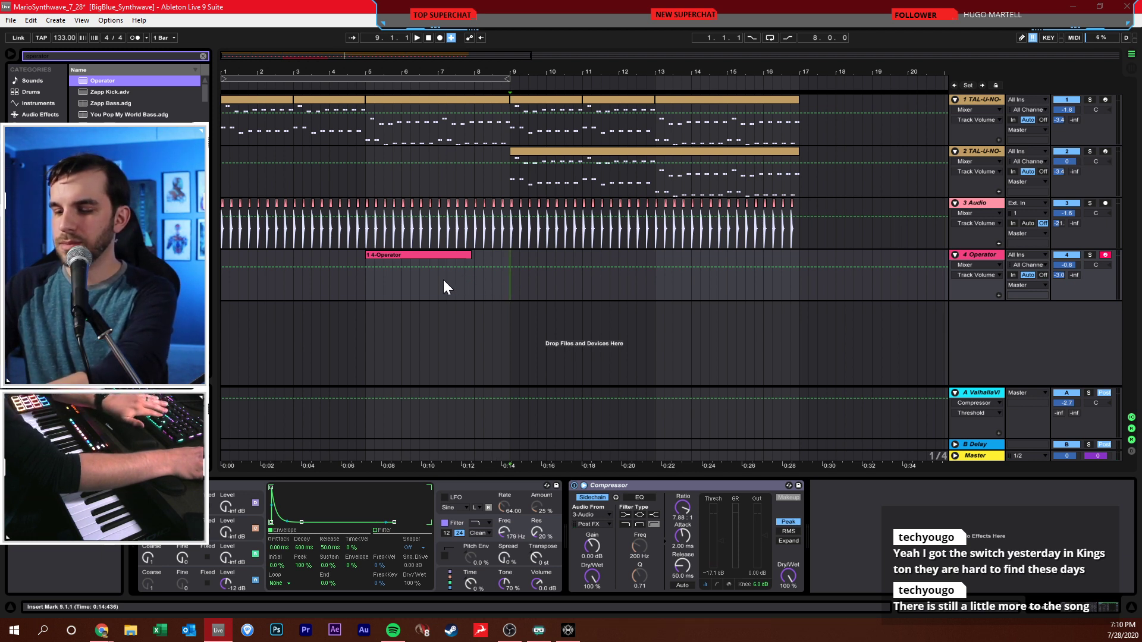
left_click(475, 277)
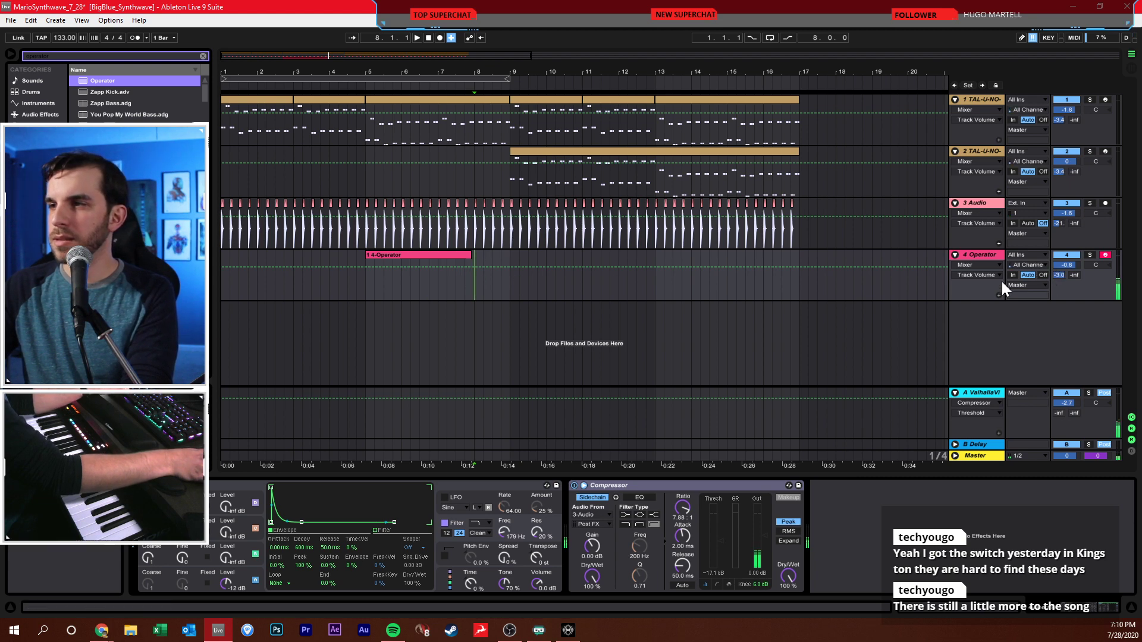
left_click_drag(505, 532, 507, 390)
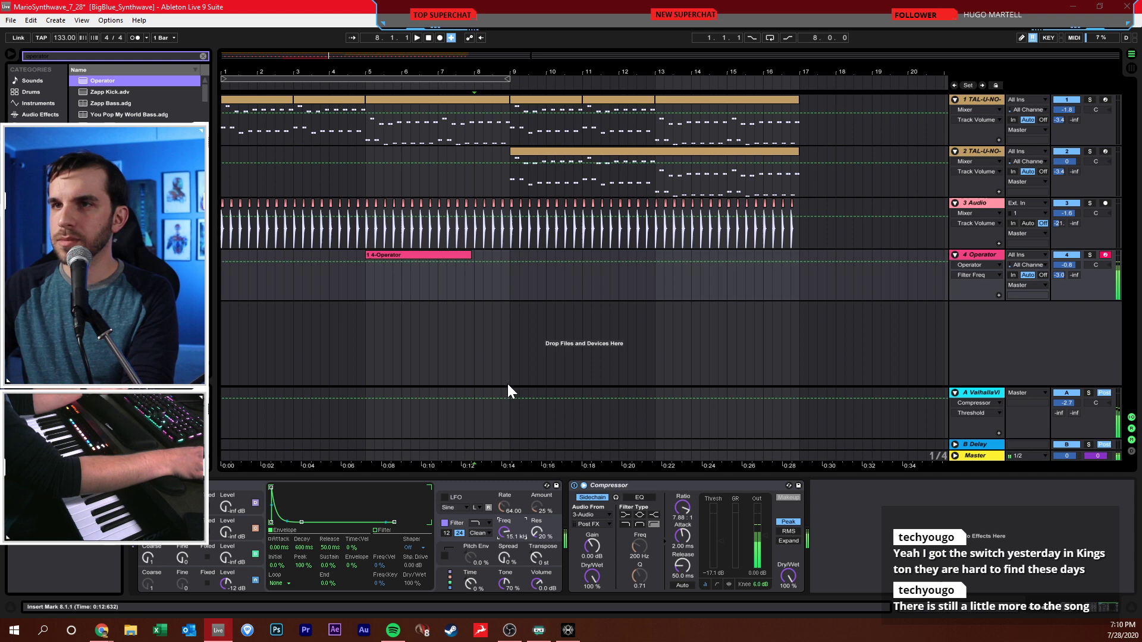
- Enable automation recording and record a noise note from bar 8 to bar 17 while sweeping Operator's filter frequency down and back up
left_click(469, 38)
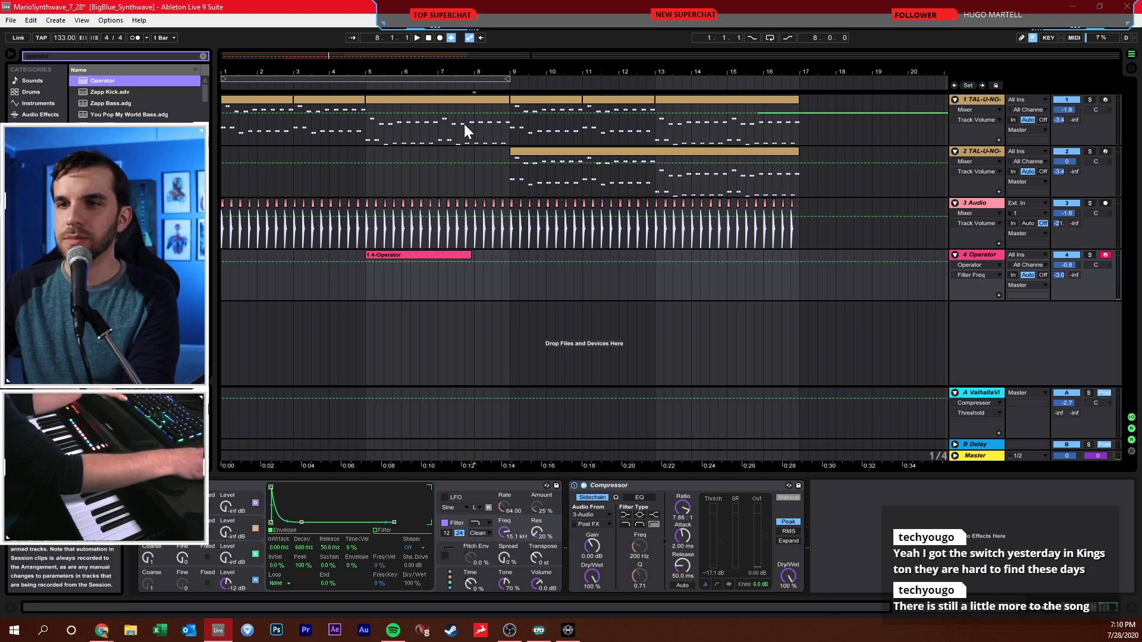
left_click(473, 277)
left_click(439, 38)
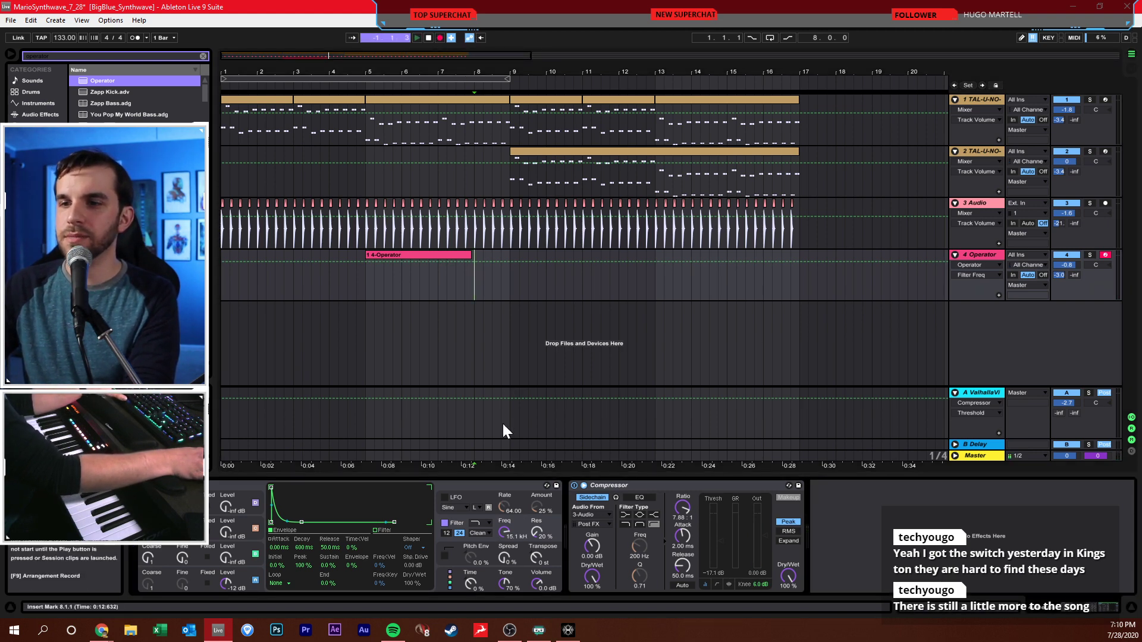
left_click_drag(501, 530, 500, 534)
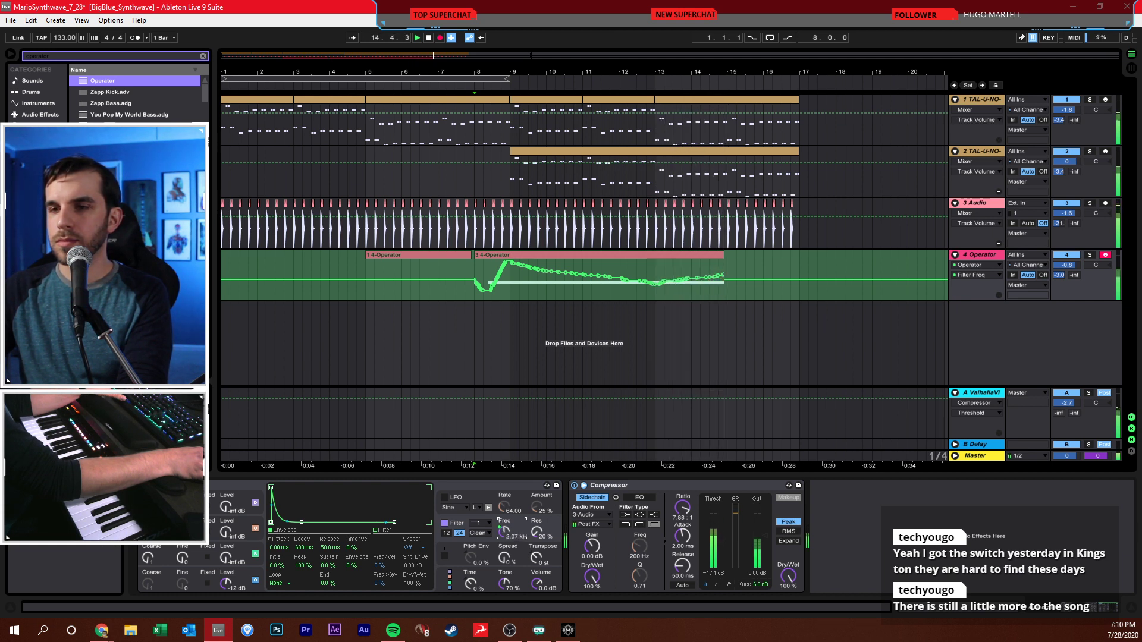
left_click_drag(508, 534, 508, 501)
key("space")
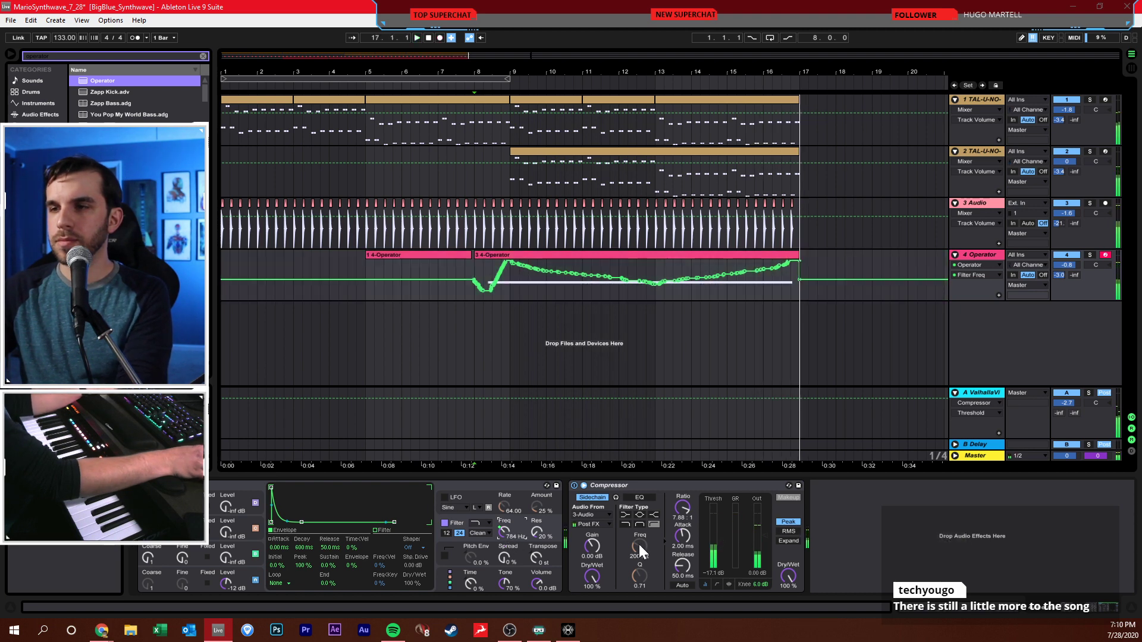
- Arm the first TAL-U-NO-LX track for recording, with the insert marker in bar 18
left_click(863, 122)
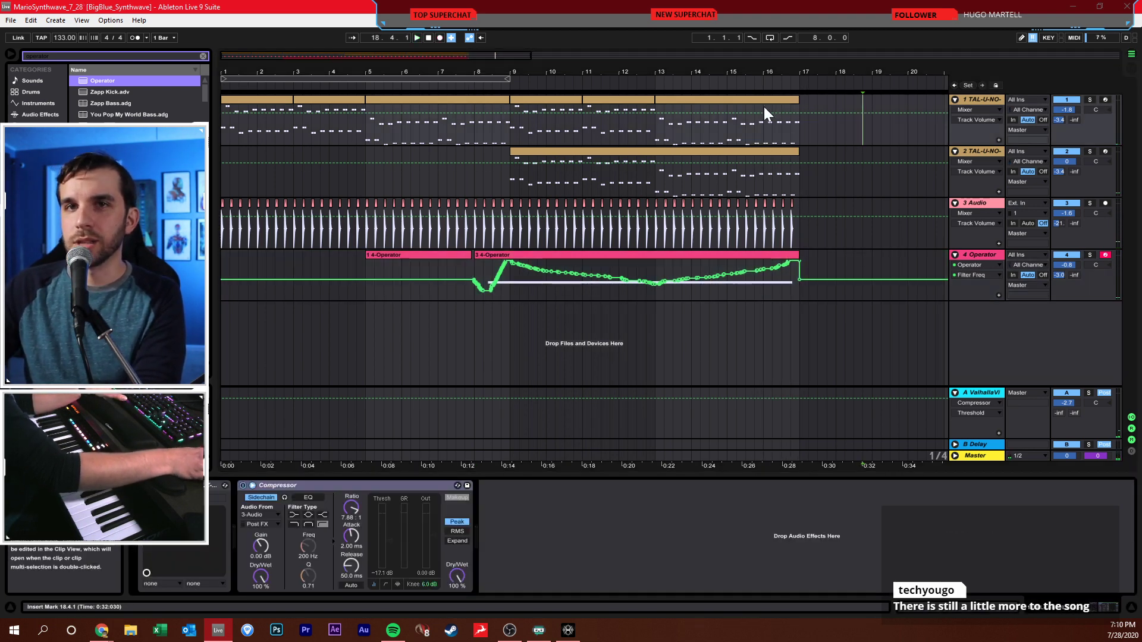
left_click(1104, 100)
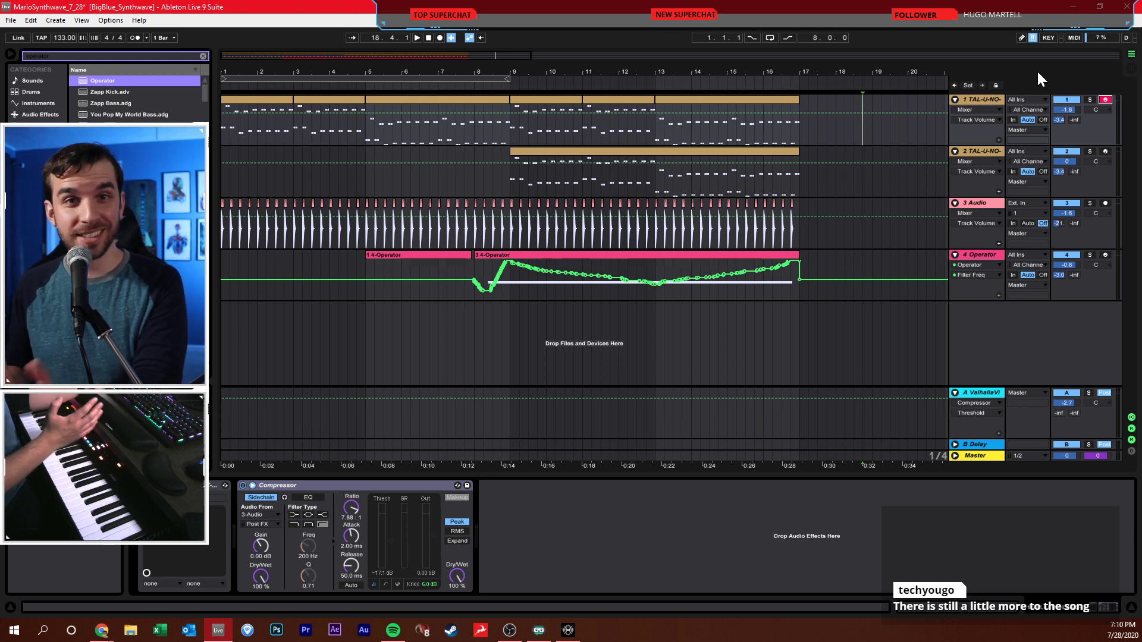
left_click(838, 271)
left_click_drag(833, 76, 770, 98)
left_click(780, 120)
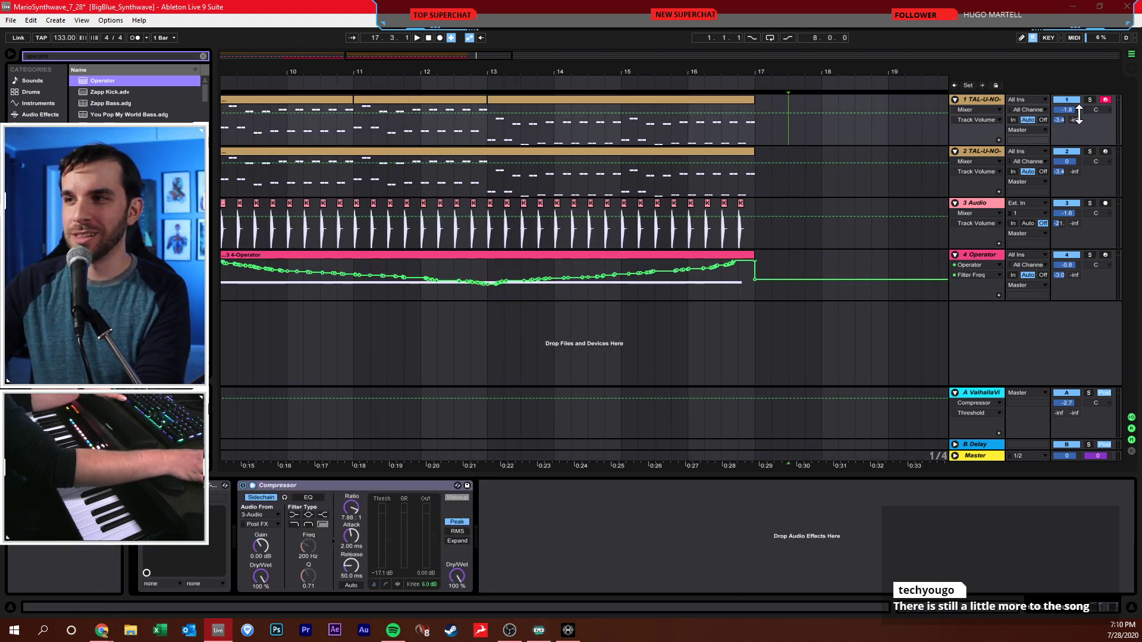
left_click(855, 132)
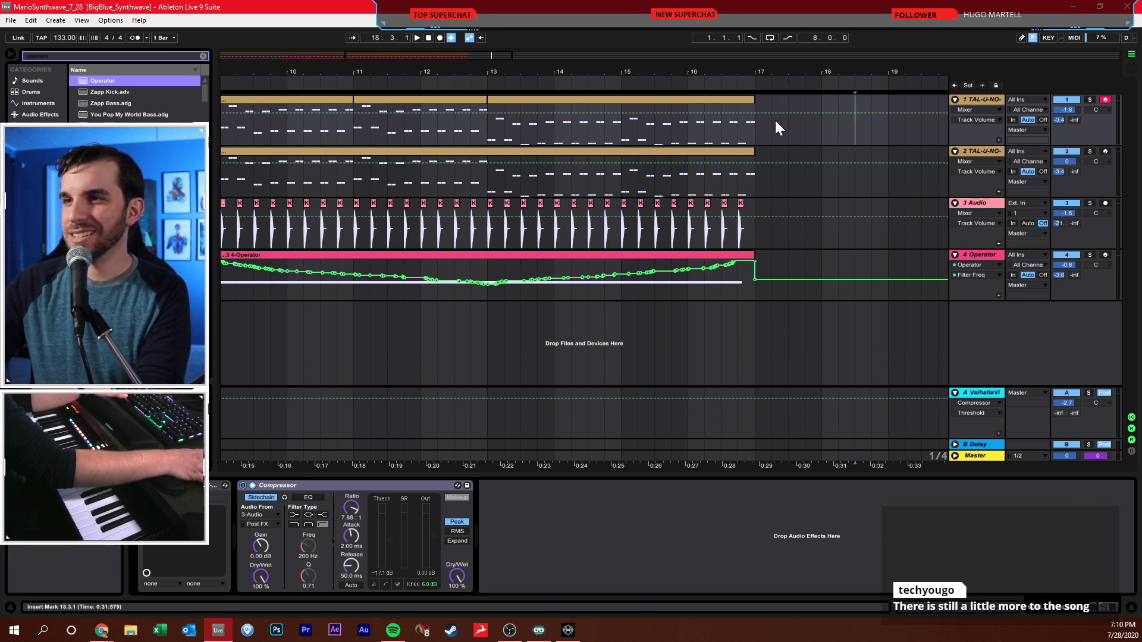
left_click(690, 131)
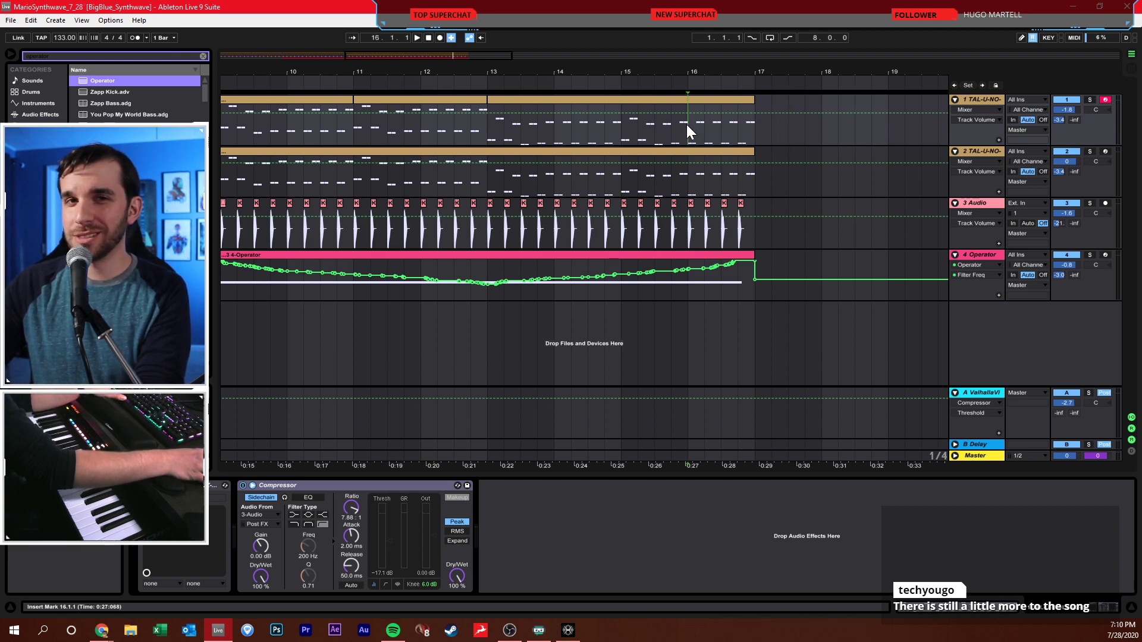
left_click(621, 131)
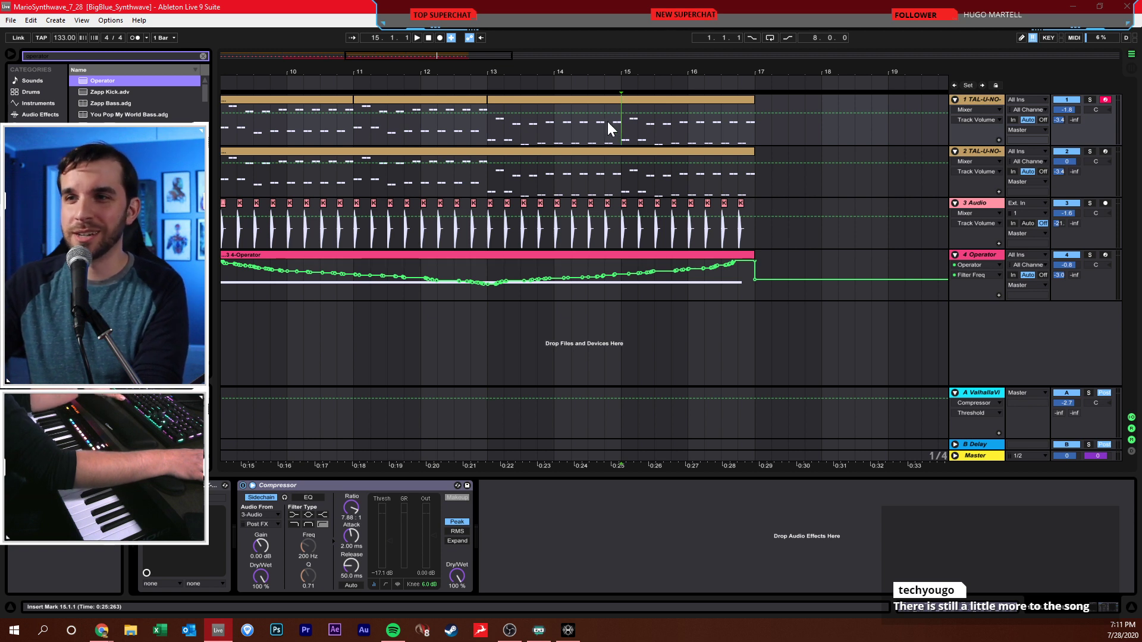
left_click_drag(687, 131, 754, 177)
left_click(722, 131)
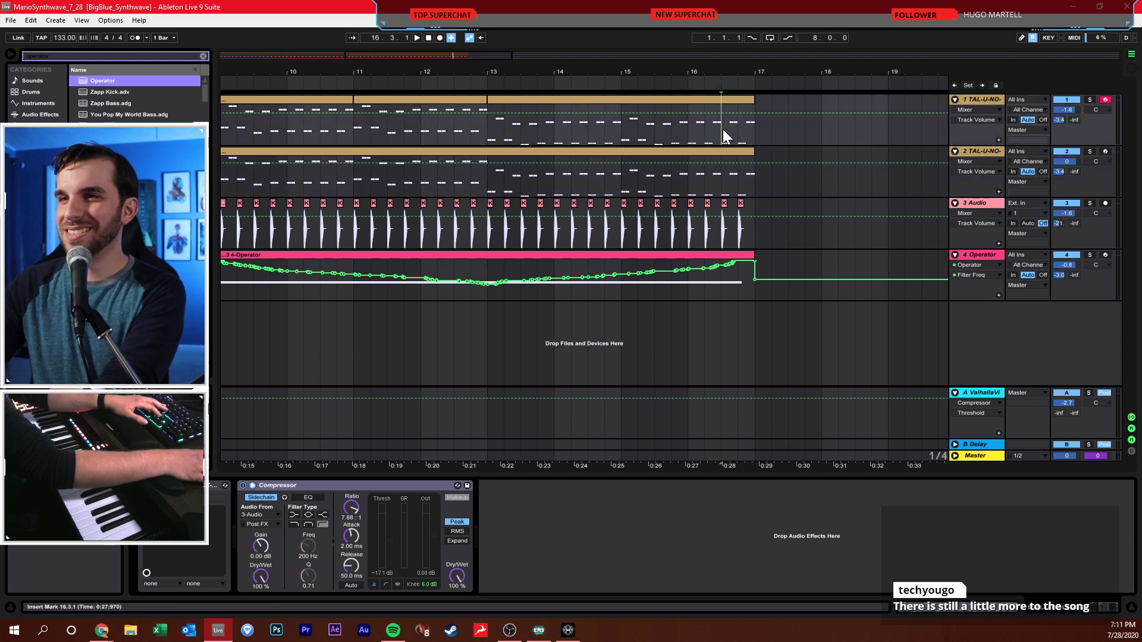
- Play bars 15 and 16 of the arrangement several times to check how the TAL-U-NO-LX basslines end
left_click(671, 123)
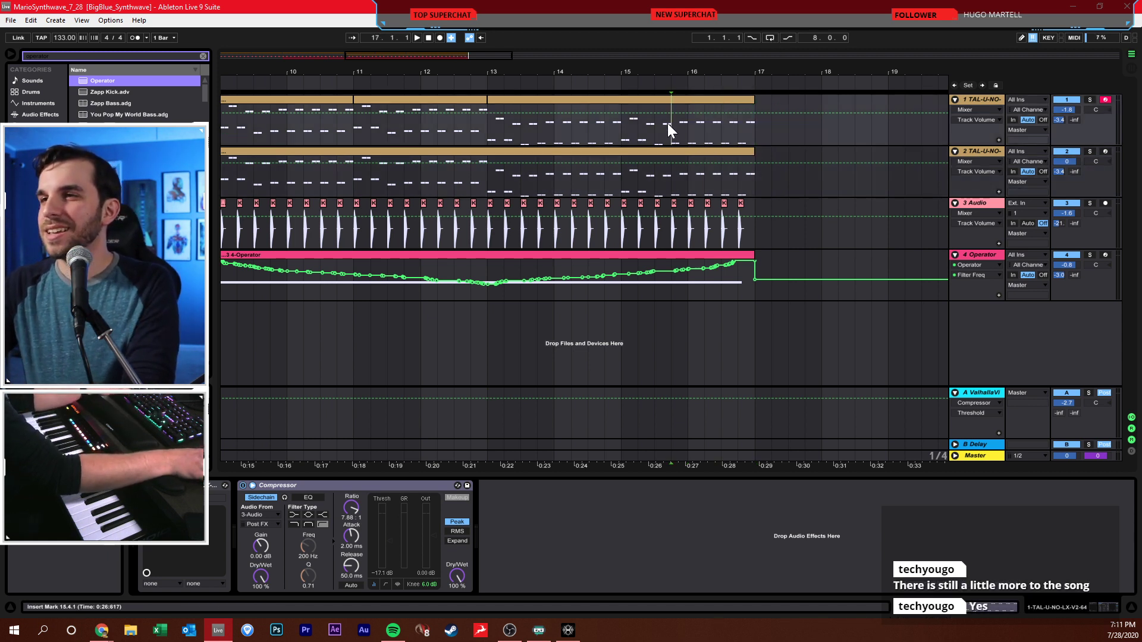
key("space")
key("space")
key("space")
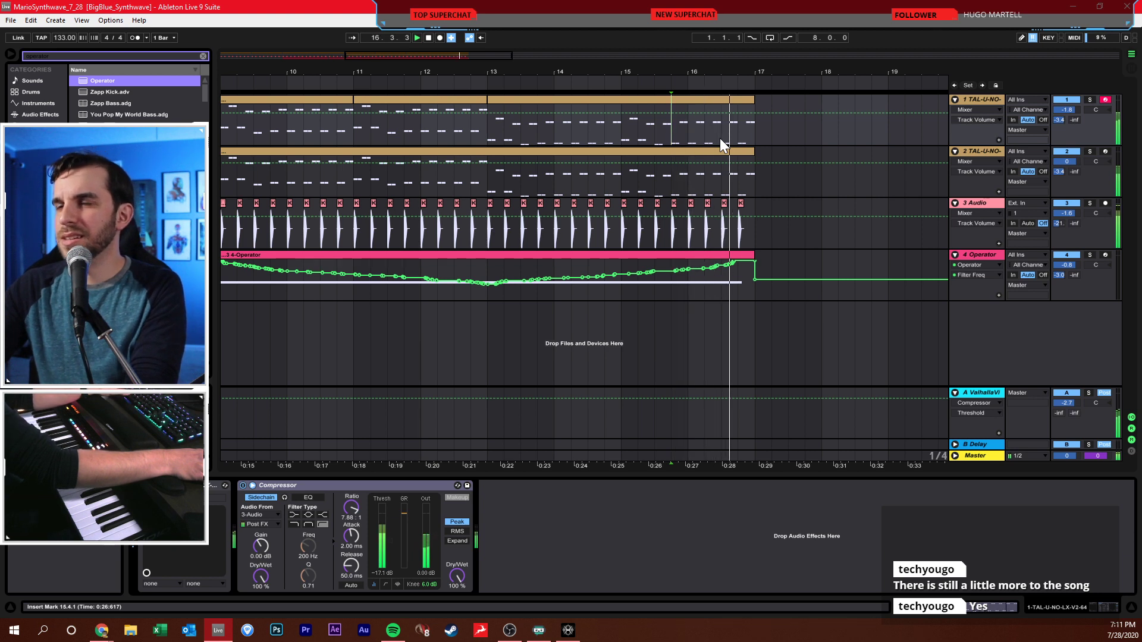
left_click(613, 136)
key("space")
key("space")
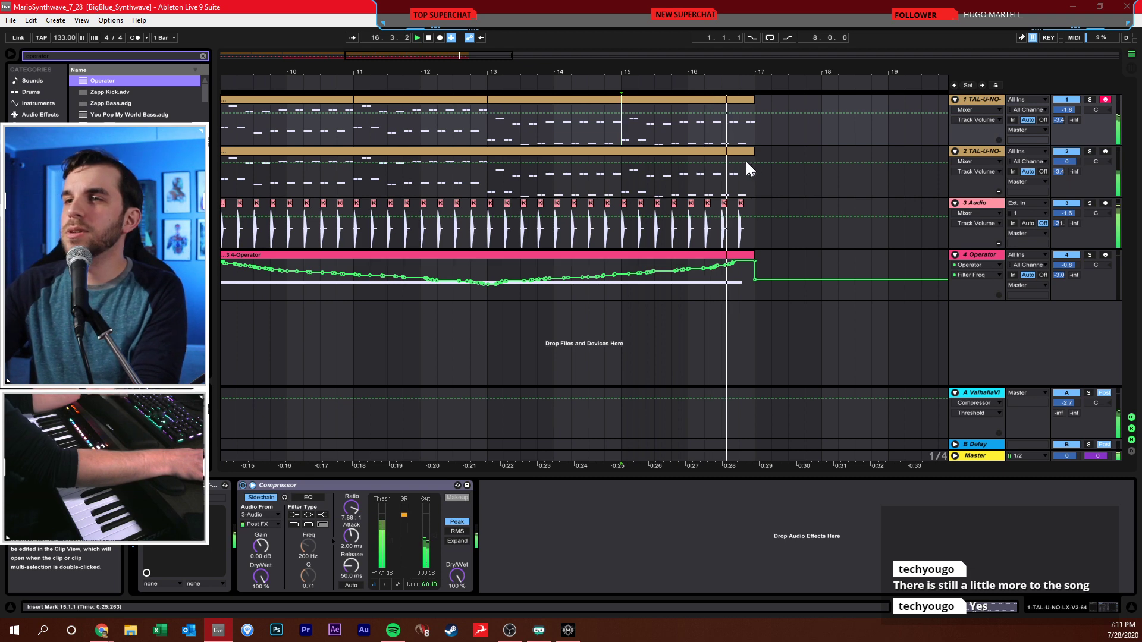
left_click(736, 136)
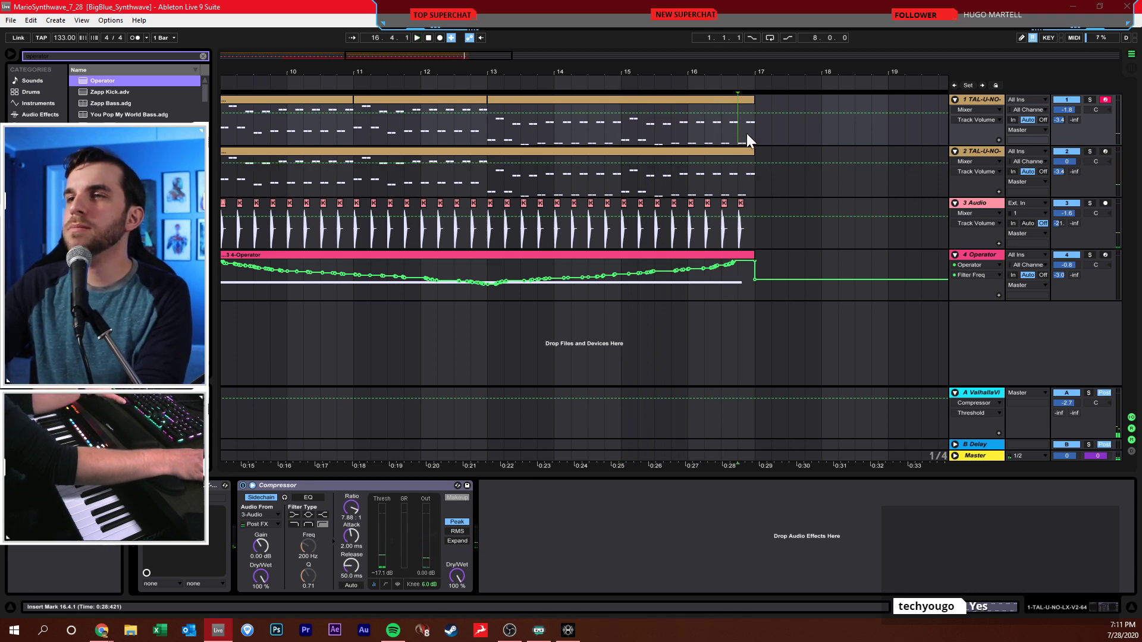
- Delete the last beat of bar 16 from both TAL-U-NO-LX tracks and place the insert marker at 16.4.1
left_click_drag(742, 133, 757, 163)
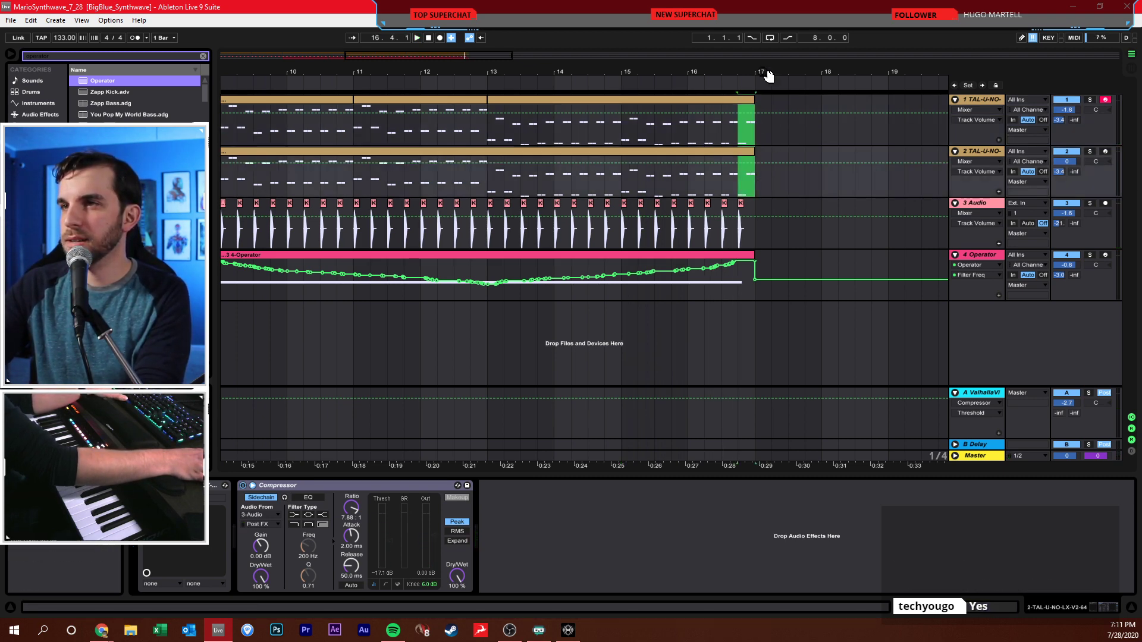
left_click_drag(769, 76, 748, 91)
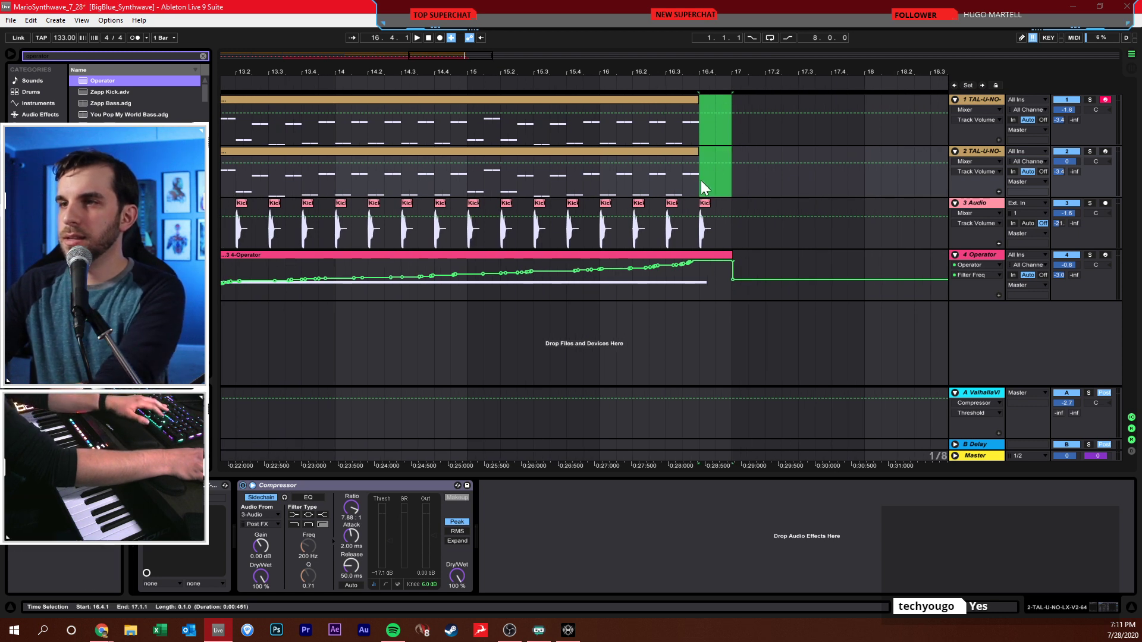
left_click(701, 133)
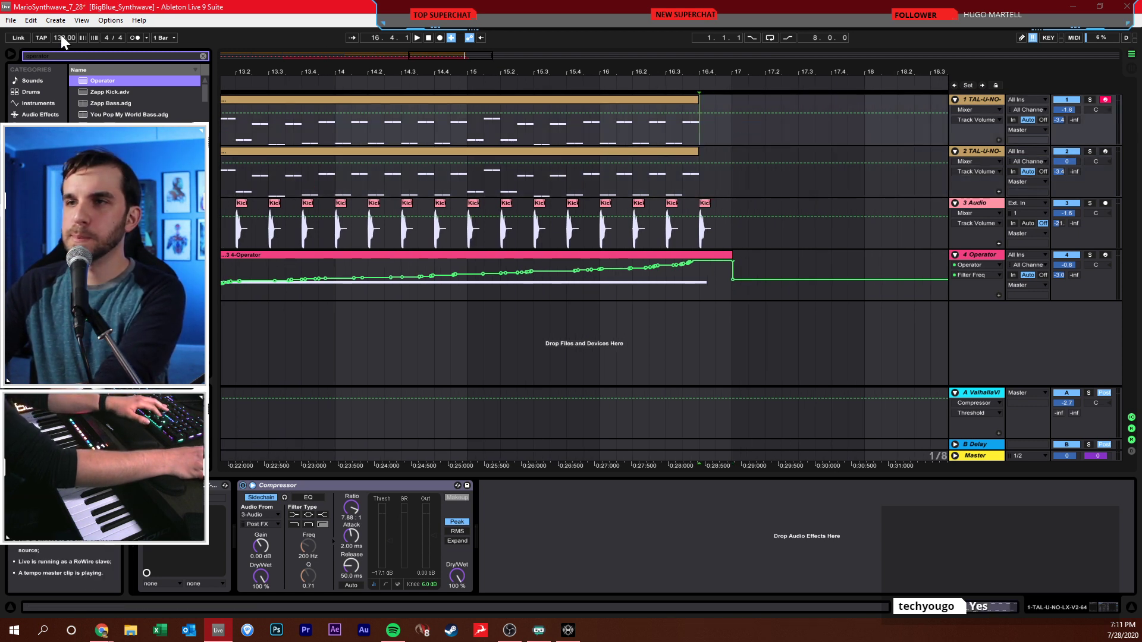
- Lower the project tempo to 103 BPM and check the metronome's count-in setting
left_click_drag(60, 34, 61, 95)
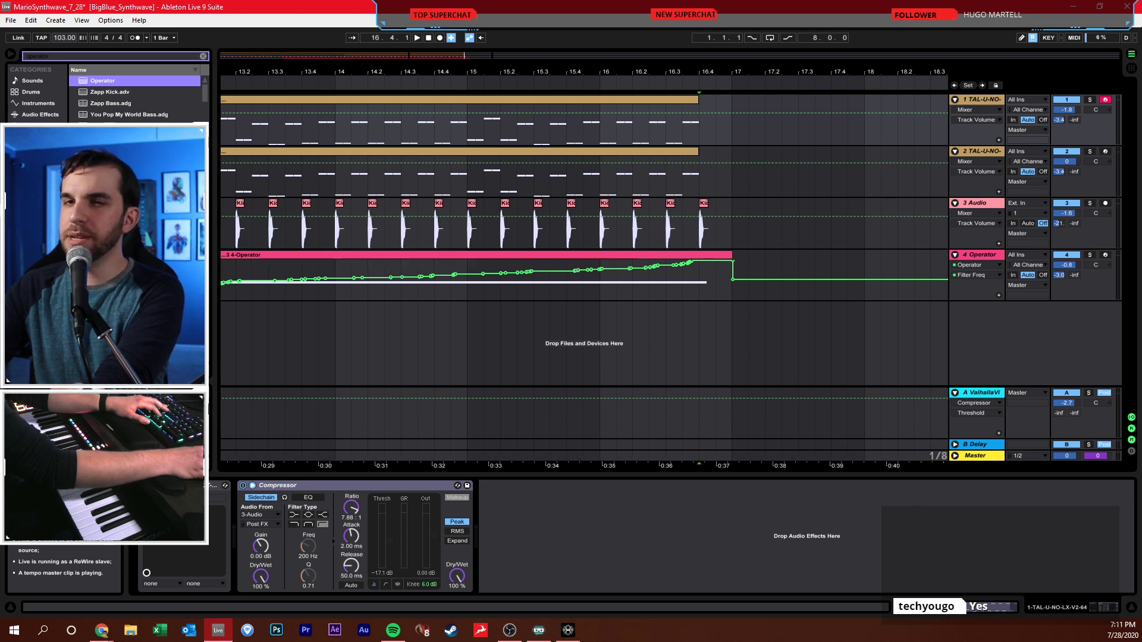
left_click(172, 37)
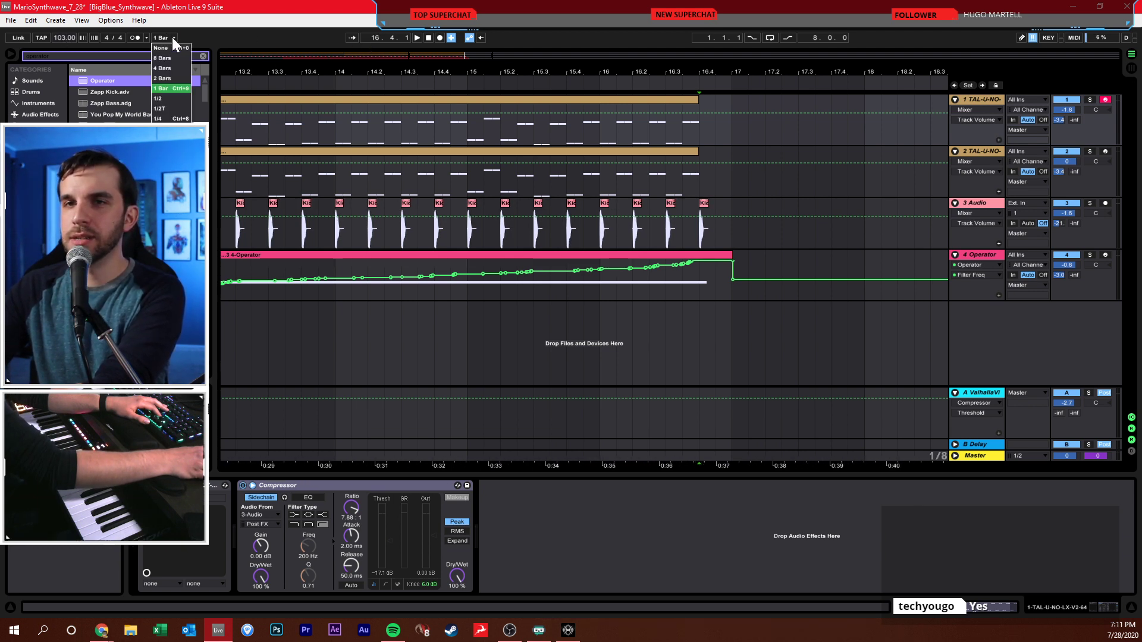
left_click(173, 37)
left_click(146, 38)
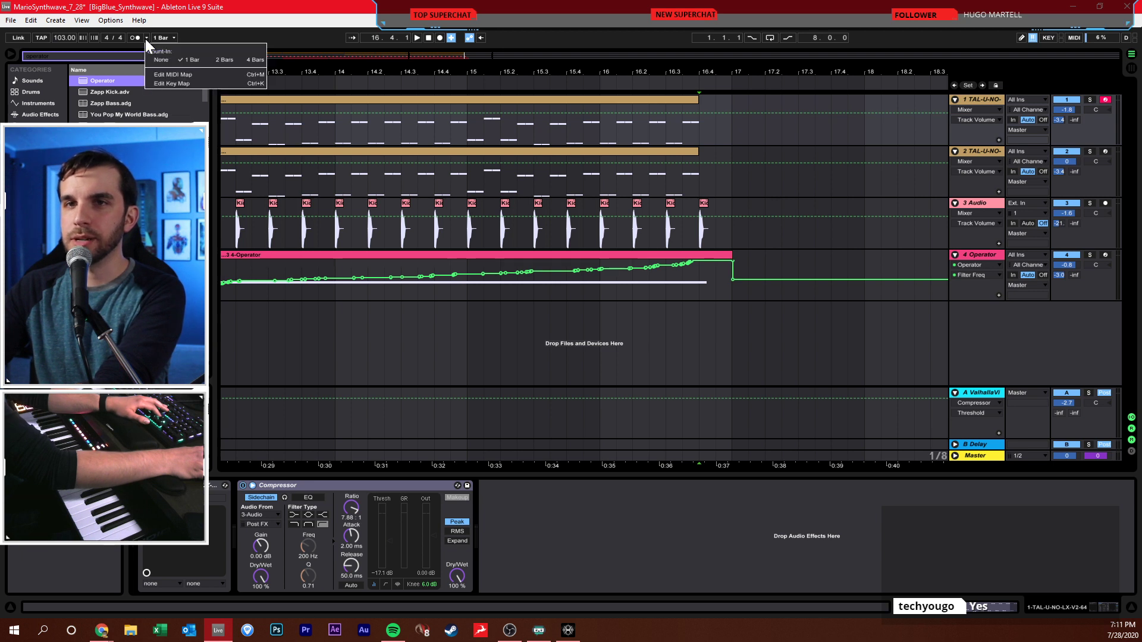
left_click(170, 59)
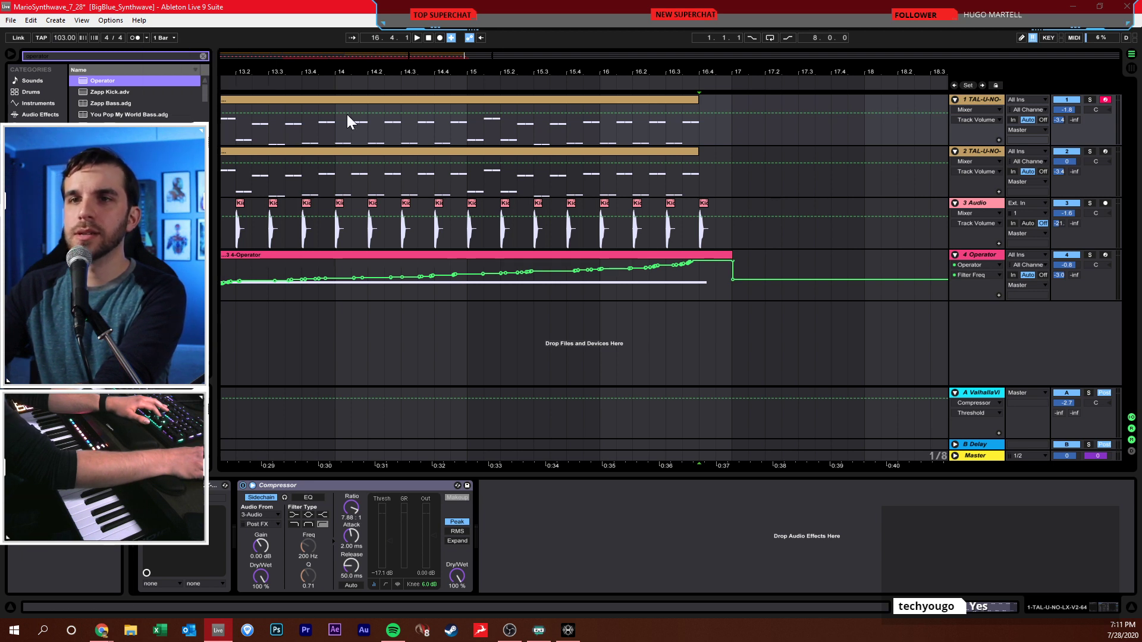
- Try recording a new phrase on the first TAL-U-NO-LX track from 16.4.1 and undo the last take
left_click(440, 37)
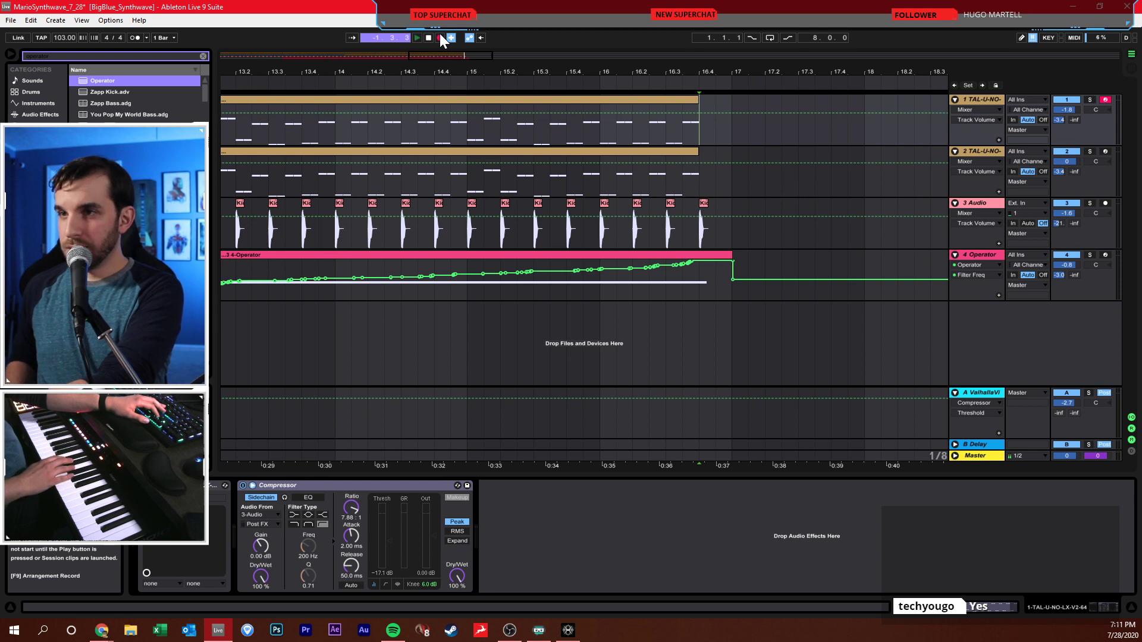
key("space")
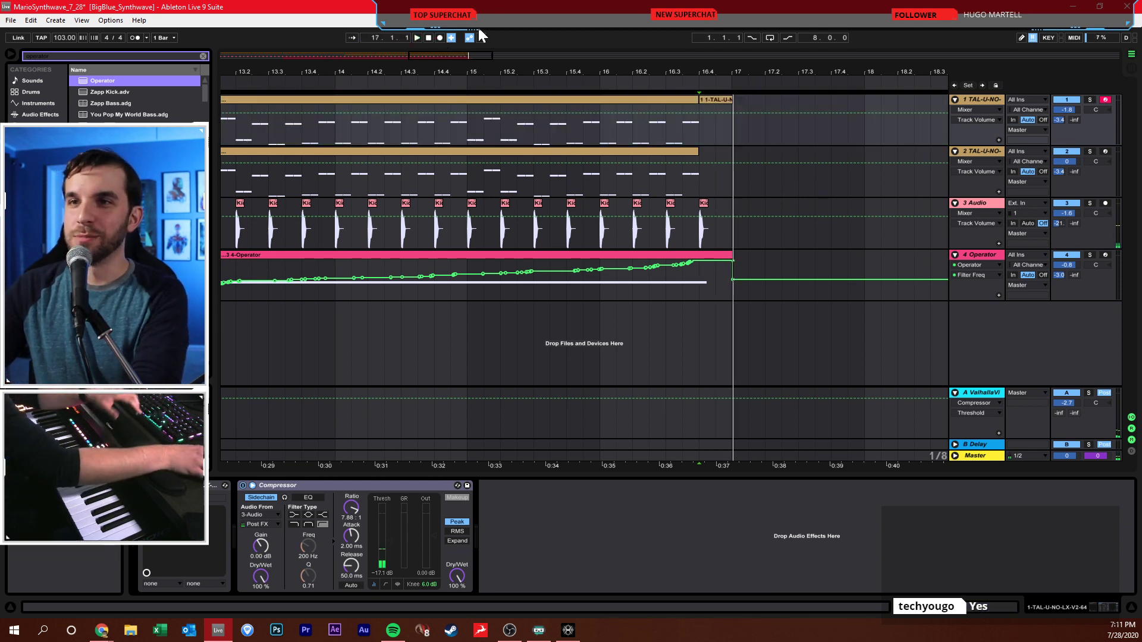
left_click(439, 37)
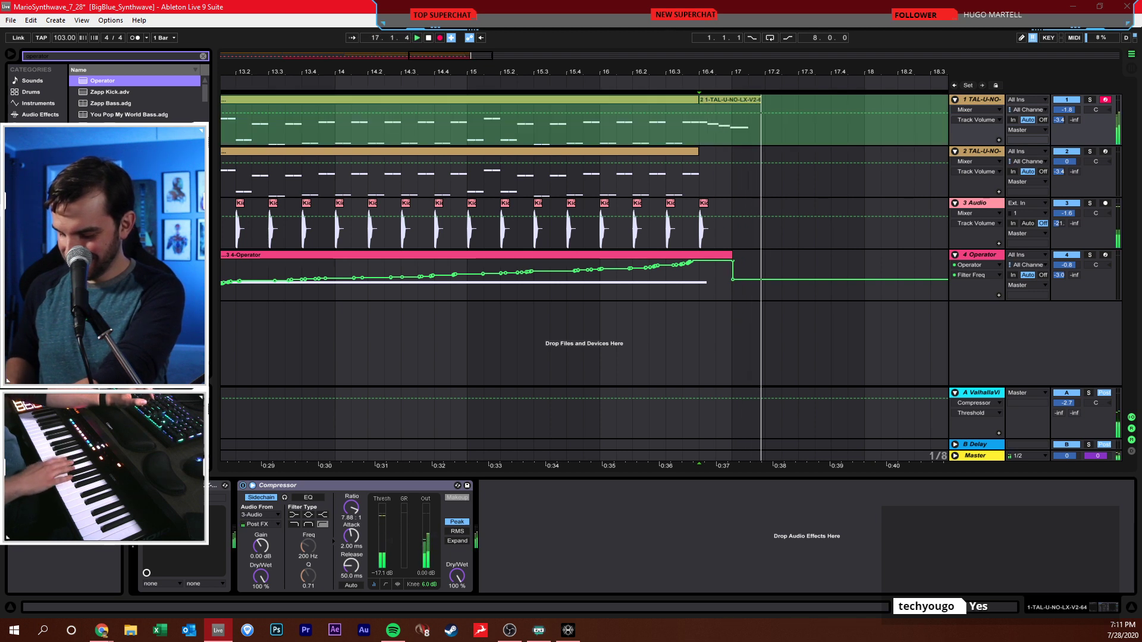
key("space")
key("ctrl+z")
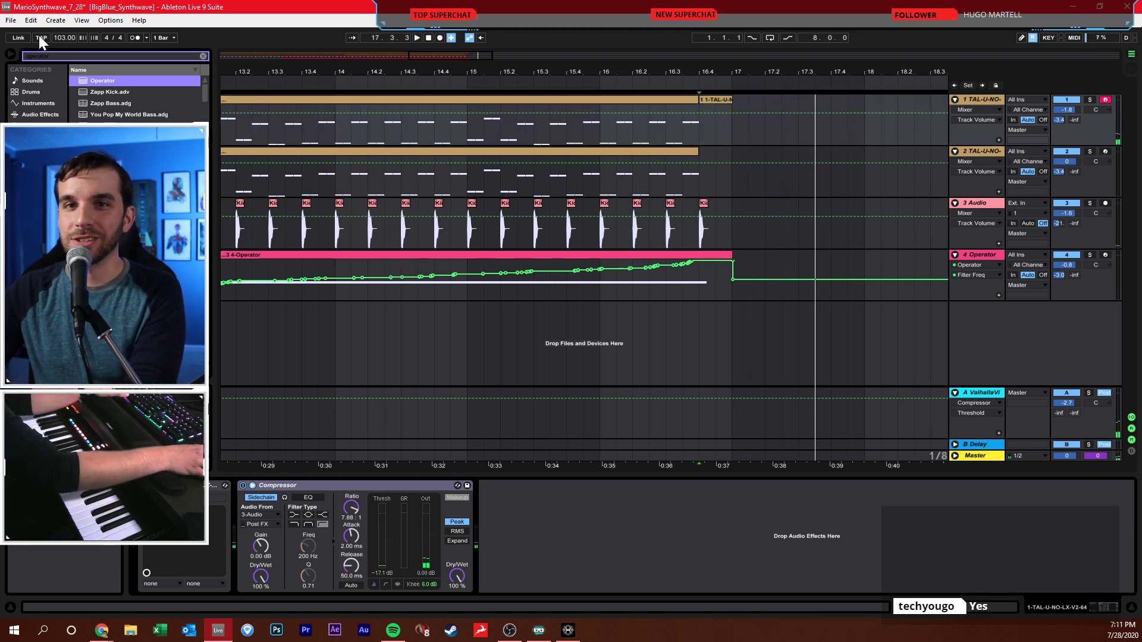
- Turn the metronome on and record a new phrase on the first TAL-U-NO-LX track from 16.4.1 to bar 20
left_click(144, 38)
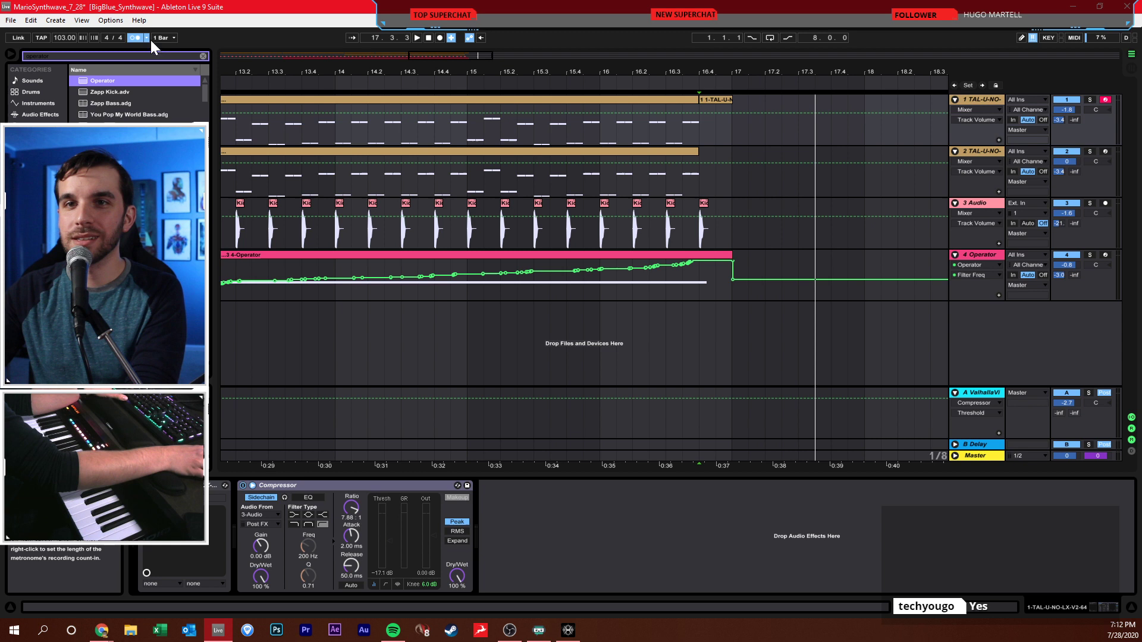
left_click(439, 40)
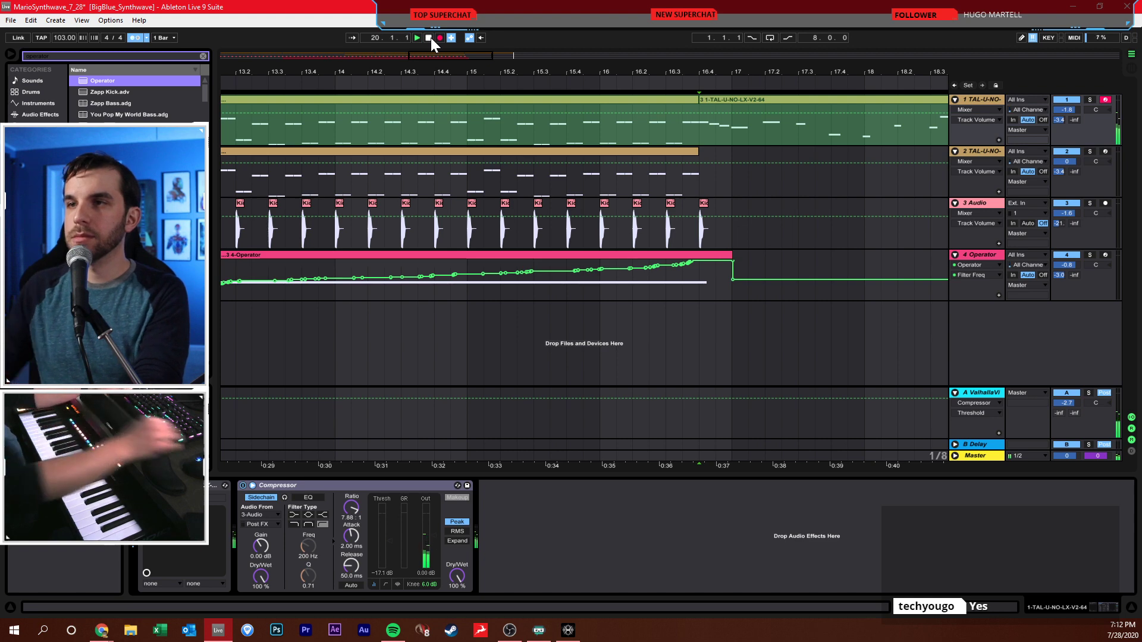
left_click(429, 38)
- Open the newly recorded clip's notes and set the editing grid to 1/8 triplets
double_click(770, 99)
right_click(733, 423)
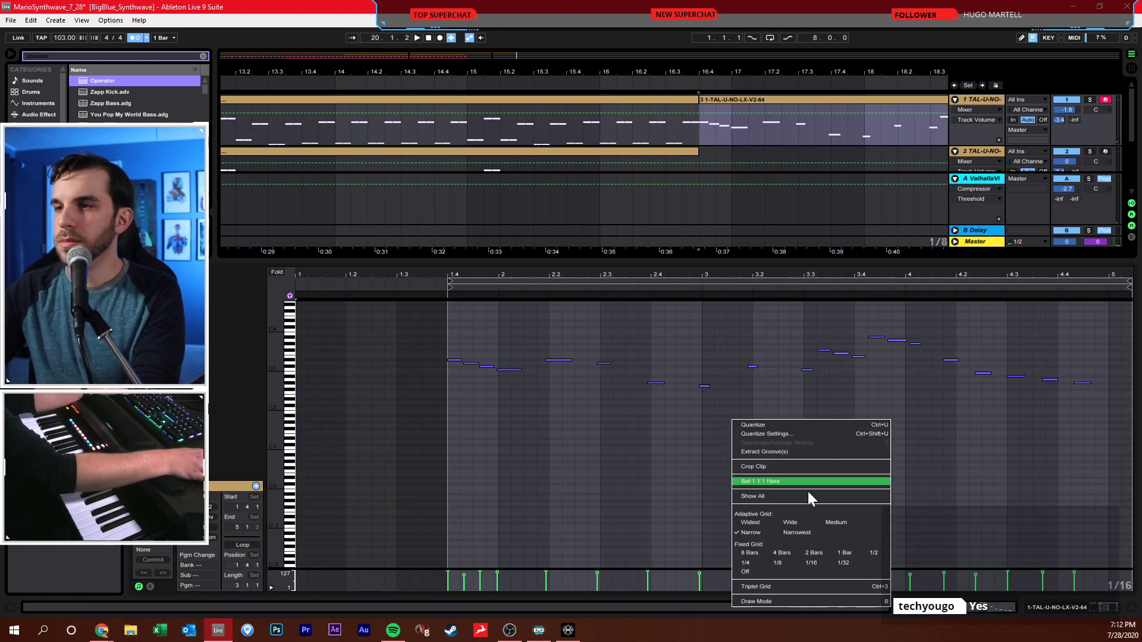
left_click(783, 552)
right_click(819, 478)
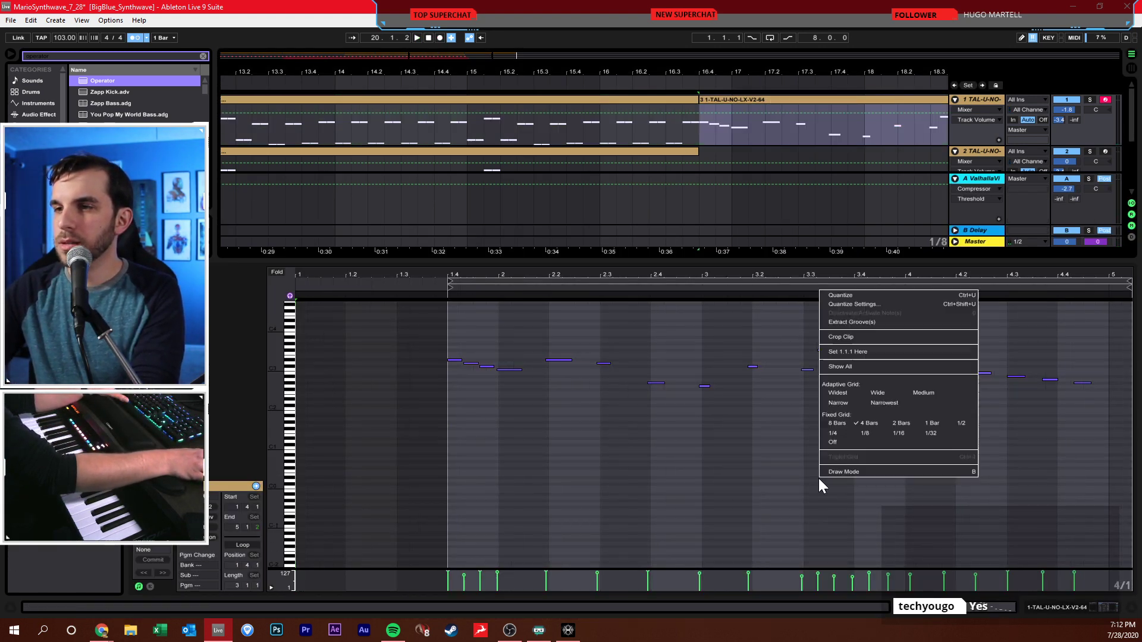
left_click(869, 437)
right_click(665, 441)
left_click(656, 416)
left_click(636, 412)
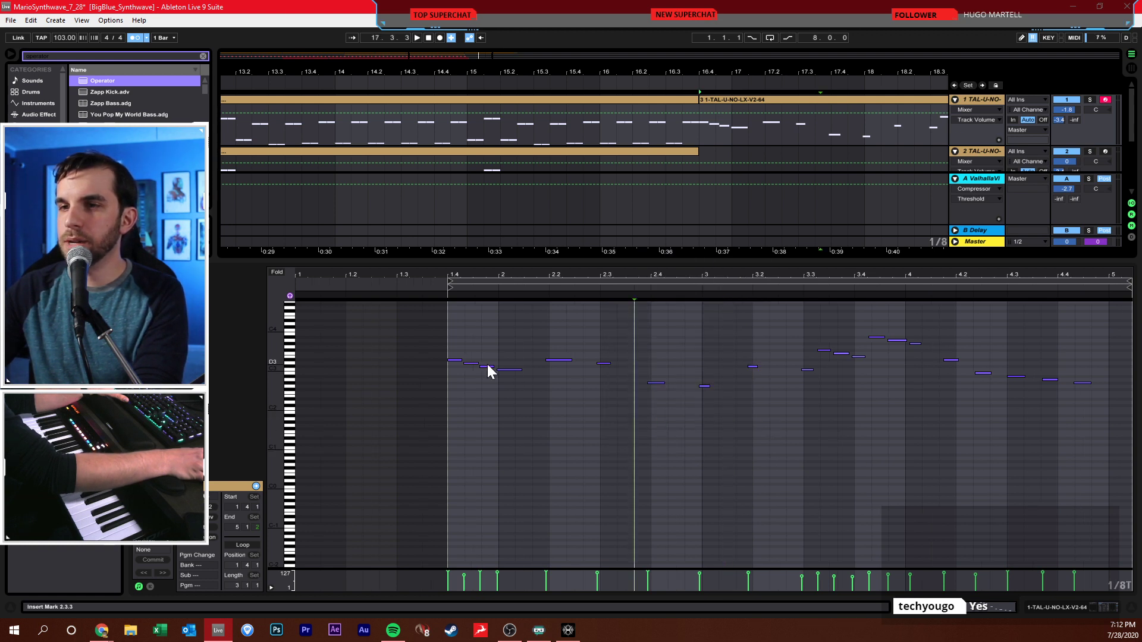
- Quantize all notes of the recorded phrase to the 1/8 triplet grid, one group of notes at a time
left_click_drag(455, 341, 587, 381)
left_click(516, 351)
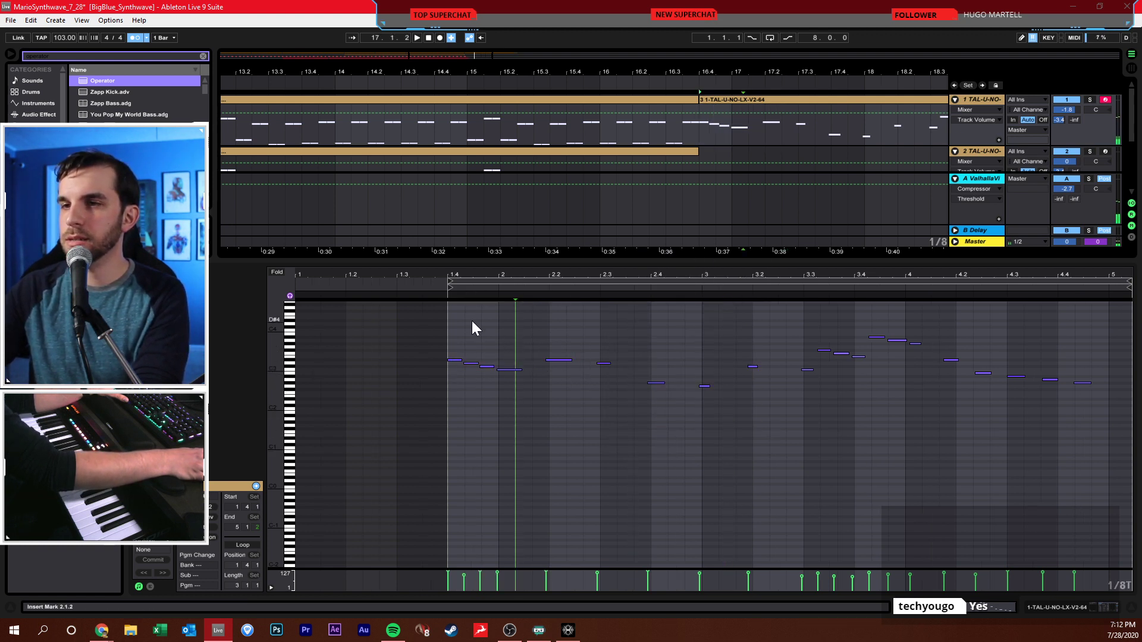
left_click_drag(449, 317, 529, 390)
left_click_drag(550, 317, 918, 430)
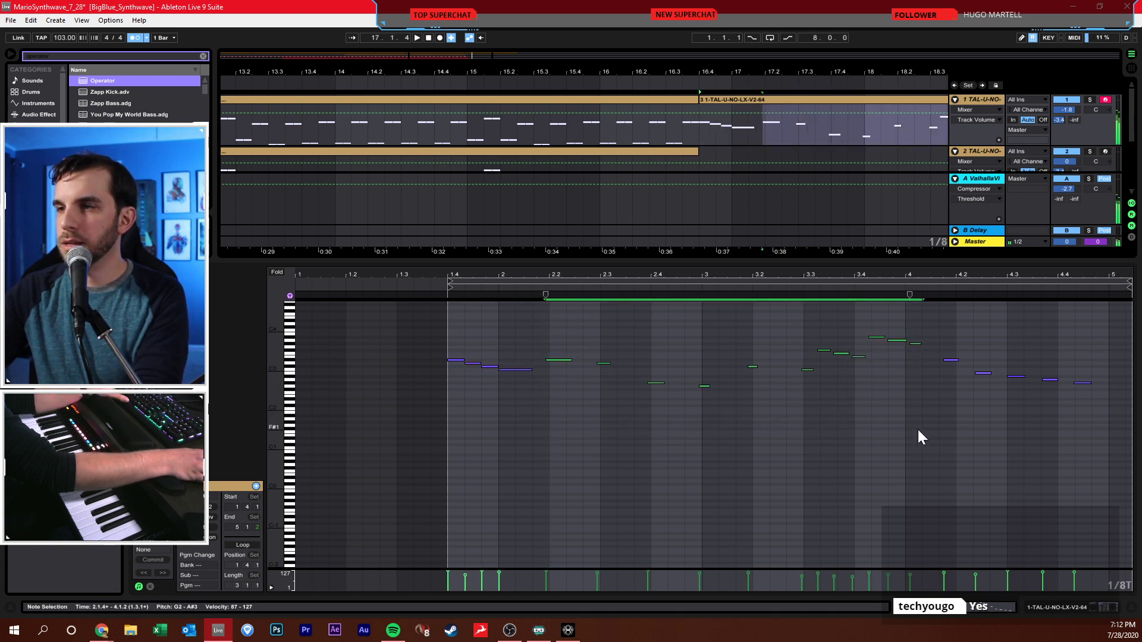
key("ctrl+u")
left_click(906, 437)
left_click(922, 393)
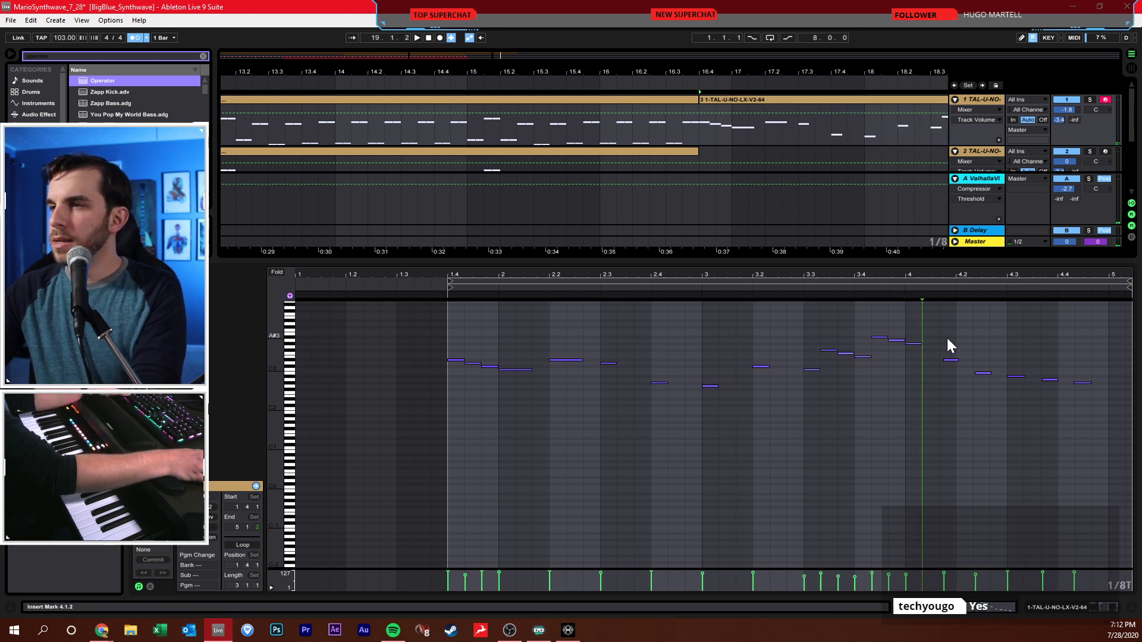
left_click_drag(947, 338, 1118, 410)
key("ctrl+u")
left_click(1007, 472)
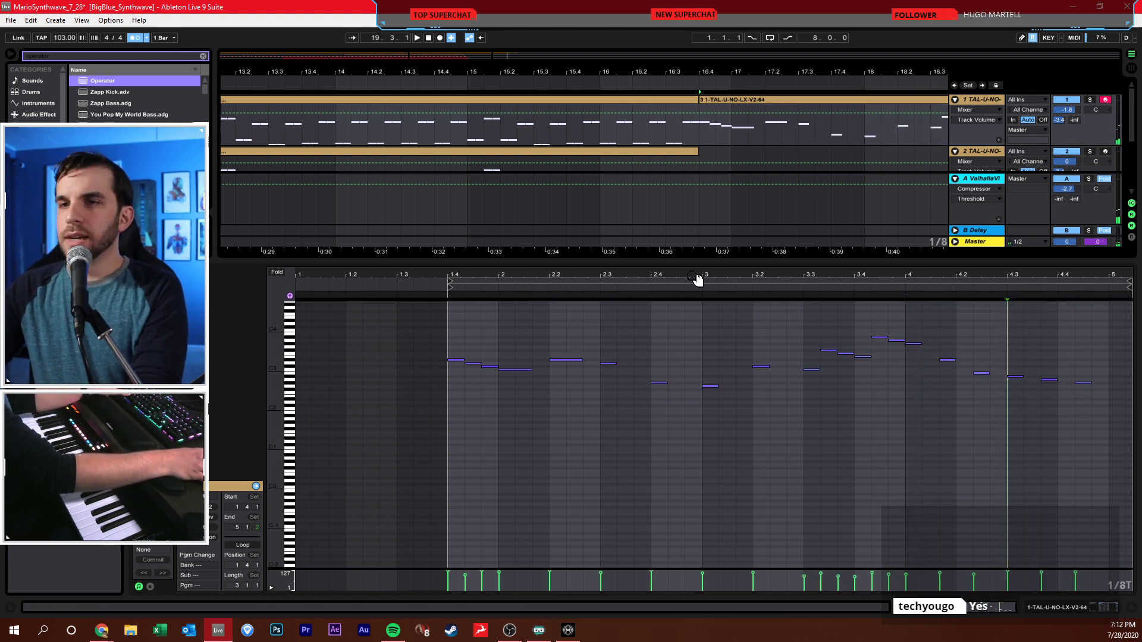
- Set the project tempo back to 133 BPM
left_click(65, 36)
type("133")
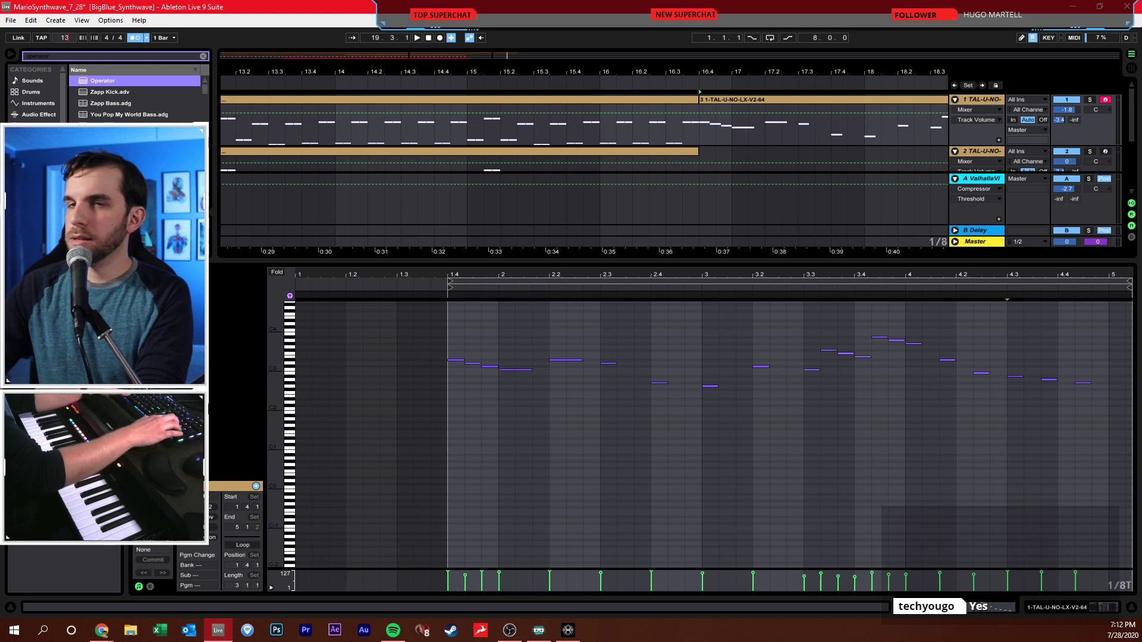
key("Return")
- Play the quantized phrase from 16.4.1 and turn the metronome off
left_click(701, 134)
key("space")
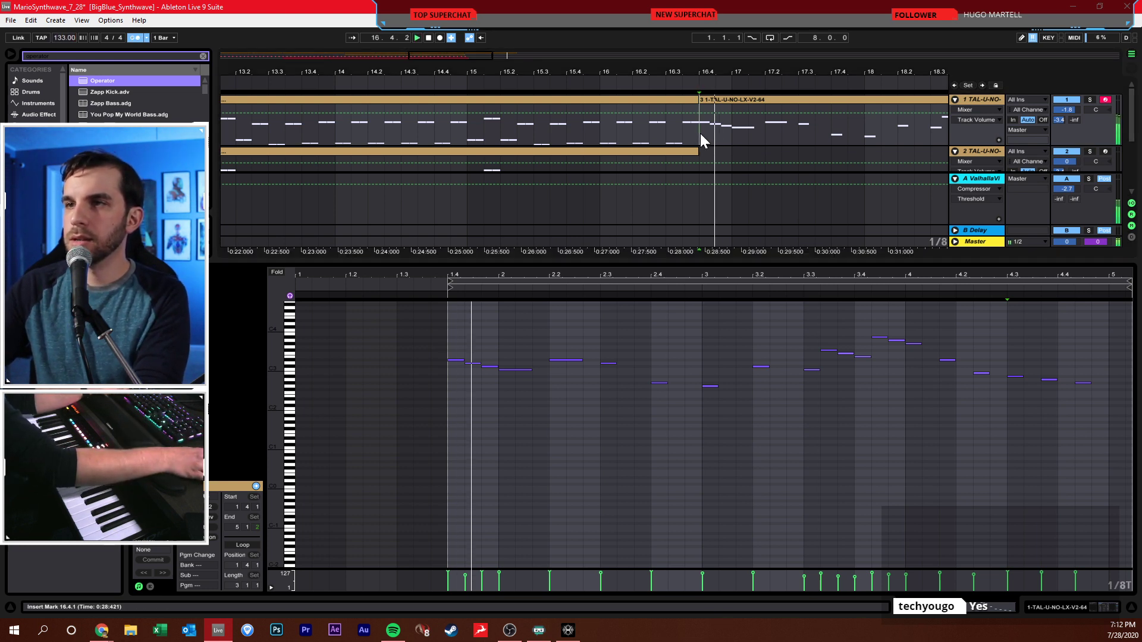
left_click(137, 38)
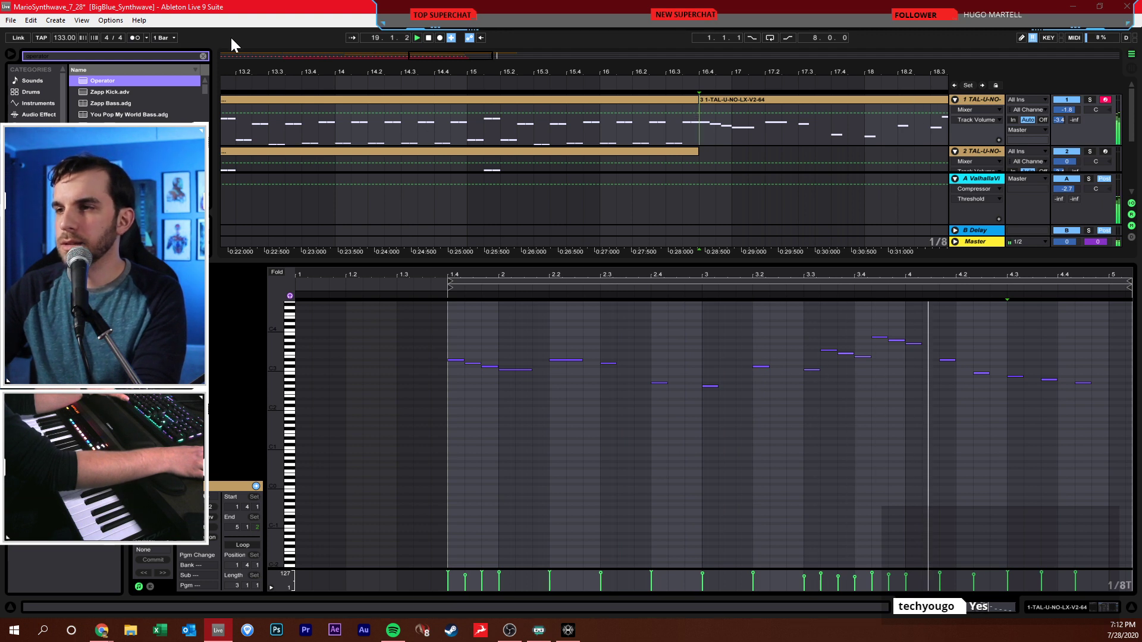
key("space")
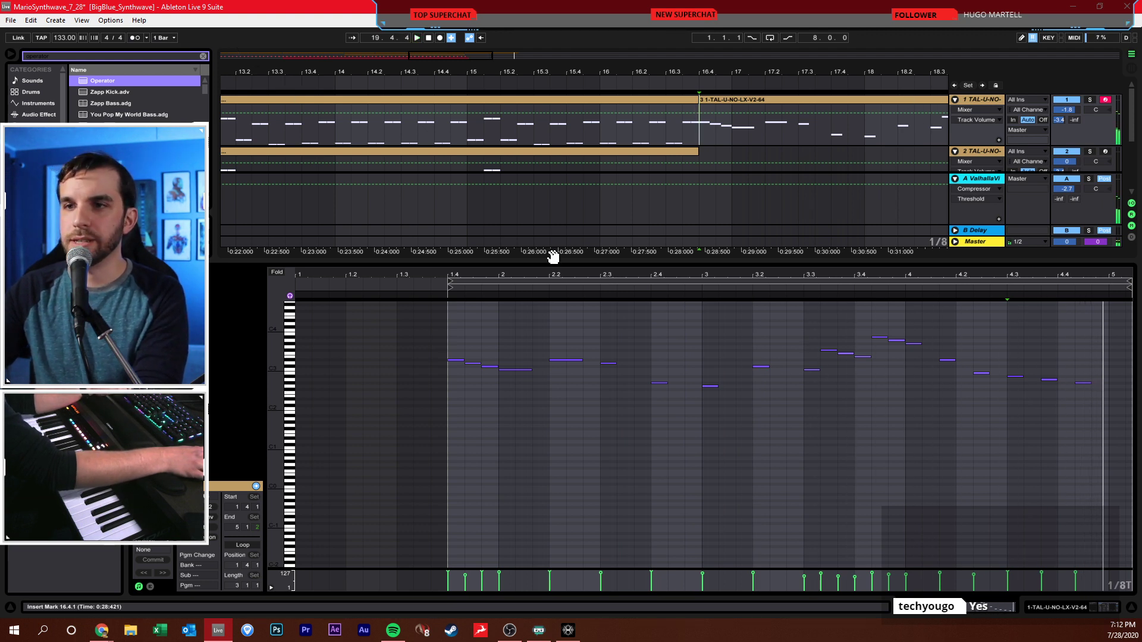
- Copy the new phrase clip from the first TAL-U-NO-LX track to the second one, starting at 16.4.1
key("minus")
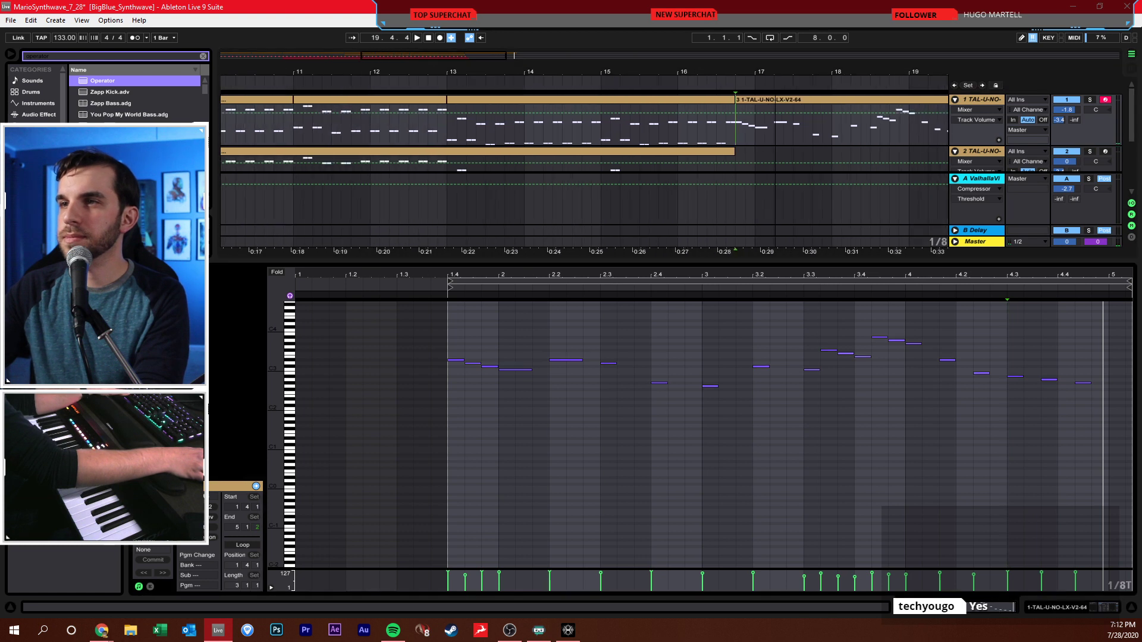
left_click(652, 100)
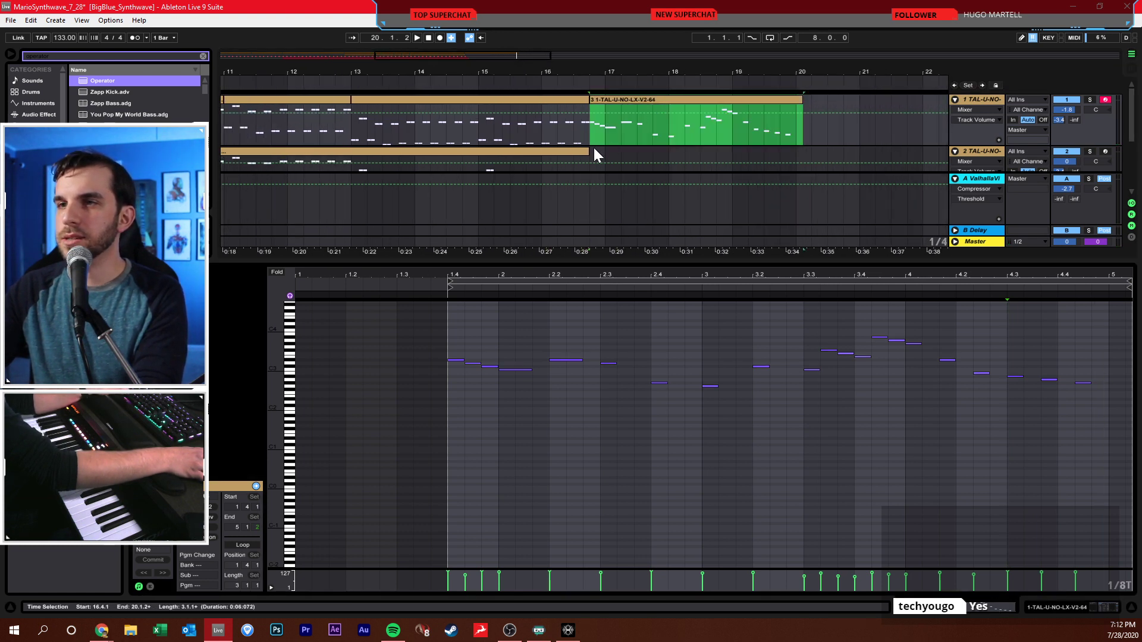
left_click_drag(594, 146, 572, 162)
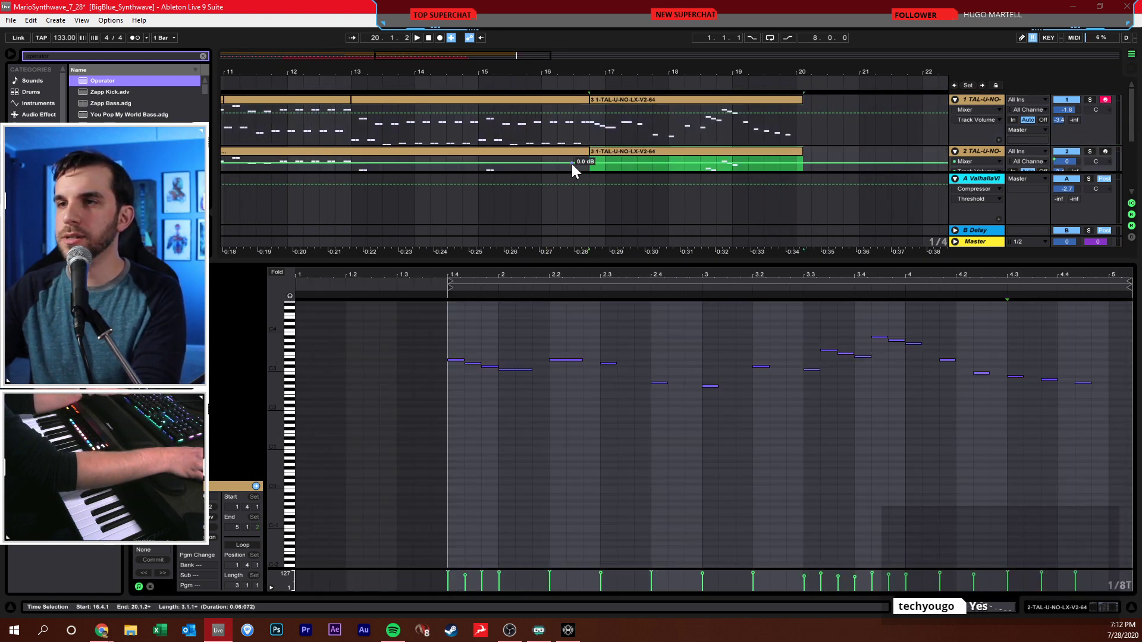
- Play the layered phrase from bar 16's third beat, enlarge the arrangement area, and stop with the insert marker at 21.1.1
left_click(574, 137)
key("space")
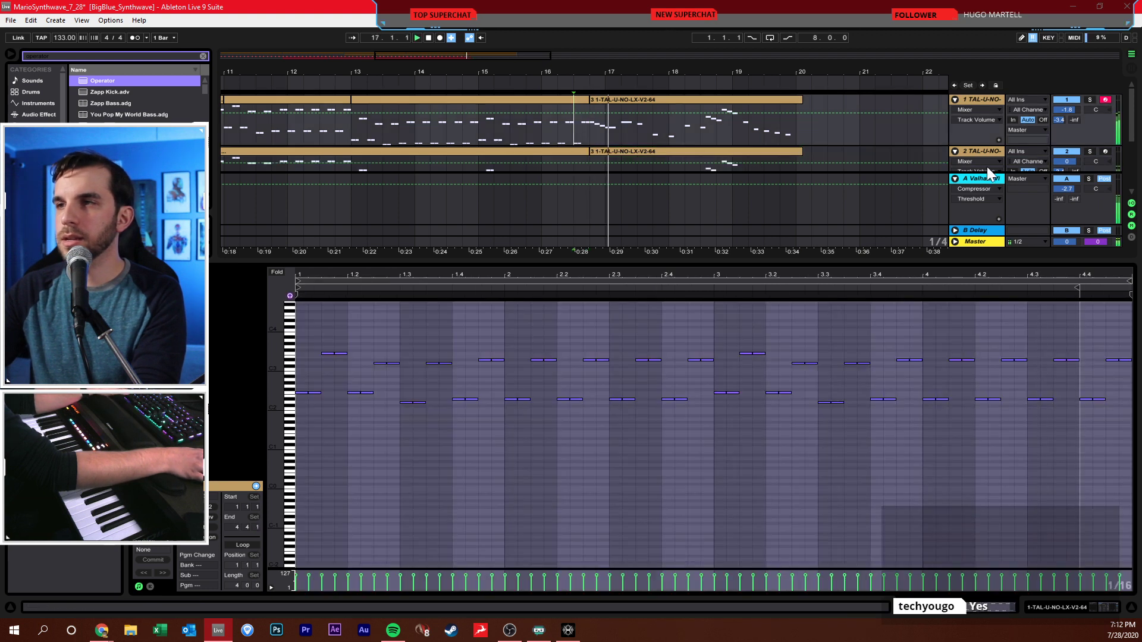
left_click_drag(943, 257, 924, 378)
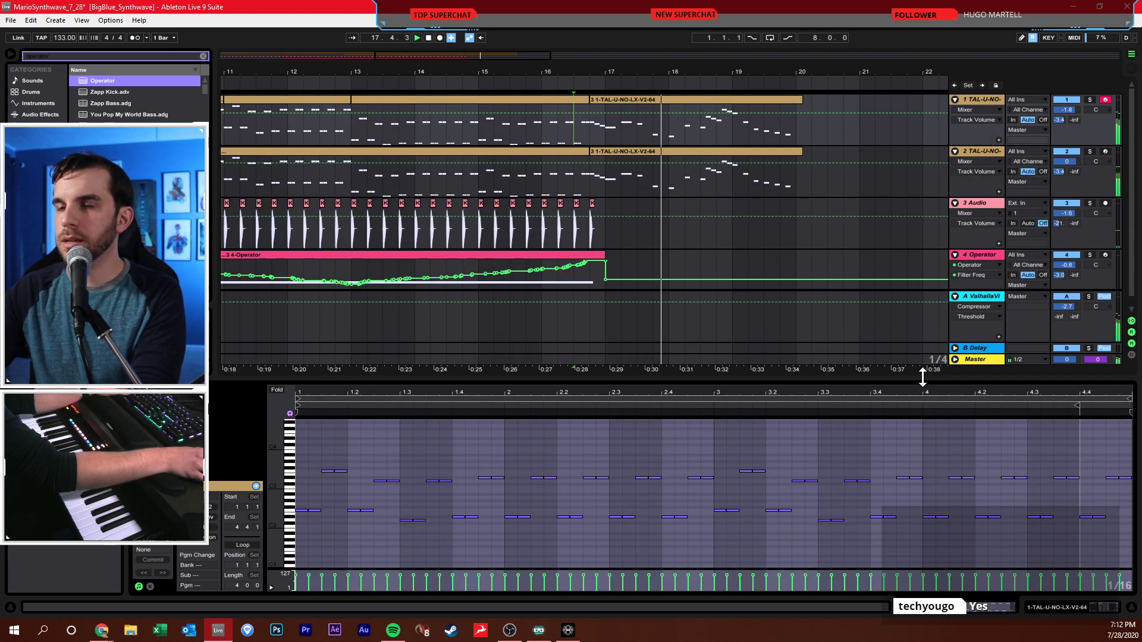
left_click(687, 245)
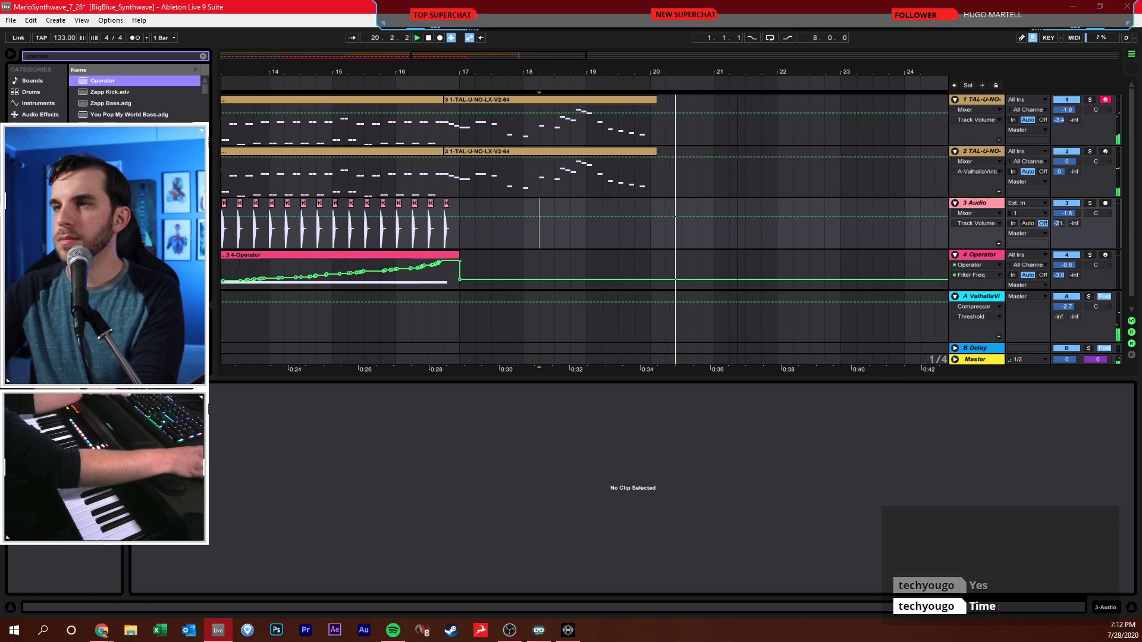
left_click(704, 127)
key("space")
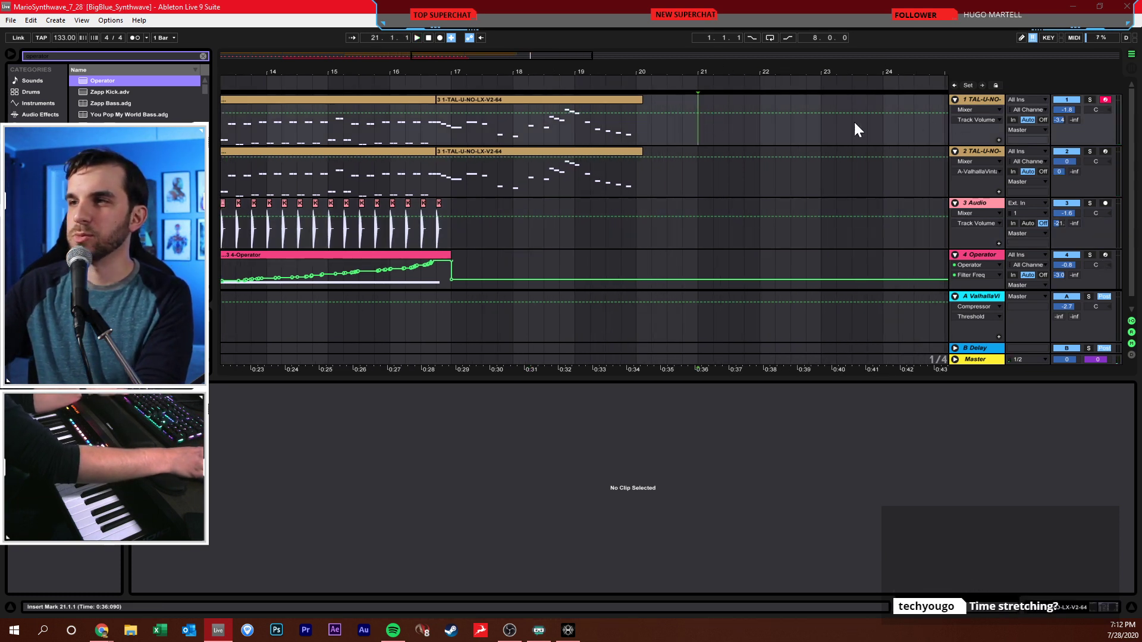
- Paste the copied section onto both TAL-U-NO-LX tracks at 21.1.1, extend it with a duplicate of its last two bars, and save the set
left_click_drag(383, 74, 556, 43)
left_click_drag(364, 128, 534, 176)
left_click(689, 131)
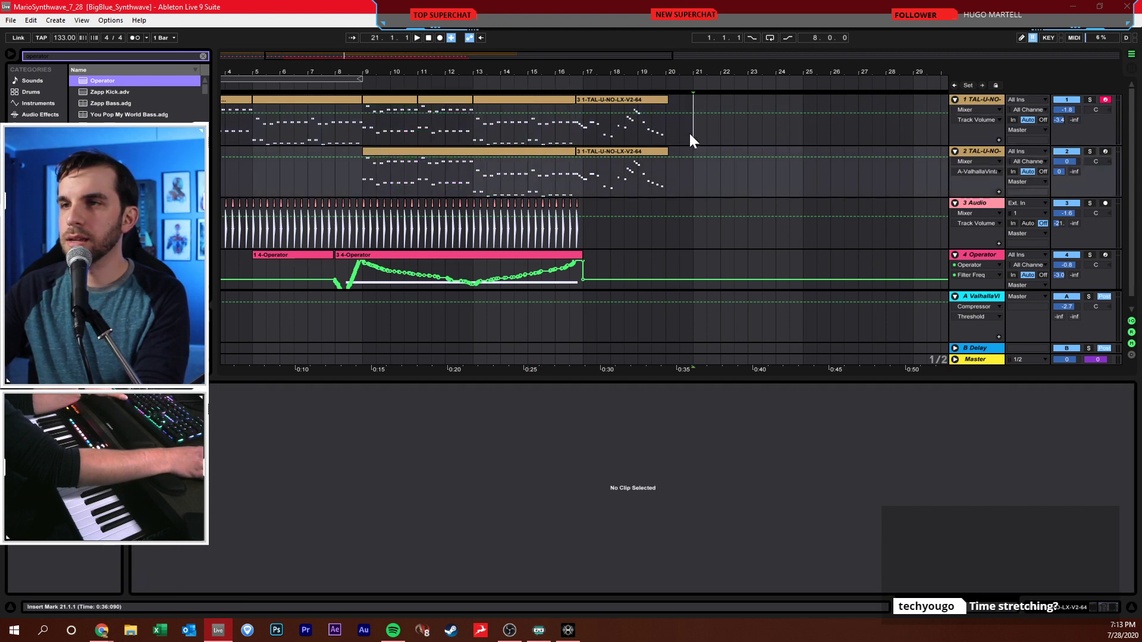
key("ctrl+v")
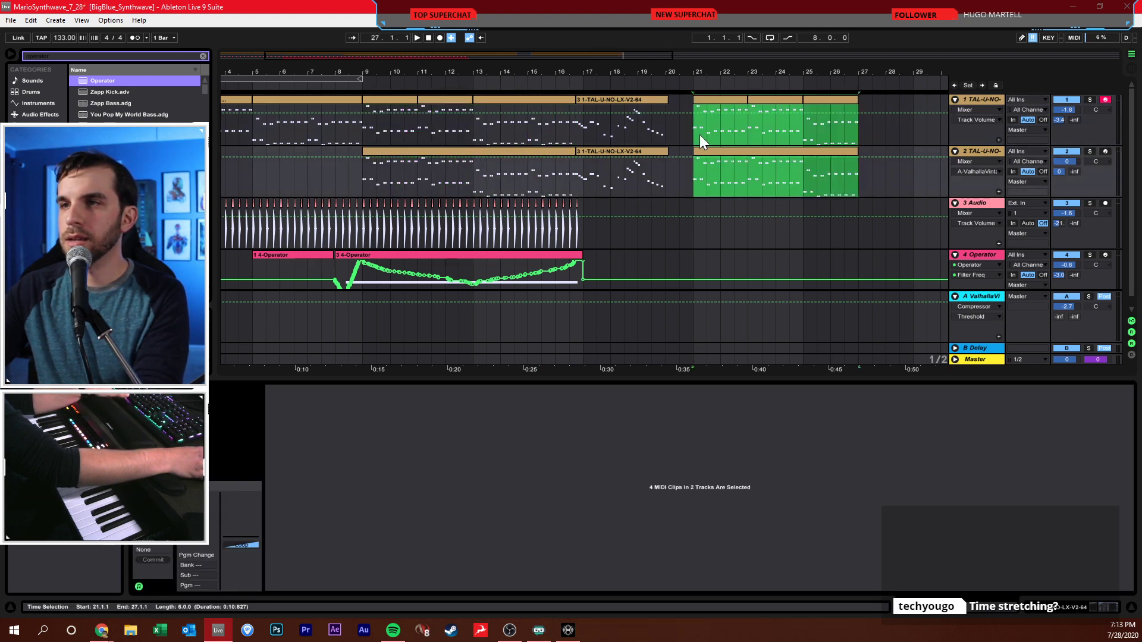
left_click_drag(830, 134, 804, 139)
key("ctrl+d")
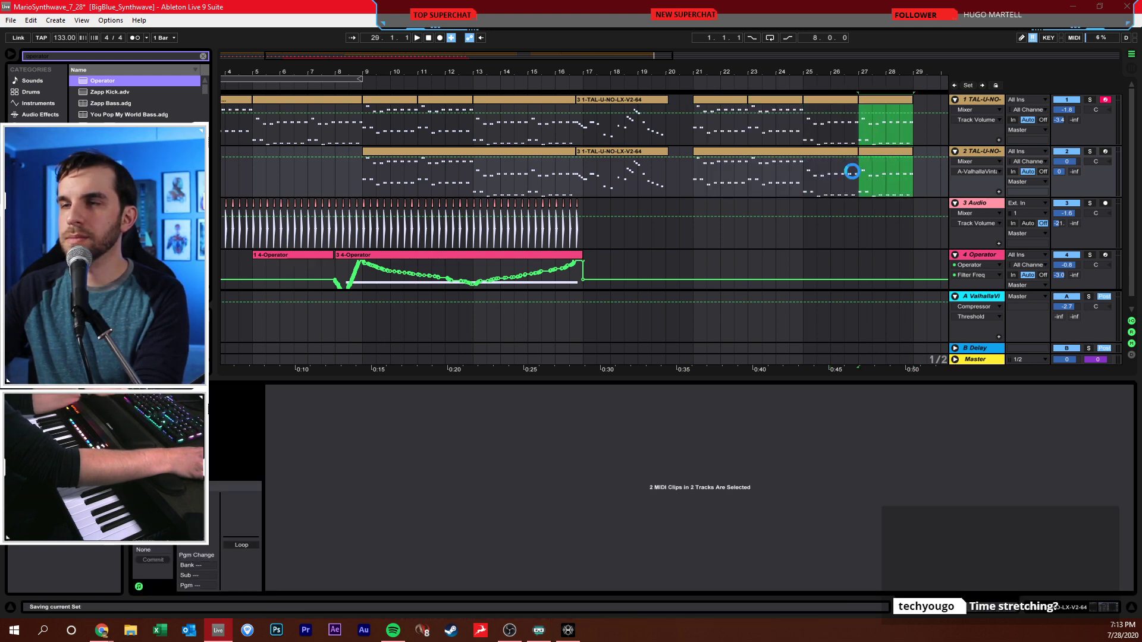
- Collapse all four tracks in the arrangement to their folded view
left_click(709, 140)
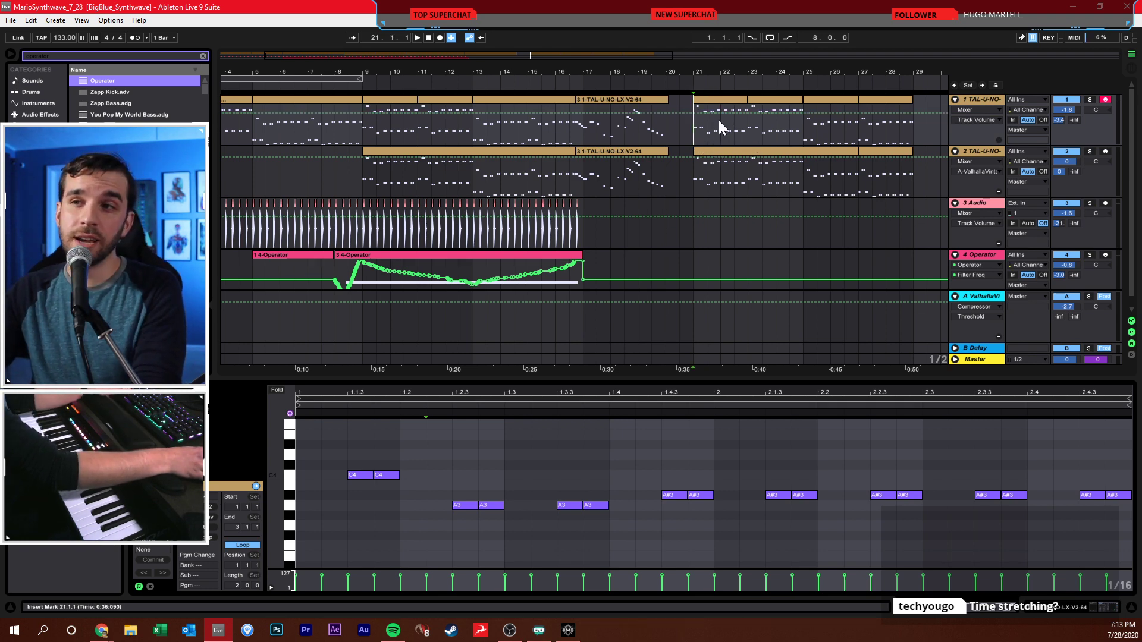
left_click(719, 120)
left_click(583, 120)
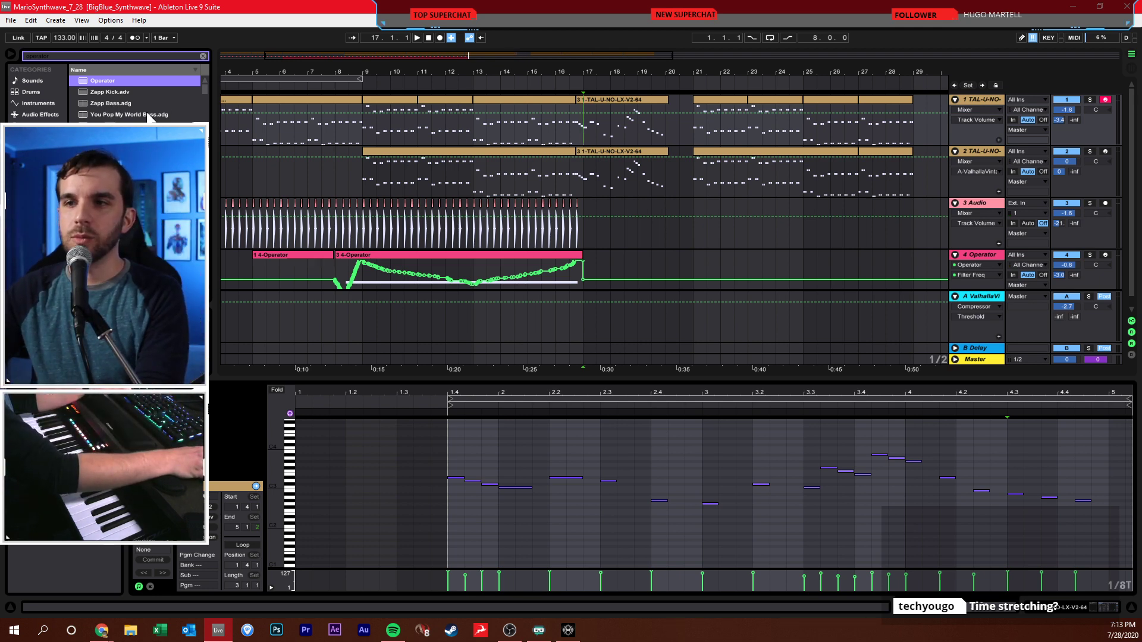
key("ctrl+a")
left_click(954, 201)
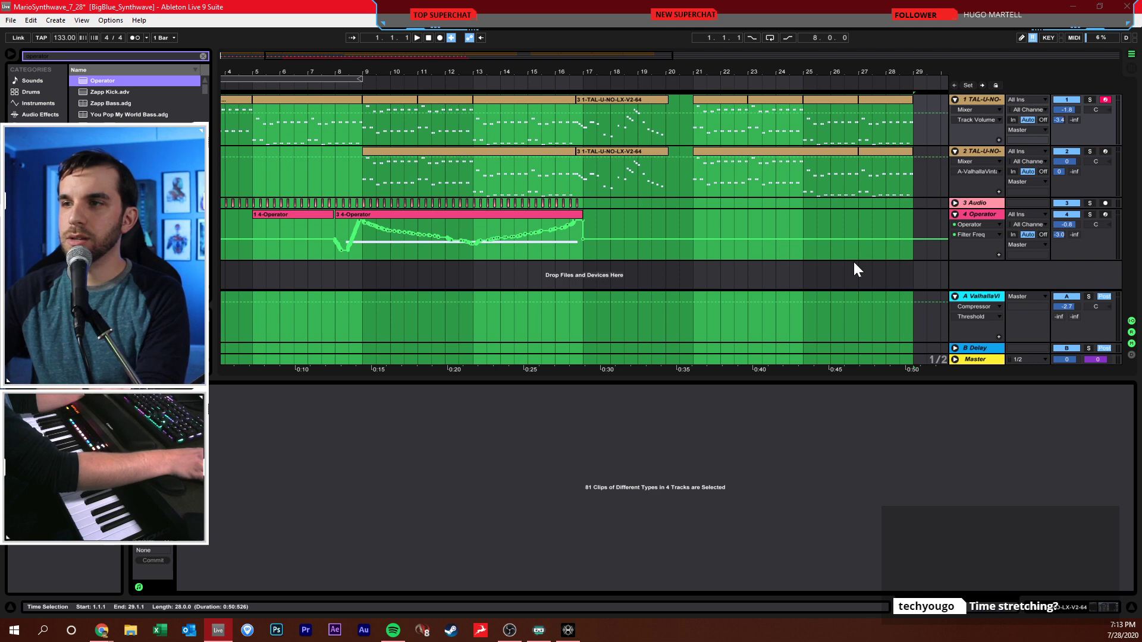
left_click(955, 214, "alt")
left_click(886, 134)
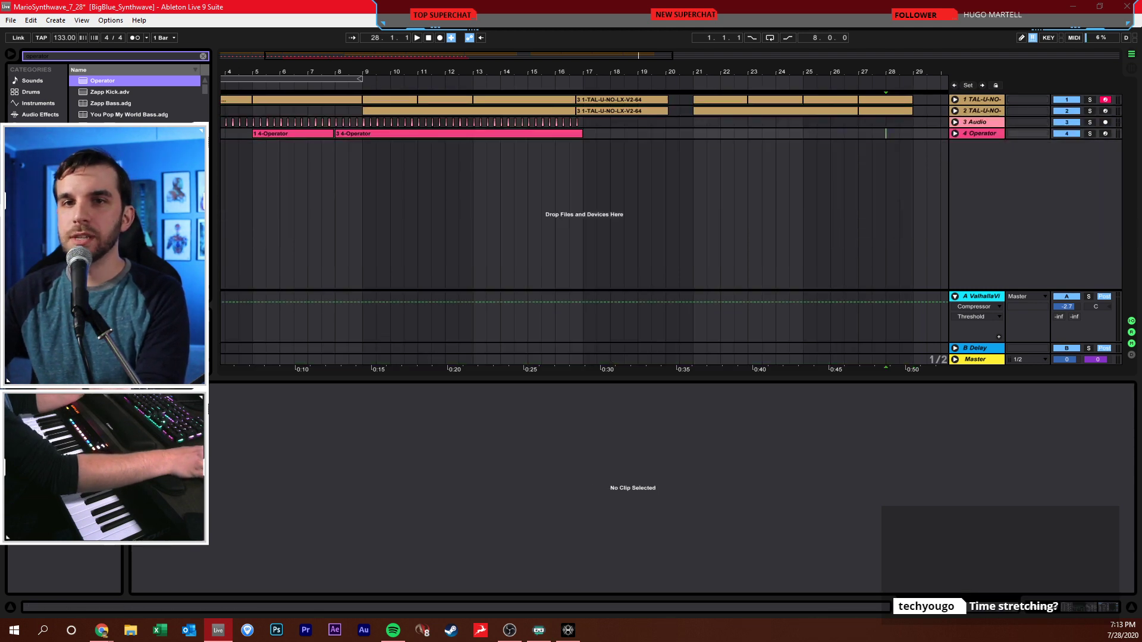
- Clear the browser search and add a Buzz one-shot sample to a new audio track at 10.1.1
left_click(51, 81)
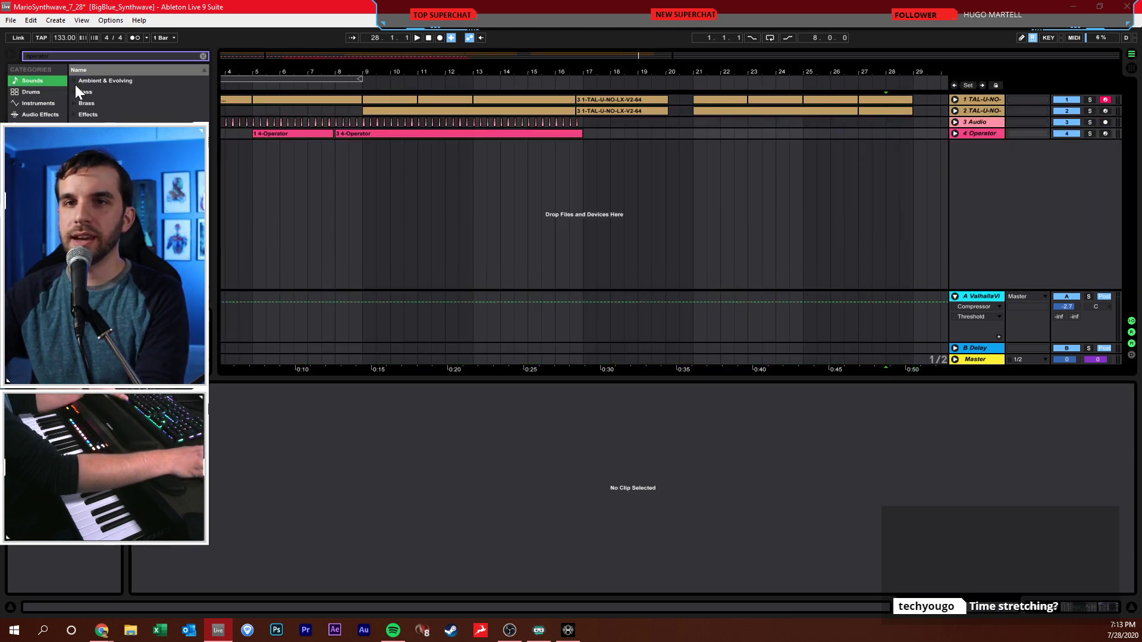
left_click(74, 103)
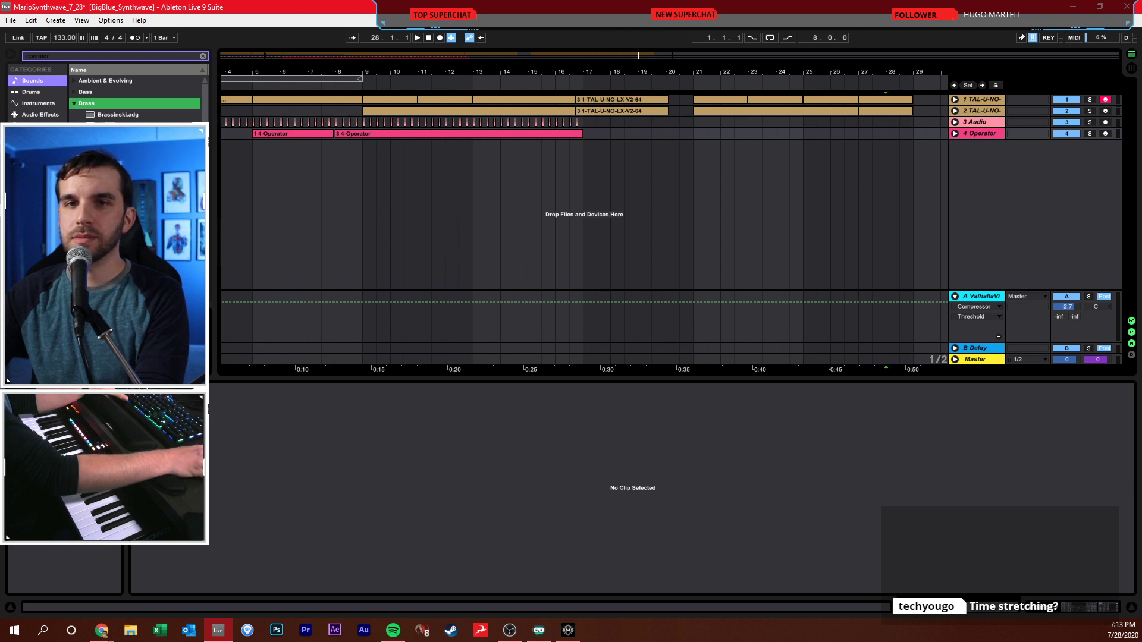
left_click(203, 56)
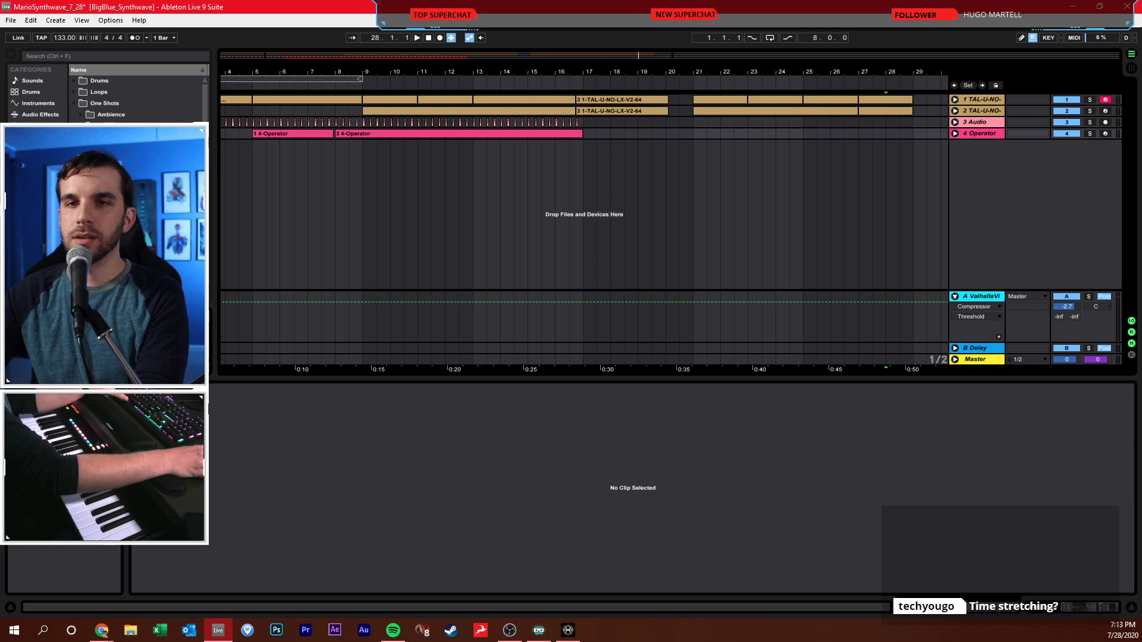
left_click_drag(389, 238, 392, 215)
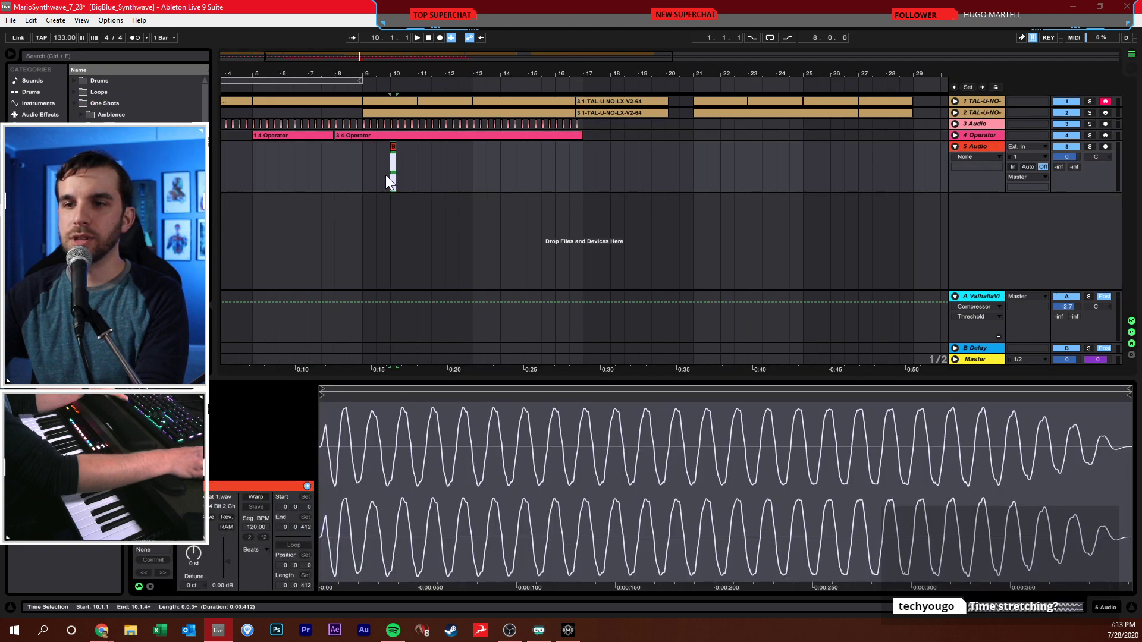
left_click_drag(402, 84, 372, 178)
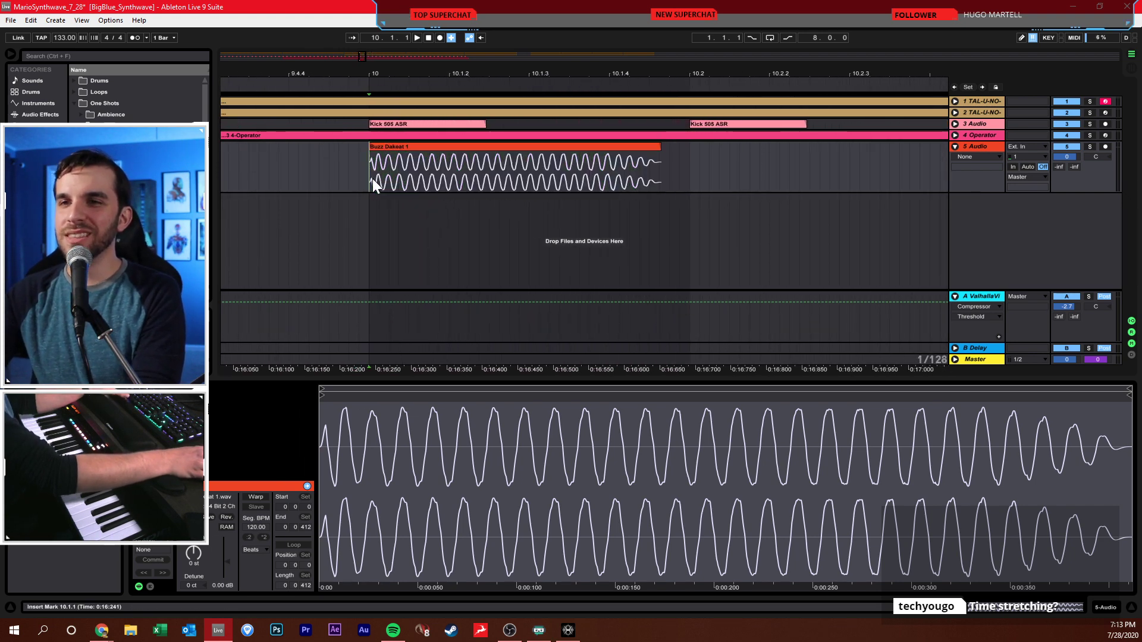
- Solo the new audio track and play the Buzz sample by itself
left_click(1090, 147)
key("space")
key("space")
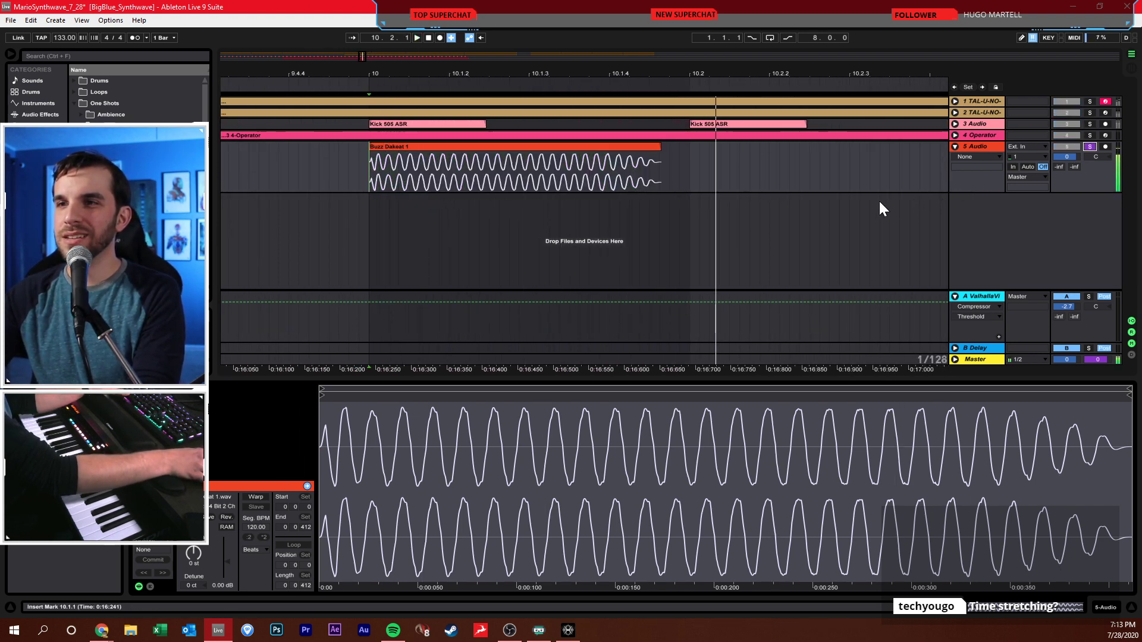
key("minus")
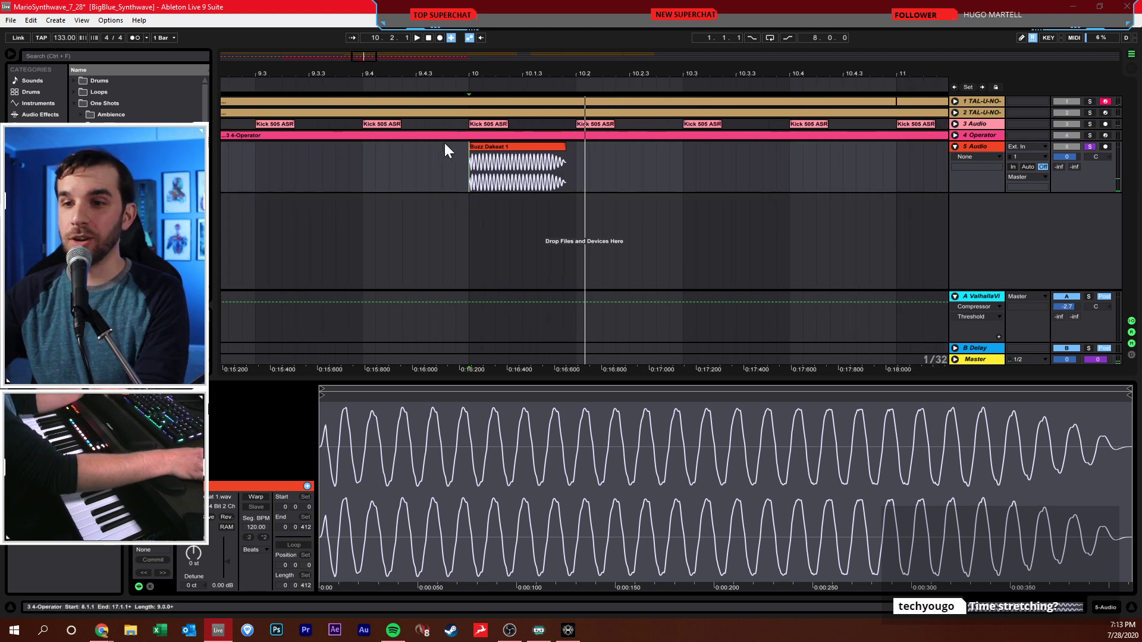
- Warp the Buzz clip in Beats mode, stretch its first part with a warp marker past 1.1.3, and extend the clip past 10.2.2
left_click(259, 548)
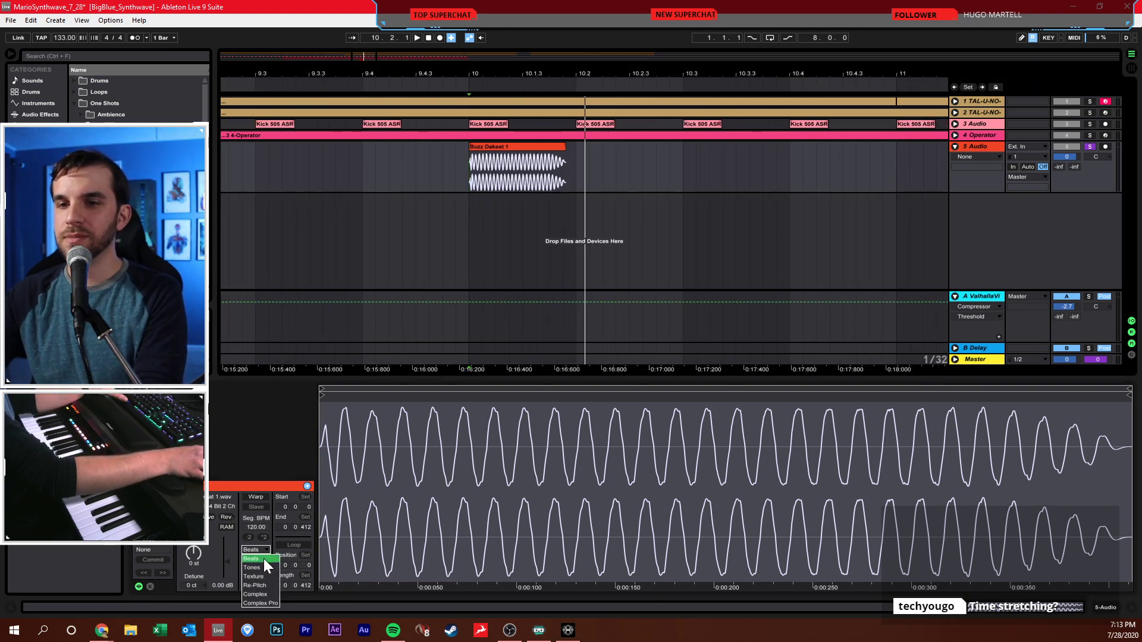
left_click(262, 558)
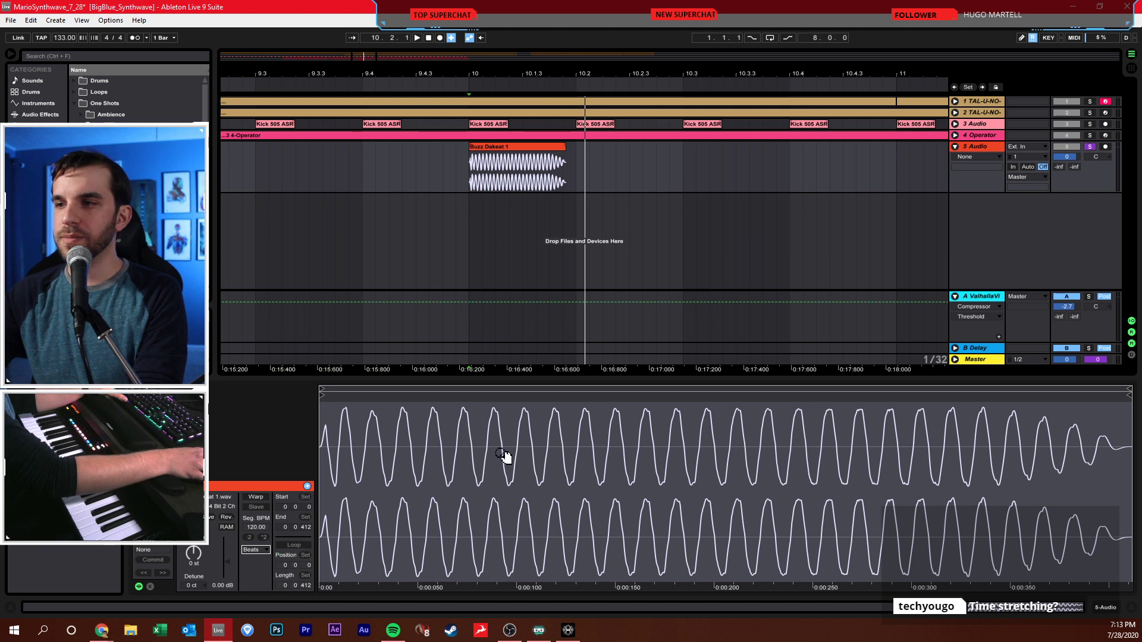
left_click(253, 497)
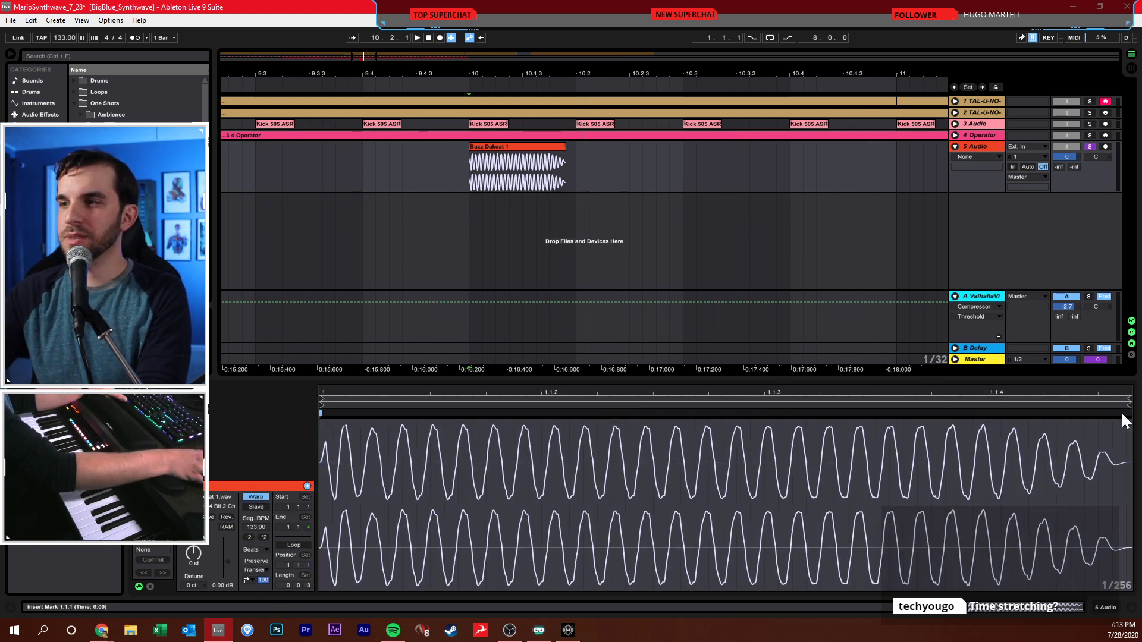
left_click(559, 144)
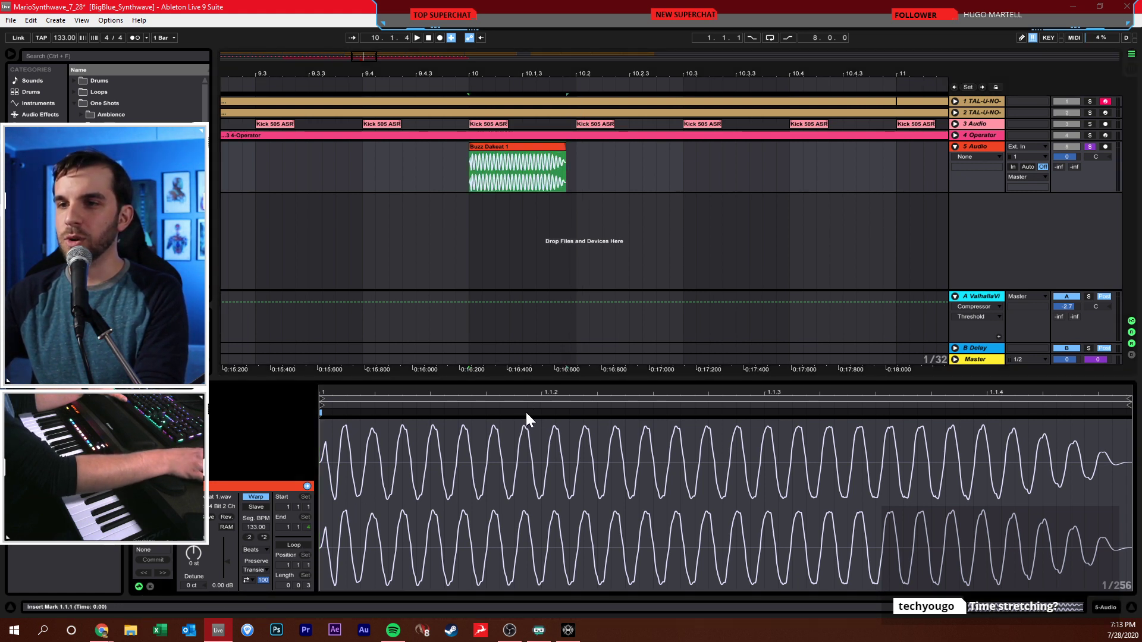
left_click_drag(527, 411, 848, 414)
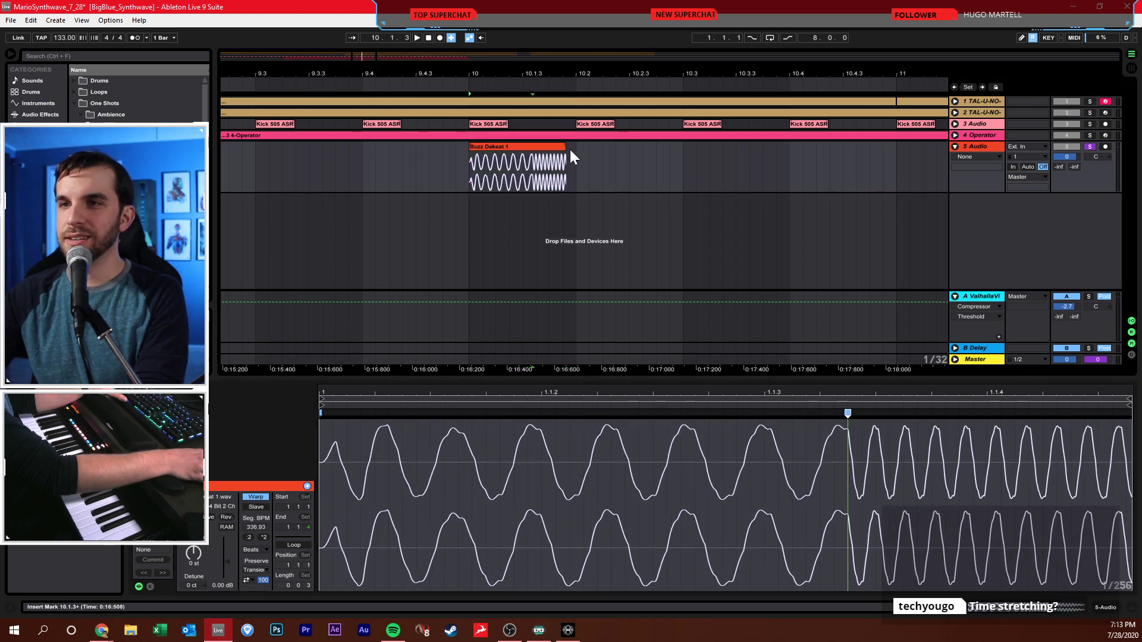
left_click_drag(570, 150, 605, 151)
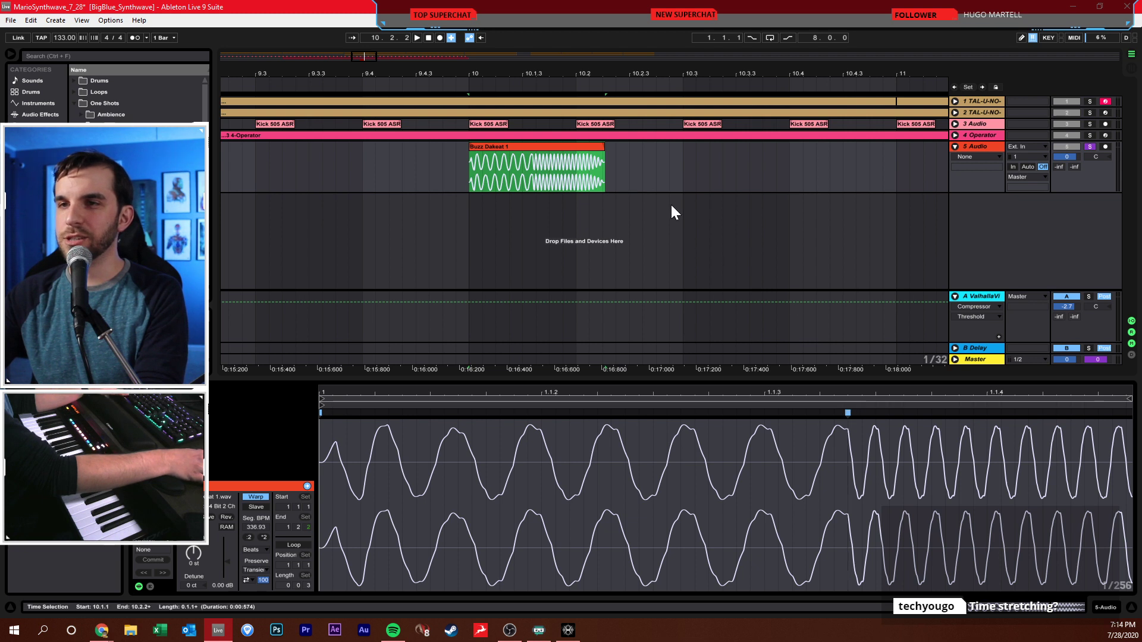
- Play the stretched Buzz clip from 10.1.1
key("space")
left_click(470, 169)
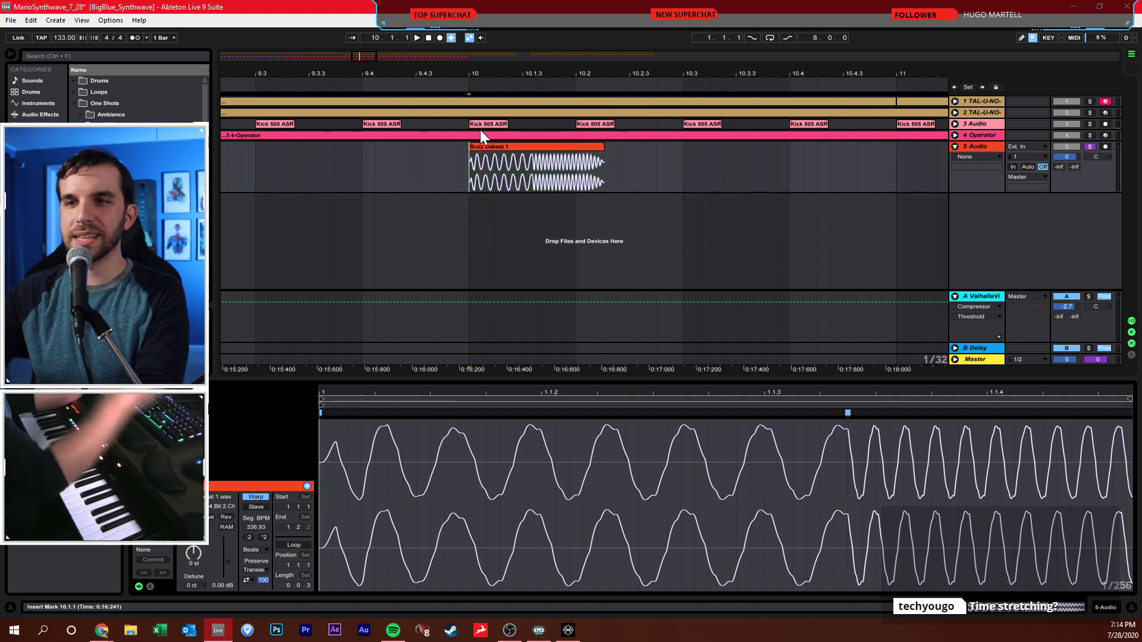
key("space")
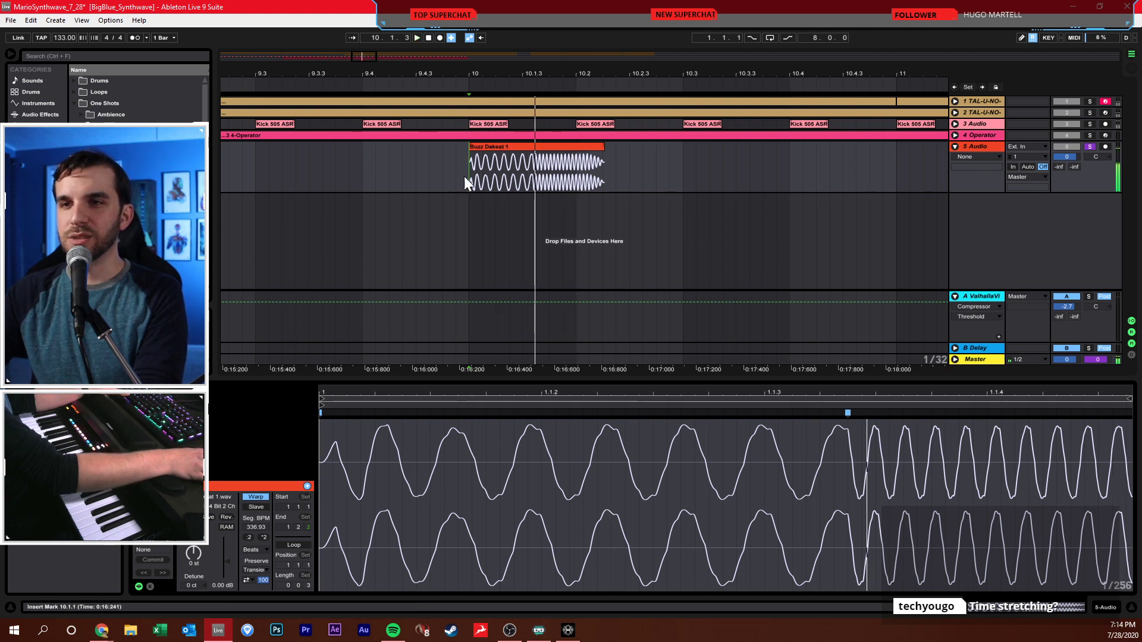
- Cut the stretched Buzz clip and paste it back at 10.1.1
left_click(507, 145)
left_click(437, 103)
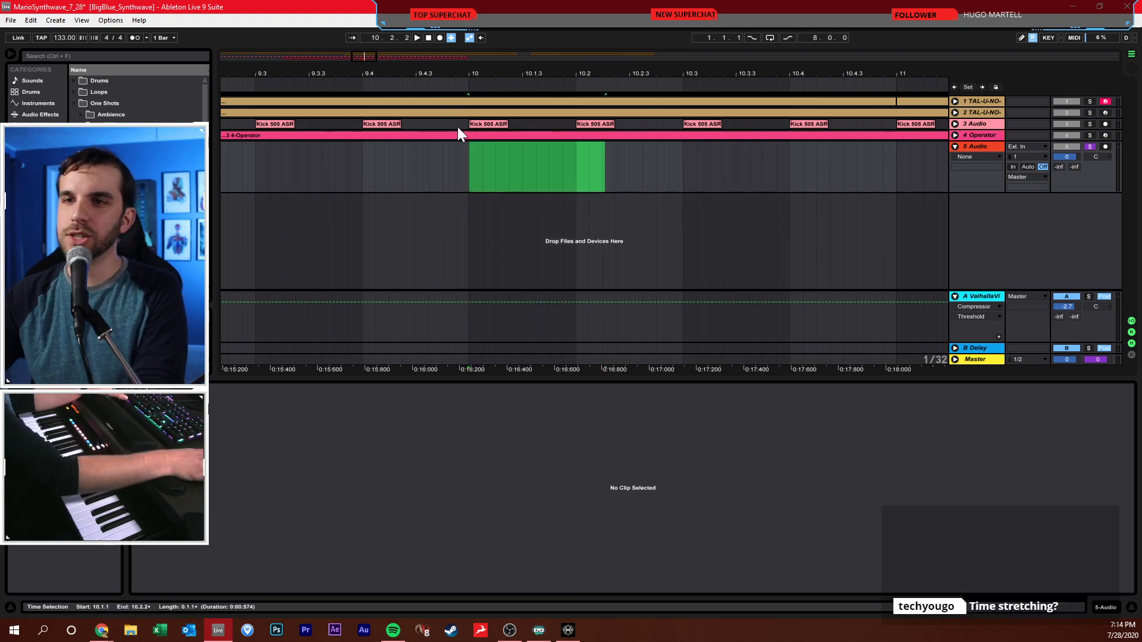
left_click(464, 183)
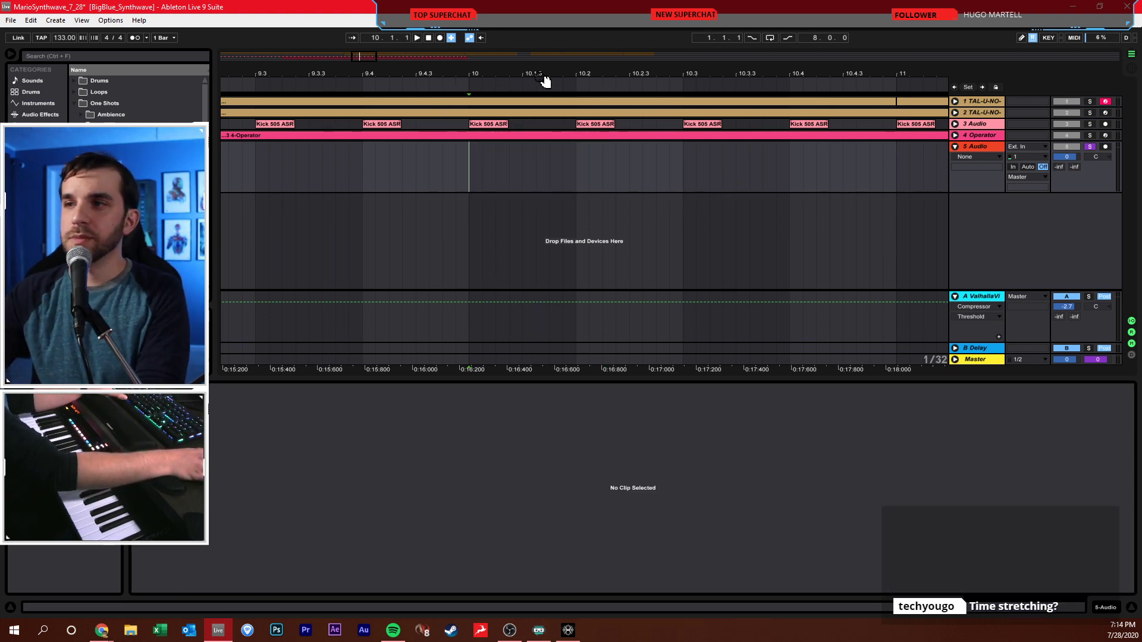
key("ctrl+v")
- Try the Buzz clip in Complex warp mode during playback and return it to Beats
left_click(255, 549)
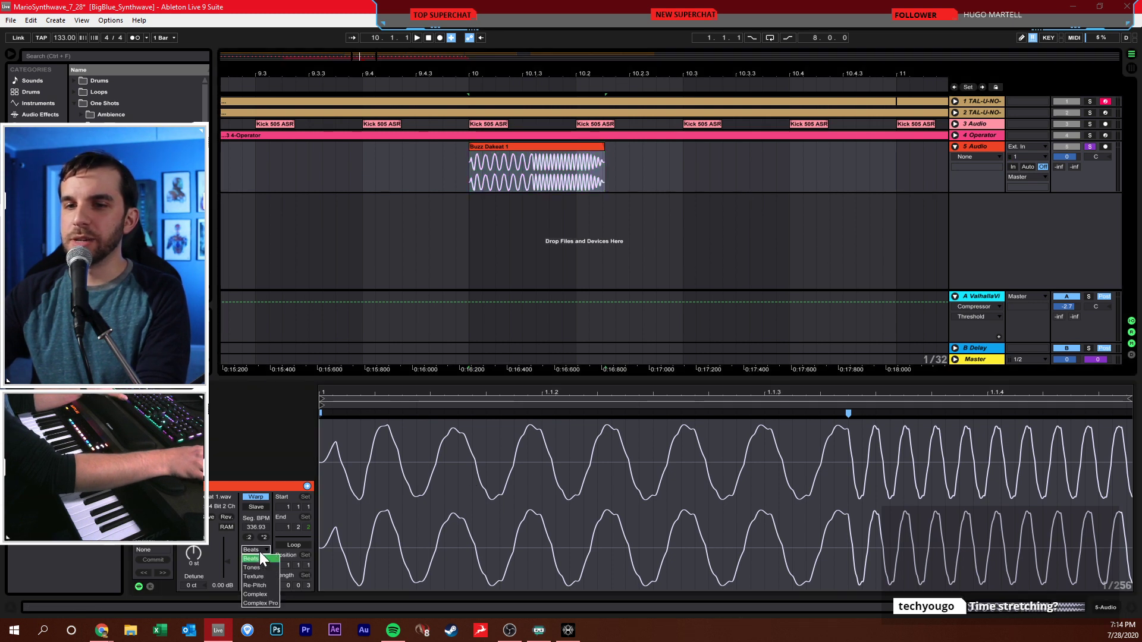
left_click(253, 595)
key("space")
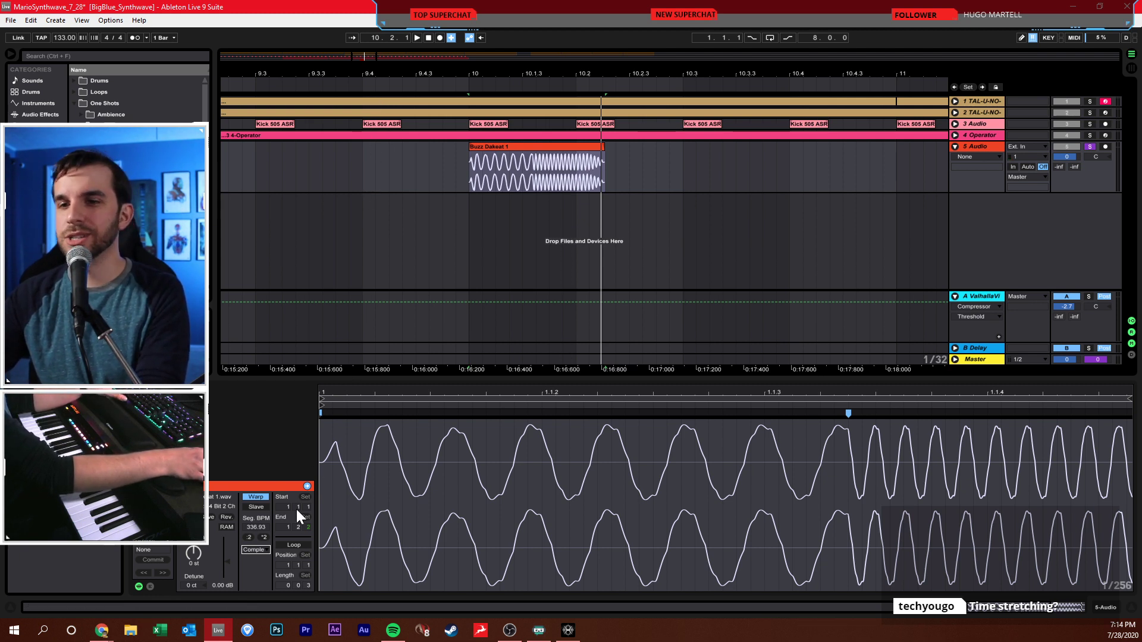
left_click(256, 549)
left_click(252, 560)
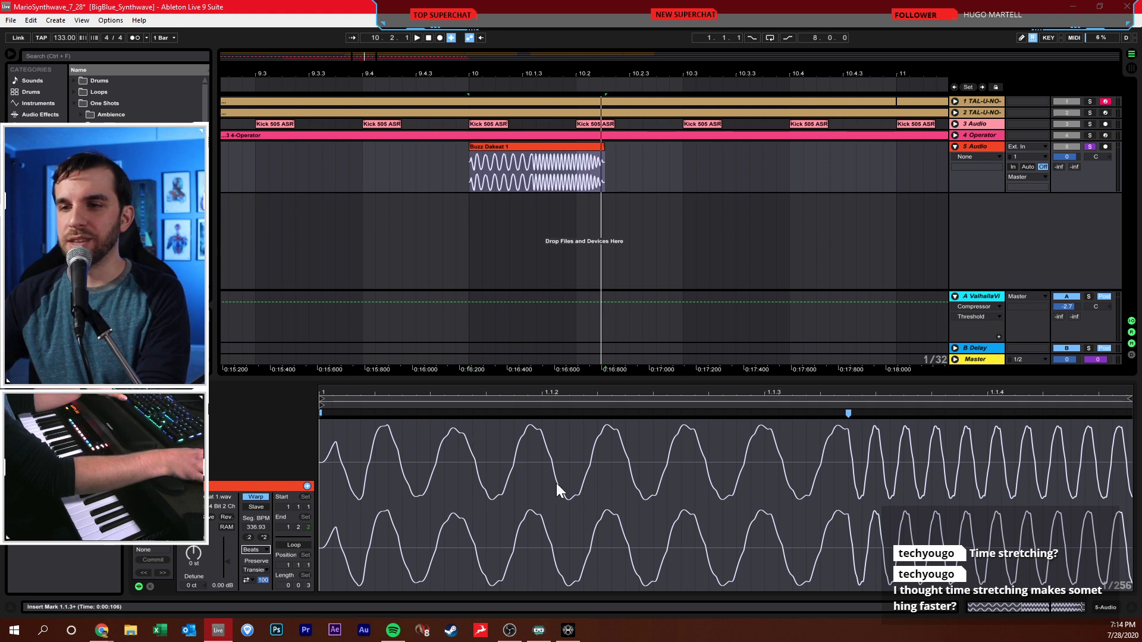
- Delete the Buzz clip from the new audio track
left_click_drag(444, 163, 697, 161)
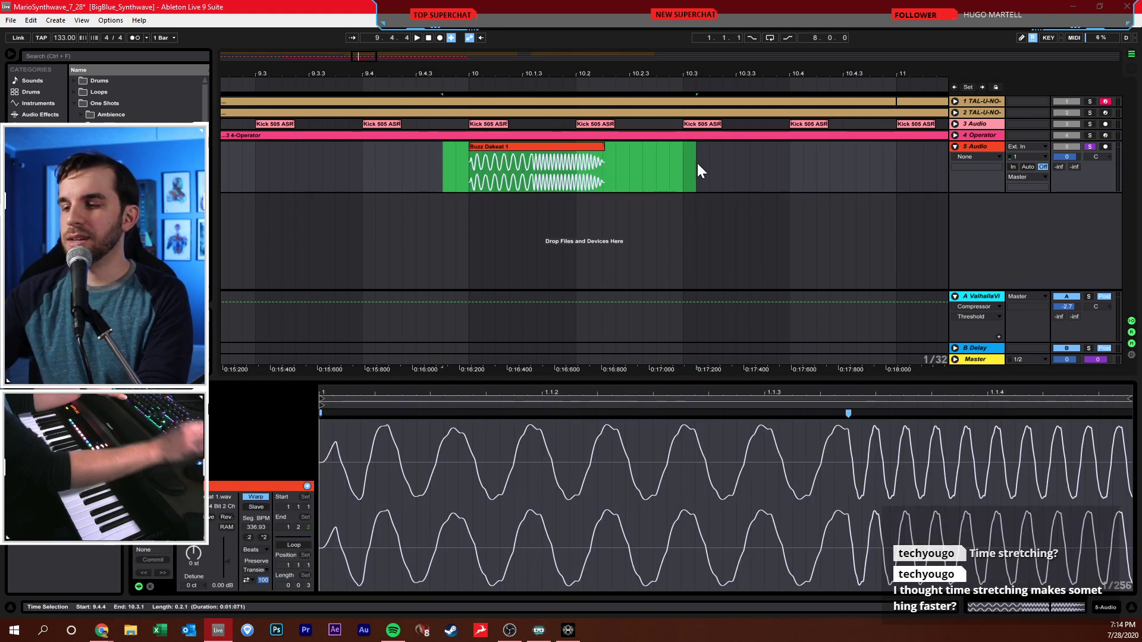
key("Delete")
left_click(633, 162)
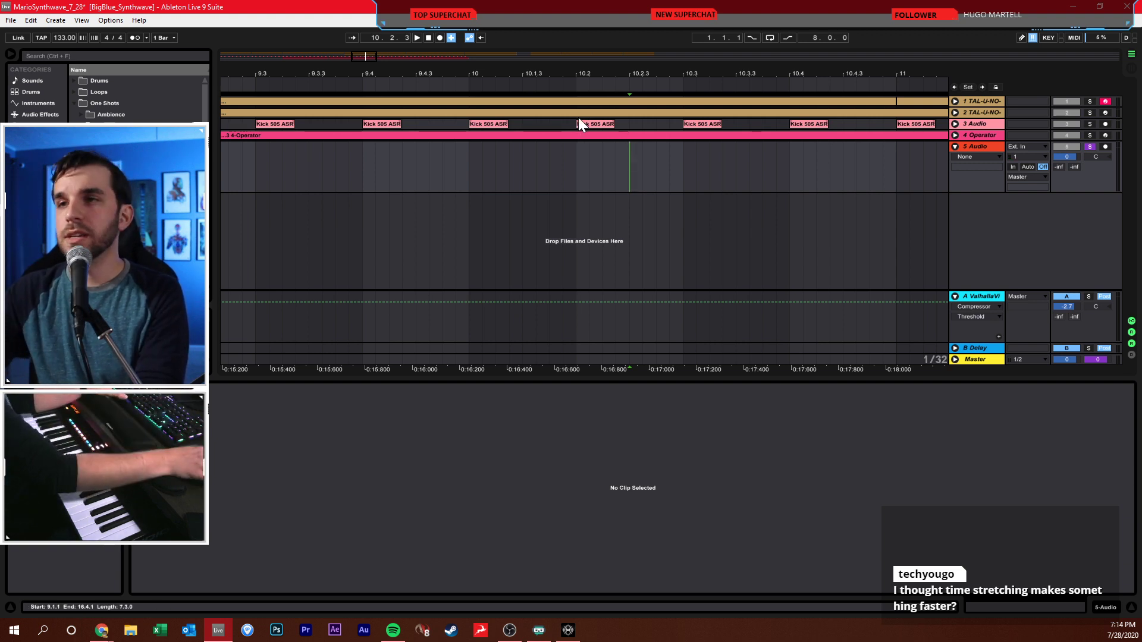
- Unfold the two TAL-U-NO-LX tracks and open the first track's phrase clip that starts at 16.4.1
left_click_drag(598, 75, 471, 15)
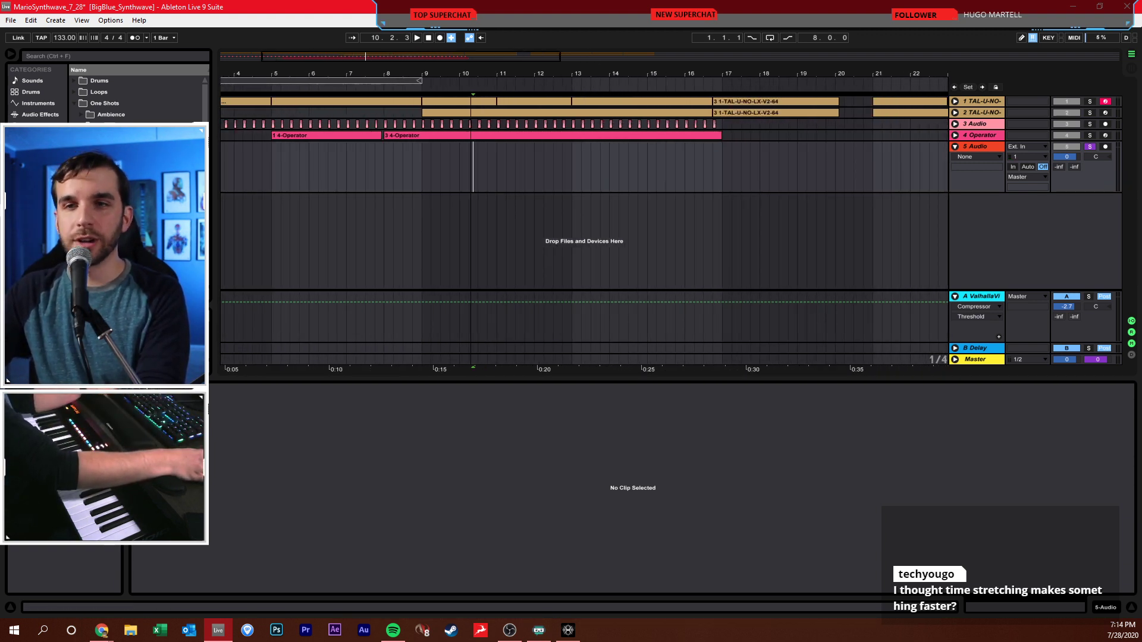
left_click(954, 101)
left_click(955, 153)
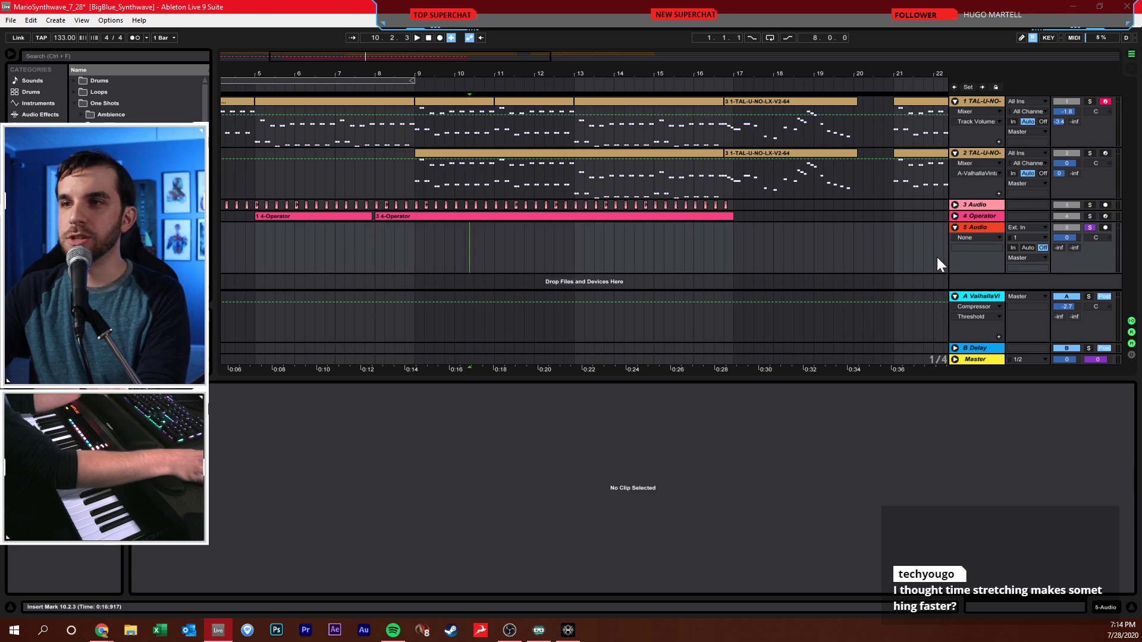
left_click(767, 166)
key("plus")
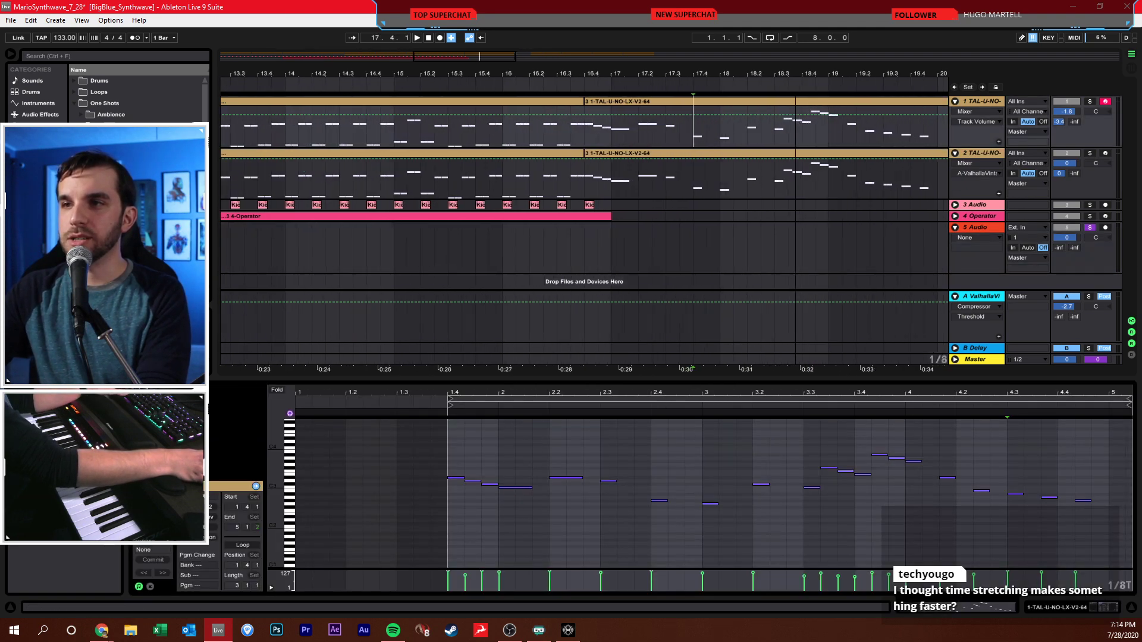
- Set the project tempo to 20 BPM and play from 16.3.1 with solo turned off on the new audio track
left_click_drag(65, 37, 64, 107)
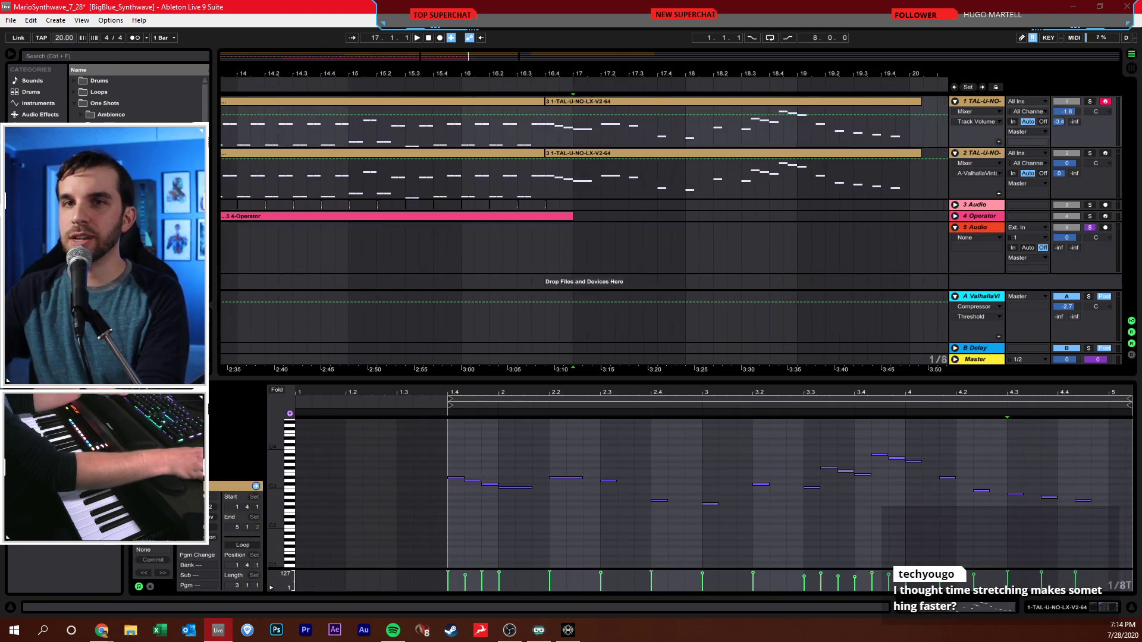
left_click(524, 142)
key("space")
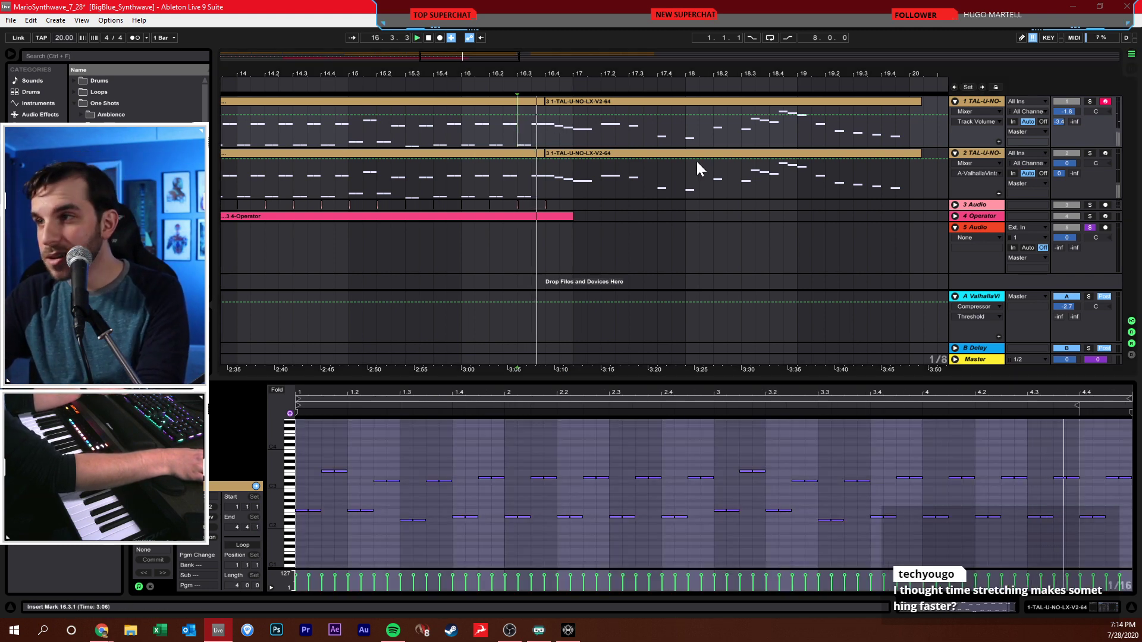
left_click(1089, 228)
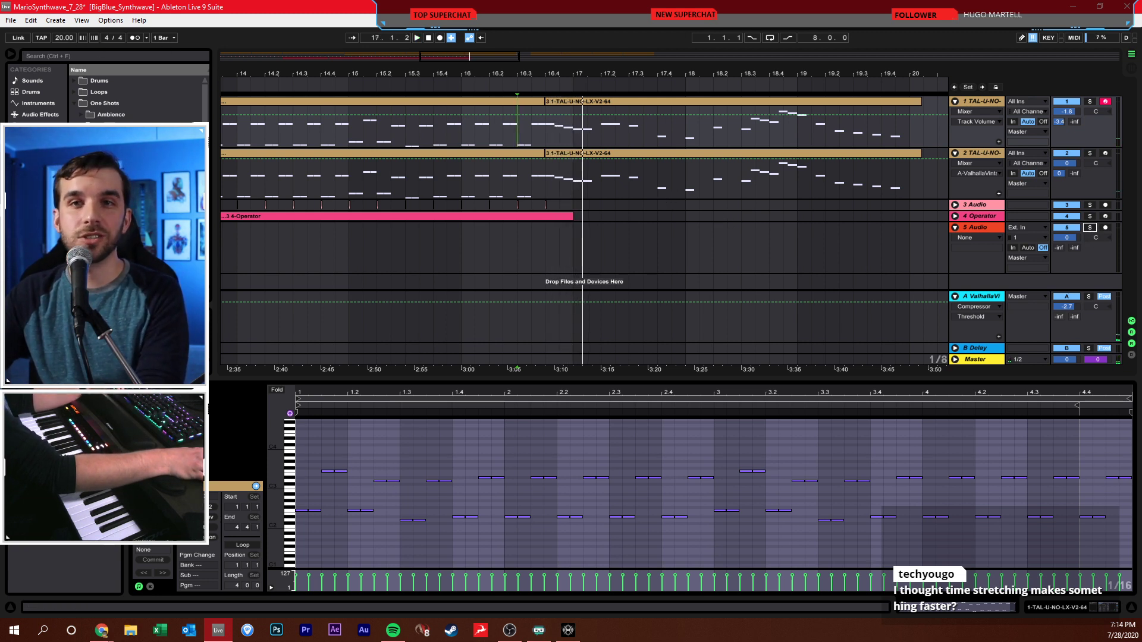
- Set the project tempo to 133 BPM and play the TAL-U-NO-LX phrase from 16.4.1 to its end
left_click_drag(64, 37, 63, 16)
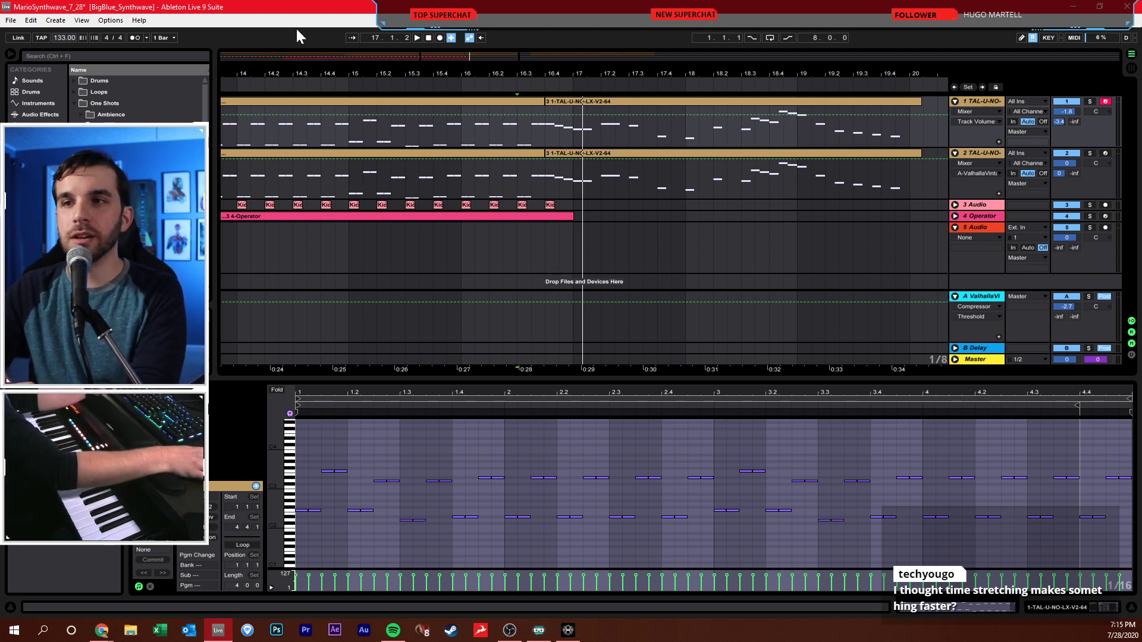
left_click(551, 129)
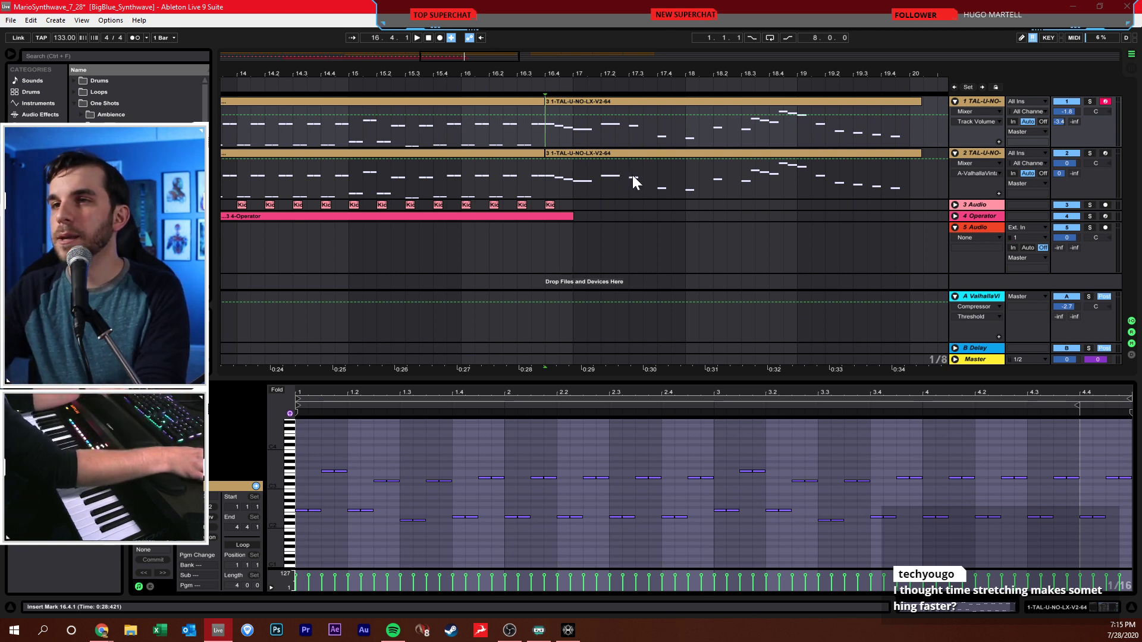
key("space")
key("minus")
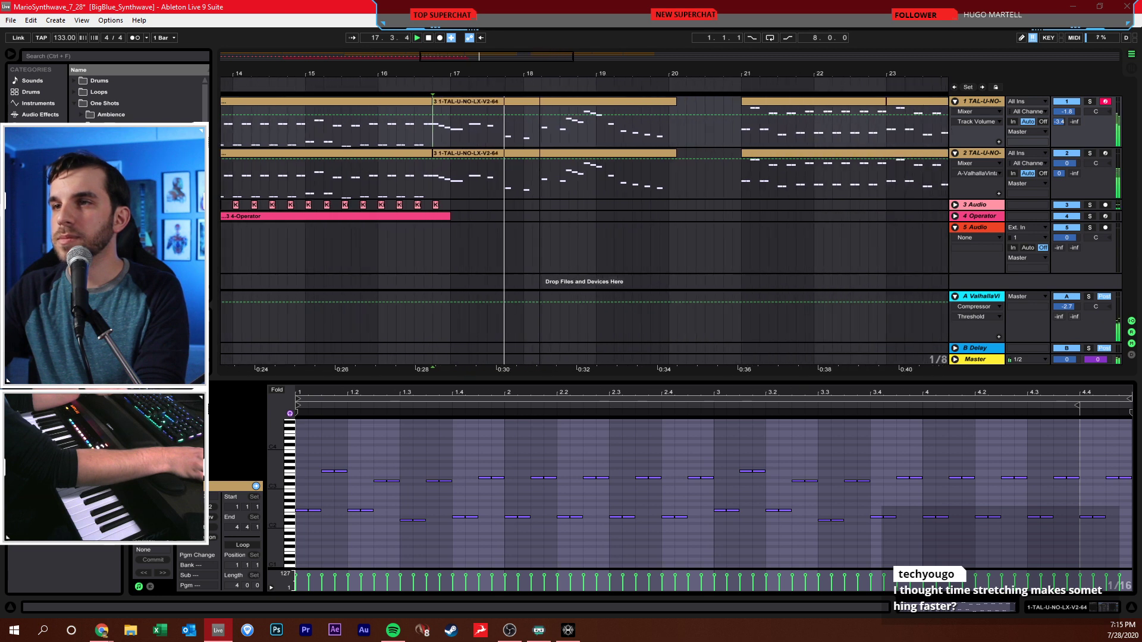
left_click(699, 121)
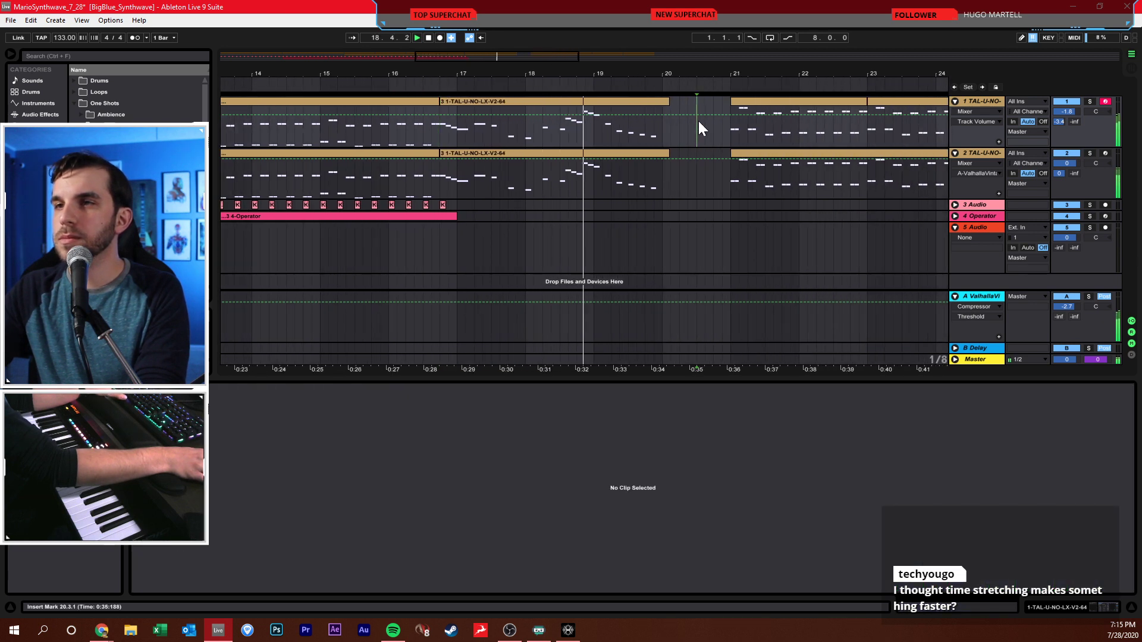
key("space")
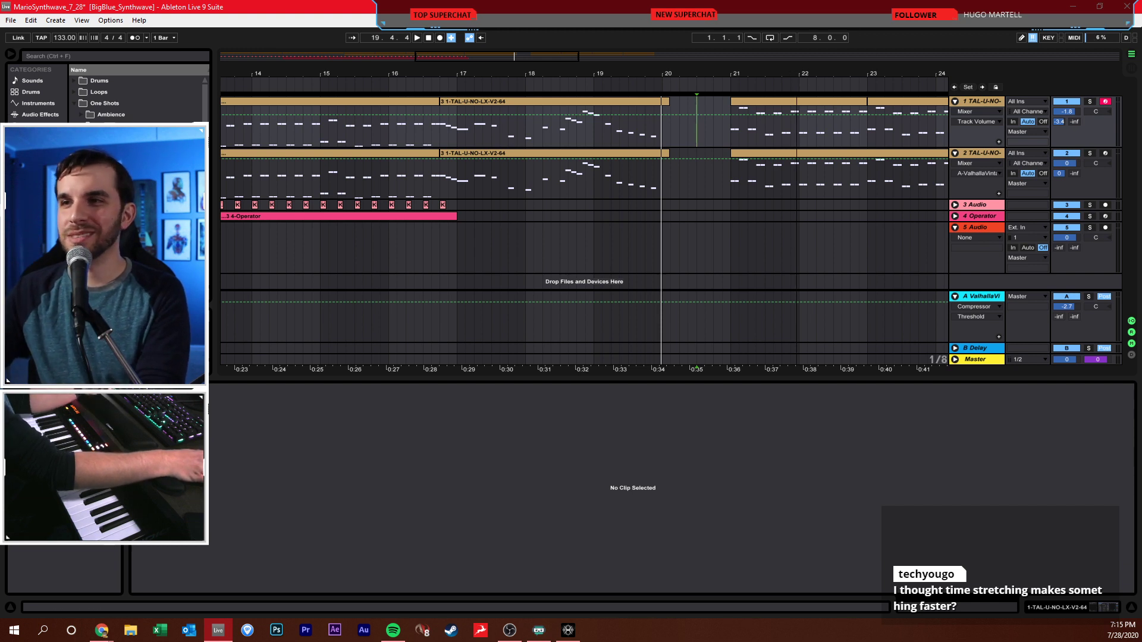
- Fold the 5 Audio track and open the Drums sample folder with the insert marker at 21.1.1 on the 3 Audio track
left_click_drag(799, 80, 529, 70)
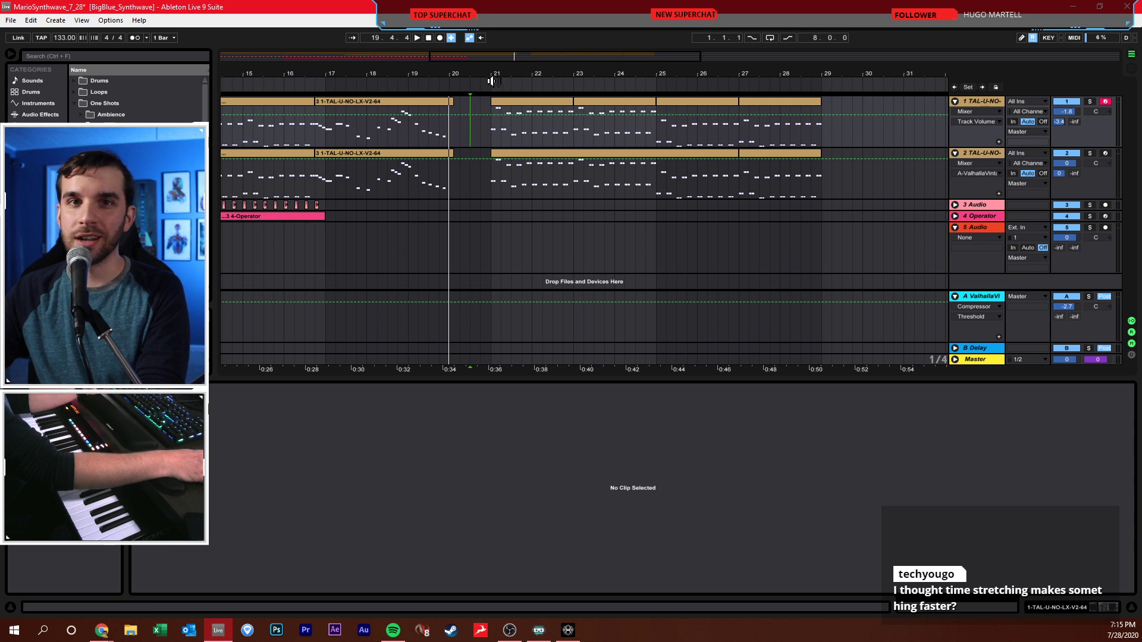
left_click(491, 131)
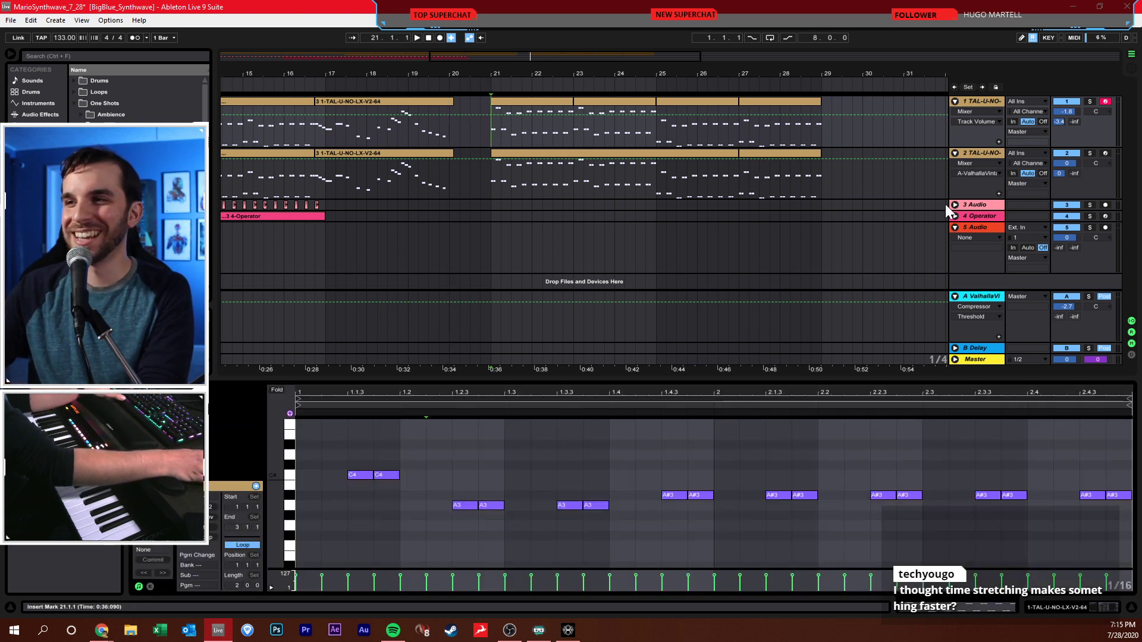
left_click(955, 226)
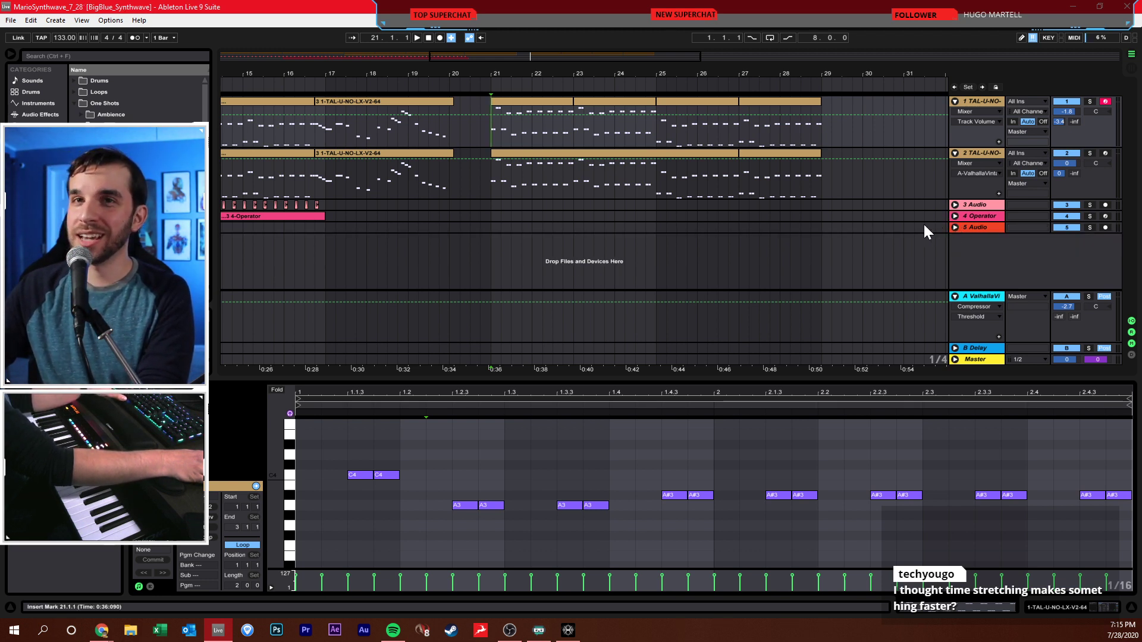
left_click(800, 205)
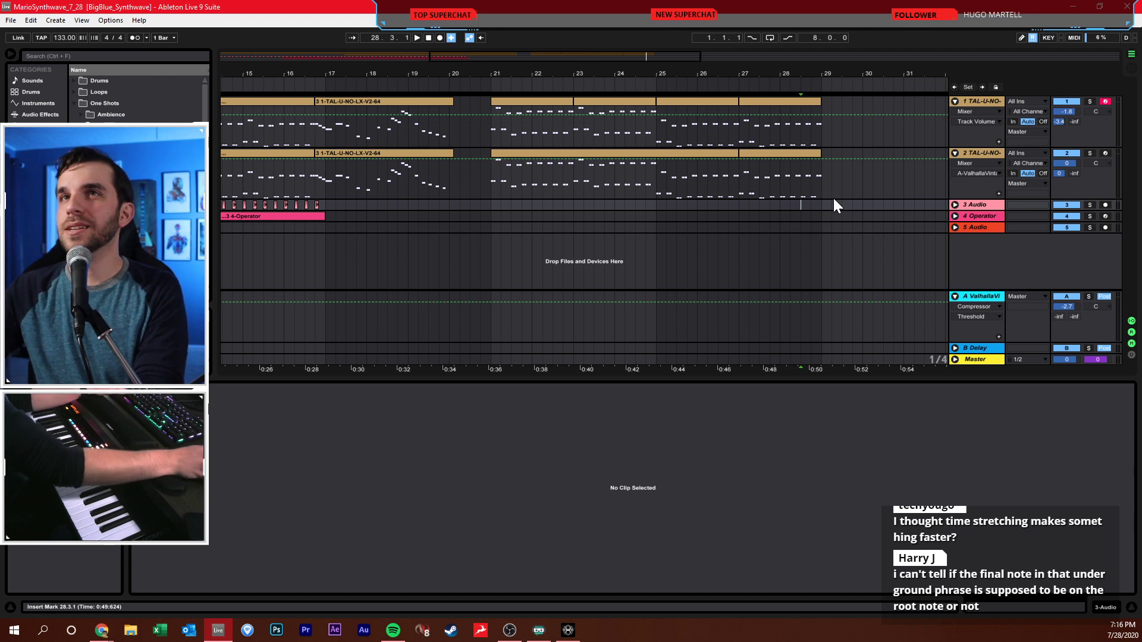
left_click(497, 214)
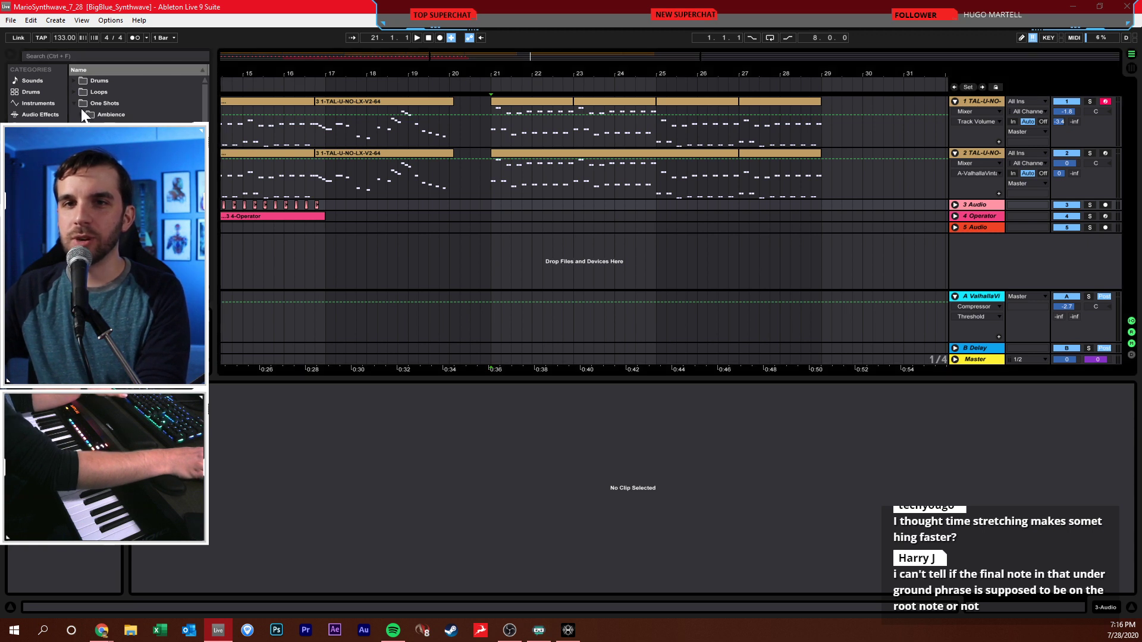
left_click(70, 80)
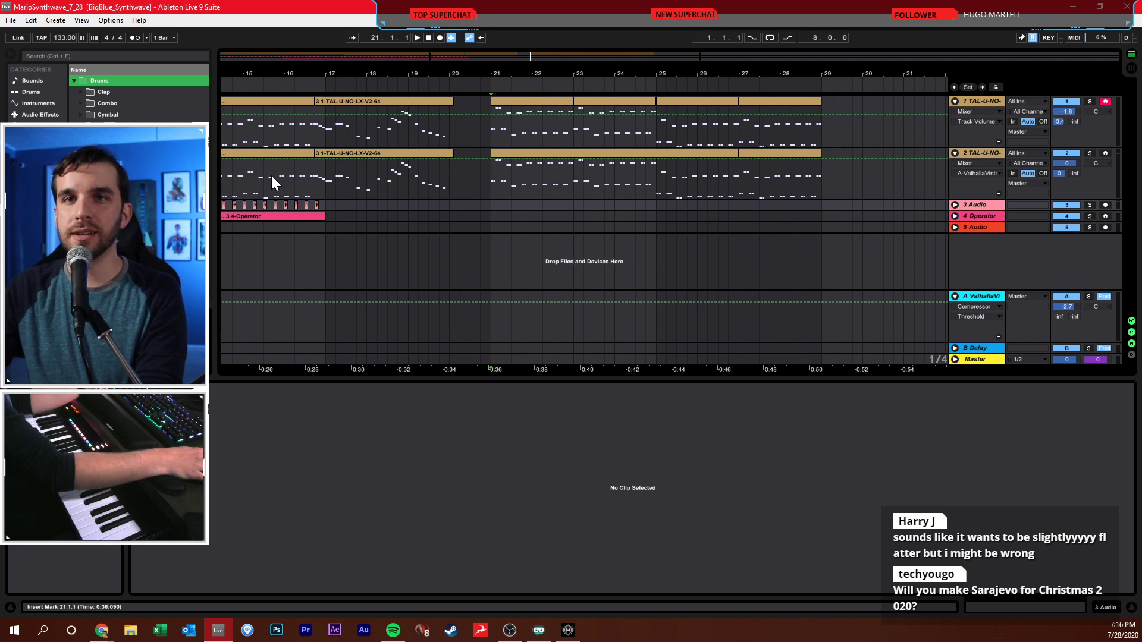
- Play the TAL-U-NO-LX phrase from 16.4.1 again to check its final note
left_click(391, 137)
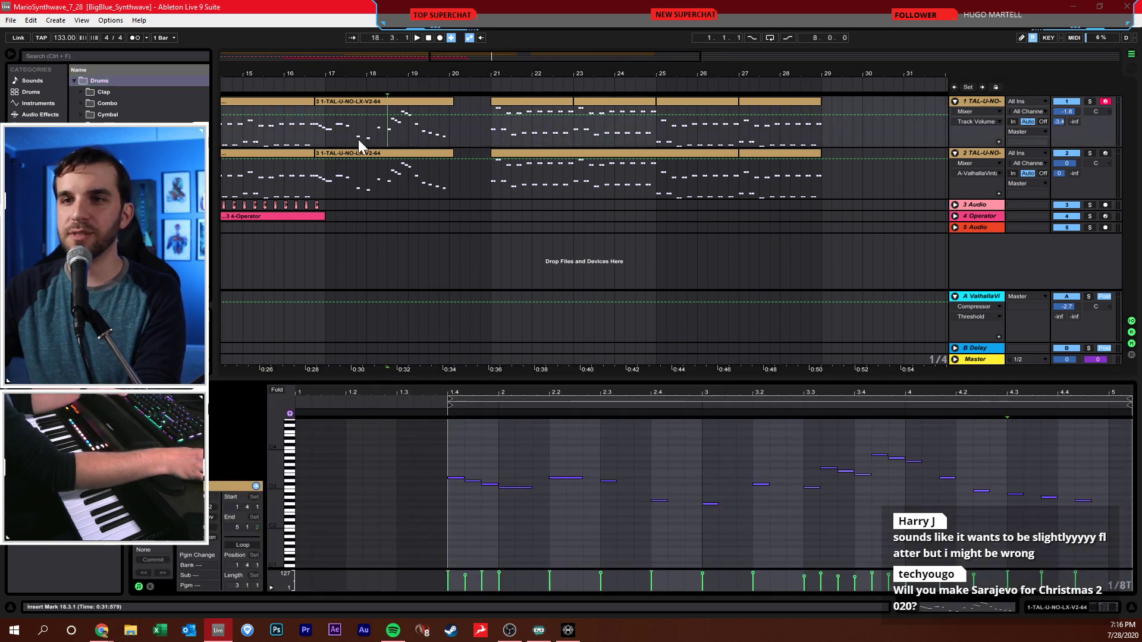
left_click(319, 141)
key("space")
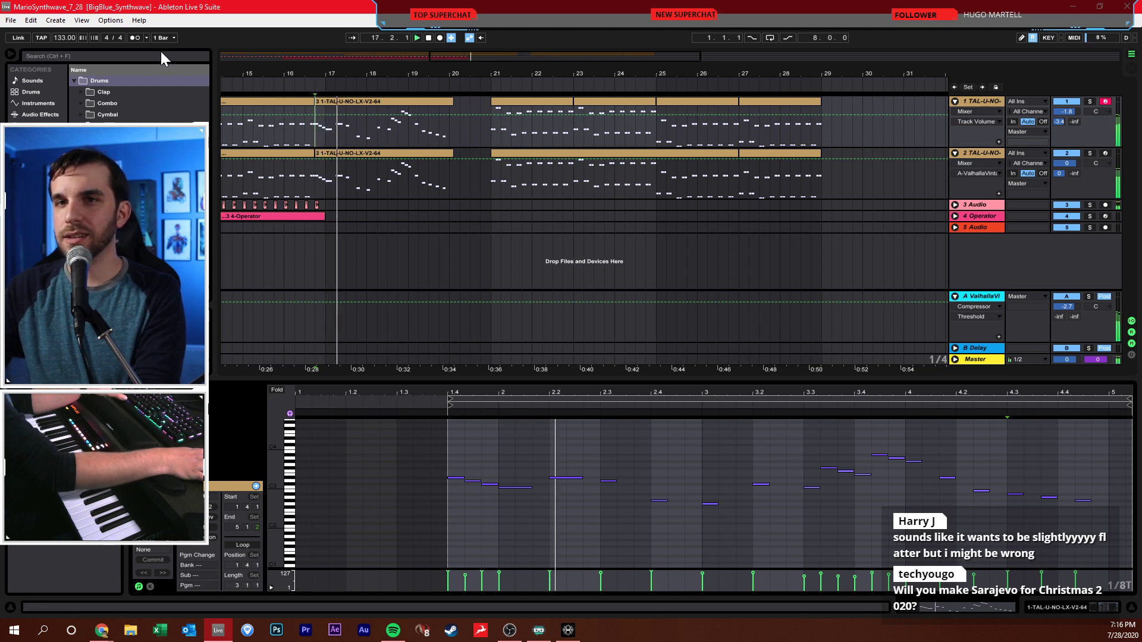
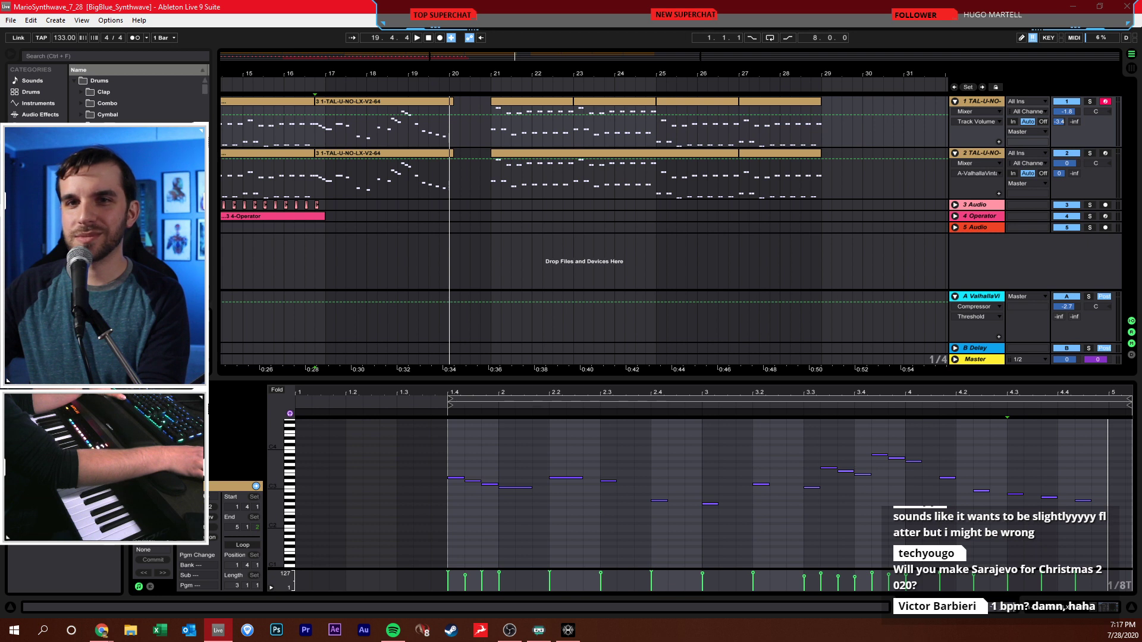
- Search the sample library for drum hits and add Kick Arena 1 at 21.1.1 on a new audio track
scroll(137, 98, "down", 10)
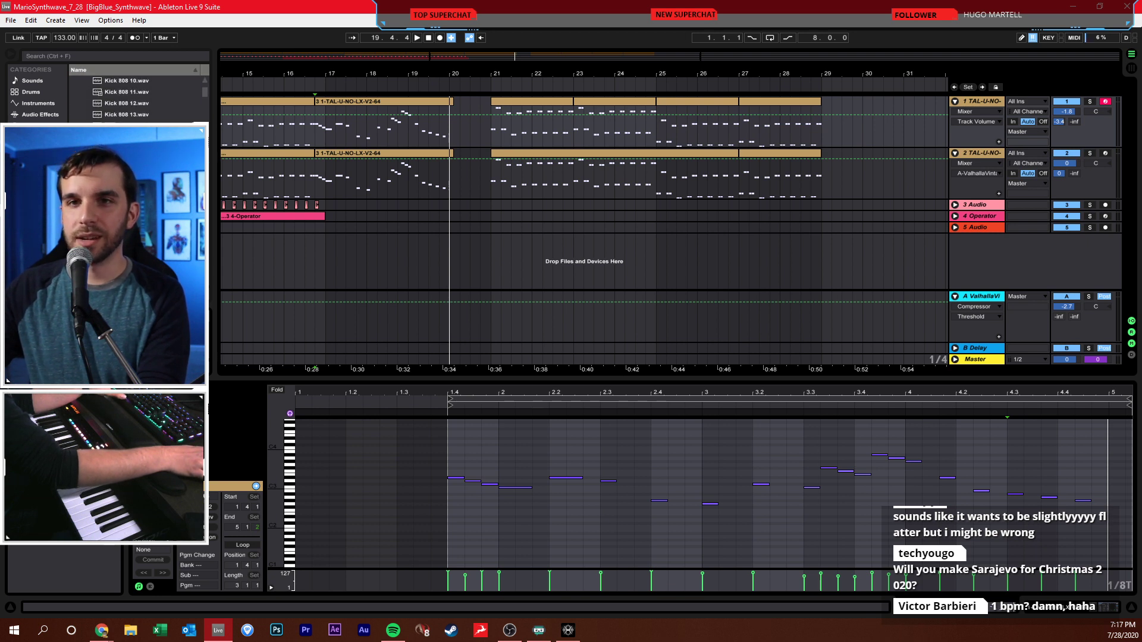
left_click(111, 56)
type("808")
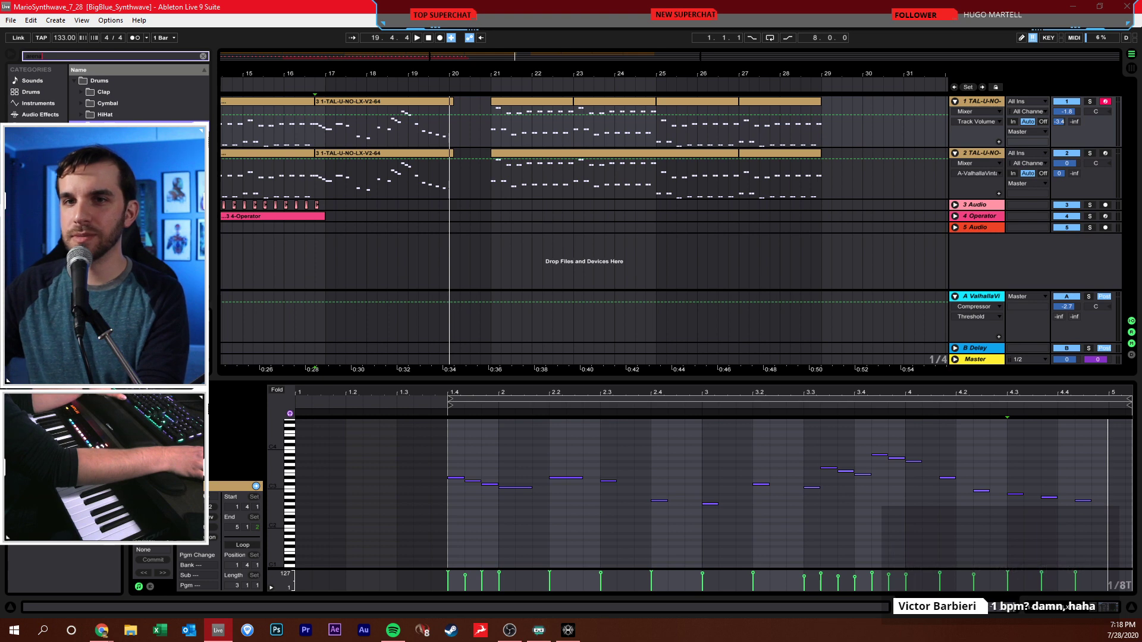
left_click(490, 247)
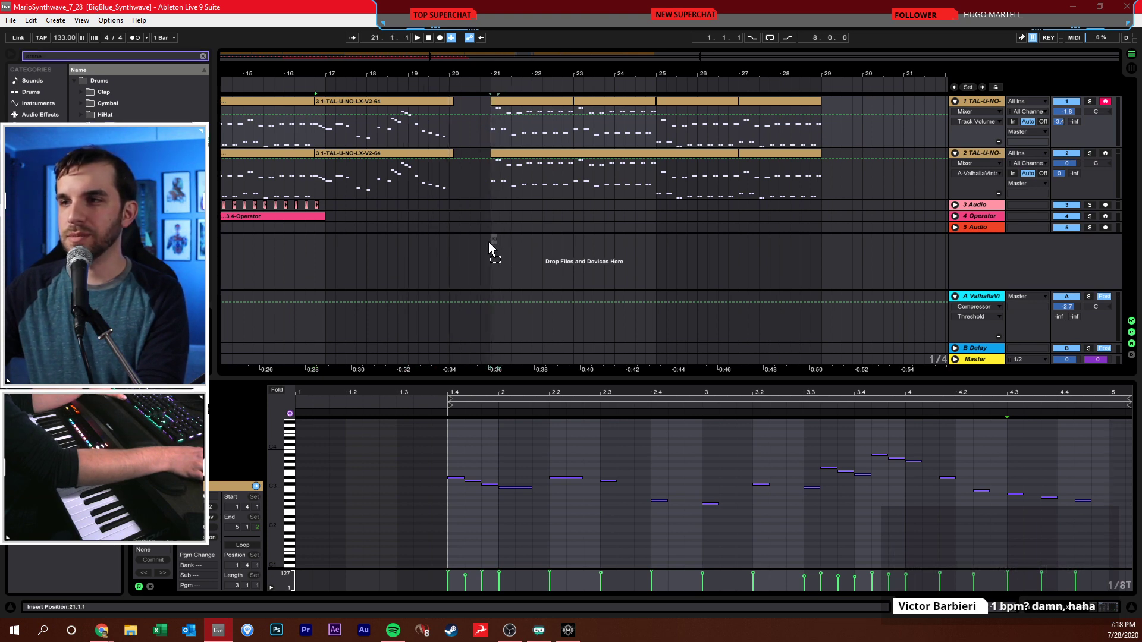
left_click_drag(491, 233, 490, 237)
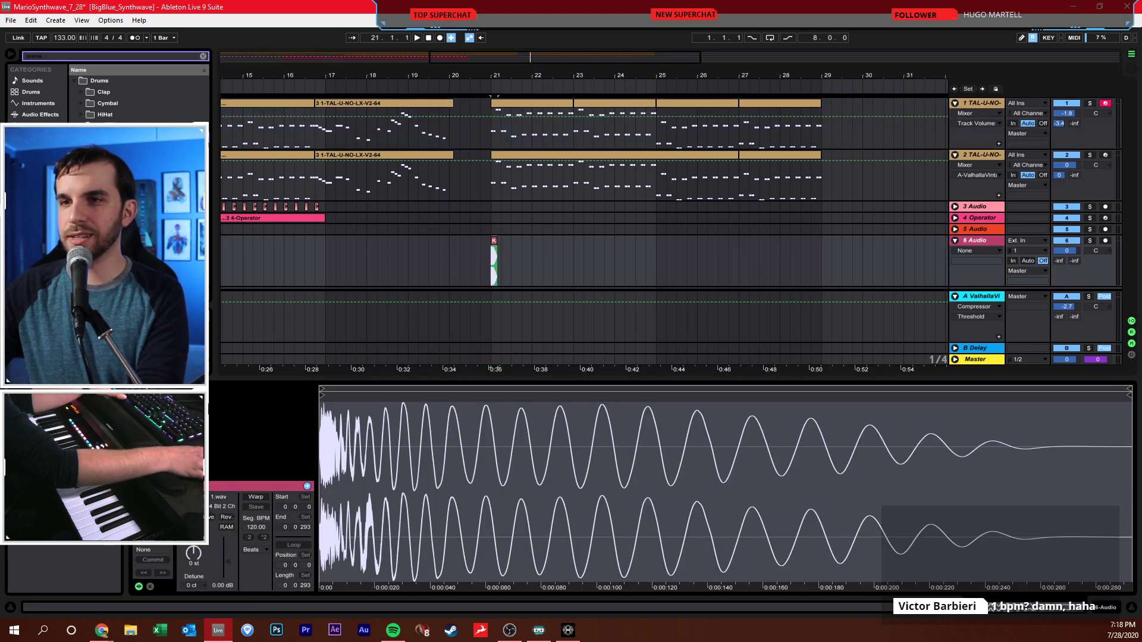
- Add Snare Arena 1 at 21.2.1 on another new audio track, leaving the kick track unfolded above it
left_click(145, 351)
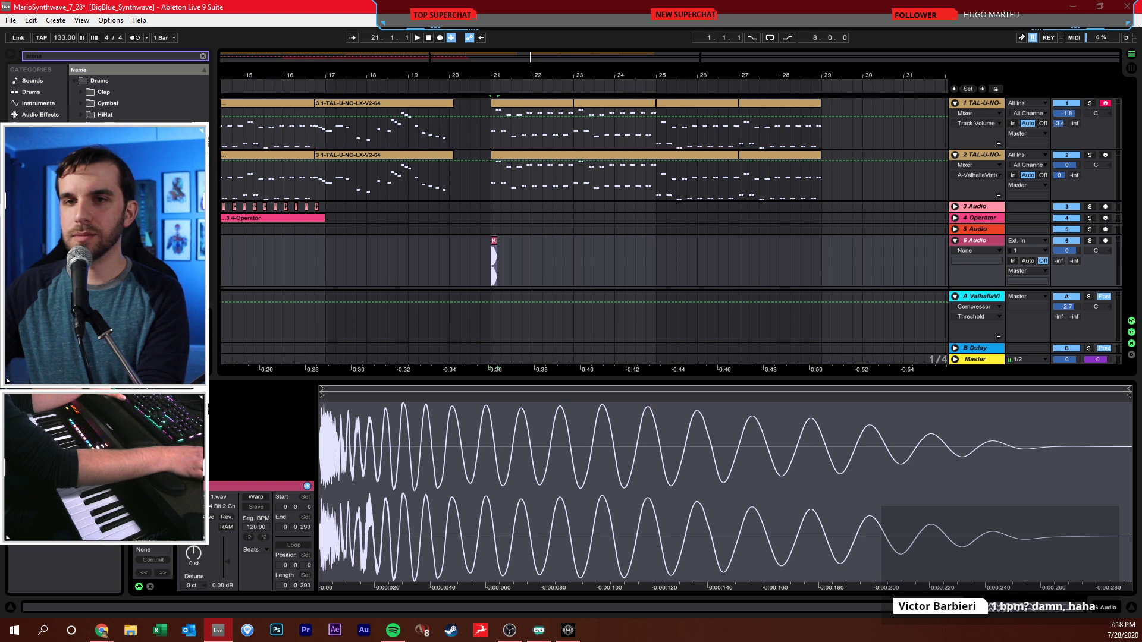
mouse_move(148, 351)
left_mouse_down()
mouse_move(398, 257)
mouse_move(501, 290)
left_mouse_up()
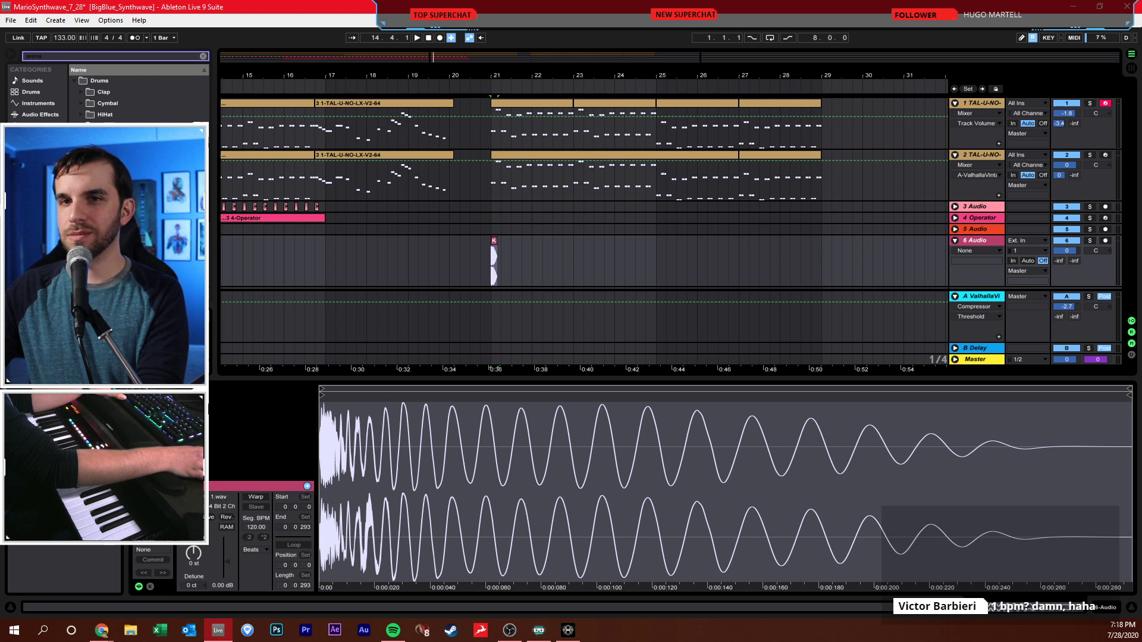
left_click(954, 241)
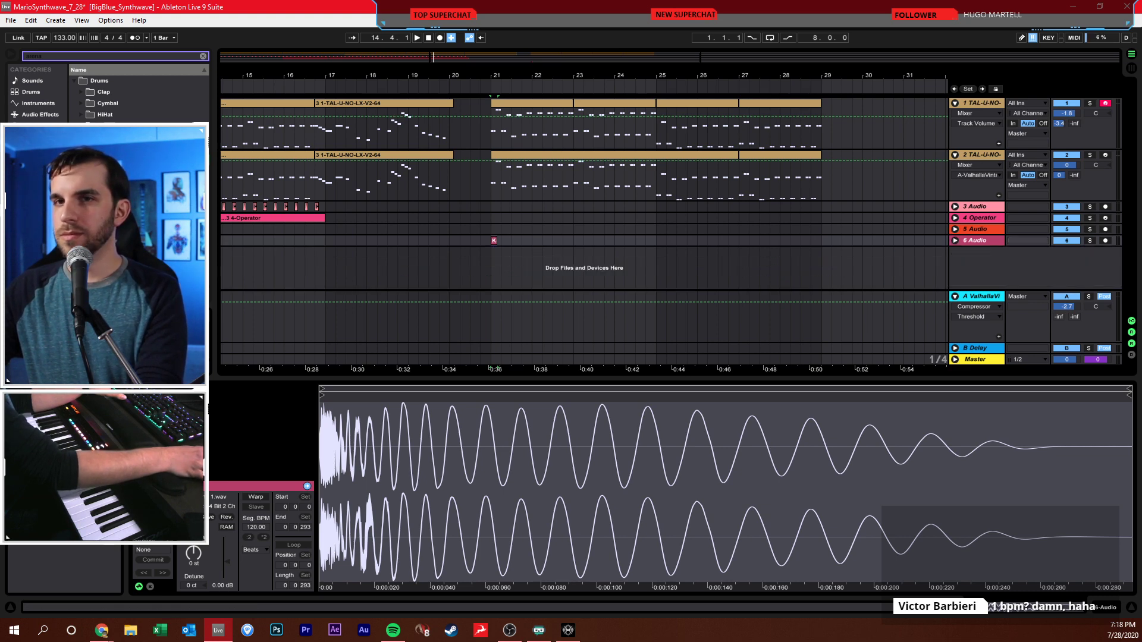
mouse_move(496, 268)
left_mouse_down()
mouse_move(519, 280)
mouse_move(502, 265)
left_mouse_up()
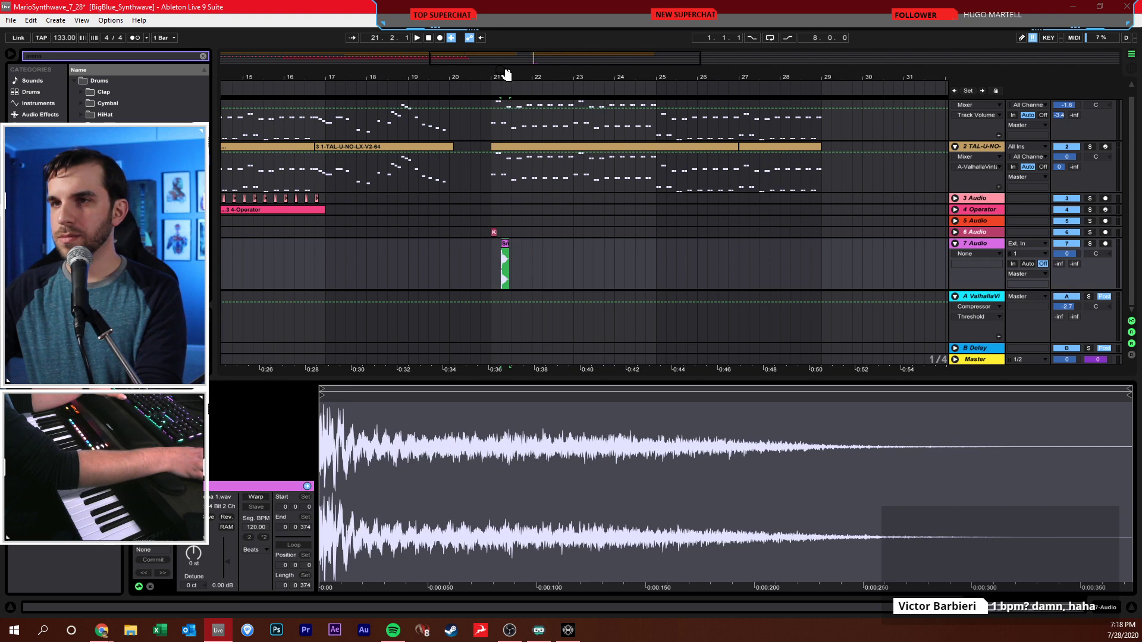
left_click_drag(506, 74, 514, 232)
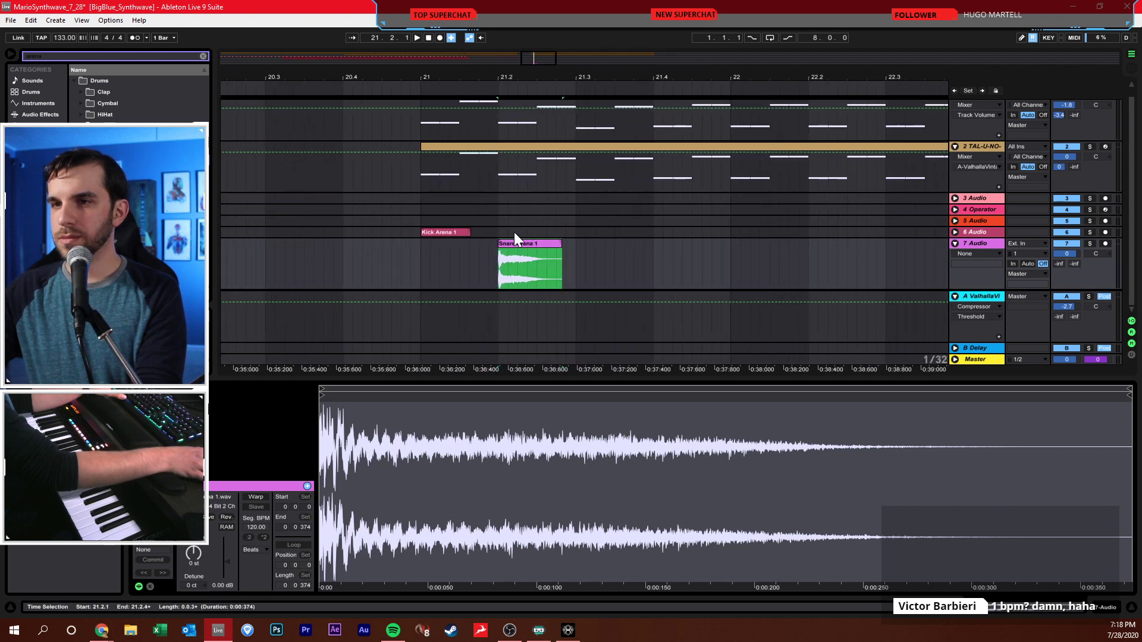
left_click(955, 232)
scroll(616, 195, "down", 2)
- Clear the library search and show the Drums category with the Drum Hits folder collapsed
left_click(24, 90)
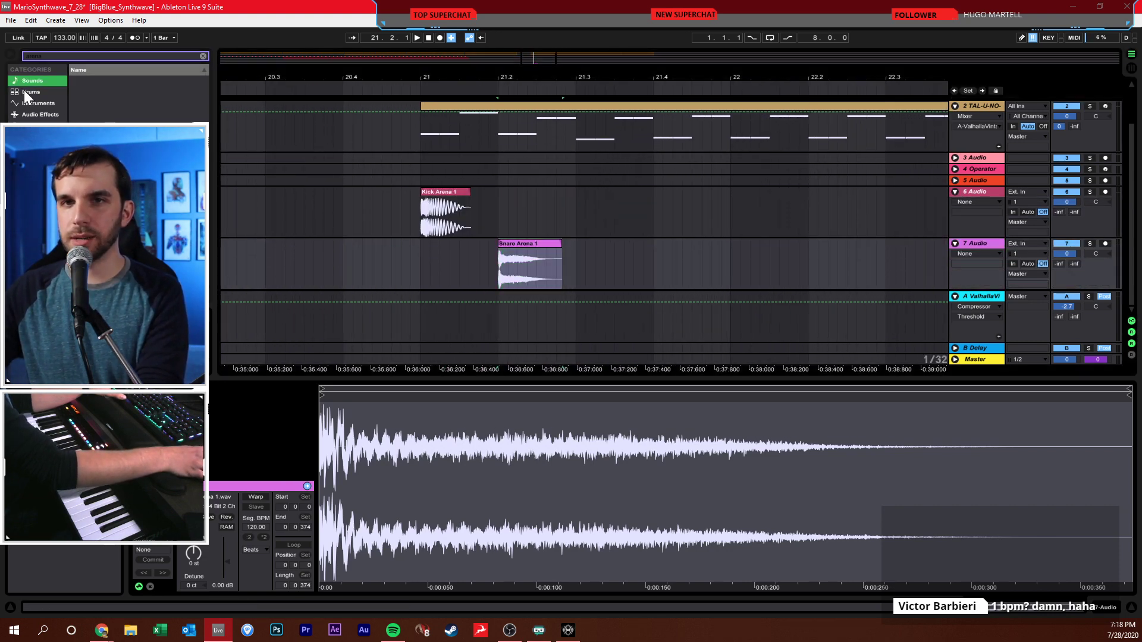
left_click(24, 91)
left_click(203, 56)
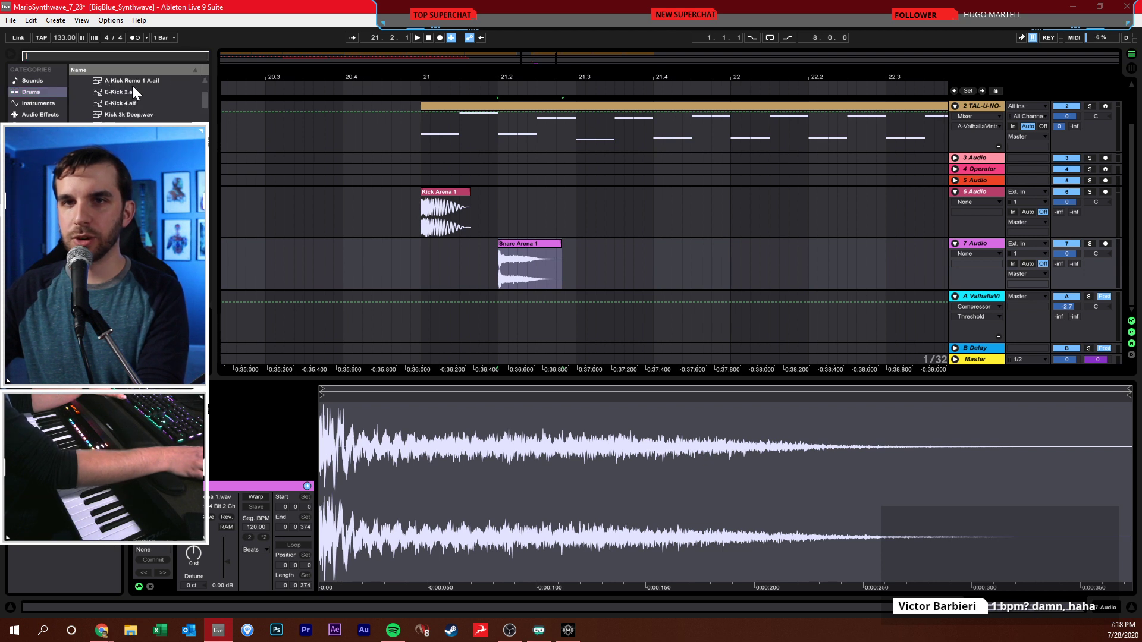
left_click(78, 81)
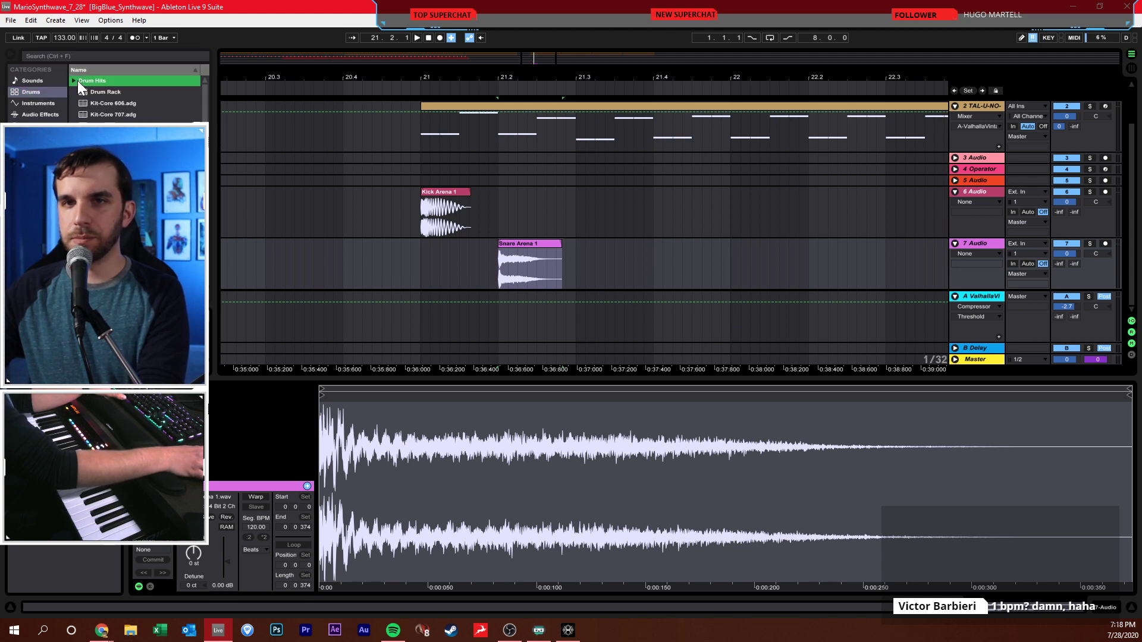
- Duplicate the Kick Arena 1 clip so that a kick falls on all four beats of bar 21
left_click(492, 232)
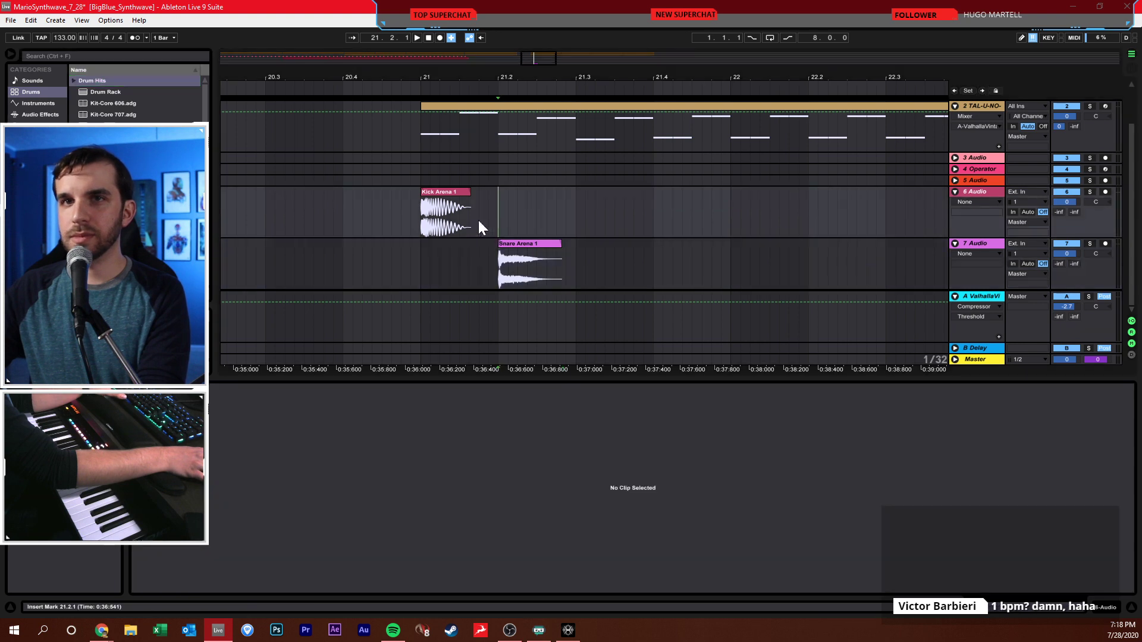
left_click(427, 223)
left_click_drag(423, 223, 497, 216)
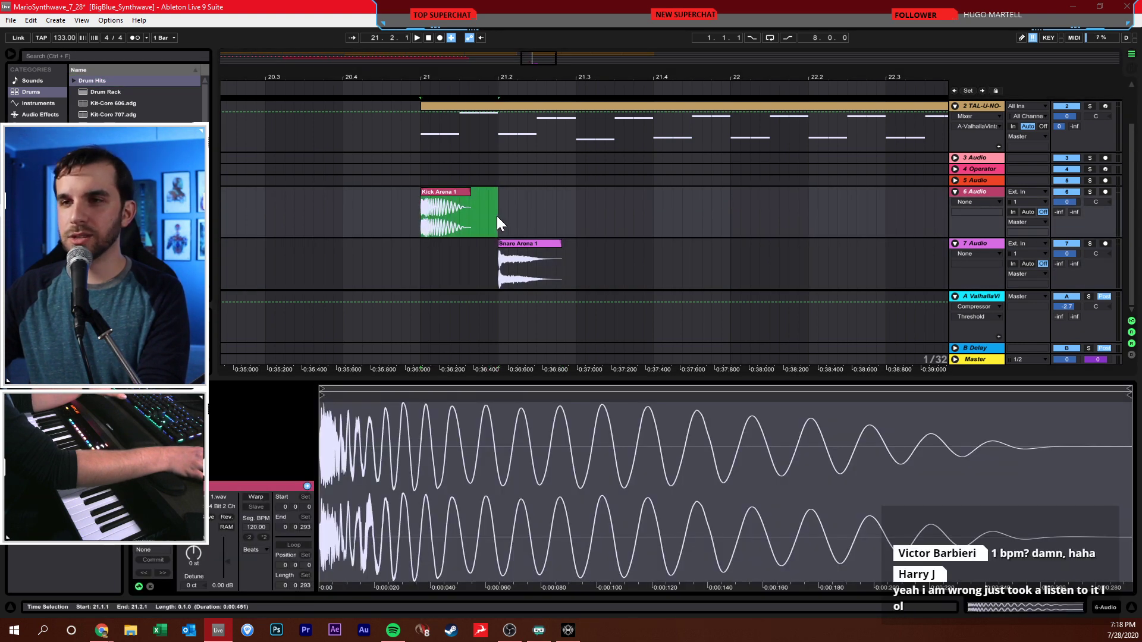
key("ctrl+d")
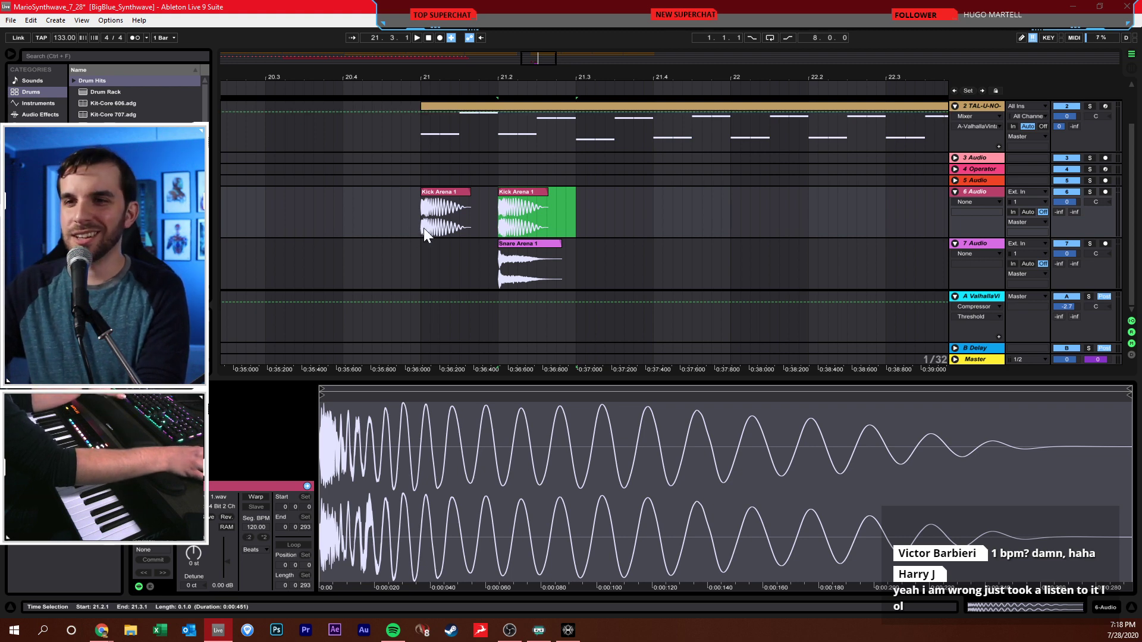
left_click_drag(424, 229, 576, 230)
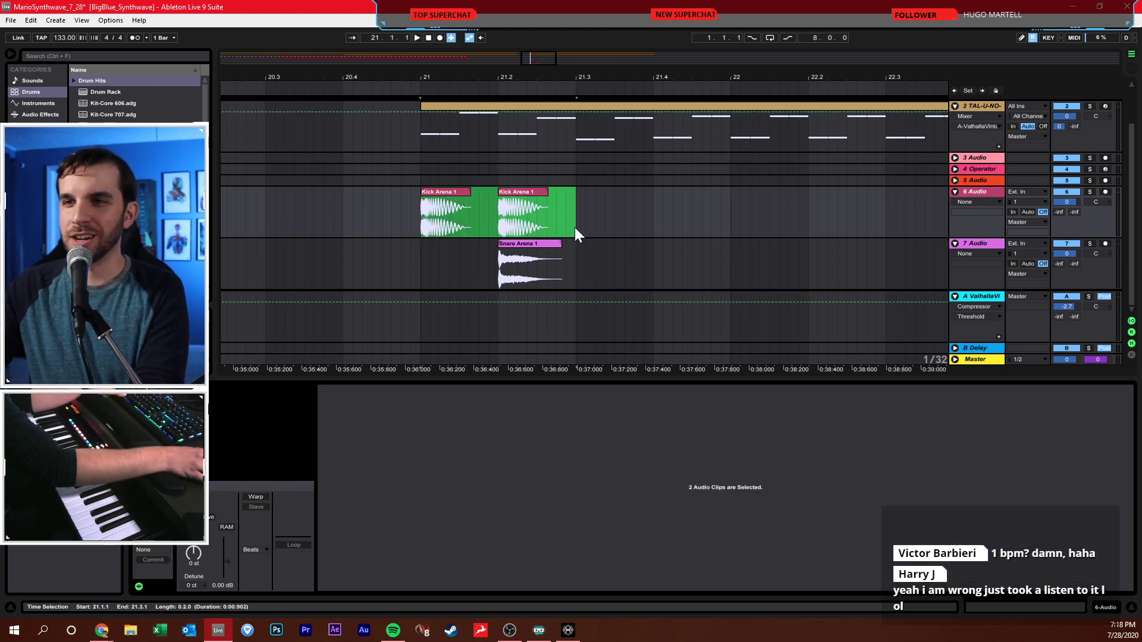
key("ctrl+d")
- Duplicate the Snare Arena 1 clip at a two-beat interval so that a second snare falls on 21.4.1
left_click_drag(496, 259, 650, 251)
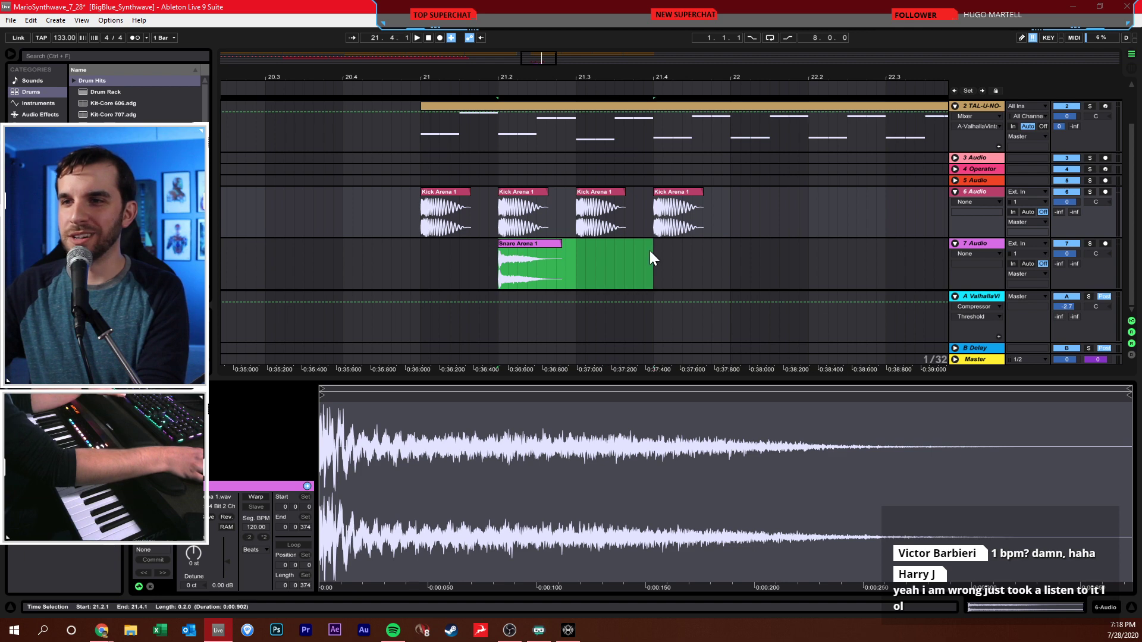
key("ctrl+d")
key("Right")
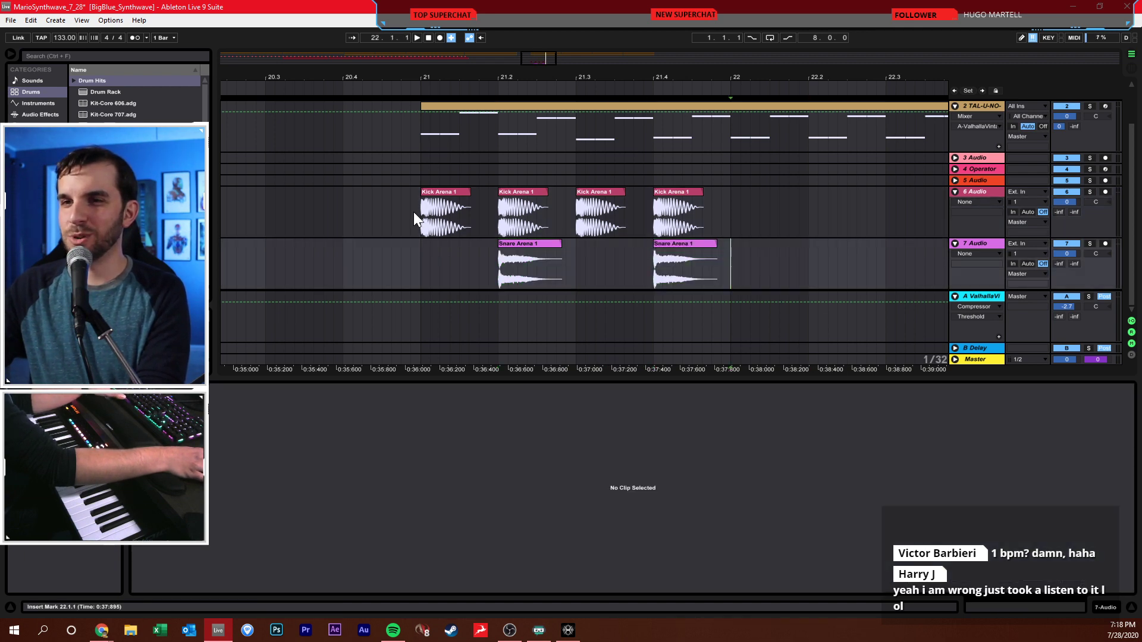
- Select the kick and snare pattern across bar 21 and return the insert marker to 21.1.1 on the kick track
left_click_drag(413, 212, 726, 262)
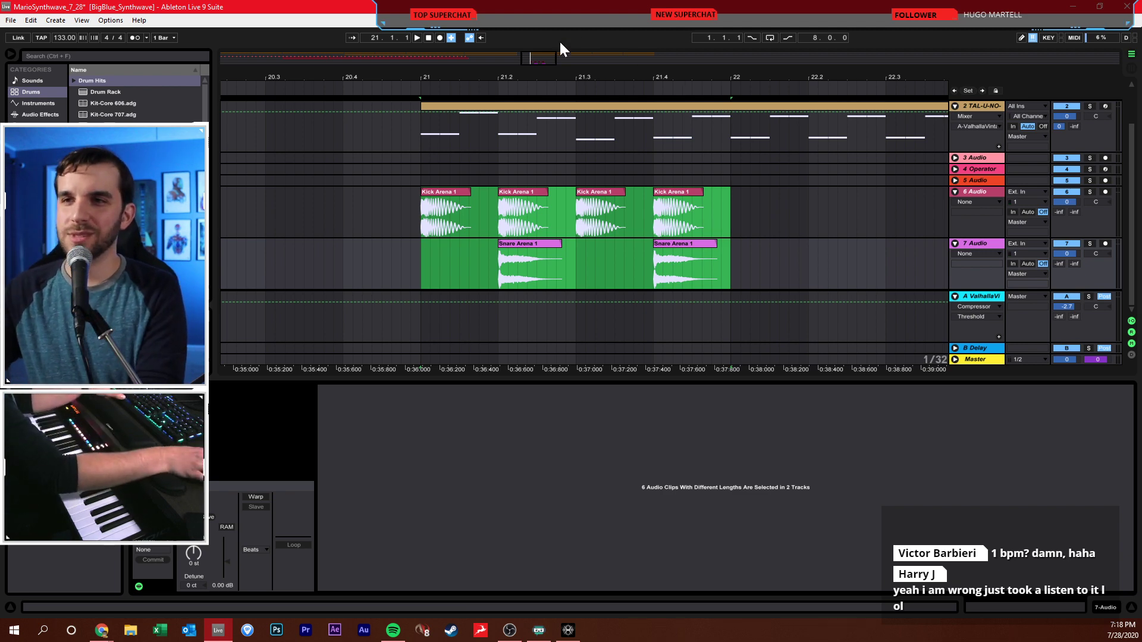
left_click_drag(570, 78, 483, 46)
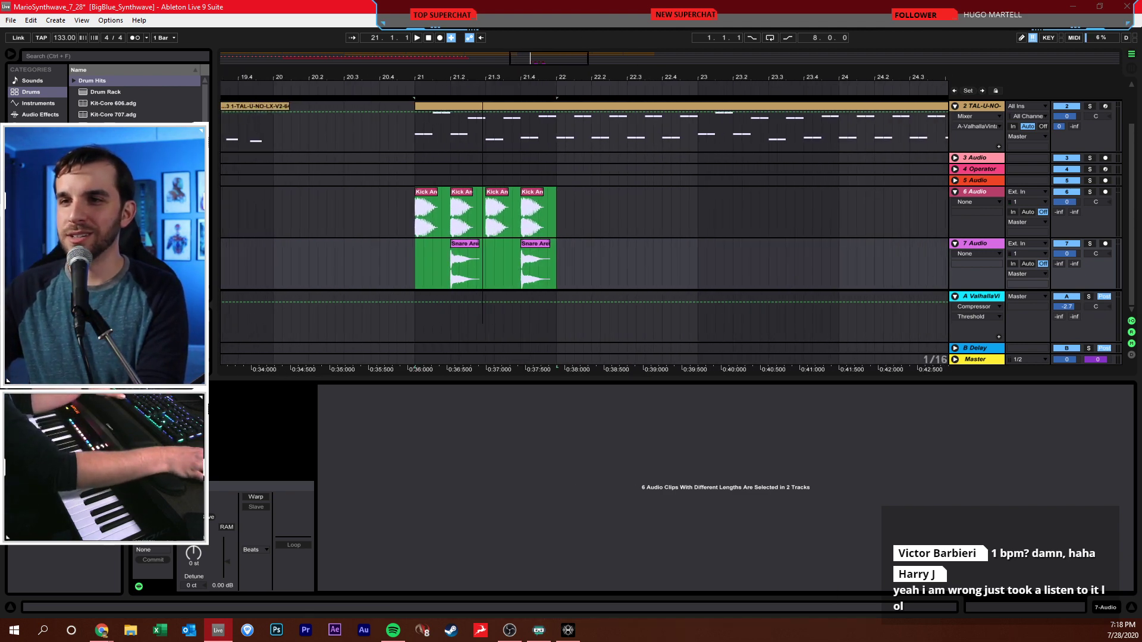
left_click(466, 240)
left_click(418, 227)
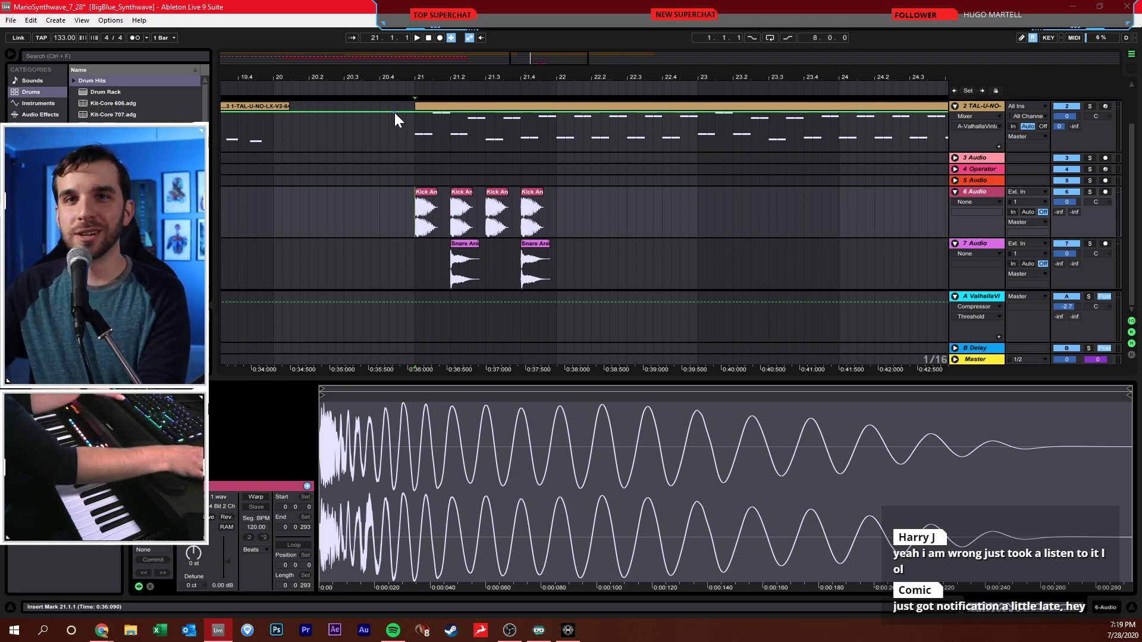
- Duplicate the bar 21 kick and snare pattern repeatedly so that the beat fills bars 21 through 28, ending at 29.1.1
left_click_drag(412, 220, 557, 248)
key("ctrl+d")
key("ctrl+d")
key("ctrl+d")
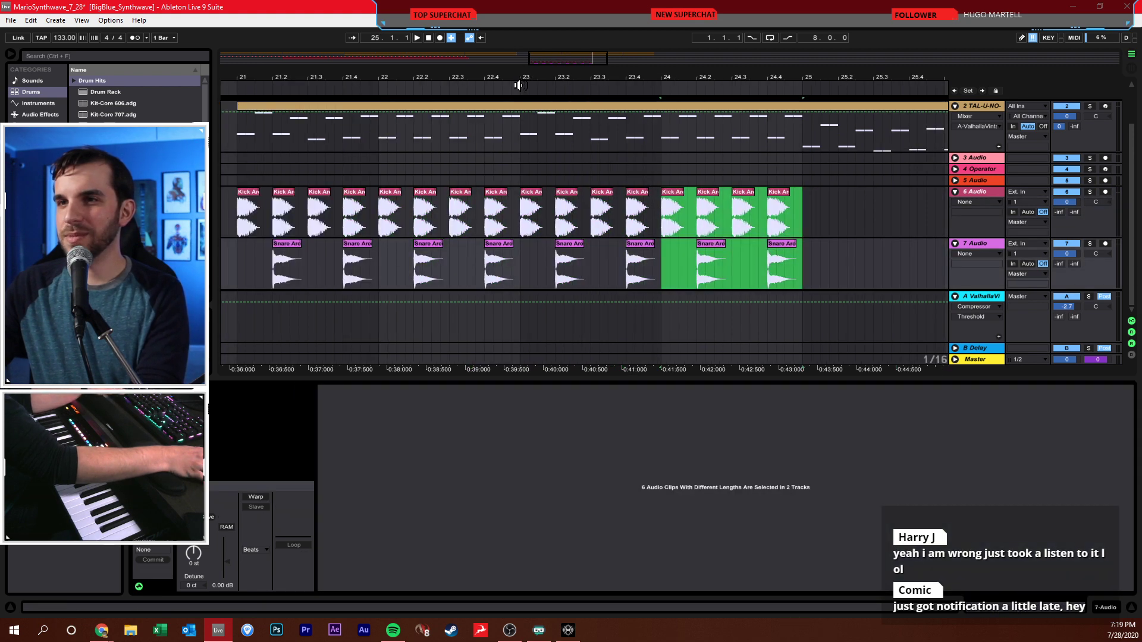
left_click_drag(522, 83, 526, 85)
key("ctrl+d")
key("ctrl+d")
key("ctrl+d")
key("ctrl+d")
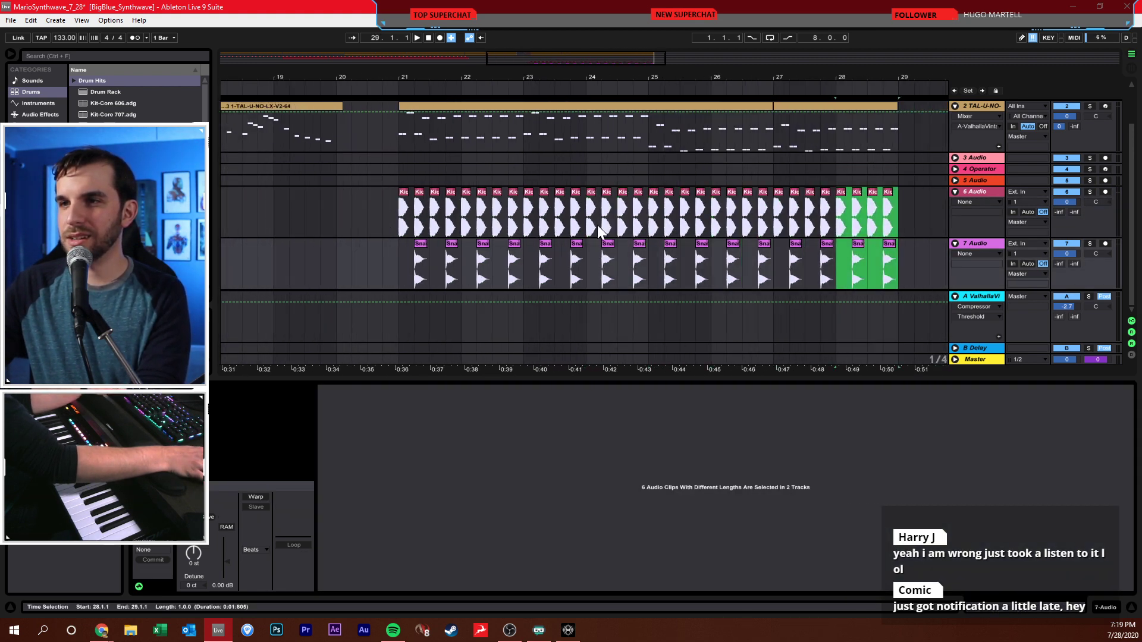
- Move all kick clips from bars 21 to 29 up onto the 5 Audio track and delete the emptied 6 Audio track
scroll(597, 225, "up", 2)
left_click(966, 104)
scroll(541, 179, "down", 1)
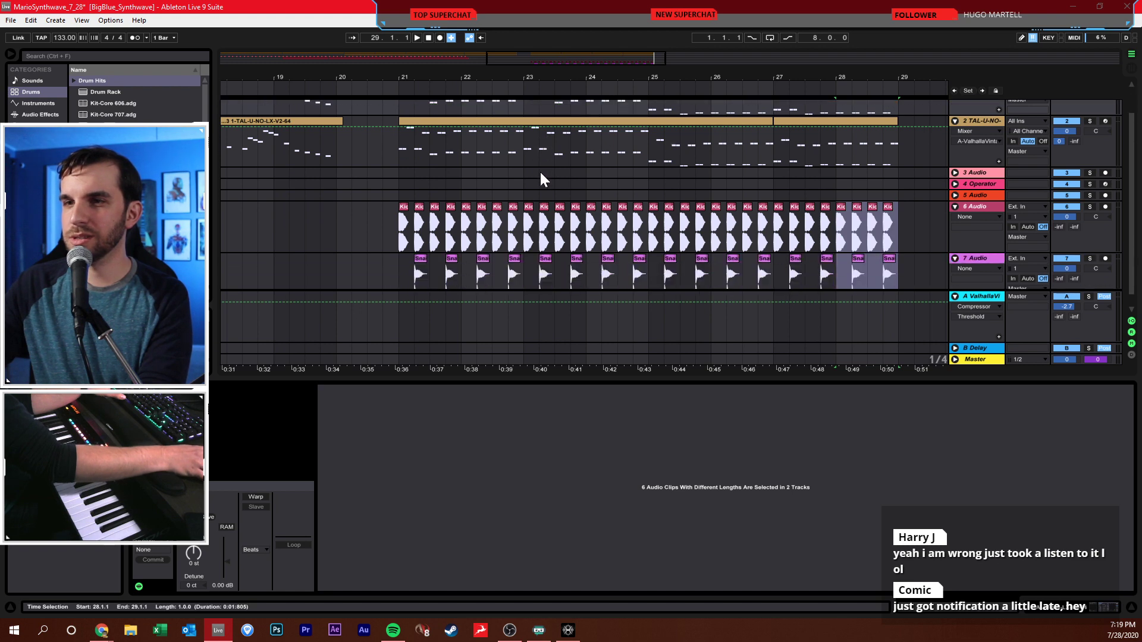
left_click_drag(404, 233, 899, 247)
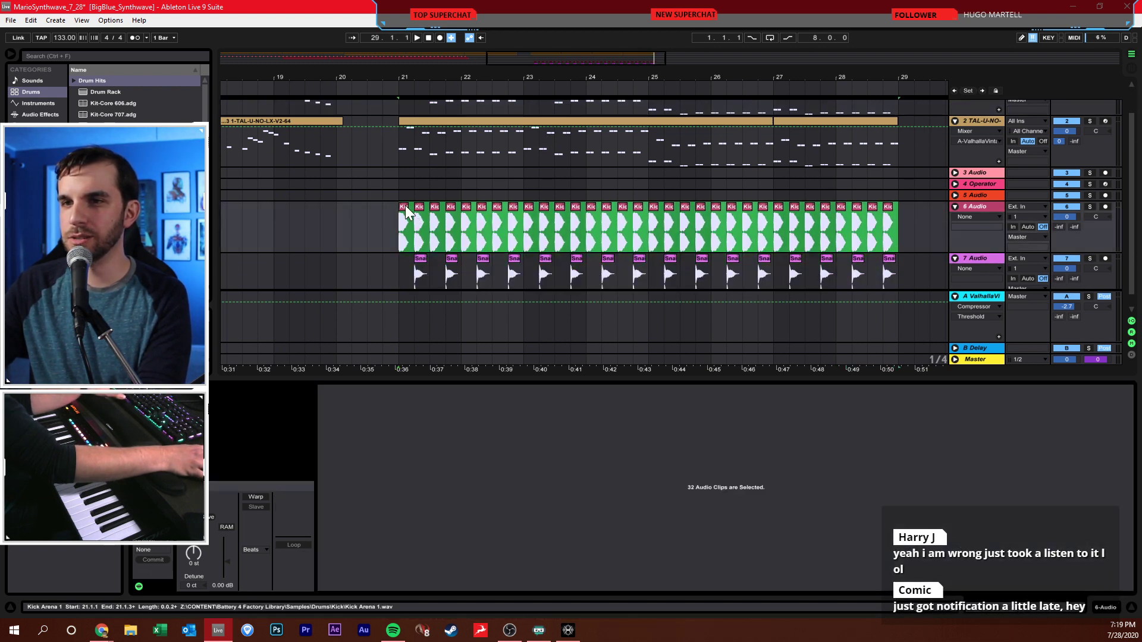
left_click_drag(402, 216, 404, 195)
left_click(981, 208)
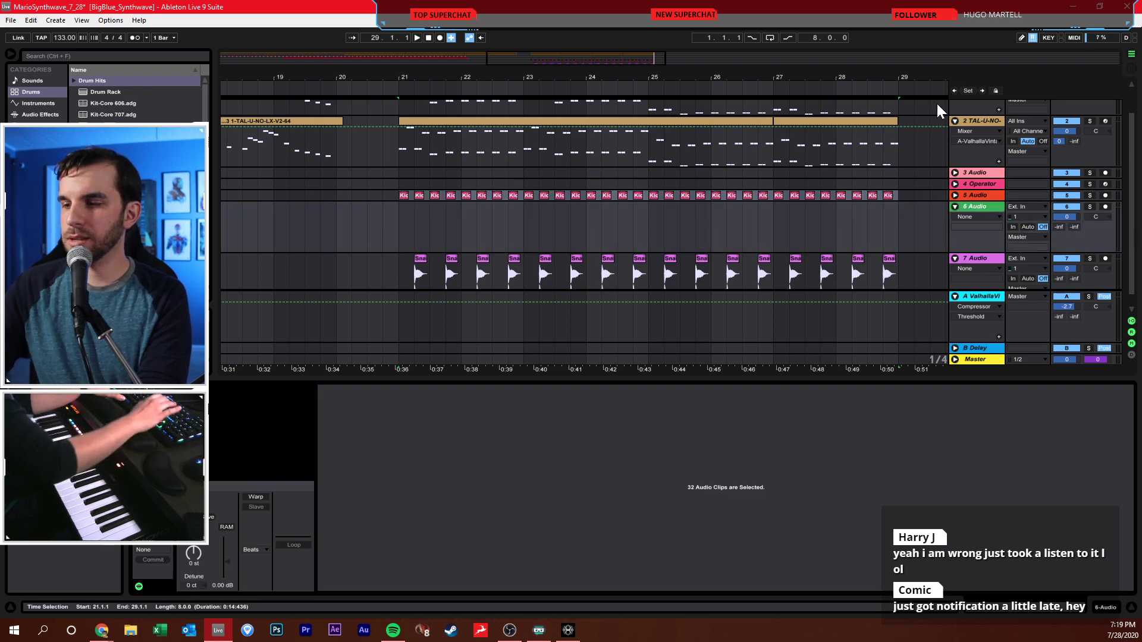
key("Delete")
- Rename the track holding the kick clips KICK and the track holding the snare clips SNARE
scroll(936, 102, "up", 1)
left_click(978, 230)
type("KICK")
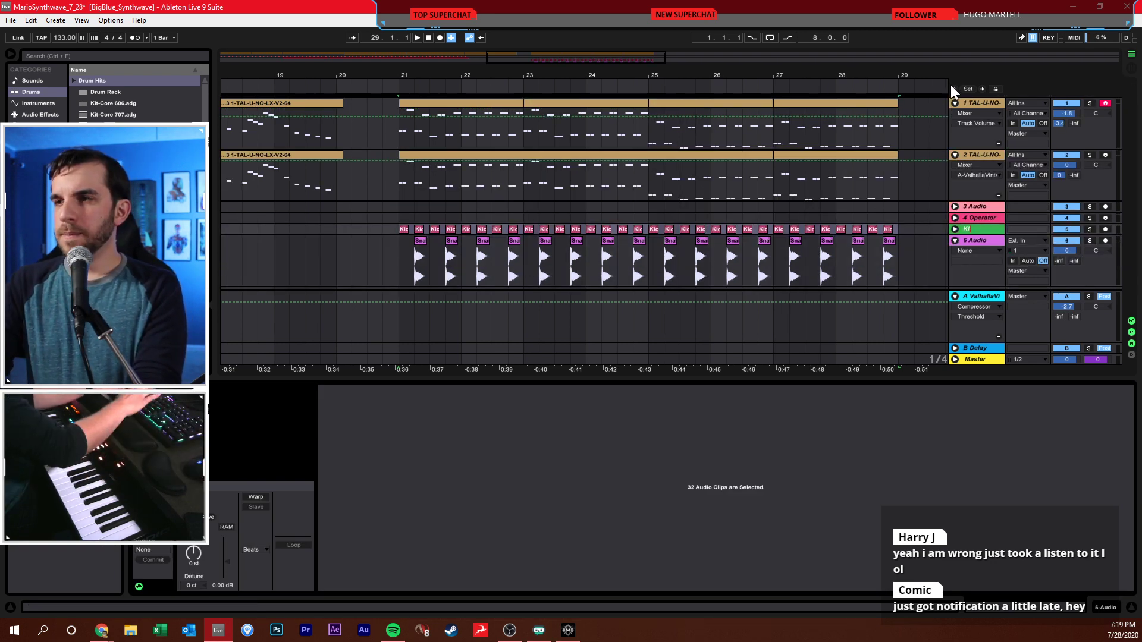
key("Tab")
type("SNARE")
key("Return")
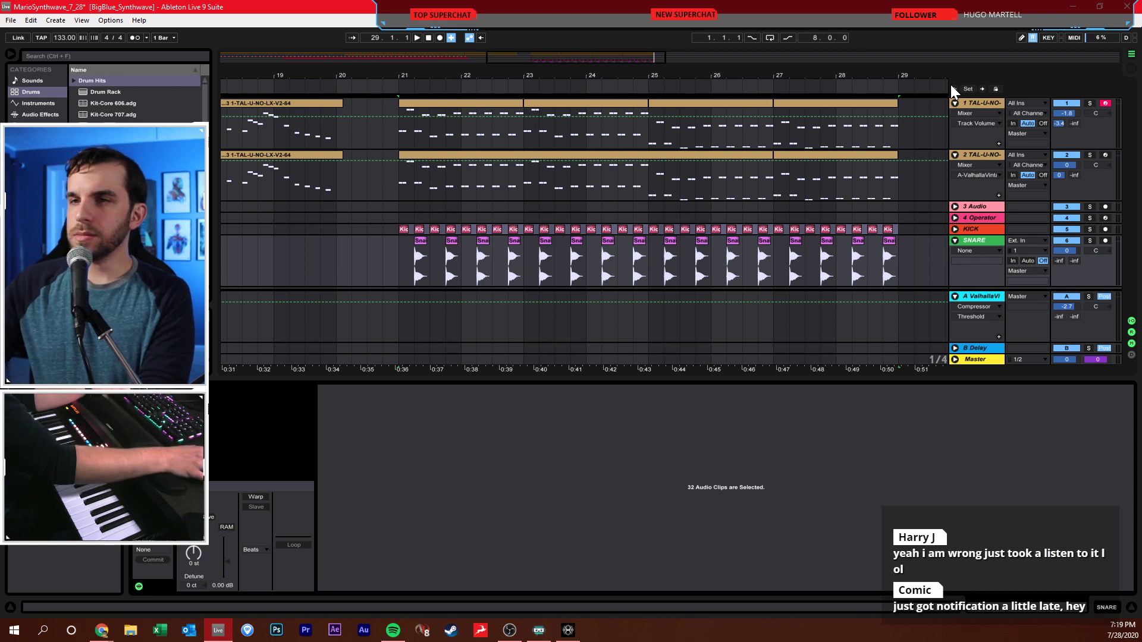
- Rename the 4 Operator track IntroNoise
left_click(987, 218)
key("ctrl+r")
type("IntroNoise")
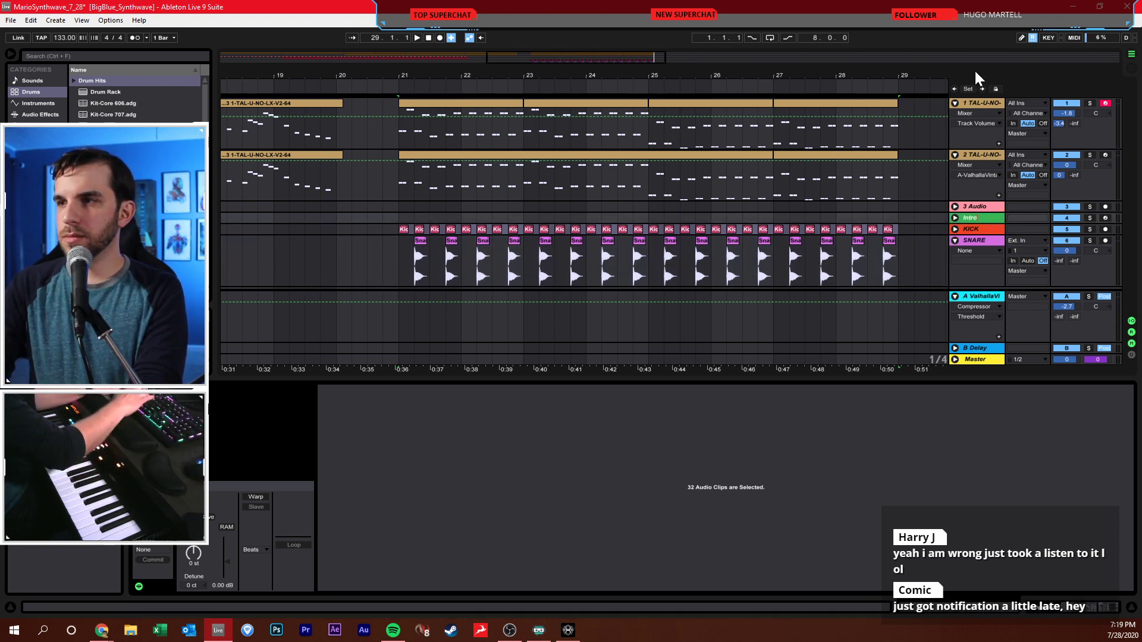
key("Return")
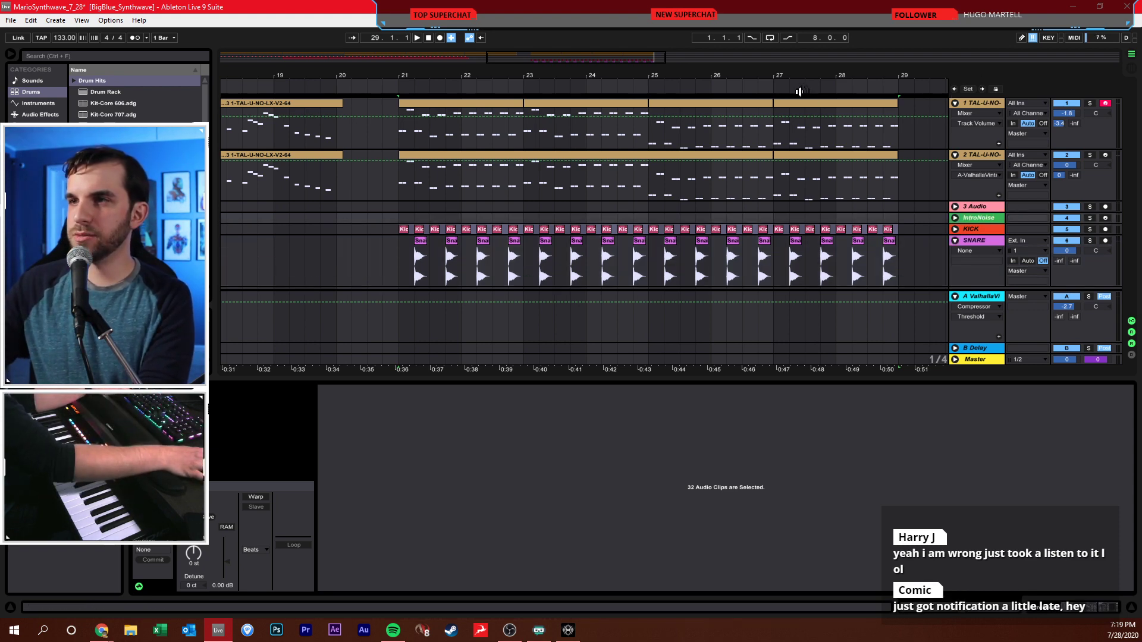
- Move the kick clips of bars 21 to 29 onto the 3 Audio track and rename that track KICK
left_click_drag(797, 84, 793, 73)
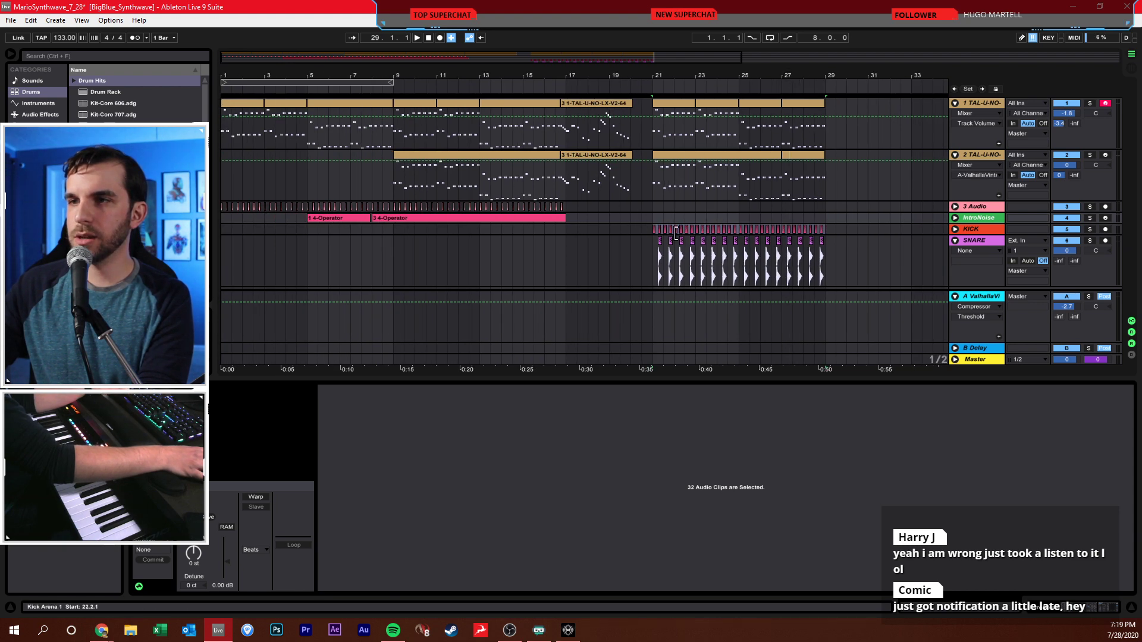
mouse_move(653, 228)
left_mouse_down()
mouse_move(746, 231)
mouse_move(660, 209)
left_mouse_up()
left_click(962, 204)
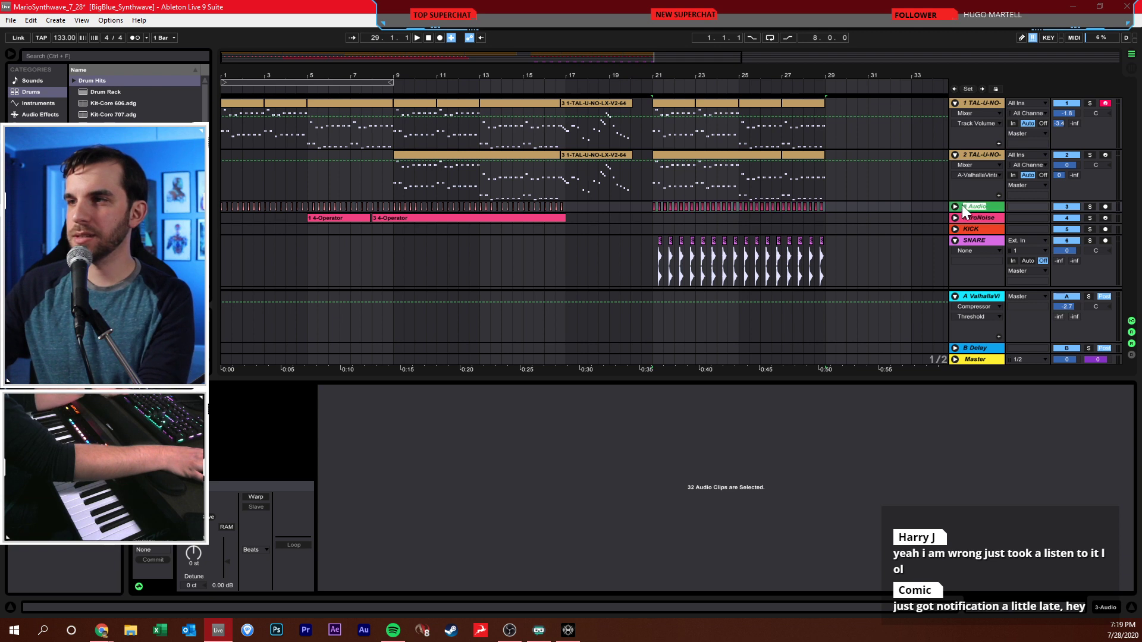
key("ctrl+r")
type("KICK")
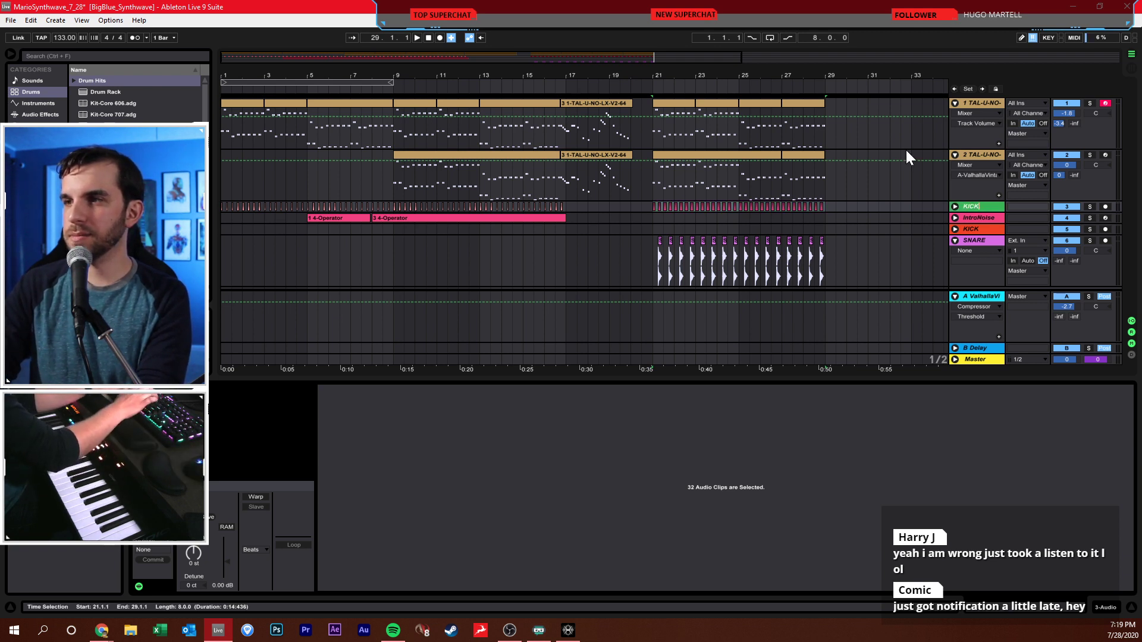
- Delete the emptied KICK track above SNARE and play the arrangement from 21.1.1
left_click(973, 229)
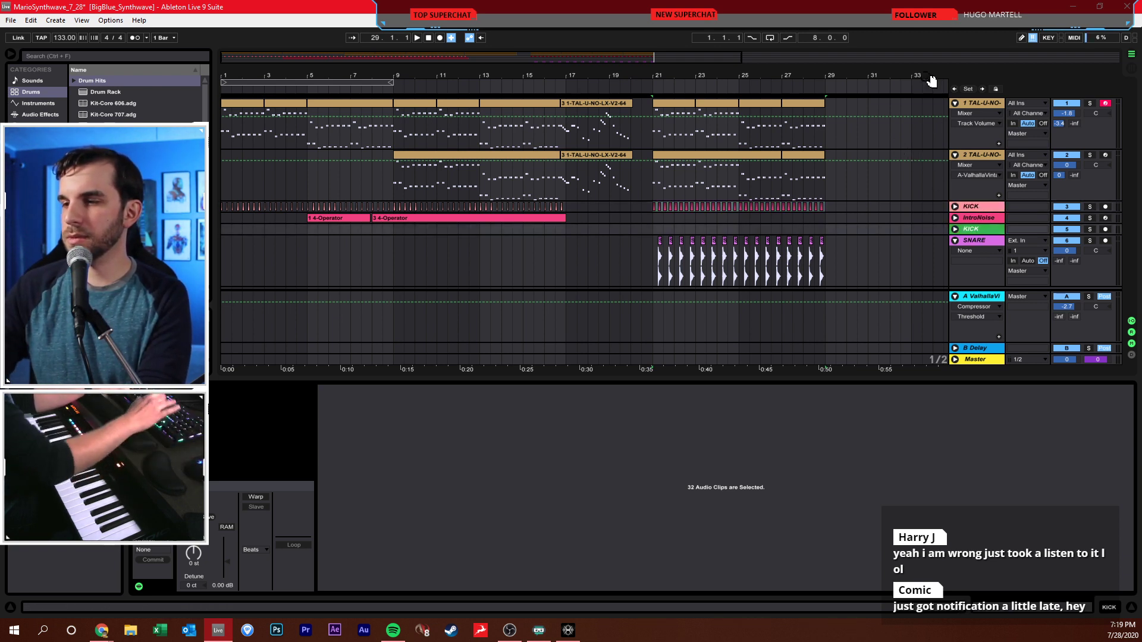
key("Delete")
left_click(649, 243)
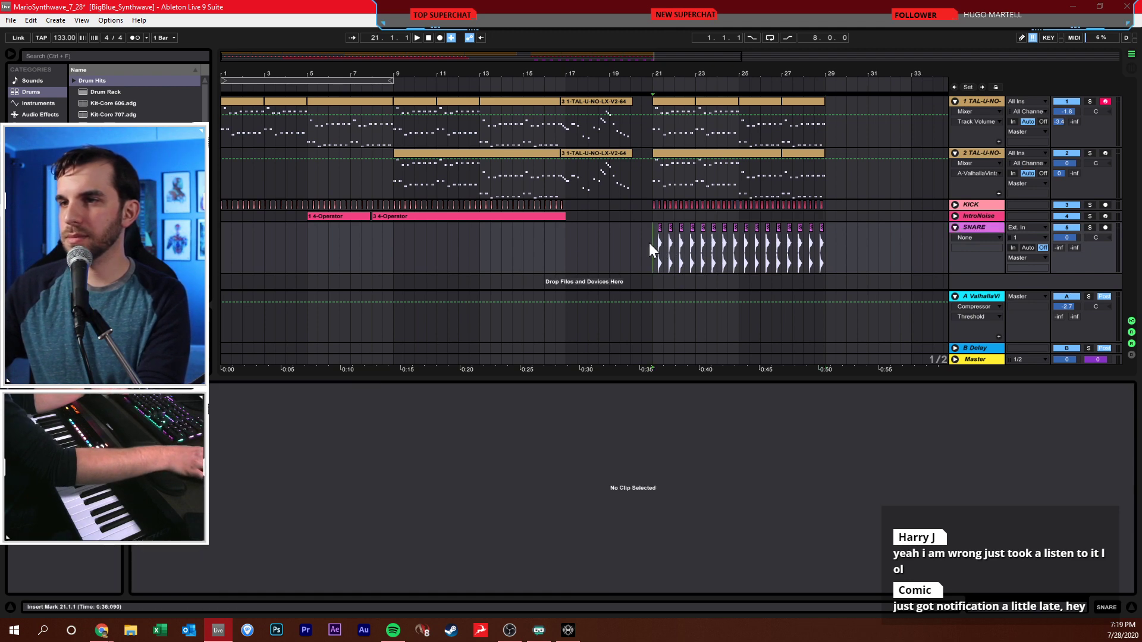
key("space")
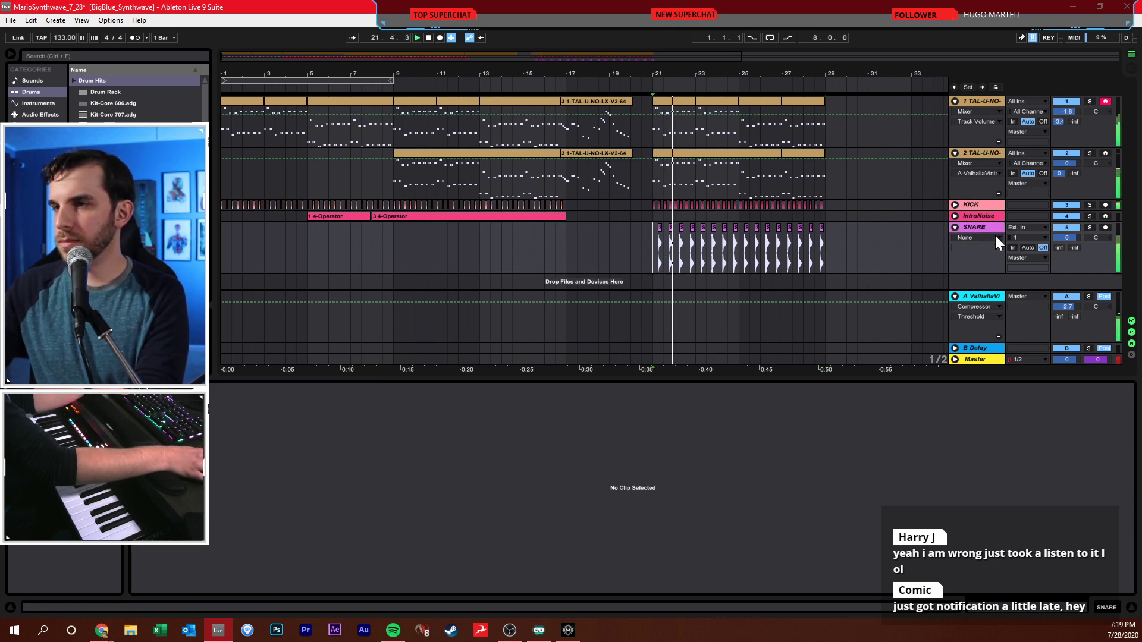
- Raise the first TAL-U-NO-LX track's volume to 2.0 dB during playback and stop the transport
key("plus")
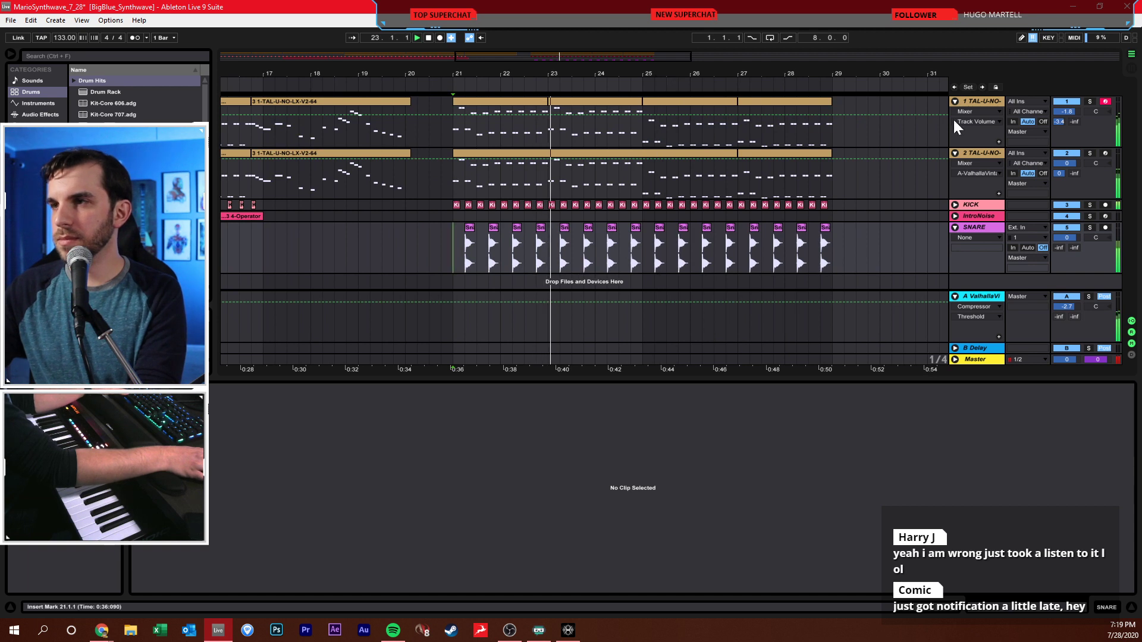
left_click_drag(1068, 112, 1067, 103)
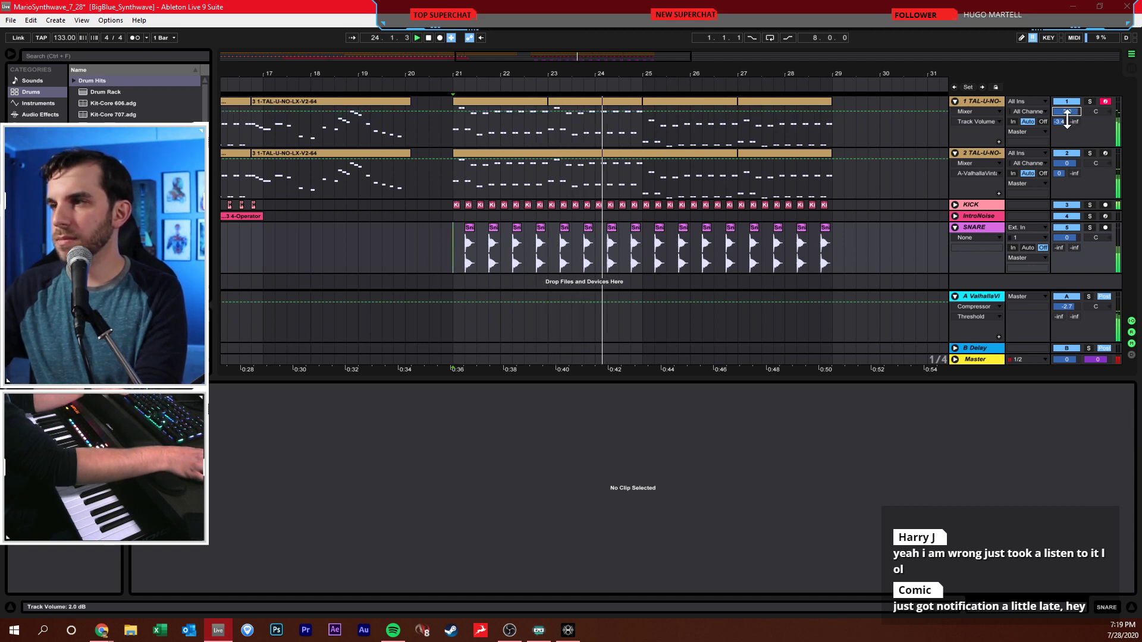
key("space")
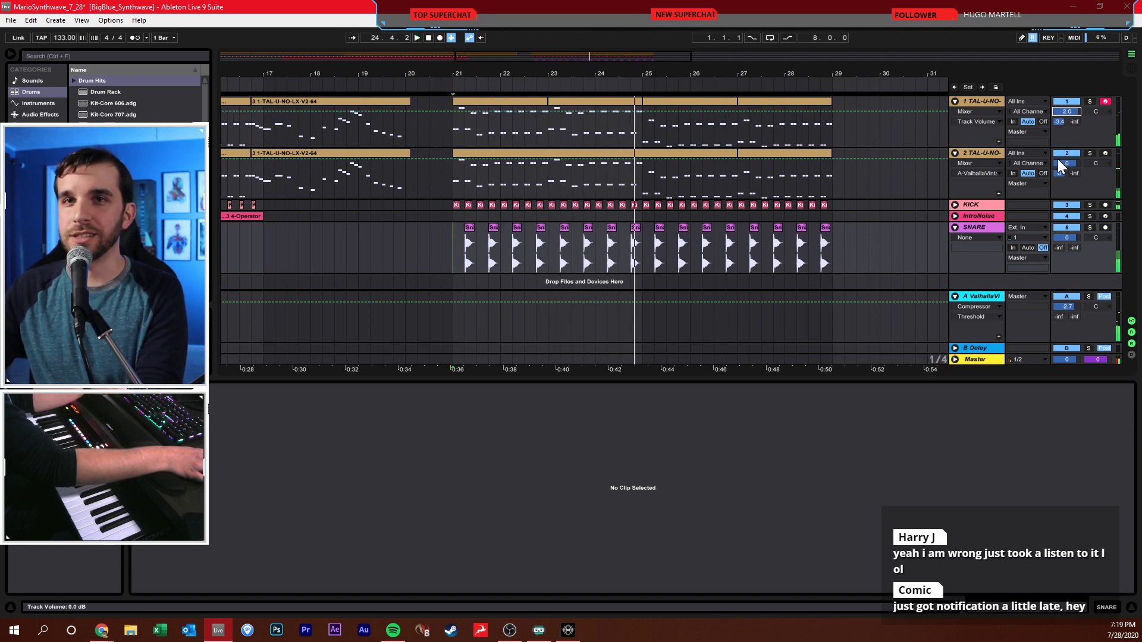
- Move the SNARE track above IntroNoise so that it sits directly below the KICK track
left_click(821, 221)
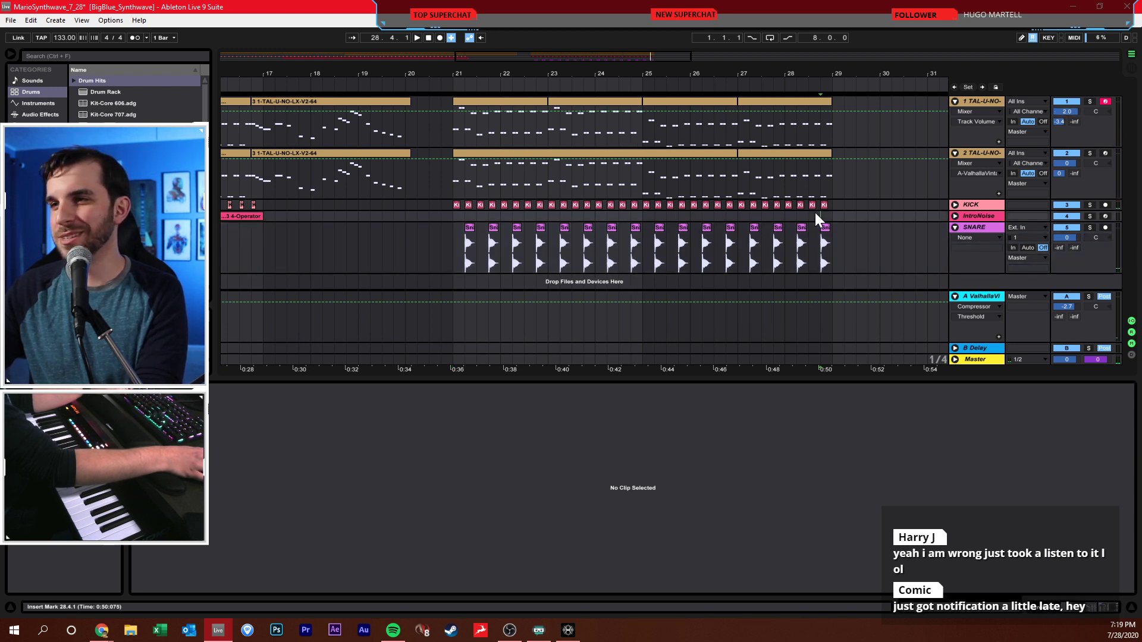
left_click(987, 232)
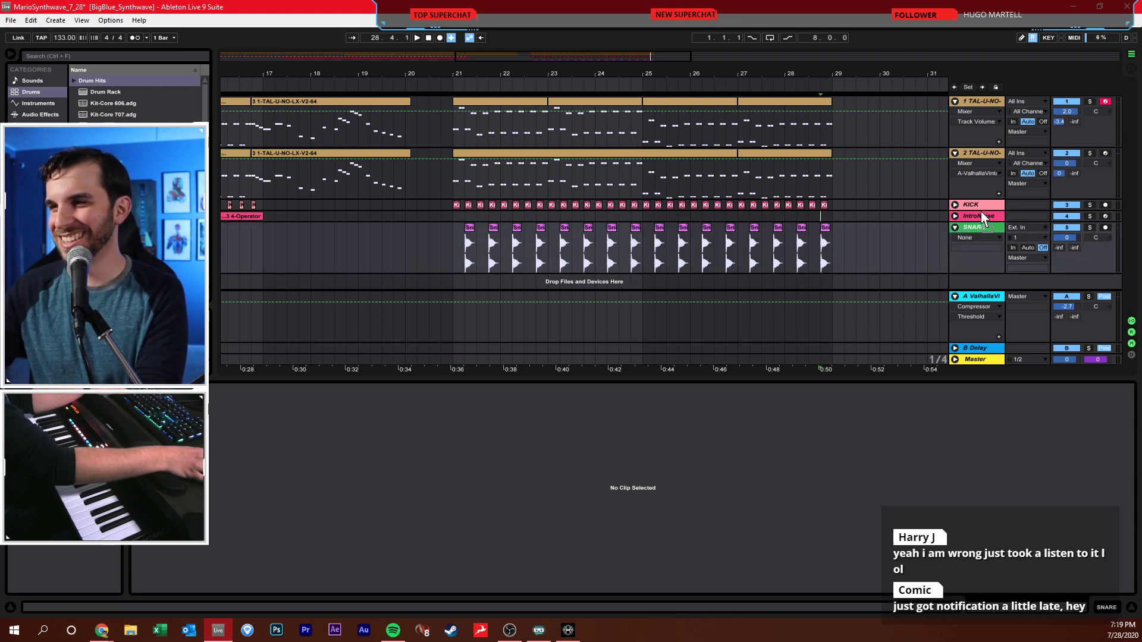
left_click_drag(988, 221, 978, 212)
left_click(596, 242)
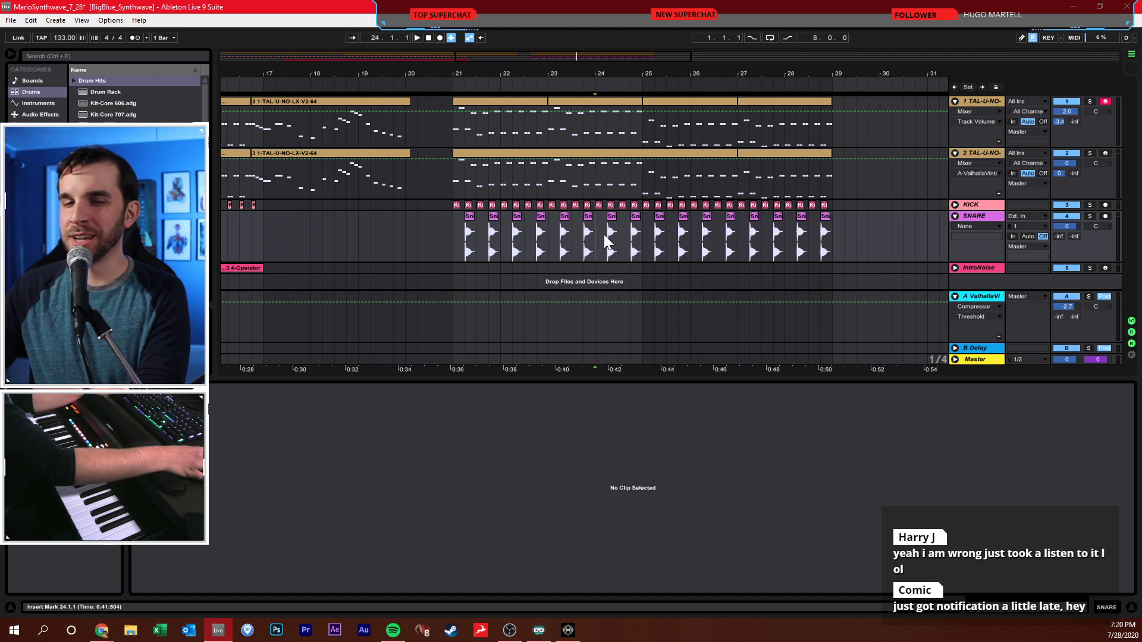
left_click(622, 241)
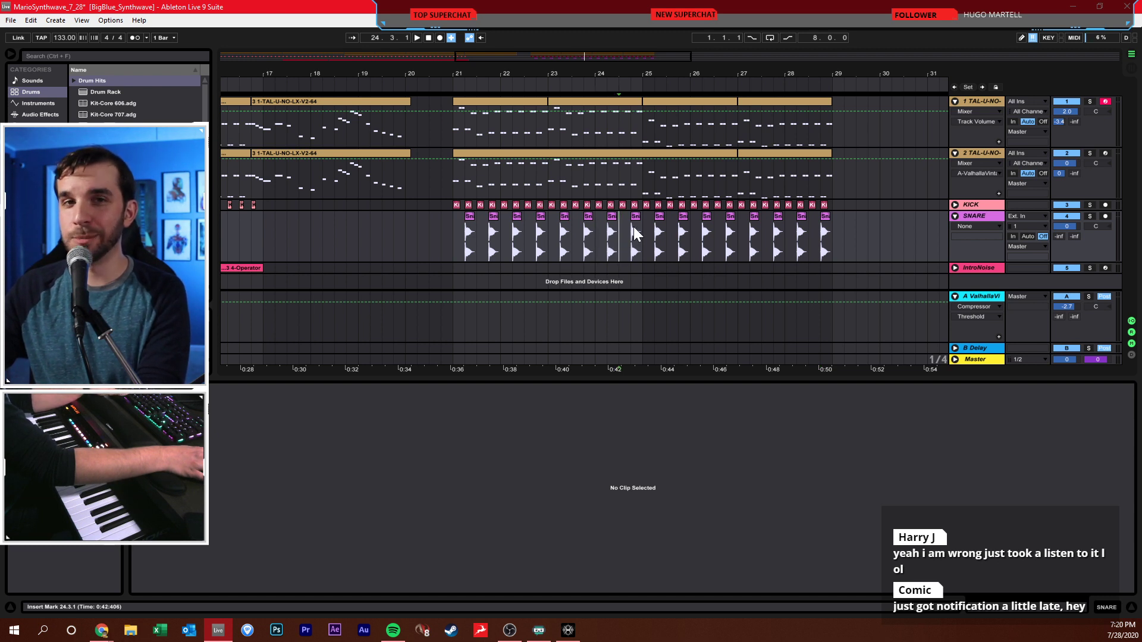
- Fold the SNARE track and play the arrangement from 21.1.1
left_click(455, 232)
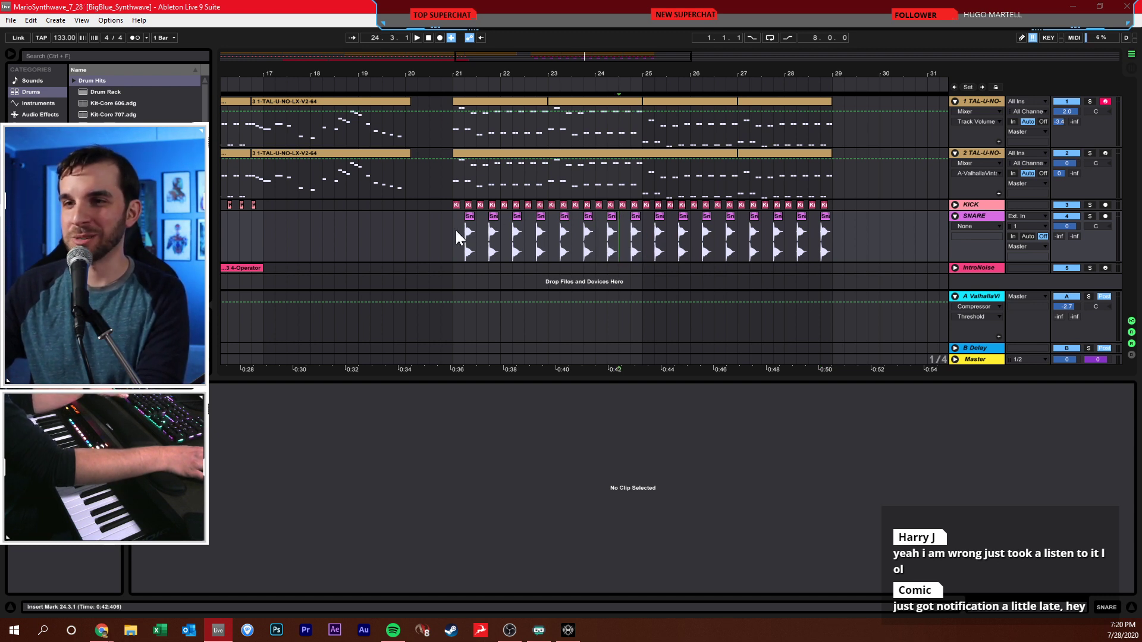
left_click(955, 216)
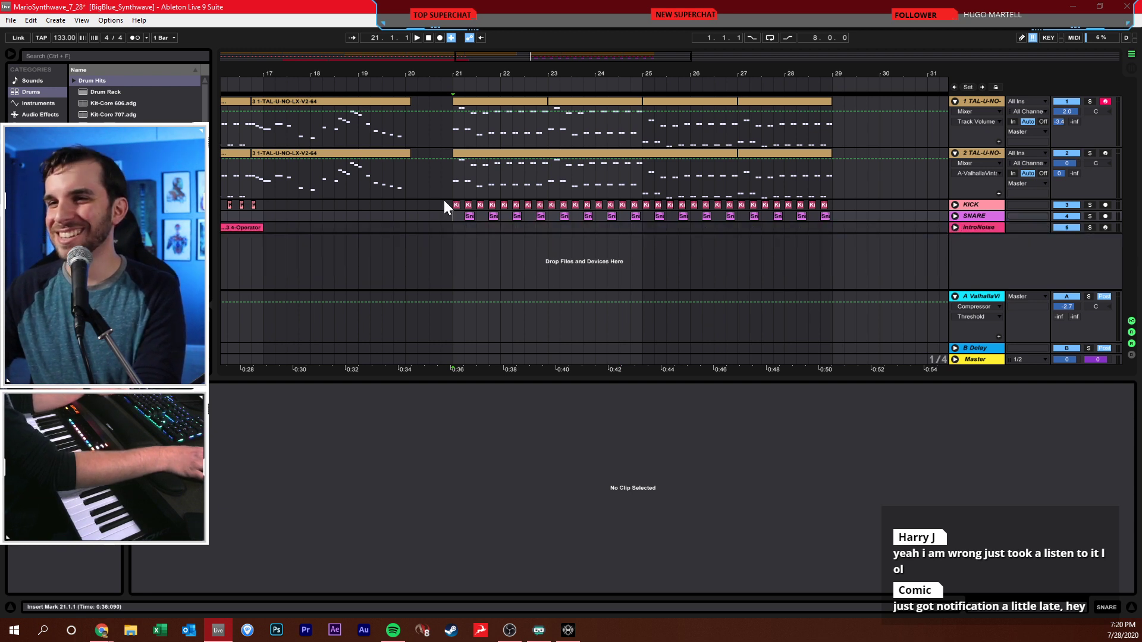
key("space")
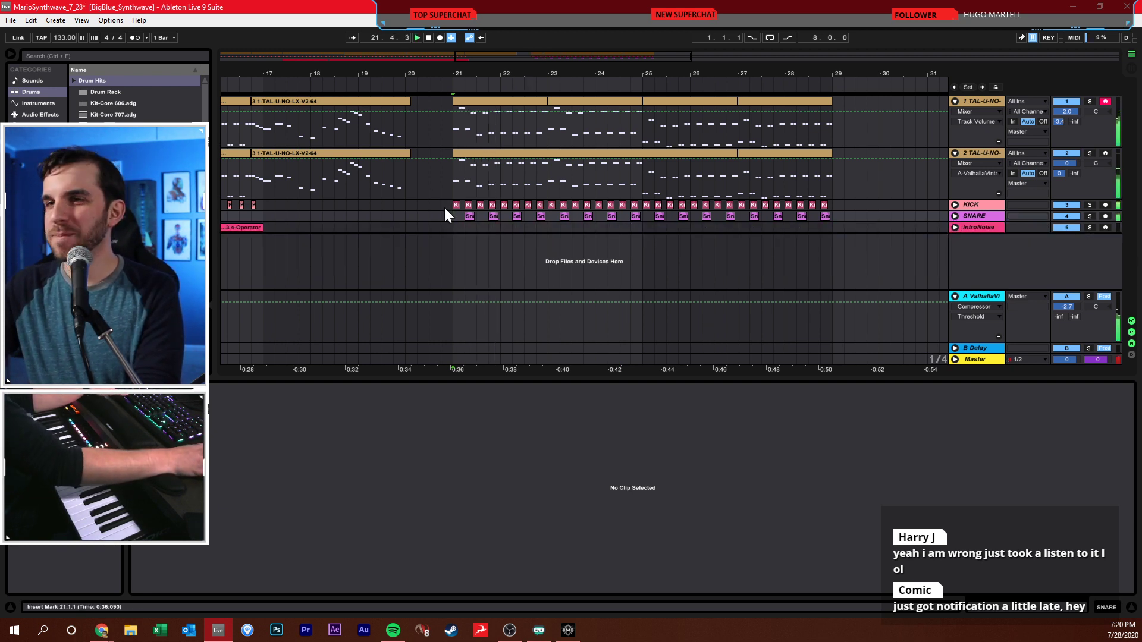
- Lower the KICK track's volume to -3.6 dB and the SNARE track's to -3.3 dB, leaving both tracks folded
left_click(956, 204)
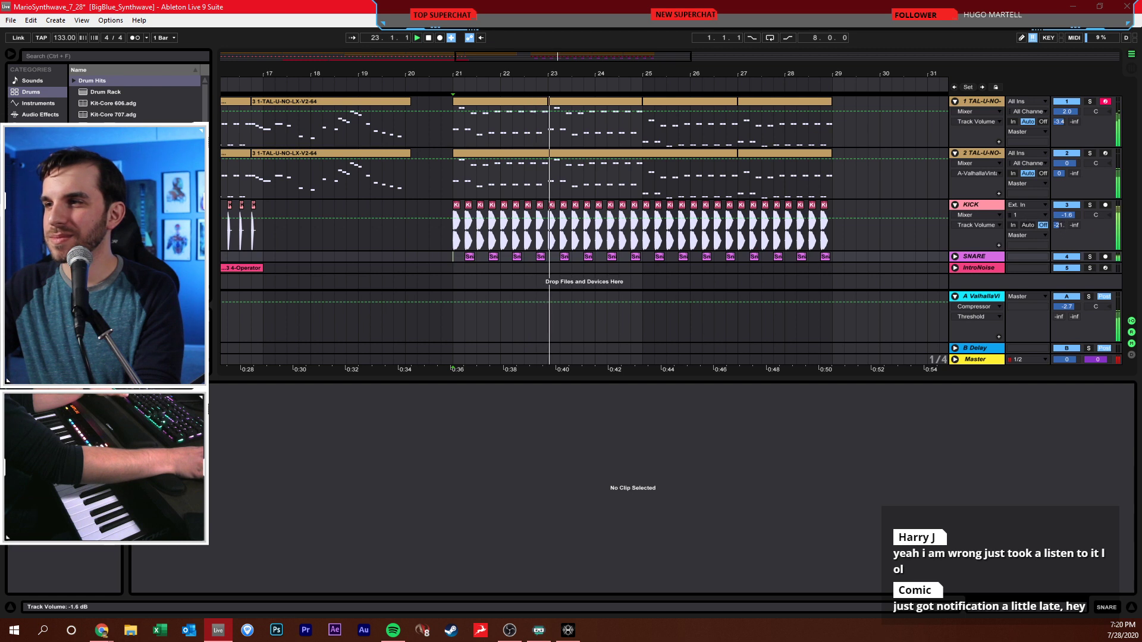
left_click(955, 257)
left_click(1067, 253)
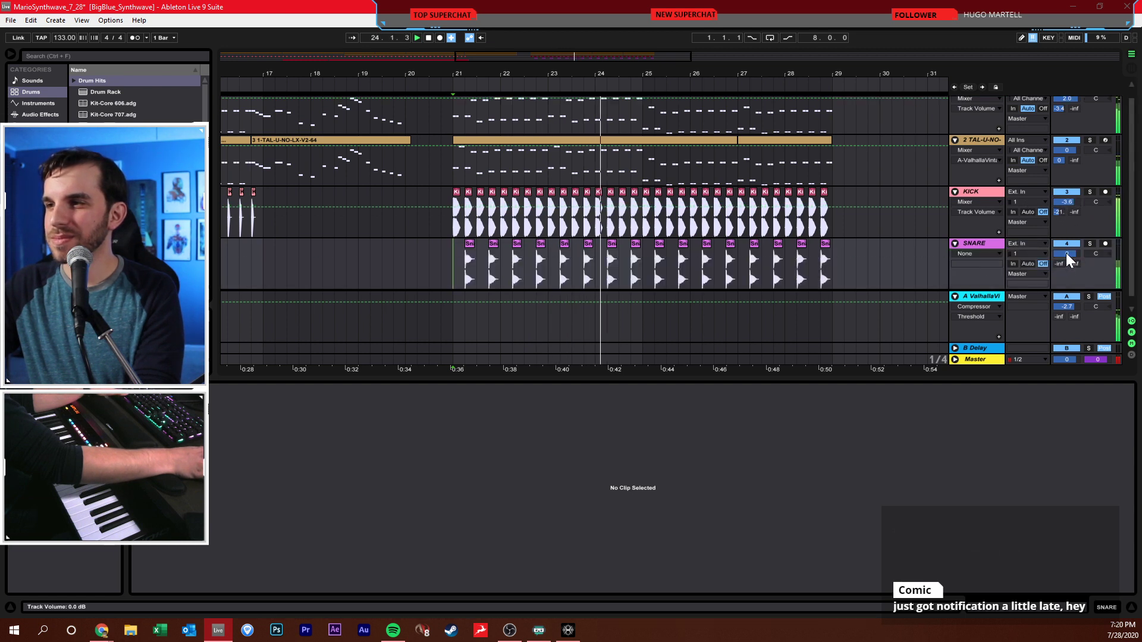
left_click_drag(1066, 254, 1066, 261)
scroll(837, 206, "up", 1)
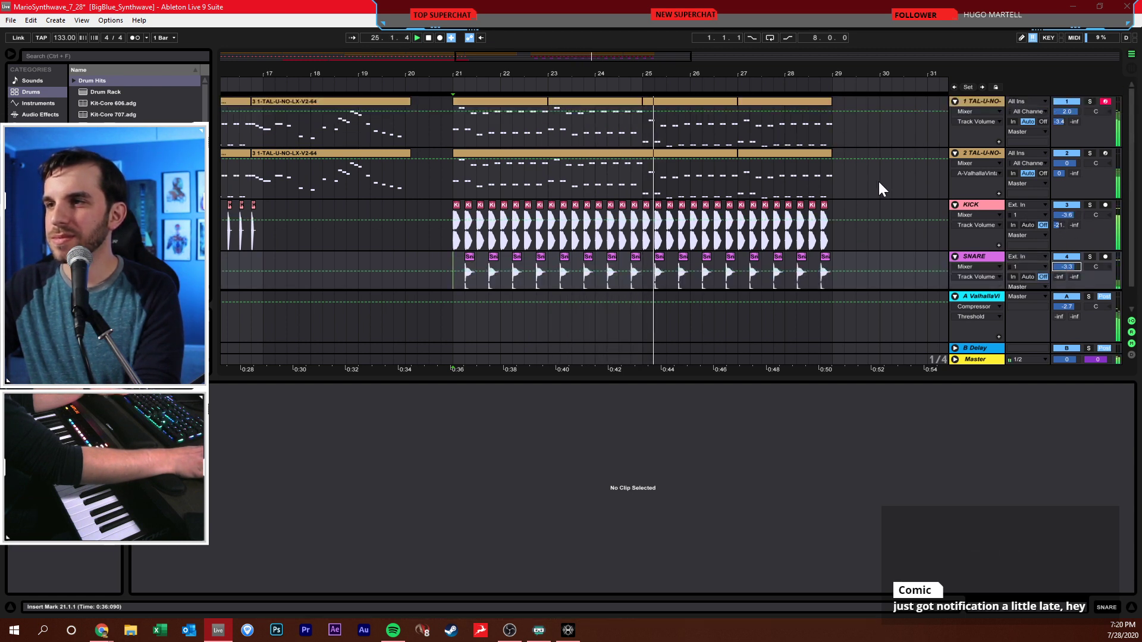
left_click(955, 204)
left_click(954, 215)
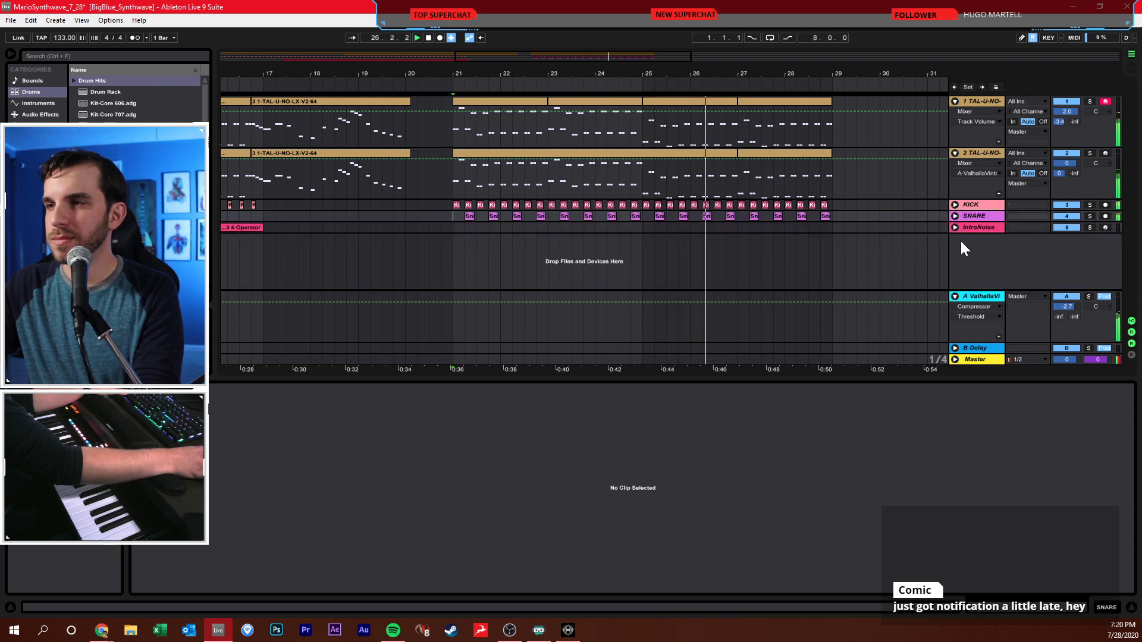
- Insert a new MIDI track below the second TAL-U-NO-LX track and load Serum_x64 on it from a library search for "serum"
left_click(981, 150)
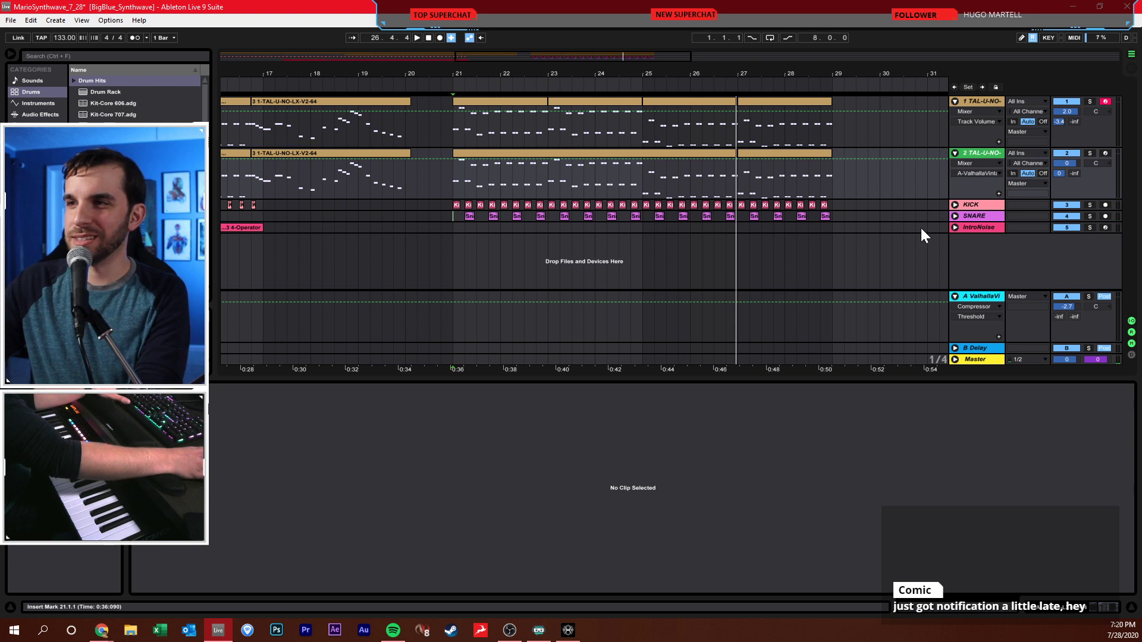
key("ctrl+shift+t")
key("ctrl+f")
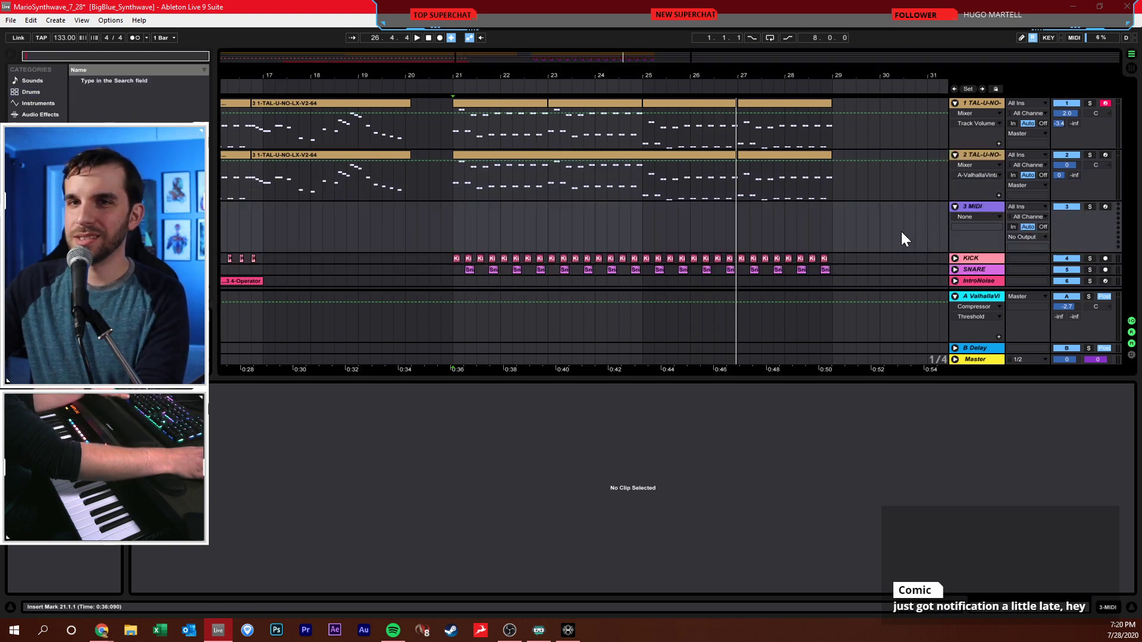
type("serum")
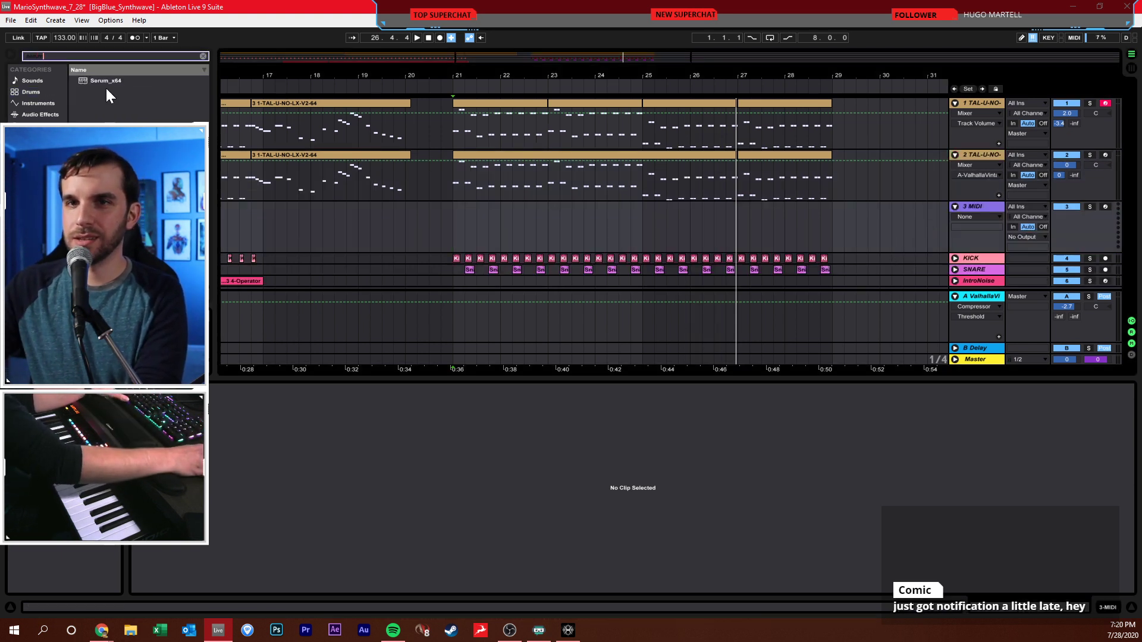
key("Down")
key("Return")
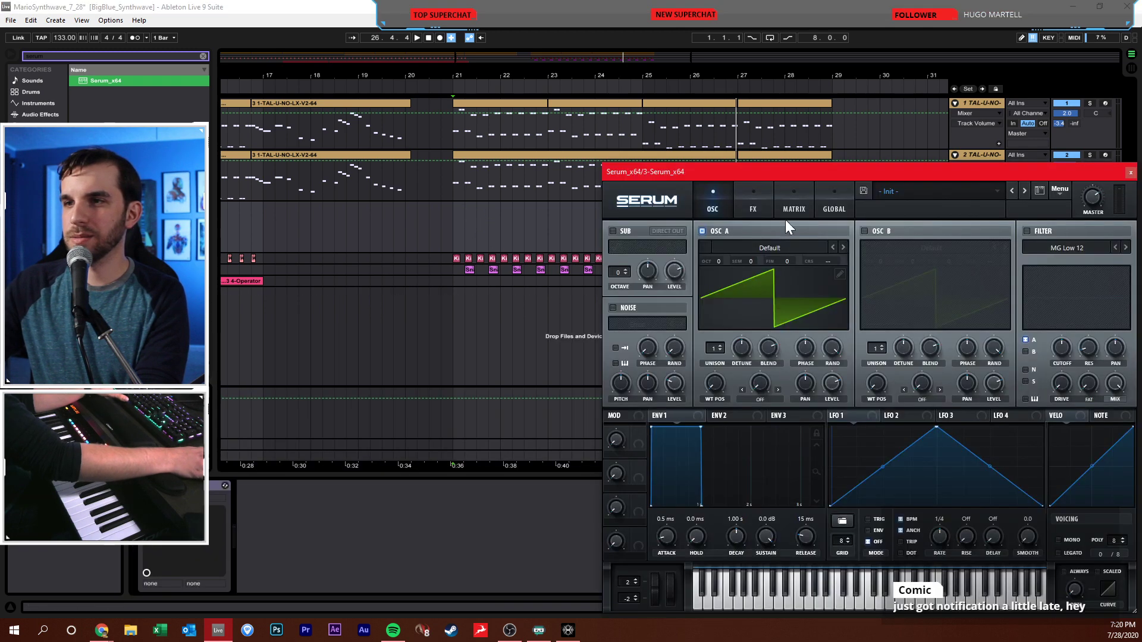
- Raise Serum's sub oscillator octave and set the OSC A unison to 9 voices
left_click_drag(773, 173, 283, 95)
left_click_drag(173, 189, 173, 160)
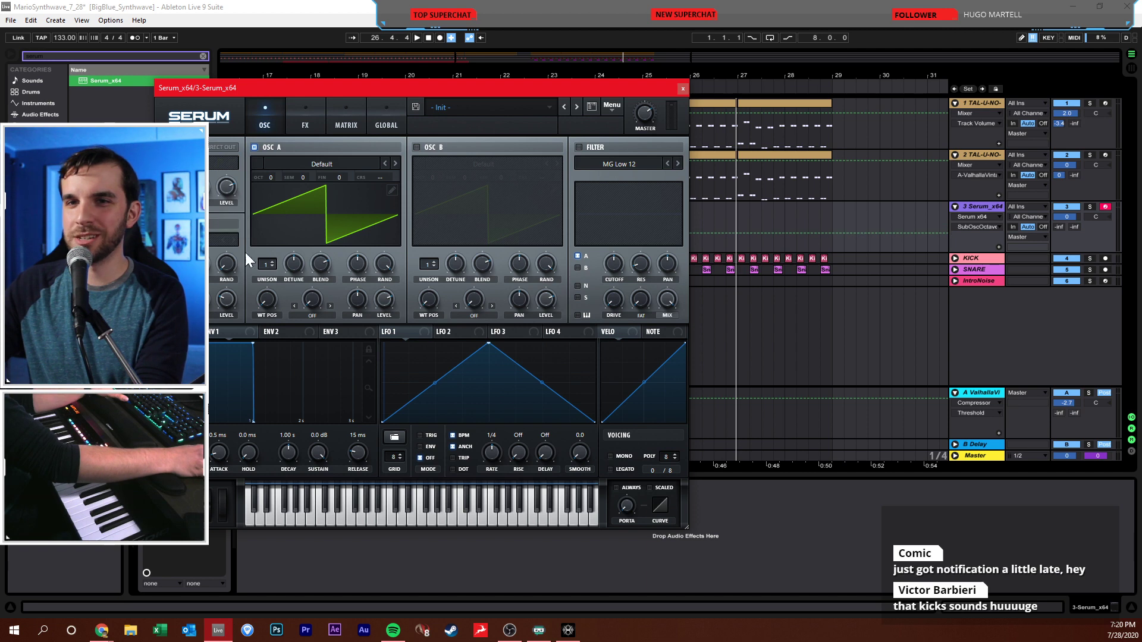
left_click_drag(267, 264, 290, 251)
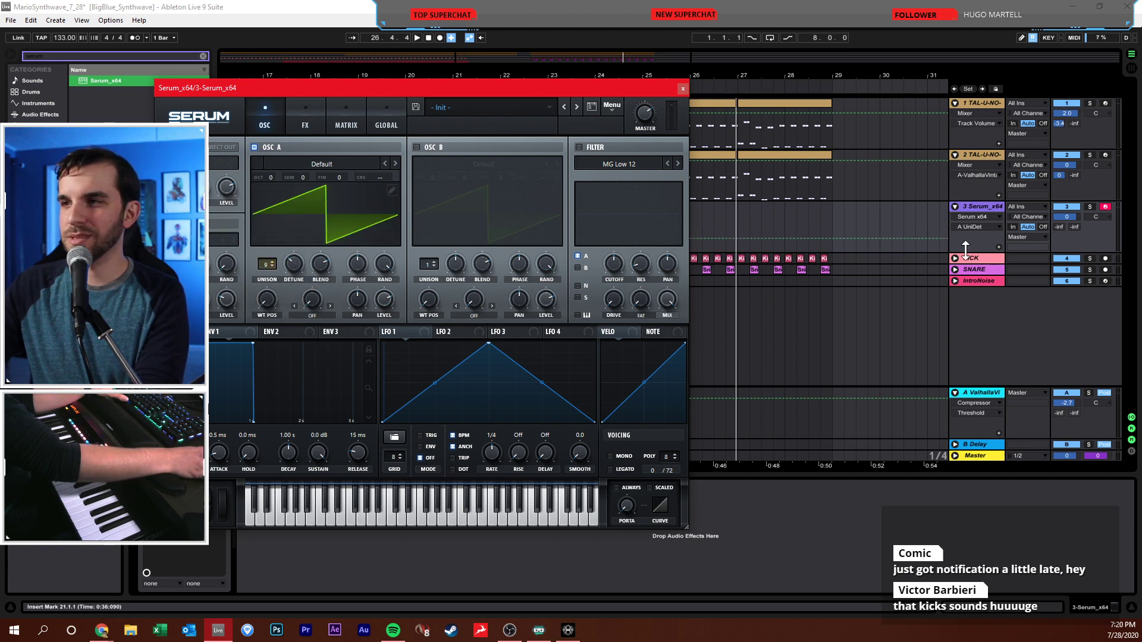
- Lower the Serum track's volume to -7.6 dB and close the Serum plug-in window
left_click_drag(1067, 217, 1077, 205)
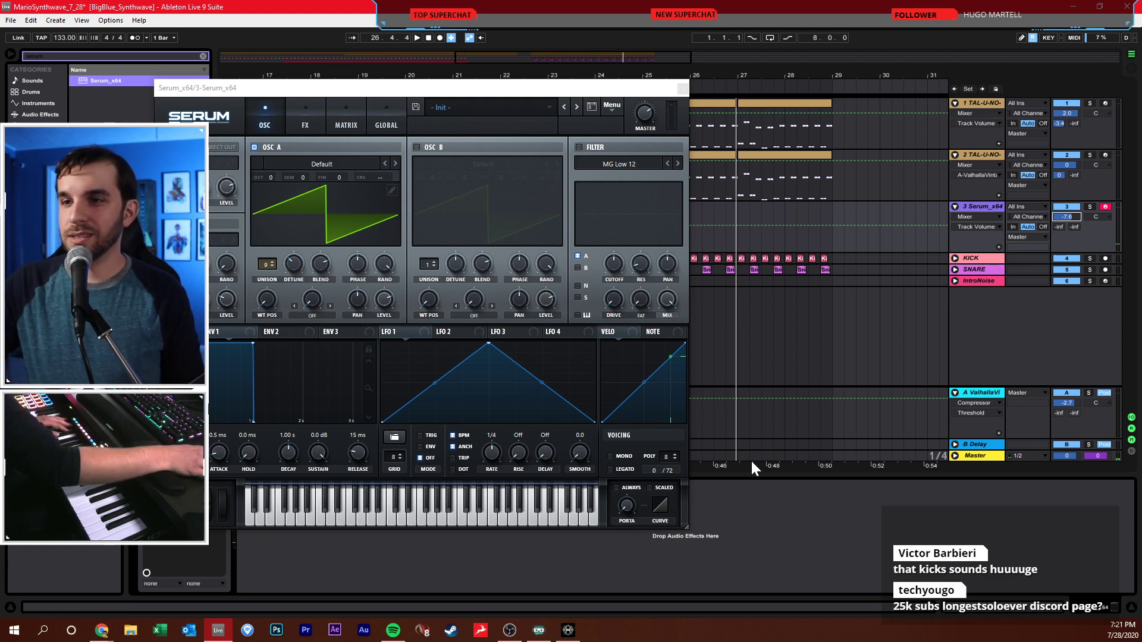
mouse_move(474, 91)
left_mouse_down()
mouse_move(581, 119)
mouse_move(679, 105)
mouse_move(467, 105)
left_mouse_up()
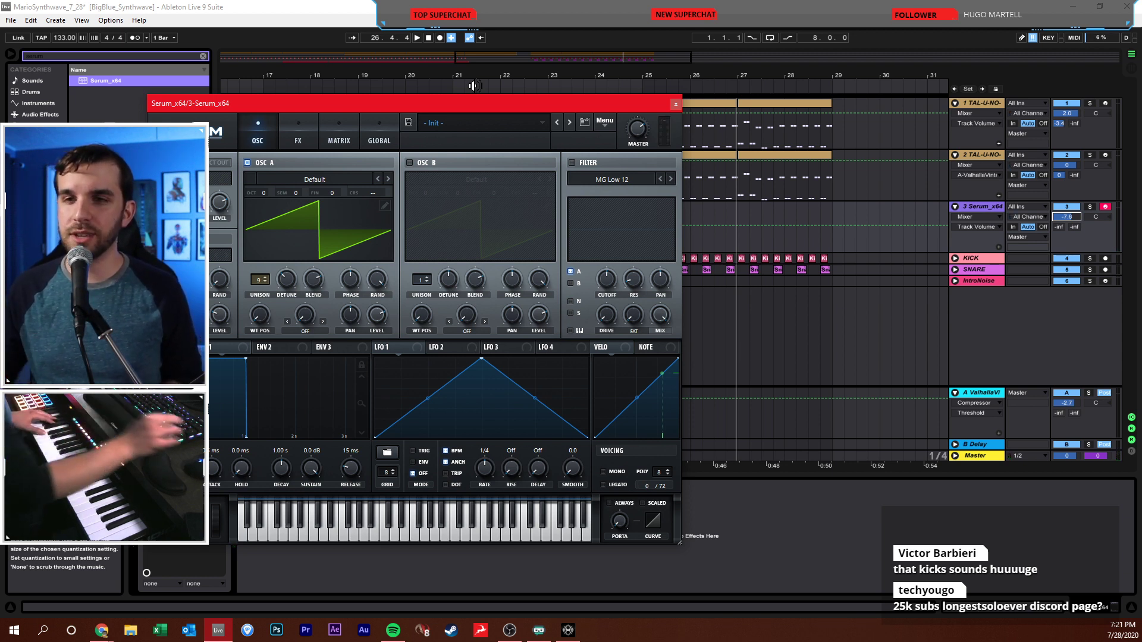
left_click(676, 105)
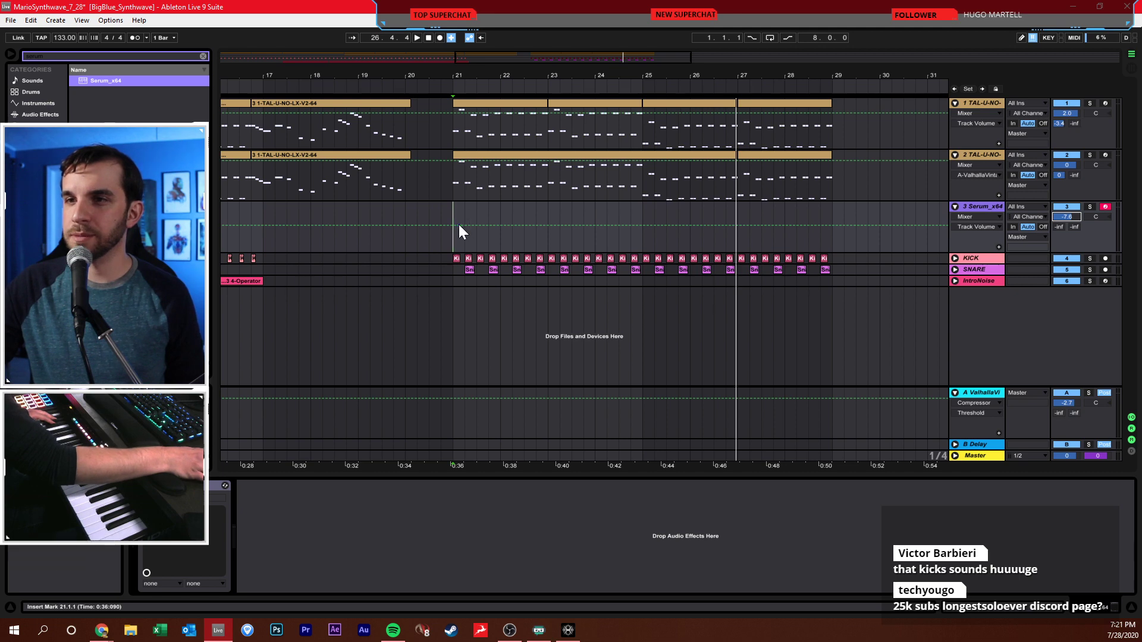
- Copy the KICK-sidechained Compressor from the second TAL-U-NO-LX track onto the Serum track
left_click(462, 240)
left_click(711, 188)
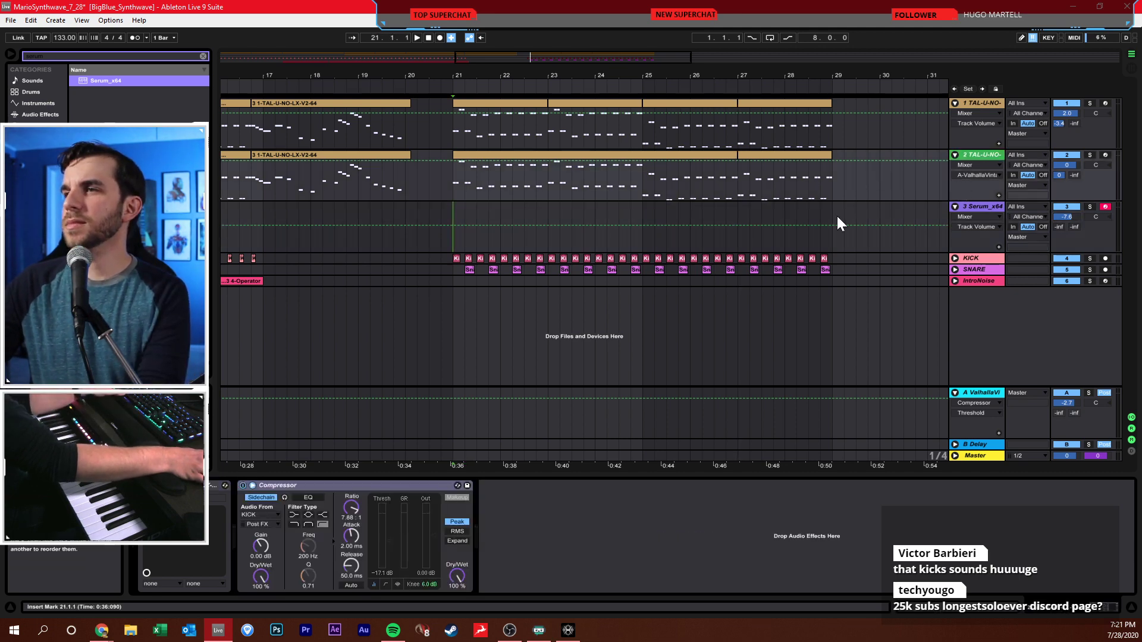
left_click(474, 250)
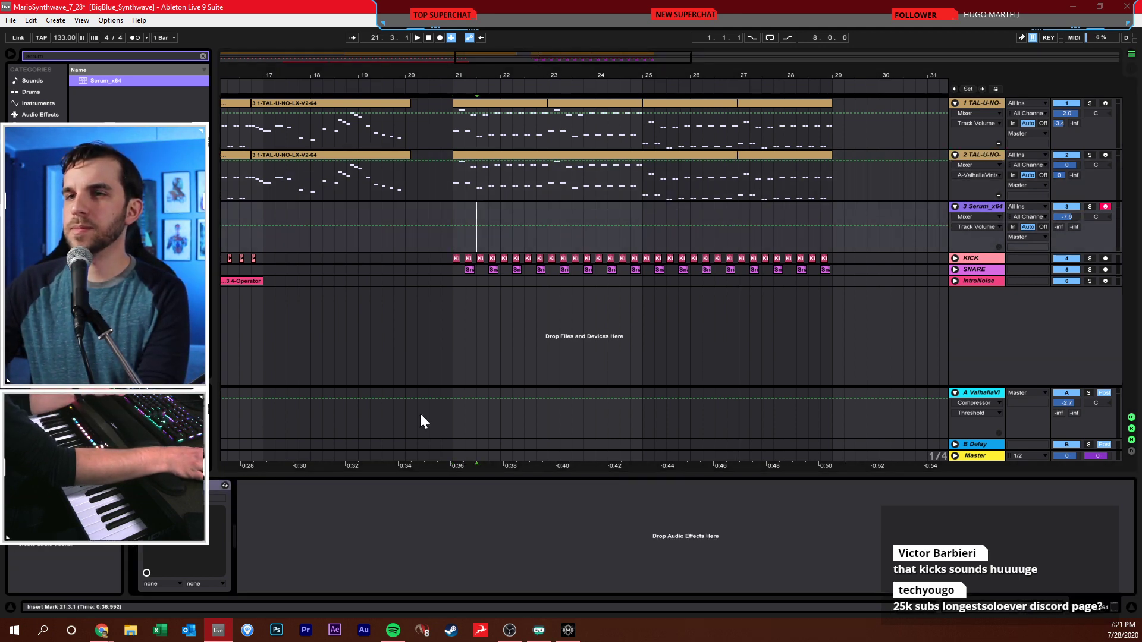
left_click(401, 512)
- Save the set and record a sustained chord part on the Serum track from 21.1.1 until just past bar 29
left_click(458, 248)
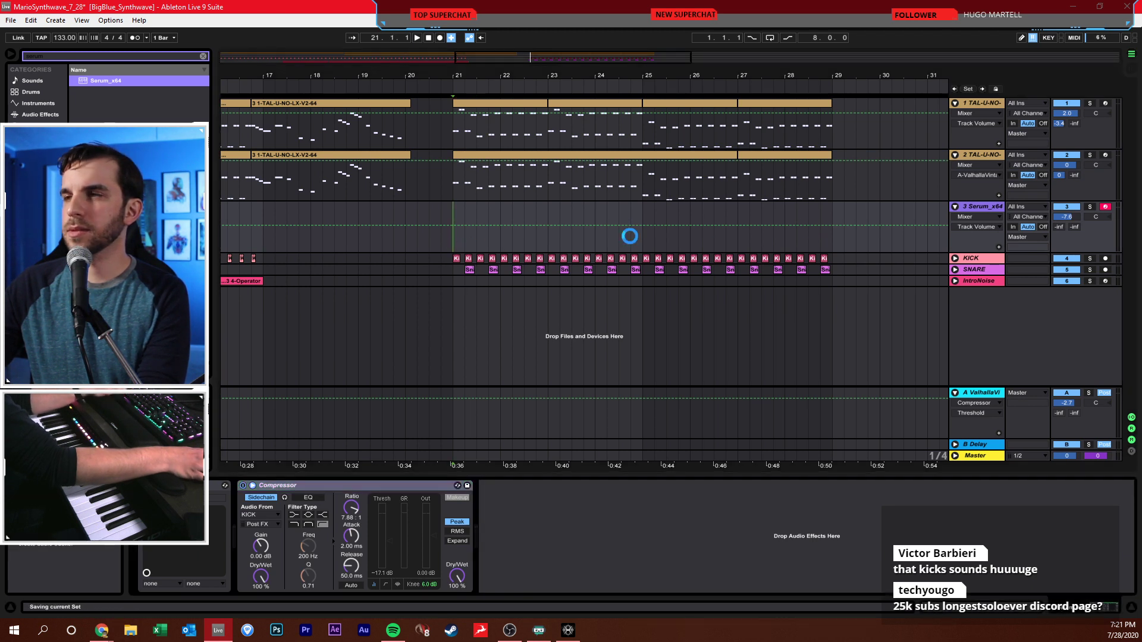
left_click(440, 38)
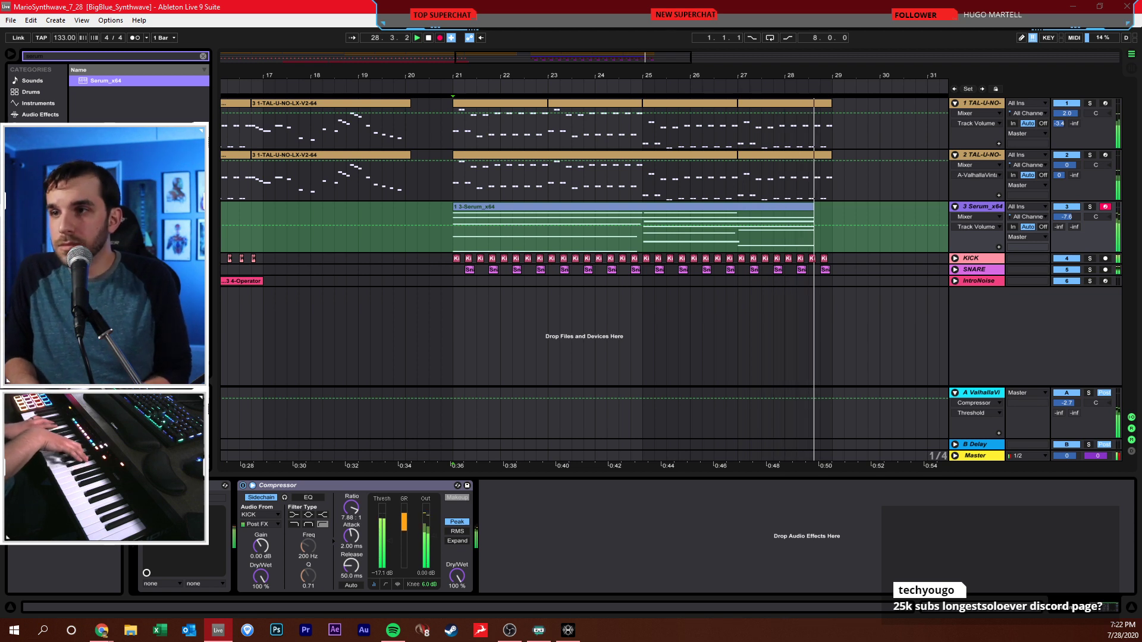
key("F9")
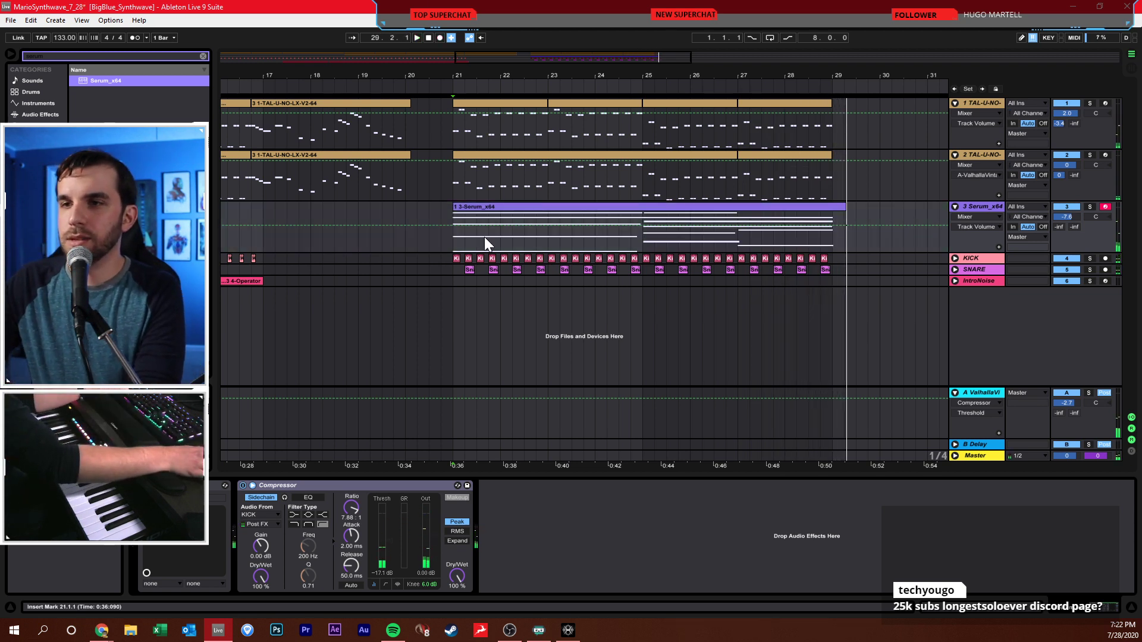
- Open the recorded Serum clip, set its note grid to 1 Bar and quantize all of its notes
left_click(494, 210)
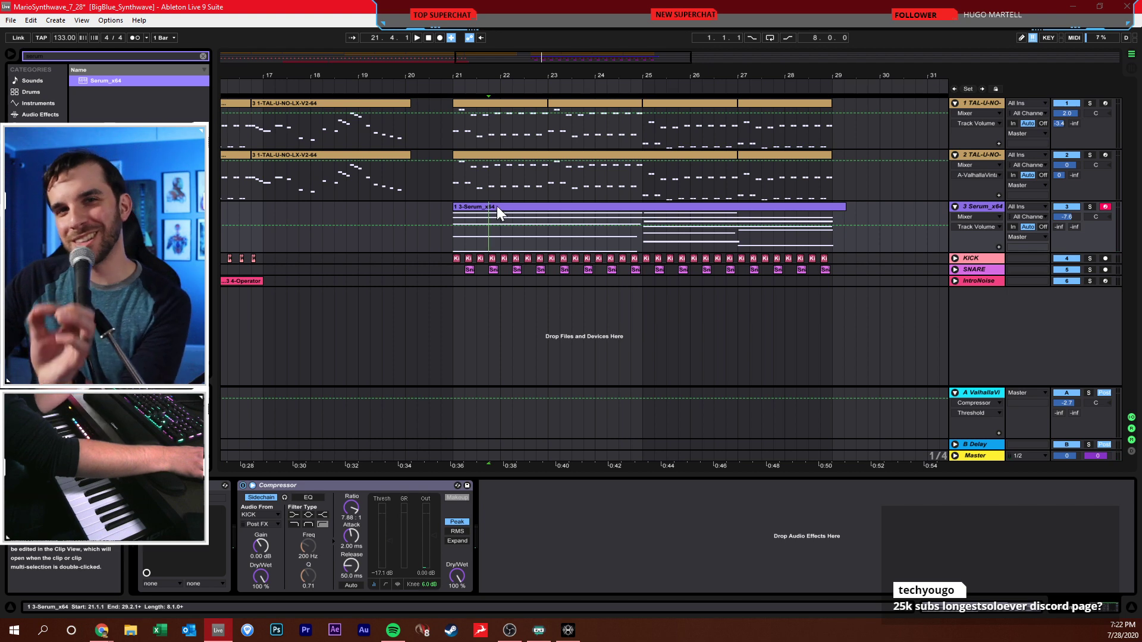
left_click(498, 205)
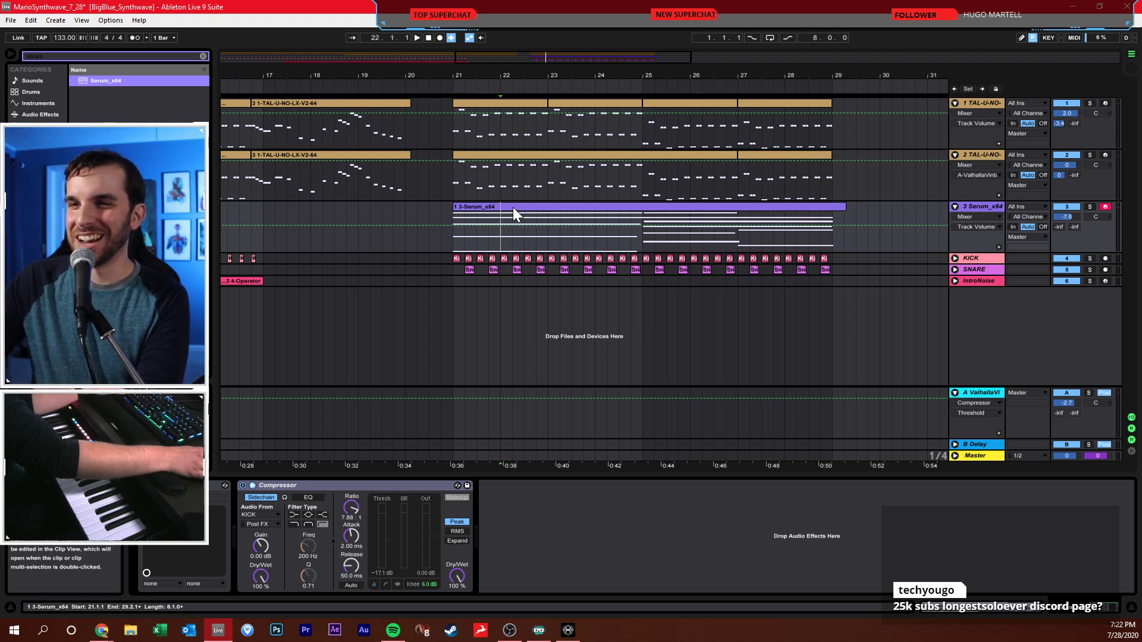
double_click(512, 207)
right_click(520, 488)
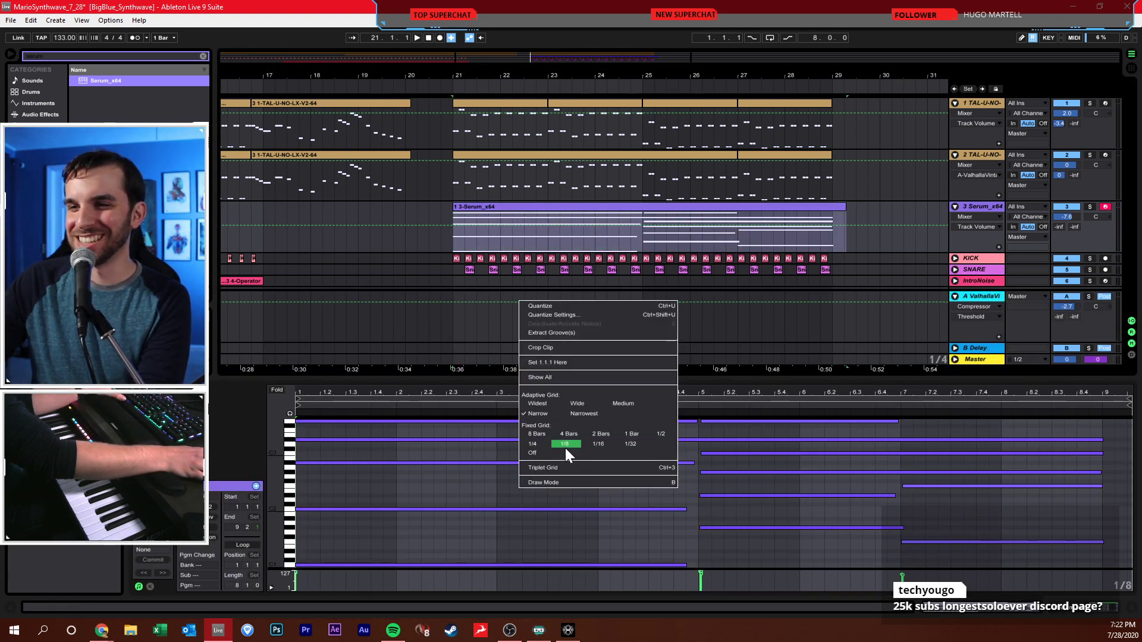
left_click(630, 434)
left_click(601, 472)
key("ctrl+a")
key("ctrl+u")
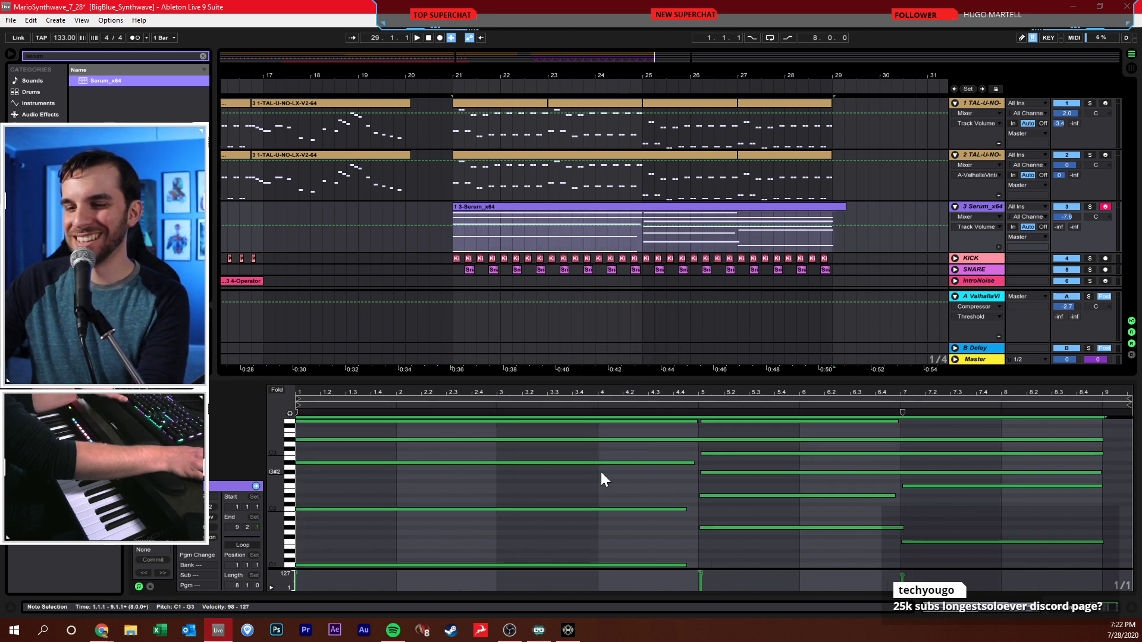
left_click(562, 482)
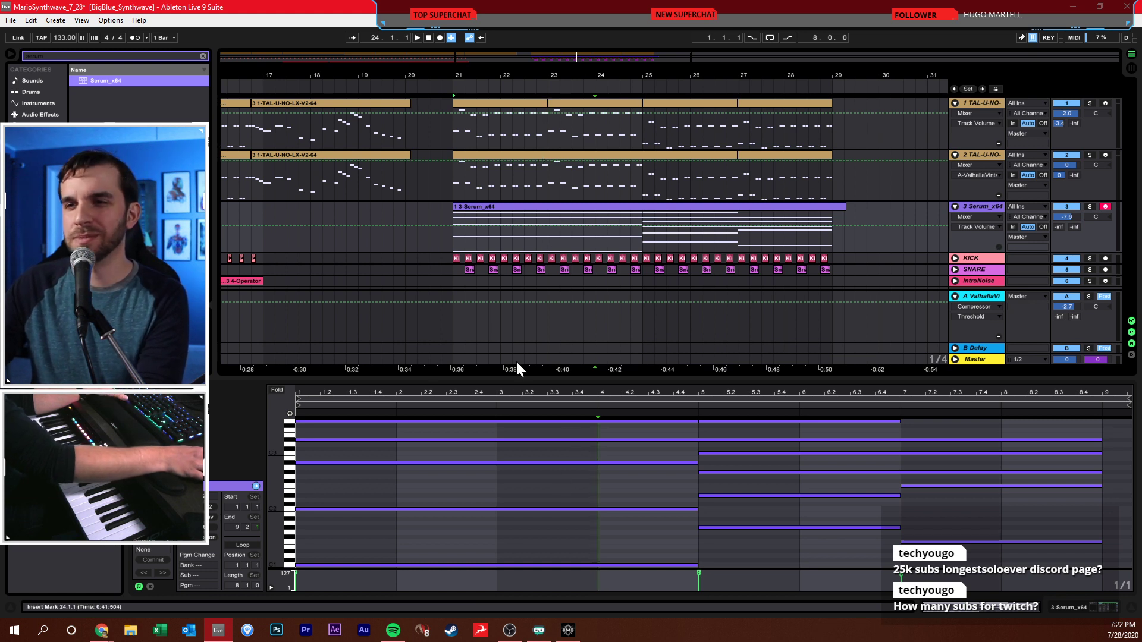
left_click(496, 497)
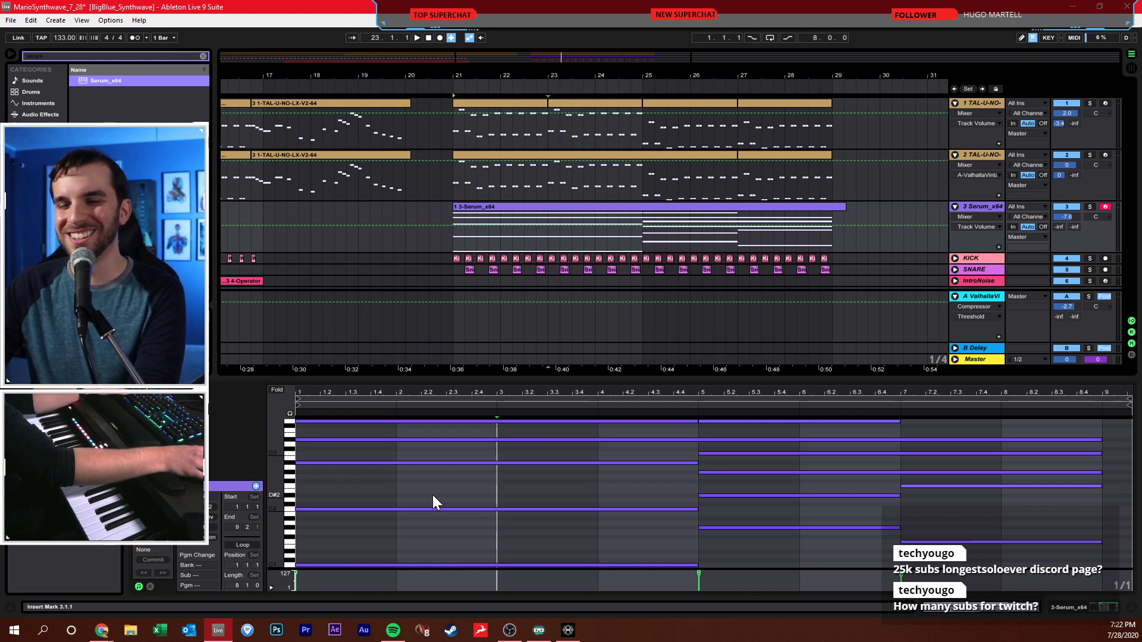
- Lower the Serum track's volume to -9.5 dB and delete the part of its clip that extends past 29.1.1
left_click(429, 37)
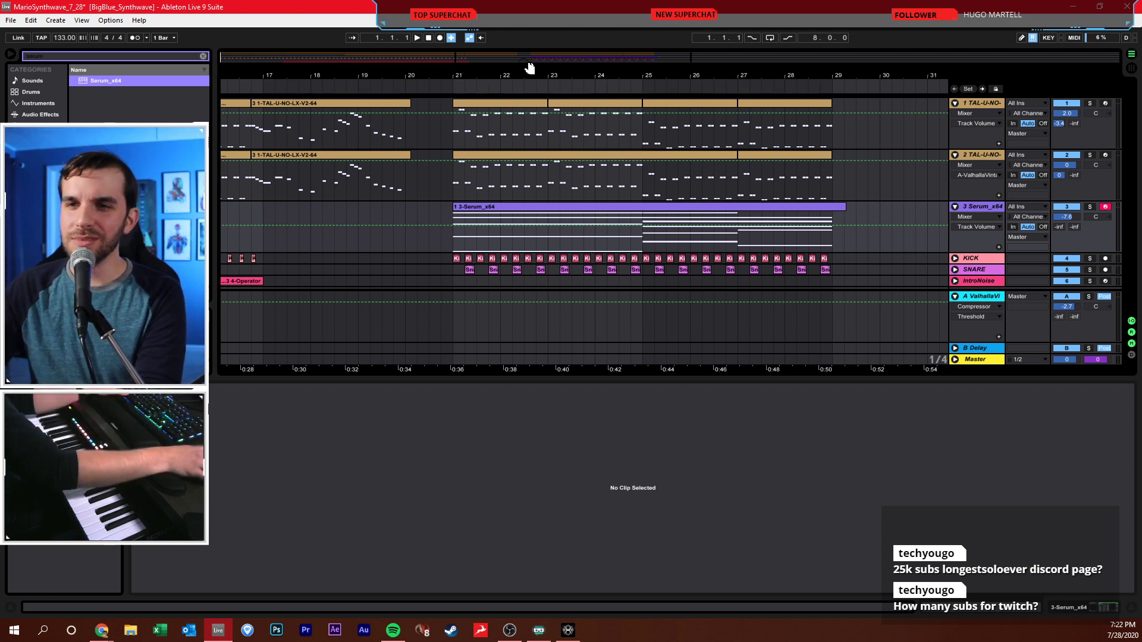
left_click(452, 241)
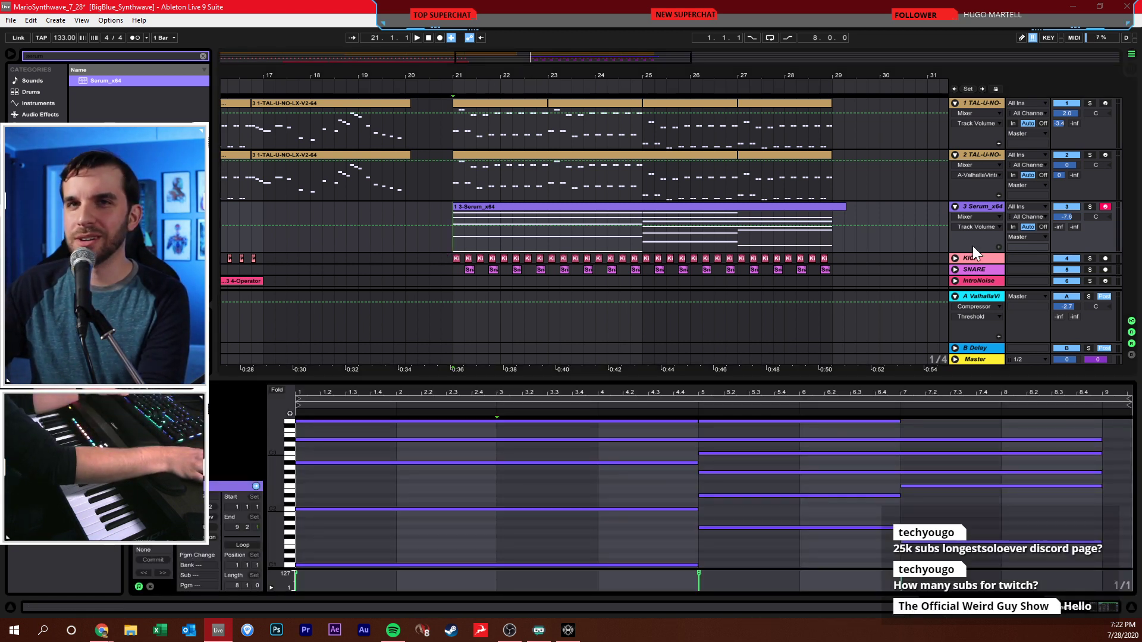
left_click_drag(1066, 219, 1066, 231)
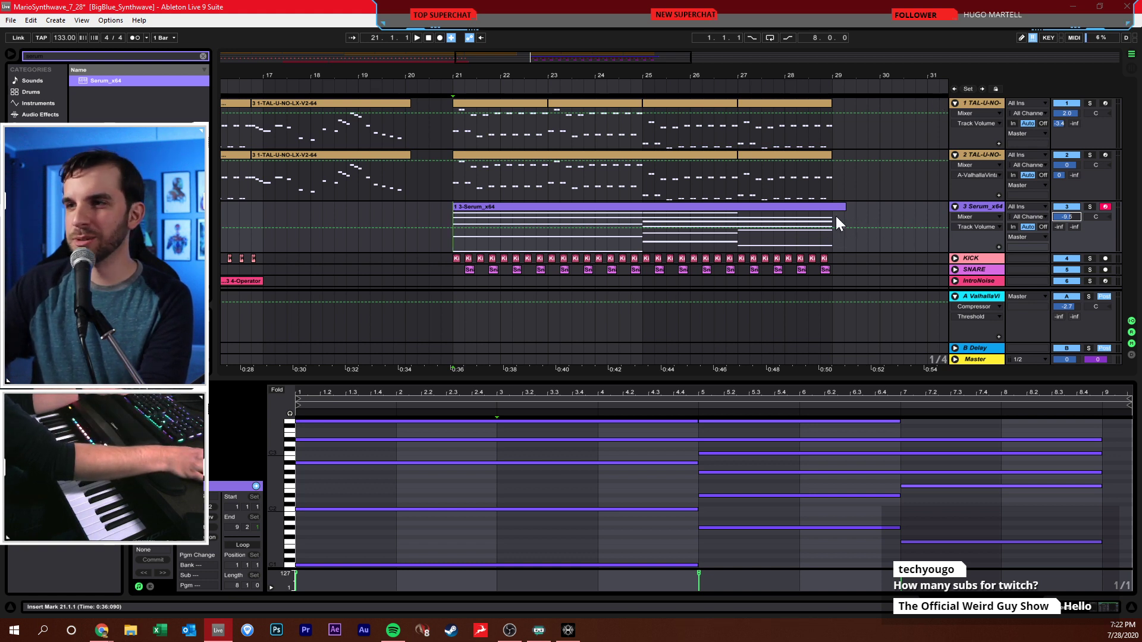
left_click_drag(836, 223, 899, 216)
key("Delete")
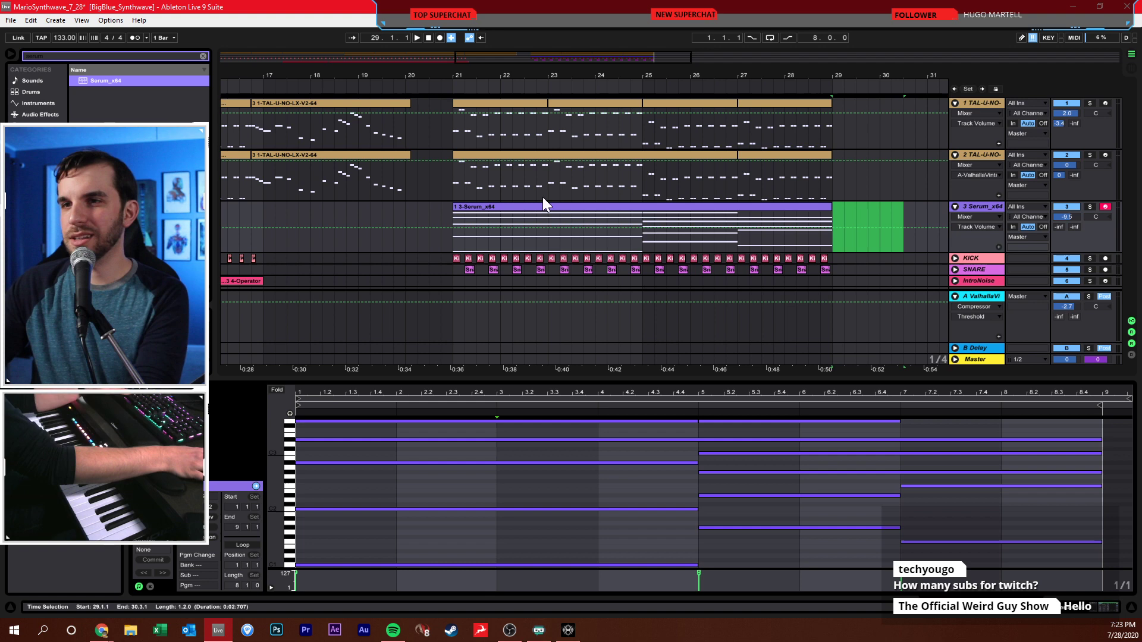
- Search the library for EQ and add EQ Eight to the Serum track
left_click(450, 238)
key("BackSpace")
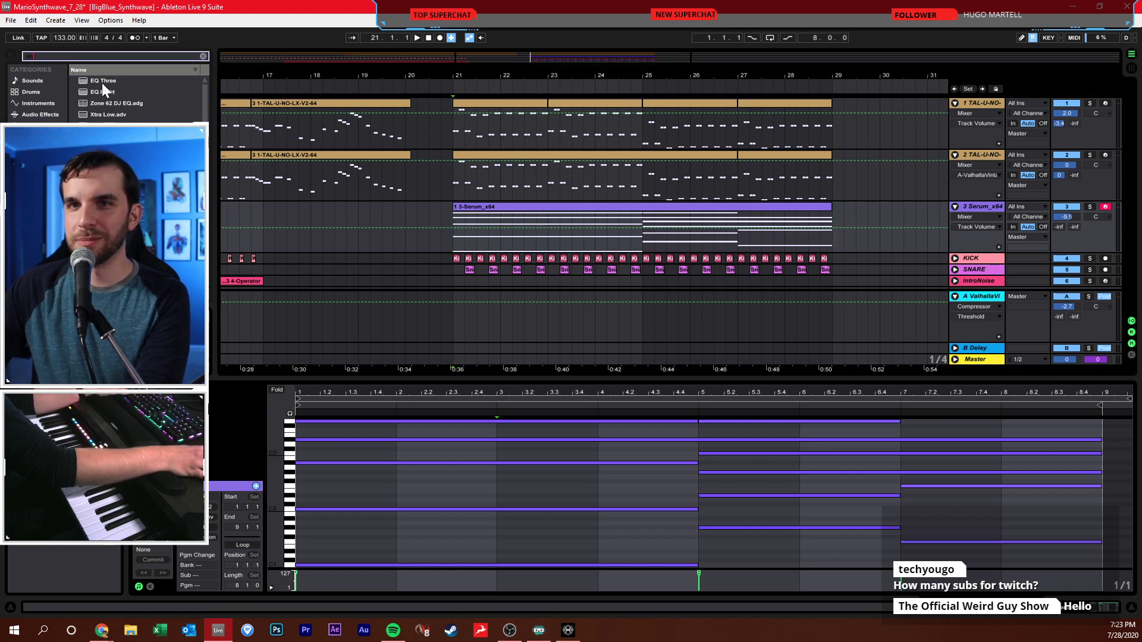
left_click_drag(95, 90, 474, 235)
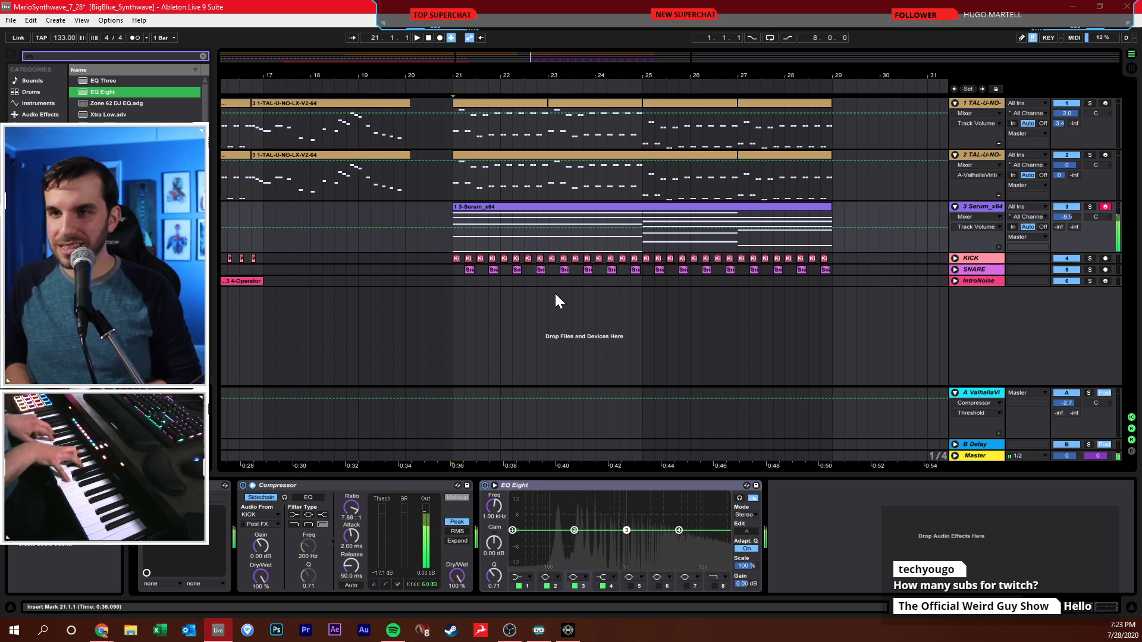
- Open the Serum clip's notes and enlarge the note editor to show the full chord range
double_click(577, 208)
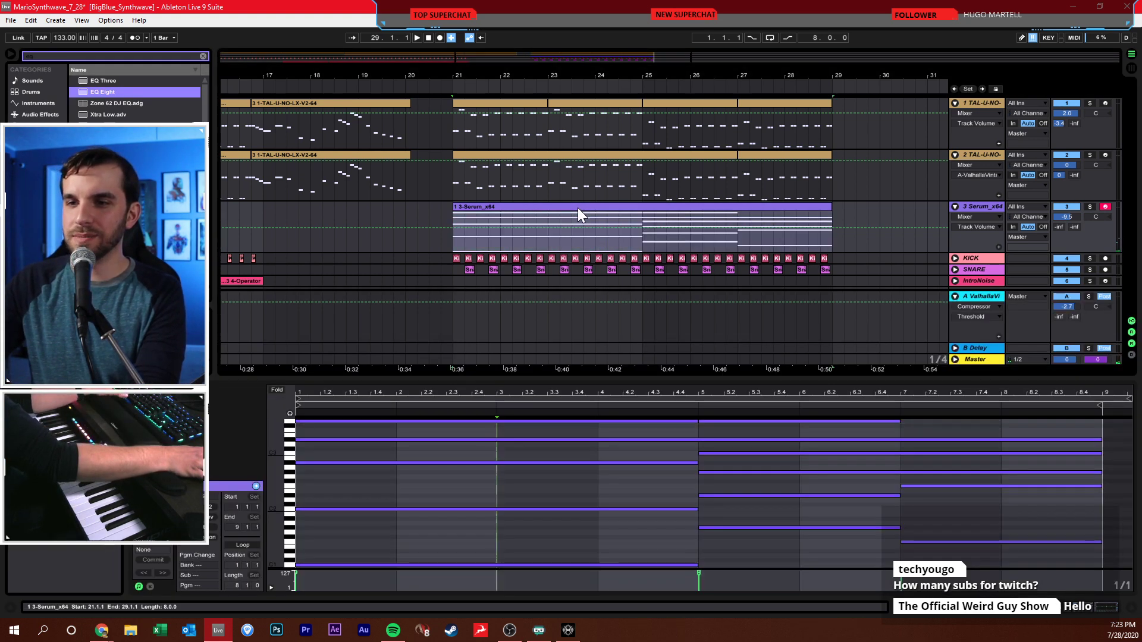
left_click_drag(601, 383, 611, 262)
scroll(478, 339, "up", 3)
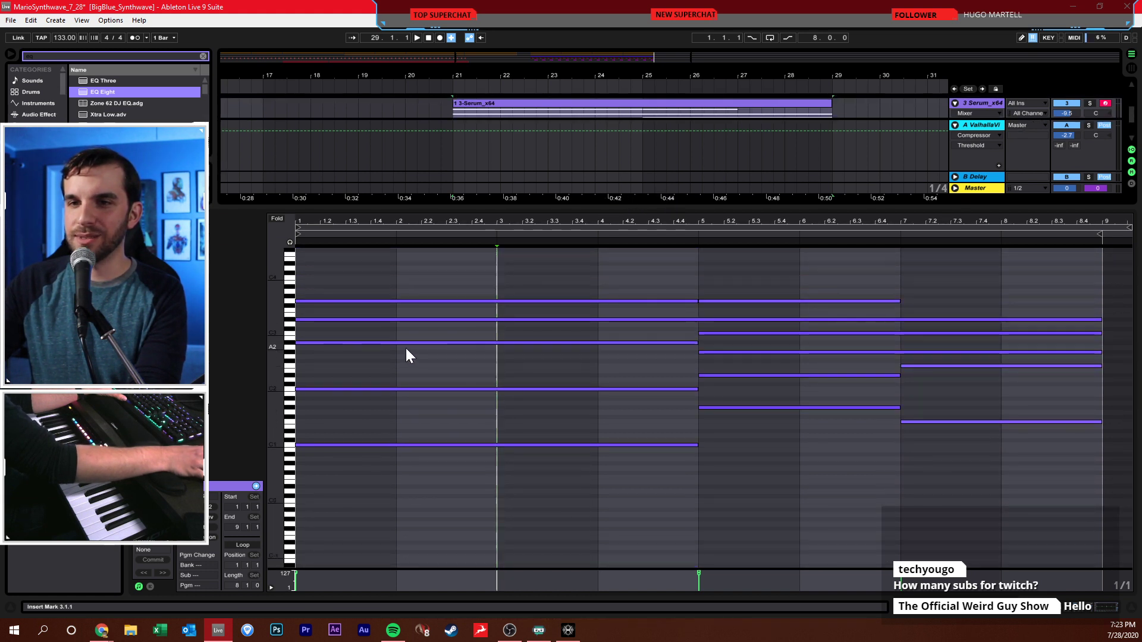
left_click_drag(394, 337, 521, 357)
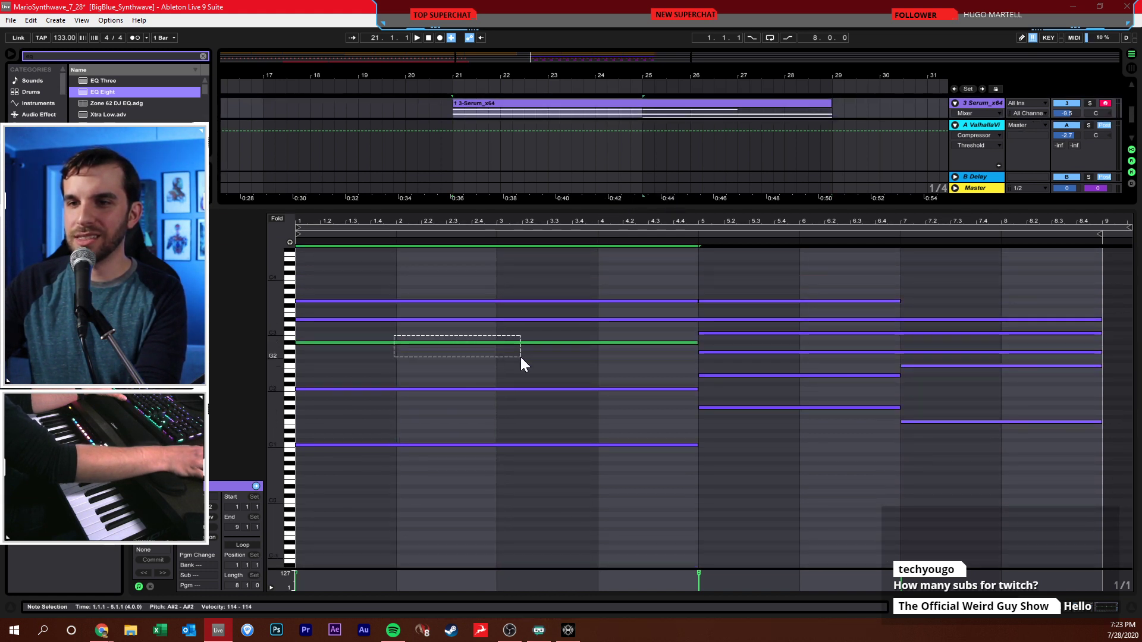
left_click(392, 352)
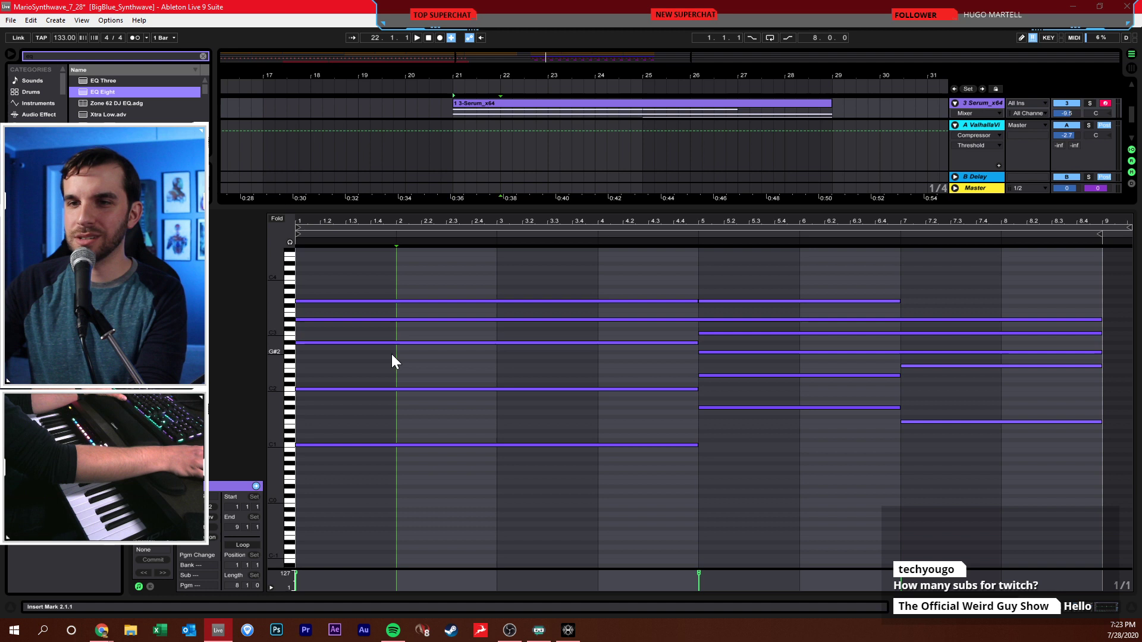
- Try the first four-bar chord without its G3 note, play it back and undo the deletion
left_click(386, 301)
key("Delete")
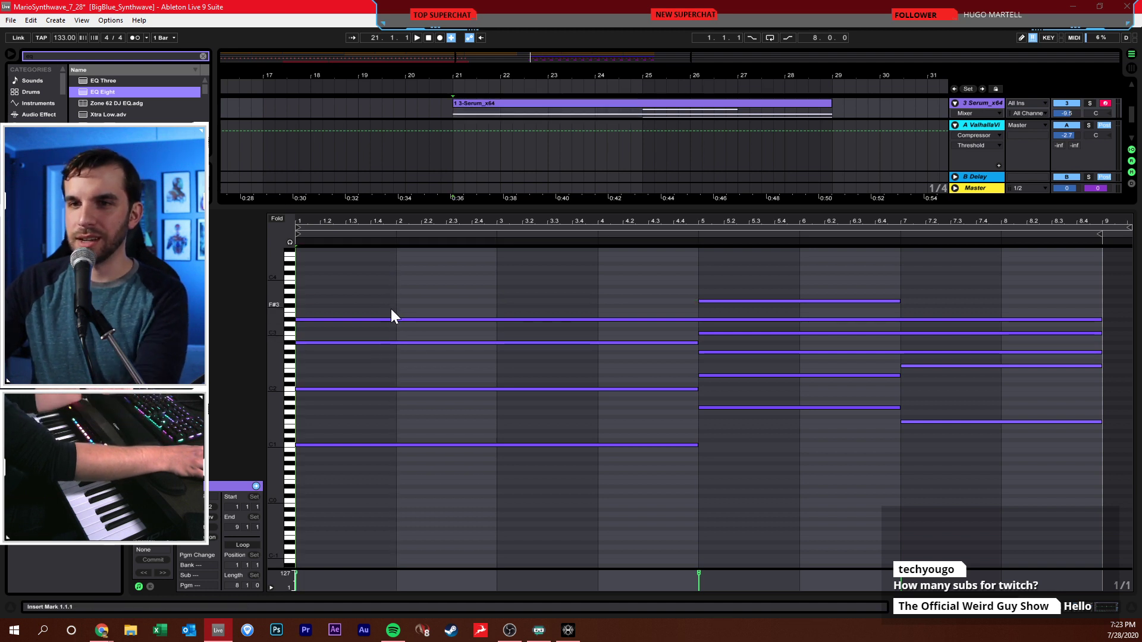
key("space")
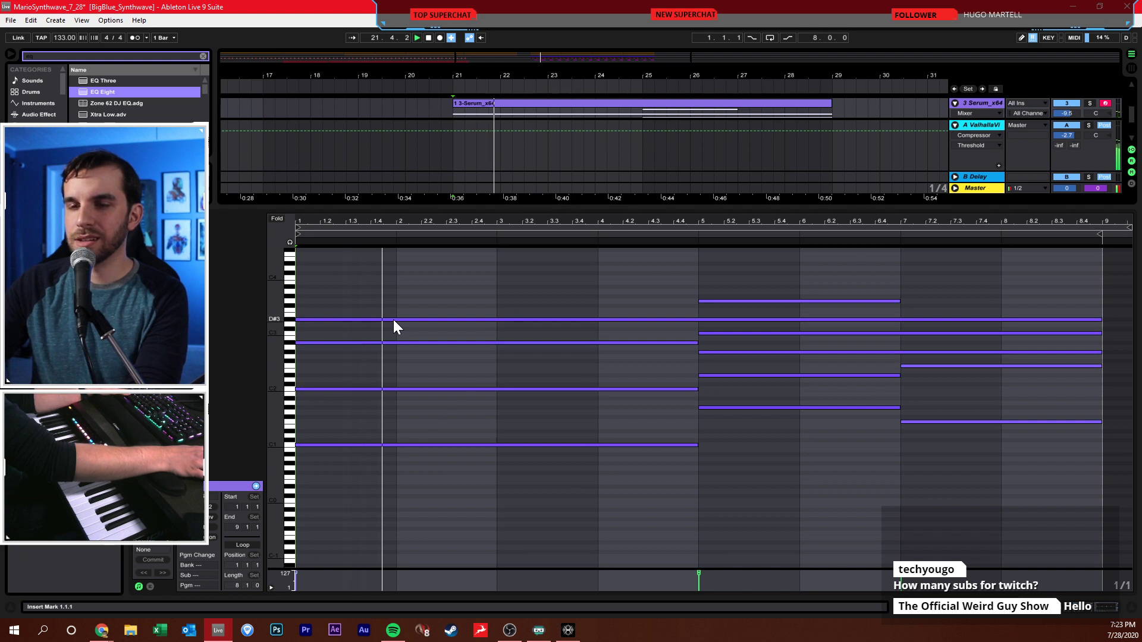
key("space")
key("ctrl+z")
- Raise the A#2 note of the first four-bar chord by two semitones to C3 and listen to the result
key("space")
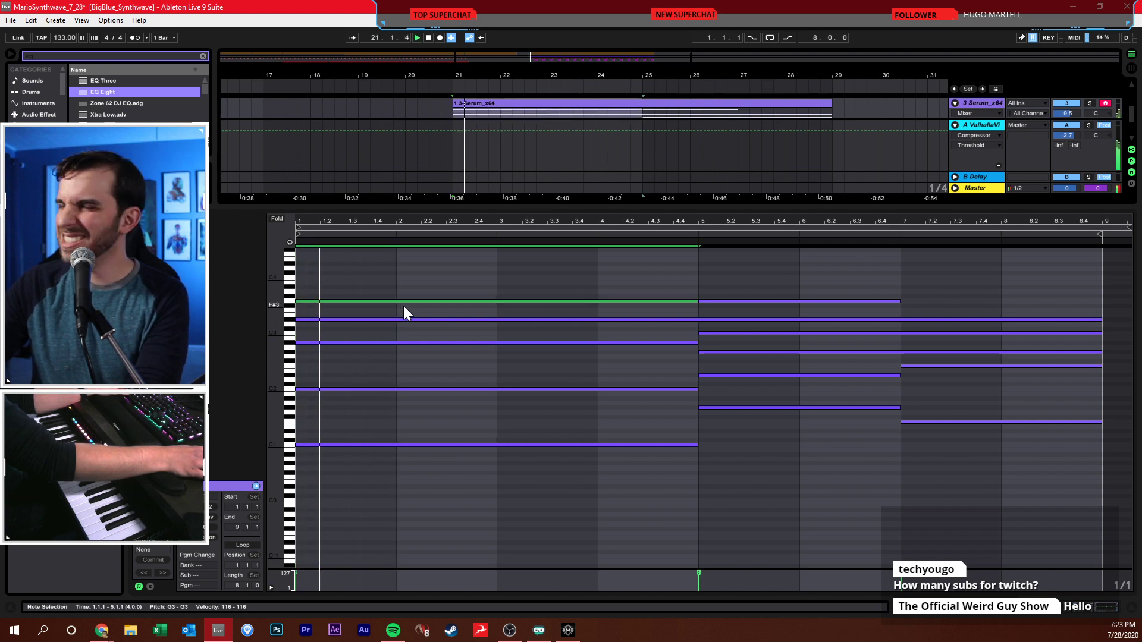
left_click(384, 342)
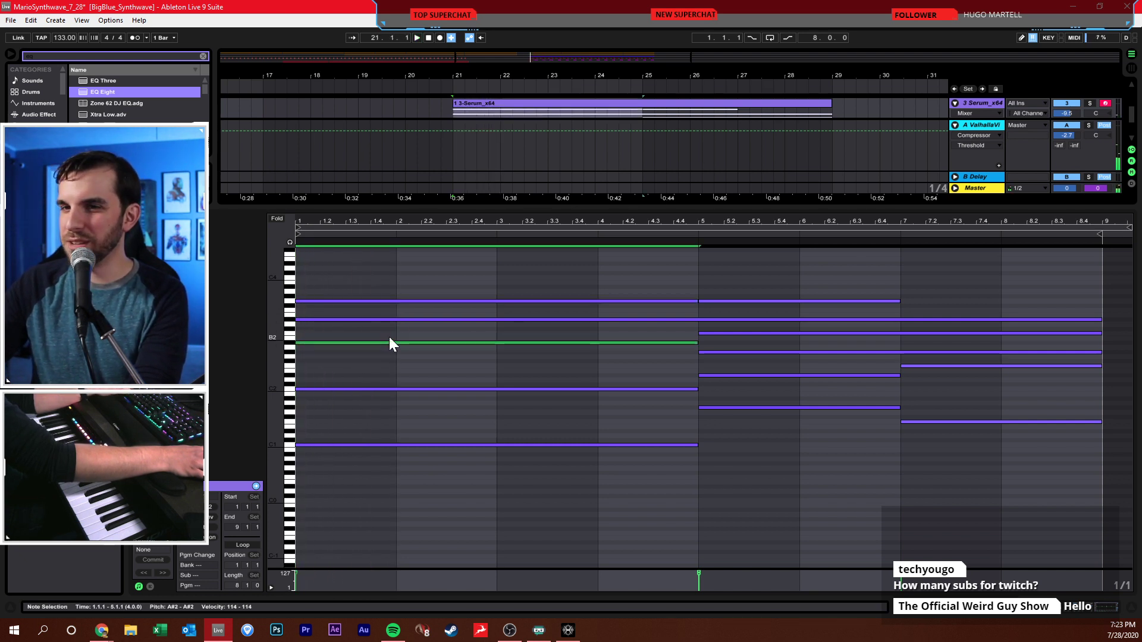
key("Up")
key("Up")
key("space")
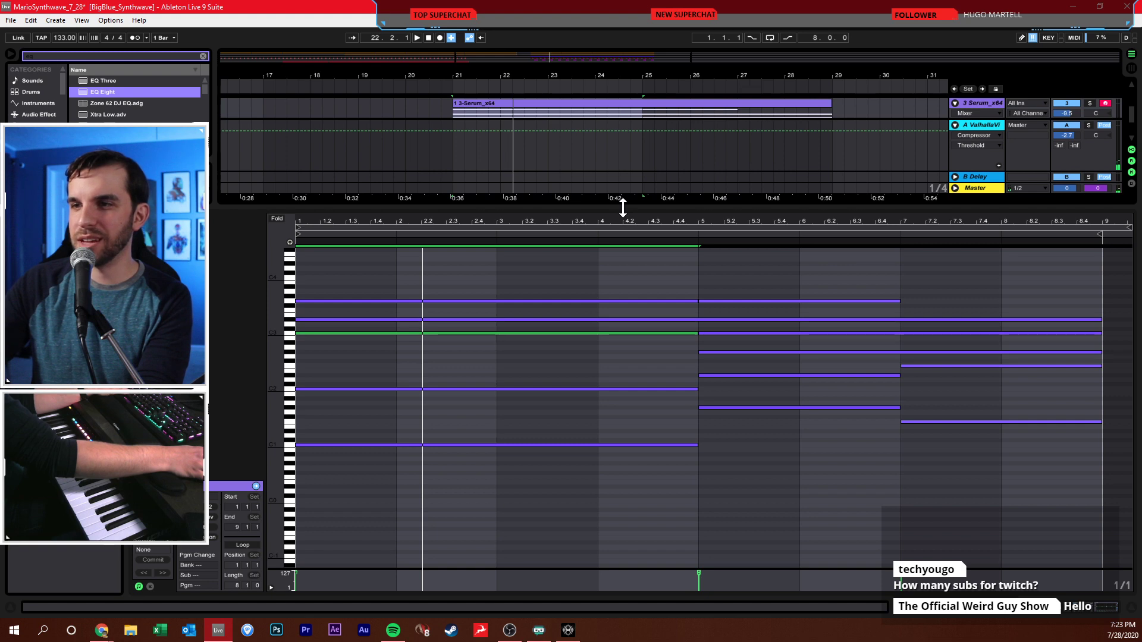
- Shrink the note editor and lower the Serum track's volume to -13.9 dB during playback
left_click_drag(623, 207, 613, 421)
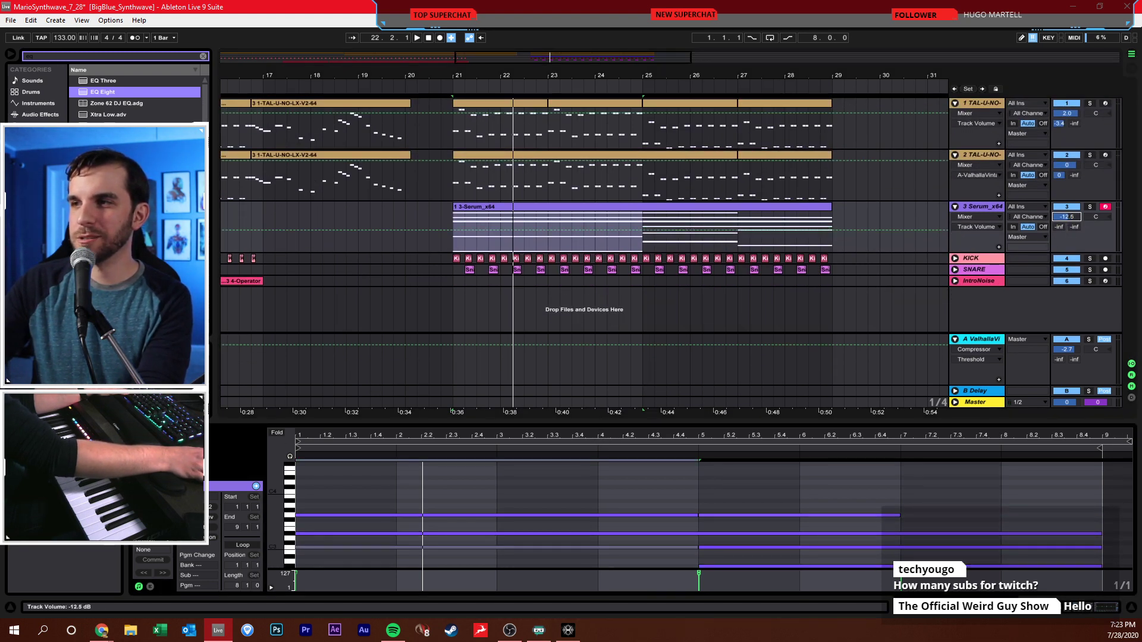
left_click_drag(1069, 218, 1059, 233)
key("space")
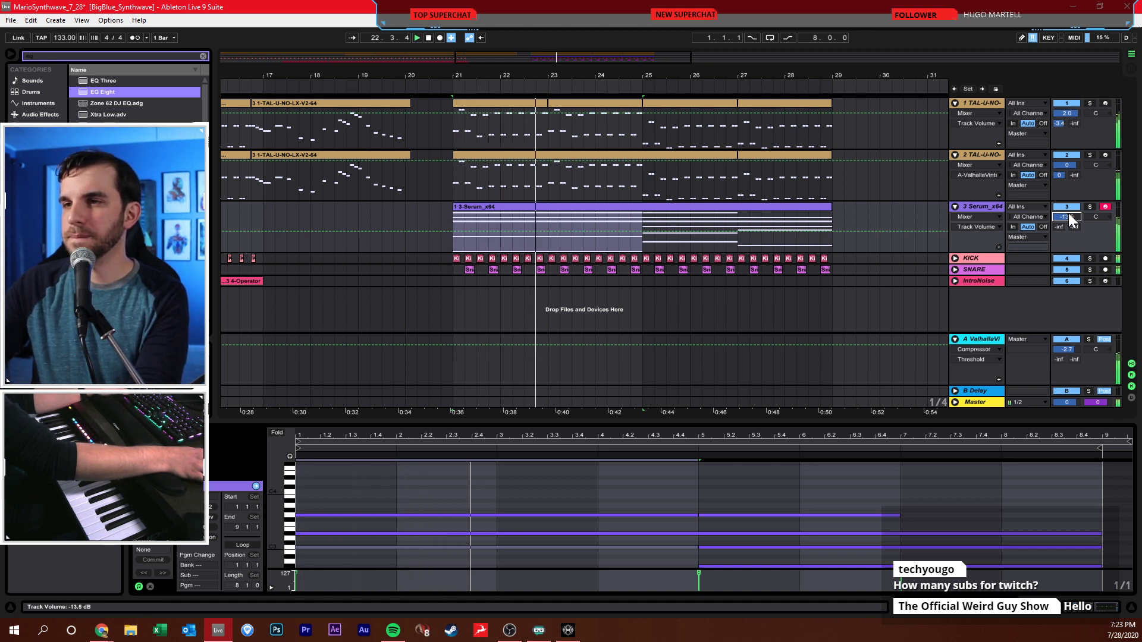
left_click_drag(1069, 216, 1069, 225)
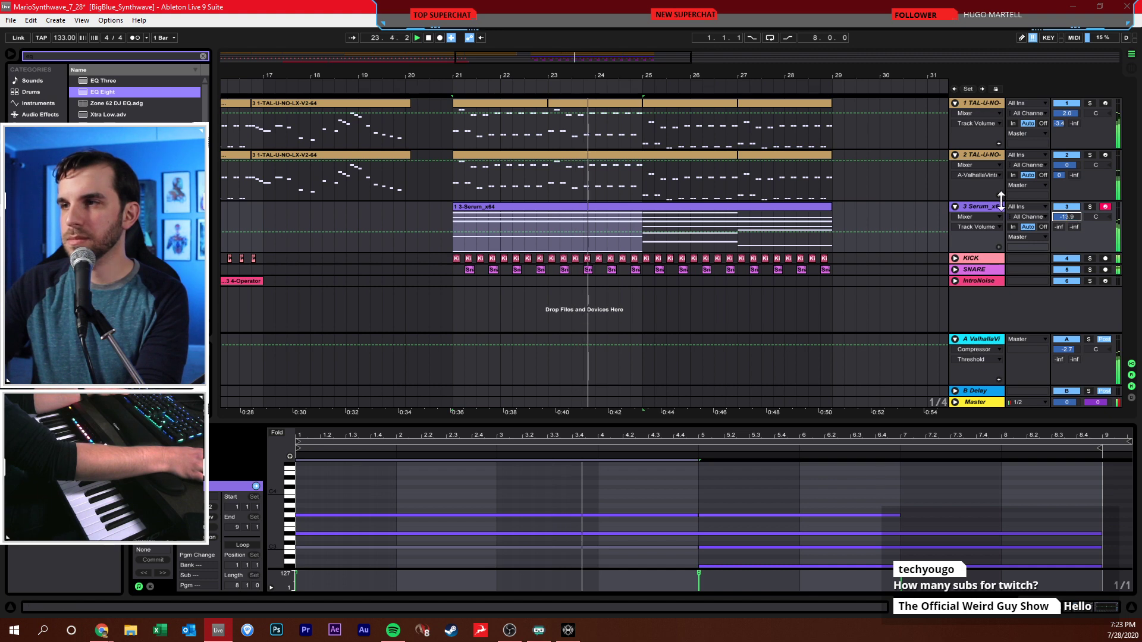
- Set the Serum track's Compressor threshold to -24.7 dB and its ratio to inf:1 for stronger sidechain ducking
left_click(997, 204)
mouse_move(387, 526)
left_mouse_down()
mouse_move(393, 592)
mouse_move(387, 547)
left_mouse_up()
key("space")
left_click_drag(351, 508, 351, 485)
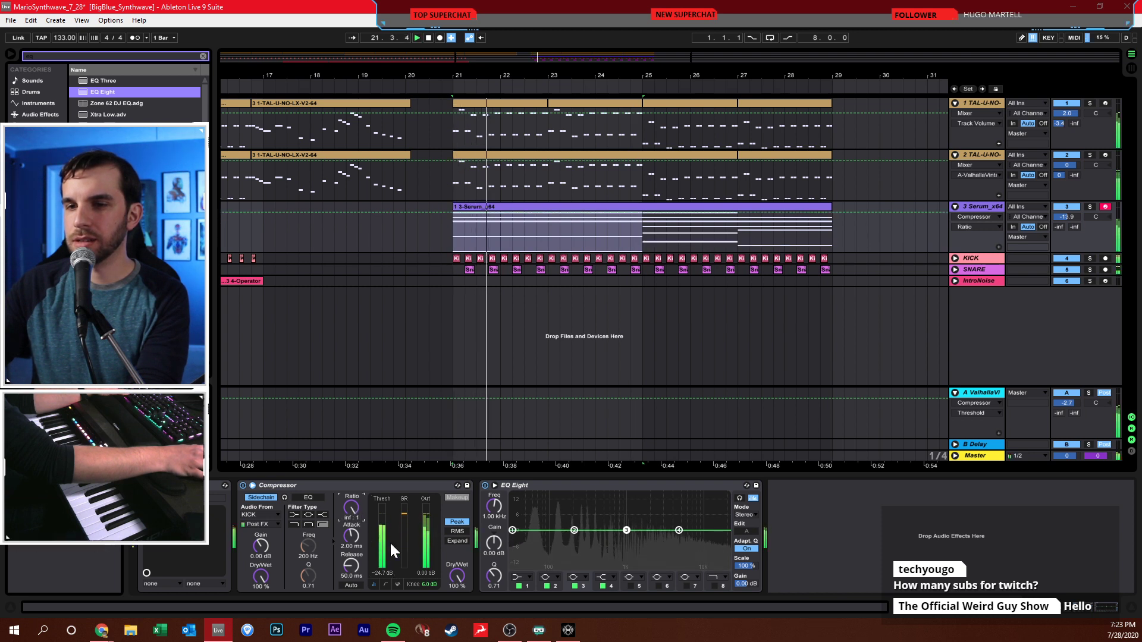
- Set the Serum track's sidechain compressor to 0.02 ms attack and 17.5 ms release, and bring the track volume to -11.3 dB
left_click_drag(351, 537, 354, 574)
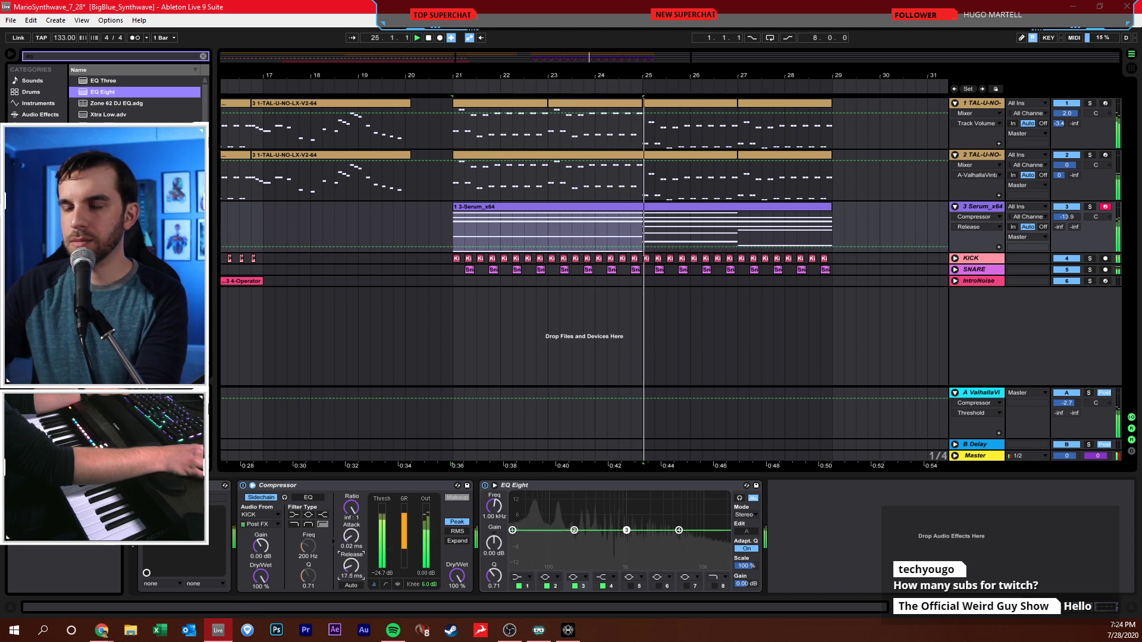
left_click(616, 233)
left_click_drag(1067, 216, 1068, 209)
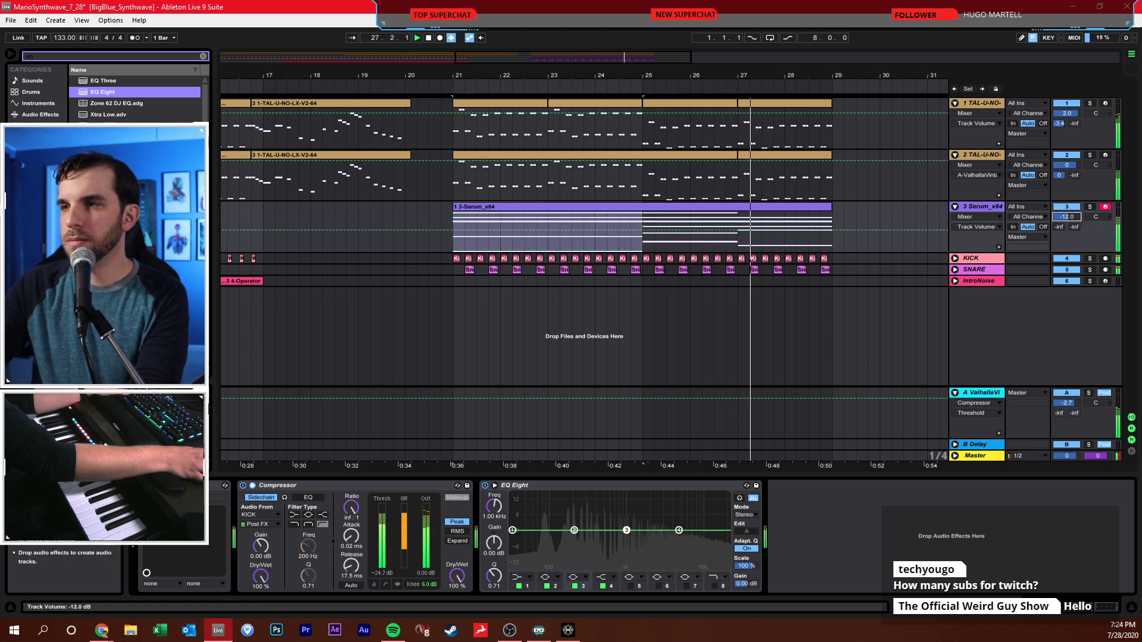
left_click(892, 227)
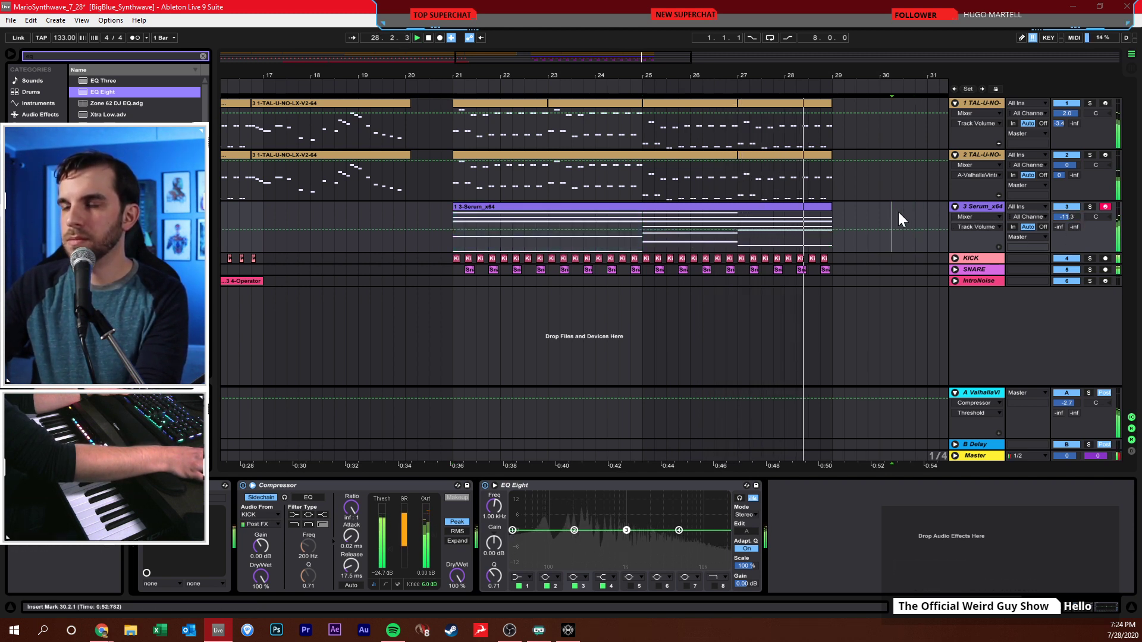
key("space")
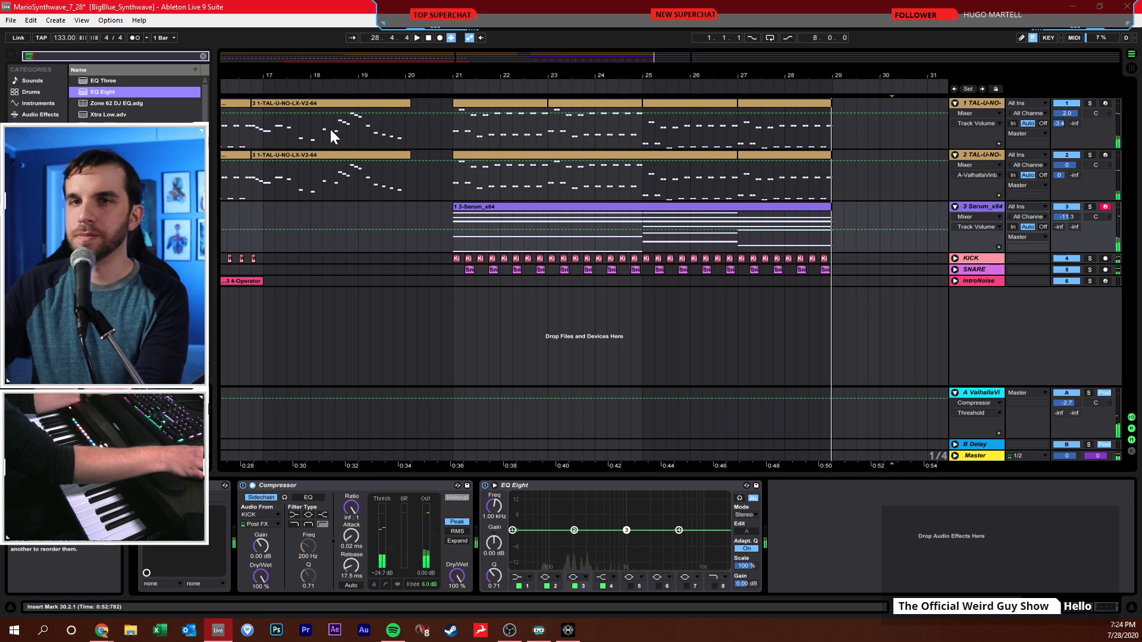
- Try widening the Serum track with a Utility effect at 180% width, play it from bar 21, and remove the effect
type("utility")
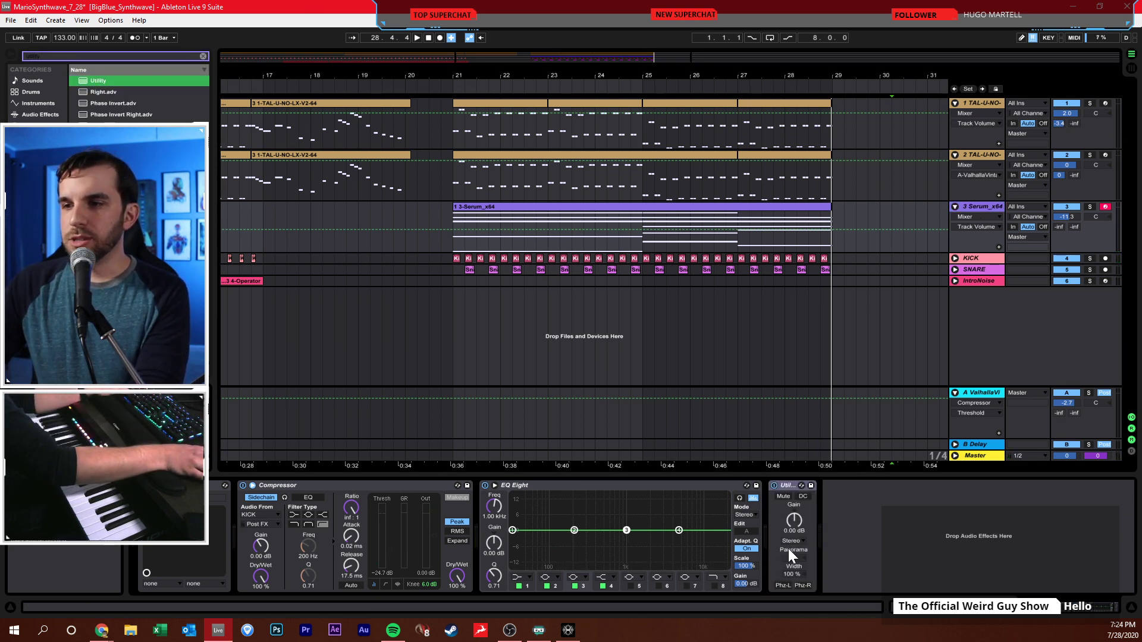
mouse_move(795, 575)
left_mouse_down()
mouse_move(794, 553)
mouse_move(795, 575)
left_mouse_up()
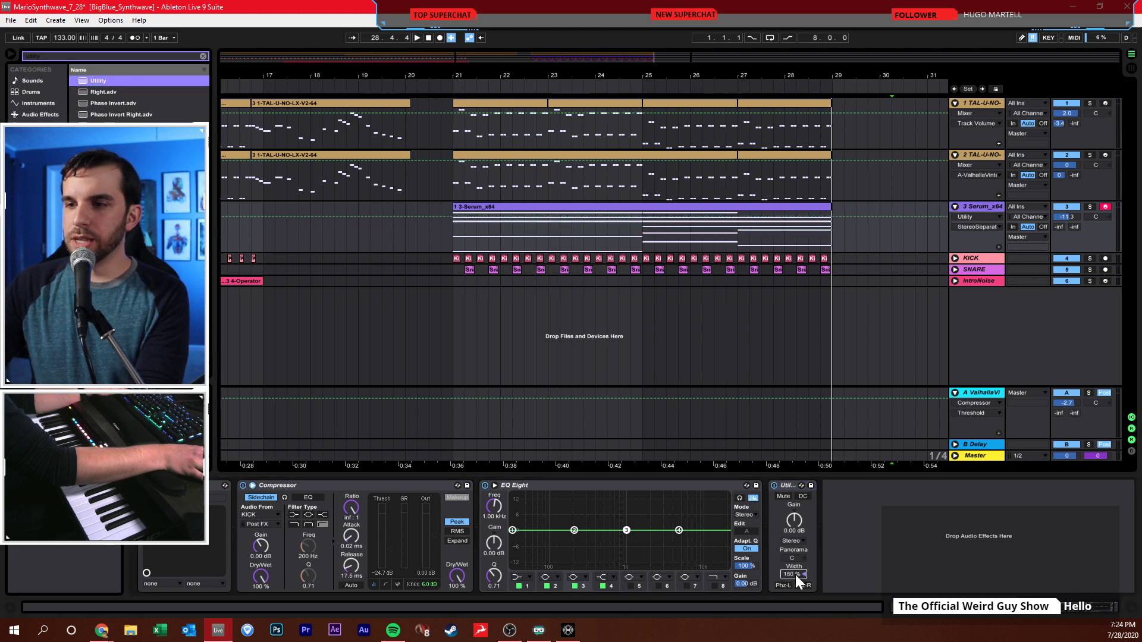
key("space")
left_click(464, 244)
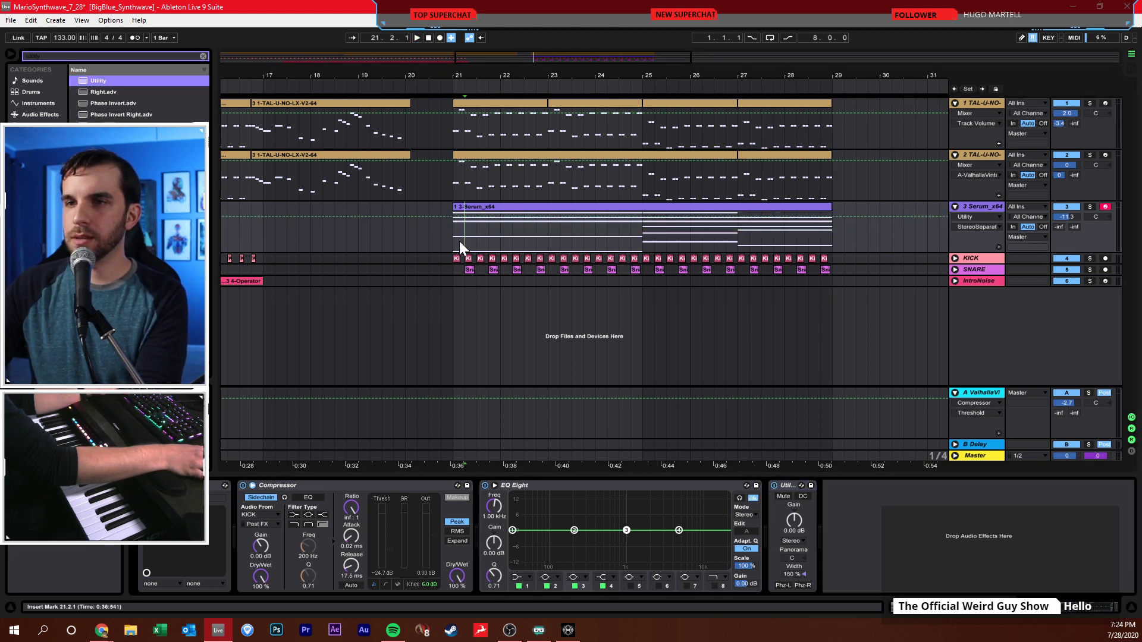
left_click(457, 241)
key("space")
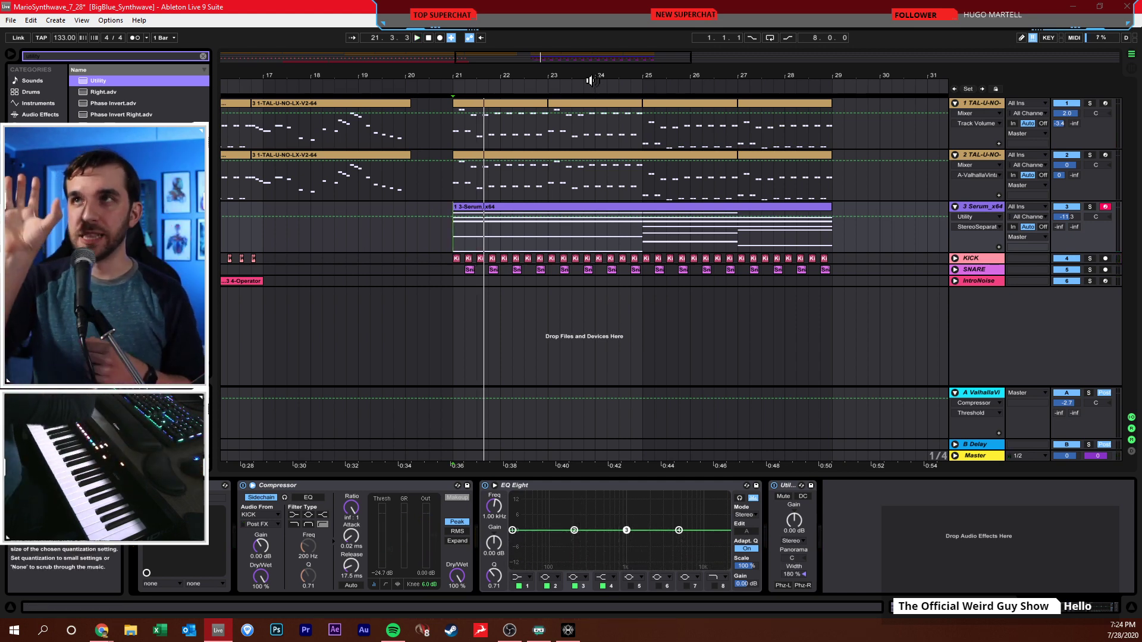
left_click(784, 484)
key("Delete")
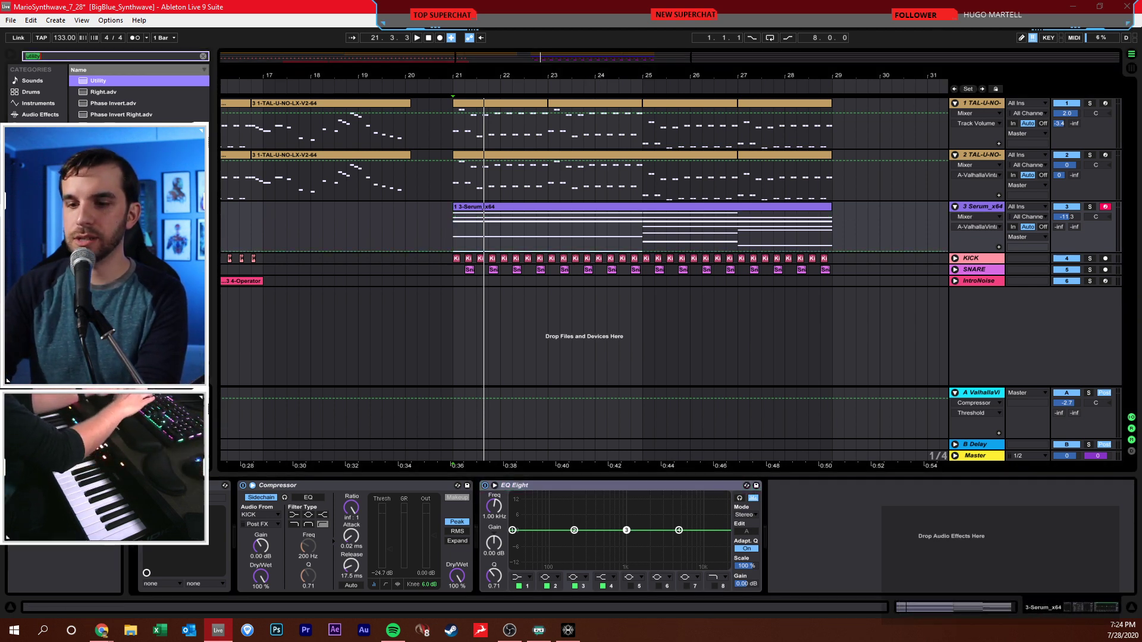
- Add the MicroShift effect after EQ Eight on the Serum track and lower the track volume to -12.8 dB during playback
type("microsh")
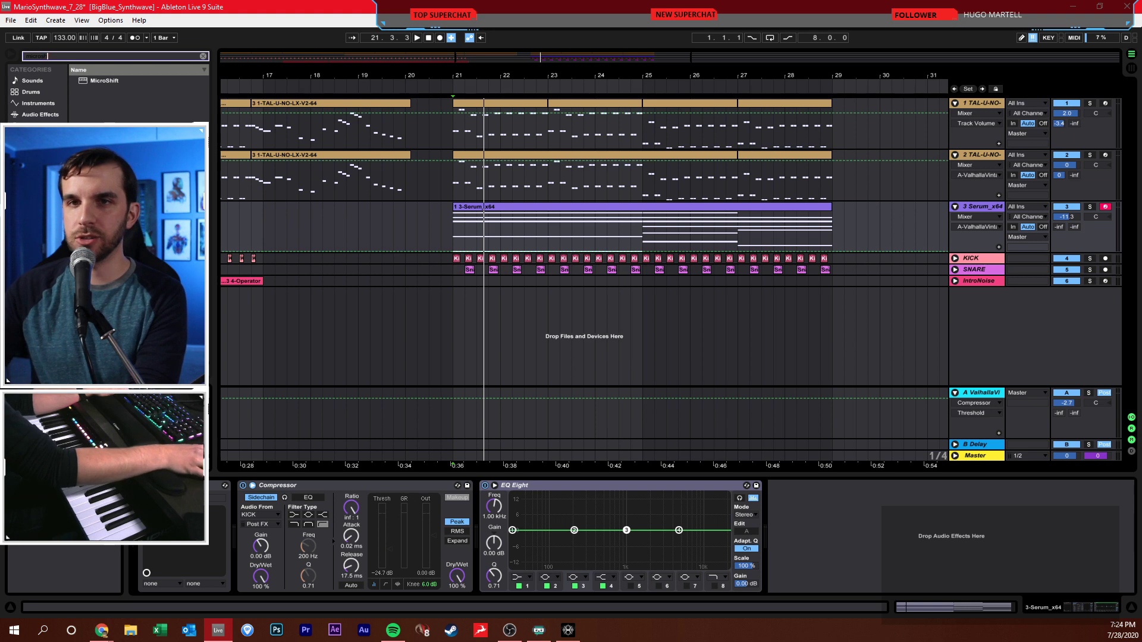
left_click_drag(104, 80, 220, 151)
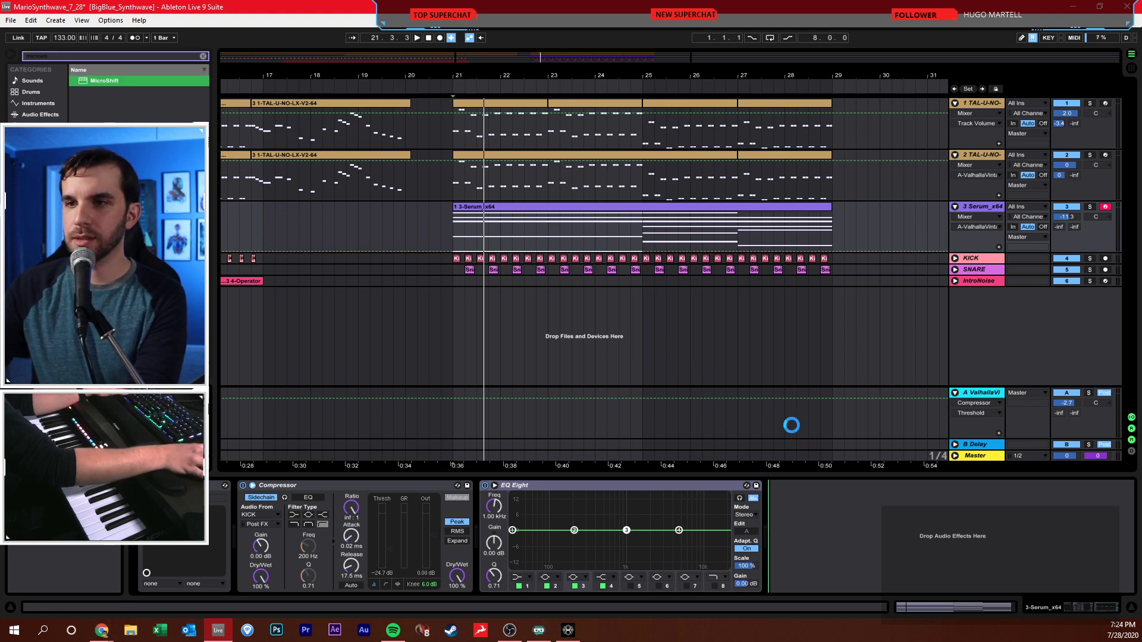
left_click_drag(752, 443, 486, 215)
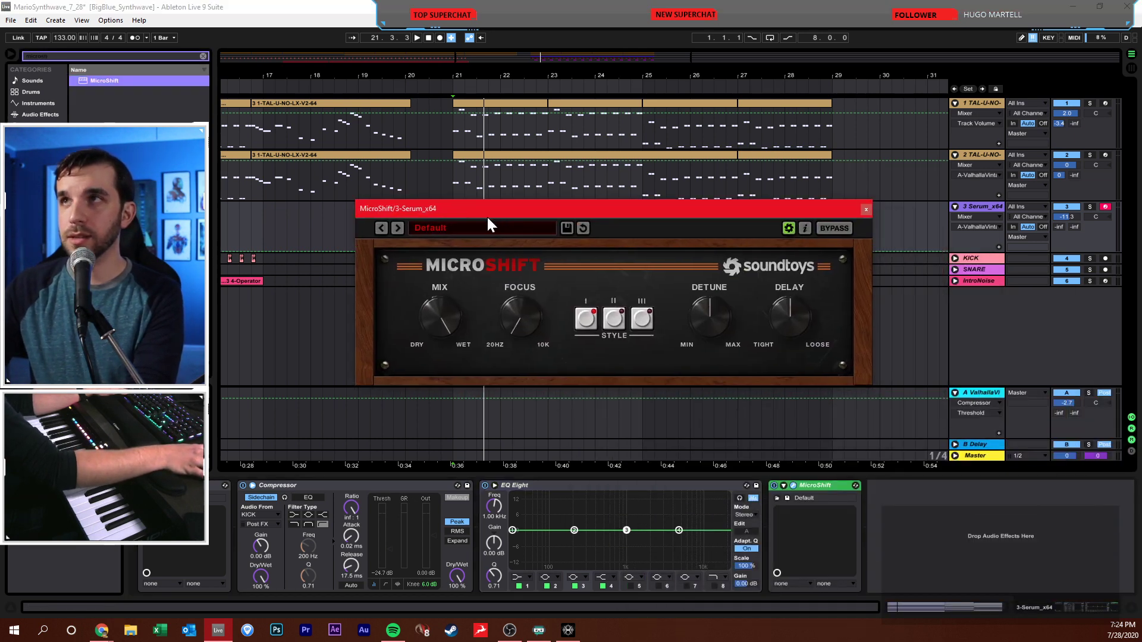
key("space")
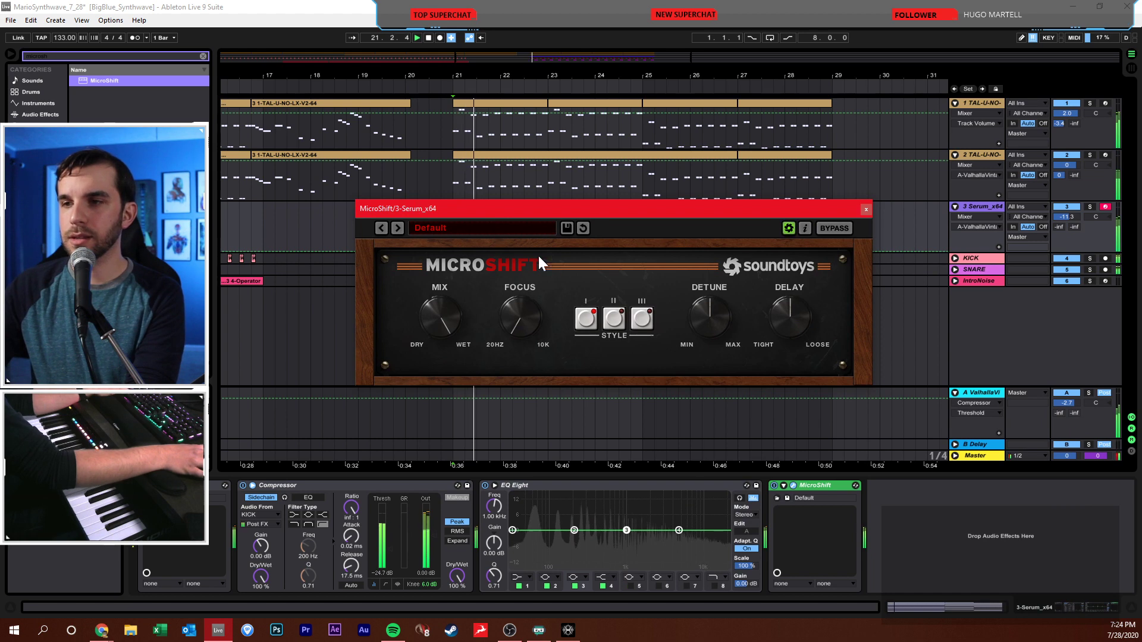
left_click(866, 209)
scroll(1076, 220, "down", 3)
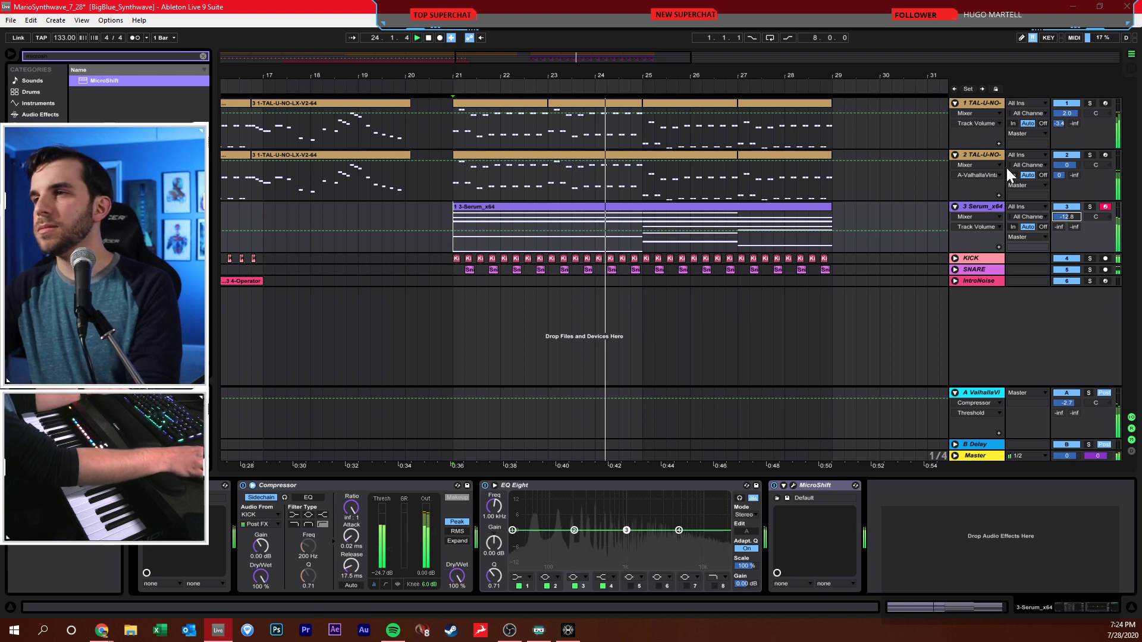
- Insert a new MIDI track below the existing Serum track and load a Serum_x64 instrument on it
left_click(972, 103)
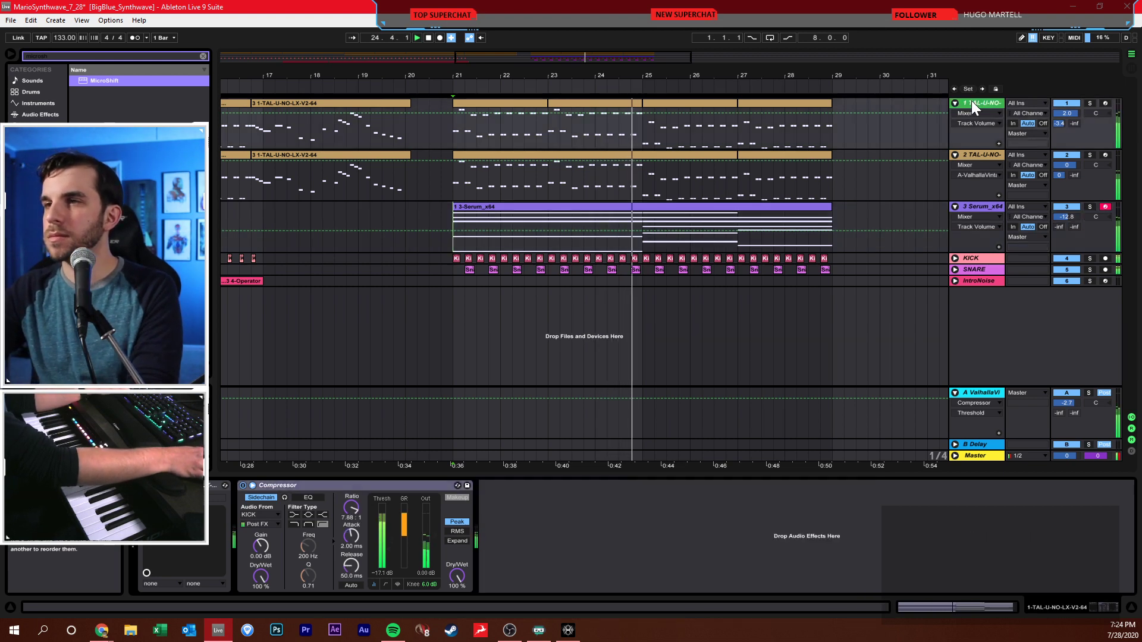
left_click(977, 208)
key("ctrl+f")
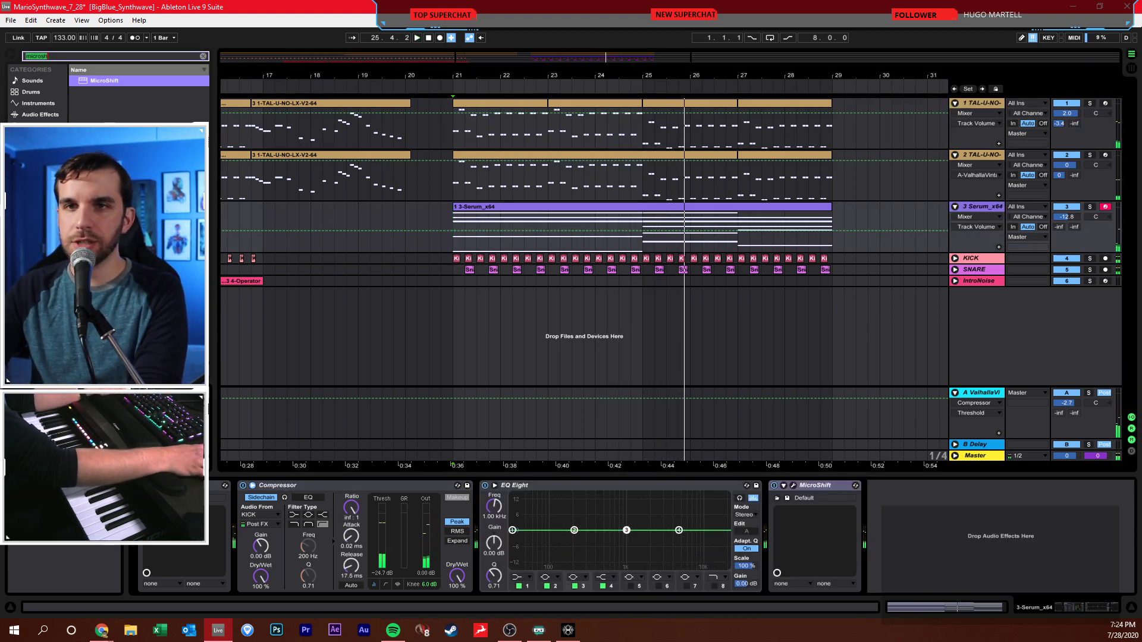
type("serum")
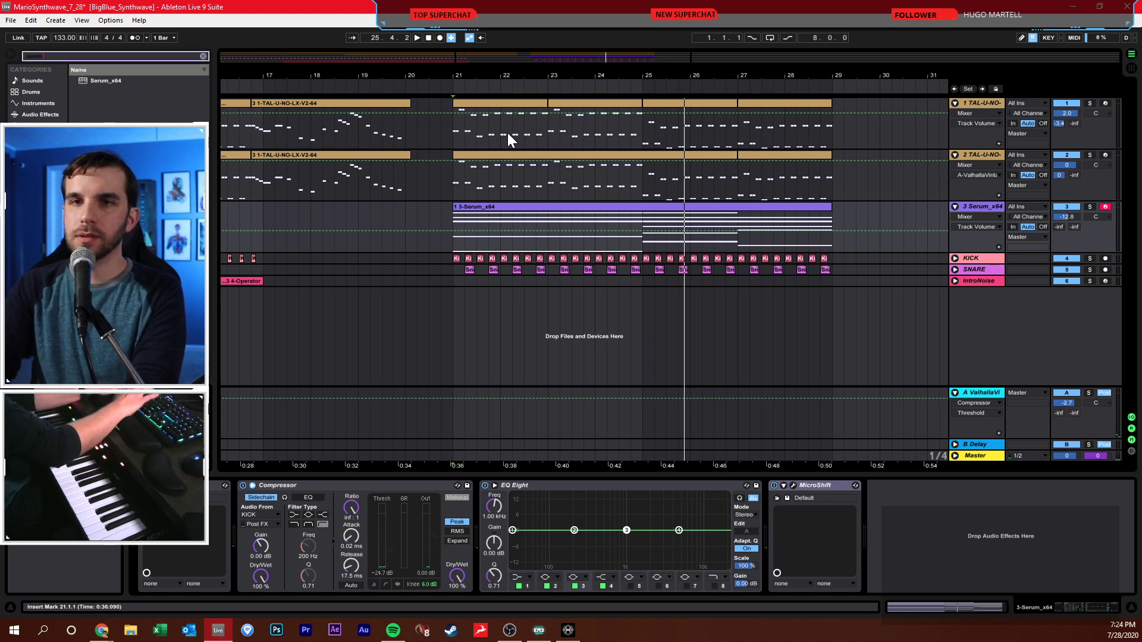
left_click(986, 206)
key("ctrl+shift+t")
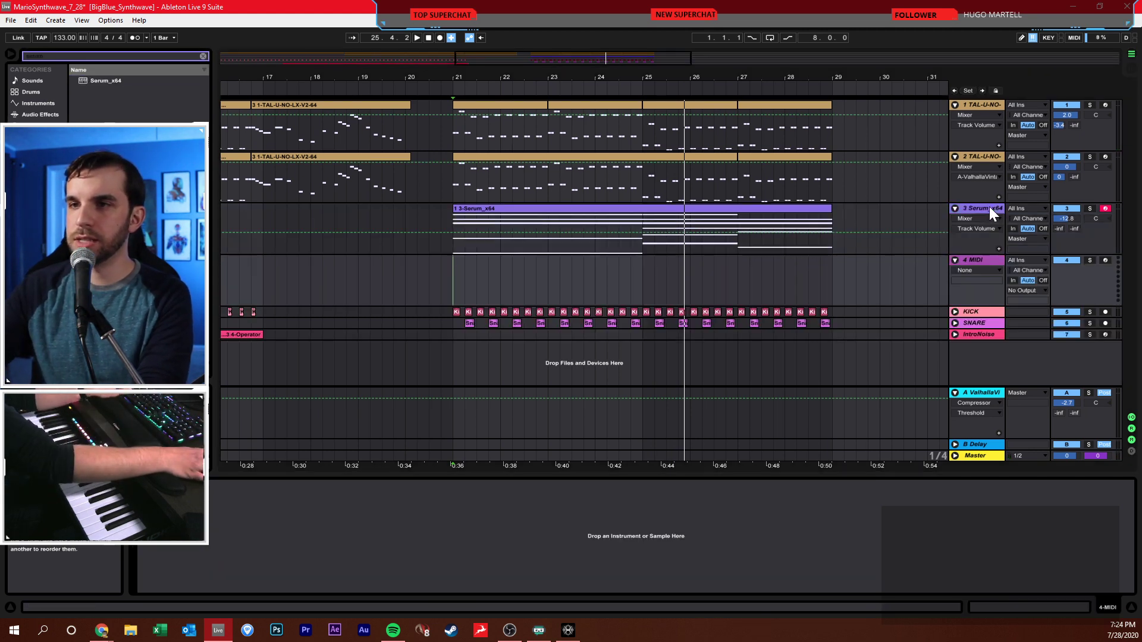
left_click(95, 81)
left_click_drag(95, 78, 511, 274)
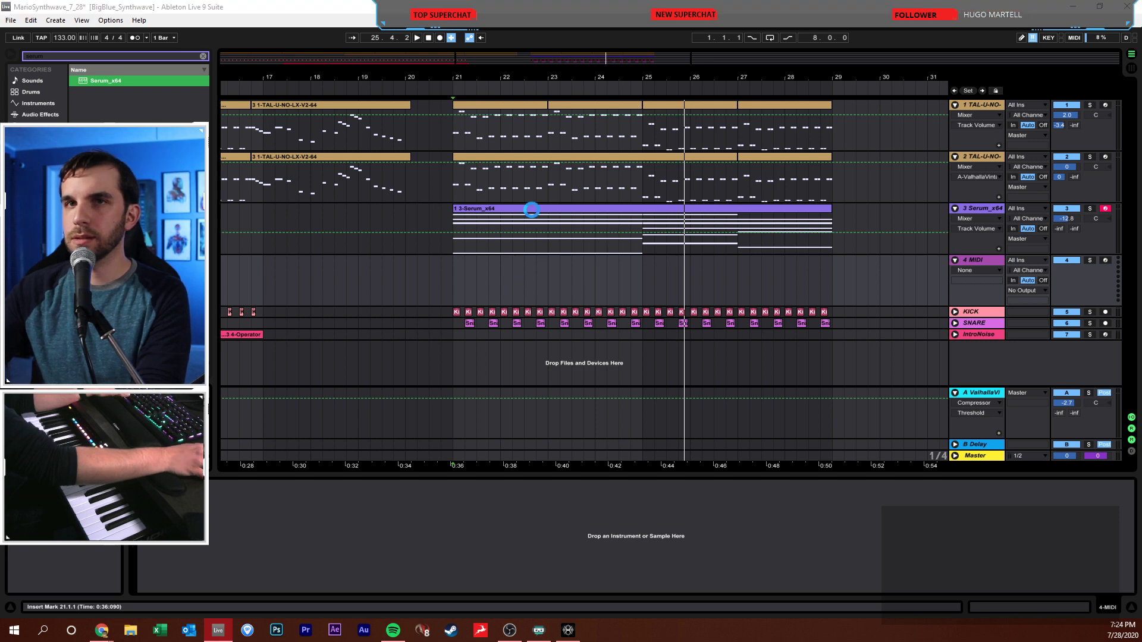
left_click_drag(680, 171, 378, 93)
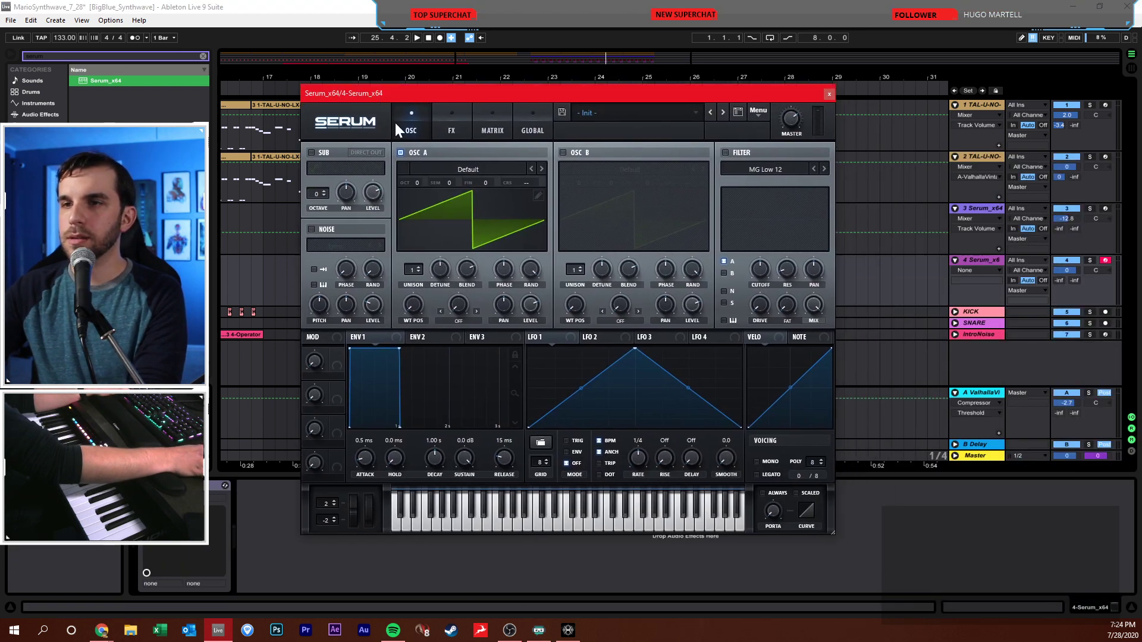
- Set oscillator A to the spectral Monster 1 [SL] wavetable with 8 unison voices and about 0.03 detune, auditioning its wavetable position
mouse_move(414, 269)
left_mouse_down()
mouse_move(432, 237)
mouse_move(427, 263)
left_mouse_up()
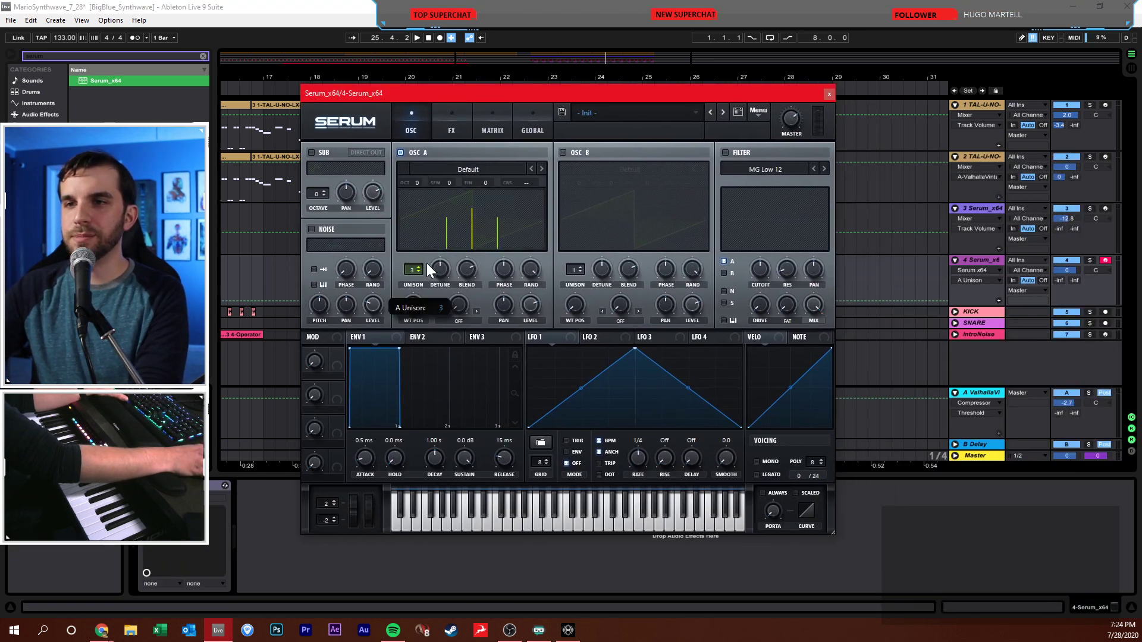
left_click(456, 170)
mouse_move(452, 214)
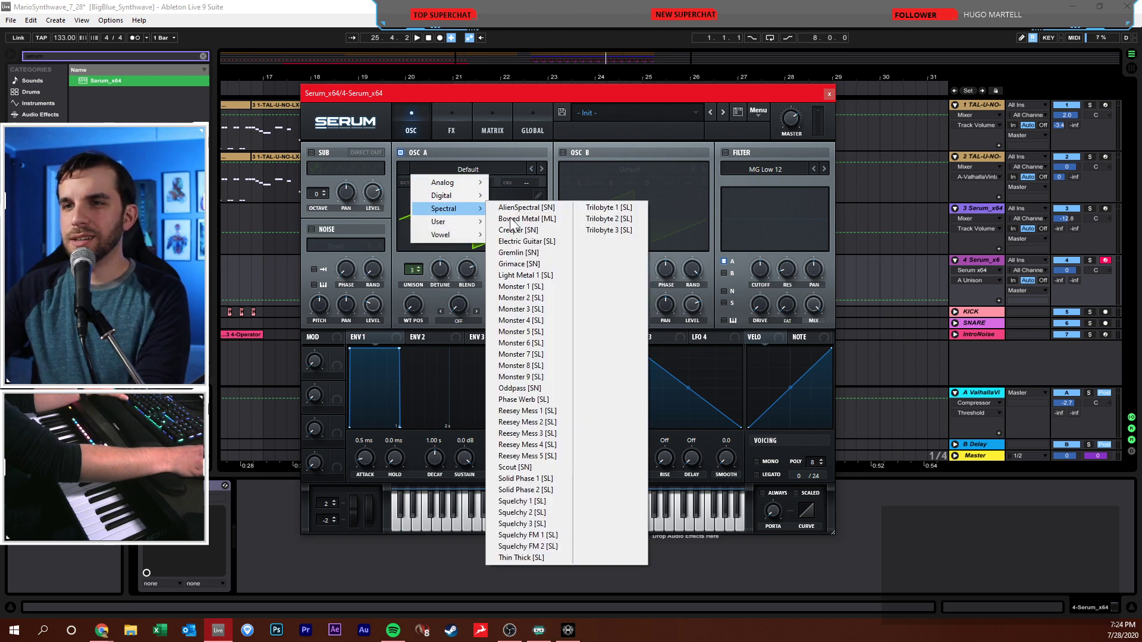
left_click(513, 289)
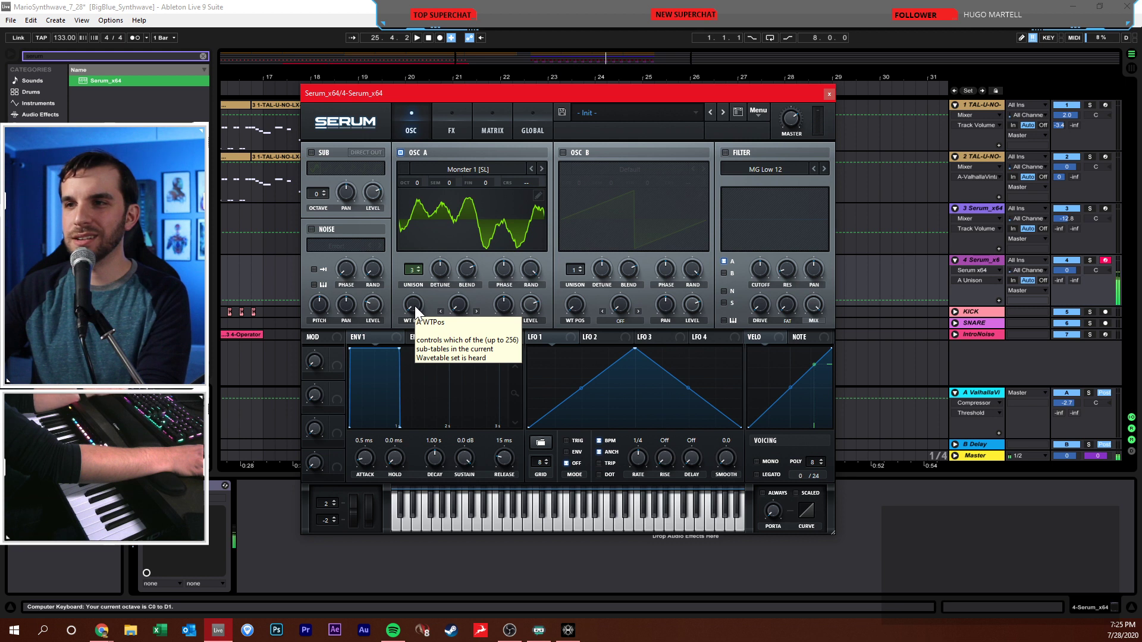
key("x")
left_click_drag(412, 302, 411, 242)
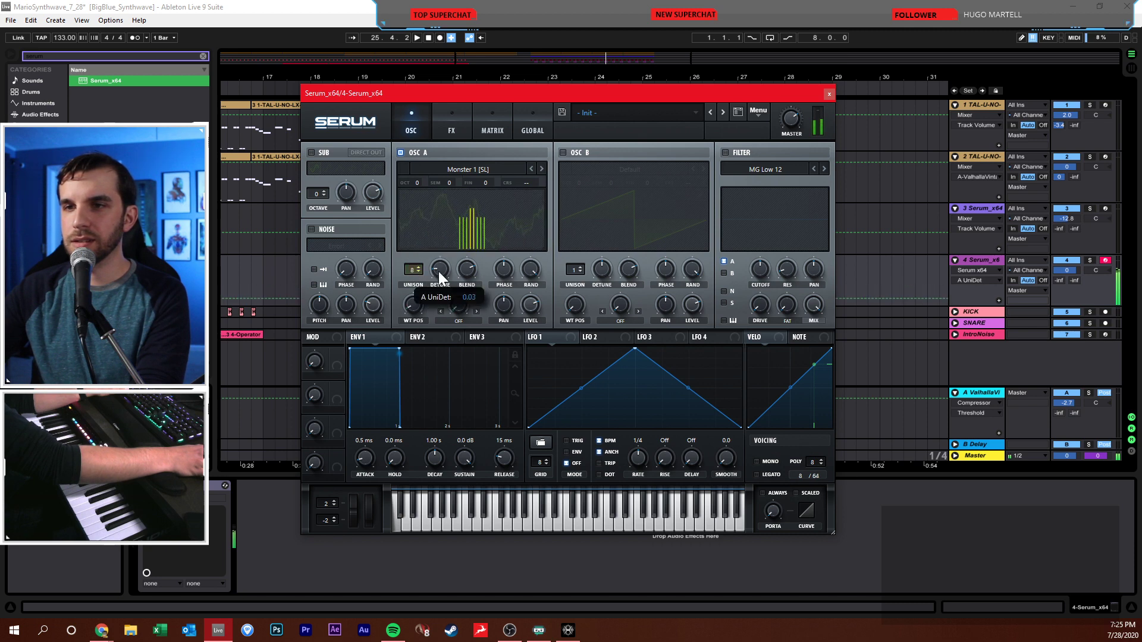
mouse_move(414, 298)
left_mouse_down()
mouse_move(415, 230)
mouse_move(419, 303)
left_mouse_up()
- Enable Serum's Tube distortion effect and set its drive to about 70%
left_click(449, 126)
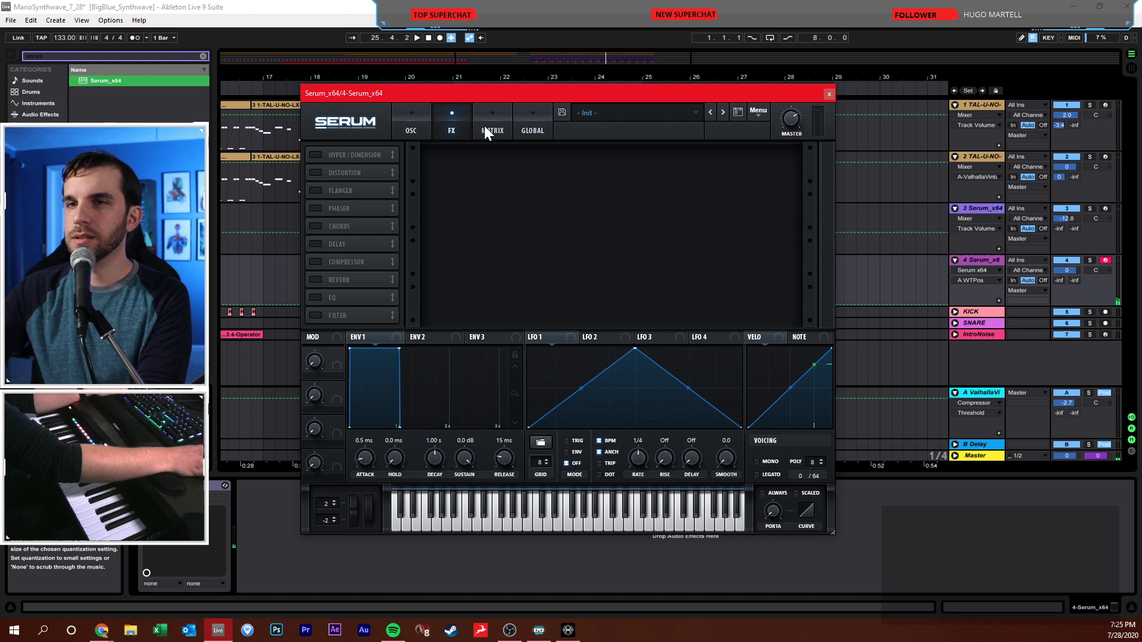
left_click(341, 174)
left_click_drag(683, 169, 701, 107)
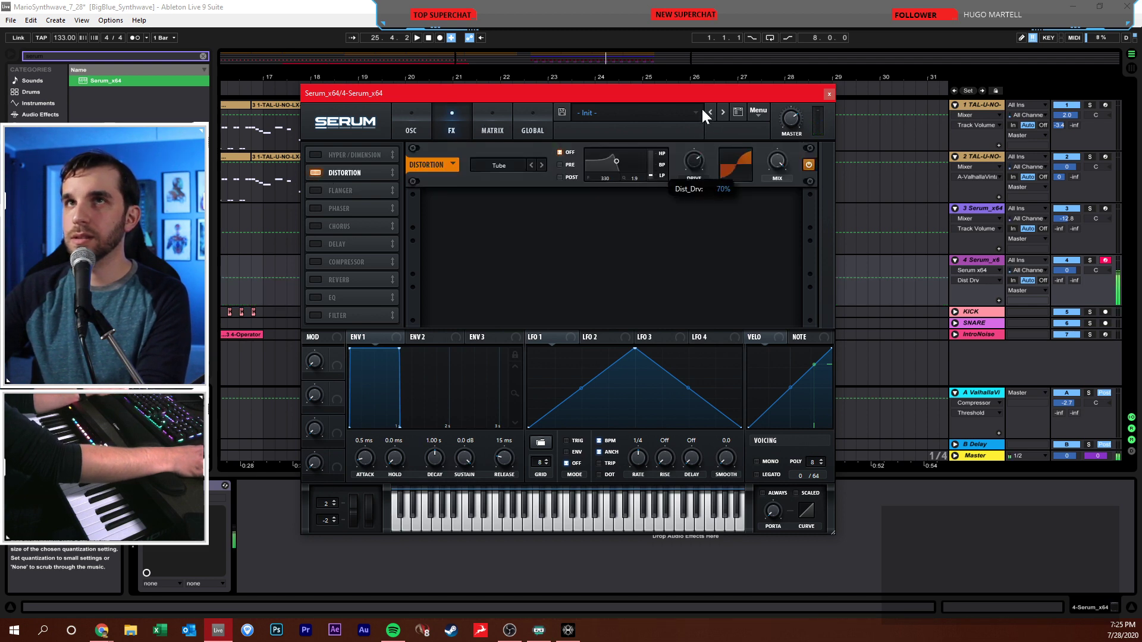
- Turn on oscillator B one octave down with 6 unison voices, and adjust oscillator A's wavetable position
left_click(411, 126)
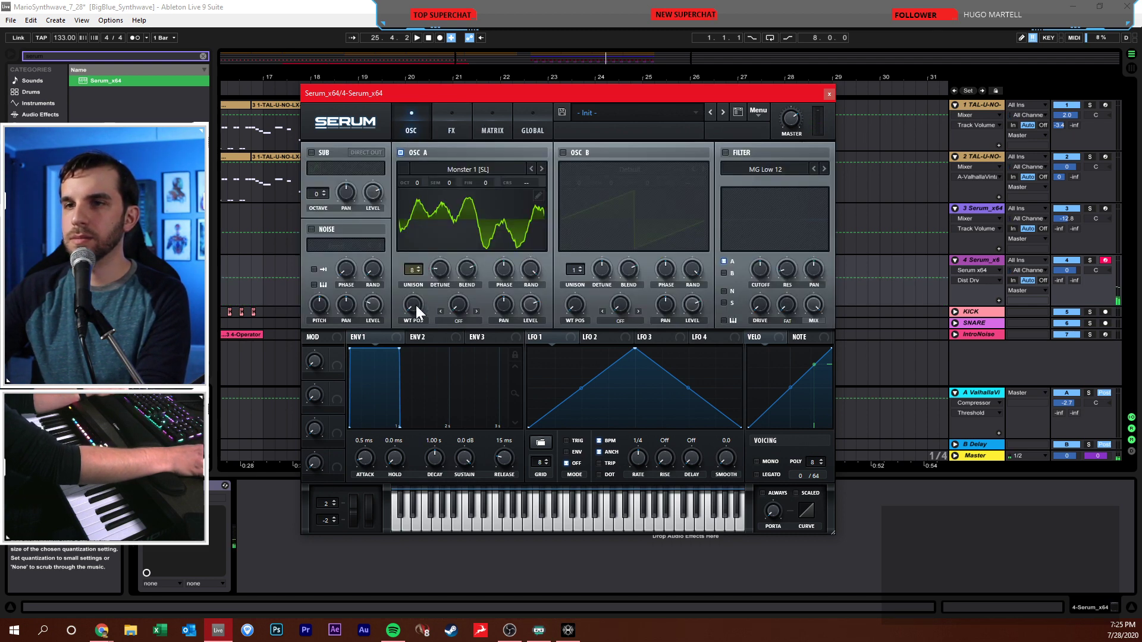
left_click_drag(417, 311, 428, 241)
left_click(562, 152)
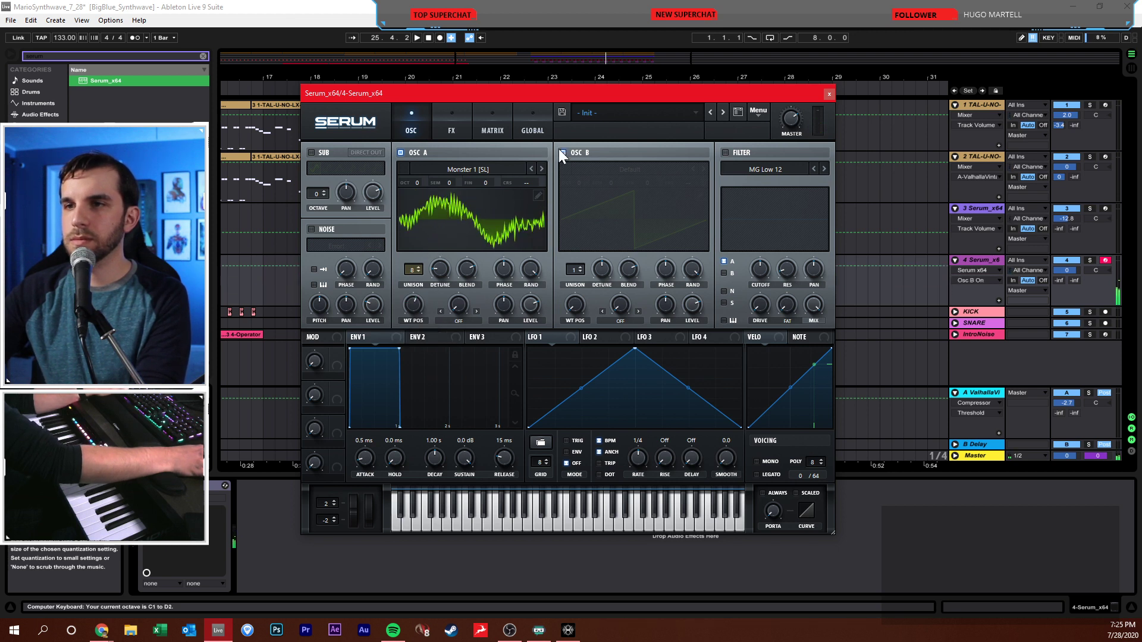
left_click_drag(578, 183, 577, 193)
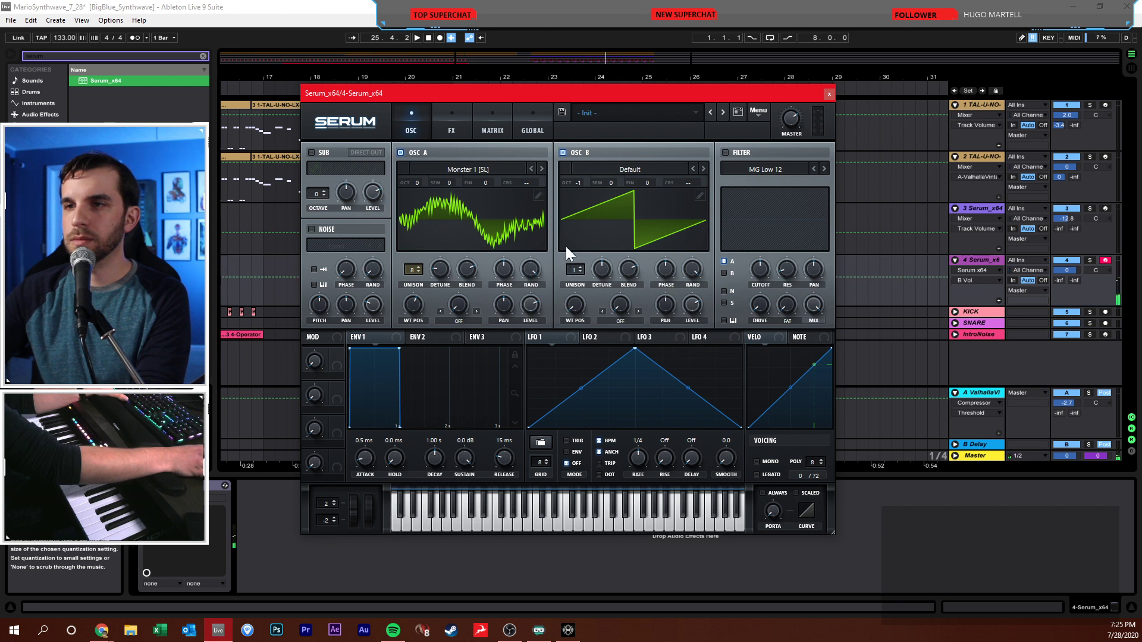
left_click_drag(576, 271, 601, 314)
left_click_drag(430, 311, 414, 368)
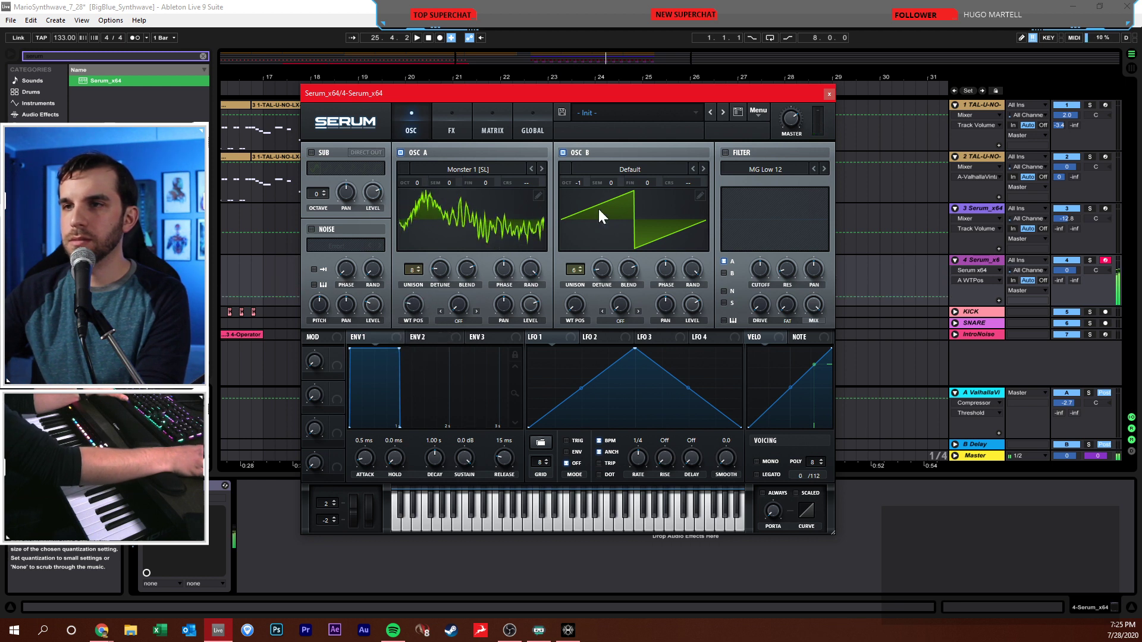
- Enable the MG Low 12 filter for oscillators A and B and raise its cutoff
left_click(734, 152)
left_click(724, 273)
mouse_move(760, 271)
left_mouse_down()
mouse_move(765, 285)
mouse_move(772, 251)
mouse_move(761, 273)
mouse_move(758, 248)
left_mouse_up()
left_click(761, 294)
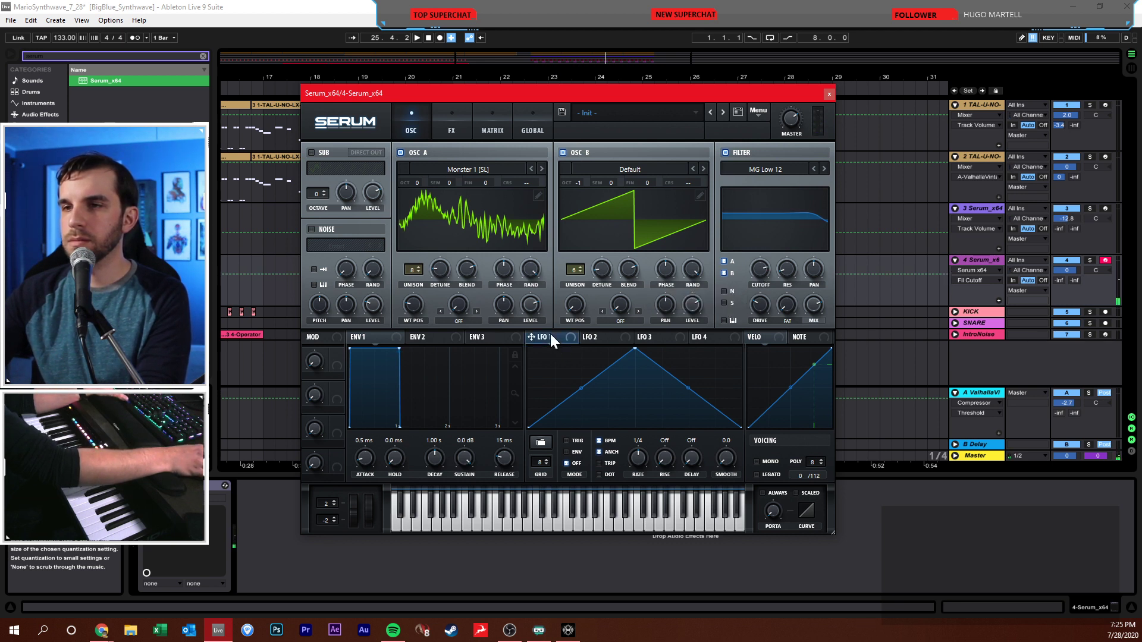
- Modulate oscillator A's wavetable position with LFO 1 at a rate of one bar
left_click_drag(407, 308, 406, 308)
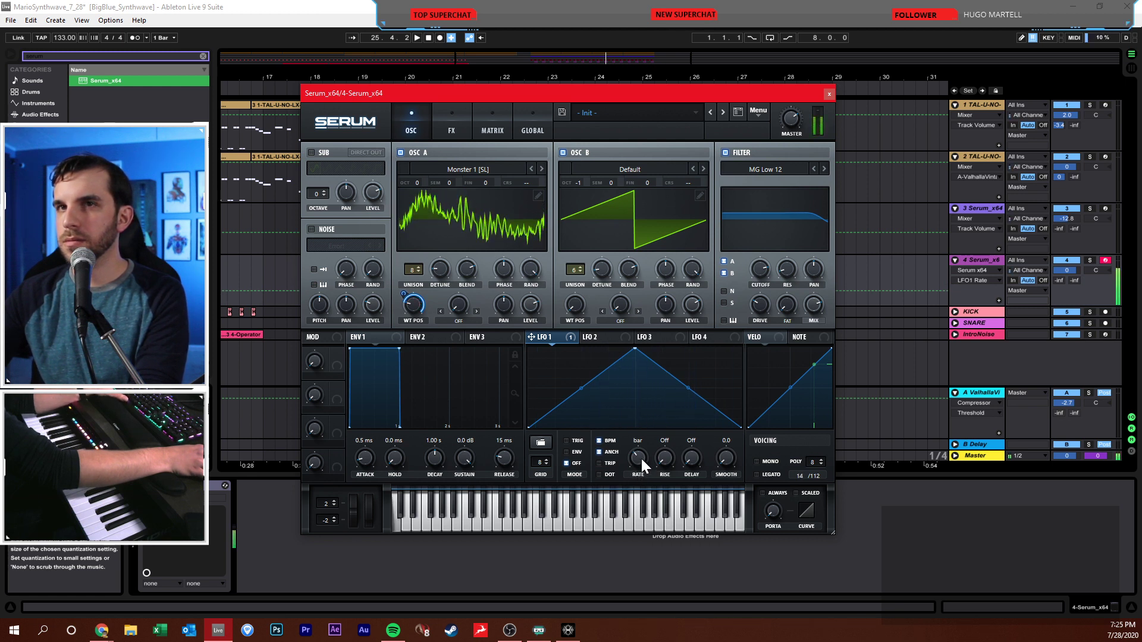
left_click_drag(641, 457, 638, 455)
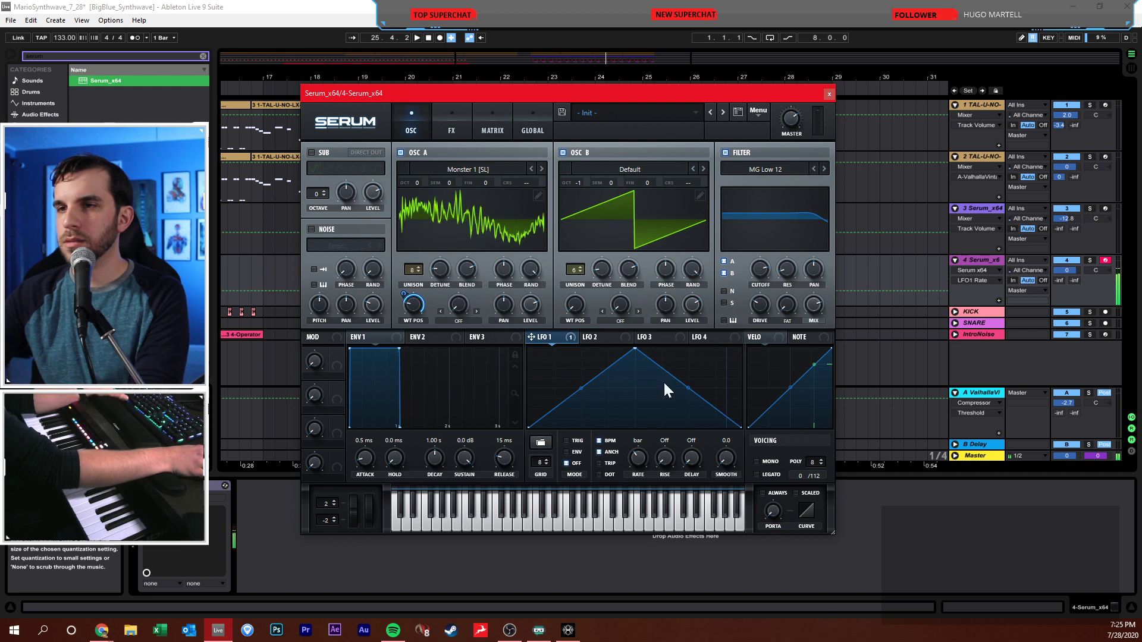
- Enable the flanger in Serum's effects rack after the distortion
left_click(448, 117)
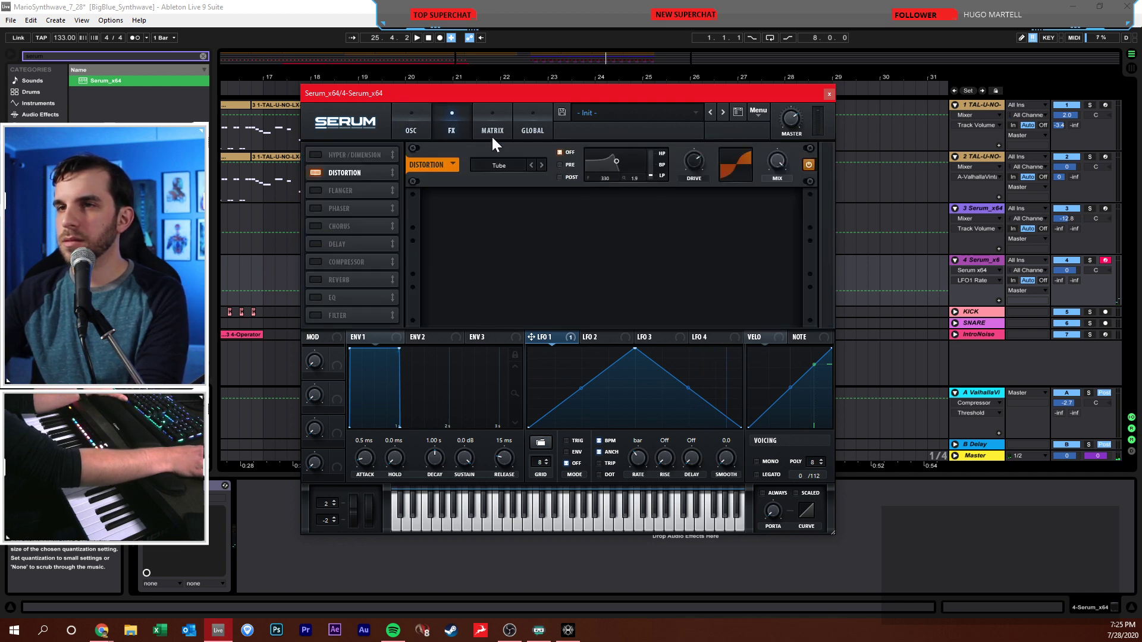
left_click(319, 191)
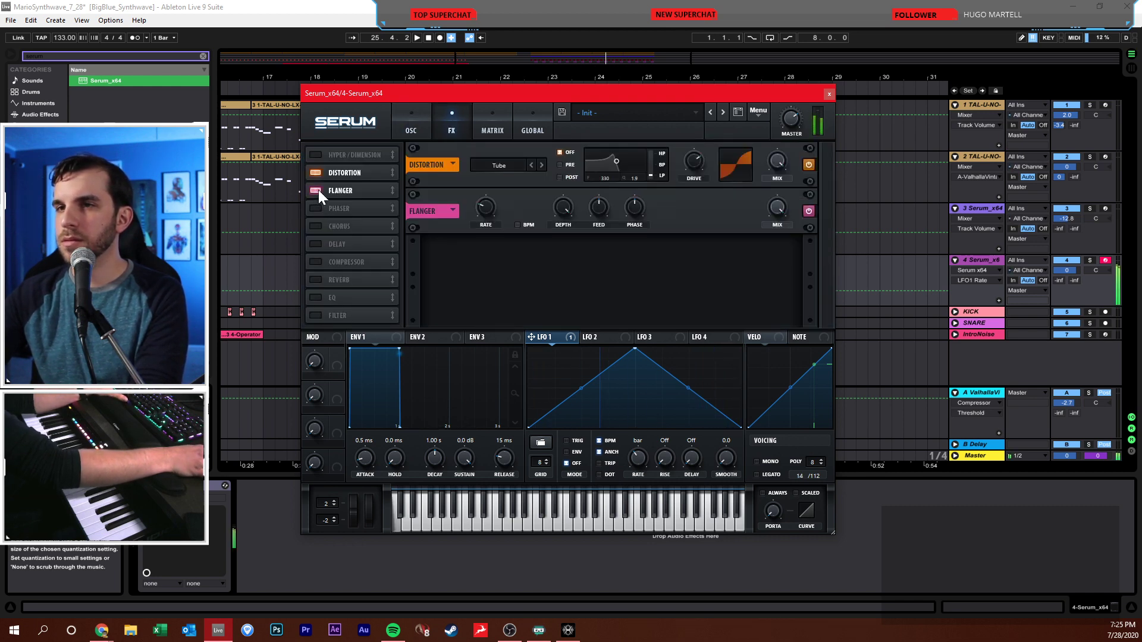
- Switch the flanger off again, and try the phaser in its place before turning that off too
left_click(319, 190)
left_click(319, 208)
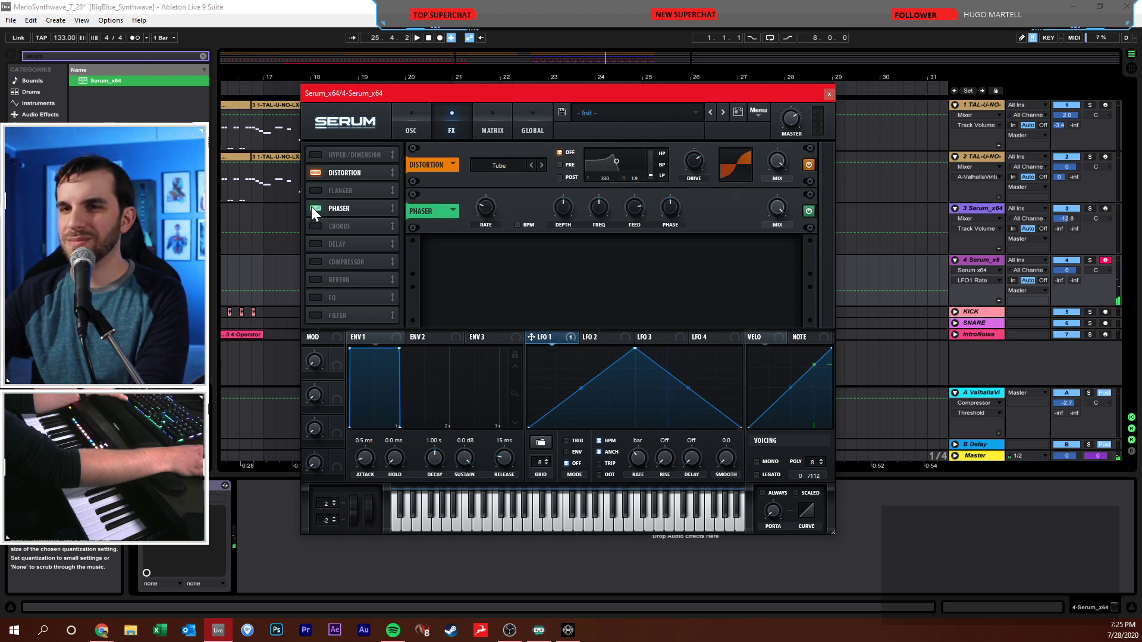
left_click(314, 207)
- Raise the Serum distortion drive to about 89%, adjust its mix, and close the plugin window
left_click(413, 123)
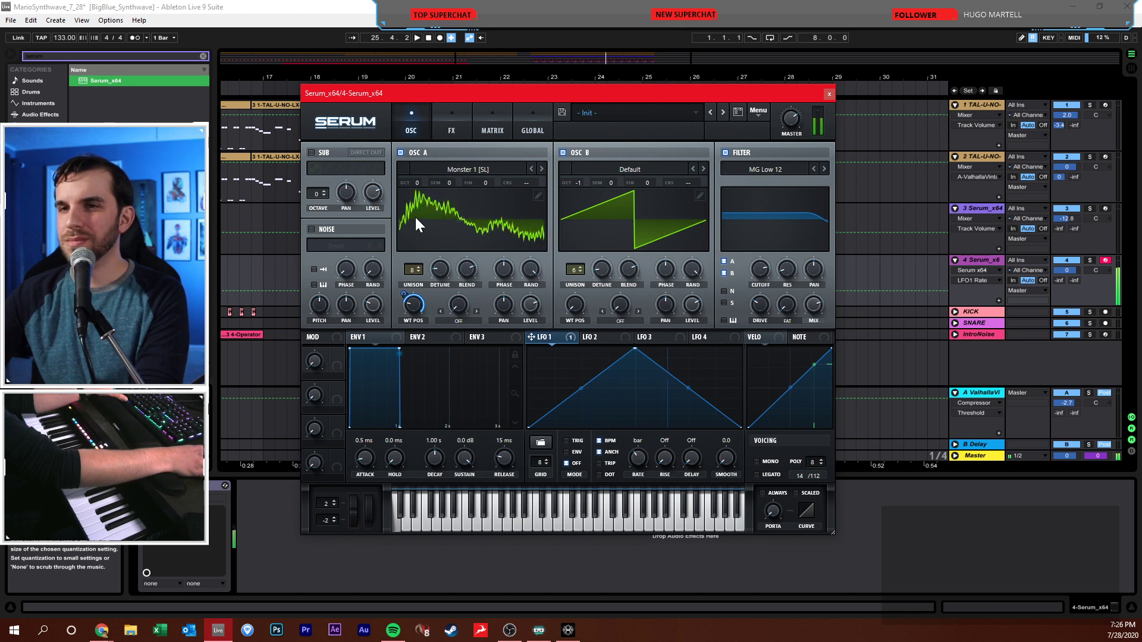
left_click(453, 135)
left_click_drag(693, 161, 696, 136)
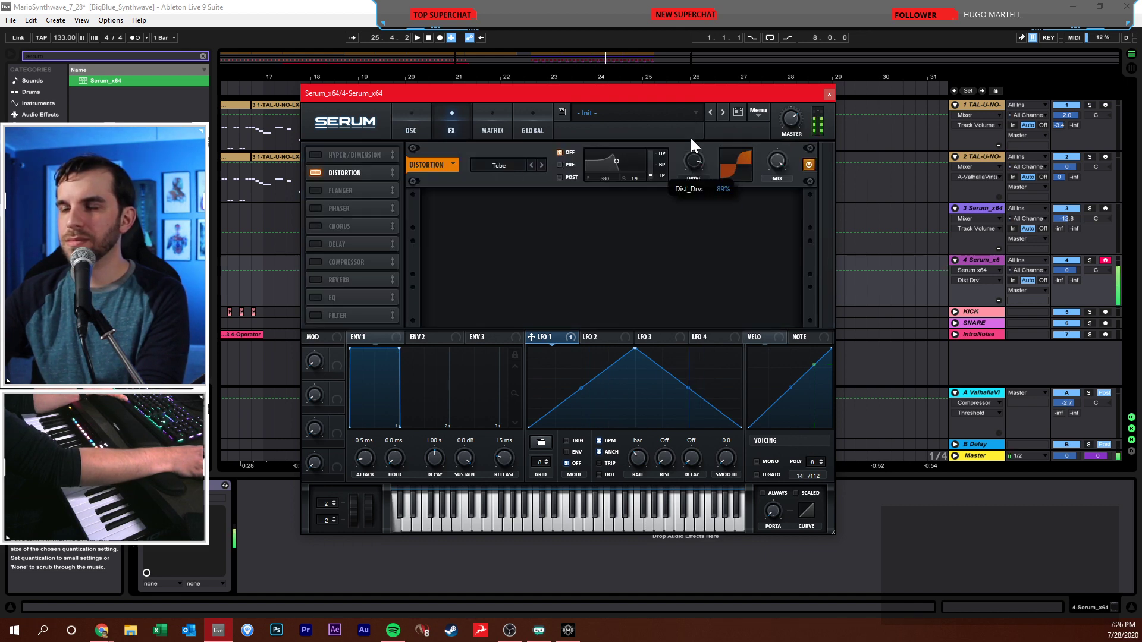
left_click(777, 162)
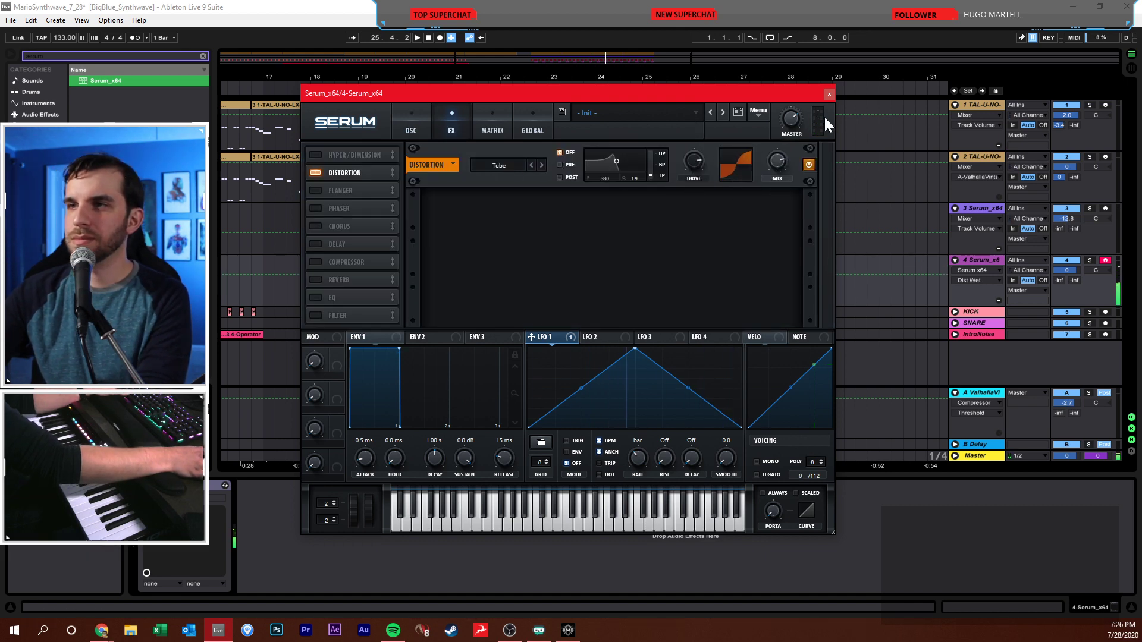
left_click(831, 94)
- Save the set and record a four-note part on the second Serum track from bar 21 to bar 29
left_click(477, 268)
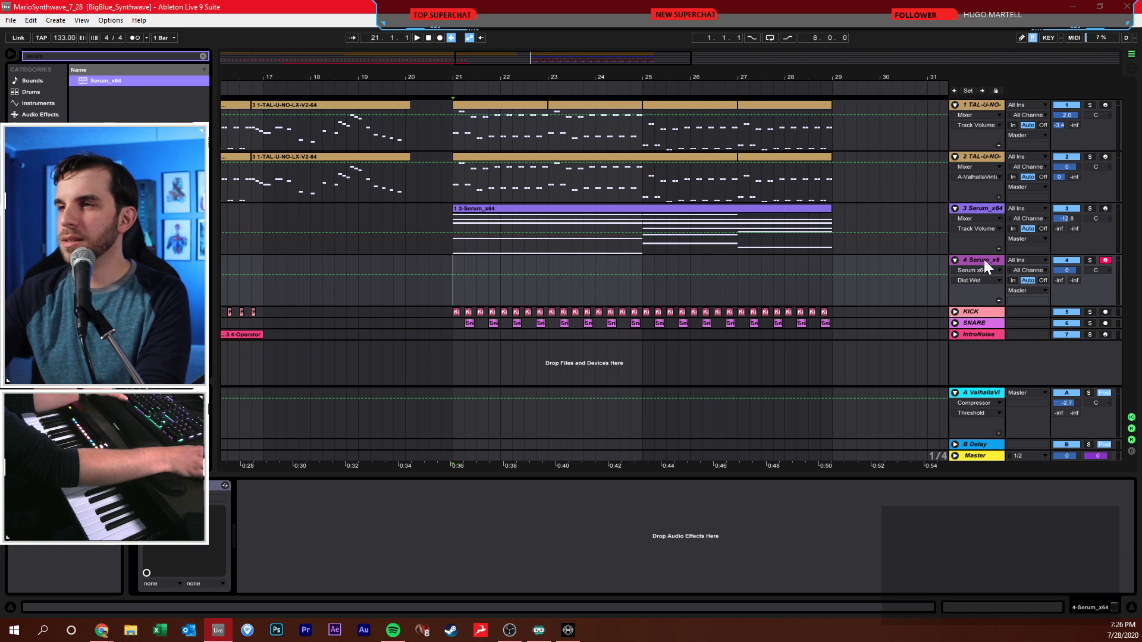
left_click(605, 263)
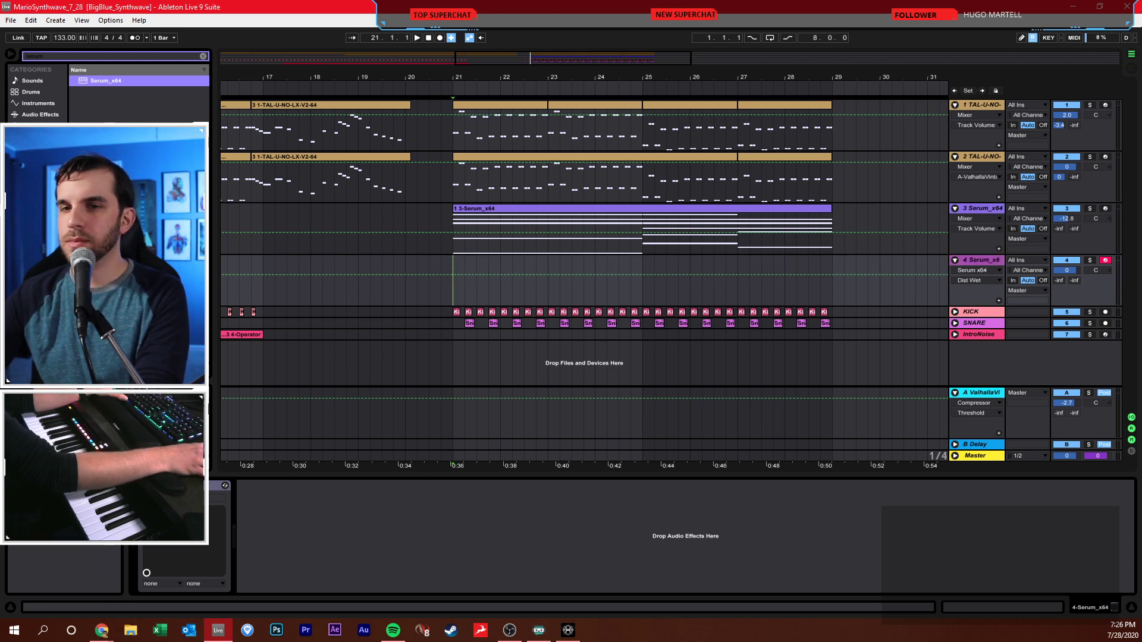
left_click(980, 260)
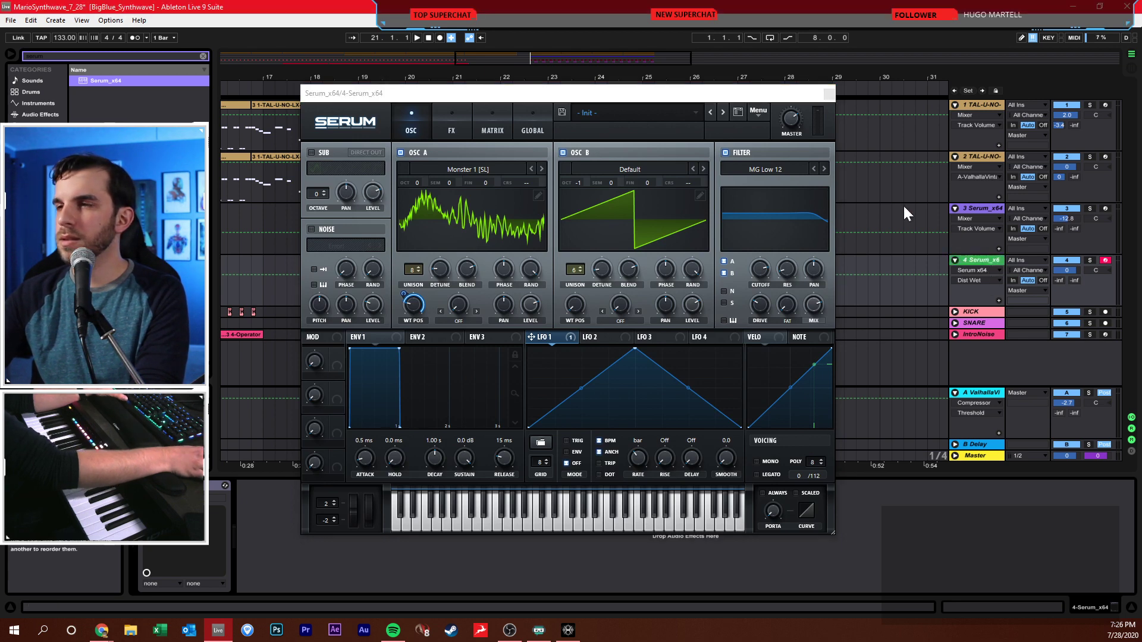
left_click(829, 92)
key("ctrl+s")
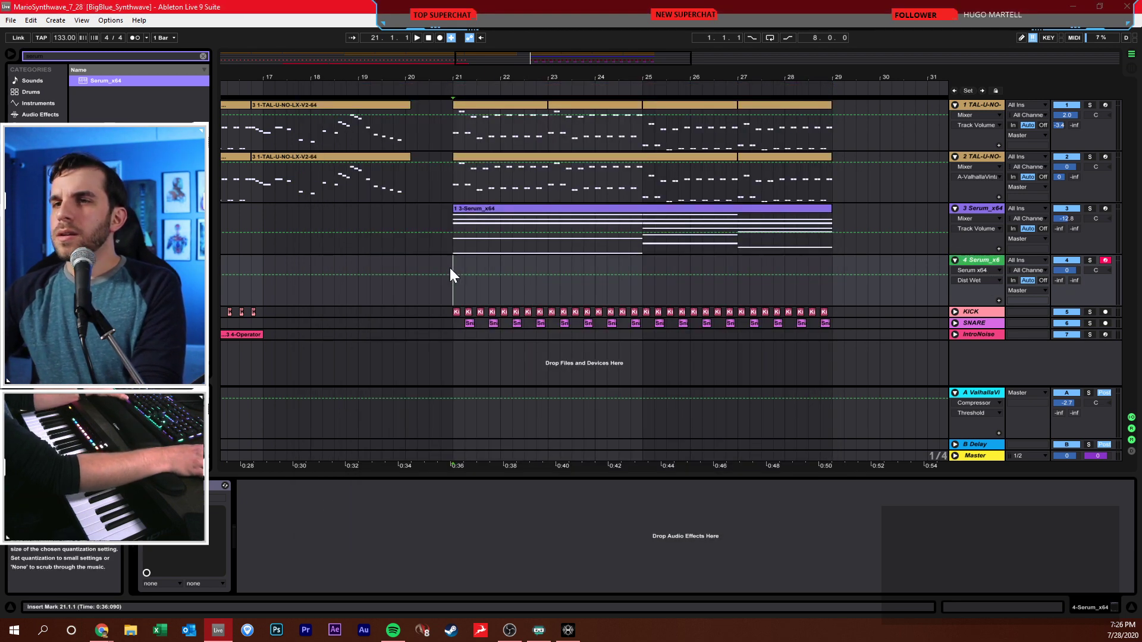
left_click(440, 38)
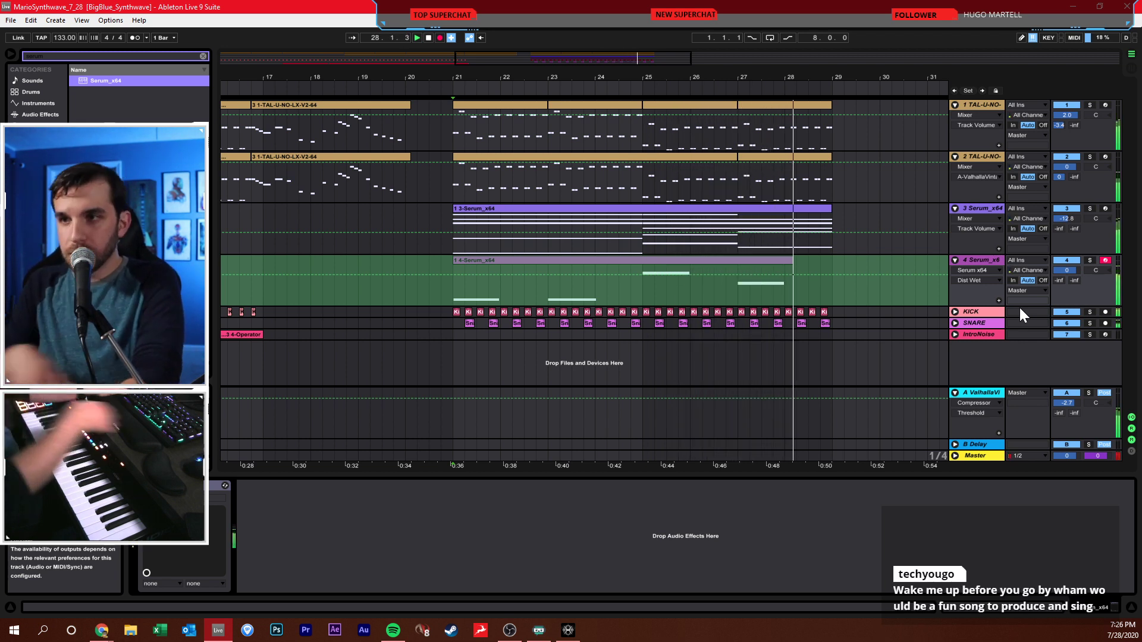
key("F9")
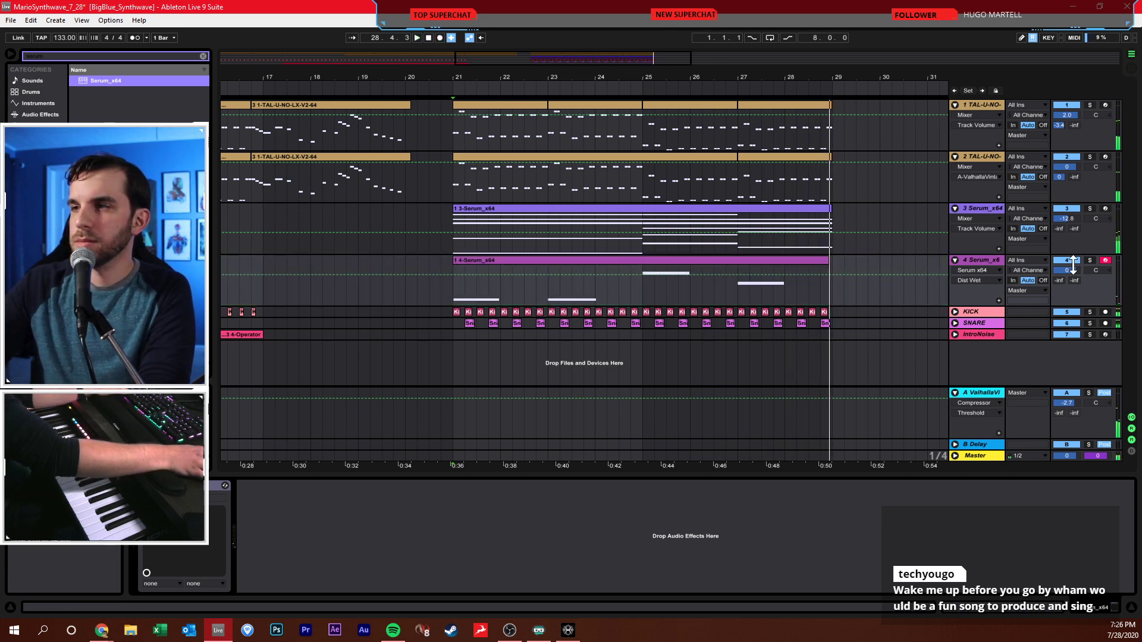
- Quantize all notes of the recorded Serum clip to a one-bar grid and set the track's volume to -7.4 dB
left_click_drag(1067, 270, 1066, 285)
double_click(781, 263)
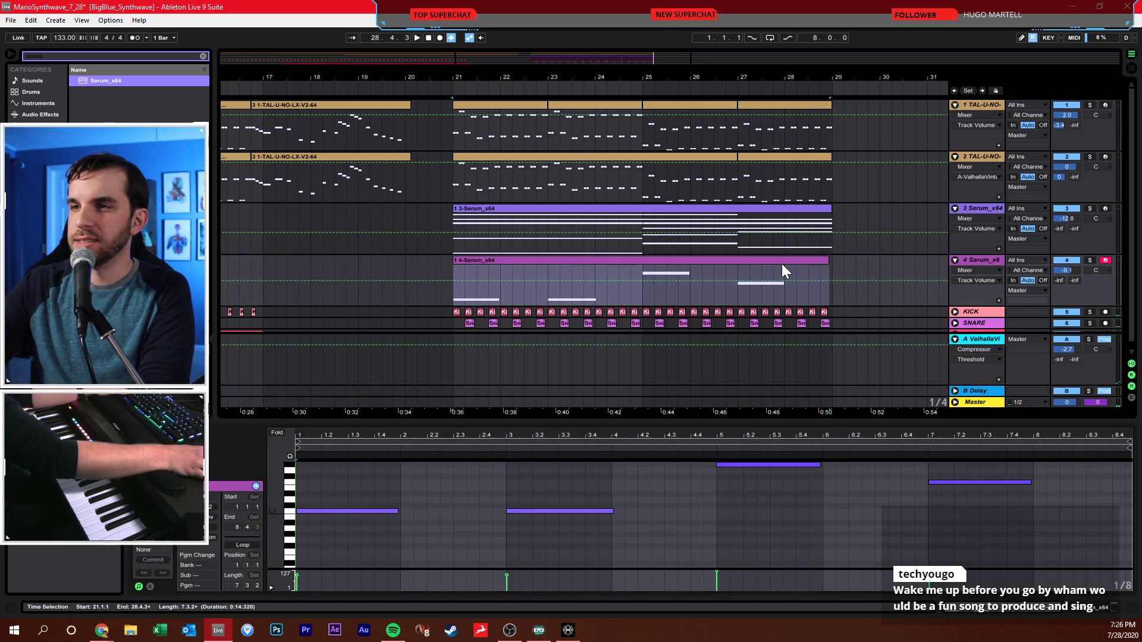
right_click(750, 515)
left_click(860, 458)
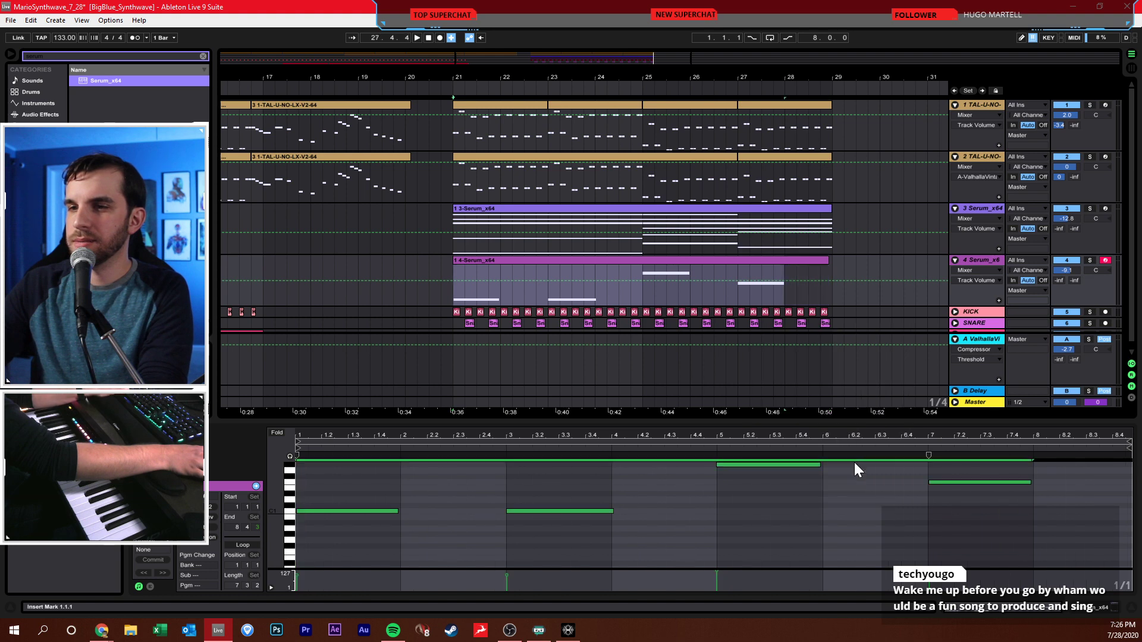
left_click(824, 476)
left_click_drag(1059, 273, 1065, 261)
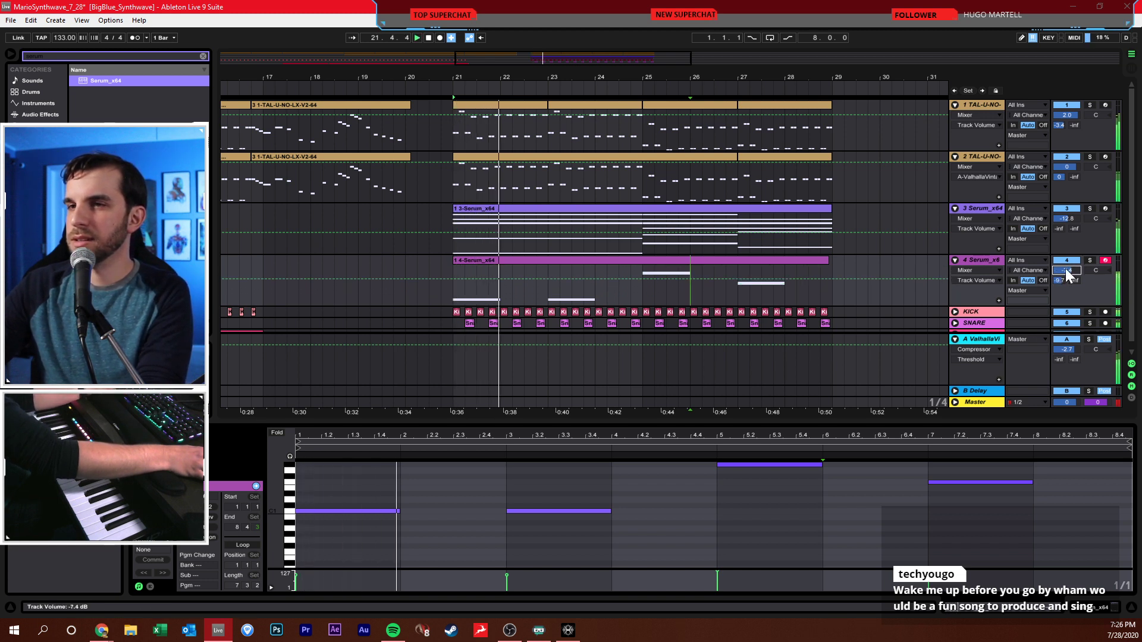
- Insert a new MIDI track below the second Serum track, search the browser for Operator, and load it there
left_click(973, 261)
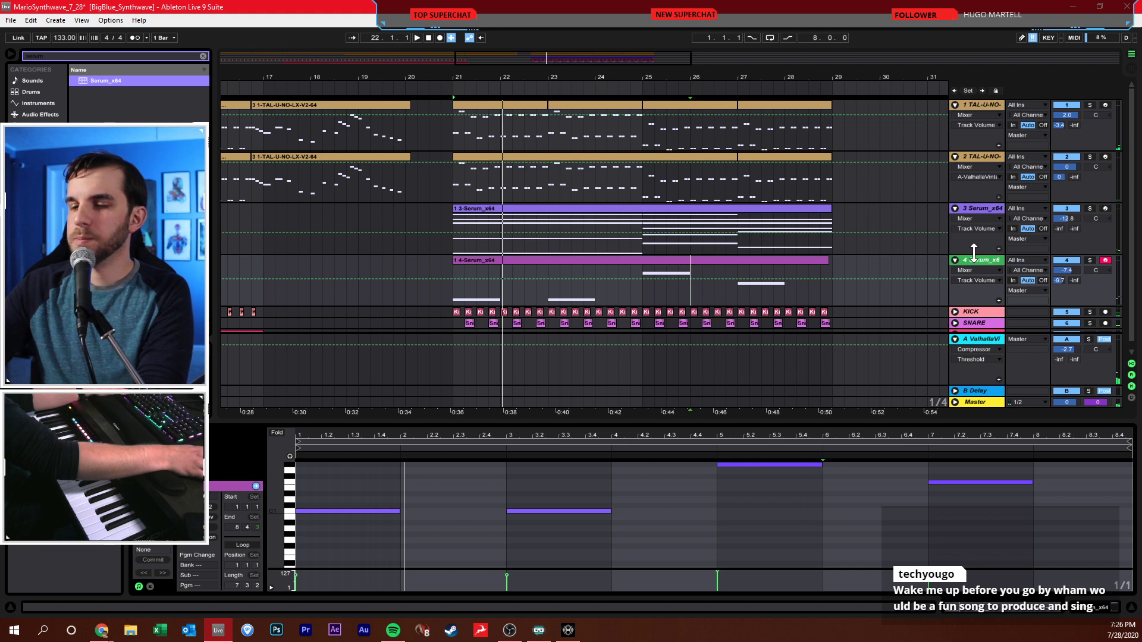
key("ctrl+shift+t")
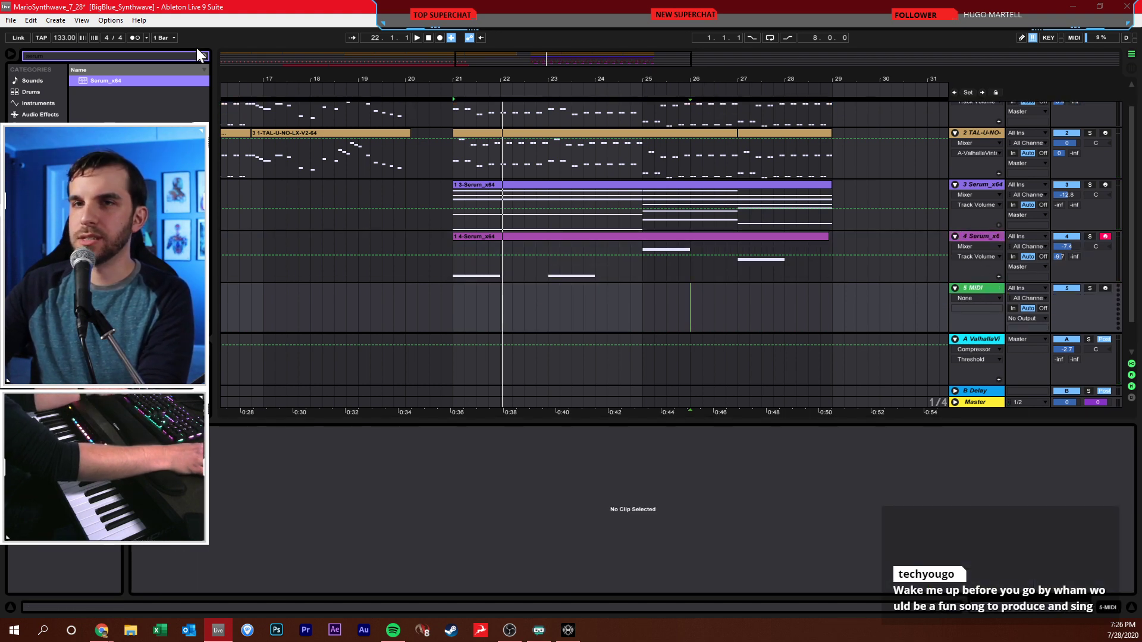
left_click(201, 54)
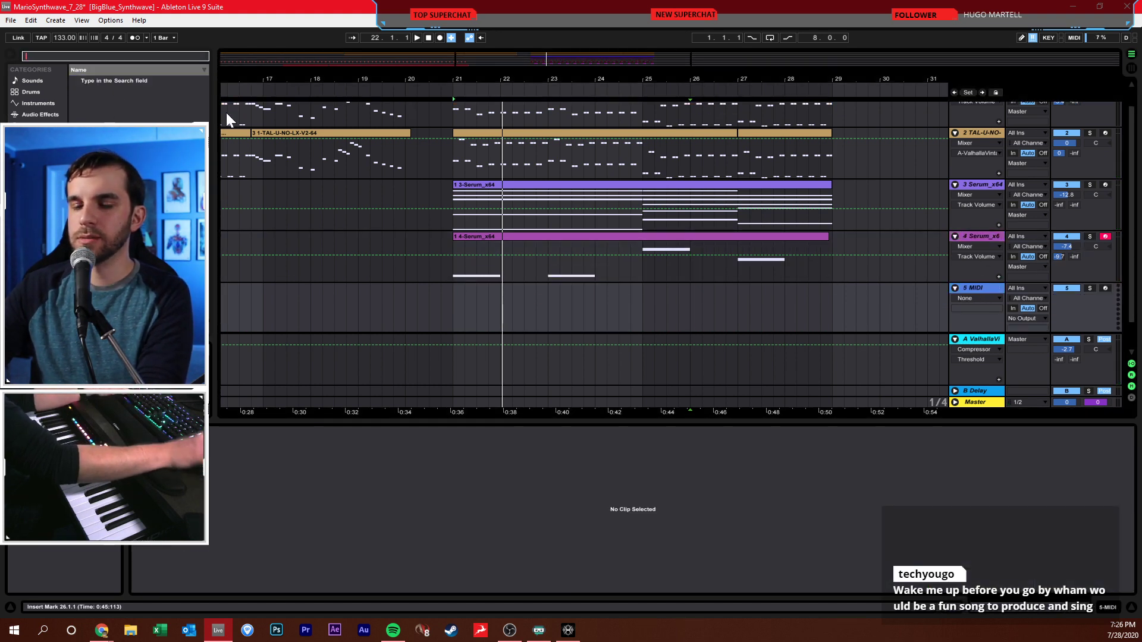
type("operat")
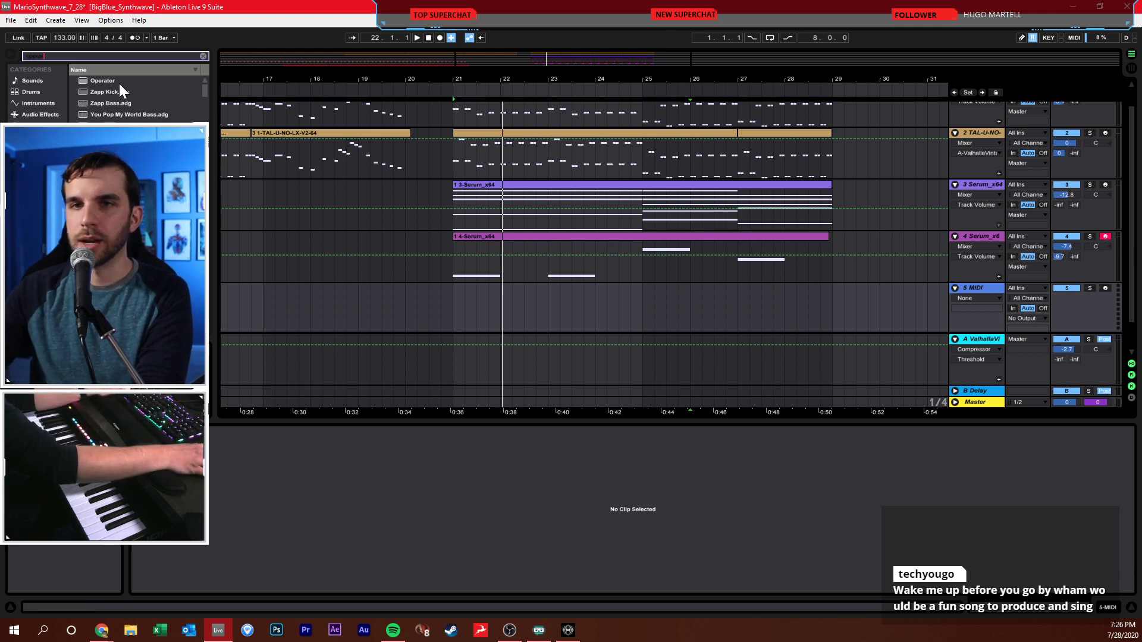
left_click_drag(468, 298, 466, 298)
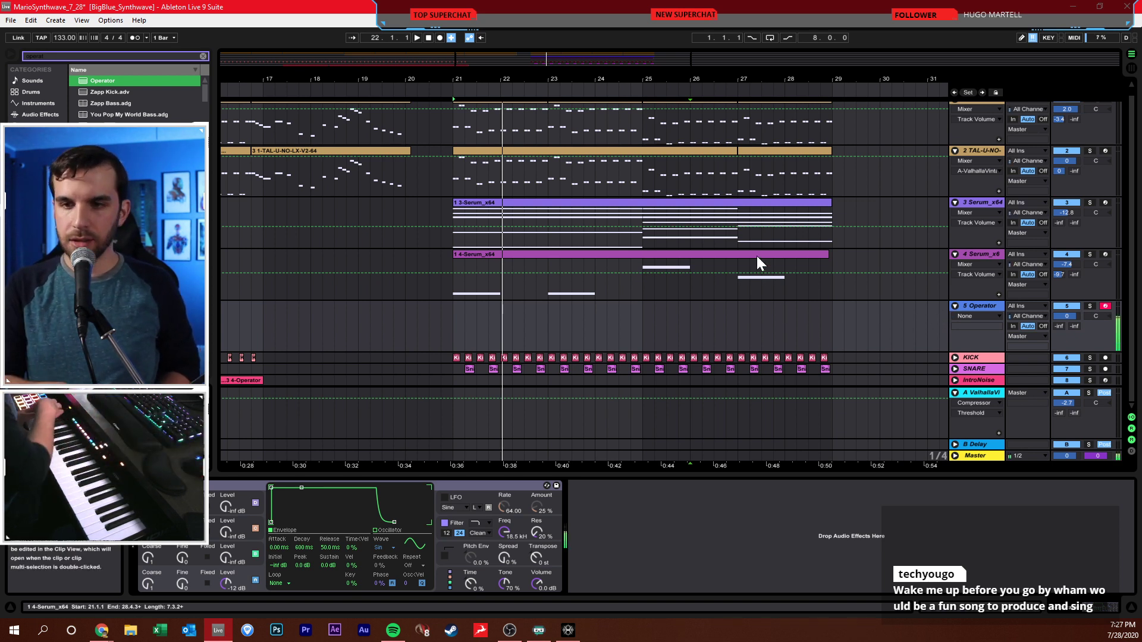
- Record a sustained C1, G#1 and F1 bass line on the Operator track, starting at bar 21
left_click(448, 325)
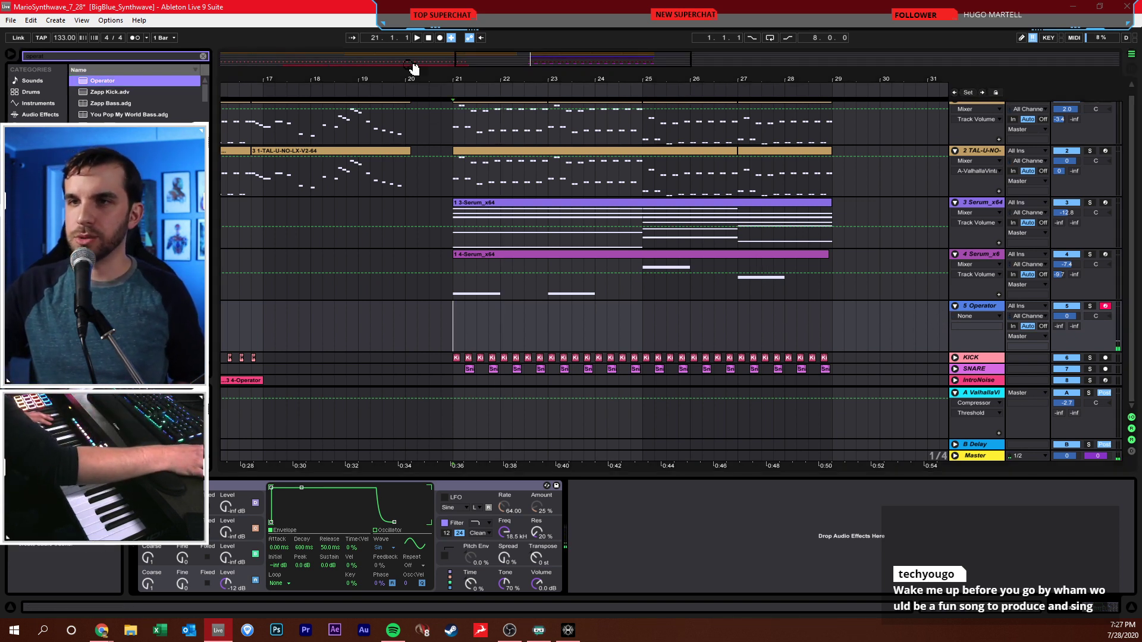
left_click(440, 38)
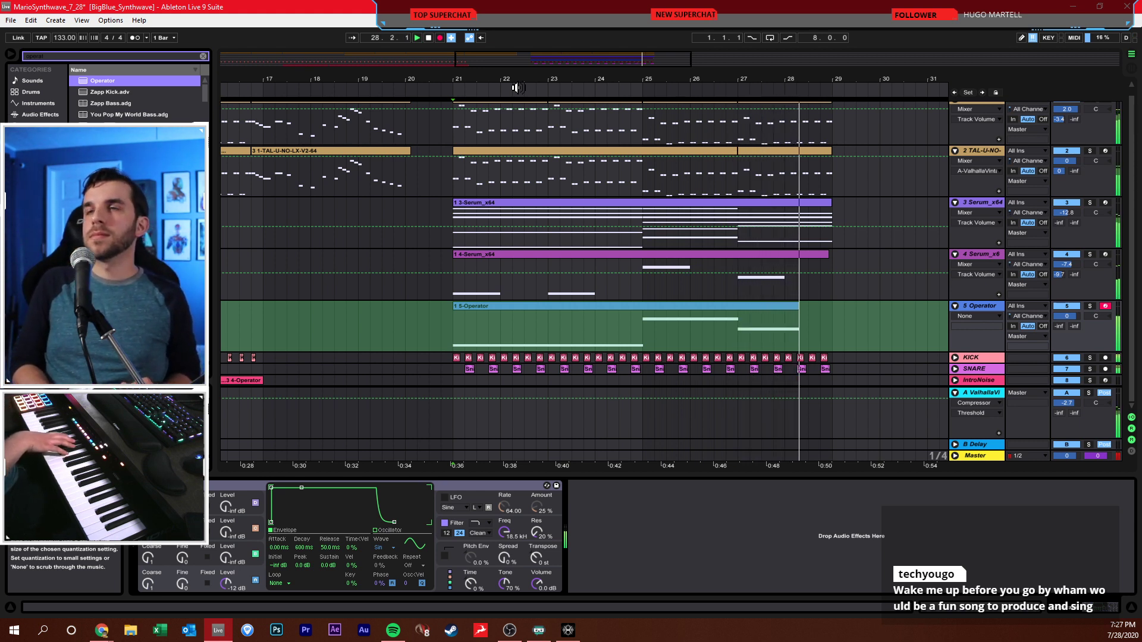
key("space")
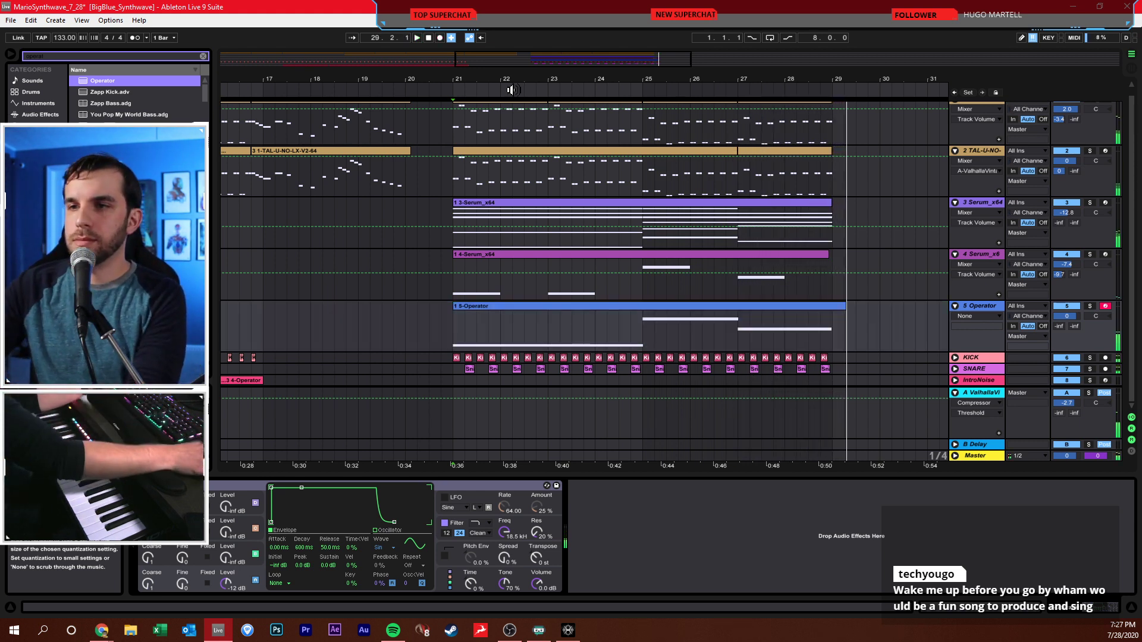
- Open the Operator clip, select all its notes, and trim the clip to end at bar 29
left_click(602, 308)
double_click(604, 308)
left_click(657, 498)
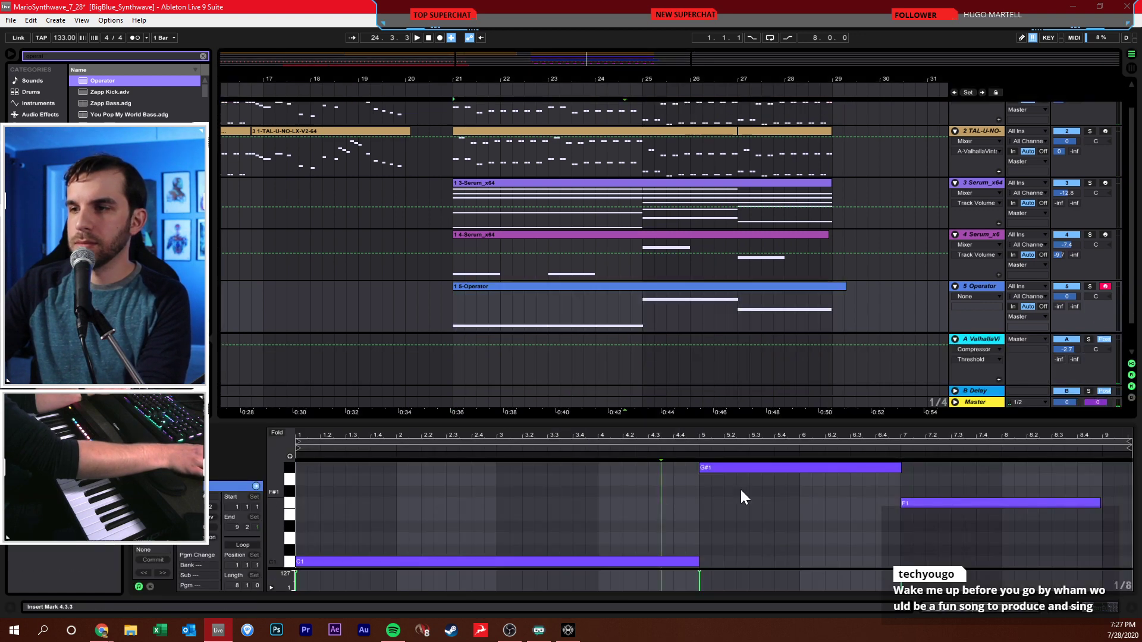
key("ctrl+a")
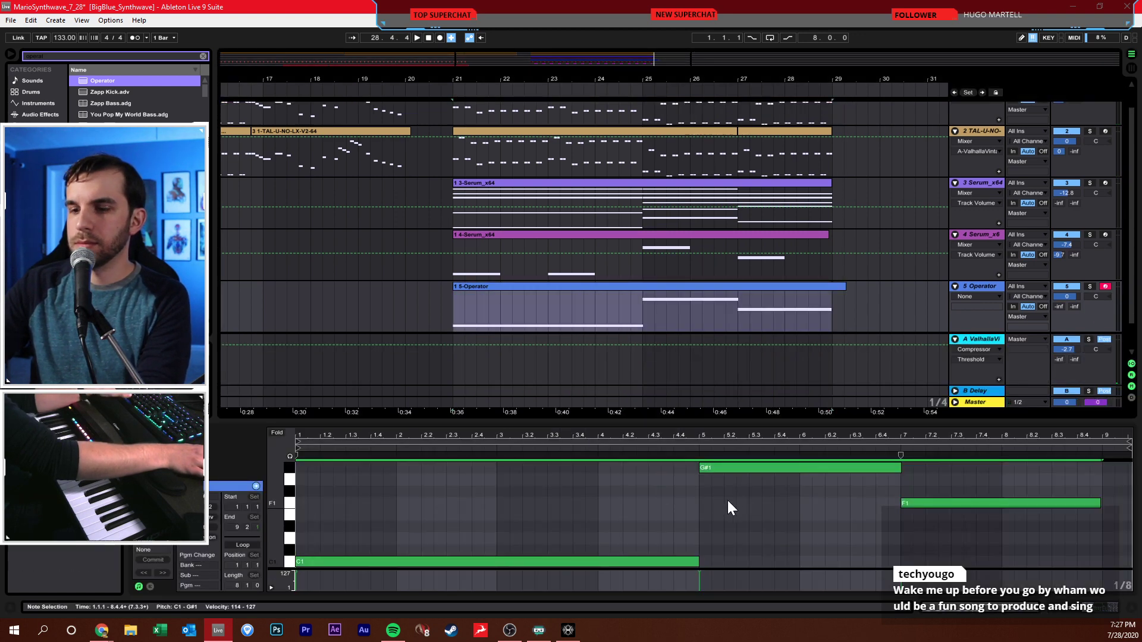
left_click(969, 290)
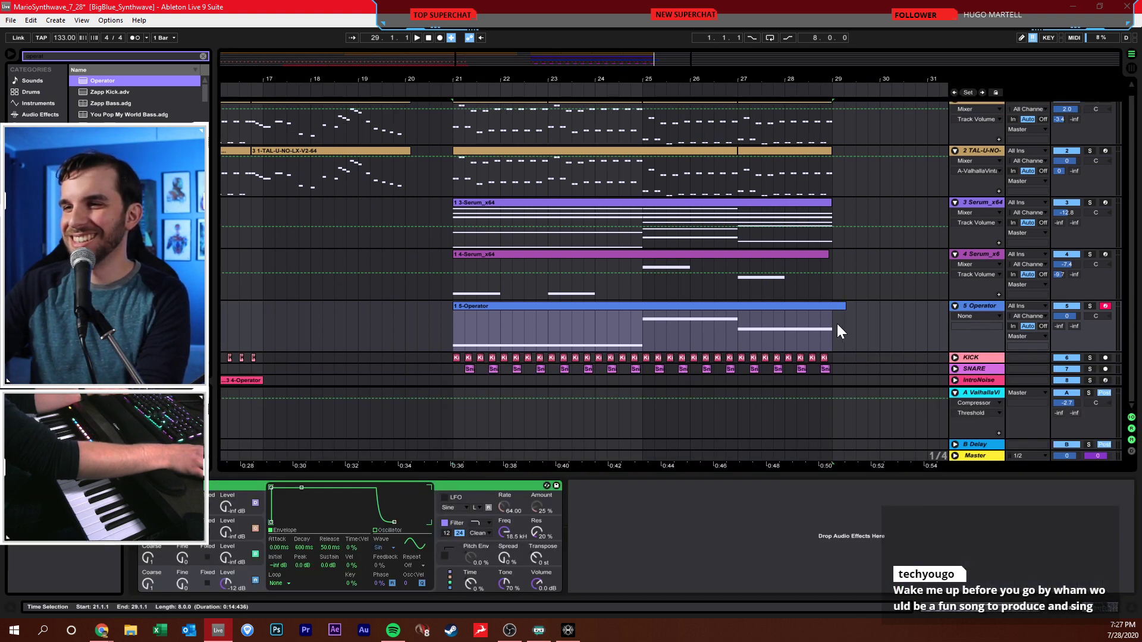
left_click_drag(837, 323, 896, 332)
left_click(896, 332)
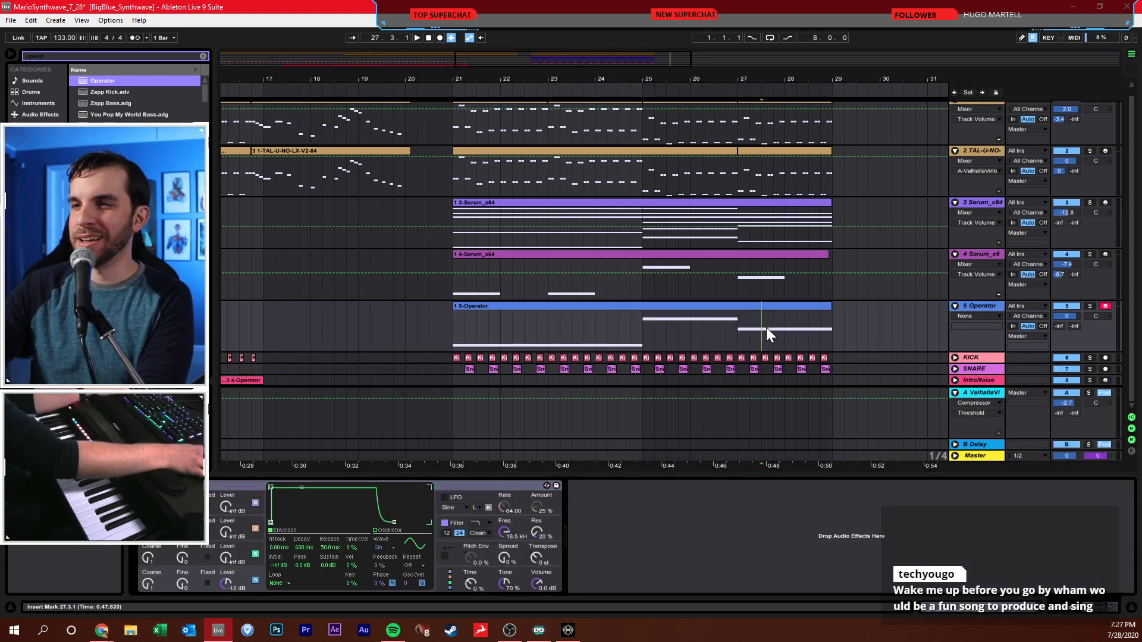
- Save the set and disarm the Operator track for recording
left_click(495, 326)
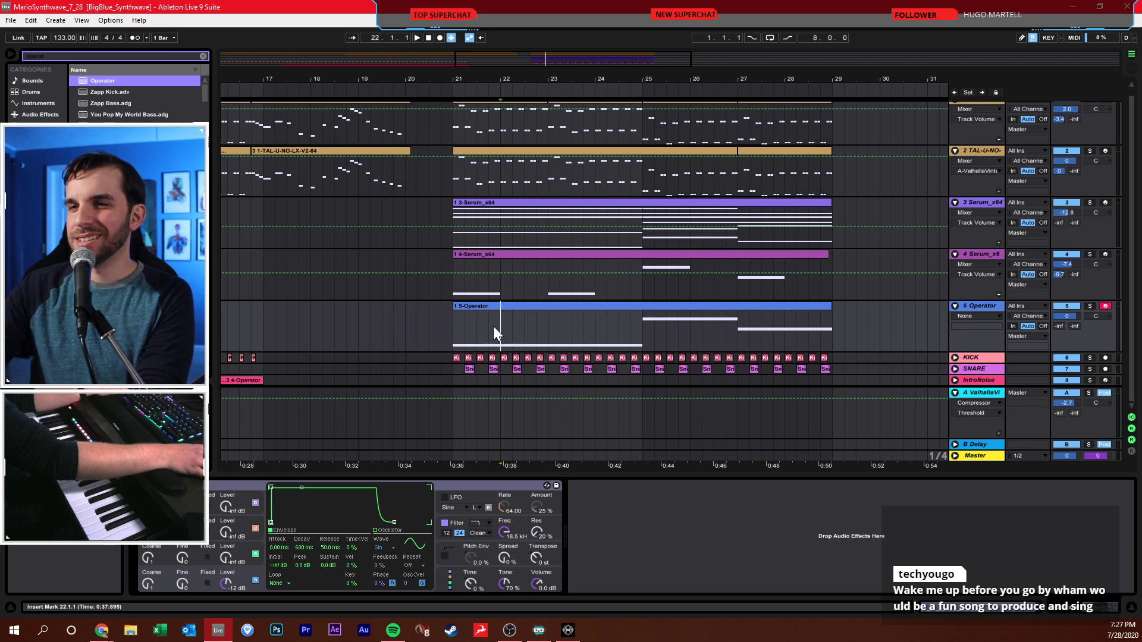
left_click(458, 291)
left_click(463, 321)
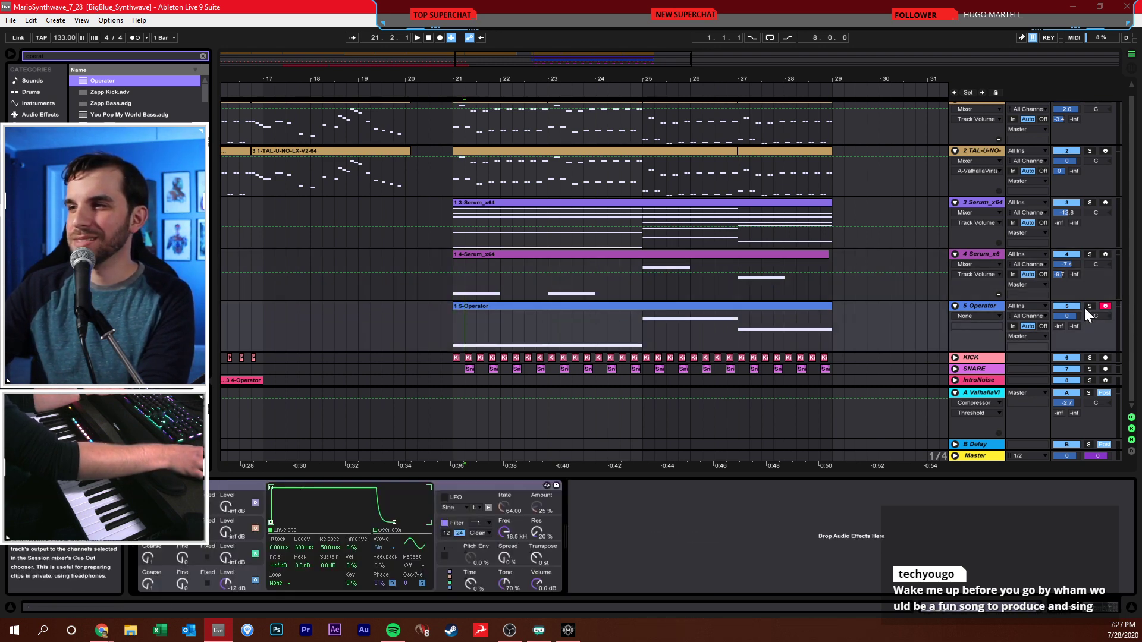
left_click(758, 309)
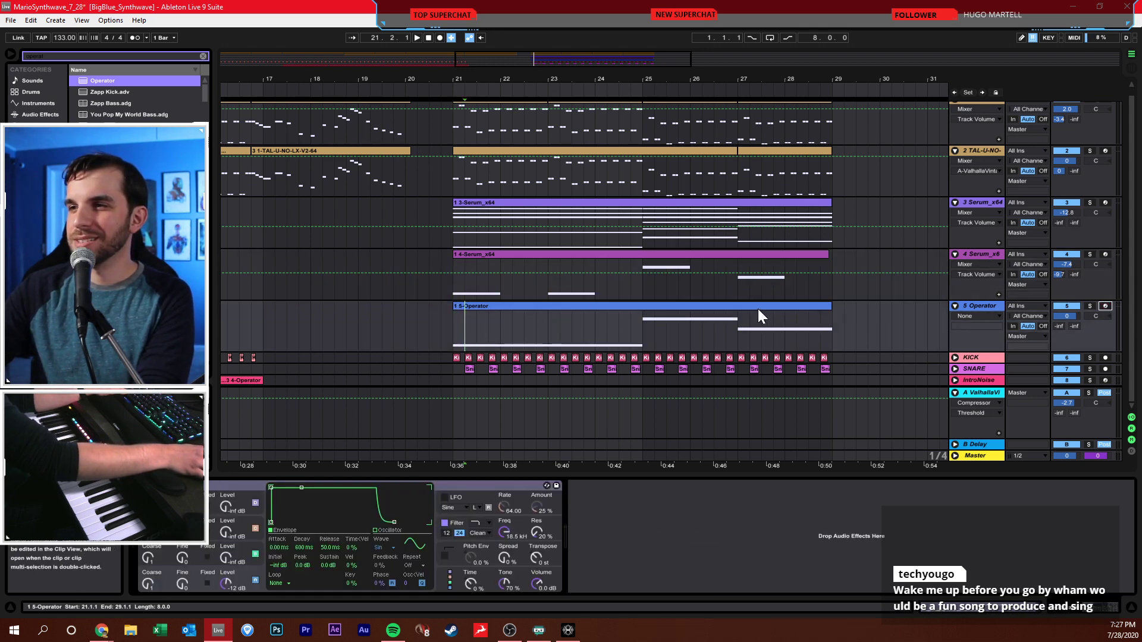
- Solo the Operator track and play the arrangement from bar 21
left_click(449, 323)
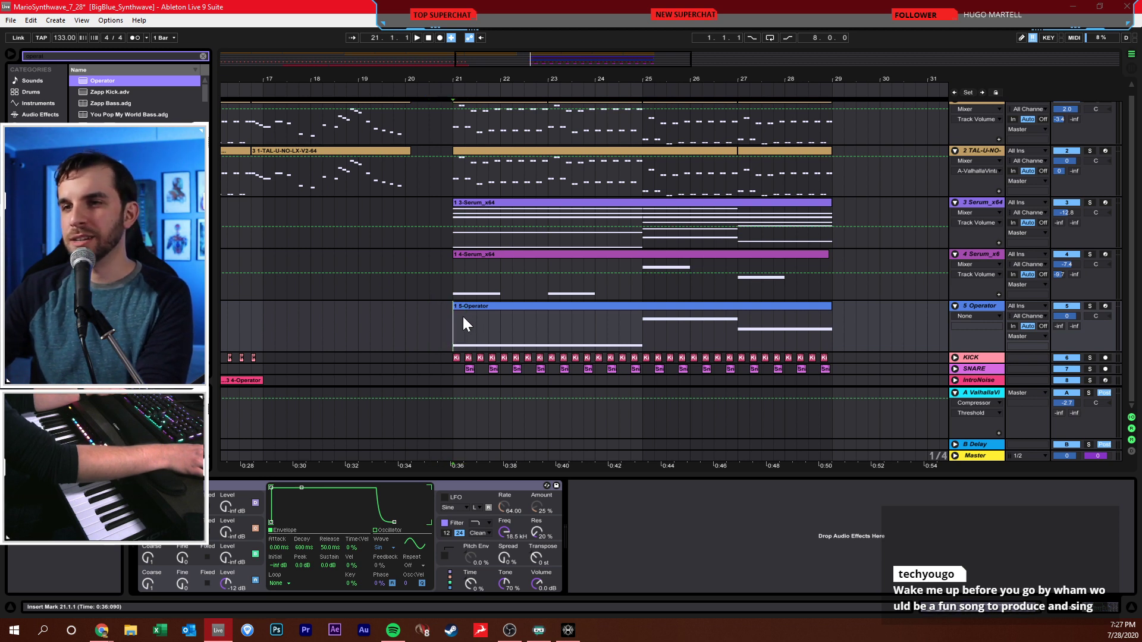
left_click(1090, 306)
key("space")
- Set Operator's oscillator B to a coarse value of 0.5 and a level of -20 dB
mouse_move(227, 558)
left_mouse_down()
mouse_move(226, 529)
mouse_move(226, 551)
left_mouse_up()
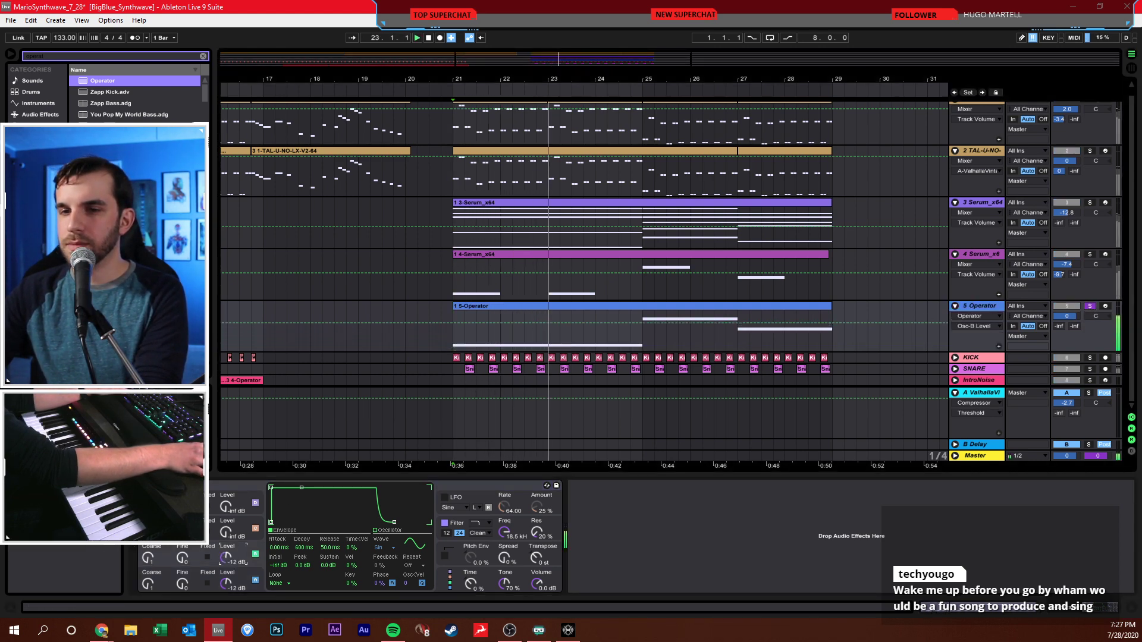
left_click_drag(147, 558, 148, 565)
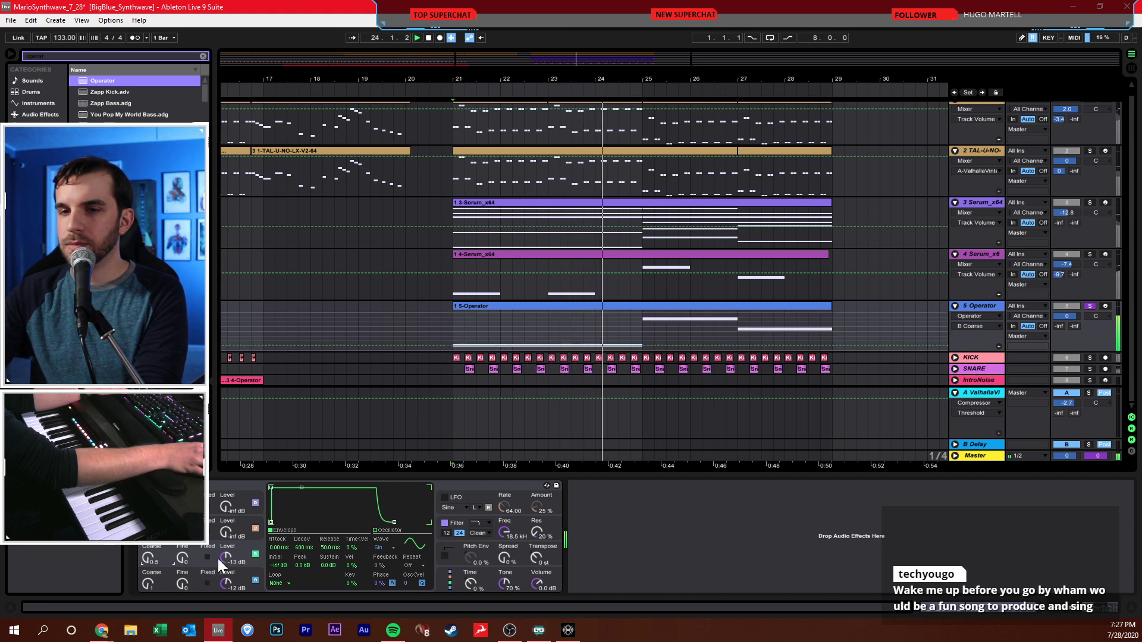
left_click_drag(226, 558, 226, 566)
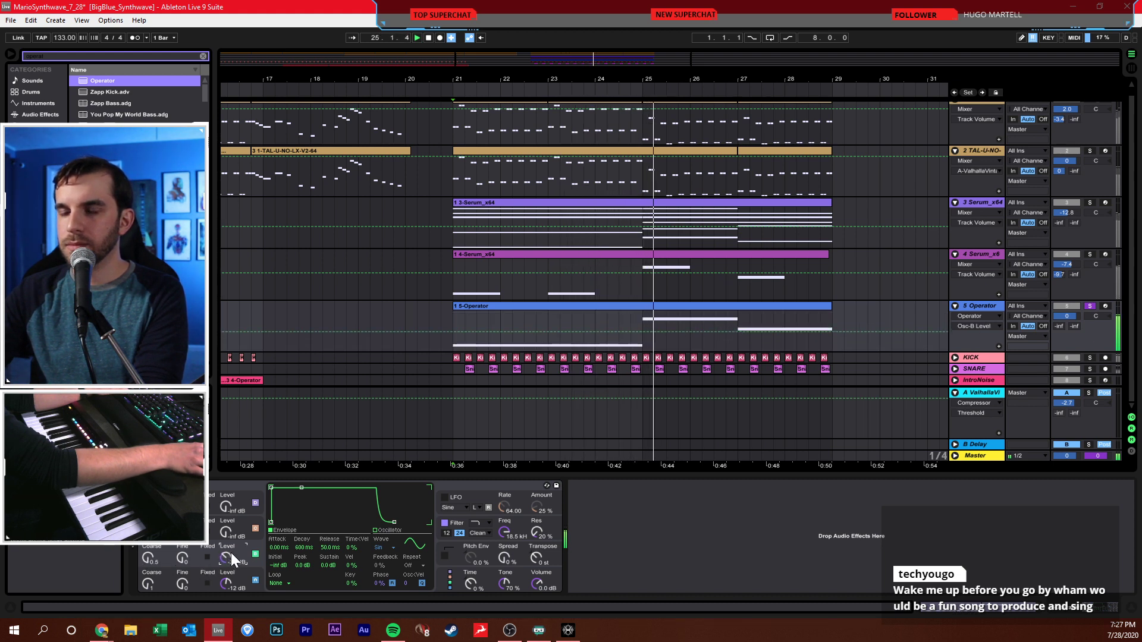
- Add a Saturator after Operator with 17.7 dB drive, -9.43 dB output and Dry/Wet at 54%
key("ctrl+f")
type("satur")
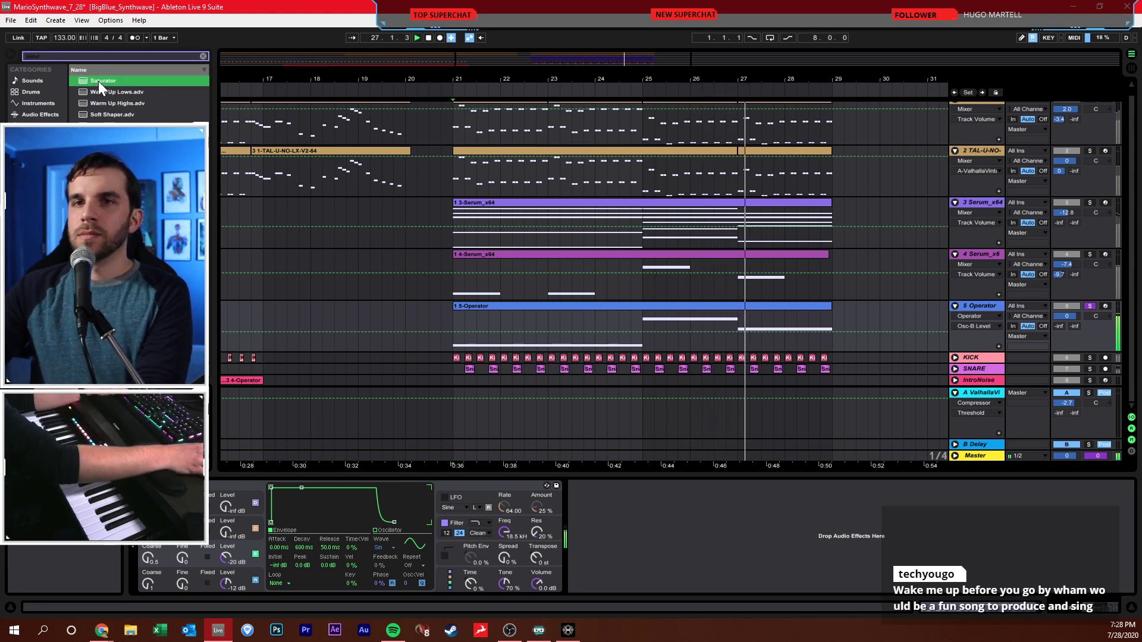
left_click_drag(98, 81, 584, 522)
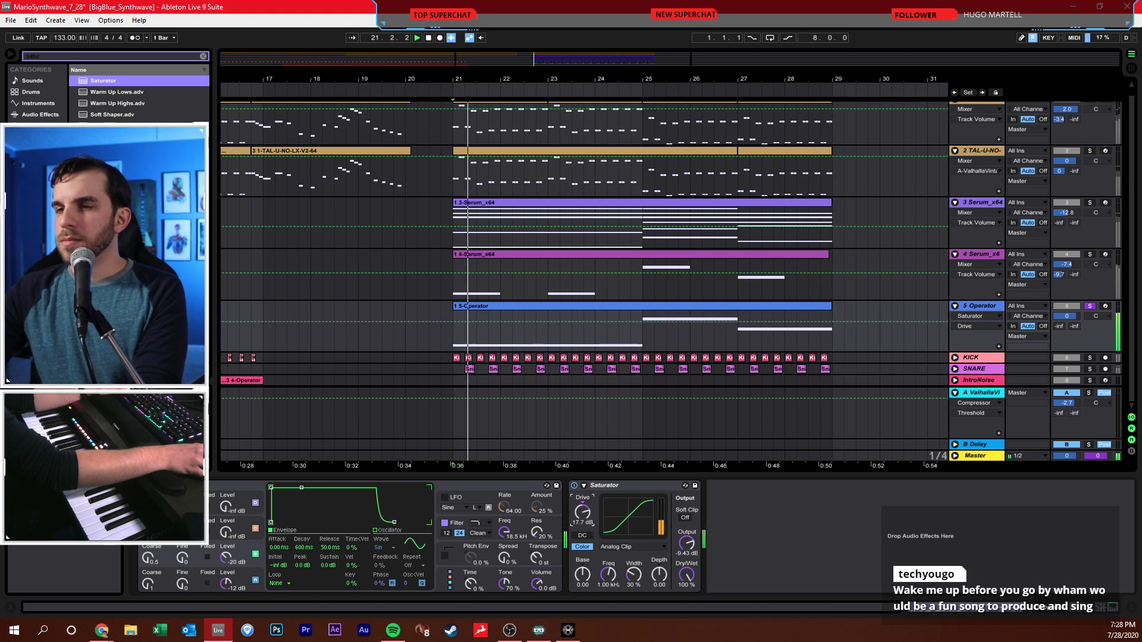
left_click_drag(687, 574, 686, 601)
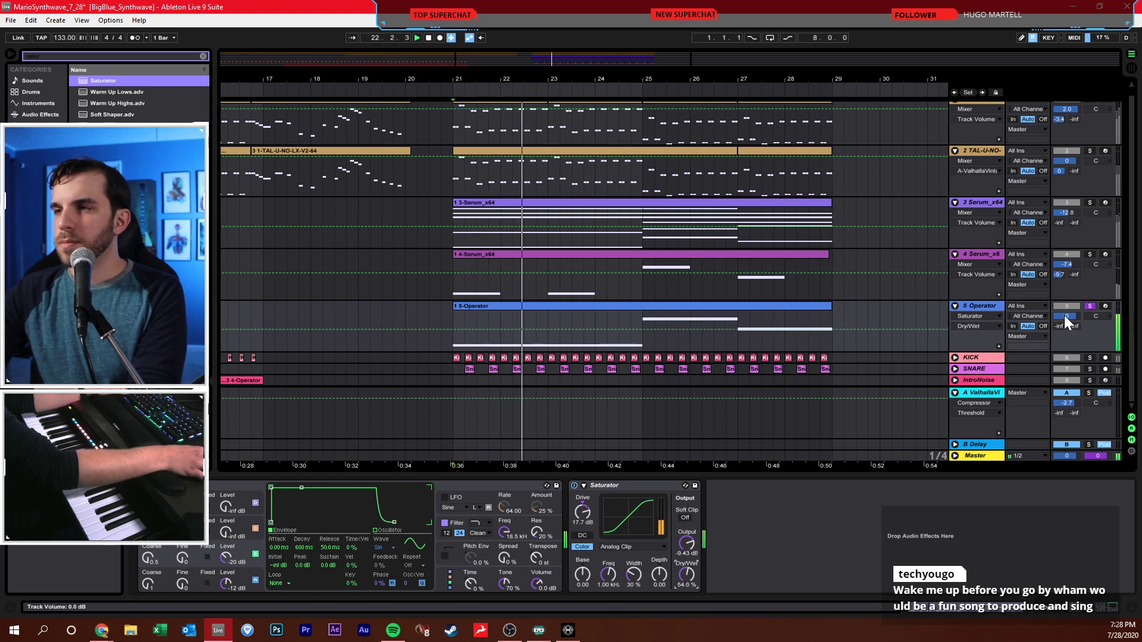
- Copy the second TAL-U-NO track's sidechain Compressor onto the Operator track after the Saturator, and play from bar 21
left_click(987, 203)
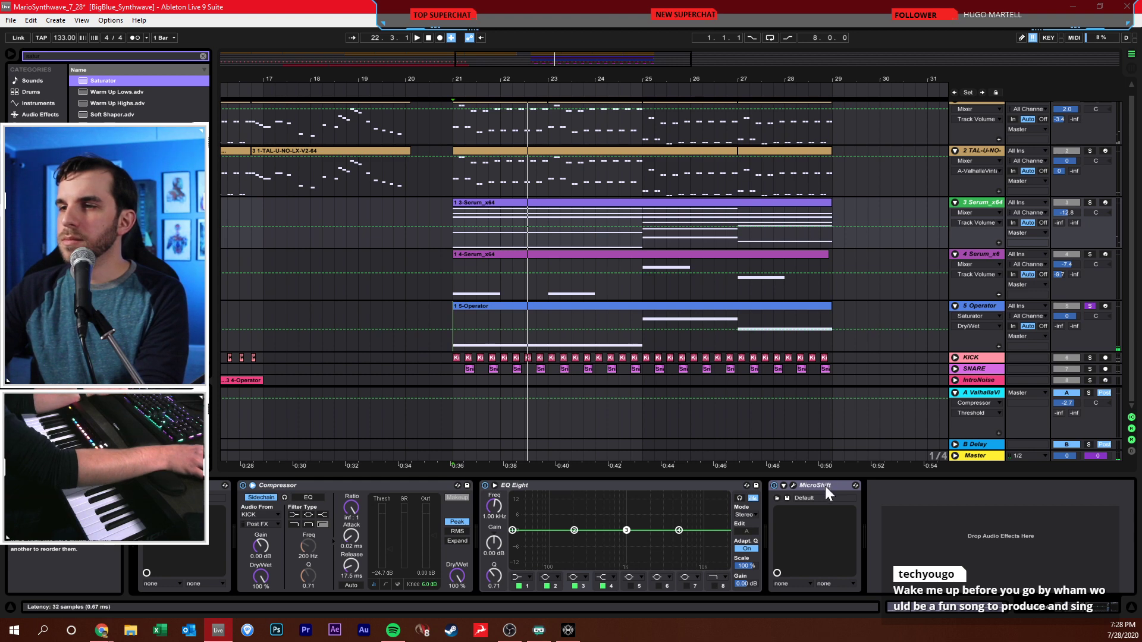
left_click(979, 149)
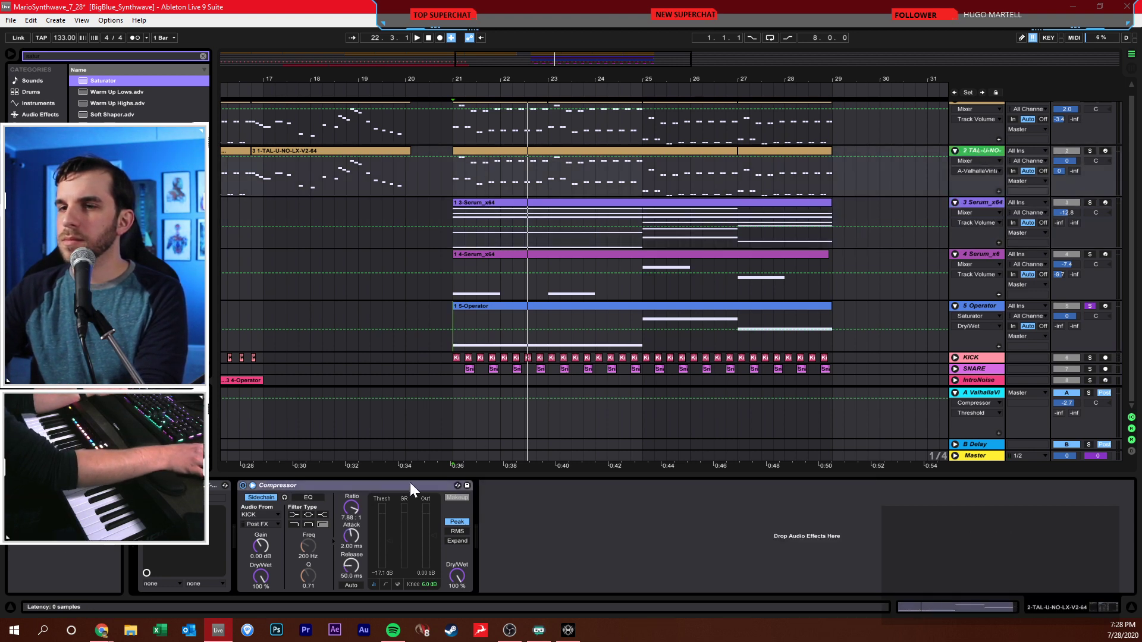
left_click(667, 333)
left_click_drag(802, 556, 769, 544)
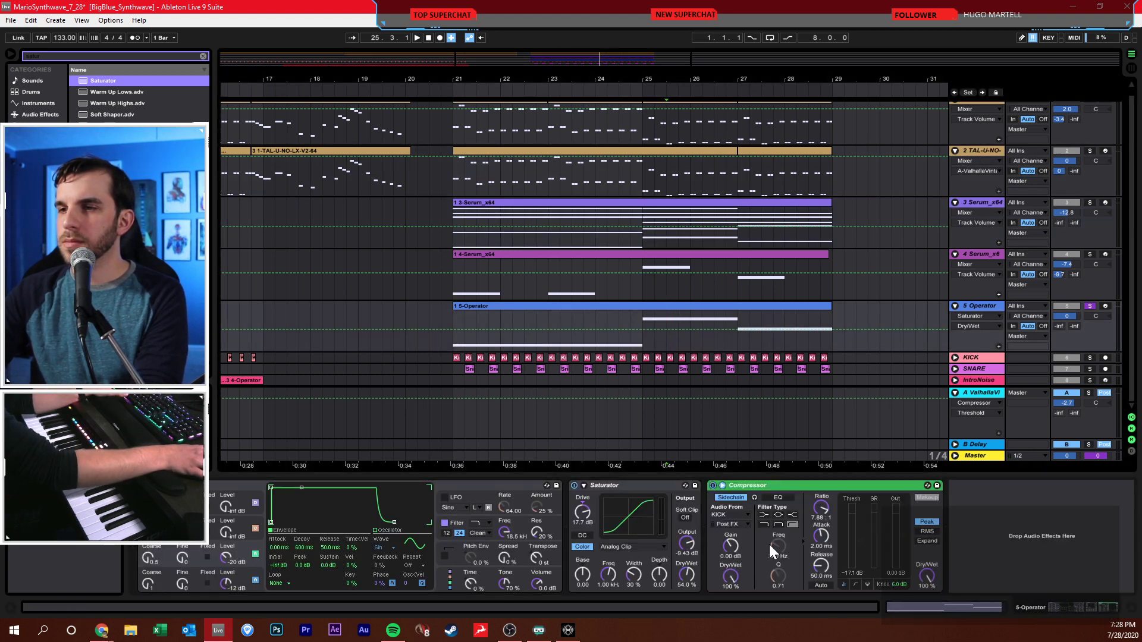
key("space")
left_click(452, 342)
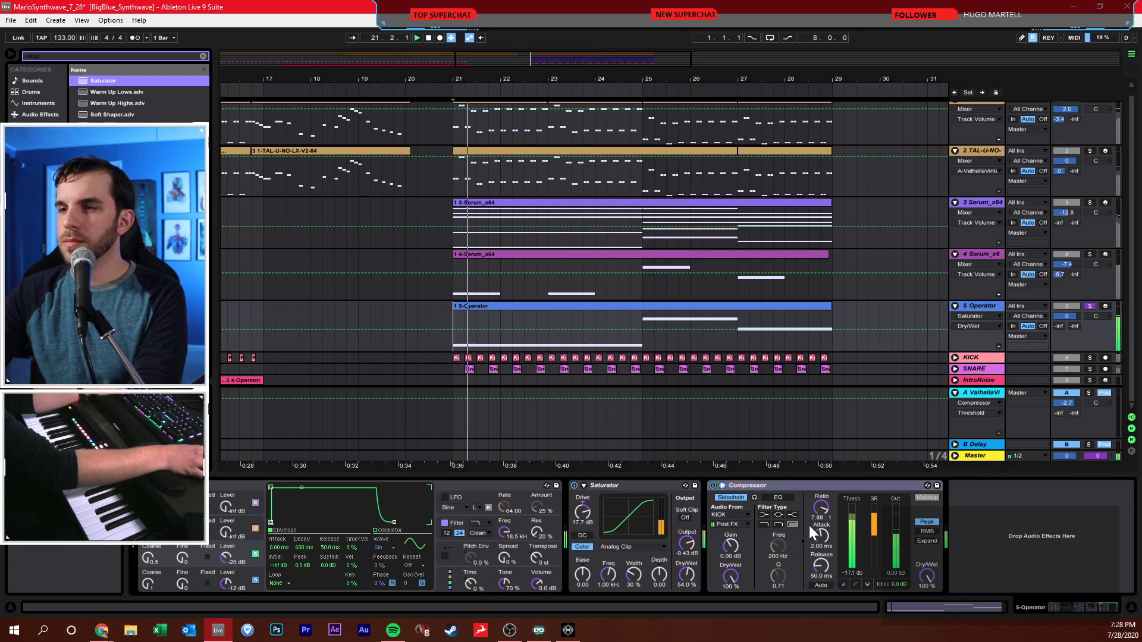
- Solo the track 4 Serum part alongside Operator, play from bar 21 and set the Serum track volume to -9.0 dB
left_click(526, 288)
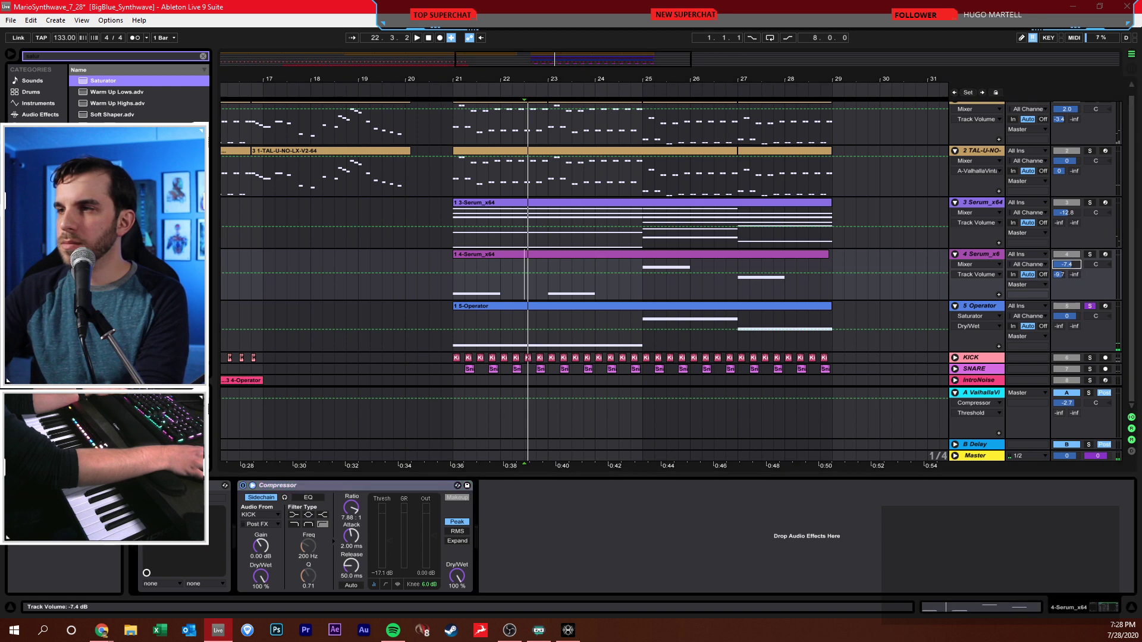
key("space")
left_click(459, 289)
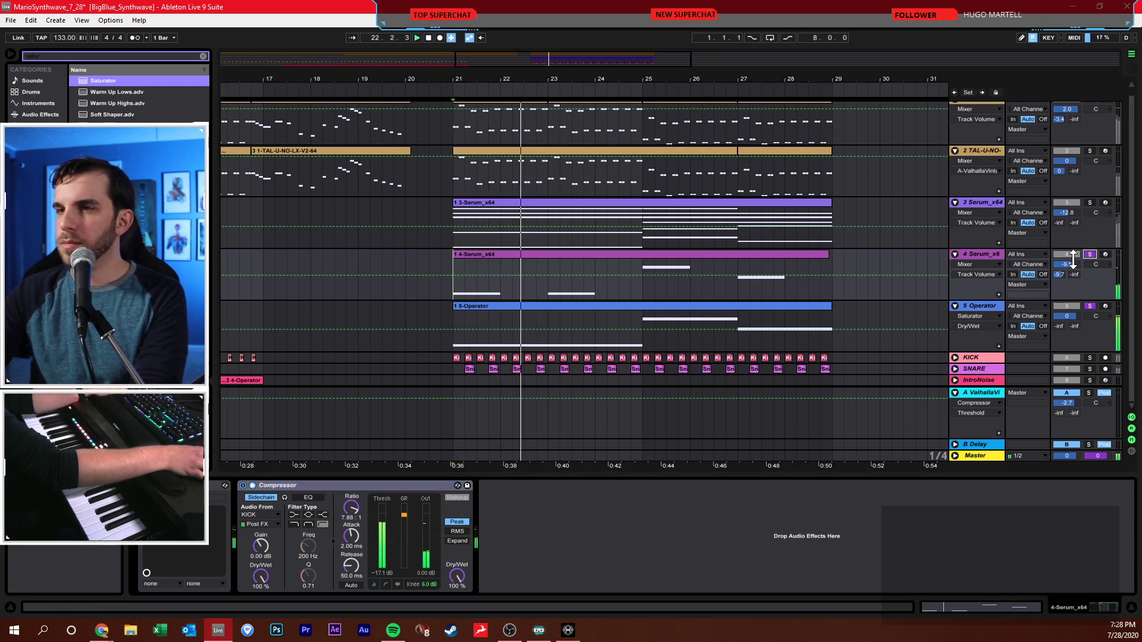
key("space")
key("space")
mouse_move(1072, 263)
left_mouse_down()
mouse_move(1072, 247)
mouse_move(1069, 269)
left_mouse_up()
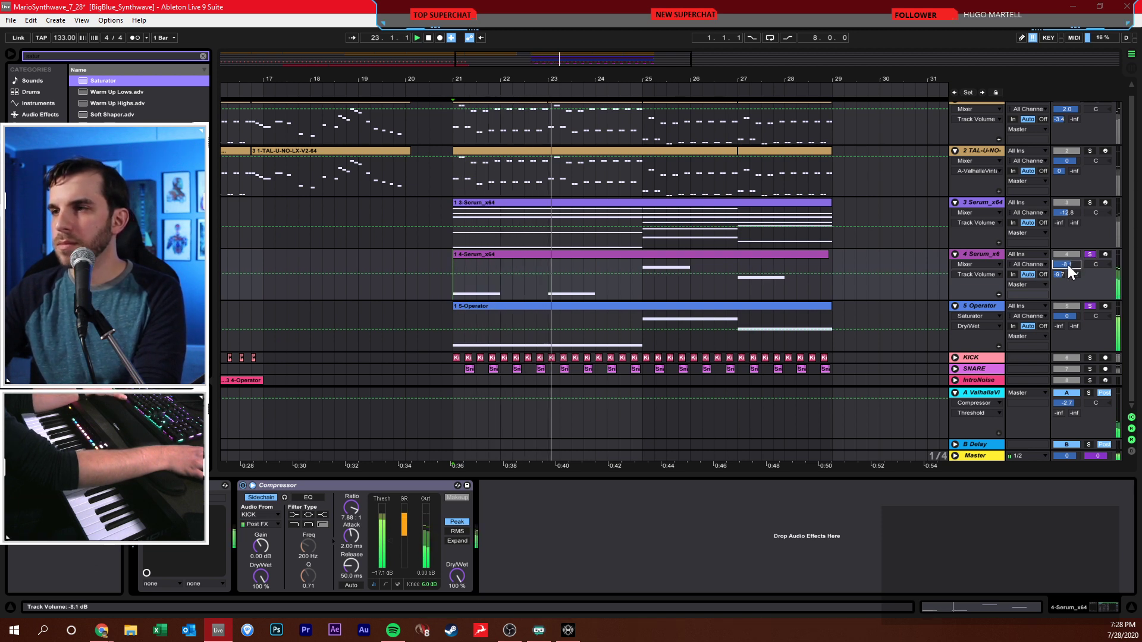
left_click(987, 255)
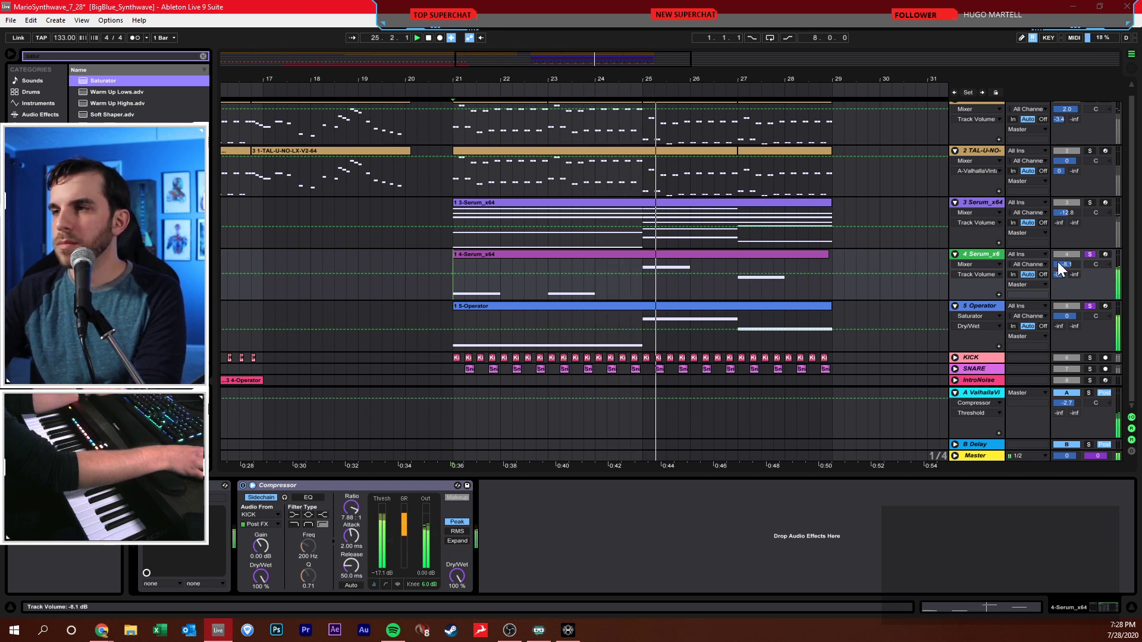
left_click_drag(1061, 268, 1061, 273)
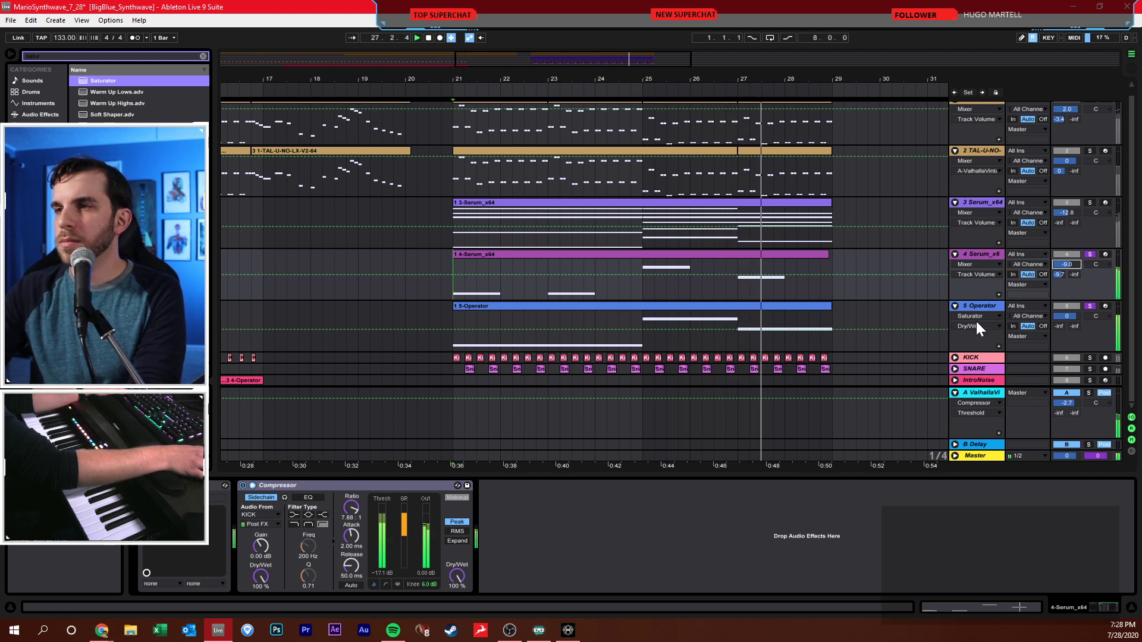
- Find EQ Eight in the browser and add it after the Compressor on the track 4 Serum part
left_click(983, 255)
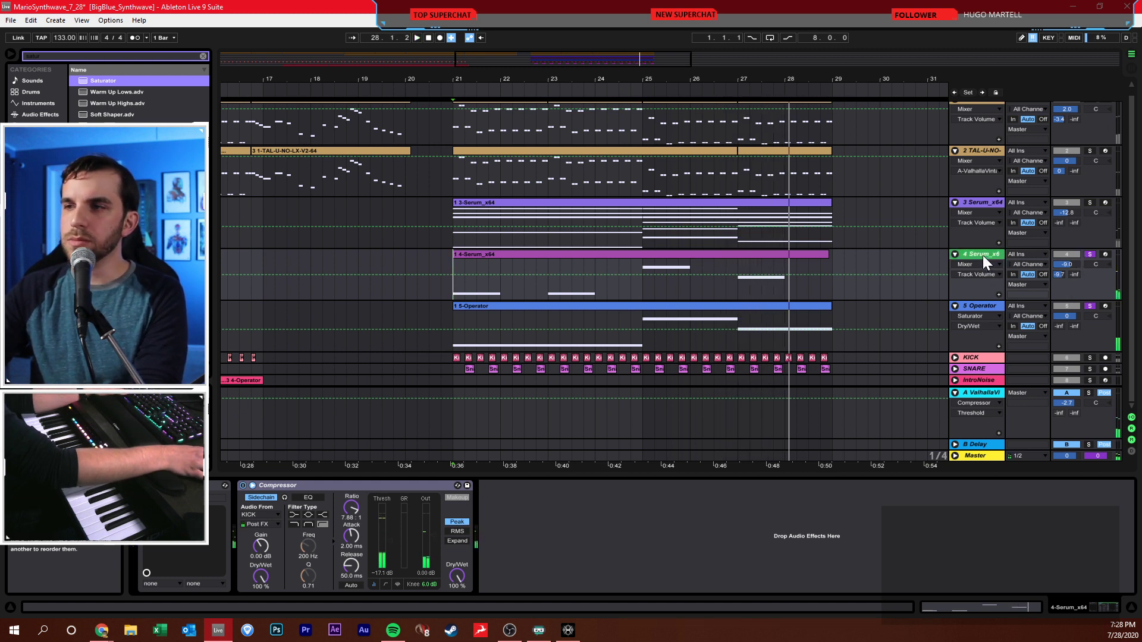
key("ctrl+f")
type("eq")
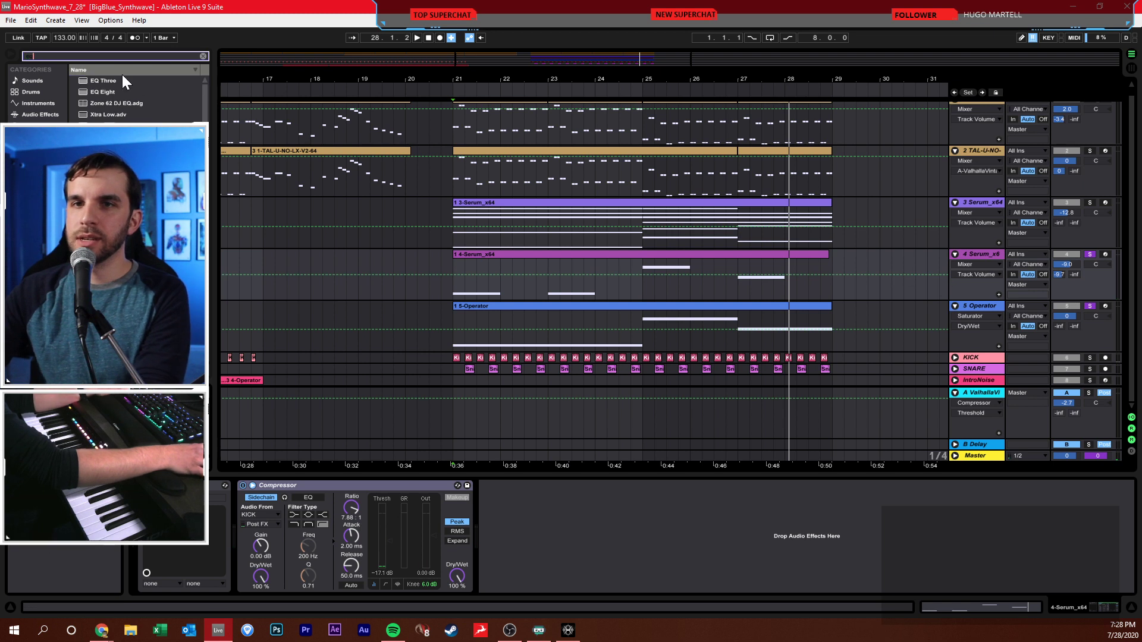
key("Down")
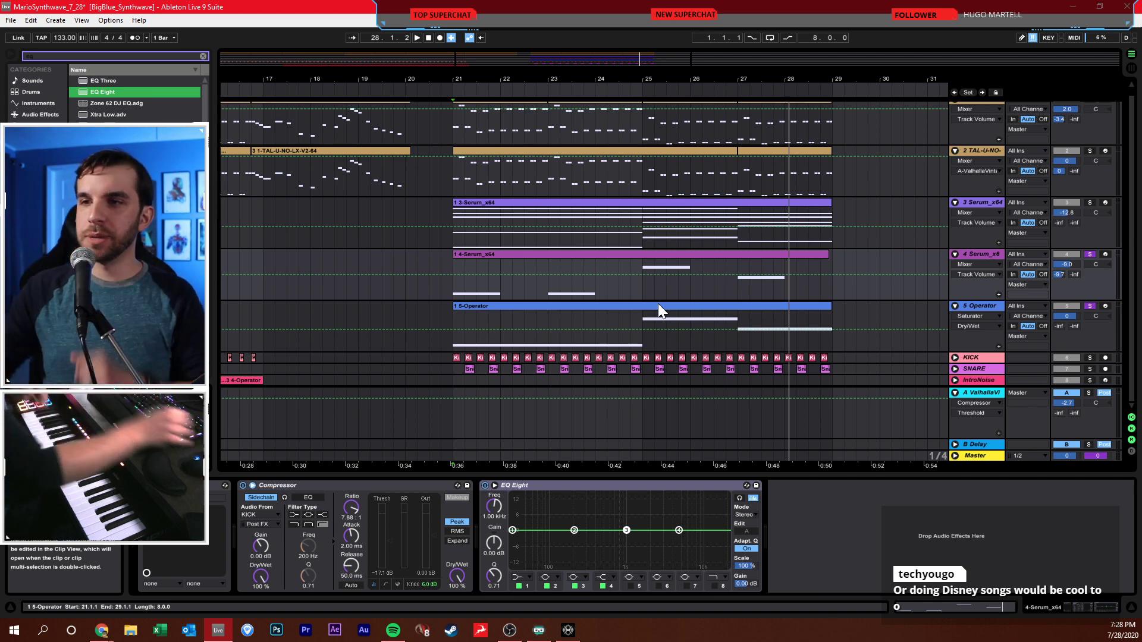
- Select bar 21 of the Operator clip and play the soloed Serum and Operator parts from there
left_click(454, 277)
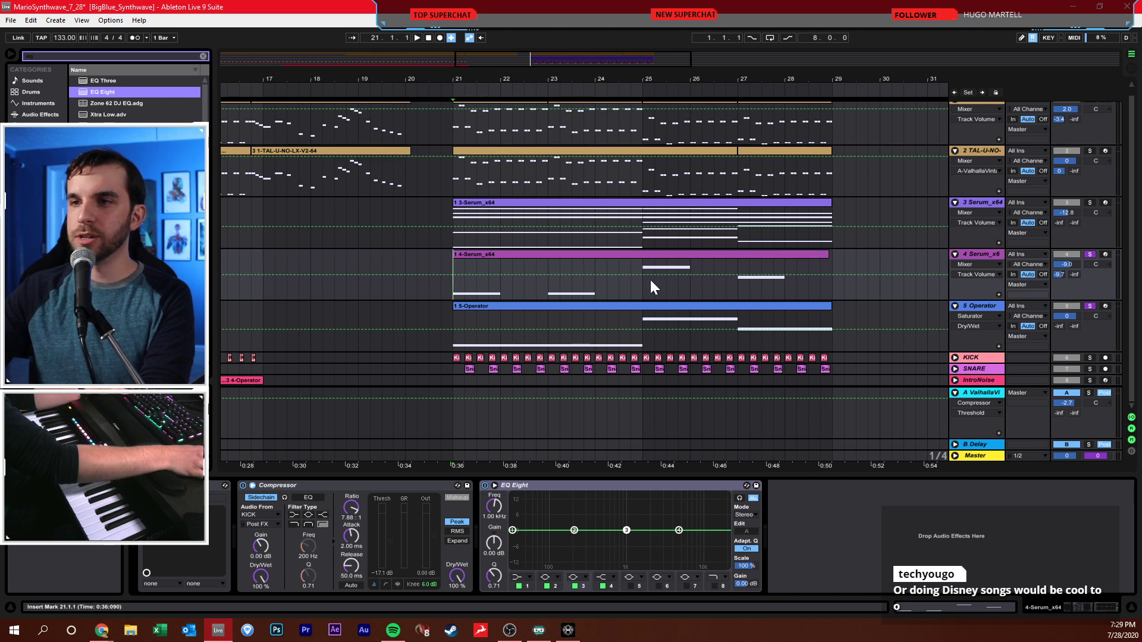
left_click(596, 312)
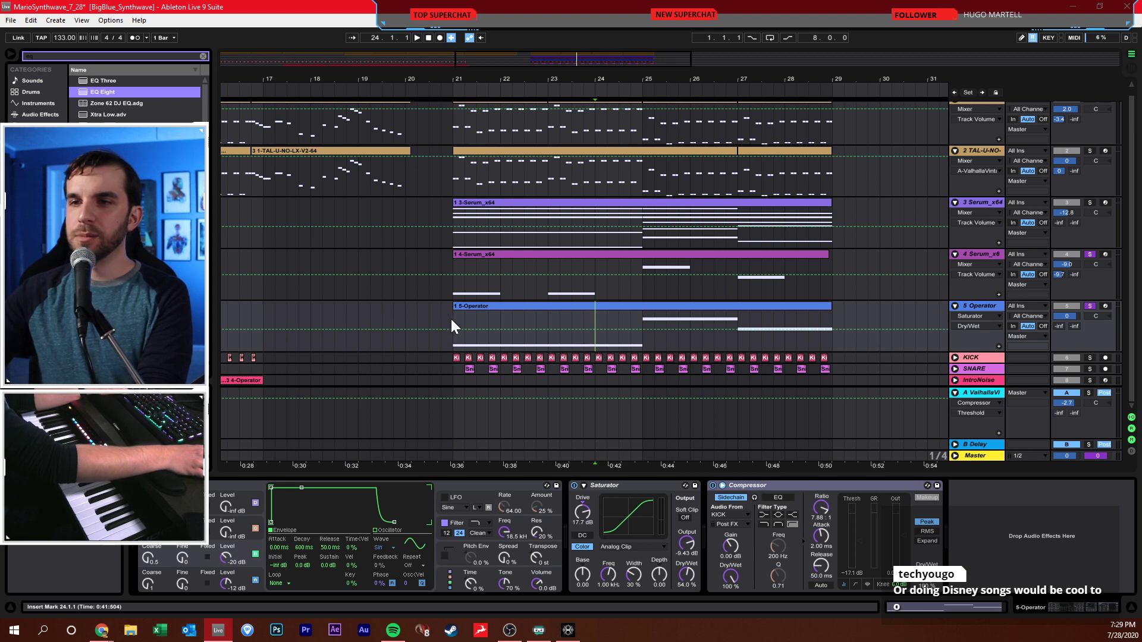
key("space")
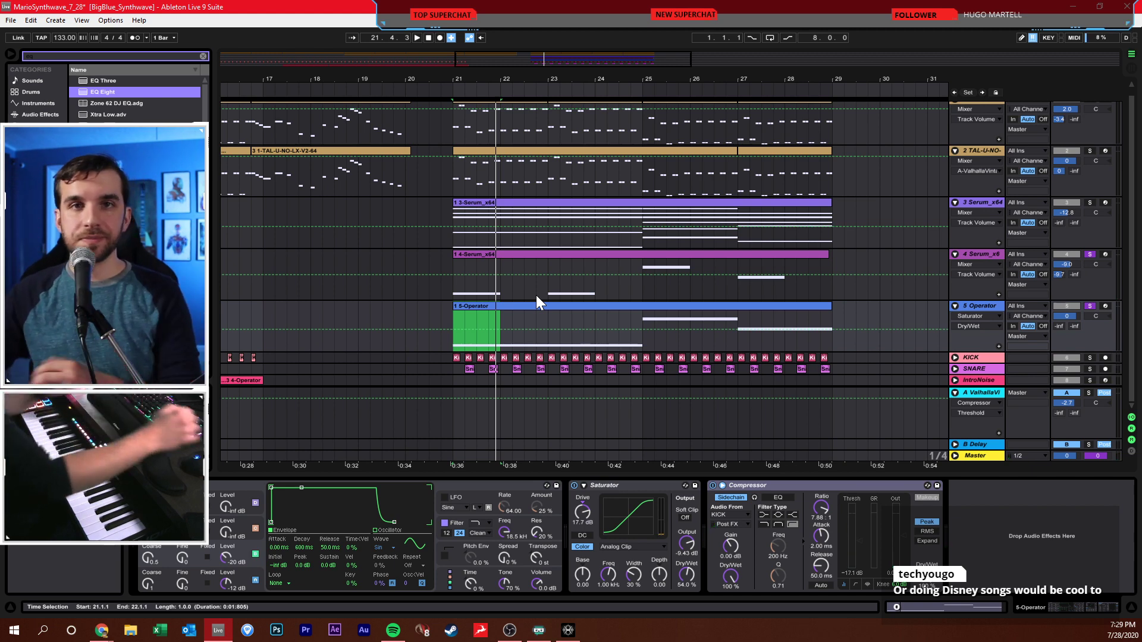
- Solo only track 4 Serum and shape its EQ Eight with a band 1 low cut at 96.6 Hz and band 3 at 2.64 kHz, -3.60 dB
left_click(976, 254)
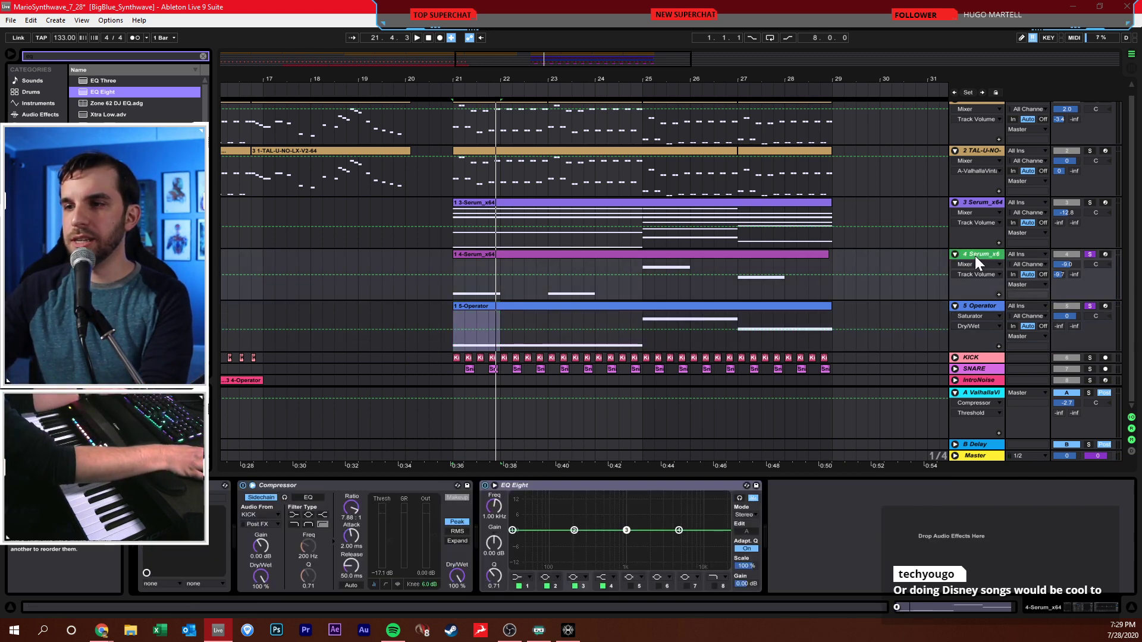
left_click(1090, 305)
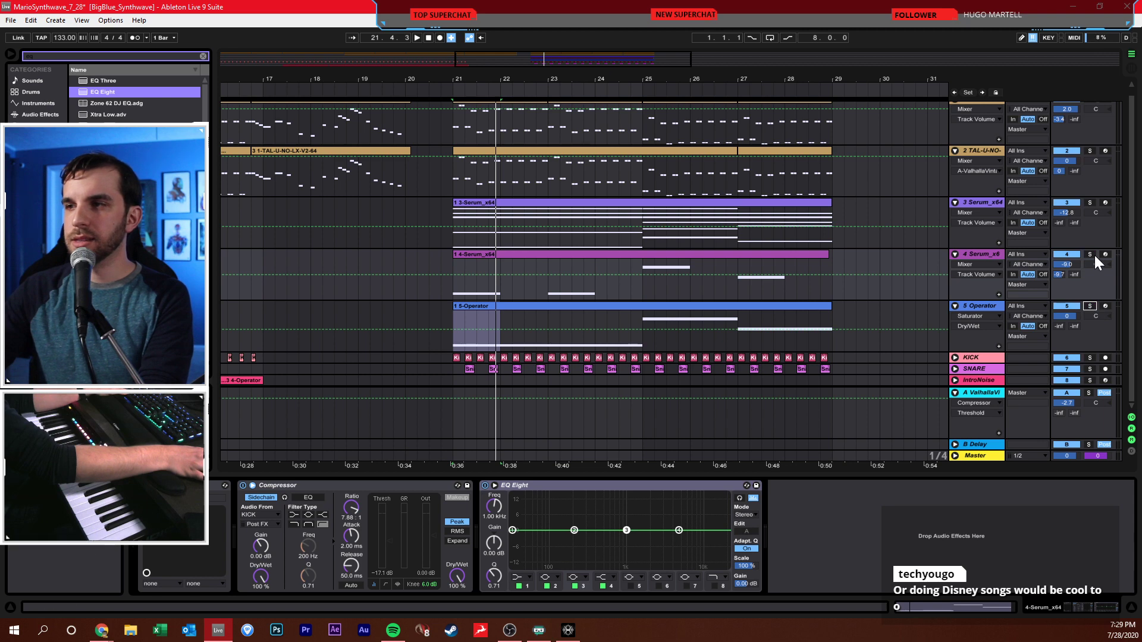
left_click(518, 578)
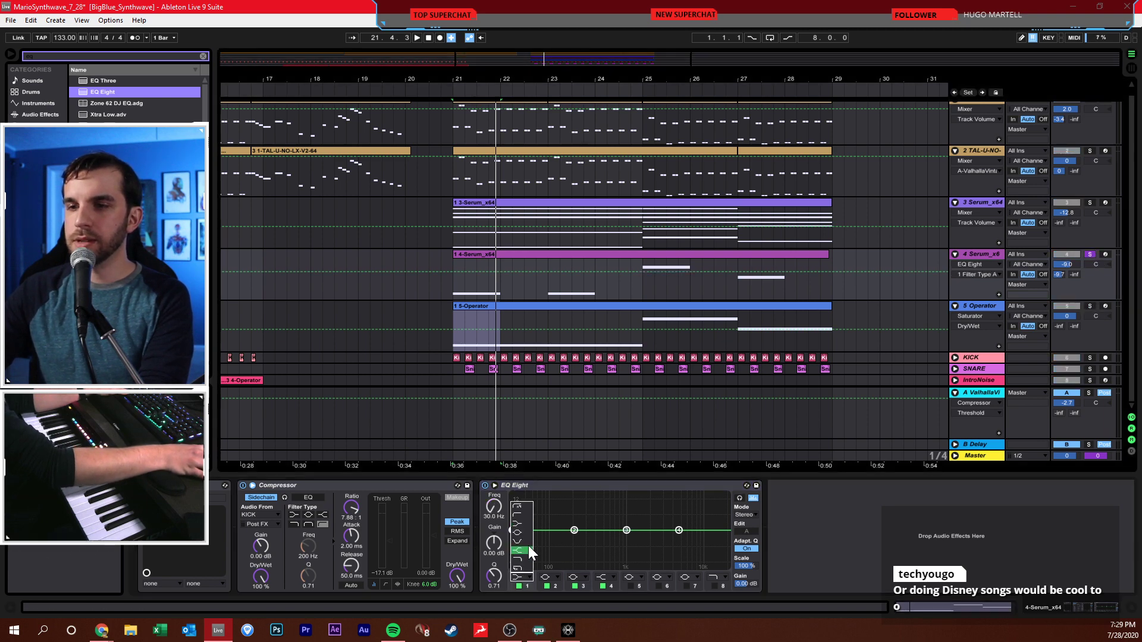
left_click(526, 511)
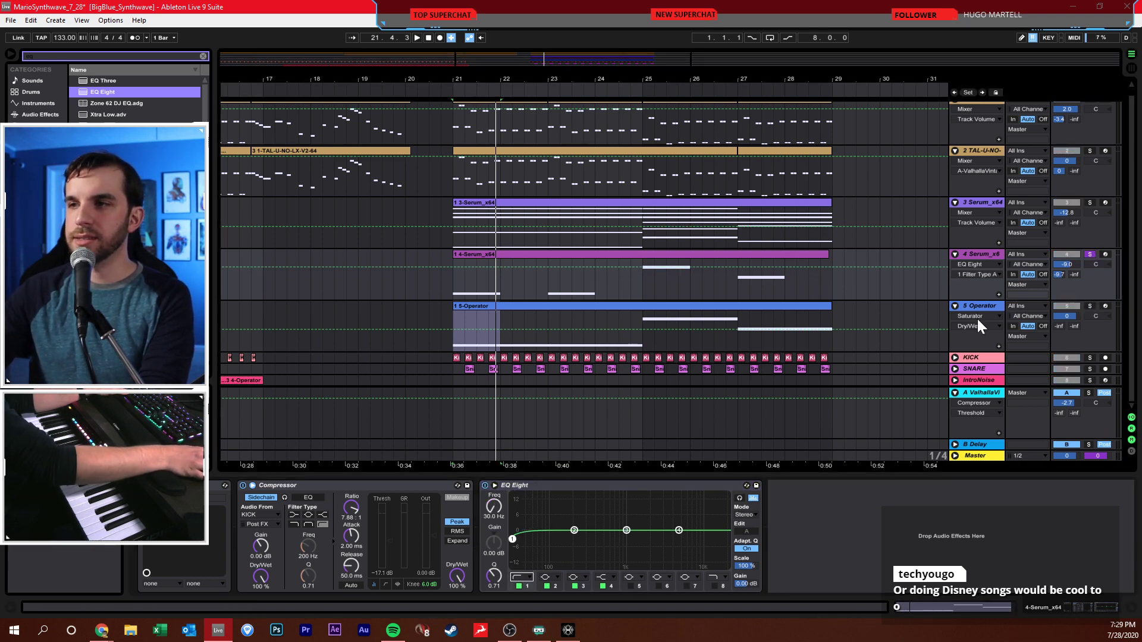
key("space")
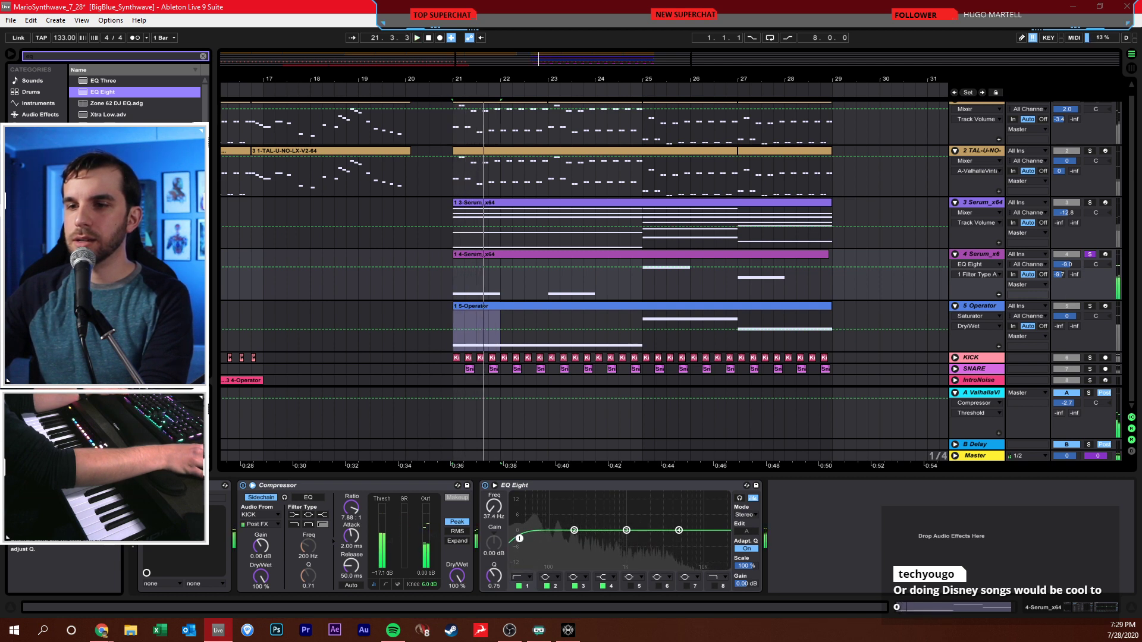
left_click_drag(512, 539, 554, 540)
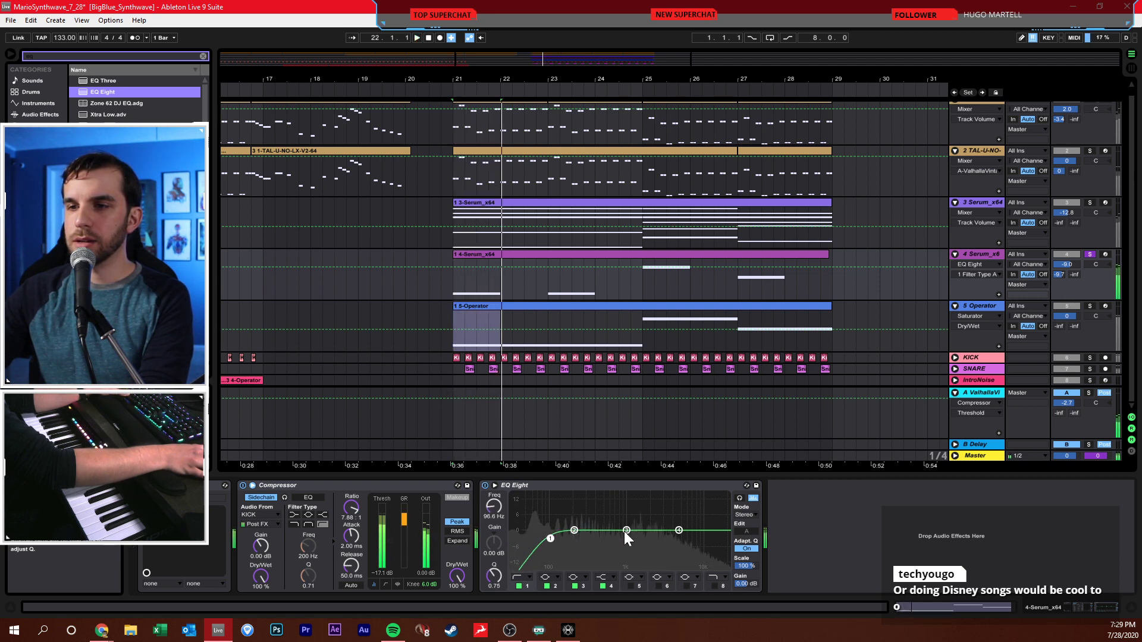
left_click_drag(626, 530, 658, 539)
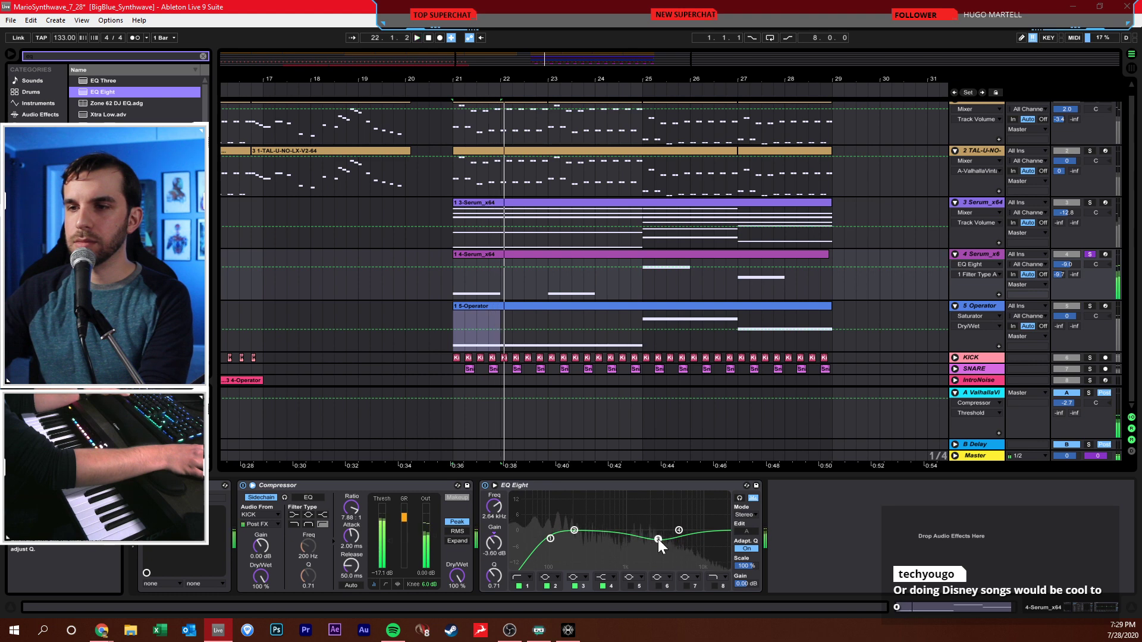
- Audition track 4 Serum soloed together with Operator, clear both solos and save the set
left_click(1089, 306)
key("space")
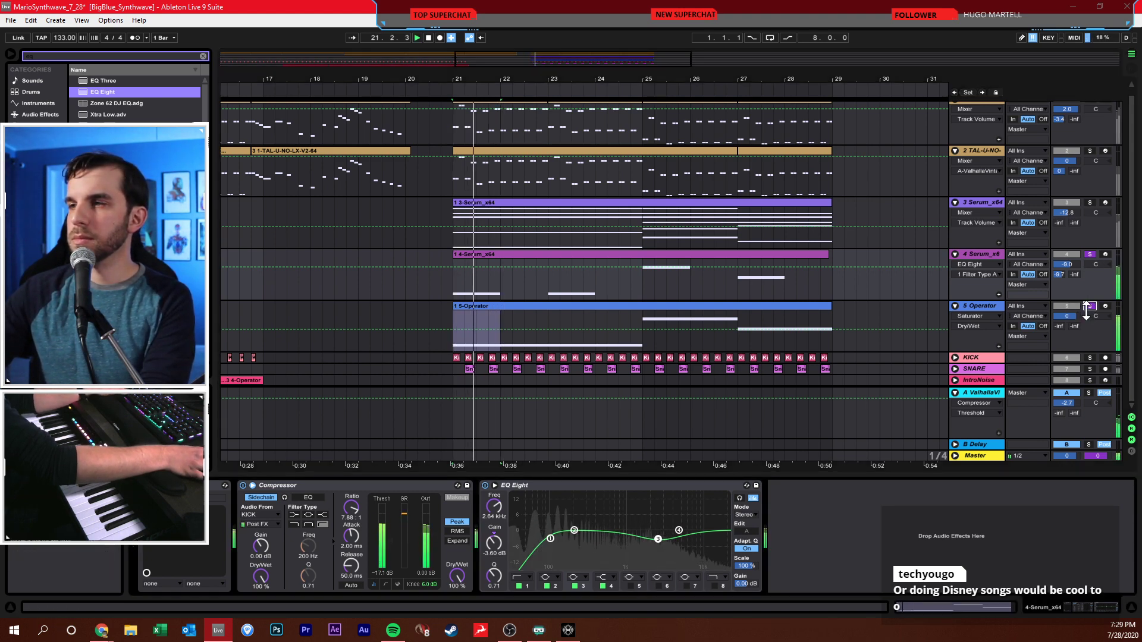
left_click(1089, 307)
key("space")
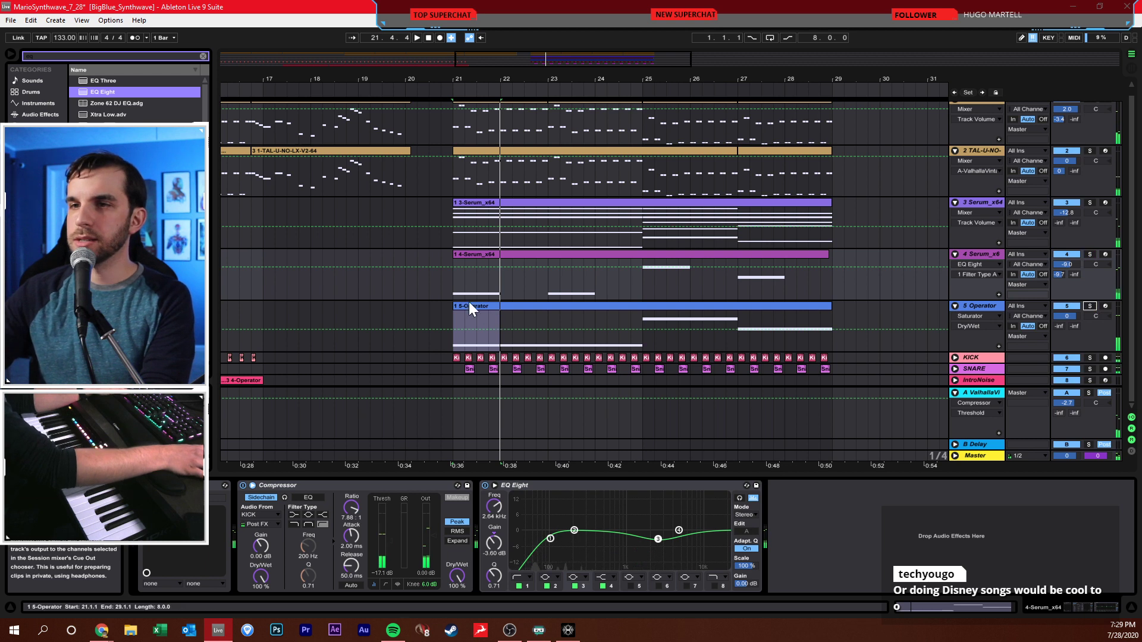
left_click(448, 290)
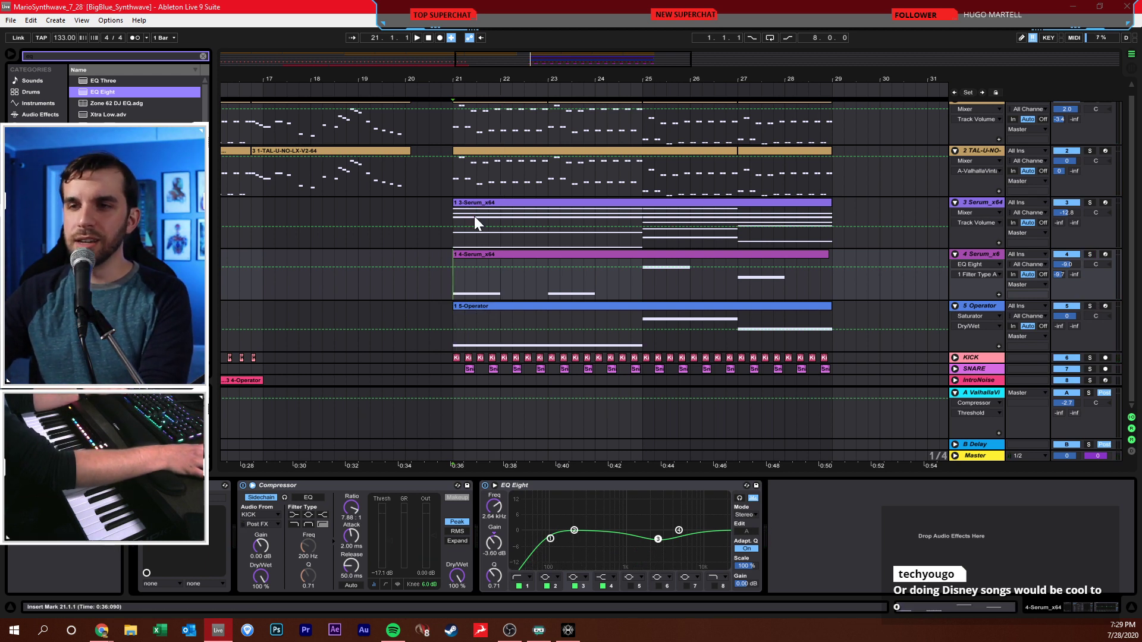
- Fold all the instrument tracks in the arrangement and play the full mix from bar 21
left_click(455, 185)
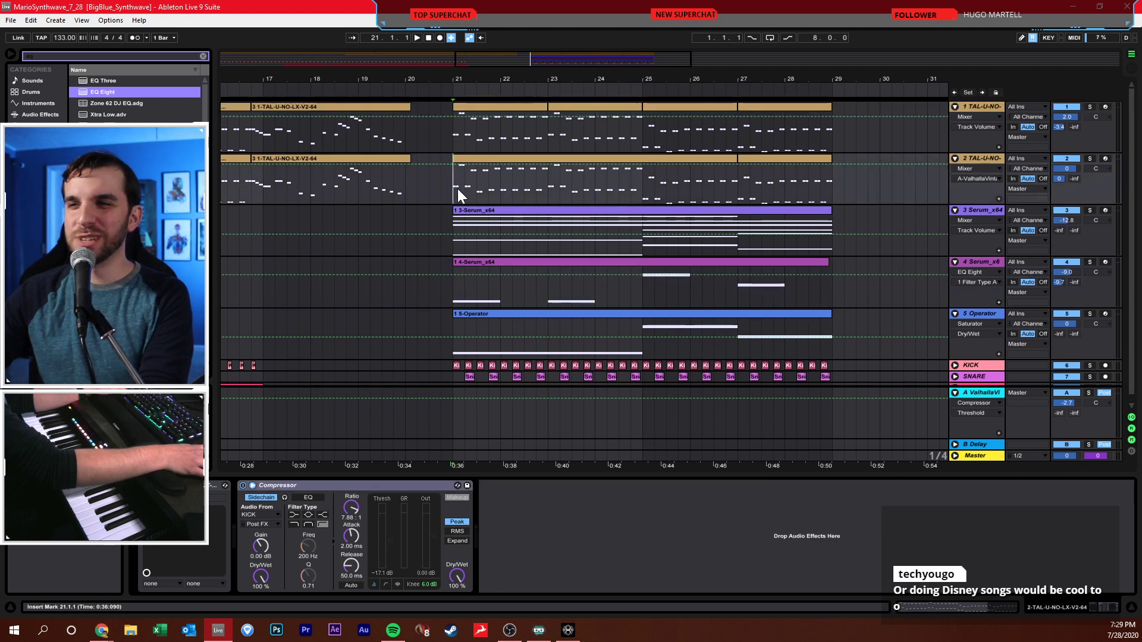
scroll(492, 199, "up", 1)
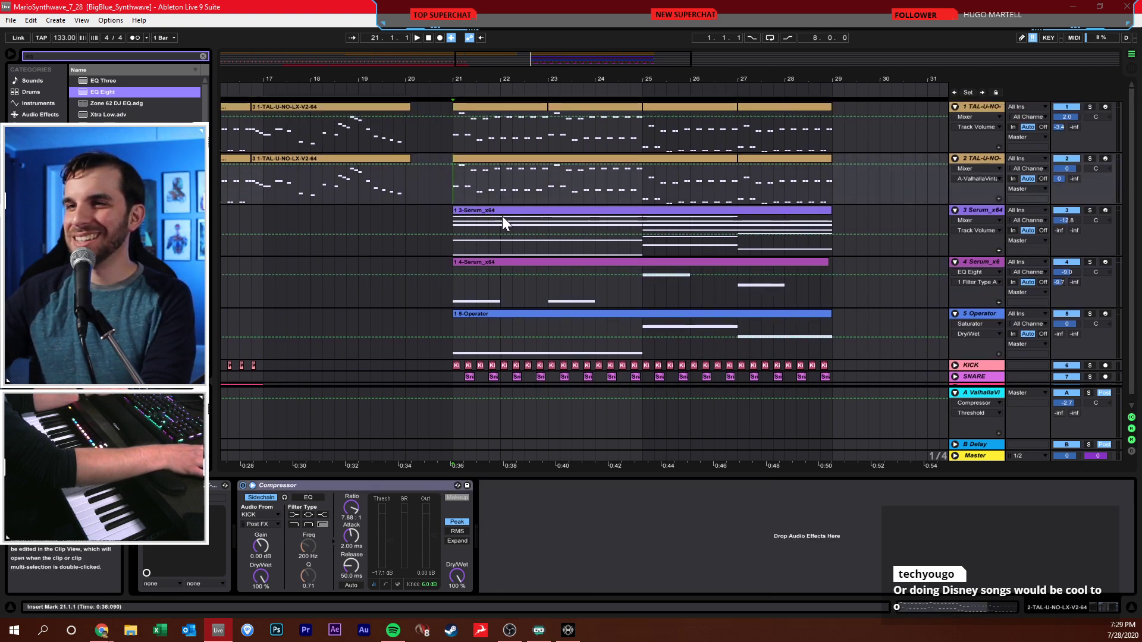
key("ctrl+a")
left_click(954, 159)
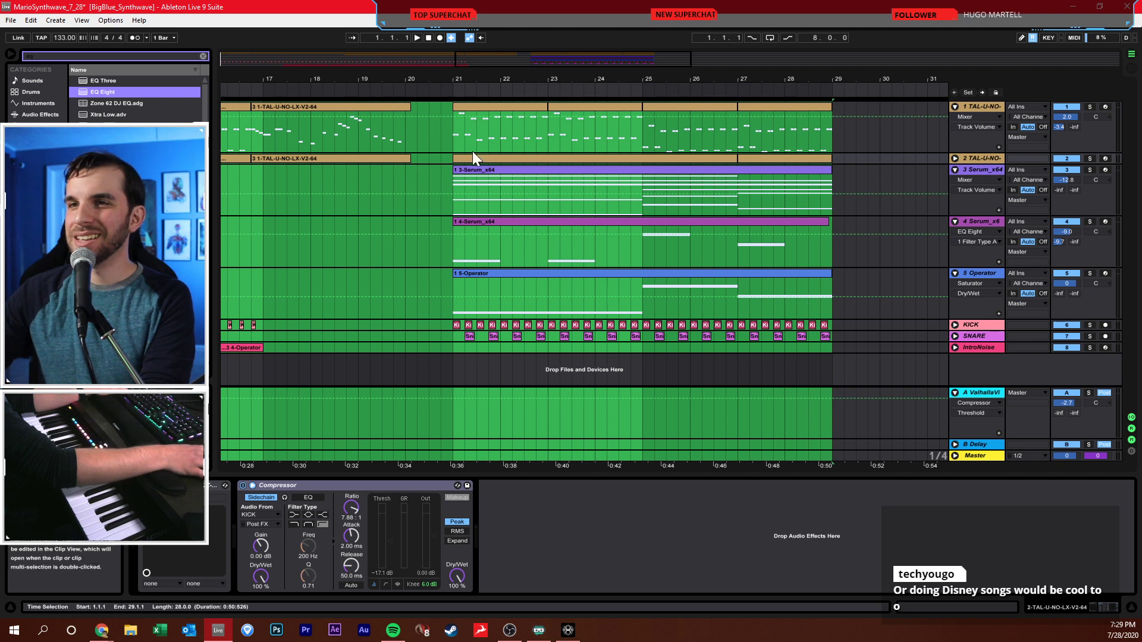
left_click(954, 160, "alt")
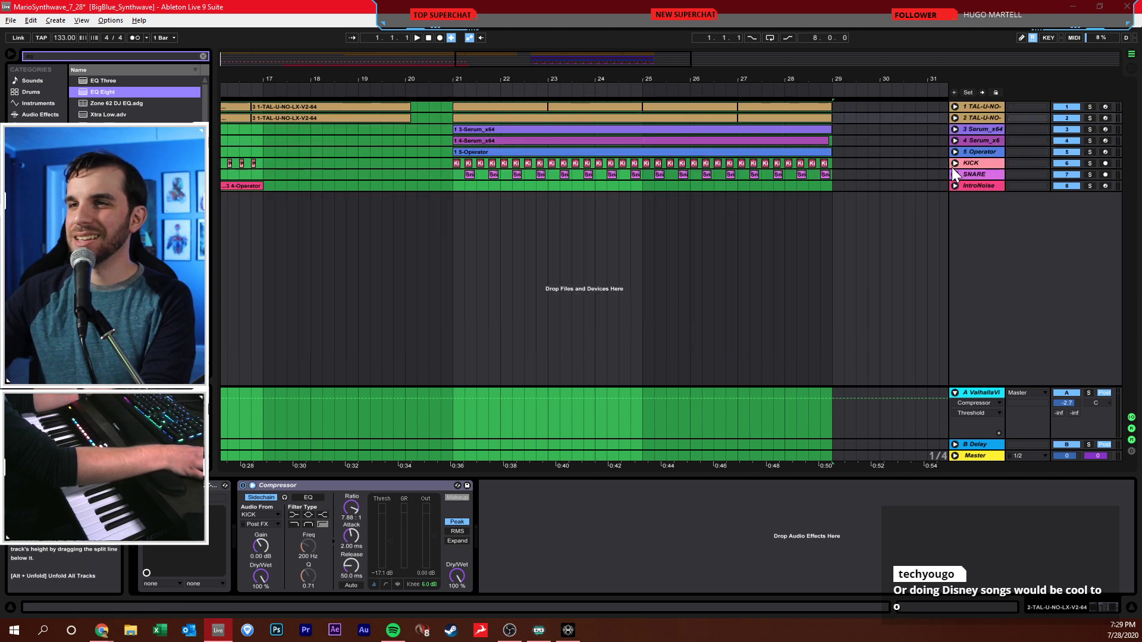
left_click(455, 208)
key("space")
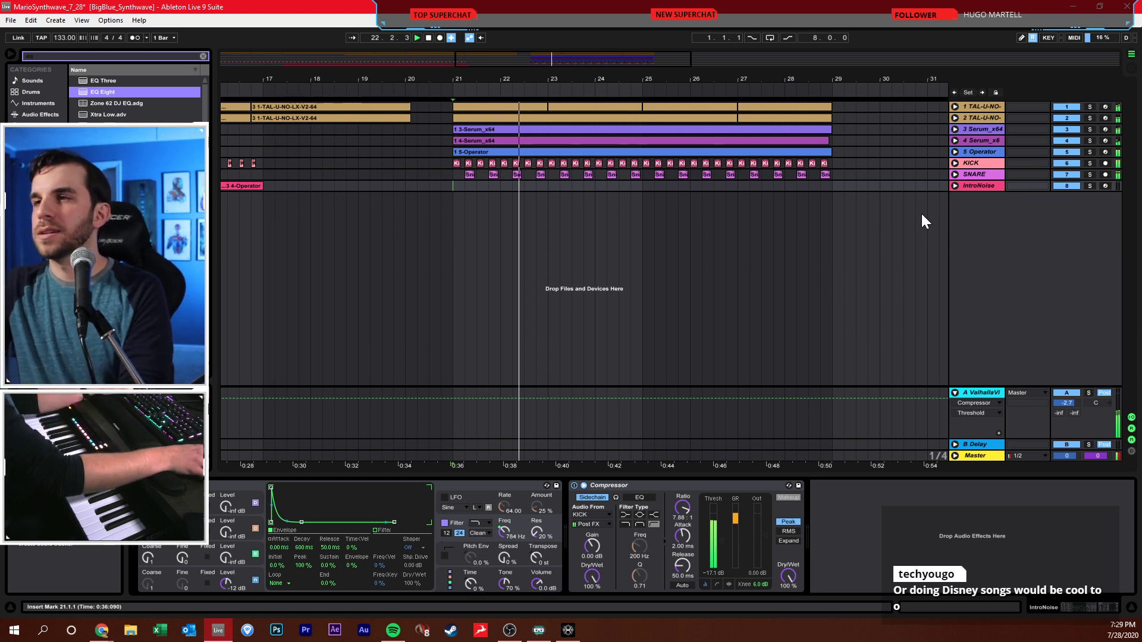
- Unfold the Operator and both TAL-U-NO tracks, lower track 1's Compressor threshold to -24.7 dB and solo that track
left_click(954, 152)
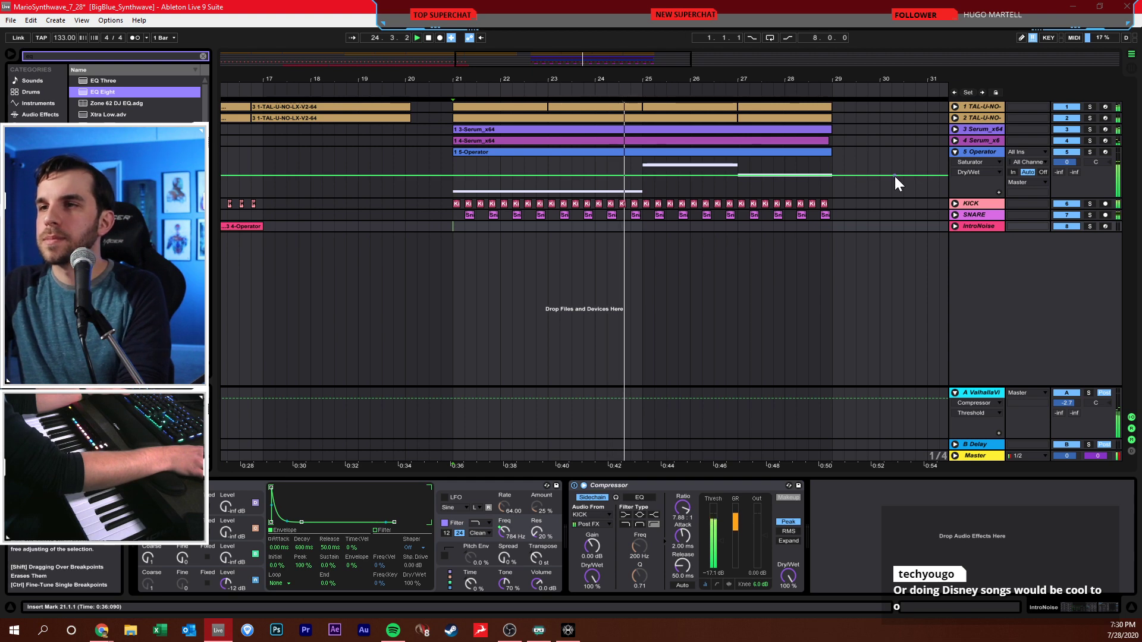
left_click(955, 119)
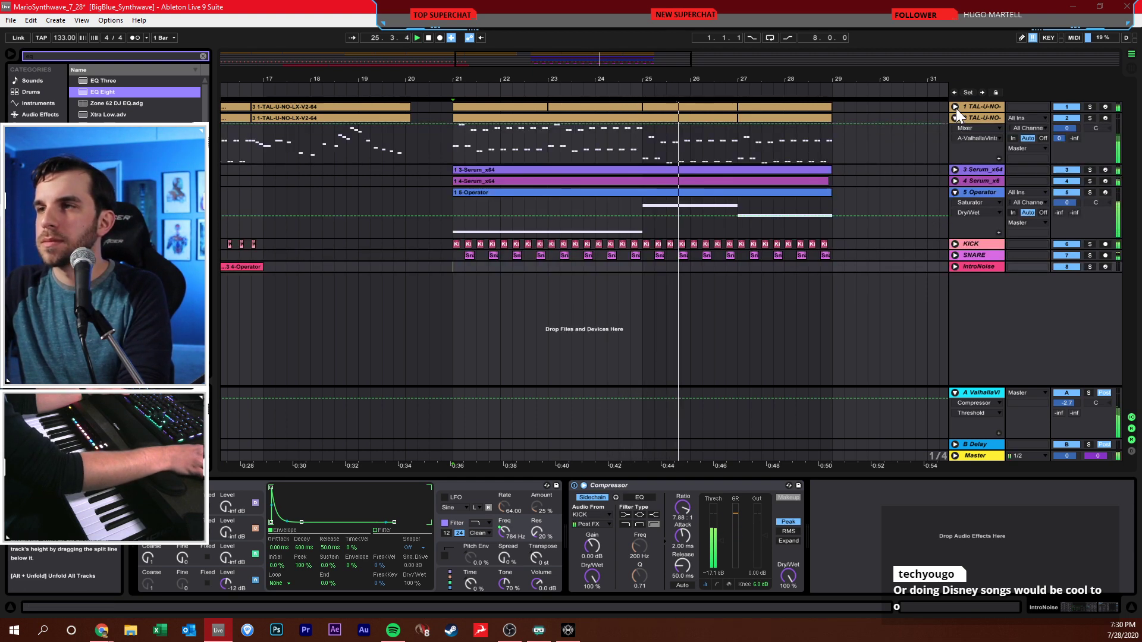
left_click(955, 108)
left_click(572, 119)
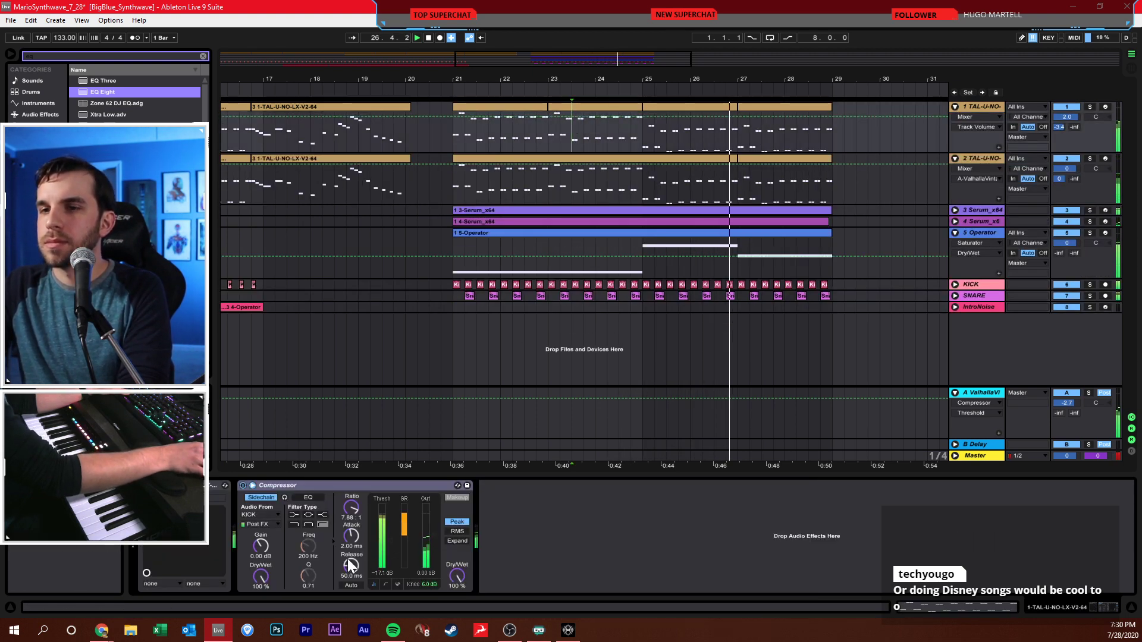
left_click_drag(391, 518, 390, 531)
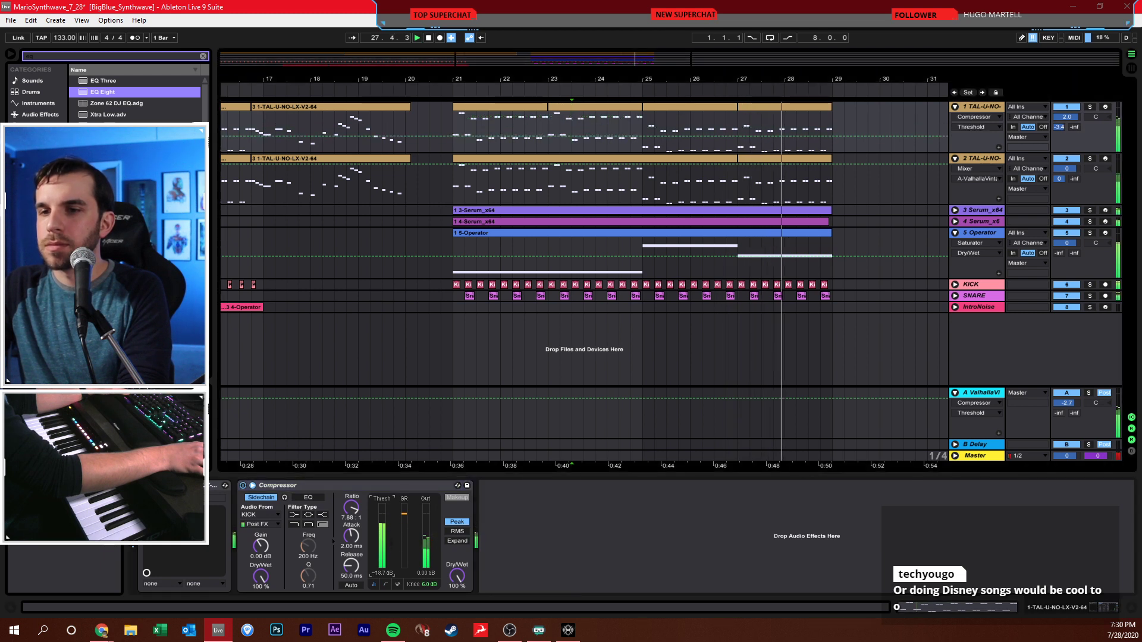
left_click(1092, 107)
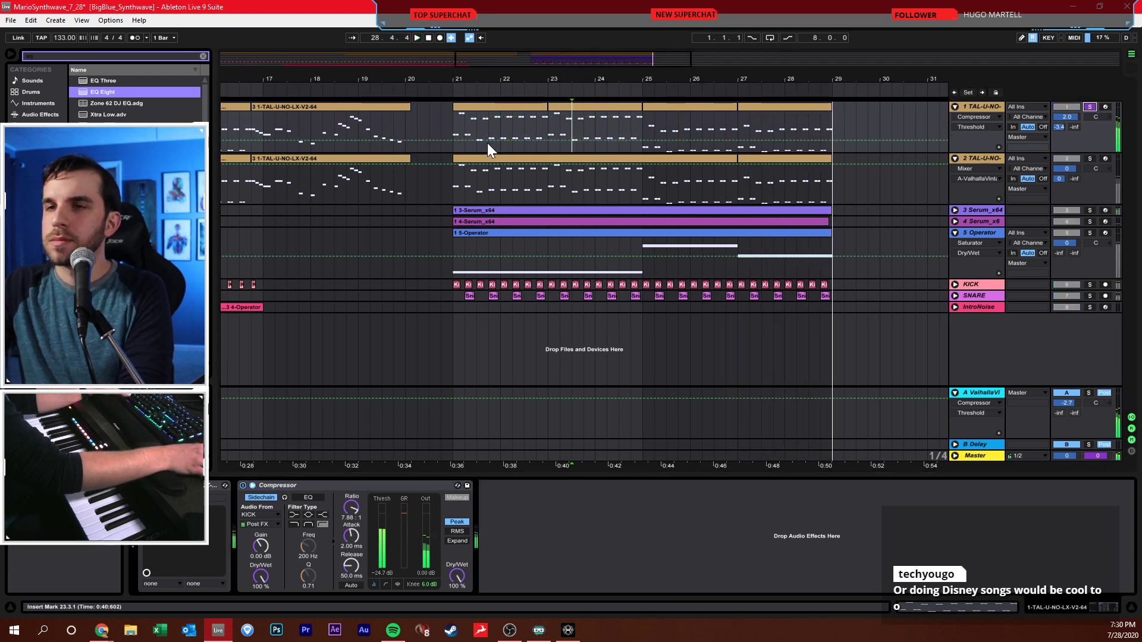
- Play from bar 21, move the solo from track 1 to track 3 Serum and loop from bar 21 to bar 29
left_click(458, 130)
key("space")
left_click(1092, 108)
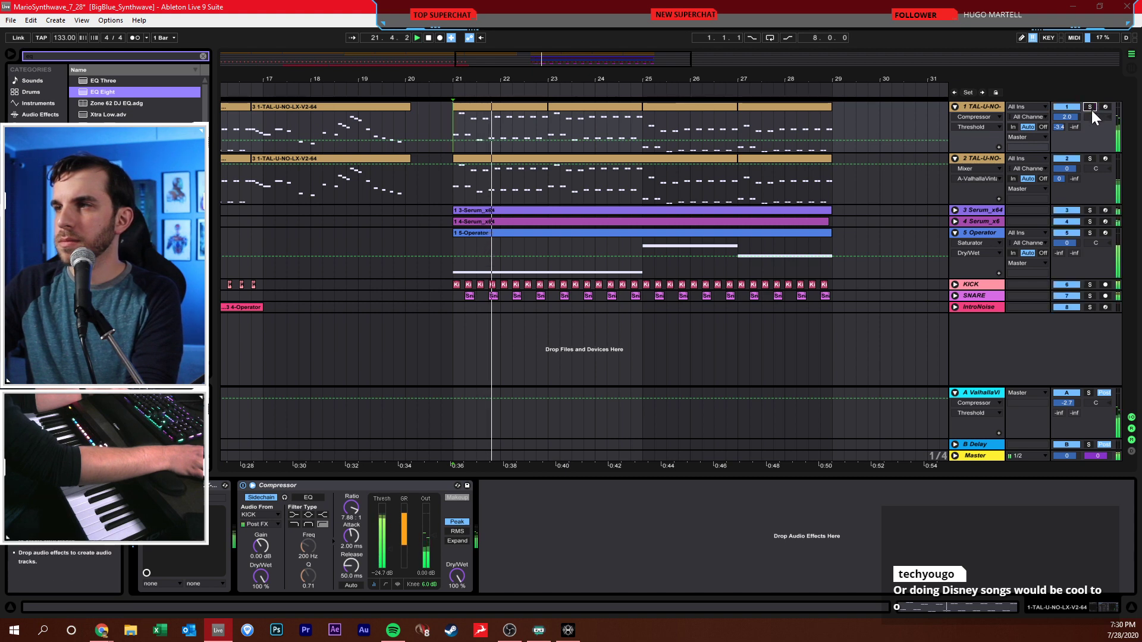
left_click(1090, 211)
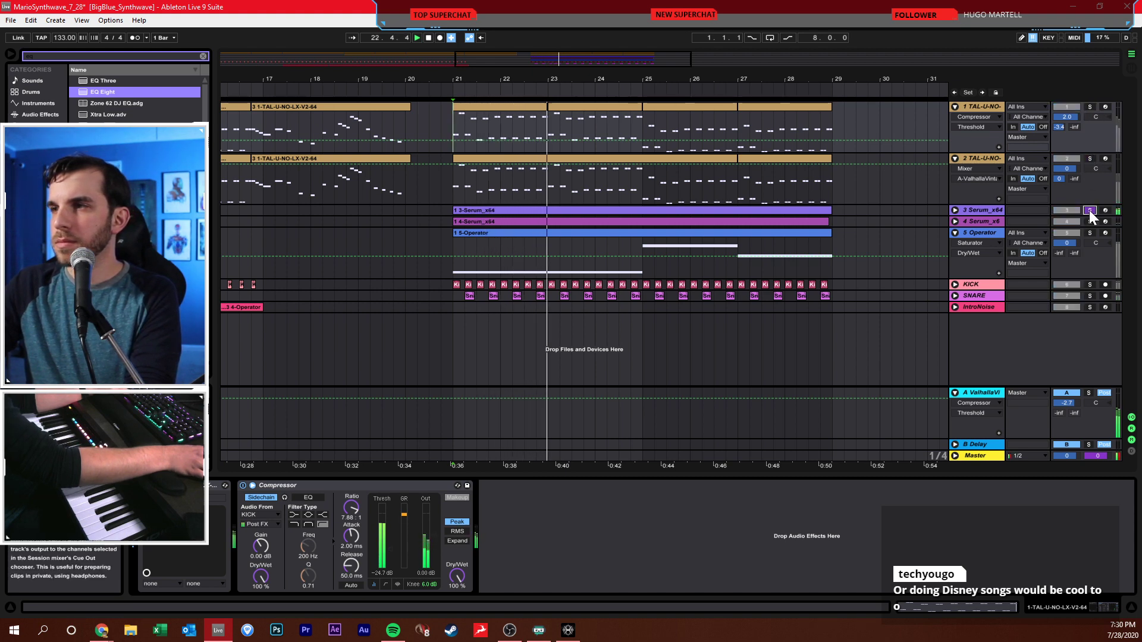
left_click(971, 211)
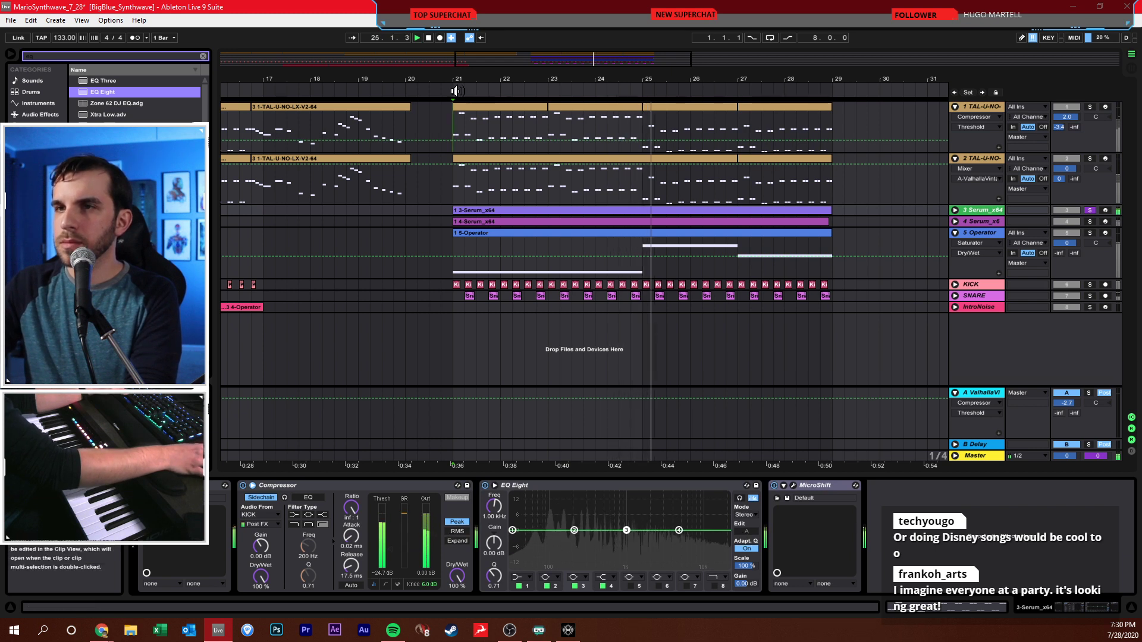
left_click_drag(460, 137, 833, 128)
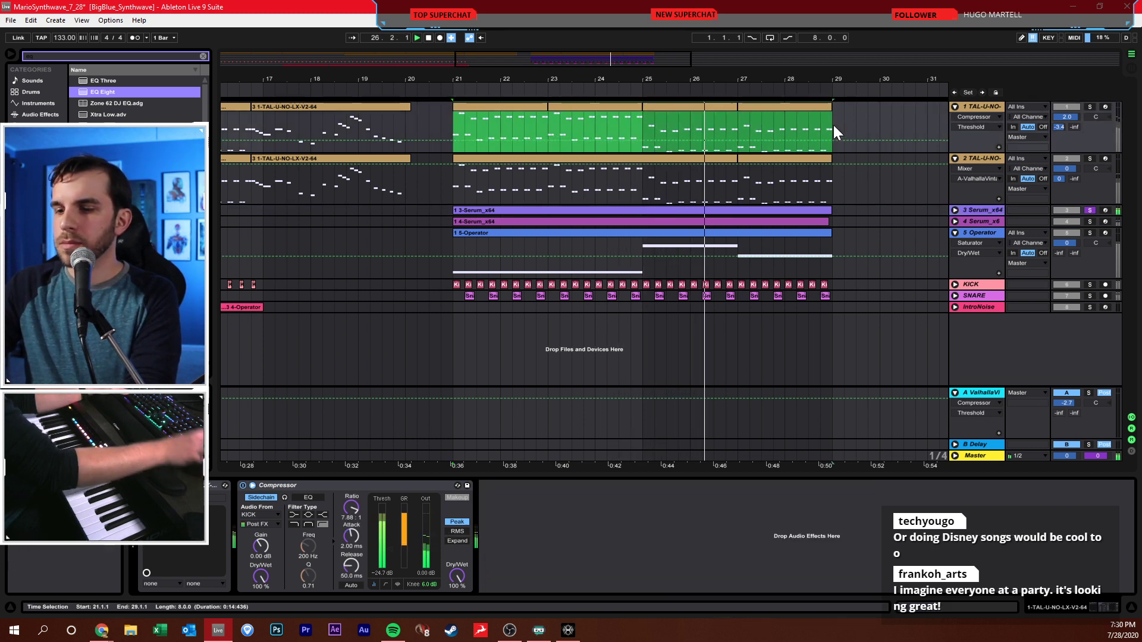
key("ctrl+l")
- Set track 1's Compressor to ratio 42.0:1, threshold -31.0 dB, attack 0.01 ms and release 37.4 ms, and save the set
left_click(680, 124)
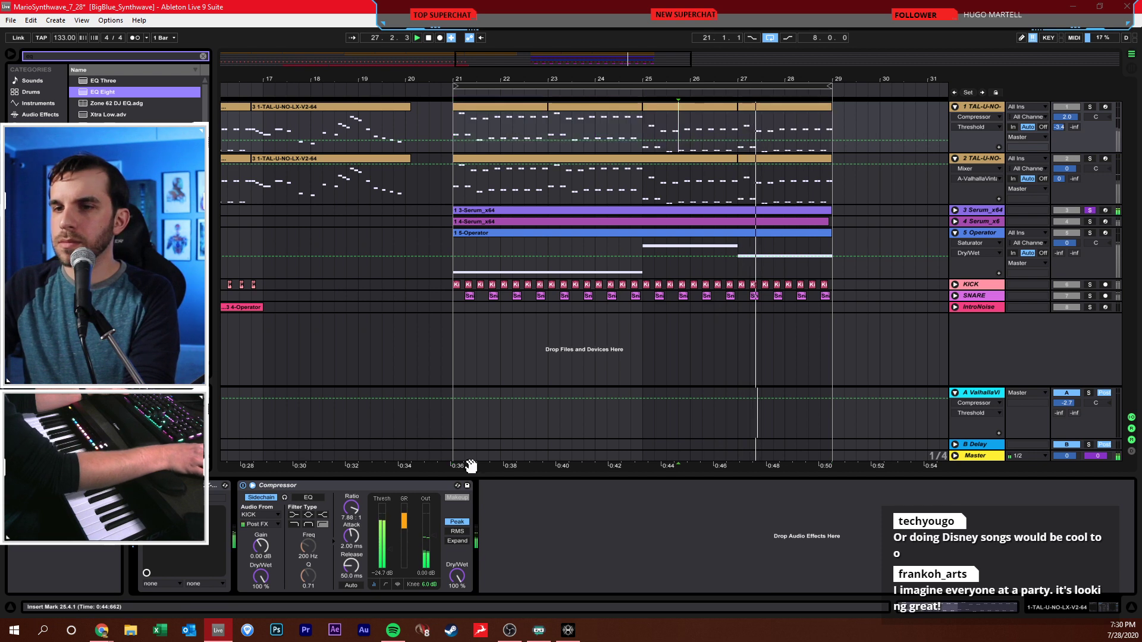
left_click_drag(351, 507, 357, 506)
left_click_drag(351, 565, 351, 576)
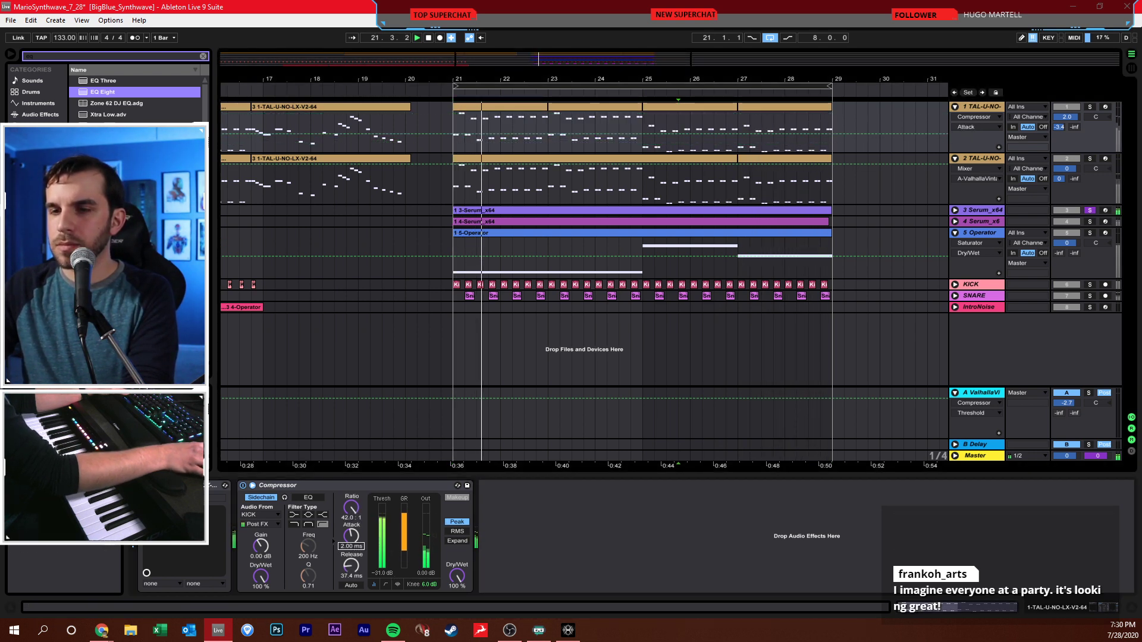
left_click_drag(351, 535, 350, 556)
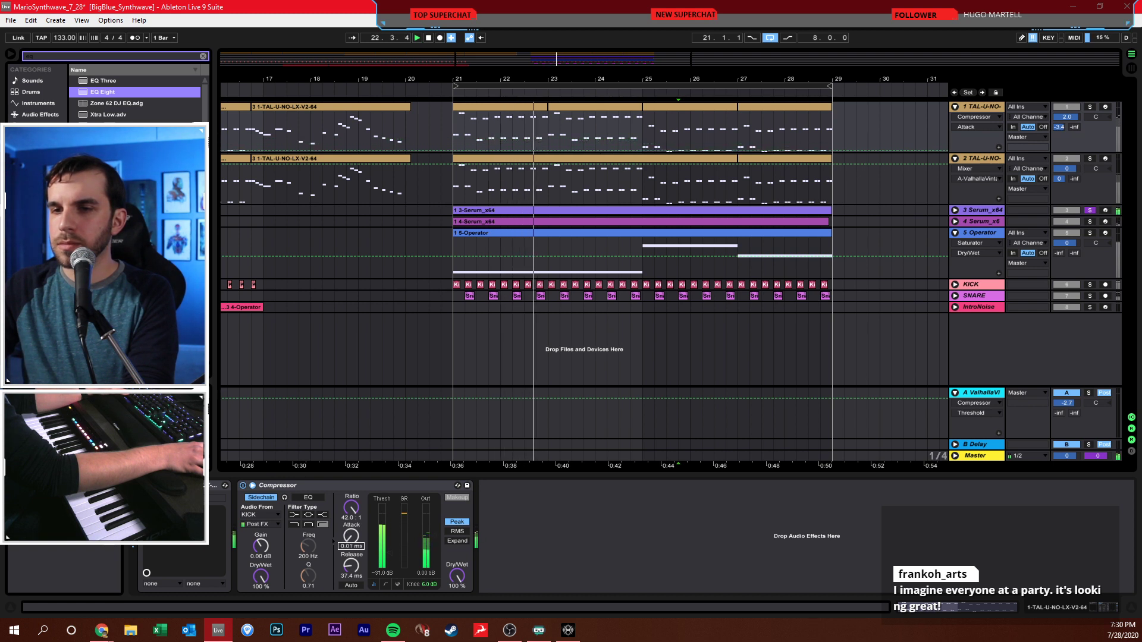
key("ctrl+s")
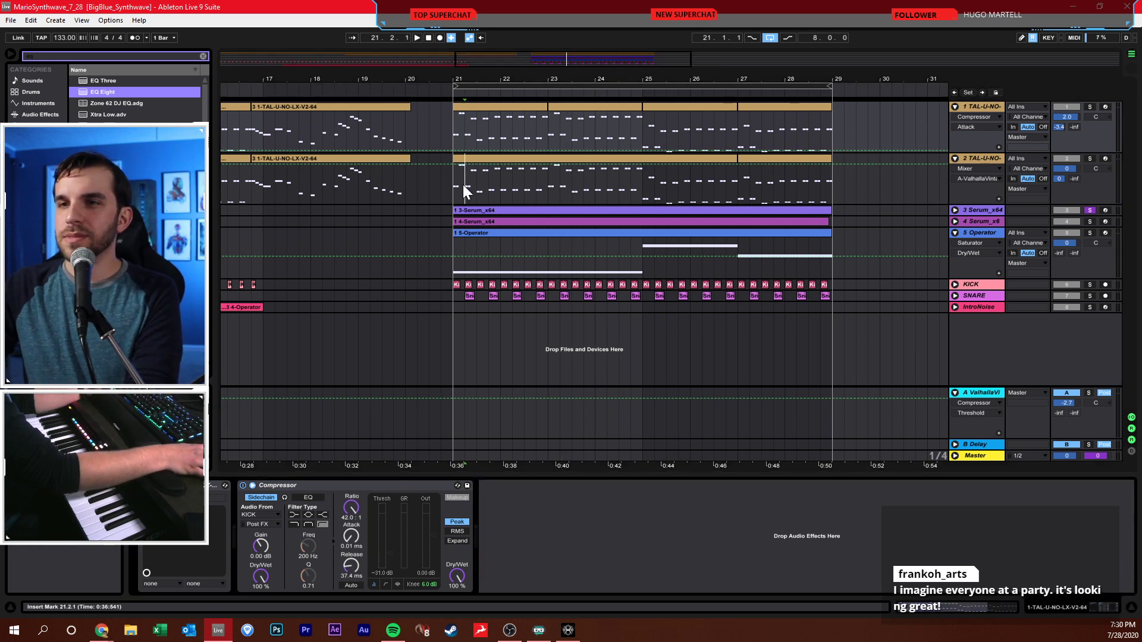
left_click(443, 187)
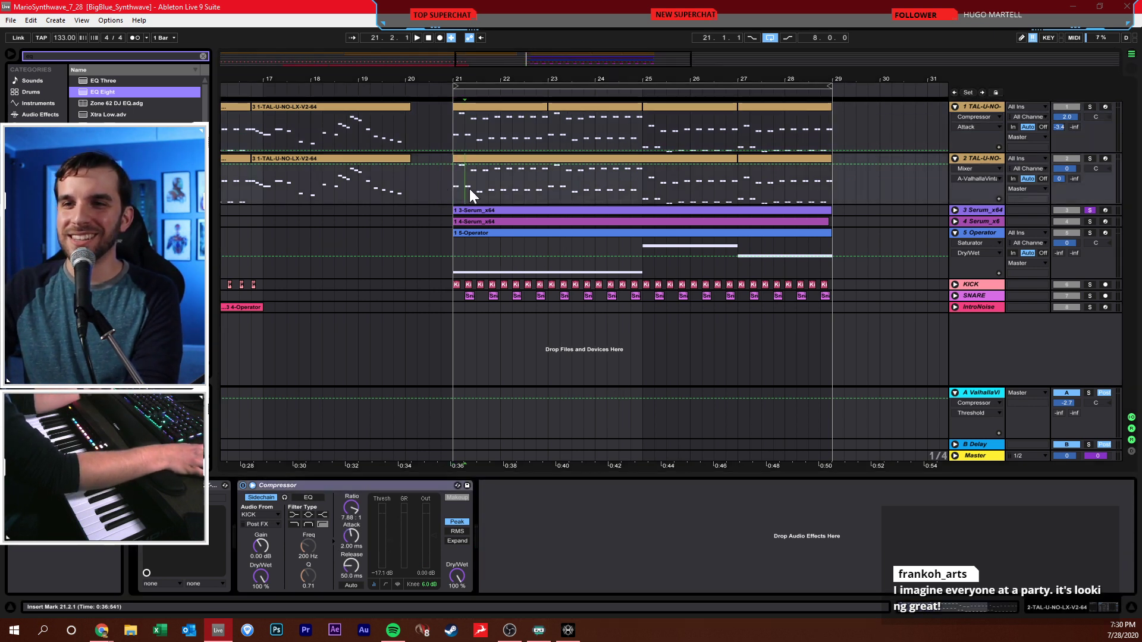
left_click(455, 189)
left_click(489, 190)
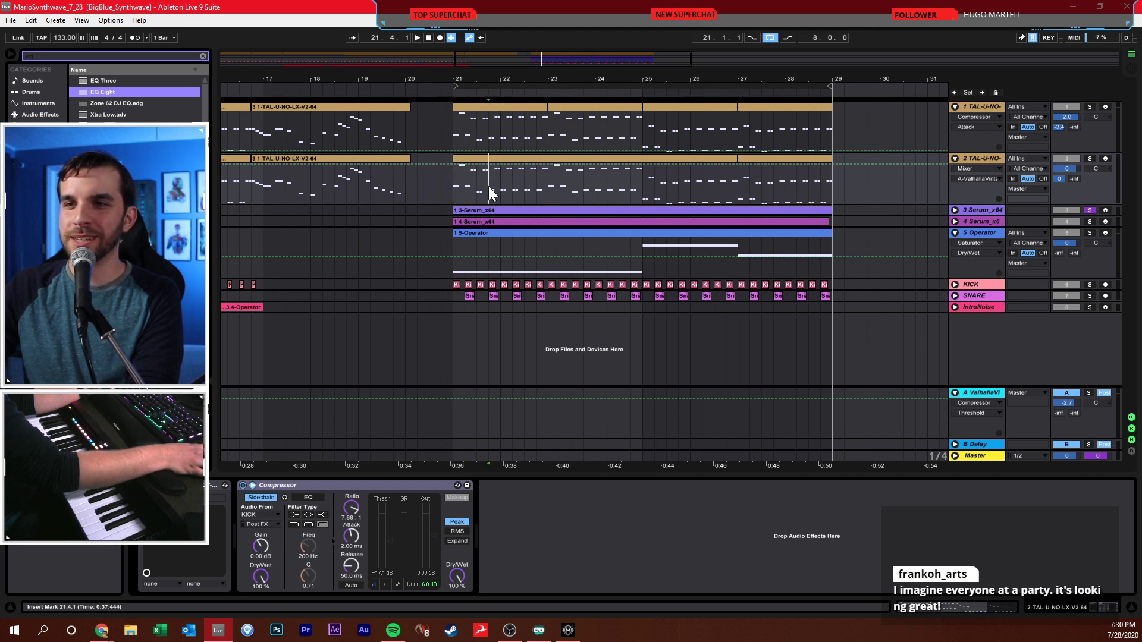
left_click_drag(482, 191, 423, 188)
left_click(480, 189)
left_click(430, 185)
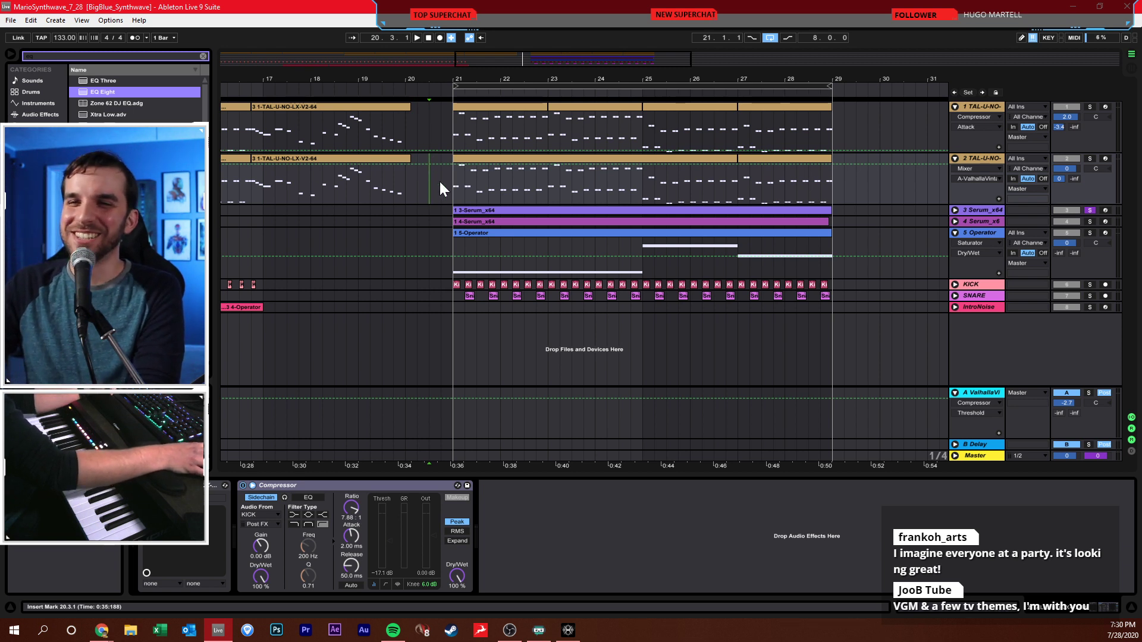
left_click_drag(441, 181, 499, 194)
left_click(469, 134)
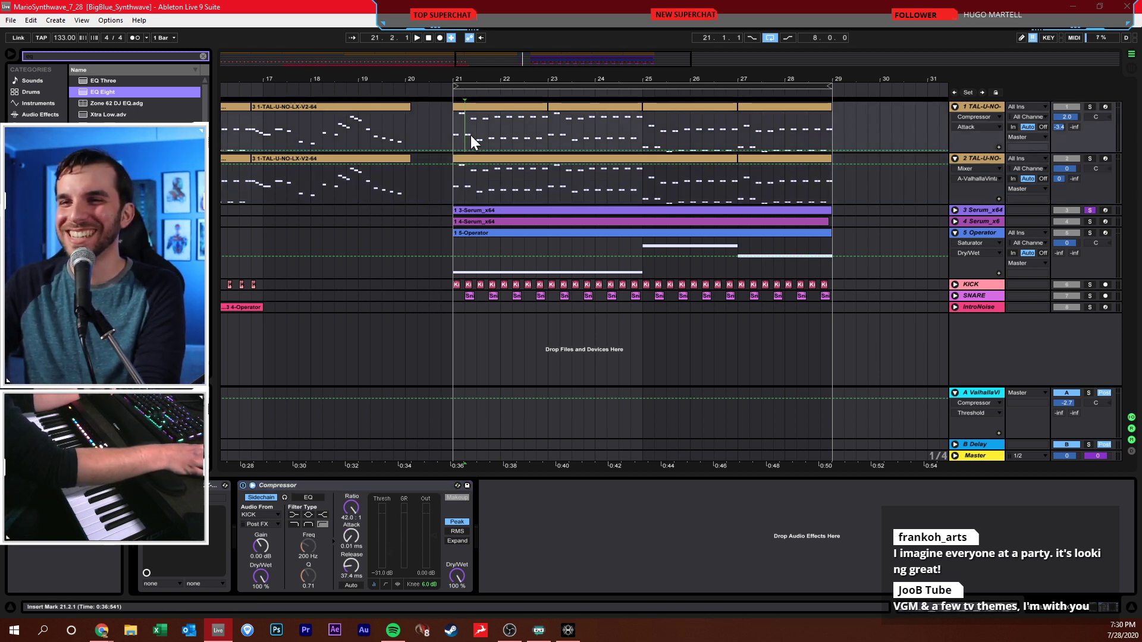
left_click(450, 180)
left_click(449, 134)
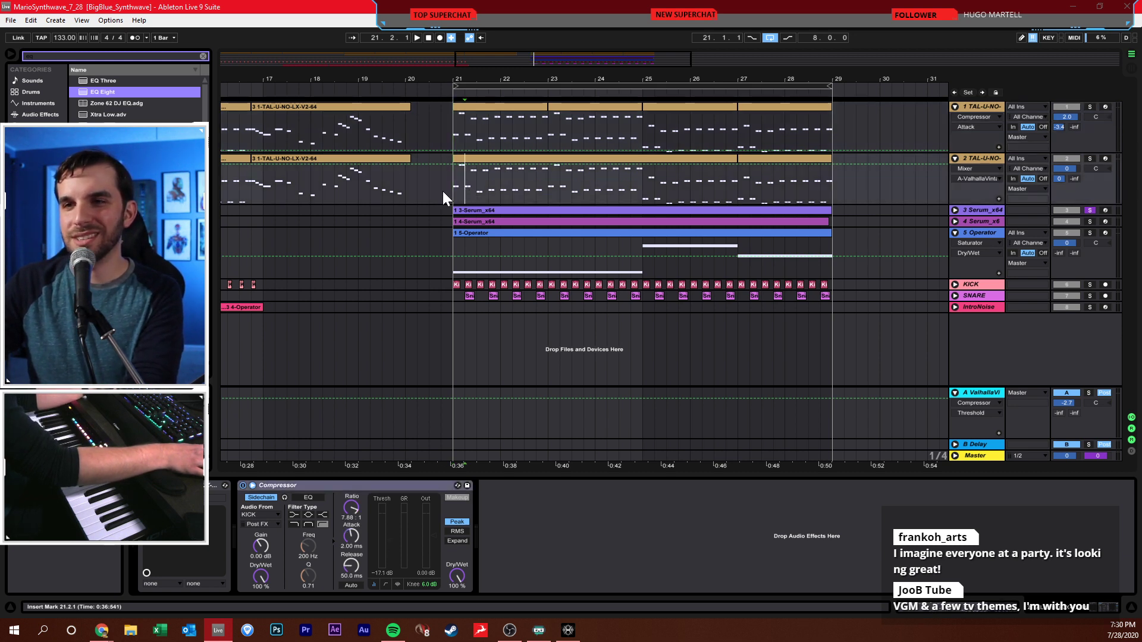
left_click(440, 196)
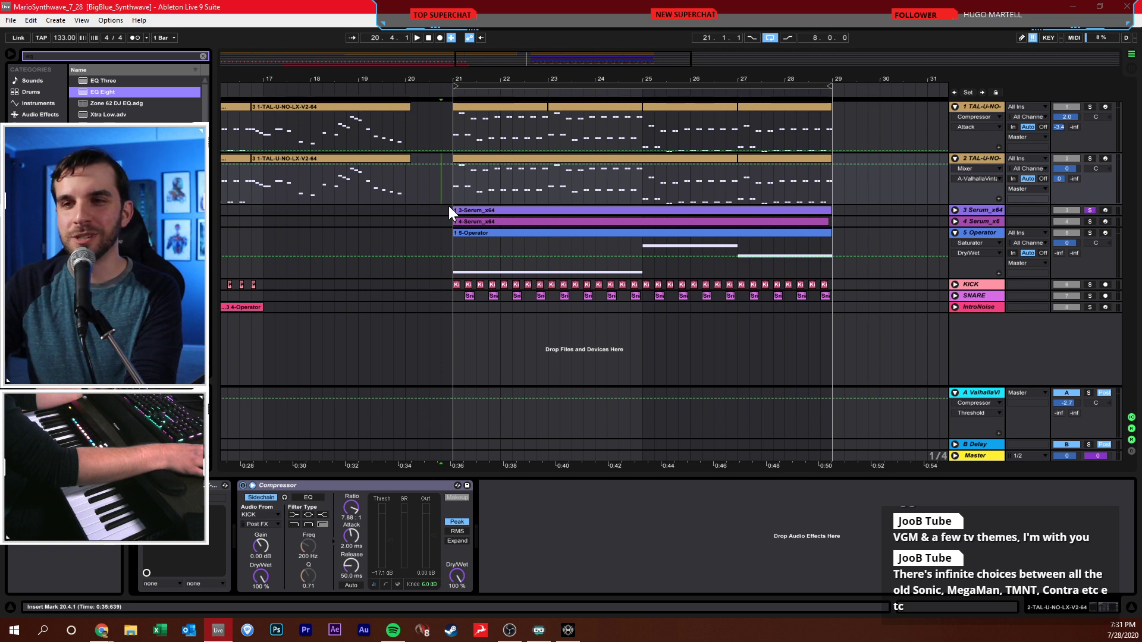
left_click_drag(441, 190, 467, 188)
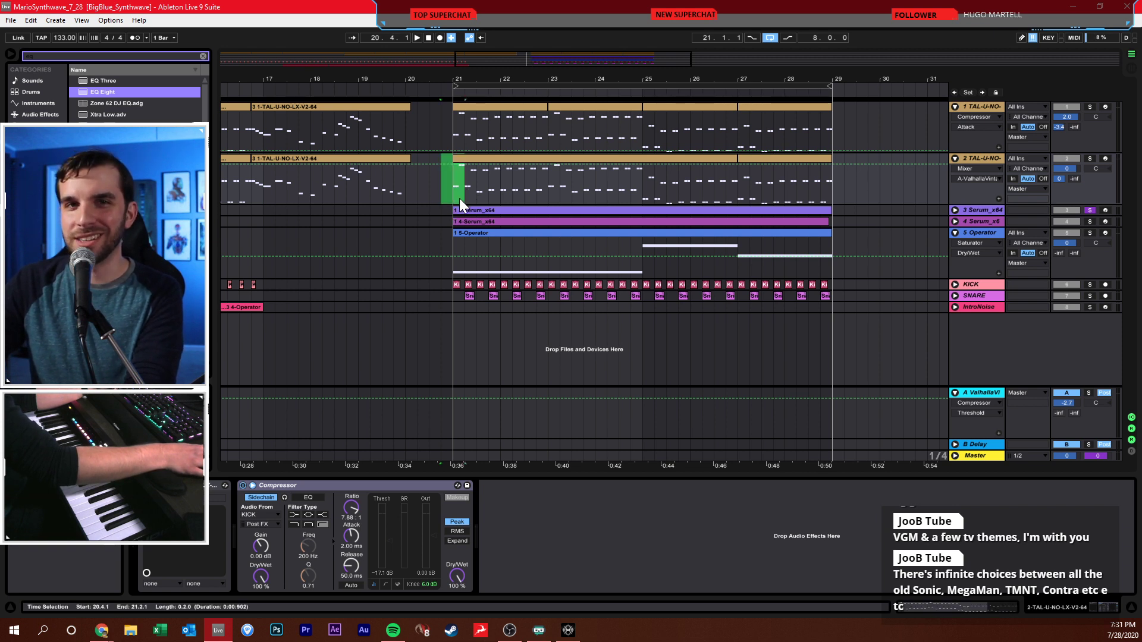
left_click(460, 198)
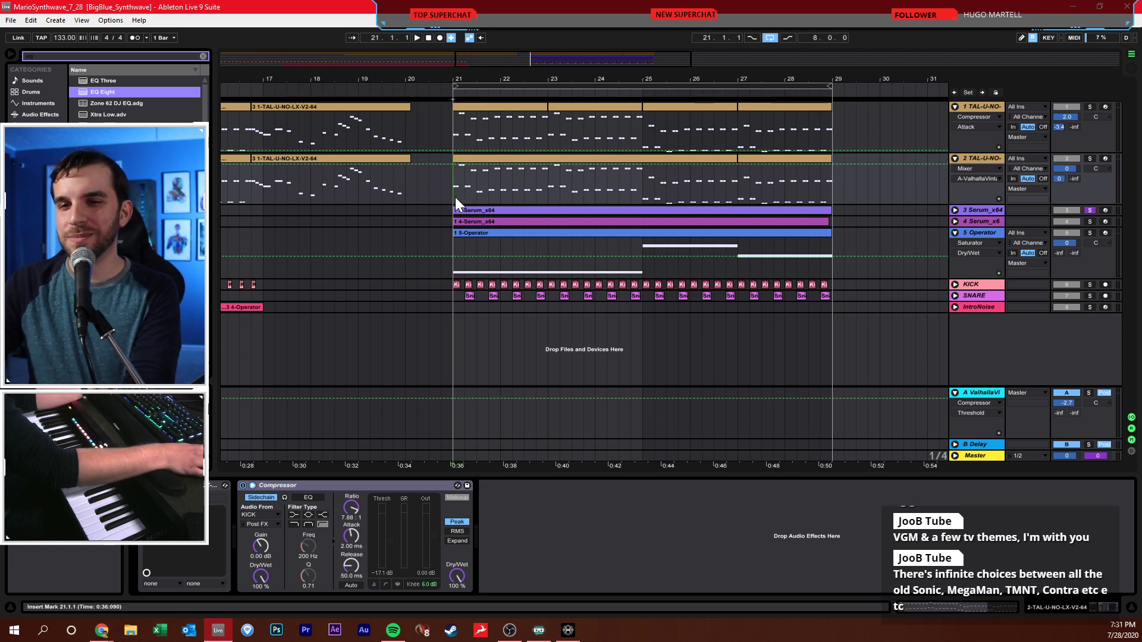
left_click(455, 198)
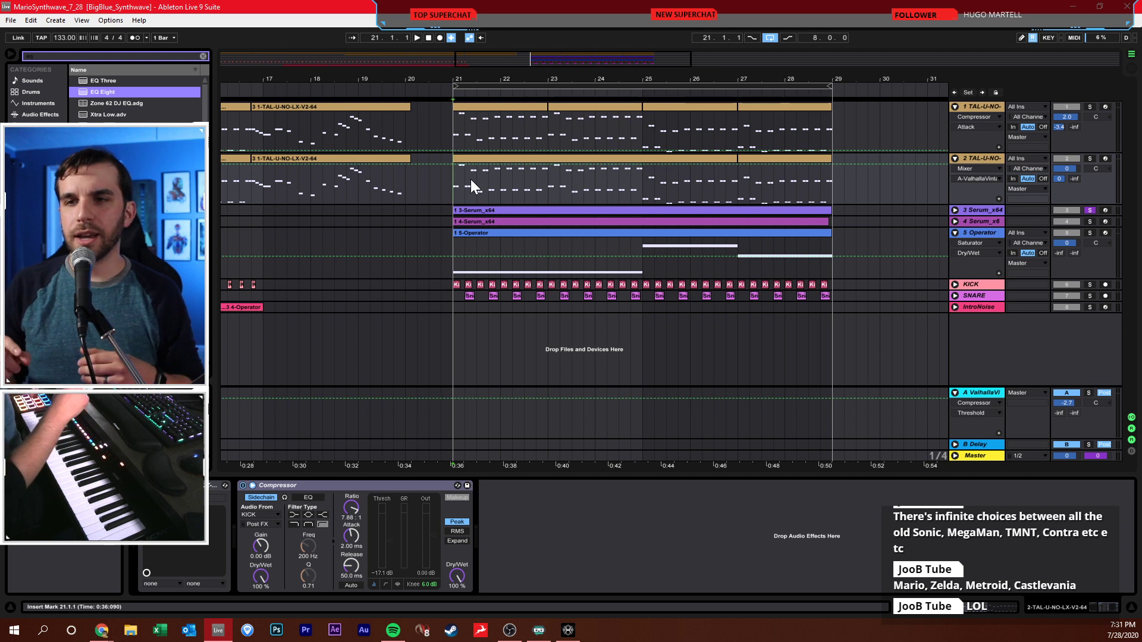
- Unfold both Serum tracks in the arrangement and leave only track 3 Serum soloed
left_click(560, 124)
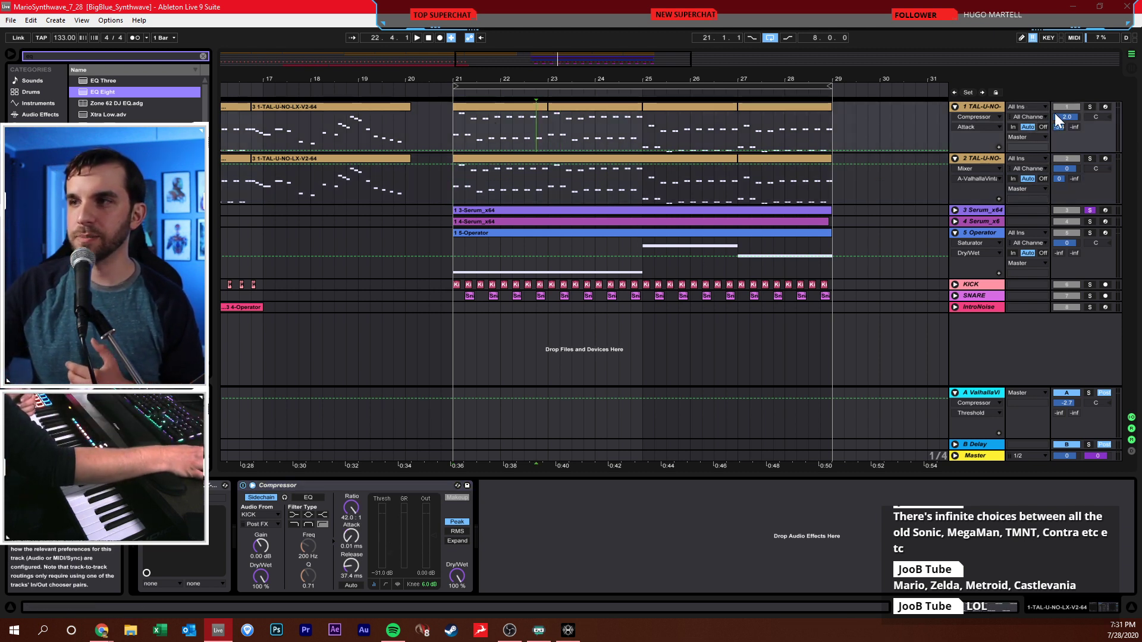
left_click(1090, 221)
left_click(955, 221)
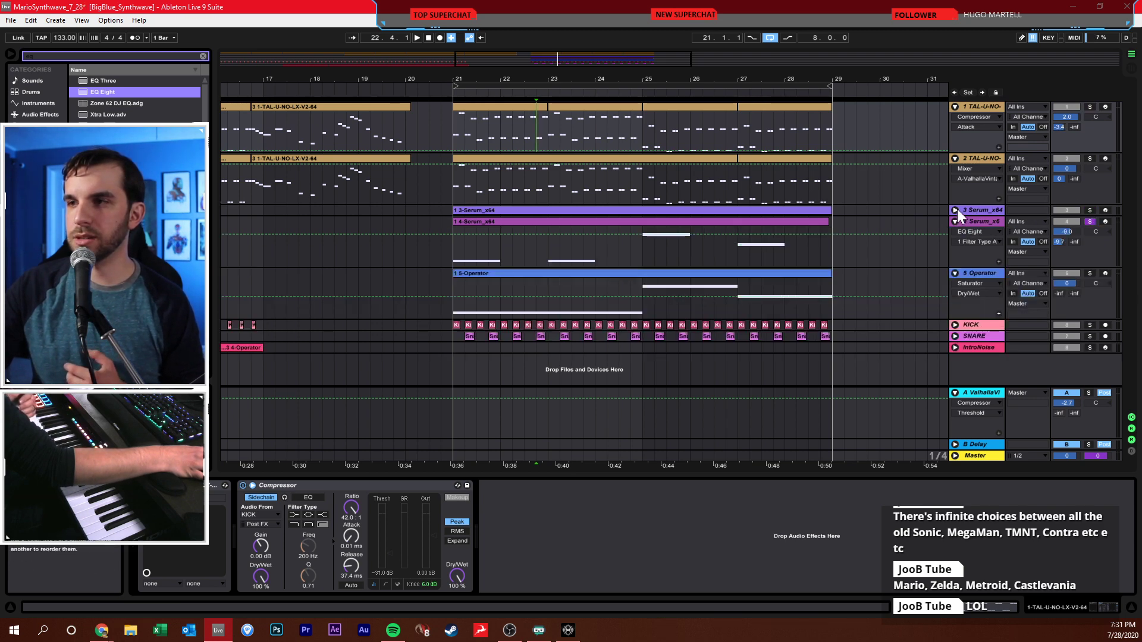
left_click(956, 210)
left_click(1090, 210)
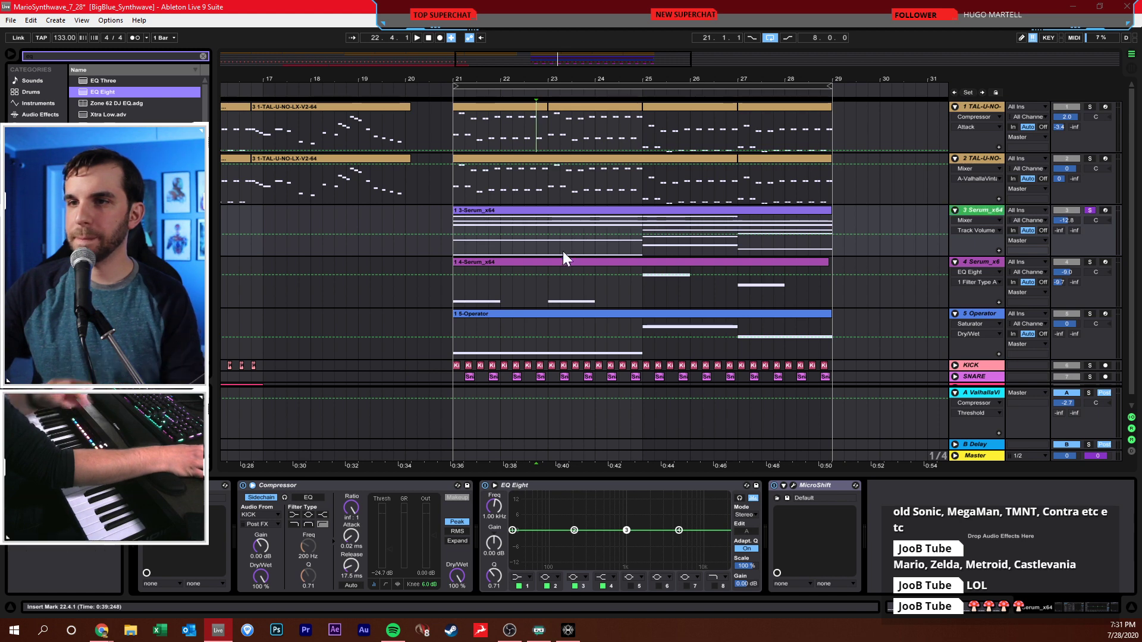
- Compare track 3 Serum from bar 21 with the Compressor's sidechain switched off and switched back on
left_click(455, 241)
key("space")
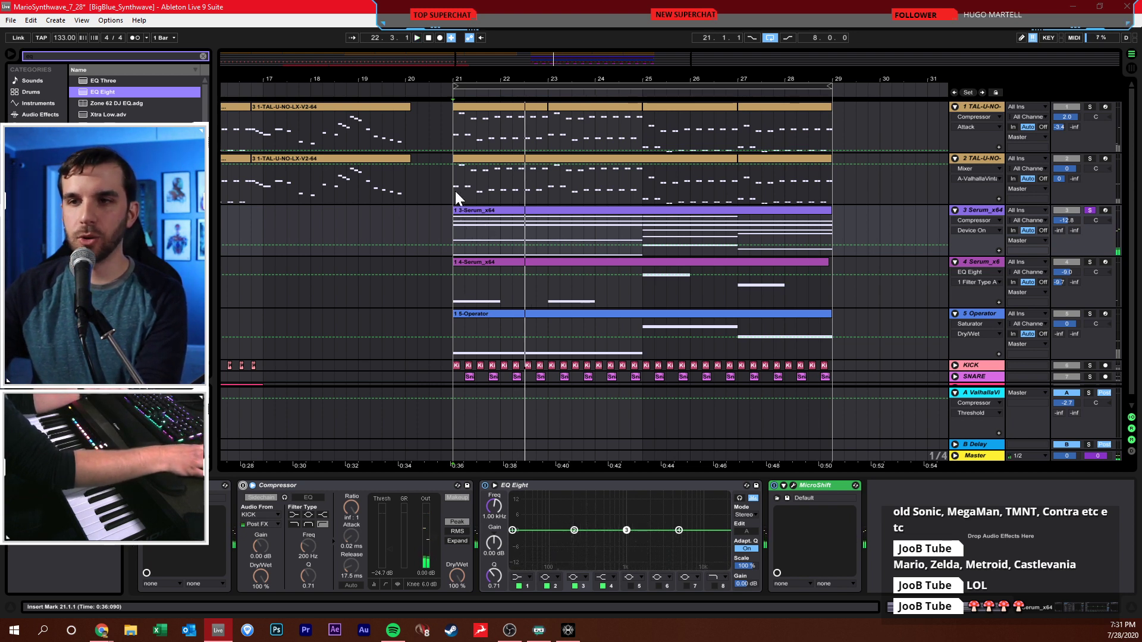
left_click(250, 496)
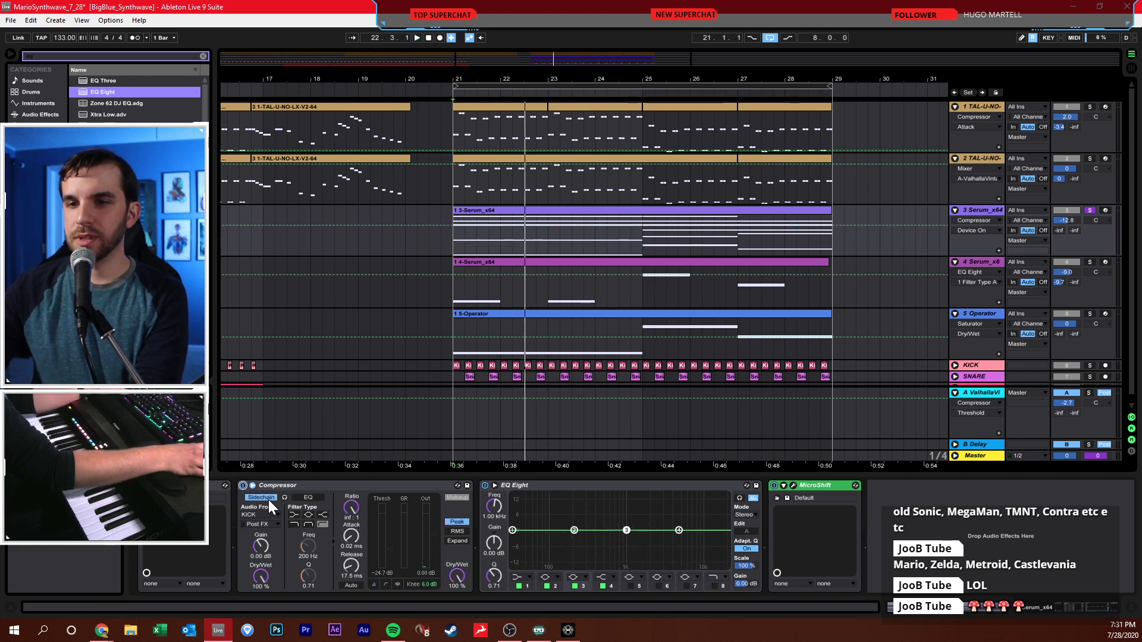
key("space")
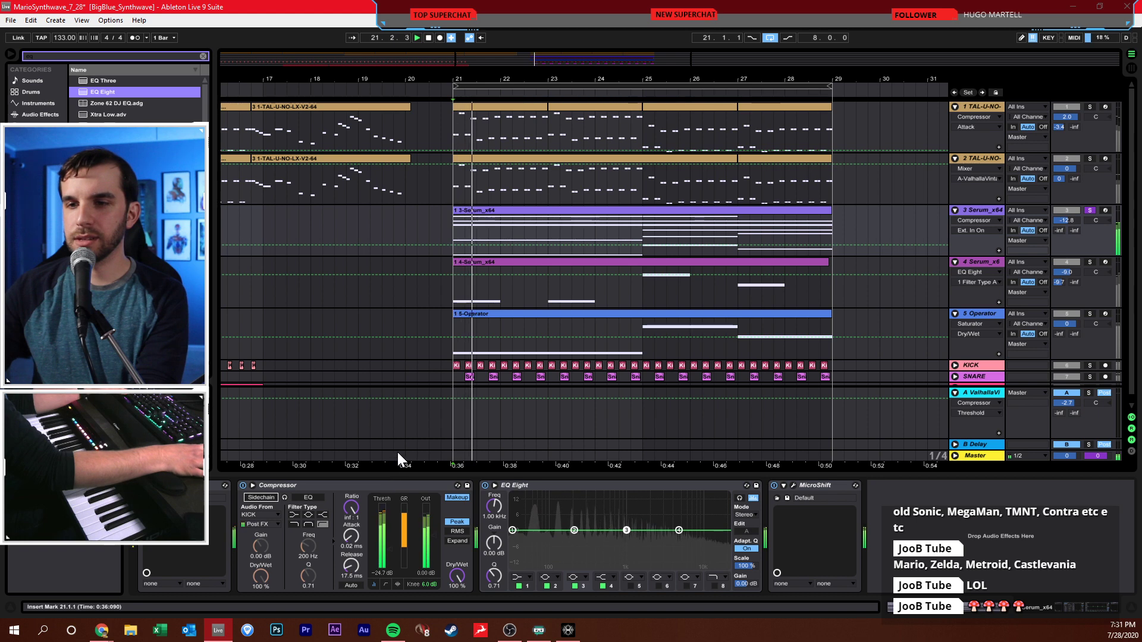
key("space")
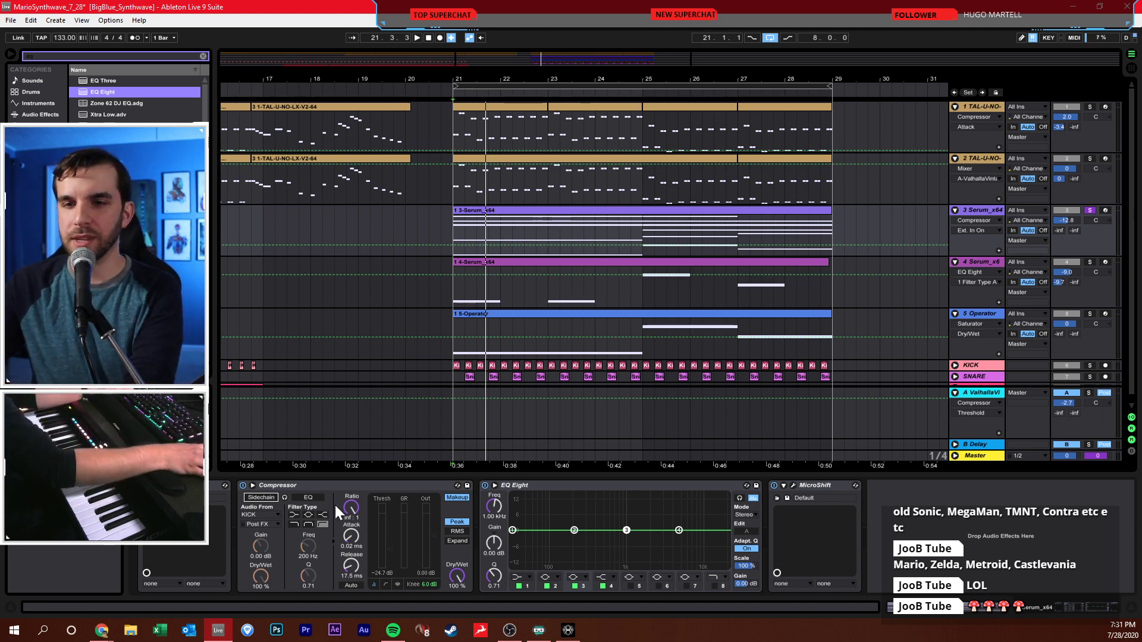
left_click(271, 496)
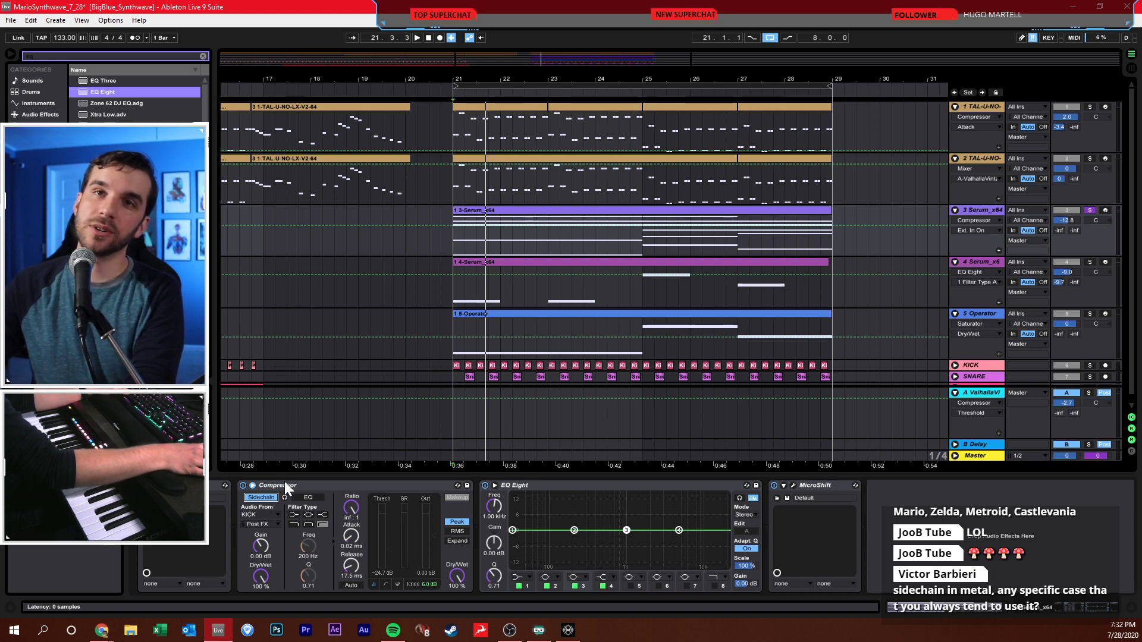
key("space")
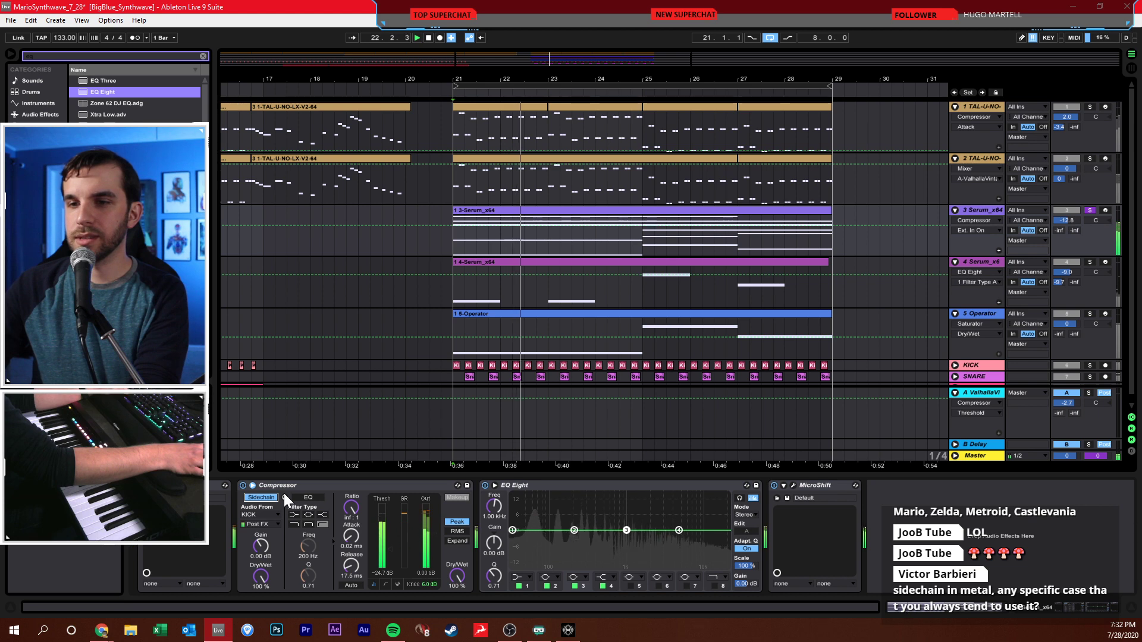
key("space")
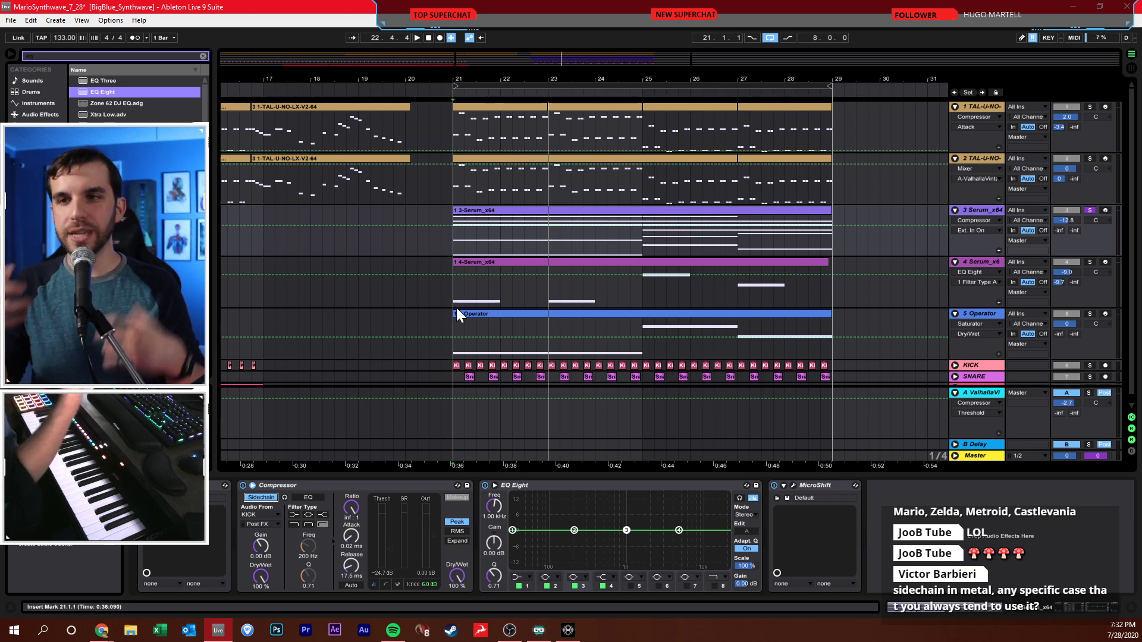
- Play the full mix without track 3's solo and, briefly soloing Operator, lower its Compressor threshold and set ratio 25.2:1 and release 106 ms
left_click(1090, 210)
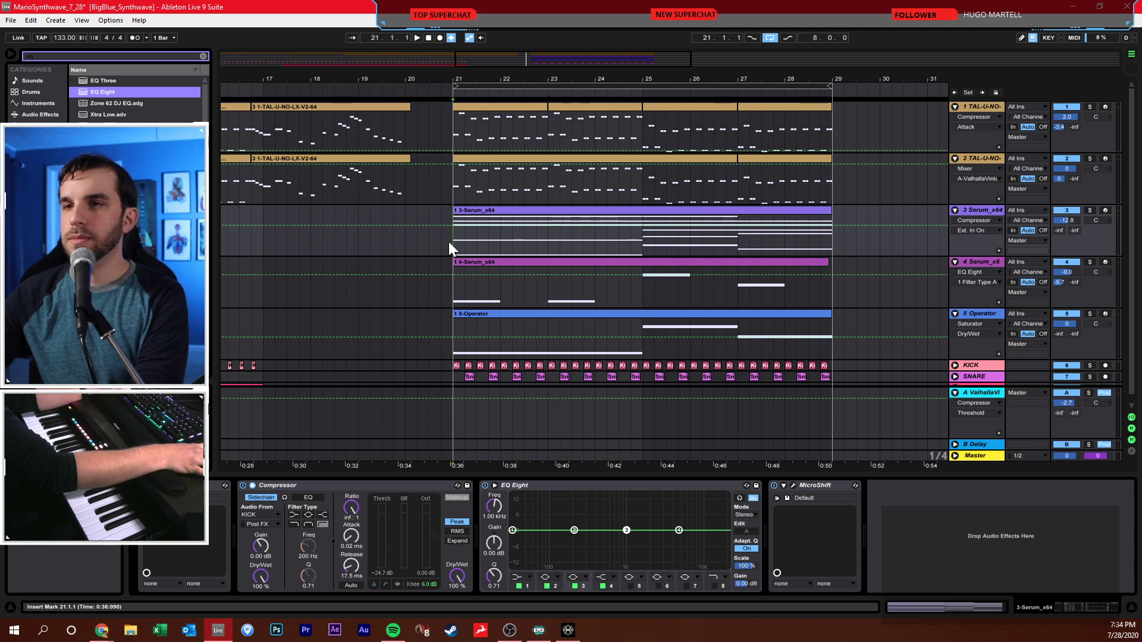
key("space")
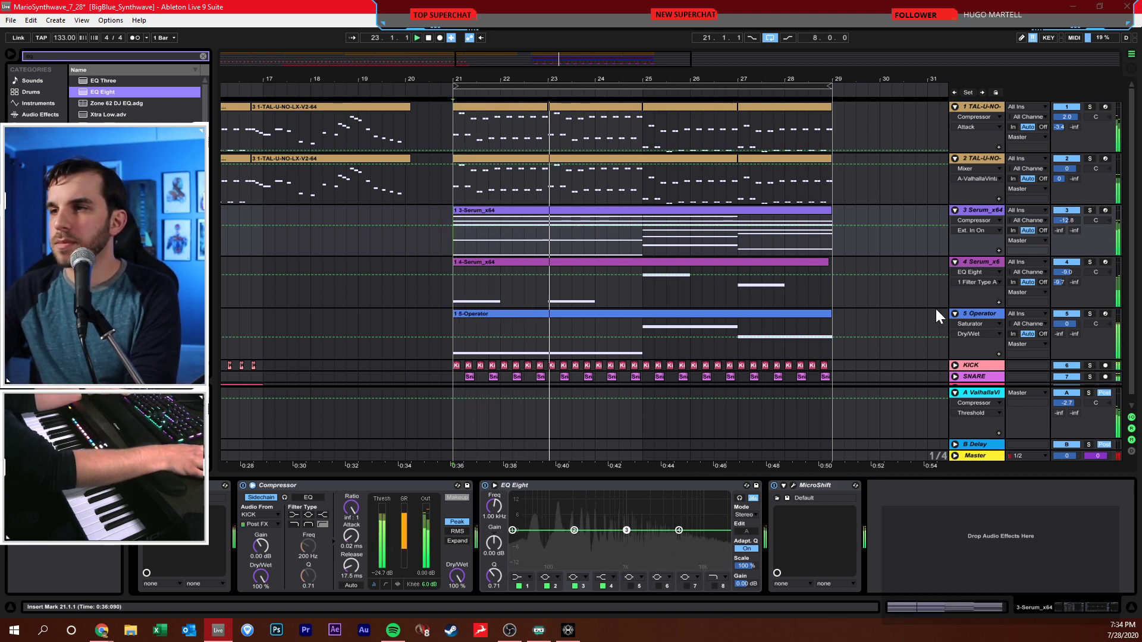
left_click(982, 314)
left_click(1090, 314)
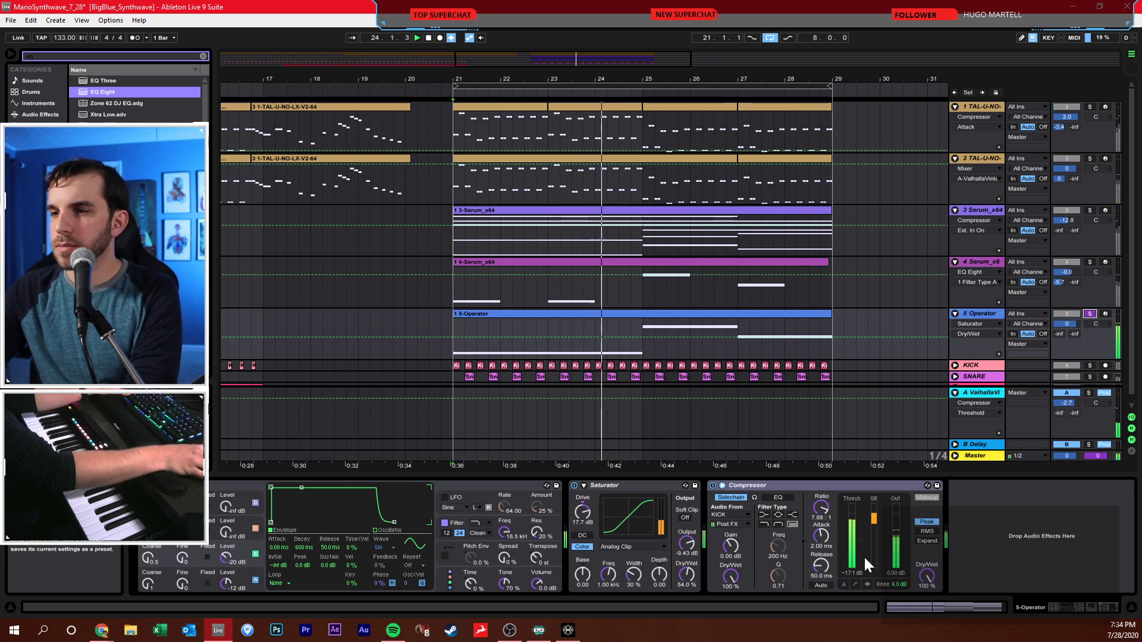
left_click_drag(855, 546, 821, 494)
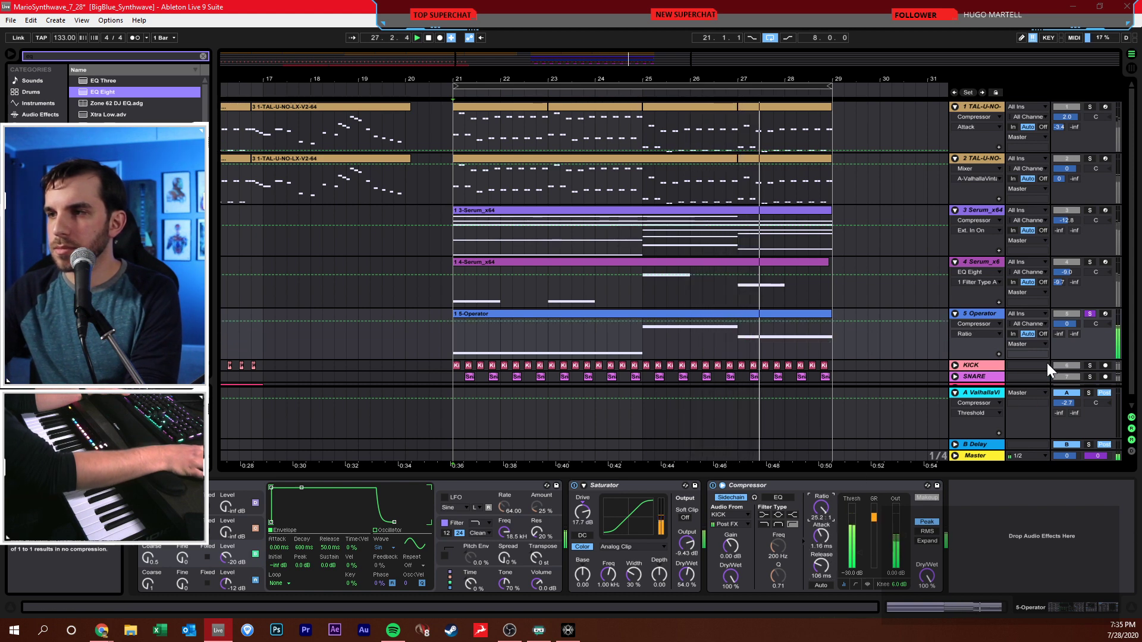
left_click(1089, 314)
- Turn off the loop and duplicate bars 21 to 29 of the instrument, kick and snare tracks directly after the section
left_click(891, 333)
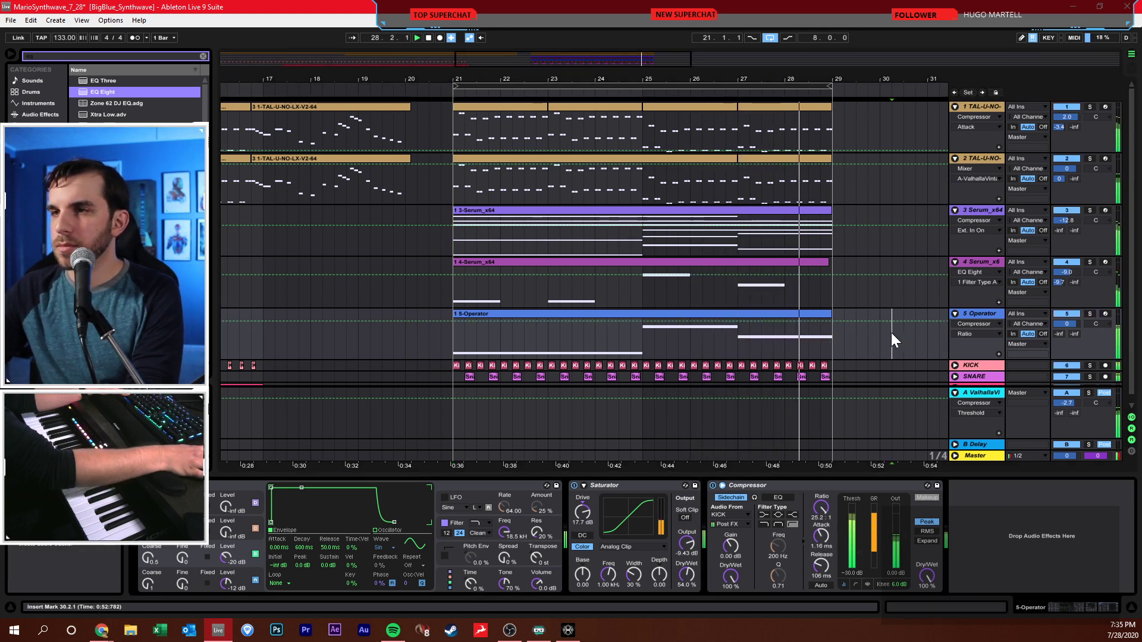
left_click(770, 37)
left_click_drag(458, 136, 830, 374)
key("ctrl+d")
left_click(845, 179)
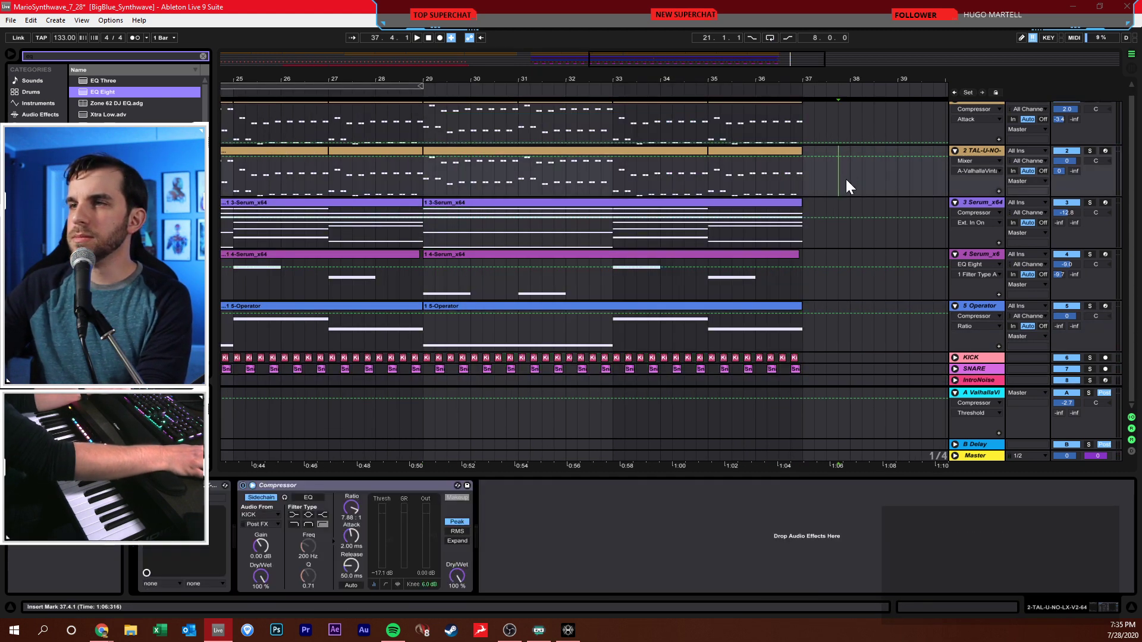
- Fold all tracks in the arrangement and insert a new MIDI track below IntroNoise
scroll(827, 187, "up", 1)
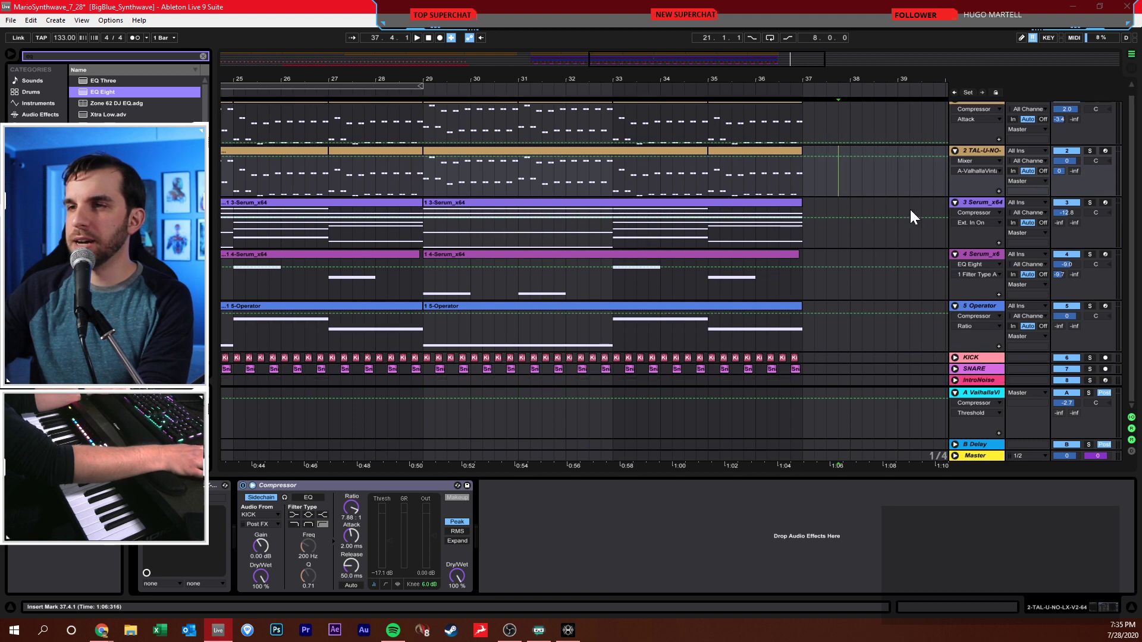
key("ctrl+a")
left_click(954, 210)
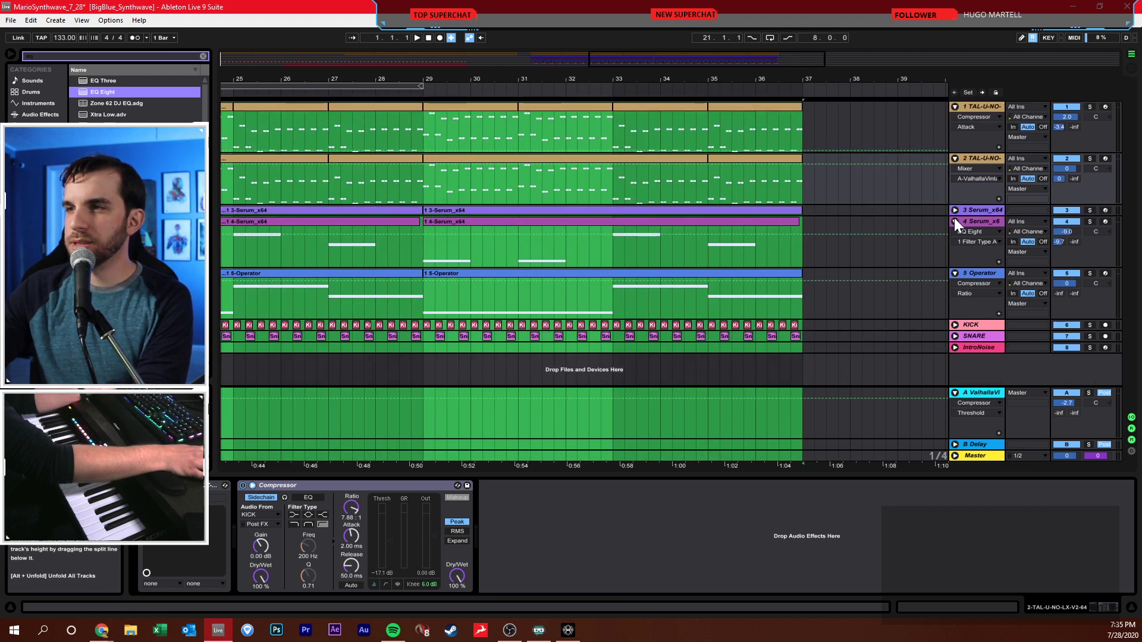
left_click(955, 220, "alt")
left_click(747, 229)
key("ctrl+shift+t")
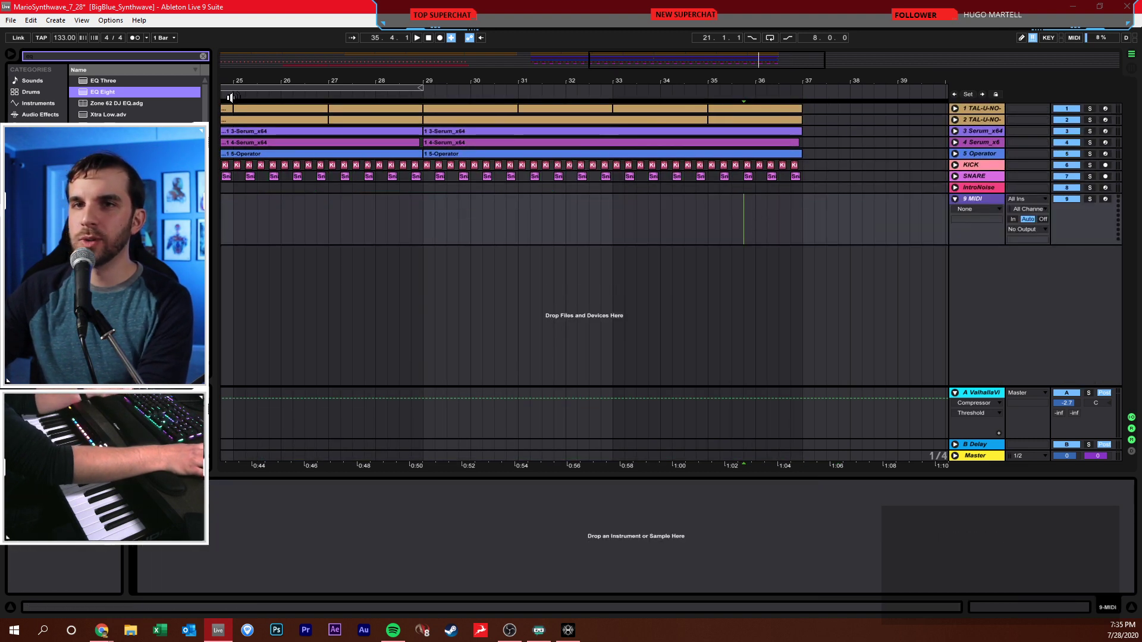
- Search the browser for "tal" and load TAL-U-NO-LX-V2-64 onto the new MIDI track
left_click(203, 56)
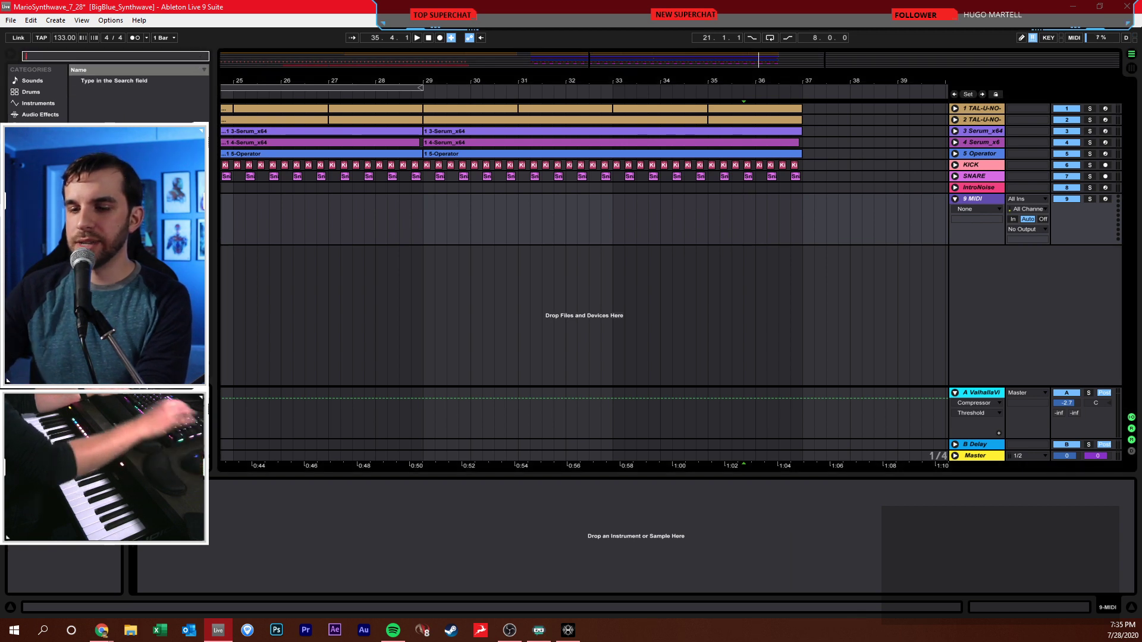
type("tal")
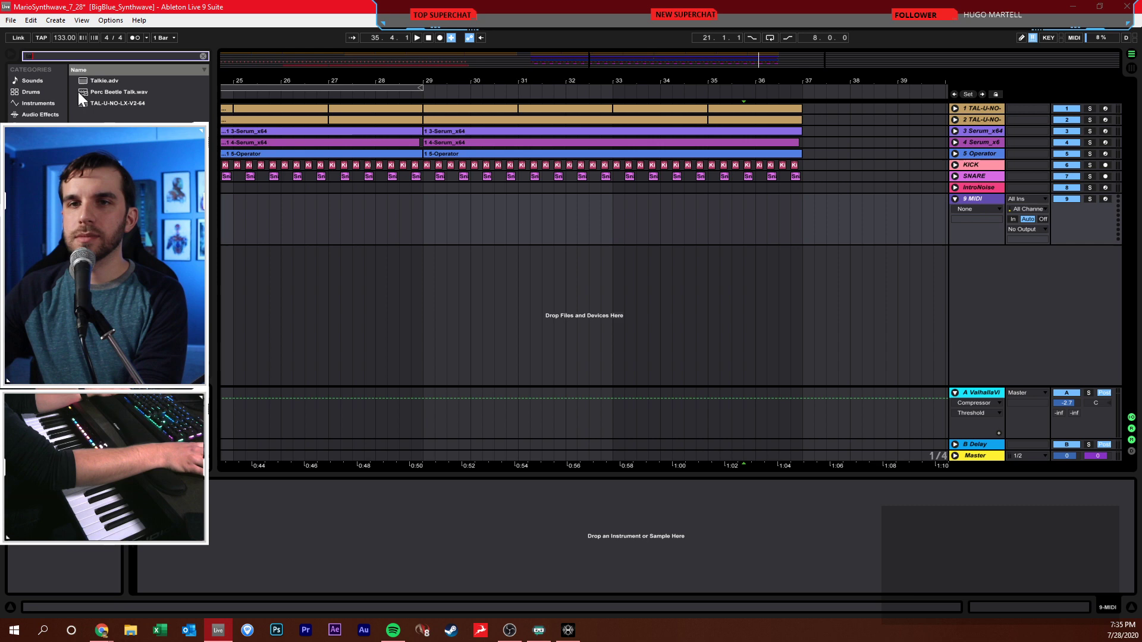
double_click(95, 103)
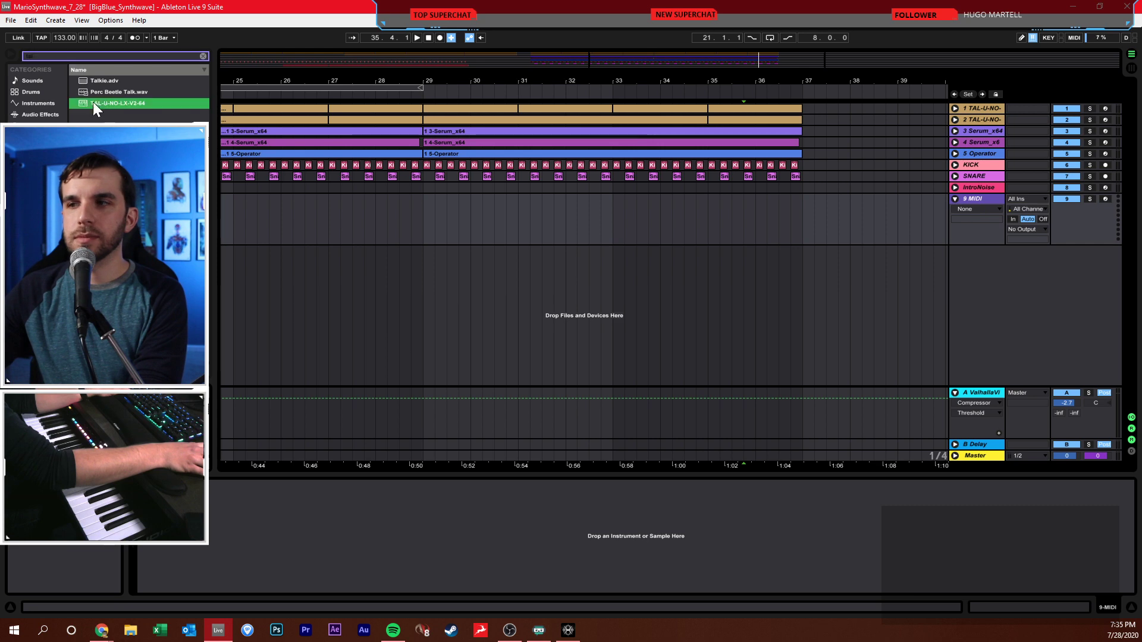
left_click_drag(711, 215, 459, 131)
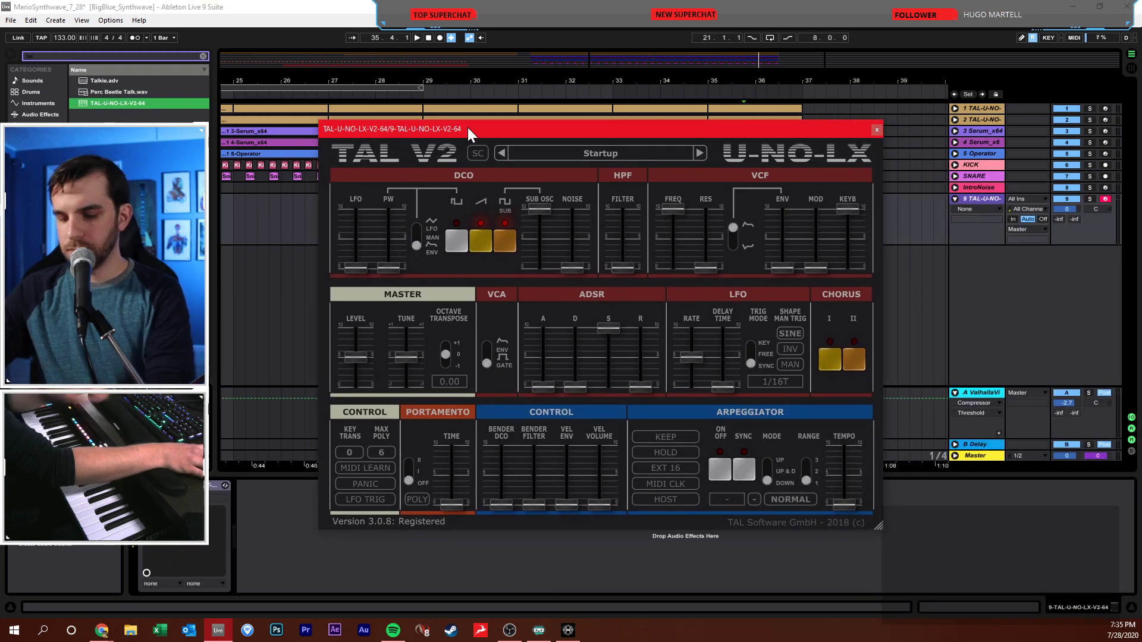
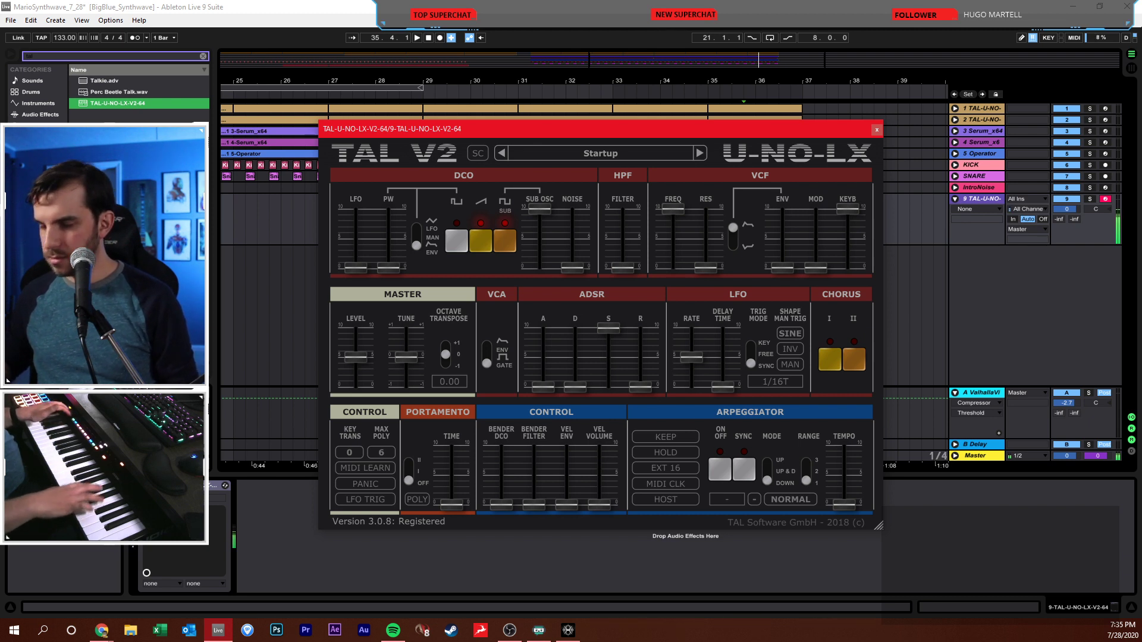
- In TAL-U-NO-LX, switch the VCA to ENV, set zero sustain with a short decay, and use pulse and saw without the sub oscillator
left_click(486, 357)
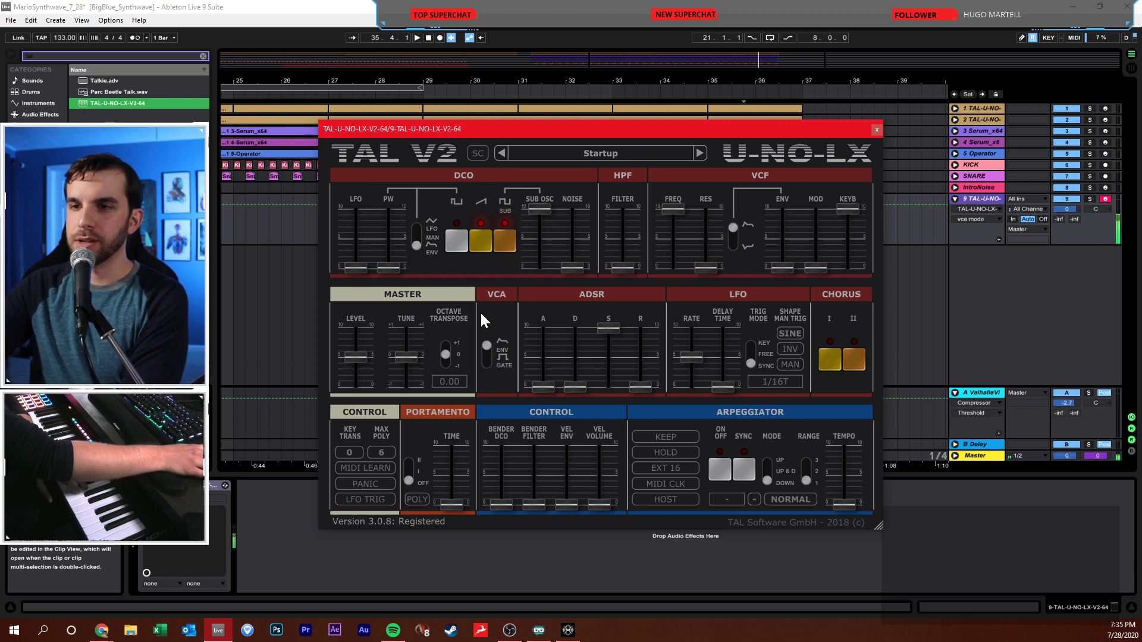
left_click_drag(609, 333, 585, 386)
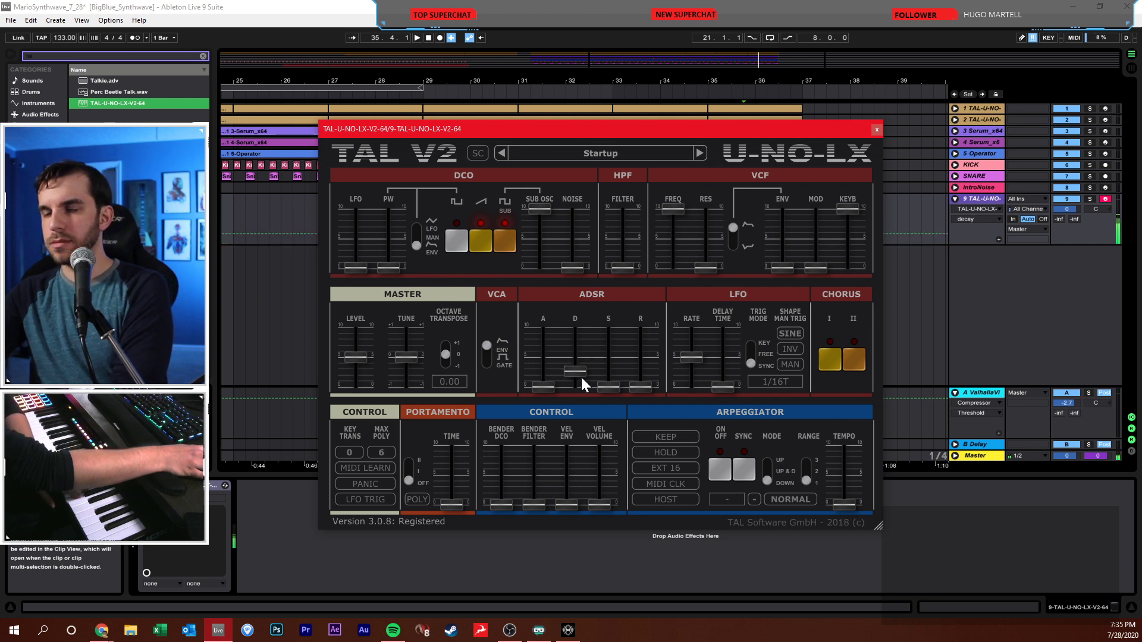
left_click(461, 239)
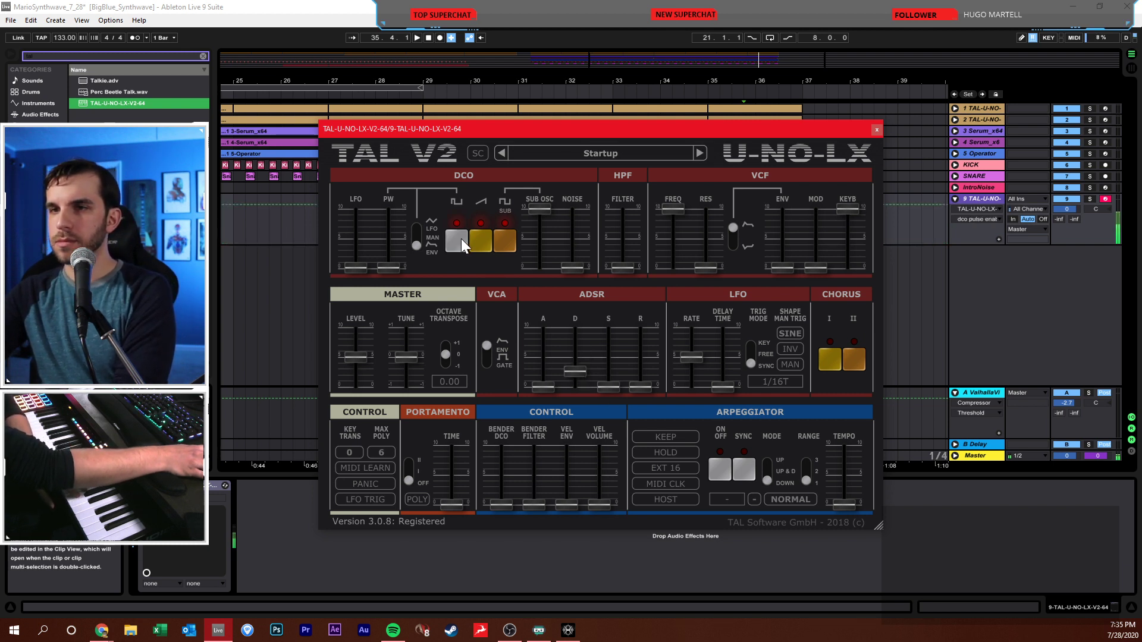
left_click(504, 244)
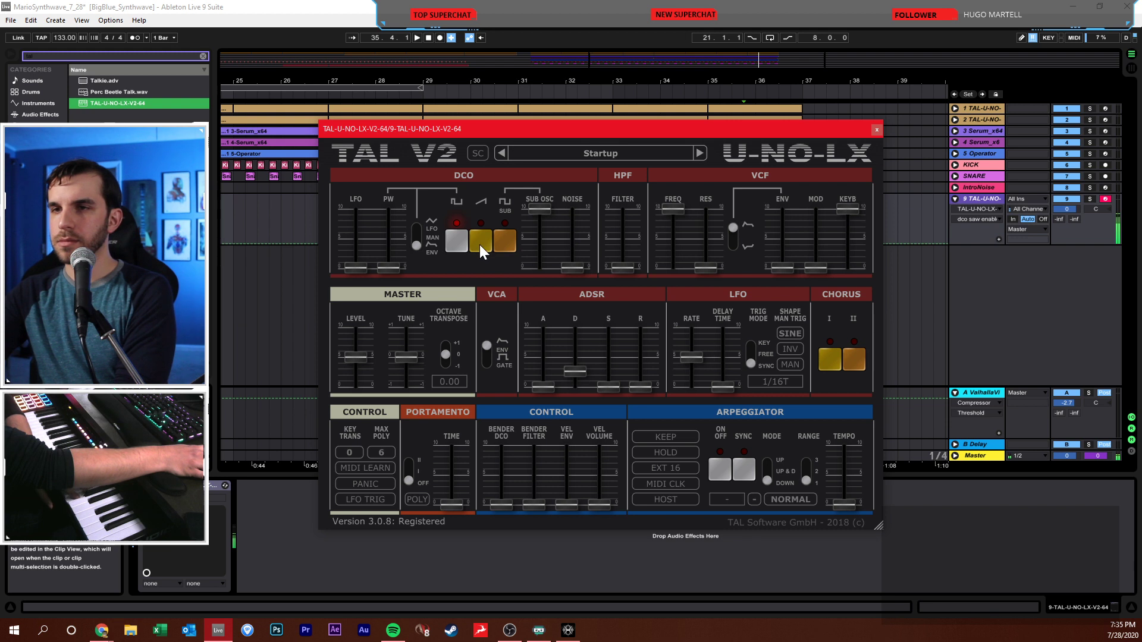
left_click(480, 244)
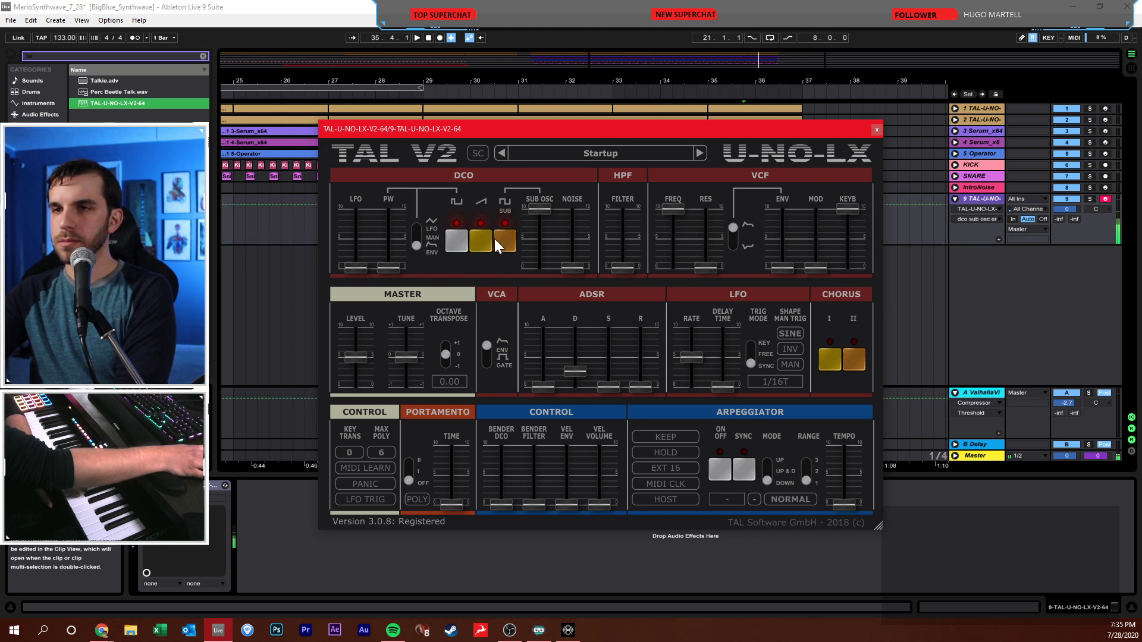
left_click(502, 241)
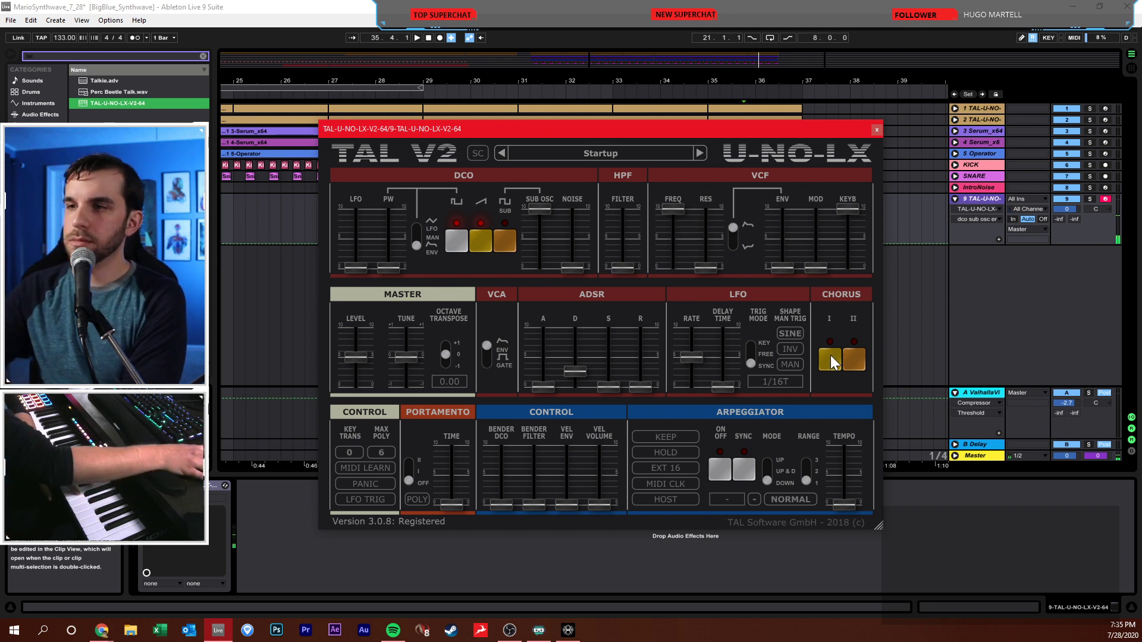
- Turn on both Chorus I and II in TAL-U-NO-LX and fine-tune the envelope's short decay
left_click(853, 360)
left_click_drag(575, 371, 576, 370)
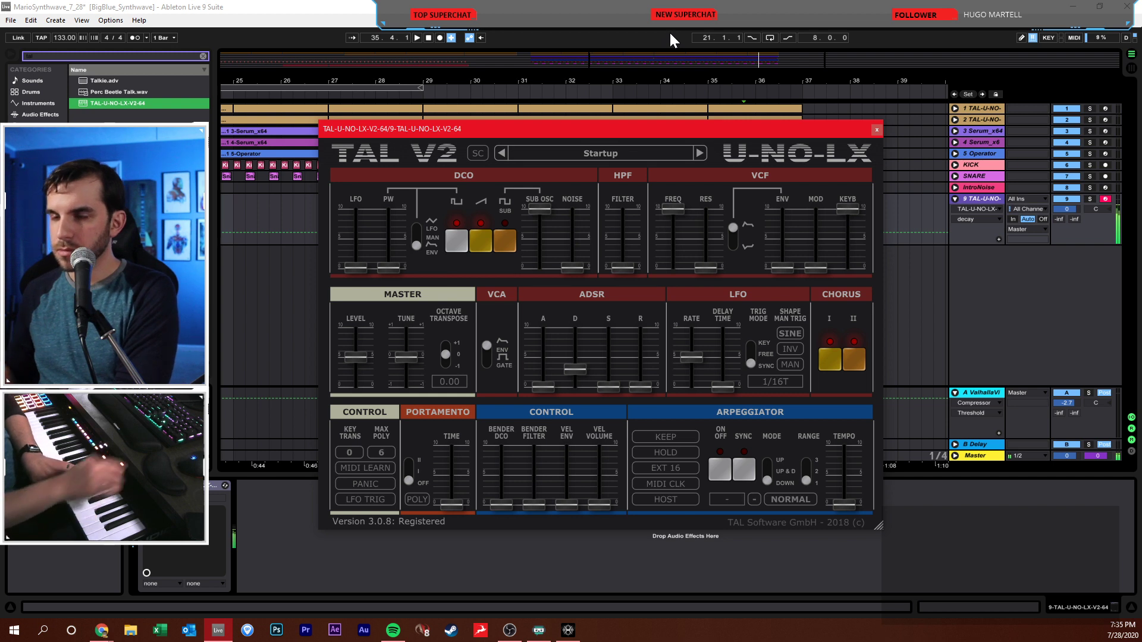
left_click_drag(577, 369, 577, 362)
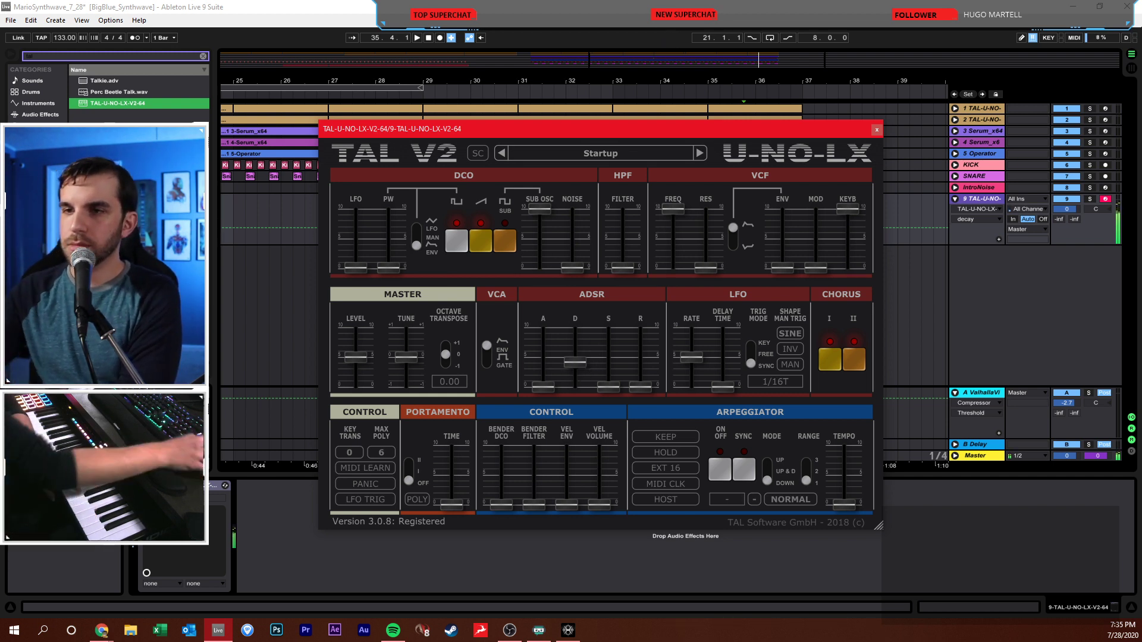
left_click_drag(571, 362, 576, 371)
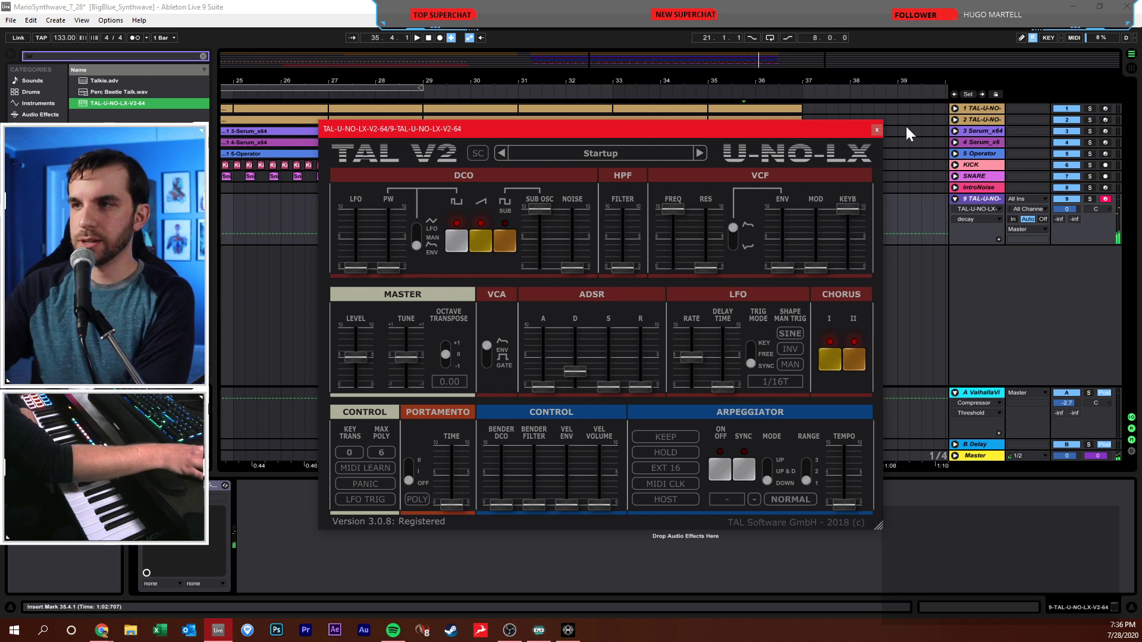
- Set track 9's send to the Valhalla return to -5.0 and copy Operator's Compressor onto track 9
left_click(876, 129)
mouse_move(1057, 218)
left_mouse_down()
mouse_move(1057, 191)
mouse_move(1059, 214)
left_mouse_up()
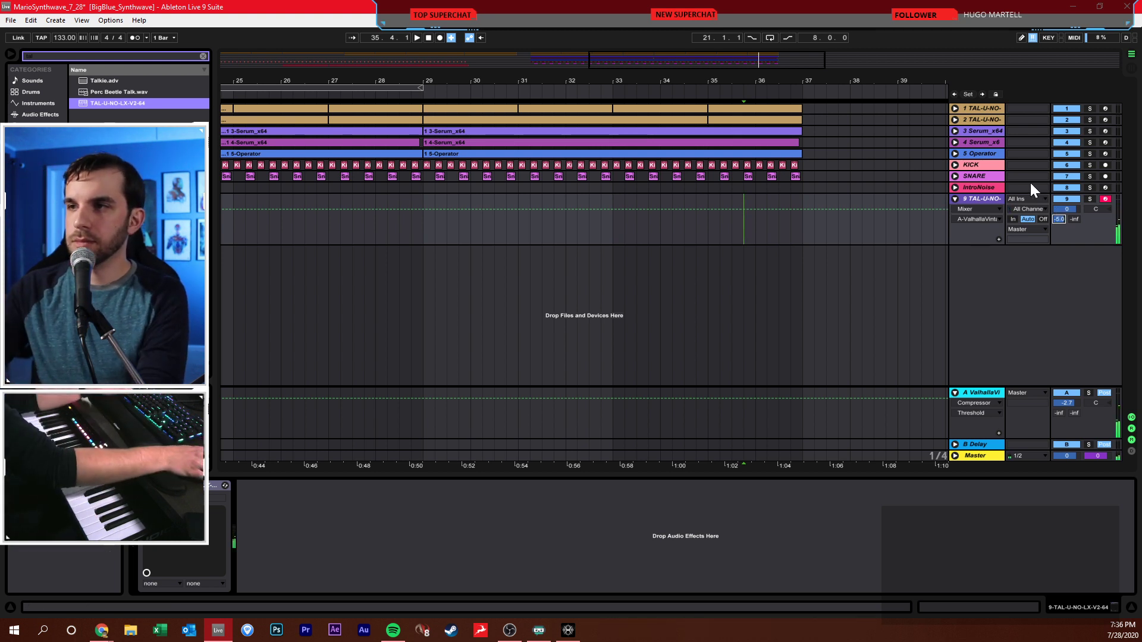
left_click(987, 152)
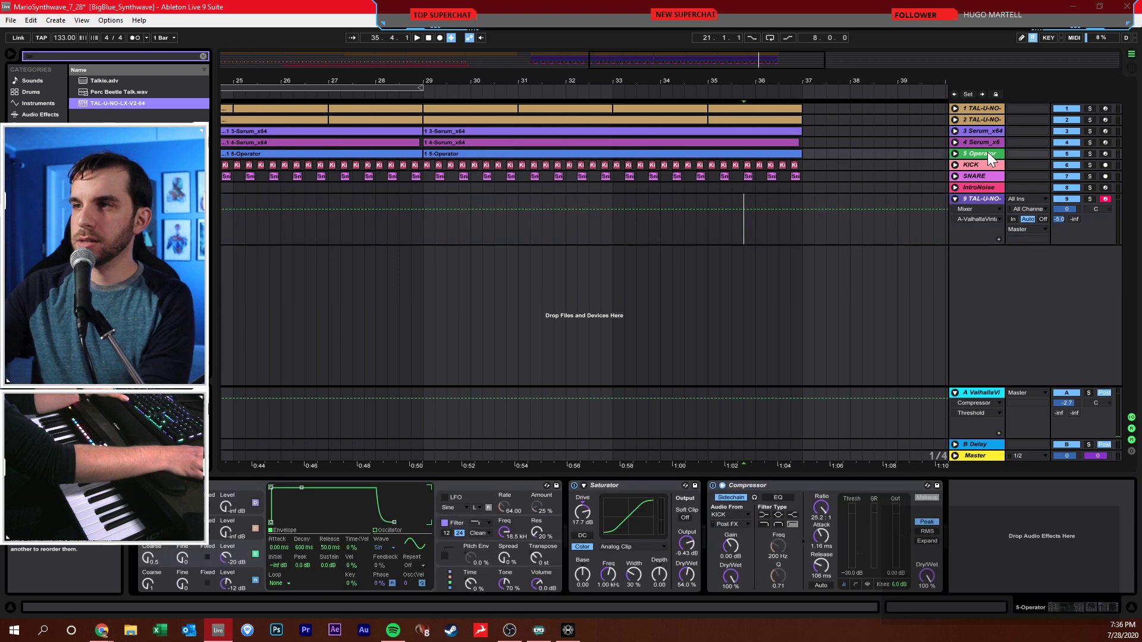
left_click(989, 200)
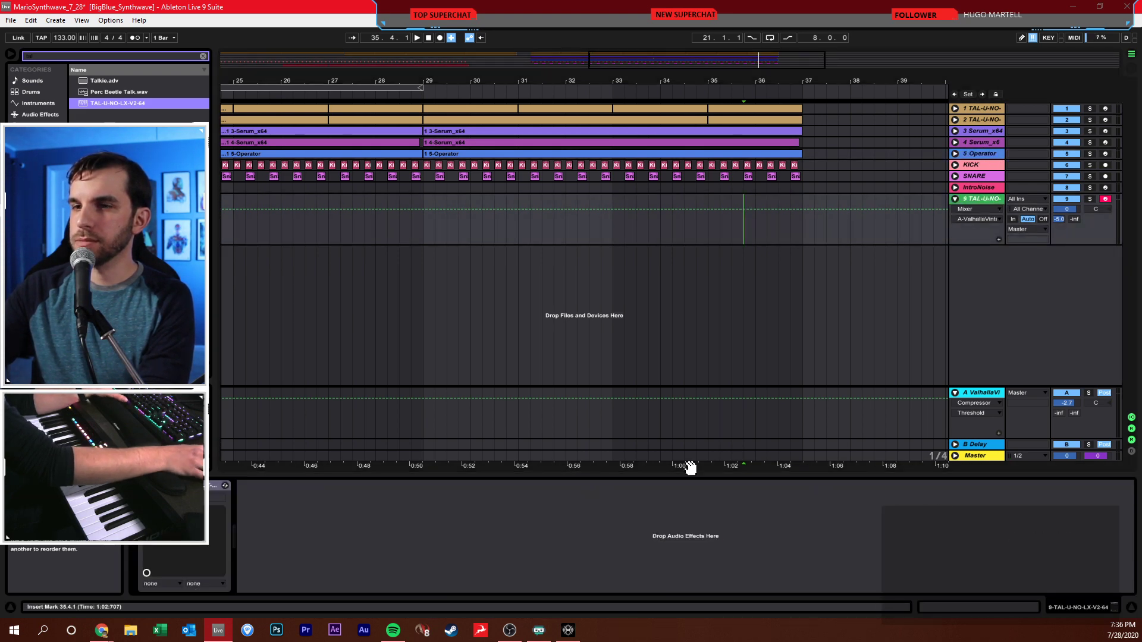
- Record a four-note arpeggio with TAL-U-NO-LX on track 9 from bar 29 for about two bars
left_click(505, 232)
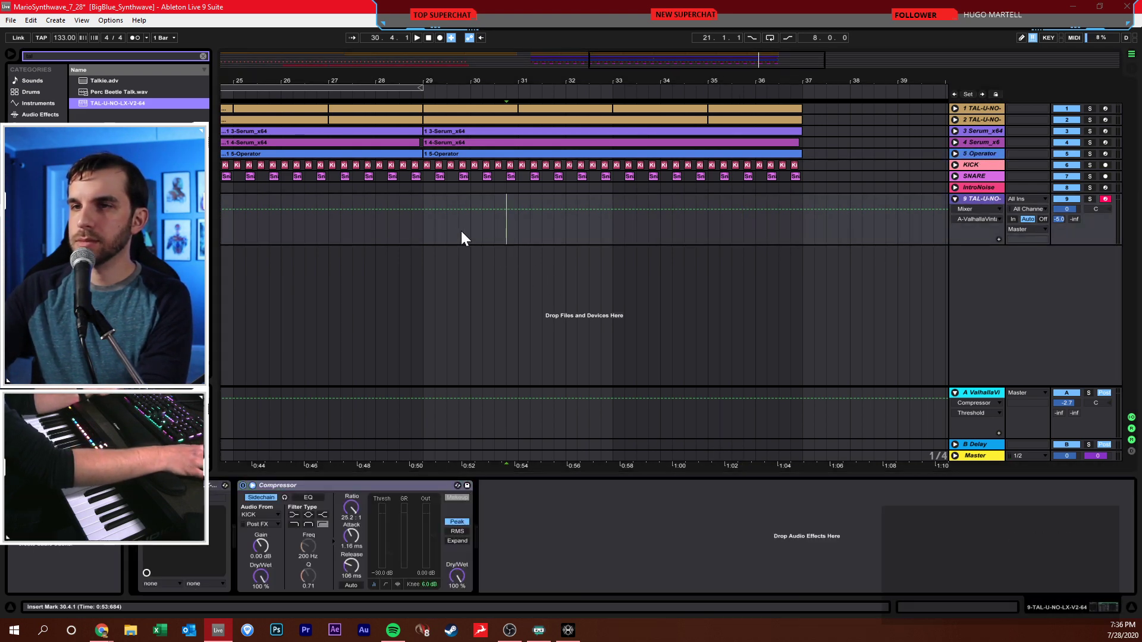
left_click(423, 234)
left_click(440, 37)
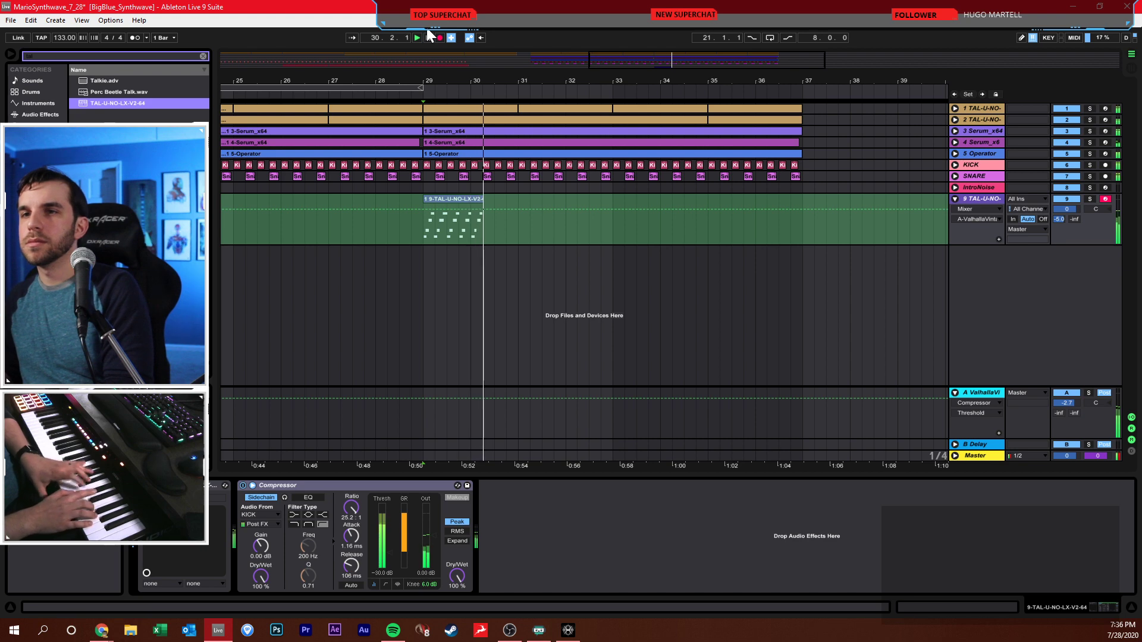
key("space")
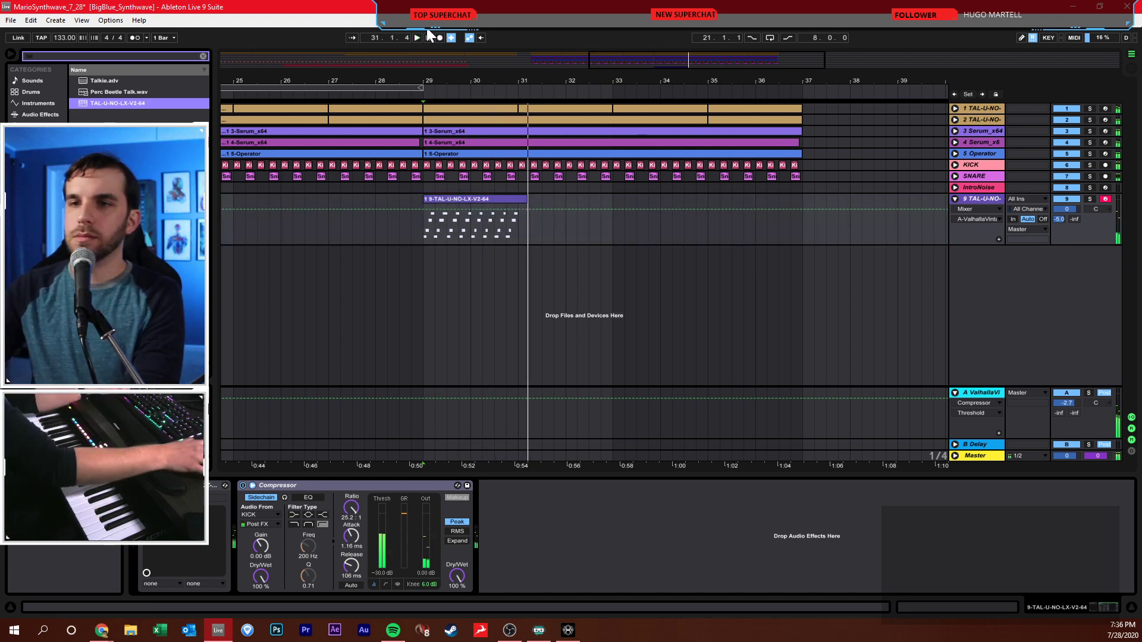
- Quantize all notes of the recorded TAL-U-NO-LX clip to a fixed 1/16 grid
double_click(477, 199)
key("ctrl+a")
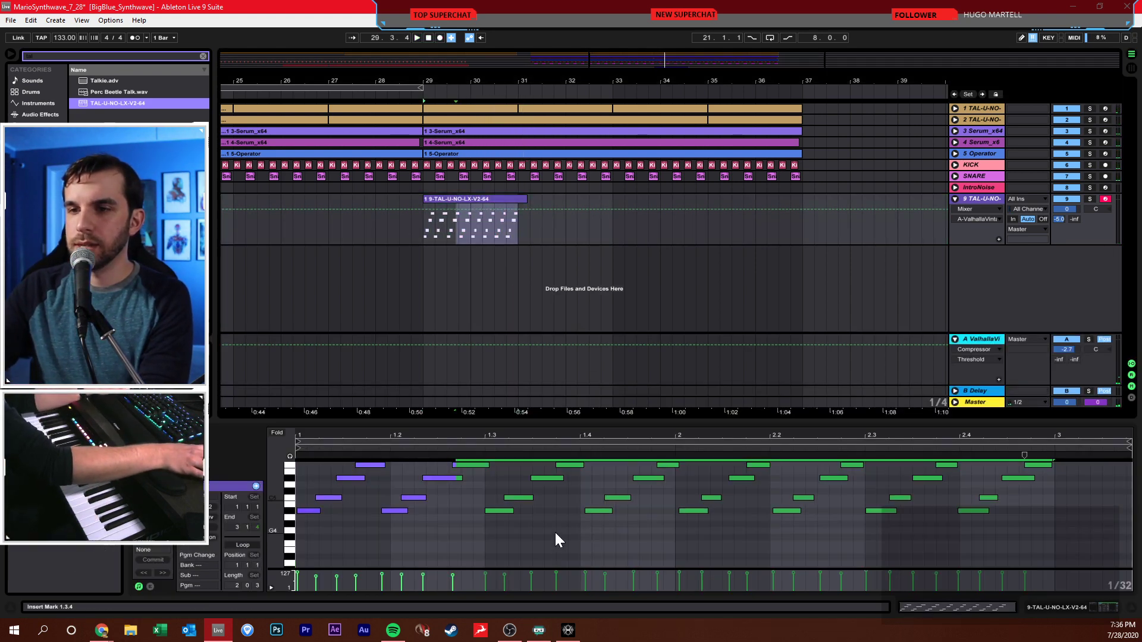
right_click(555, 533)
left_click(602, 488)
right_click(583, 511)
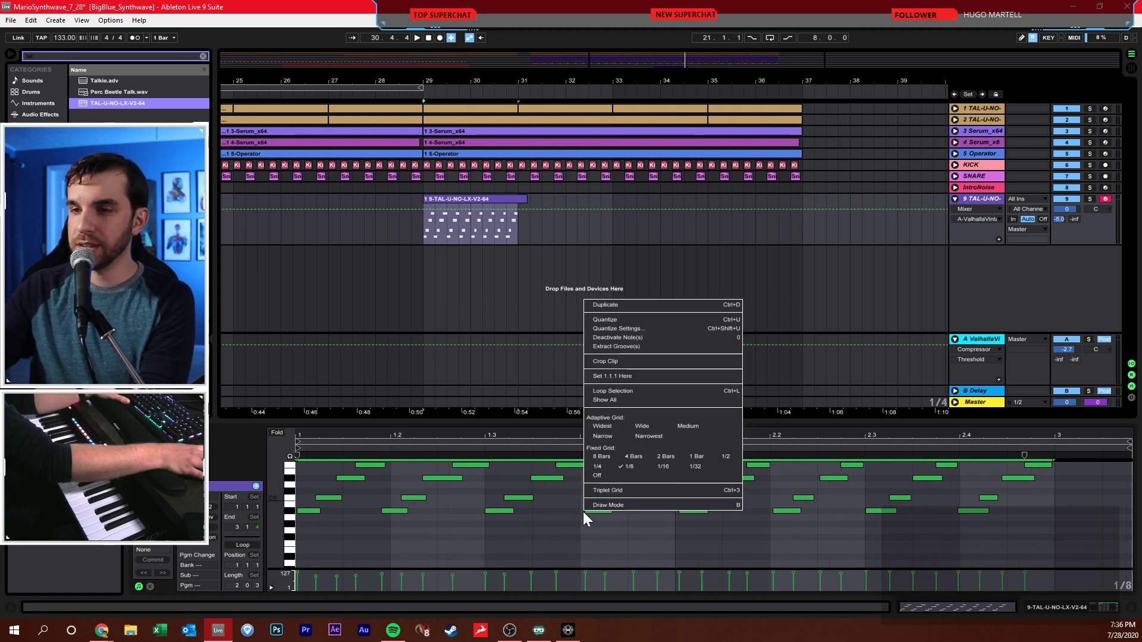
left_click(666, 471)
key("ctrl+u")
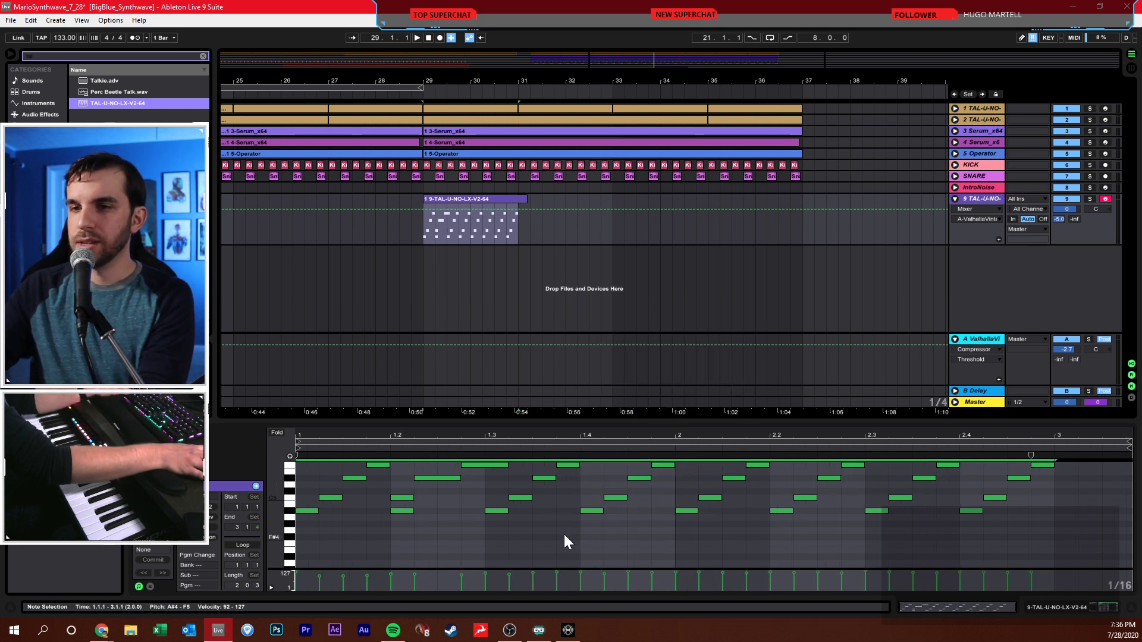
key("ctrl+z")
- Rebuild the arpeggio by repeating only its first four notes across two bars, and trim the clip to end at bar 31
left_click(552, 535)
left_click_drag(399, 547, 1057, 458)
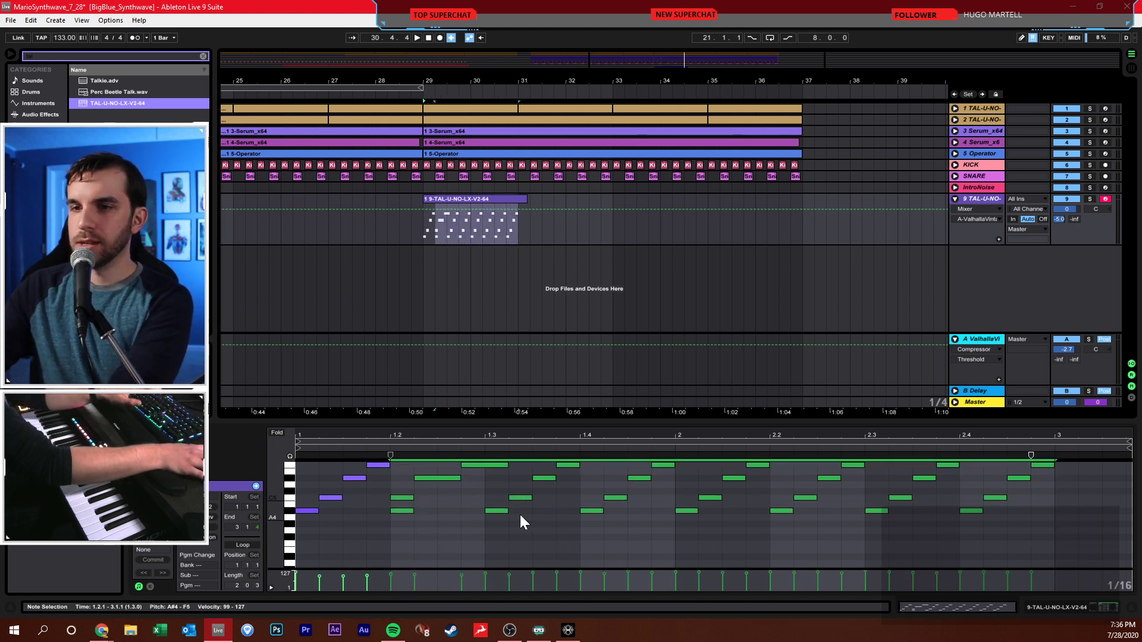
key("Delete")
key("ctrl+a")
key("ctrl+d")
key("ctrl+d")
key("ctrl+d")
key("ctrl+d")
key("ctrl+d")
key("ctrl+d")
key("ctrl+d")
key("ctrl+d")
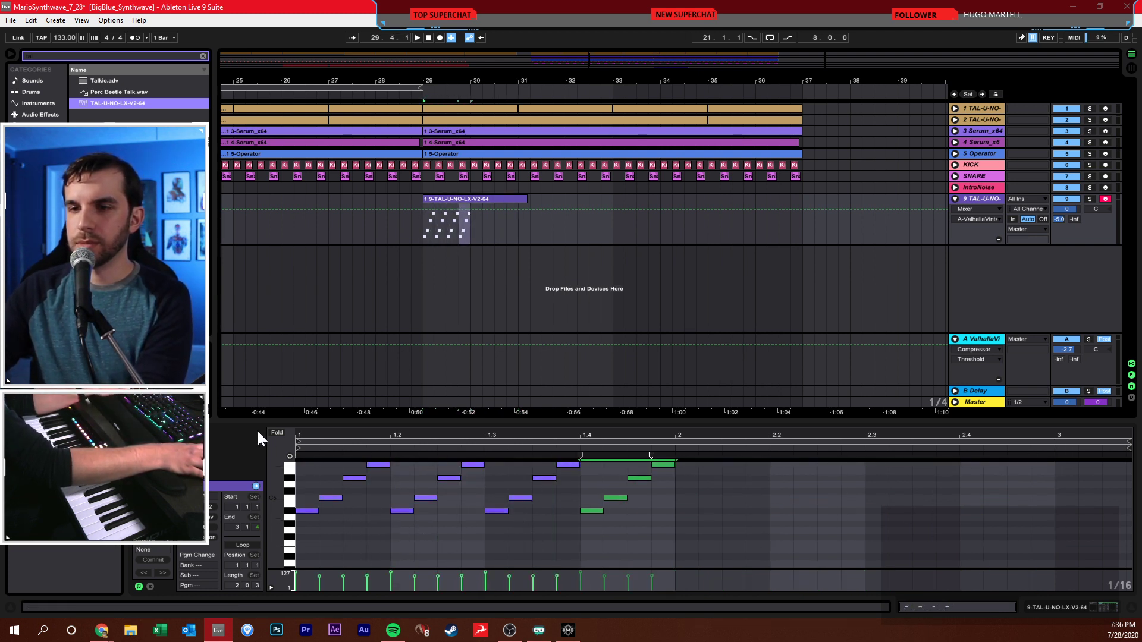
key("ctrl+z")
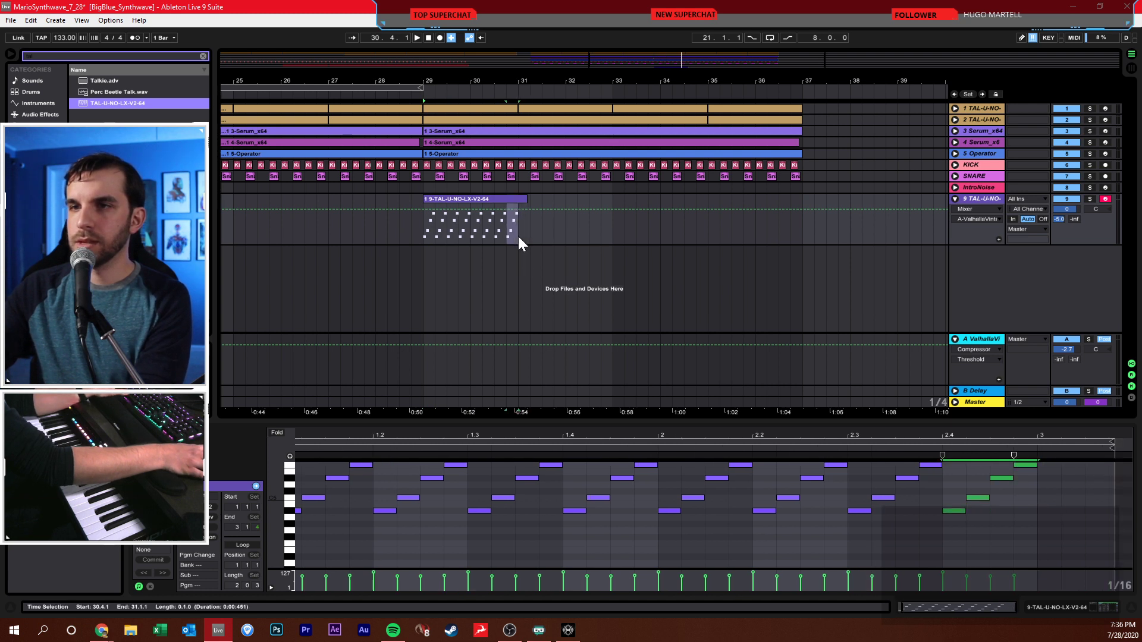
left_click_drag(519, 237, 577, 220)
- Play track 9 soloed from bar 29 and set its Compressor to threshold -13.1 dB and ratio 4.20:1
left_click(494, 239)
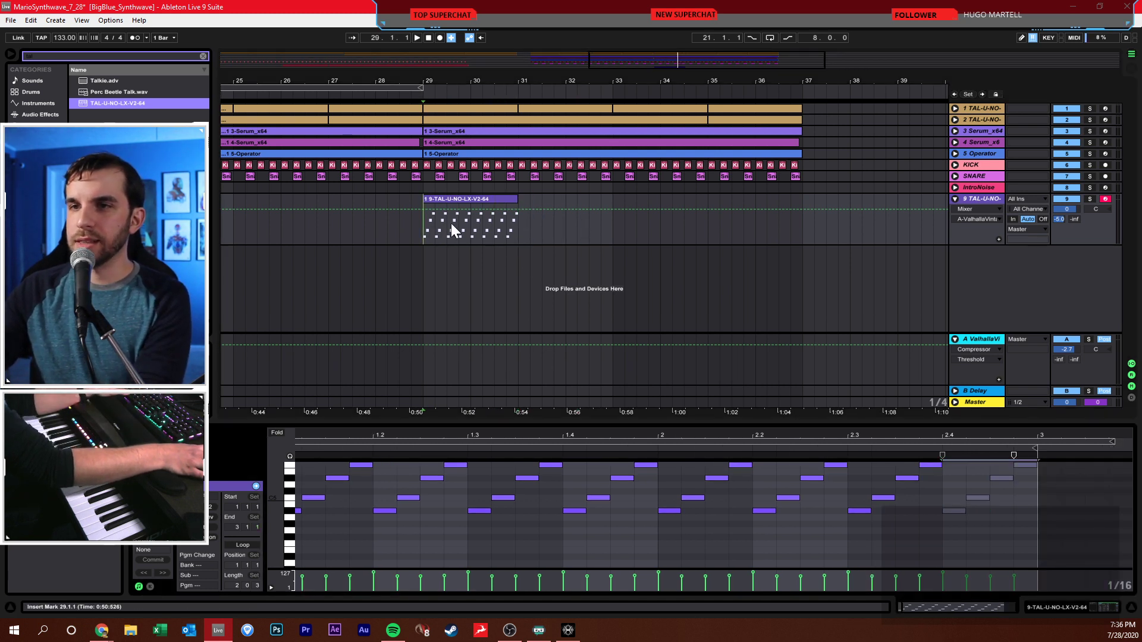
left_click(1089, 199)
key("space")
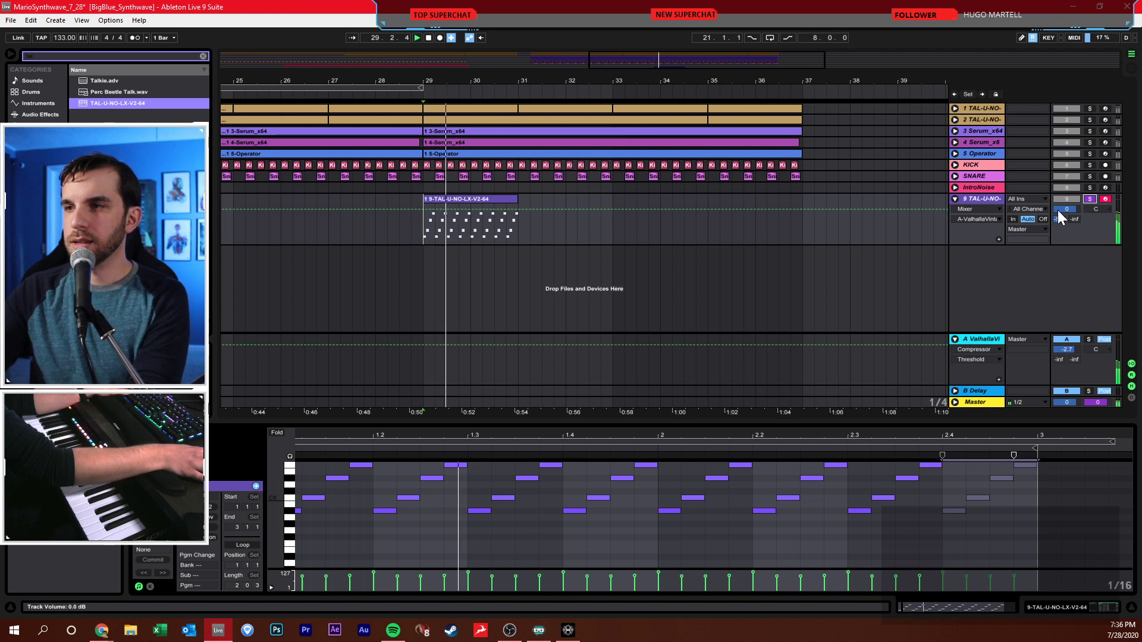
left_click(989, 202)
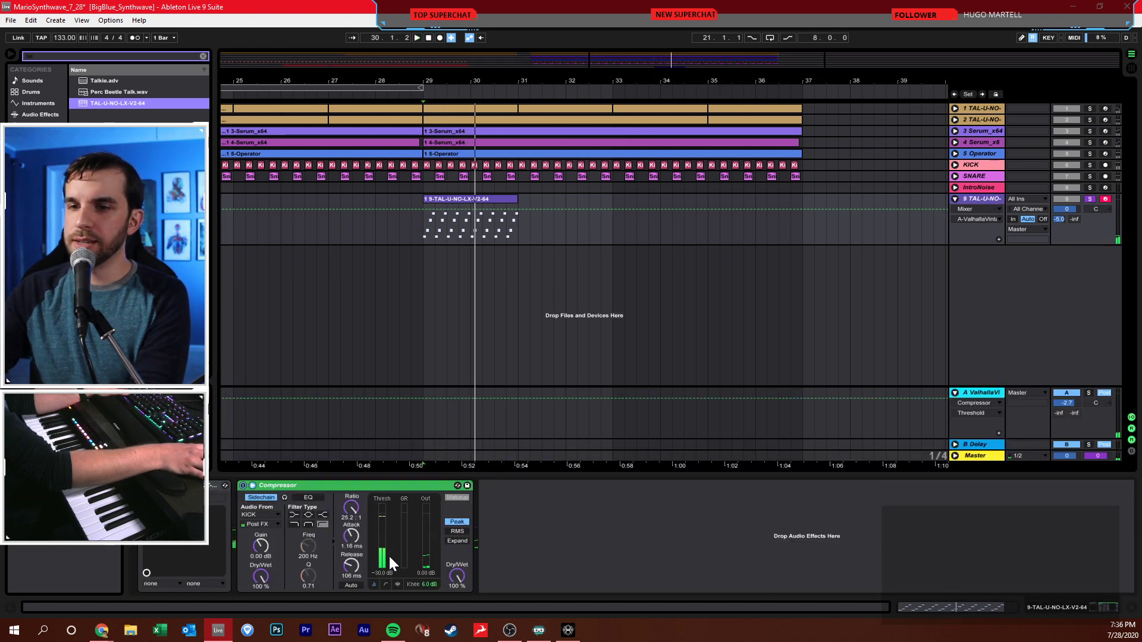
left_click_drag(389, 556, 353, 533)
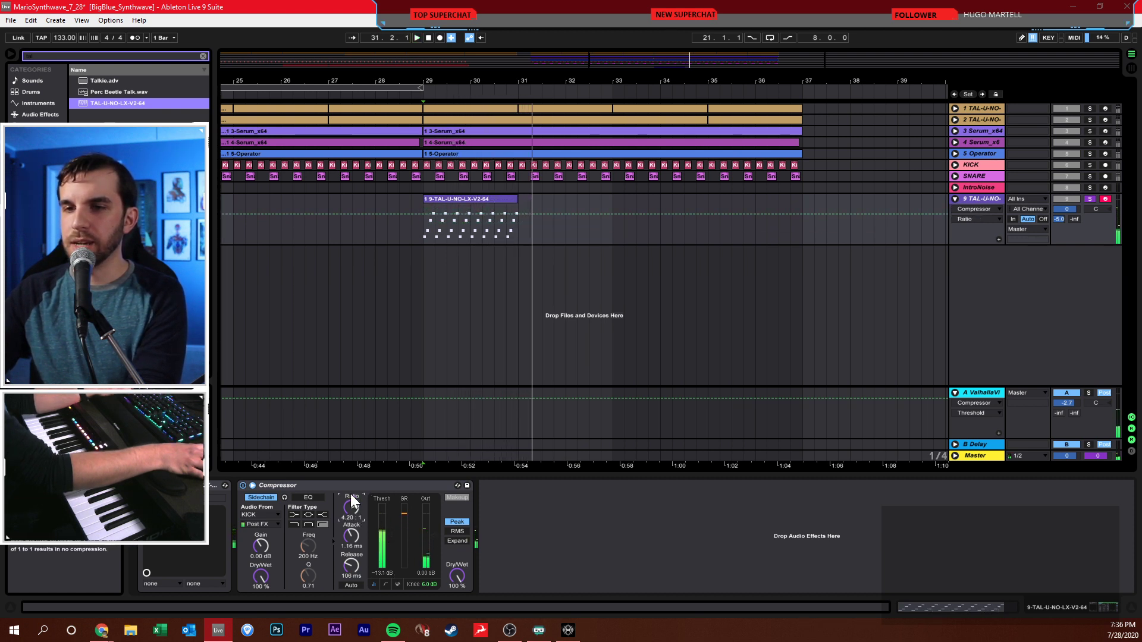
- Remove the Compressor from track 9 and lower the track's volume to about -9 dB
left_click(409, 167)
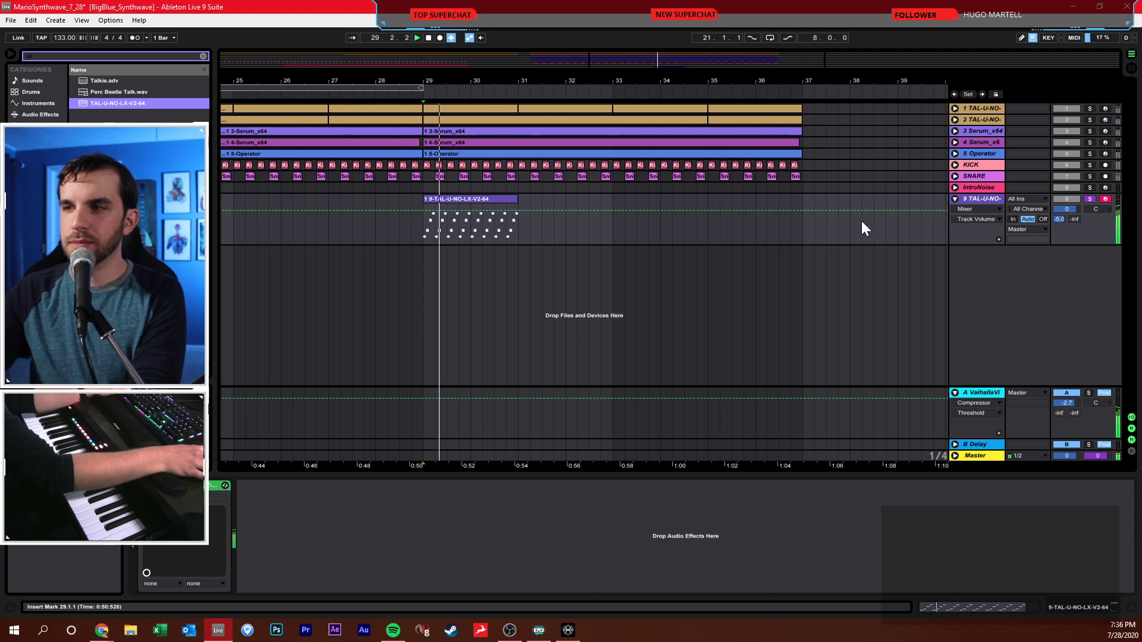
left_click_drag(1066, 209, 1066, 232)
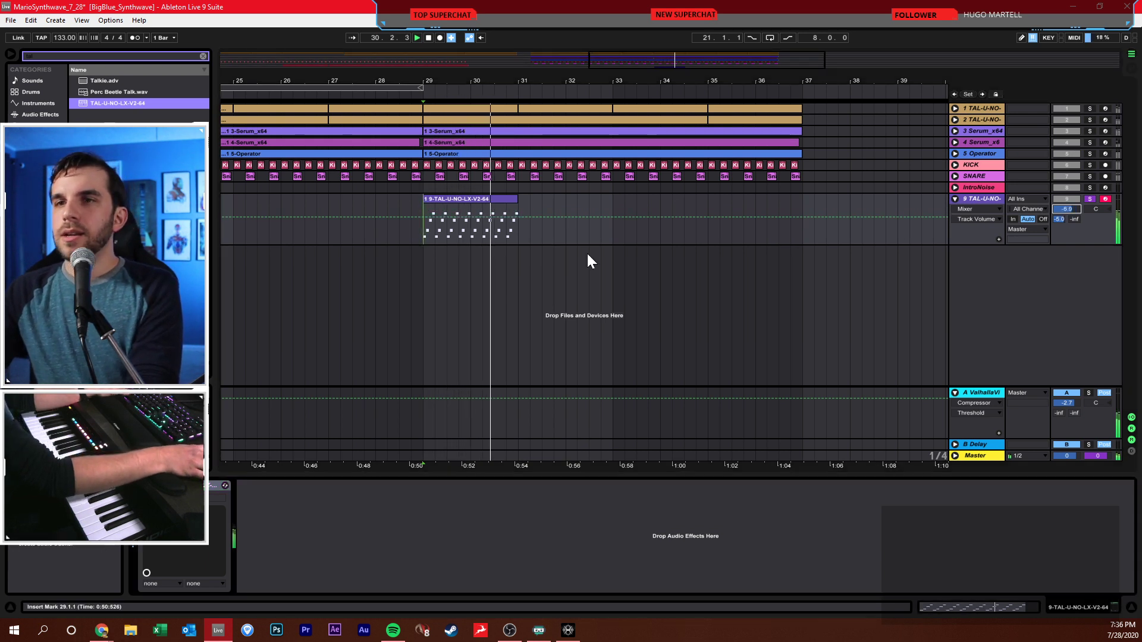
- Add a Ping Pong Delay to track 9 with dry/wet at 31% and its filter frequency at 1.73 kHz
key("space")
key("ctrl+f")
type("pin")
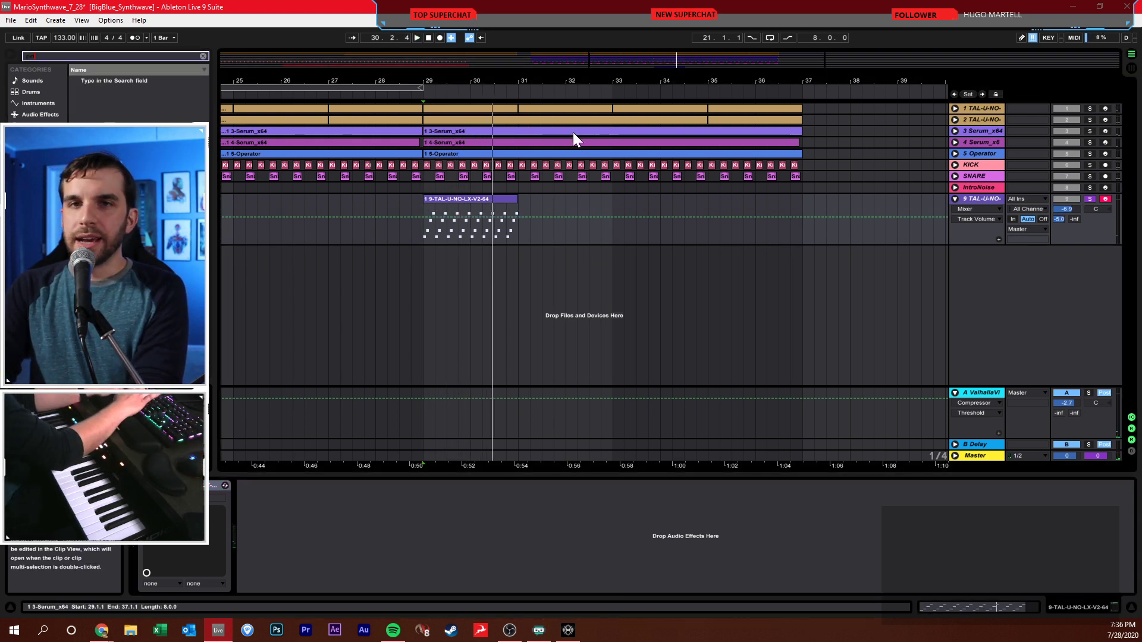
type("g")
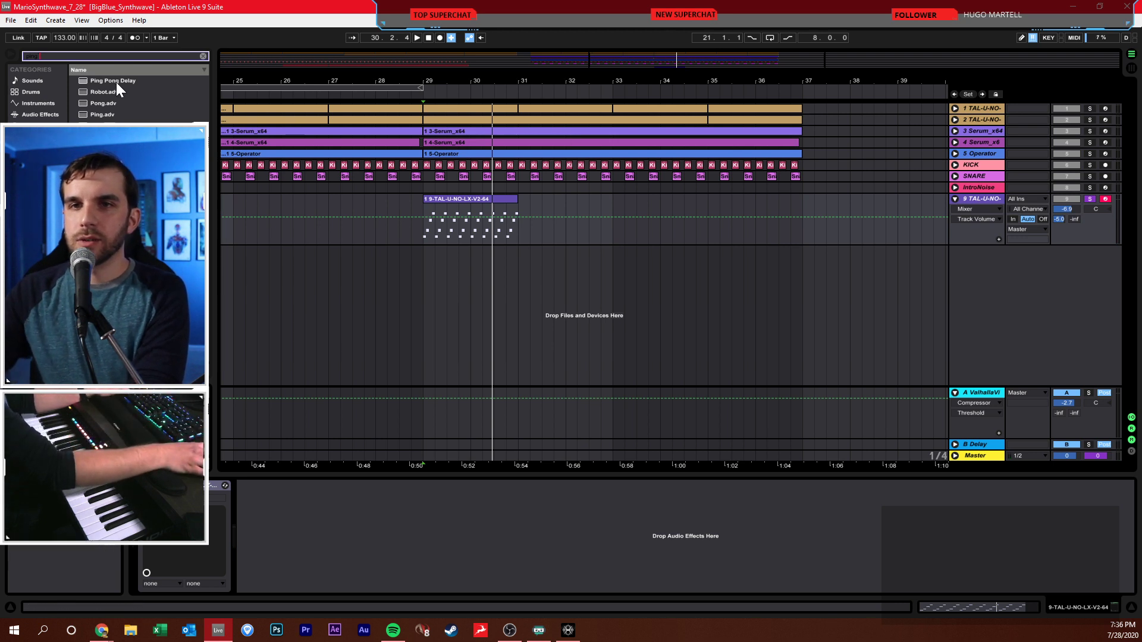
left_click_drag(116, 82, 440, 217)
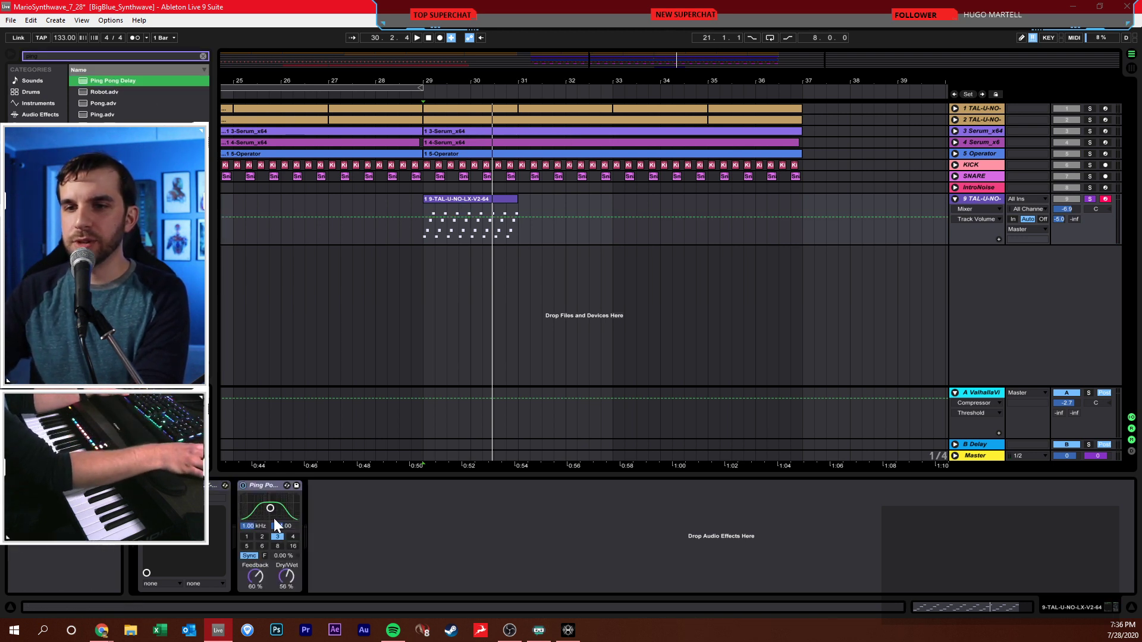
left_click_drag(284, 568, 284, 568)
key("space")
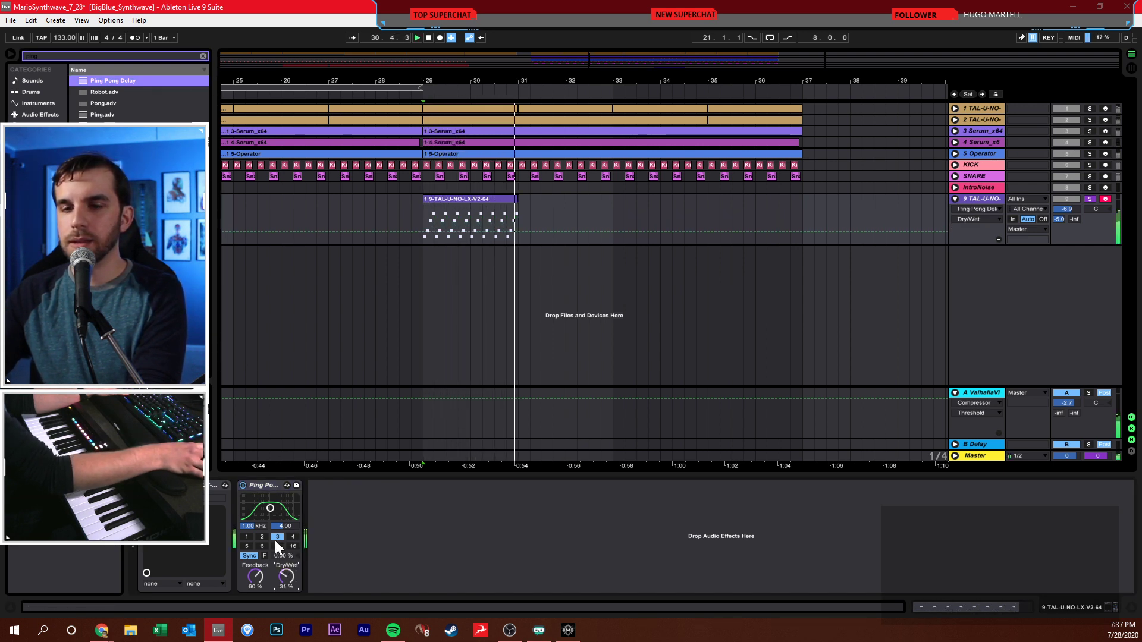
left_click_drag(270, 508, 275, 508)
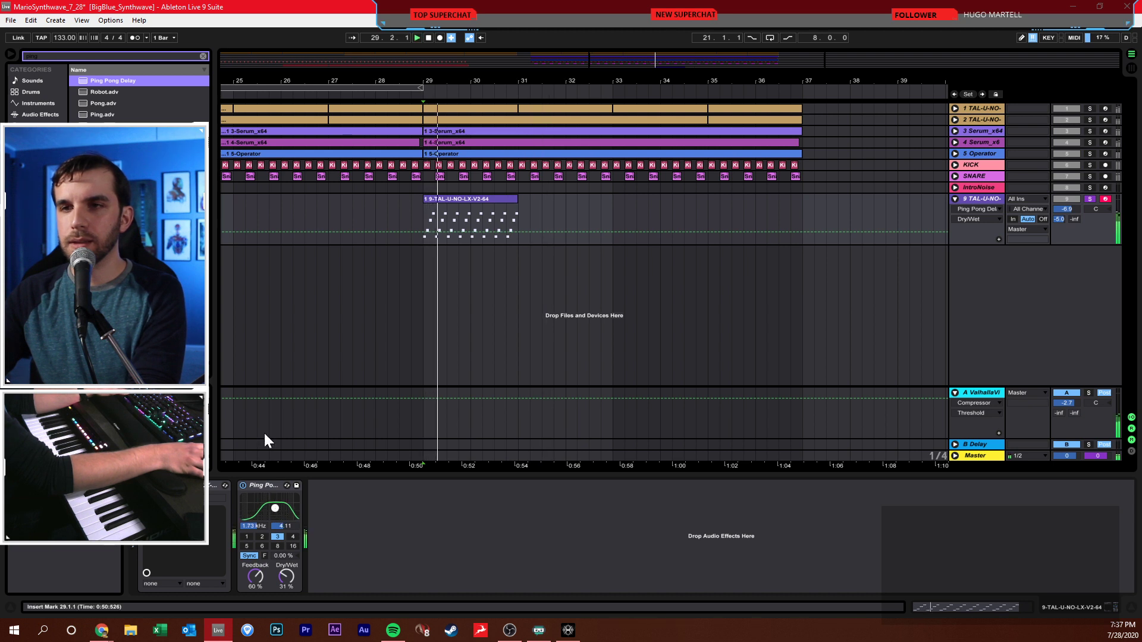
- Insert an EQ Eight before the Ping Pong Delay on track 9 and set its band 1 low cut to 2.01 kHz
key("ctrl+f")
type("eq")
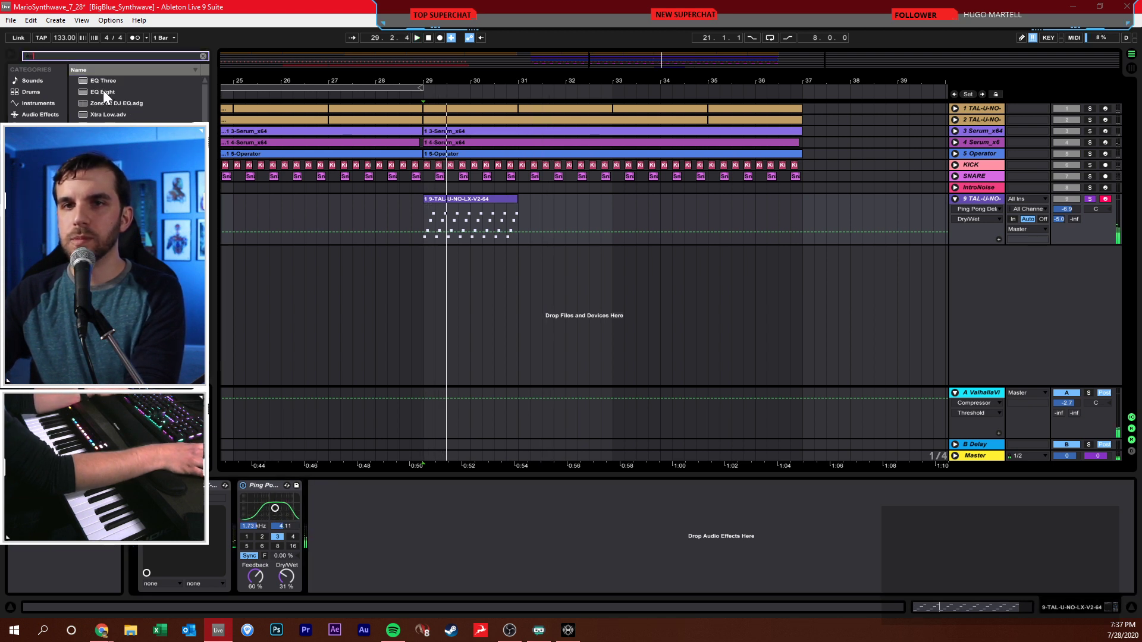
left_click_drag(104, 91, 350, 473)
left_click_drag(239, 545, 407, 537)
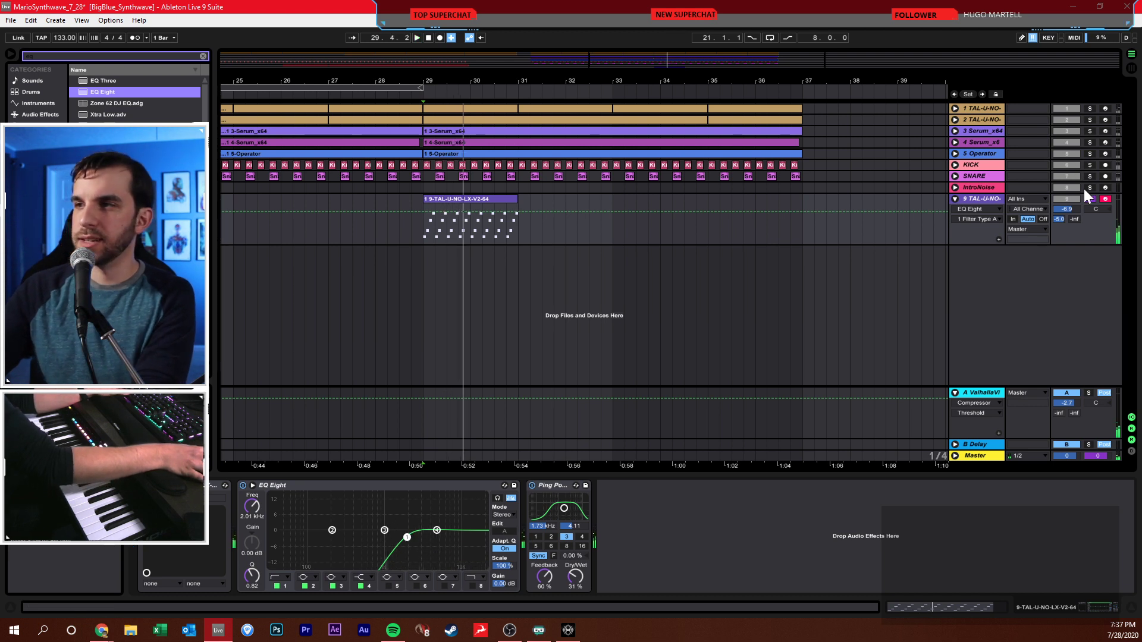
- Insert MicroShift between EQ Eight and Ping Pong Delay, try its mix and lower its detune slightly during playback
key("ctrl+f")
type("microsh")
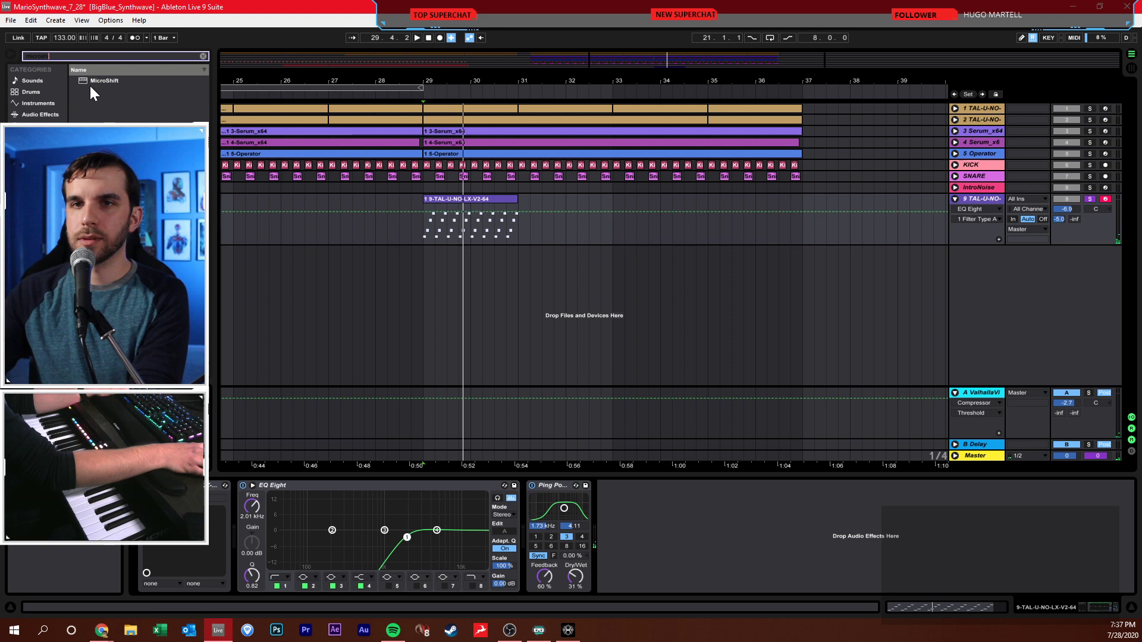
left_click_drag(89, 84, 586, 535)
left_click_drag(733, 436, 594, 303)
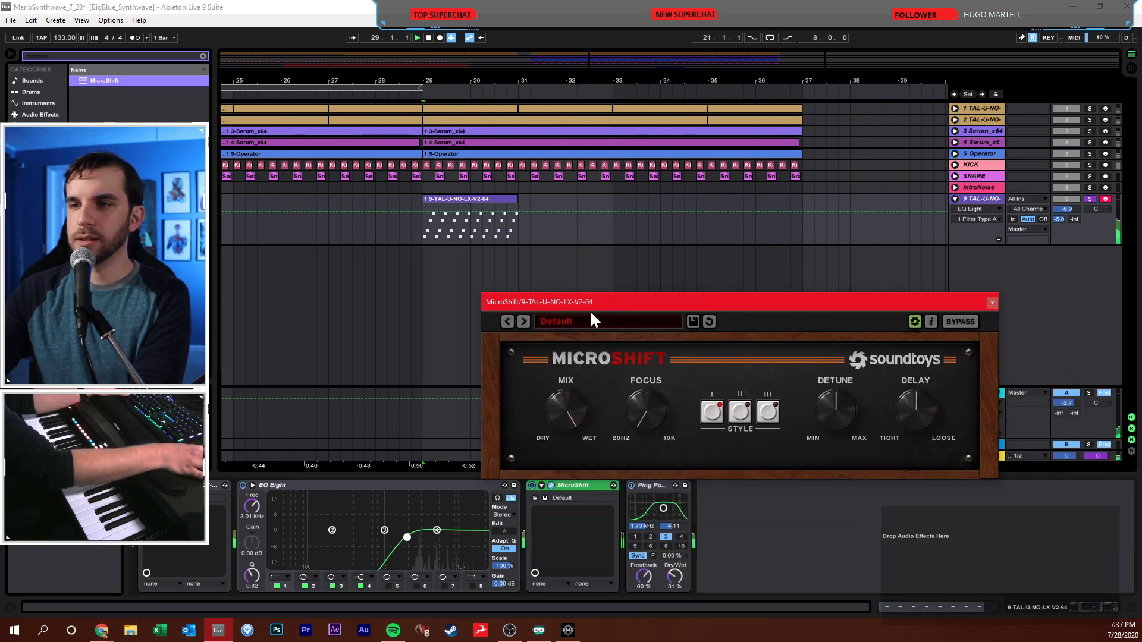
key("space")
left_click_drag(564, 437, 563, 419)
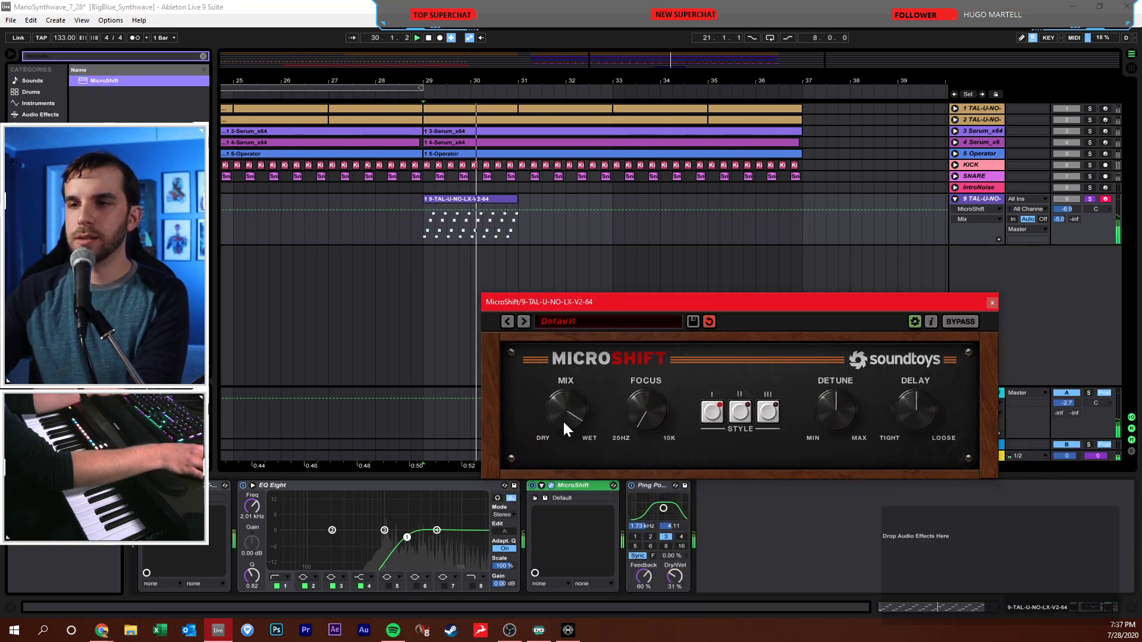
left_click_drag(832, 414, 834, 426)
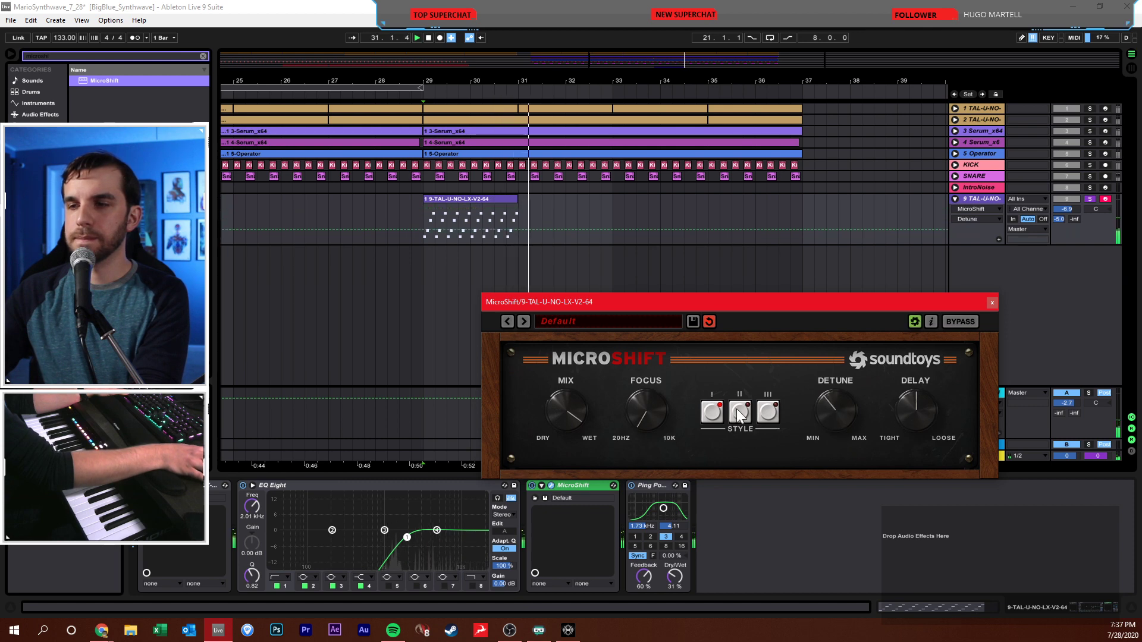
left_click(565, 410)
left_click(991, 303)
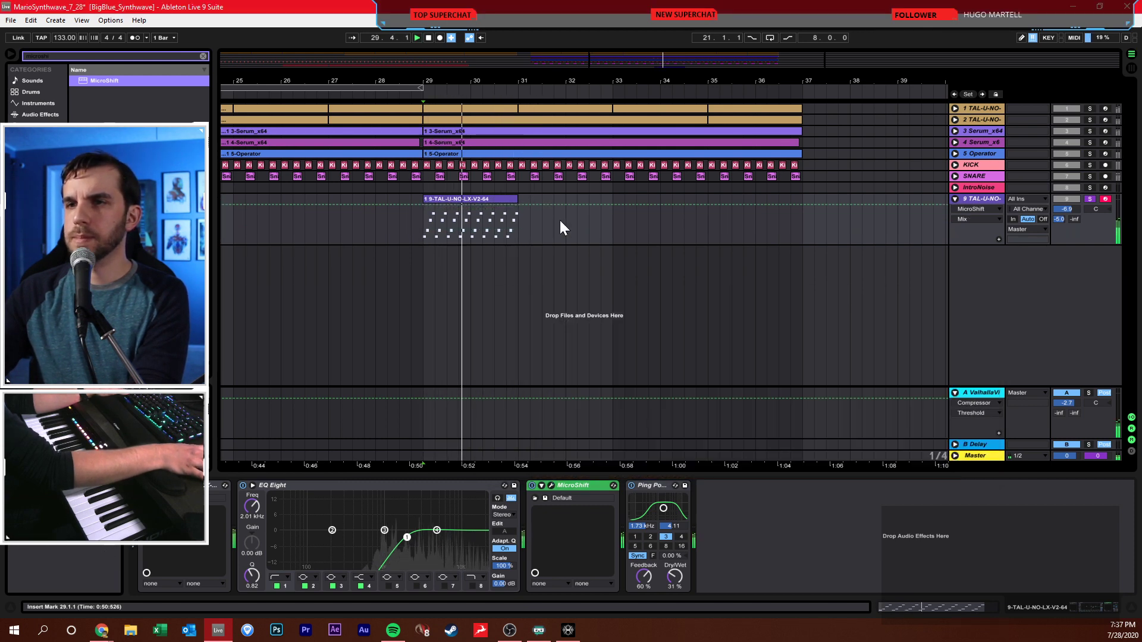
- Duplicate the two-bar arpeggio clip on track 9 three times so it fills bars 29 to 37
left_click(502, 199)
key("ctrl+d")
key("ctrl+d")
key("ctrl+d")
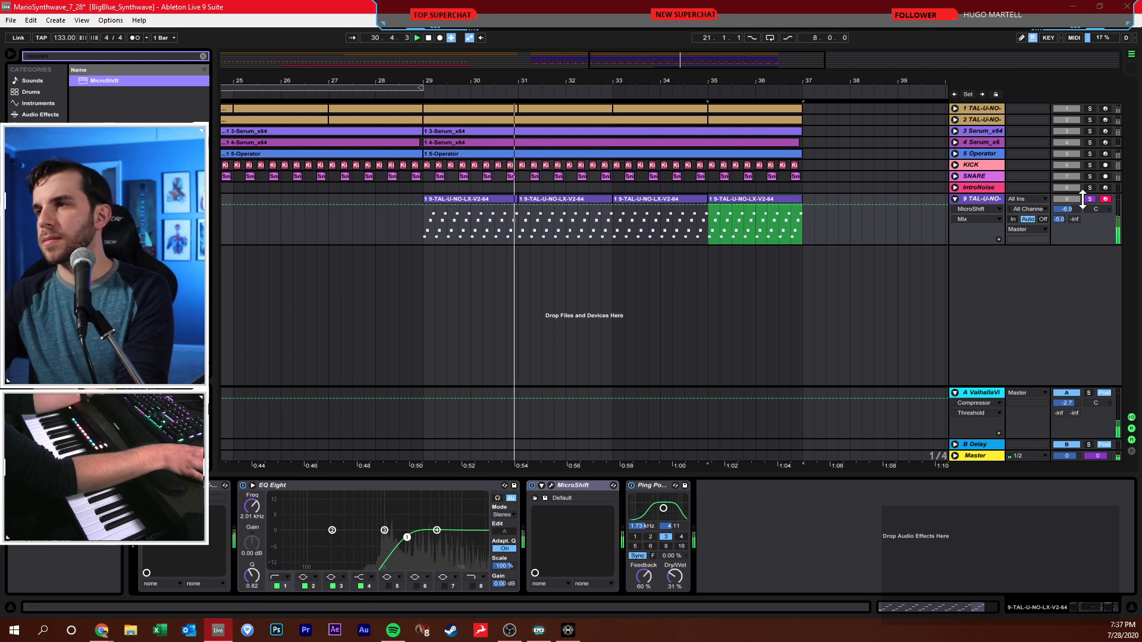
- Play the full mix from bar 27 and set track 9's volume to -7.2 dB
left_click(342, 226)
key("space")
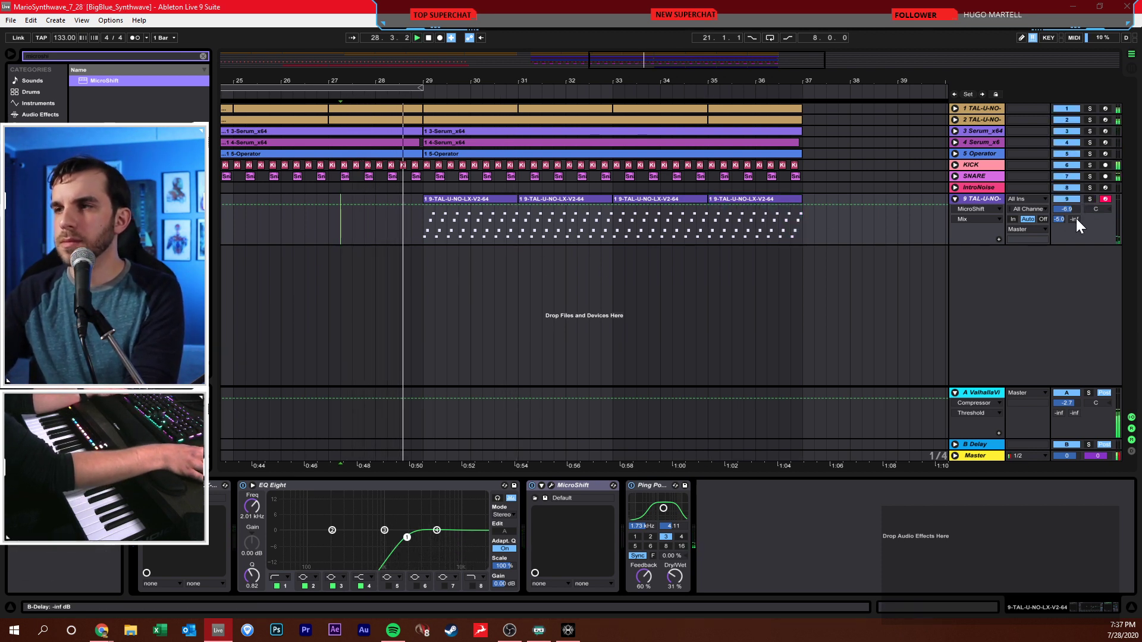
left_click(1059, 209)
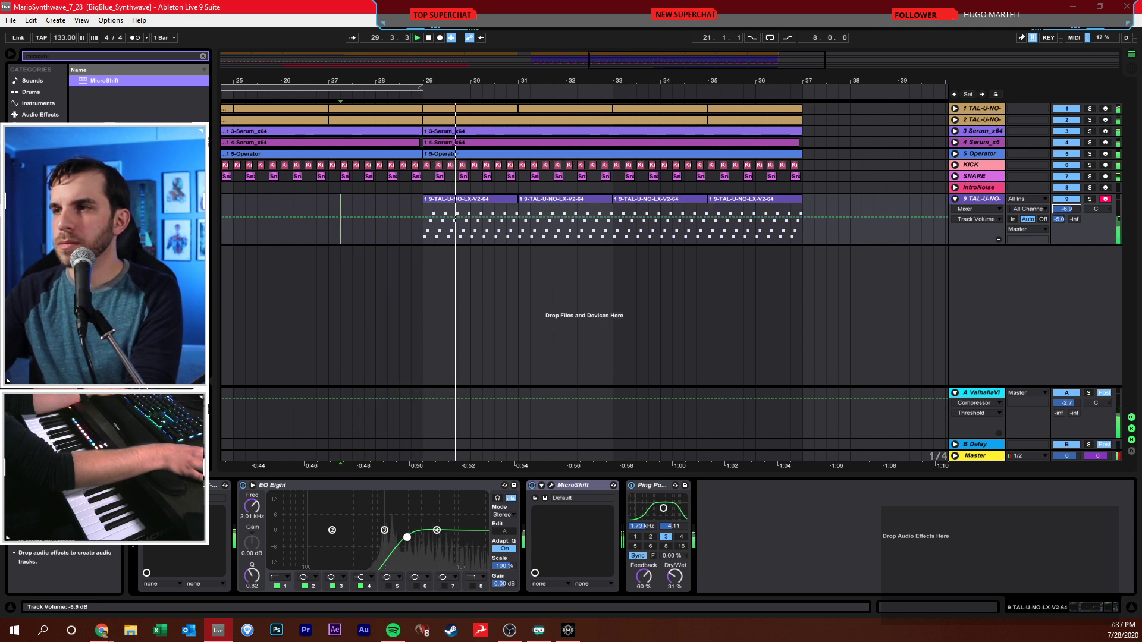
left_click_drag(1059, 210, 1058, 211)
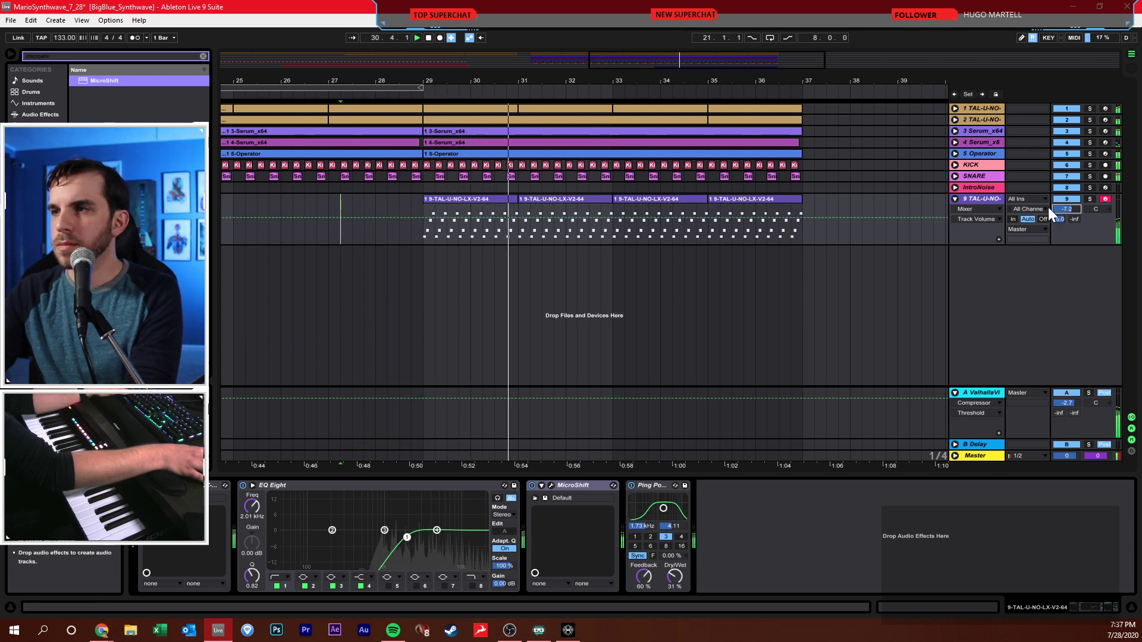
key("space")
- Add an Auto Pan directly after EQ Eight on track 9 and set its amount to 100%
type("auto")
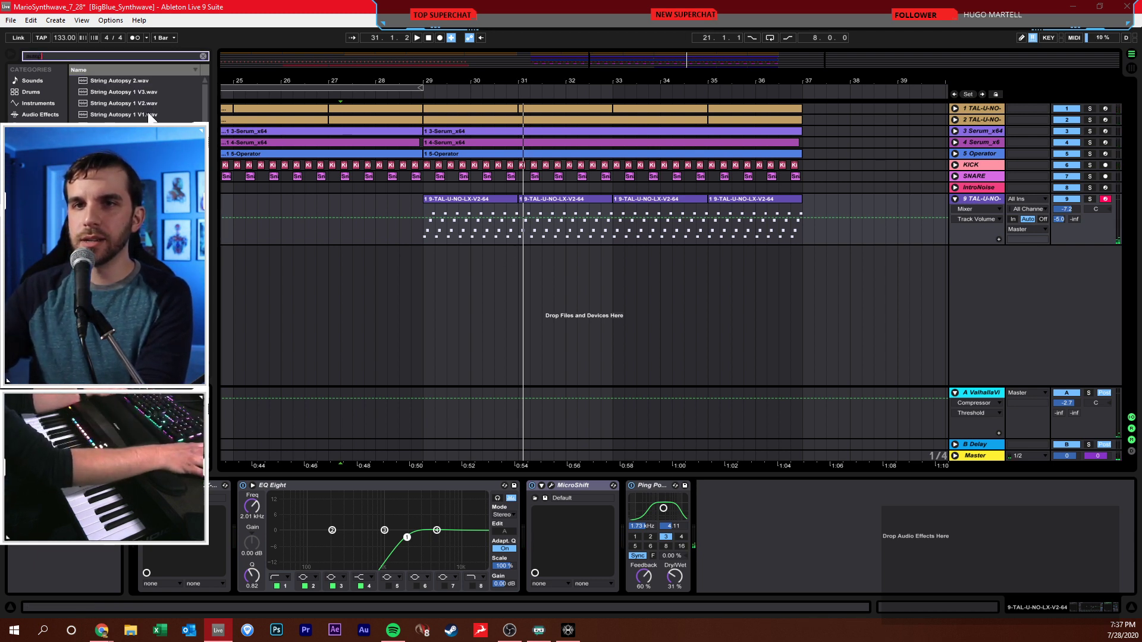
type(" pan")
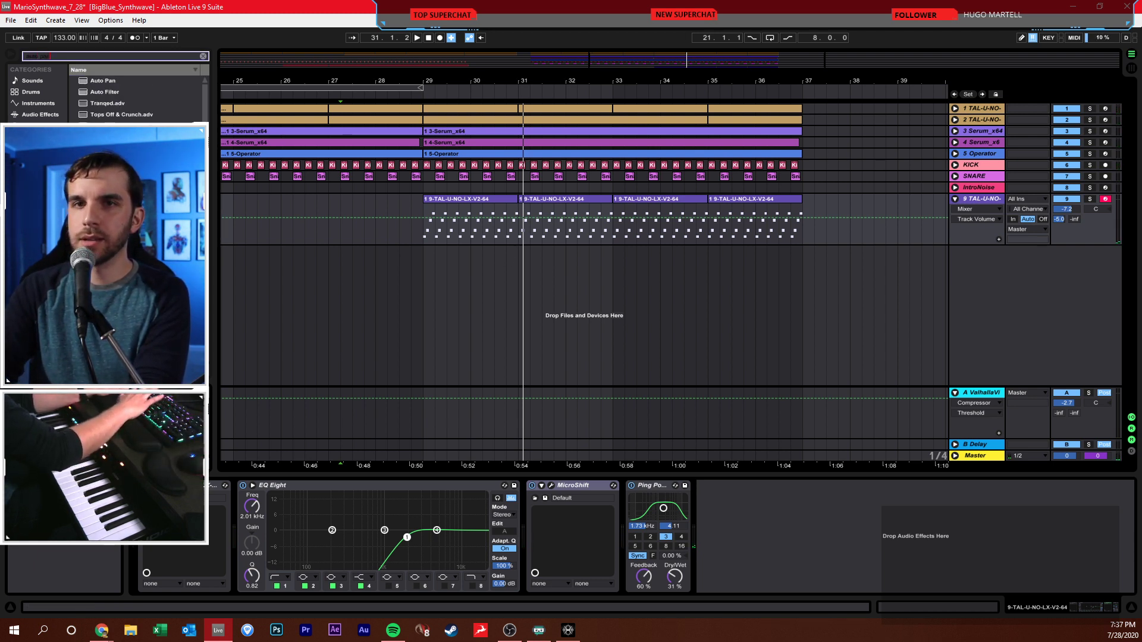
left_click(105, 81)
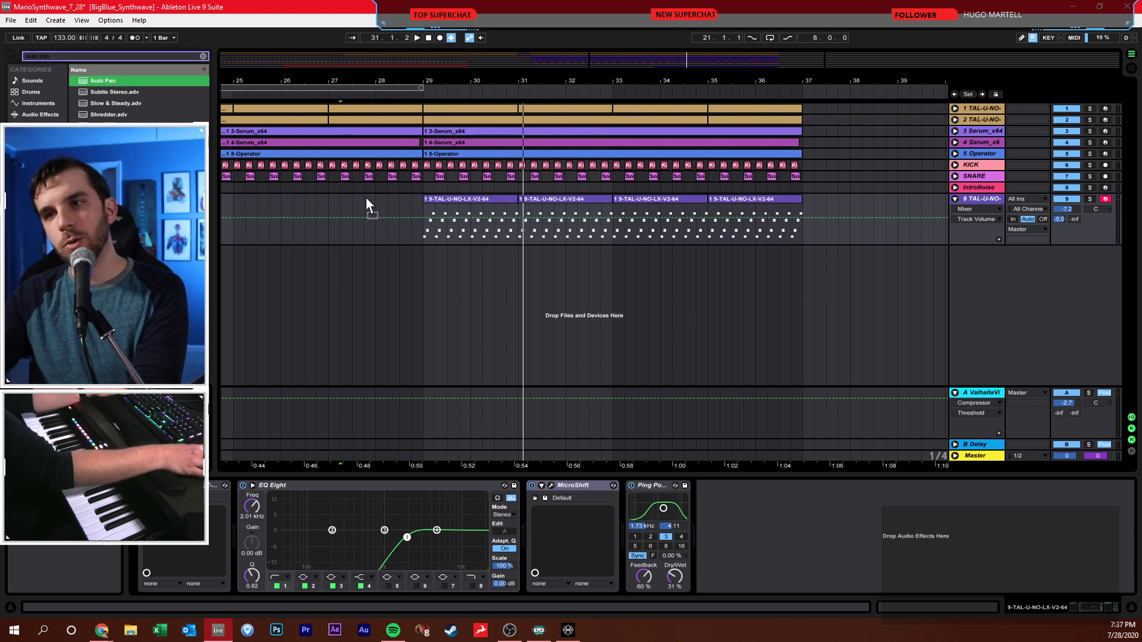
left_click_drag(440, 236, 443, 238)
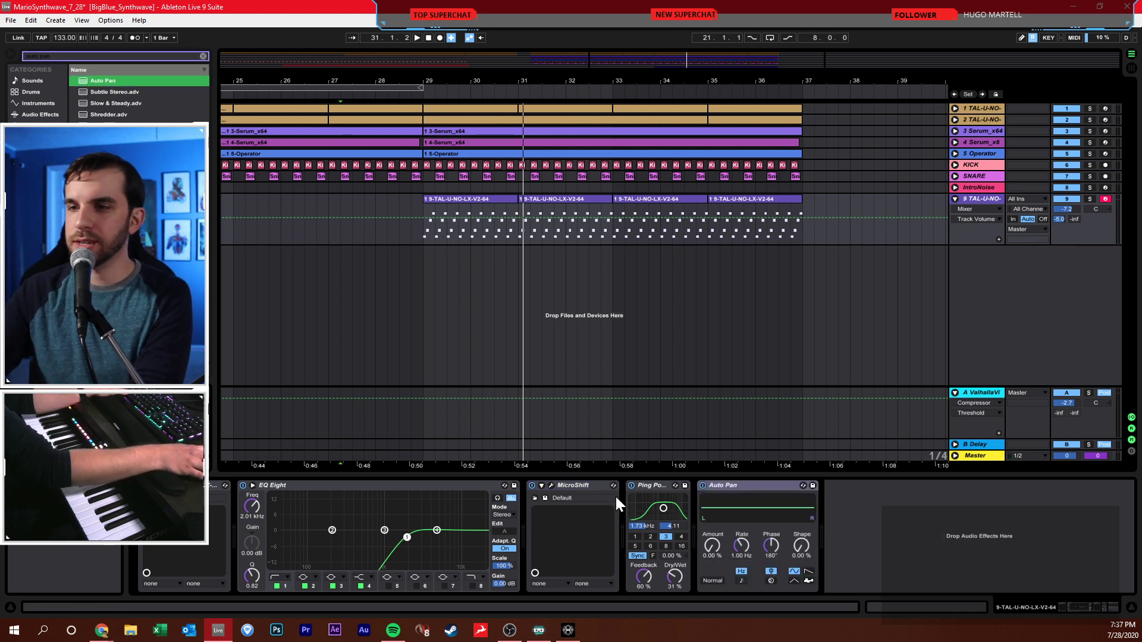
left_click_drag(716, 485, 536, 490)
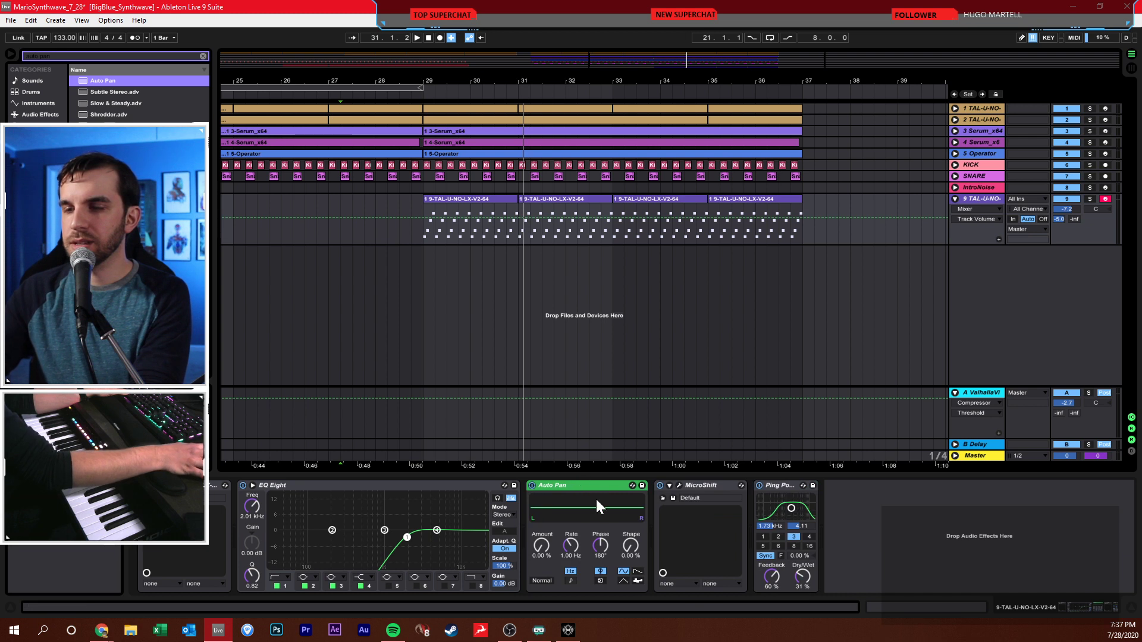
key("space")
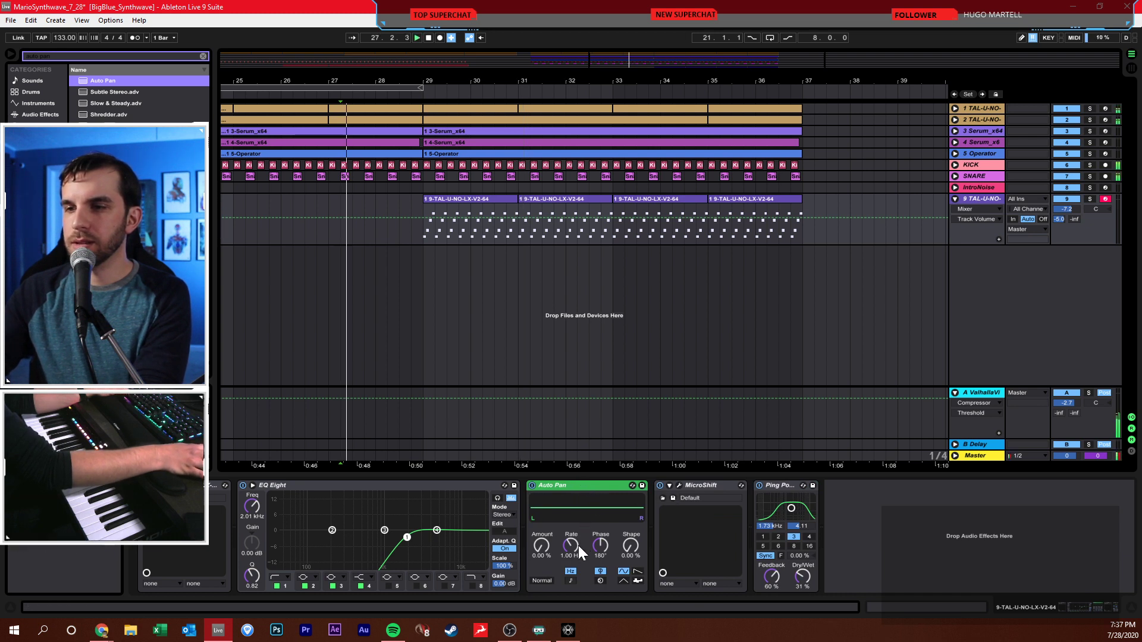
left_click_drag(541, 545, 542, 494)
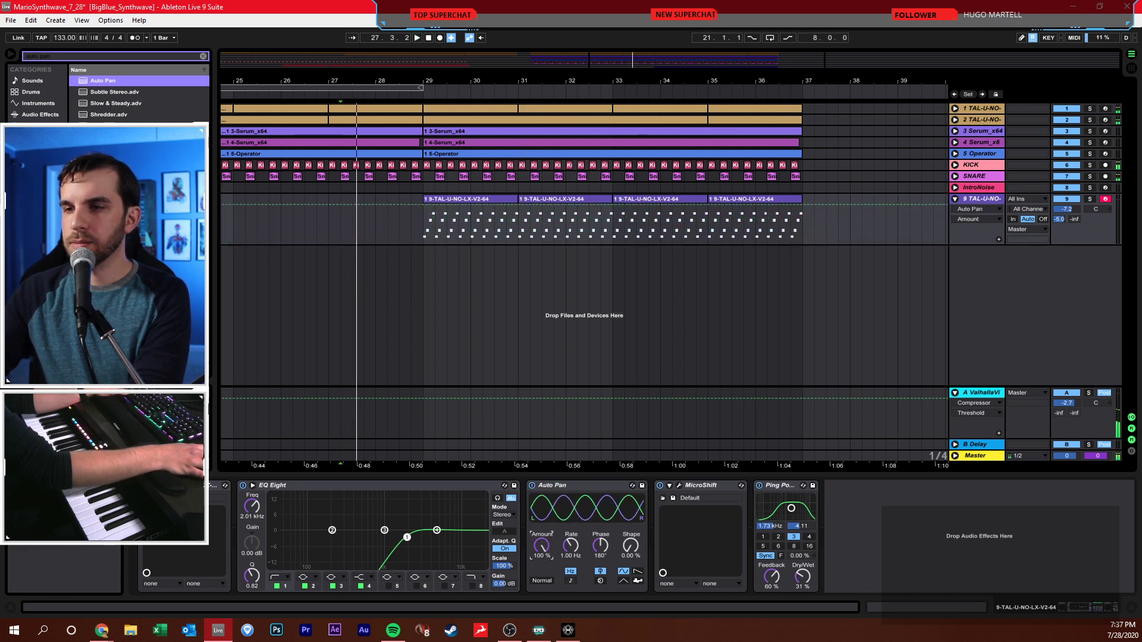
- Play track 9 soloed from bar 29 and audition the Auto Pan while trying its phase
left_click(428, 241)
left_click(1089, 198)
key("space")
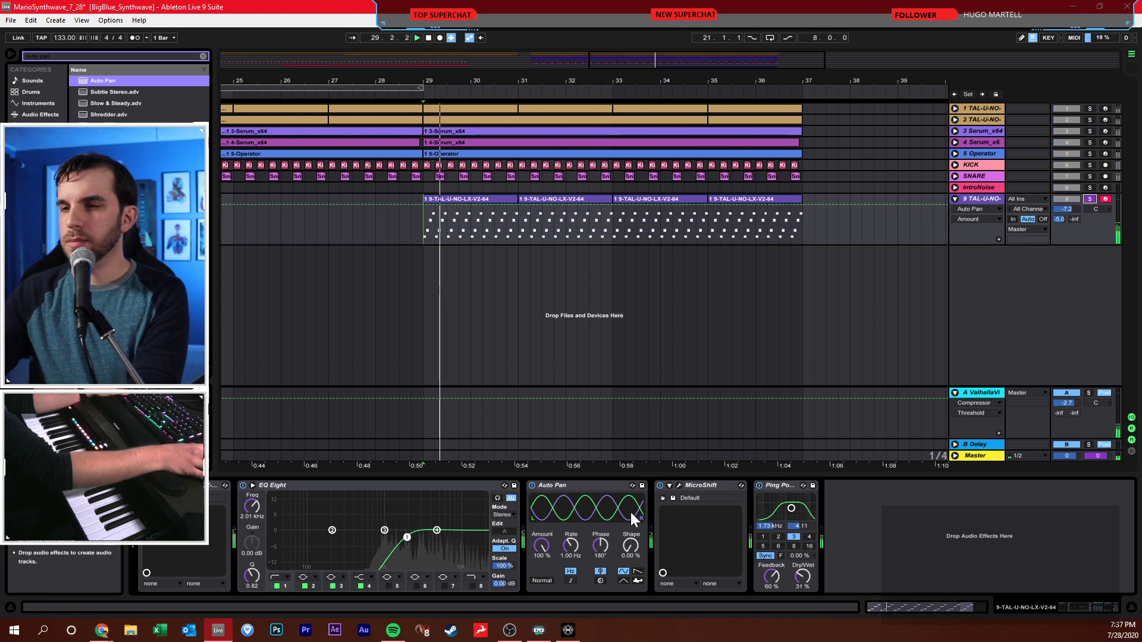
left_click_drag(612, 544, 602, 518)
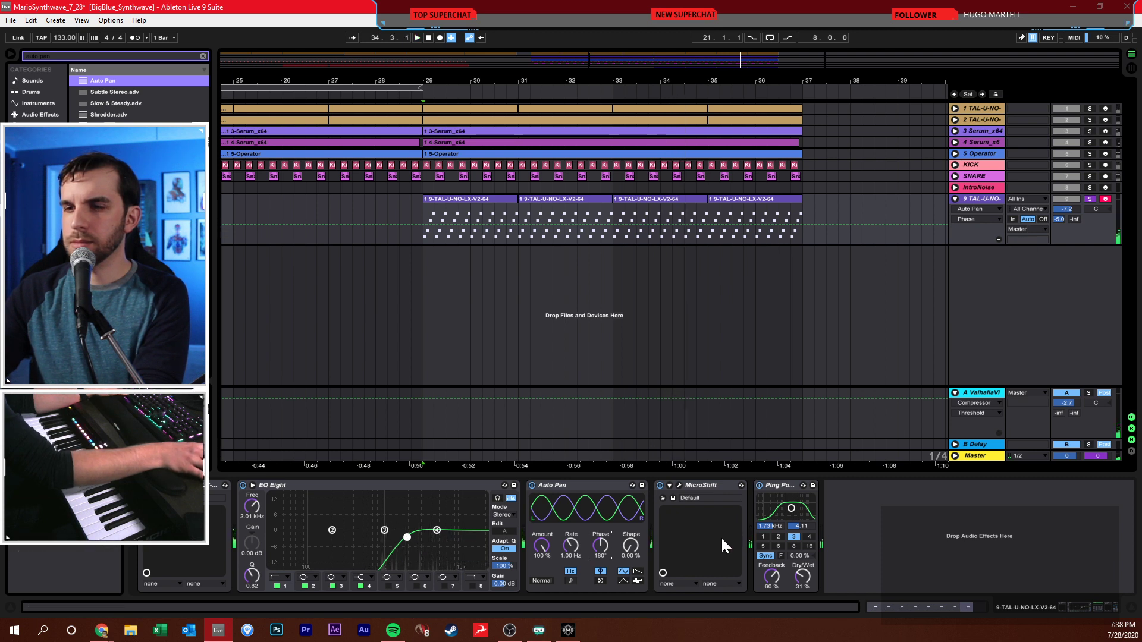
- Remove MicroShift from track 9's device chain and replay the soloed arpeggio
left_click(694, 485)
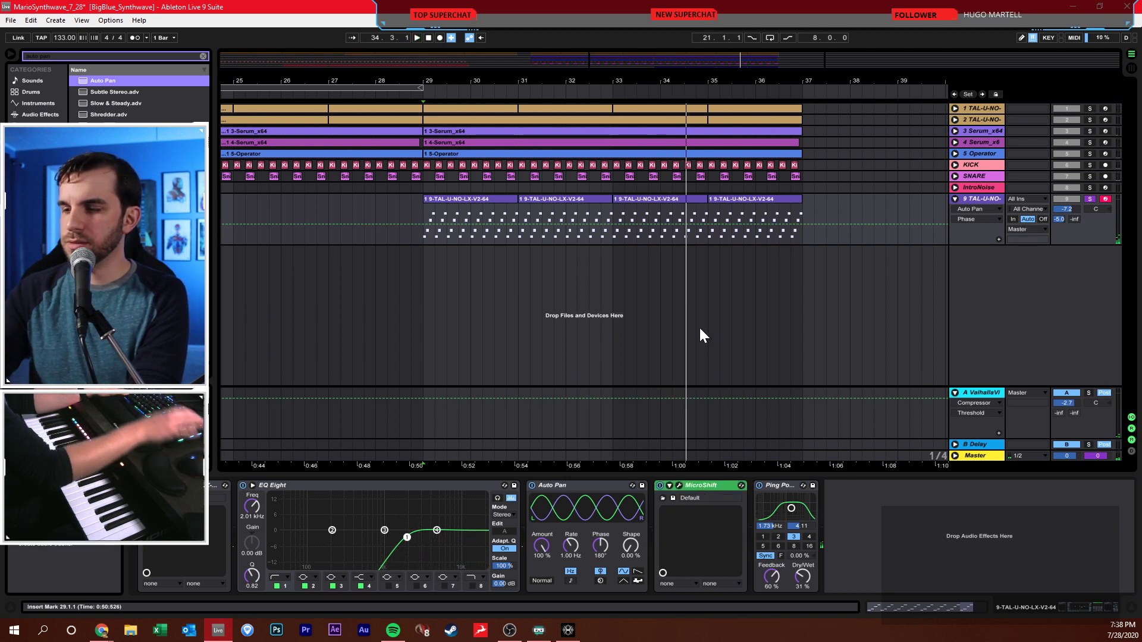
key("Delete")
key("space")
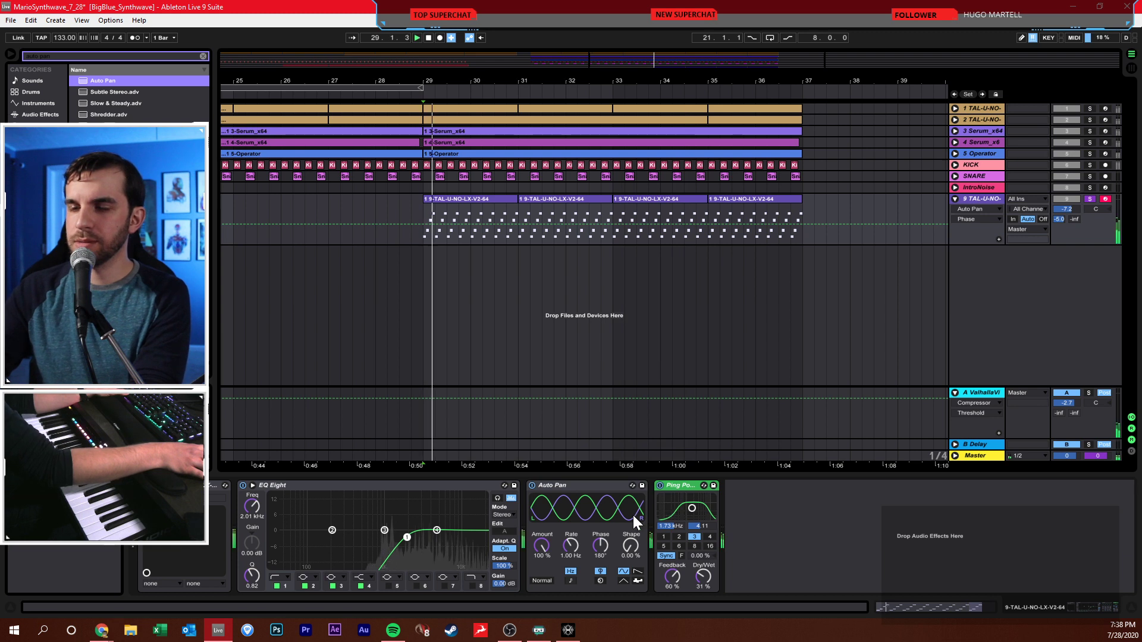
- Set the Auto Pan's rate to 0.40 Hz and its amount to 56.3% while listening to track 9
left_click_drag(570, 546, 569, 568)
key("space")
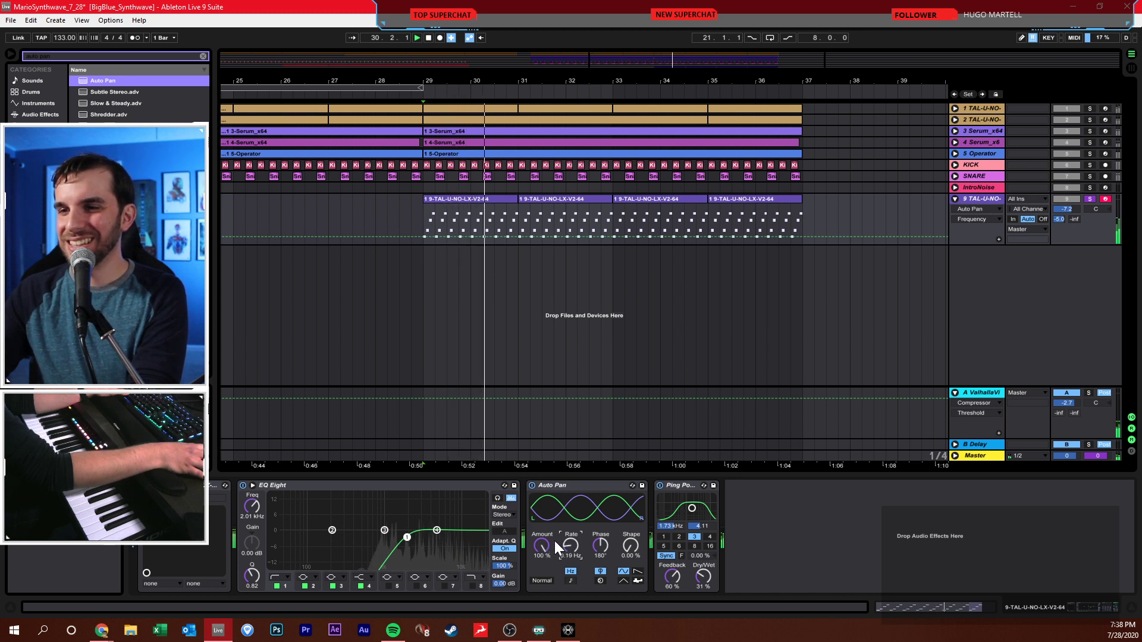
mouse_move(540, 543)
left_mouse_down()
mouse_move(540, 565)
mouse_move(569, 541)
left_mouse_up()
key("space")
key("space")
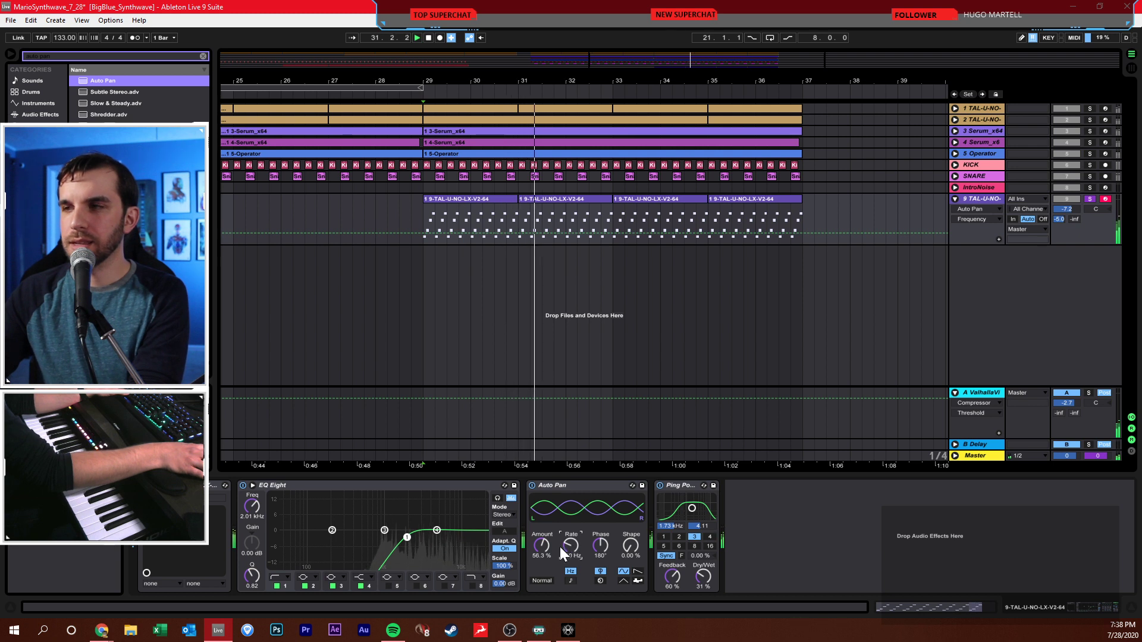
- Unsolo track 9, play the full mix from bar 29 and set the track's volume to -8.1 dB
left_click(1090, 199)
key("space")
key("space")
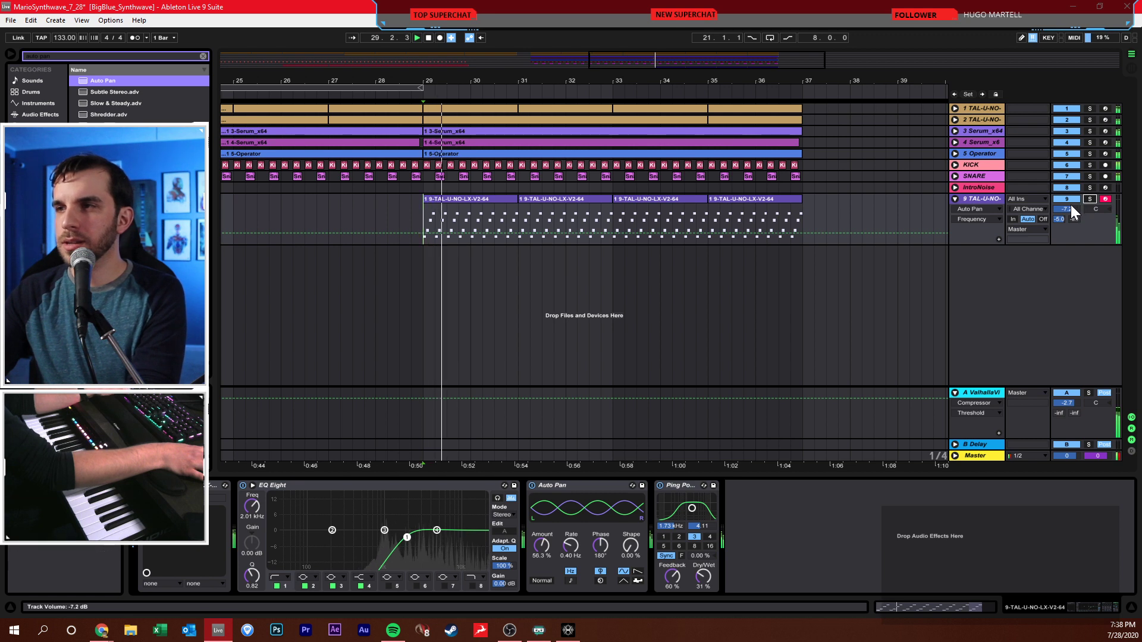
left_click_drag(1071, 209, 1070, 203)
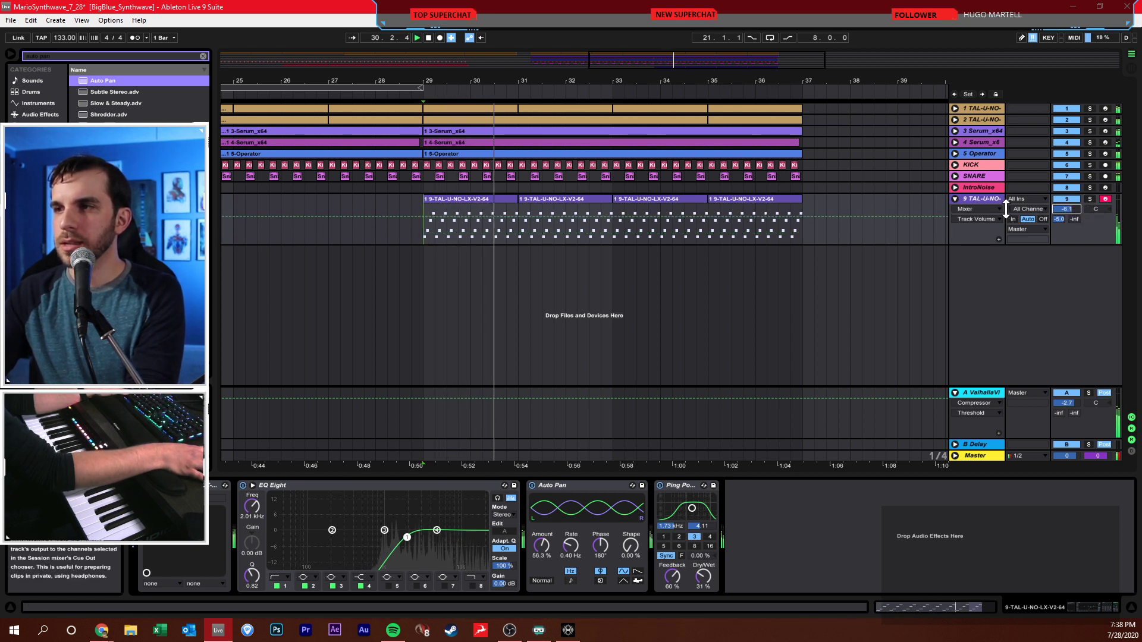
- Loop playback over the arpeggio clips on track 9 from bar 29 to bar 37
left_click_drag(440, 239, 424, 238)
left_click(806, 220, "shift")
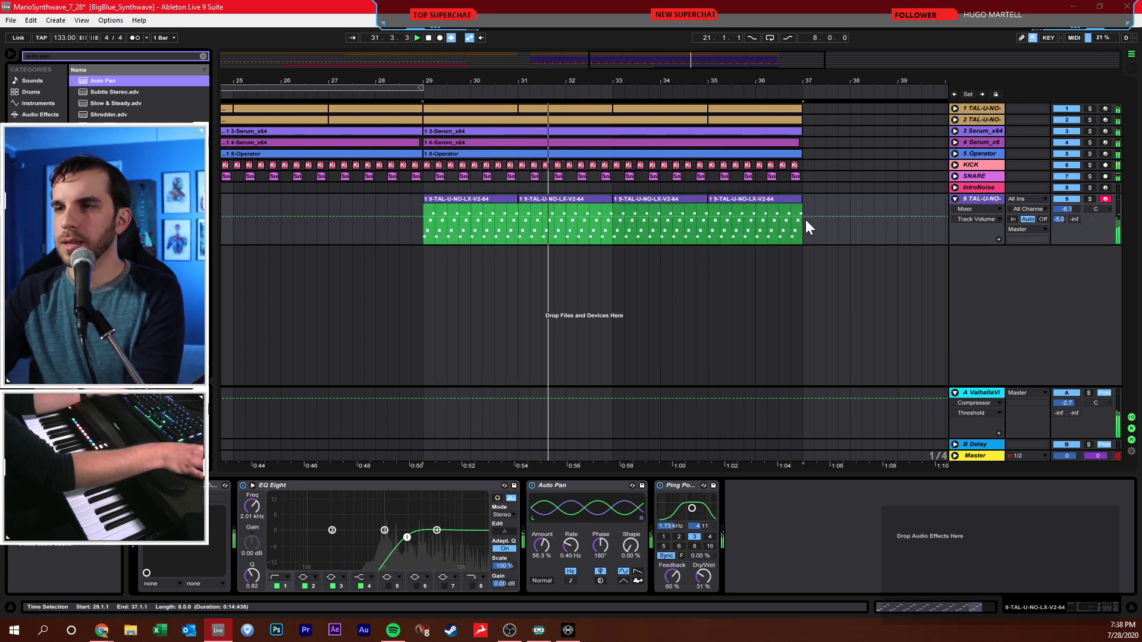
key("ctrl+l")
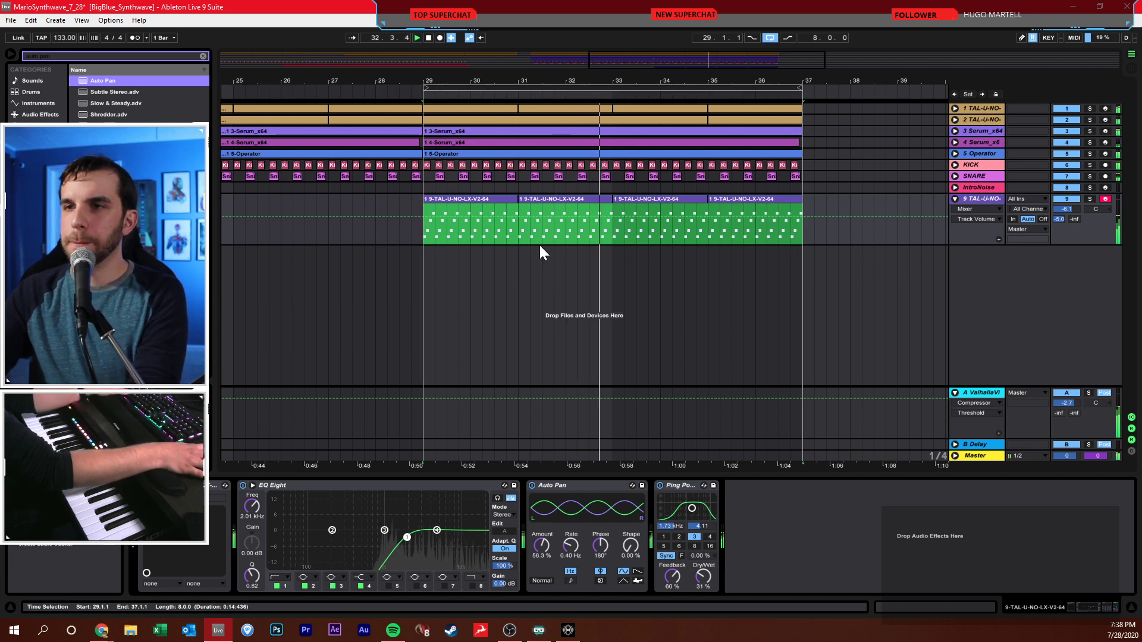
- Open track 9's TAL-U-NO-LX and try a slower envelope attack on the arpeggio
left_click(225, 485)
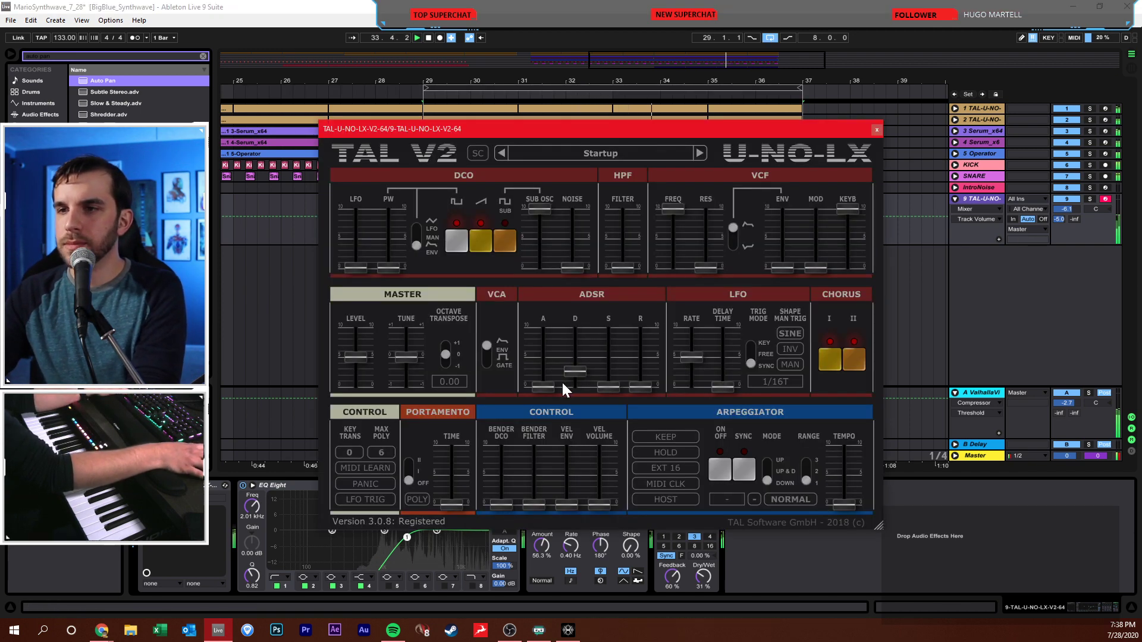
left_click_drag(552, 387, 553, 381)
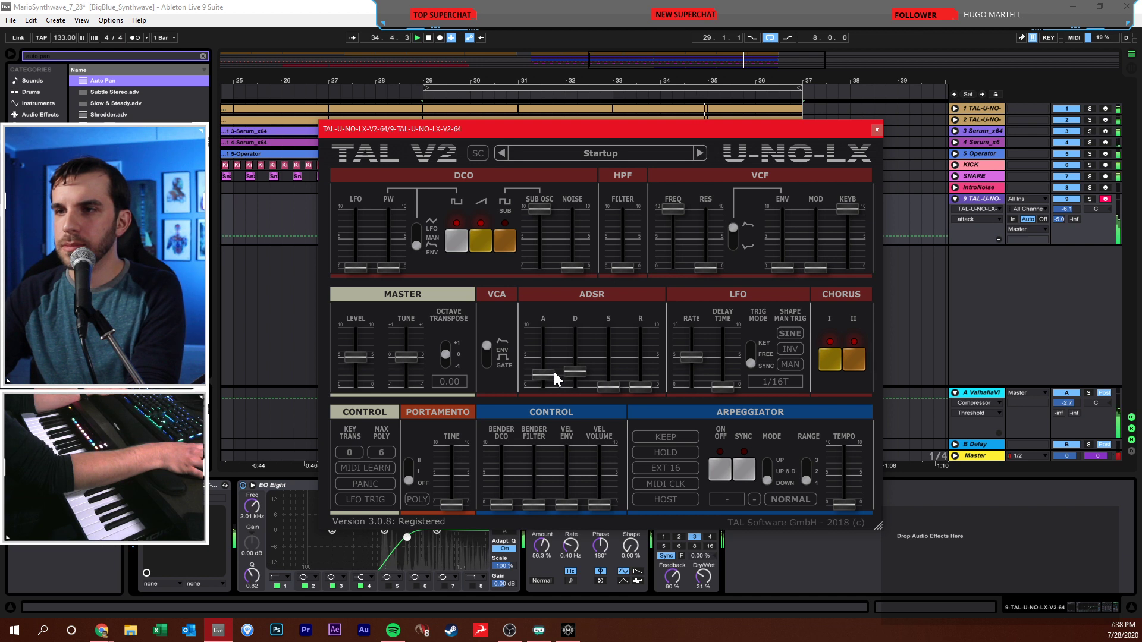
left_click_drag(550, 380, 549, 394)
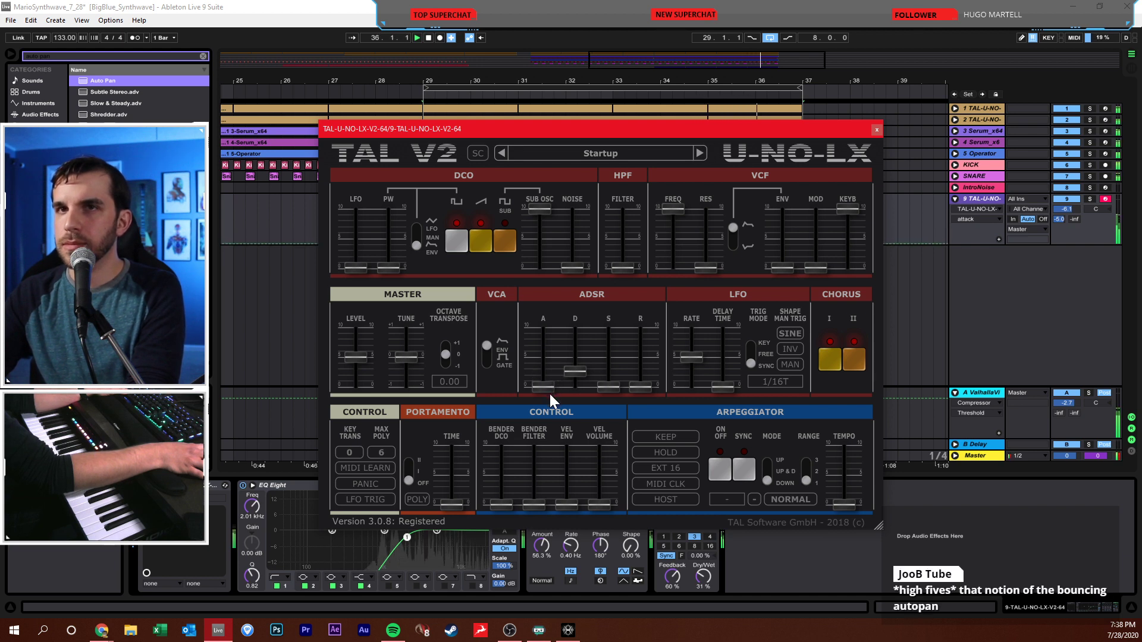
- Solo track 9, replay the arpeggio and raise the synth's envelope sustain slightly
left_click(1094, 202)
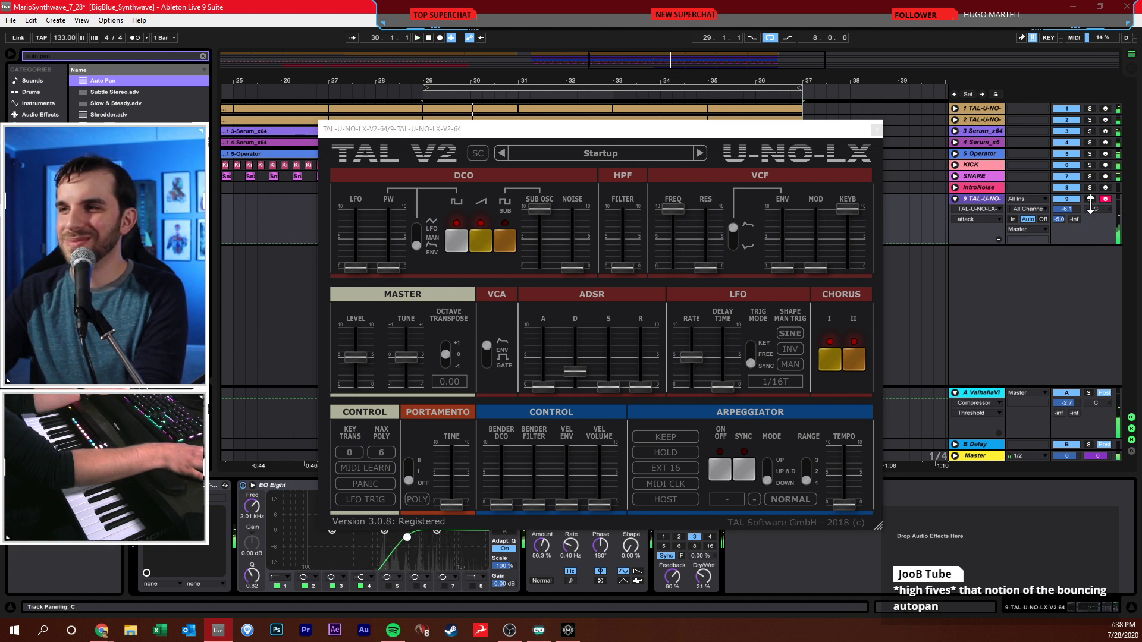
left_click(1091, 200)
left_click_drag(749, 137, 755, 119)
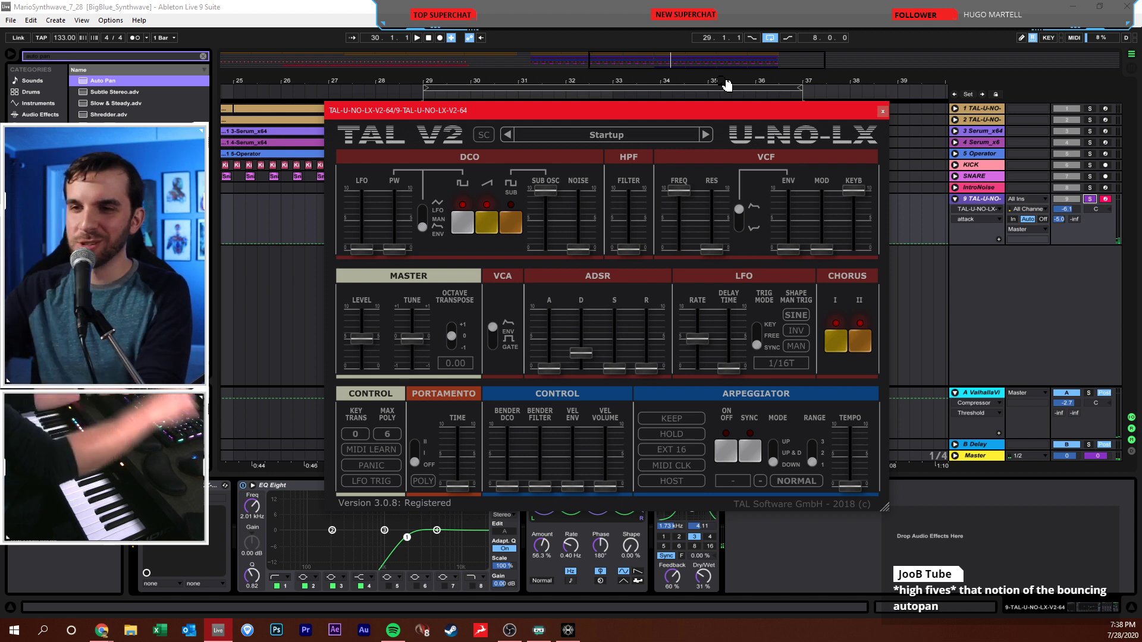
left_click_drag(550, 113, 552, 61)
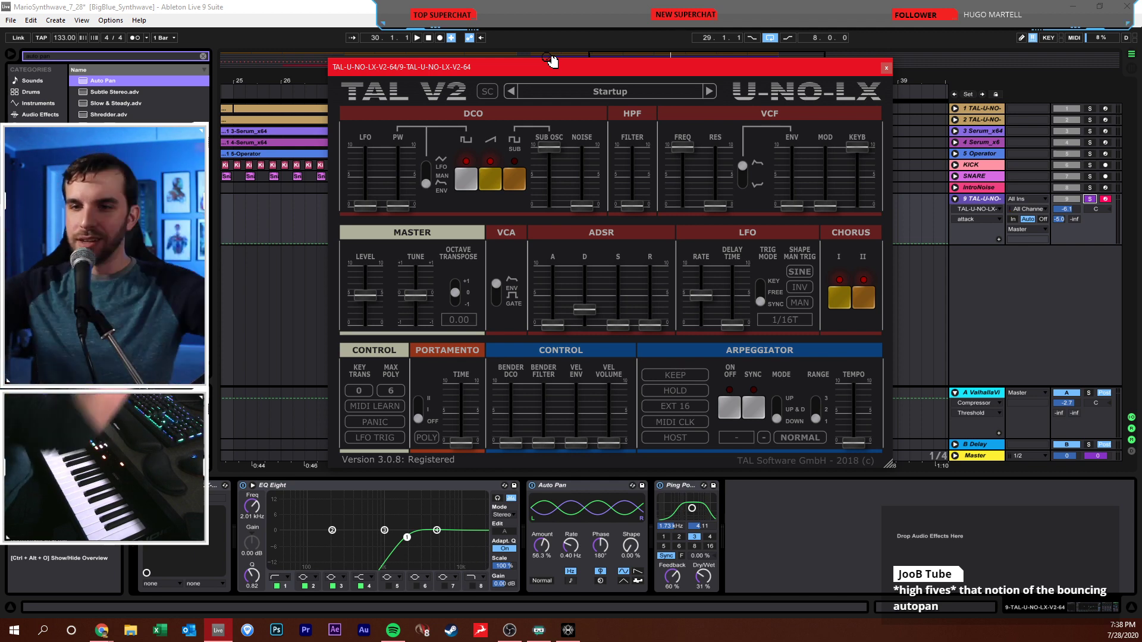
key("space")
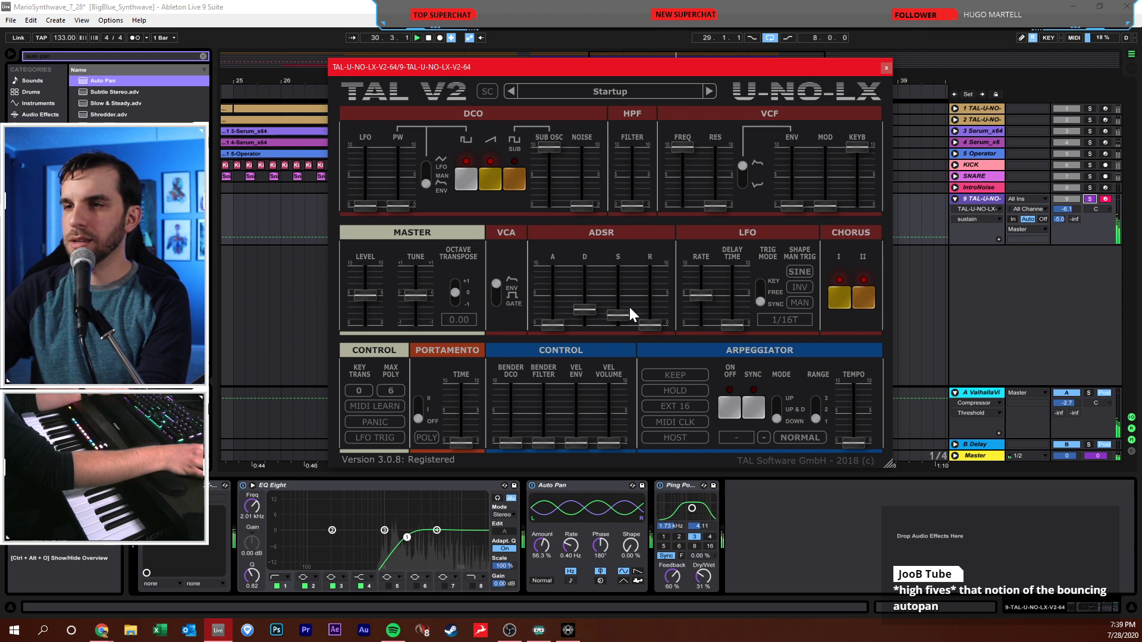
- Lower the synth's VCF cutoff frequency to about a third and raise the filter's envelope amount to about half
left_click_drag(690, 150, 688, 171)
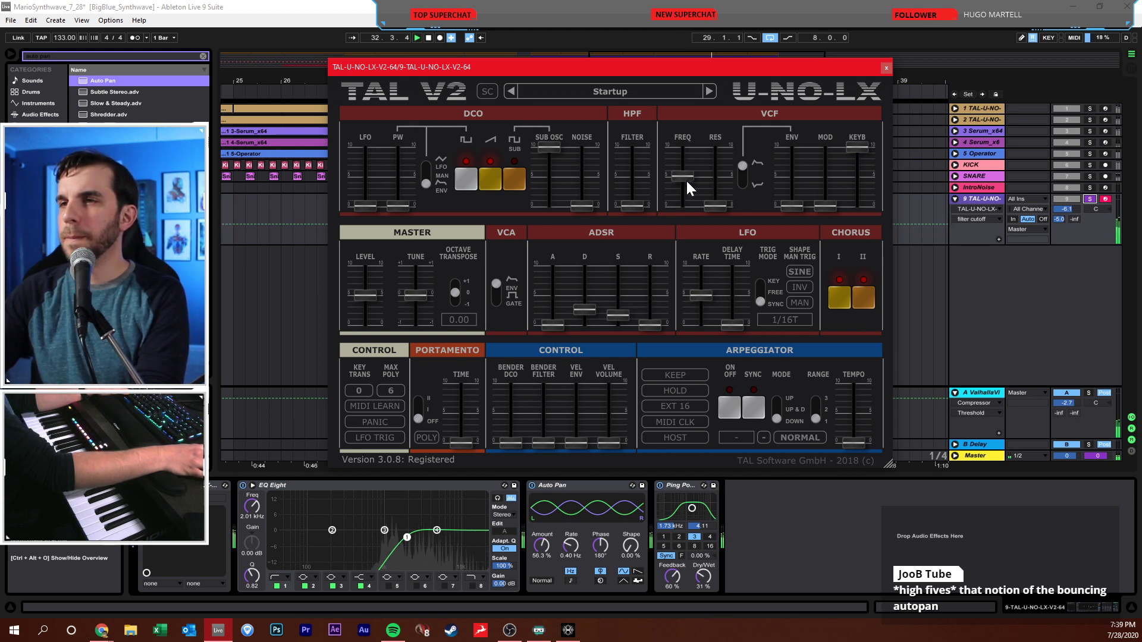
left_click_drag(783, 191, 787, 168)
left_click_drag(690, 179, 689, 187)
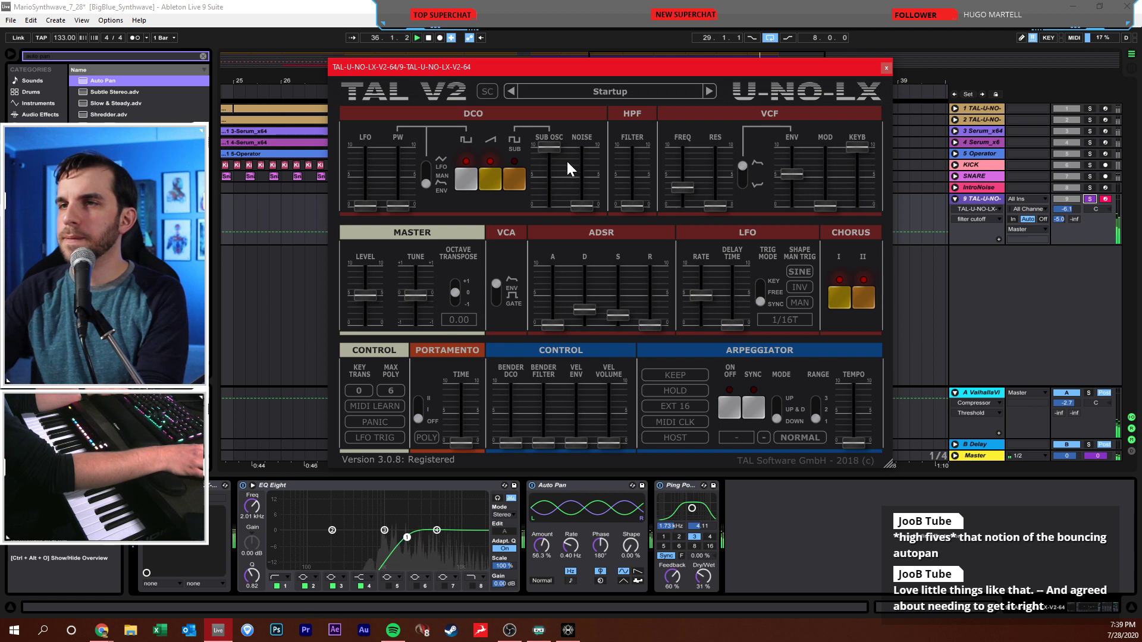
- Halve the sub oscillator and add slight noise, then modulate a mid-level pulse width by the LFO at a 1/1 rate
left_click_drag(548, 148, 555, 175)
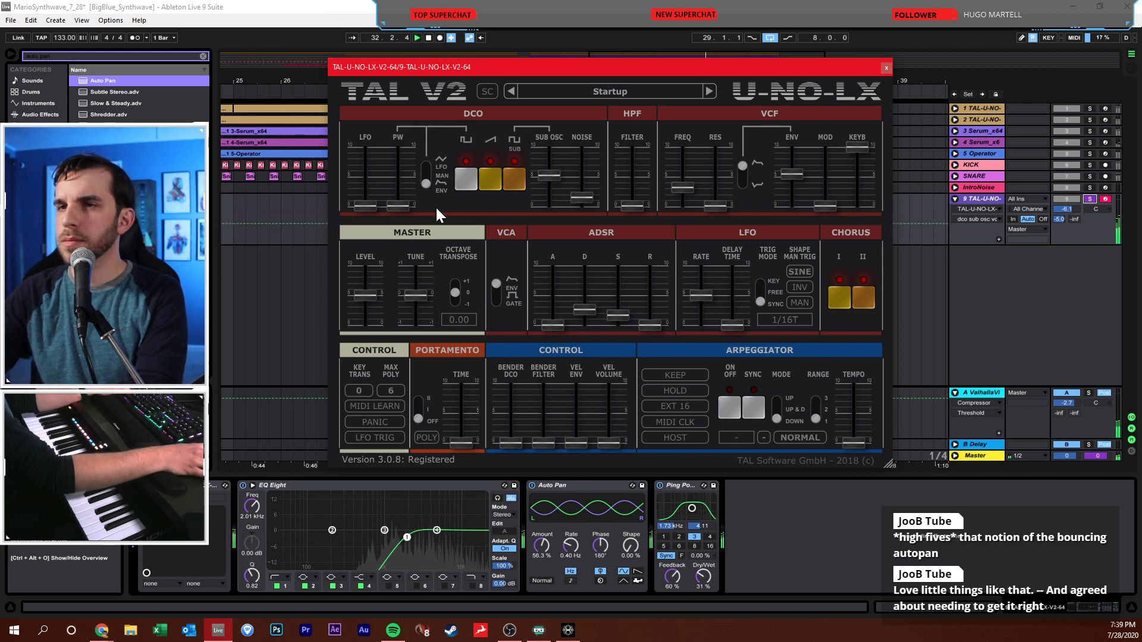
left_click(425, 180)
left_click_drag(424, 177, 433, 155)
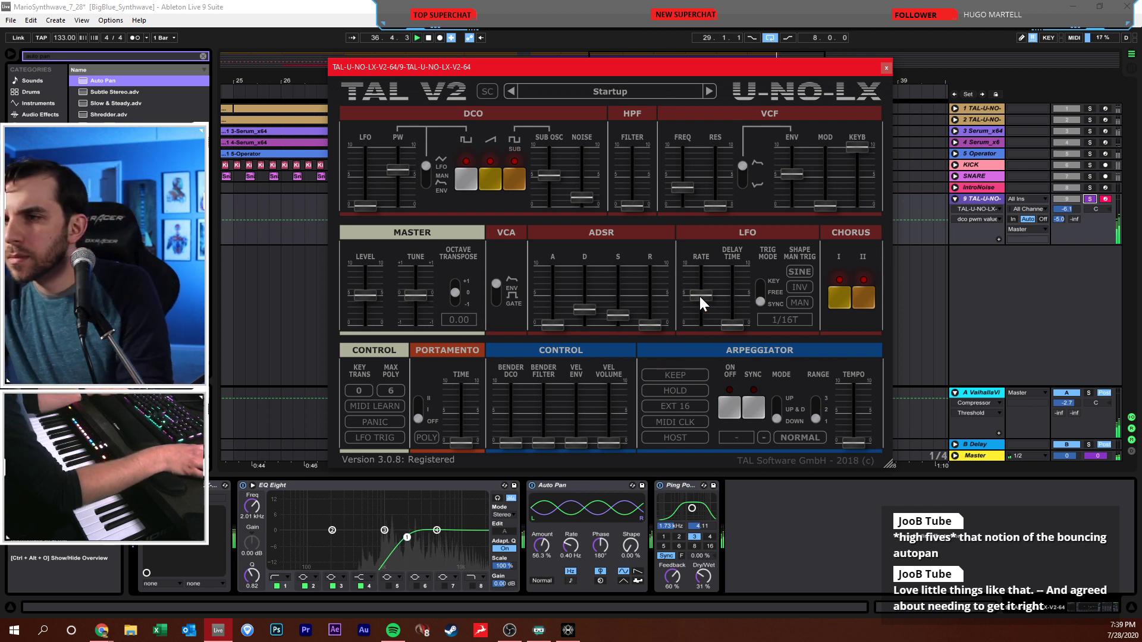
mouse_move(699, 297)
left_mouse_down()
mouse_move(701, 309)
mouse_move(707, 278)
mouse_move(704, 313)
mouse_move(705, 303)
left_mouse_up()
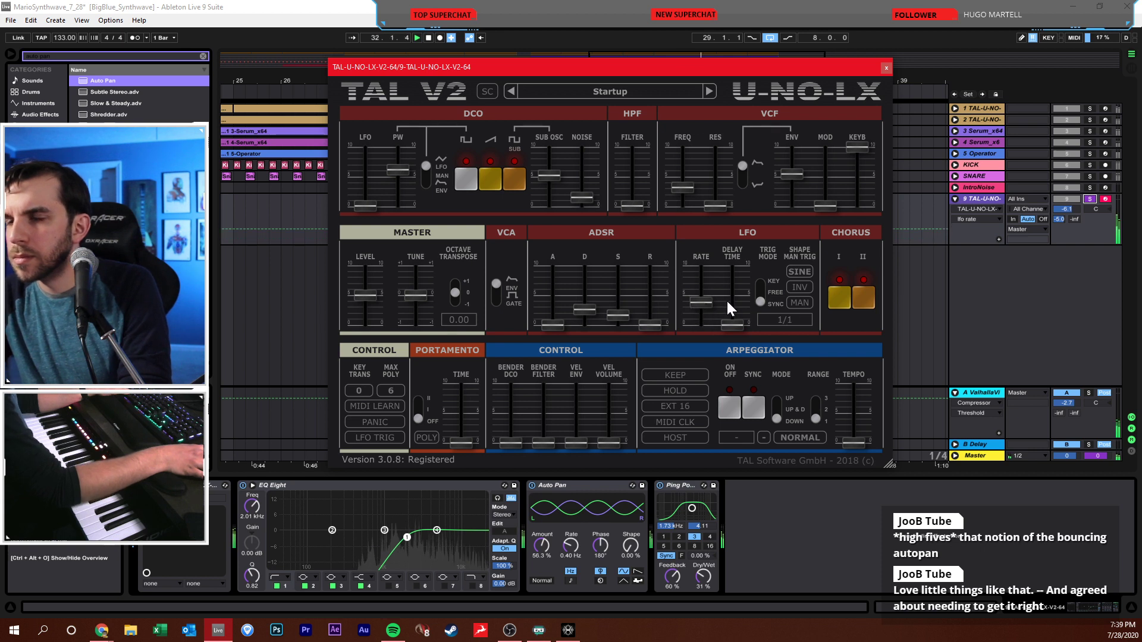
- Save the project, close the synth and play the full mix with track 9 unsoloed at about -4.8 dB
key("ctrl+s")
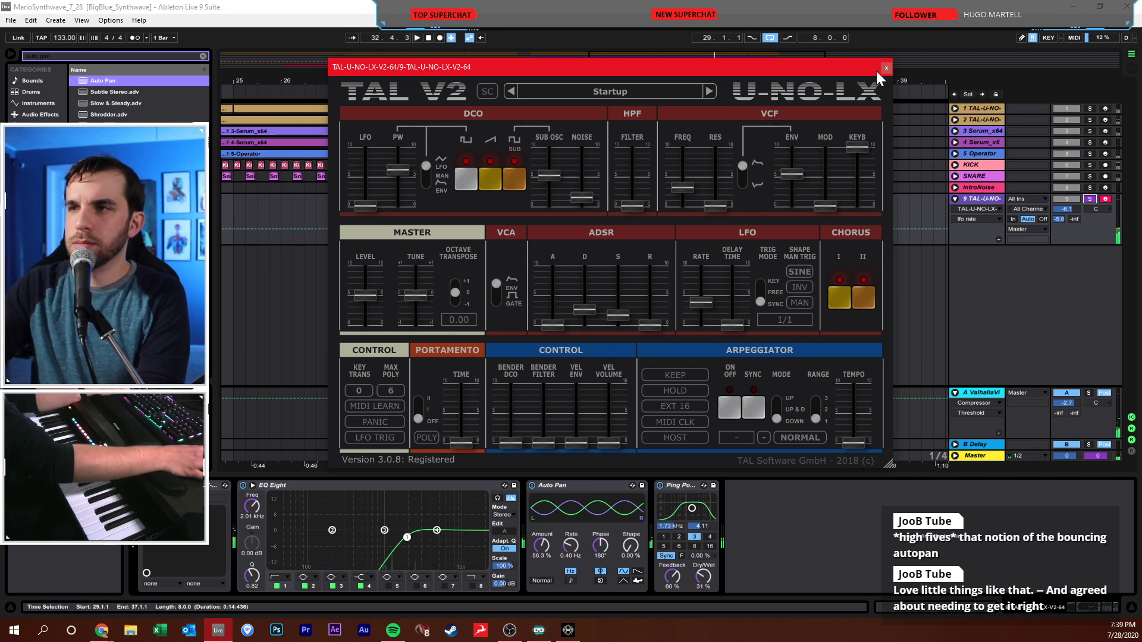
left_click(886, 68)
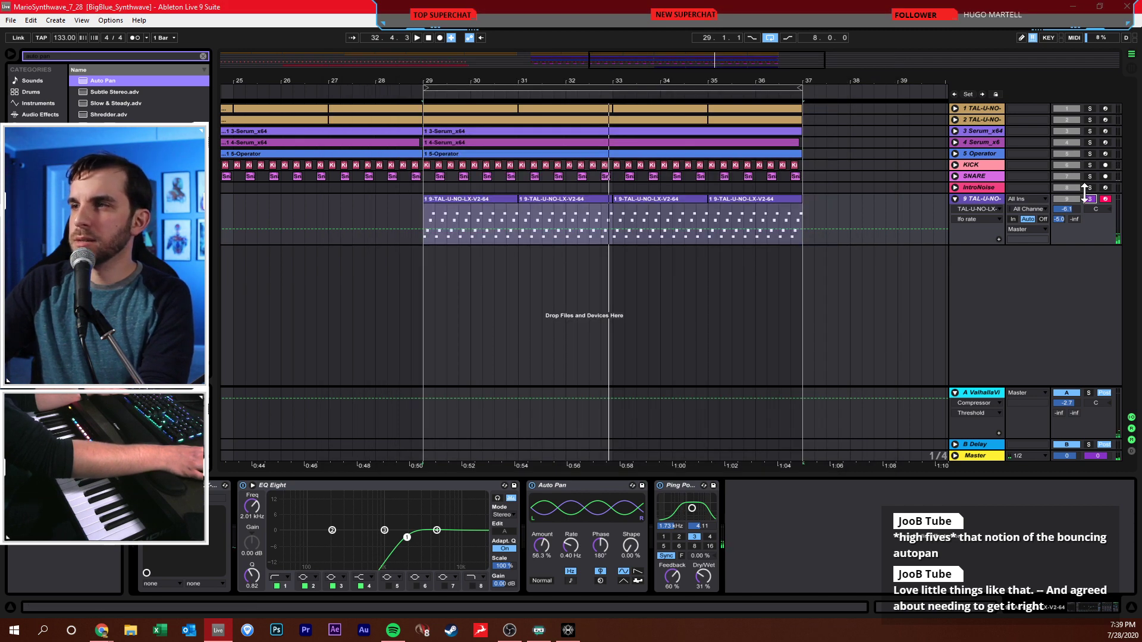
key("space")
left_click_drag(1067, 209, 1067, 197)
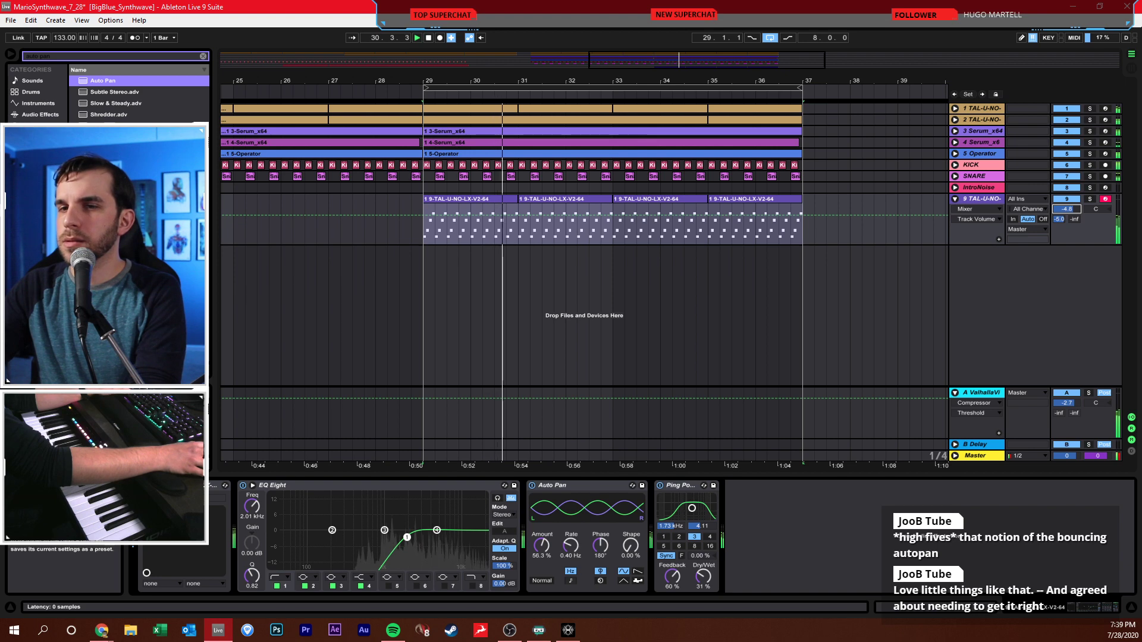
- Brighten track 9's synth with a fully open cutoff, high HPF and +1 octave, raise its sustain and attack, and save the project
left_click(208, 486)
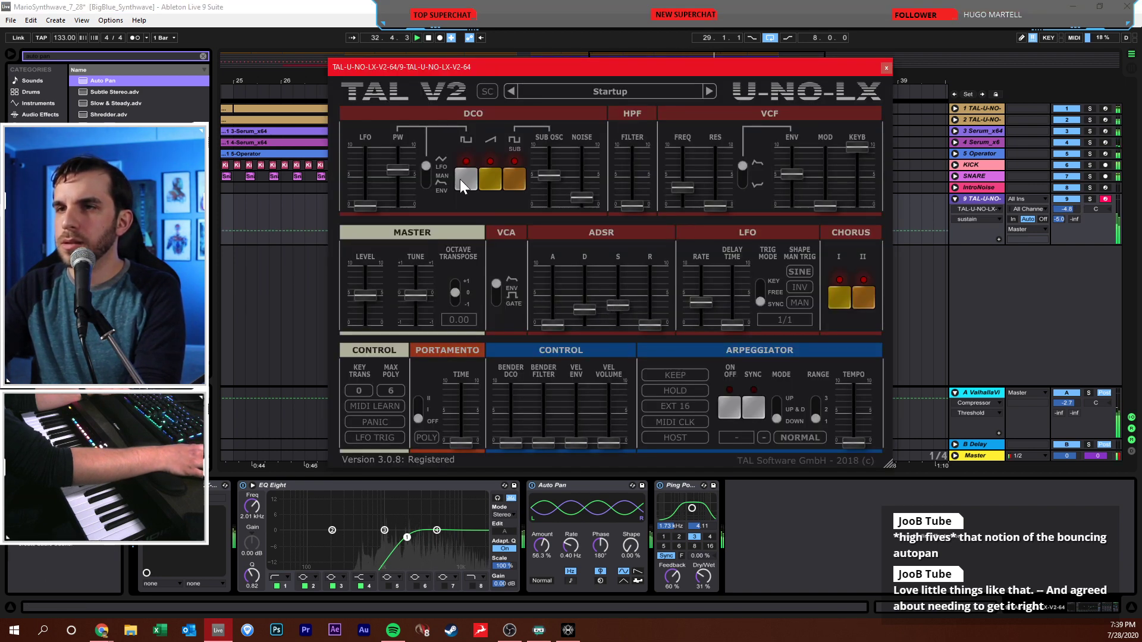
left_click_drag(461, 295, 462, 282)
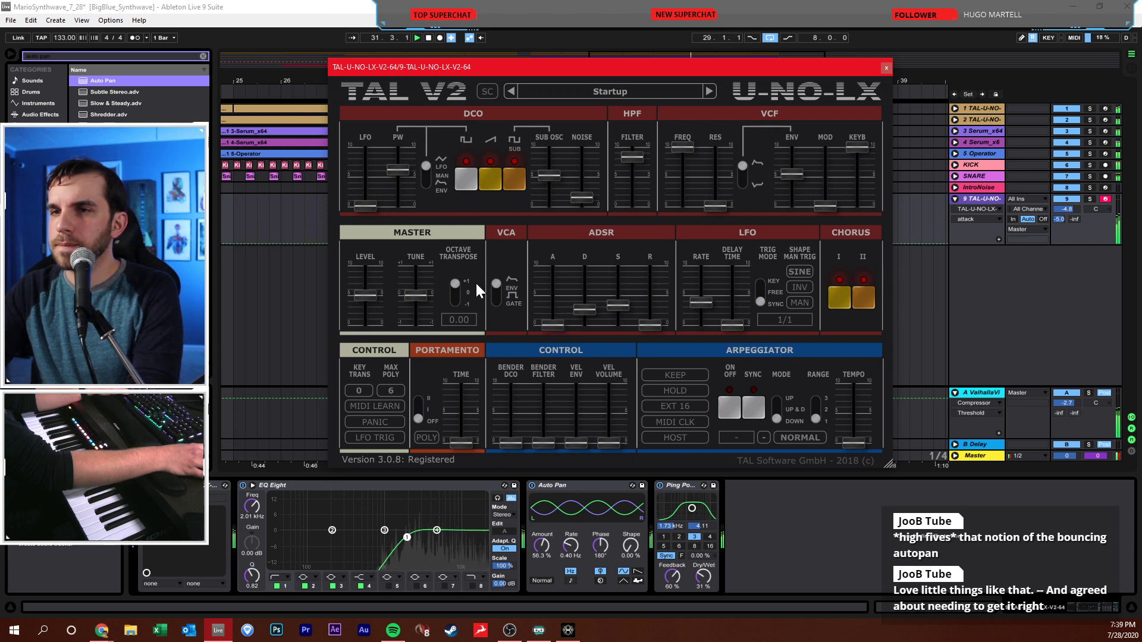
left_click_drag(556, 325, 557, 313)
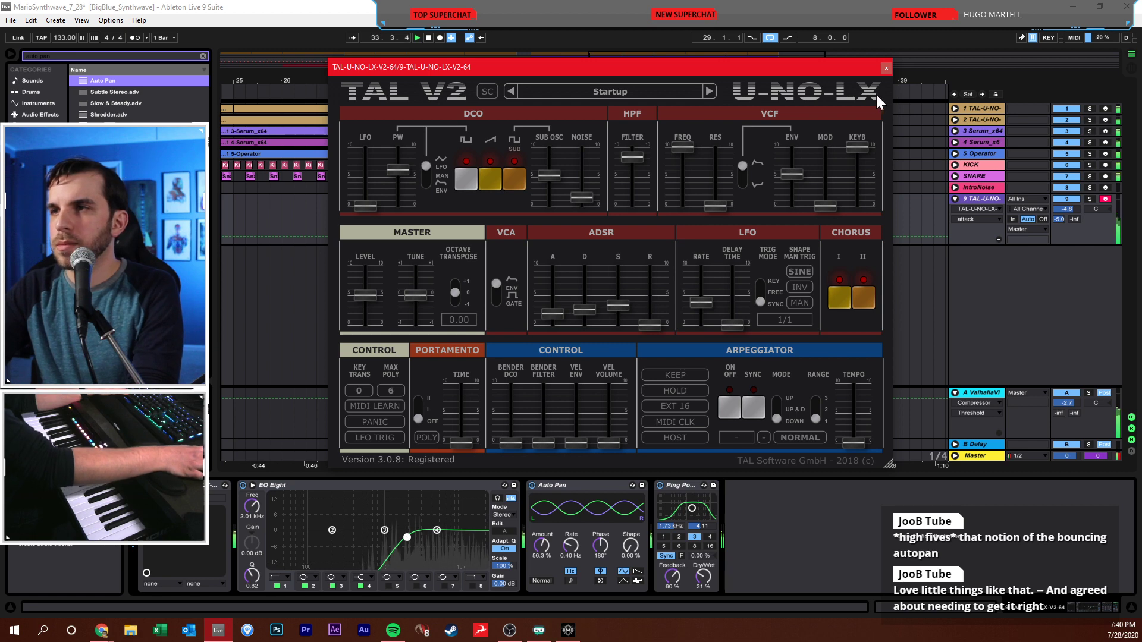
left_click(885, 68)
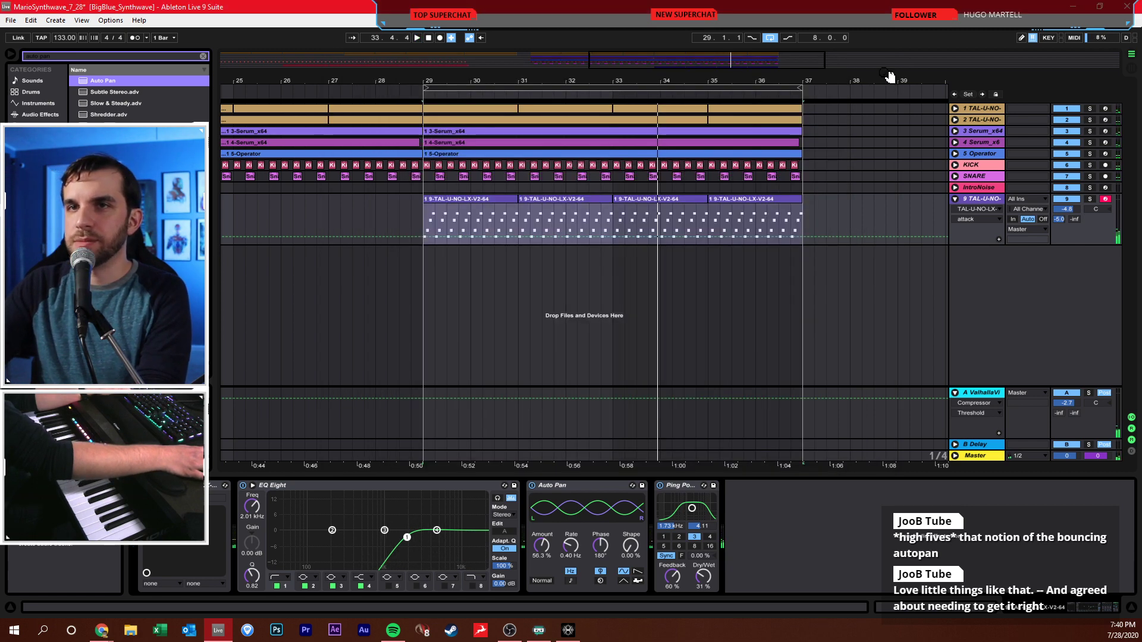
key("ctrl+s")
- Return playback to the start of the song and turn off the arrangement loop
left_click(429, 38)
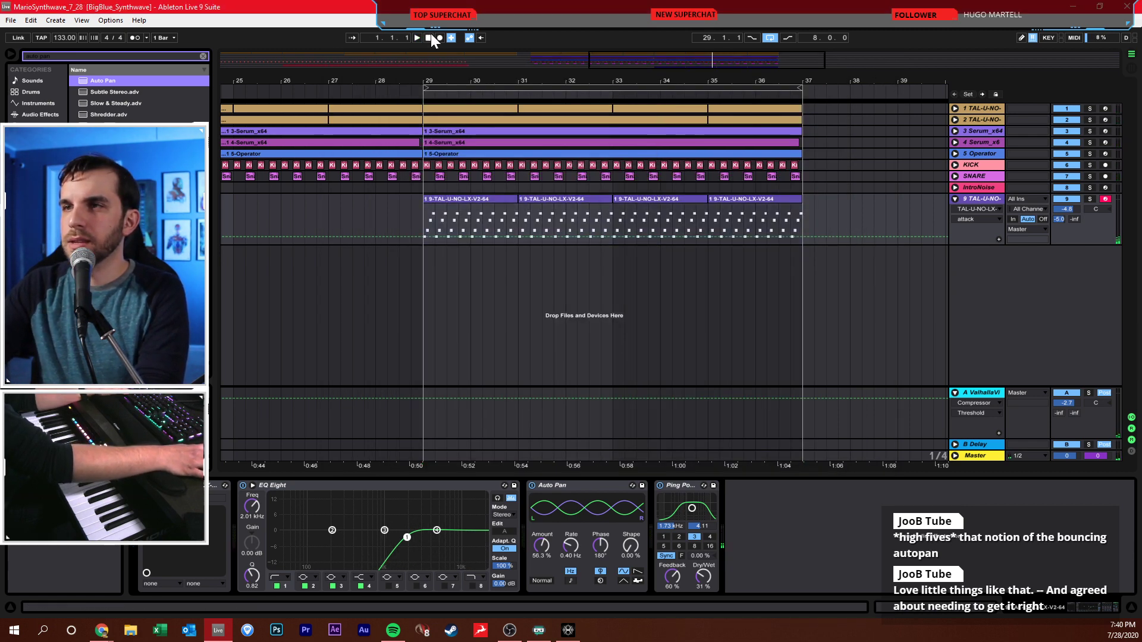
left_click(773, 40)
left_click_drag(654, 96, 652, 84)
- Find the Slate Digital FG-X plug-in in the browser and load it on the Master track
key("BackSpace")
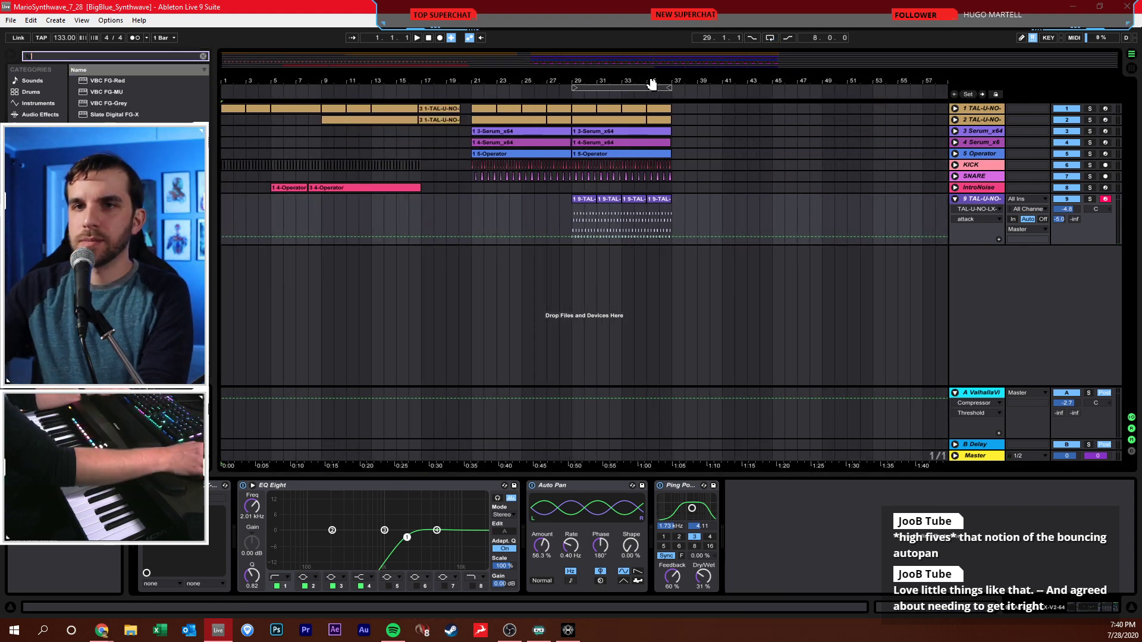
left_click(979, 455)
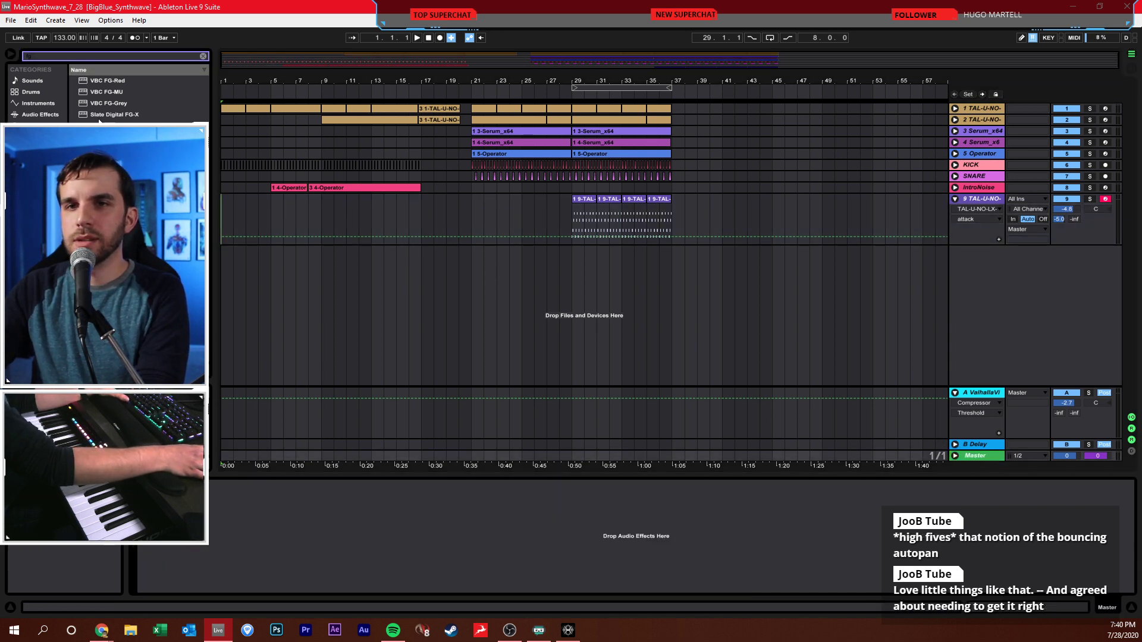
left_click(126, 114)
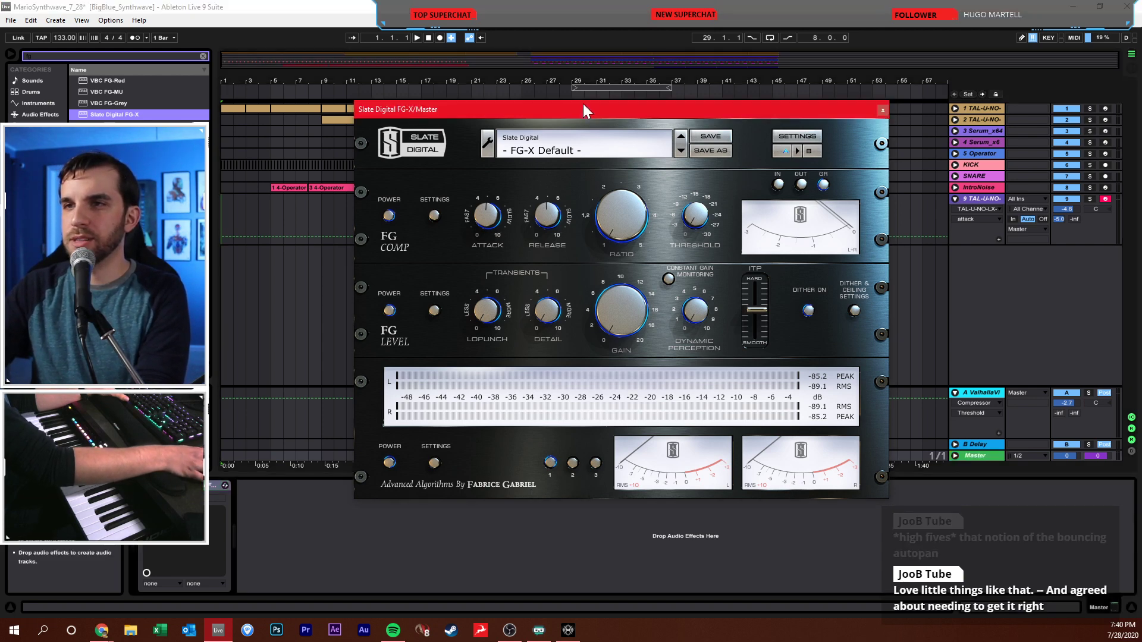
left_click_drag(583, 103, 642, 159)
right_click(654, 170)
- Play the song from the start and raise the FG Level gain in the Master's FG-X, closing the plug-in when set
key("space")
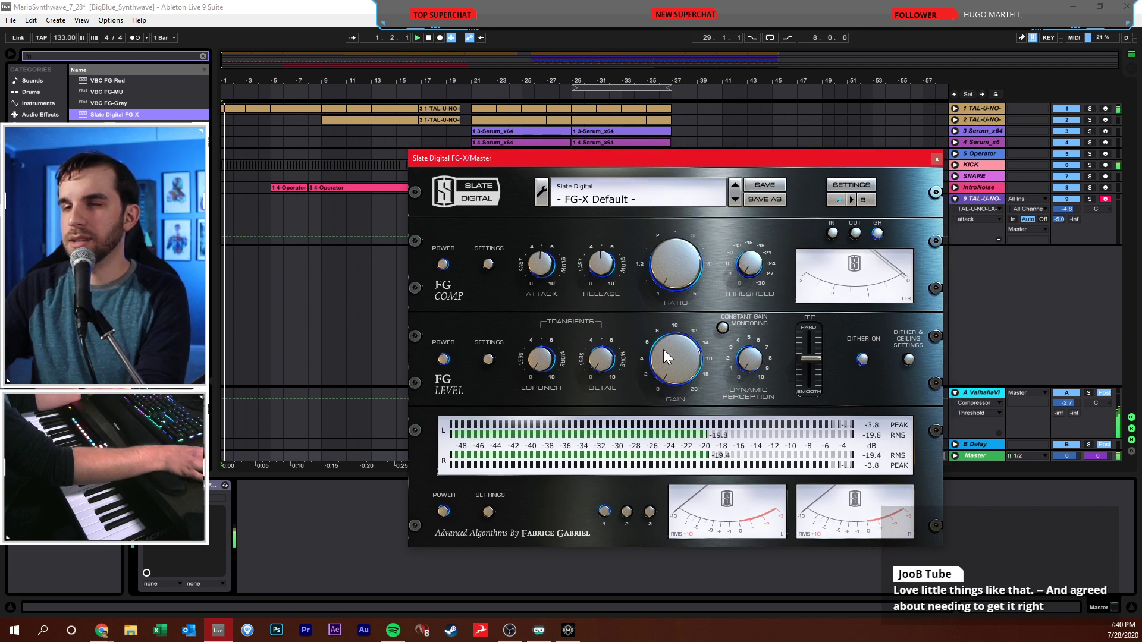
left_click_drag(663, 348, 670, 309)
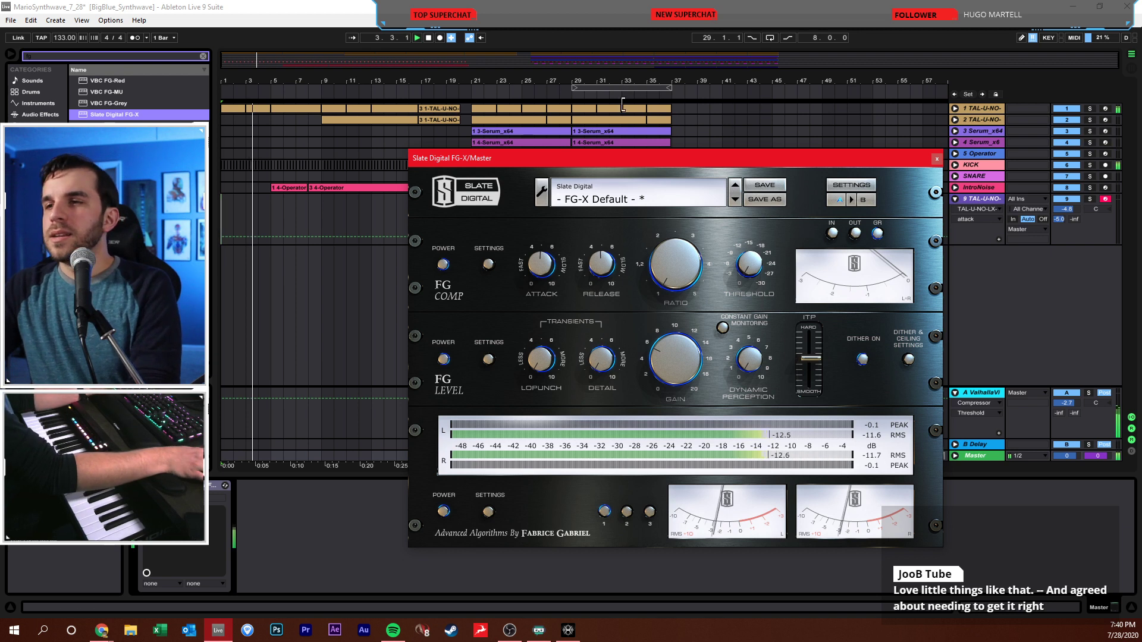
left_click_drag(704, 167, 680, 166)
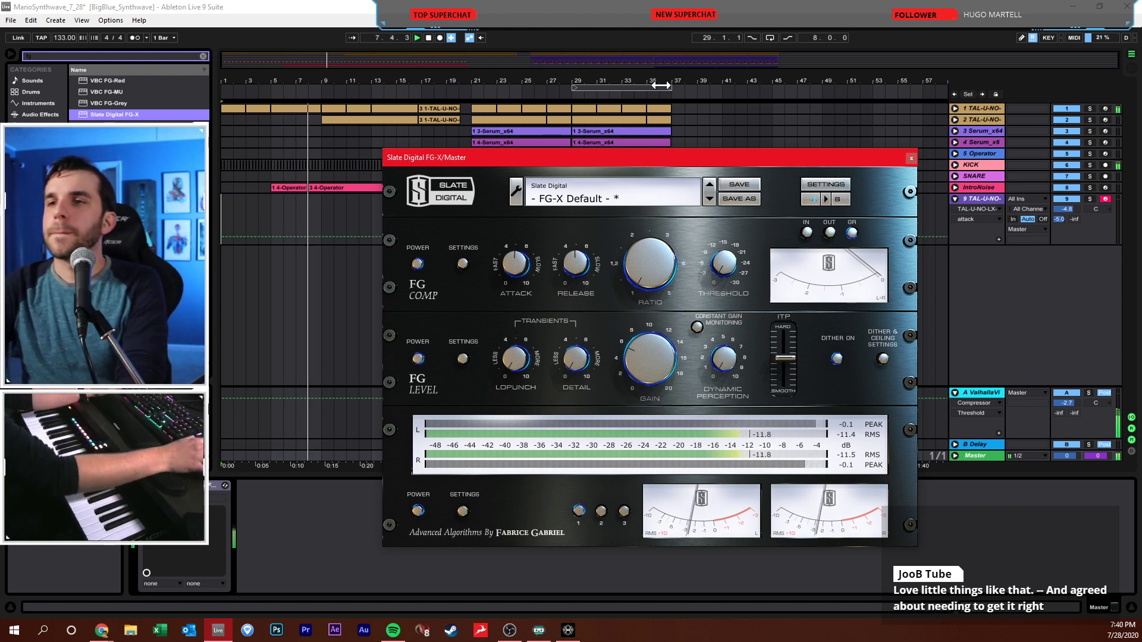
left_click_drag(784, 158, 789, 201)
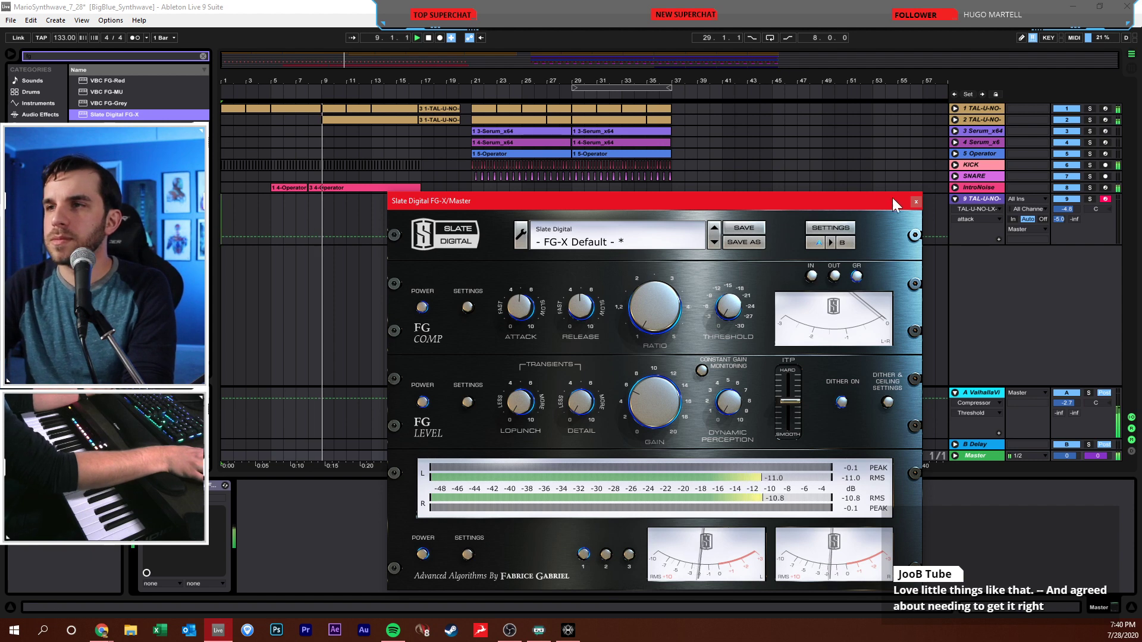
left_click(916, 201)
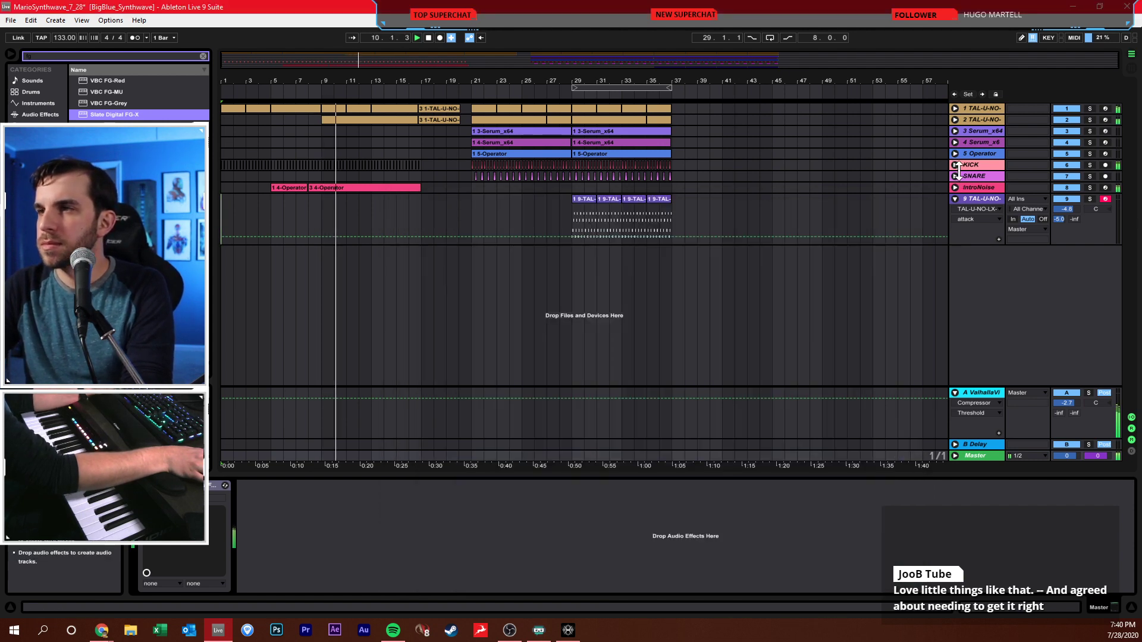
- Set the IntroNoise track's volume to -4.1 dB and fold the track
left_click(955, 187)
left_click_drag(1061, 198, 1061, 218)
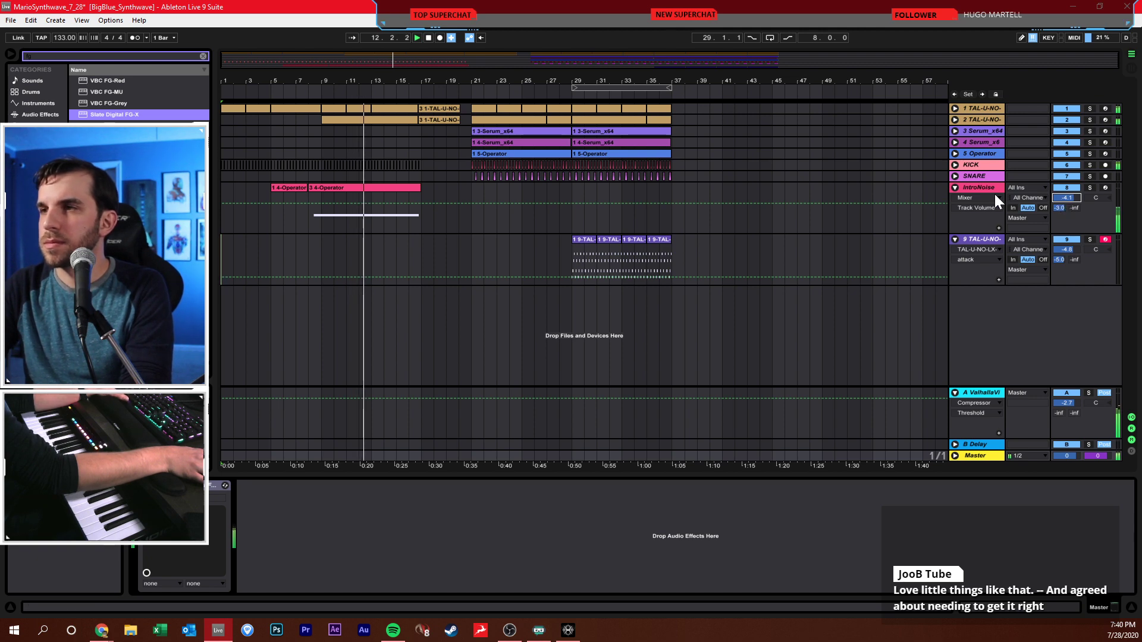
left_click(956, 188)
- Unfold track 2 and raise its volume slightly above 0 dB
left_click(956, 121)
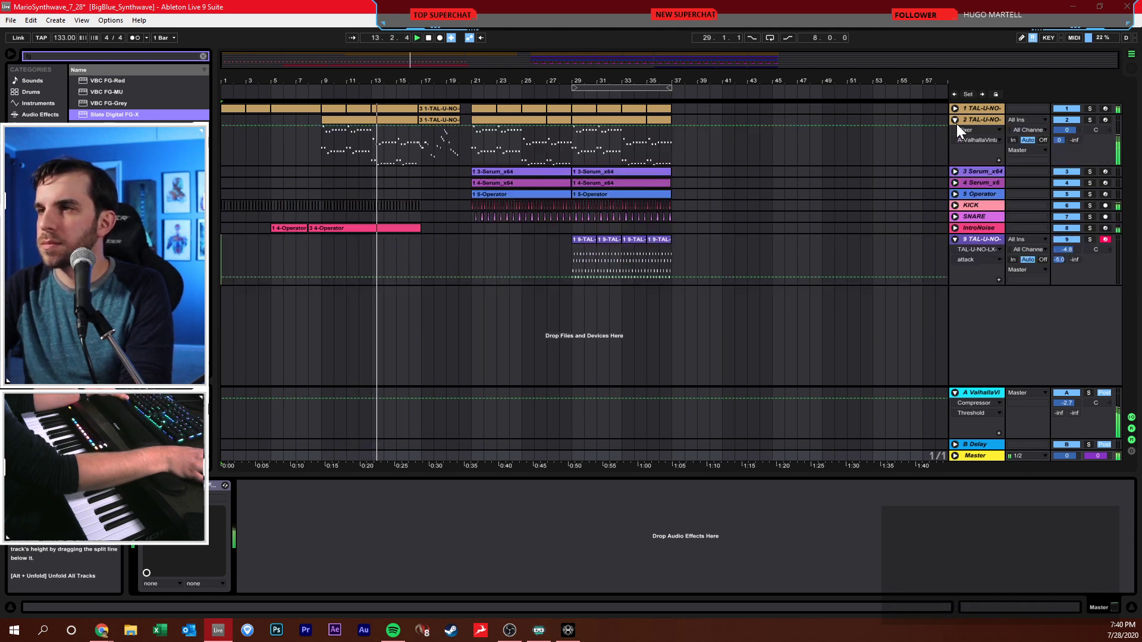
left_click(993, 122)
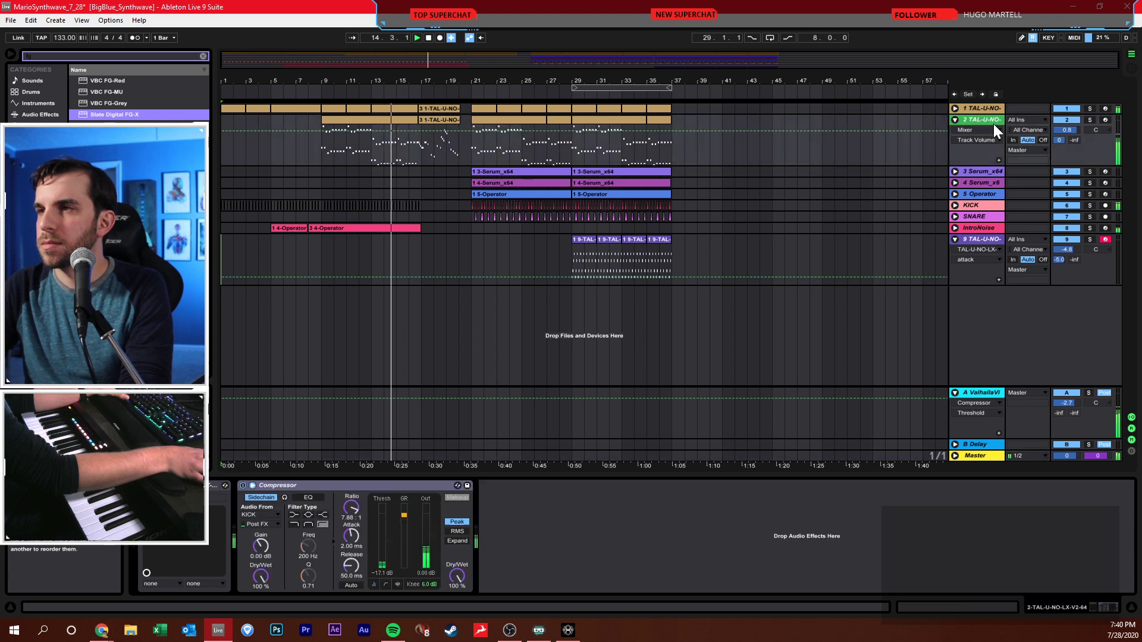
- Examine the transition from bar 17 to bar 21 on track 2 while the song plays
left_click(710, 205)
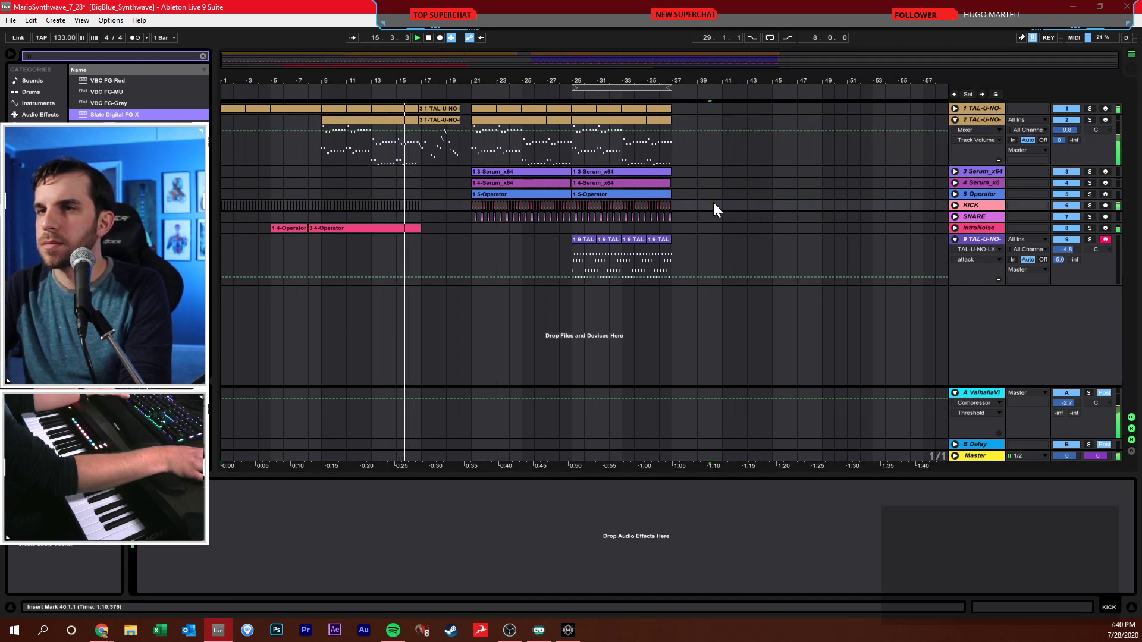
left_click_drag(687, 83, 615, 158)
left_click(538, 148)
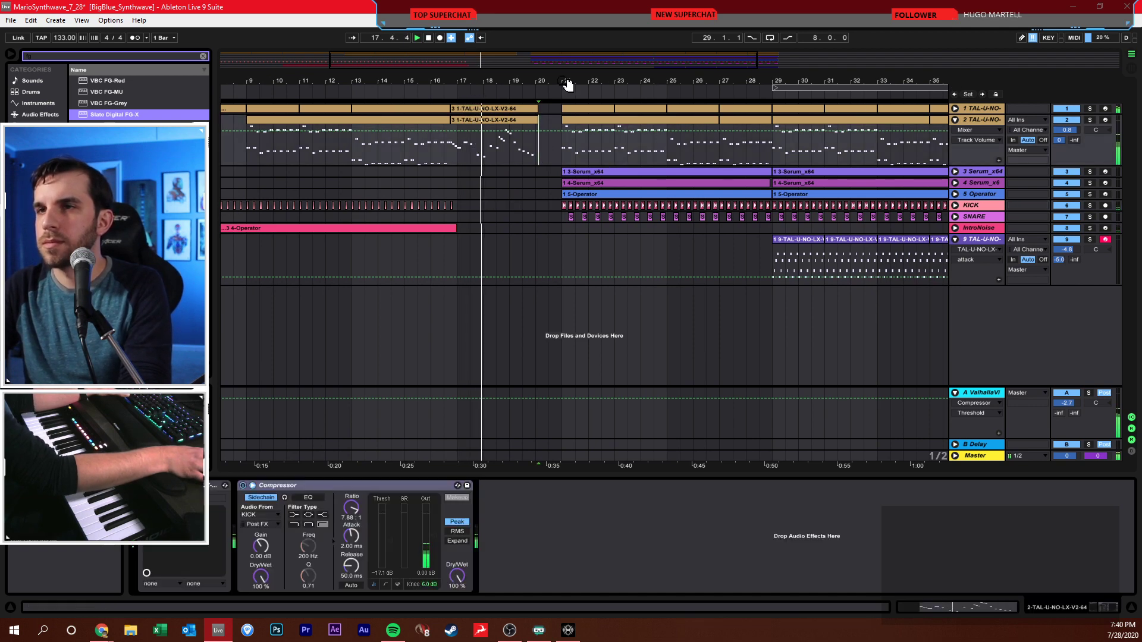
left_click_drag(505, 82, 505, 158)
left_click(718, 147)
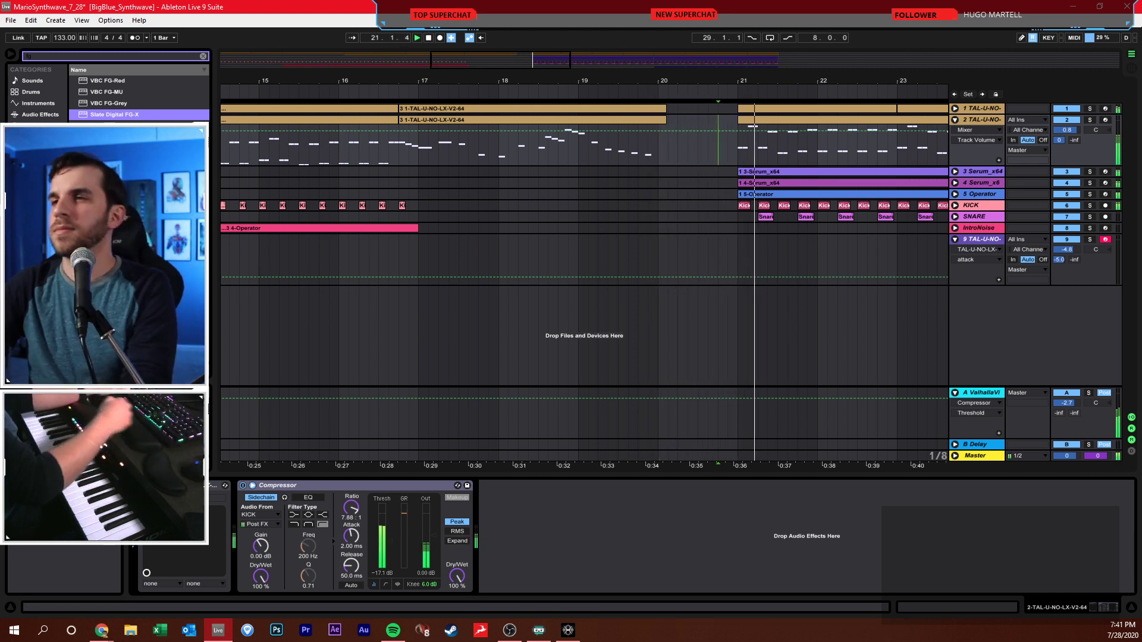
left_click(783, 159)
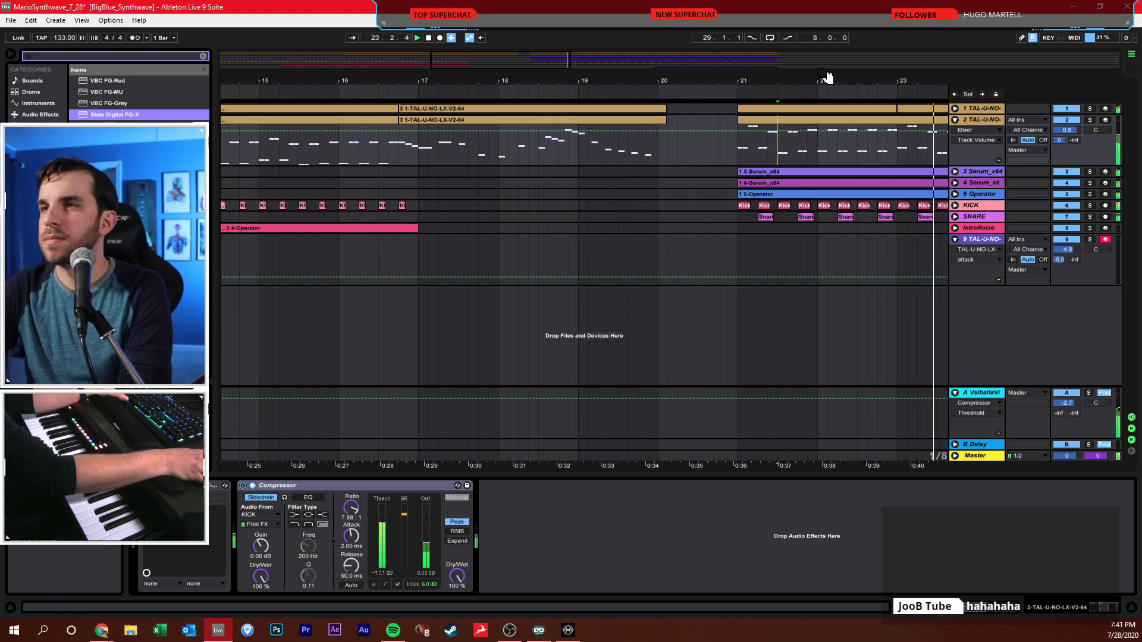
- Unfold Serum tracks 3 and 4 during playback and lower the TAL-U-NO arpeggio on track 9 to -9.1 dB
key("minus")
key("minus")
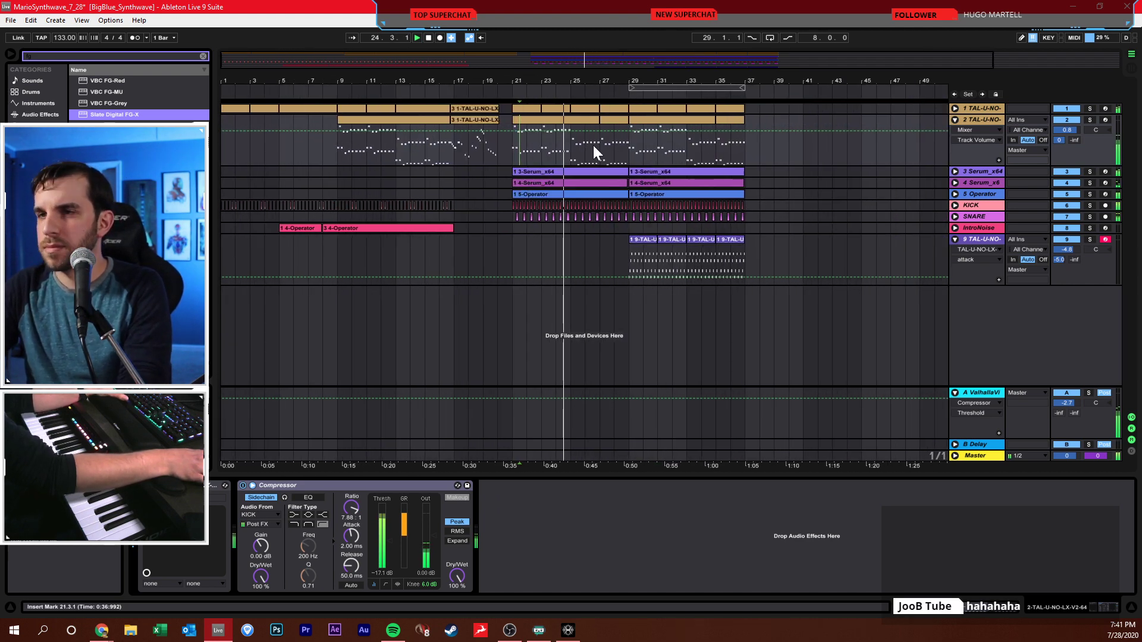
left_click(714, 163)
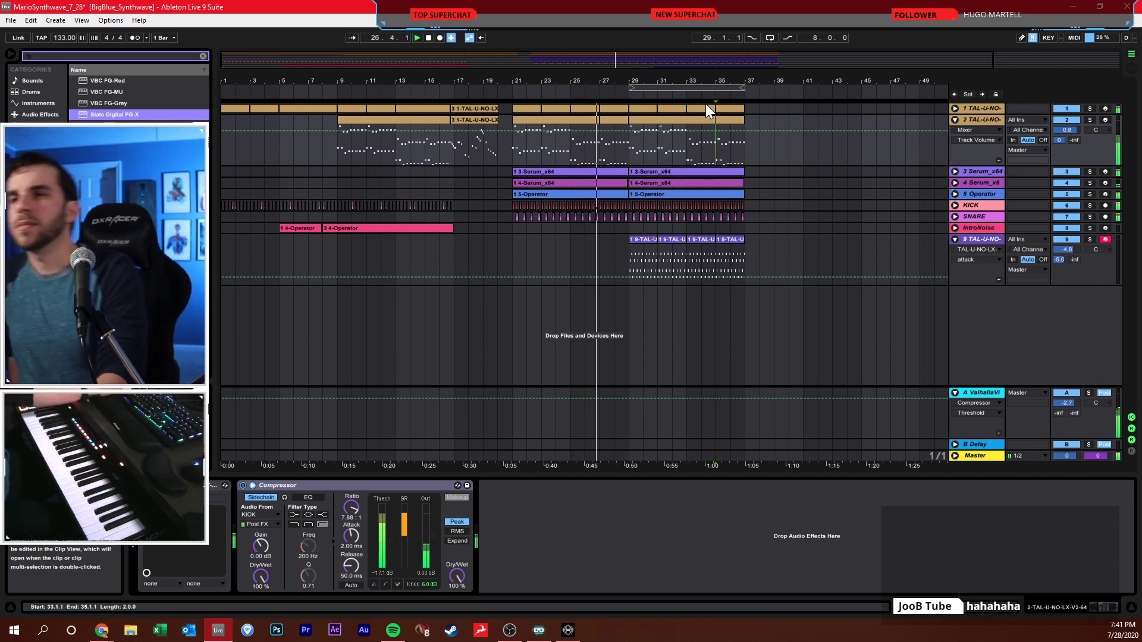
left_click(954, 183)
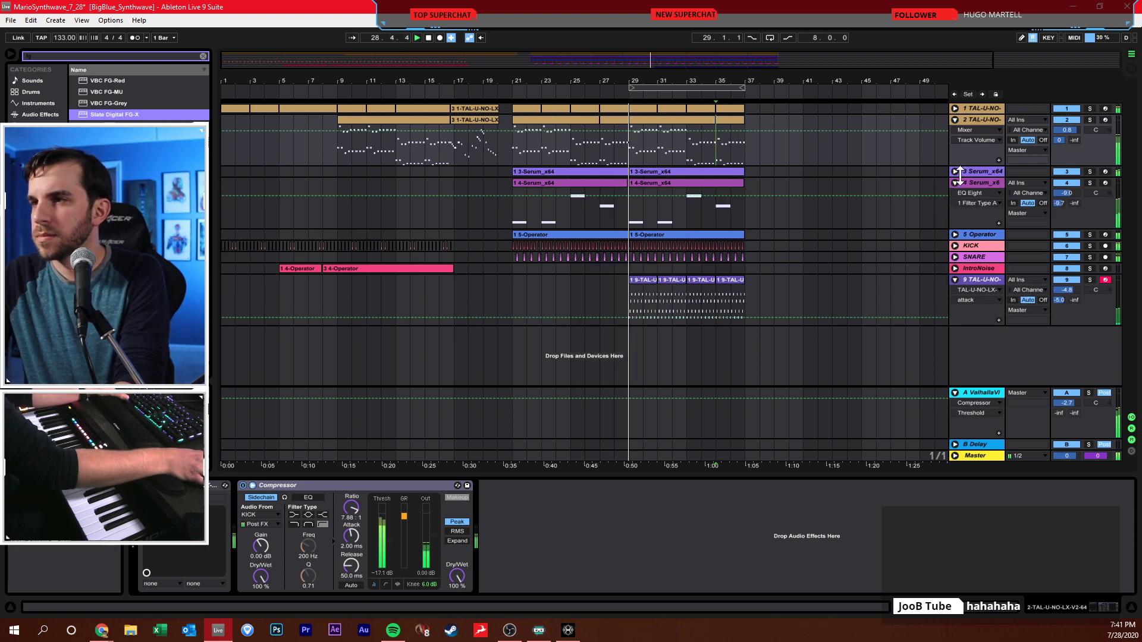
left_click(956, 172)
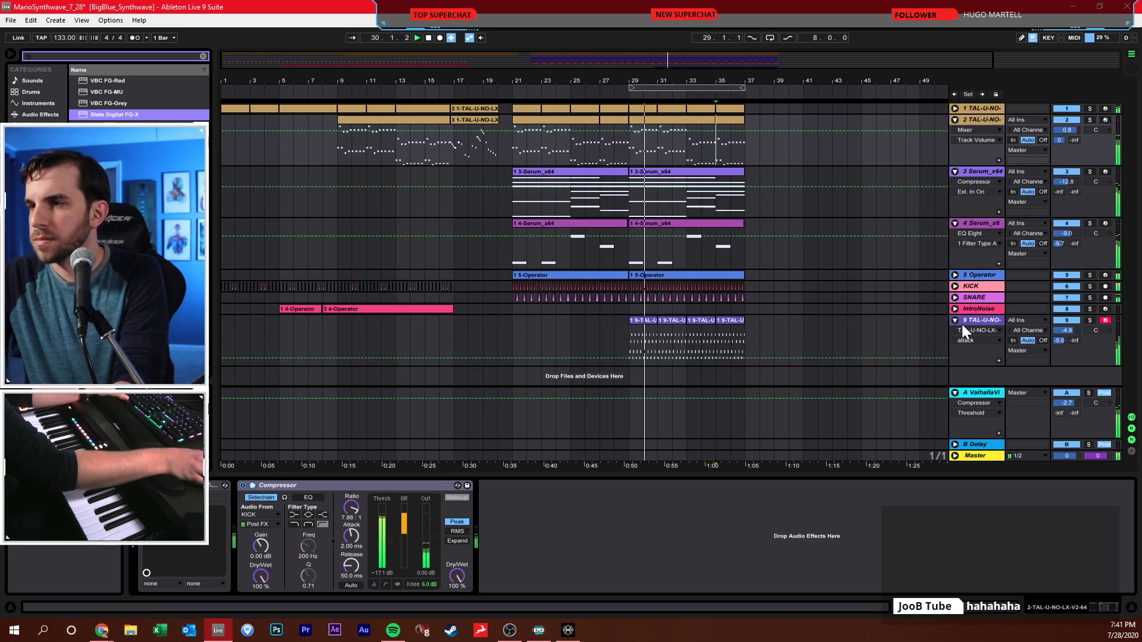
left_click_drag(1066, 330, 1066, 344)
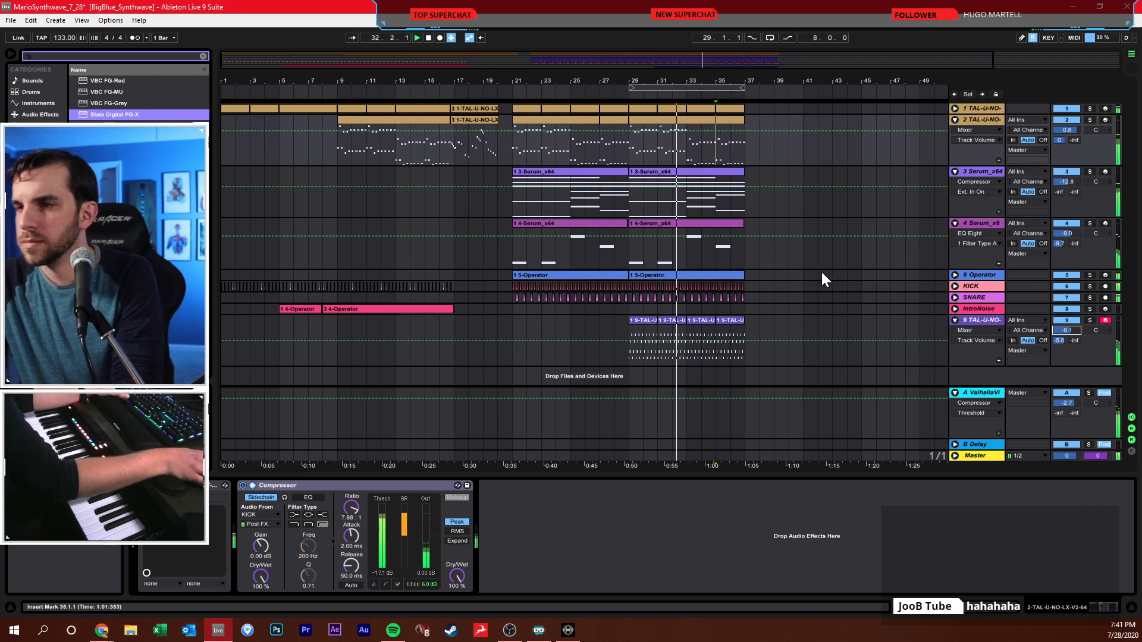
- Save the set and stop playback past the end of the arrangement
left_click(806, 288)
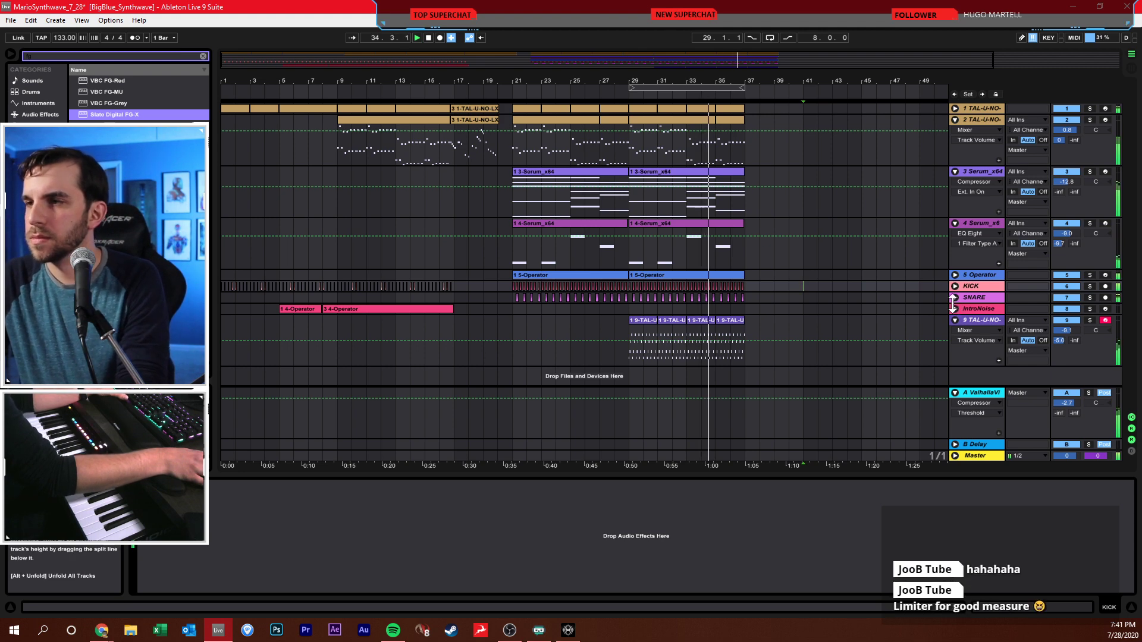
left_click(830, 298)
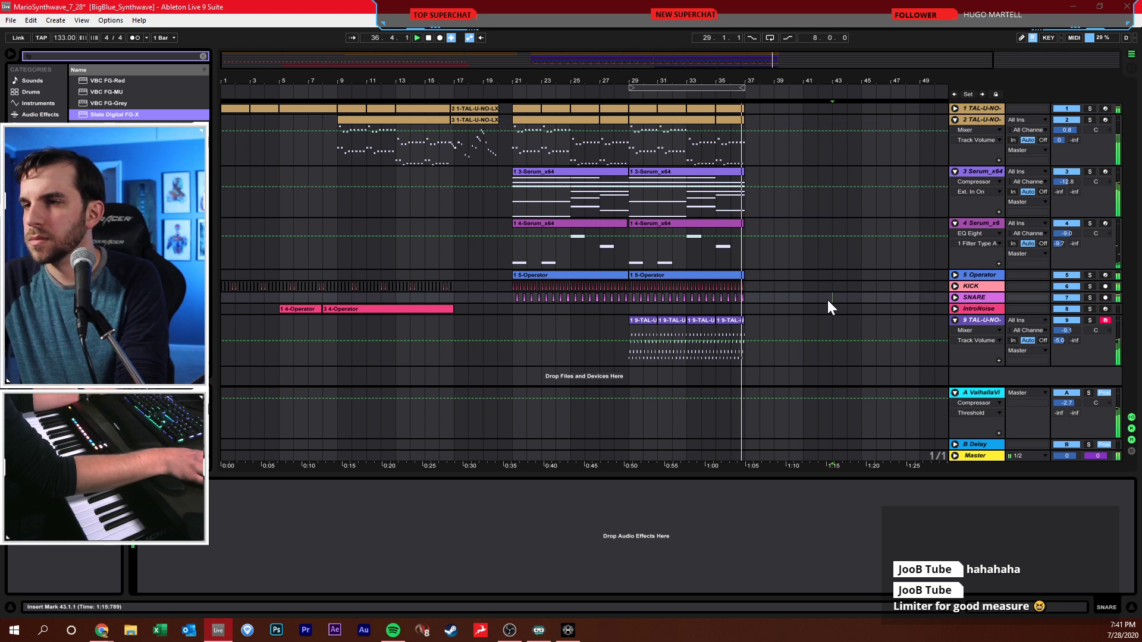
key("ctrl+s")
key("space")
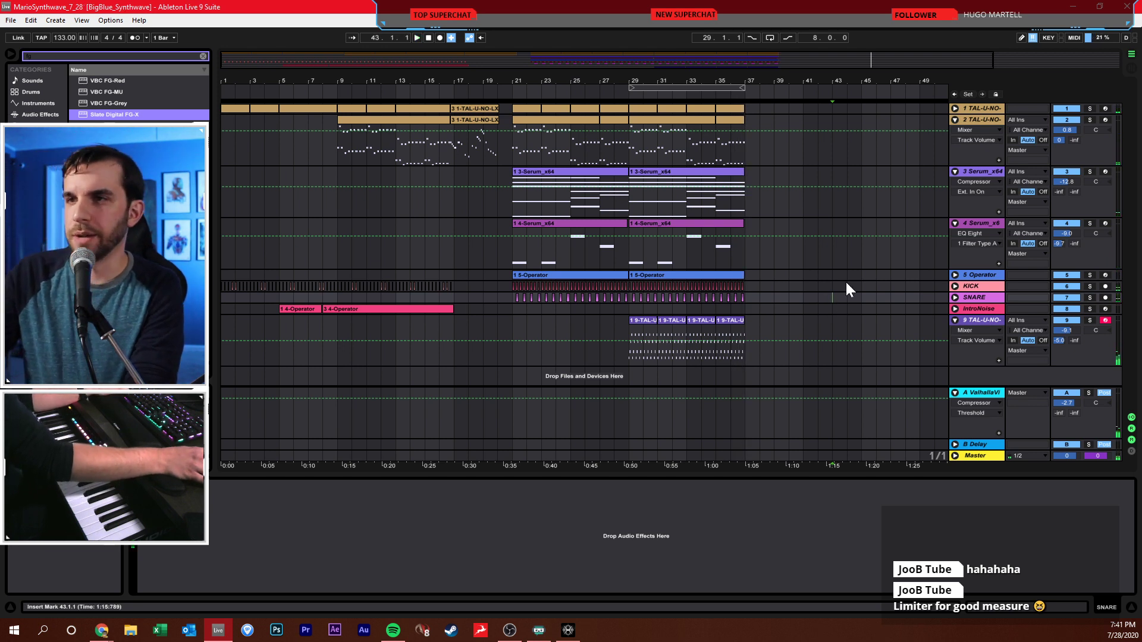
- Clear the browser's search field and leave it
left_click(804, 297)
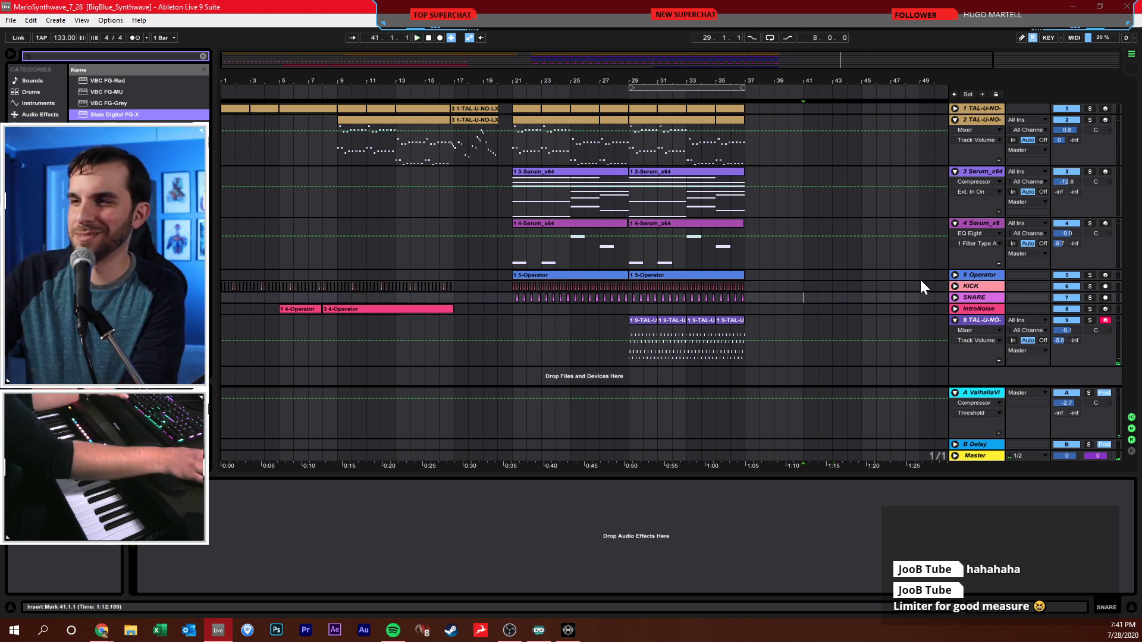
left_click(201, 56)
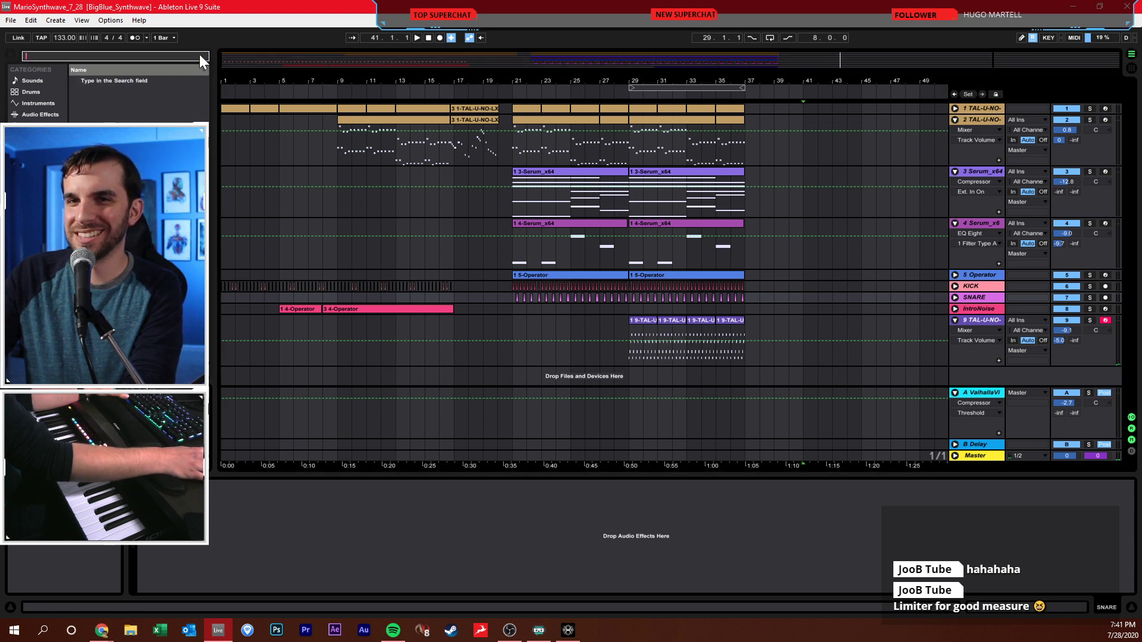
key("Escape")
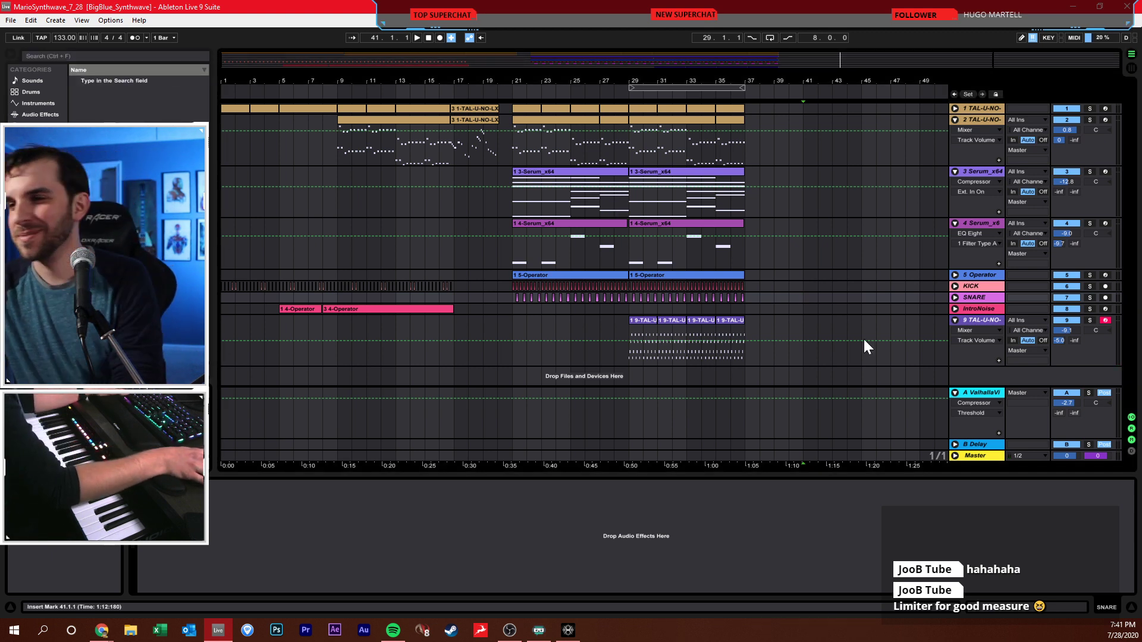
- Examine the FG-X settings on the Master track, closing the plug-in when done
left_click(969, 454)
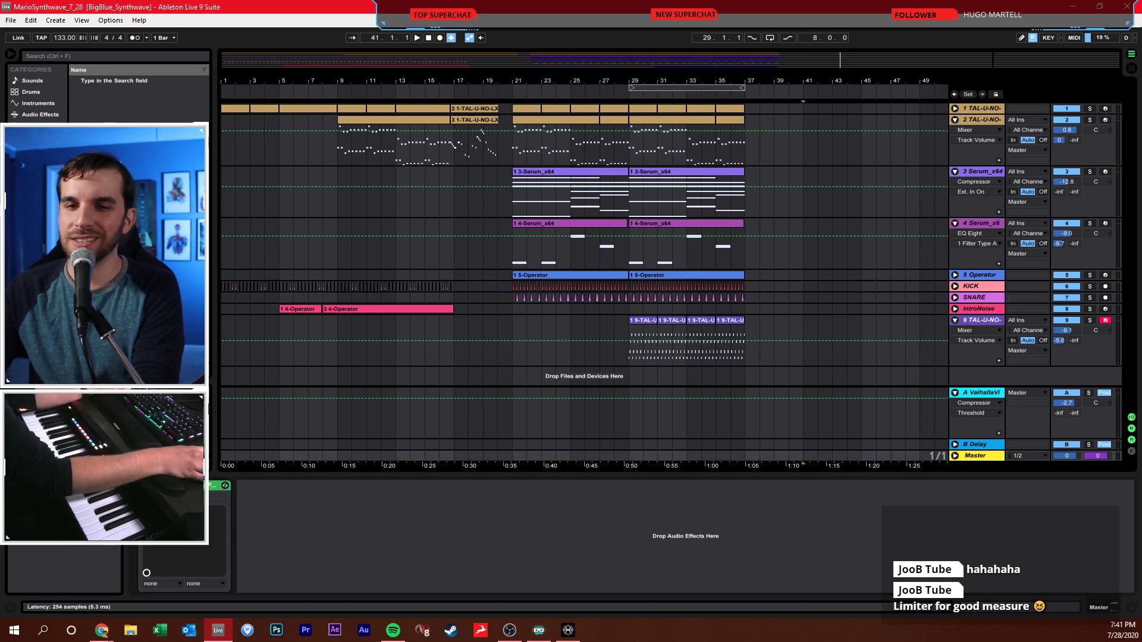
left_click(225, 486)
left_click_drag(526, 191, 526, 145)
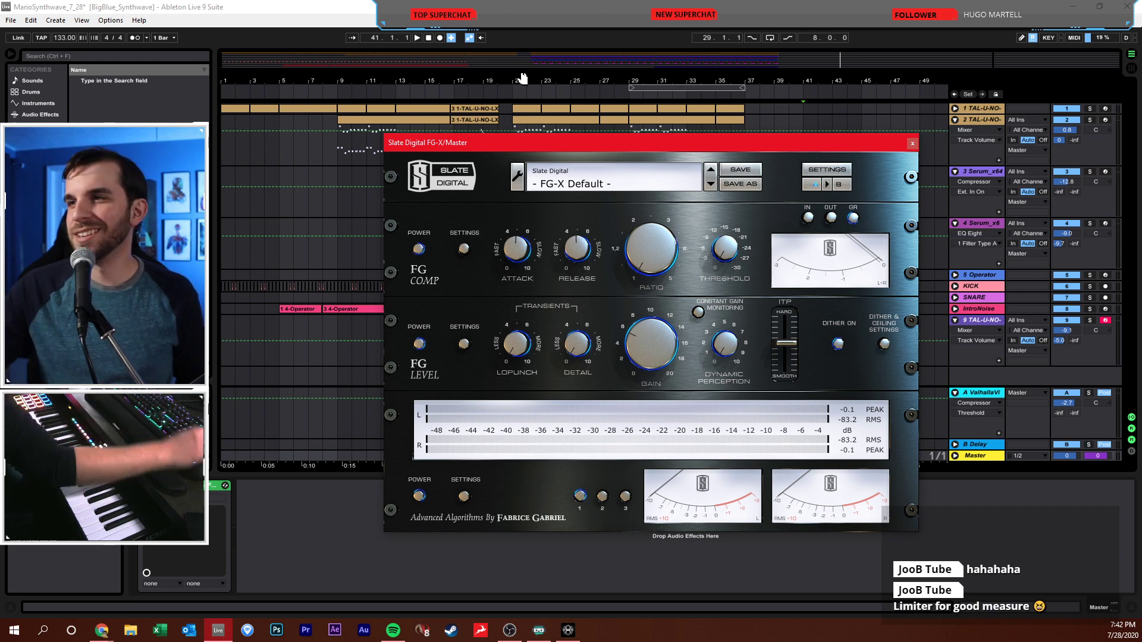
left_click(912, 145)
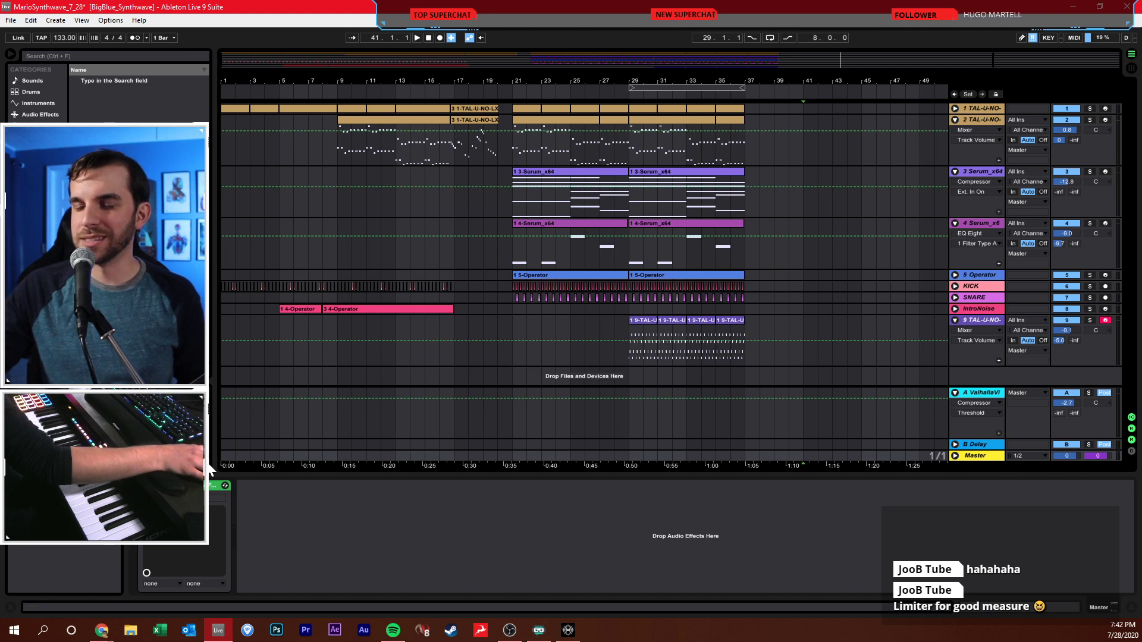
- Extend the second Serum clip on track 4 so that it ends exactly at bar 37 like the other clips
left_click(745, 326)
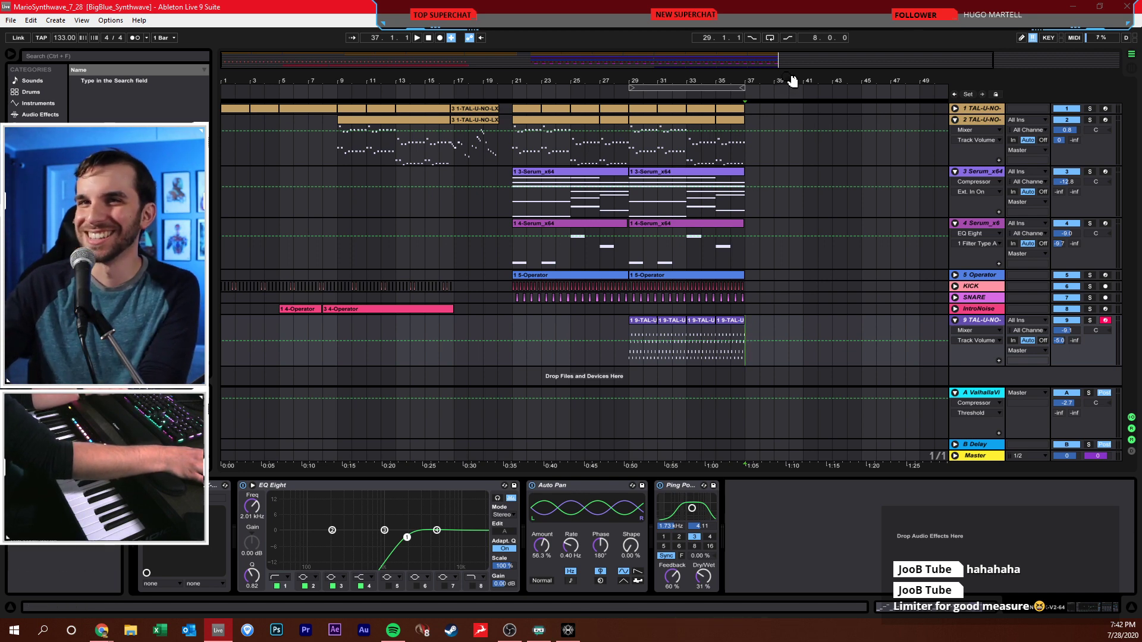
left_click_drag(791, 81, 792, 81)
left_click(697, 251)
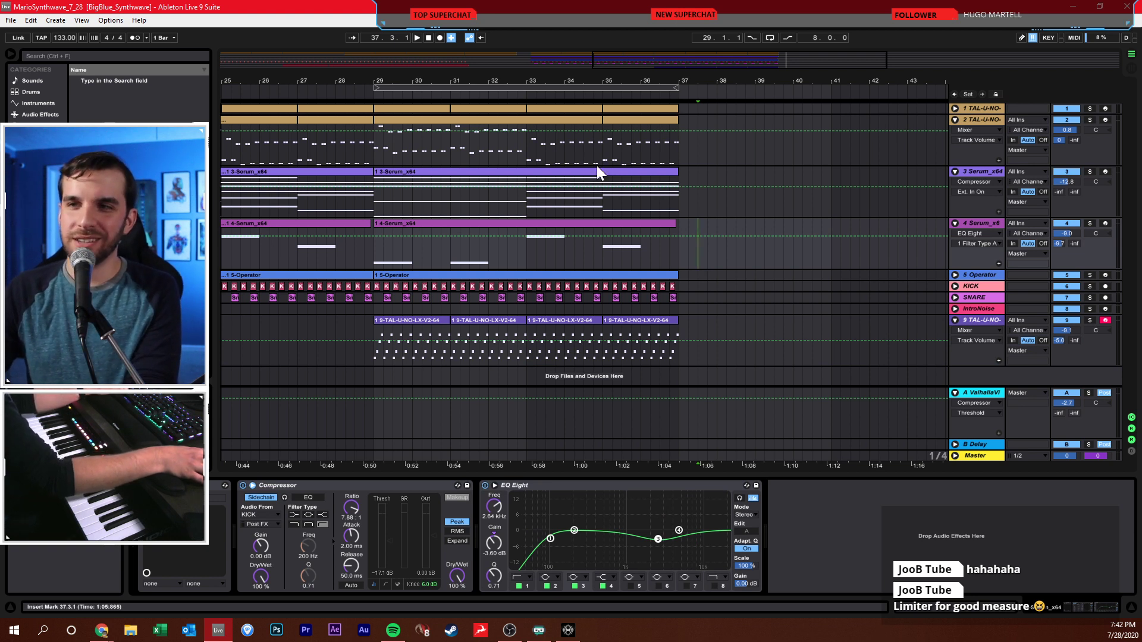
left_click(488, 261)
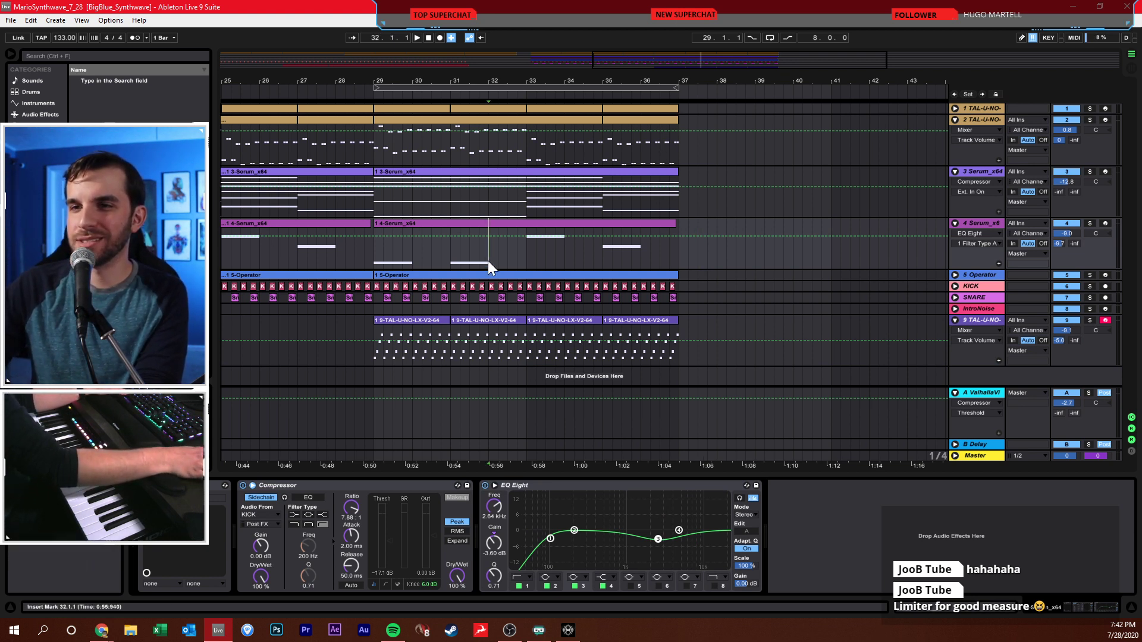
left_click(377, 330)
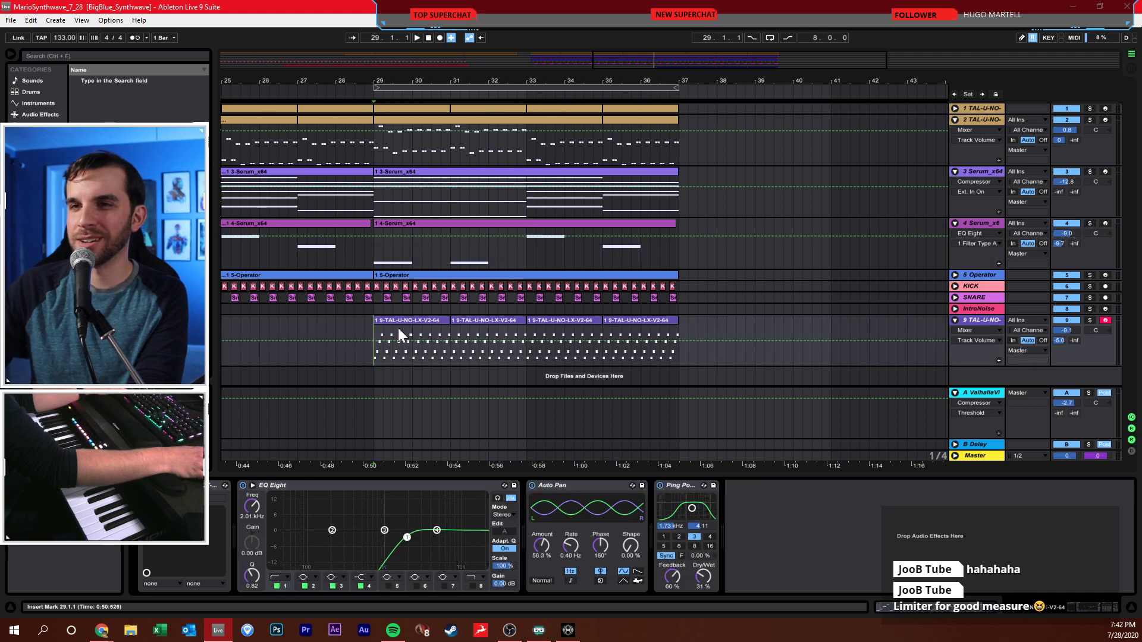
left_click(694, 262)
left_click_drag(678, 257, 437, 238)
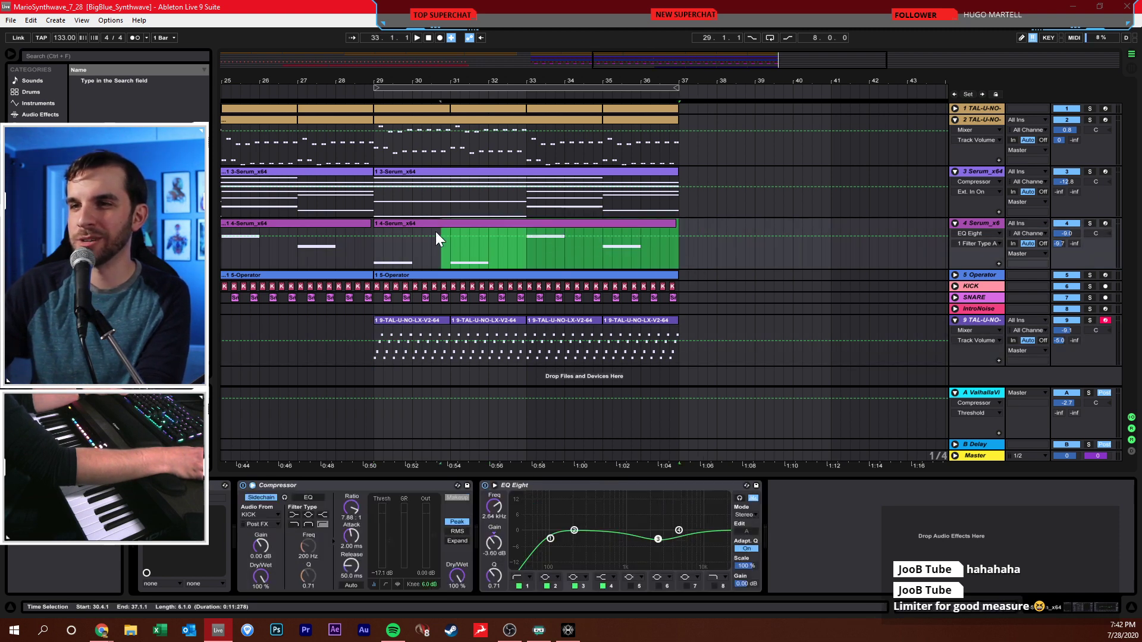
left_click(674, 267)
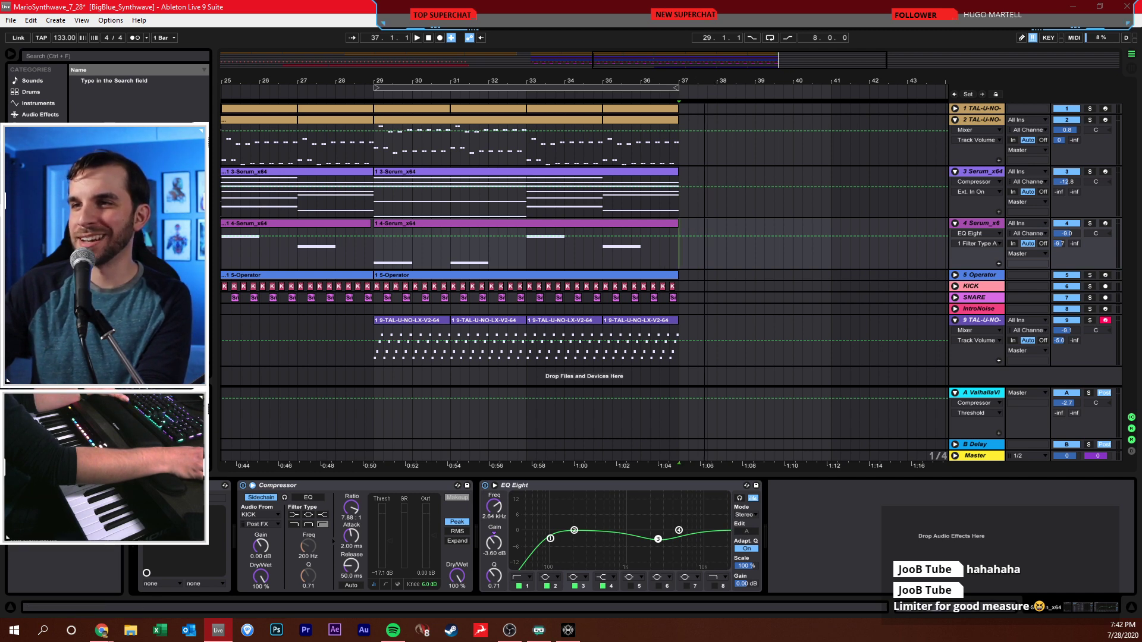
key("plus")
key("minus")
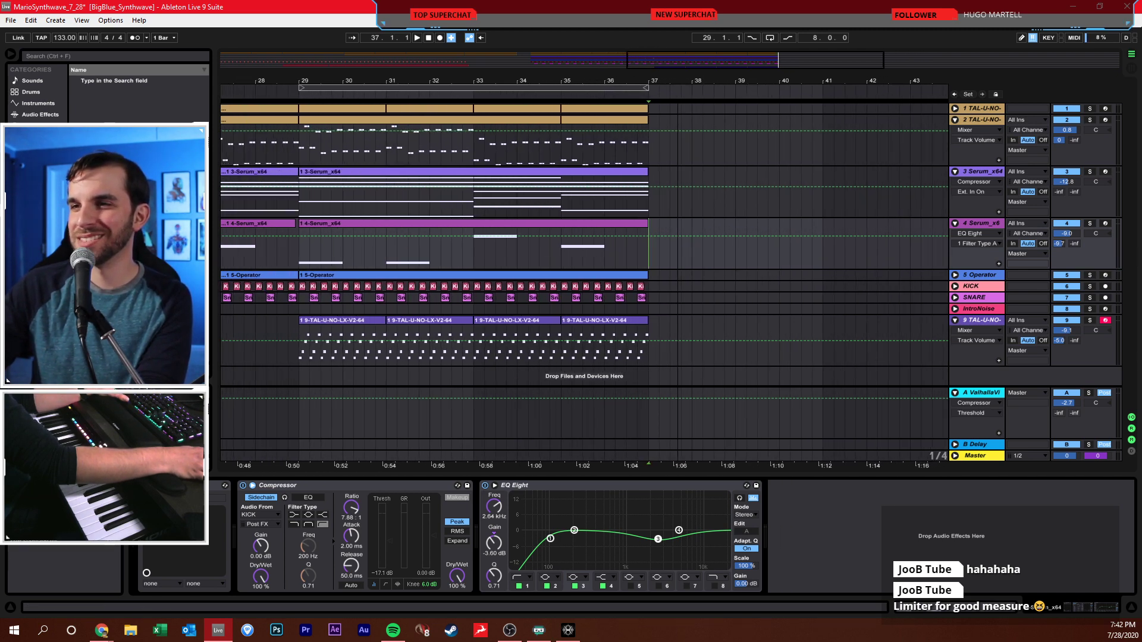
- Fold tracks 2, 3 and 4, keeping track 9 unfolded and selected
left_click(659, 148)
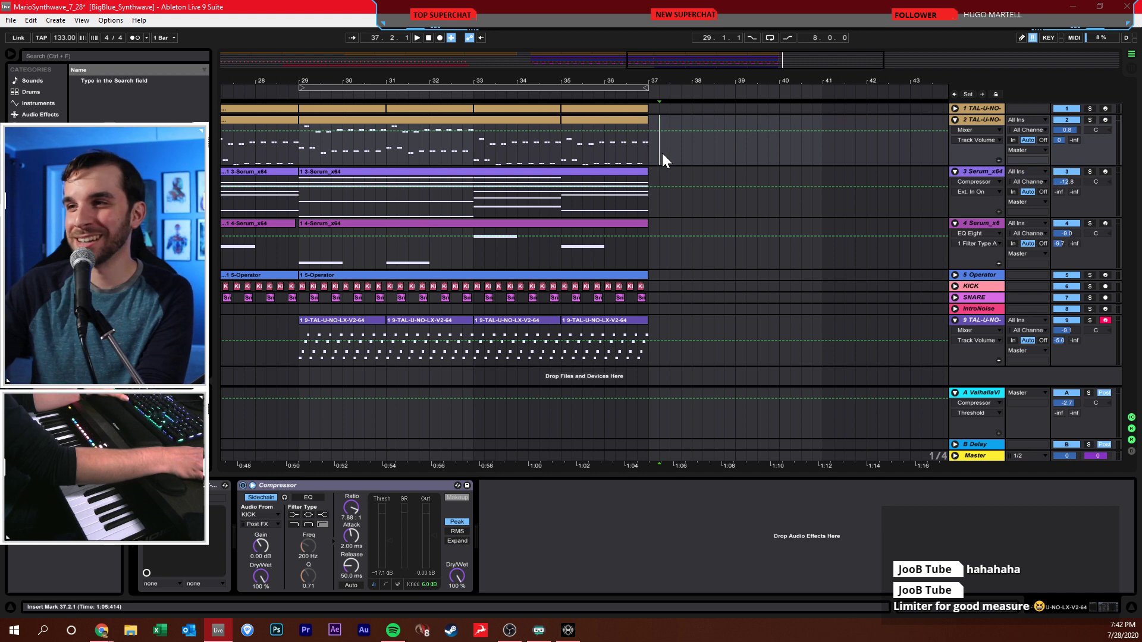
left_click(954, 120)
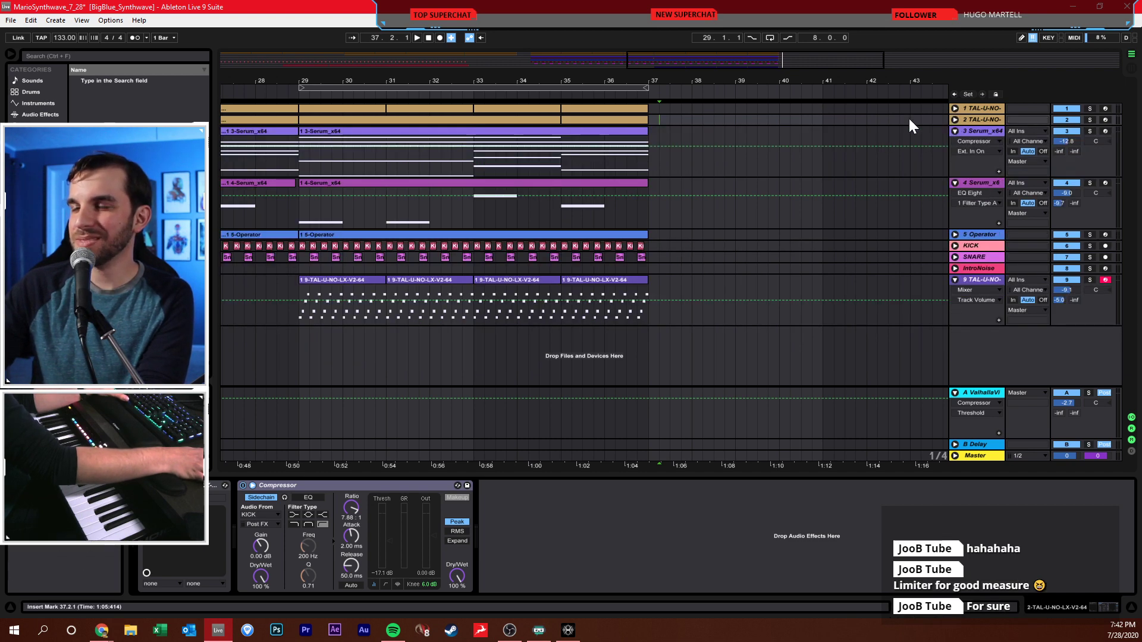
left_click(953, 131)
left_click(955, 142)
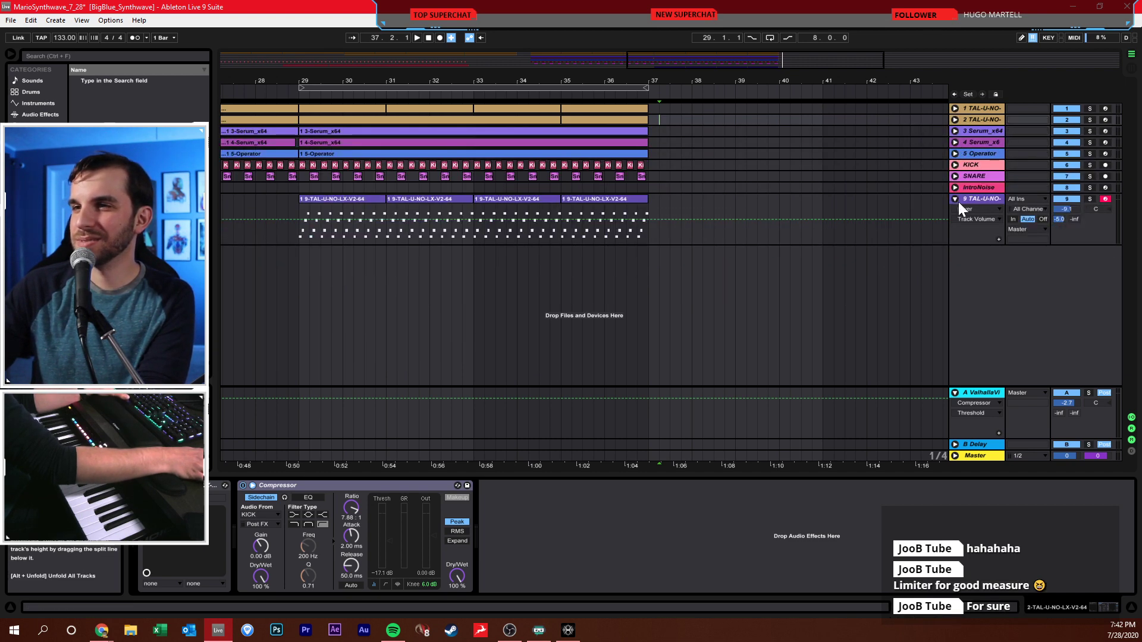
left_click(663, 241)
left_click(716, 230)
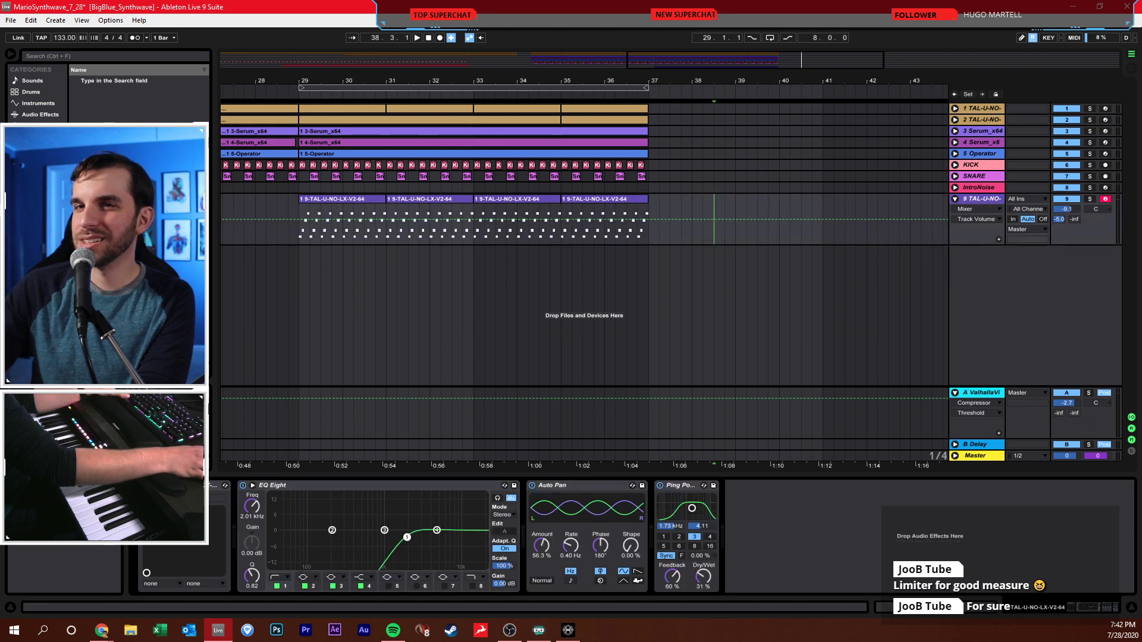
- Browse the Drums category's Drum Hits for the Hihat samples
left_click(32, 82)
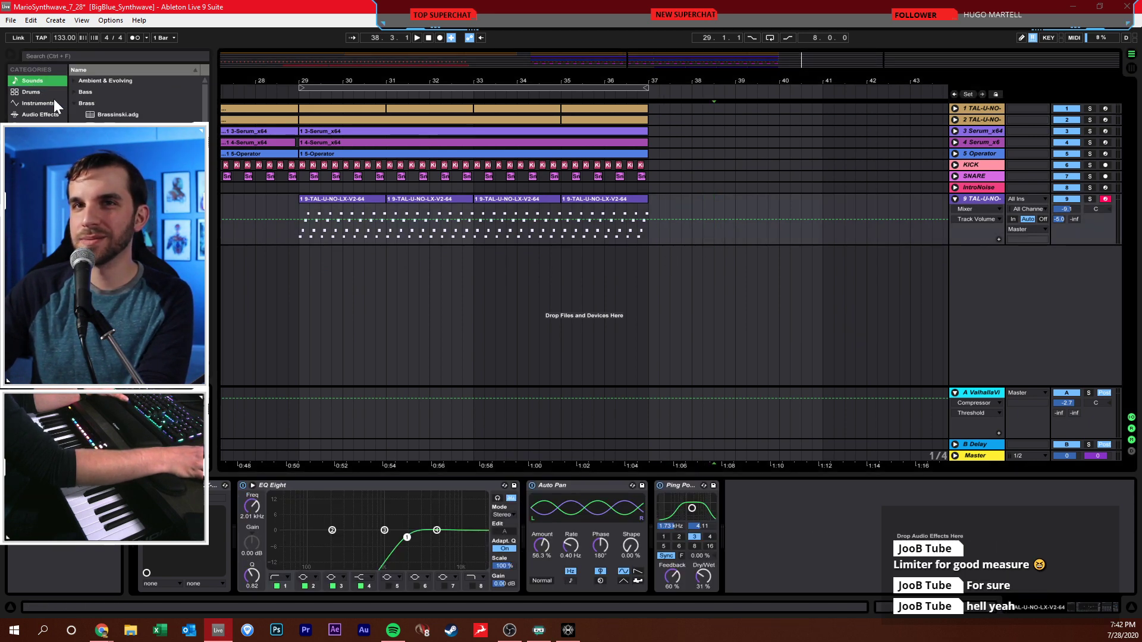
left_click(37, 90)
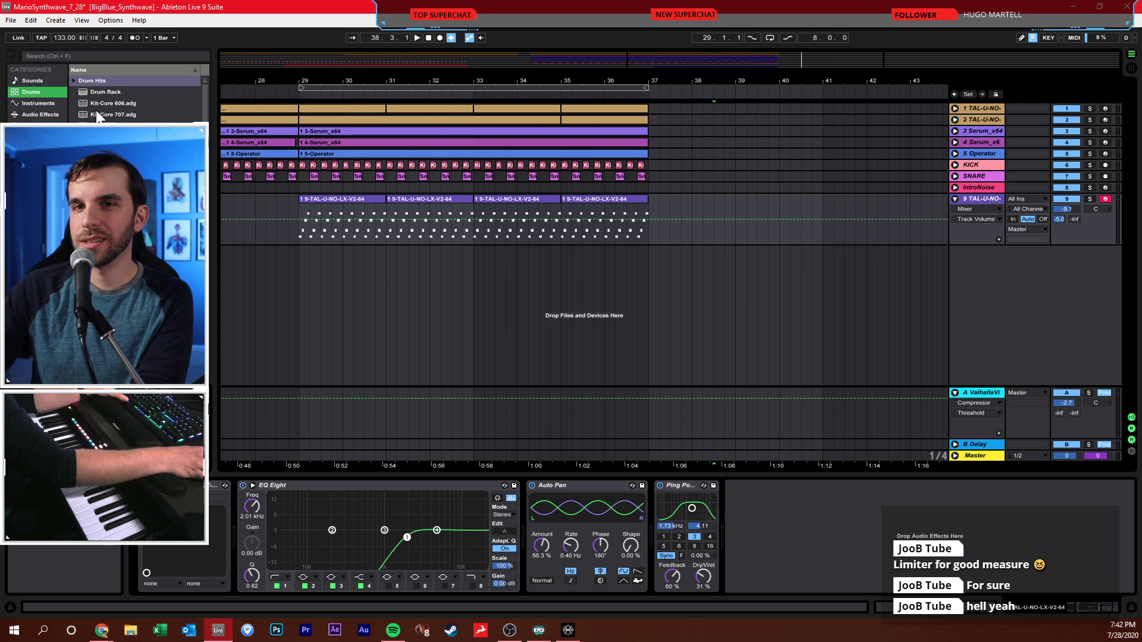
left_click(74, 81)
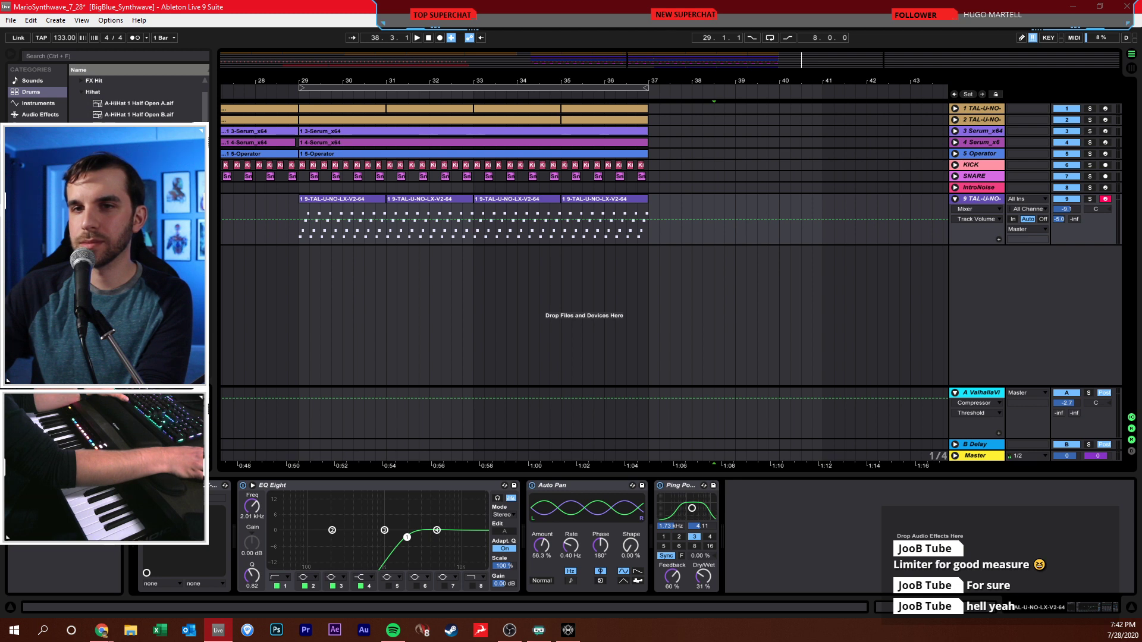
scroll(137, 98, "down", 1)
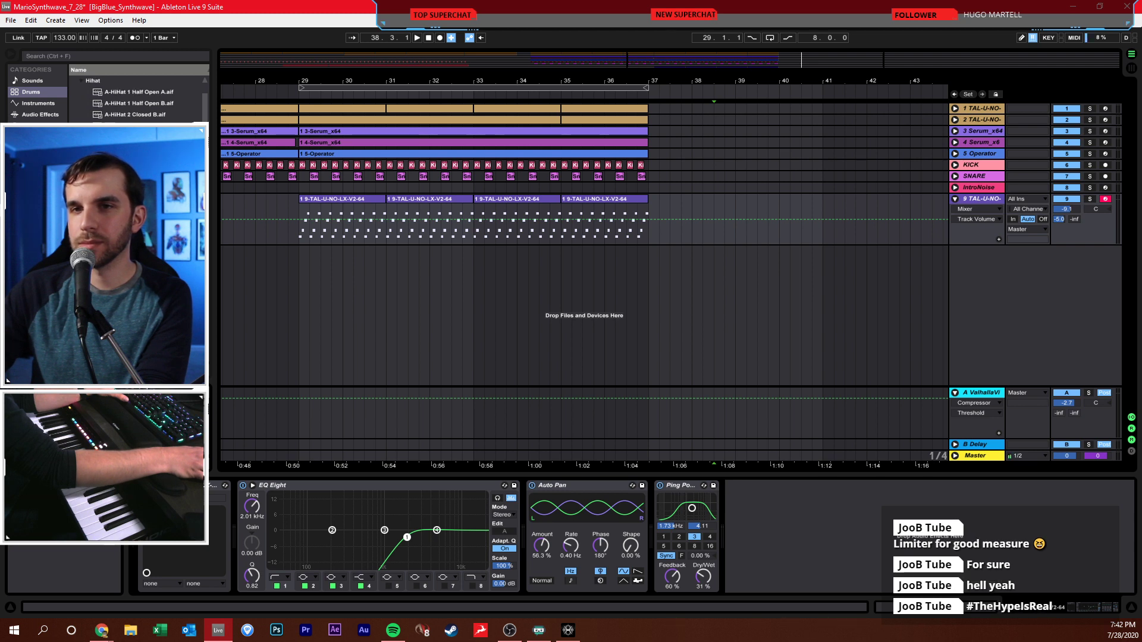
- Try placing a hi-hat sample on a new audio track at bar 29 and loading a closed hi-hat onto track 9
left_click_drag(296, 254, 297, 256)
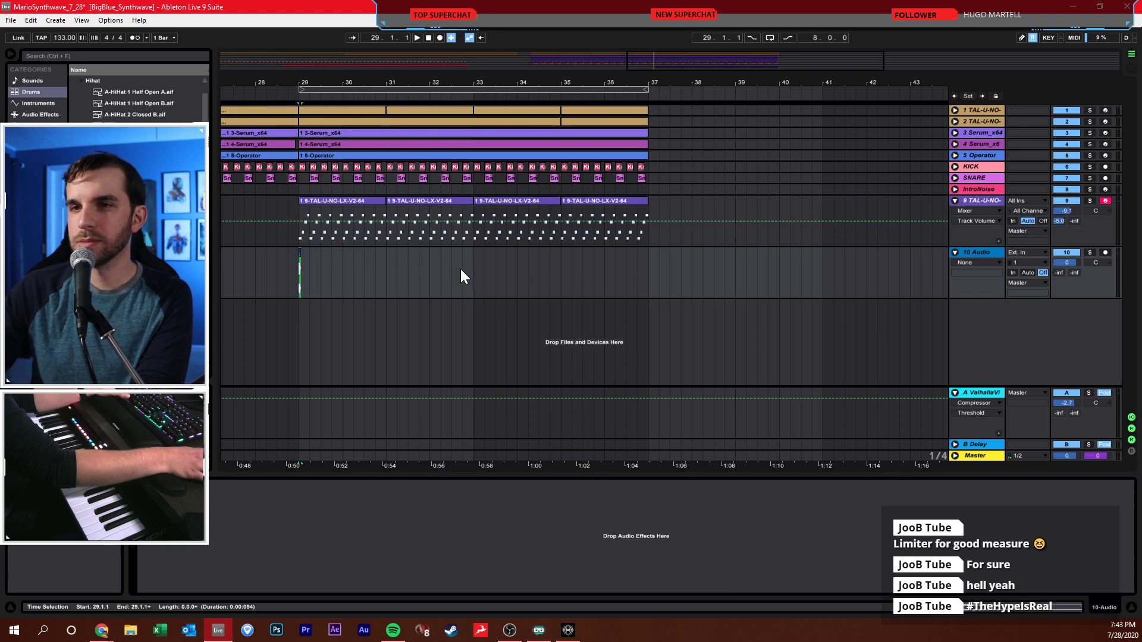
key("ctrl+z")
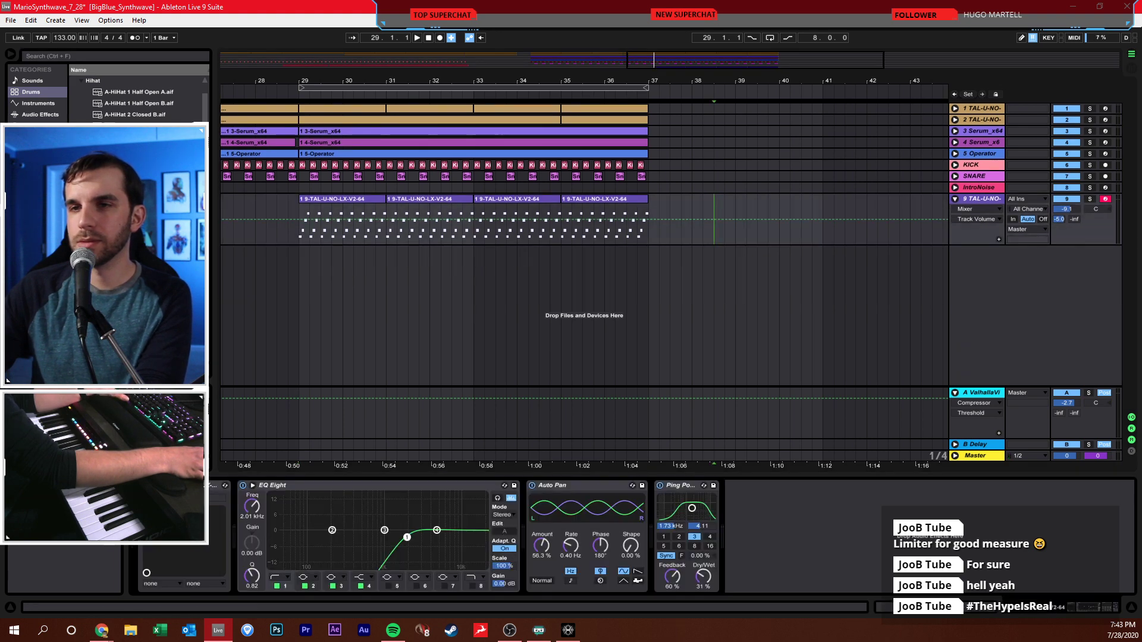
left_click(30, 92)
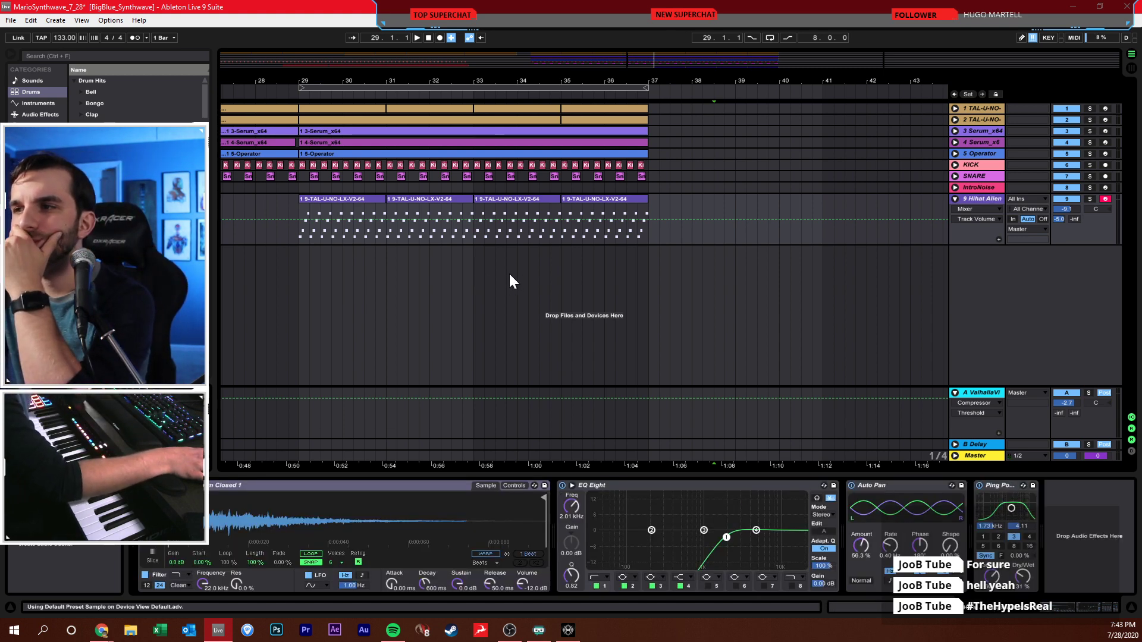
key("ctrl+z")
- Add a MIDI track below track 9 and load the Hihat Alien Closed 1 drum hit onto it
left_click(515, 298)
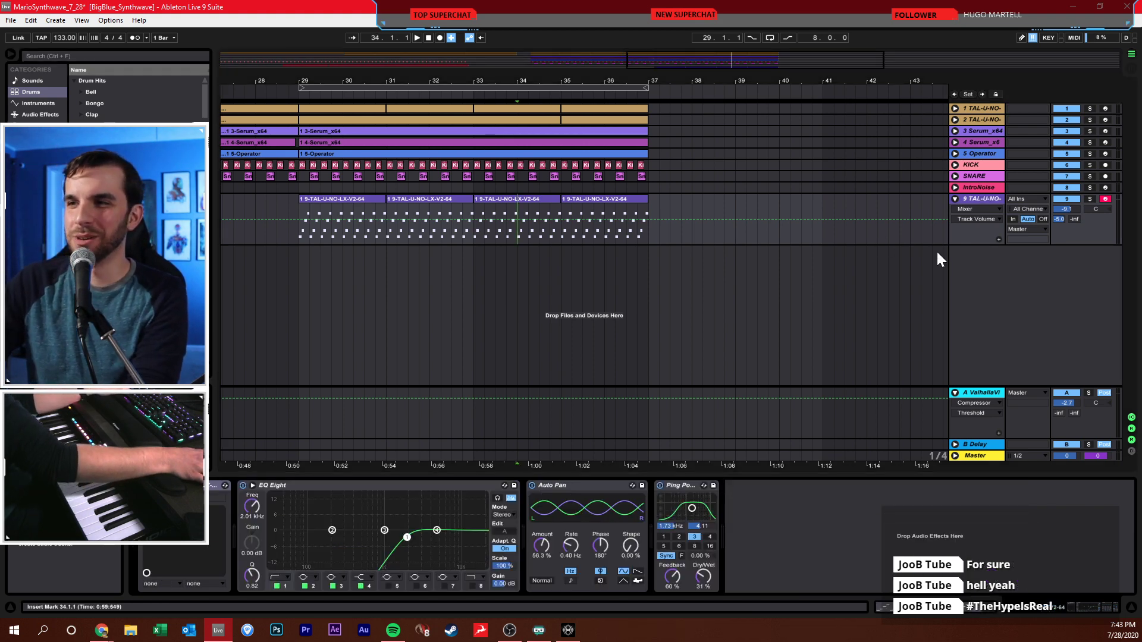
key("ctrl+shift+t")
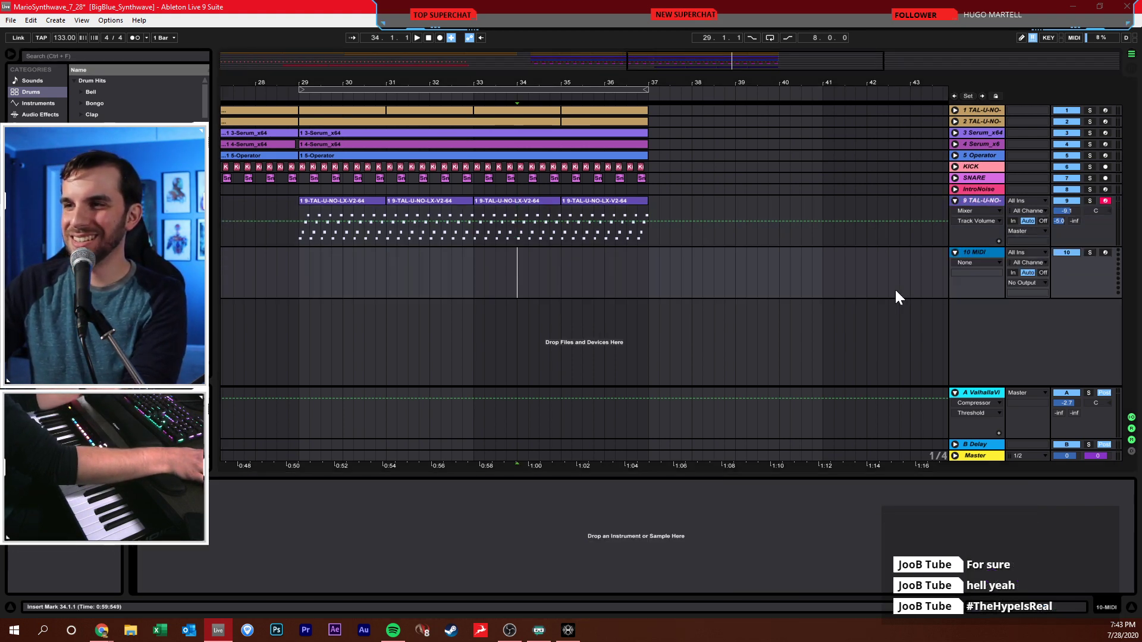
key("Return")
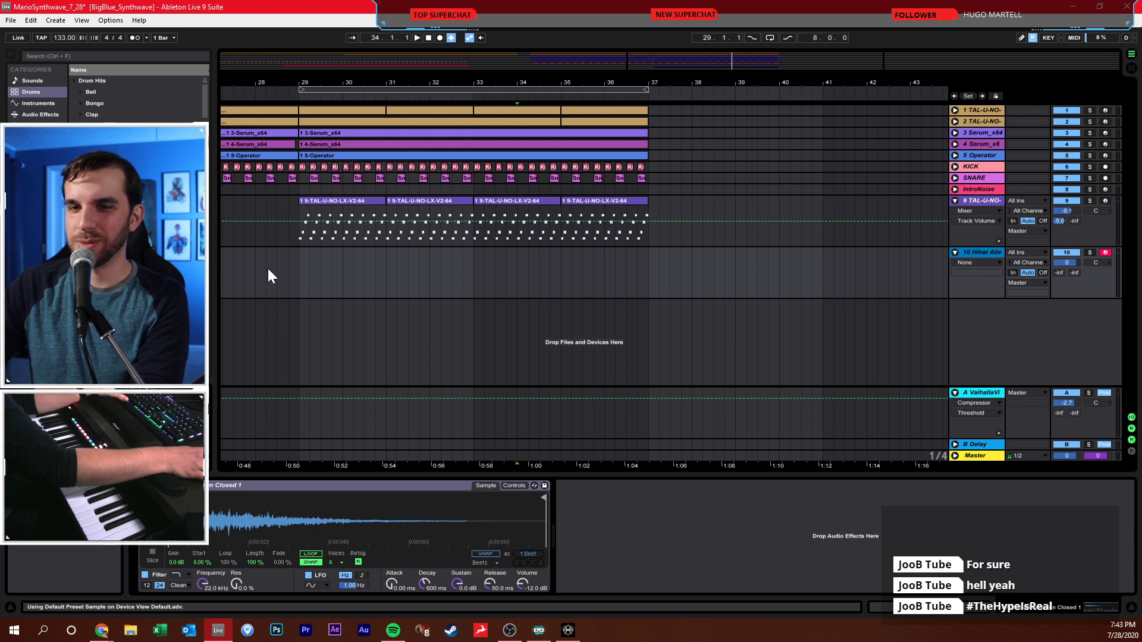
- Load the Hihat BlackHole Closed 1 sample onto track 10, switch Simpler to One-Shot mode and set Vol < Vel to 98%
left_click(308, 272)
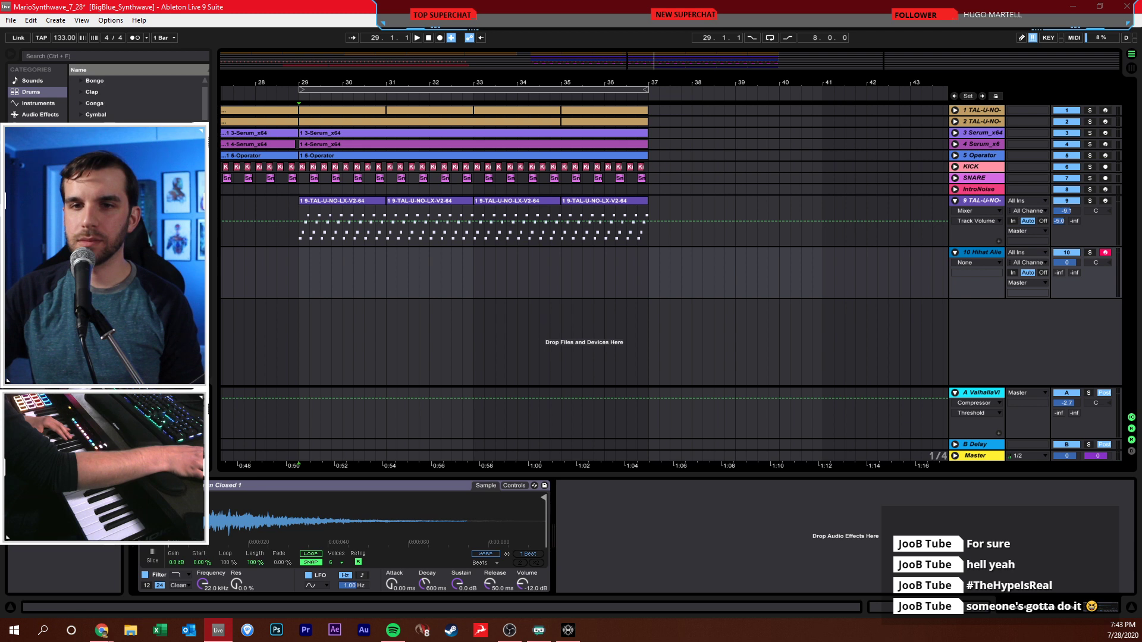
key("Return")
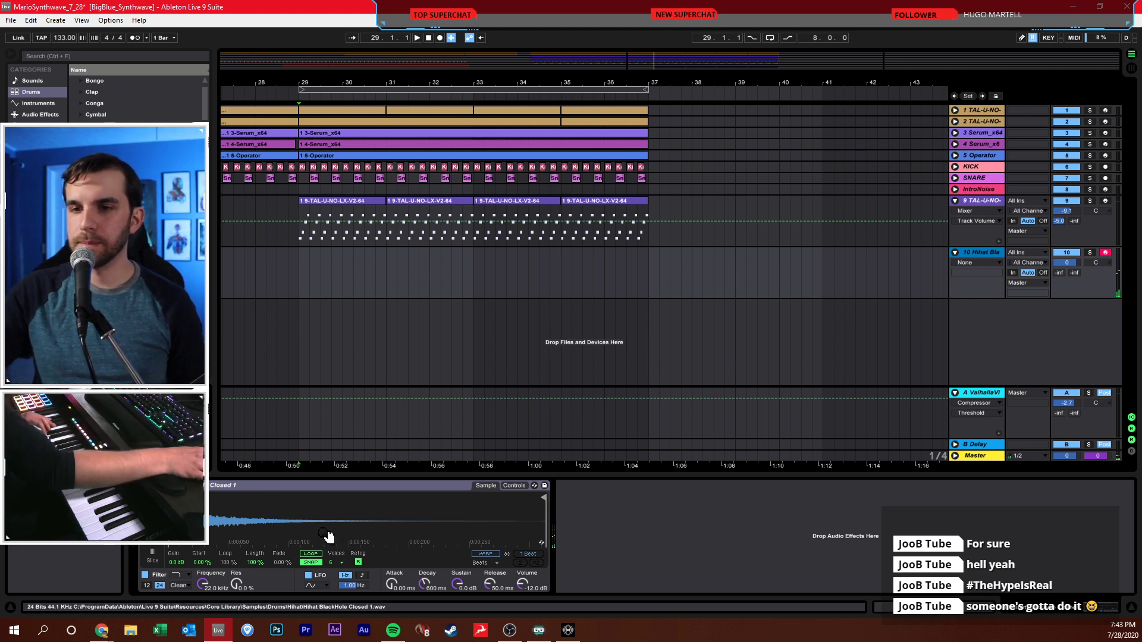
left_click(163, 559)
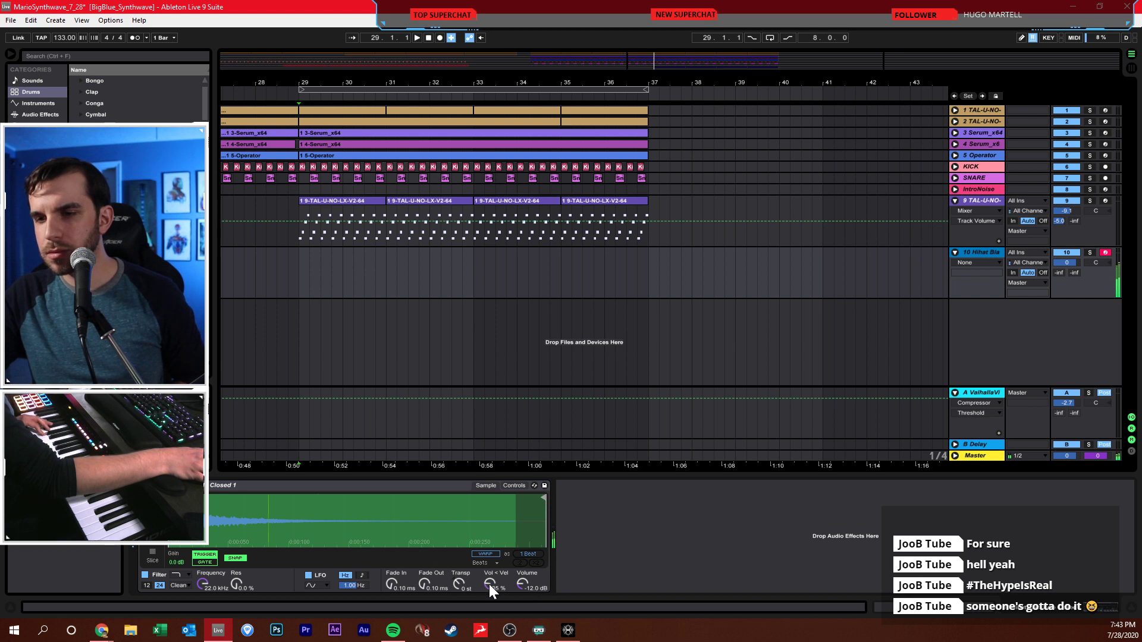
left_click_drag(489, 584, 489, 577)
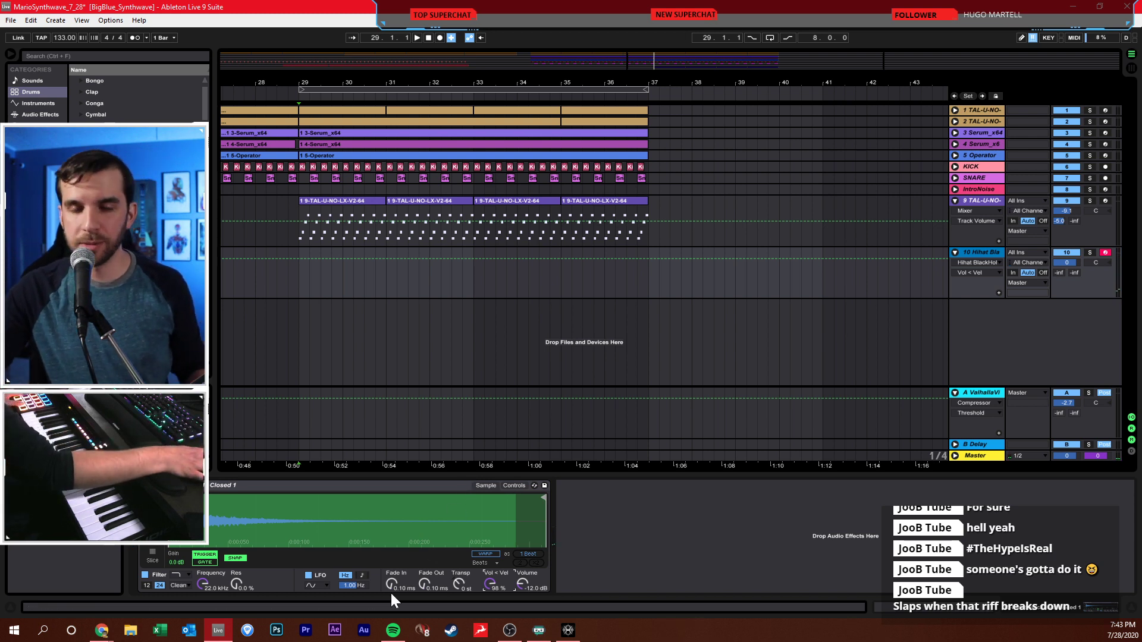
- Record a closed hi-hat part on track 10 from bar 29 and quantize its notes to the sixteenth grid
left_click(301, 270)
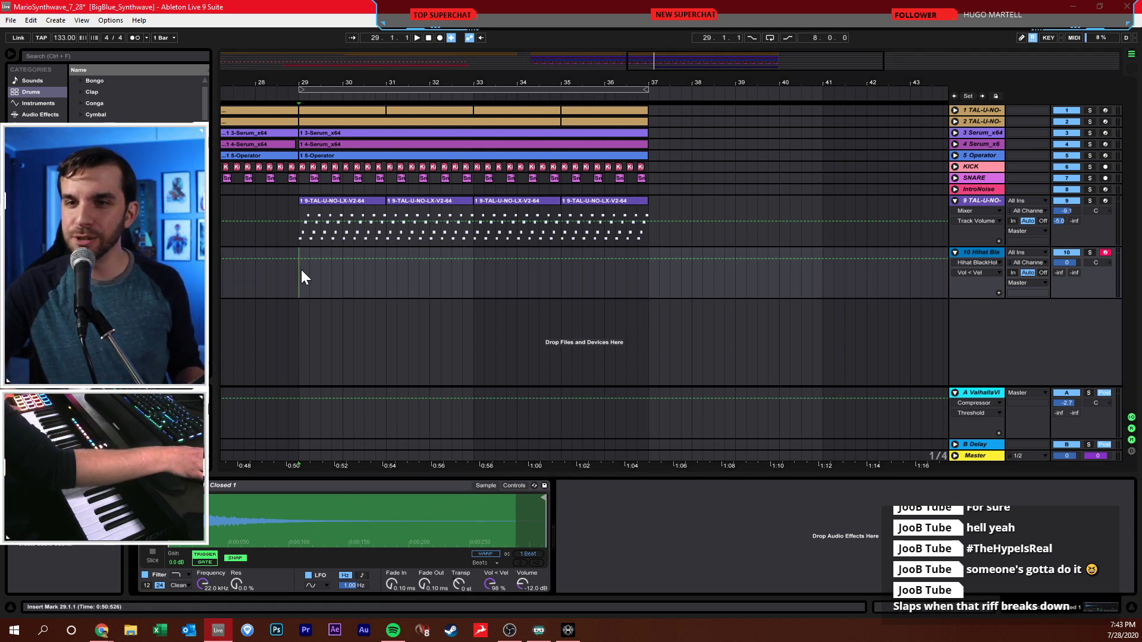
left_click(439, 39)
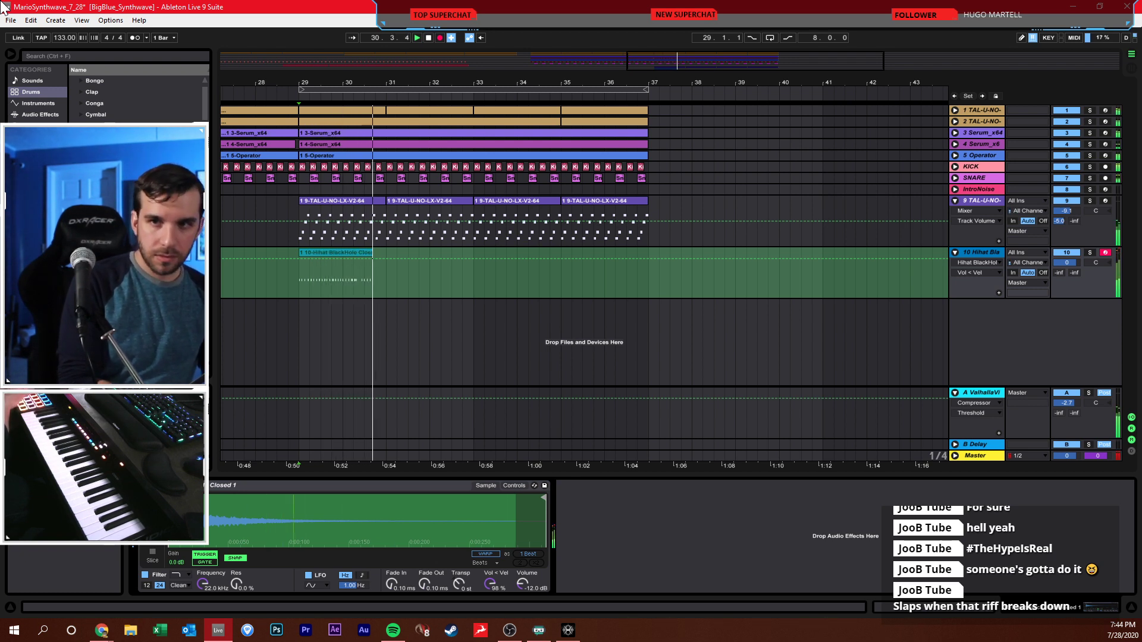
key("space")
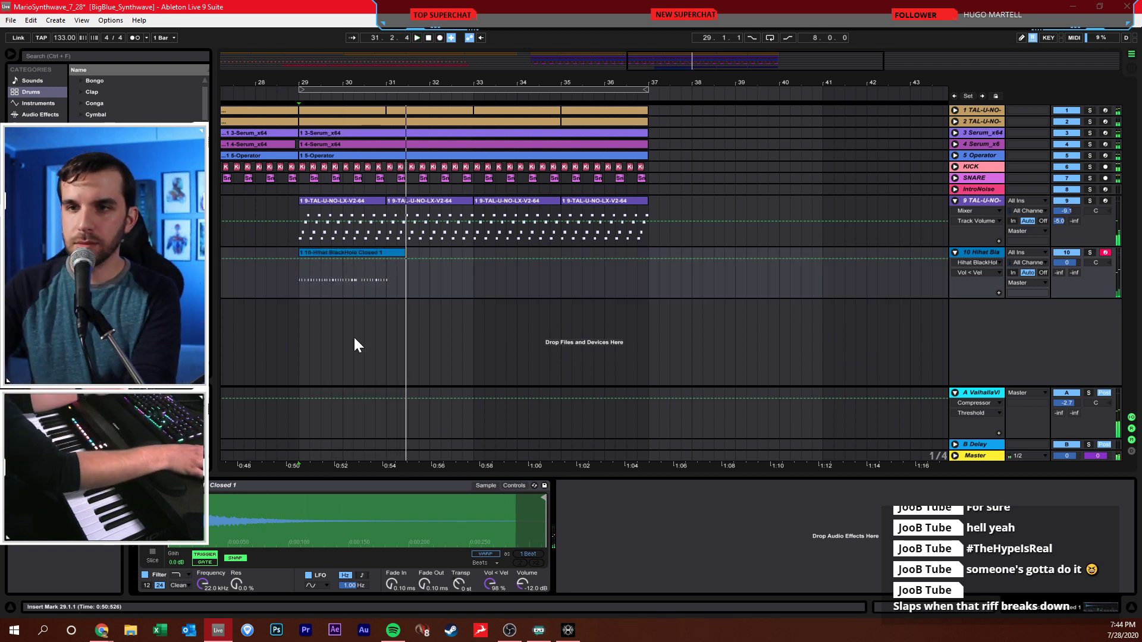
left_click(331, 253)
double_click(331, 253)
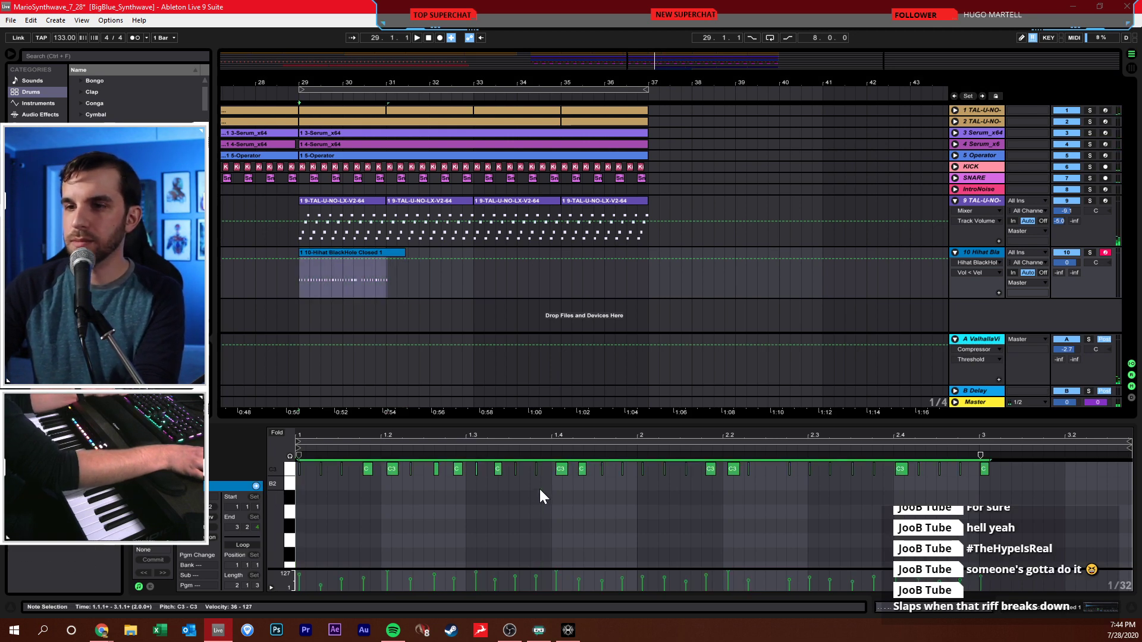
left_click(541, 502)
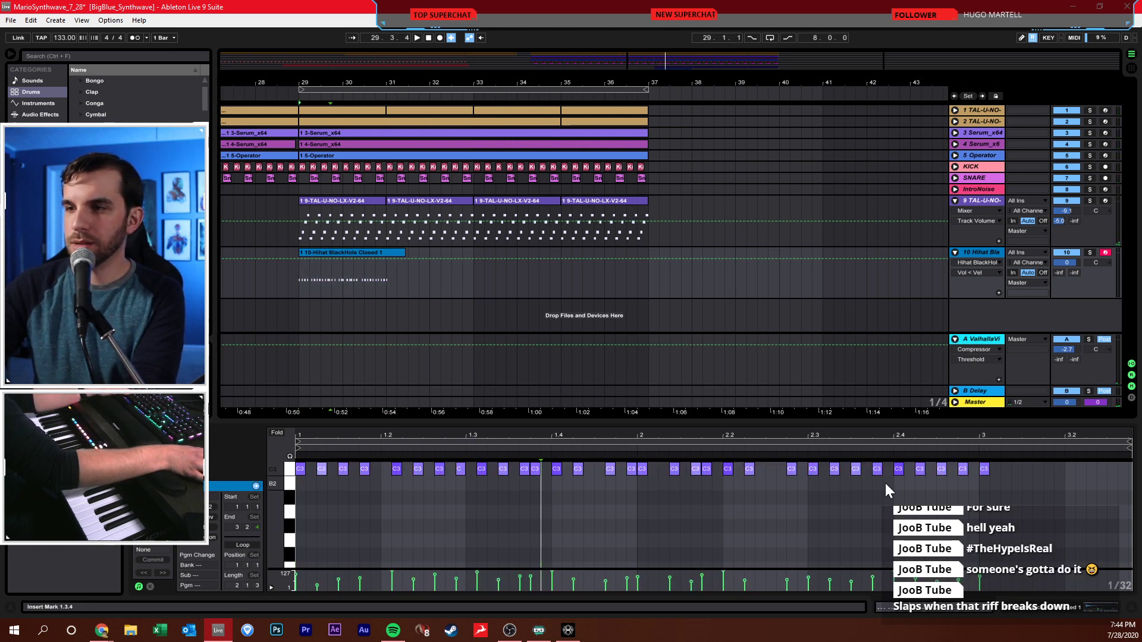
left_click_drag(885, 483, 260, 444)
key("Delete")
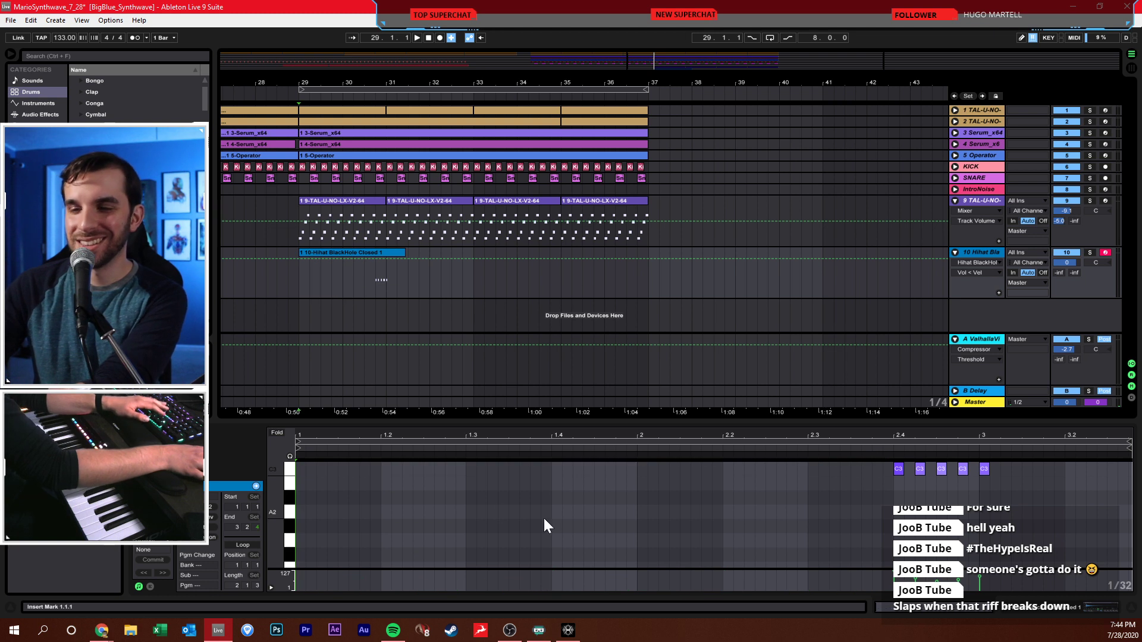
left_click(712, 494)
left_click(984, 470)
key("Delete")
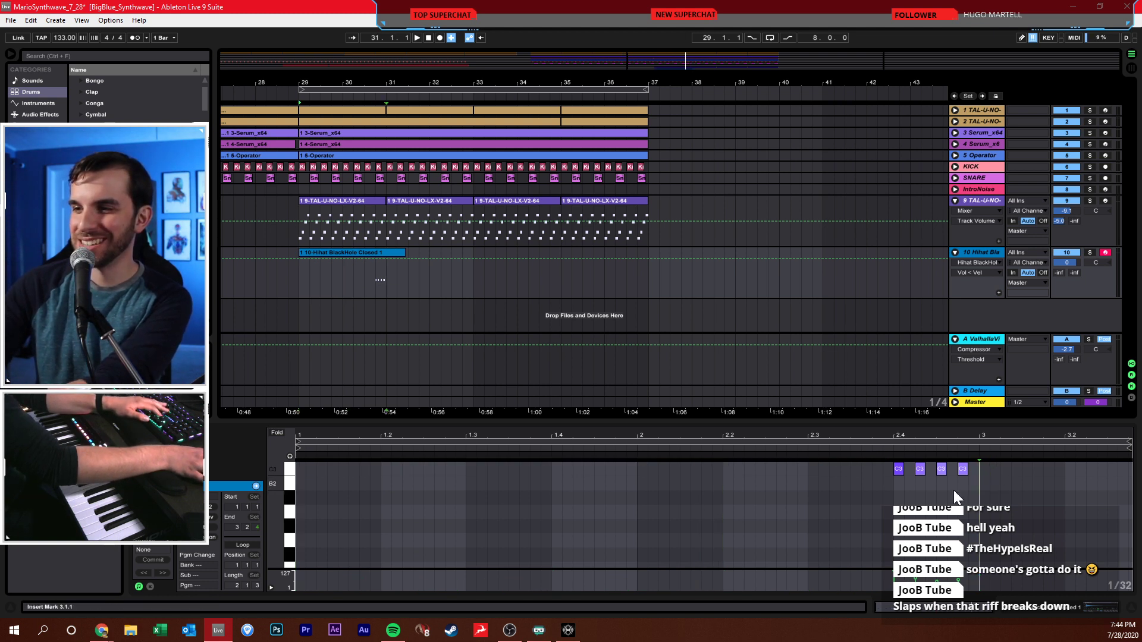
key("ctrl+z")
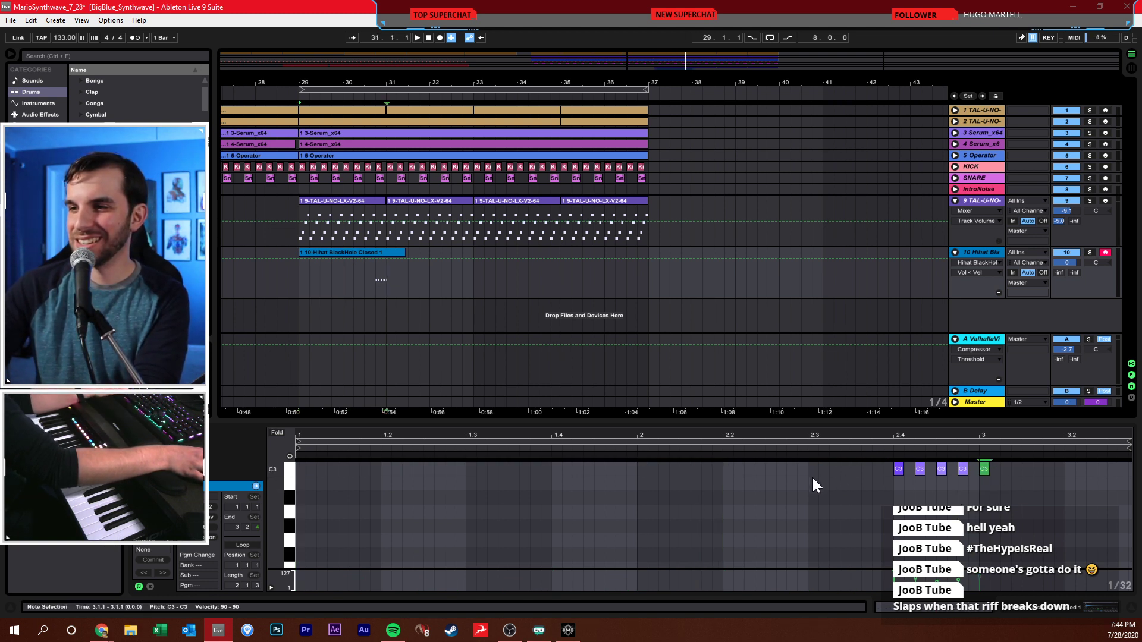
key("ctrl+z")
left_click(797, 495)
left_click(681, 535)
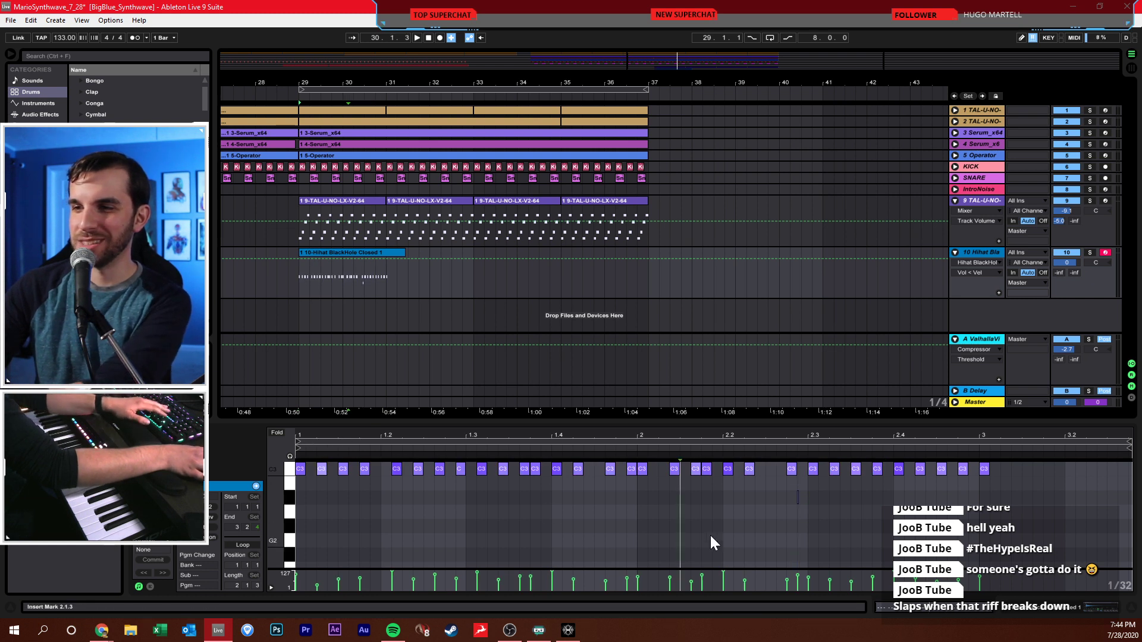
- Delete the hi-hat notes before 2.3 and move the eight sixteenth notes from 2.3 onward to the clip's start
left_click_drag(799, 526, 297, 464)
key("Delete")
scroll(355, 482, "up", 1)
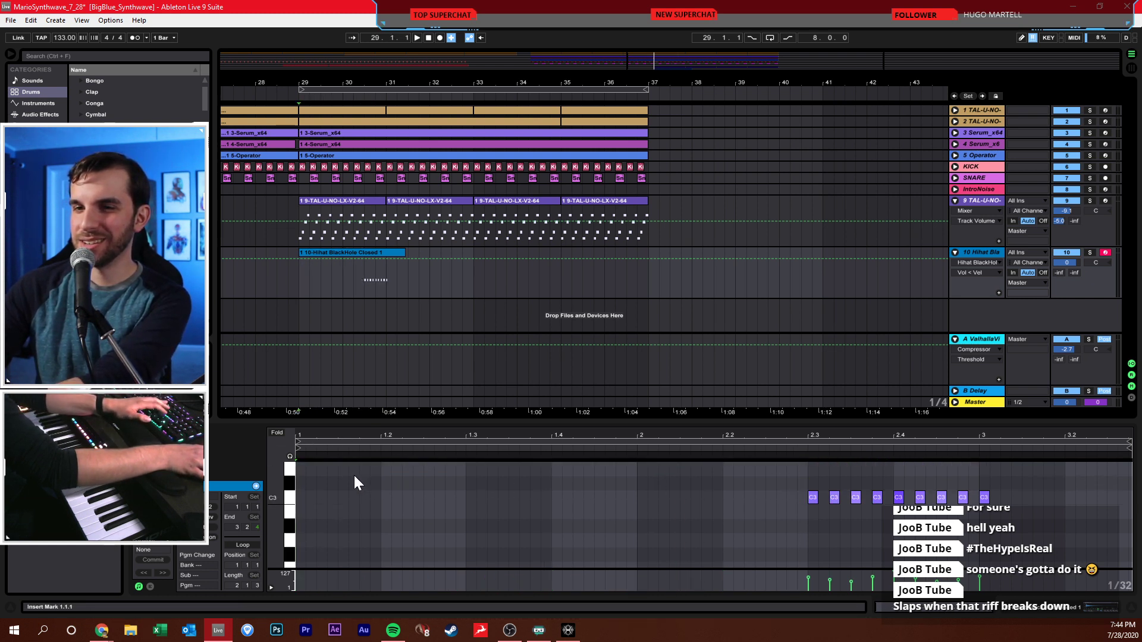
left_click_drag(987, 494, 800, 523)
key("Delete")
left_click(296, 493)
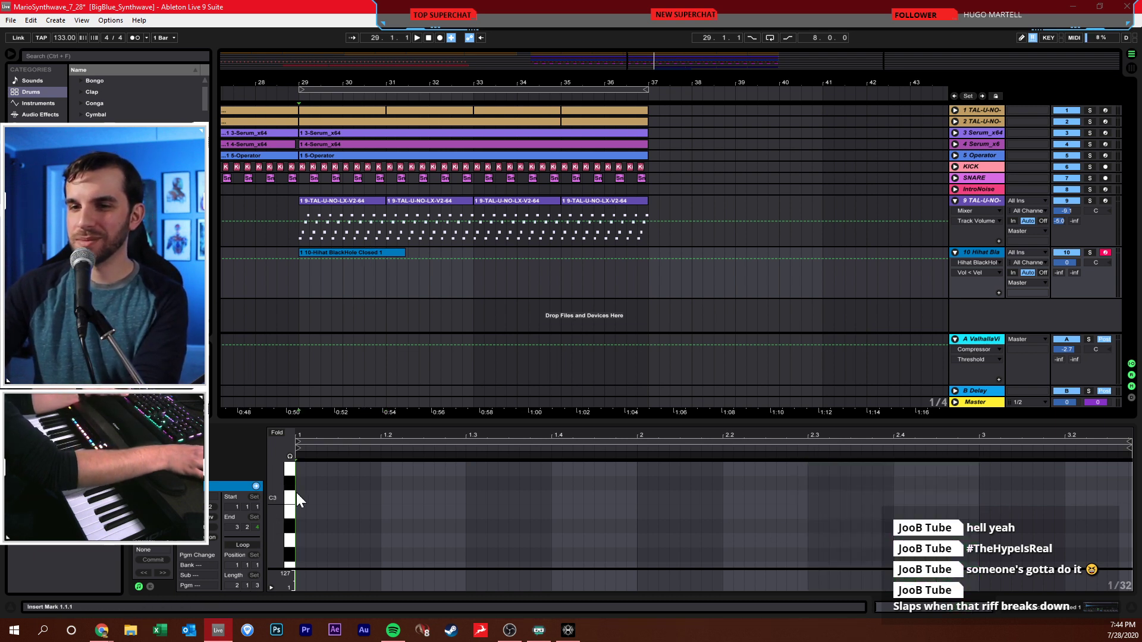
key("ctrl+v")
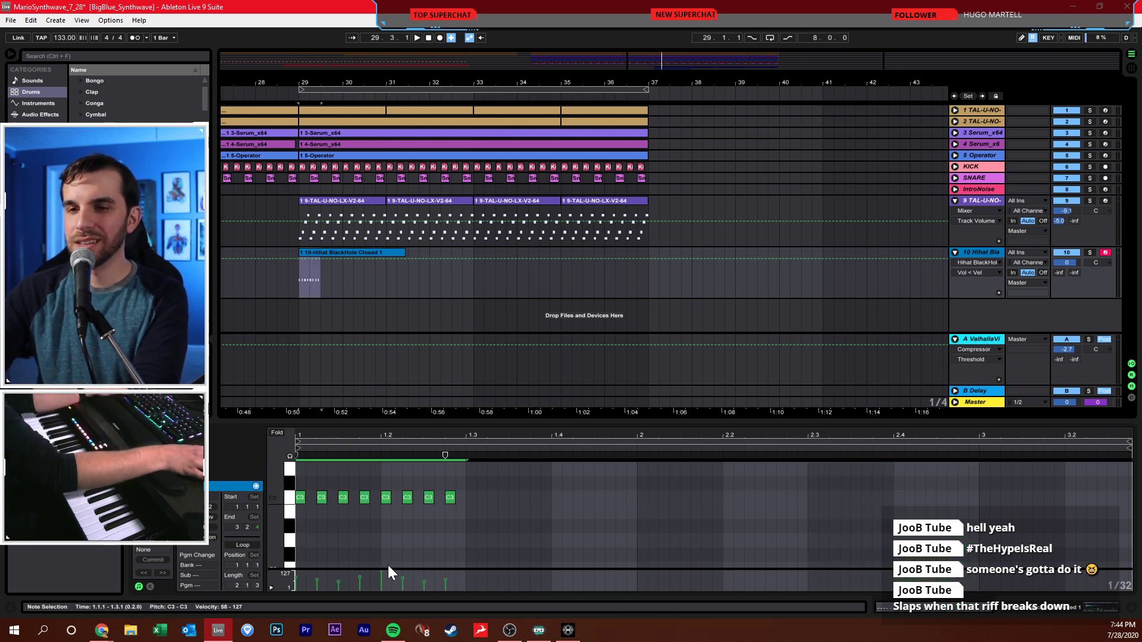
- Enlarge the velocity lane and vary the velocities of the hi-hat notes individually, setting the fourth note to 67
left_click_drag(388, 565, 404, 521)
left_click(363, 535)
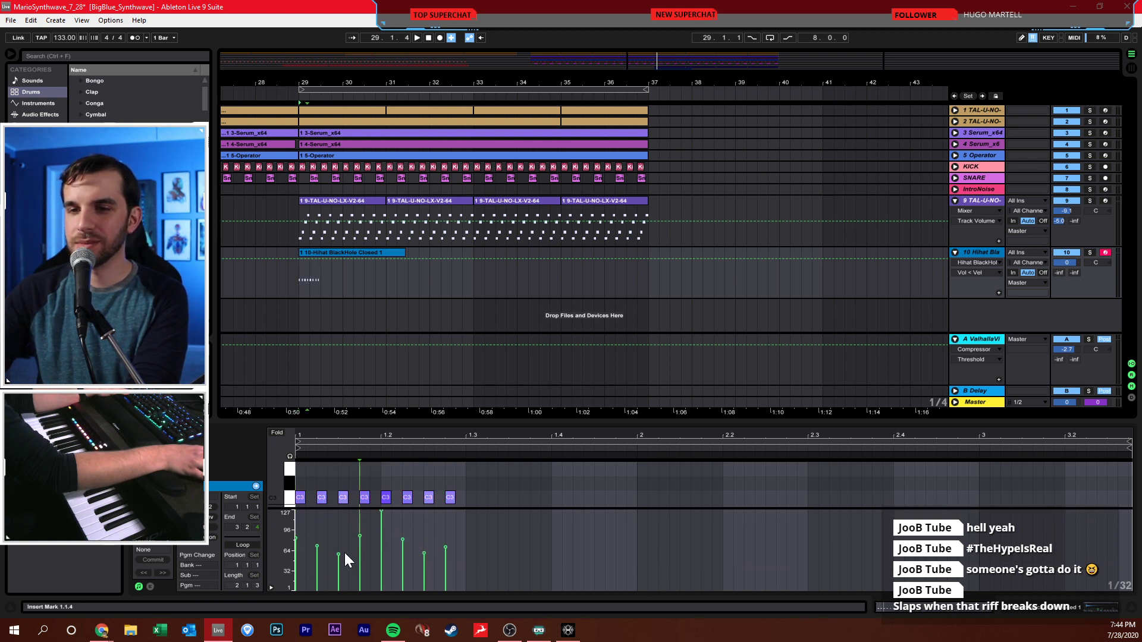
left_click(360, 538)
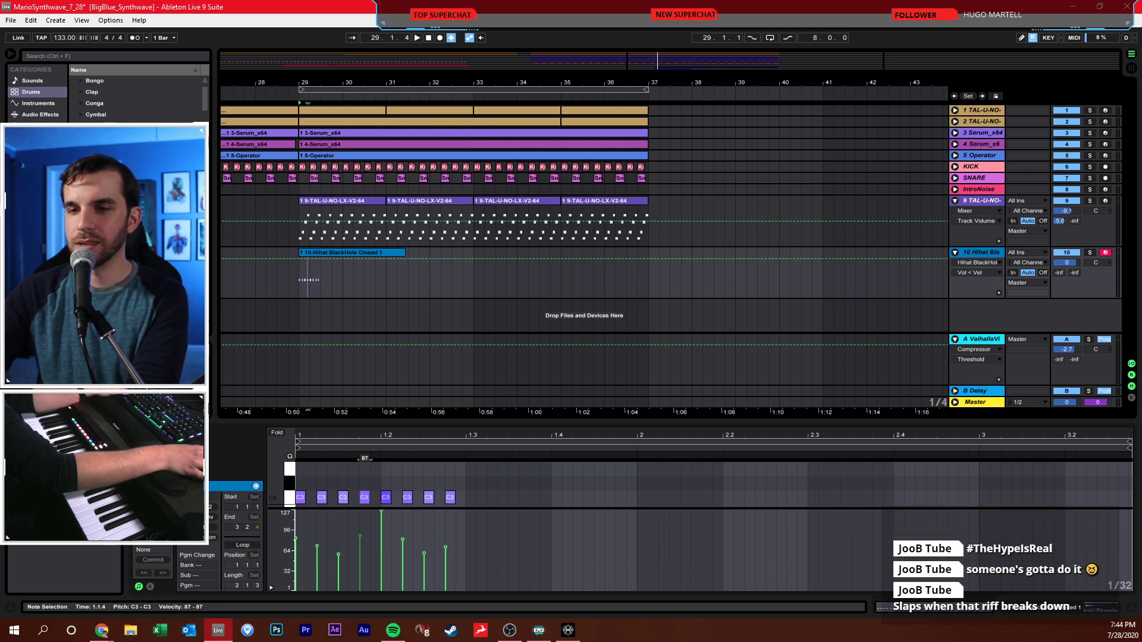
left_click(371, 542)
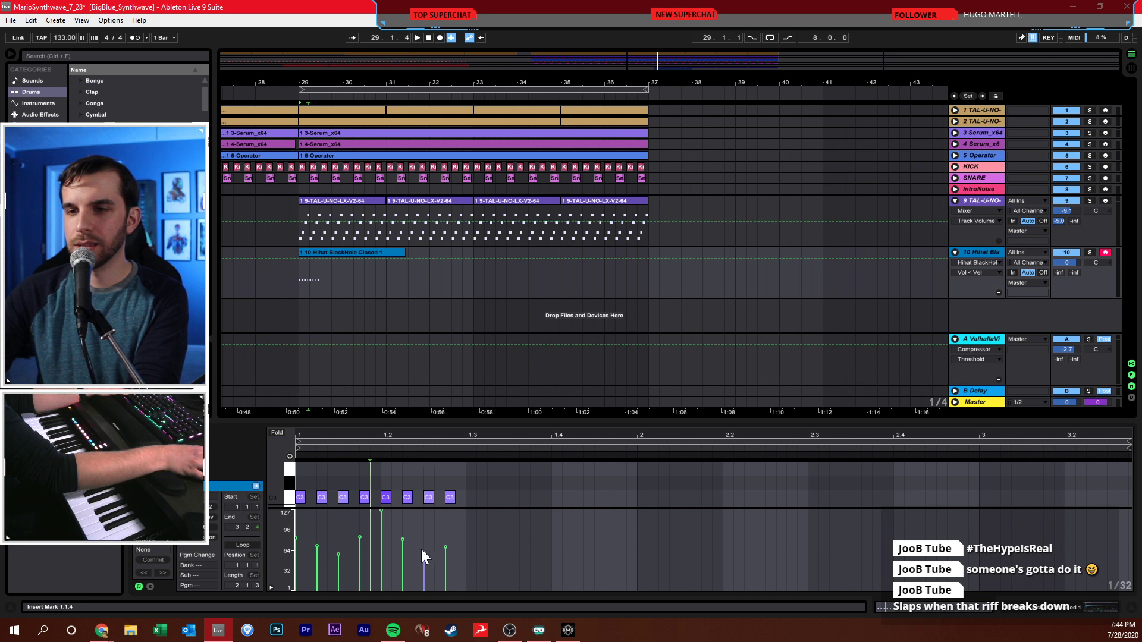
key("space")
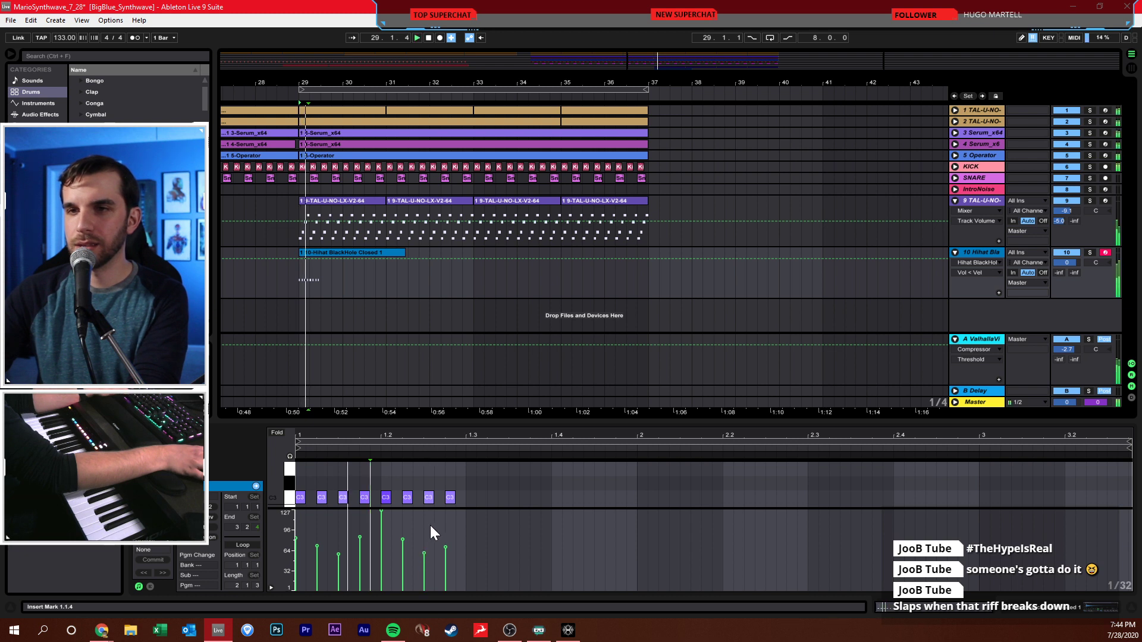
left_click(314, 544)
key("space")
mouse_move(316, 546)
left_mouse_down()
mouse_move(316, 555)
mouse_move(358, 538)
mouse_move(359, 549)
left_mouse_up()
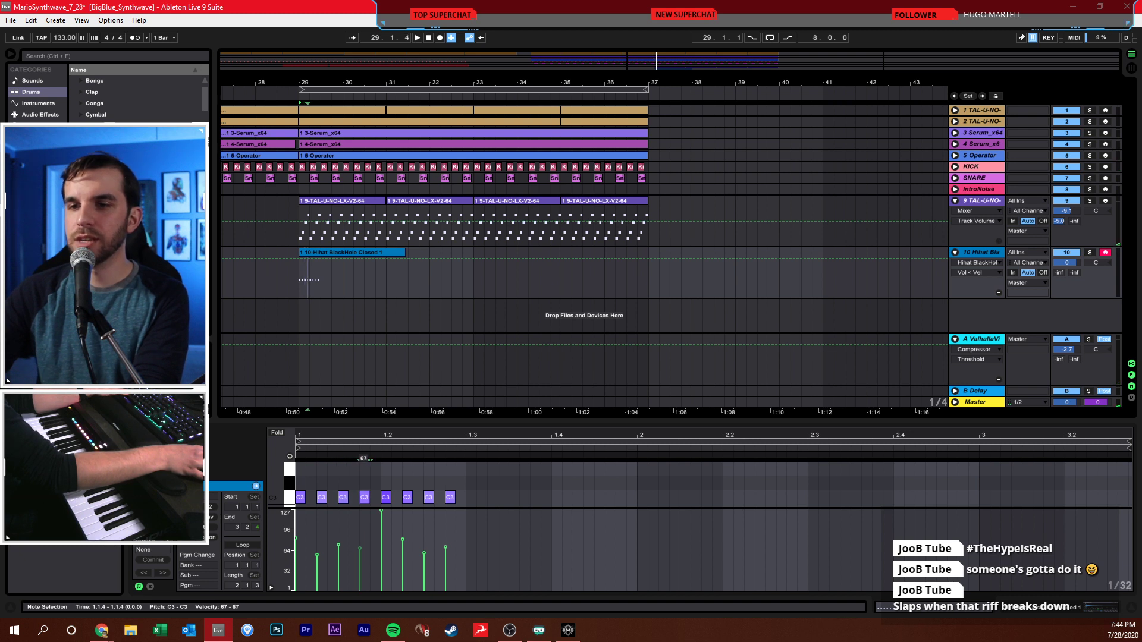
left_click(296, 540)
left_click_drag(398, 541, 425, 533)
left_click(433, 548)
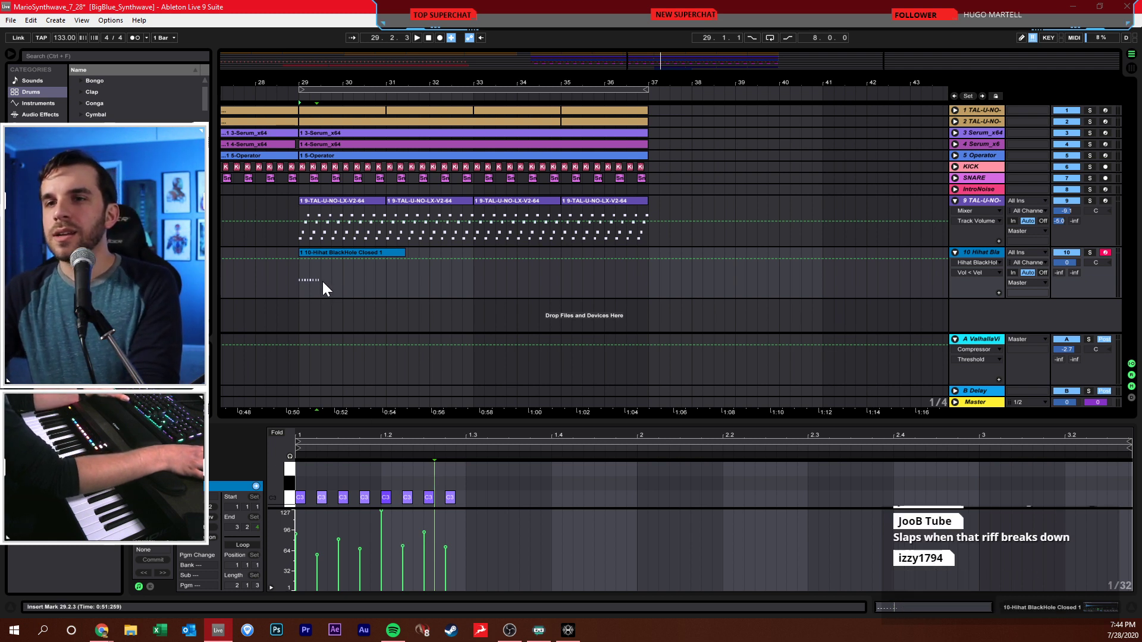
- Duplicate the first half bar of the hi-hat clip three times and consolidate bars 29 to 31 into one two-bar clip
left_click_drag(322, 281, 304, 283)
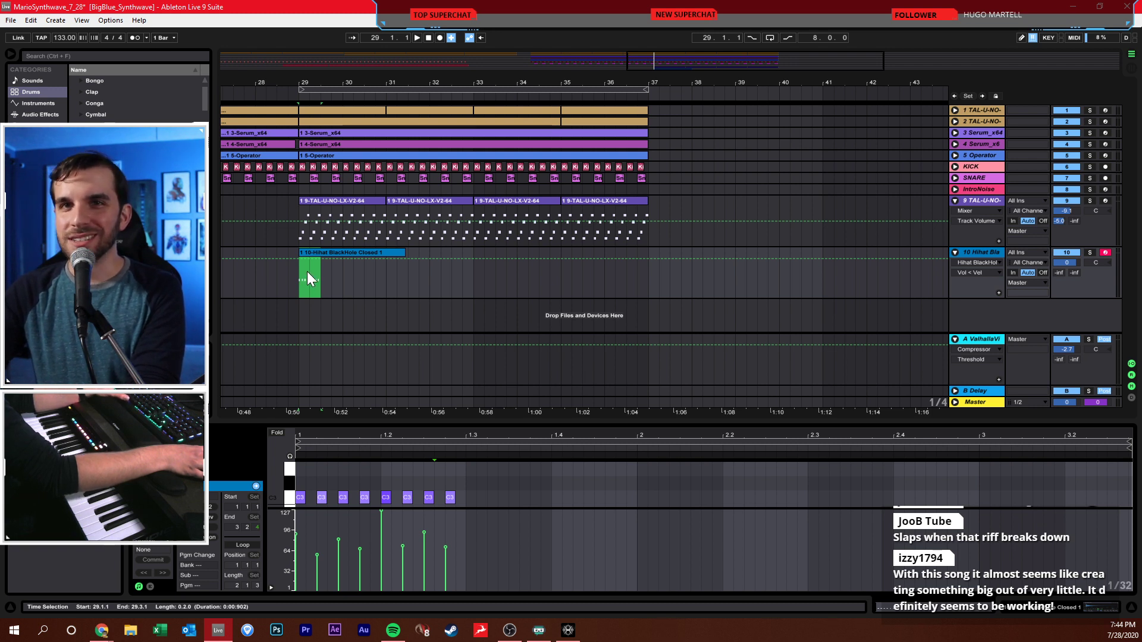
key("ctrl+d")
key("ctrl+d")
key("ctrl+d")
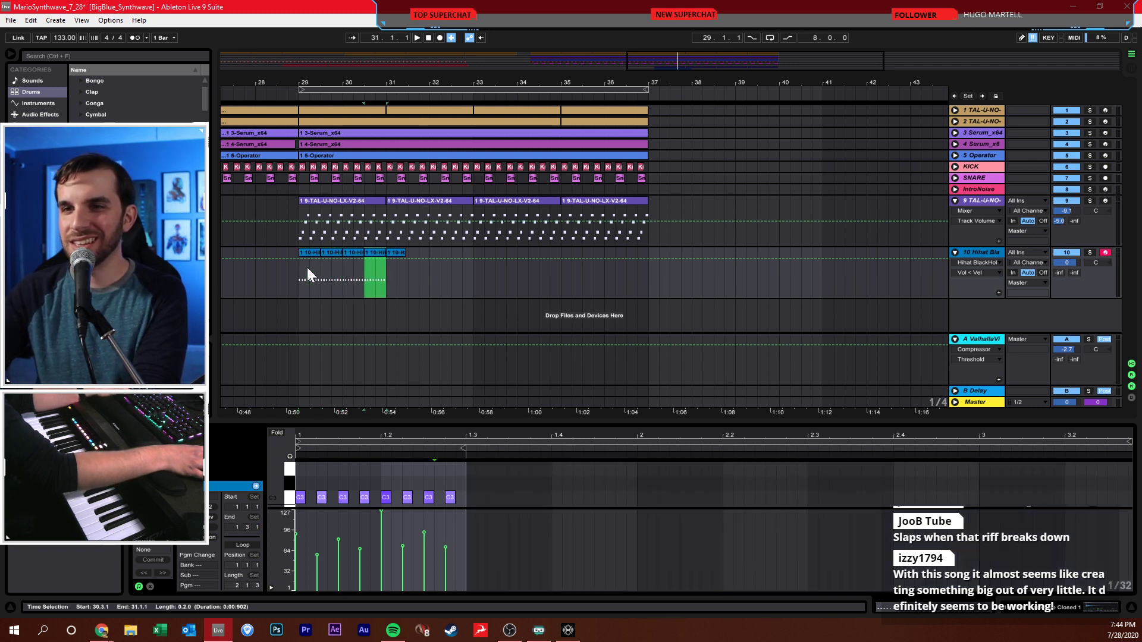
left_click_drag(301, 273, 392, 277)
key("ctrl+j")
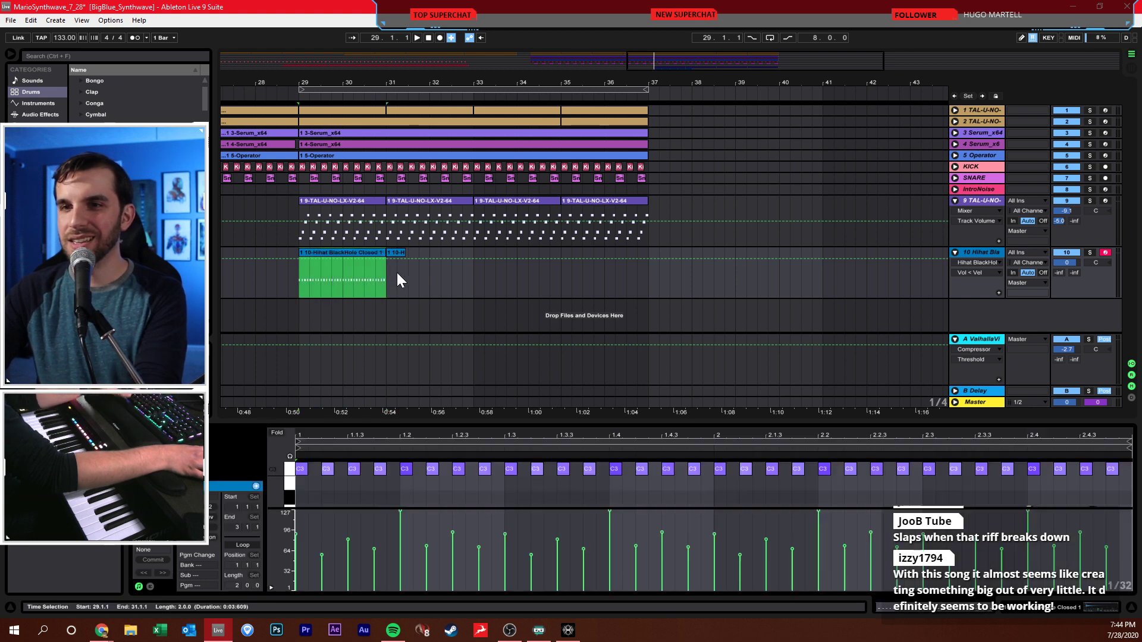
- Delete the leftover hi-hat clip fragment starting at bar 31 and save the set
left_click(394, 252)
key("Delete")
key("ctrl+s")
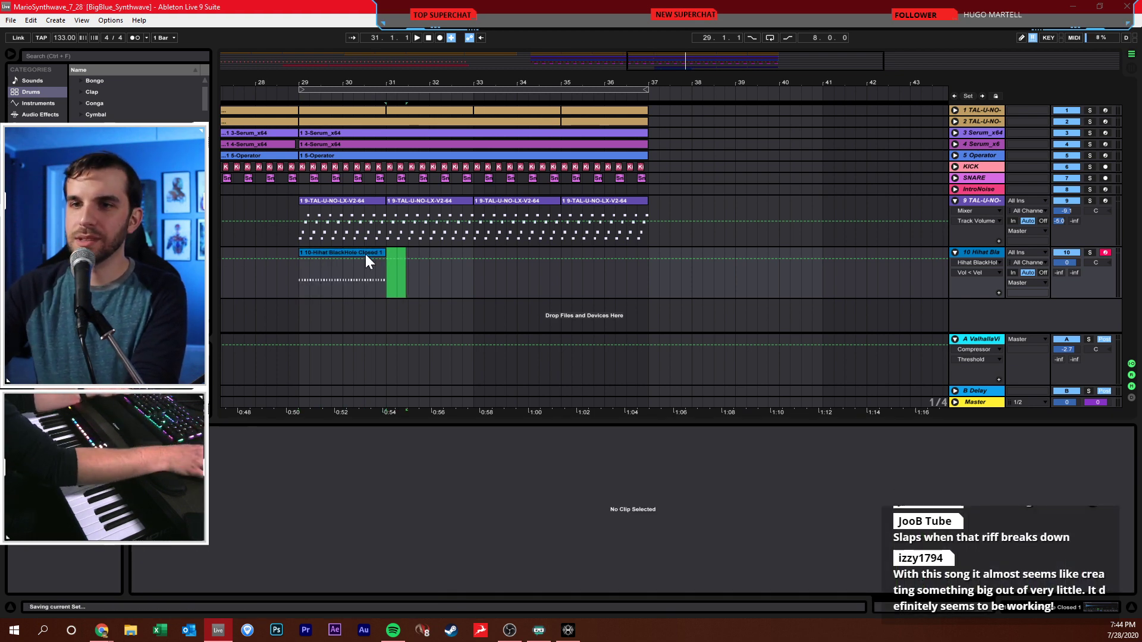
- Play from bar 29 and set the hi-hat track's volume to -5.1 dB and its panning to 24L
left_click(305, 288)
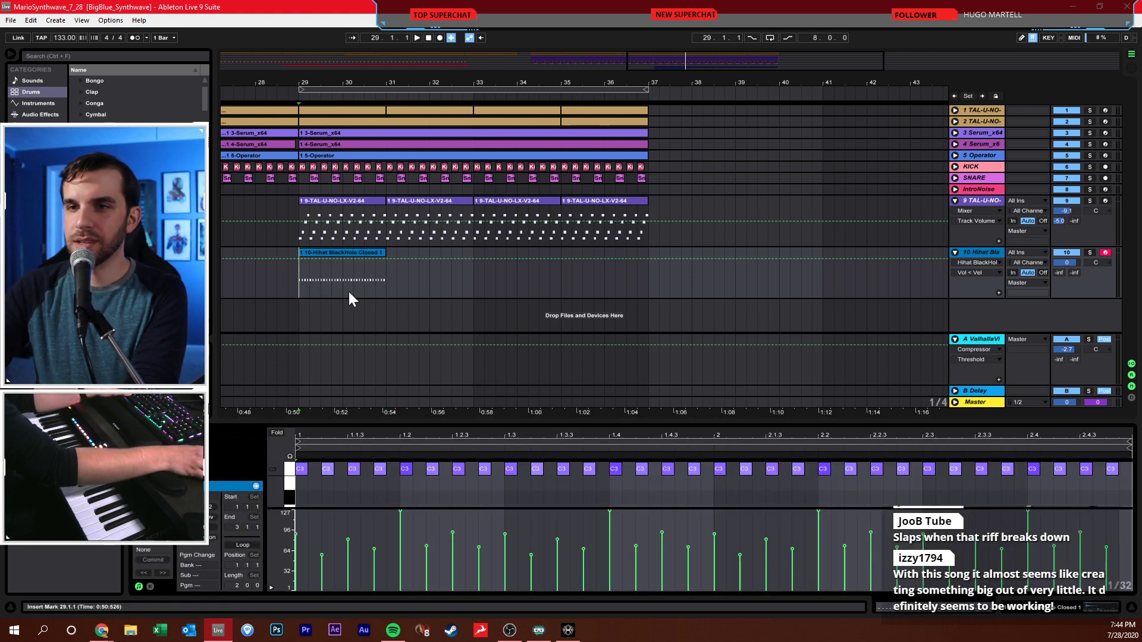
left_click(1081, 259)
key("space")
left_click_drag(1082, 258, 1096, 291)
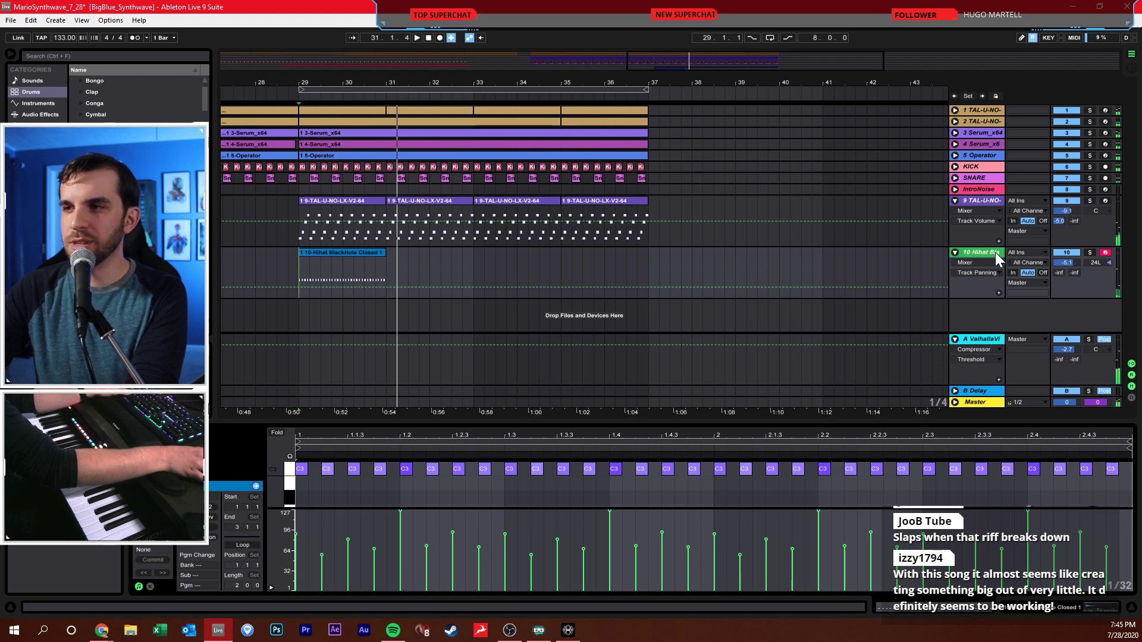
- Solo the hi-hat track and play its two-bar clip in a loop from bar 29 with its Simpler device shown
left_click(994, 253)
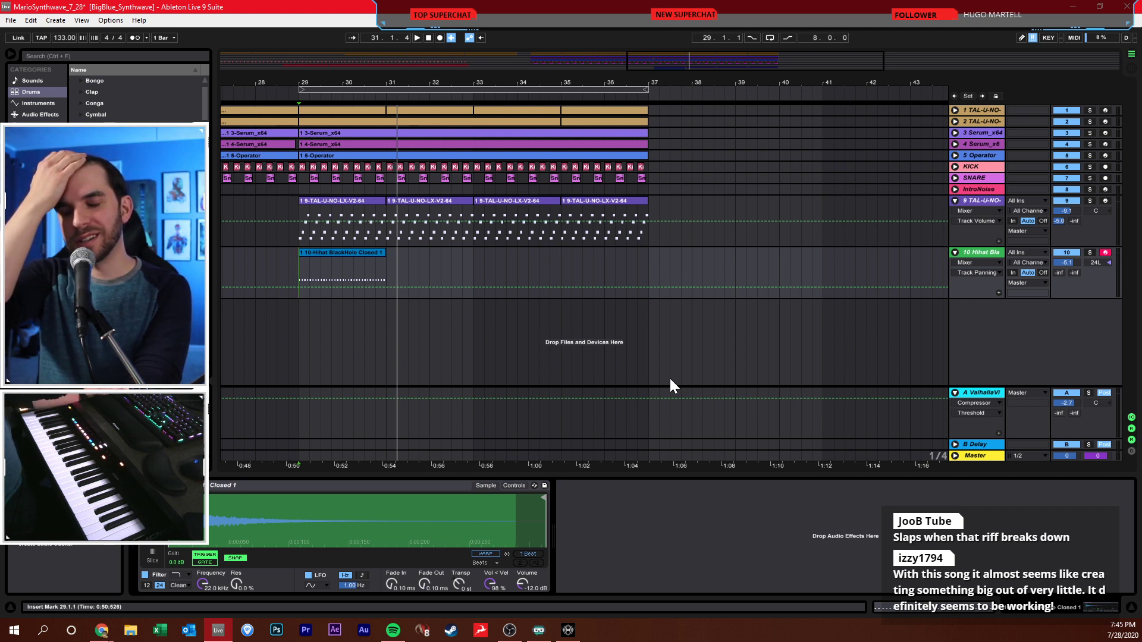
key("space")
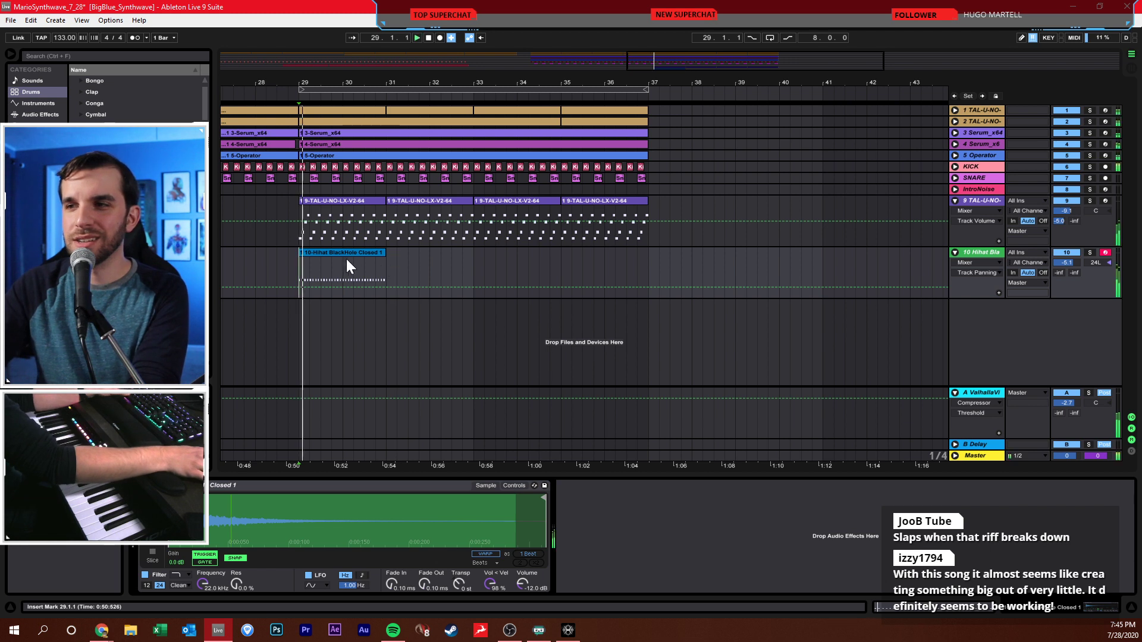
left_click(1090, 253)
left_click(314, 253)
key("ctrl+l")
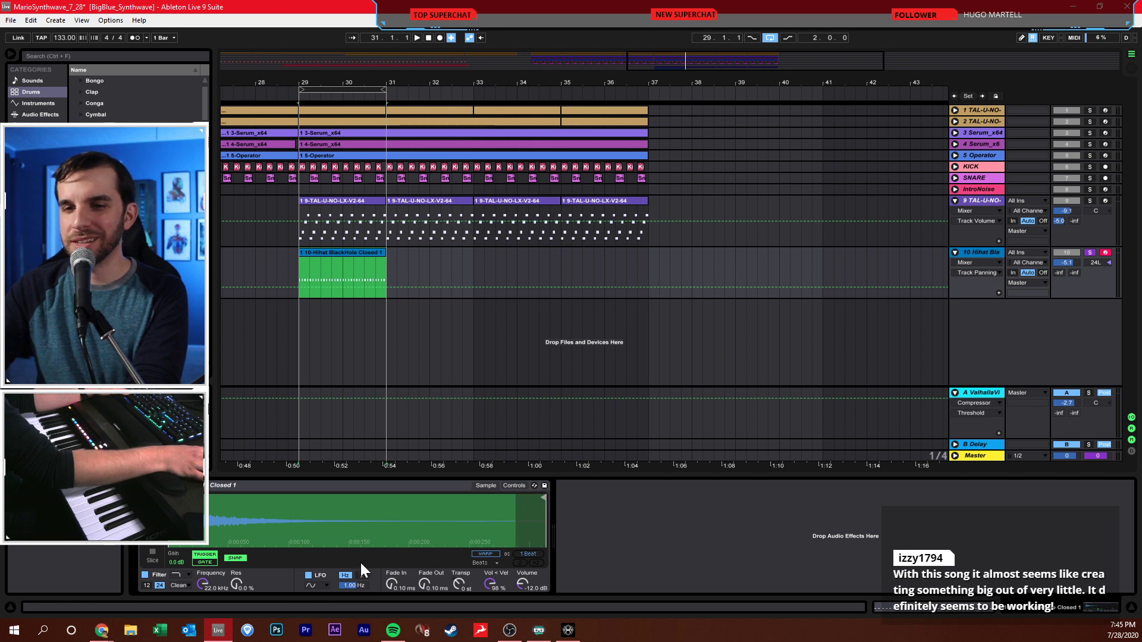
key("space")
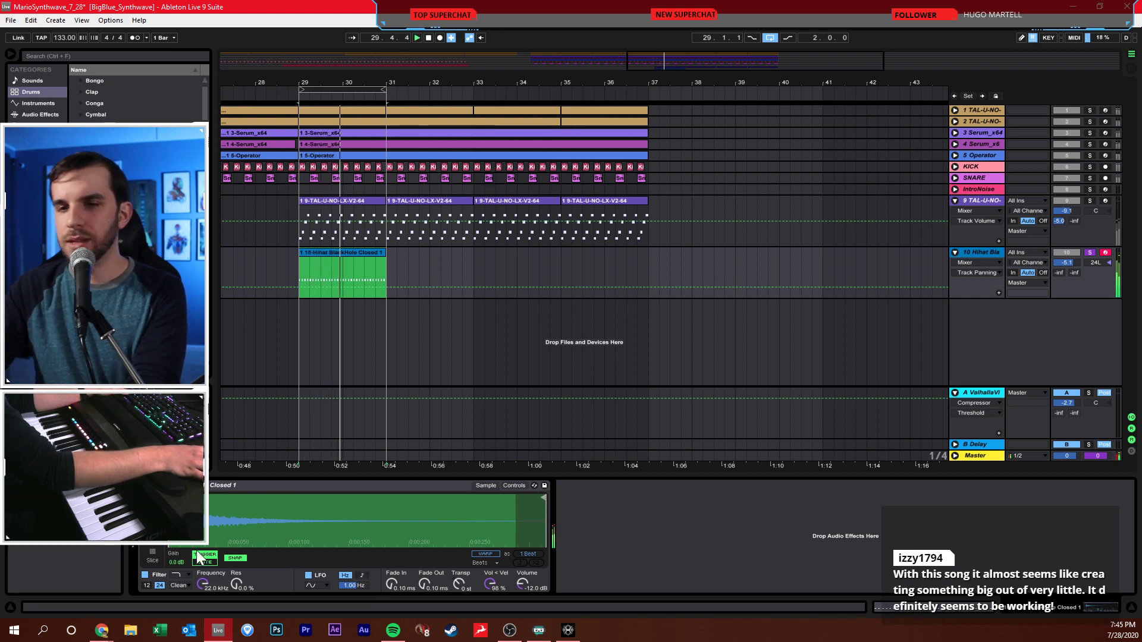
- Set the hi-hat sample's Fade Out to 275 ms, shorten its end point and unsolo the track
left_click(423, 582)
left_click_drag(423, 582, 424, 557)
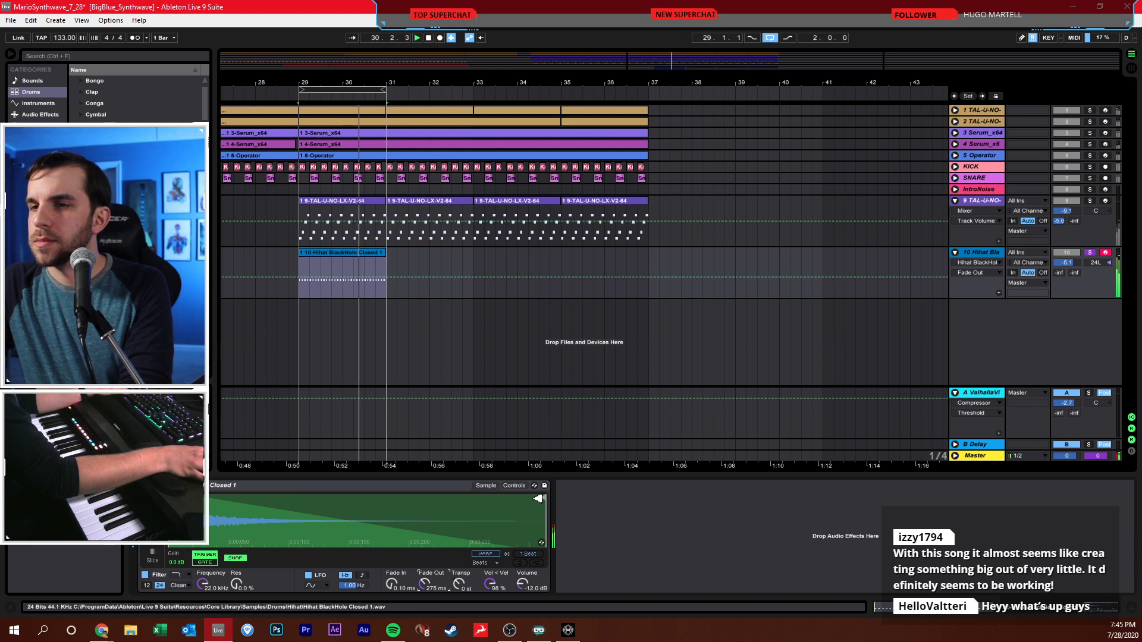
left_click_drag(543, 500, 382, 508)
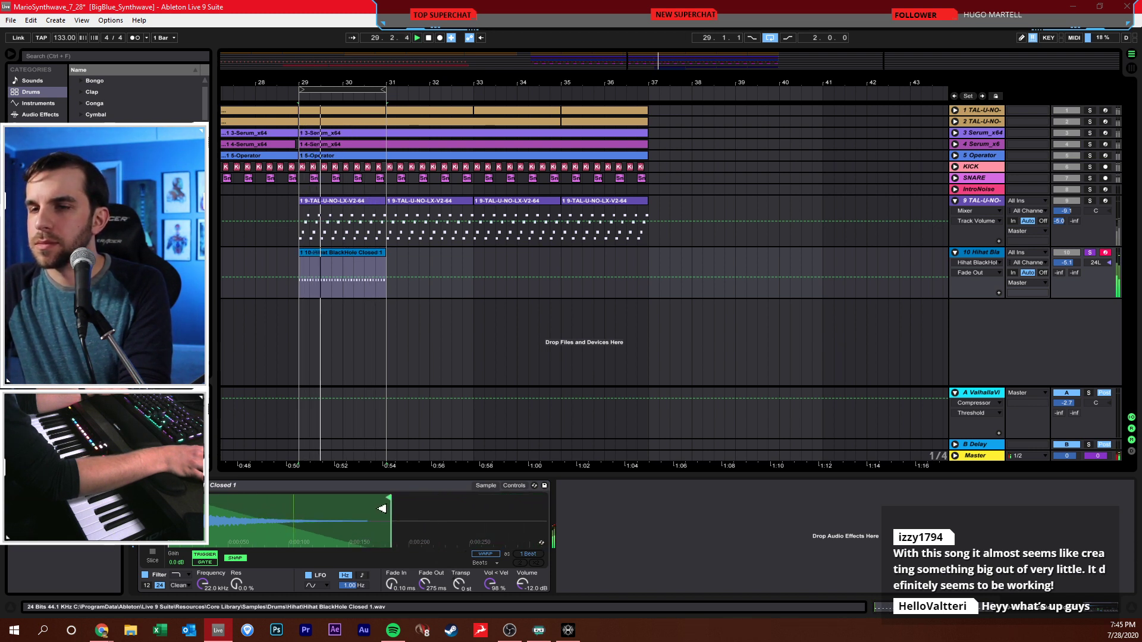
left_click(1089, 252)
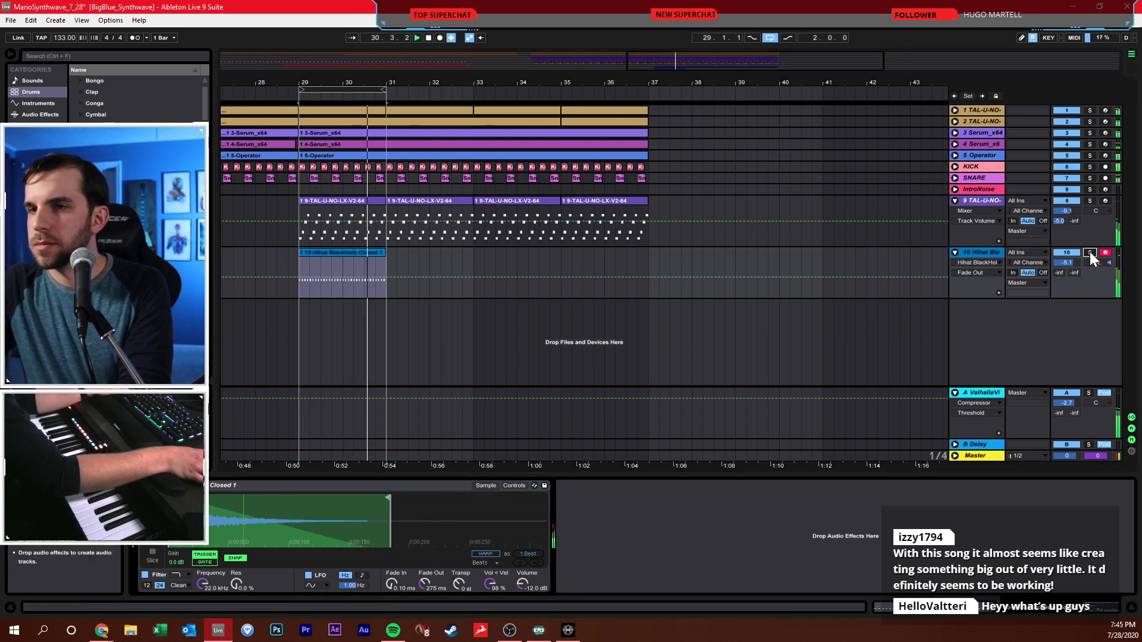
- Turn off arrangement looping and duplicate the two-bar hi-hat clip three times, filling bars 29 to 37
left_click(770, 37)
left_click(316, 253)
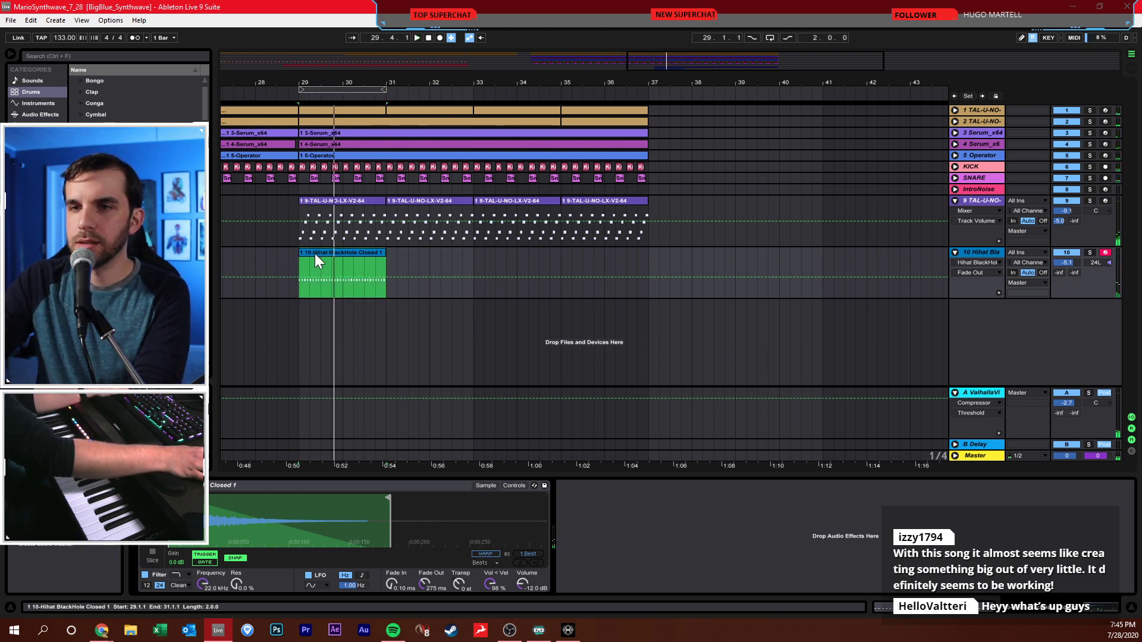
key("ctrl+d")
key("ctrl+d")
key("ctrl+d")
- Raise the hi-hat track's send to the ValhallaVintageVerb return and set its volume to about -8.5 dB, checking in playback
left_click(1066, 262)
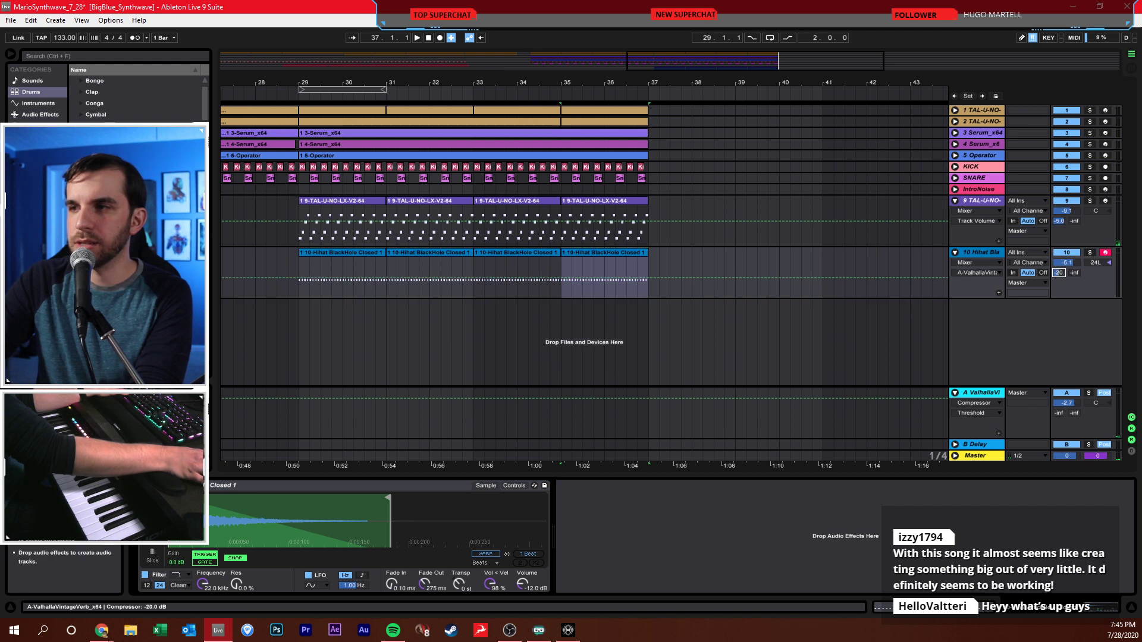
type("-10")
key("Return")
key("space")
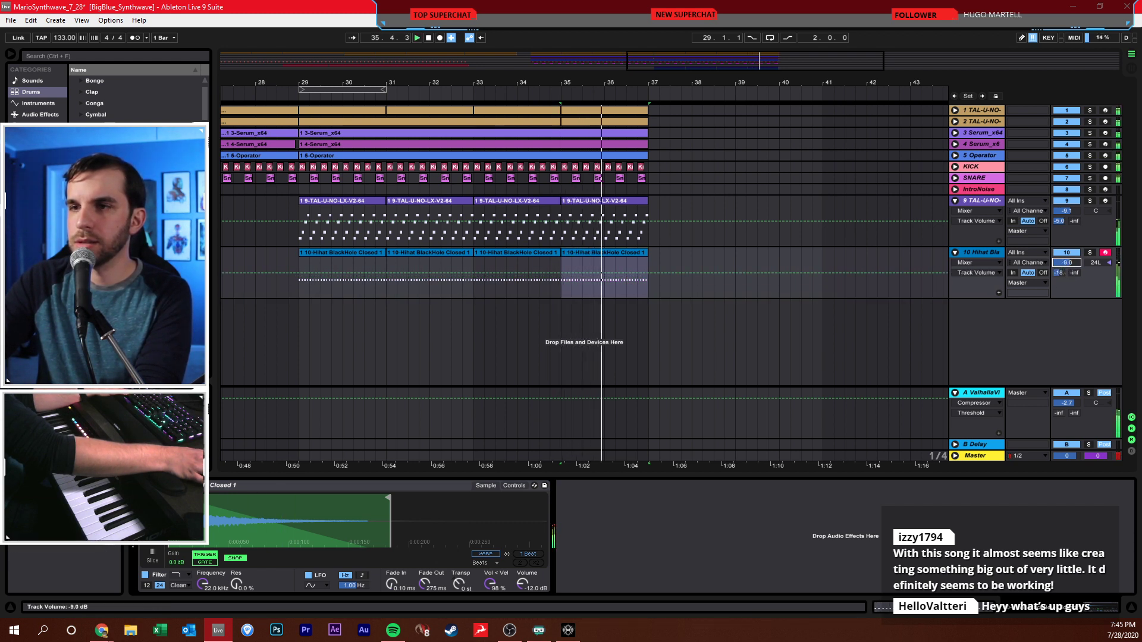
left_click_drag(1064, 263, 1063, 254)
key("space")
key("space")
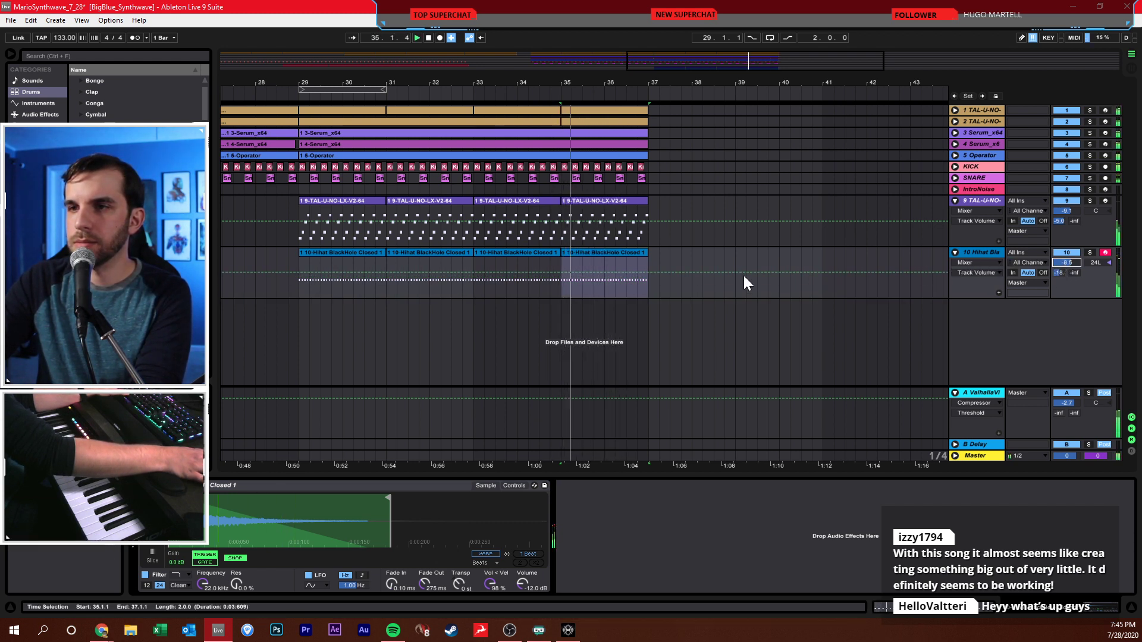
- Play the arrangement from bar 29 and again from just after bar 27 to hear the hi-hats enter
left_click(299, 284)
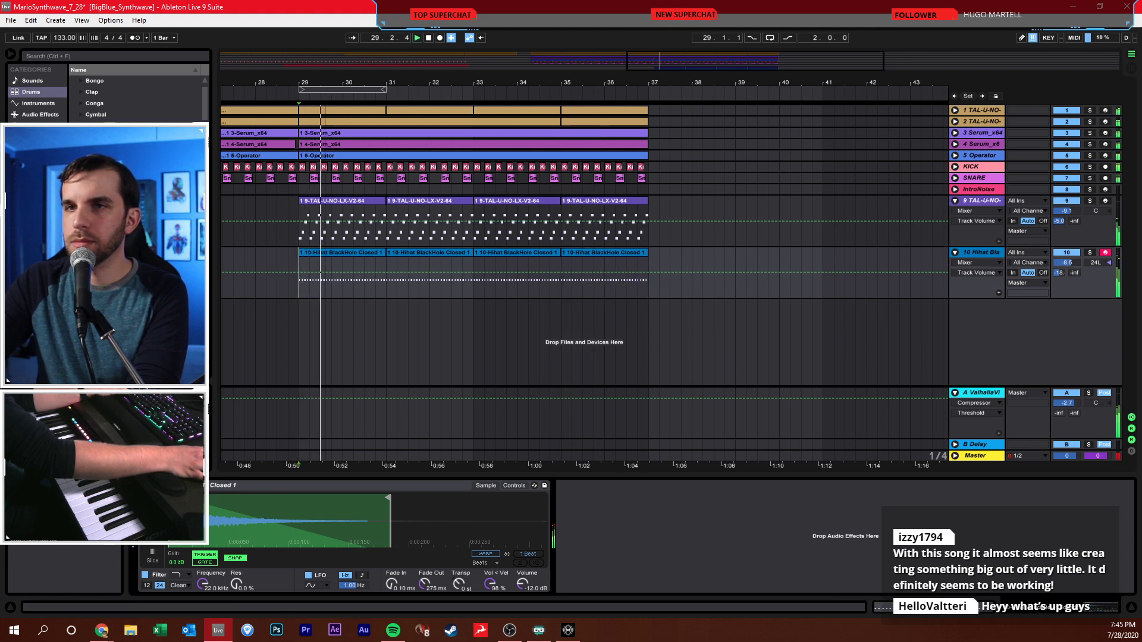
scroll(317, 106, "left", 5)
left_click(471, 268)
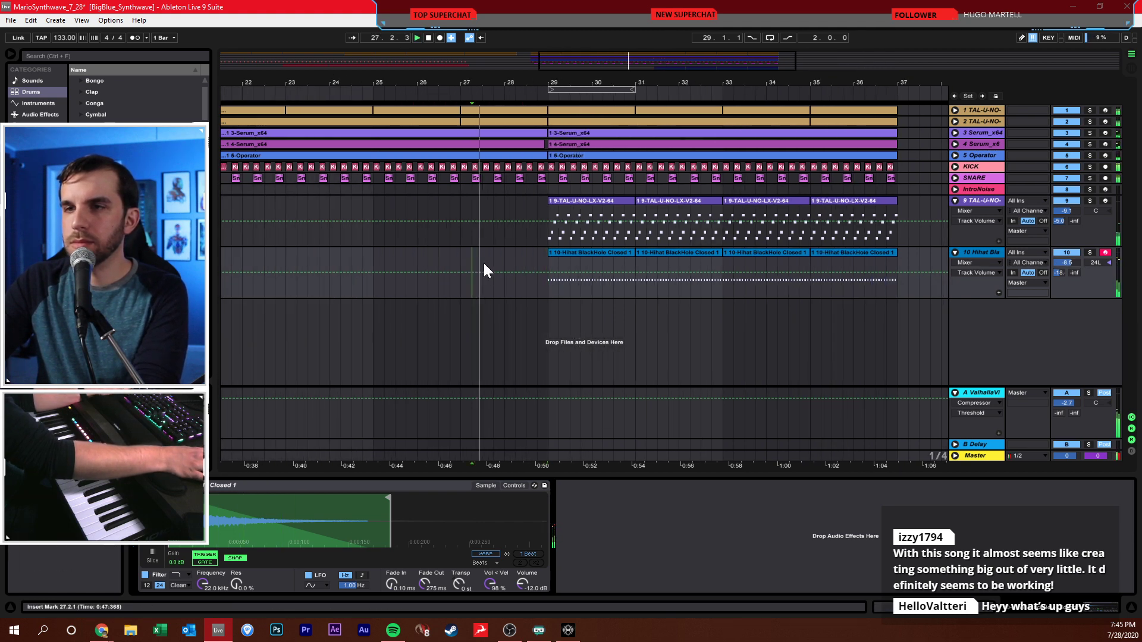
- Copy the hi-hat clips spanning bars 29 to 37 and paste them at bar 21 on the same track
left_click(575, 255)
key("minus")
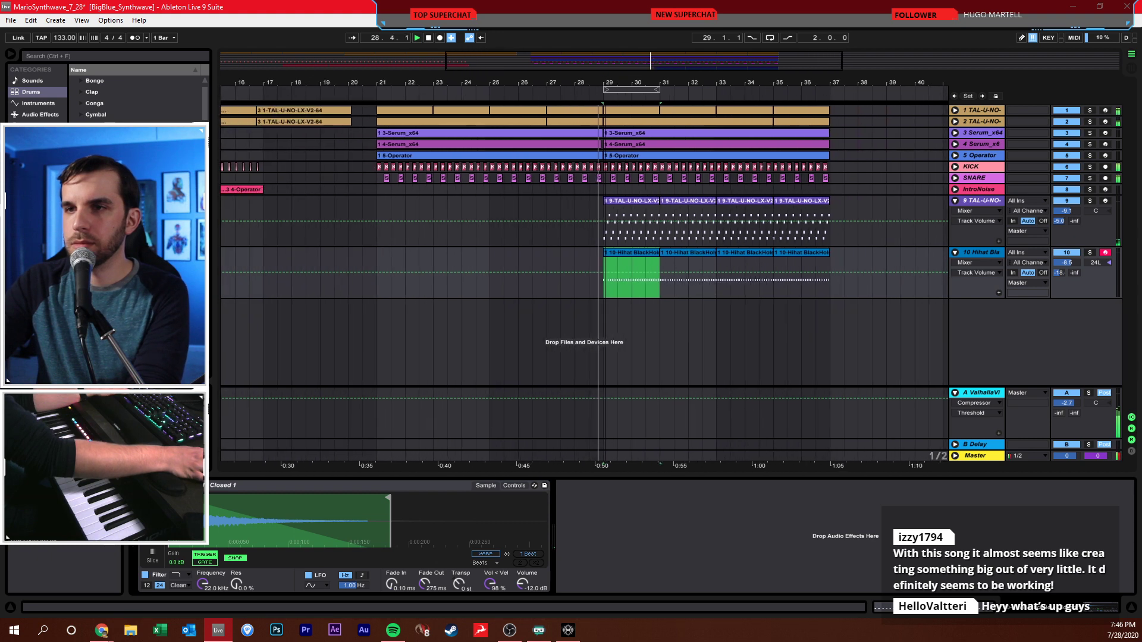
left_click_drag(604, 274, 830, 277)
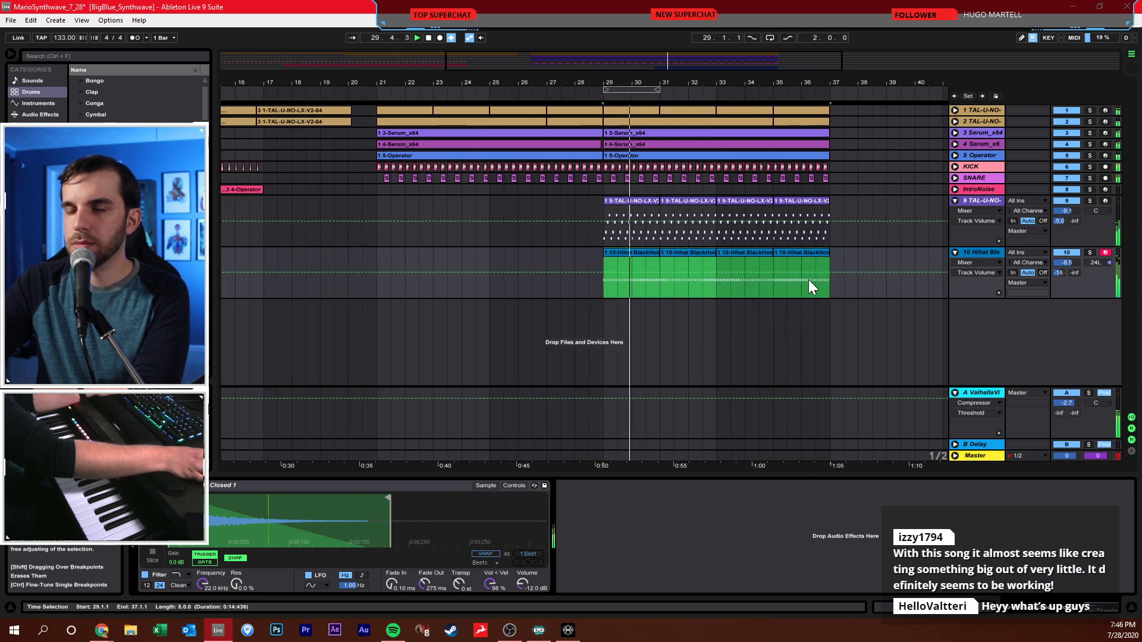
key("ctrl+c")
key("space")
left_click(375, 272)
key("ctrl+v")
left_click(373, 262)
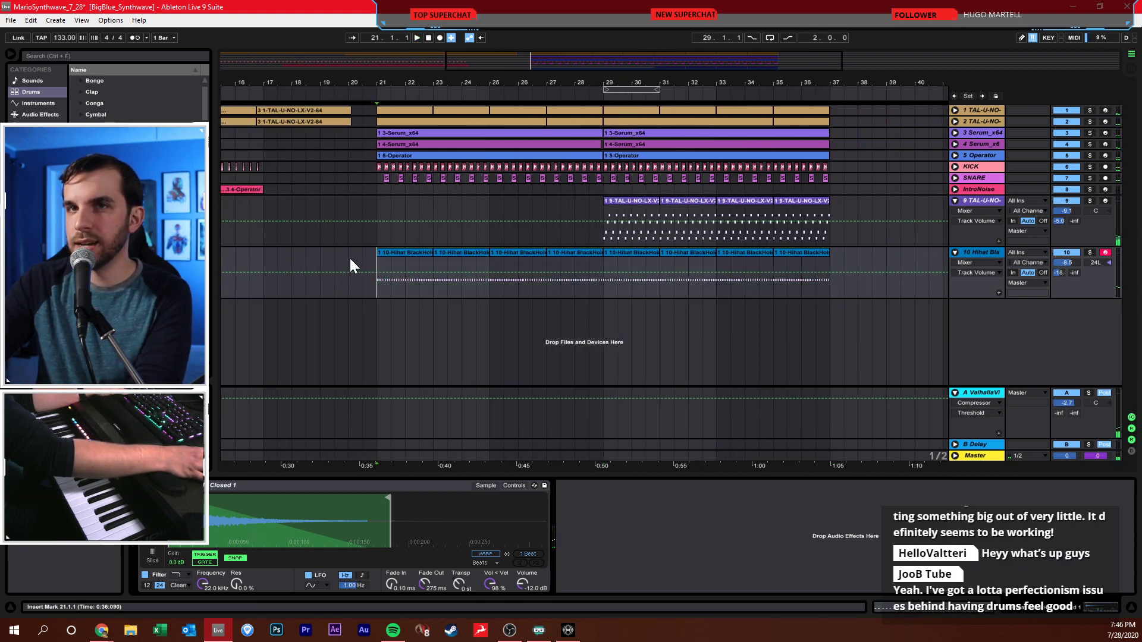
- Play from bar 21 and lower the hi-hat track's volume to -12.3 dB
key("space")
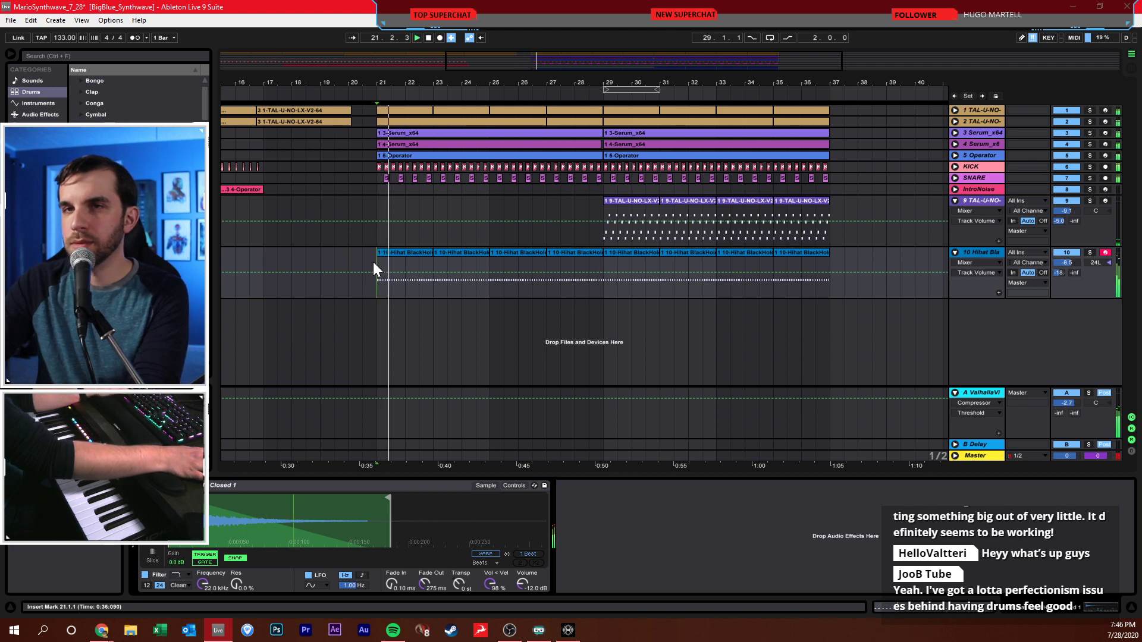
mouse_move(1069, 266)
left_mouse_down()
mouse_move(1069, 279)
mouse_move(1068, 263)
left_mouse_up()
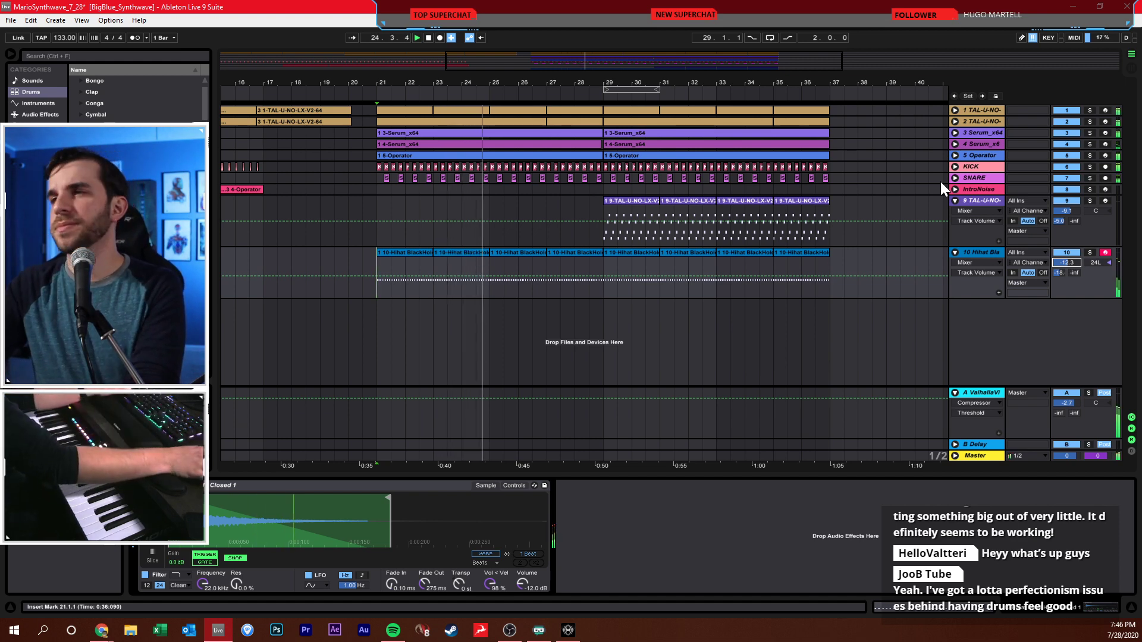
- Unfold the two Serum tracks and the Operator track, and solo Serum track 4
left_click(844, 202)
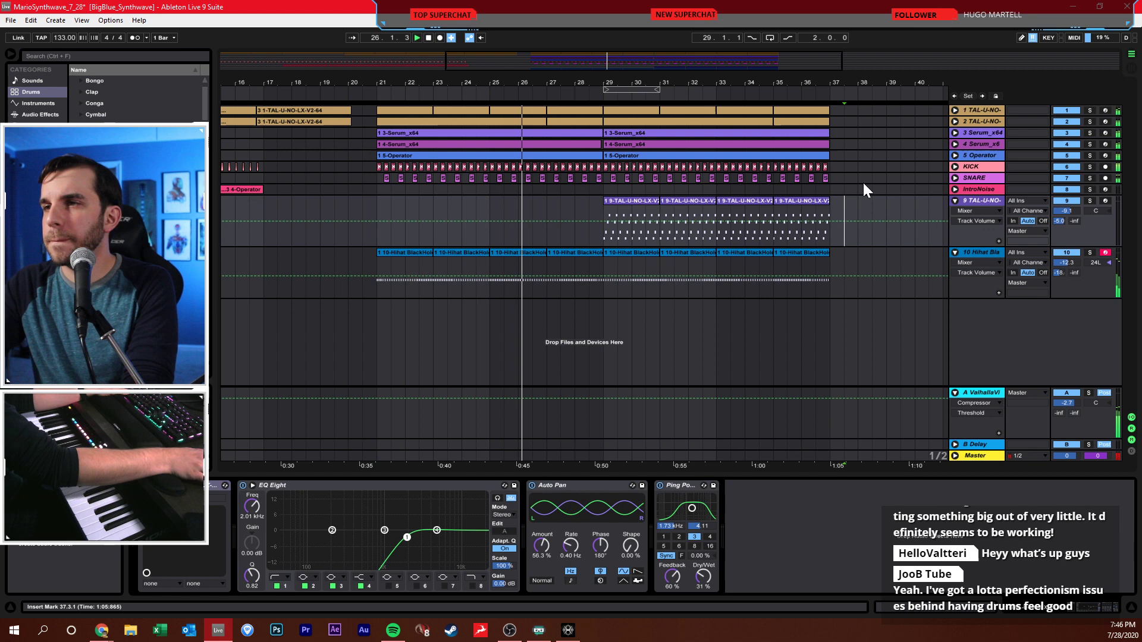
left_click(953, 156)
left_click(954, 146)
left_click(956, 133)
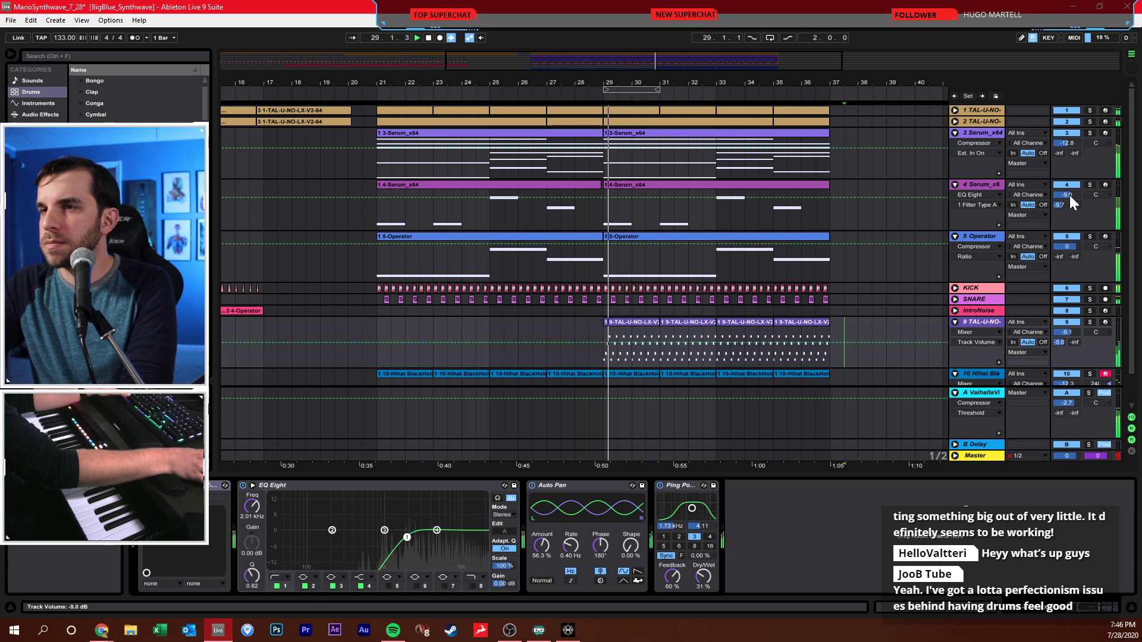
left_click(1090, 184)
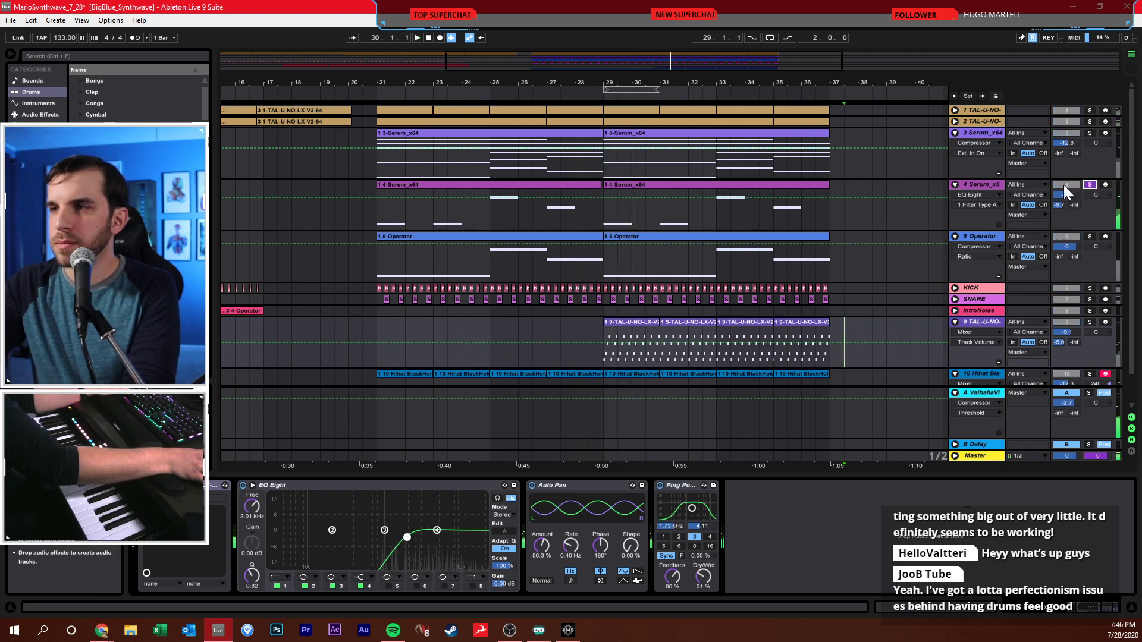
- Initialize the preset in track 4's Serum, set oscillator A's unison to 10 voices and adjust its detune
left_click(983, 186)
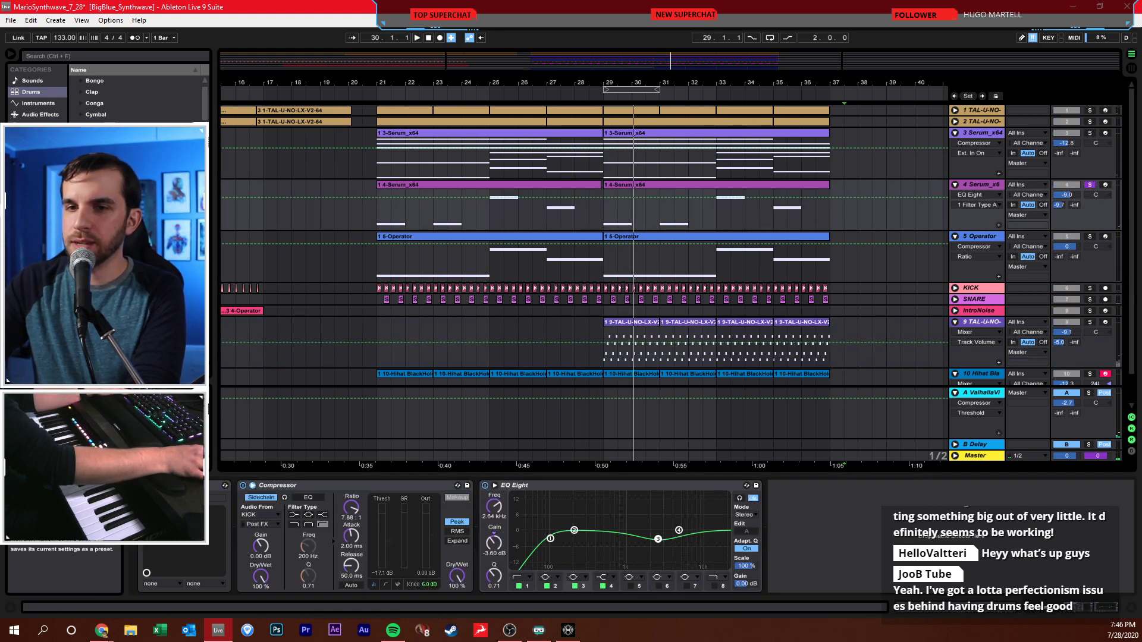
left_click(225, 486)
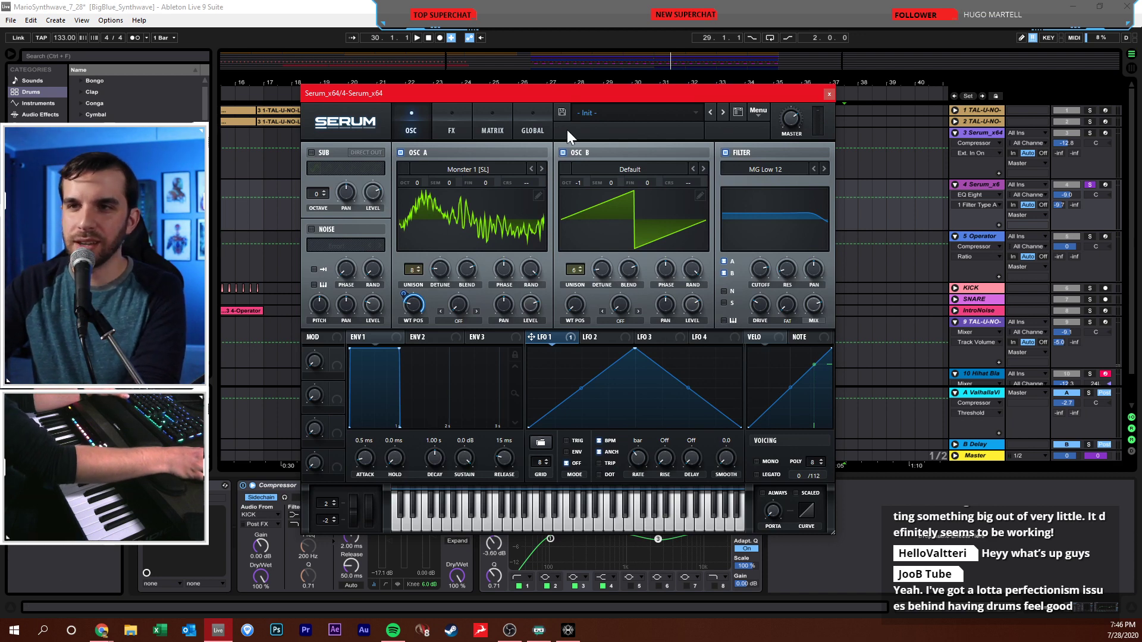
left_click(756, 110)
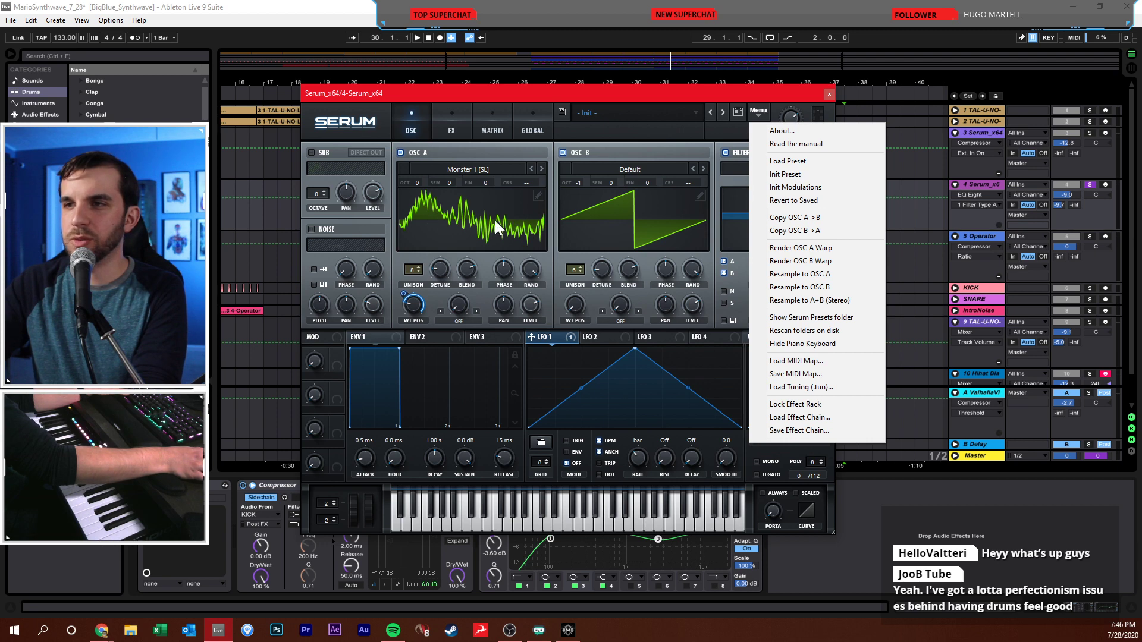
left_click(830, 180)
left_click_drag(416, 259, 426, 310)
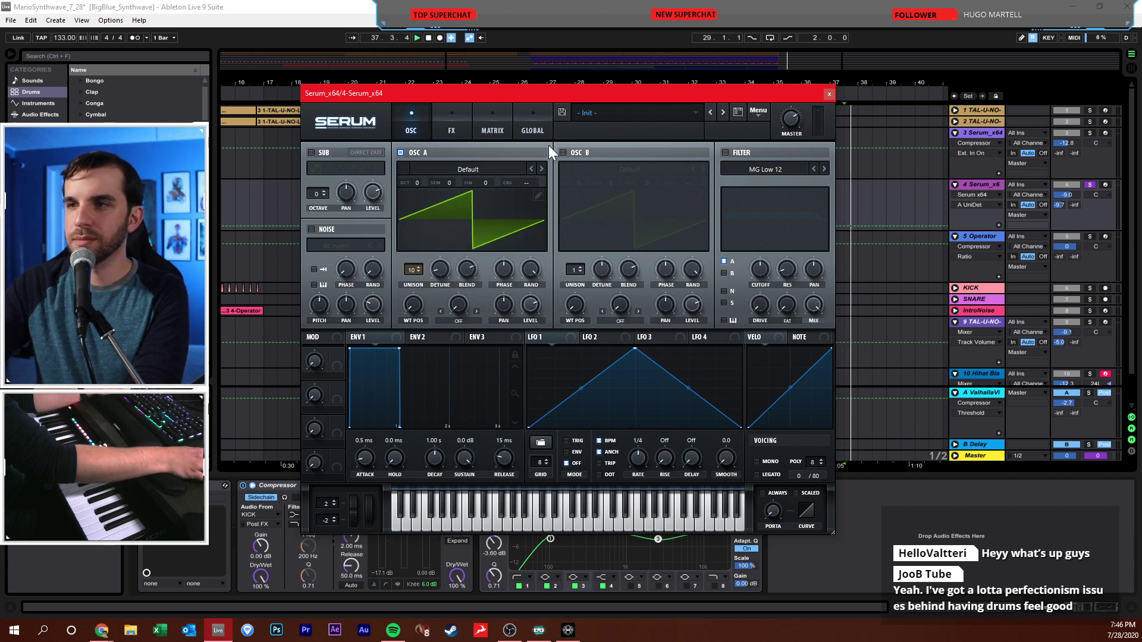
- Loop bars 21 to 29 around track 4's first clip and play it with Serum open
left_click_drag(556, 94, 719, 307)
left_click_drag(377, 224, 604, 212)
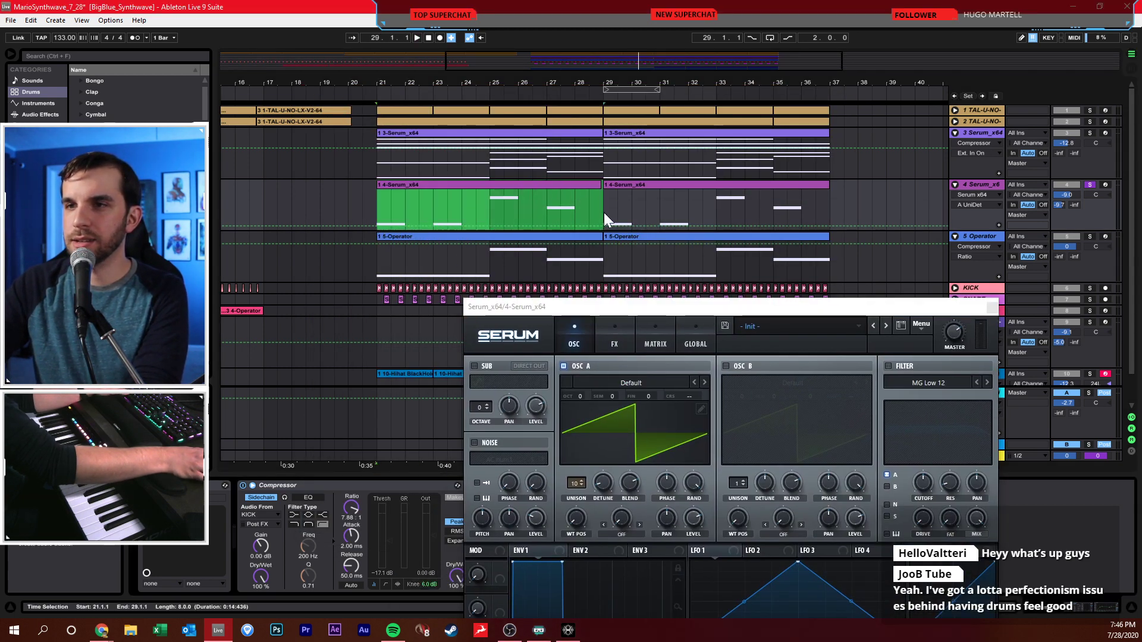
key("ctrl+l")
key("space")
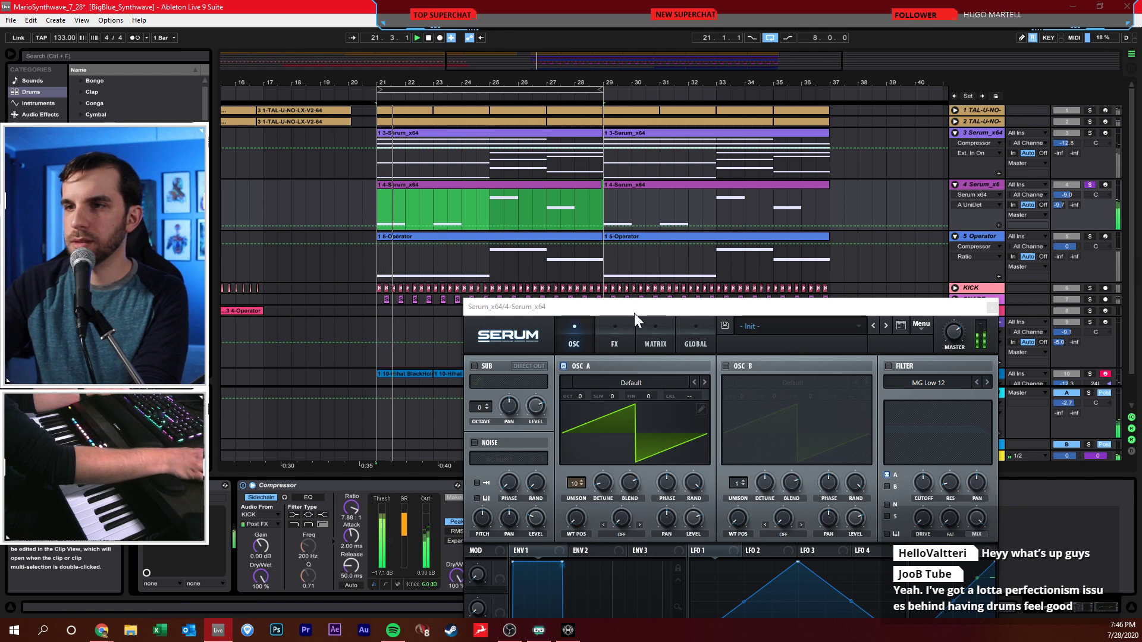
- Enable Serum's oscillator B, set its octave to -1 and its unison to 9 voices
left_click_drag(634, 313, 596, 128)
left_click(689, 180)
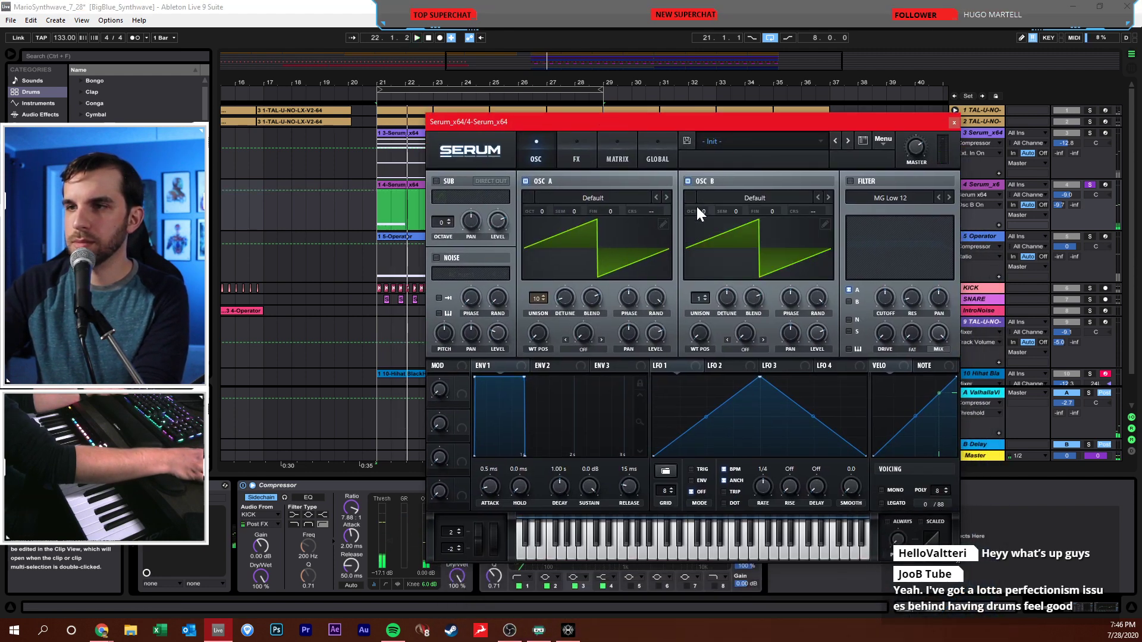
left_click_drag(698, 212, 706, 227)
left_click_drag(702, 298, 726, 335)
- Enable the distortion effect in track 4's Serum and adjust its drive
left_click(617, 156)
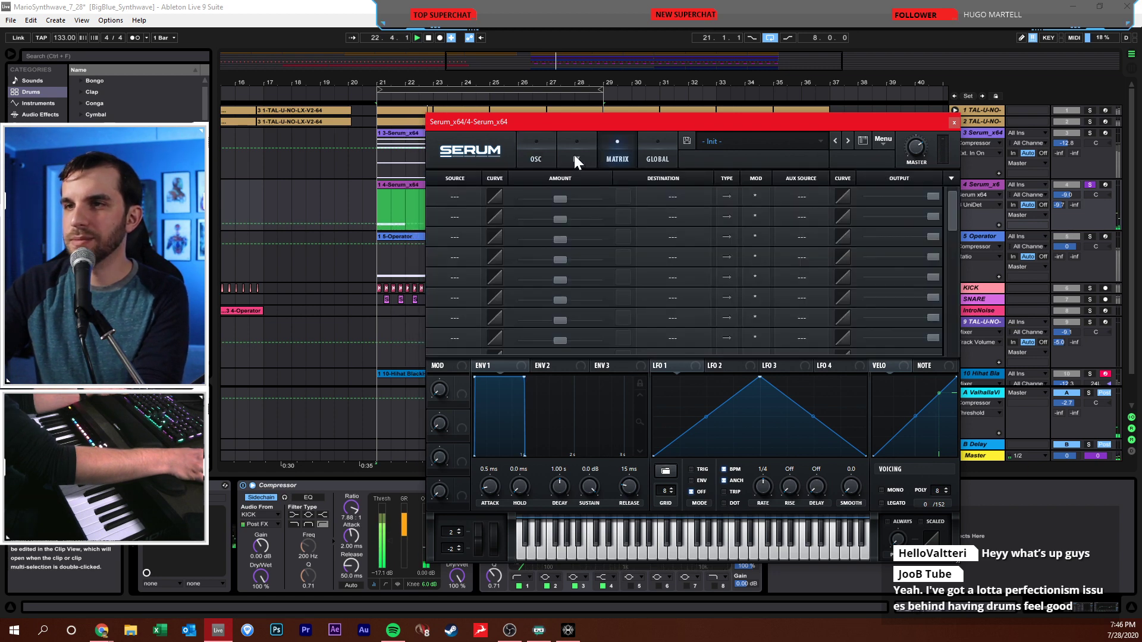
left_click(575, 156)
left_click(456, 201)
left_click_drag(831, 189, 821, 96)
- Raise oscillator B's detune slightly and close the Serum window
left_click(545, 145)
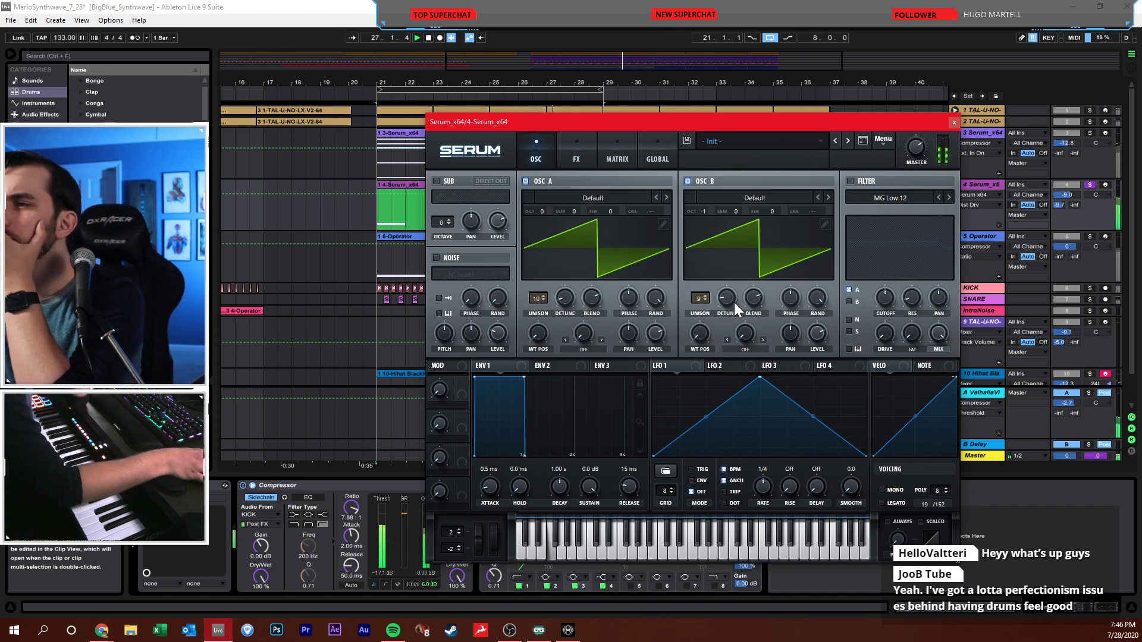
mouse_move(727, 299)
left_mouse_down()
mouse_move(726, 314)
mouse_move(736, 294)
left_mouse_up()
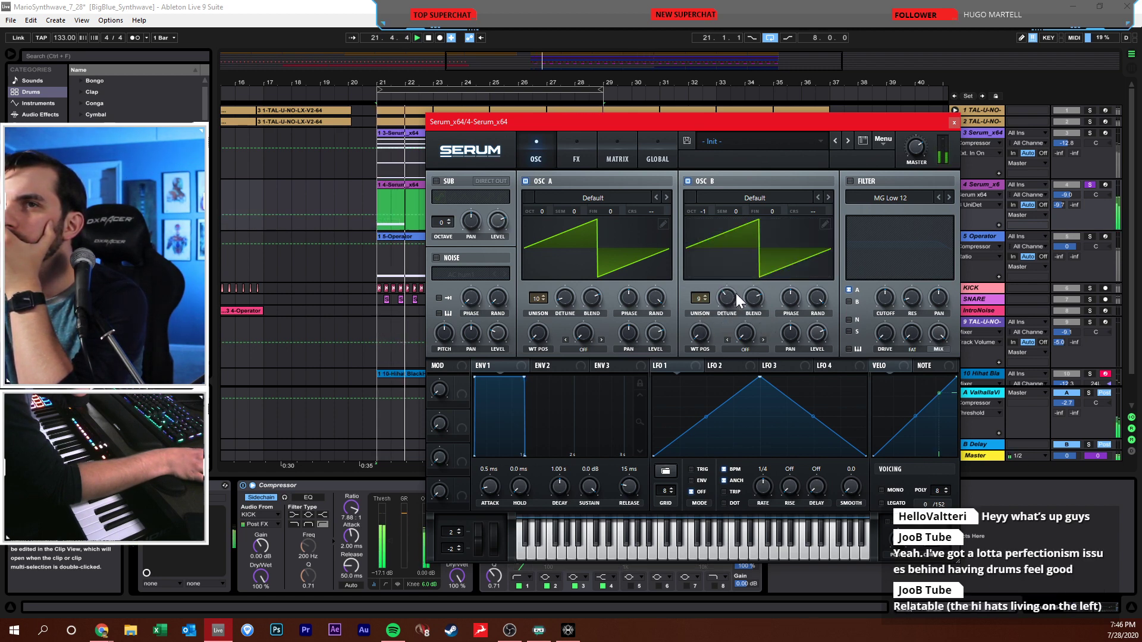
left_click(954, 122)
- Try several volume levels for Serum track 4 against the full mix and set it to -2.9 dB
left_click(1066, 195)
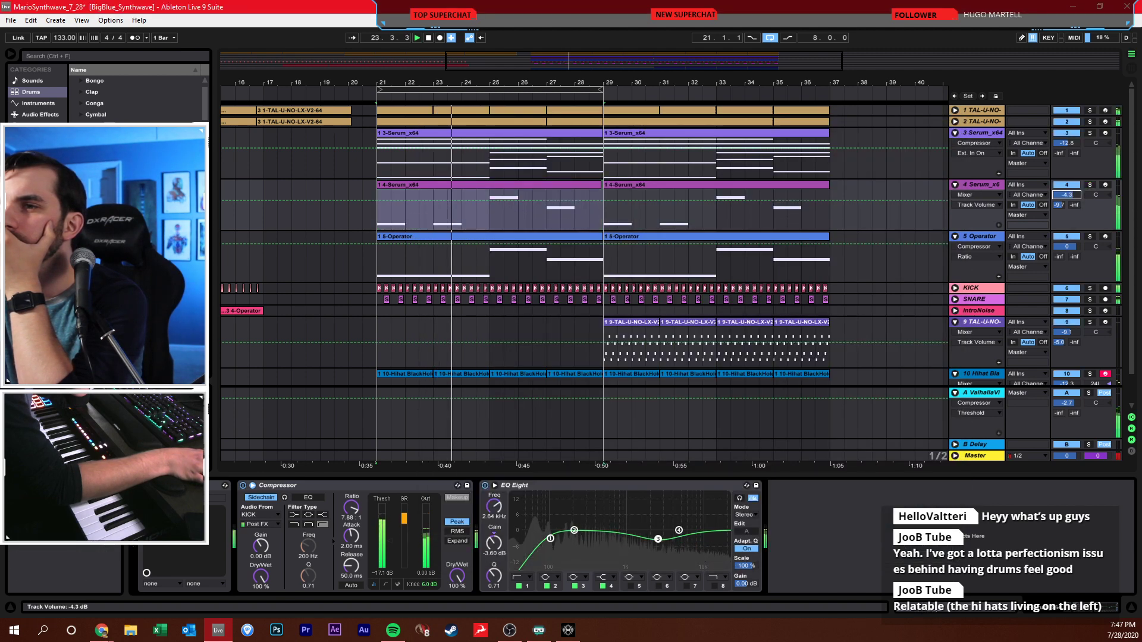
type("-1.3")
key("Return")
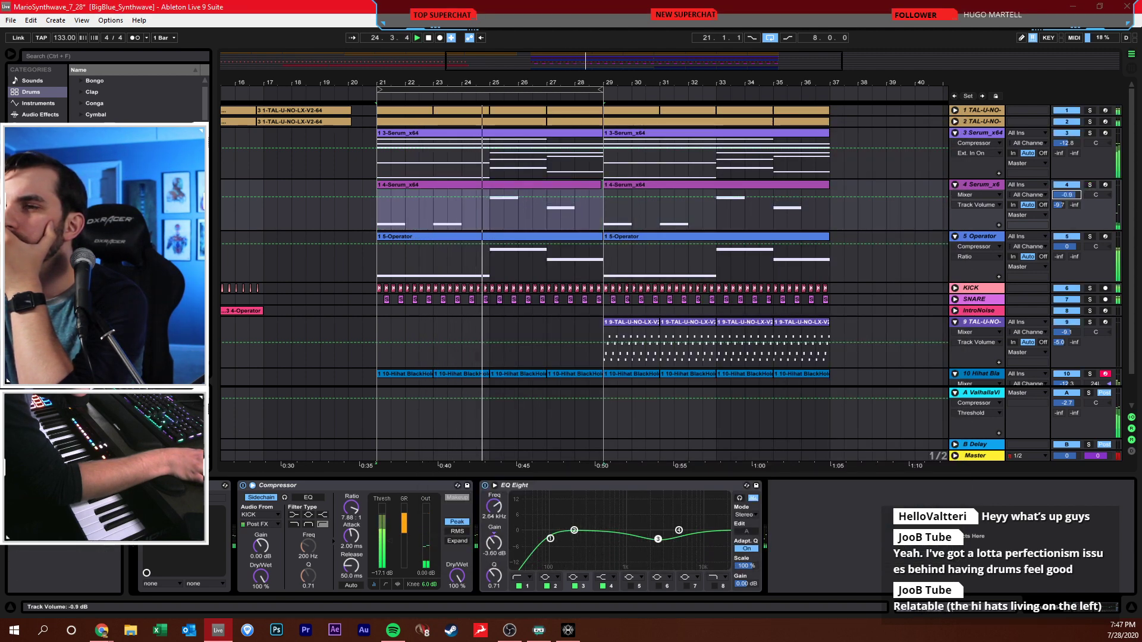
type("-1.9")
key("Return")
type("-2.9")
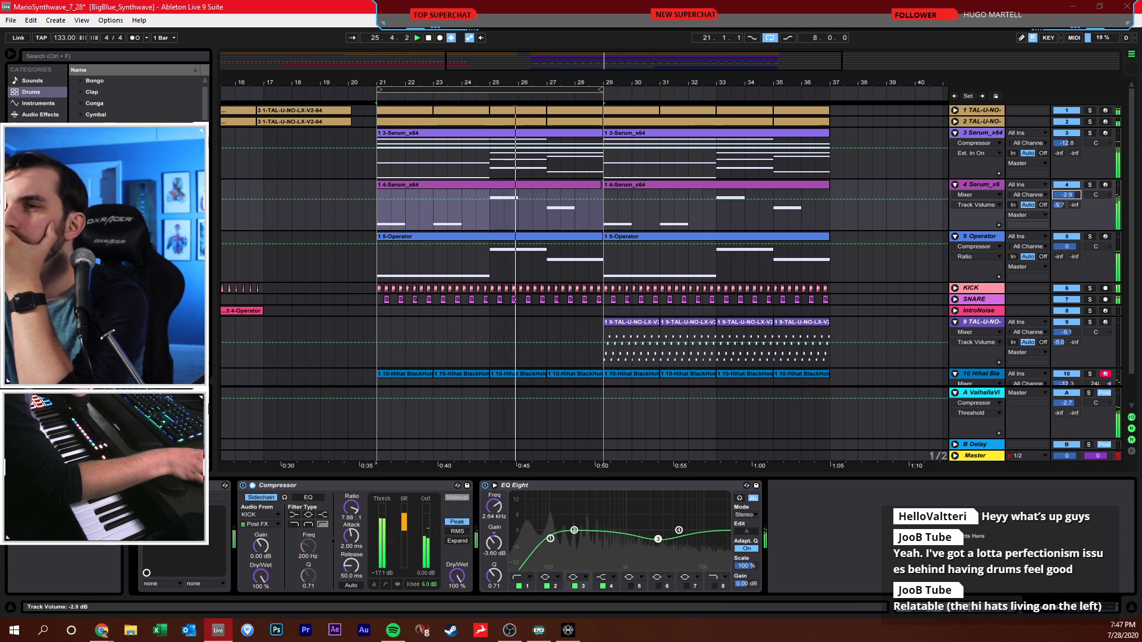
key("Return")
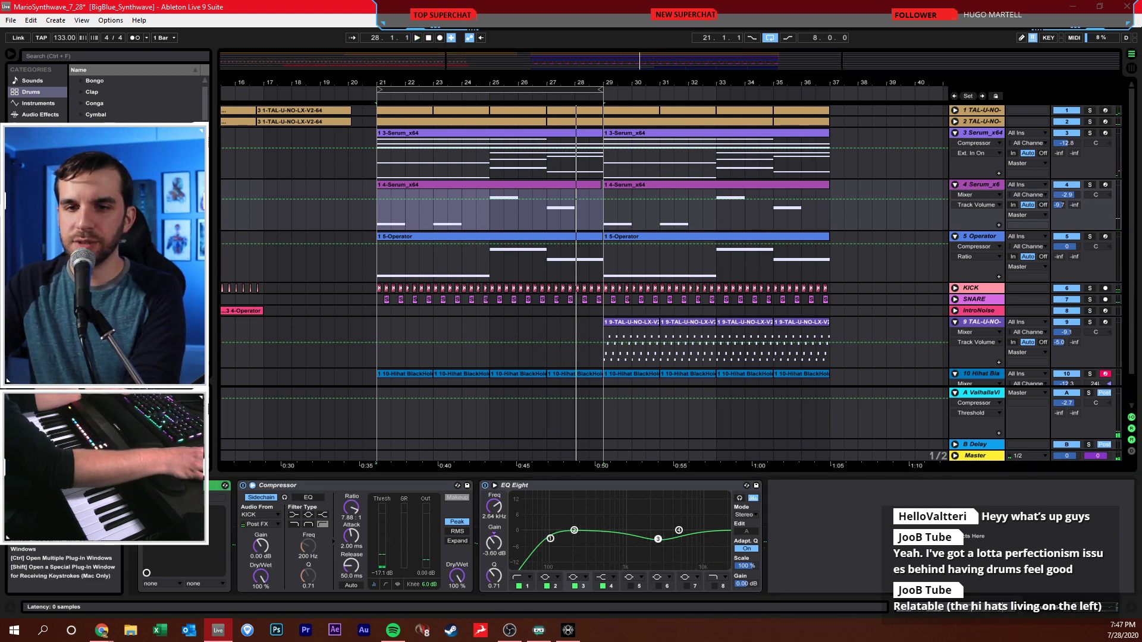
- Set Serum's pitch bend range on track 4 to -24 semitones down and 0 up, and close its window
left_click(224, 485)
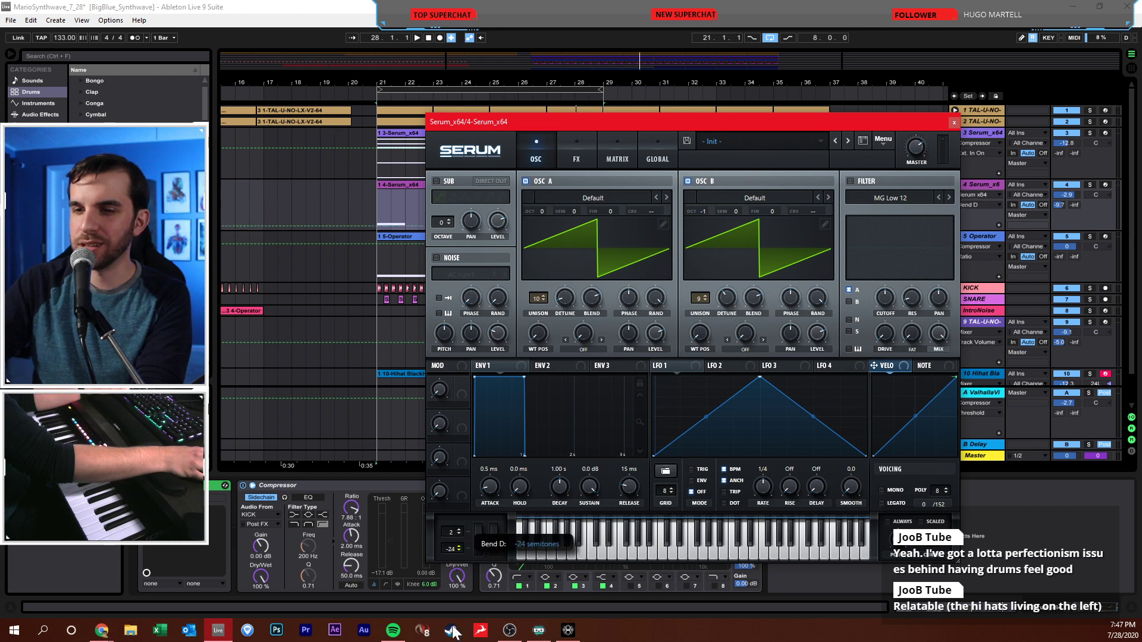
left_click(954, 122)
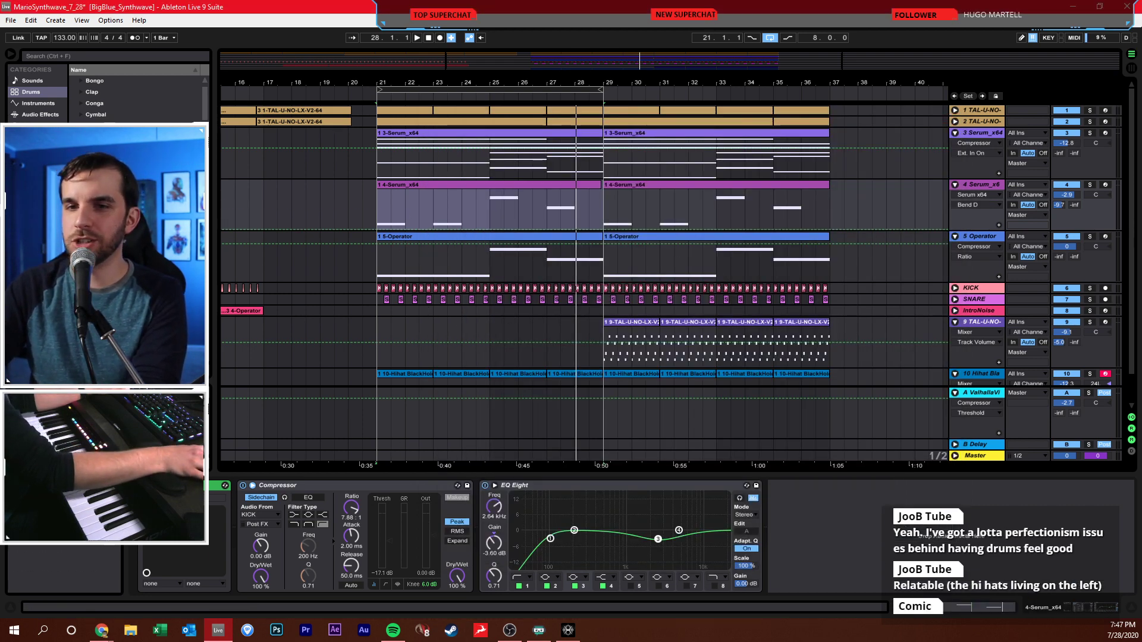
left_click(224, 485)
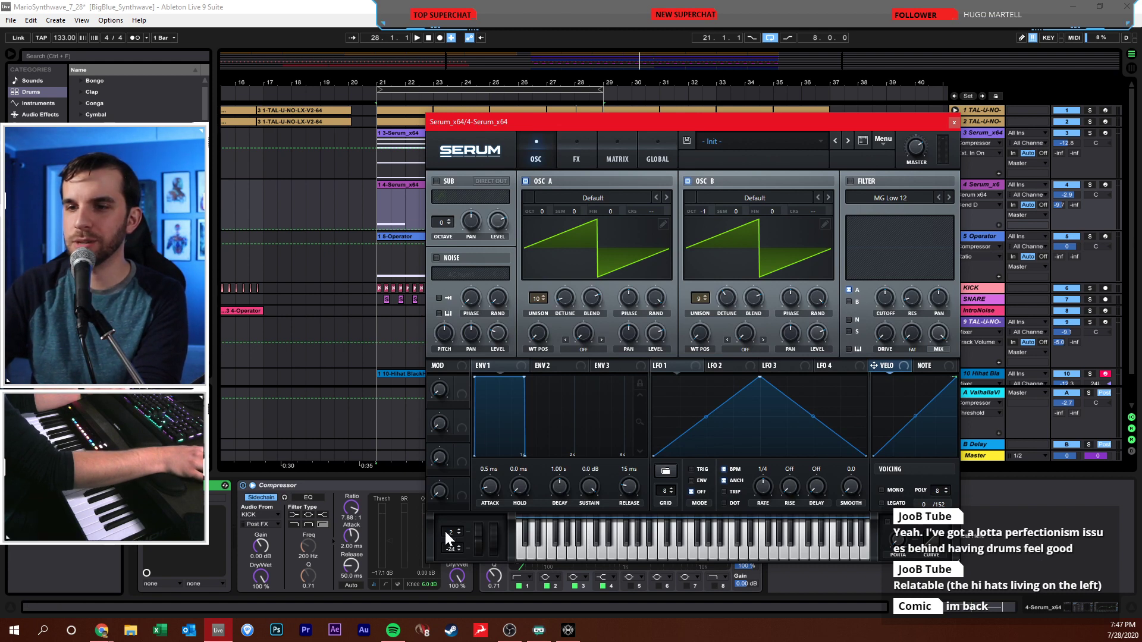
left_click_drag(447, 532, 449, 541)
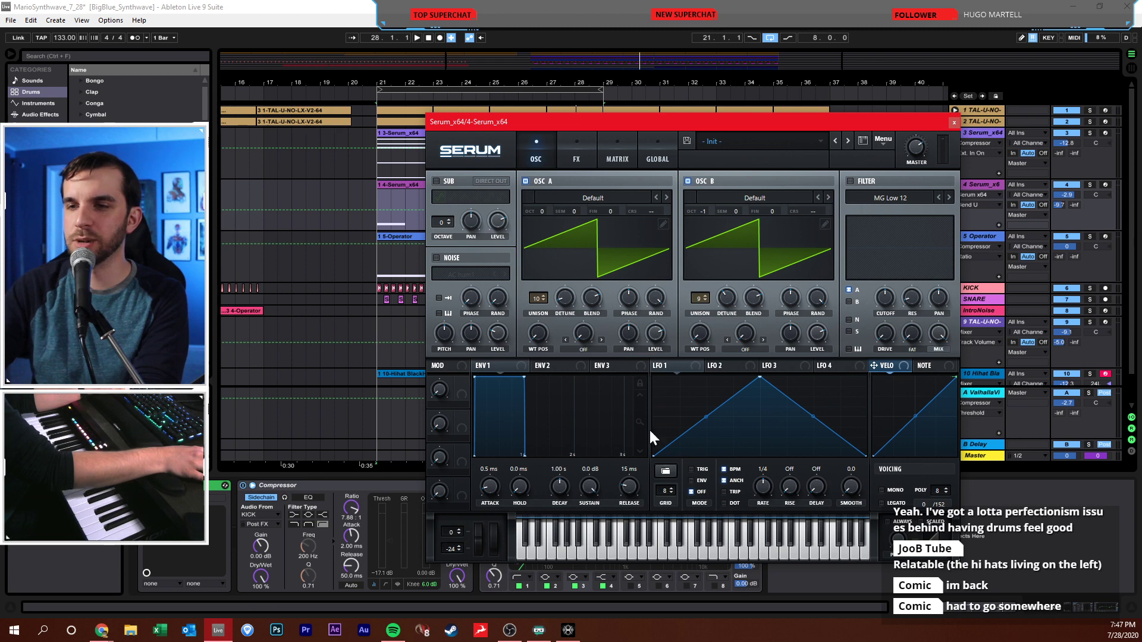
left_click(954, 122)
- Open track 4's Serum clip at bar 21 in the note editor and enlarge the editor
left_click(375, 271)
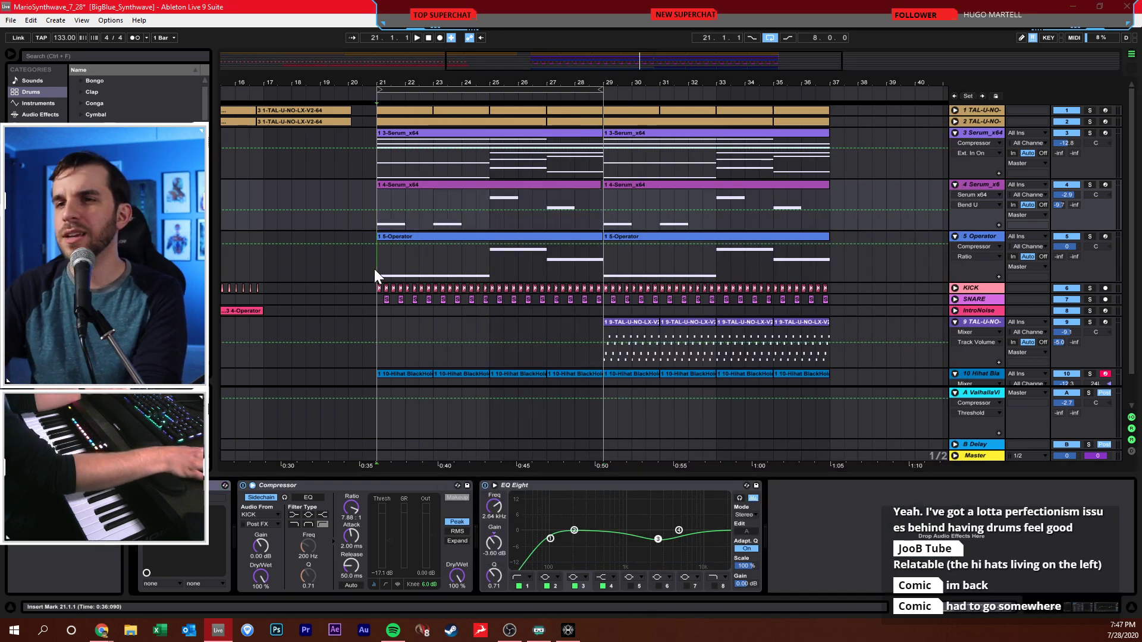
left_click(375, 221)
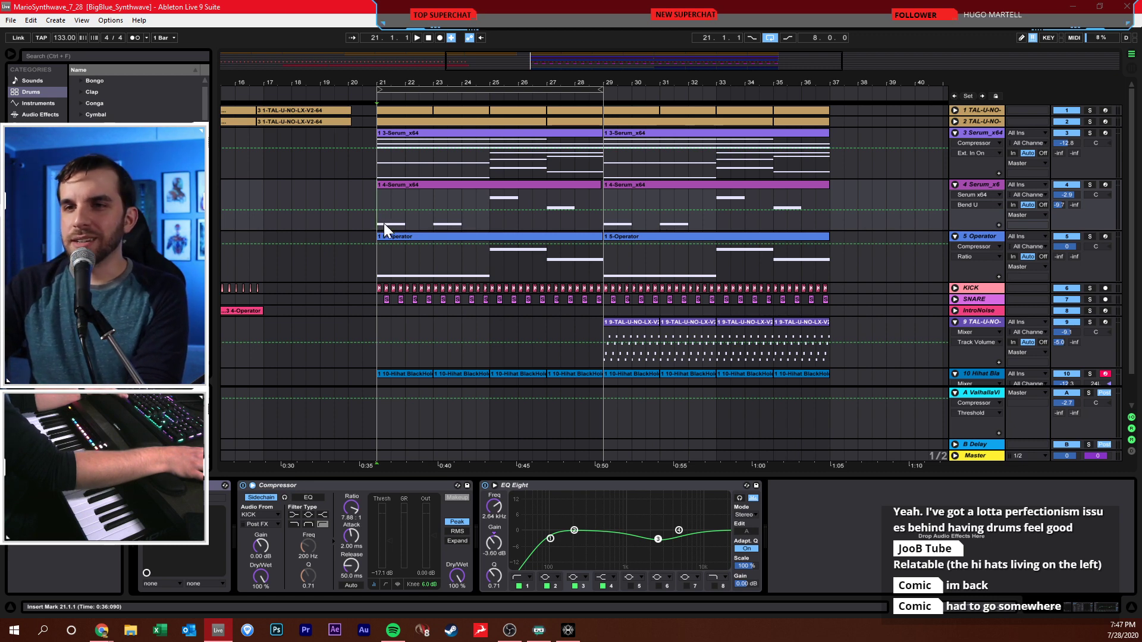
double_click(407, 185)
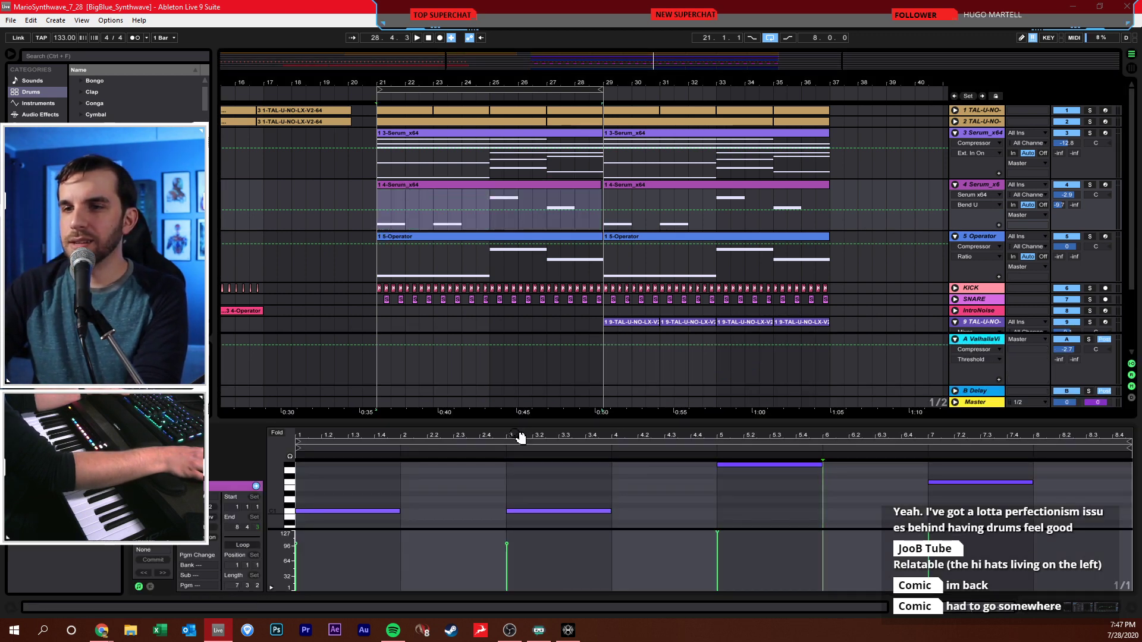
left_click_drag(518, 427, 591, 150)
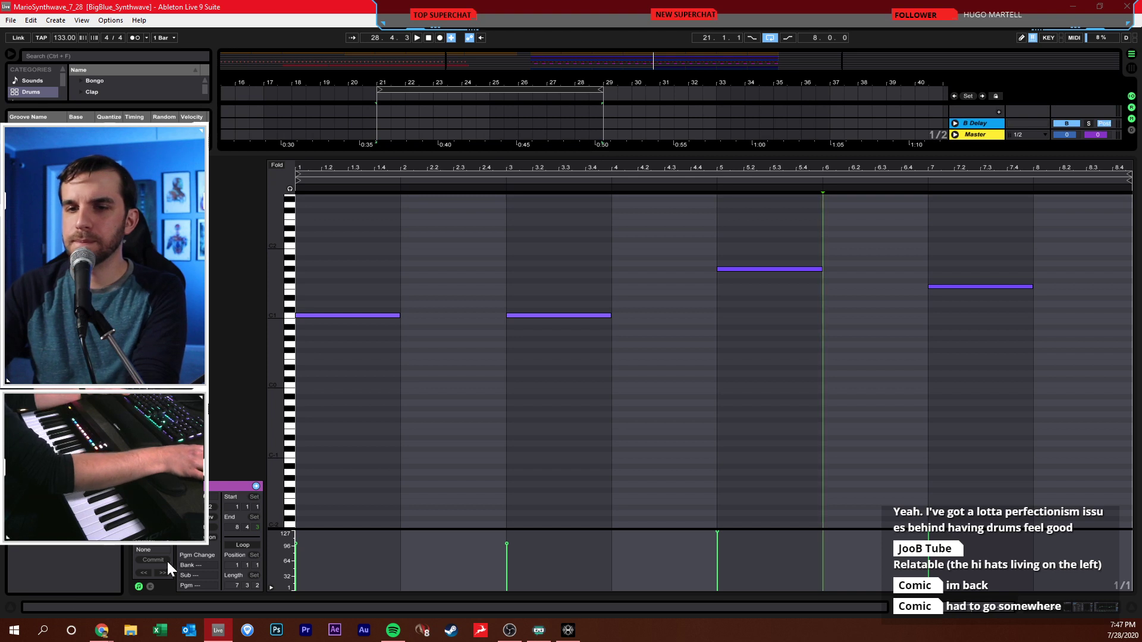
- Show the Serum clip's pitch bend envelope, draw a steep drop to the minimum at bar 2, and audition it
left_click(151, 587)
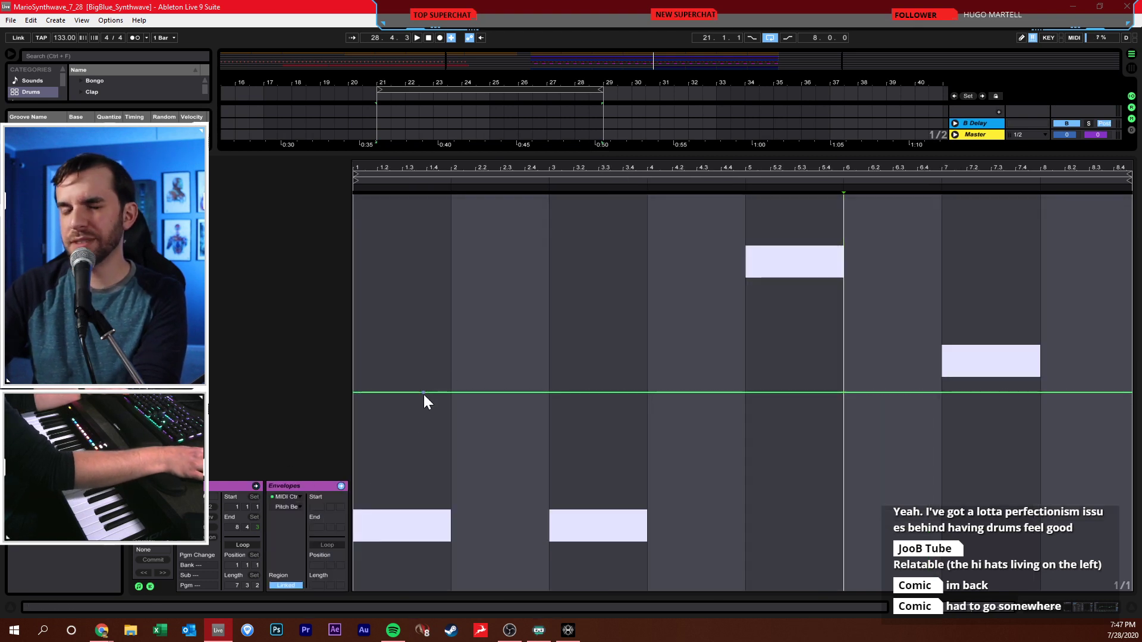
left_click(419, 435)
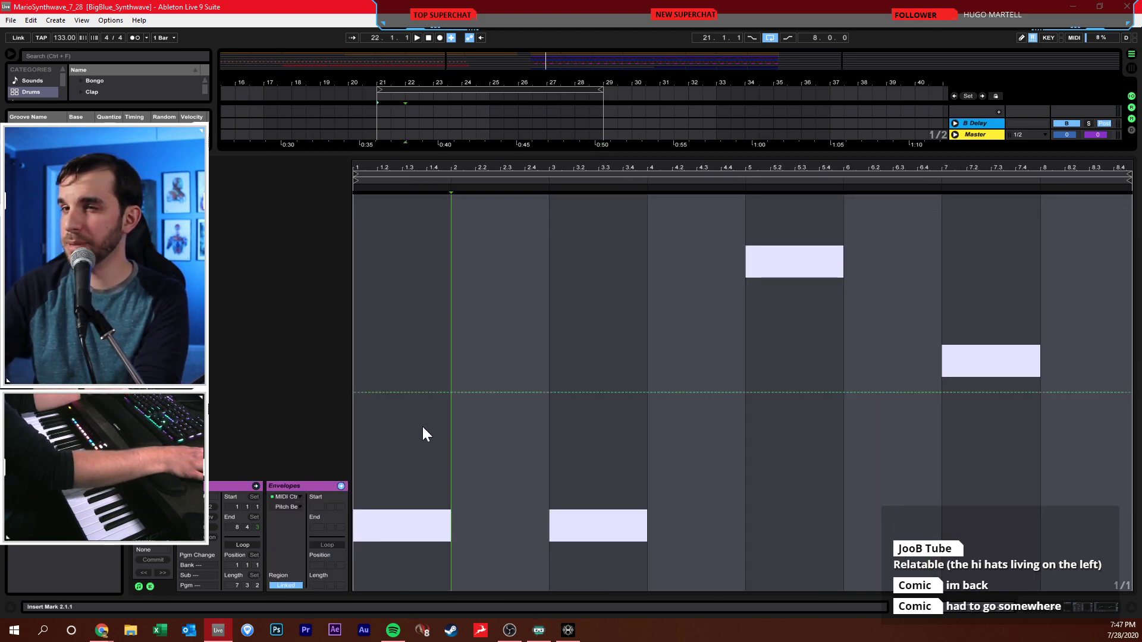
key("space")
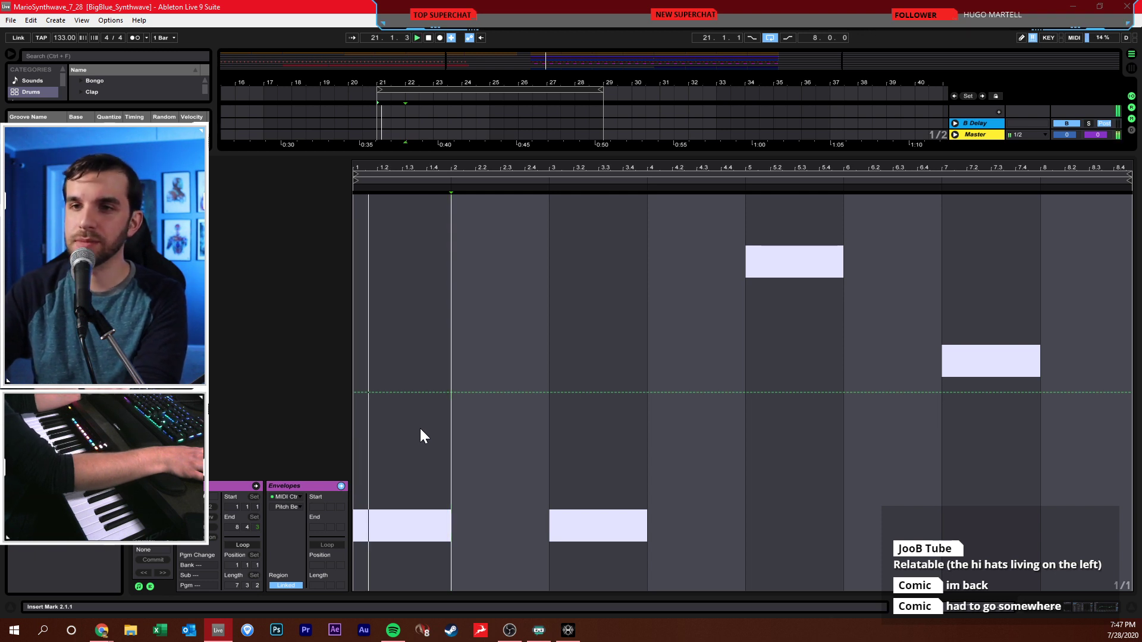
key("space")
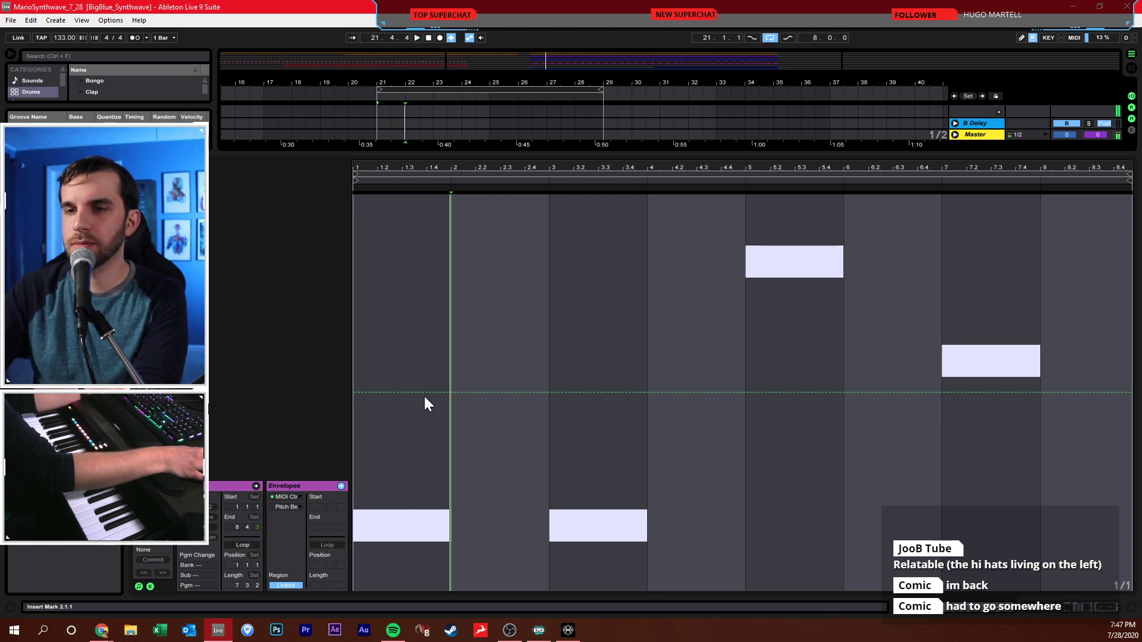
left_click_drag(432, 393, 453, 590)
key("space")
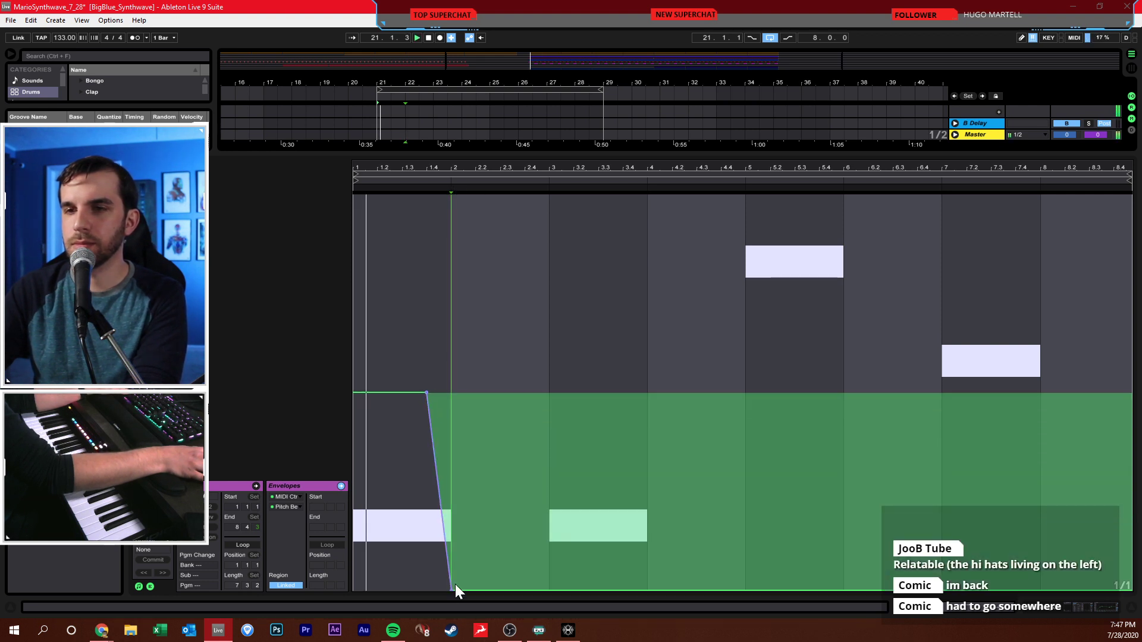
key("space")
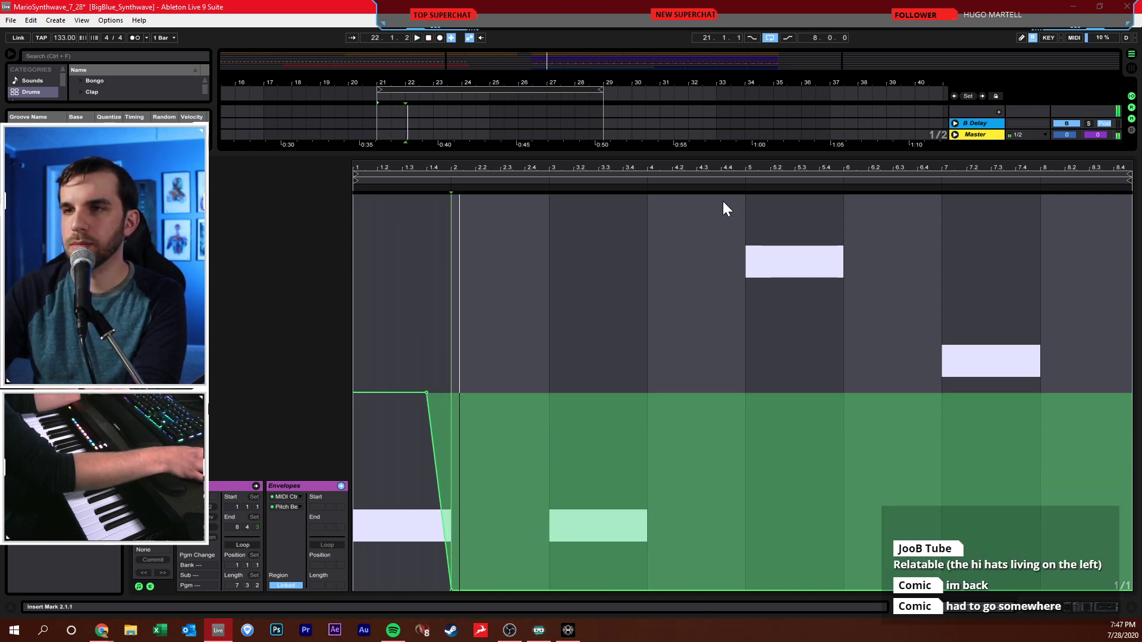
- Solo the 4 Serum track and play back its first clip to hear the pitch bend on its own
left_click_drag(768, 159, 731, 410)
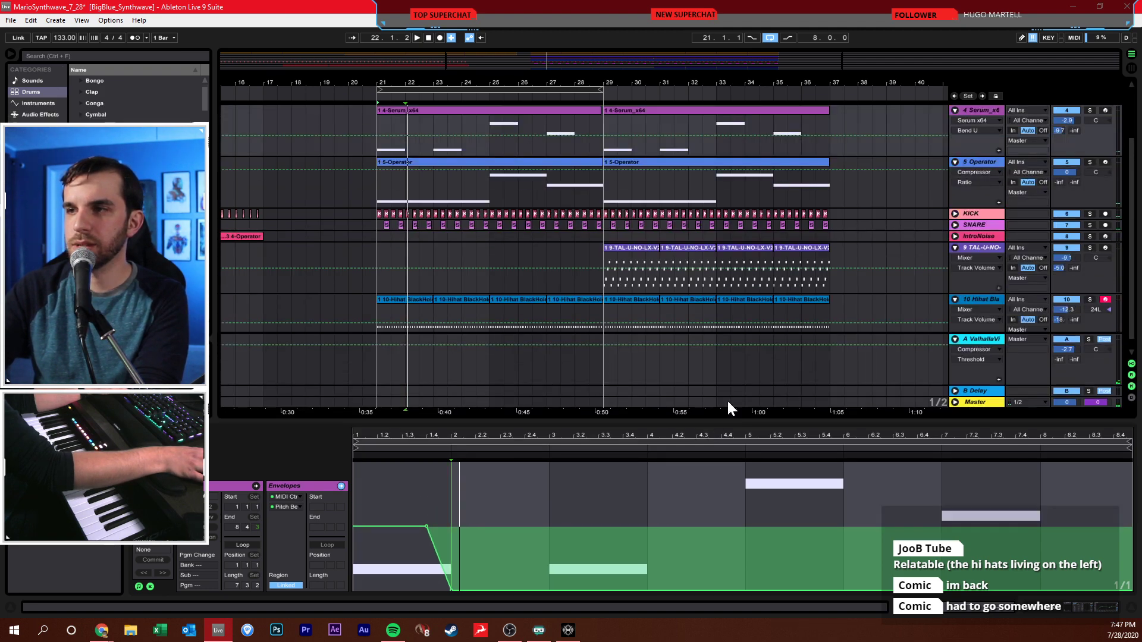
key("space")
scroll(1035, 193, "up", 2)
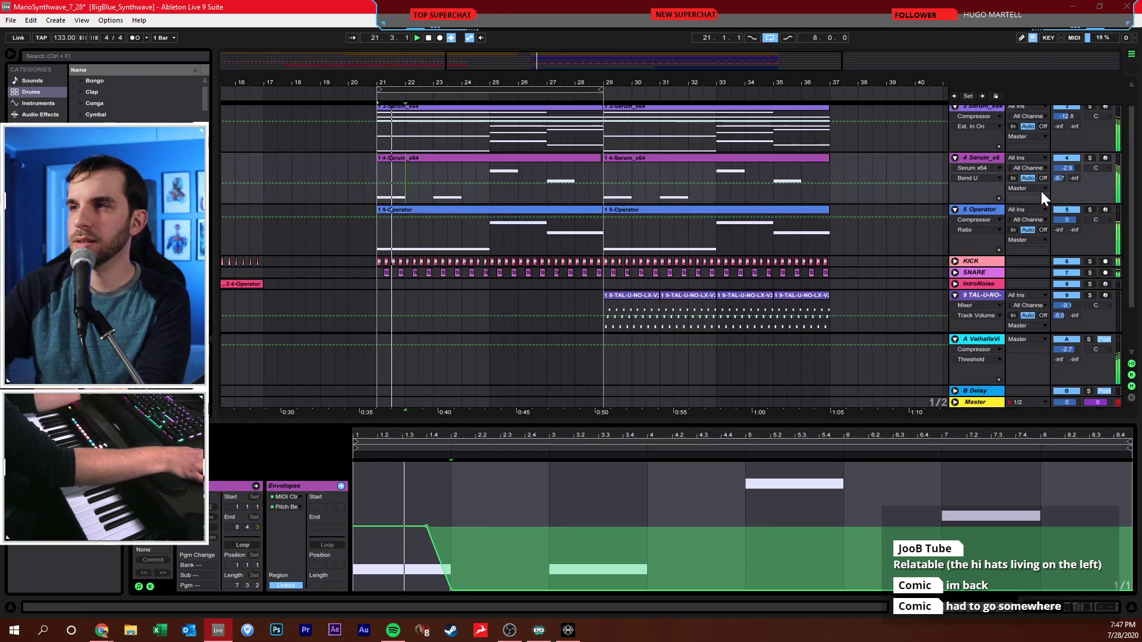
left_click(1088, 156)
left_click(404, 230)
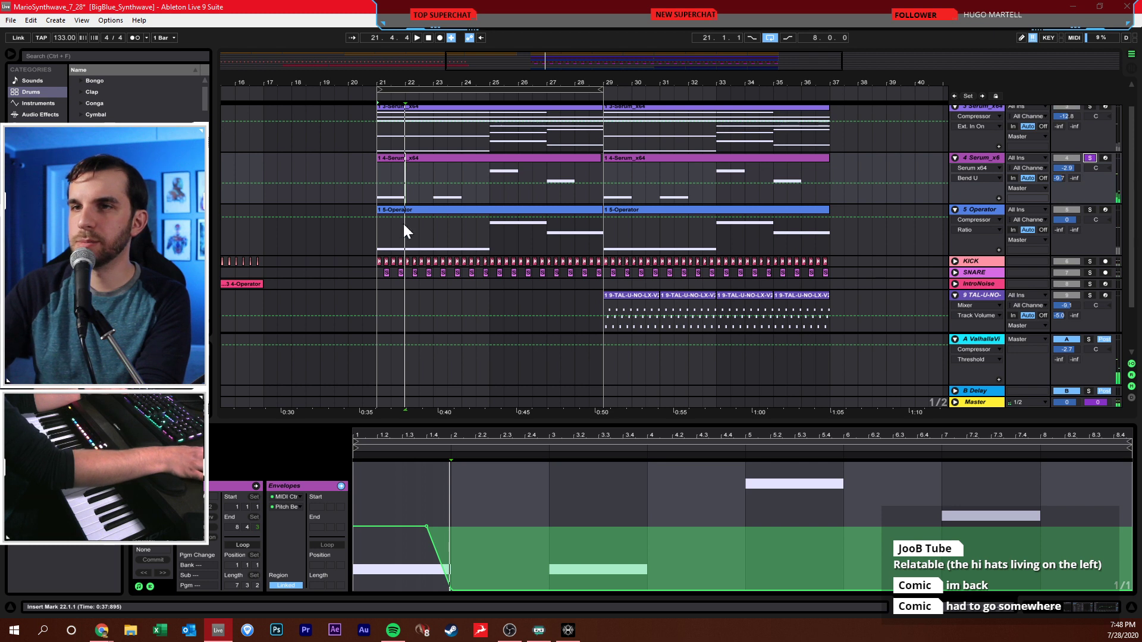
key("space")
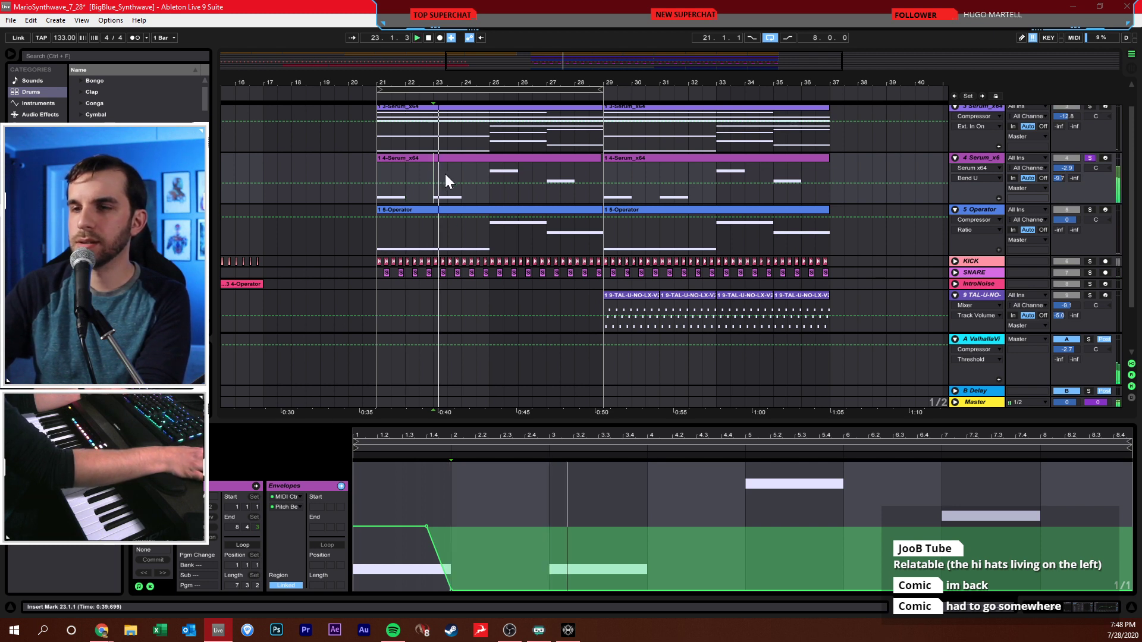
left_click(378, 170)
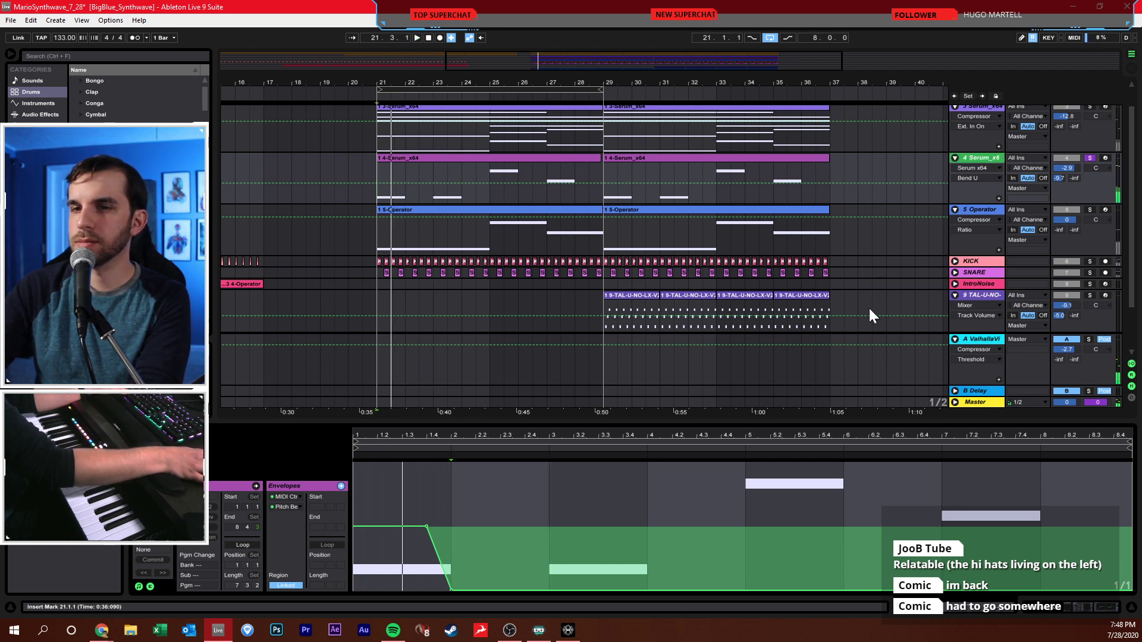
- Open track 4's Serum instrument and set the octave to +1 for OSC A and 0 for OSC B
key("ctrl+z")
left_click(163, 485)
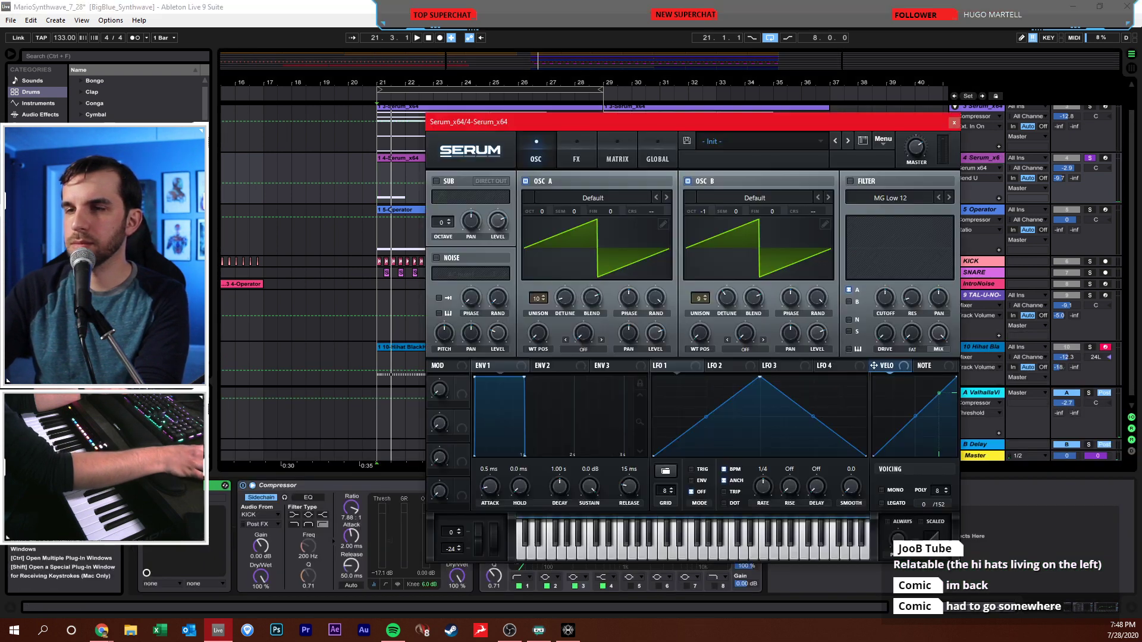
left_click_drag(539, 211, 548, 195)
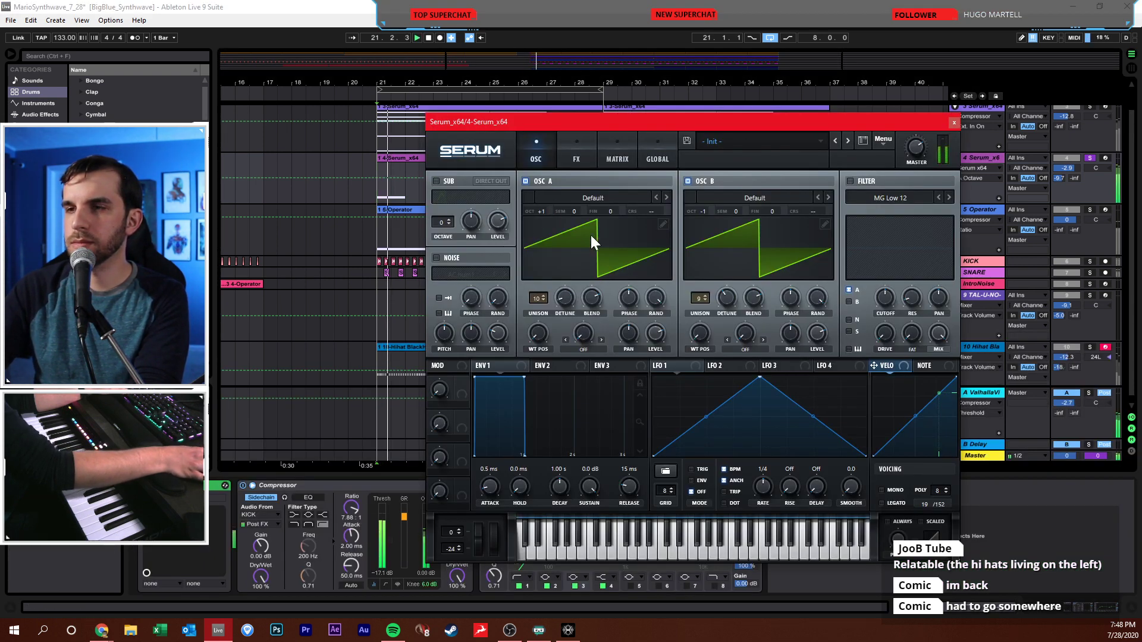
left_click_drag(708, 215, 708, 206)
key("space")
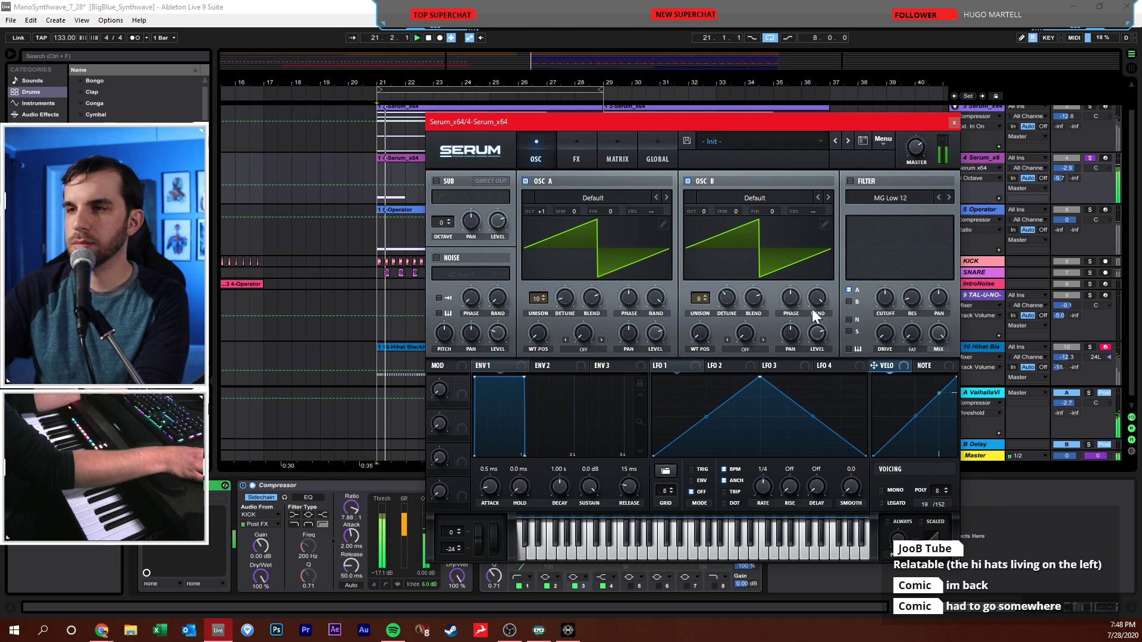
- Enable the sub oscillator with a Saw shape at octave -1 and adjust its level
left_click(436, 181)
left_click(478, 197)
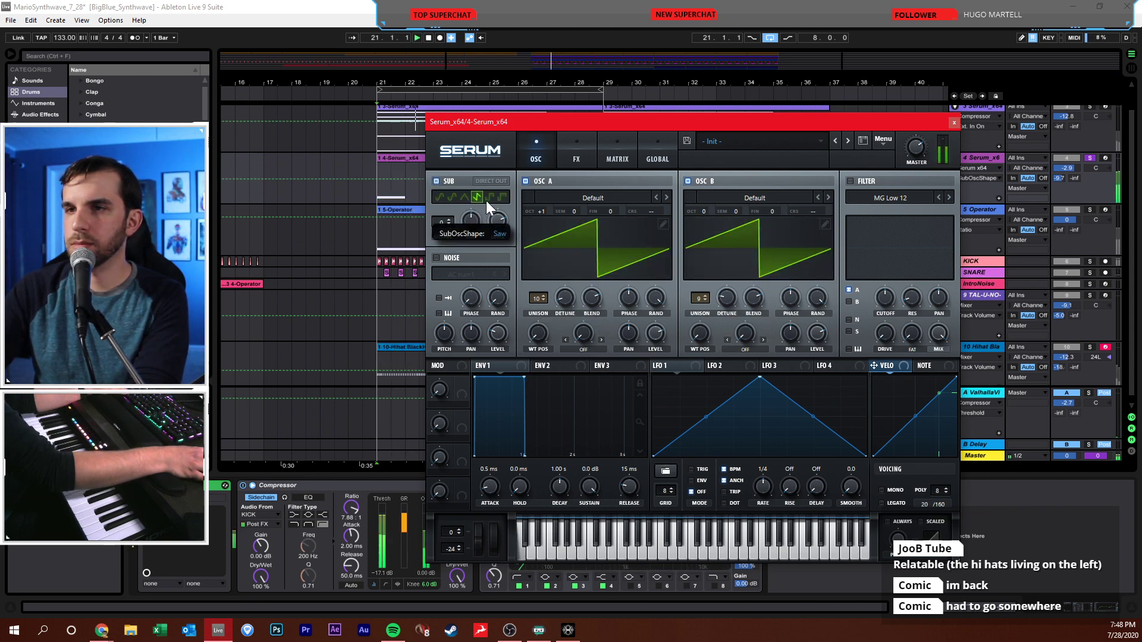
left_click(448, 224)
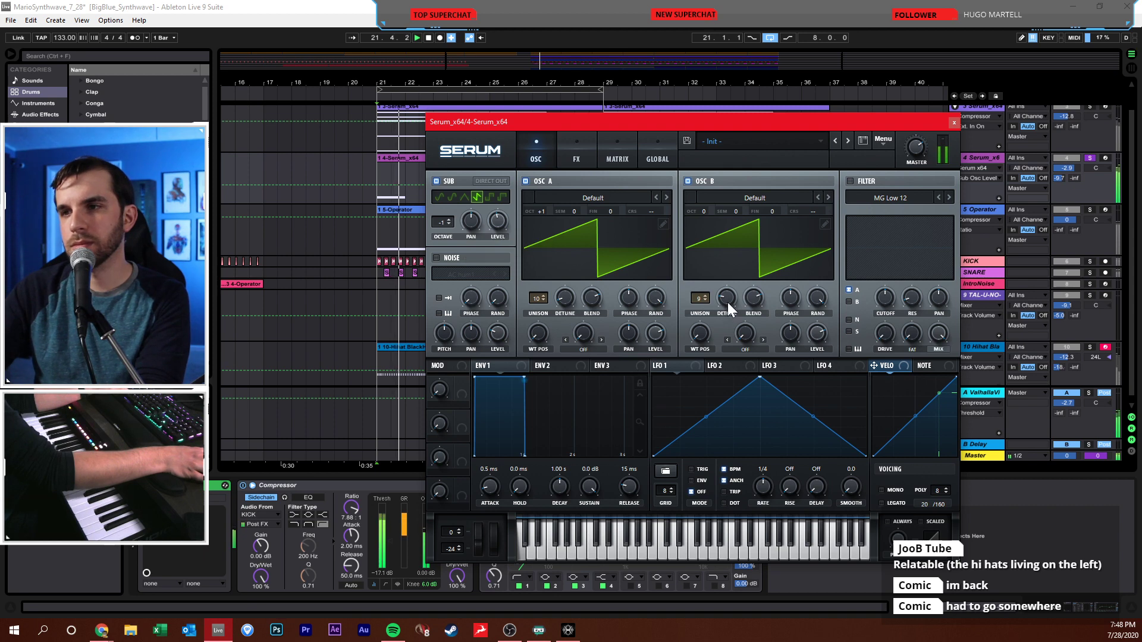
mouse_move(566, 306)
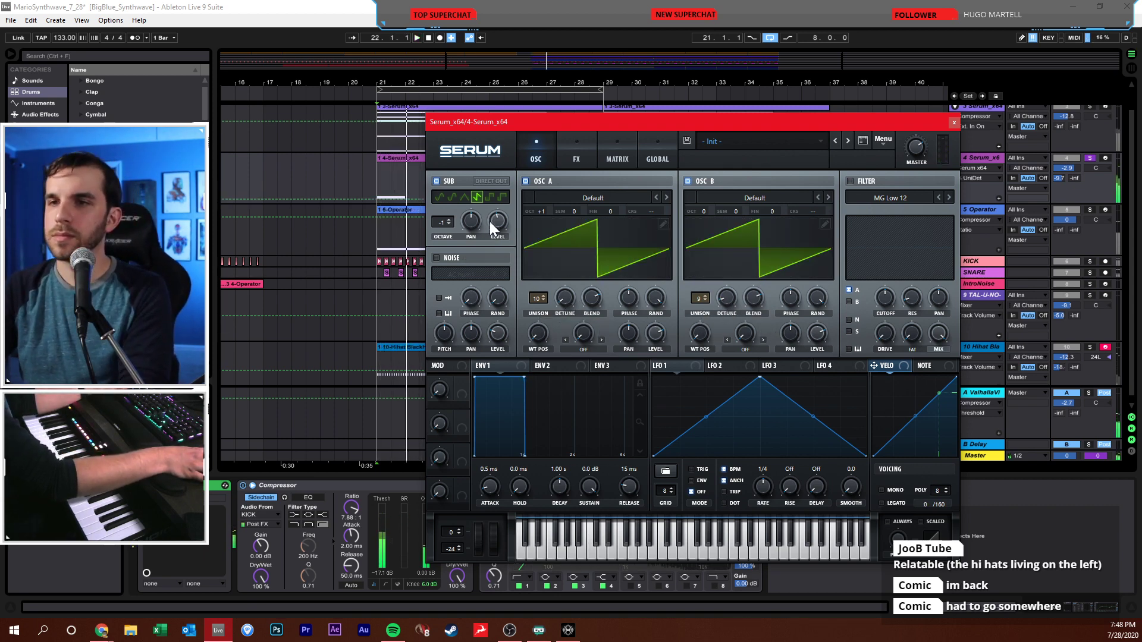
mouse_move(490, 221)
left_mouse_down()
mouse_move(491, 248)
mouse_move(492, 223)
left_mouse_up()
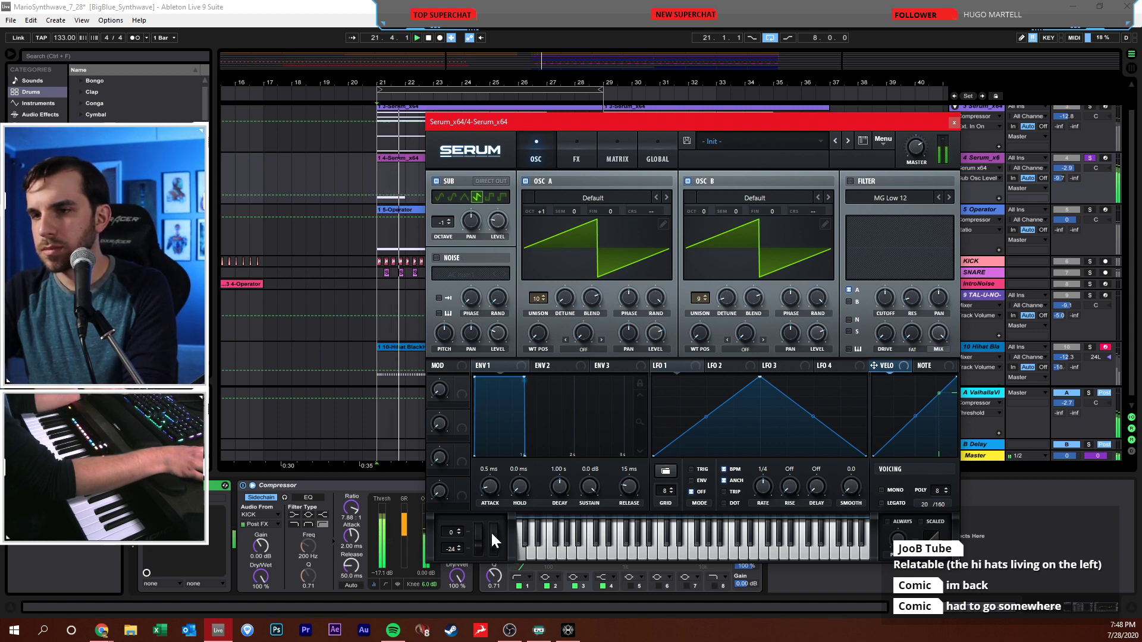
- Set Serum's downward pitch bend range to -12, audition the sound, and close the plug-in window
left_click_drag(451, 548, 469, 523)
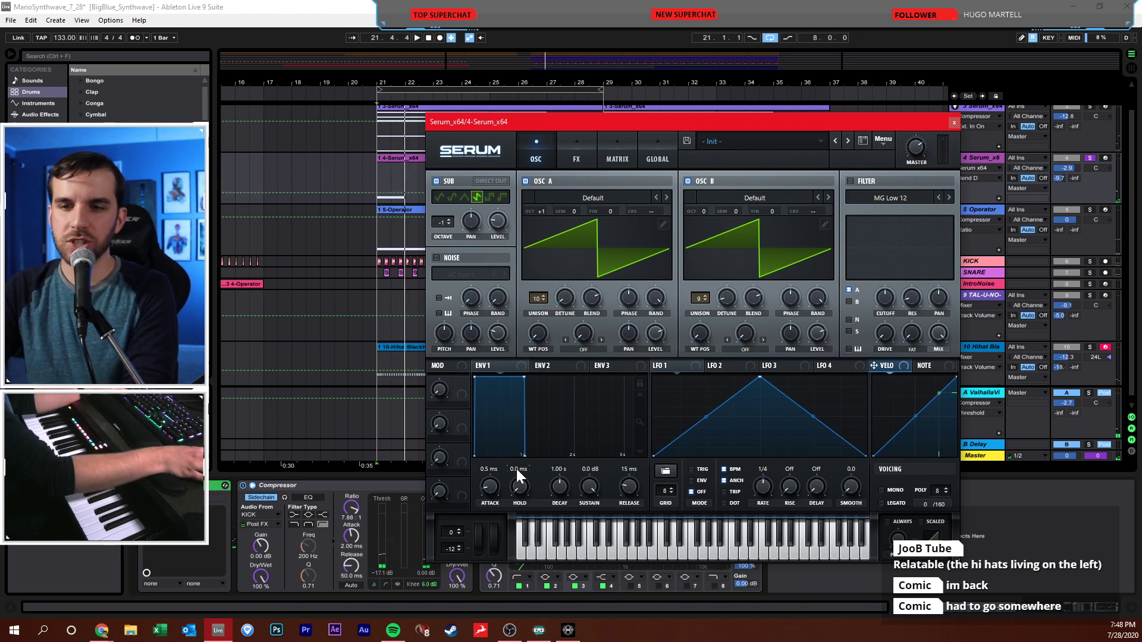
key("space")
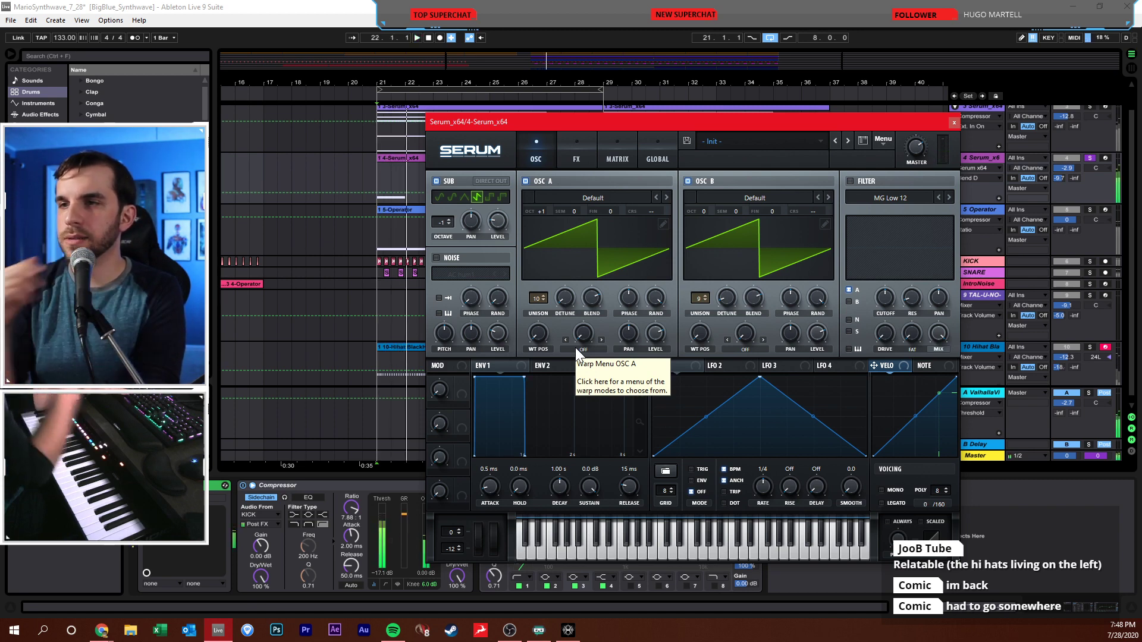
left_click(952, 124)
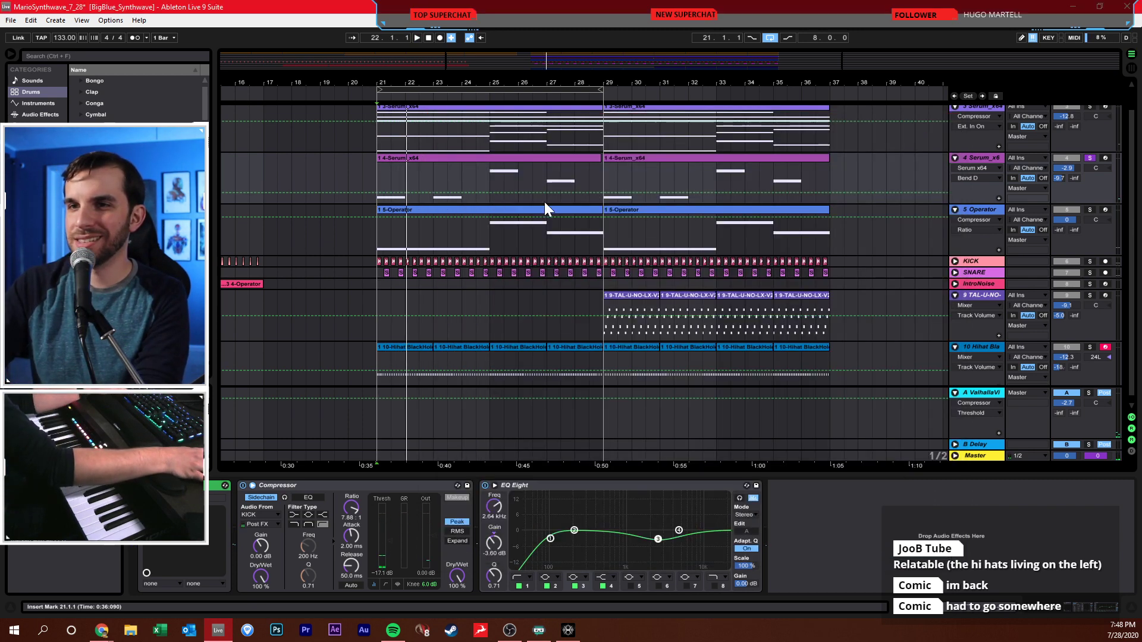
- Reopen the first Serum clip on track 4, curve the falling pitch bend segment before bar 2 outward, and audition it
left_click(402, 158)
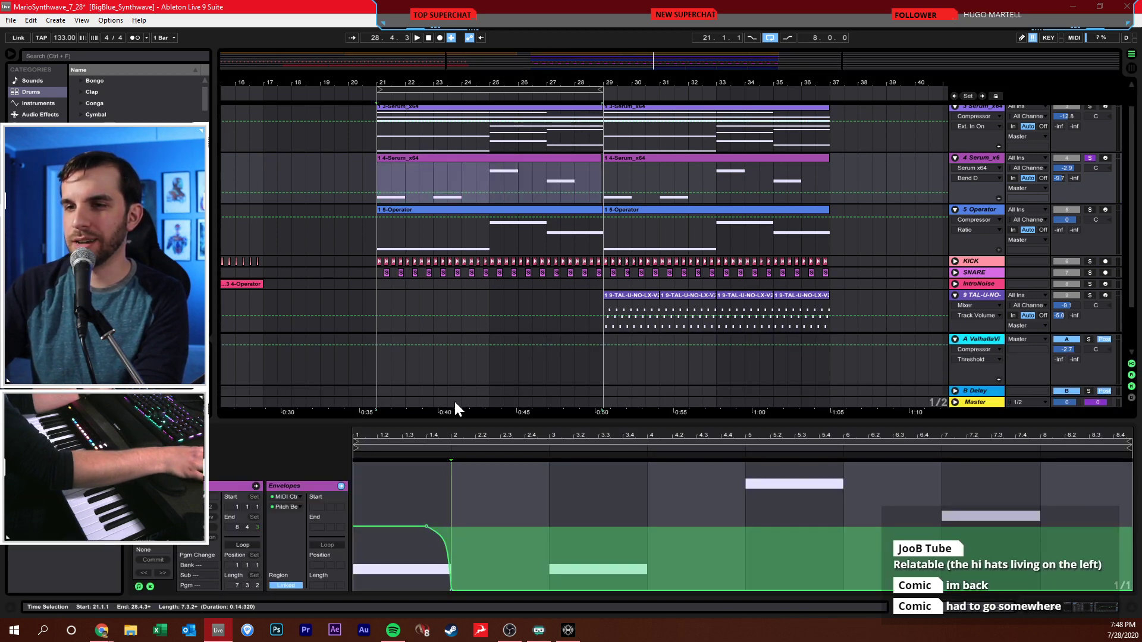
left_click_drag(446, 420, 463, 193)
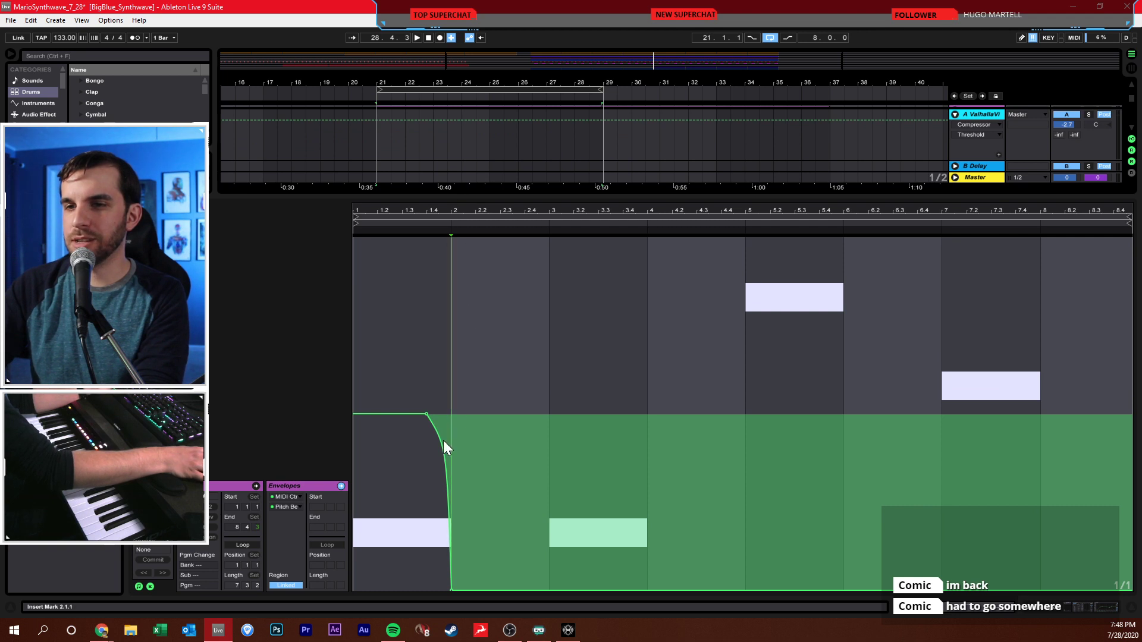
left_click_drag(441, 445, 441, 428)
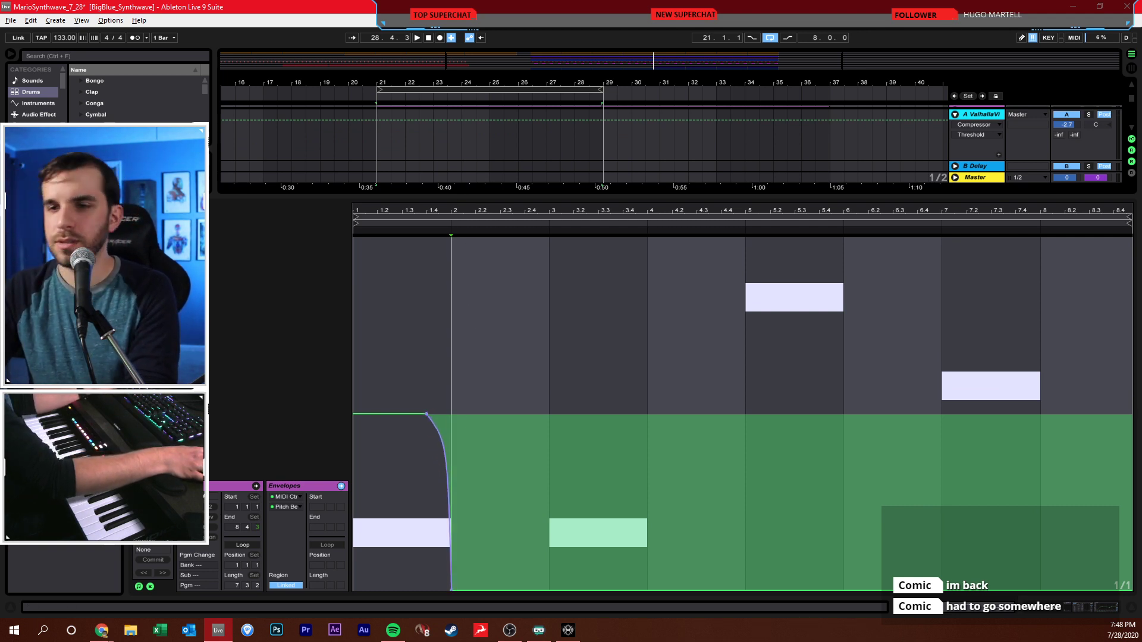
left_click_drag(441, 458, 442, 476)
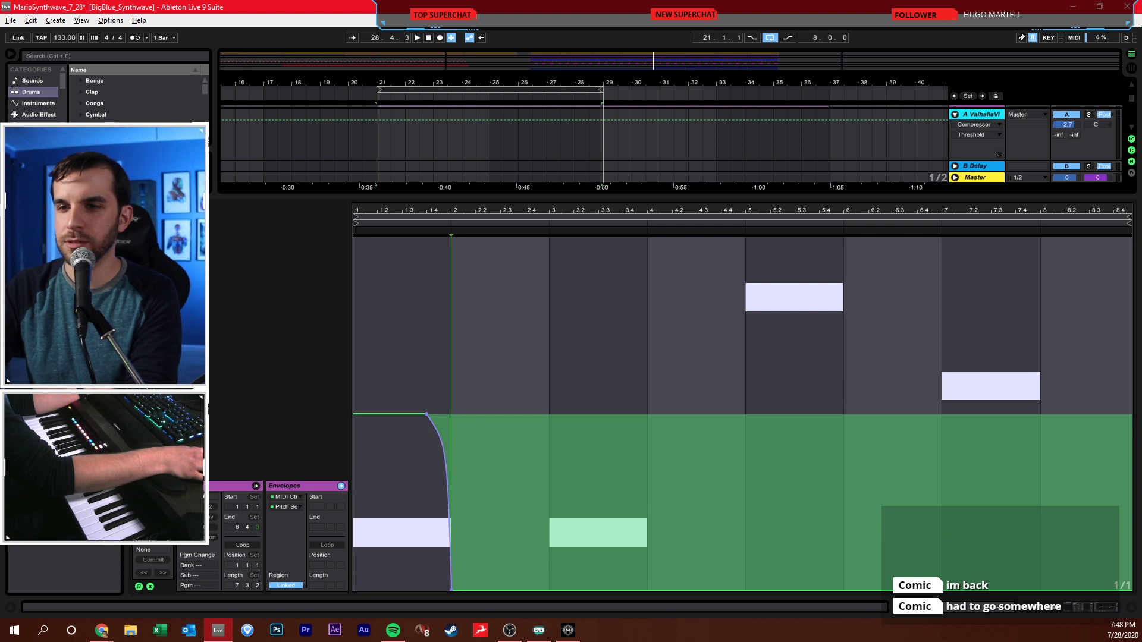
left_click_drag(443, 449, 443, 440)
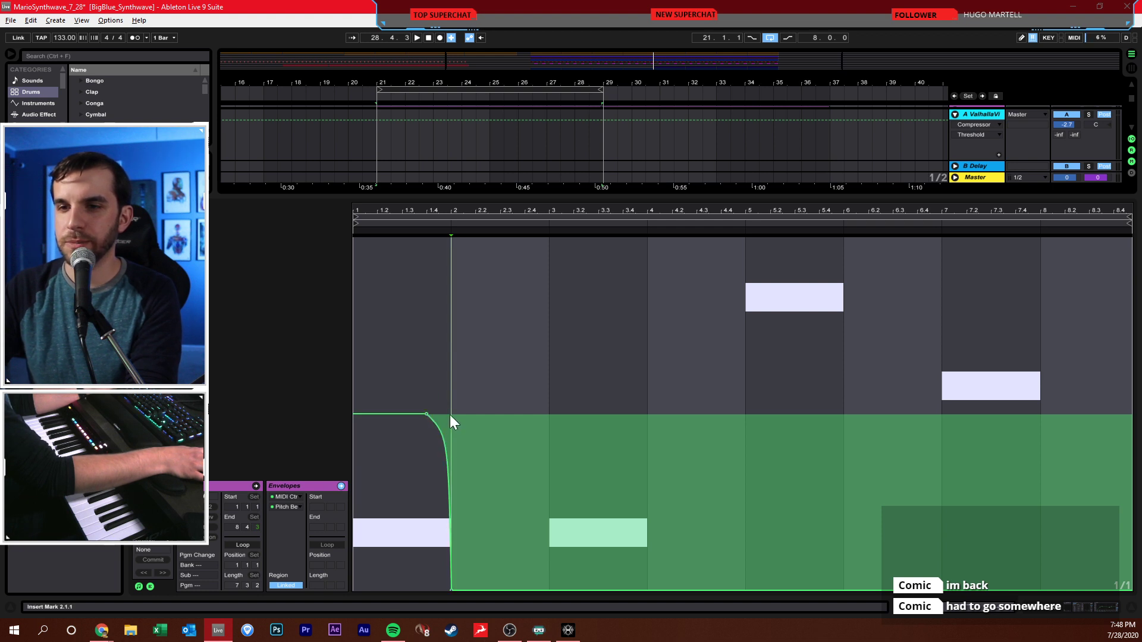
key("space")
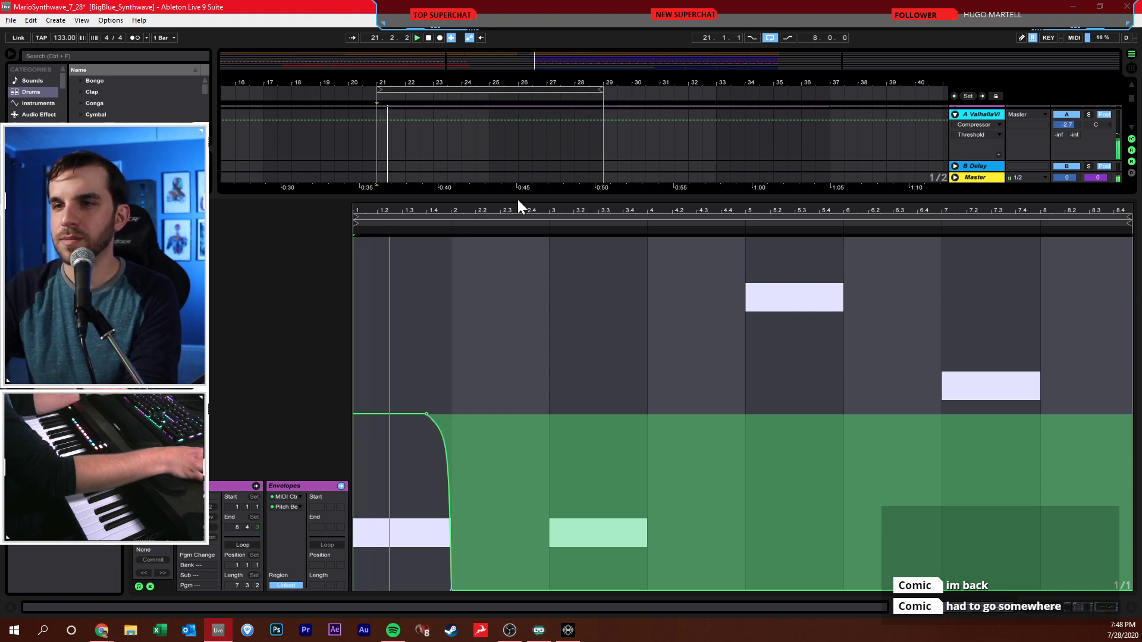
- Take the 4 Serum track out of solo and play the section from bar 21 in the full mix
left_click_drag(518, 196, 511, 381)
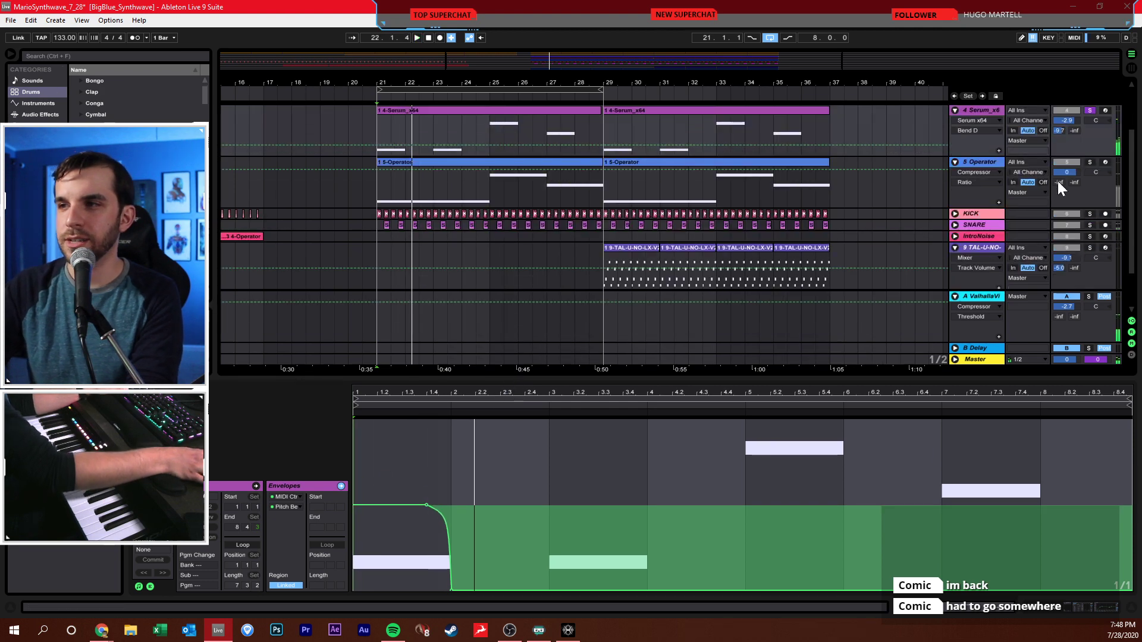
left_click(1092, 110)
scroll(669, 309, "up", 3)
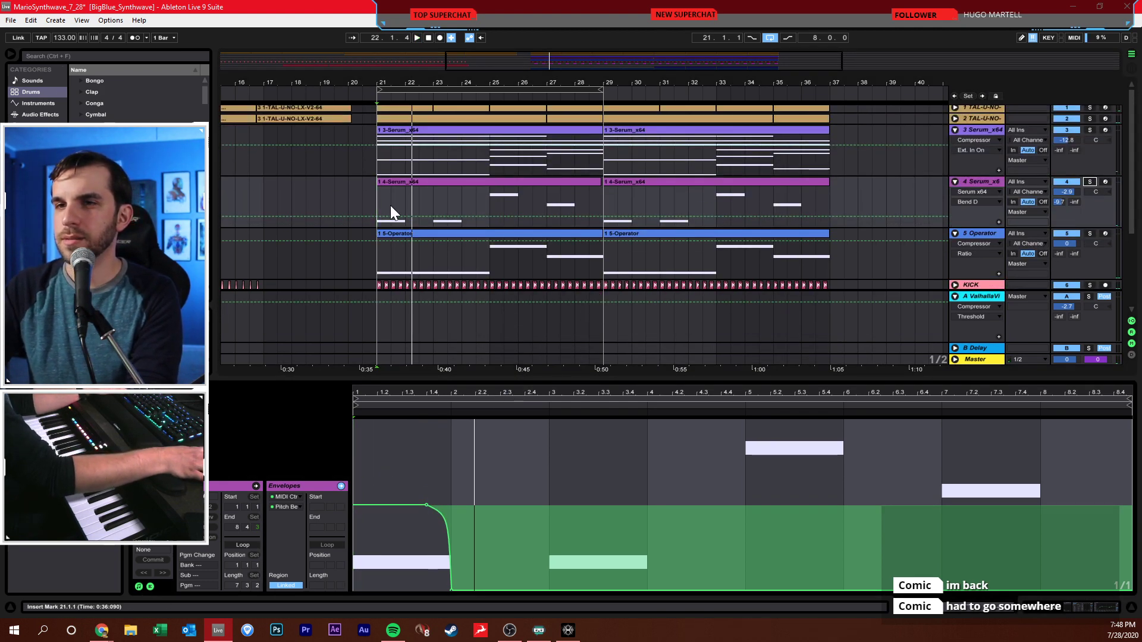
key("space")
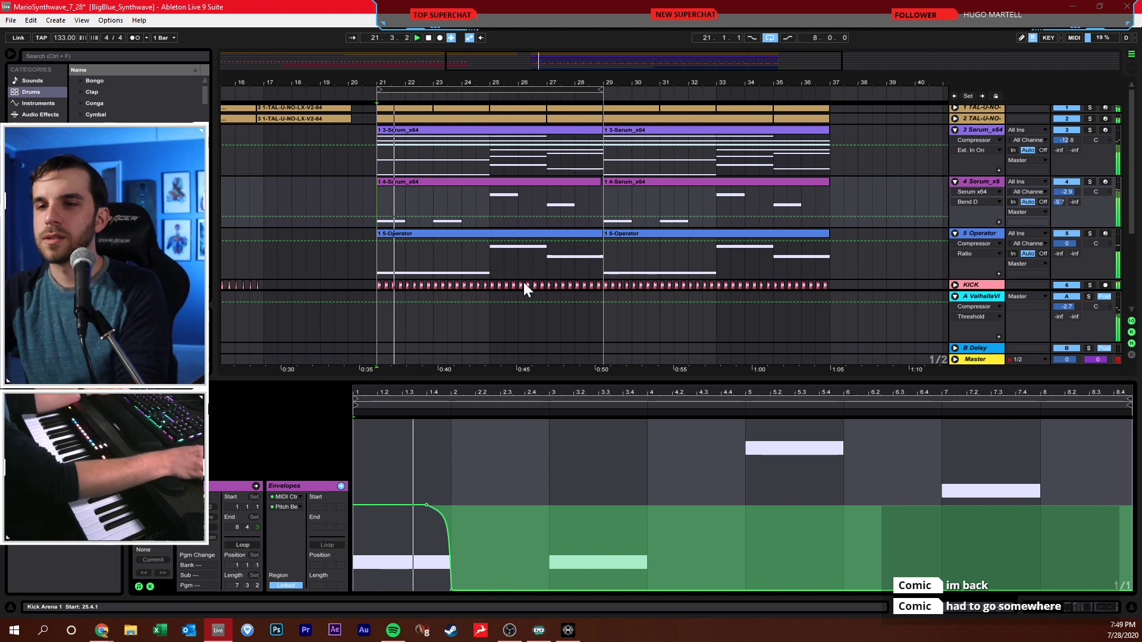
left_click(436, 205)
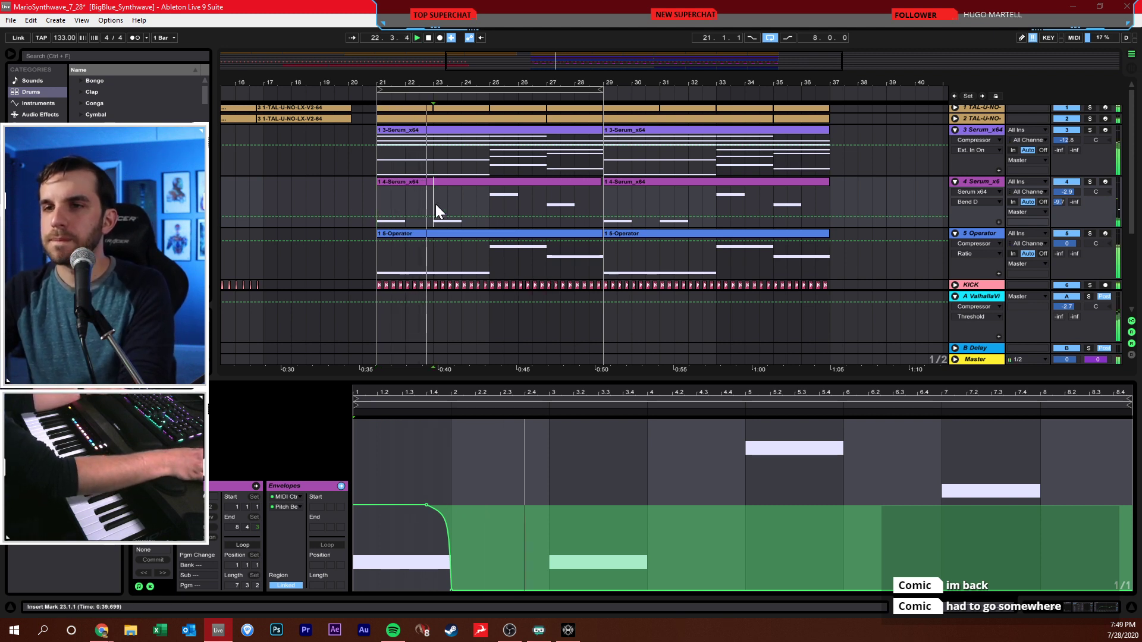
key("space")
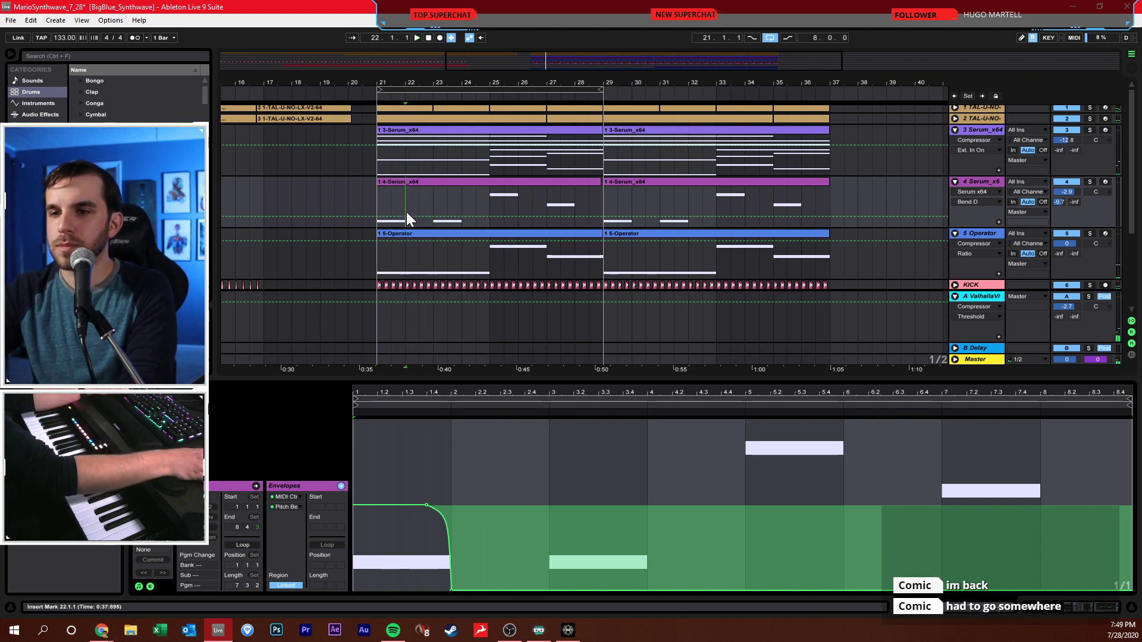
left_click(475, 459)
left_click(372, 202)
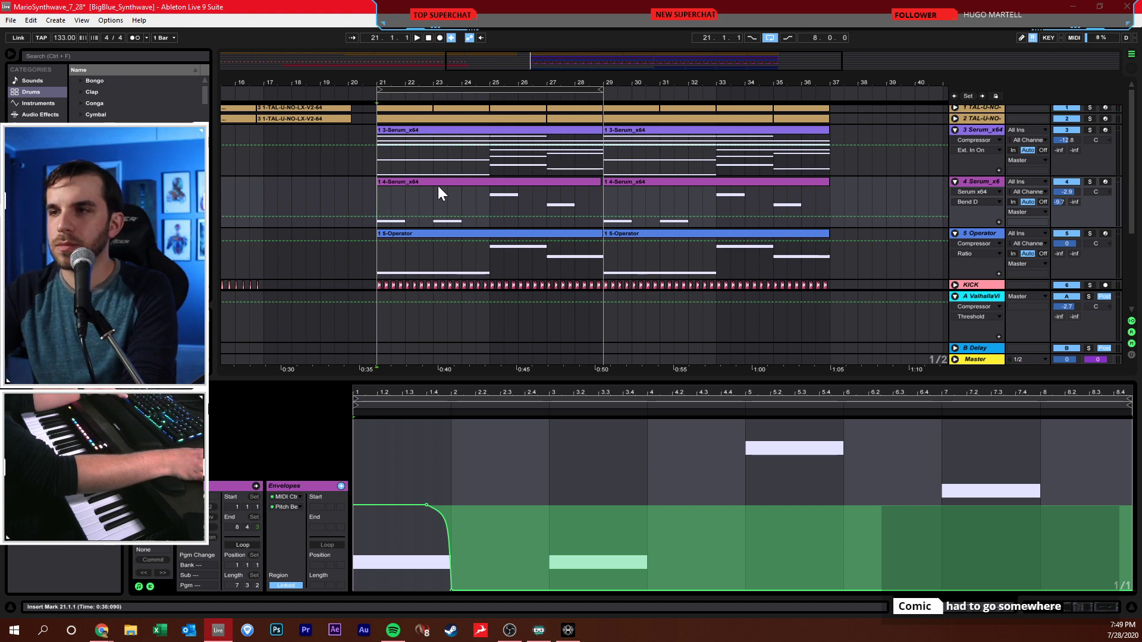
- Open the first clip on the 4 Serum track, starting at bar 21, for editing
key("ctrl+z")
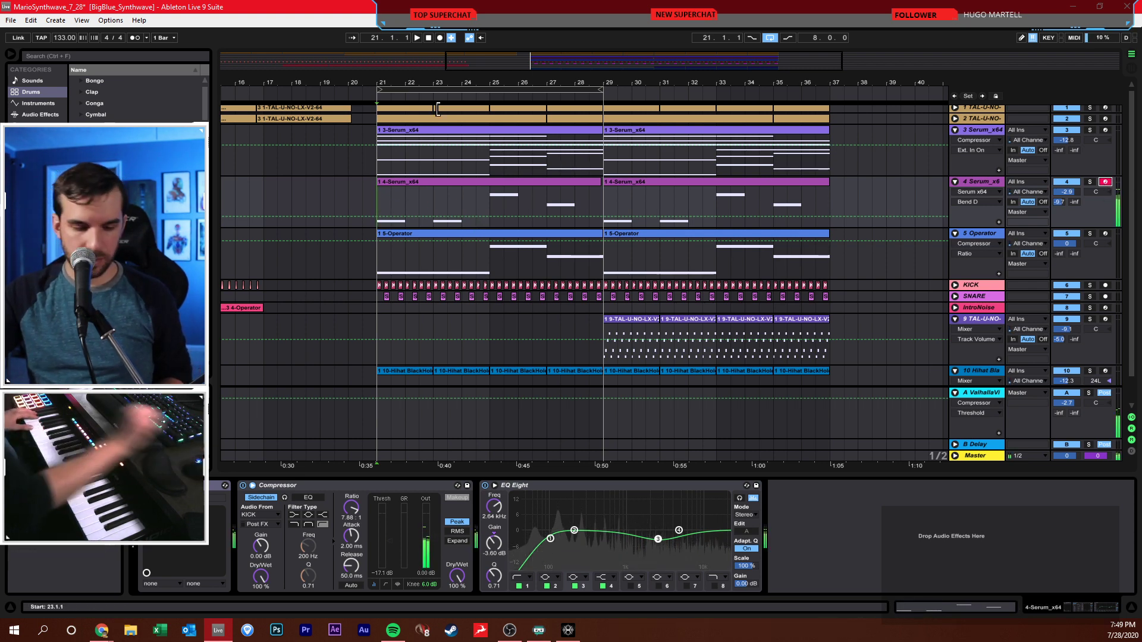
left_click(398, 205)
double_click(426, 180)
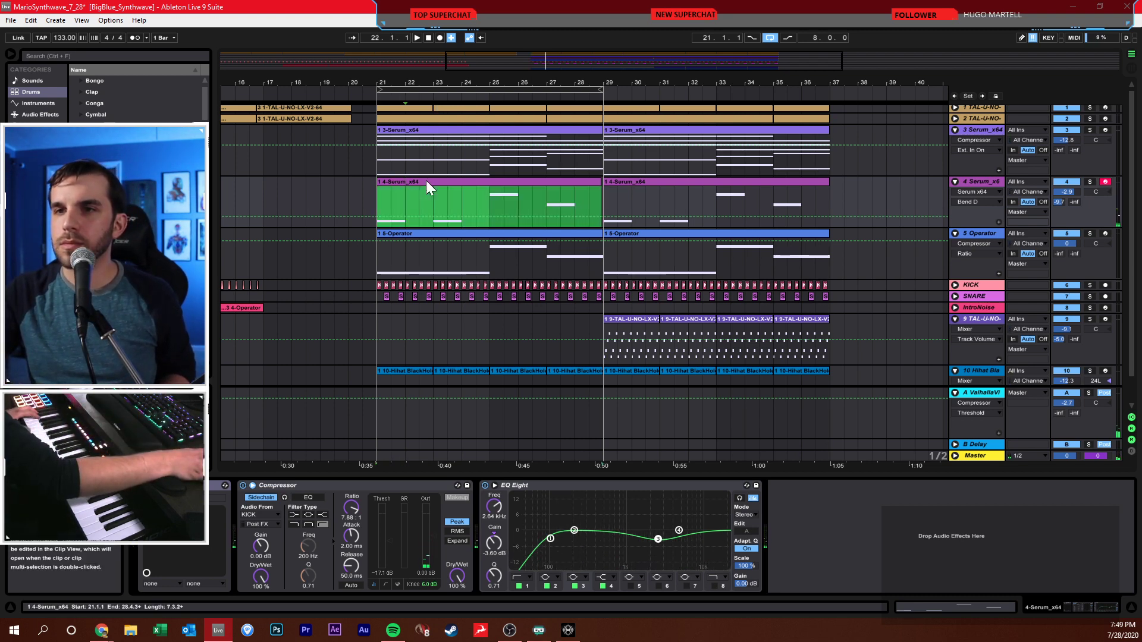
- Show the clip's notes in an enlarged piano roll, set the fixed grid to 1/8 and turn on Draw Mode
left_click(150, 586)
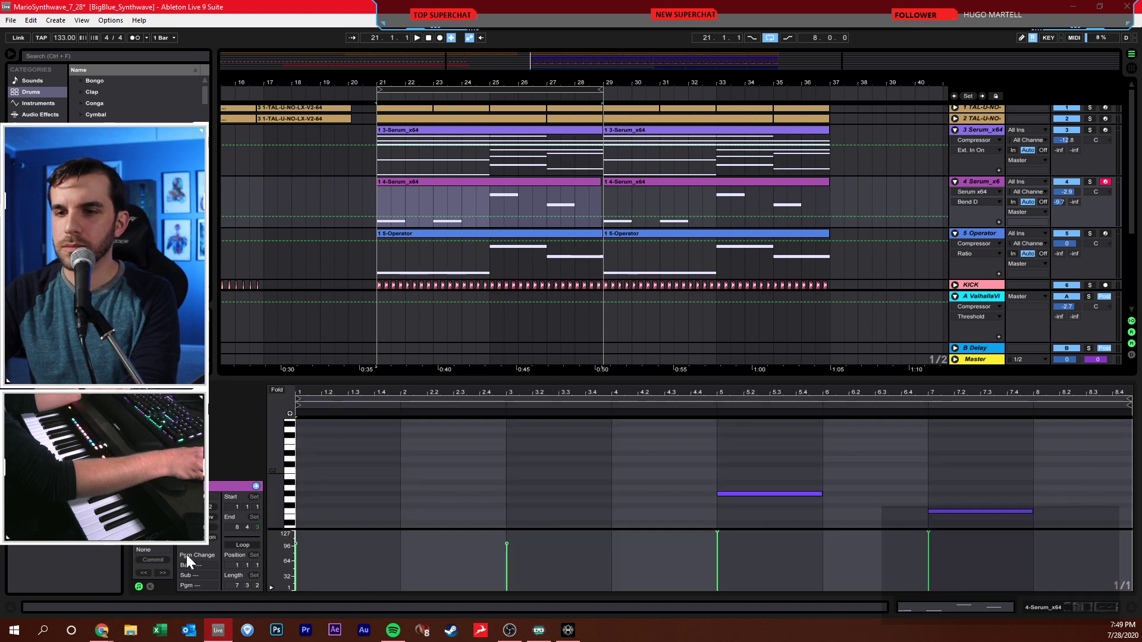
left_click_drag(446, 376, 482, 141)
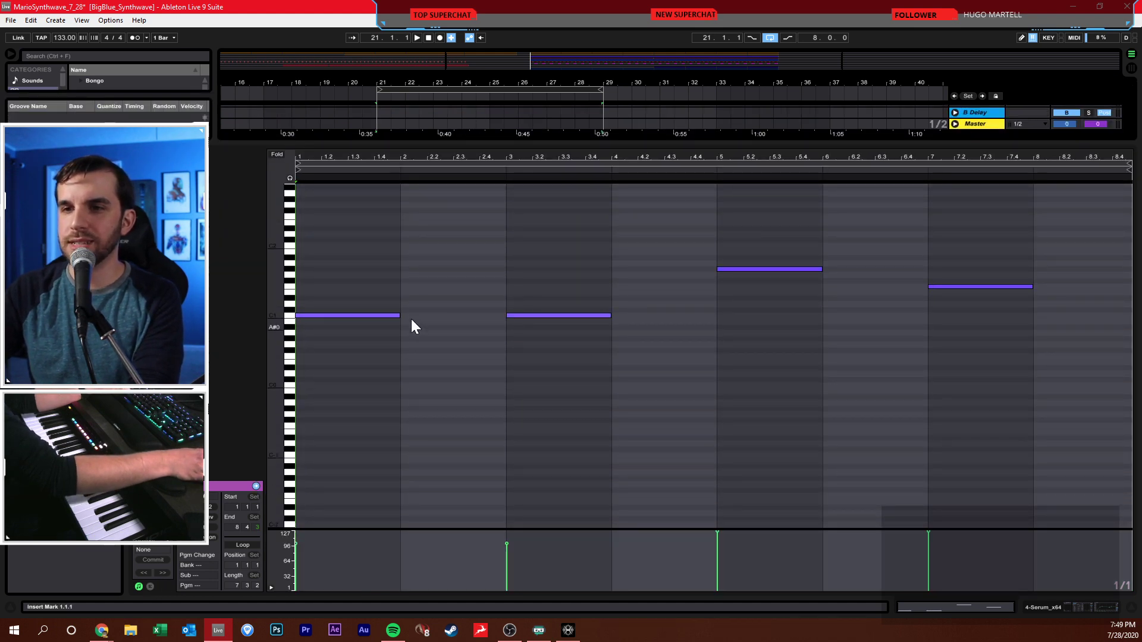
left_click_drag(269, 336, 374, 249)
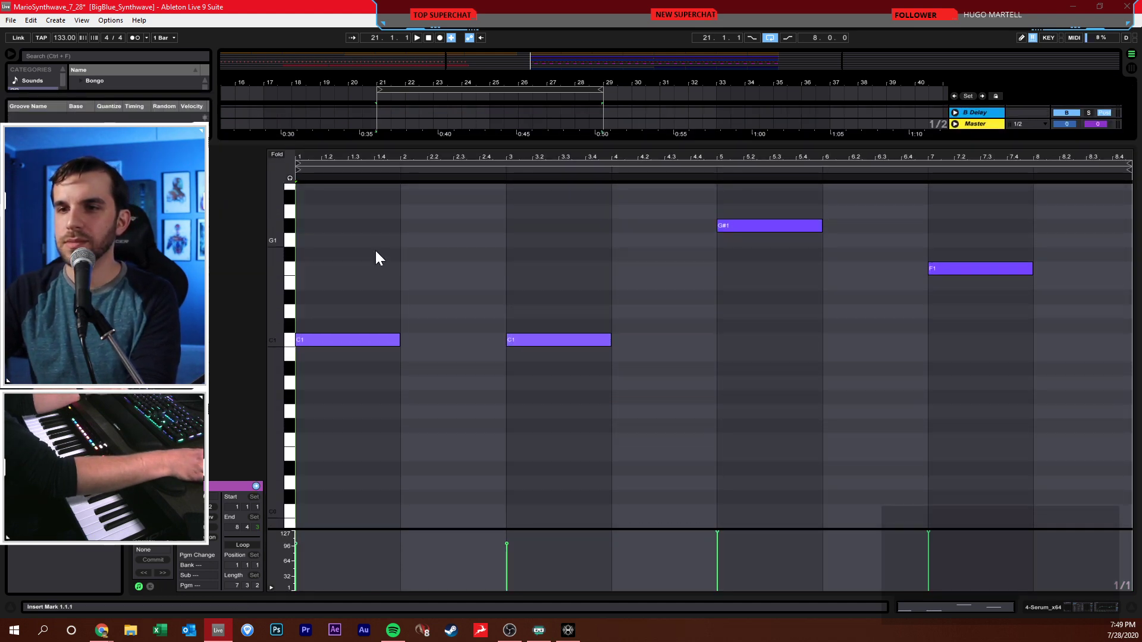
right_click(401, 276)
left_click(452, 421)
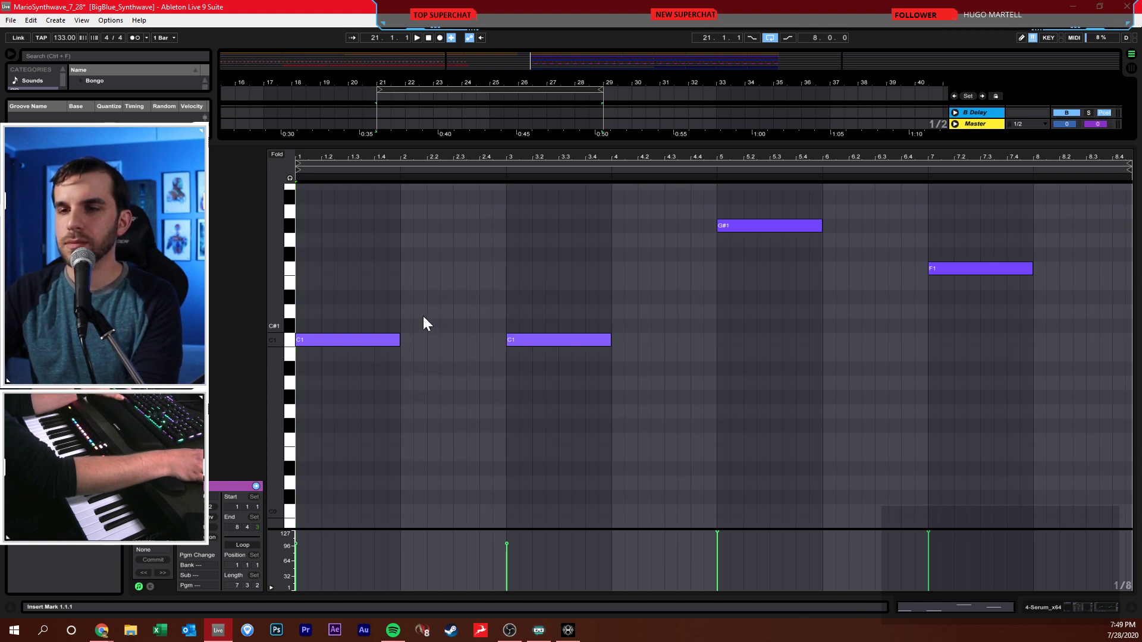
key("ctrl+n")
left_click(627, 344)
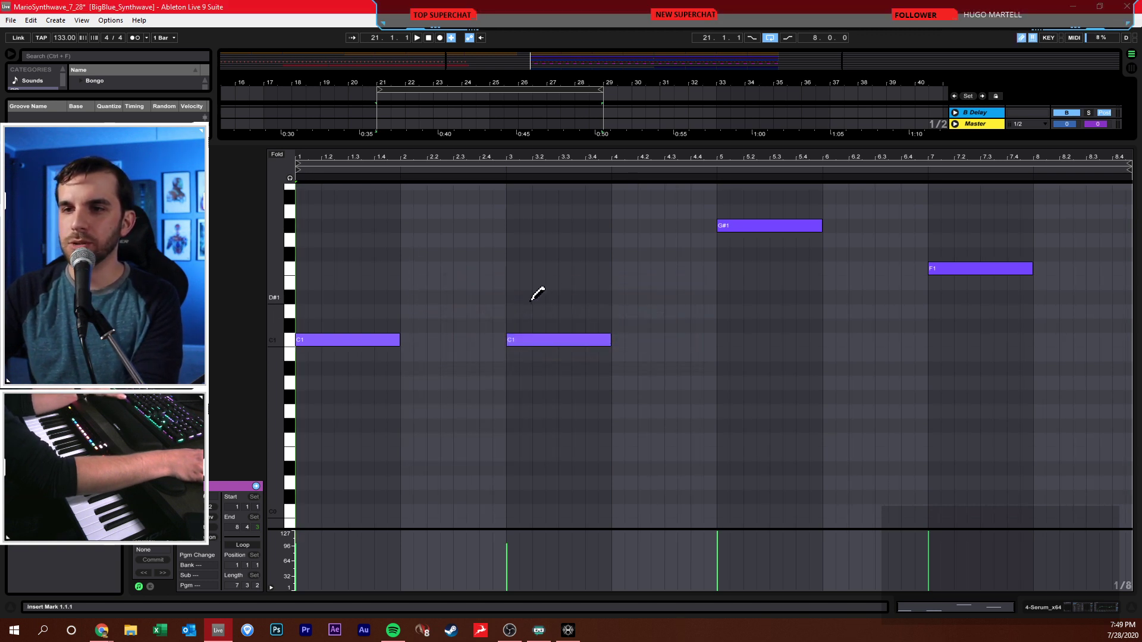
- Set the piano roll's fixed grid to 1/16 for drawing short notes in bar 2
right_click(421, 304)
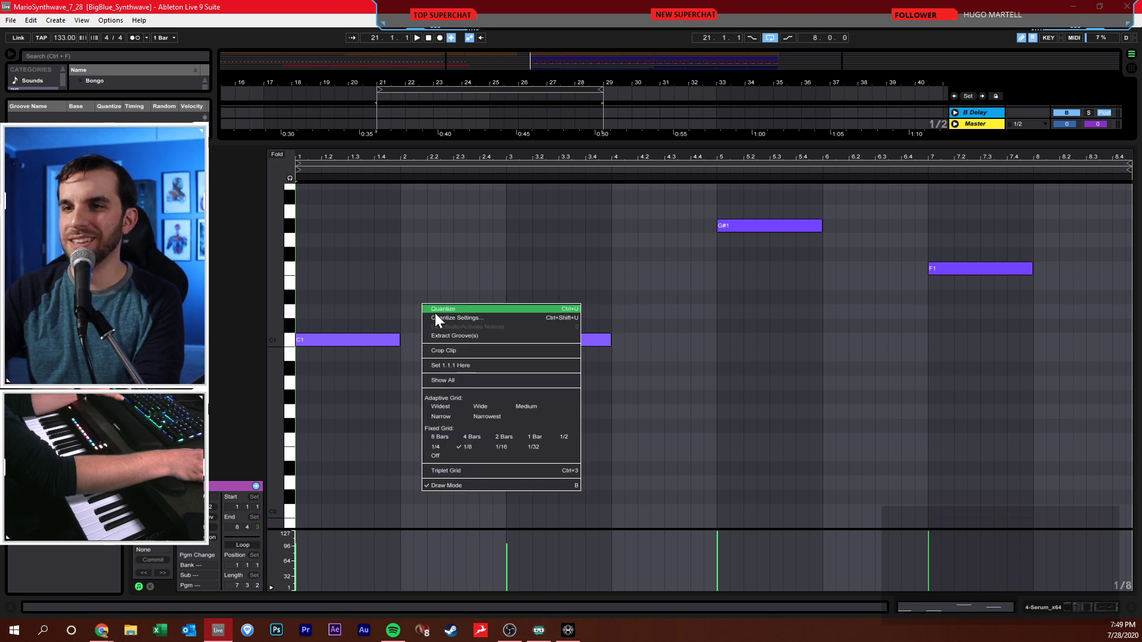
left_click(508, 446)
left_click_drag(434, 161, 485, 162)
right_click(456, 298)
left_click(535, 432)
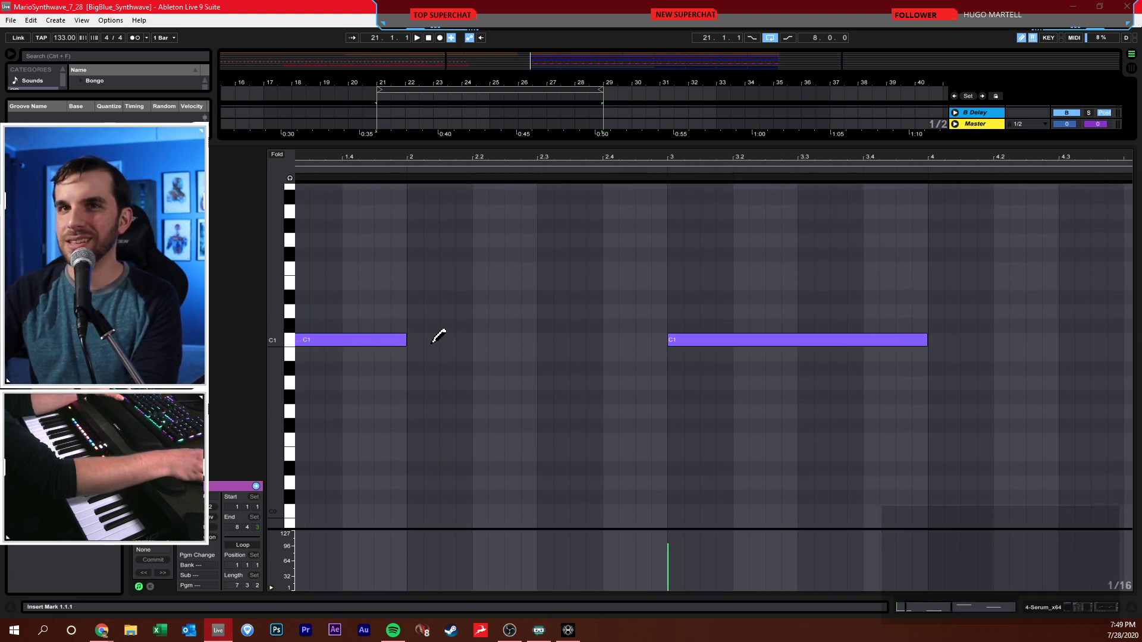
left_click(414, 339)
left_click_drag(446, 339, 461, 339)
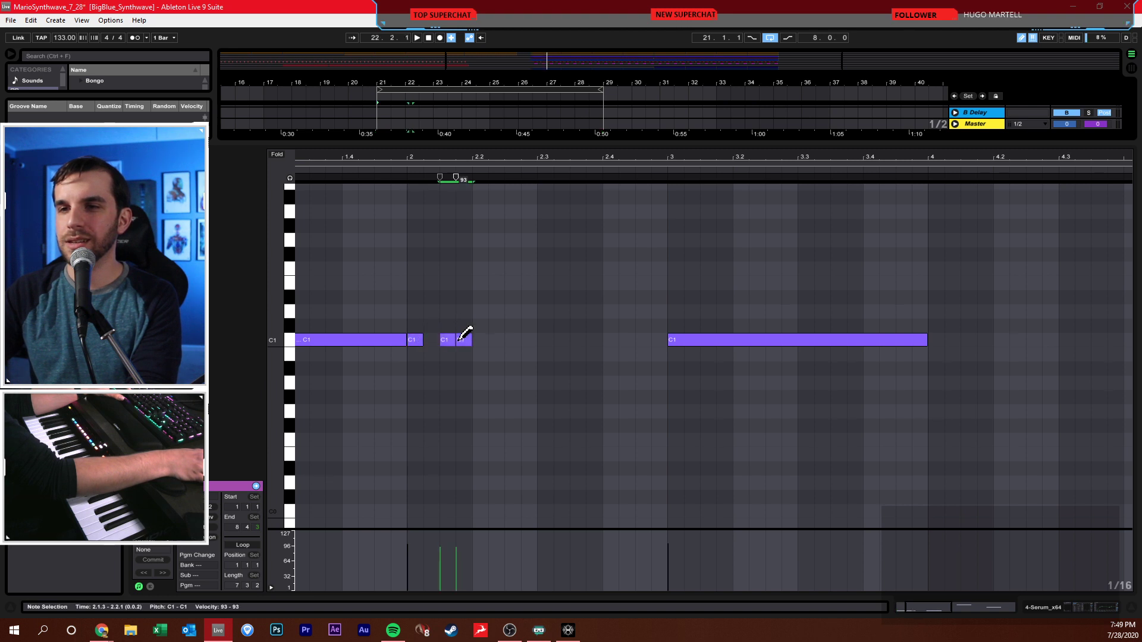
key("ctrl+z")
key("ctrl+z")
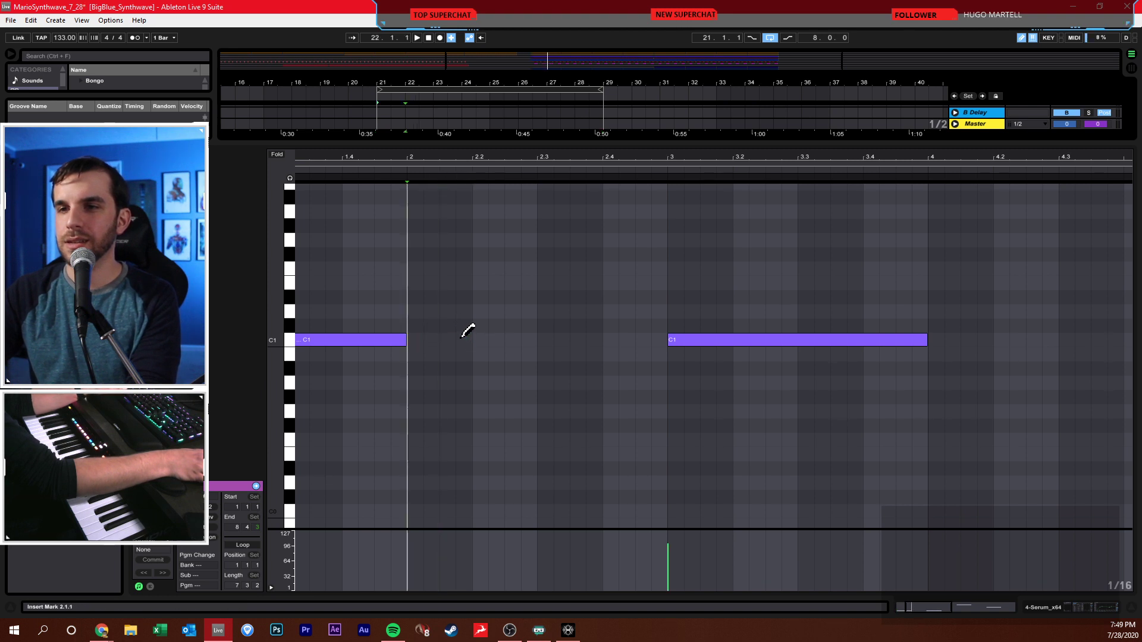
- Draw 1/16 C1 notes at 2.1.1 and 2.1.3, add 1/8 C1 notes at 2.2.3 and 2.3.3, and audition the pattern
left_click(420, 337)
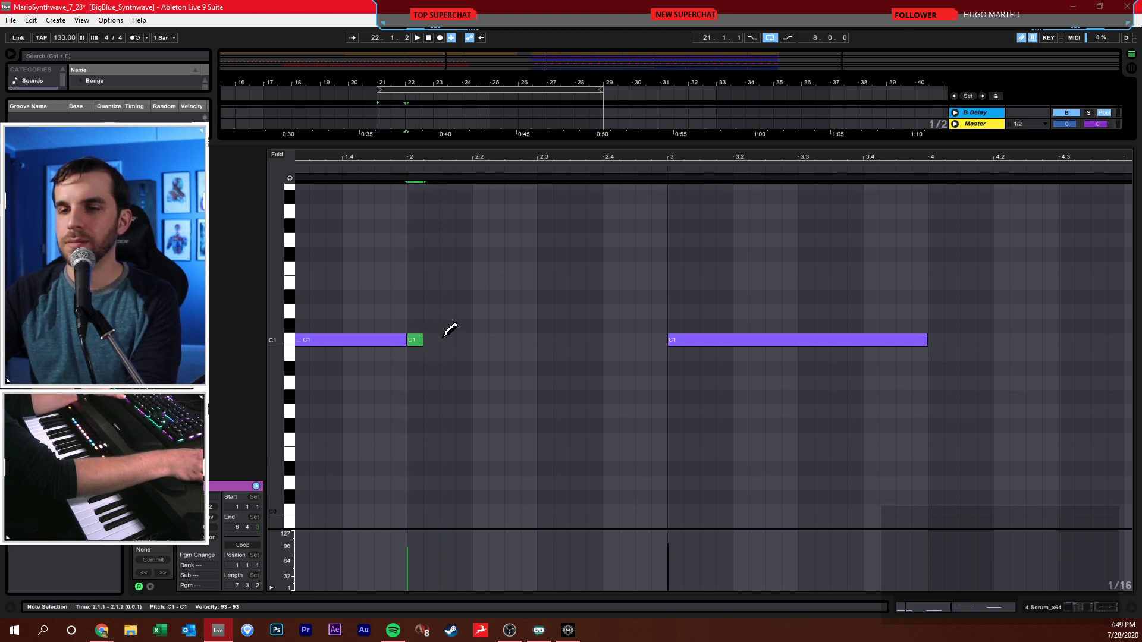
right_click(512, 336)
left_click(557, 507)
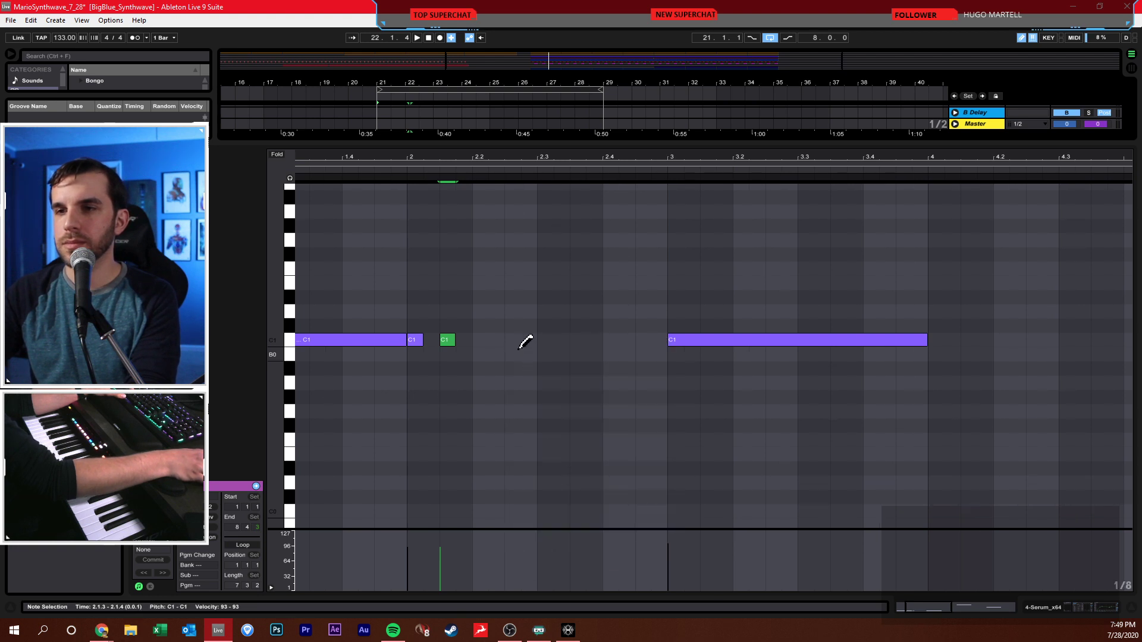
left_click(525, 340)
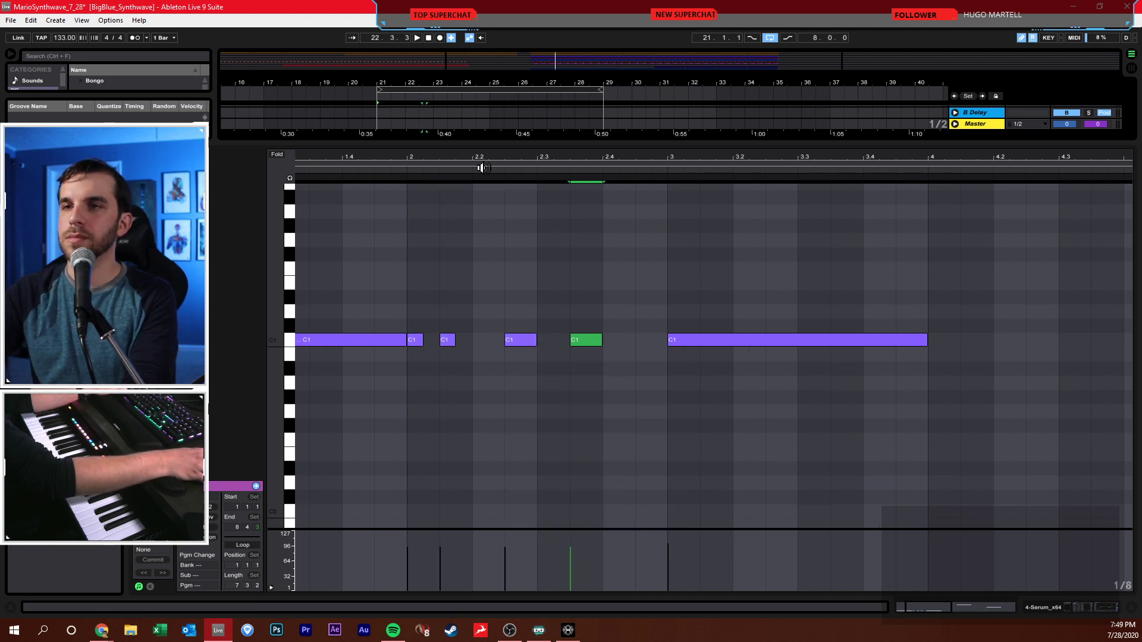
left_click_drag(496, 157, 438, 158)
key("space")
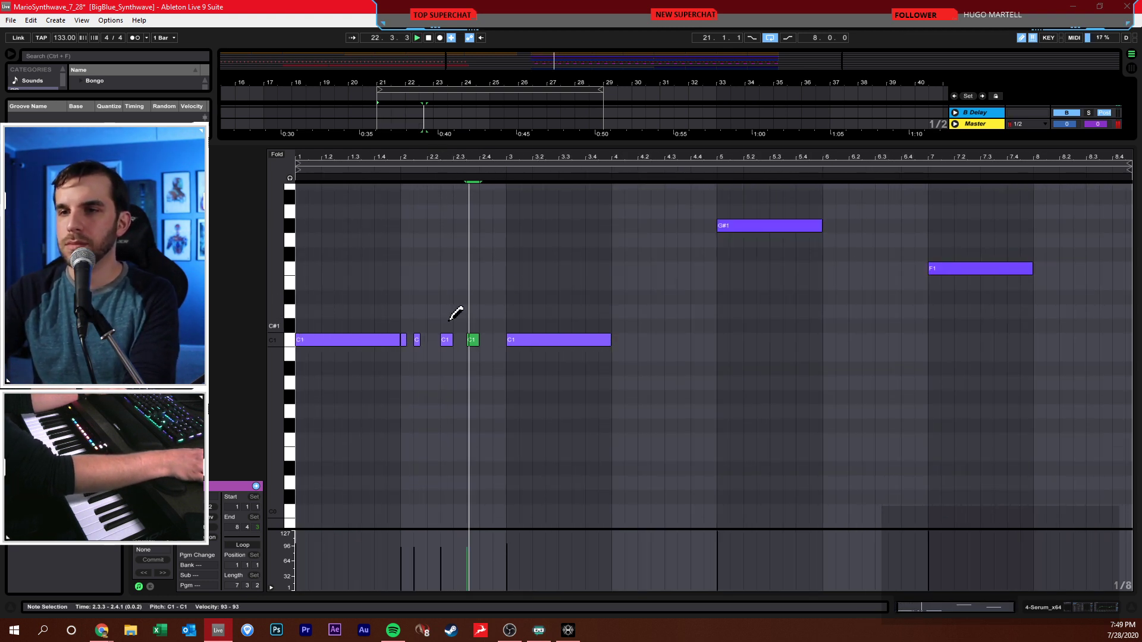
- Leave Draw Mode and duplicate the C1 notes of bars 1 and 2 into bars 3 and 4
key("b")
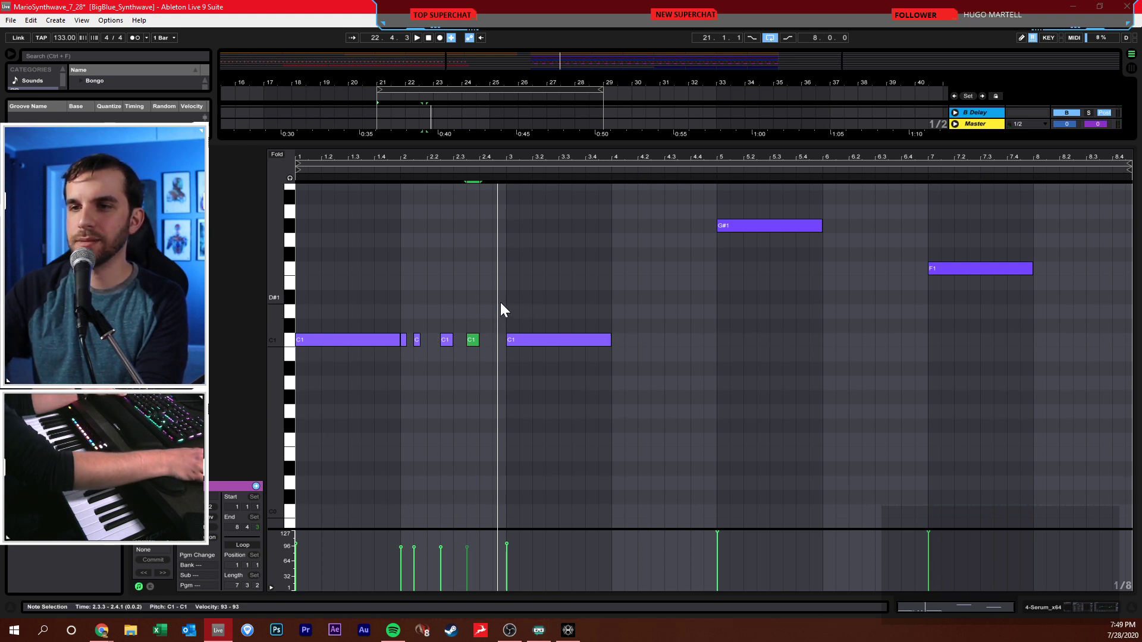
left_click_drag(501, 302, 293, 383)
key("ctrl+d")
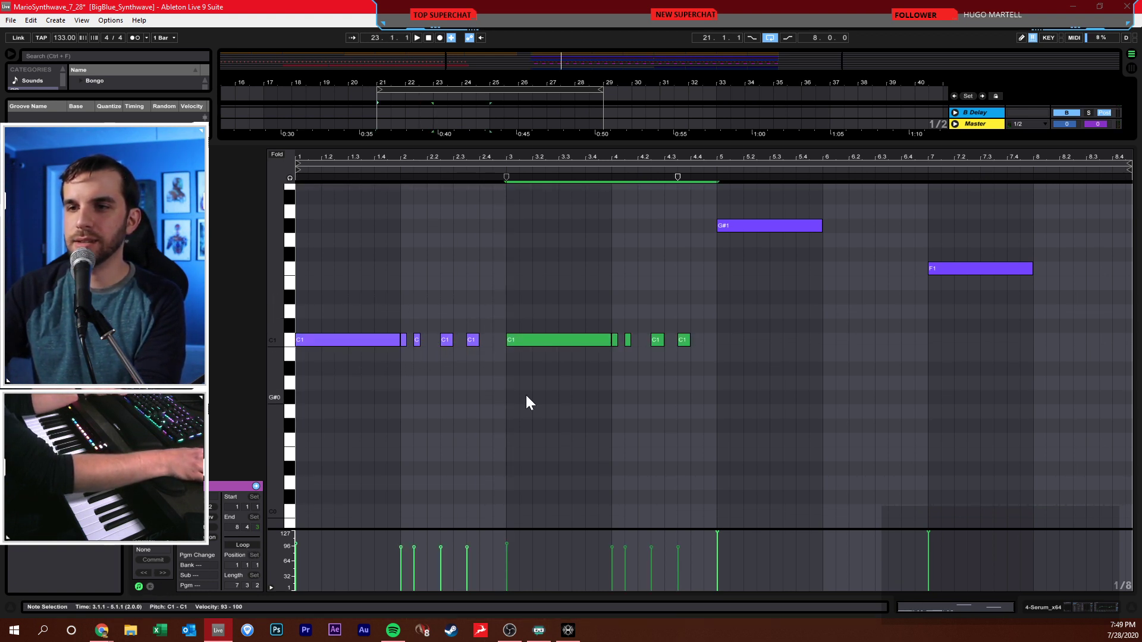
left_click(562, 339)
key("Delete")
key("ctrl+z")
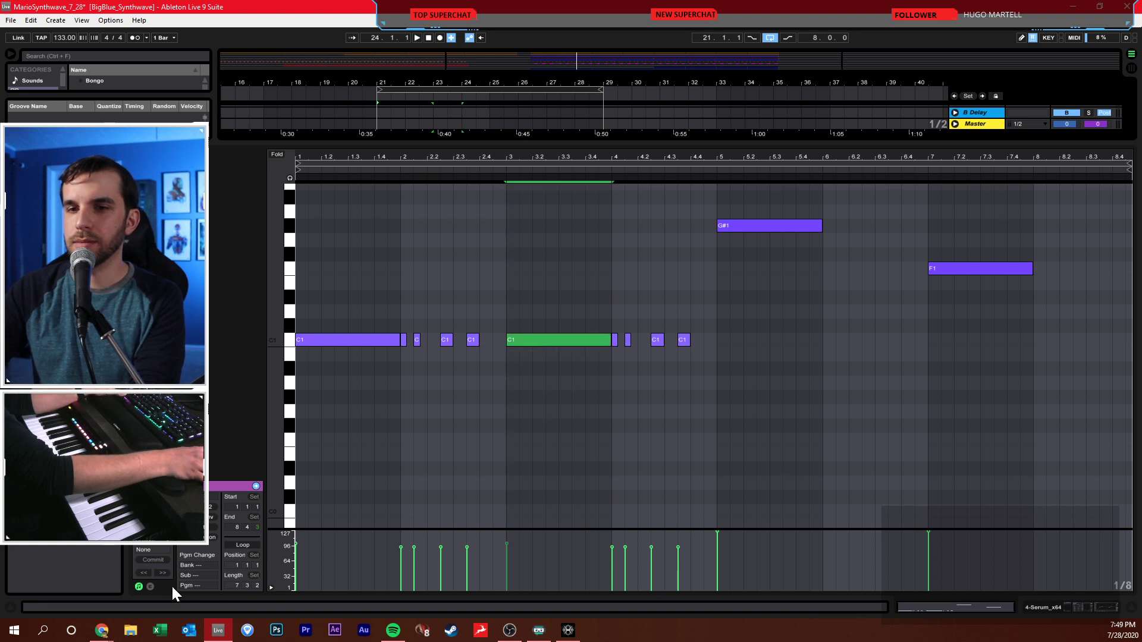
- Show the clip's pitch bend envelope and duplicate its bars 1 and 2 into bars 3 and 4
left_click(150, 586)
left_click(487, 433)
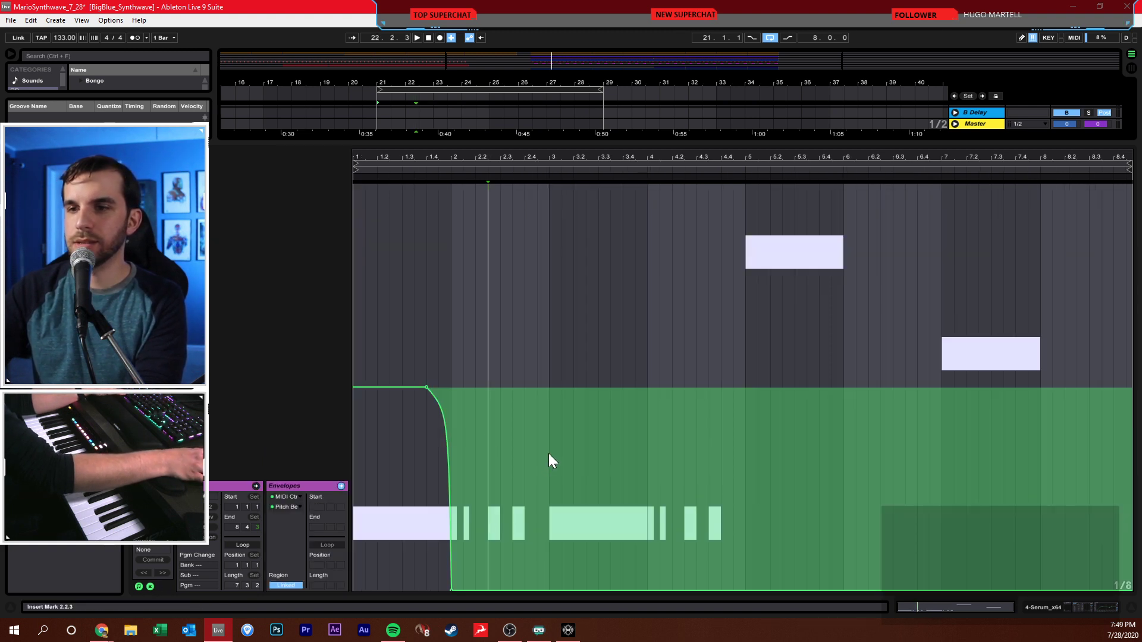
left_click_drag(548, 454, 314, 458)
key("ctrl+d")
- Move the upper pitch bend breakpoint at bar 3 slightly later to slope the rise, and audition the result
key("space")
left_click(512, 420)
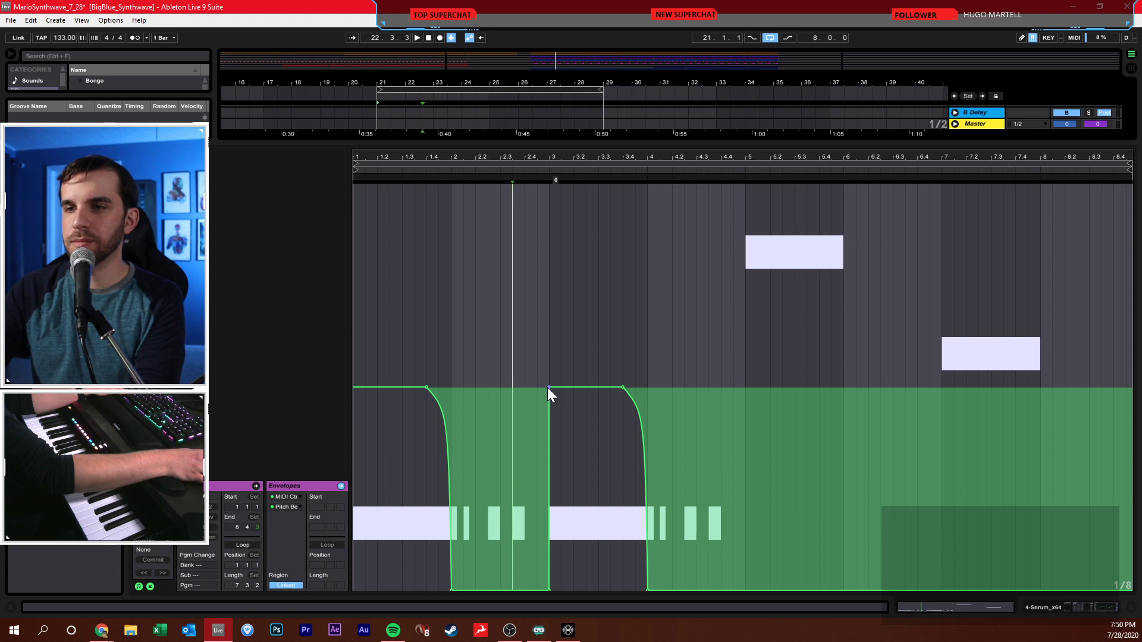
left_click_drag(556, 387, 556, 386)
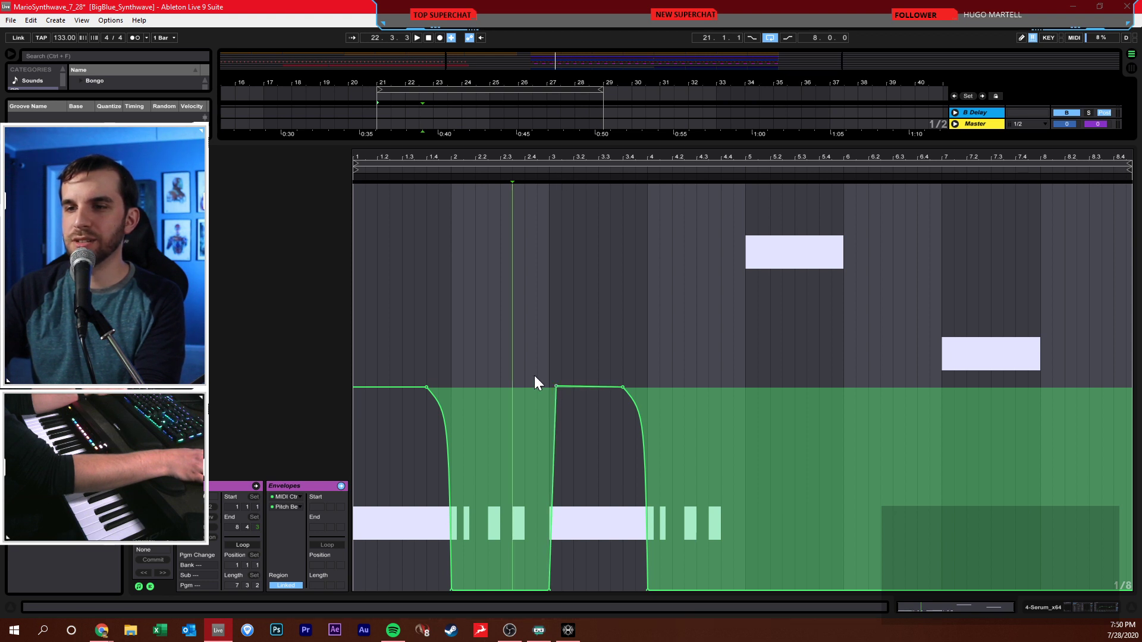
key("space")
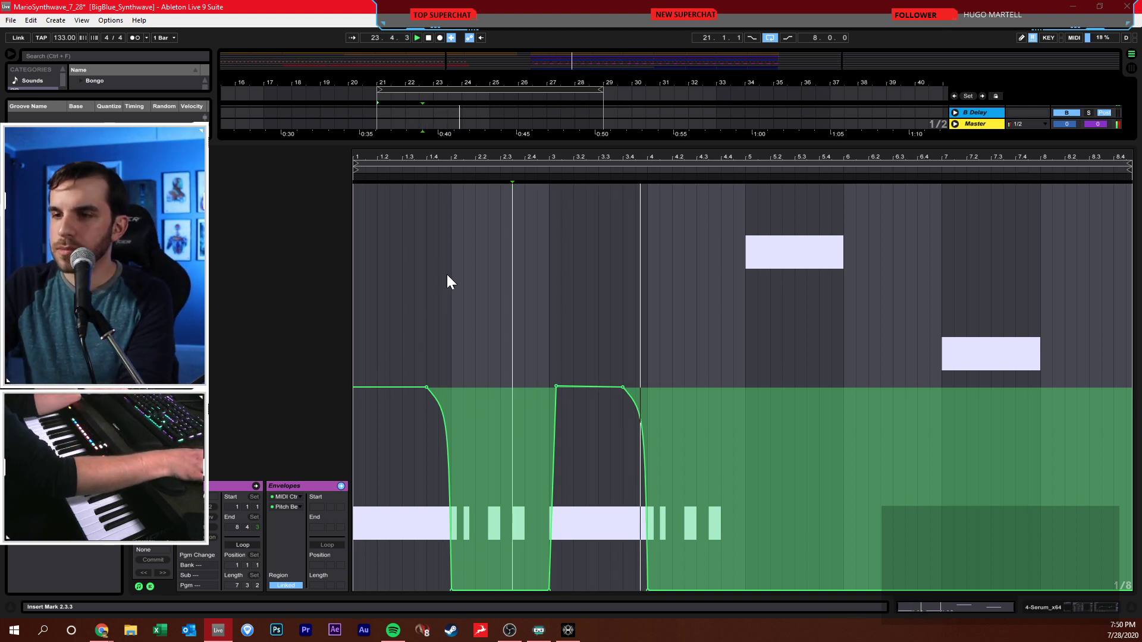
key("space")
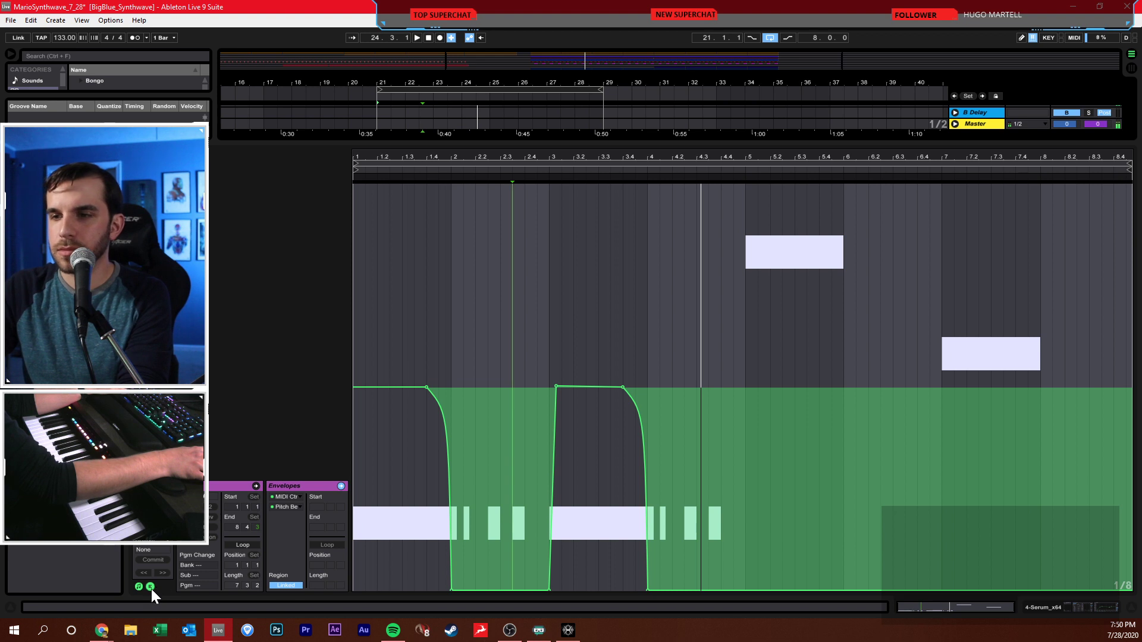
- Raise the pitch bend envelope back to about its neutral level from 4.3 to the clip's end and return to the notes
left_click_drag(703, 508, 745, 499)
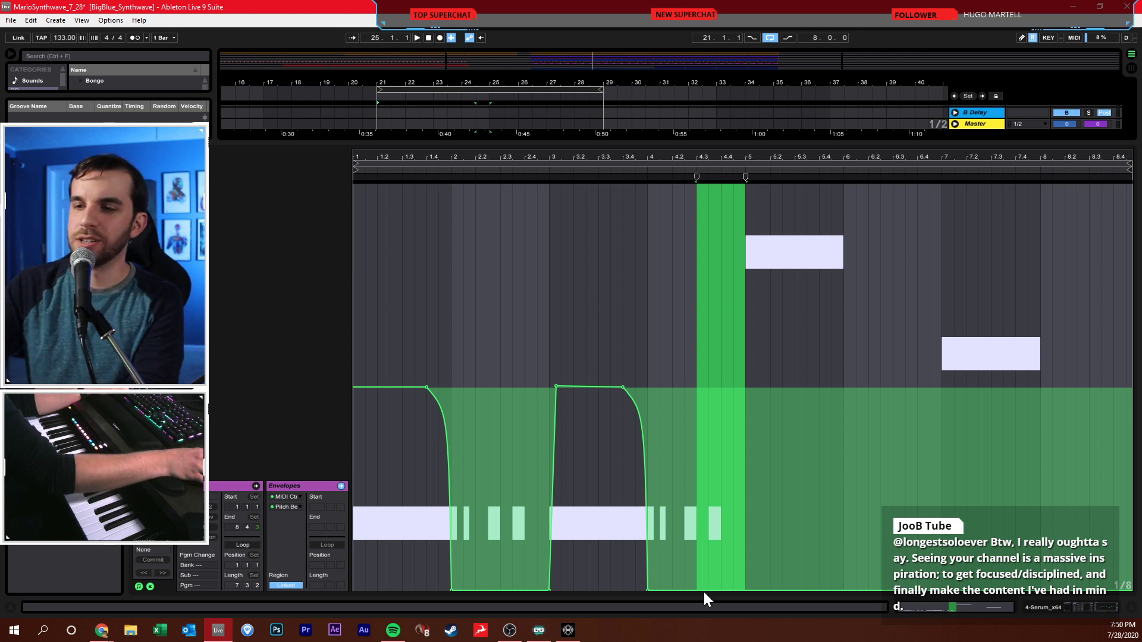
left_click_drag(706, 590, 706, 395)
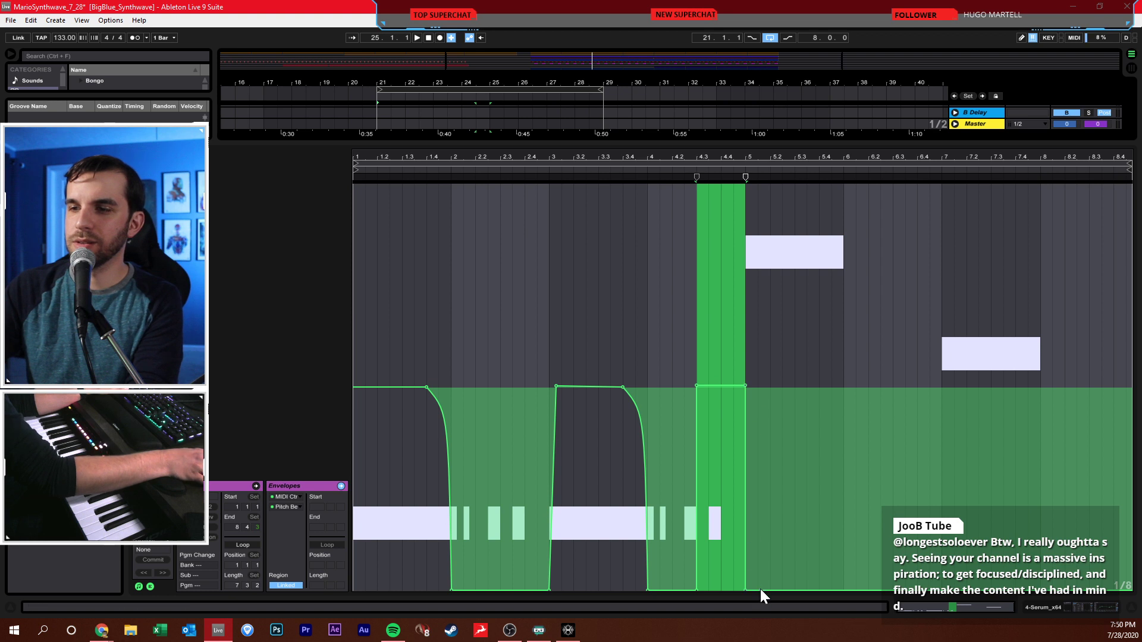
left_click_drag(747, 590, 744, 383)
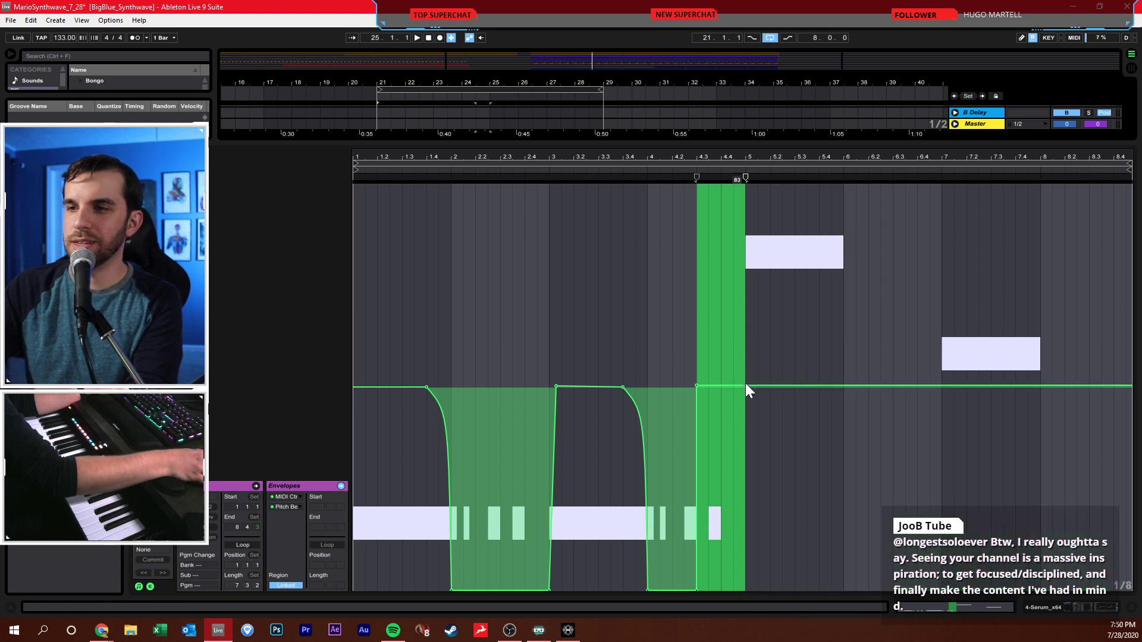
left_click(740, 348)
left_click(152, 585)
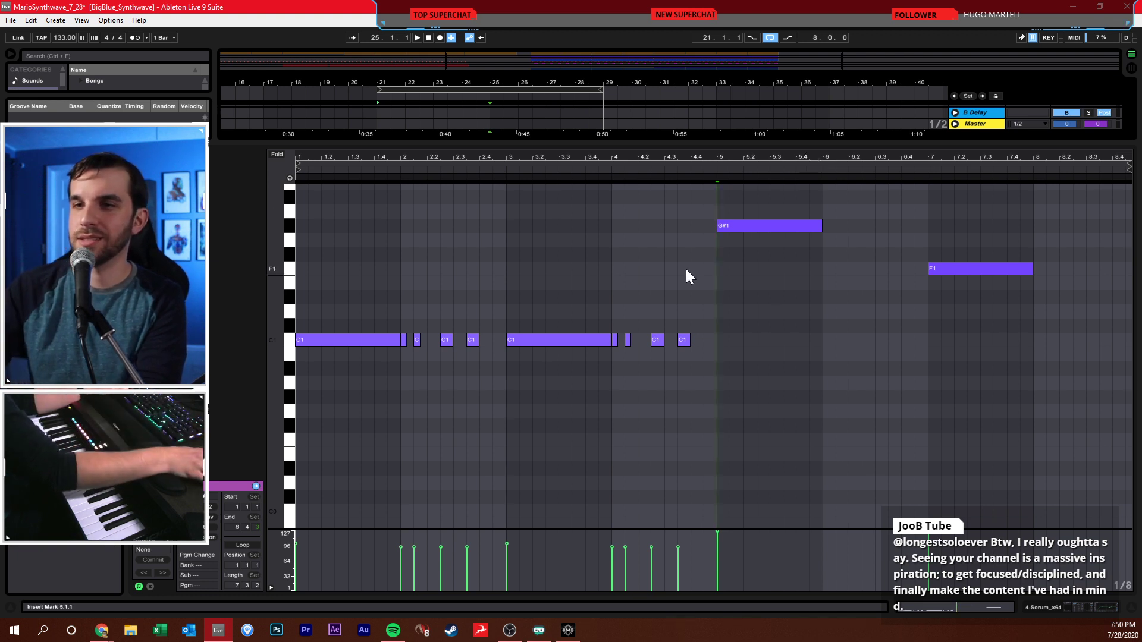
scroll(722, 296, "up", 3)
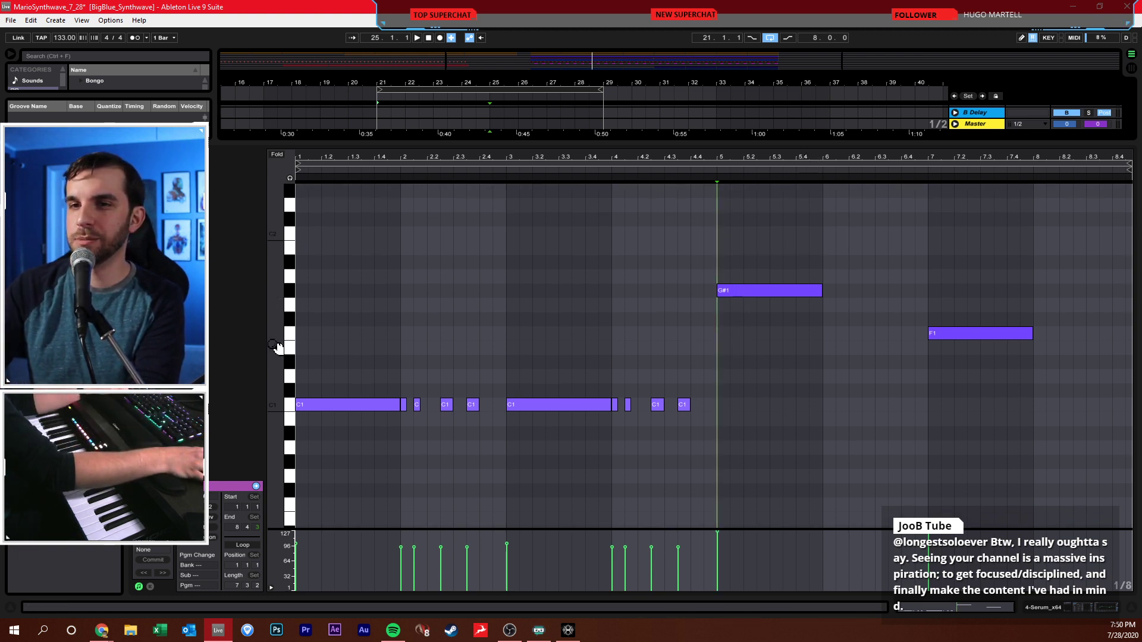
scroll(345, 333, "up", 1)
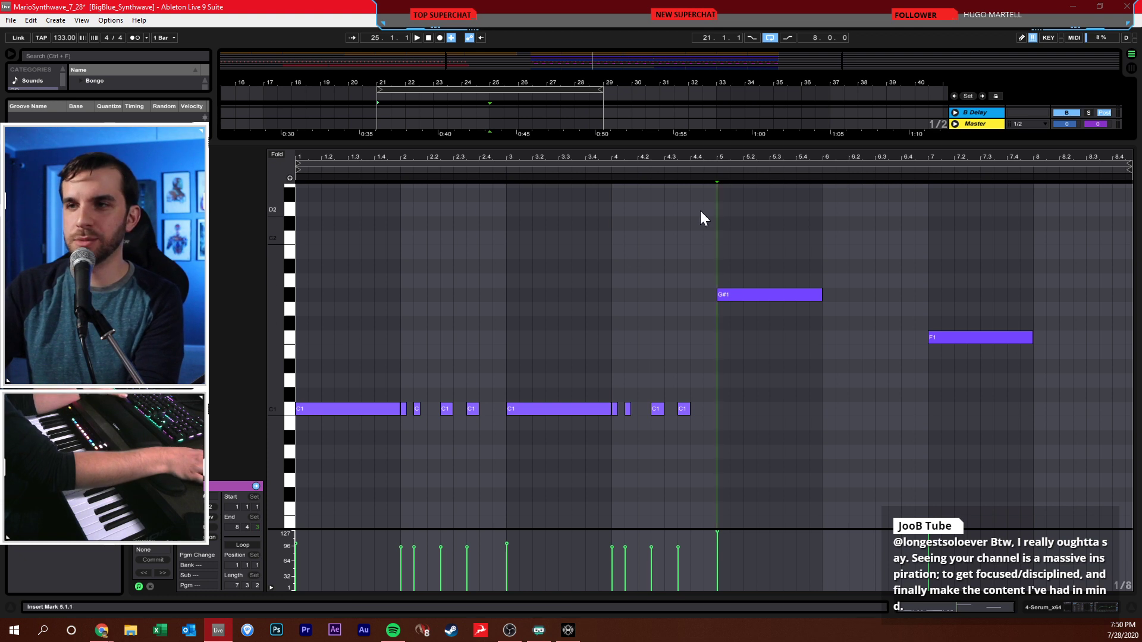
left_click(854, 244)
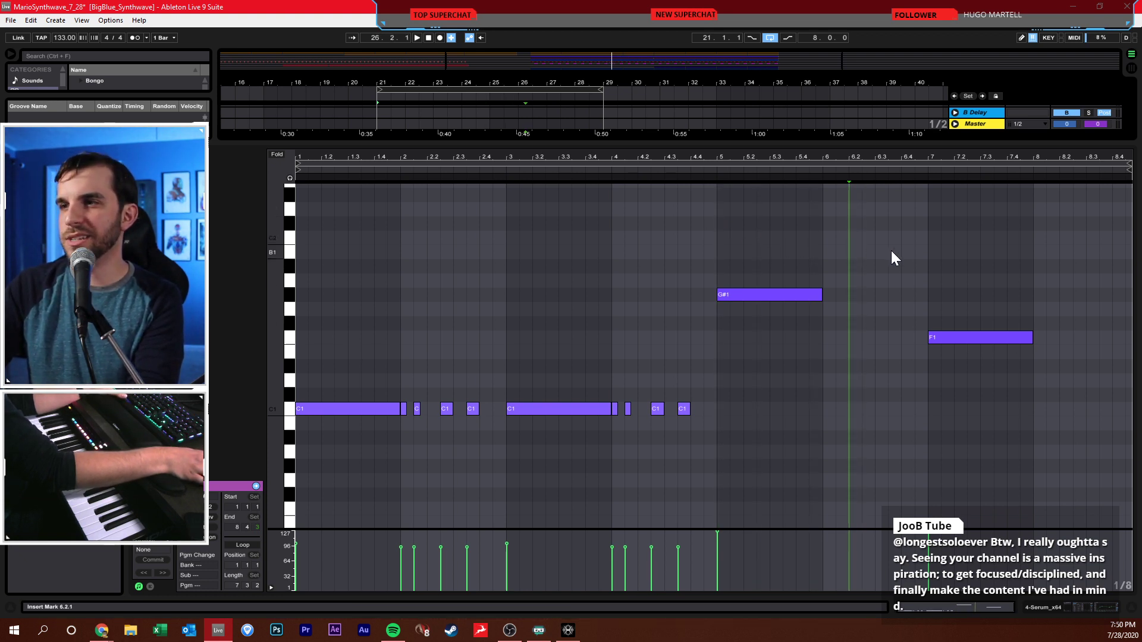
mouse_move(891, 251)
left_mouse_down()
mouse_move(847, 269)
mouse_move(903, 269)
left_mouse_up()
left_click(889, 277)
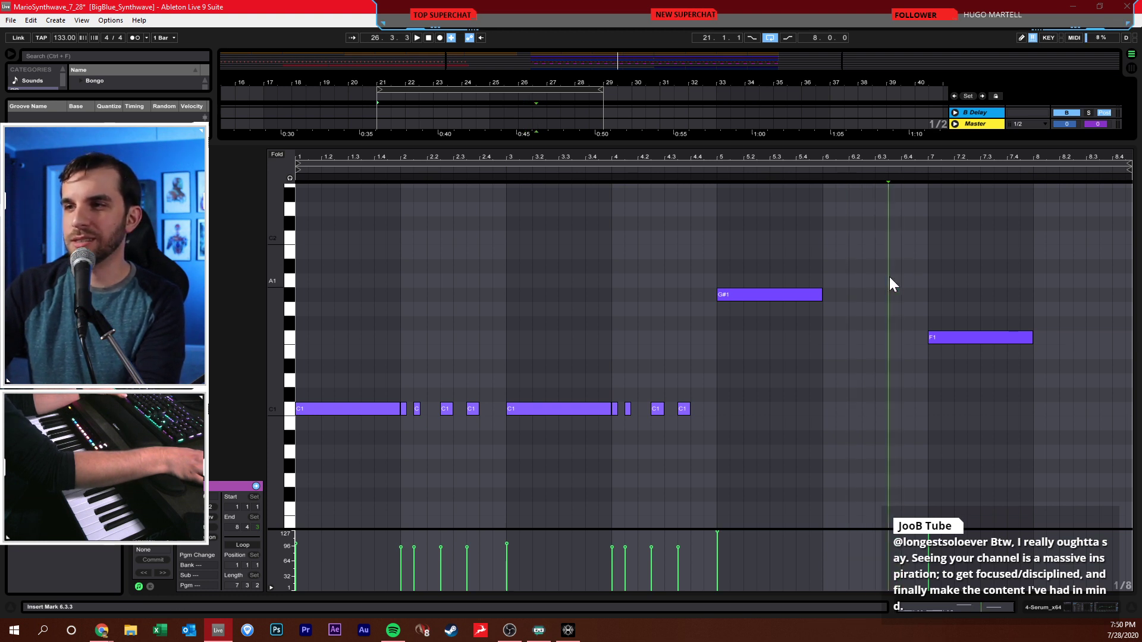
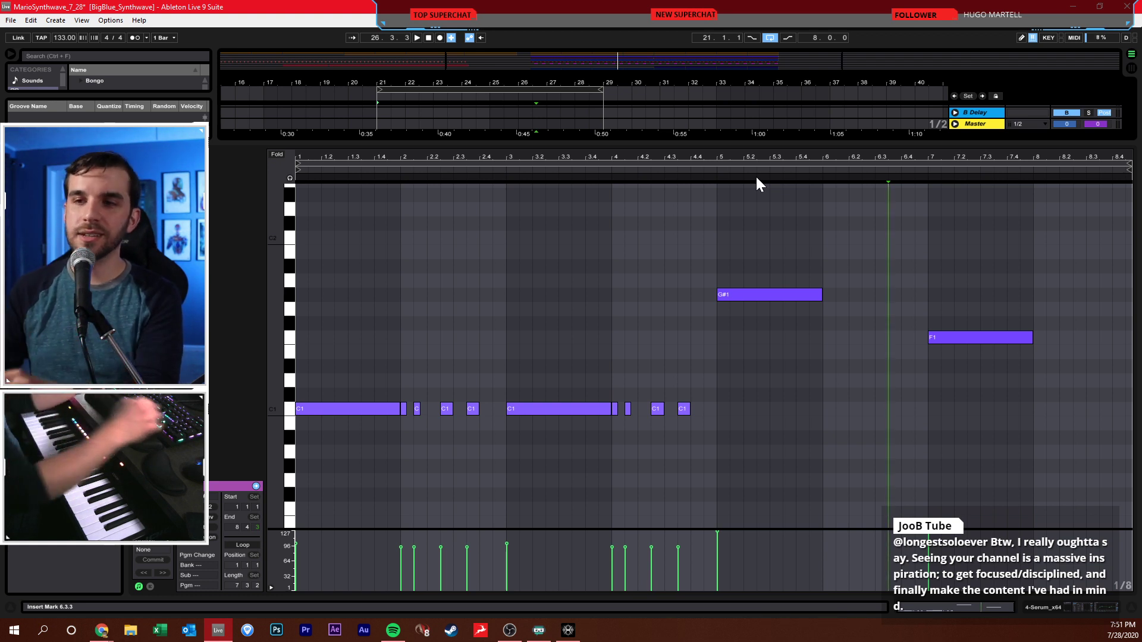
left_click(694, 247)
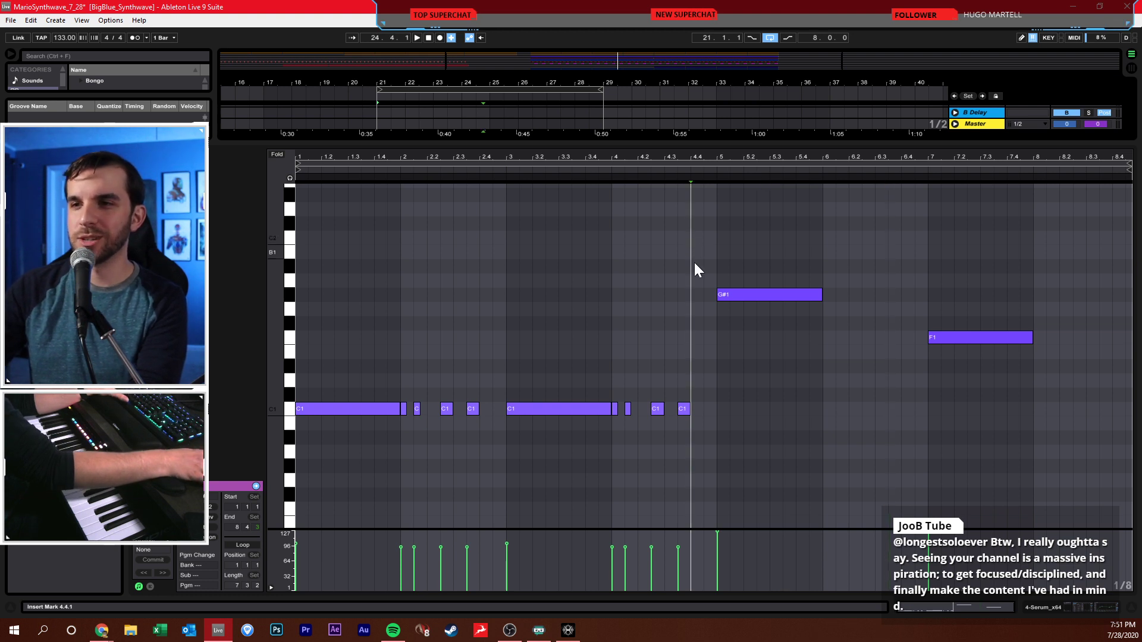
left_click(842, 248)
left_click(838, 252)
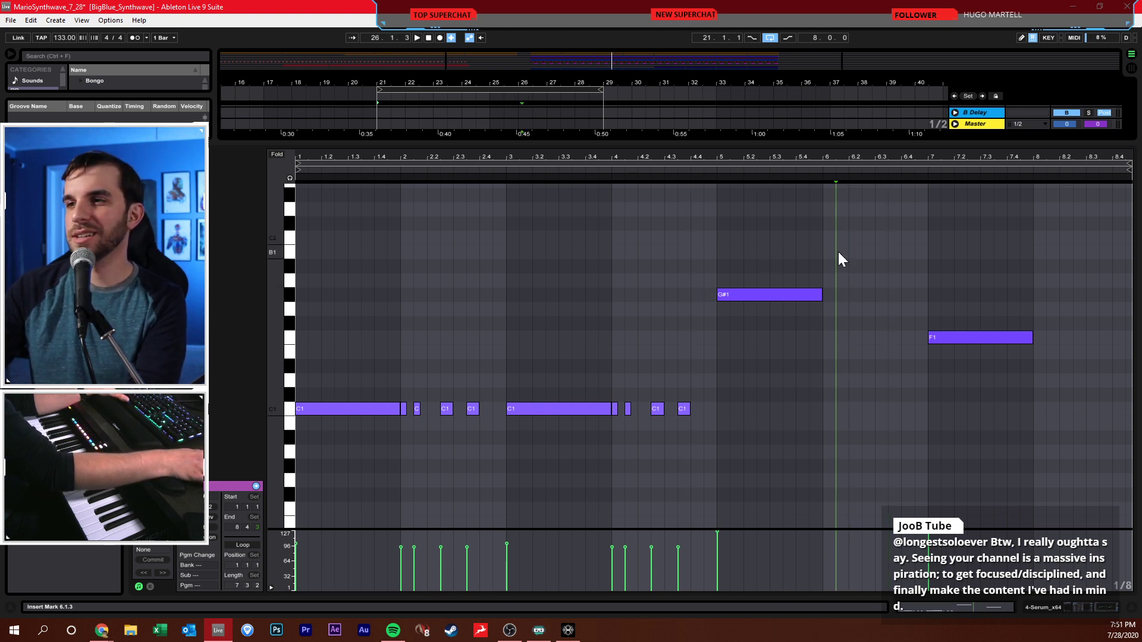
left_click(860, 284)
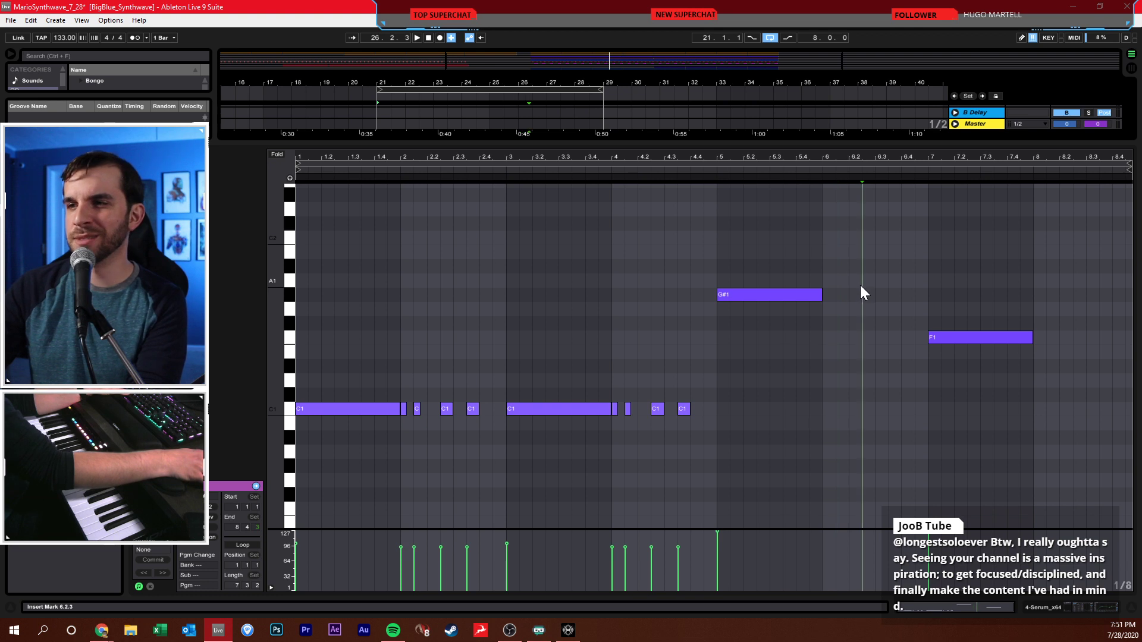
left_click(880, 284)
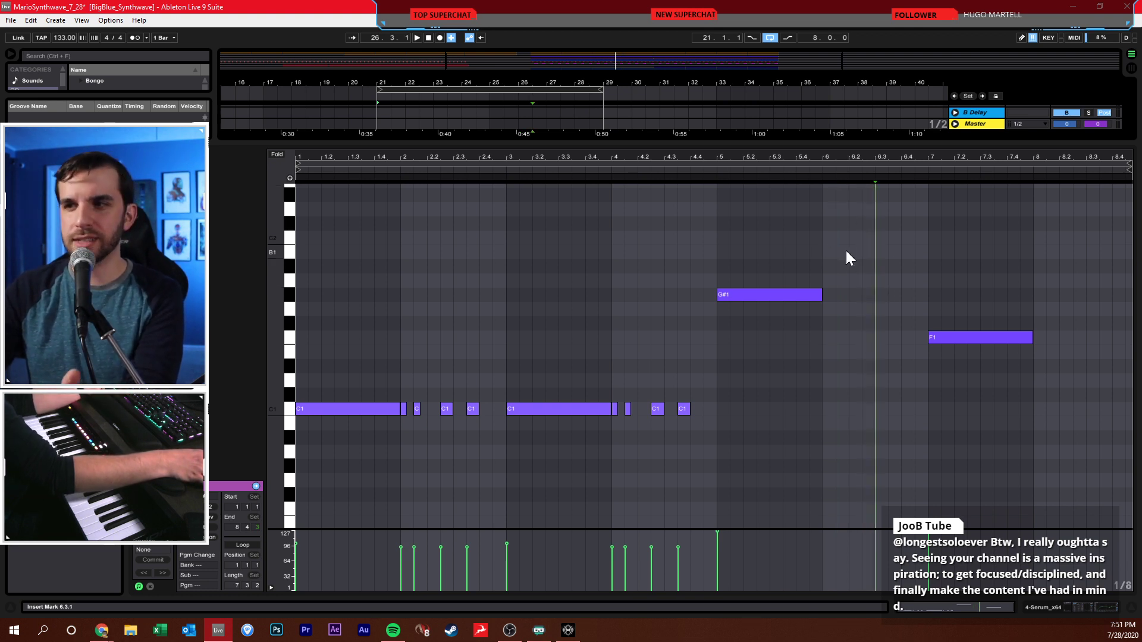
left_click(897, 259)
left_click(893, 272)
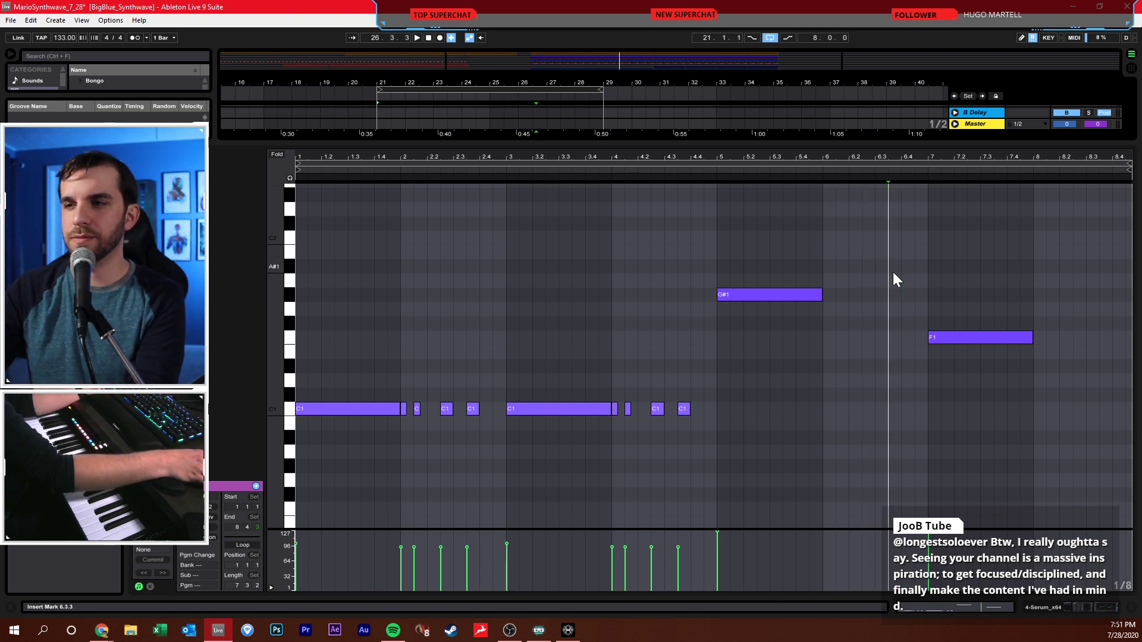
left_click(861, 283)
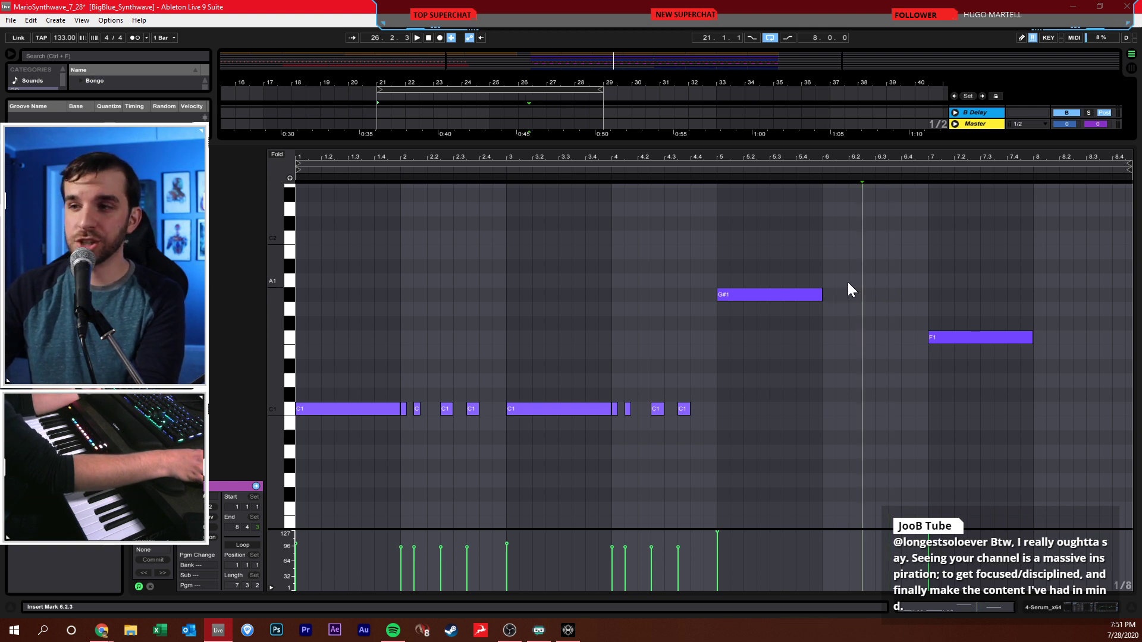
left_click(839, 286)
left_click(910, 271)
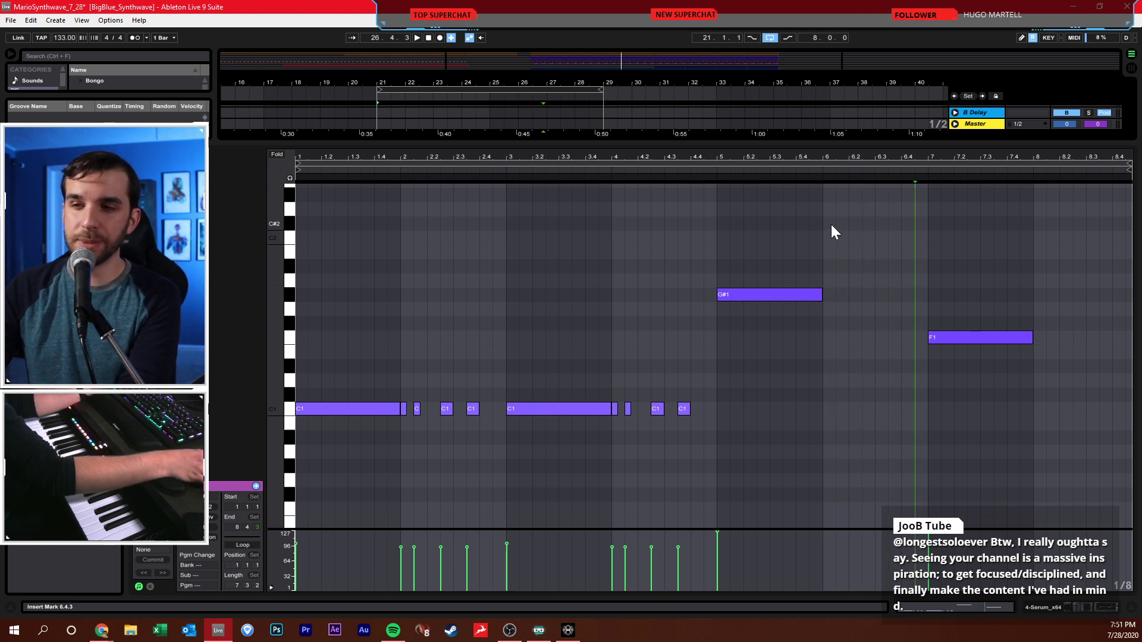
left_click(755, 261)
left_click(716, 256)
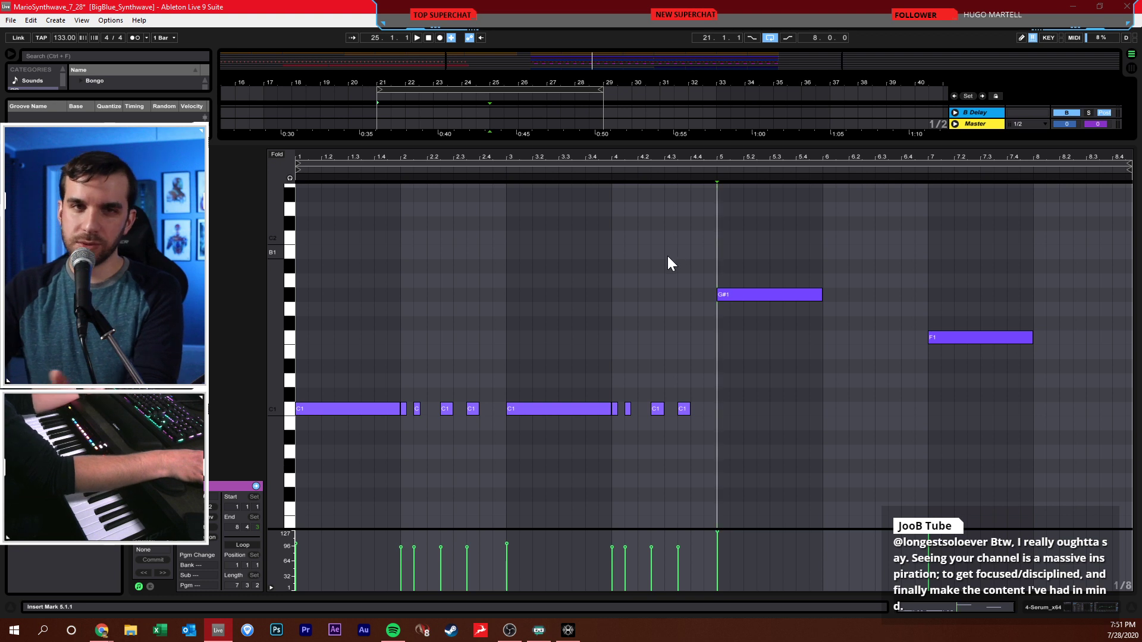
left_click(690, 276)
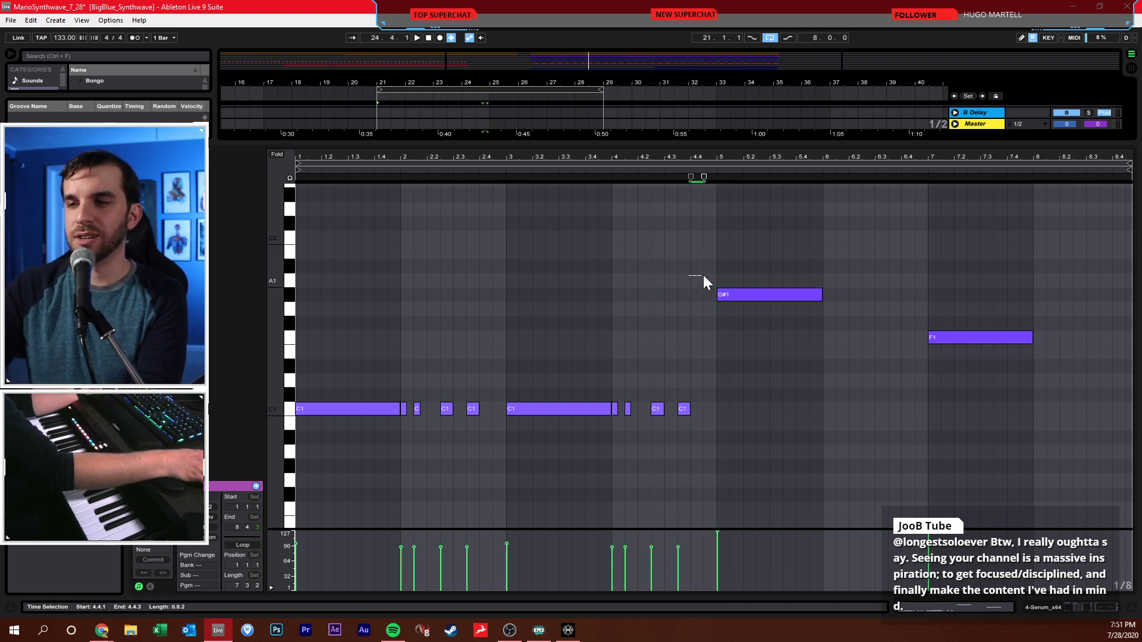
left_click(711, 266, "shift")
left_click(712, 266)
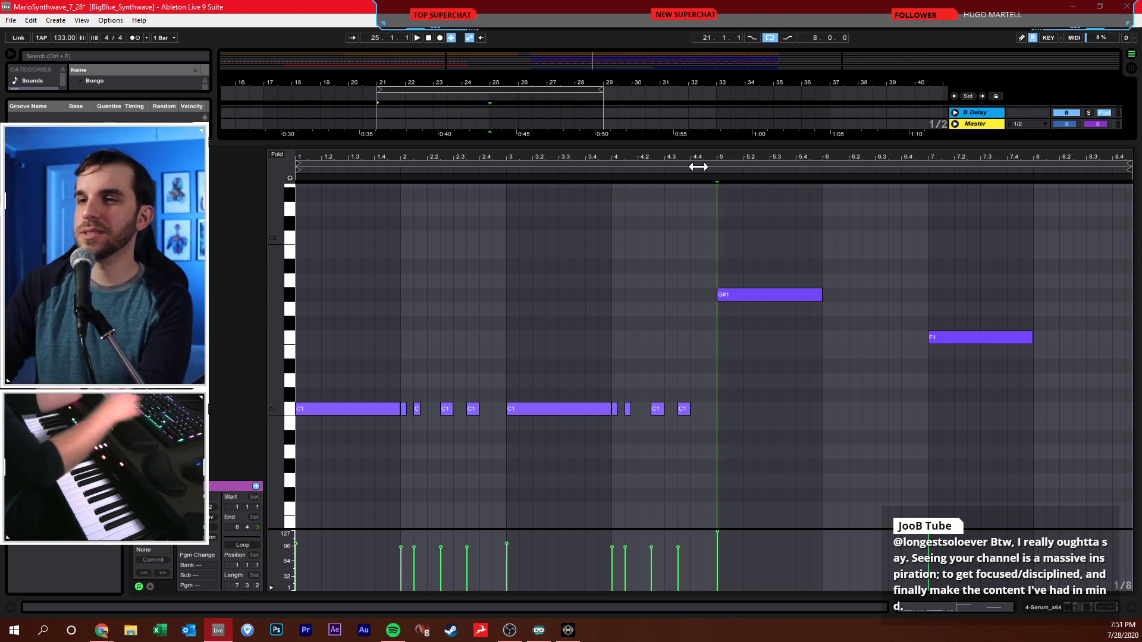
left_click(719, 313)
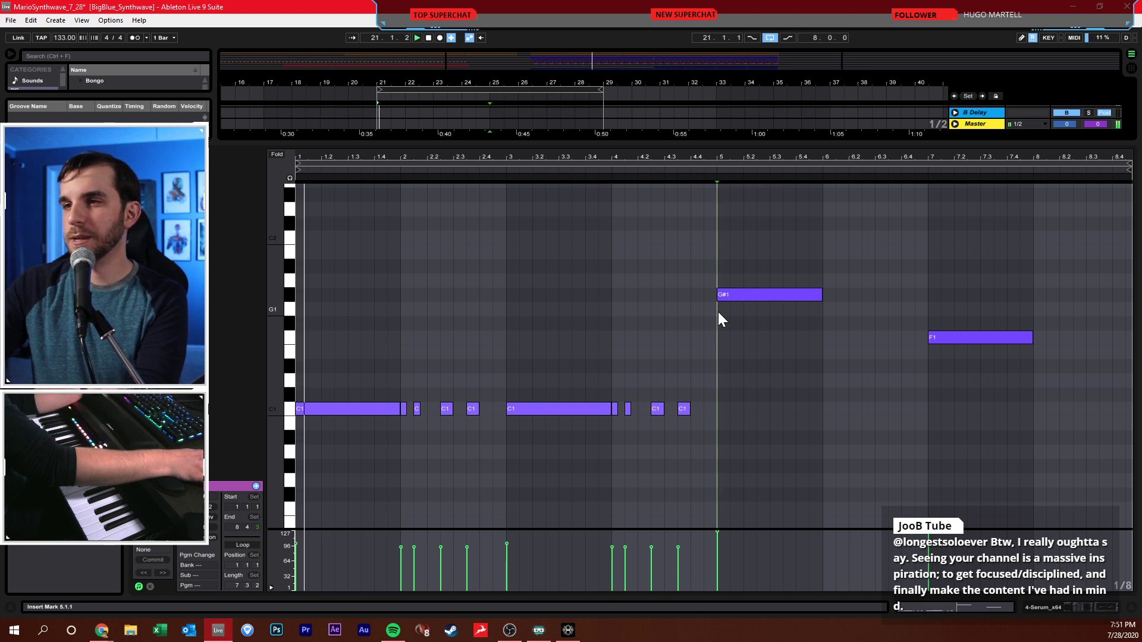
left_click(730, 371)
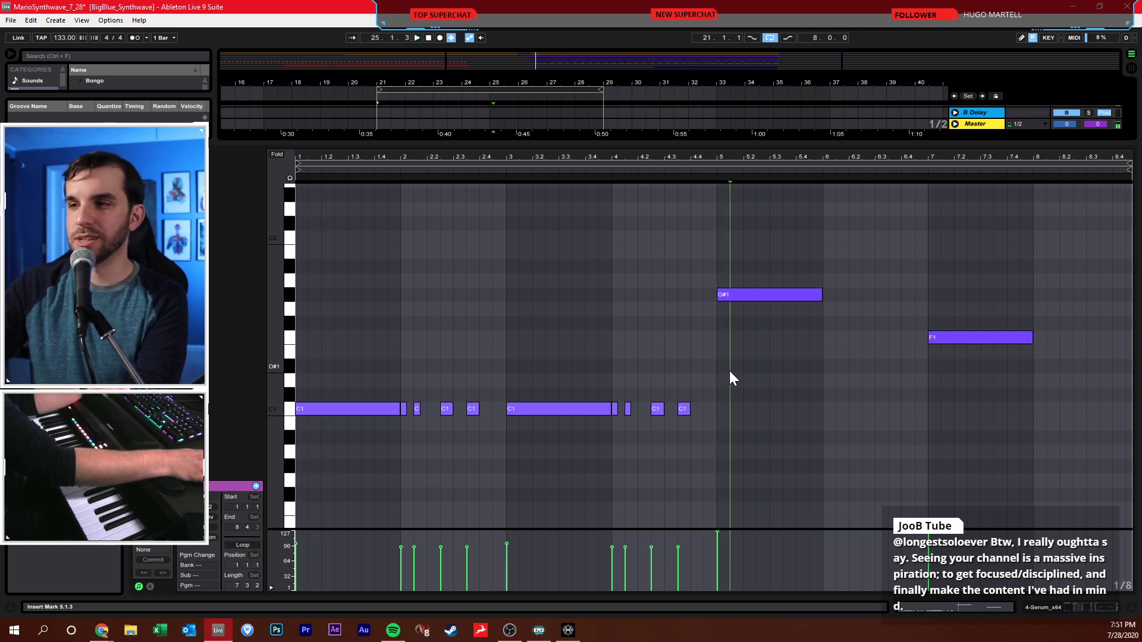
- Delete the last two short C1 notes in bar 4, at 4.2.3 and 4.3.3
left_click(704, 402)
left_click_drag(655, 386, 685, 412)
key("Delete")
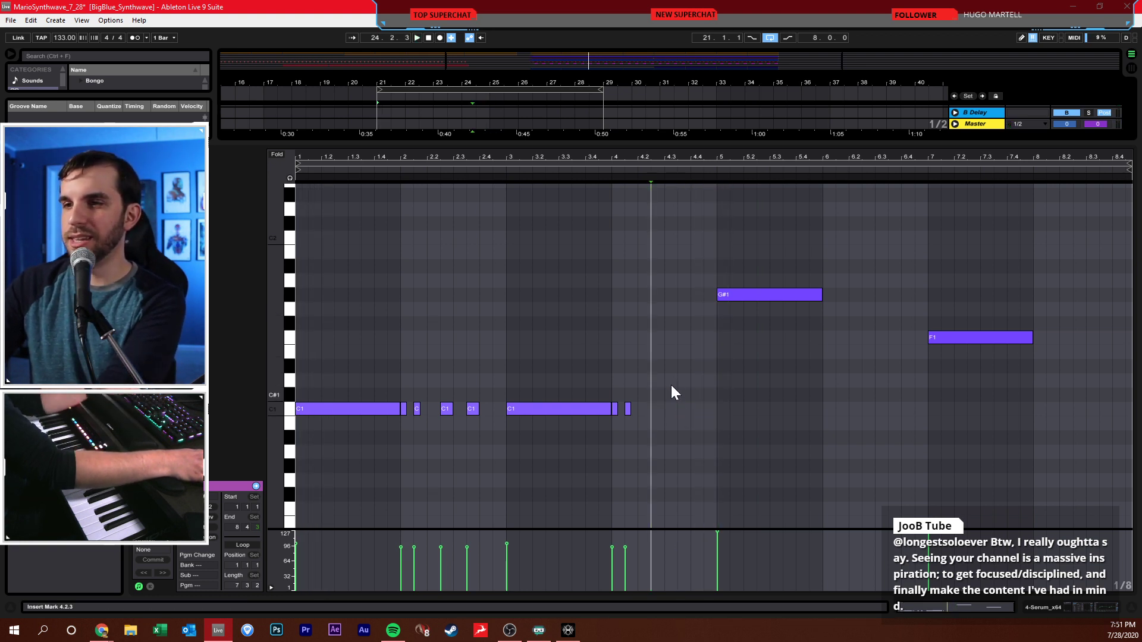
- Draw short D2, D#2 and G1 fill notes from 4.3.1 to 4.4.3 and extend the G#1 note's start back to 4.4.3
key("b")
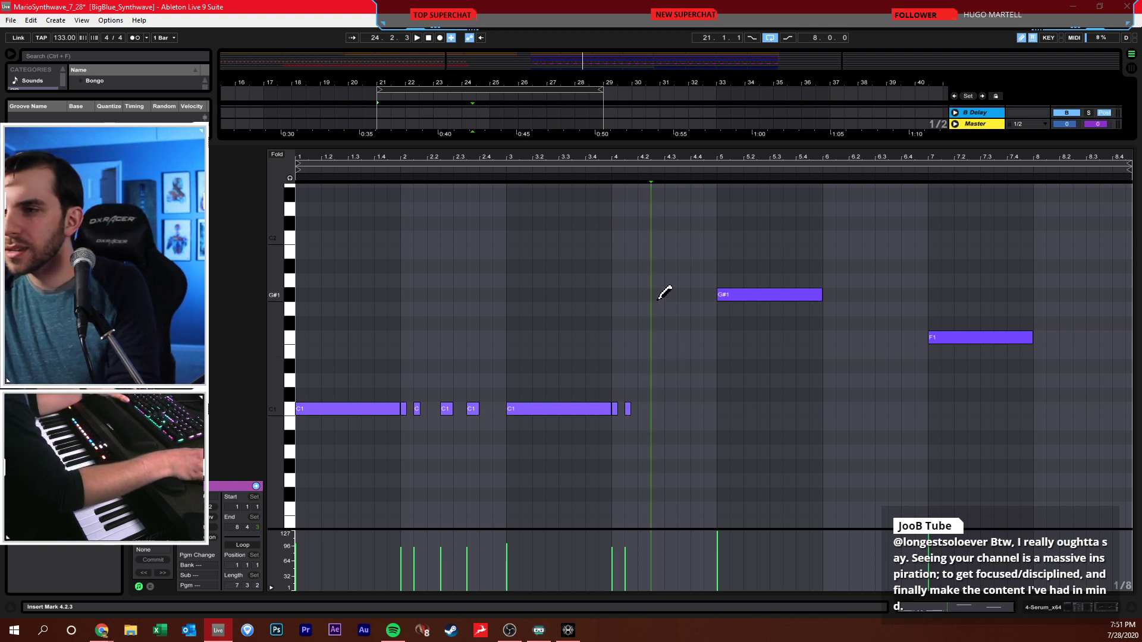
left_click(671, 208)
left_click(684, 195)
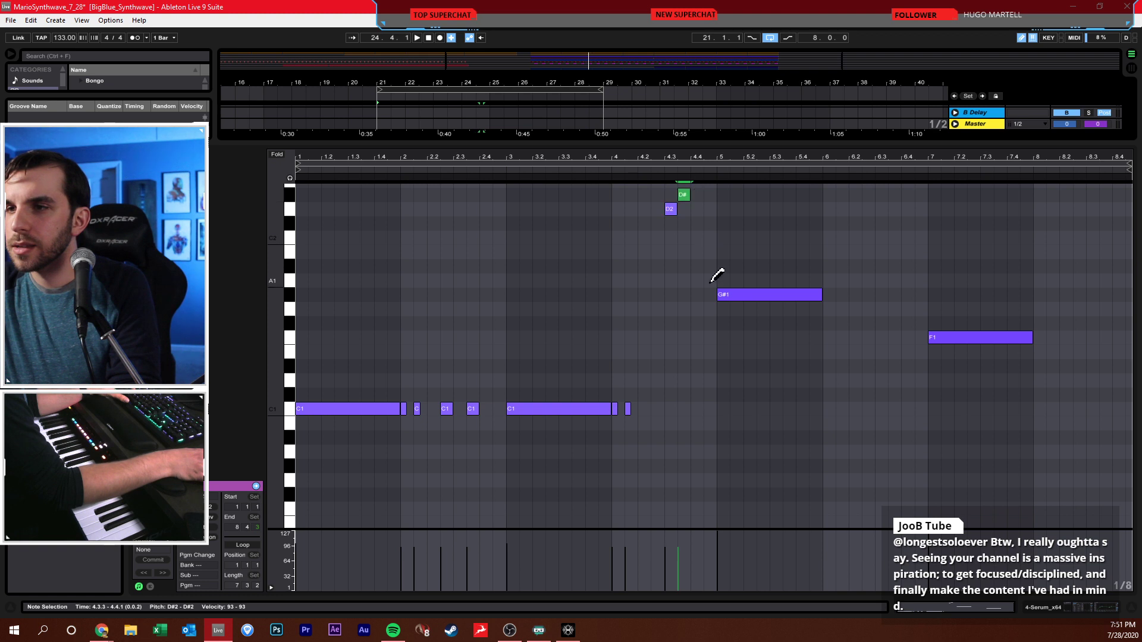
left_click(697, 309)
left_click_drag(718, 293, 709, 302)
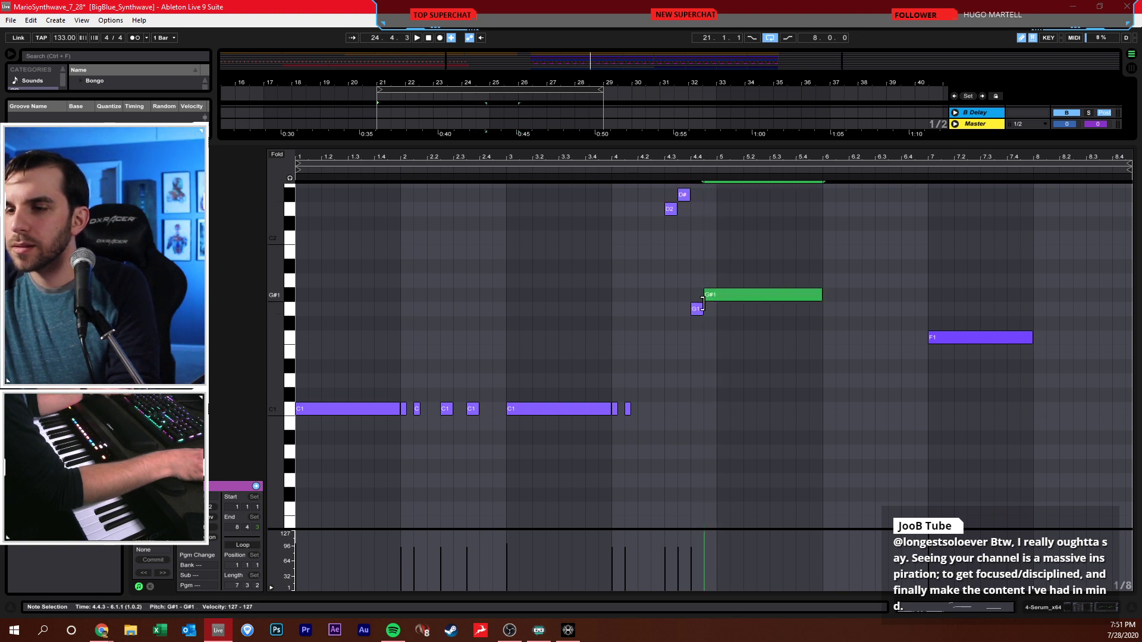
- Move the upper pitch bend breakpoint at 4.3 slightly later to slope the rise, and briefly audition the clip
left_click(149, 587)
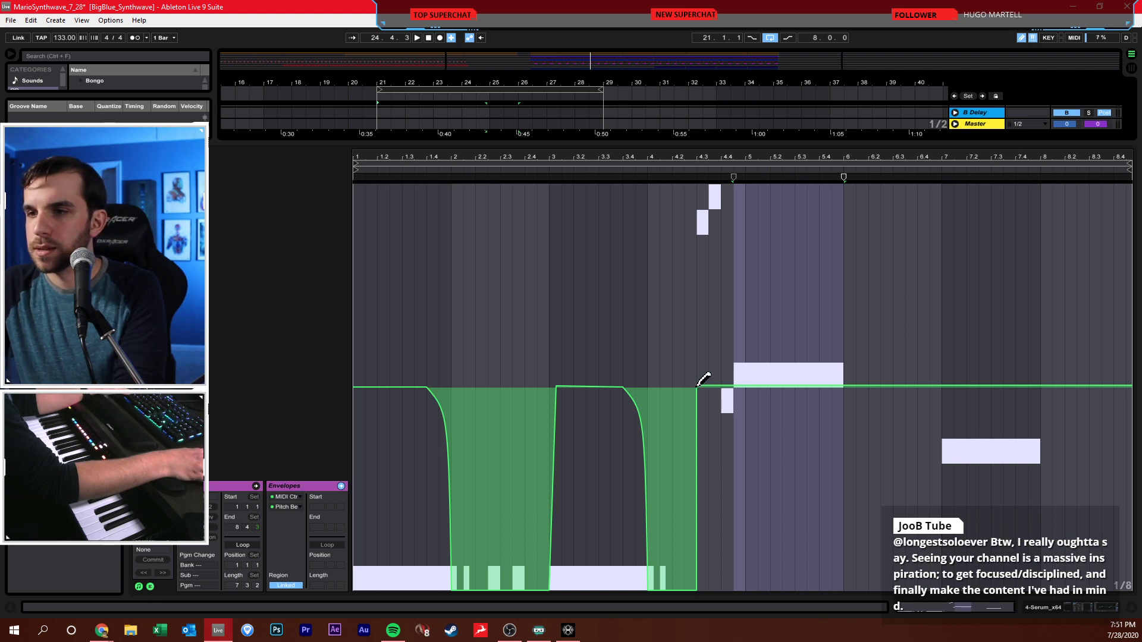
left_click_drag(697, 387, 699, 386)
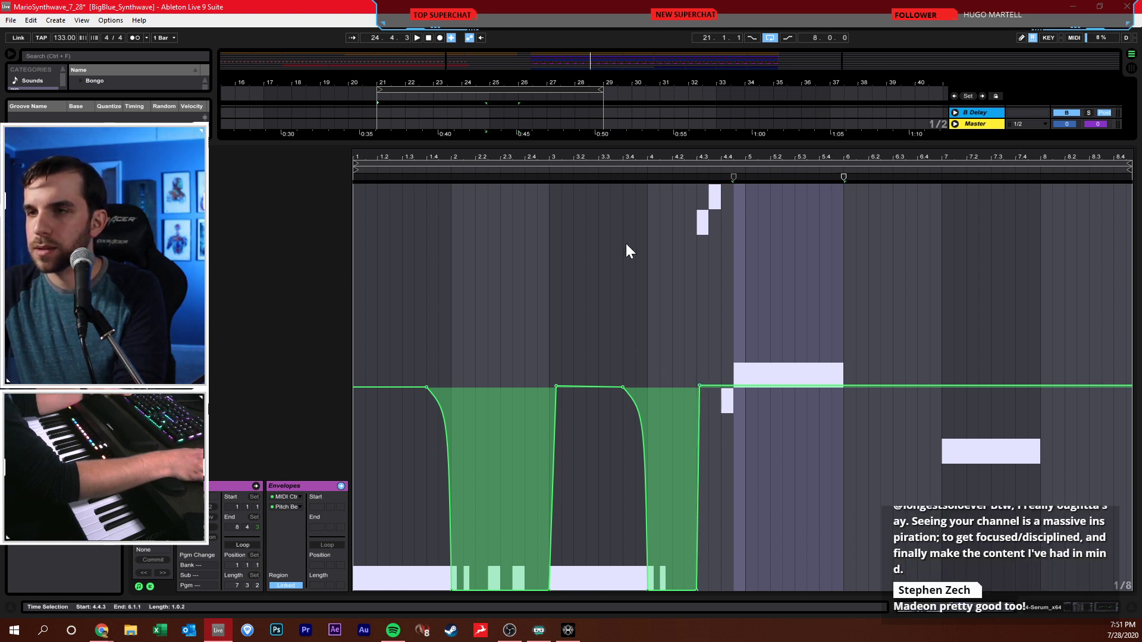
left_click(629, 168)
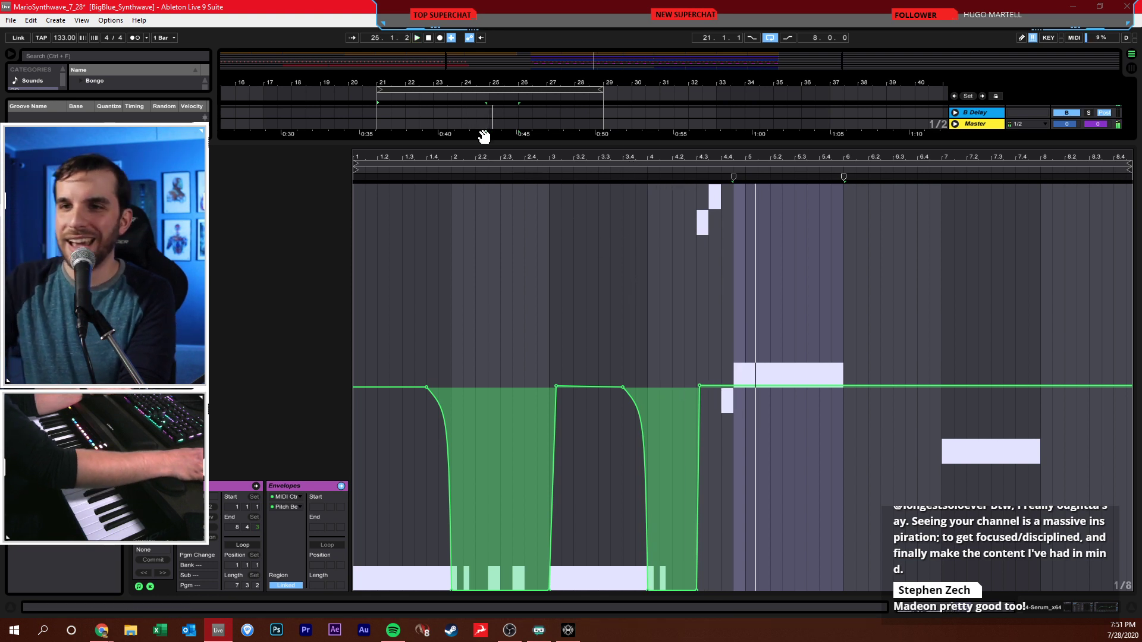
double_click(428, 37)
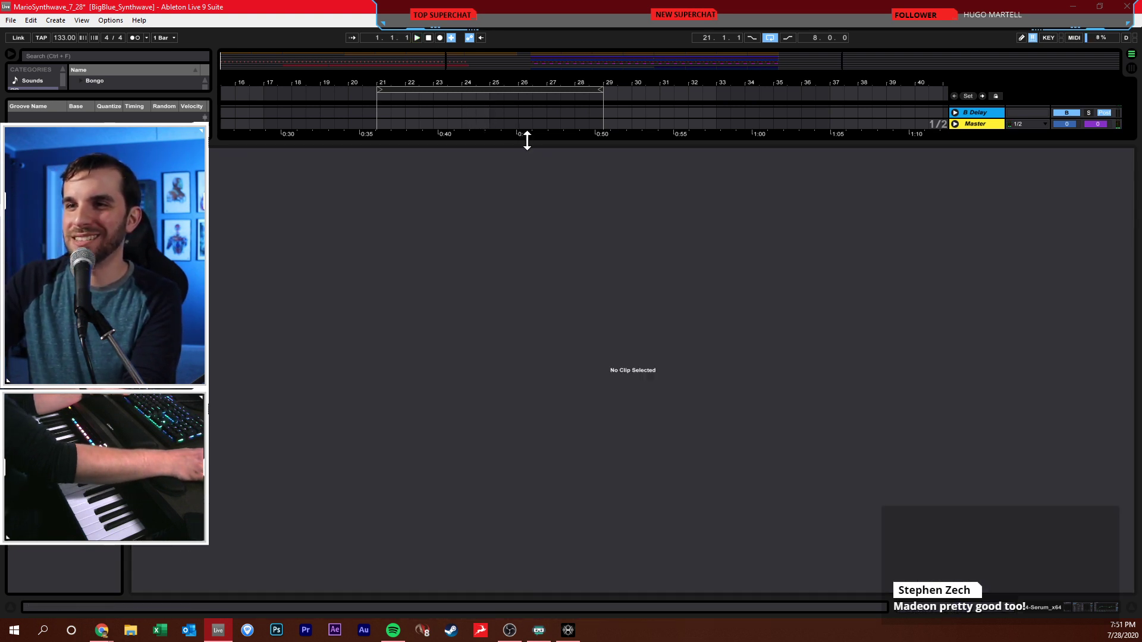
- Enlarge the arrangement and play the song from bar 21 to hear the new fill in context
left_click_drag(528, 143, 510, 504)
left_click(605, 223)
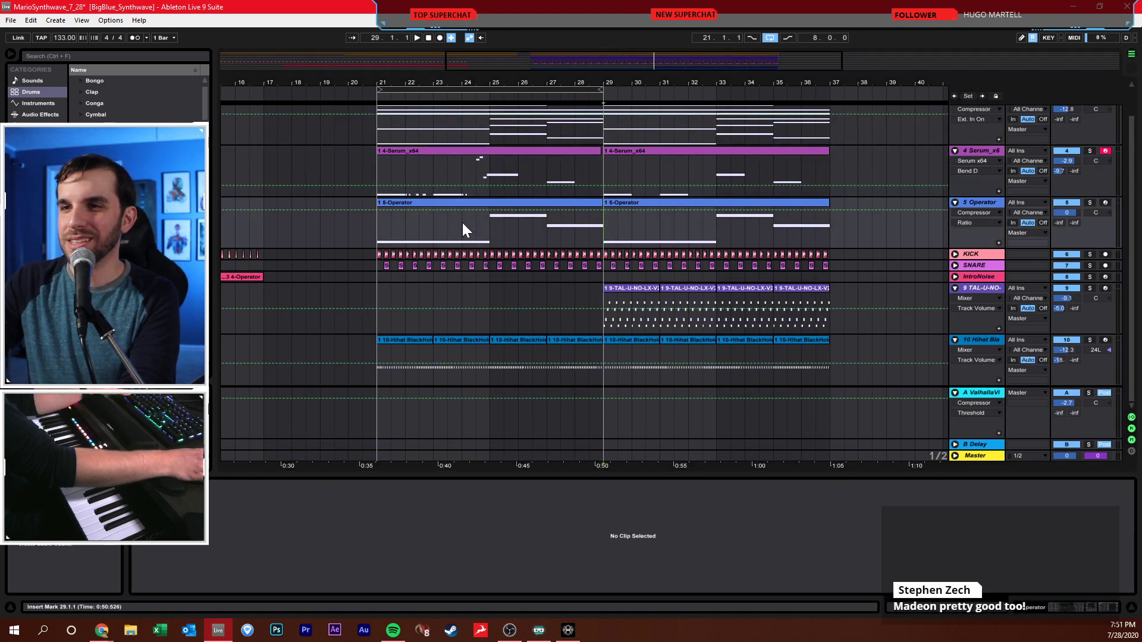
left_click(377, 229)
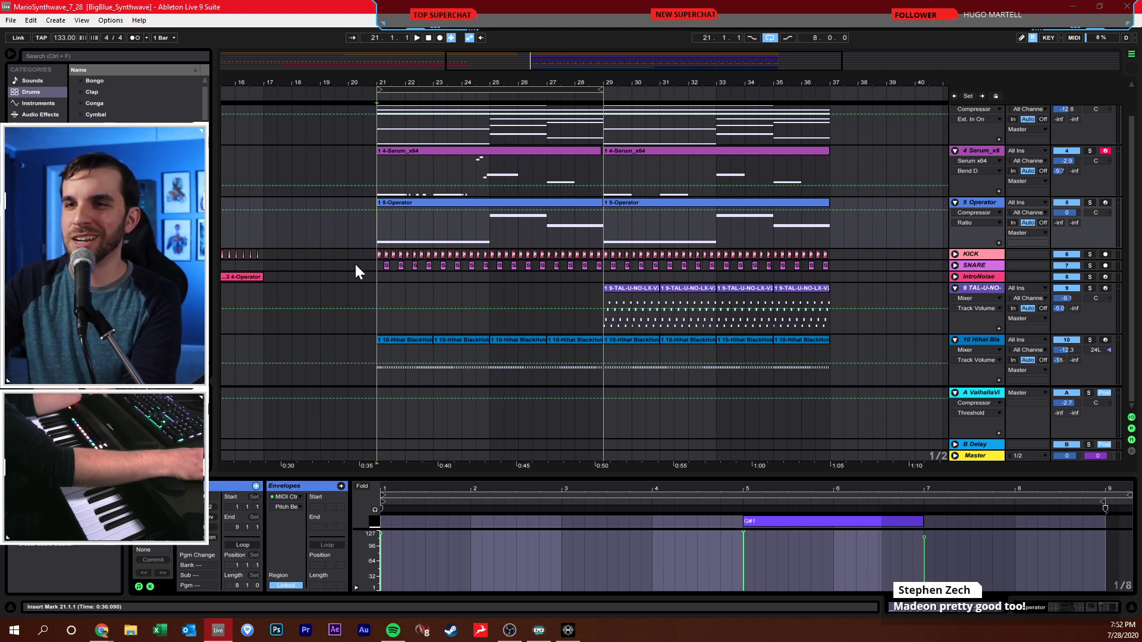
key("space")
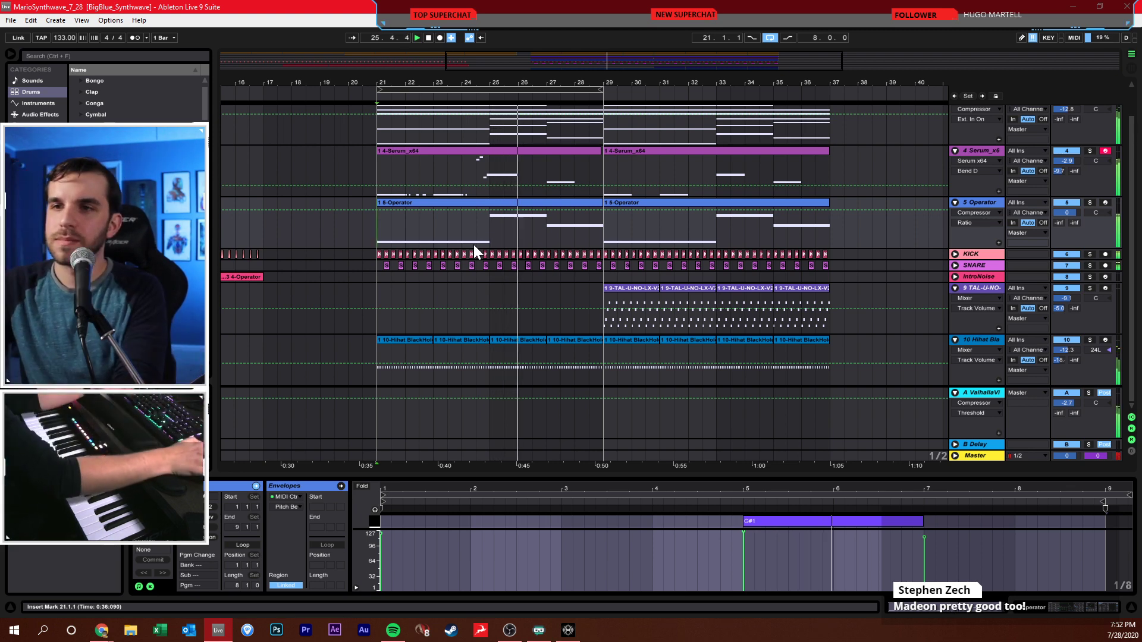
- Open the track 4 Serum clip at bar 21 in an enlarged clip editor and show its notes
left_click(492, 151)
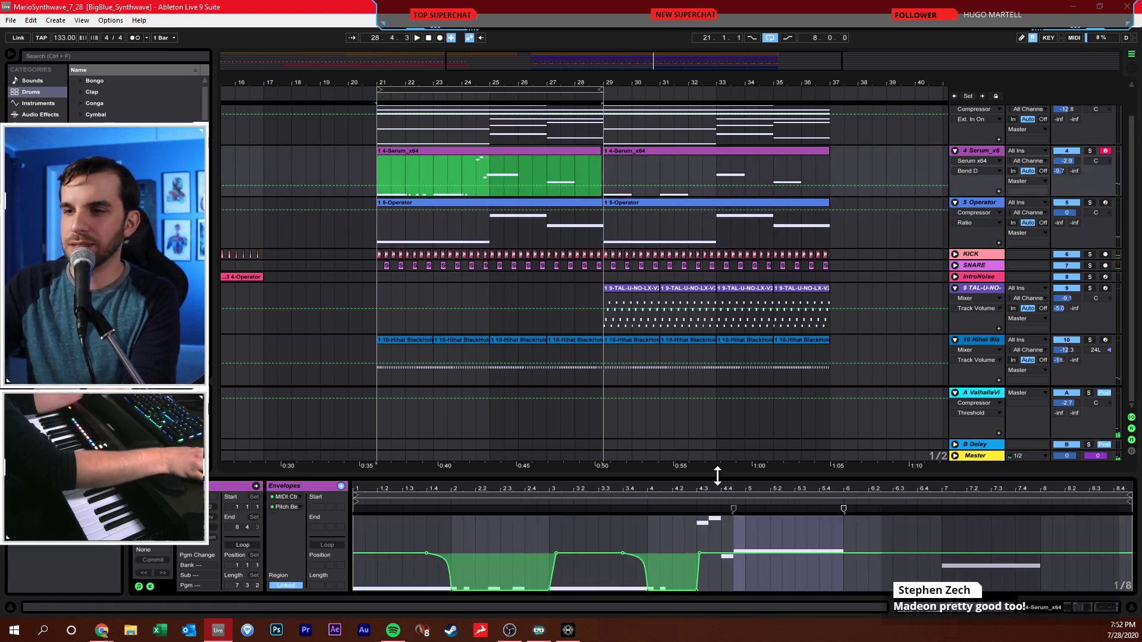
left_click_drag(718, 477, 734, 168)
left_click(150, 586)
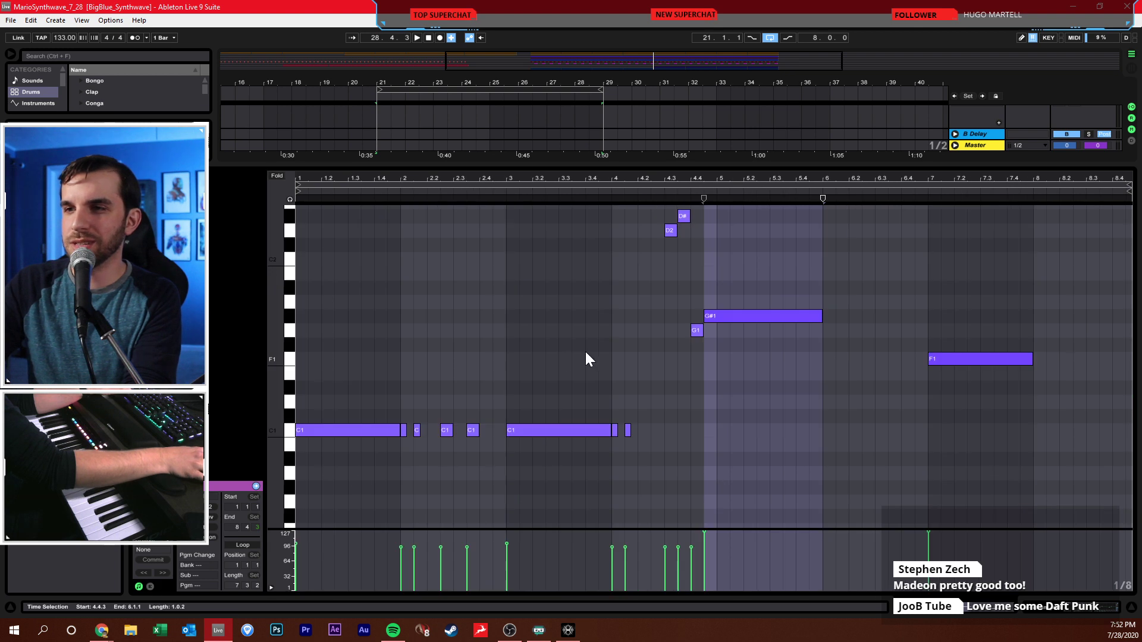
- Transpose the three fill notes at the end of bar 4 and the long G#1 note down one octave, and audition them
left_click_drag(795, 373, 654, 218)
left_click(655, 217)
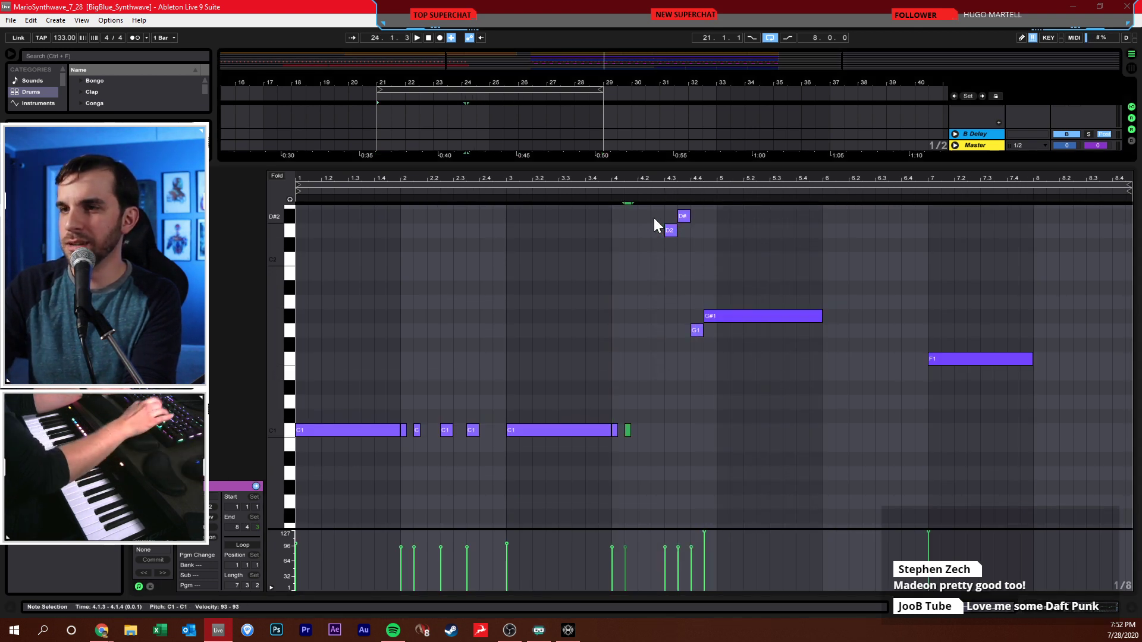
left_click_drag(656, 395, 737, 216)
key("shift+Down")
left_click(706, 240)
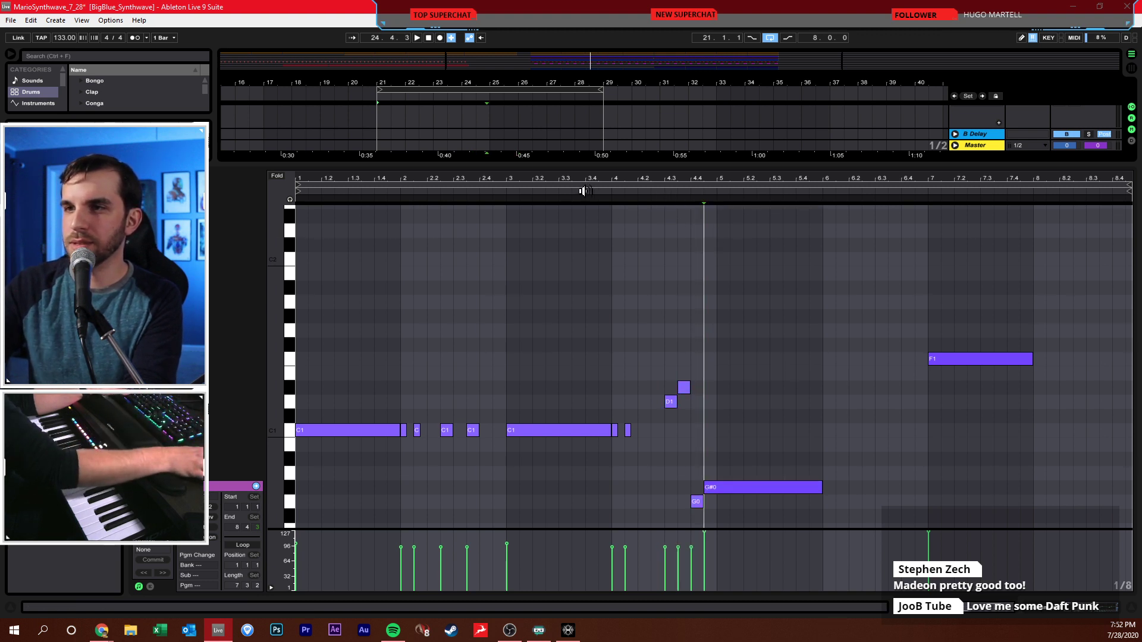
key("space")
left_click(752, 386)
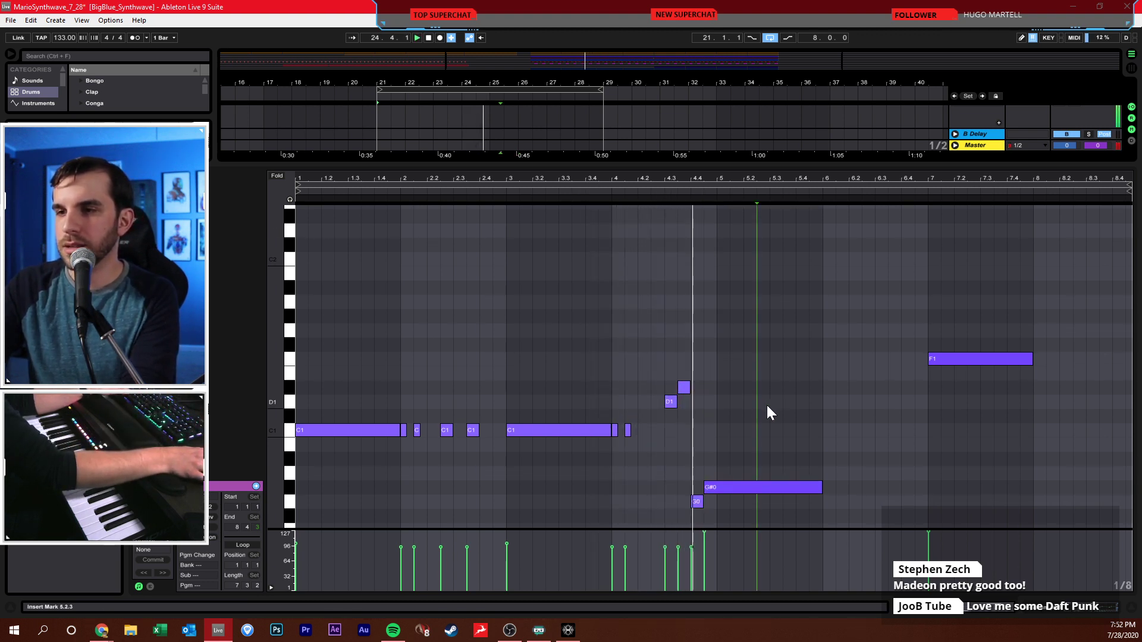
left_click(769, 394)
- Copy the pitch bend drop from 3.4.1 to 4.4.1 and paste it at 5.3.1, over the G#0 note
left_click(150, 586)
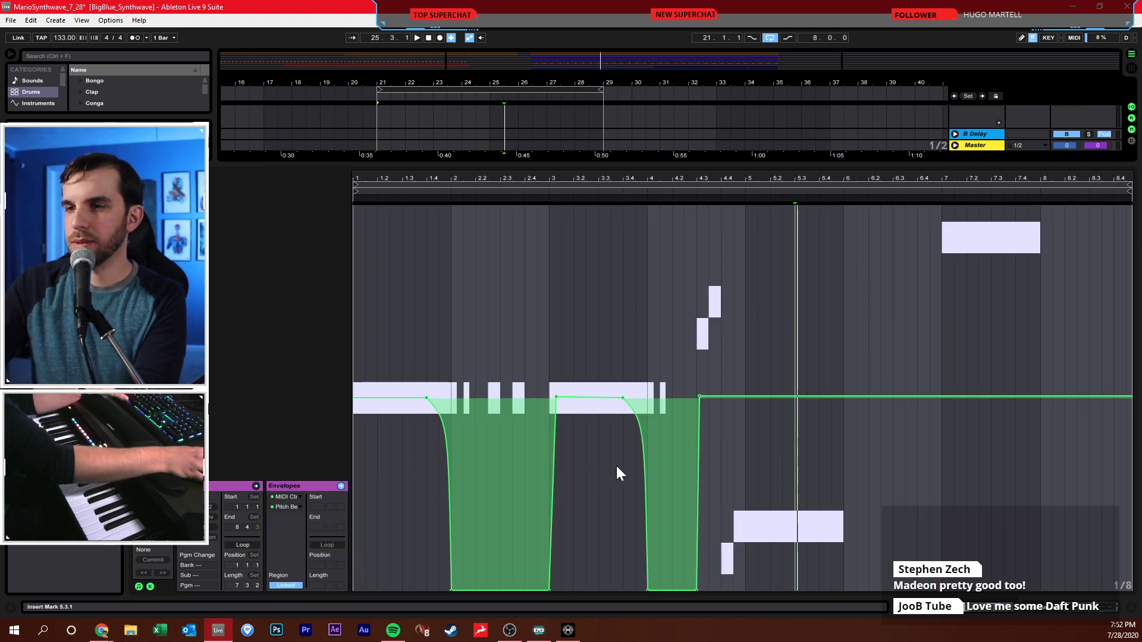
left_click_drag(621, 466, 724, 477)
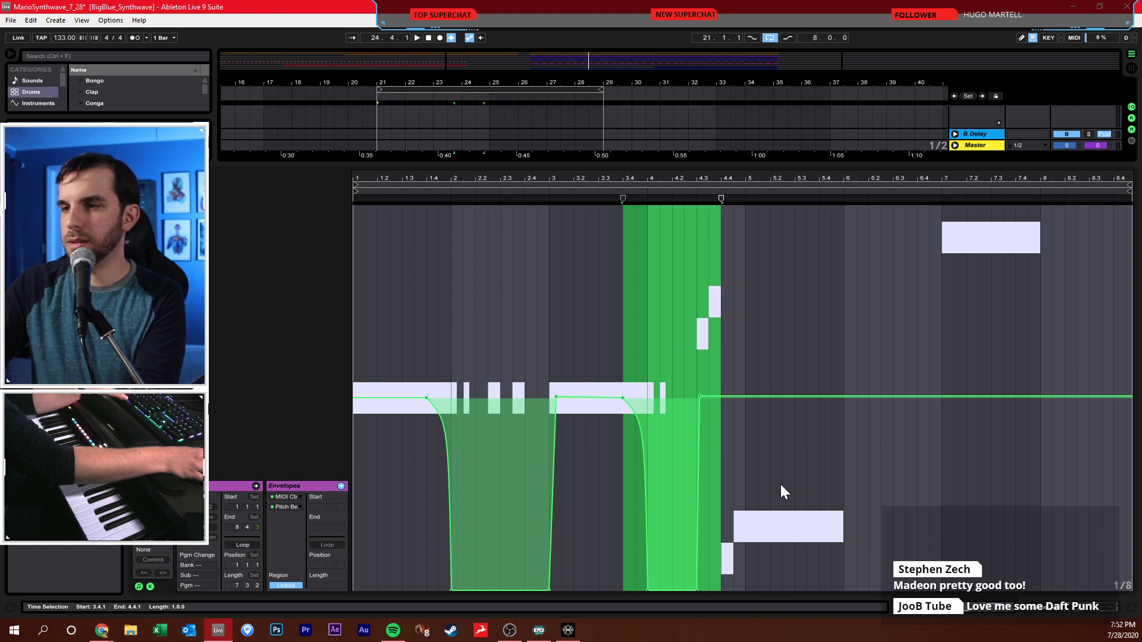
left_click(798, 478)
key("ctrl+v")
left_click(737, 479)
key("space")
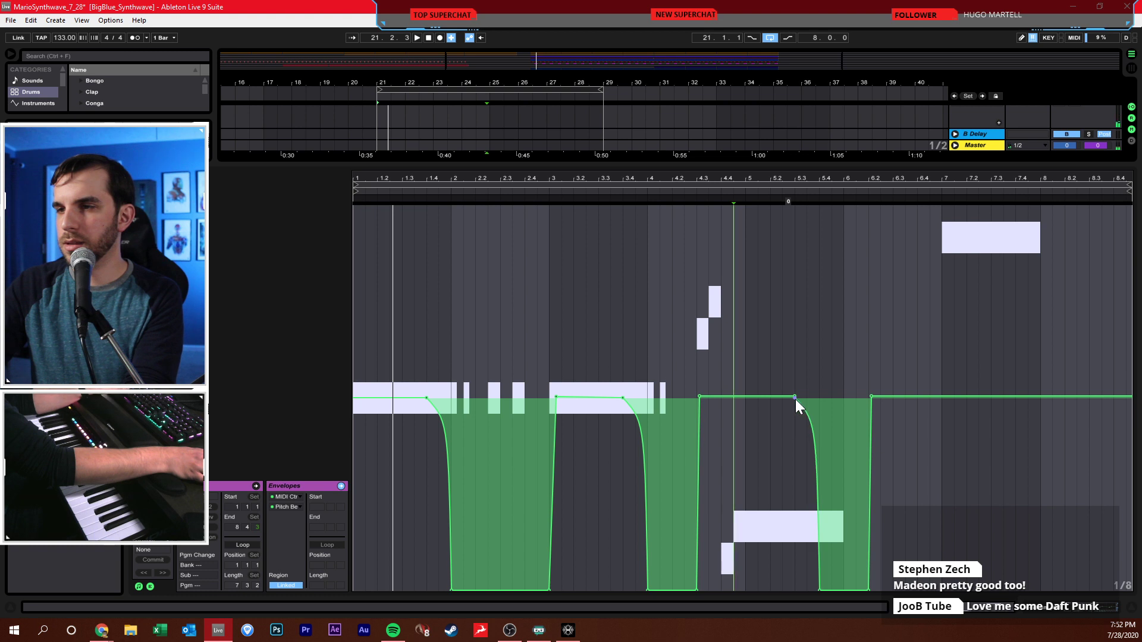
- Reshape the curve of the bar 5 pitch bend drop, move its first lower breakpoint to bar 6, and audition the result
left_click(803, 428)
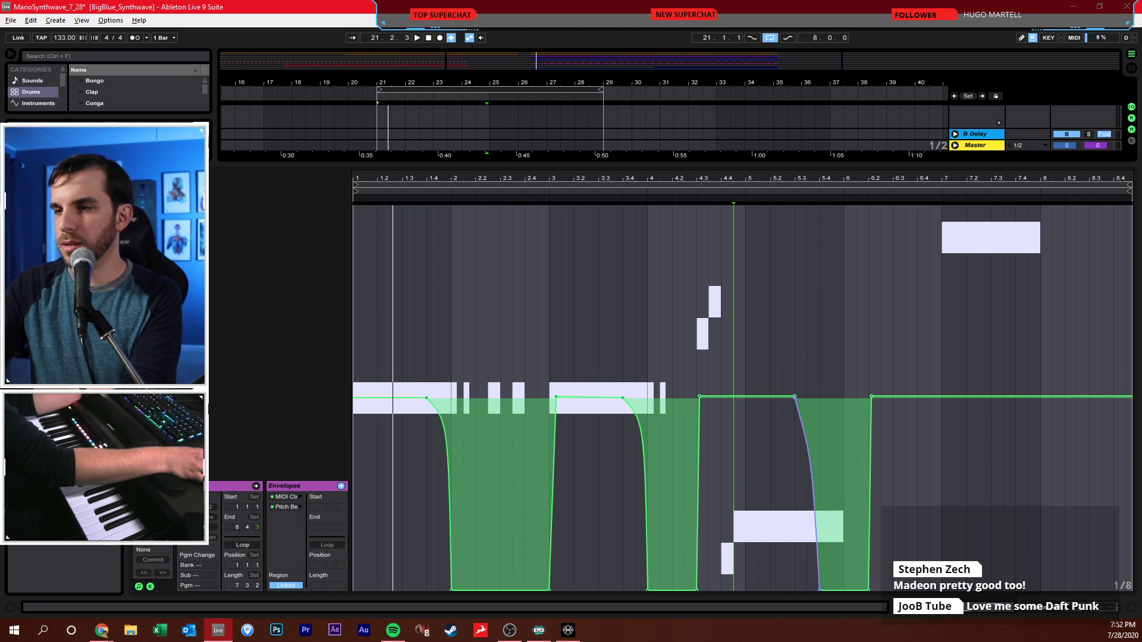
left_click_drag(803, 428, 714, 438)
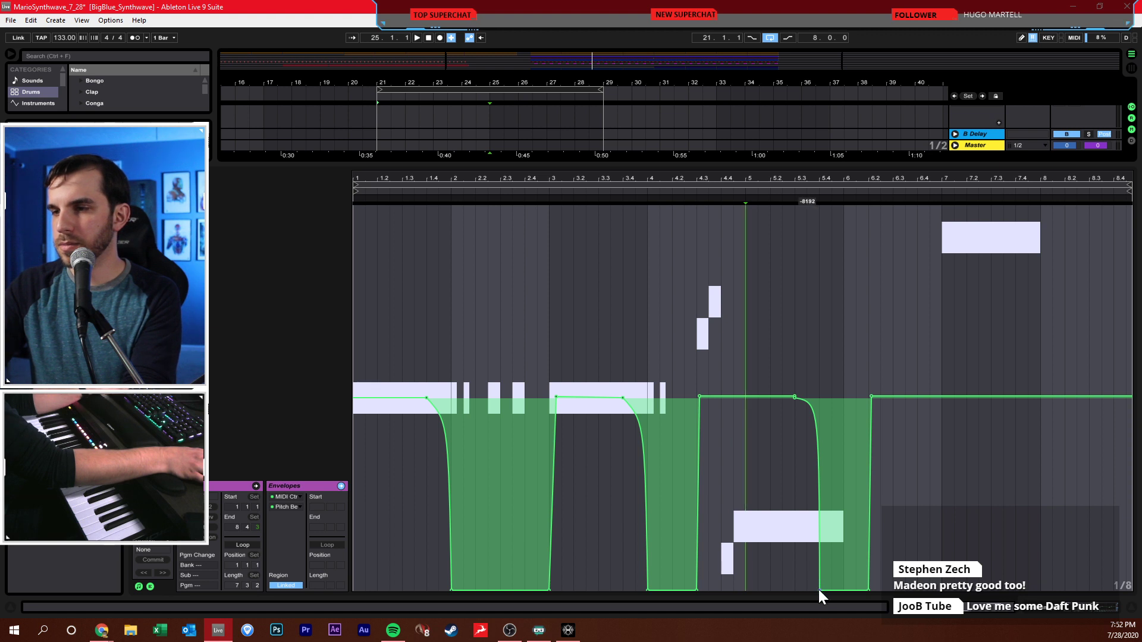
left_click_drag(819, 590, 845, 590)
key("space")
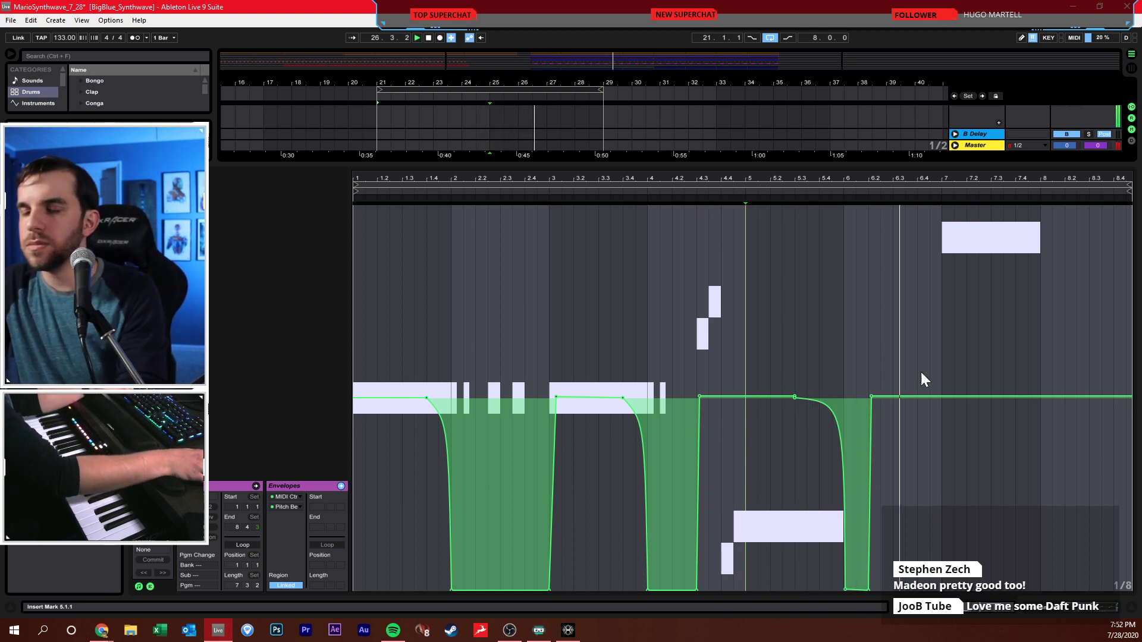
- Draw a G1 note at 6.4.1, extend the F1 note's start back to 6.4.3, and add a C1 note from 6.3 to 6.4
left_click(150, 587)
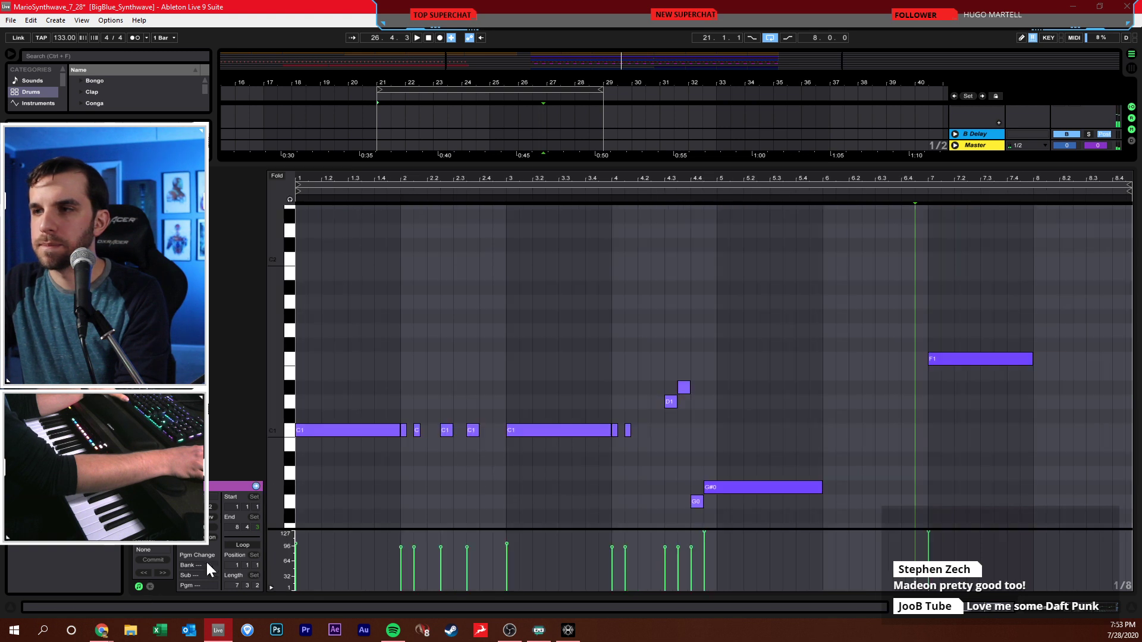
key("b")
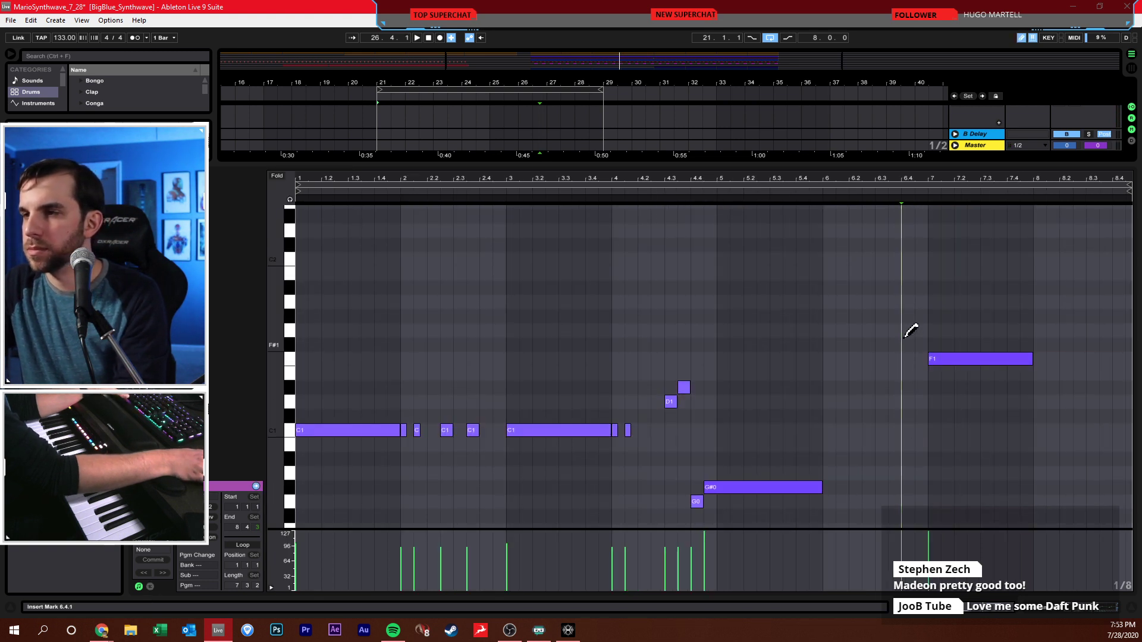
left_click(906, 331)
left_click_drag(929, 360, 917, 360)
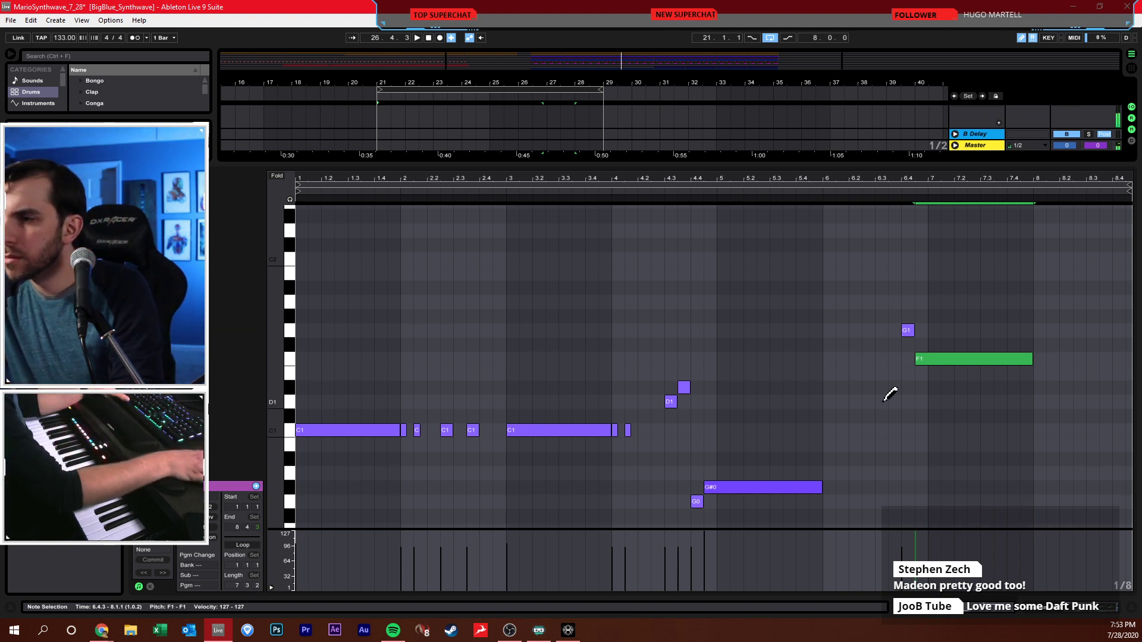
left_click(898, 429)
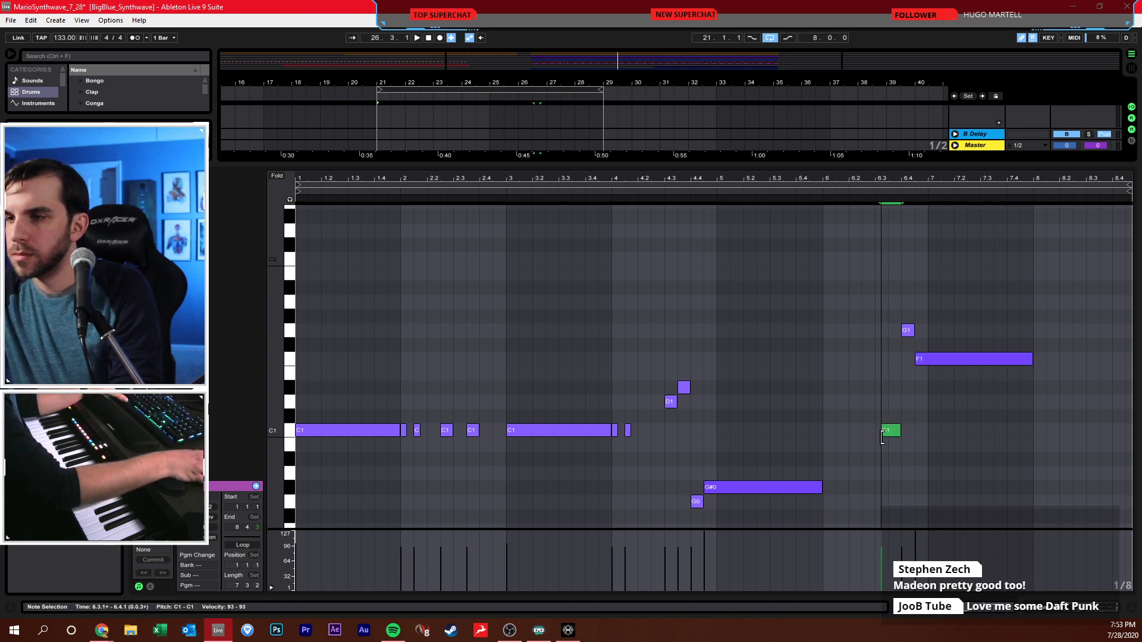
- Delay the end of the bar 6 pitch bend drop so it rises back to neutral within the C1 note at 6.3
left_click(152, 587)
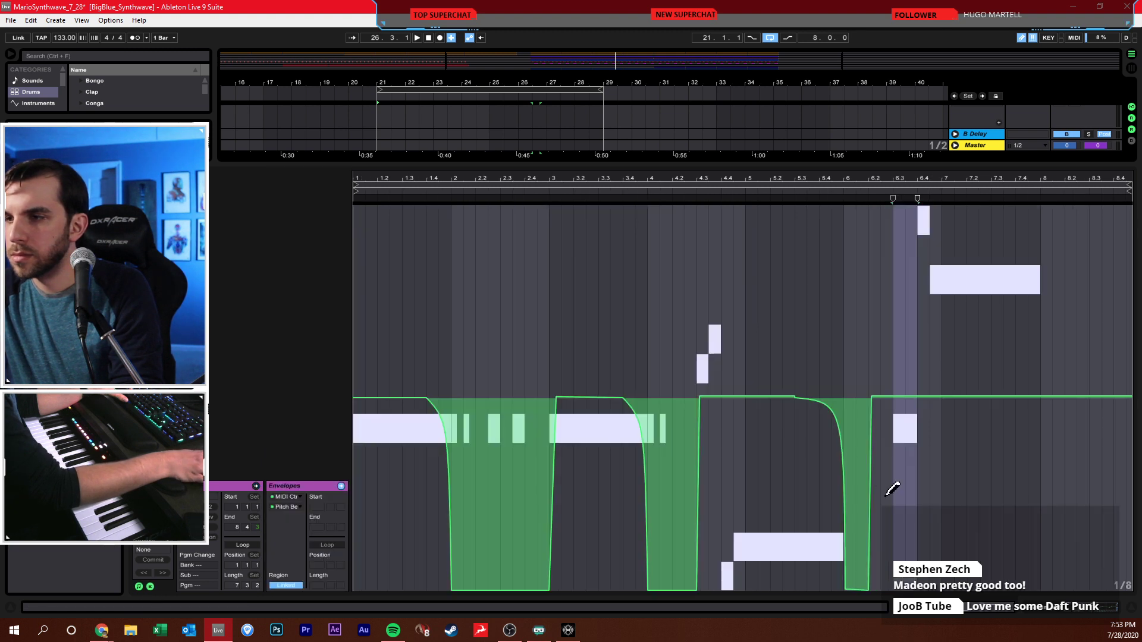
key("b")
left_click_drag(871, 397, 906, 398)
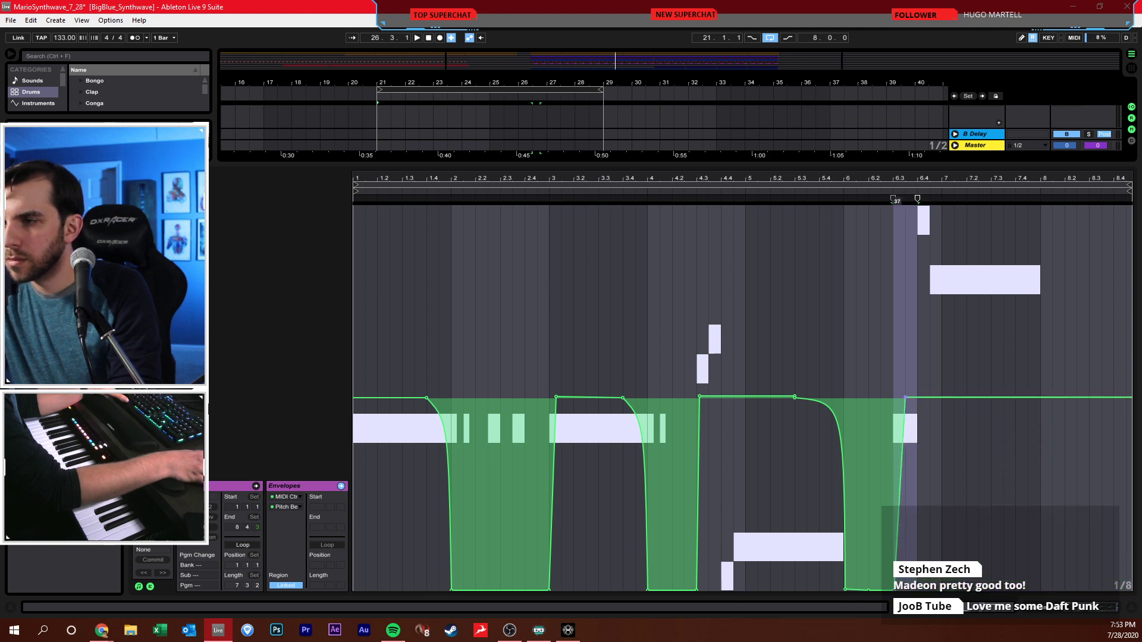
- Shrink the clip editor to show the arrangement and audition the eight-bar Serum clip on track 4
key("space")
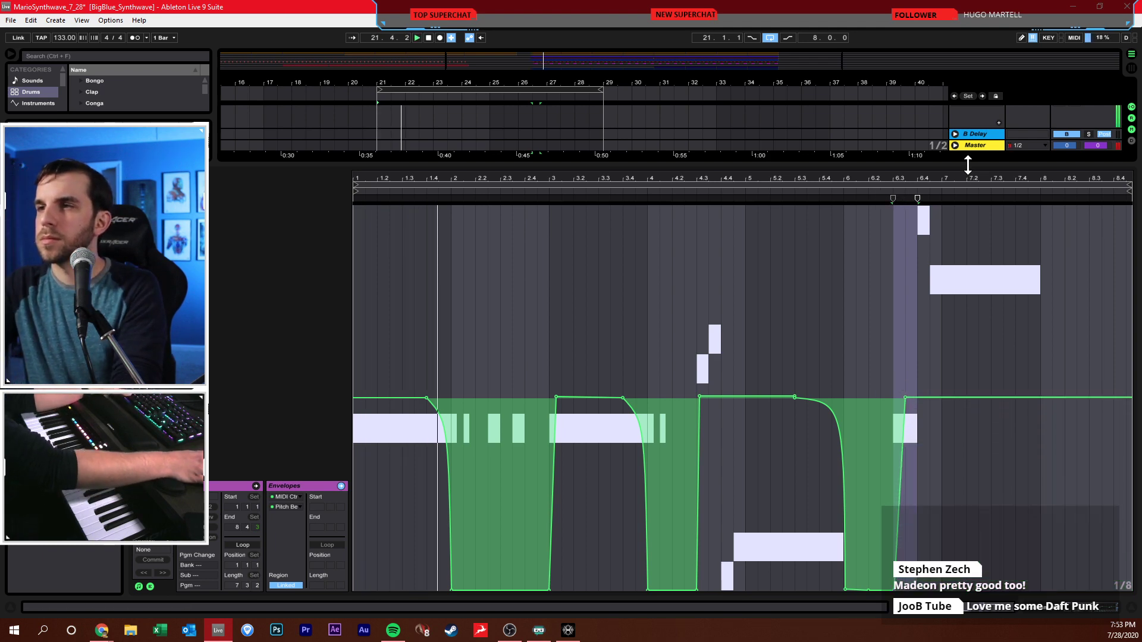
left_click_drag(968, 165, 968, 475)
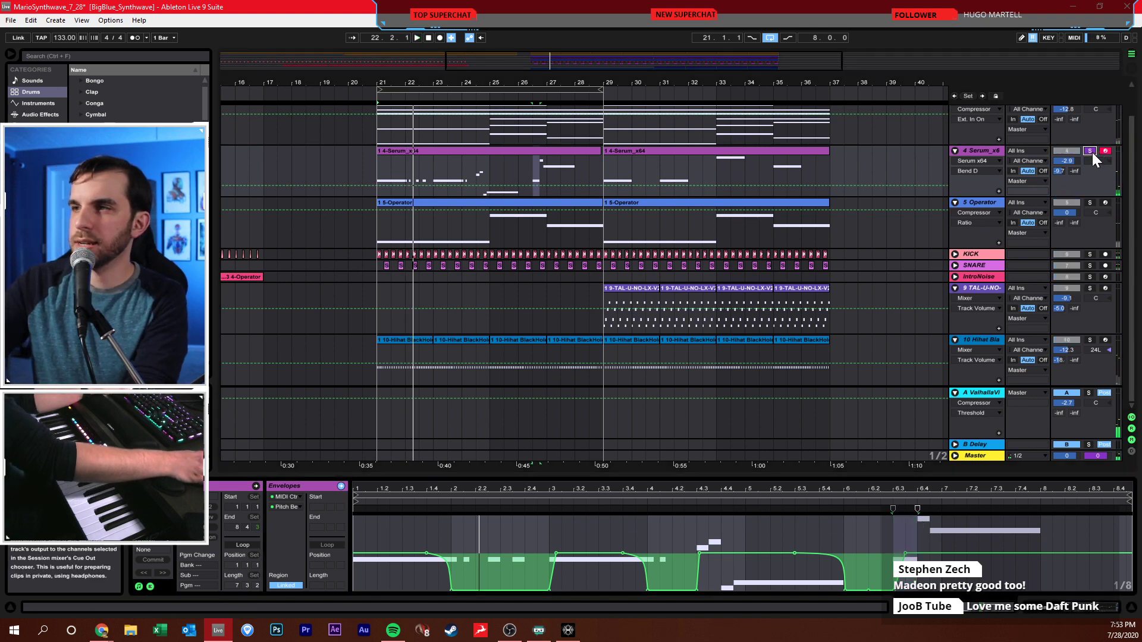
key("space")
left_click(980, 150)
left_click_drag(377, 174, 597, 161)
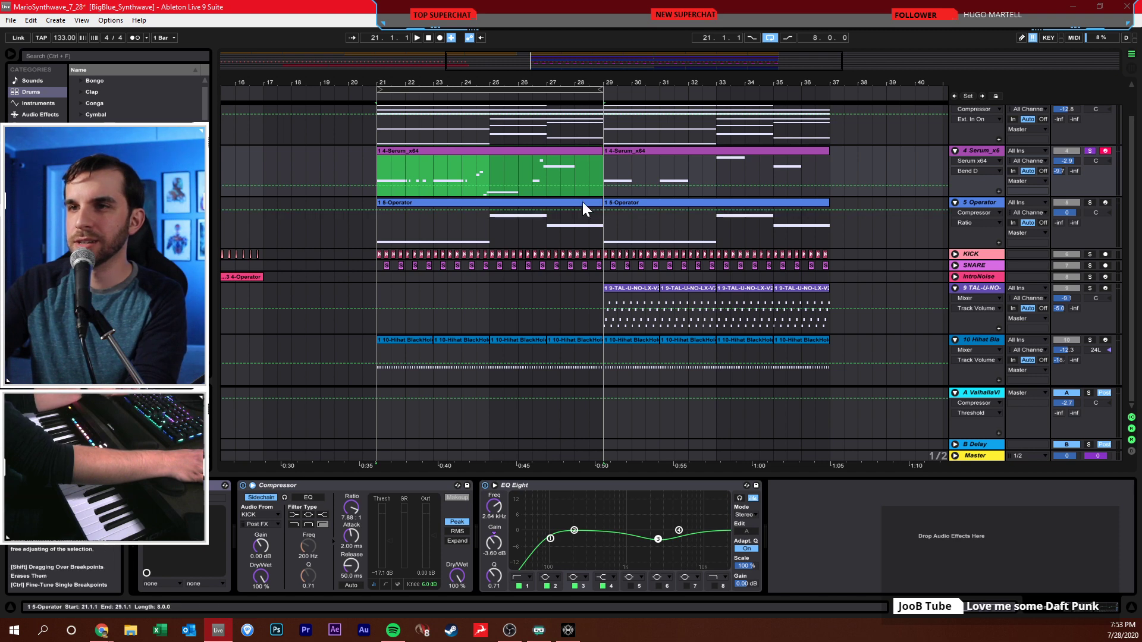
key("space")
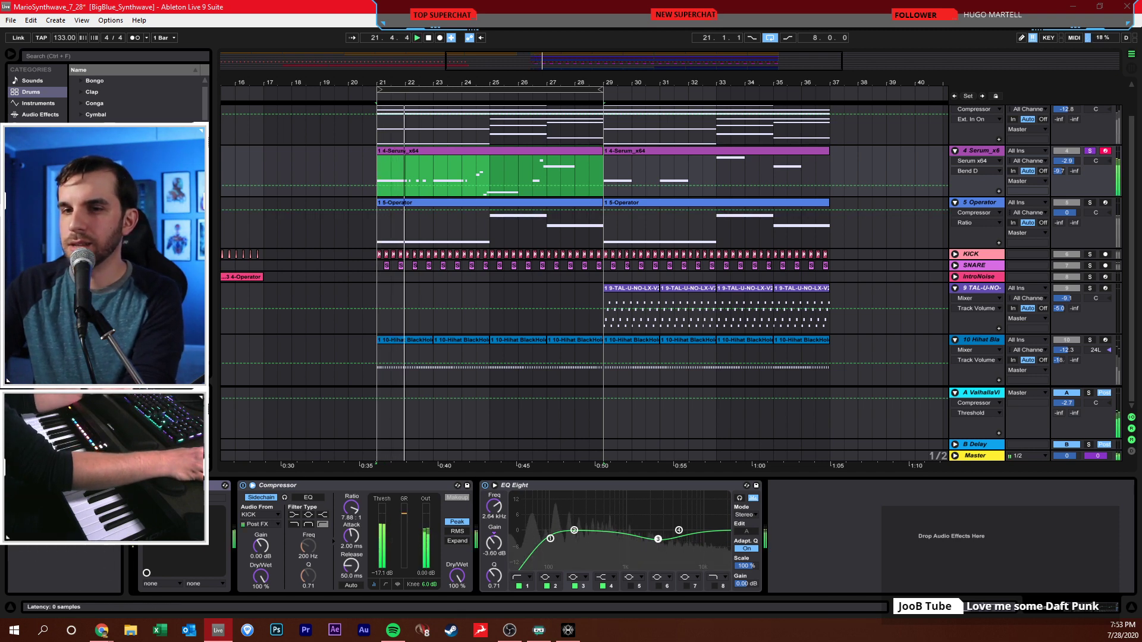
- Adjust the unison detune of both oscillators in track 4's Serum, with oscillator A at 0.01, and show its effects page
left_click(162, 485)
left_click_drag(565, 303, 561, 290)
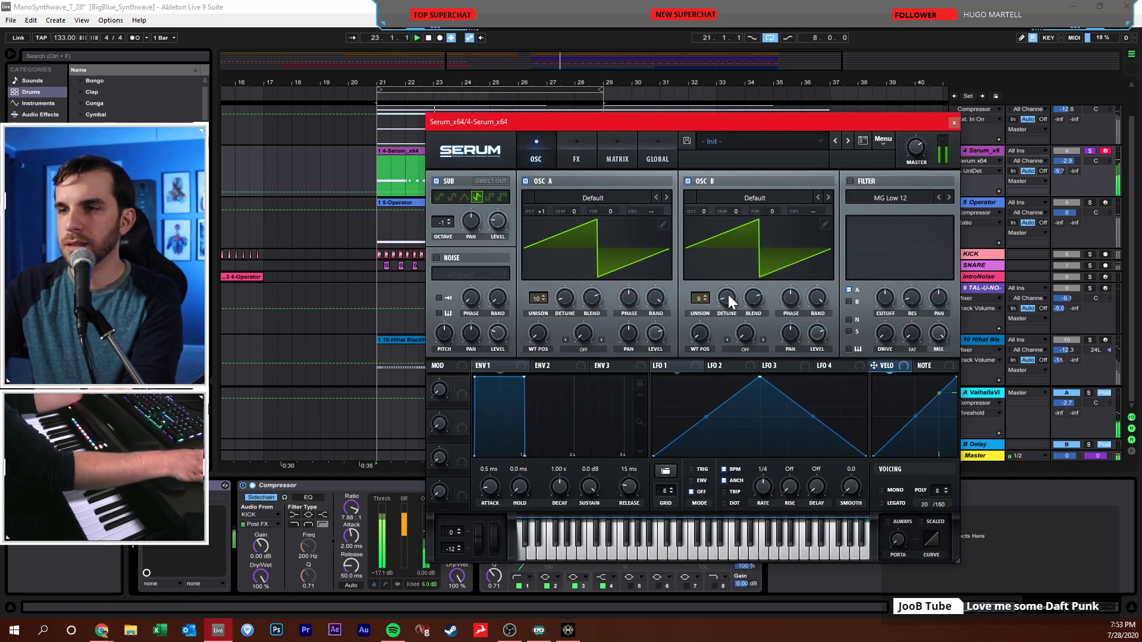
left_click_drag(728, 294, 730, 276)
left_click_drag(570, 305, 572, 234)
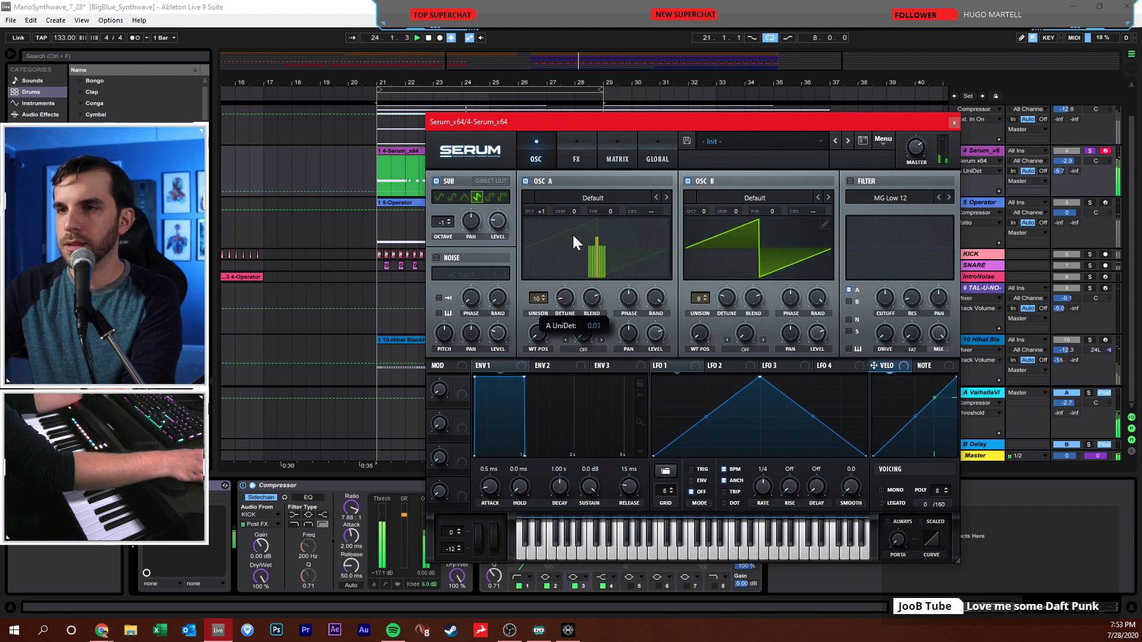
left_click(579, 156)
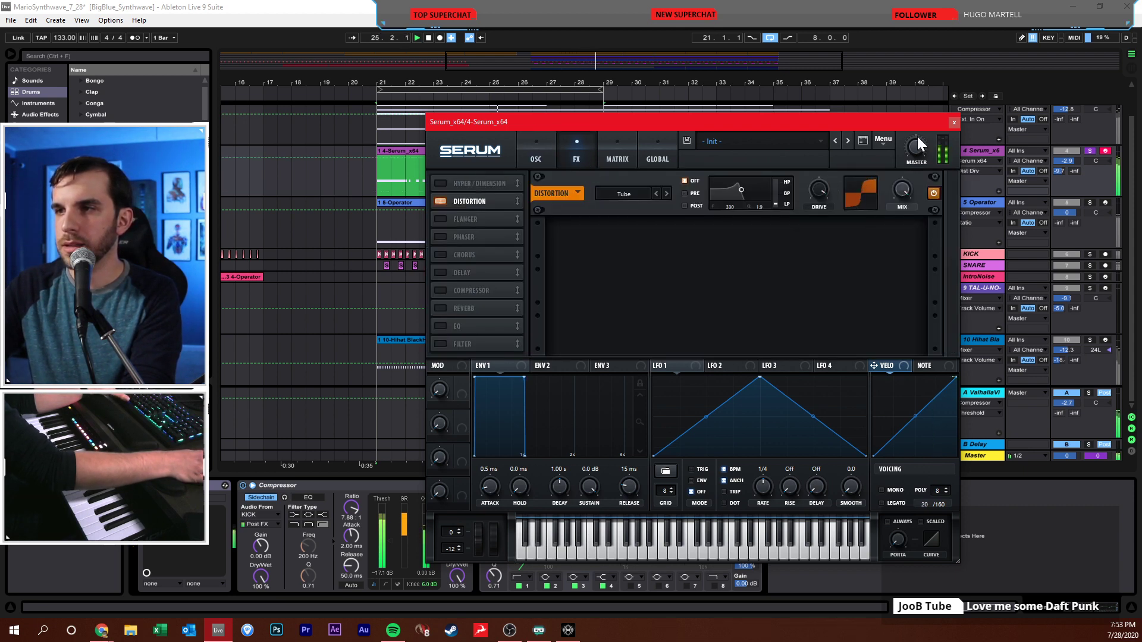
- Try a -35.3 dB threshold on track 4's Compressor, audition the clip from bar 26, and return the threshold to -17.1 dB
left_click_drag(390, 551, 389, 551)
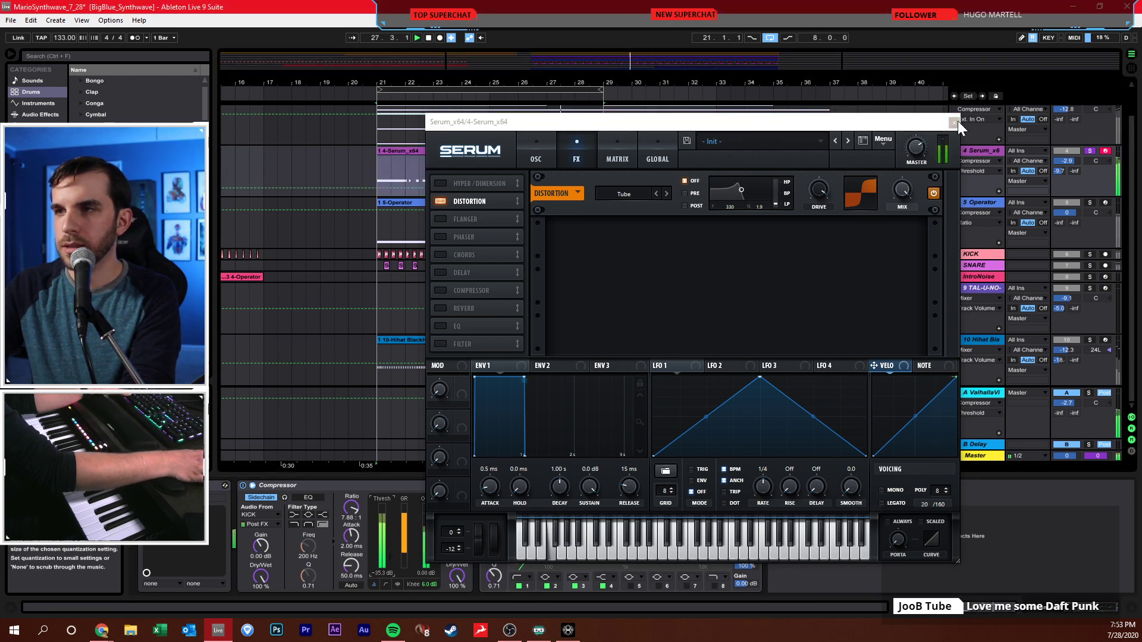
left_click(955, 121)
left_click(955, 121)
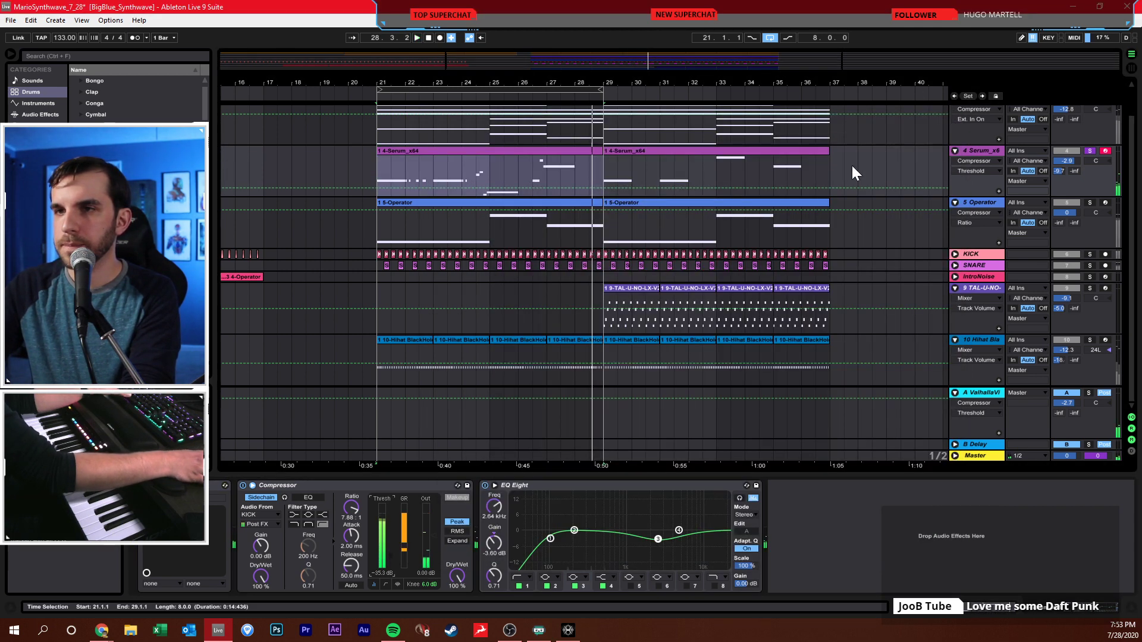
left_click(532, 176)
left_click(534, 183)
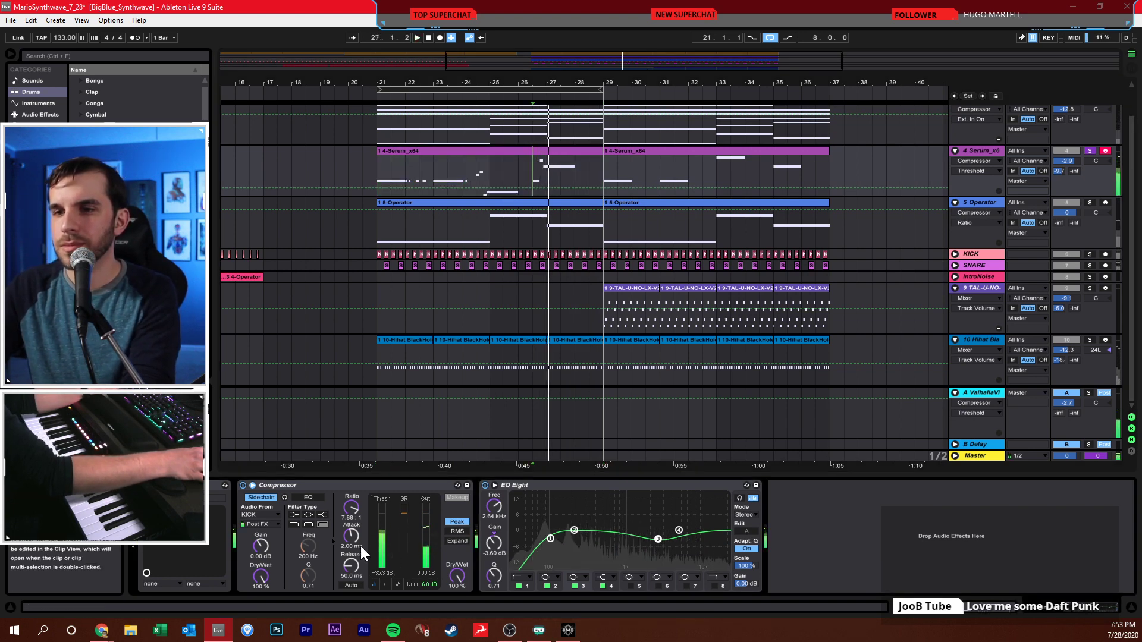
left_click_drag(387, 549, 386, 538)
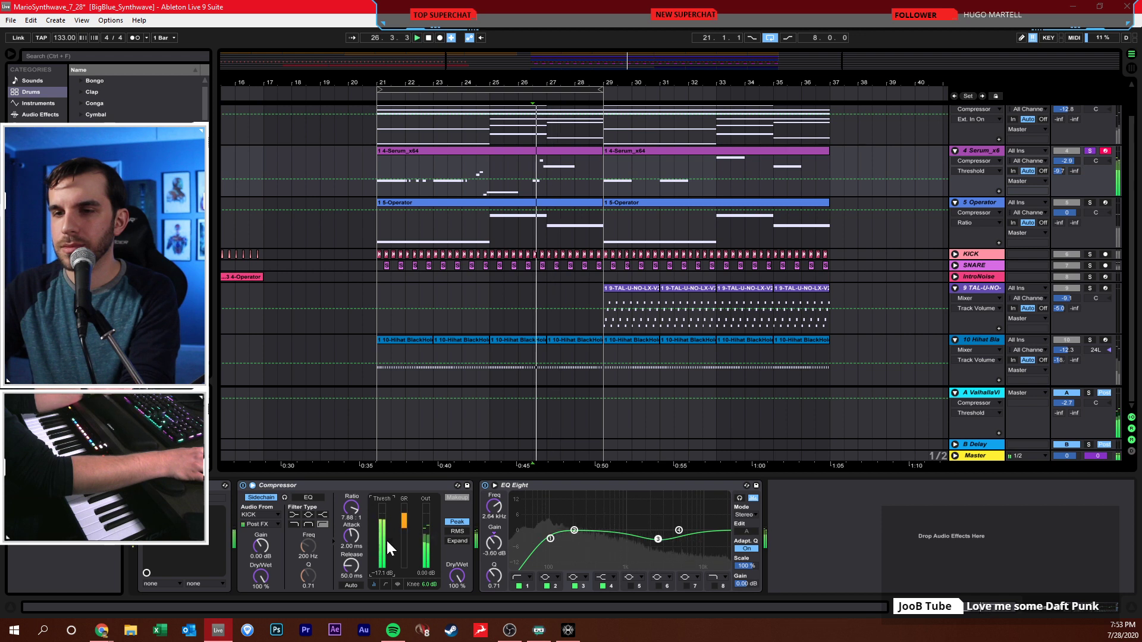
- Set the Dry/Wet of track 4's Compressor to 92%, and turn off the track's solo and the arrangement loop
left_click(1088, 151)
mouse_move(456, 575)
left_mouse_down()
mouse_move(456, 591)
mouse_move(455, 562)
left_mouse_up()
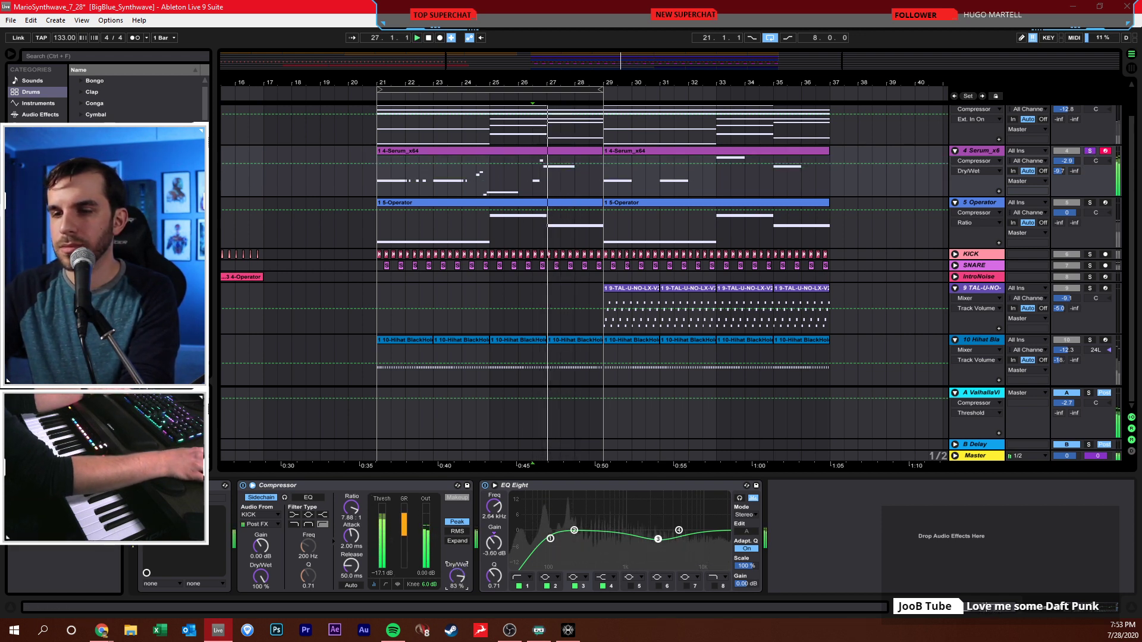
left_click(1088, 150)
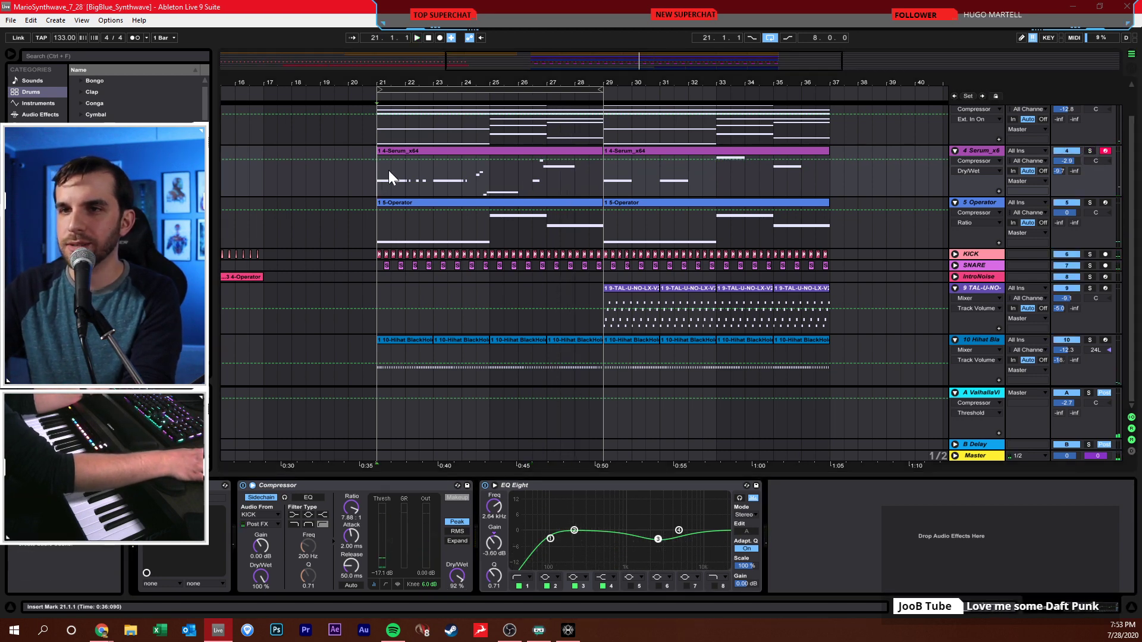
left_click(770, 37)
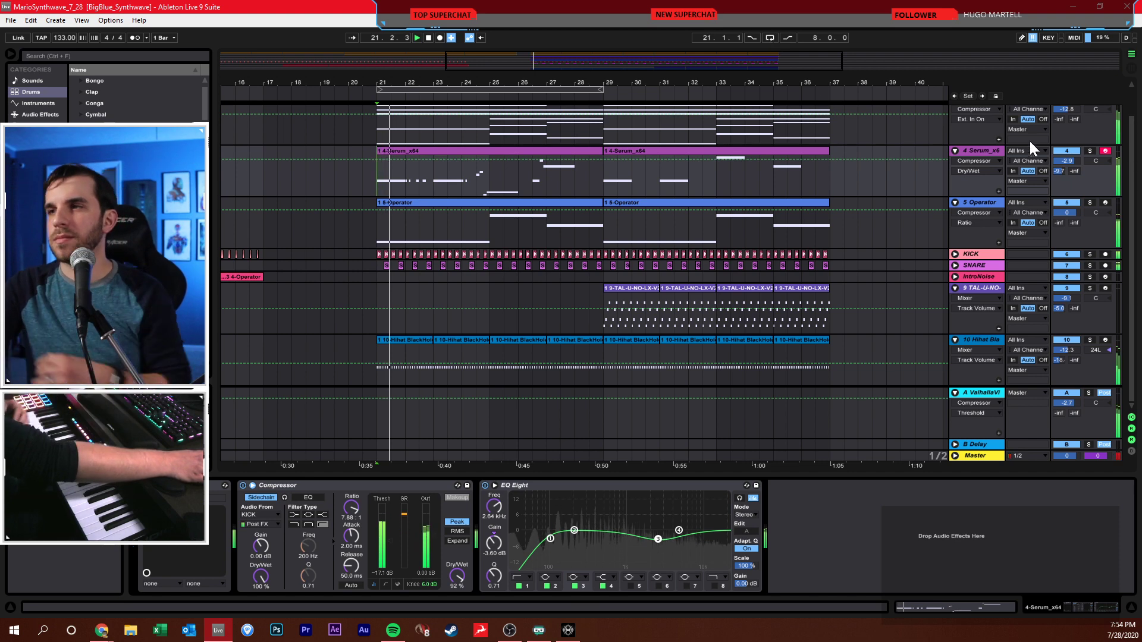
- Set track 4's volume to -4.9 dB and duplicate its bar 21 clip over the clip at bar 29
left_click_drag(1076, 156, 1076, 157)
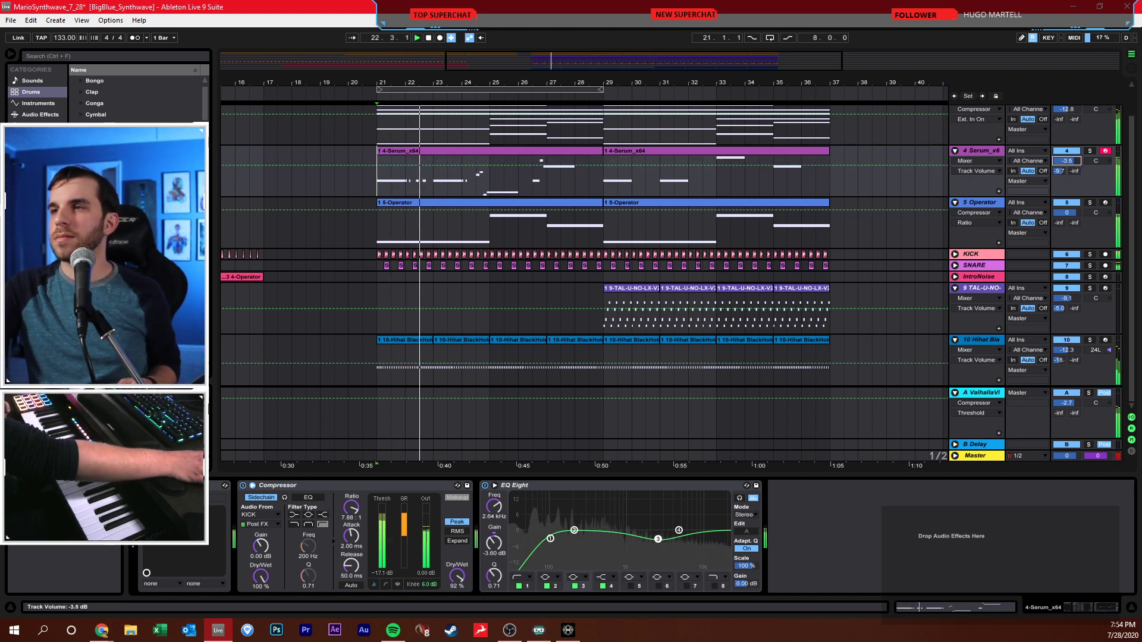
key("ctrl+d")
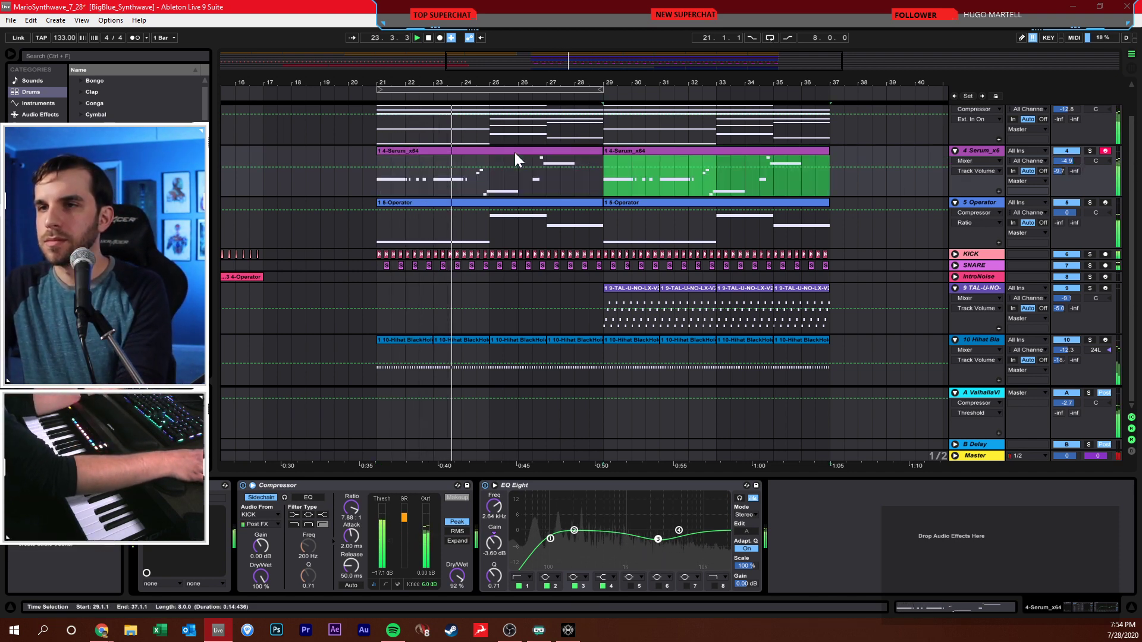
left_click(596, 191)
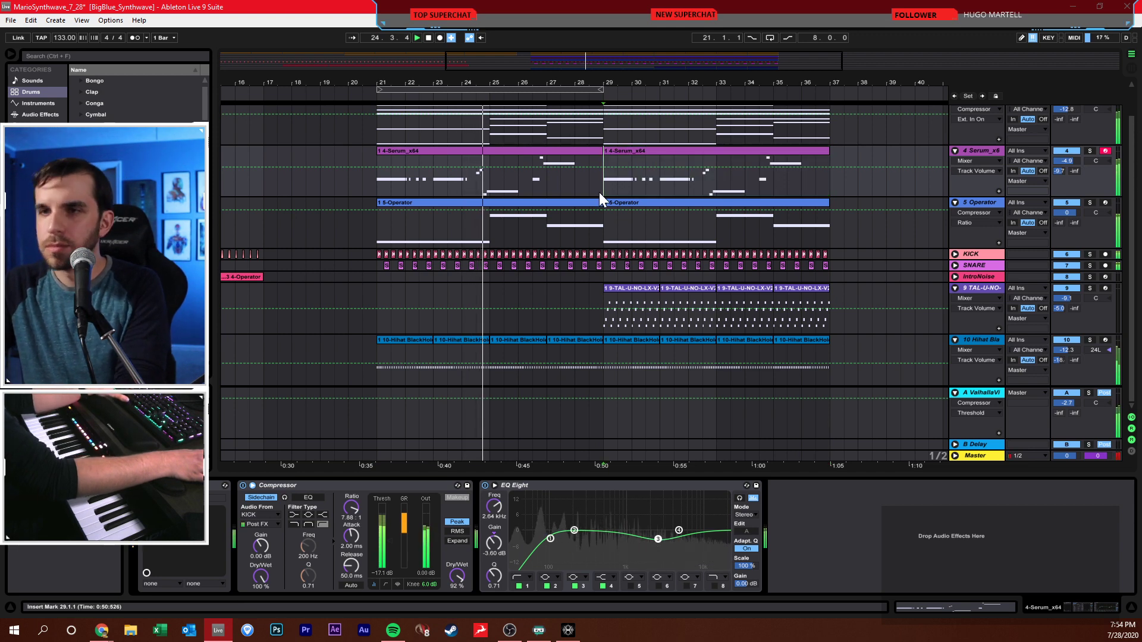
- Consolidate track 1's clips from bar 21 to bar 37 into one clip and transpose all its notes up an octave
scroll(909, 188, "up", 2)
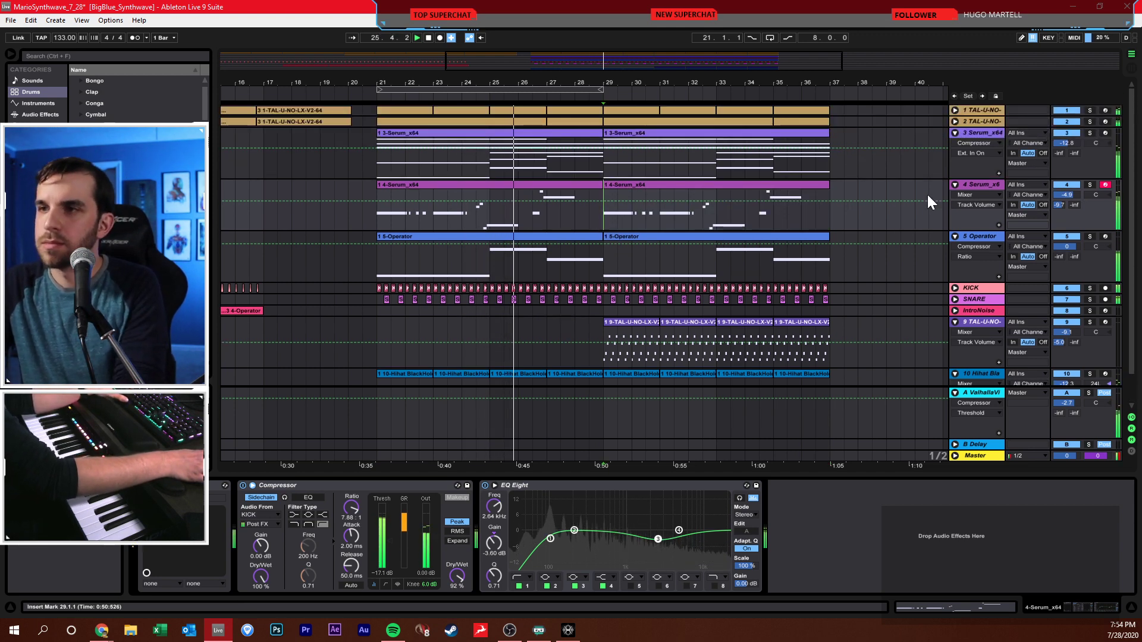
left_click(955, 109)
left_click_drag(823, 137, 378, 135)
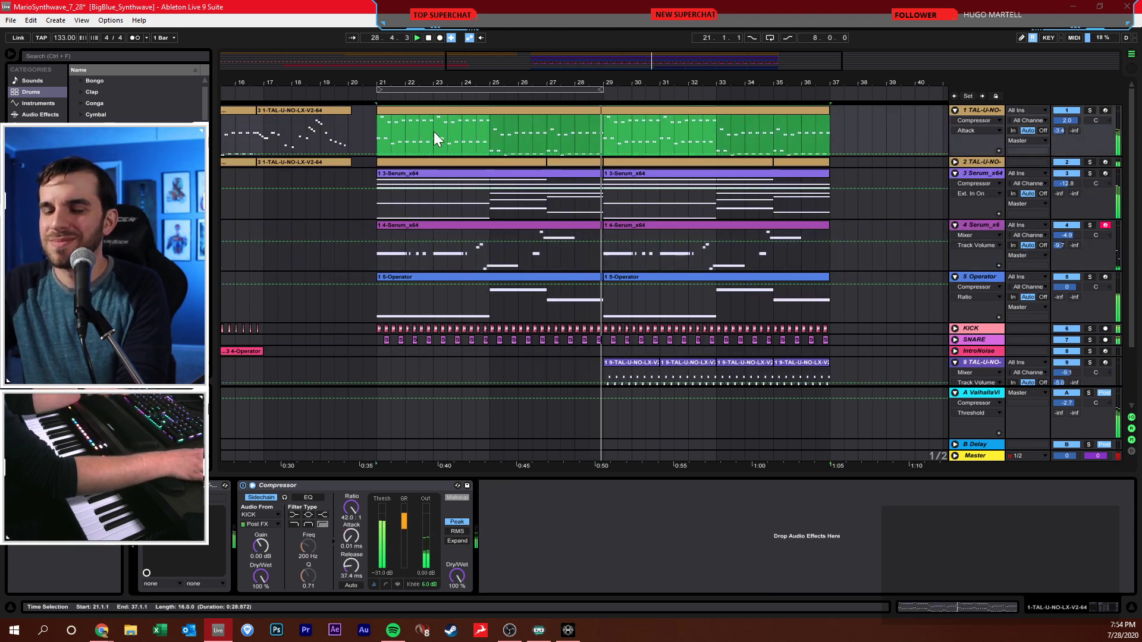
double_click(480, 110)
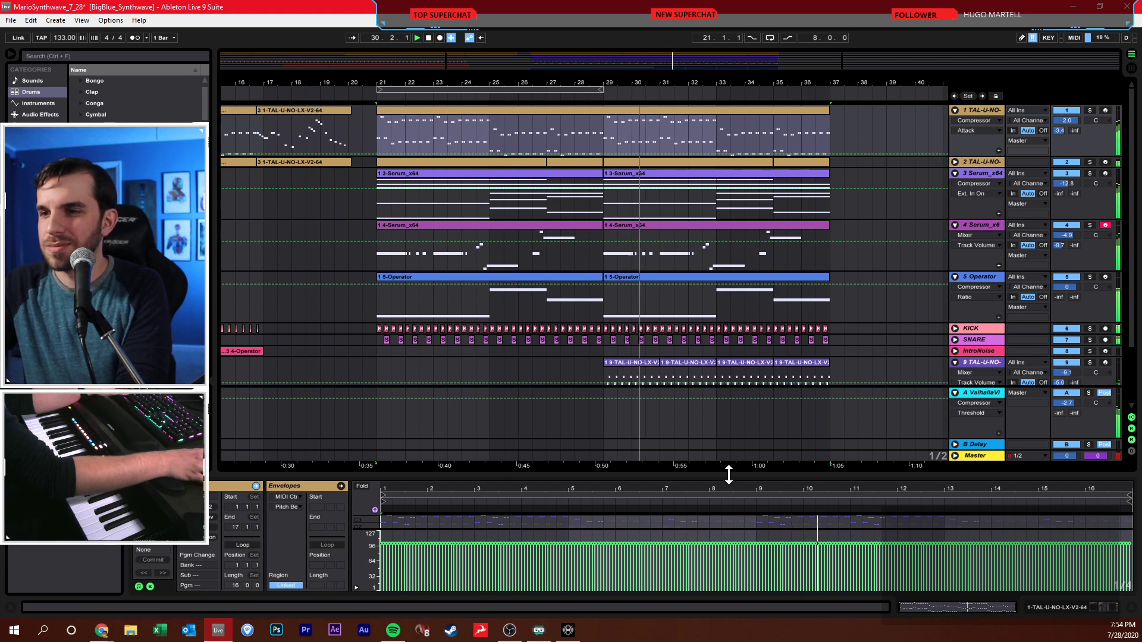
left_click_drag(727, 474, 745, 280)
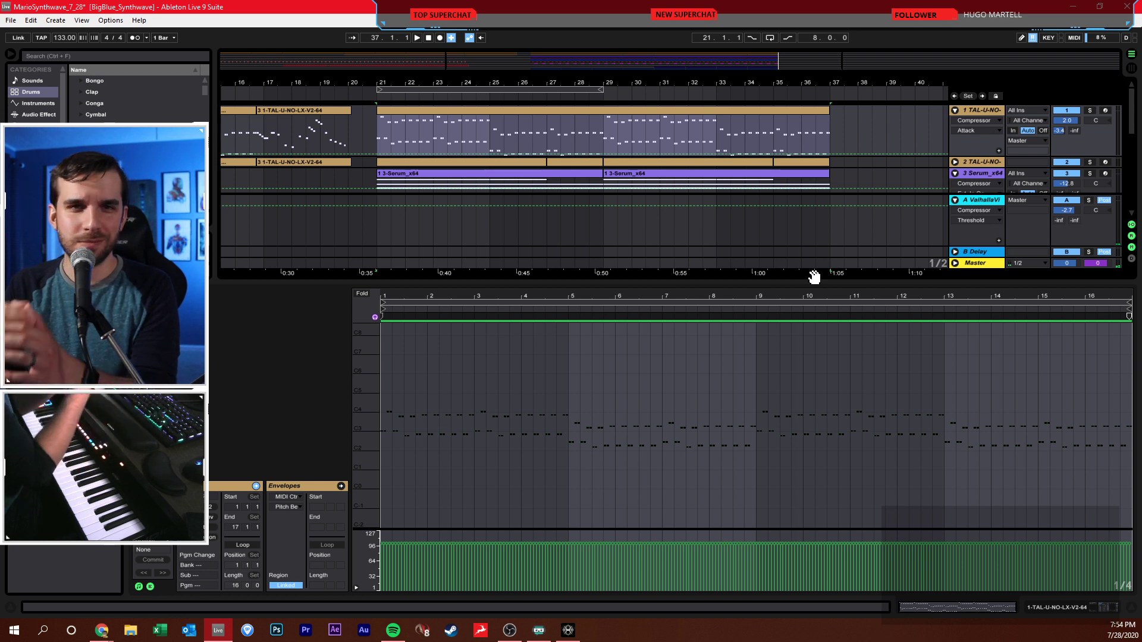
key("shift+Up")
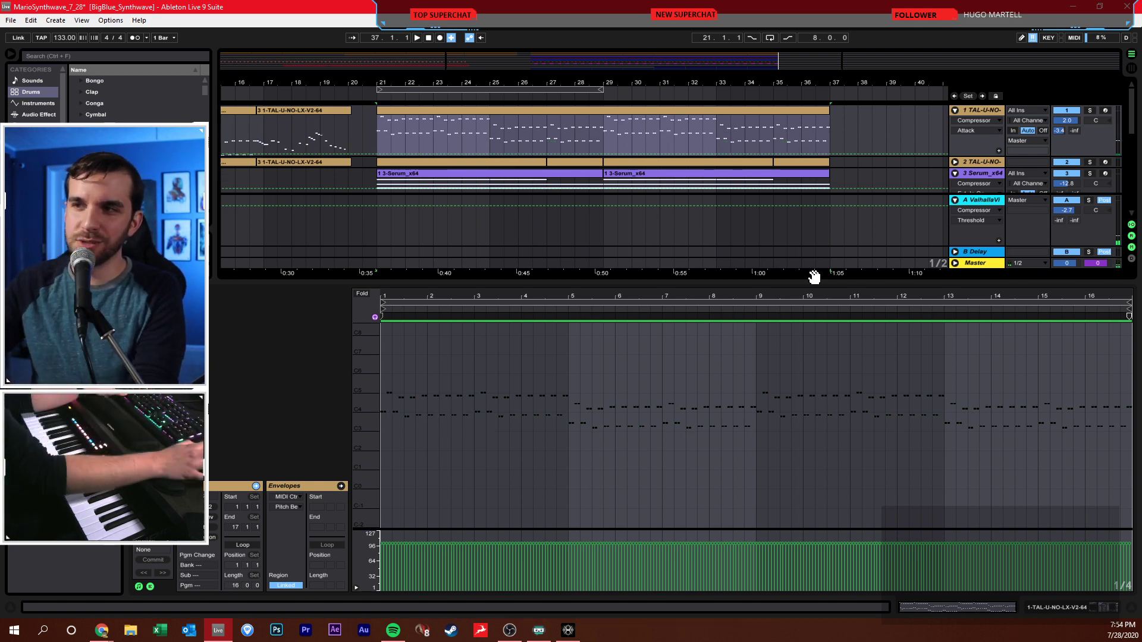
- Play from 21.1.1 and set track 1's volume to 2.9 dB
left_click(373, 140)
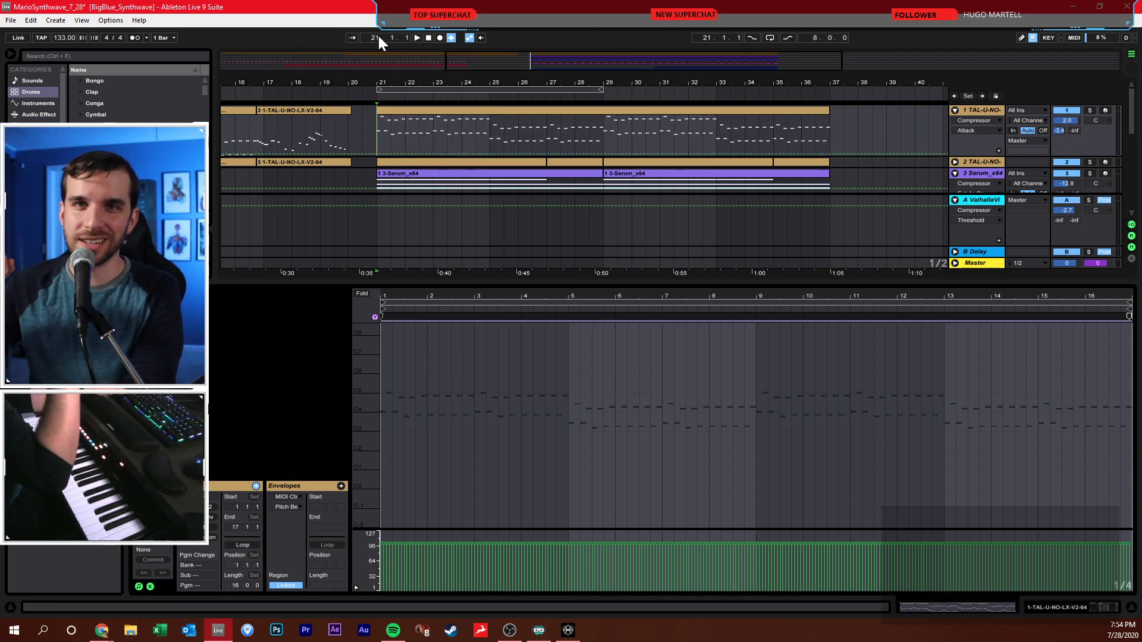
key("space")
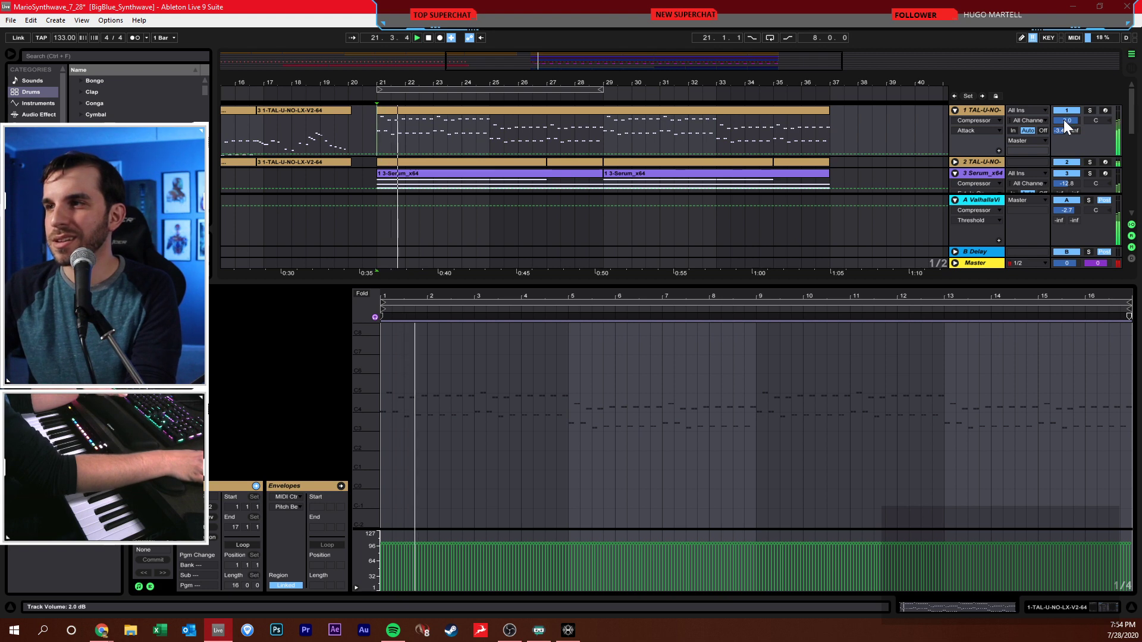
left_click_drag(1067, 120, 1066, 117)
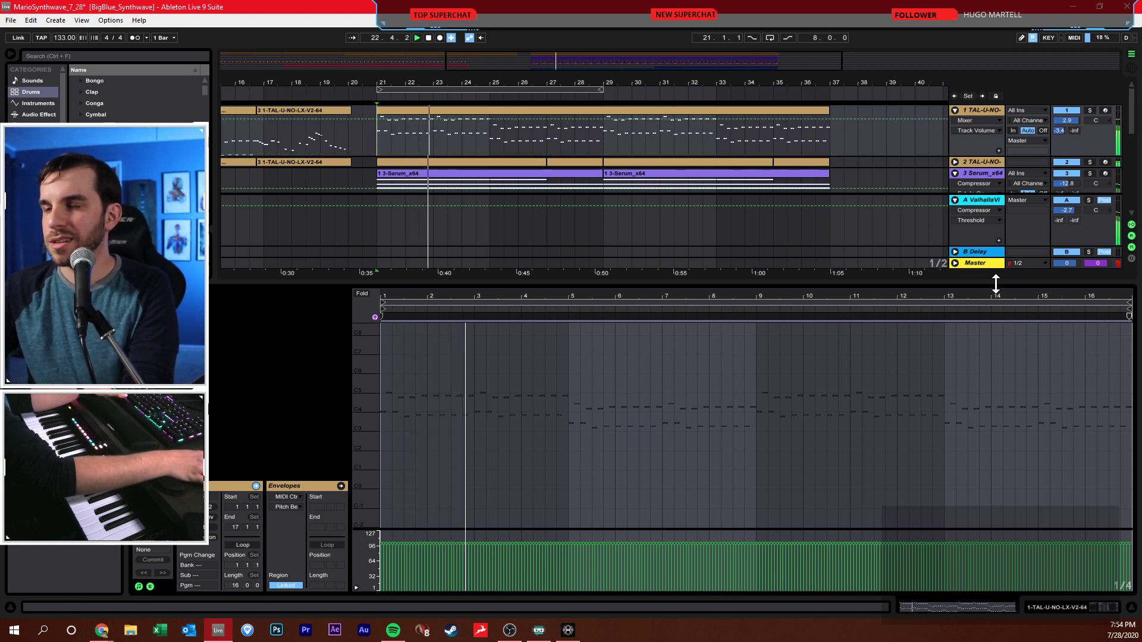
left_click_drag(994, 280, 990, 444)
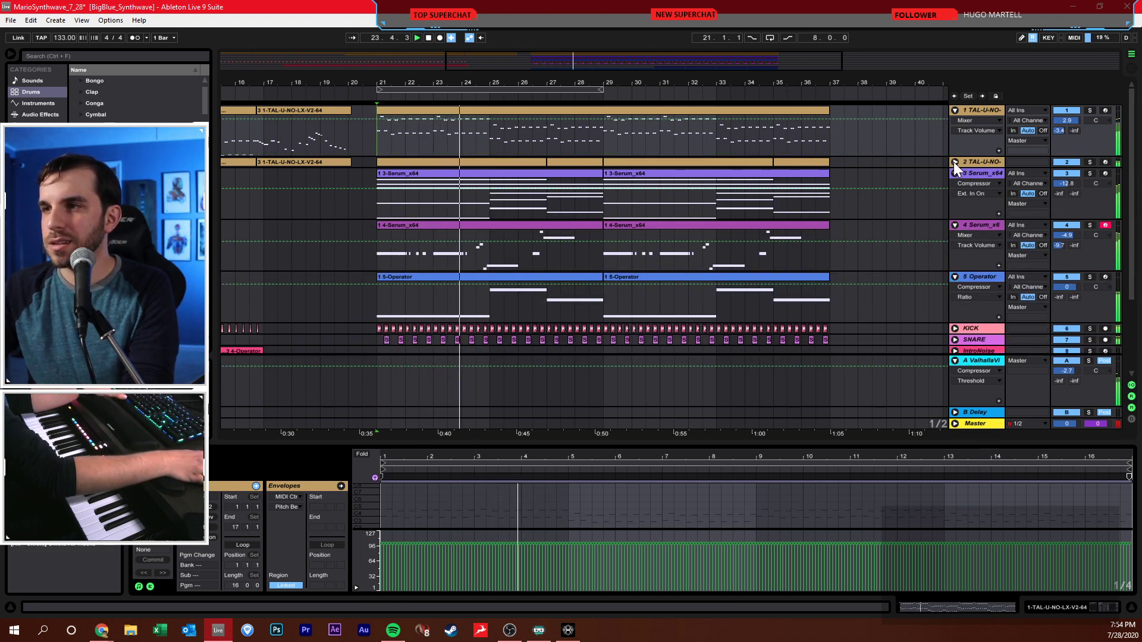
- Consolidate track 2's four clips from bar 21 to bar 37 and transpose all the notes up an octave
left_click(955, 162)
left_click(535, 163)
left_click(809, 161, "shift")
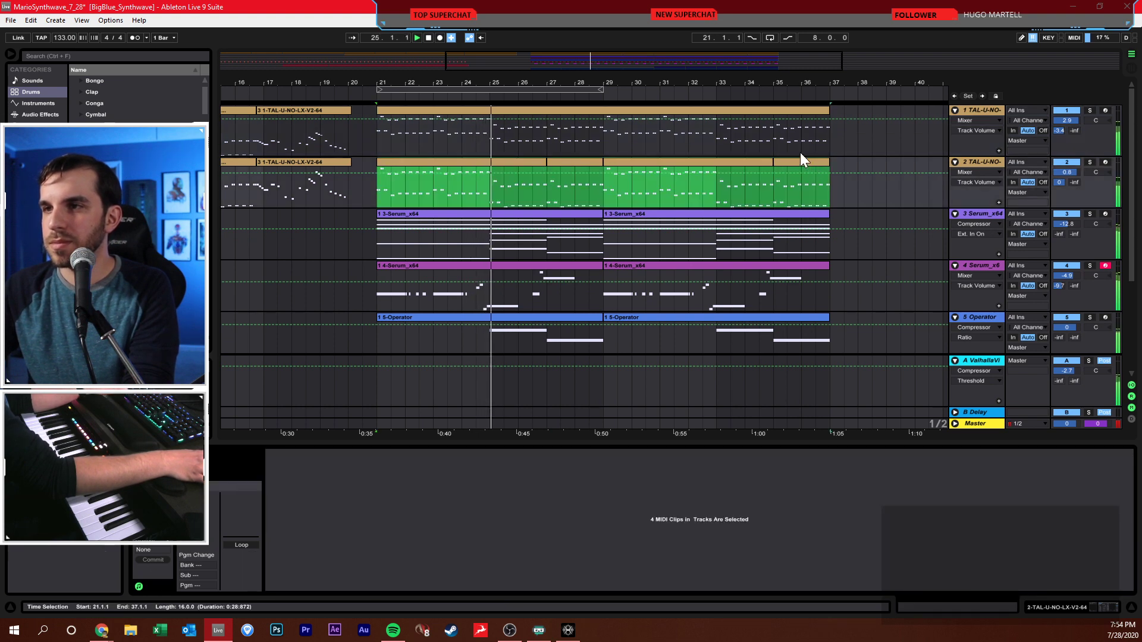
key("ctrl+j")
left_click(635, 489)
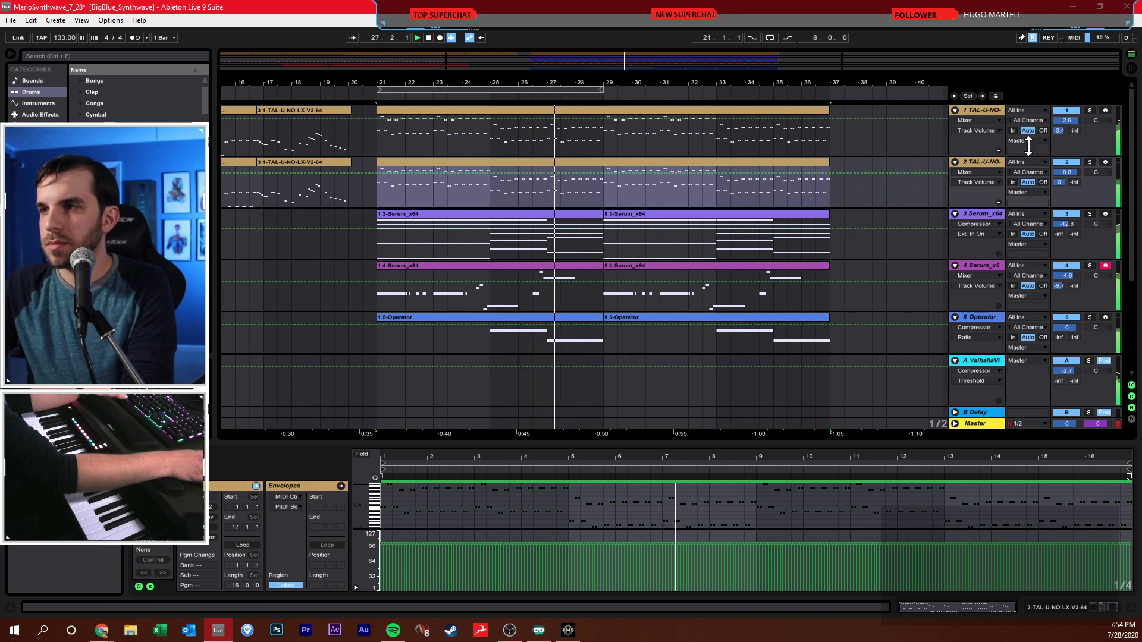
- Raise the output gain of track 2's Compressor while soloing the track, and set the track's volume to -1.7 dB in the full mix
left_click_drag(1067, 172, 1066, 170)
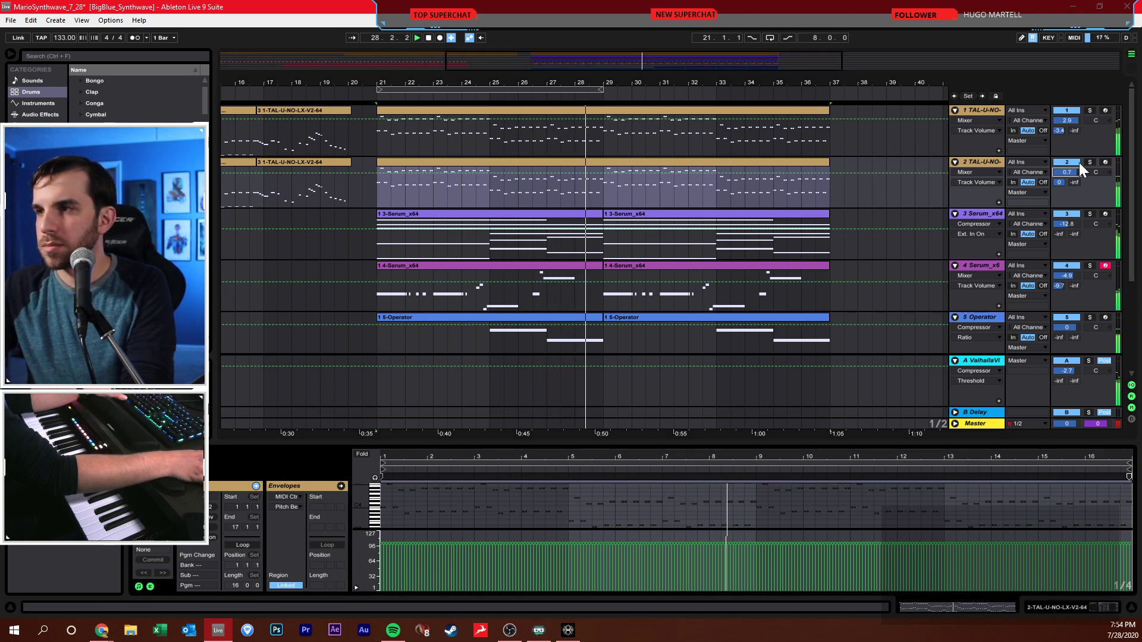
left_click(1089, 162)
double_click(982, 164)
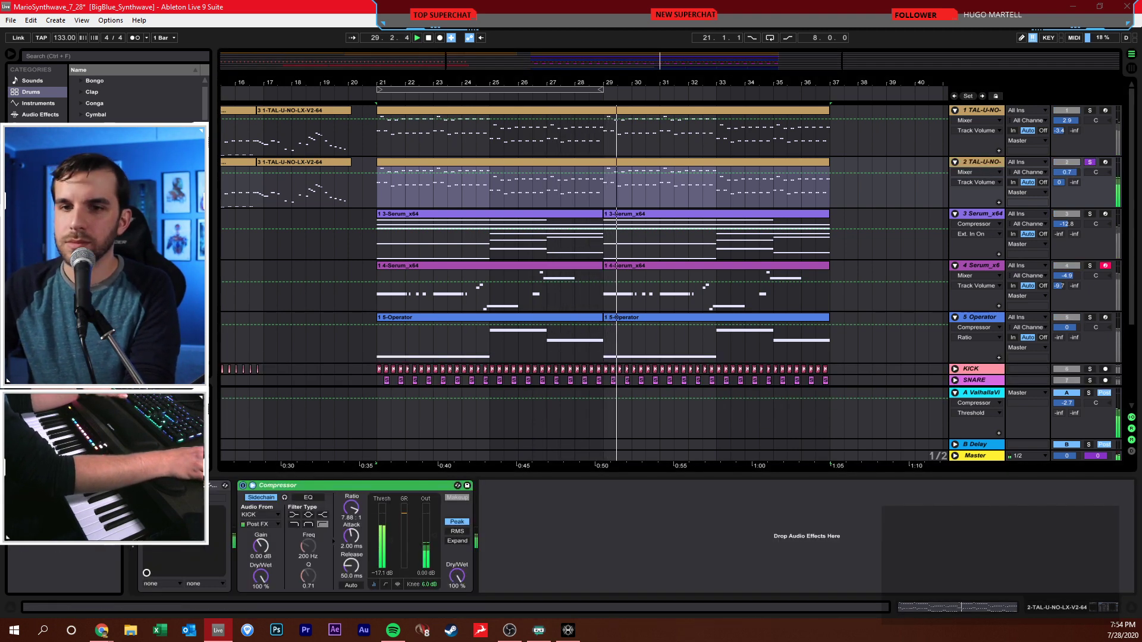
left_click_drag(428, 542, 431, 536)
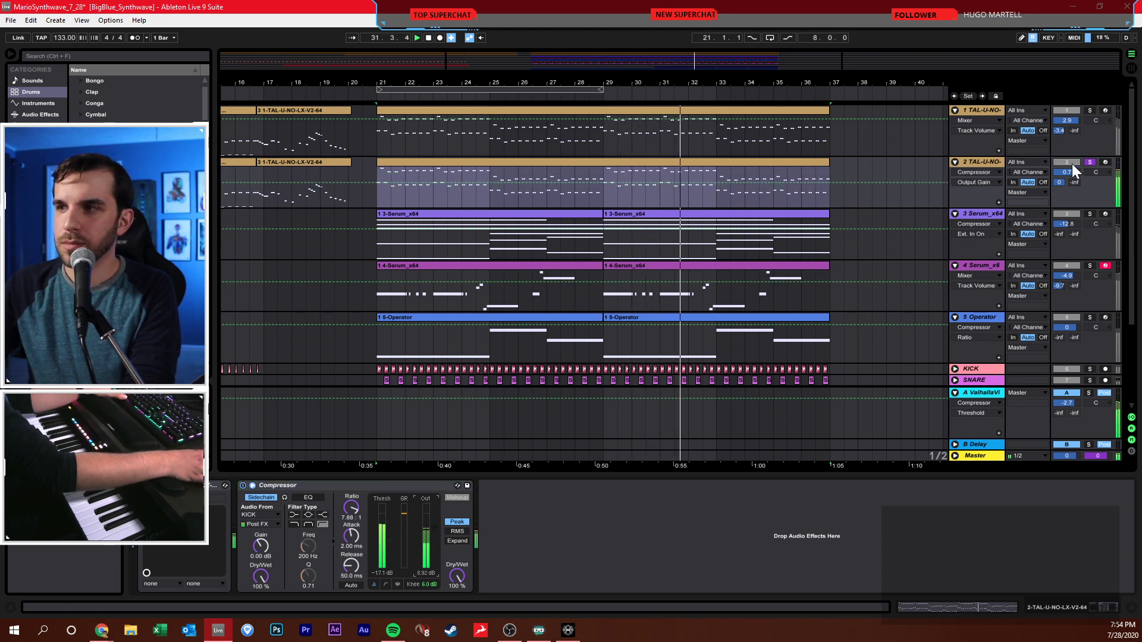
left_click(1090, 161)
left_click_drag(1060, 172, 1061, 179)
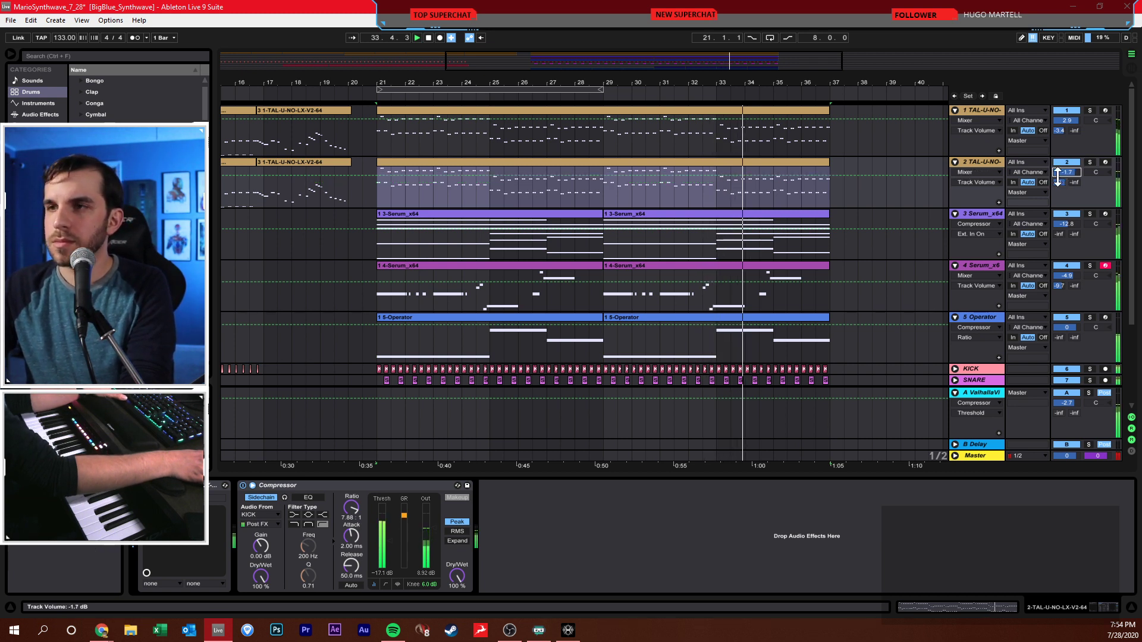
- Set track 4's volume to -3.9 dB and stop playback
left_click(844, 201)
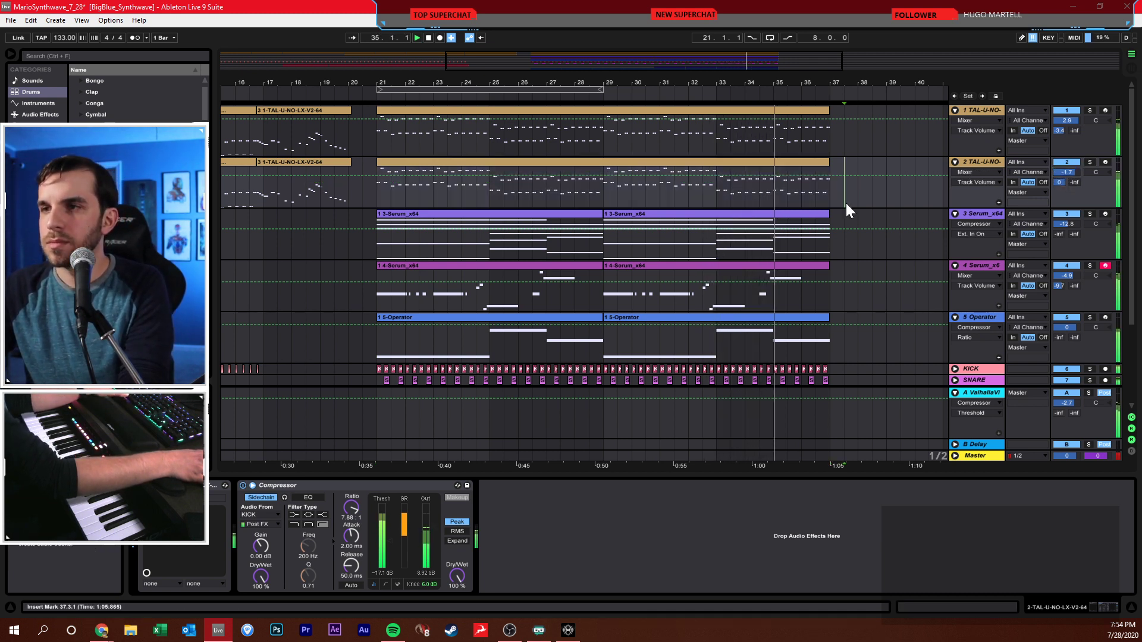
left_click_drag(1065, 276, 1065, 274)
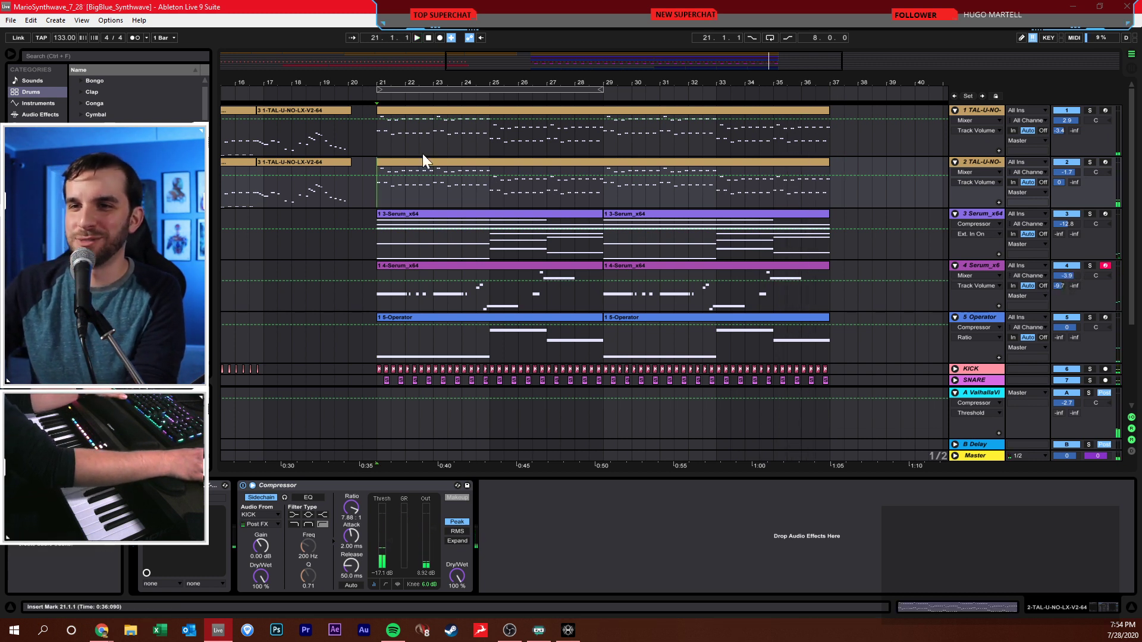
double_click(428, 37)
left_click_drag(392, 86, 466, 167)
left_click(443, 203)
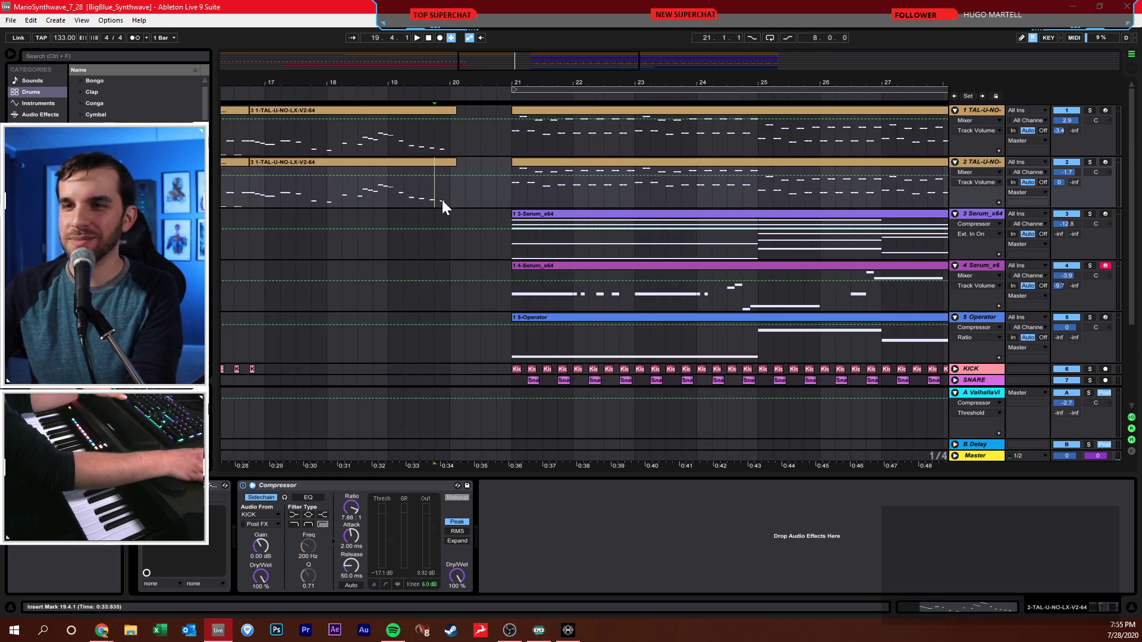
left_click(373, 241)
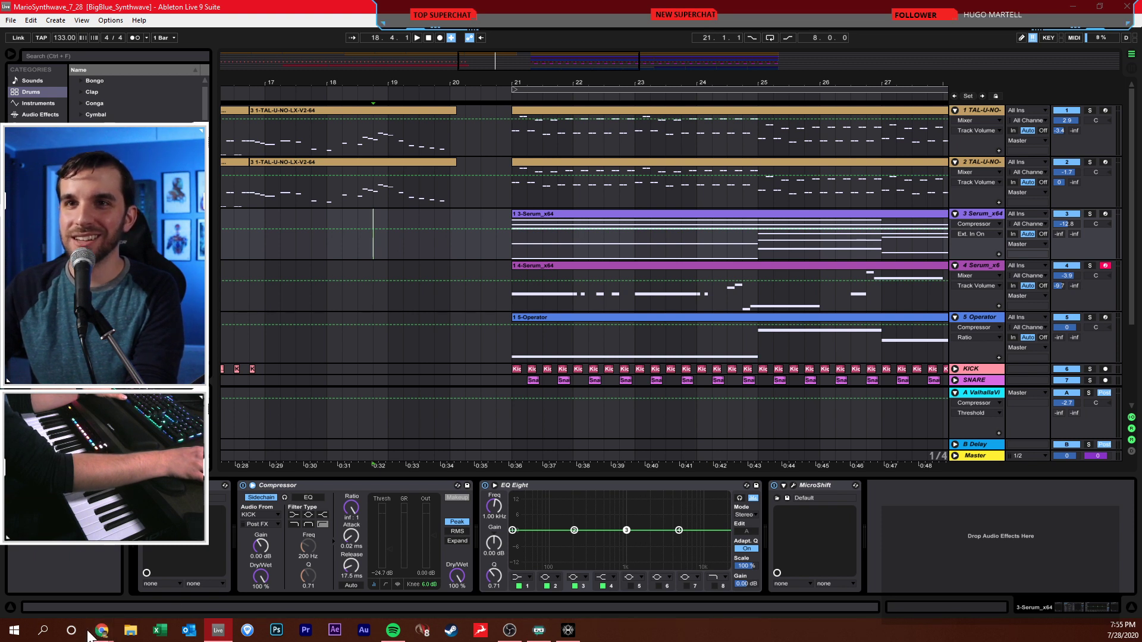
- Switch to the browser and examine the Super Mario Bros Damage / Warp Sound sheet music
mouse_move(96, 632)
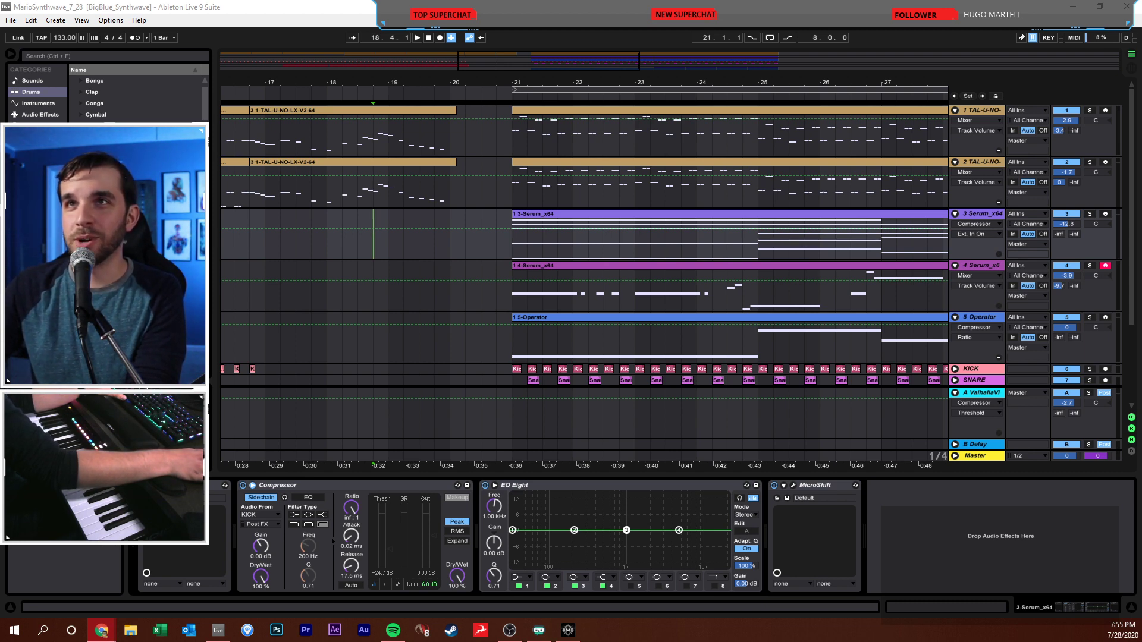
left_click_drag(285, 0, 277, 110)
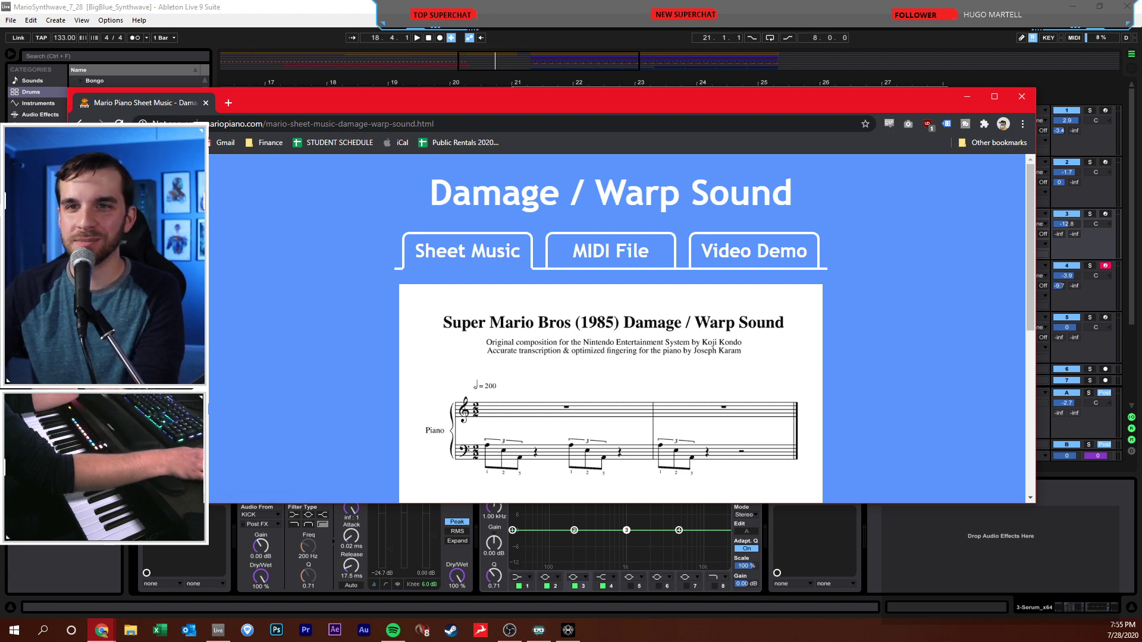
scroll(389, 347, "down", 3)
scroll(389, 347, "up", 2)
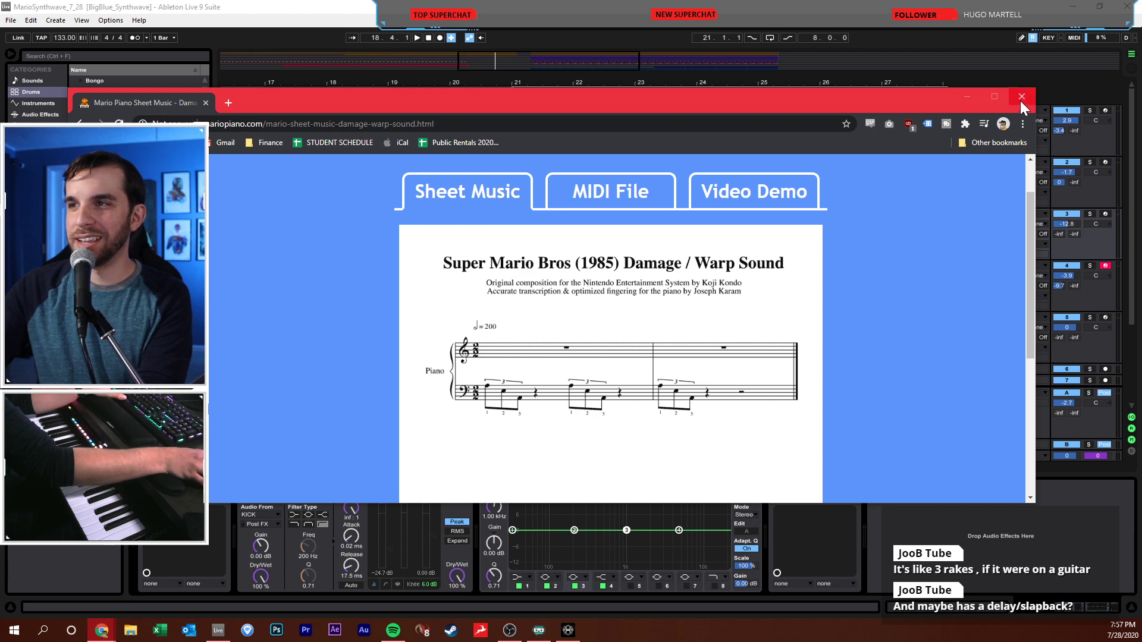
- Collapse all tracks and import the Super_Mario_Bros_Pipe_Sound_Effect file from File Explorer onto a new audio track at bar 41
key("alt+Tab")
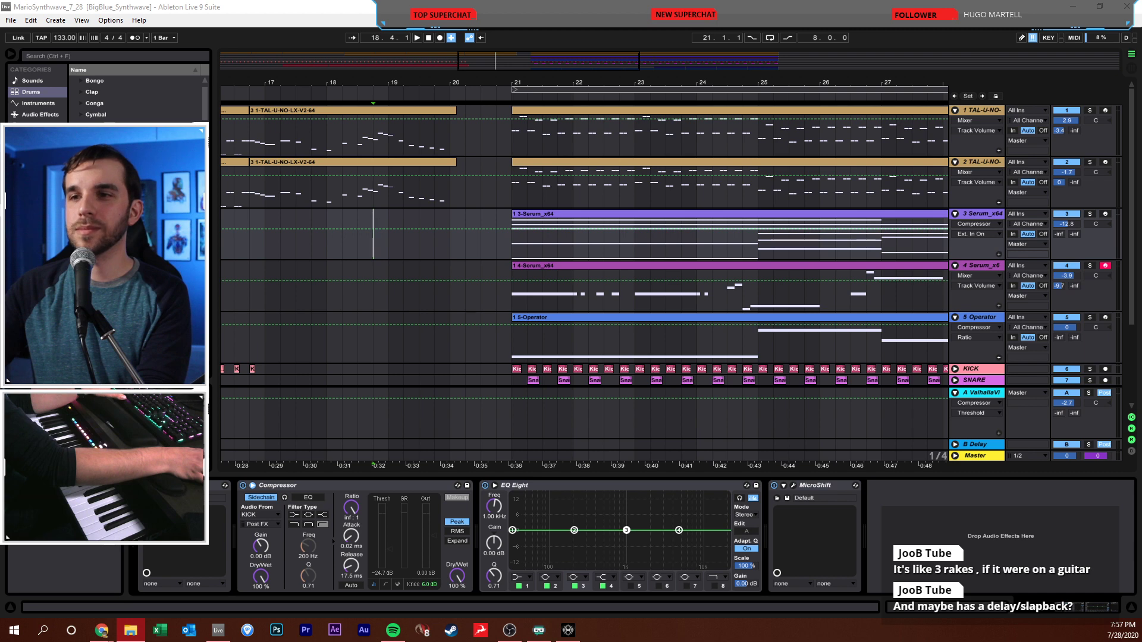
left_click(954, 110, "alt")
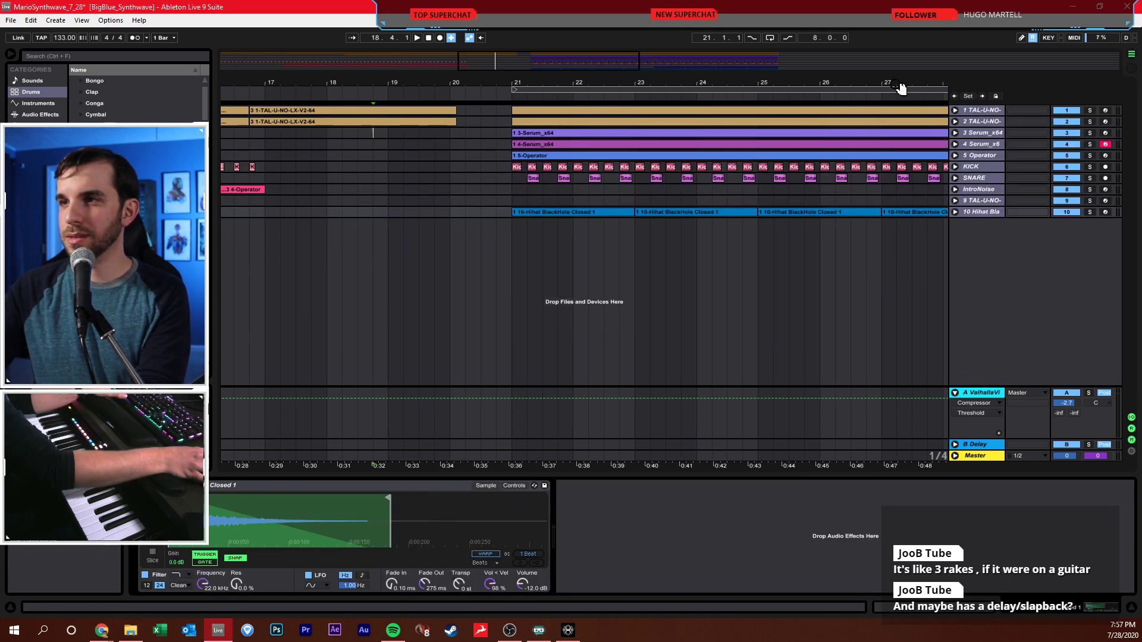
left_click_drag(901, 88, 856, 56)
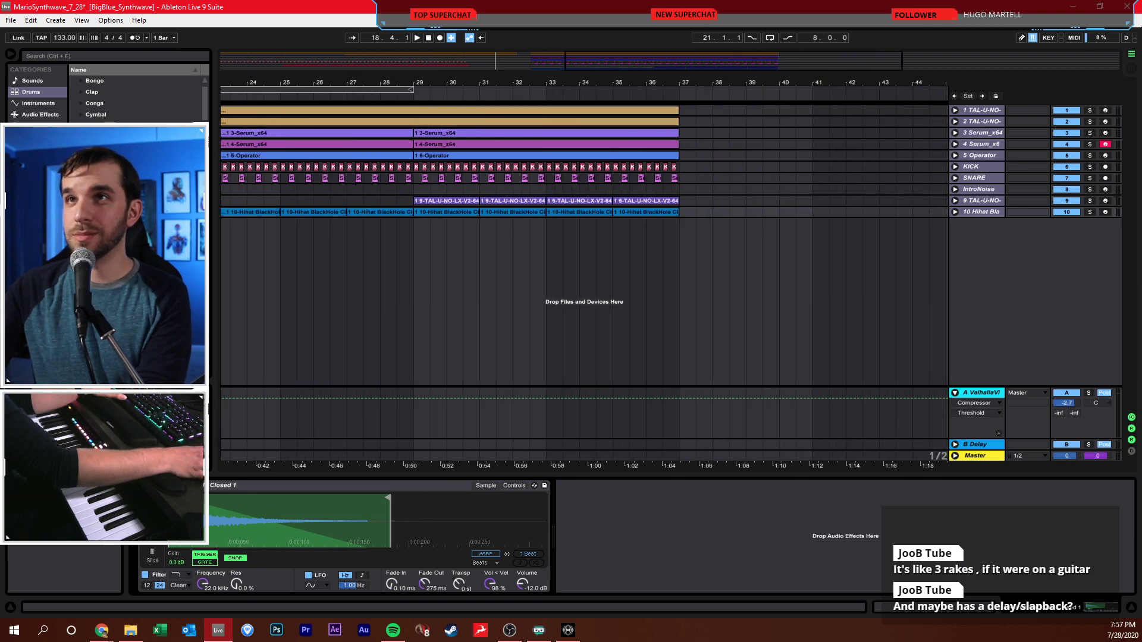
left_click_drag(938, 206, 825, 250)
left_click_drag(844, 88, 740, 121)
left_click(602, 268)
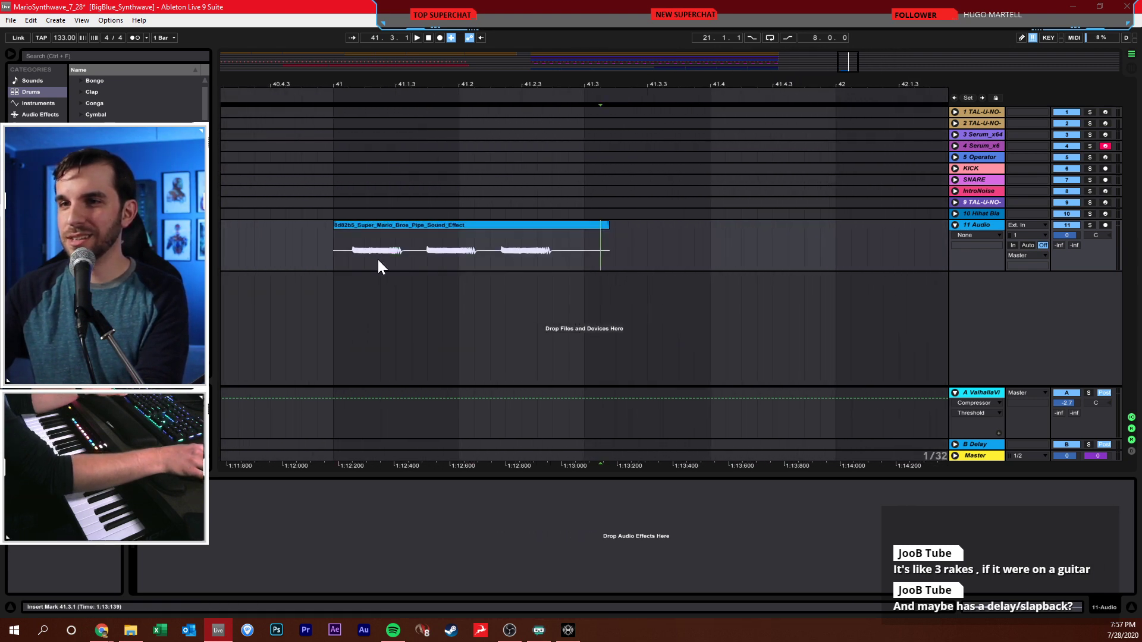
- Enlarge the new audio track, play the pipe sound effect and open its clip settings
left_click_drag(976, 271, 975, 362)
left_click(345, 326)
key("space")
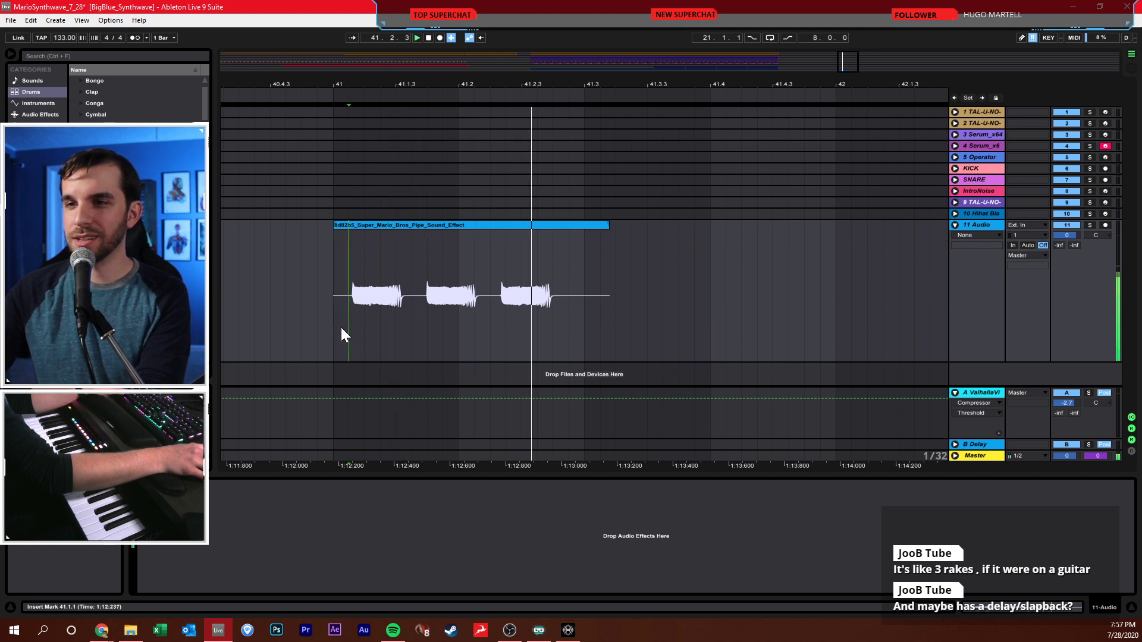
left_click(556, 226)
double_click(555, 226)
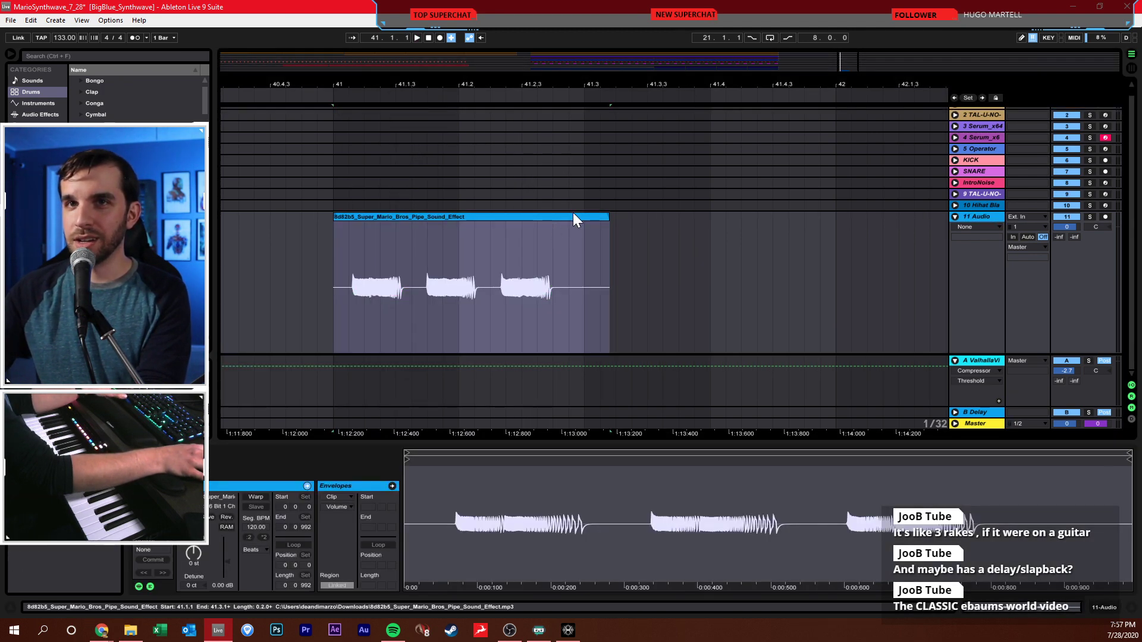
- Place the insert marker at 41.1.1 and set the pipe sound clip's warp mode to Re-Pitch
left_click(637, 265)
left_click(607, 266)
left_click(585, 269)
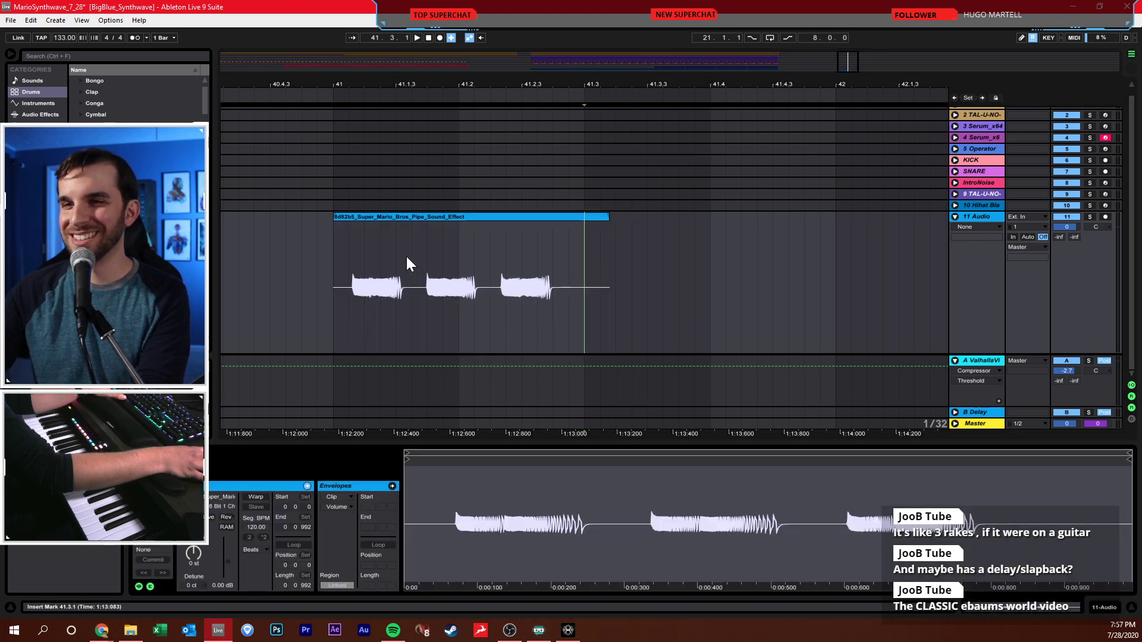
left_click(333, 262)
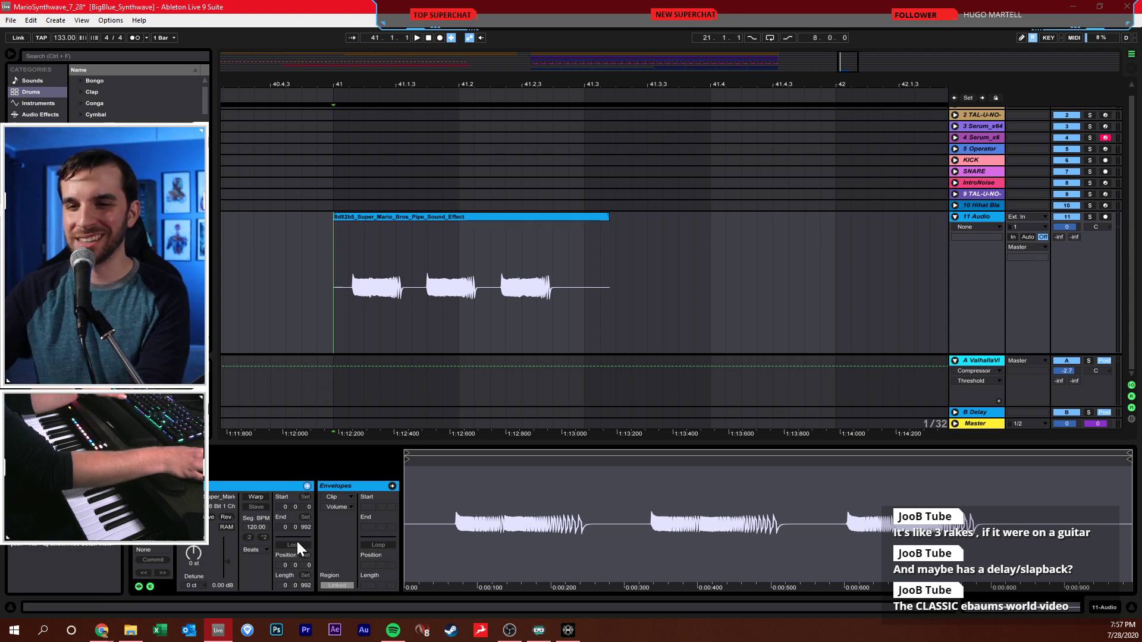
left_click(249, 548)
left_click(255, 592)
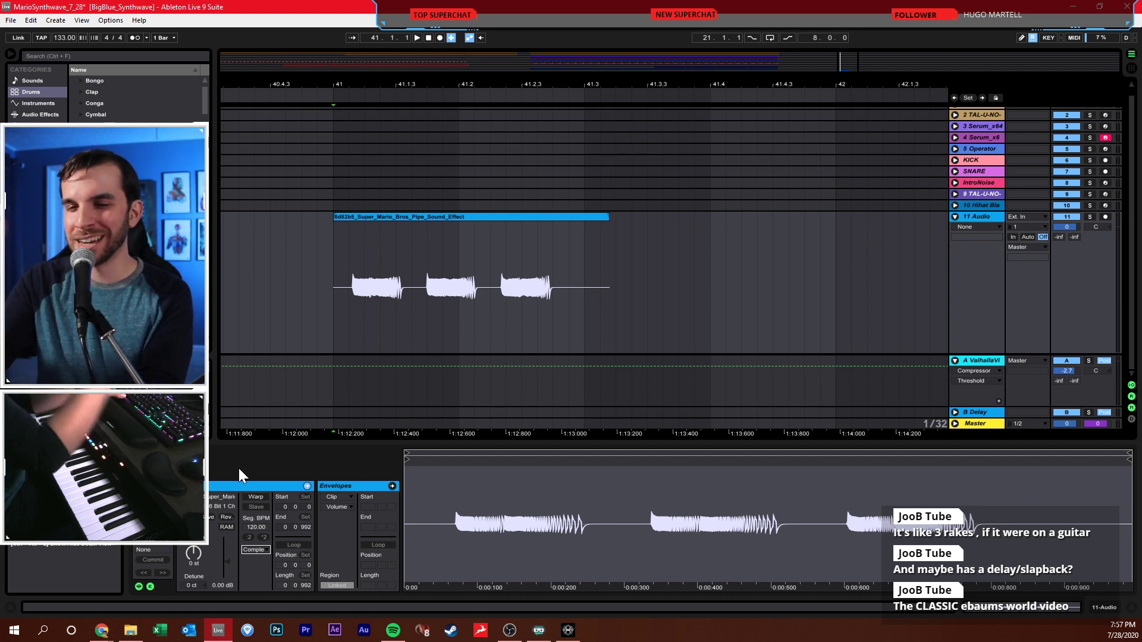
left_click(253, 549)
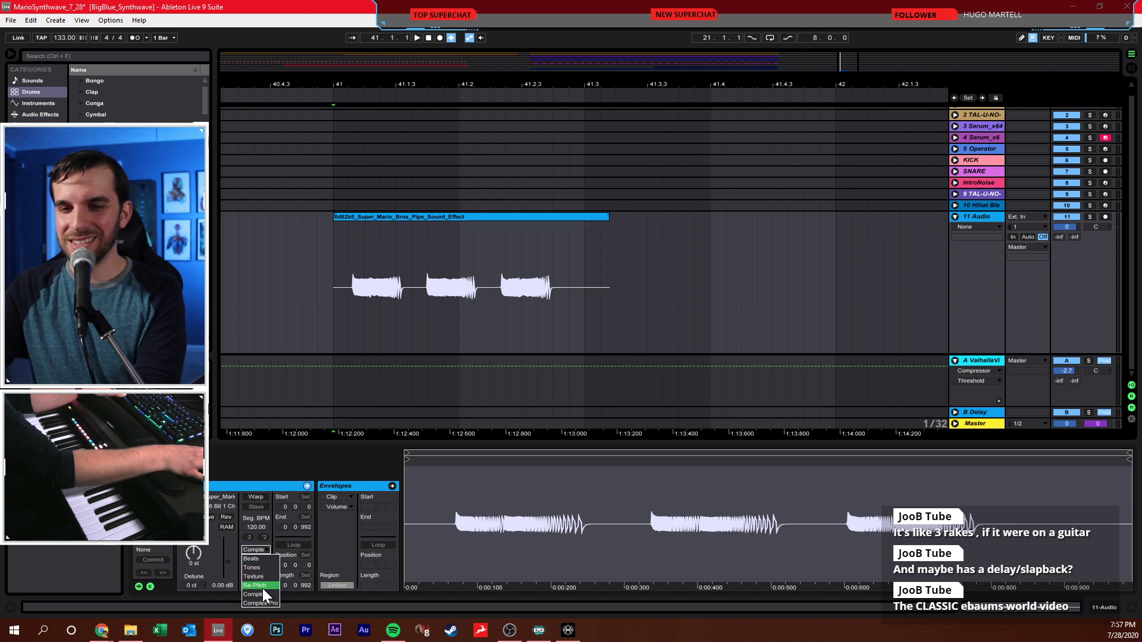
left_click(262, 586)
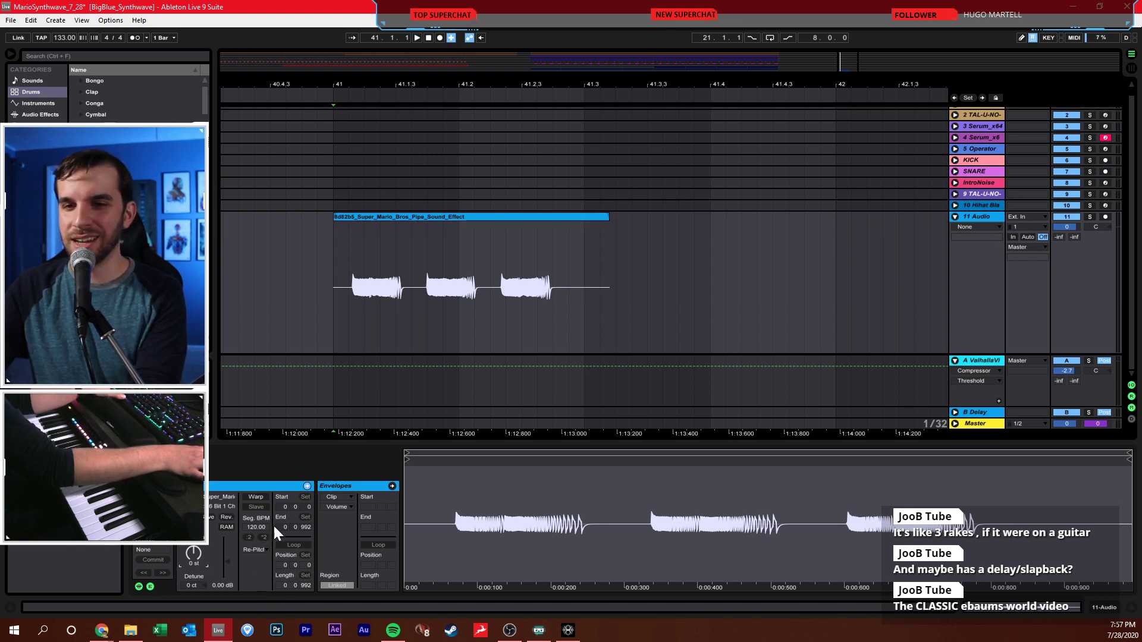
- Try transposing the pipe sound clip by -12 st and by -24 st, playing it back after each change
type("-12")
key("Return")
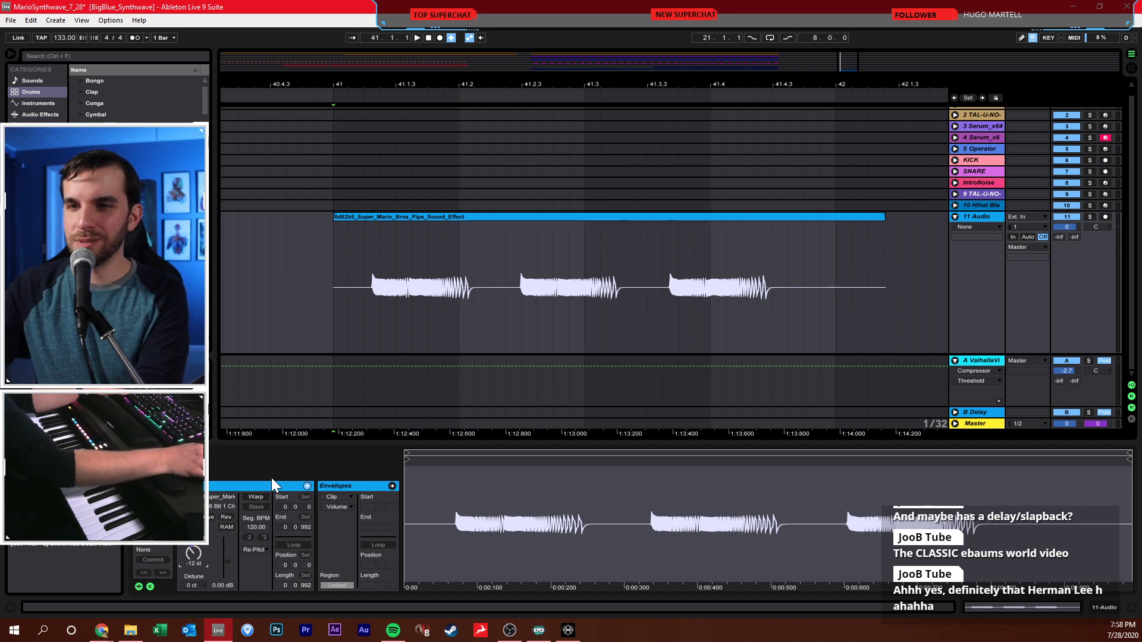
key("space")
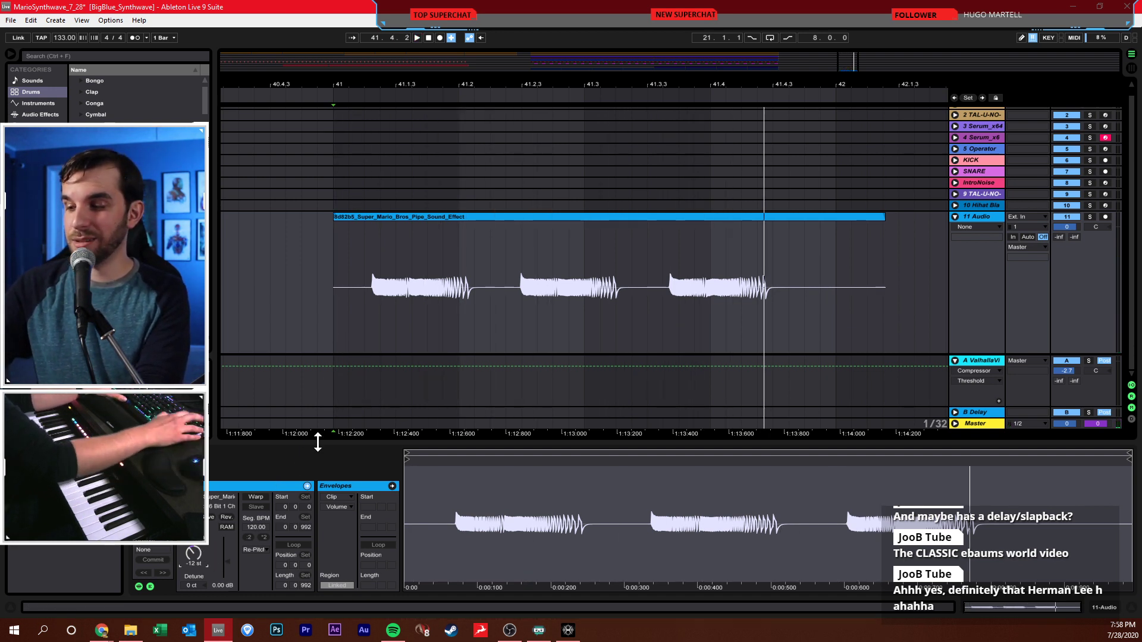
type("-24")
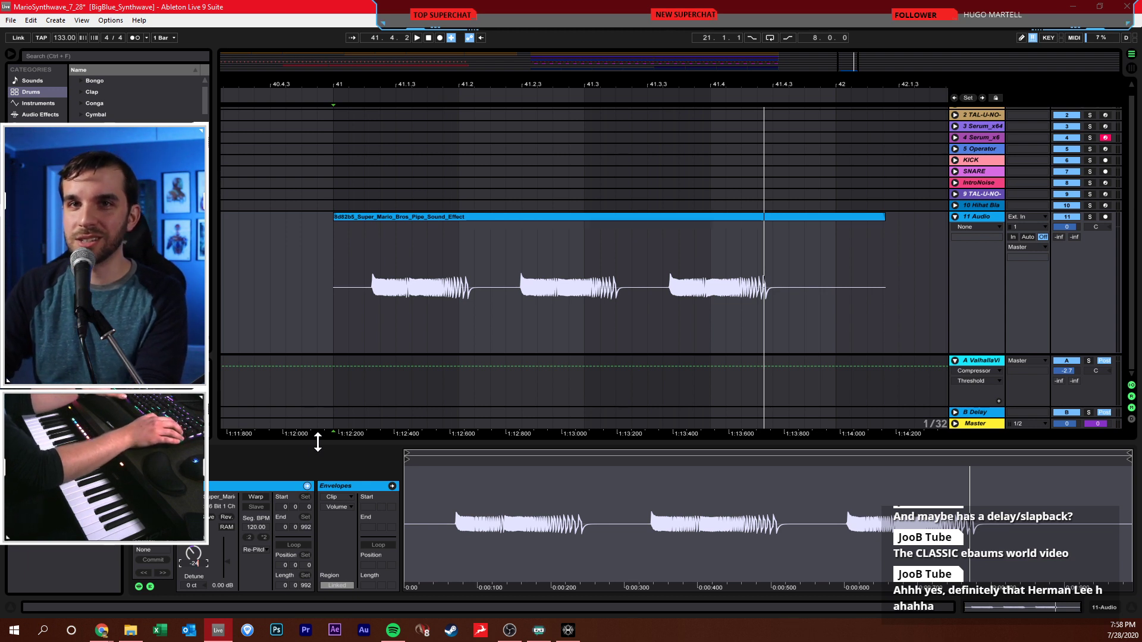
key("Return")
key("space")
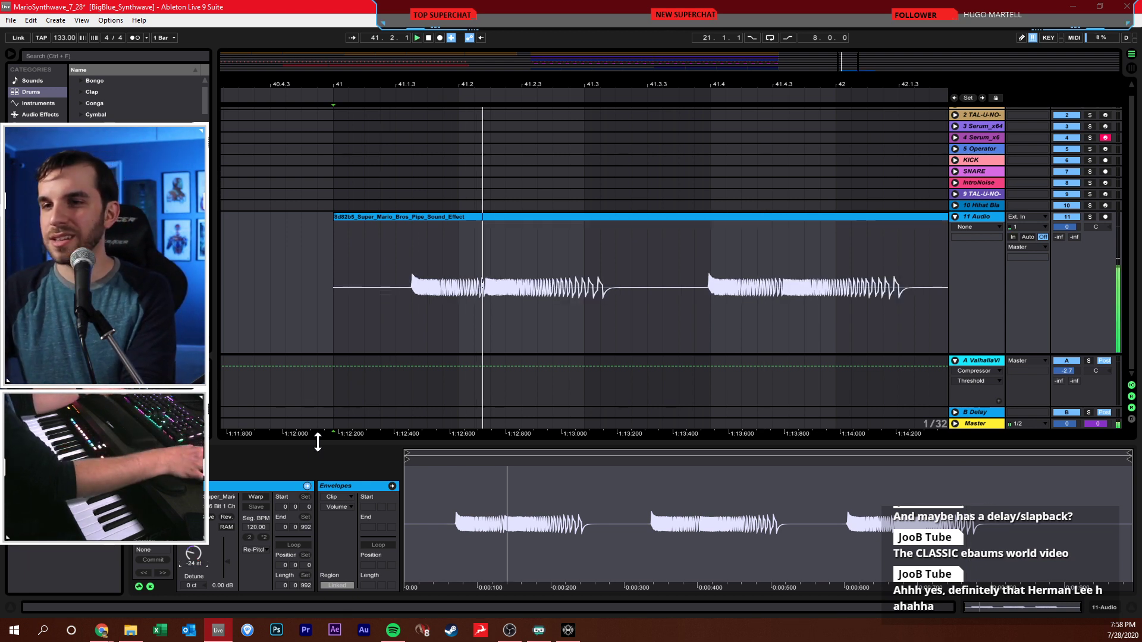
key("space")
key("space")
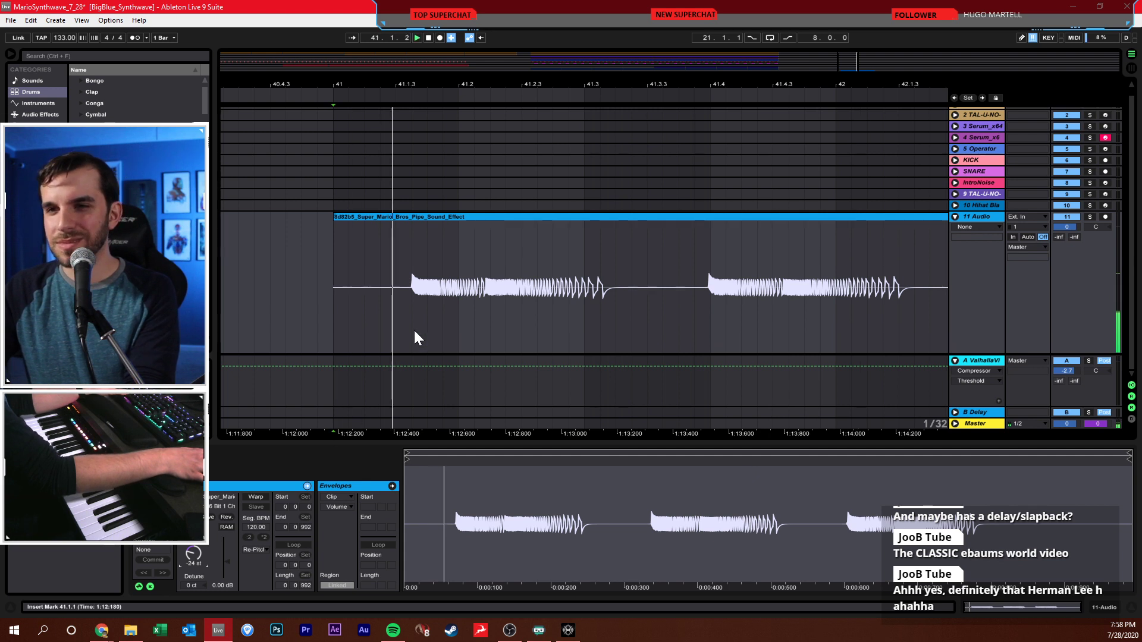
key("space")
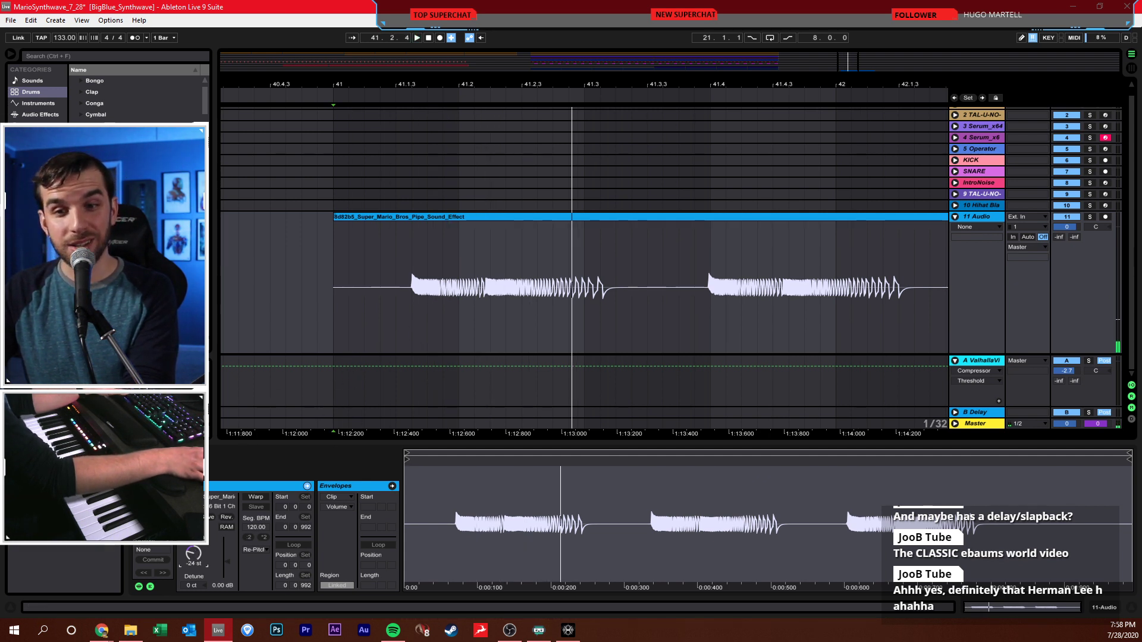
- Set the pipe sound clip's transposition to -36 st
key("Down")
key("Down")
key("Down")
key("Down")
key("Down")
key("Down")
key("Down")
key("Down")
key("Down")
key("Down")
key("Down")
key("Down")
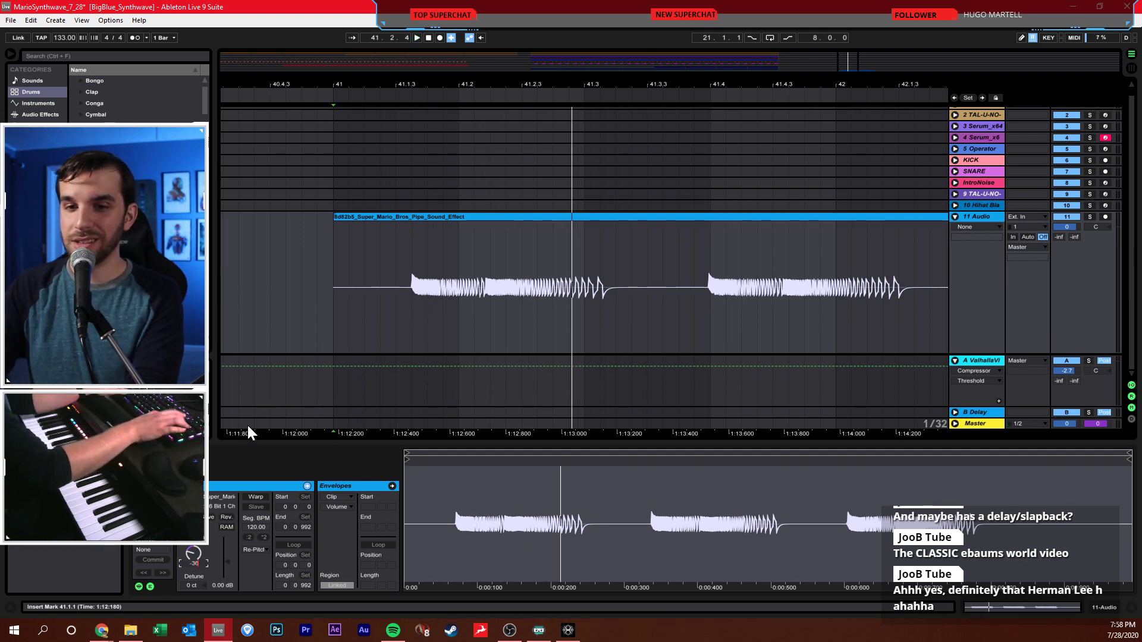
- Play the slowed clip, trim the silence before its first sound and move its start back to 41.1.1
key("space")
left_click_drag(481, 297, 351, 306)
left_click_drag(536, 226, 395, 224)
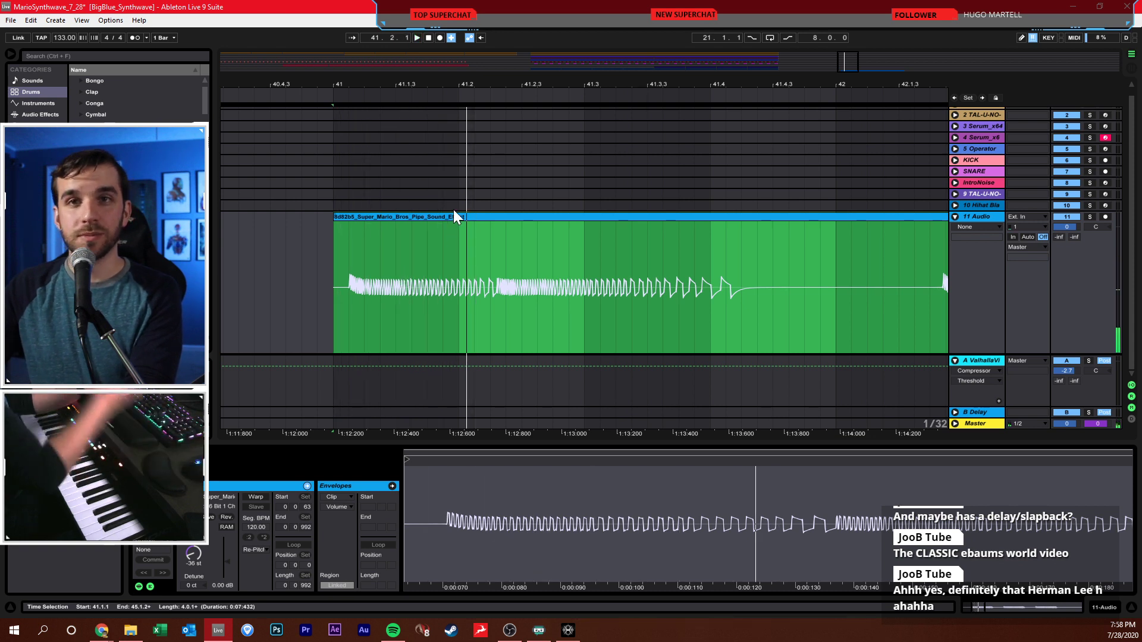
- Insert a MIDI track below track 11 and load the TAL-U-NO-LX-V2-64 synth on it, finding it by searching for "tal"
left_click(986, 216)
key("ctrl+shift+t")
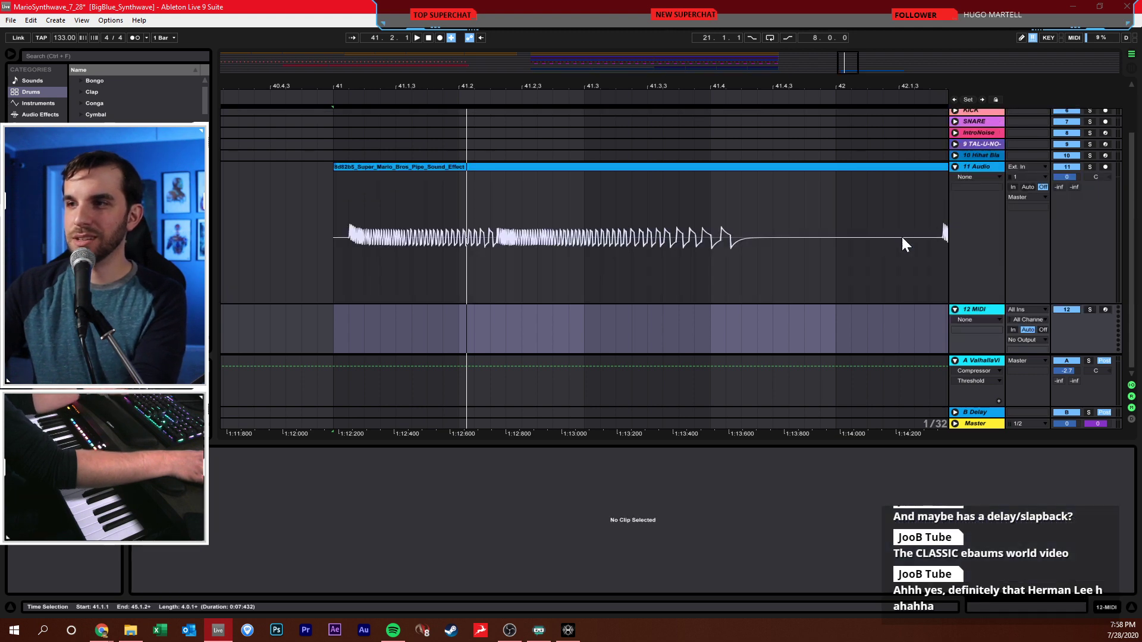
key("ctrl+f")
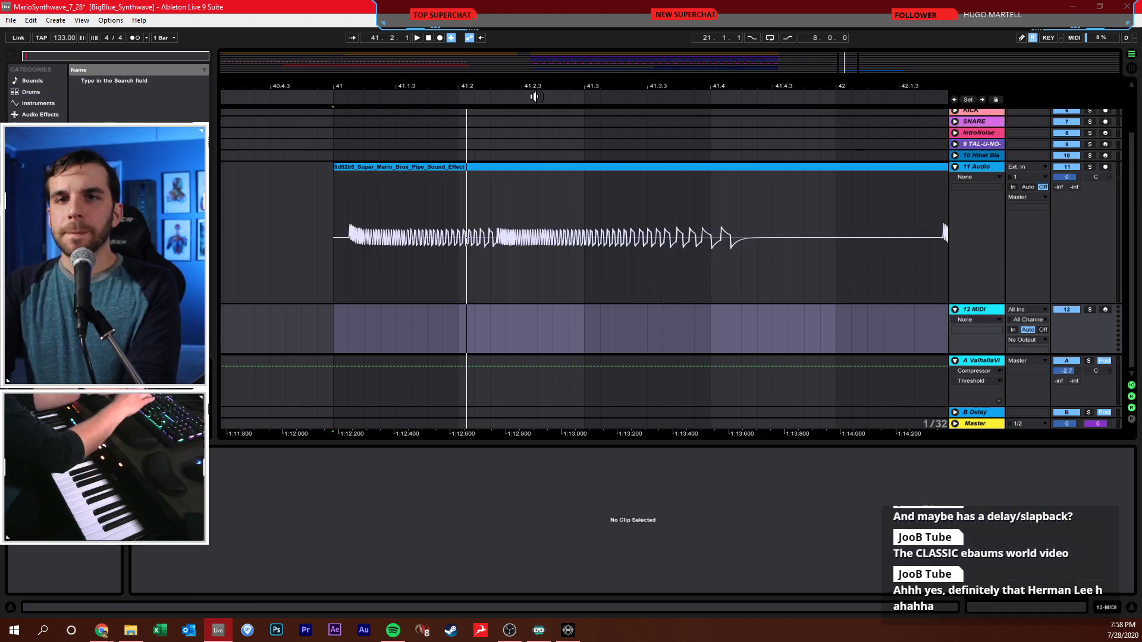
type("tal")
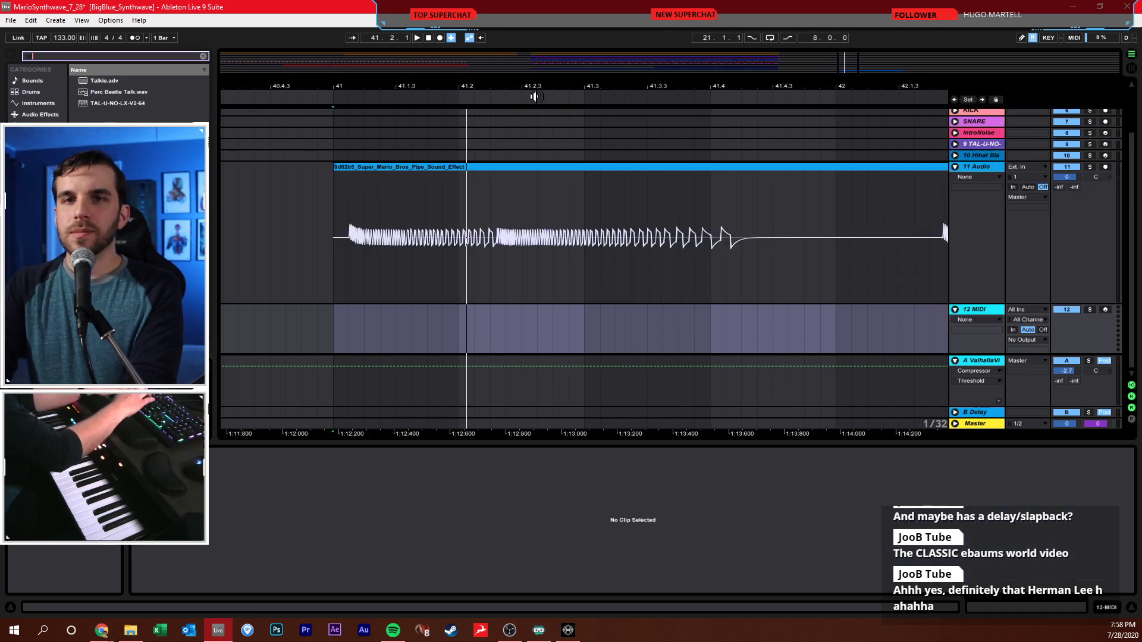
left_click(117, 104)
left_click_drag(109, 110, 475, 315)
left_click_drag(661, 215, 390, 142)
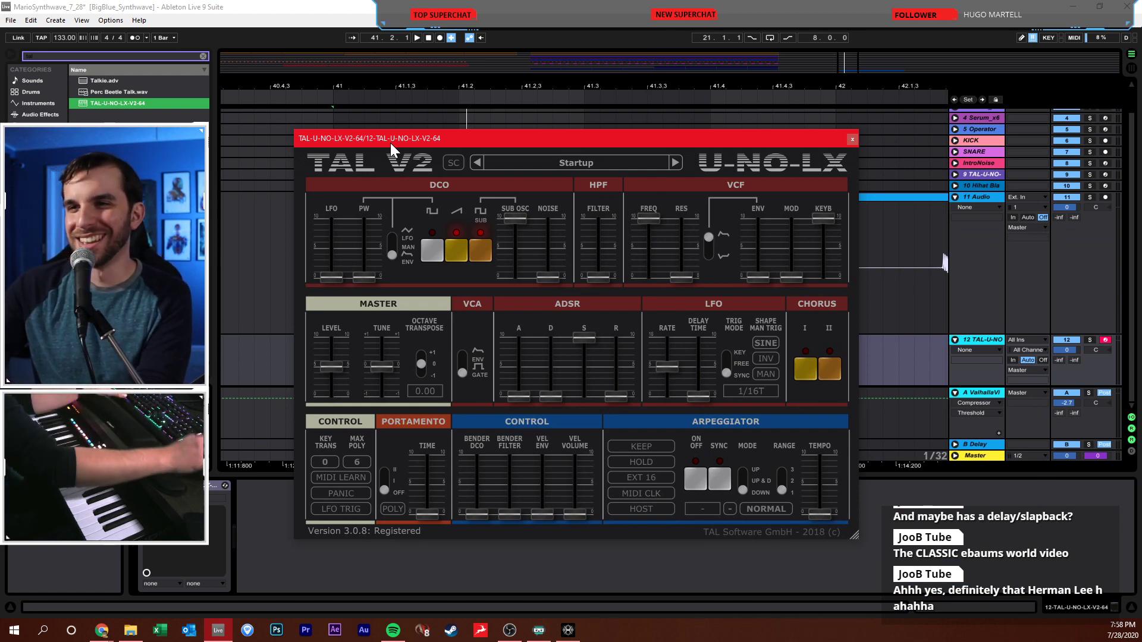
left_click_drag(390, 143, 664, 181)
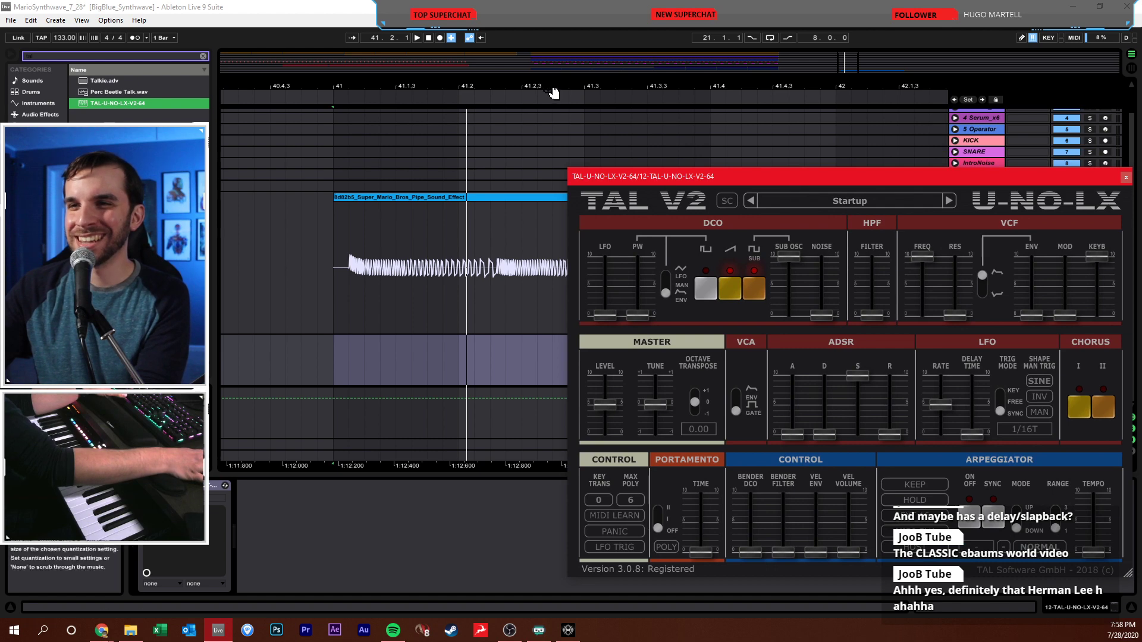
- Play the slowed pipe sound repeatedly from 41.1.1, stopping to match its pitches on the TAL-U-NO-LX synth
left_click_drag(522, 88, 447, 88)
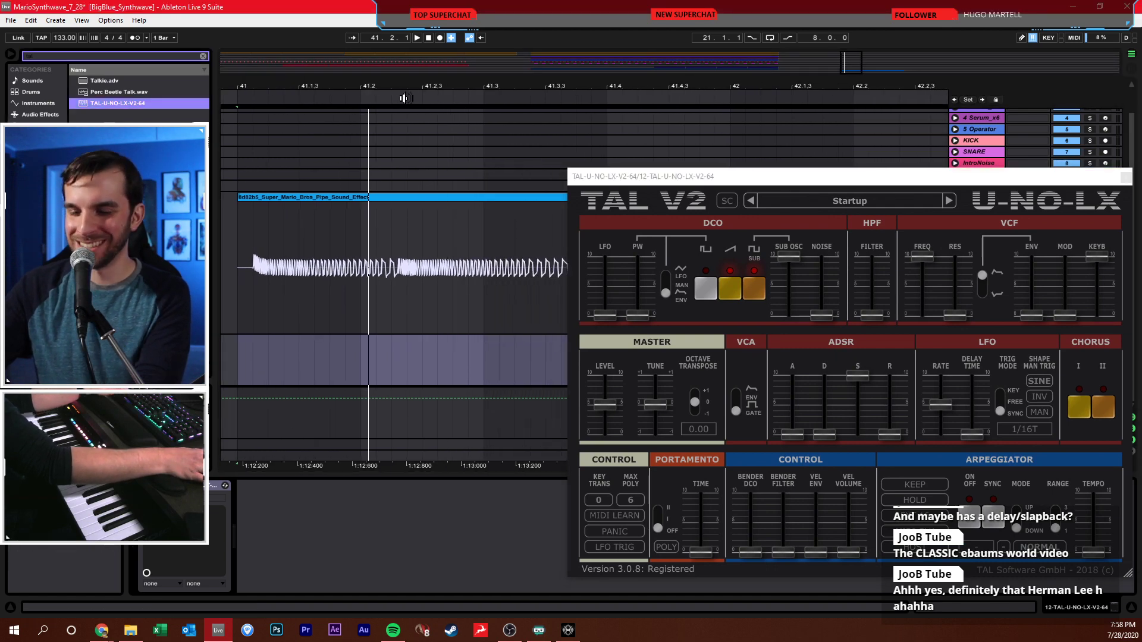
left_click(231, 307)
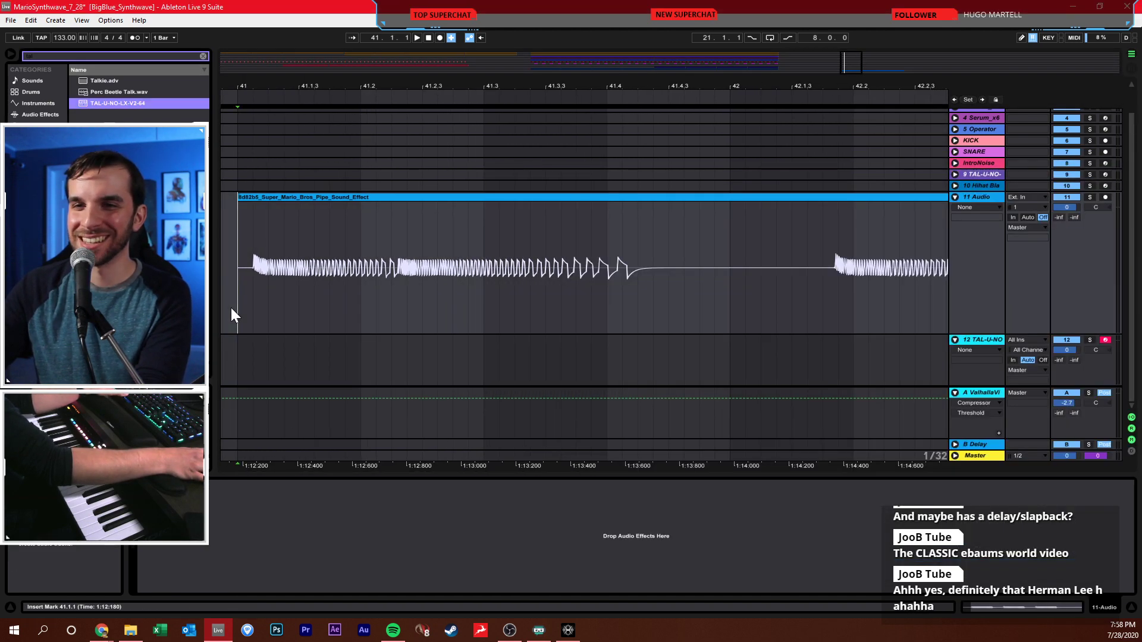
left_click(241, 350)
key("space")
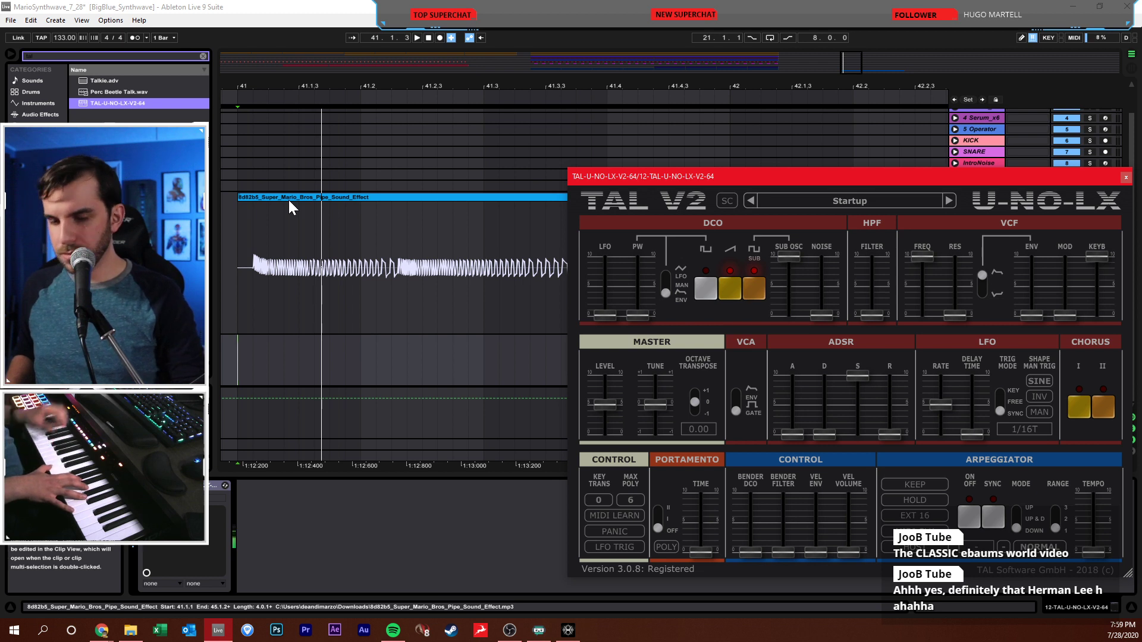
key("space")
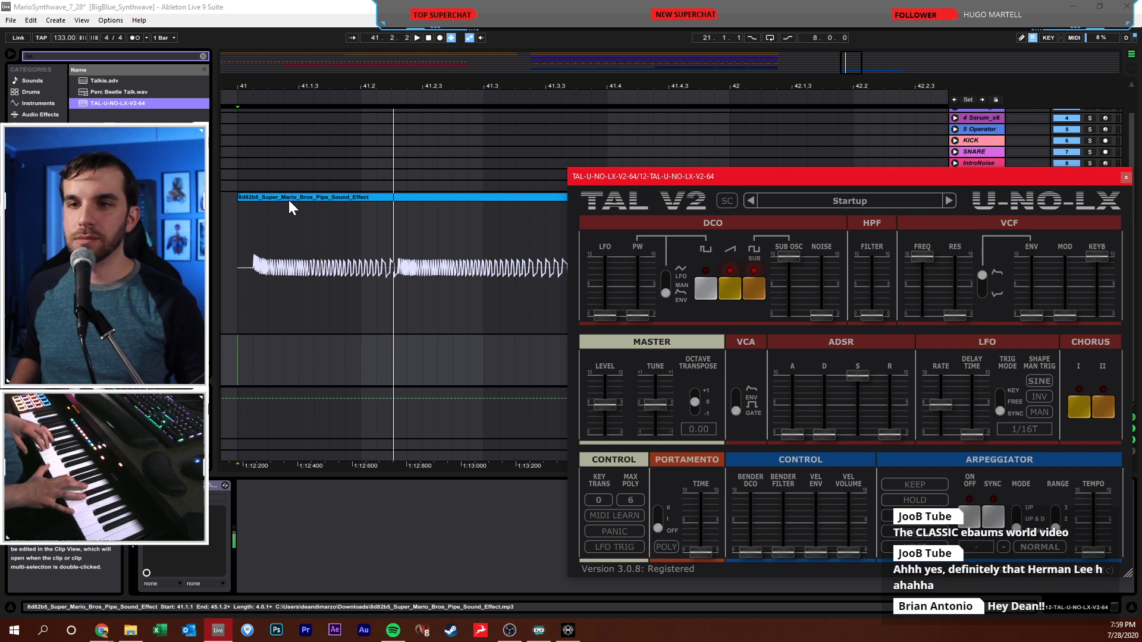
key("space")
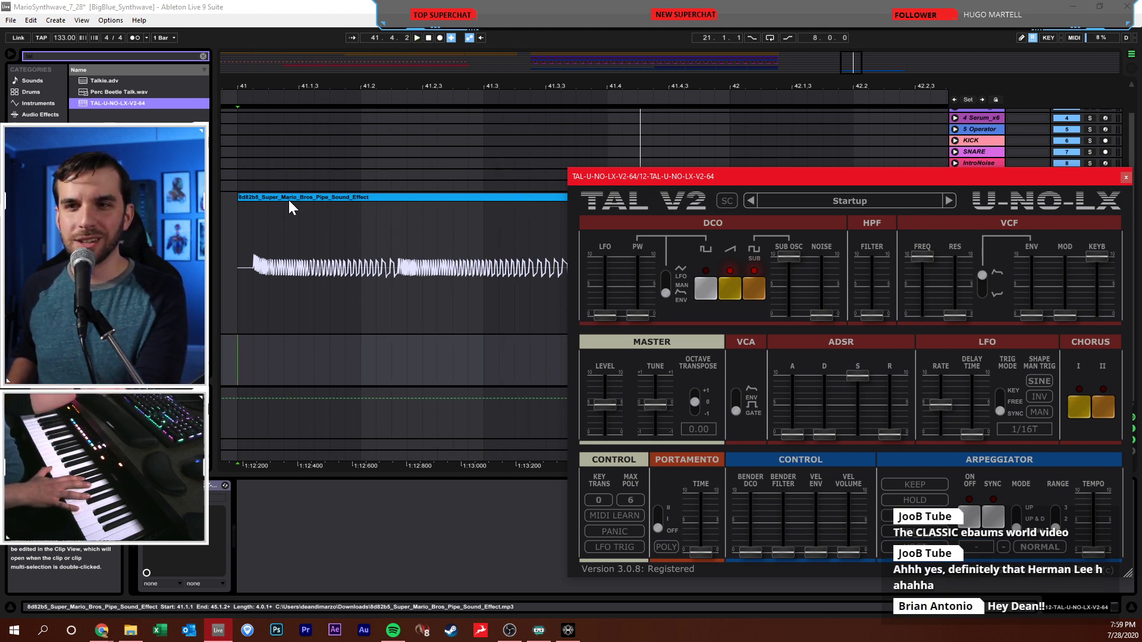
key("space")
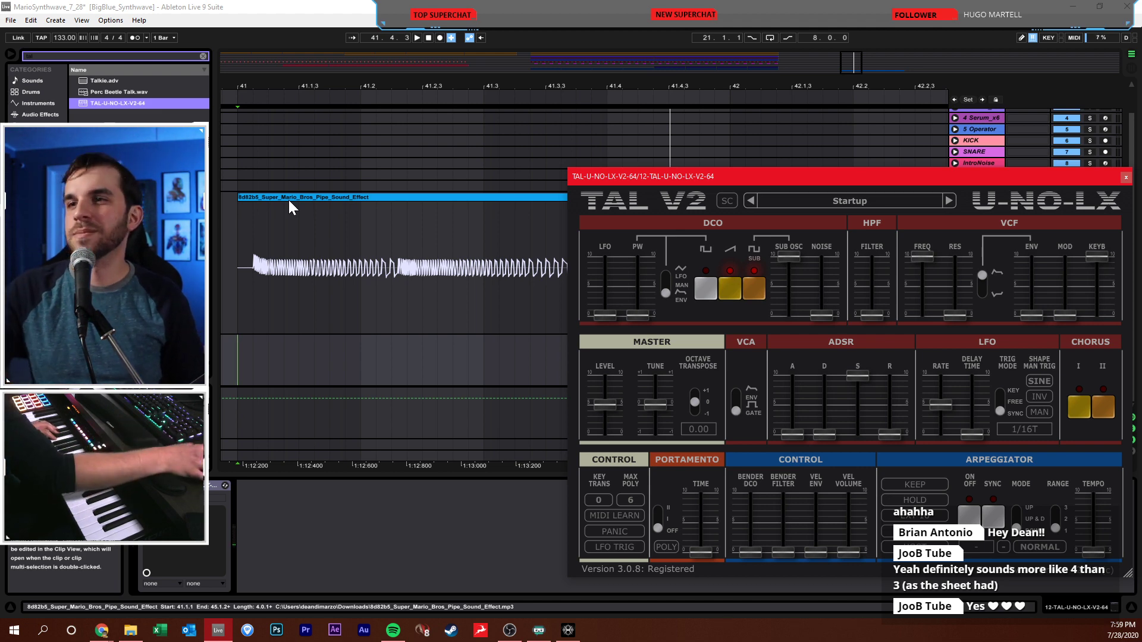
- Replay the slowed pipe sound from 41.1.1 and set its clip transposition to -12 st, auditioning it at the new pitch
left_click_drag(657, 177, 506, 134)
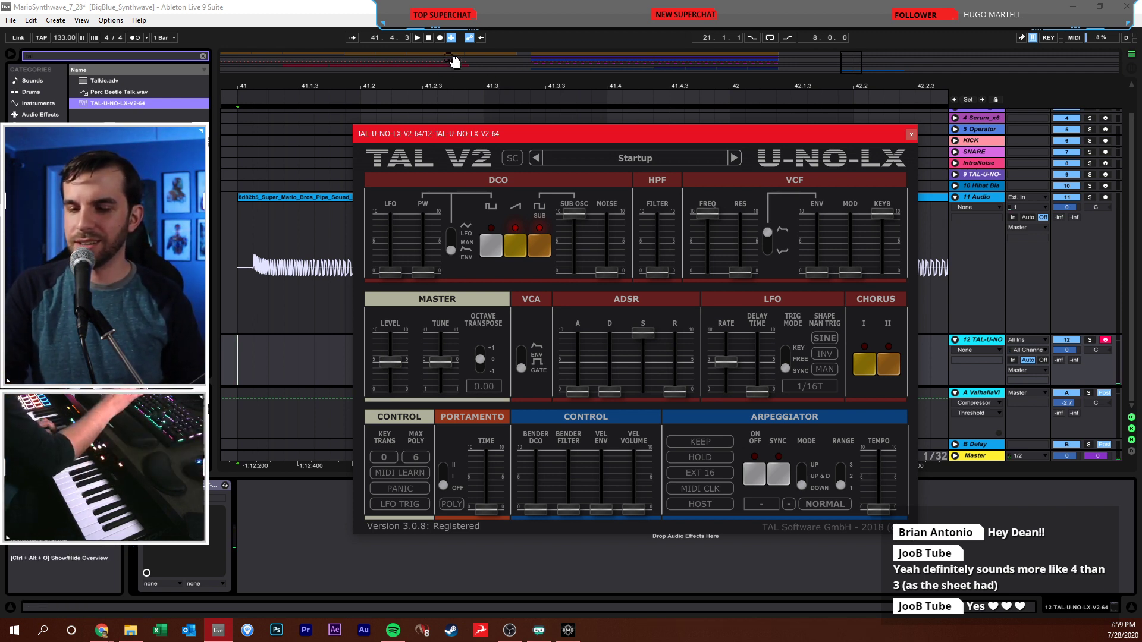
key("space")
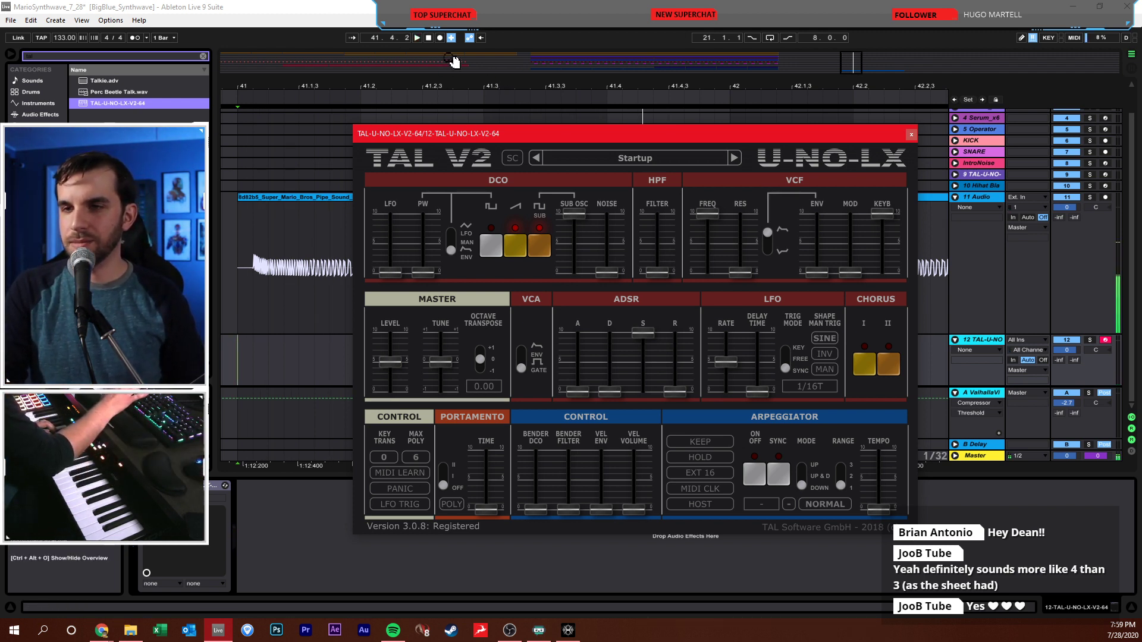
key("space")
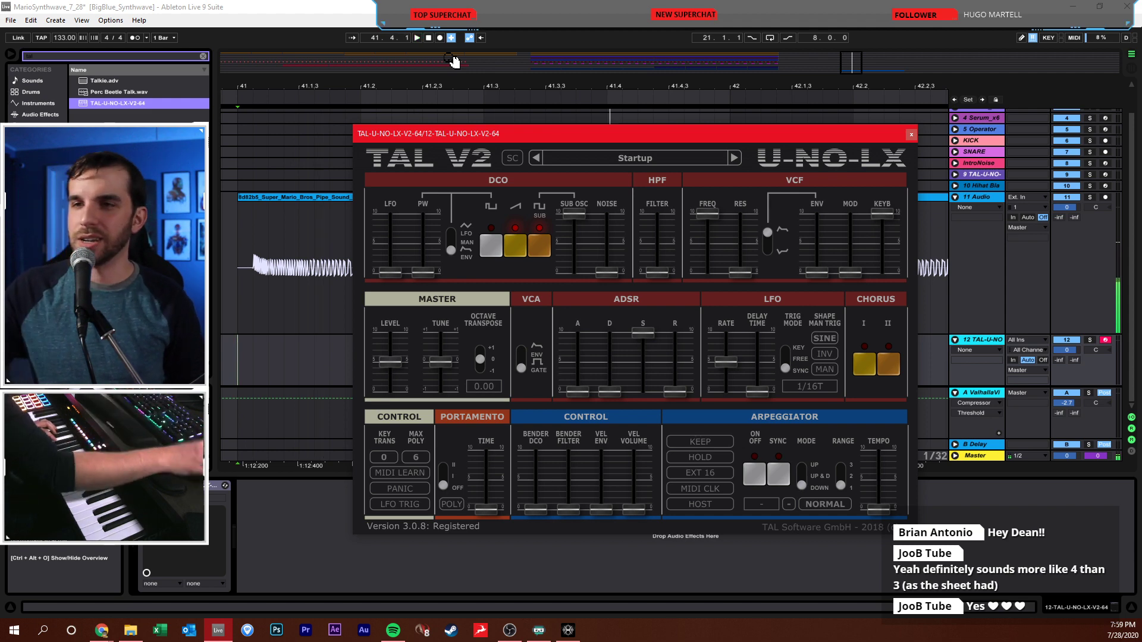
double_click(301, 195)
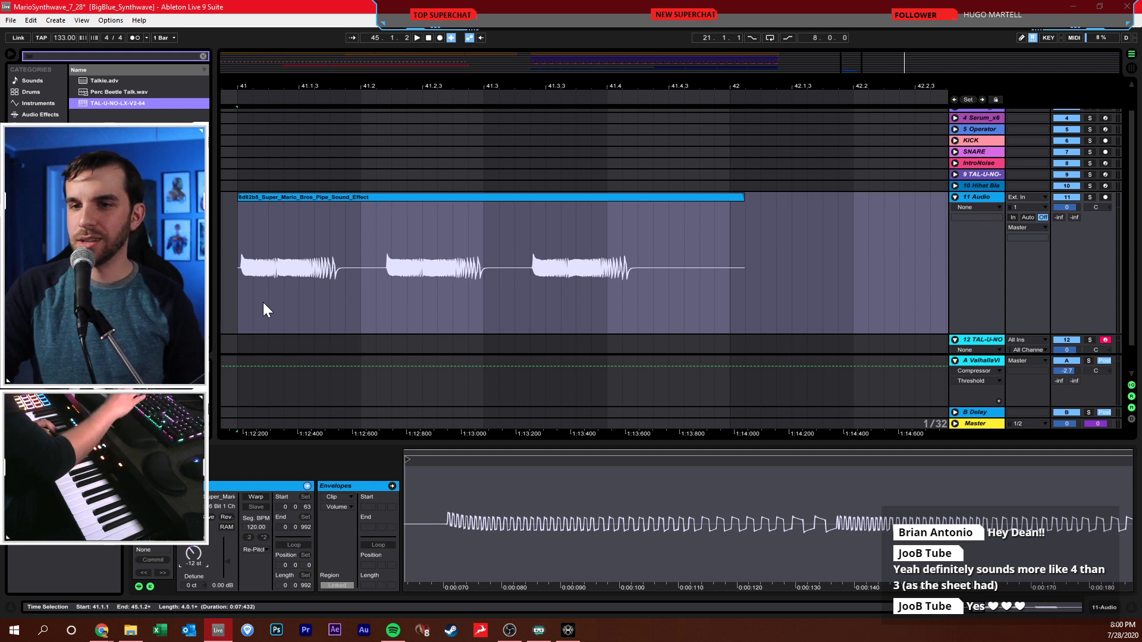
key("space")
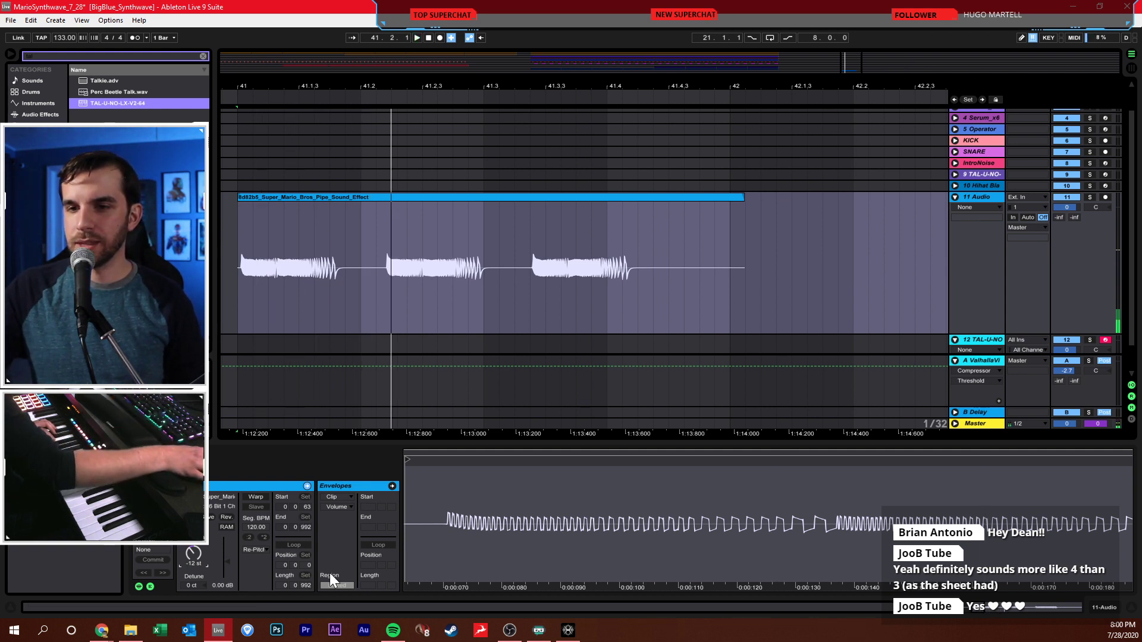
- Turn on Warp for the pipe sound clip and set its warp mode to Tones, auditioning the result
left_click(259, 545)
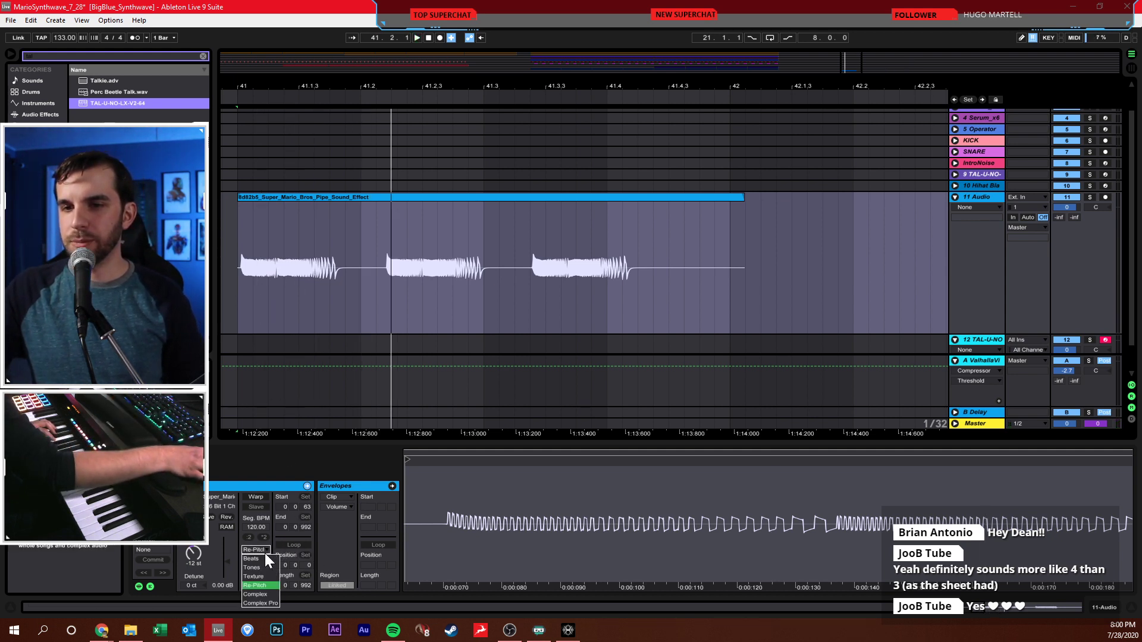
left_click(248, 599)
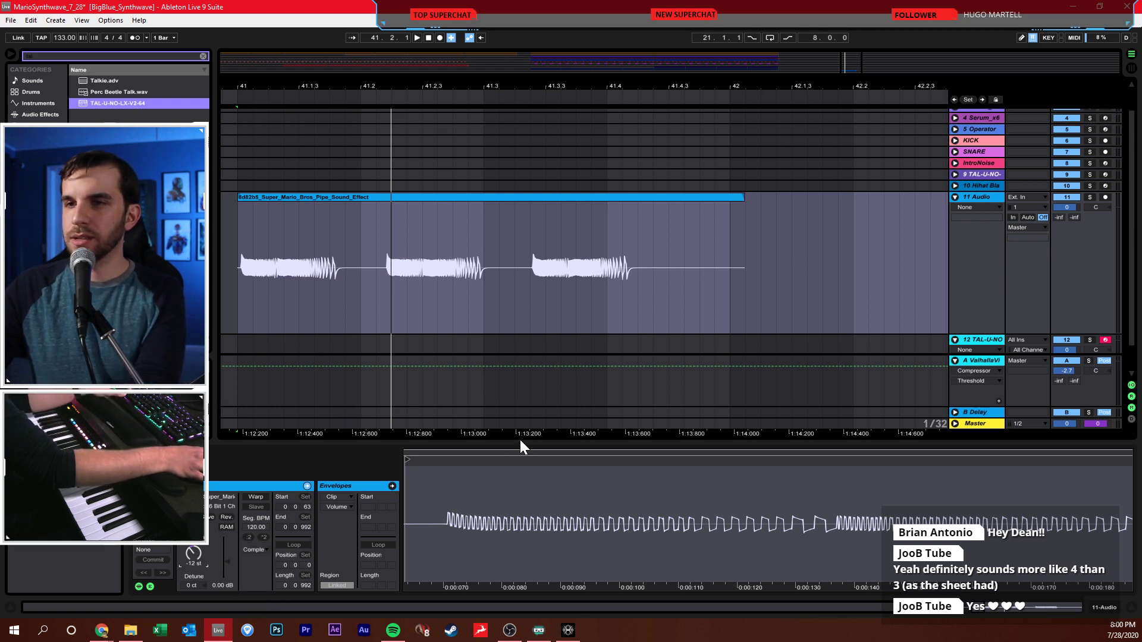
left_click(255, 497)
left_click(260, 537)
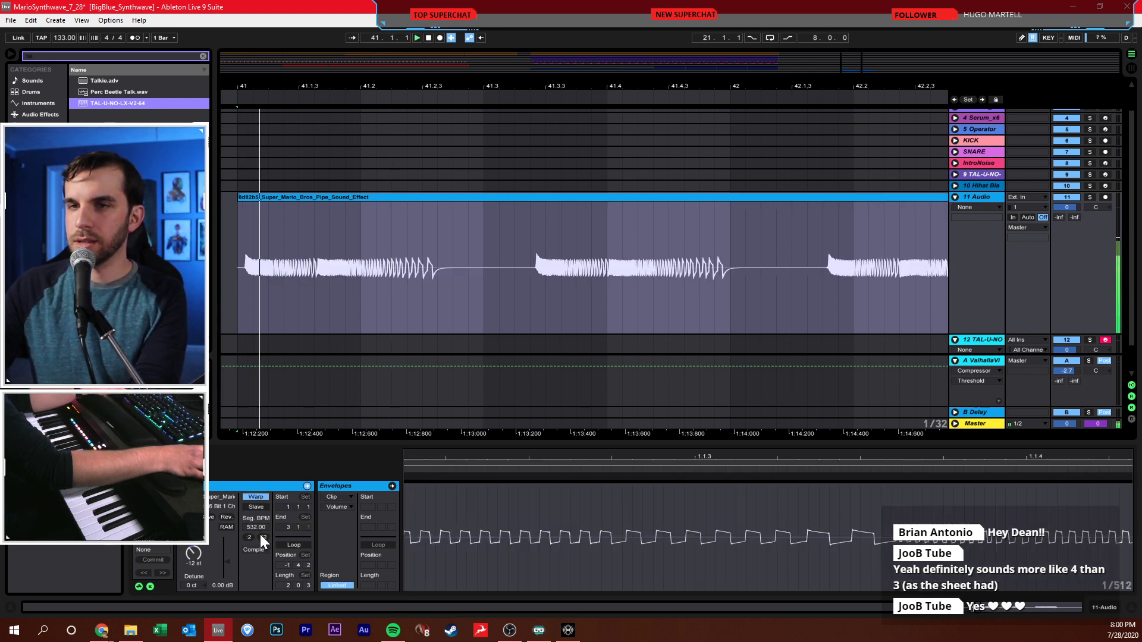
key("space")
left_click(263, 547)
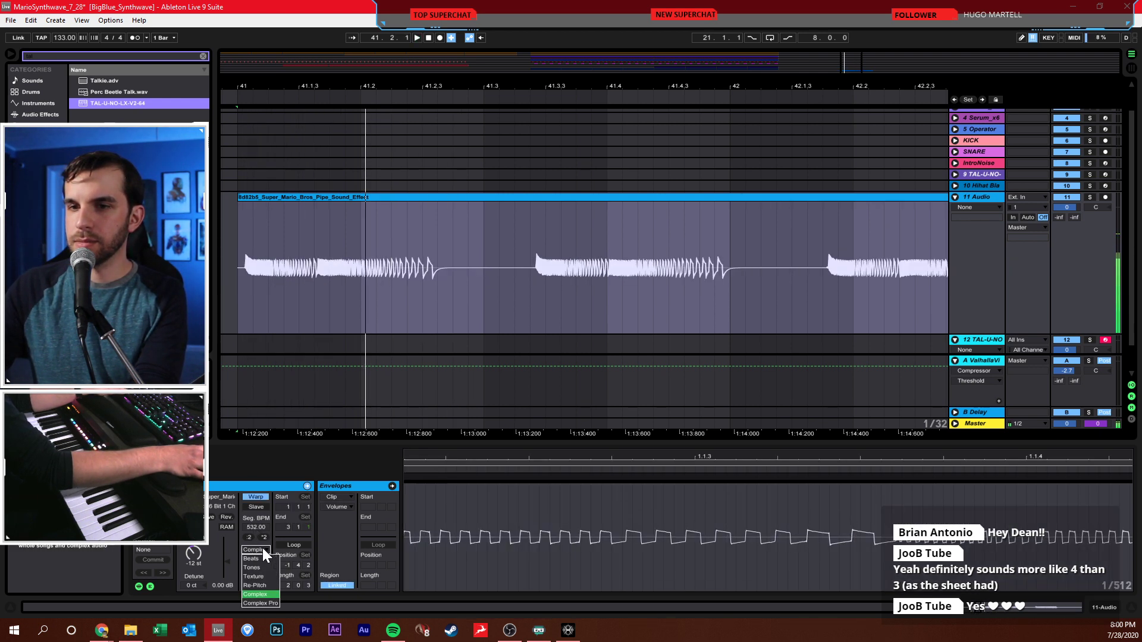
left_click(258, 567)
key("space")
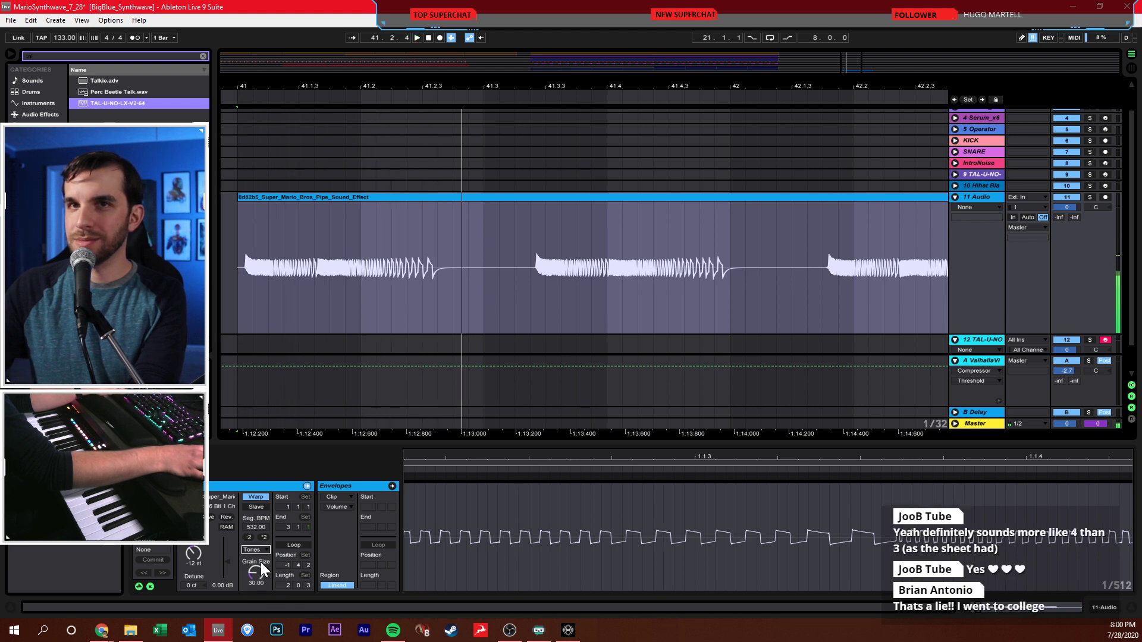
- Play the warped pipe sound repeatedly from 41.1.1 to examine its sequence of pitches
left_click(231, 305)
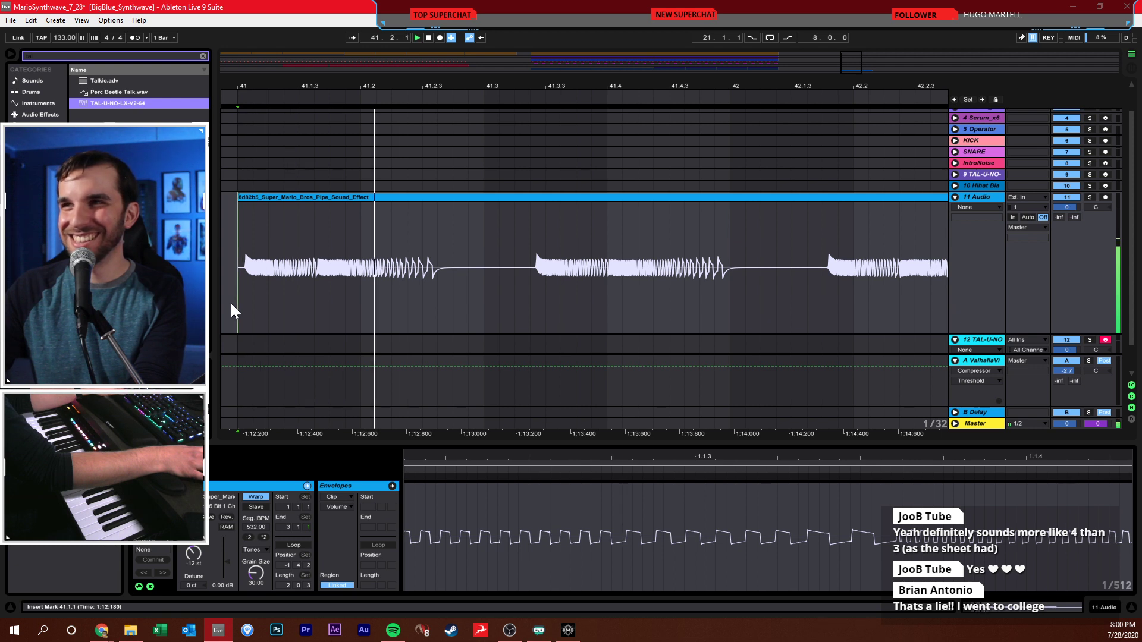
key("space")
key("space")
key("space")
key("space")
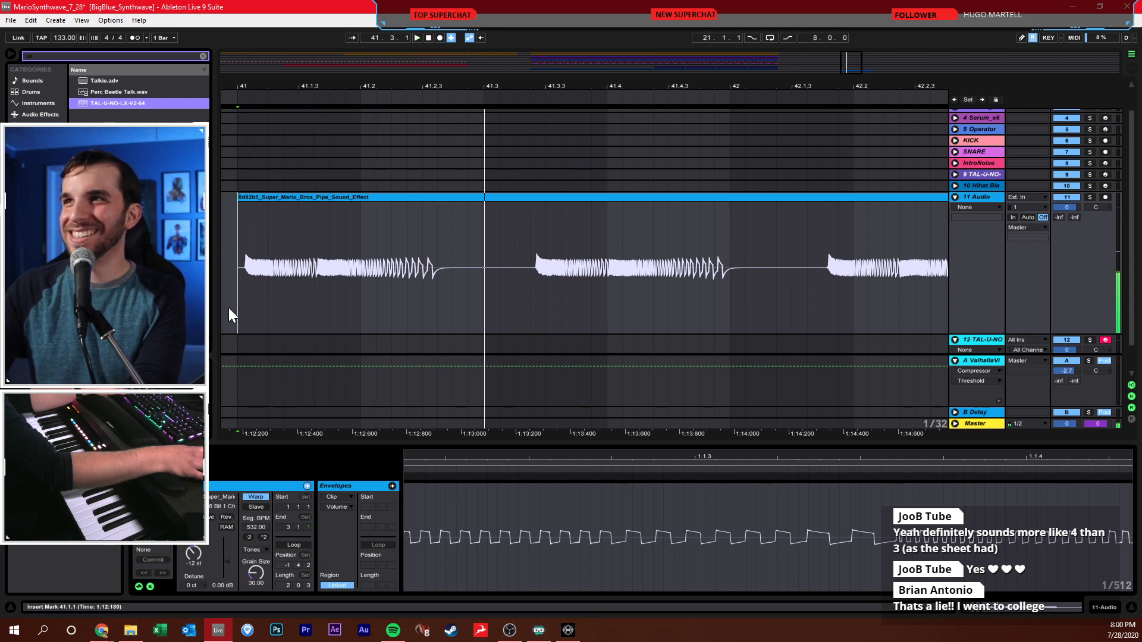
key("space")
key("space")
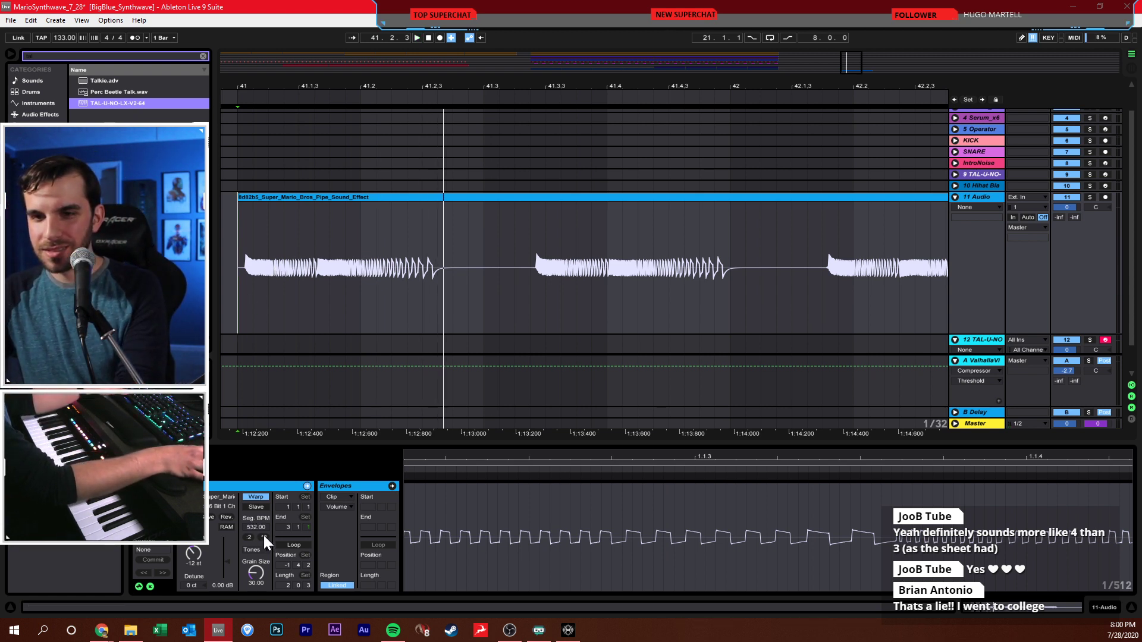
key("space")
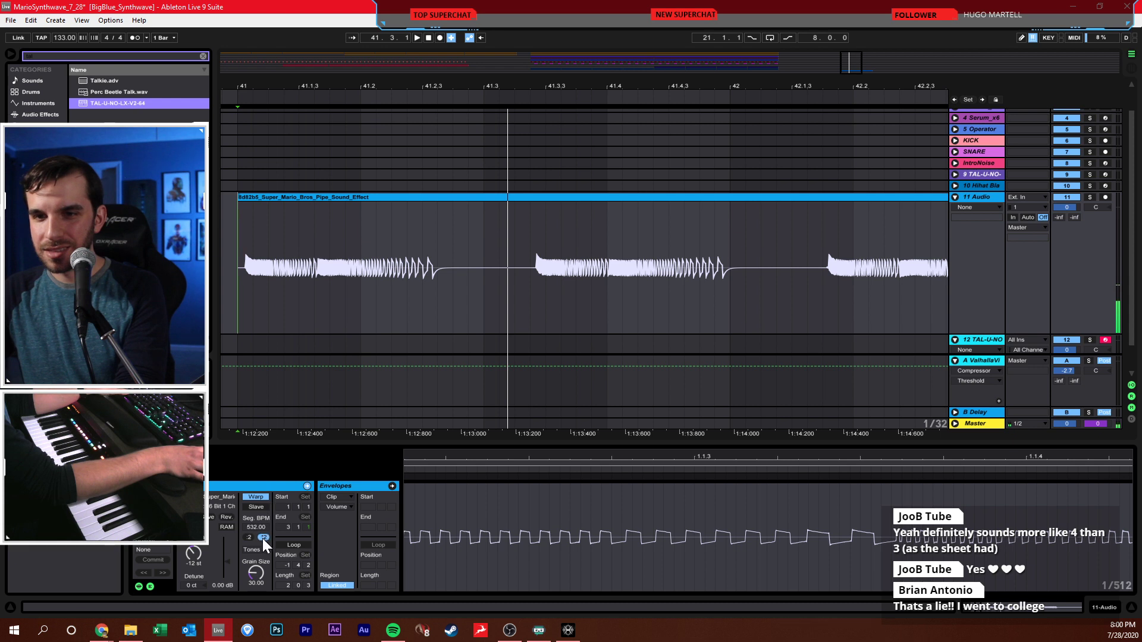
key("space")
key("space")
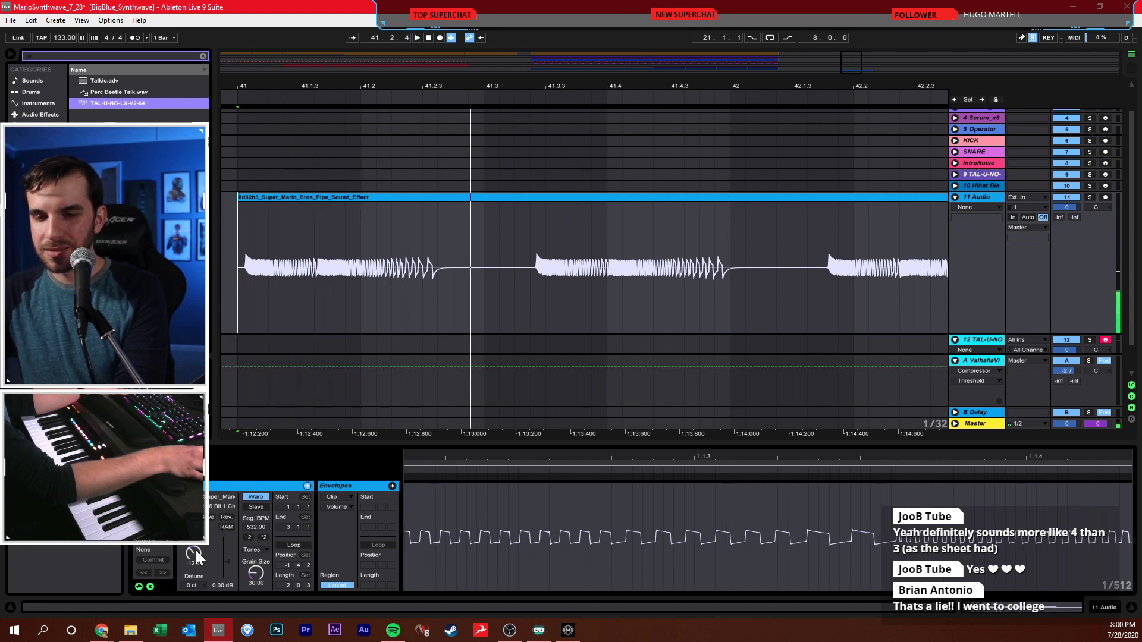
- Set the pipe sound clip's transposition to 0 st and play it from 41.1.1
left_click_drag(195, 551, 195, 536)
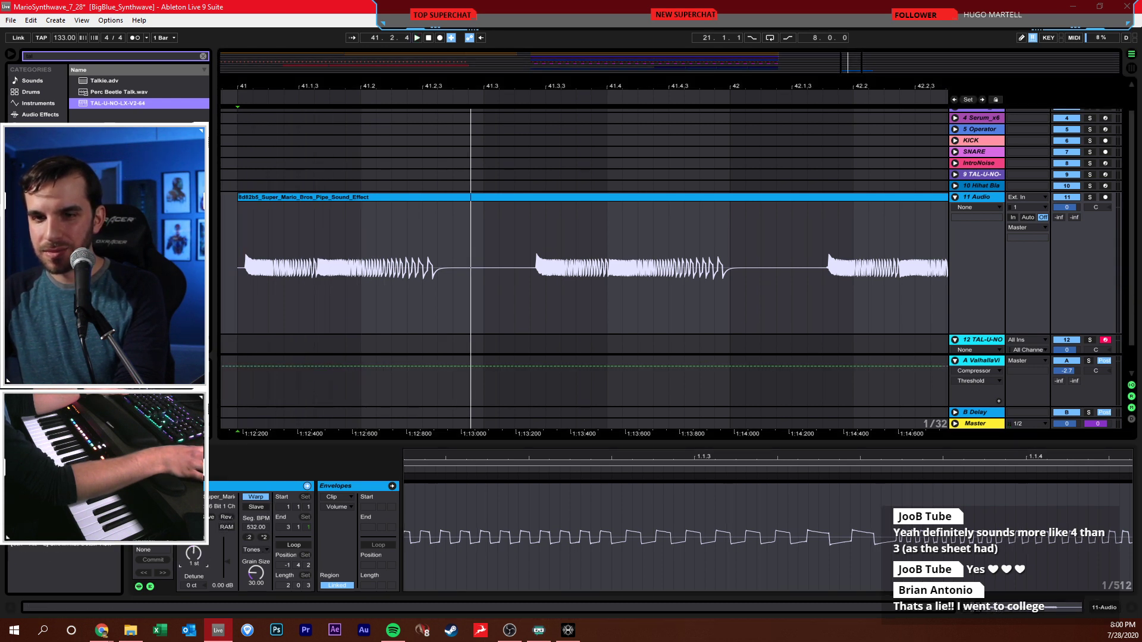
key("space")
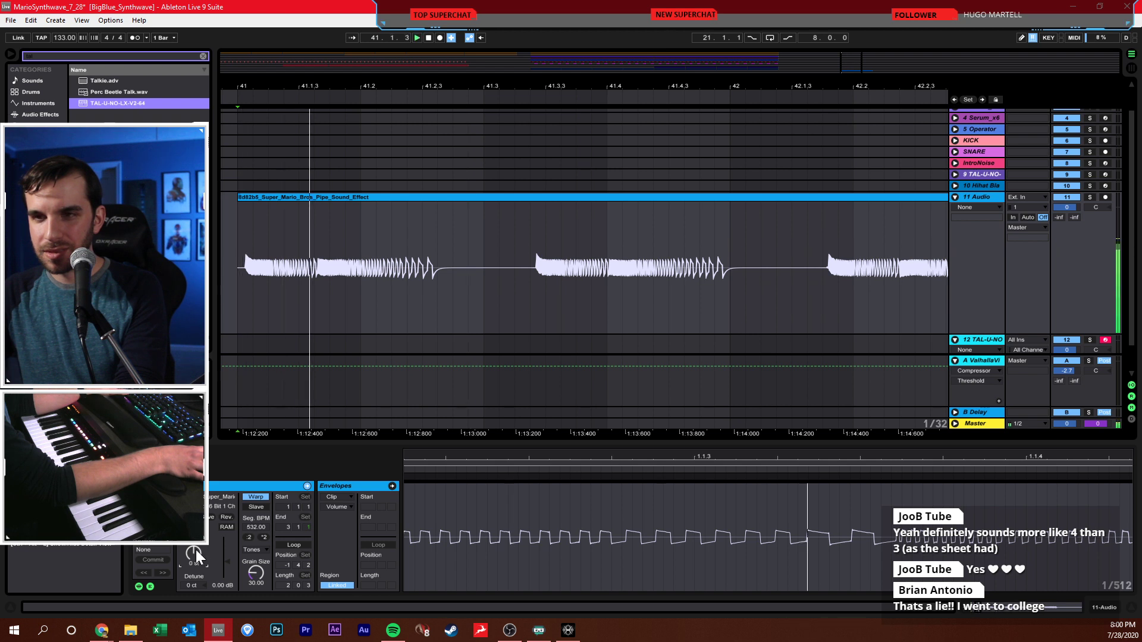
key("space")
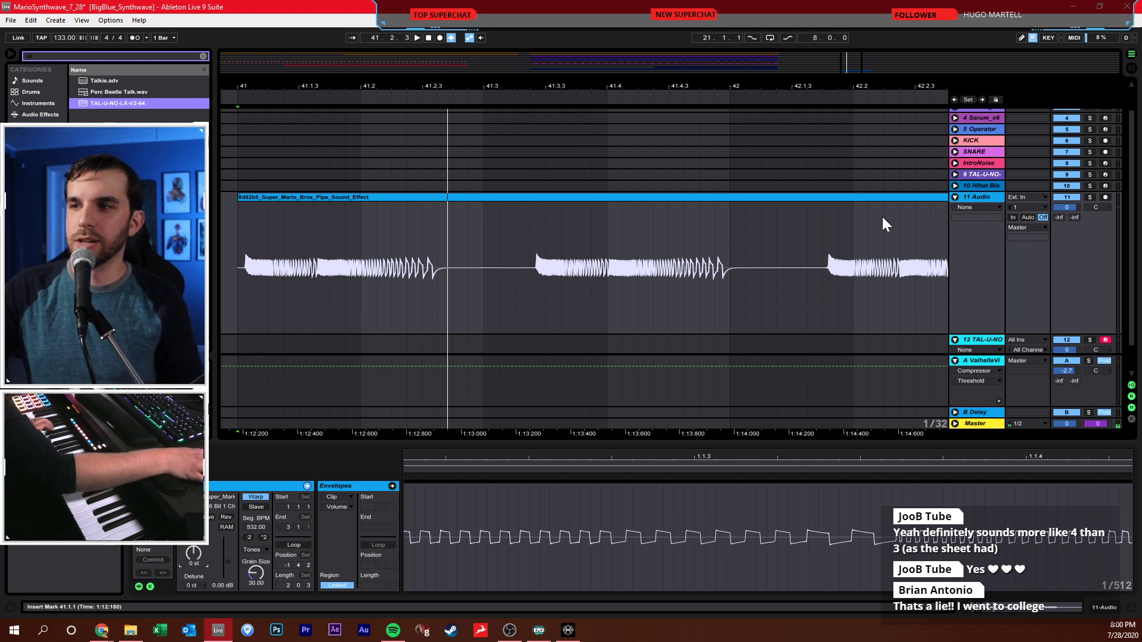
- Fold the 11 Audio track and delete its pipe sound clip, leaving the TAL-U-NO-LX window closed
left_click(954, 196)
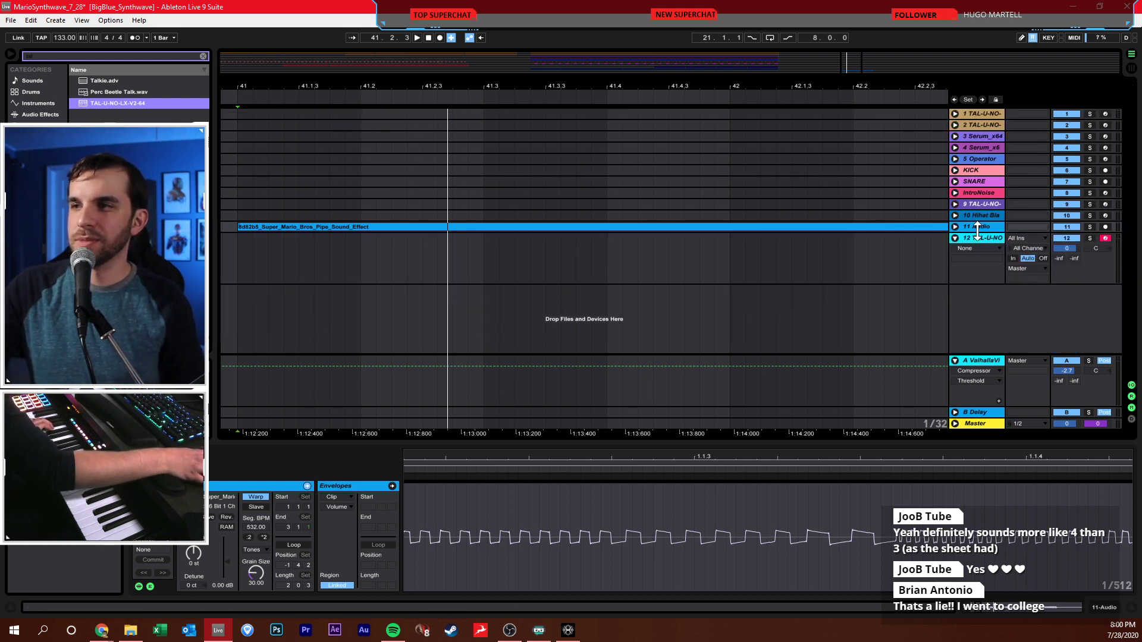
left_click(767, 227)
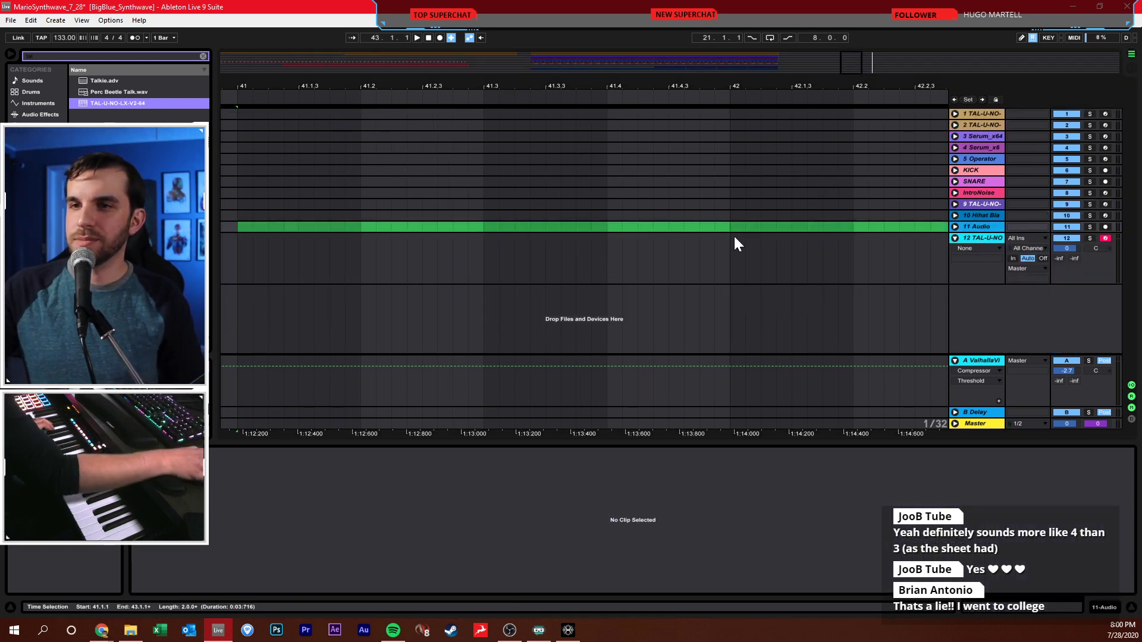
left_click(543, 269)
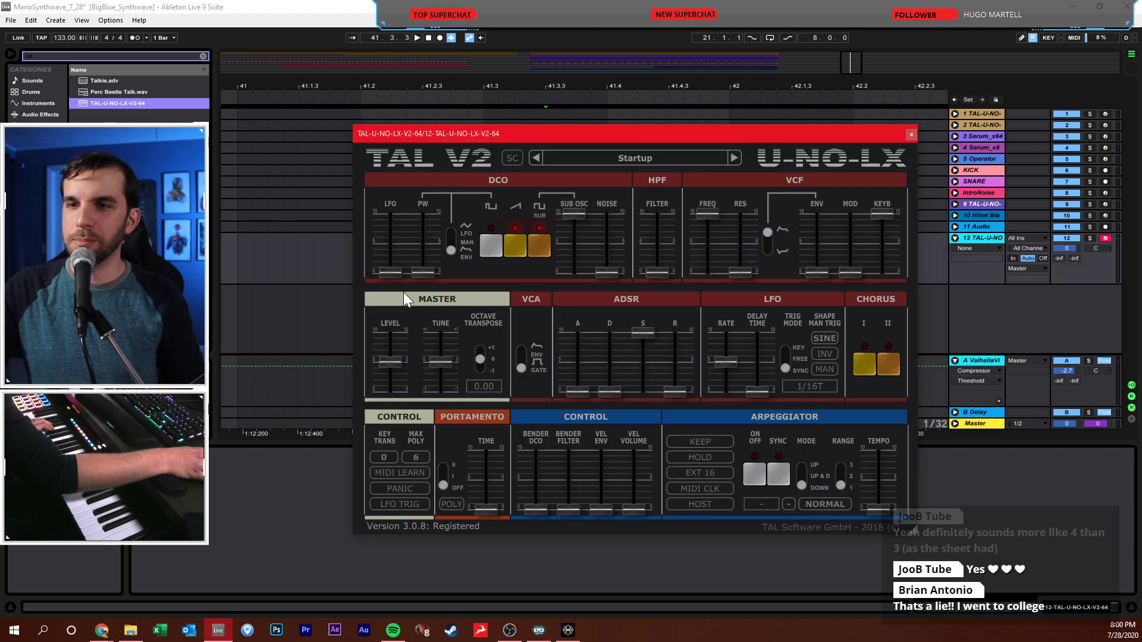
left_click(911, 135)
- Turn on the metronome, audition it from 41.1.1 and set the song tempo to 105.00 BPM
left_click(239, 262)
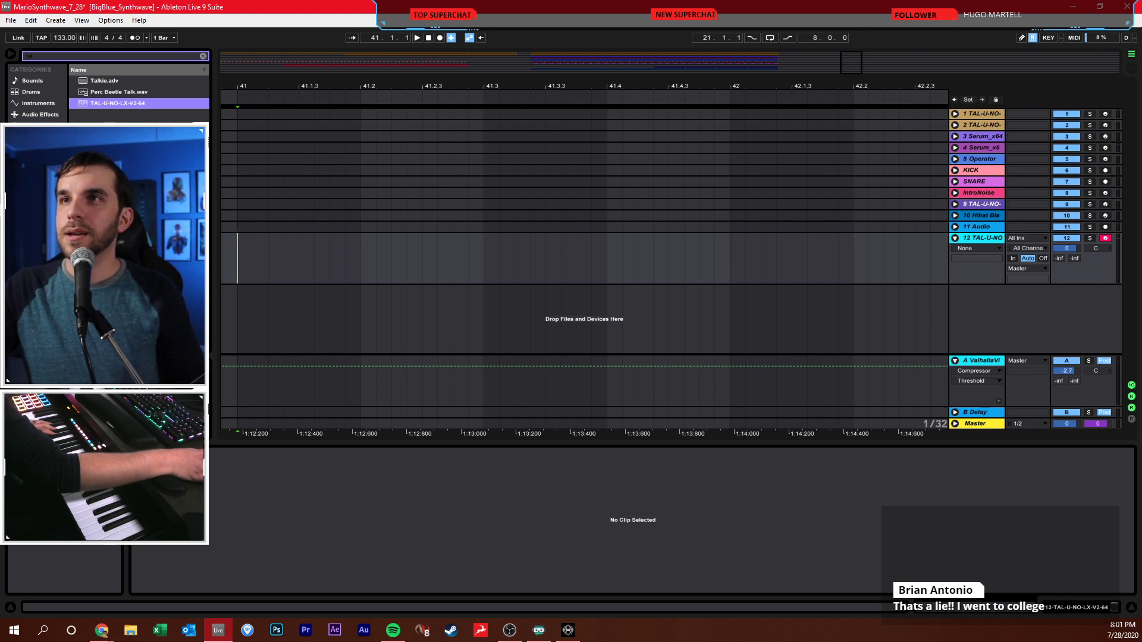
left_click(134, 37)
key("space")
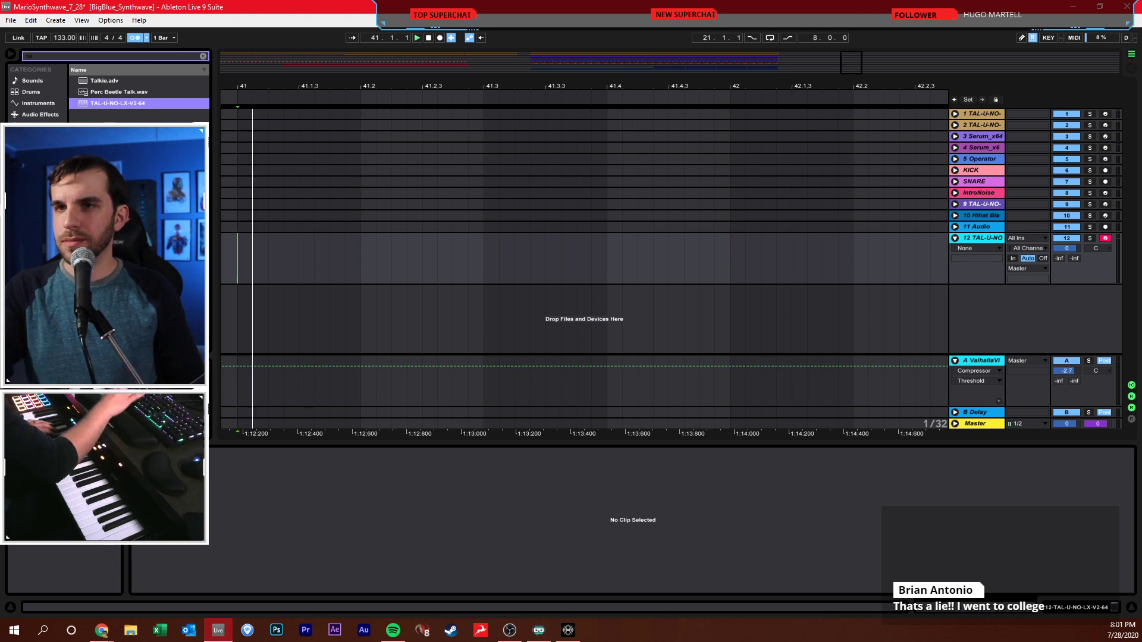
key("space")
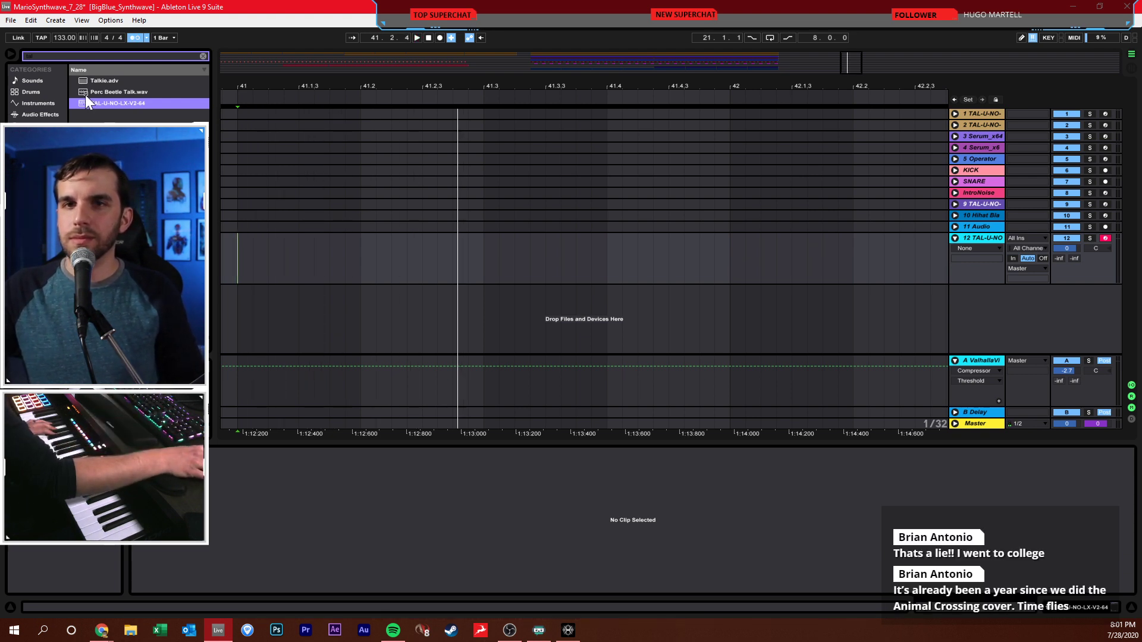
mouse_move(69, 41)
left_mouse_down()
mouse_move(69, 57)
mouse_move(69, 43)
left_mouse_up()
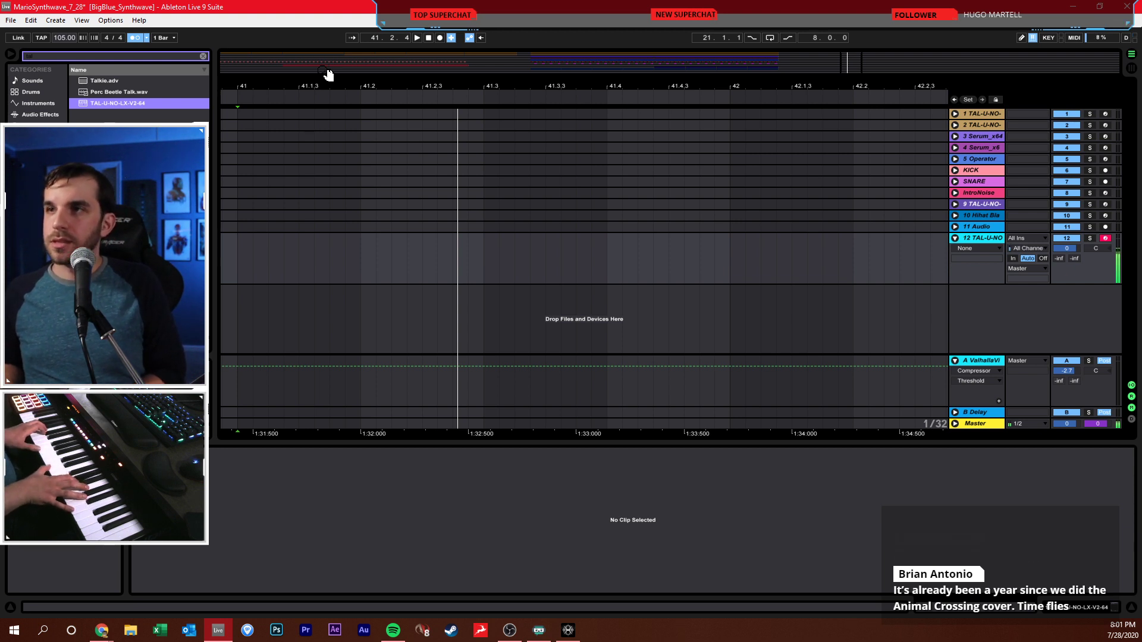
- Record the ten-note pipe melody on the 12 TAL-U-NO-LX track starting at 41.1.1
left_click(230, 256)
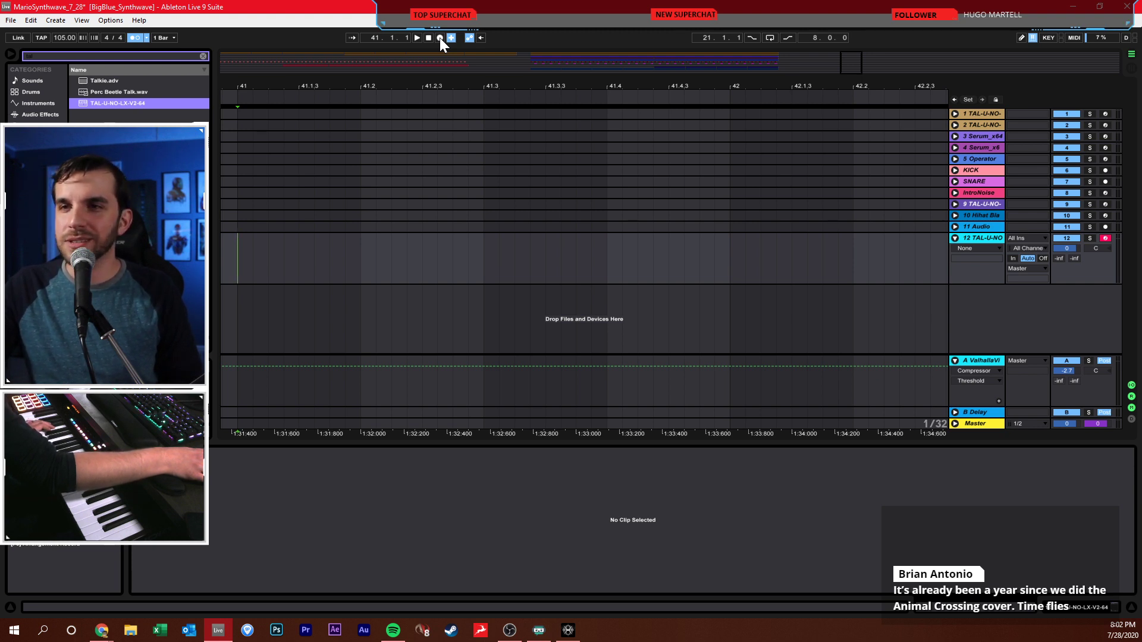
left_click(440, 37)
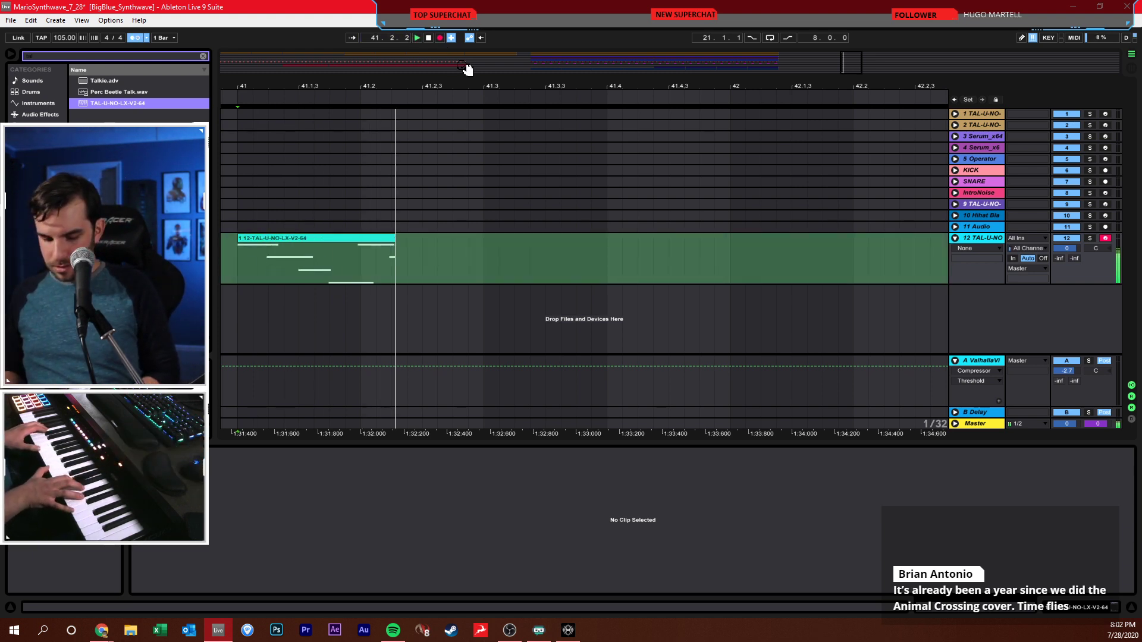
key("space")
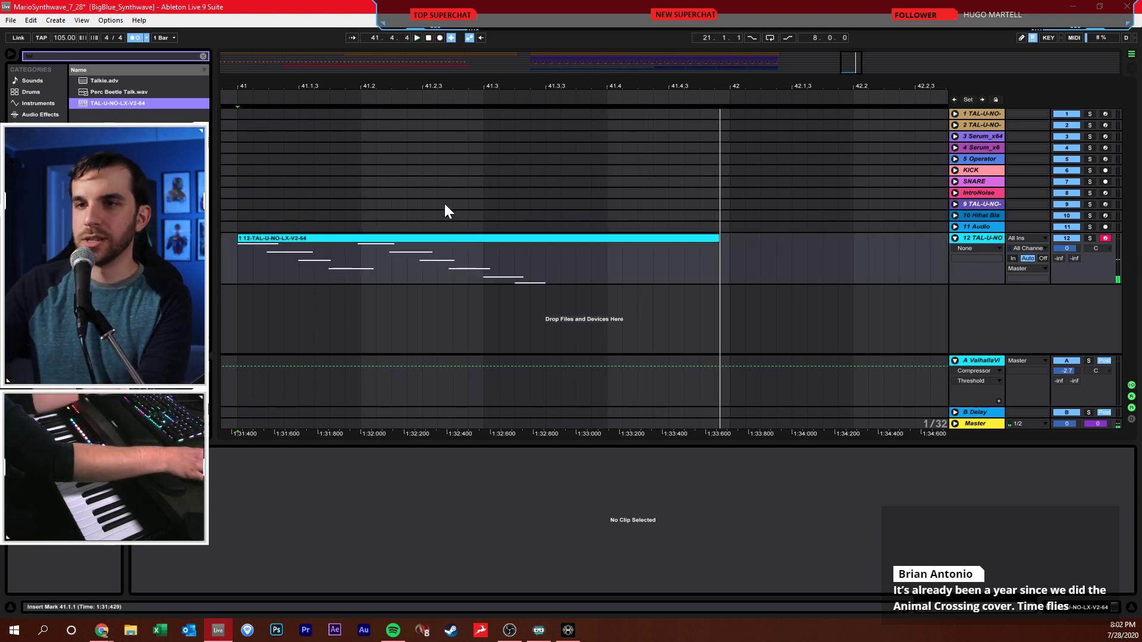
- Quantize the recorded pipe melody's notes to a 1/16 grid and play the clip back
left_click(446, 237)
right_click(627, 516)
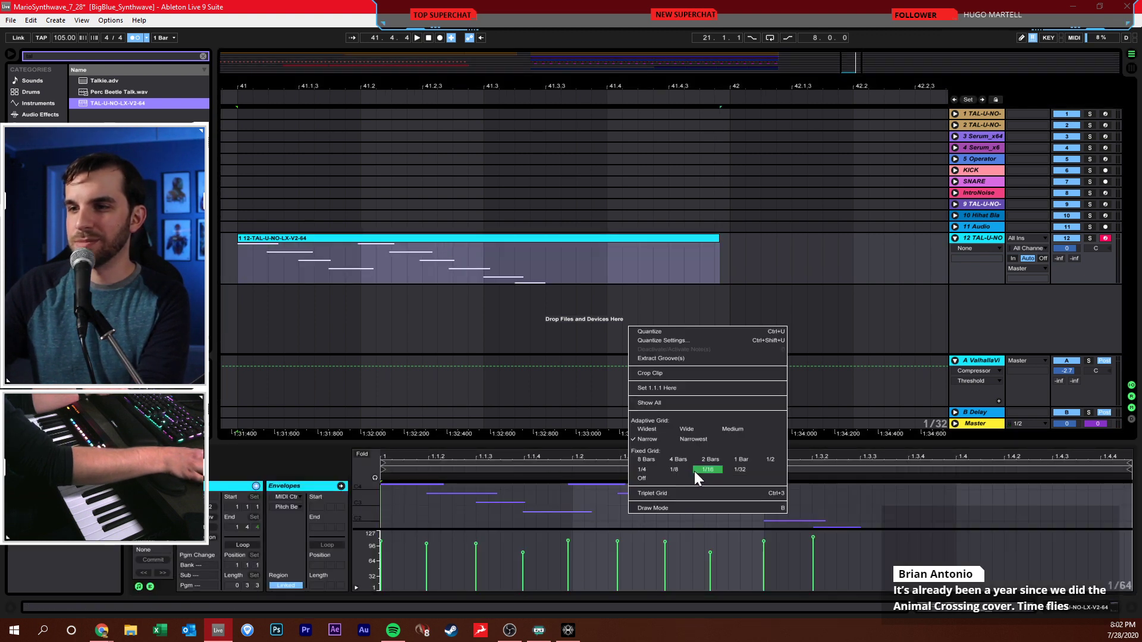
left_click(707, 469)
key("ctrl+u")
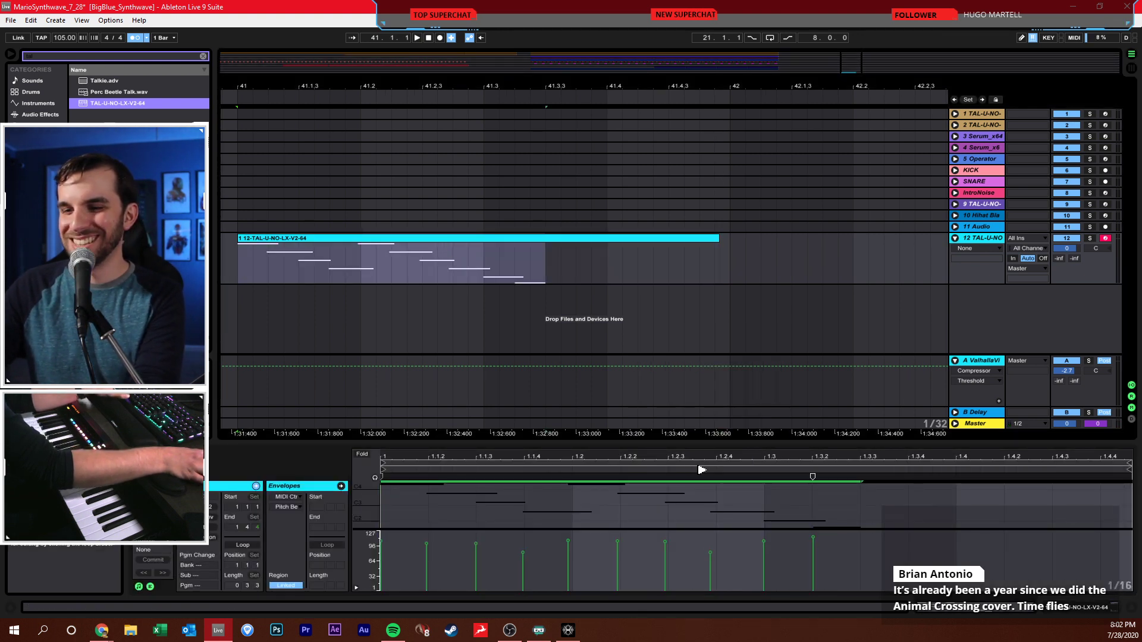
key("space")
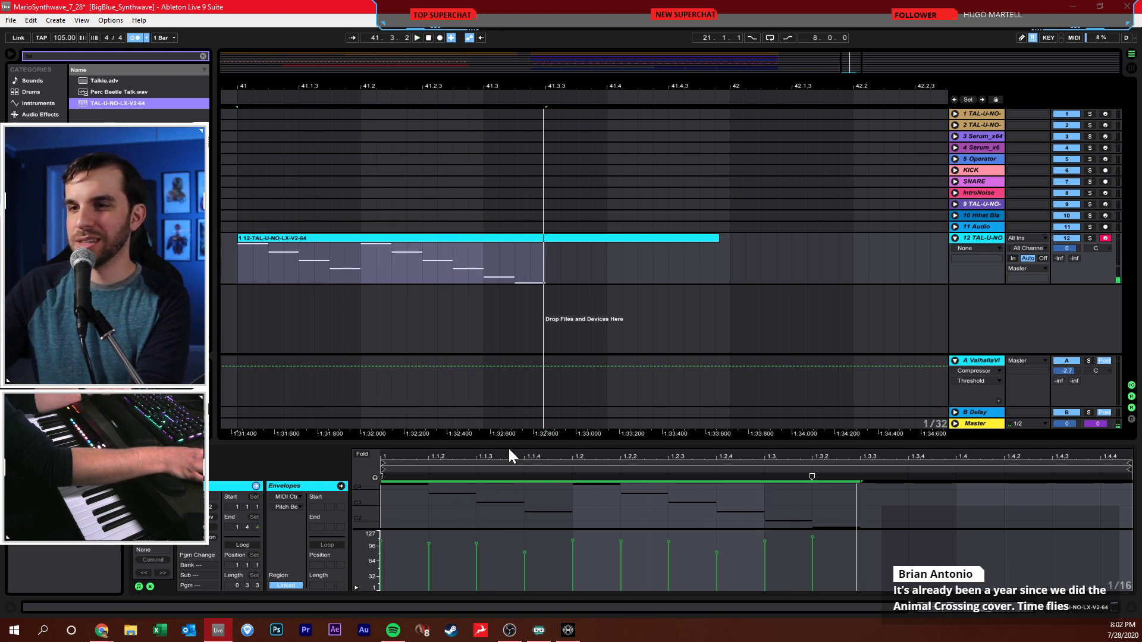
- Transpose all notes of the pipe melody up two octaves in an enlarged note editor
left_click_drag(511, 447, 594, 205)
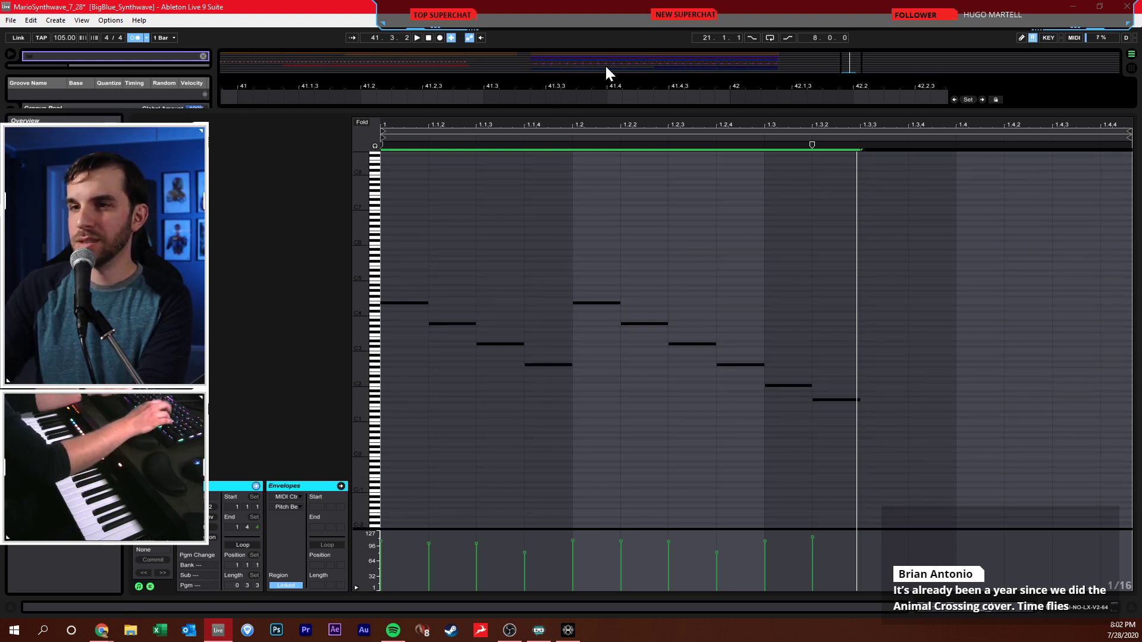
key("shift+Up")
key("shift+Up")
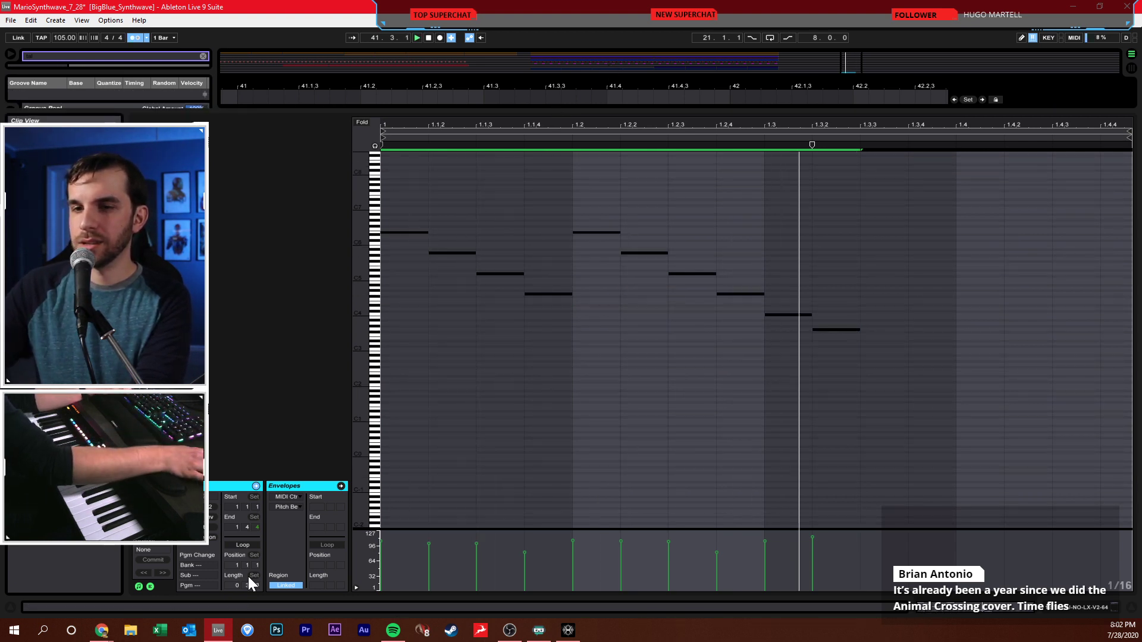
- Double the pipe melody's playback tempo three times, compressing the notes to one eighth of their recorded length
left_click(211, 509)
left_click(193, 507)
left_click(193, 507)
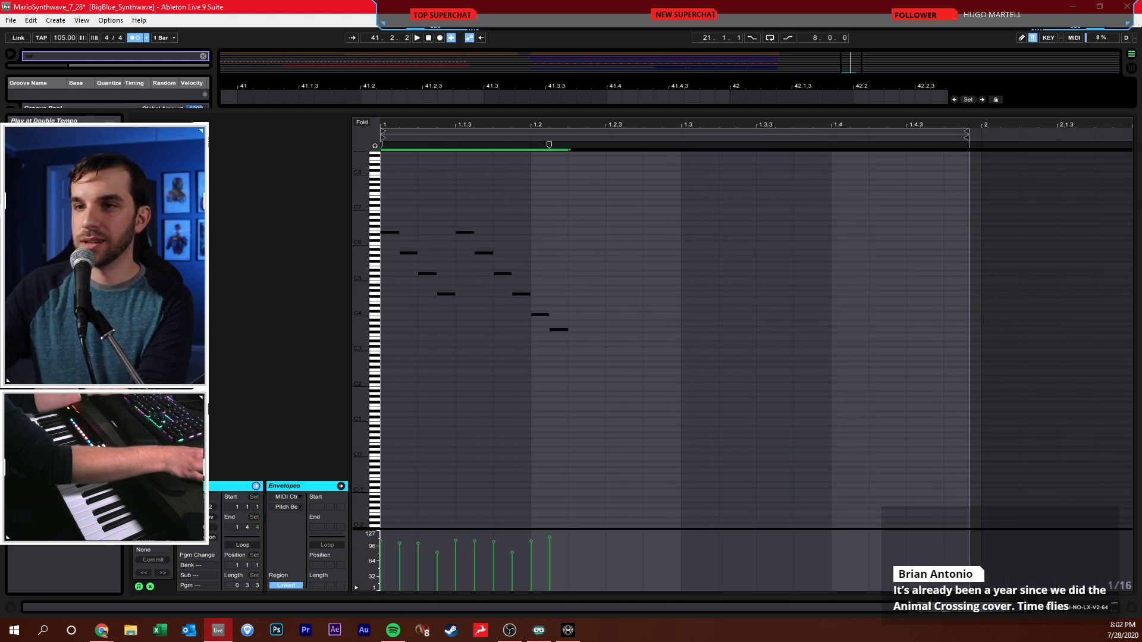
left_click(193, 507)
left_click(193, 507)
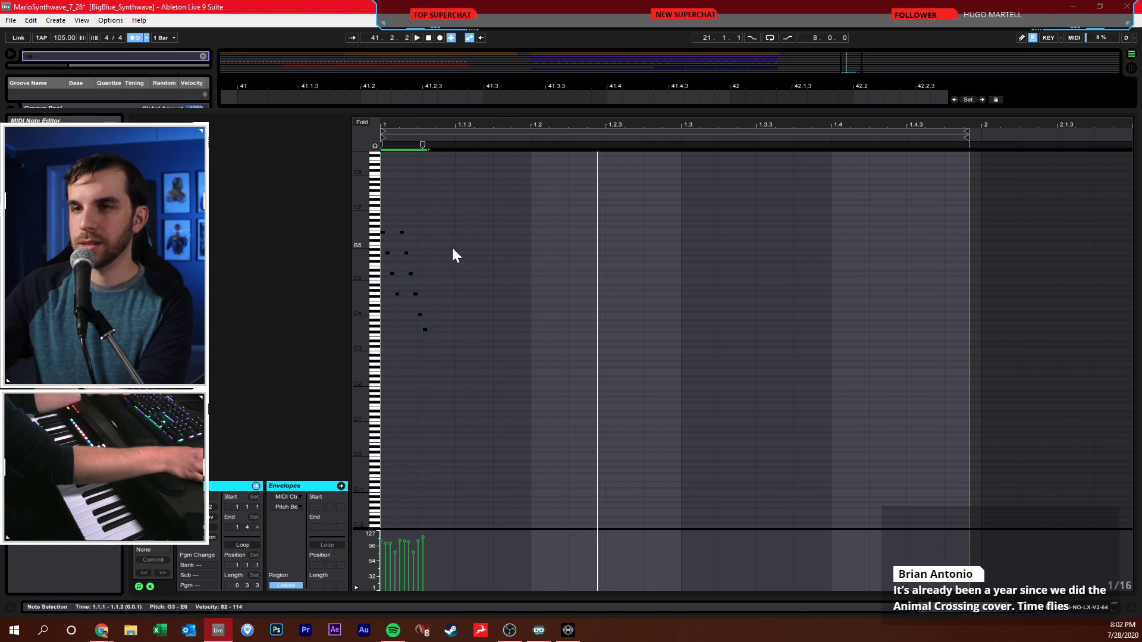
- Set the fixed grid of the pipe melody's note editor to 1/32
key("space")
left_click_drag(453, 248, 384, 296)
left_click_drag(454, 224, 383, 334)
left_click_drag(462, 124, 464, 185)
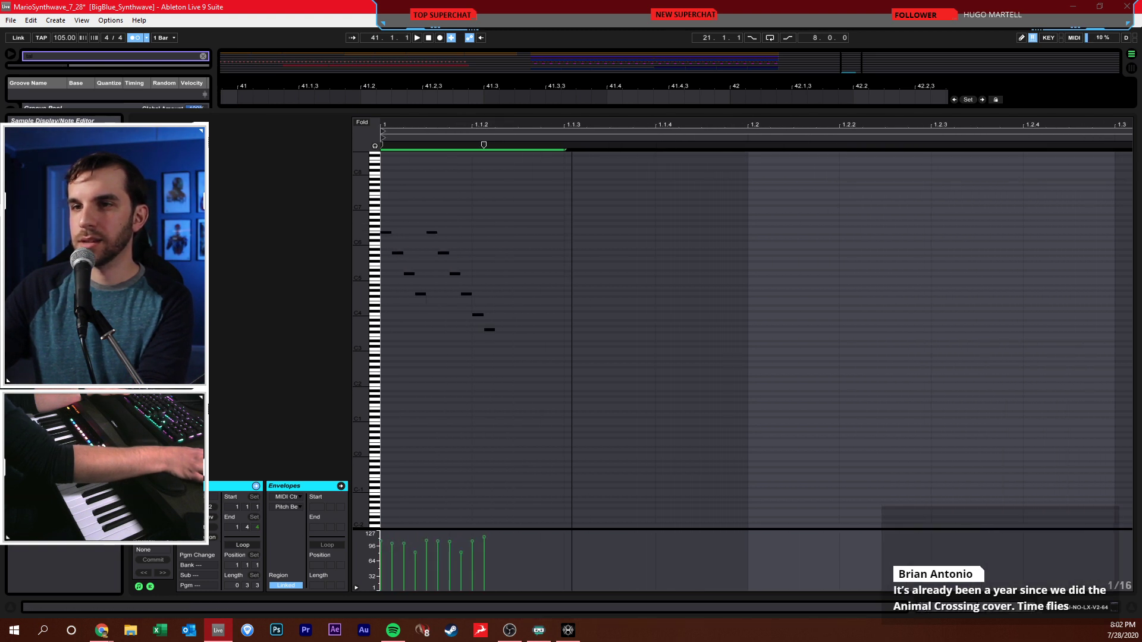
left_click(538, 226)
right_click(527, 251)
left_click(565, 394)
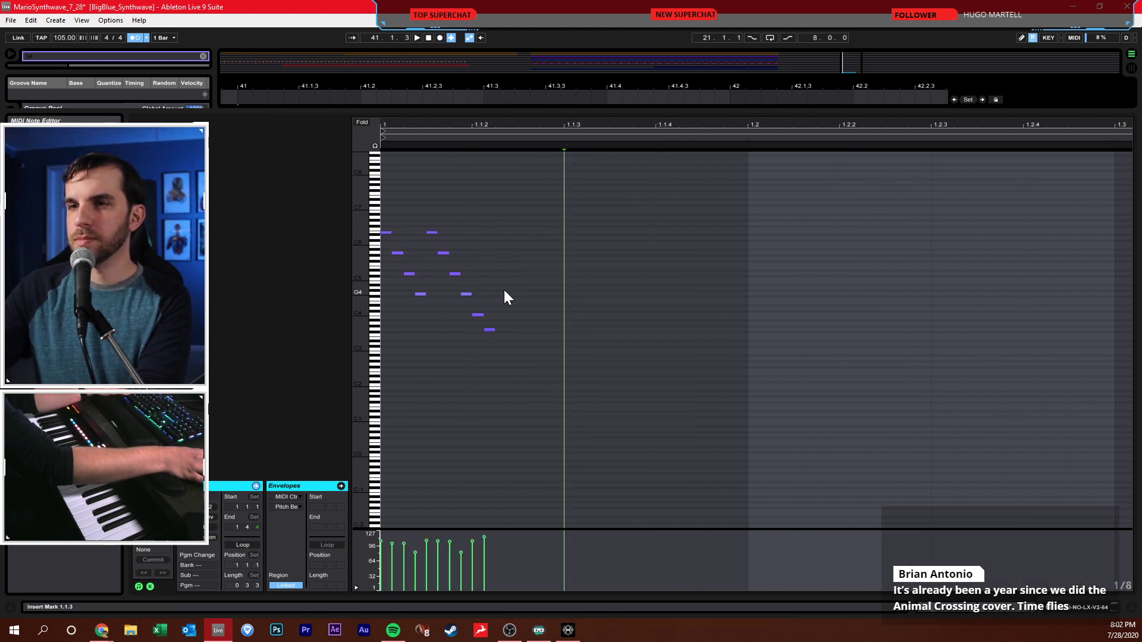
right_click(522, 275)
left_click(602, 419)
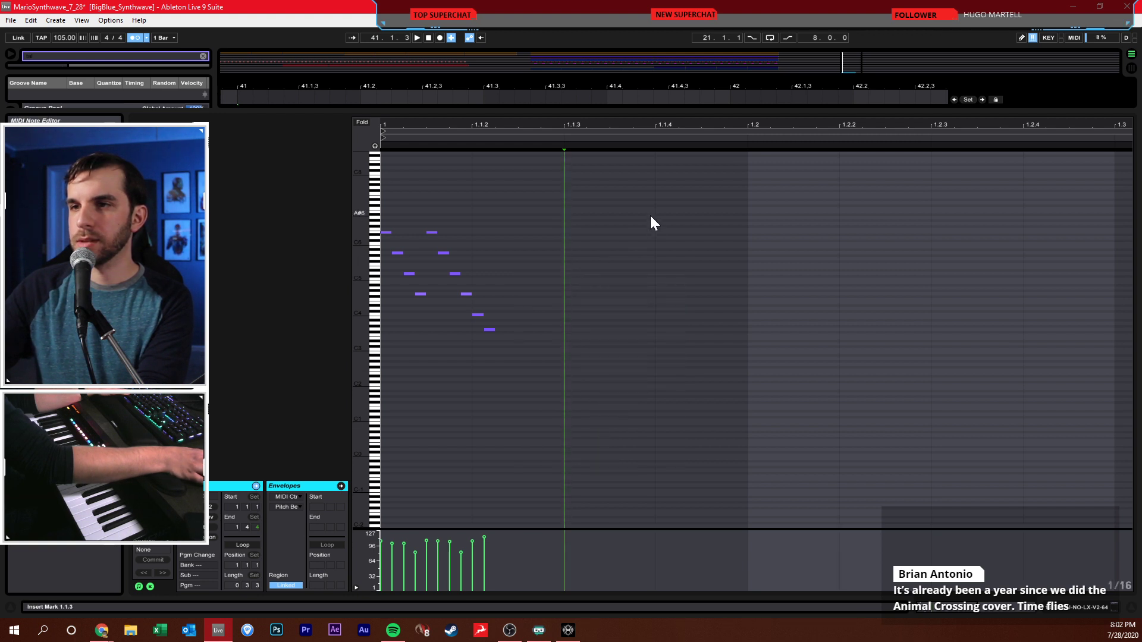
left_click_drag(651, 206, 433, 365)
right_click(570, 328)
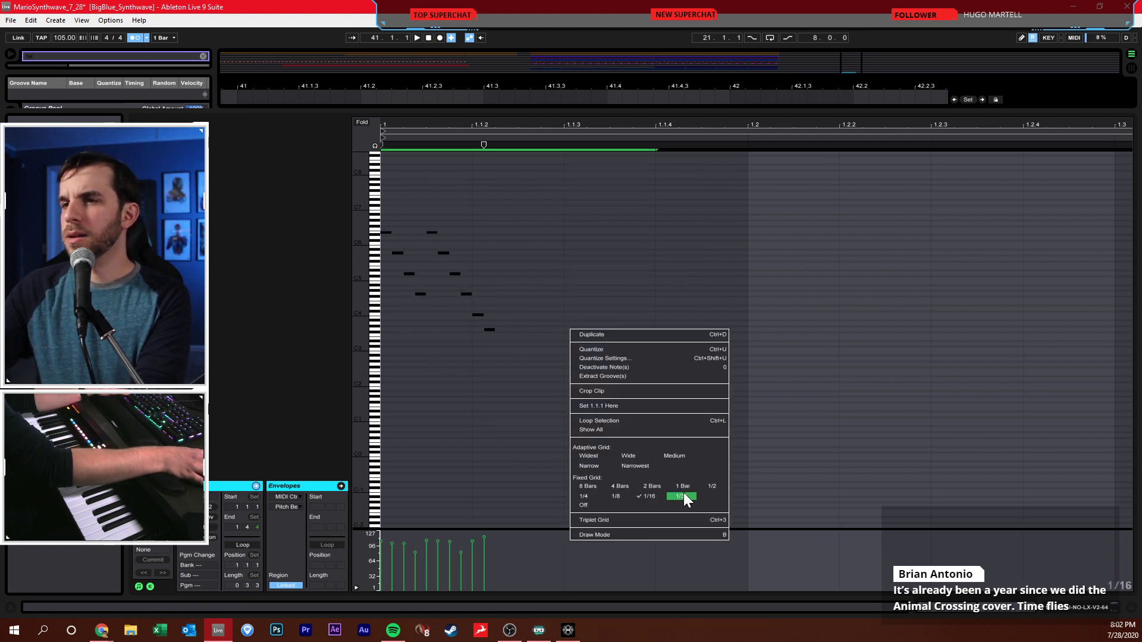
left_click(683, 490)
- Duplicate the ten-note pipe phrase twice so it repeats three times in the clip, and play it
left_click_drag(516, 214, 381, 391)
key("ctrl+d")
key("ctrl+d")
key("space")
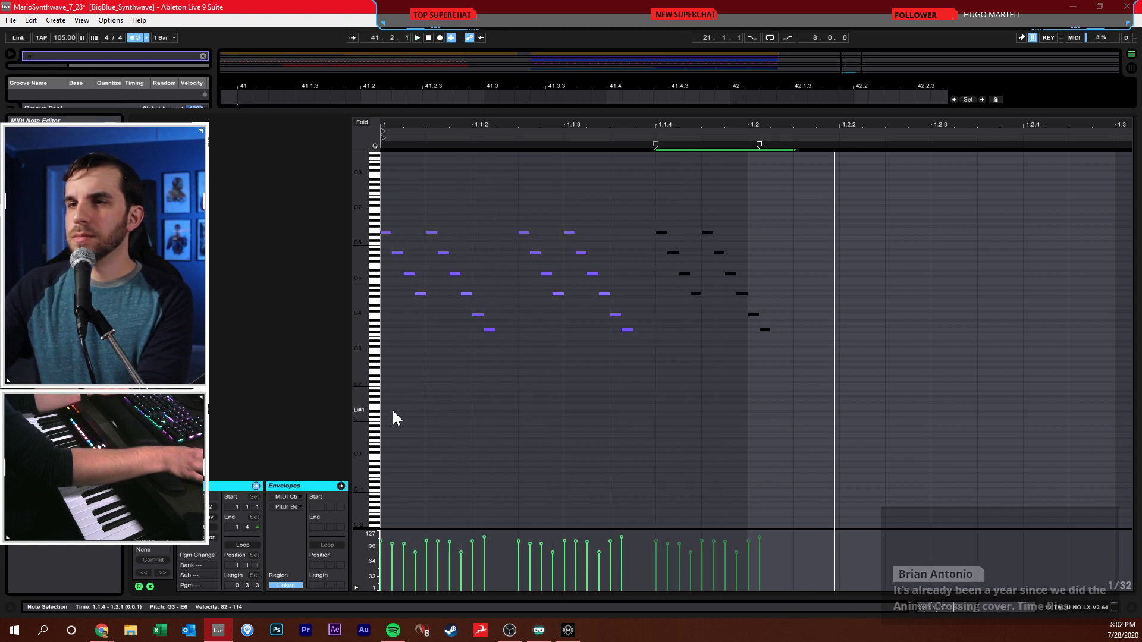
- Cut the pipe phrase from 41.1.1 to 41.3.1 out of the 12 TAL-U-NO-LX track
left_click_drag(621, 110, 621, 337)
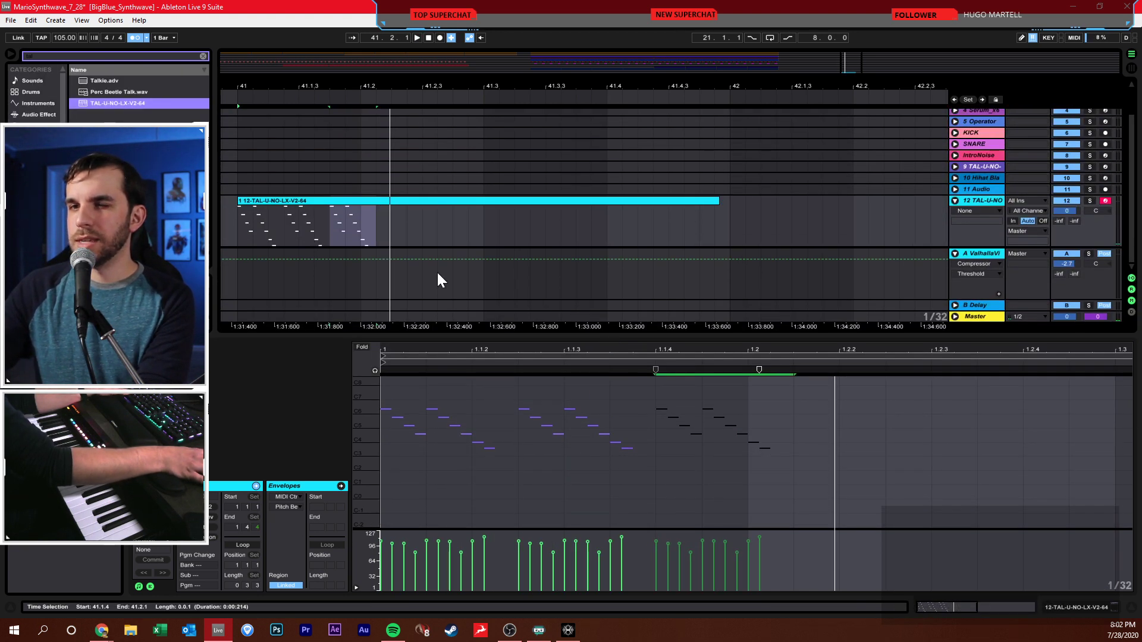
left_click(438, 238)
left_click_drag(339, 89, 611, 76)
mouse_move(565, 223)
left_mouse_down()
mouse_move(655, 235)
mouse_move(673, 220)
left_mouse_up()
key("Delete")
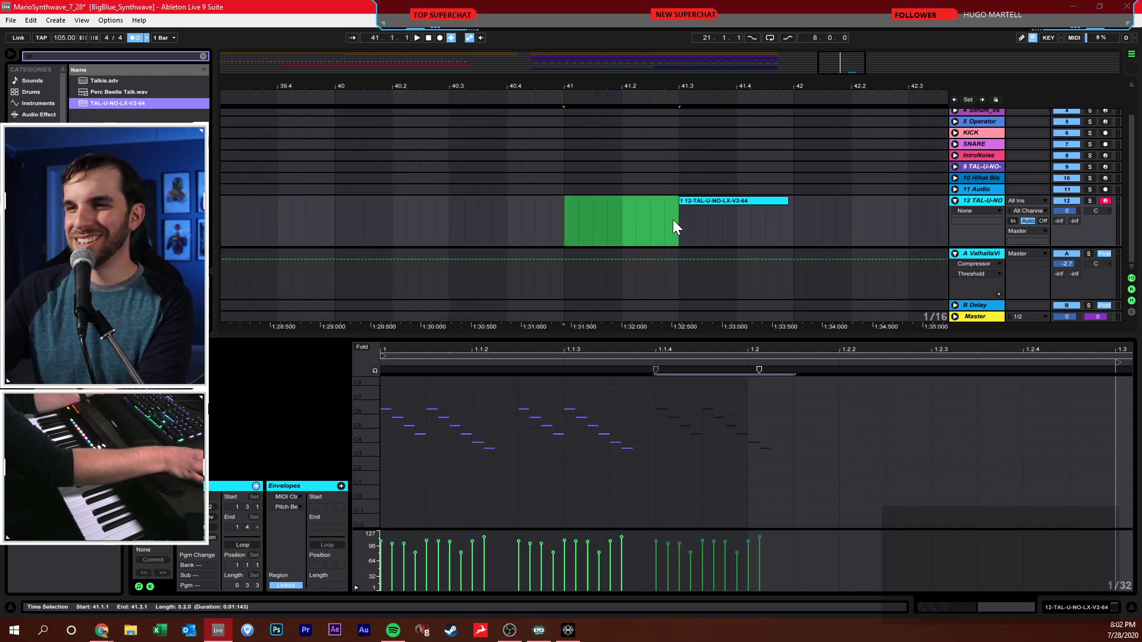
- Look over the earlier arrangement and play the song briefly from 1.1.1
left_click(428, 37)
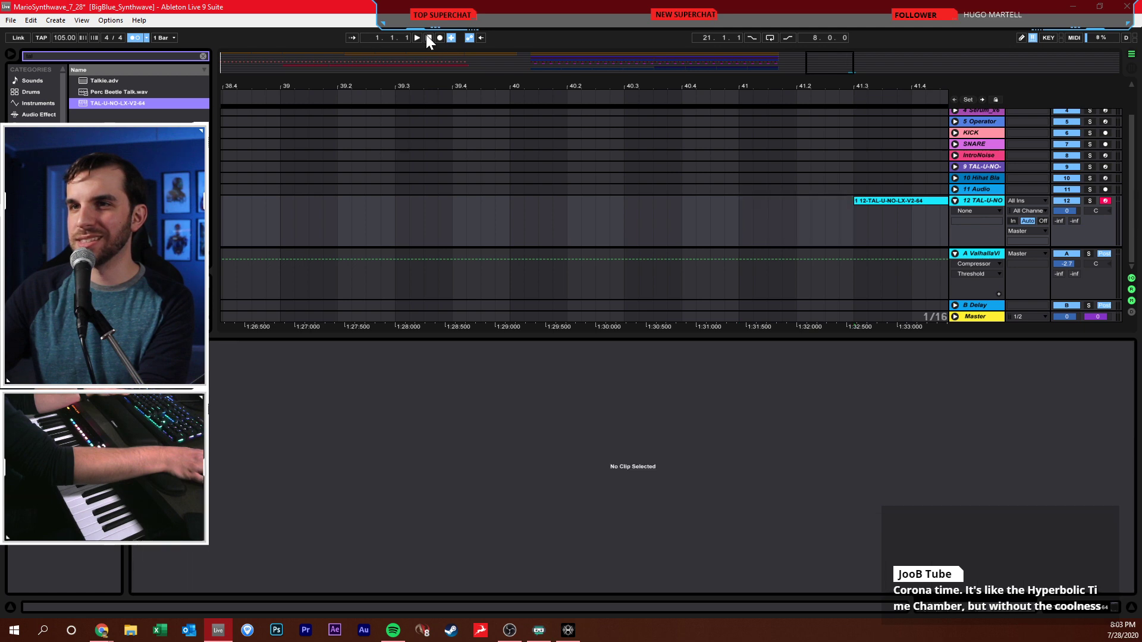
left_click(389, 94)
left_click_drag(384, 89, 830, 74)
left_click_drag(377, 88, 957, 67)
scroll(632, 215, "up", 2)
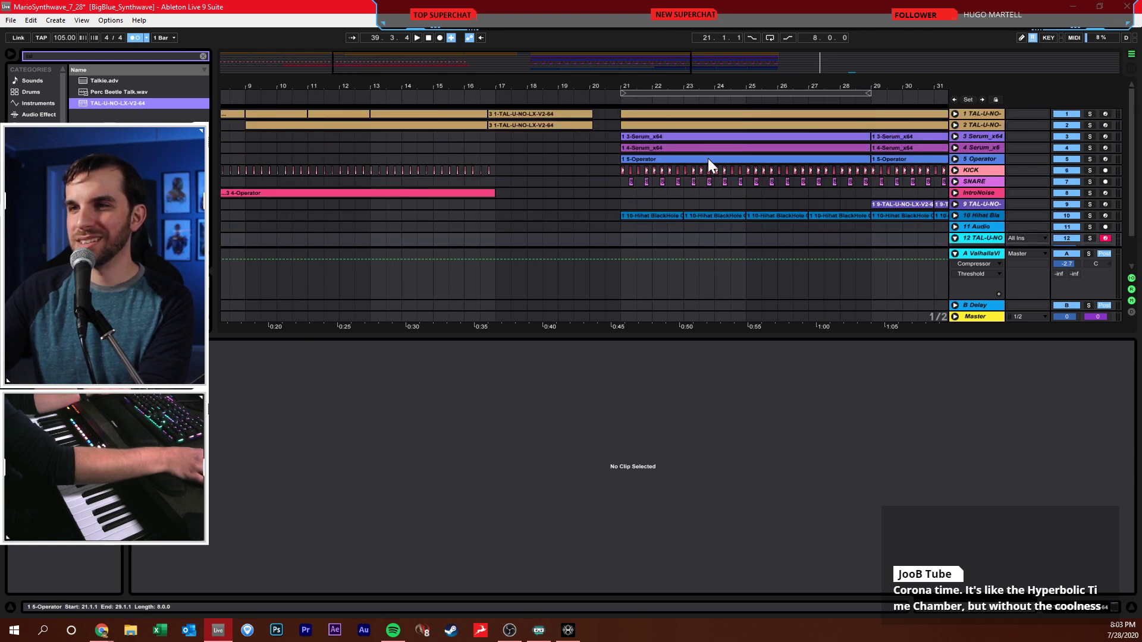
left_click(447, 149)
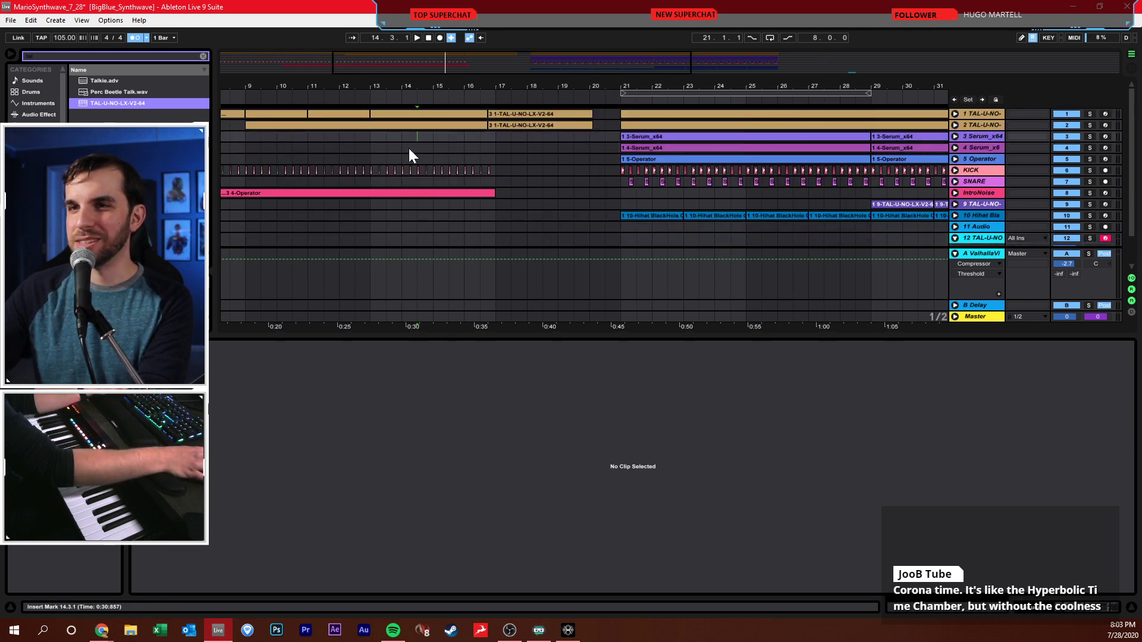
left_click(355, 148)
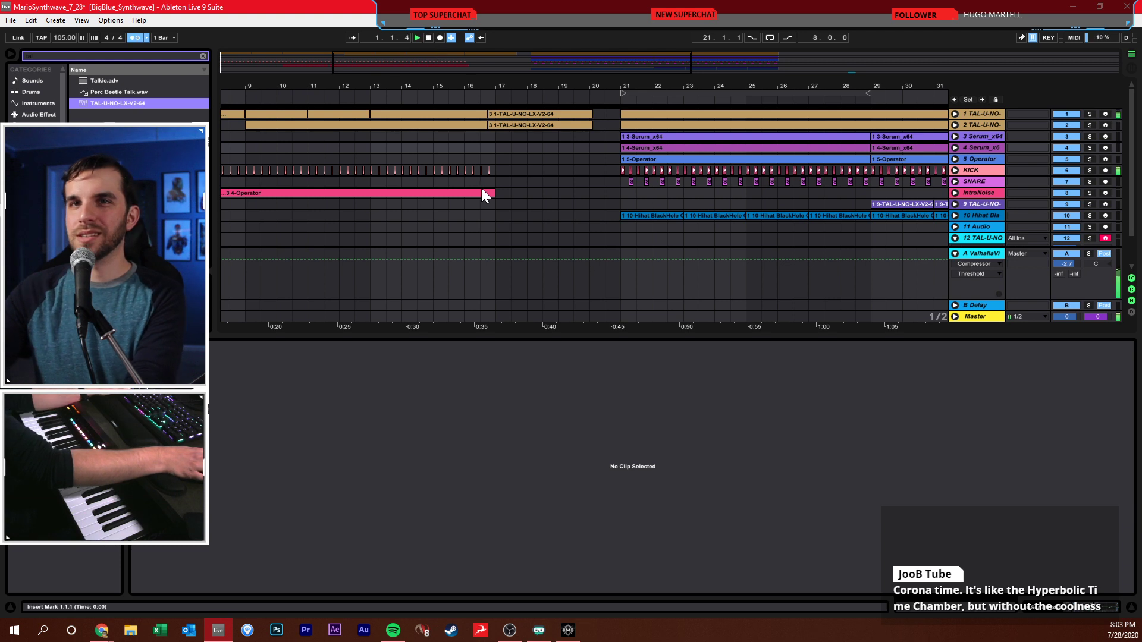
key("space")
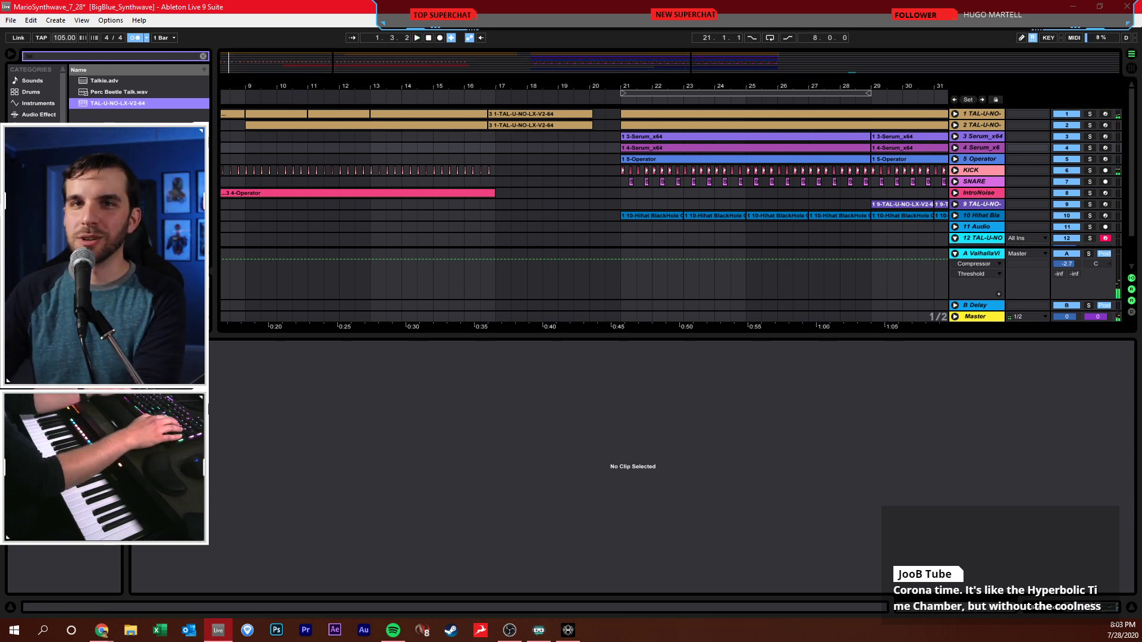
- Set the song tempo to 133 BPM, and play the intro from the start with the metronome turned off
key("ctrl+z")
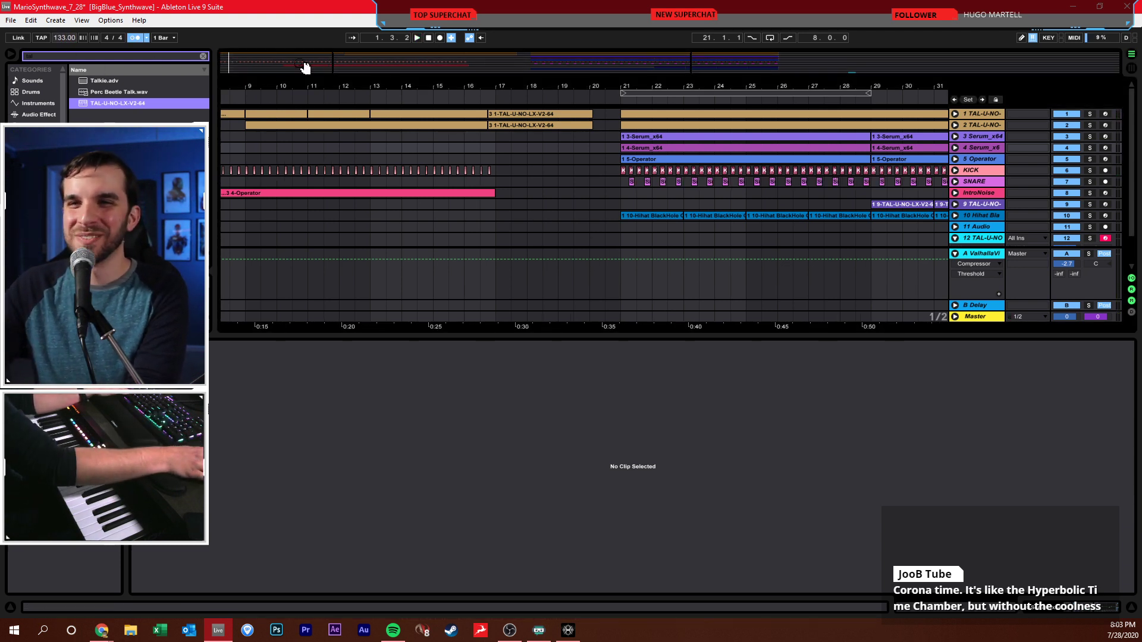
left_click(429, 38)
left_click_drag(390, 82, 423, 87)
key("space")
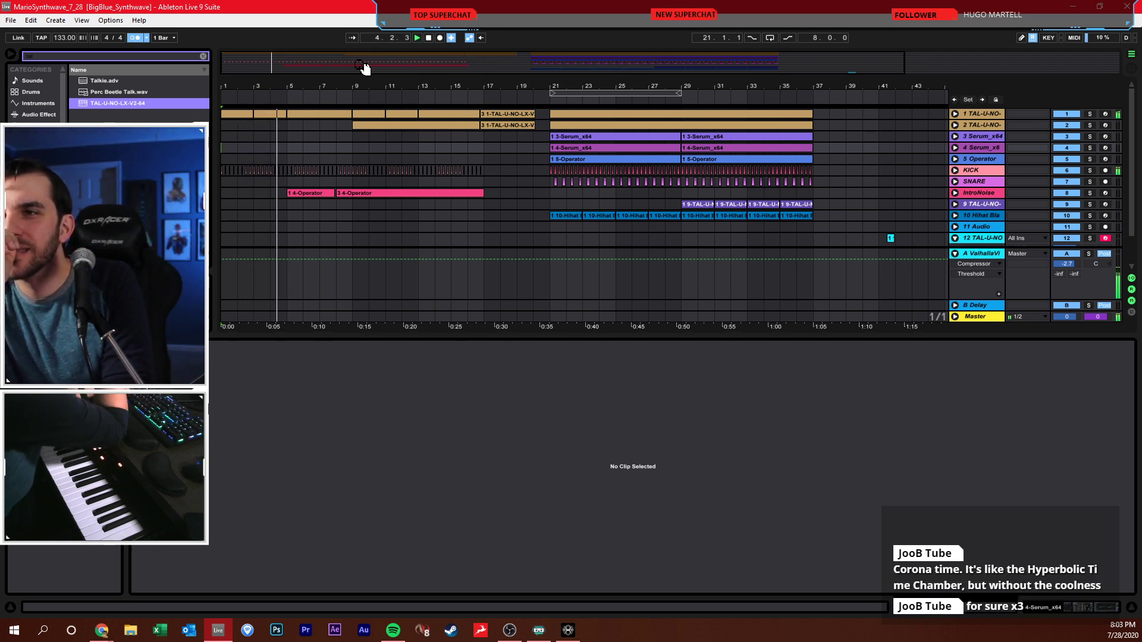
left_click(137, 40)
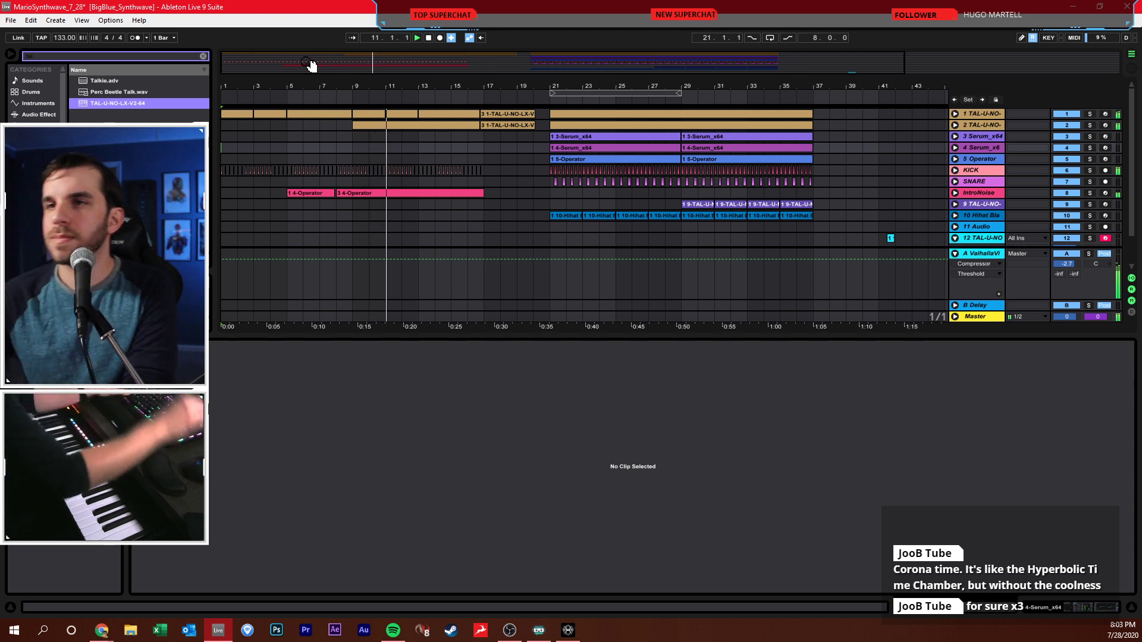
- Paste the three-repeat pipe phrase onto the 12 TAL-U-NO-LX track at 20.1.1
left_click(956, 136)
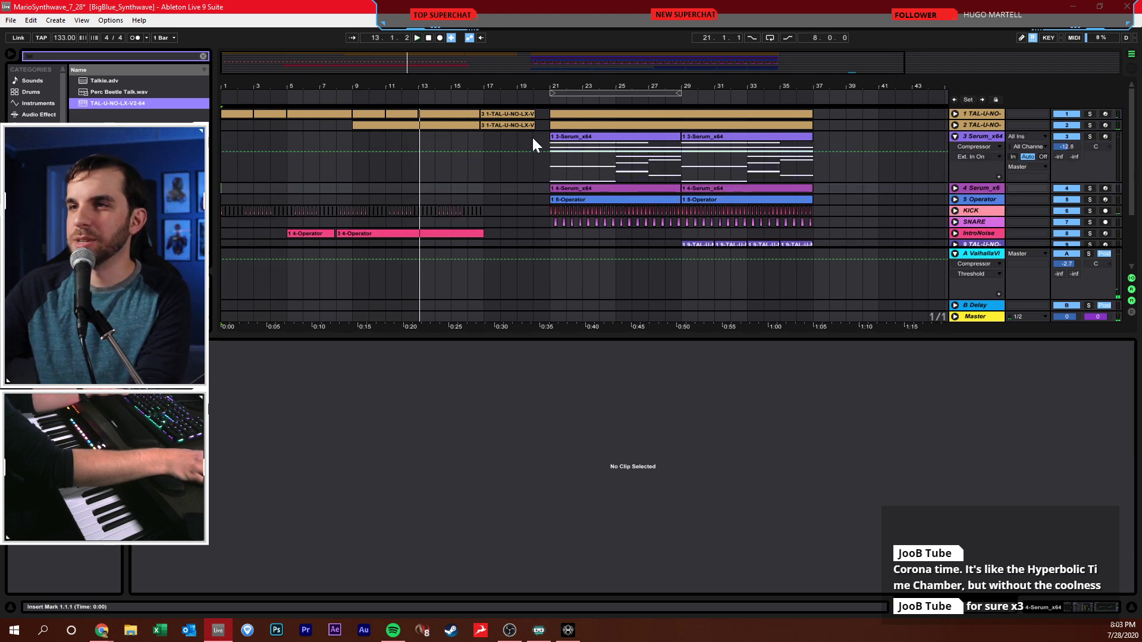
scroll(511, 190, "down", 5)
left_click(518, 215)
left_click(527, 209)
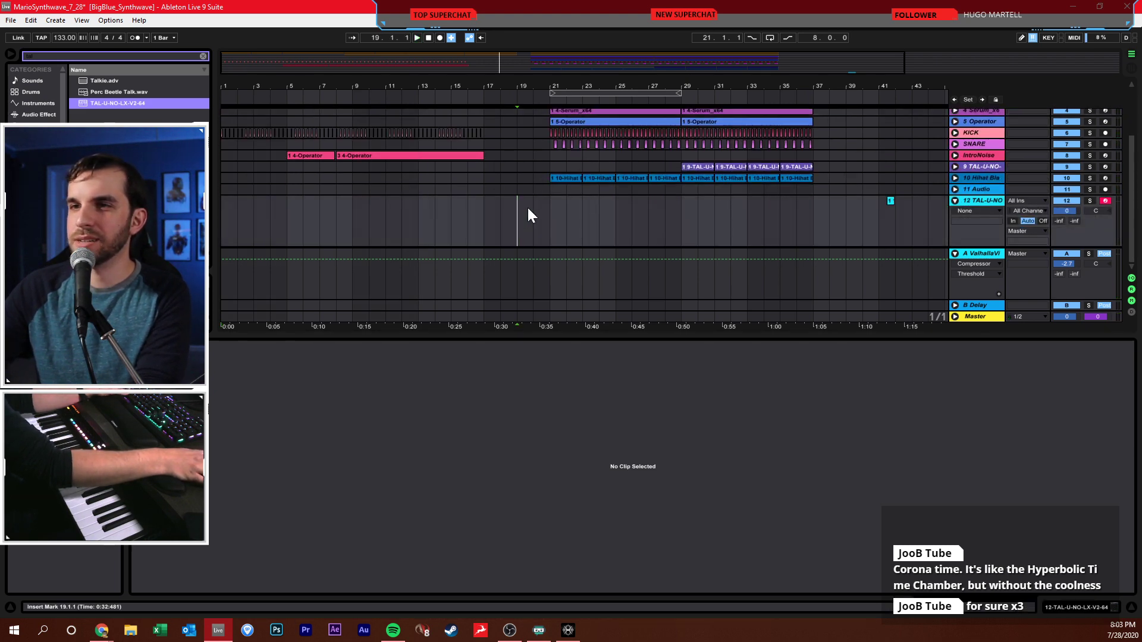
key("ctrl+v")
scroll(625, 220, "up", 5)
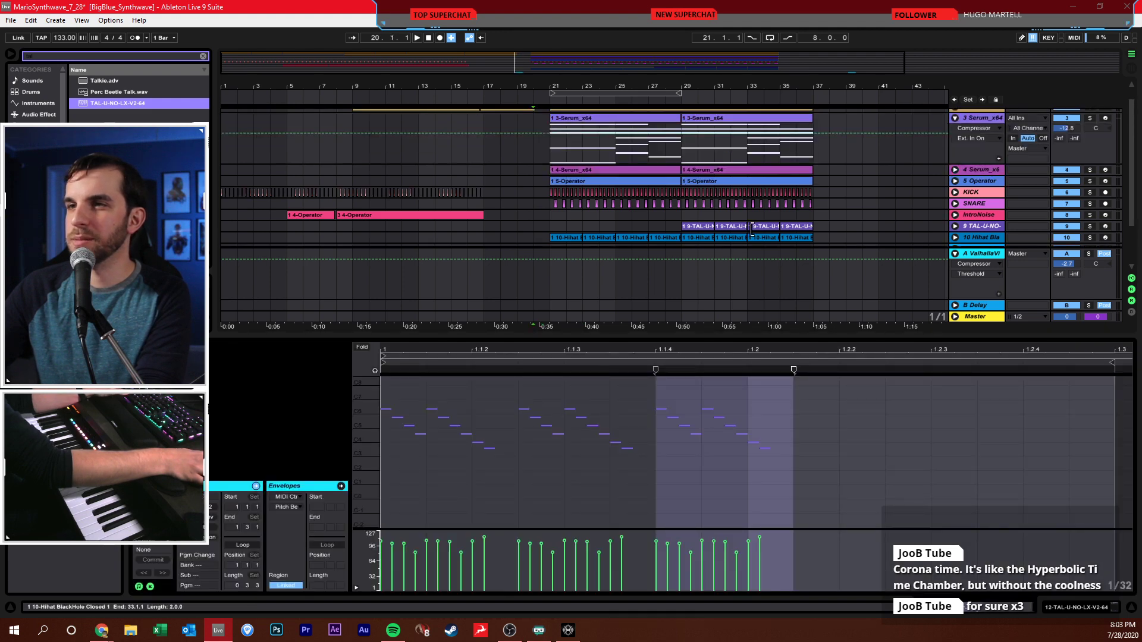
- Unfold the 4 Serum track and copy the first four bars of its part, from bar 21 to bar 25
left_click(957, 182)
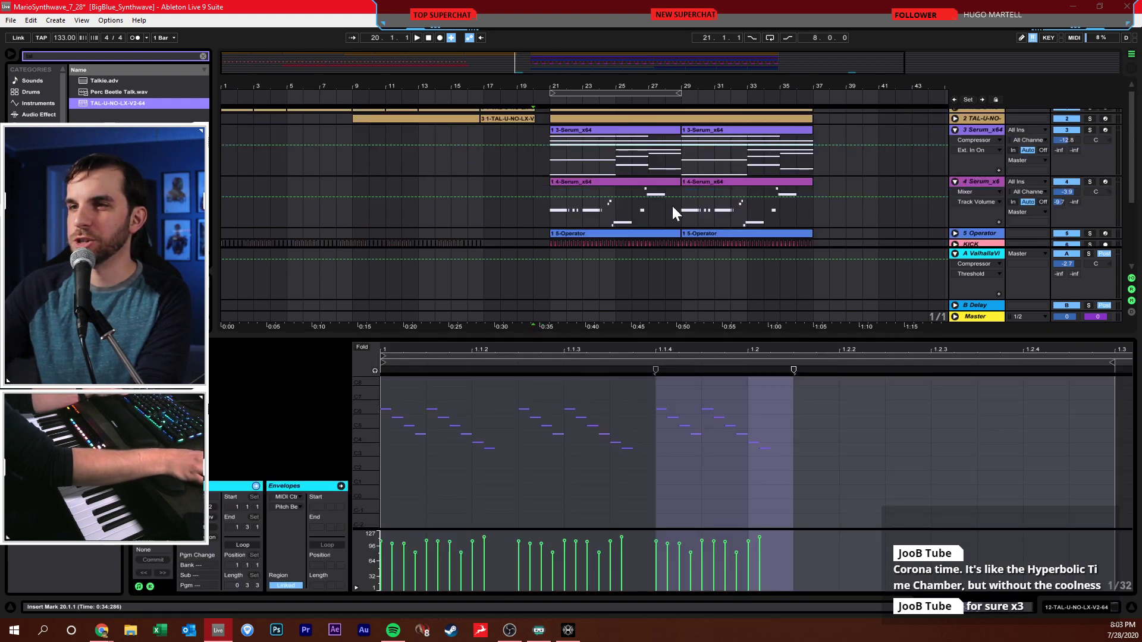
left_click_drag(552, 216, 612, 216)
left_click(354, 211)
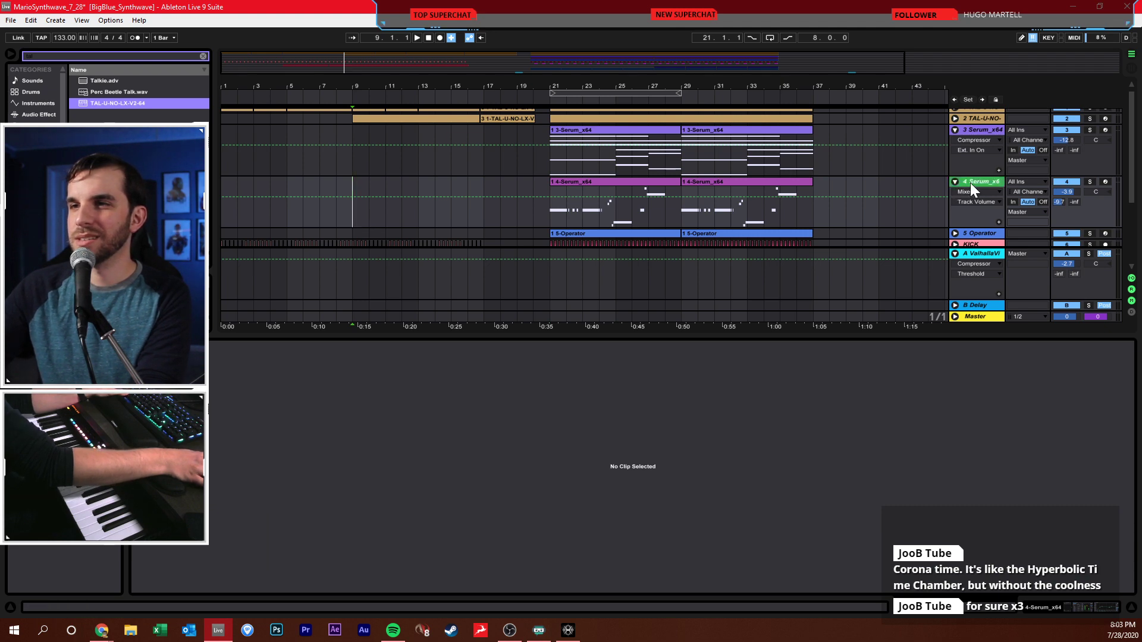
- Duplicate the 4 Serum track and replace the clips on the copy with the copied four bars at 9.1.1
key("ctrl+d")
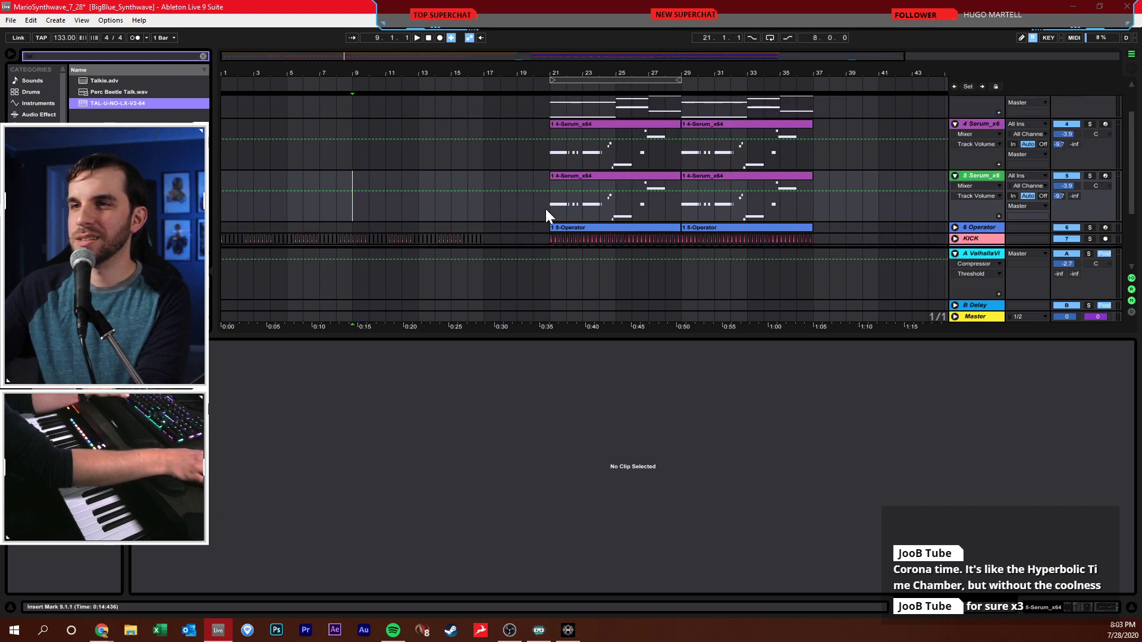
left_click_drag(545, 209, 834, 209)
key("Delete")
left_click(467, 211)
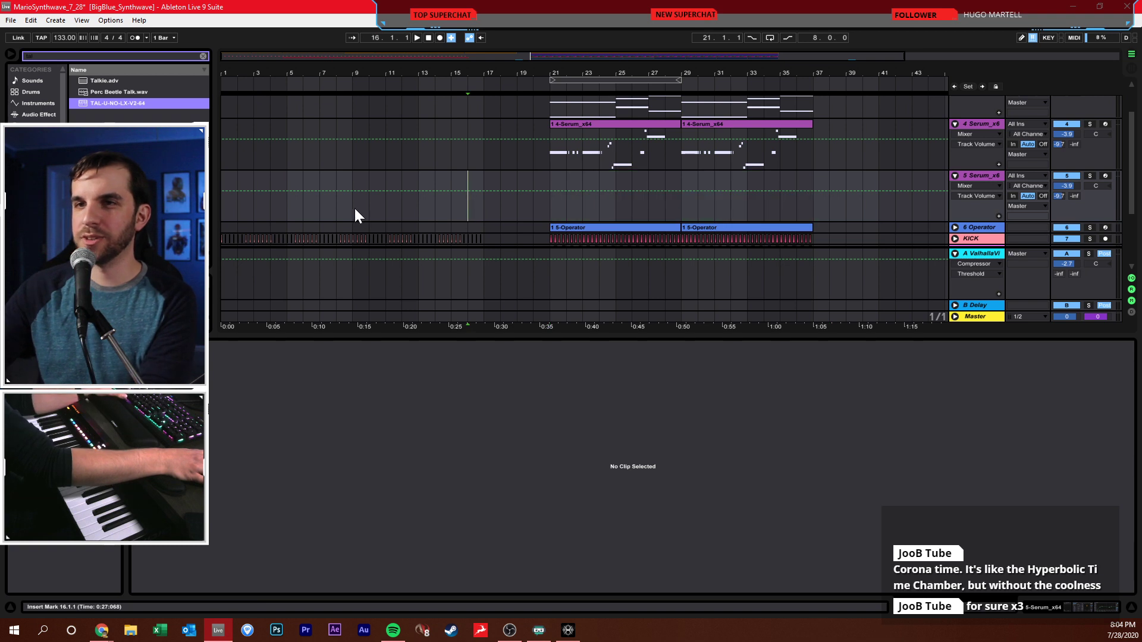
key("ctrl+v")
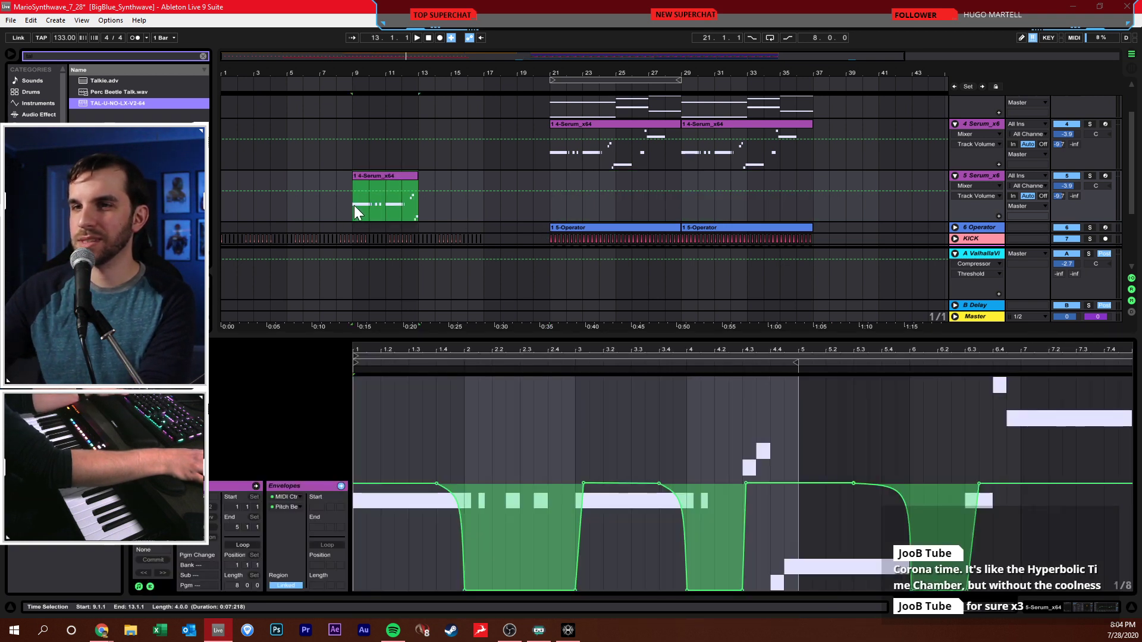
- Raise the last two notes before bar 5 of the pasted clip to A#0 and B0, and shorten the B0 note to end at bar 5
left_click(150, 586)
left_click(713, 464)
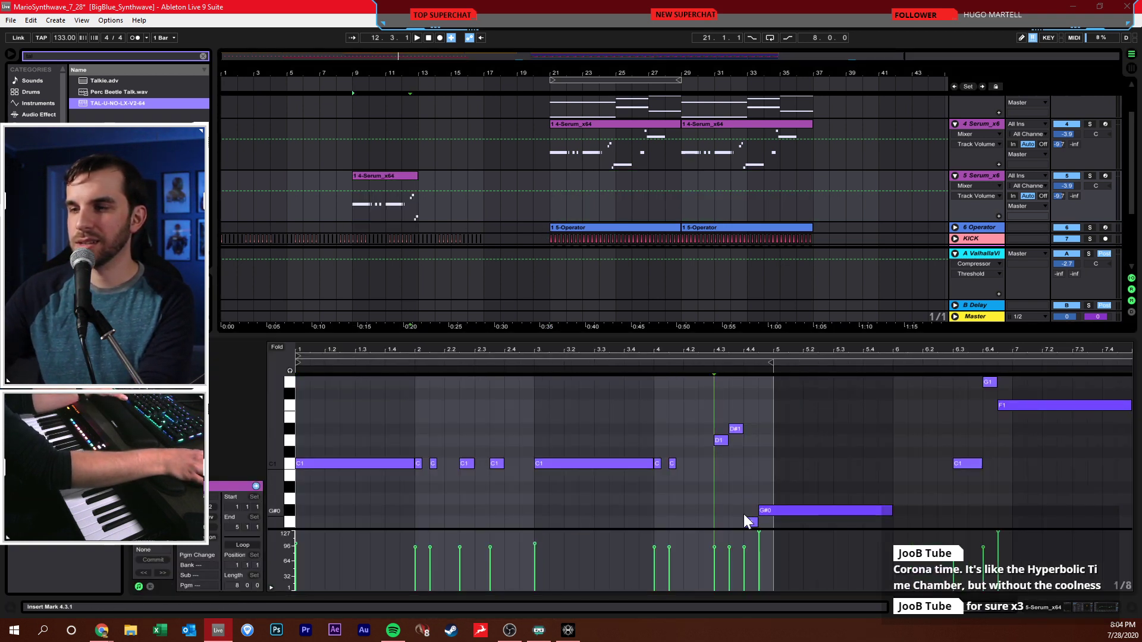
left_click_drag(744, 516, 772, 473)
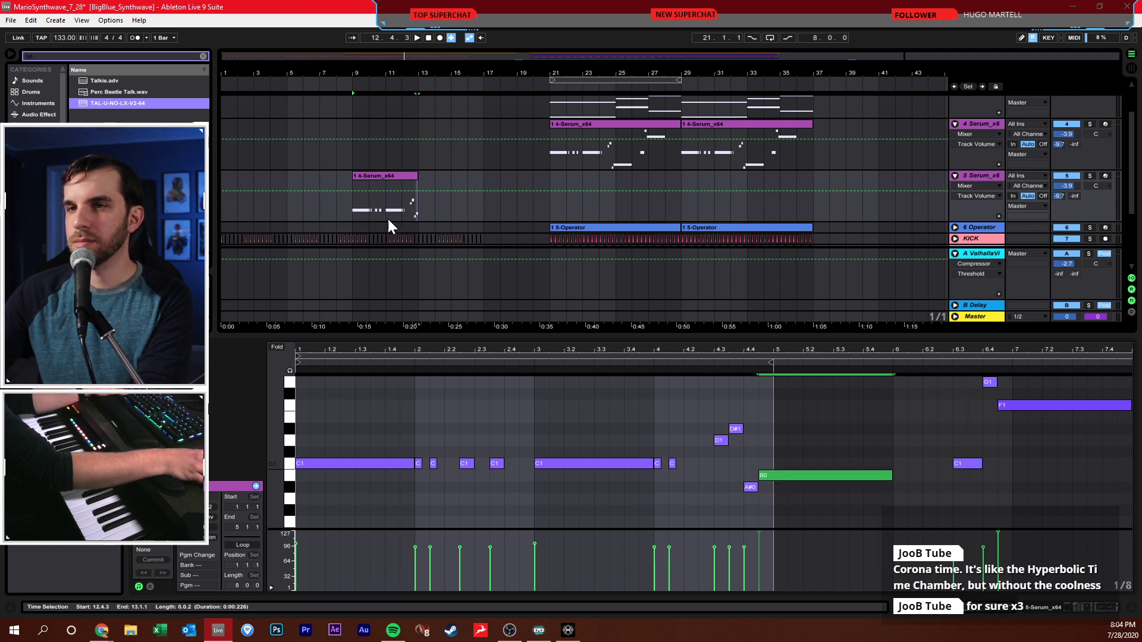
left_click_drag(354, 211, 395, 222)
left_click(854, 477)
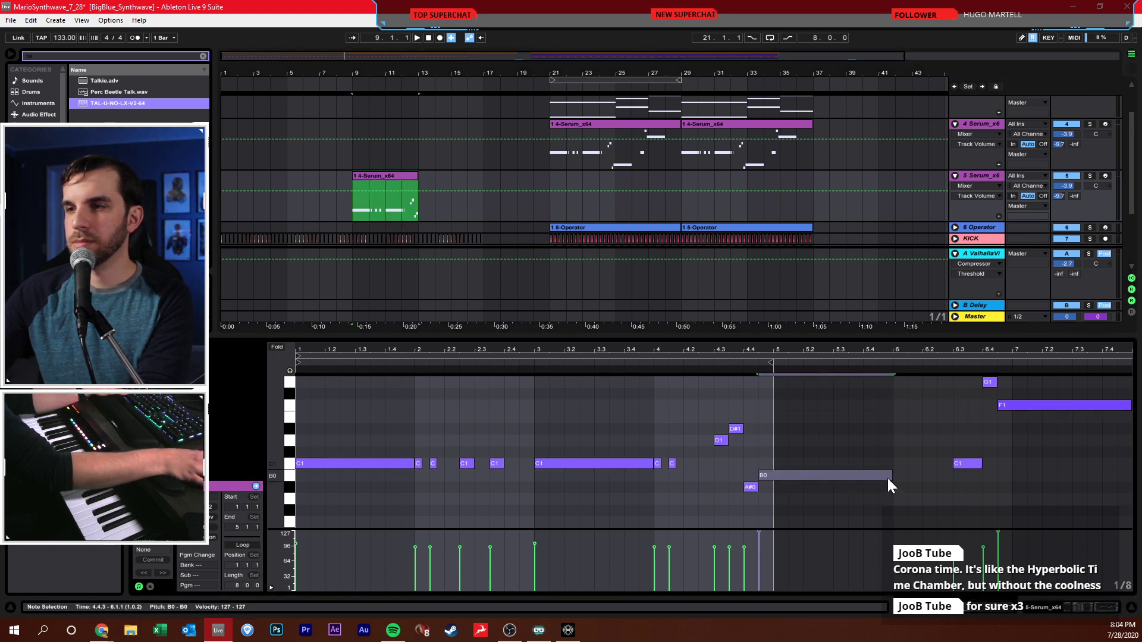
left_click_drag(890, 478, 784, 481)
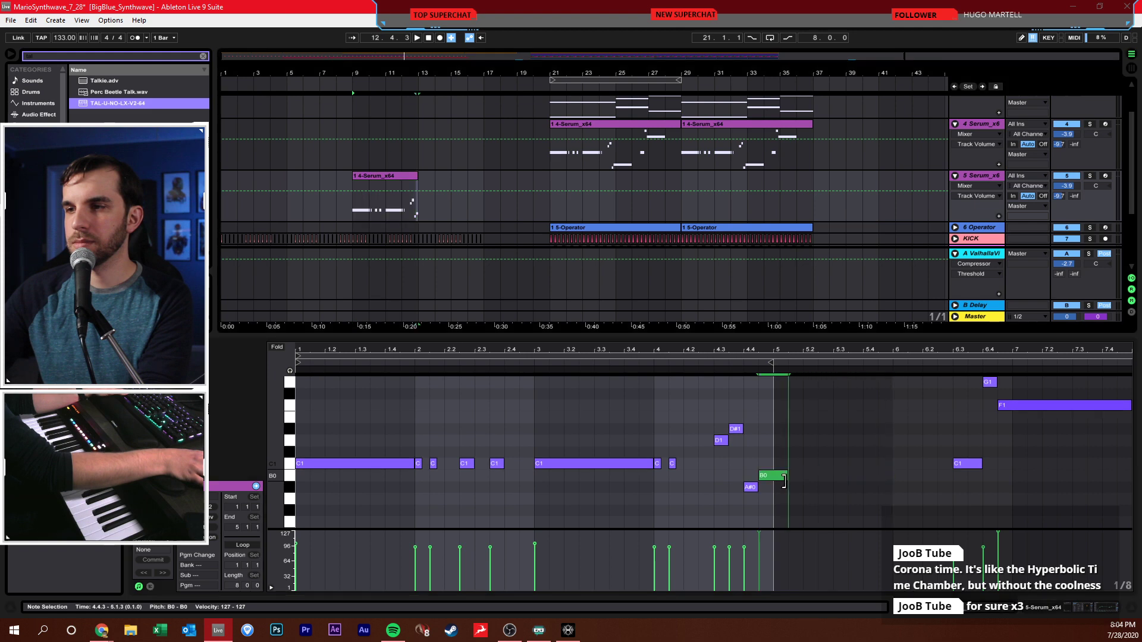
- Duplicate the edited four-bar clip on the 5 Serum track to fill bars 13 to 17
left_click(369, 178)
key("ctrl+d")
left_click(345, 210)
left_click(375, 205)
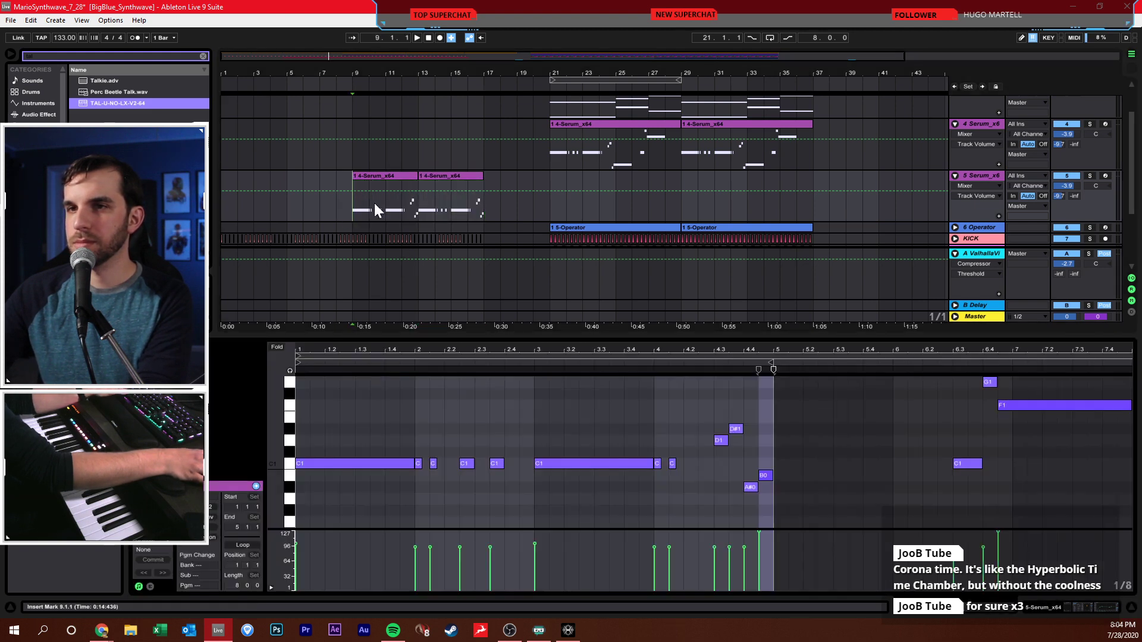
- Solo the 5 Serum track and add an EQ Eight to the end of its device chain
left_click(1089, 176)
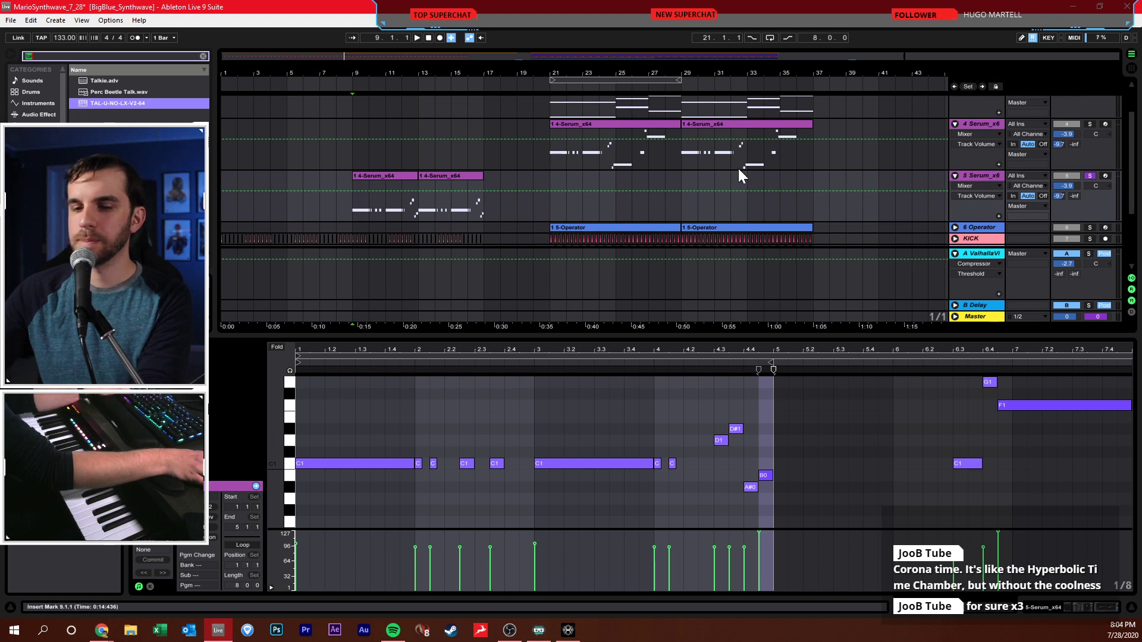
type("eq")
left_click(89, 91)
key("Return")
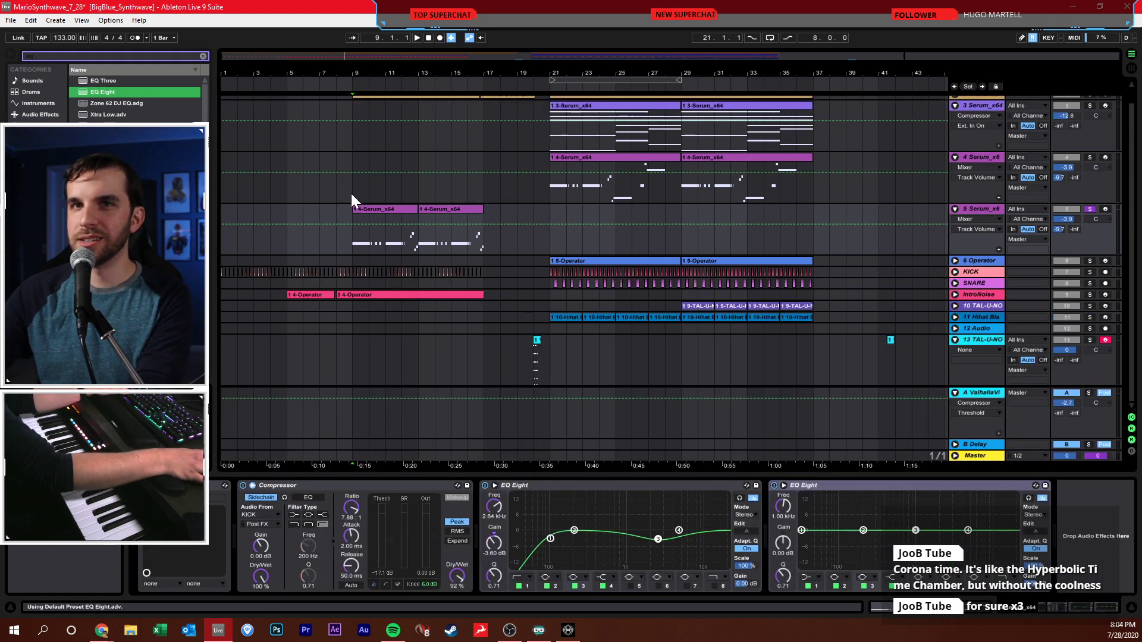
- During playback, set the new EQ Eight's band 1 to a low cut at about 569 Hz and enable band 8 as a high cut at about 4.02 kHz
left_click(817, 577)
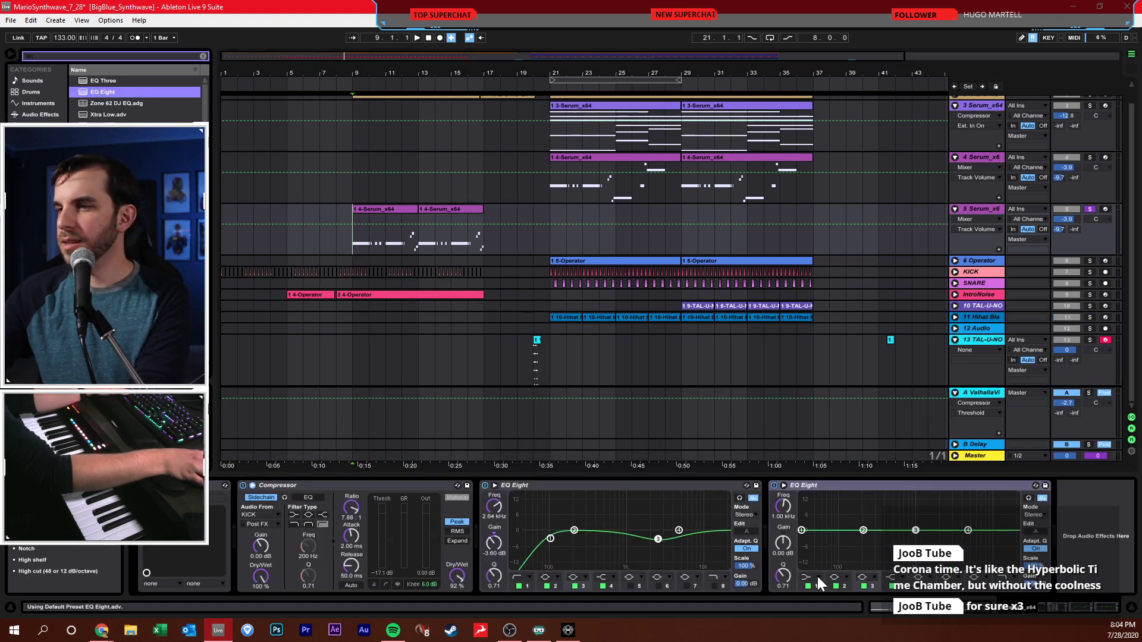
left_click(808, 508)
left_click_drag(802, 539, 913, 534)
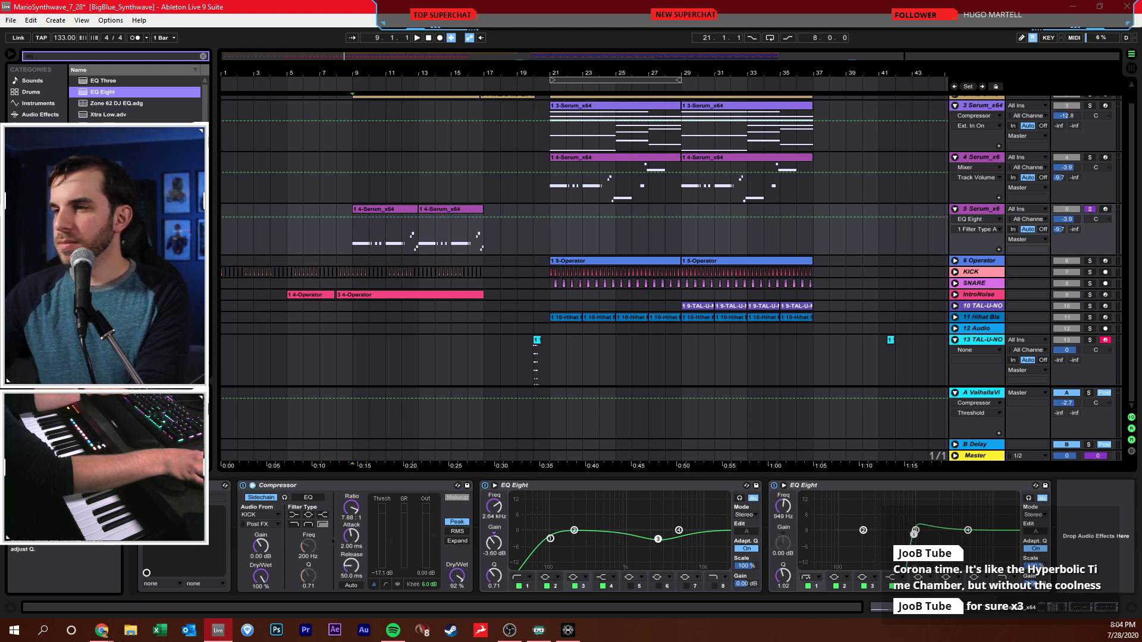
key("space")
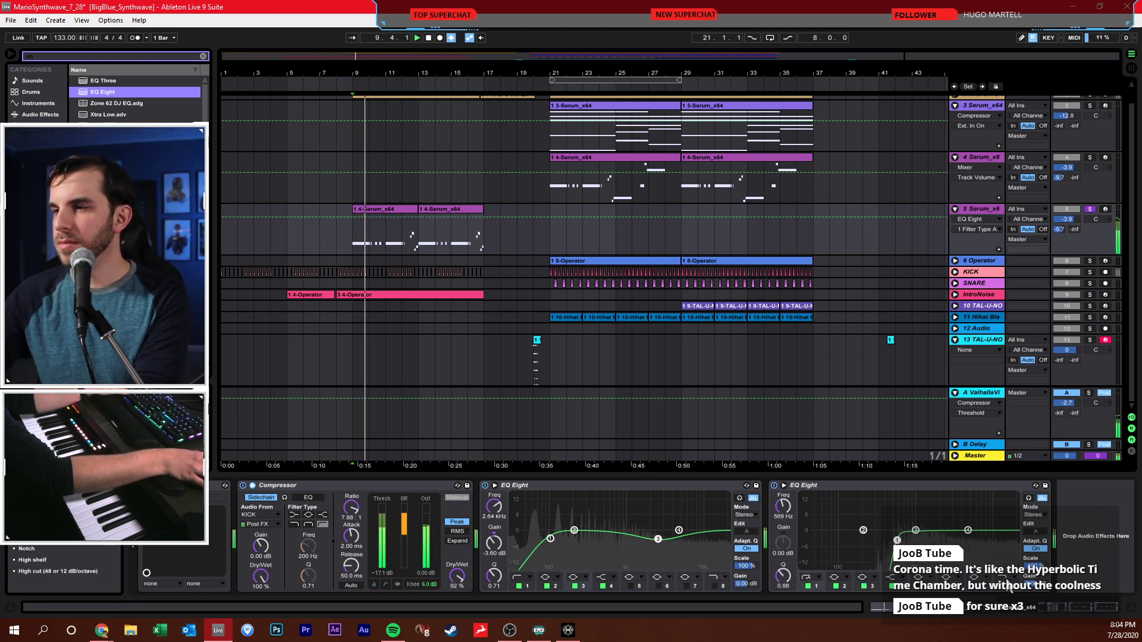
double_click(1009, 539)
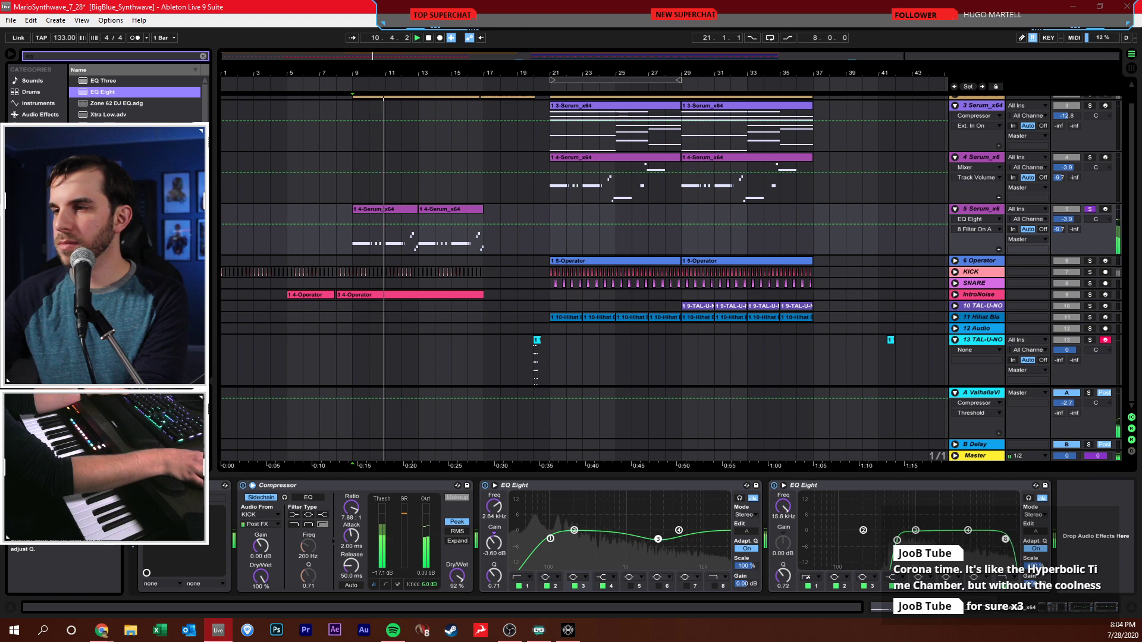
left_click_drag(1009, 539, 961, 532)
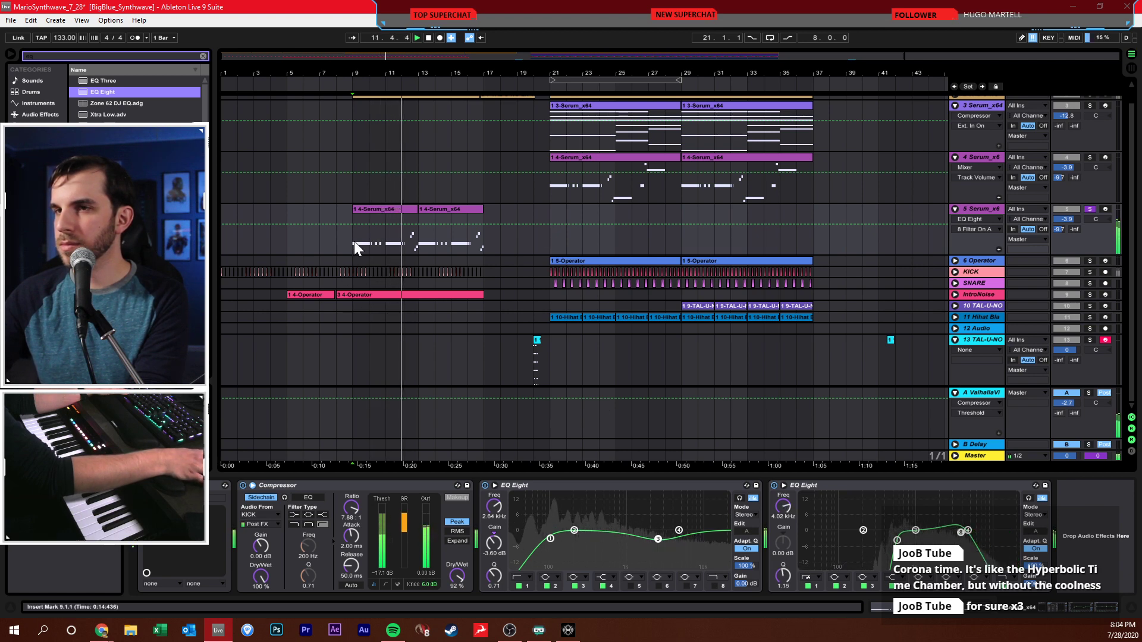
- With bars 9 to 17 selected on the 5 Serum track, turn off the Sub oscillator and Osc B in its Serum
left_click_drag(354, 241, 471, 236)
left_click(973, 209)
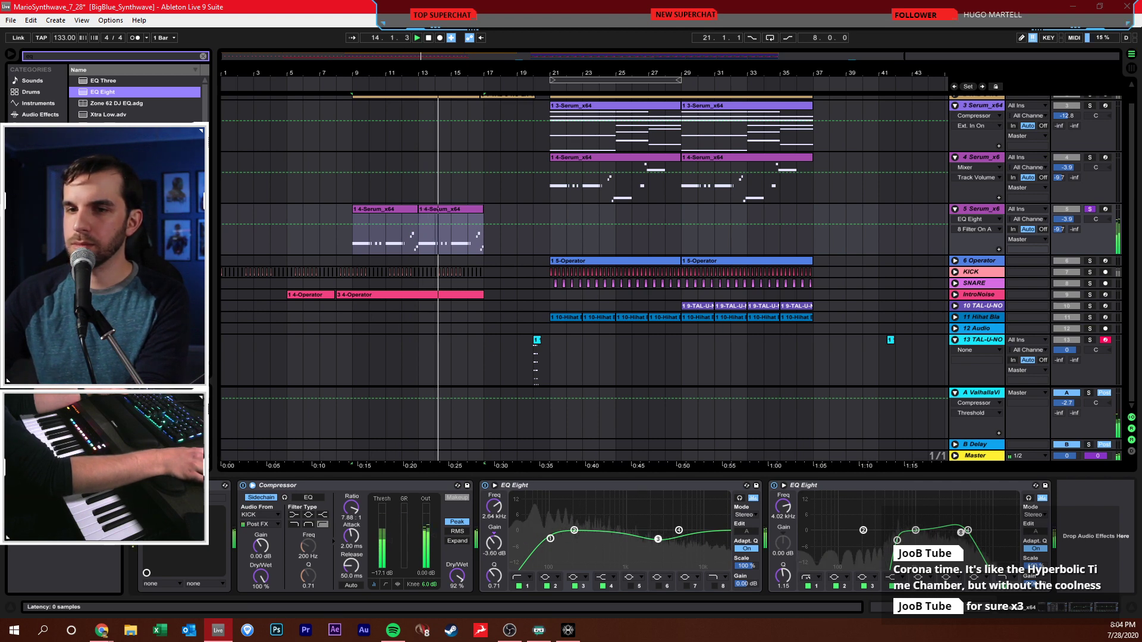
left_click(857, 329)
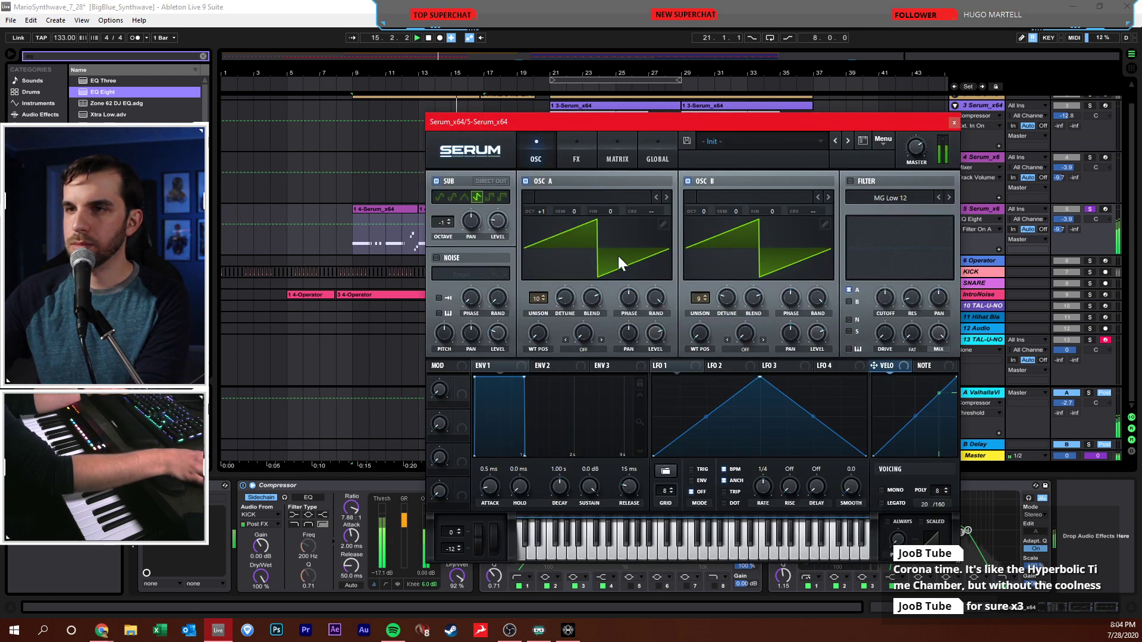
left_click(435, 181)
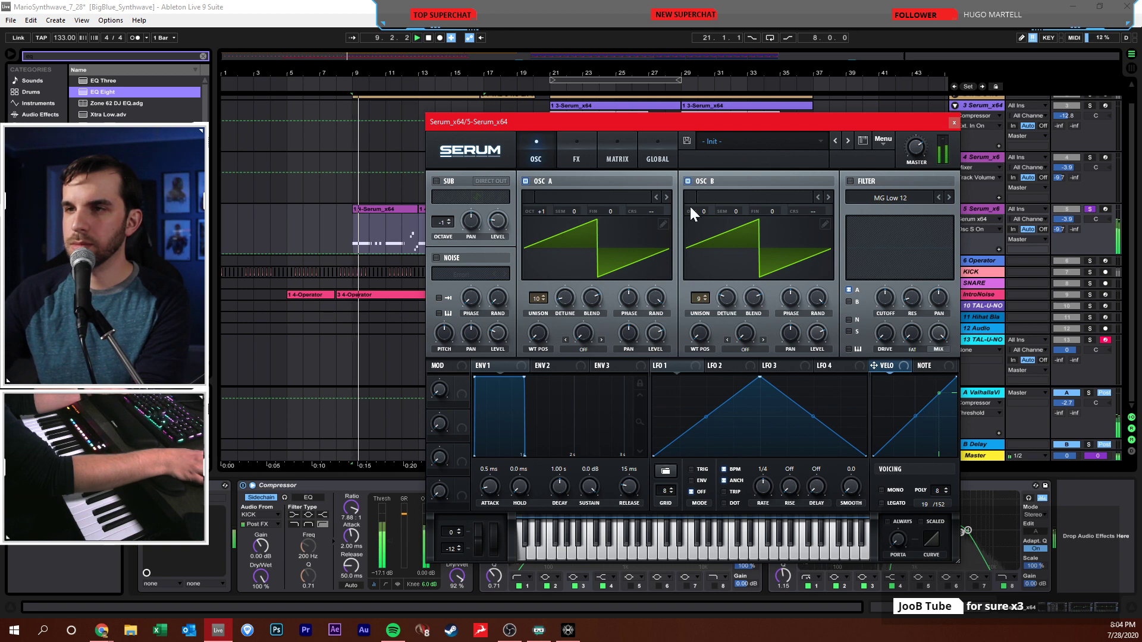
left_click(687, 182)
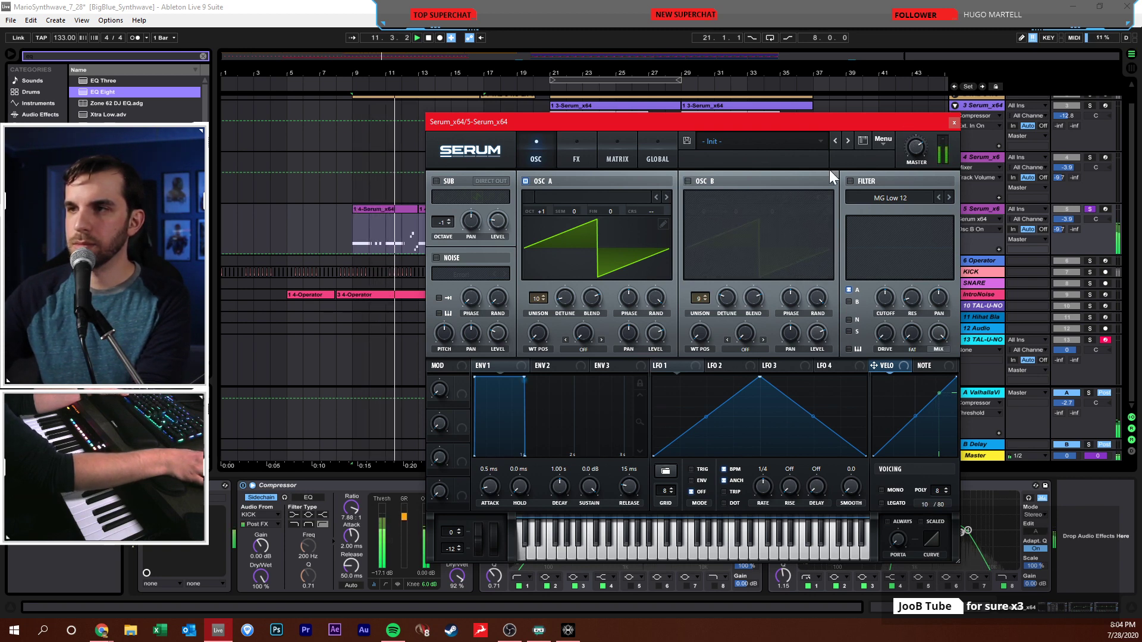
- Adjust the unison detune of Osc A in Serum, close the plug-in window and save the set
mouse_move(564, 297)
left_mouse_down()
mouse_move(574, 282)
mouse_move(574, 304)
left_mouse_up()
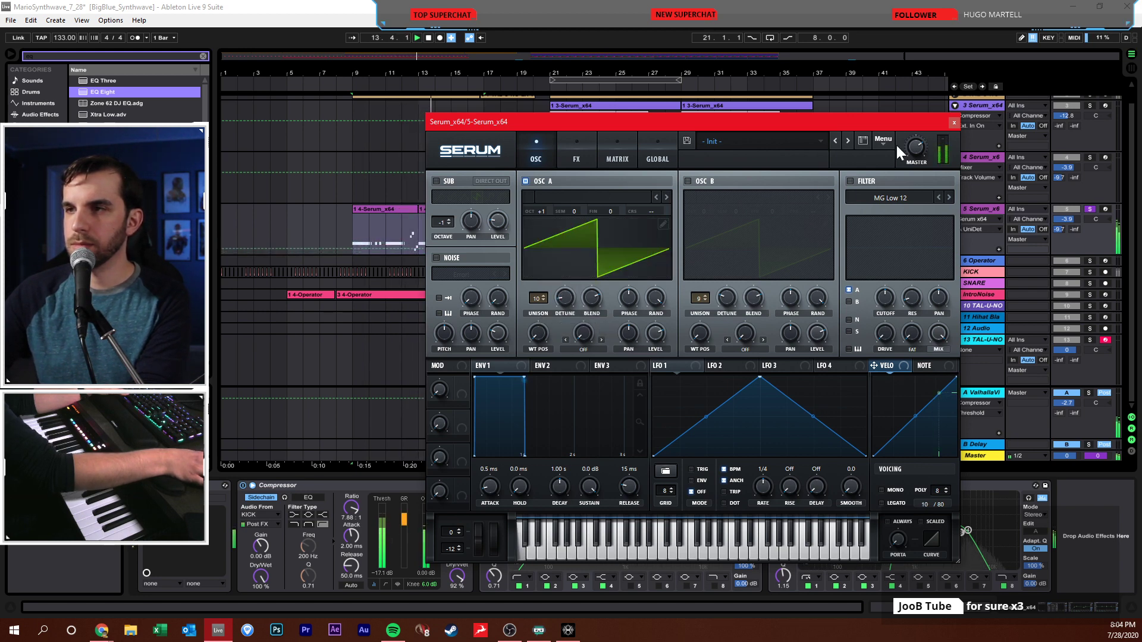
left_click(955, 122)
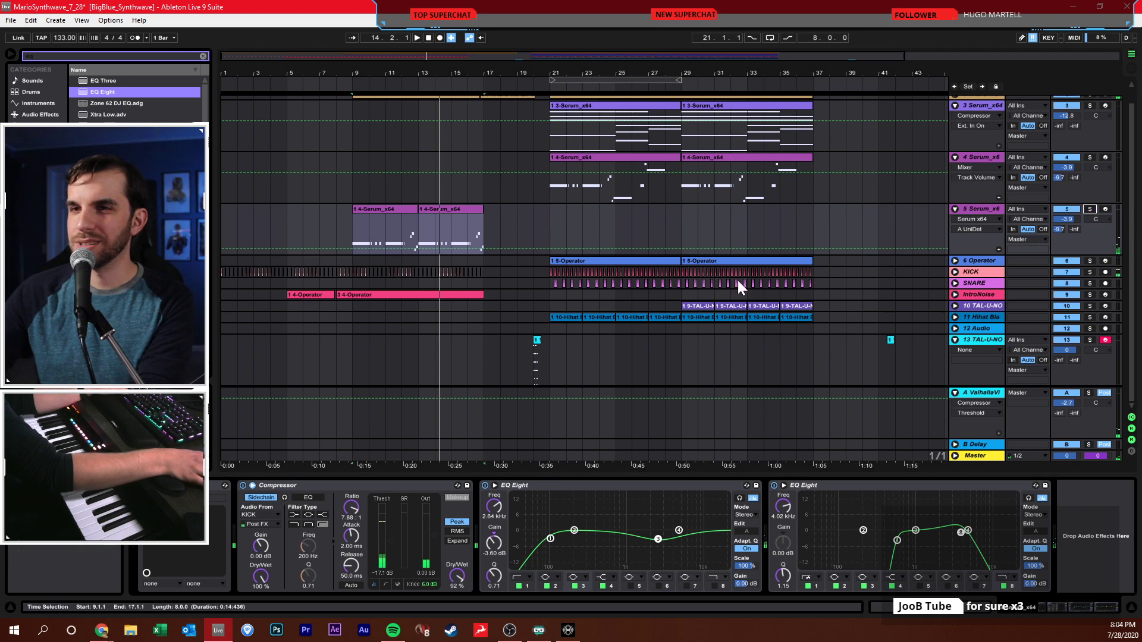
key("ctrl+s")
- Play the arrangement from bar 5 to hear how the bass part enters in the intro
left_click(370, 243)
left_click(327, 233)
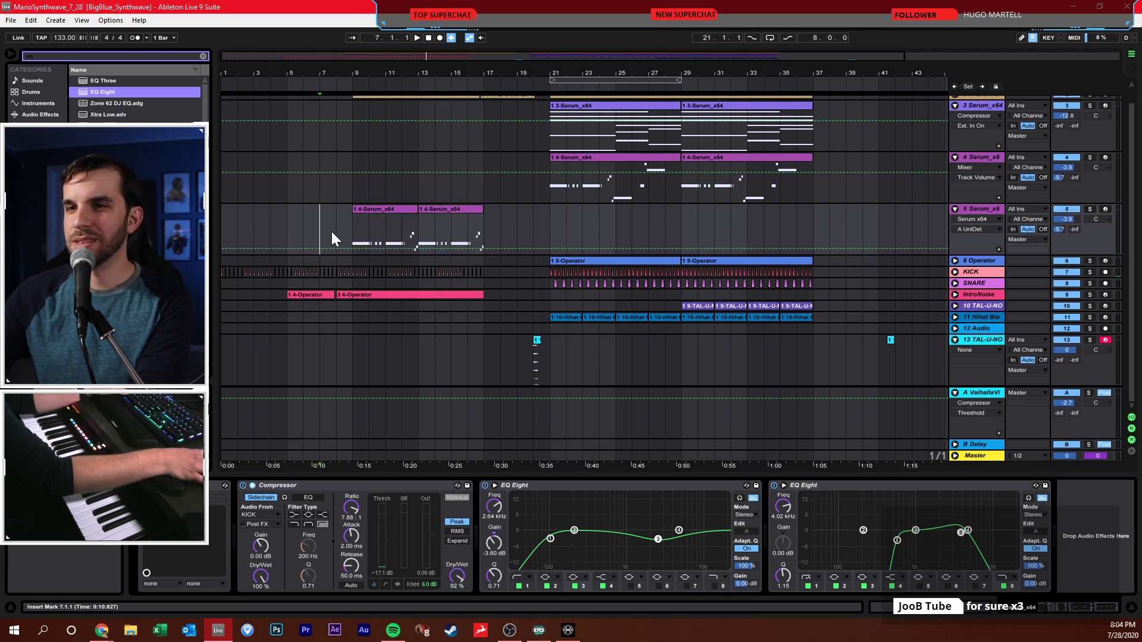
left_click_drag(368, 77, 465, 112)
scroll(497, 170, "up", 1)
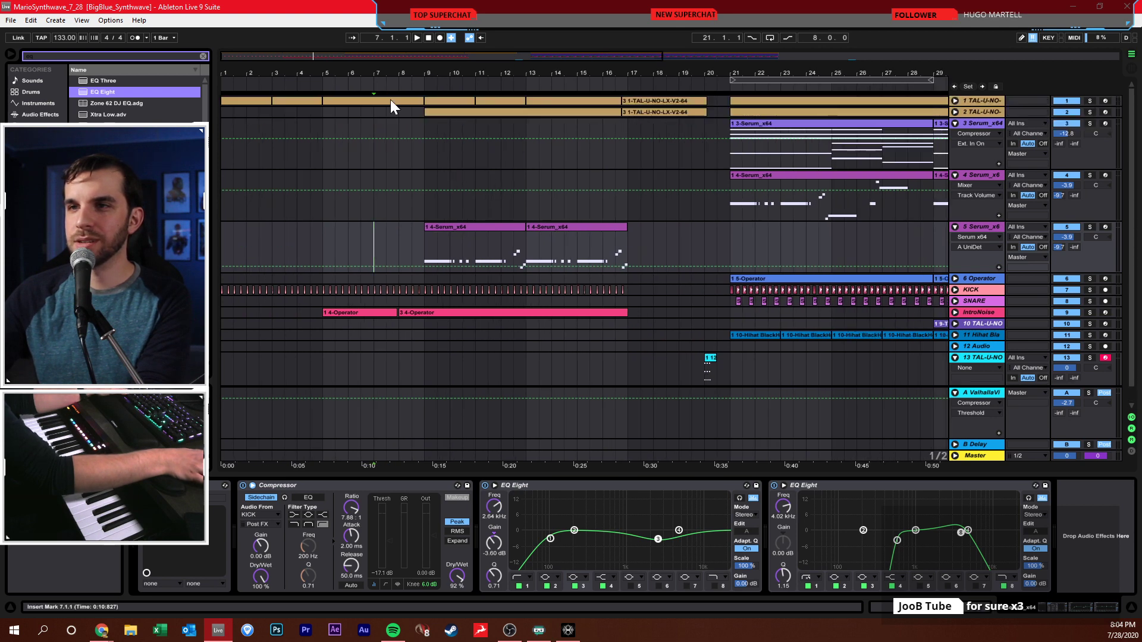
left_click_drag(375, 77, 374, 74)
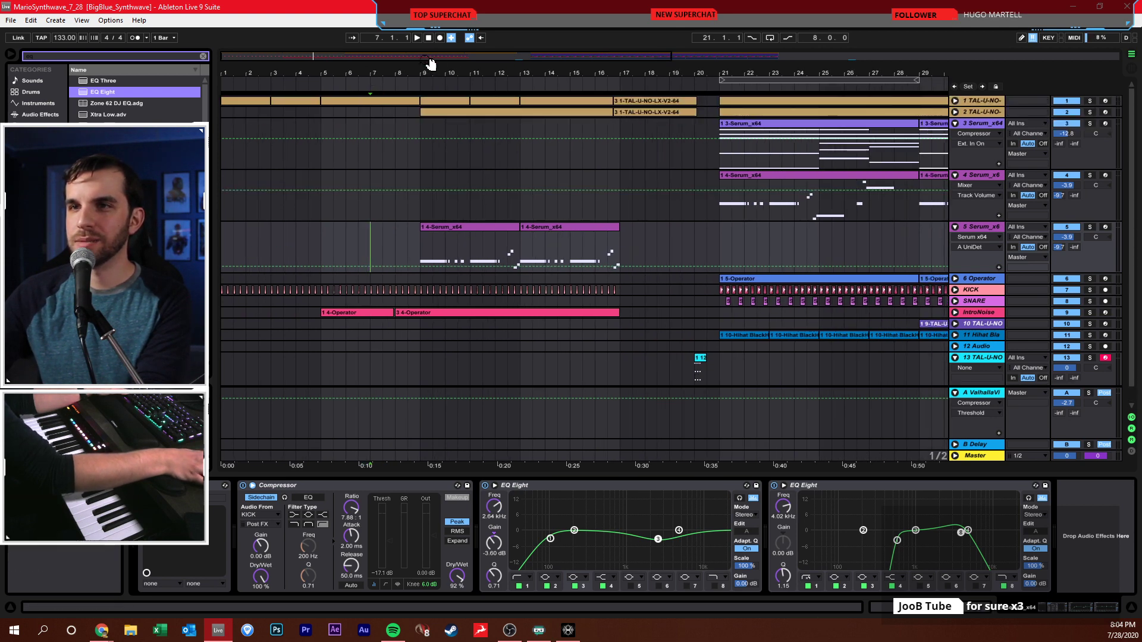
left_click(320, 247)
key("space")
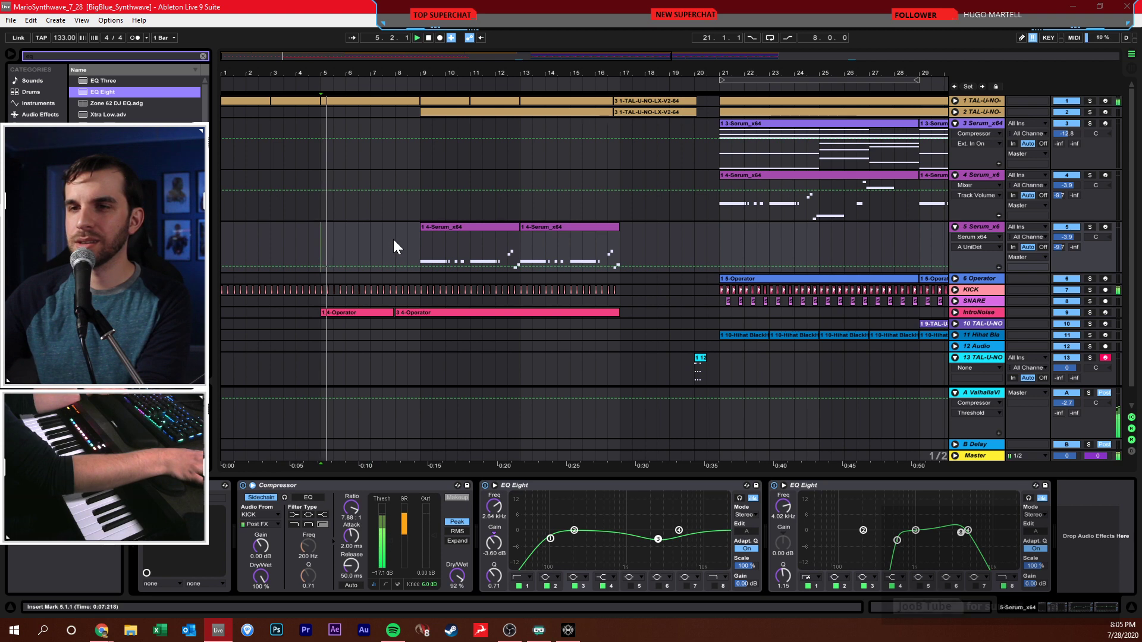
left_click_drag(357, 80, 421, 88)
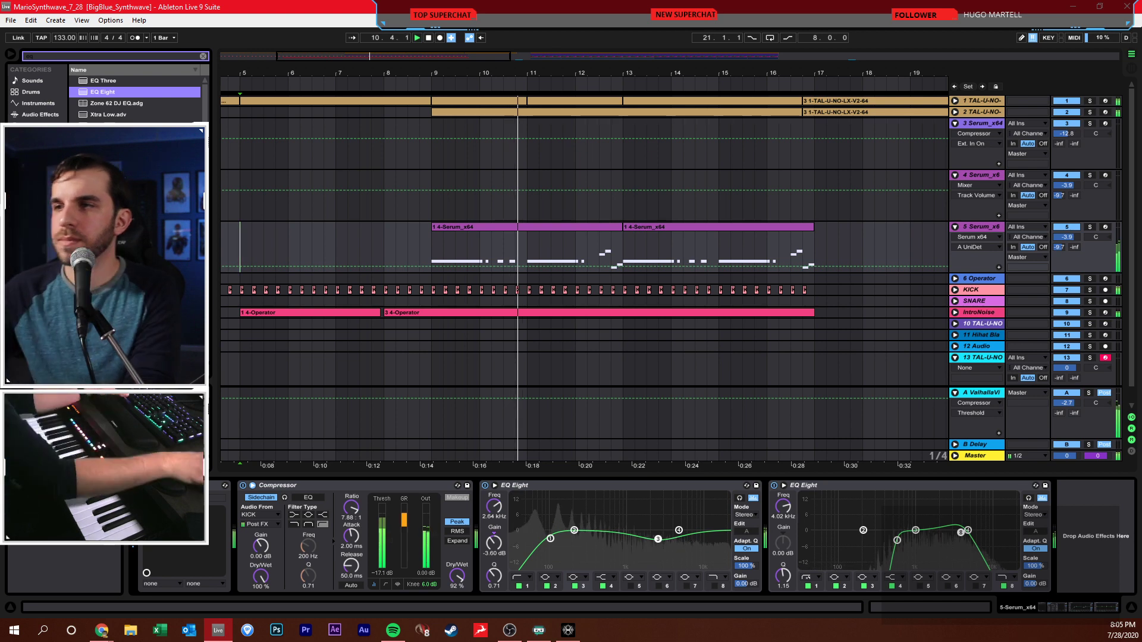
- During playback, set the 2 TAL-U-NO track's volume to -5.5 dB and the 5 Serum track's volume to -3.6 dB
left_click(955, 112)
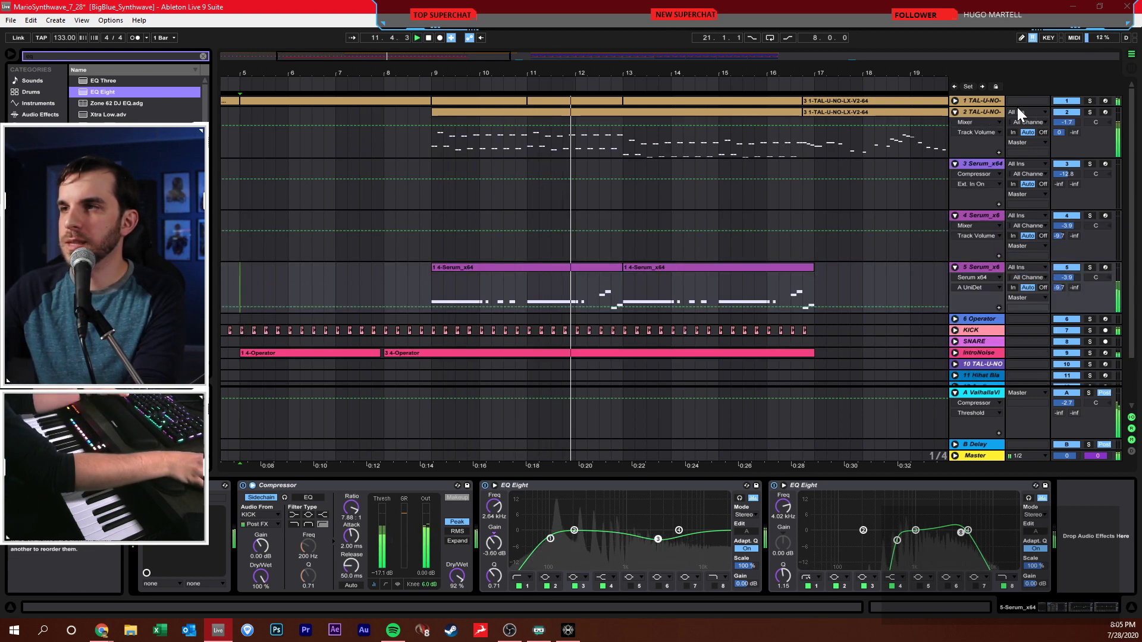
left_click_drag(1065, 122, 1064, 143)
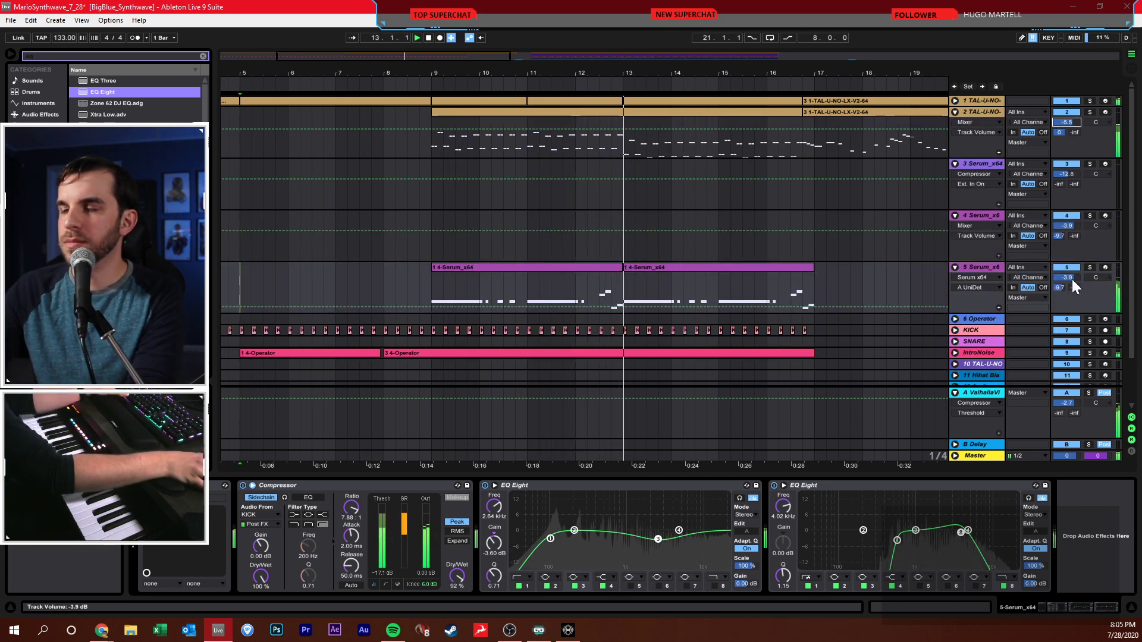
left_click_drag(1072, 279, 1067, 276)
left_click(916, 295)
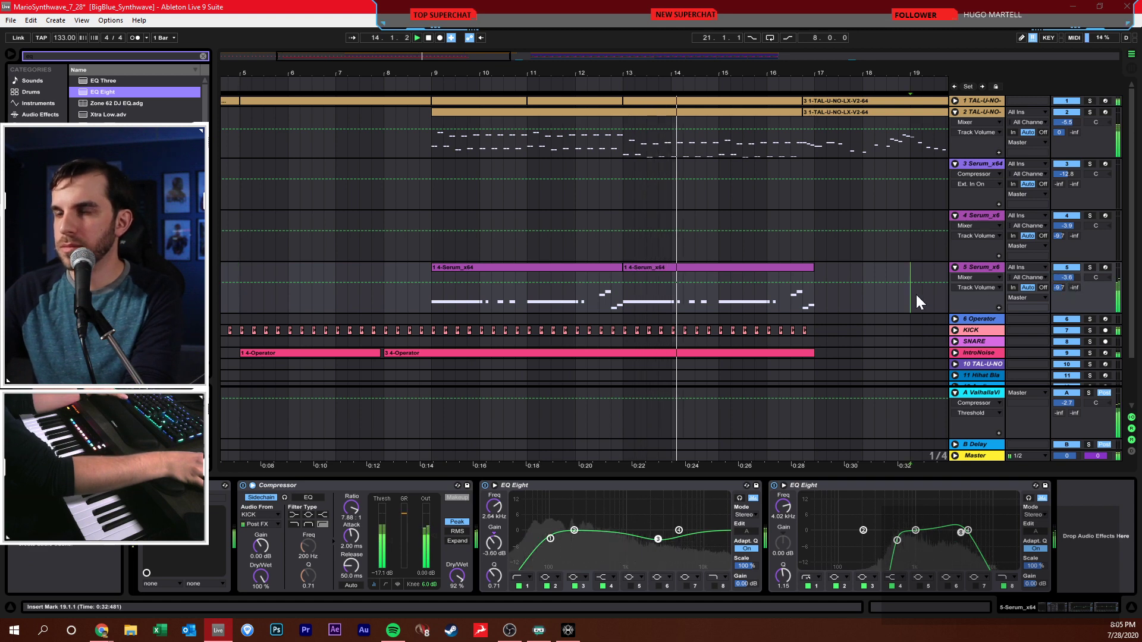
- Delete the end of the second 5 Serum clip from 16.3.1 onward, removing its last four notes
left_click_drag(866, 76, 867, 84)
left_click_drag(545, 308, 605, 306)
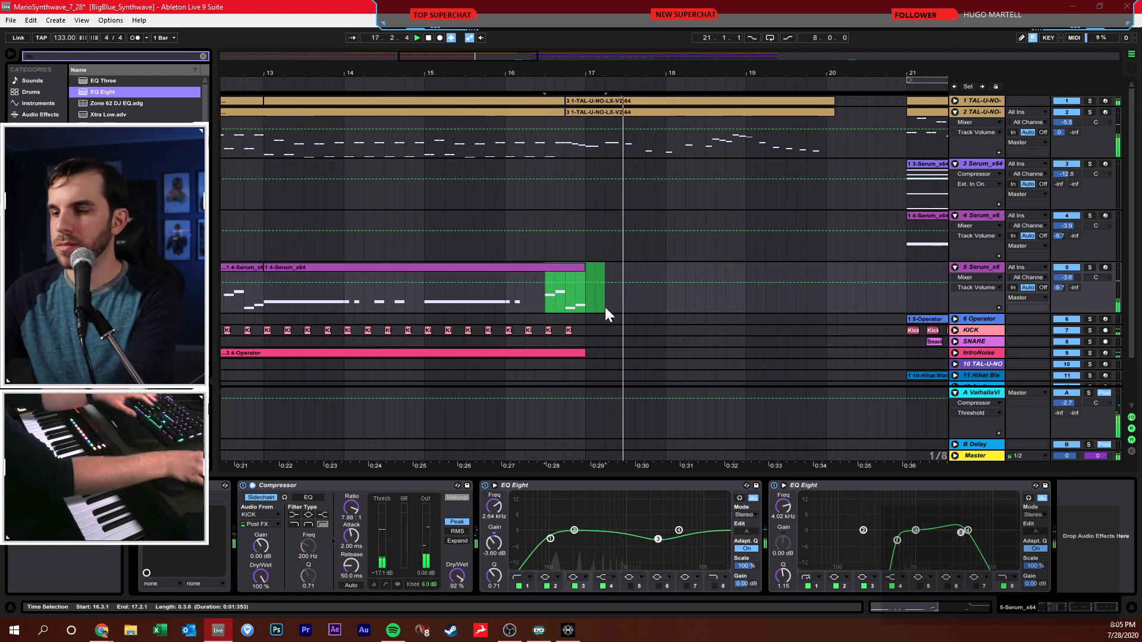
left_click(604, 307)
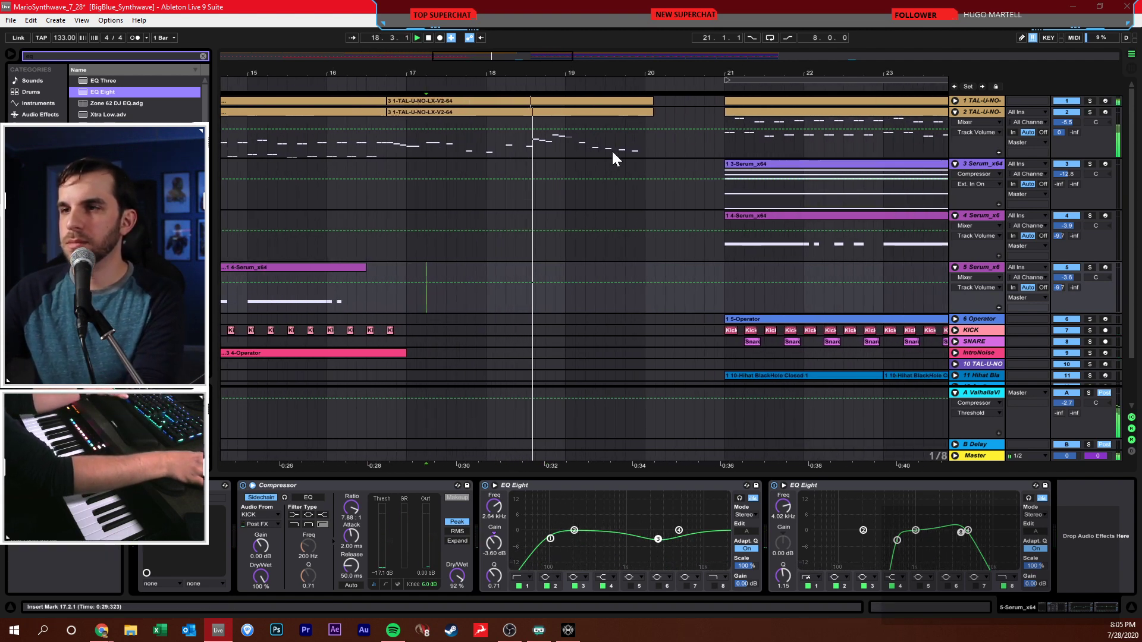
- Listen to the pipe sound at bar 20 and mute the 13 TAL-U-NO track that holds it
scroll(673, 274, "down", 2)
left_click(638, 370)
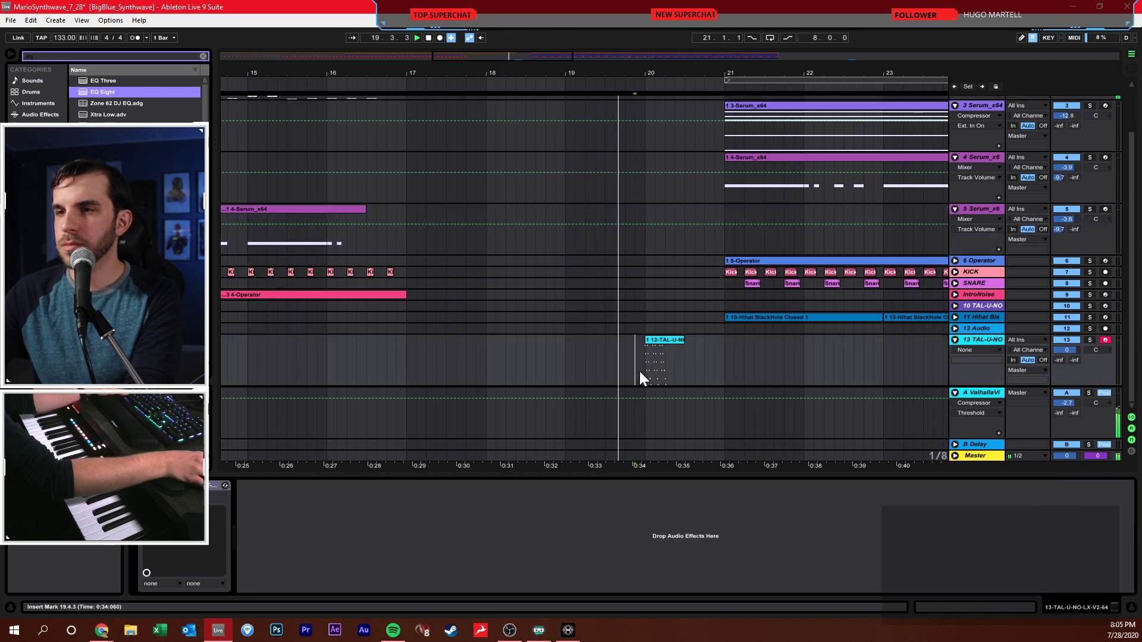
left_click(657, 347)
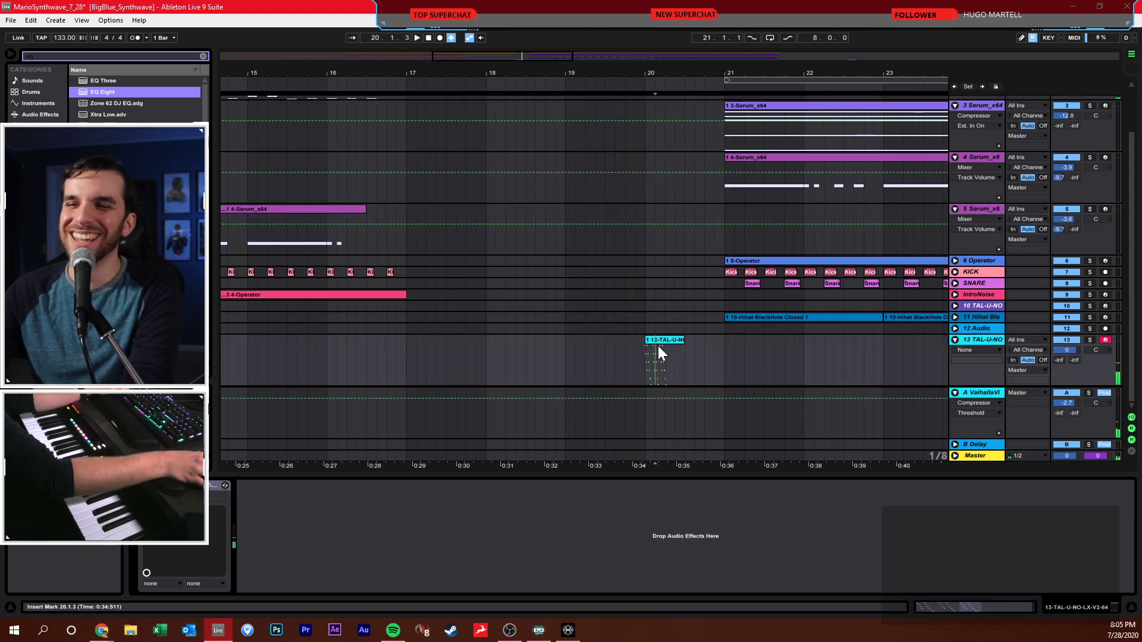
left_click(659, 342)
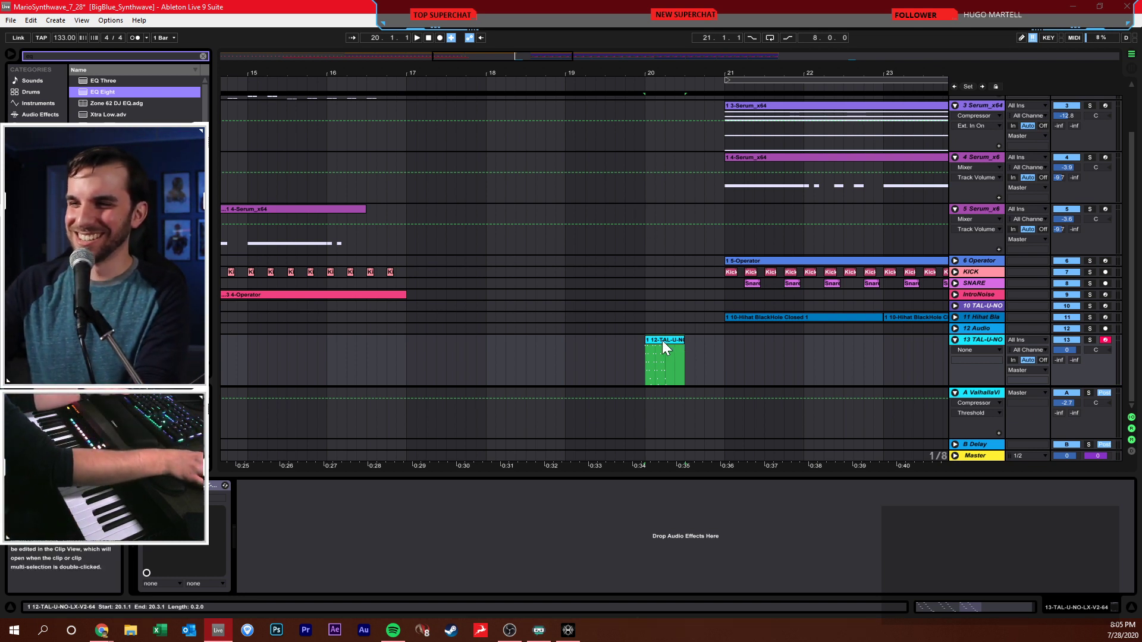
left_click_drag(670, 85, 670, 113)
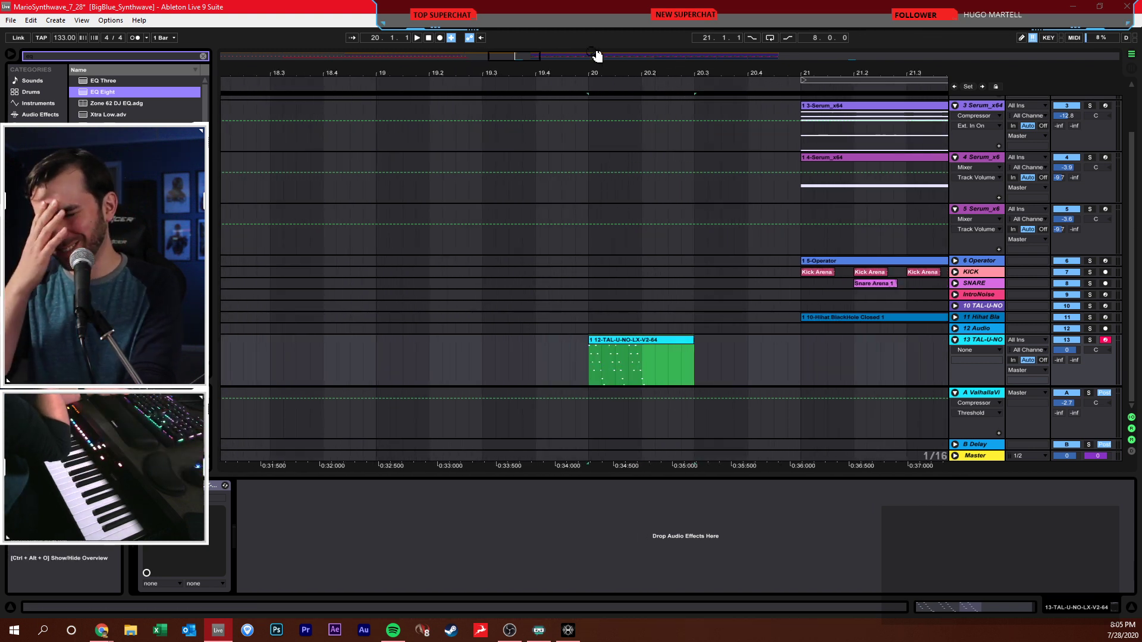
left_click(1069, 340)
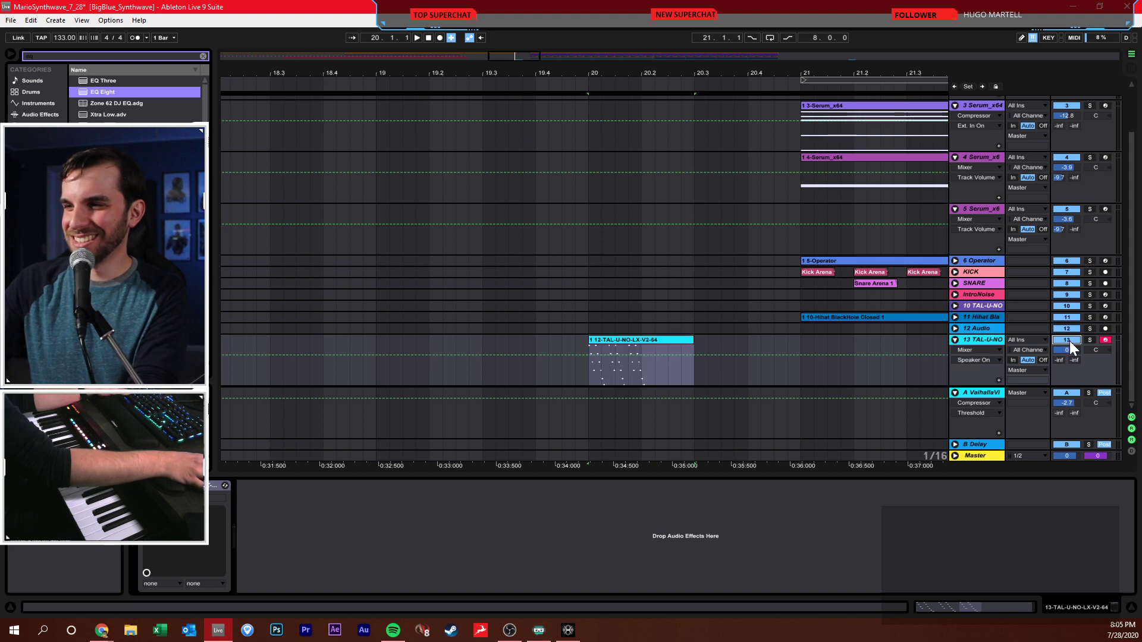
left_click_drag(405, 73, 416, 57)
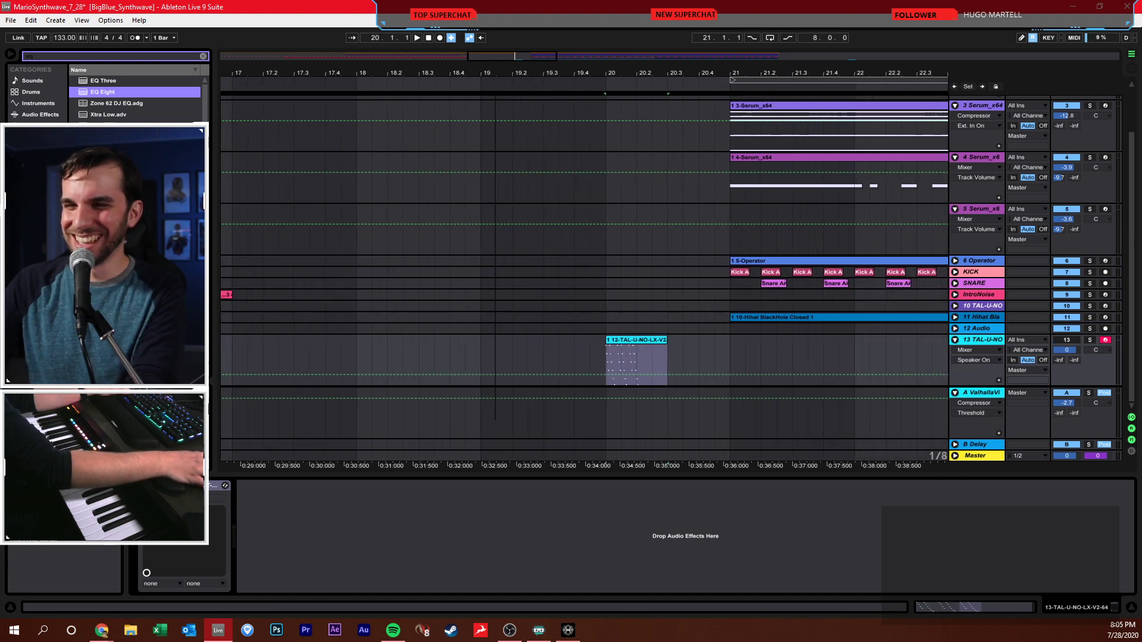
- Set the arrangement grid to 1 bar and fold the 2 TAL-U-NO track
right_click(454, 253)
left_click(558, 349)
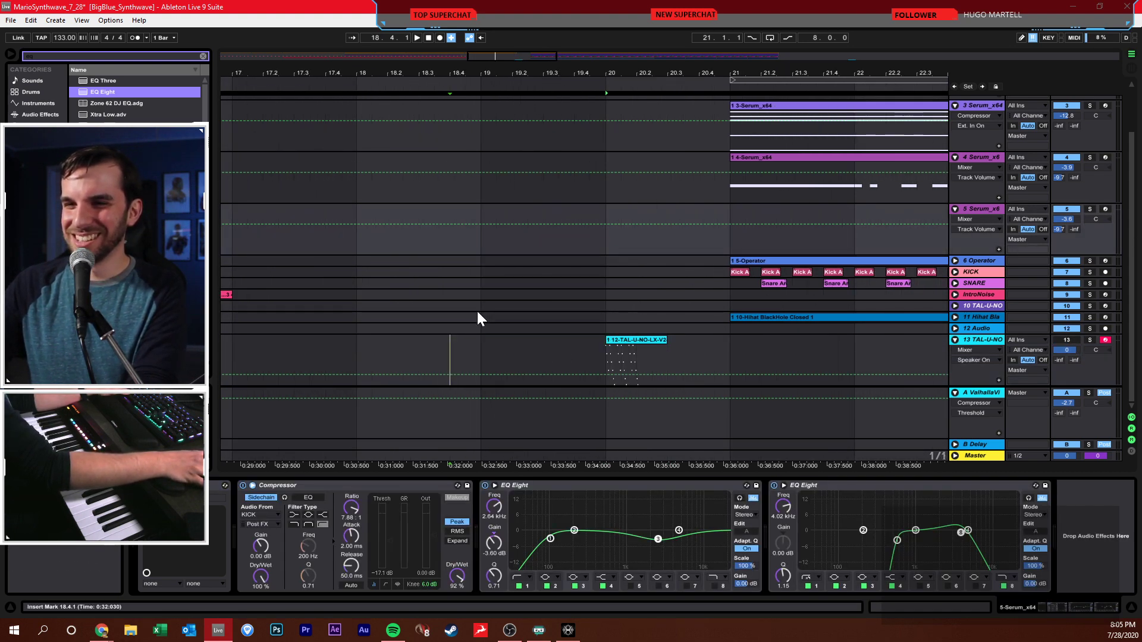
scroll(479, 297, "up", 2)
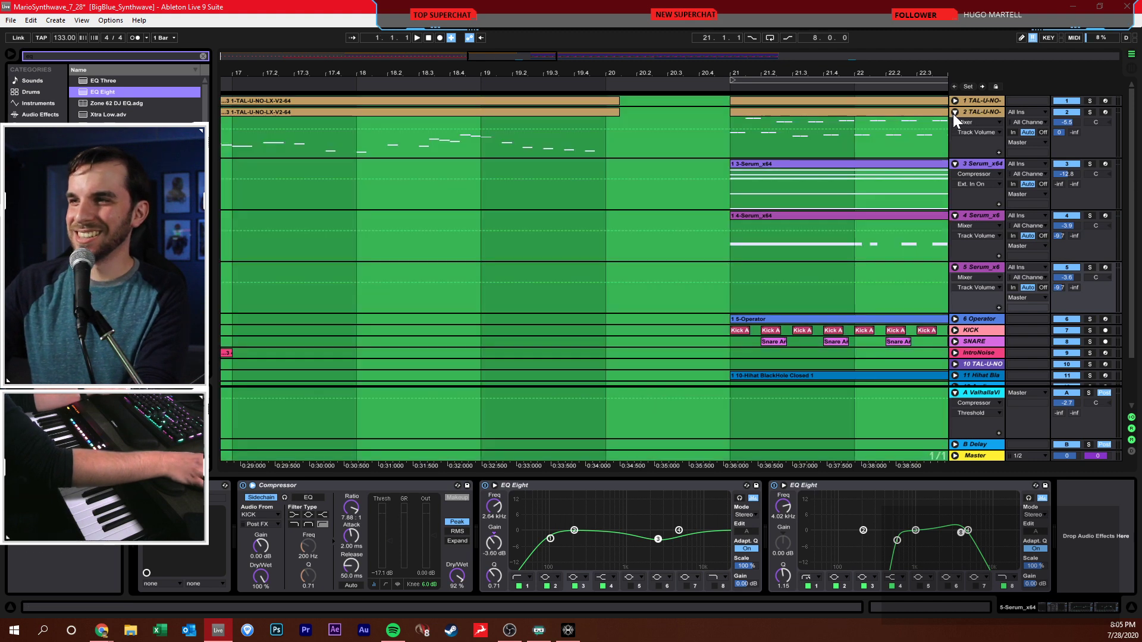
left_click(955, 112)
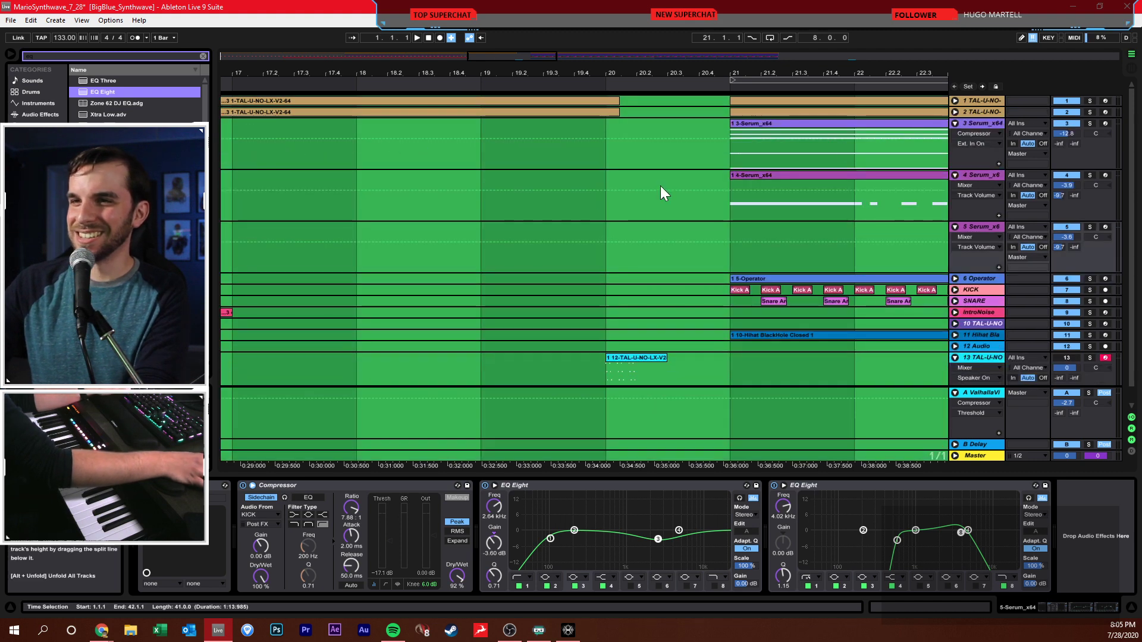
- Play the arrangement from bar 17 to hear the lead-in to the drop without the pipe sound
left_click(606, 189)
left_click_drag(447, 80, 447, 123)
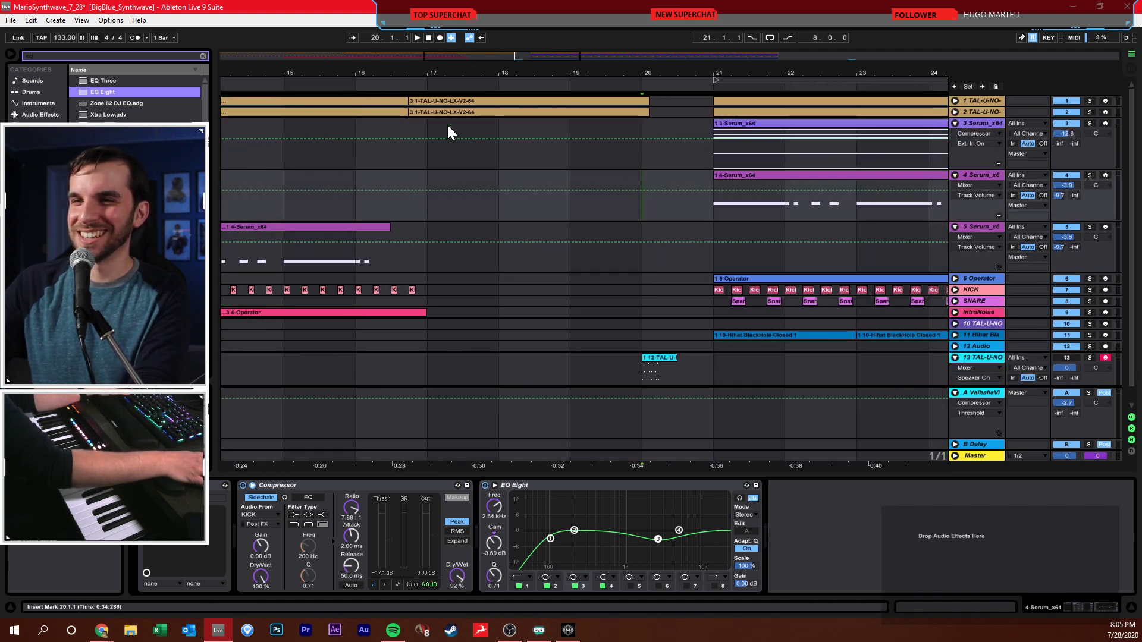
left_click(396, 185)
key("space")
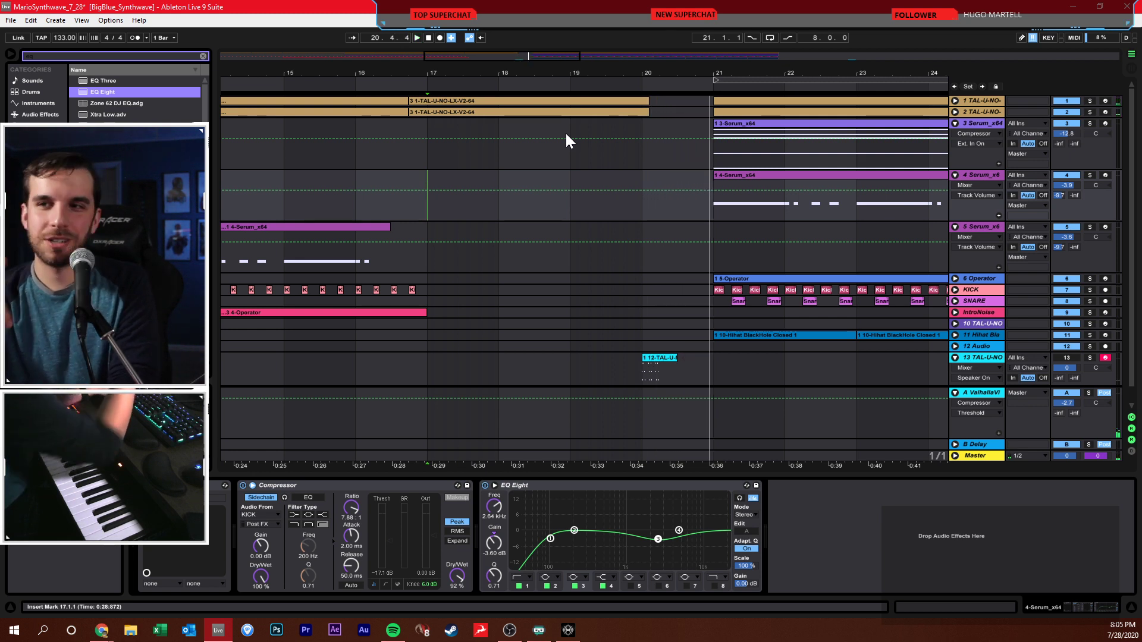
- Open the pipe clip at bar 20 on the 13 TAL-U-NO track and delete all notes after the first descending group
left_click(955, 357)
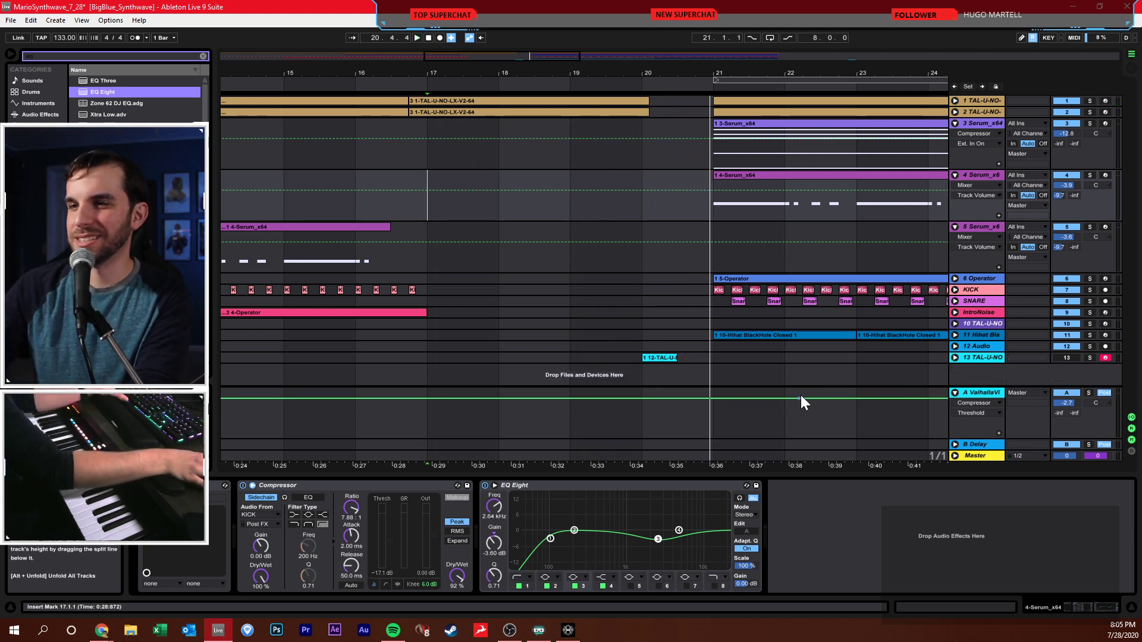
left_click(955, 356)
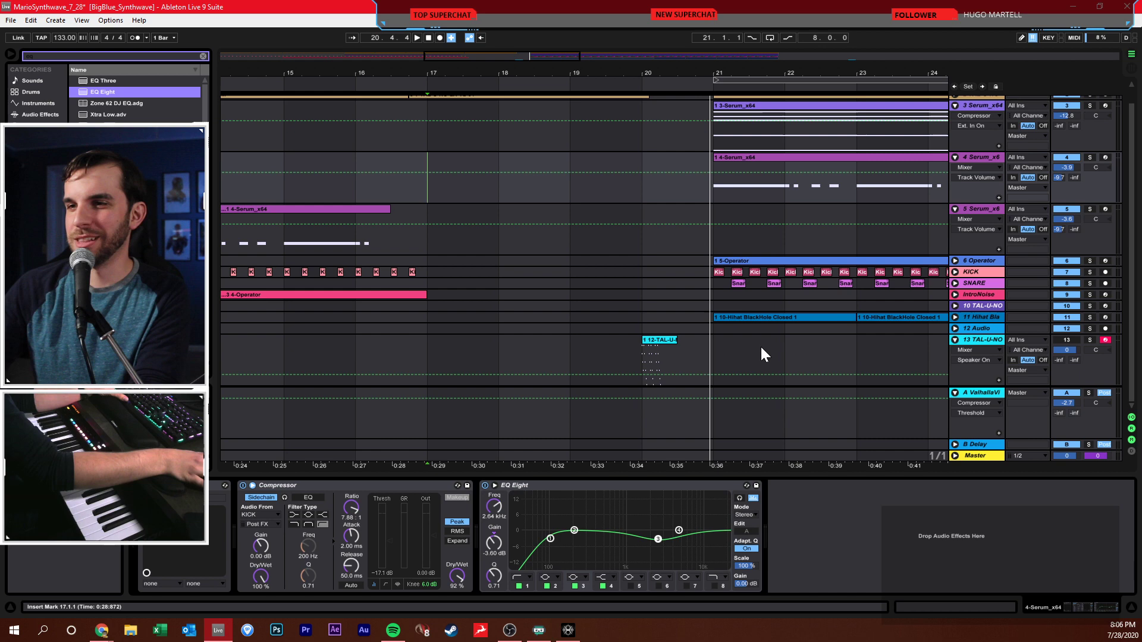
double_click(661, 336)
left_click(626, 386)
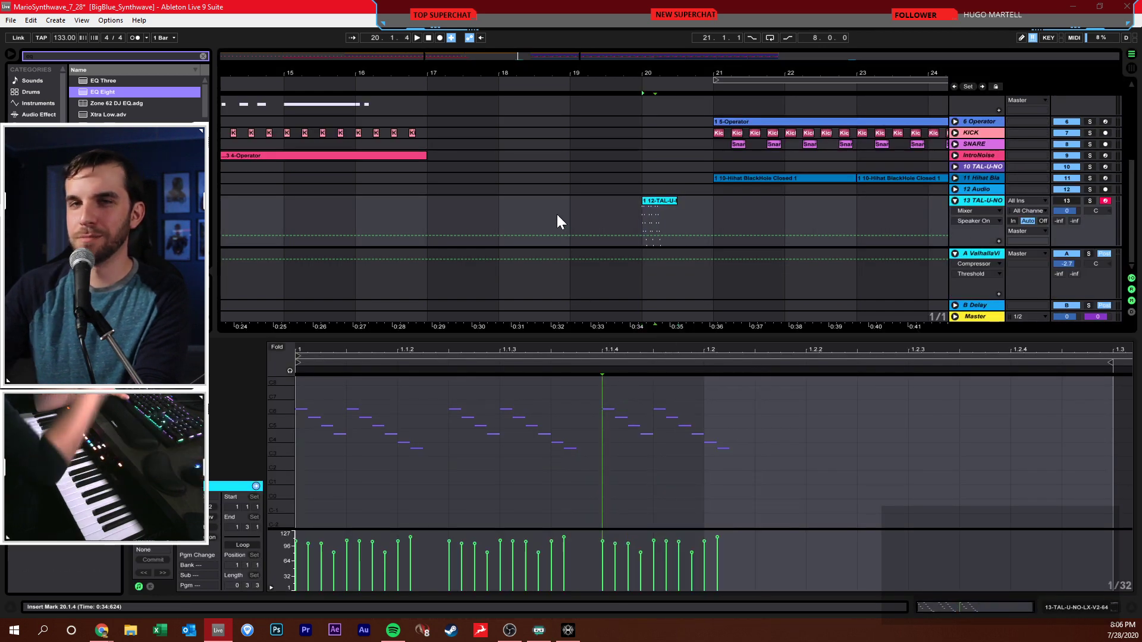
left_click(467, 402)
left_click_drag(448, 404, 719, 476)
key("Delete")
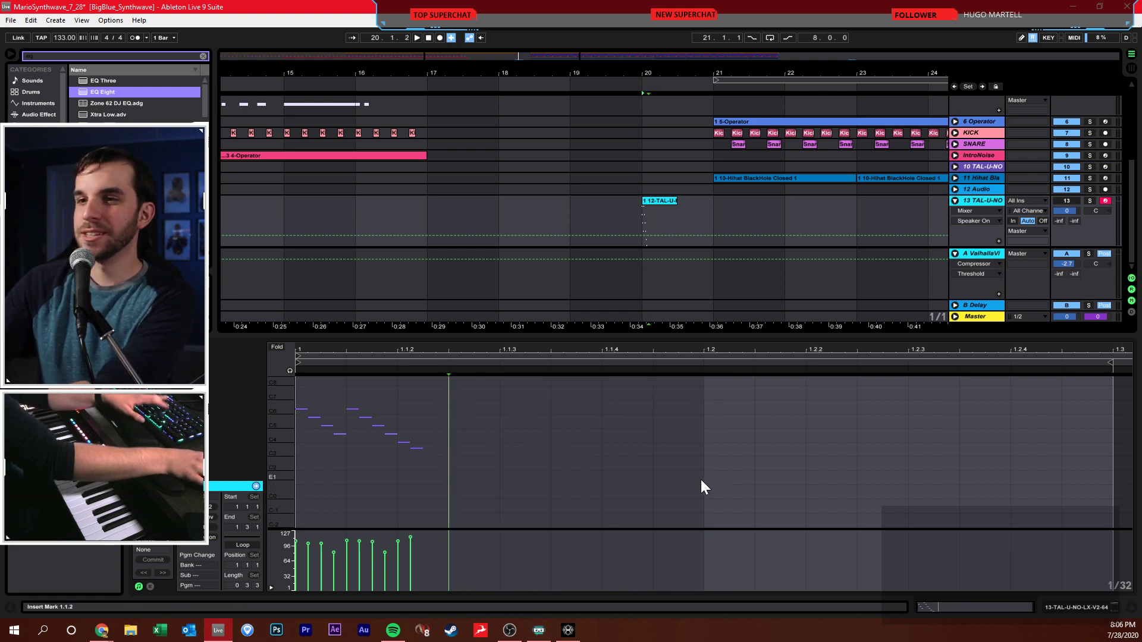
- Set the pipe clip's note grid to a fixed 1/8 with triplets
right_click(636, 471)
left_click(690, 426)
right_click(653, 419)
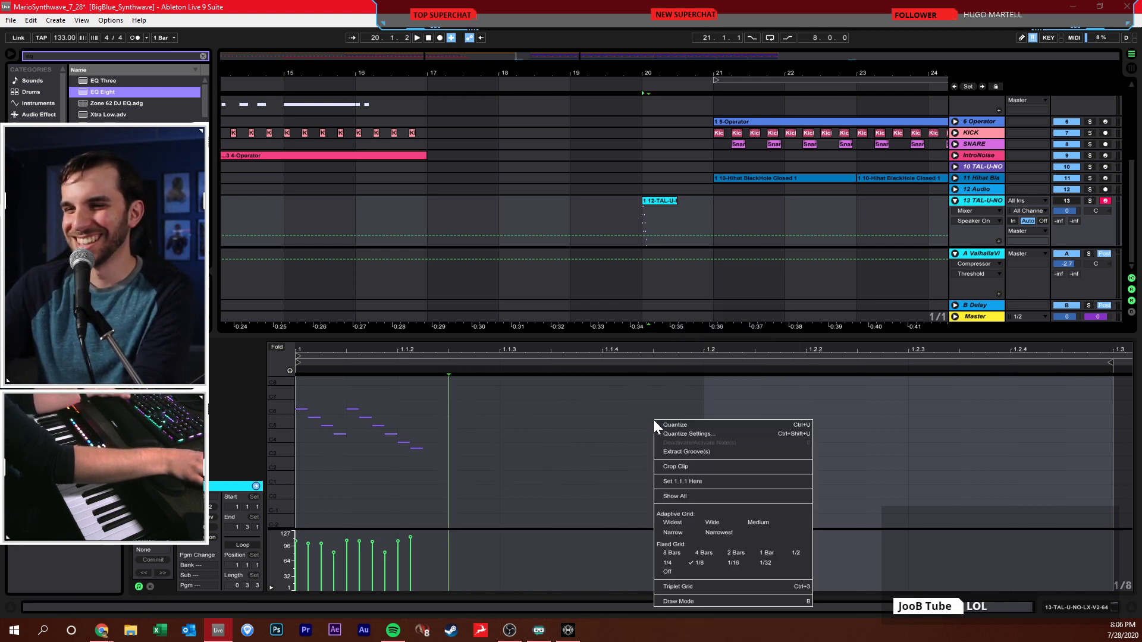
left_click(709, 587)
left_click(644, 495)
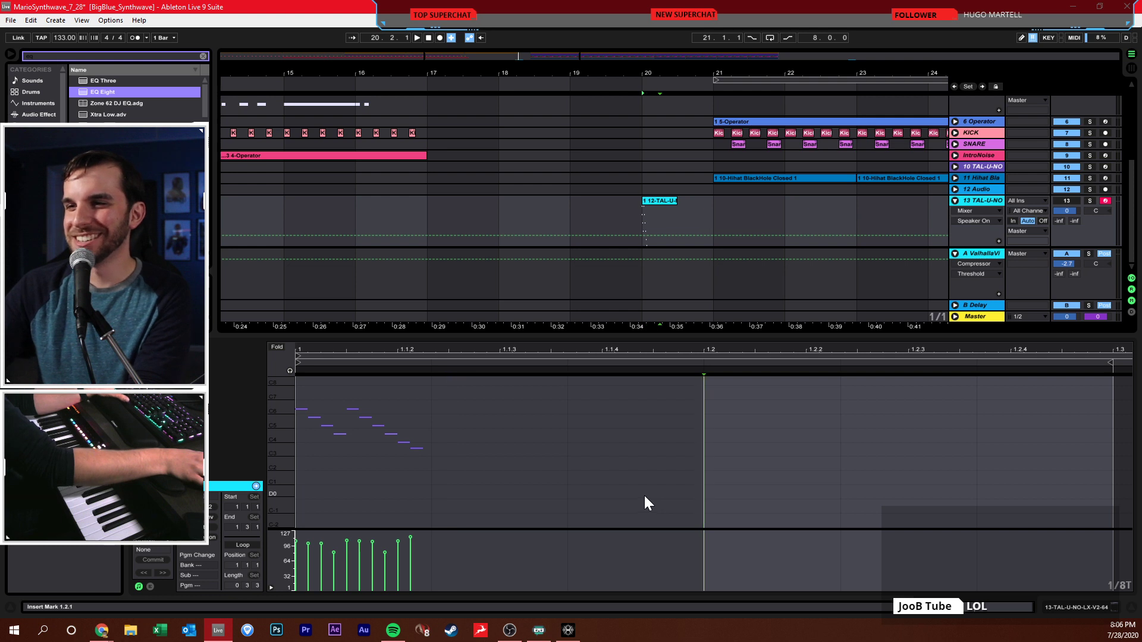
left_click(580, 467)
right_click(580, 465)
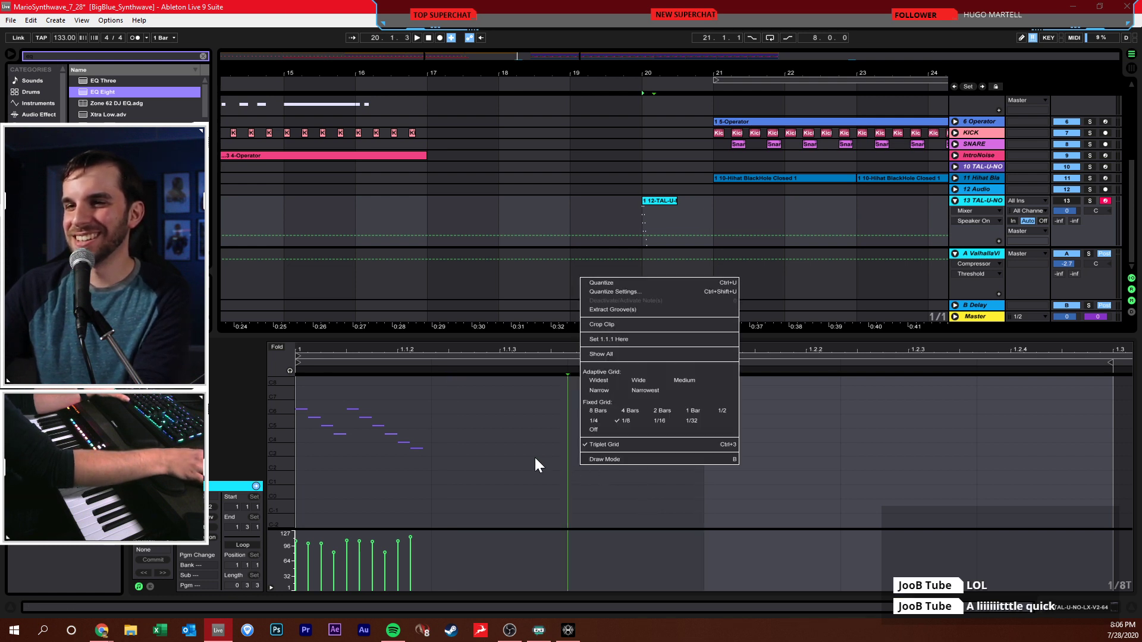
key("Escape")
- Consolidate the pipe clip on the 13 TAL-U-NO track into a full-bar clip spanning bar 20
left_click_drag(452, 395, 290, 484)
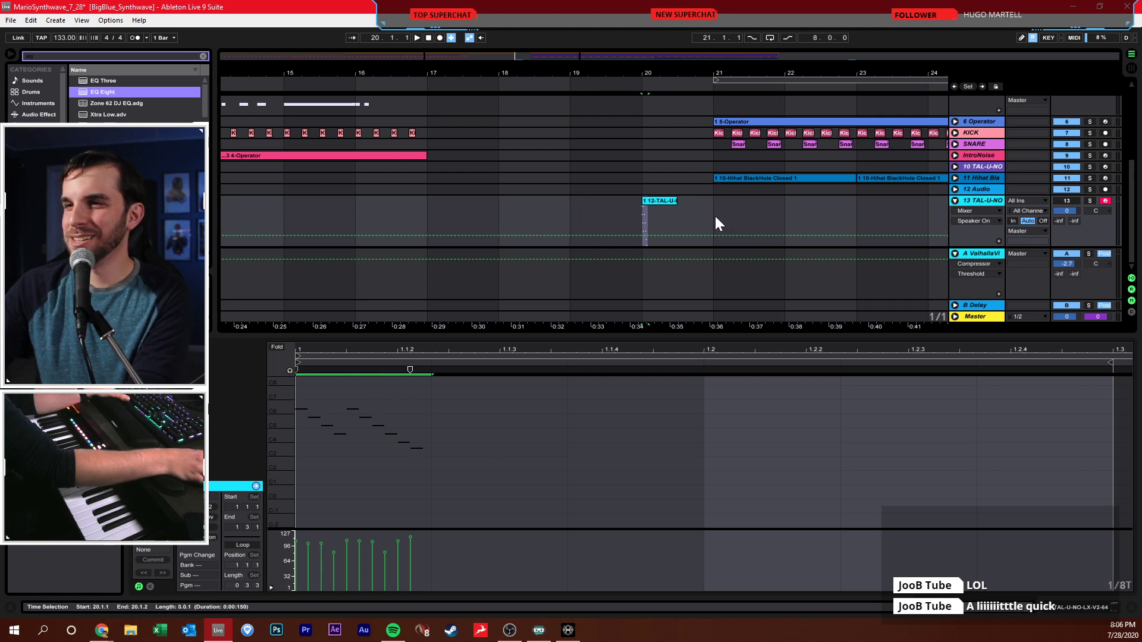
left_click_drag(715, 216, 648, 222)
key("ctrl+j")
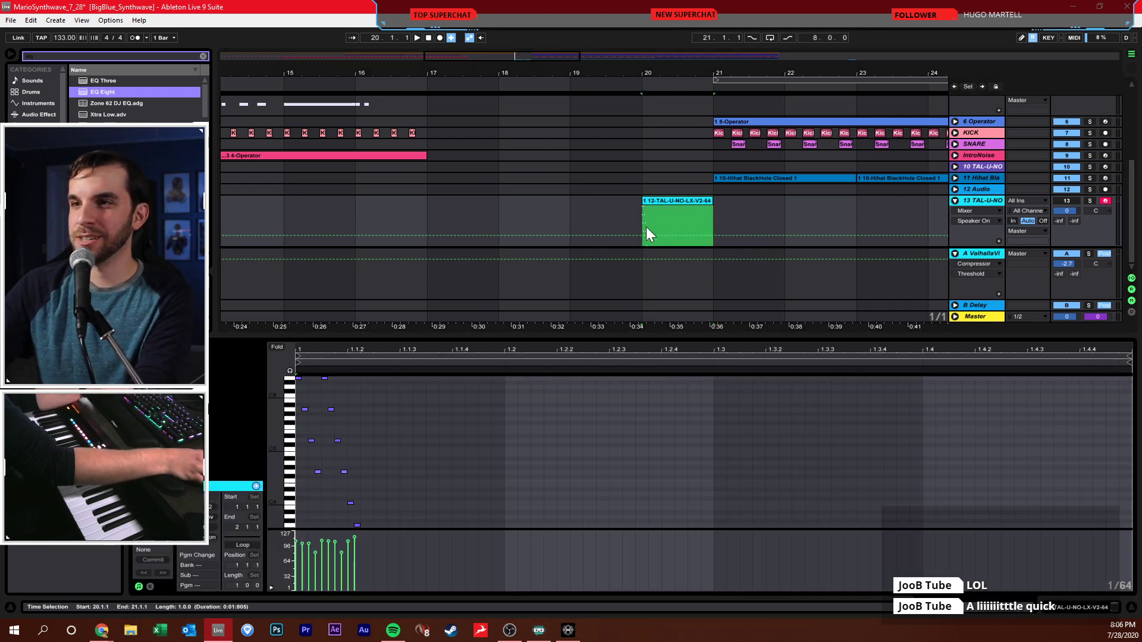
- Set the extended pipe clip's note grid to a fixed 1/4 with triplets
right_click(487, 401)
left_click(507, 544)
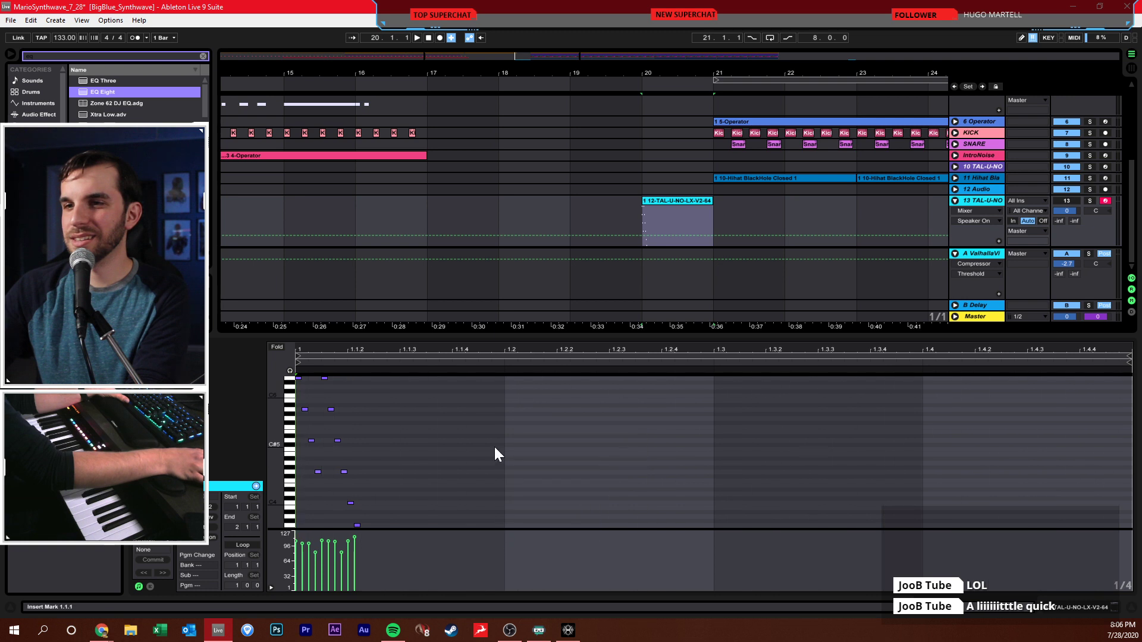
right_click(494, 447)
left_click(572, 426)
left_click(572, 429)
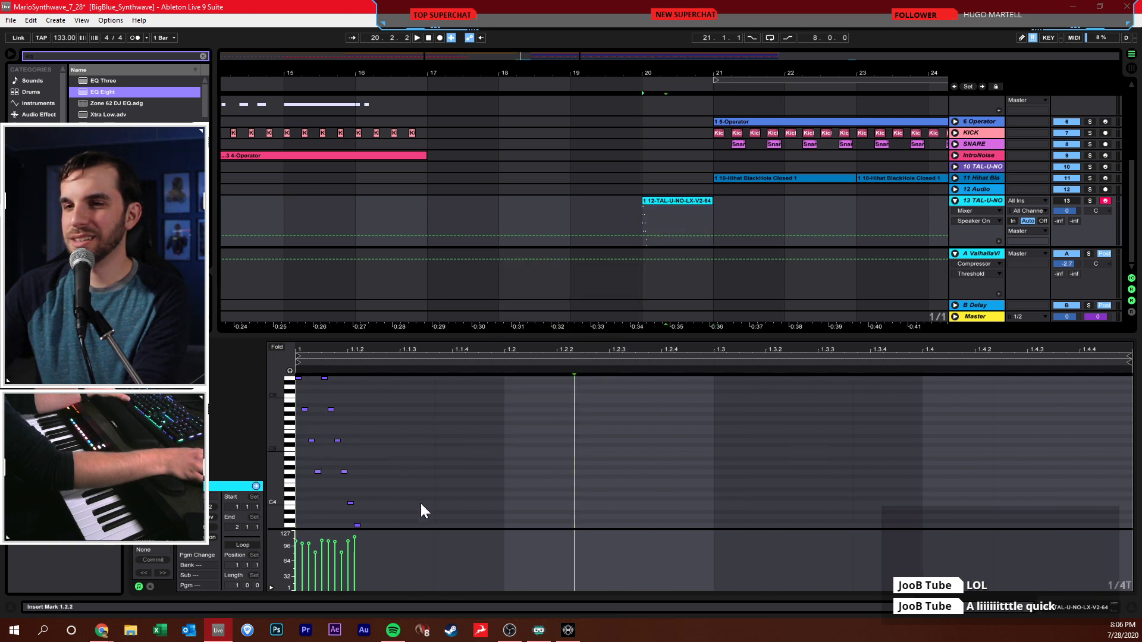
- Cut the descending note group from the start of the pipe clip
scroll(330, 382, "up", 1)
left_click_drag(278, 421, 313, 407)
left_click_drag(371, 438, 298, 511)
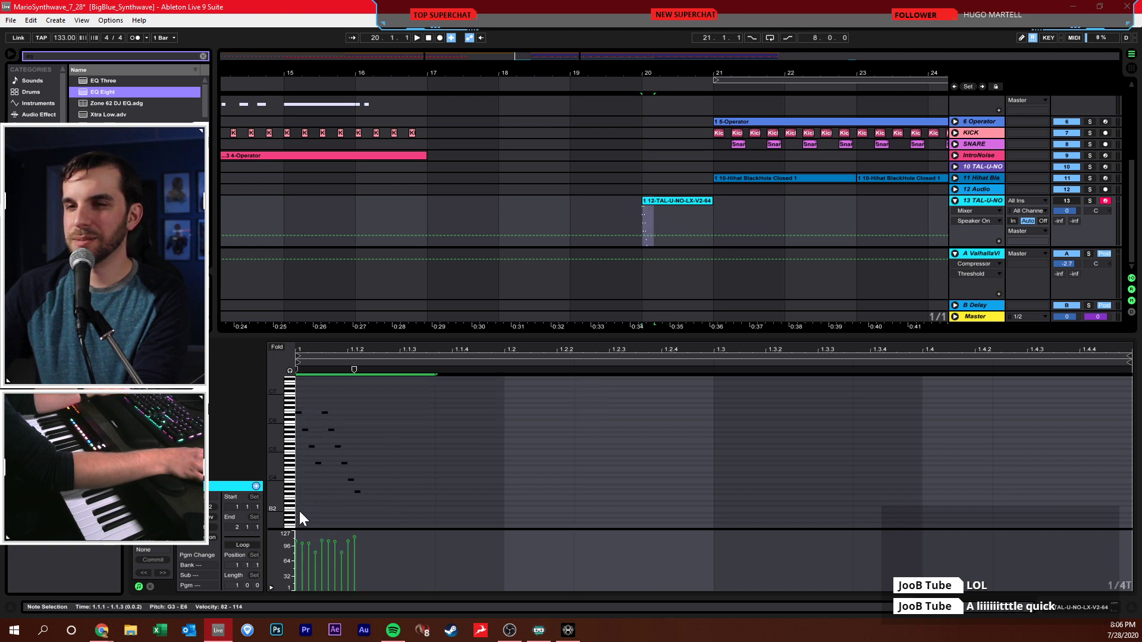
key("Delete")
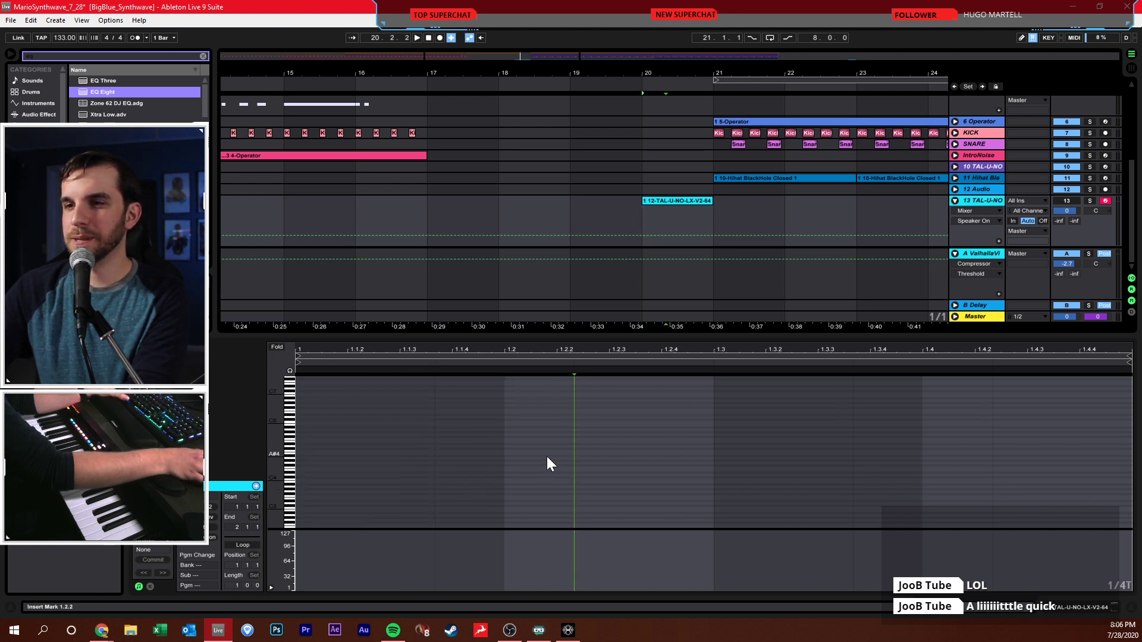
left_click(464, 456)
key("ctrl+v")
left_click(707, 443)
key("ctrl+v")
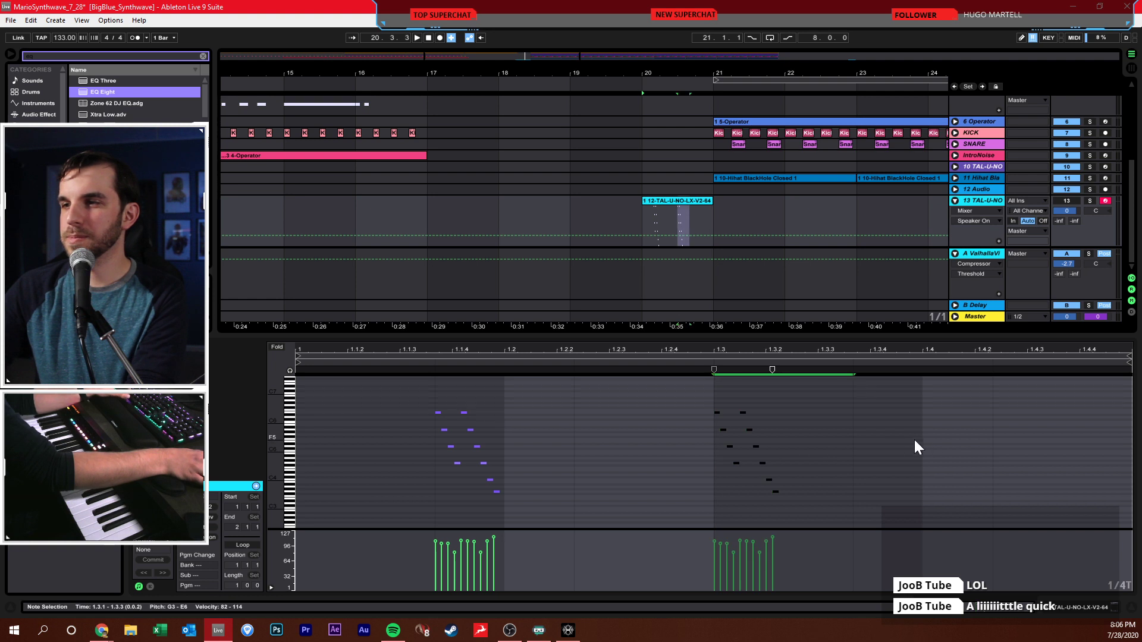
left_click(991, 425)
key("ctrl+v")
key("ctrl+z")
key("ctrl+z")
key("ctrl+z")
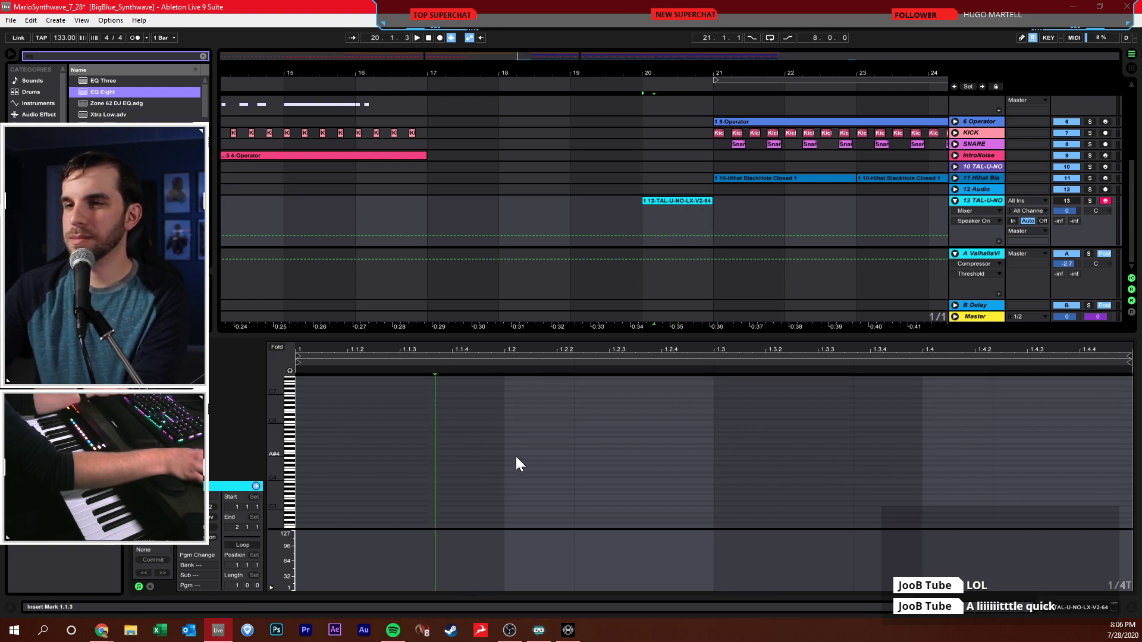
- Paste the descending note group three times in a row from 1.1.3, on consecutive quarter-triplet positions
key("ctrl+v")
key("ctrl+v")
key("ctrl+v")
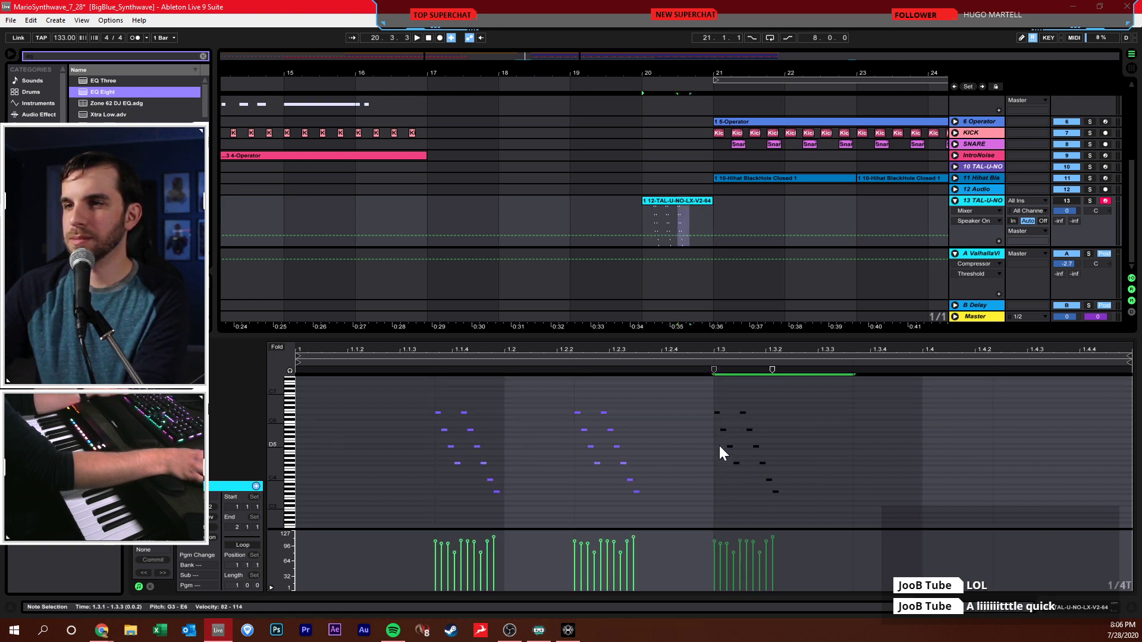
- Play the arrangement from bar 20 several times to hear the new triplet rhythm of the pipe sound
left_click(315, 454)
key("space")
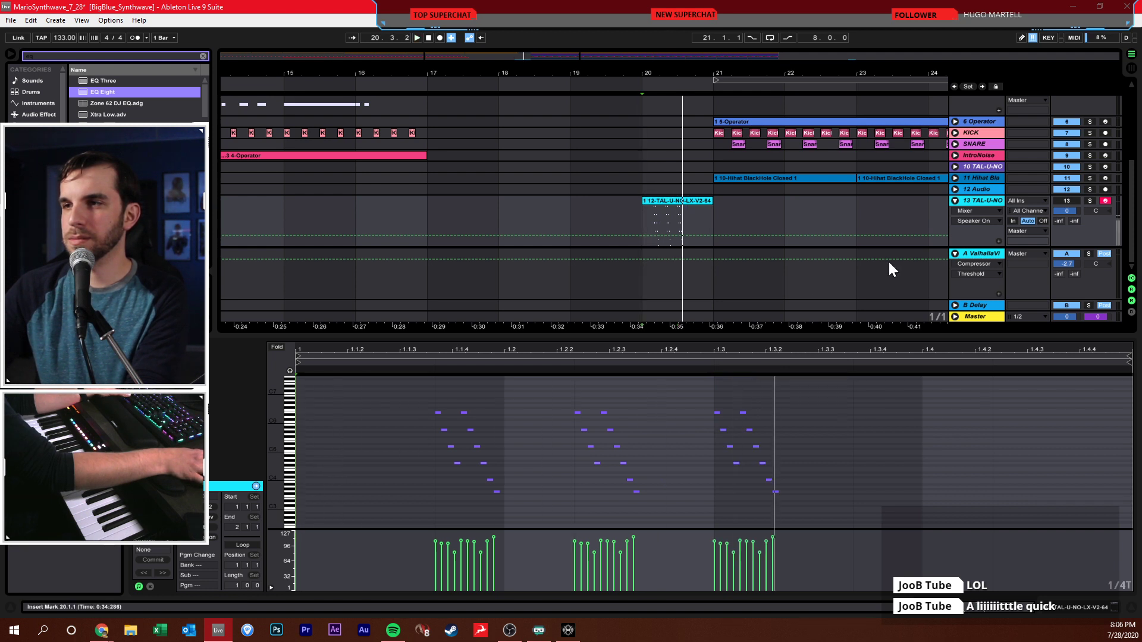
left_click(1105, 202)
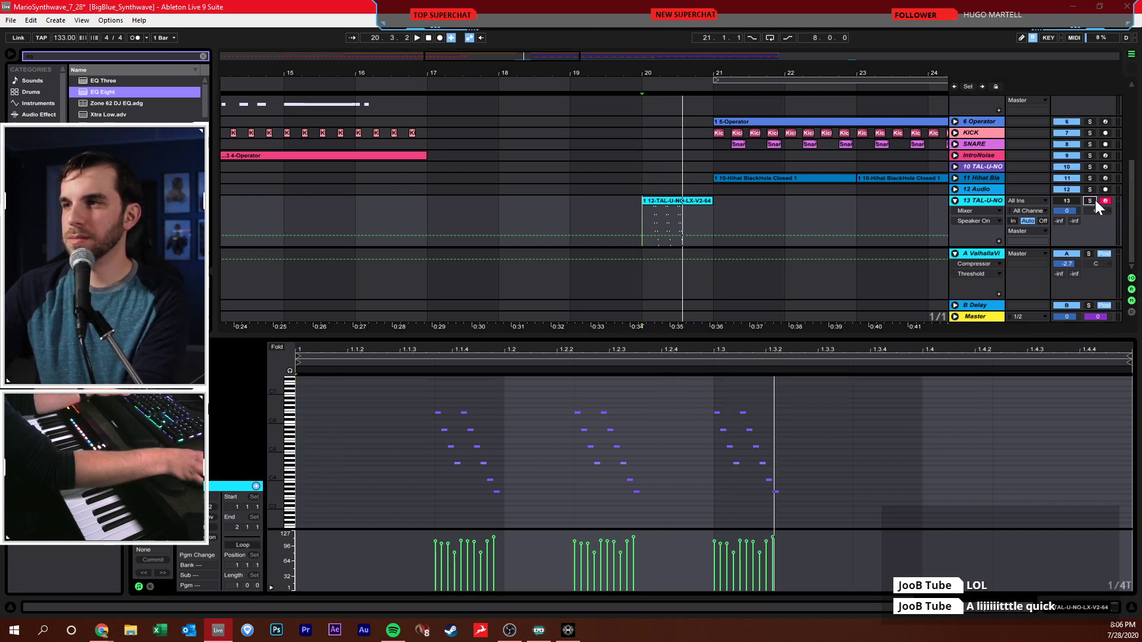
left_click(655, 220)
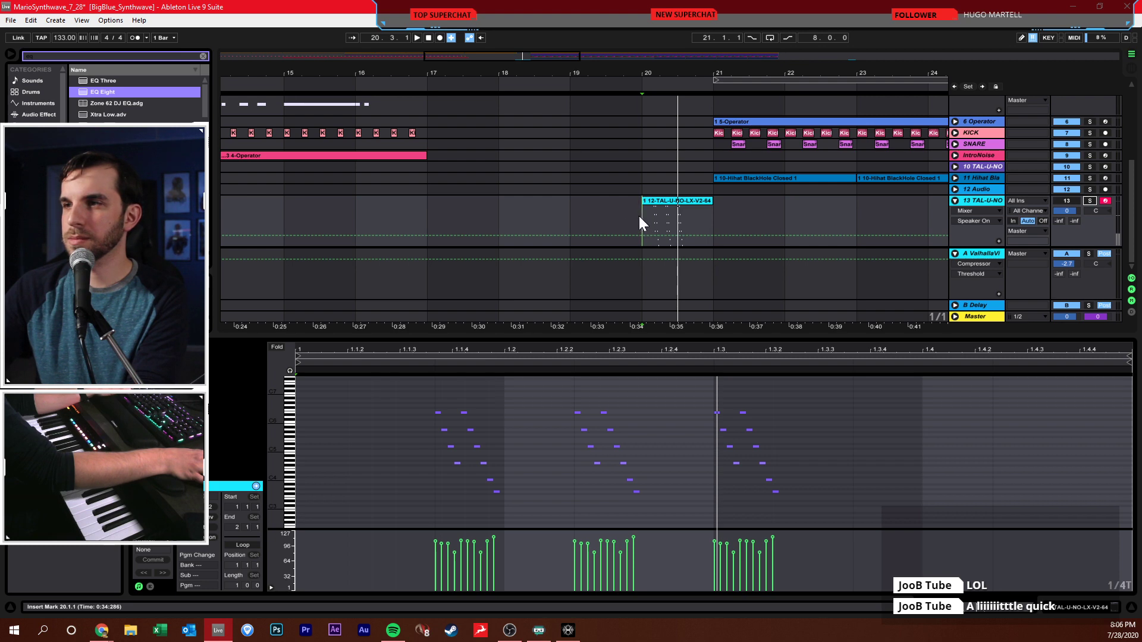
key("space")
scroll(684, 219, "up", 3)
scroll(698, 217, "down", 3)
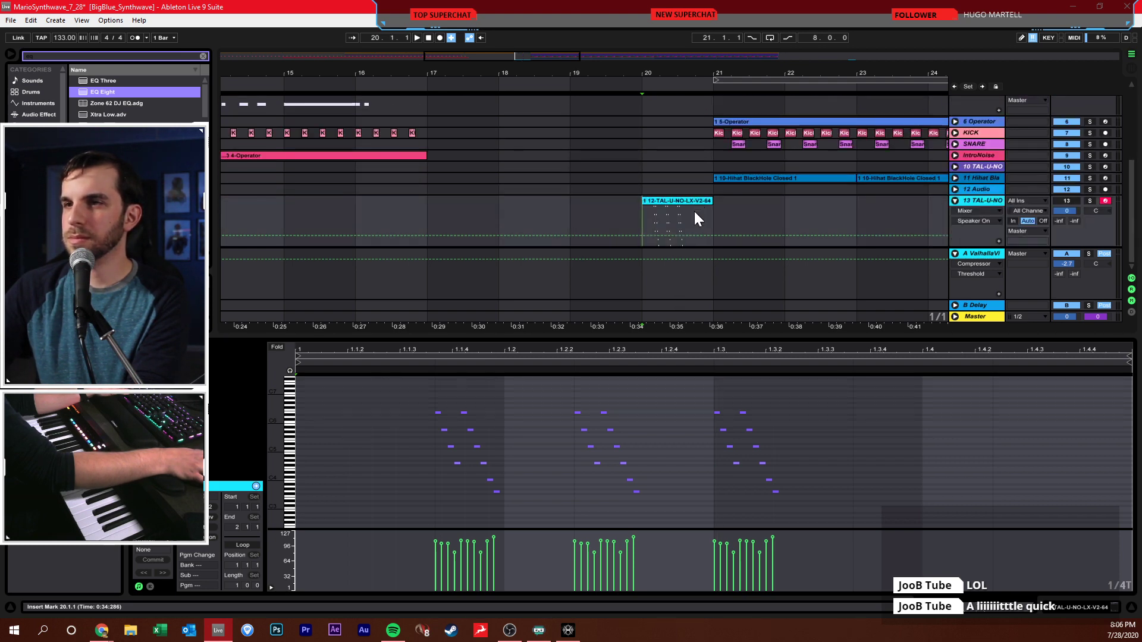
key("space")
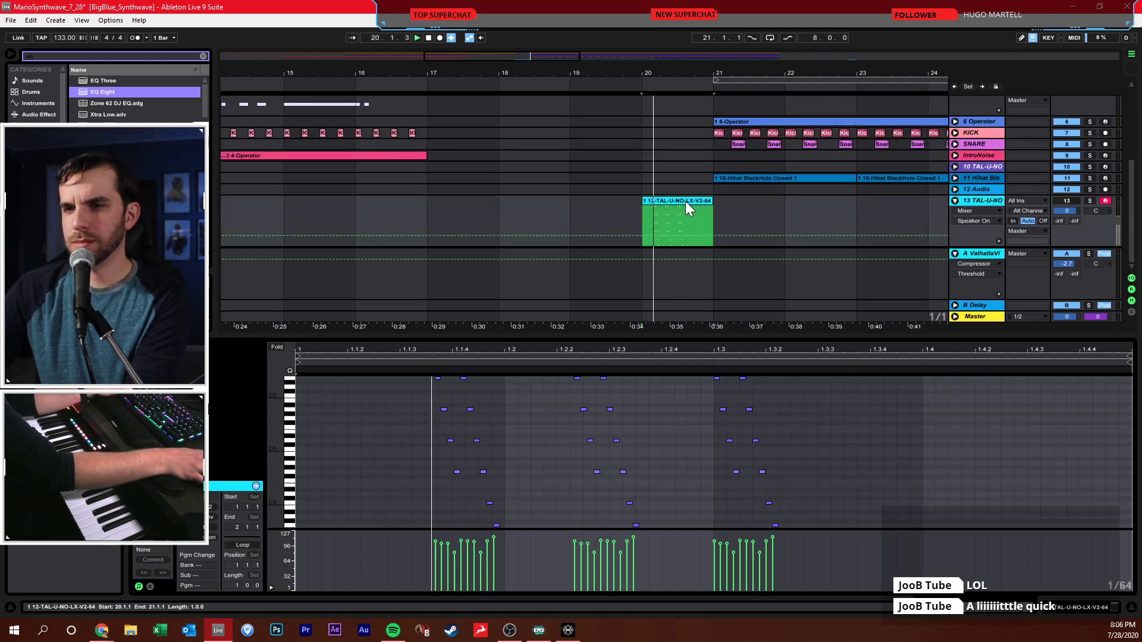
left_click(994, 202)
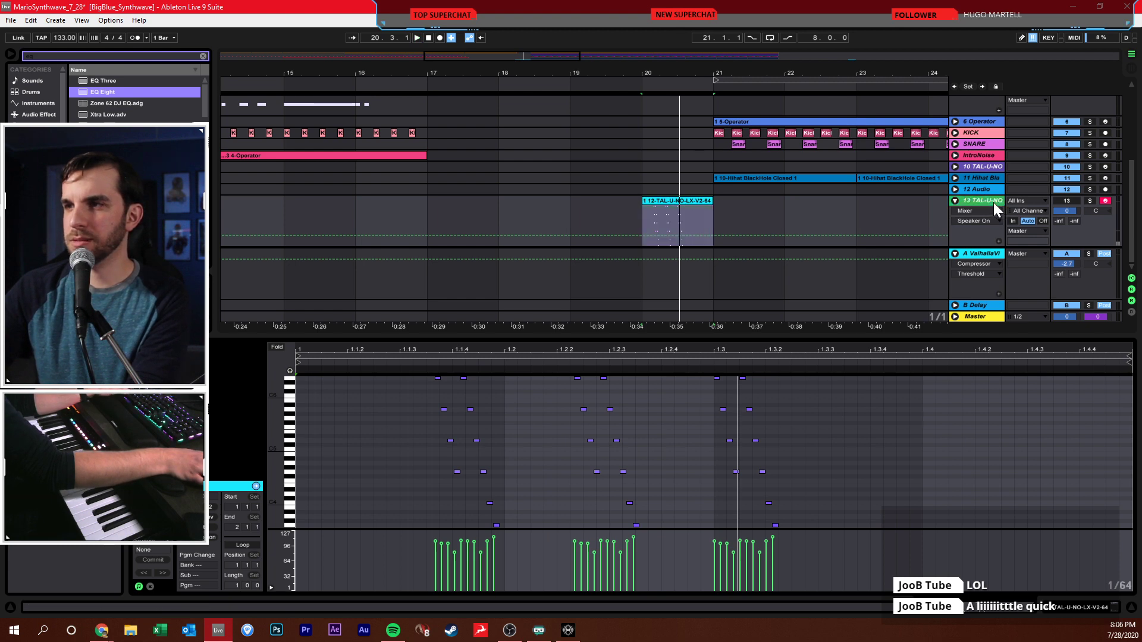
scroll(993, 202, "up", 3)
key("space")
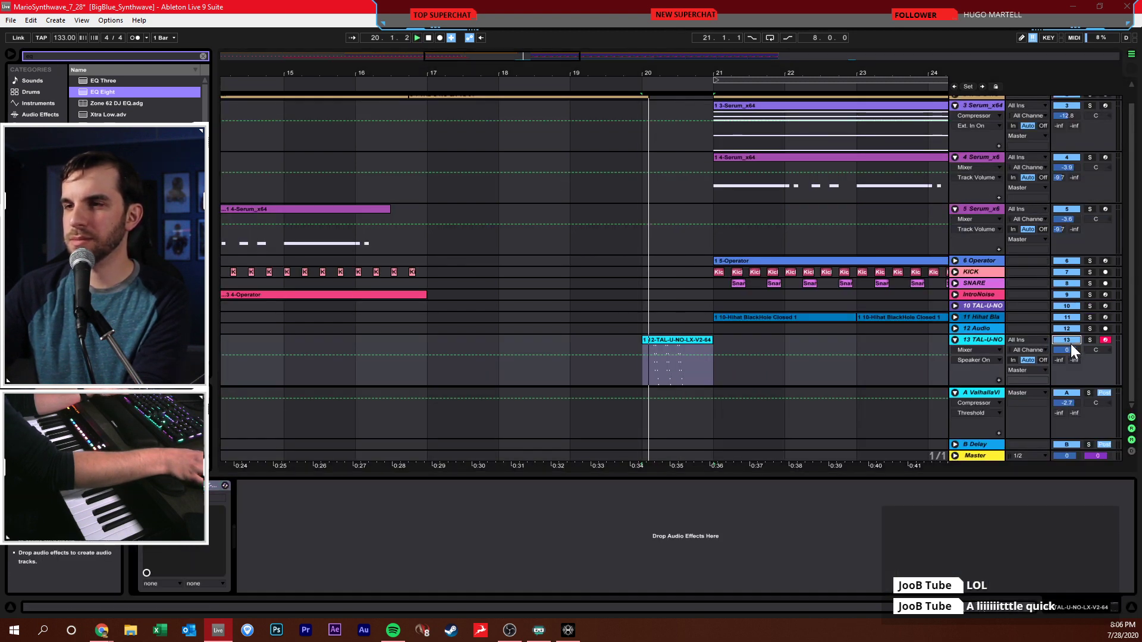
scroll(766, 271, "up", 1)
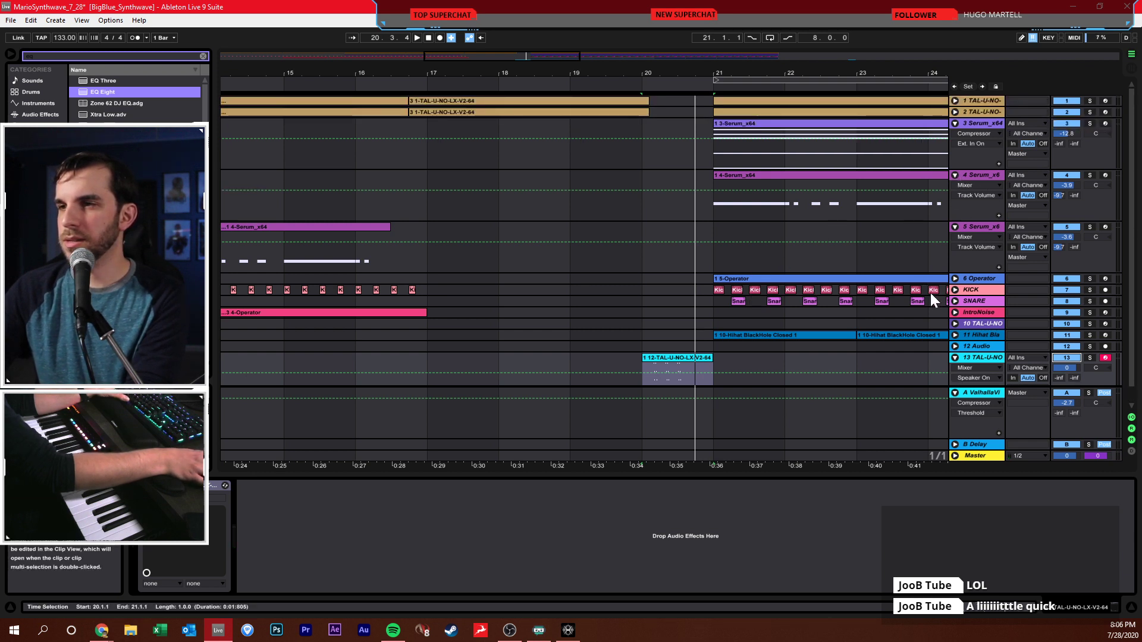
- Unfold the SNARE track, set the arrangement grid to 1/4 and copy the first snare hit to 20.4
left_click(954, 301)
key("space")
left_click(739, 332)
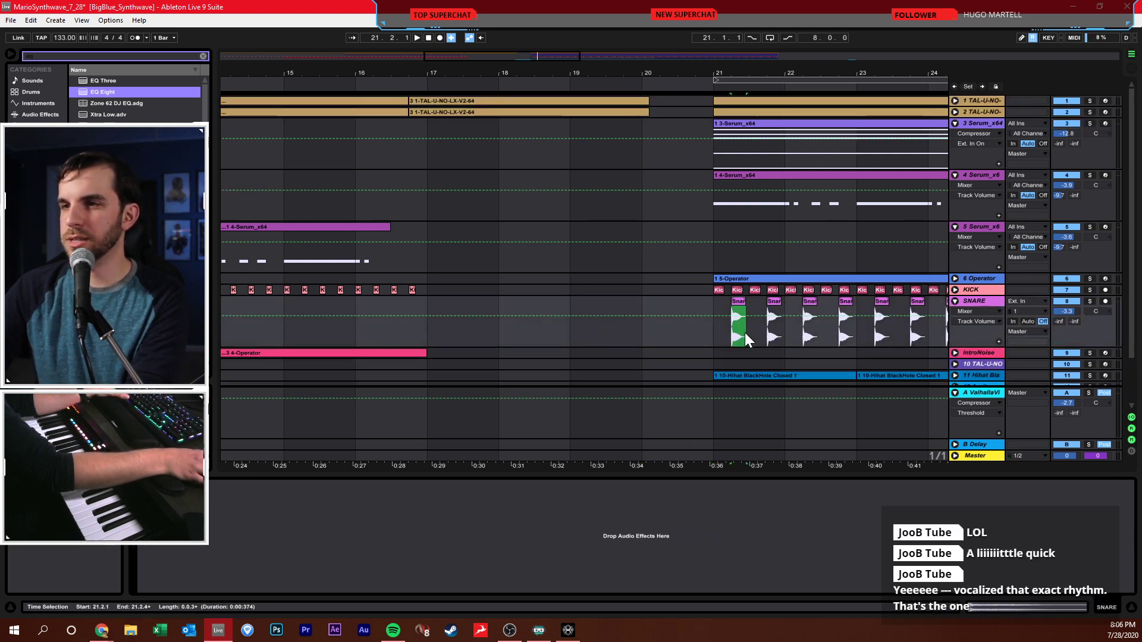
right_click(697, 339)
left_click(716, 458)
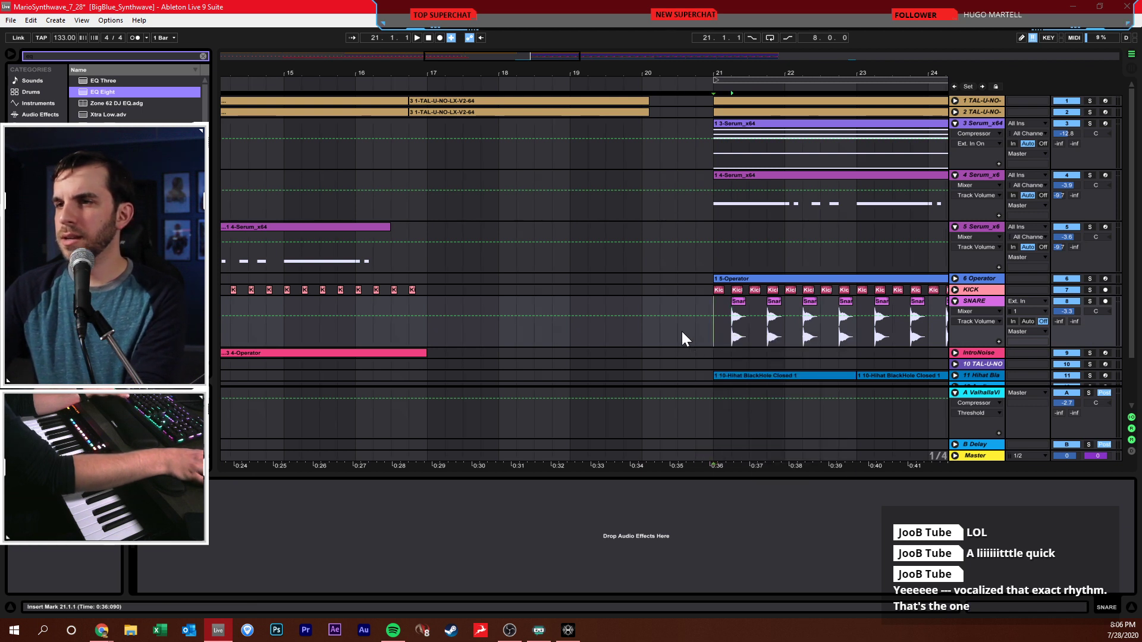
left_click(697, 339)
key("ctrl+v")
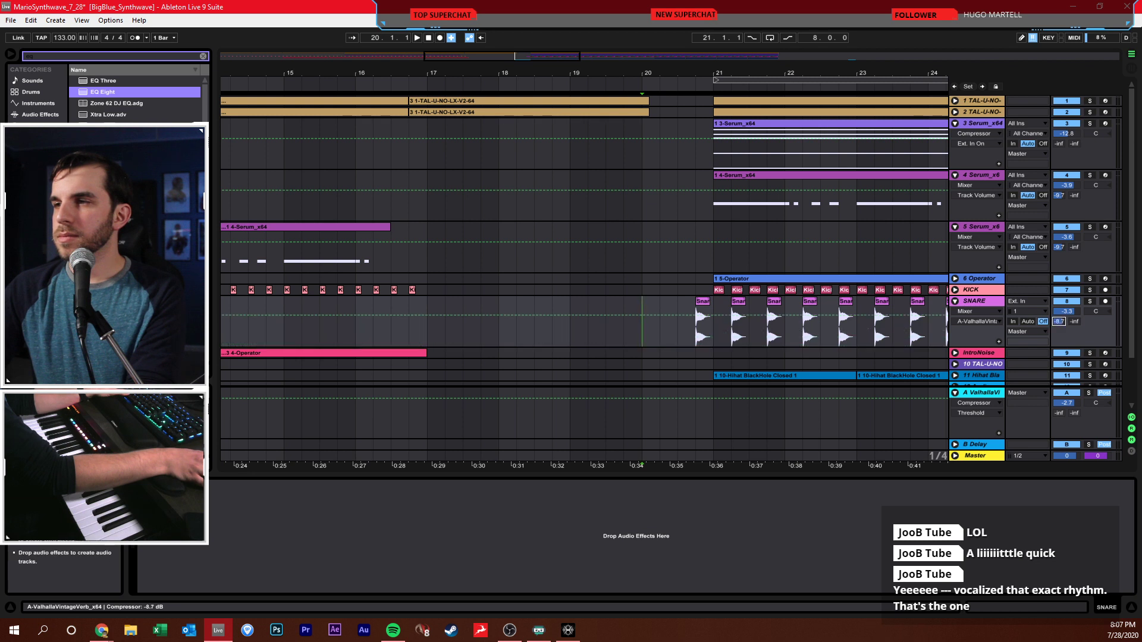
- Insert a new audio track below SNARE and paste a copy of the 20.4 snare hit onto it at 20.3
left_click_drag(1061, 323, 1061, 312)
scroll(804, 276, "down", 2)
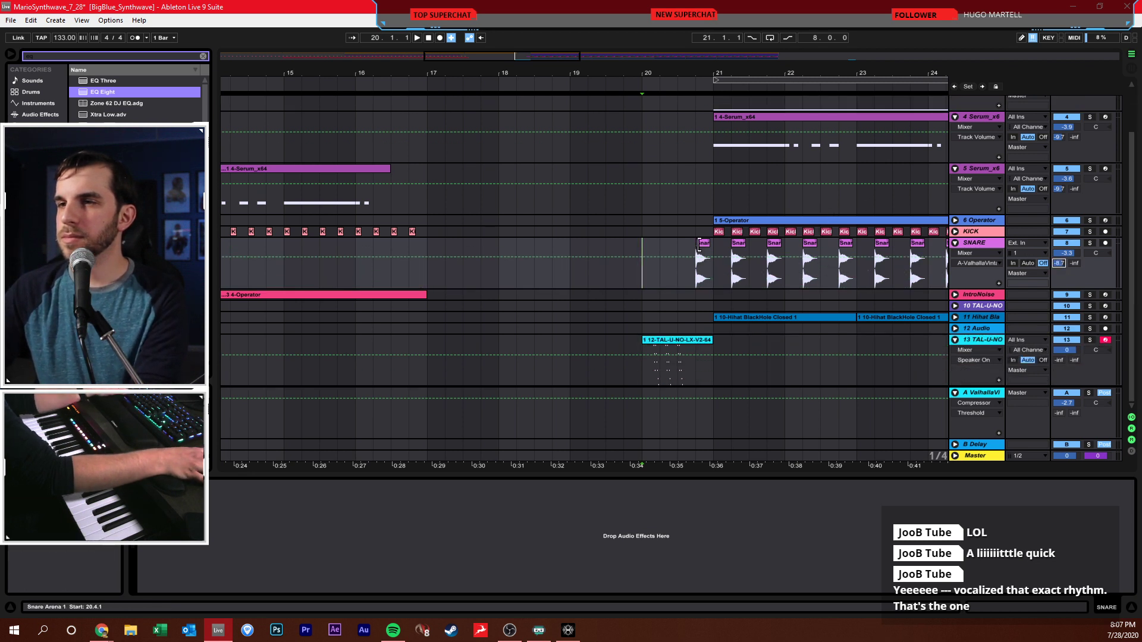
left_click(703, 262)
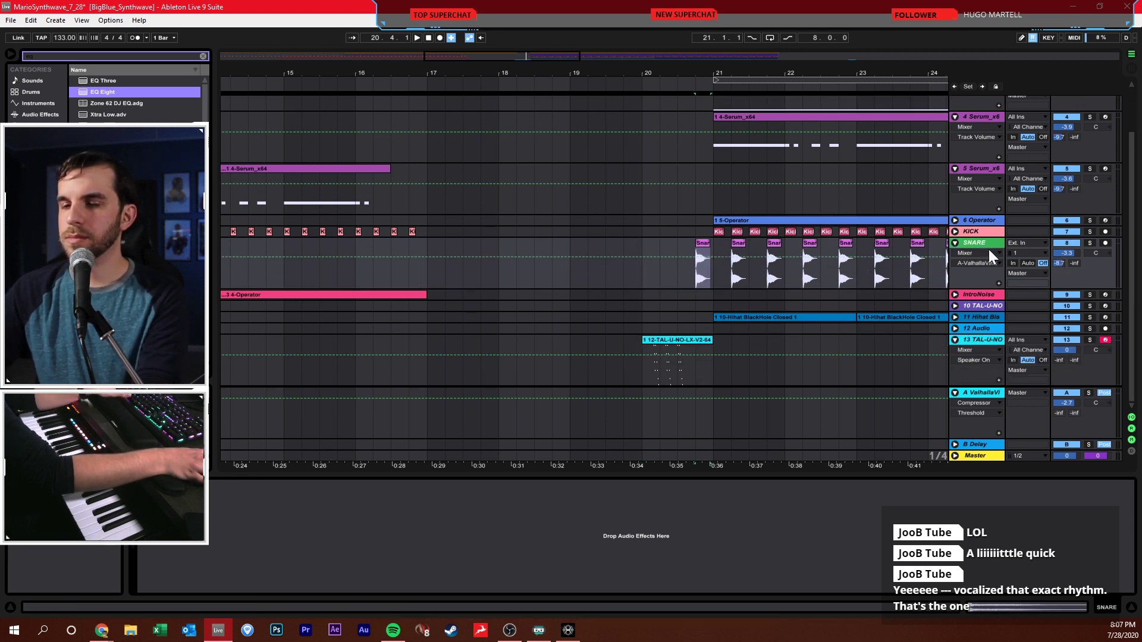
key("ctrl+t")
left_click(678, 319)
key("ctrl+v")
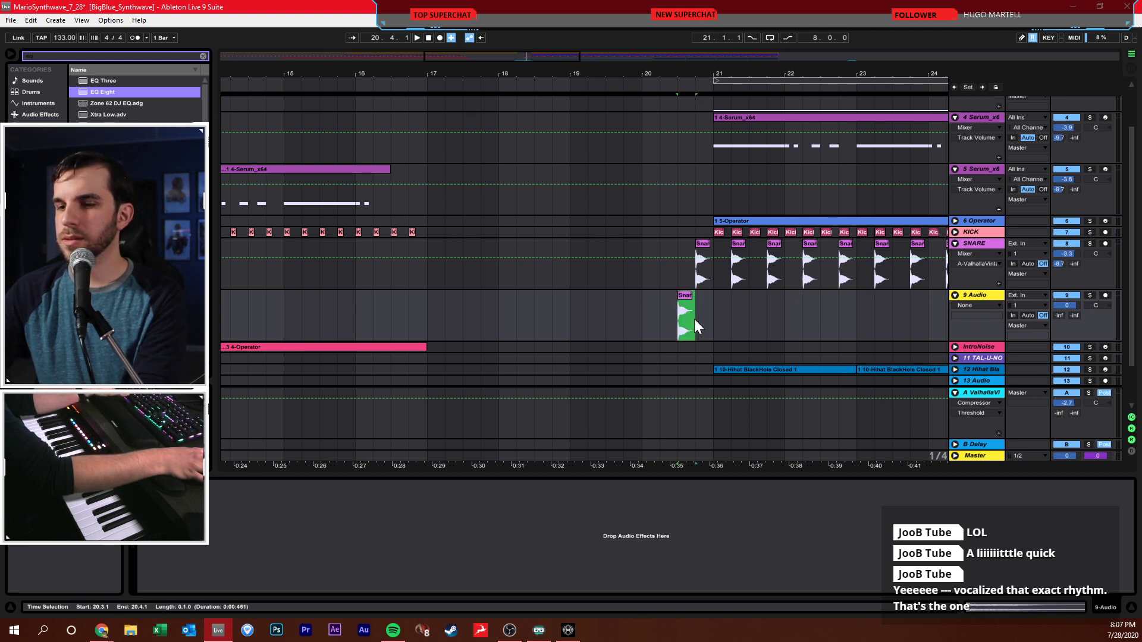
- Find the Reverb effect in the browser, add it to the 9 Audio track and solo that track
key("ctrl+f")
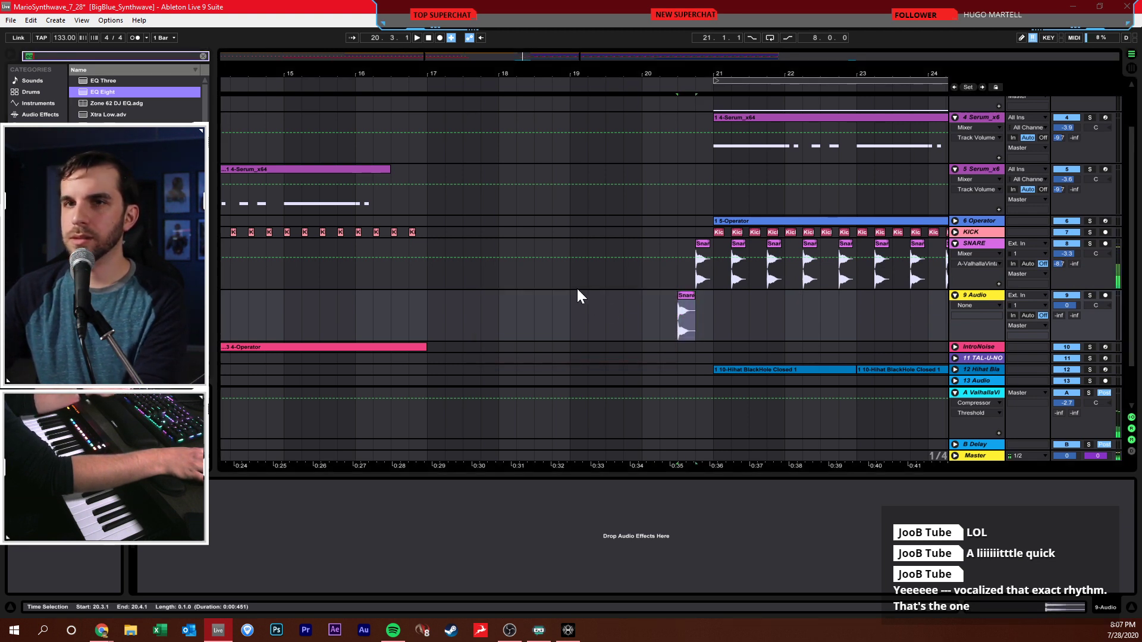
type("reverb")
left_click_drag(104, 82, 749, 320)
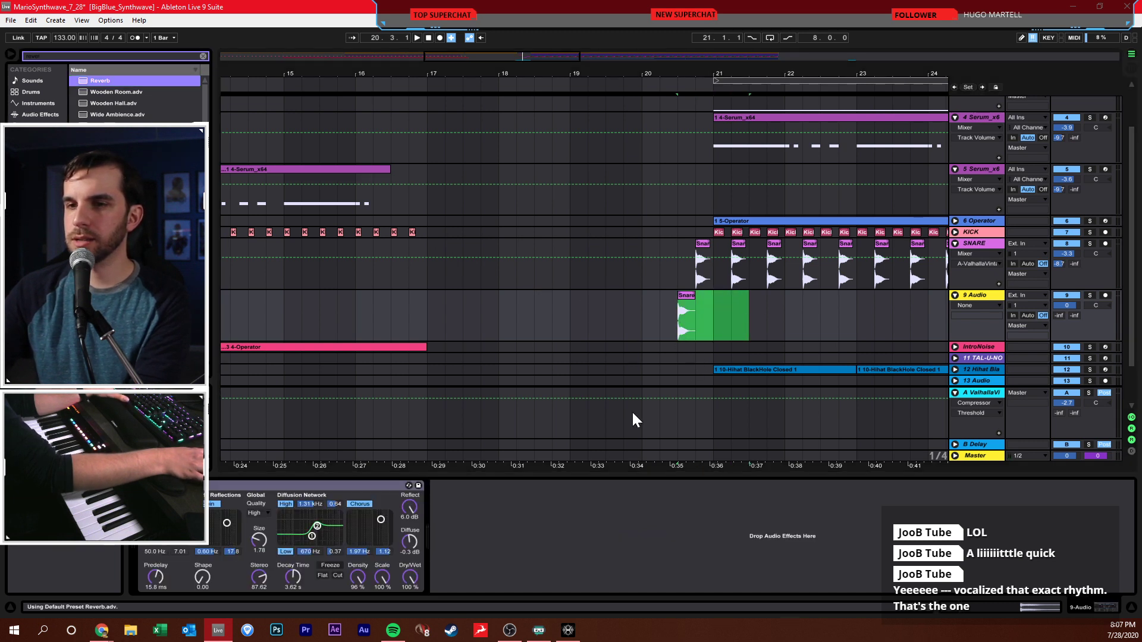
left_click(1090, 296)
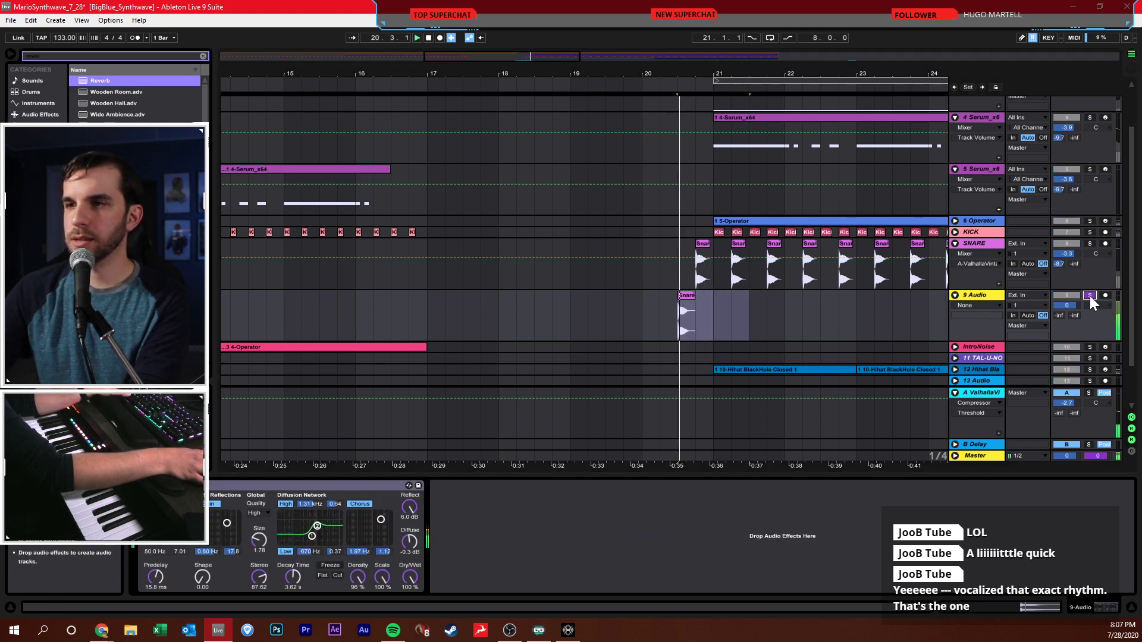
- Freeze and flatten the 9 Audio track to render the snare with its reverb tail
right_click(987, 296)
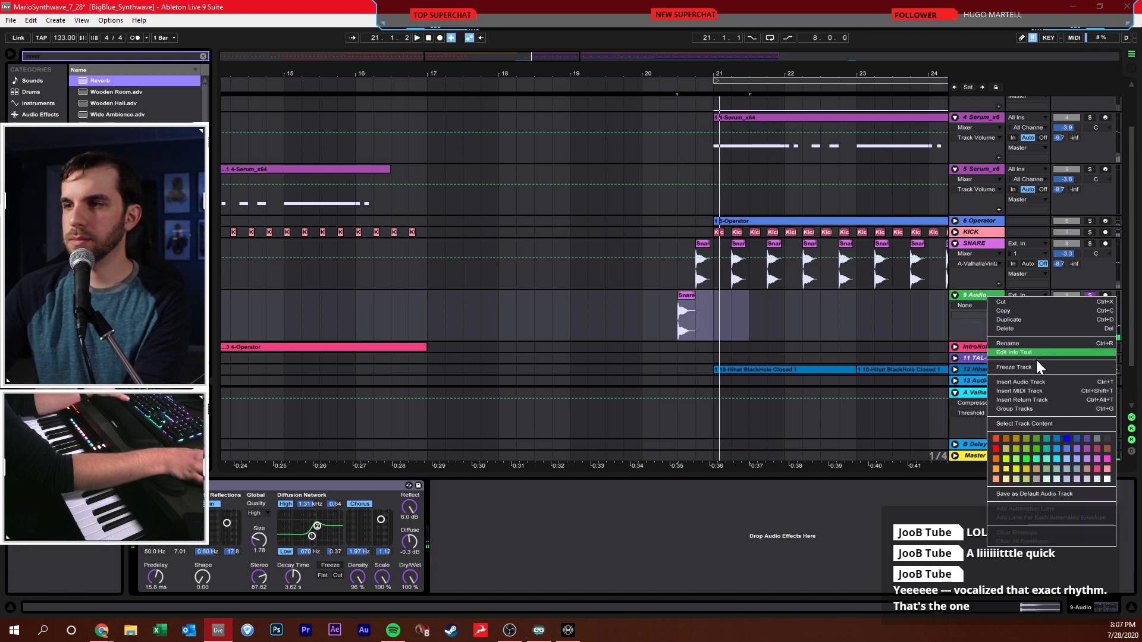
left_click(1036, 365)
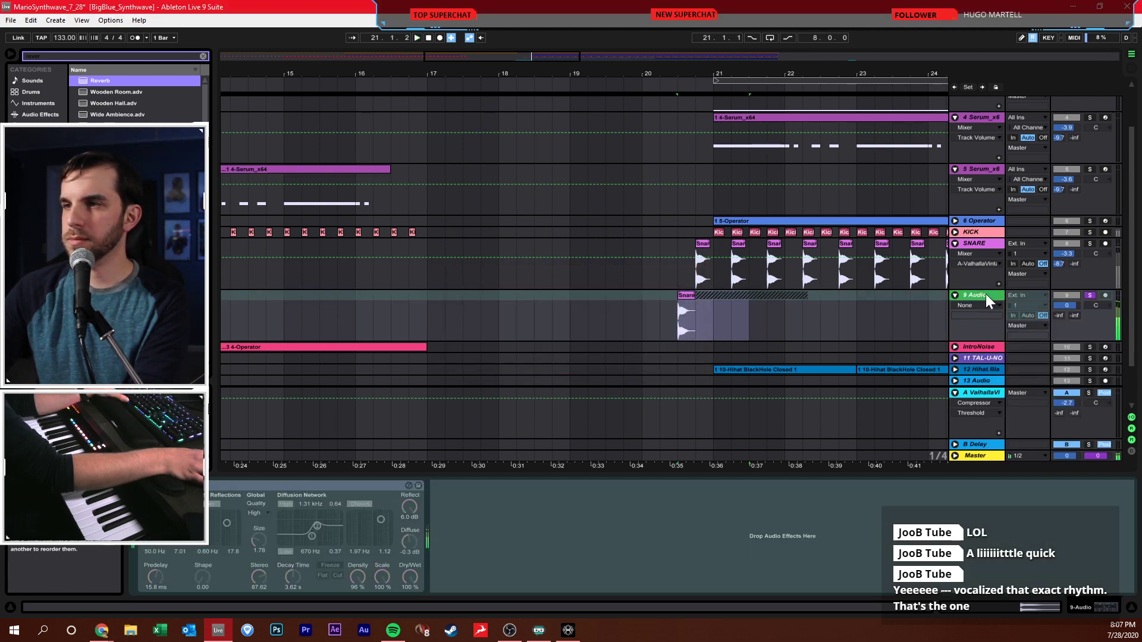
right_click(986, 293)
left_click(1019, 374)
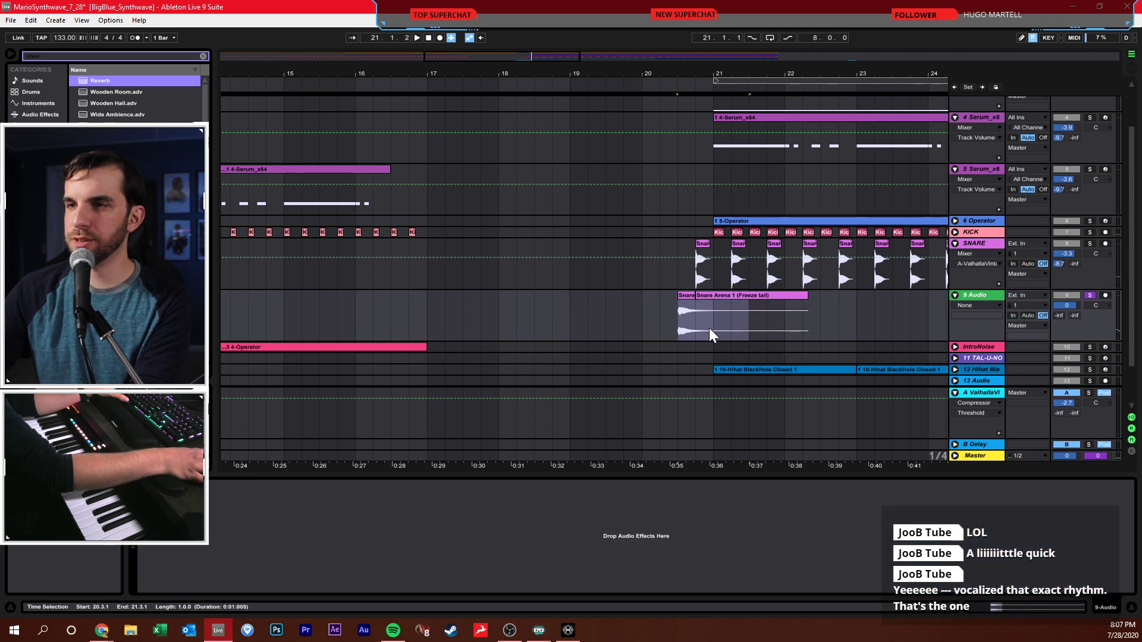
- Consolidate the rendered snare from 20.3 to 21.3 into one clip and reverse it
left_click_drag(669, 335, 744, 332)
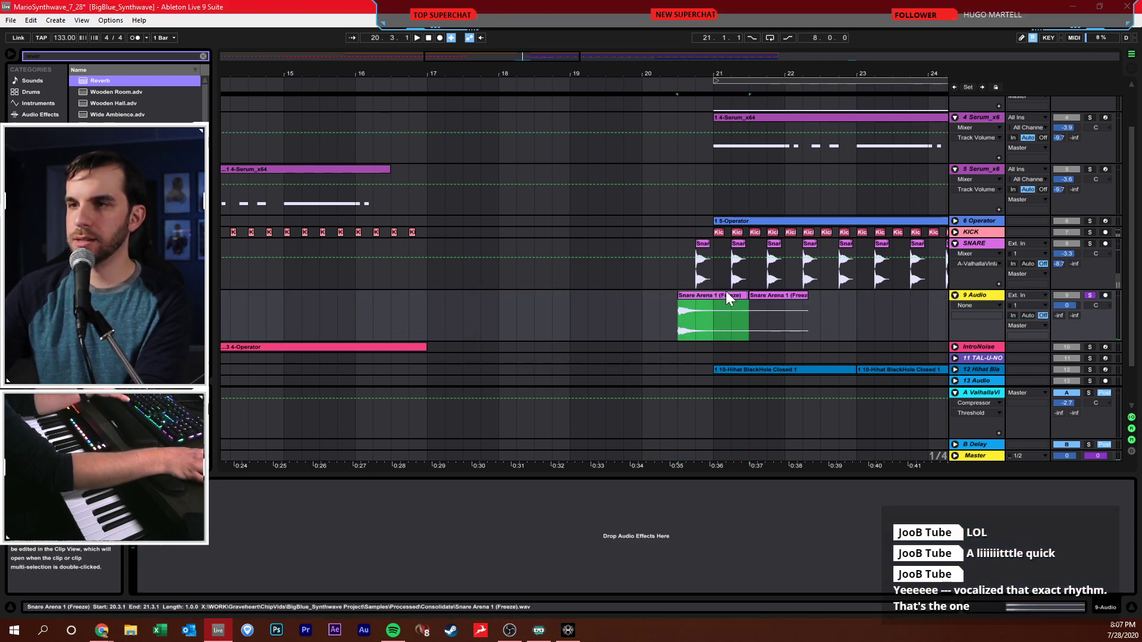
key("ctrl+j")
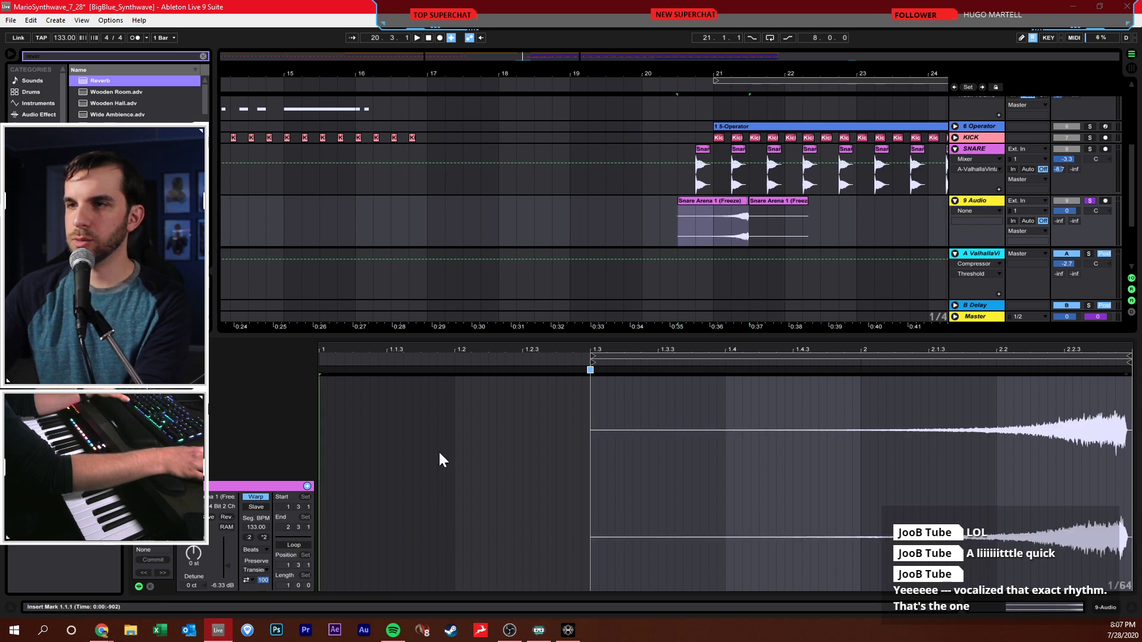
- Move the reversed snare clip so it ends at 20.4 and delete the leftover freeze tail after it
left_click_drag(739, 217, 669, 213)
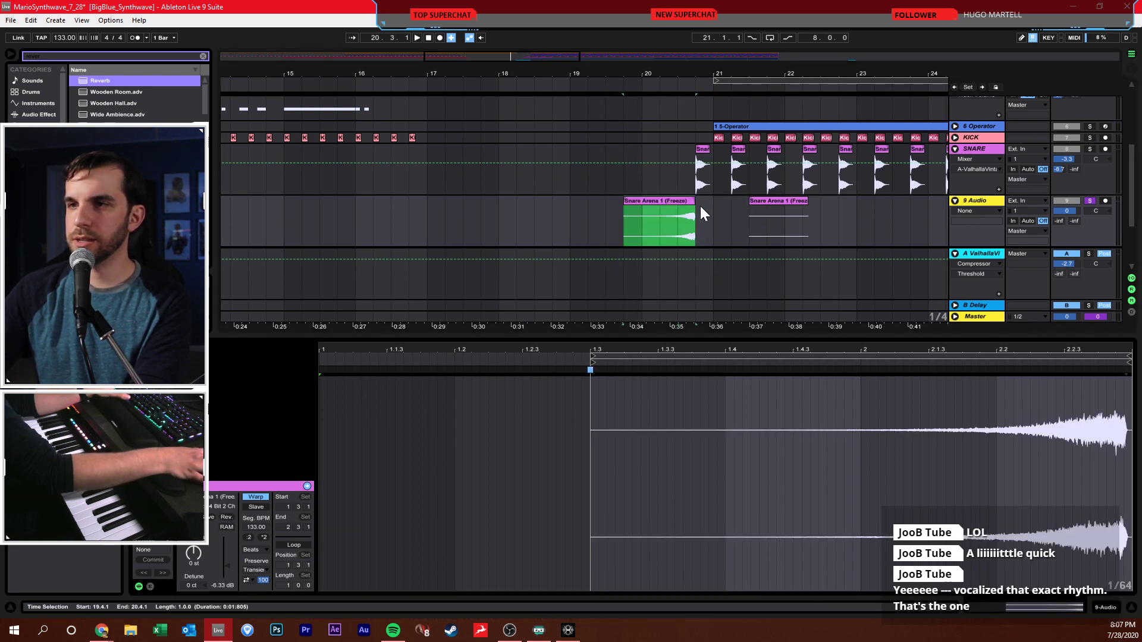
left_click(776, 213)
- Lower the 9 Audio track's volume to -12.3 dB and trim the reversed snare's start to bar 20
left_click_drag(1057, 212, 1057, 237)
left_click_drag(635, 244, 584, 245)
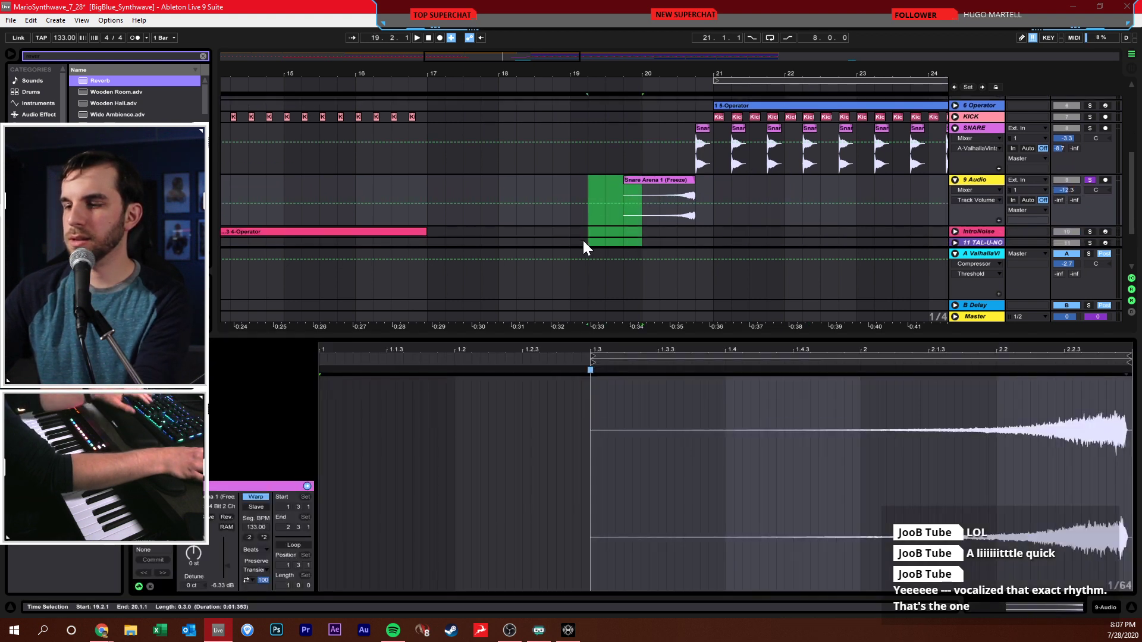
key("Delete")
- Play the arrangement from 19.2 to hear the reversed snare swell leading into the snare hit
key("space")
scroll(635, 219, "down", 3)
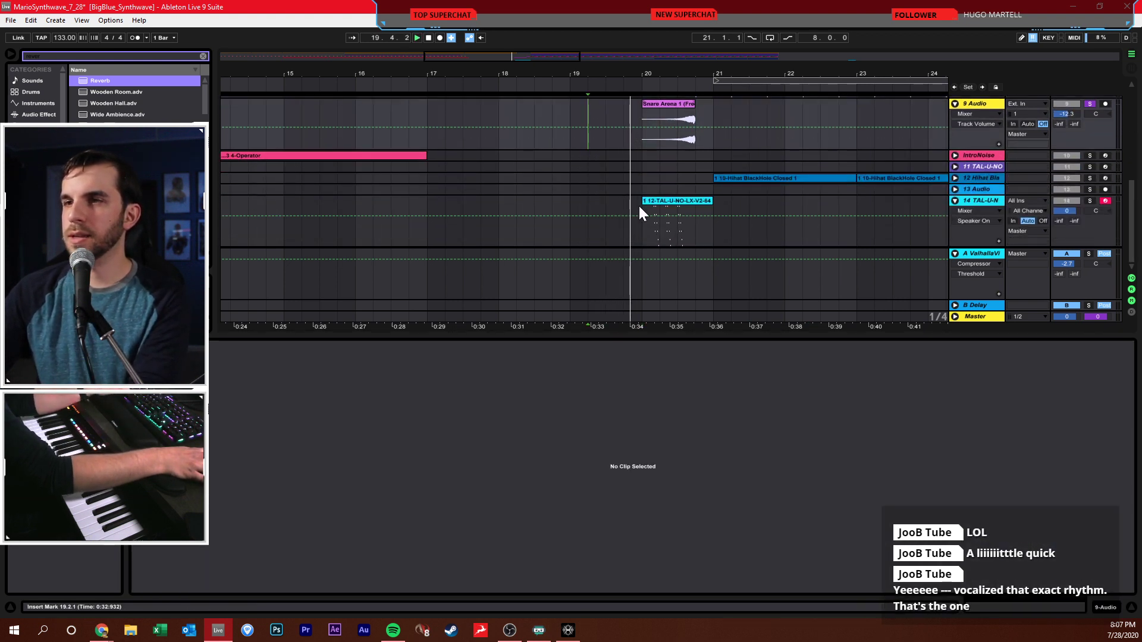
scroll(791, 197, "up", 4)
scroll(862, 194, "up", 5)
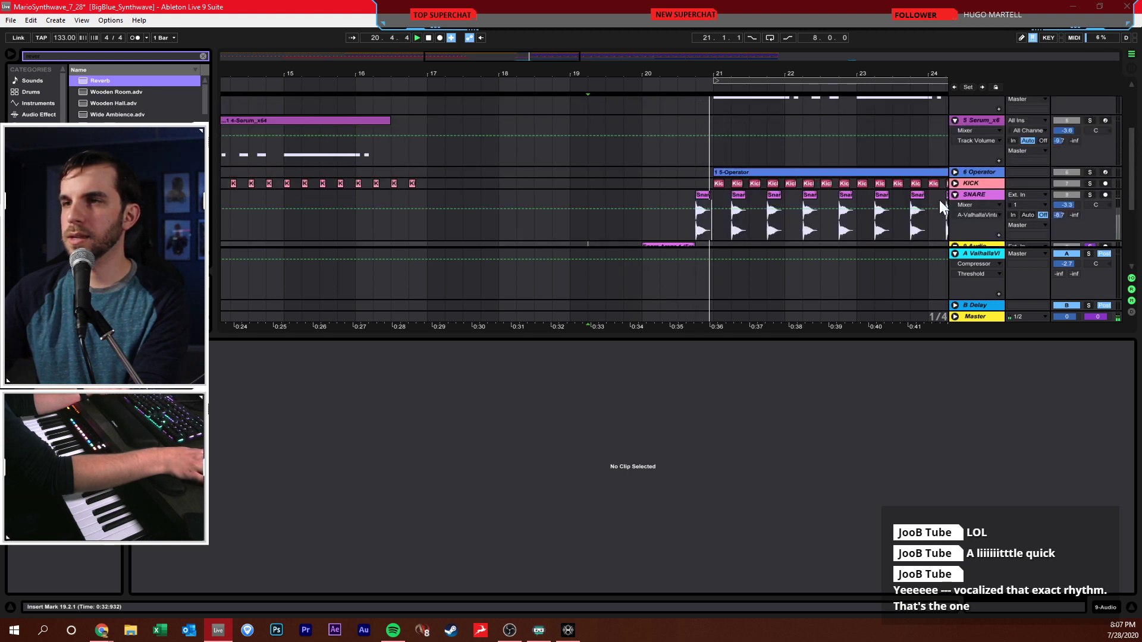
- Take the 9 Audio track out of solo and play the full mix from 20.2
left_click(1093, 244)
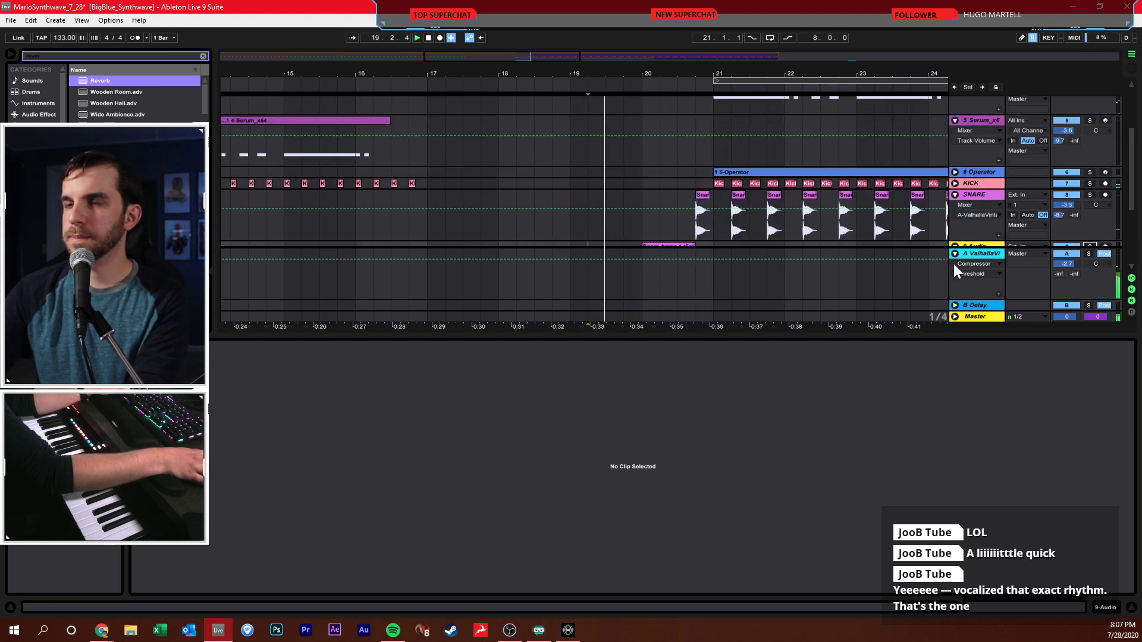
left_click(659, 231)
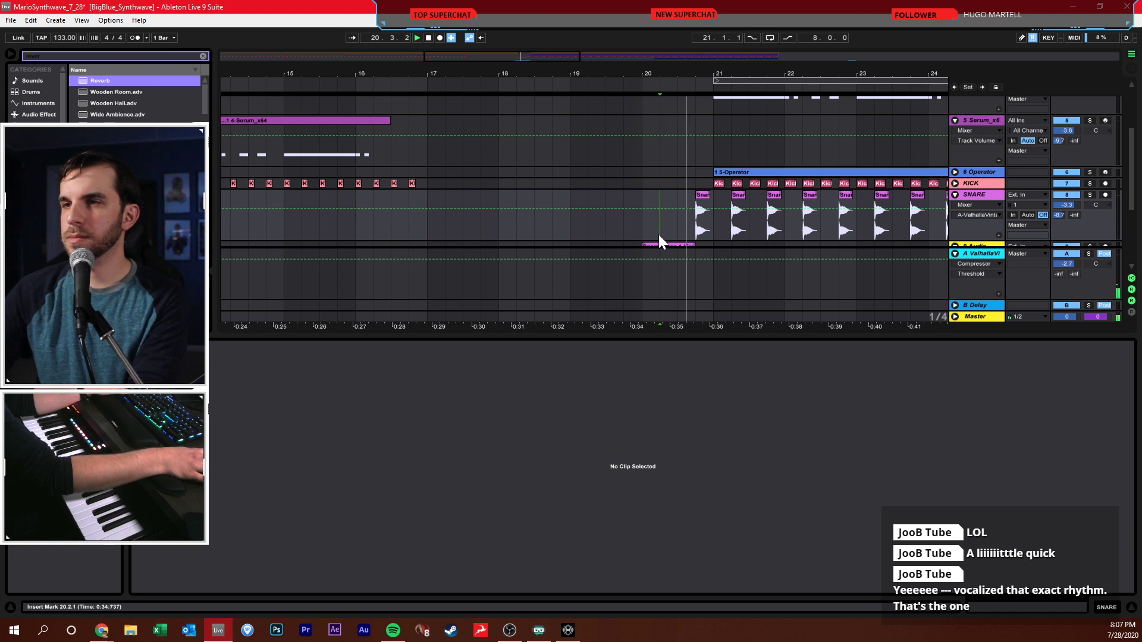
key("space")
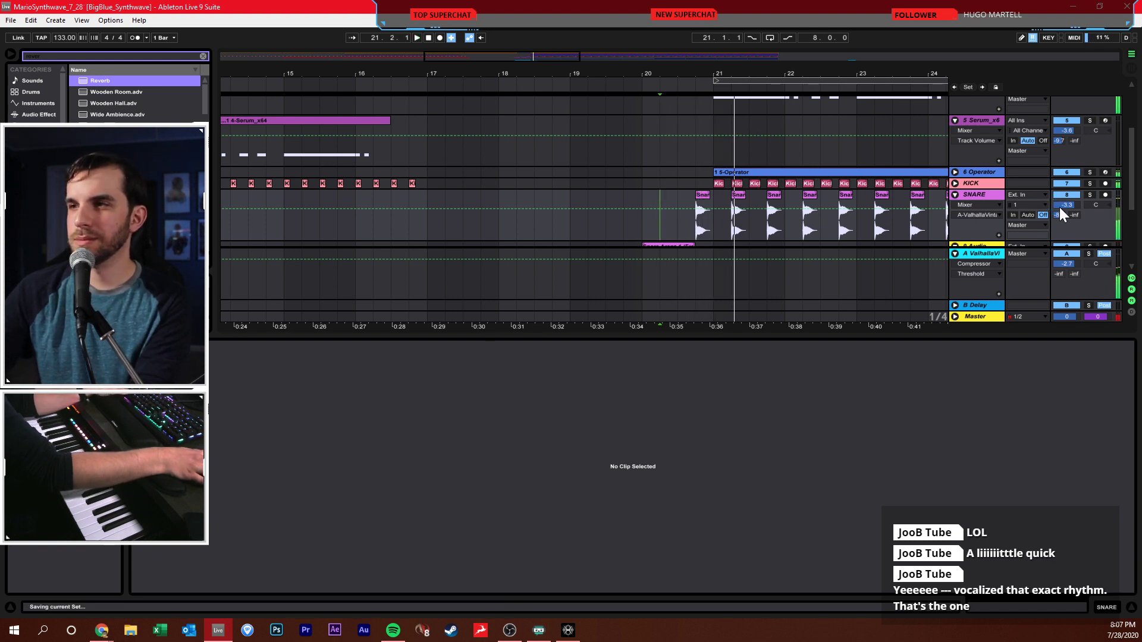
- Select the pickup snare clip at 20.4 and lower its clip gain to -6.07 dB
left_click(698, 224)
left_click_drag(700, 222, 710, 224)
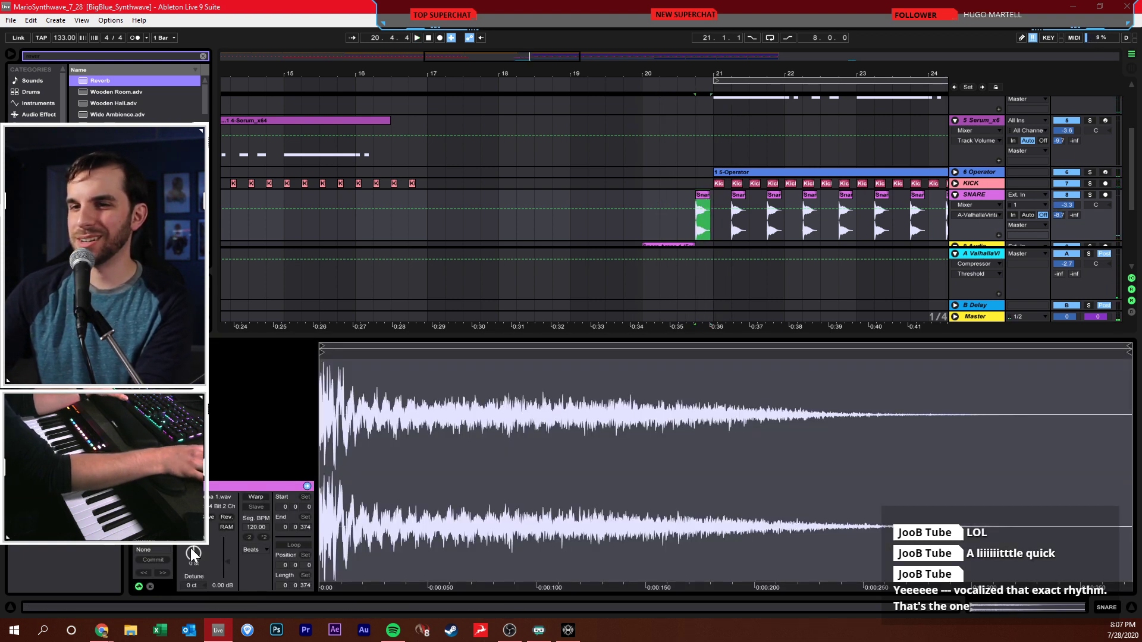
left_click_drag(233, 563, 232, 579)
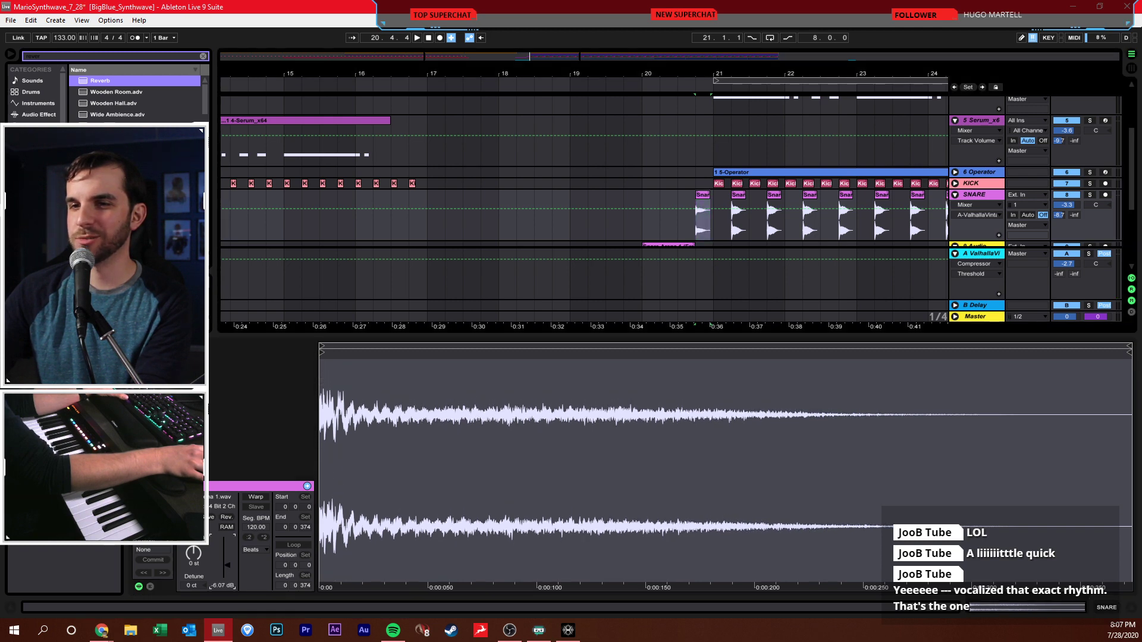
- Lower the reversed snare clip's gain on the 9 Audio track to -11.6 dB
scroll(673, 161, "down", 2)
scroll(673, 180, "down", 2)
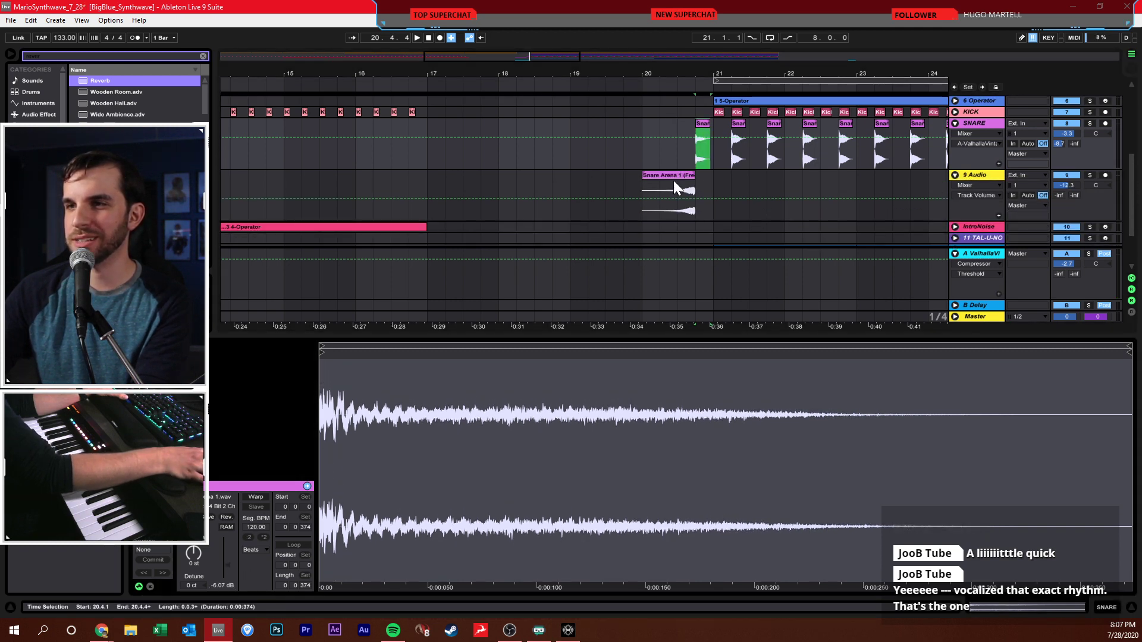
left_click(673, 177)
left_click_drag(220, 565, 220, 577)
left_click(651, 190)
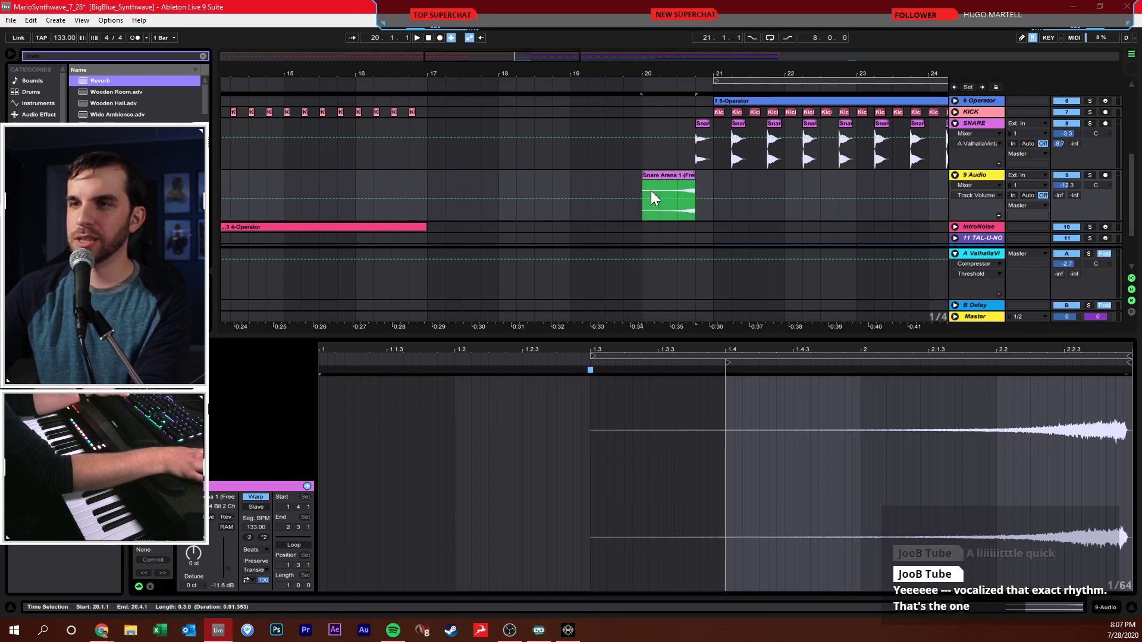
left_click(620, 193)
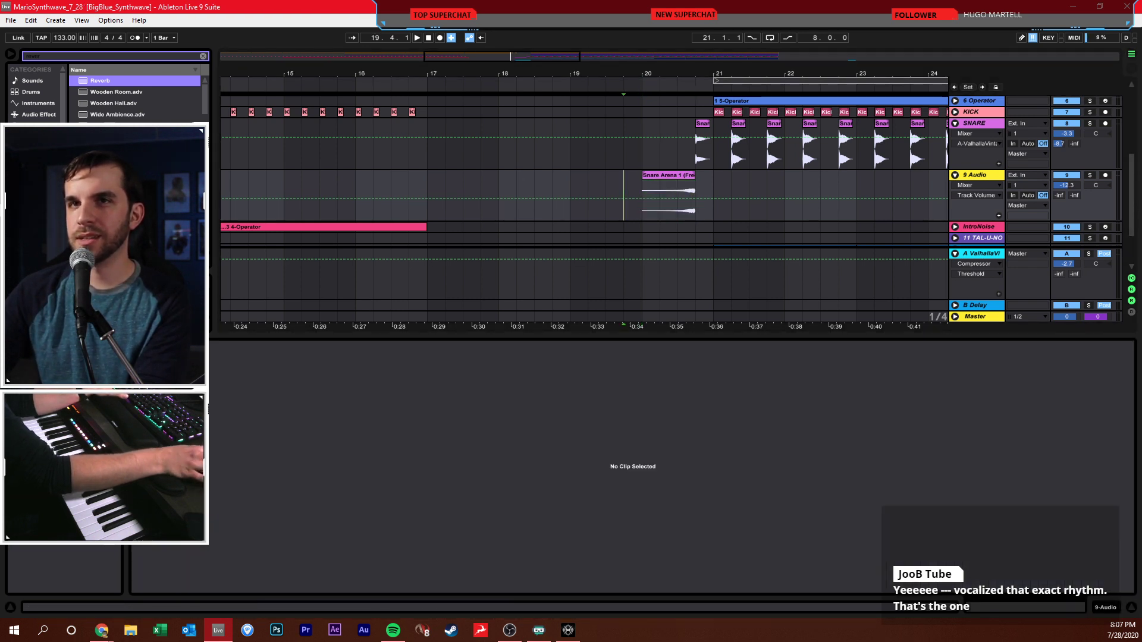
- Play the arrangement from 15.2 into the drop and replay the transition from bar 20
key("alt+Tab")
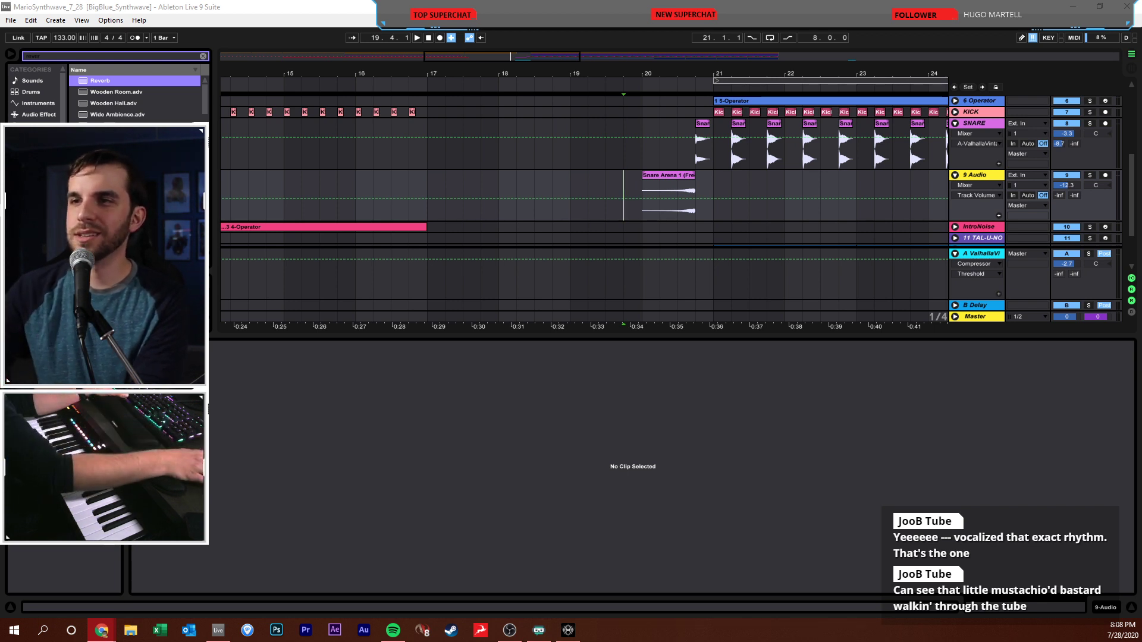
left_click(641, 176)
left_click(534, 178)
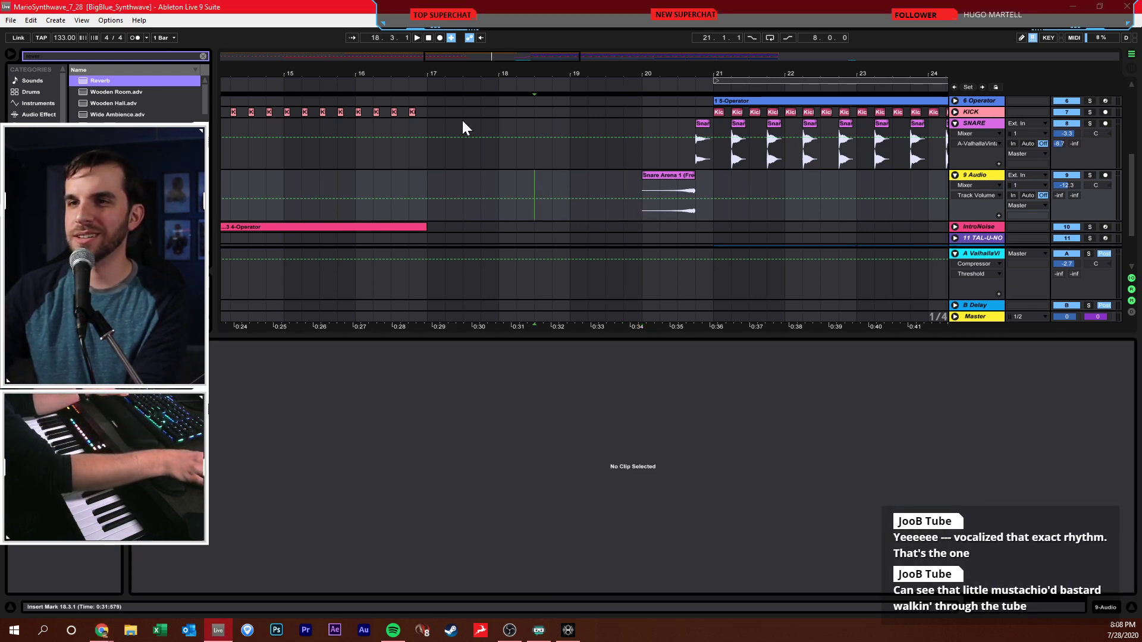
left_click(304, 176)
key("space")
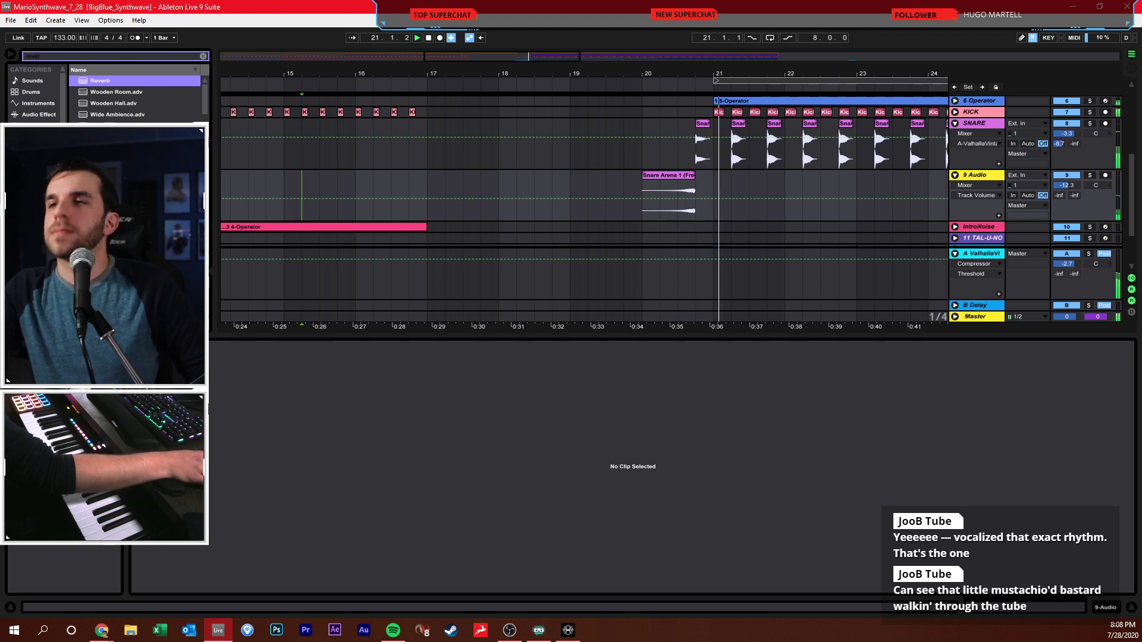
scroll(727, 198, "up", 5)
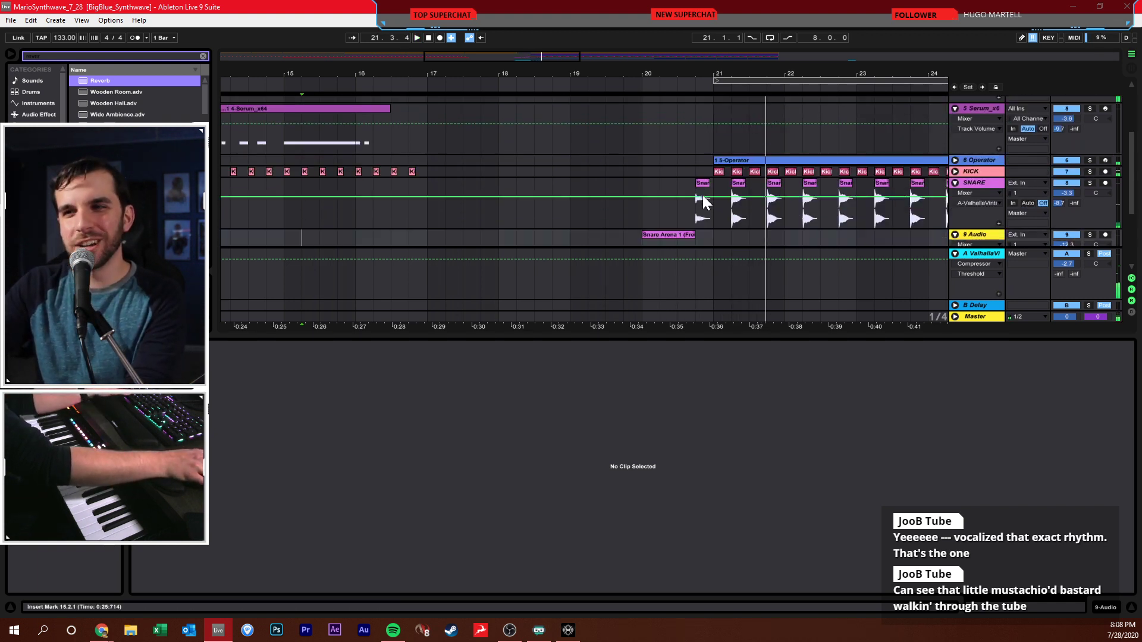
scroll(702, 195, "down", 3)
left_click(644, 165)
key("space")
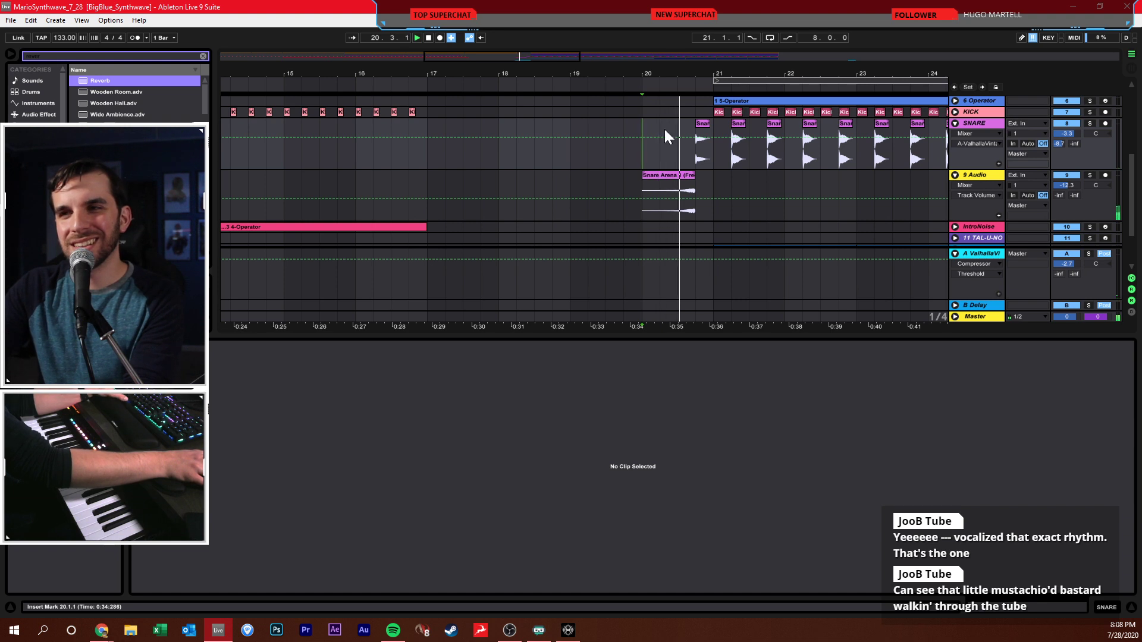
- Lower the volume of track 14, which holds the pipe pattern, to -6.6 dB and play it from bar 20
scroll(830, 189, "down", 3)
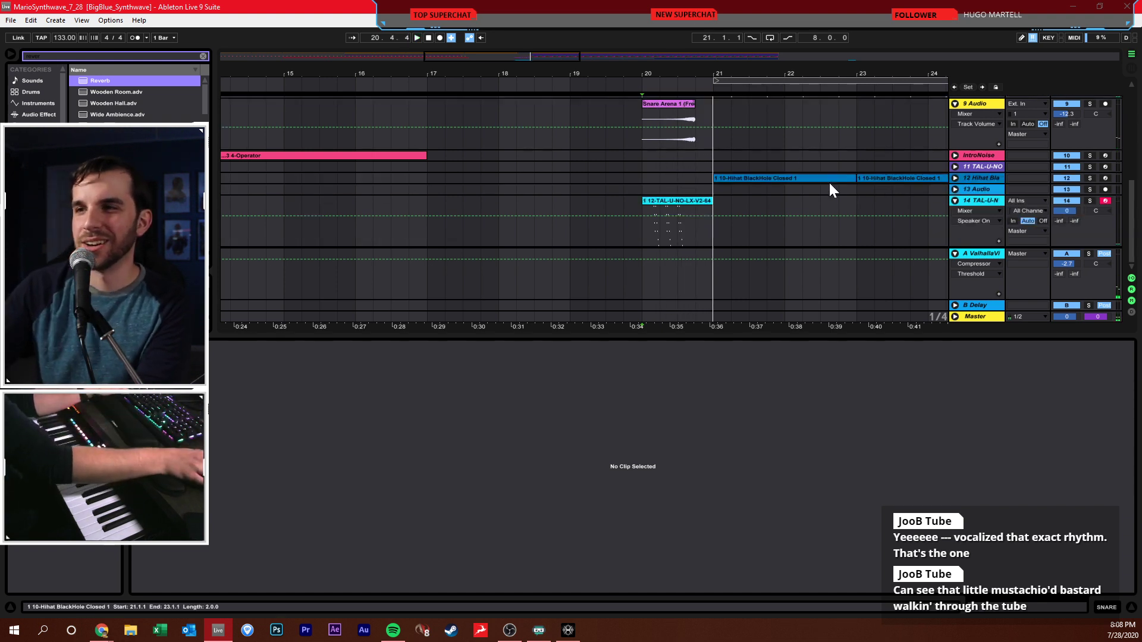
left_click_drag(1067, 213, 1068, 232)
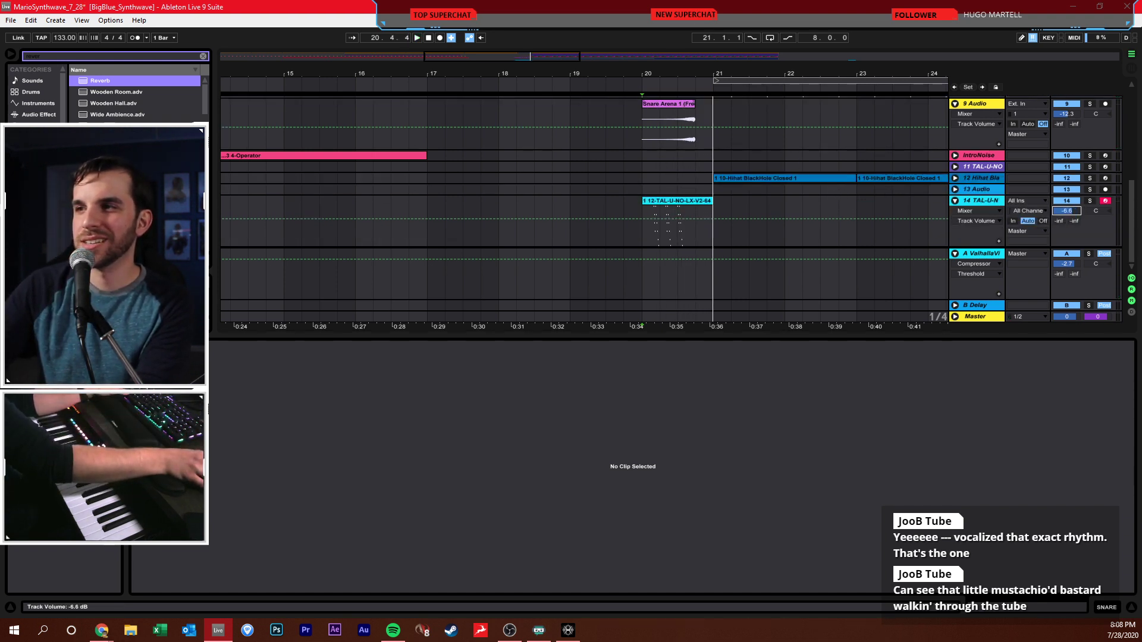
left_click(644, 209)
key("space")
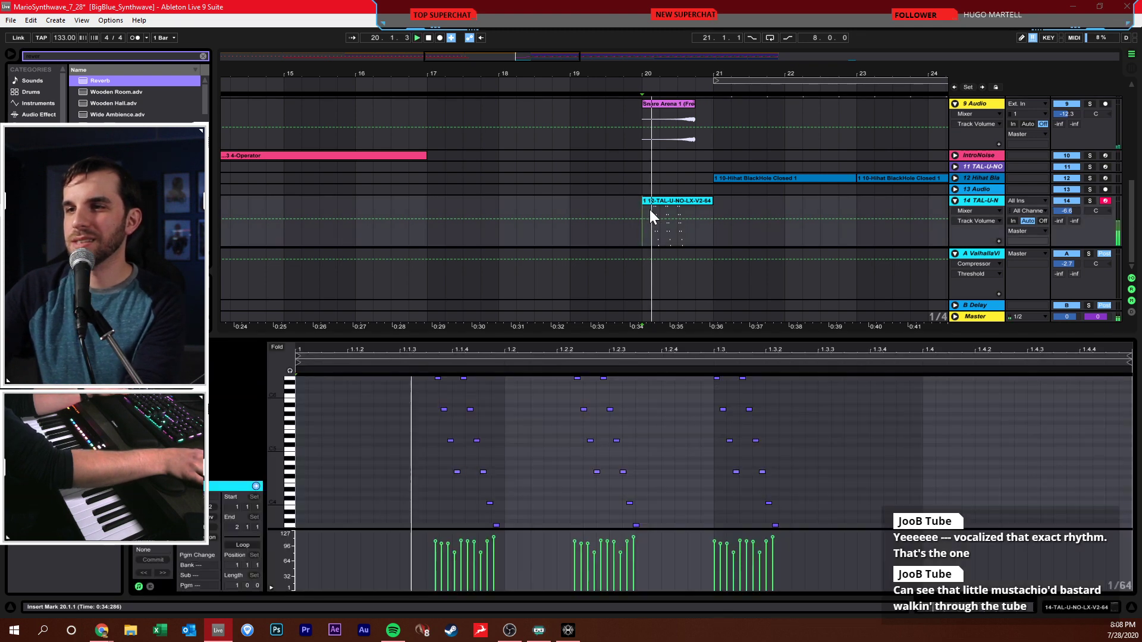
- Turn off the sawtooth waveform in track 14's TAL-U-NO-LX, audition the pipe pattern and save the Set
left_click(995, 198)
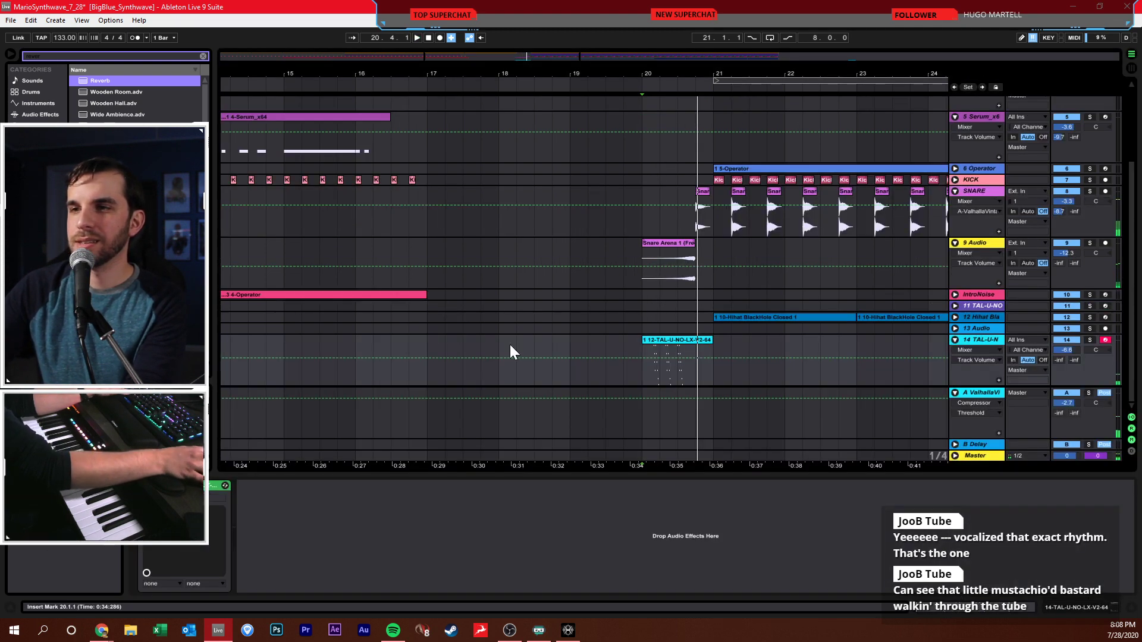
key("space")
left_click(225, 486)
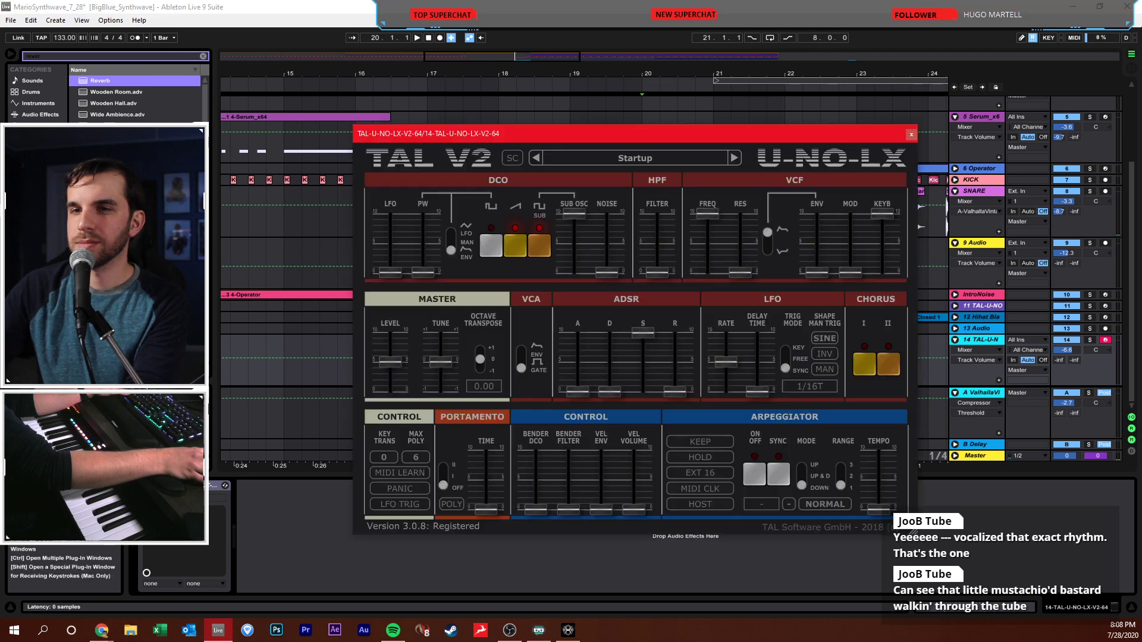
left_click(520, 242)
key("space")
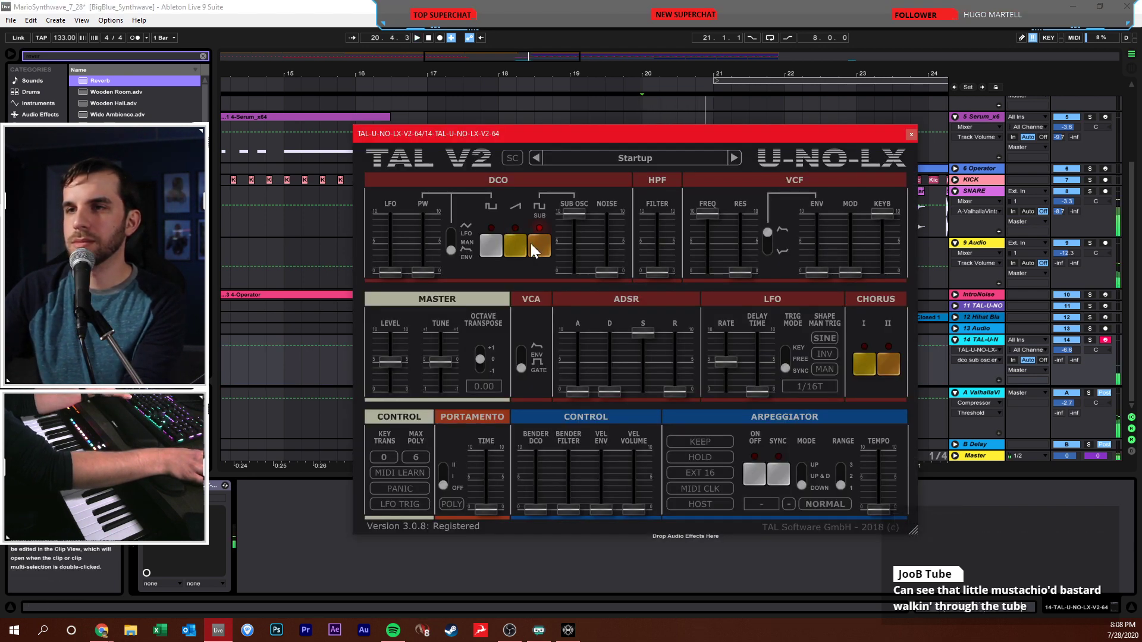
mouse_move(612, 271)
left_mouse_down()
mouse_move(617, 211)
mouse_move(609, 286)
left_mouse_up()
key("space")
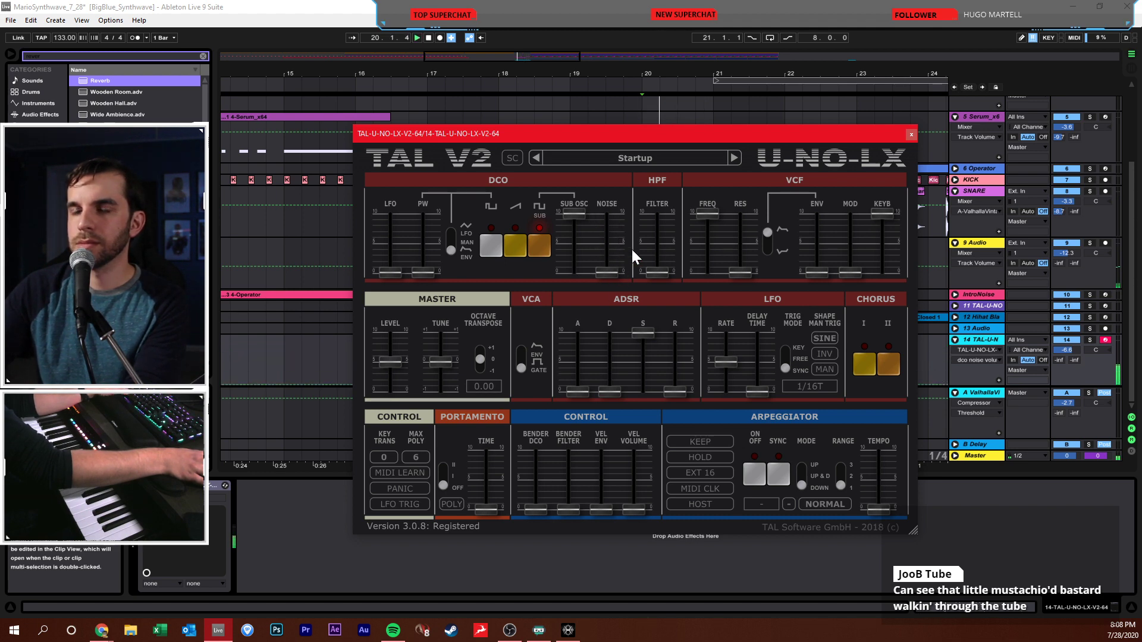
left_click(912, 134)
key("ctrl+s")
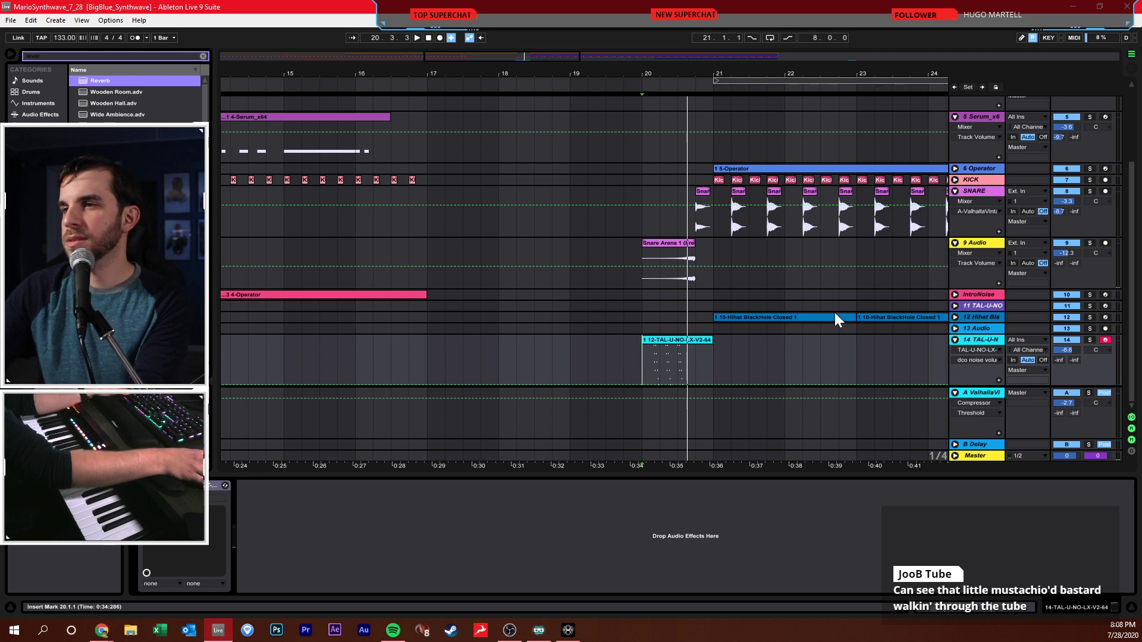
- Clear the browser search and add the Slate Digital FG-X plug-in to the Master track
left_click(203, 56)
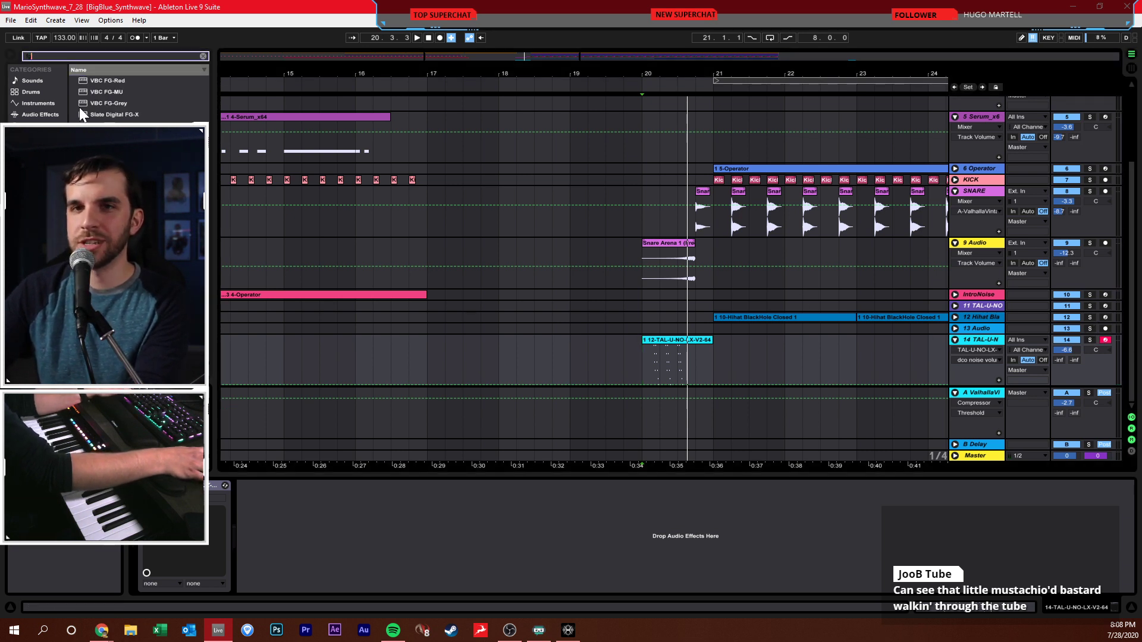
left_click_drag(86, 116, 991, 458)
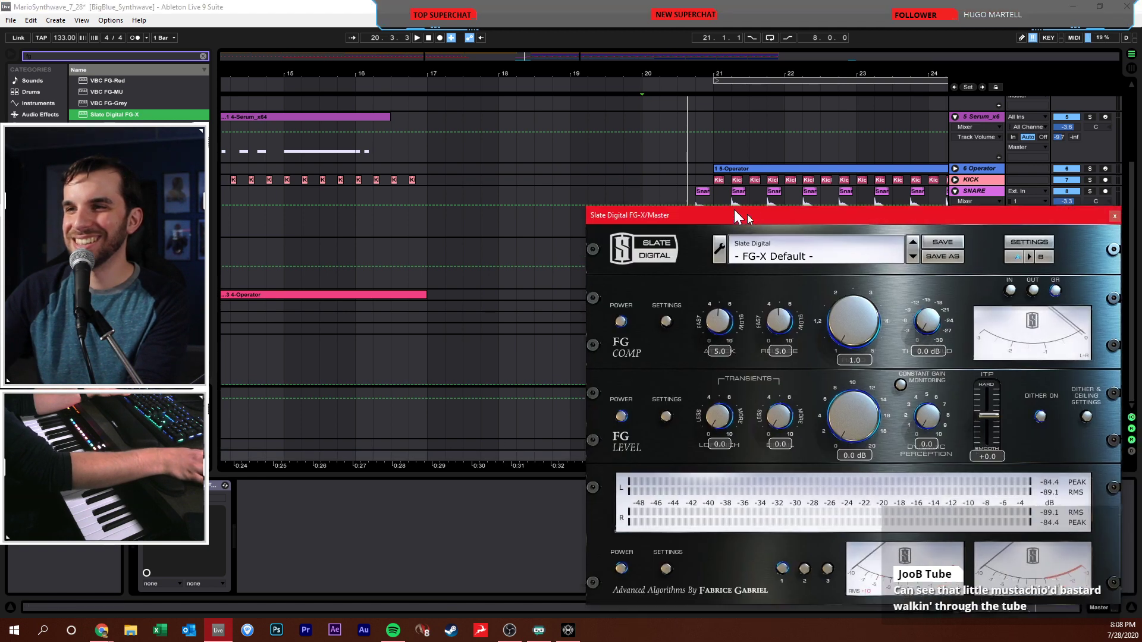
left_click_drag(684, 212, 577, 180)
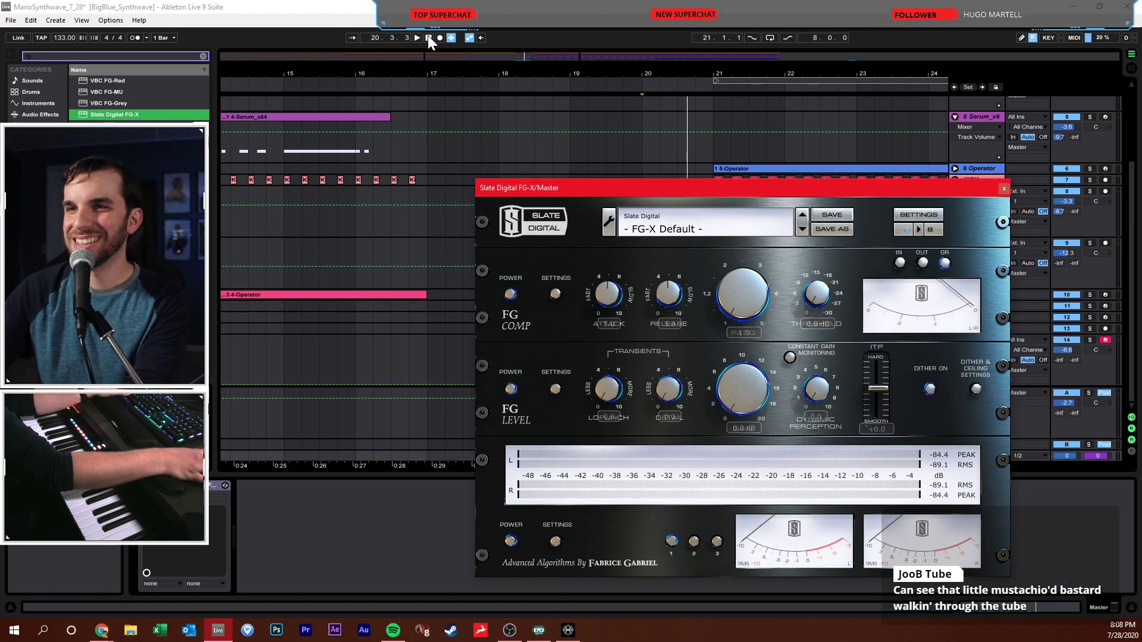
- Play the song from the beginning and raise the FG Level gain in the Master's FG-X to 5.9 dB
left_click(428, 37)
key("space")
left_click_drag(754, 363, 755, 356)
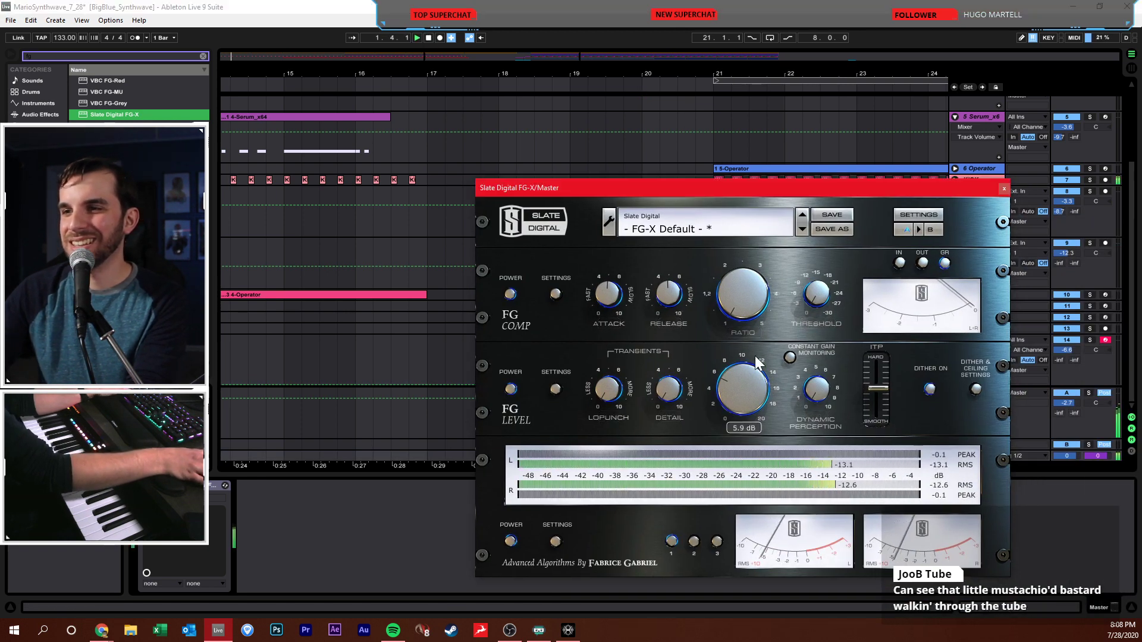
left_click(1004, 189)
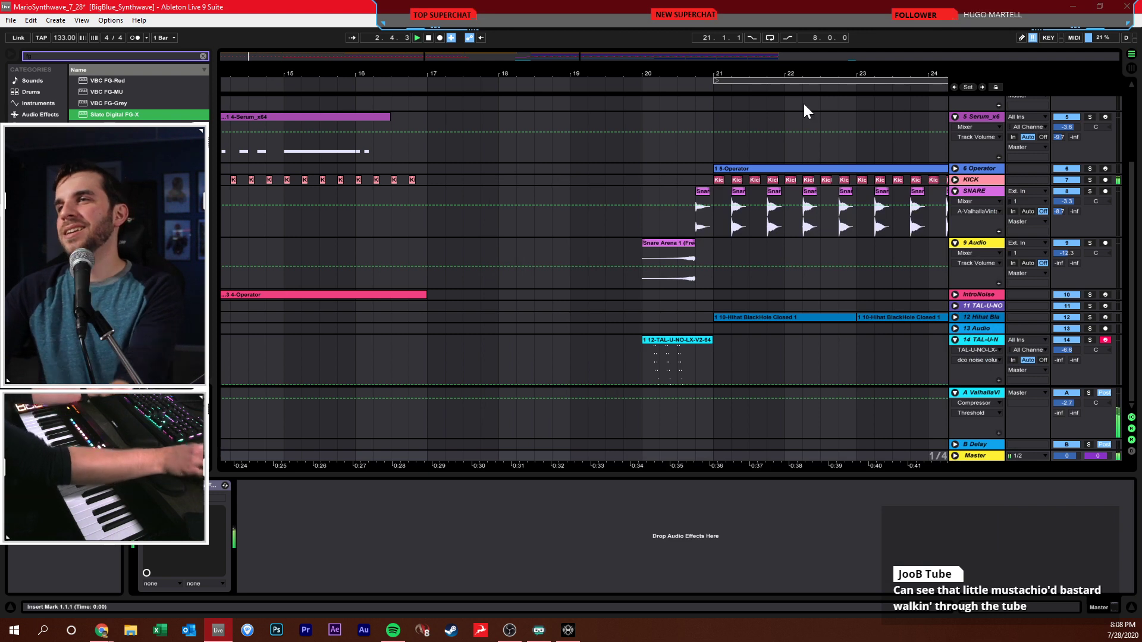
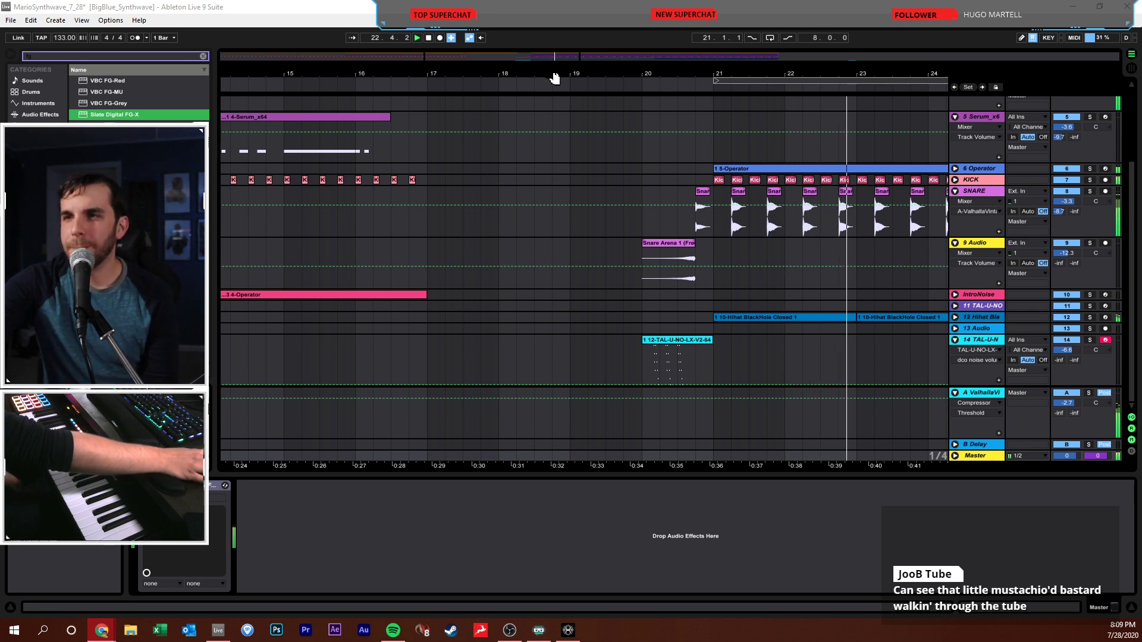
- Show the whole arrangement with all tracks folded to review the overall song structure during playback
left_click_drag(535, 56, 535, 24)
scroll(648, 234, "up", 4)
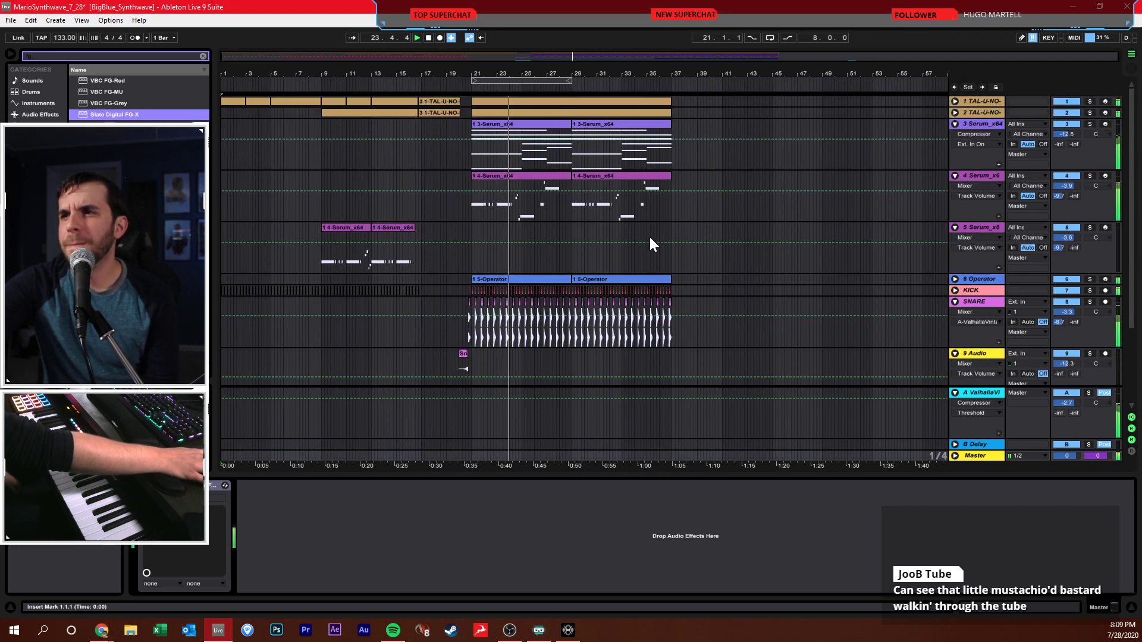
left_click(954, 124, "alt")
left_click(860, 146)
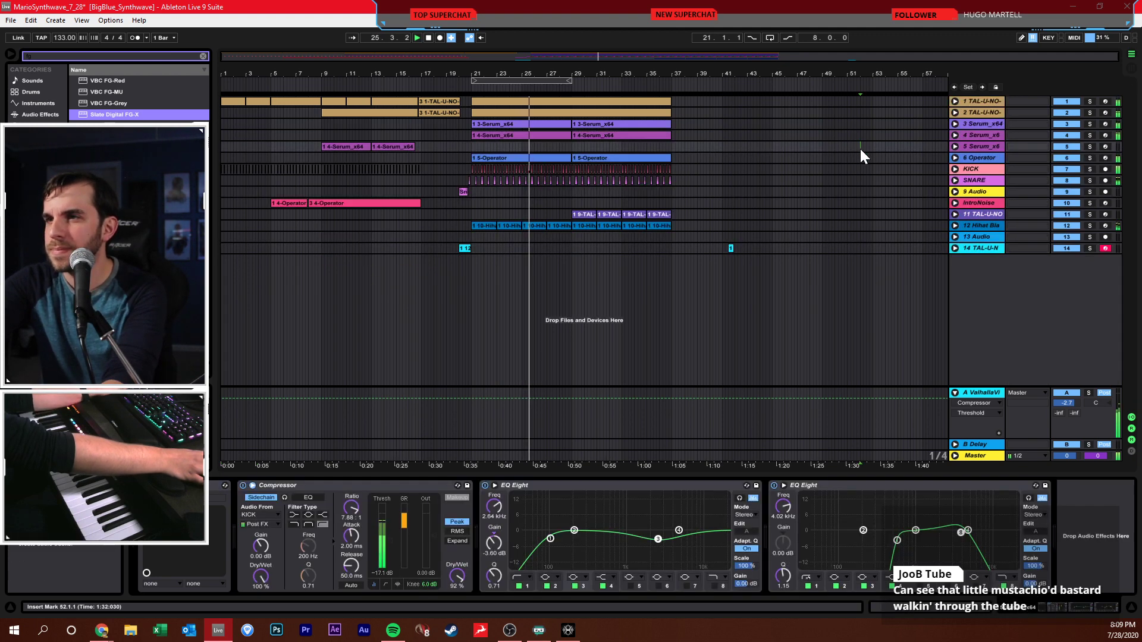
left_click(831, 214)
left_click(807, 203)
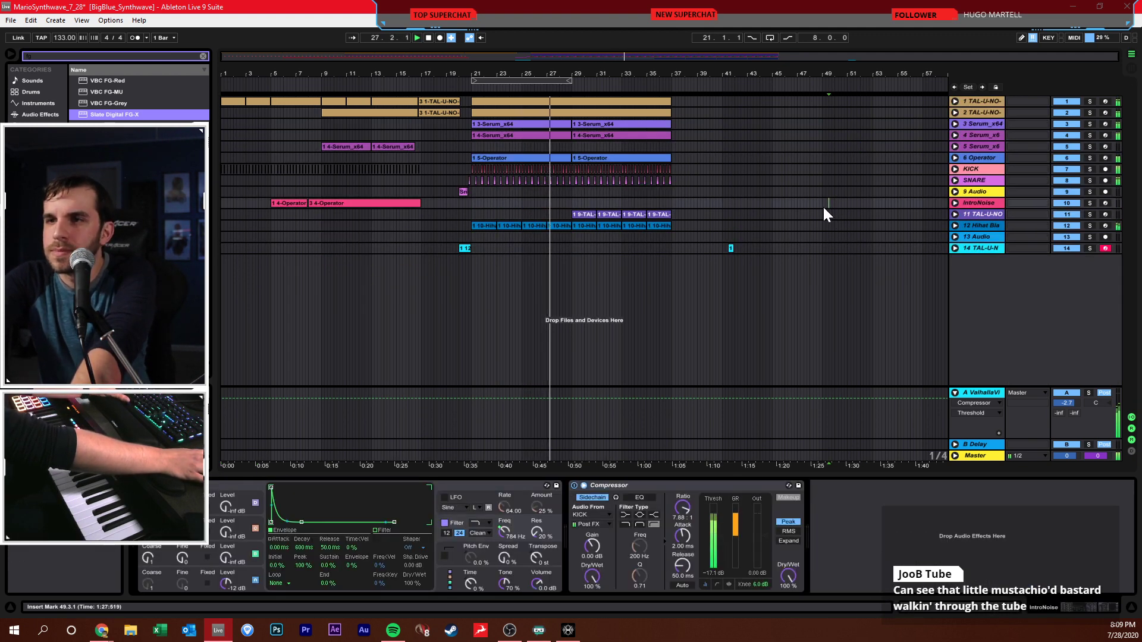
left_click(787, 180)
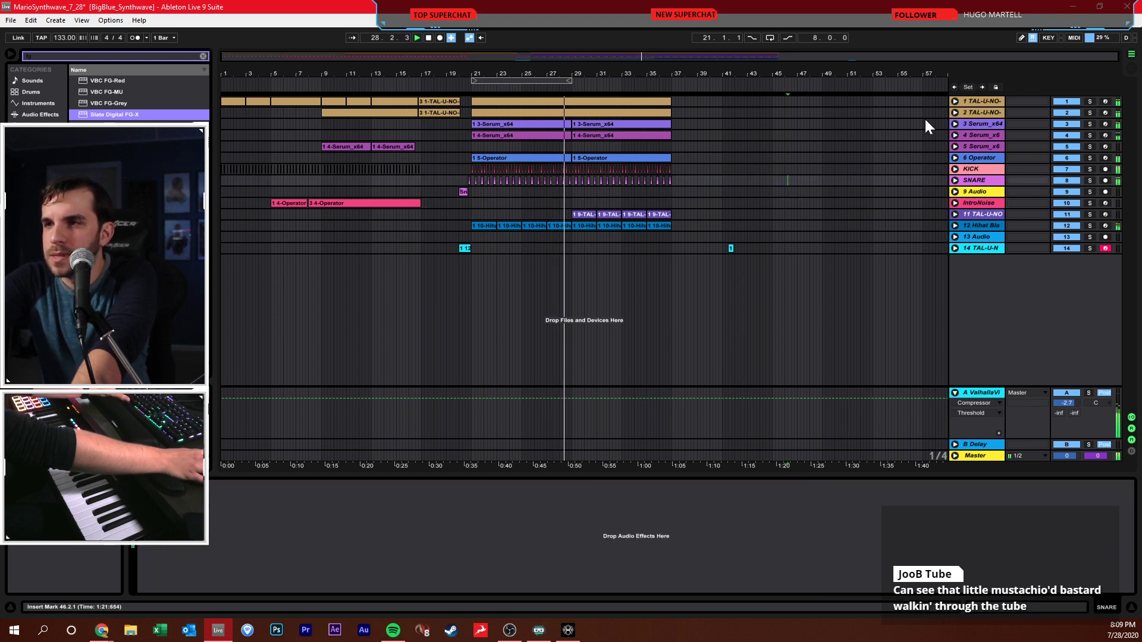
- Unfold the 4 Serum track and examine its melody clip at bars 29 to 37
left_click(955, 135)
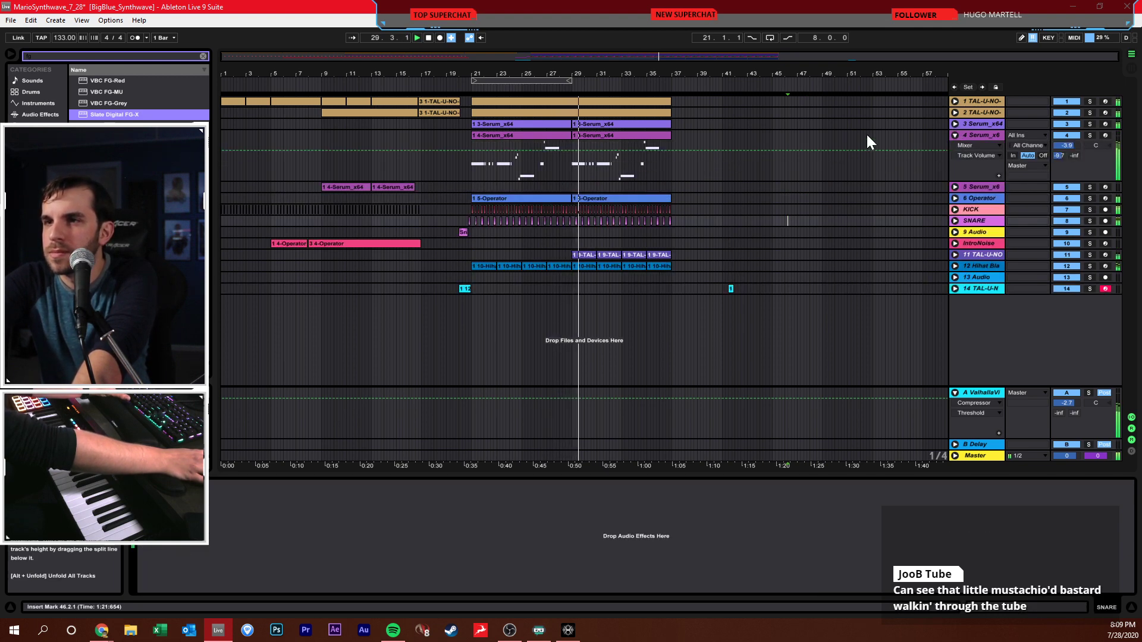
left_click(619, 135)
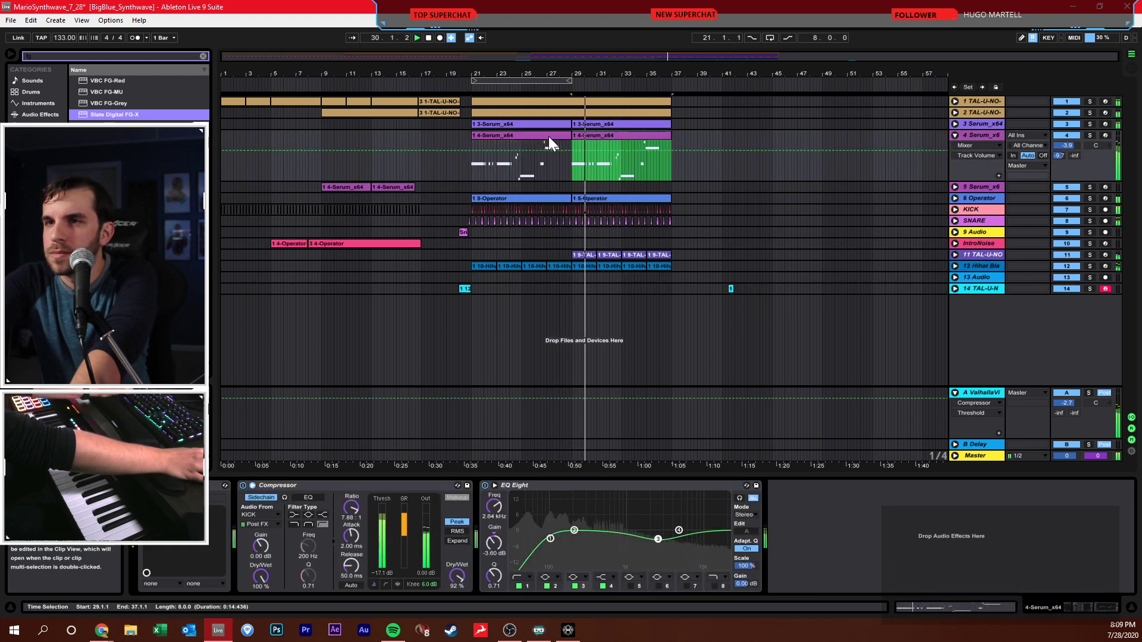
left_click(688, 162)
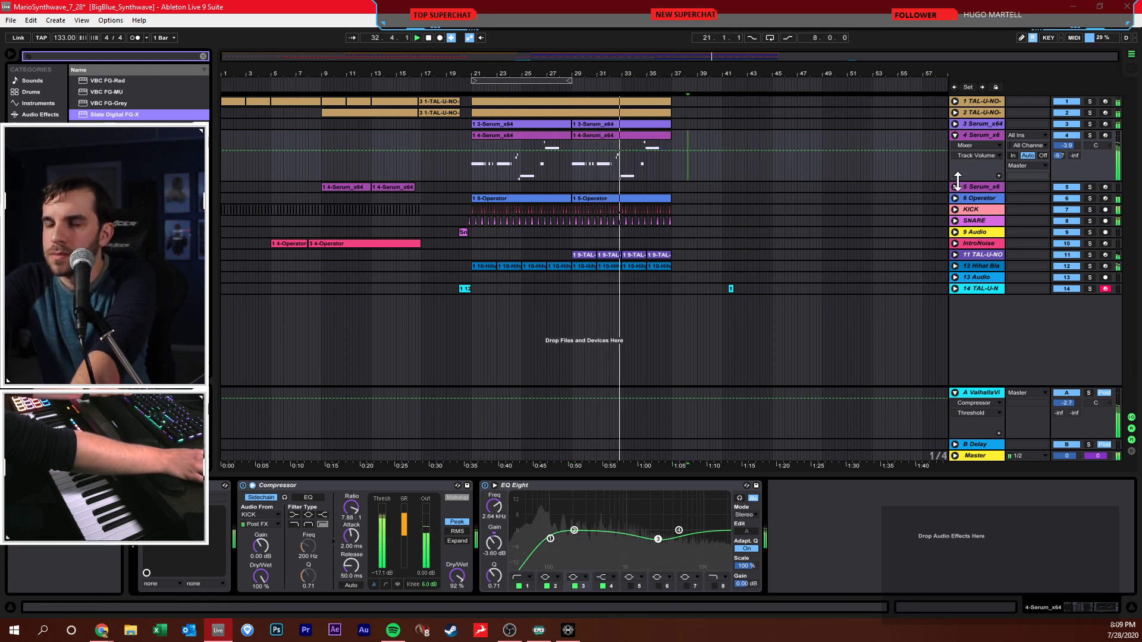
- Review the end of the arrangement around bar 36 and save the project
left_click(823, 187)
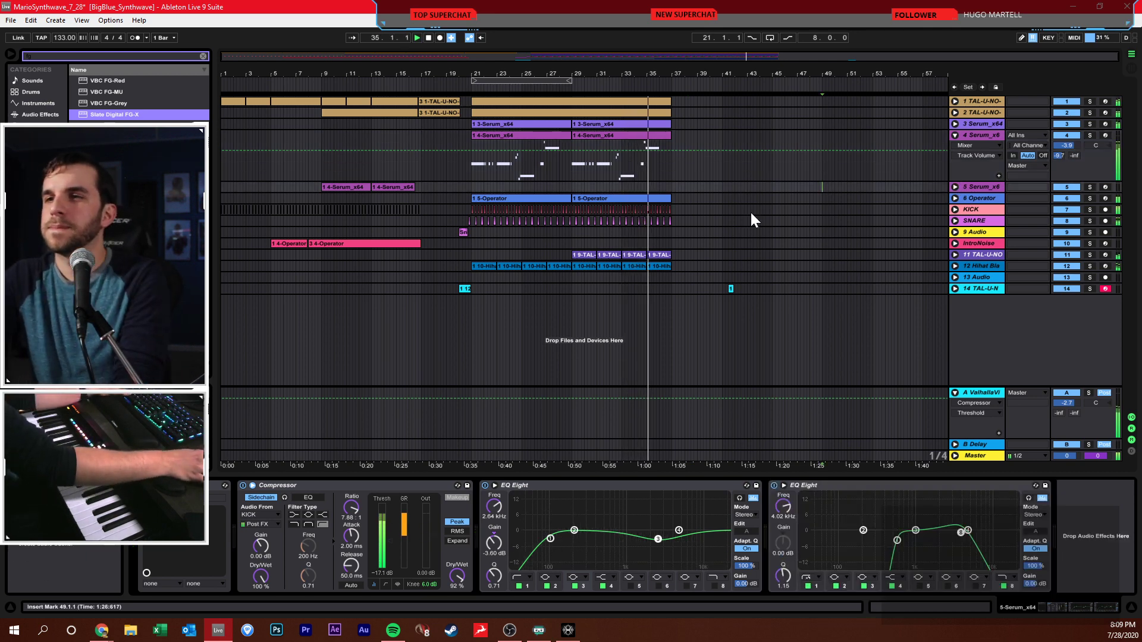
left_click_drag(655, 76, 655, 119)
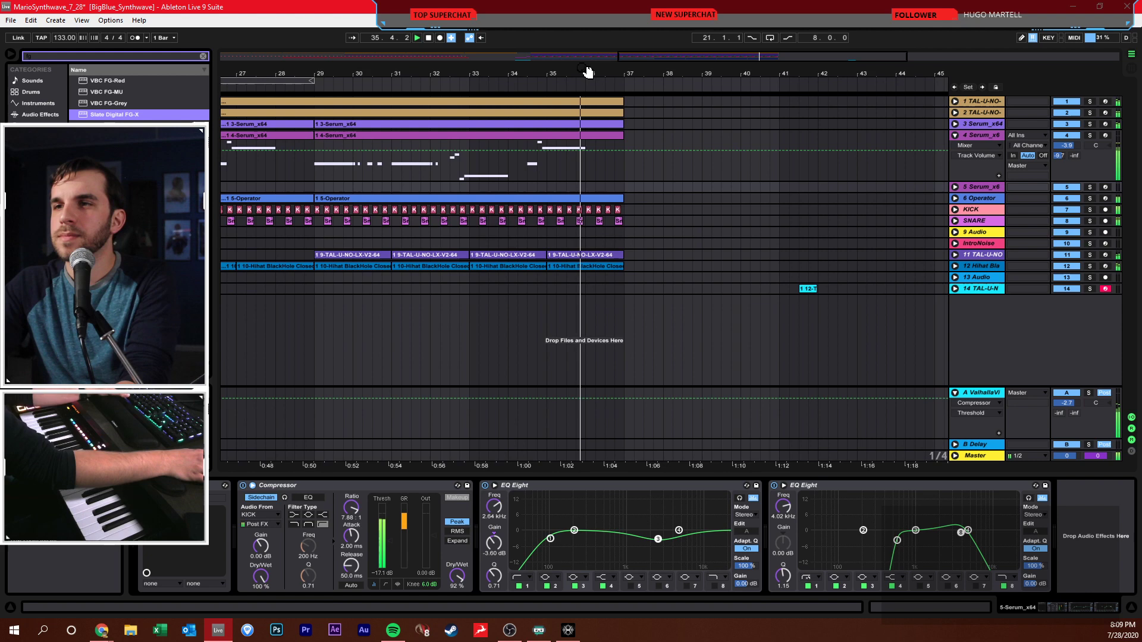
left_click(692, 175)
key("ctrl+s")
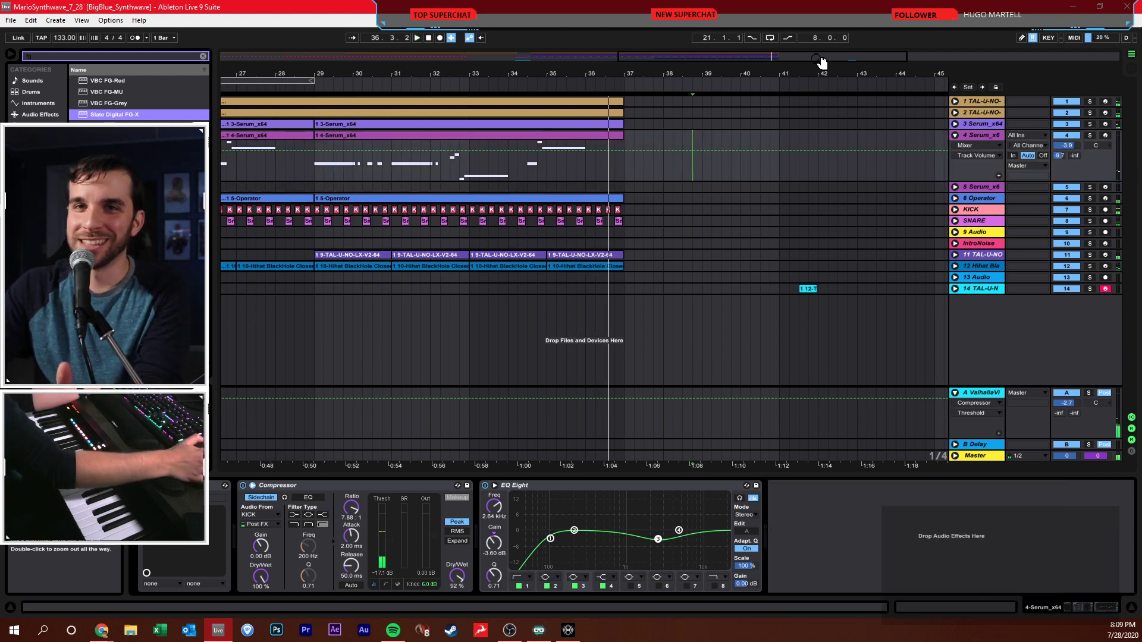
- Collapse the 4 Serum track and place the insert marker on it at bar 37, where the clips end
left_click(956, 135)
left_click(614, 146)
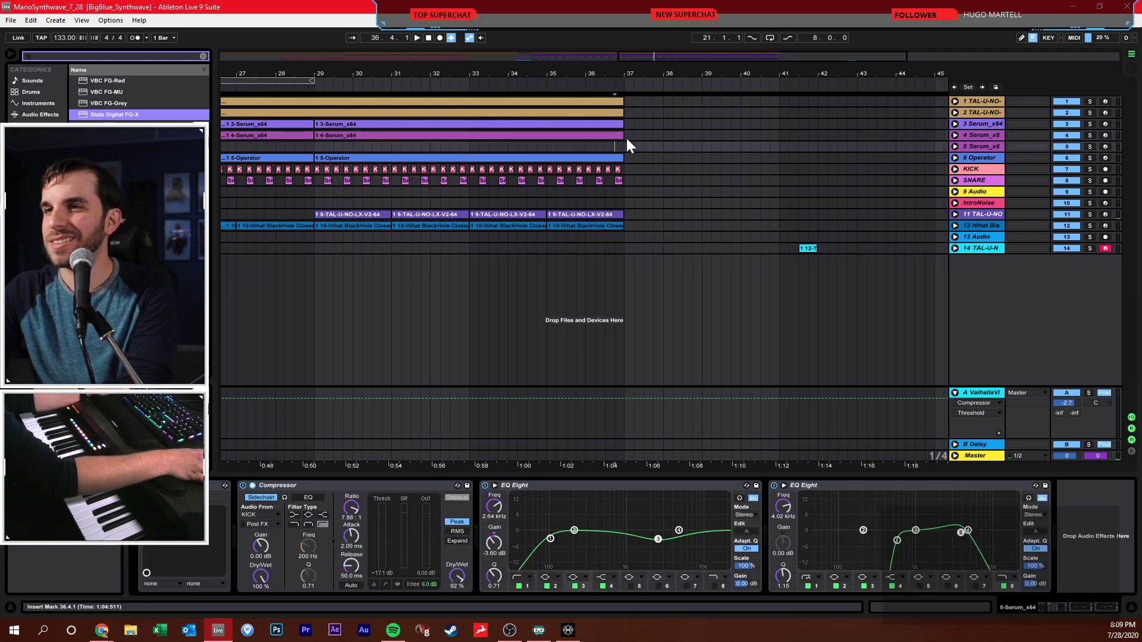
left_click(626, 137)
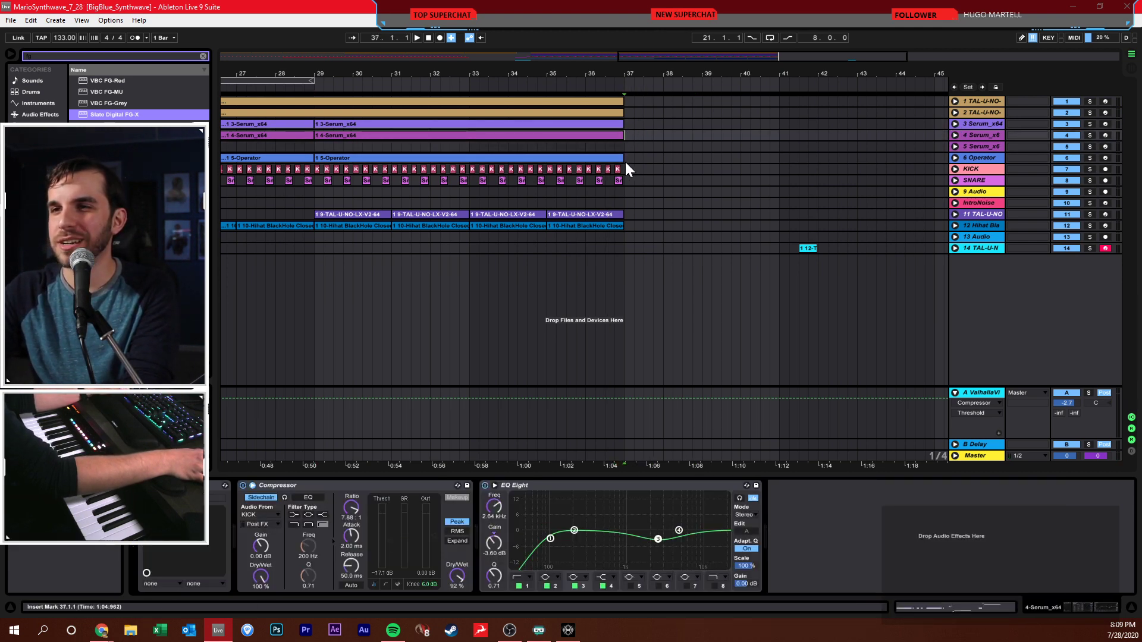
left_click_drag(573, 79, 755, 109)
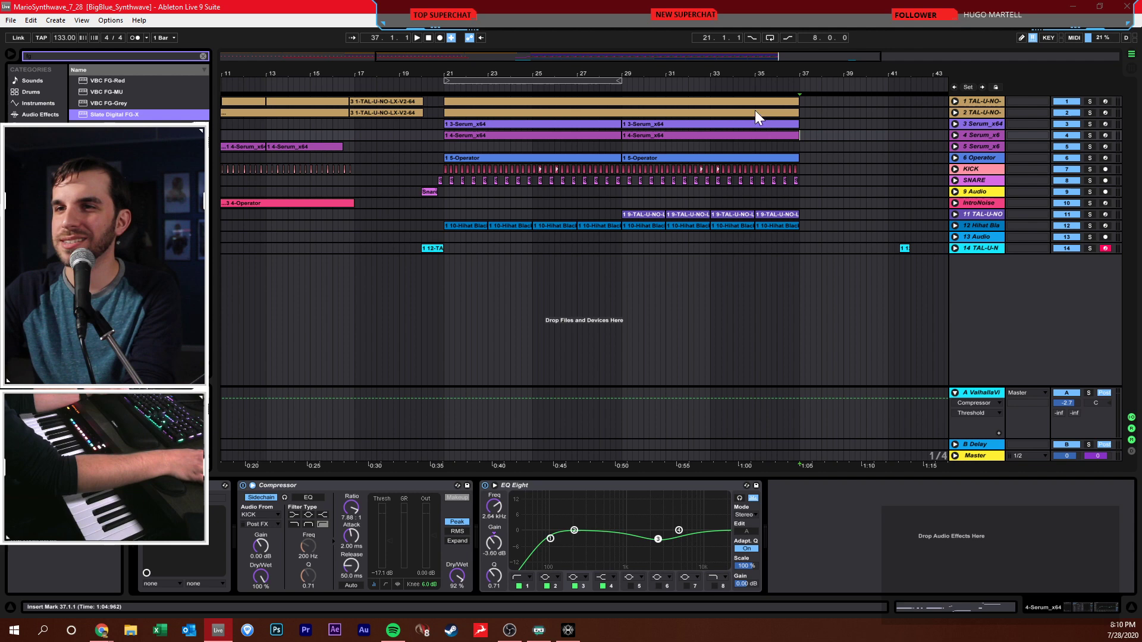
- Expand the KICK and SNARE tracks and set the arrangement's fixed grid to 1 Bar
left_click(955, 180)
left_click(956, 170)
right_click(800, 249)
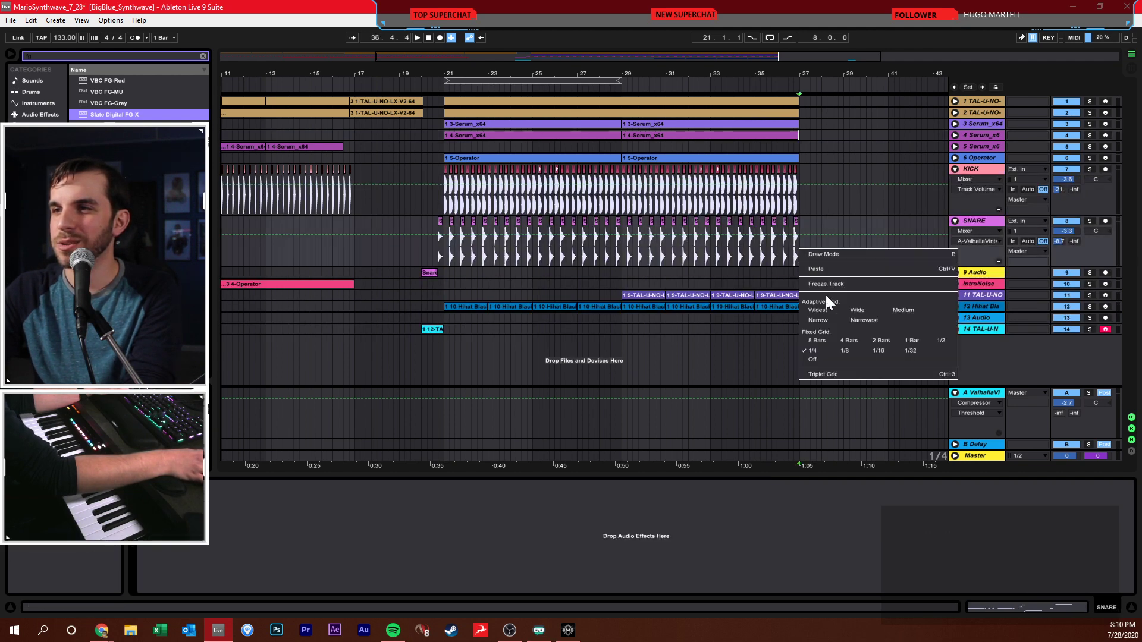
left_click(854, 341)
right_click(803, 260)
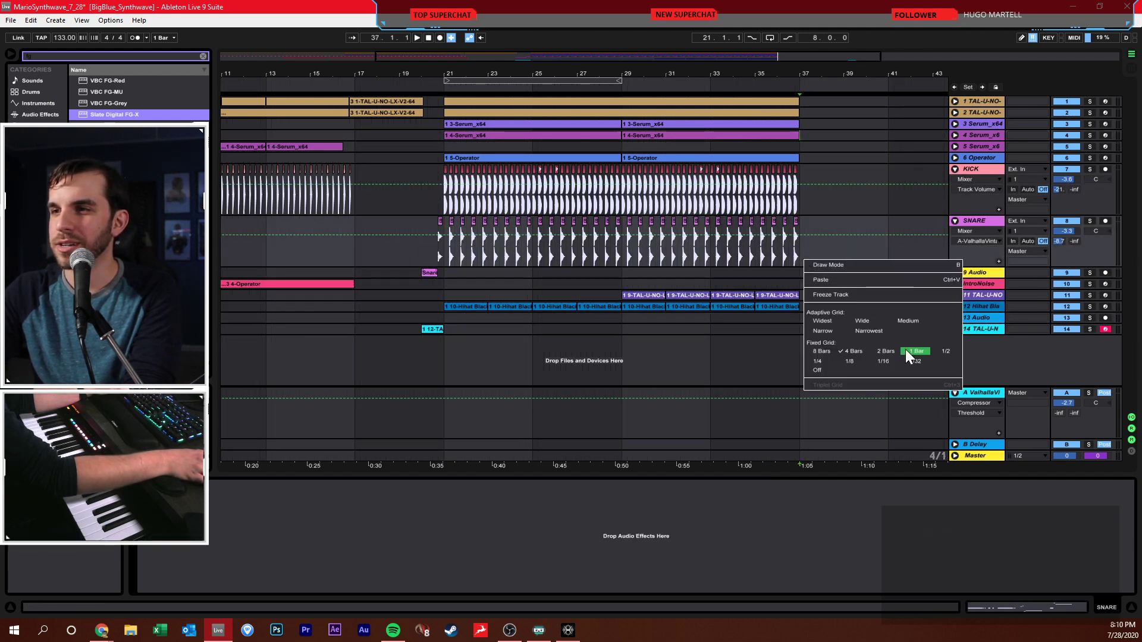
left_click(905, 349)
- Duplicate the KICK and SNARE material from bars 21–37 so the copy runs from bar 37 to 53
left_click_drag(812, 267, 443, 187)
key("ctrl+d")
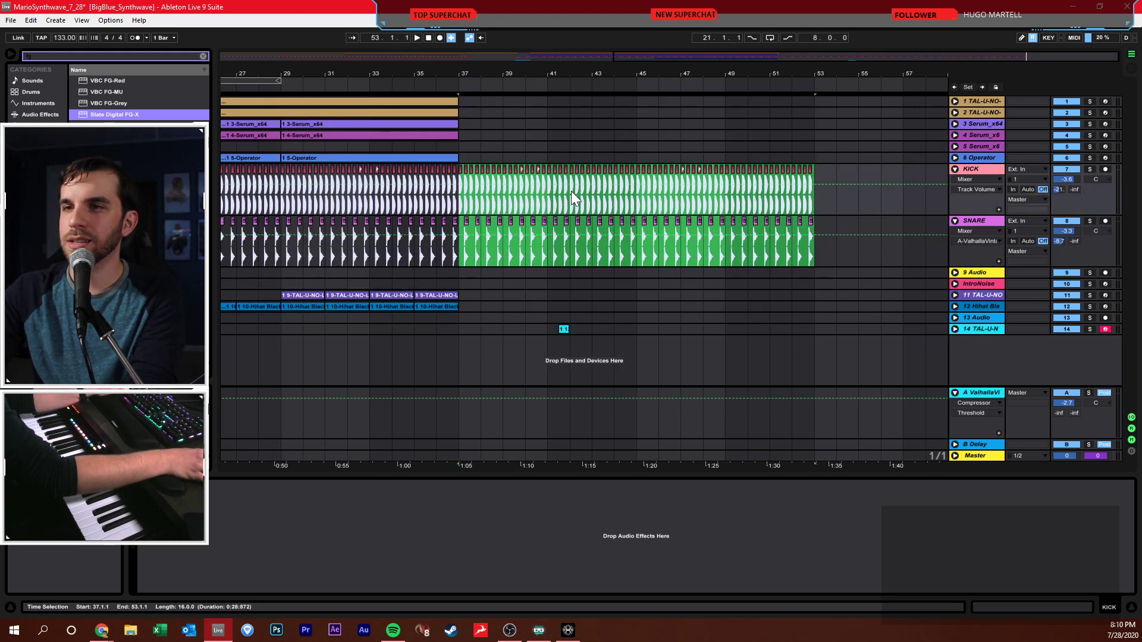
left_click(552, 148)
left_click(470, 123)
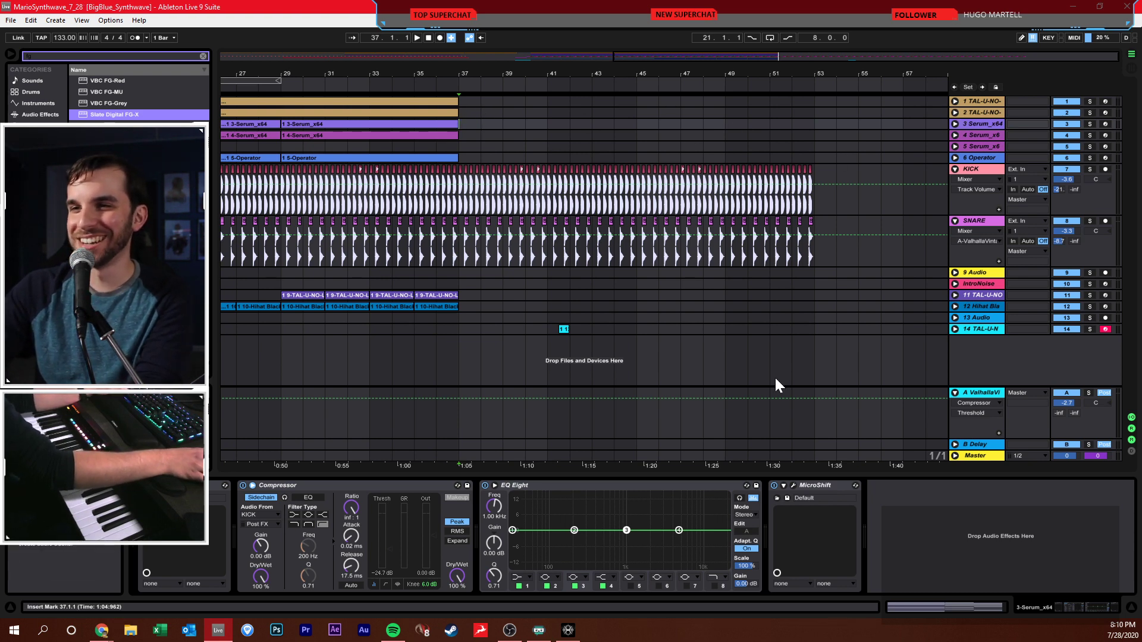
left_click(792, 329)
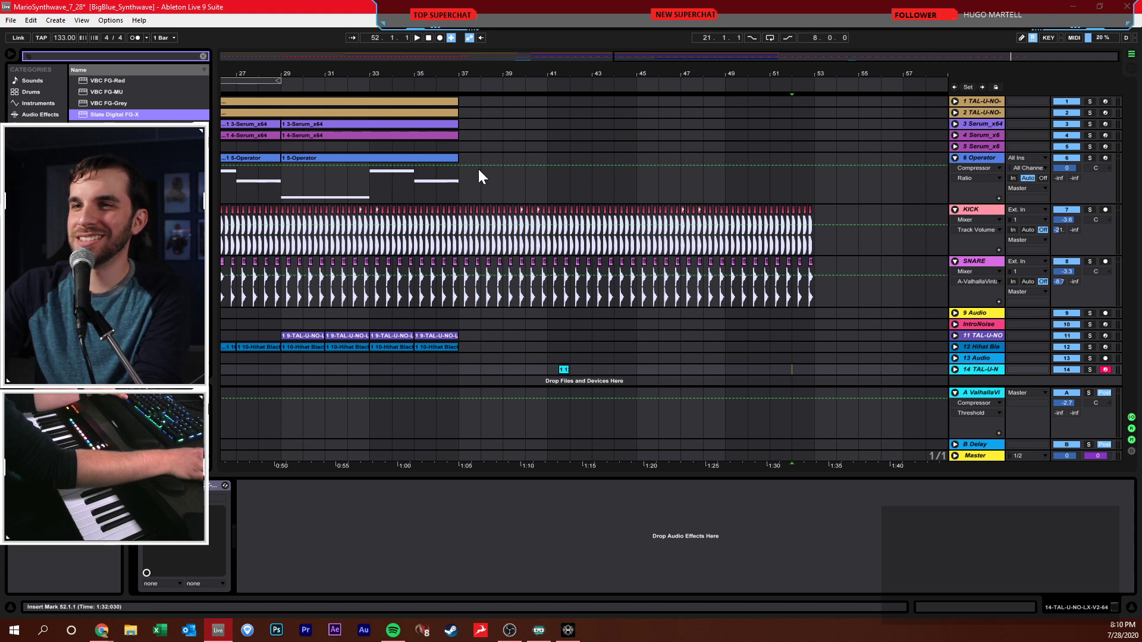
left_click(462, 188)
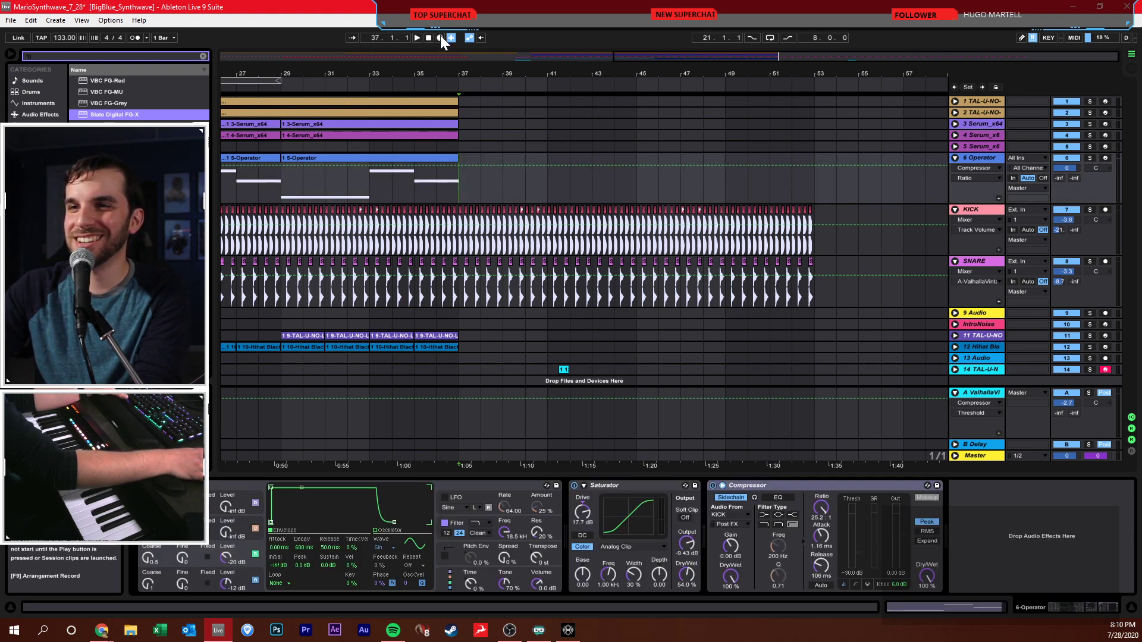
left_click(955, 158)
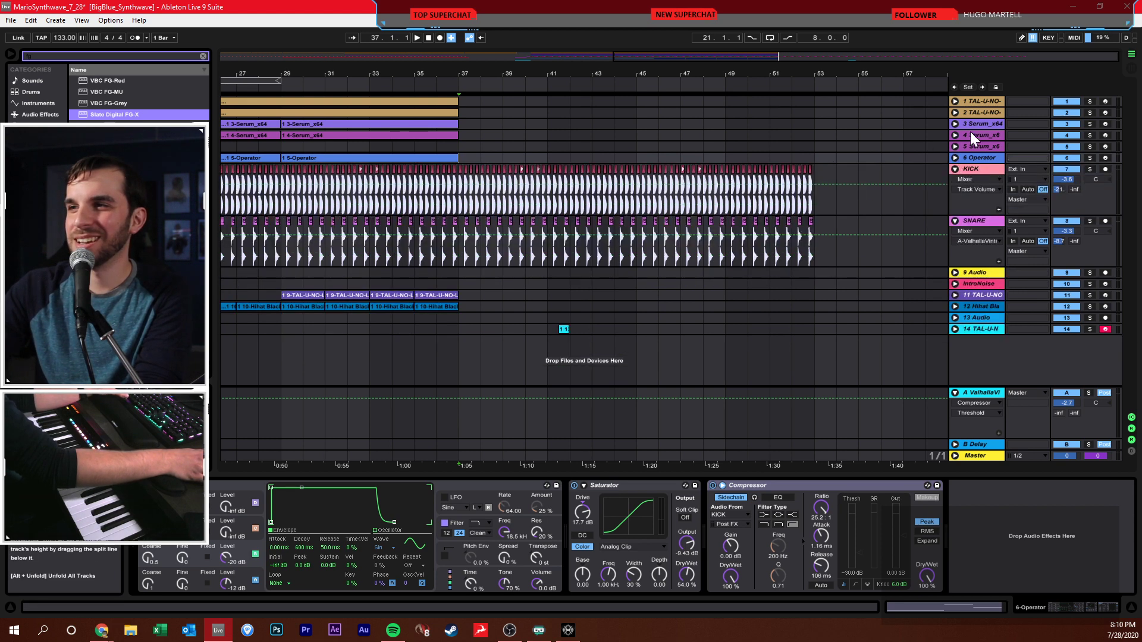
- Insert a MIDI track below the 4 Serum track and name it ChorusLead
left_click(969, 135)
key("ctrl+shift+t")
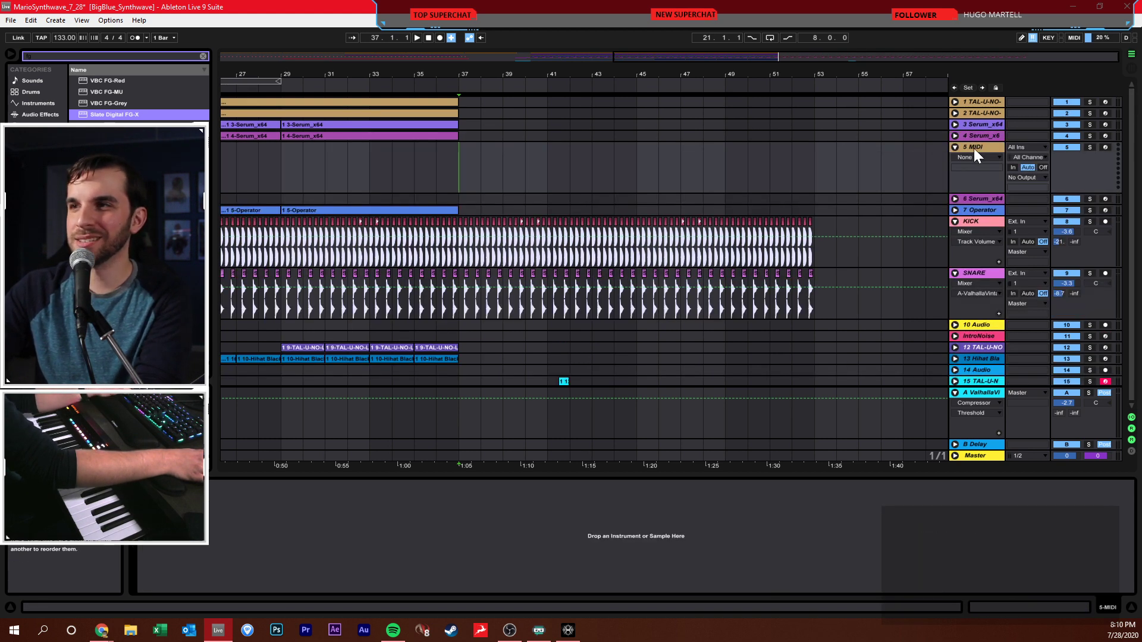
key("ctrl+r")
type("ChorusLead")
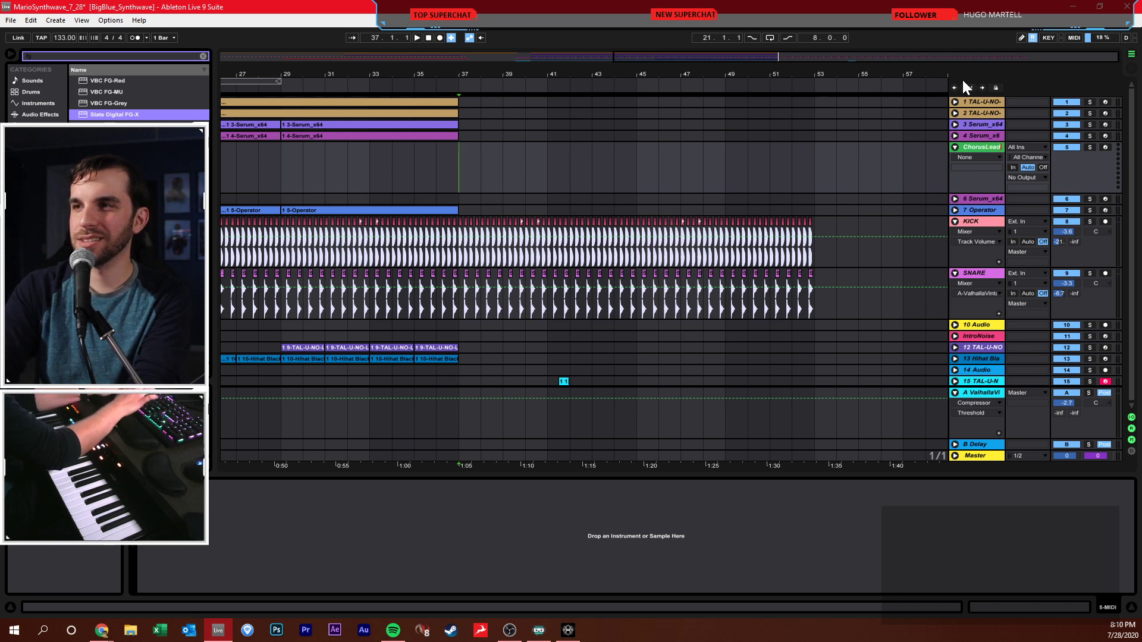
key("Return")
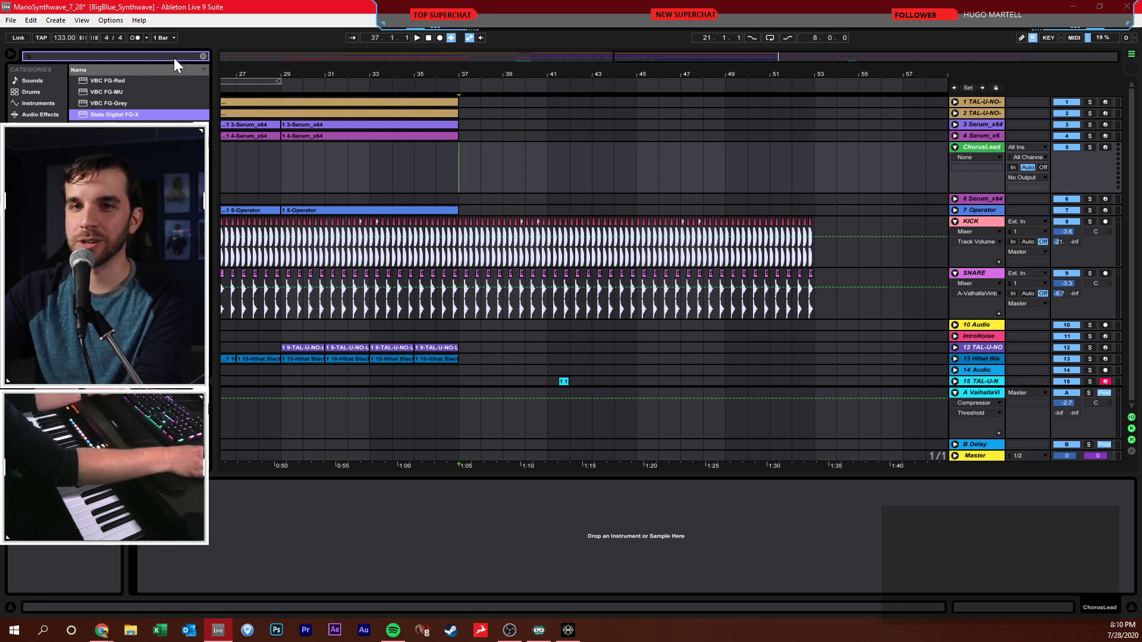
- Search the browser for serum and load Serum_x64 onto the ChorusLead track
left_click(202, 56)
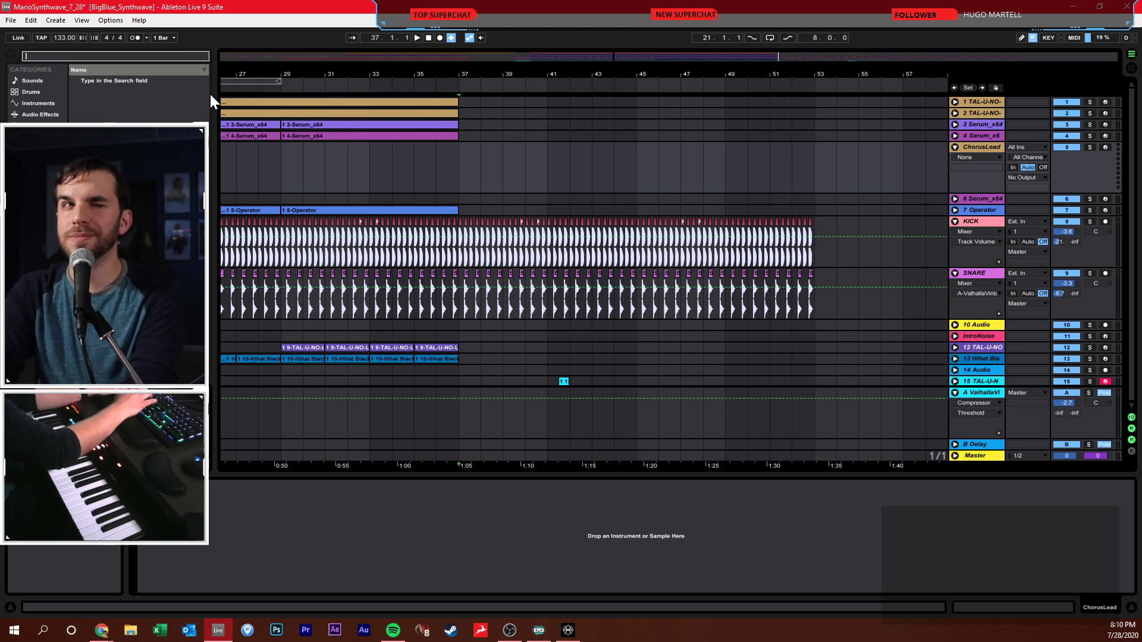
type("serum")
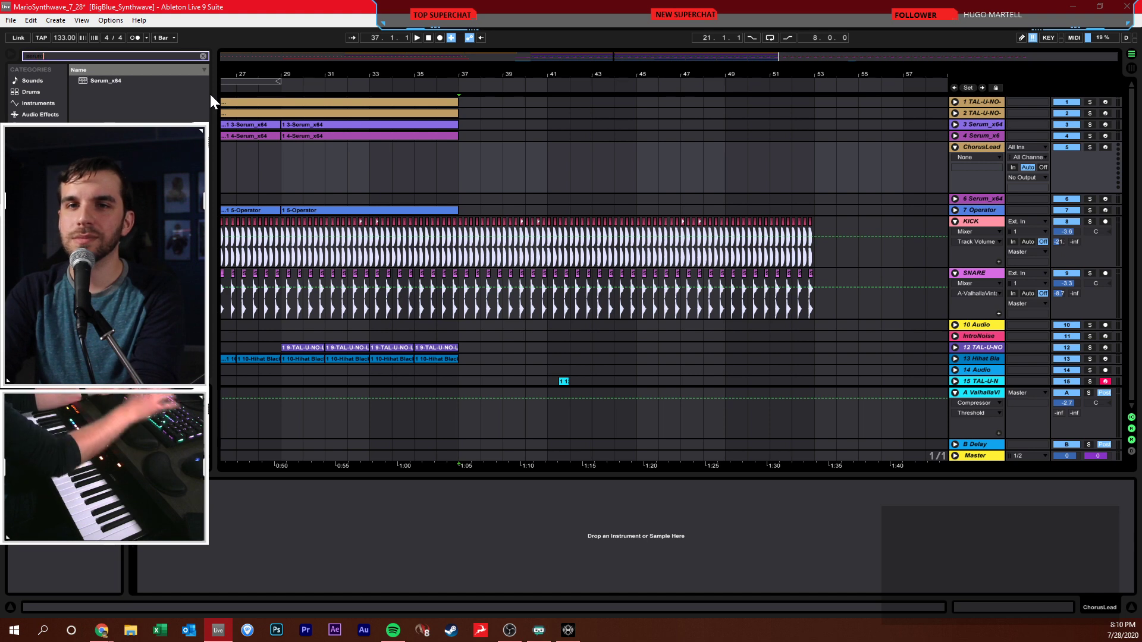
left_click(103, 81)
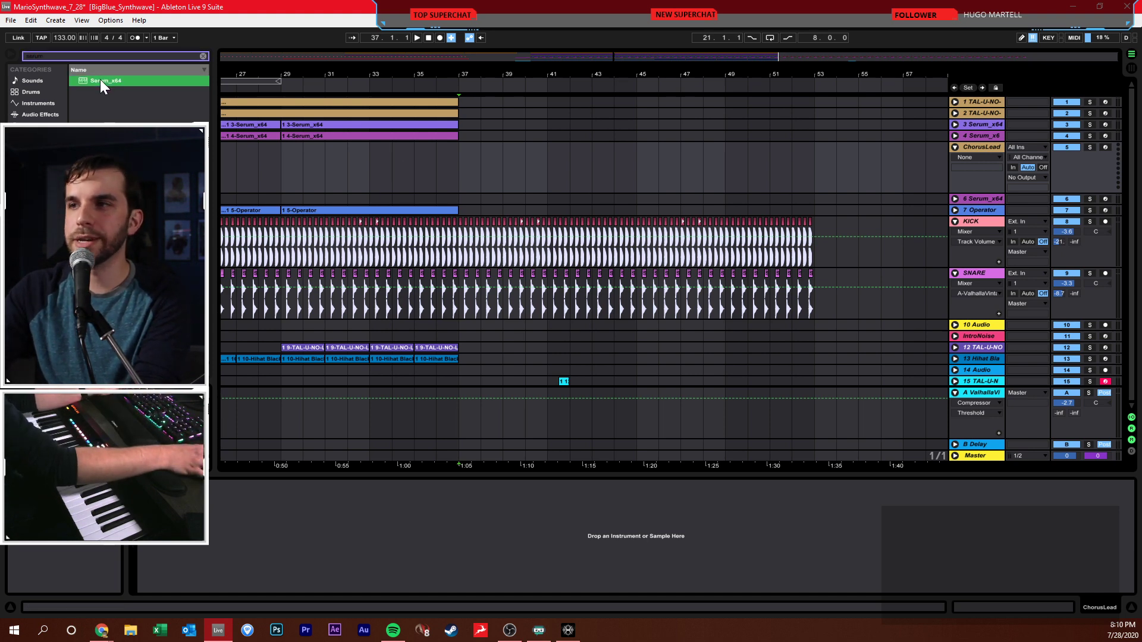
left_click_drag(309, 168, 311, 174)
left_click_drag(717, 171, 432, 37)
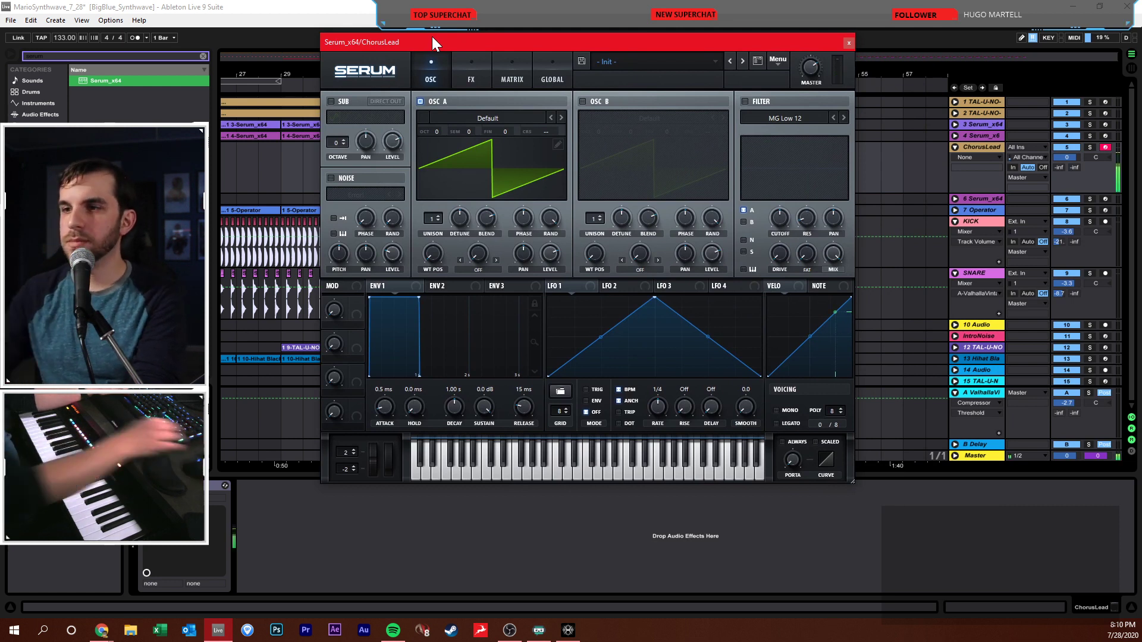
- Enable Mono and Legato voicing in Serum, adjust the portamento time, and save the project
left_click(777, 411)
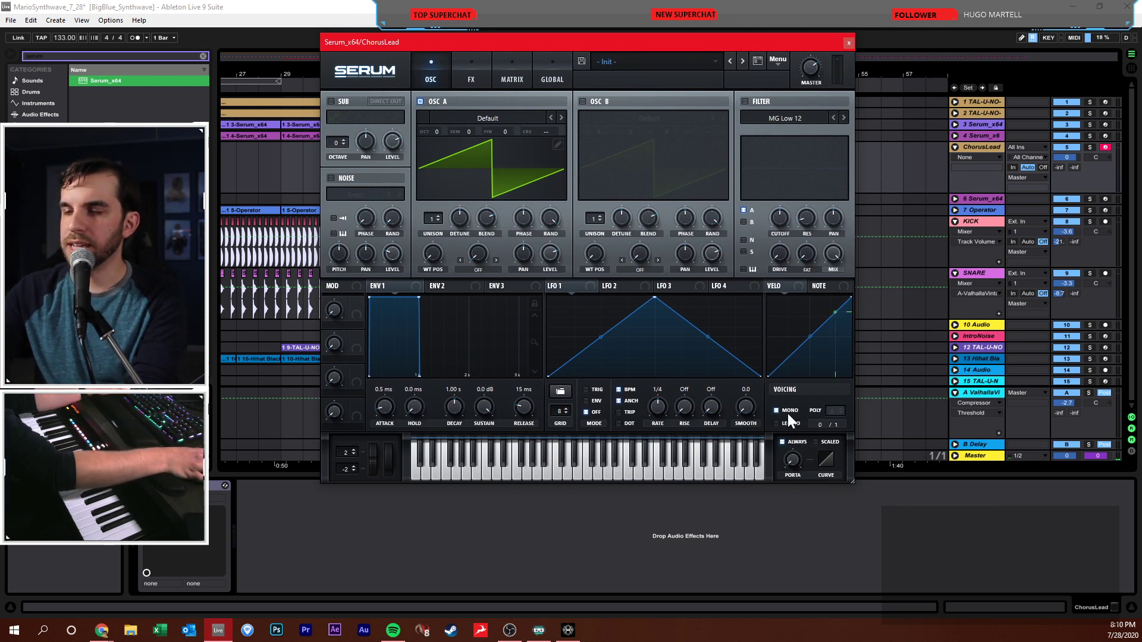
left_click(788, 455)
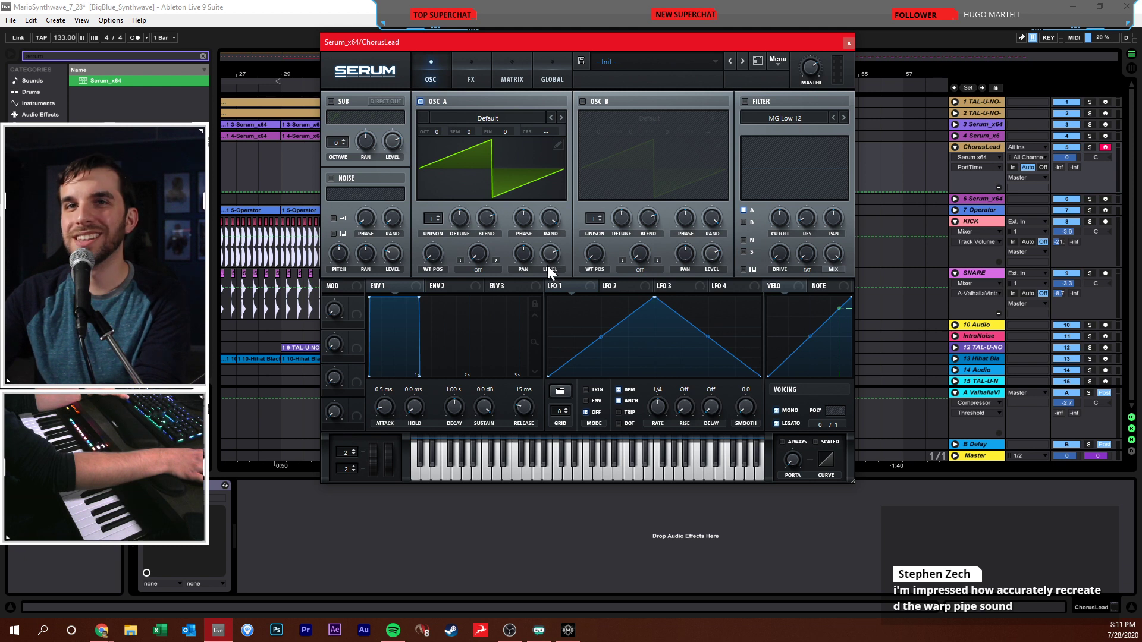
key("ctrl+s")
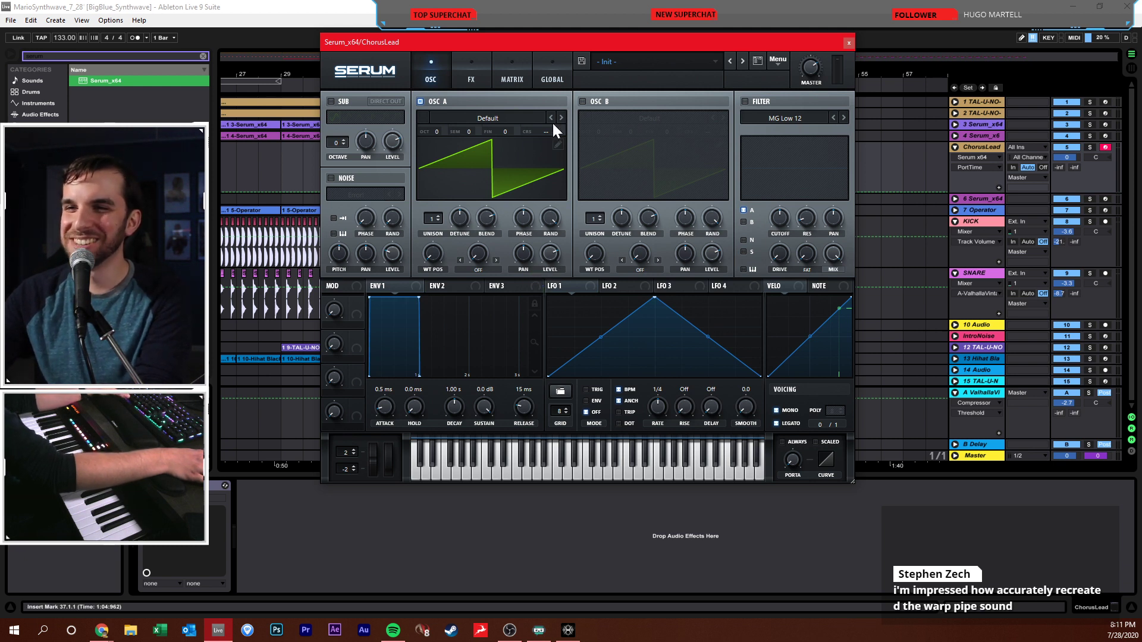
- Close the Serum window and place the insert marker at bar 37 on the ChorusLead track
left_click_drag(543, 45, 576, 114)
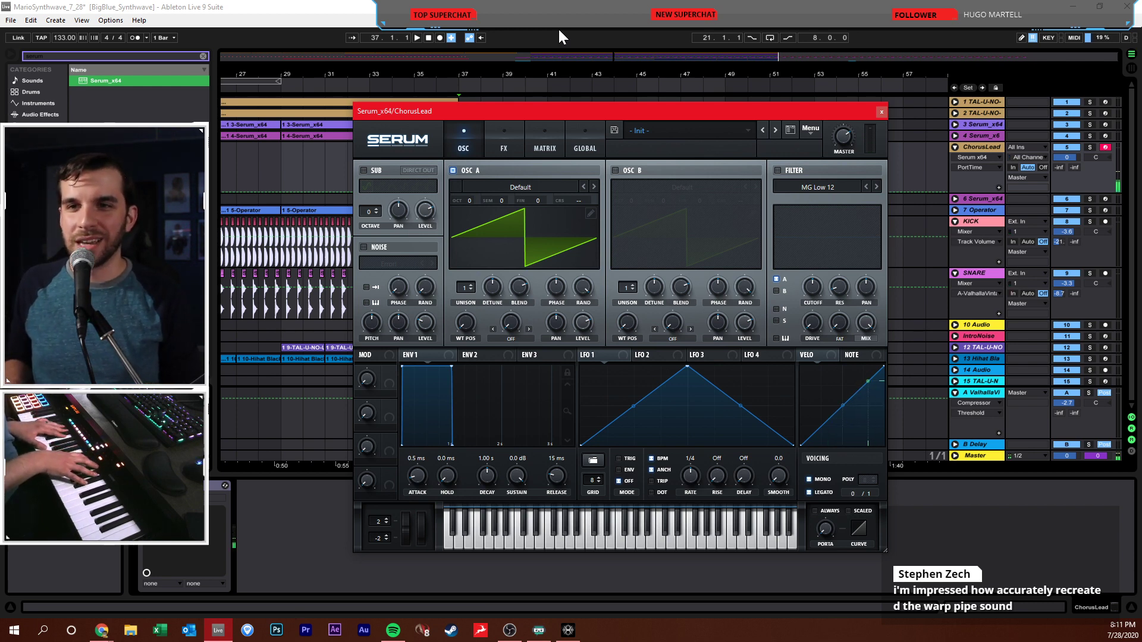
left_click(880, 112)
left_click(652, 162)
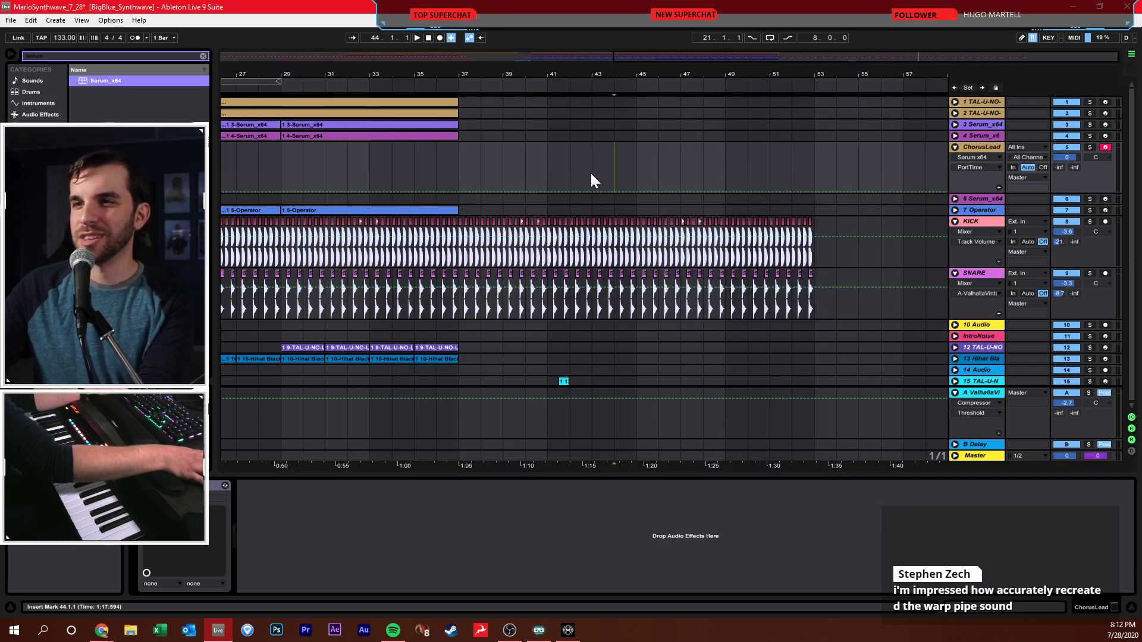
left_click(491, 177)
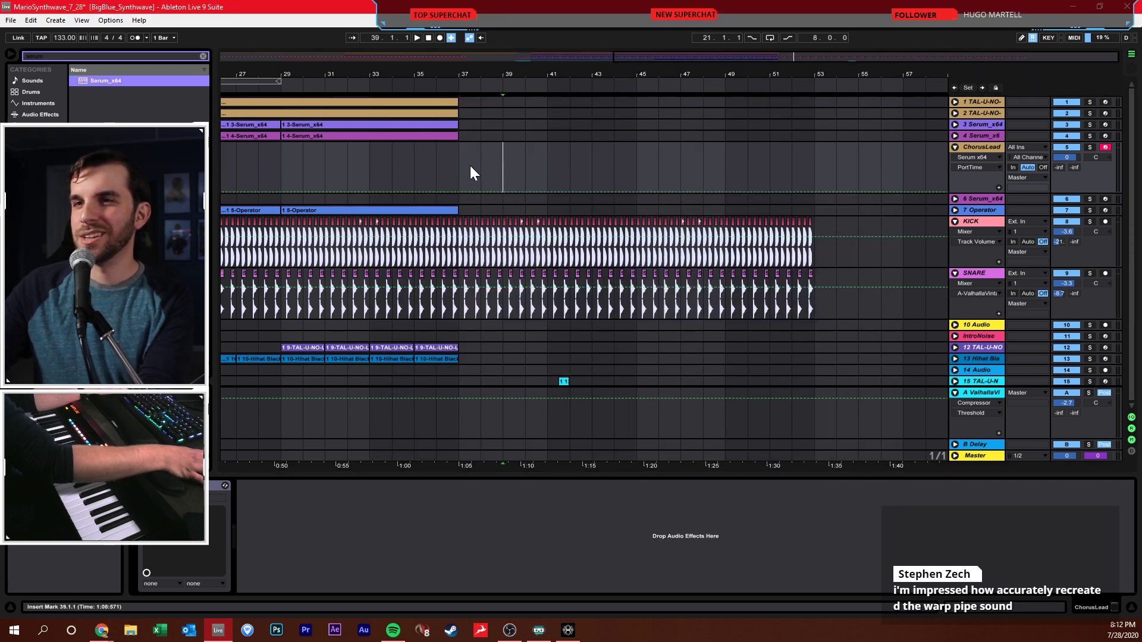
left_click(468, 138)
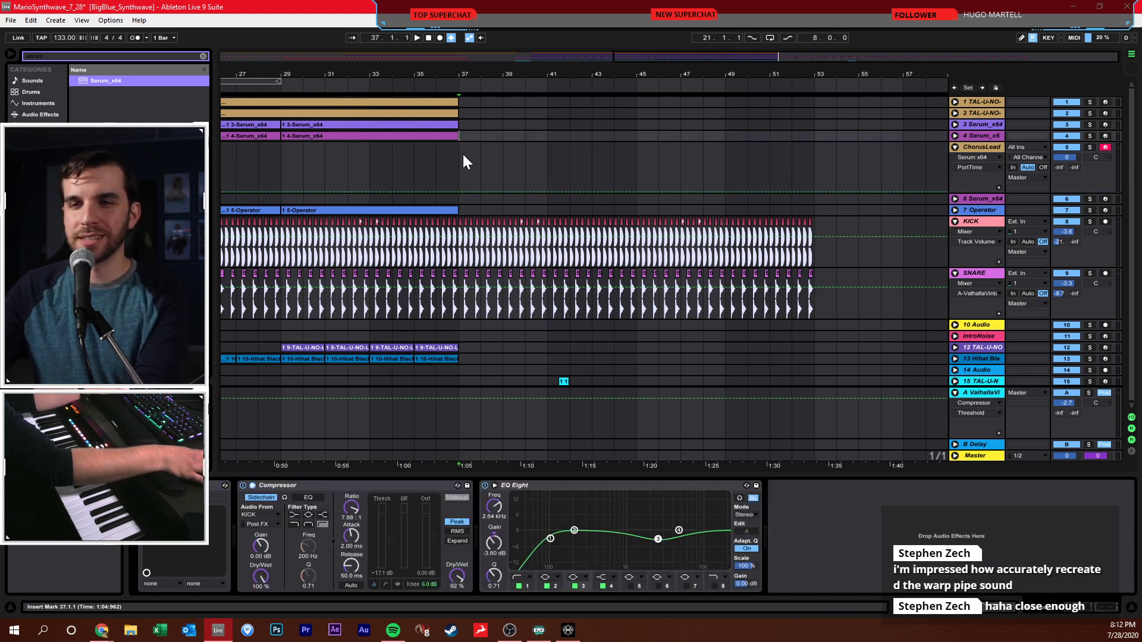
left_click(464, 156)
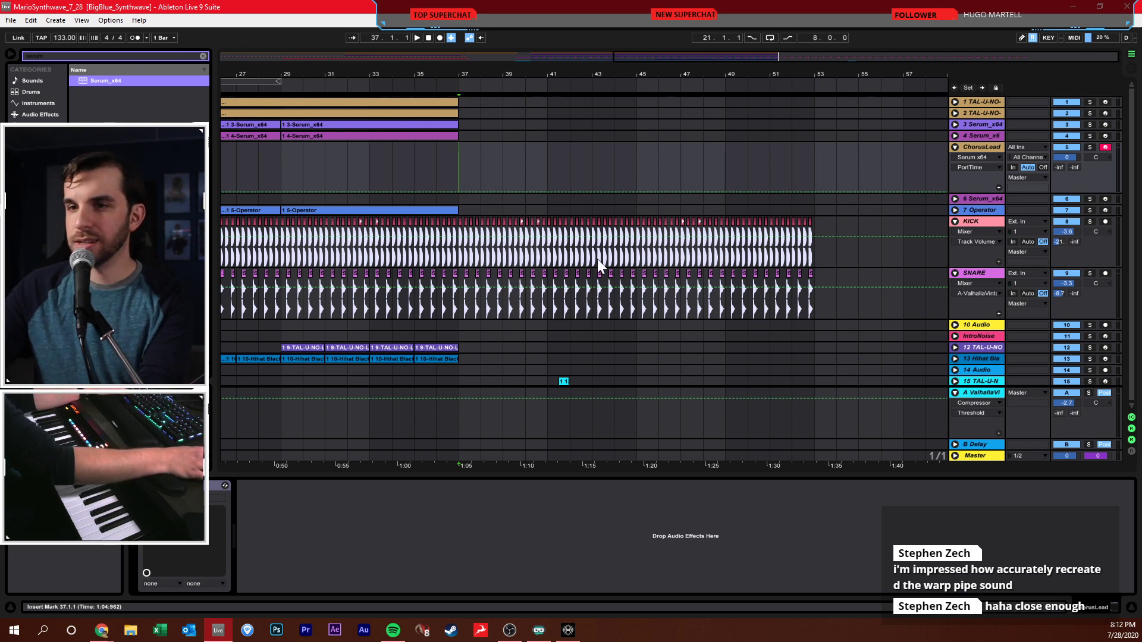
- In ChorusLead's Serum, set oscillator A's unison to 8 and enable oscillator B with octave +1 and unison 8
left_click(224, 485)
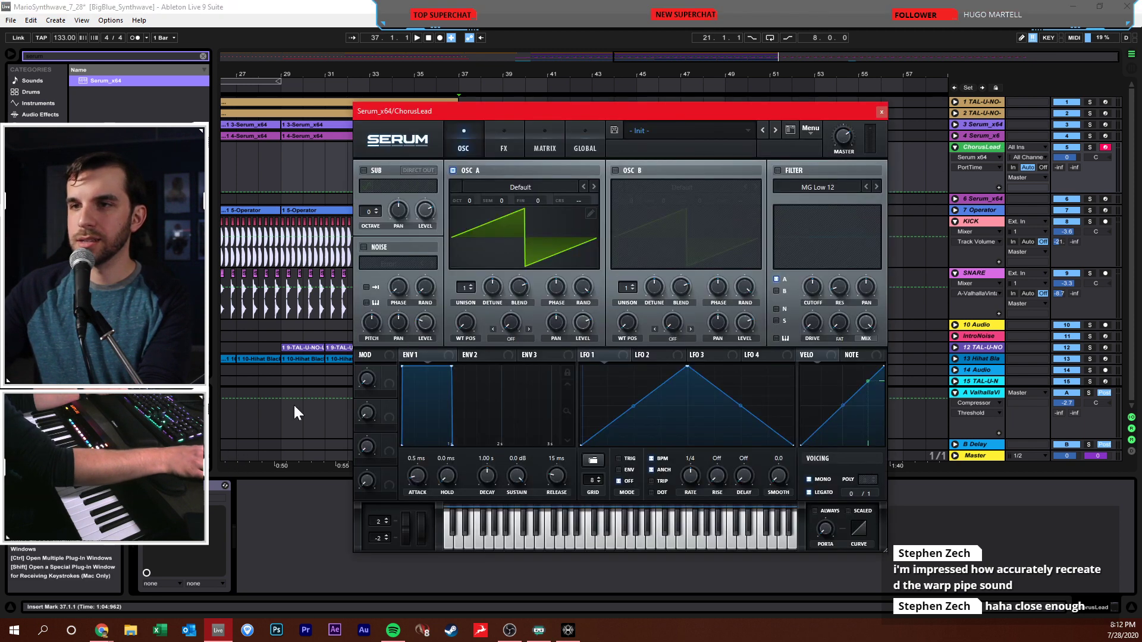
left_click_drag(470, 289, 509, 226)
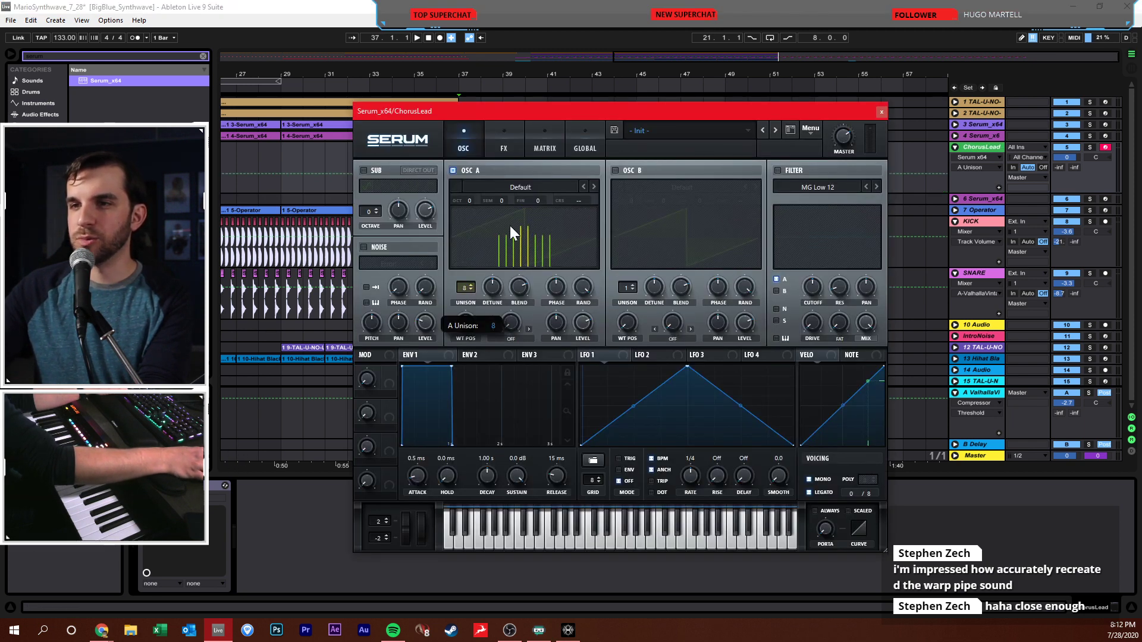
left_click(619, 171)
left_click_drag(626, 196, 638, 190)
left_click_drag(622, 290, 655, 290)
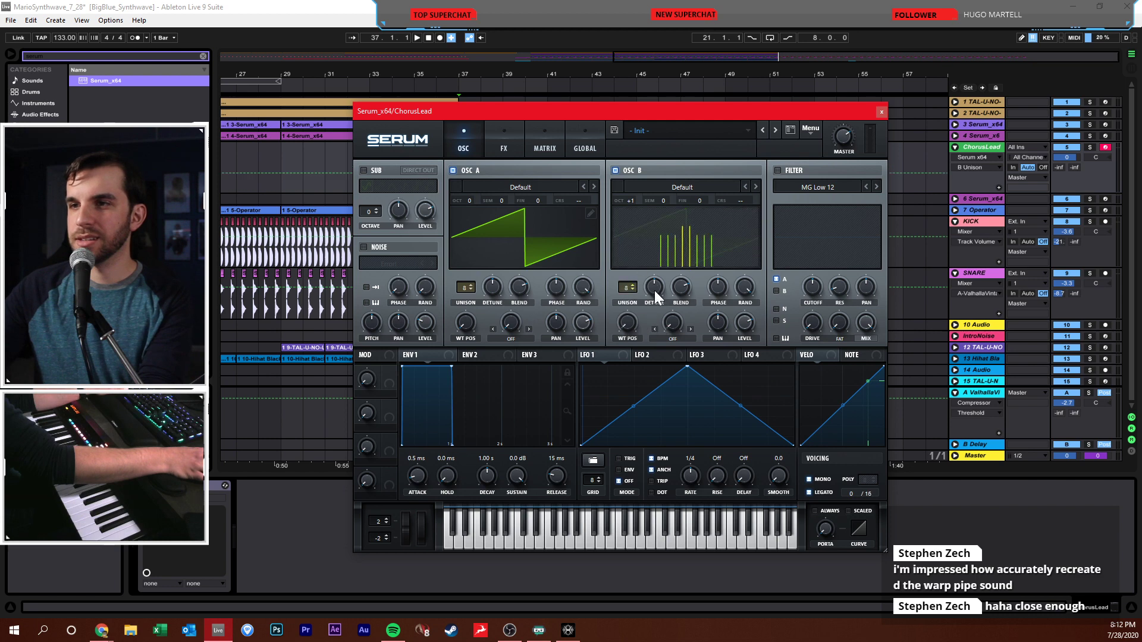
- Lower the ChorusLead track volume to -4.6 dB and close the Serum window
left_click_drag(1070, 158, 1046, 155)
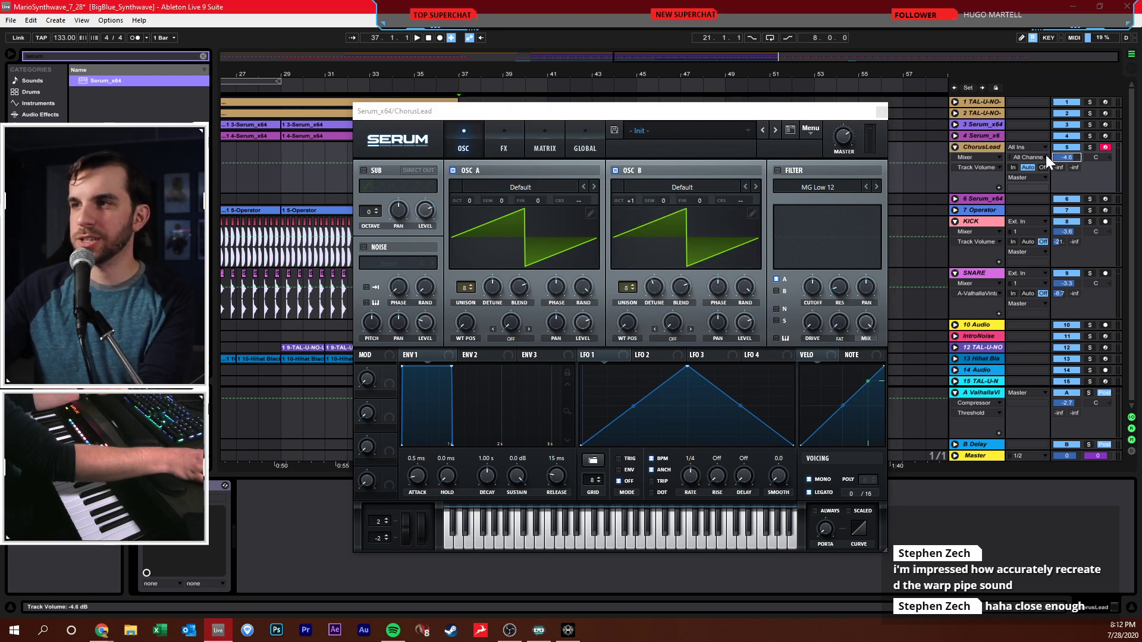
left_click(881, 112)
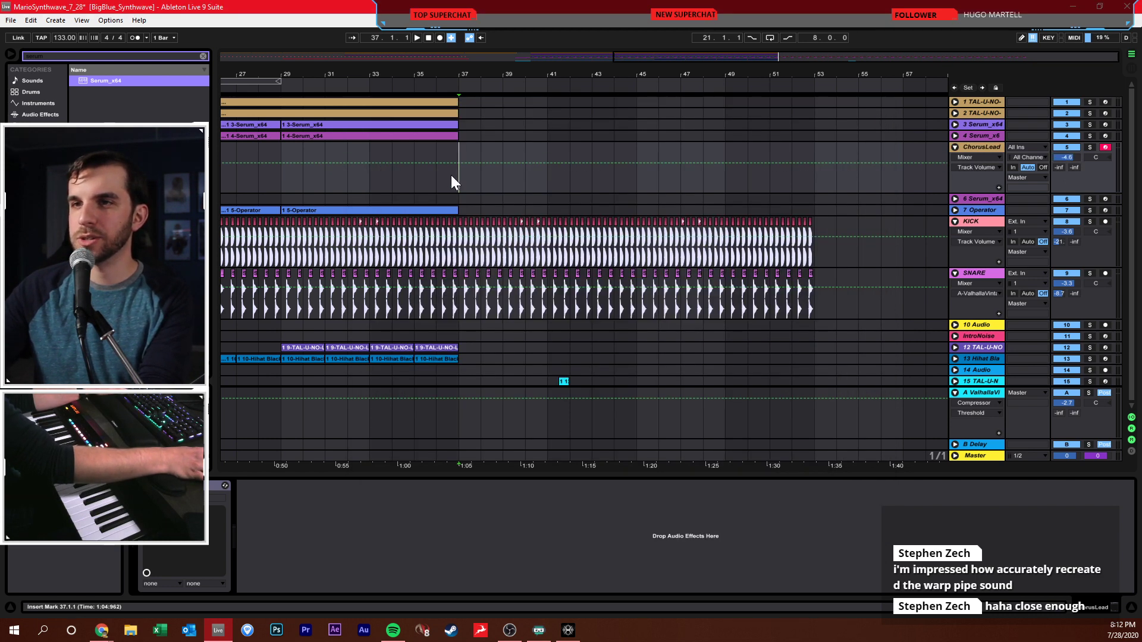
- Place the insert marker at bar 36 on the ChorusLead track and set the project tempo to 107 BPM
left_click(431, 145)
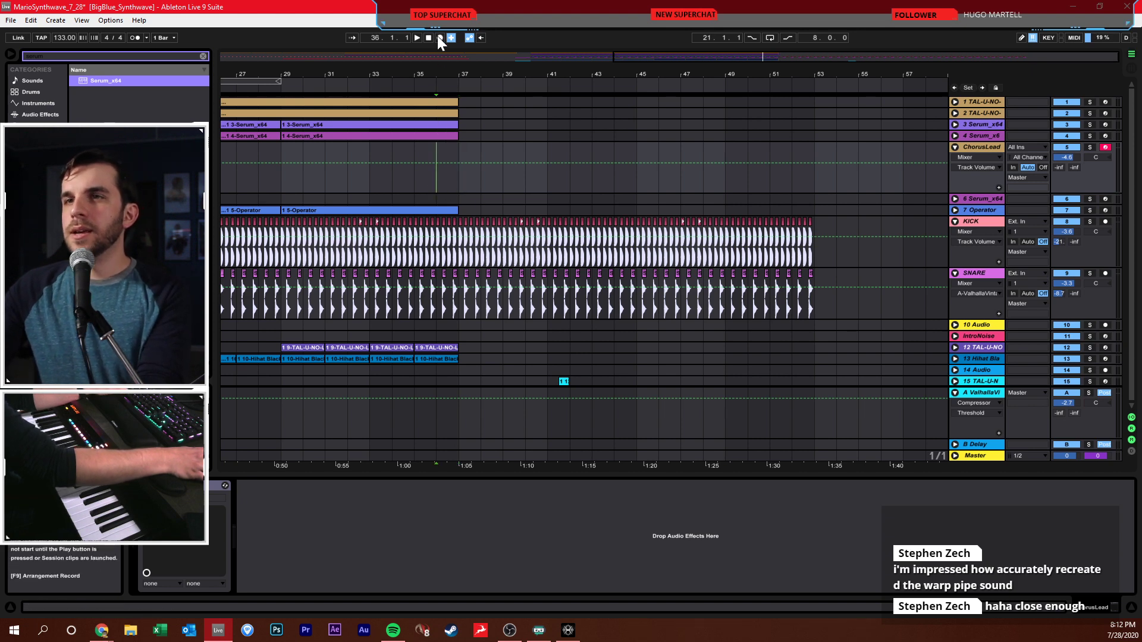
mouse_move(64, 36)
left_mouse_down()
mouse_move(65, 60)
mouse_move(65, 28)
left_mouse_up()
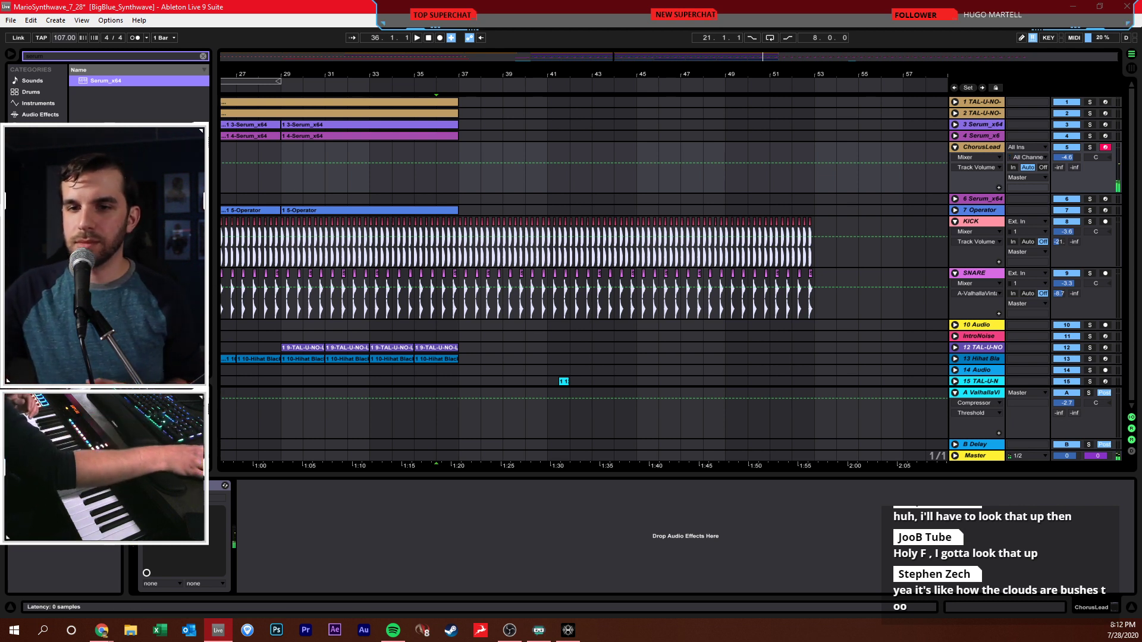
left_click(456, 184)
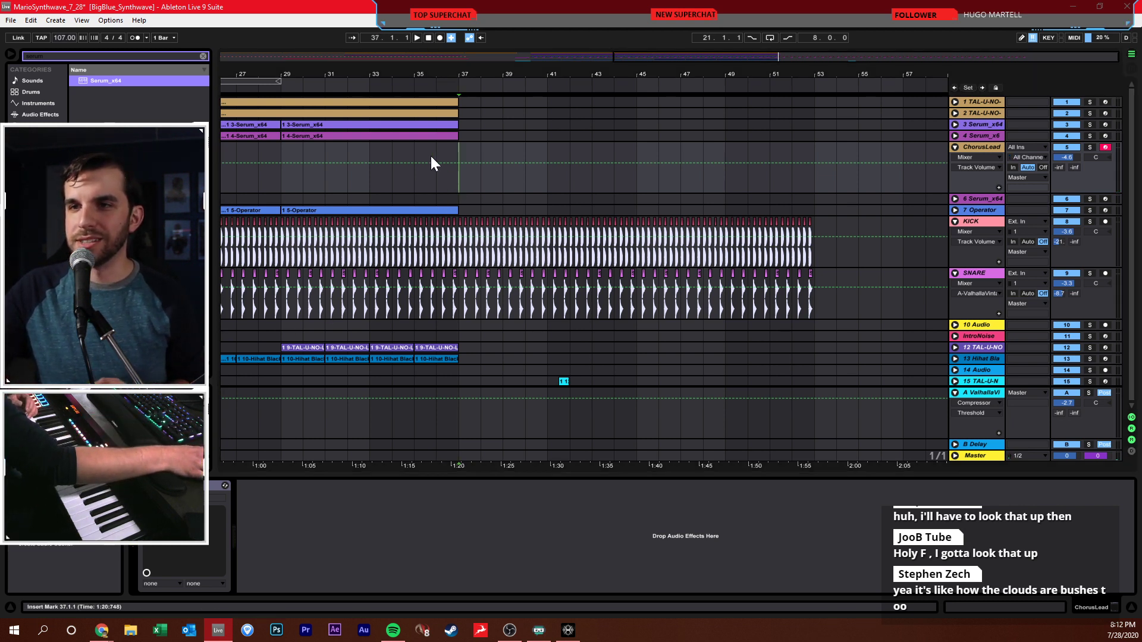
left_click(422, 158)
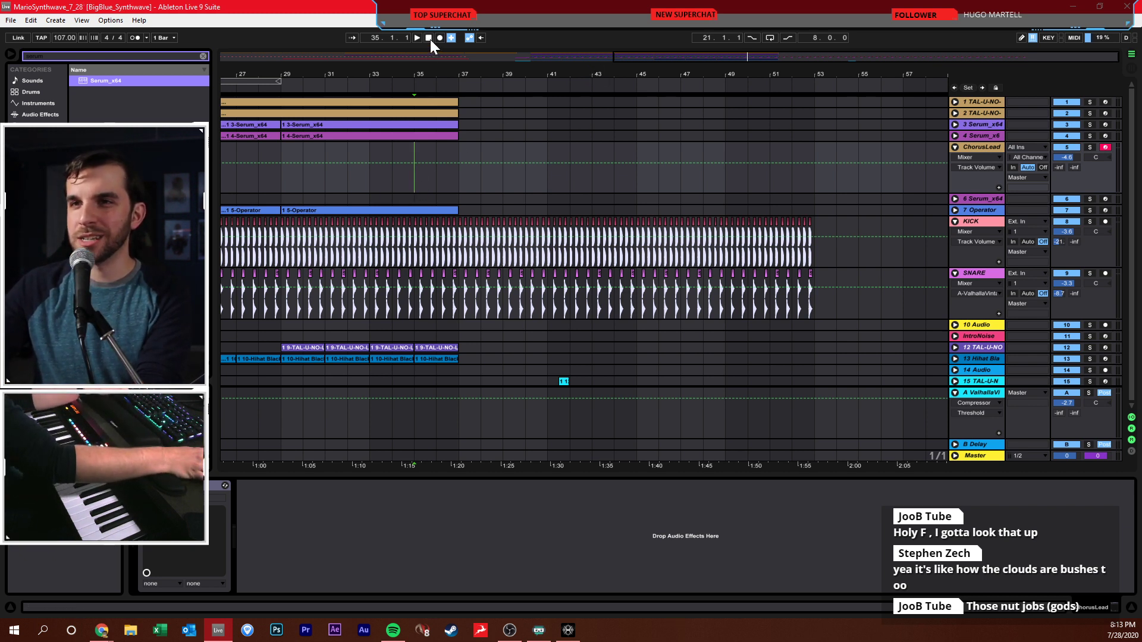
left_click(548, 149)
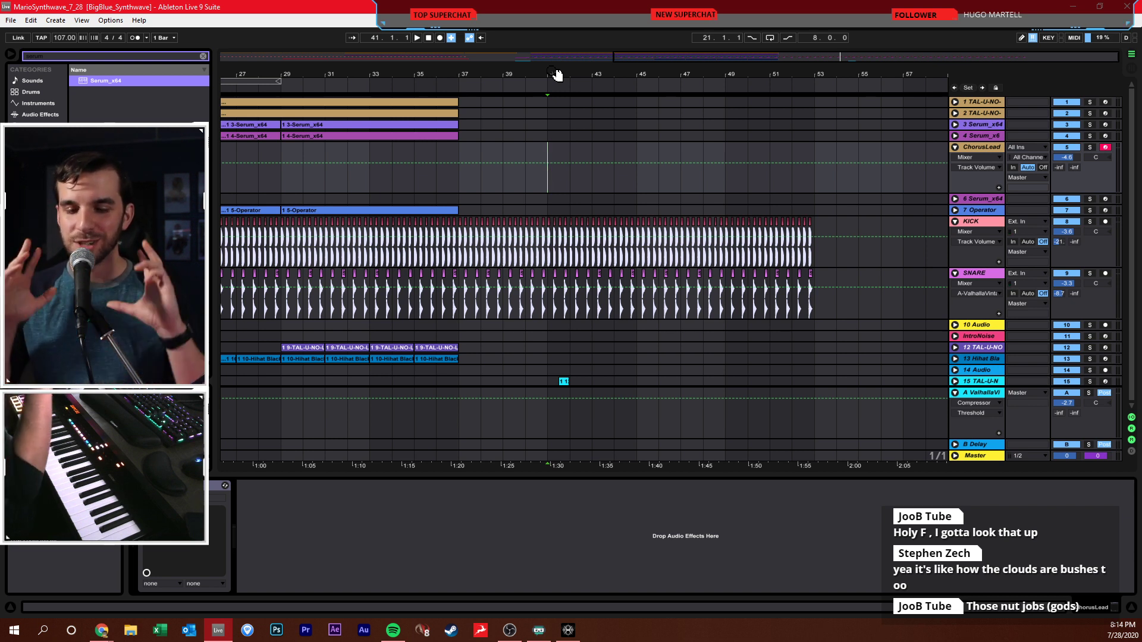
left_click(452, 181)
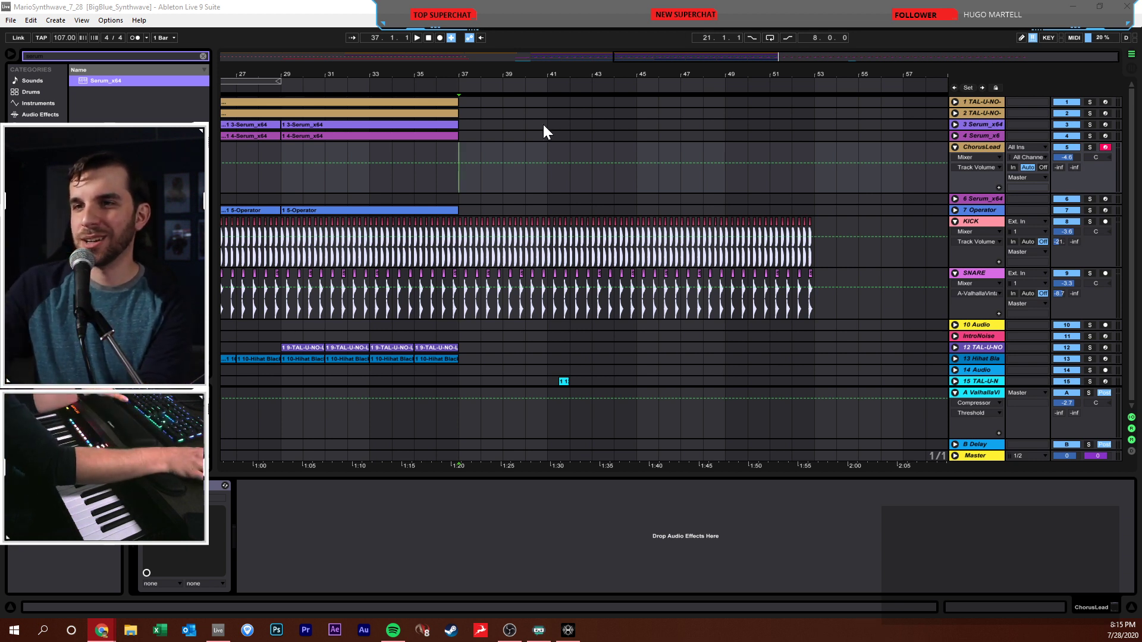
left_click(454, 177)
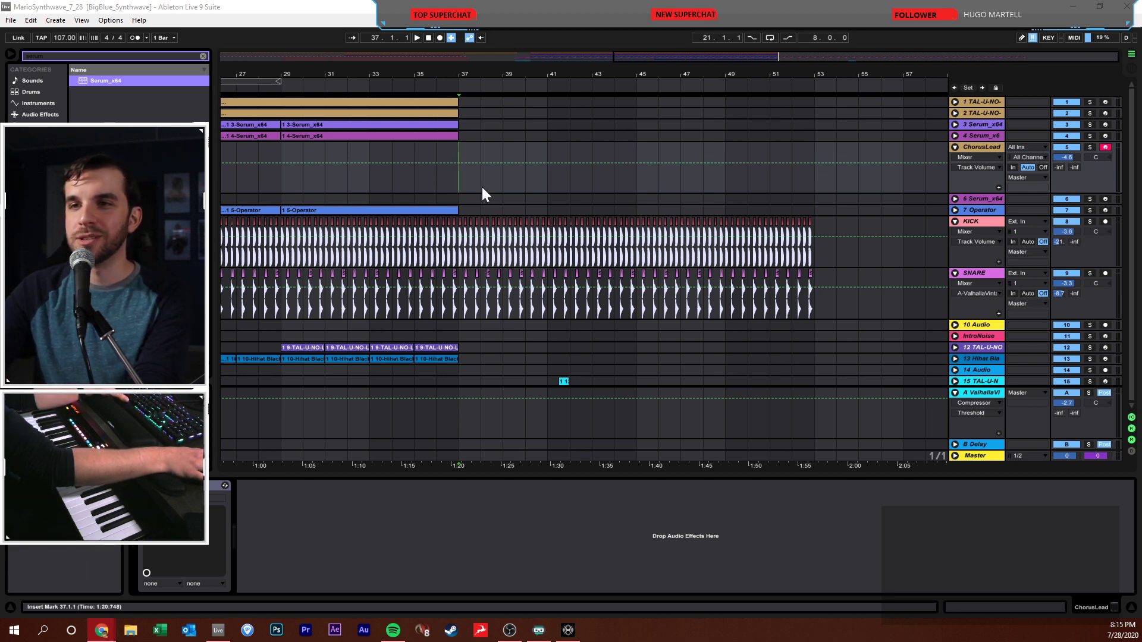
left_click(455, 184)
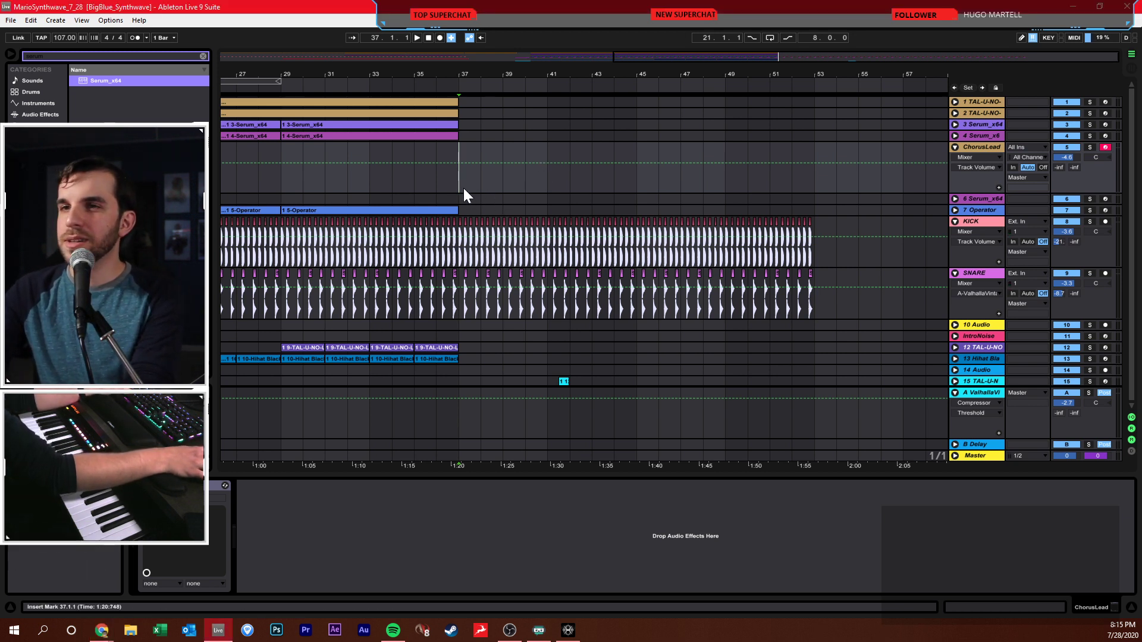
- Turn on the metronome and record the lead melody on the ChorusLead track from bar 35 to bar 41
left_click(439, 38)
left_click(136, 37)
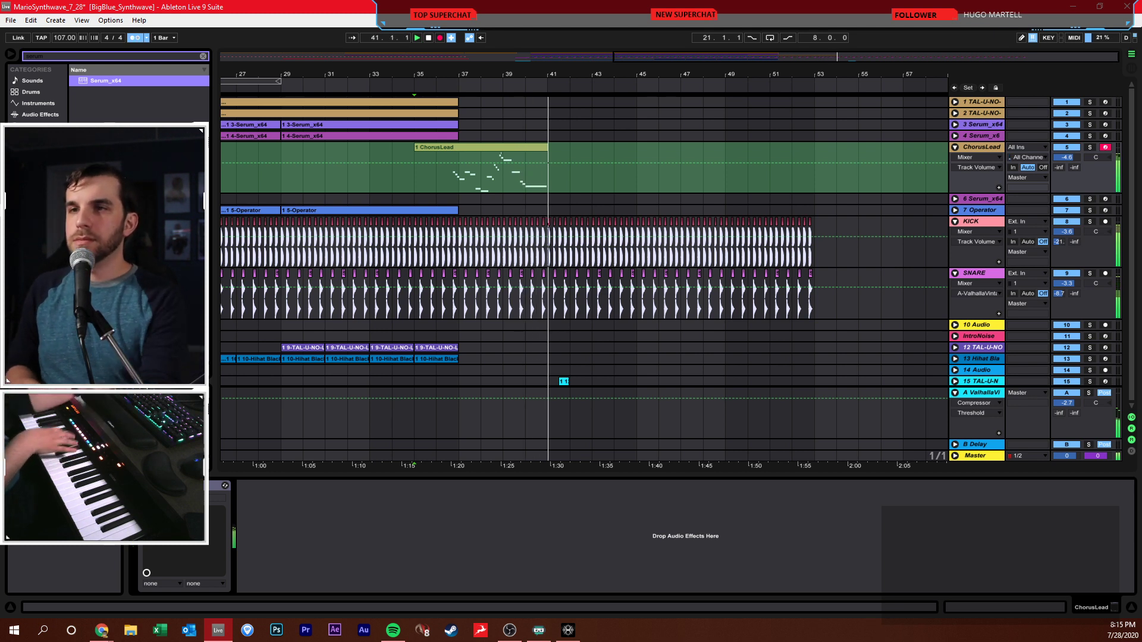
key("F9")
left_click(615, 168)
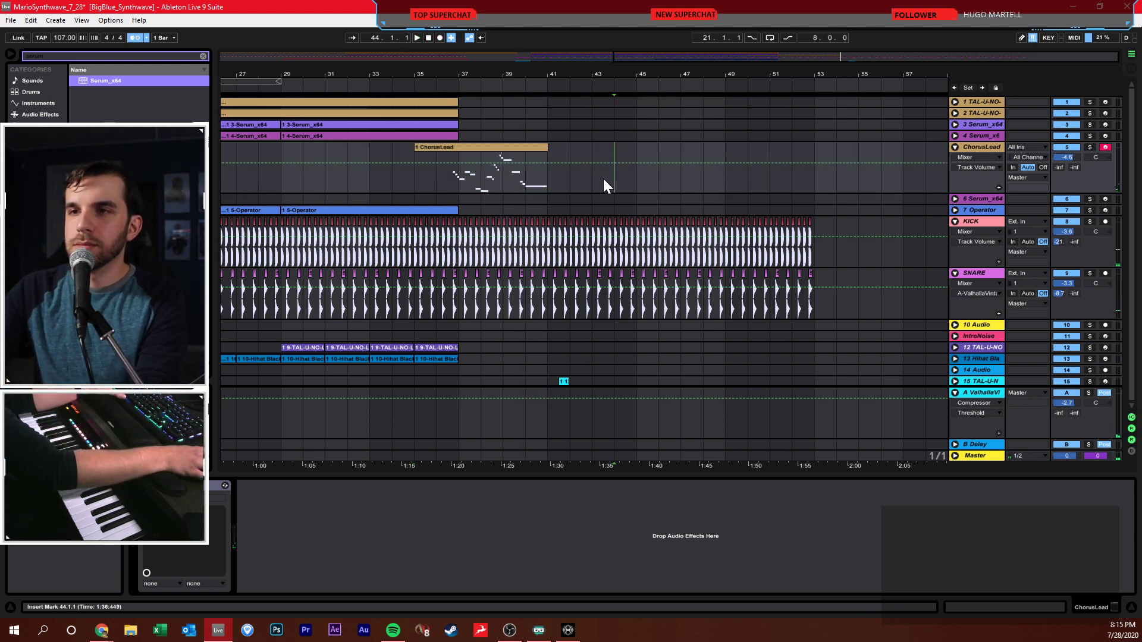
- Open the recorded ChorusLead clip in the note editor and enlarge its notes for editing
left_click(557, 124)
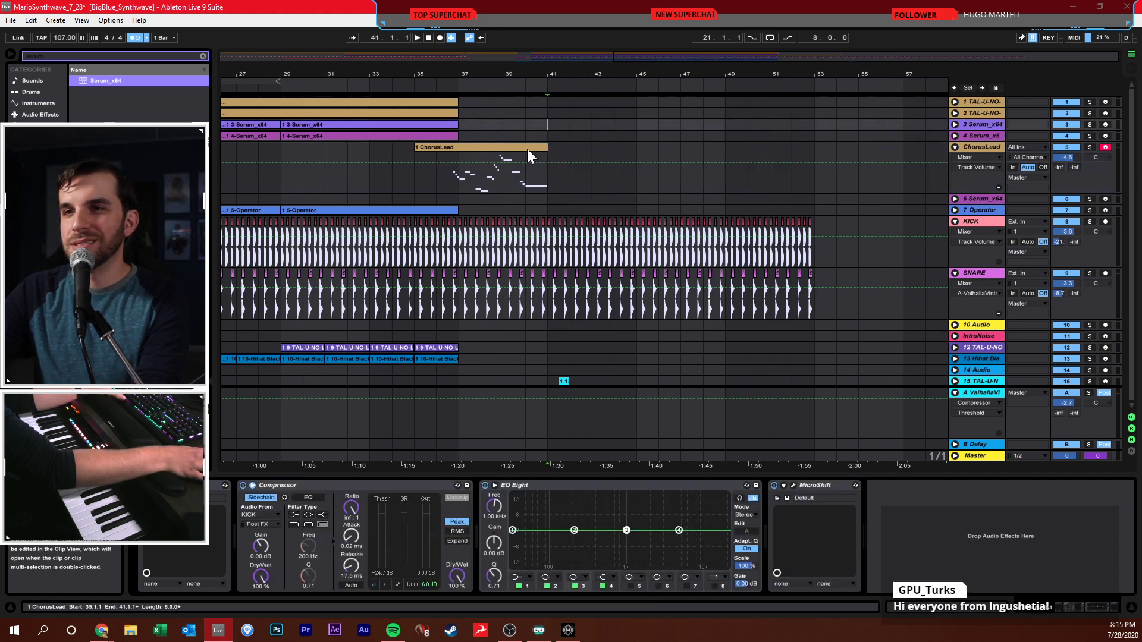
left_click(527, 148)
double_click(527, 149)
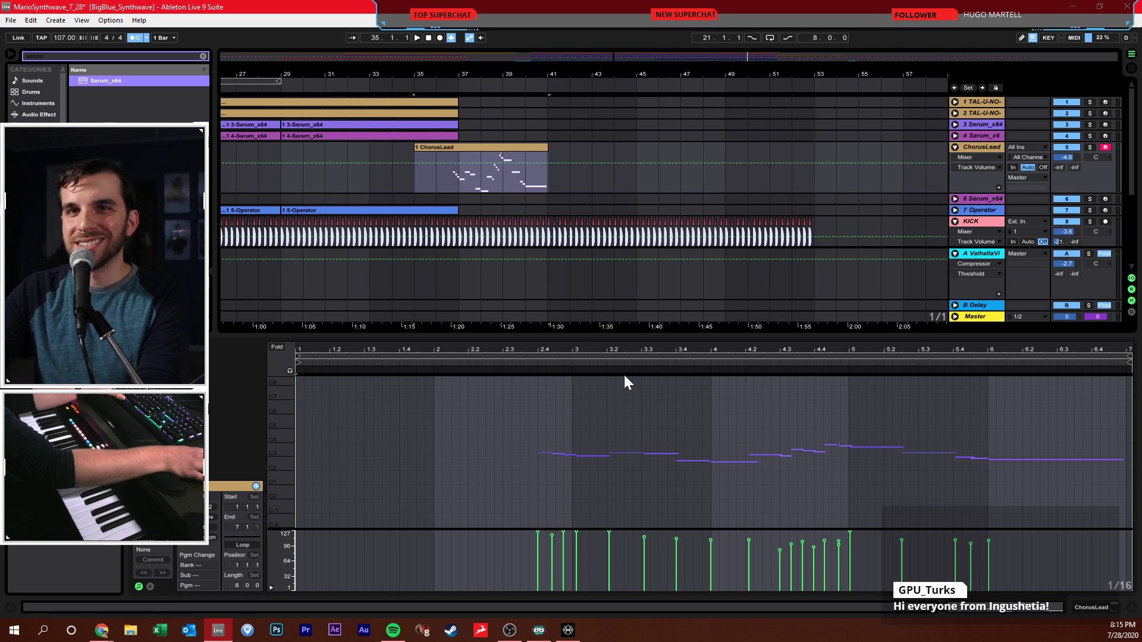
mouse_move(296, 452)
left_mouse_down()
mouse_move(323, 452)
mouse_move(297, 443)
left_mouse_up()
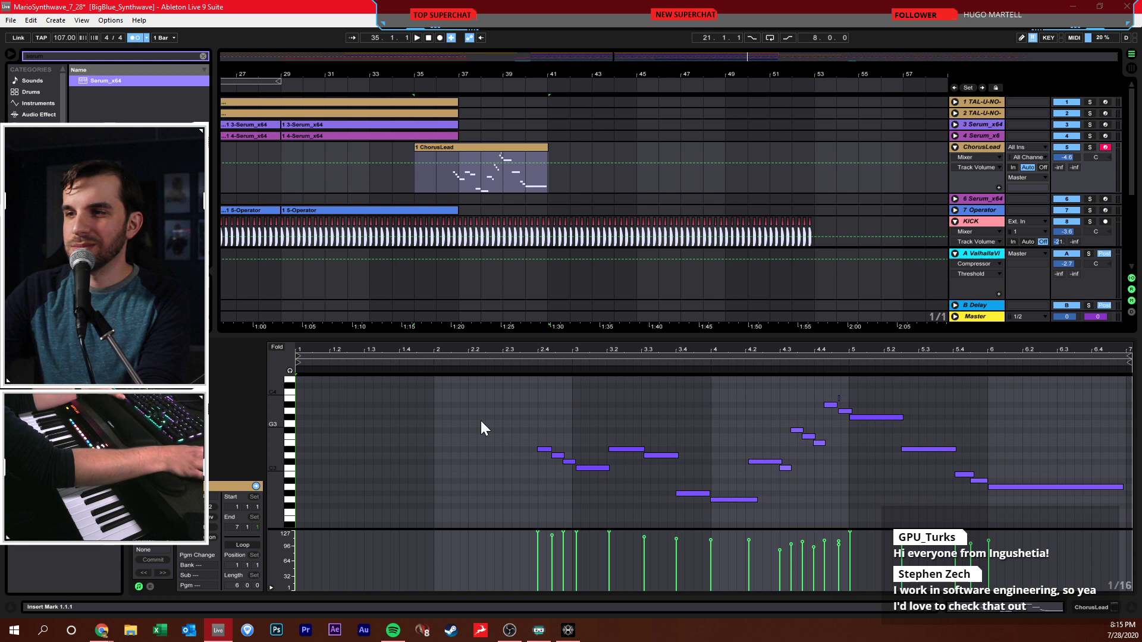
- Set the note grid to 1/8 triplets and quantize all notes of the ChorusLead clip
left_click(832, 395)
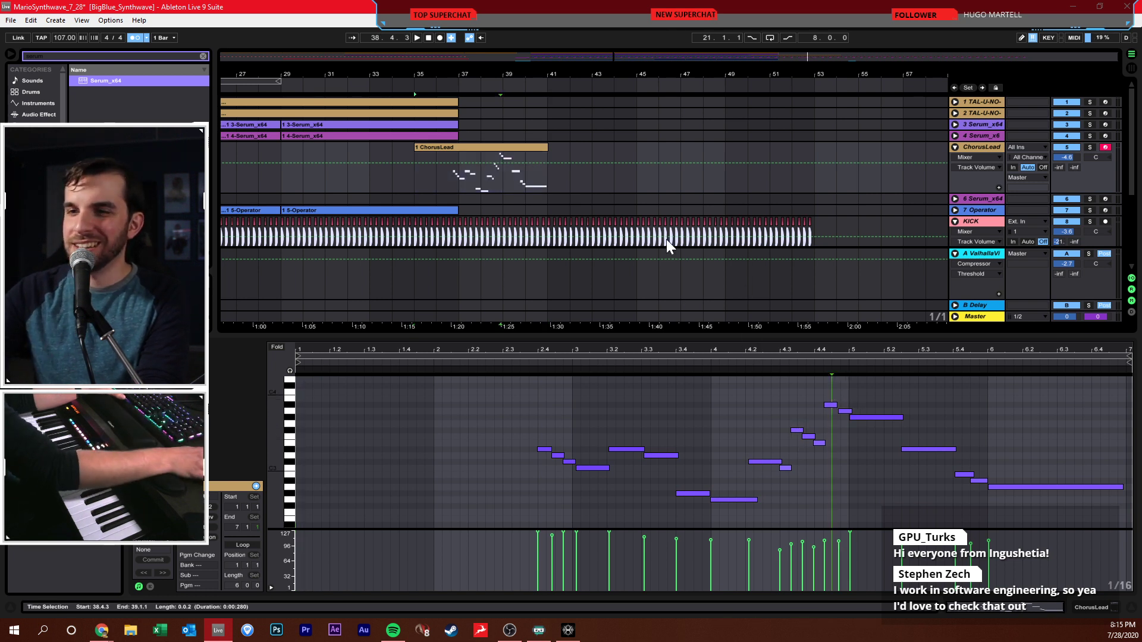
right_click(659, 430)
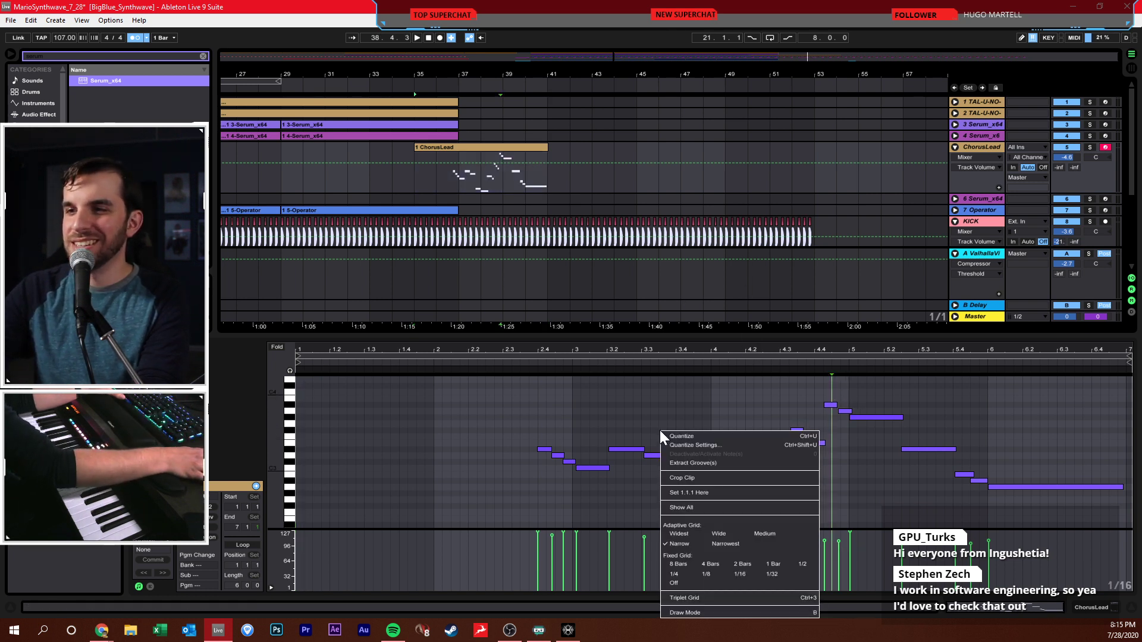
left_click(705, 575)
right_click(730, 454)
left_click(770, 434)
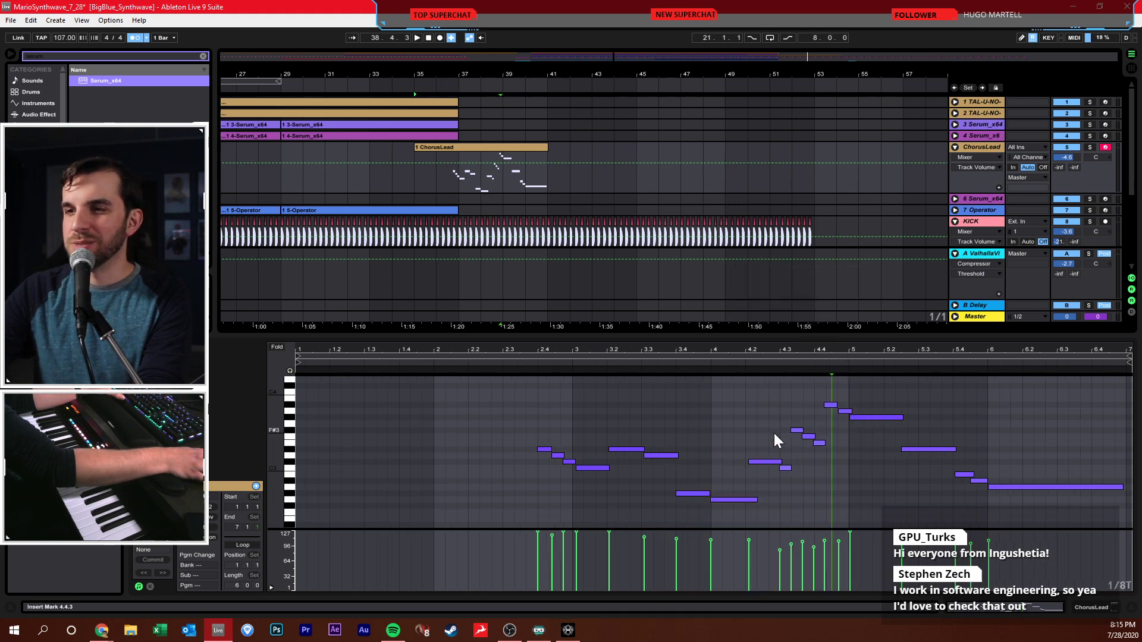
key("ctrl+a")
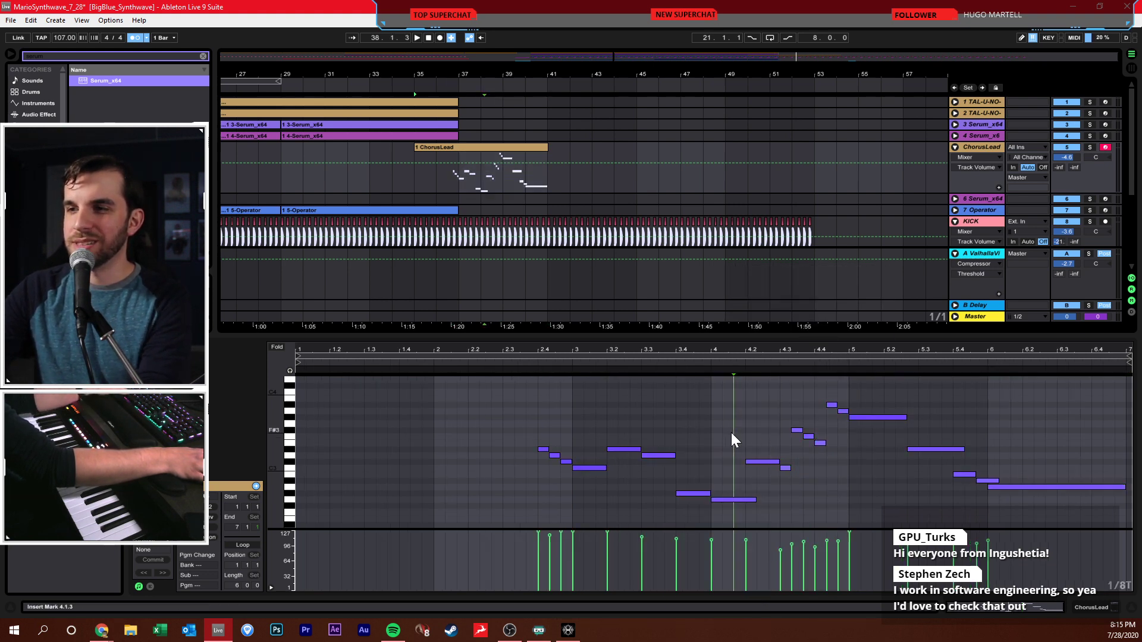
- Examine the quantized ChorusLead notes one by one against the triplet grid, mainly in the opening phrase
left_click(731, 434)
left_click(698, 401)
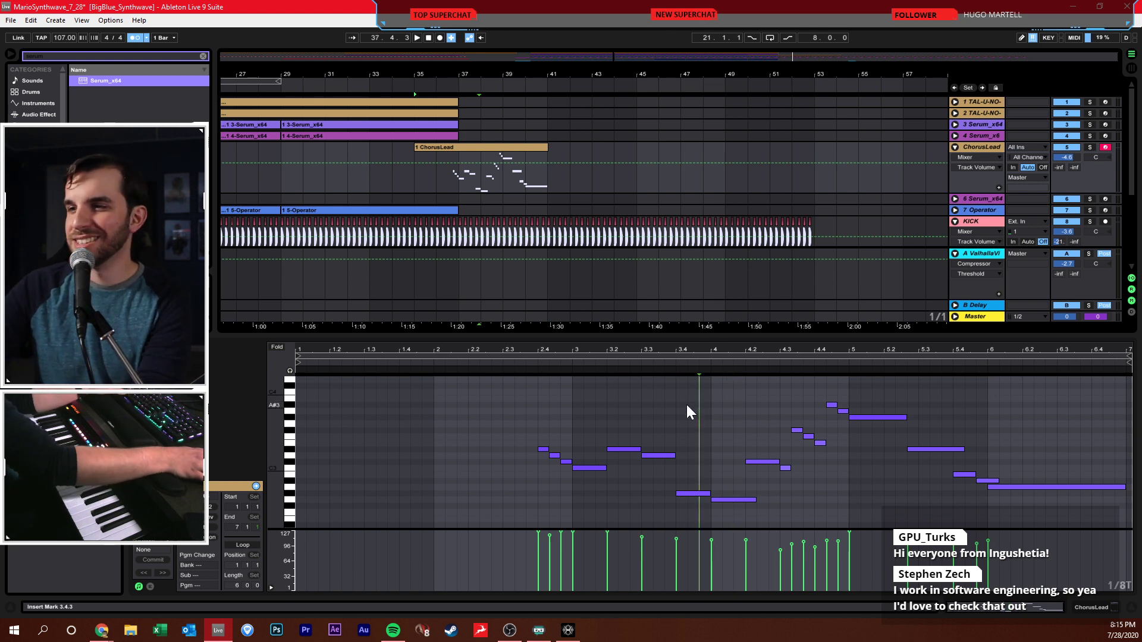
left_click(618, 420)
left_click(515, 416)
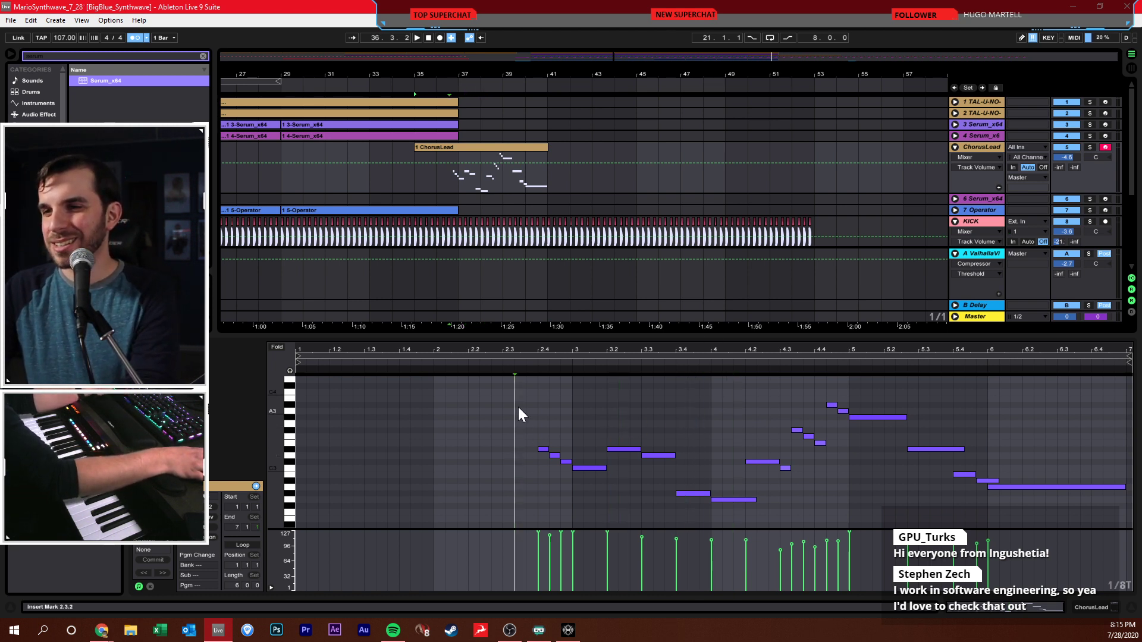
left_click(539, 400)
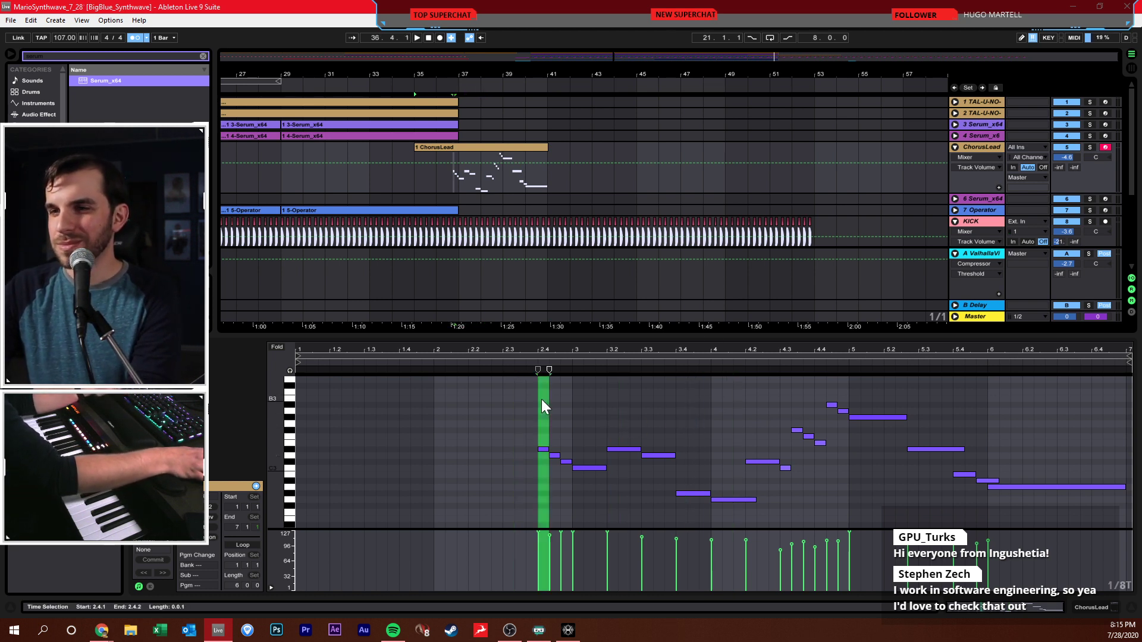
left_click(546, 435)
left_click(524, 427)
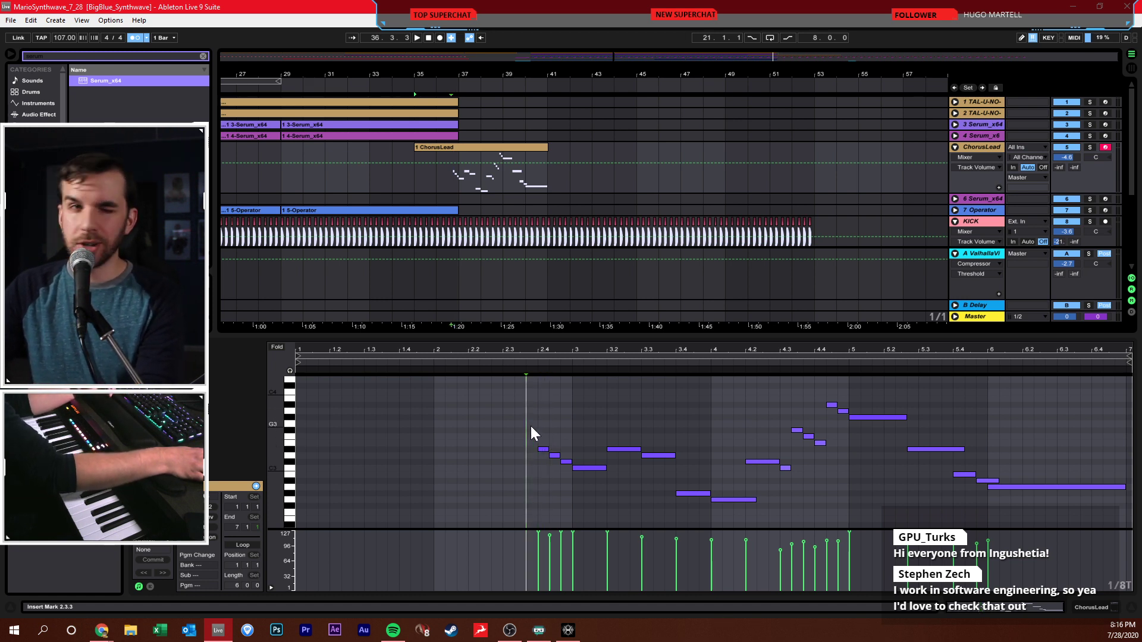
left_click(538, 441)
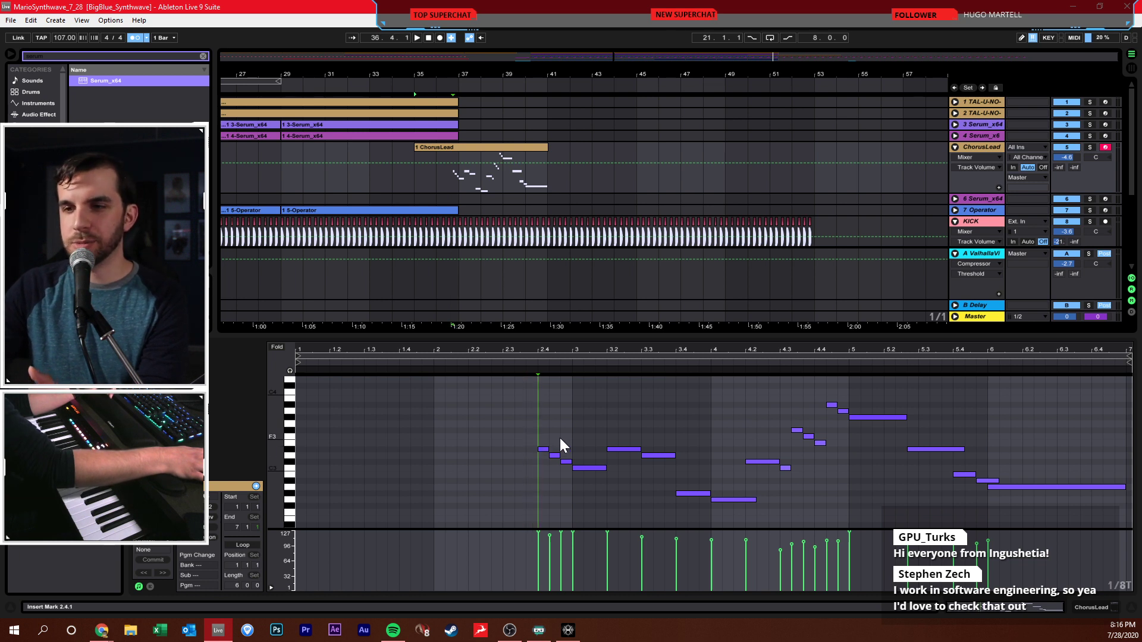
left_click(559, 438)
left_click(551, 437)
left_click(580, 439)
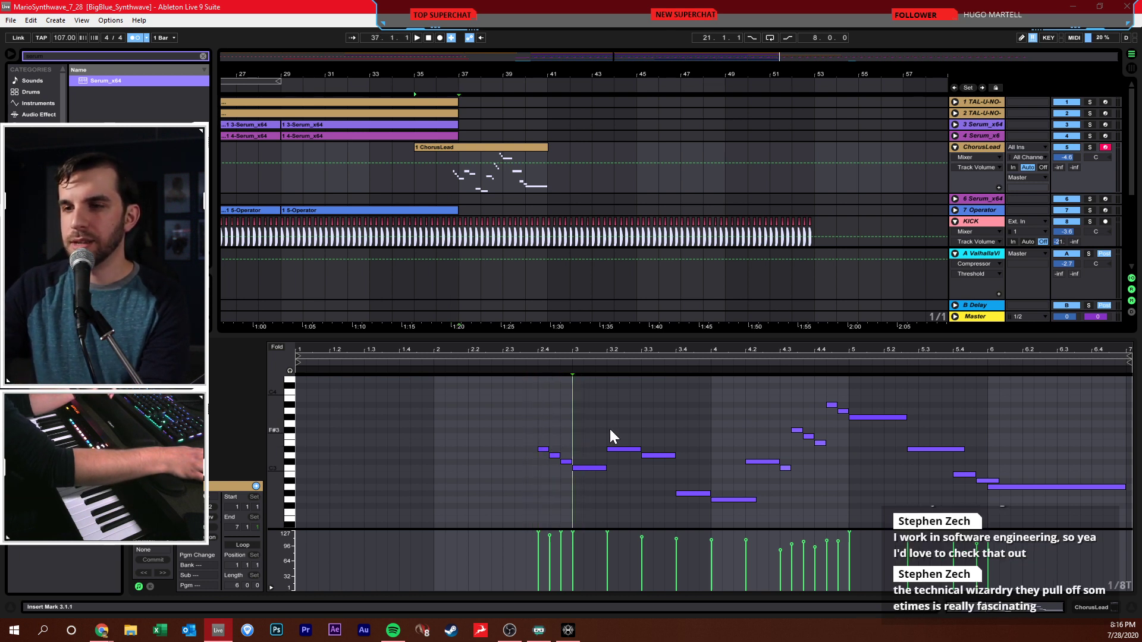
left_click(607, 429)
left_click(598, 426)
left_click(608, 425)
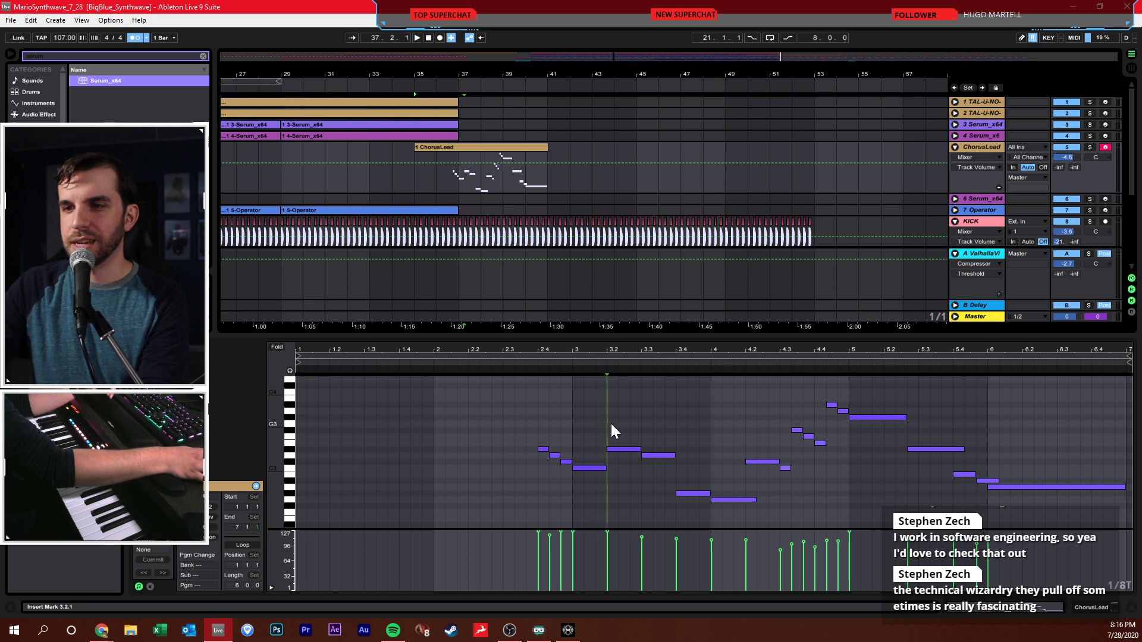
left_click(621, 424)
left_click(629, 424)
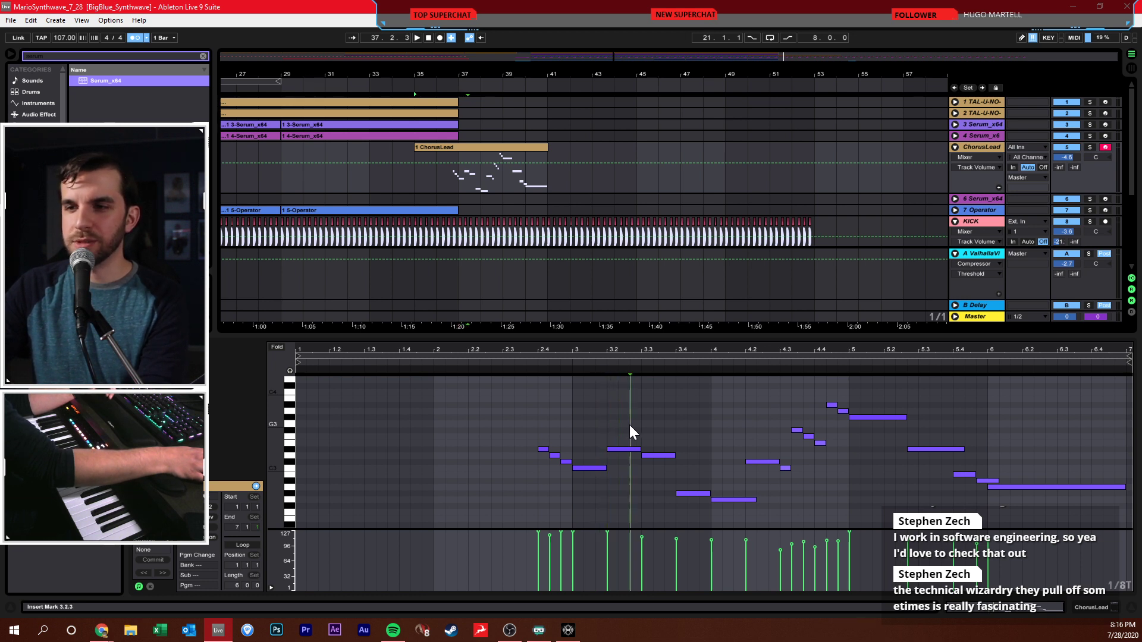
left_click(671, 420)
left_click(655, 419)
left_click(660, 422)
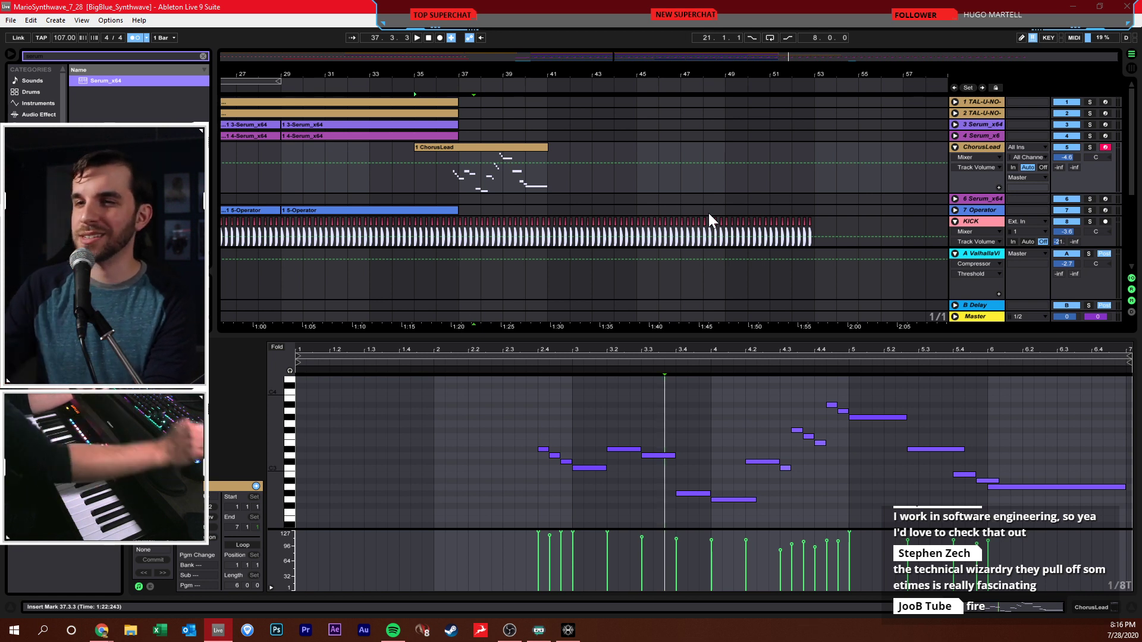
- Unfold the 3 Serum_x64 chord track and place the insert marker on it at bar 37
mouse_move(467, 182)
left_mouse_down()
mouse_move(512, 174)
mouse_move(459, 167)
left_mouse_up()
left_click(459, 178)
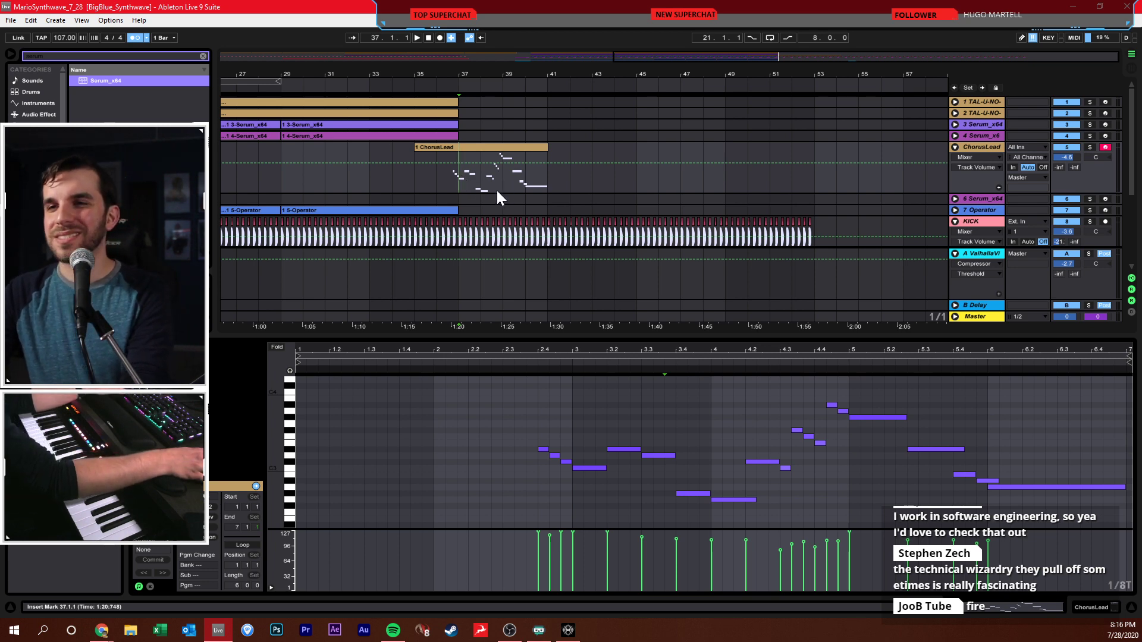
left_click(458, 136)
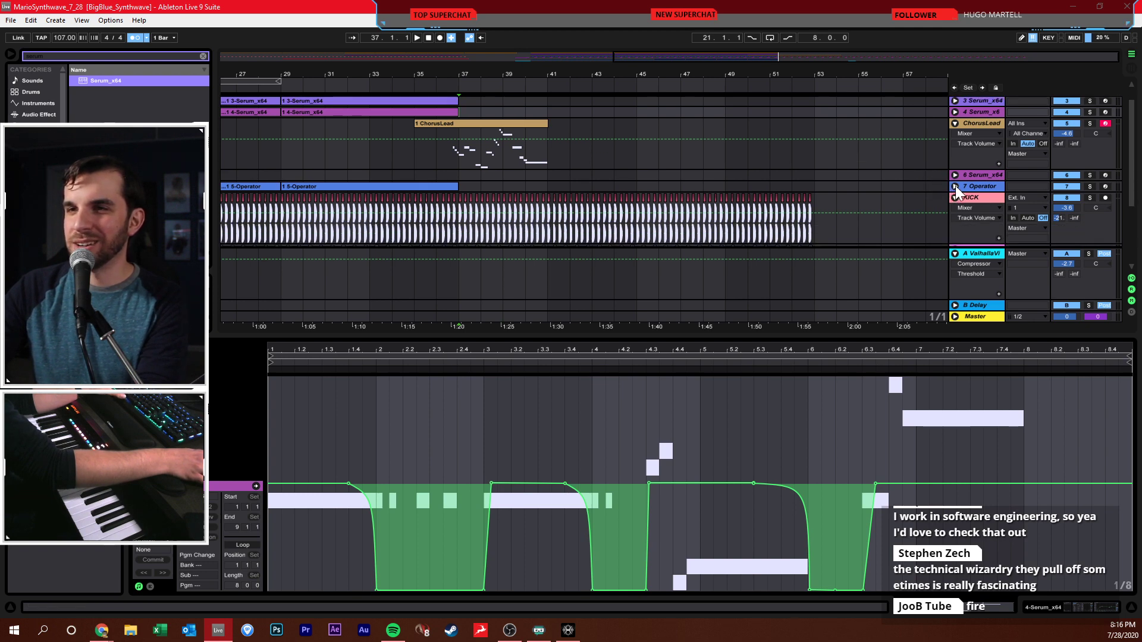
scroll(941, 183, "down", 1)
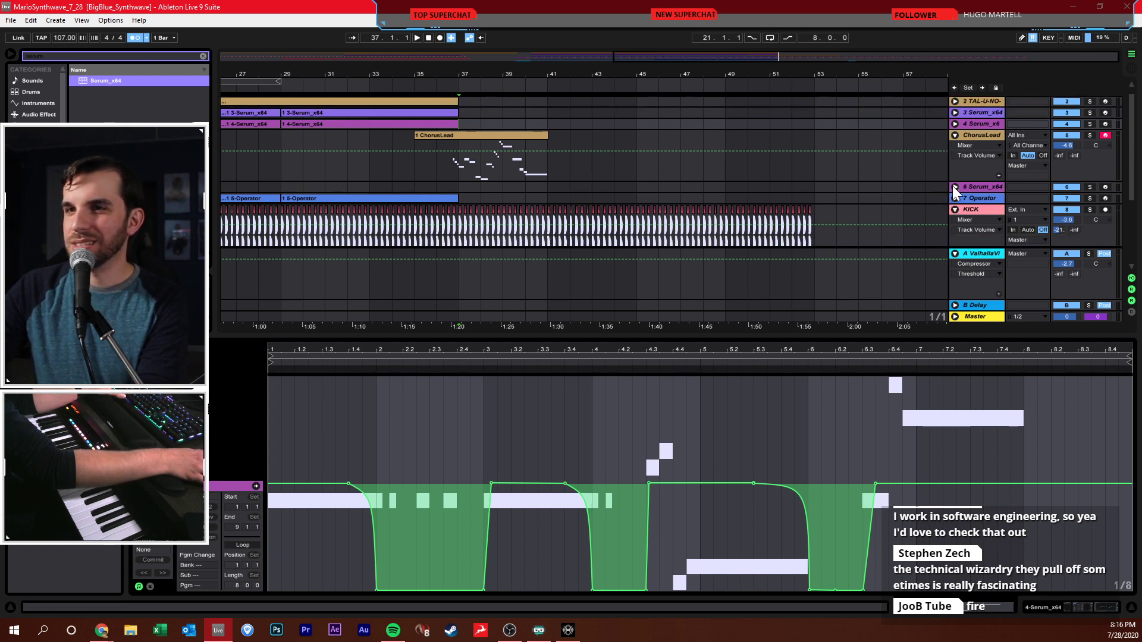
left_click(955, 124)
left_click(956, 123)
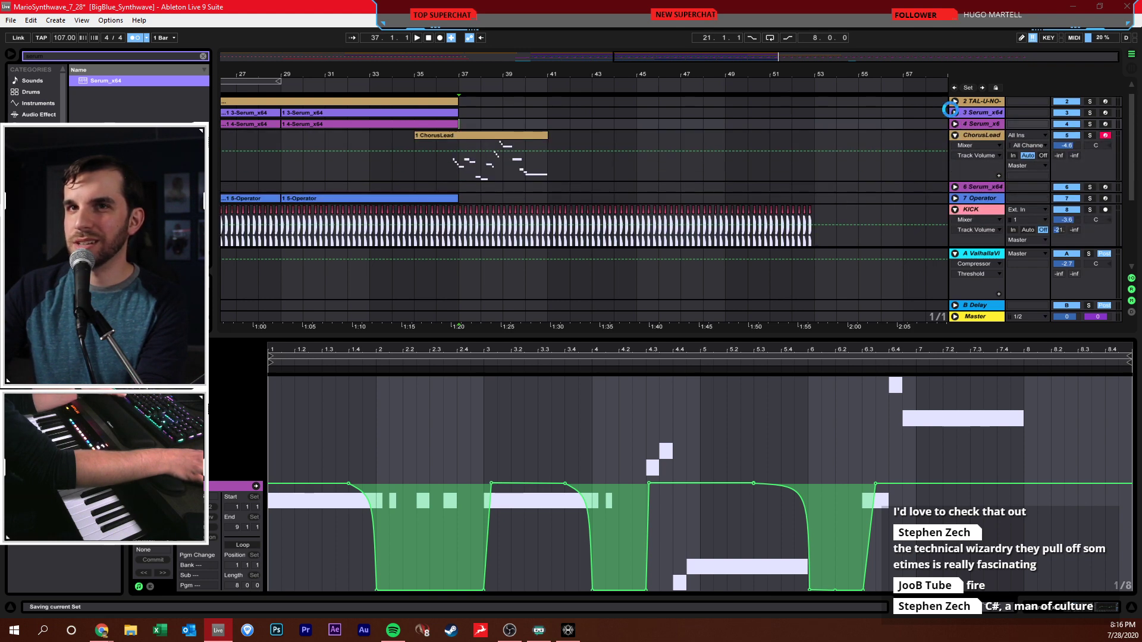
left_click(954, 113)
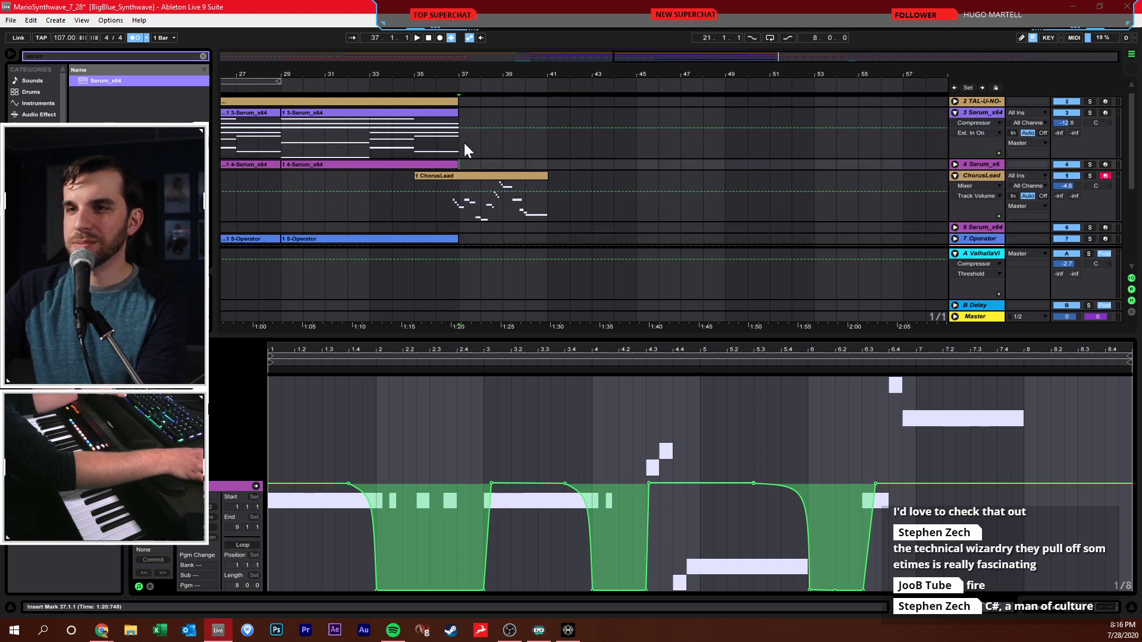
left_click(464, 143)
- Select the empty bars 37 to 41 on the 3 Serum_x64 track and return the insert marker to bar 37
left_click_drag(484, 76, 484, 119)
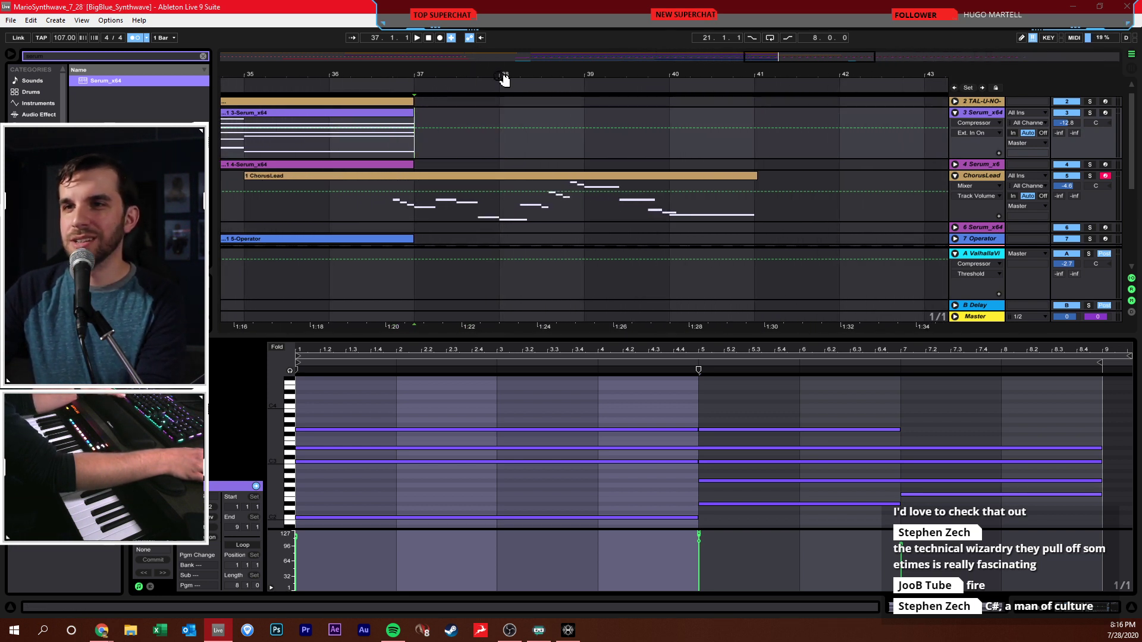
left_click_drag(502, 78, 459, 68)
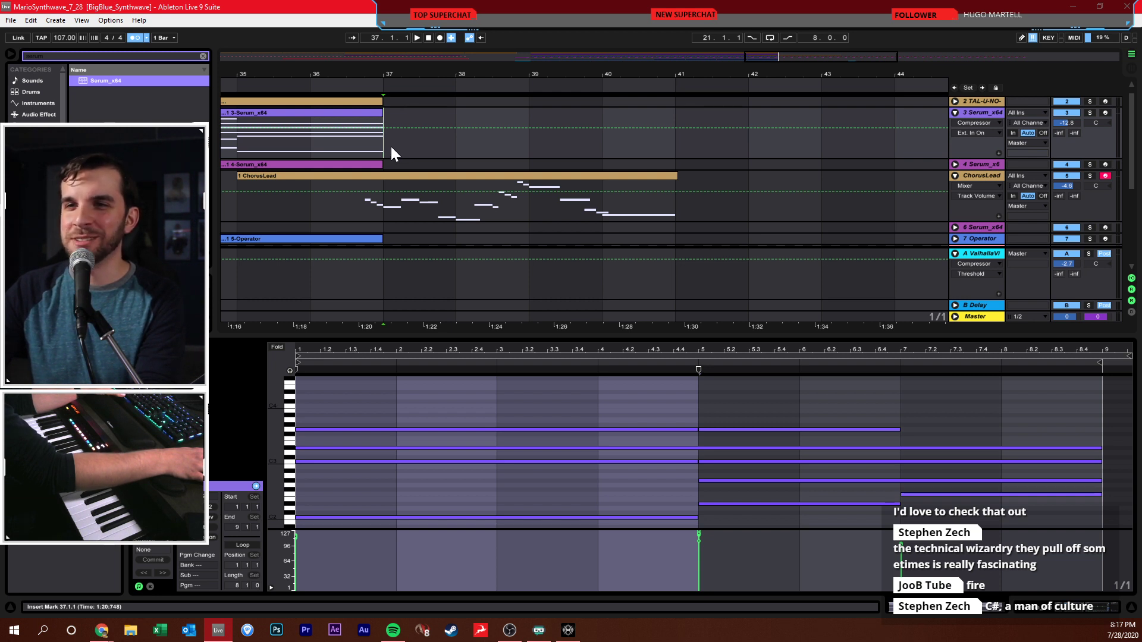
left_click_drag(390, 148, 665, 150)
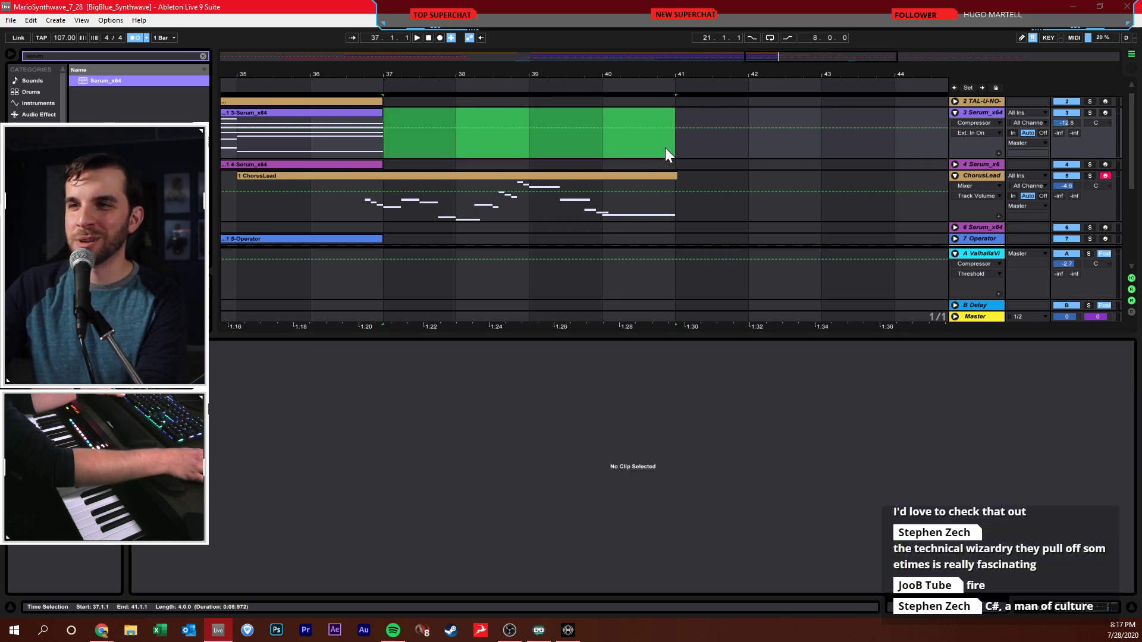
left_click(382, 144)
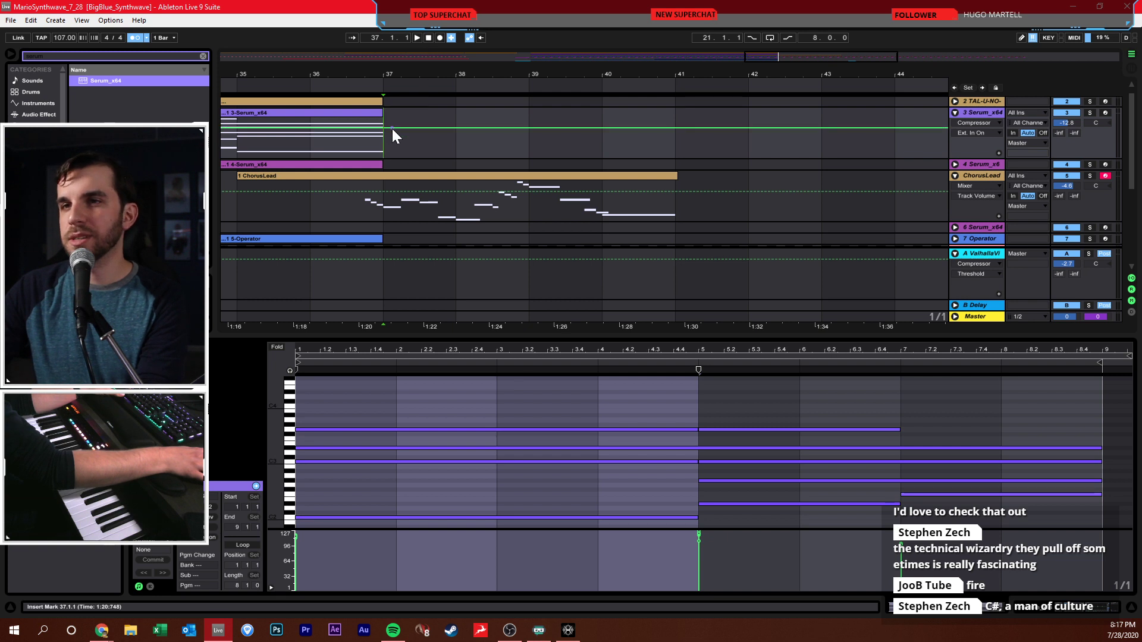
mouse_move(392, 129)
left_mouse_down()
mouse_move(554, 151)
mouse_move(674, 149)
mouse_move(409, 137)
left_mouse_up()
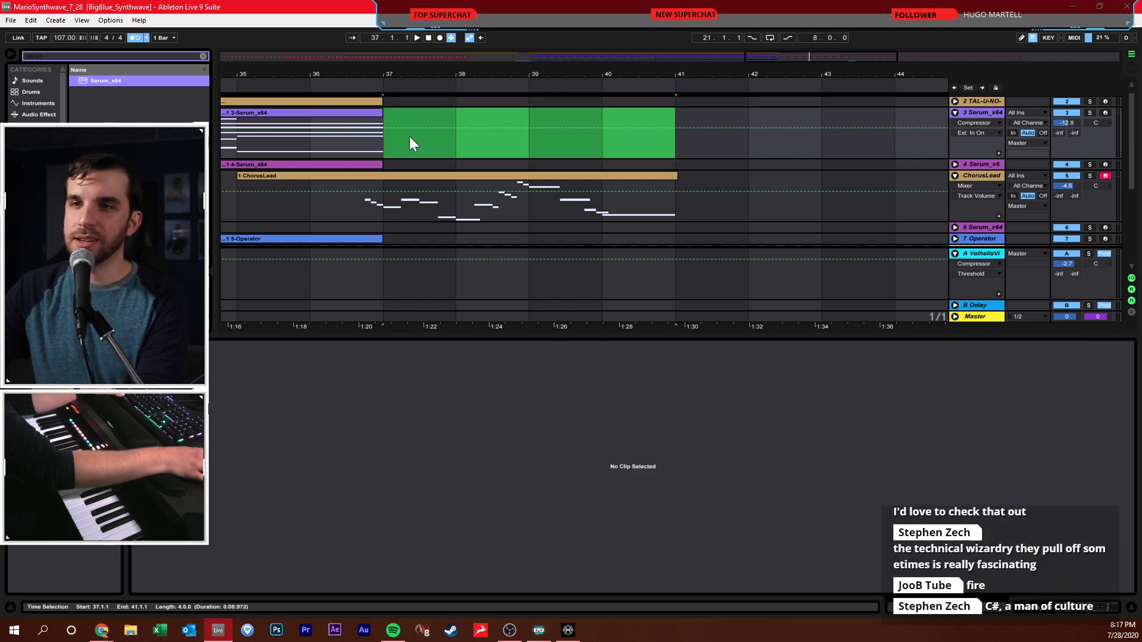
left_click(386, 140)
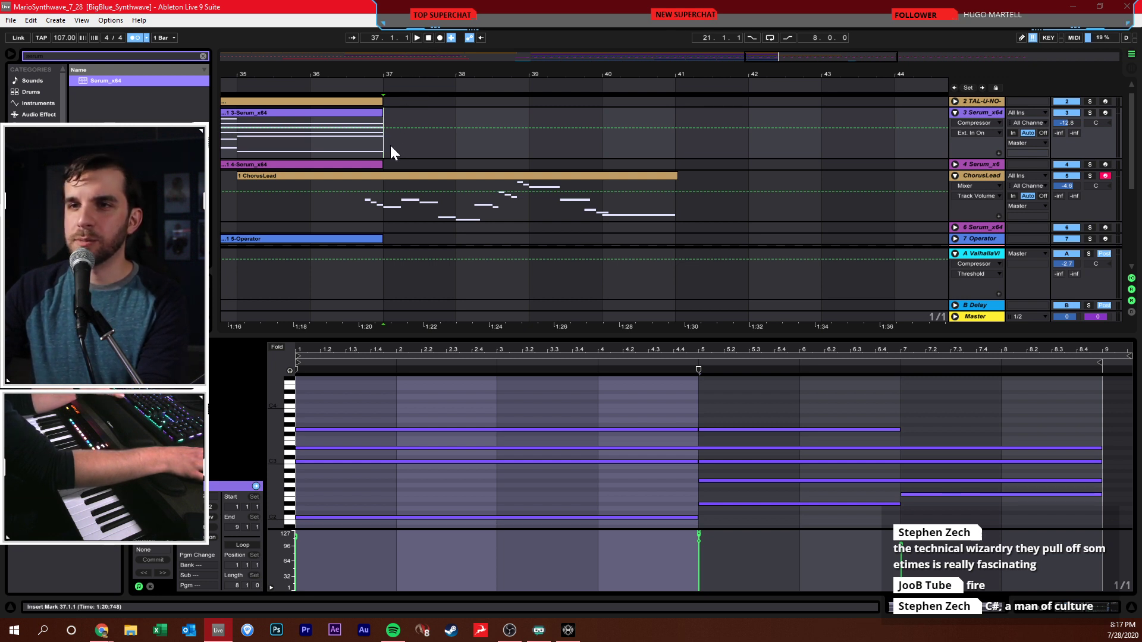
scroll(898, 156, "up", 2)
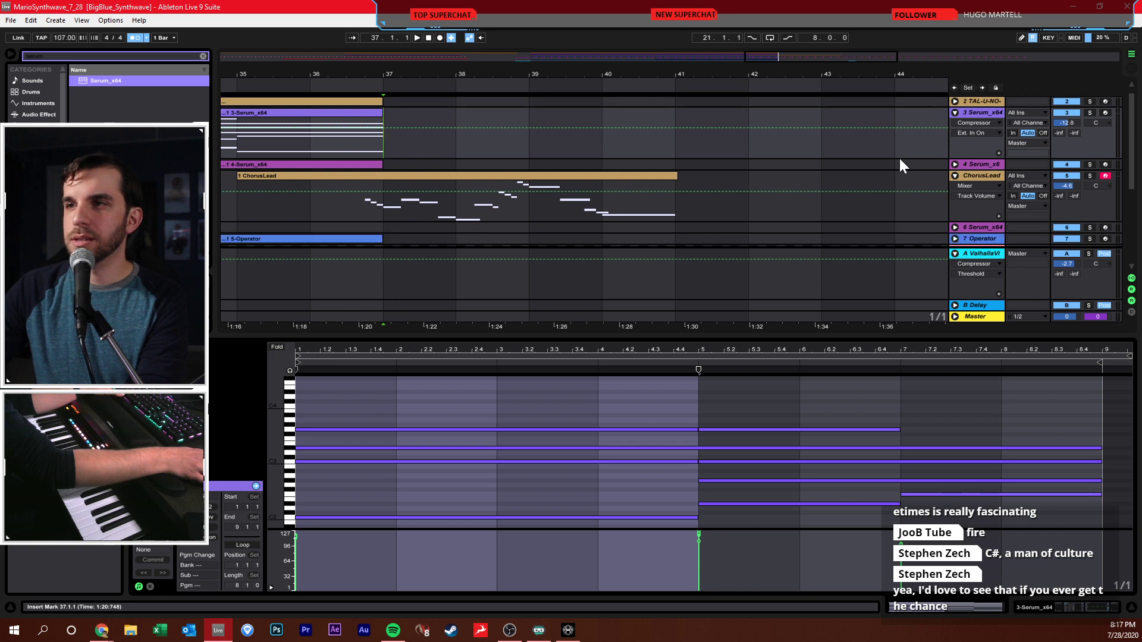
left_click_drag(395, 154, 673, 165)
left_click(397, 157)
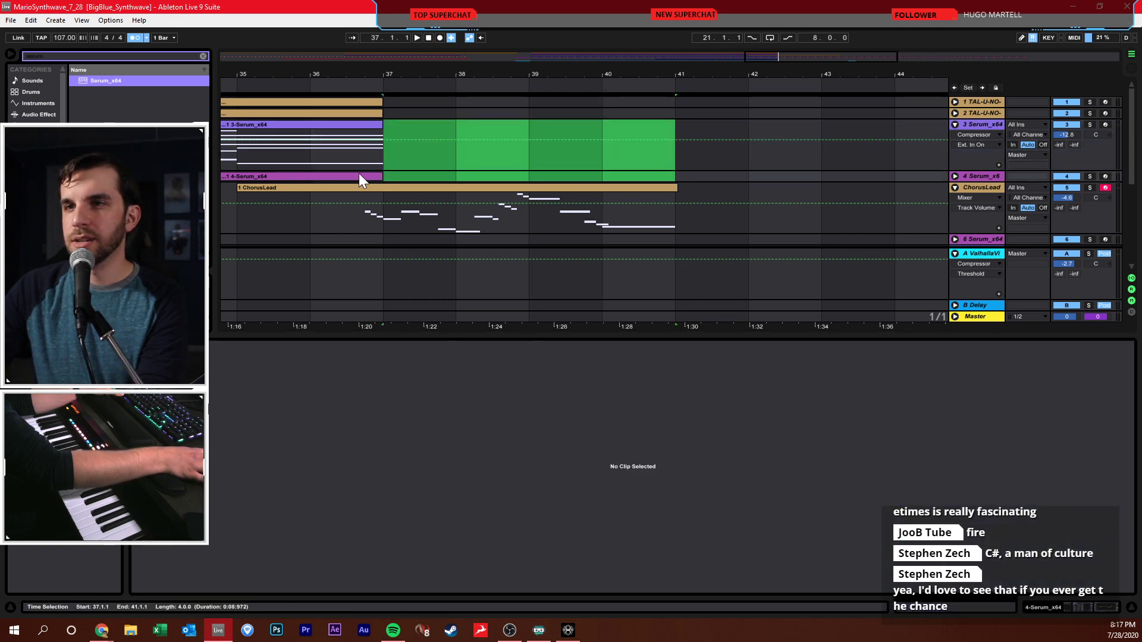
key("ctrl+shift+m")
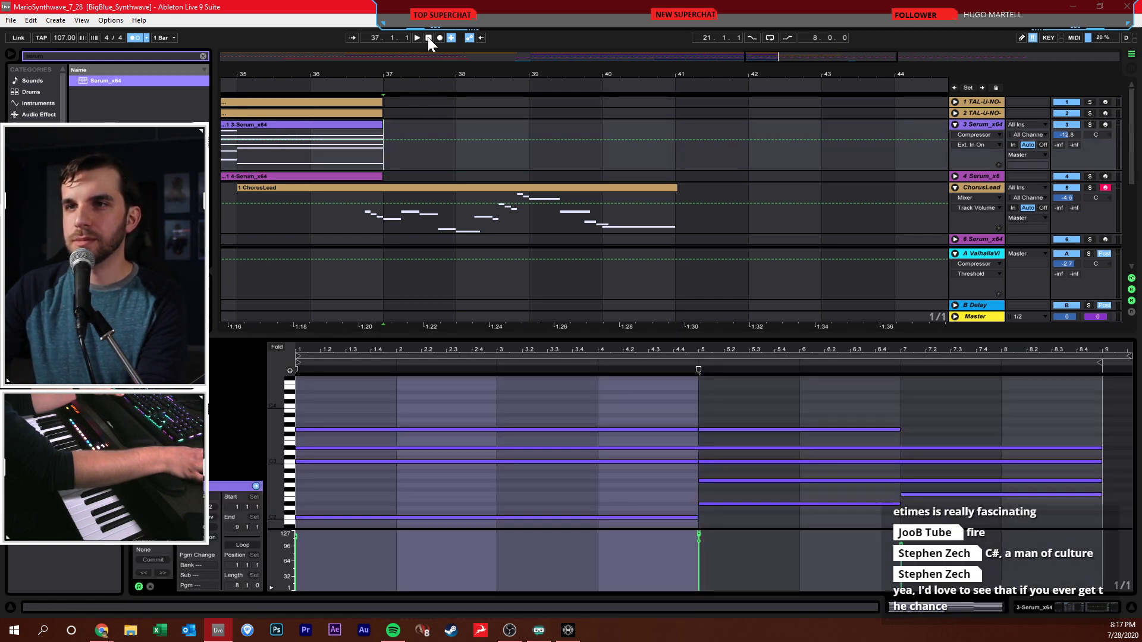
key("ctrl+z")
left_click(382, 155)
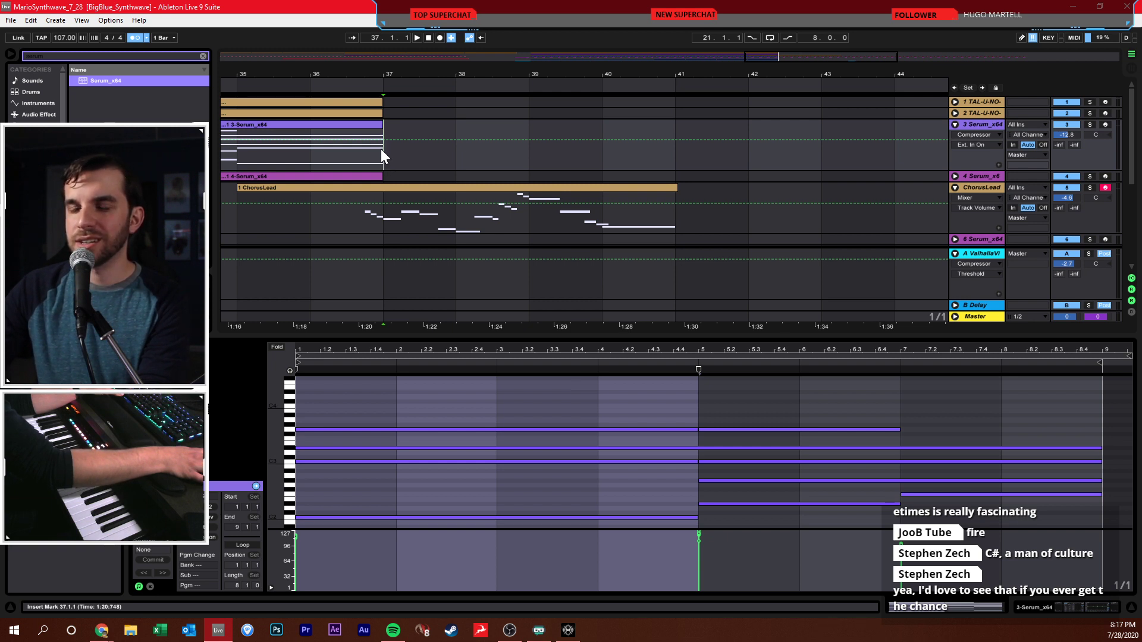
left_click_drag(394, 146, 654, 145)
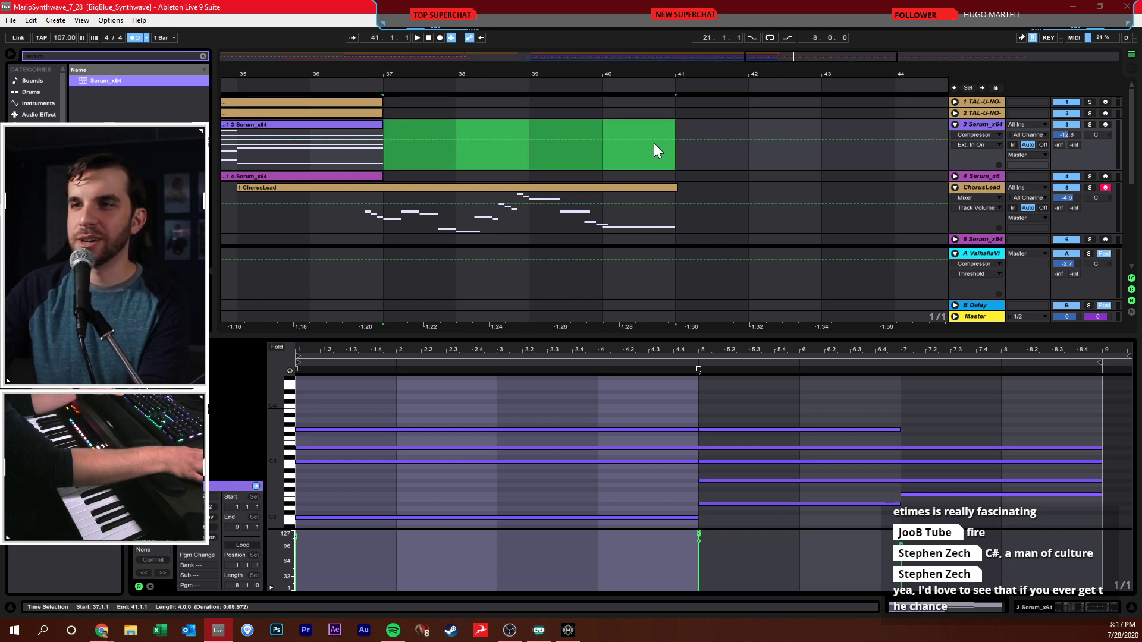
- Place the insert marker at bar 37, arm the 3 Serum_x64 track for recording and lower the tempo to 94 BPM
left_click(390, 158)
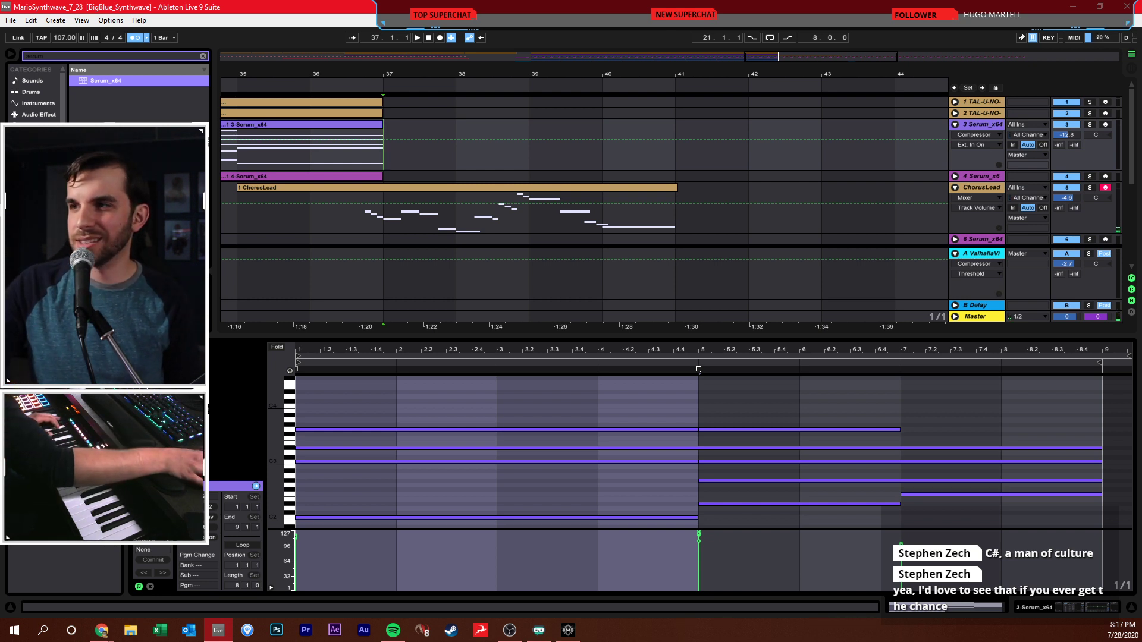
left_click(1105, 125)
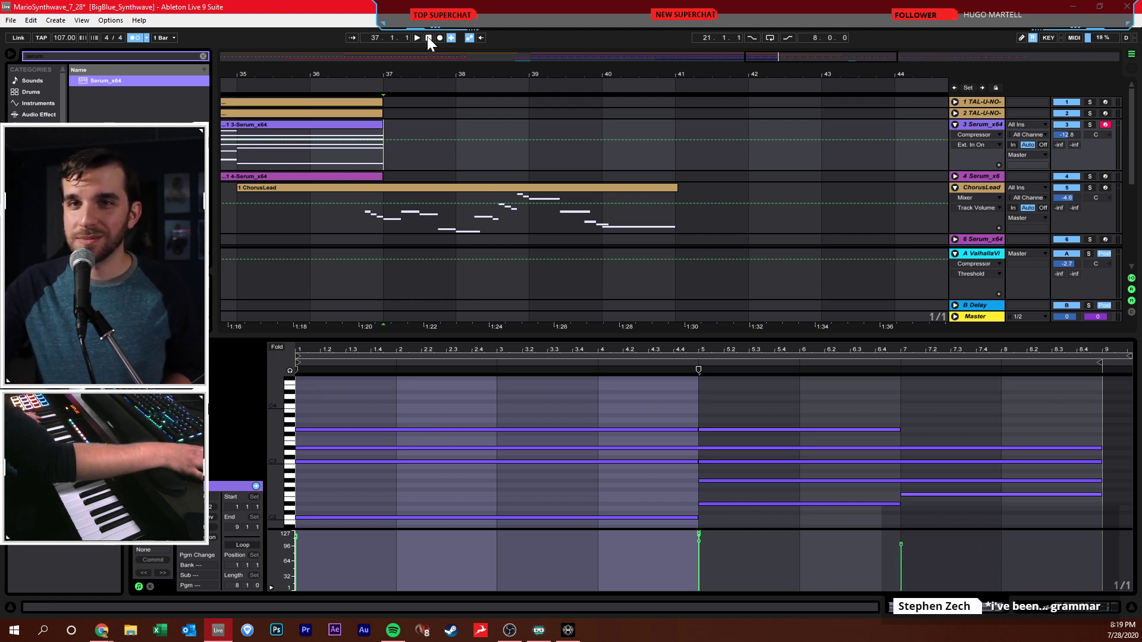
left_click(69, 37)
type("100")
key("Return")
left_click_drag(65, 38, 64, 45)
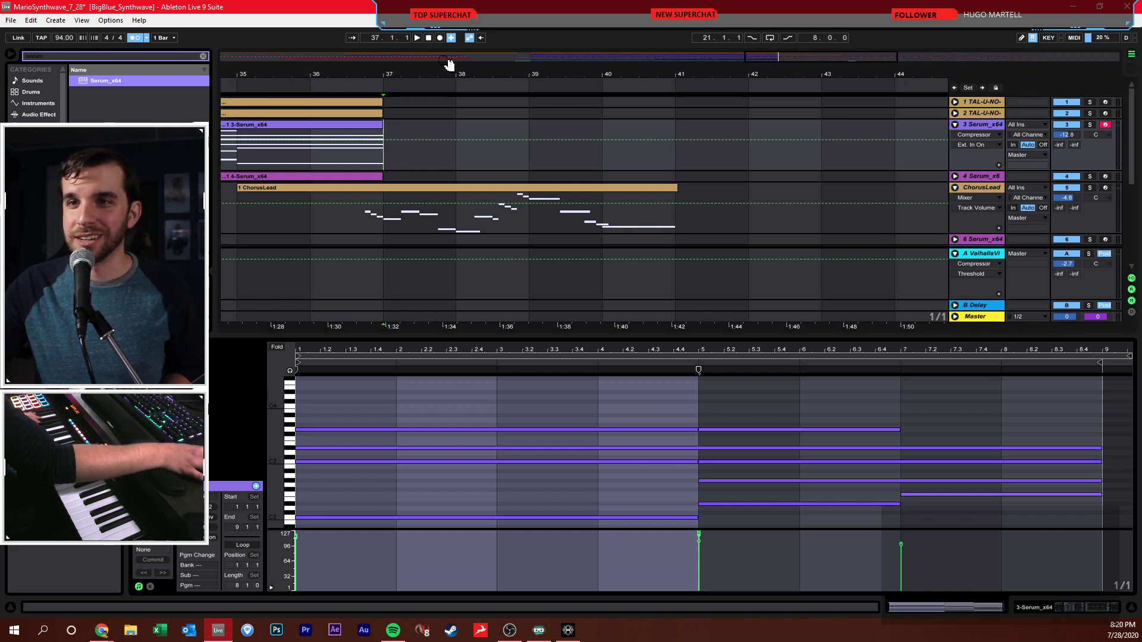
- Try to record a chord take on the 3 Serum_x64 track from bar 37, and undo the recording
left_click(440, 37)
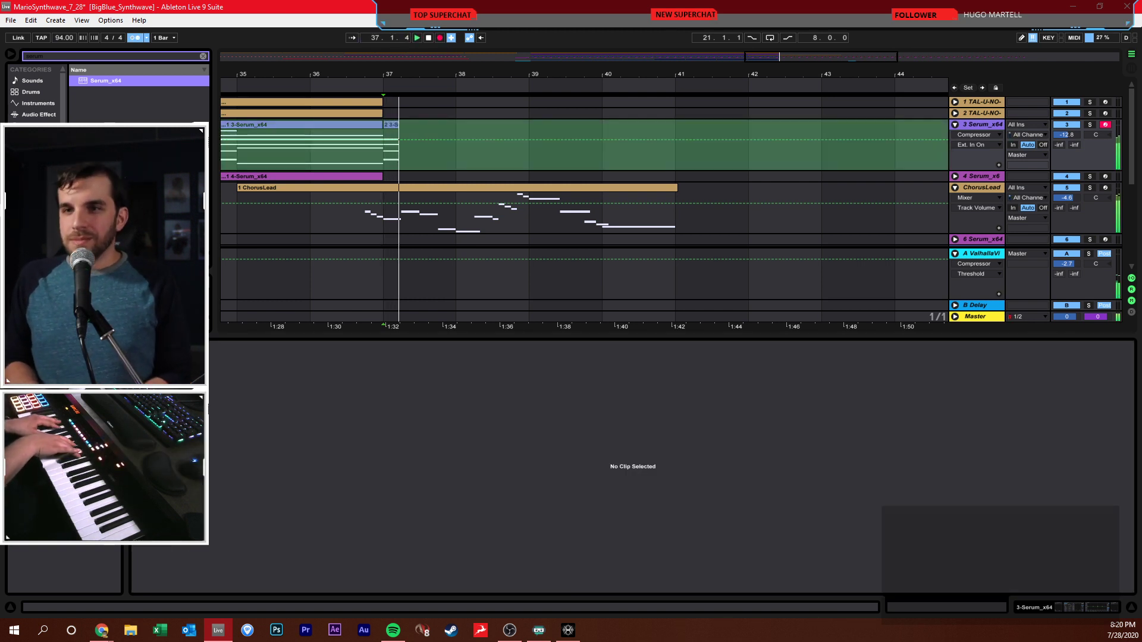
key("F9")
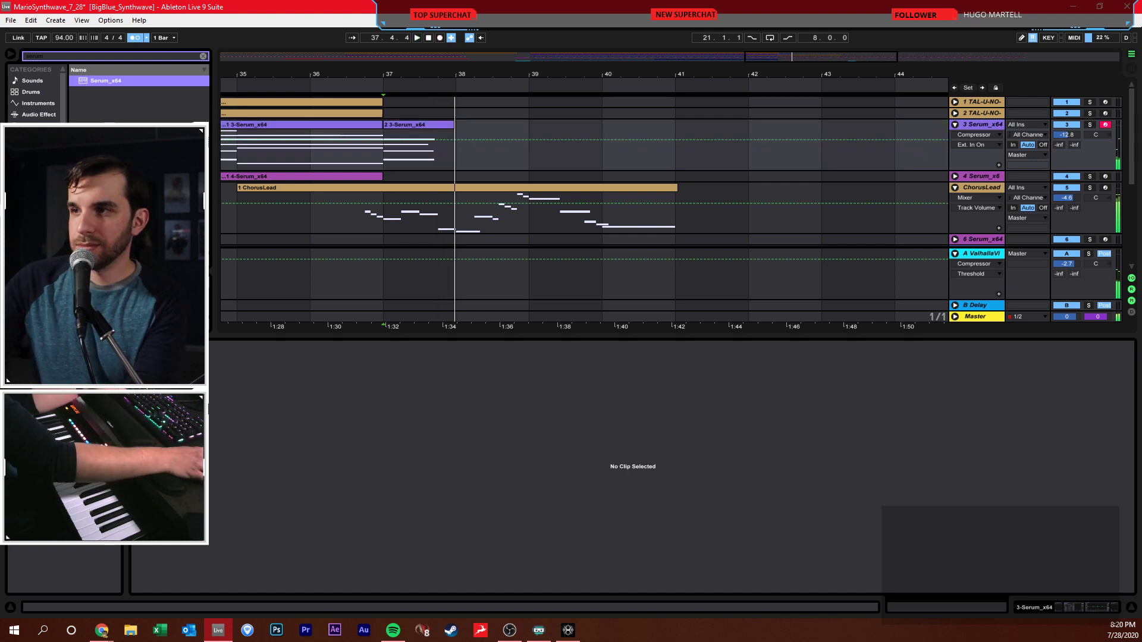
key("ctrl+z")
- Lower the ChorusLead track volume to -10.1 dB and raise the 3 Serum_x64 track volume to -3.9 dB
left_click_drag(1073, 198, 1074, 209)
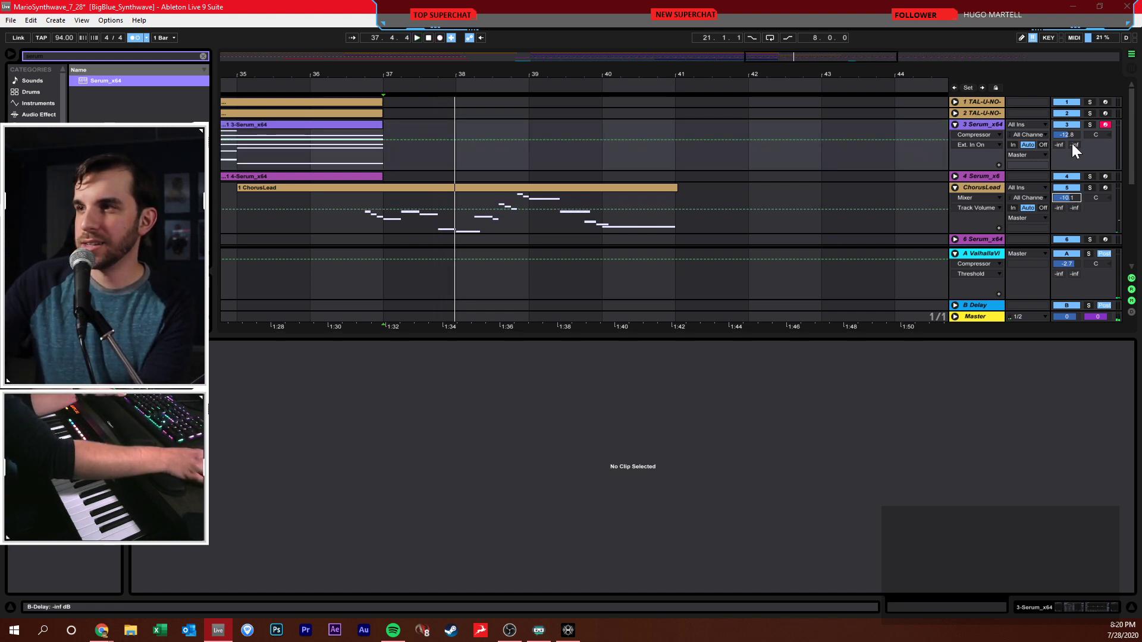
left_click_drag(1073, 134, 1074, 122)
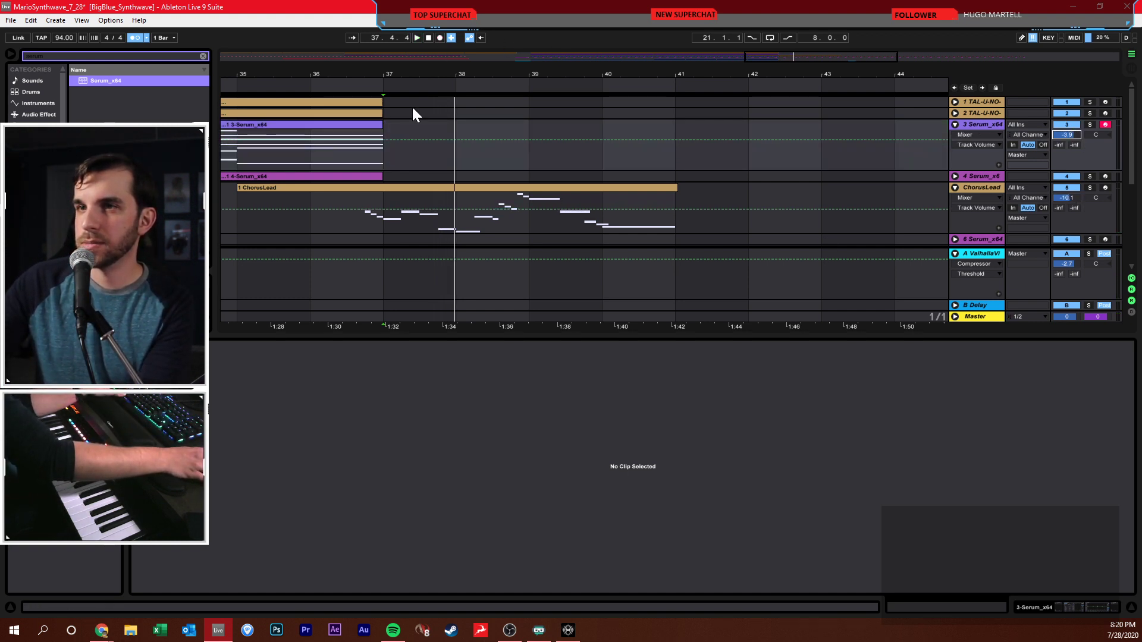
- Try two more chord takes from bar 37 on the 3 Serum_x64 track, undoing each recording
left_click(393, 155)
left_click(436, 38)
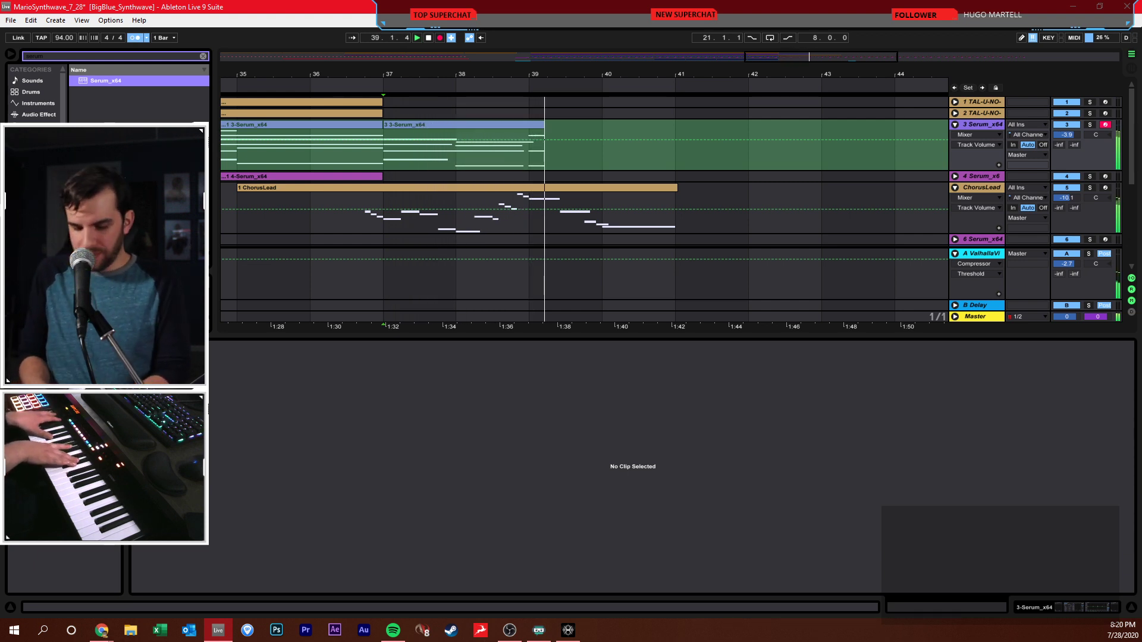
key("space")
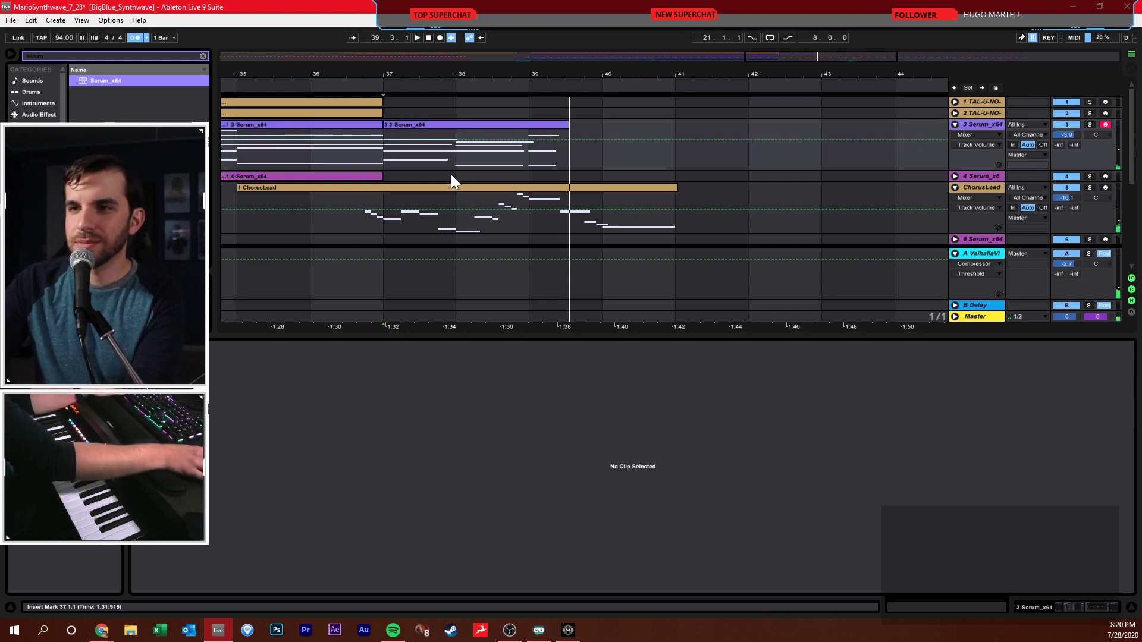
key("ctrl+z")
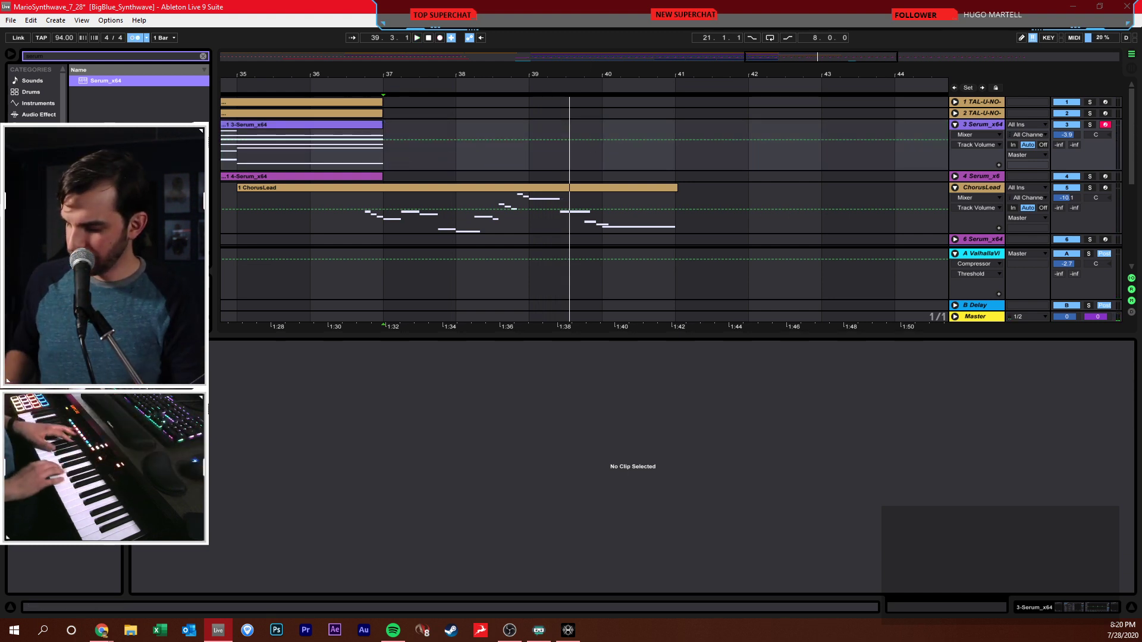
left_click(391, 160)
left_click(439, 38)
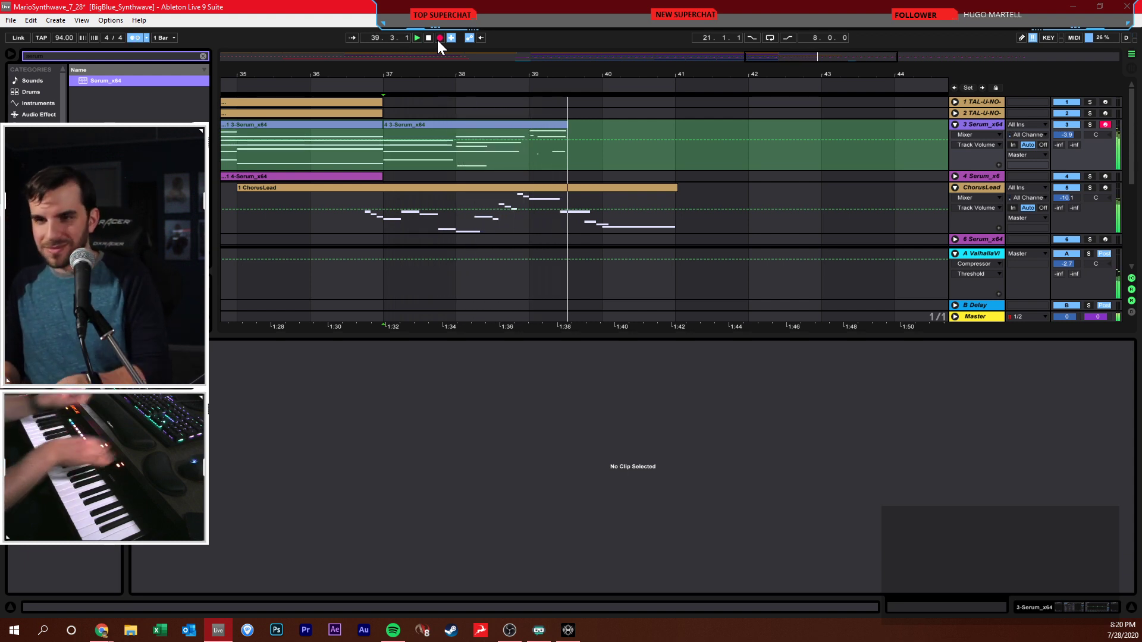
key("space")
key("ctrl+z")
- Set the tempo to 123 BPM and record the chords on 3 Serum_x64 from bar 37 to just past bar 41
left_click(378, 145)
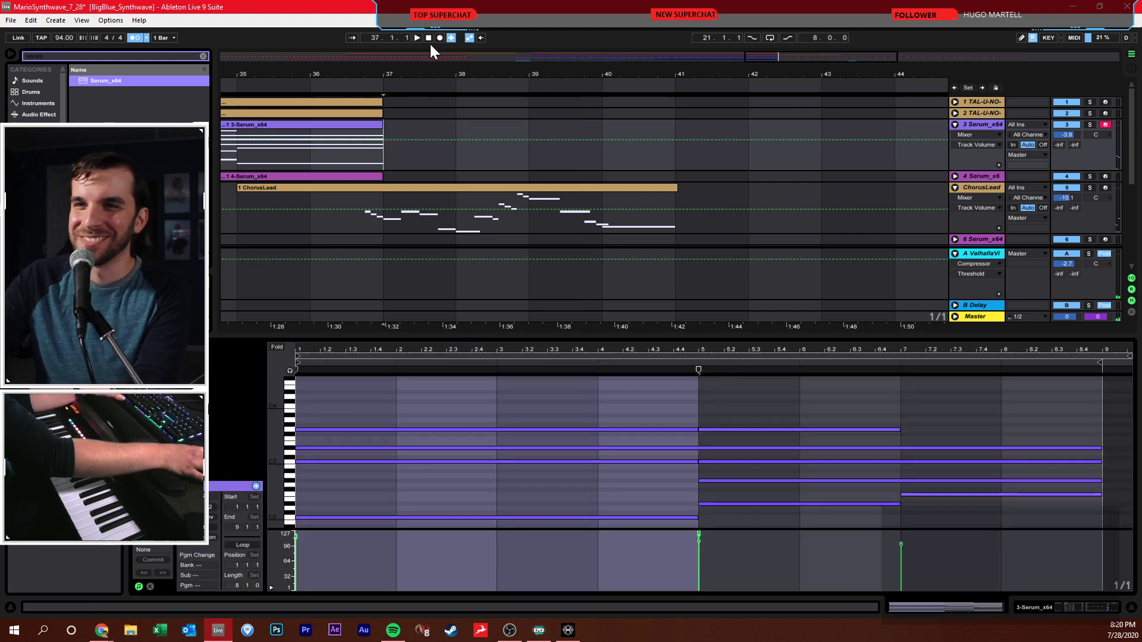
left_click_drag(65, 37, 64, 36)
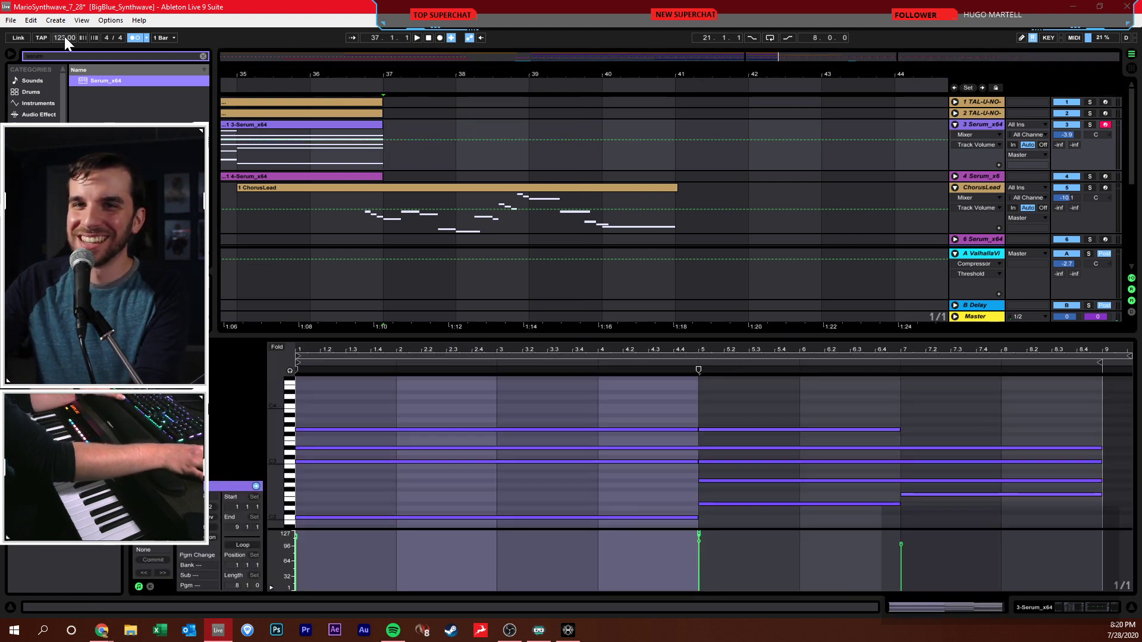
left_click(439, 37)
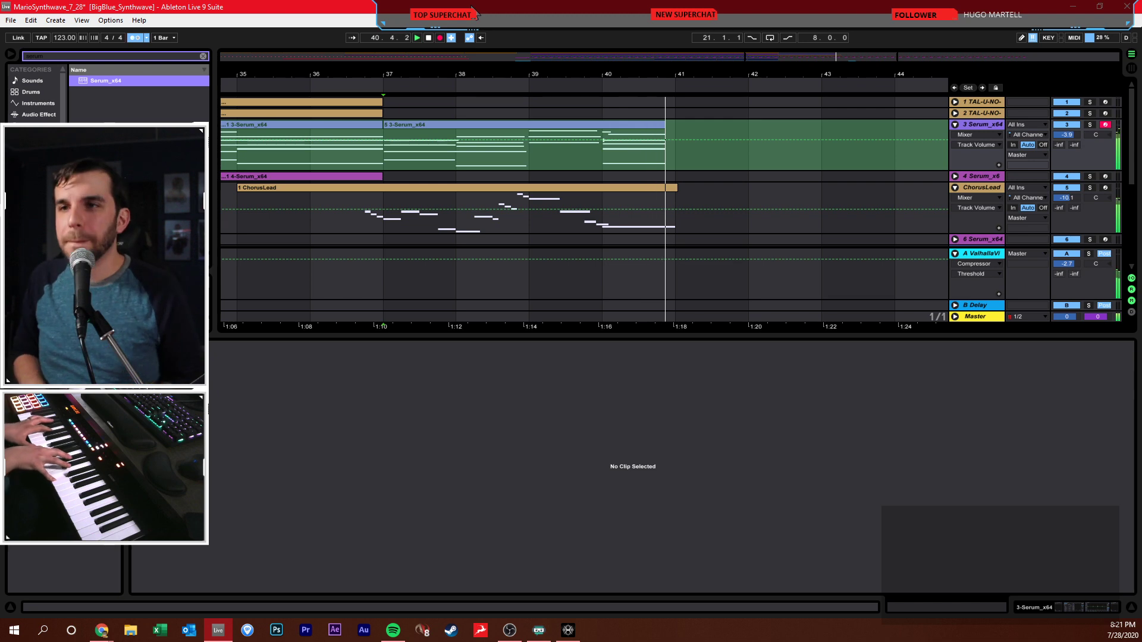
key("space")
- Open the new chord clip in an enlarged note editor, remove the short stray notes at bar 4 and extend F3 back to the bar line
left_click(453, 122)
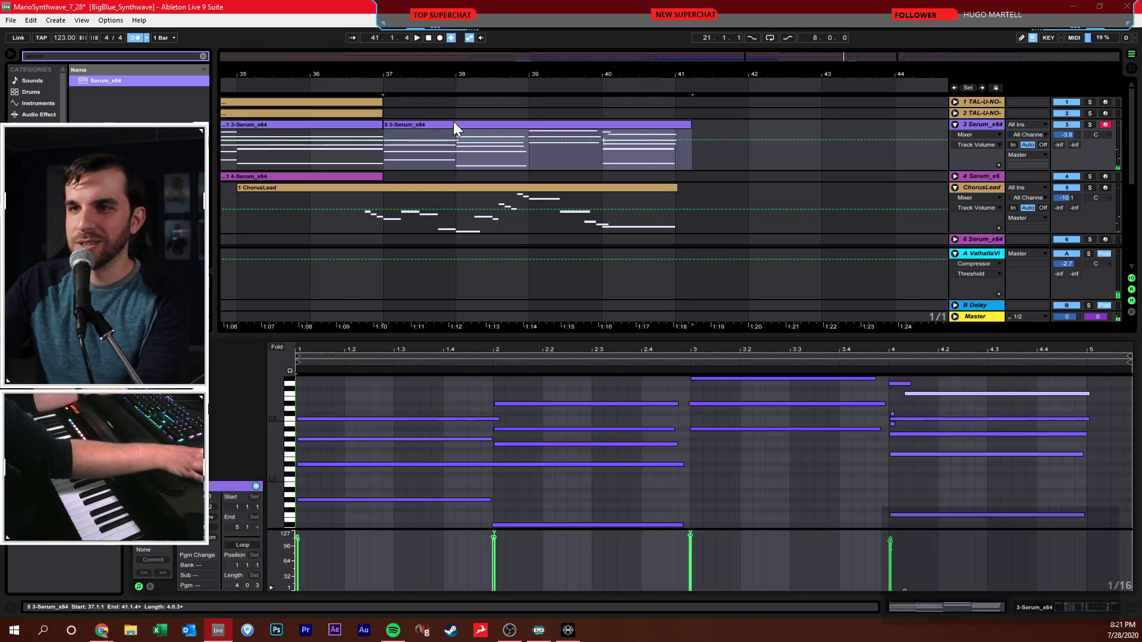
left_click_drag(873, 332, 890, 198)
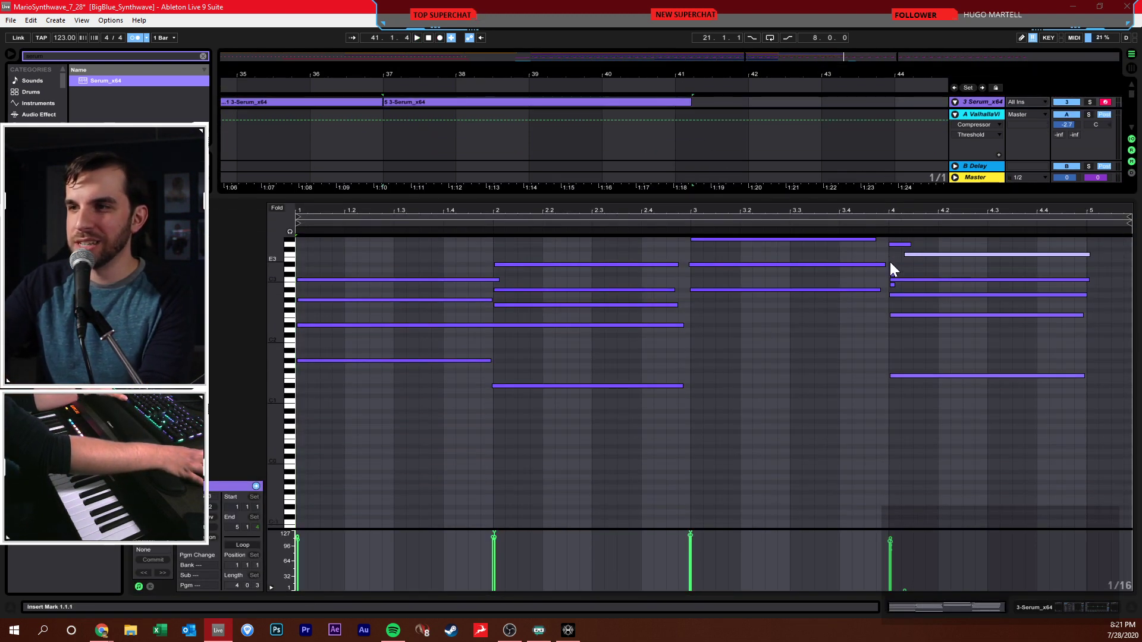
left_click(893, 273)
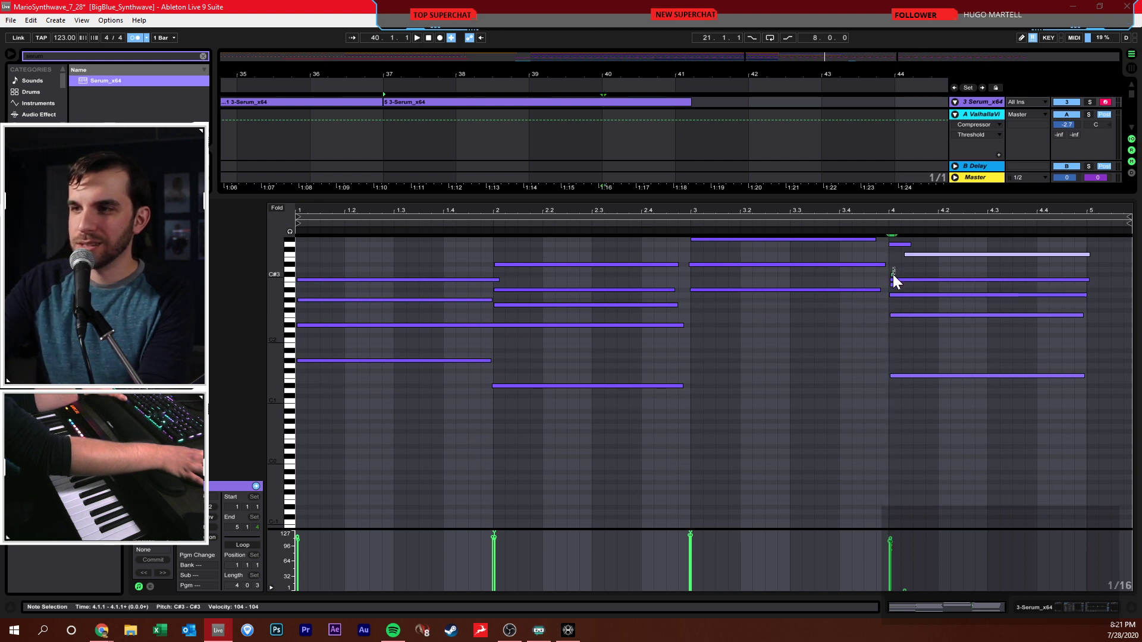
key("Delete")
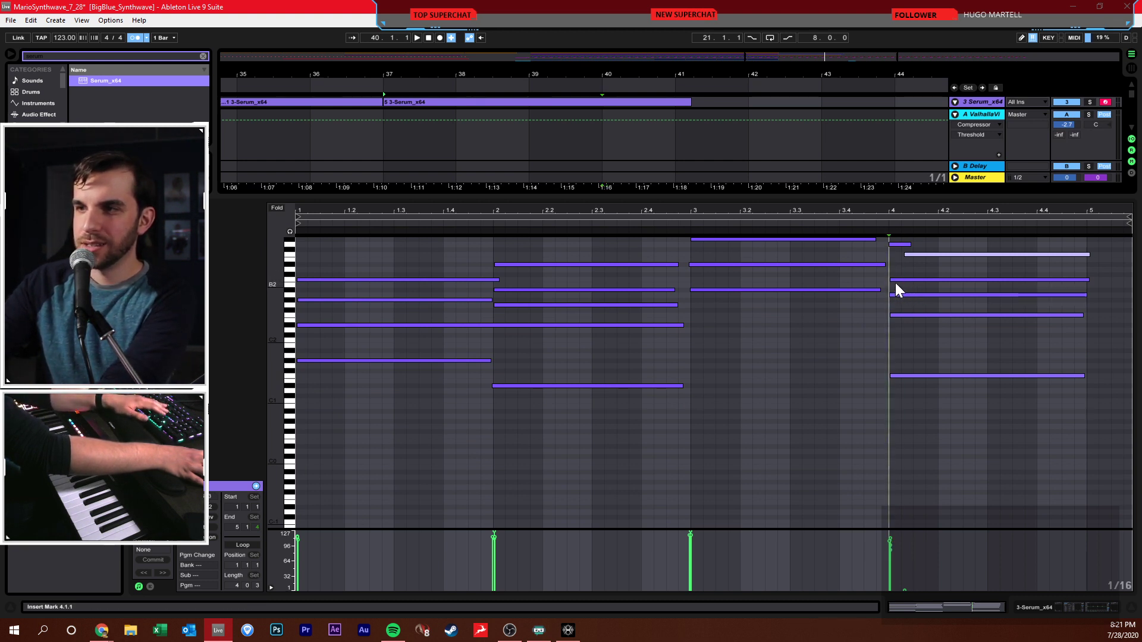
left_click_drag(895, 245, 894, 240)
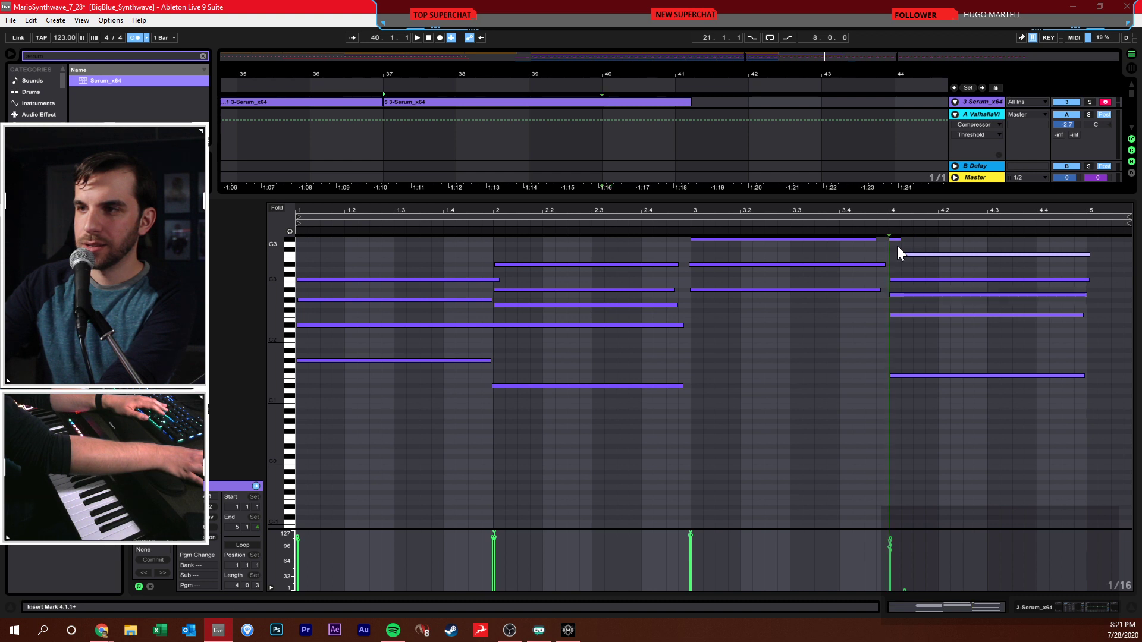
left_click_drag(904, 255, 891, 256)
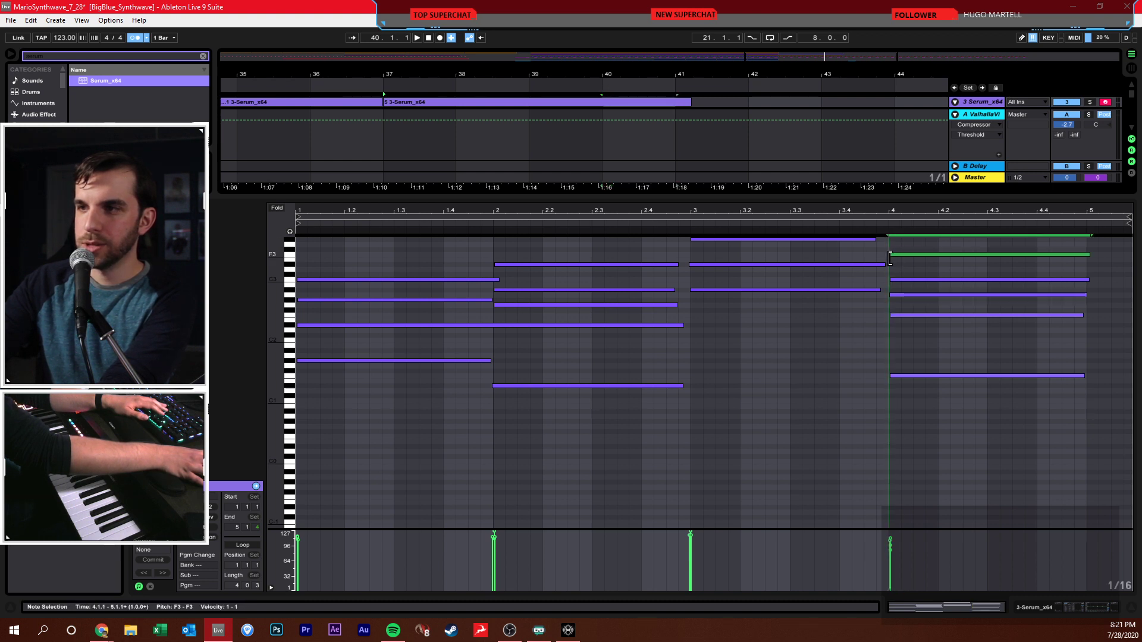
- Set the note grid to 1 bar and quantize all notes of the chord clip
key("ctrl+a")
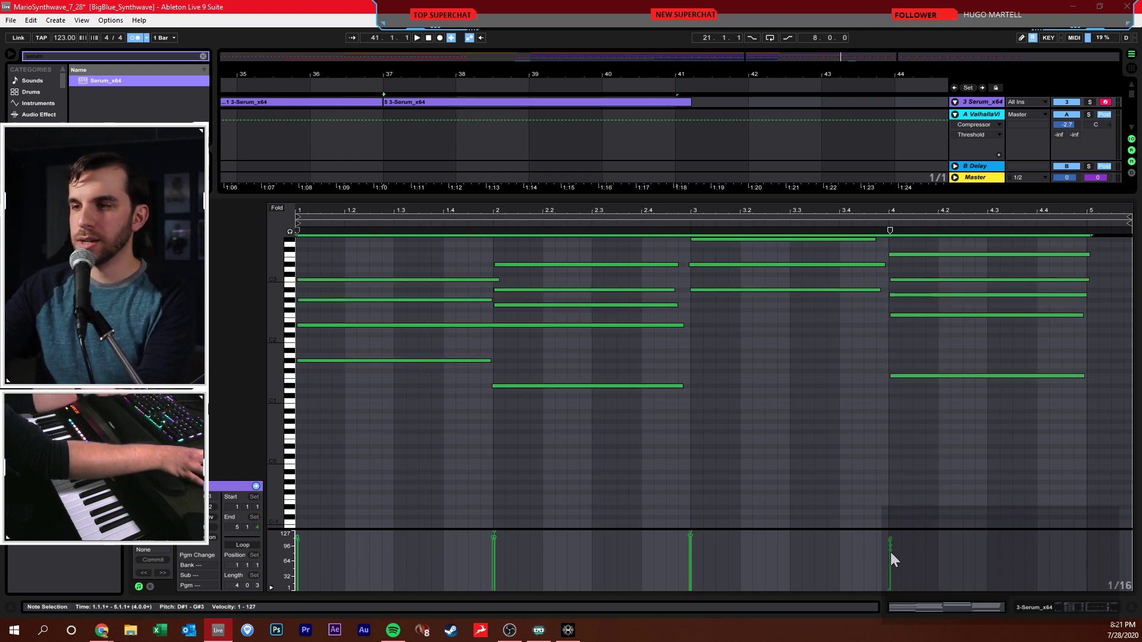
right_click(776, 392)
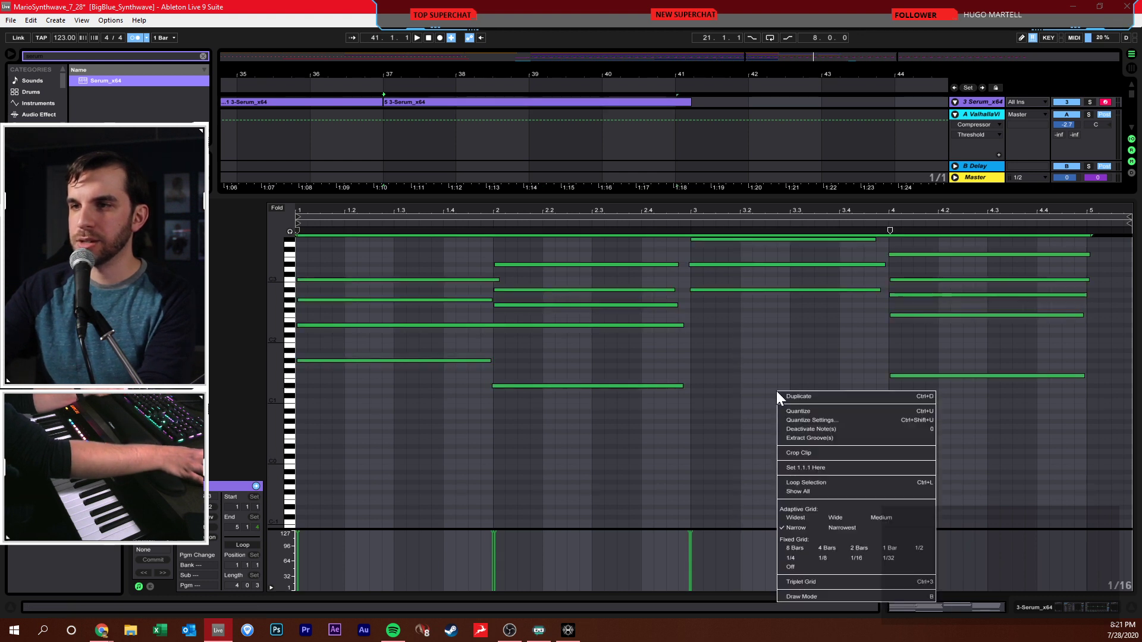
left_click(887, 547)
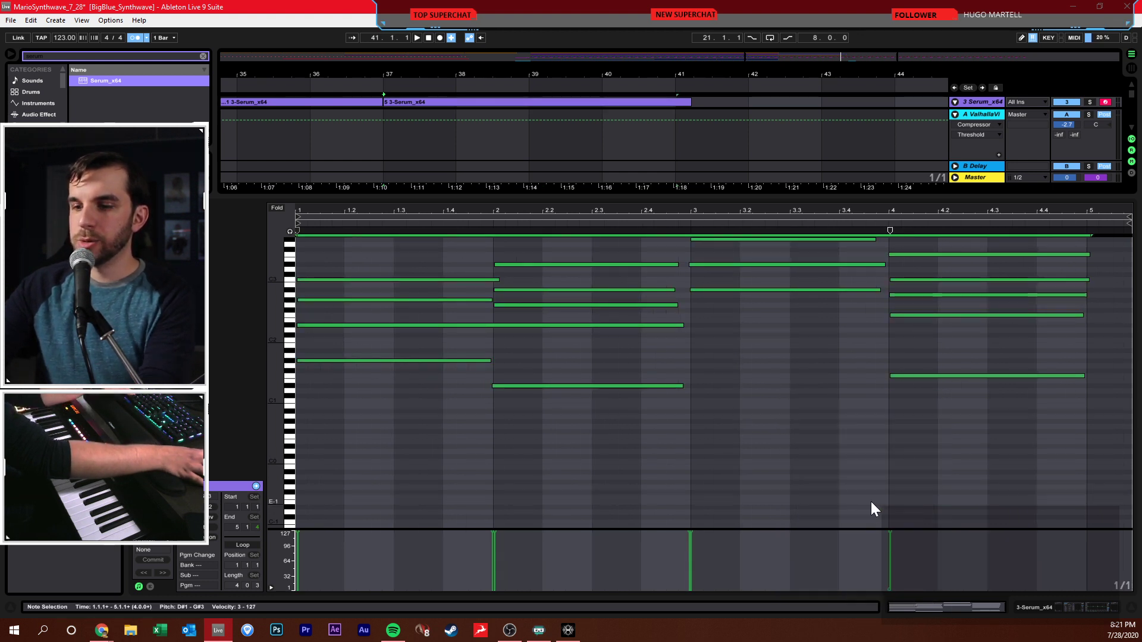
key("ctrl+u")
left_click(894, 244)
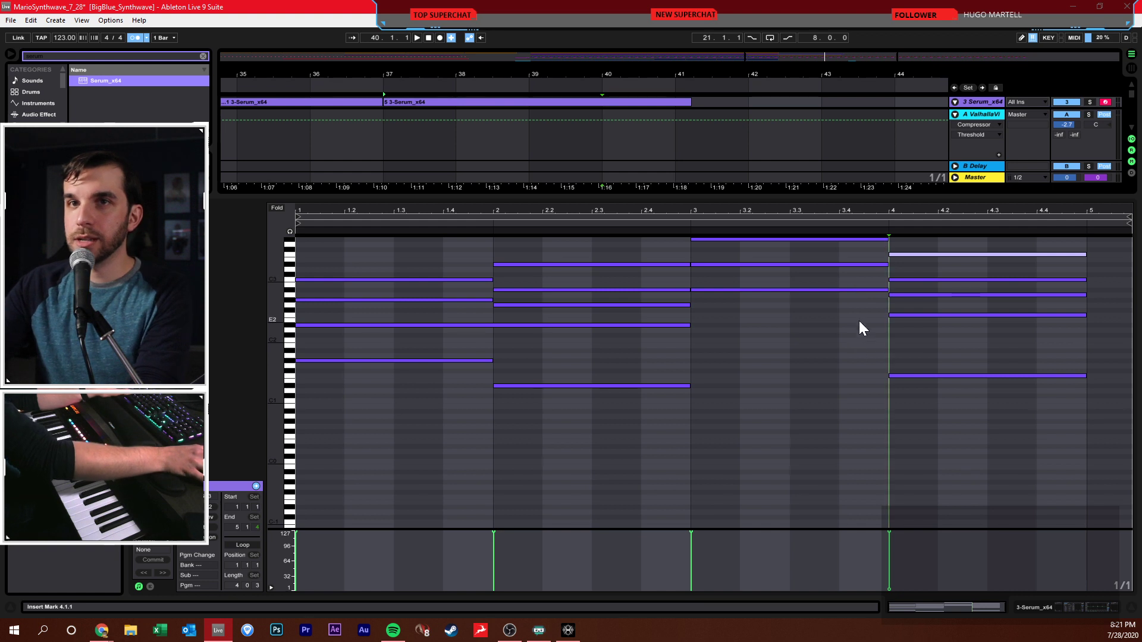
- Play the chord clip from its bar 3 and examine the note pitches of the third chord
scroll(816, 376, "up", 1)
left_click(697, 326)
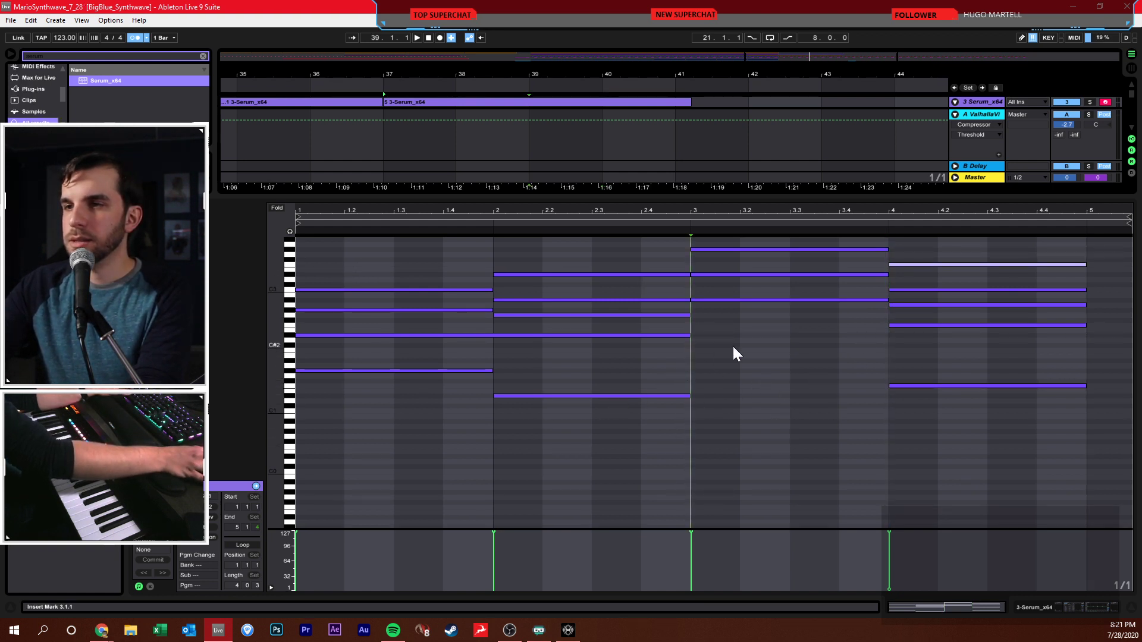
left_click_drag(286, 385, 412, 384)
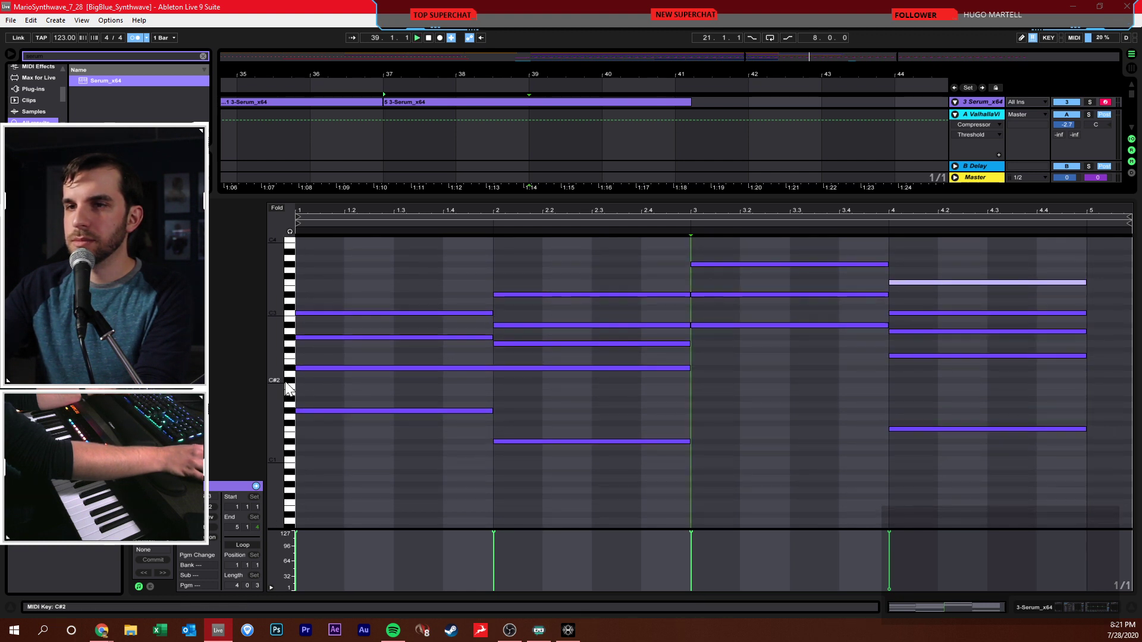
key("space")
left_click_drag(724, 215, 727, 220)
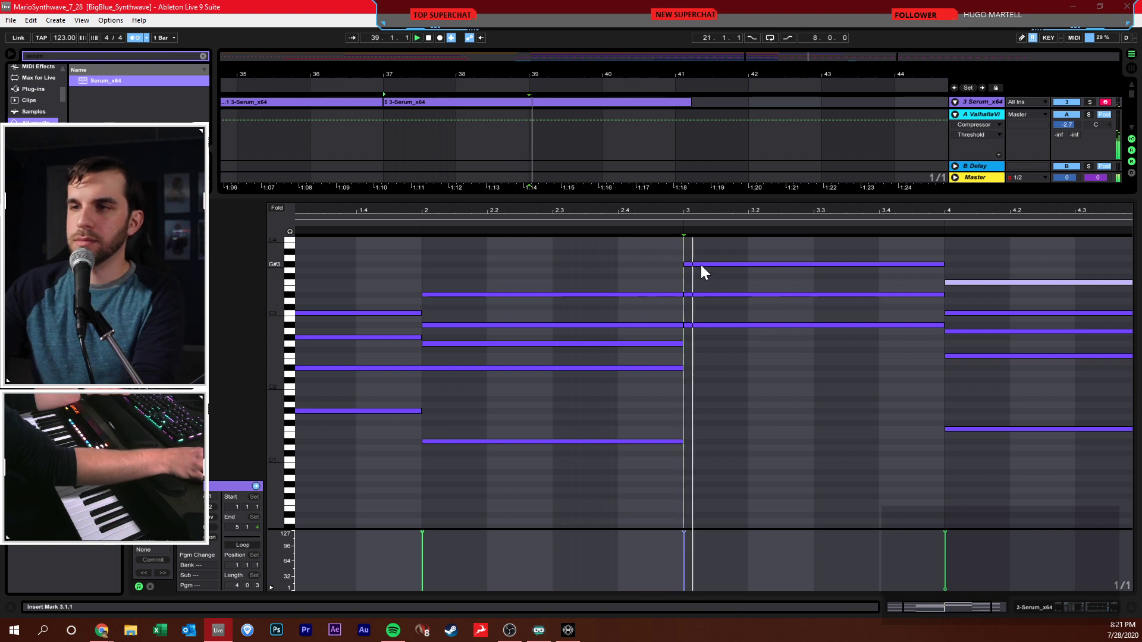
left_click_drag(293, 383, 339, 385)
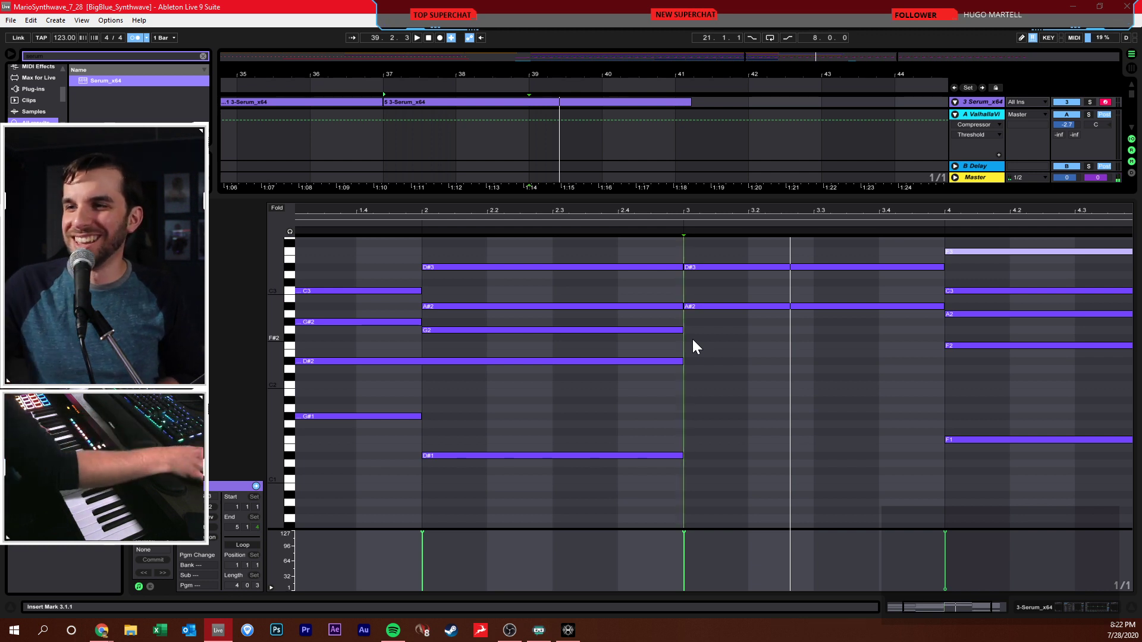
- Add a one-bar B1 note to the third chord at bar 3 and raise its A#2 note to B2
double_click(695, 394)
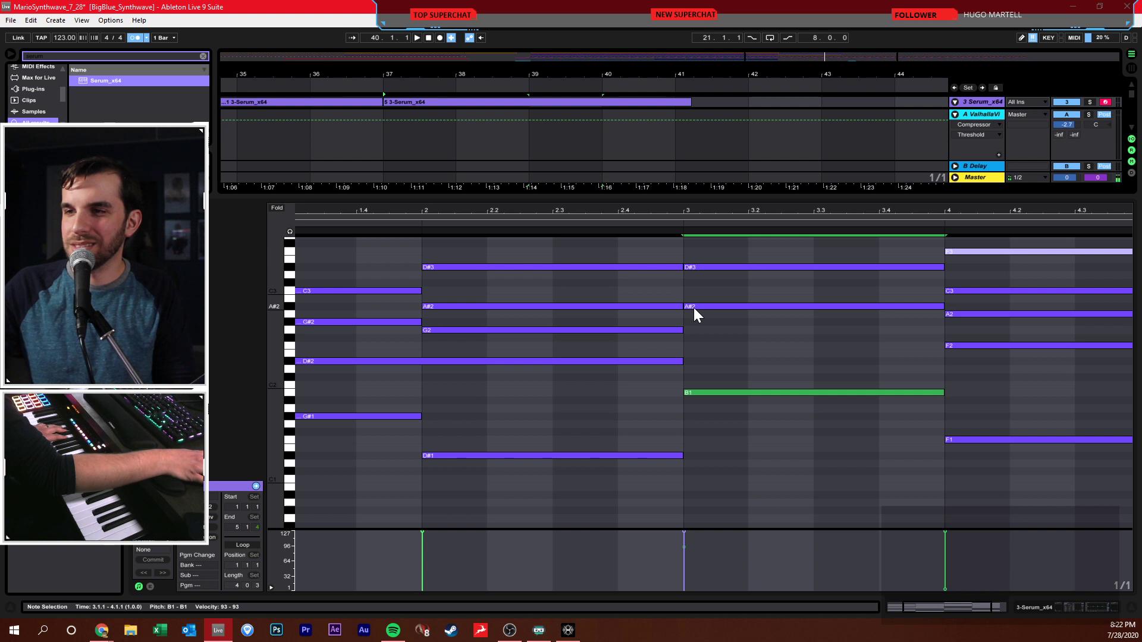
left_click_drag(694, 308, 693, 301)
scroll(726, 314, "up", 2)
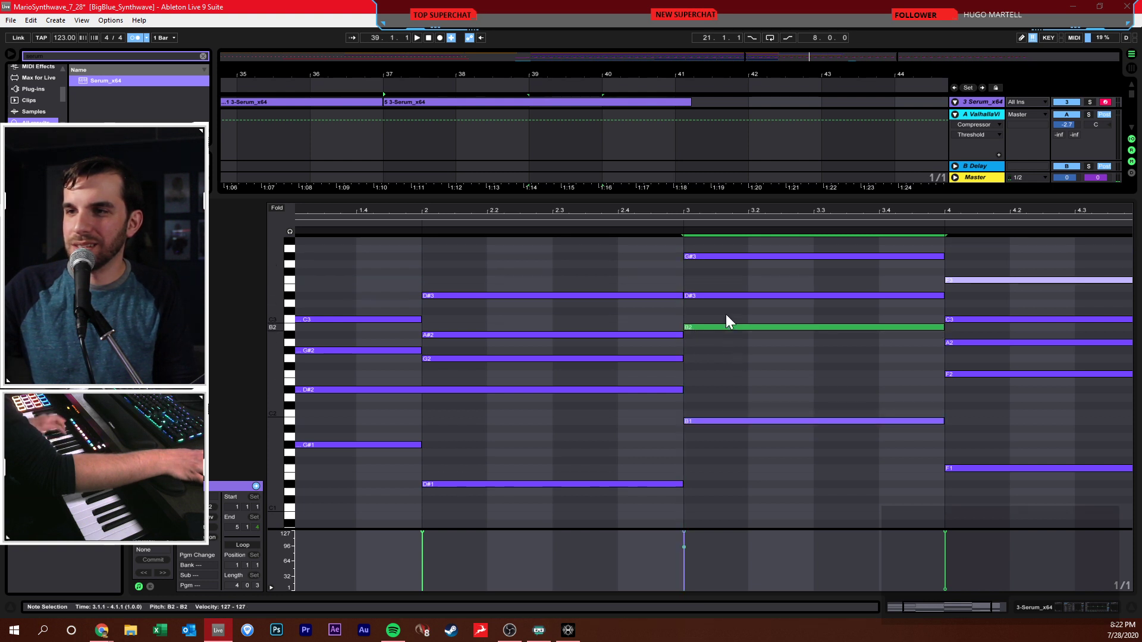
- Play the chord clip from its start and listen to the edited third chord
scroll(726, 321, "up", 4)
key("space")
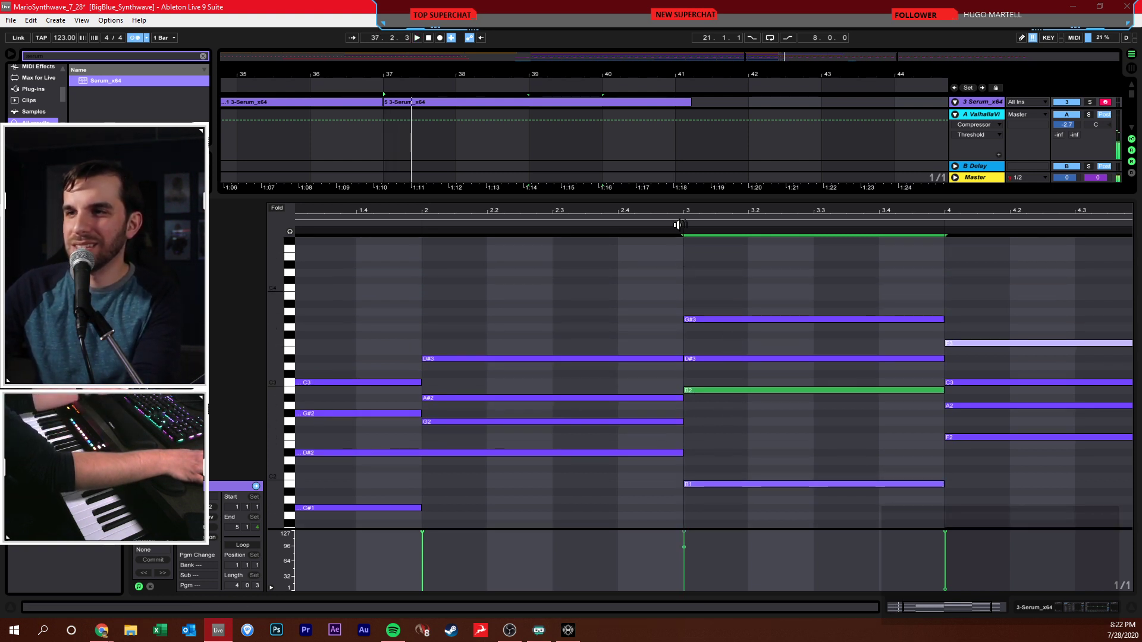
scroll(687, 366, "down", 5)
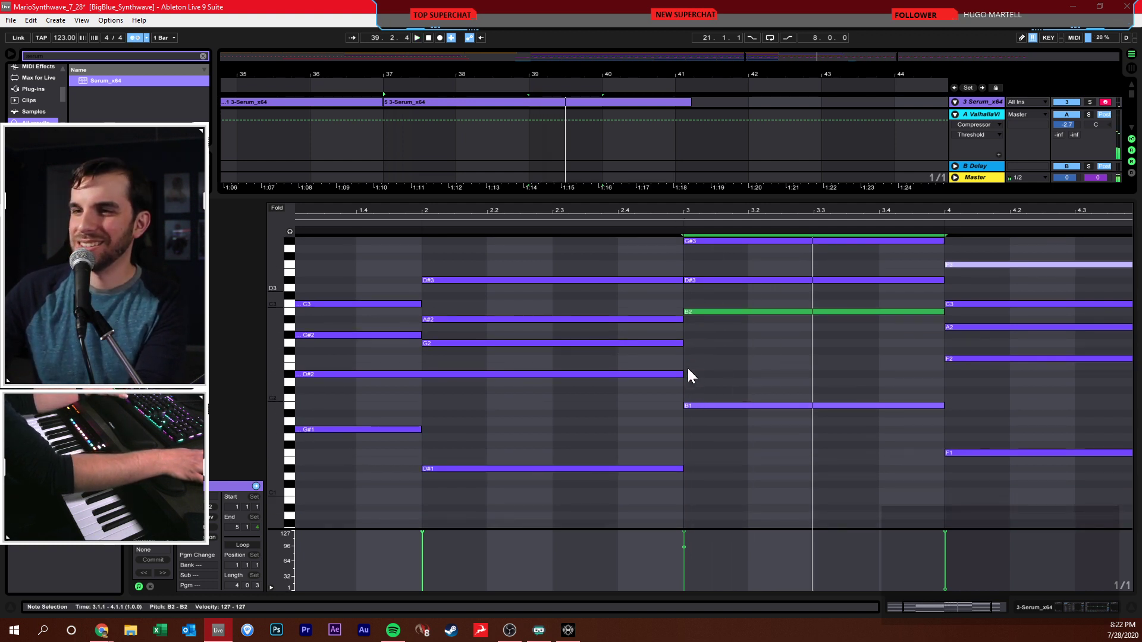
- Lower the third chord's B1 note an octave to B0 and add a new one-bar B1 note above it
left_click(711, 405)
key("space")
key("shift+Down")
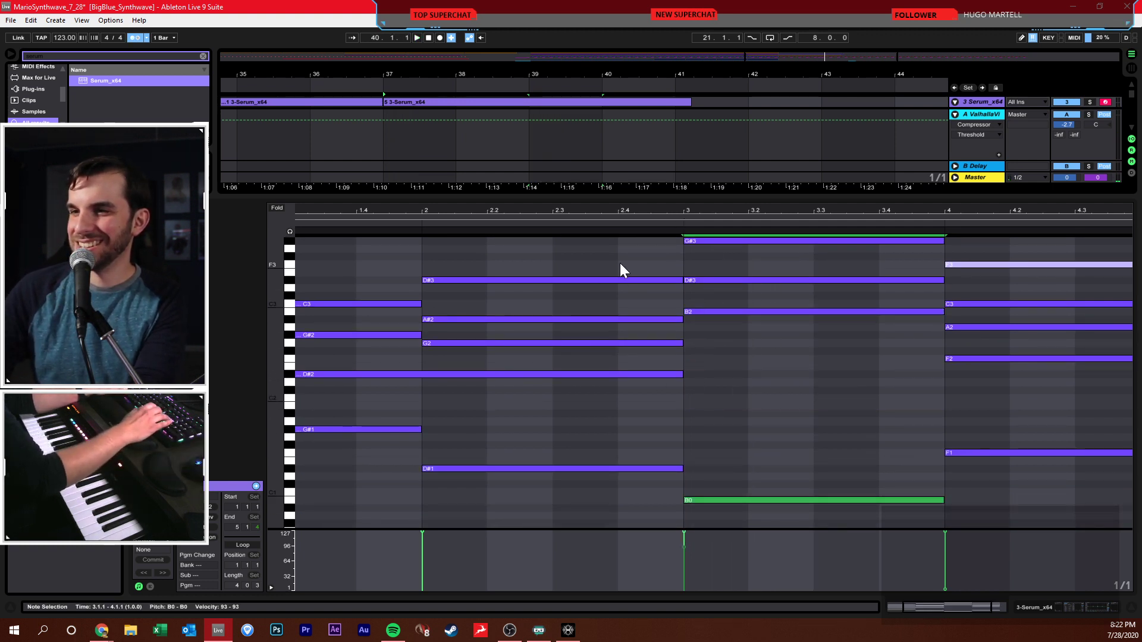
key("shift+Up")
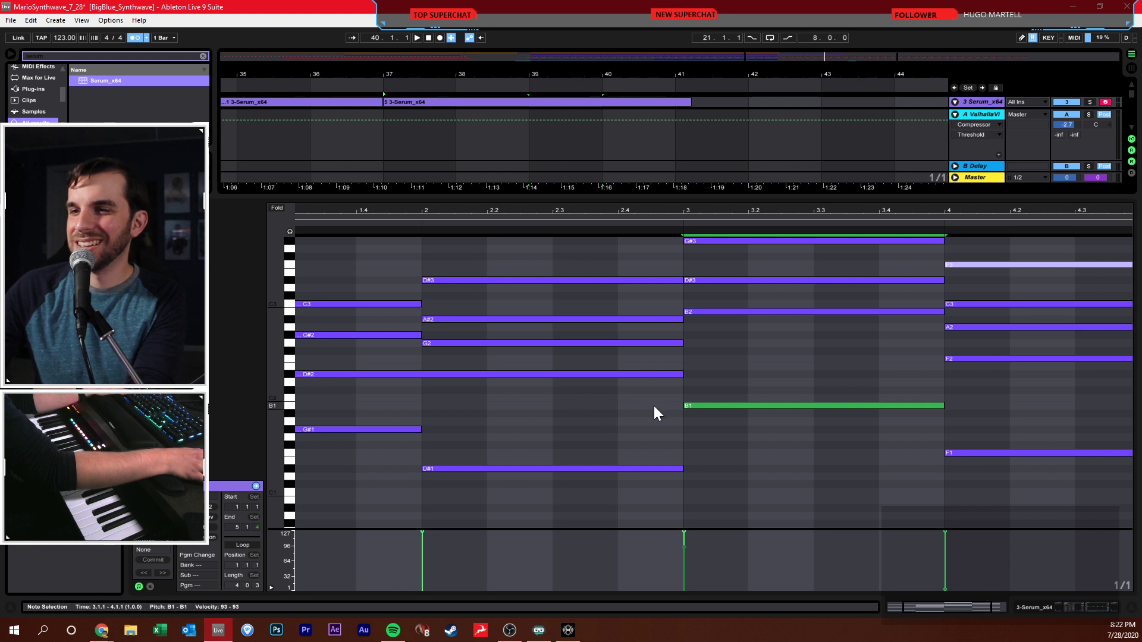
key("shift+Down")
double_click(716, 397)
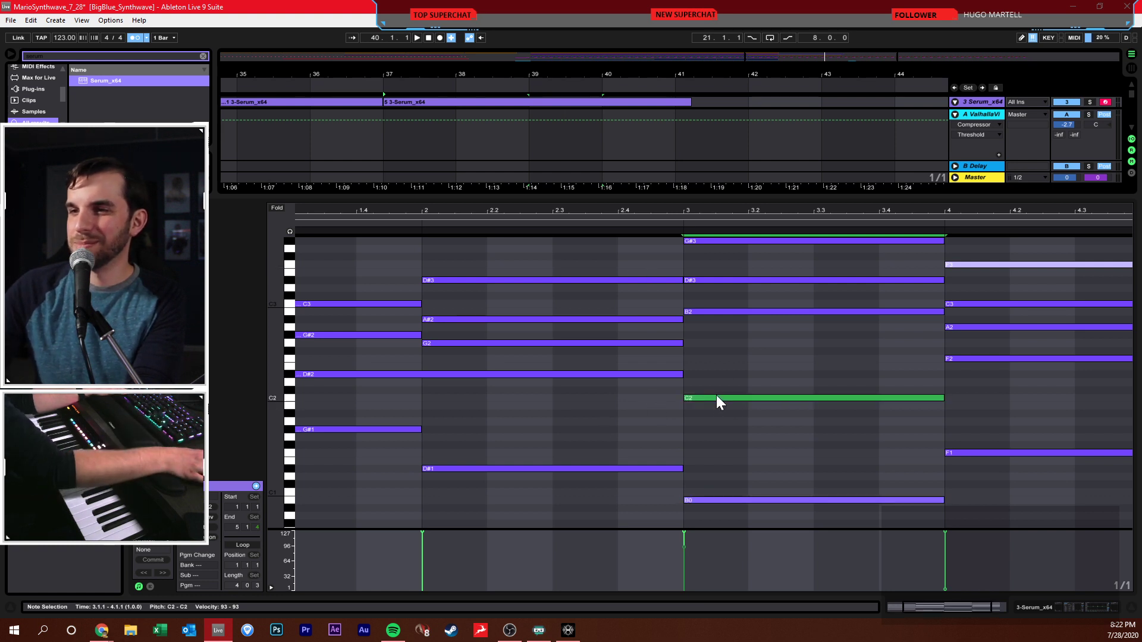
left_click_drag(719, 398, 720, 403)
- Play the chord clip and add a one-bar G#2 note to the third chord at bar 3
key("space")
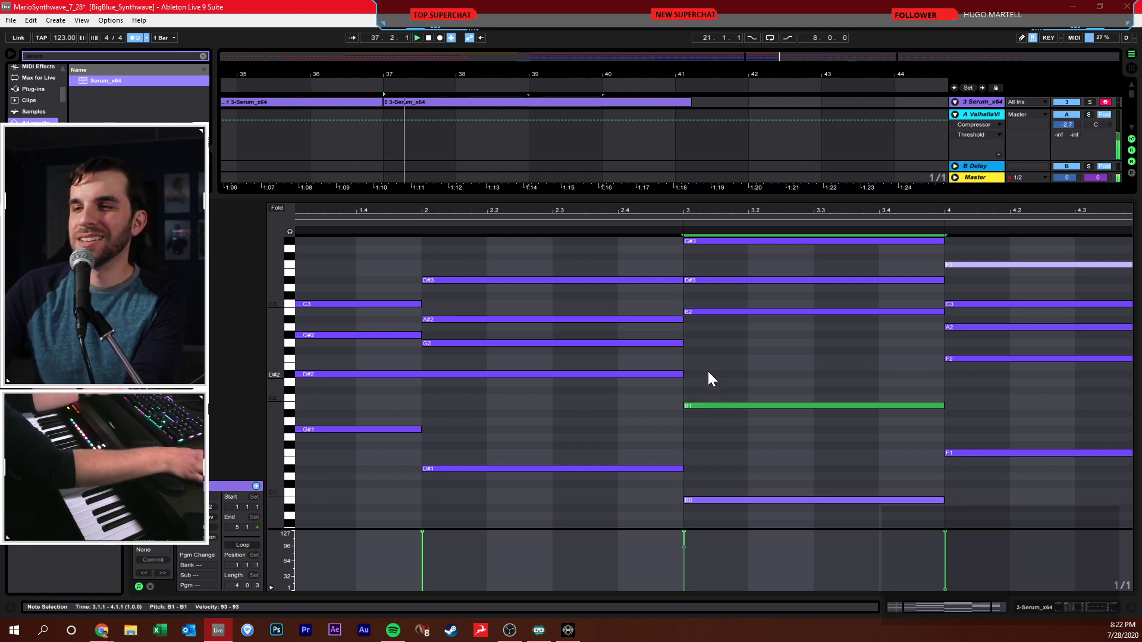
left_click(686, 240)
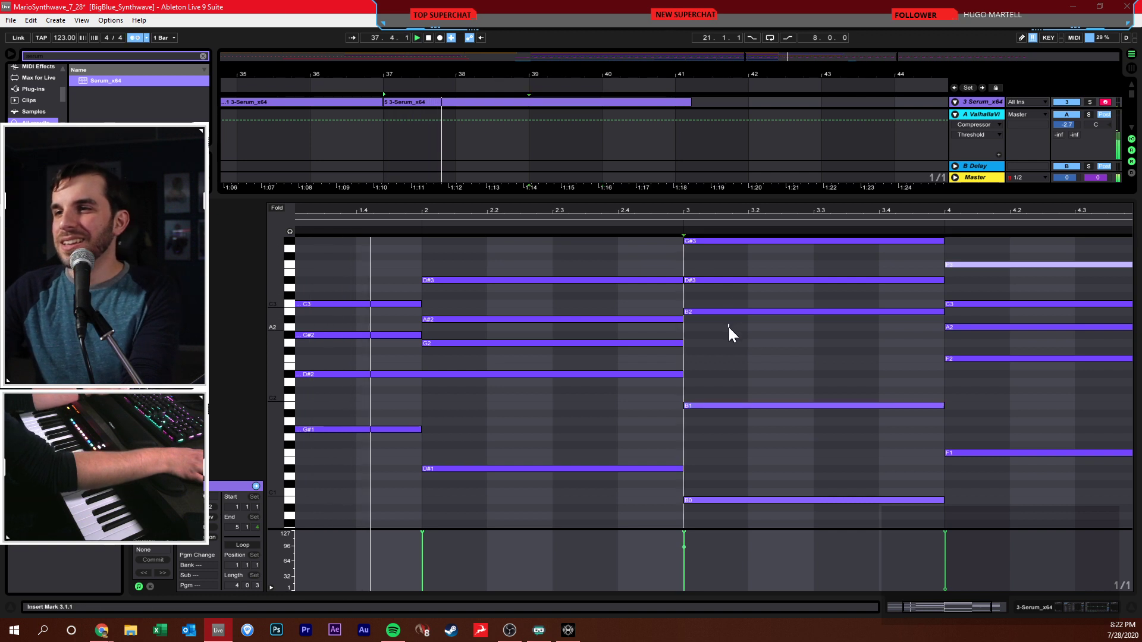
double_click(694, 335)
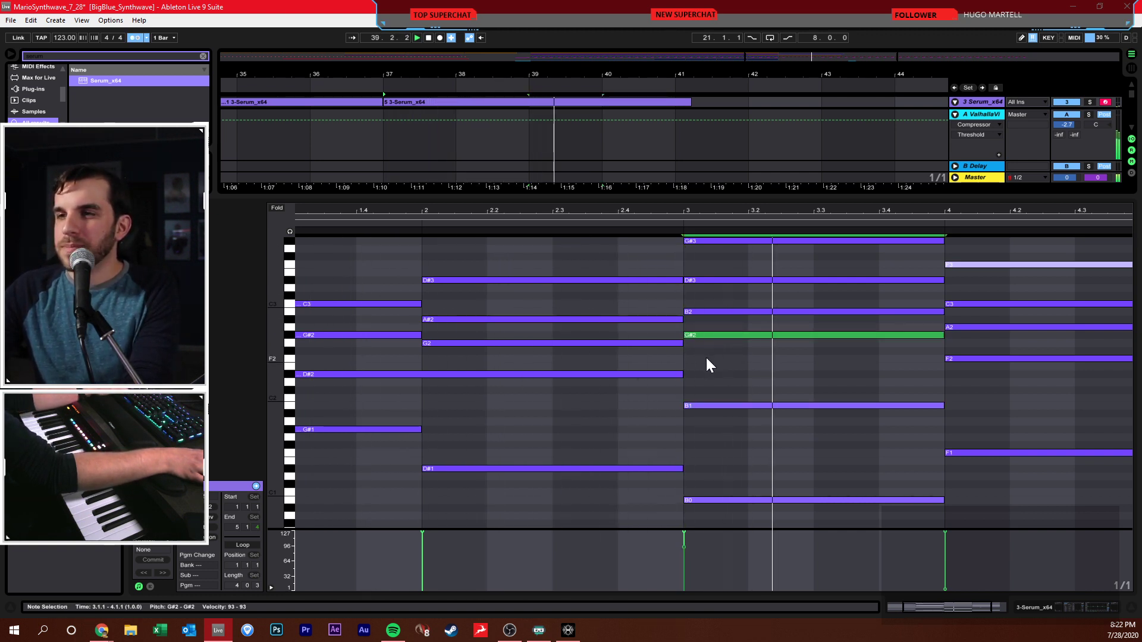
left_click(706, 358)
- Fit the whole chord clip in the note editor and shrink the editor to reveal more of the arrangement's tracks
double_click(752, 212)
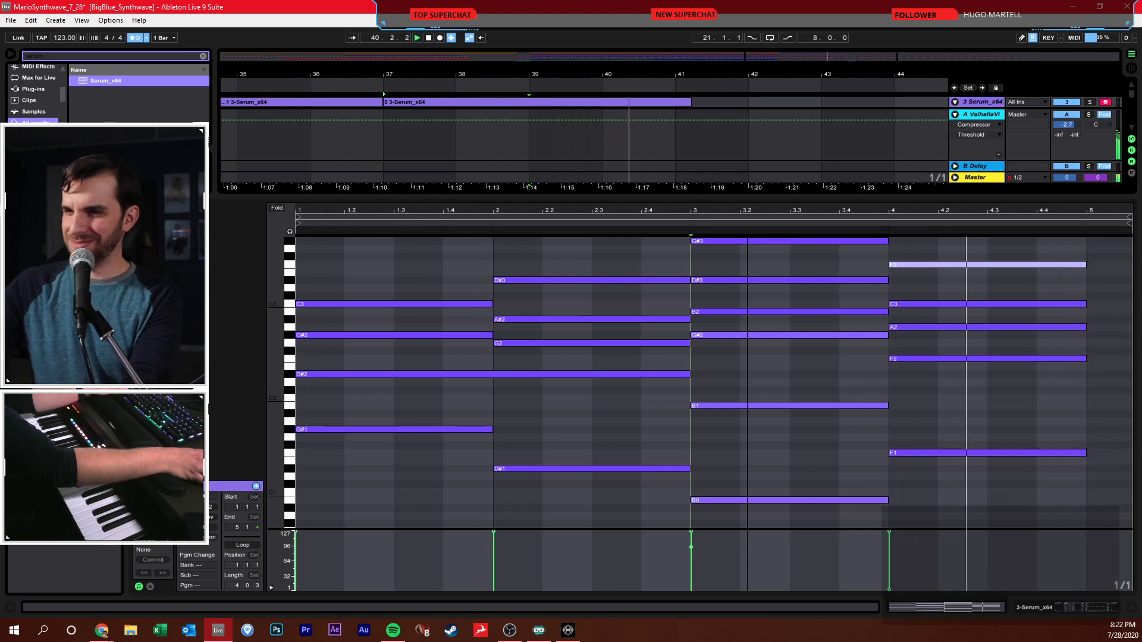
left_click_drag(747, 196, 777, 446)
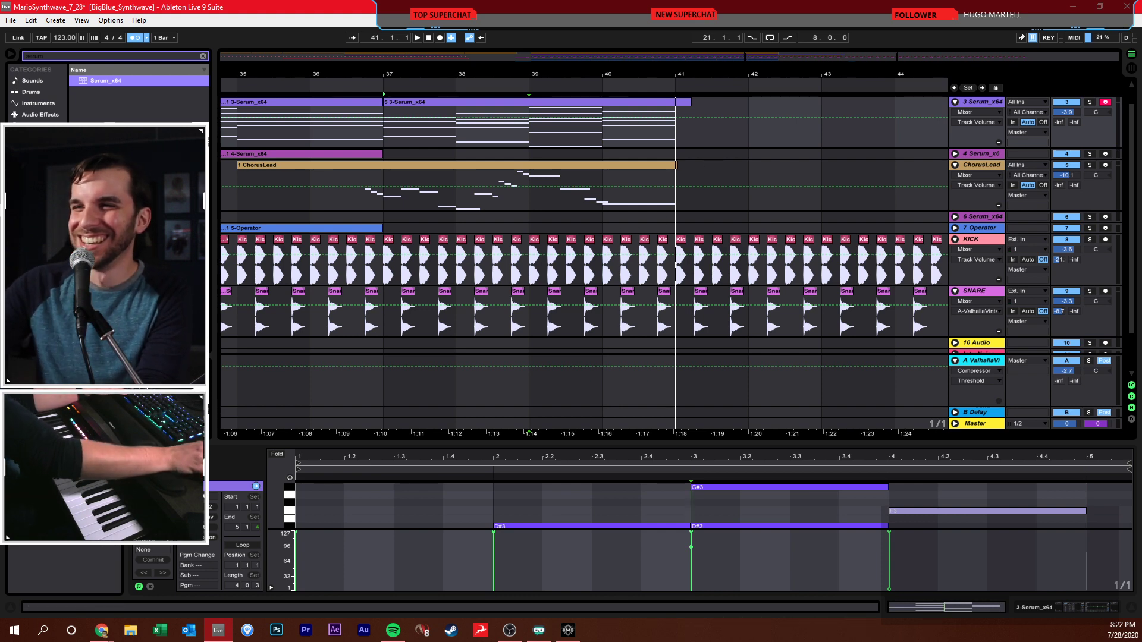
left_click_drag(649, 84, 647, 62)
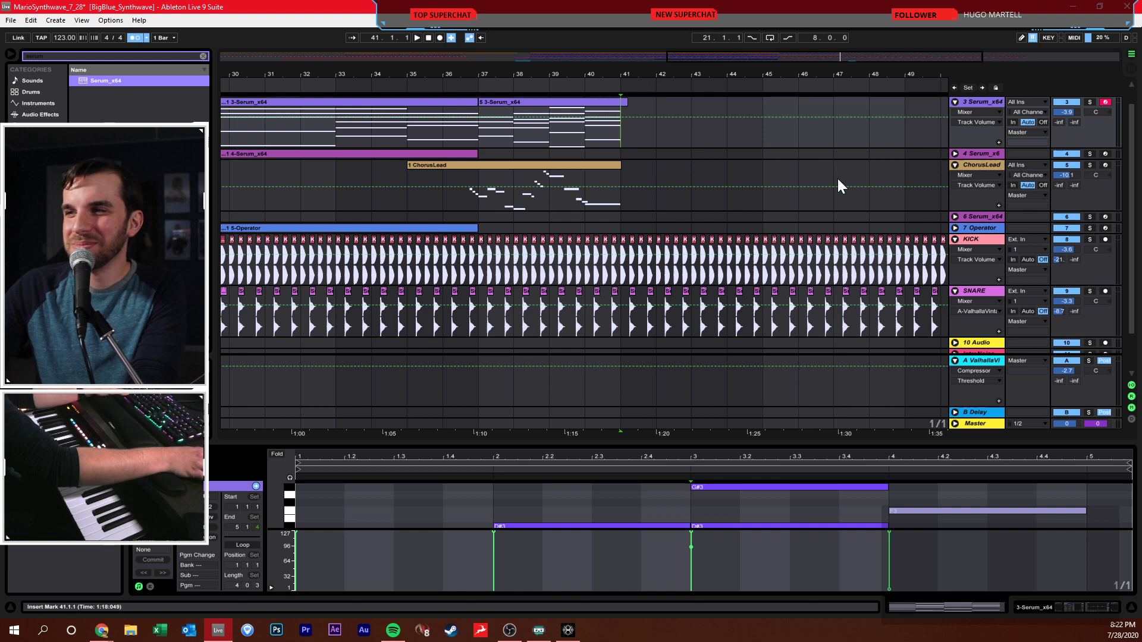
- Expand and arm the 7 Operator track and record a bass line of one note per bar from bar 37 to just past bar 41
left_click(955, 229)
left_click(485, 259)
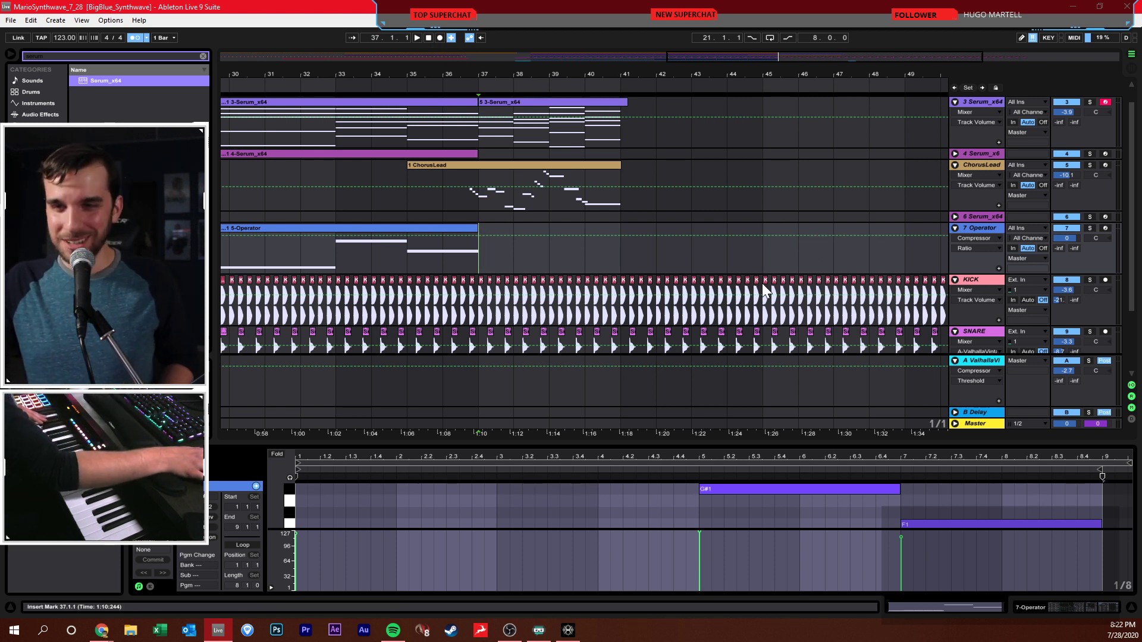
left_click(1105, 228)
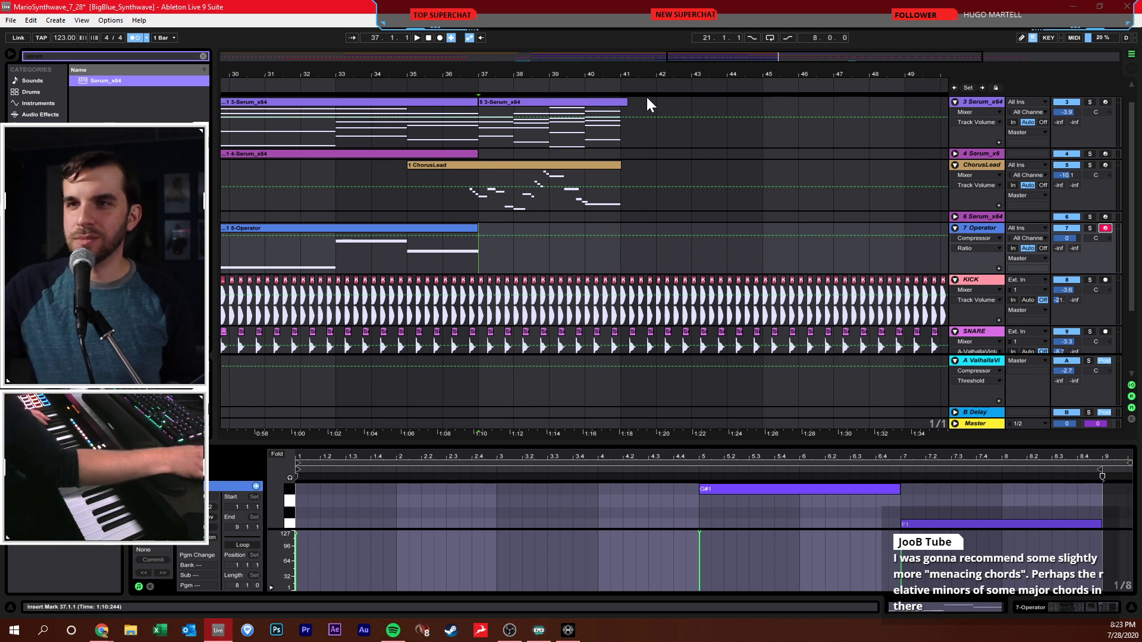
left_click(438, 37)
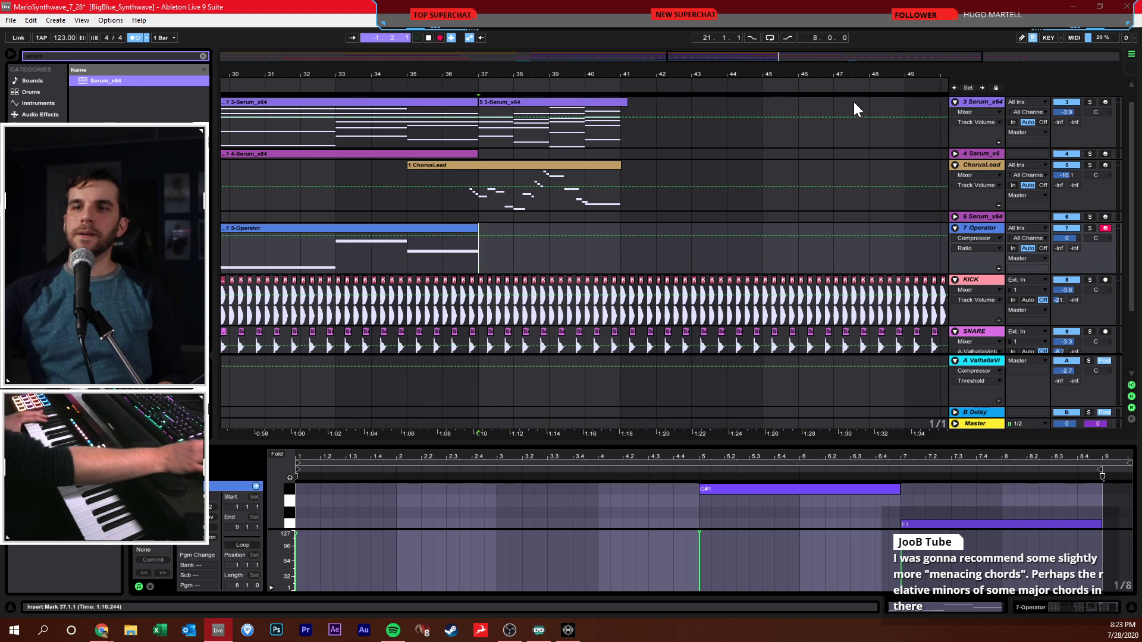
key("space")
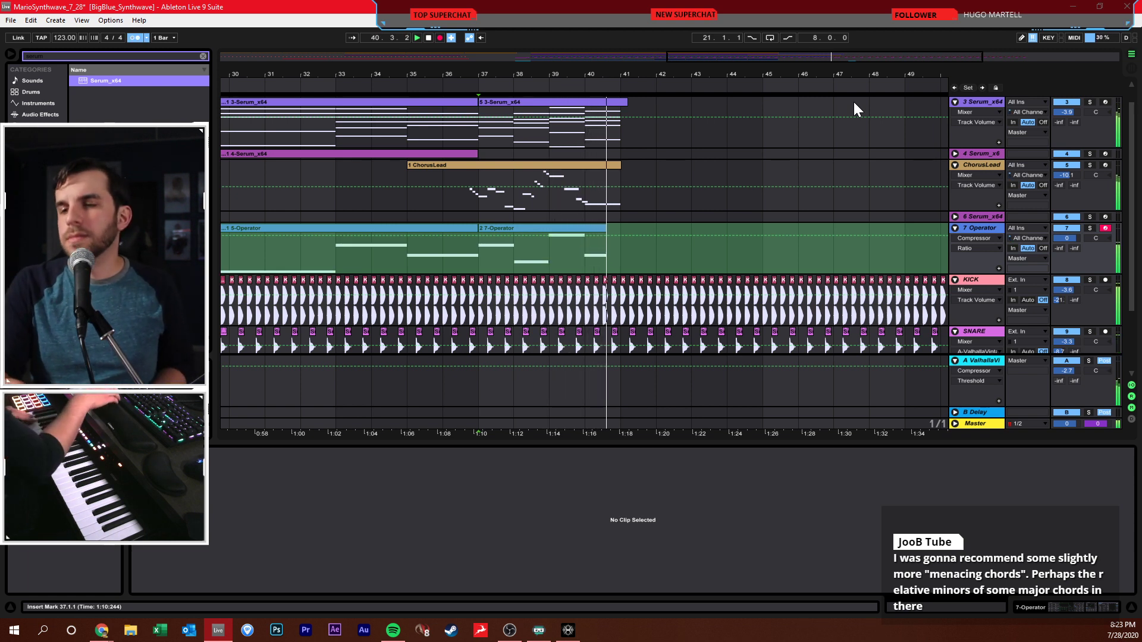
key("space")
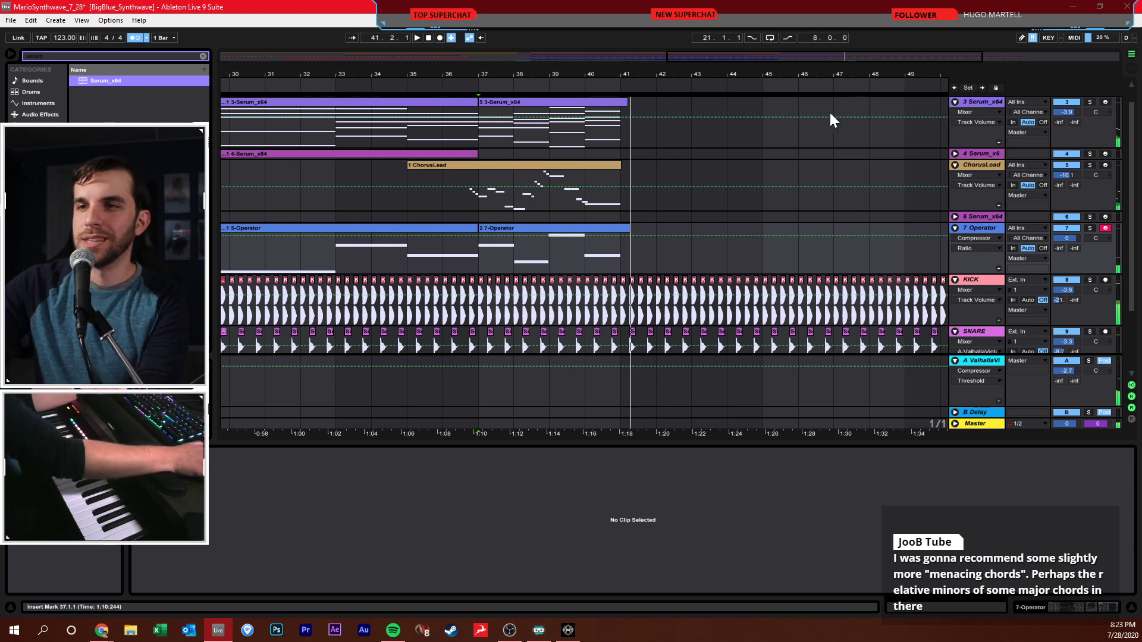
- Set the note grid of the new Operator clip to 1 bar and quantize all its notes
left_click(593, 235)
right_click(680, 503)
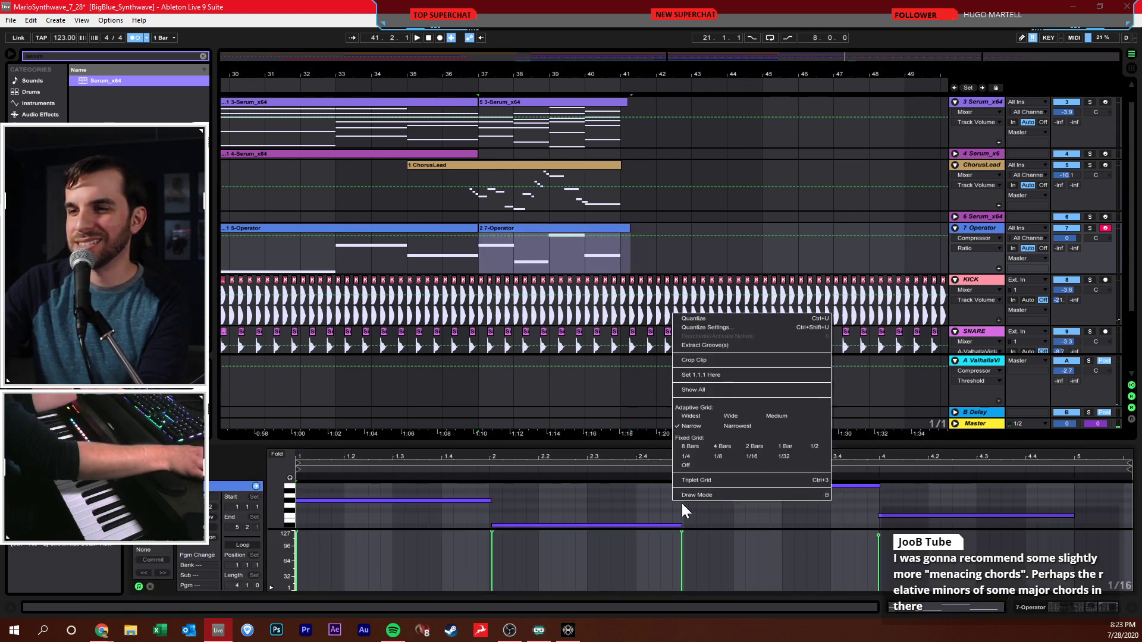
left_click(780, 448)
key("ctrl+a")
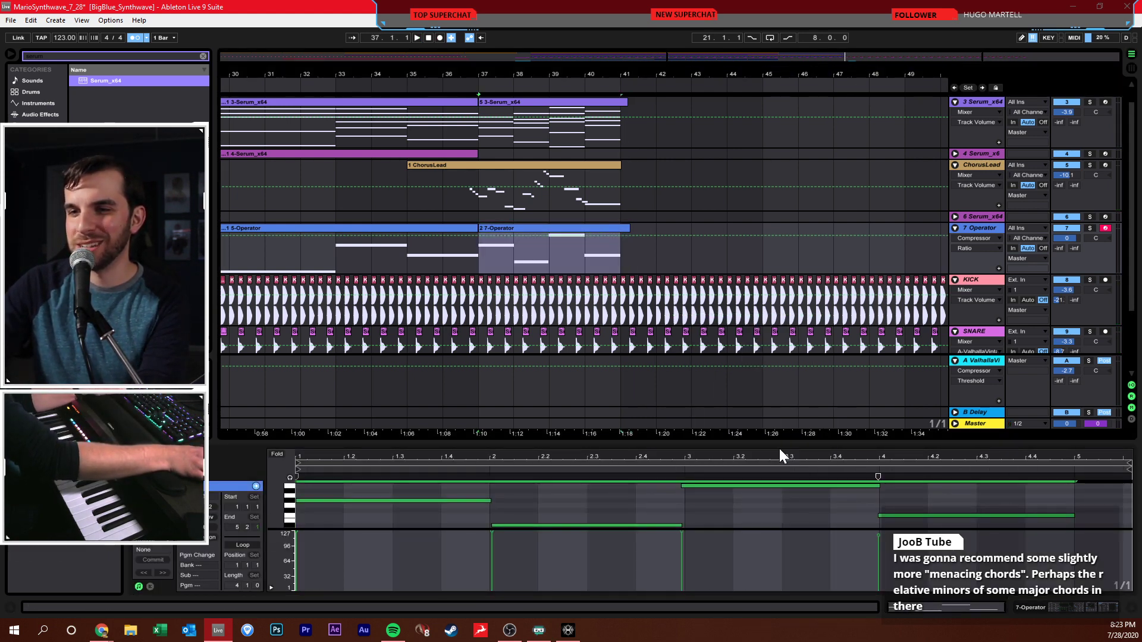
- Look through the arrangement's tracks and their clips for a Serum track to receive a copy of the new Operator clip
left_click(956, 228)
left_click(955, 216)
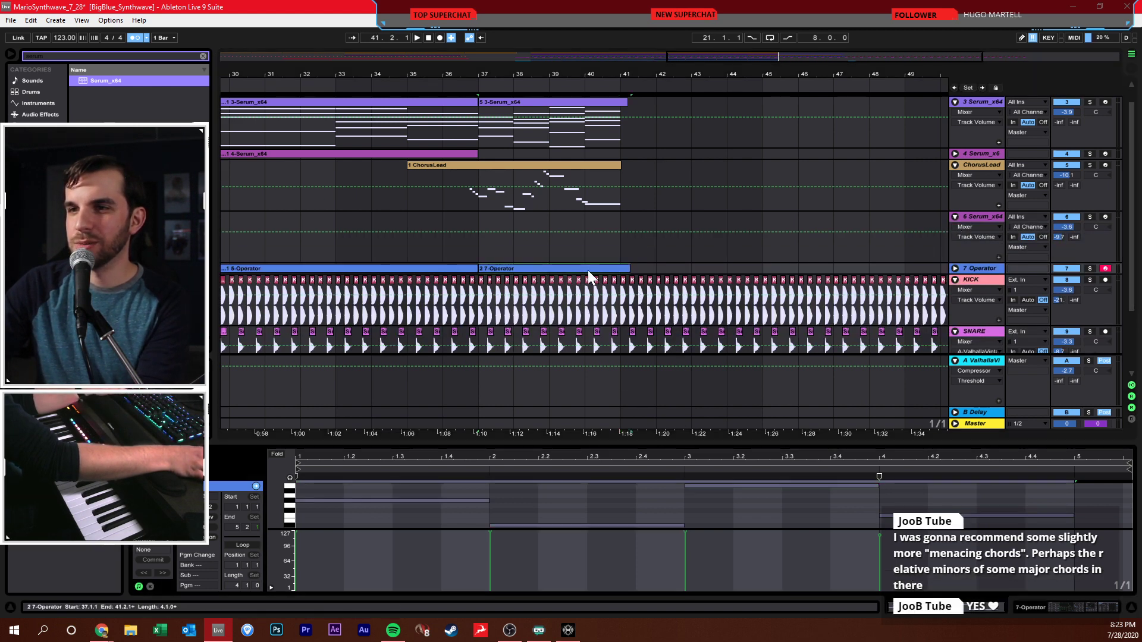
left_click(478, 250)
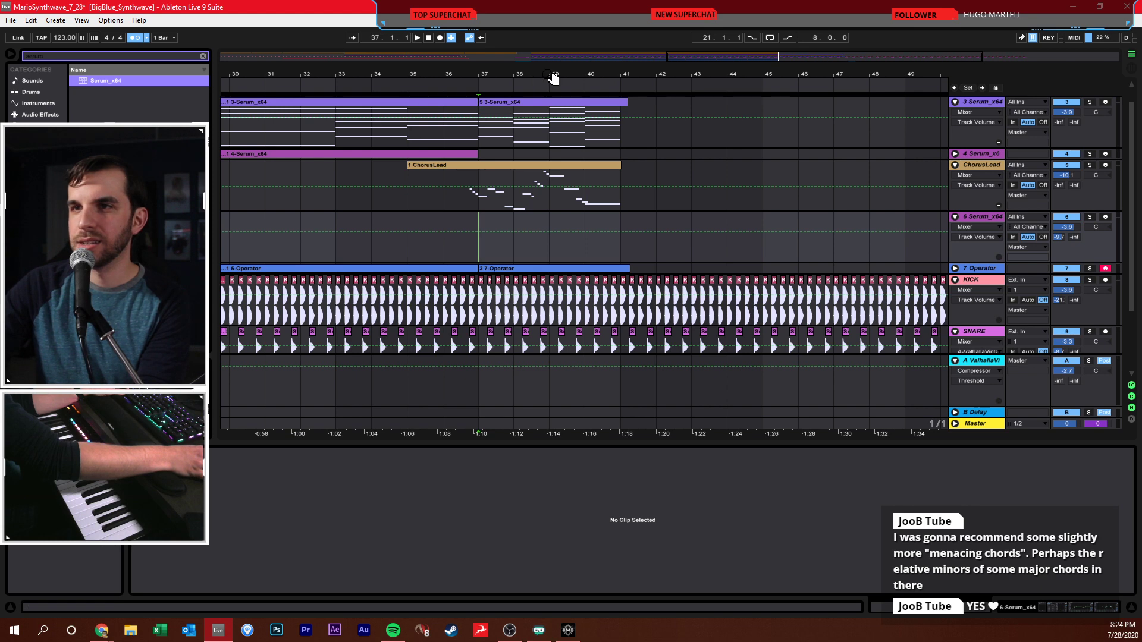
left_click_drag(553, 76, 557, 119)
scroll(690, 254, "down", 1)
scroll(693, 250, "down", 4)
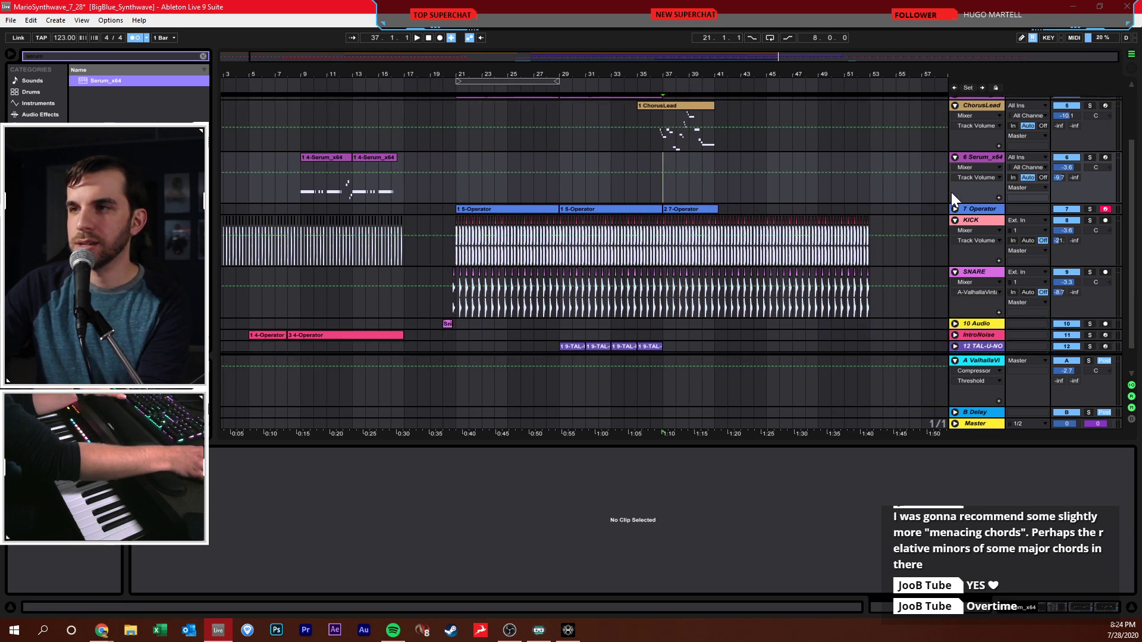
left_click(955, 208)
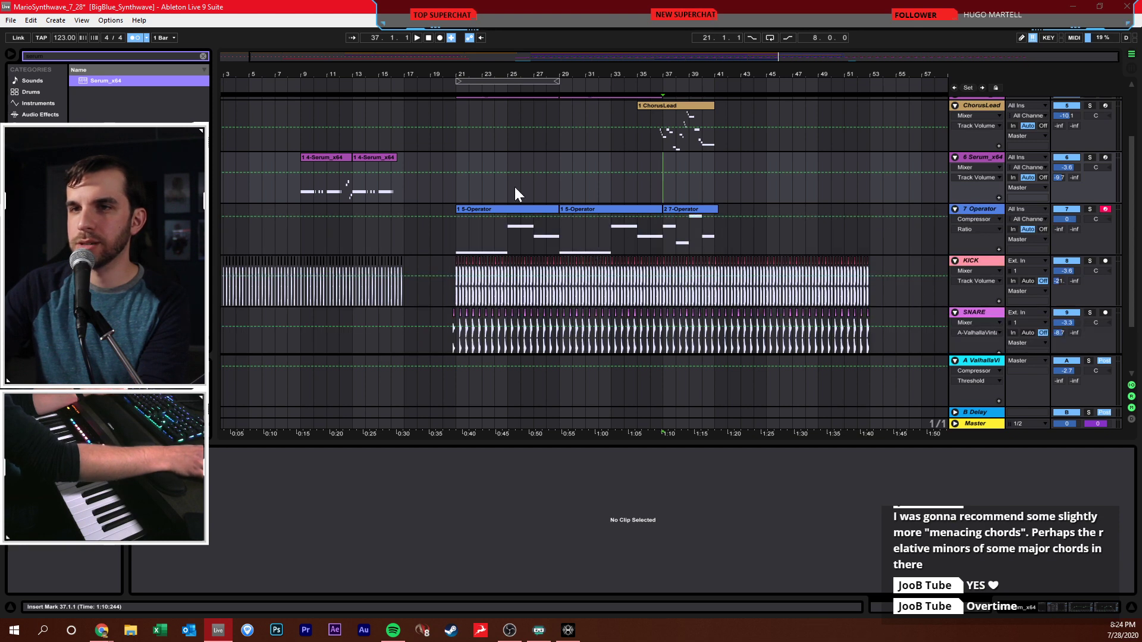
scroll(595, 191, "down", 1)
scroll(702, 226, "down", 5)
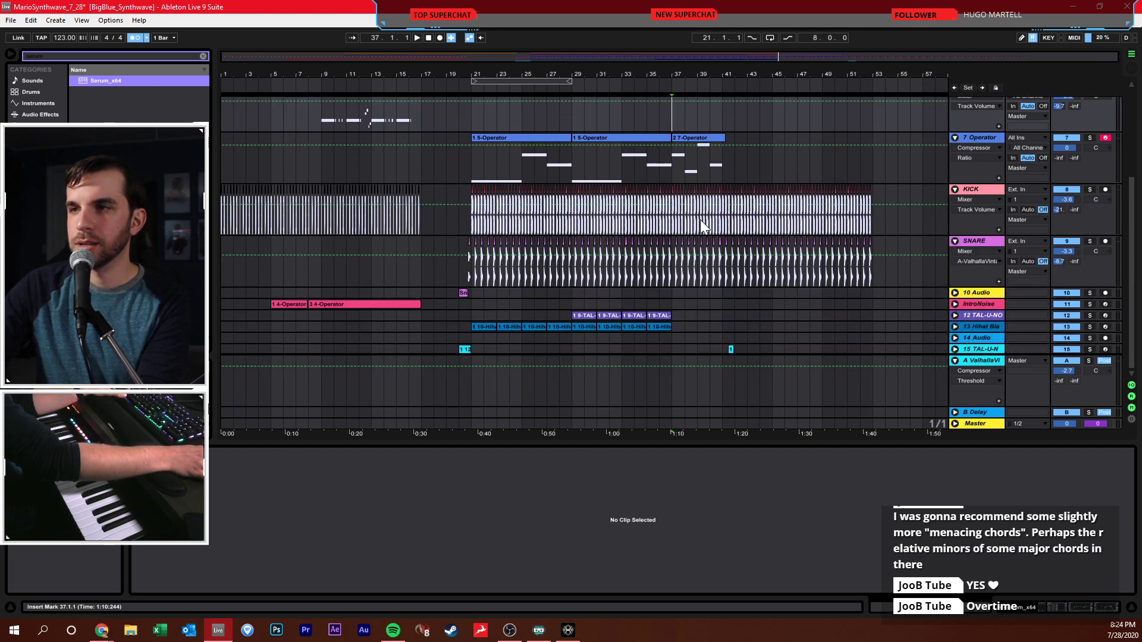
scroll(702, 226, "up", 6)
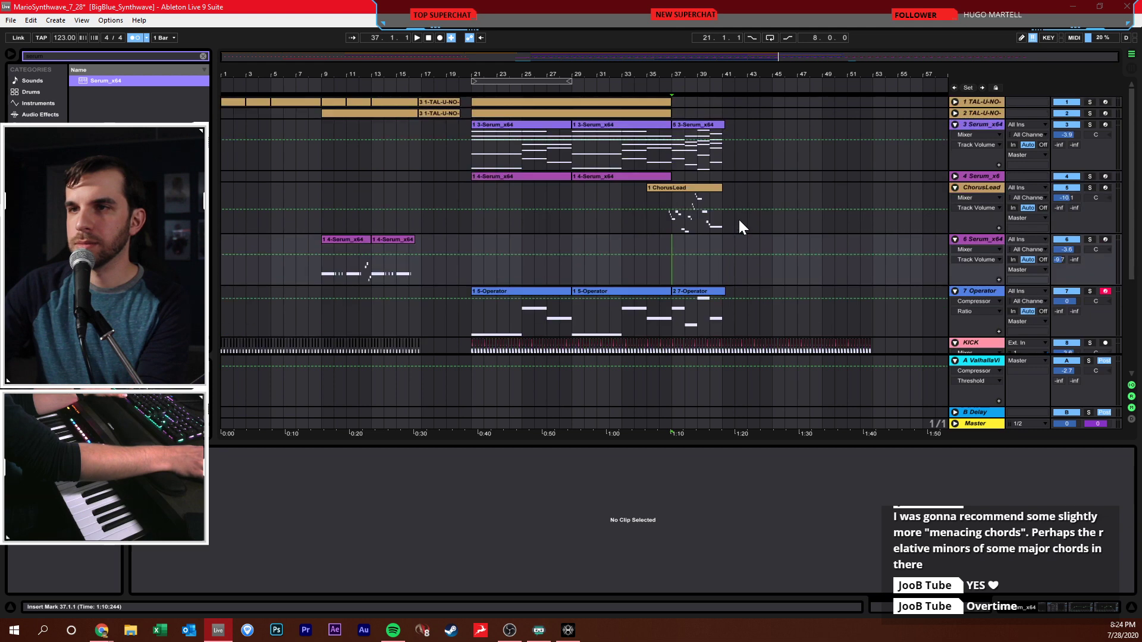
- Expand the 4 Serum track, paste the Operator clip there at bar 37 and trim its excess beyond bar 41
left_click(956, 175)
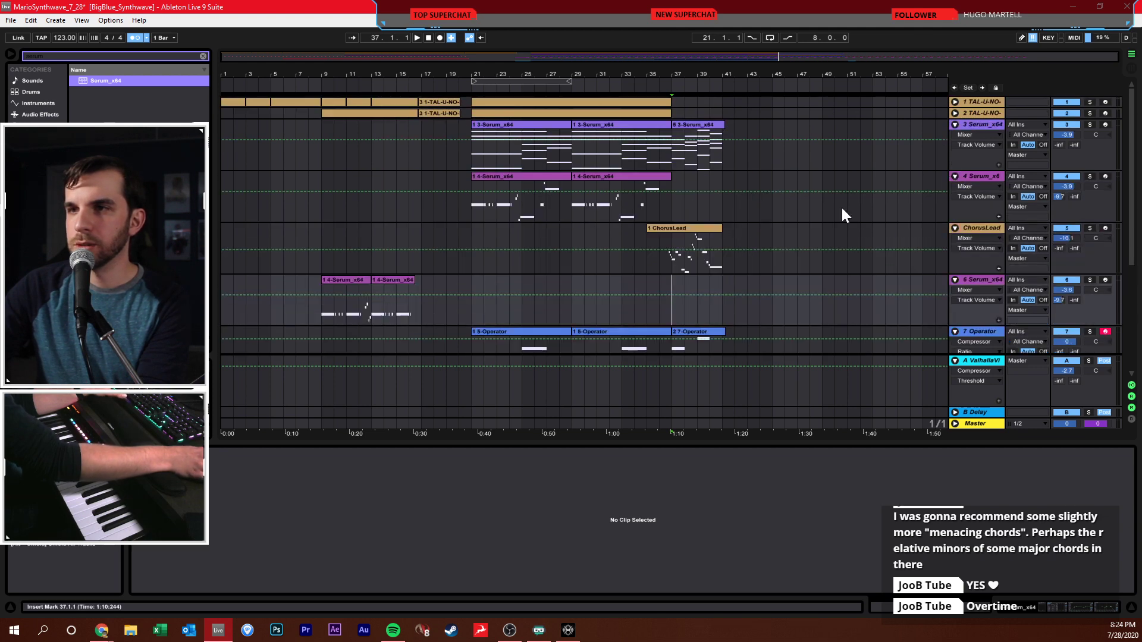
left_click(678, 208)
key("ctrl+v")
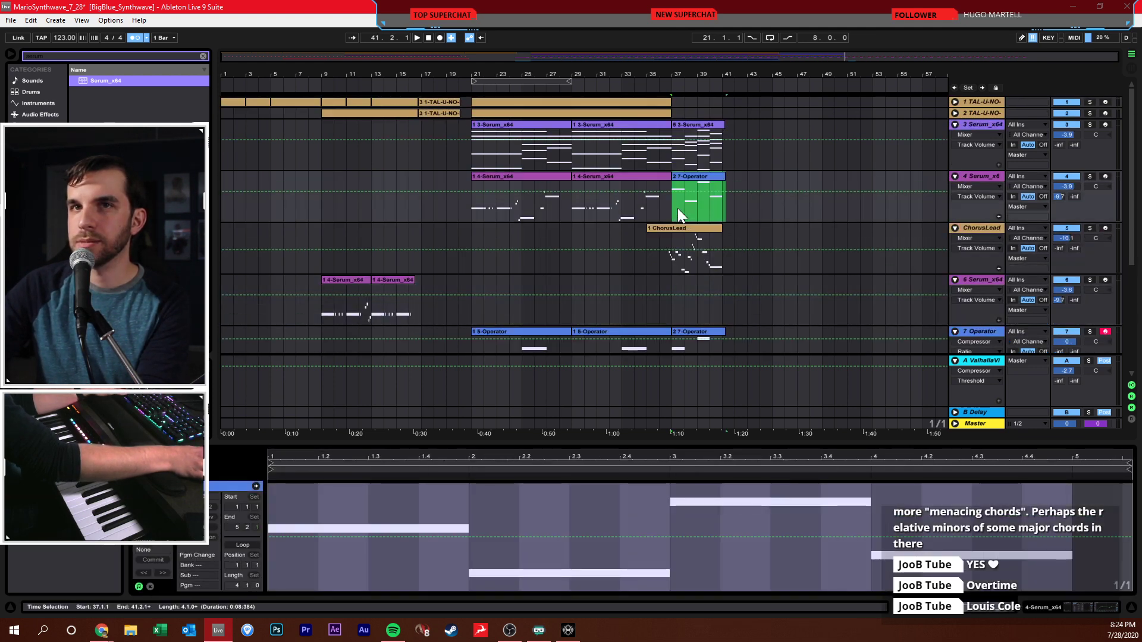
left_click_drag(720, 205, 787, 197)
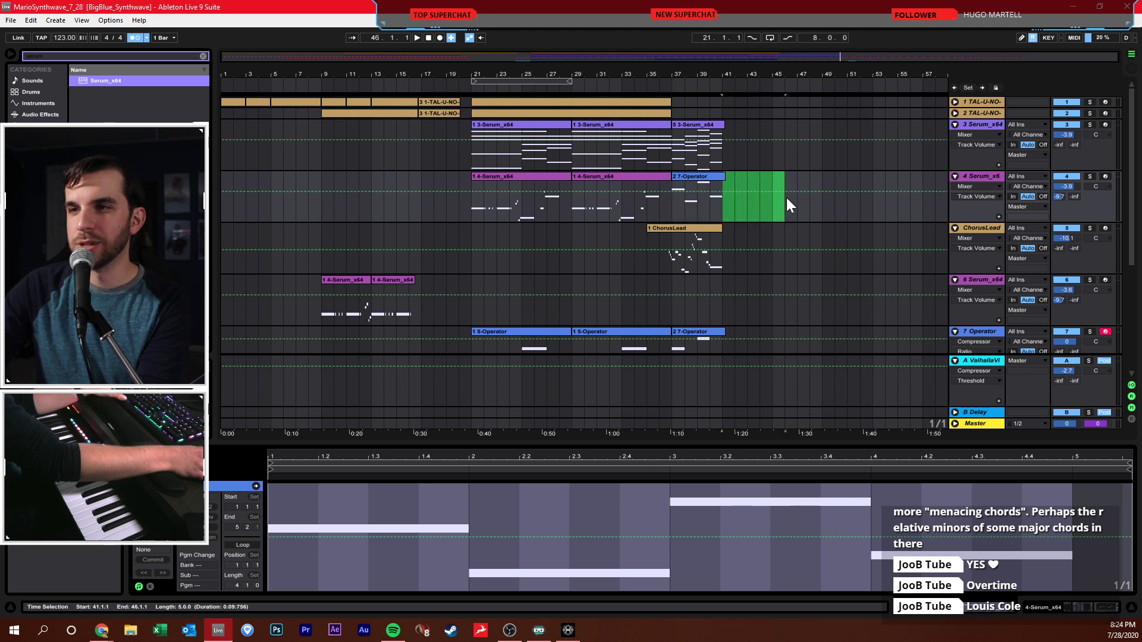
left_click(747, 206)
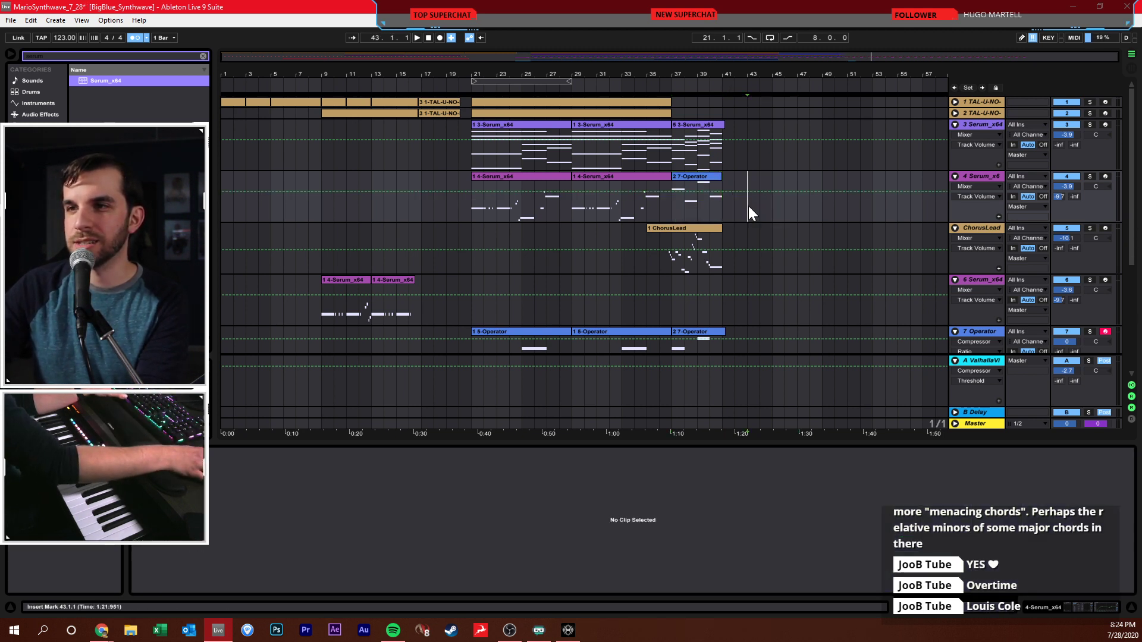
left_click(864, 172)
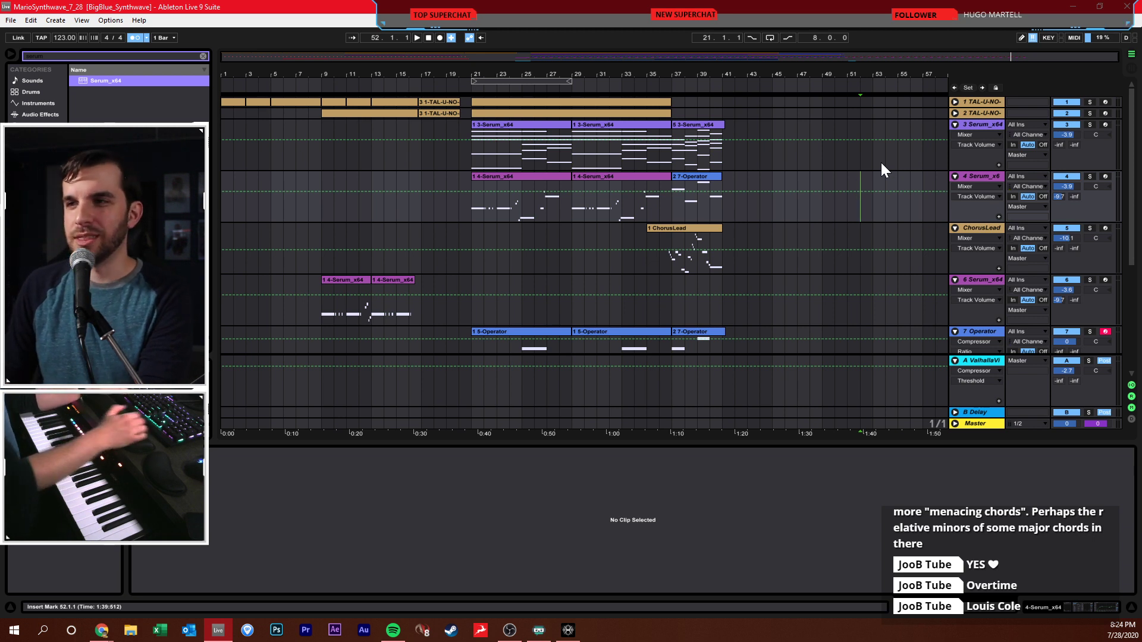
left_click(799, 173)
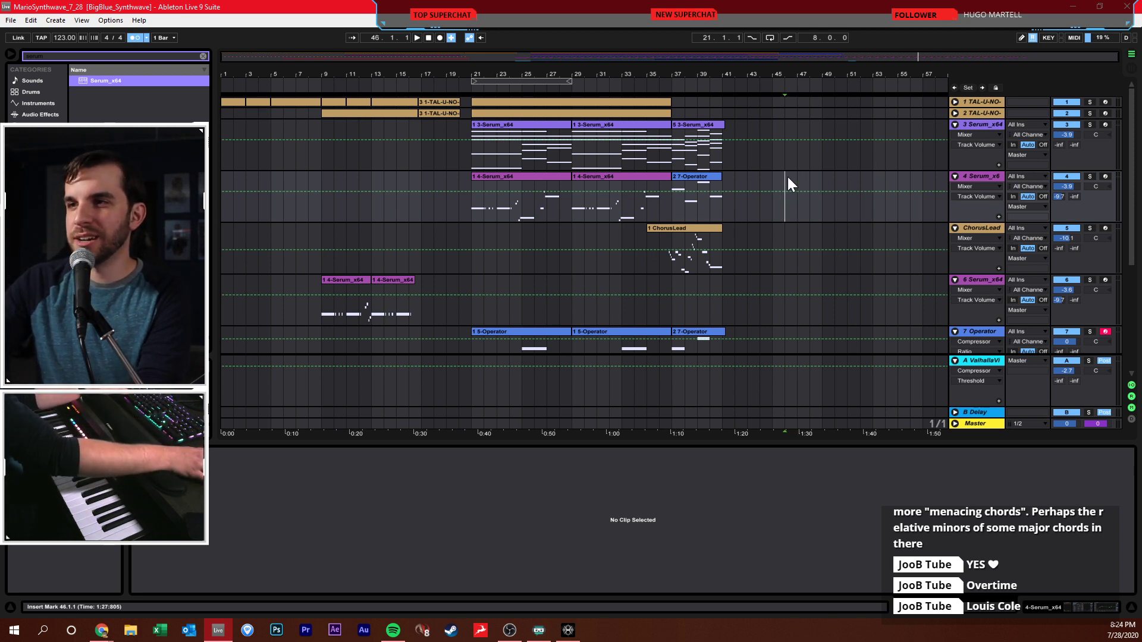
left_click(738, 182)
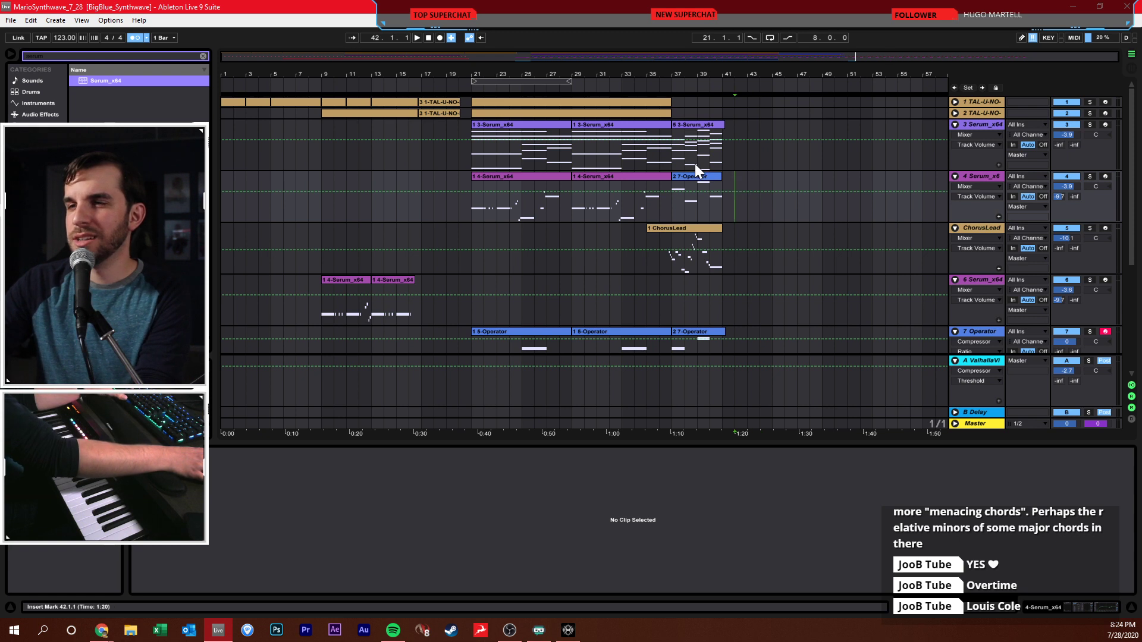
left_click(670, 187)
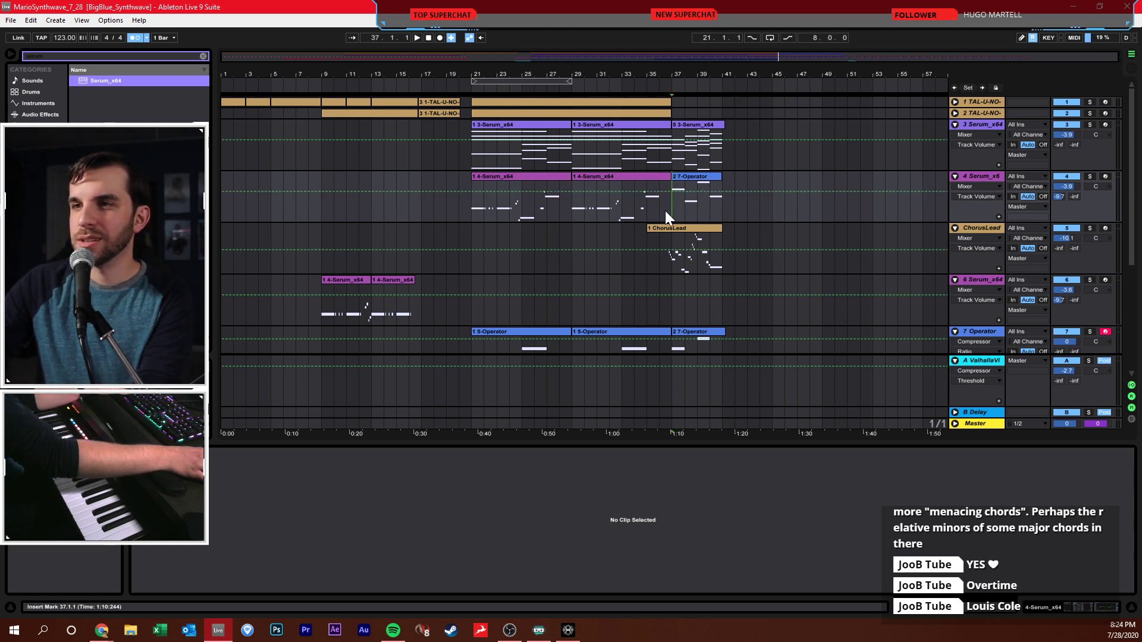
left_click(635, 209)
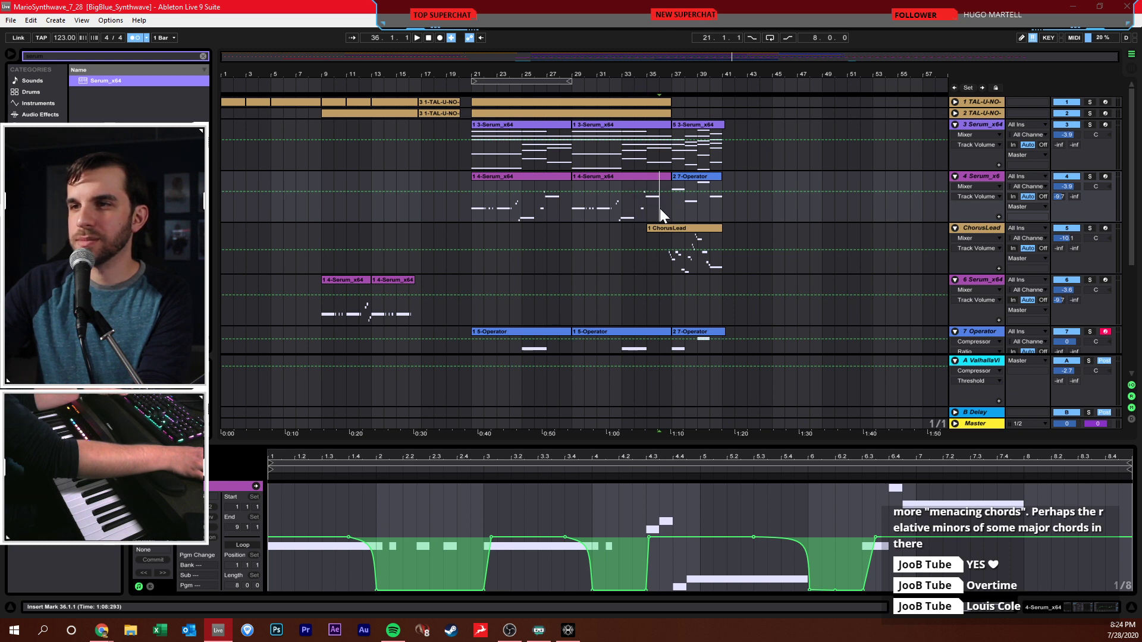
left_click(699, 205)
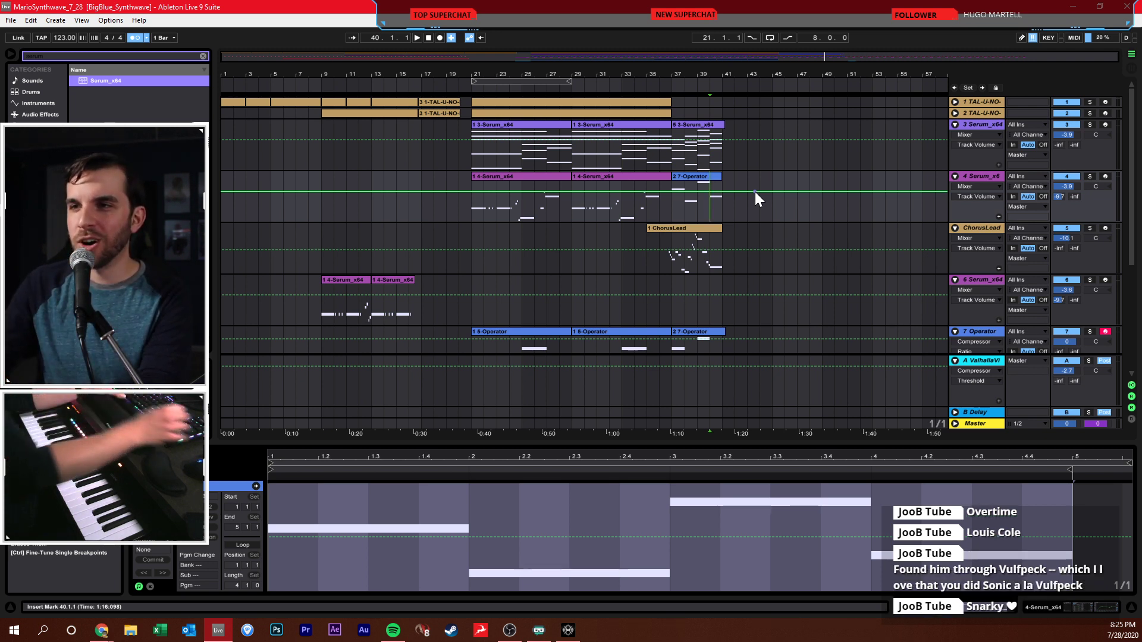
left_click(676, 209)
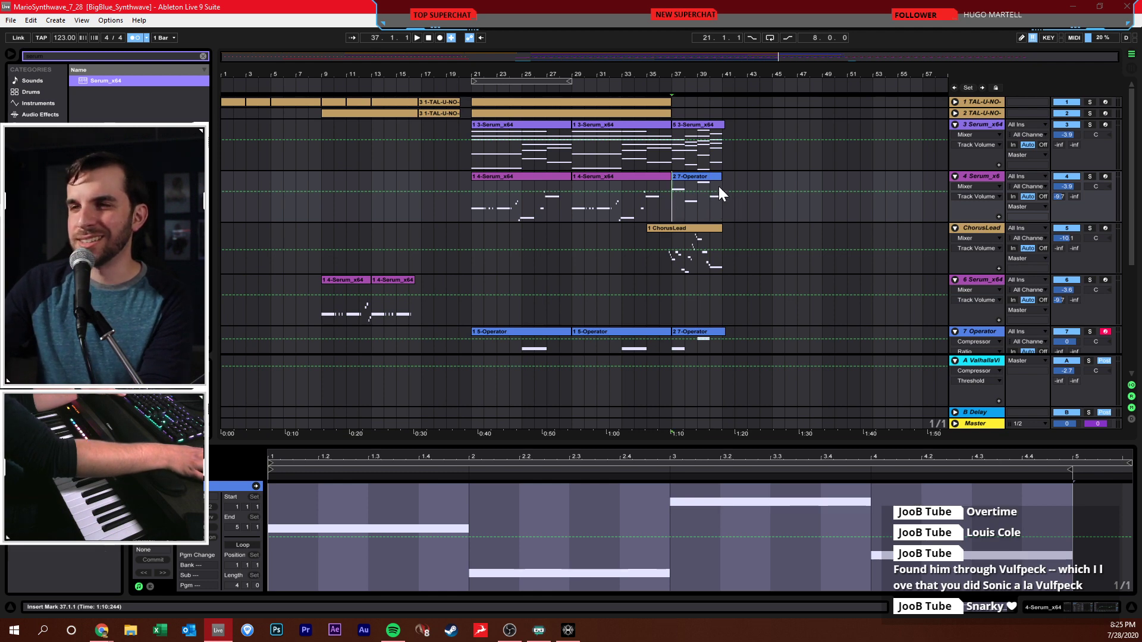
- Play the chorus from bar 37 to check the copied bass line against the chords and lead
left_click_drag(701, 74, 806, 82)
left_click(298, 218)
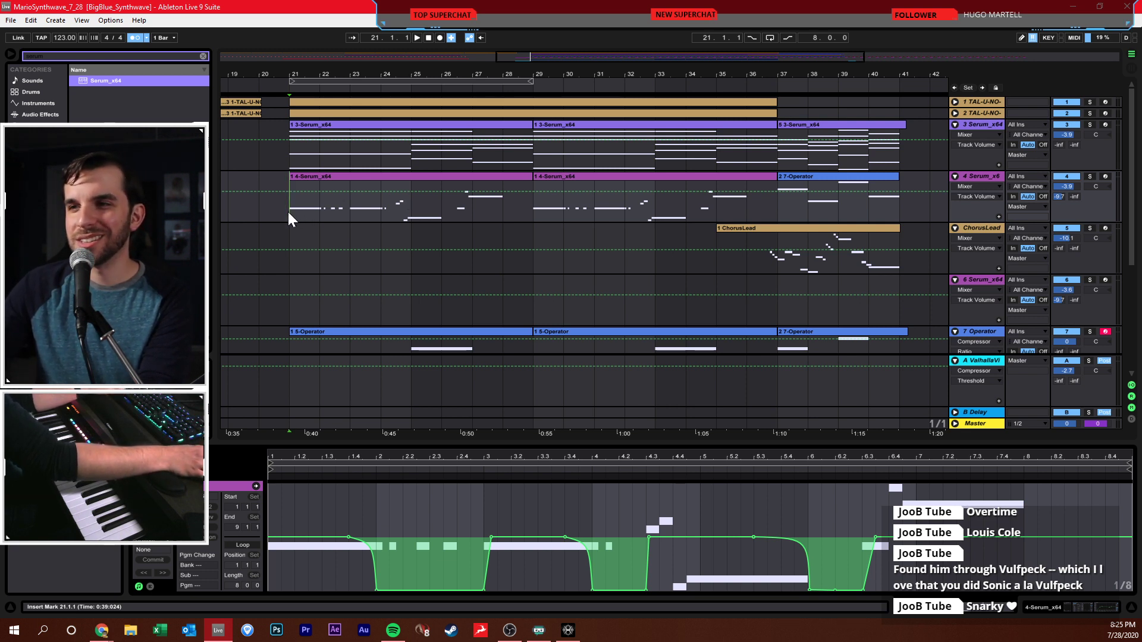
left_click(775, 204)
key("space")
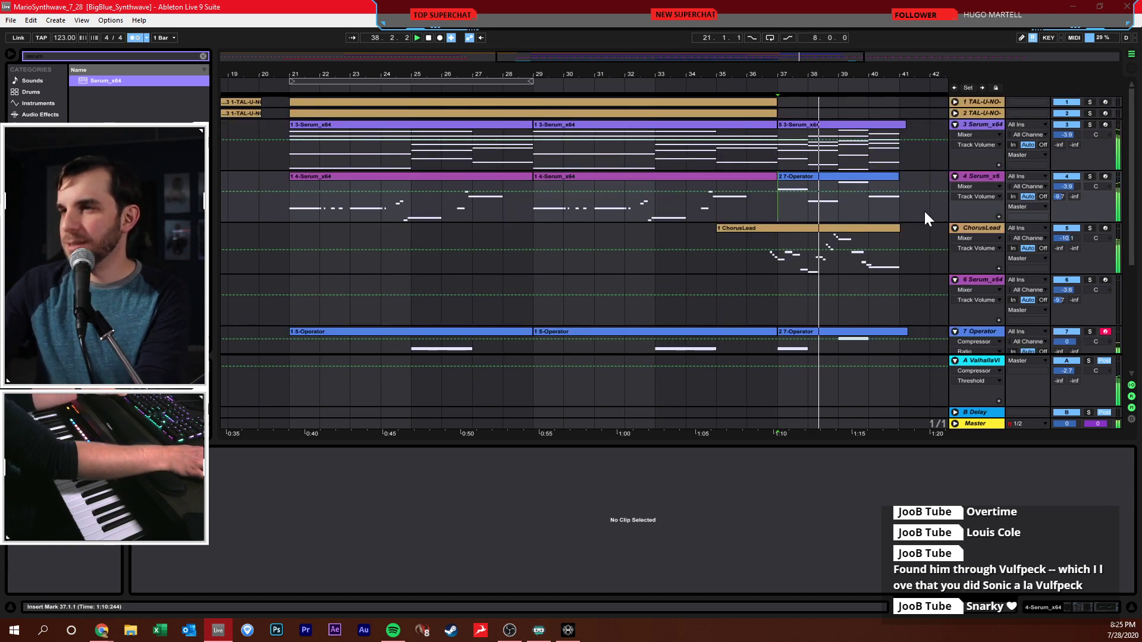
left_click(930, 219)
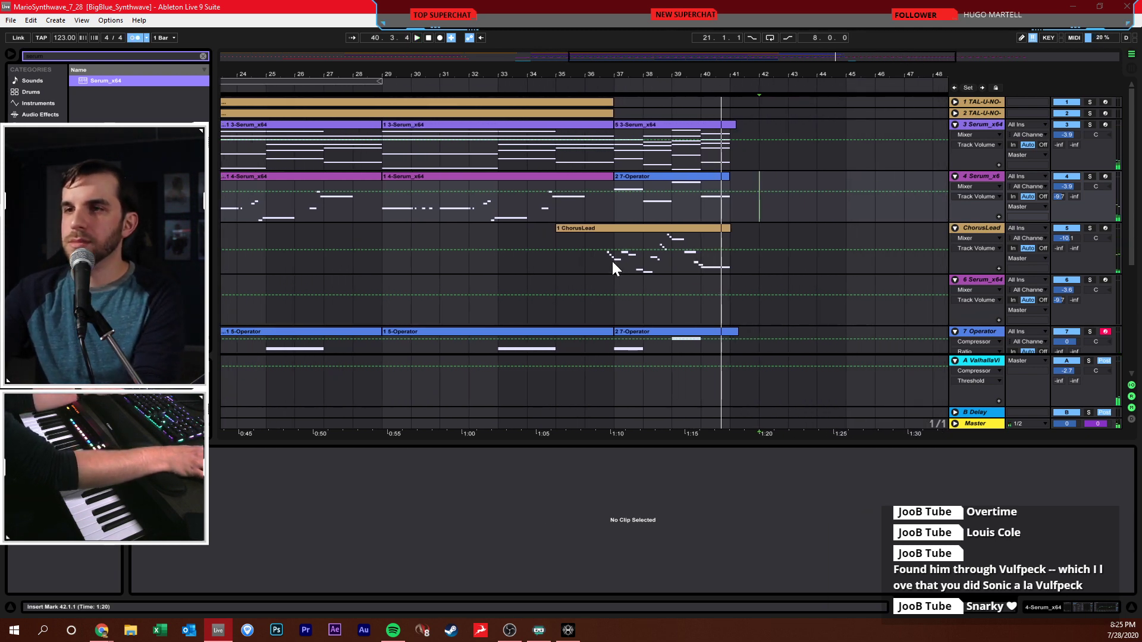
left_click(611, 259)
key("space")
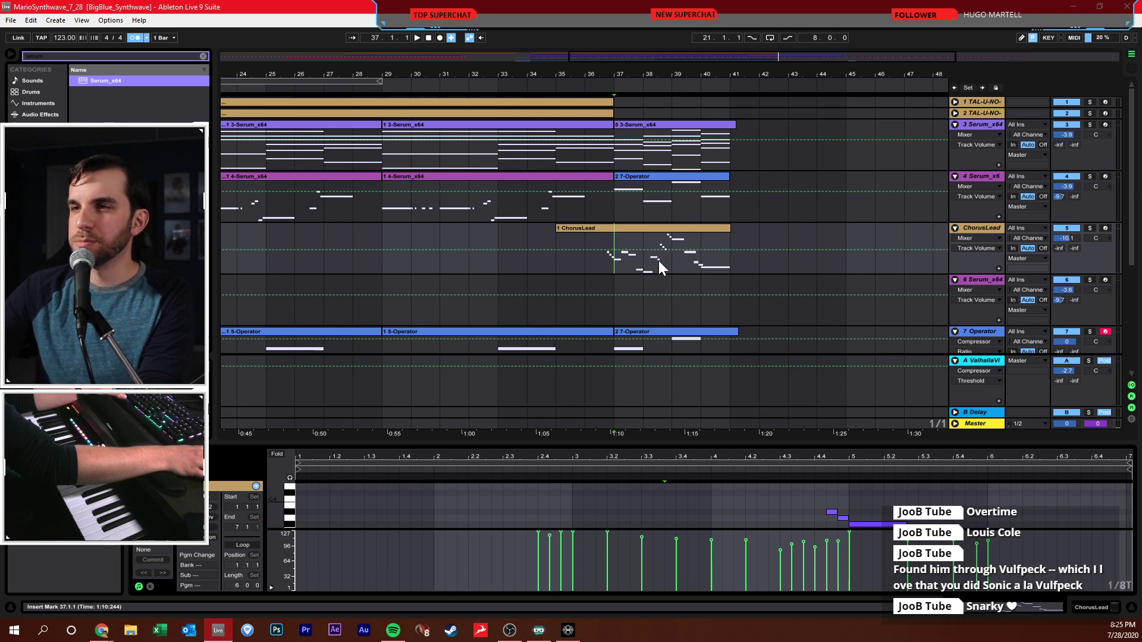
- Duplicate bars 37 to 41 of the 3 Serum, 4 Serum and 7 Operator tracks to bars 41 to 45
left_click_drag(622, 145, 730, 208)
key("ctrl+d")
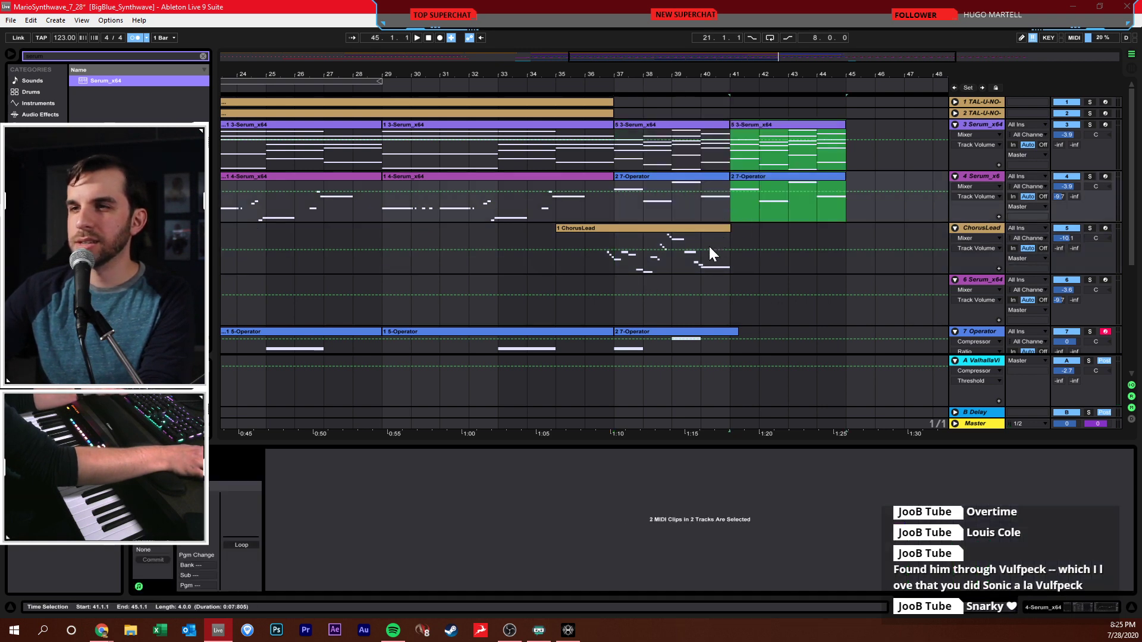
scroll(709, 252, "down", 2)
left_click_drag(621, 308, 724, 312)
key("ctrl+d")
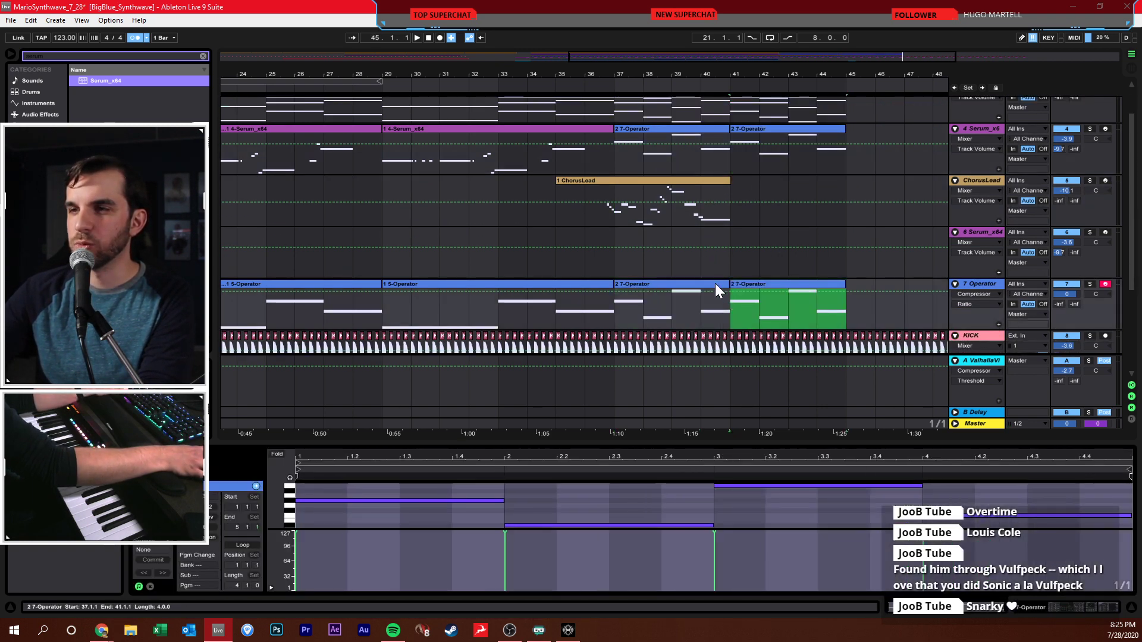
- Duplicate bars 37 to 41 of the ChorusLead clip to bars 41 to 45
scroll(714, 279, "up", 2)
left_click(651, 266)
left_click_drag(615, 262, 731, 267)
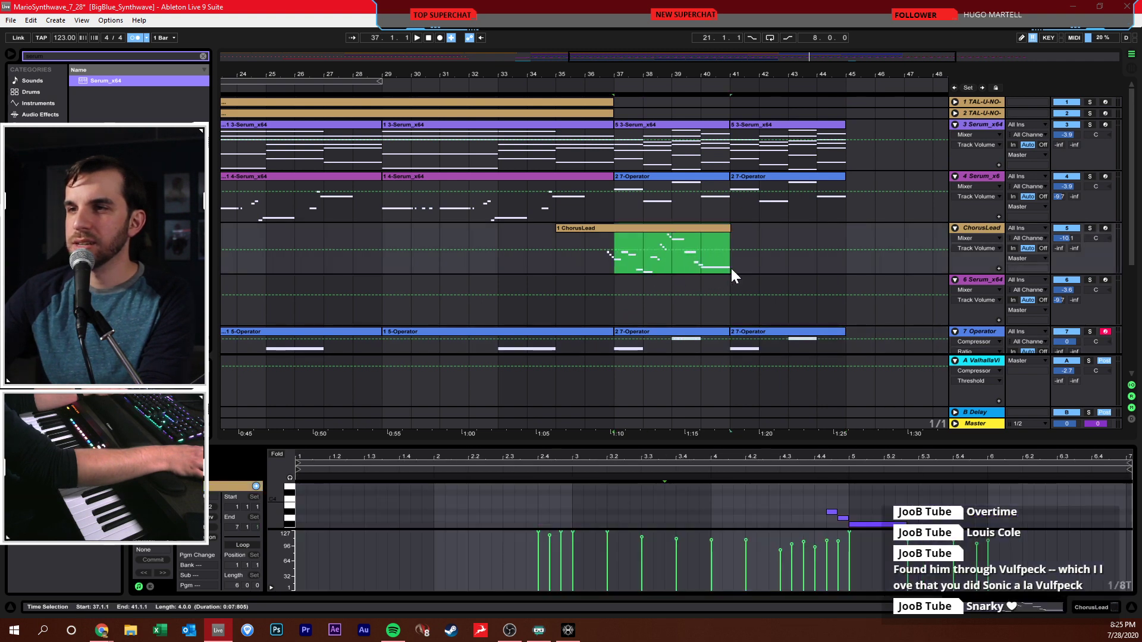
key("ctrl+d")
left_click(732, 265)
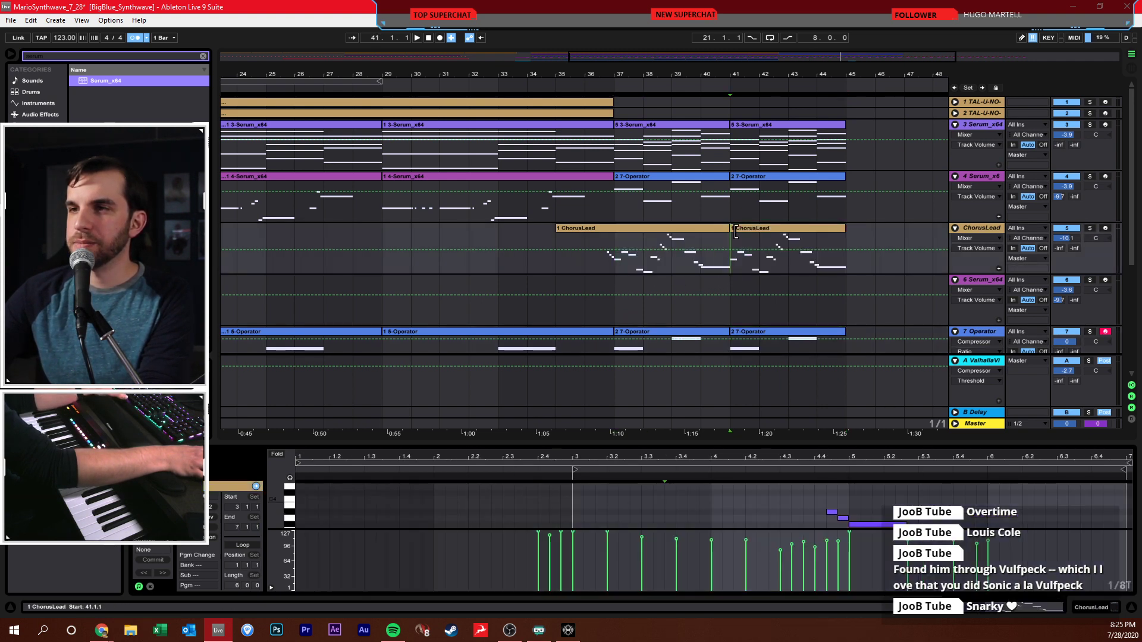
- Set the arrangement grid to 1/8 and extend the start of the second ChorusLead clip back to 40.4.1
left_click_drag(739, 77, 722, 112)
right_click(696, 267)
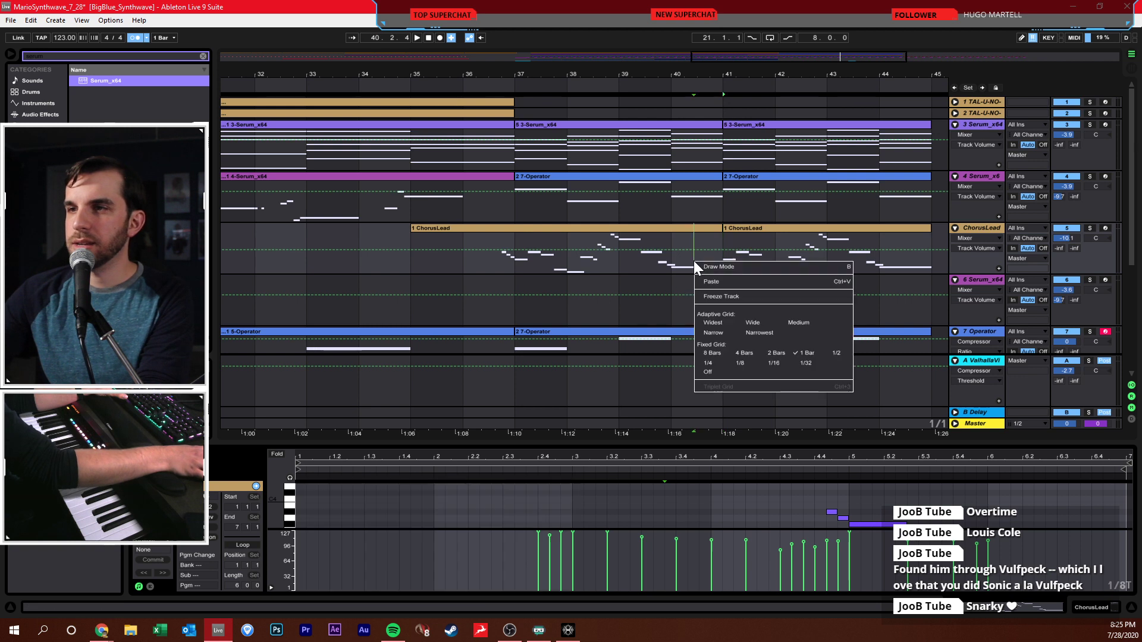
left_click(740, 363)
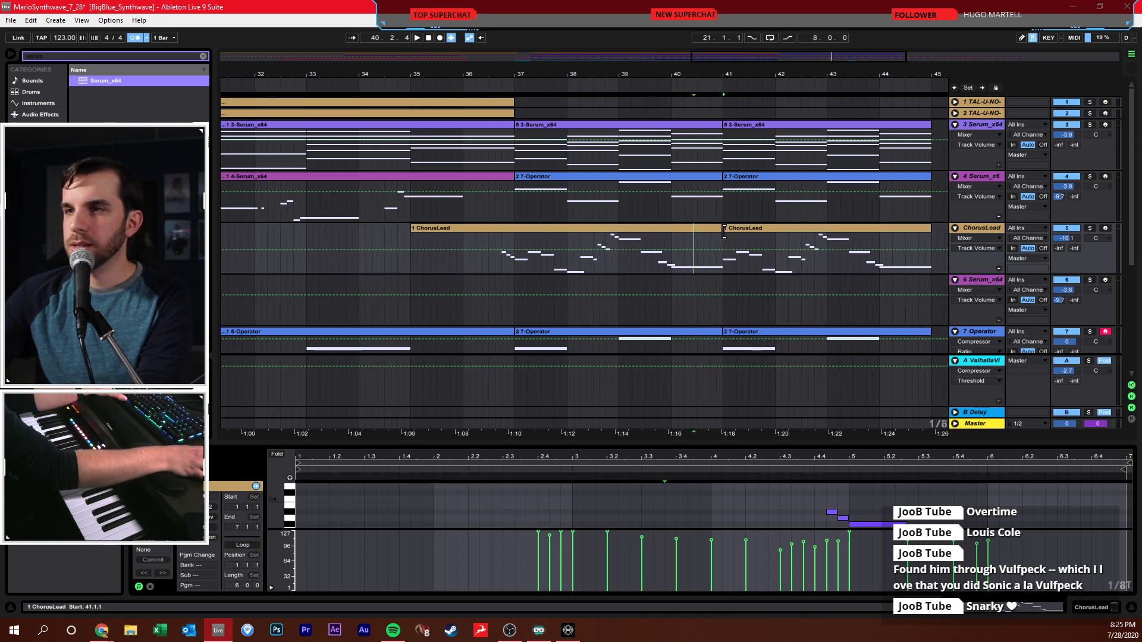
left_click_drag(724, 230, 710, 230)
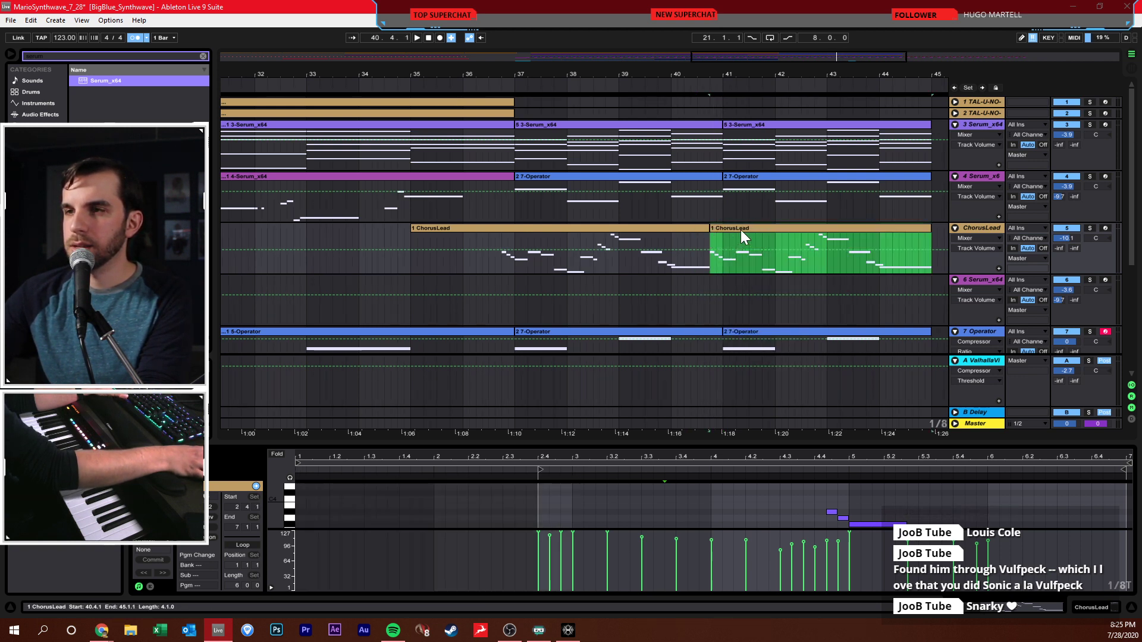
double_click(740, 230)
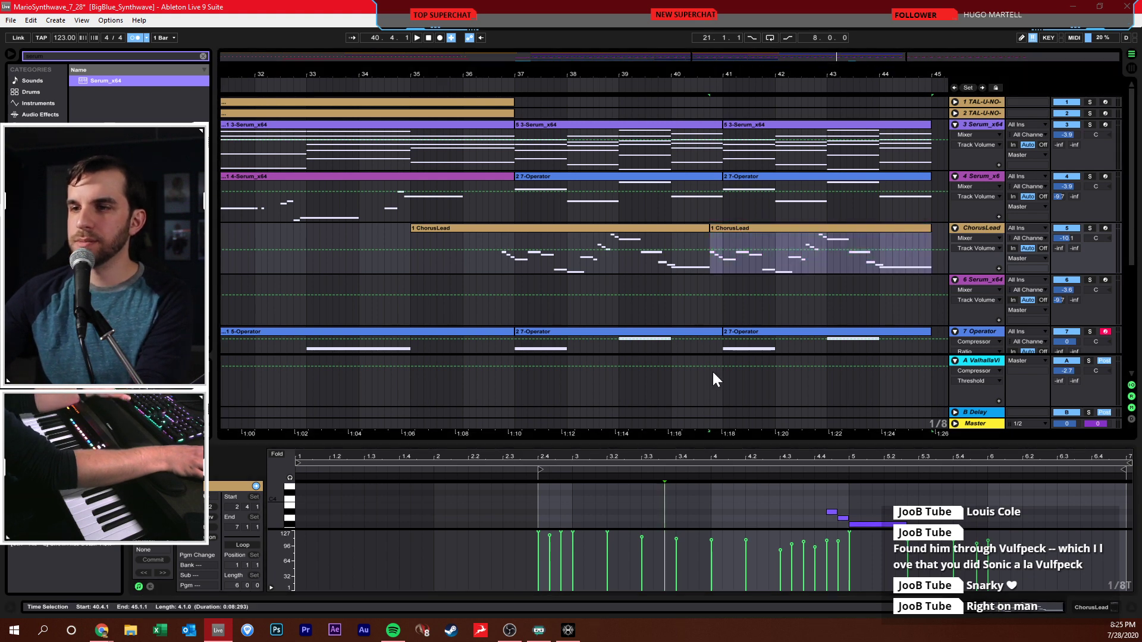
- Duplicate the ChorusLead track and delete the first clip from the copy, keeping only its second clip
left_click(985, 232)
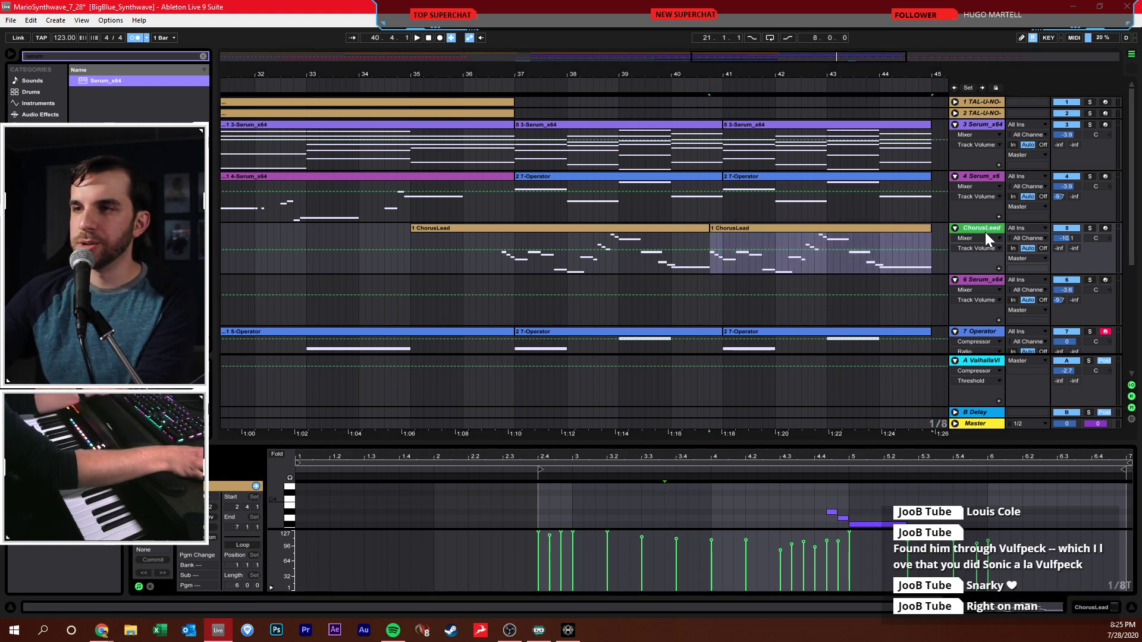
key("ctrl+d")
left_click(672, 283)
key("Delete")
double_click(726, 283)
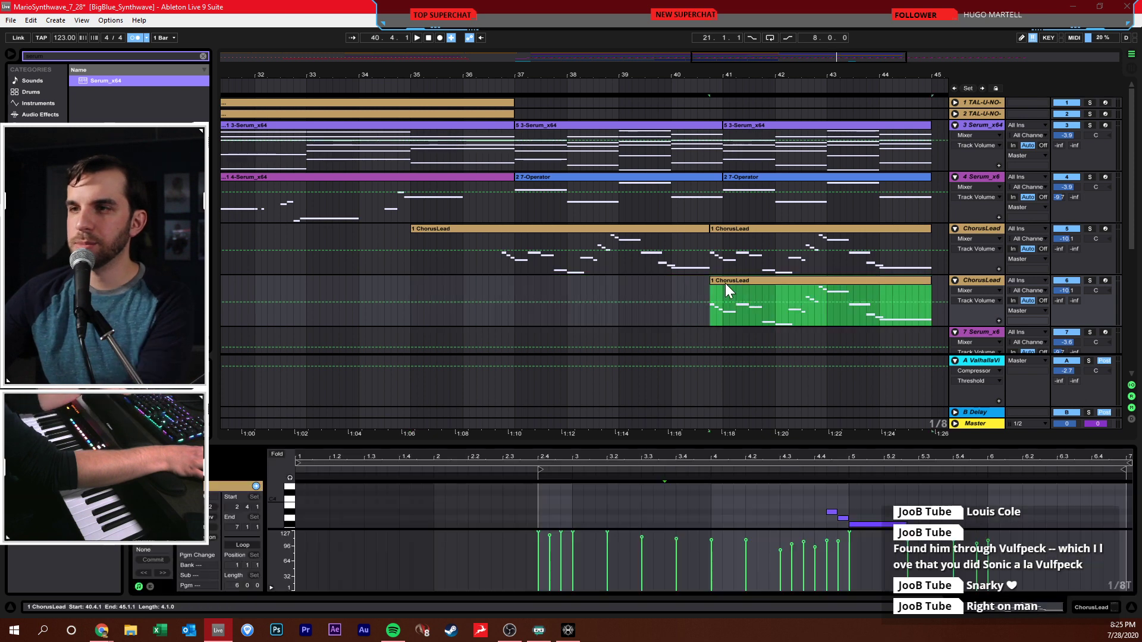
- Solo the duplicated ChorusLead track, play its clip and turn off the metronome
left_click(1090, 279)
left_click(712, 319)
key("space")
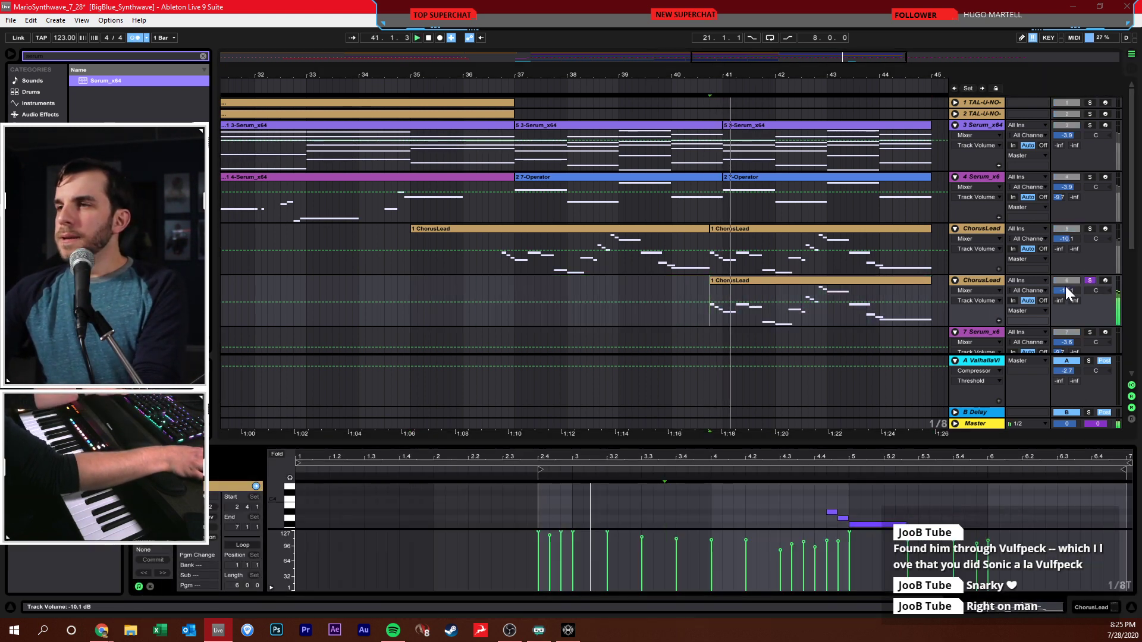
left_click(137, 38)
- Open Serum on the duplicated ChorusLead track, dismiss the missing-noise notice, route oscillator B to the filter and enable the filter
left_click(994, 281)
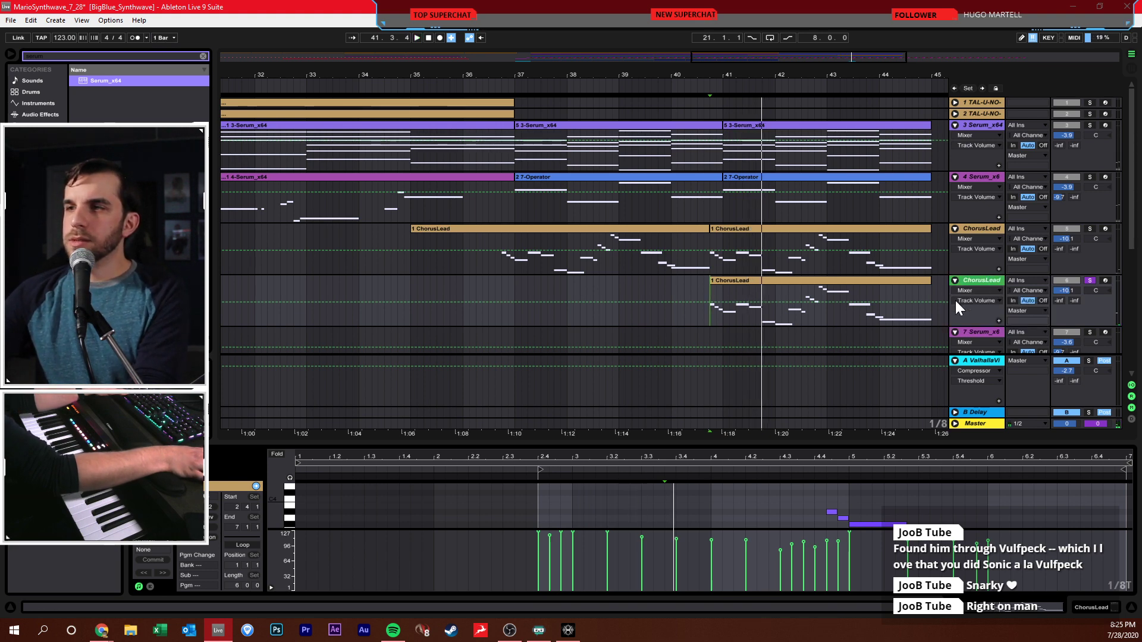
double_click(993, 282)
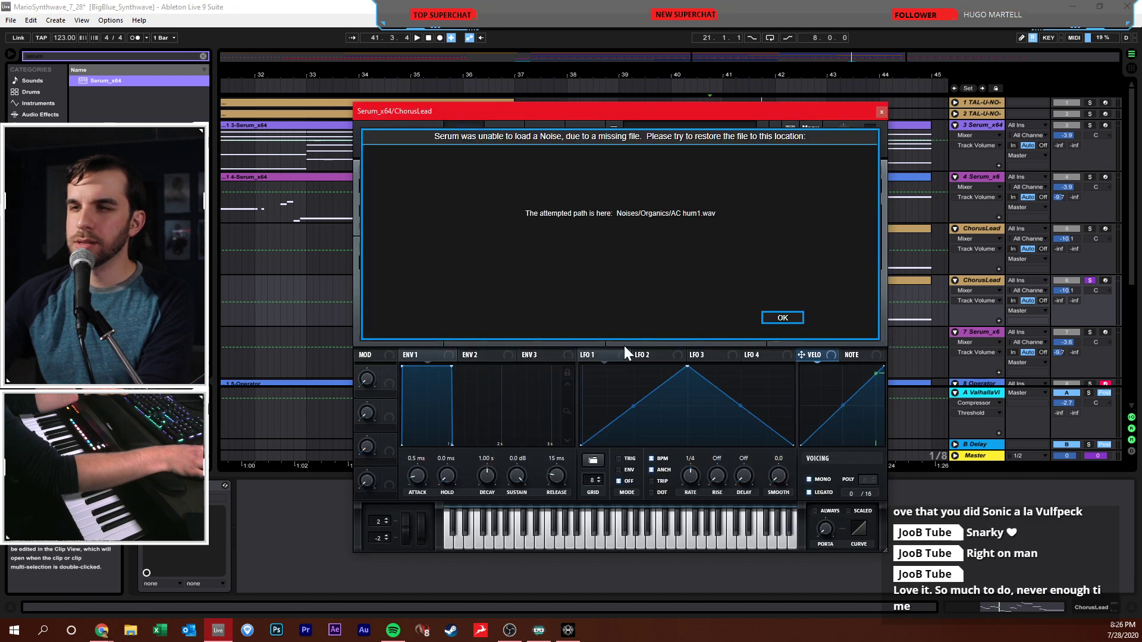
left_click(783, 319)
left_click(776, 291)
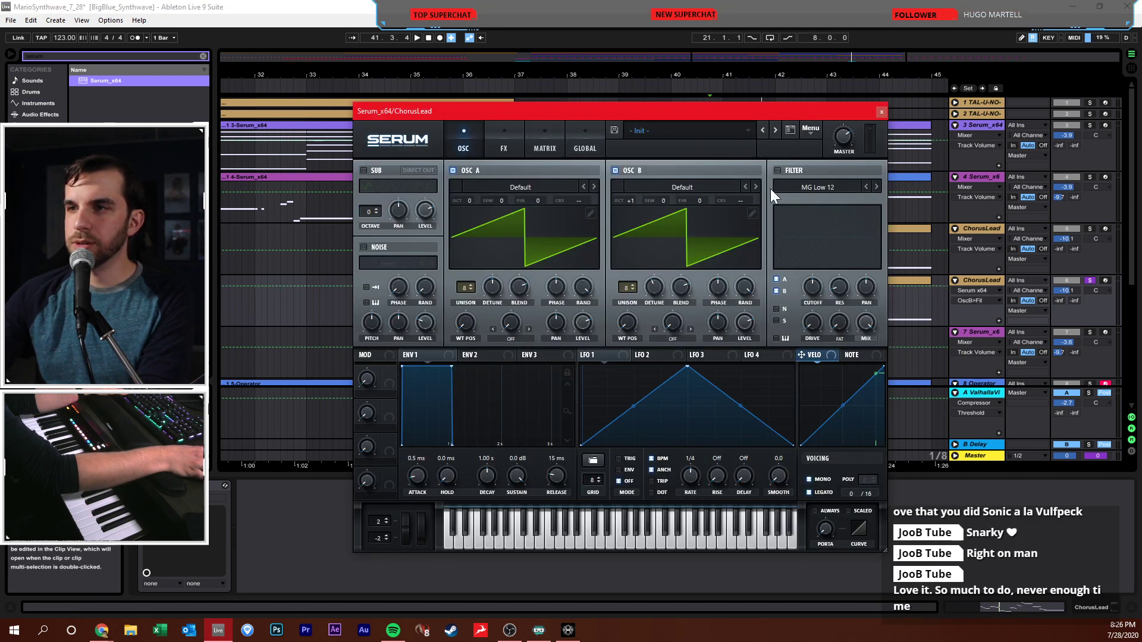
left_click(778, 170)
- Set Serum's oscillator B to +2 octaves and A to +1, raise the filter cutoff, reduce both detunes and save the set
left_click_drag(624, 203, 630, 195)
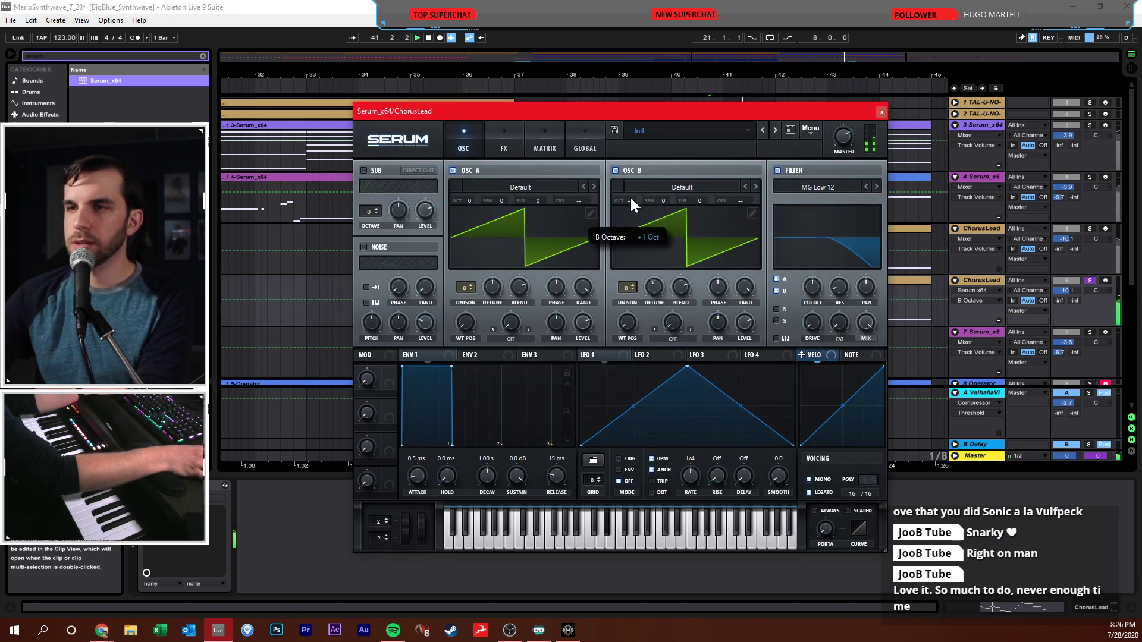
left_click(470, 198)
left_click_drag(472, 191, 472, 184)
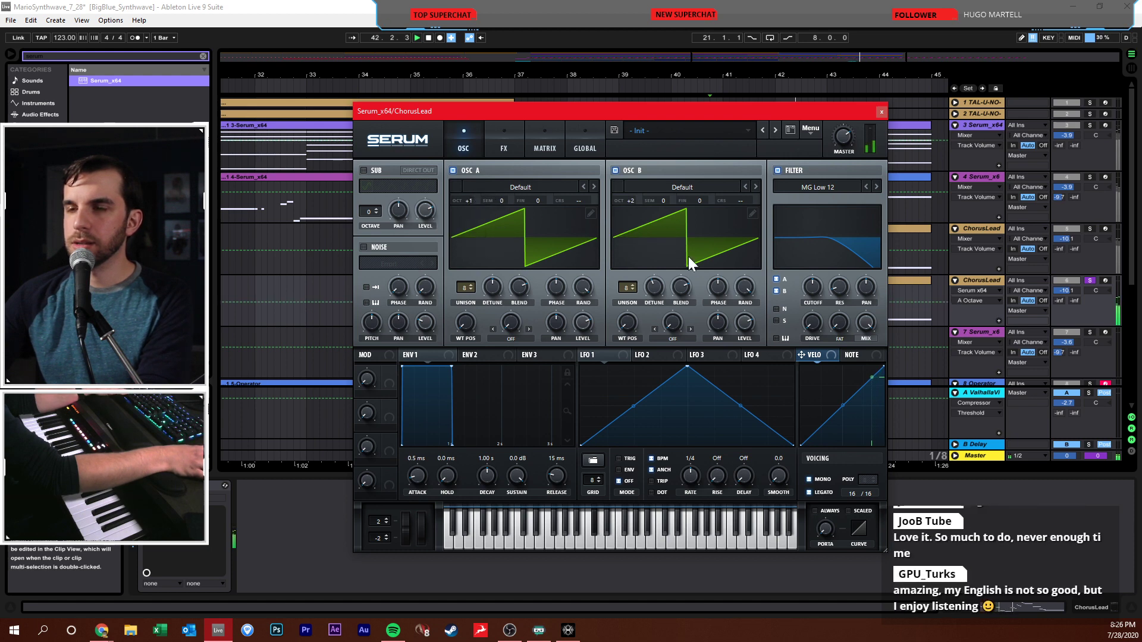
left_click_drag(812, 287, 800, 269)
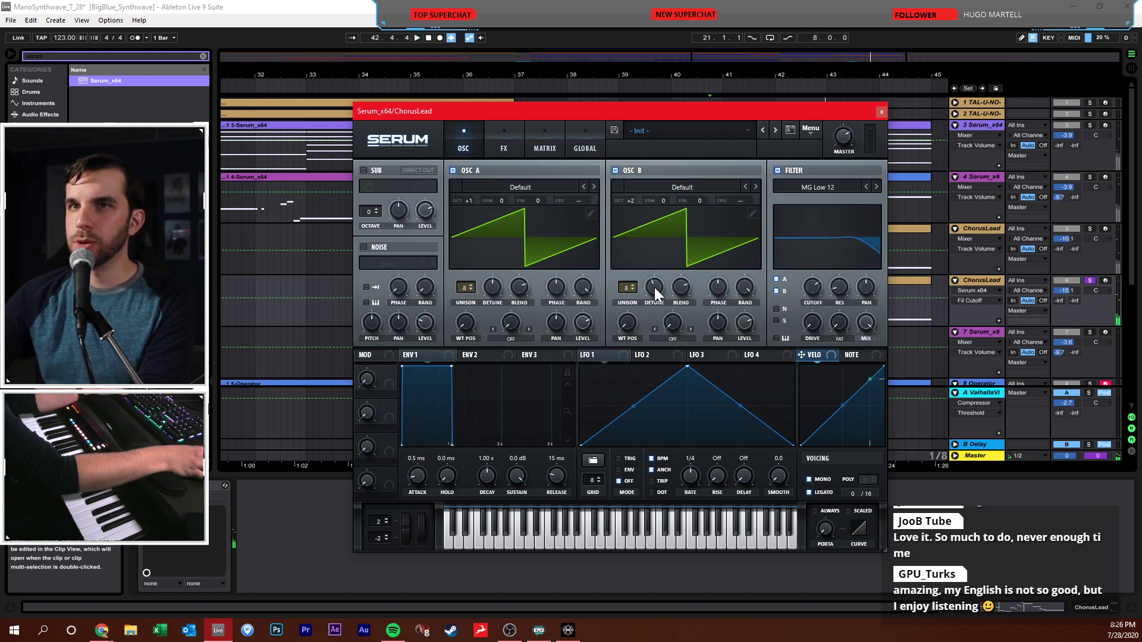
left_click_drag(655, 288, 645, 304)
mouse_move(492, 287)
left_mouse_down()
mouse_move(483, 312)
mouse_move(494, 308)
left_mouse_up()
key("ctrl+s")
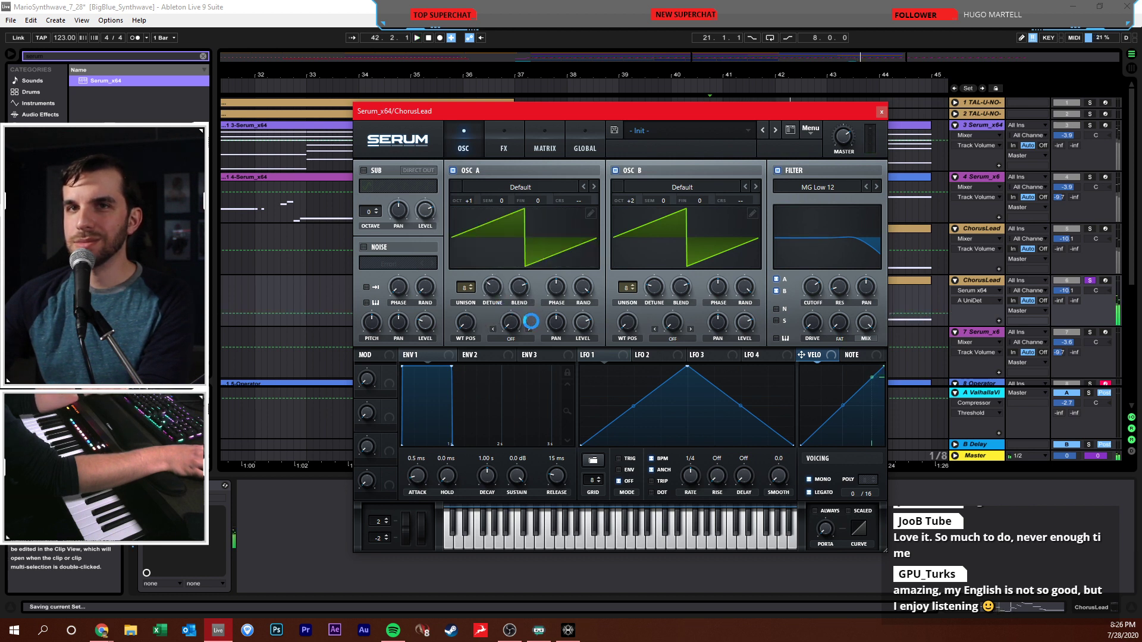
- Close Serum, play from just before the duplicated lead's clip and unsolo its track to hear it in the mix
mouse_move(655, 107)
left_mouse_down()
mouse_move(674, 92)
mouse_move(676, 109)
left_mouse_up()
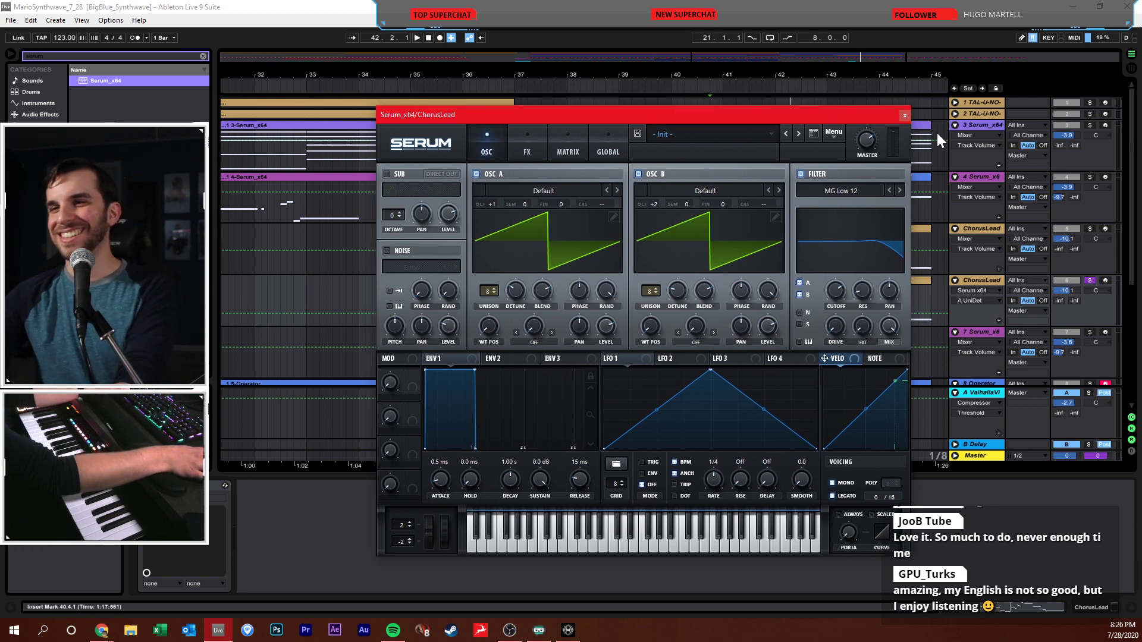
left_click(905, 115)
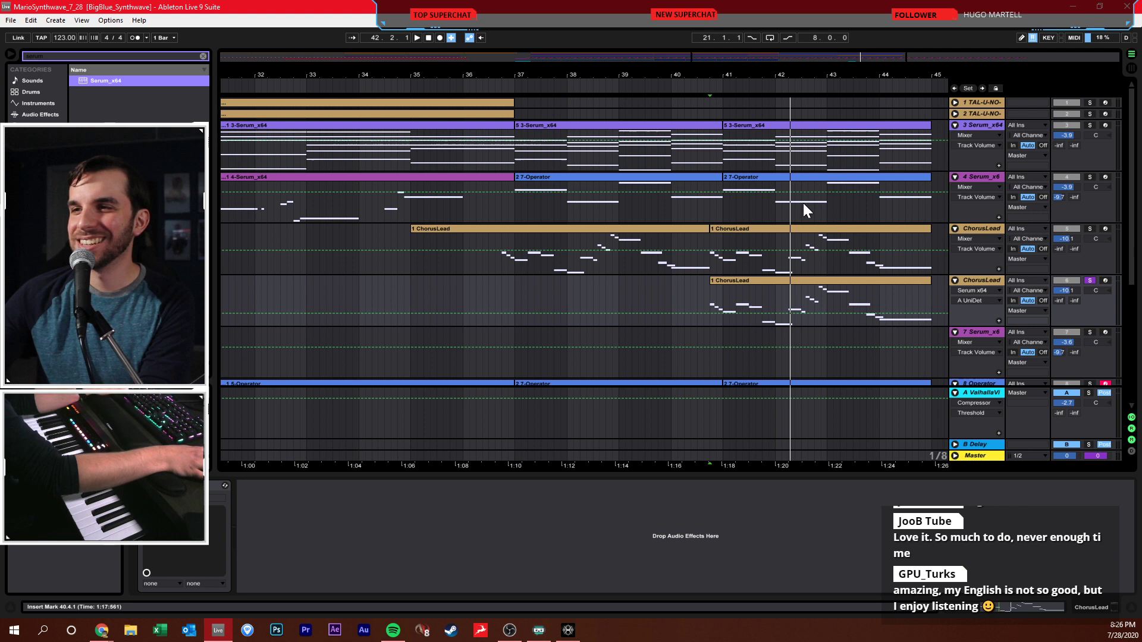
left_click(698, 289)
key("space")
left_click(1089, 281)
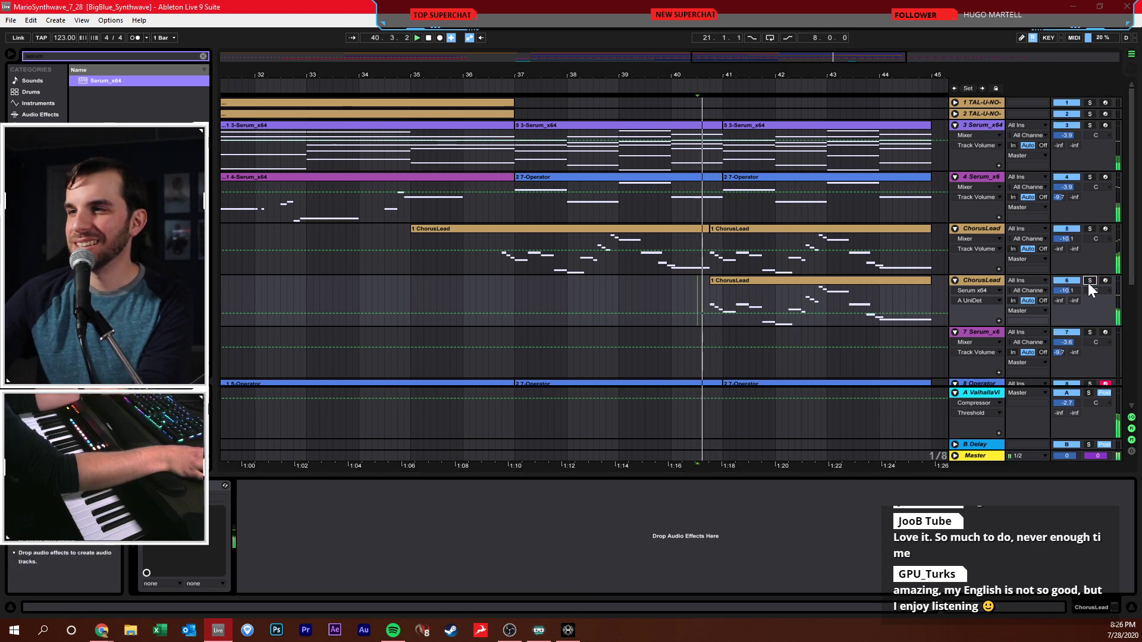
left_click(1072, 291)
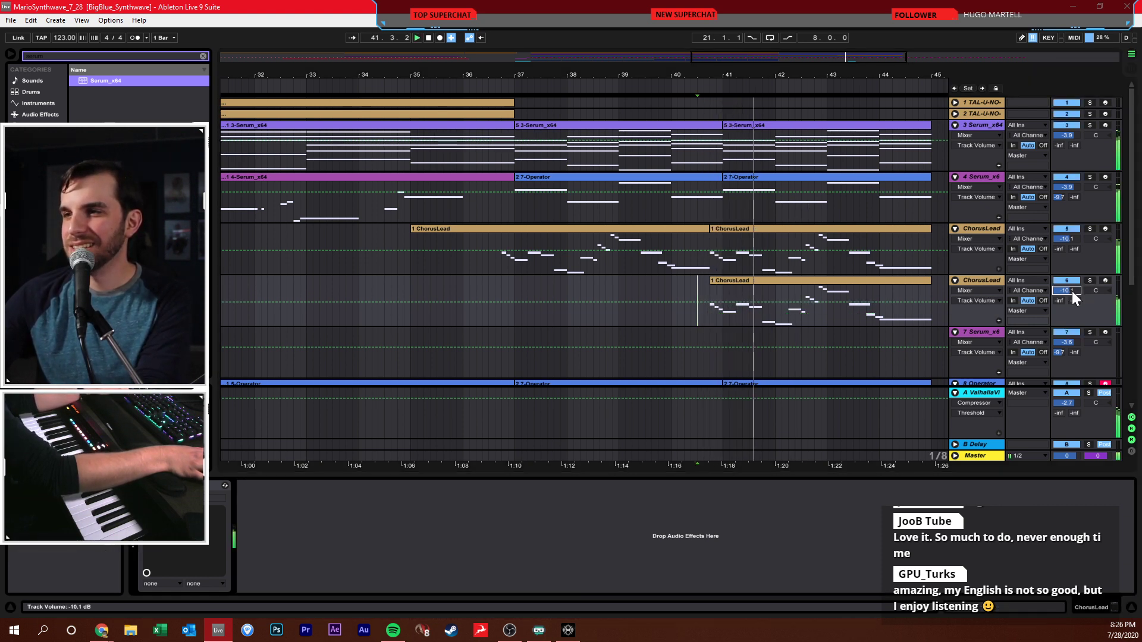
left_click(983, 281)
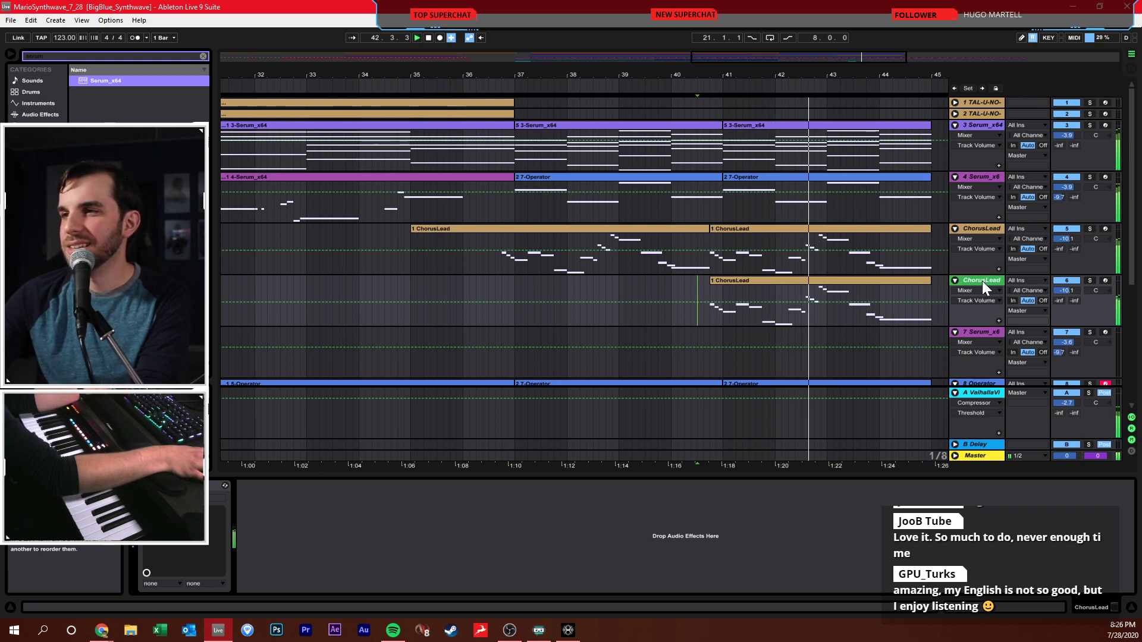
left_click(898, 312)
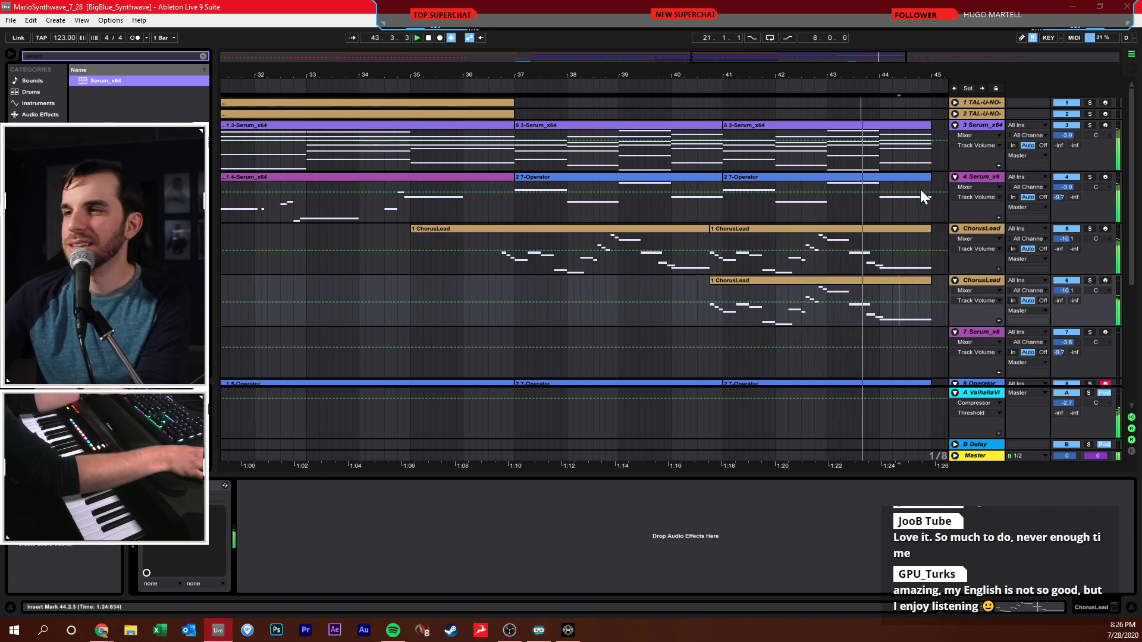
- Clear the beat from 44.4.1 to 45.1.1 in the Serum, ChorusLead and Operator clips and silence the kick there
left_click_drag(857, 85, 736, 100)
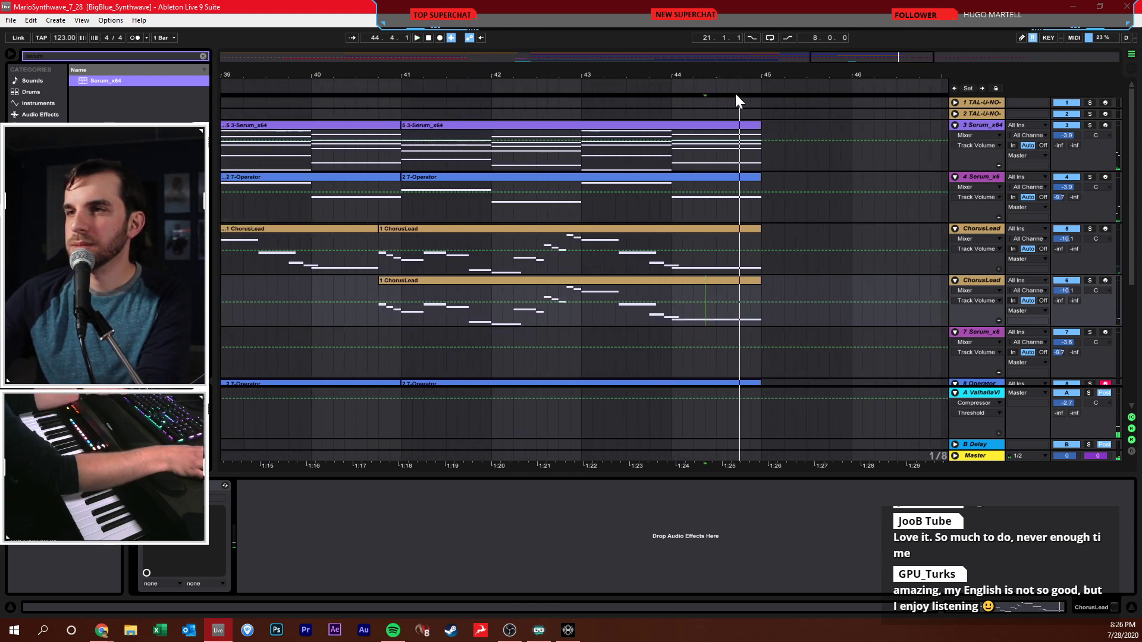
left_click_drag(795, 155, 785, 160)
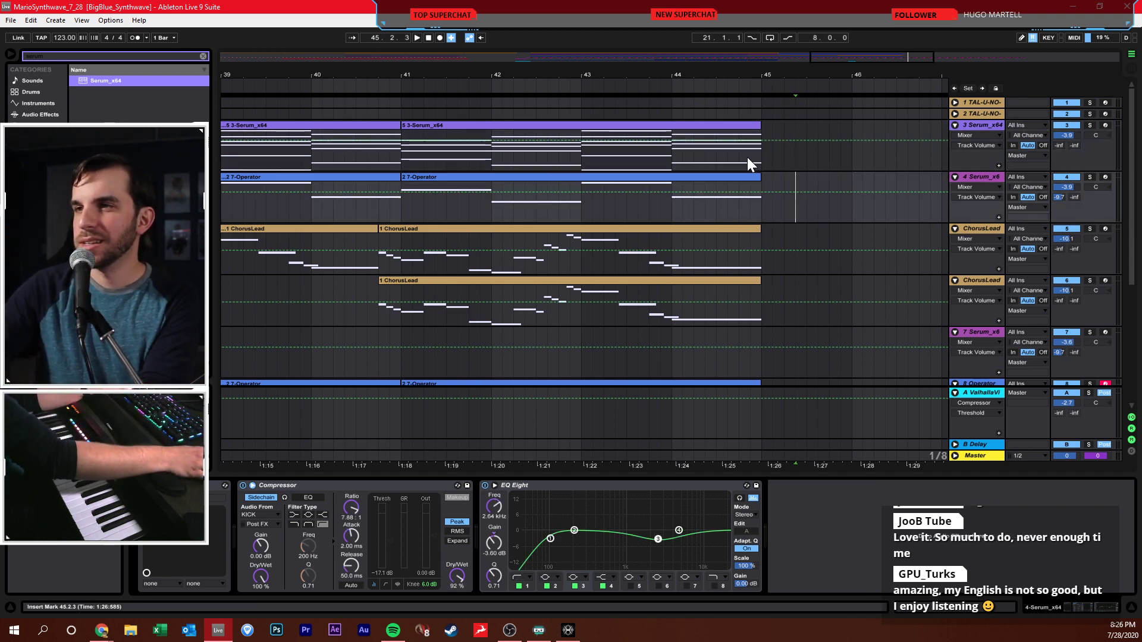
left_click(744, 156)
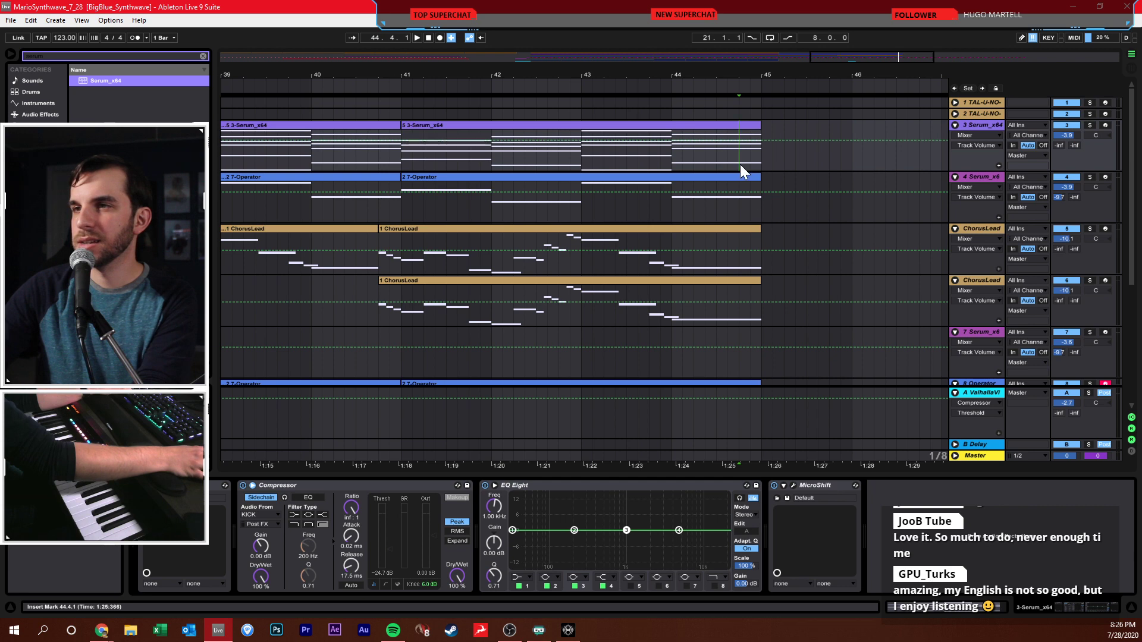
left_click_drag(740, 164, 758, 300)
key("Delete")
scroll(758, 326, "down", 2)
scroll(762, 324, "down", 2)
key("Delete")
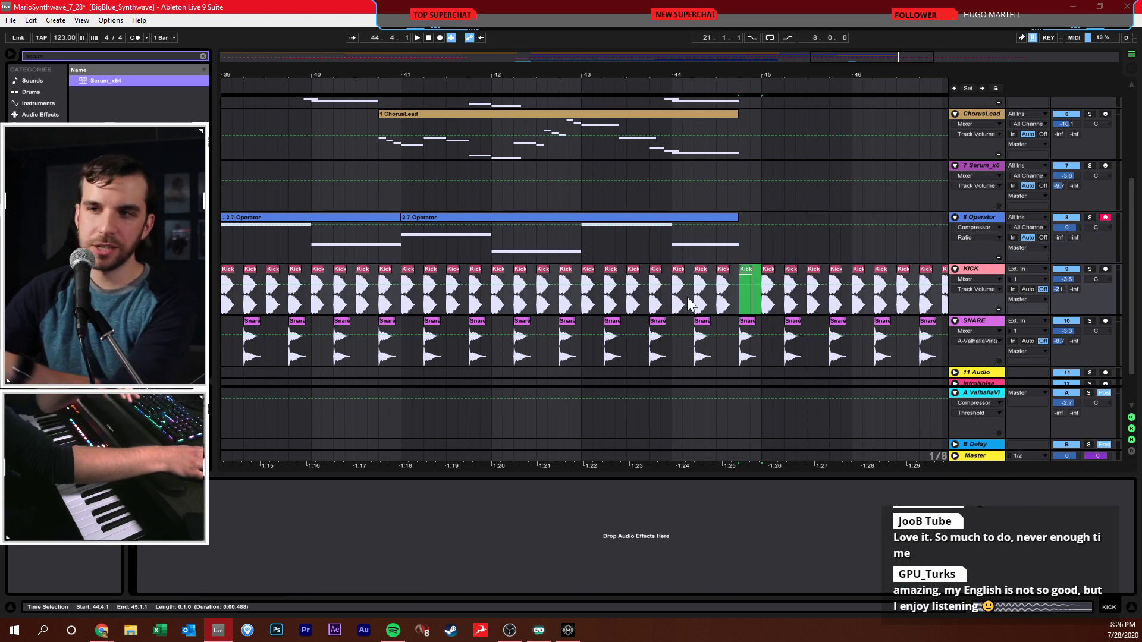
- Play the chorus ending from bar 43 to check the one-beat break, and save the set
left_click(580, 280)
key("space")
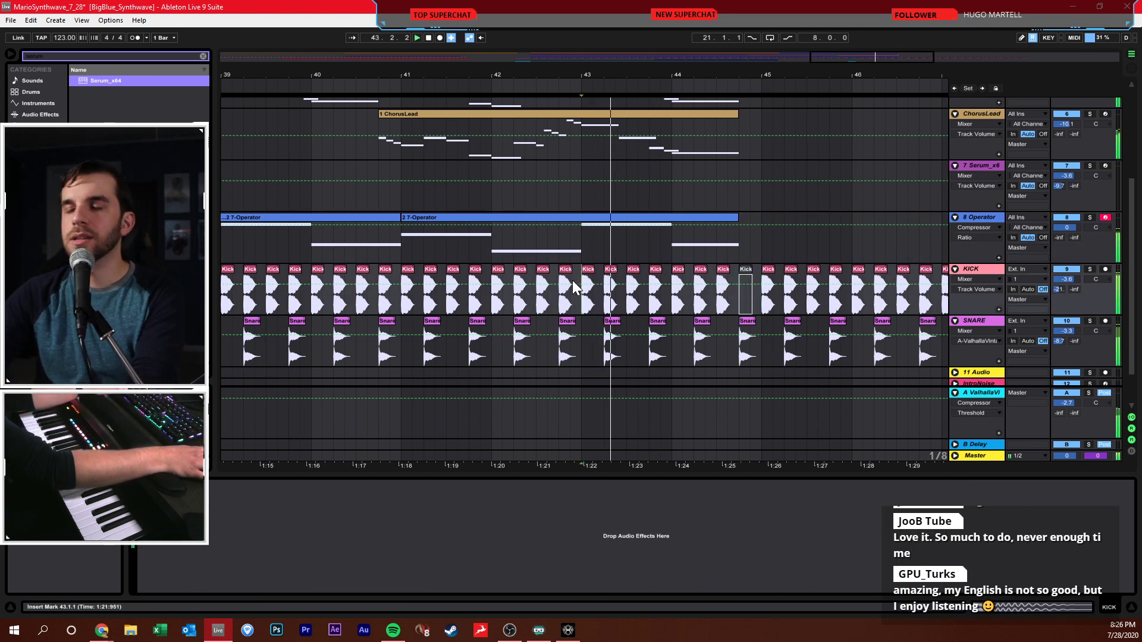
left_click(637, 239)
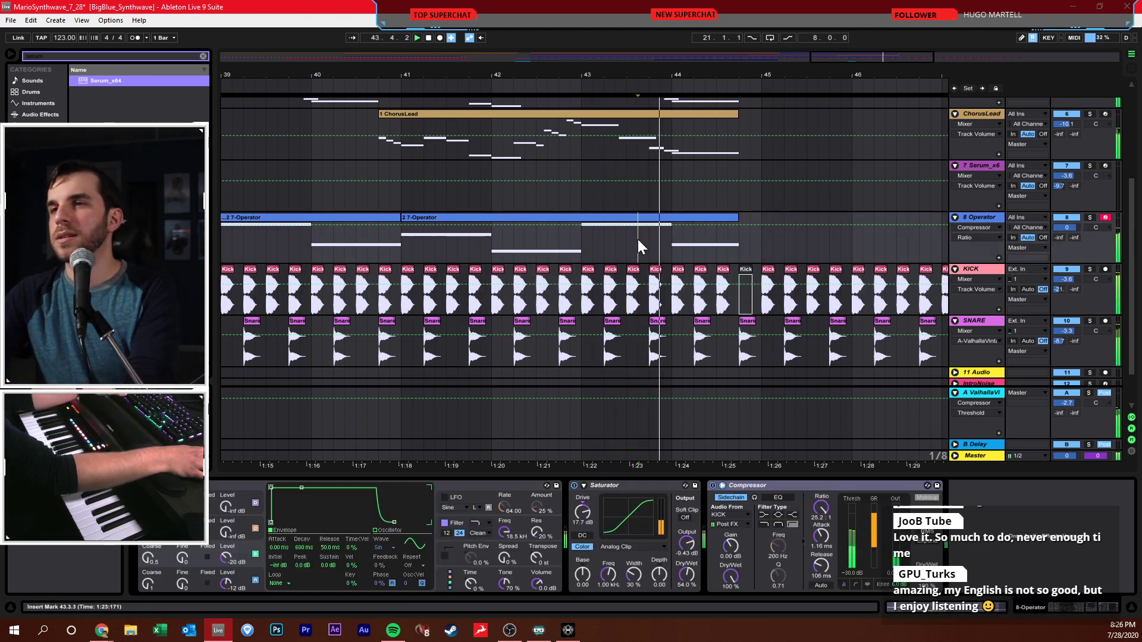
left_click(666, 259)
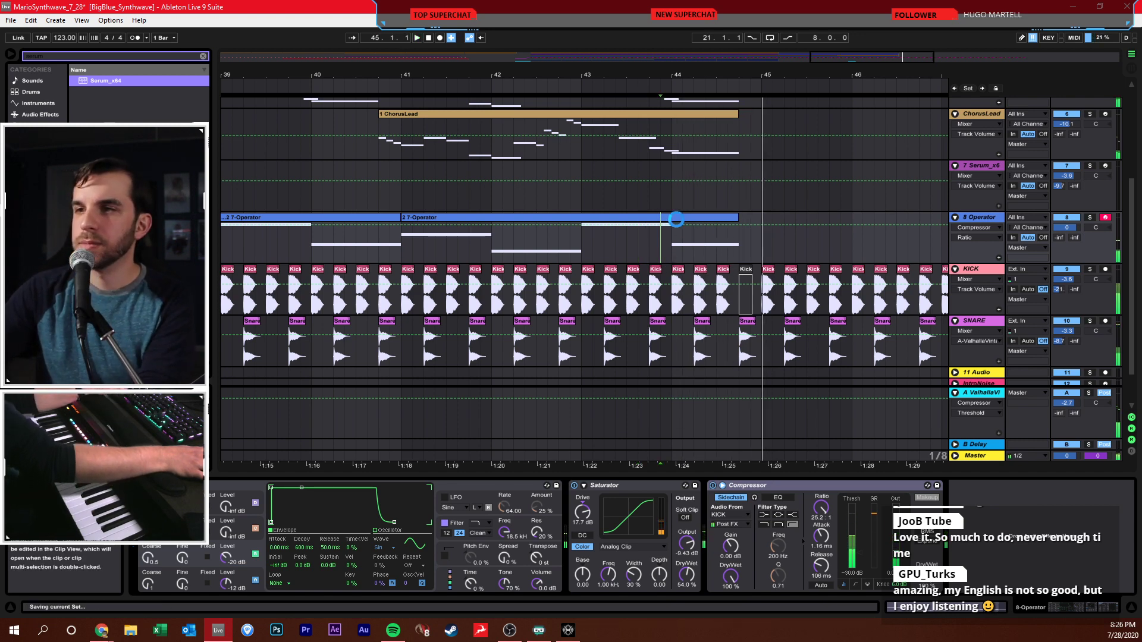
- Open Serum on the track 3 chords, adjust its pitch bend range and close the plug-in window
left_click(745, 280)
key("space")
scroll(773, 250, "up", 5)
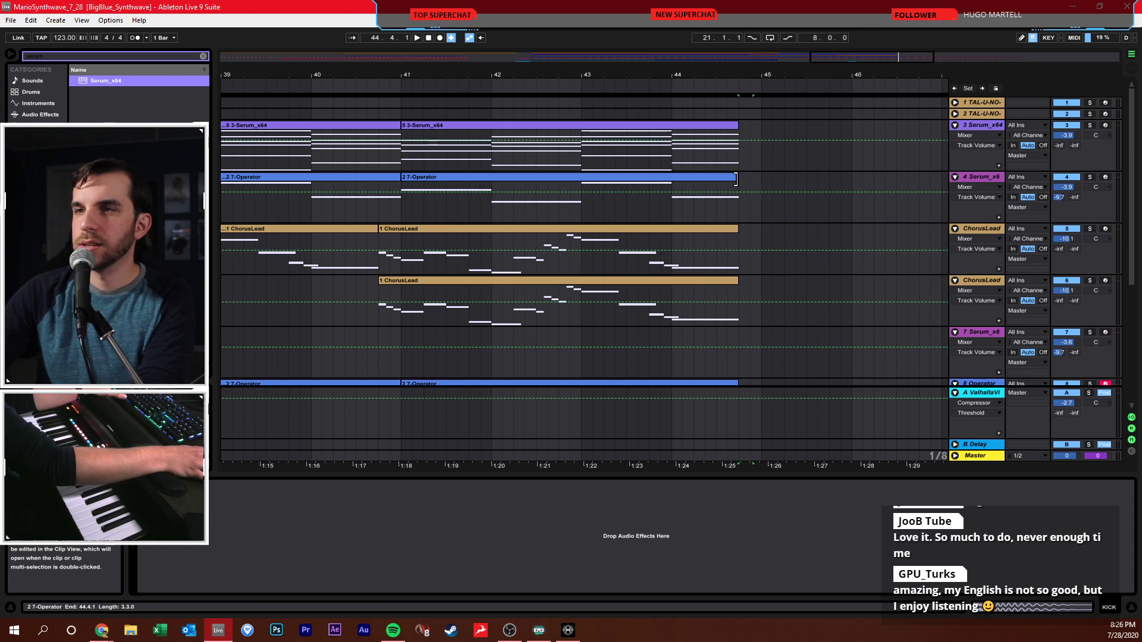
left_click(716, 150)
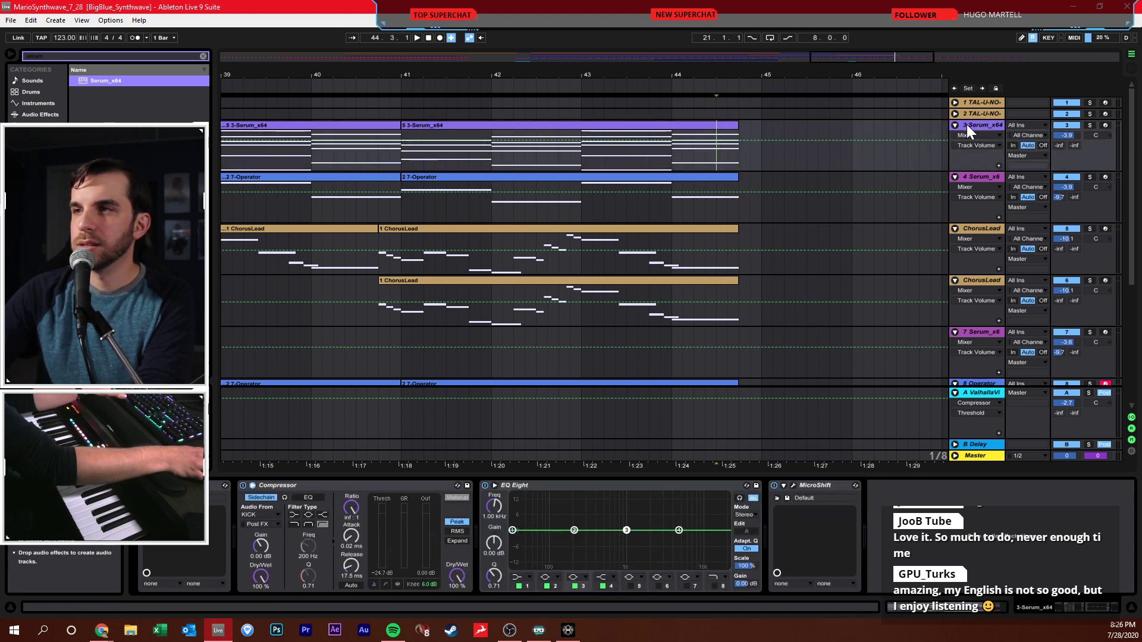
left_click(163, 486)
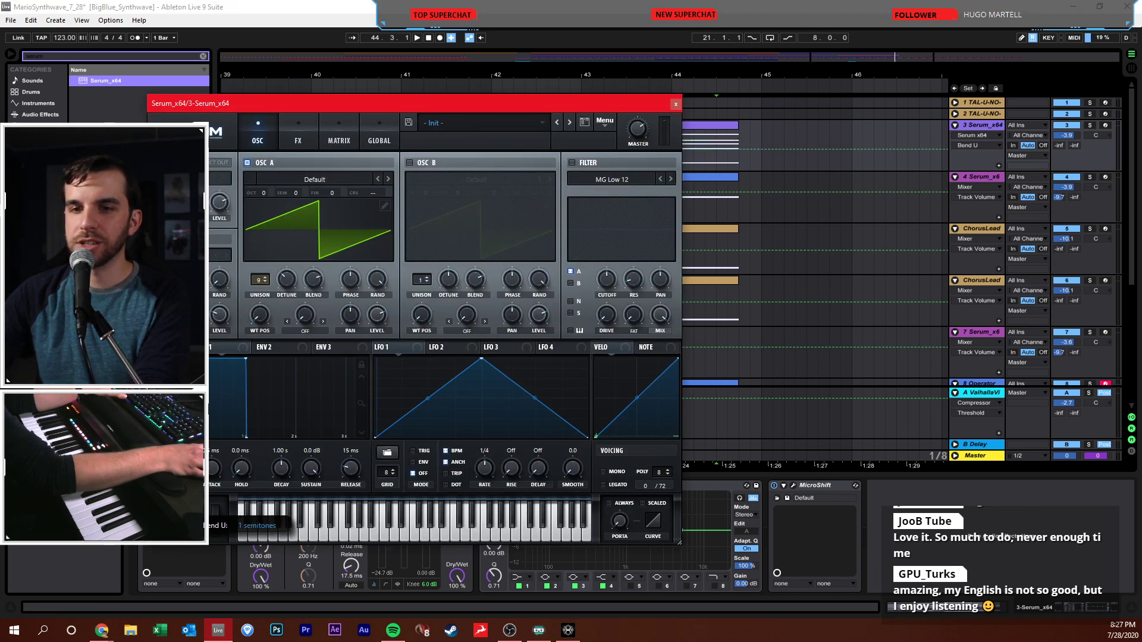
left_click(677, 103)
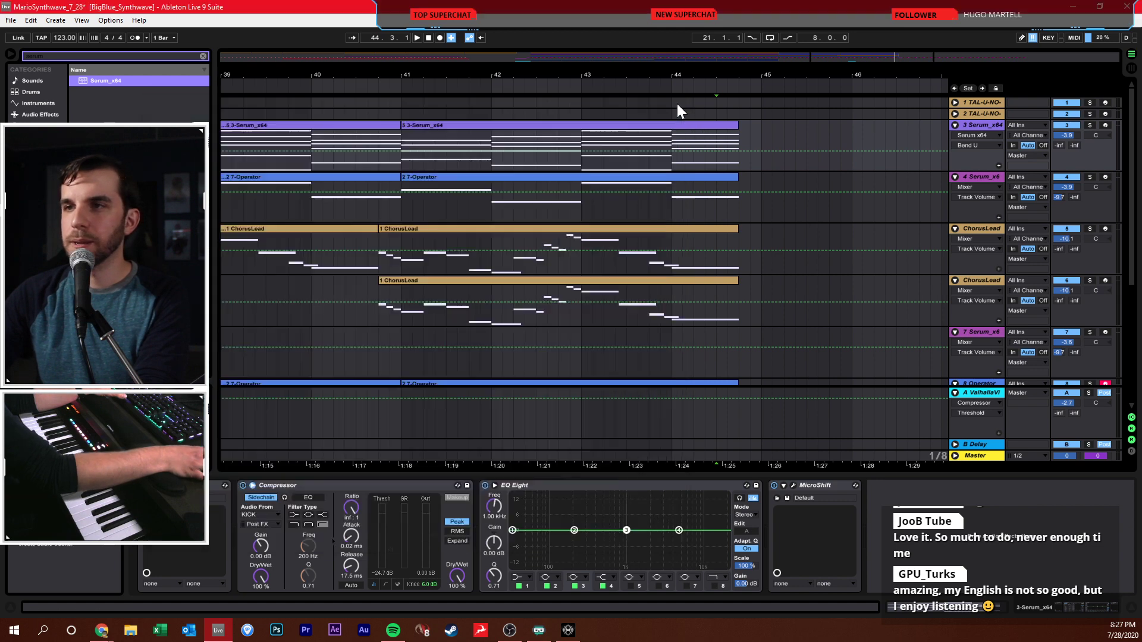
- Split off the track 3 chord clip's section from 44.1.1 to 44.4.1 and enlarge the clip editor
left_click_drag(676, 143, 737, 142)
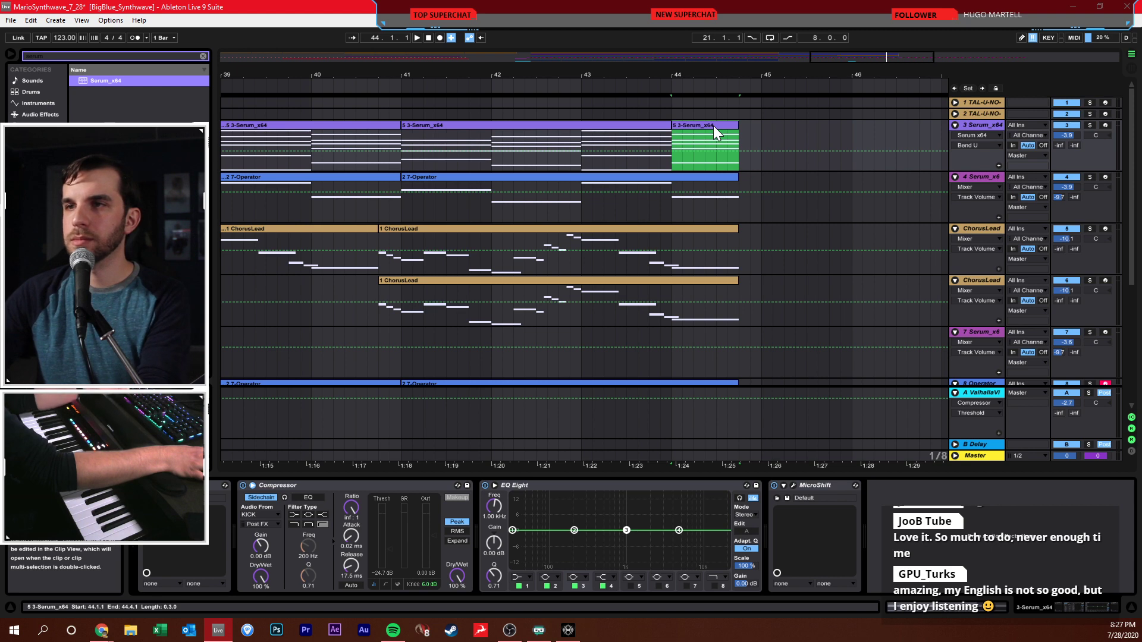
key("ctrl+e")
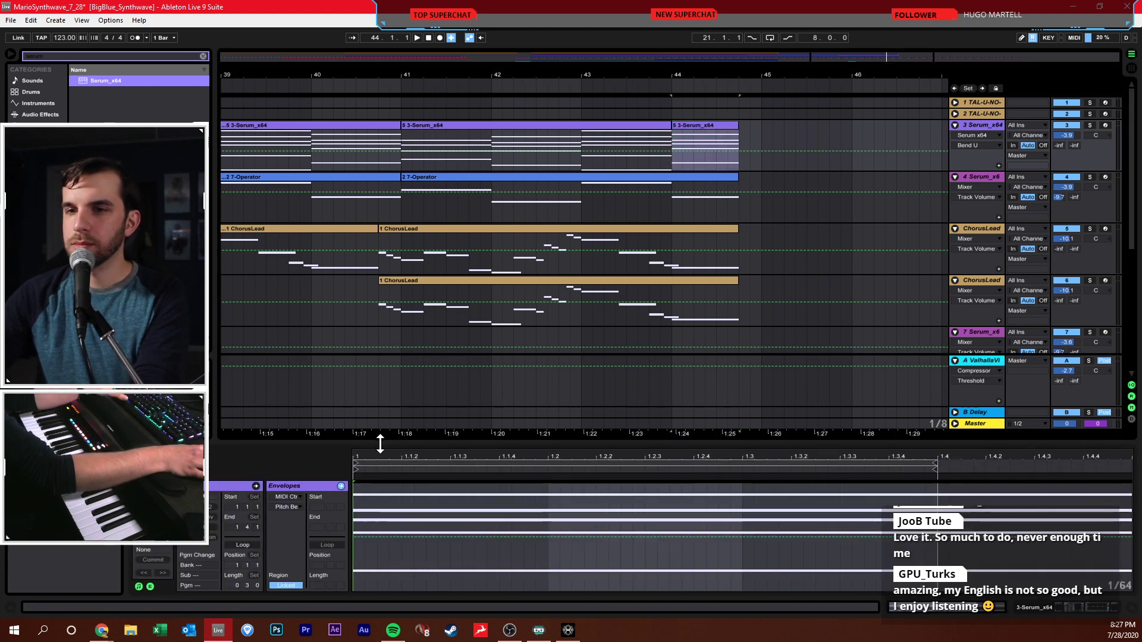
left_click_drag(379, 441, 434, 140)
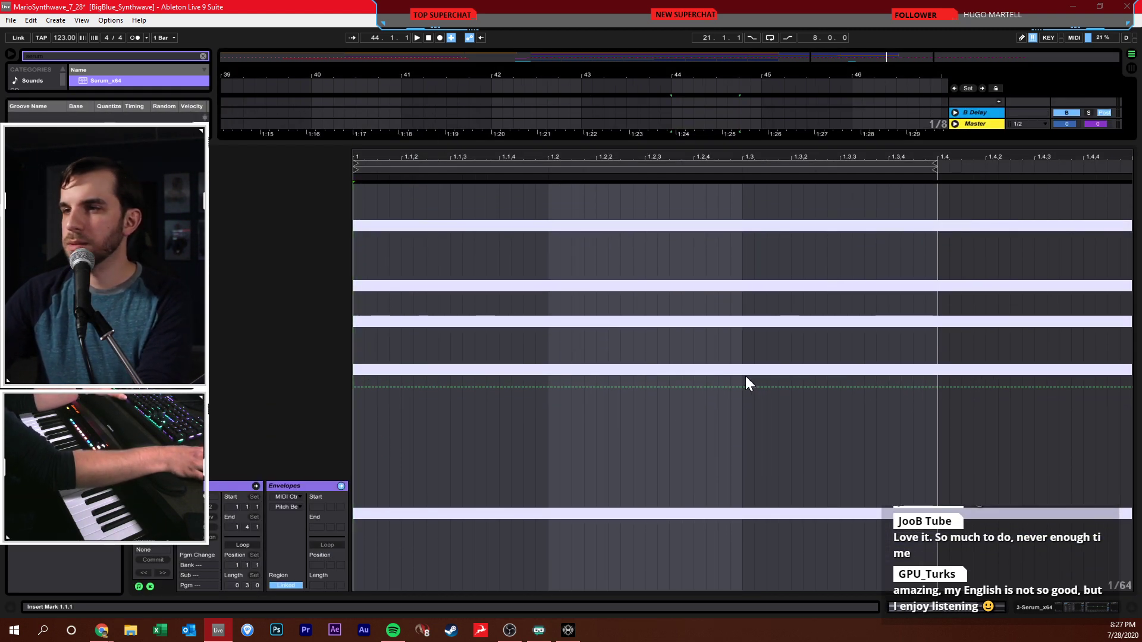
- Draw a pitch bend envelope in the split chord clip falling from 1.3 to -8192 at 1.4, curve the fall and shrink the editor
left_click(742, 387)
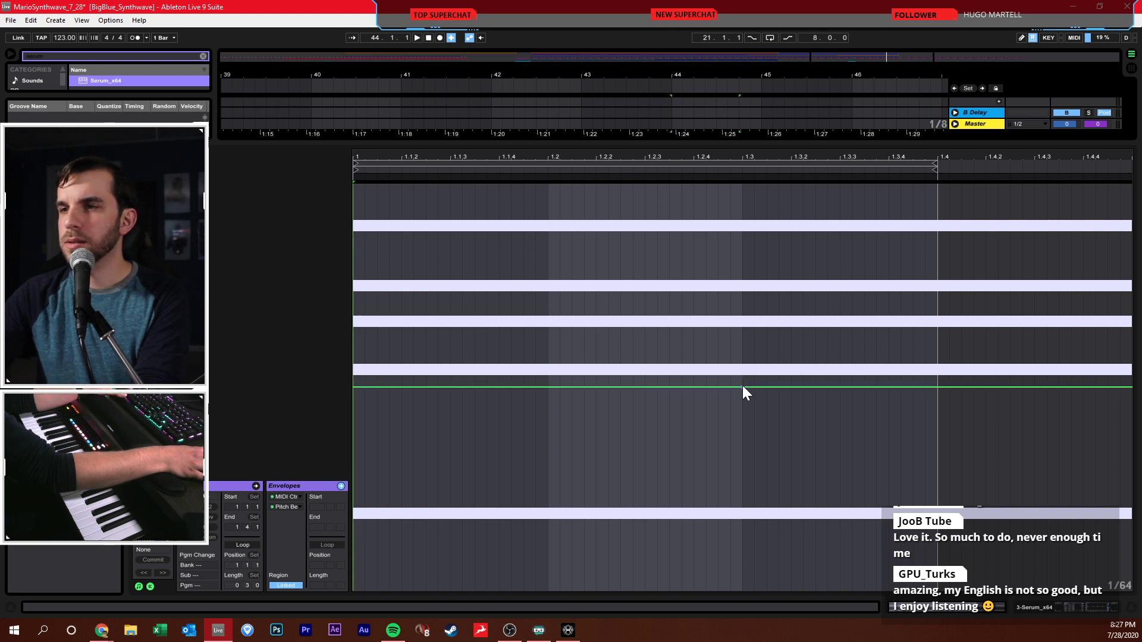
left_click_drag(805, 388, 863, 555)
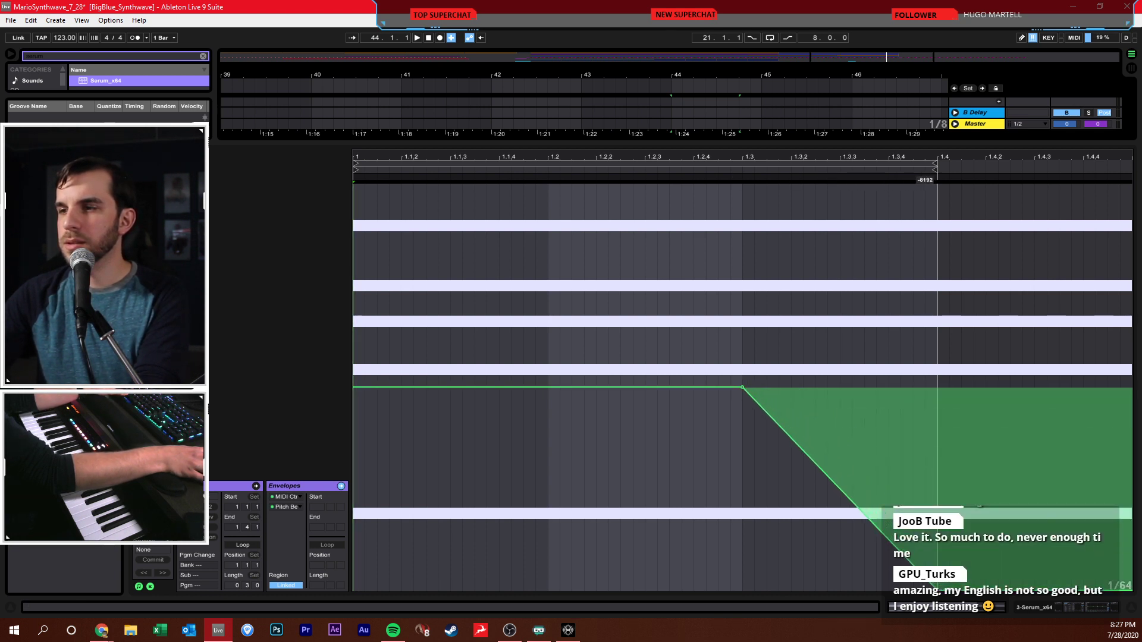
key("space")
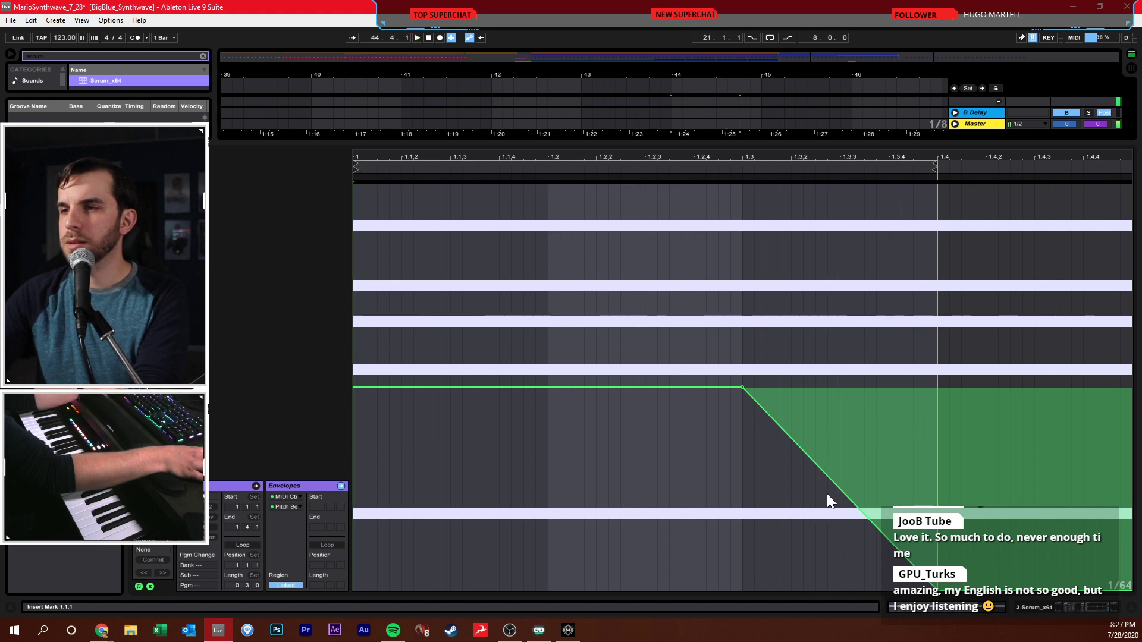
left_click_drag(828, 500, 838, 452)
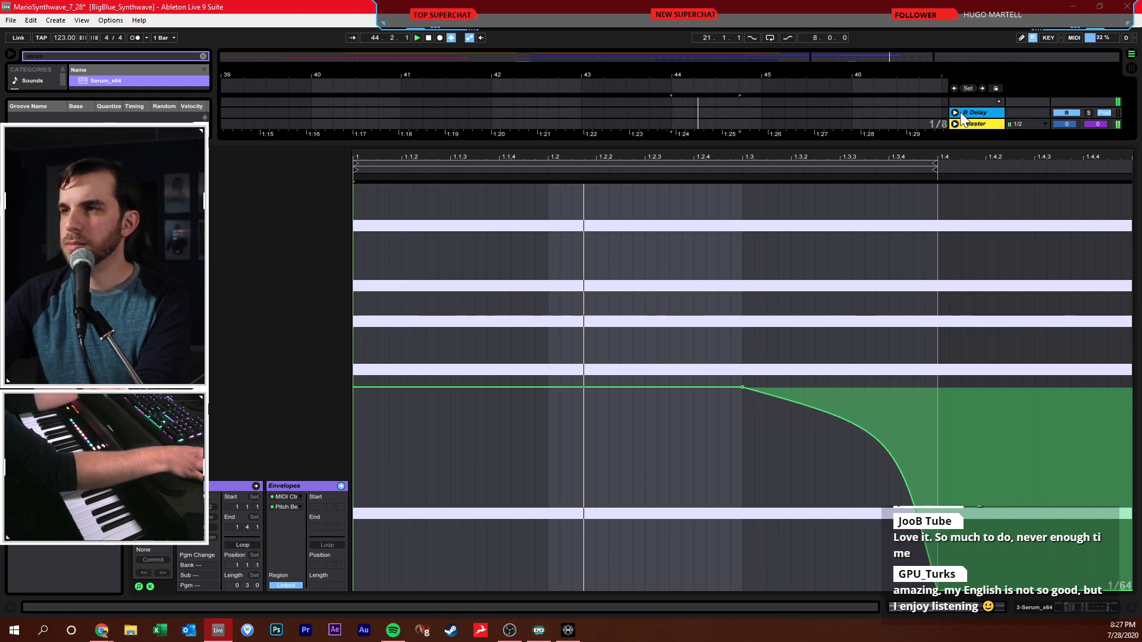
left_click_drag(946, 146, 941, 355)
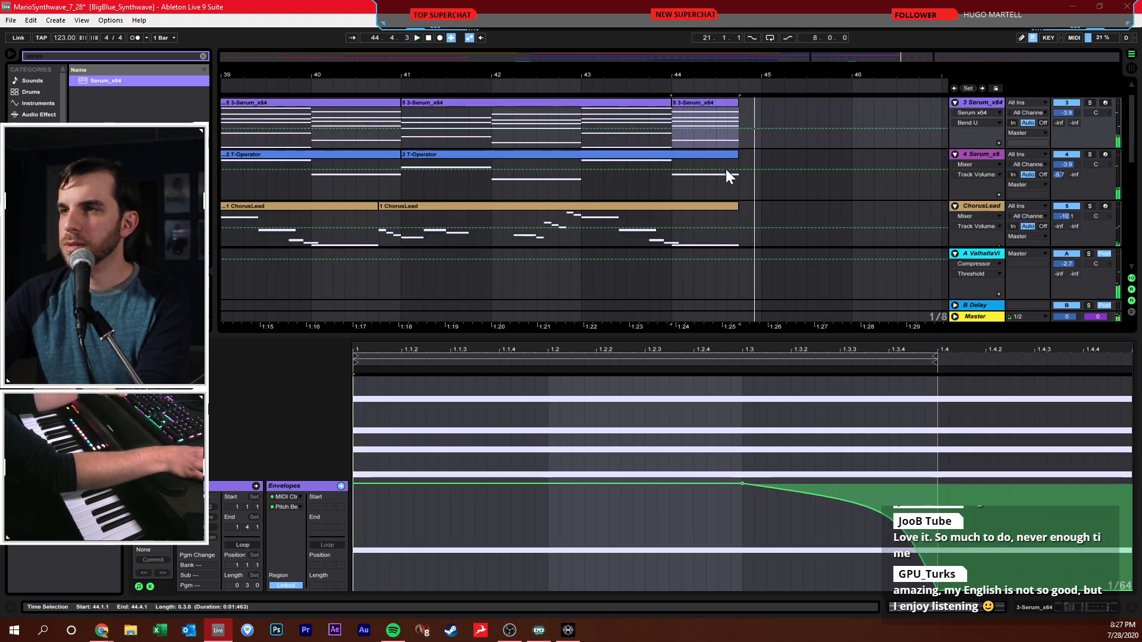
- Solo the track 4 Serum bass and draw a curved pitch bend drop in its last clip, from just before 4.4 to bar 5
left_click(675, 187)
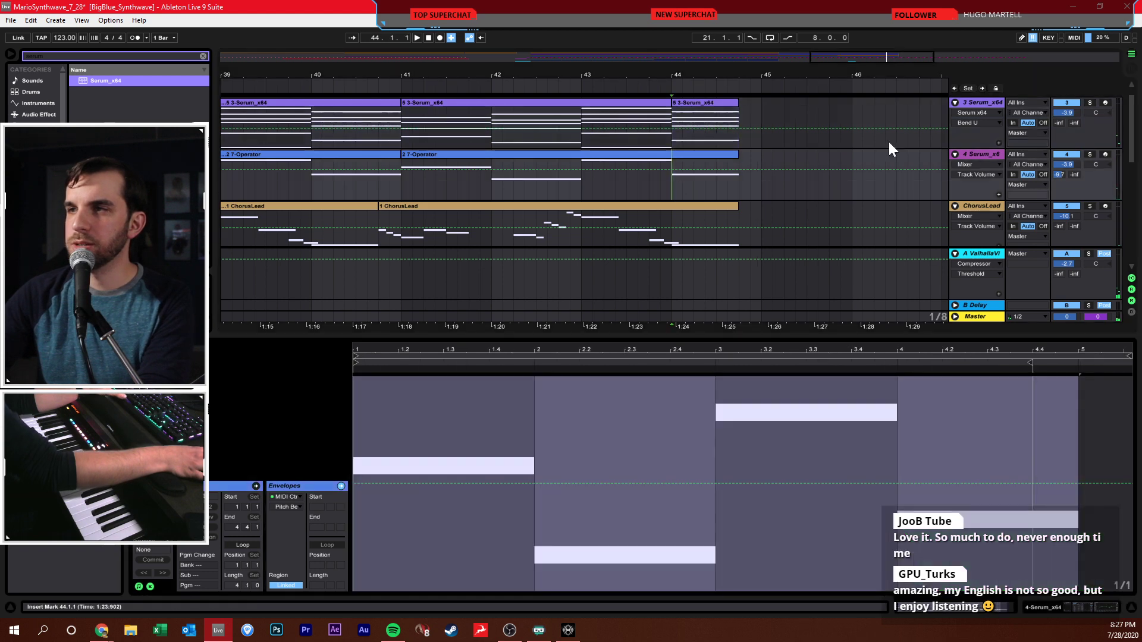
left_click(1089, 154)
left_click(711, 155)
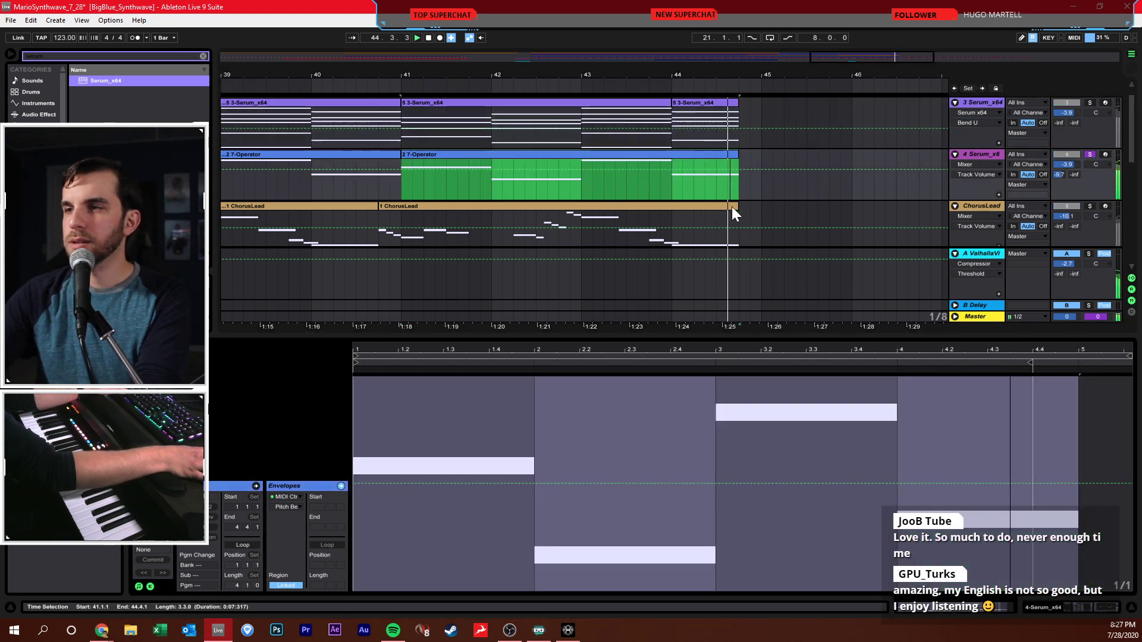
left_click(1022, 484)
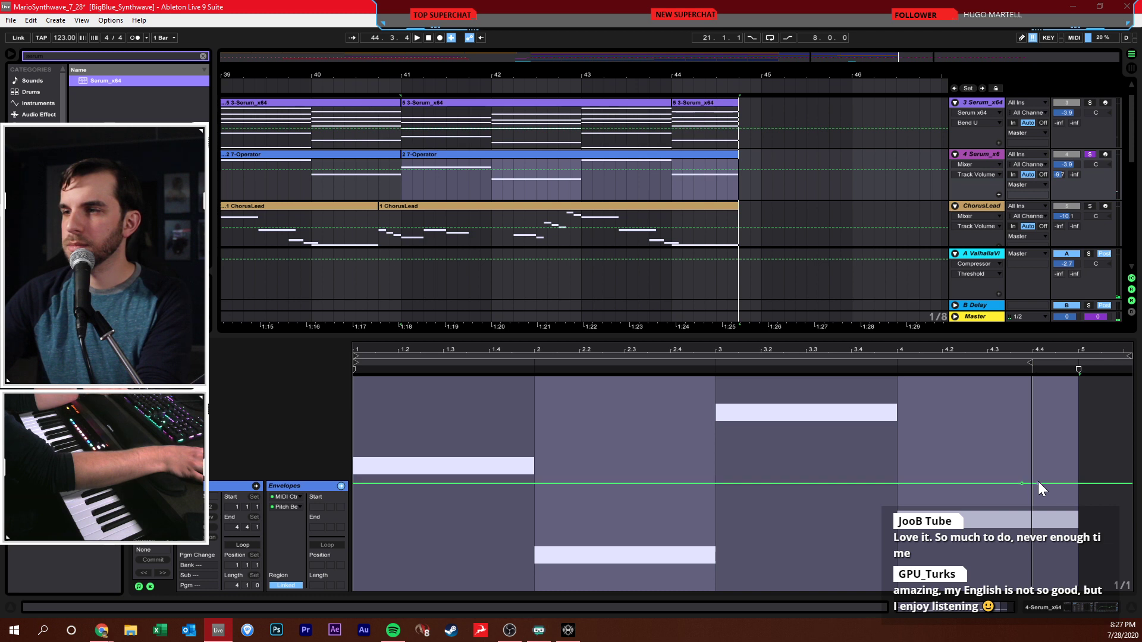
left_click_drag(1038, 484, 1072, 589)
key("space")
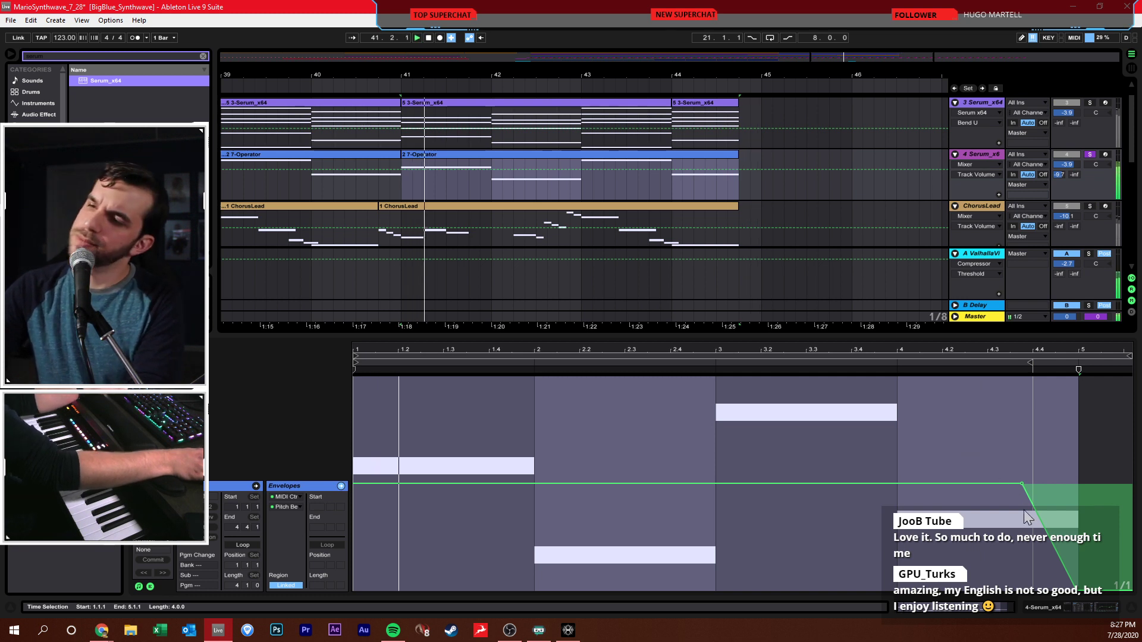
left_click_drag(1040, 508, 1032, 496)
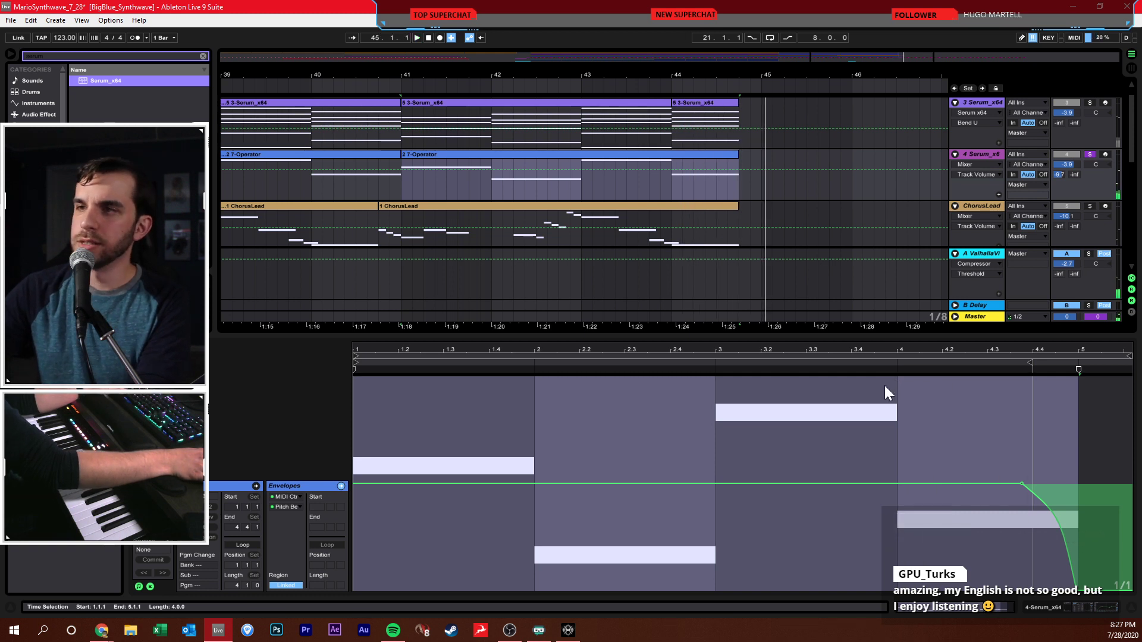
- Play the soloed bass from 44.3.1 to check its pitch drop
left_click(720, 194)
key("space")
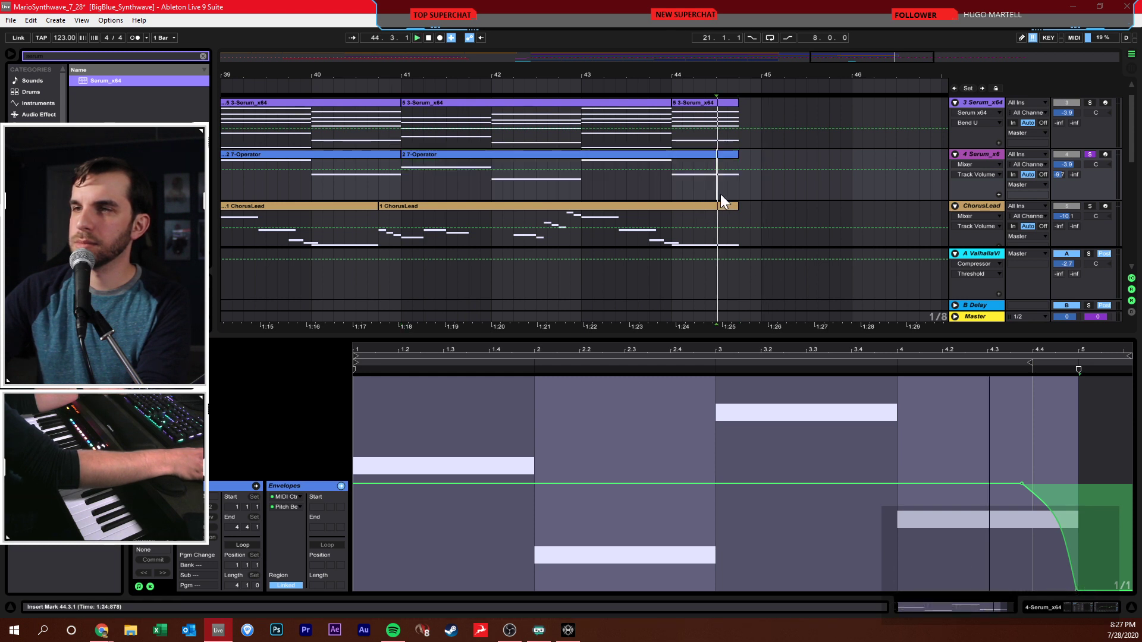
key("space")
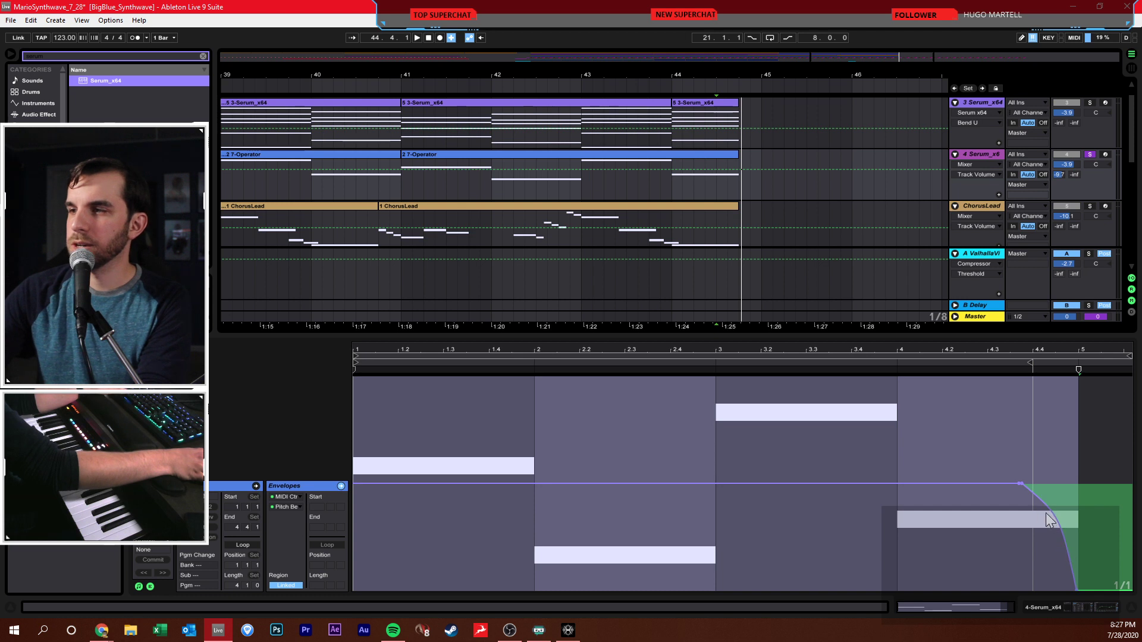
- Set the clip grid to 1/4 and shift the bass pitch bend drop so it runs from 4.3 to 4.4
left_click(1050, 520)
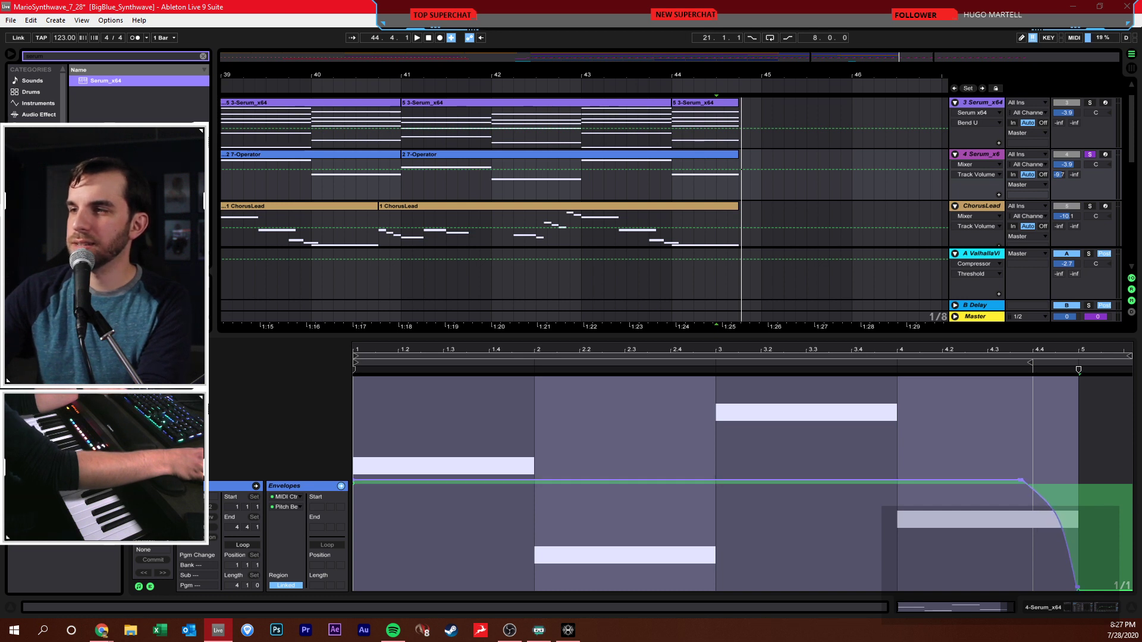
left_click(898, 531)
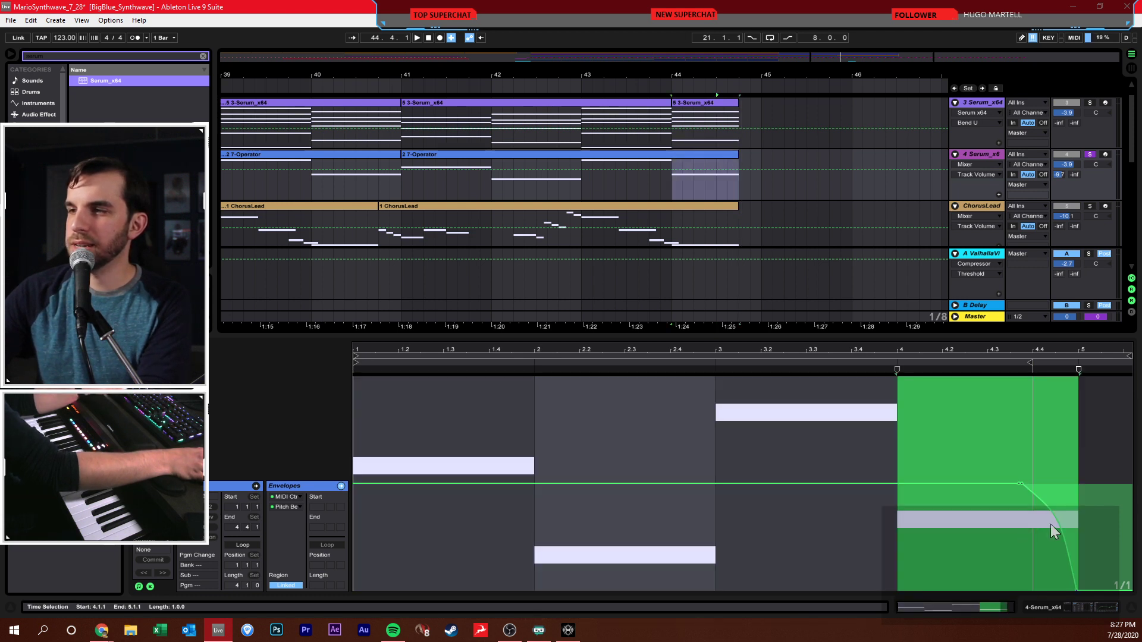
right_click(961, 511)
left_click(980, 466)
left_click(1006, 466)
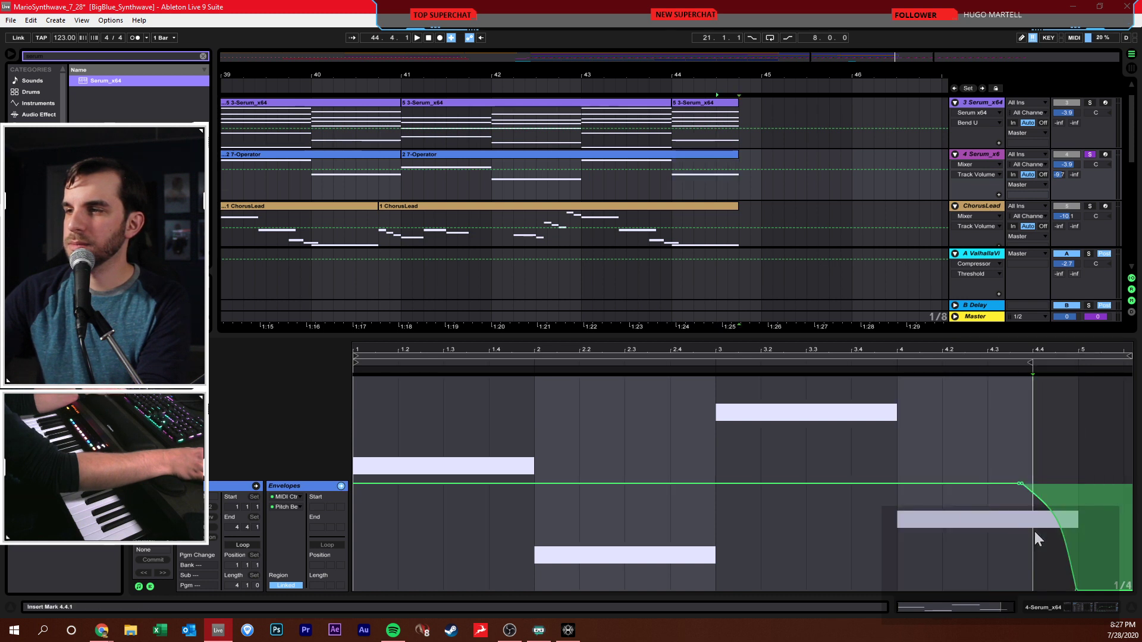
mouse_move(1034, 529)
left_mouse_down()
mouse_move(1099, 526)
mouse_move(985, 531)
mouse_move(995, 483)
mouse_move(1002, 490)
left_mouse_up()
left_click(1031, 494)
left_click(986, 491)
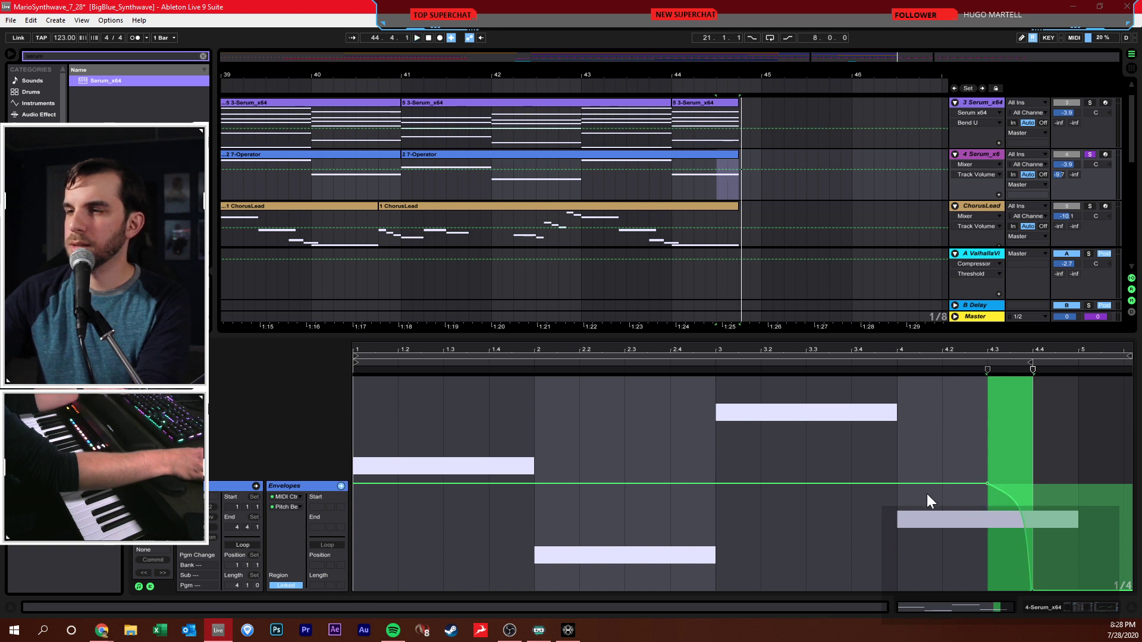
- Play the bass from 44.1.1 and bend the pitch drop's curve so it falls more sharply near 4.4
left_click(902, 511)
left_click(668, 192)
key("space")
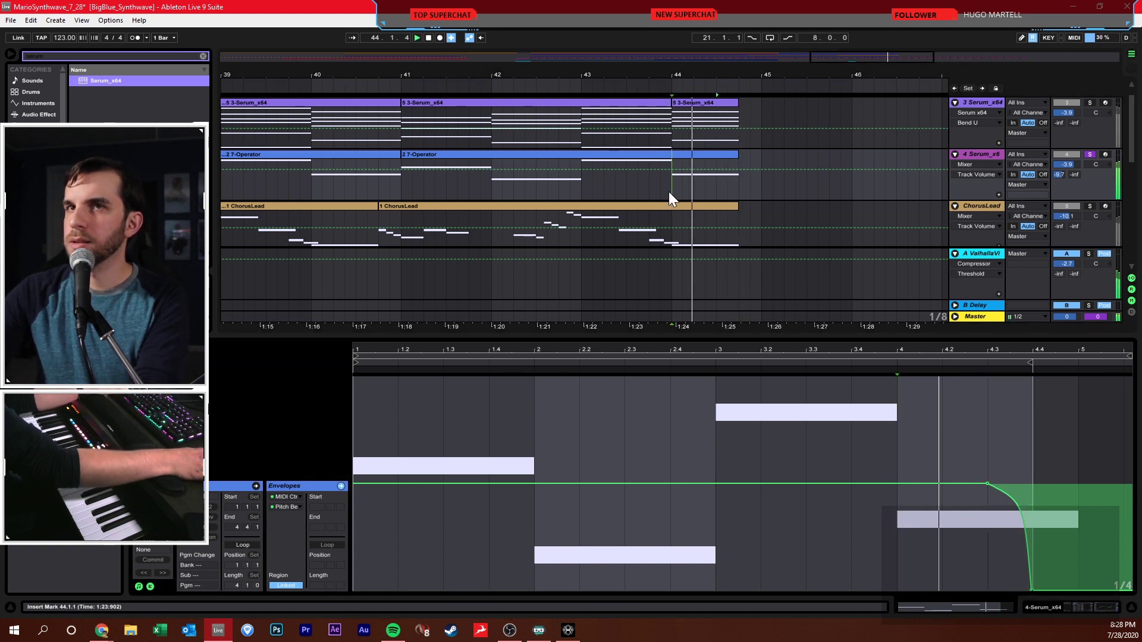
key("space")
left_click(1011, 501)
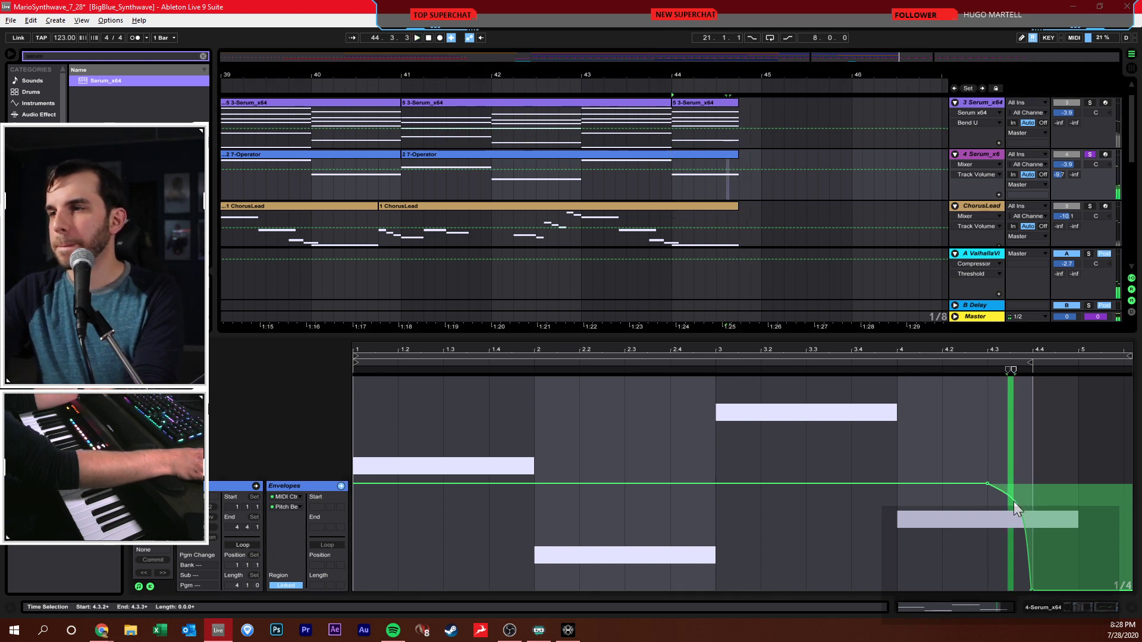
key("space")
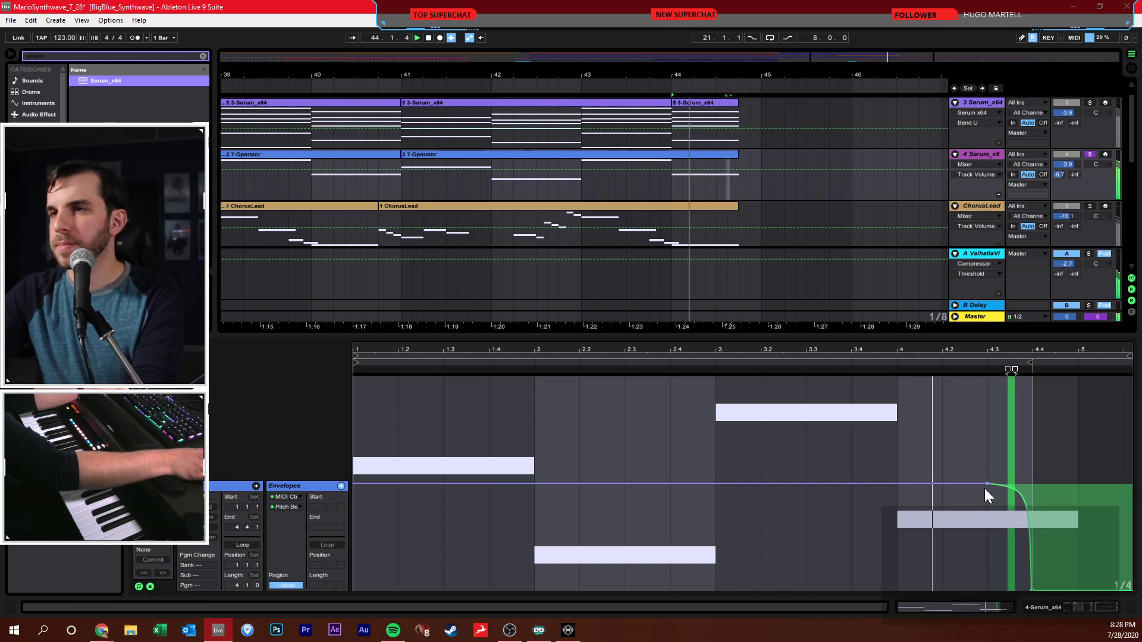
- Open the split chord clip, solo the chords alongside the bass to compare their pitch drops, and clear both solos
left_click(672, 144)
left_click(706, 101)
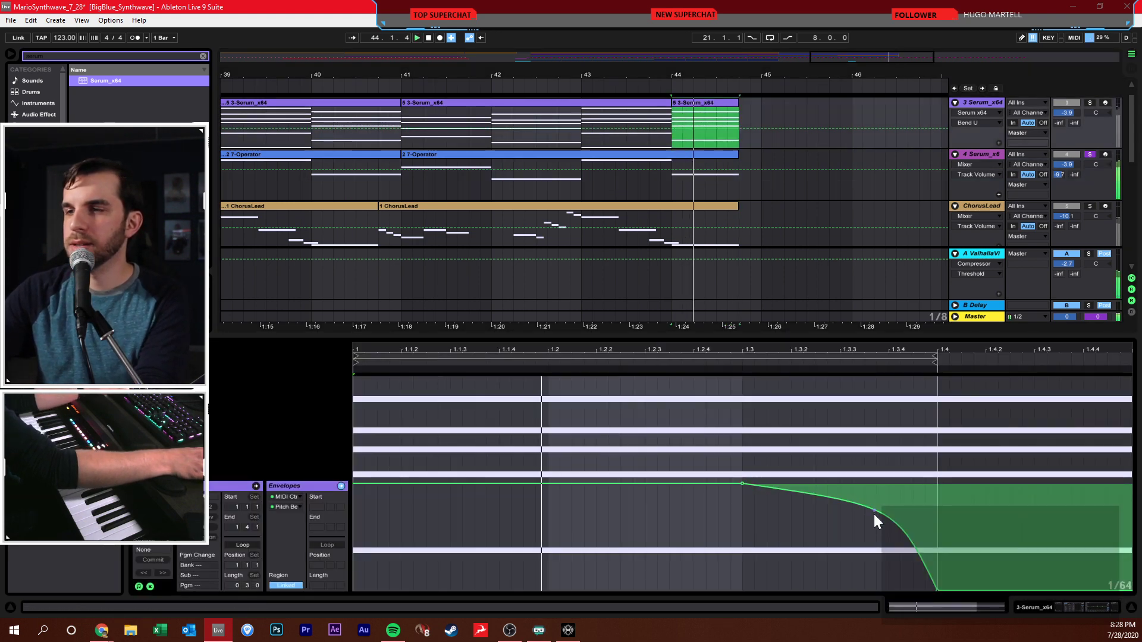
left_click(1090, 103)
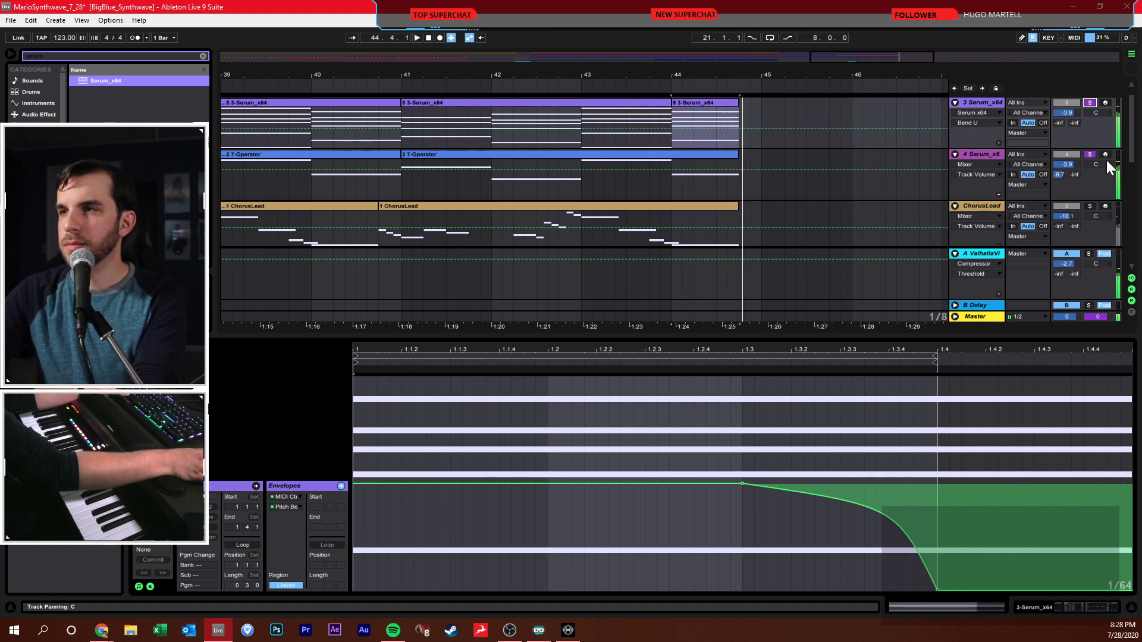
left_click(1091, 154)
- Set the pitch bend range of Serum on the first ChorusLead track to 0 semitones up and -12 down, and close it
left_click(679, 234)
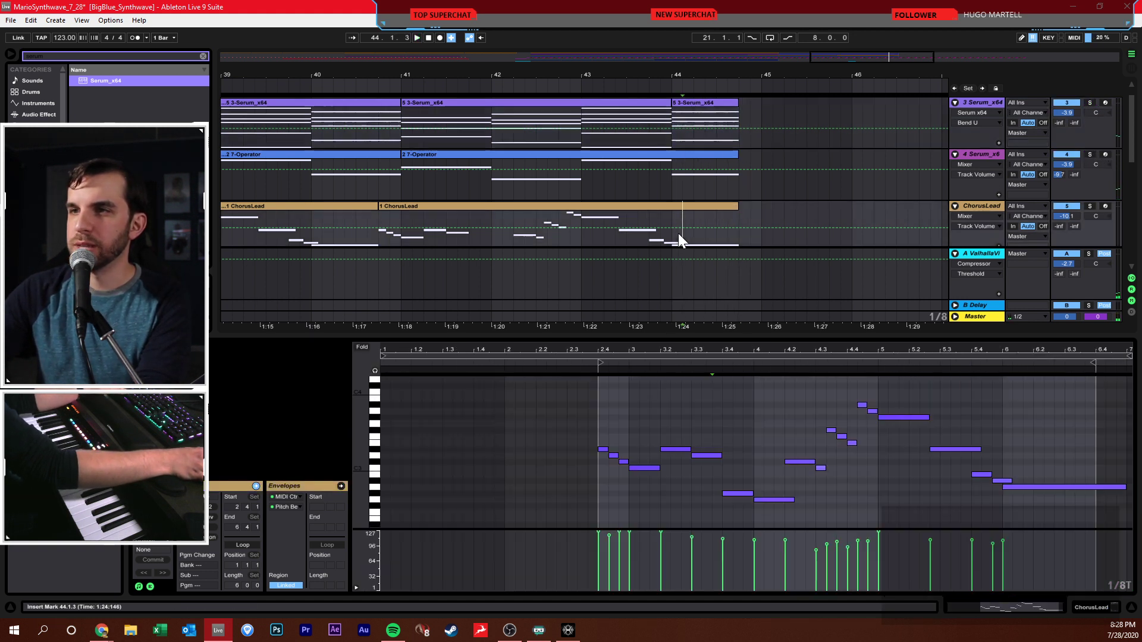
scroll(719, 213, "down", 4)
scroll(724, 213, "up", 1)
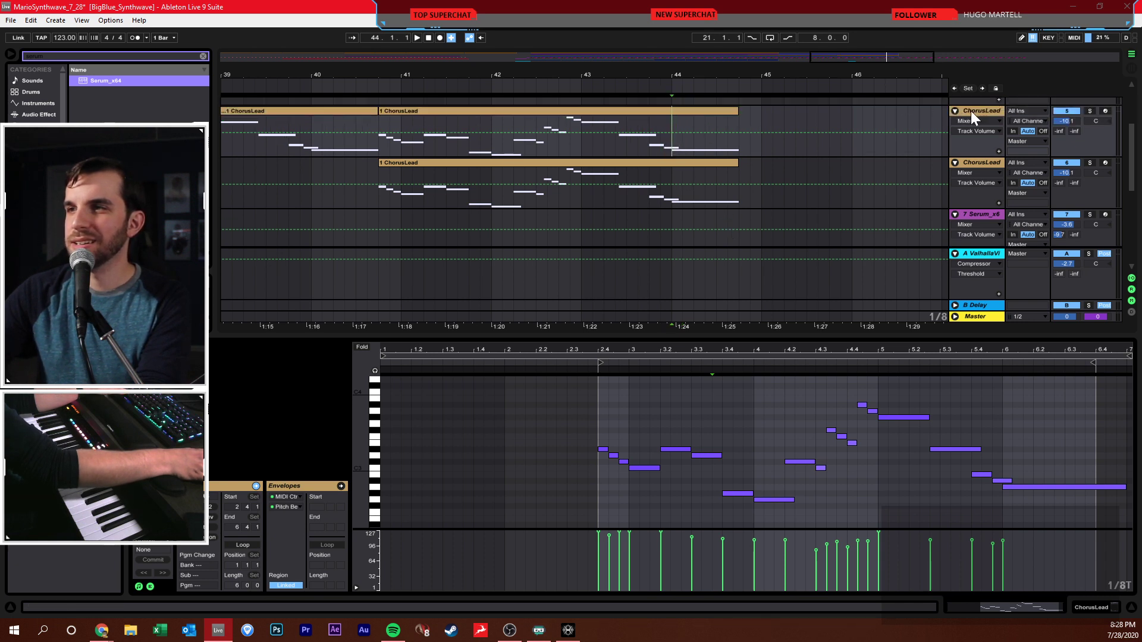
left_click(970, 111)
left_click(179, 485)
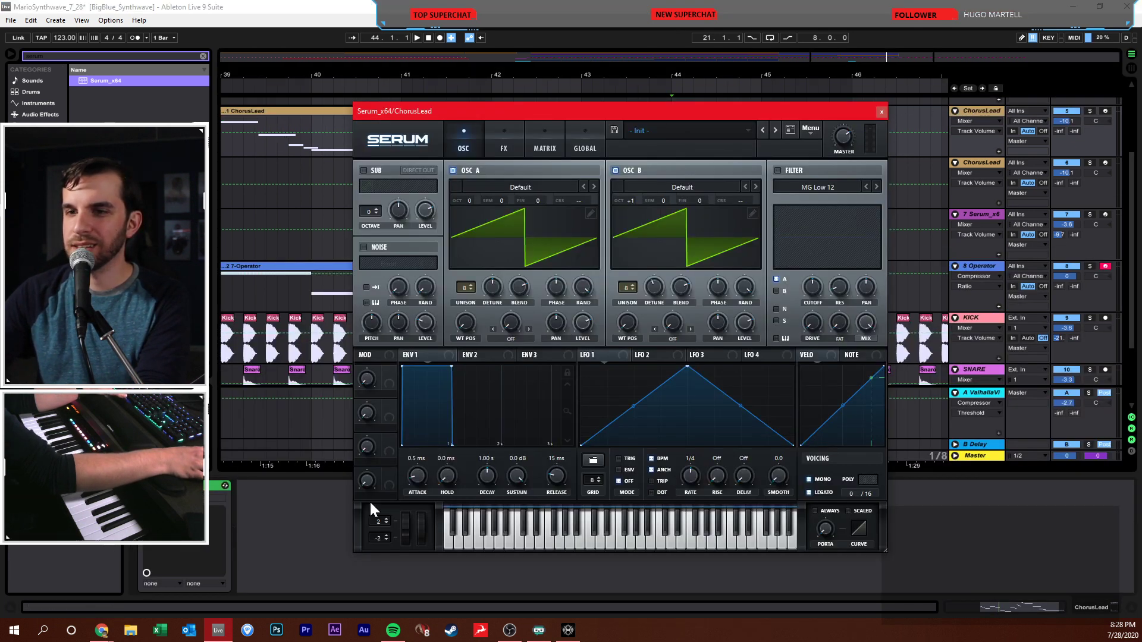
left_click_drag(378, 536, 381, 572)
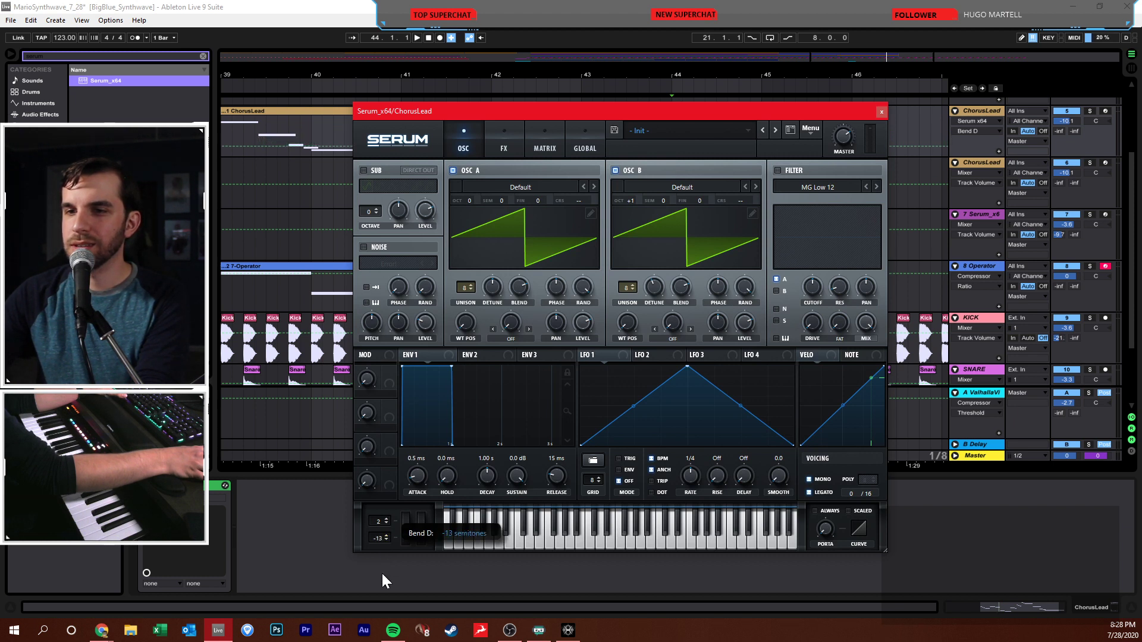
left_click(385, 524)
left_click(386, 525)
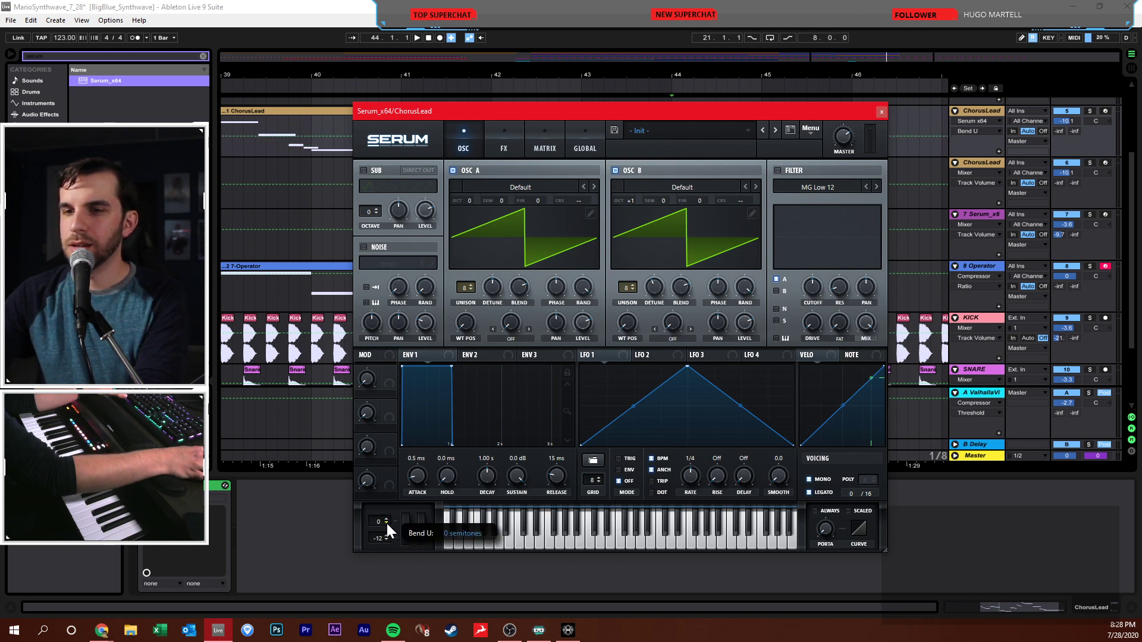
left_click(880, 112)
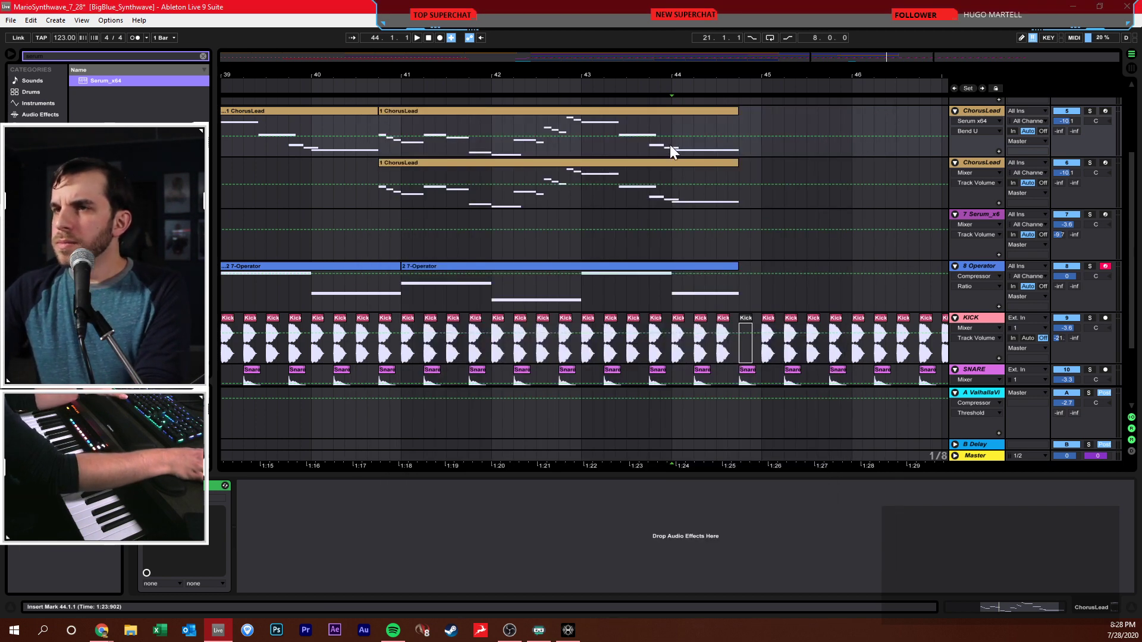
- Open the first ChorusLead track's clip that starts at 40.4.1 and display its pitch bend envelope
double_click(690, 109)
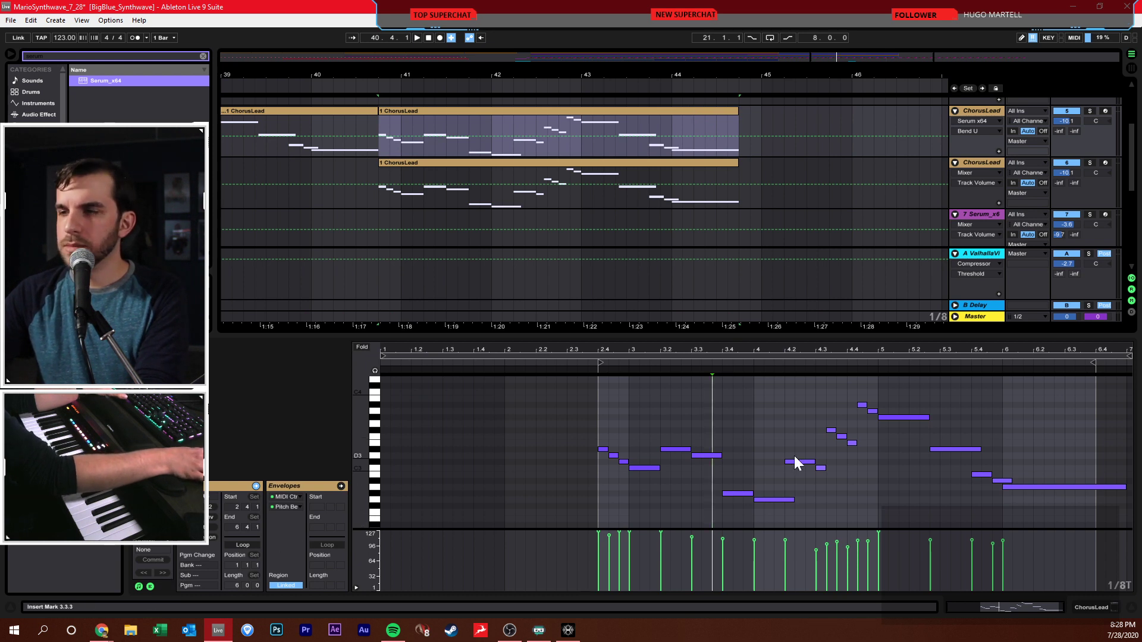
scroll(767, 491, "down", 3)
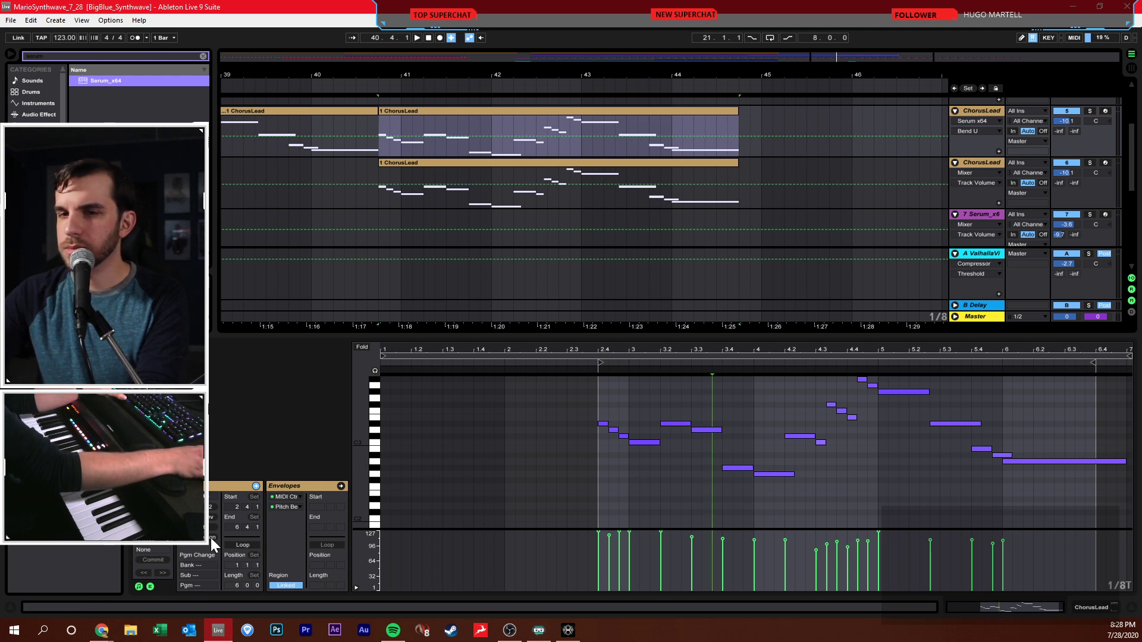
left_click(291, 507)
left_click(964, 553)
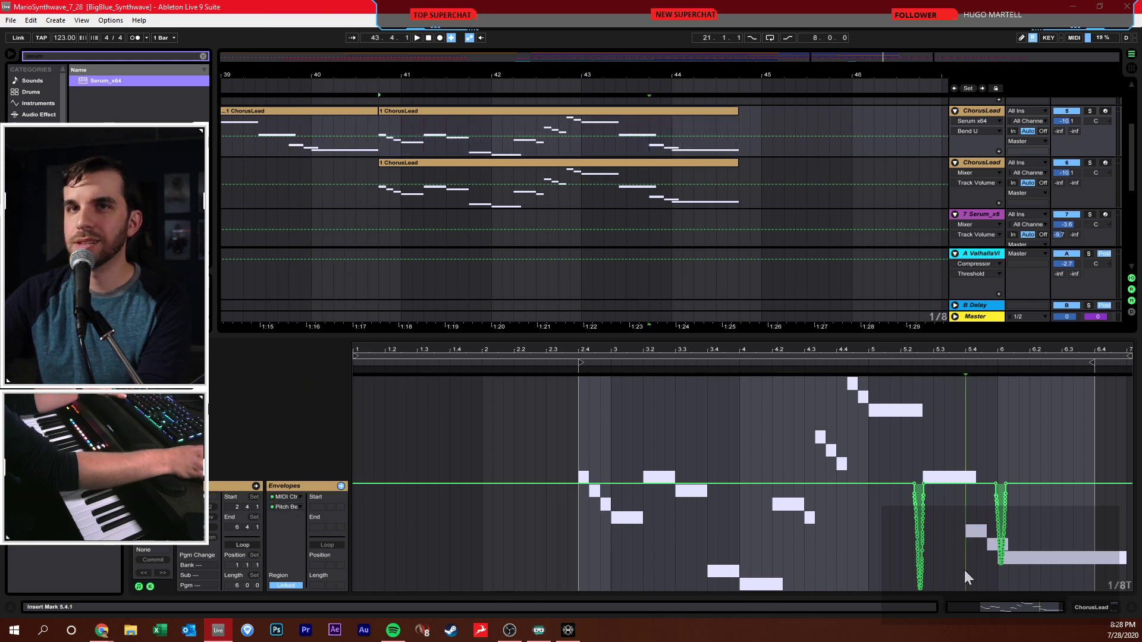
- Add a curved pitch bend drop to the minimum between about 6.3 and 6.4 in the lead clip, and play it from 44.2.3
left_click(1058, 505)
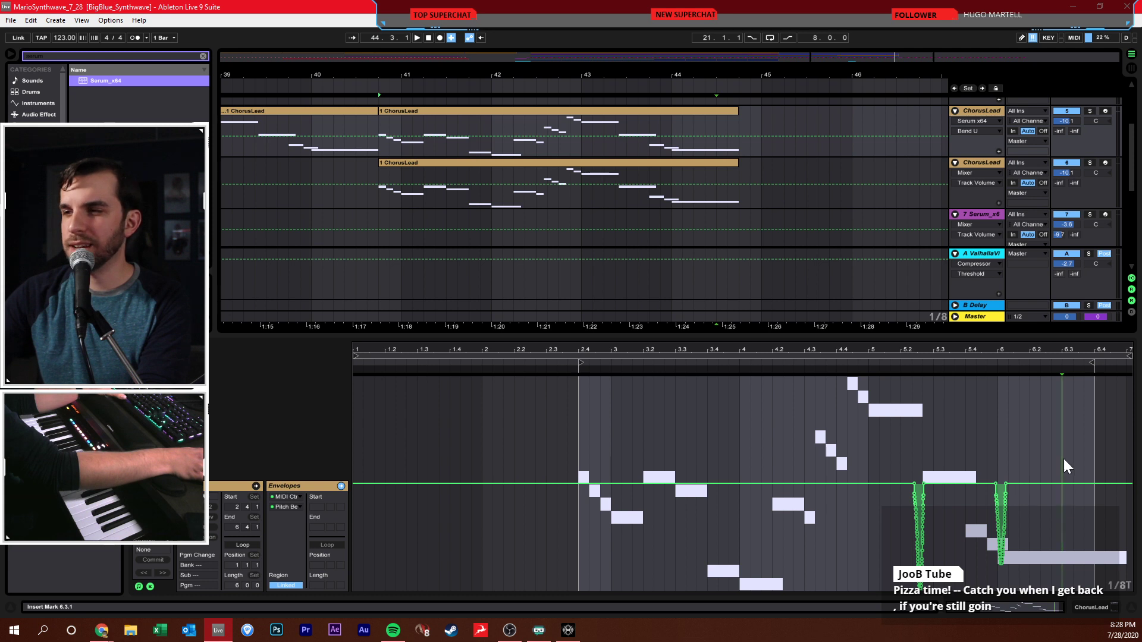
left_click(1053, 465)
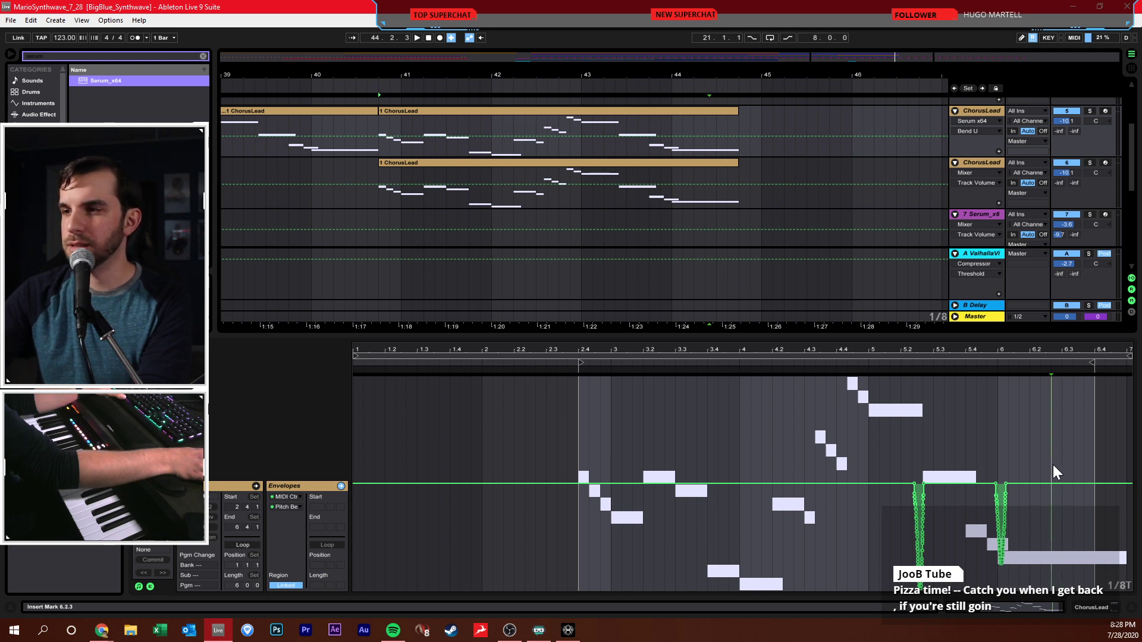
left_click(1066, 483)
left_click(1072, 484)
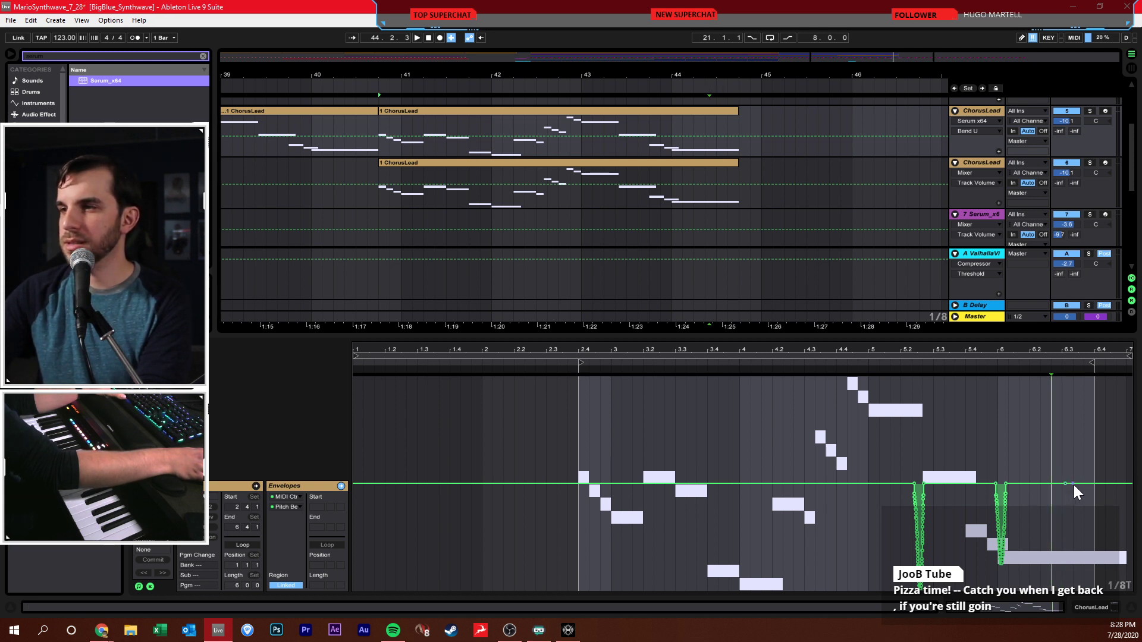
left_click_drag(1073, 484, 1094, 589)
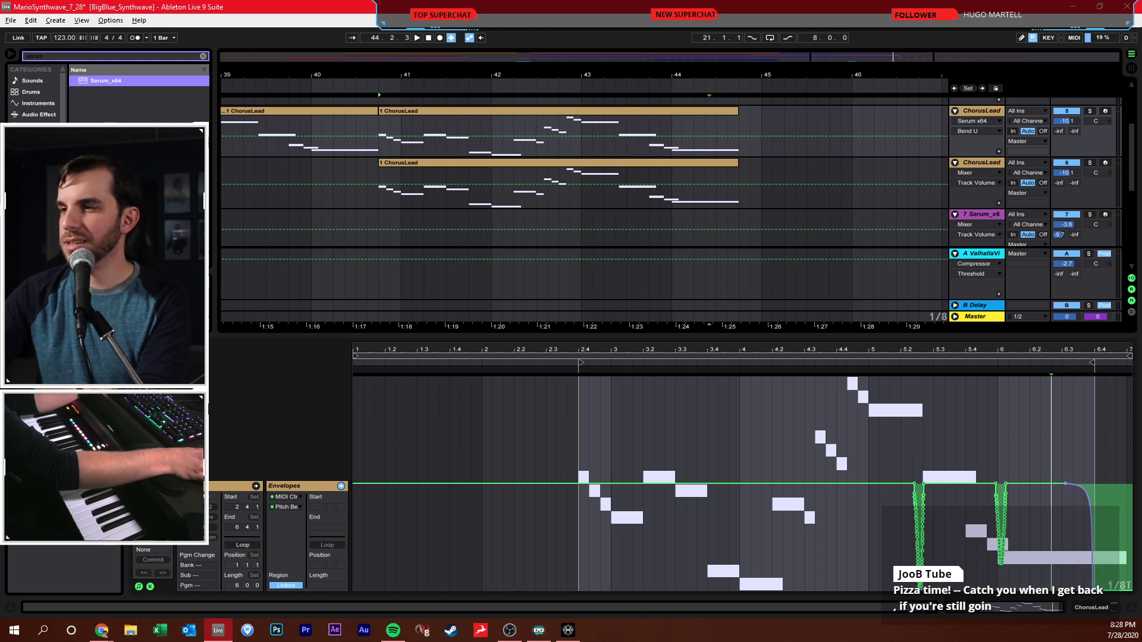
key("space")
left_click(994, 364)
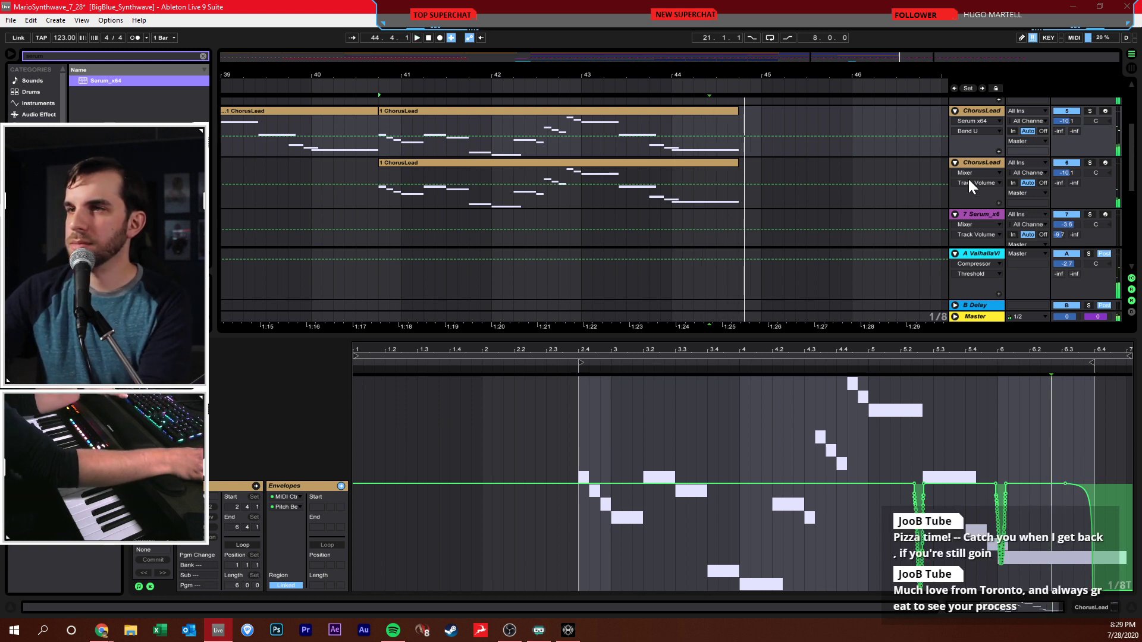
- Open Serum on the second ChorusLead track, adjust its pitch bend range in semitones, and close it
left_click_drag(1061, 519, 1093, 519)
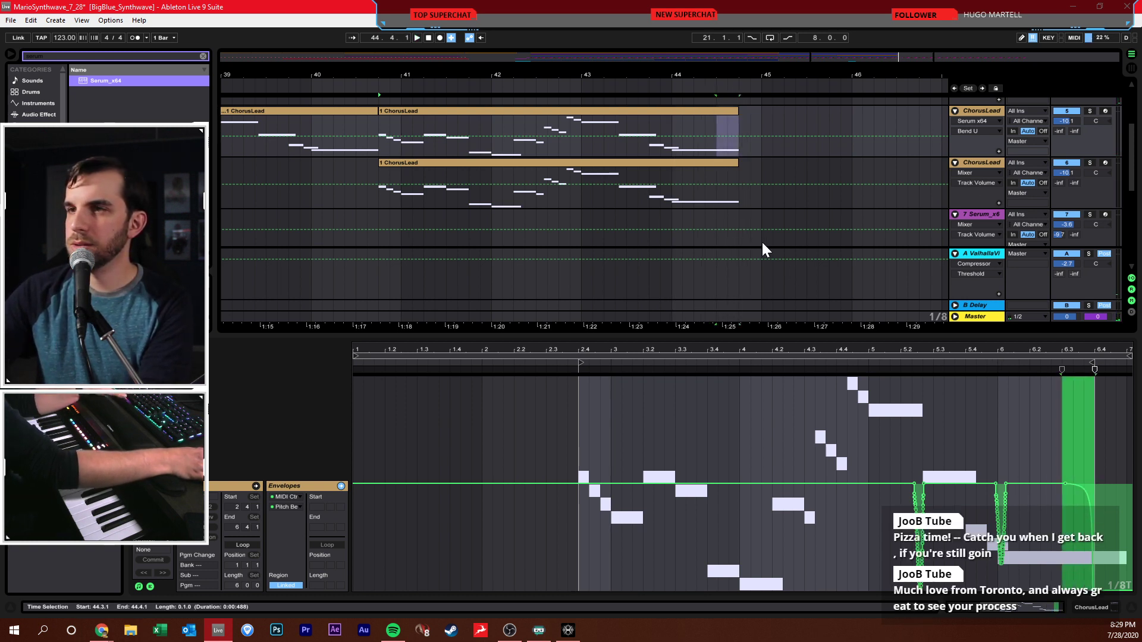
left_click(644, 111)
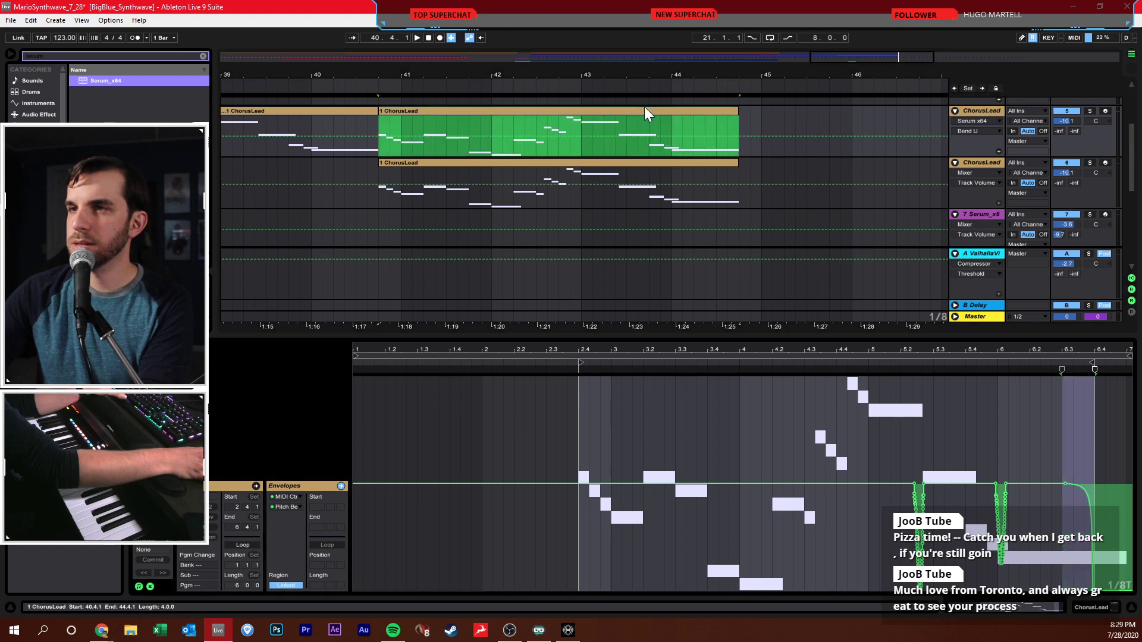
left_click(434, 164)
left_click(991, 167)
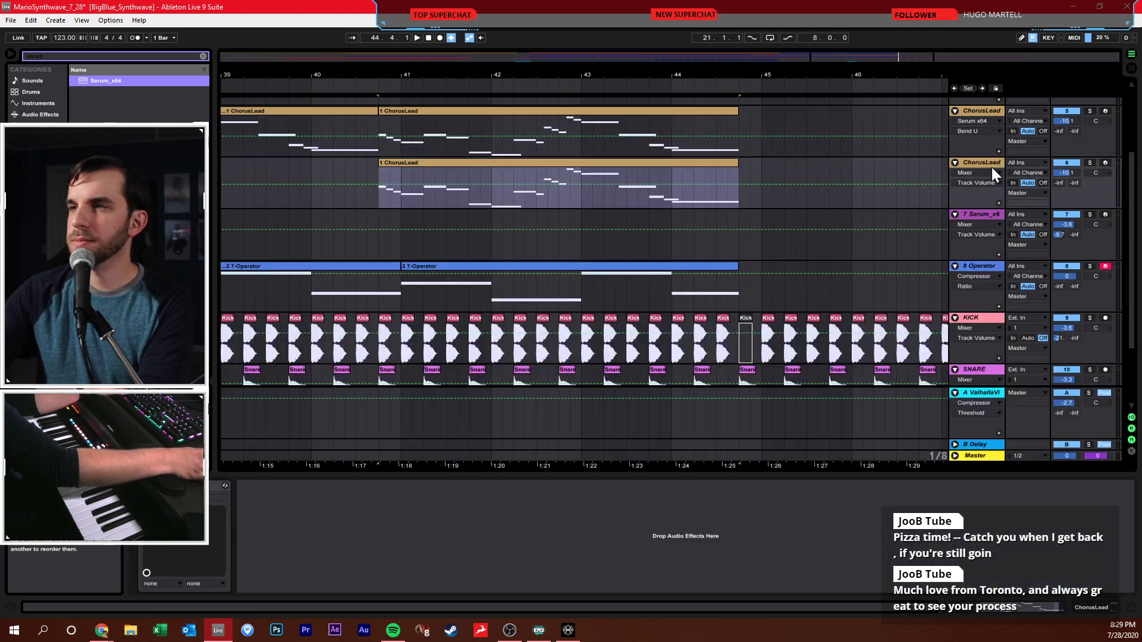
left_click(225, 486)
mouse_move(404, 544)
left_mouse_down()
mouse_move(405, 562)
mouse_move(402, 532)
left_mouse_up()
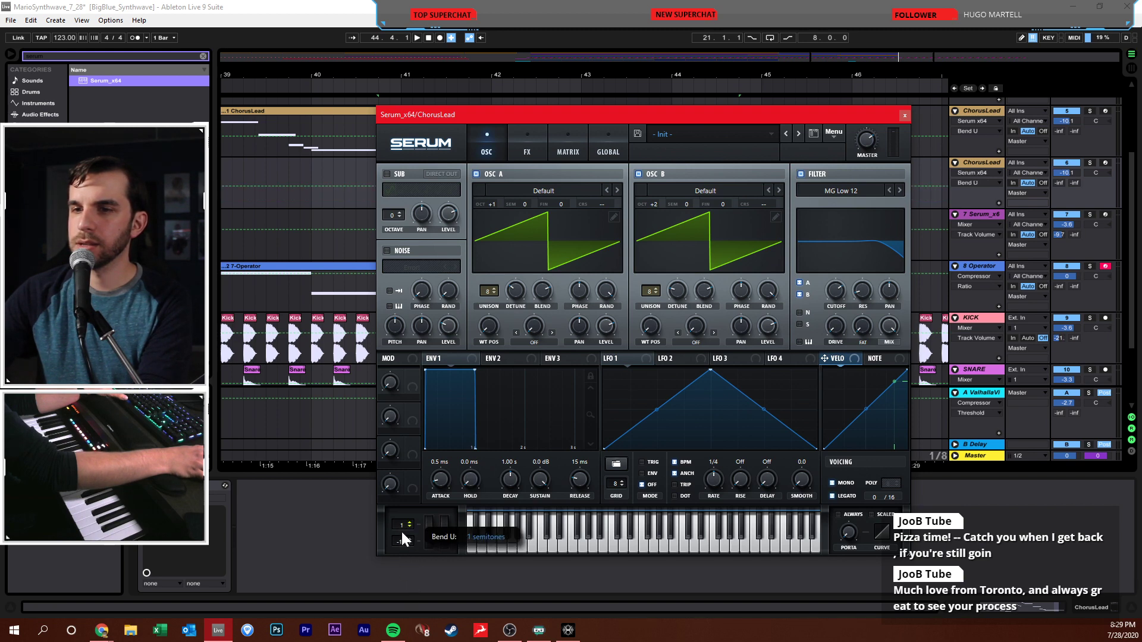
left_click(904, 115)
- Play the second half of the chorus from 40.3.3 to hear the pitch bends on all tracks
left_click(355, 203)
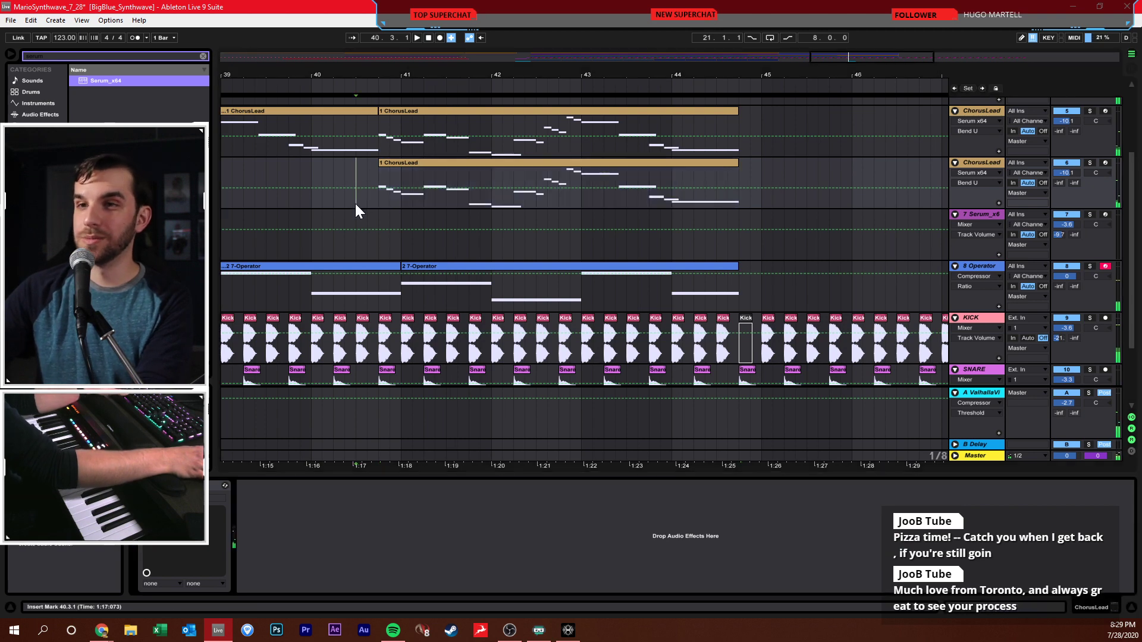
left_click(672, 200)
left_click_drag(576, 63, 554, 56)
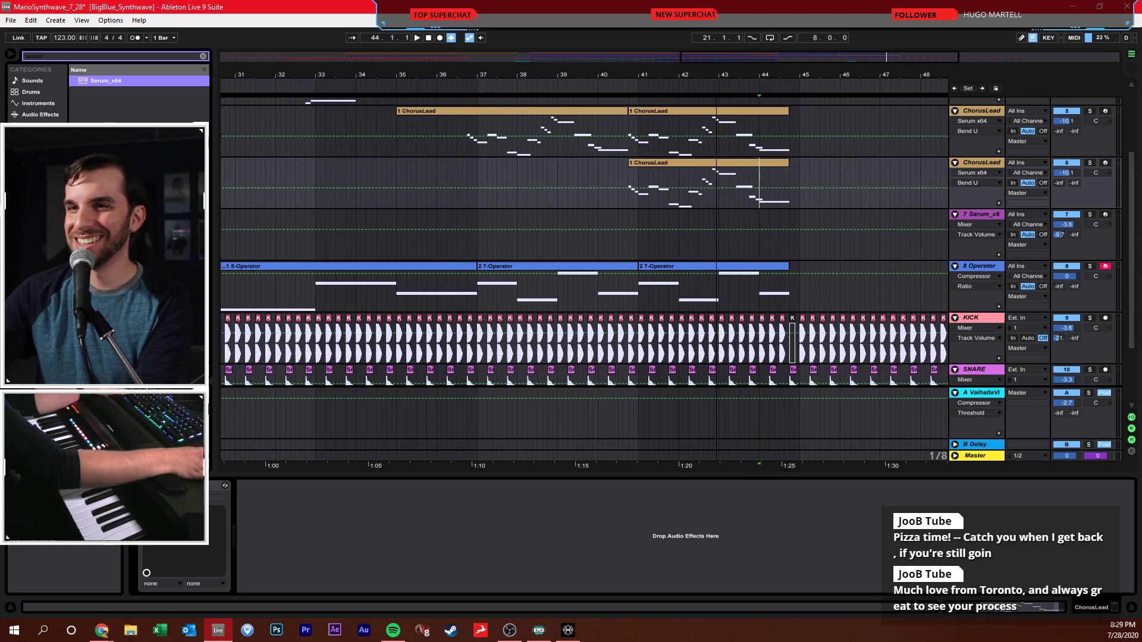
left_click(624, 203)
key("space")
scroll(714, 209, "up", 3)
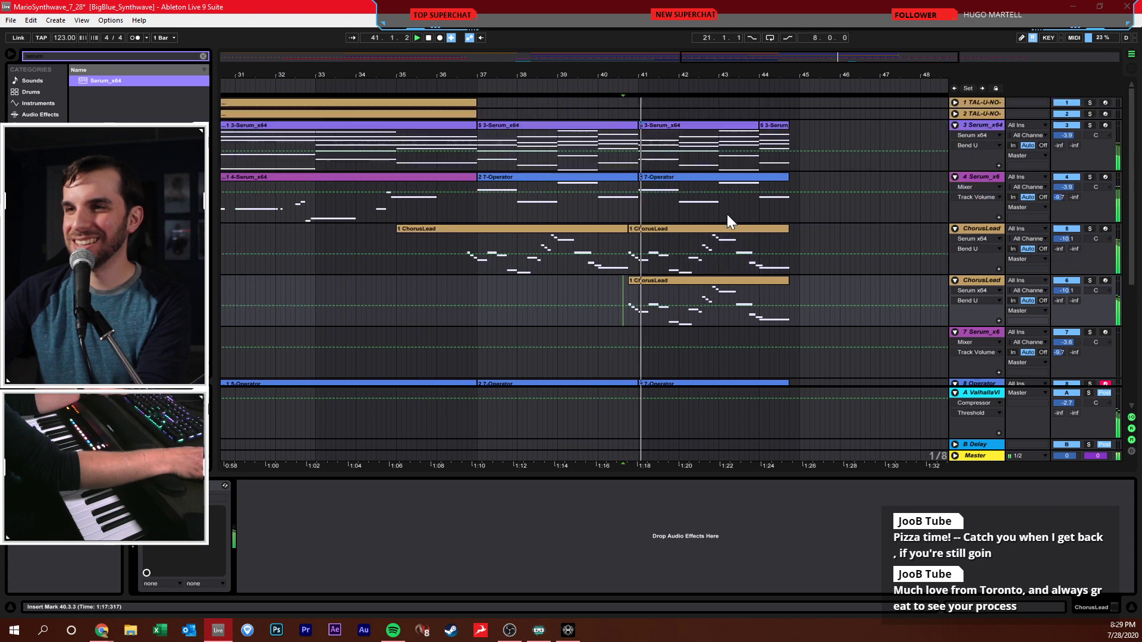
- Add a centred pitch bend breakpoint at the start of the chord clip at bar 41, play it, and solo the chords
left_click(964, 122)
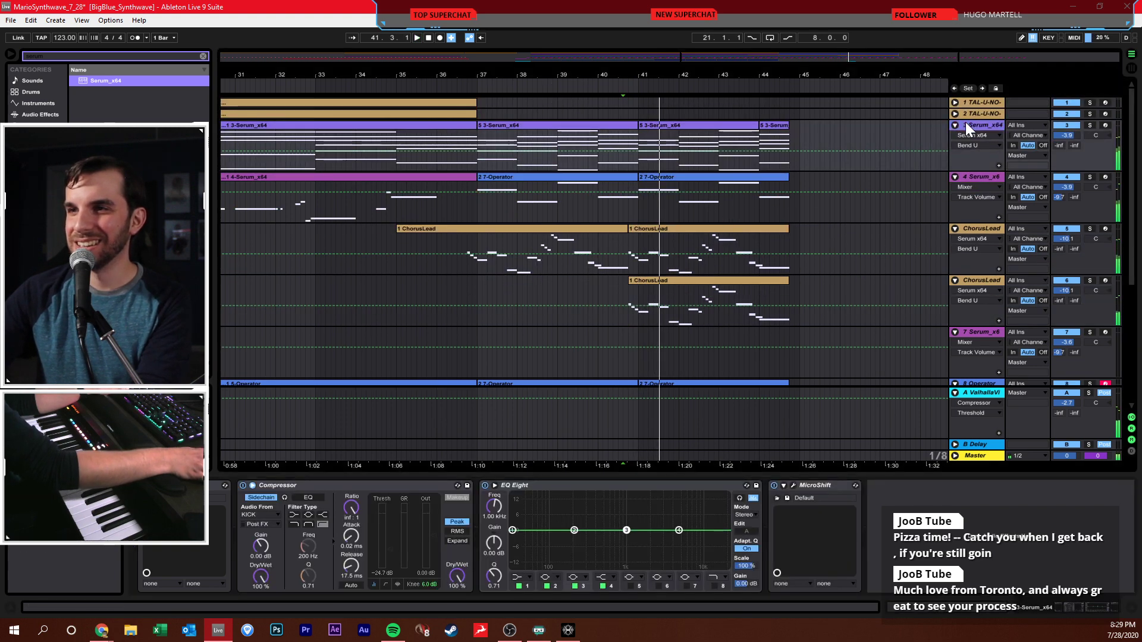
left_click(710, 126)
key("space")
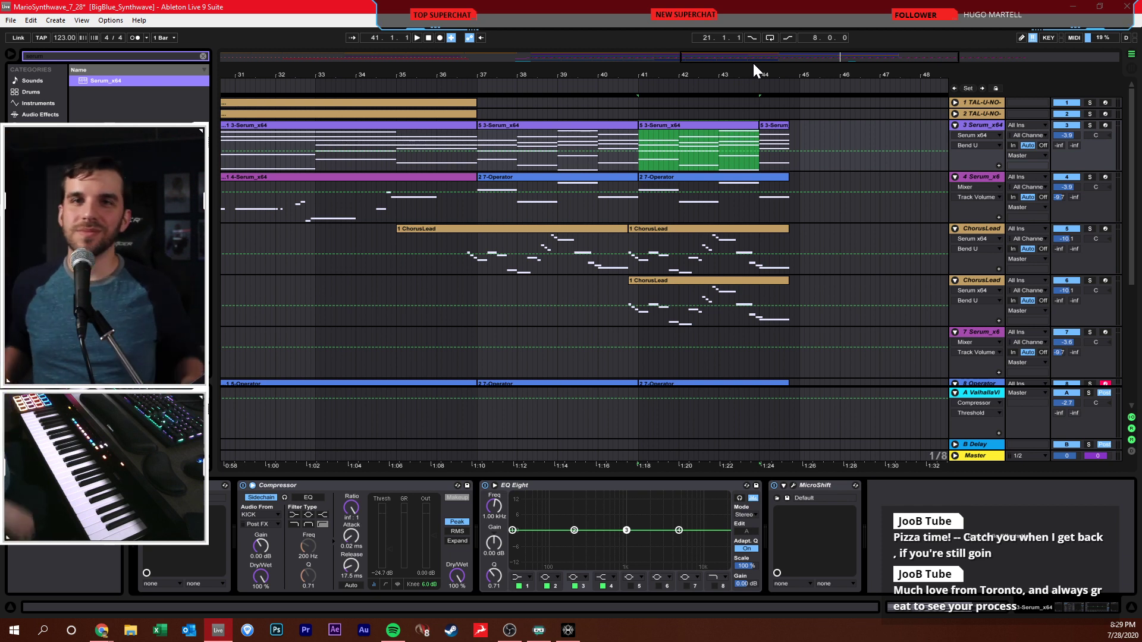
left_click(653, 132)
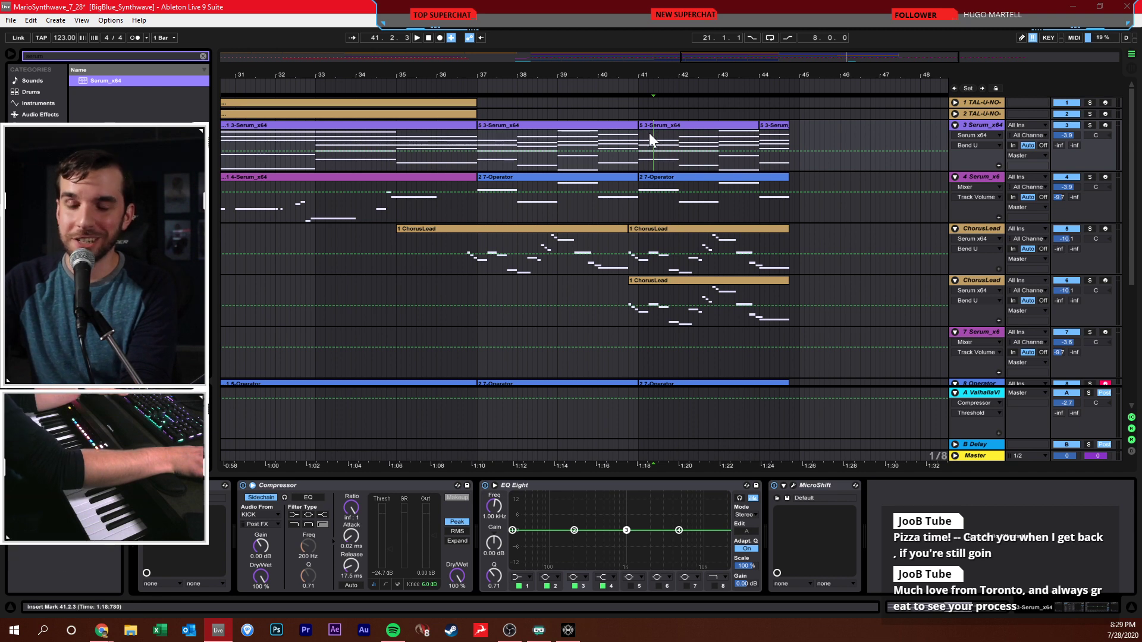
double_click(668, 125)
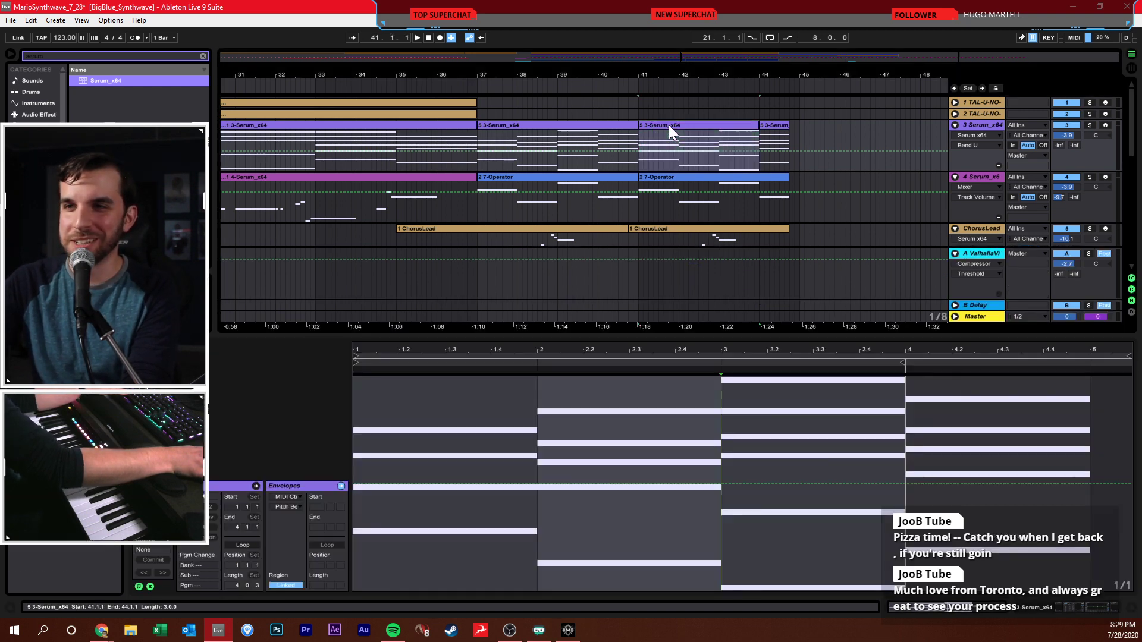
left_click(355, 483)
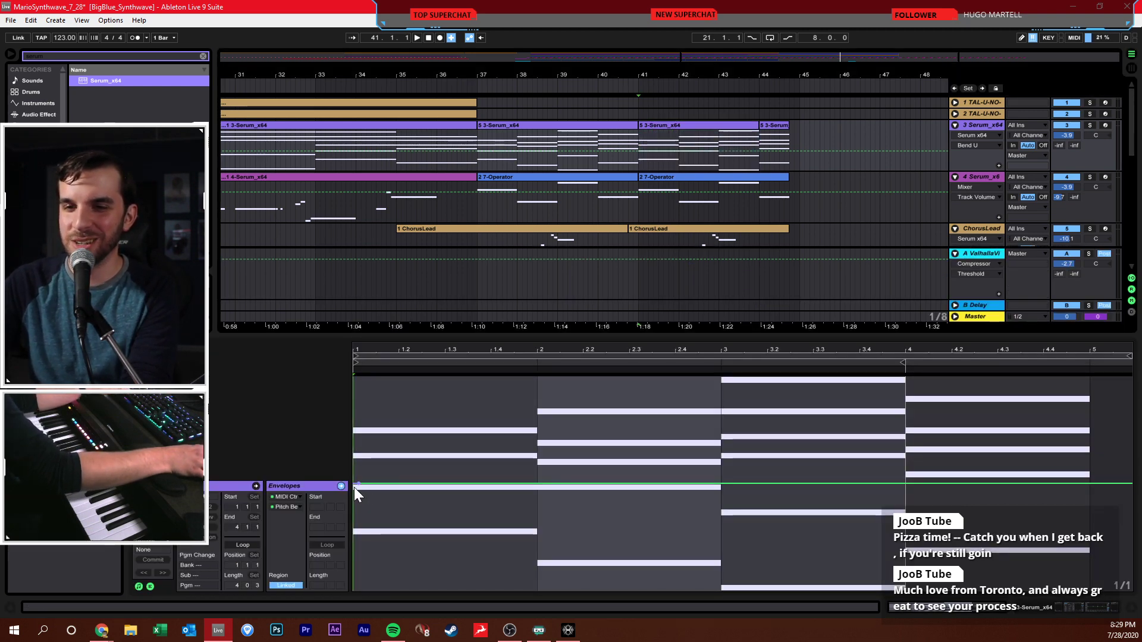
key("space")
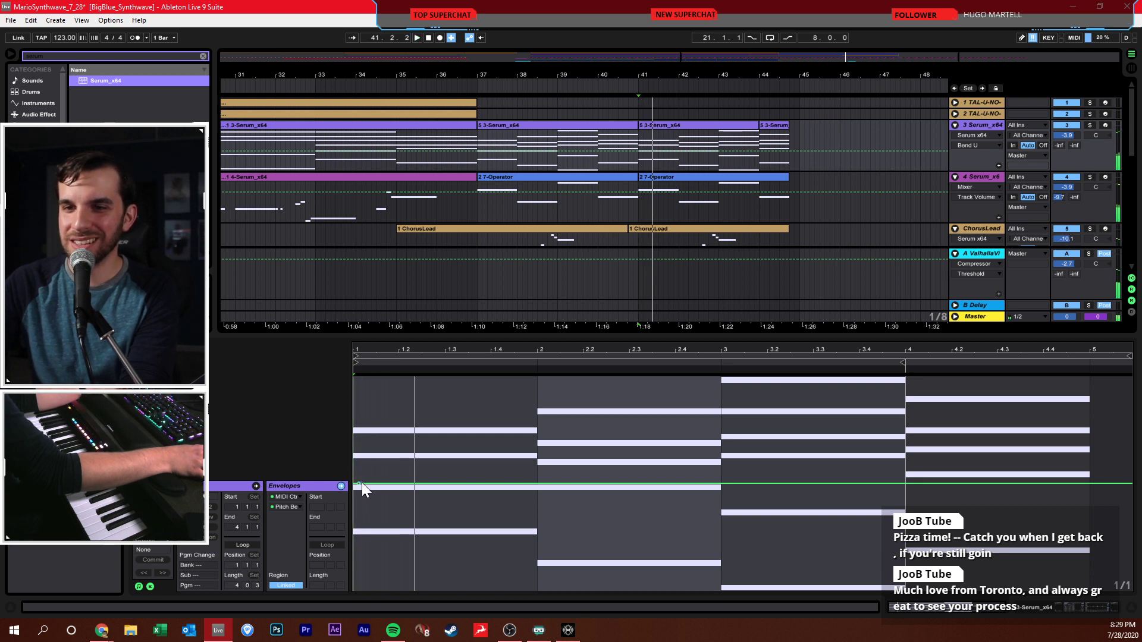
left_click_drag(355, 484, 372, 487)
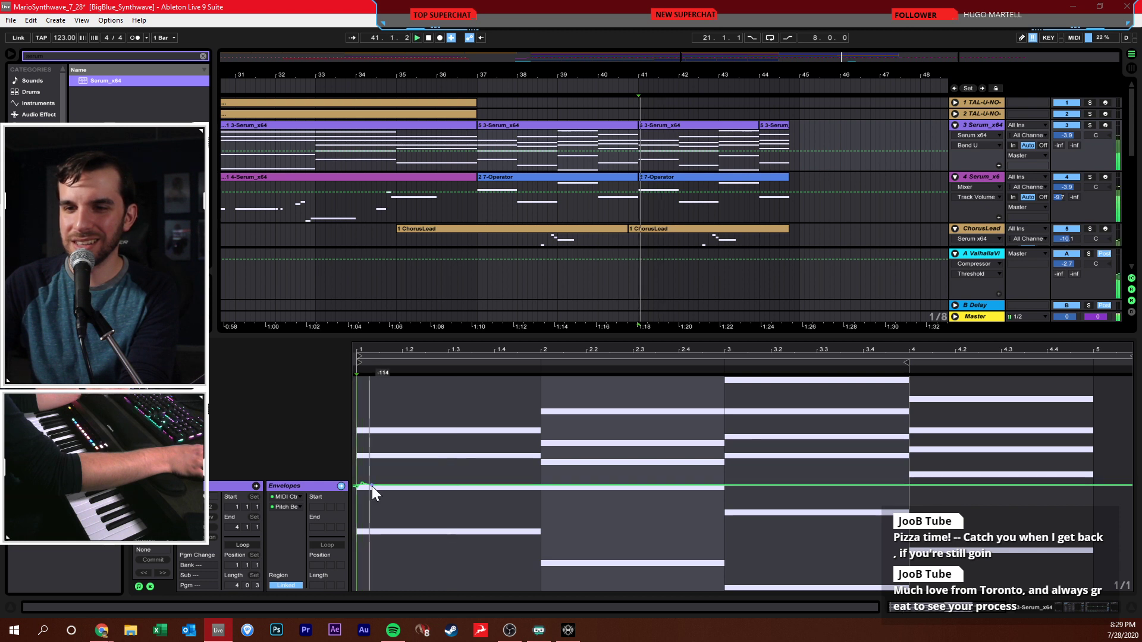
left_click(1090, 126)
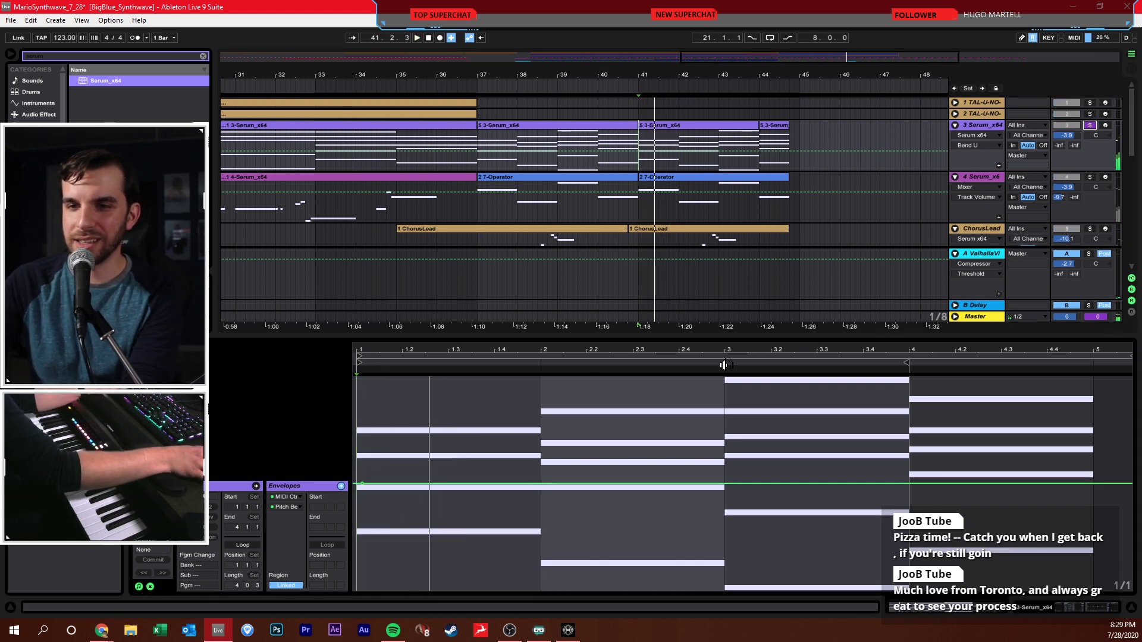
- Add a pitch bend breakpoint with value 0 at the start of the bass clip at bar 41 and stop playback
double_click(643, 201)
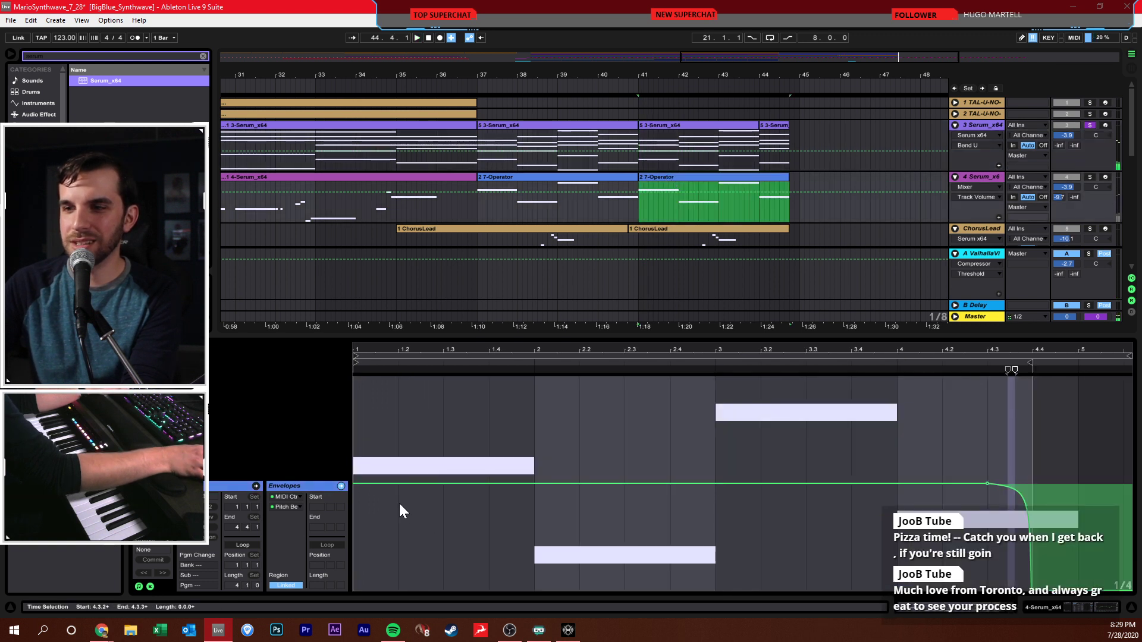
left_click(361, 485)
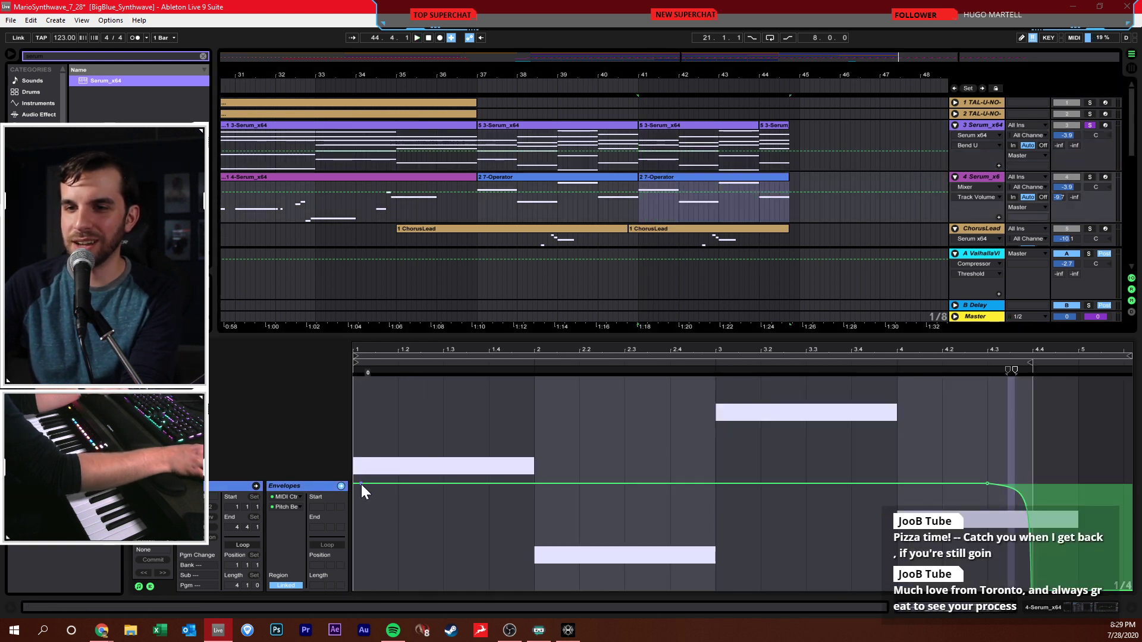
key("space")
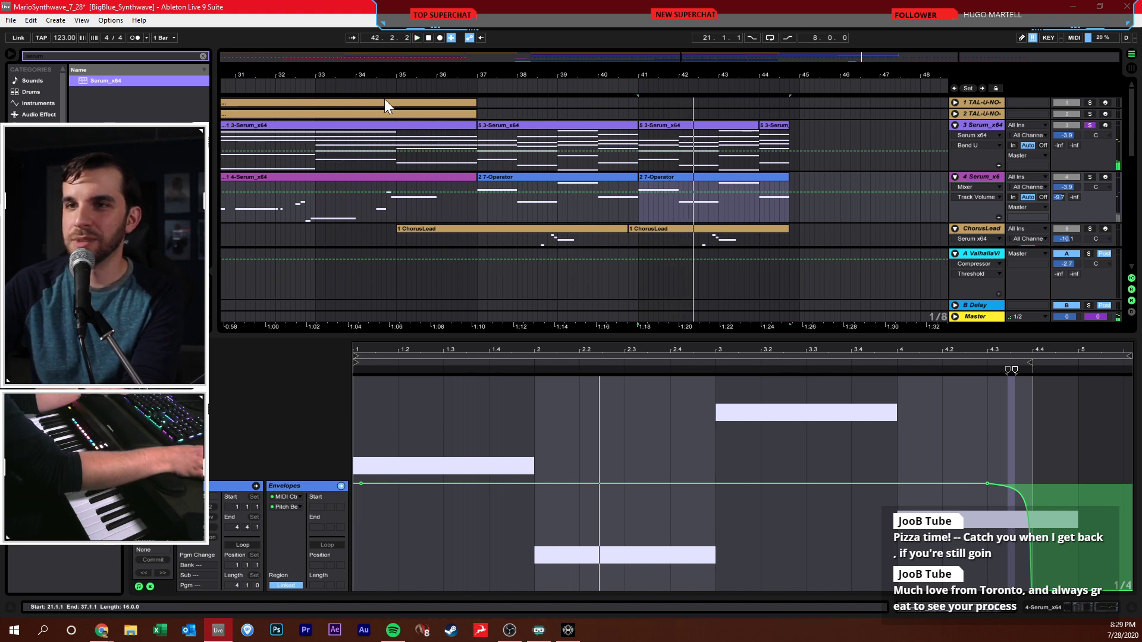
- Play the chorus from 36.3.3 and clear the solo on the chords so all tracks sound
left_click_drag(401, 78, 690, 77)
left_click(827, 166)
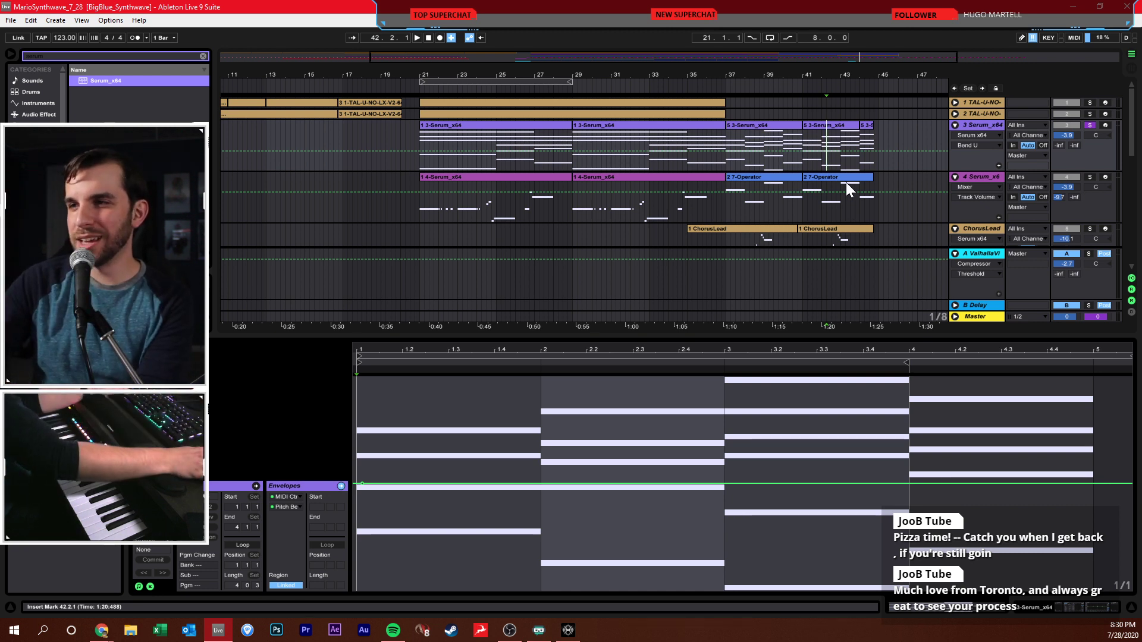
scroll(832, 185, "down", 3)
left_click(719, 205)
key("space")
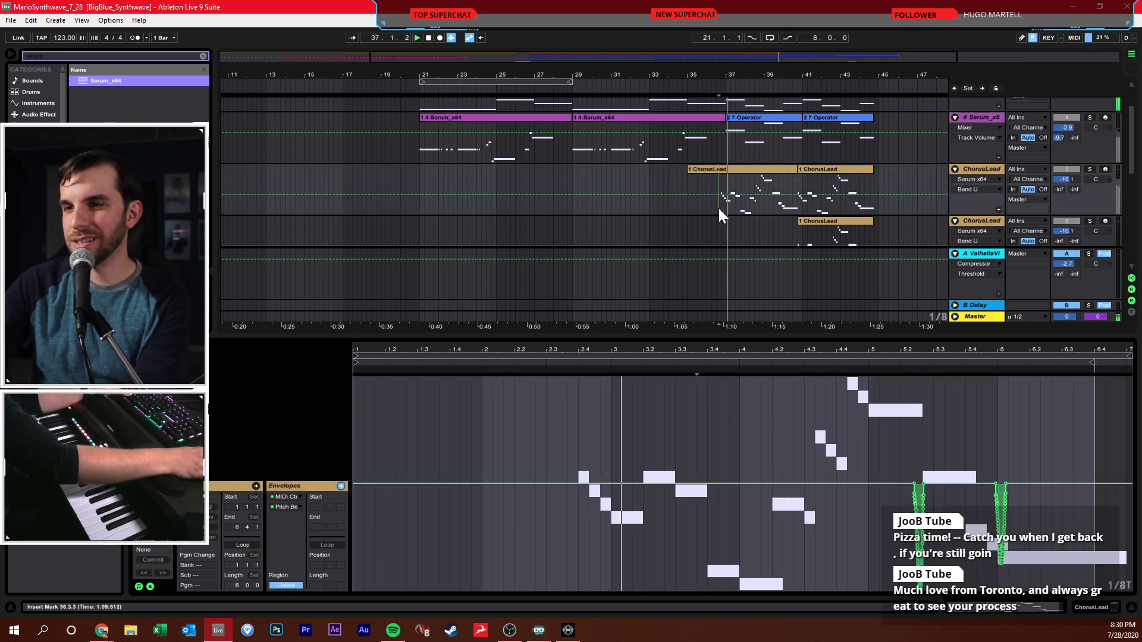
left_click(1090, 169)
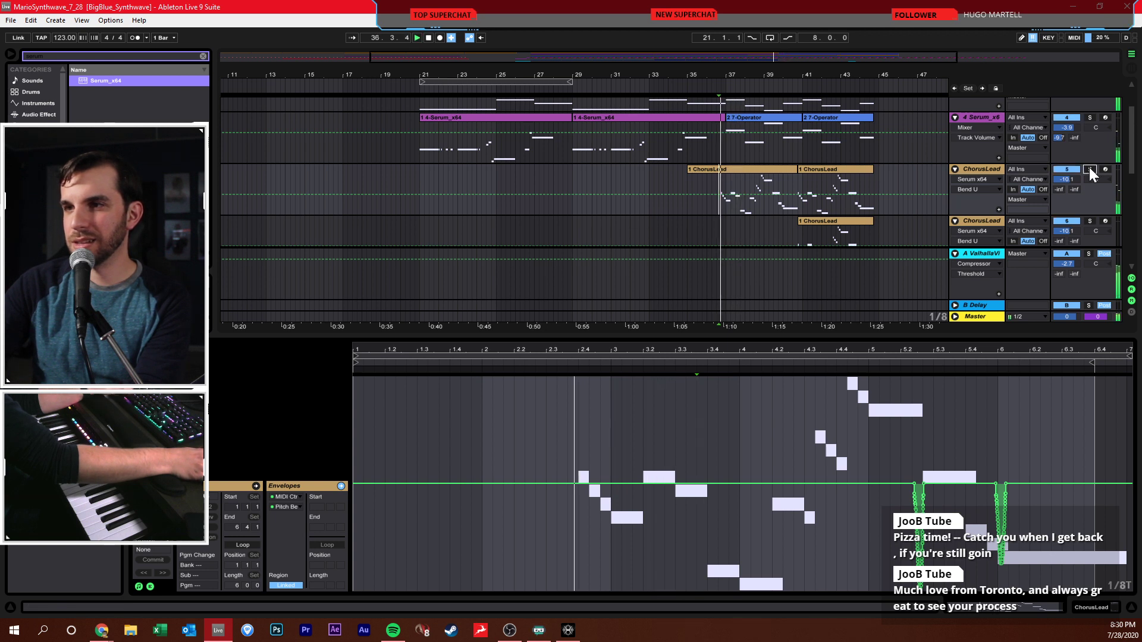
- Lower the volume of the 4 Serum bass track and reduce the second ChorusLead track to -11.6 dB
scroll(870, 217, "down", 2)
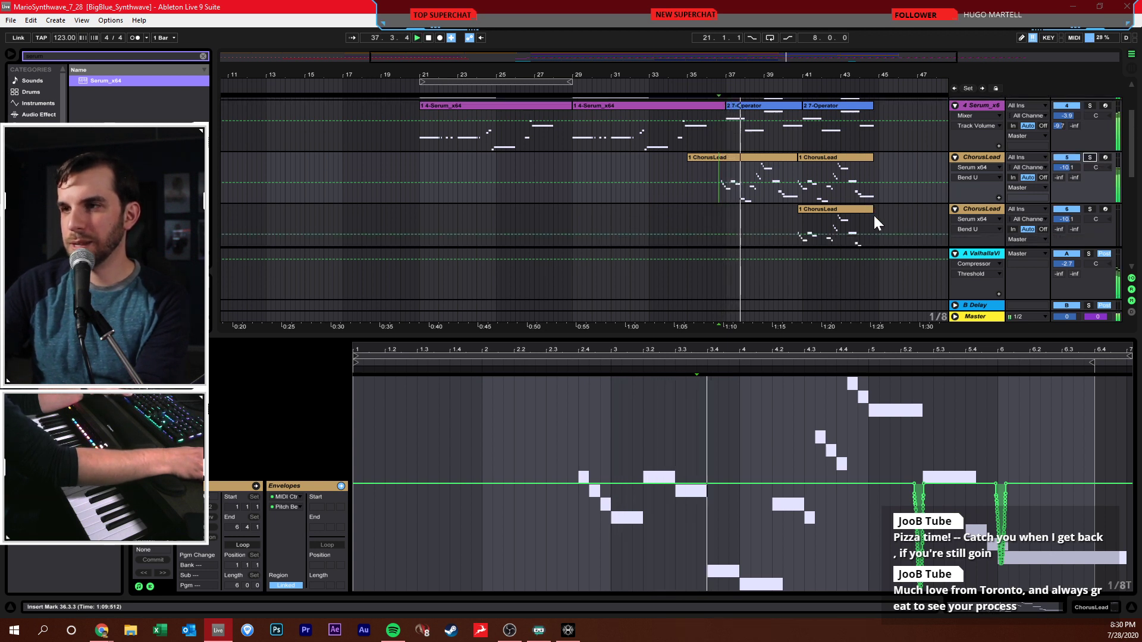
scroll(892, 215, "up", 4)
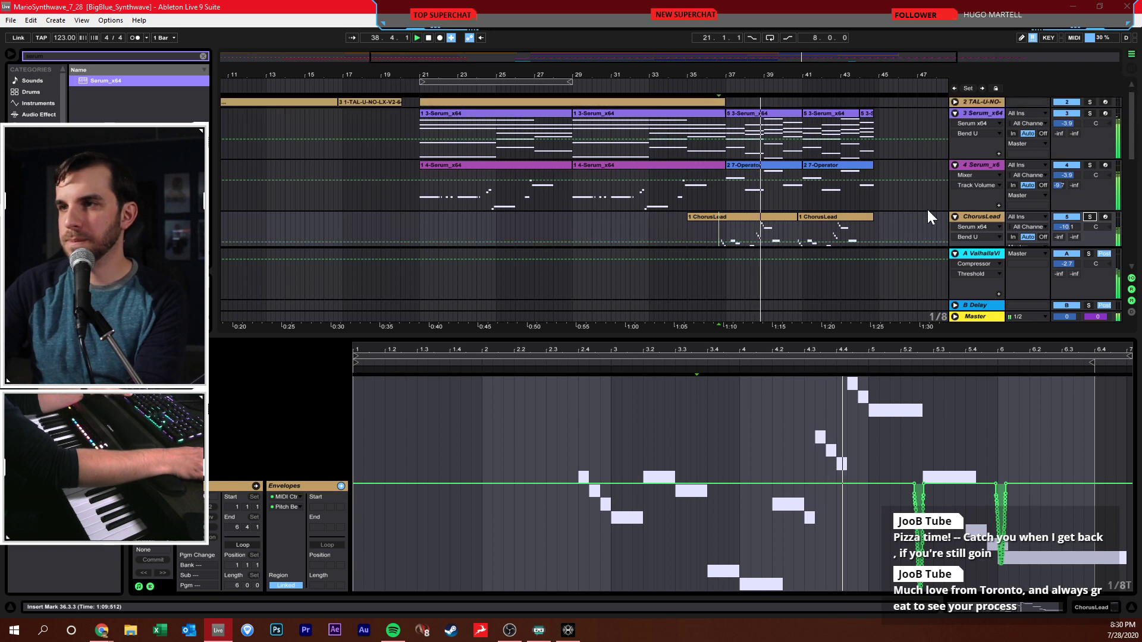
left_click(1067, 135)
left_click_drag(1066, 135, 1066, 224)
scroll(967, 205, "down", 2)
scroll(967, 206, "down", 1)
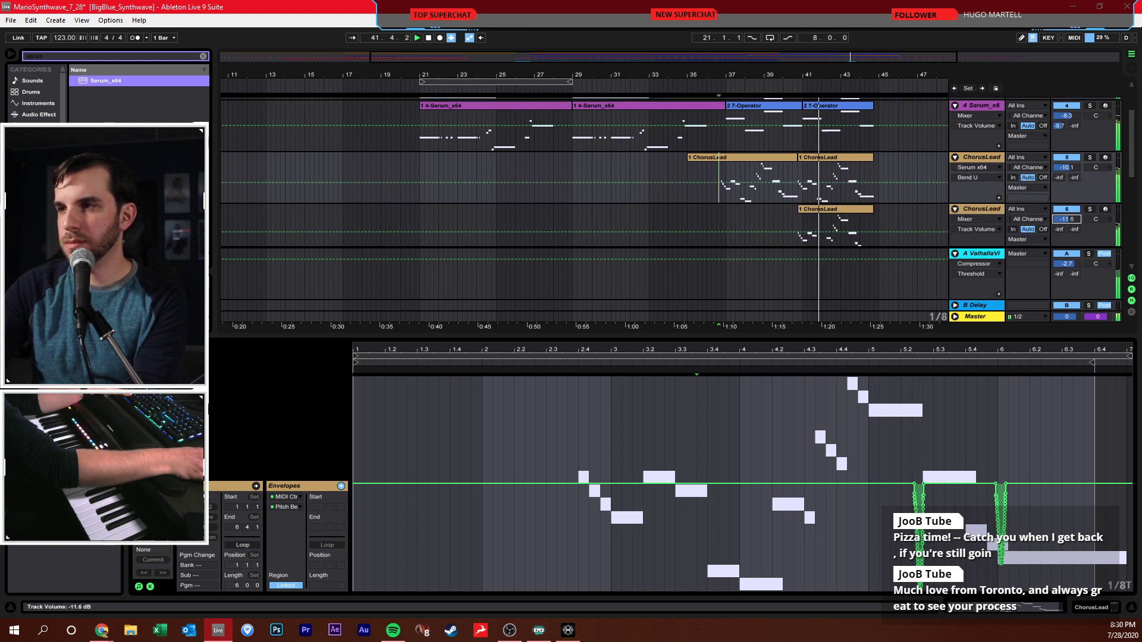
- Set the volume of the first ChorusLead track to -13.5 dB and the second to -14.2 dB, and stop playback
left_click_drag(1066, 167, 1067, 184)
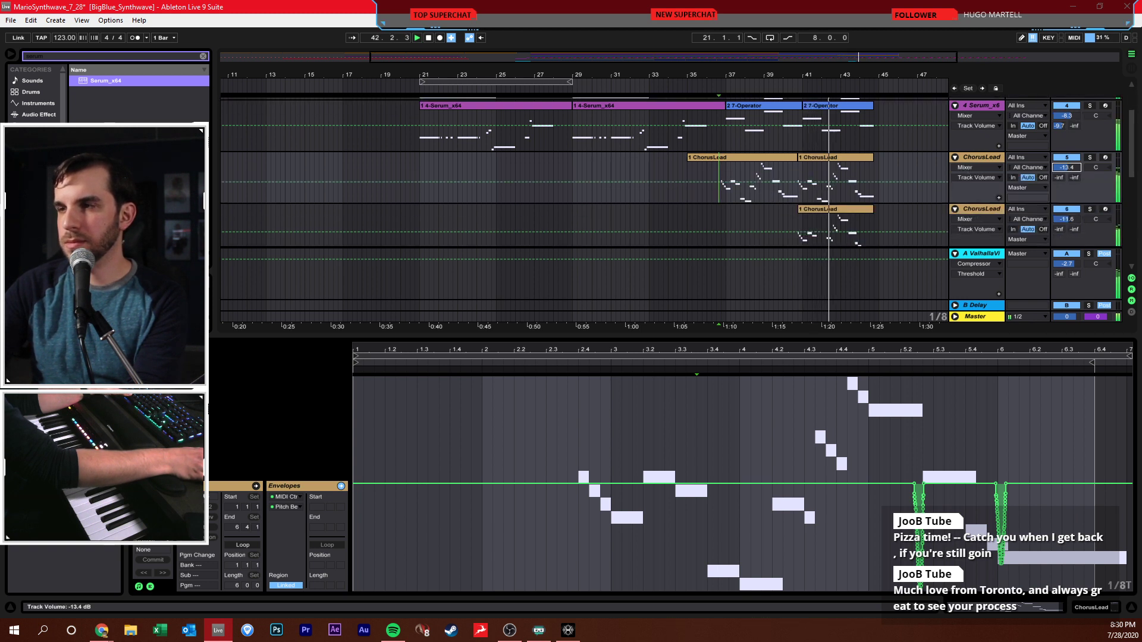
left_click(1067, 218)
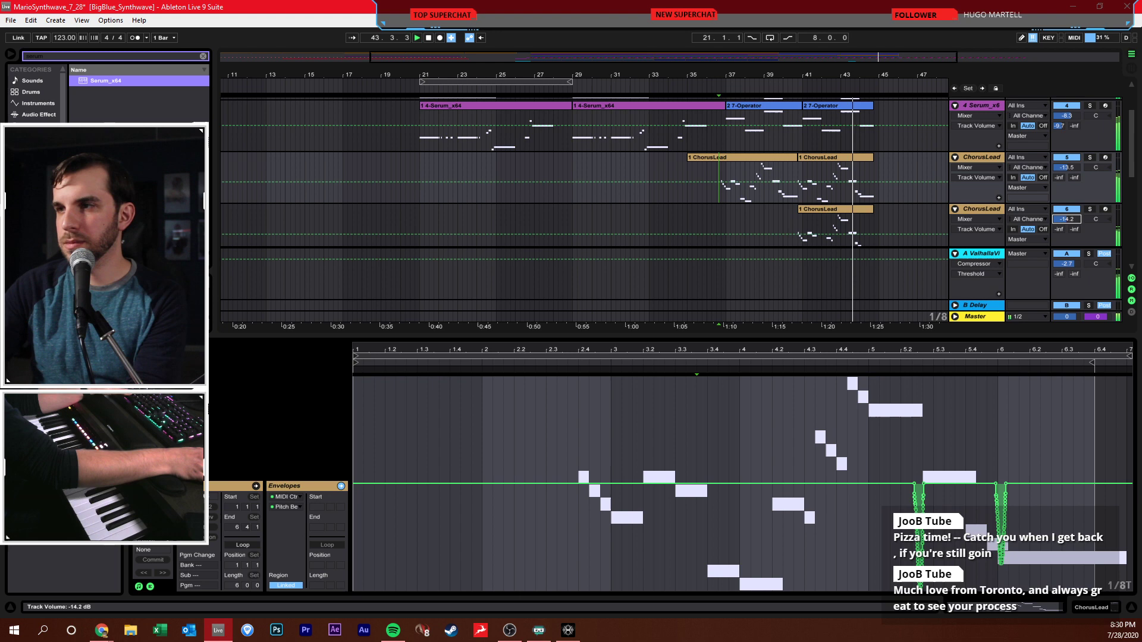
left_click(917, 166)
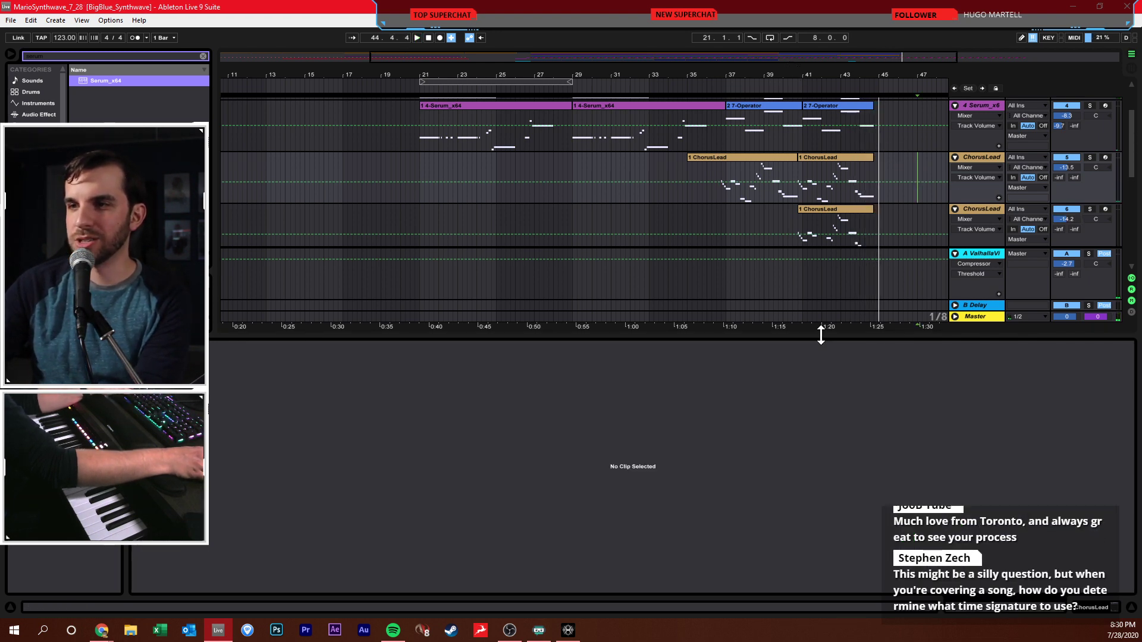
- Enlarge the arrangement area and fold all tracks so that the whole song fits in the overview
left_click_drag(821, 333, 772, 523)
scroll(859, 202, "up", 2)
key("ctrl+a")
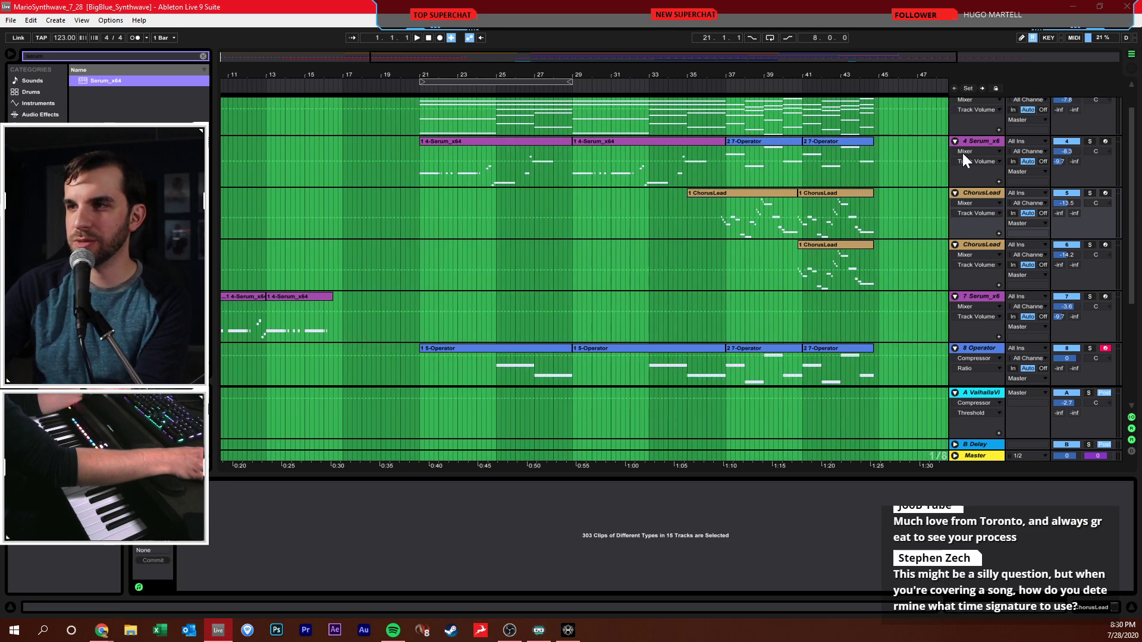
left_click(955, 142)
left_click(958, 151, "alt")
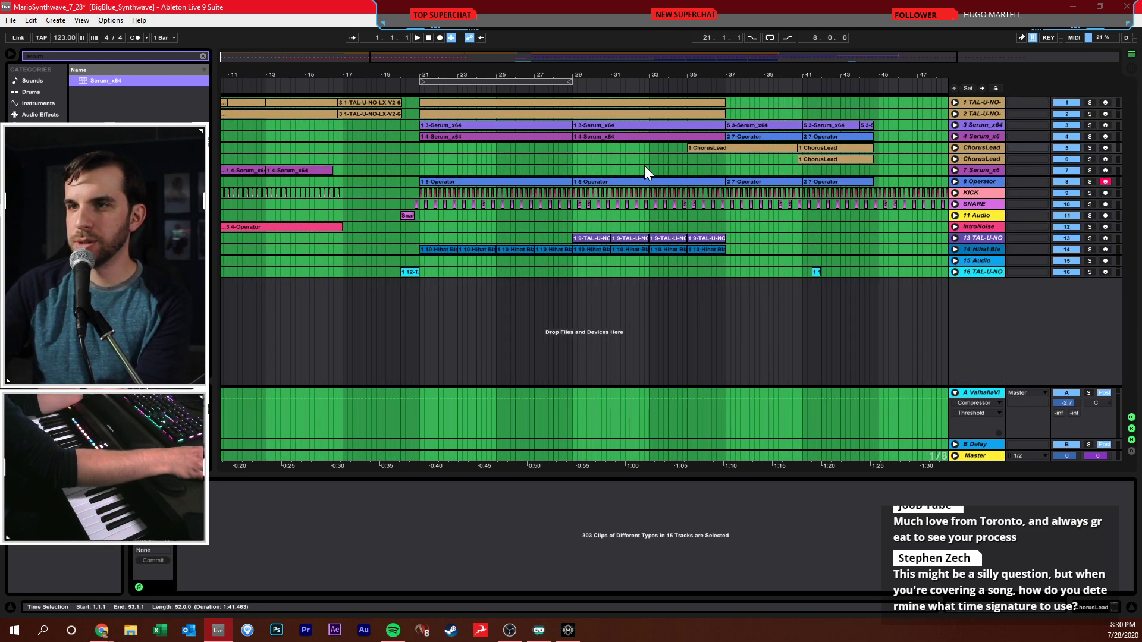
left_click(644, 167)
key("minus")
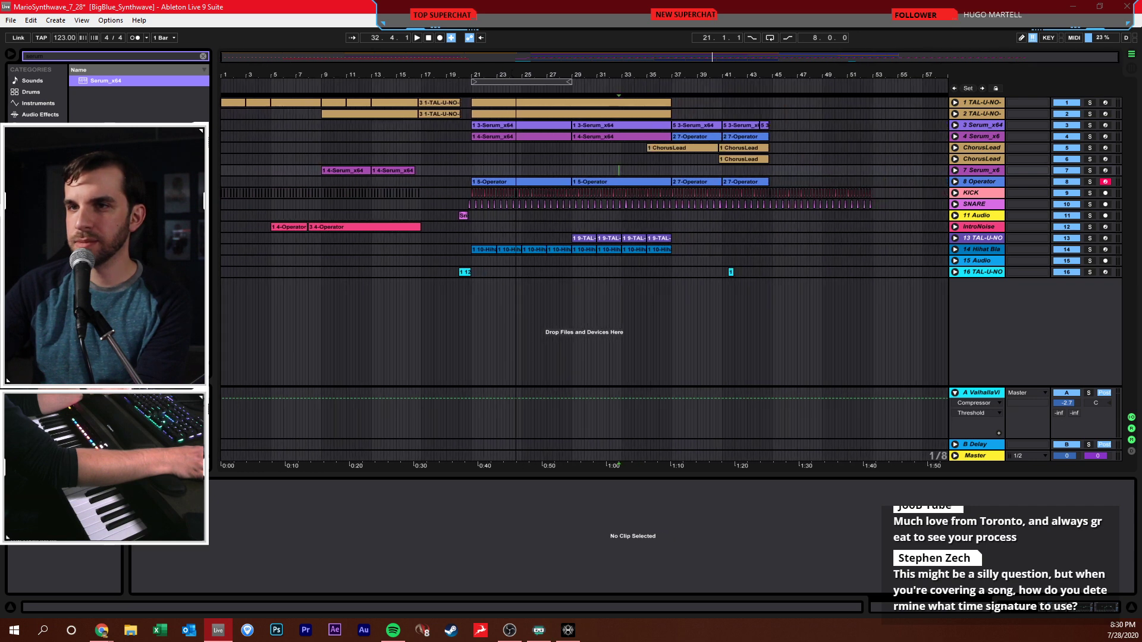
- Set the arrangement's fixed grid to 2 Bars
left_click(361, 133)
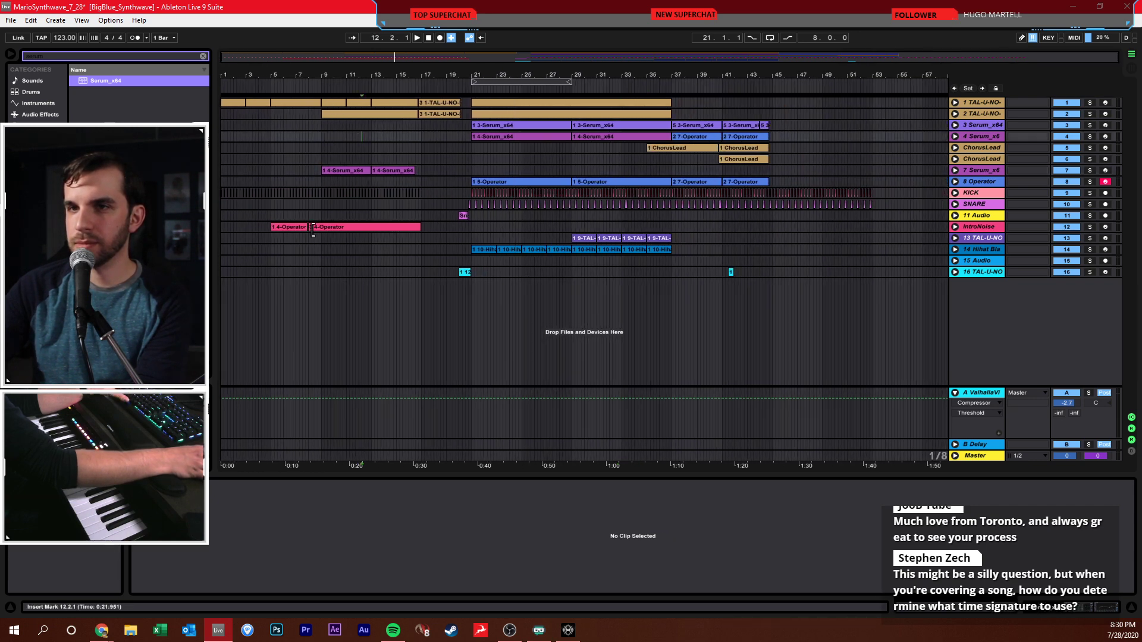
right_click(345, 253)
left_click(446, 326)
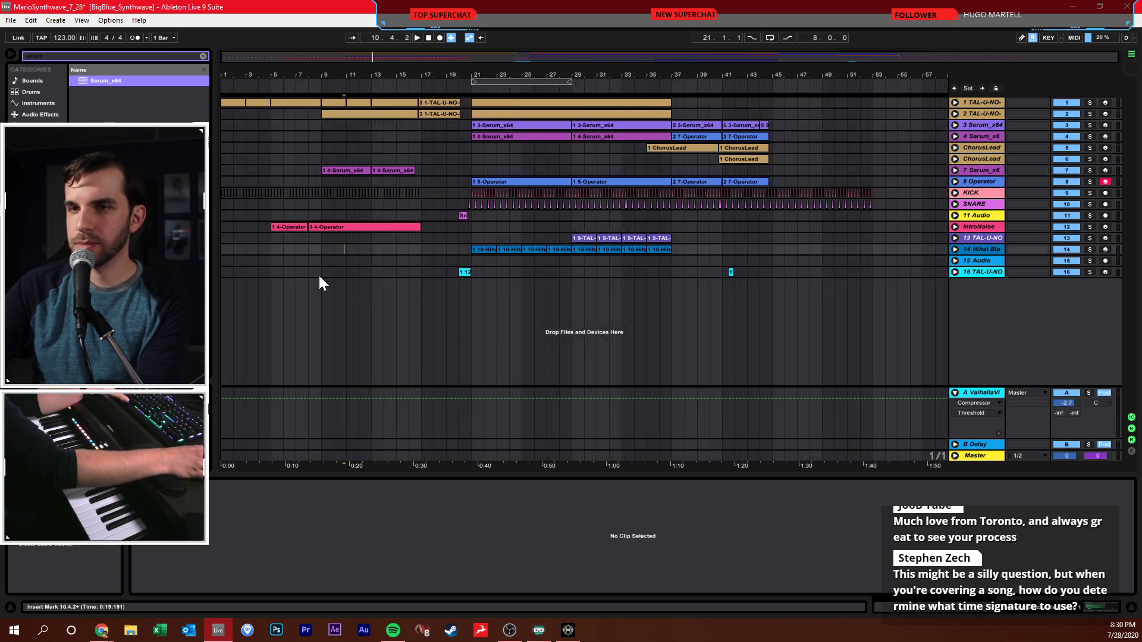
left_click_drag(320, 271, 771, 23)
right_click(832, 136)
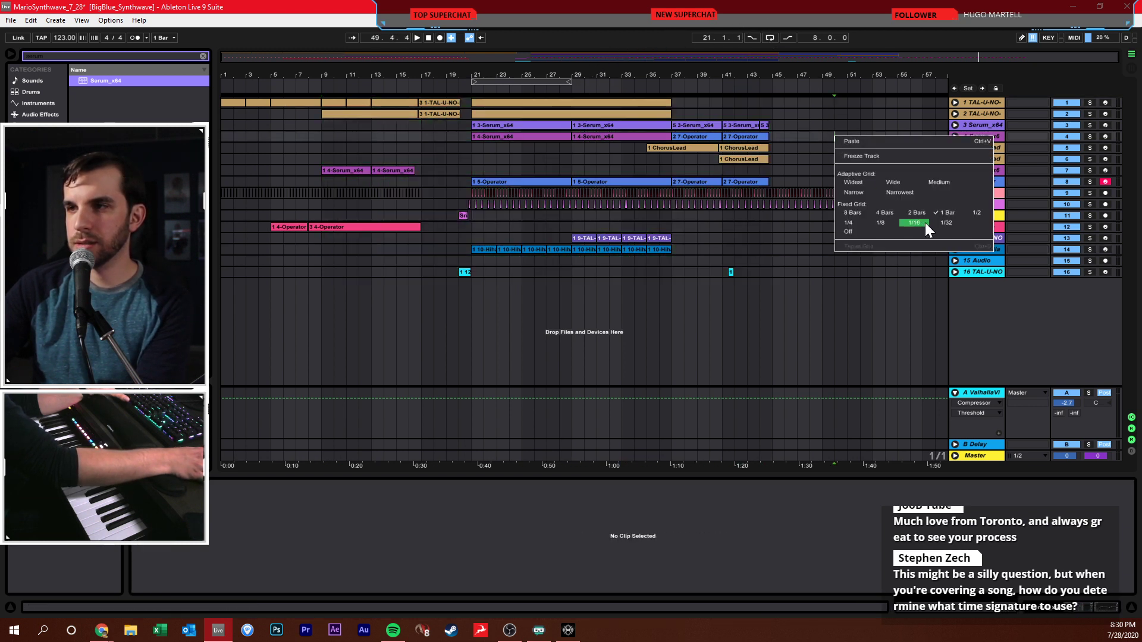
left_click(926, 215)
- Duplicate bars 9 to 45 across all tracks so the copy starts at bar 45
left_click_drag(326, 273, 771, 105)
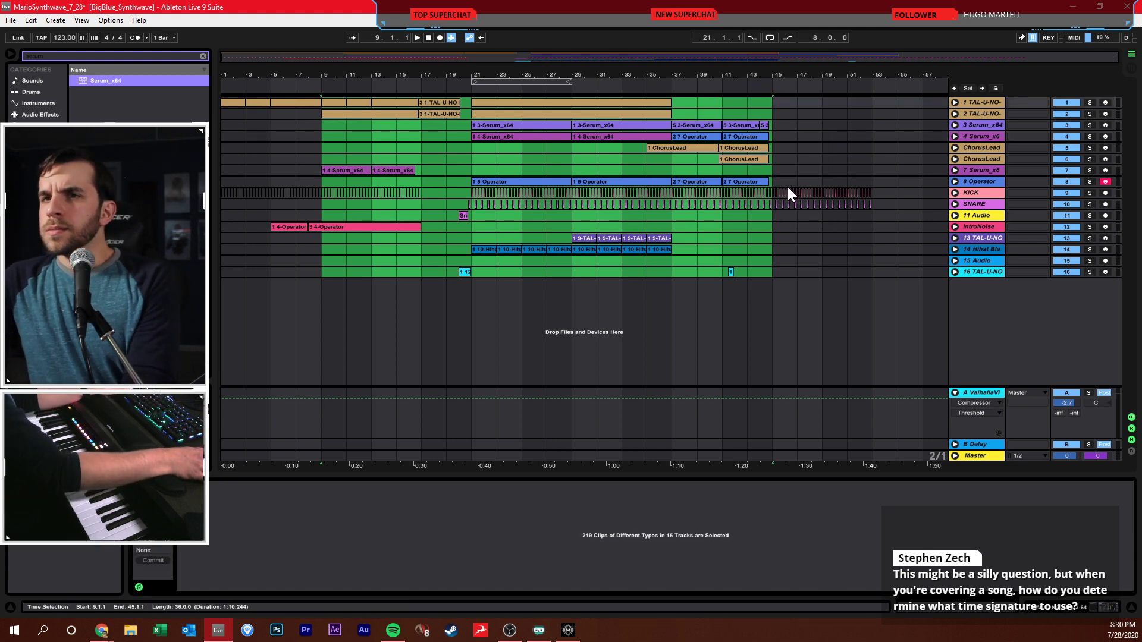
key("ctrl+d")
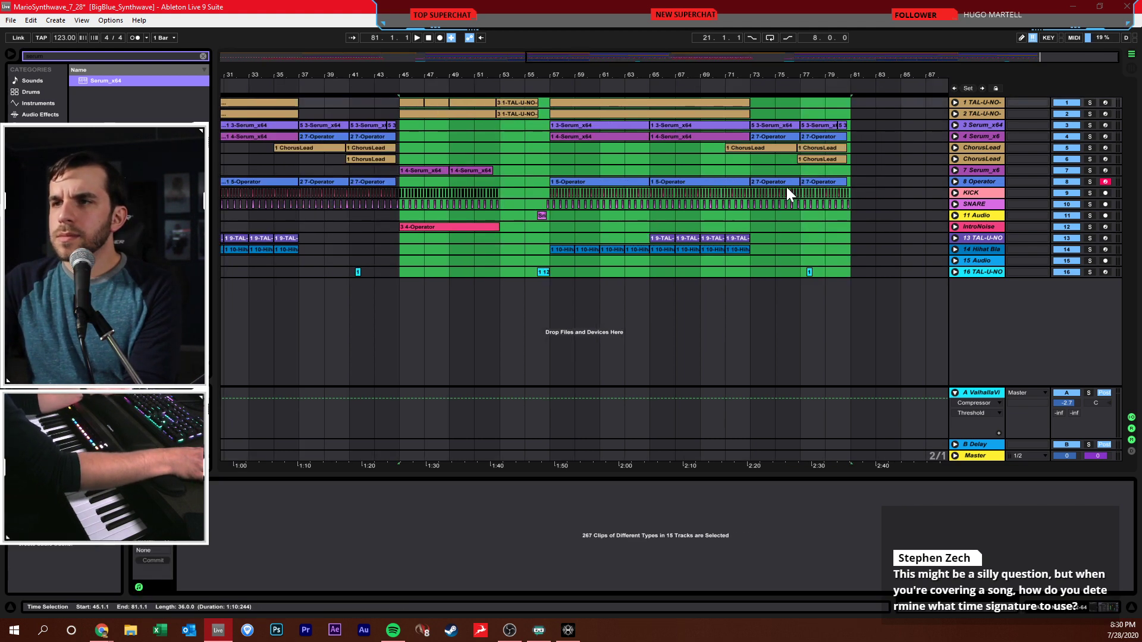
left_click(502, 171)
left_click_drag(527, 81, 535, 70)
left_click(621, 138)
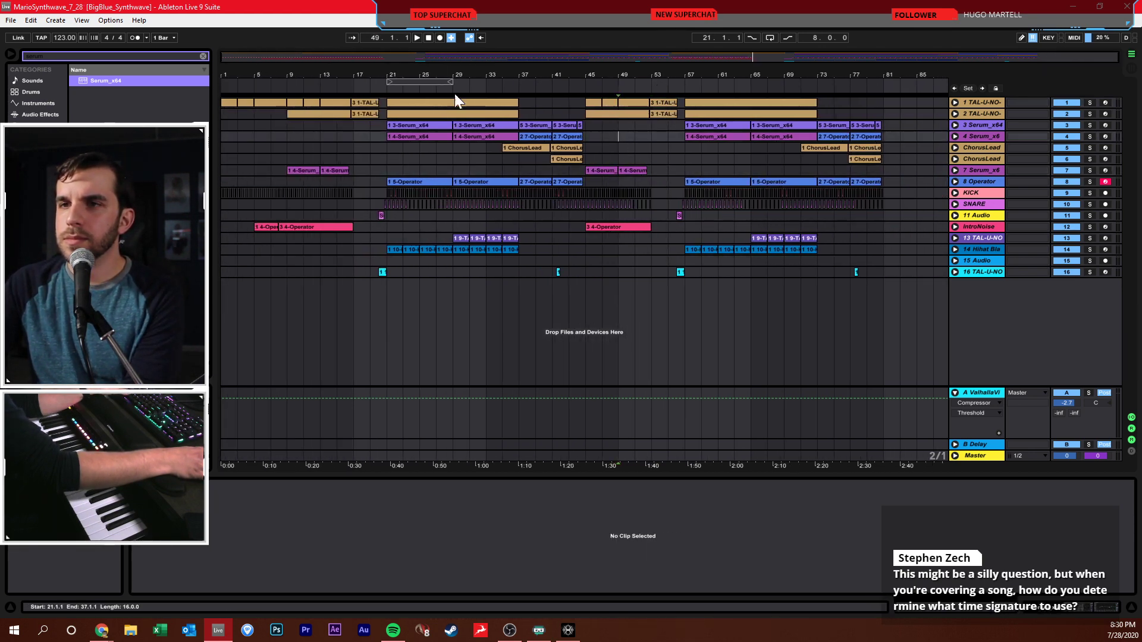
- Show the Master track's devices and return the playback position to the song's start at 1.1.1
left_click(426, 38)
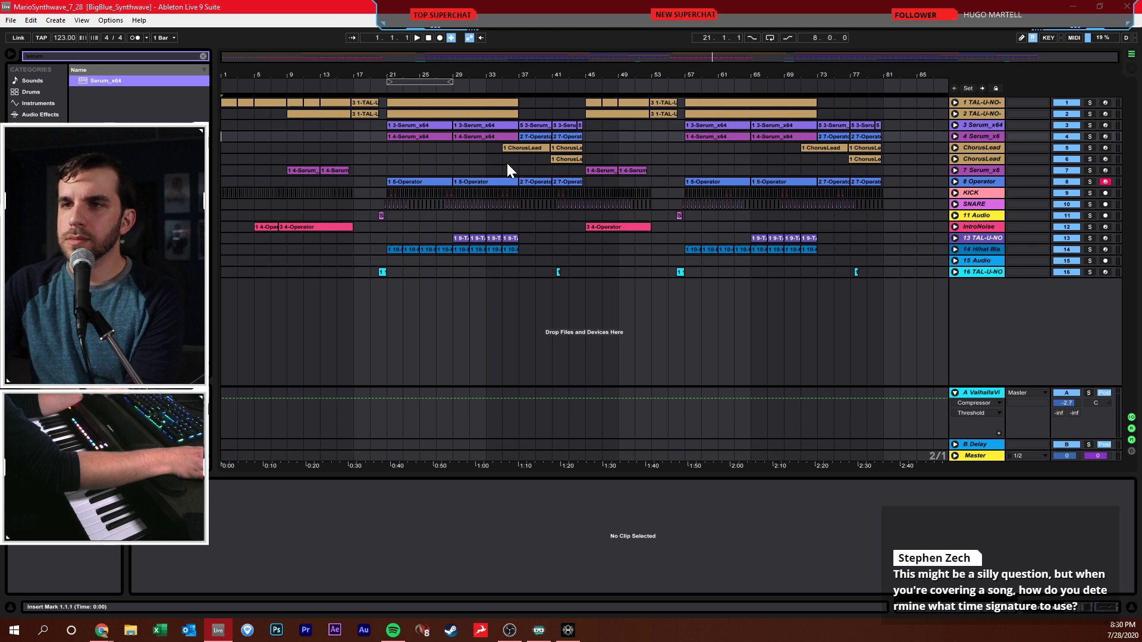
left_click(980, 455)
left_click(299, 337)
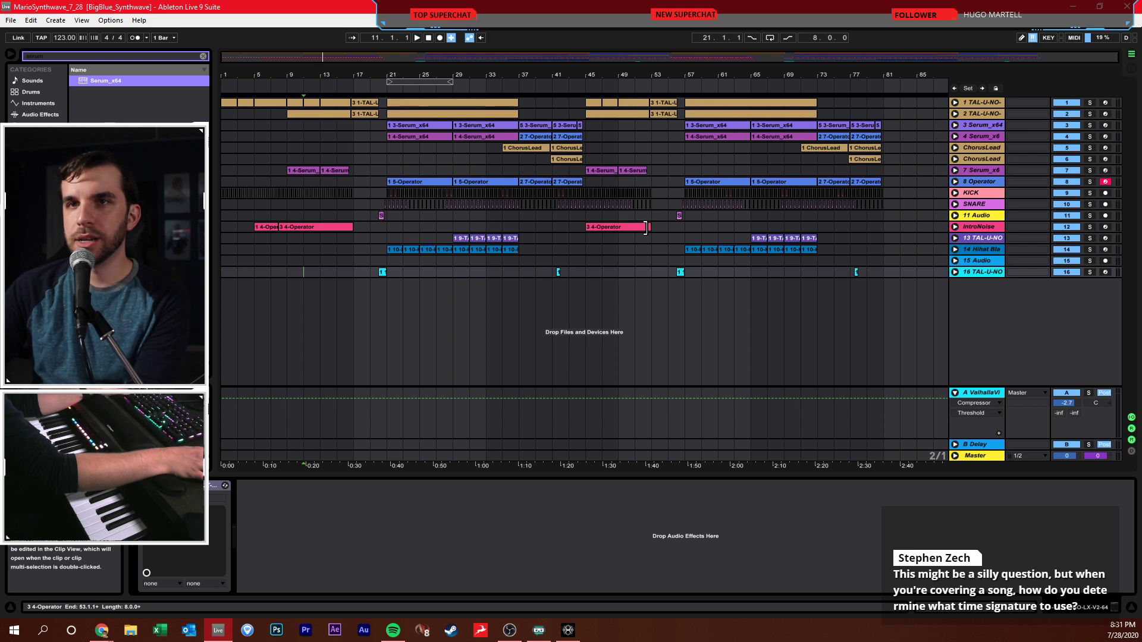
left_click(427, 38)
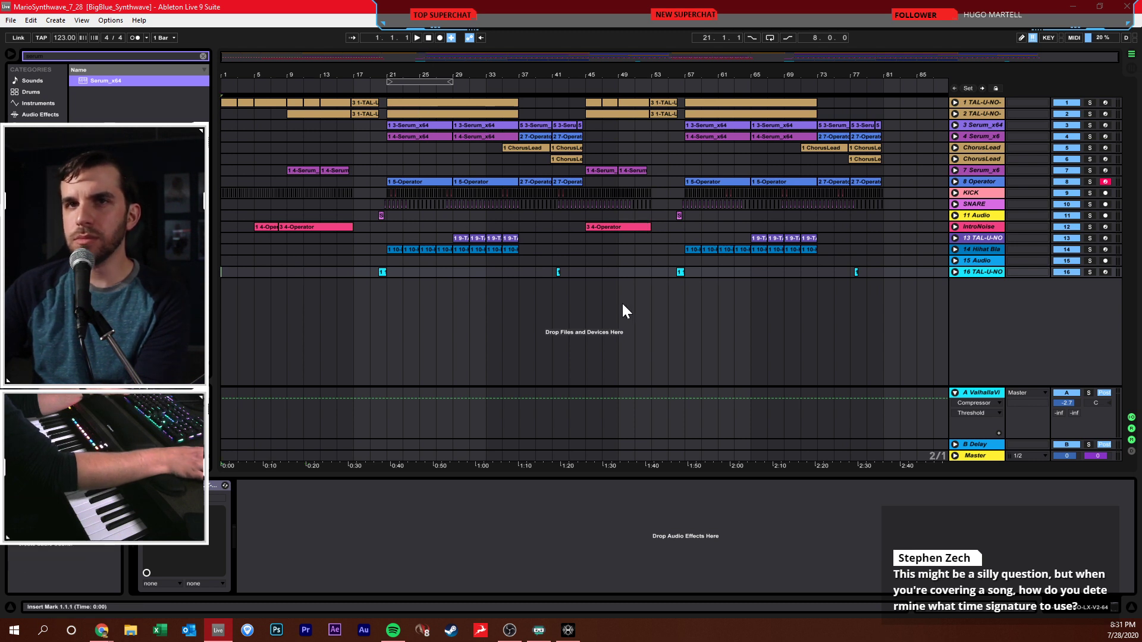
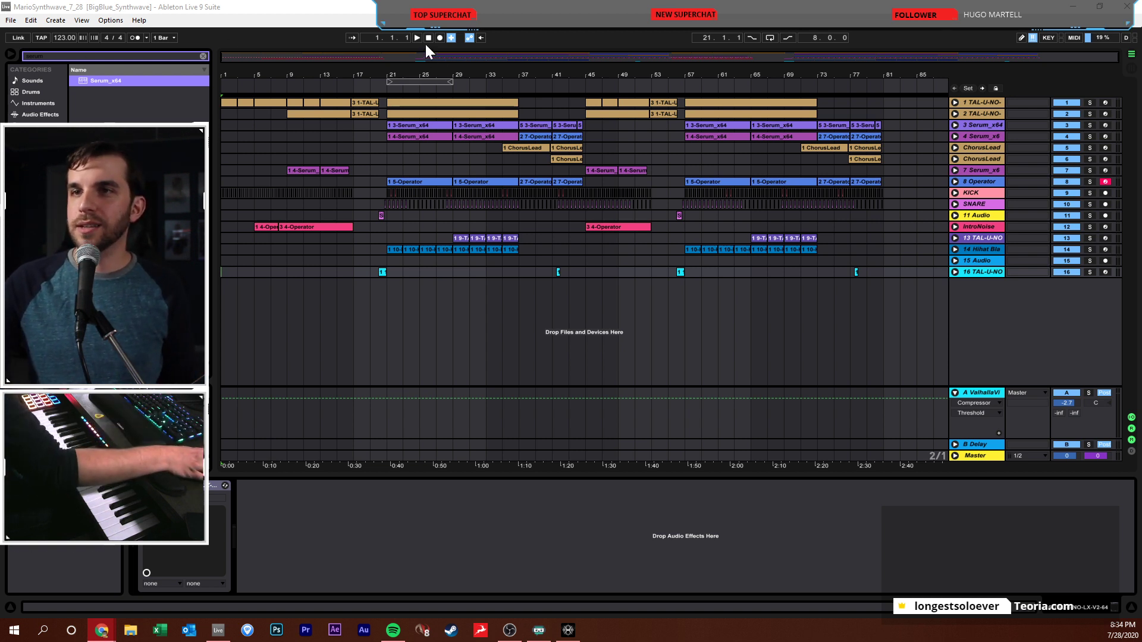
- Play the song from the start and raise the FG Level gain of the Master's FG-X plug-in to 6.4 dB
left_click(424, 39)
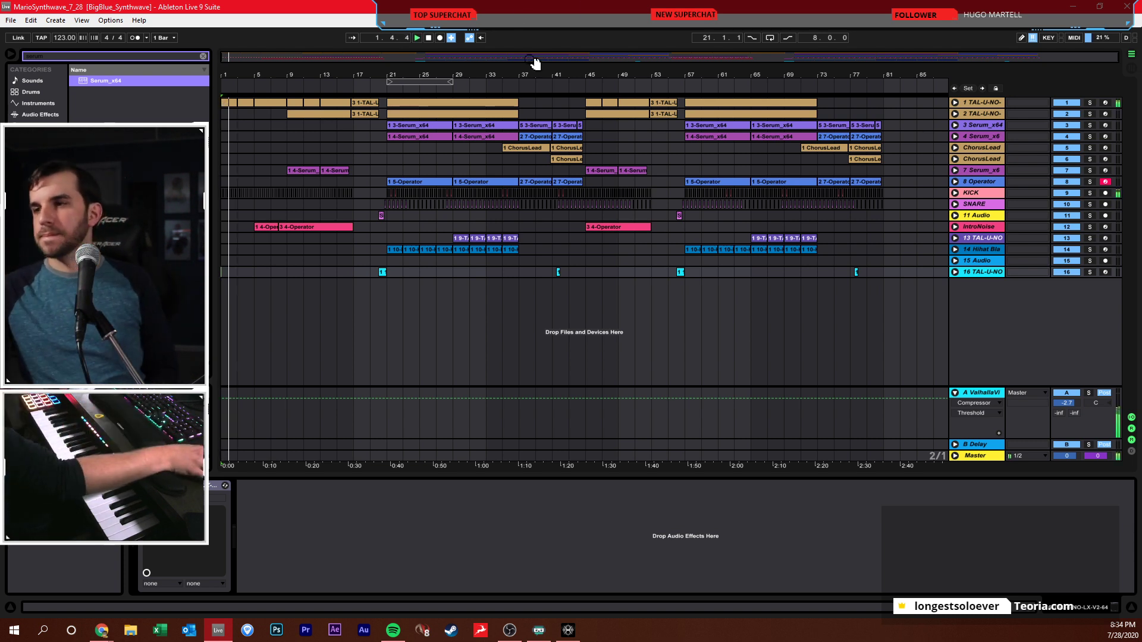
left_click(976, 454)
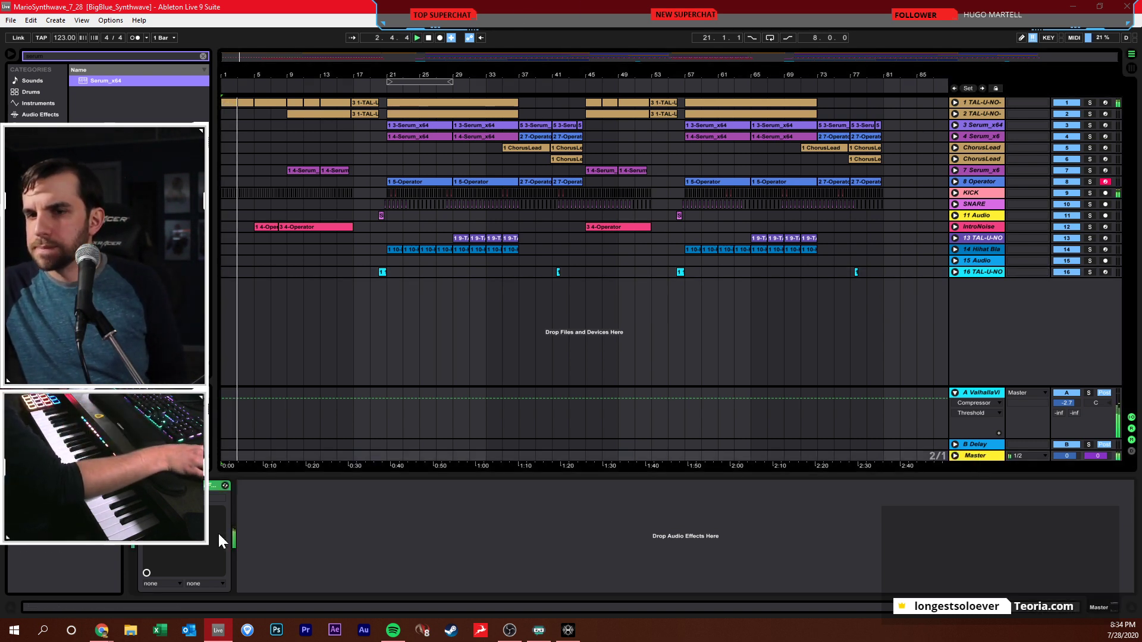
left_click(225, 485)
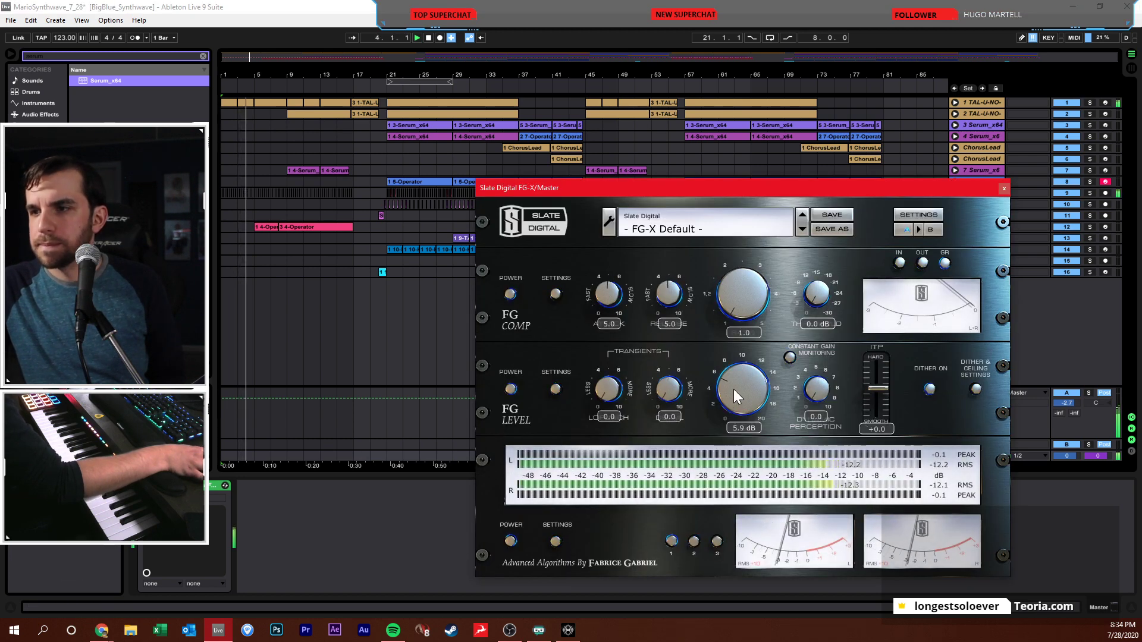
left_click_drag(733, 389, 734, 387)
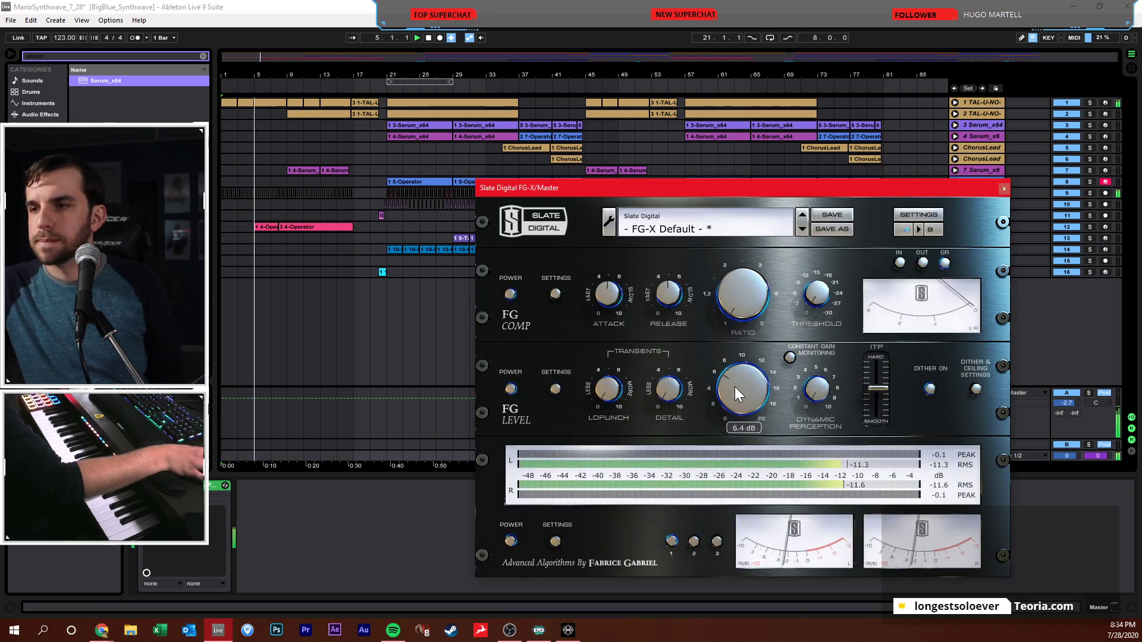
left_click(1004, 188)
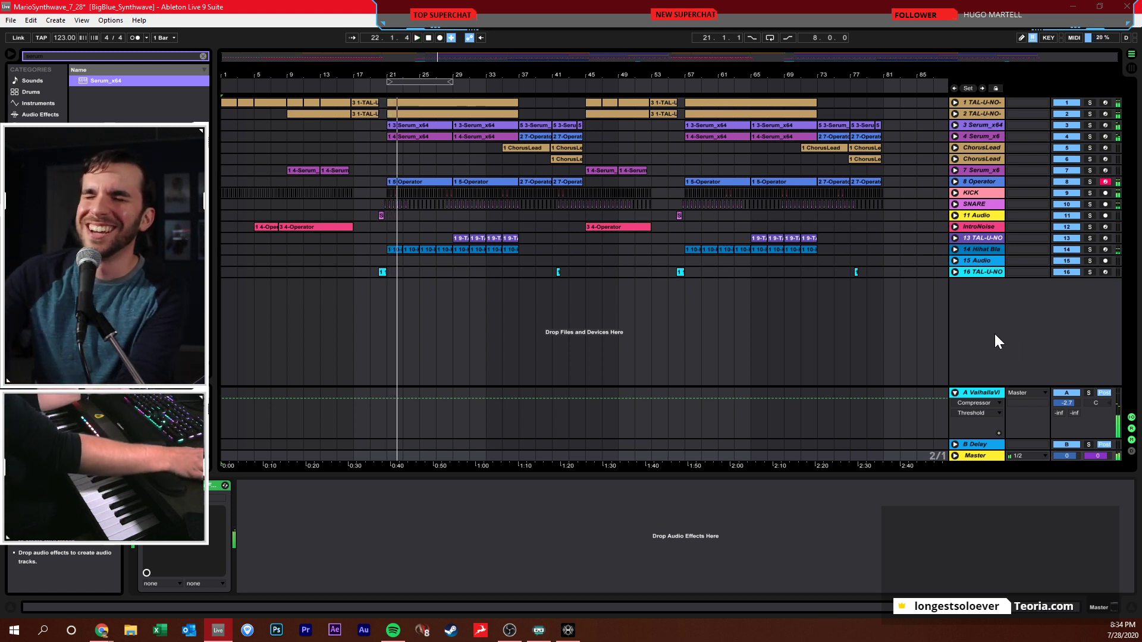
- Unfold the 4 Serum track, play from bar 21 and solo the 3 Serum chords track
left_click(954, 137)
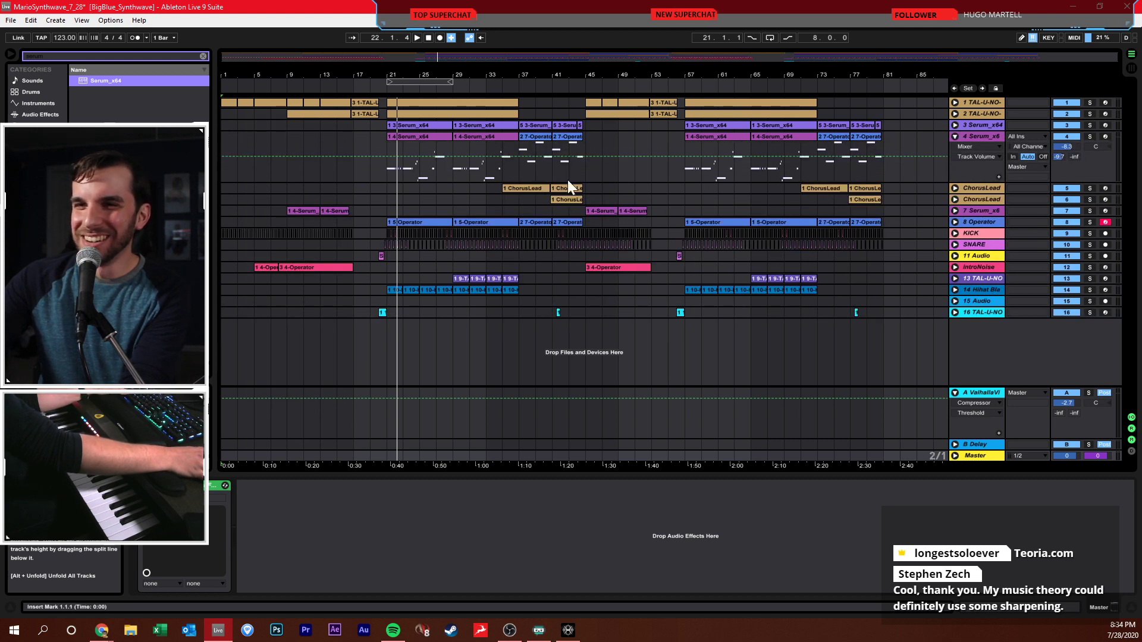
left_click(384, 177)
key("space")
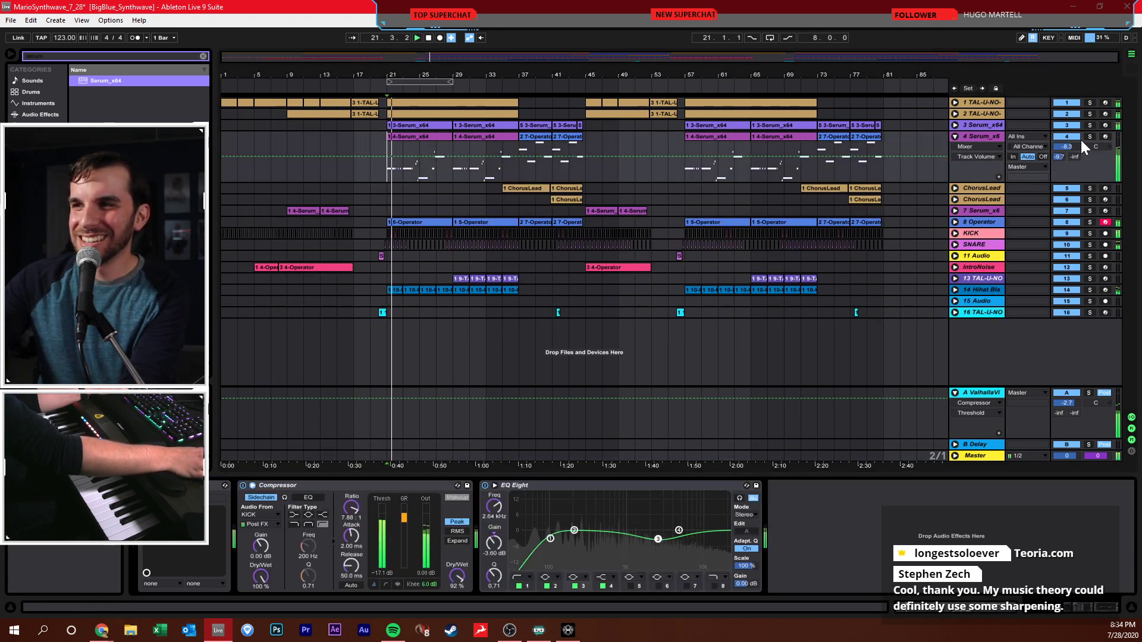
left_click(1089, 126)
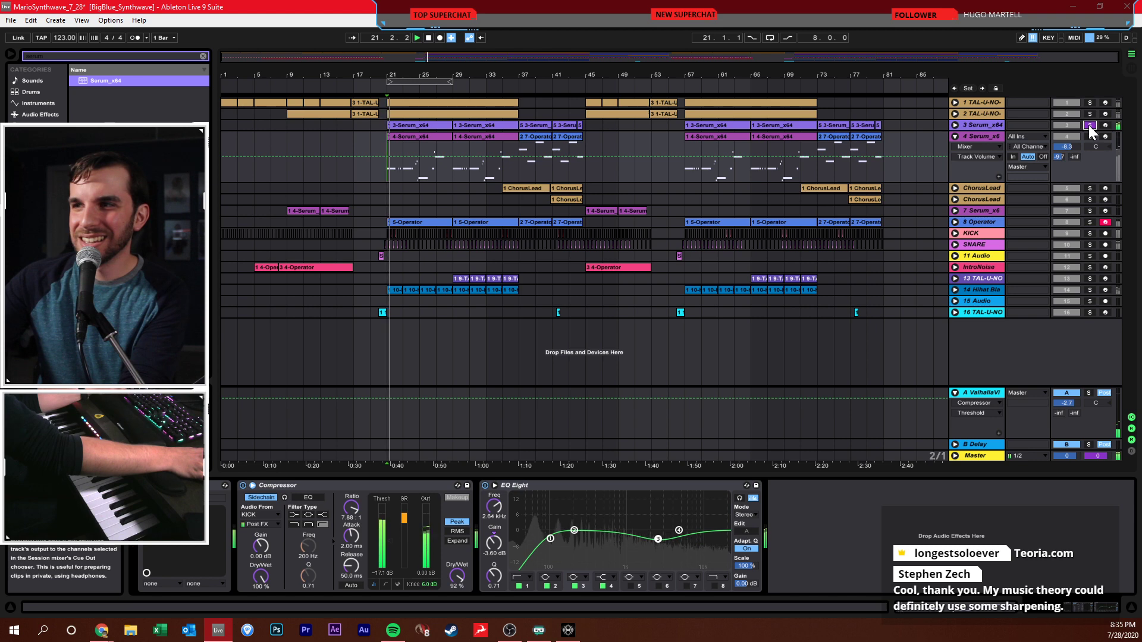
- Add a pitch bend breakpoint at the start of the 3 Serum chord clip at bar 21, play it back and save the project
left_click(955, 126)
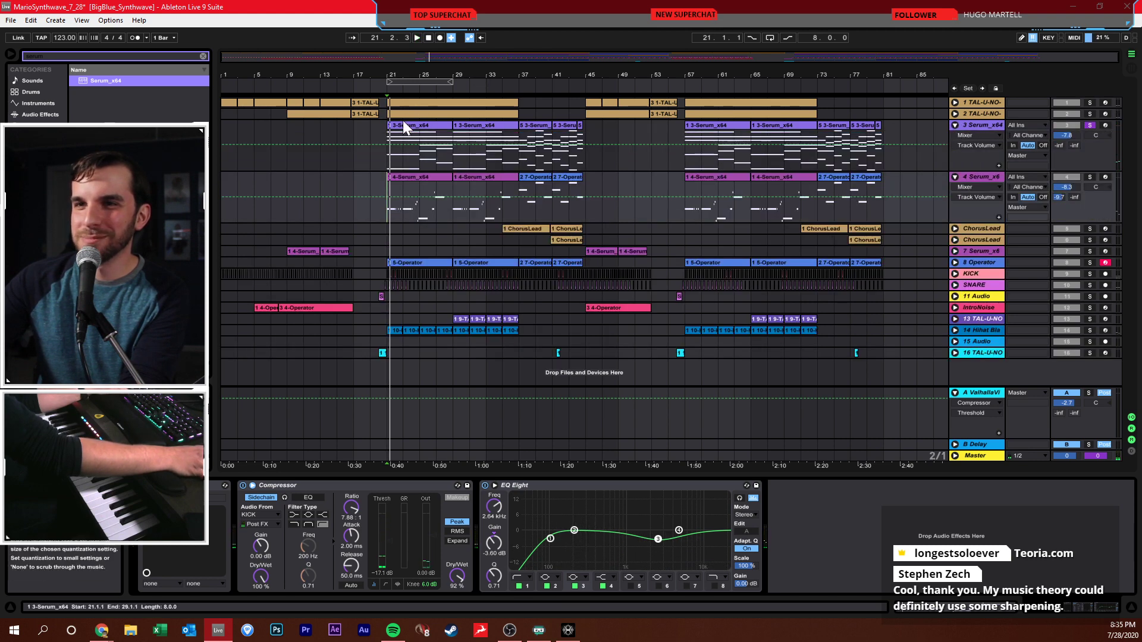
double_click(403, 123)
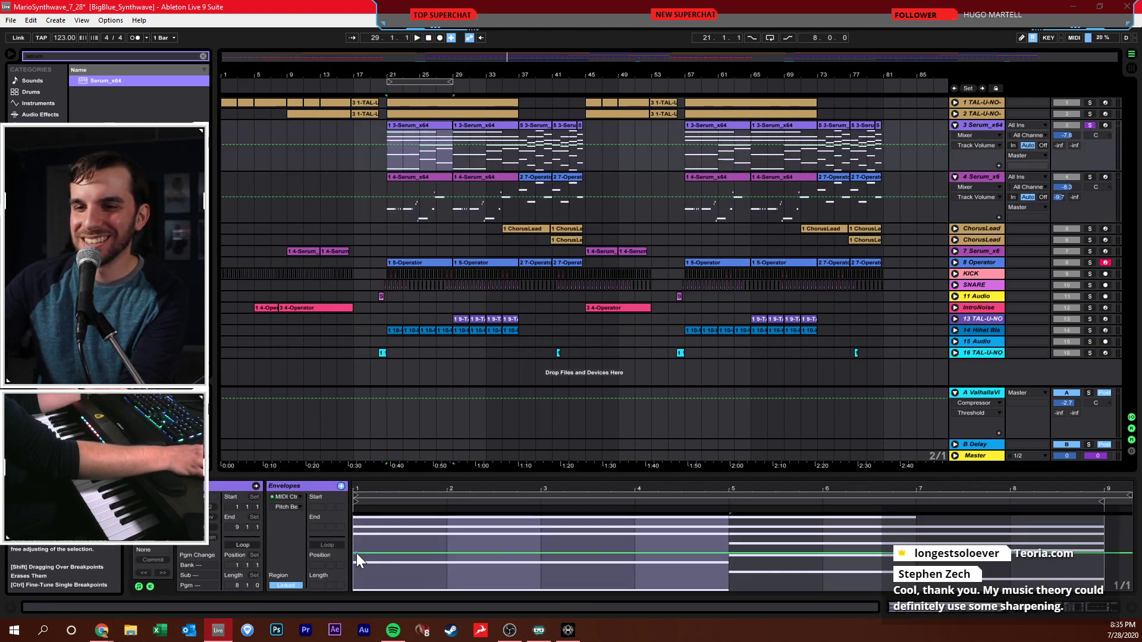
key("space")
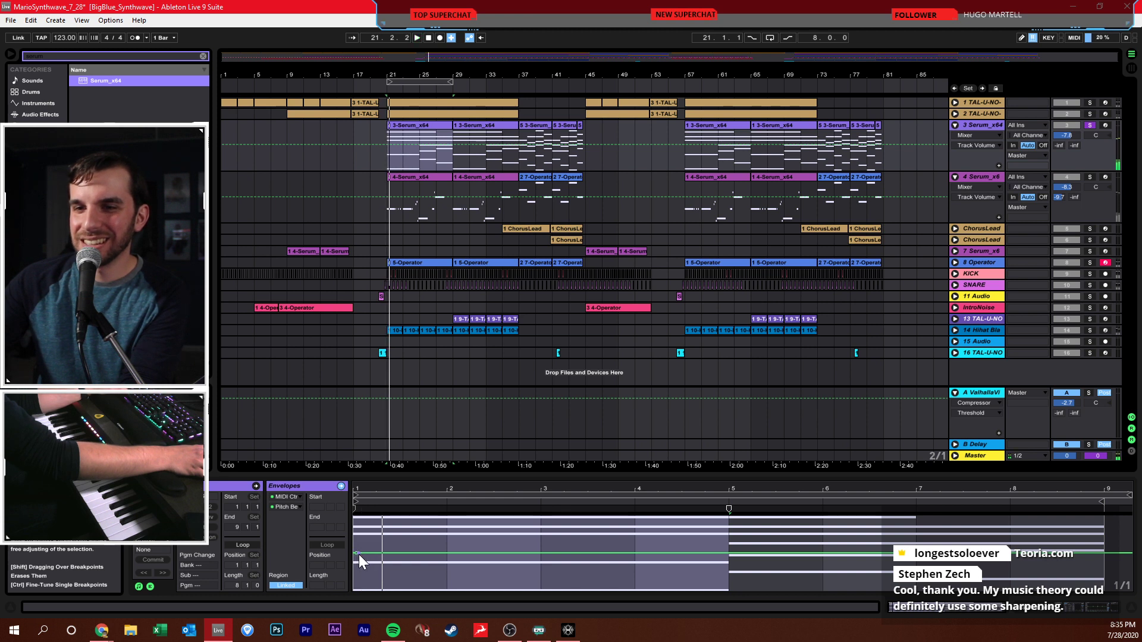
mouse_move(359, 555)
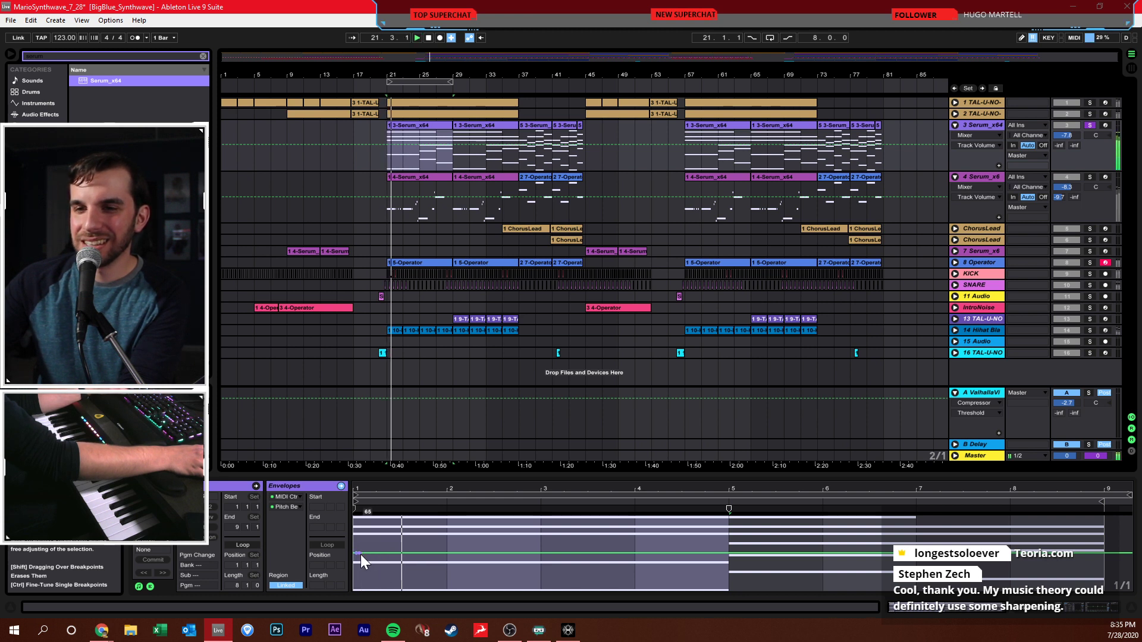
key("ctrl+s")
- Clear the solo on the 3 Serum track and play all tracks from the song's start
left_click(369, 159)
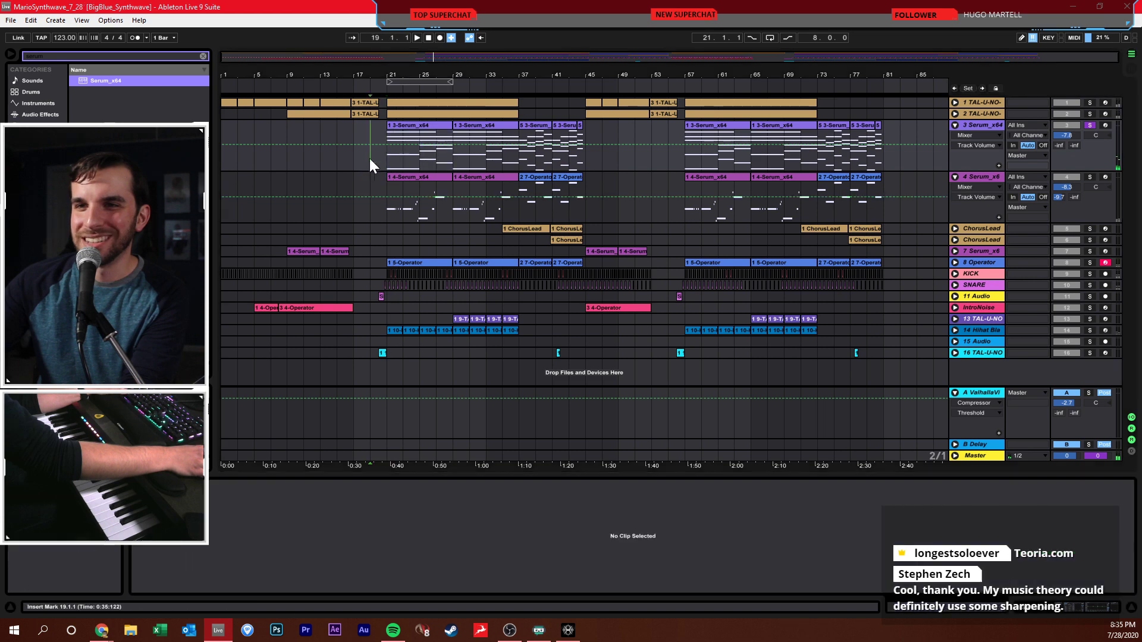
left_click(431, 37)
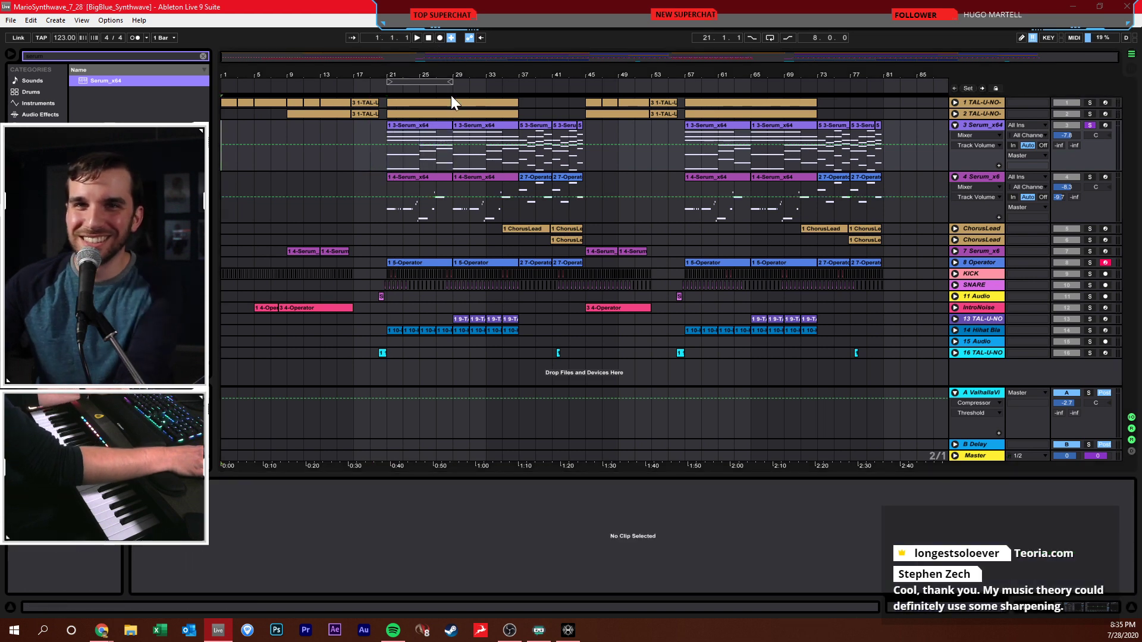
key("space")
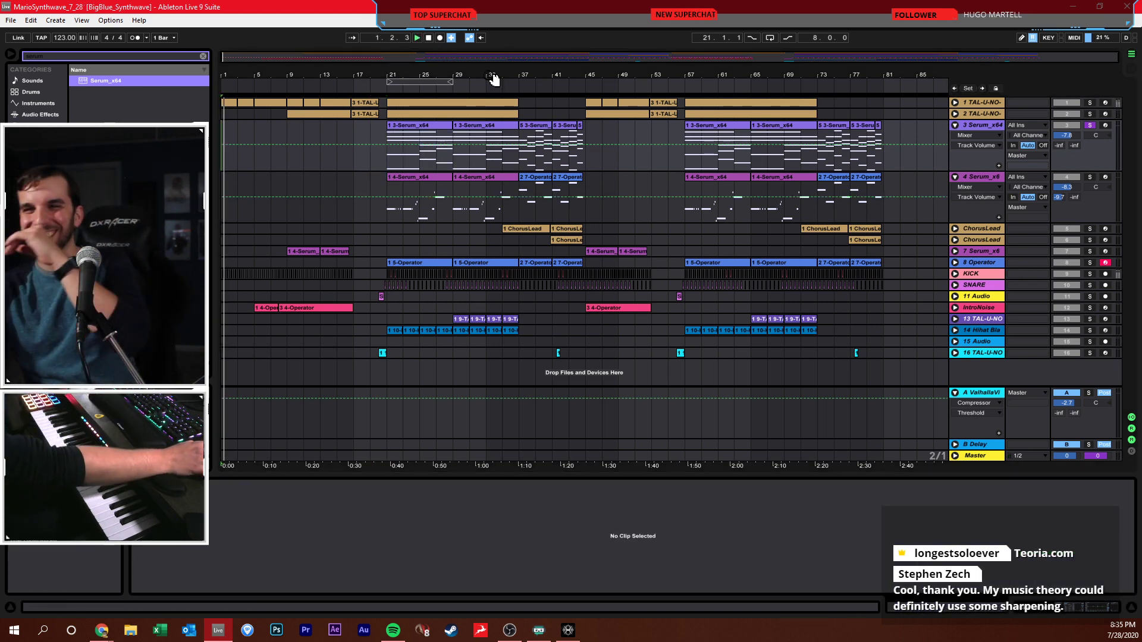
left_click(1092, 126)
key("space")
key("space")
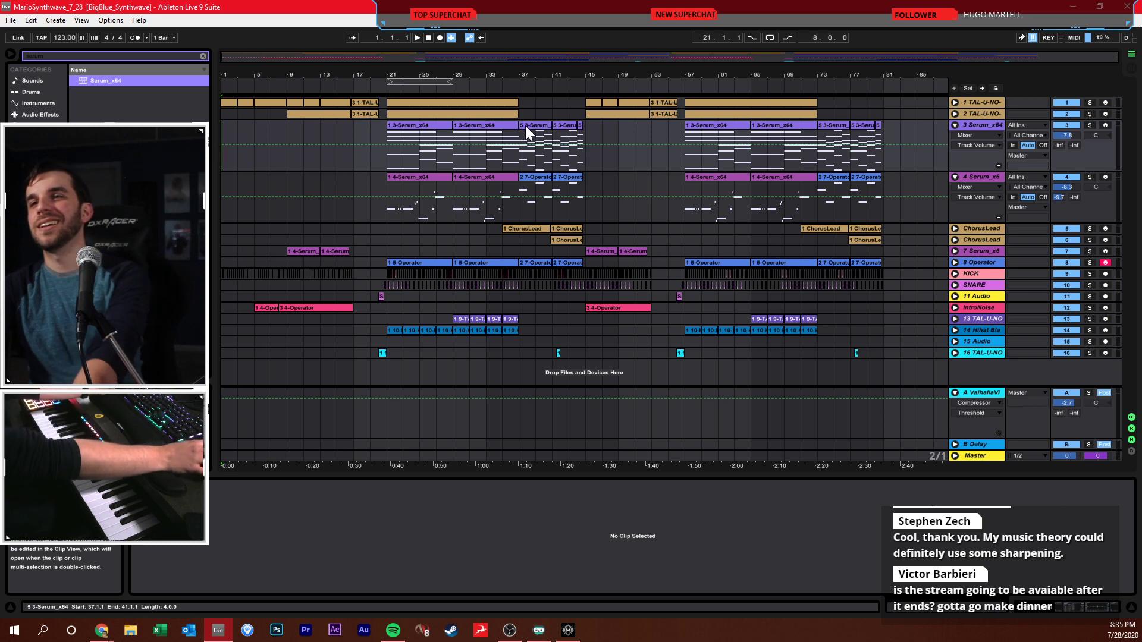
key("space")
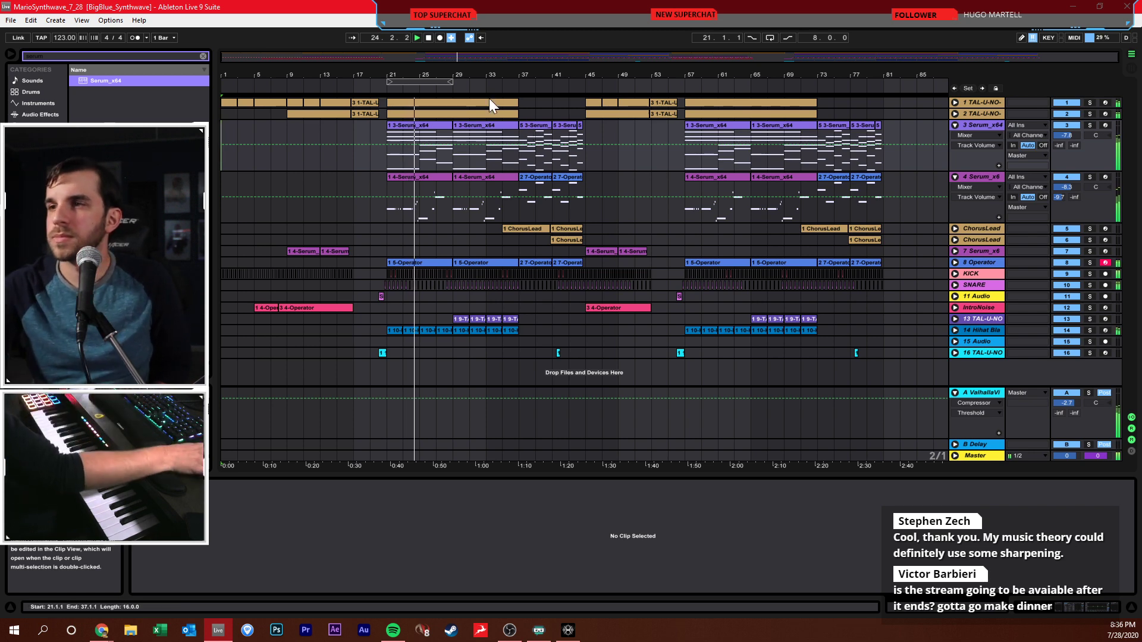
- Add a pitch bend breakpoint at the start of the first ChorusLead clip, just before bar 37
left_click(519, 228)
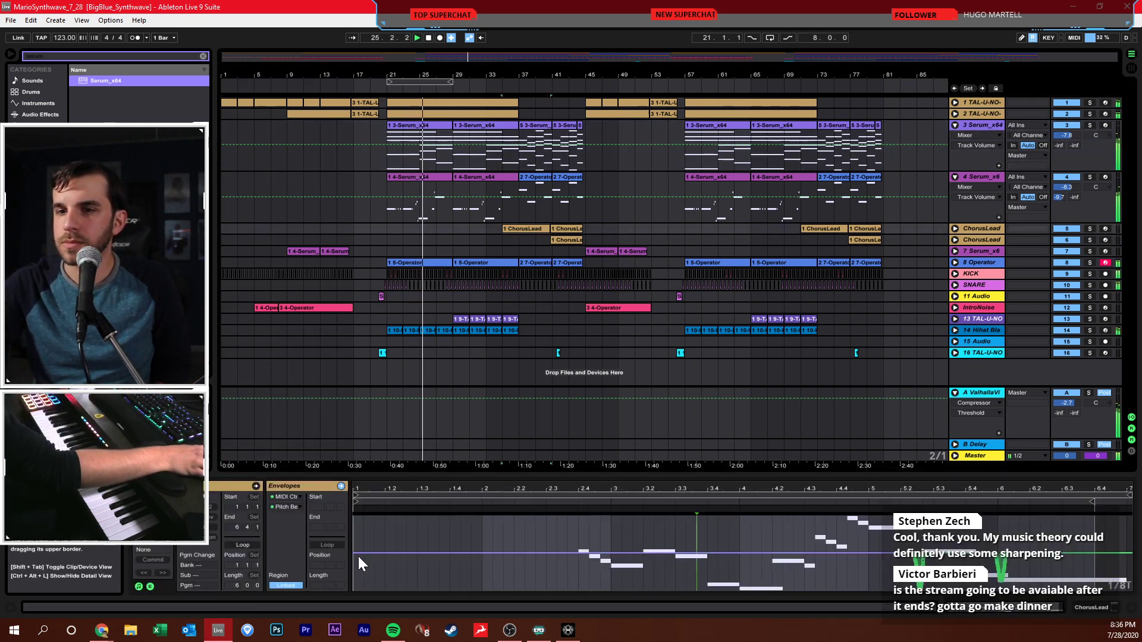
left_click(358, 554)
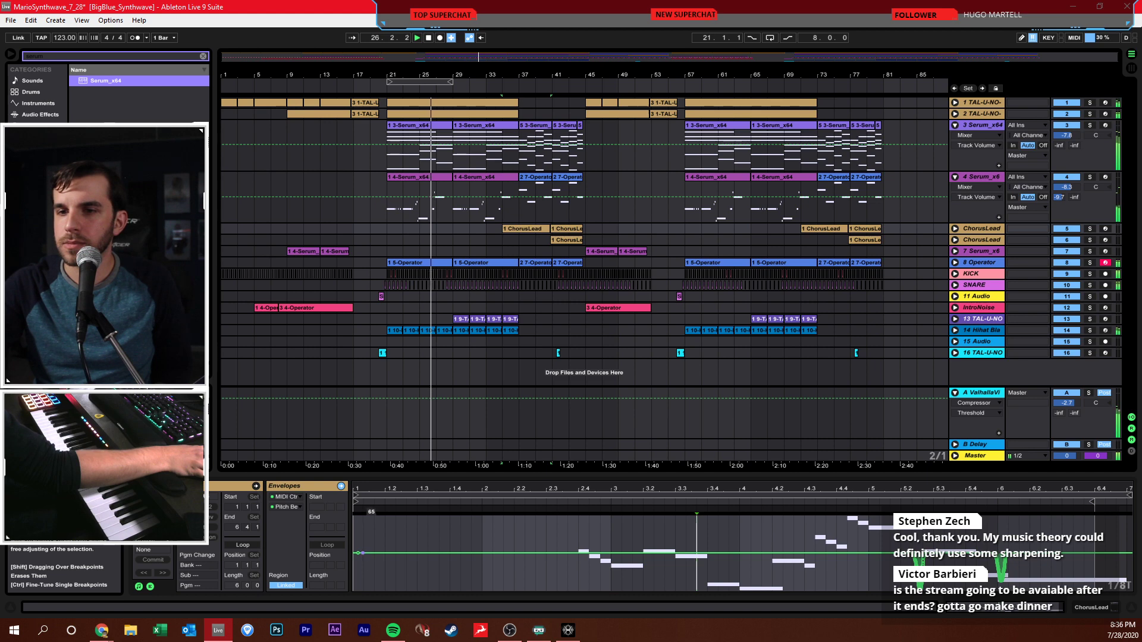
- Add a pitch bend breakpoint at the start of the lower ChorusLead clip near bar 41, play past bar 45 and save the project
left_click(559, 242)
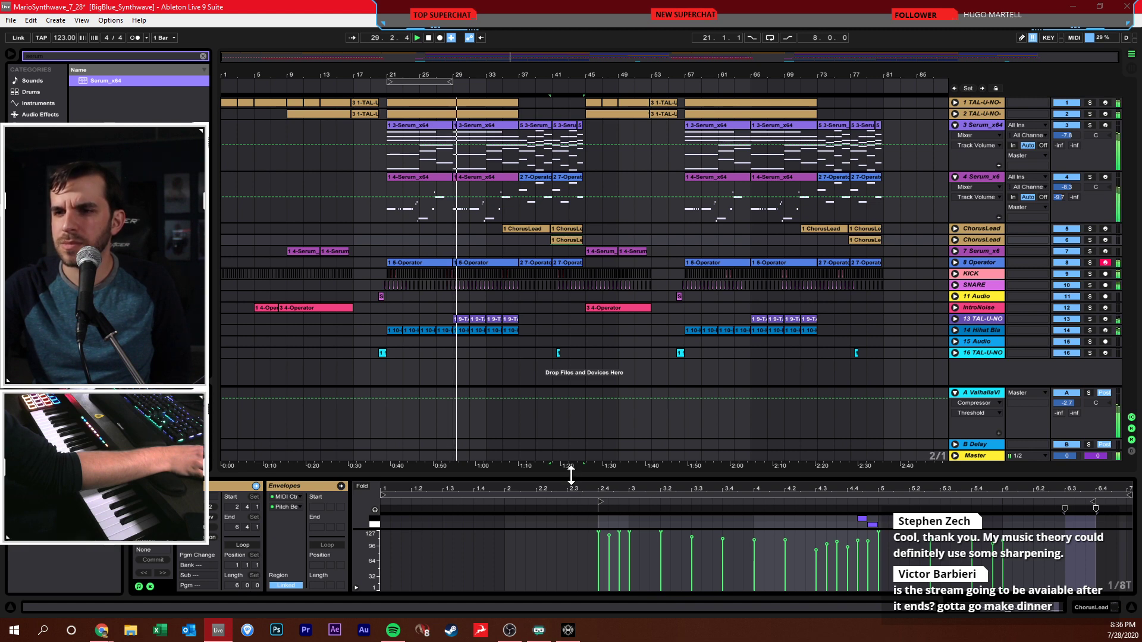
left_click_drag(572, 477, 626, 280)
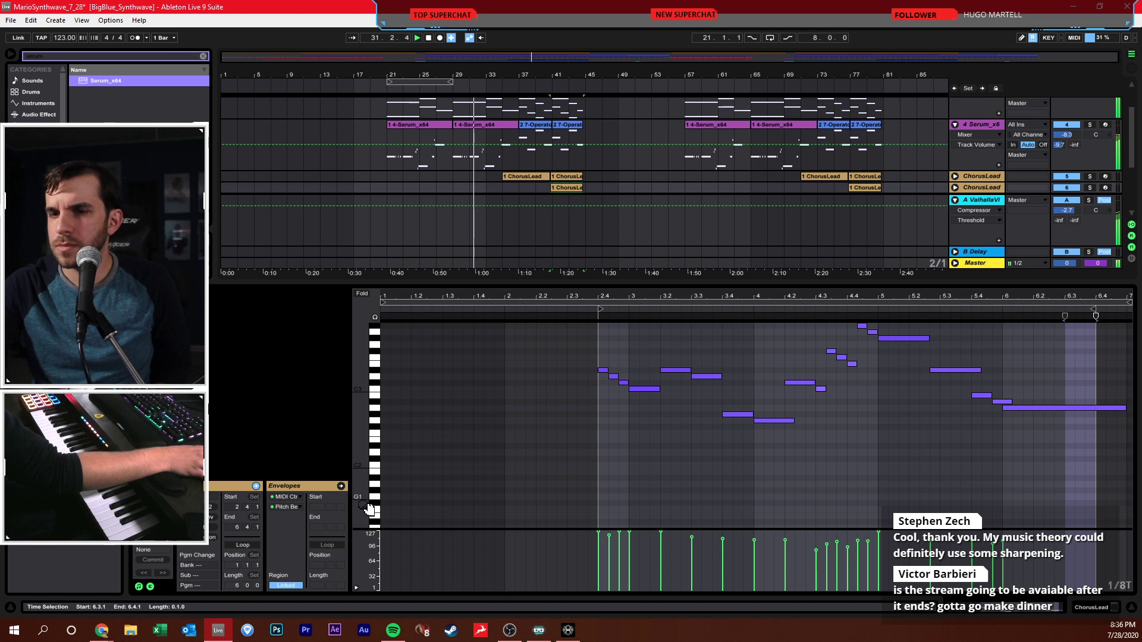
left_click(149, 586)
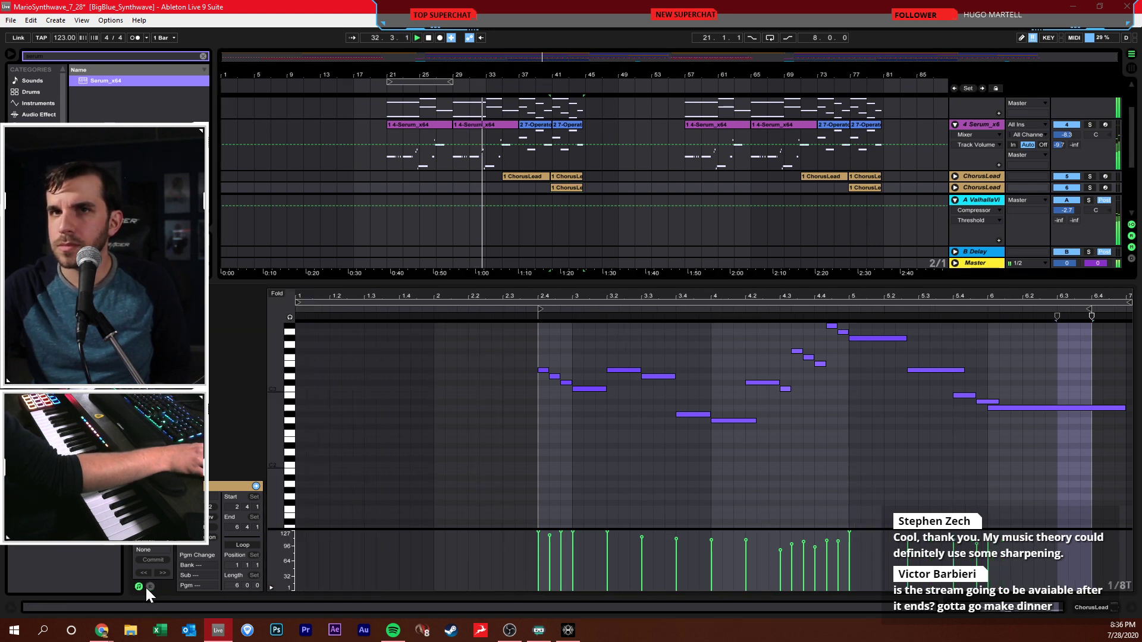
left_click(147, 588)
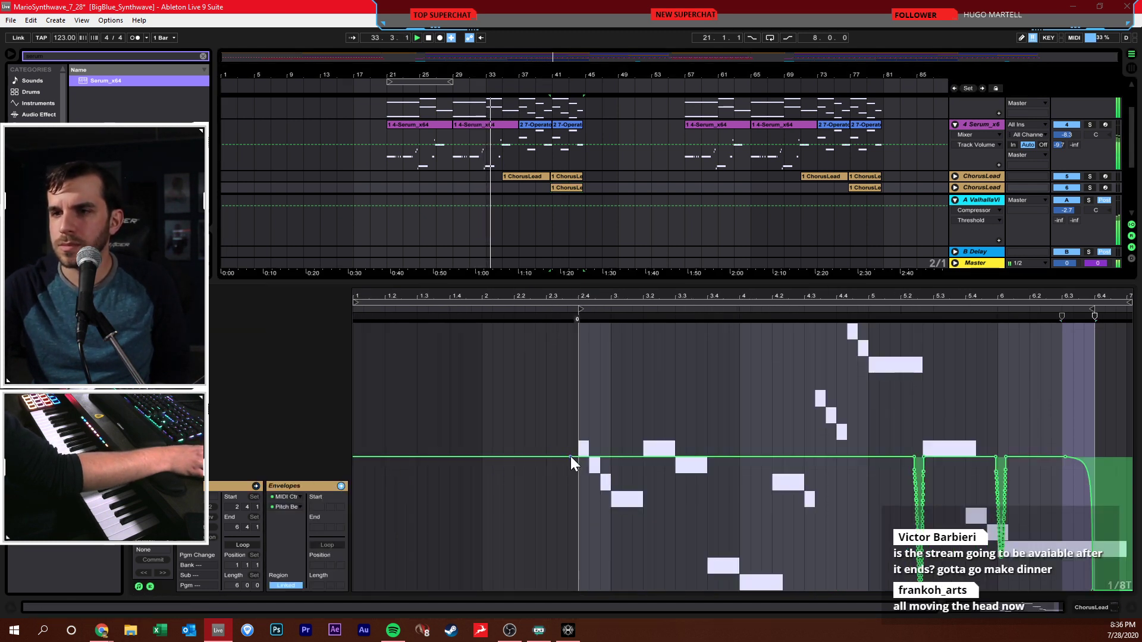
left_click_drag(574, 455, 575, 456)
left_click(594, 469)
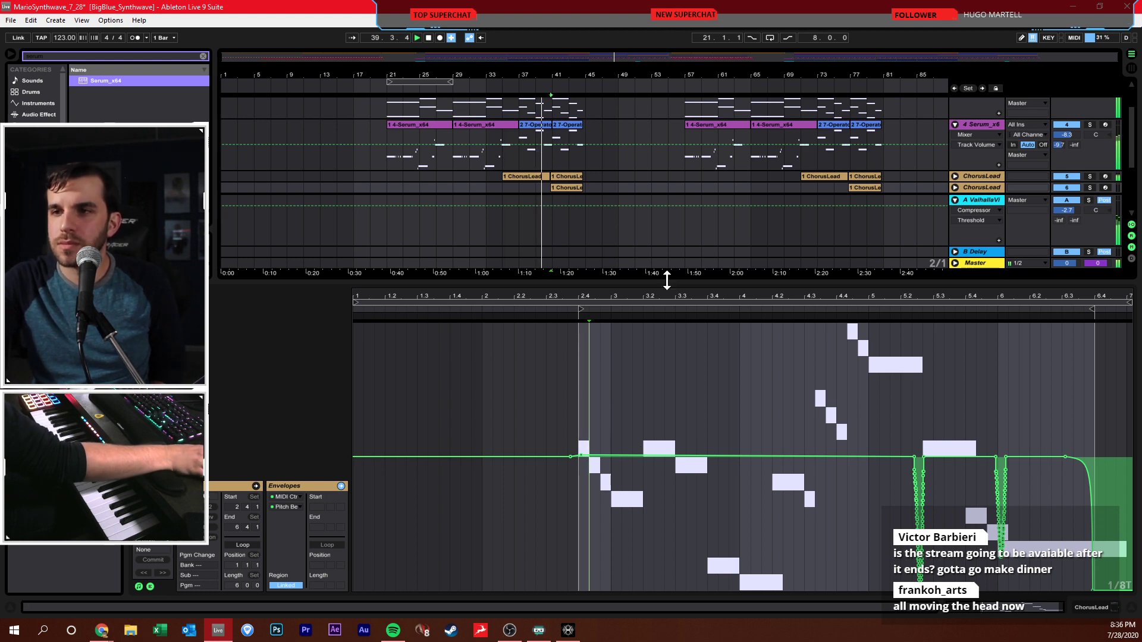
left_click_drag(667, 280, 702, 470)
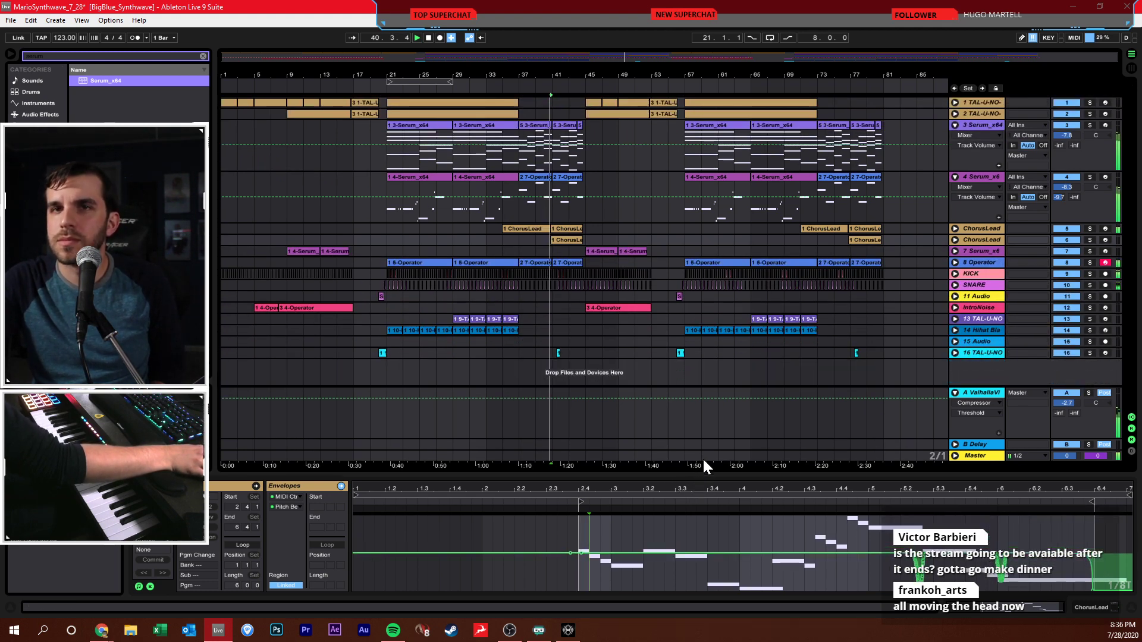
left_click(620, 206)
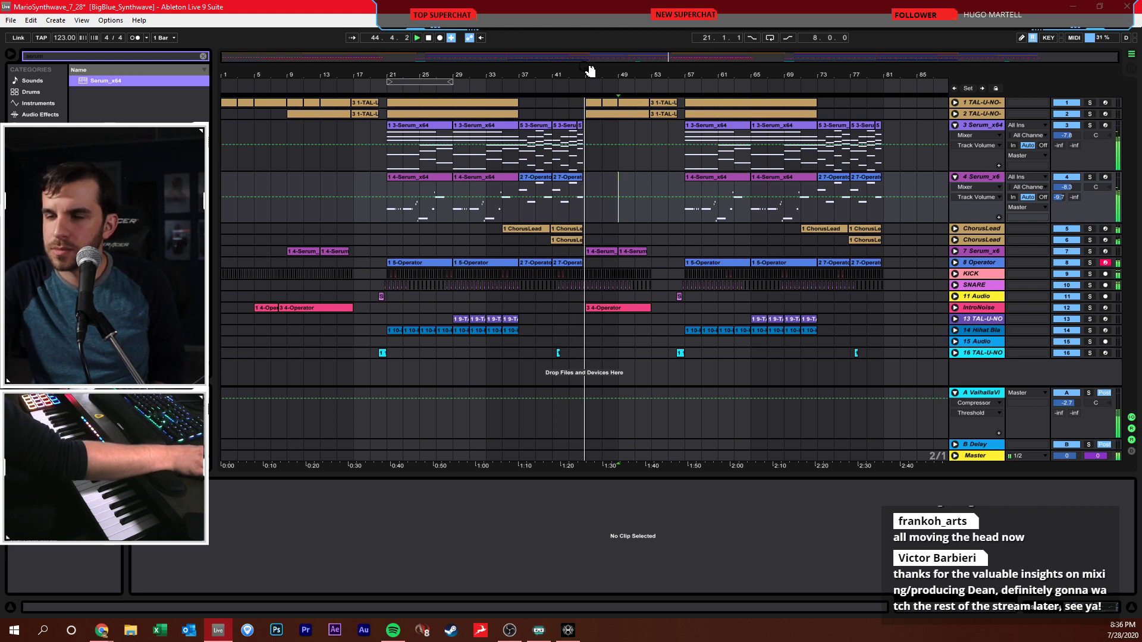
left_click(634, 182)
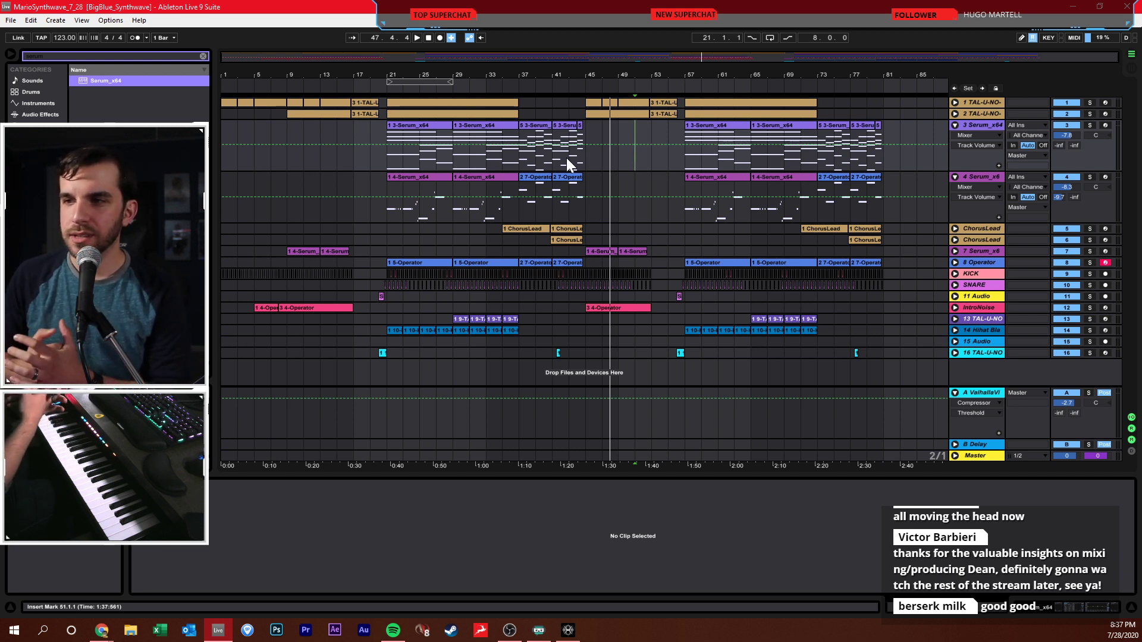
- Unfold the 14 Hihat track and duplicate its two-bar clip four times to fill bars 37 to 45
left_click(954, 330)
left_click(511, 339)
key("ctrl+d")
key("ctrl+d")
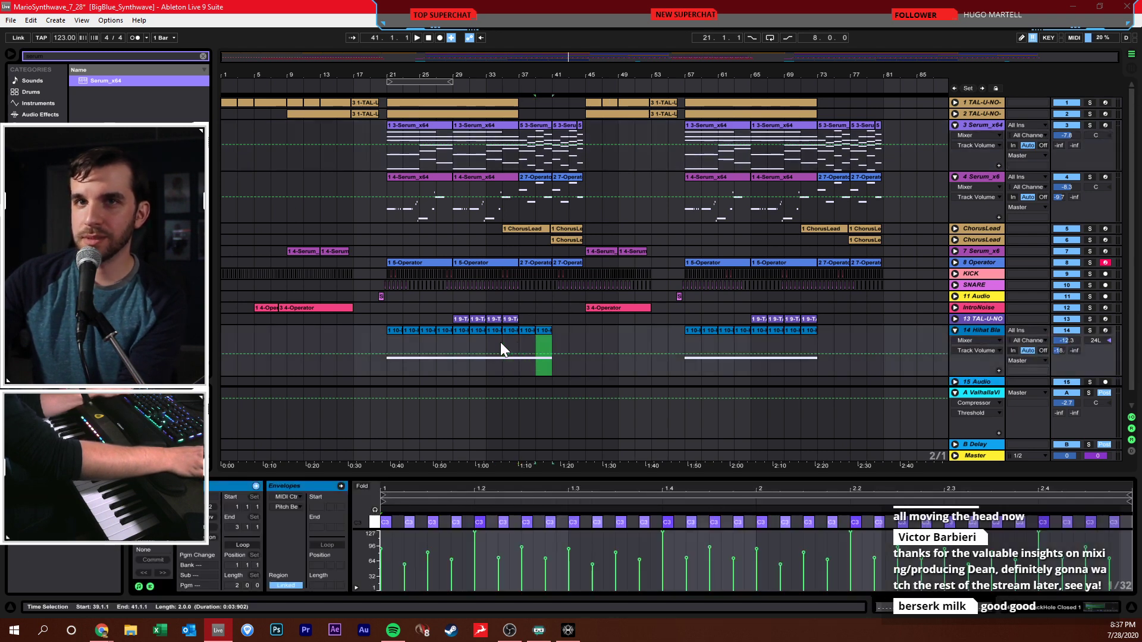
key("ctrl+d")
key("ctrl+d")
- Play the arrangement from bar 35 to hear the extended hi-hats going into bar 37
left_click(516, 342)
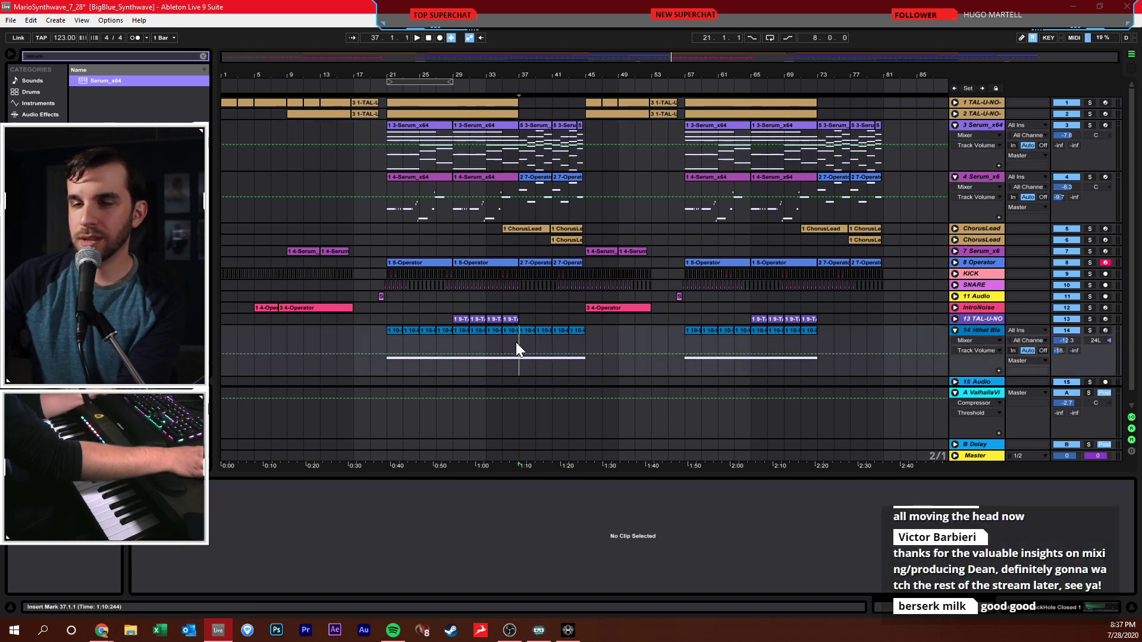
key("space")
left_click(509, 344)
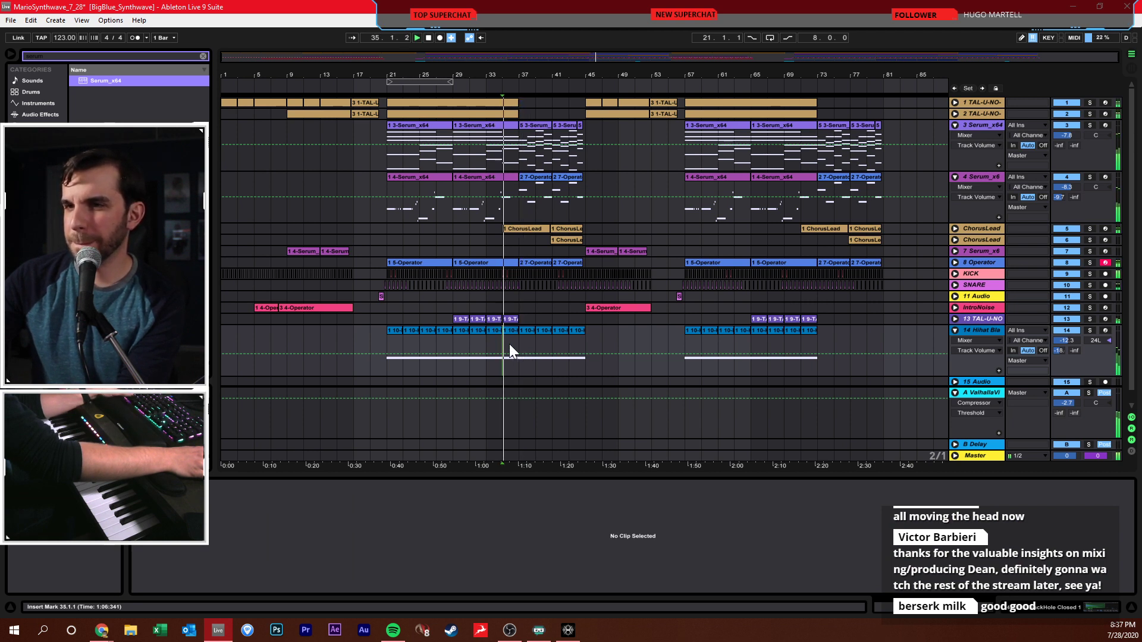
scroll(524, 332, "down", 1)
scroll(584, 321, "up", 1)
left_click(569, 320)
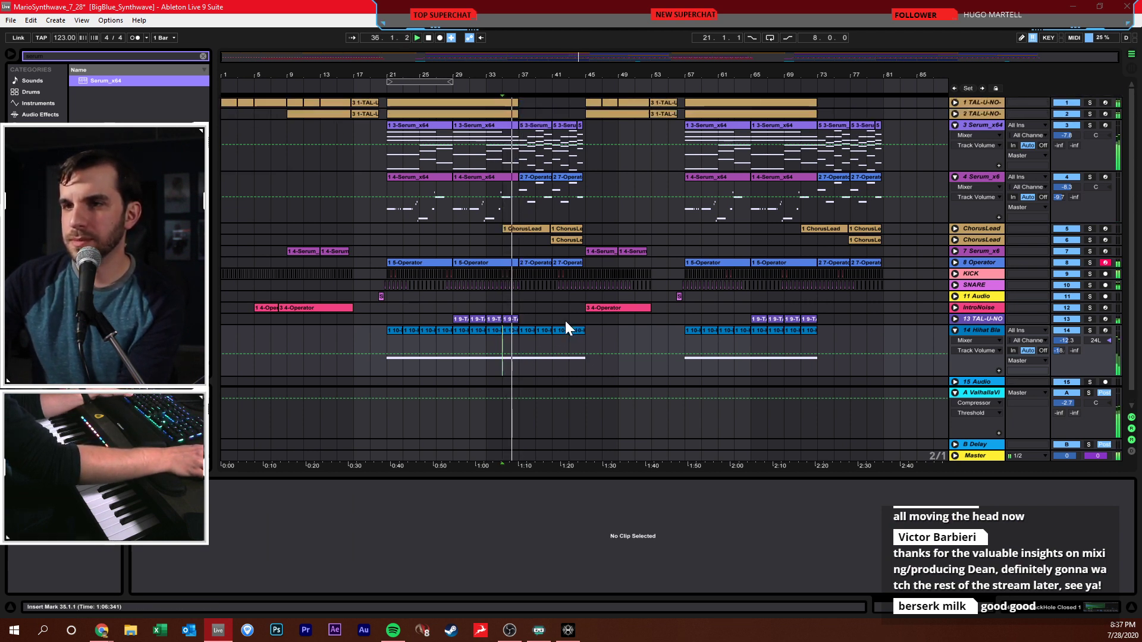
- Unfold both TAL-U-NO tracks and set the insert marker at bar 37 on the first one
left_click(955, 113)
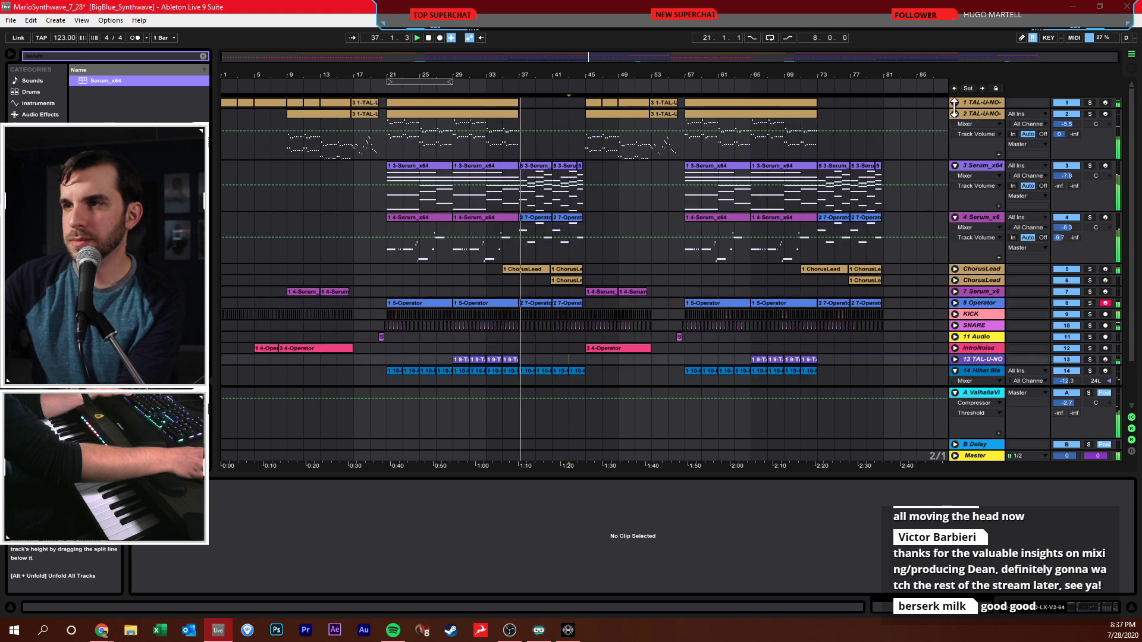
left_click(955, 102)
left_click(524, 133)
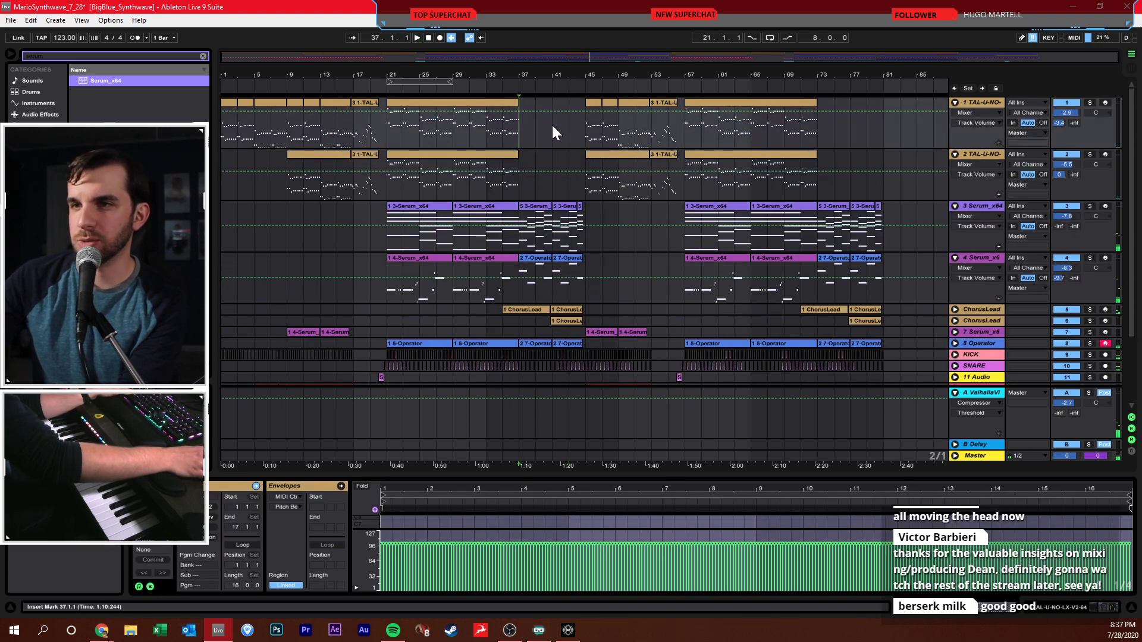
- Insert an empty two-bar MIDI clip at bar 37 on the first TAL-U-NO track and enlarge its note editor
left_click_drag(551, 76, 552, 79)
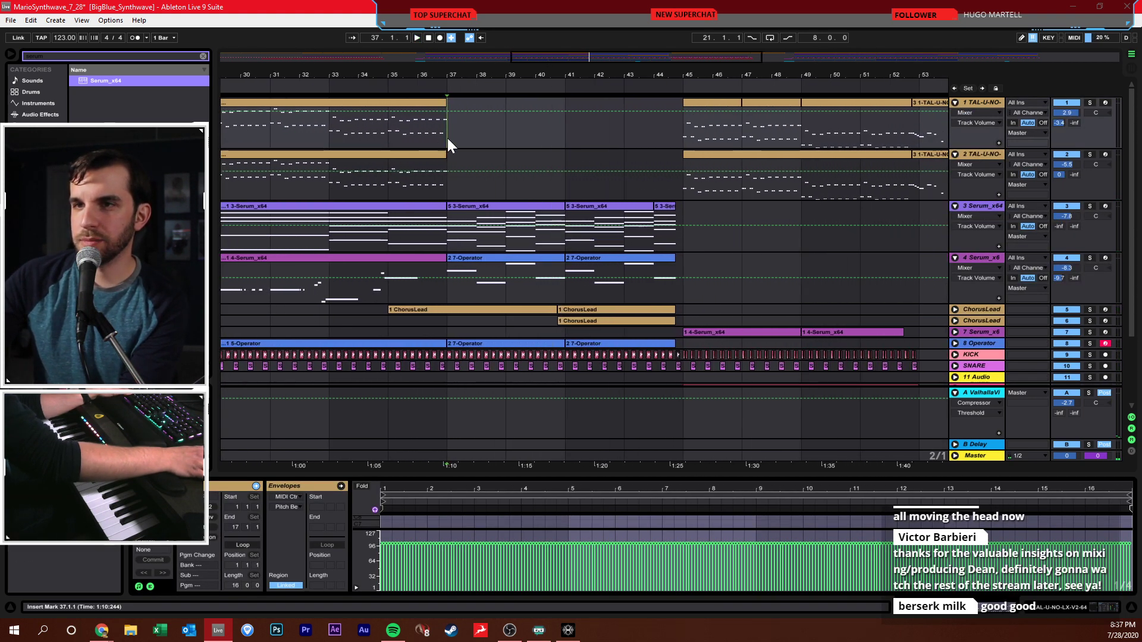
left_click_drag(445, 138, 508, 131)
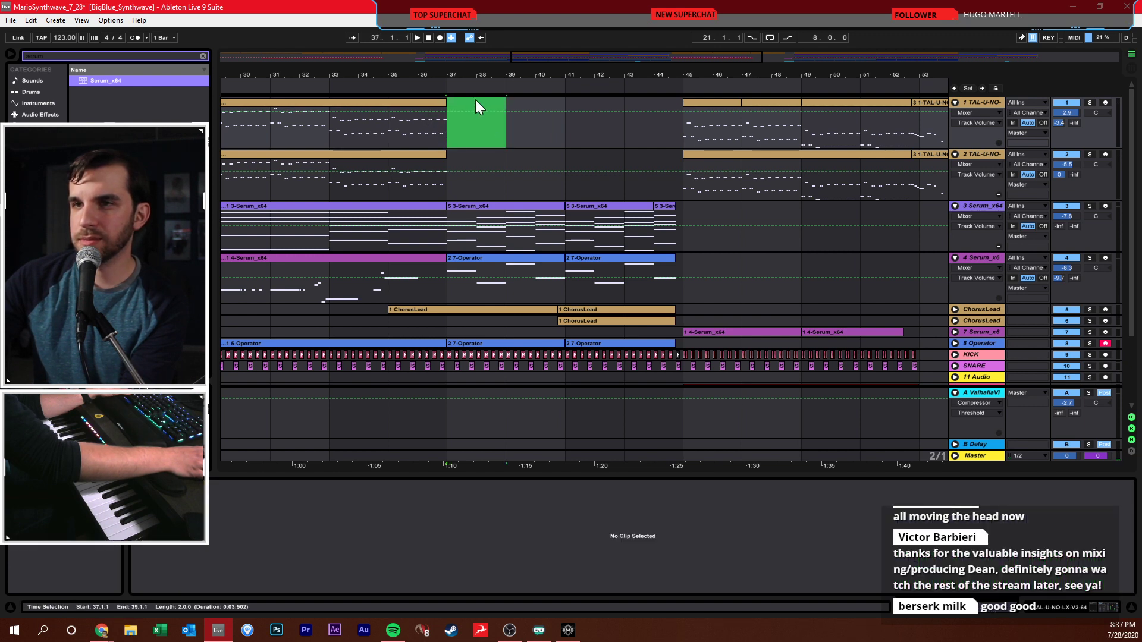
right_click(476, 98)
left_click(516, 172)
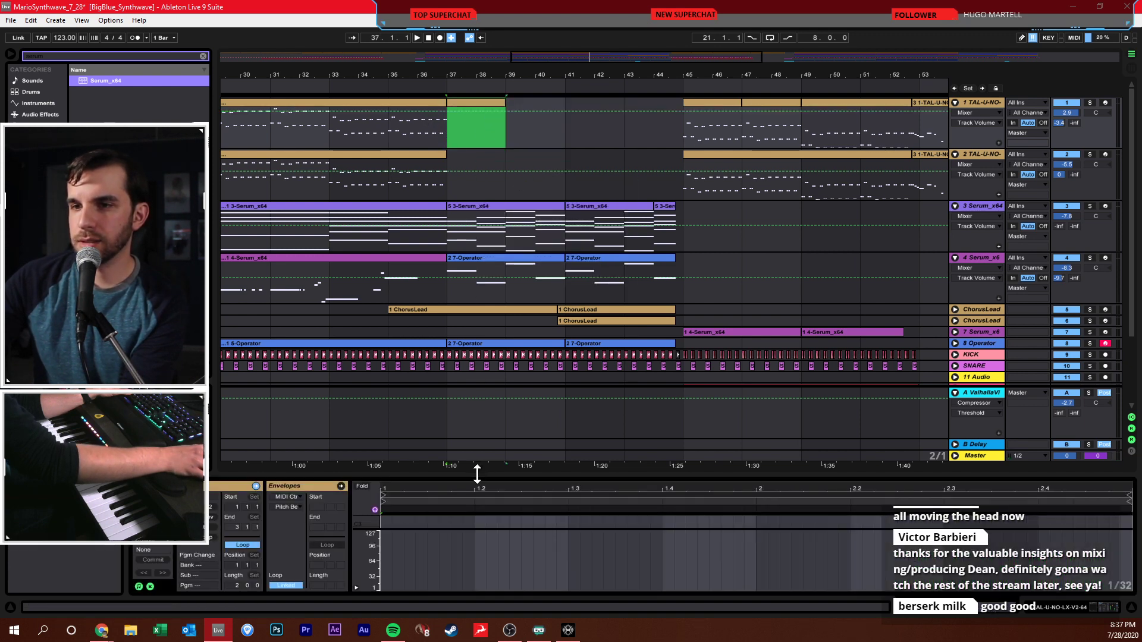
left_click_drag(477, 475, 477, 270)
left_click(446, 319)
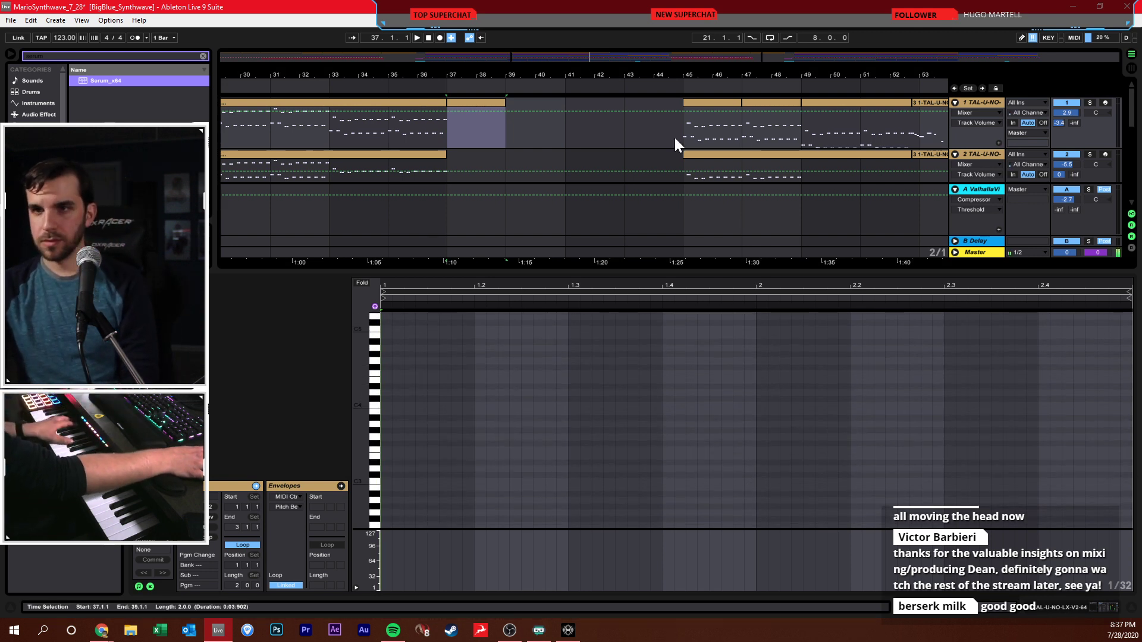
- Arm the first TAL-U-NO track and record a four-bar MIDI part from bar 37 to bar 41
left_click(1107, 106)
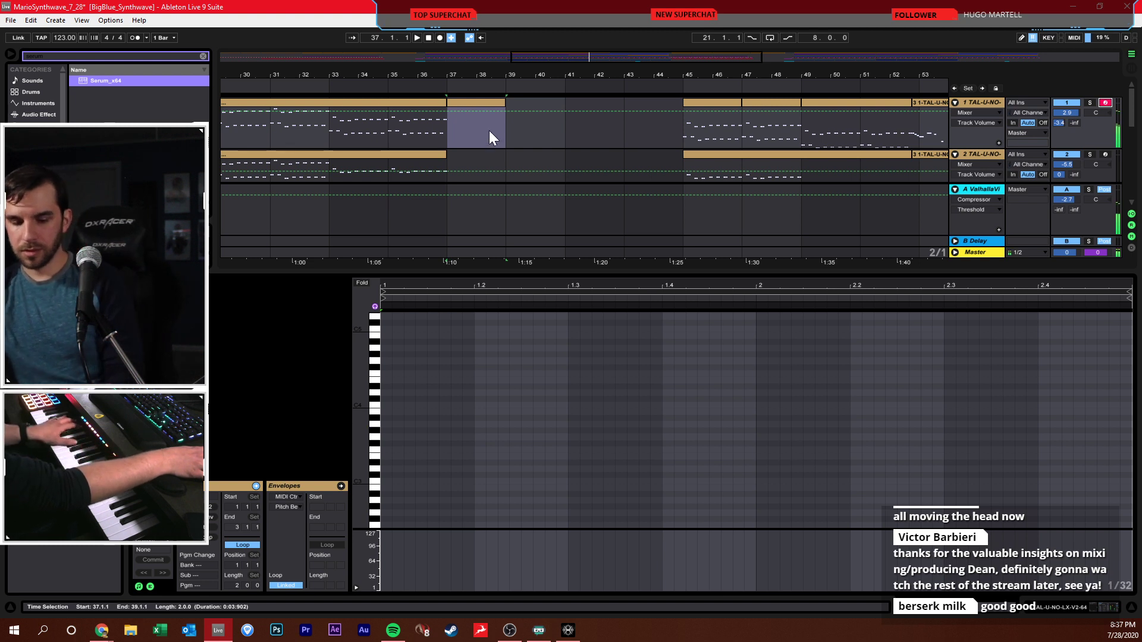
left_click(440, 37)
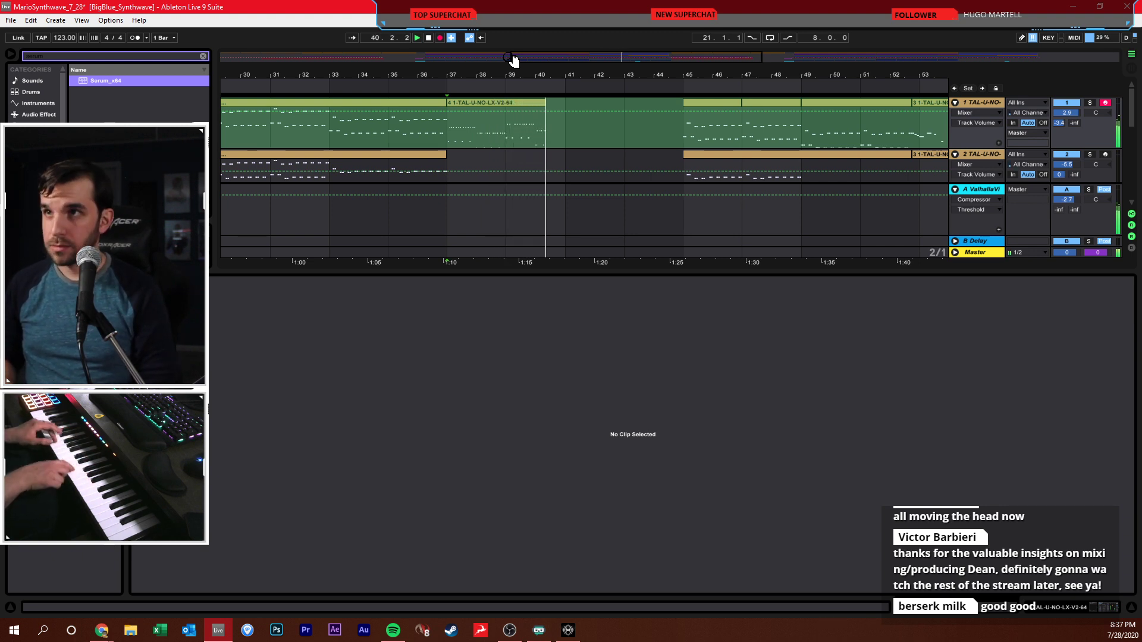
key("space")
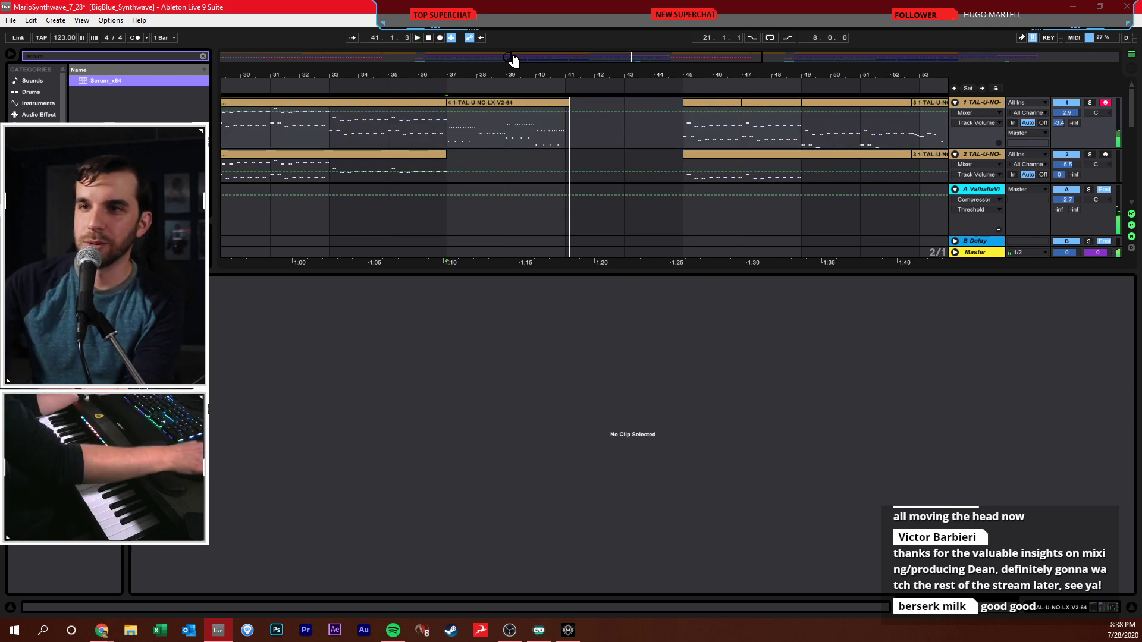
- Set the recorded TAL-U-NO clip's grid to 1/16 and quantize its notes
left_click(530, 102)
right_click(661, 407)
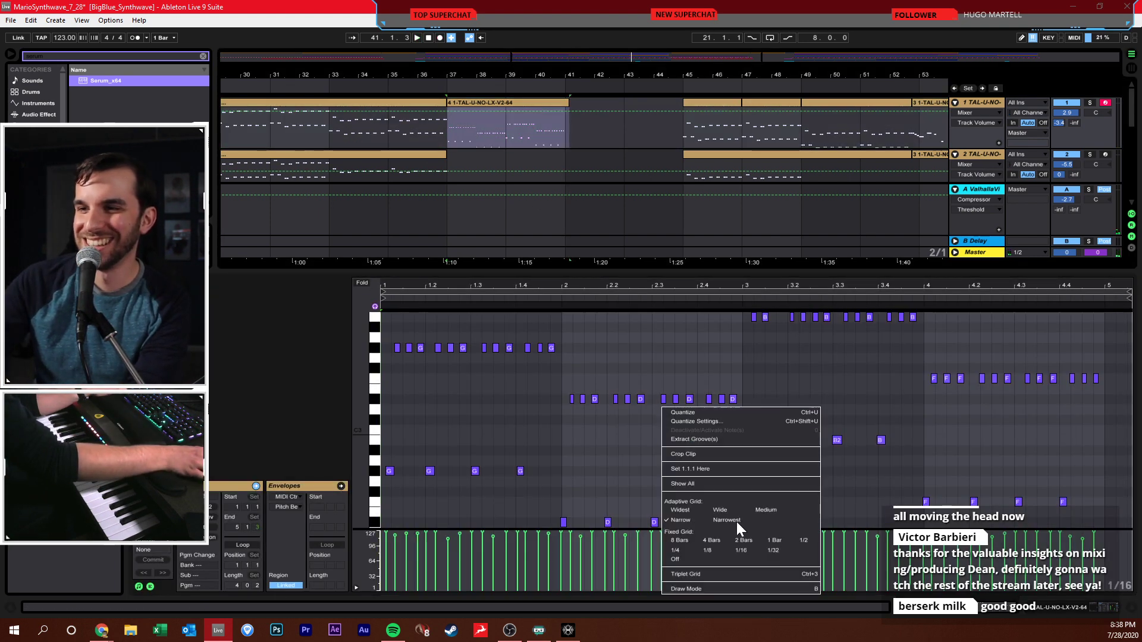
left_click(740, 551)
left_click(678, 490)
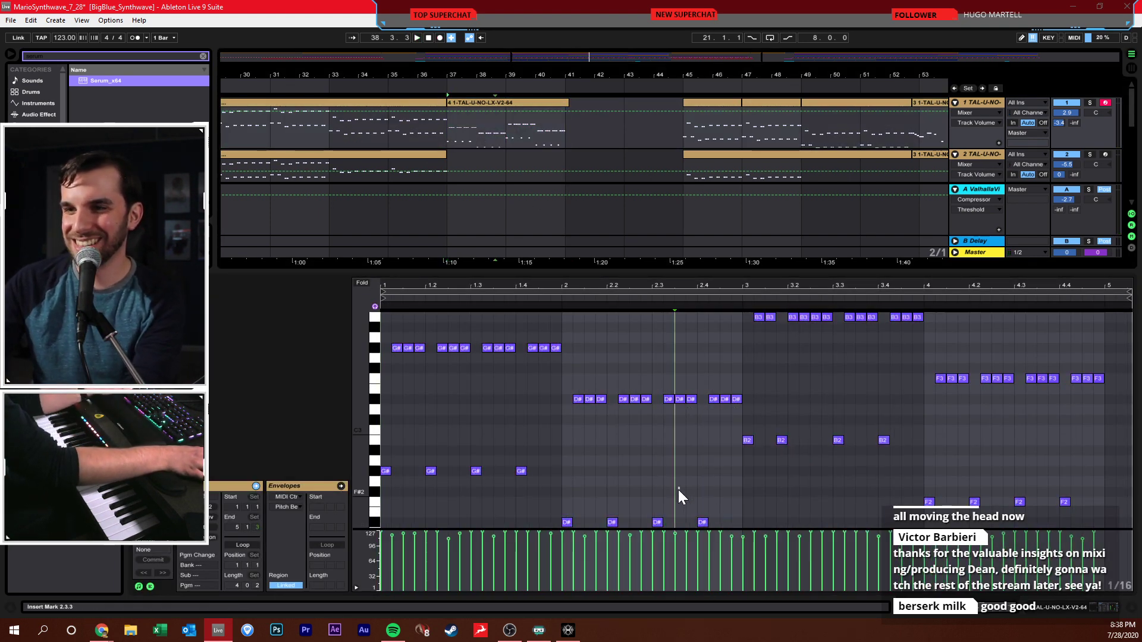
- In the clip's third bar, move the second B2 note to 3.2 and the B3 note beside it to 3.1.4
scroll(679, 490, "up", 1)
left_click(781, 358)
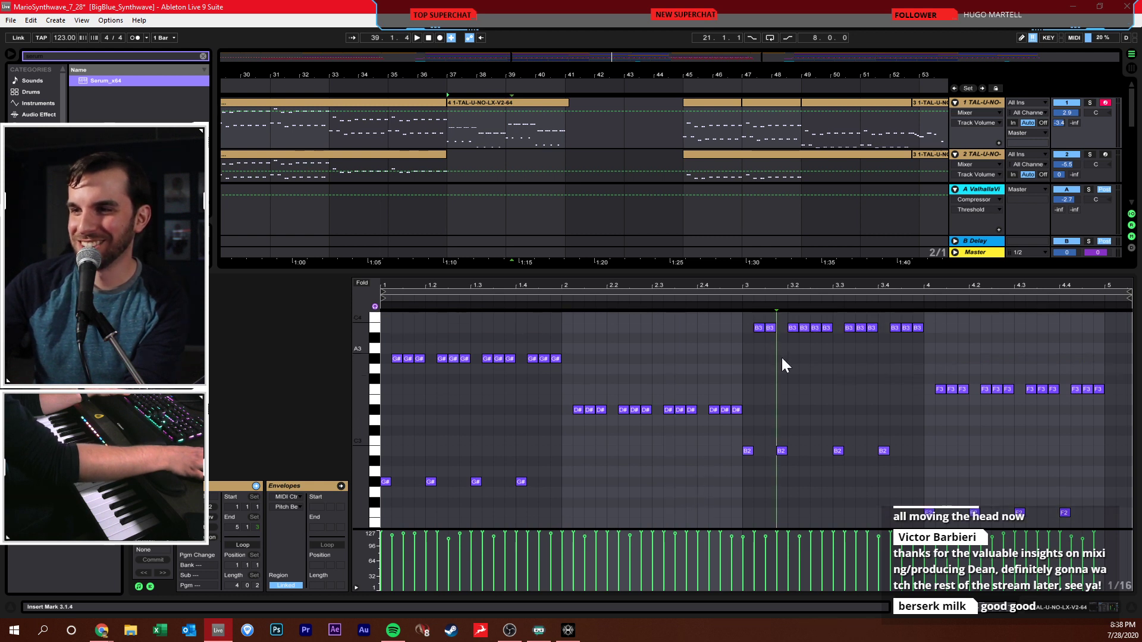
left_click_drag(781, 458, 790, 459)
left_click(797, 403)
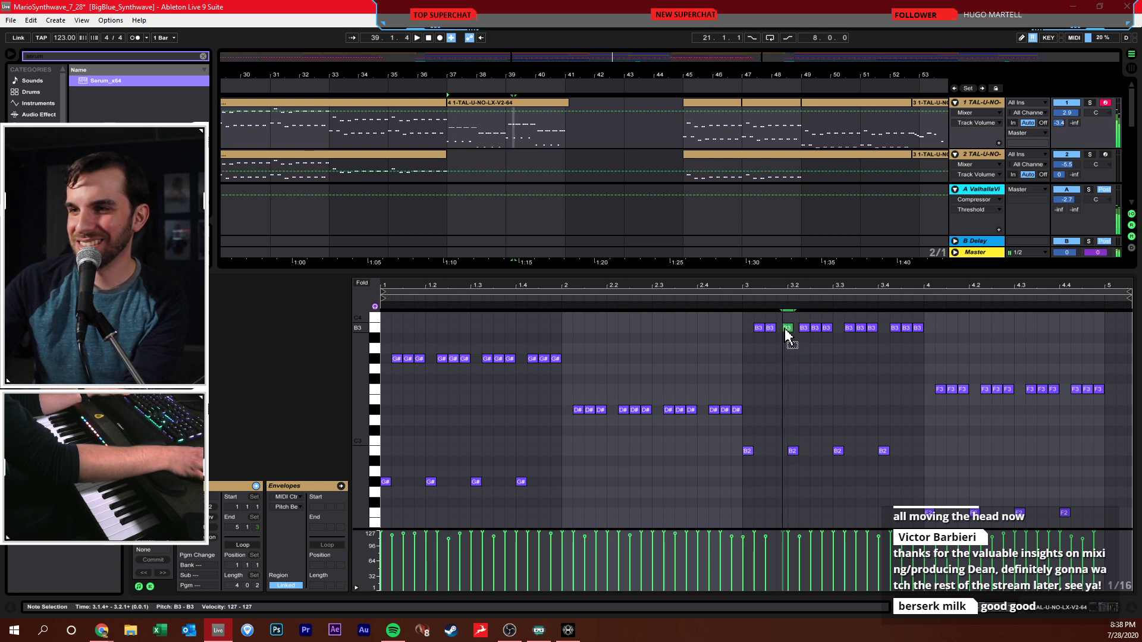
left_click(790, 350)
- Play the corrected TAL-U-NO clip from bar 37 and check its low and high notes
key("space")
scroll(707, 387, "down", 2)
scroll(708, 393, "down", 2)
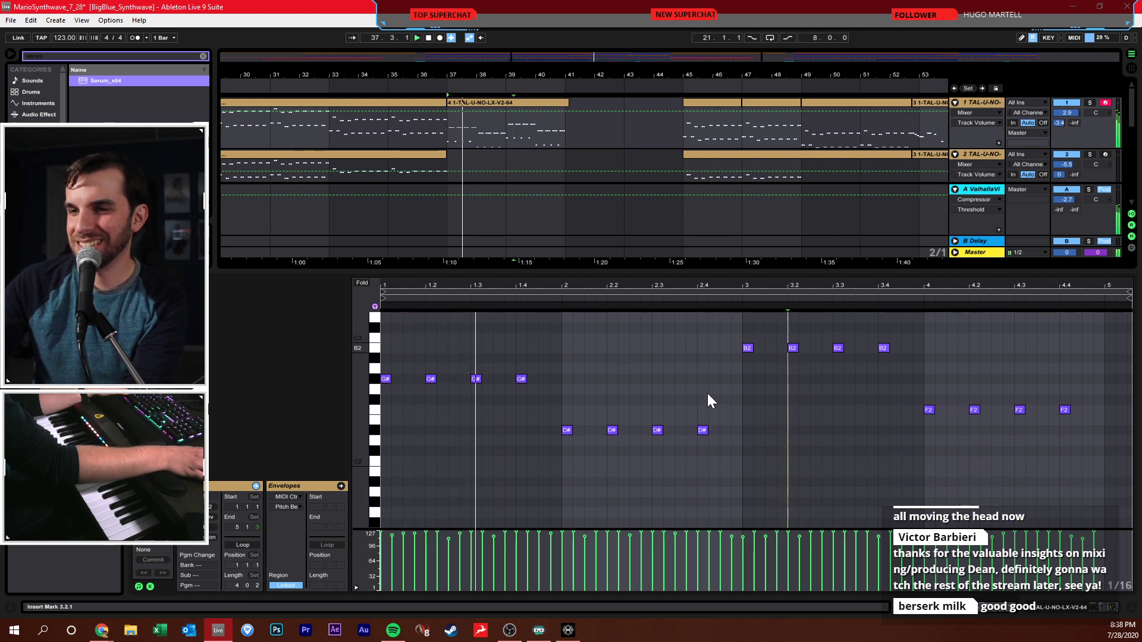
scroll(734, 385, "up", 4)
left_click(734, 388)
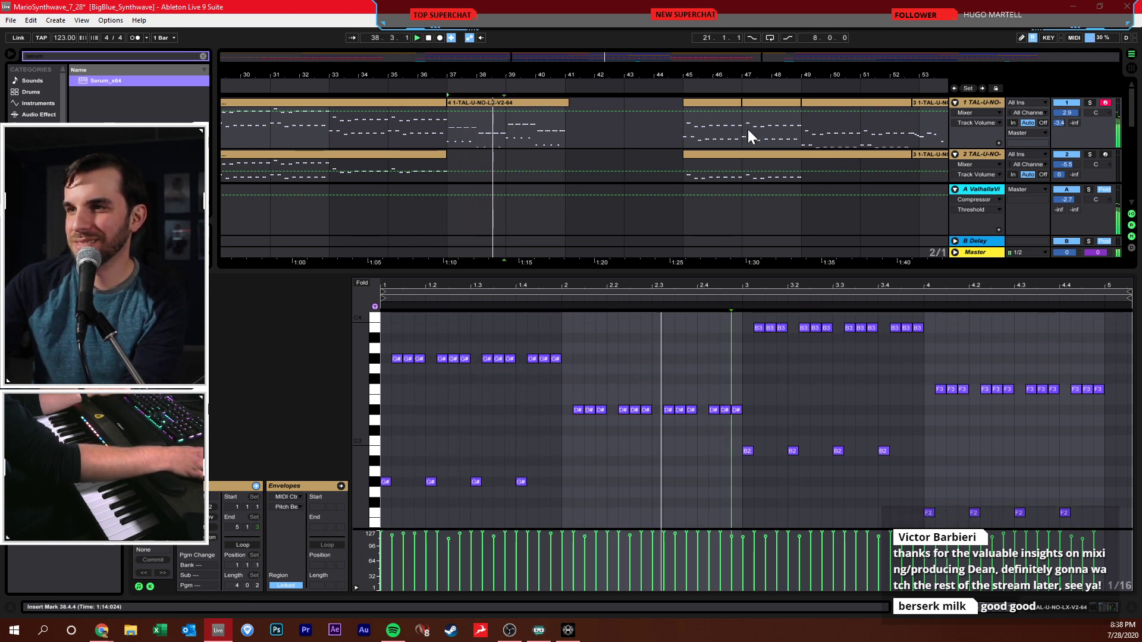
key("space")
- Duplicate the four-bar TAL-U-NO clip at bar 41 and consolidate both into one clip from 37.1.1 to 44.4.1
left_click(546, 105)
key("ctrl+d")
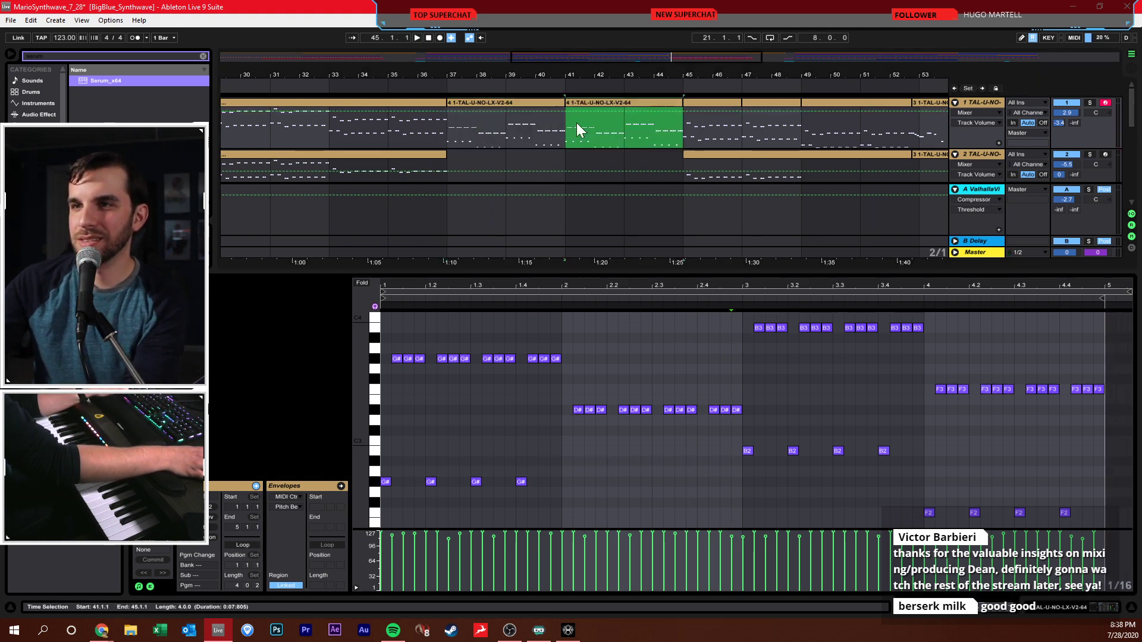
left_click_drag(683, 79, 688, 134)
right_click(670, 117)
left_click(684, 312)
left_click_drag(324, 128, 678, 127)
key("ctrl+j")
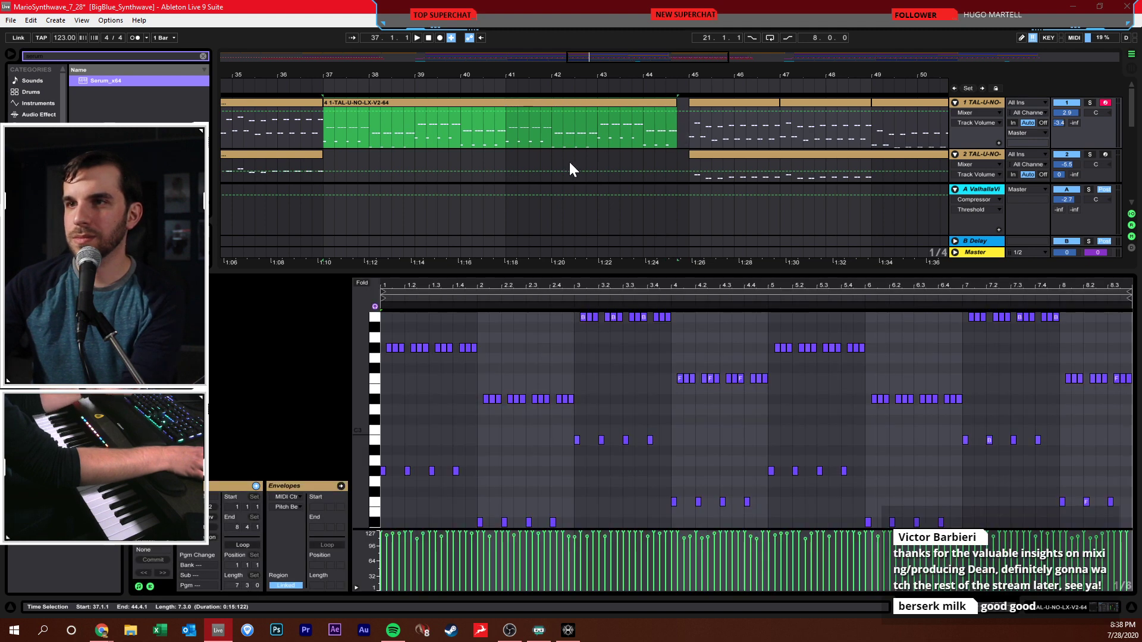
- Copy the consolidated clip onto the second TAL-U-NO track at bar 37
key("ctrl+c")
left_click(326, 164)
key("ctrl+v")
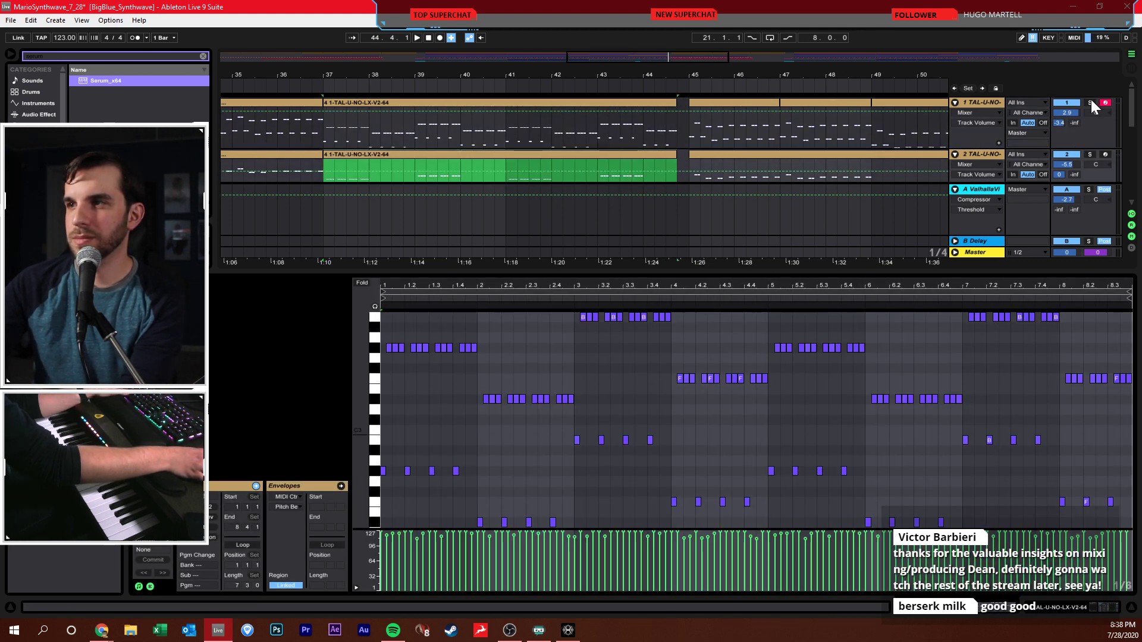
- Play from bar 37, briefly soloing the second TAL-U-NO track, and save the project
key("space")
left_click(1089, 154)
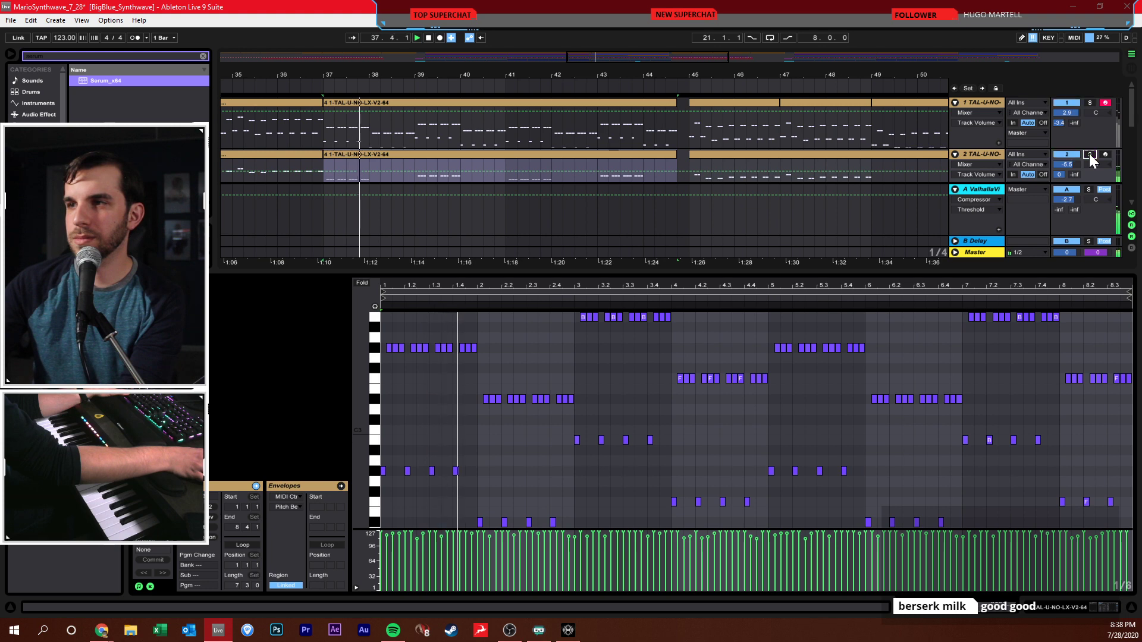
left_click(1090, 153)
left_click(587, 127)
key("ctrl+s")
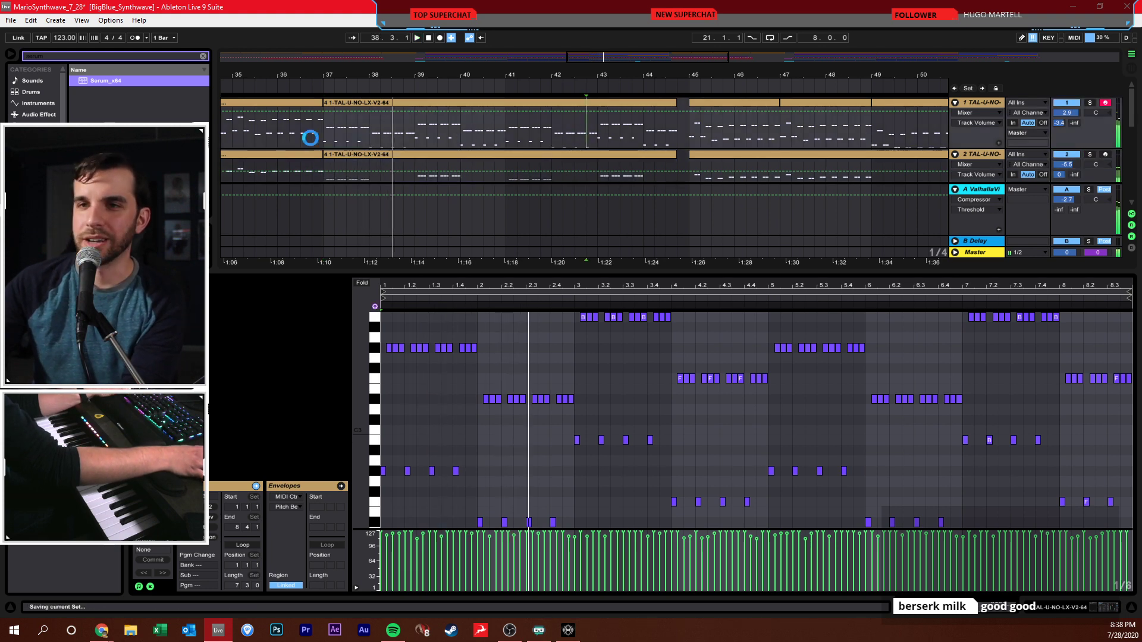
- Enlarge the arrangement view and play from the middle of bar 34 past bar 45 to review the new TAL-U-NO section
left_click_drag(374, 74, 369, 59)
left_click(320, 131)
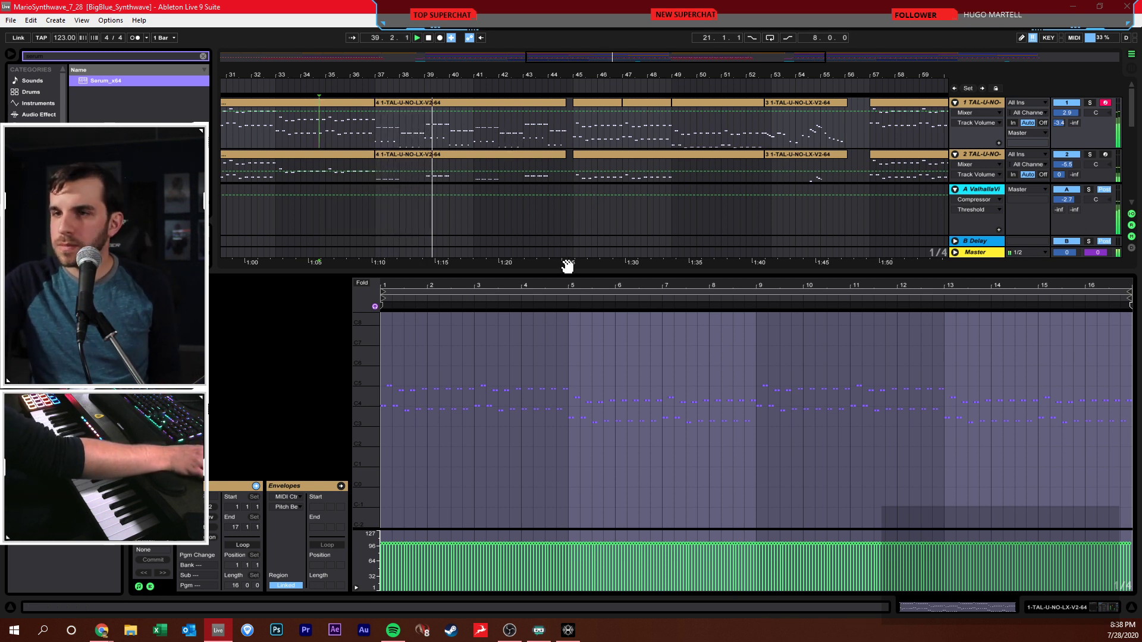
left_click_drag(565, 268, 595, 387)
left_click(598, 249)
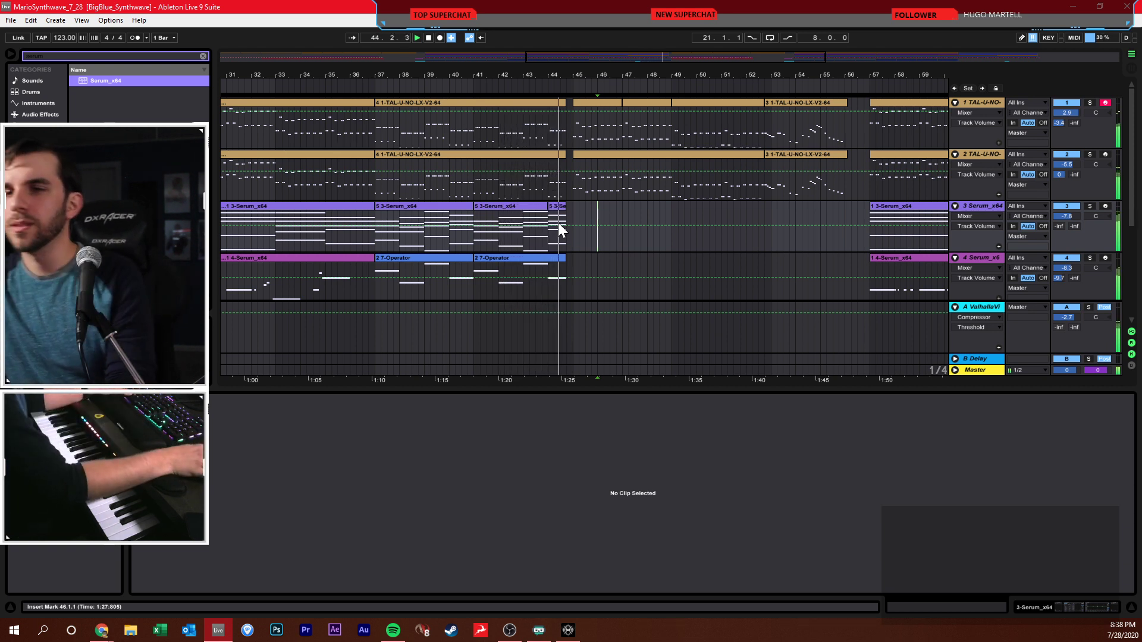
left_click(591, 219)
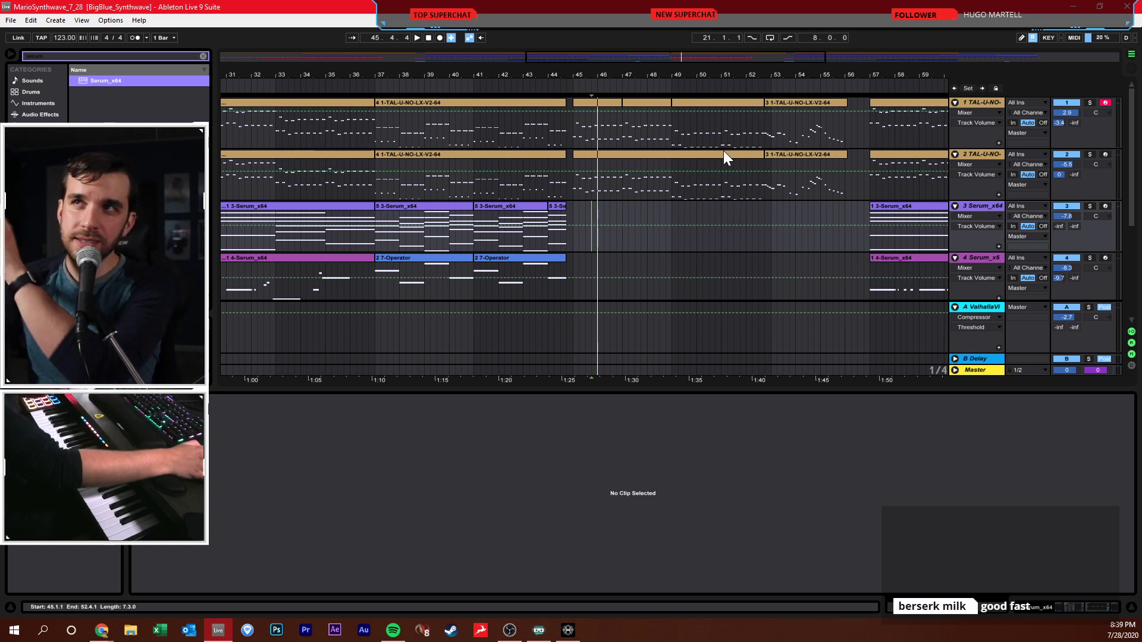
- Open the recent set BigBlue_Synthwave_7_23.als, return the playhead to 1.1.1 and show the first tracks of the arrangement
left_click(10, 19)
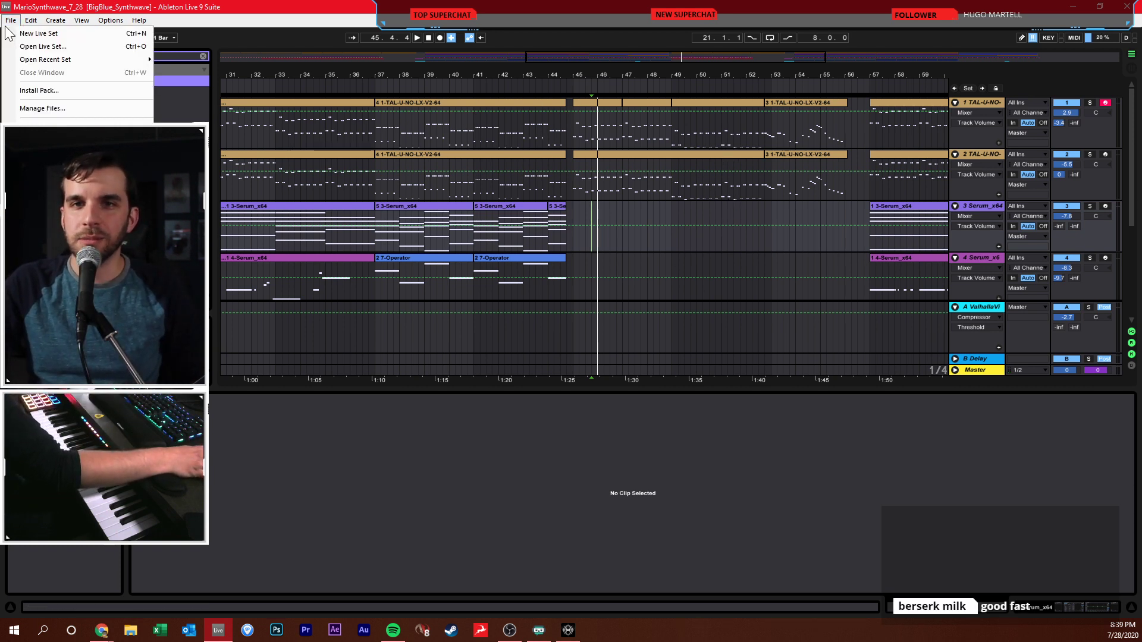
mouse_move(71, 60)
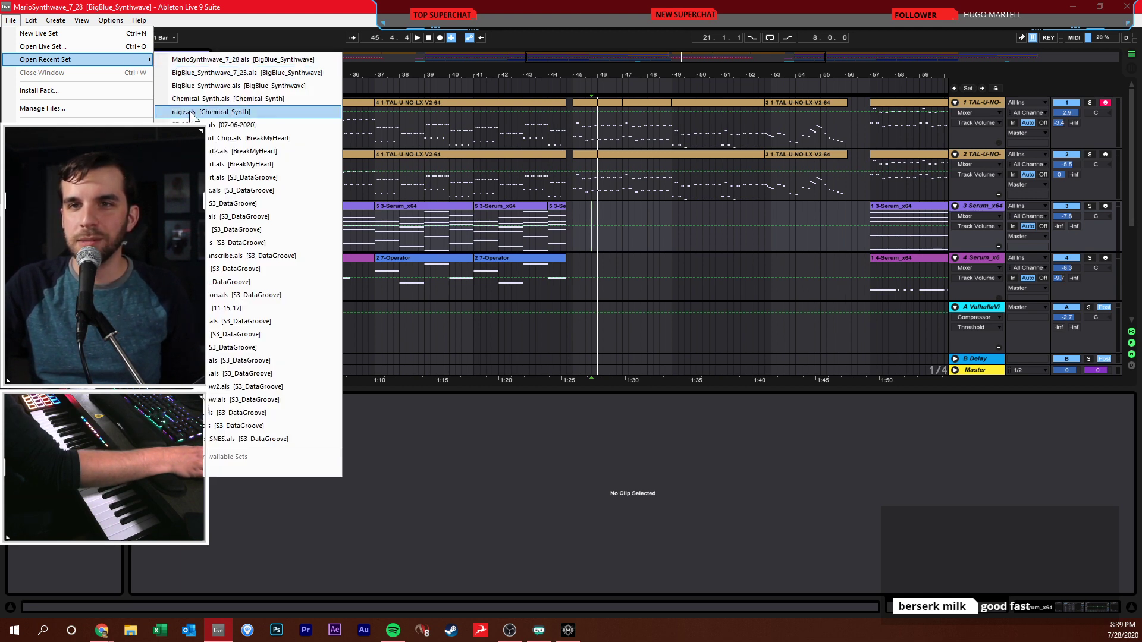
left_click(199, 74)
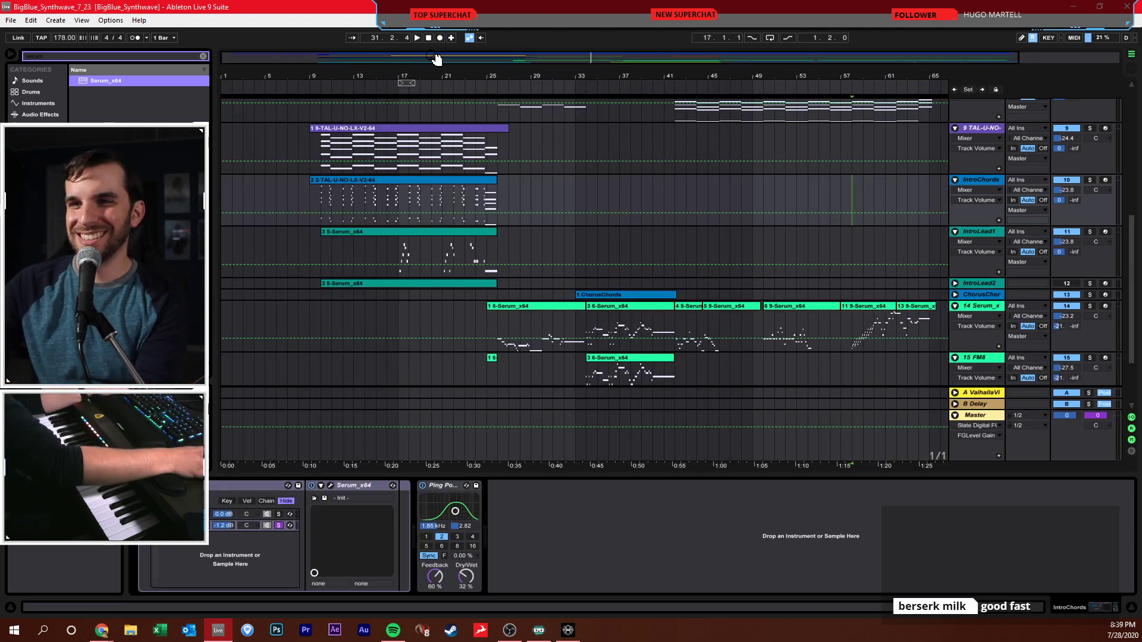
left_click(428, 38)
scroll(663, 203, "up", 4)
scroll(754, 176, "up", 4)
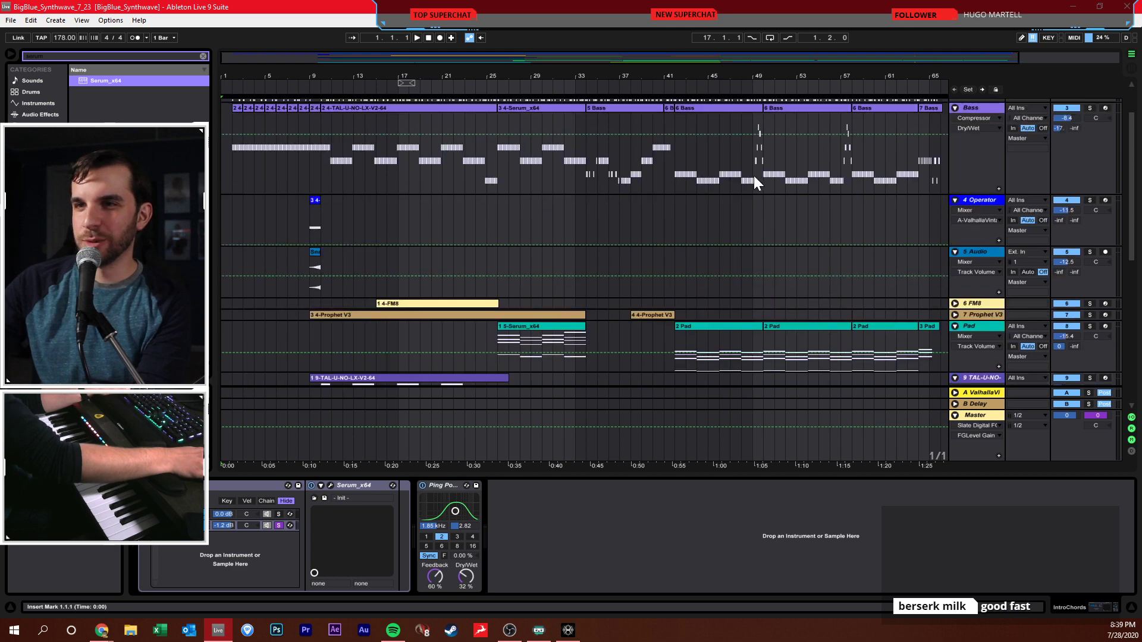
- Unfold all tracks in the arrangement and look through them from the REFERENCE track down to IntroGuitar
key("ctrl+a")
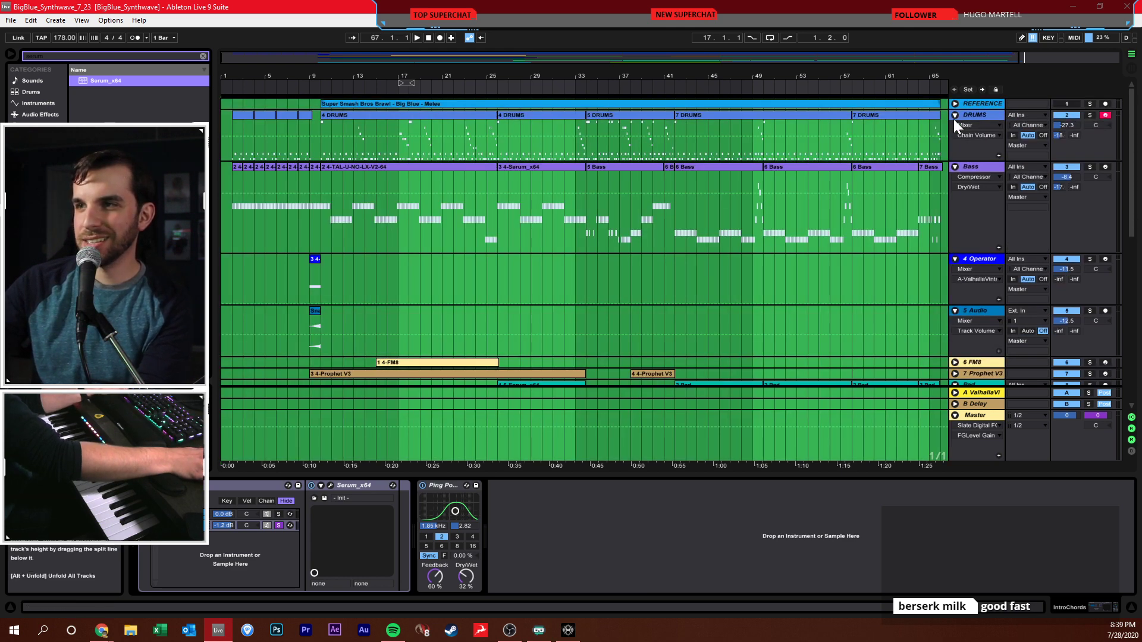
left_click(956, 167, "alt")
key("alt+u")
scroll(987, 130, "down", 10)
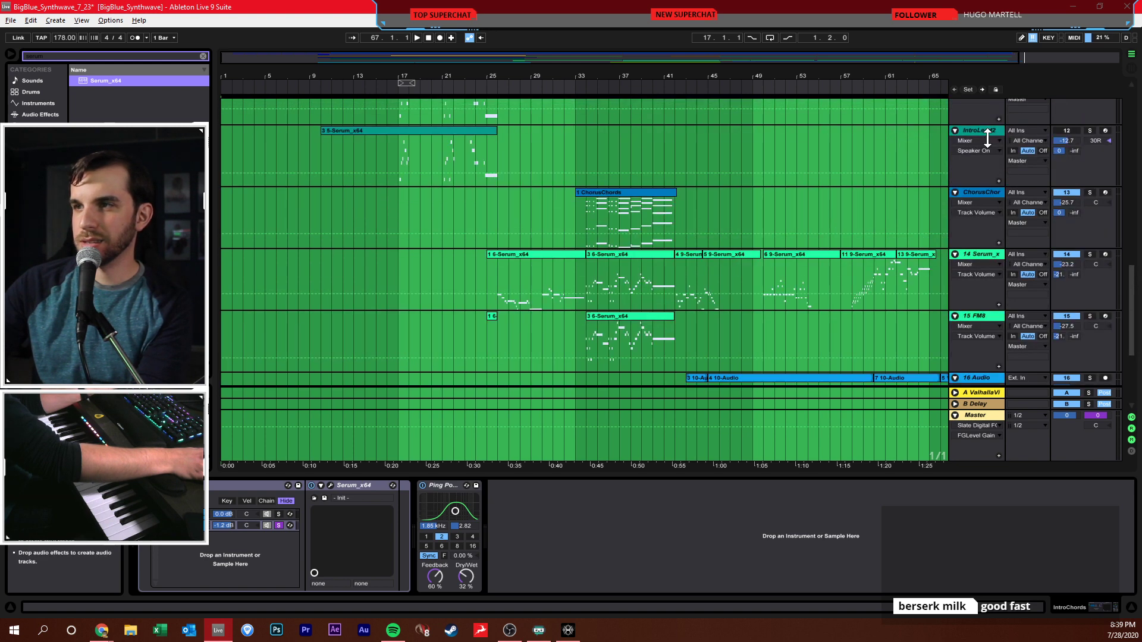
scroll(996, 167, "up", 3)
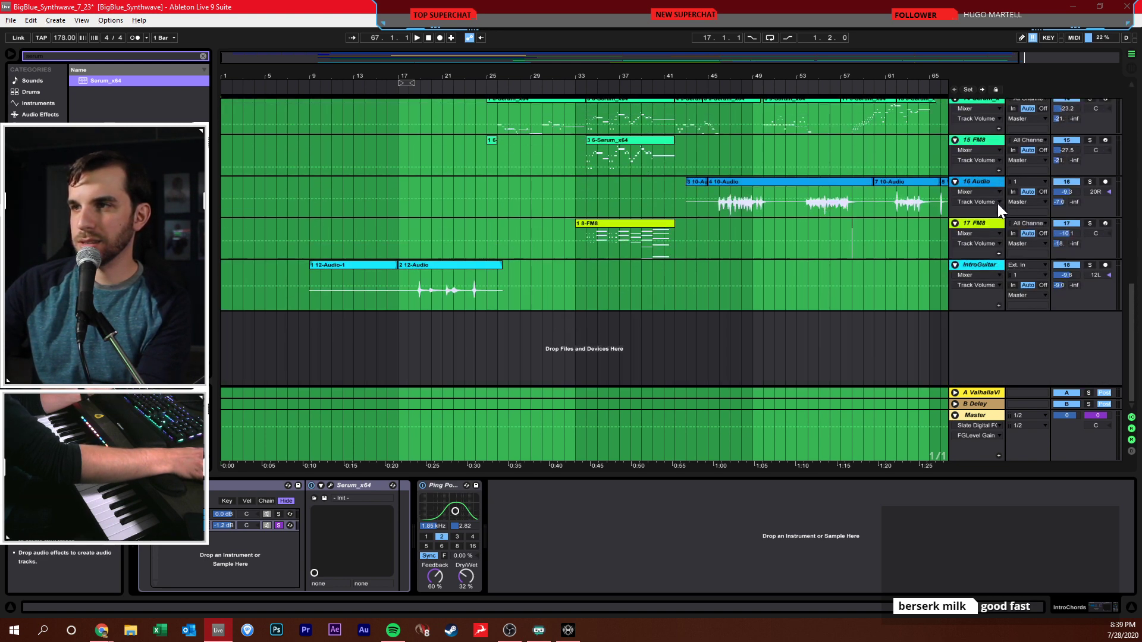
scroll(980, 172, "down", 5)
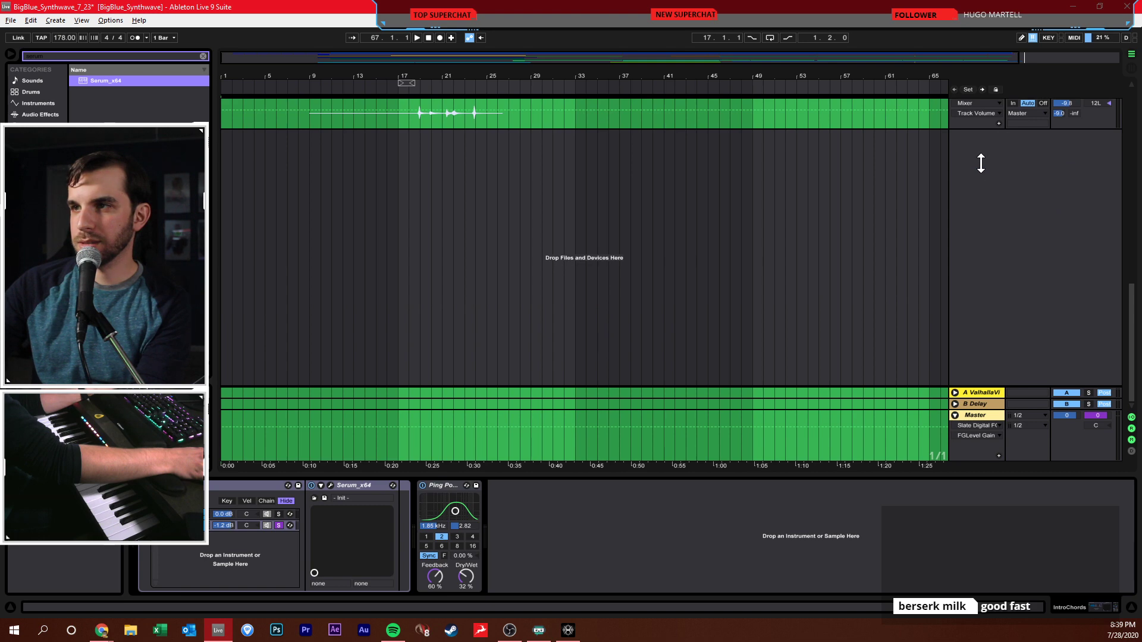
left_click_drag(1134, 309, 1131, 107)
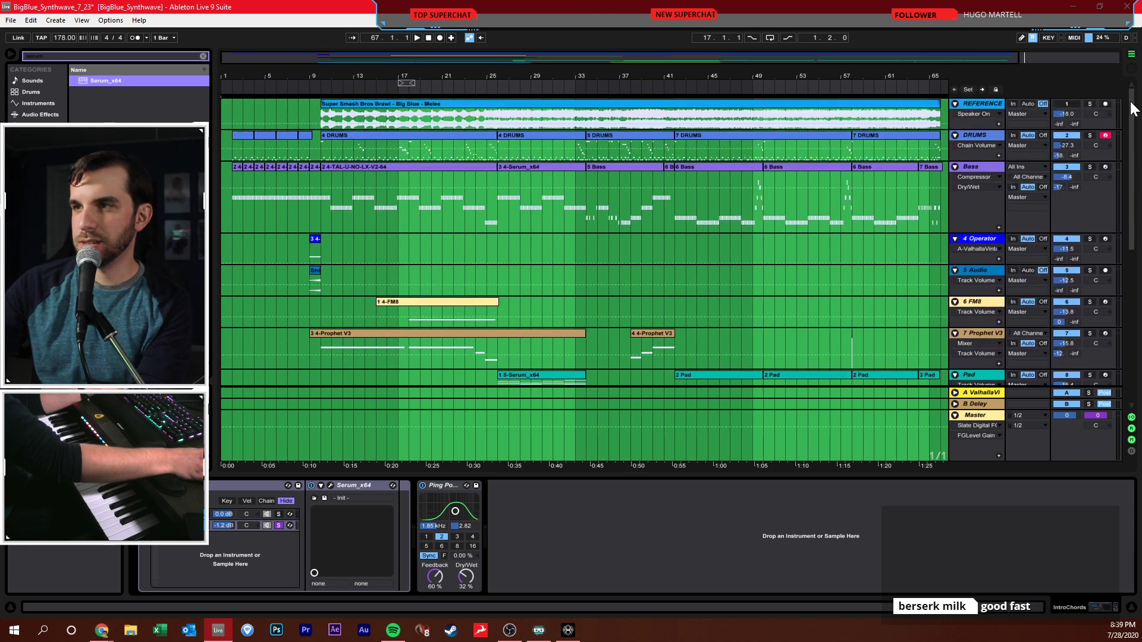
- Hide the device view, fold the Master track and fit all tracks to the arrangement's height
left_click(1131, 607)
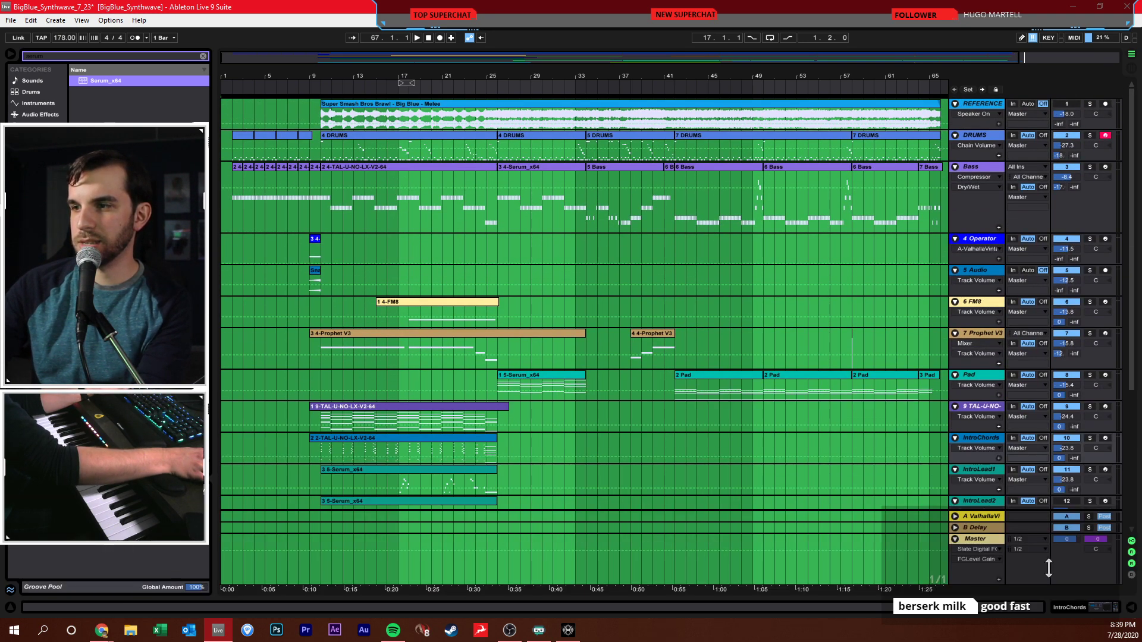
left_click(954, 539)
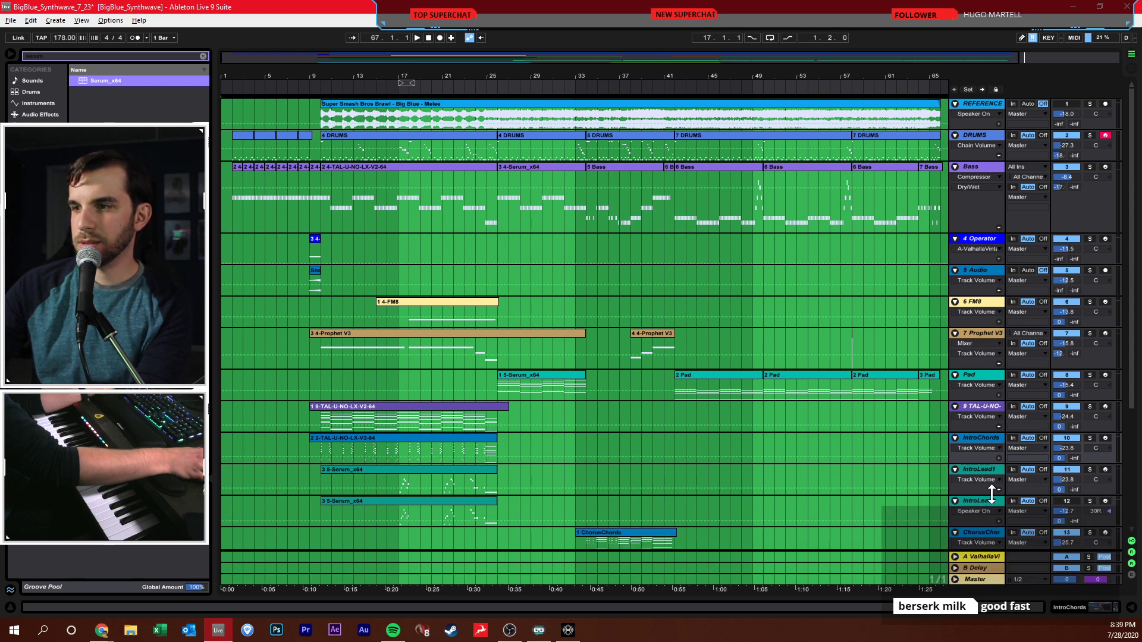
key("h")
- Reduce the Bass track's height, return the playhead to the start and save the set
left_click(587, 194)
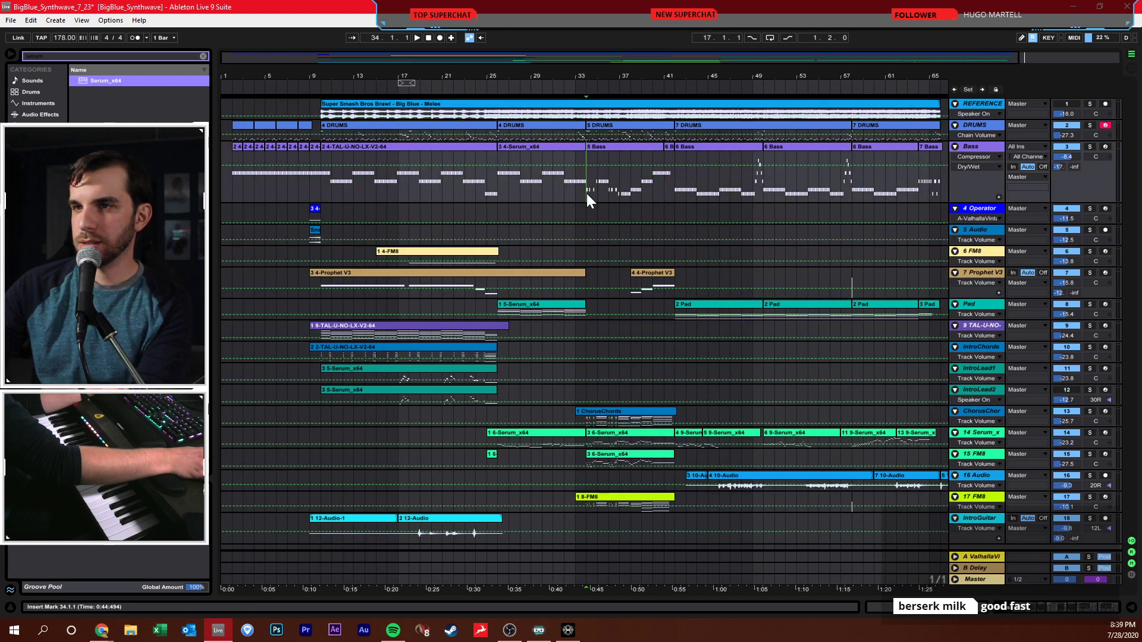
left_click_drag(980, 201, 988, 178)
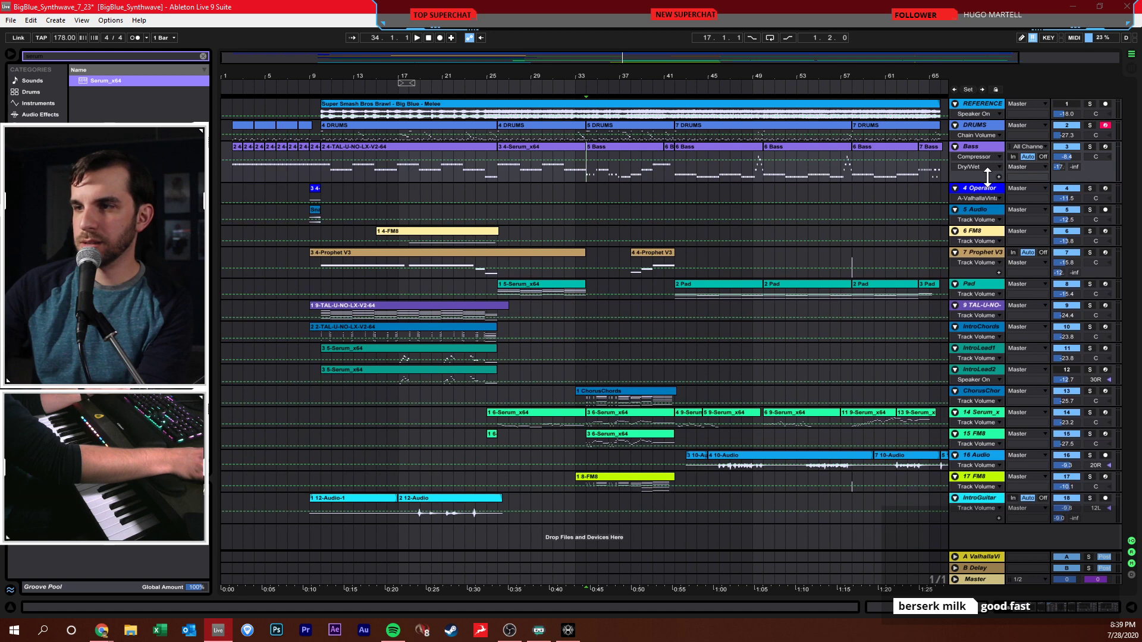
left_click(430, 37)
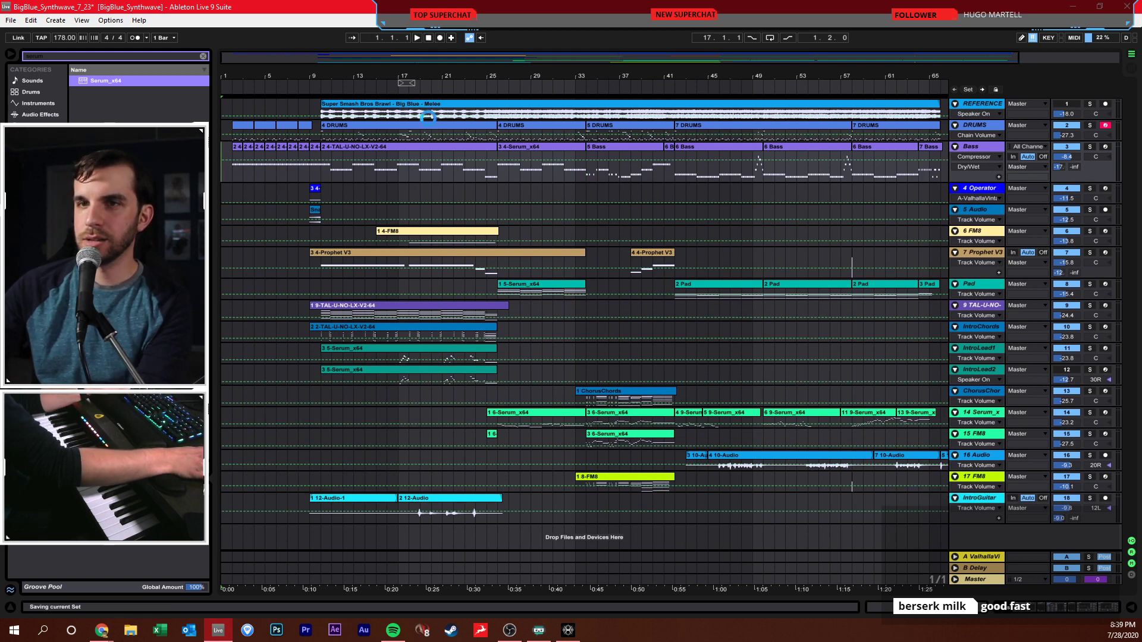
key("ctrl+s")
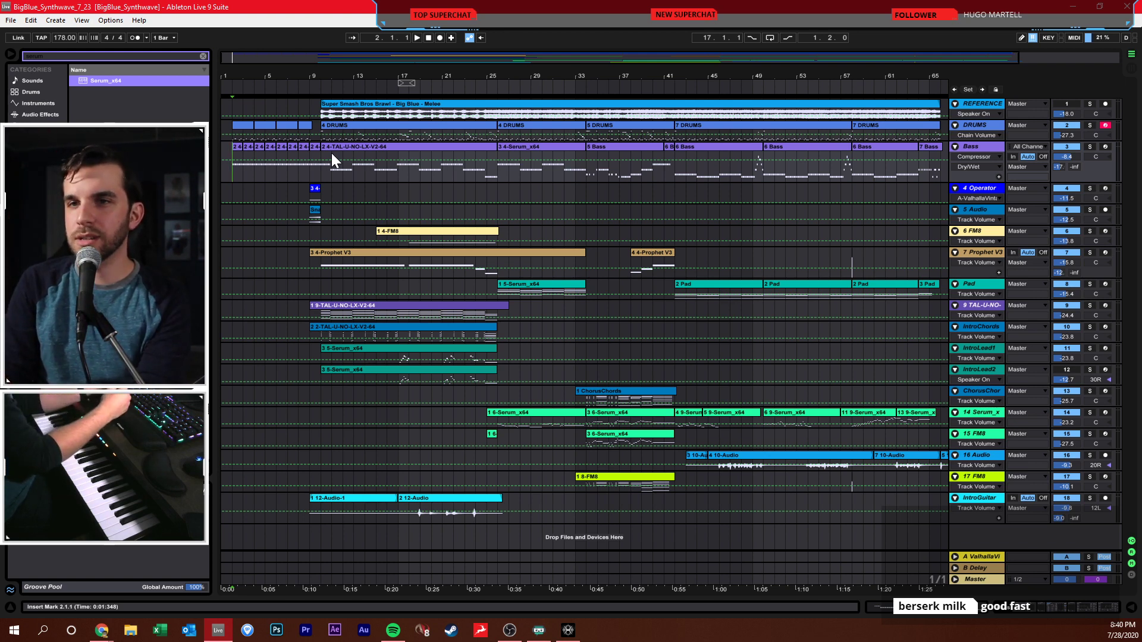
- Play from bar 2 and inspect the Slate Digital FG-X plug-in on the Master track, closing its window again
key("space")
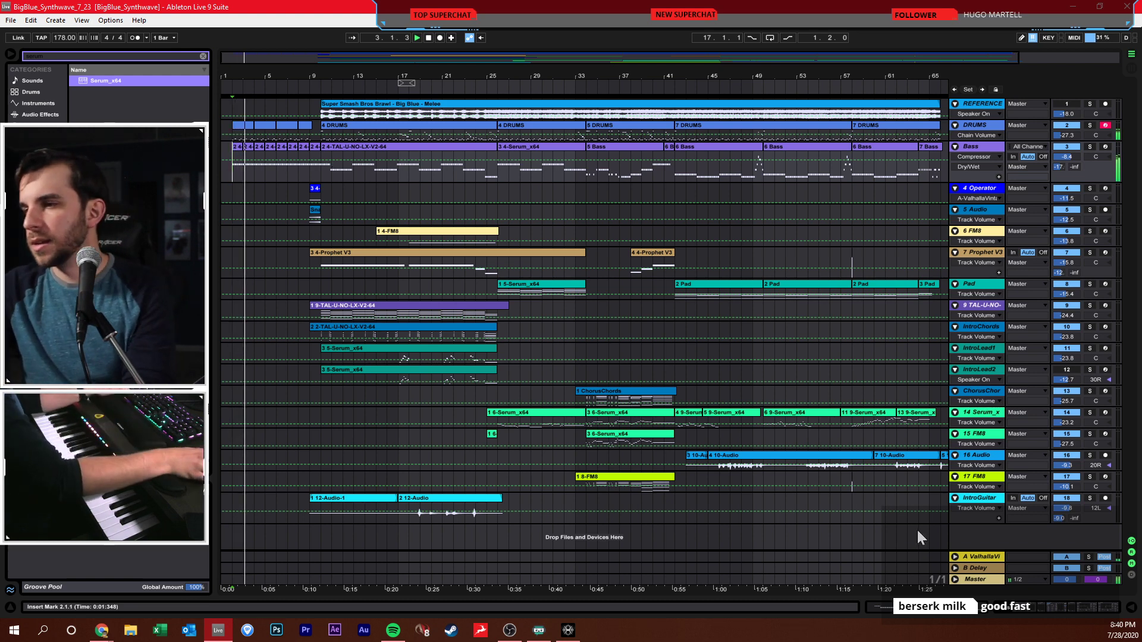
left_click(955, 580)
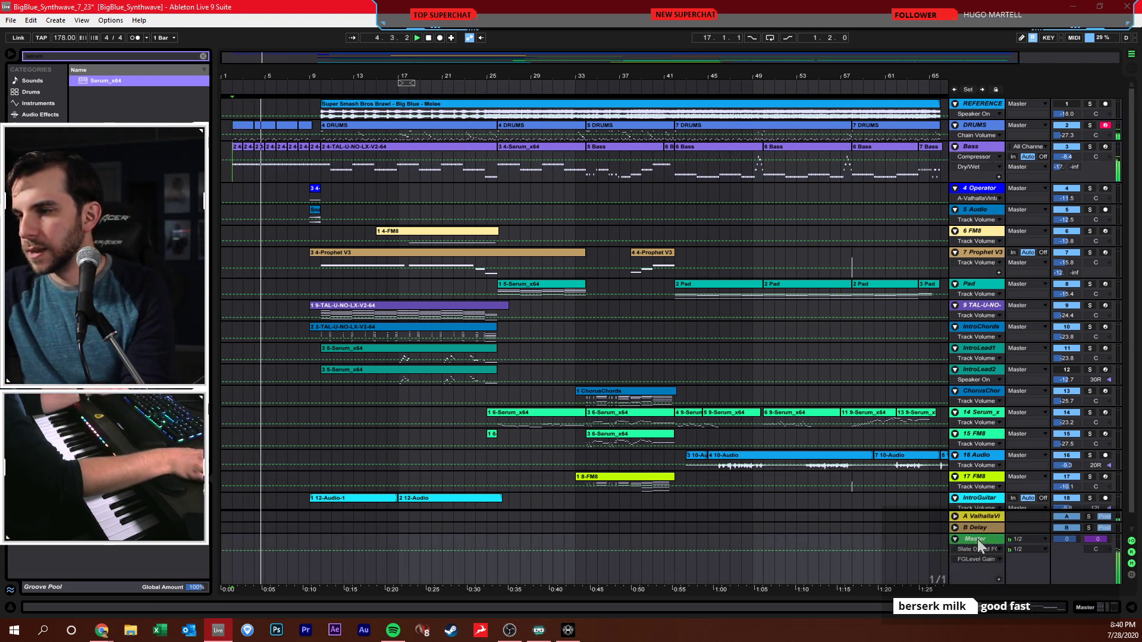
double_click(977, 540)
left_click(305, 486)
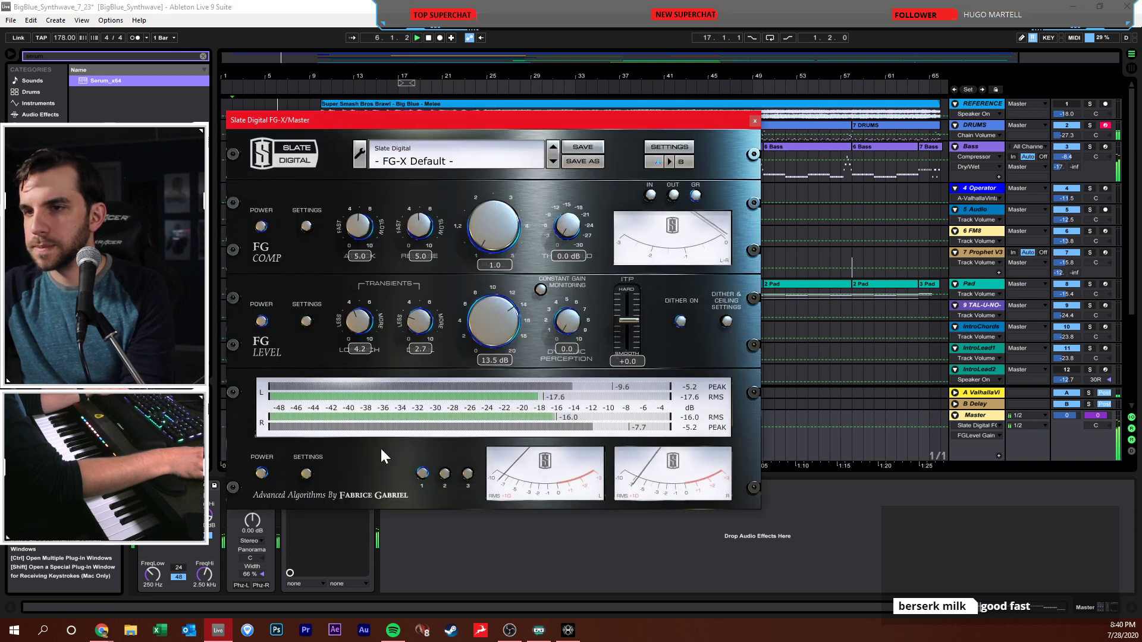
left_click(753, 121)
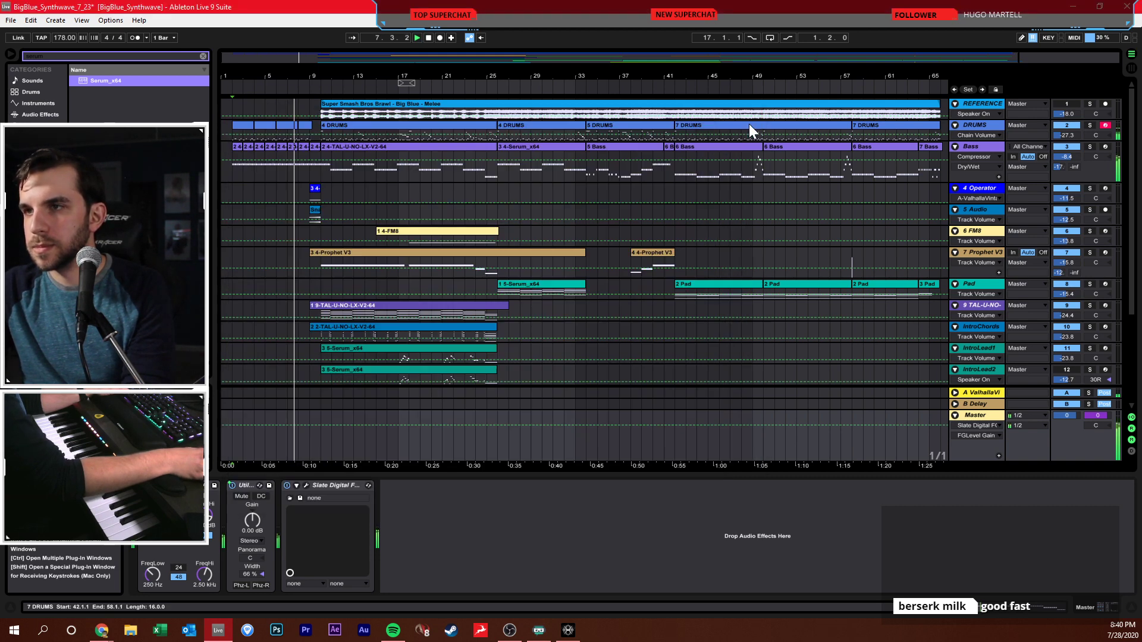
- In the DRUMS rack, set the ValhallaVintage return chain's volume to -8.0 dB and lower the six selected chains, including Tom Electronic, together
left_click_drag(316, 78, 315, 119)
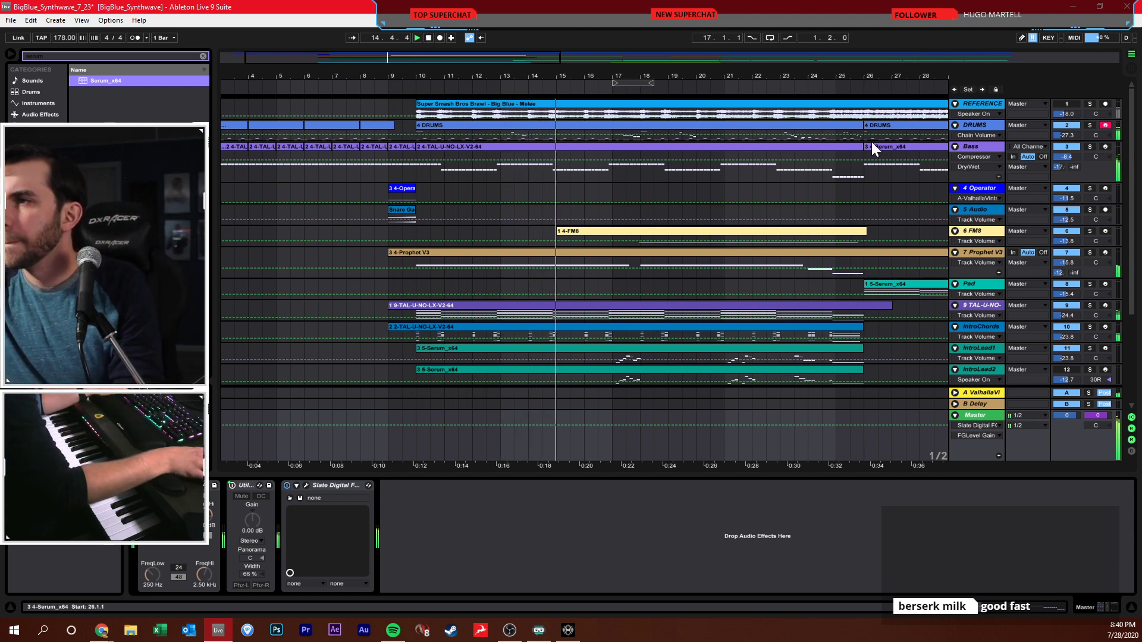
left_click(980, 126)
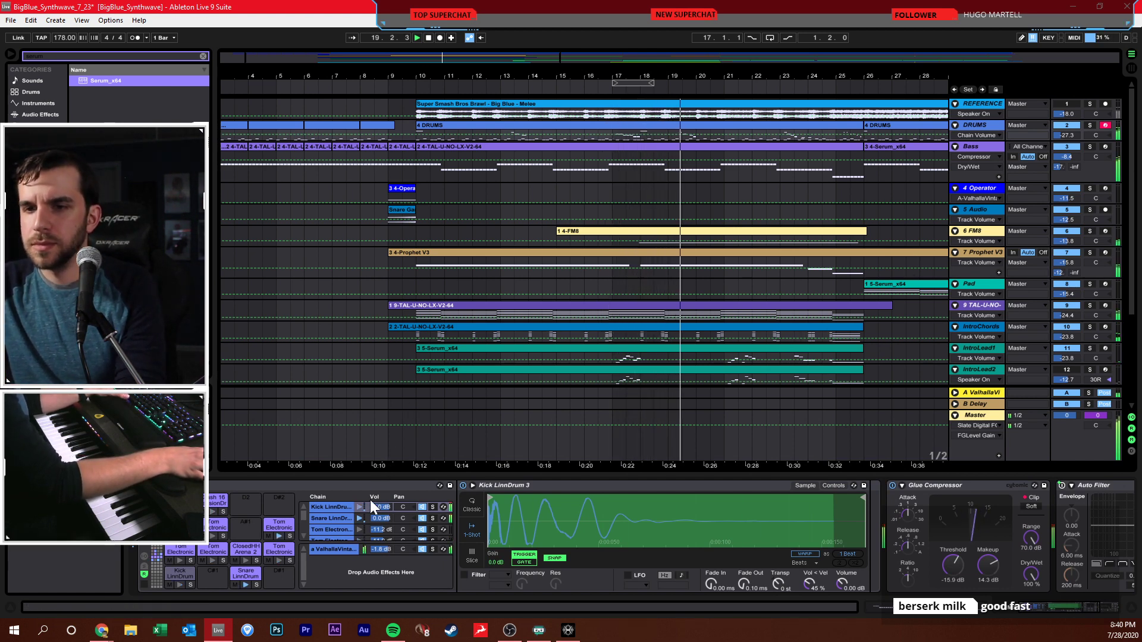
left_click(379, 549)
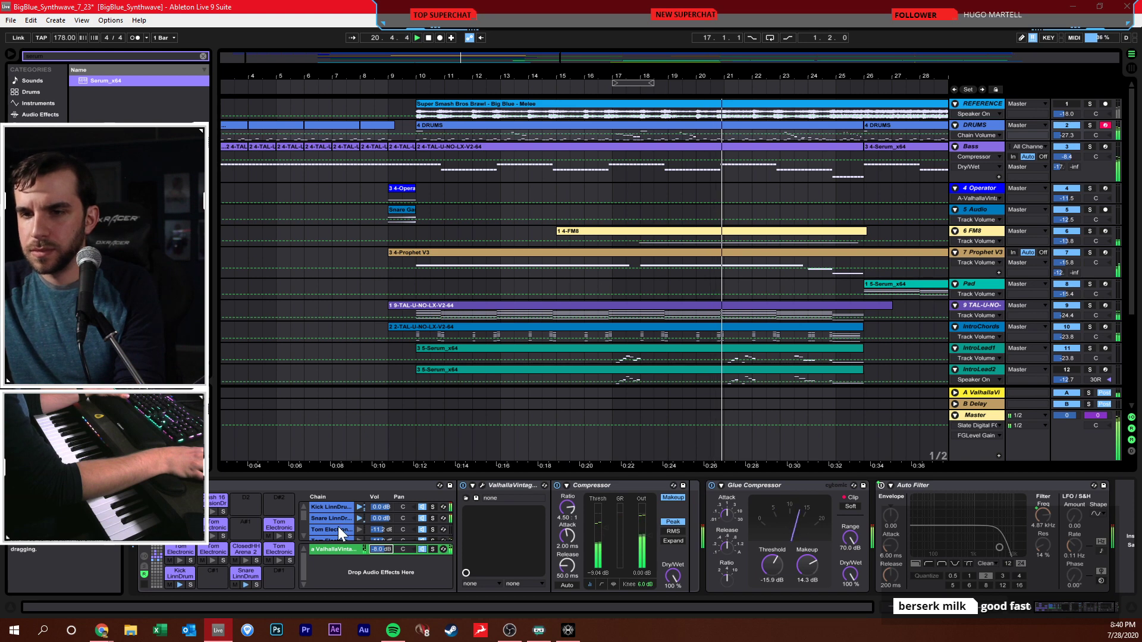
left_click(337, 527)
left_click(359, 535, "shift")
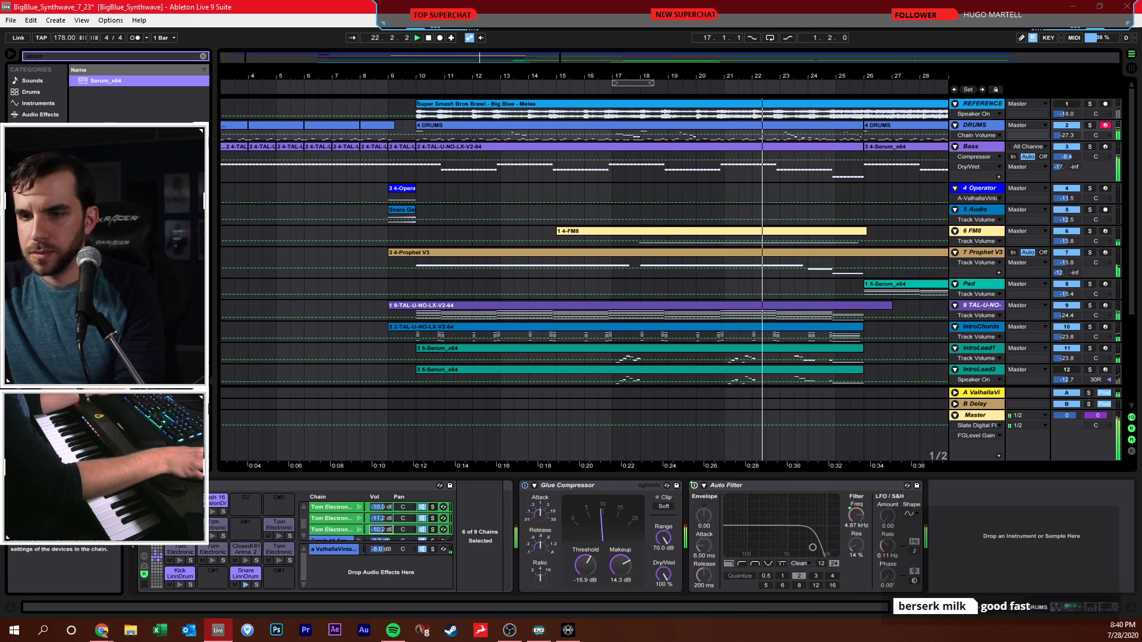
left_click_drag(377, 516, 377, 527)
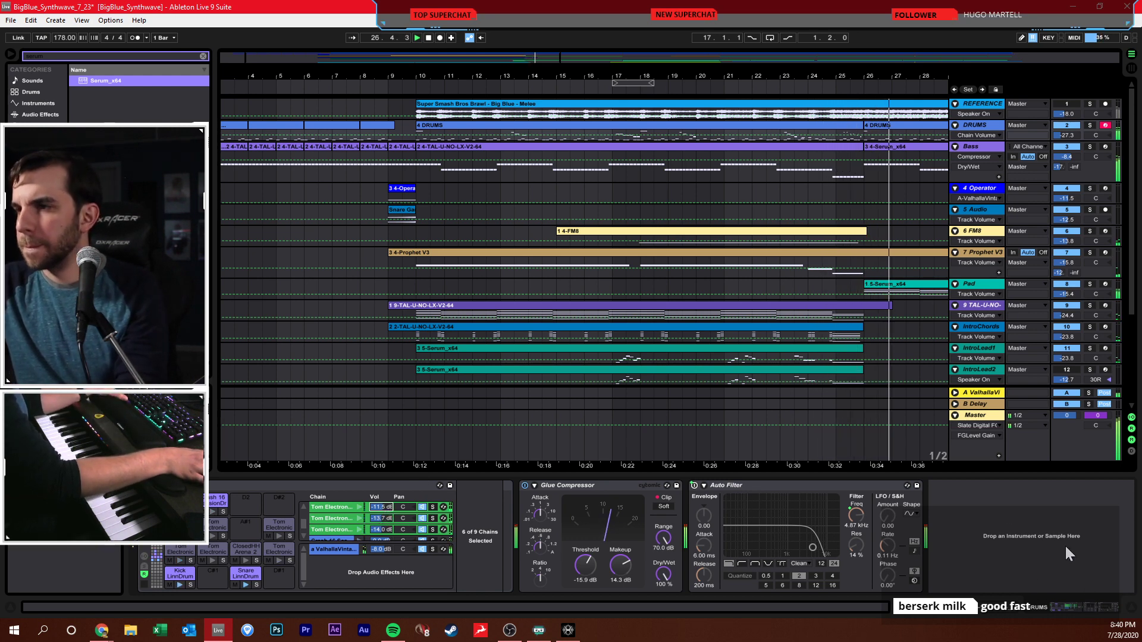
- Hide the device view, listen to the rest of the arrangement and stop playback at its end around bar 66
left_click(1128, 607)
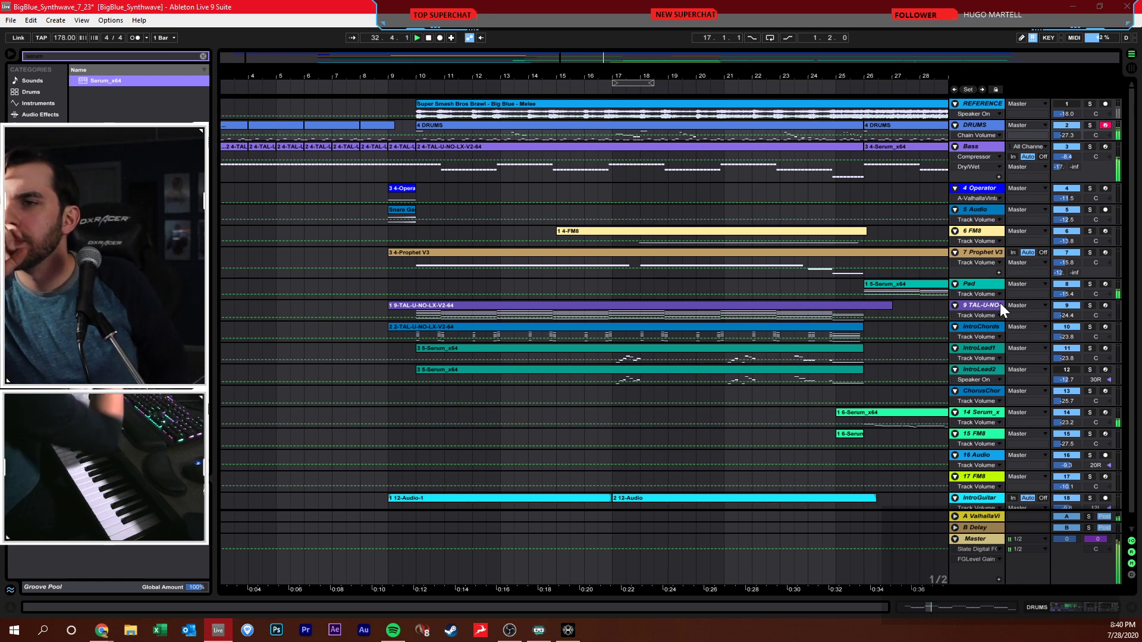
key("minus")
key("minus")
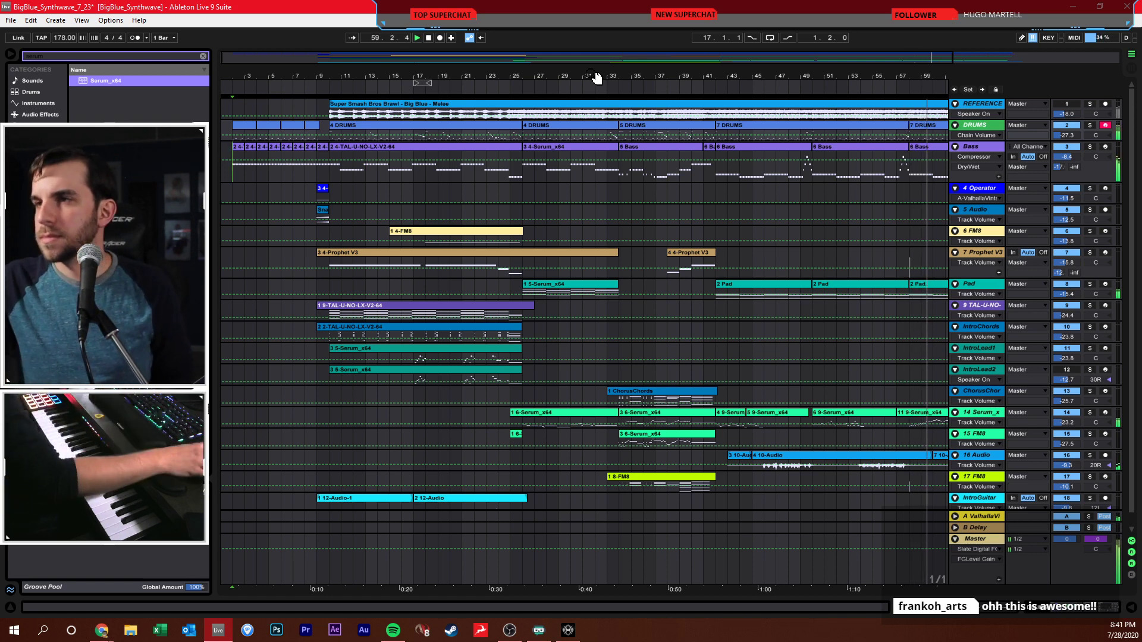
left_click_drag(881, 82, 850, 195)
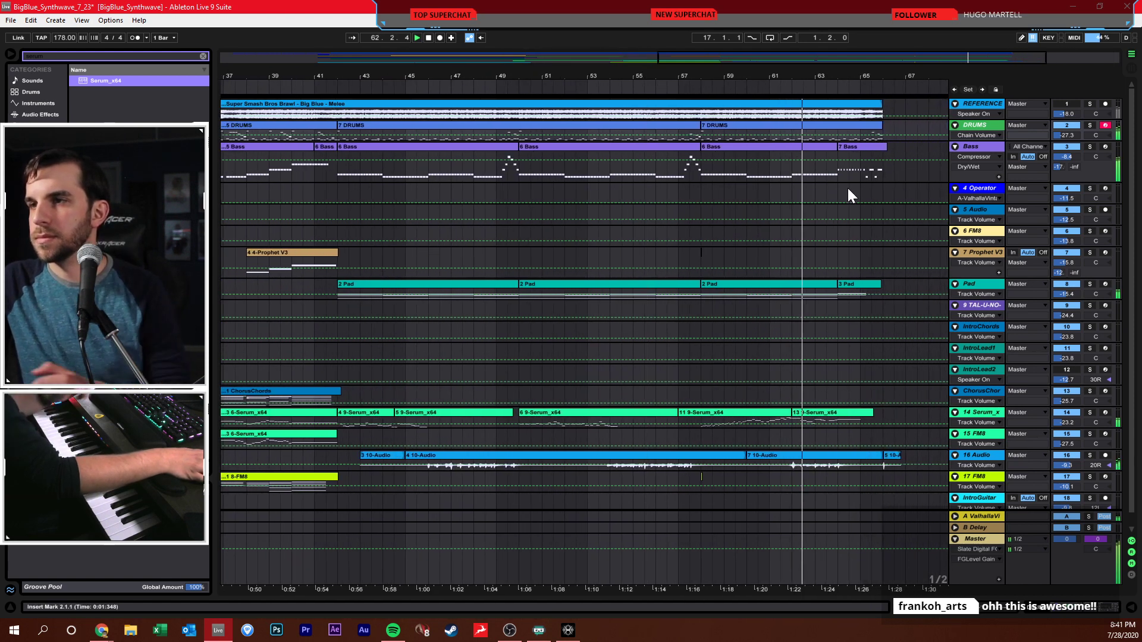
left_click(886, 183)
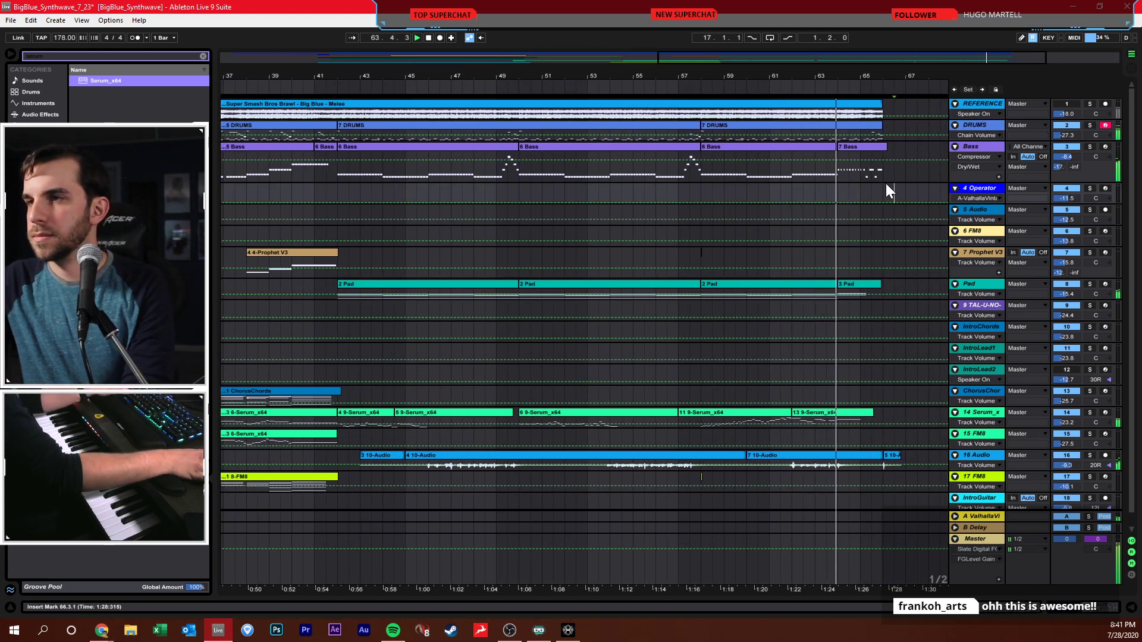
left_click_drag(816, 89, 809, 82)
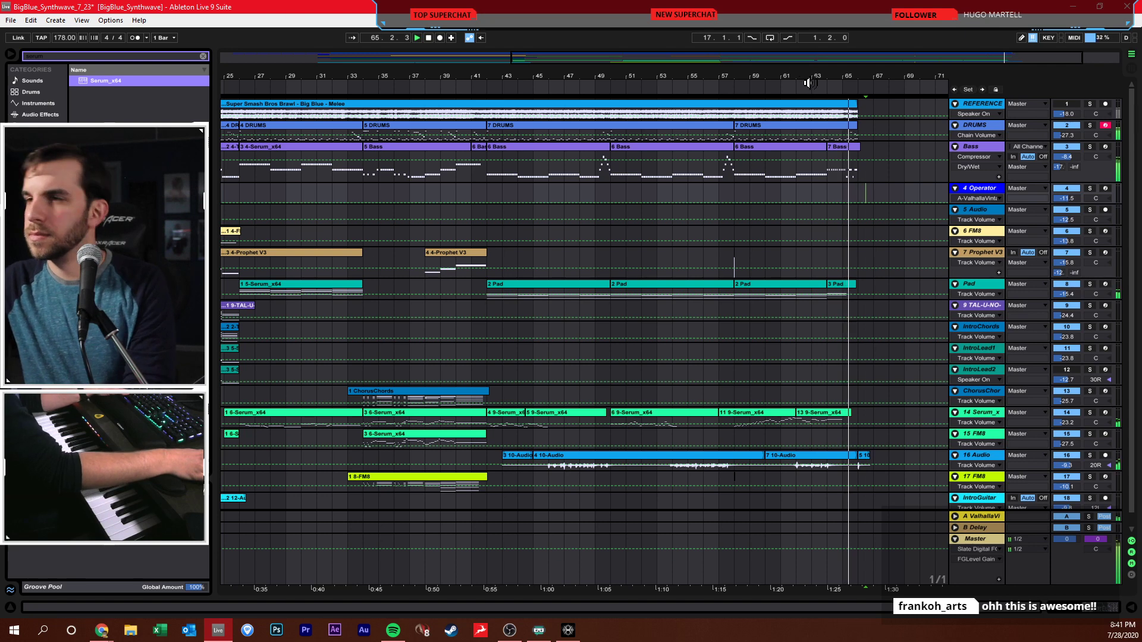
left_click(864, 292)
key("space")
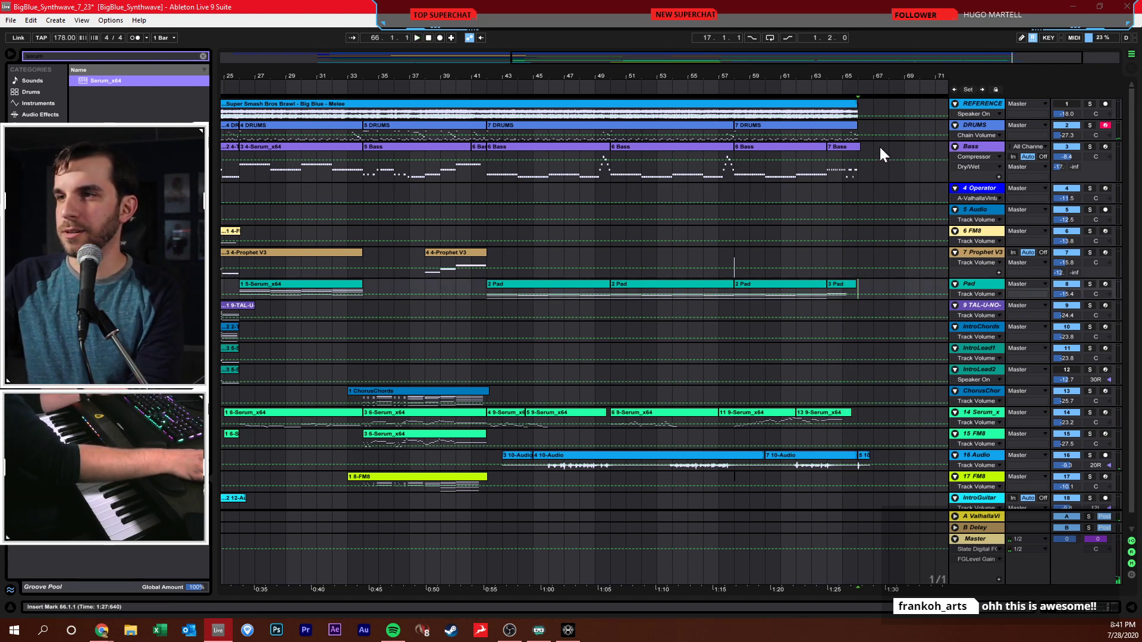
- Save the set and replay the ending of the arrangement from bar 65
scroll(862, 122, "down", 3)
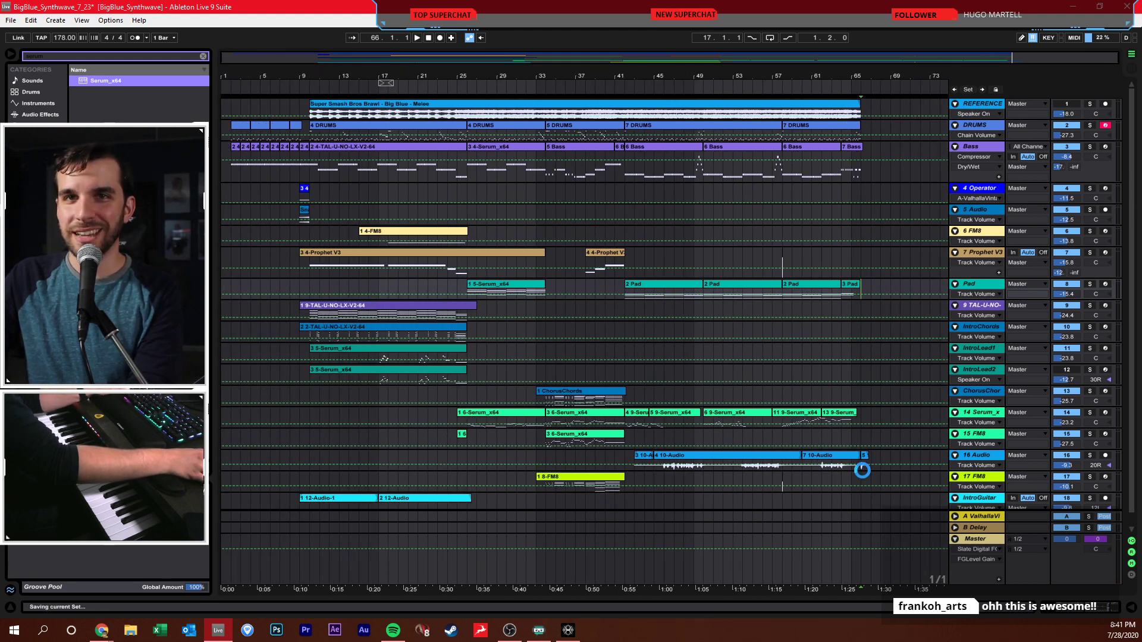
scroll(827, 78, "up", 3)
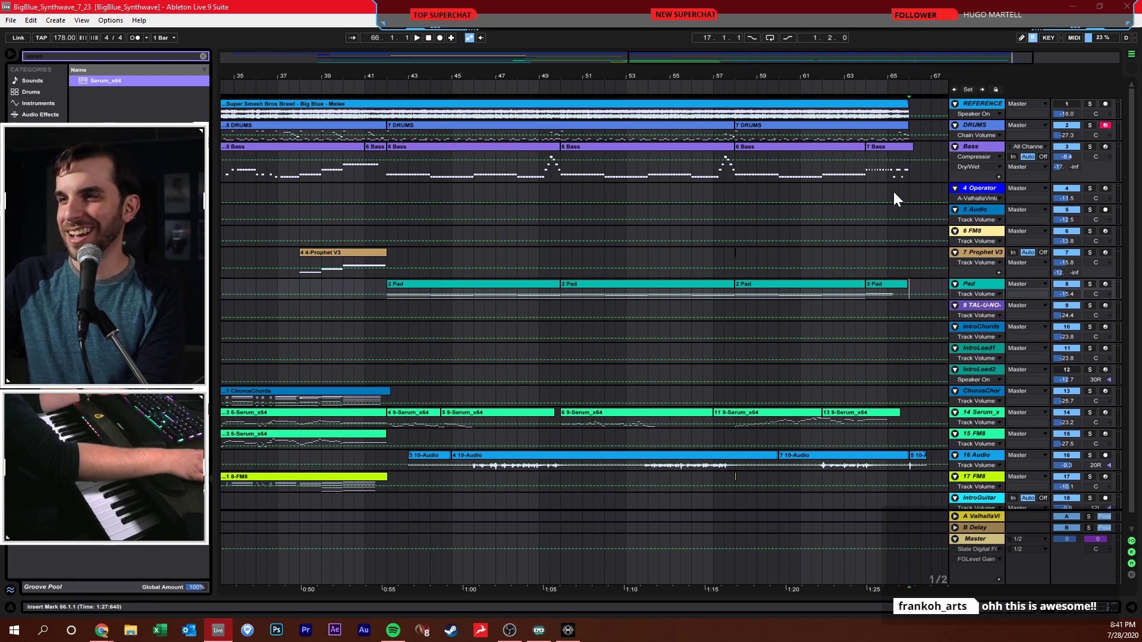
left_click_drag(865, 83, 777, 82)
left_click(805, 456)
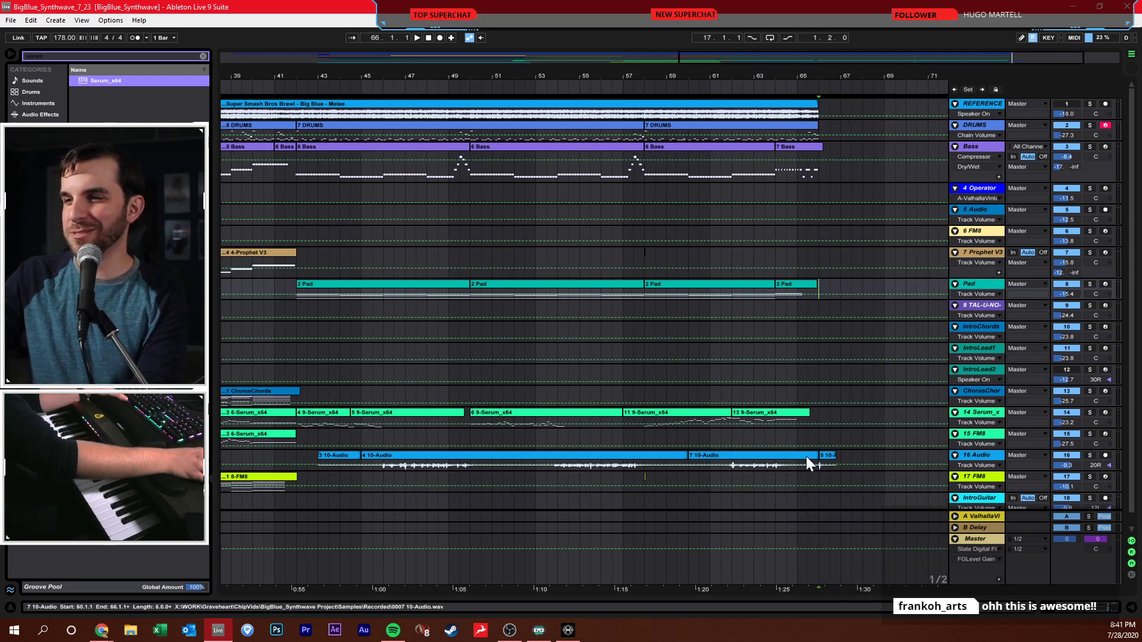
left_click(794, 473)
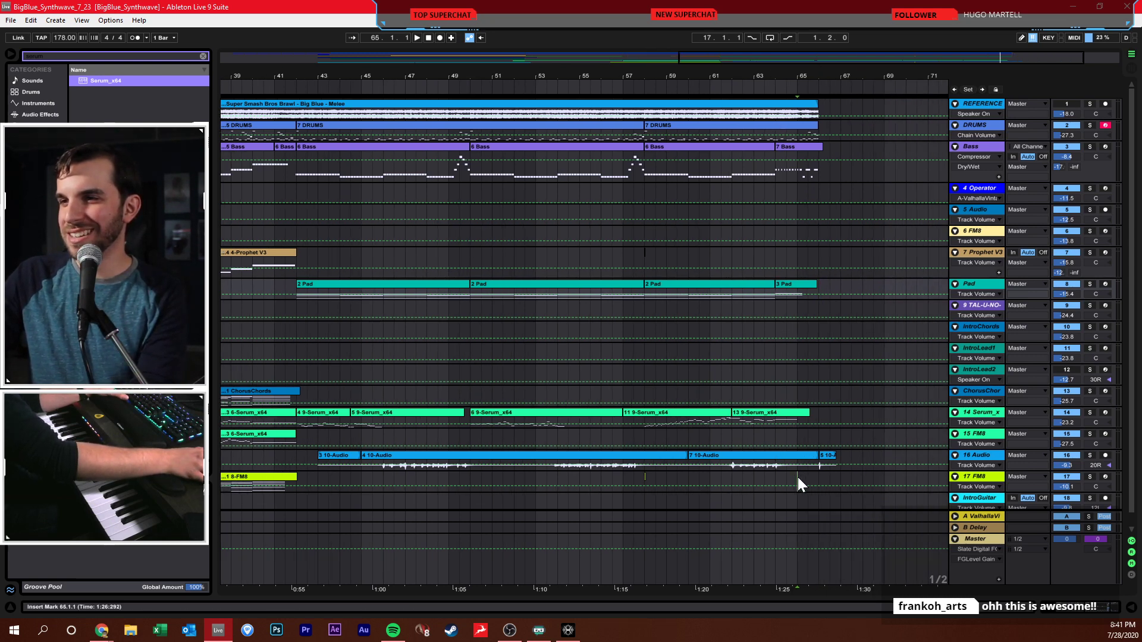
key("space")
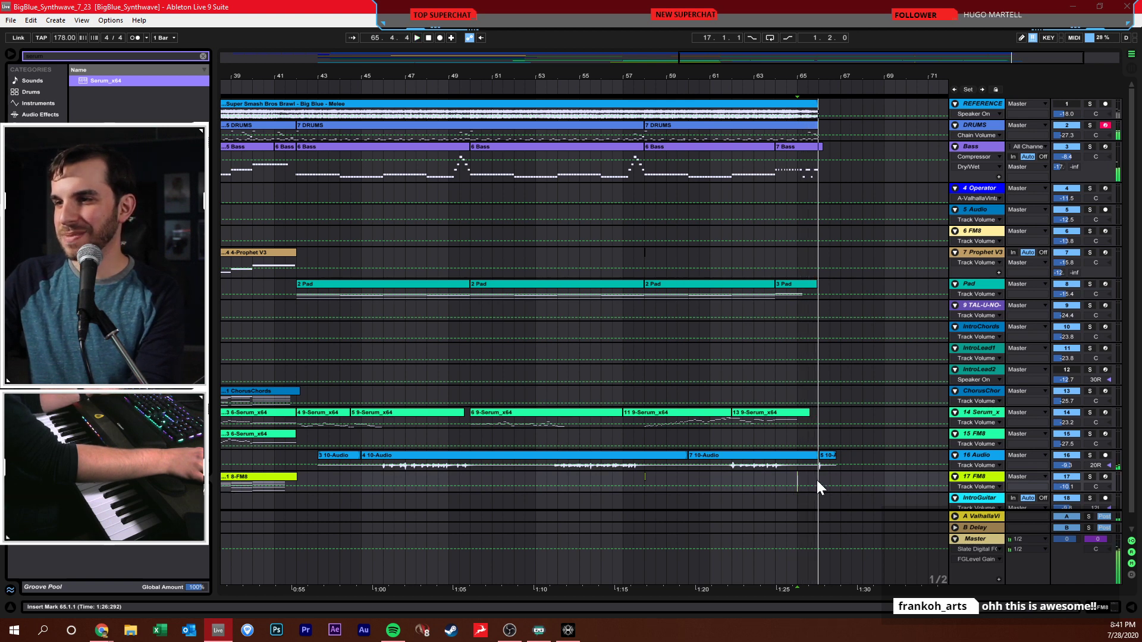
- Duplicate bars 10 to 66 of the DRUMS through 17 FM8 tracks directly after bar 66 and save the set
key("space")
left_click_drag(818, 482, 188, 127)
left_click_drag(296, 75, 530, 158)
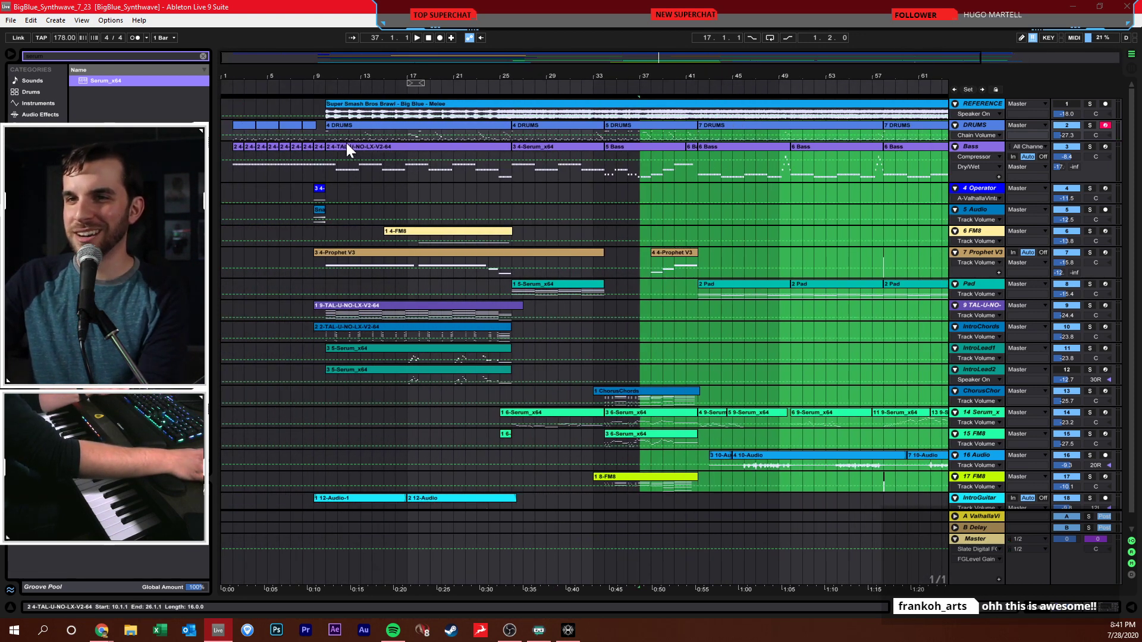
left_click(331, 135, "shift")
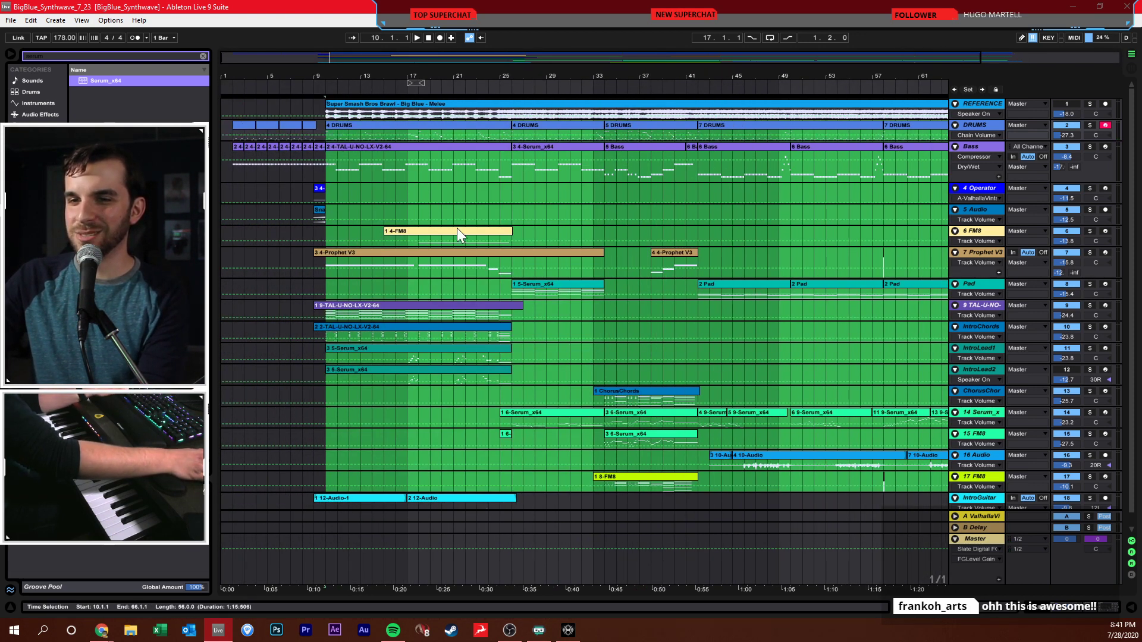
scroll(457, 497, "down", 1)
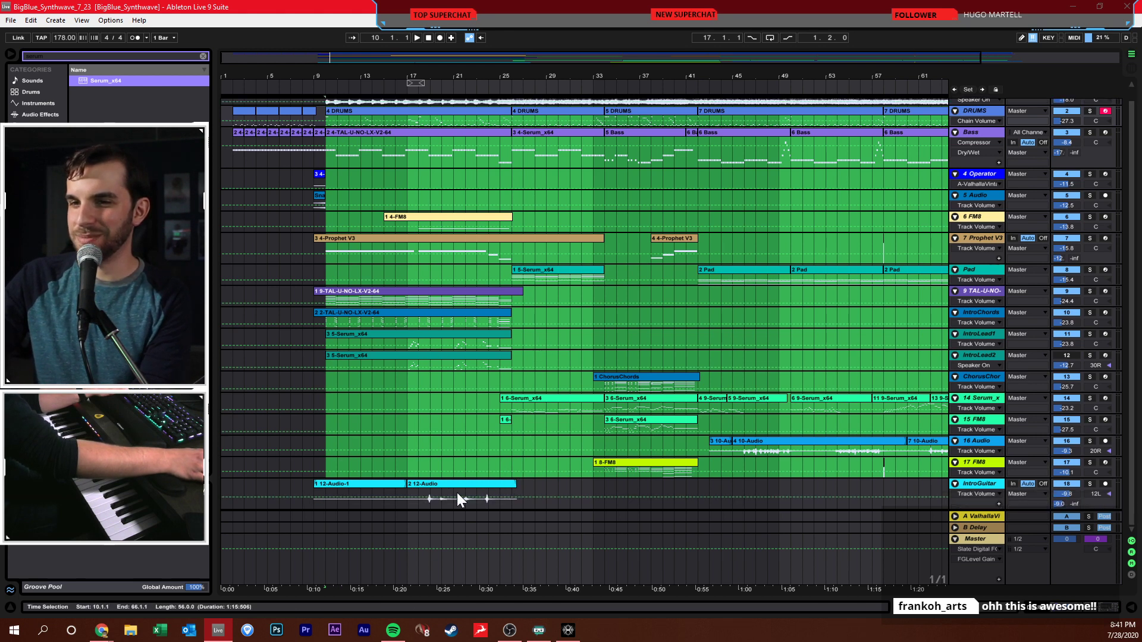
key("ctrl+d")
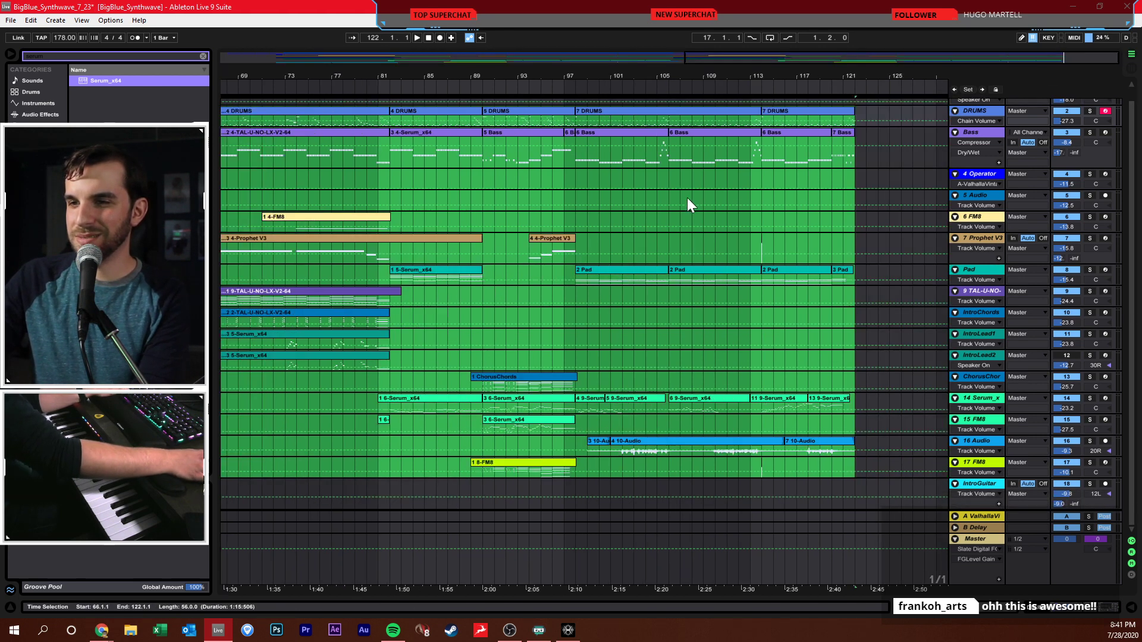
left_click(680, 315)
key("ctrl+s")
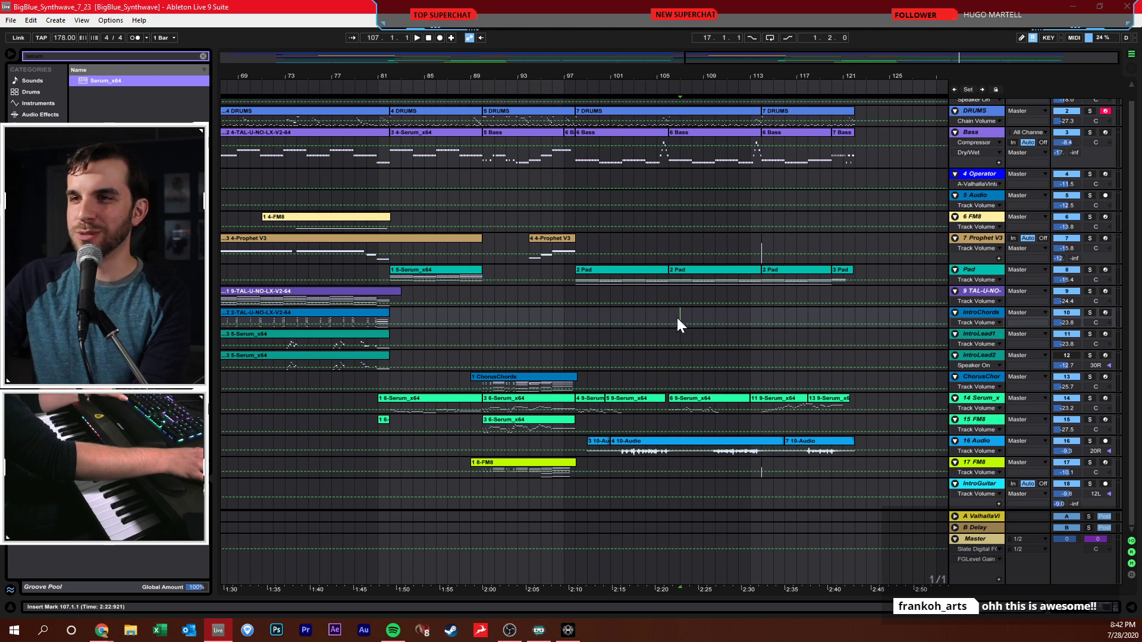
- Play back the transition from bar 65 into the duplicated section
key("minus")
left_click(599, 179)
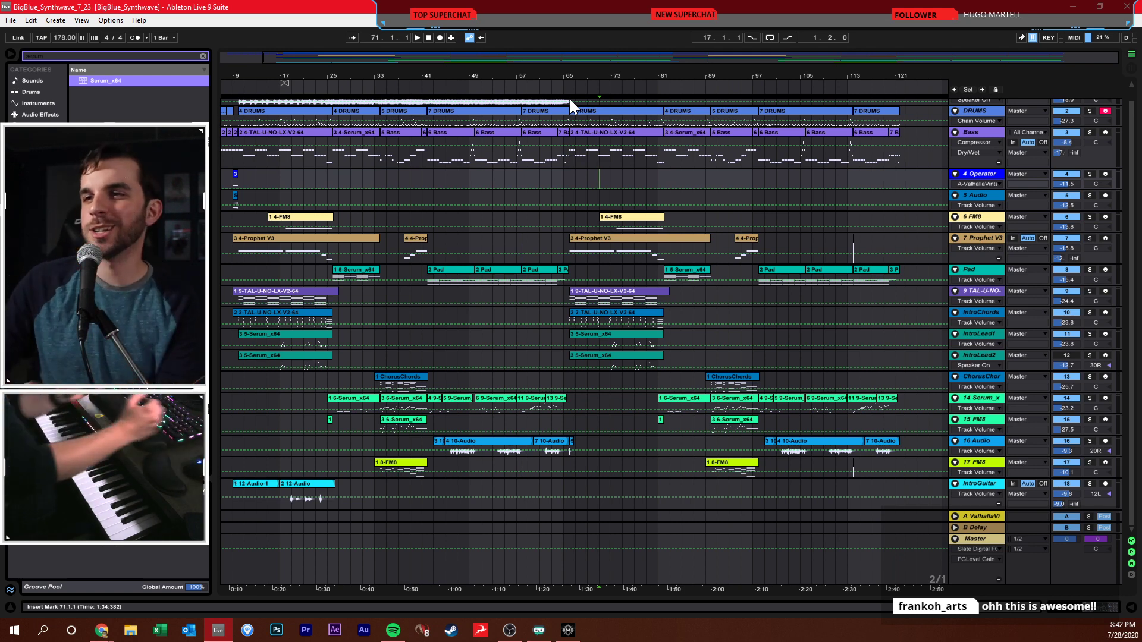
left_click(559, 175)
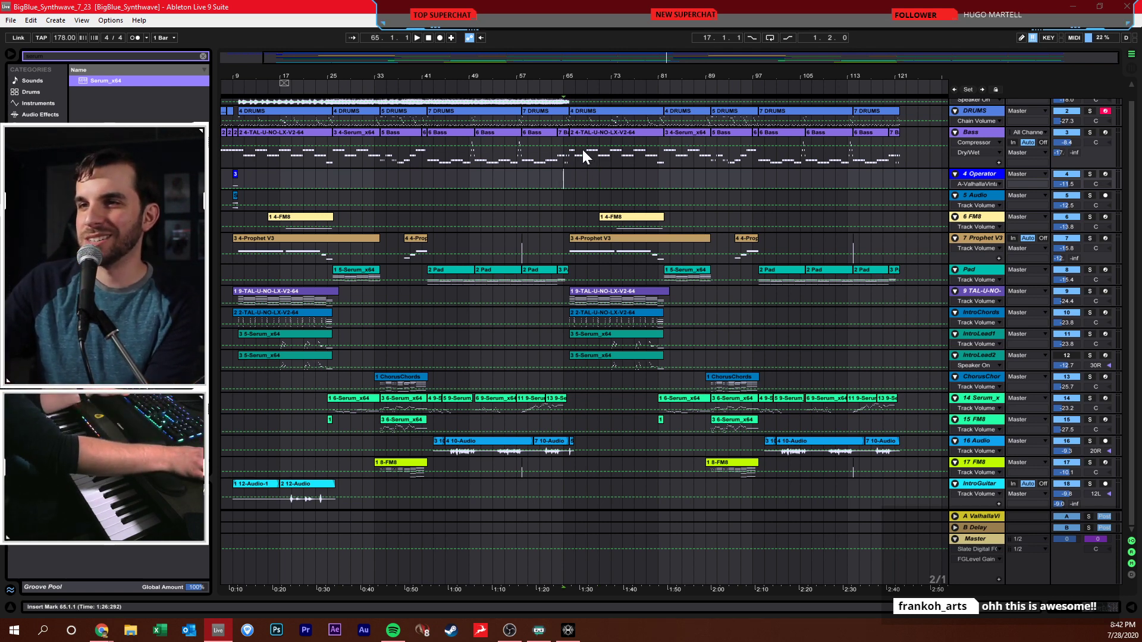
mouse_move(565, 81)
left_mouse_down()
mouse_move(566, 142)
mouse_move(606, 180)
left_mouse_up()
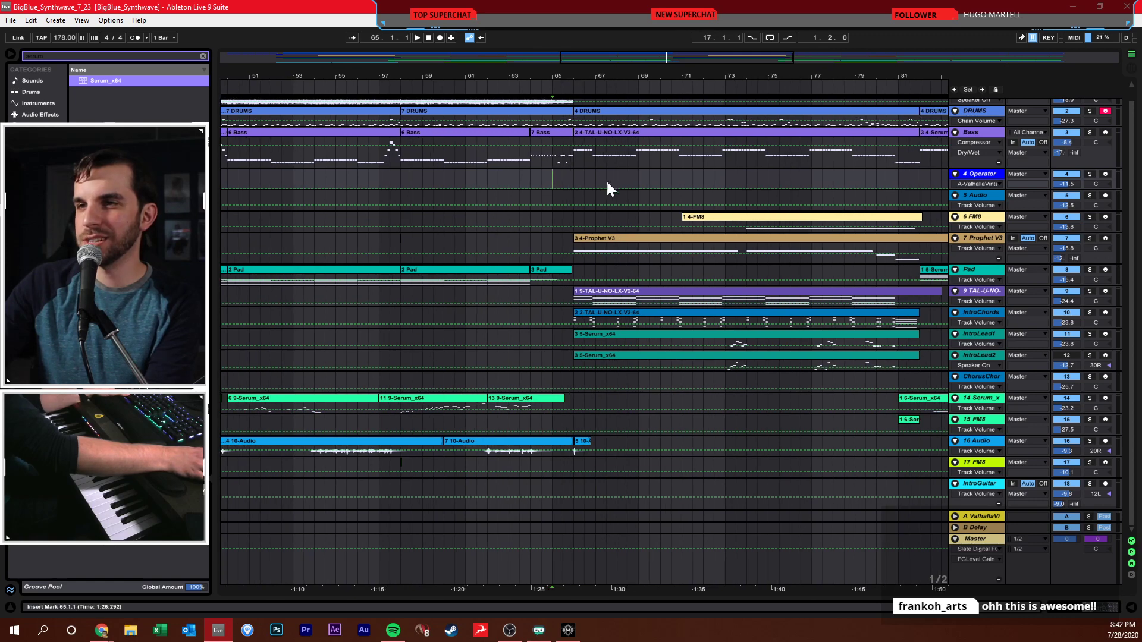
scroll(573, 185, "up", 1)
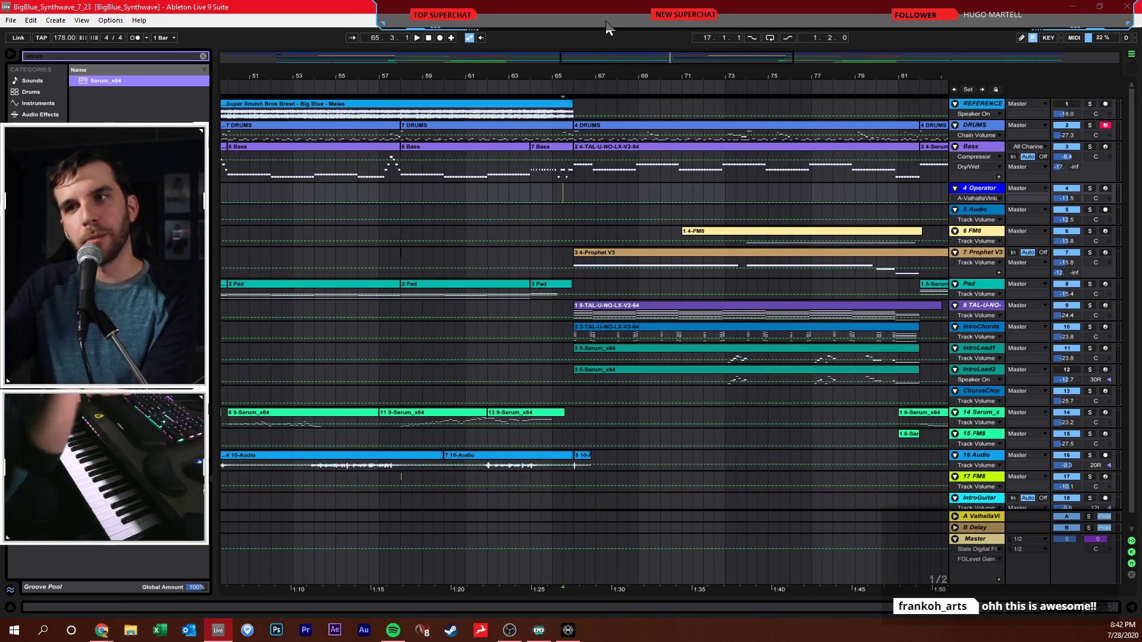
left_click(549, 187)
key("space")
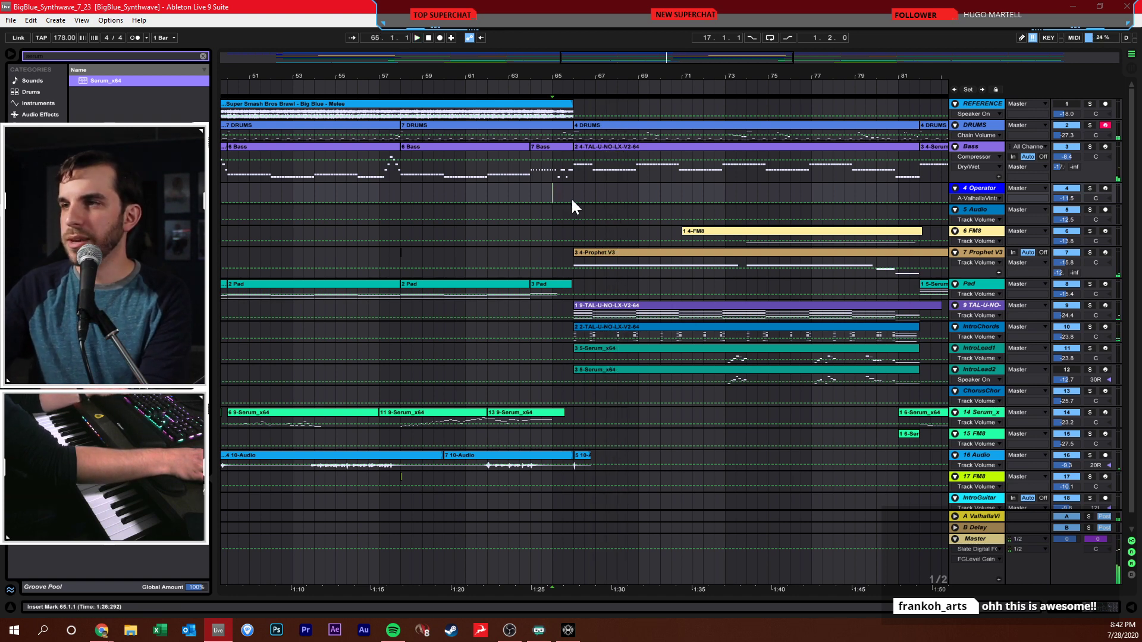
- Audition the 9 TAL-U-NO track, arm IntroChords for recording, and rehearse a fill over the bar 65 transition
left_click(556, 333)
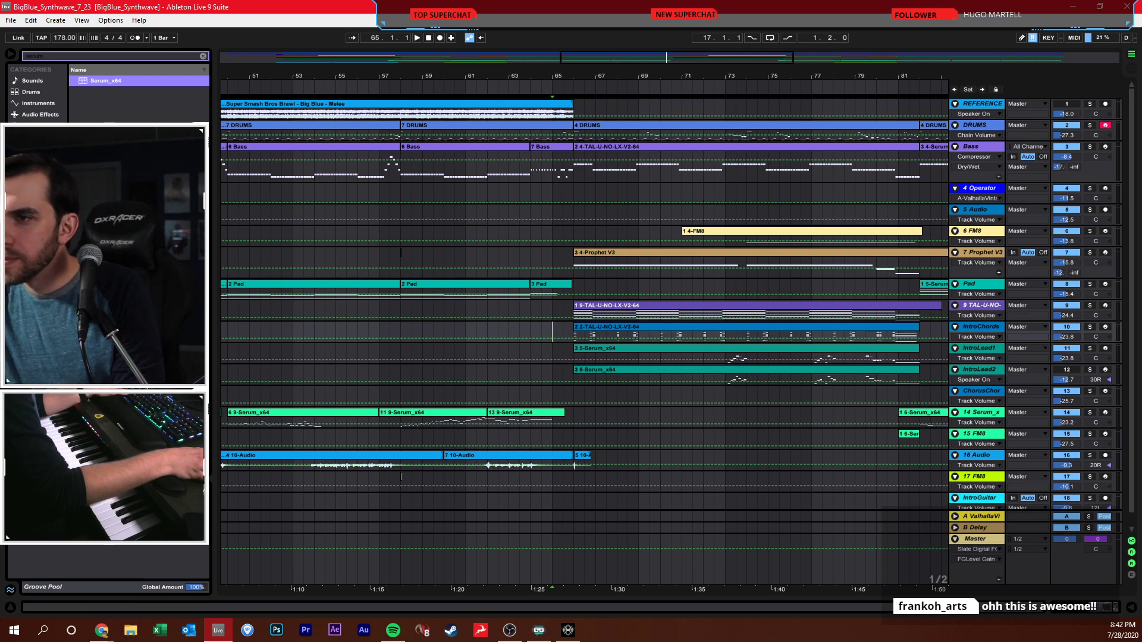
key("plus")
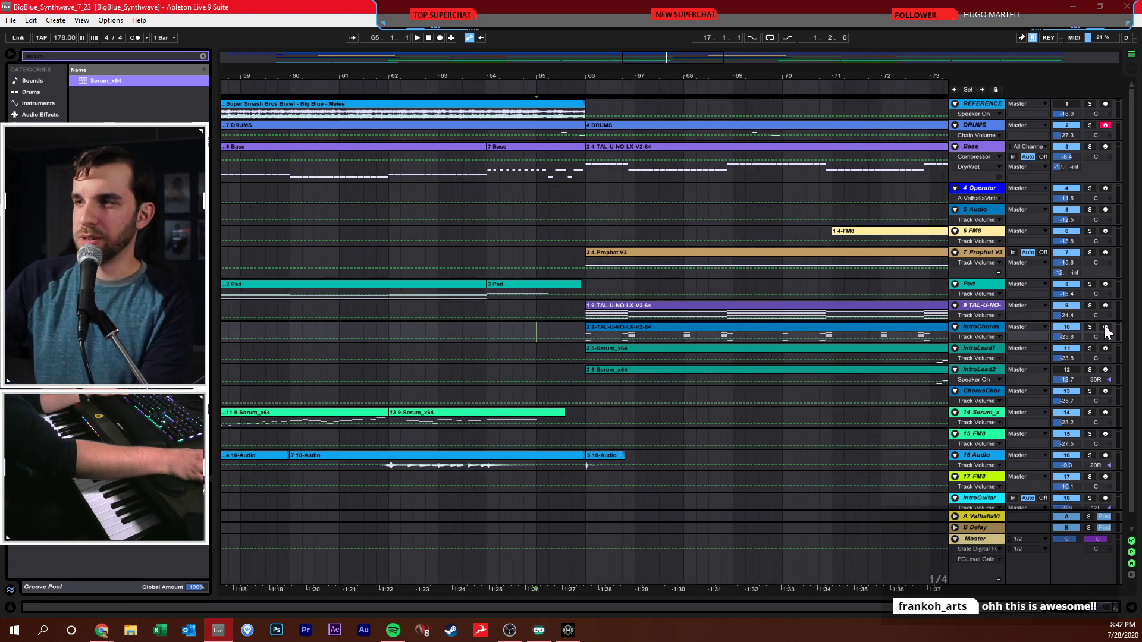
left_click(1106, 306)
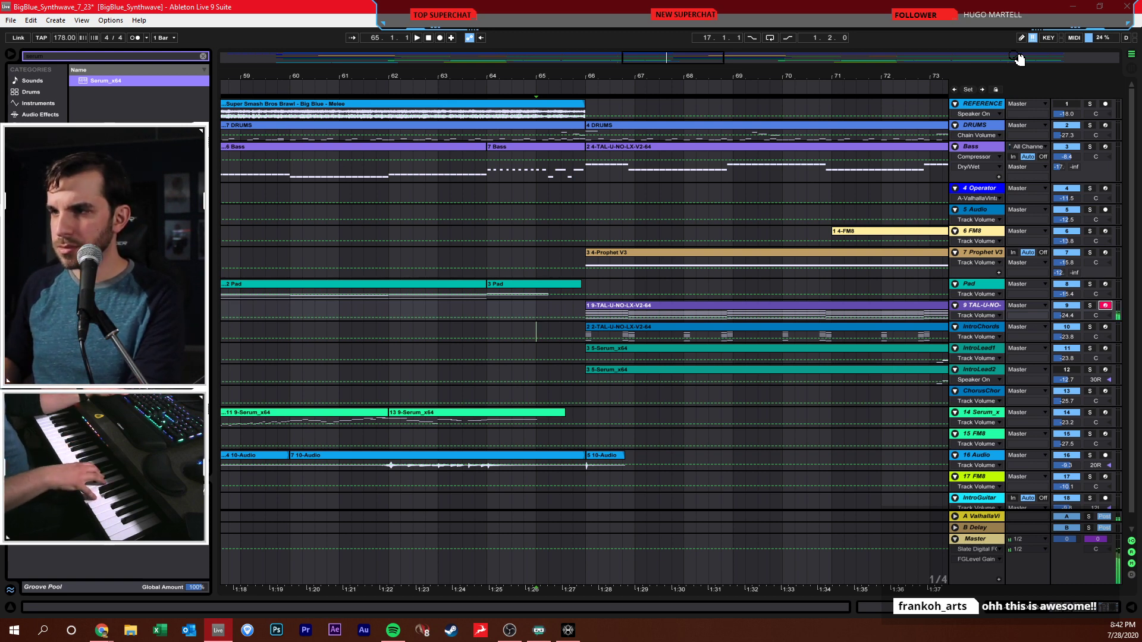
left_click(1105, 327)
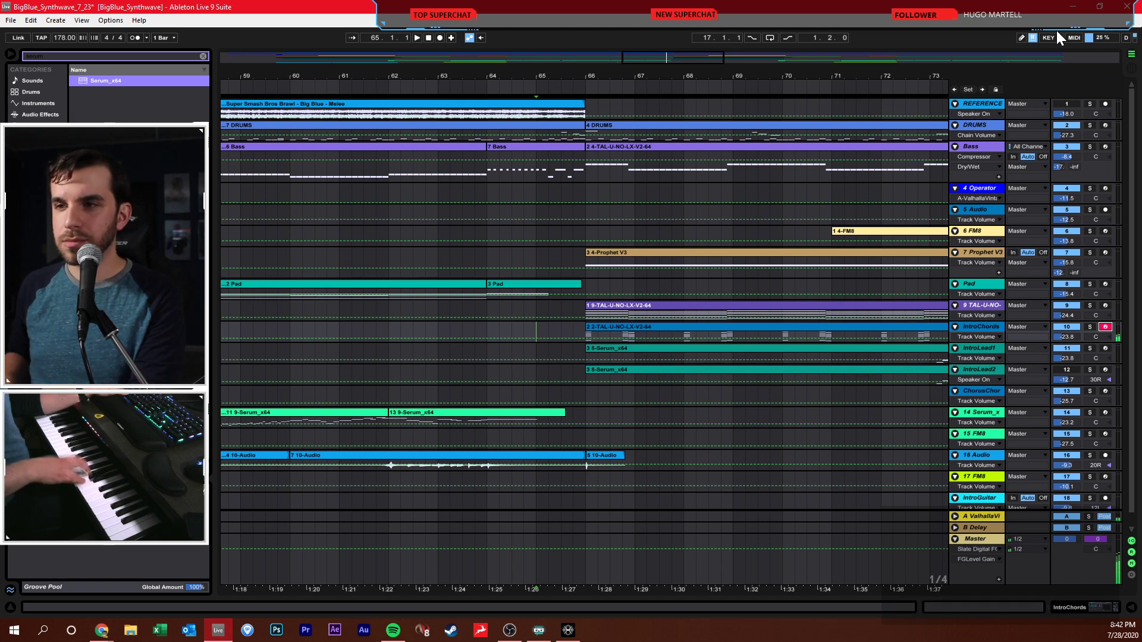
key("space")
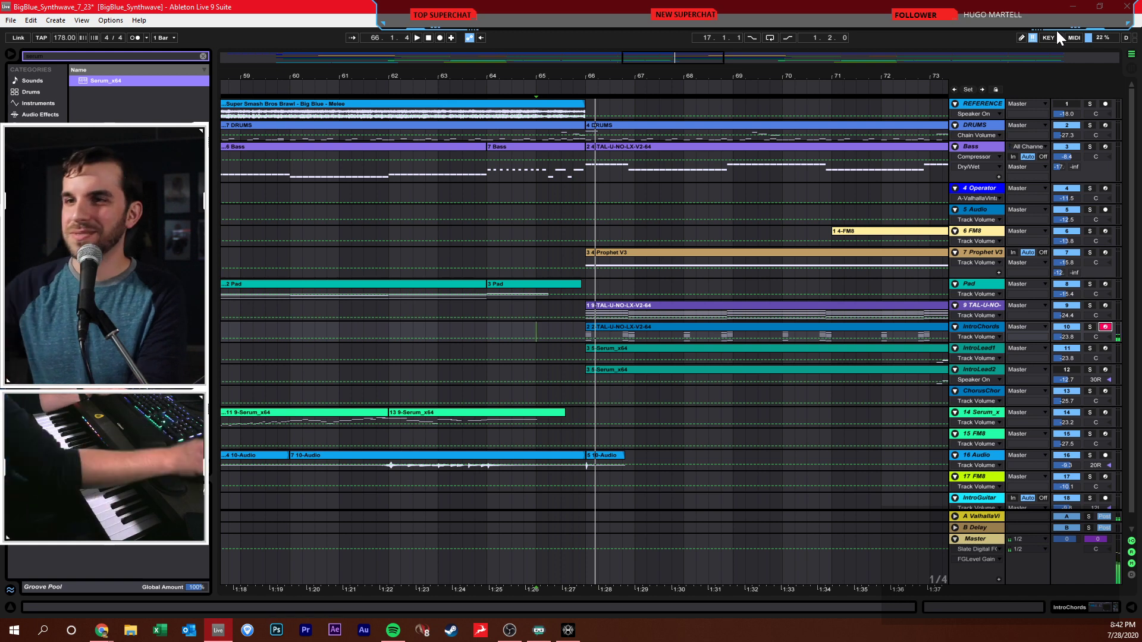
- Record a one-bar MIDI fill on the IntroChords track from bar 65 to bar 66
left_click(537, 337)
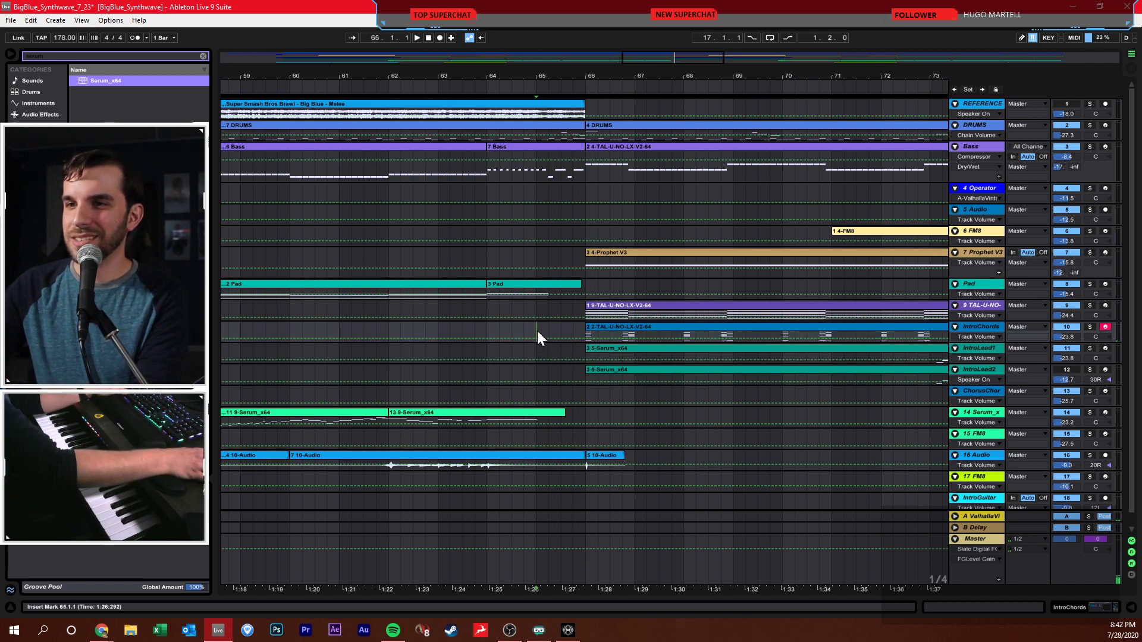
left_click(440, 38)
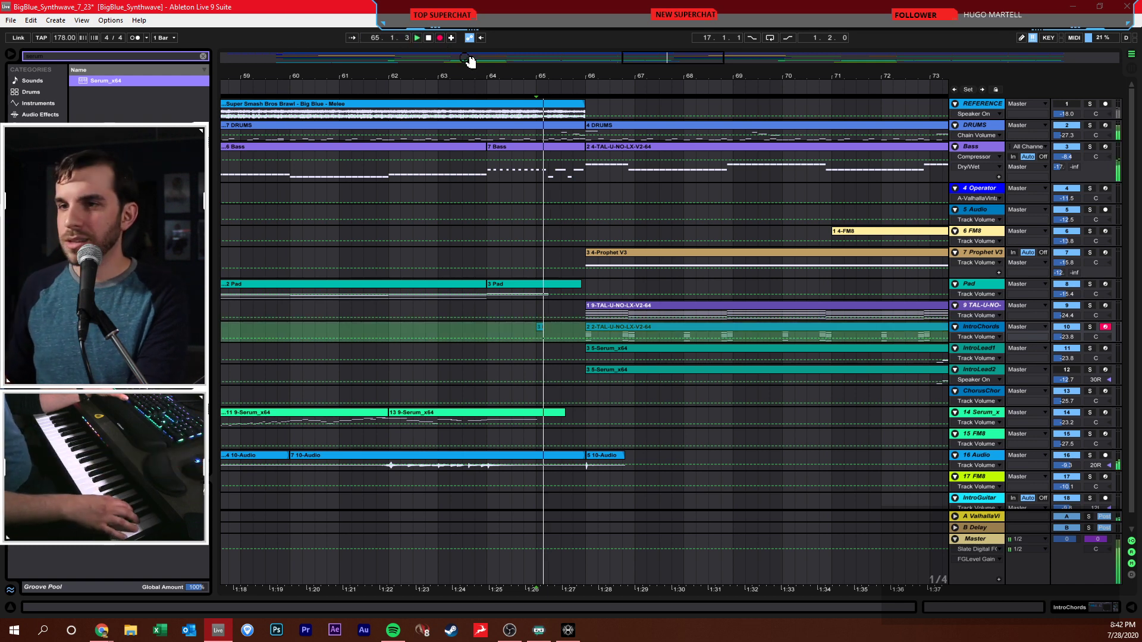
key("space")
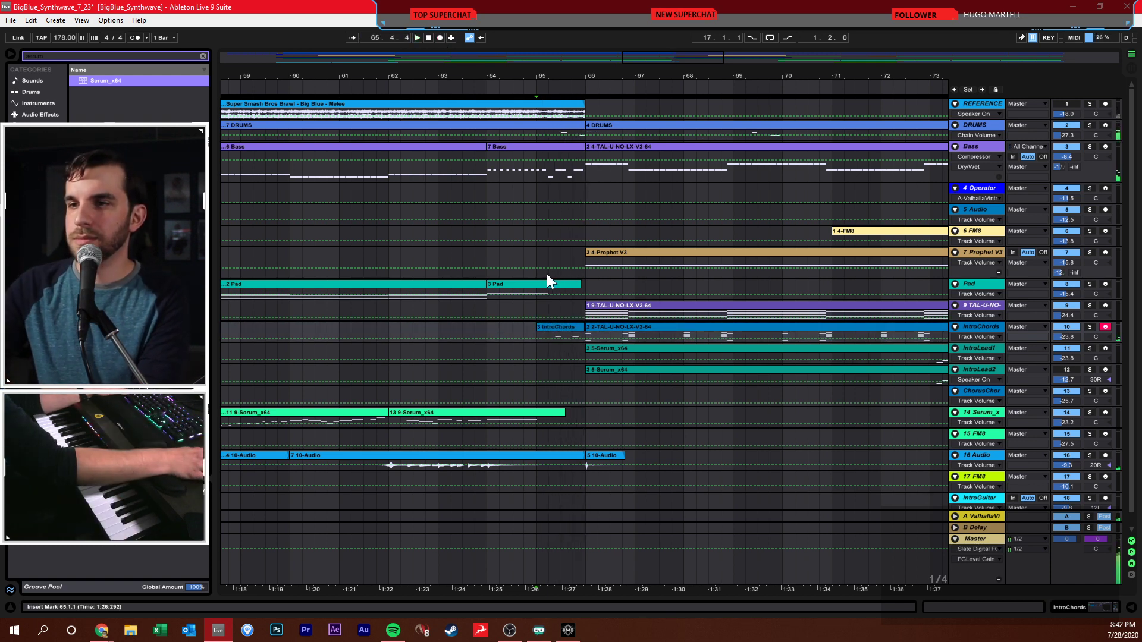
- Lengthen all notes in the recorded IntroChords clip slightly and double them an octave higher
double_click(545, 323)
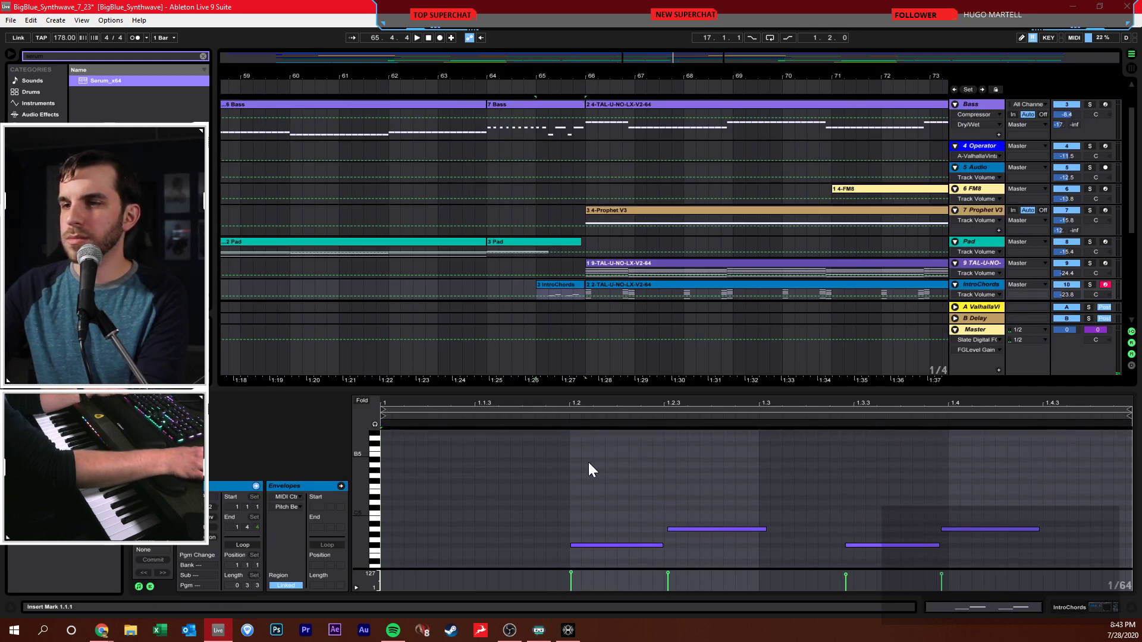
left_click_drag(588, 462, 1022, 567)
key("shift+Right")
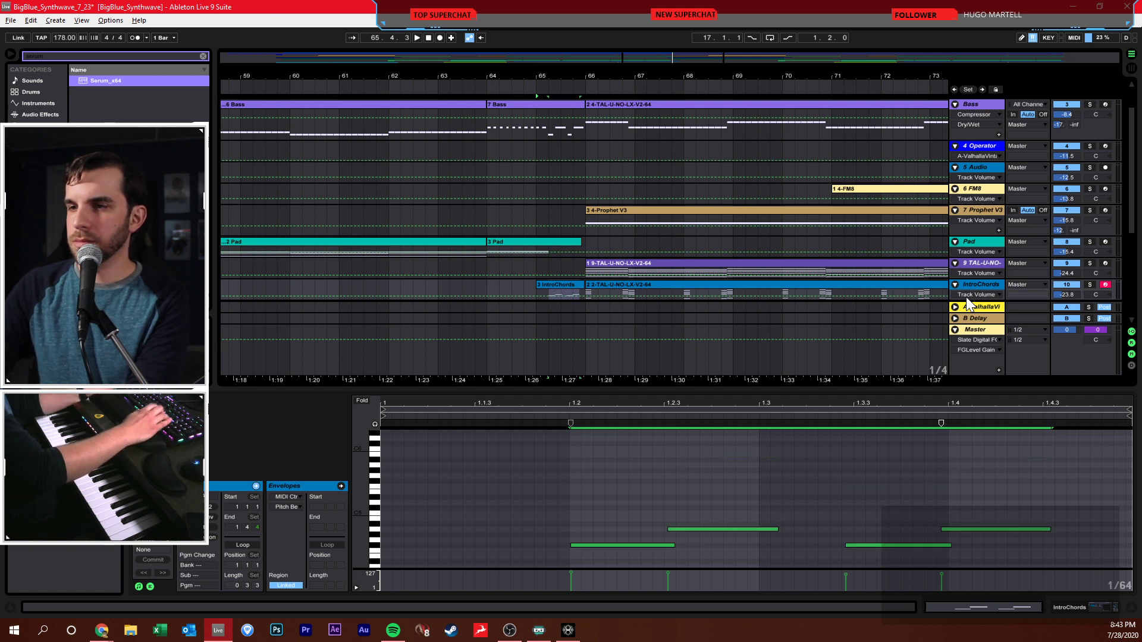
key("shift+Up")
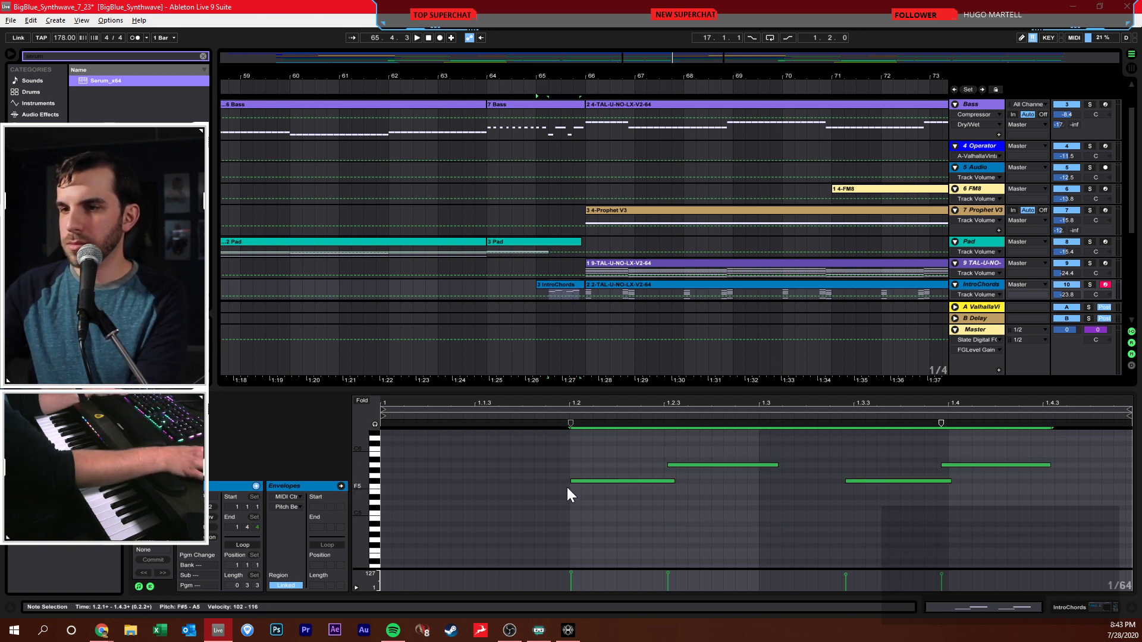
left_click(570, 511)
key("ctrl+v")
- Set the clip grid to 1/8, quantize all notes of the IntroChords fill, and play it back
key("ctrl+a")
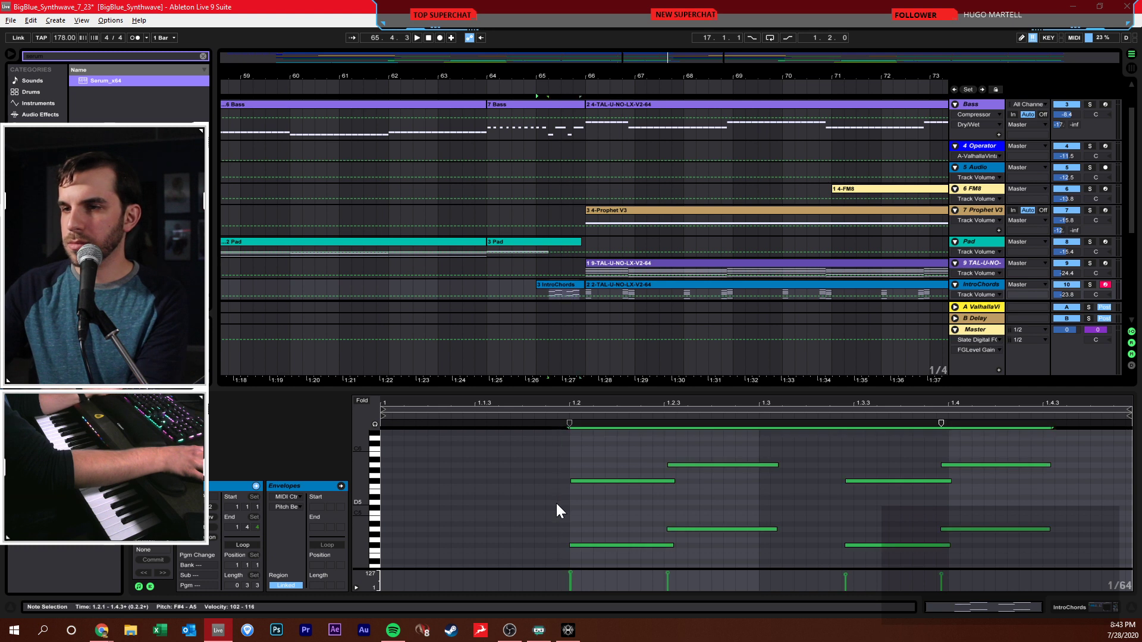
right_click(555, 503)
left_click(609, 458)
key("ctrl+u")
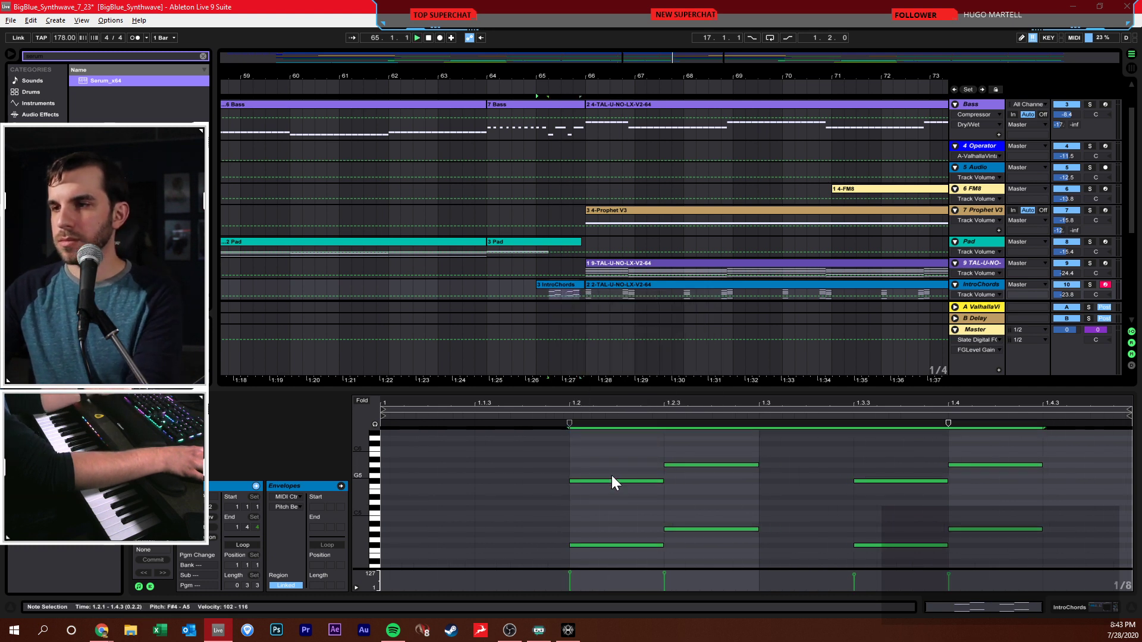
key("space")
left_click_drag(935, 389, 940, 476)
left_click(541, 308)
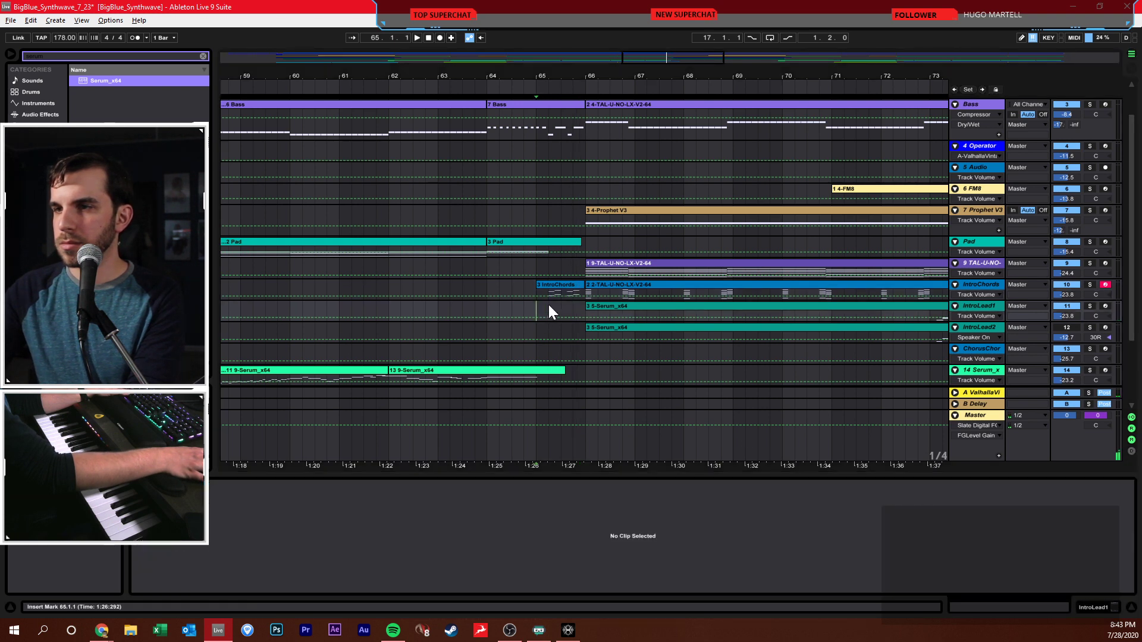
- Try copying the IntroChords fill clip to the IntroLead1 and IntroLead2 tracks at bar 65 and play it
scroll(548, 304, "down", 1)
left_click(554, 263)
key("ctrl+c")
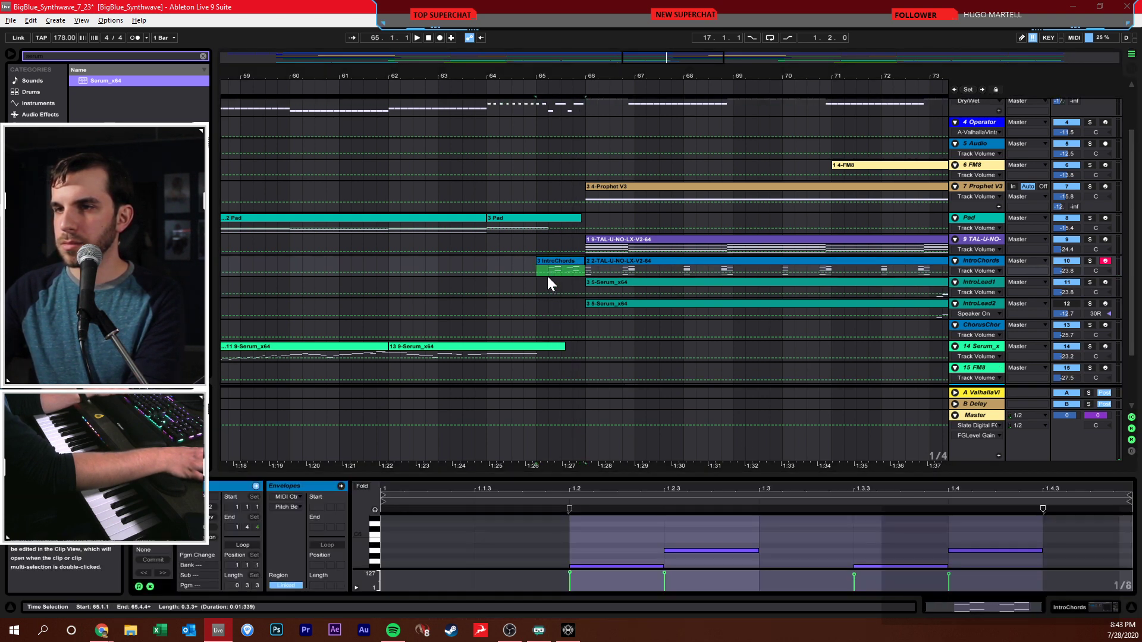
left_click(546, 286)
key("ctrl+v")
left_click(537, 306)
key("ctrl+v")
key("space")
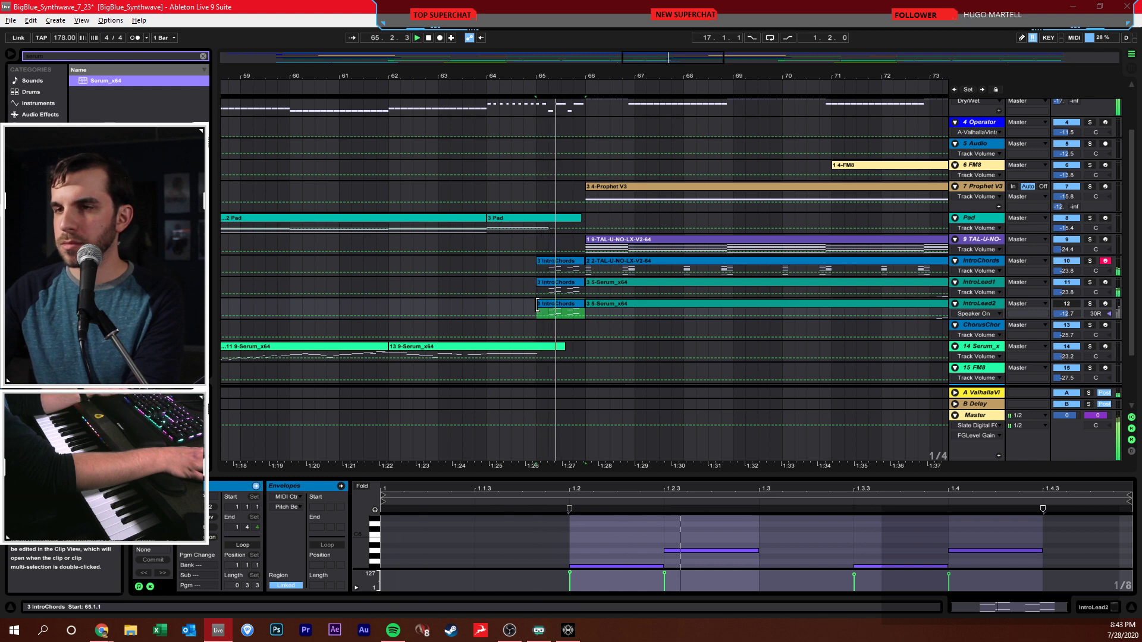
- Delete the copied fill clips from the IntroLead2 and IntroLead1 tracks
key("Delete")
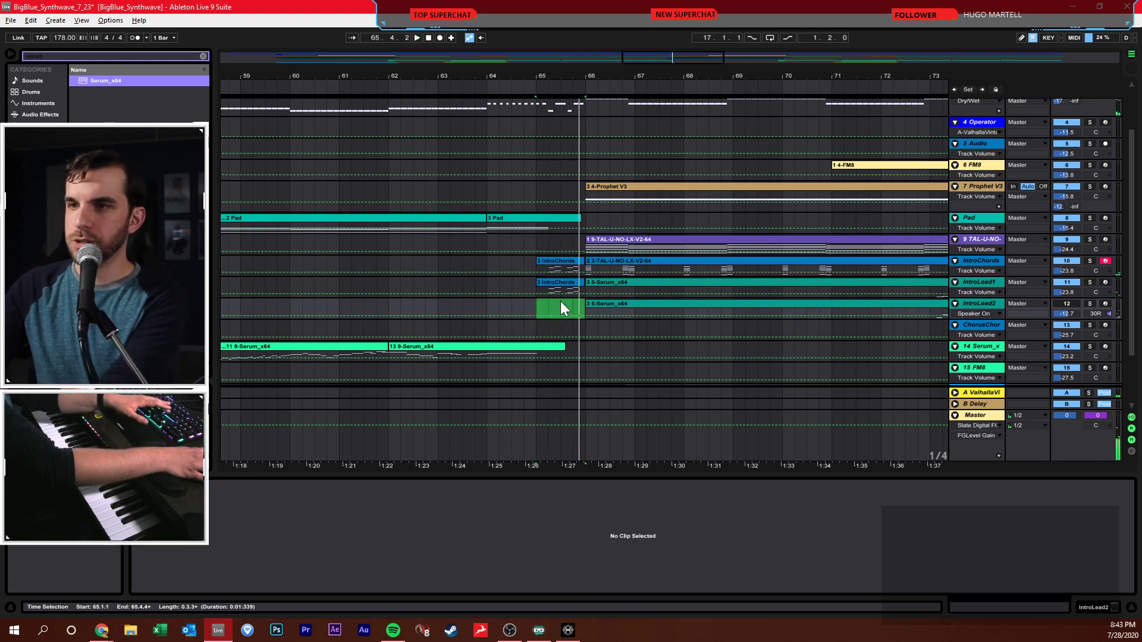
left_click(563, 285)
key("Delete")
- Play the transition from bar 65 with the IntroChords fill and save the set
left_click(540, 284)
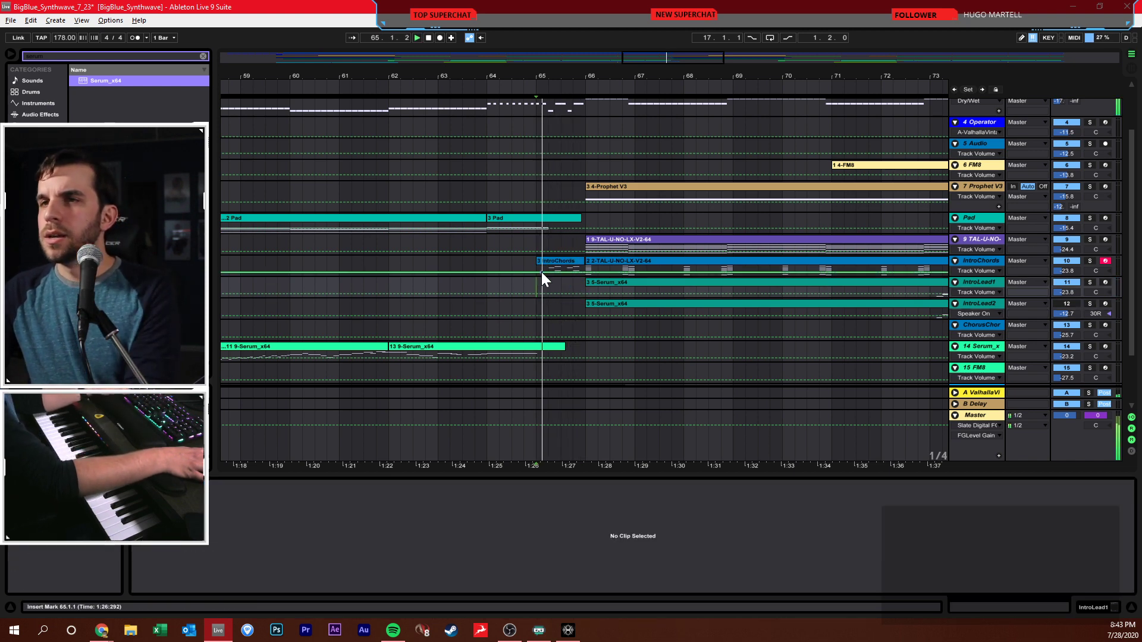
scroll(542, 273, "up", 3)
key("ctrl+s")
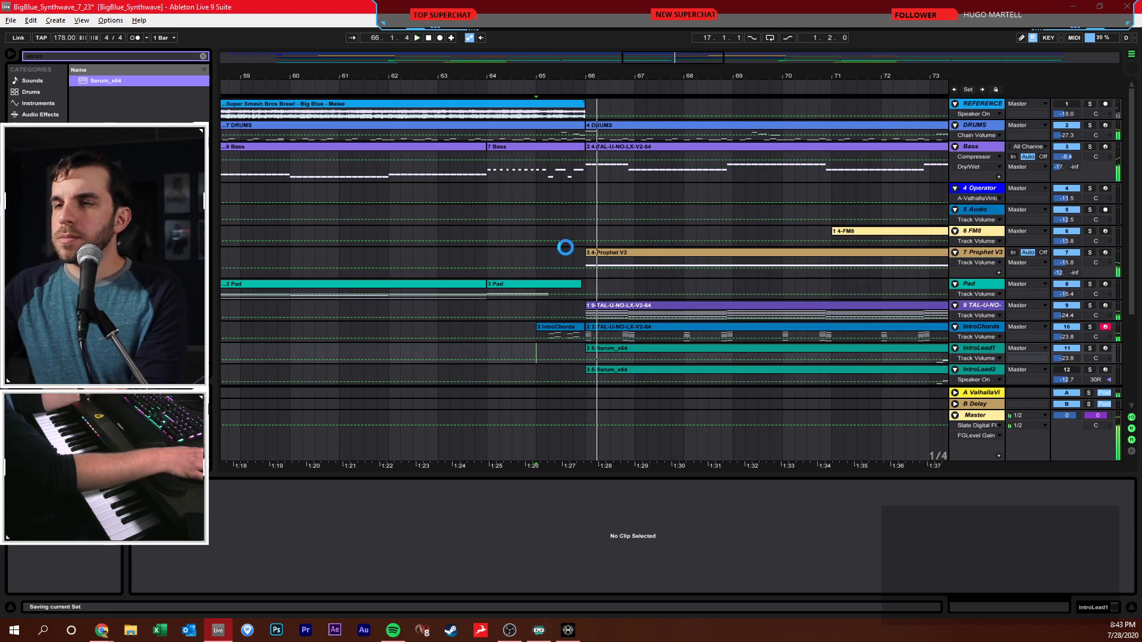
- Enlarge the DRUMS track, delete its content from bar 65 to bar 66, and save the set
key("plus")
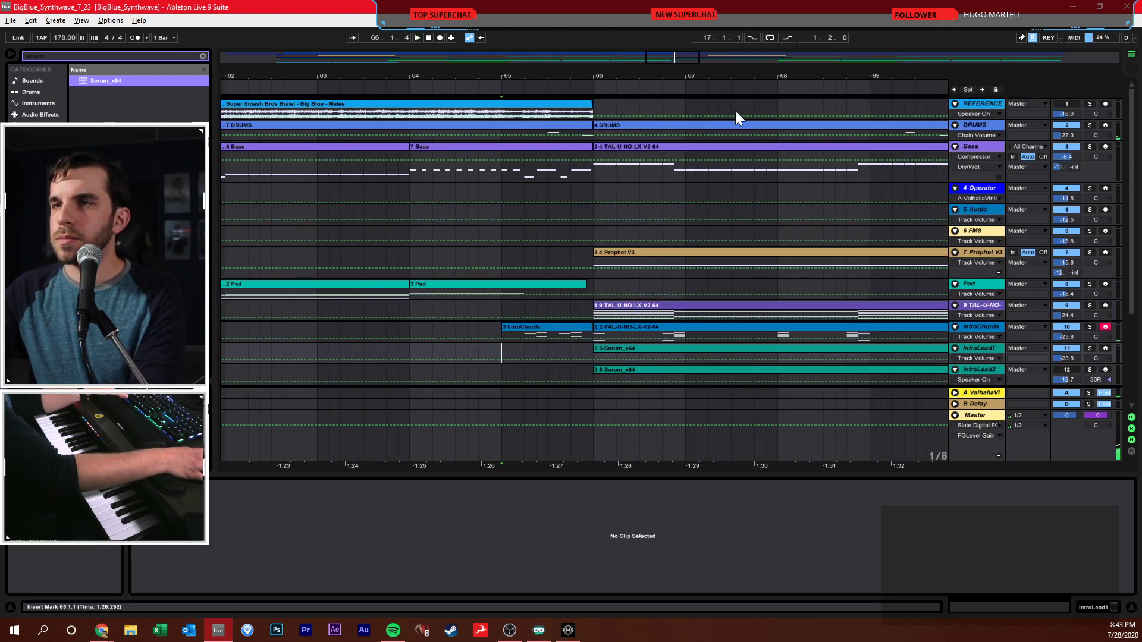
left_click_drag(968, 141, 958, 283)
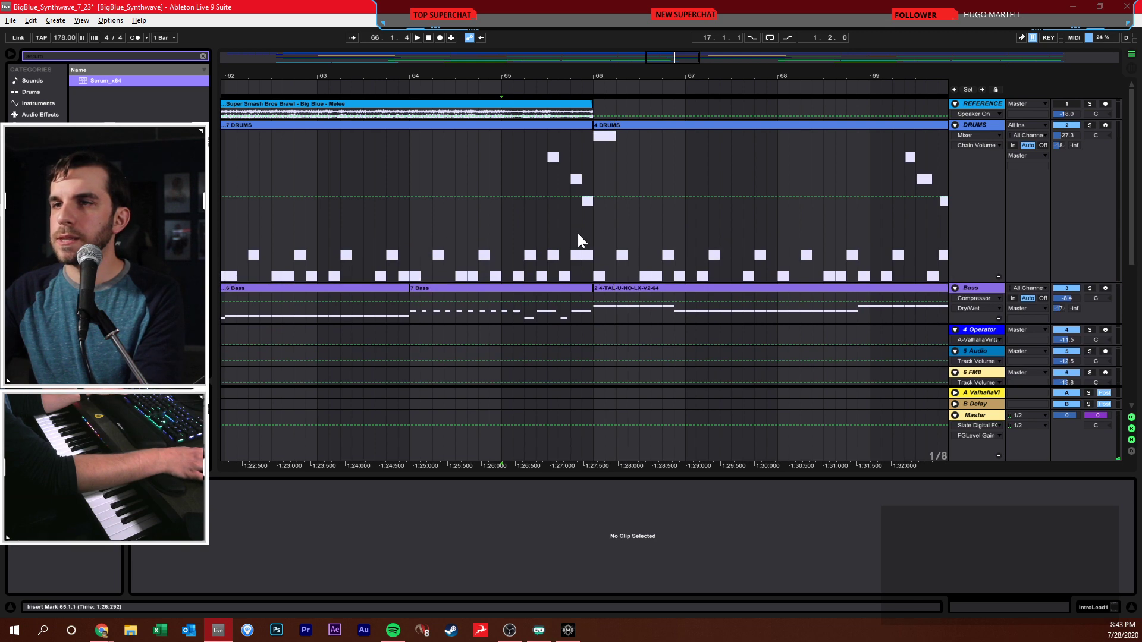
left_click(572, 234)
left_click(507, 233)
left_click_drag(507, 238, 589, 233)
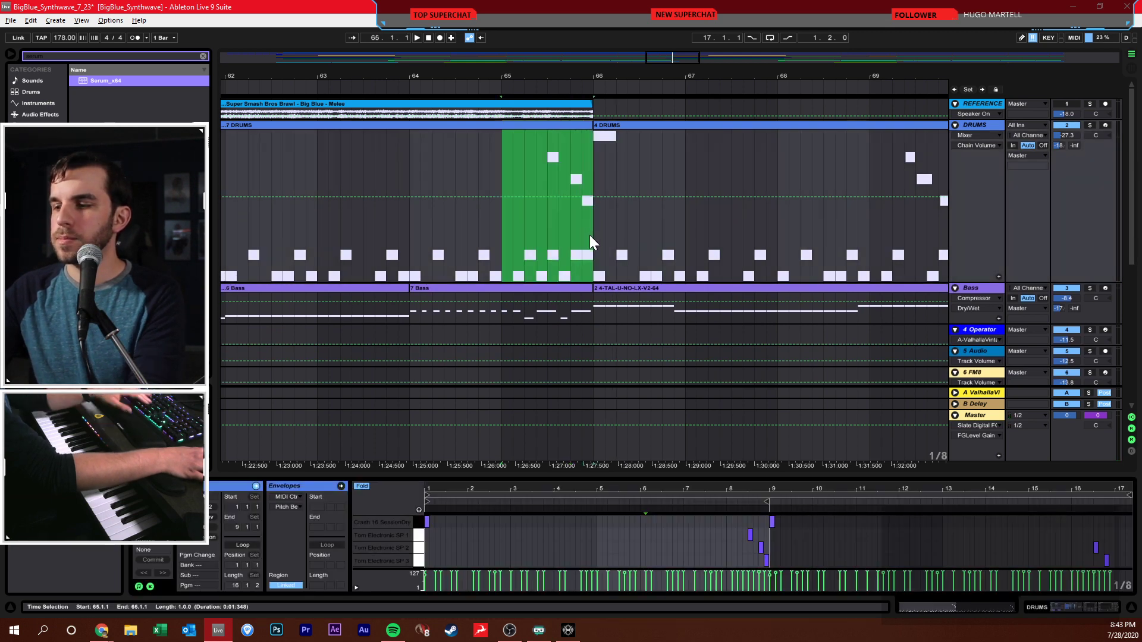
key("Delete")
key("ctrl+s")
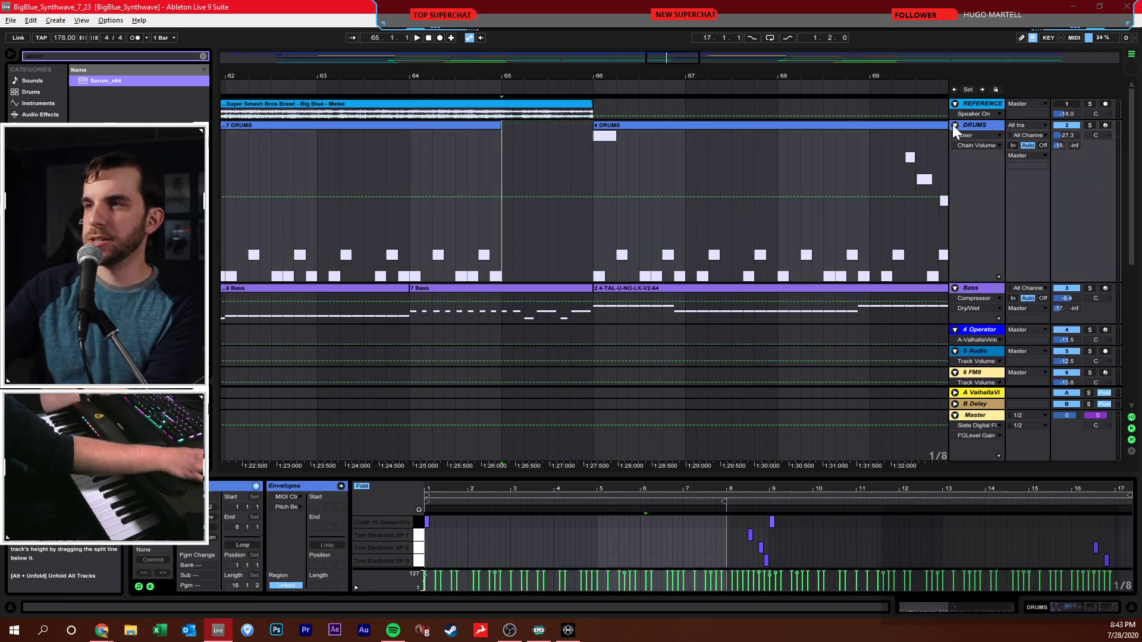
- Fold the DRUMS and Bass tracks and select the 4 Operator track
left_click(954, 125)
left_click(954, 137)
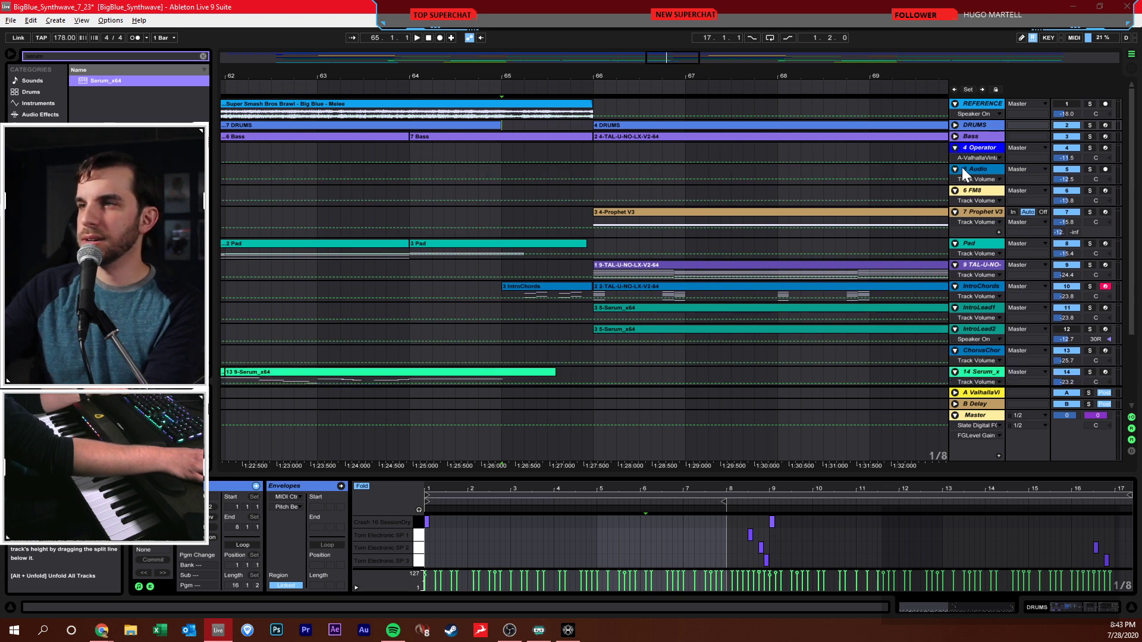
left_click(973, 152)
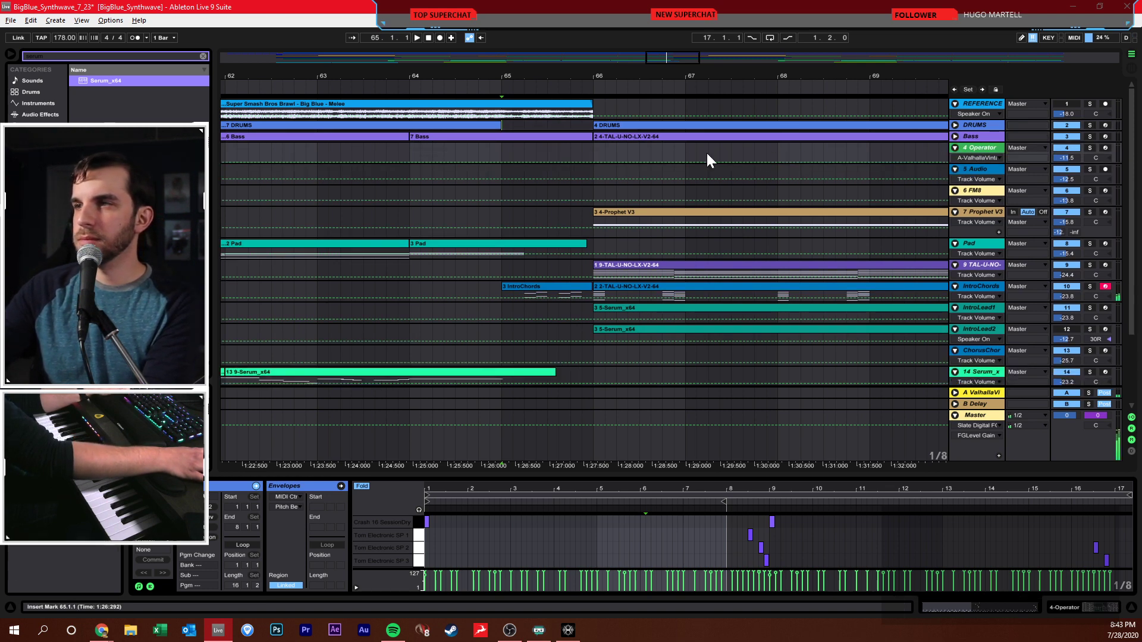
- Arm the 4 Operator track and record a one-bar clip with a single note from bar 65 to bar 66
left_click(1105, 148)
left_click(501, 155)
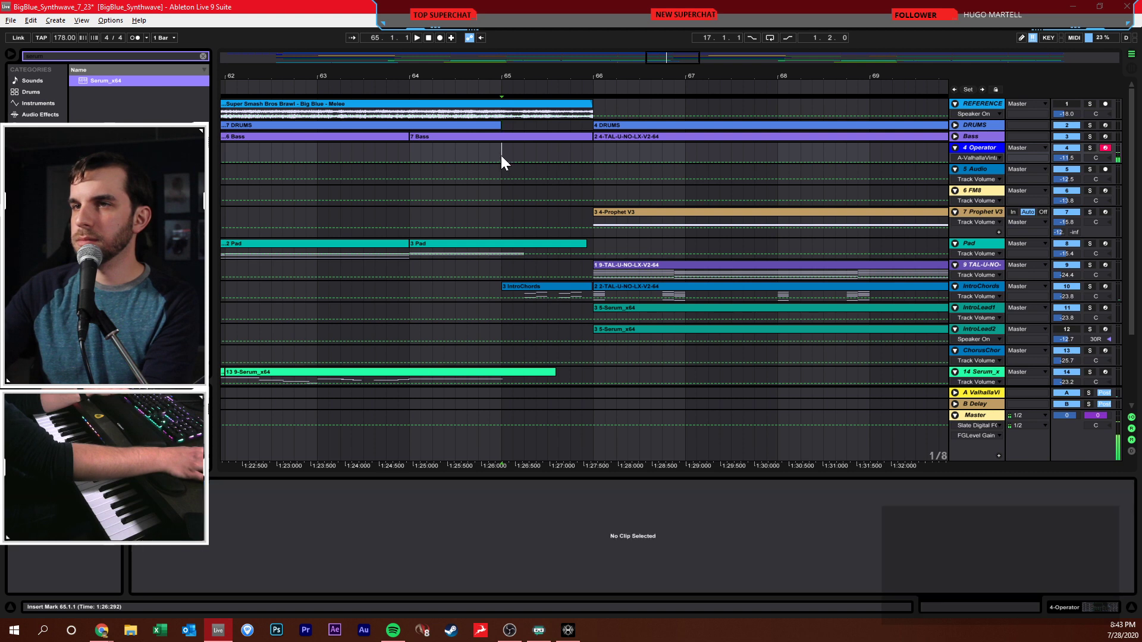
left_click(440, 38)
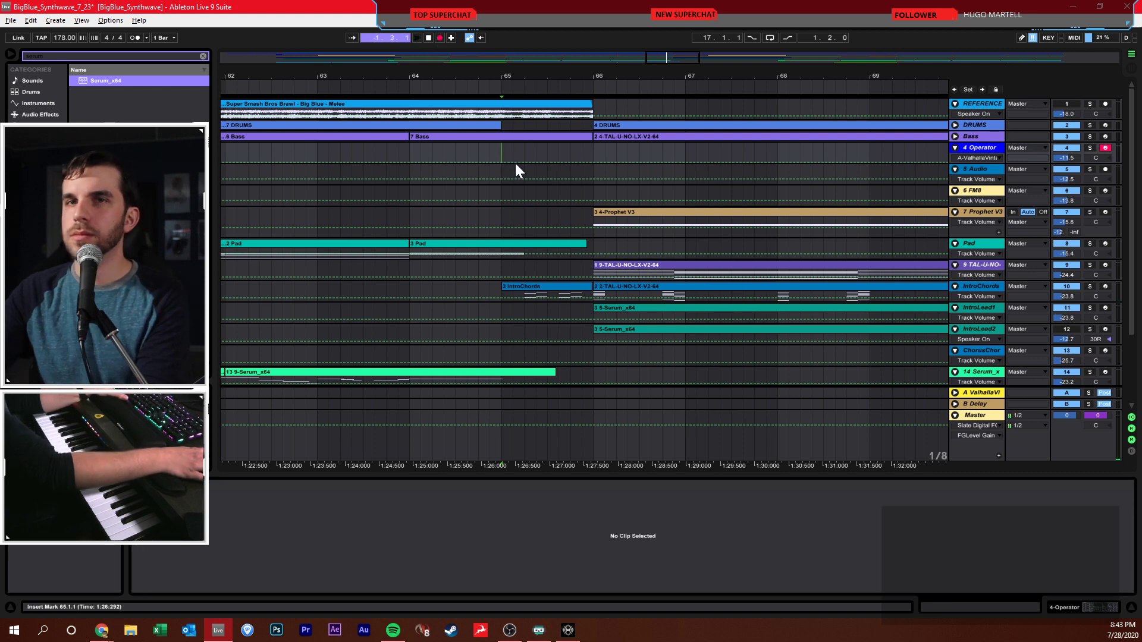
key("space")
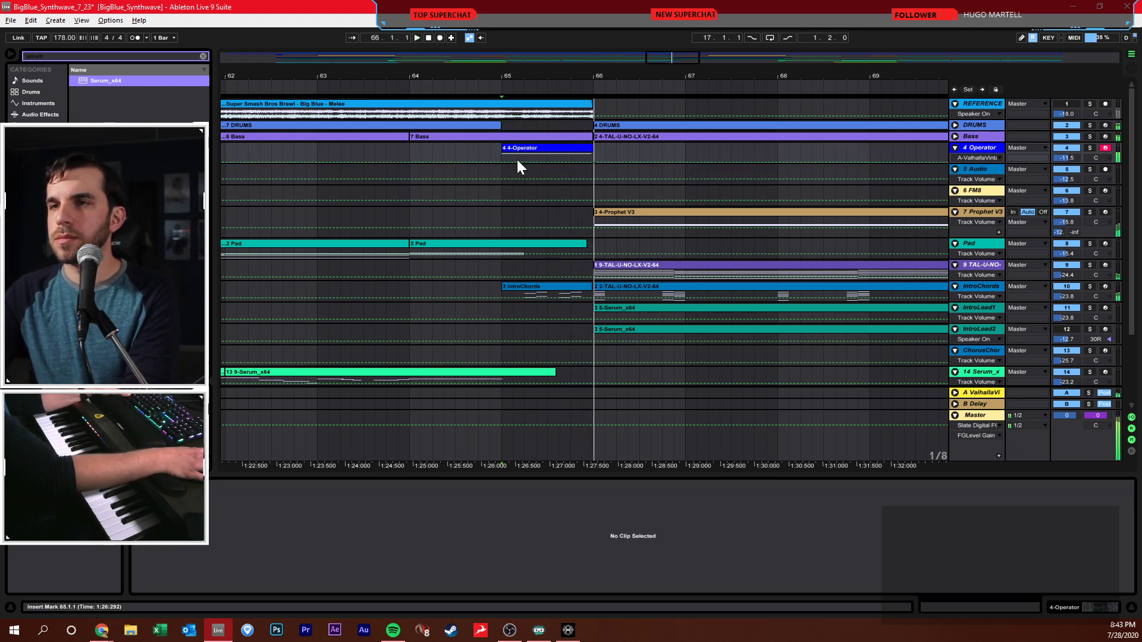
- Set the recorded 4 Operator clip's grid to 1/8 and quantize its note
left_click(554, 148)
right_click(606, 551)
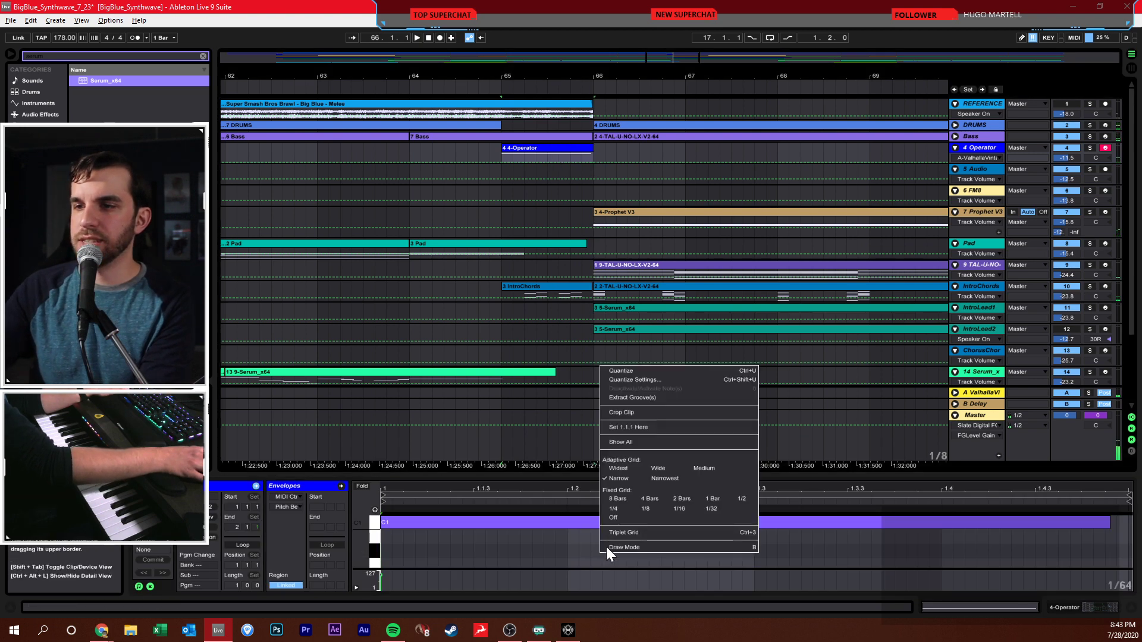
left_click(647, 508)
key("ctrl+a")
key("ctrl+u")
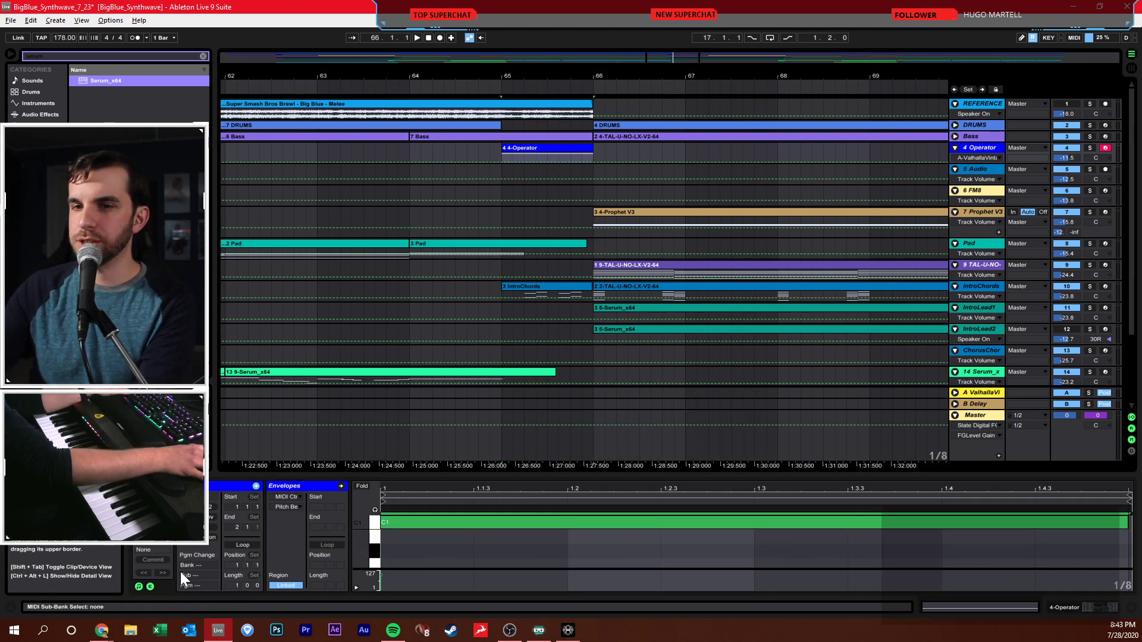
- Show the Operator's A Fix Freq automation on an enlarged track and draw a falling ramp from bar 65 to bar 66
double_click(982, 148)
left_click(152, 582)
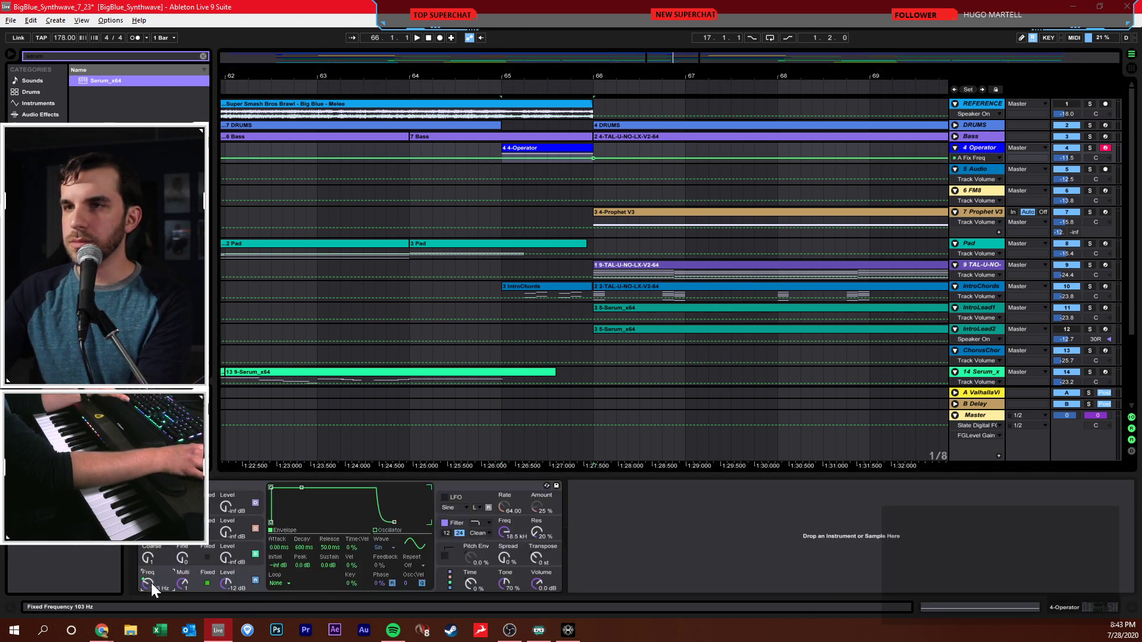
left_click_drag(938, 163, 938, 319)
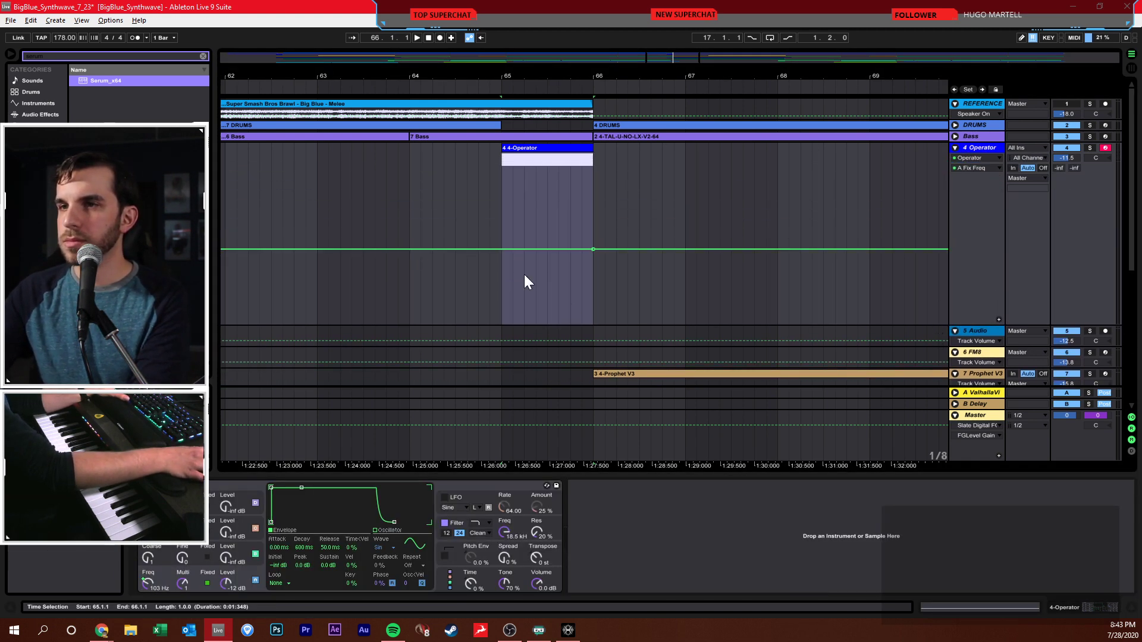
left_click(502, 249)
left_click_drag(593, 249, 593, 322)
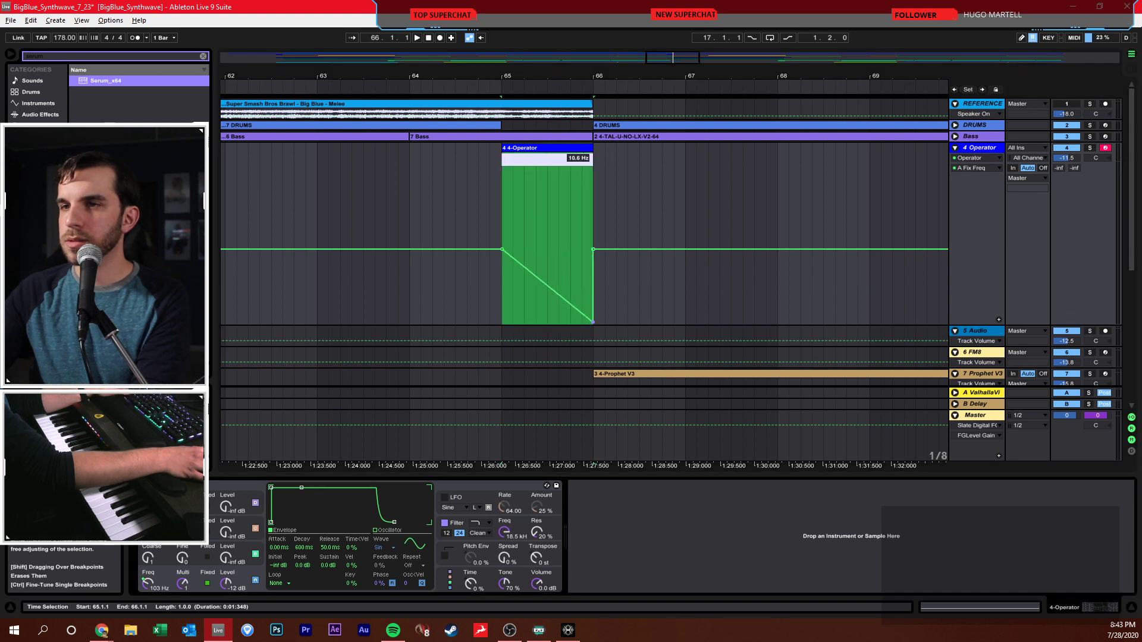
- Audition the frequency drop from bar 65 and raise its starting point to 130 Hz
left_click(499, 230)
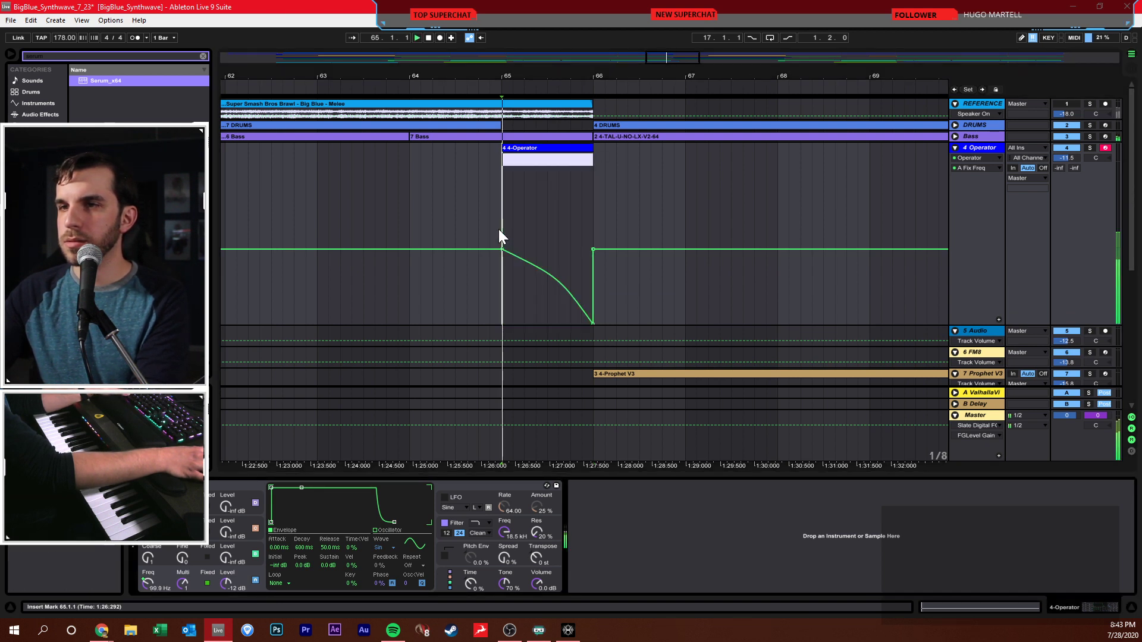
key("space")
mouse_move(503, 250)
left_mouse_down()
mouse_move(502, 215)
mouse_move(502, 241)
left_mouse_up()
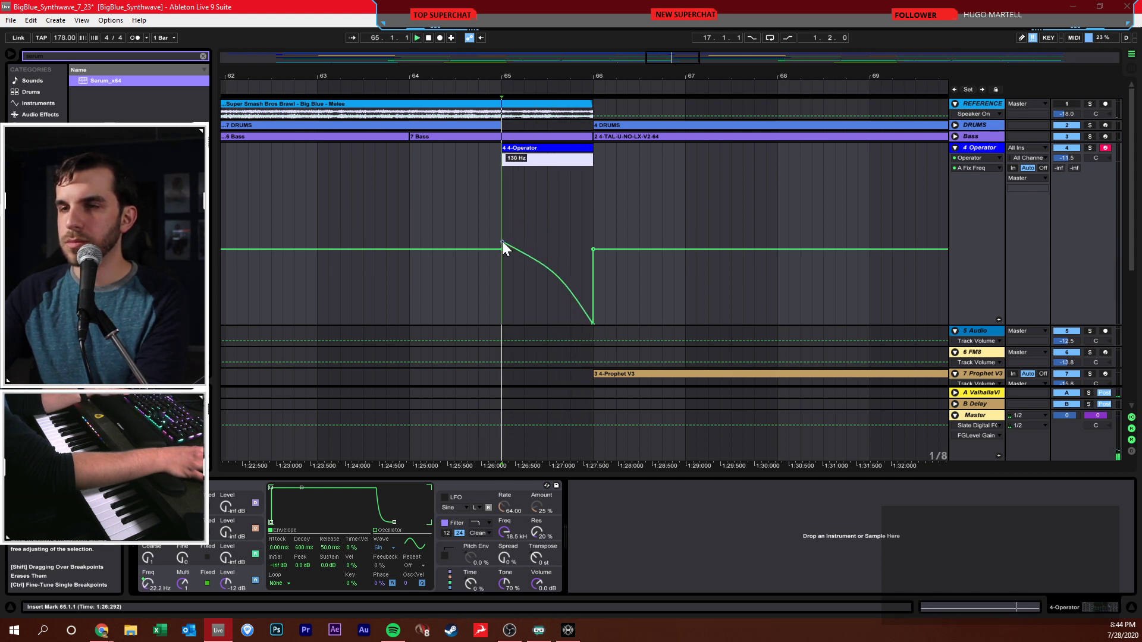
scroll(533, 262, "down", 2)
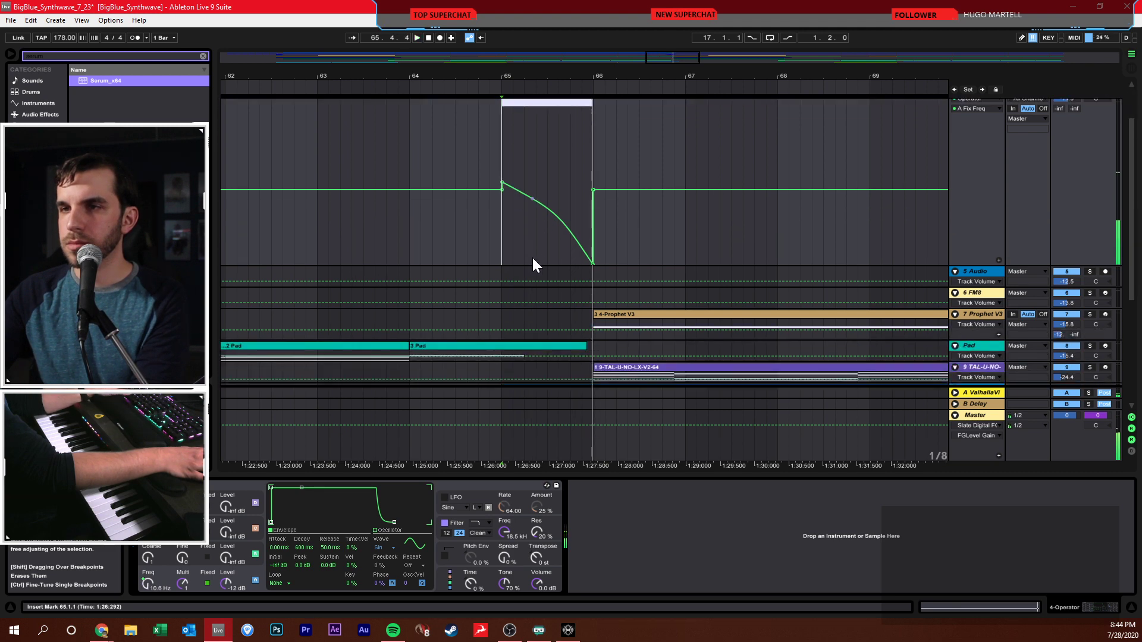
scroll(535, 257, "up", 2)
scroll(542, 261, "down", 2)
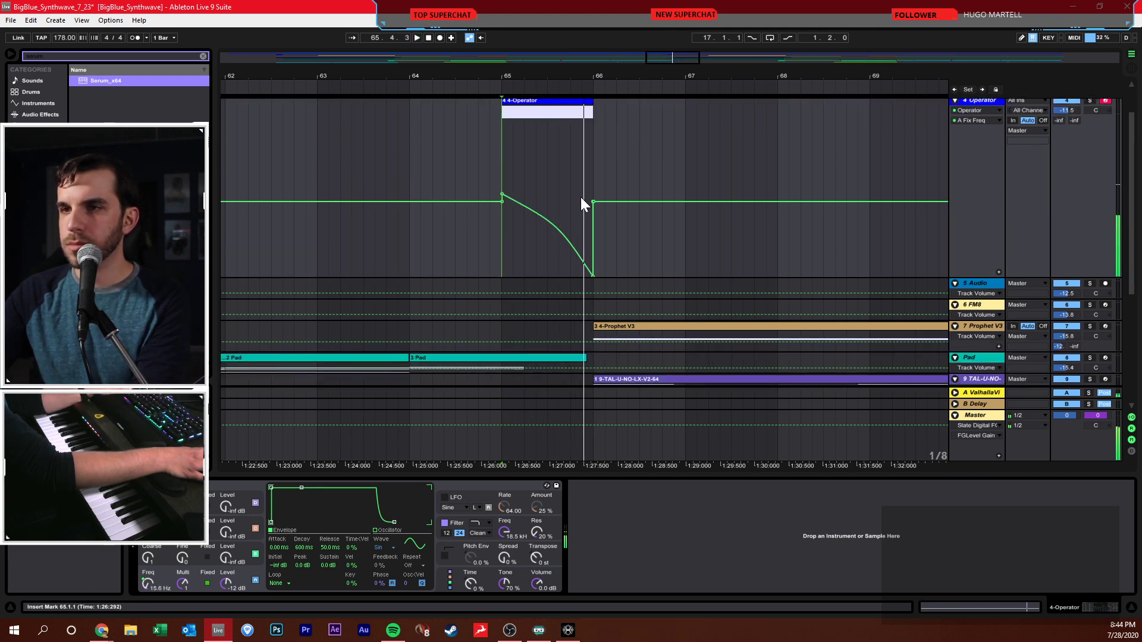
scroll(574, 194, "up", 2)
key("space")
- Delete the 4 Operator clip and its frequency automation between bars 65 and 66, and save the set
left_click(555, 151)
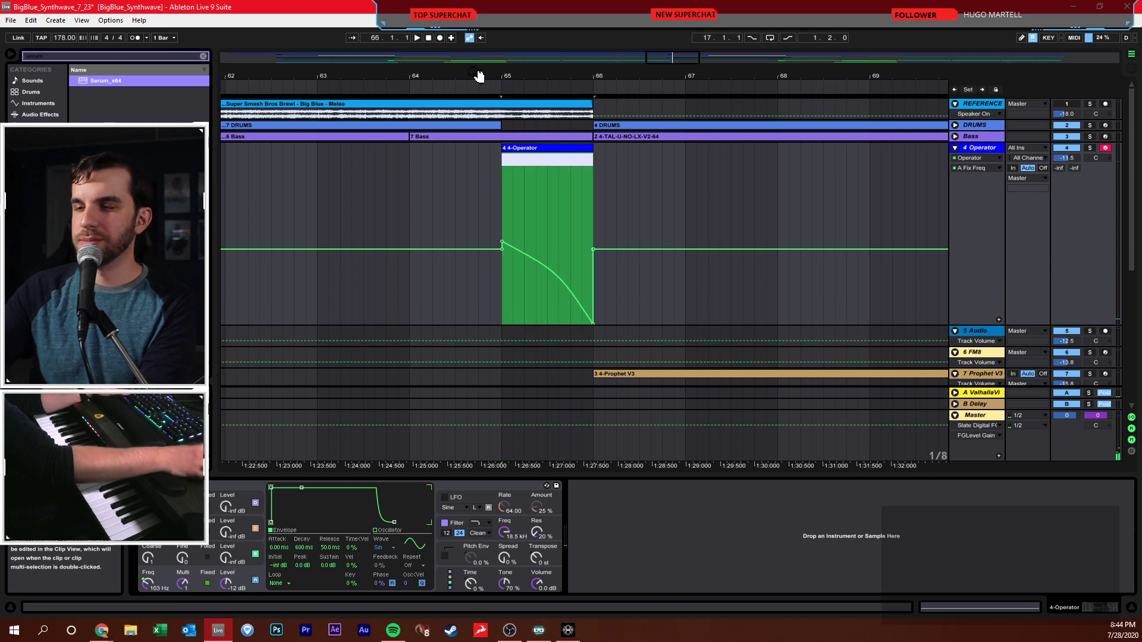
key("Delete")
left_click(526, 199)
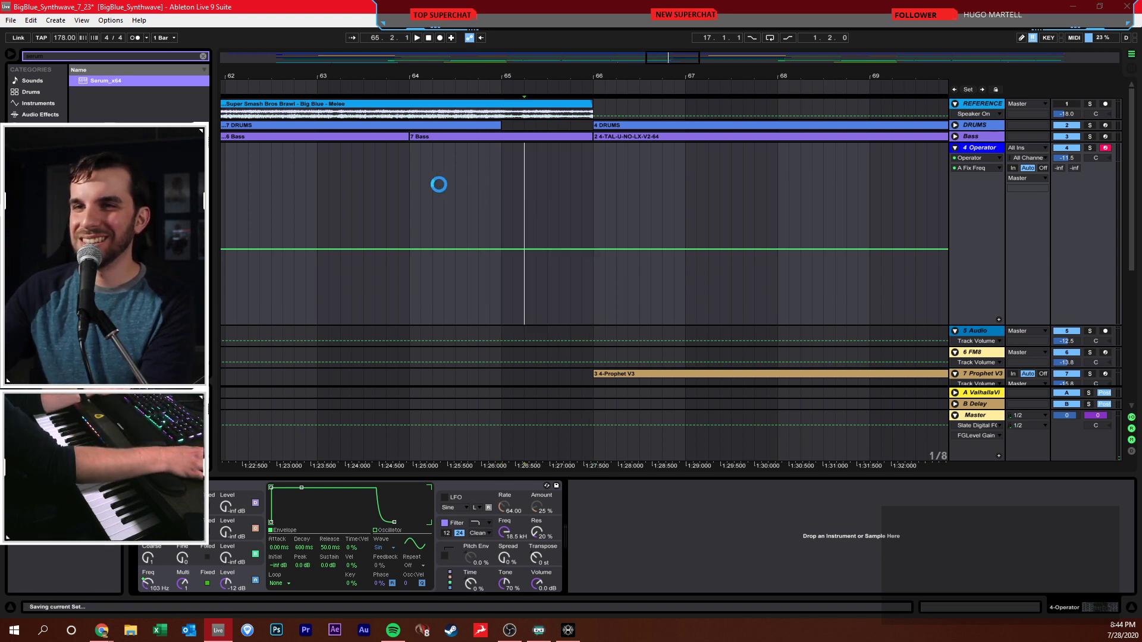
- Clear the browser search and fold all the arrangement tracks
left_click(202, 56)
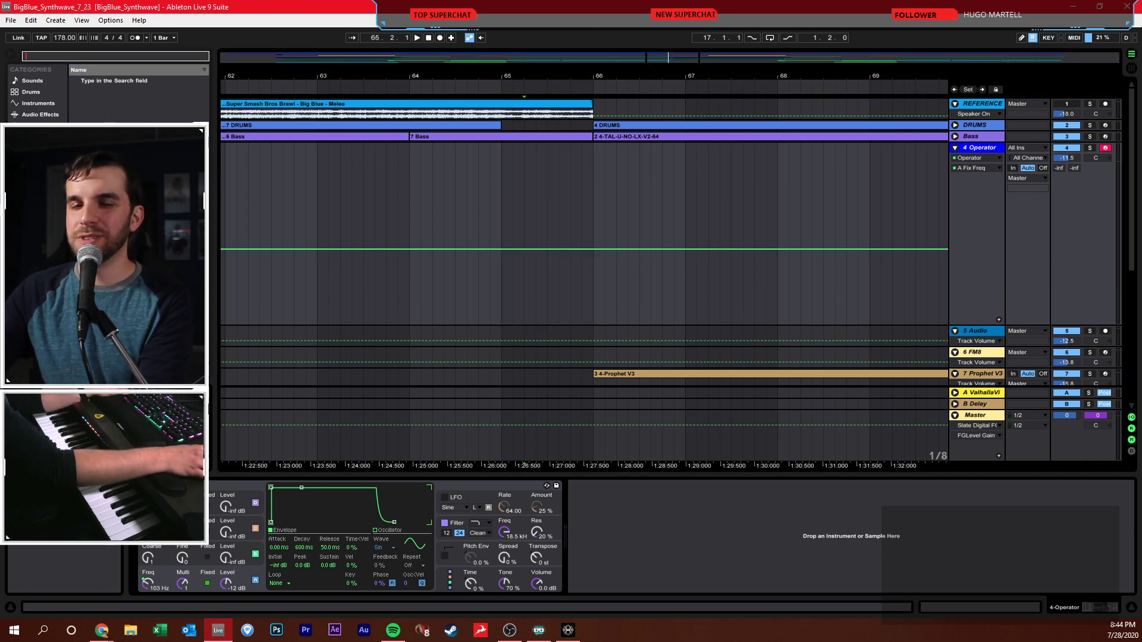
key("Escape")
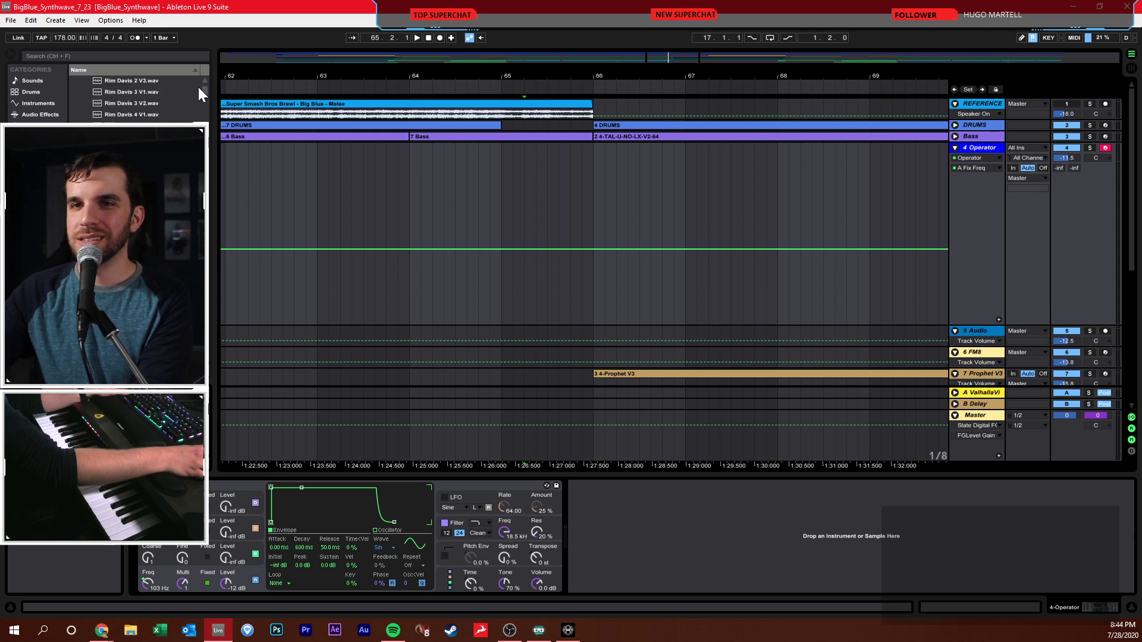
left_click(202, 57)
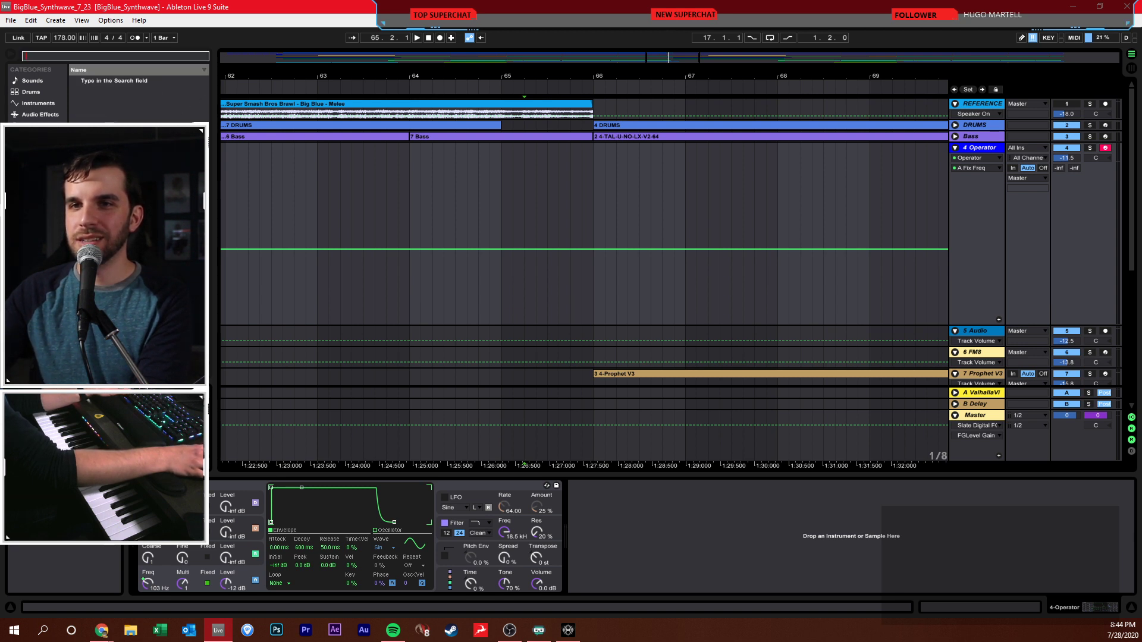
left_click(958, 142)
left_click(955, 147)
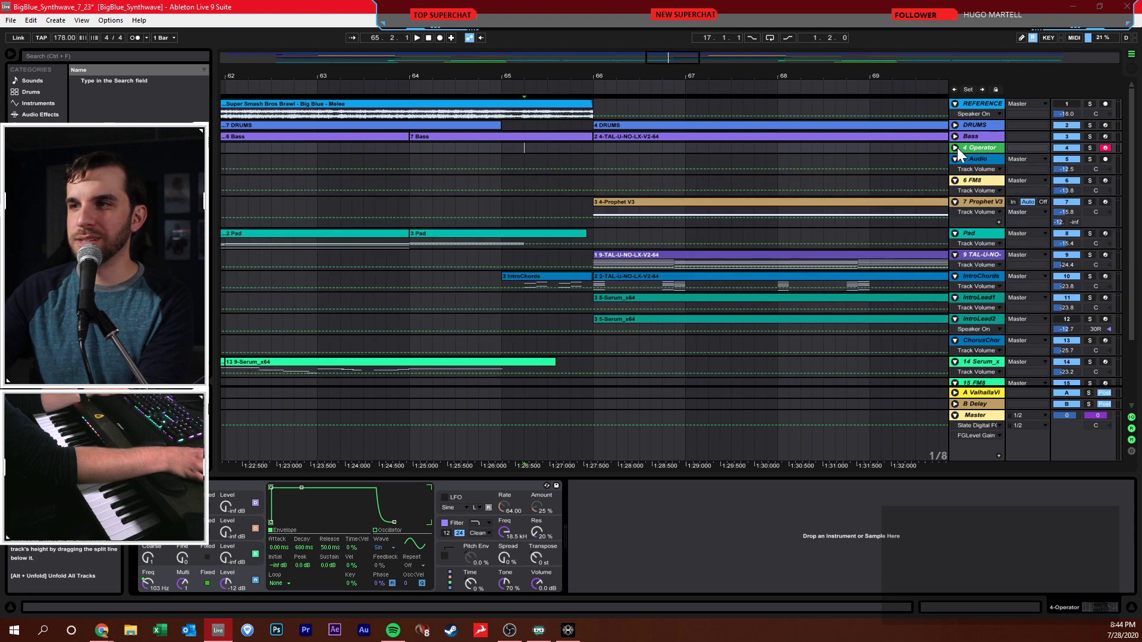
left_click(959, 156)
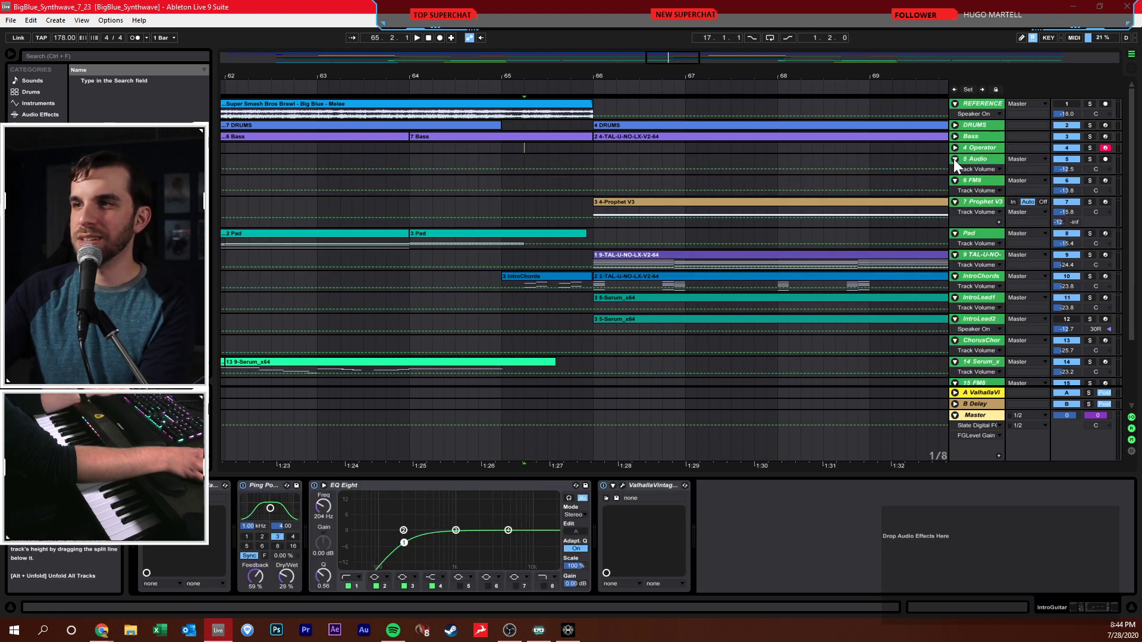
left_click(954, 159)
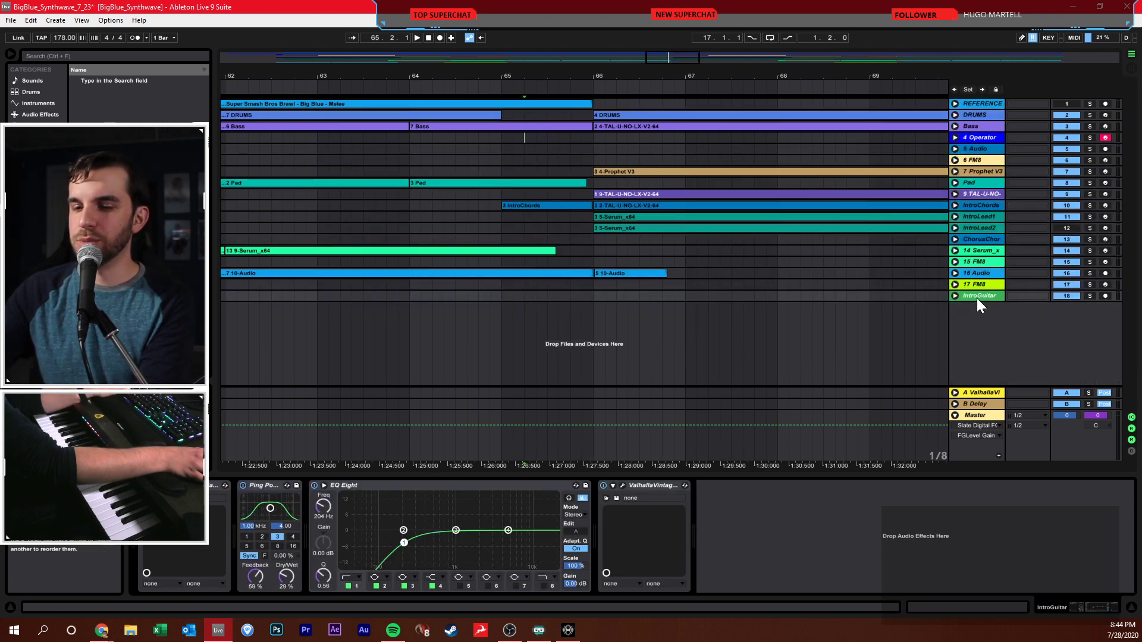
- Add two MIDI tracks below IntroGuitar and load Kontakt from the browser onto track 19
key("ctrl+shift+t")
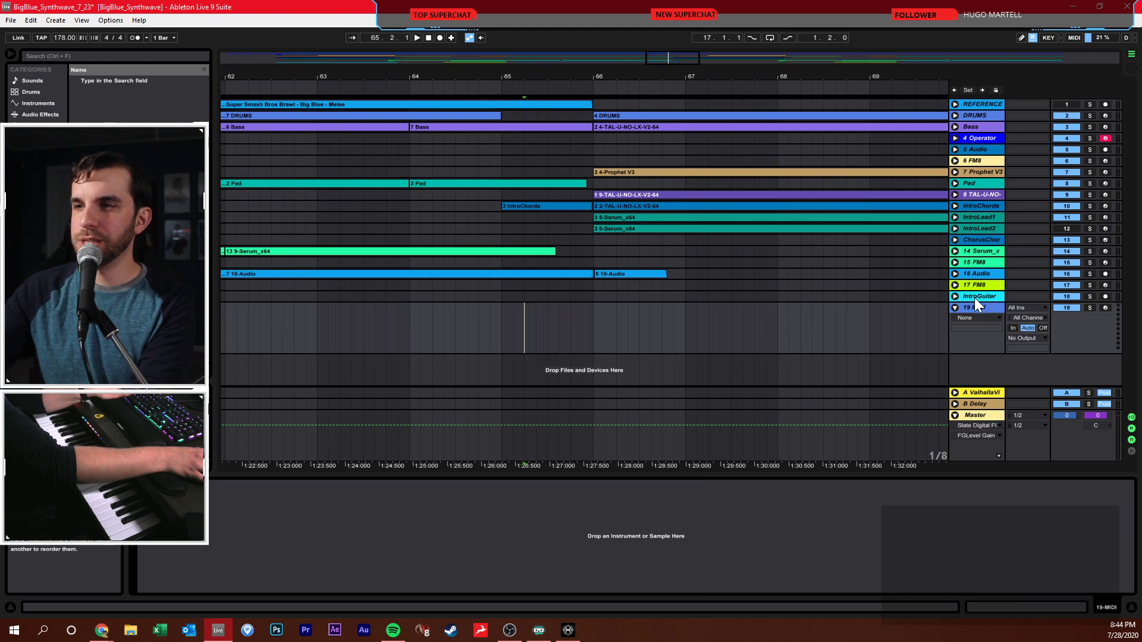
key("ctrl+shift+t")
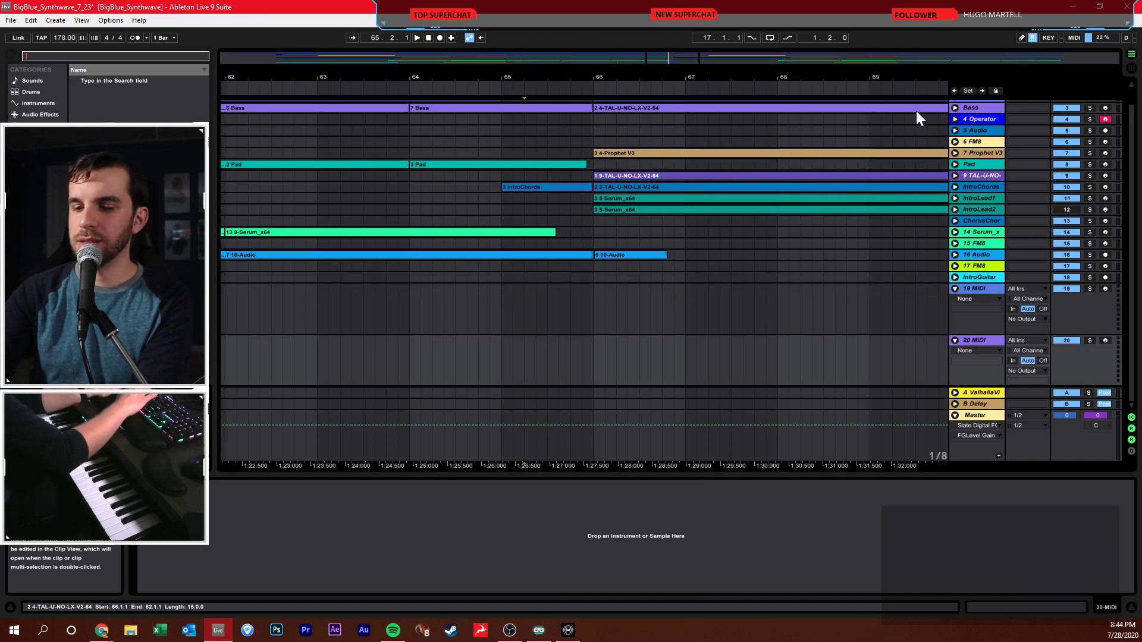
key("ctrl+f")
type("serum")
left_click_drag(119, 81, 533, 303)
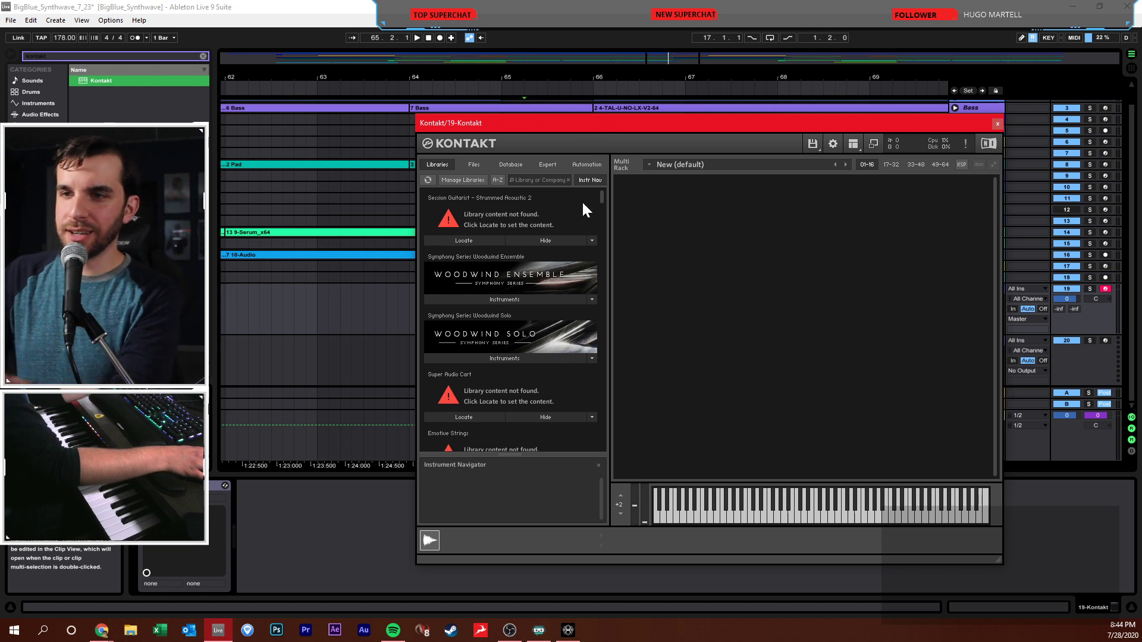
- Hide several libraries with missing content from Kontakt's library list
left_click_drag(601, 197, 627, 192)
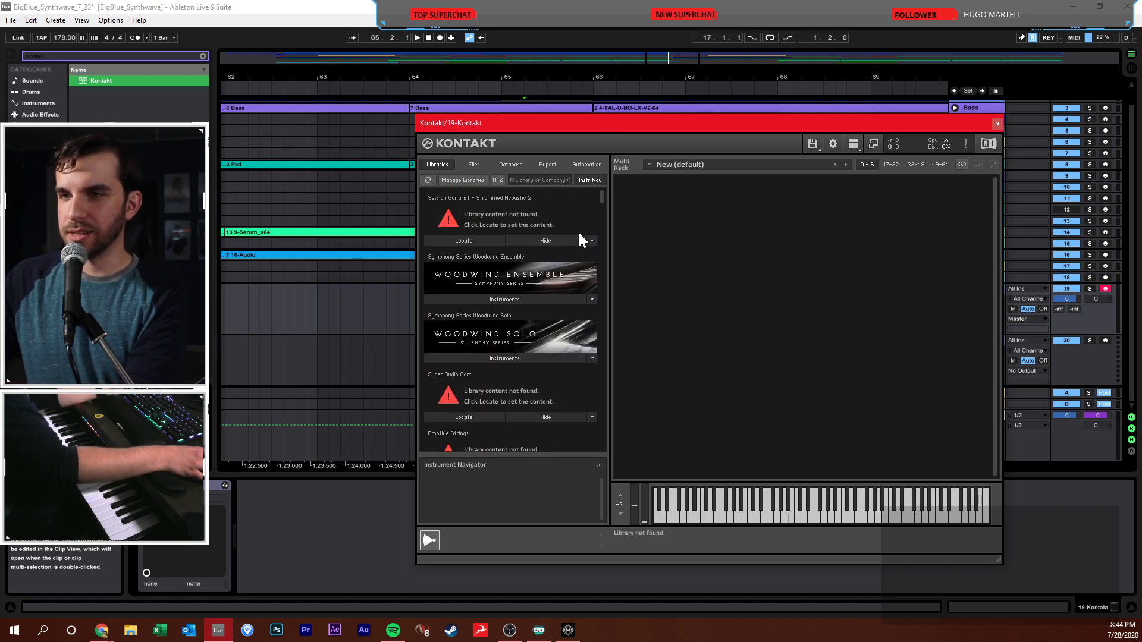
scroll(580, 238, "down", 5)
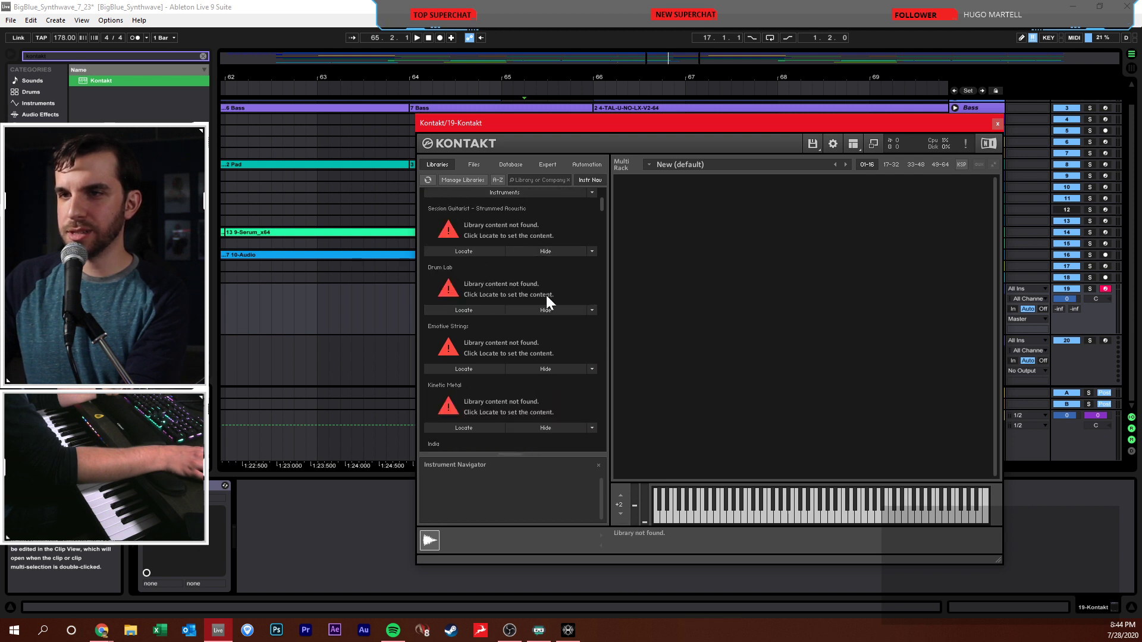
left_click(537, 250)
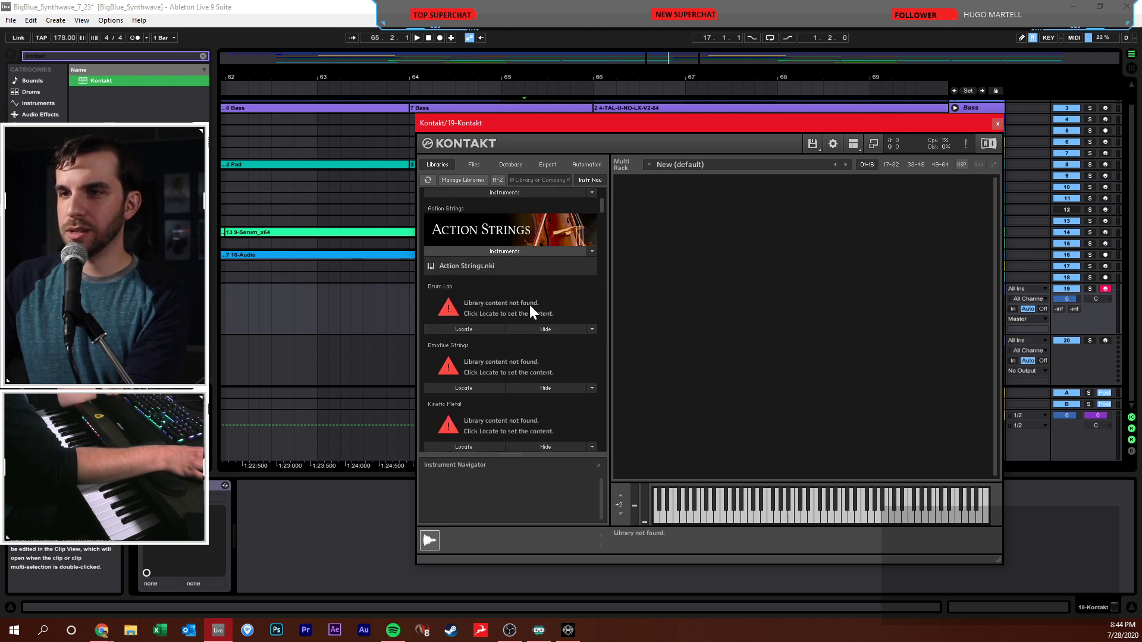
left_click(534, 364)
scroll(538, 345, "down", 3)
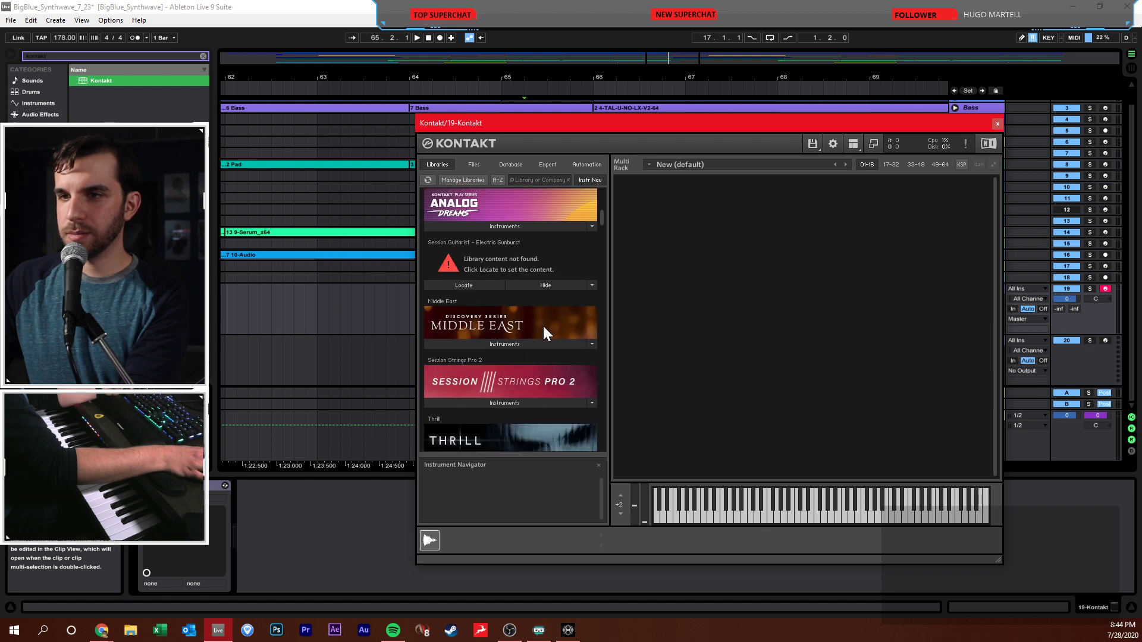
left_click(545, 268)
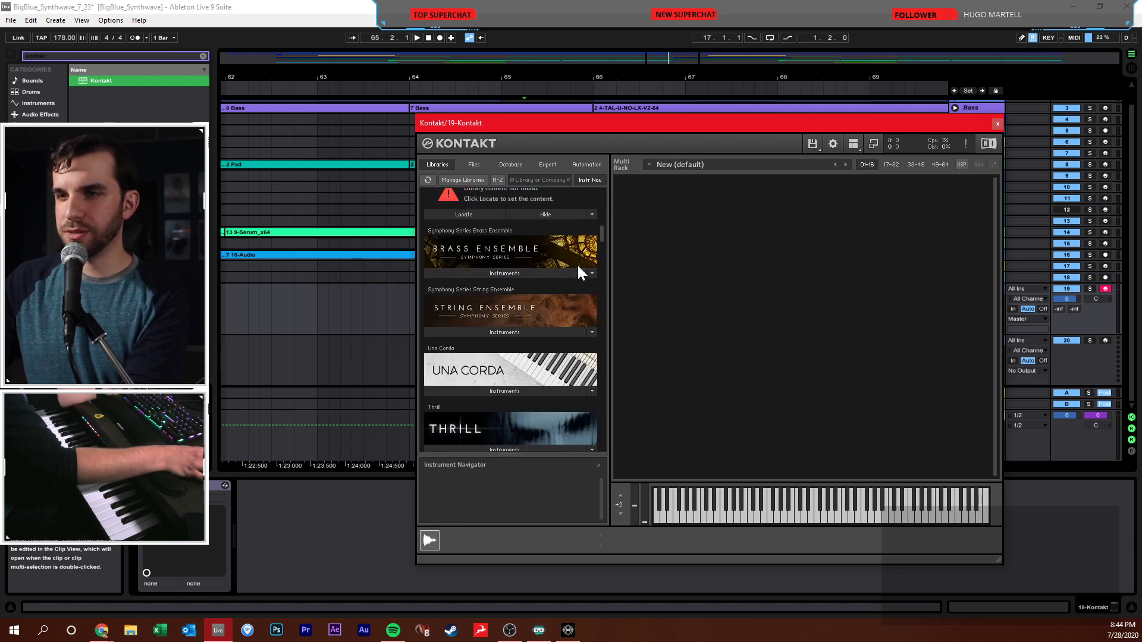
scroll(557, 256, "up", 1)
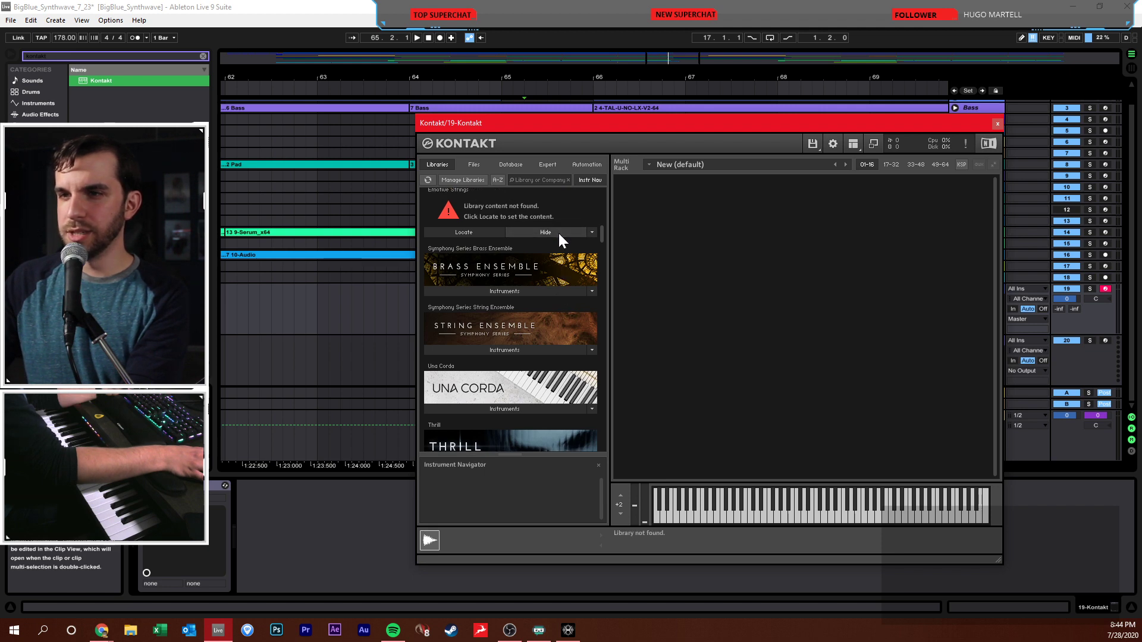
left_click(558, 231)
- Load the Pure Metal 1 instrument from the 05 - Percussive folder of the Rise and Hit library
left_click_drag(598, 237, 599, 354)
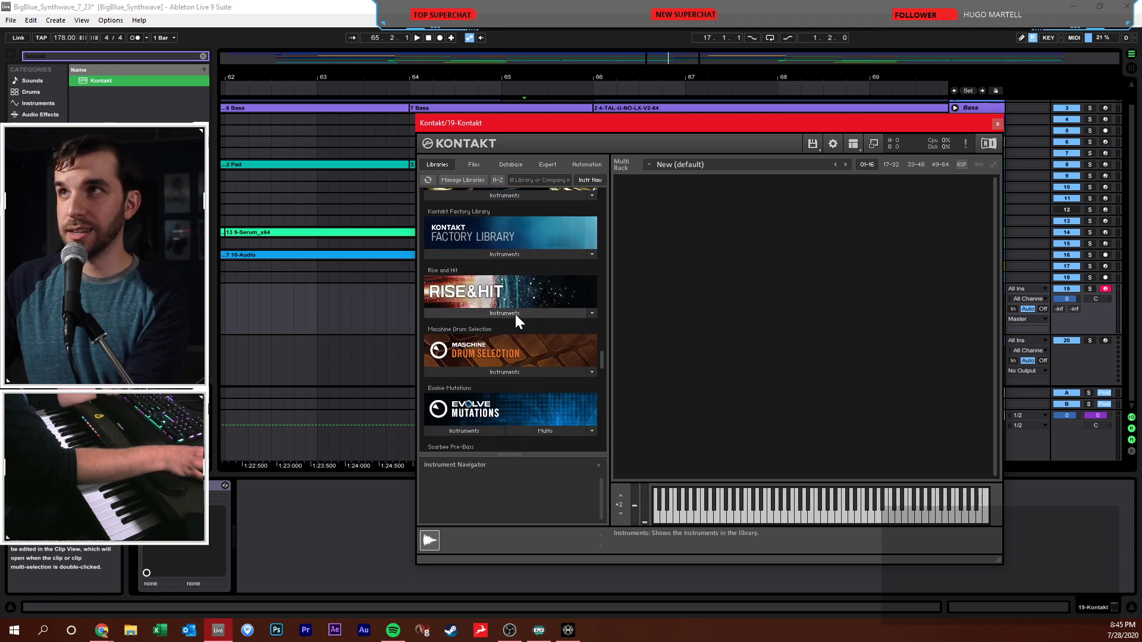
left_click(516, 314)
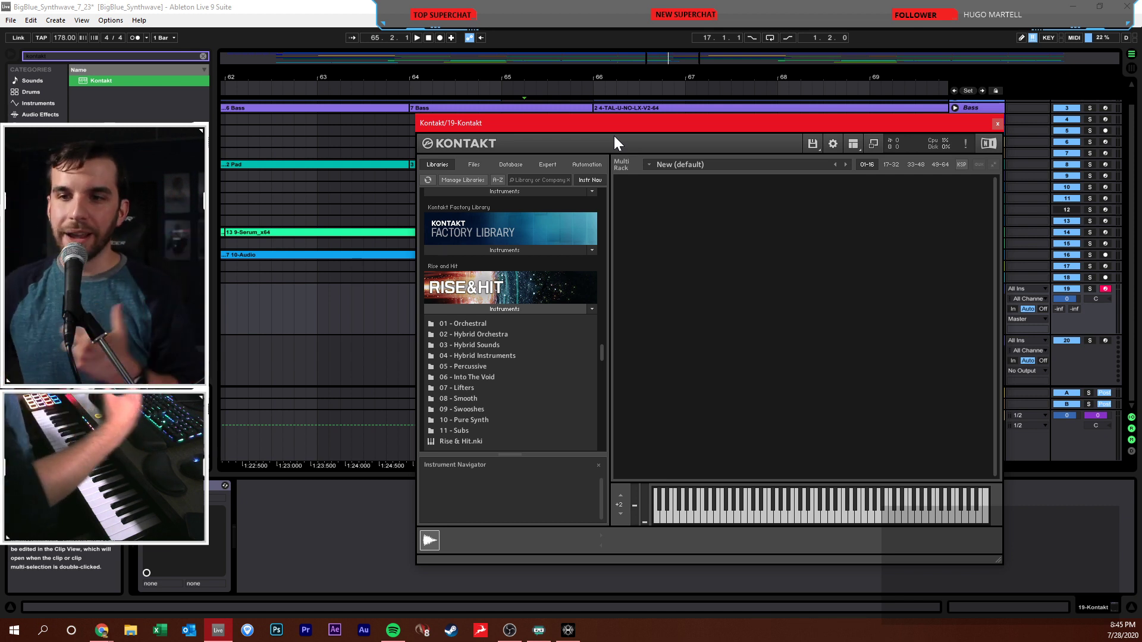
left_click(469, 364)
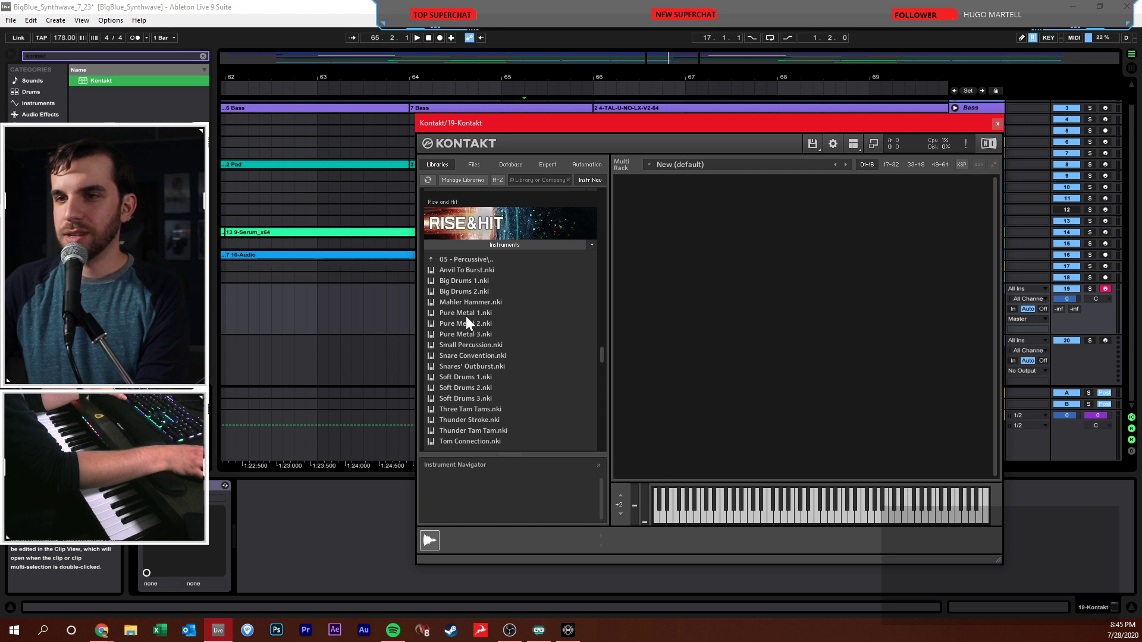
left_click_drag(471, 315, 654, 355)
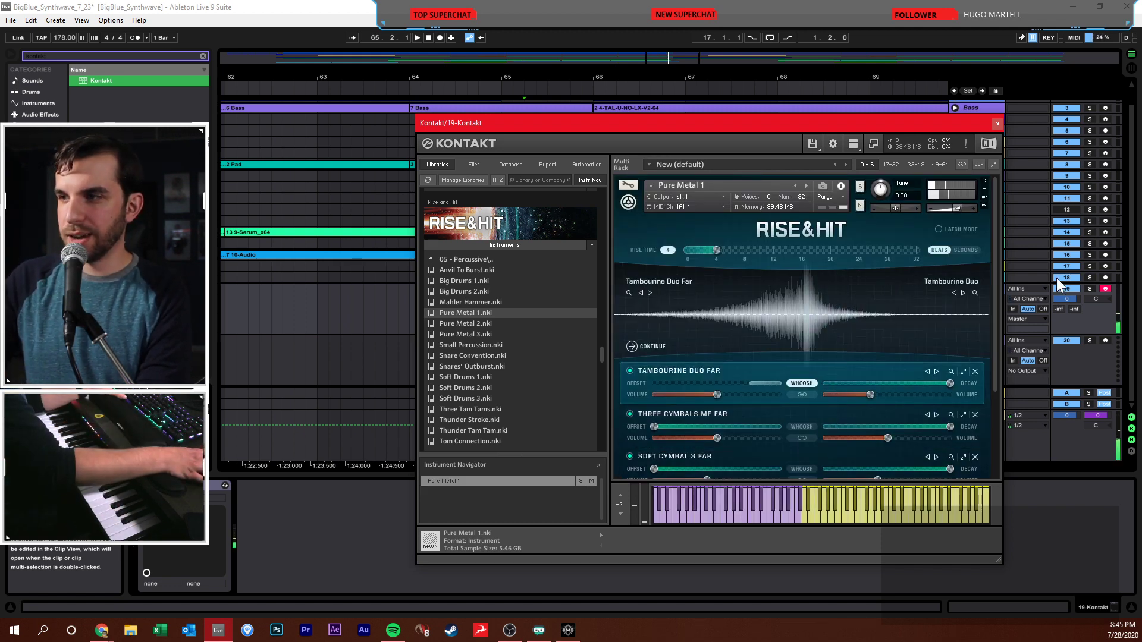
- Lower the Kontakt track's volume to -8.7 dB and replace Pure Metal 1 with the Mahler Hammer instrument
left_click_drag(1066, 298, 1067, 321)
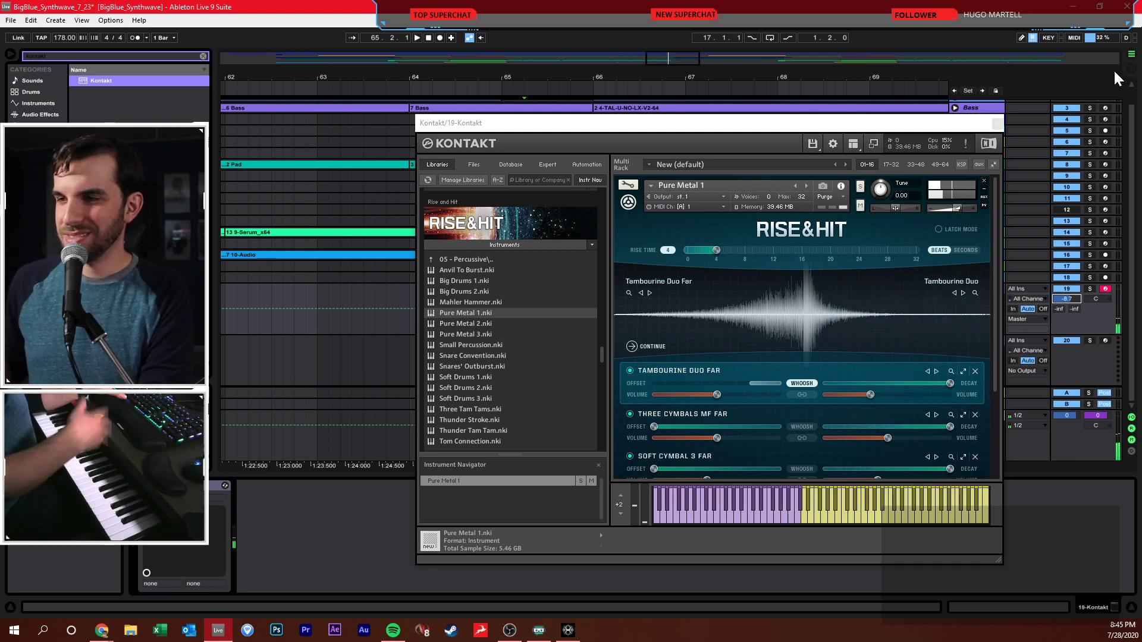
double_click(463, 301)
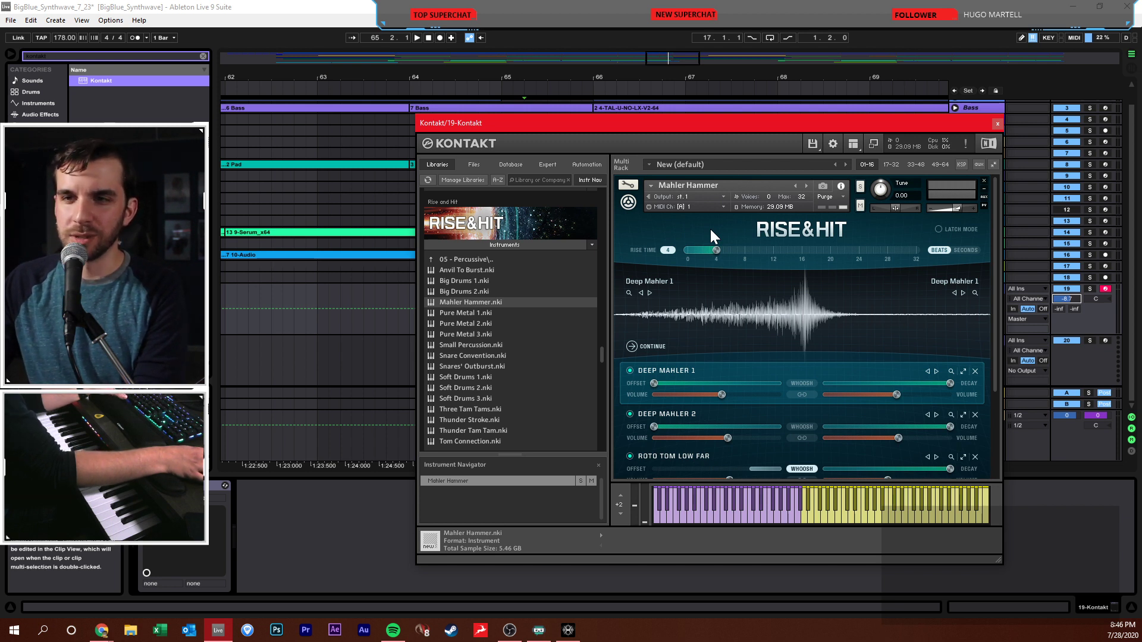
- Close the Kontakt window, check the bar 65 range on the empty MIDI track 20, and save the set
left_click_drag(645, 122, 600, 120)
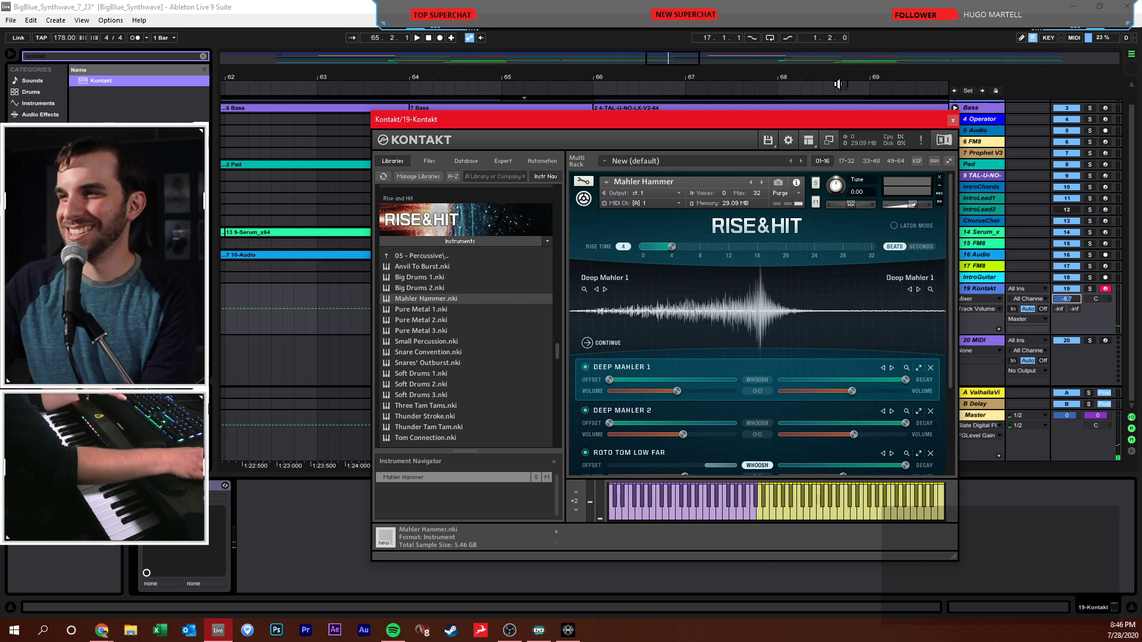
left_click(953, 120)
left_click(547, 361)
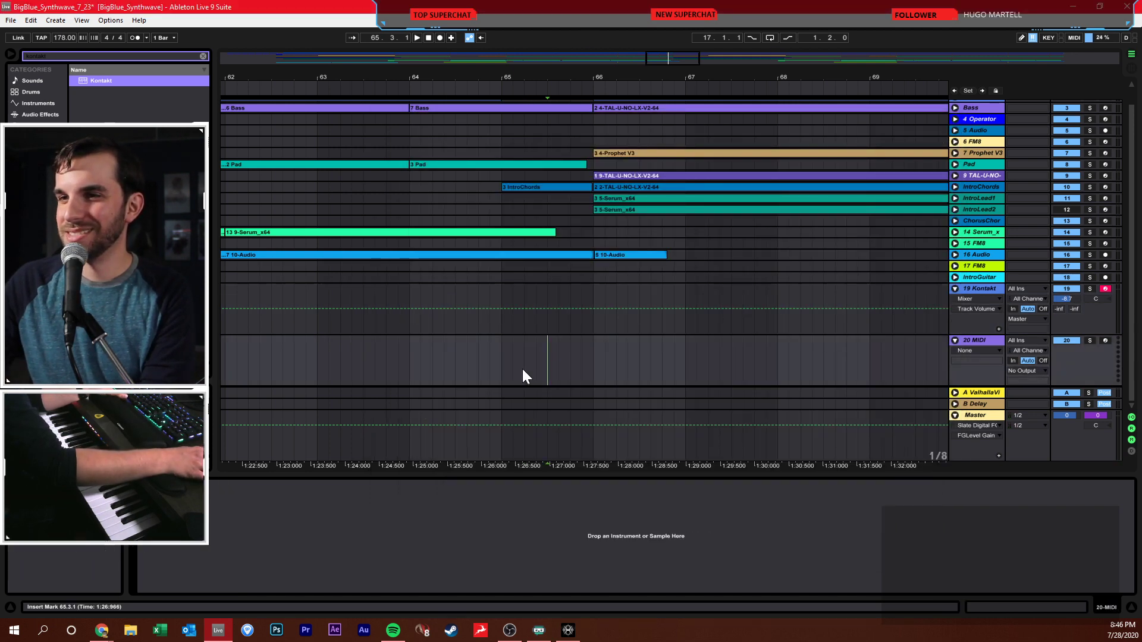
left_click(502, 365)
left_click(592, 348, "shift")
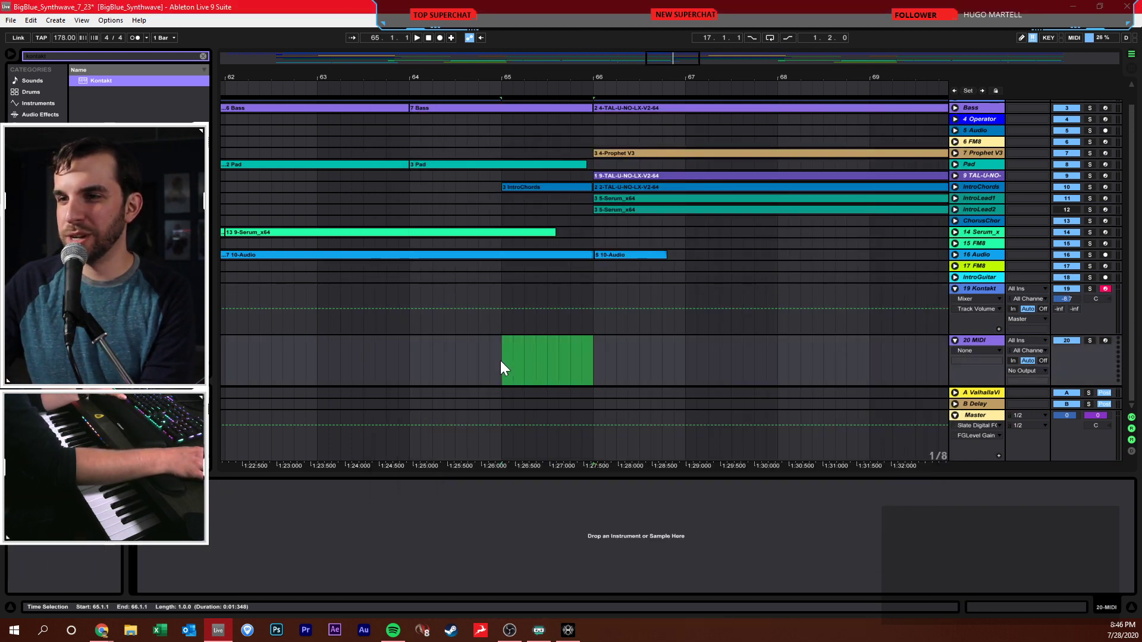
left_click_drag(501, 360, 590, 341)
left_click(572, 347)
key("ctrl+s")
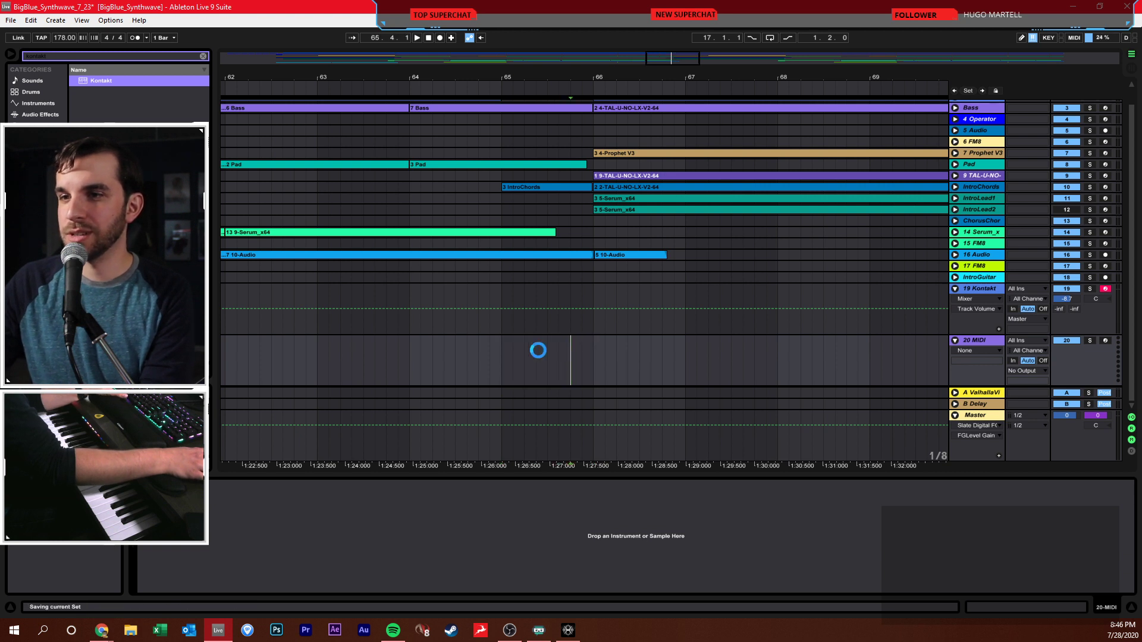
- Record a sustained Kontakt note on track 19 from bar 65 to bar 66
left_click(500, 355)
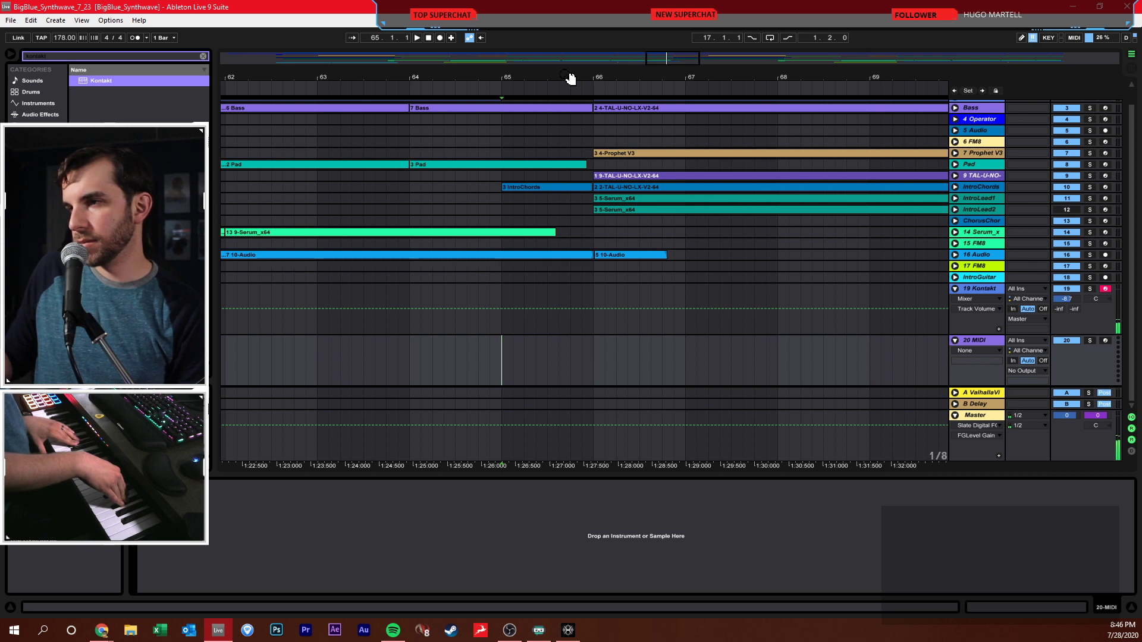
left_click(497, 324)
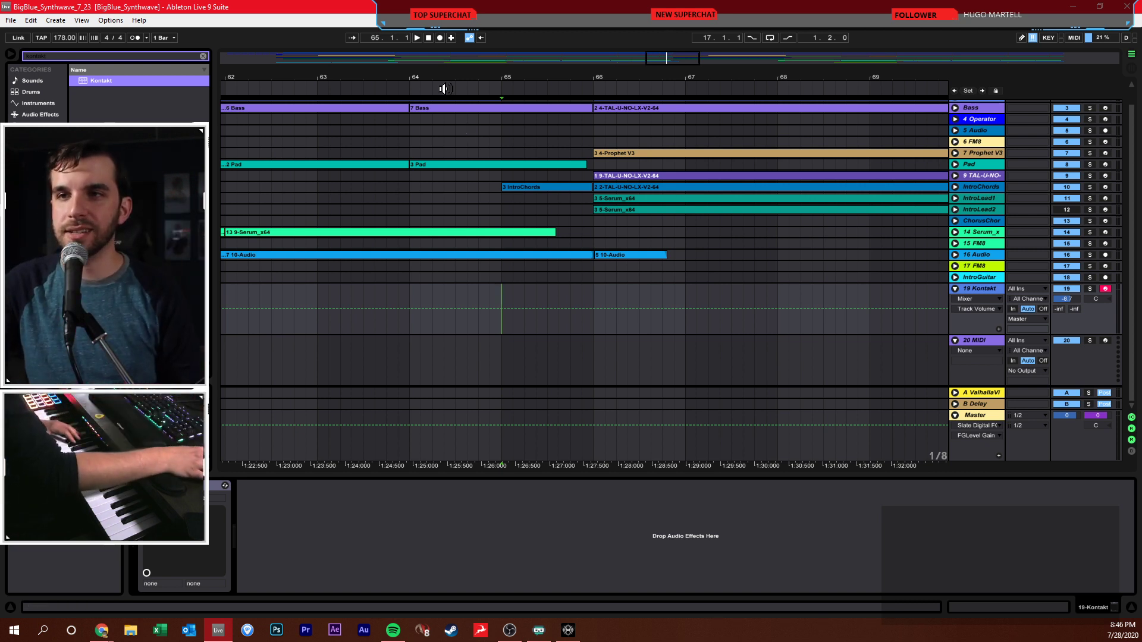
left_click(440, 37)
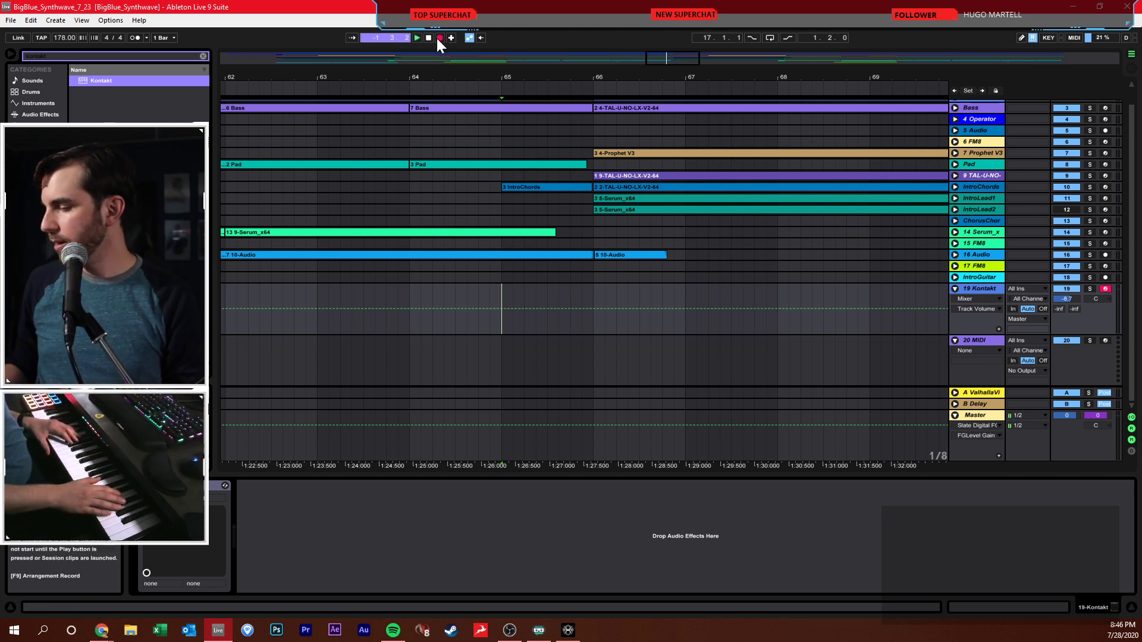
key("space")
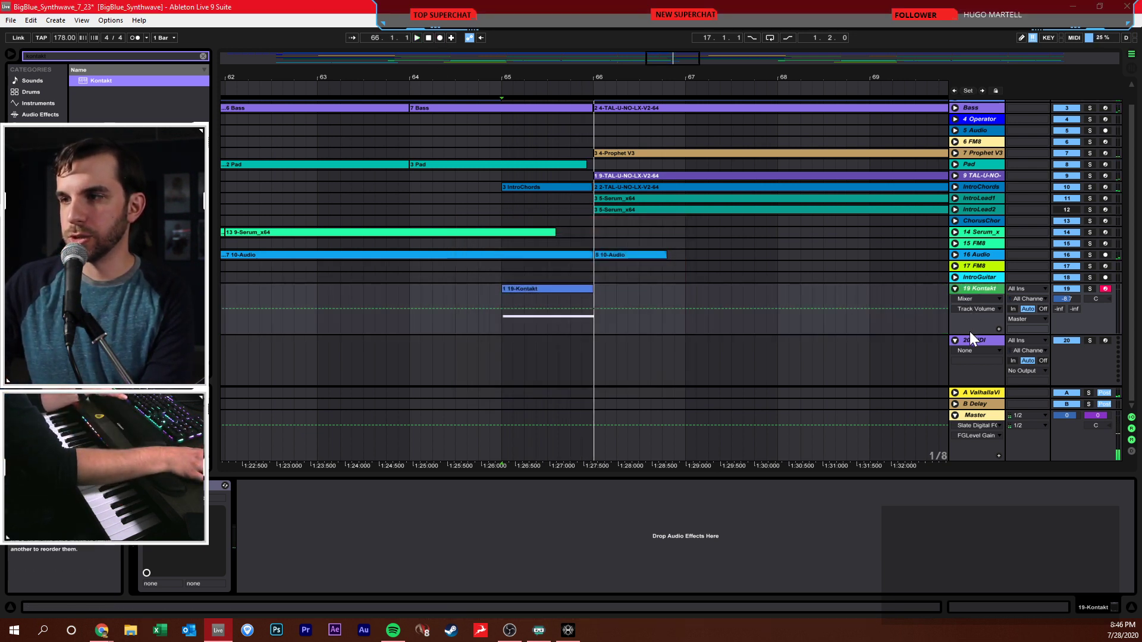
- Replace the empty MIDI track 20 with a duplicate of the Kontakt track and delete its copied clip
left_click_drag(555, 341, 551, 339)
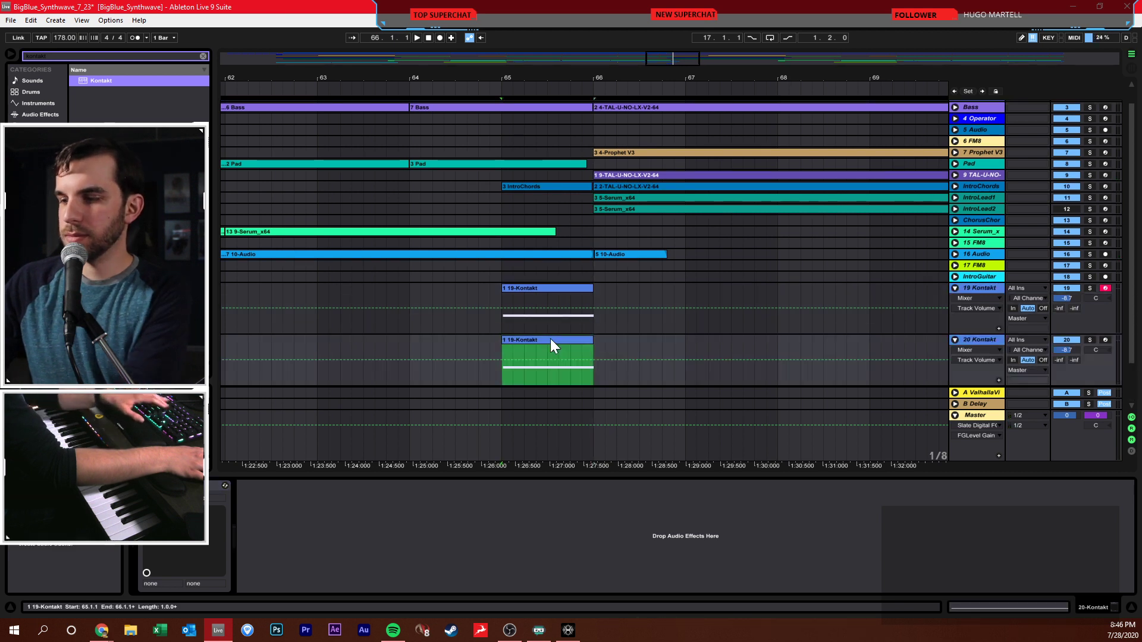
left_click(500, 349)
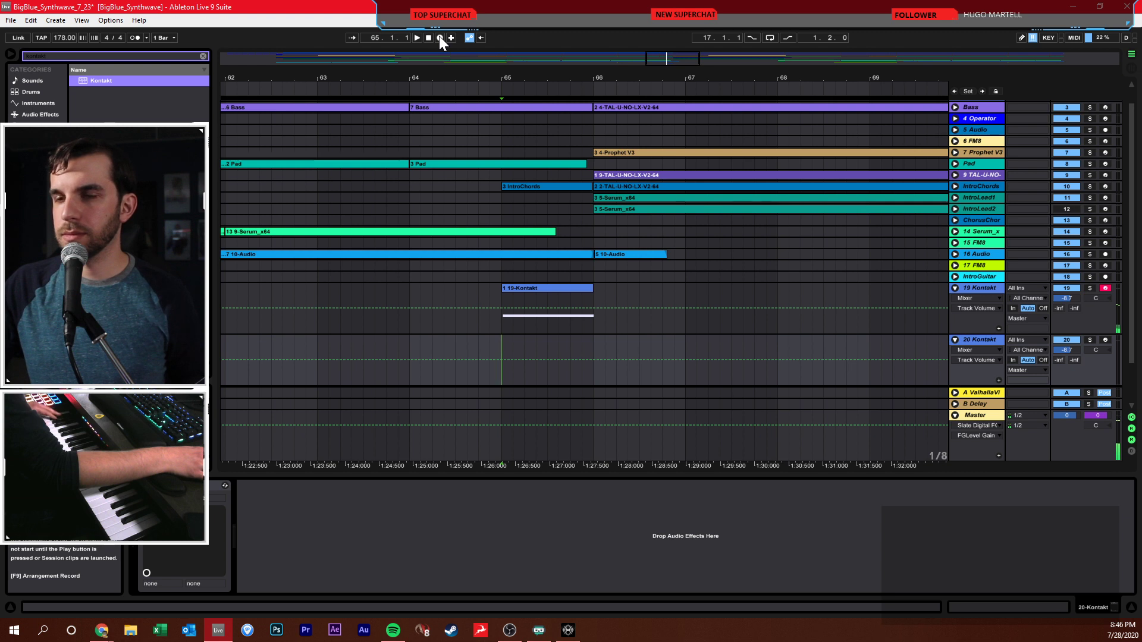
left_click(513, 288)
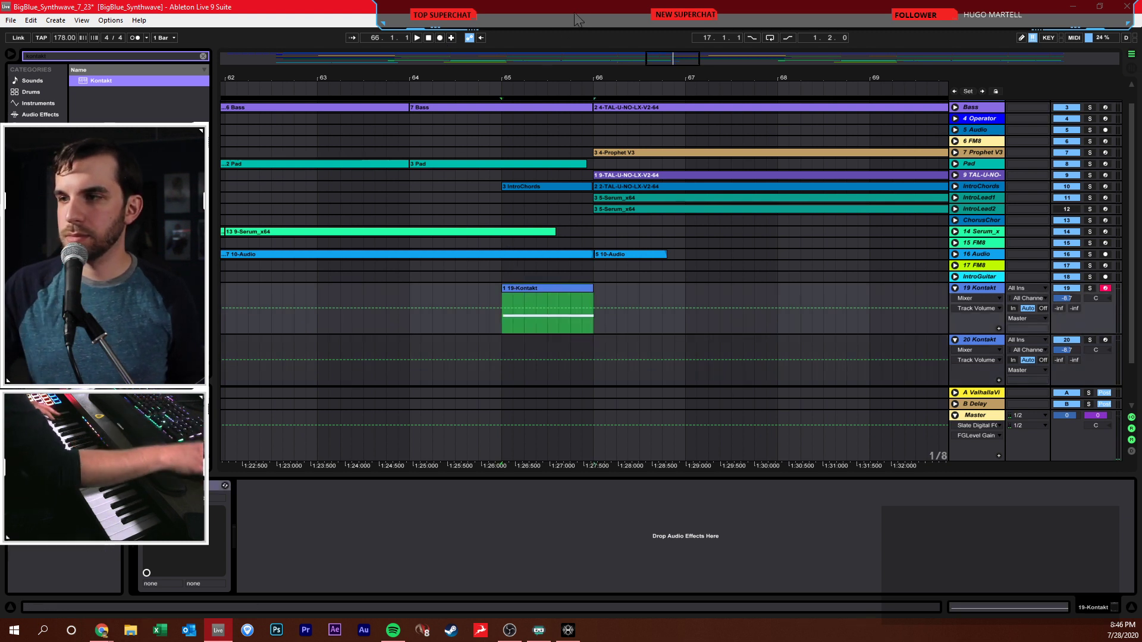
- Arm the duplicated Kontakt track 20 and record a sustained low note from bar 65 past bar 66
left_click(491, 353)
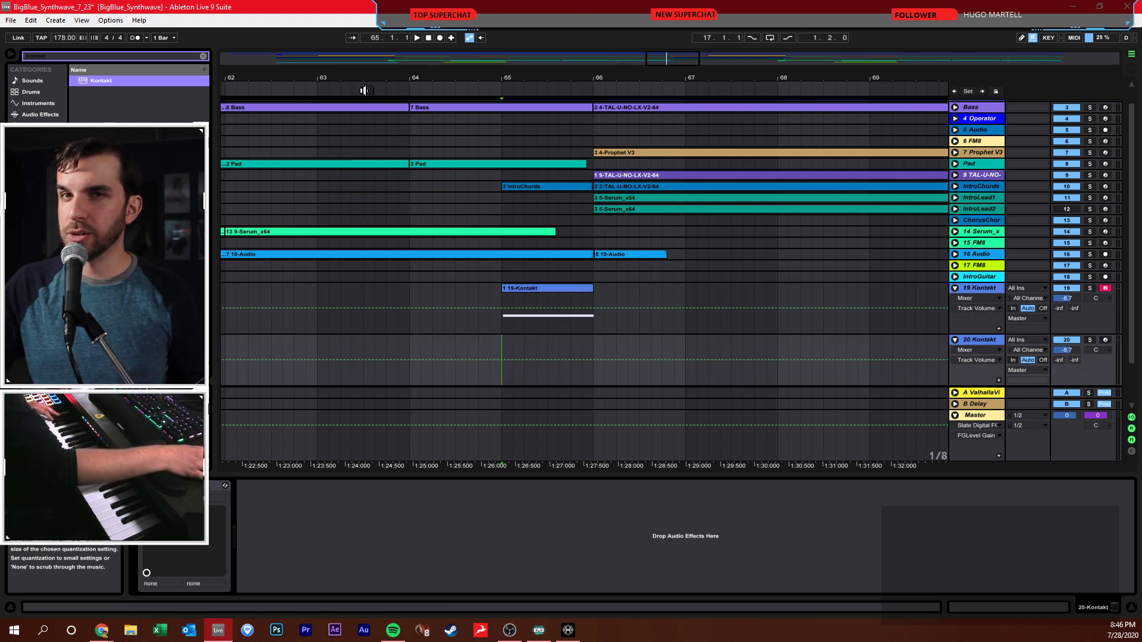
left_click(439, 37)
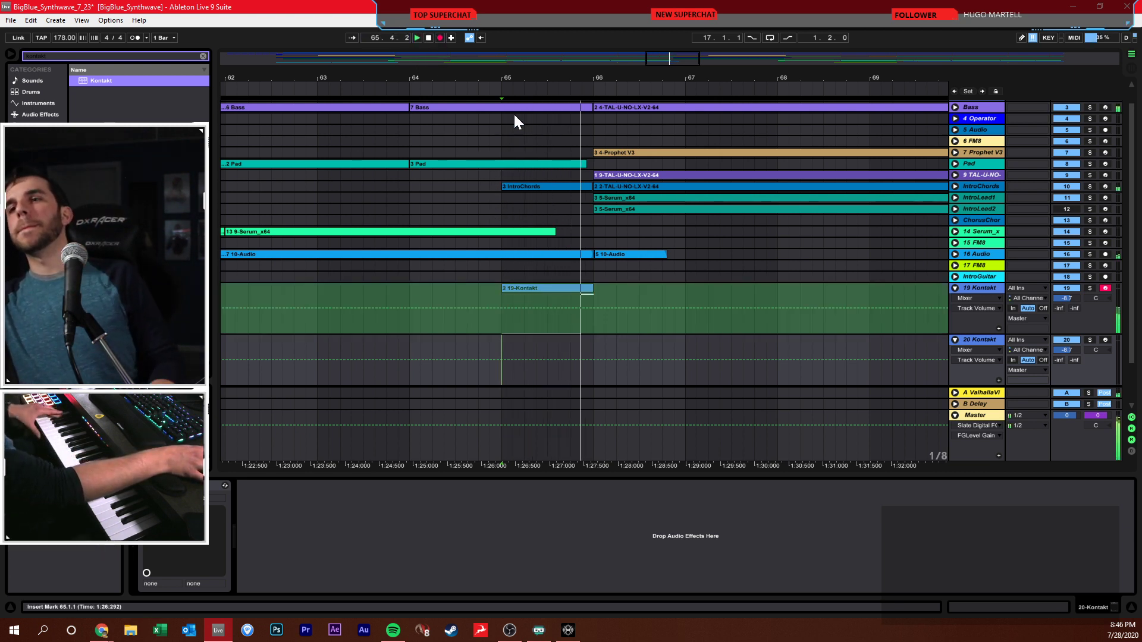
key("F9")
left_click(1105, 340)
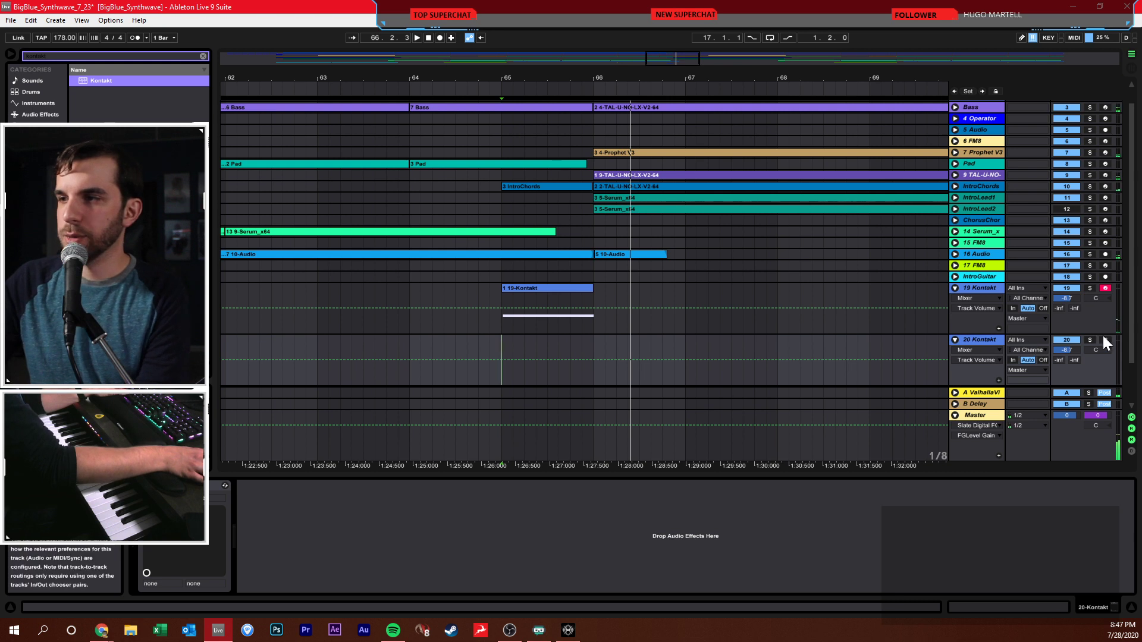
left_click(440, 37)
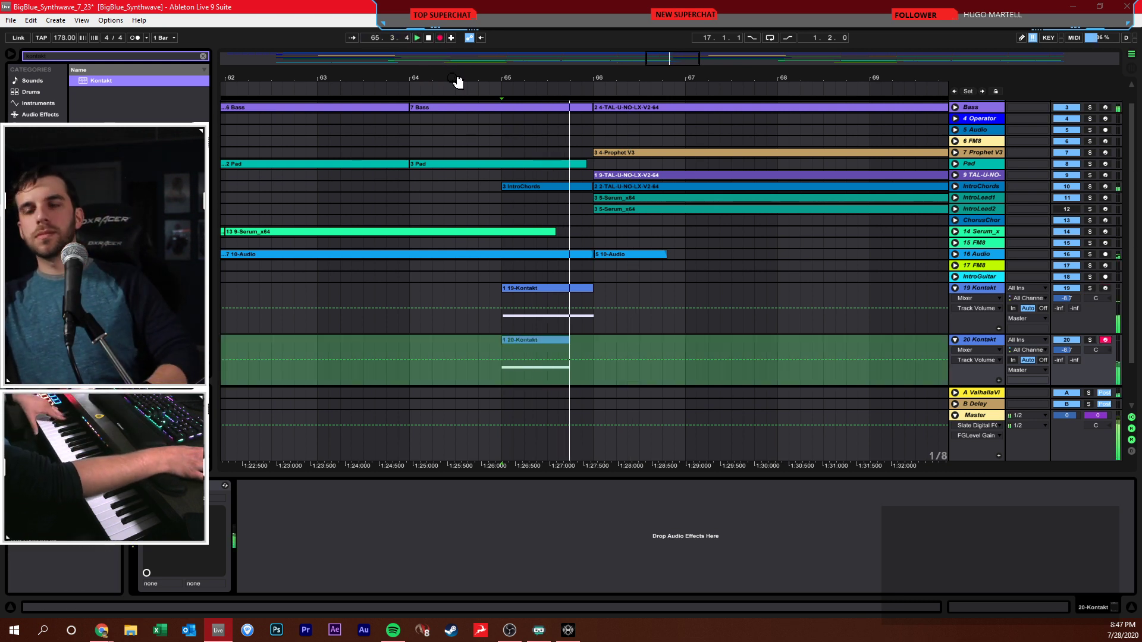
key("space")
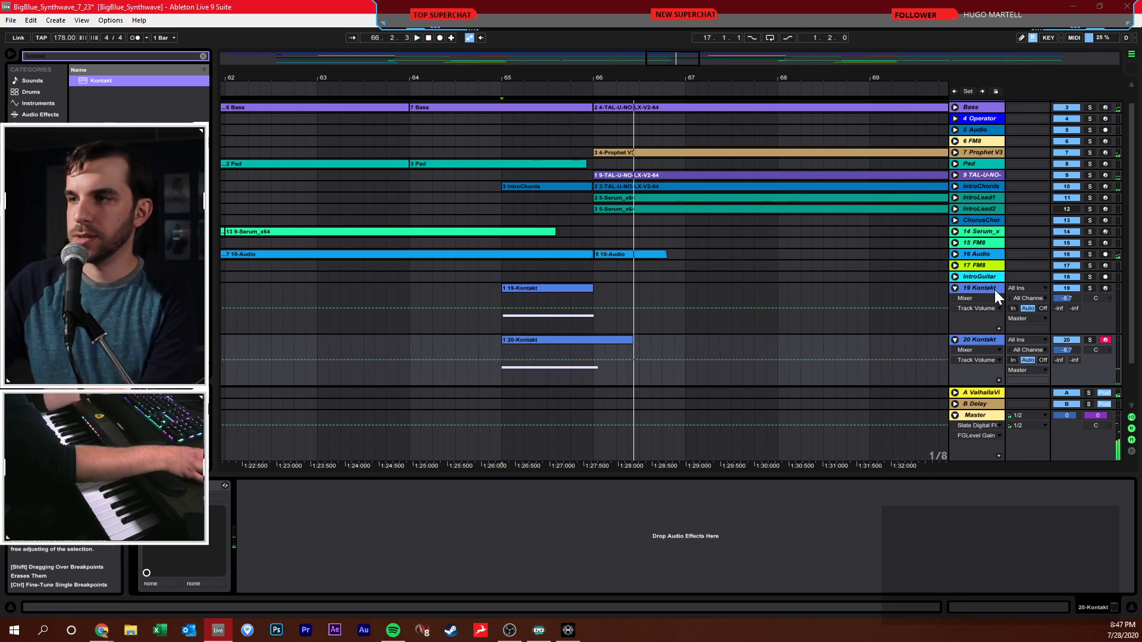
- Set the note editor's fixed grid to 1 bar and quantize the notes in both Kontakt clips
double_click(573, 340)
right_click(659, 543)
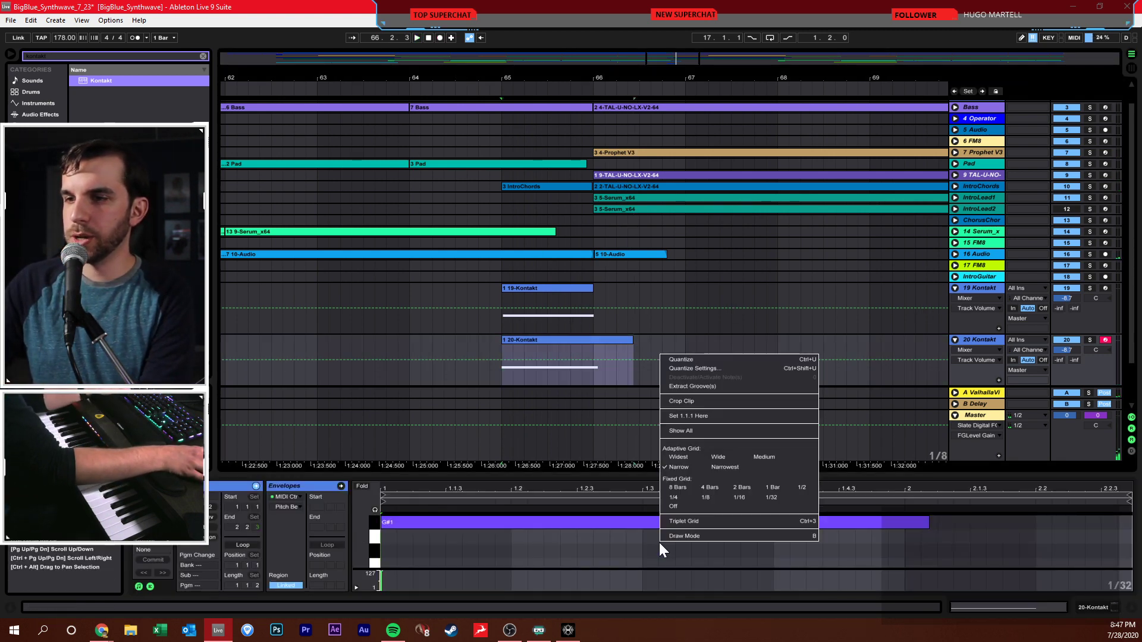
left_click(737, 487)
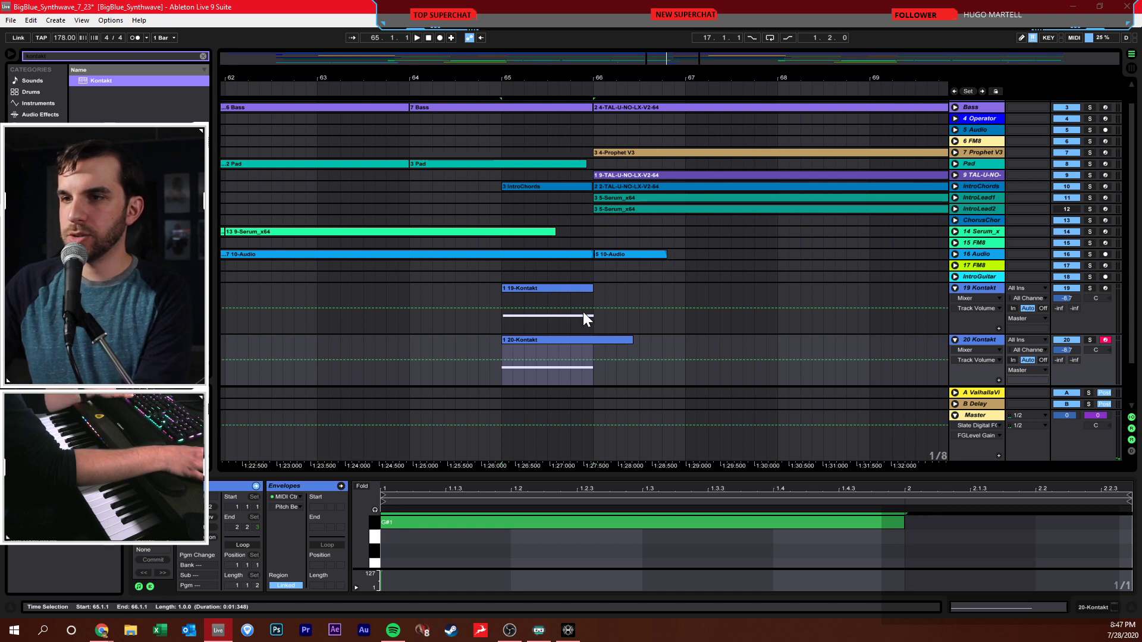
left_click(574, 291)
left_click(720, 545)
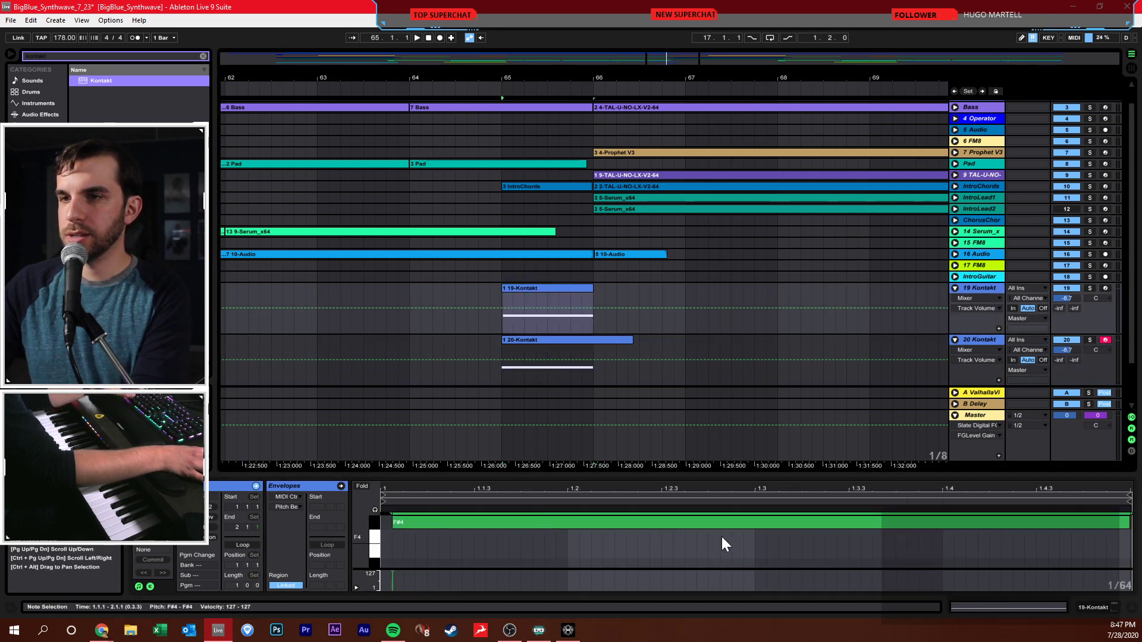
right_click(720, 544)
left_click(831, 491)
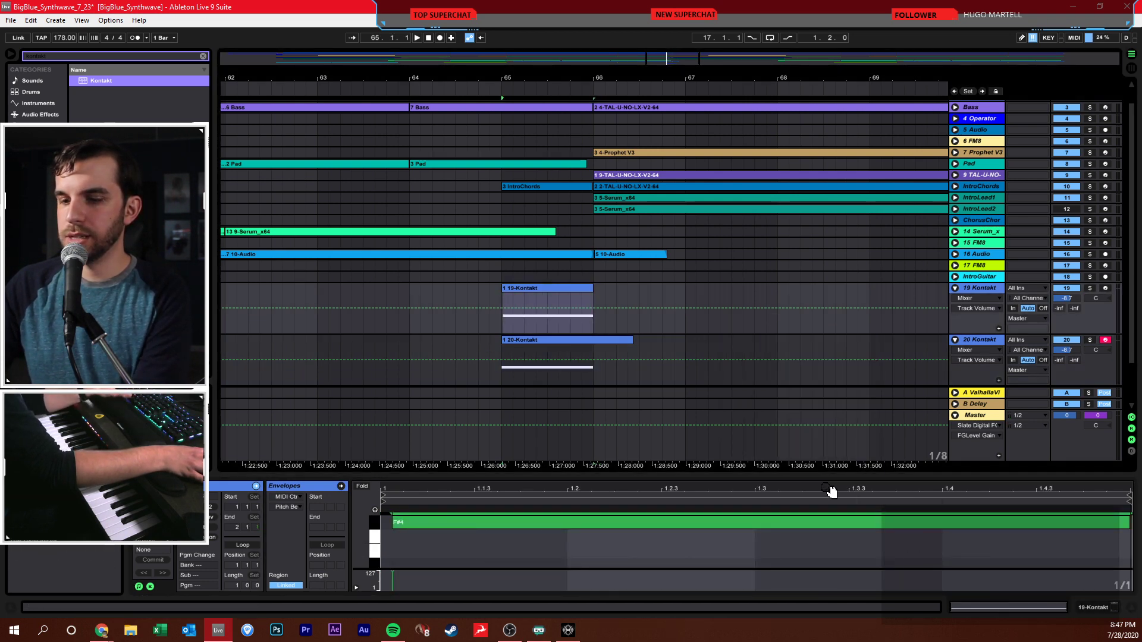
- Trim the track 20 Kontakt clip to end at bar 66 and save the set
left_click(522, 358)
left_click_drag(593, 358, 613, 357)
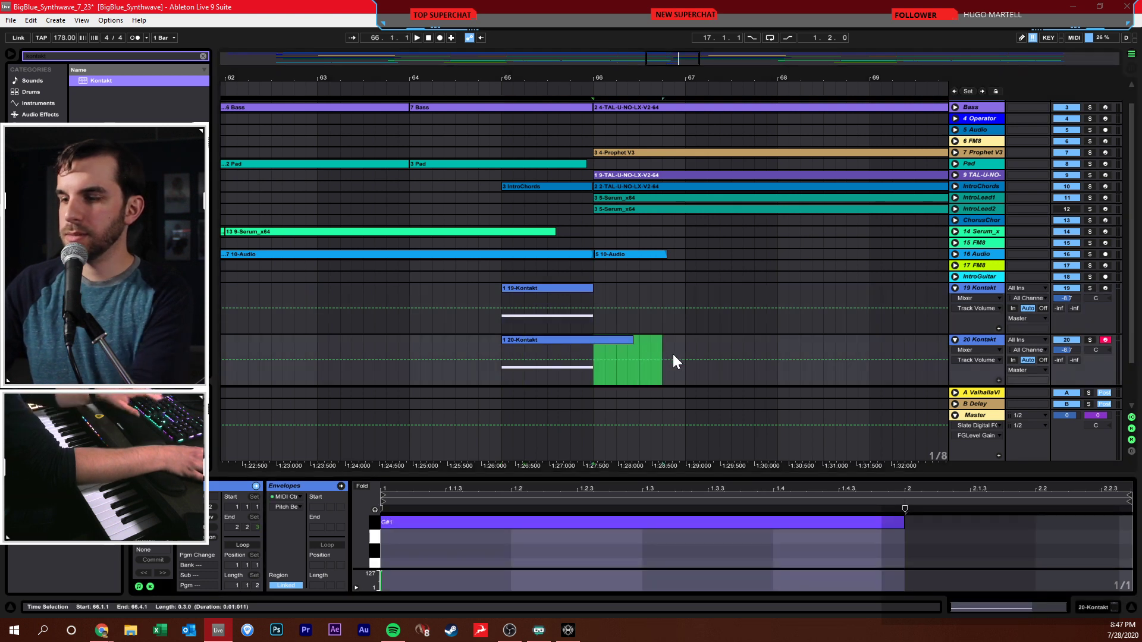
left_click(847, 318)
key("ctrl+s")
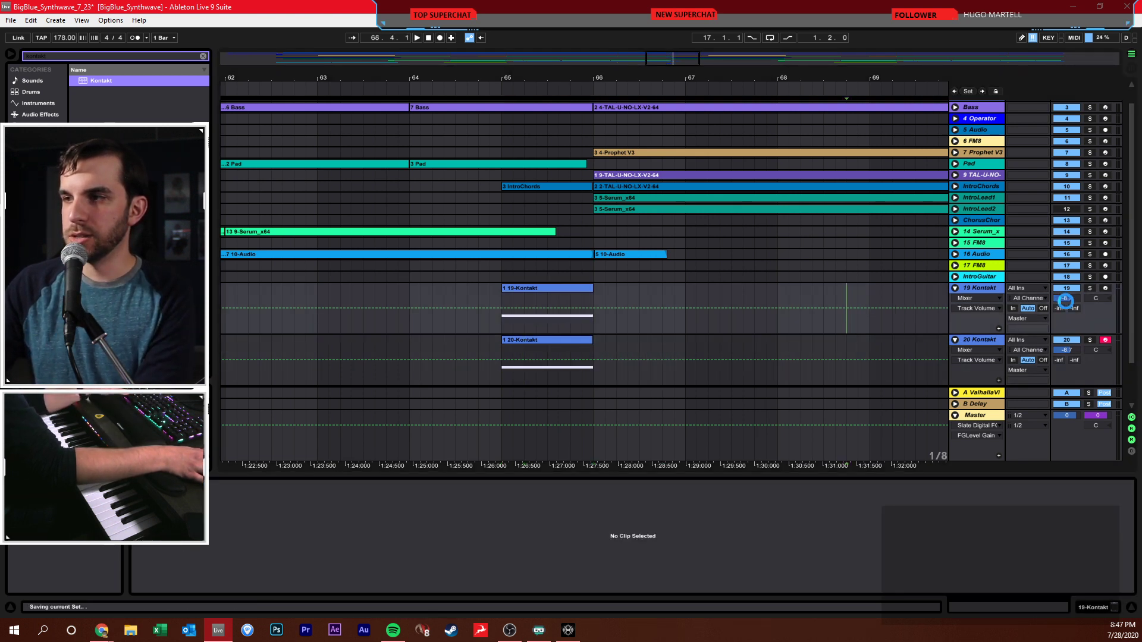
- Set the volumes of Kontakt tracks 19 and 20 to -14.7 dB and -5.9 dB, audition from bar 64, and save
left_click_drag(1071, 297, 1078, 333)
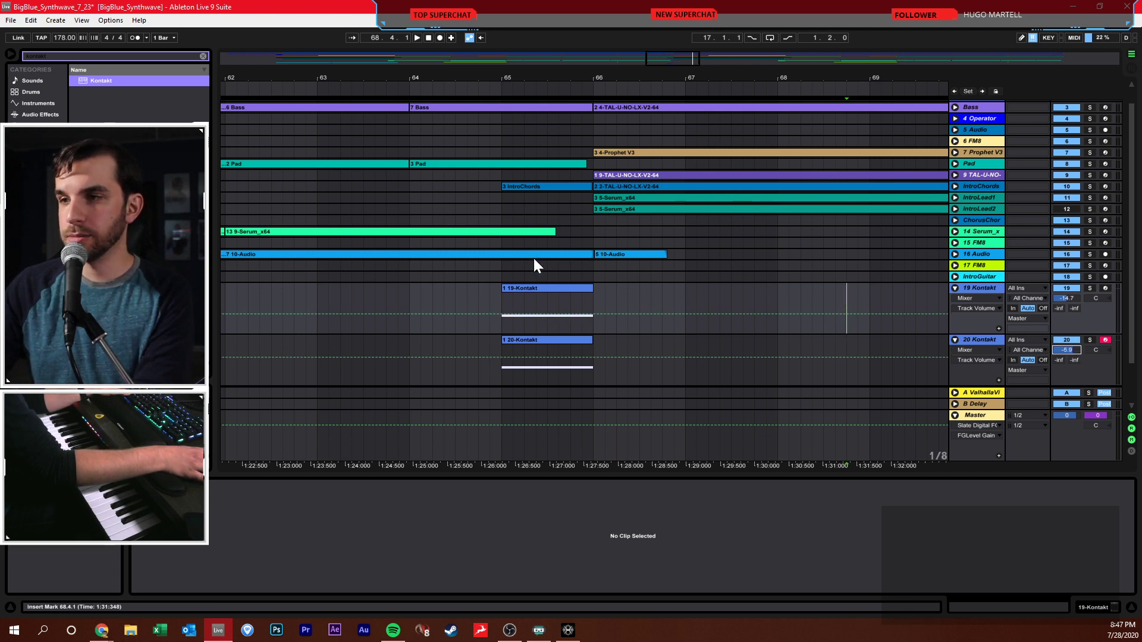
left_click(502, 294)
left_click(401, 297)
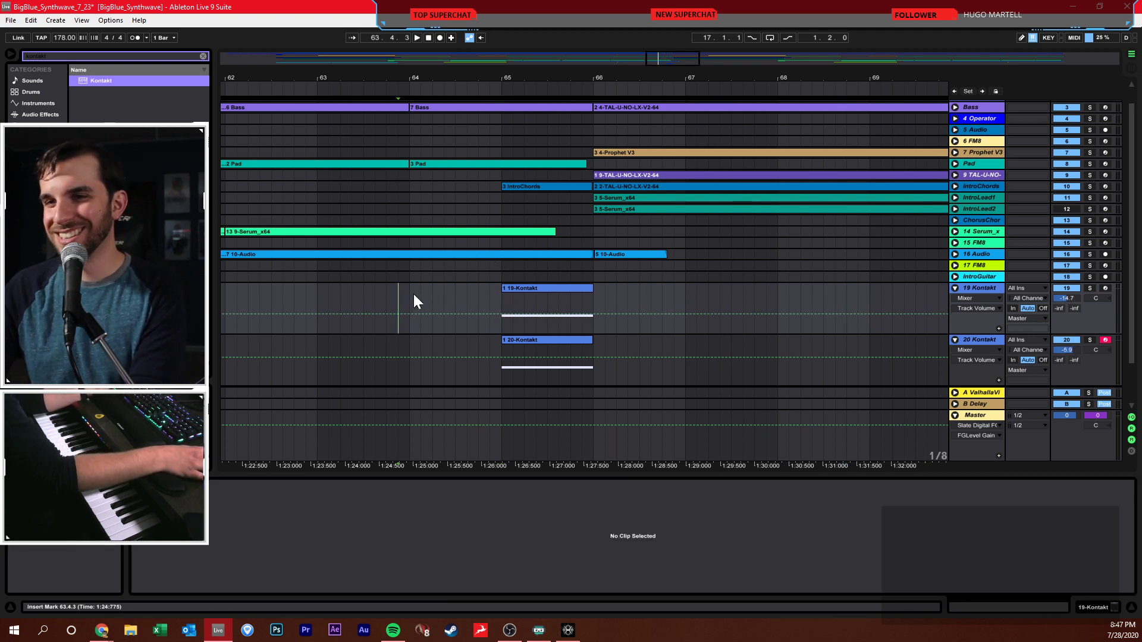
left_click(411, 295)
key("space")
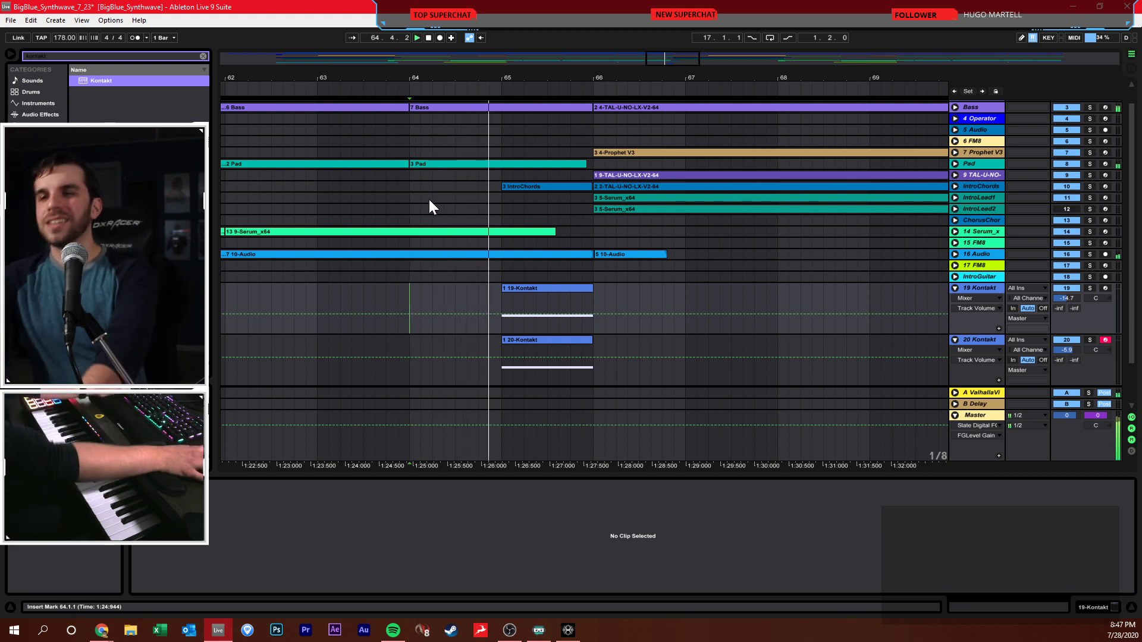
key("ctrl+s")
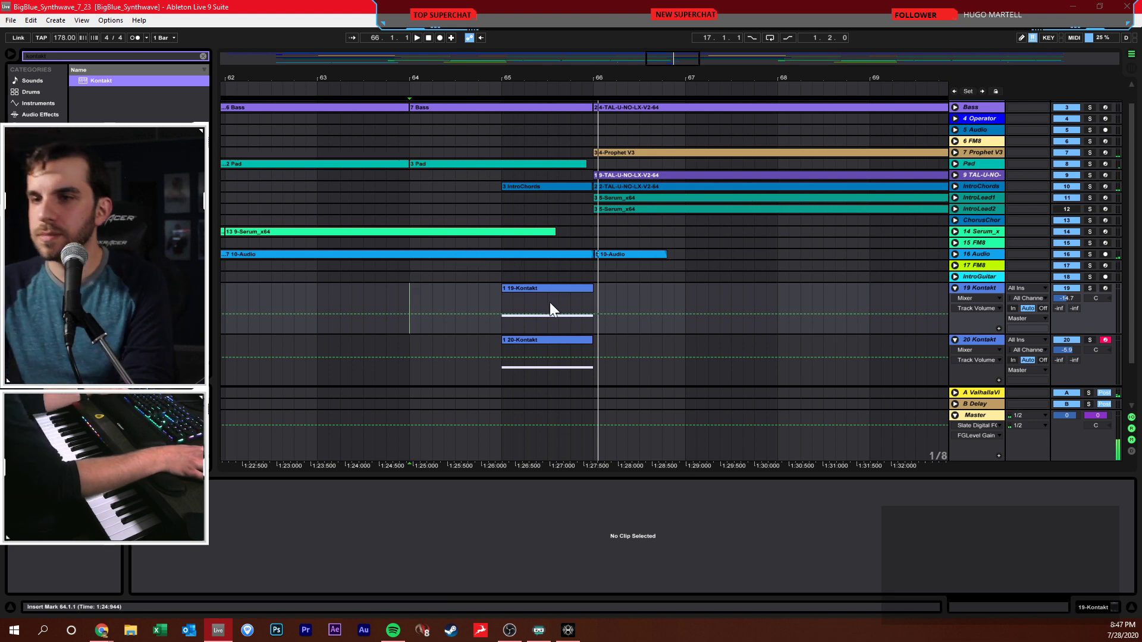
- Replace Mahler Hammer with the Pure Metal 1 instrument from the Rise and Hit library in track 19's Kontakt
left_click(561, 289)
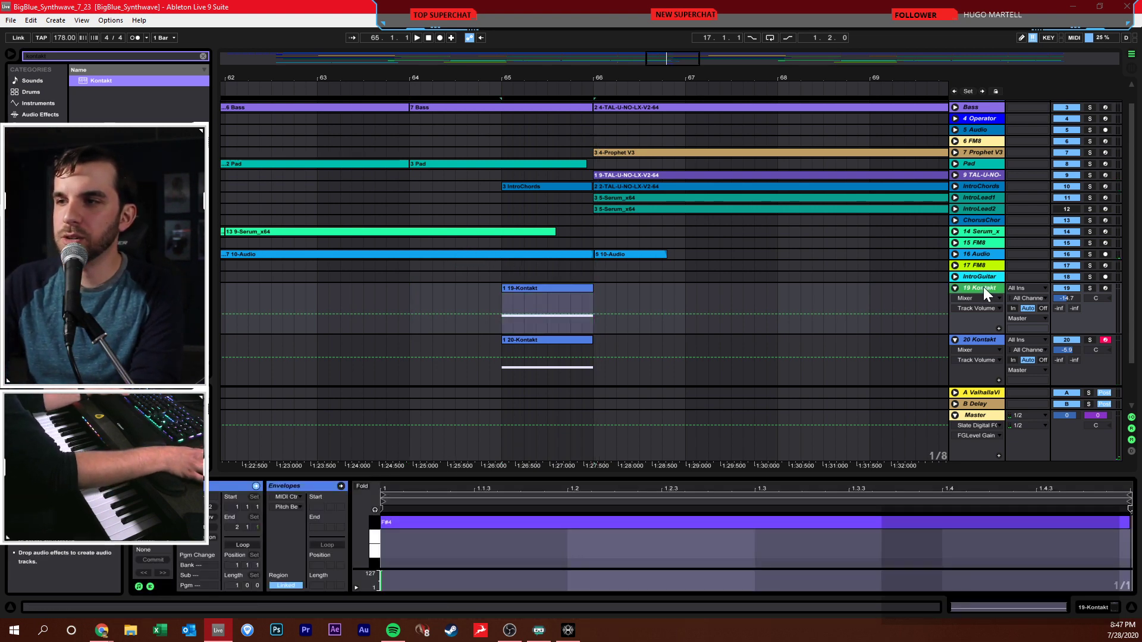
left_click(983, 287)
left_click(225, 485)
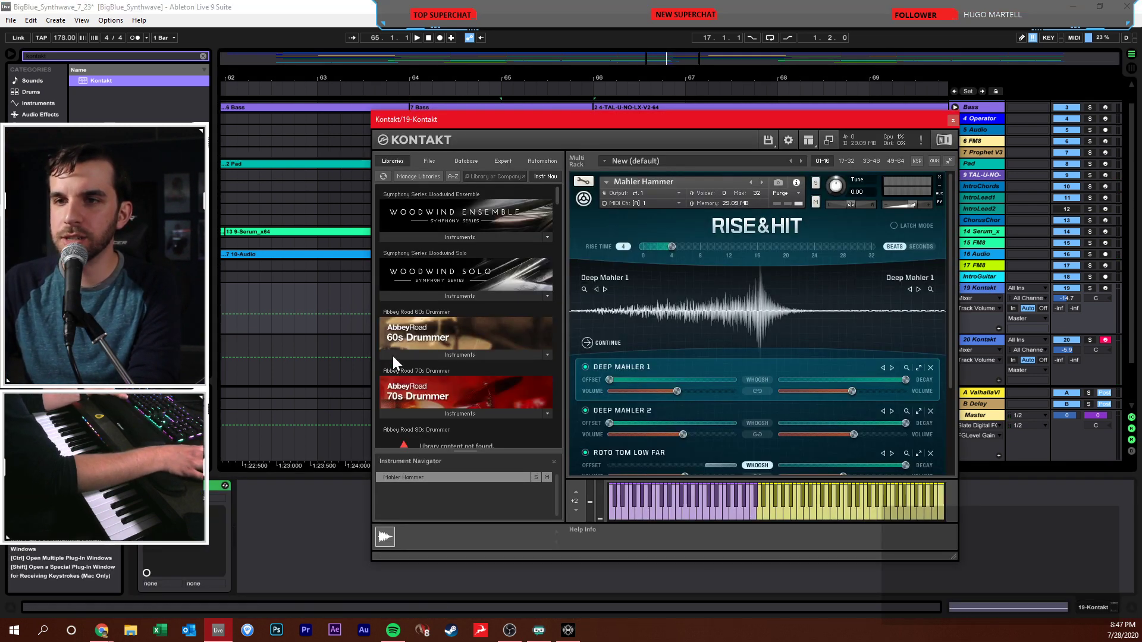
scroll(511, 214, "down", 3)
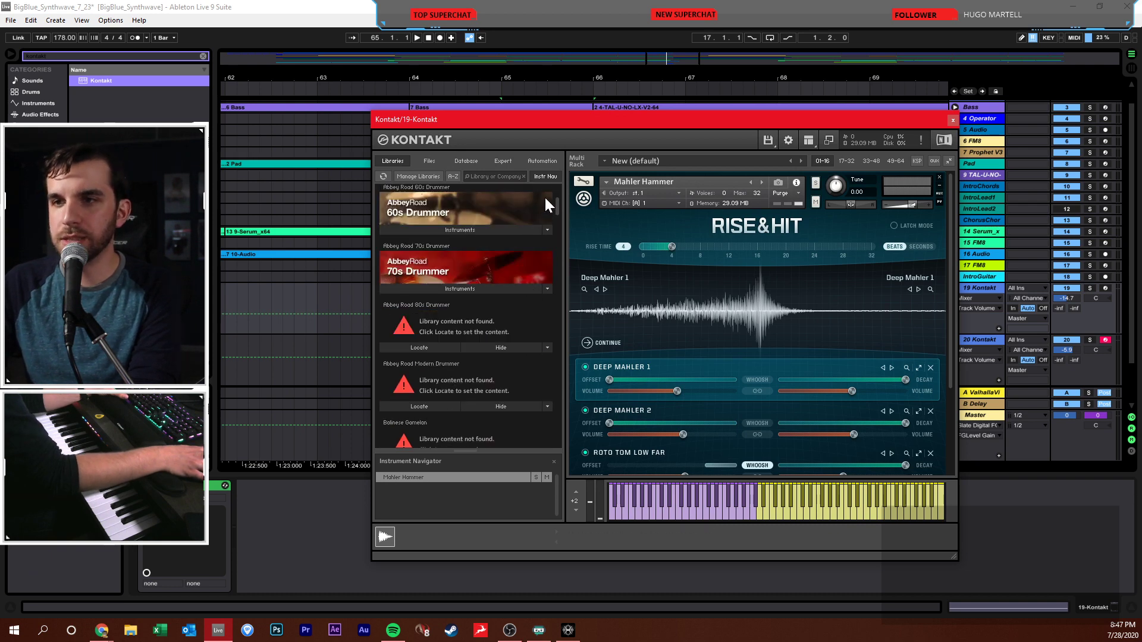
left_click_drag(557, 208, 558, 357)
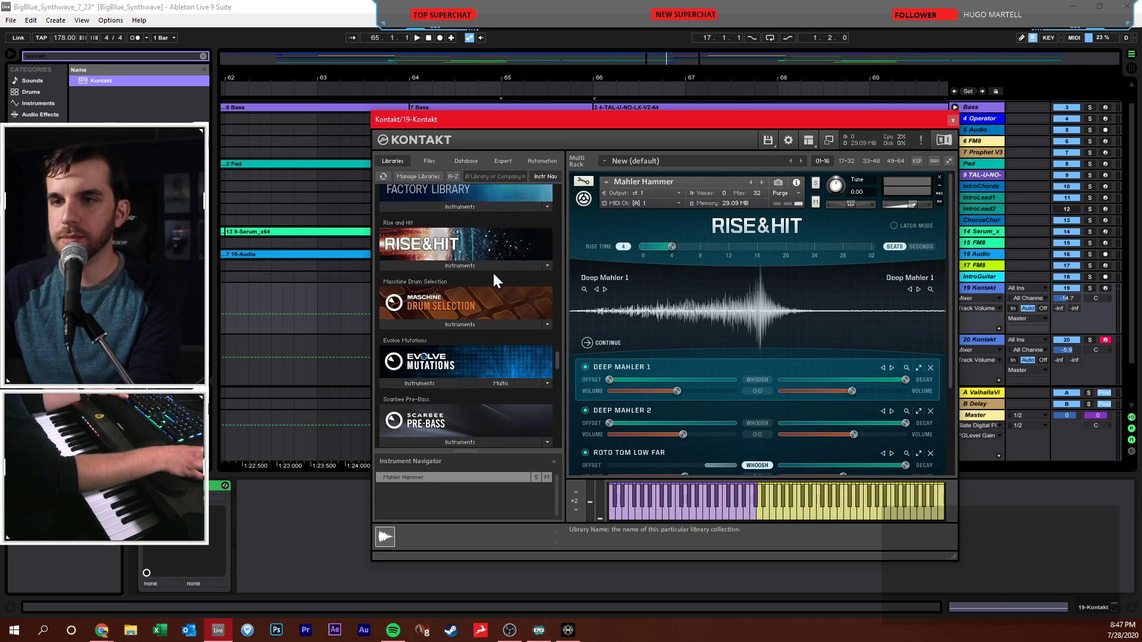
left_click(476, 265)
left_click_drag(429, 310, 693, 285)
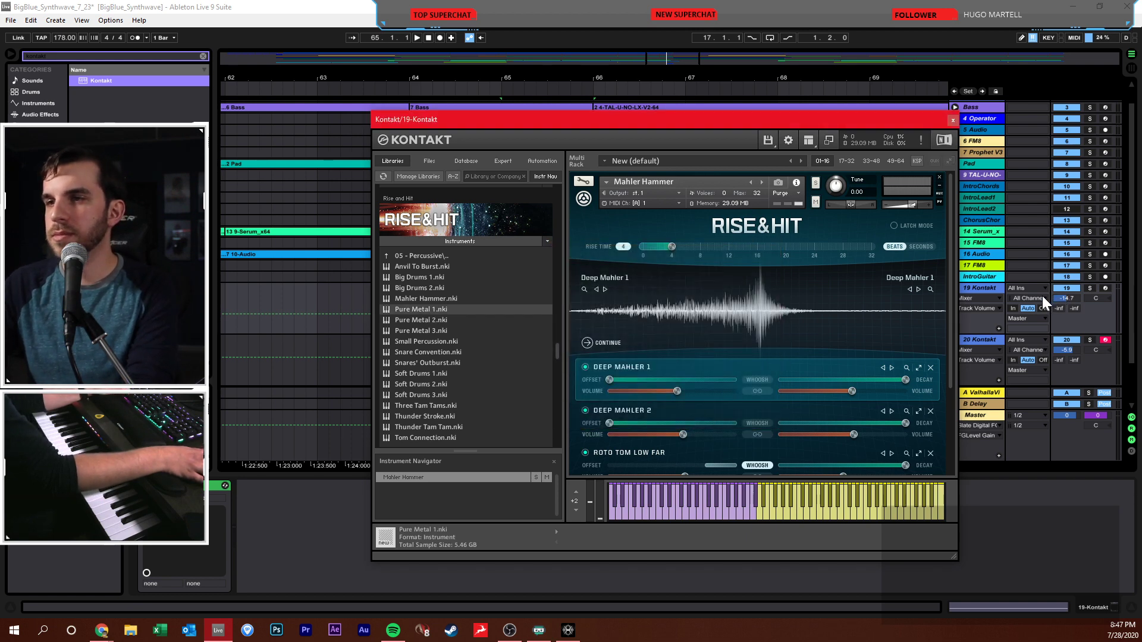
- Play back the fill from bar 65, close the Kontakt window, and save the set
key("space")
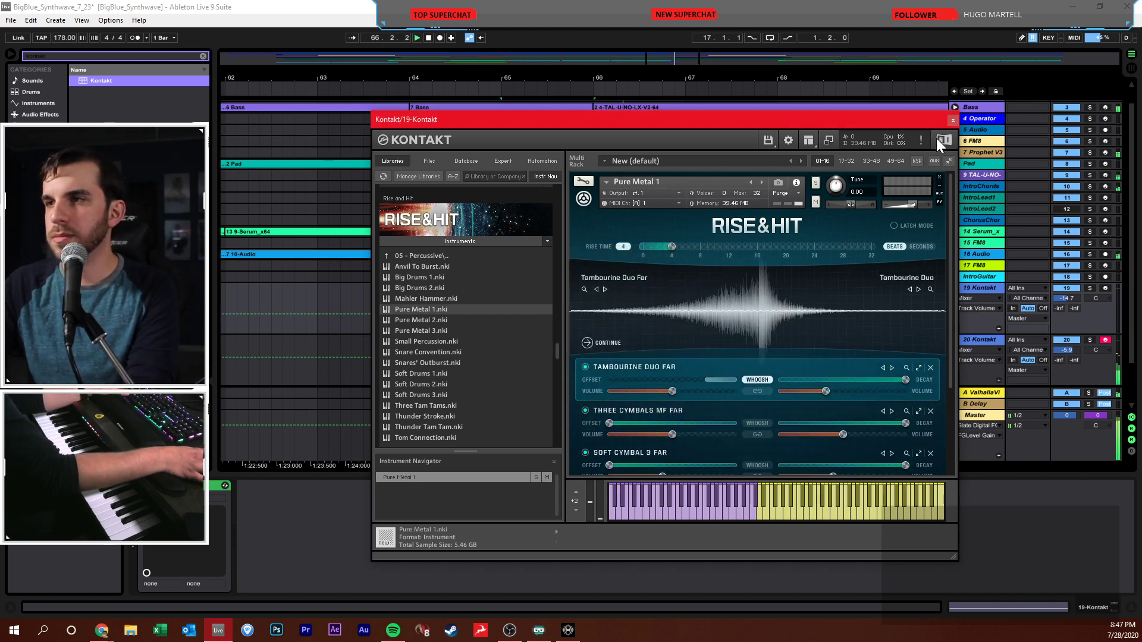
left_click(952, 119)
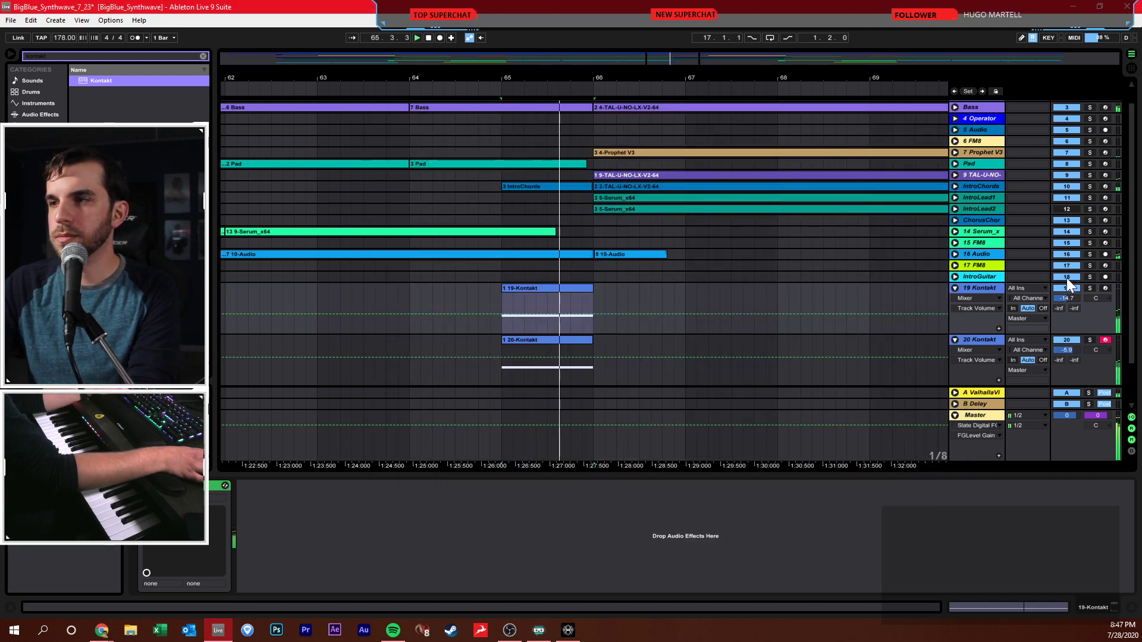
key("ctrl+s")
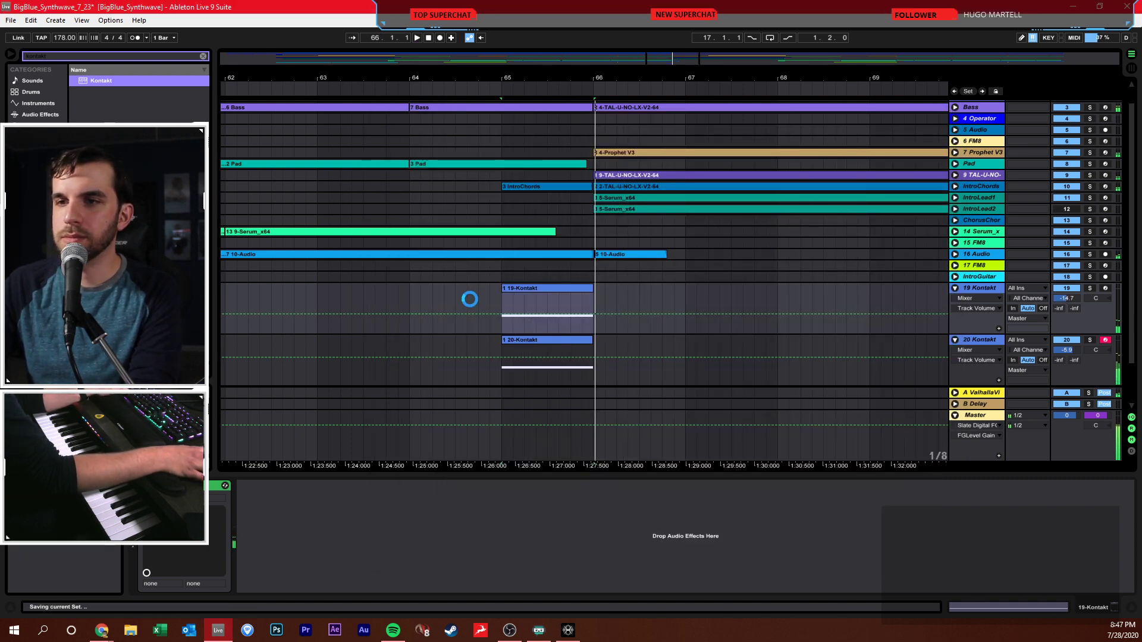
- Extend the track 20 Kontakt clip to bar 67 and lengthen its G#1 note to fill both bars
left_click_drag(593, 342, 687, 342)
double_click(668, 341)
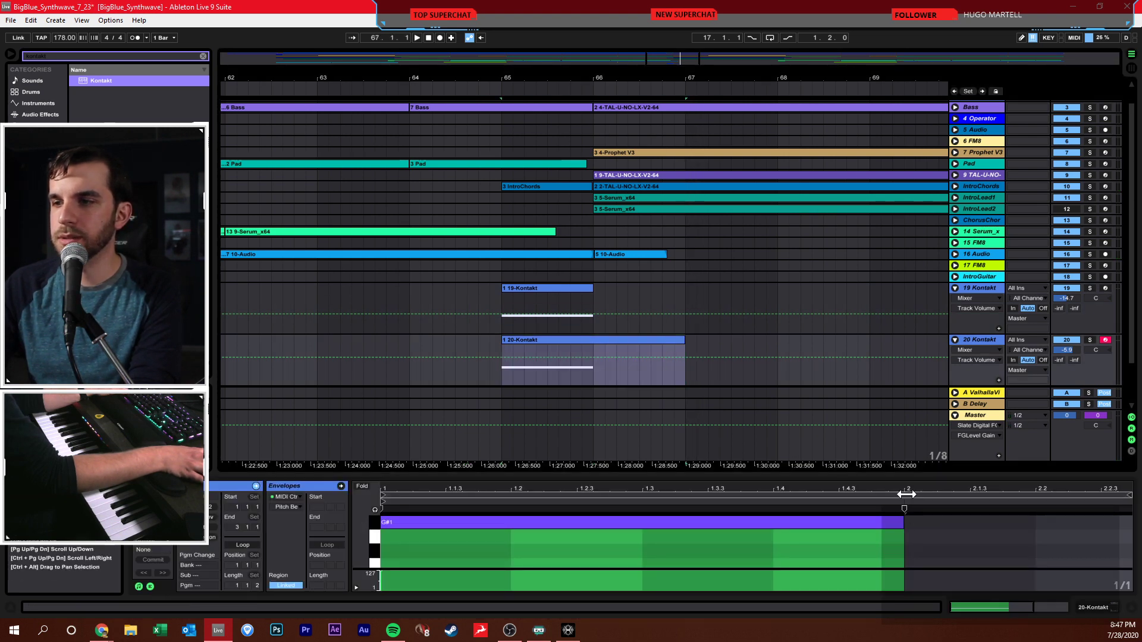
left_click_drag(906, 494, 905, 481)
left_click_drag(757, 522, 1127, 513)
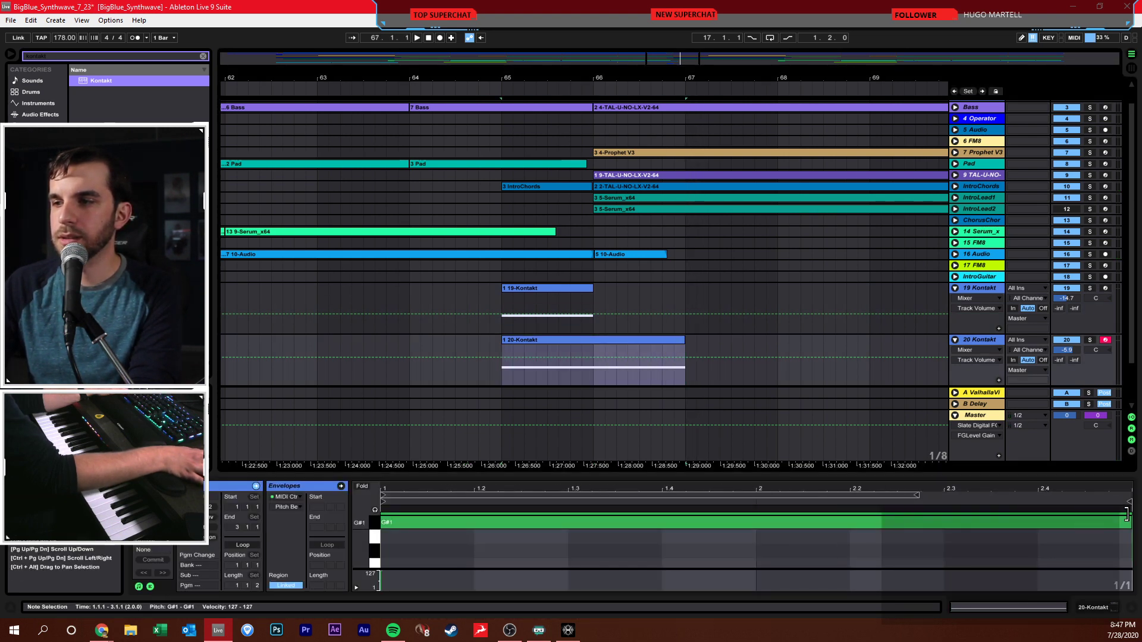
- Play back the transition, lower track 20's volume to -16.2 dB, and save the set
key("space")
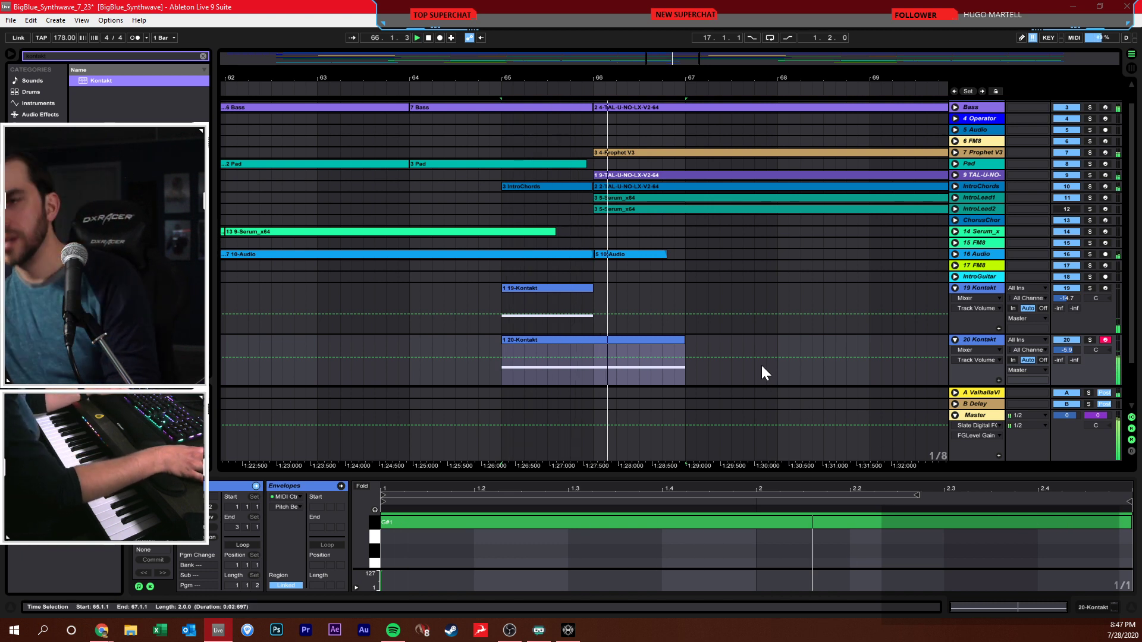
left_click_drag(1066, 349, 1058, 361)
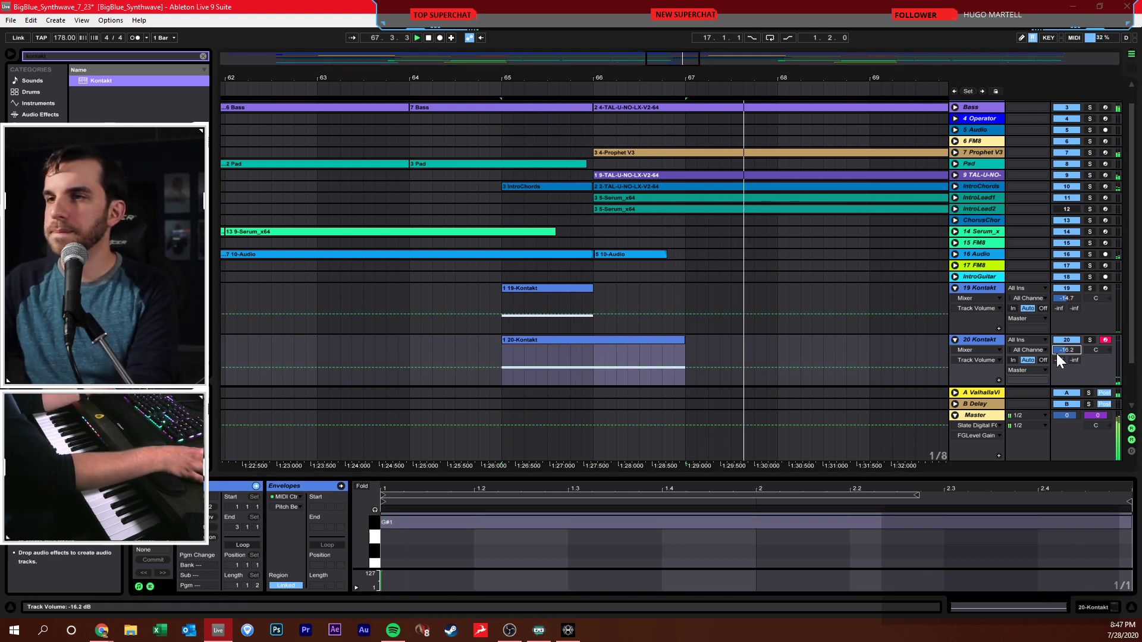
key("space")
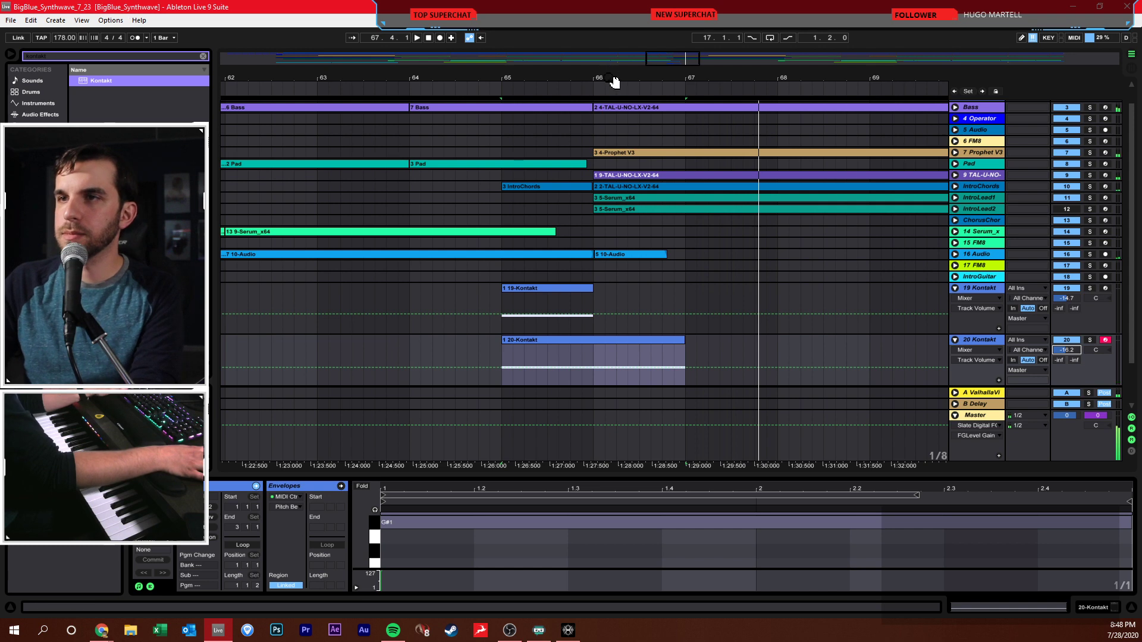
- Zoom out the arrangement and audition the transition from bar 63
left_click_drag(615, 82, 614, 42)
left_click(566, 291)
key("space")
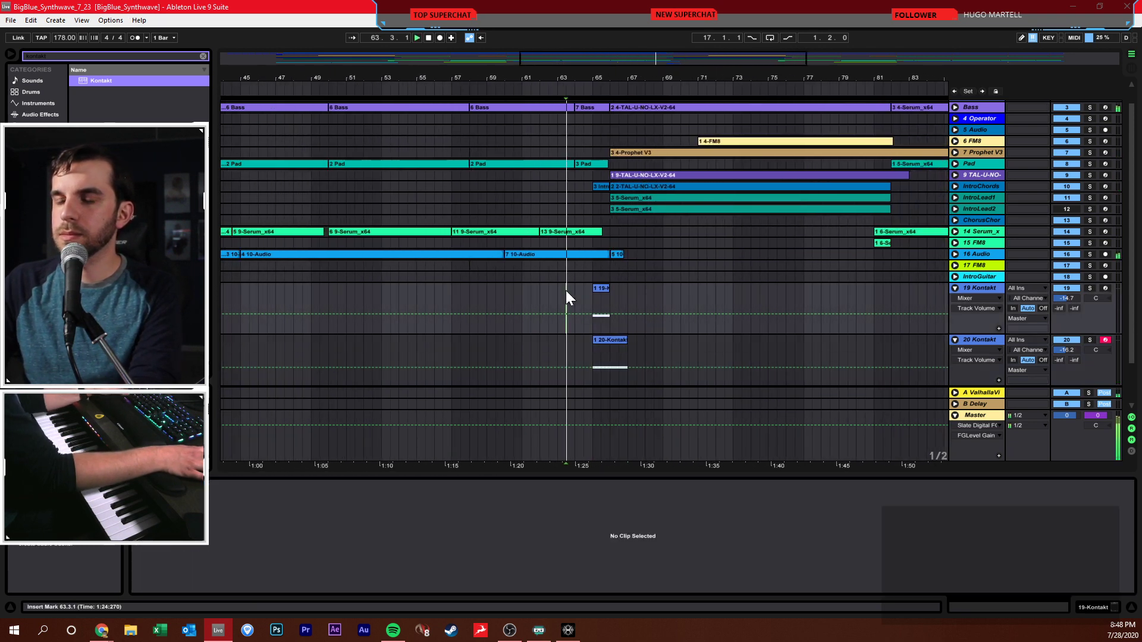
left_click(704, 301)
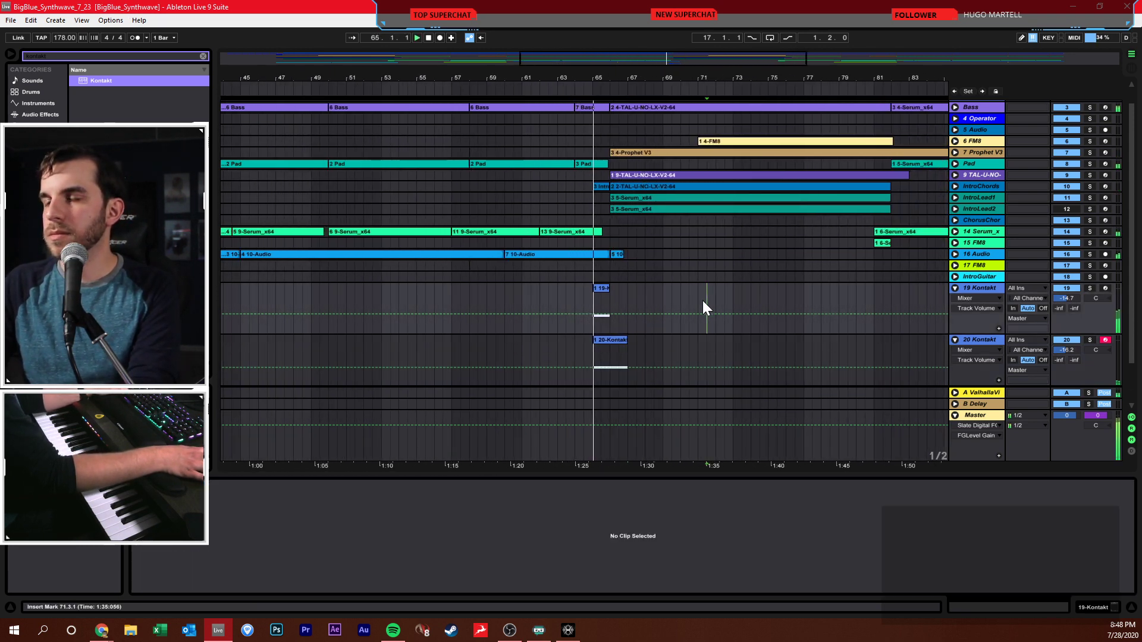
- Unfold the DRUMS track, extend the clip starting at bar 58 to end at bar 66, and audition bar 65
scroll(688, 299, "up", 2)
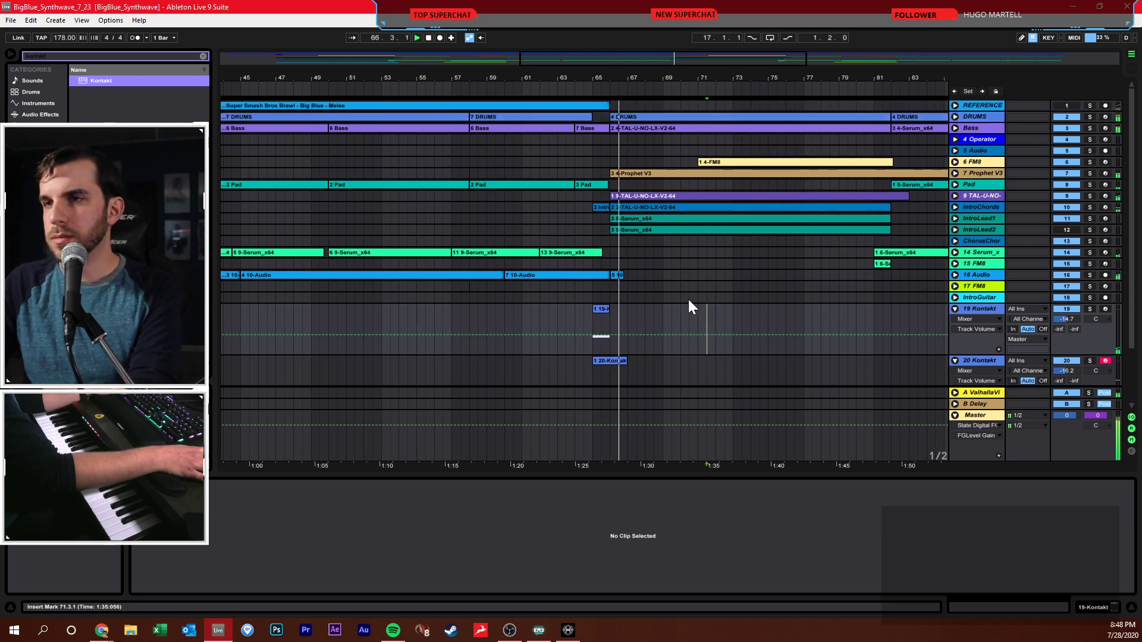
left_click(955, 116)
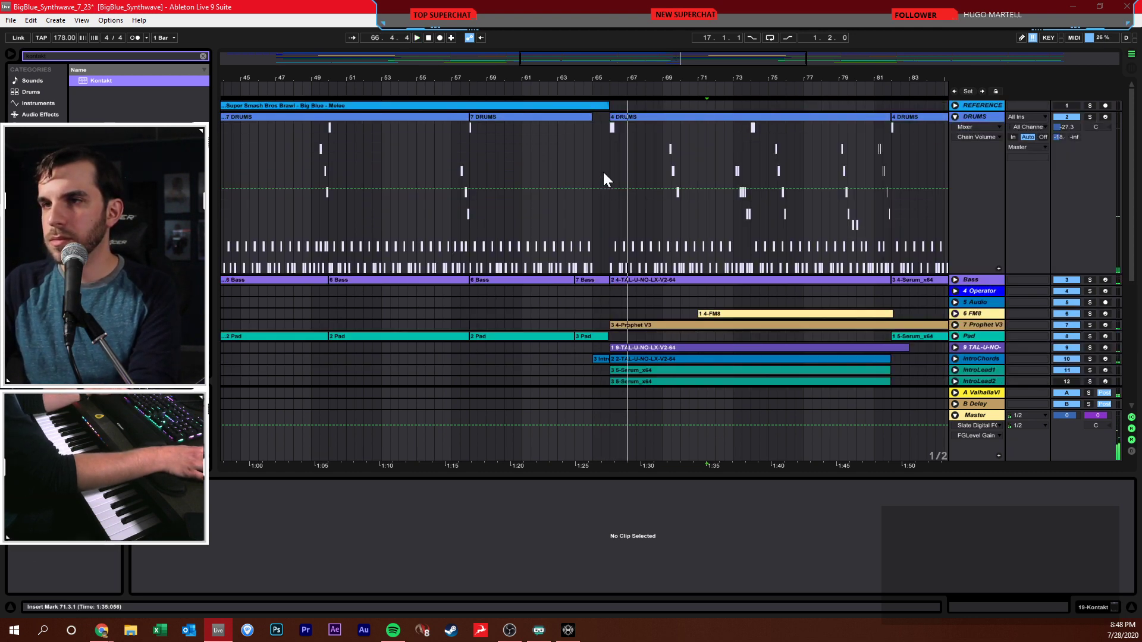
left_click(592, 159)
left_click_drag(592, 116, 607, 113)
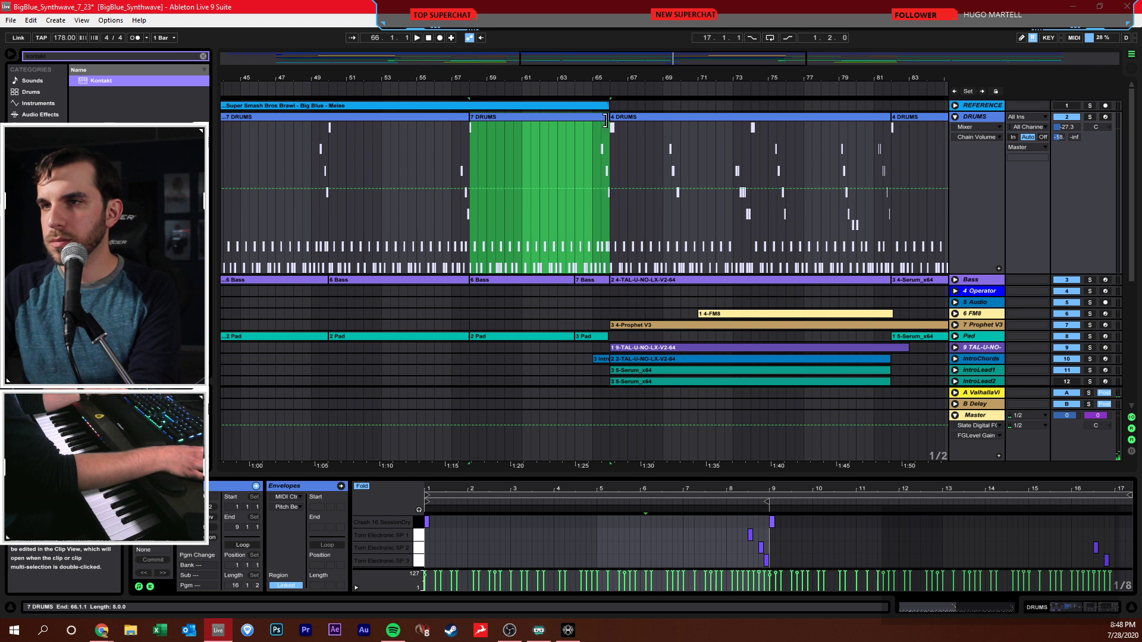
left_click(575, 156)
key("space")
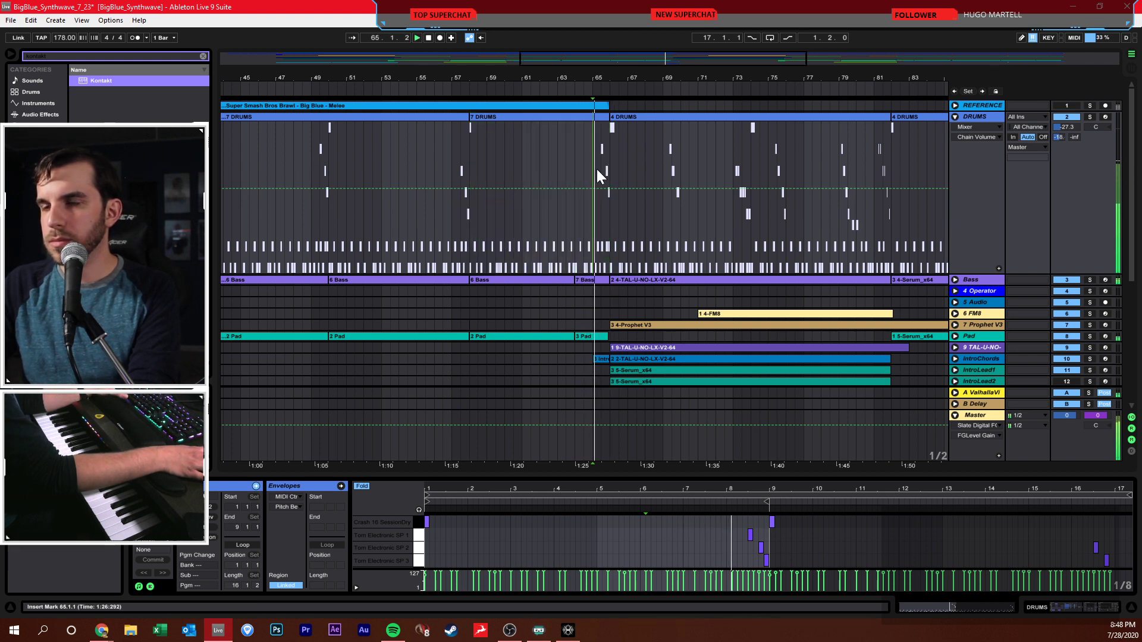
key("space")
- Open the extended DRUMS clip in an enlarged note editor and delete all drum notes in its eighth bar
left_click(589, 116)
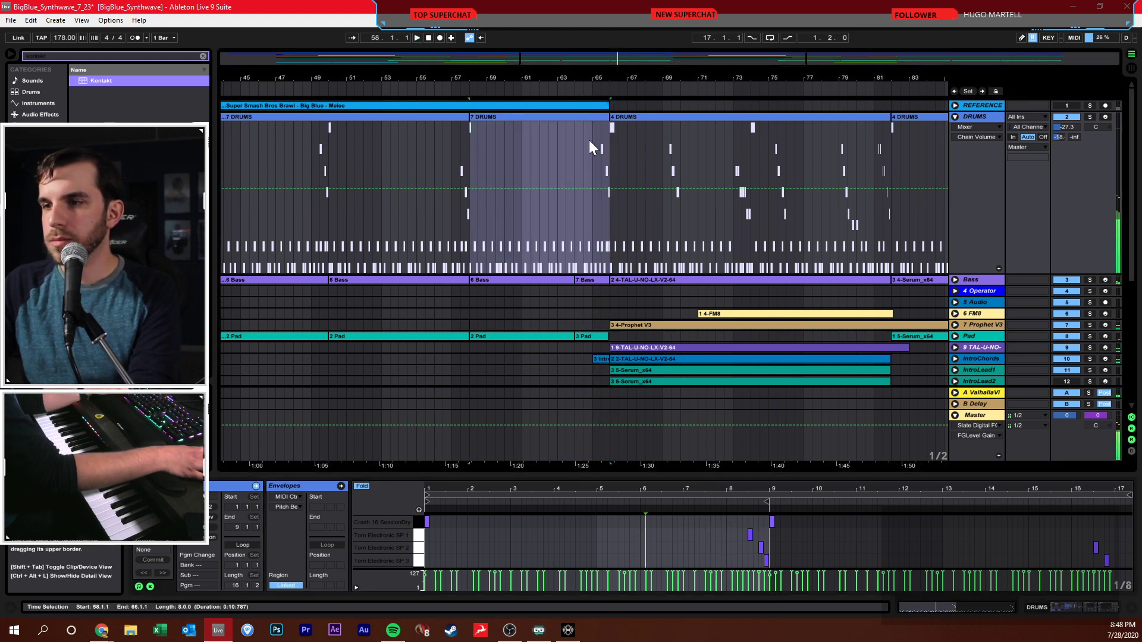
left_click_drag(747, 472, 750, 232)
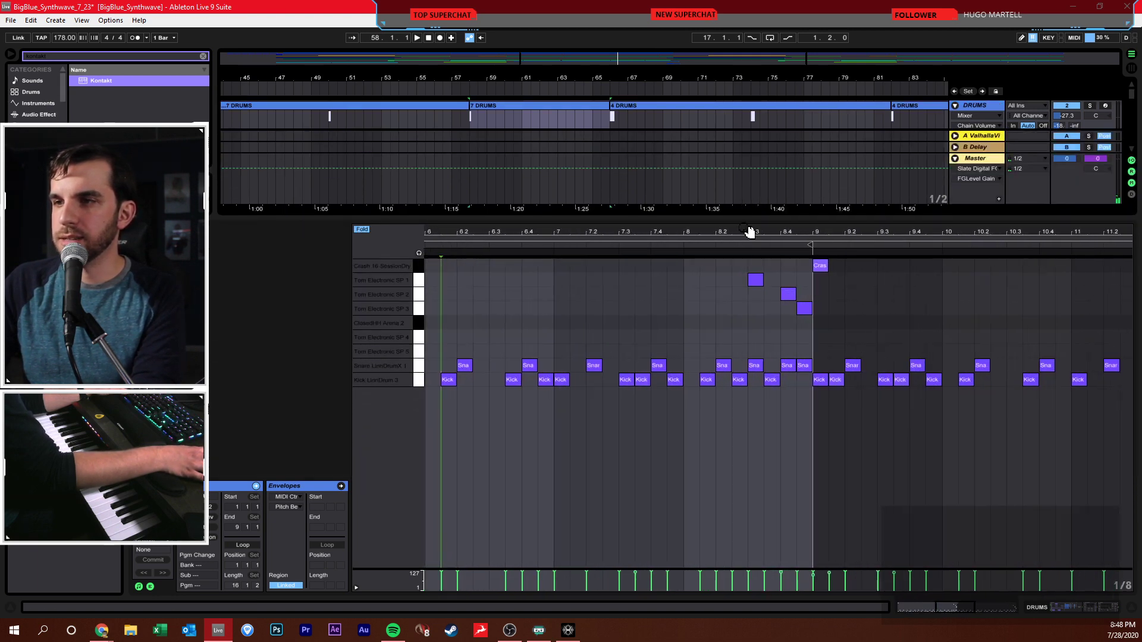
left_click(683, 304)
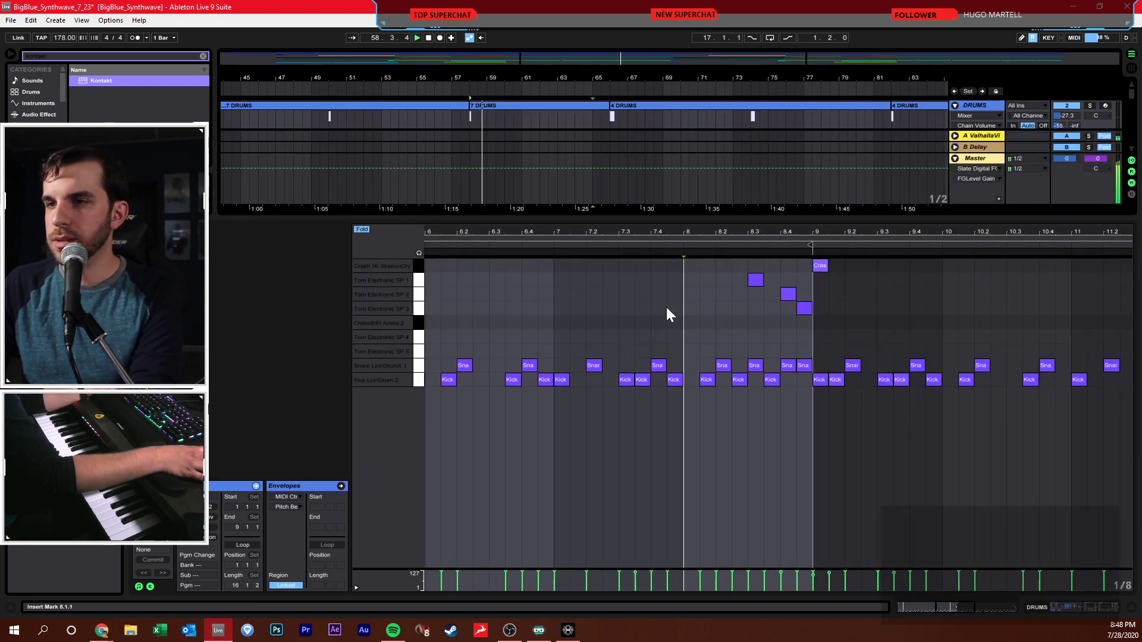
left_click(559, 113)
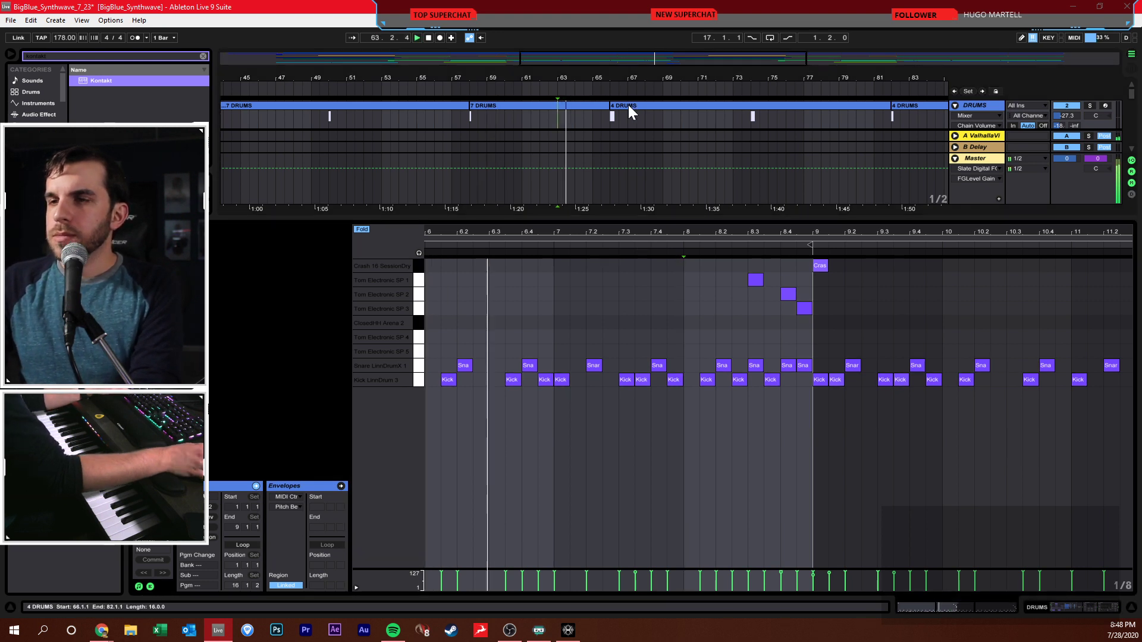
left_click(672, 326)
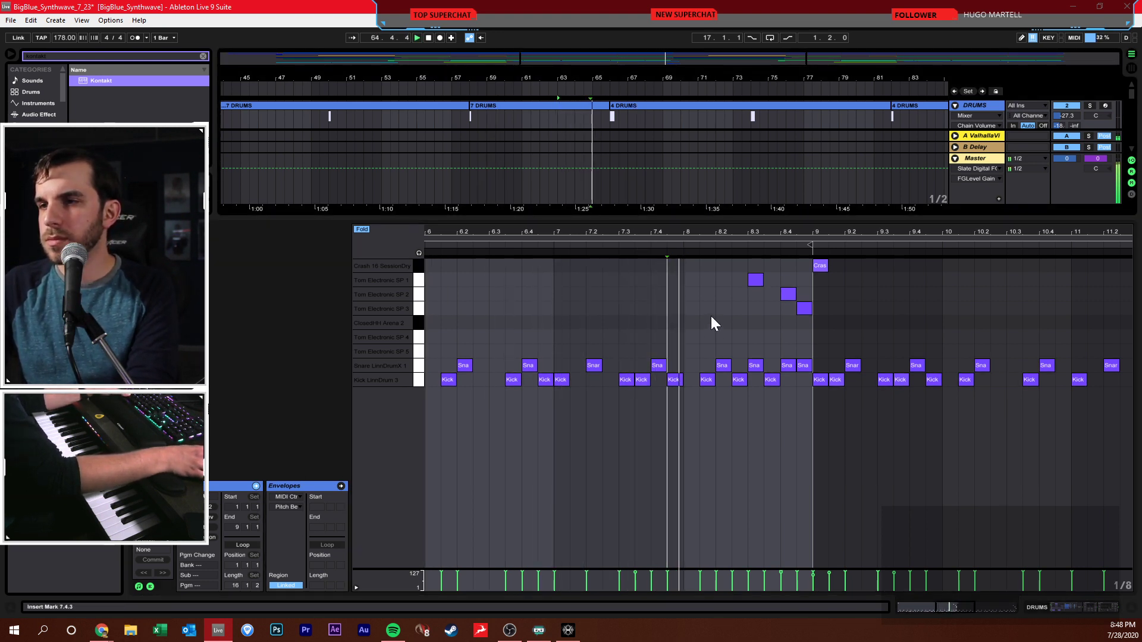
left_click_drag(709, 273, 809, 382)
key("Delete")
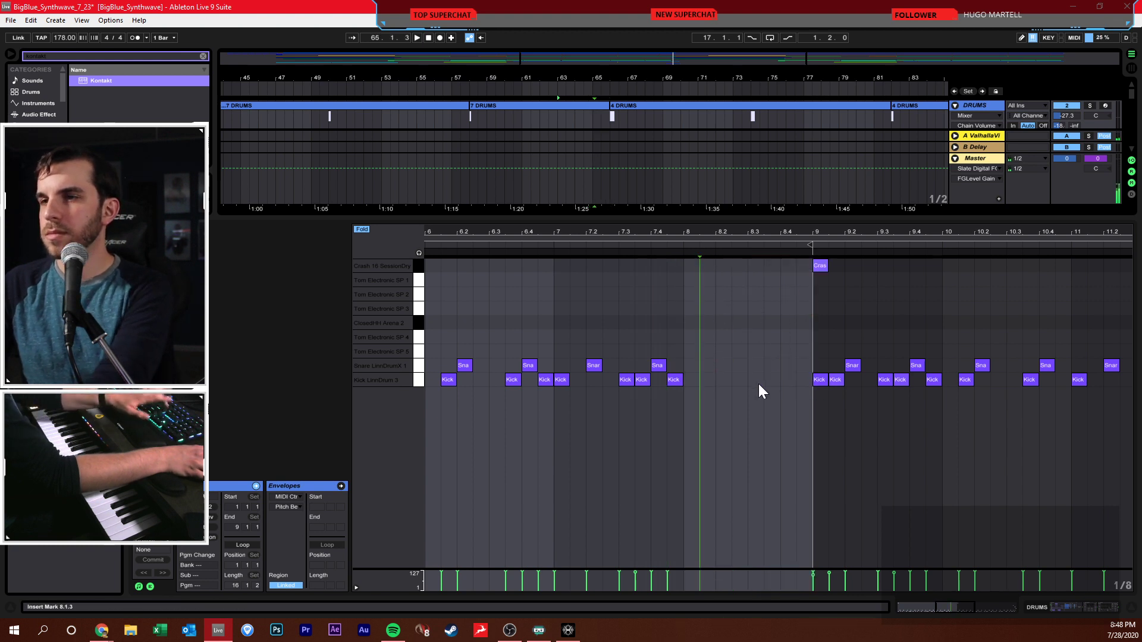
- Draw a kick and snare fill in the clip's eighth bar, starting with both on 8.1 and ending with a snare on 8.4, and audition it
key("b")
left_click(691, 365)
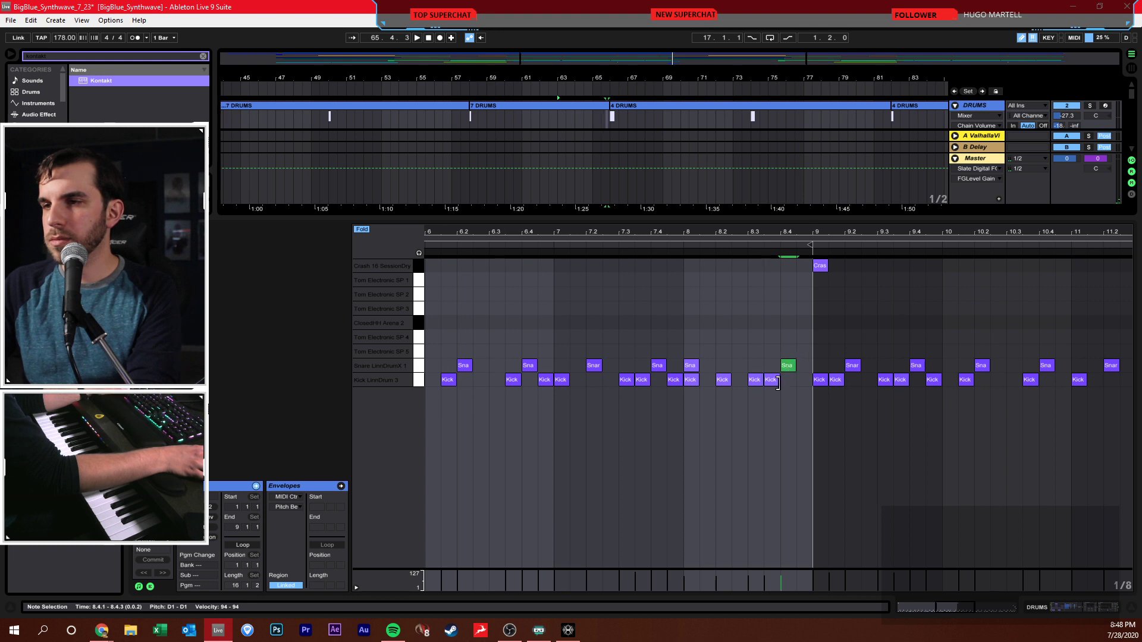
key("space")
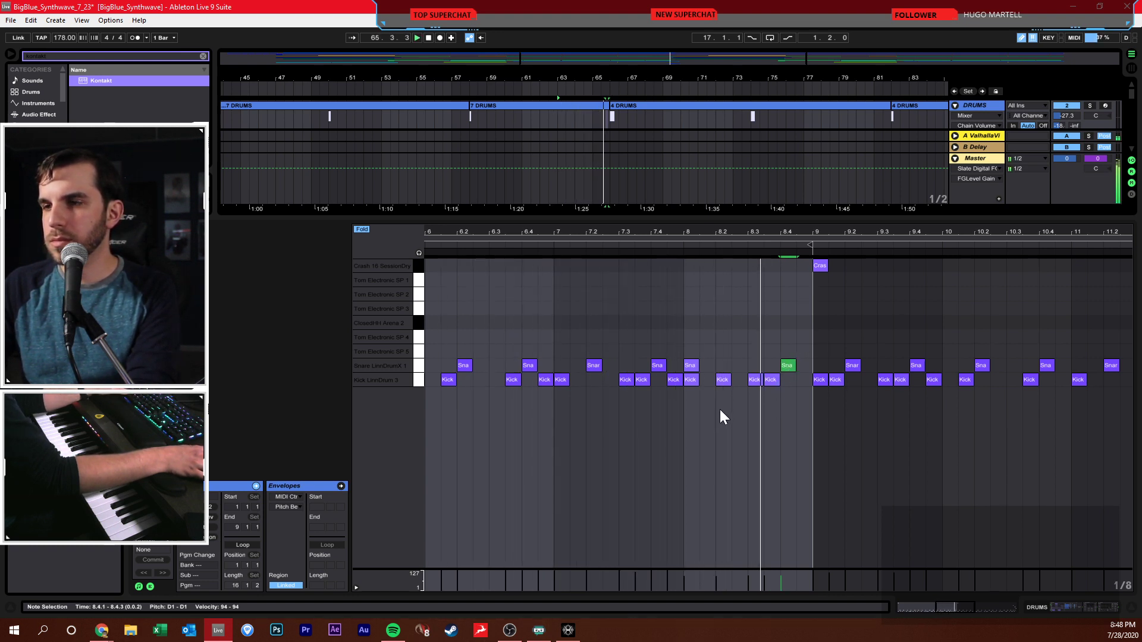
- Replace the fill's notes from 8.3 onward with single kicks on 8.3 and 8.4, and play the bar
key("b")
left_click_drag(756, 356, 794, 401)
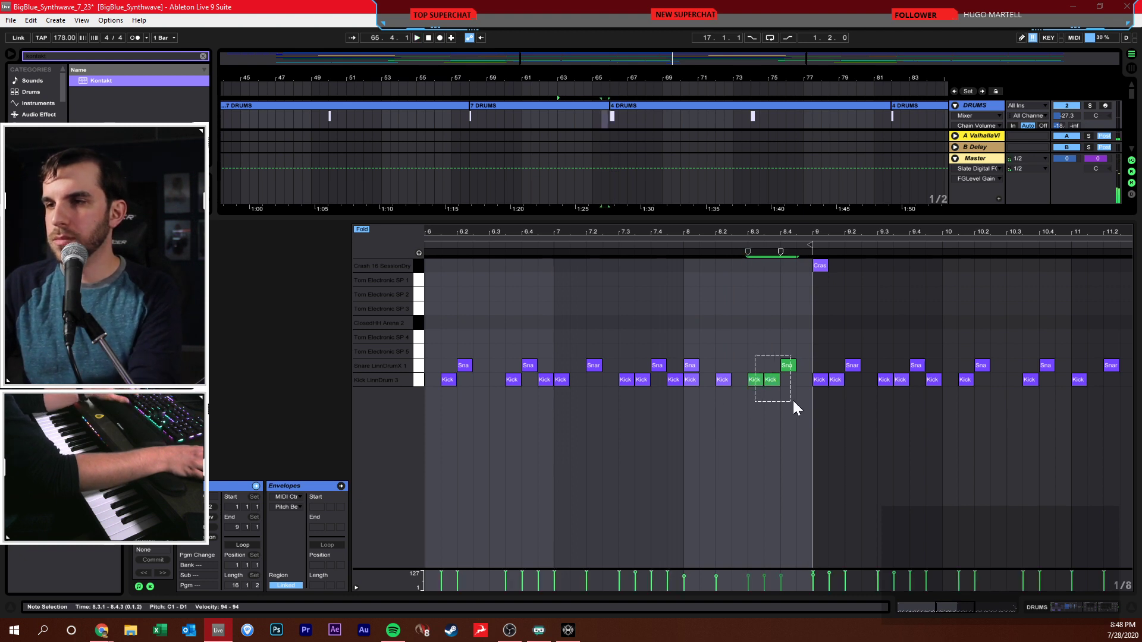
key("Delete")
left_click(752, 382)
key("b")
left_click(752, 381)
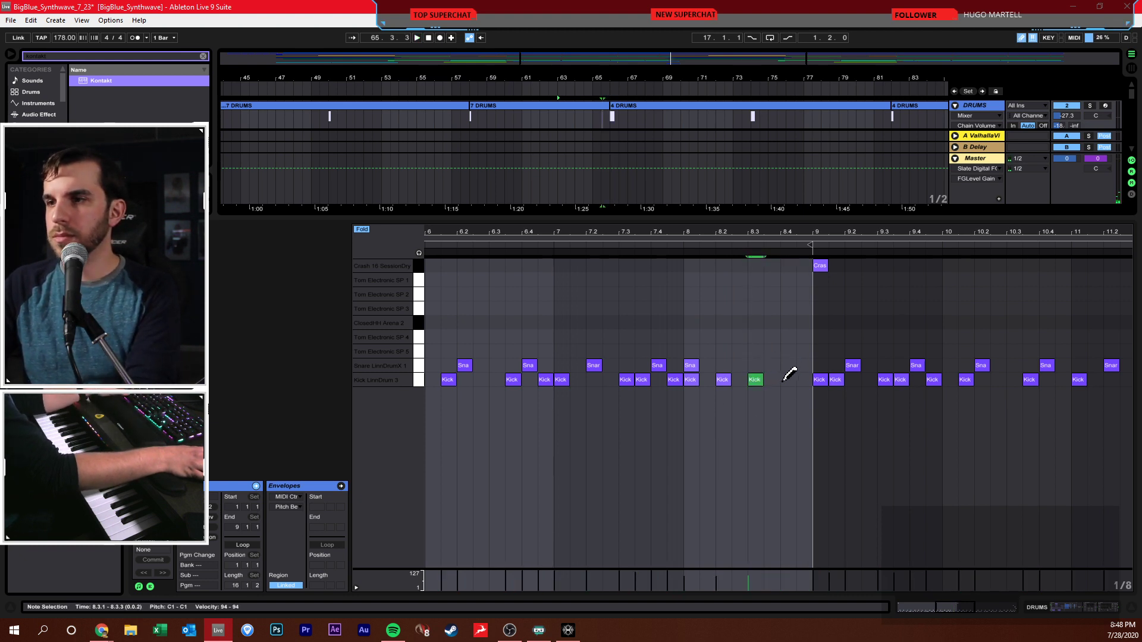
left_click(681, 243)
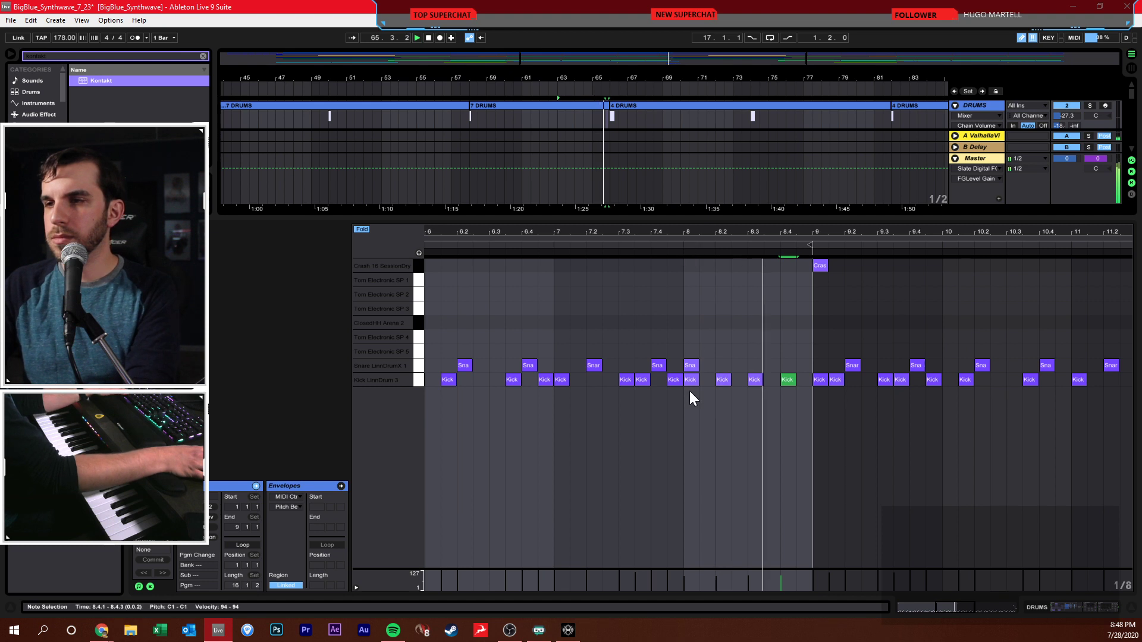
key("space")
- Add softer kicks on 8.3.3 and 8.4.3, audition the fill, shrink the note editor, and save the set
mouse_move(777, 373)
left_mouse_down()
mouse_move(783, 388)
mouse_move(806, 386)
left_mouse_up()
key("space")
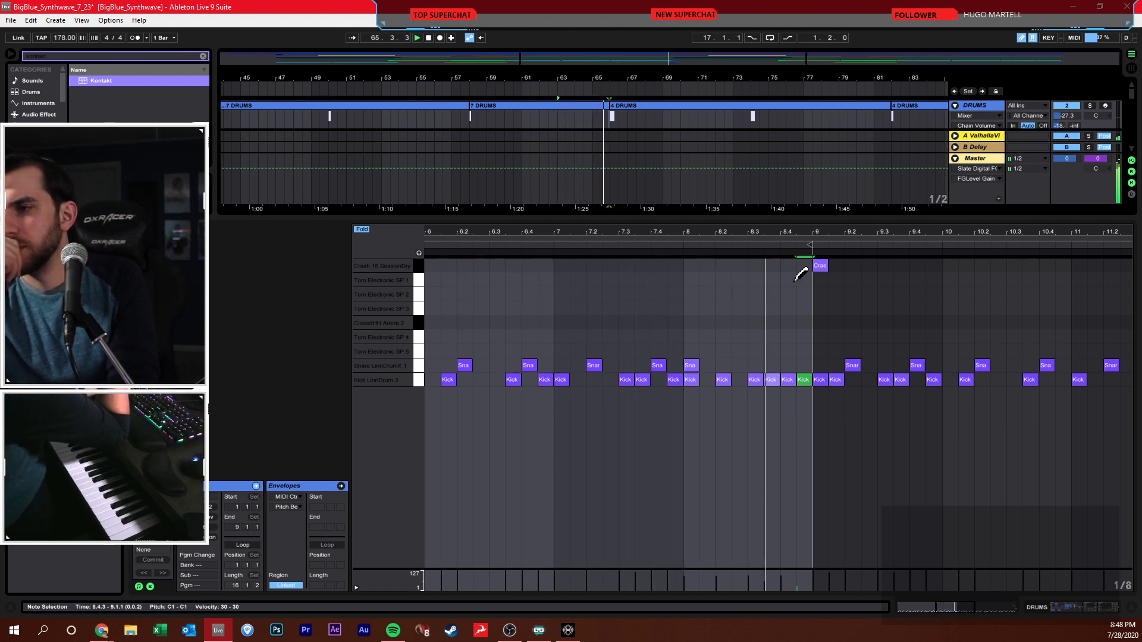
key("space")
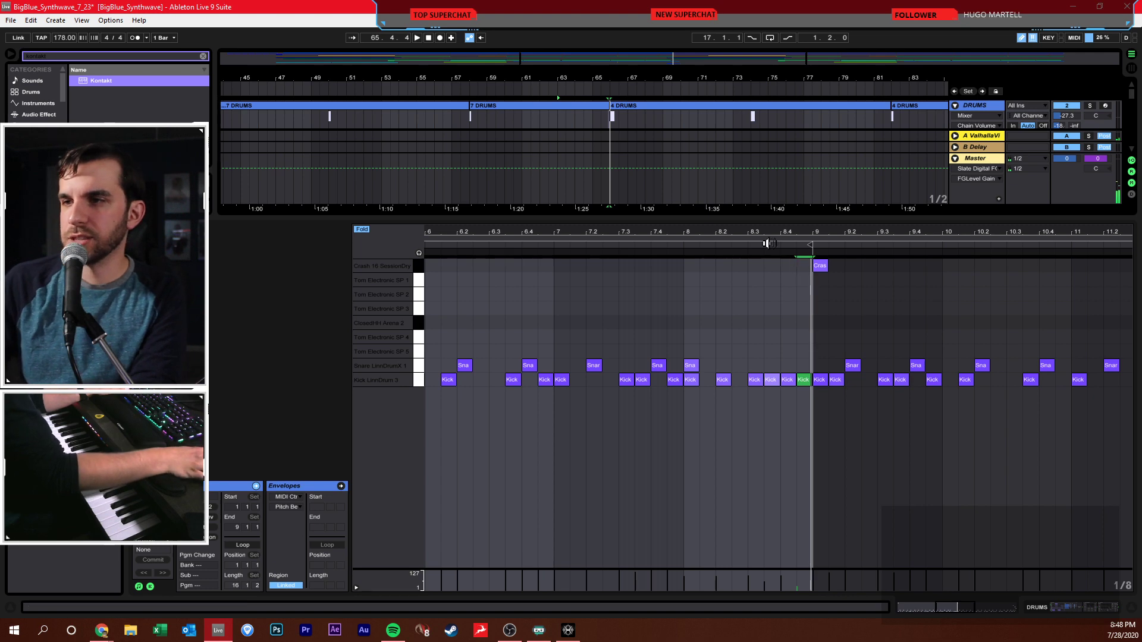
left_click_drag(785, 228, 786, 464)
key("ctrl+s")
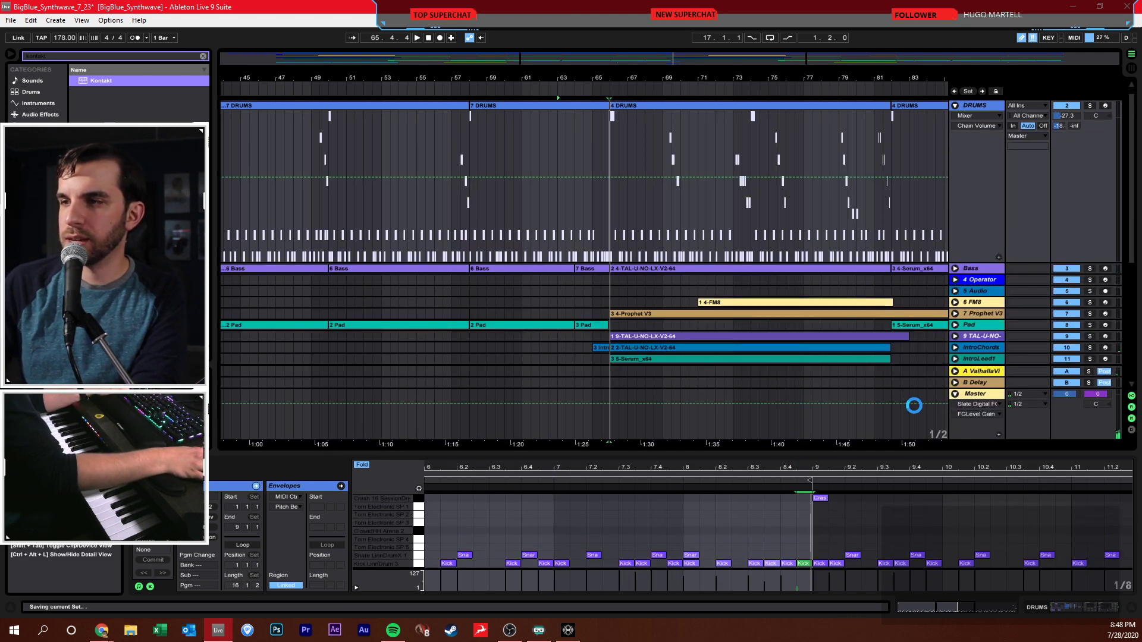
- Fold all tracks in the arrangement
left_click(618, 290)
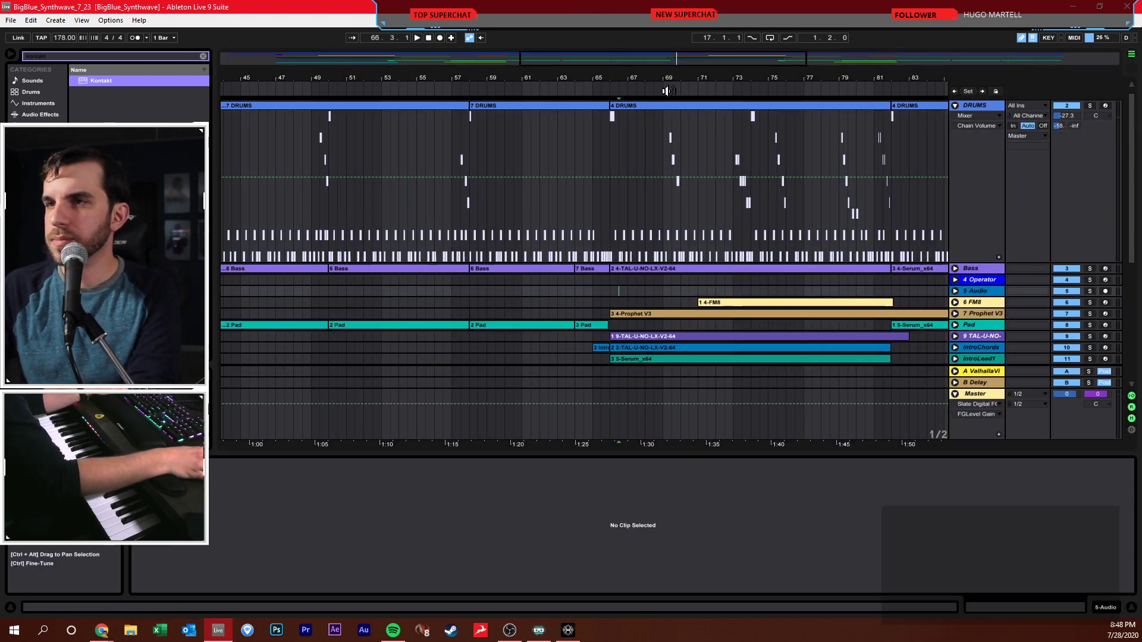
scroll(666, 90, "down", 5)
scroll(850, 297, "down", 5)
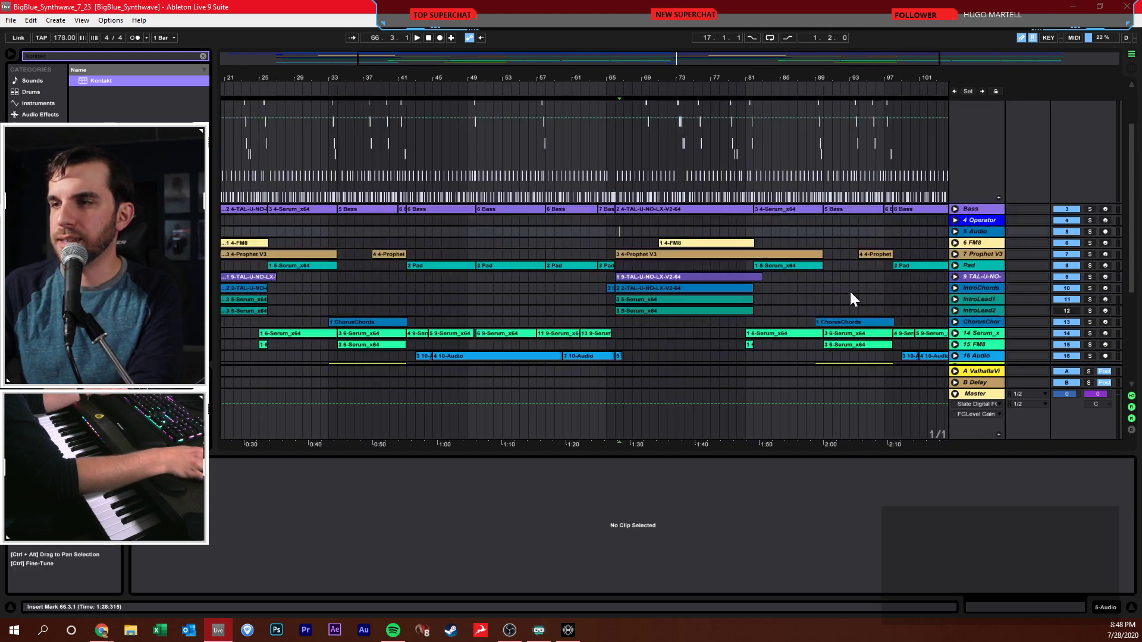
scroll(851, 298, "down", 5)
key("ctrl+a")
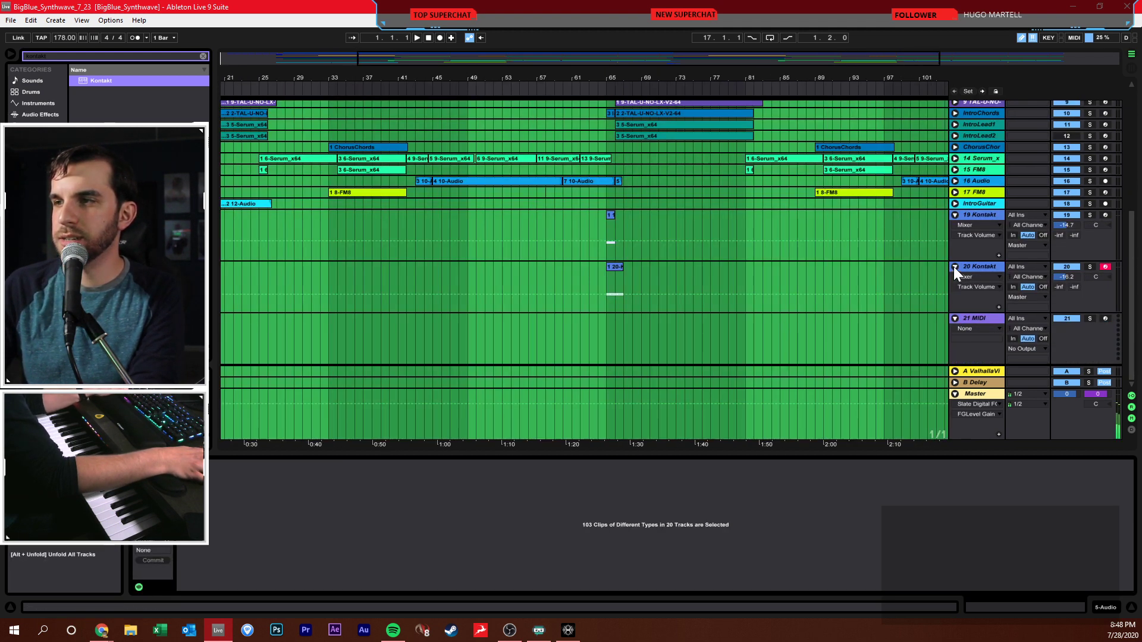
left_click(955, 266, "alt")
left_click(955, 267, "alt")
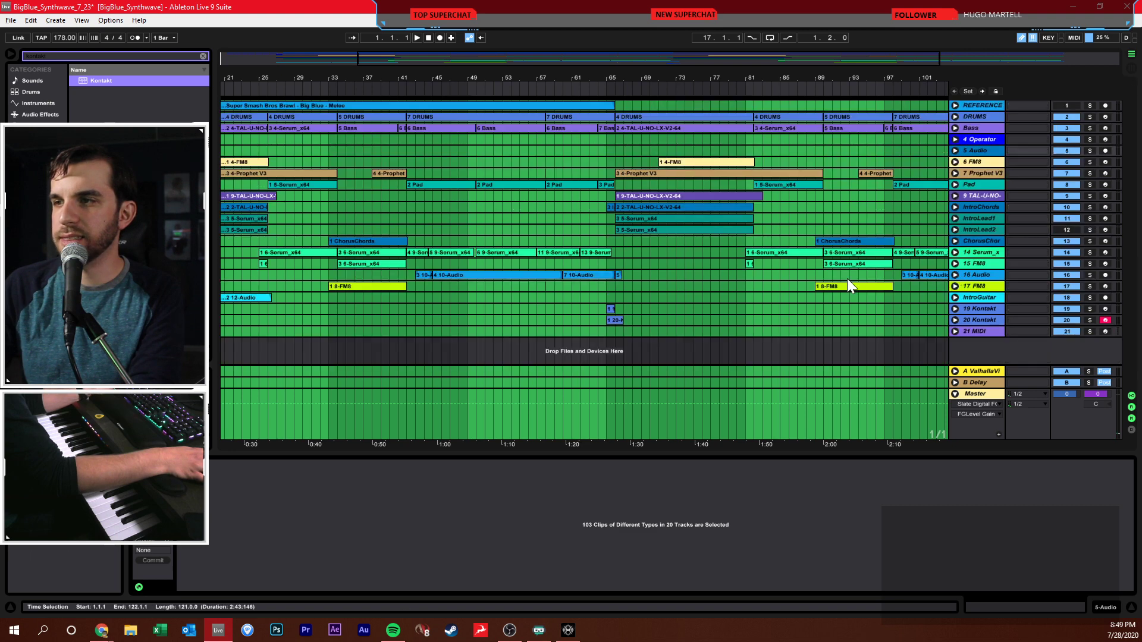
left_click(975, 230)
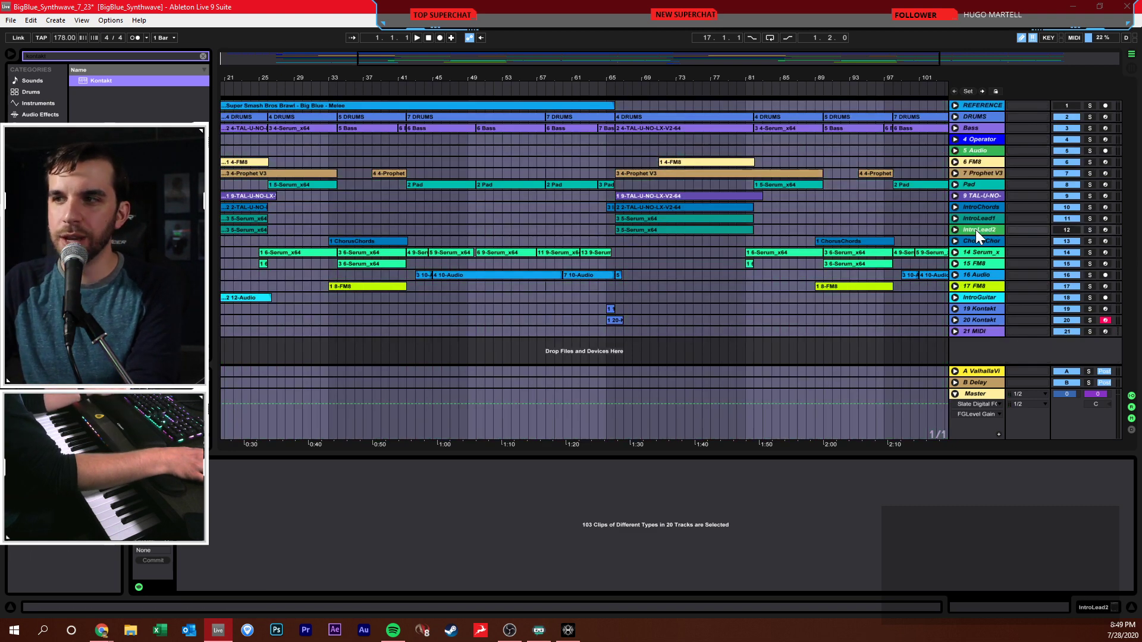
left_click(980, 183)
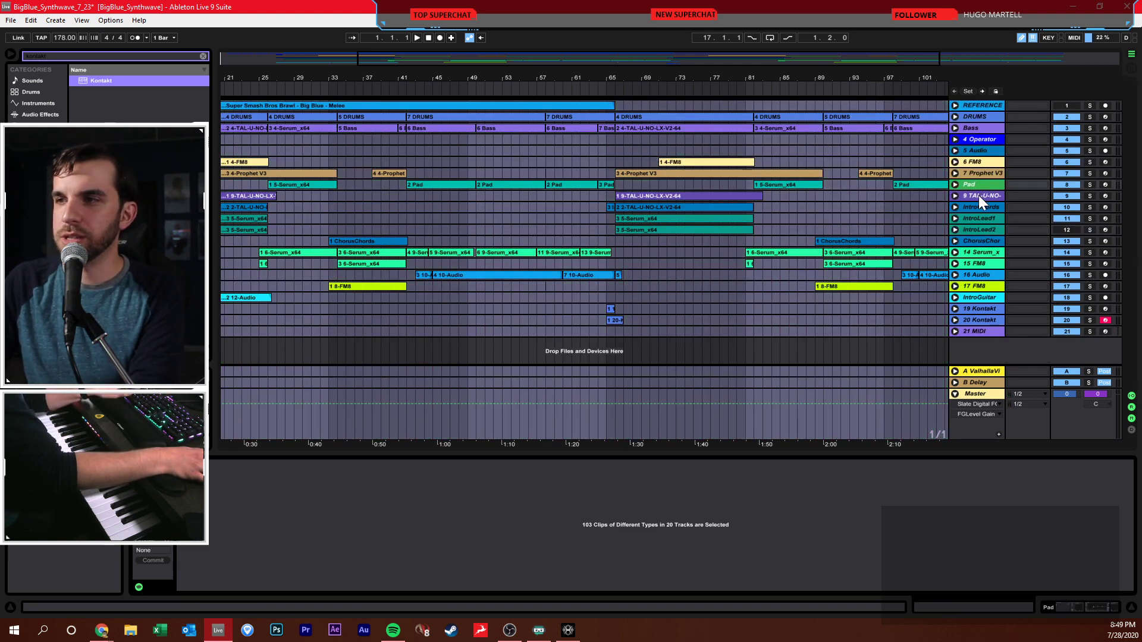
key("ctrl+shift+t")
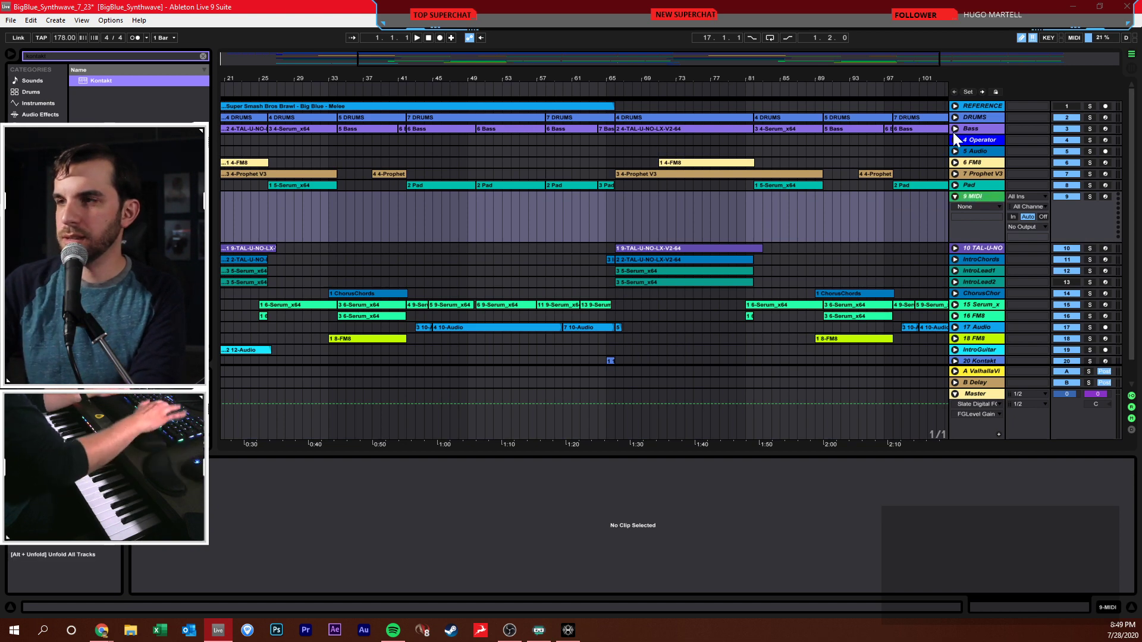
key("Delete")
- Insert two audio tracks below the Pad track, select the first one, and activate the browser search
left_click(980, 186)
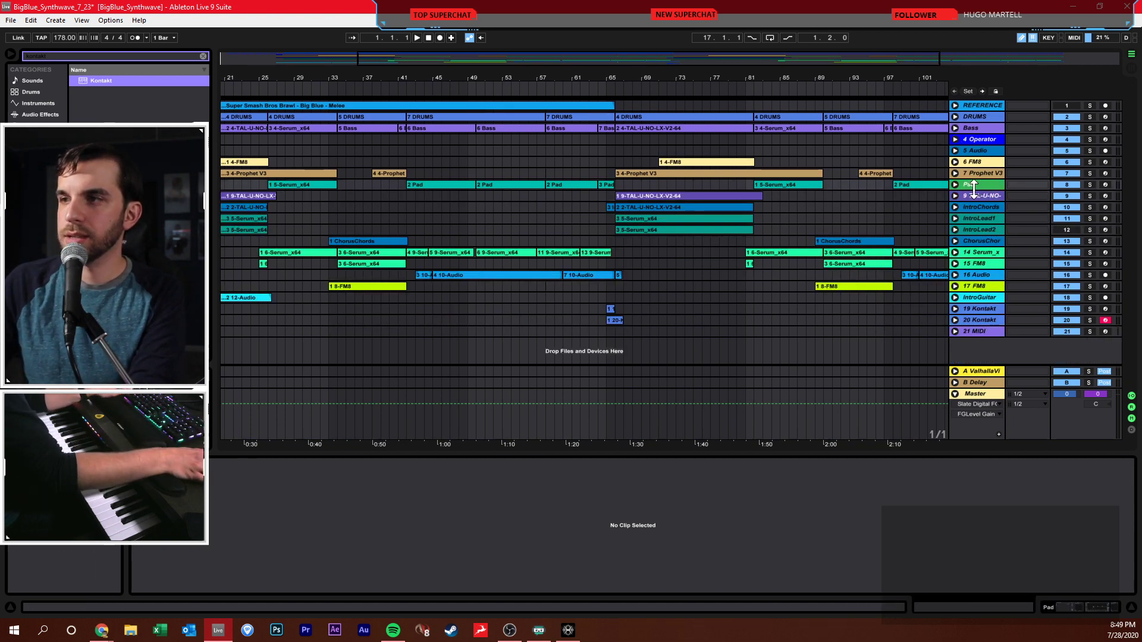
key("ctrl+t")
key("ctrl+t")
left_click(971, 196)
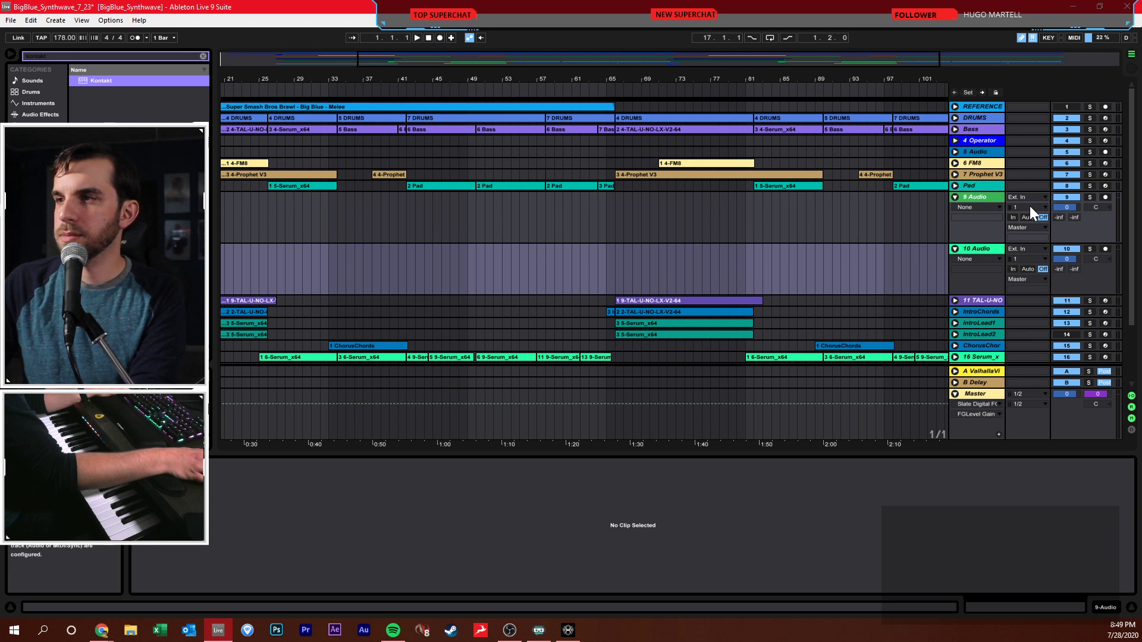
key("ctrl+f")
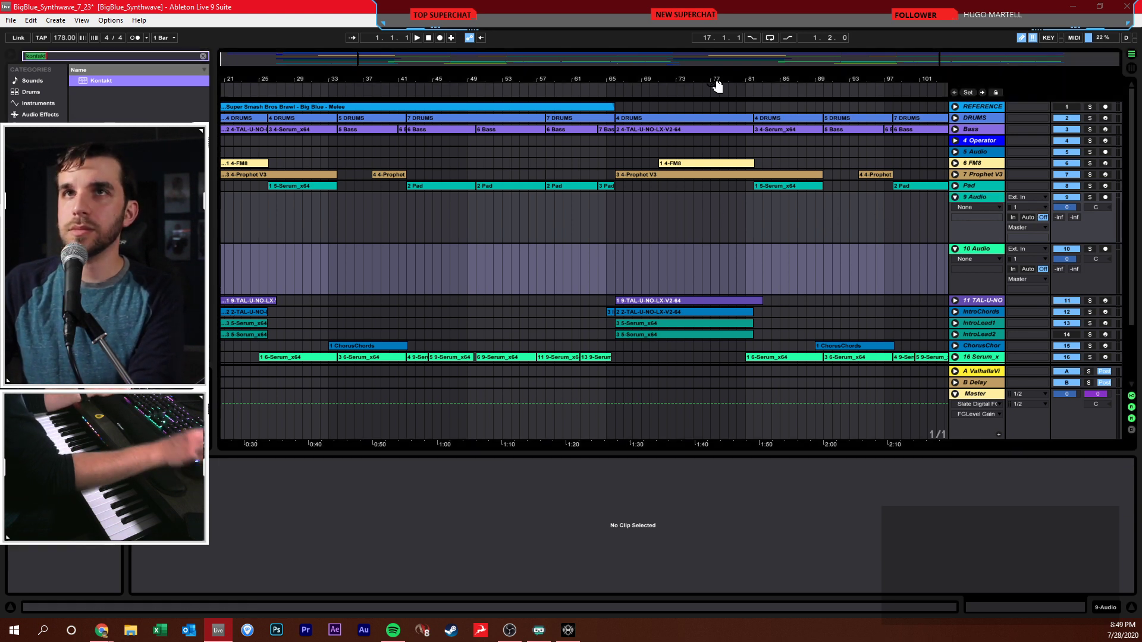
- Search the browser for Toneforge, load Toneforge - Jason Richardson onto the 9 Audio track, and move its window over the arrangement
type("tonefor")
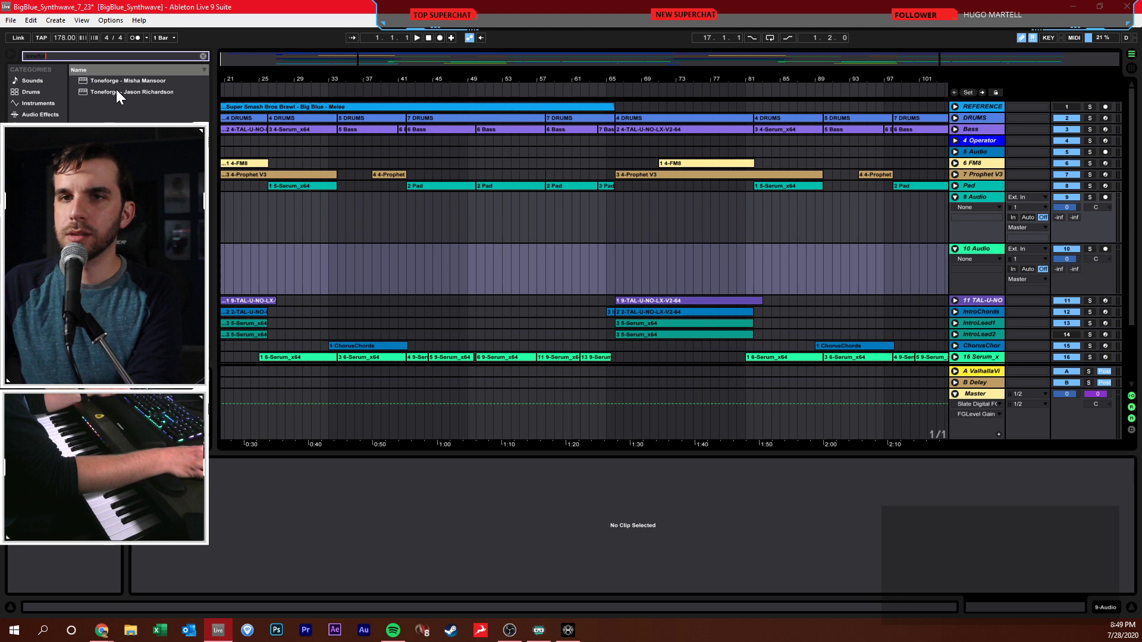
left_click_drag(118, 95, 426, 262)
left_click_drag(485, 225, 482, 216)
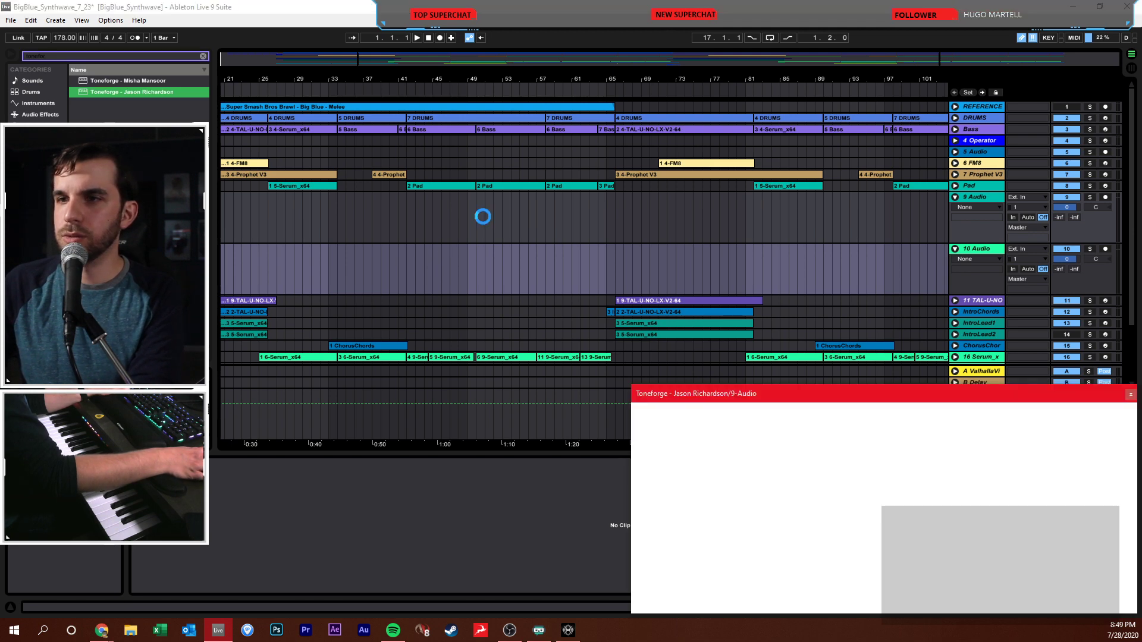
left_click_drag(702, 393, 455, 158)
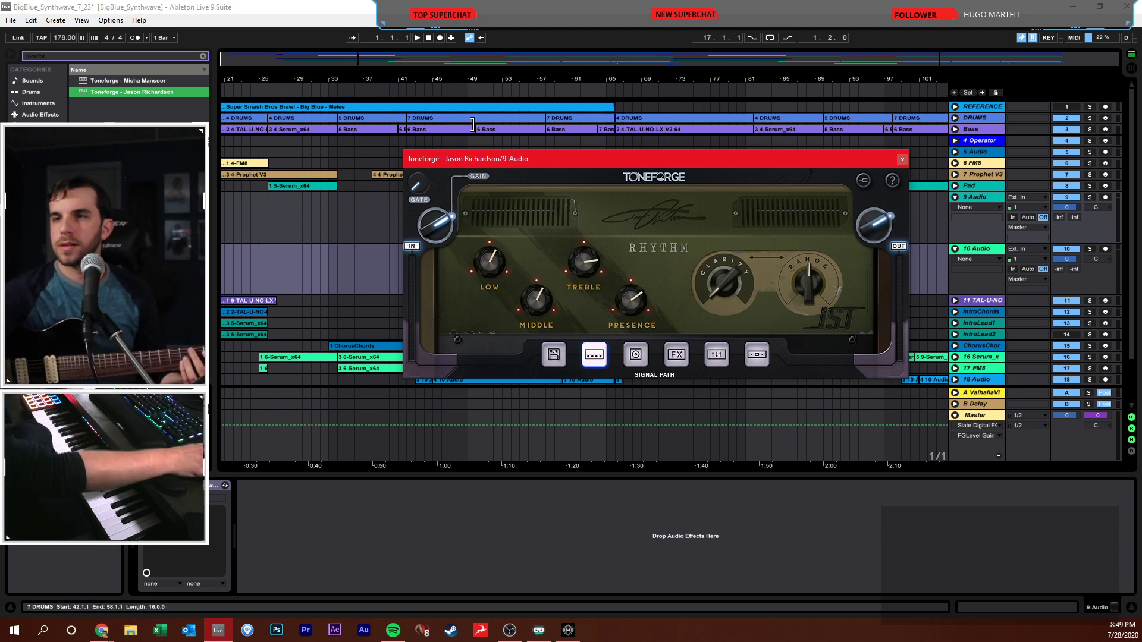
- Arm the 9 Audio track, lower its volume to -6.0 dB, adjust the amp's Gate, and close the plug-in window
left_click(1105, 197)
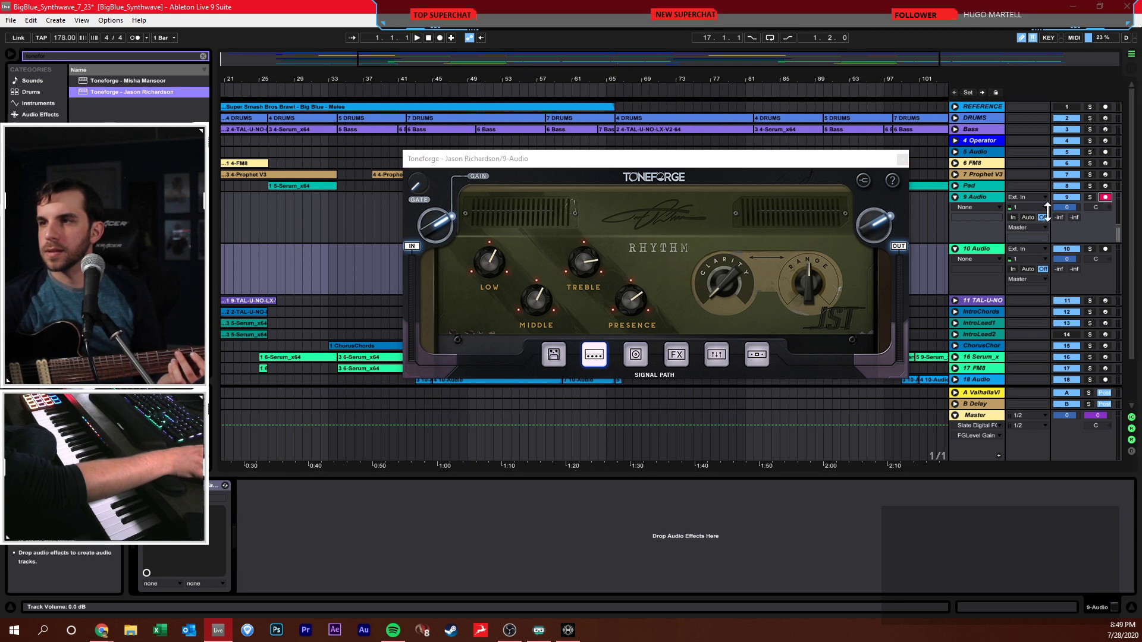
left_click_drag(1066, 207, 1067, 218)
left_click(419, 185)
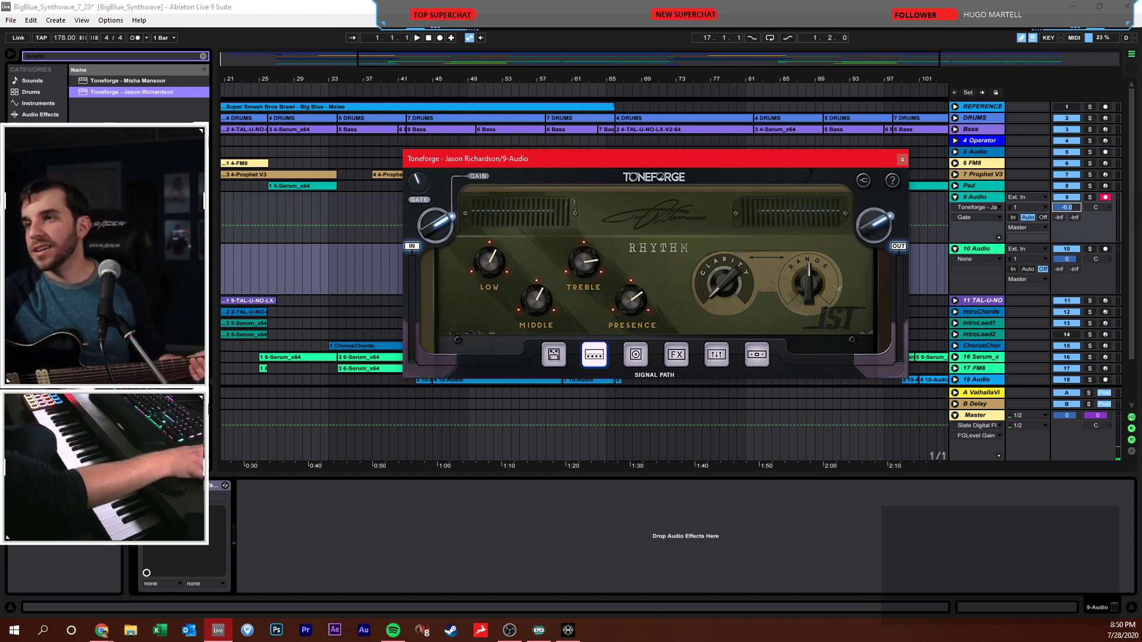
left_click(901, 159)
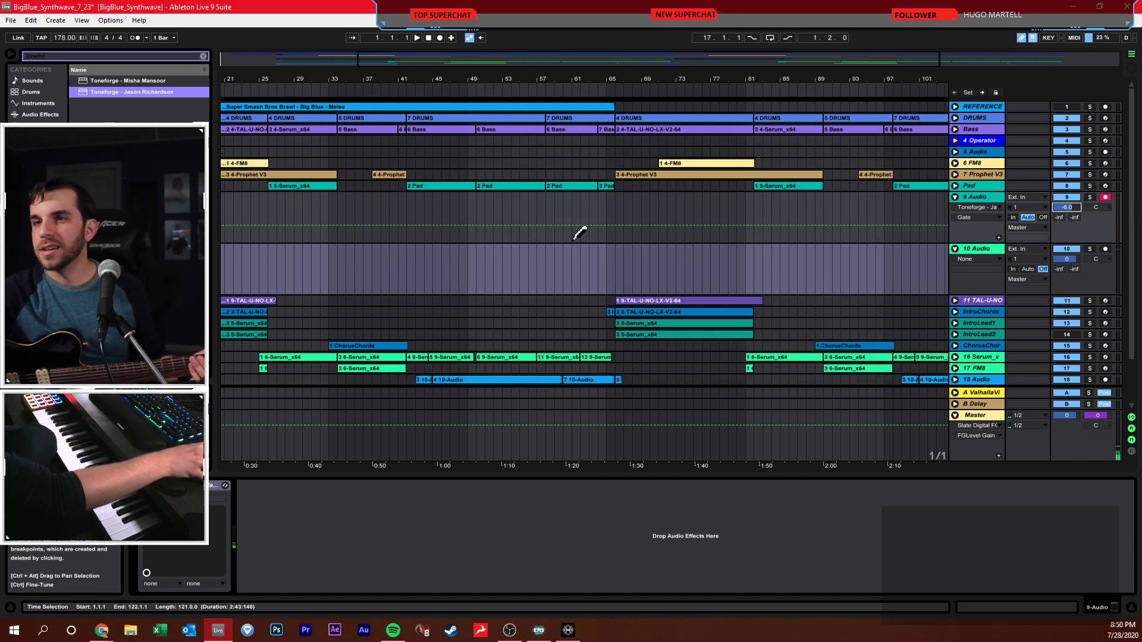
- Set the 9 Audio track's volume to -9.4 dB and record a short guitar take on it from bar 62
left_click(583, 267)
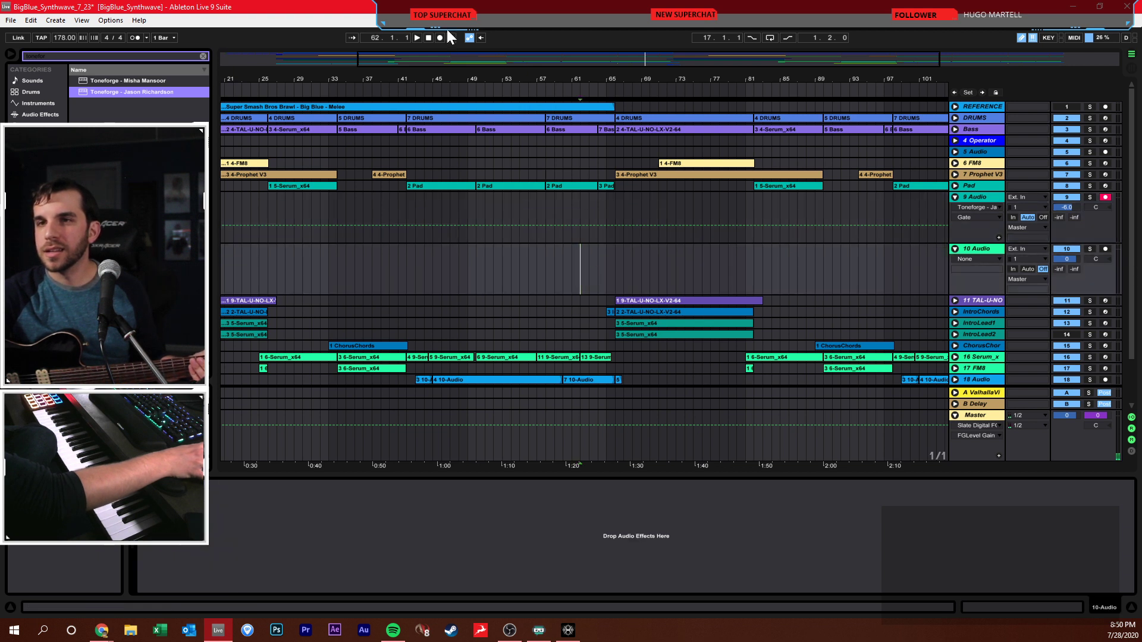
left_click_drag(1067, 207, 1038, 200)
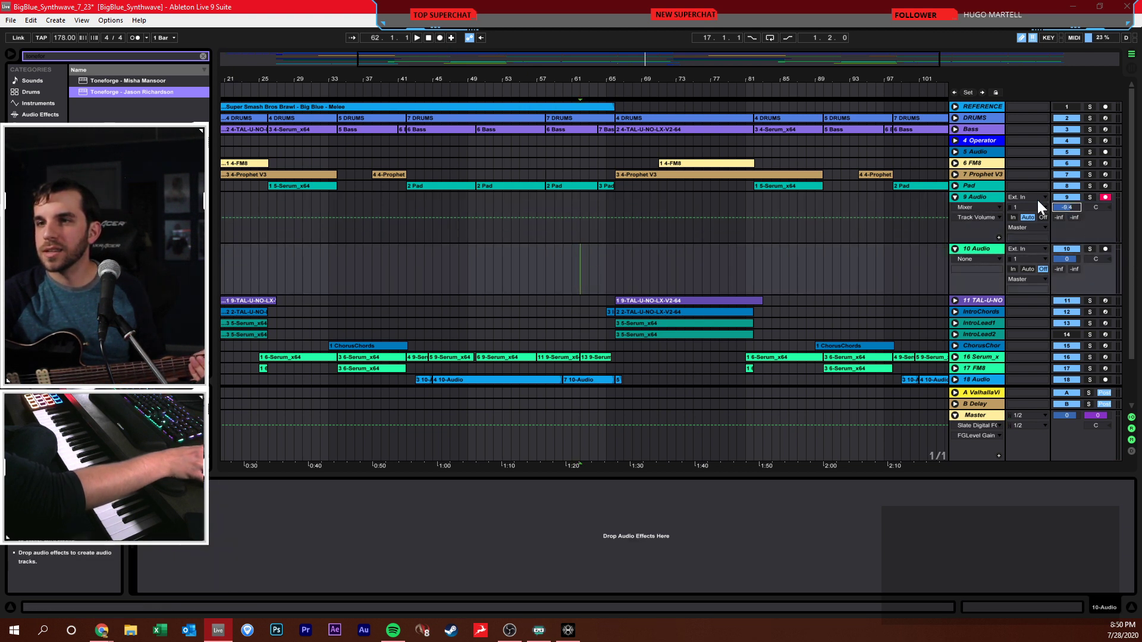
left_click(439, 38)
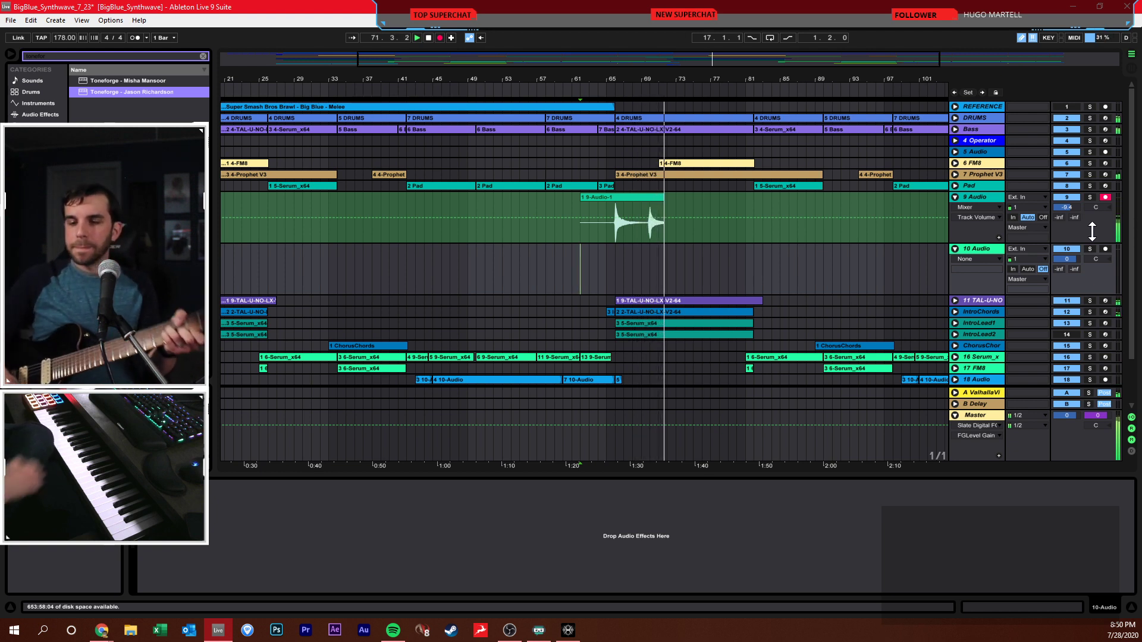
key("F9")
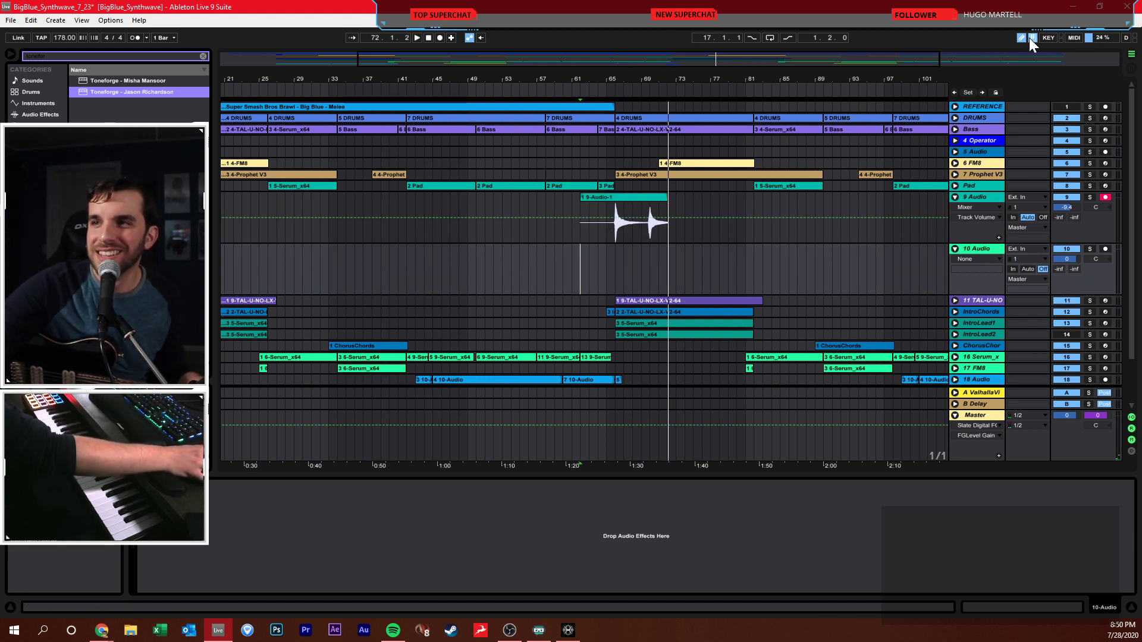
- Record the full rhythm guitar part on the 9 Audio track from bar 63 to about bar 122
left_click(591, 230)
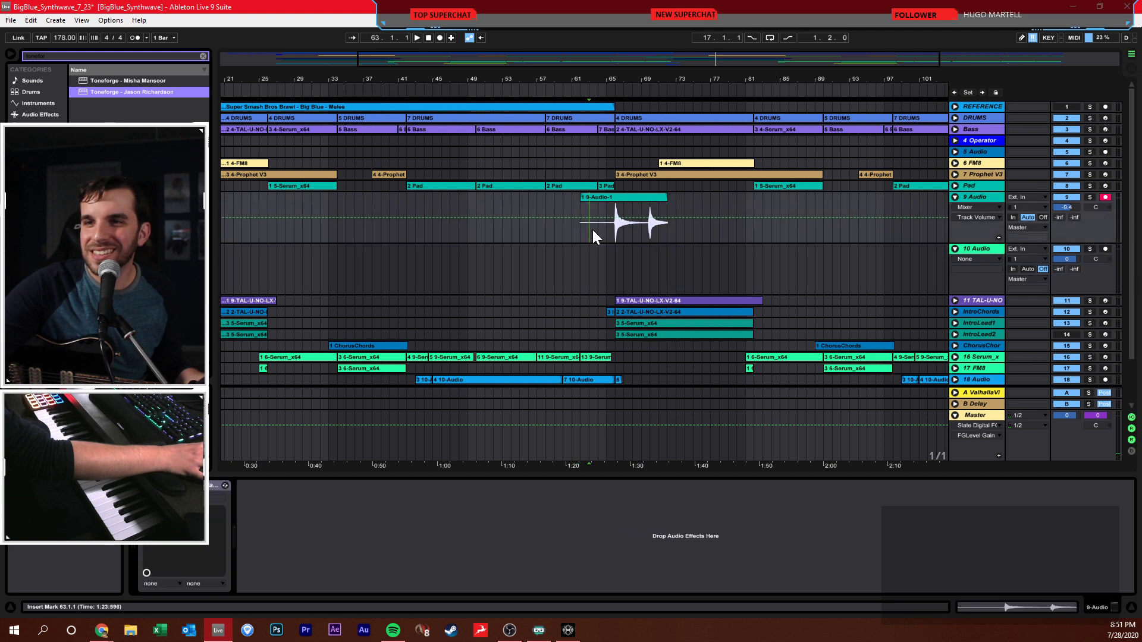
left_click(438, 37)
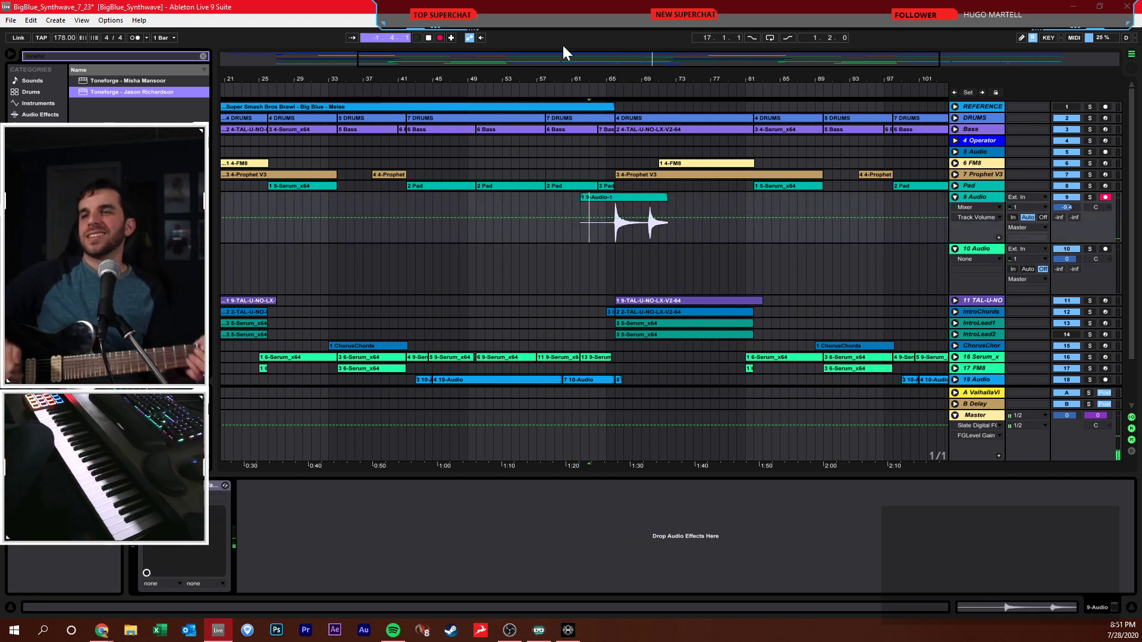
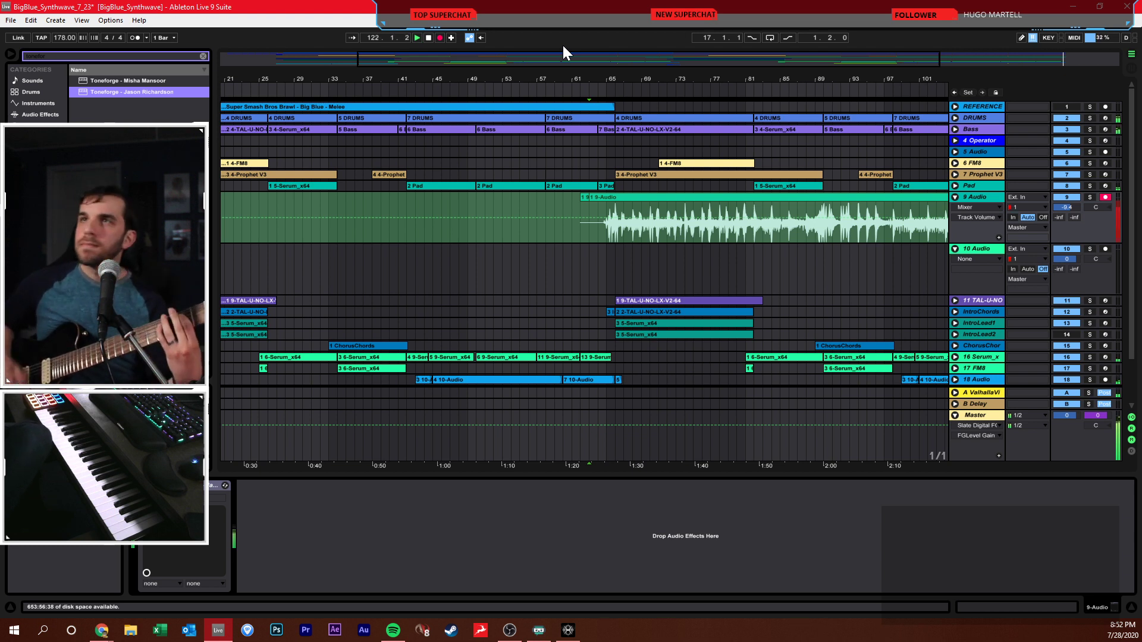
key("F9")
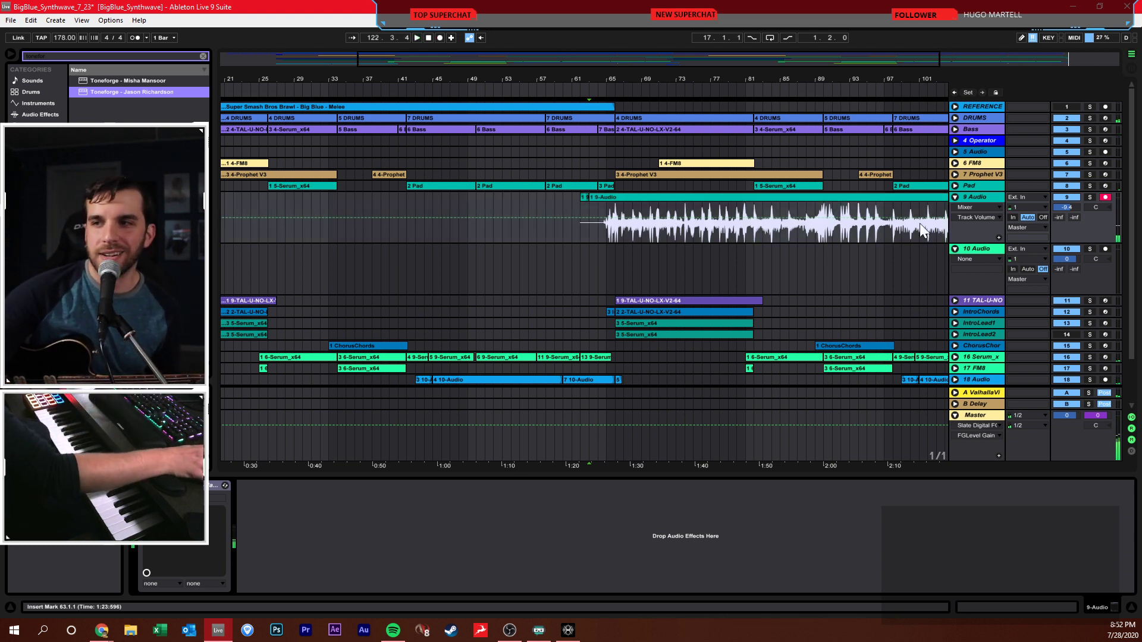
- Replace the empty 10 Audio track with a duplicate of the guitar track, and pan the two tracks 50L and 50R
left_click(1099, 248)
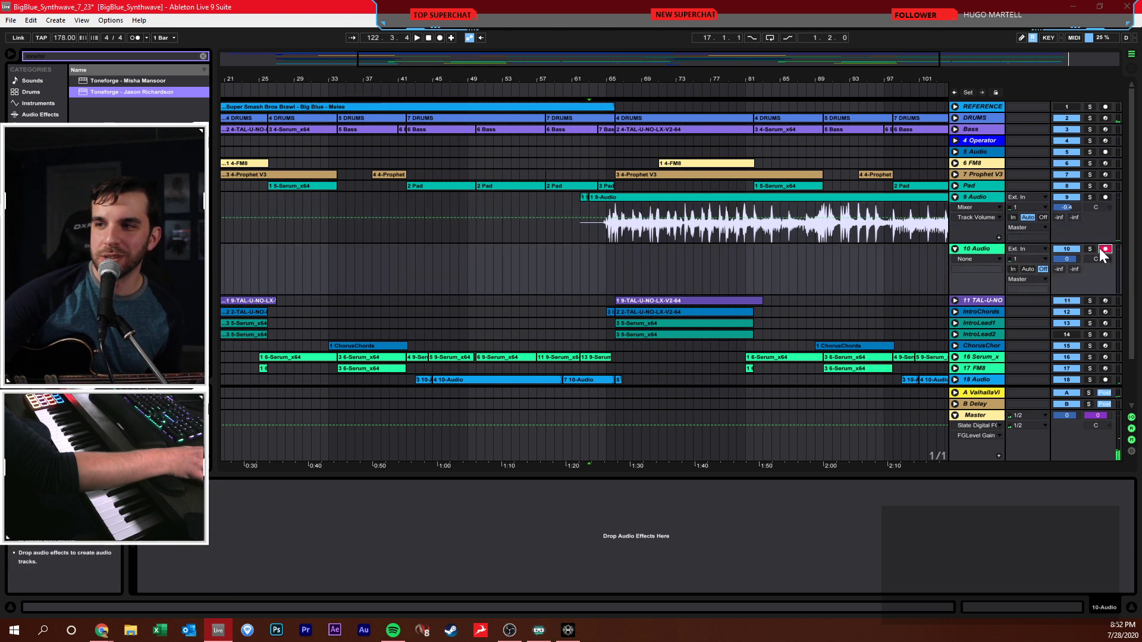
left_click(978, 195)
left_click(987, 251)
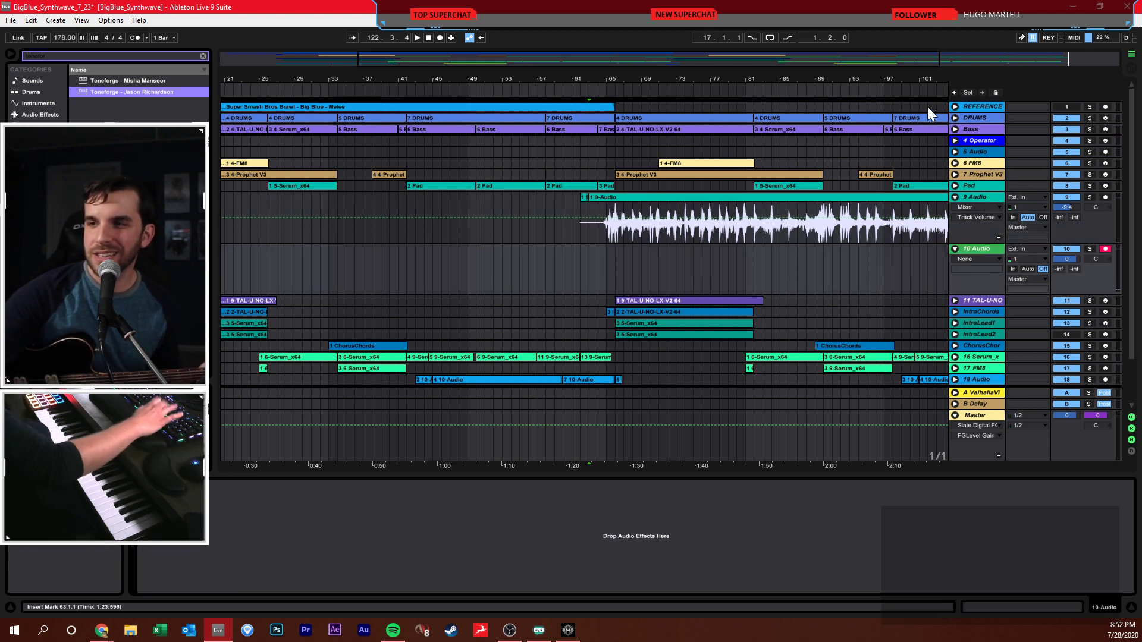
key("Delete")
left_click(964, 199)
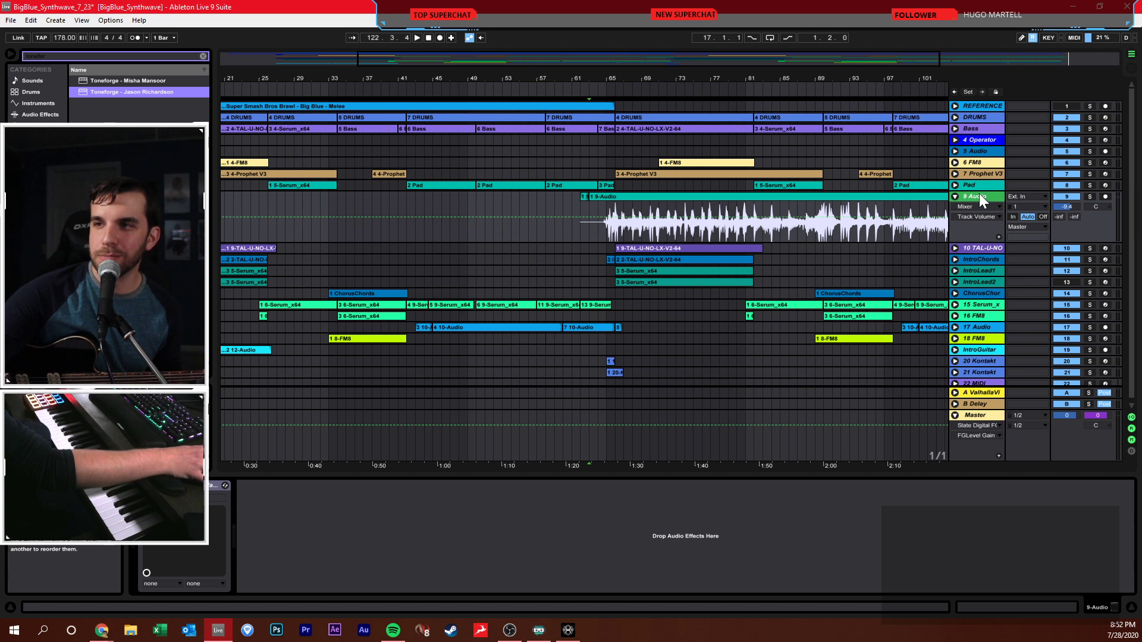
key("ctrl+d")
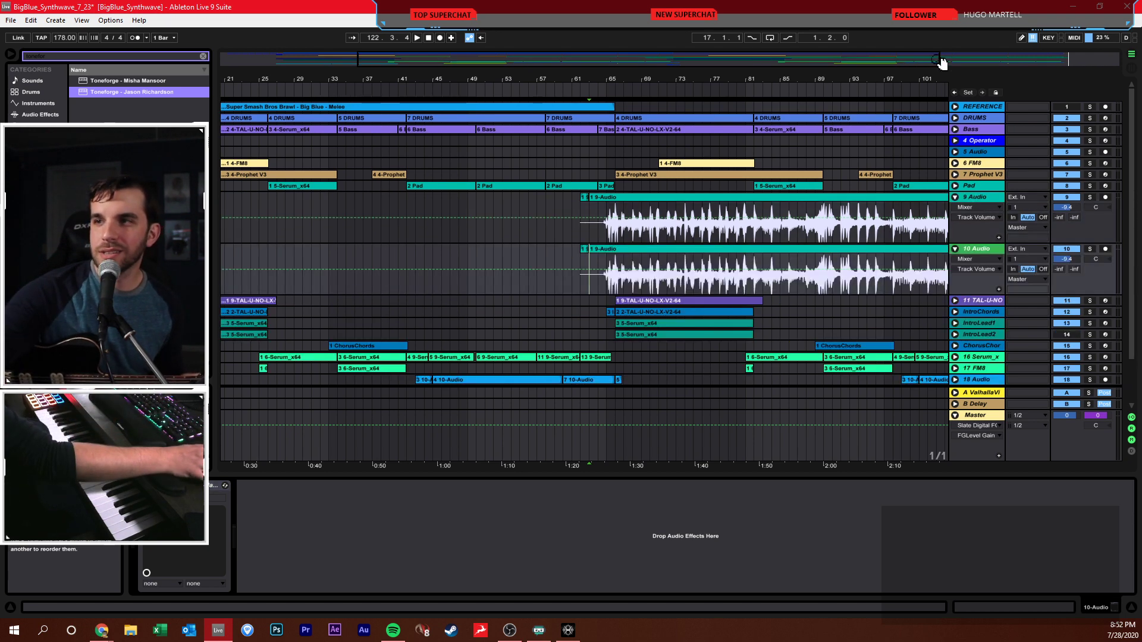
left_click_drag(1093, 208, 1093, 261)
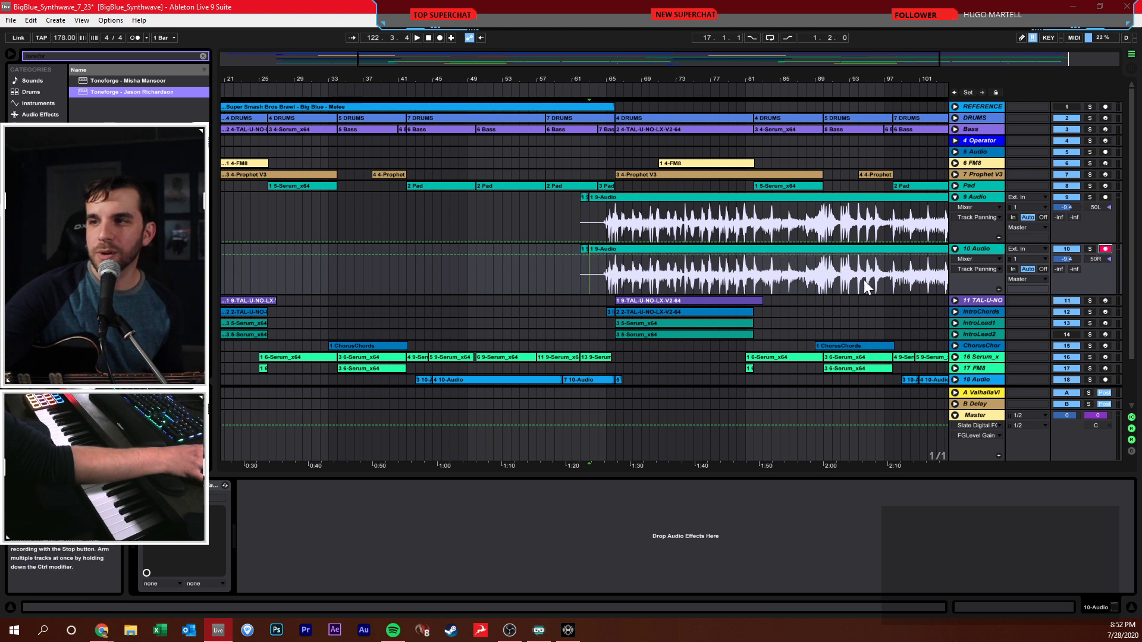
- Try to record the doubled guitar part over the duplicated clips on the 10 Audio track from bar 62
key("space")
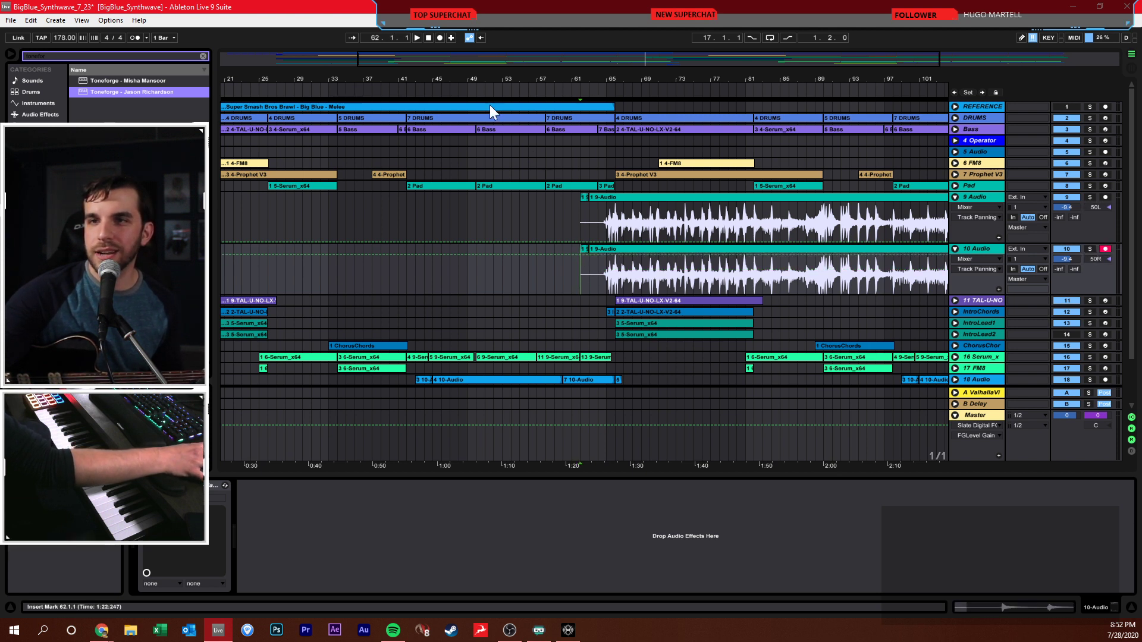
left_click(440, 38)
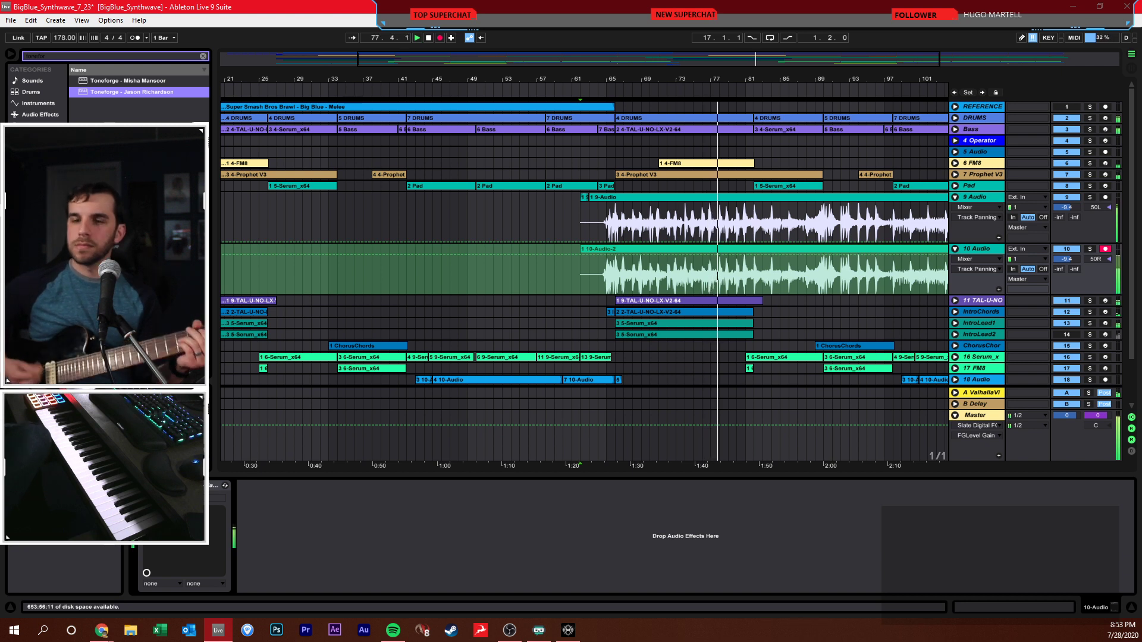
key("F9")
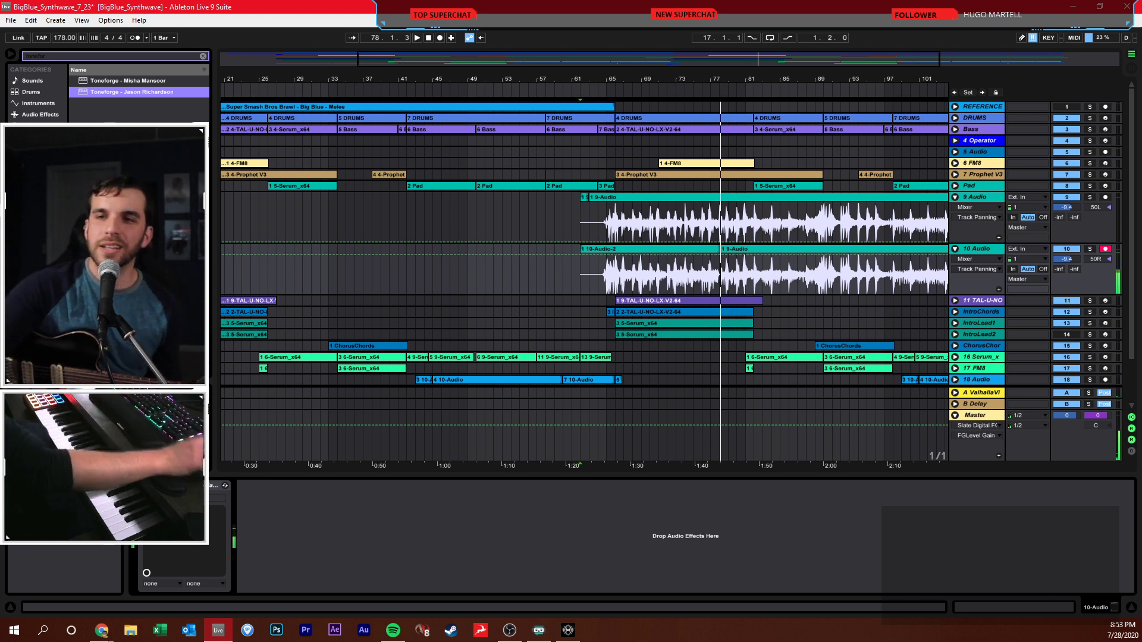
left_click(589, 270)
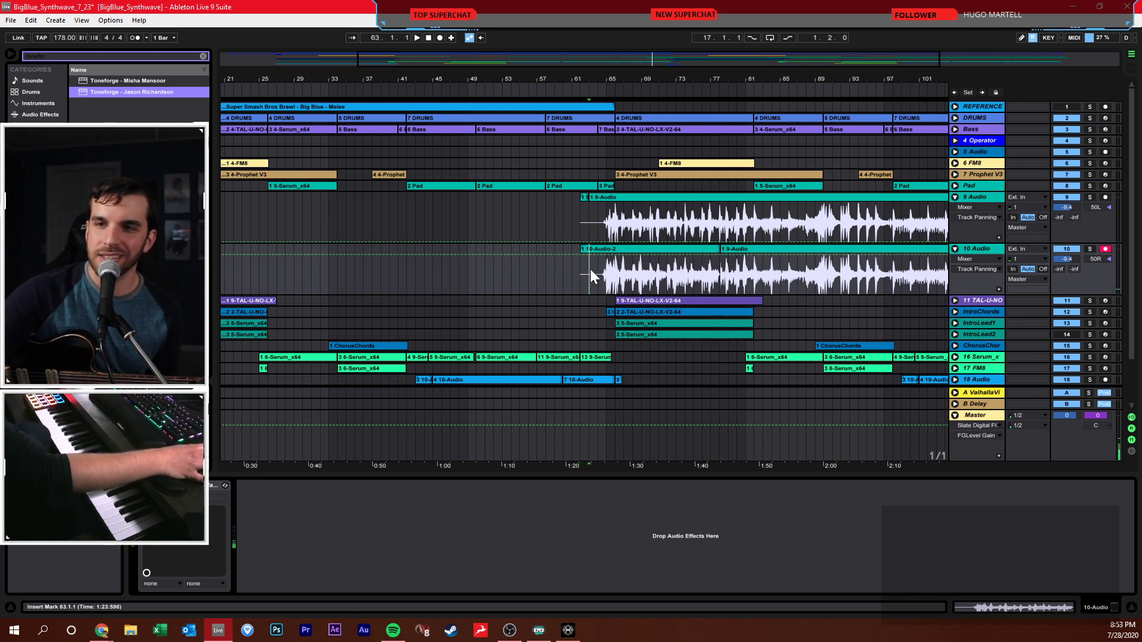
left_click(439, 38)
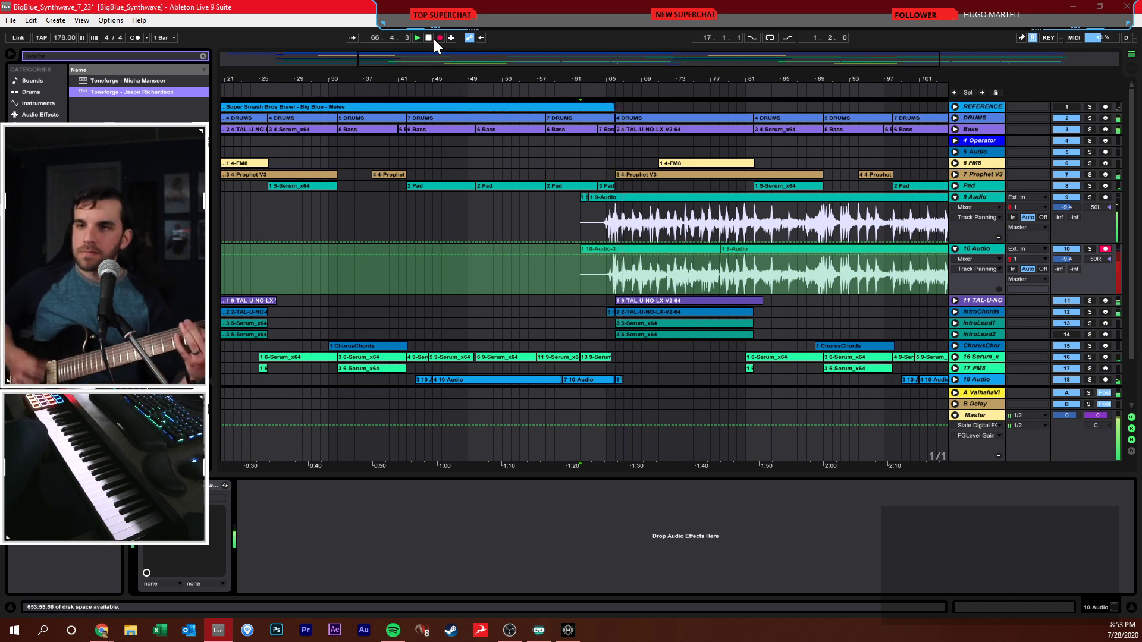
left_click(433, 37)
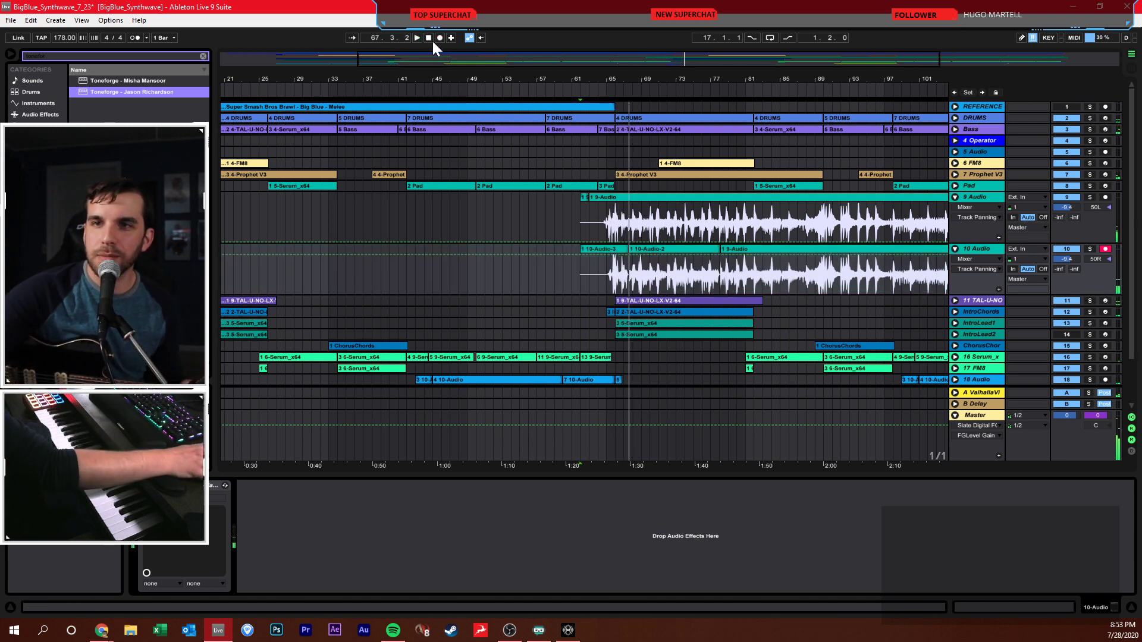
- Record the doubled rhythm guitar on the 10 Audio track from bar 62 to about bar 114
left_click(440, 38)
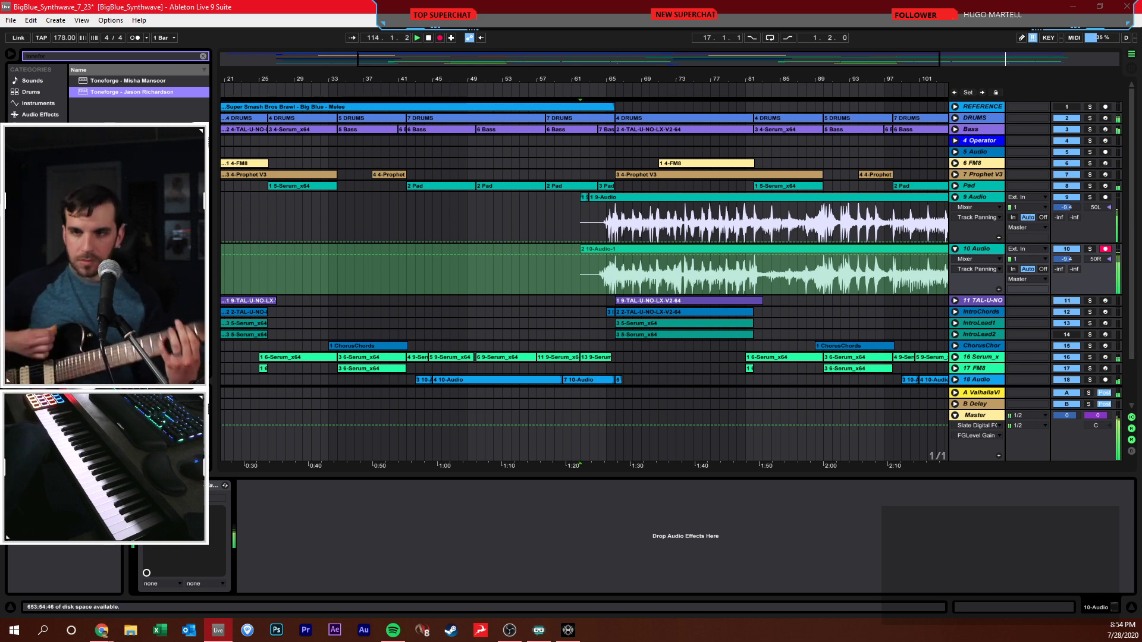
key("F9")
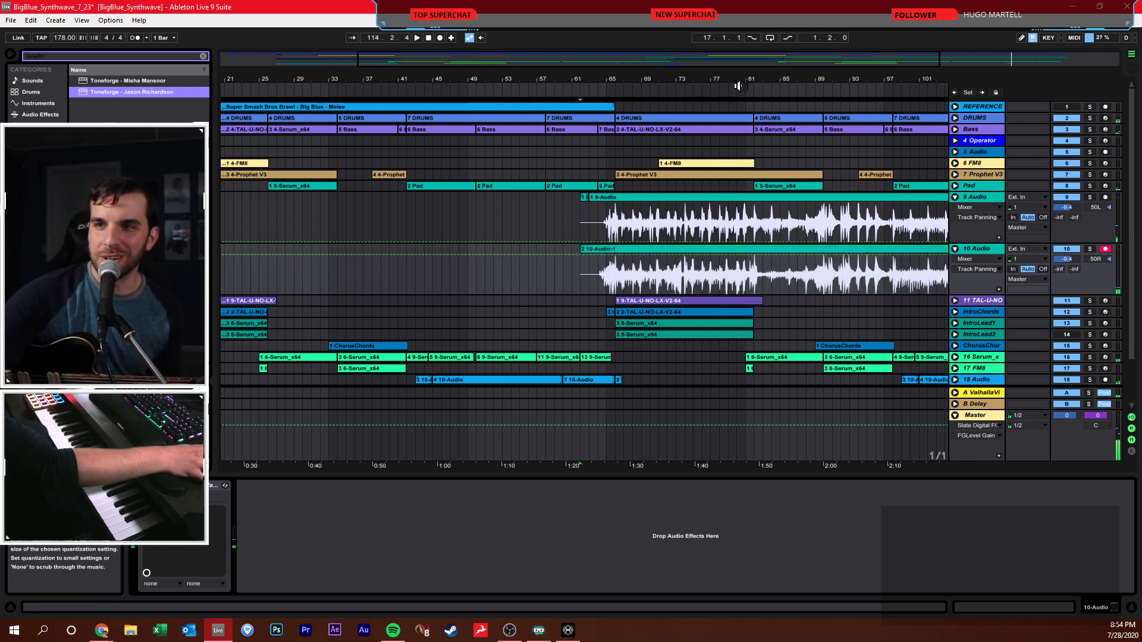
- Punch in at bar 113 on the 10 Audio track and record the guitar's ending through about bar 123
left_click_drag(739, 86, 802, 163)
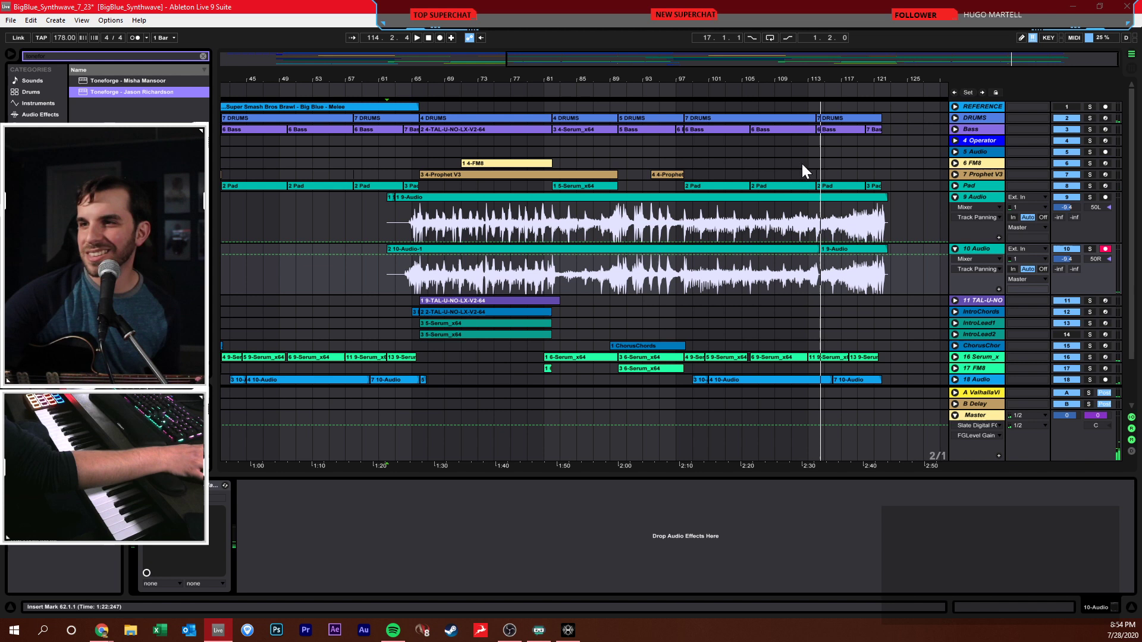
left_click(810, 284)
key("space")
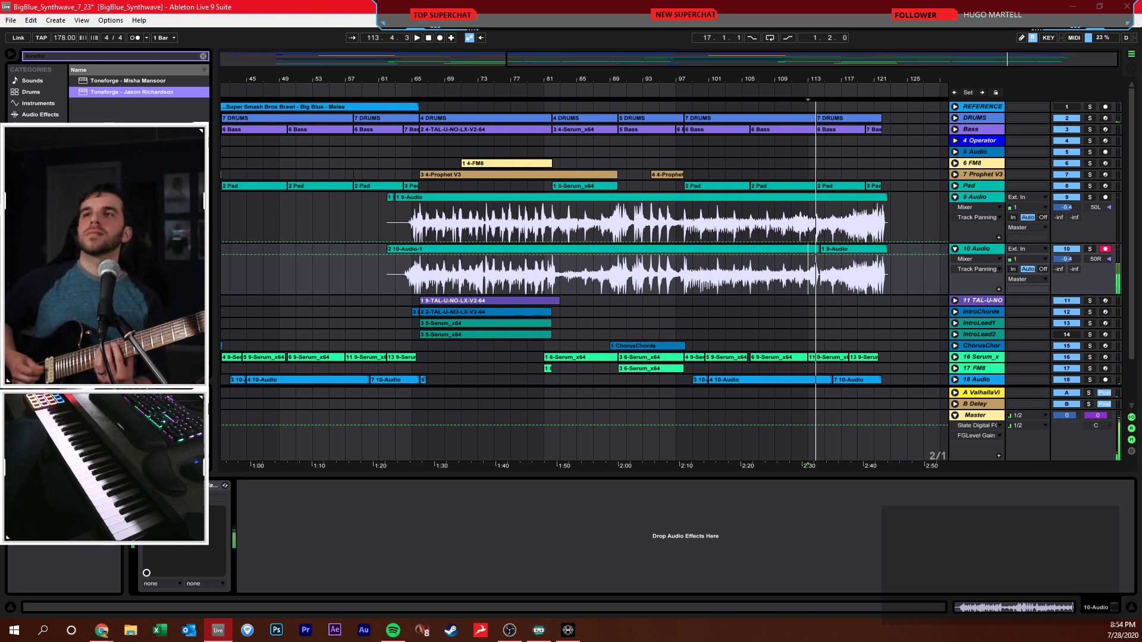
left_click(439, 39)
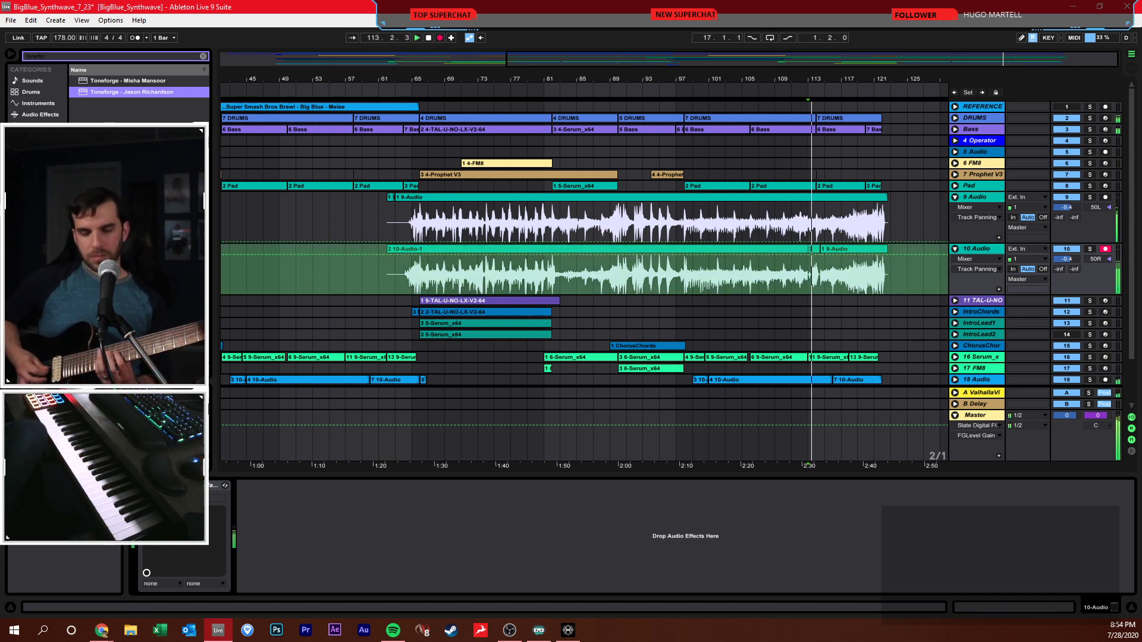
key("space")
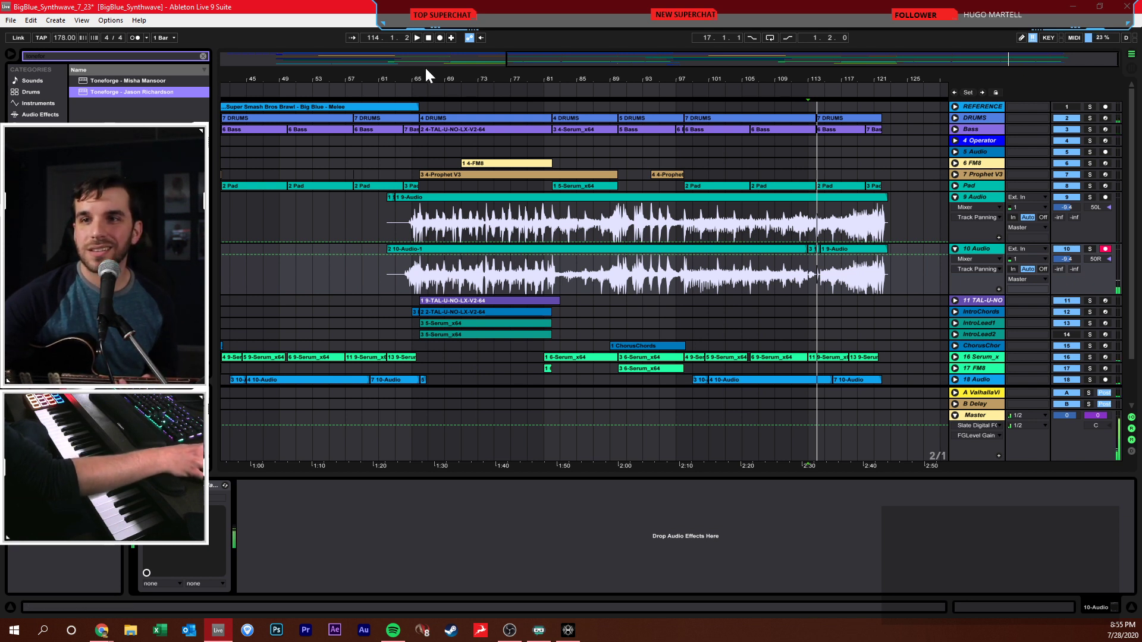
key("F9")
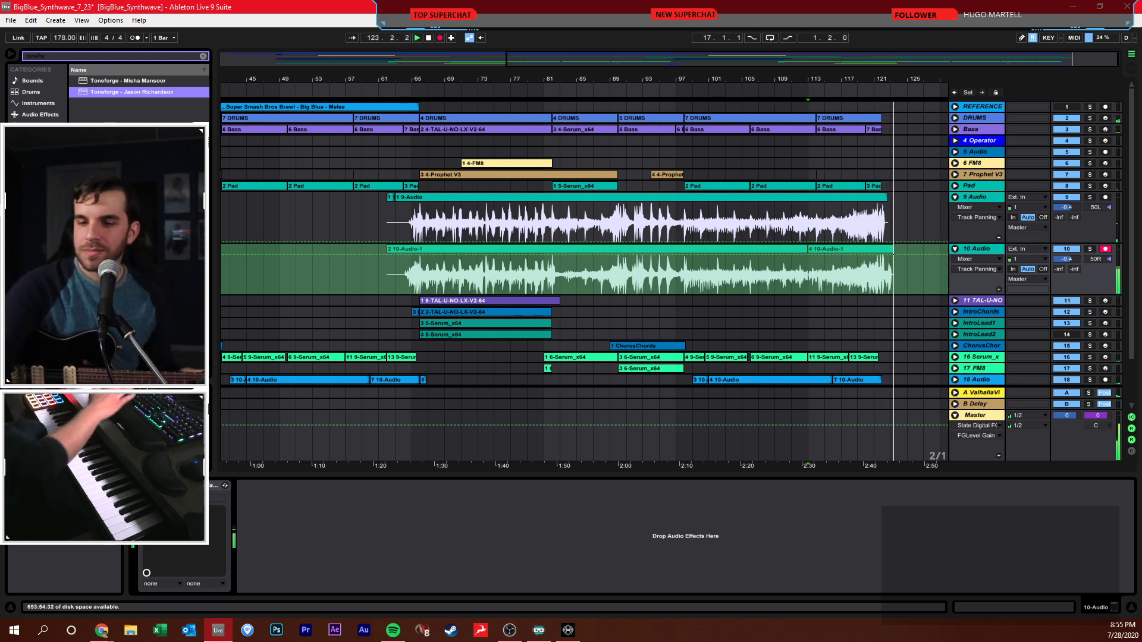
key("space")
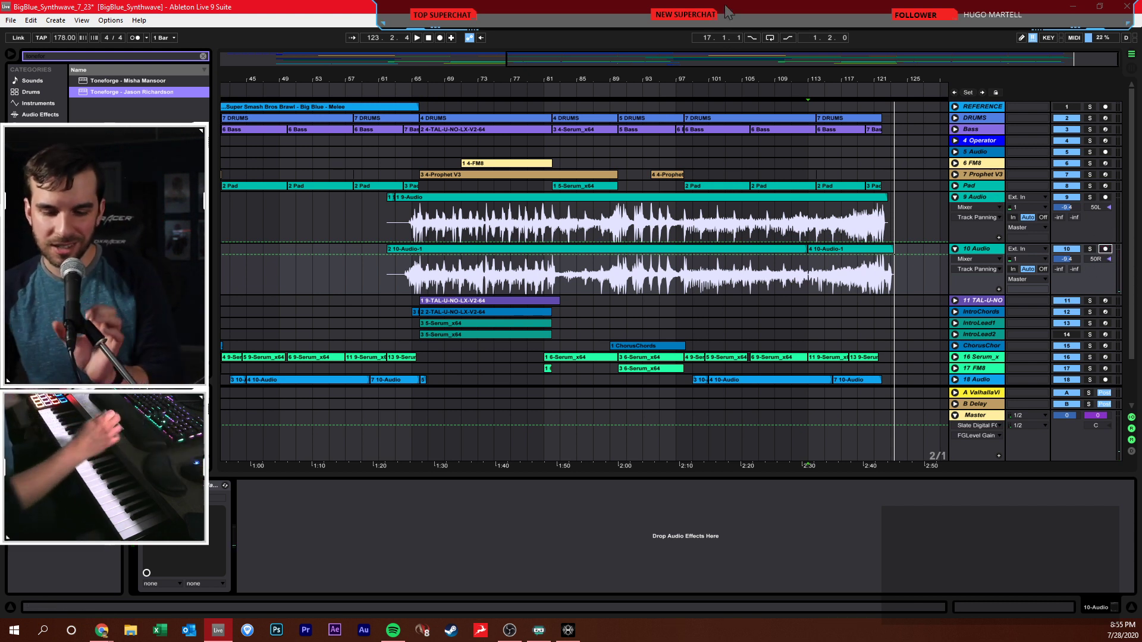
- Rename the two guitar tracks RG1 and RG2
left_click(987, 214)
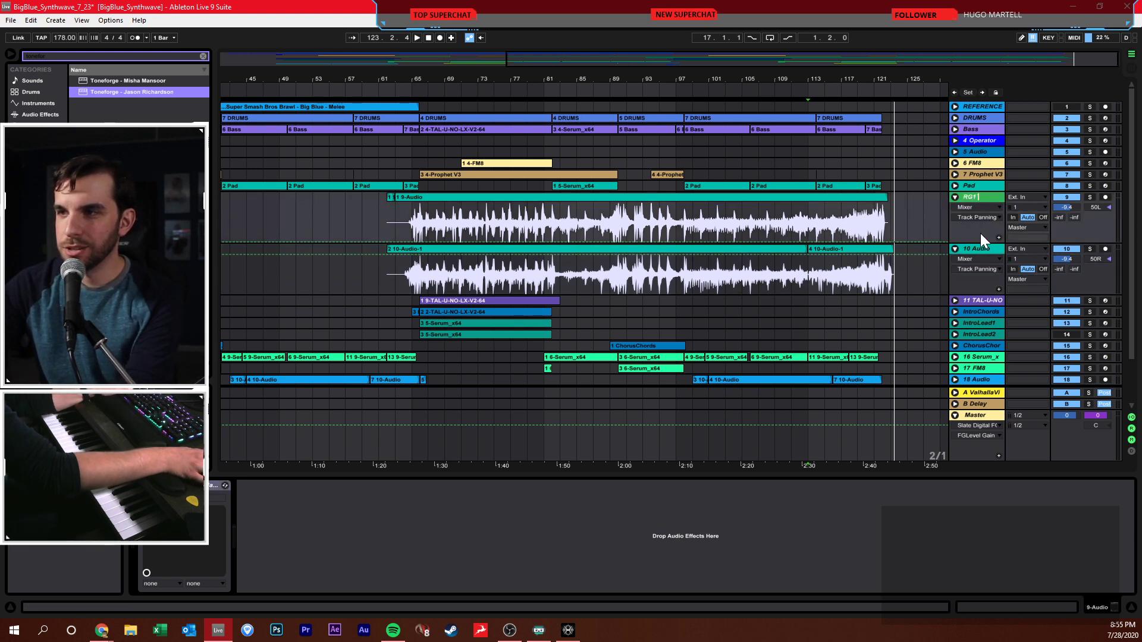
key("Tab")
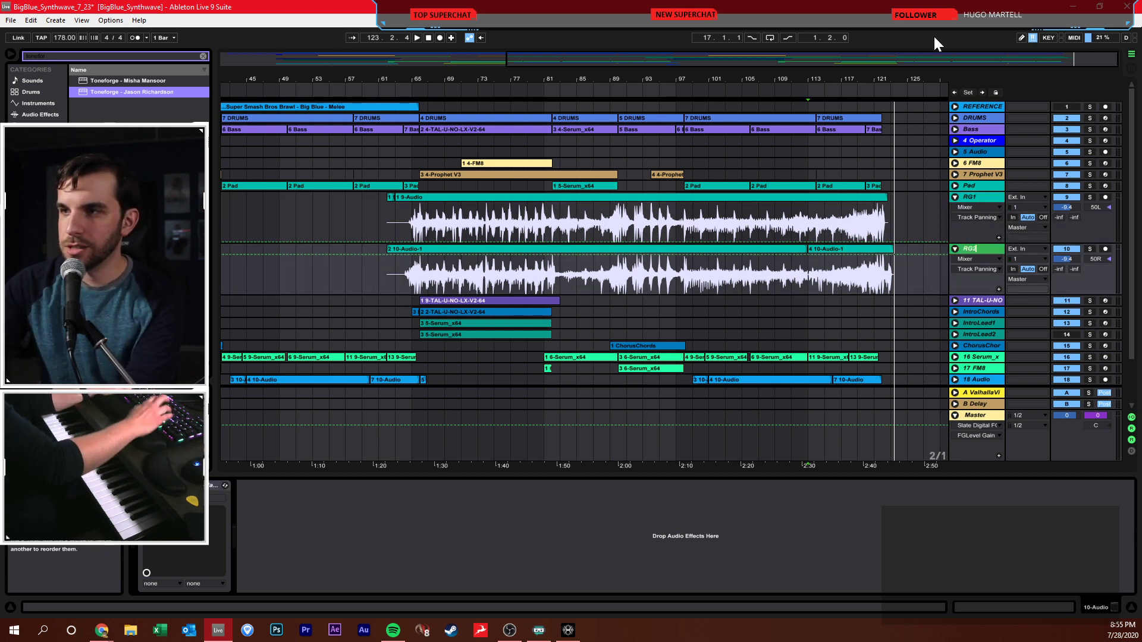
- Group the RG1 and RG2 guitar tracks and name the group RGs
key("Return")
left_click(994, 199, "shift")
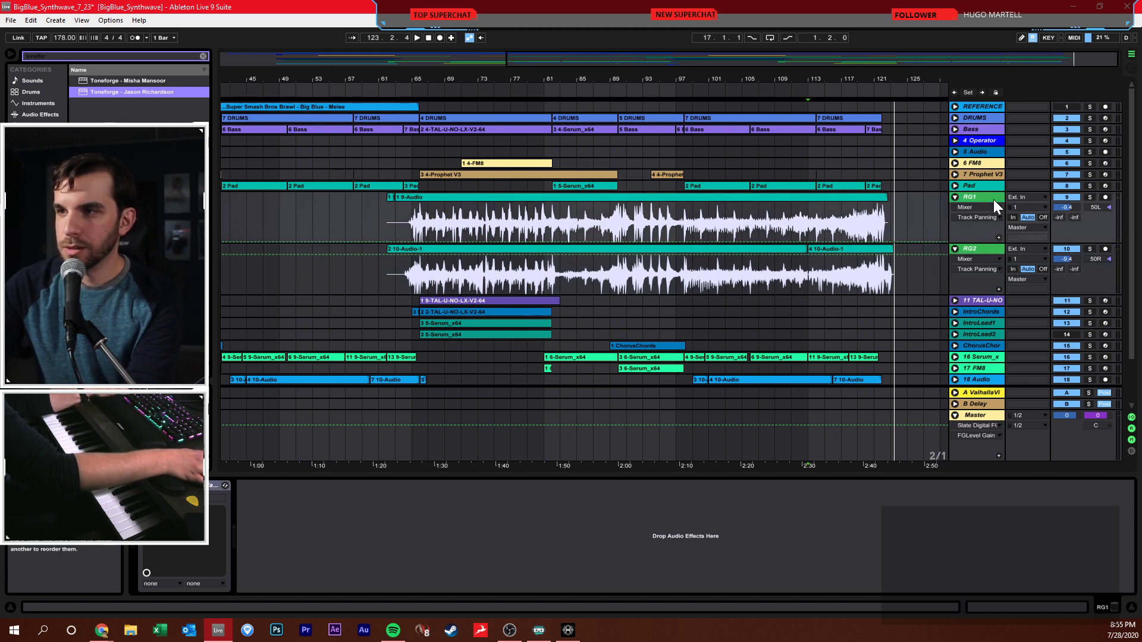
key("ctrl+g")
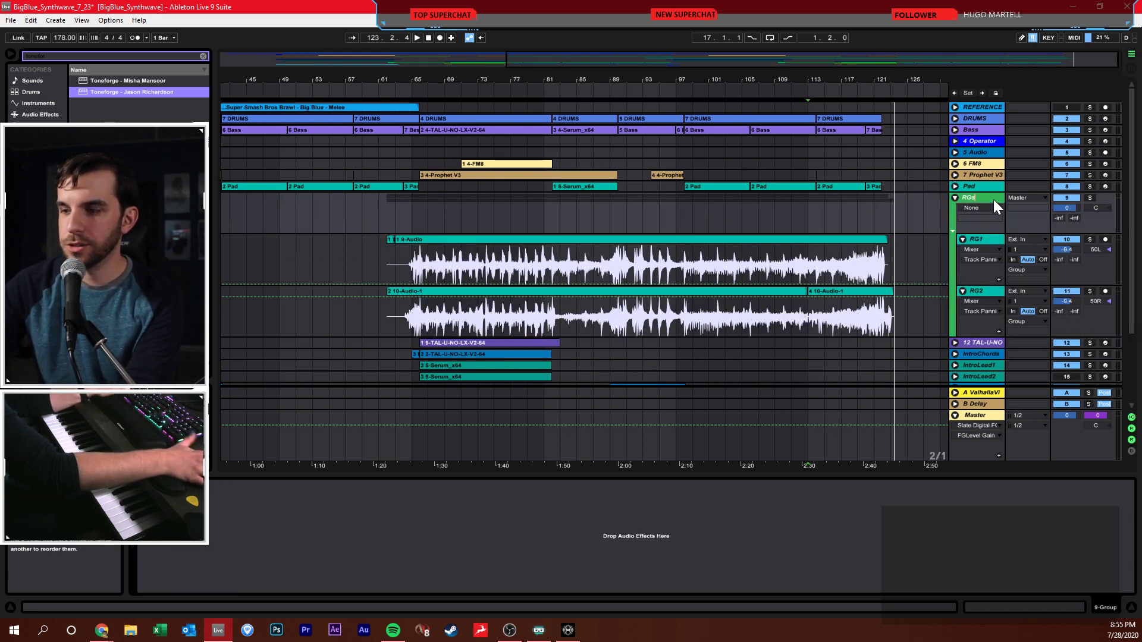
type("RGs")
key("Return")
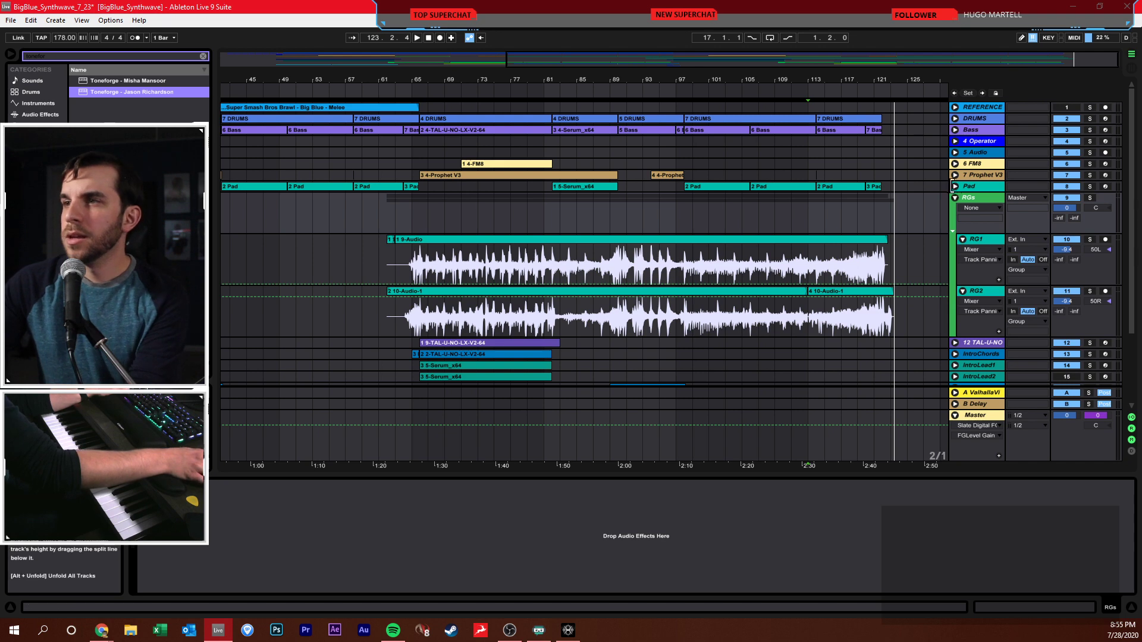
left_click(955, 198)
left_click(955, 197)
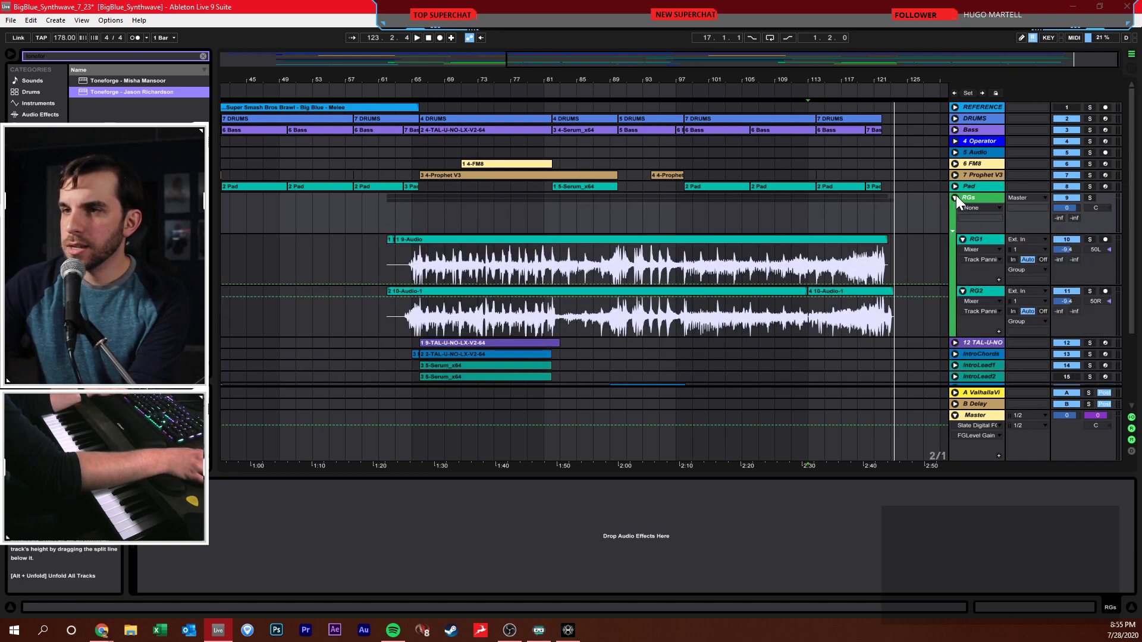
- Play the arrangement from bar 65, lower the RGs group volume to about -7.4 dB and solo the group
left_click(416, 219)
key("space")
left_click_drag(1065, 208, 1067, 214)
left_click(1090, 198)
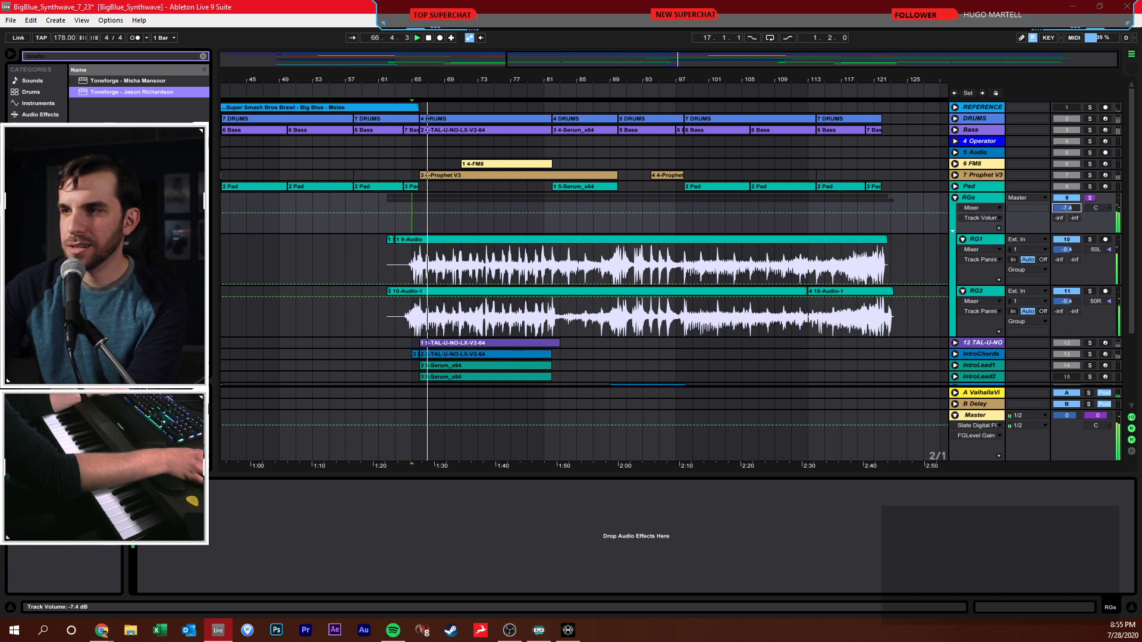
- Add an EQ Eight with a low cut on band 1 to the RGs group and set its Valhalla reverb send to -6.6 dB
left_click(983, 200)
key("ctrl+f")
type("eq")
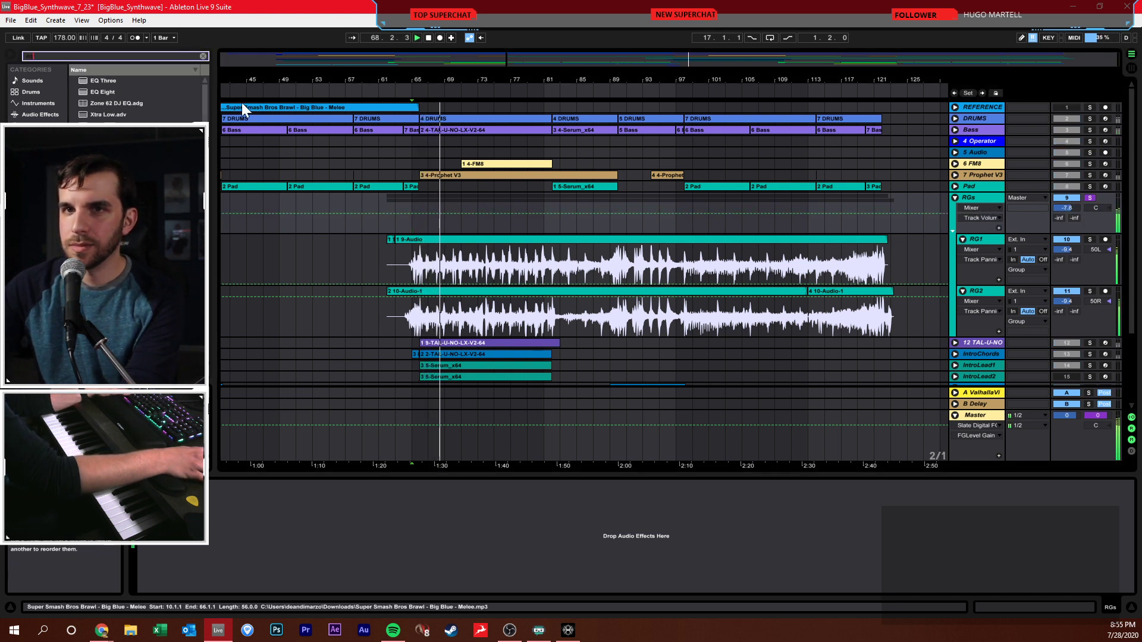
left_click_drag(105, 93, 444, 461)
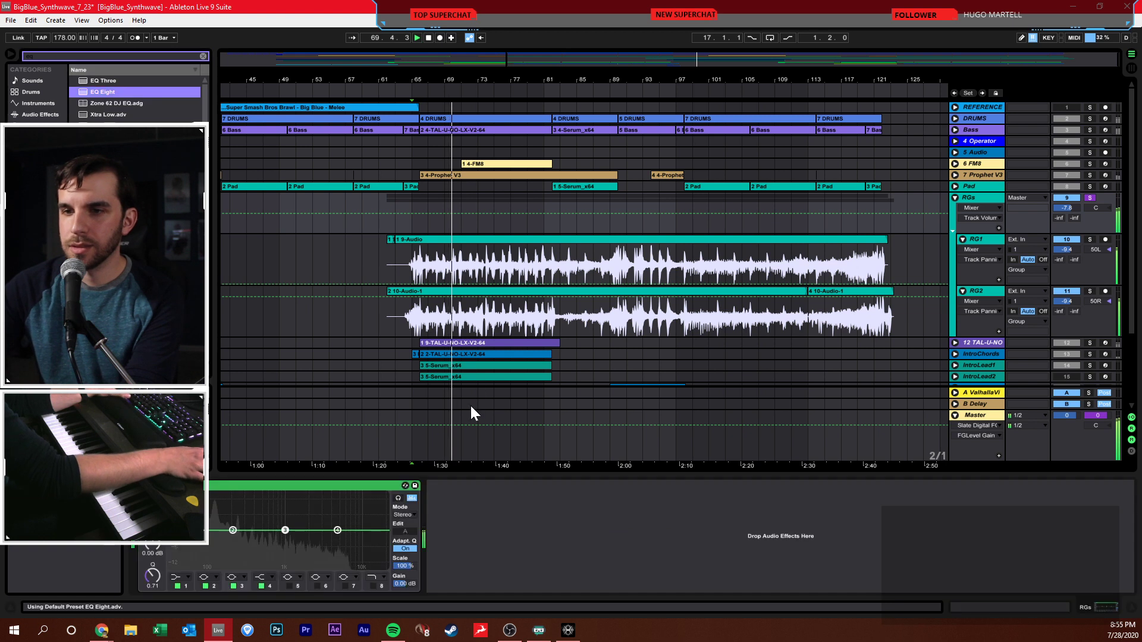
left_click(180, 577)
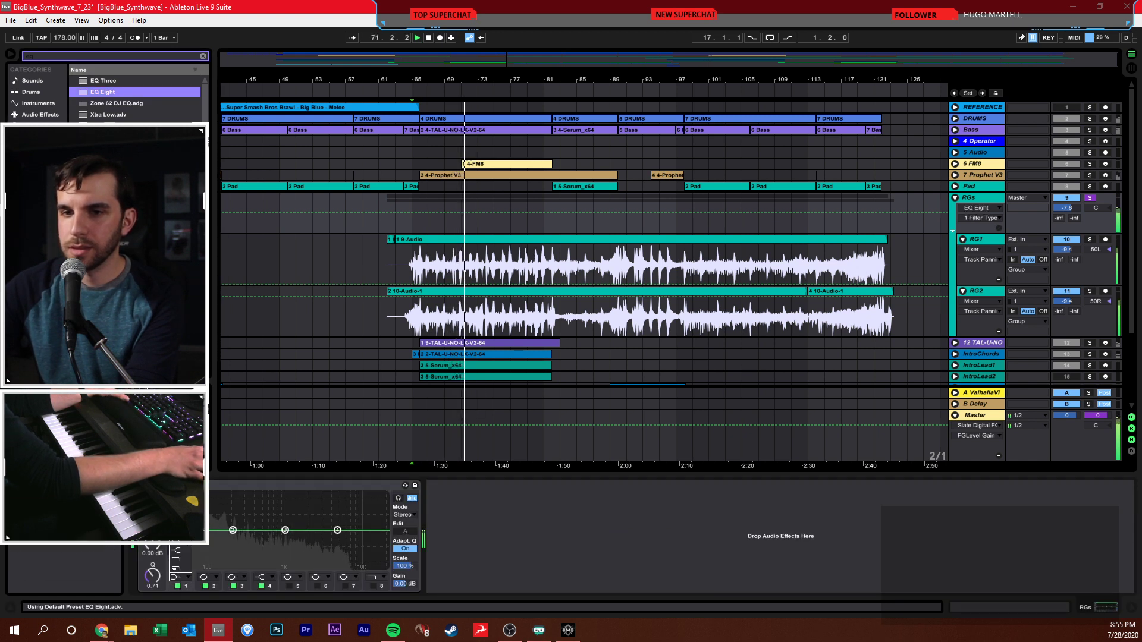
left_click(177, 551)
left_click_drag(197, 549, 214, 541)
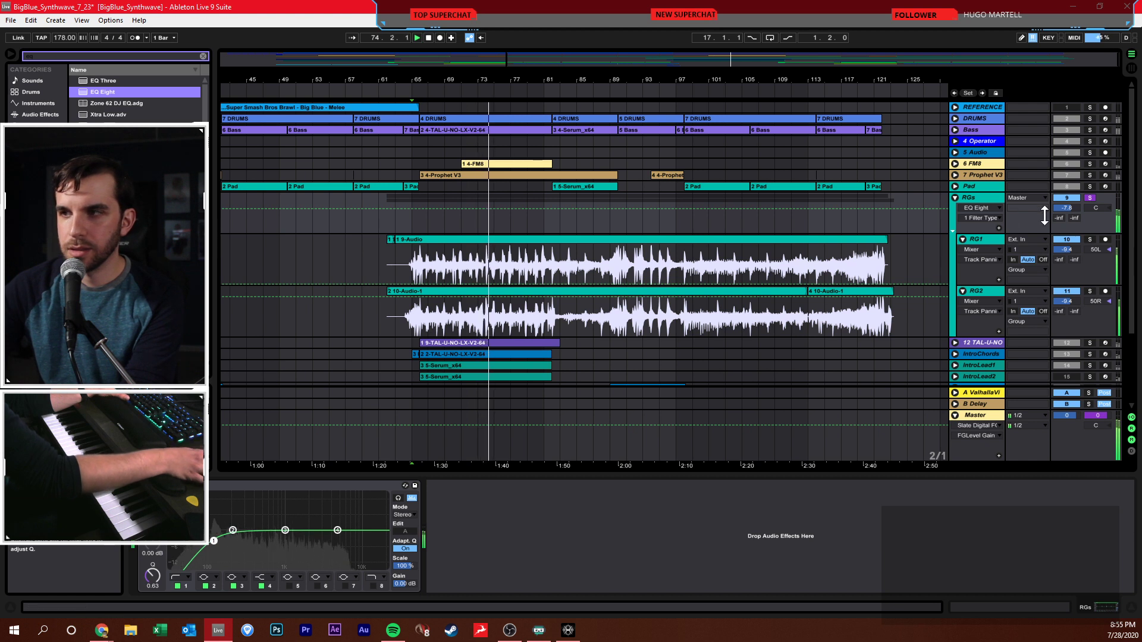
left_click_drag(1057, 217, 1057, 196)
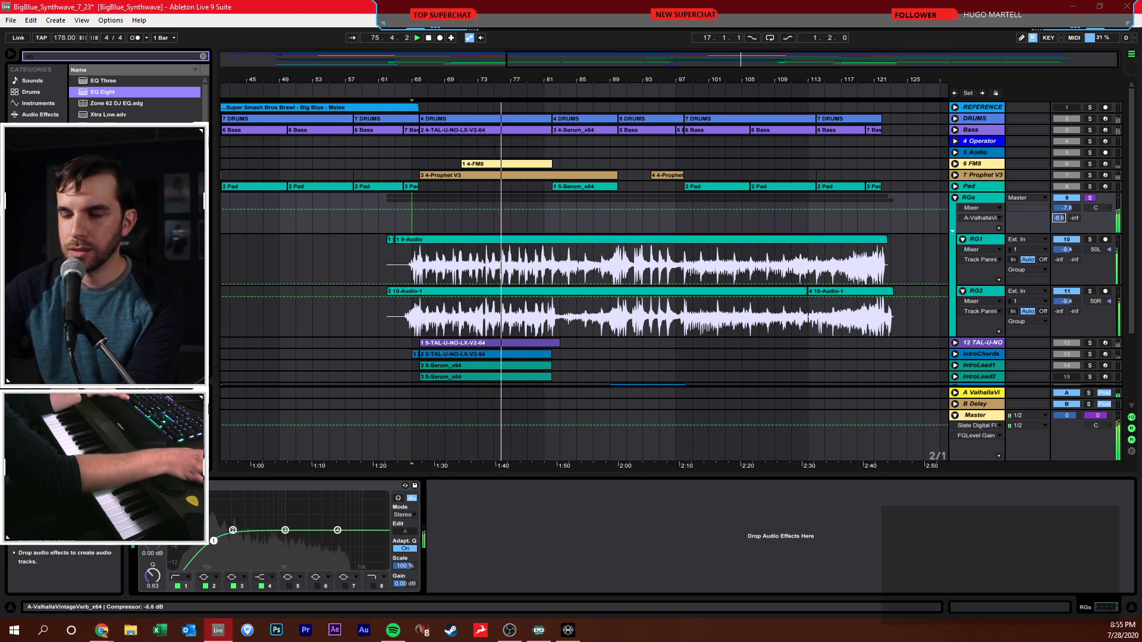
left_click_drag(210, 540, 220, 540)
- Unsolo the RGs group and lower its volume to -9.1 dB
left_click(1091, 197)
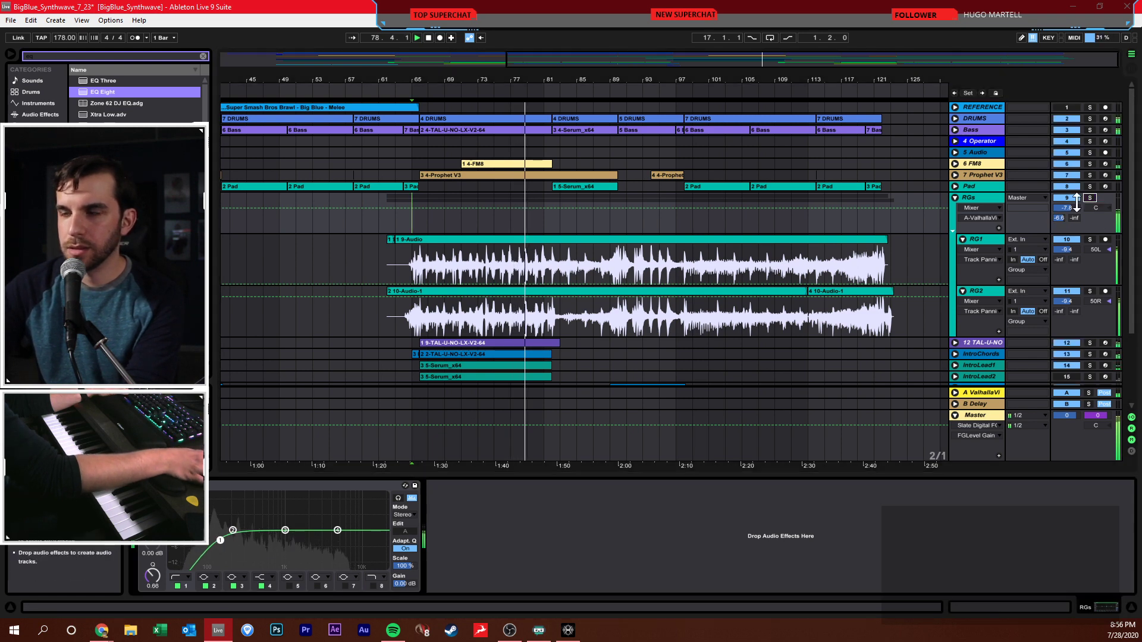
left_click(1066, 208)
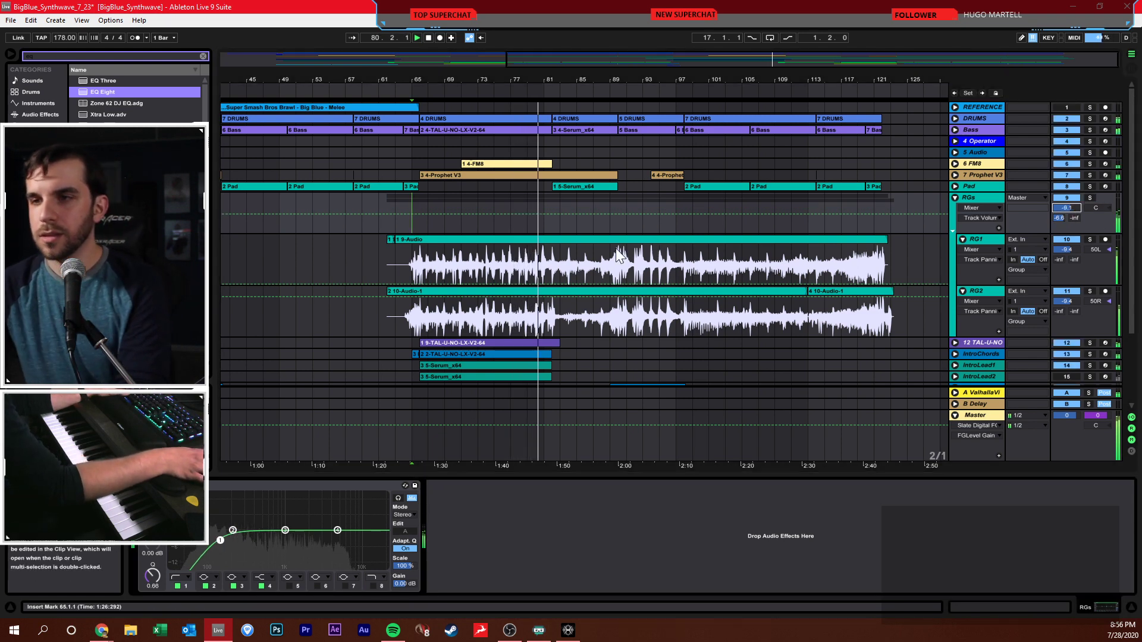
- Listen to the guitars against the full mix until about bar 91, expanding the 17 Serum track, then stop playback
left_click(634, 285)
scroll(637, 285, "down", 5)
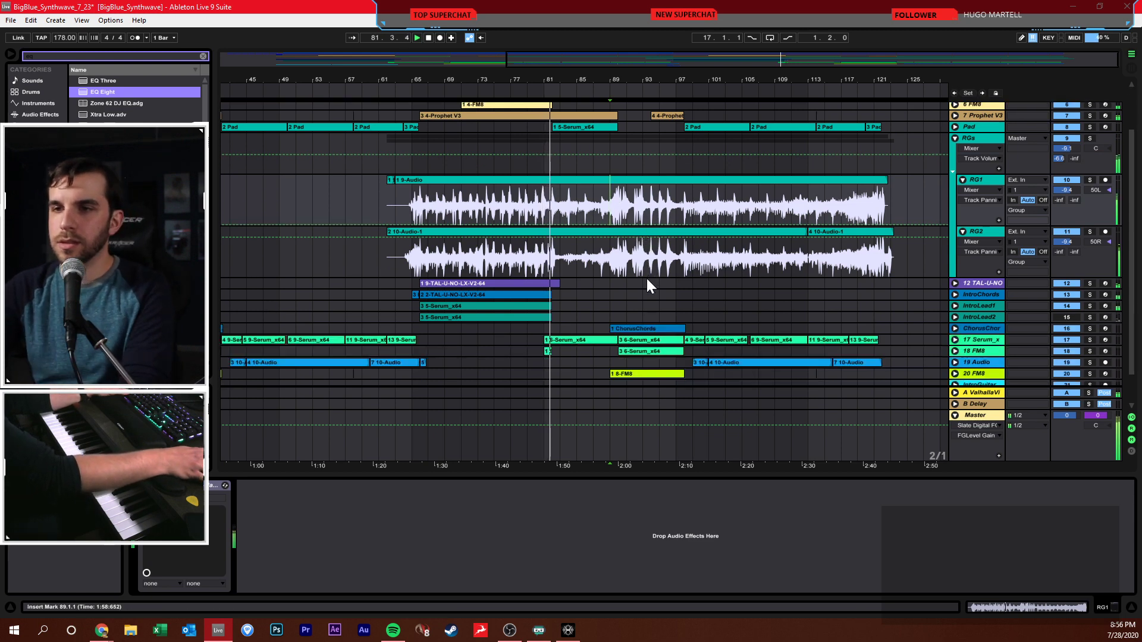
left_click(593, 311)
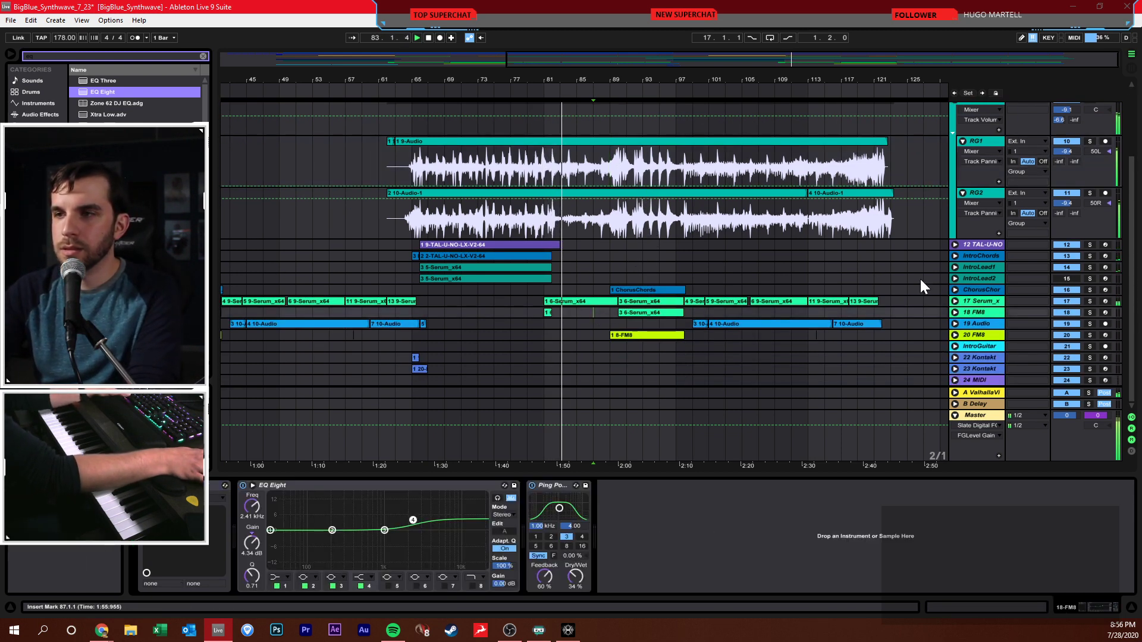
left_click(955, 301)
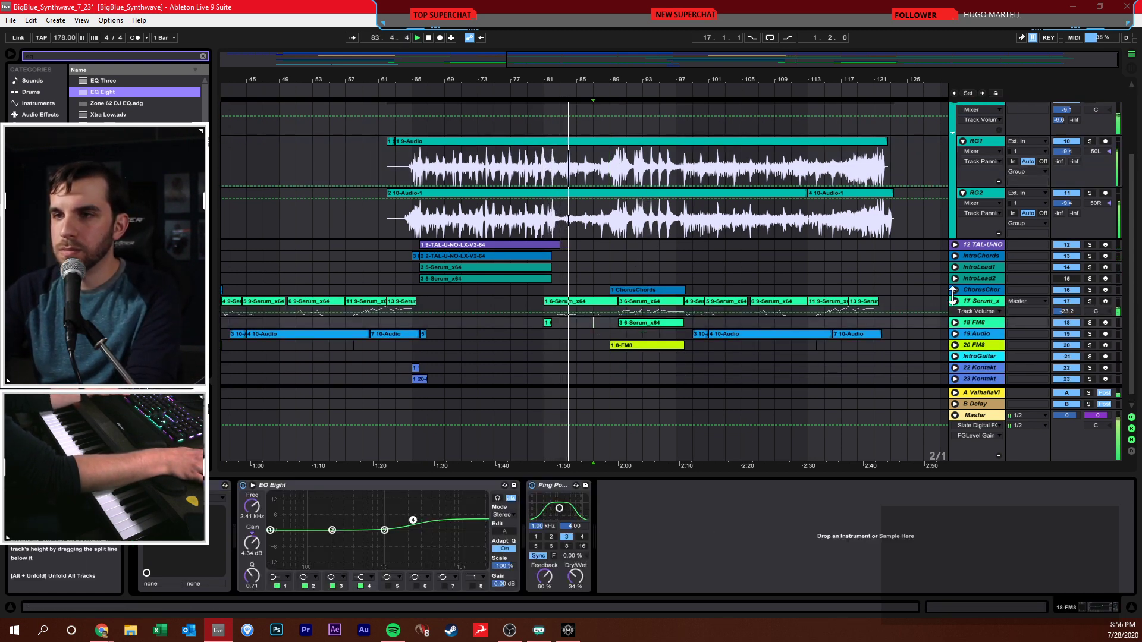
left_click(545, 290)
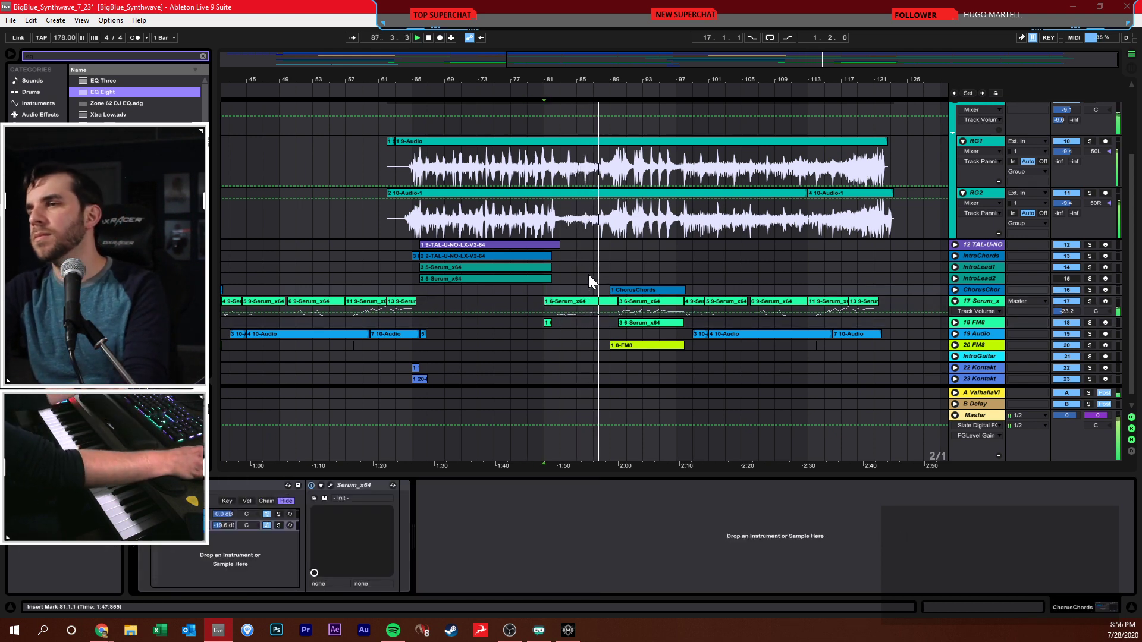
left_click(570, 274)
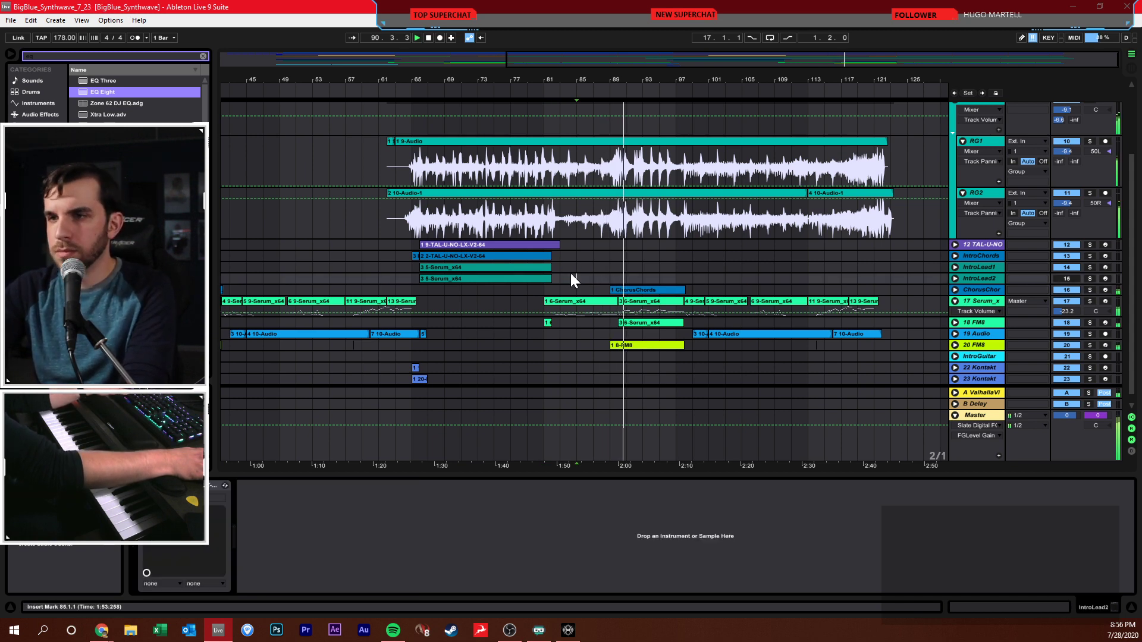
left_click(540, 306)
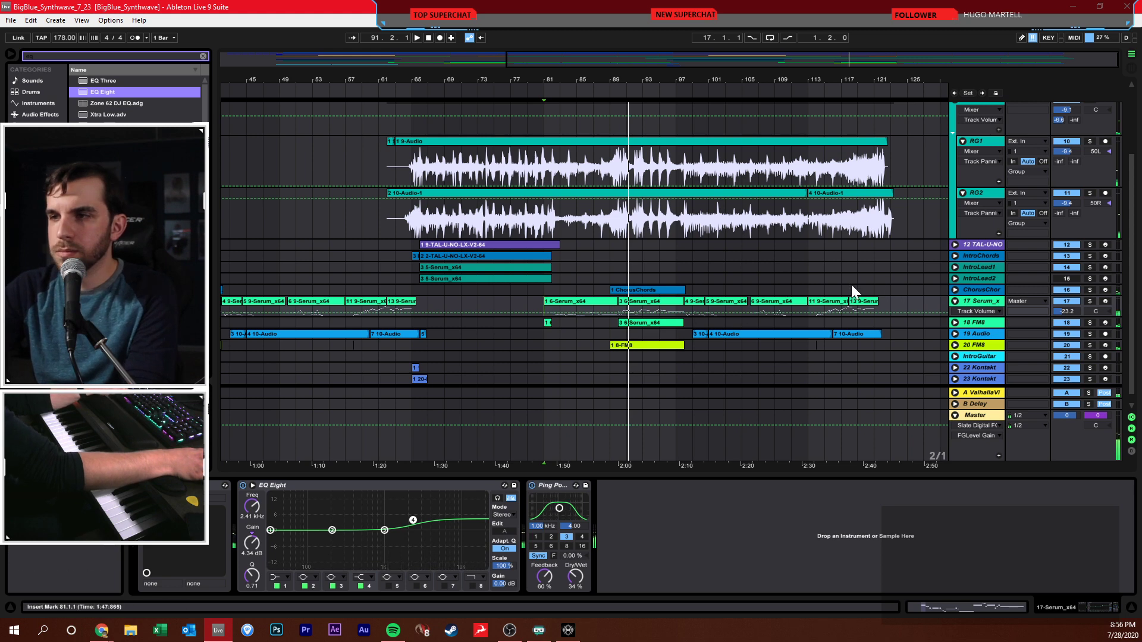
key("space")
- Return the playback position to the song start and bring the whole arrangement into view
left_click(758, 288)
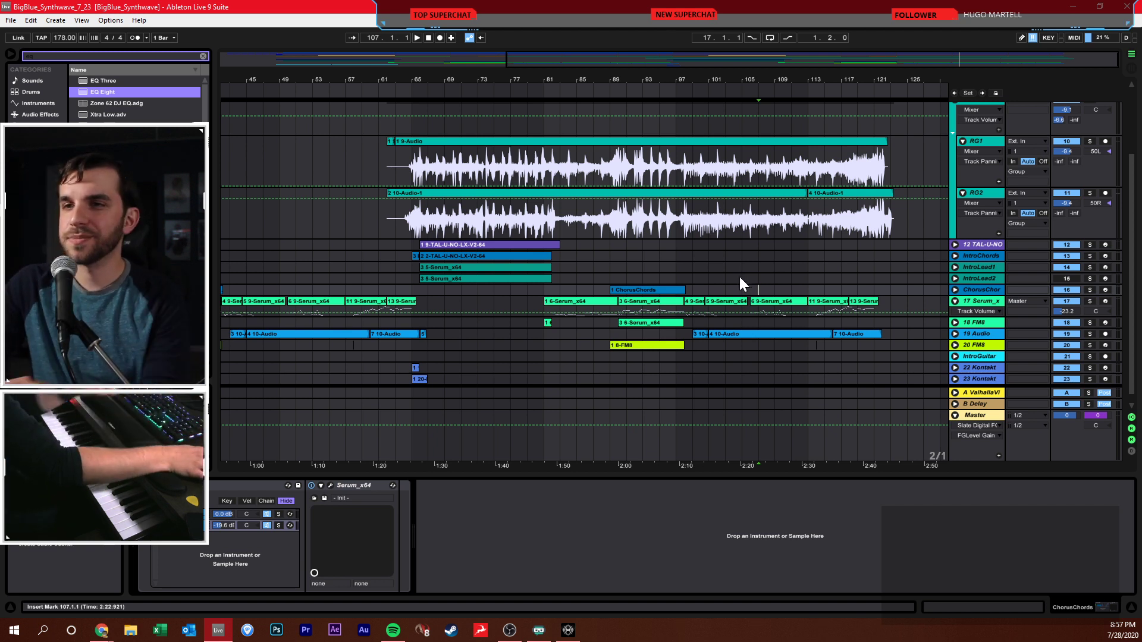
left_click(584, 280)
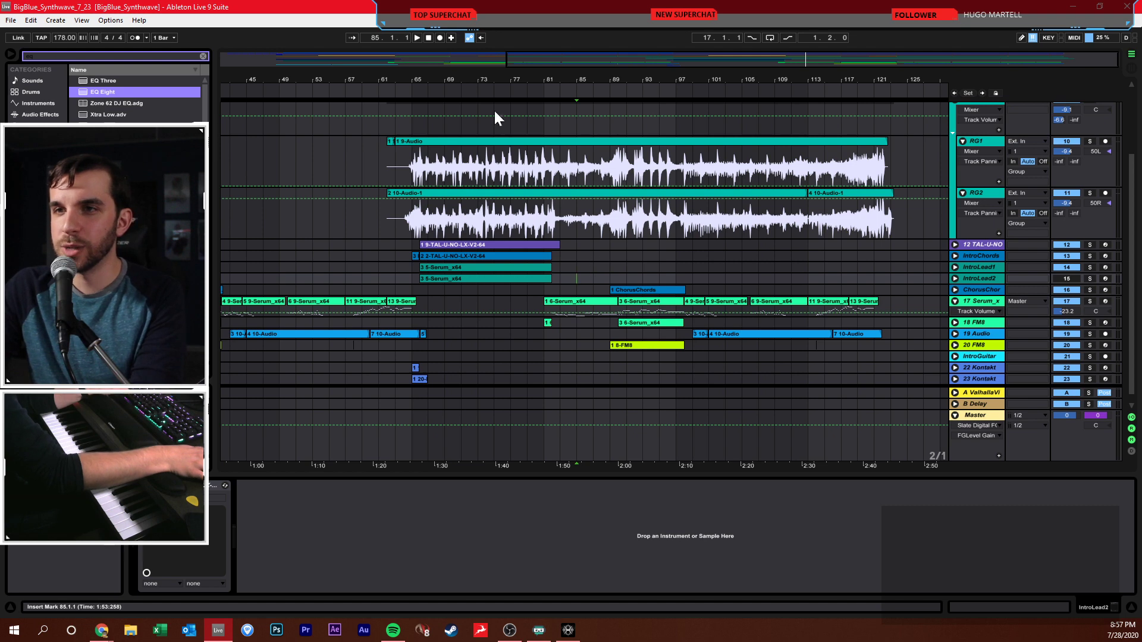
left_click(432, 37)
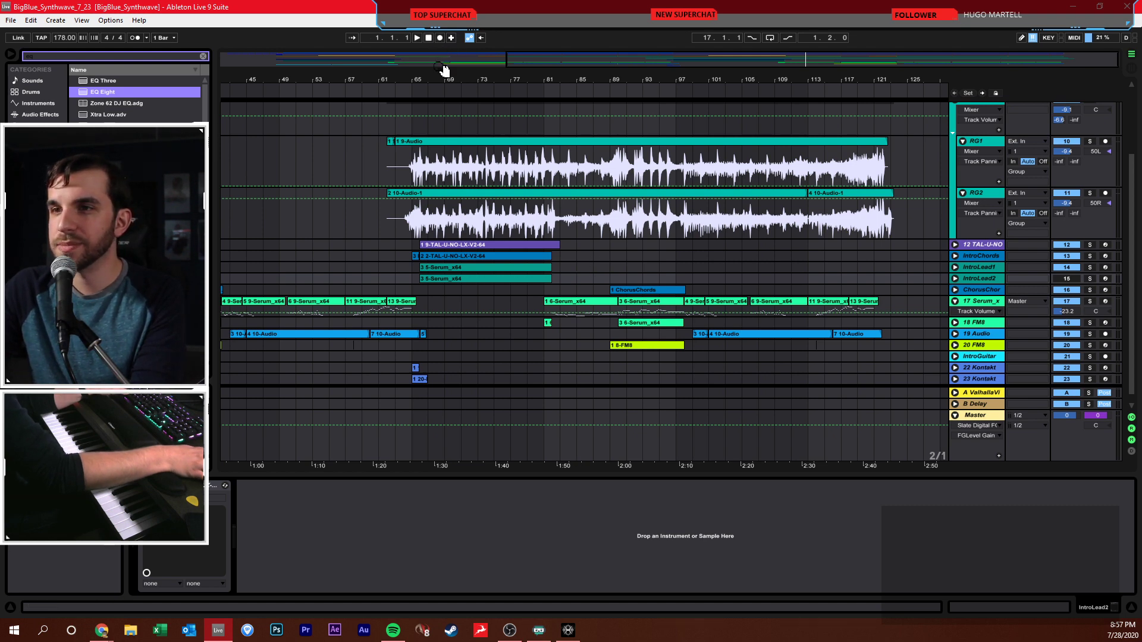
left_click_drag(437, 79, 437, 54)
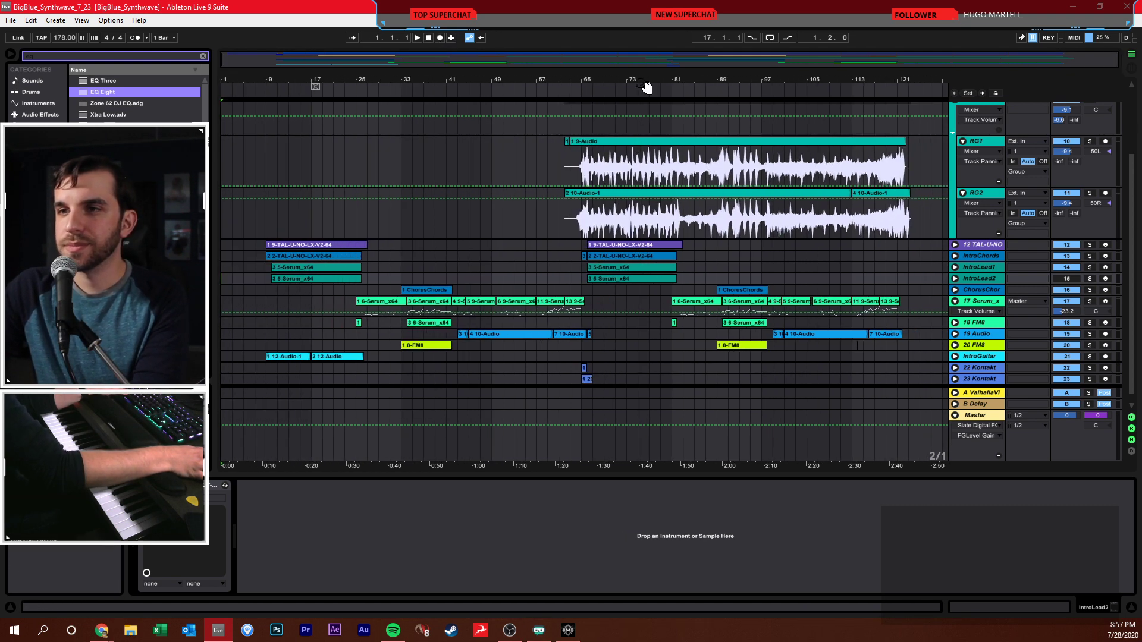
left_click(640, 286)
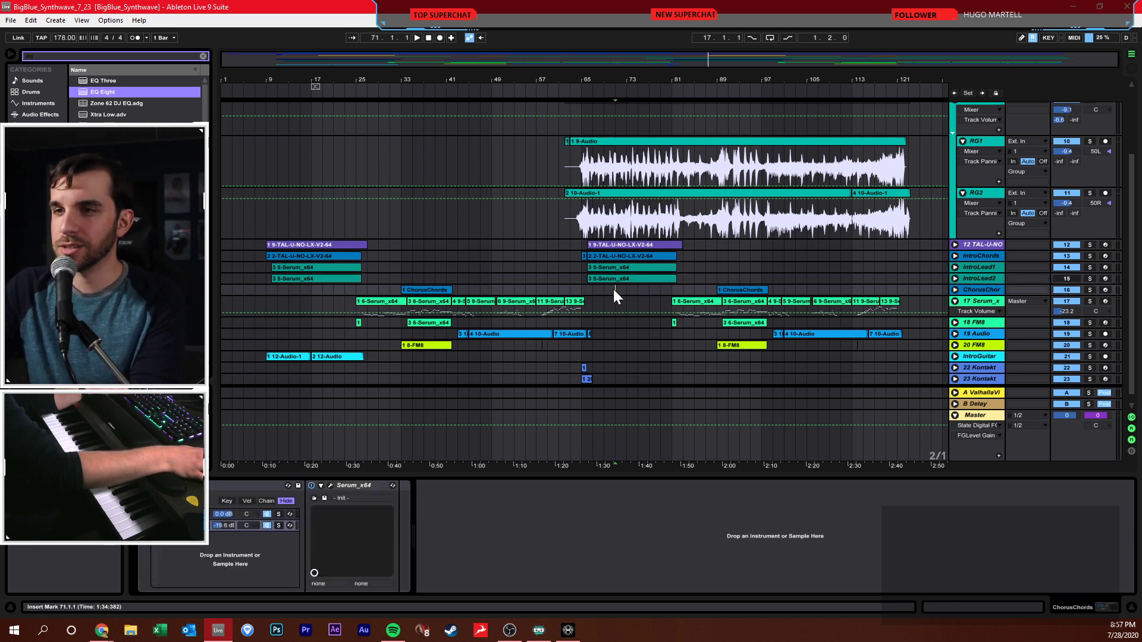
left_click(676, 292)
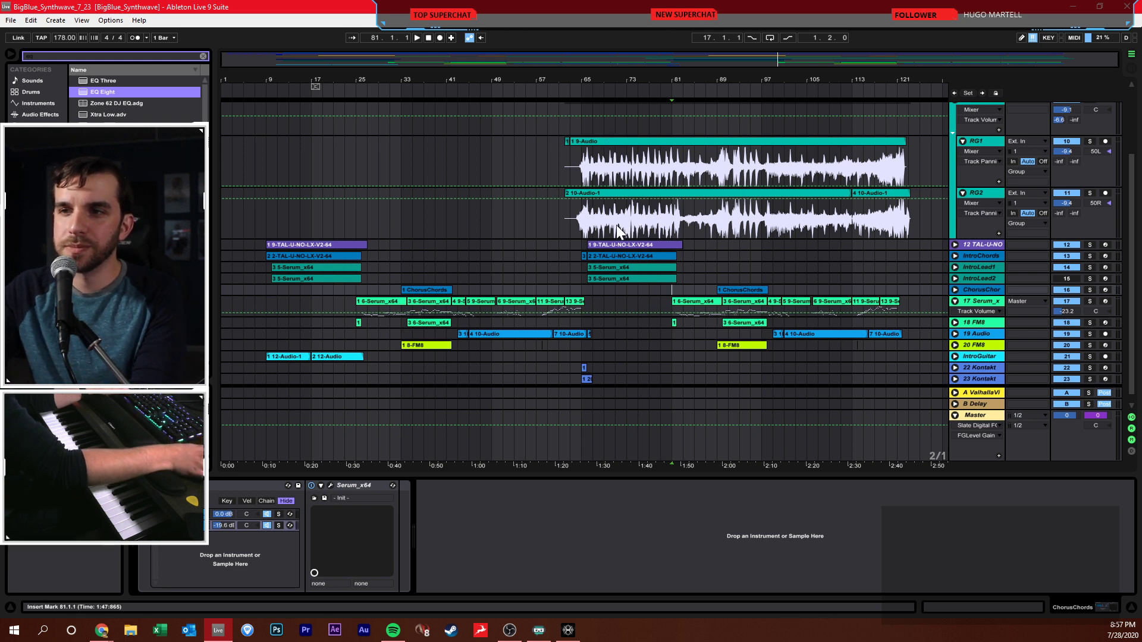
left_click(548, 174)
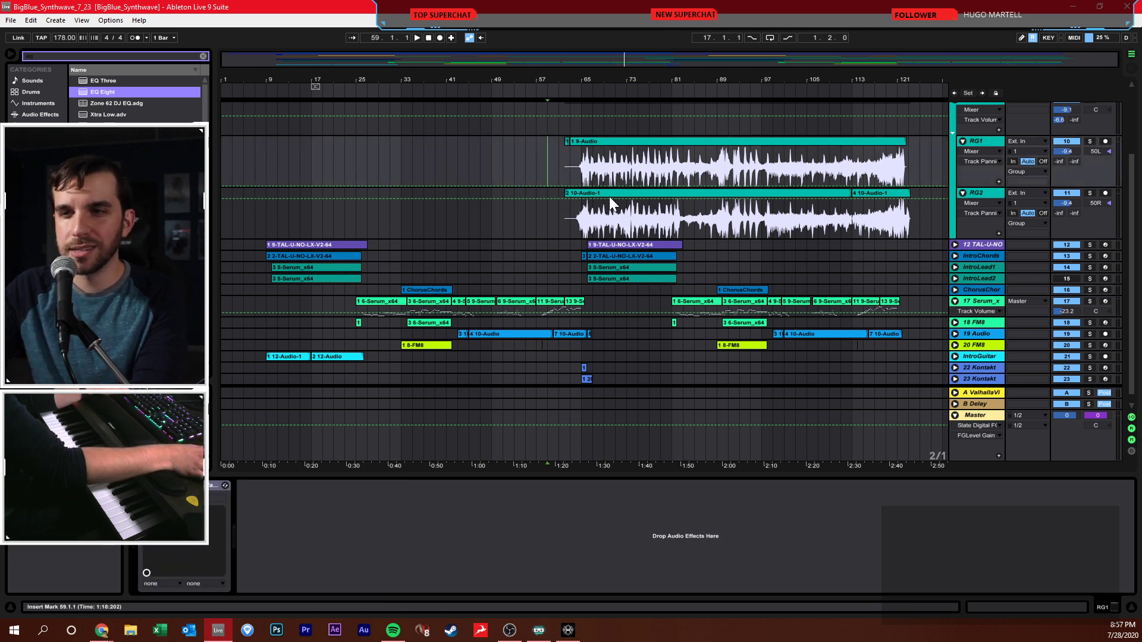
- Play from bar 57 and lower the 17 Serum track's volume to -25.7 dB
left_click(955, 301)
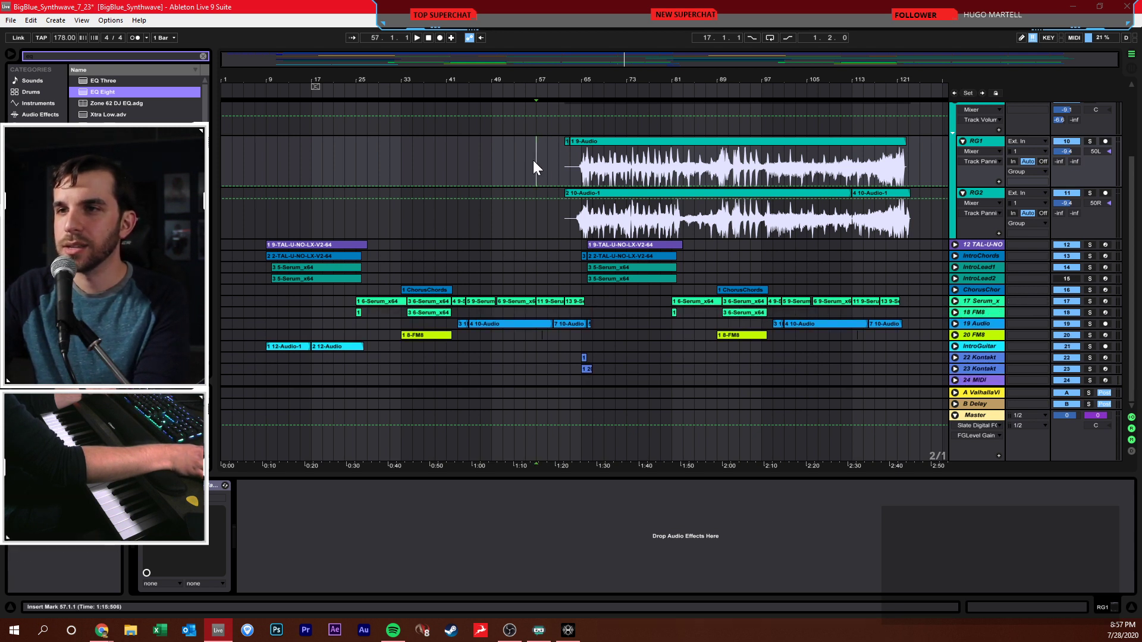
key("space")
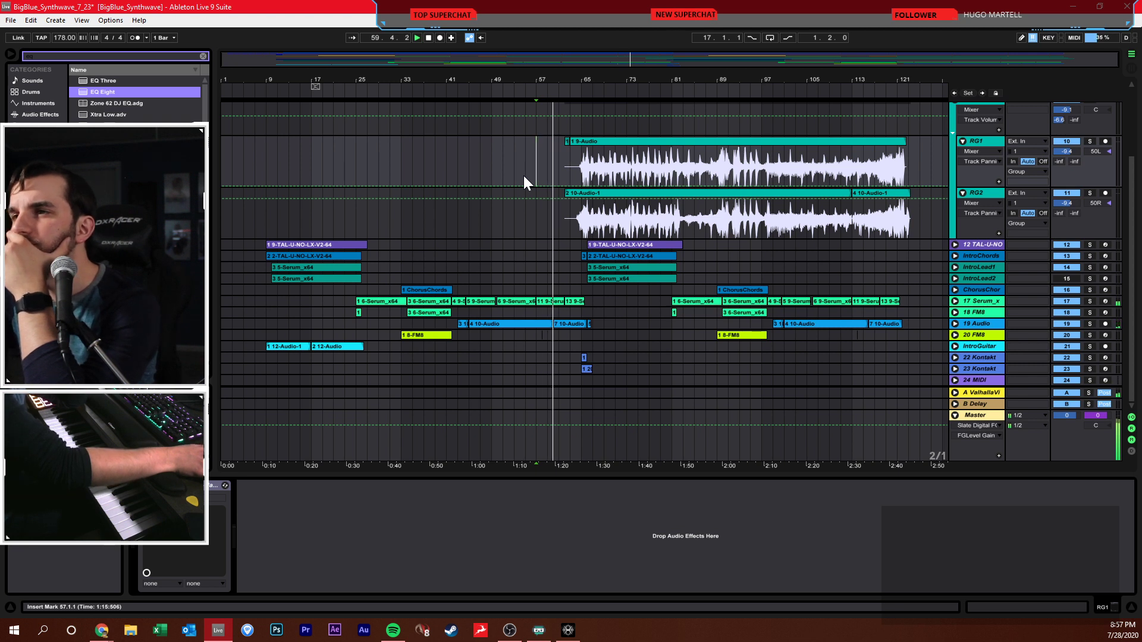
left_click(955, 301)
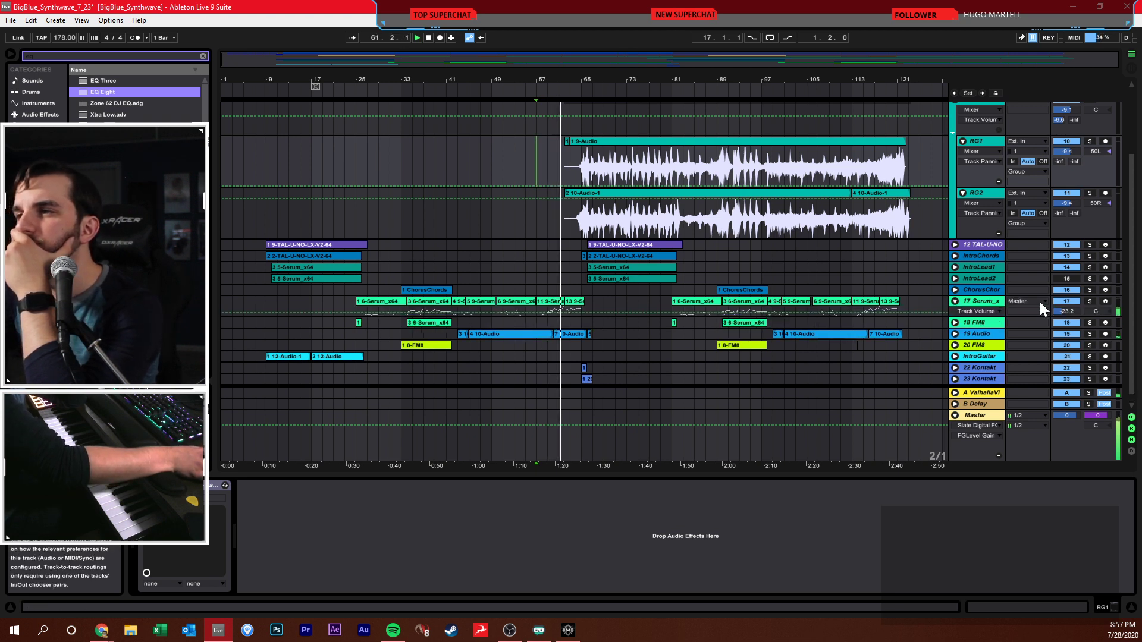
left_click_drag(1062, 309, 1062, 326)
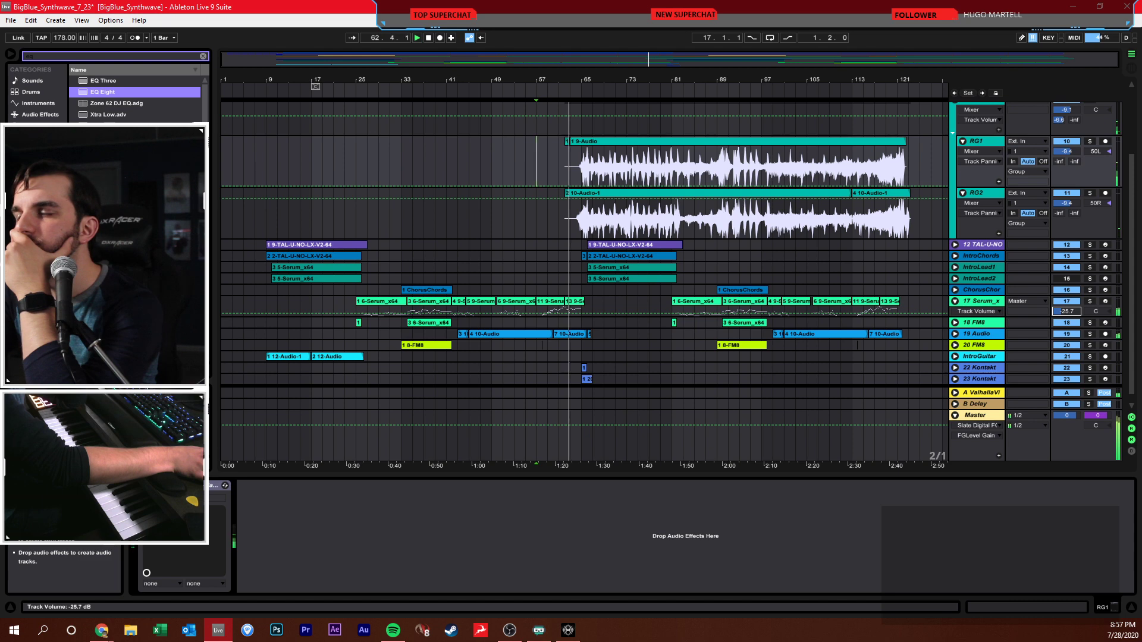
- Set the RGs group volume to -10.4 dB while the mix plays
left_click(636, 305)
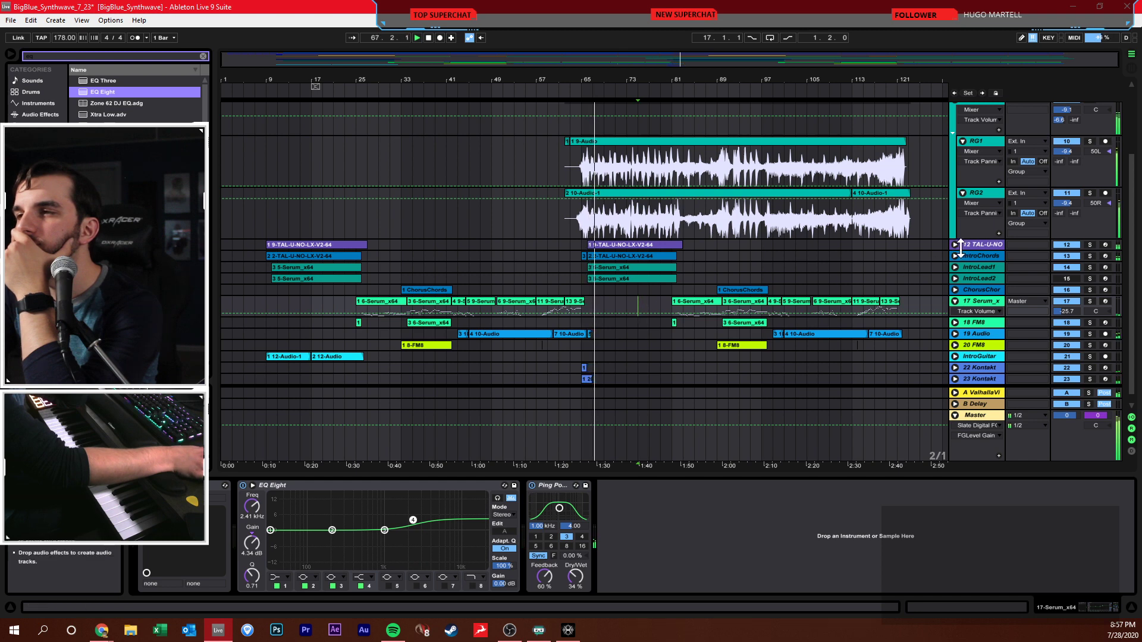
scroll(866, 264, "up", 5)
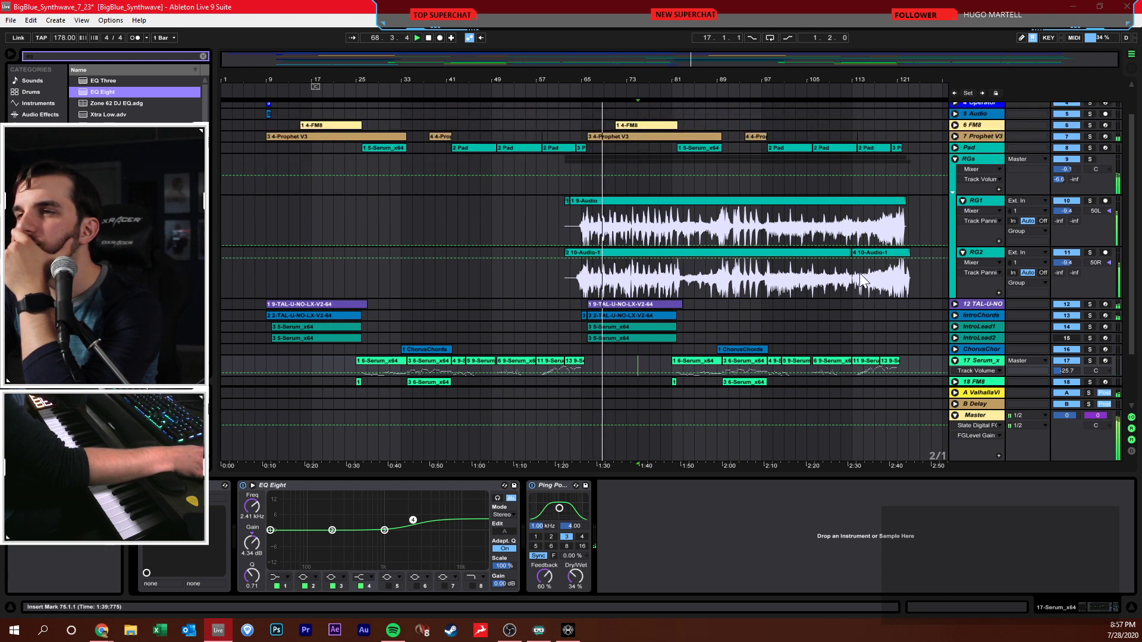
scroll(862, 270, "down", 1)
left_click_drag(1067, 157, 1072, 158)
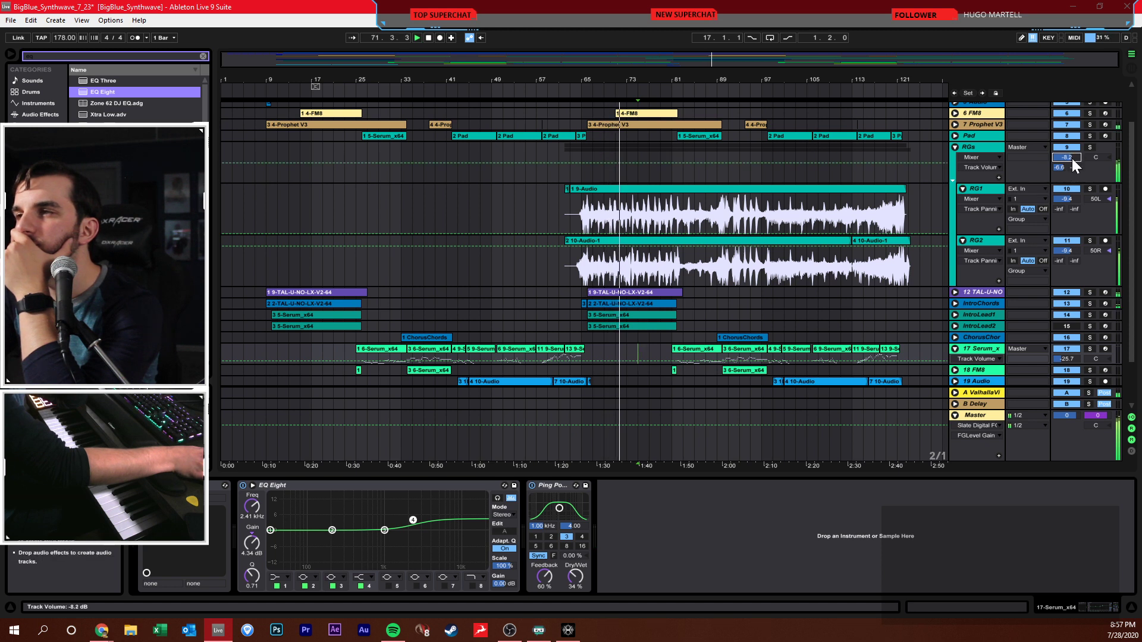
scroll(1072, 158, "down", 3)
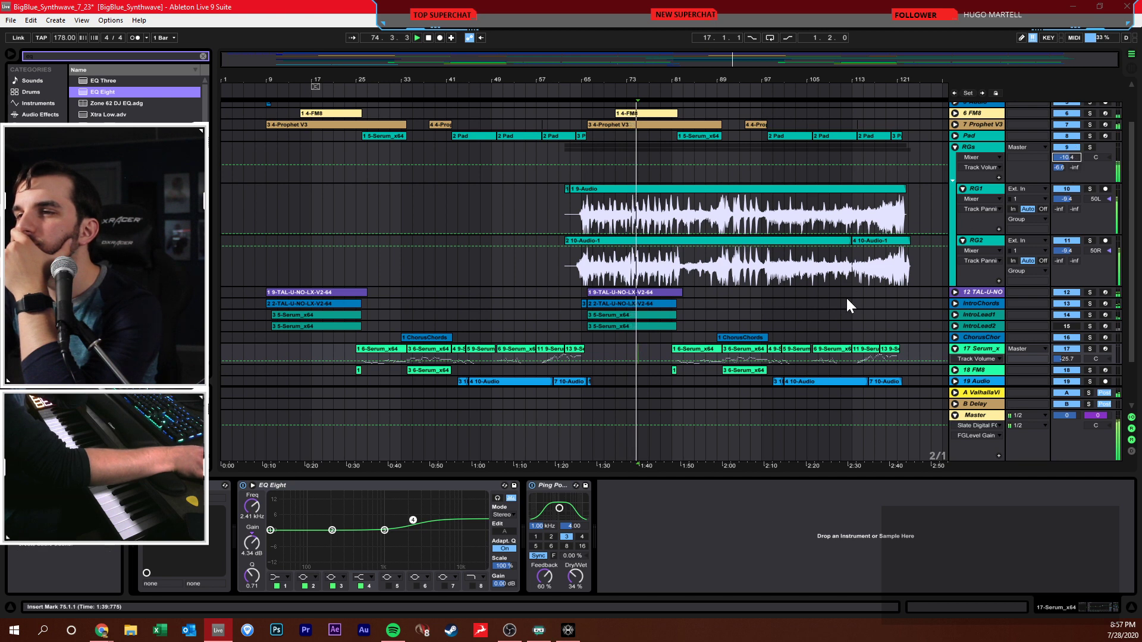
scroll(846, 296, "down", 3)
left_click(817, 268)
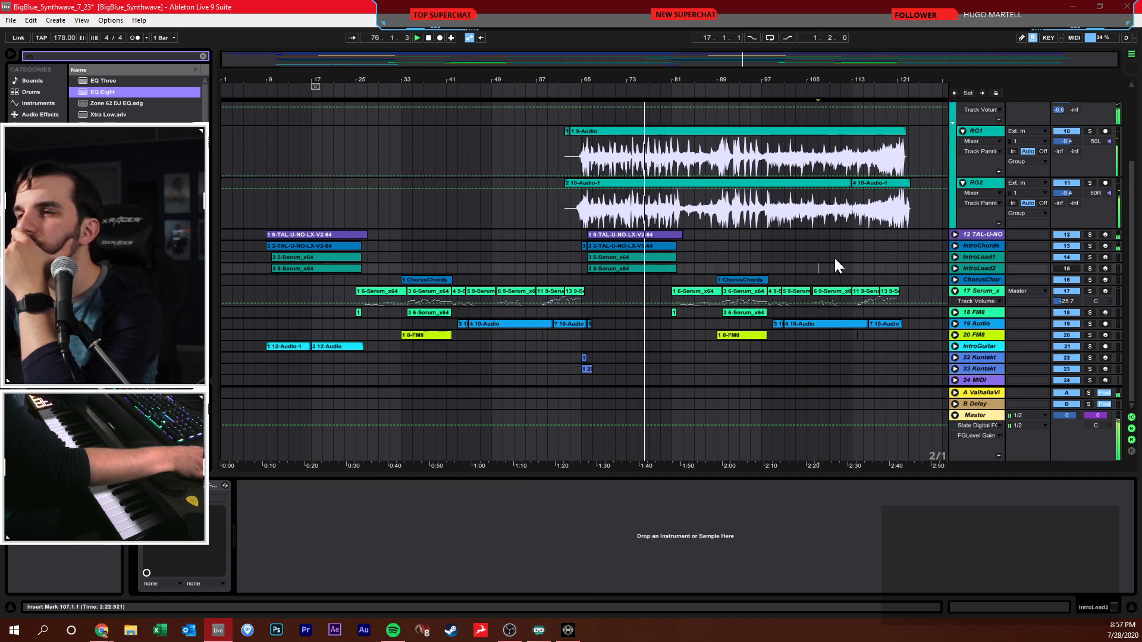
scroll(836, 262, "up", 5)
left_click(930, 198)
scroll(892, 214, "down", 4)
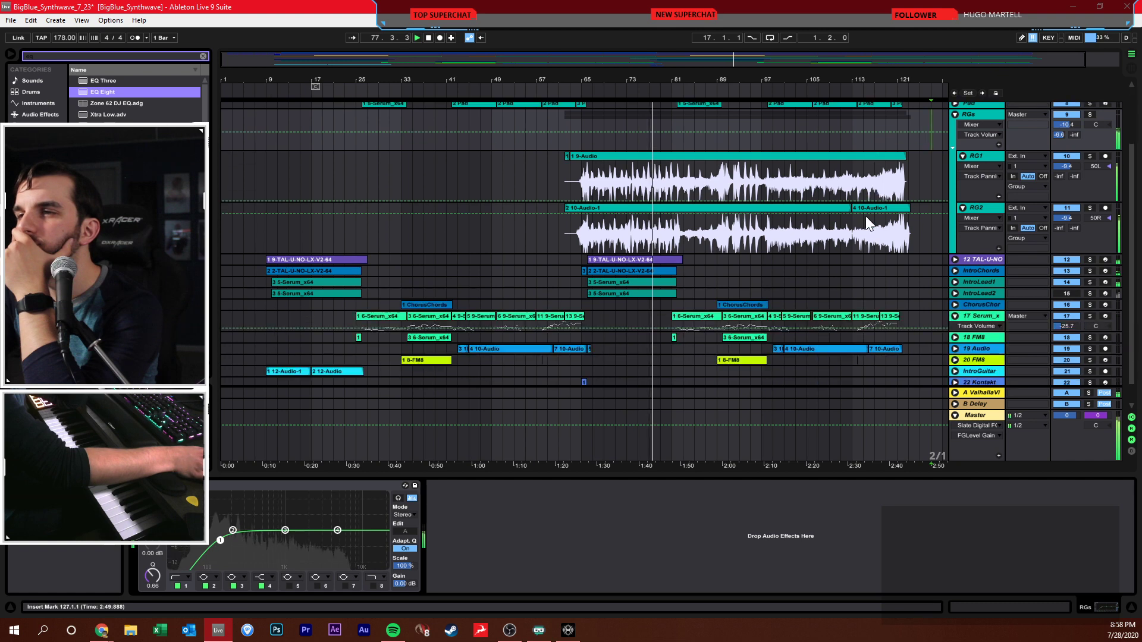
- Listen to the guitars against the synth tracks from about bar 77 to bar 91, focusing on the section after bar 73
scroll(865, 223, "down", 1)
left_click(859, 248)
left_click(848, 258)
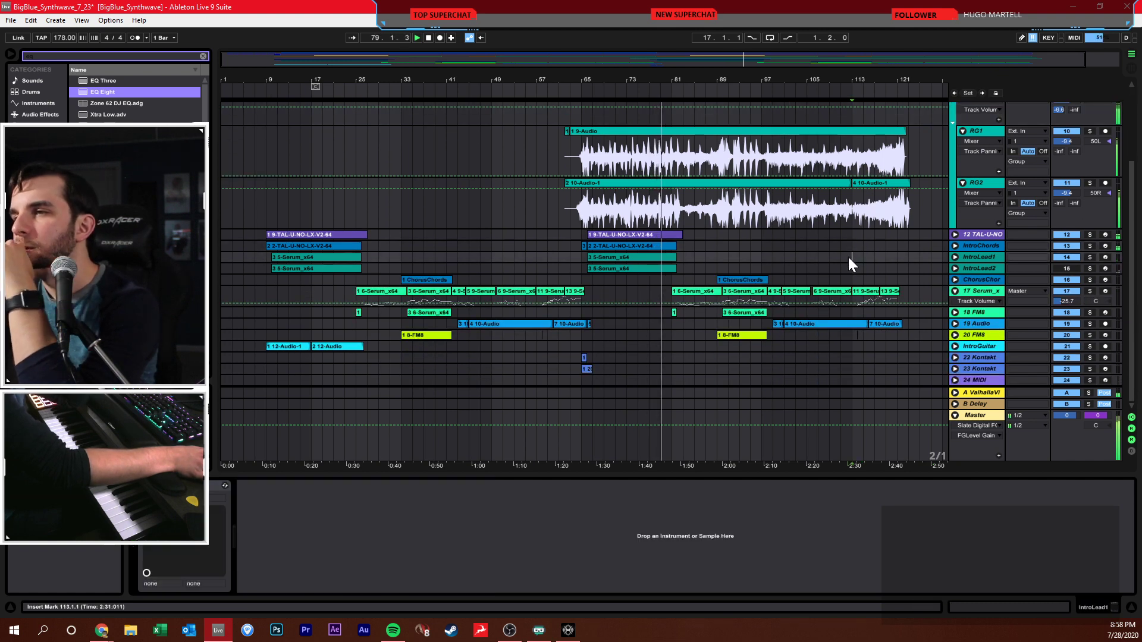
left_click(852, 269)
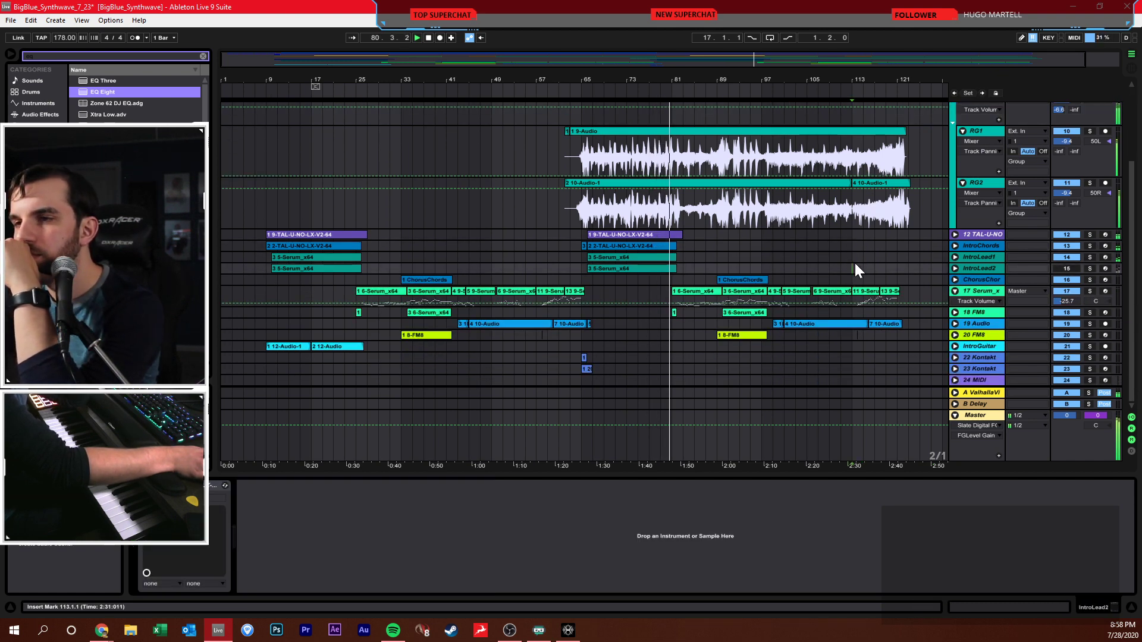
left_click(855, 257)
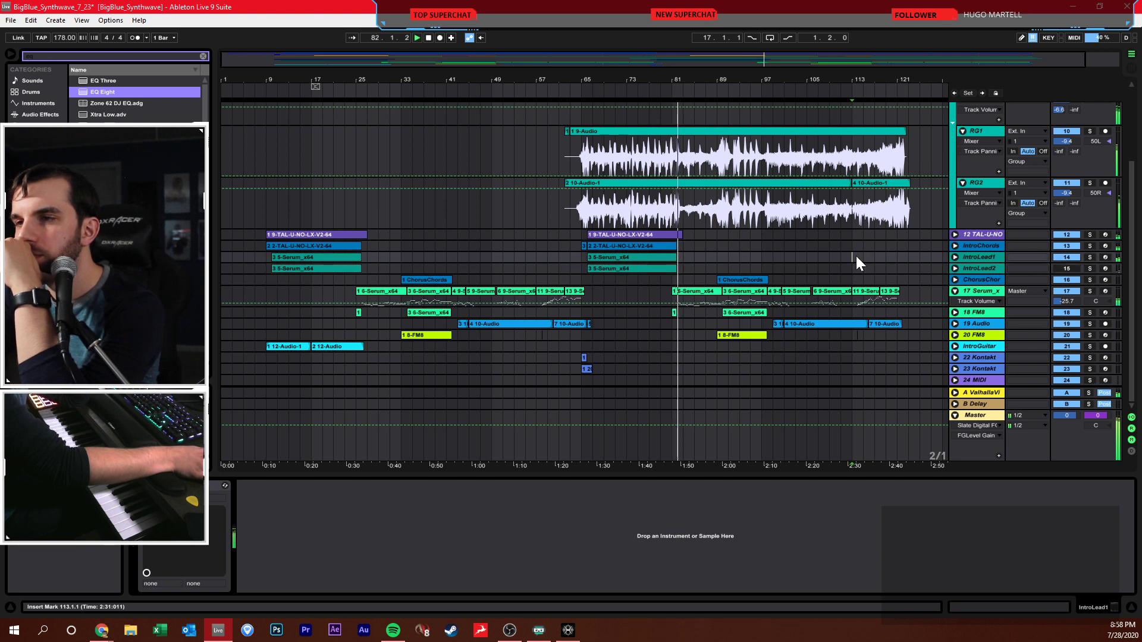
left_click(840, 268)
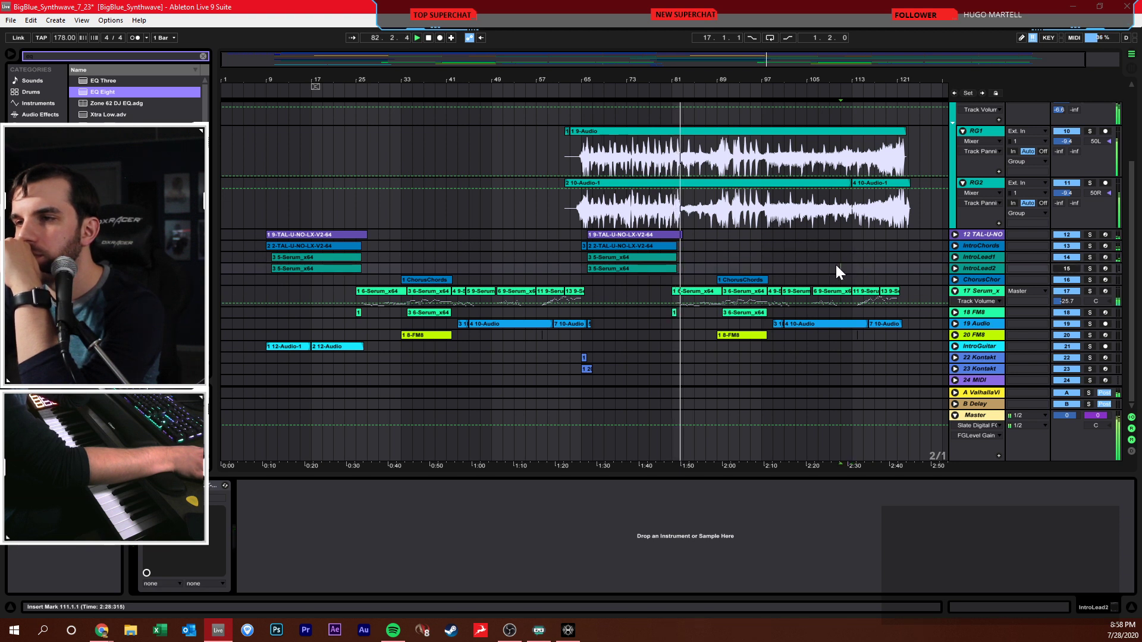
left_click(705, 269)
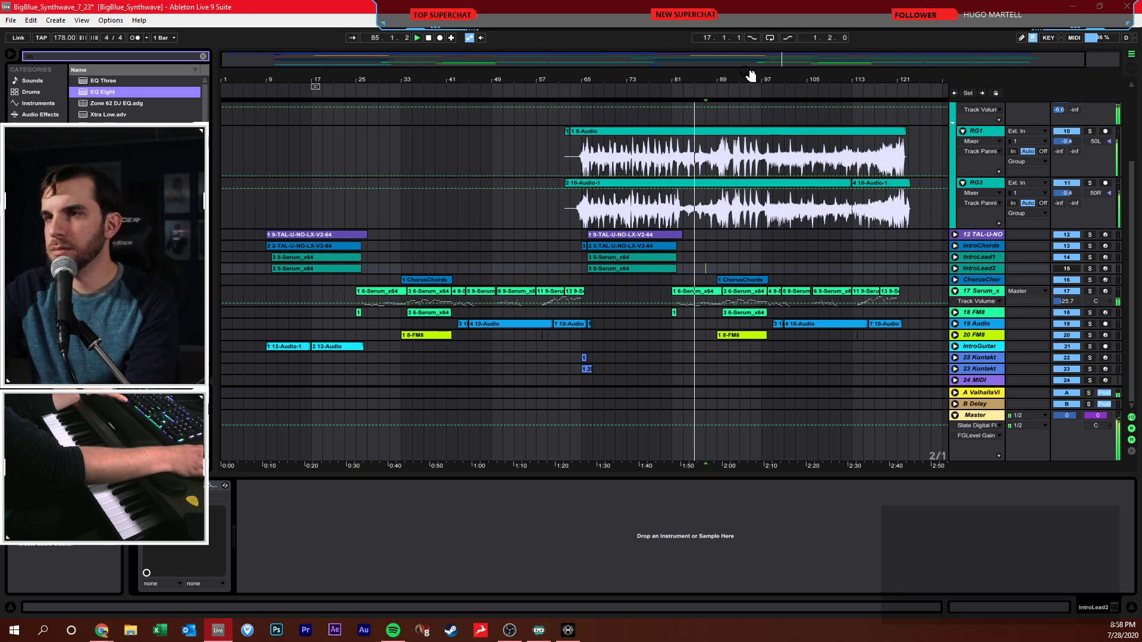
left_click_drag(751, 75, 569, 78)
left_click(684, 245)
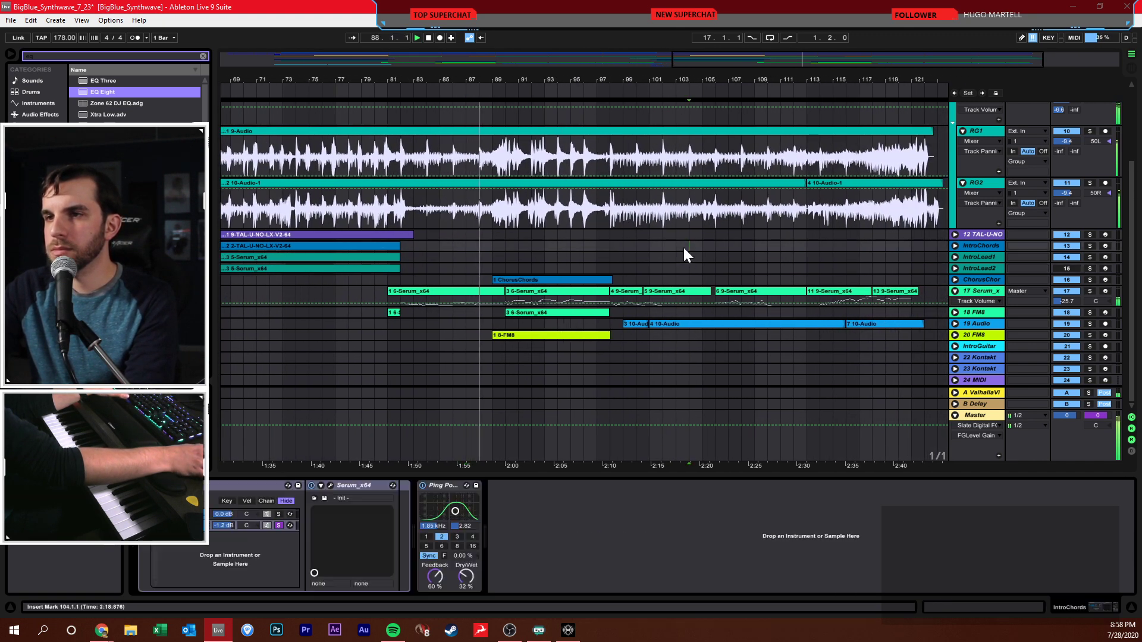
left_click(697, 245)
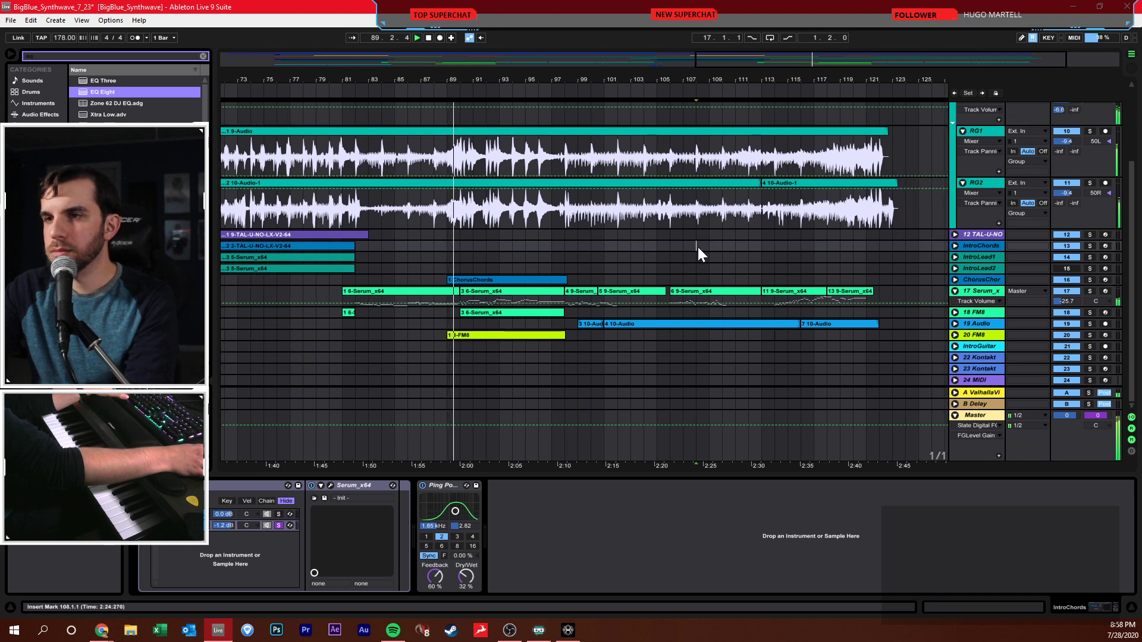
left_click(684, 257)
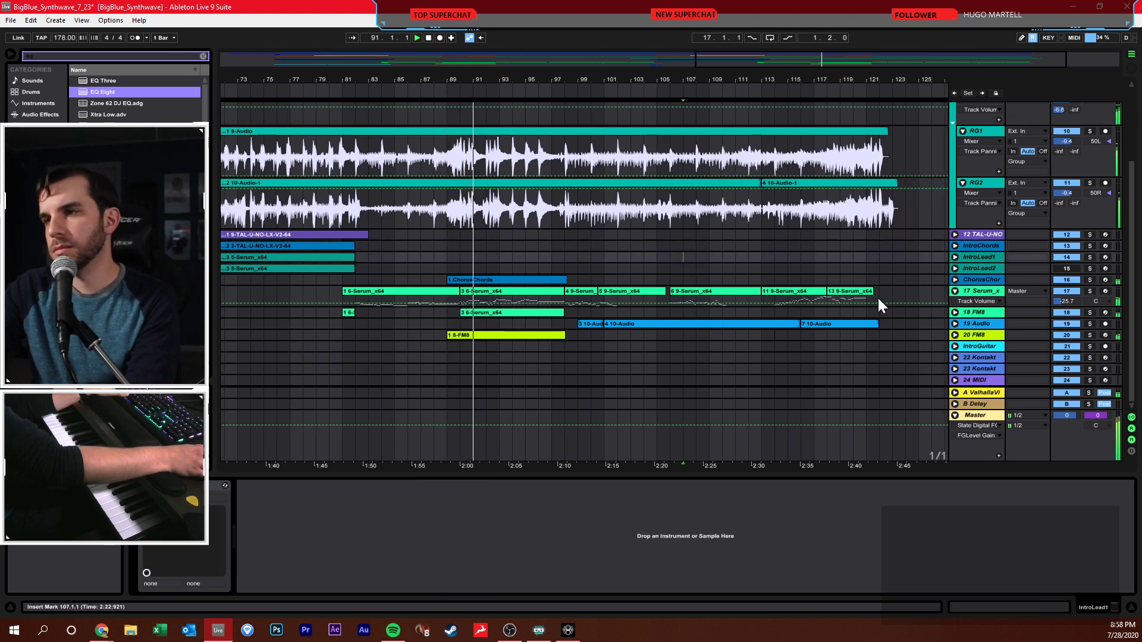
- Enlarge the 17 Serum track and unfold the ChorusChords track to inspect their notes, then stop playback around bar 96
left_click_drag(954, 306, 942, 346)
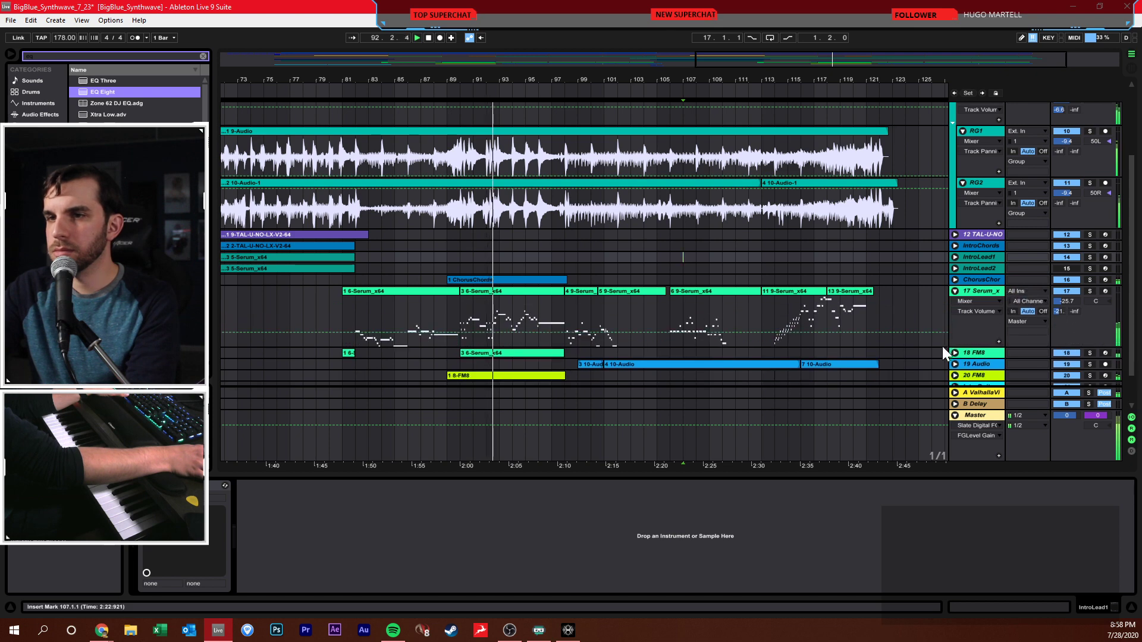
left_click(955, 280)
scroll(773, 304, "down", 3)
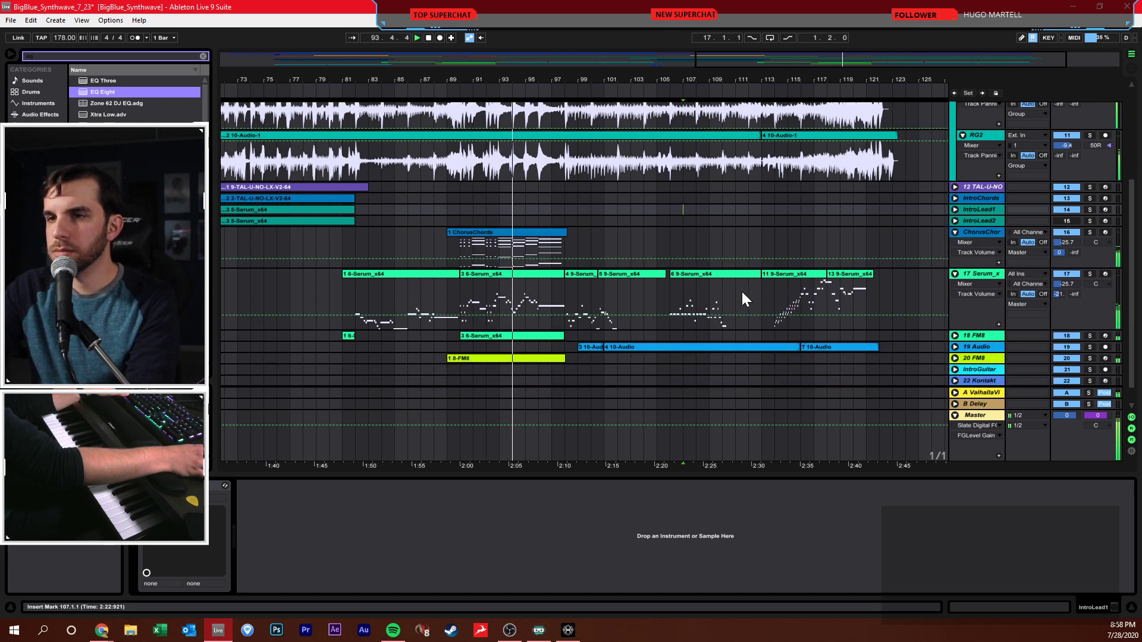
left_click(629, 253)
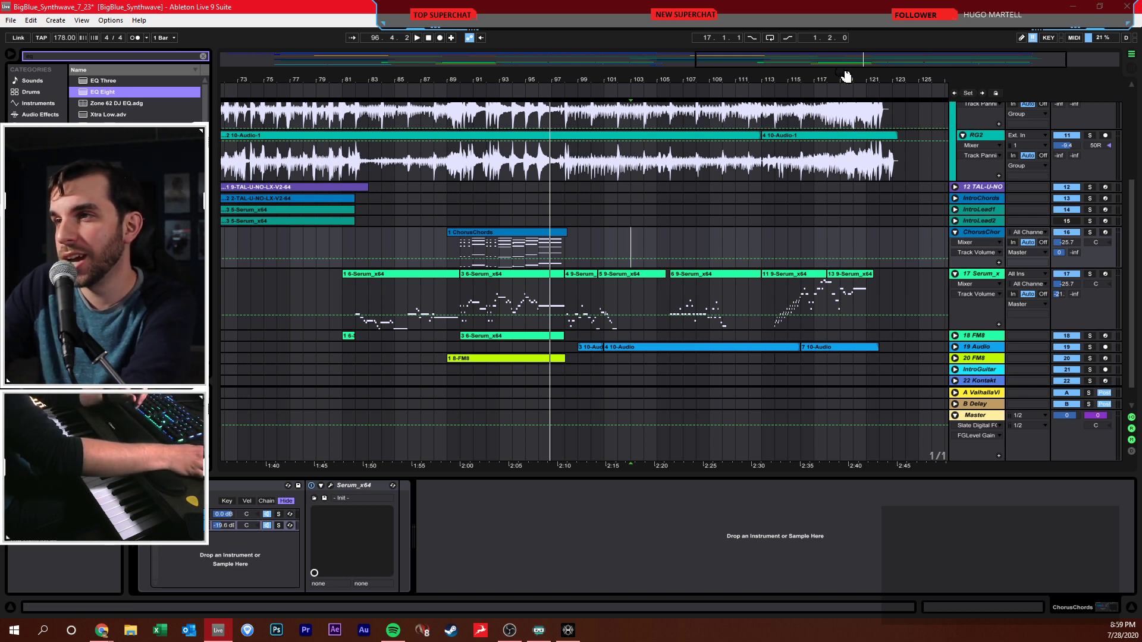
- Delete the repeated ChorusChords and 17 Serum clips from bar 81 through the end of the section at about bar 123
left_click_drag(846, 76, 804, 206)
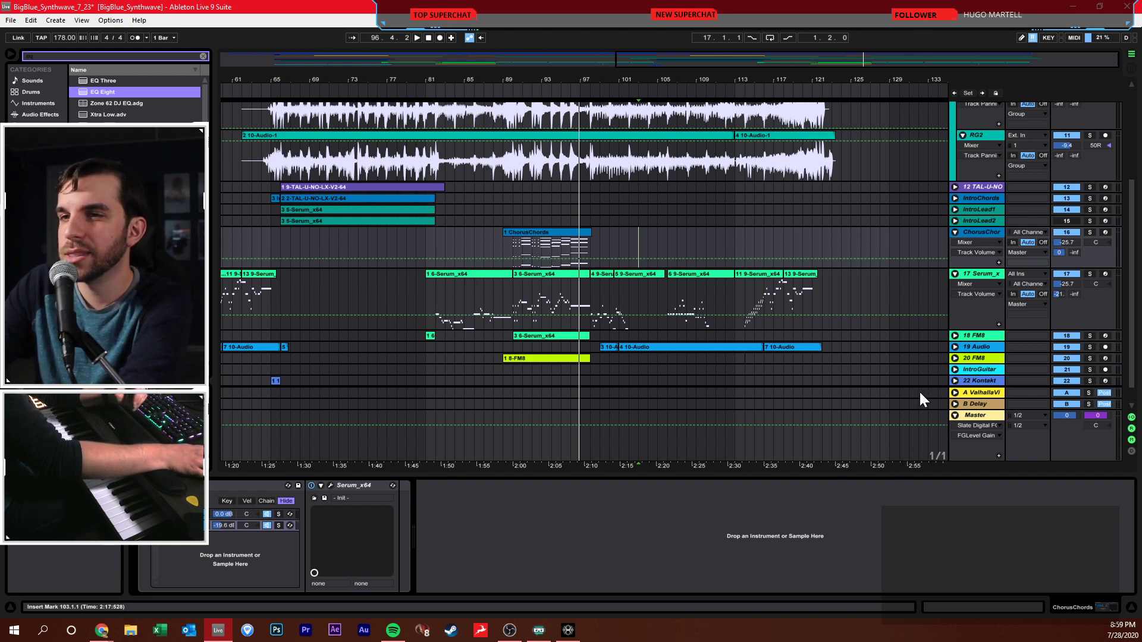
left_click_drag(419, 302, 839, 261)
key("Delete")
left_click(833, 335)
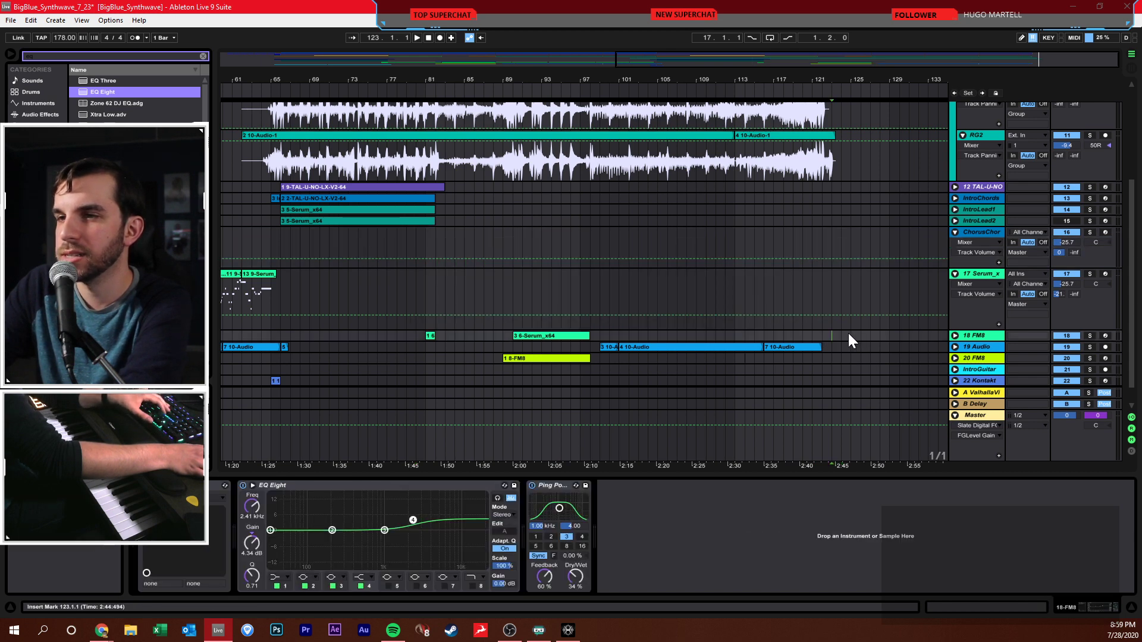
- Delete the 18 FM8 and 19 Audio clips between bars 90 and 124, then save the set
left_click_drag(845, 333, 515, 341)
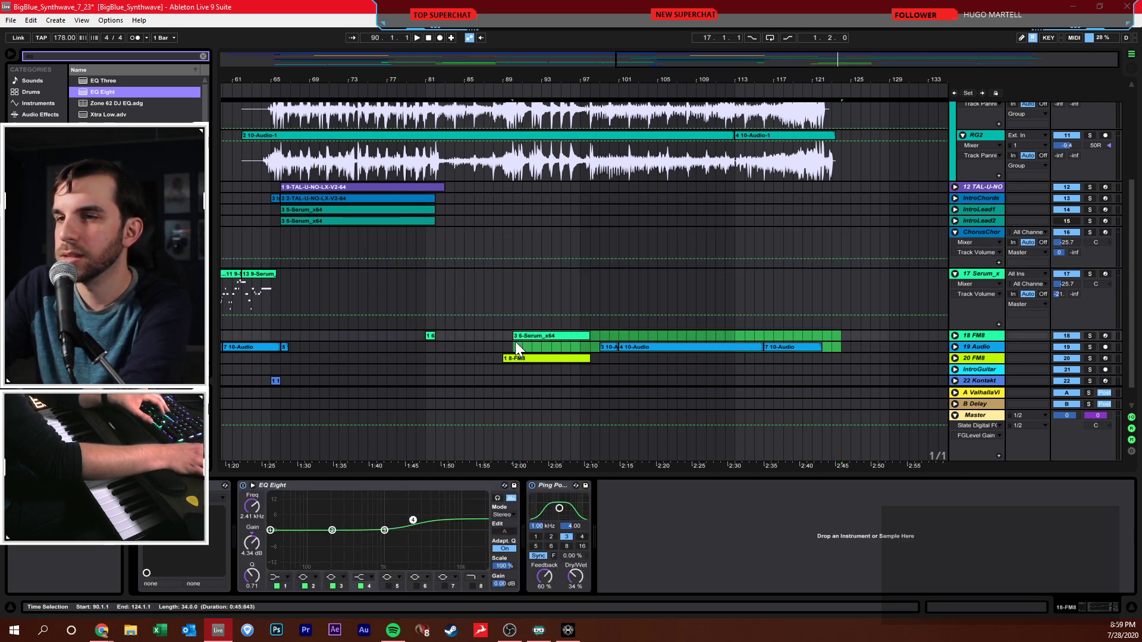
key("Delete")
left_click(509, 339)
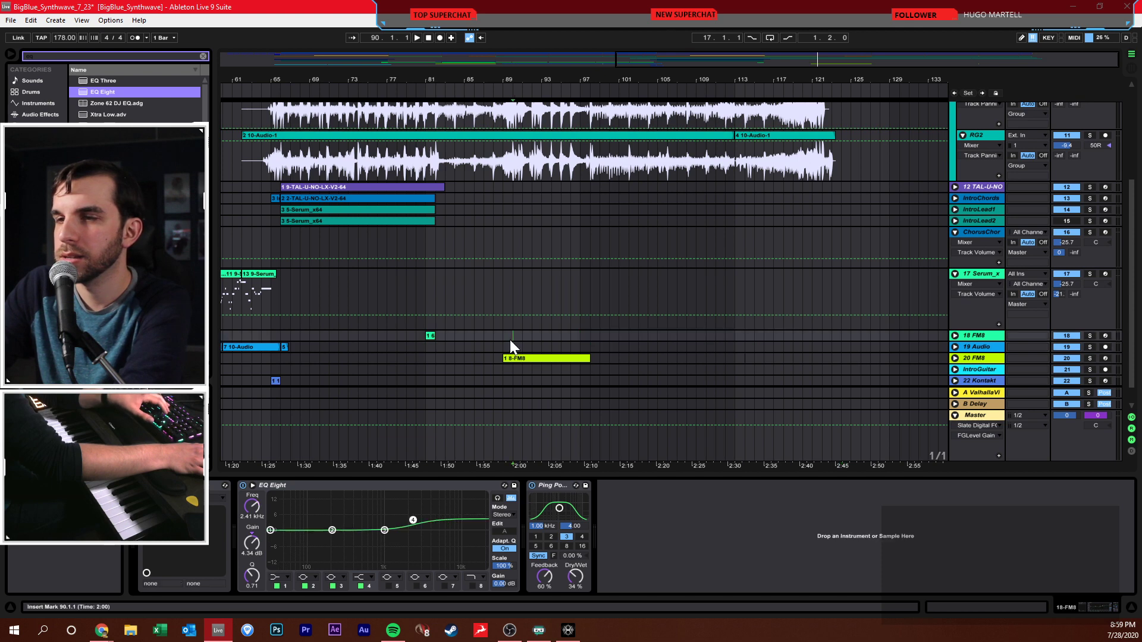
key("ctrl+s")
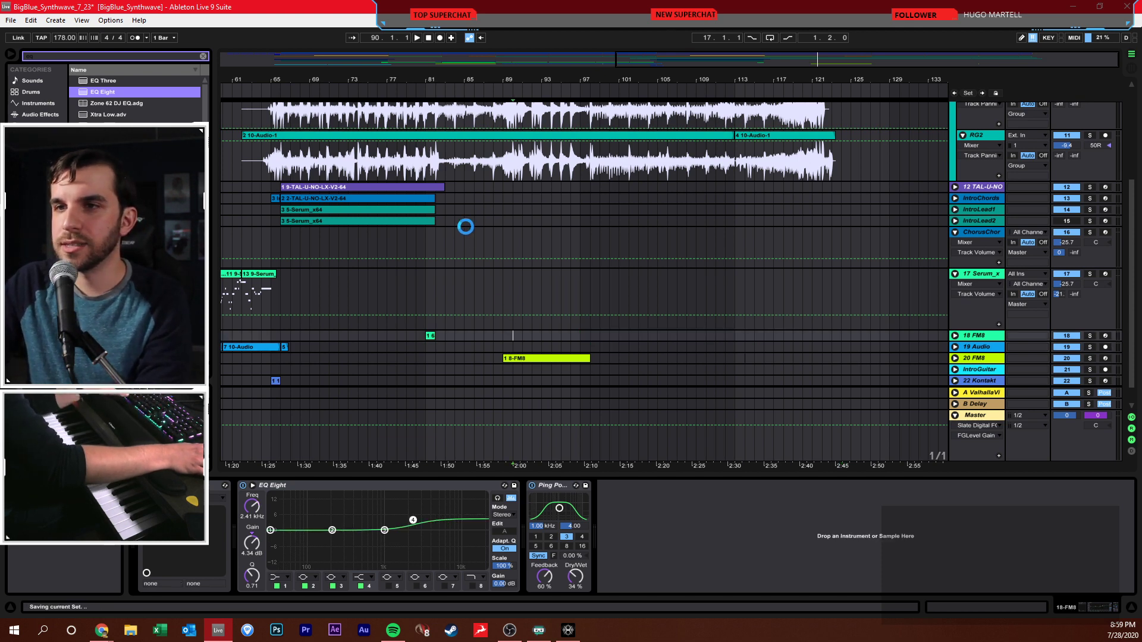
- Fold the ChorusChords and 17 Serum tracks
left_click(465, 232)
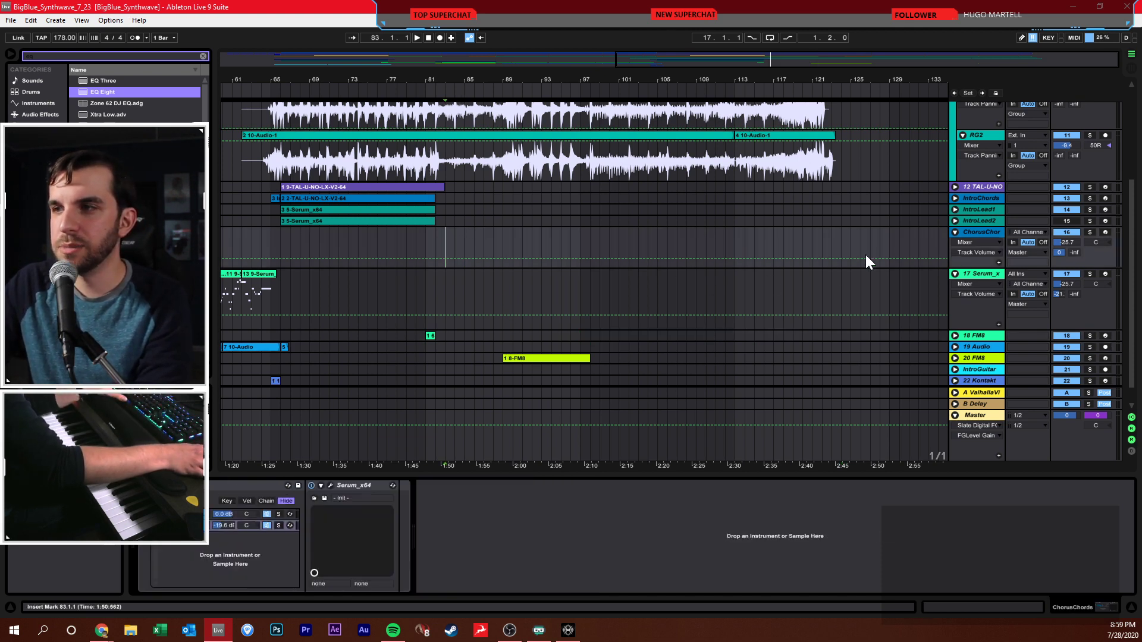
left_click(954, 232)
left_click(955, 243)
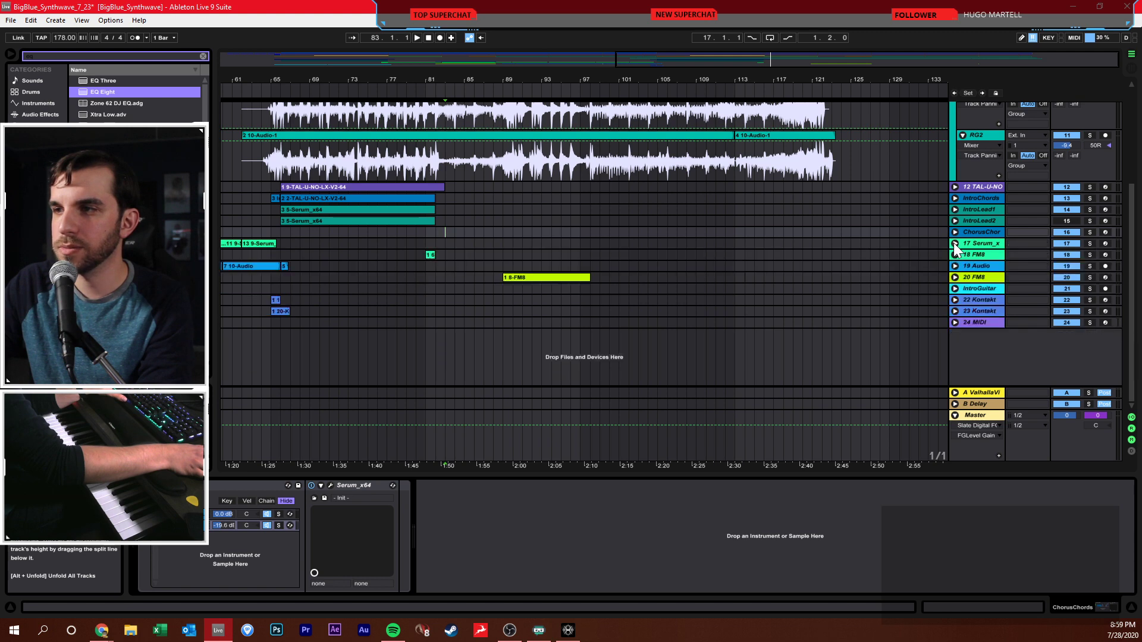
- Insert a new MIDI track below 24 MIDI, load Serum_x64 onto it, and move the Serum window clear of the track headers
left_click(973, 324)
key("ctrl+shift+t")
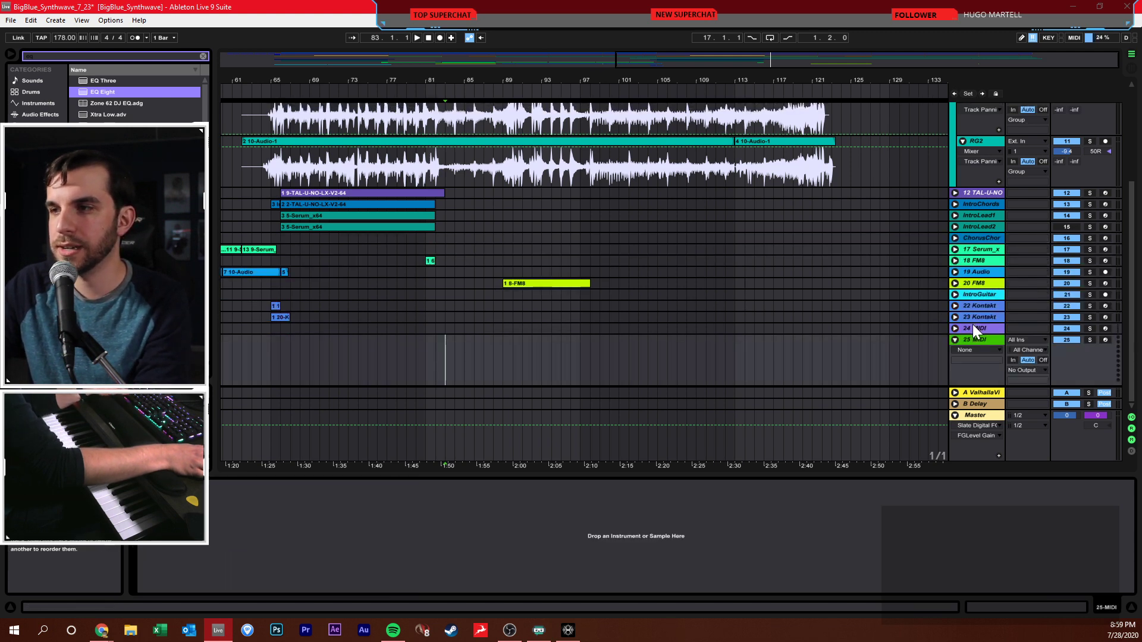
key("ctrl+f")
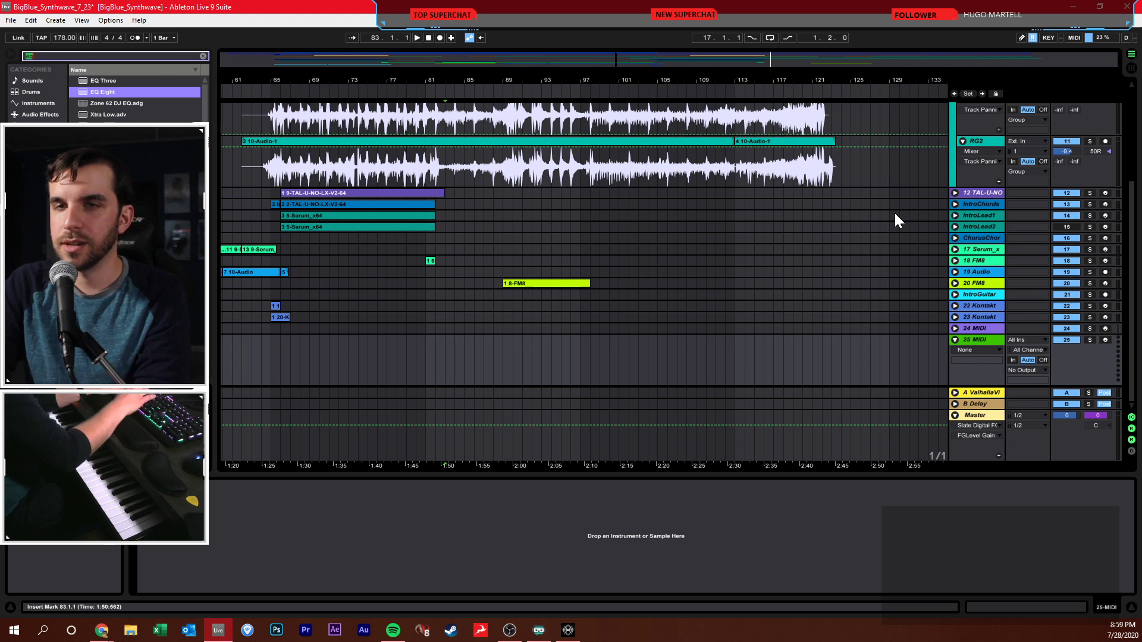
type("serum")
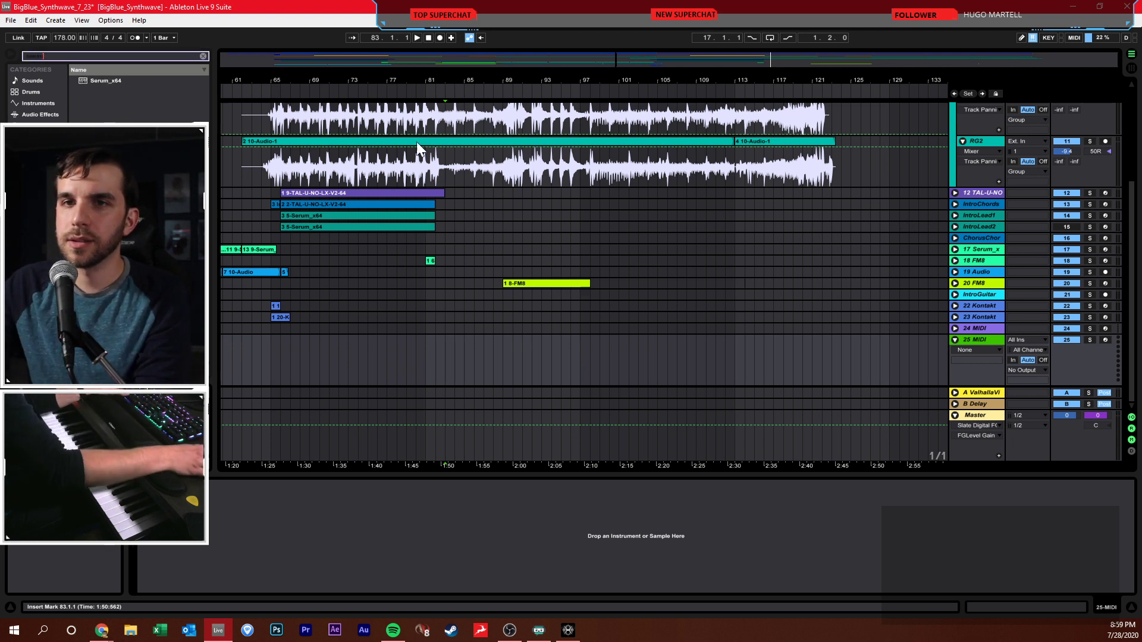
left_click_drag(108, 81, 570, 366)
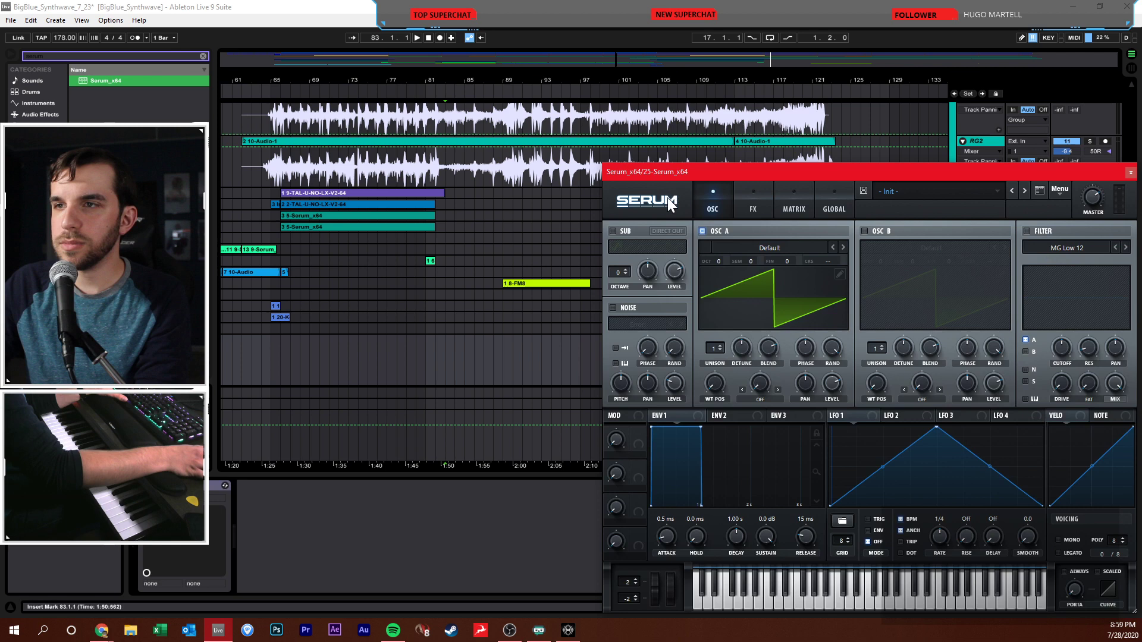
left_click_drag(665, 170, 433, 65)
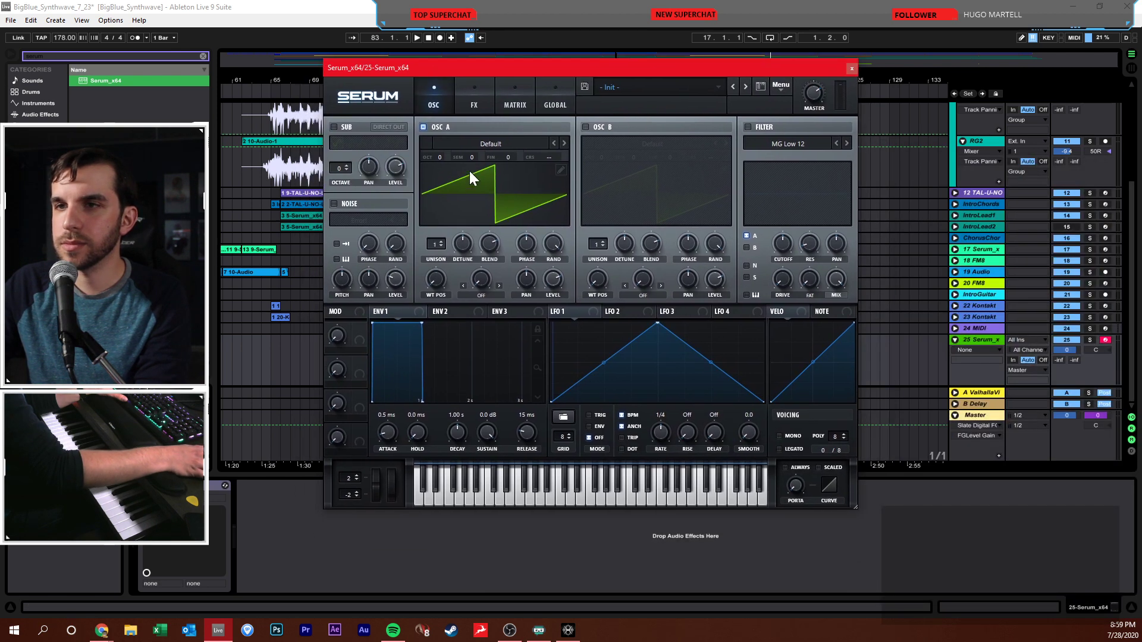
- Set Serum's oscillator A to 9 unison voices, and enable oscillator B with 7 unison voices at octave +1
left_click_drag(430, 255, 458, 274)
left_click(585, 126)
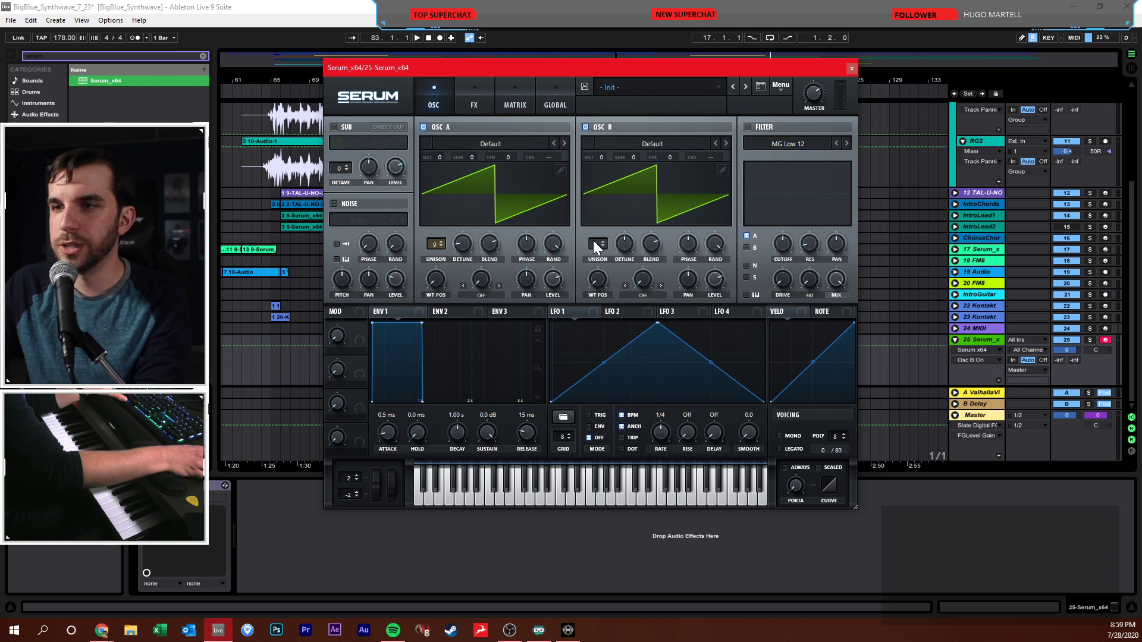
scroll(594, 243, "up", 6)
scroll(601, 157, "up", 1)
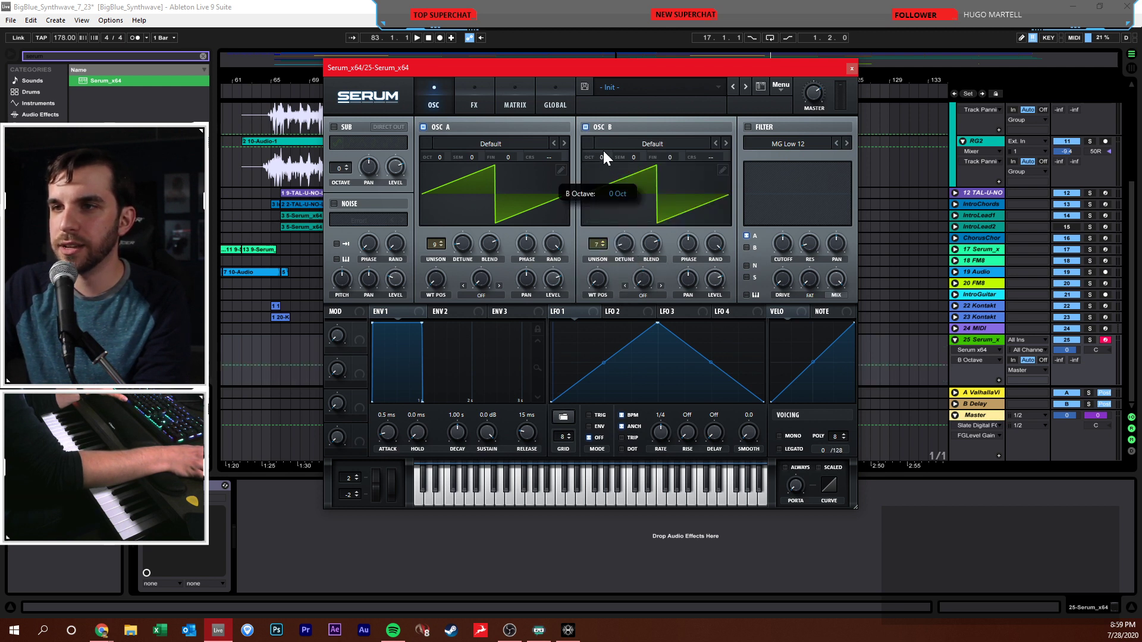
- Enable Serum's distortion effect in Tube mode and raise its drive
left_click(475, 99)
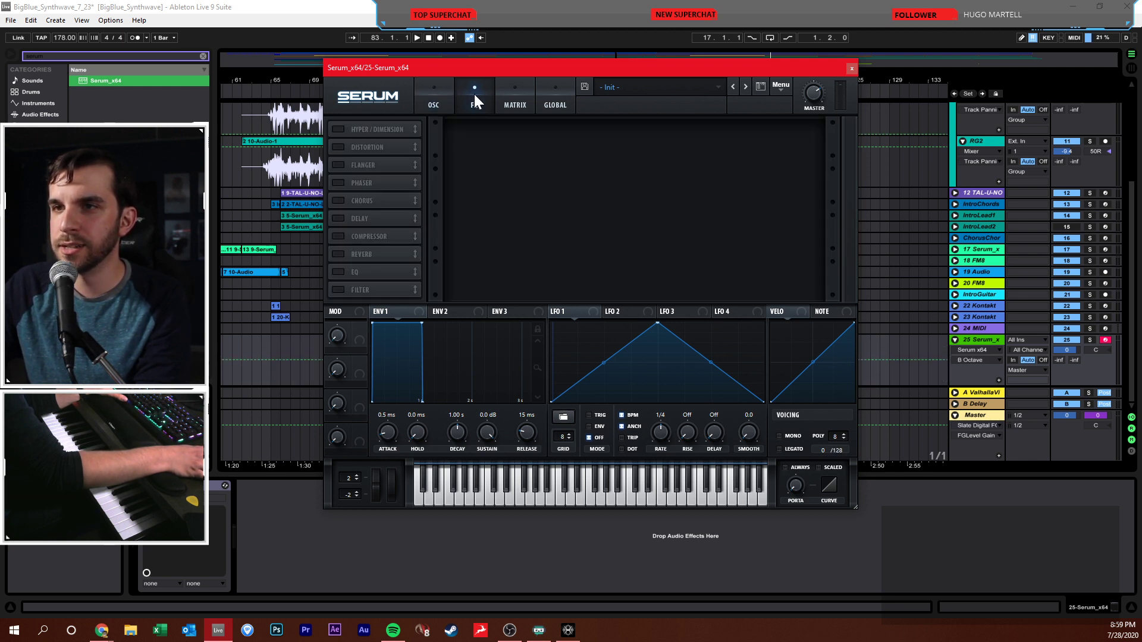
left_click(339, 147)
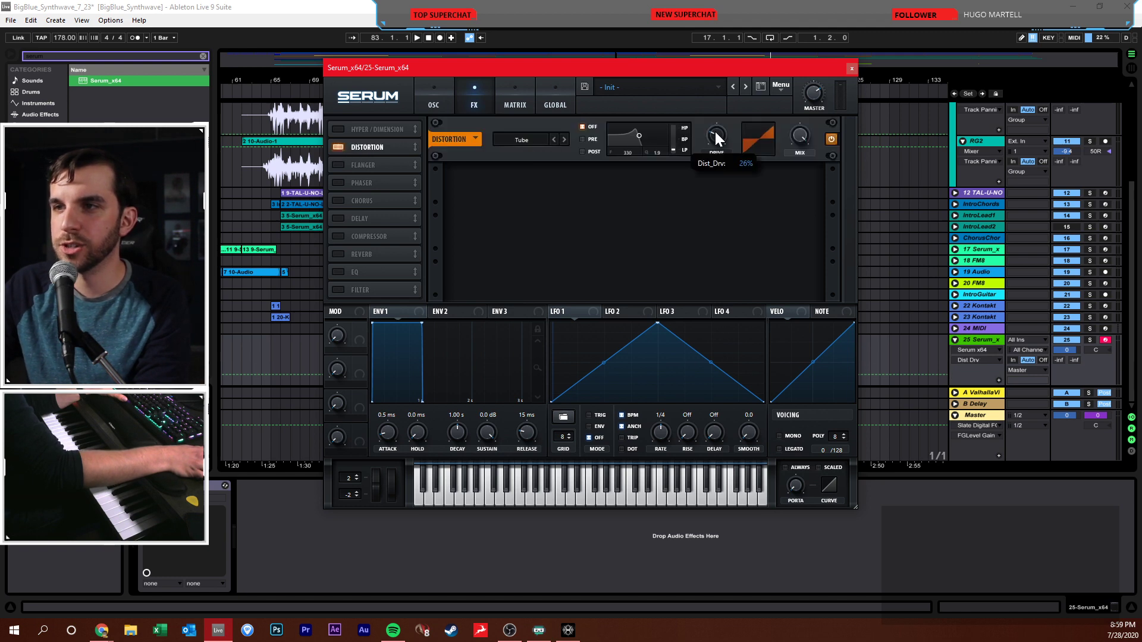
left_click_drag(716, 136, 723, 101)
- Lower the 25 Serum track's volume to -14.0 dB and bring Serum's oscillator page back into view
left_click_drag(1054, 351, 1054, 357)
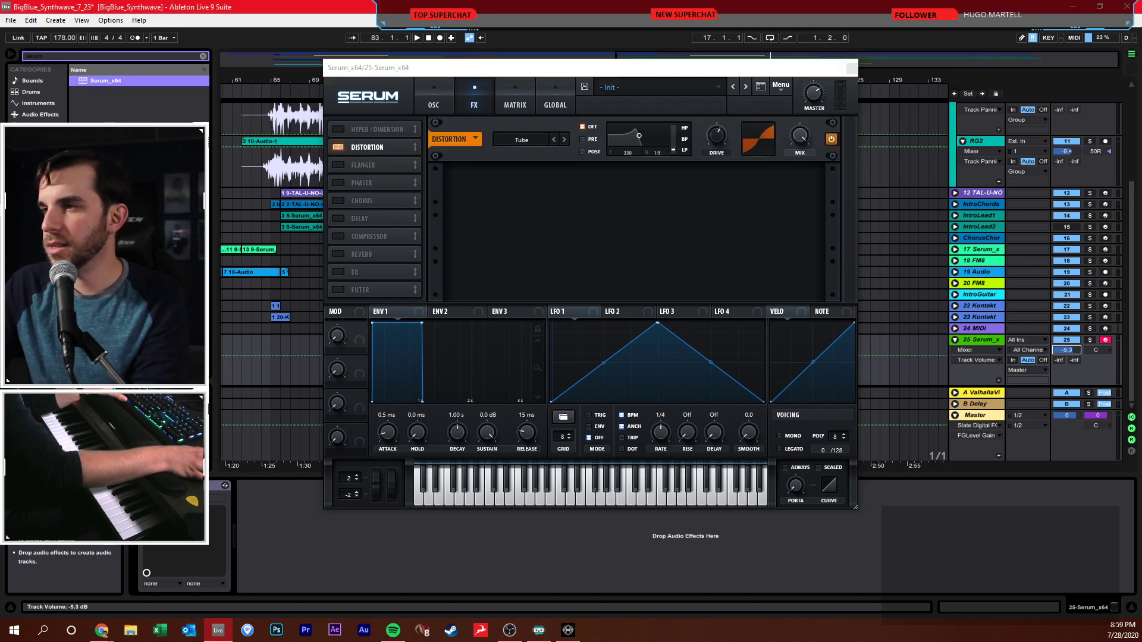
left_click(441, 97)
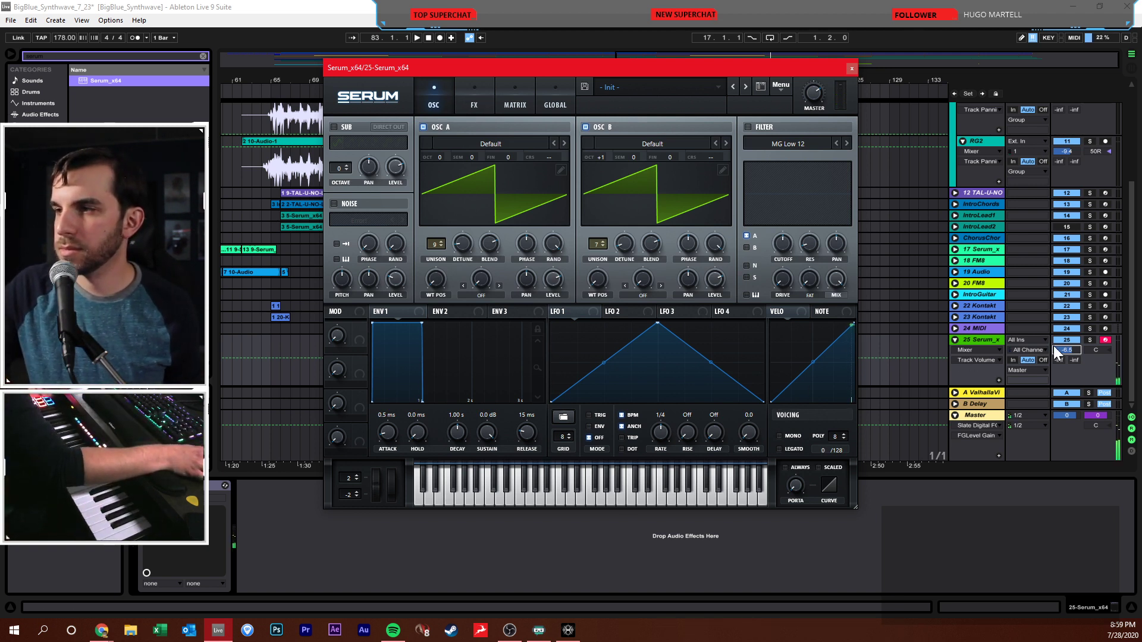
left_click_drag(1061, 351, 1062, 354)
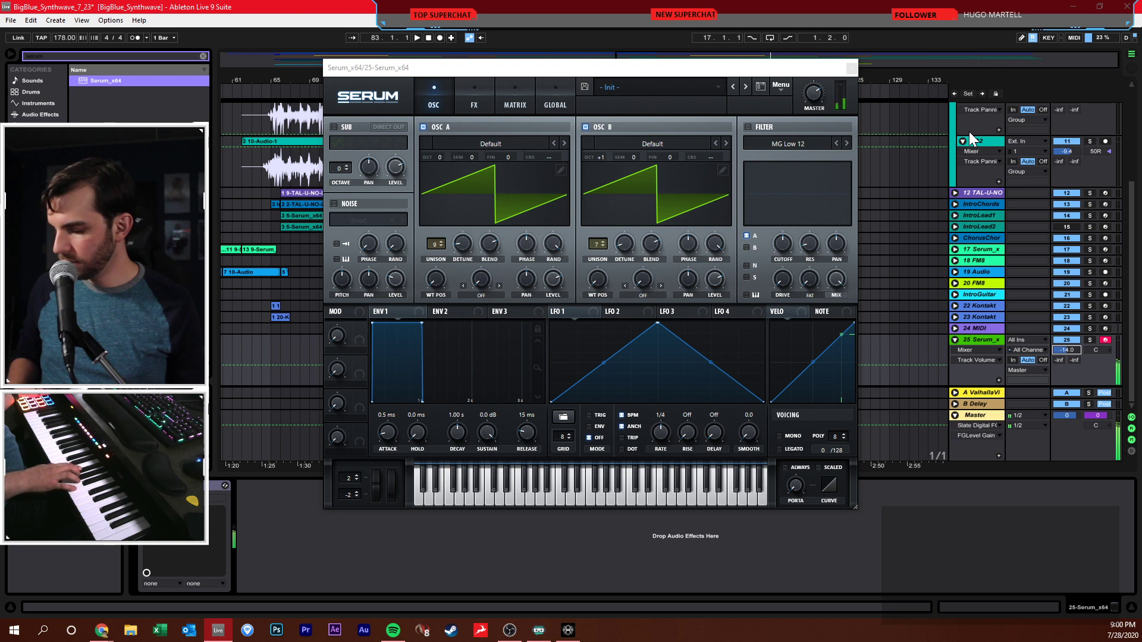
- Enable mono and legato voicing for the Serum patch, then close the plug-in window
left_click(780, 436)
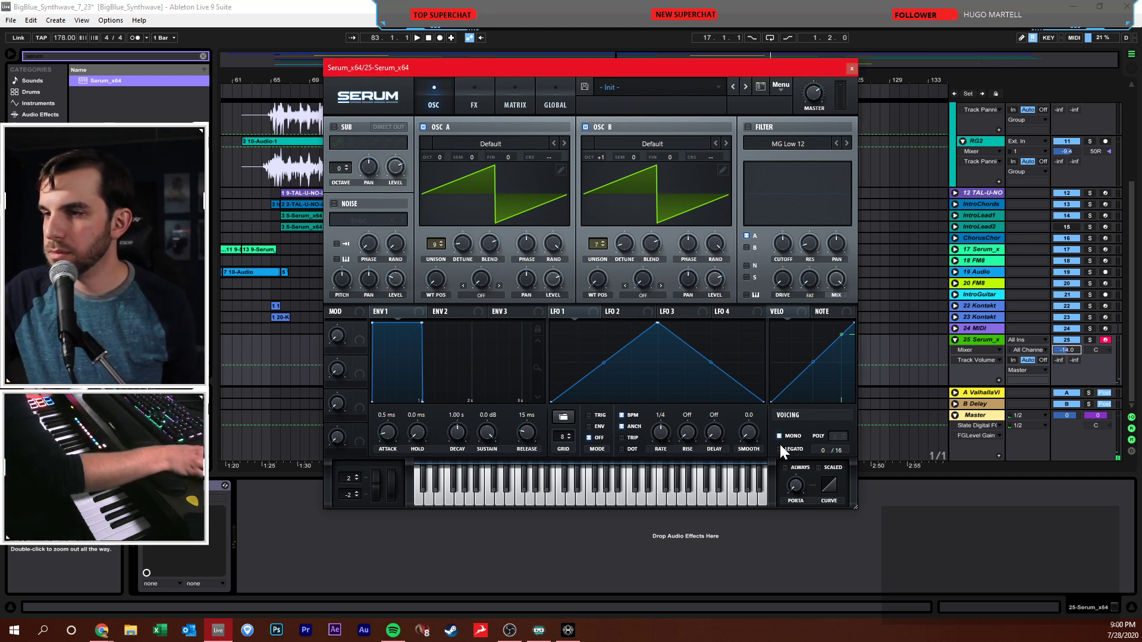
left_click(780, 450)
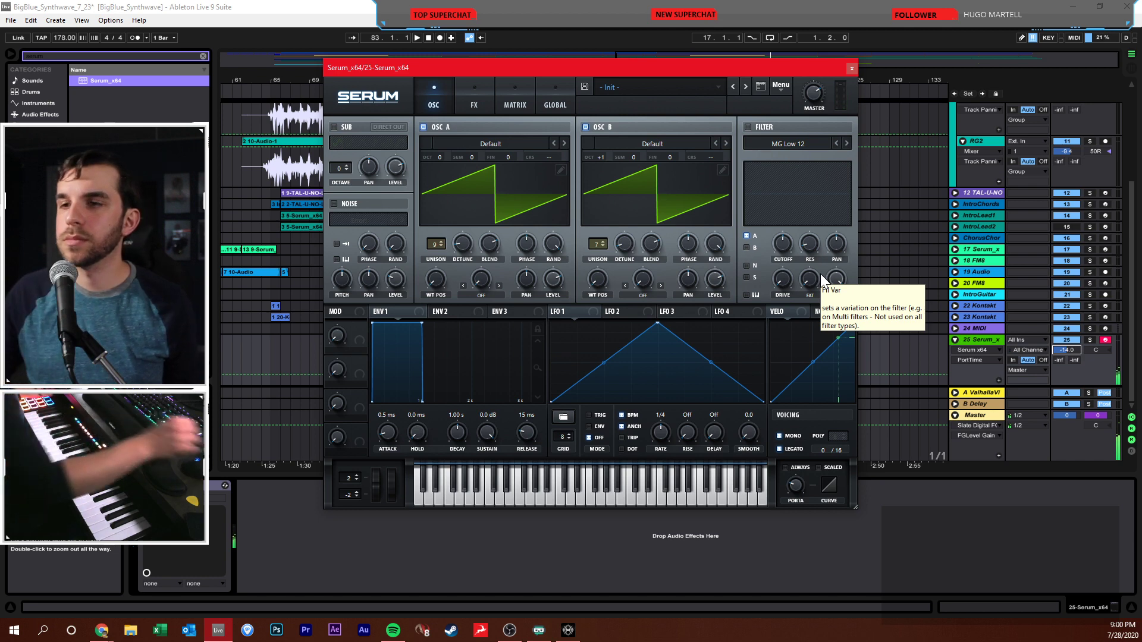
left_click(851, 68)
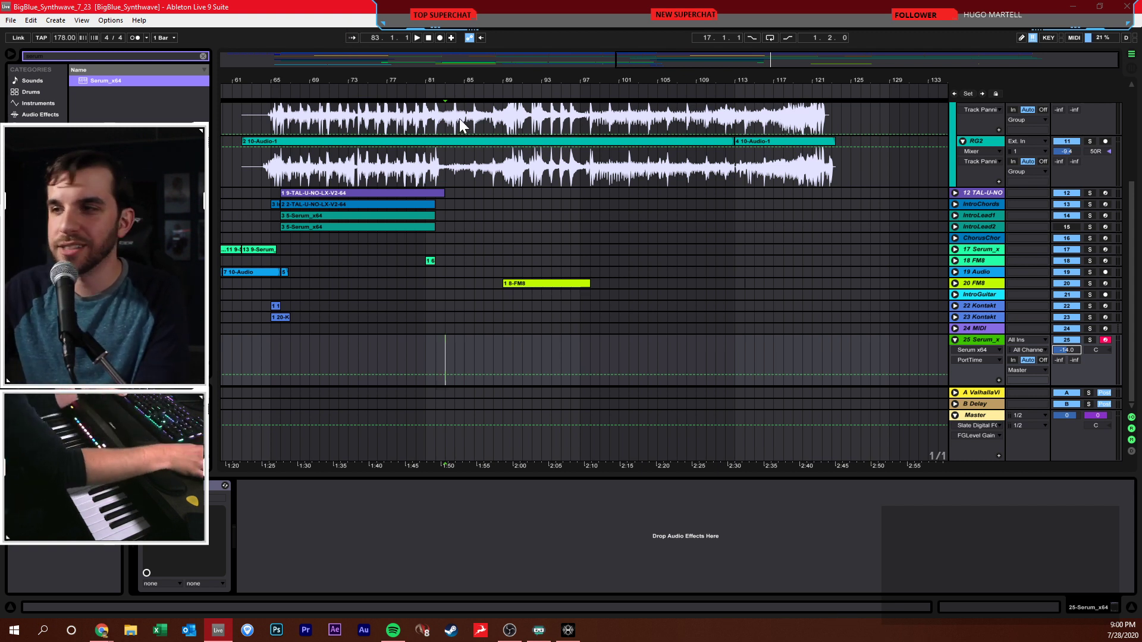
- Place the insert marker at bar 81 on the 25 Serum track
left_click(445, 338)
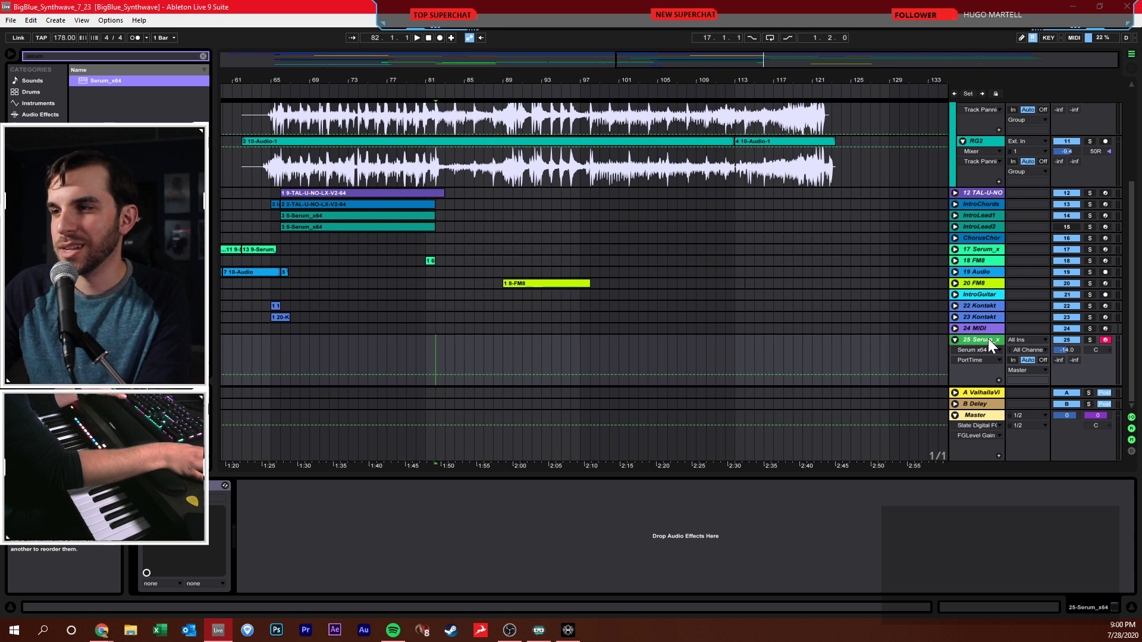
left_click(425, 356)
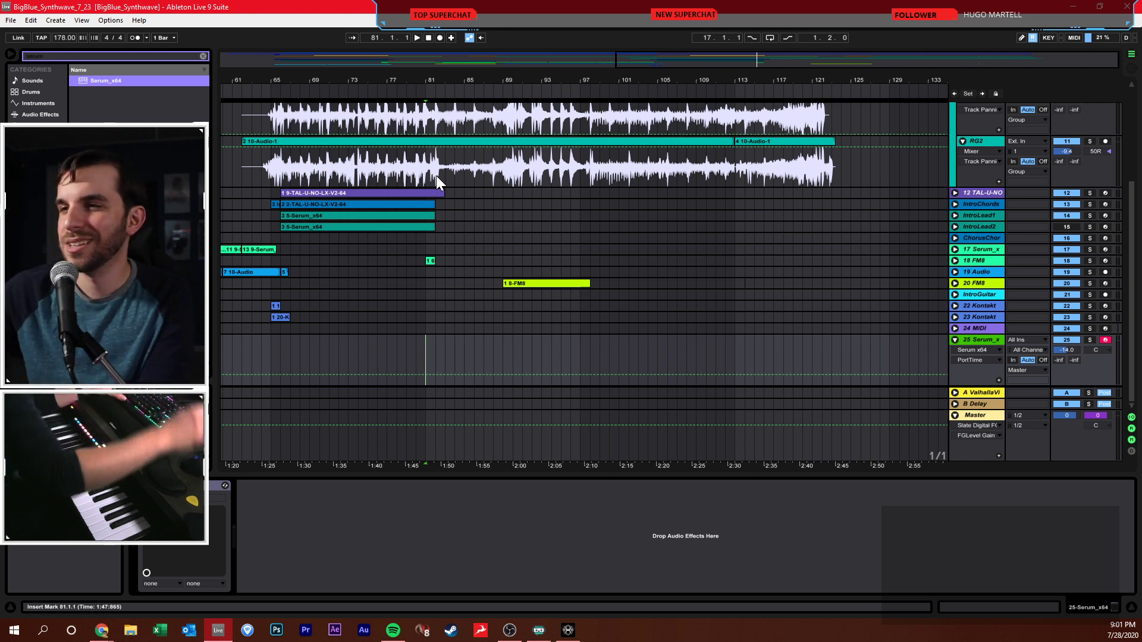
- Try a song tempo of 162 BPM
left_click(413, 351)
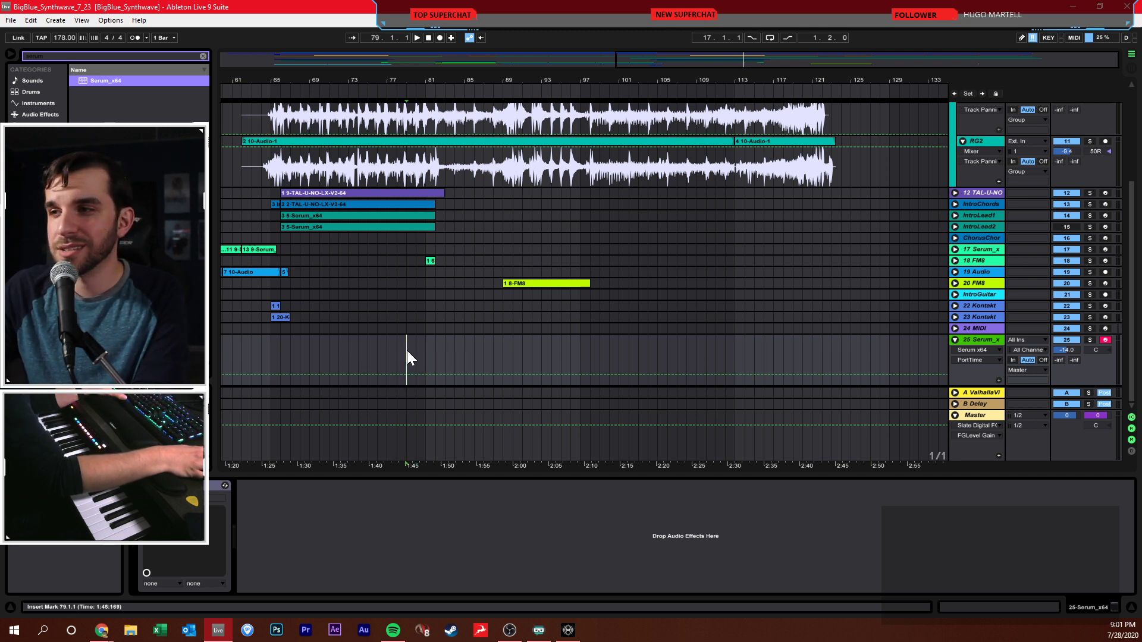
left_click(65, 38)
type("162")
key("Return")
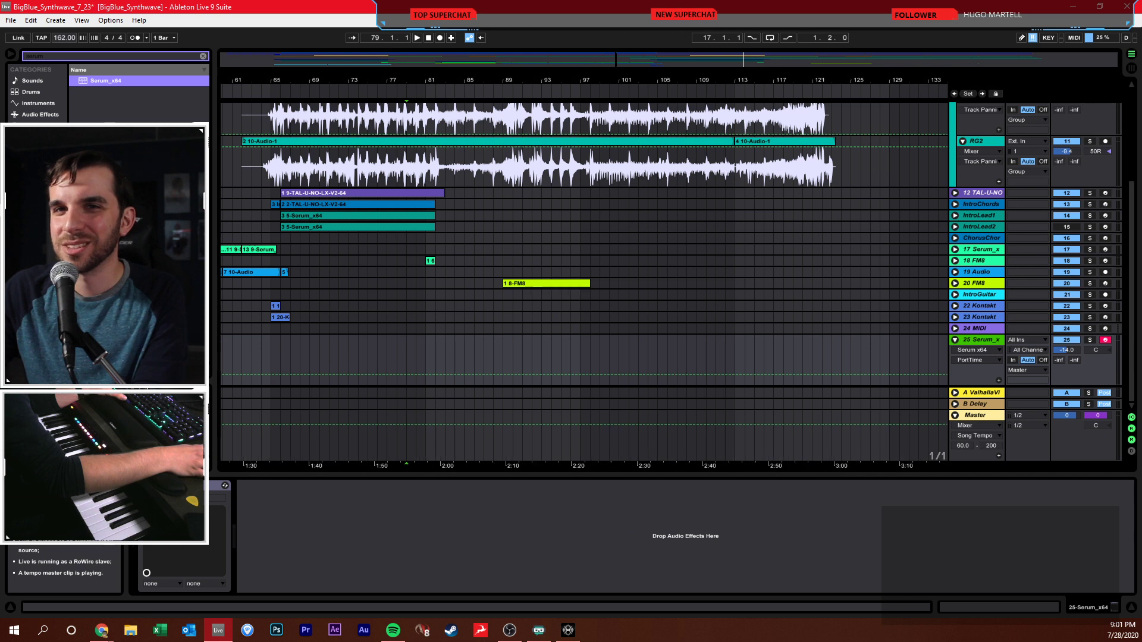
scroll(66, 37, "up", 16)
- Add a locator at the very start of the arrangement and name it 178
left_click(428, 38)
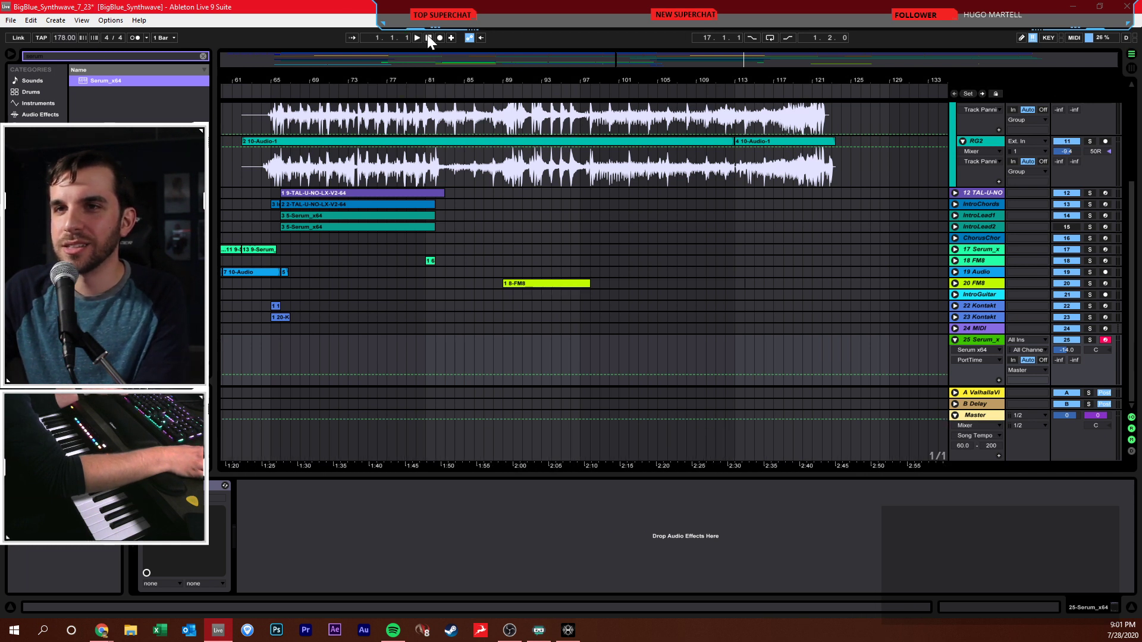
left_click(81, 20)
mouse_move(55, 19)
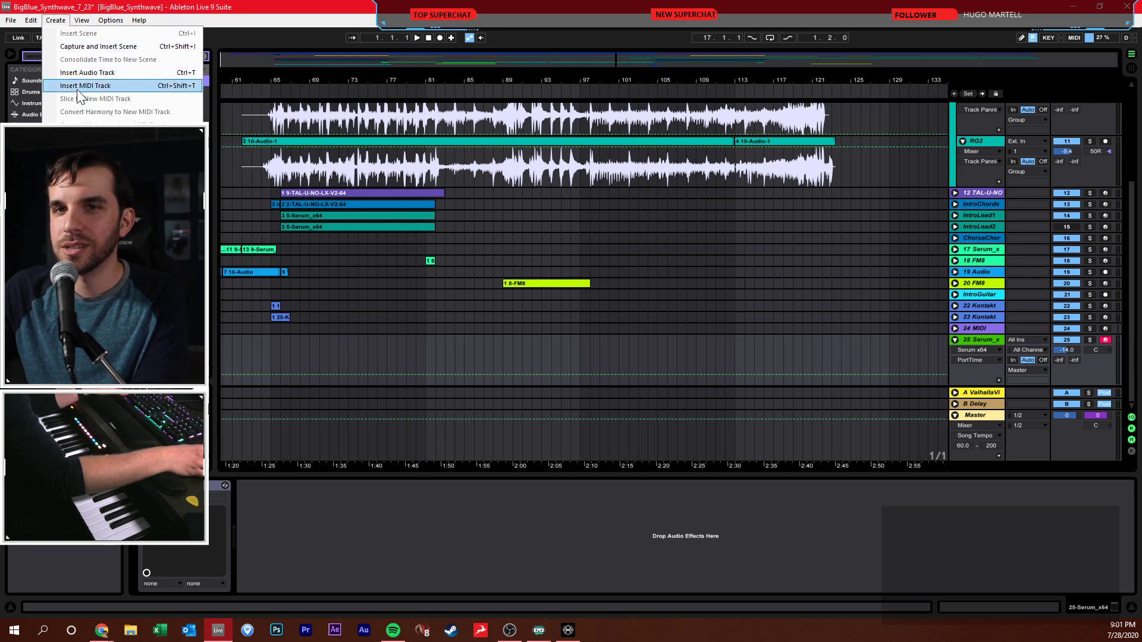
left_click(89, 177)
left_click_drag(269, 85, 434, 60)
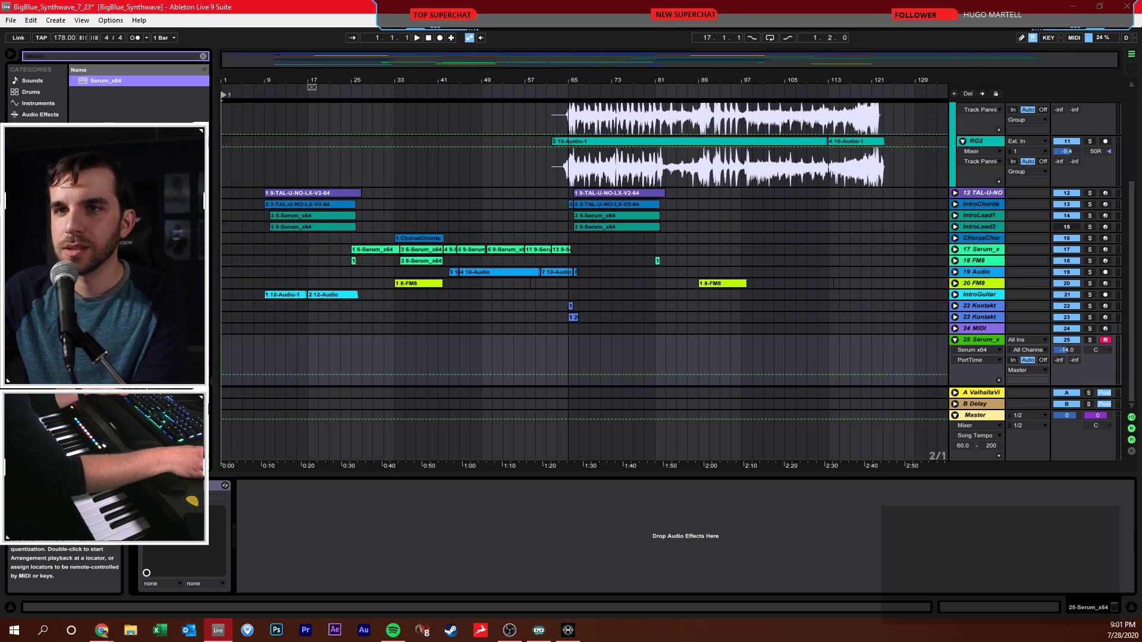
right_click(225, 95)
left_click(242, 111)
type("178")
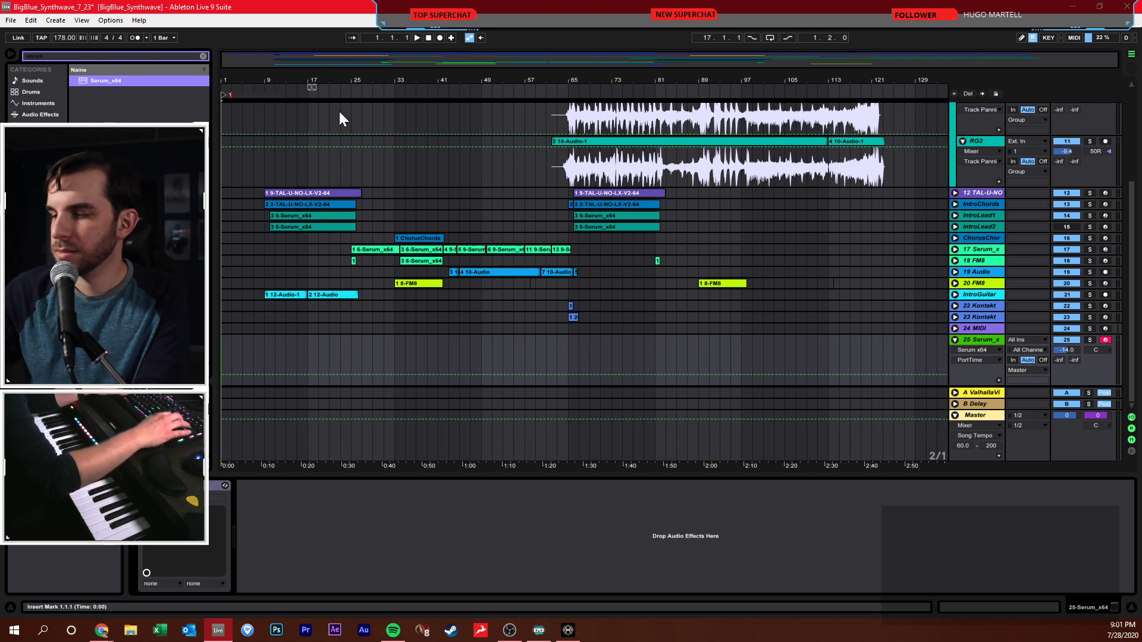
key("Return")
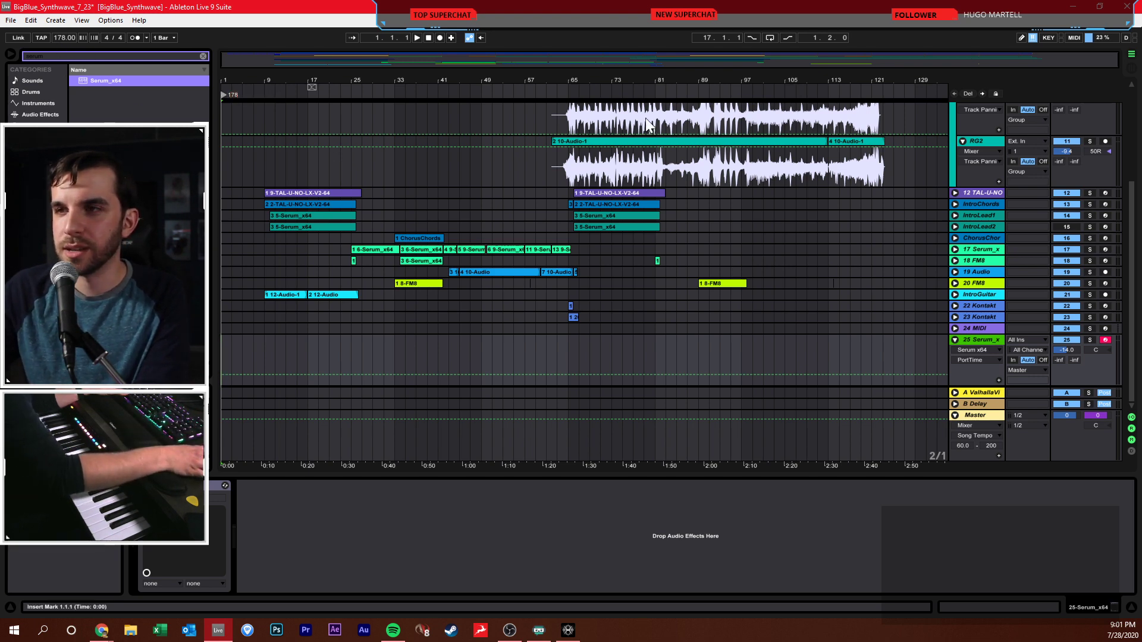
- Save the Live set and place the insert marker at bar 66 on the RG1 track
left_click_drag(792, 83, 792, 128)
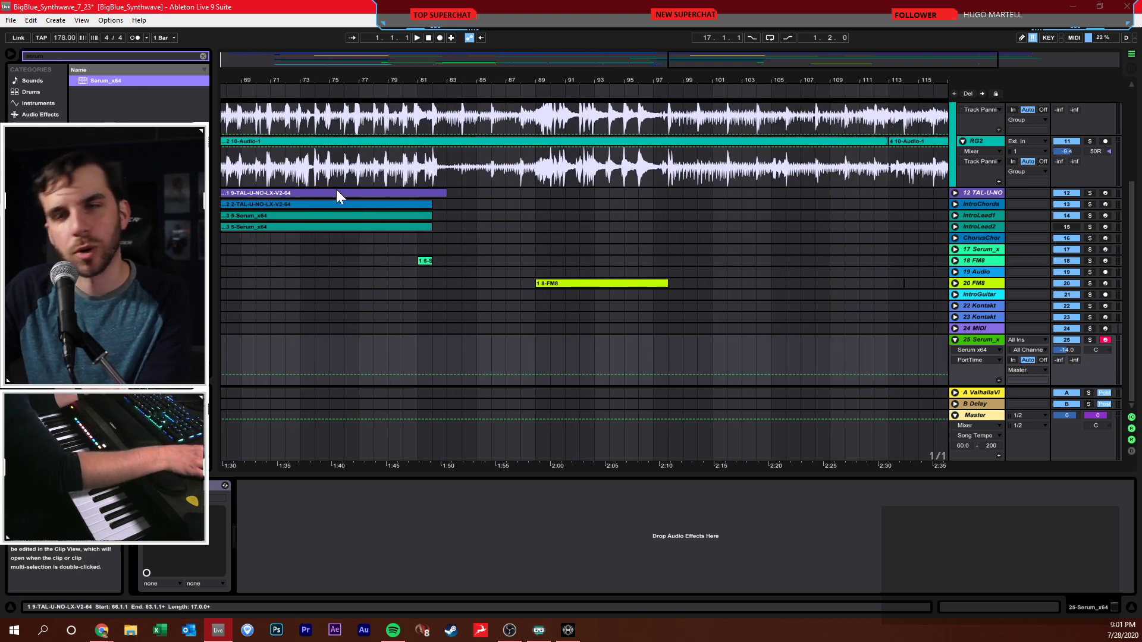
left_click_drag(331, 84, 845, 53)
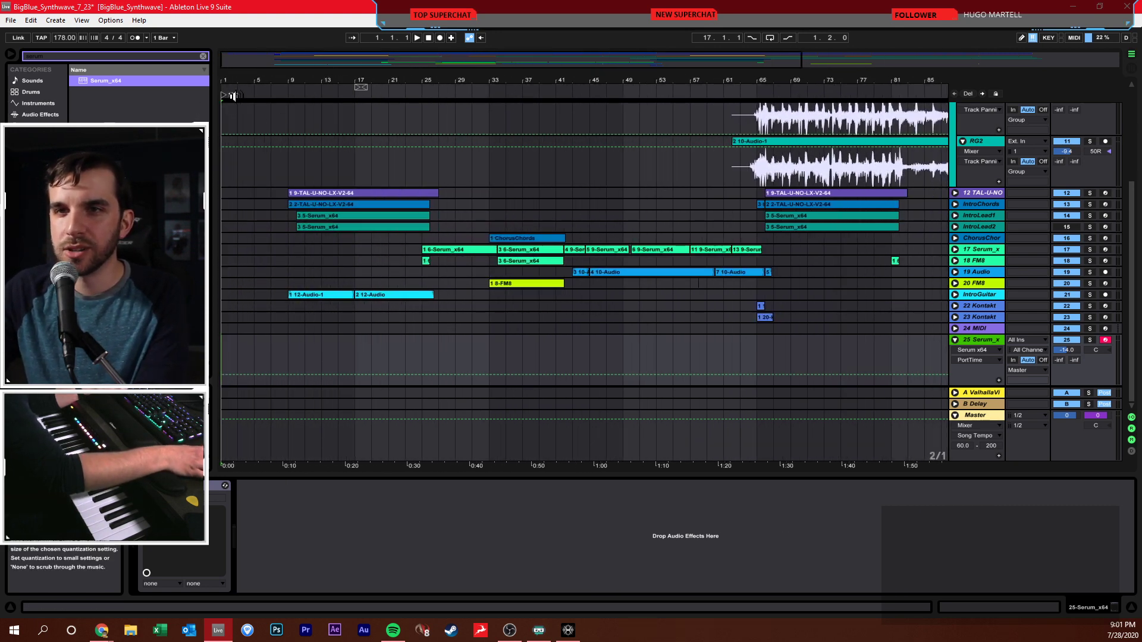
left_click_drag(611, 78, 544, 76)
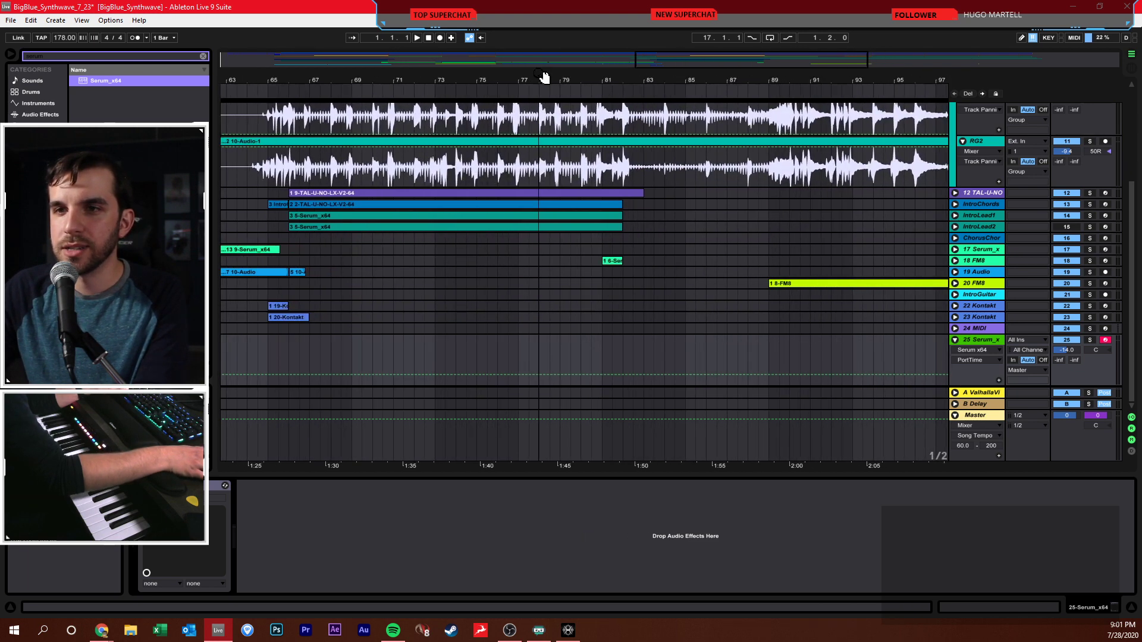
key("ctrl+s")
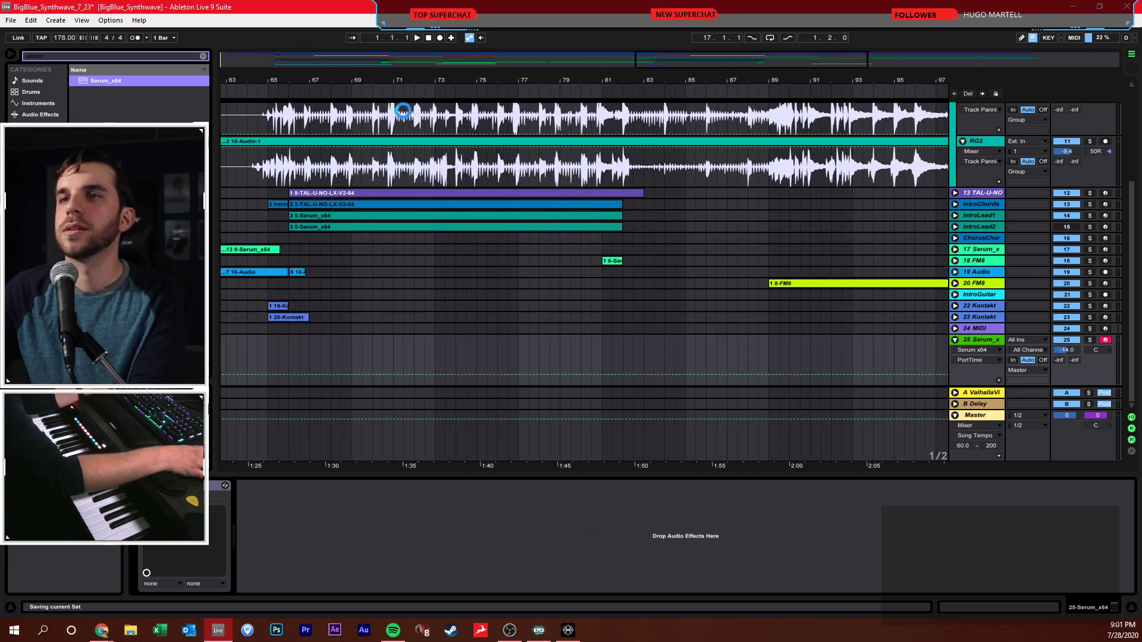
left_click(369, 113)
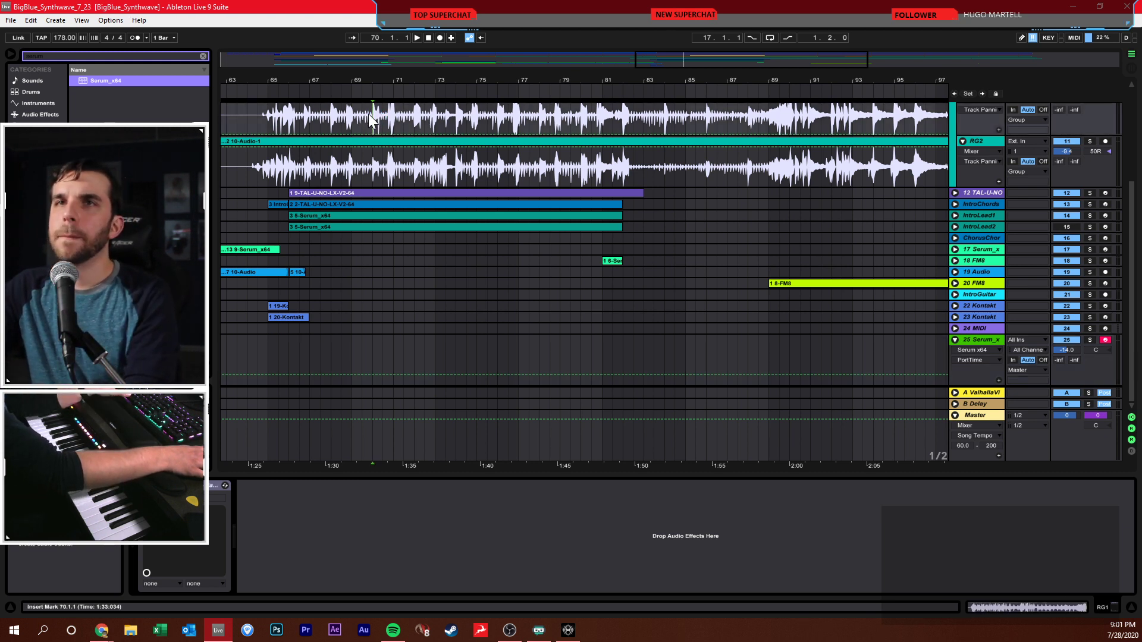
left_click(291, 119)
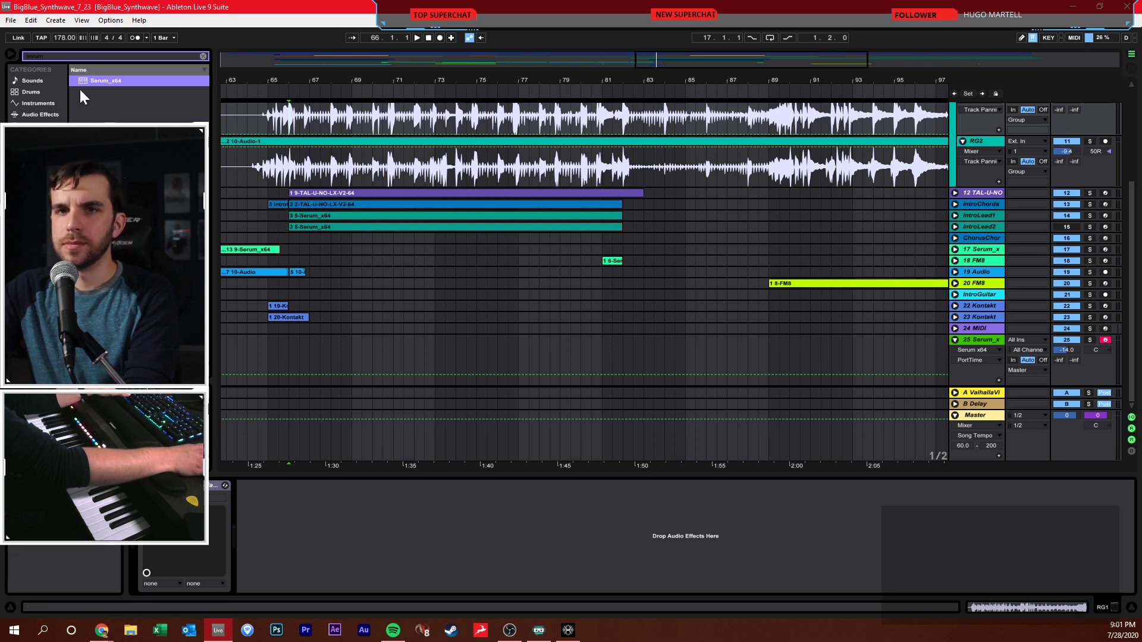
- Tap in a new song tempo of 124 BPM
left_click(41, 38)
left_click(41, 38)
left_click(41, 38)
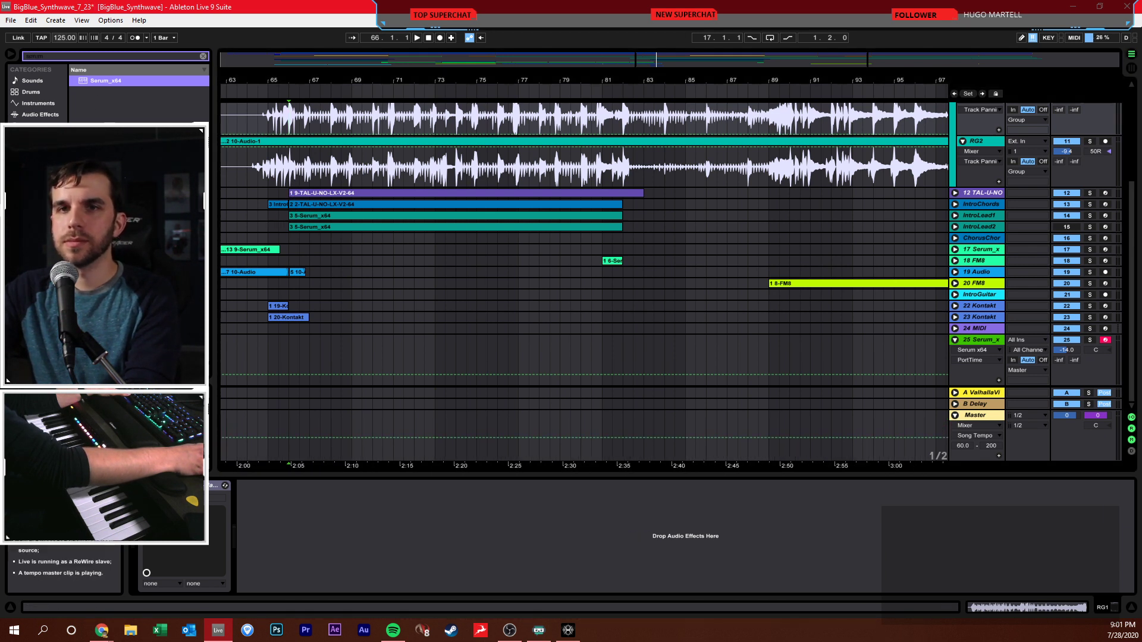
left_click(41, 38)
- Raise the 25 Serum track's send to the Valhalla return and add a Ping Pong Delay to the track
left_click_drag(1059, 360, 1059, 334)
left_click(993, 339)
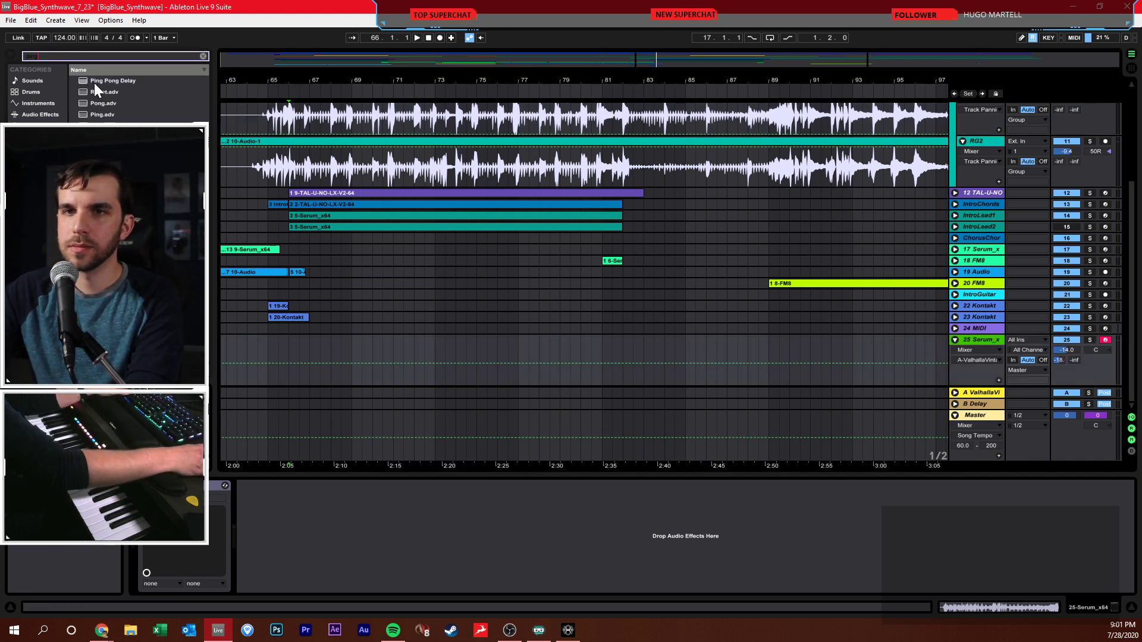
left_click_drag(94, 83, 244, 219)
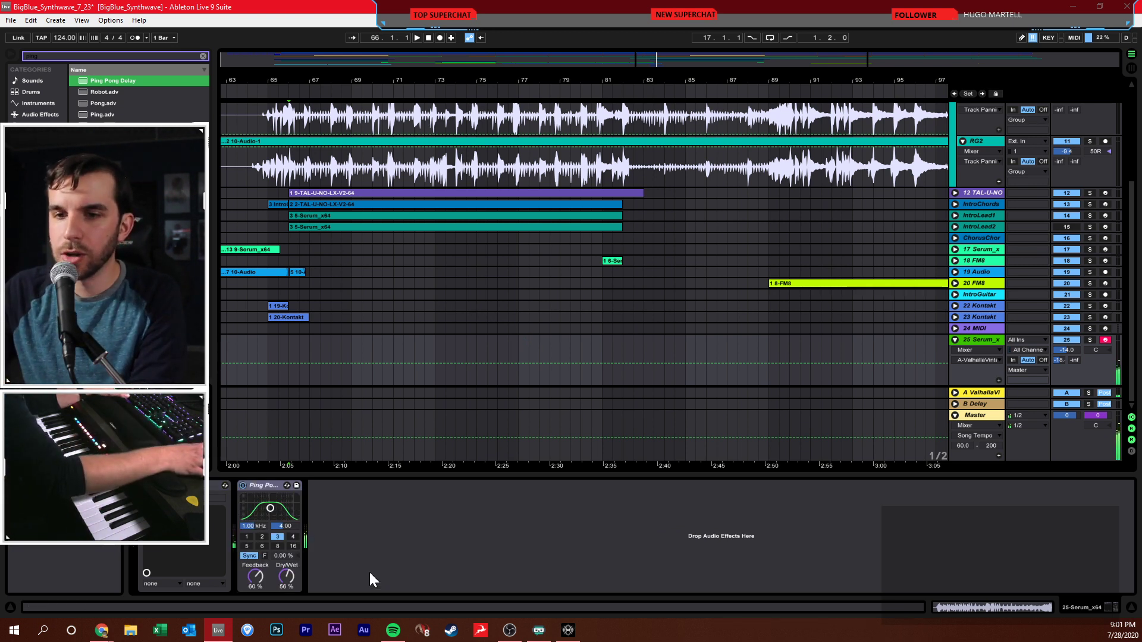
- Set the Ping Pong Delay's dry/wet to 27 %, reduce its feedback slightly, and save the set
left_click_drag(282, 570, 284, 575)
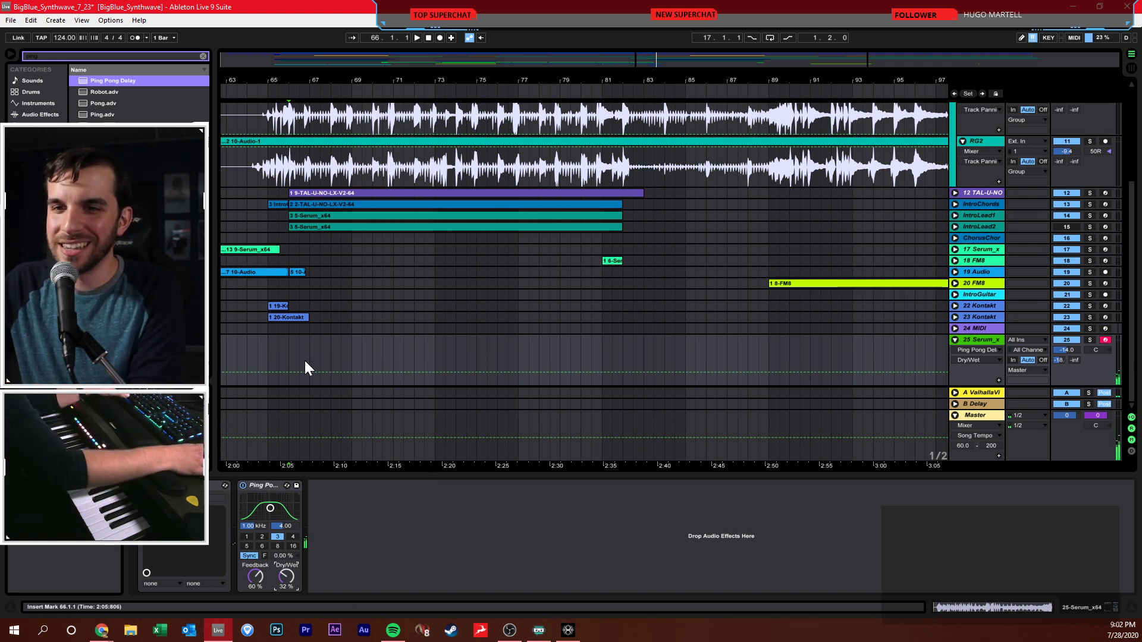
left_click(292, 349)
key("ctrl+s")
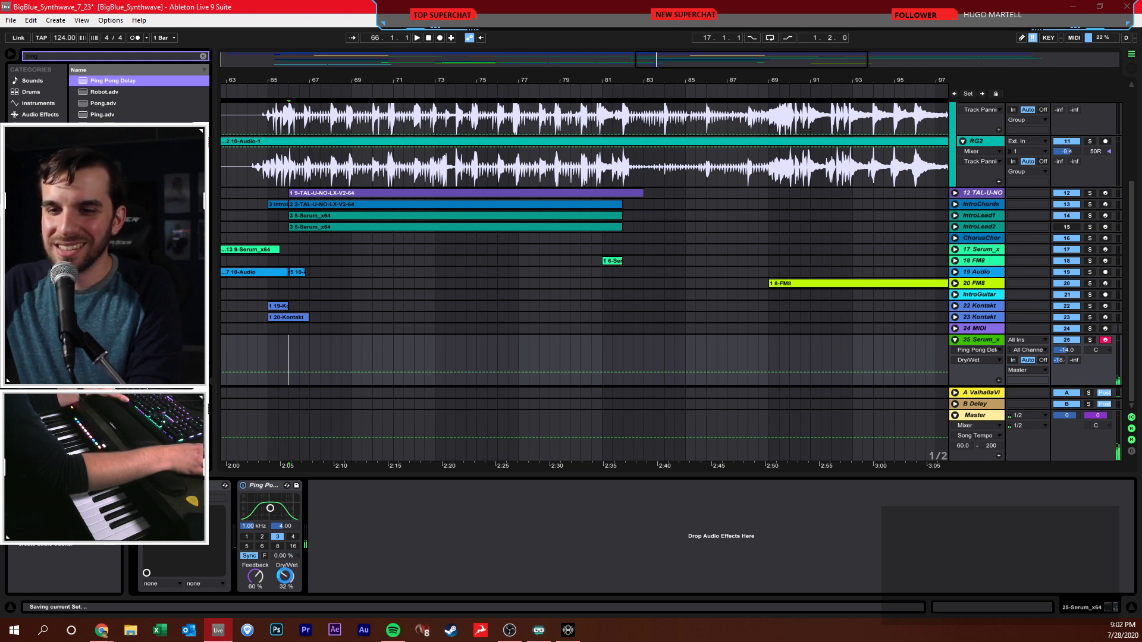
left_click_drag(288, 577, 255, 581)
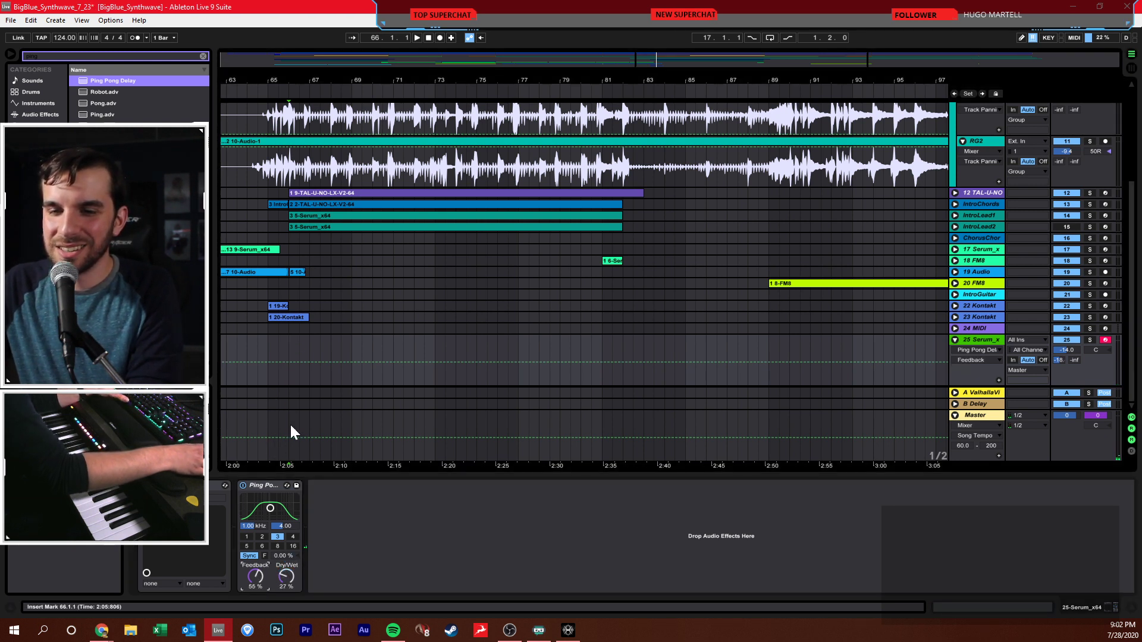
left_click(287, 356)
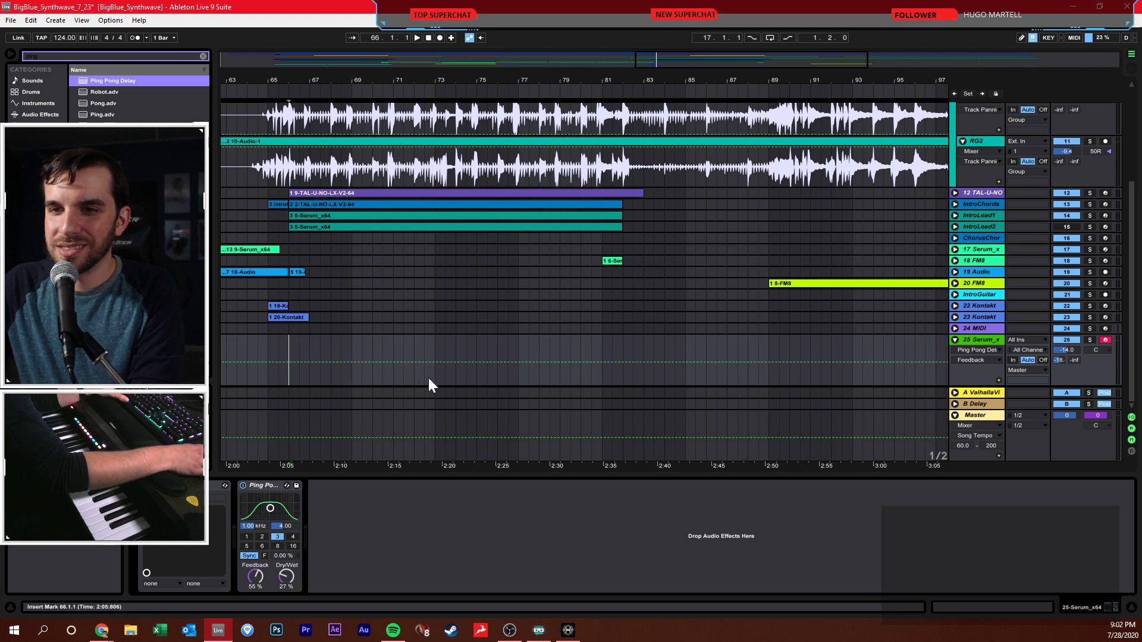
left_click(537, 351)
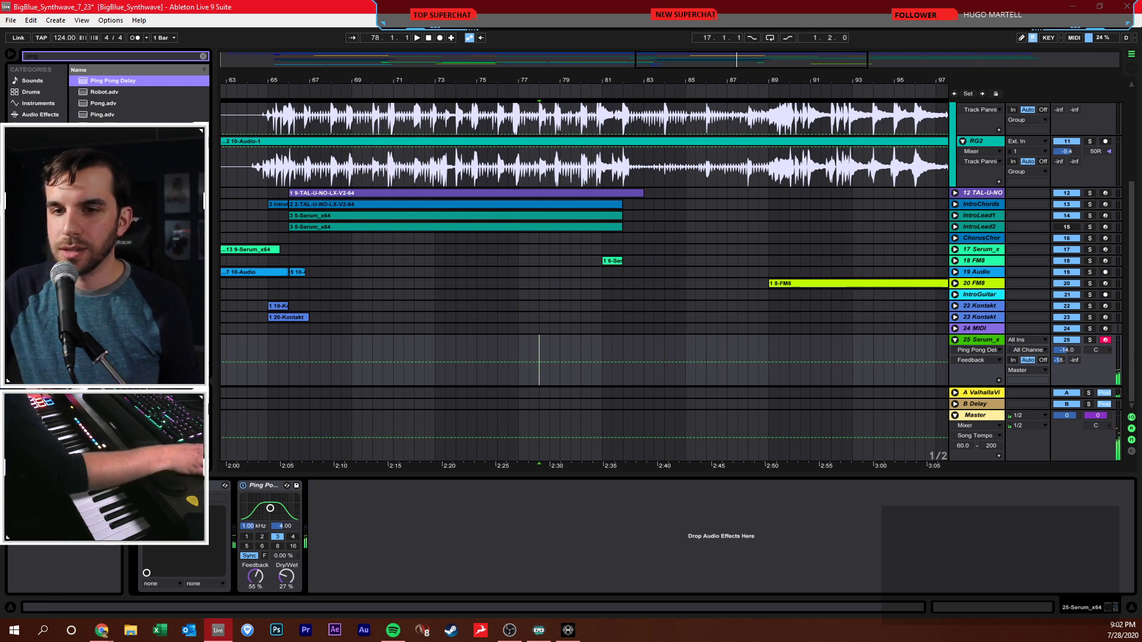
- Open Serum on the 25 Serum track and bring up its modulation matrix
key("ctrl+alt+p")
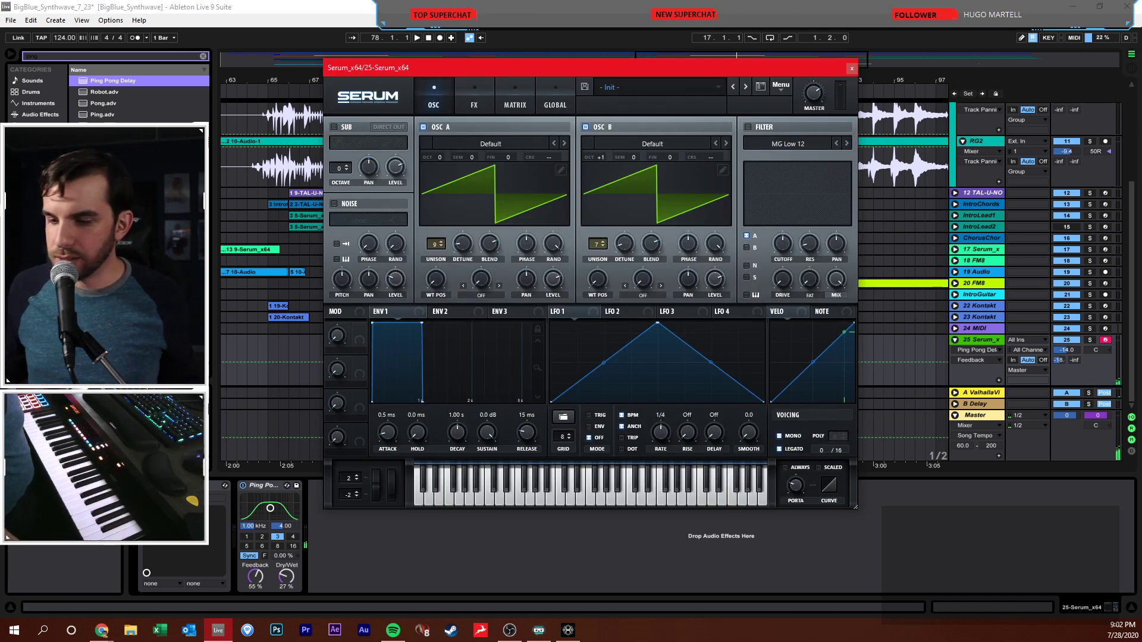
left_click(499, 100)
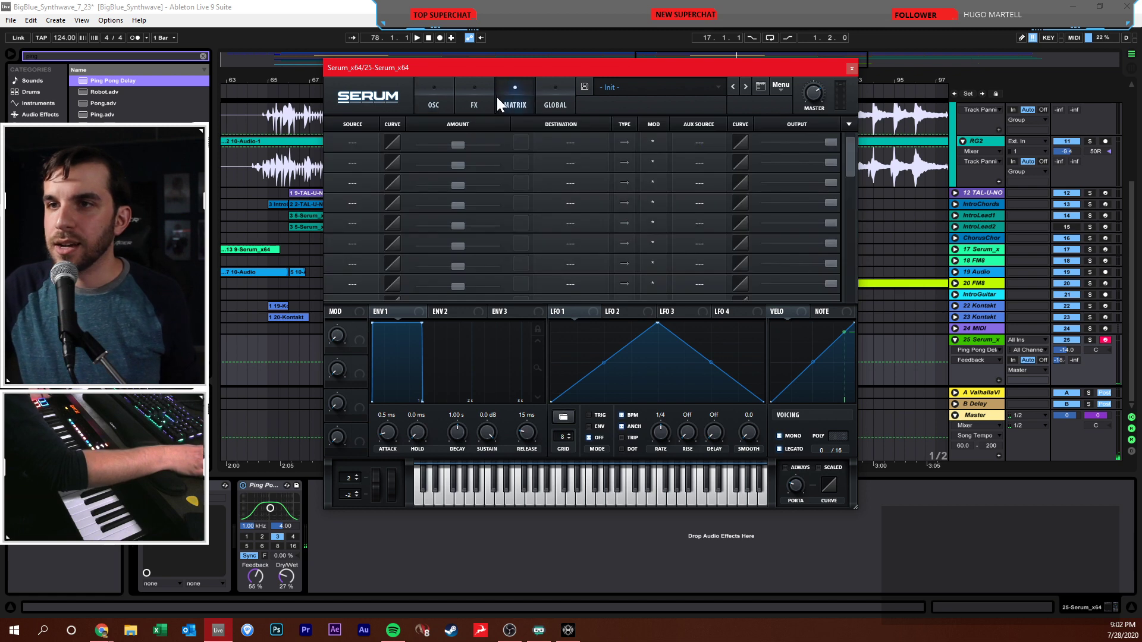
left_click(488, 98)
left_click(508, 102)
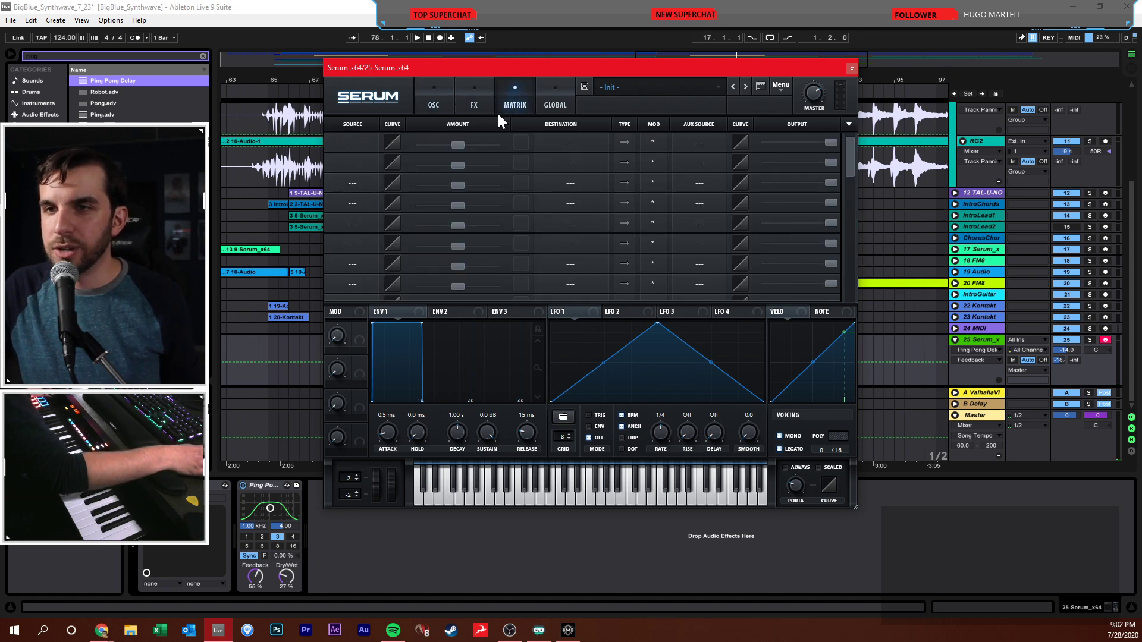
left_click(374, 143)
left_click(367, 165)
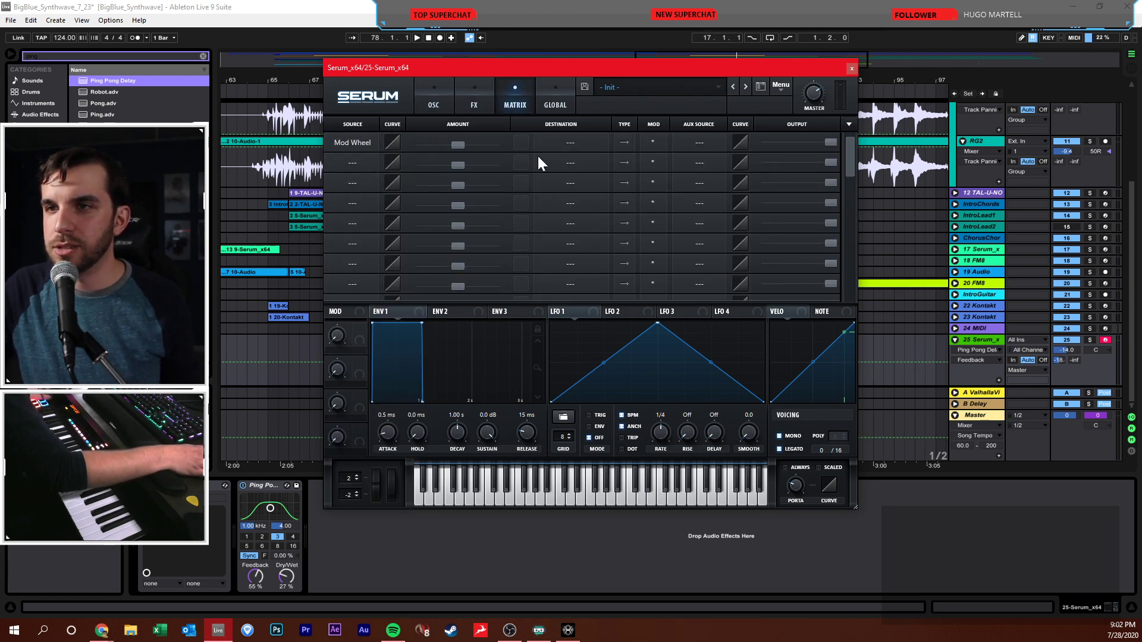
left_click(537, 153)
mouse_move(569, 233)
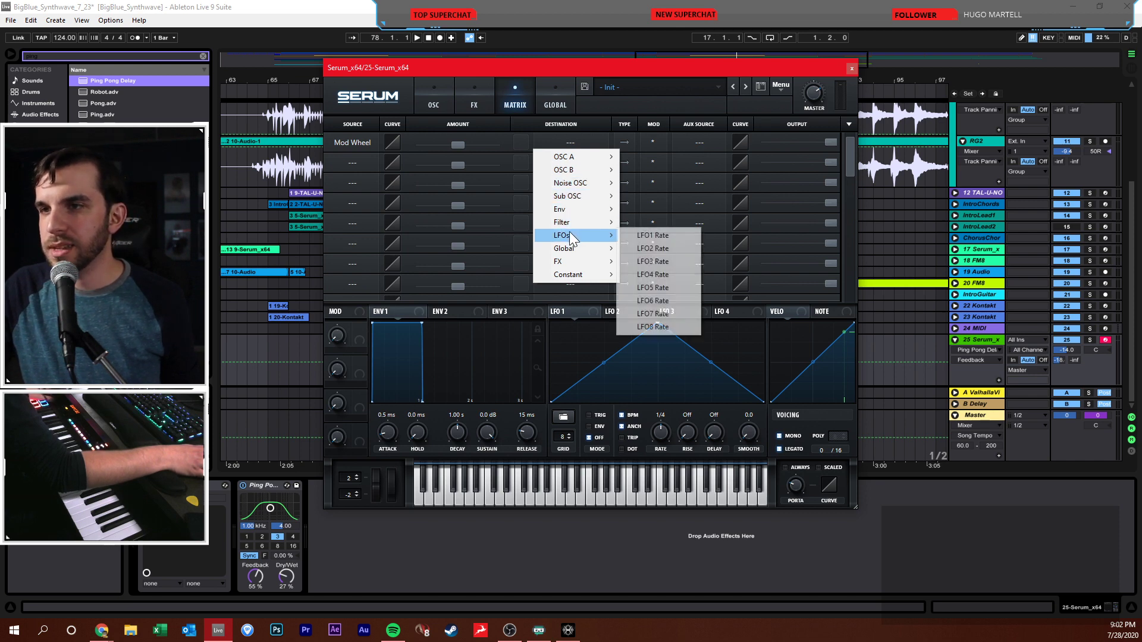
- Route LFO 1 to oscillator A's fine tuning in the first slot of Serum's modulation matrix
left_click(362, 145)
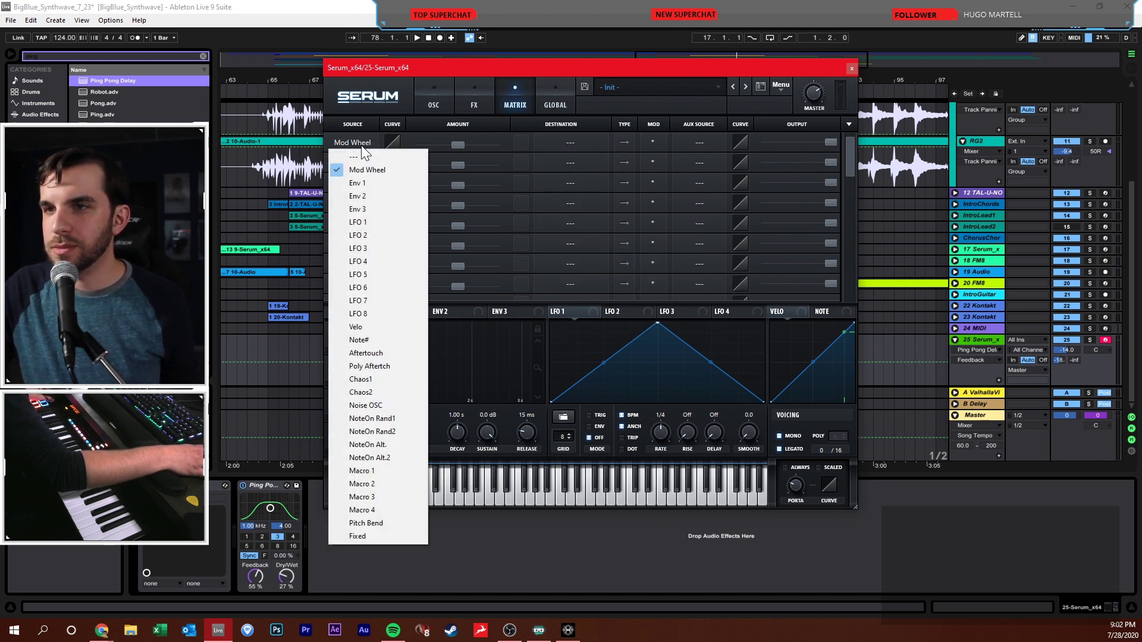
left_click(370, 222)
left_click(544, 148)
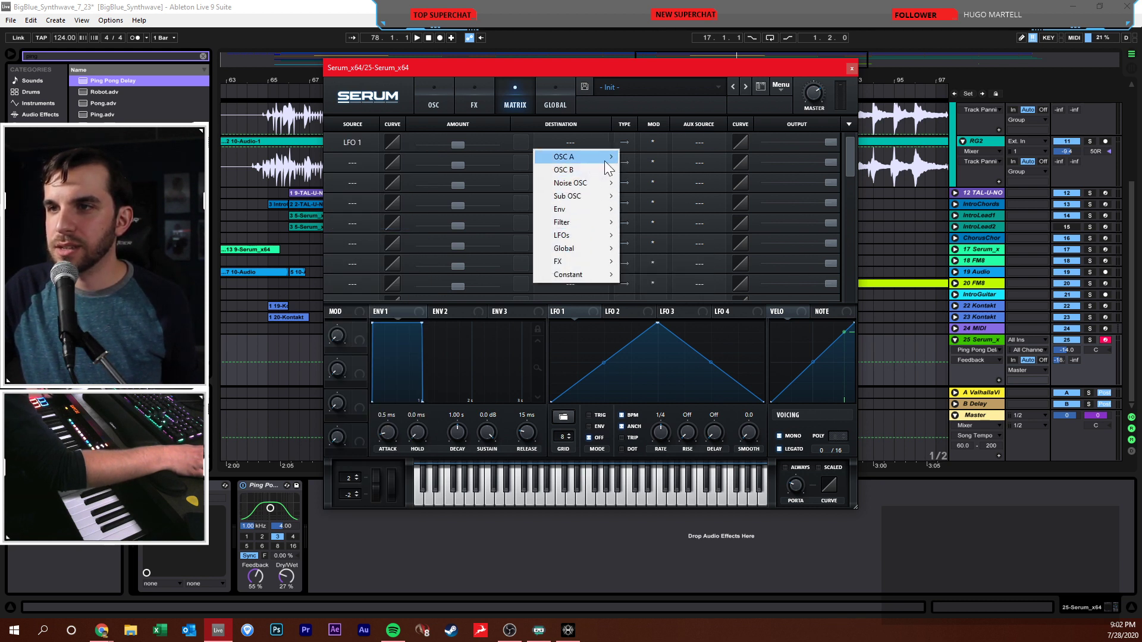
mouse_move(605, 160)
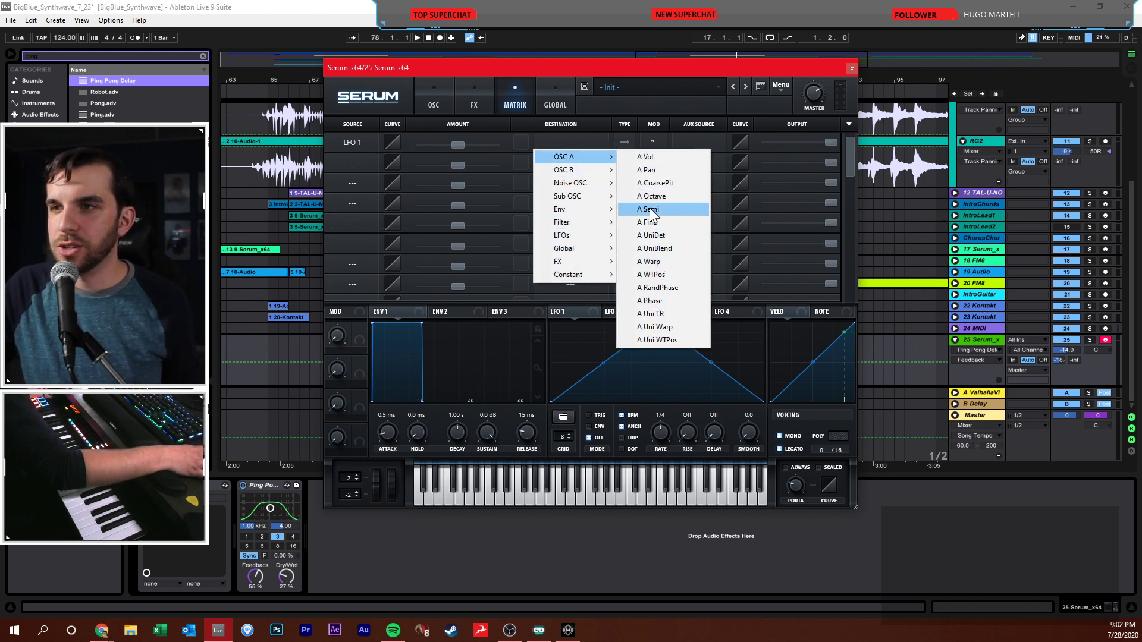
left_click(650, 224)
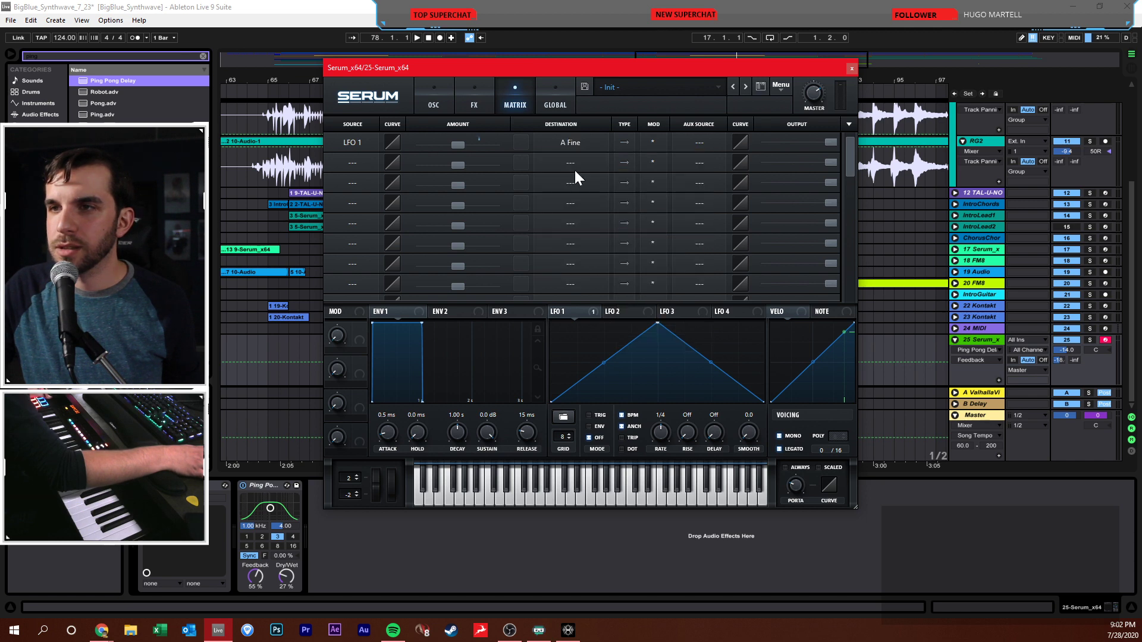
- Route LFO 2 to oscillator B's fine tuning in the second matrix slot and raise both LFO modulation amounts
left_click(355, 161)
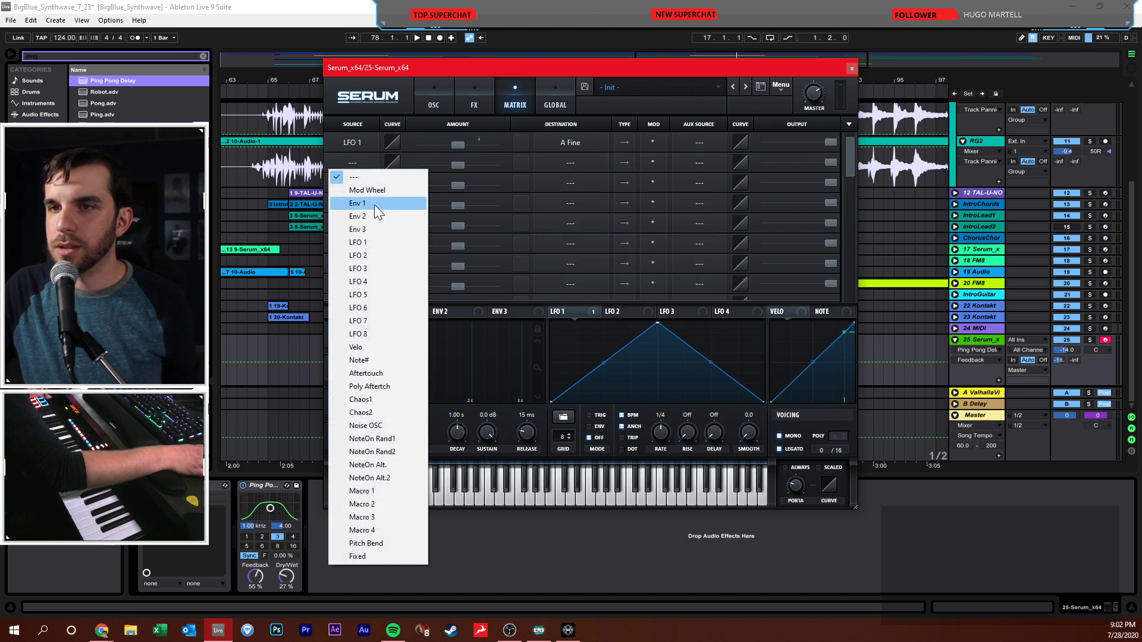
left_click(377, 268)
left_click(568, 163)
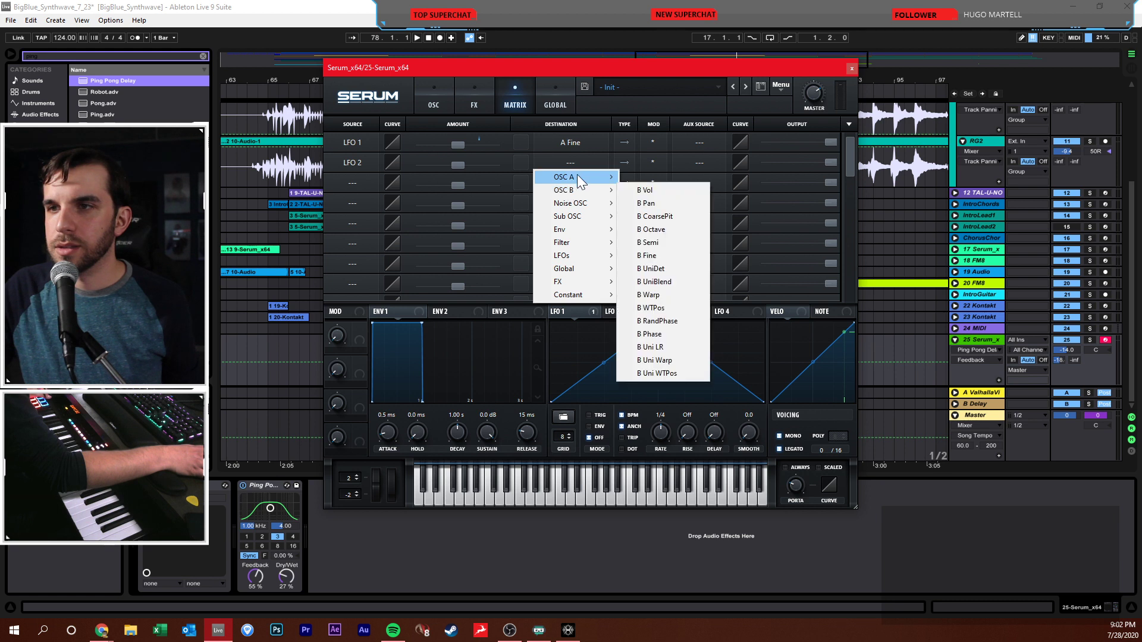
mouse_move(576, 193)
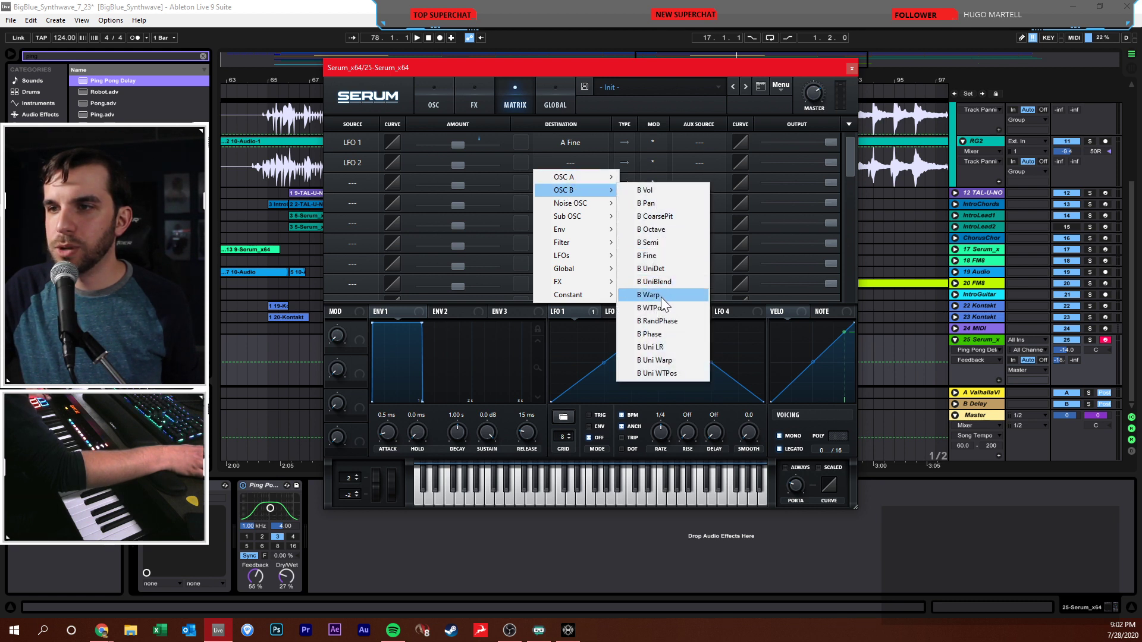
left_click(680, 254)
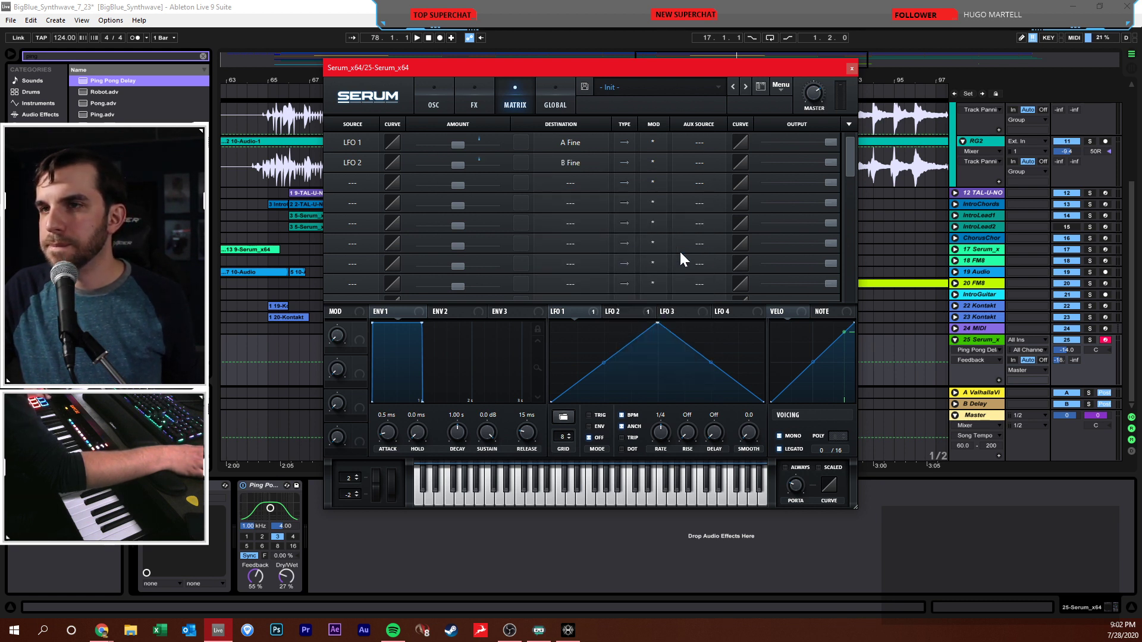
mouse_move(476, 149)
left_mouse_down()
mouse_move(470, 139)
mouse_move(478, 155)
left_mouse_up()
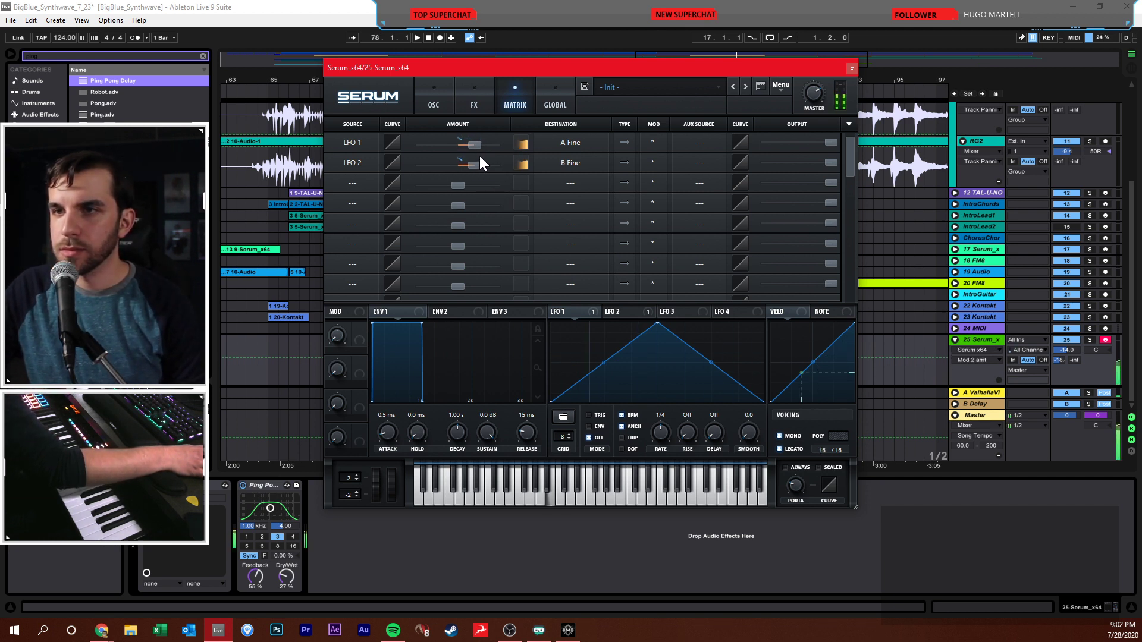
- Free LFO 1 from tempo sync, assign it to oscillator B's fine tuning in the second slot, and set its rate to about 6.3 Hz
left_click(624, 415)
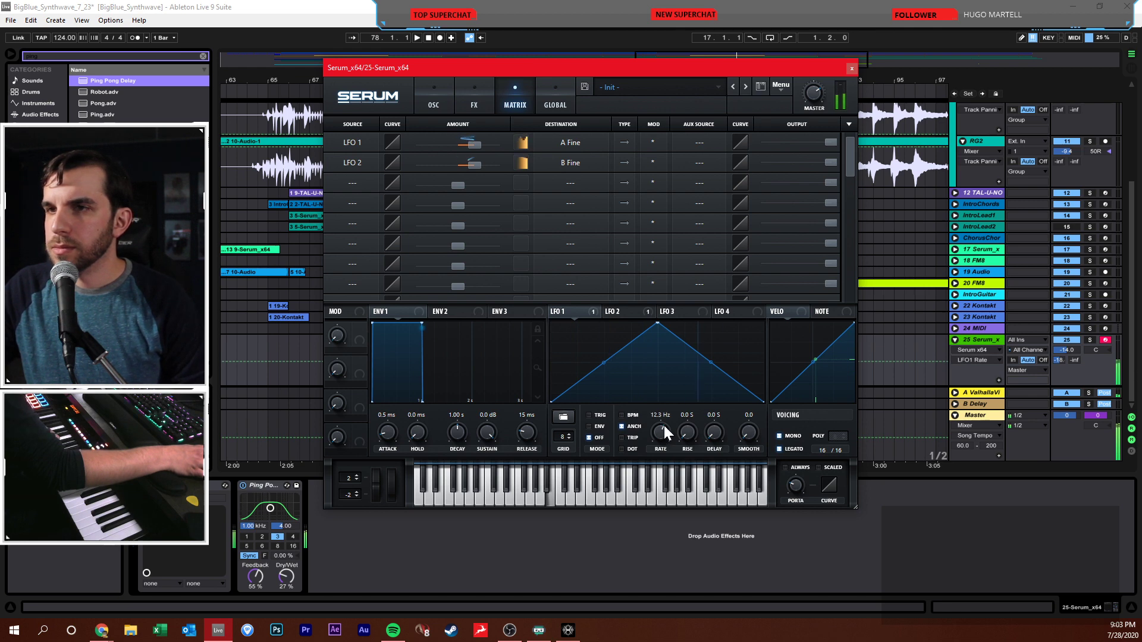
left_click_drag(665, 428, 659, 432)
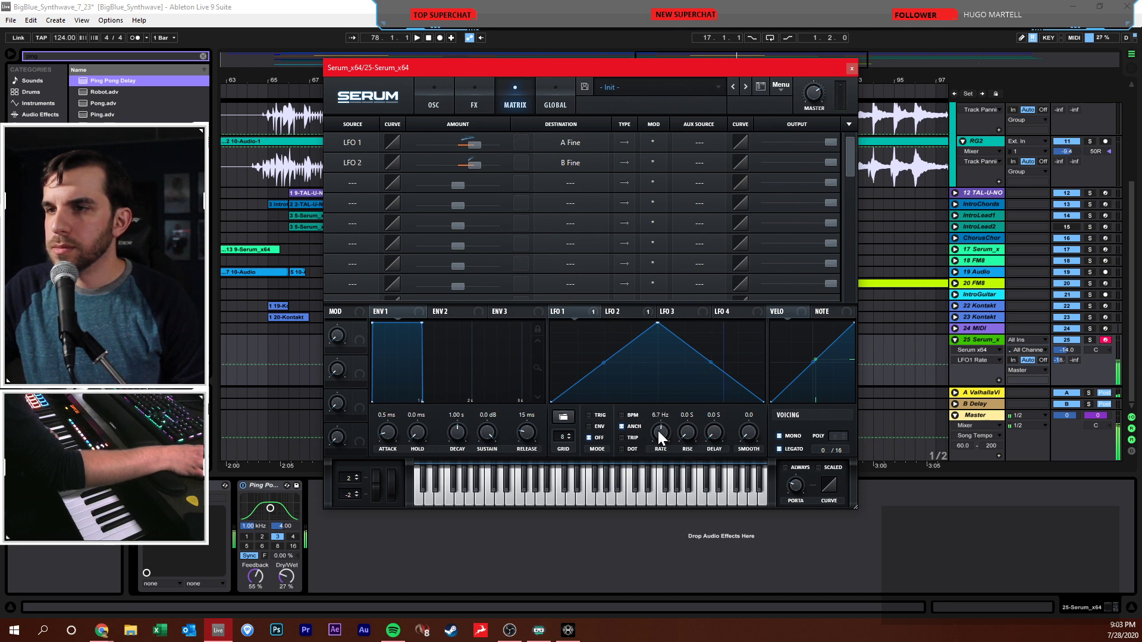
left_click(348, 163)
left_click(377, 241)
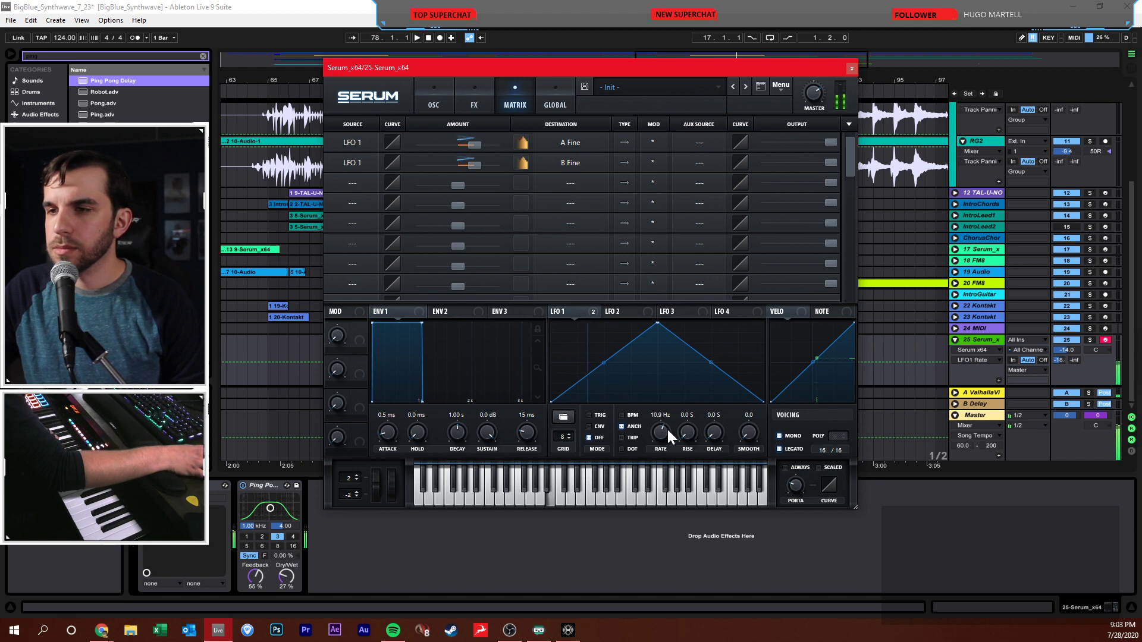
left_click_drag(666, 427, 661, 435)
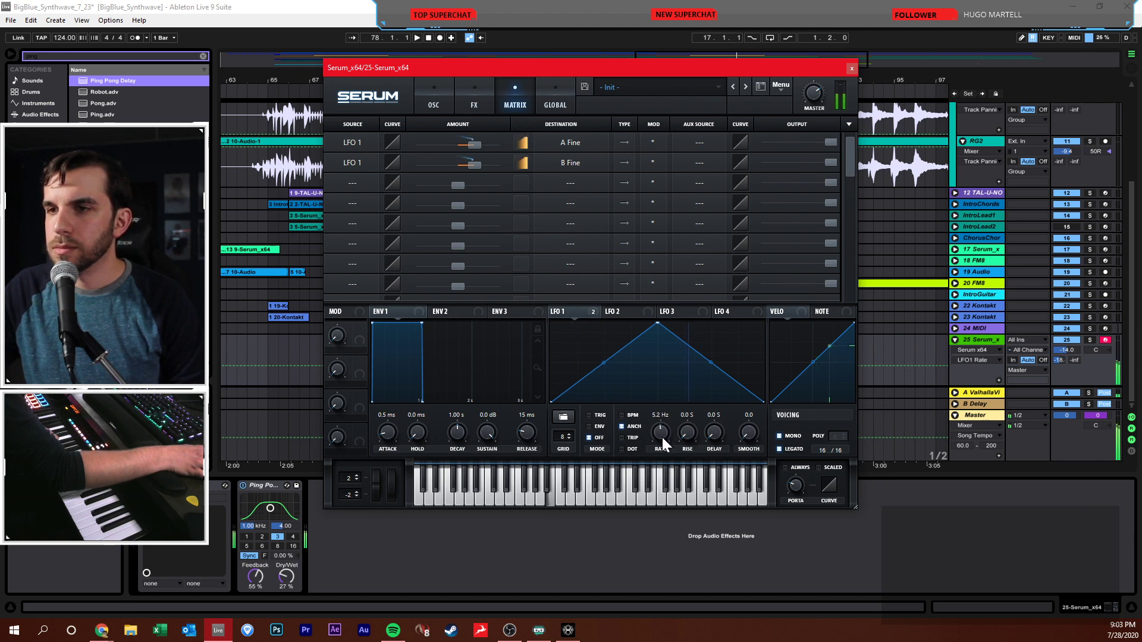
- Assign Mod Wheel as the auxiliary source for both LFO 1 fine-tuning routings, close Serum, and save the set
left_click(707, 143)
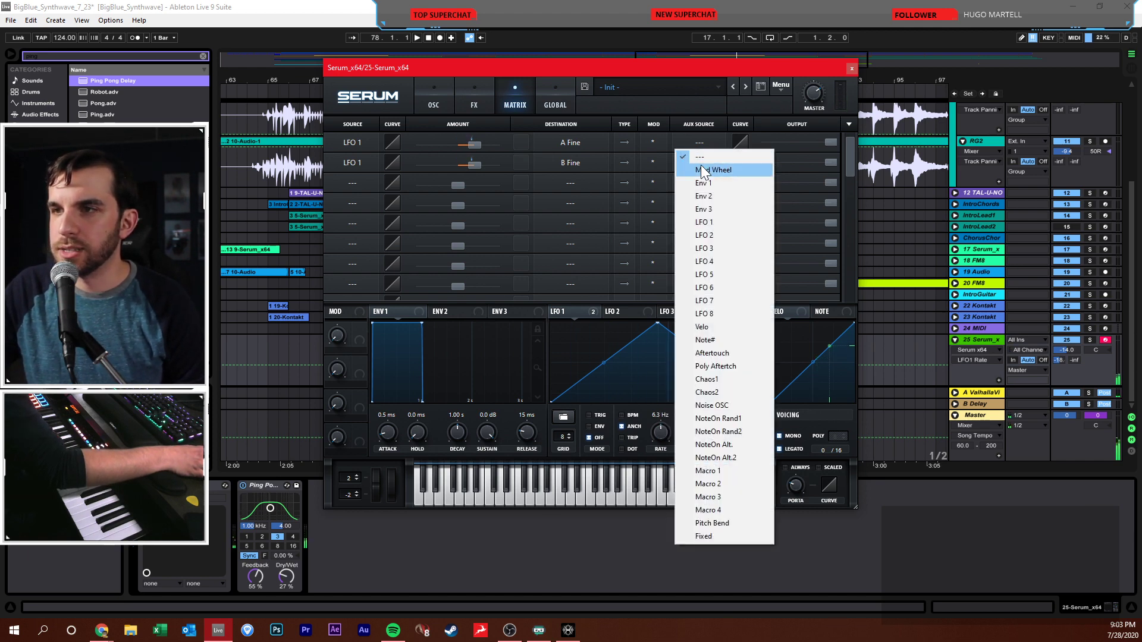
left_click(711, 170)
left_click(700, 162)
left_click(707, 189)
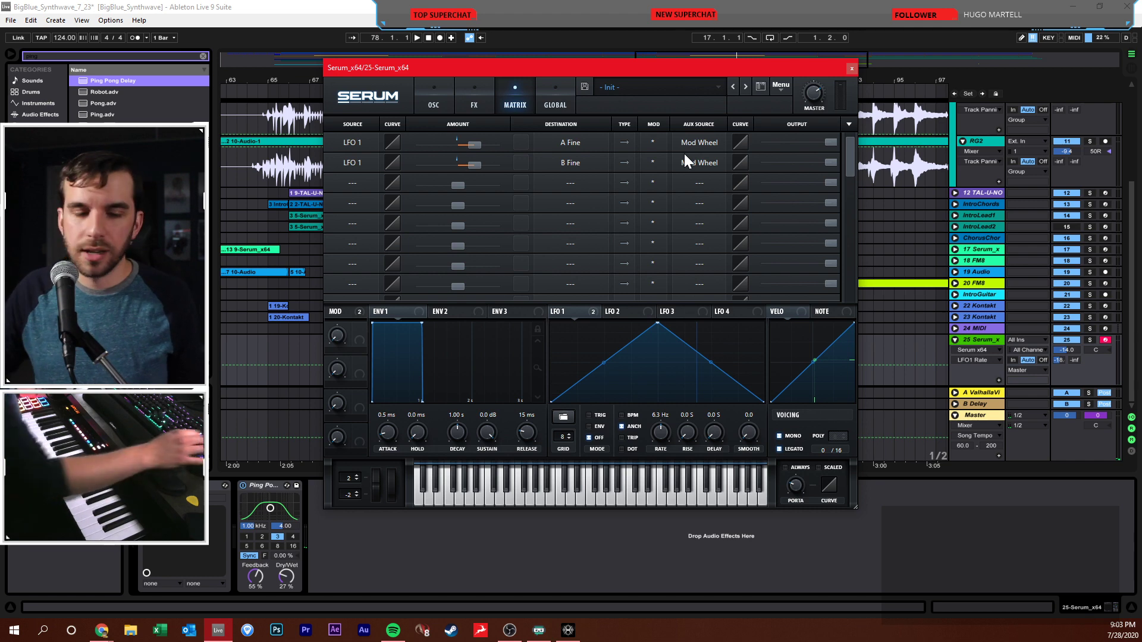
left_click(852, 70)
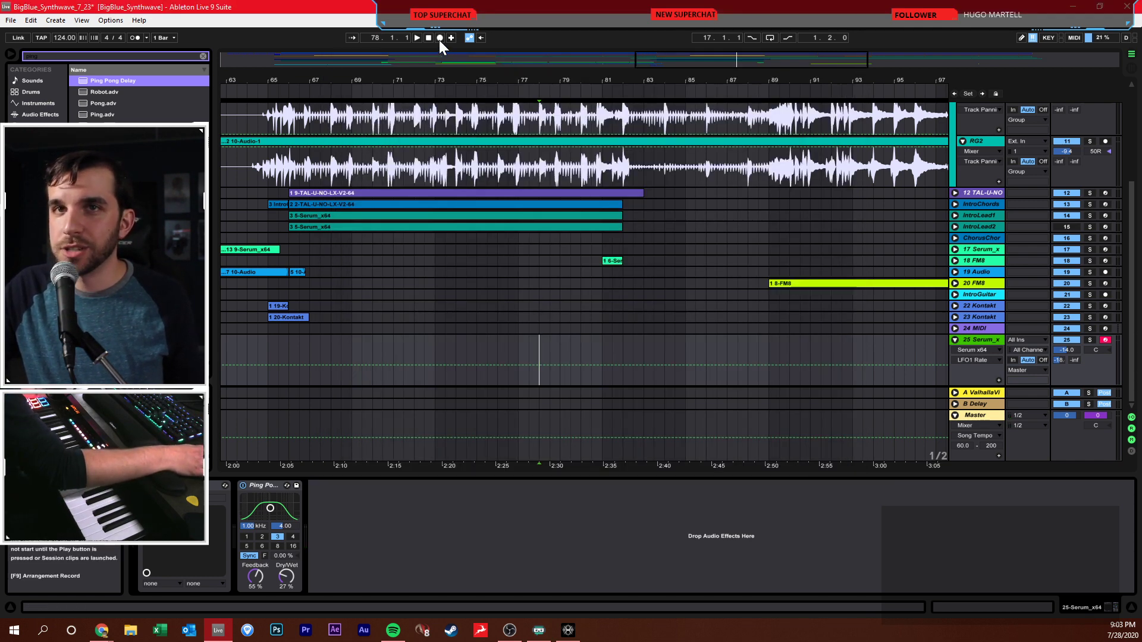
key("ctrl+s")
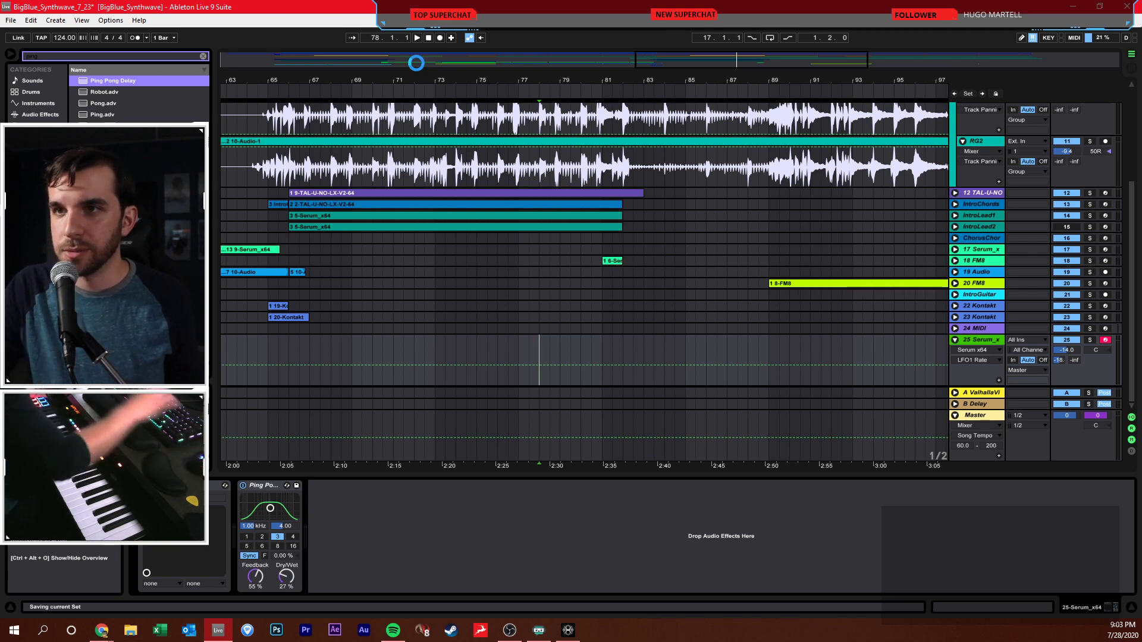
- Record a trial lead take on the 25 Serum track from bar 78 to bar 91 and delete the recorded clip
left_click(440, 38)
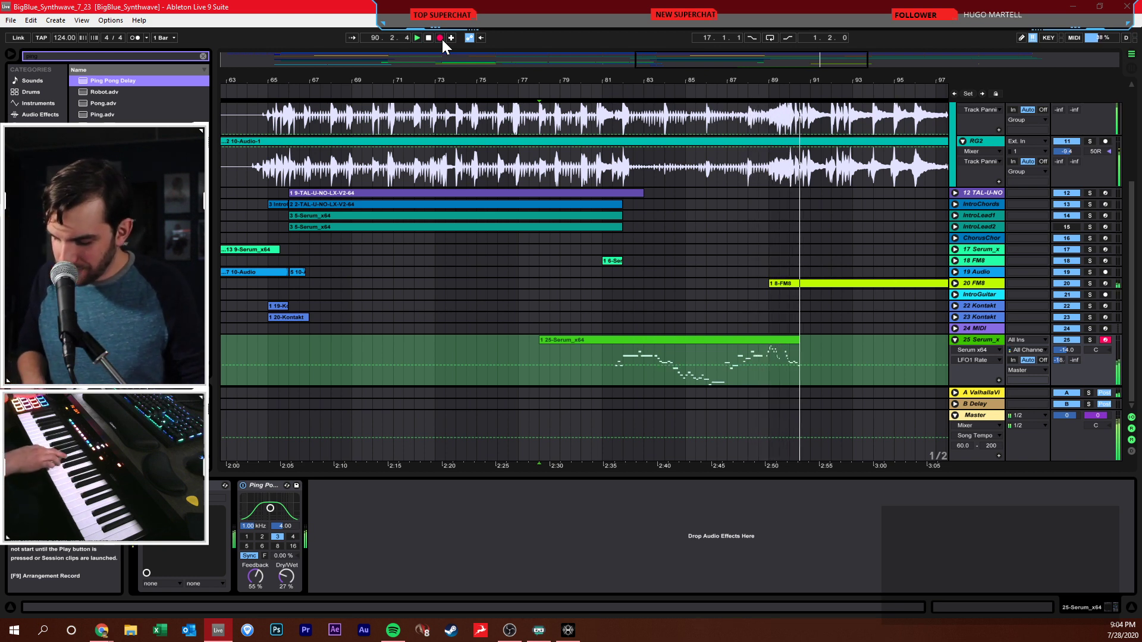
key("space")
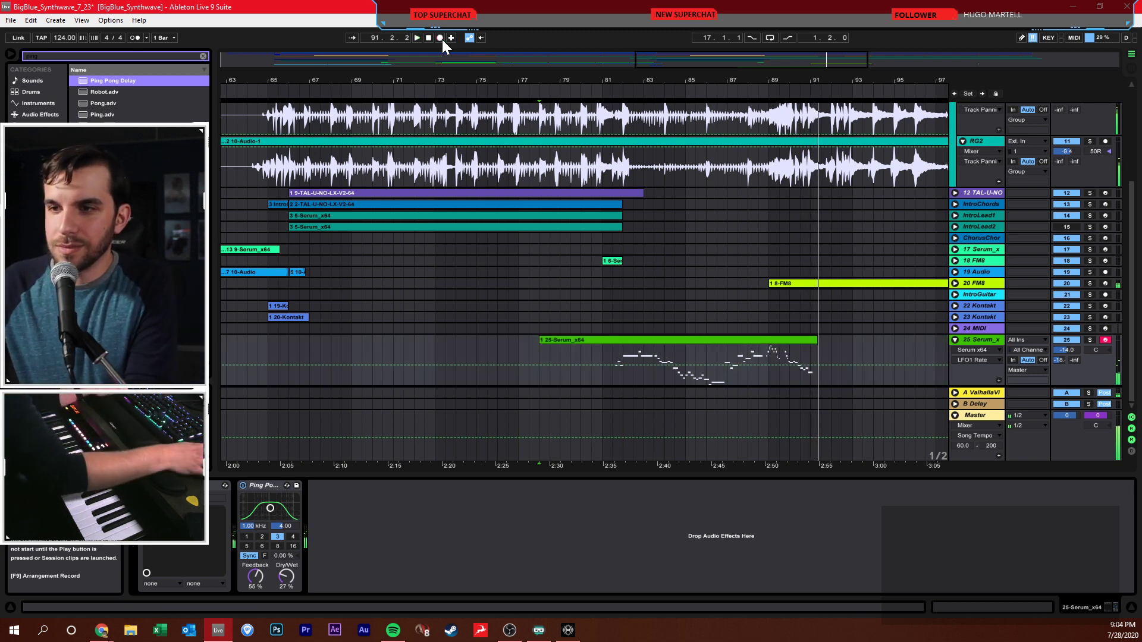
left_click(602, 380)
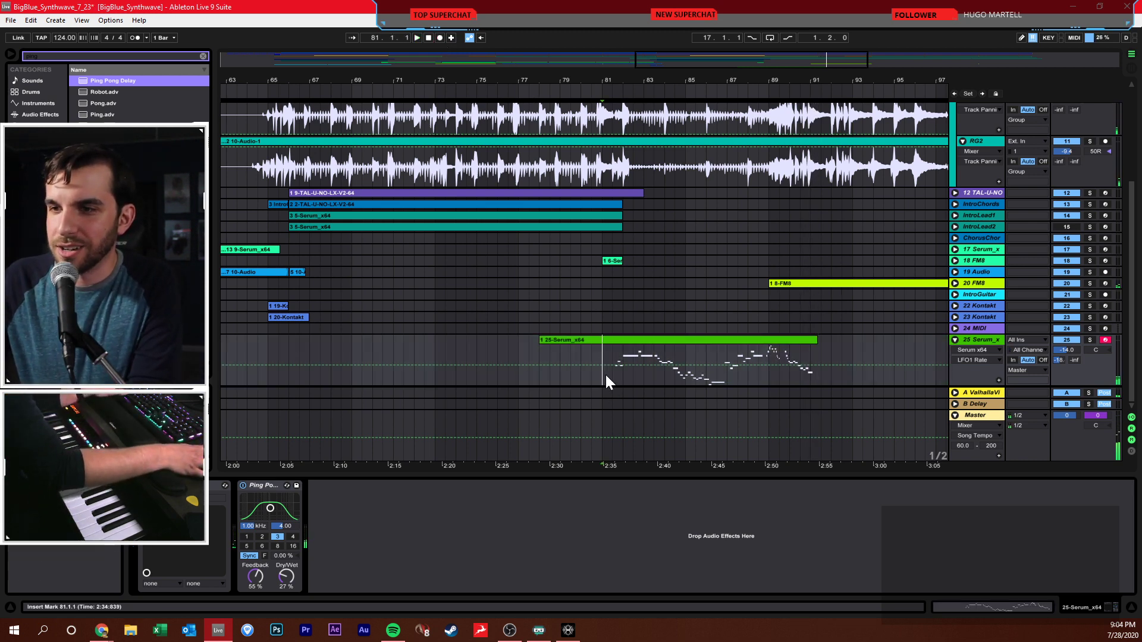
left_click(716, 381)
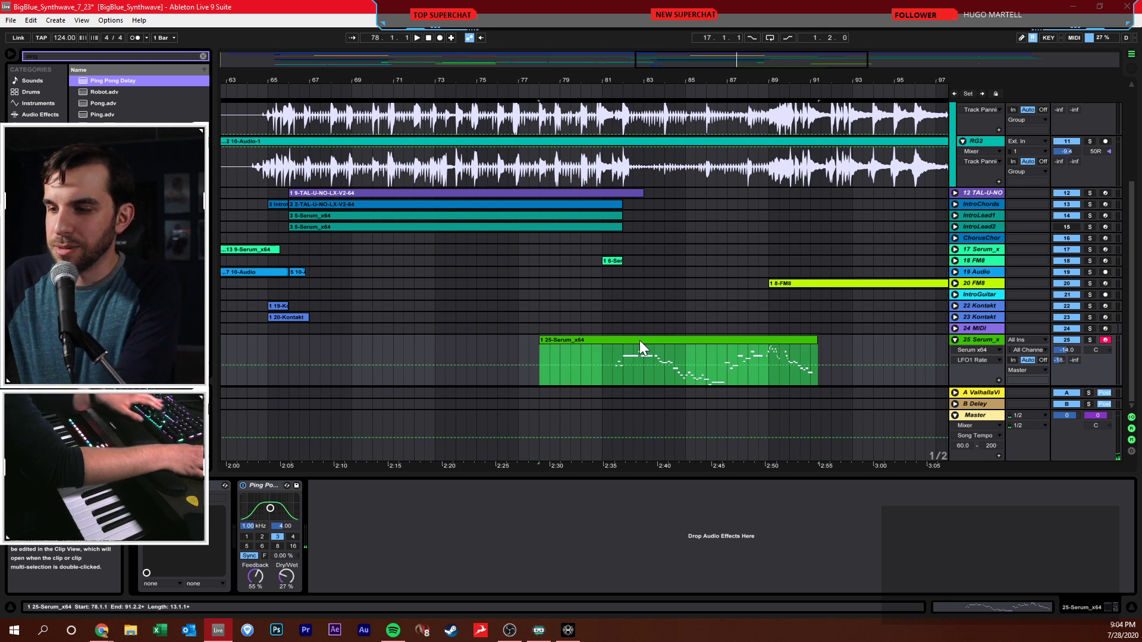
key("Delete")
- Try recording the lead from bar 77 at 101 BPM, drop the tempo to 96 BPM during recording, and undo the take
left_click(582, 345)
left_click_drag(74, 37, 73, 68)
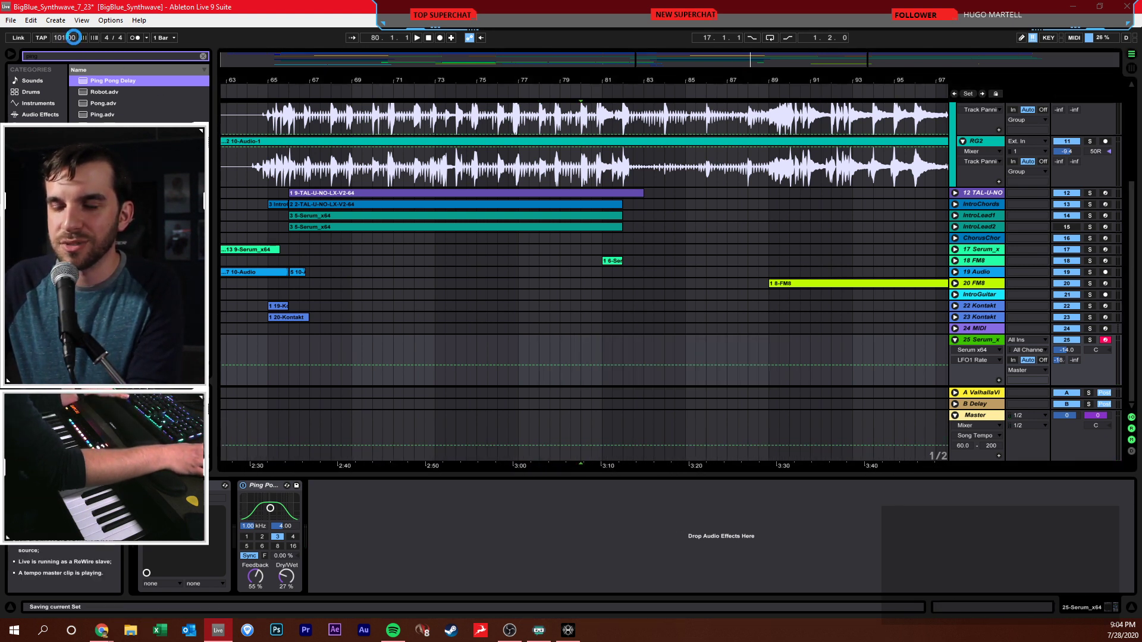
left_click(558, 337)
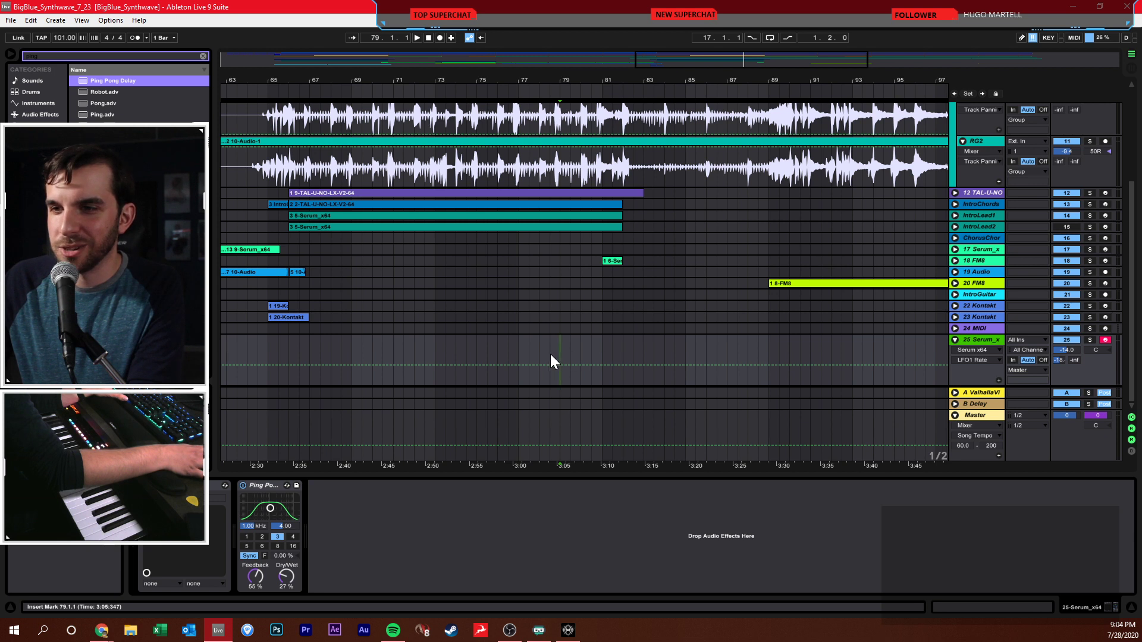
left_click(522, 352)
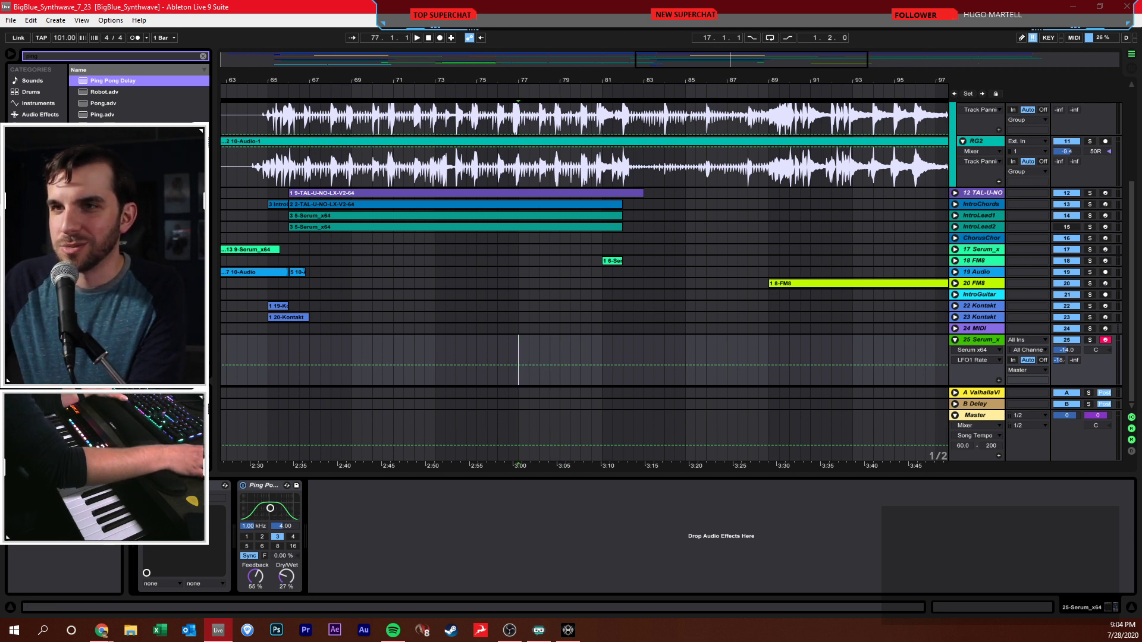
left_click(440, 37)
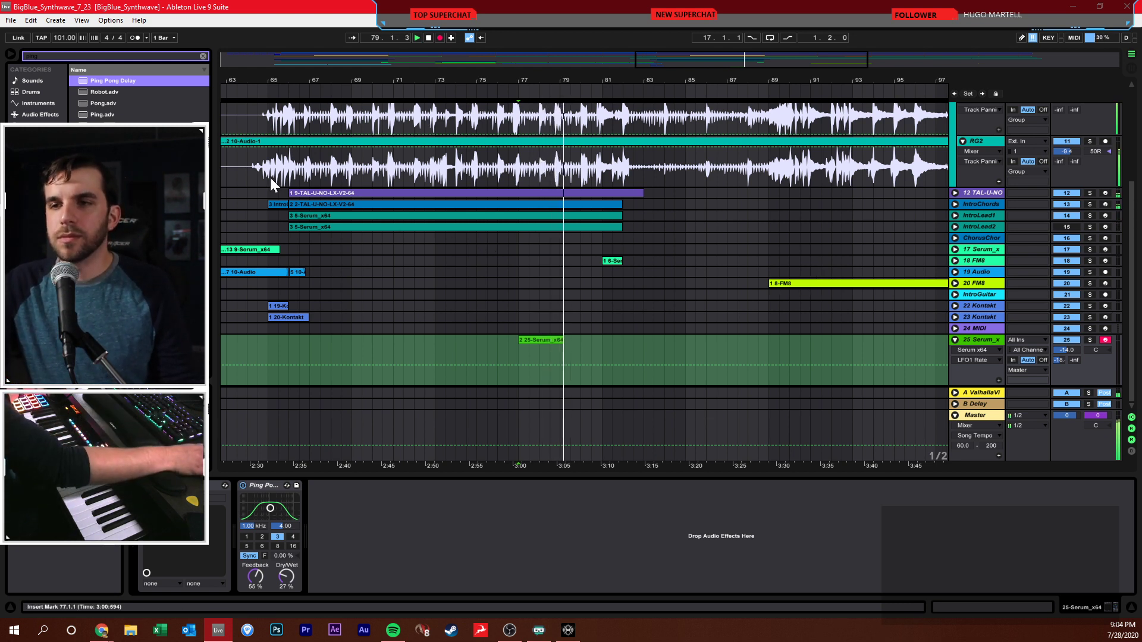
left_click_drag(62, 38, 62, 54)
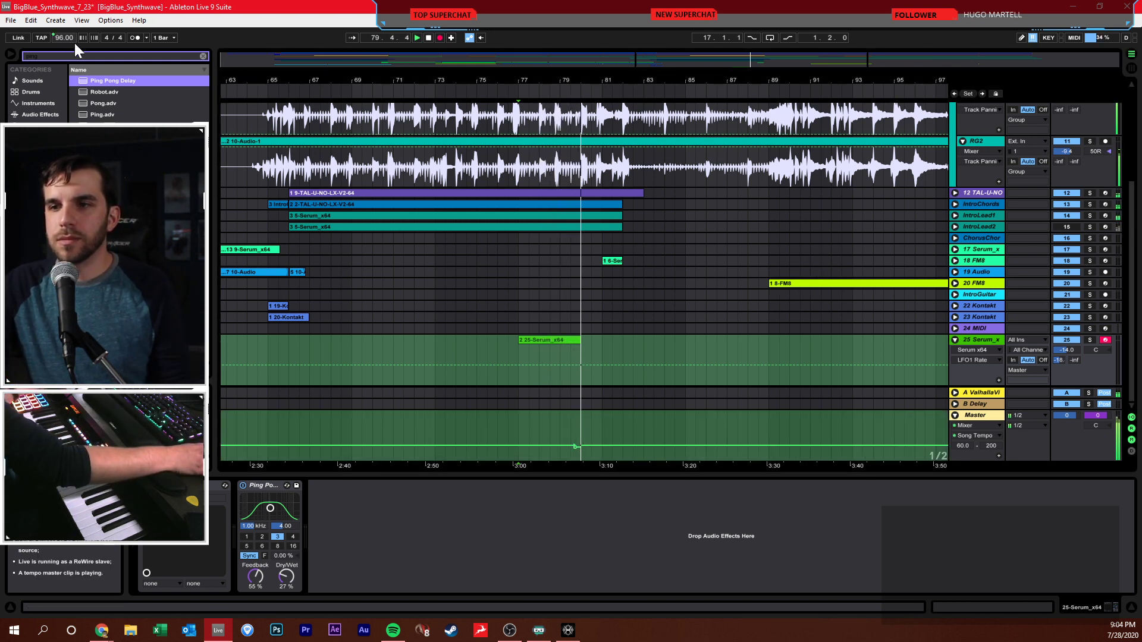
key("ctrl+z")
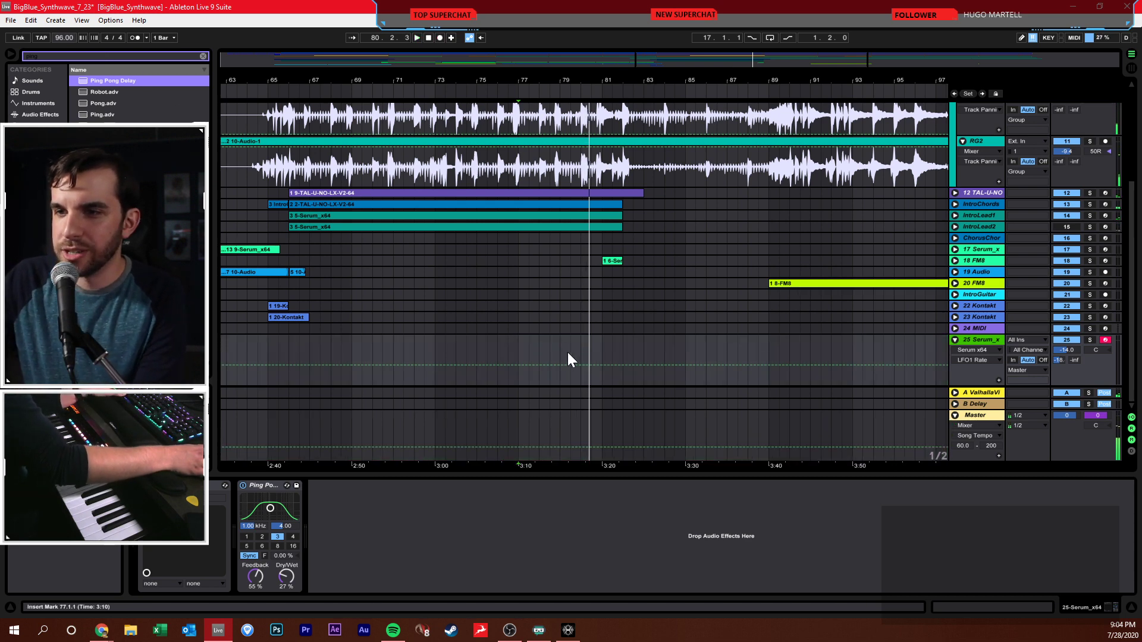
- Lower the tempo to 91 BPM and record a Serum lead take on track 25 from bar 80 to bar 97
left_click(562, 352)
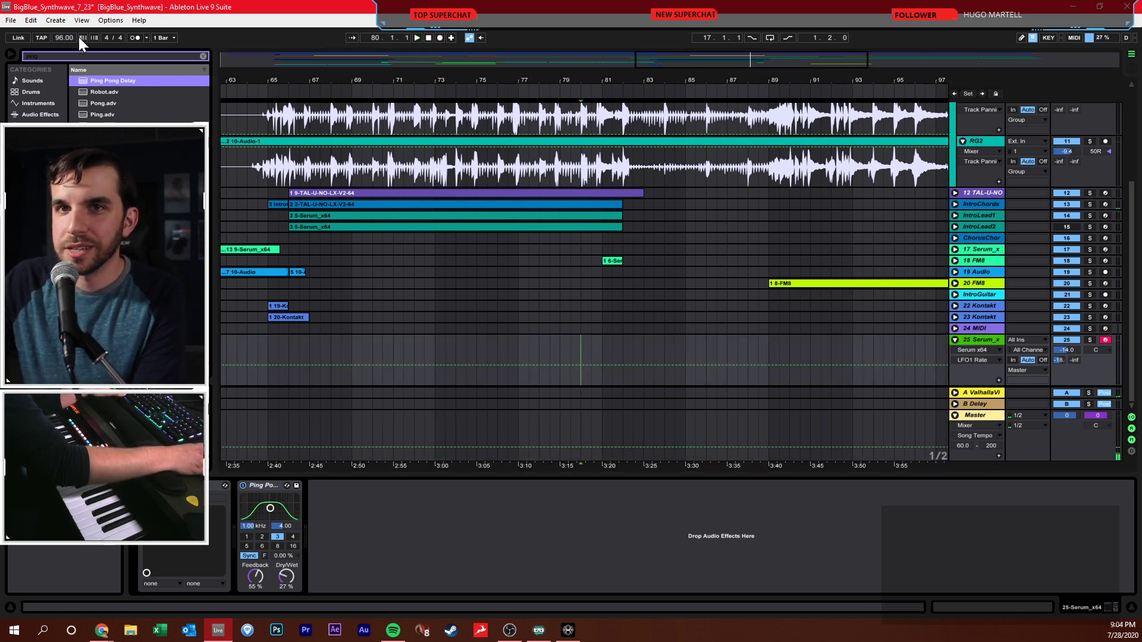
left_click_drag(70, 37, 71, 53)
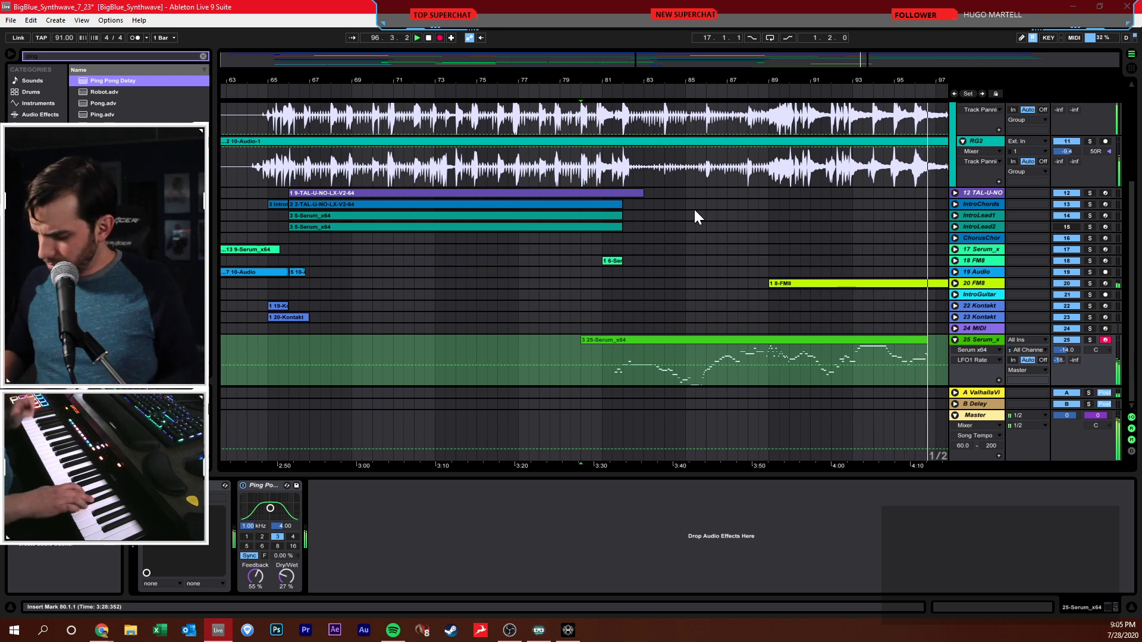
key("F9")
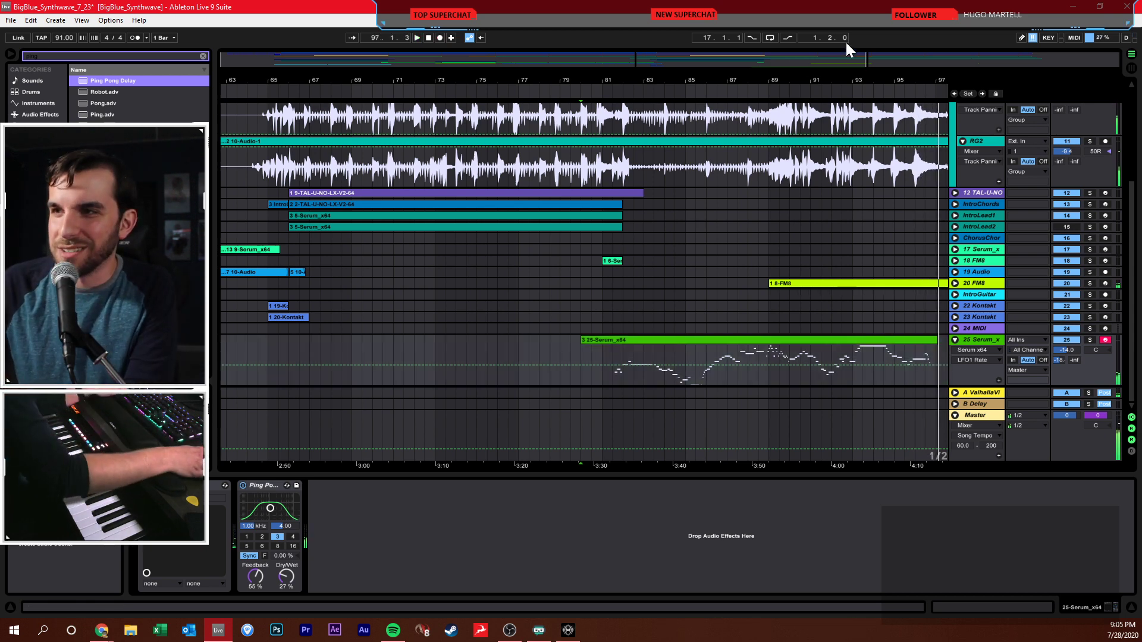
- Open the recorded 25 Serum clip's notes and delete the stray notes at its end, from about 17.3 onward
left_click_drag(844, 58, 795, 341)
key("space")
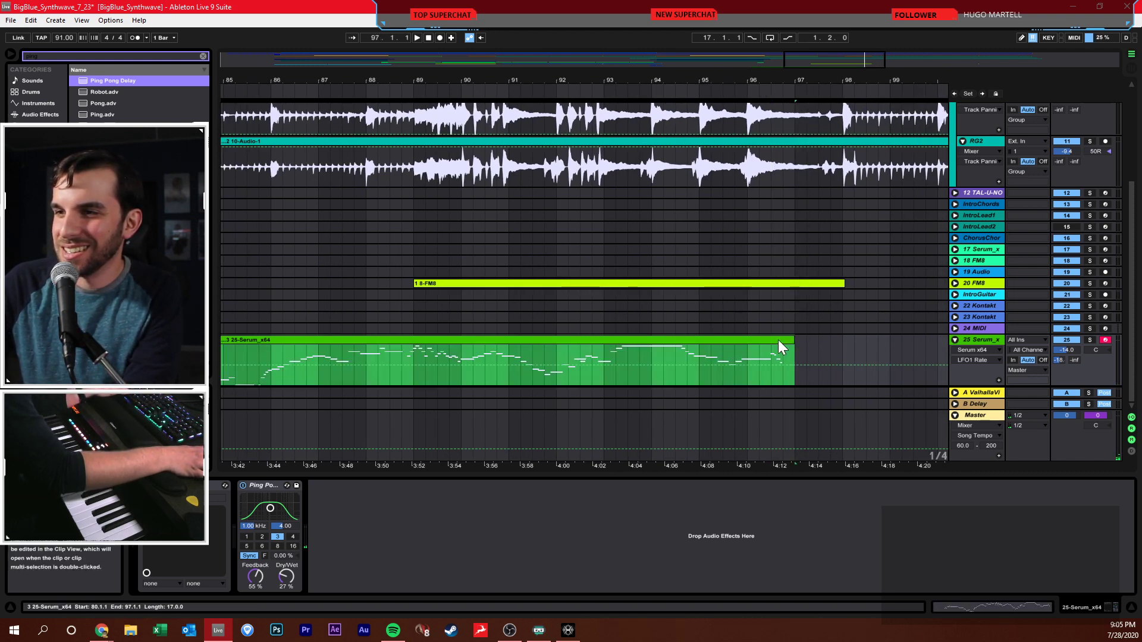
double_click(778, 340)
right_click(836, 526)
left_click(883, 479)
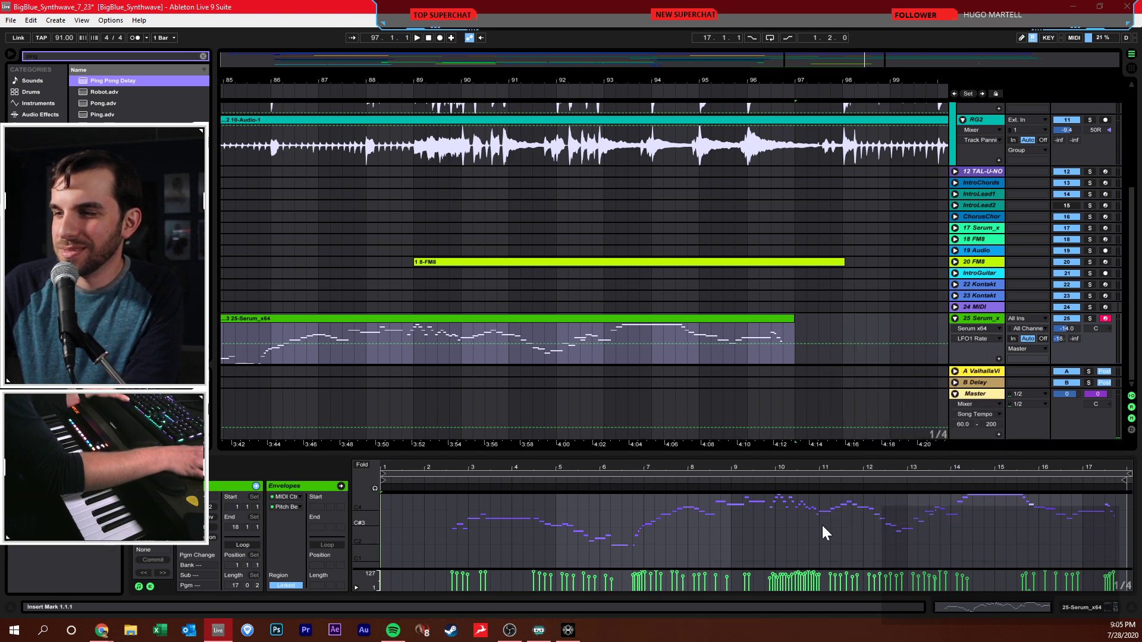
left_click_drag(1010, 472, 674, 470)
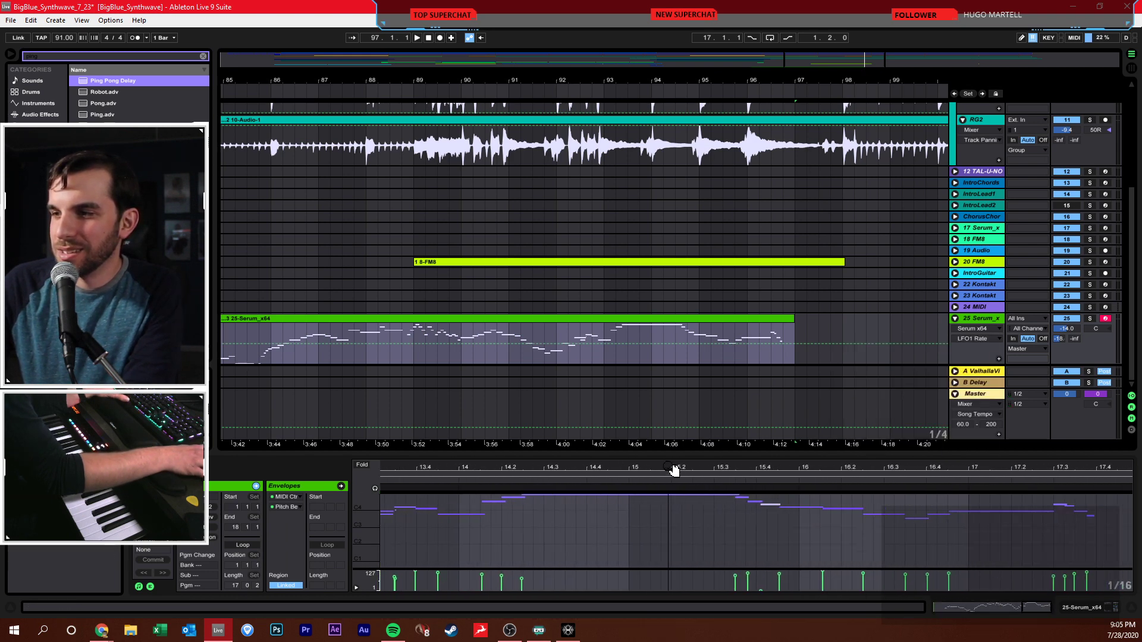
left_click_drag(1090, 521, 1063, 498)
key("Delete")
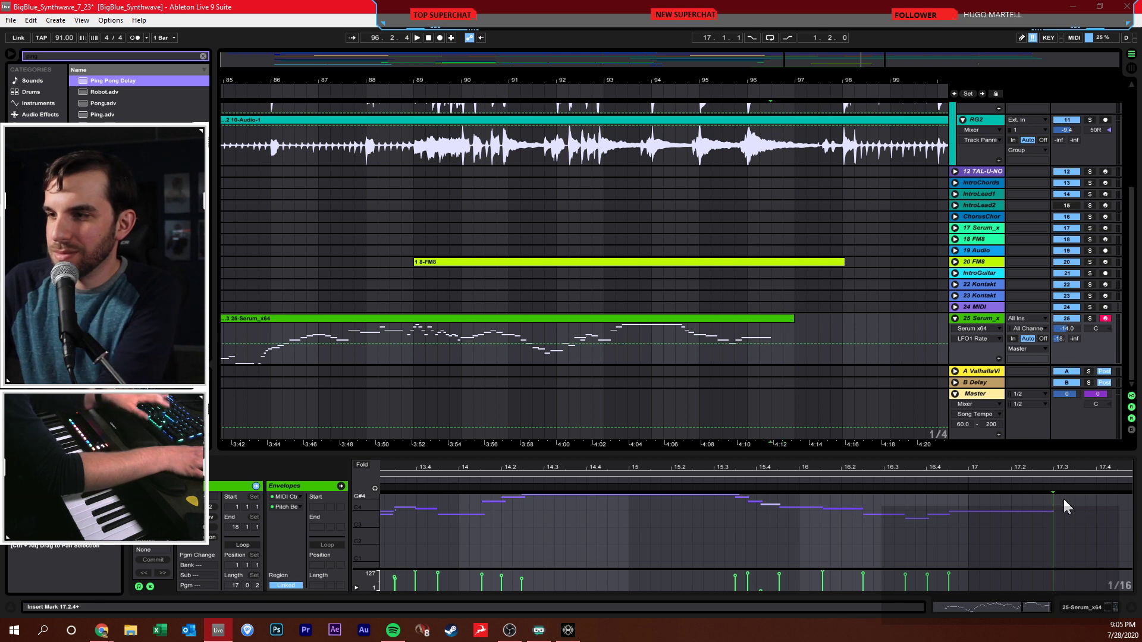
- Audition the end of the lead take and record a new ending phrase on the 25 Serum track from 96.3 to just past bar 98
left_click(750, 330)
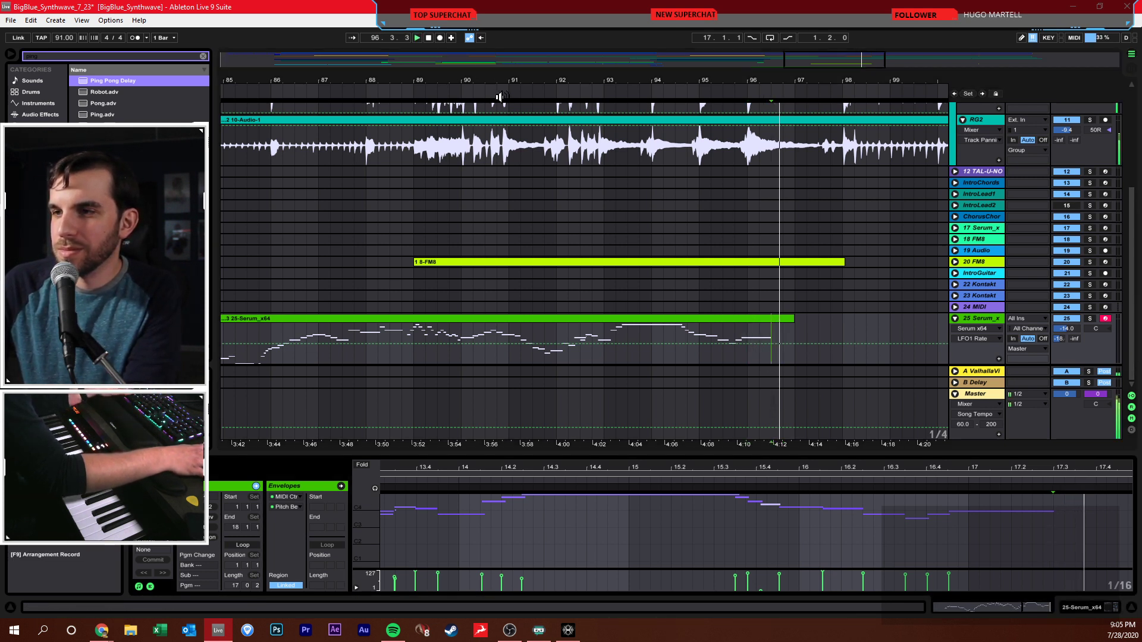
key("space")
left_click(744, 330)
key("space")
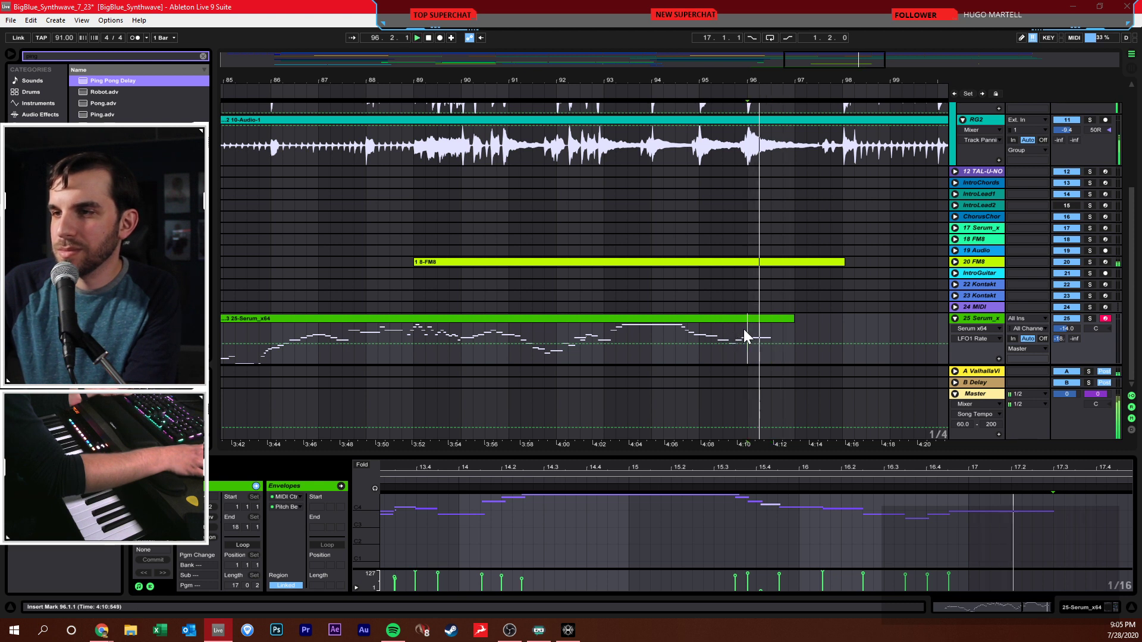
left_click(771, 330)
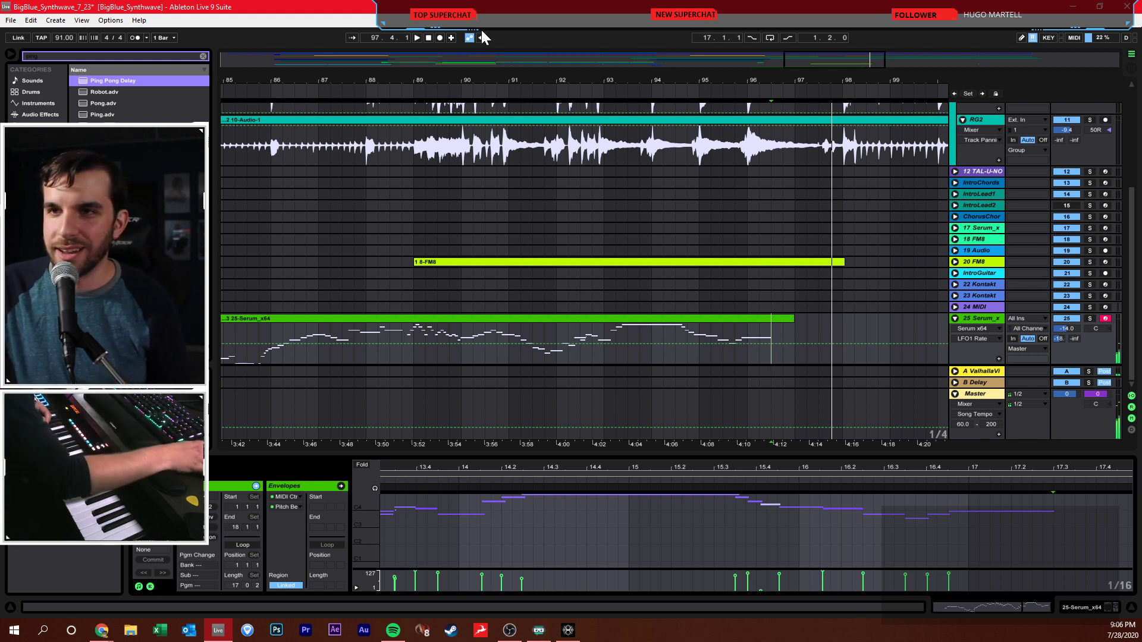
left_click(440, 37)
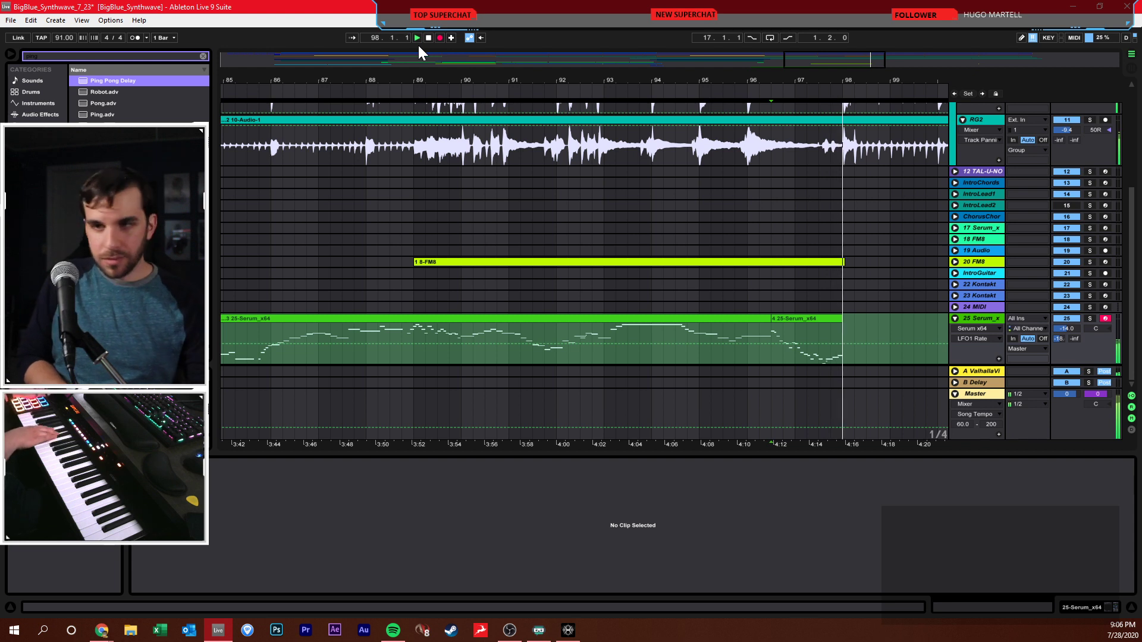
key("space")
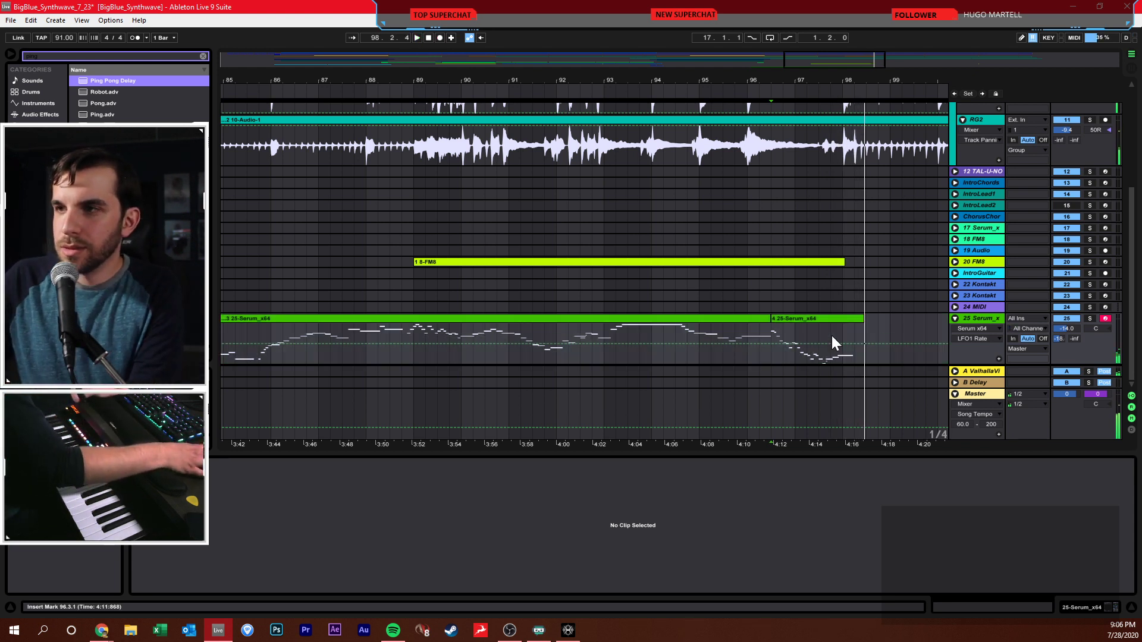
- Trim the new ending clip by deleting everything from bar 98 to 99, save the set, and select the remaining clip
left_click_drag(844, 335, 893, 330)
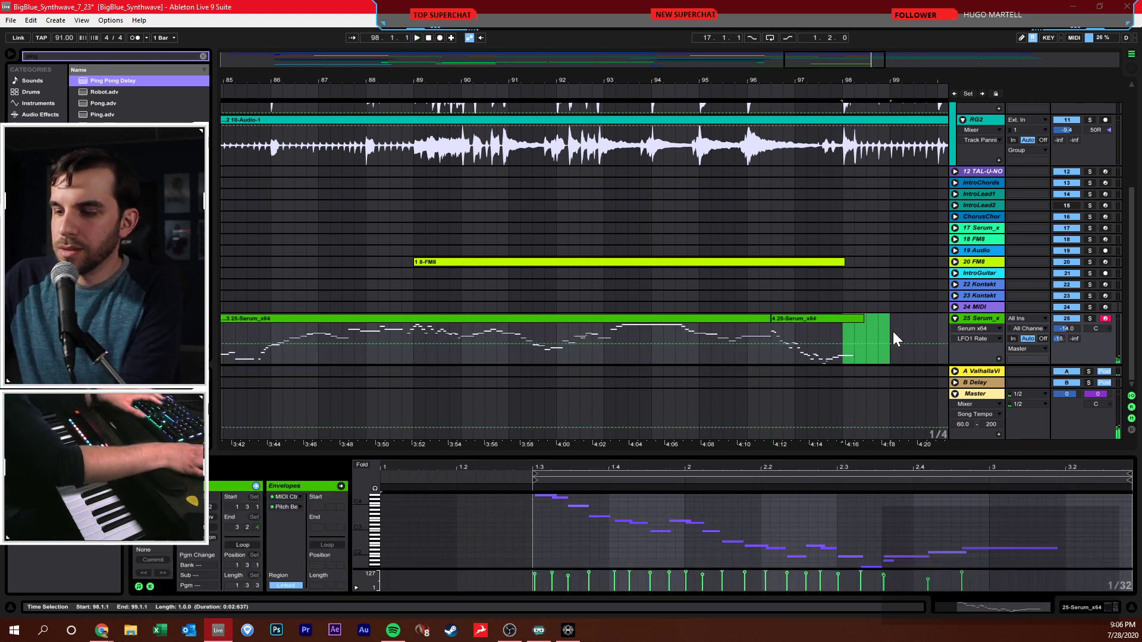
key("Delete")
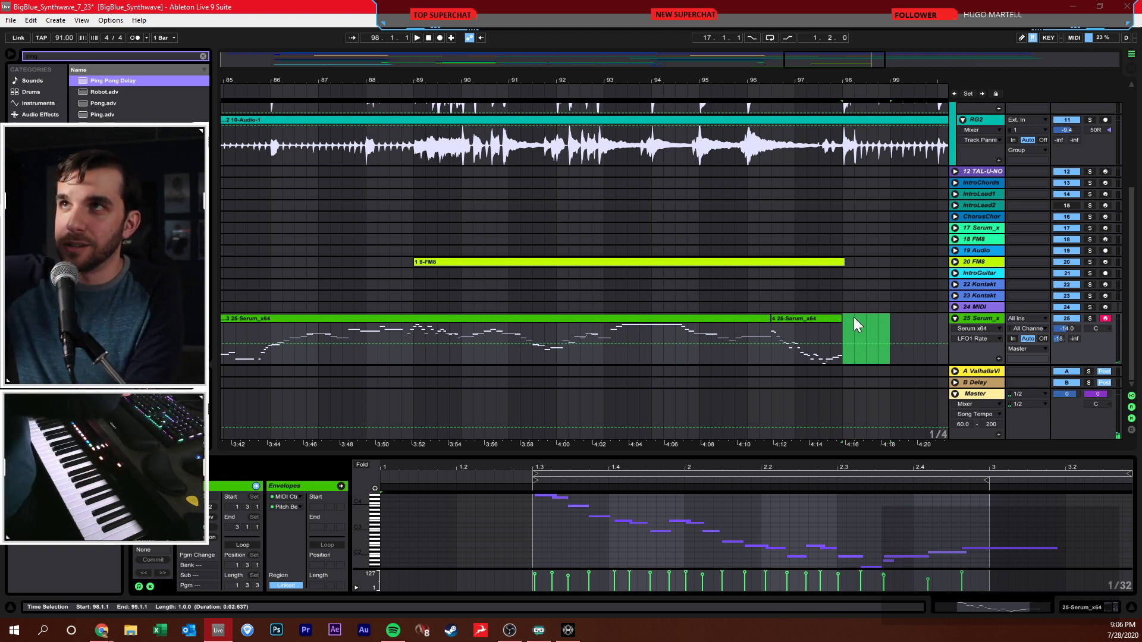
key("ctrl+s")
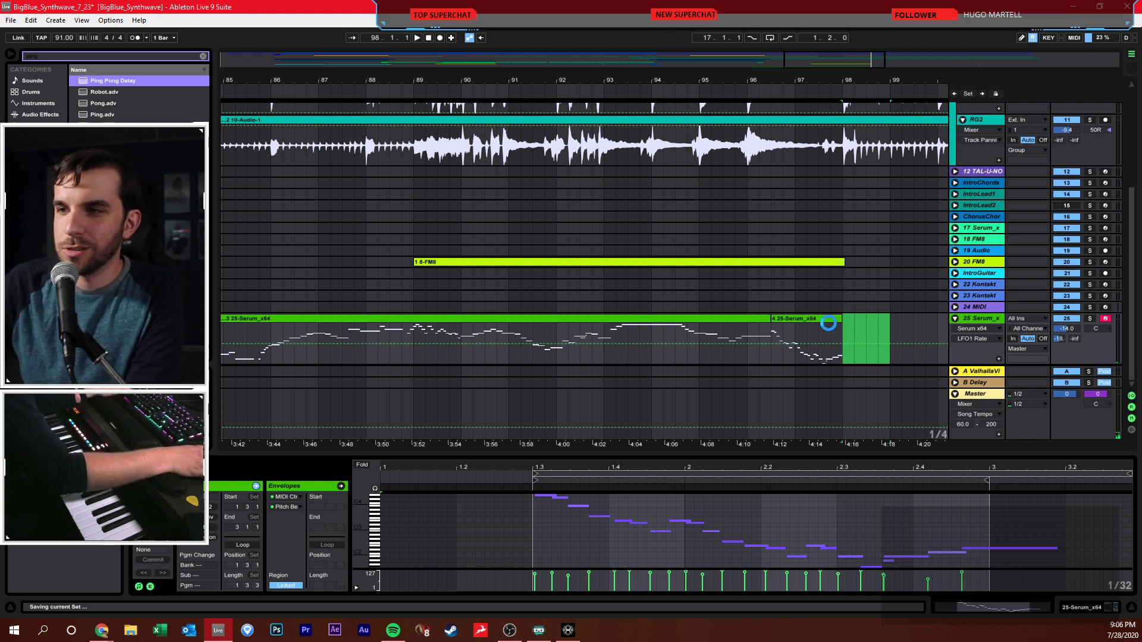
left_click(826, 323)
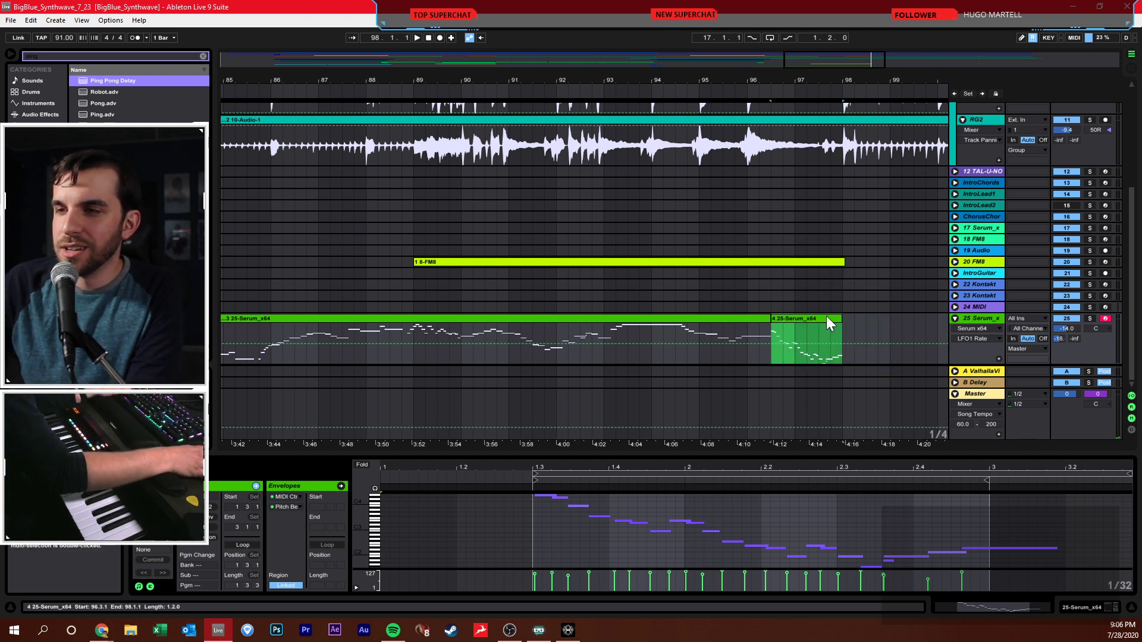
- Set the song tempo to 178 BPM
left_click(72, 35)
type("178")
key("Return")
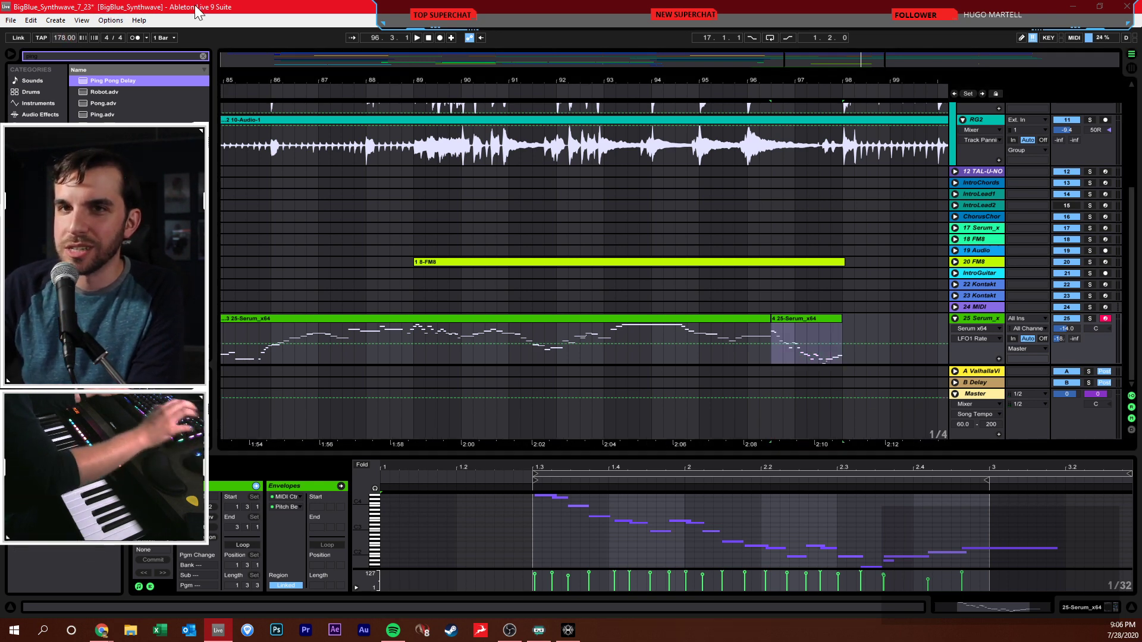
- Lower the 25 Serum track's volume to -16.3 and start playback from bar 80
left_click_drag(433, 76, 437, 42)
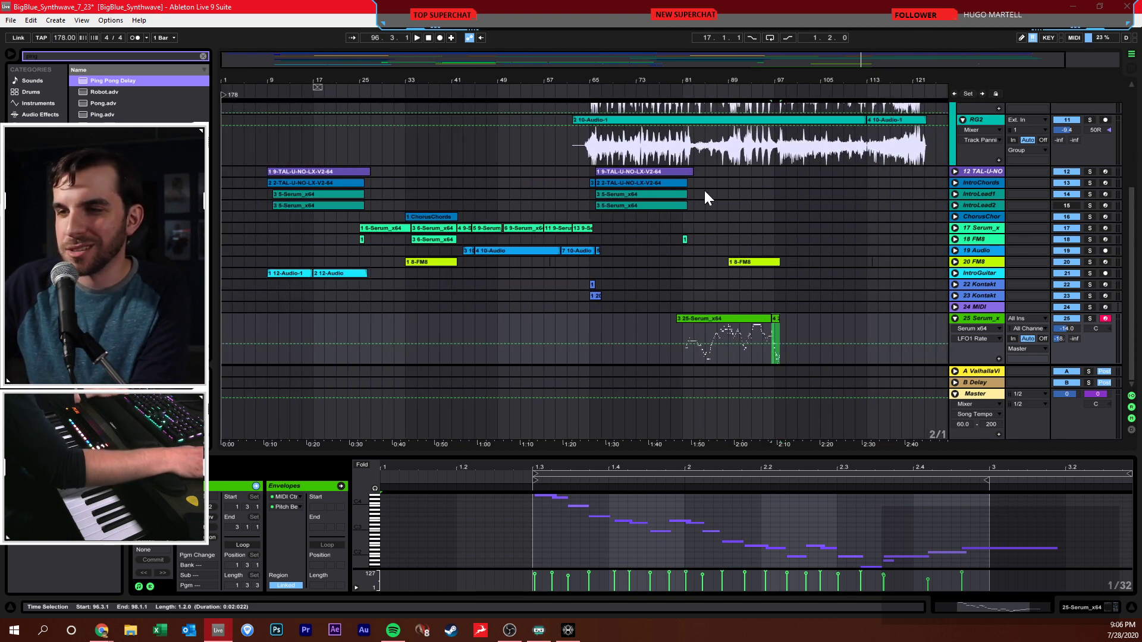
left_click(679, 338)
left_click_drag(1066, 329, 1068, 345)
key("space")
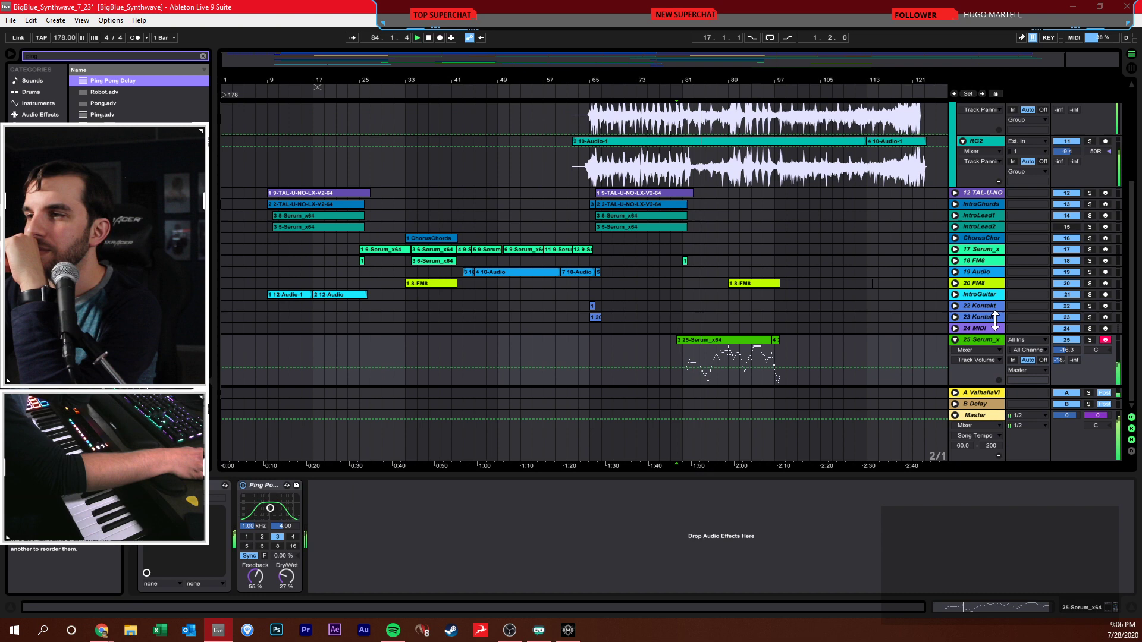
- Open the longer 25 Serum lead clip's notes and listen to the solo through to its end at bar 98
left_click(994, 320)
double_click(723, 338)
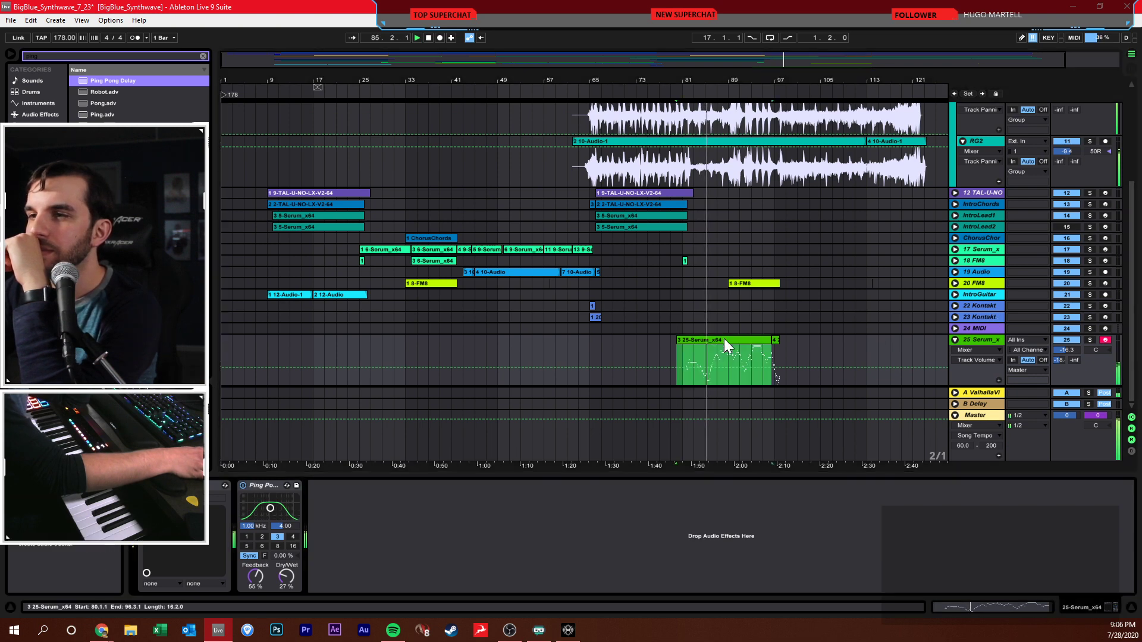
left_click(681, 520)
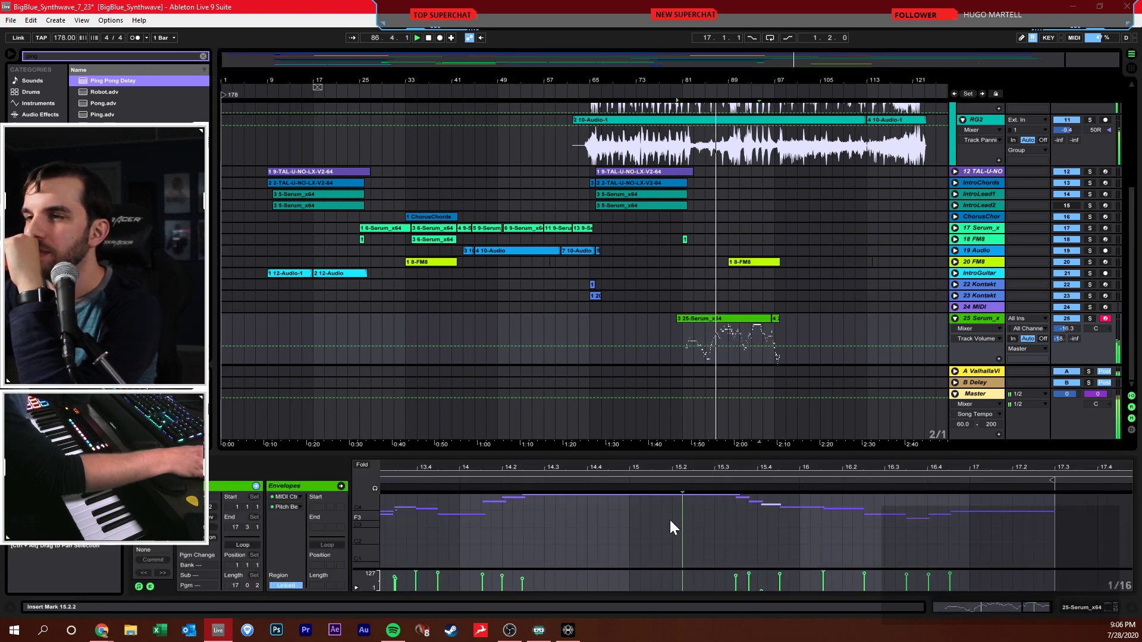
left_click(740, 317)
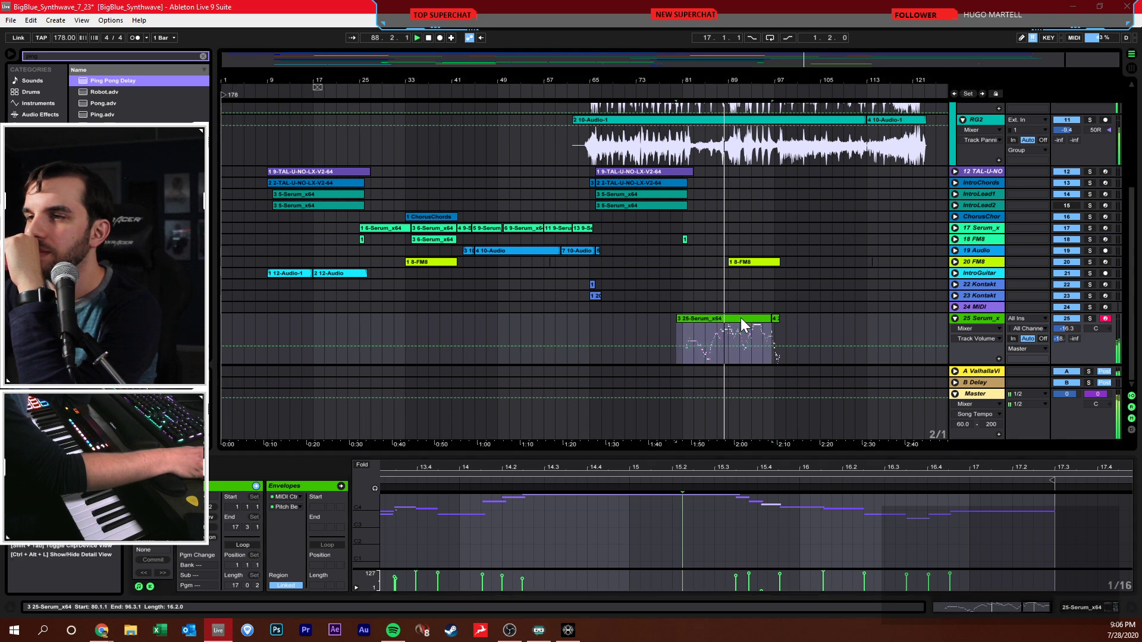
key("z")
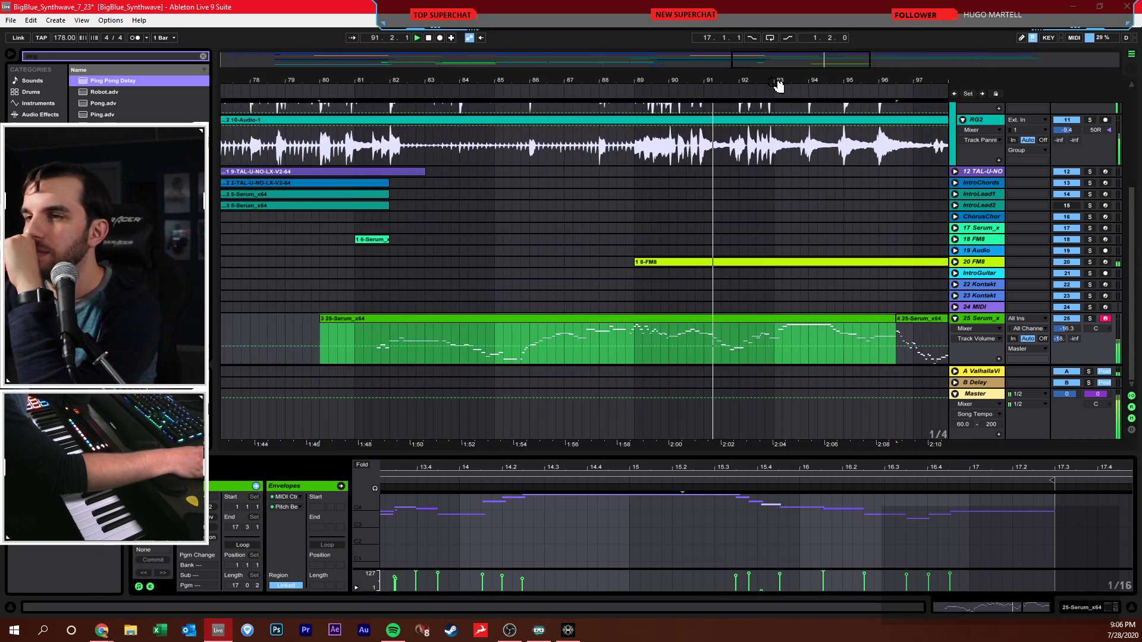
left_click(784, 330)
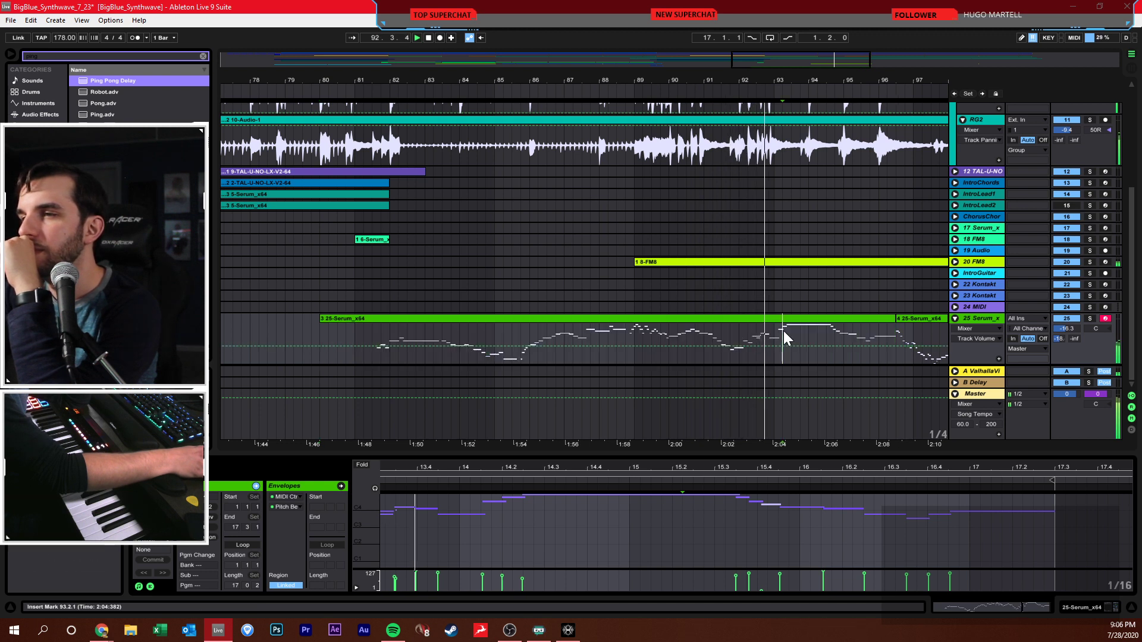
left_click(794, 333)
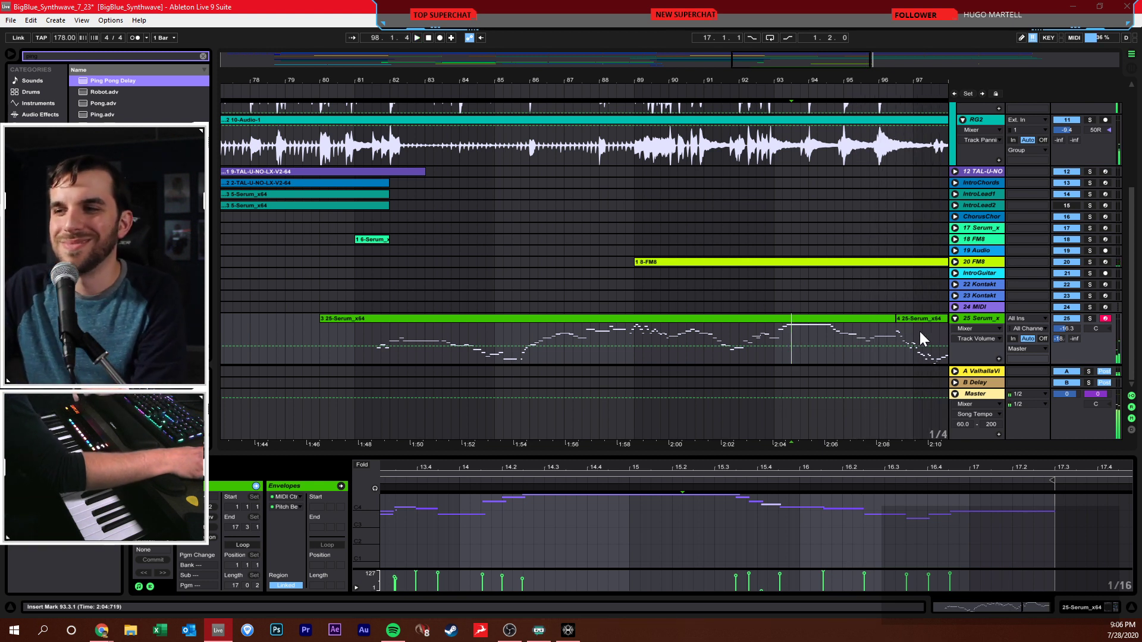
- Save the set and solo the 25 Serum track
left_click(964, 319)
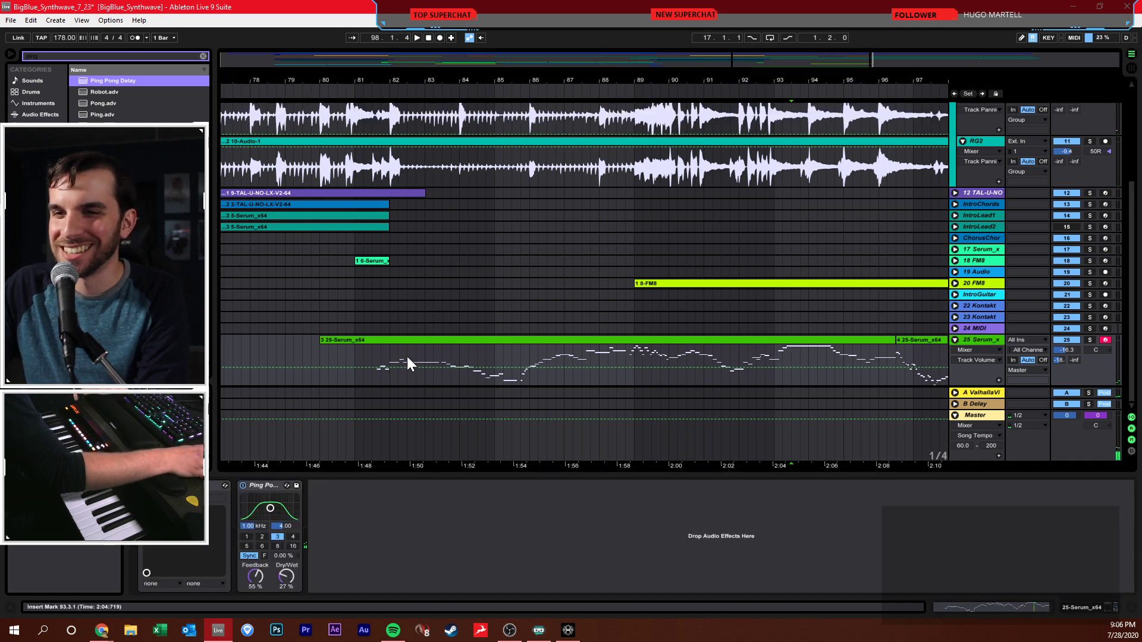
left_click(381, 367)
key("ctrl+s")
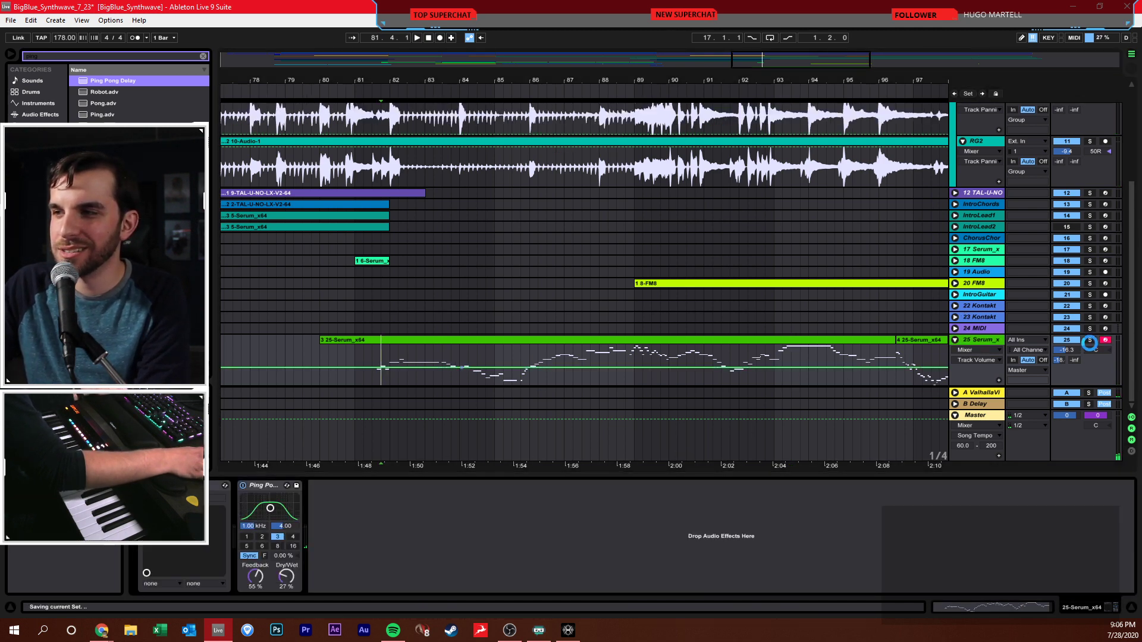
left_click(1090, 340)
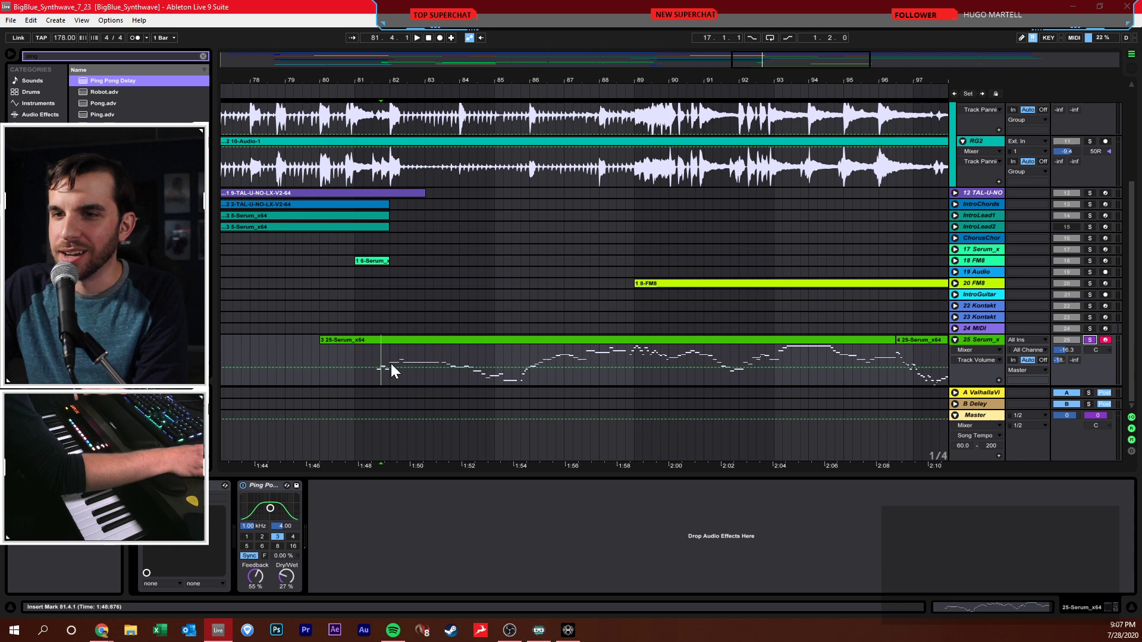
- Consolidate the two adjacent 25 Serum lead clips into one clip spanning bars 80 to 98
double_click(409, 339)
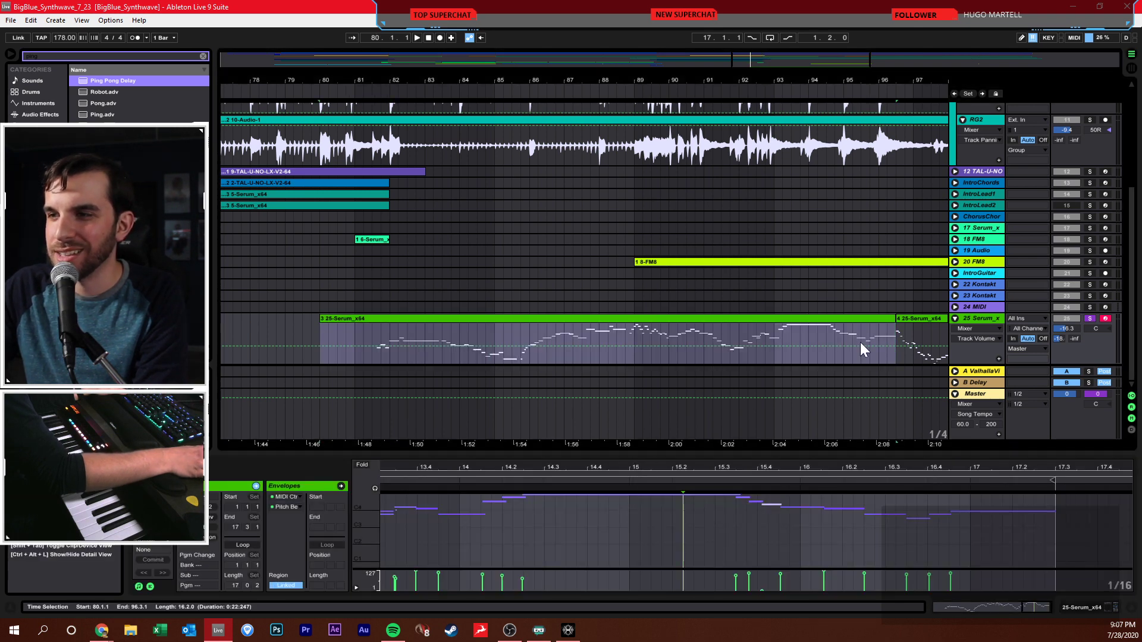
left_click(915, 317, "shift")
key("ctrl+j")
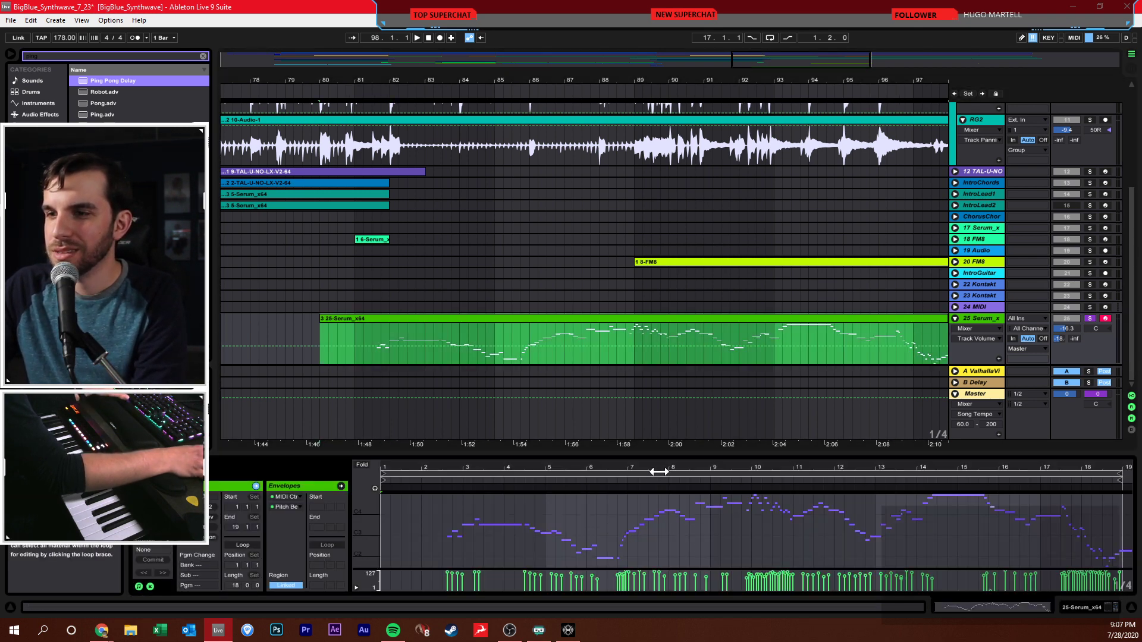
- Enlarge the note editor, set a fixed 1/8 grid, and quantize the opening lead notes from 2.3.3 to 6.3.3
left_click_drag(667, 455, 716, 196)
left_click_drag(472, 212, 545, 214)
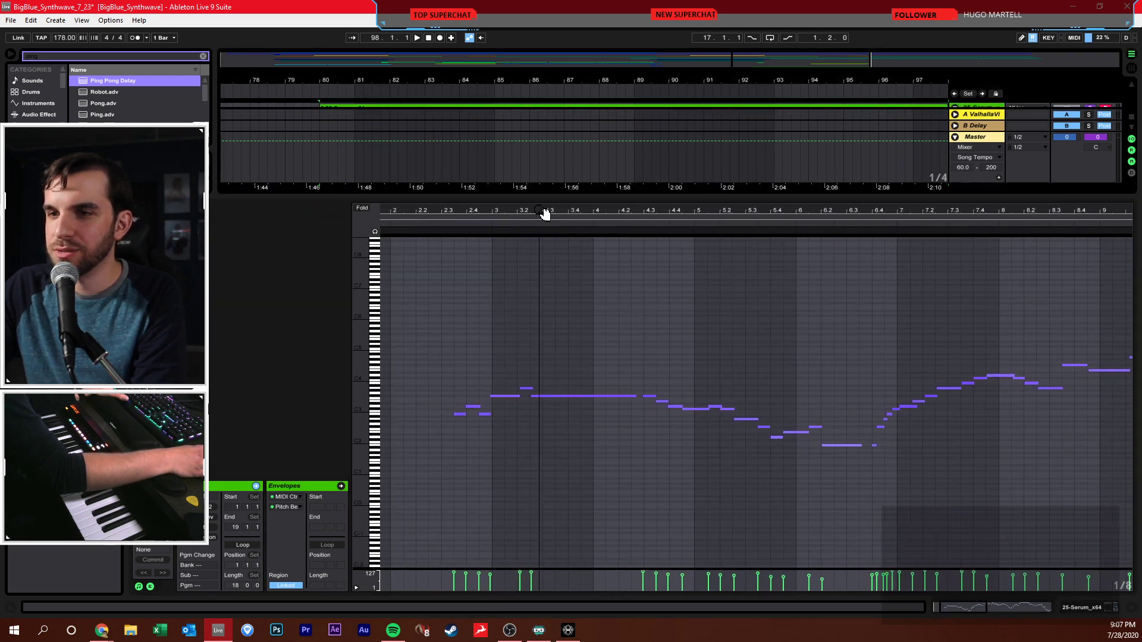
right_click(583, 349)
left_click(633, 487)
key("ctrl+a")
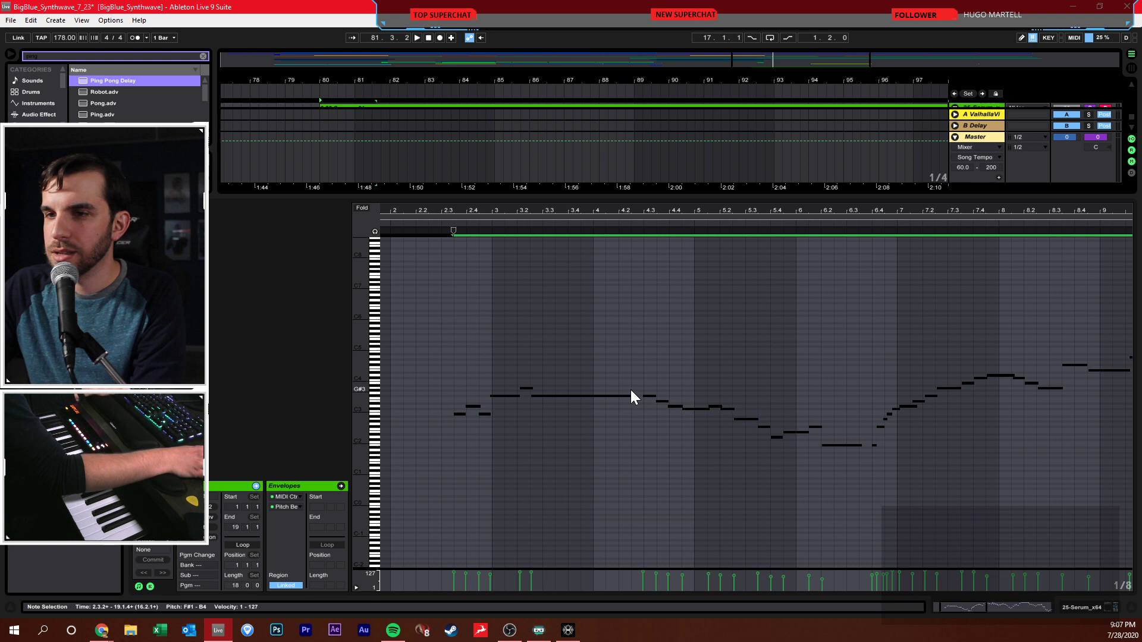
left_click(629, 358)
left_click_drag(451, 320, 826, 482)
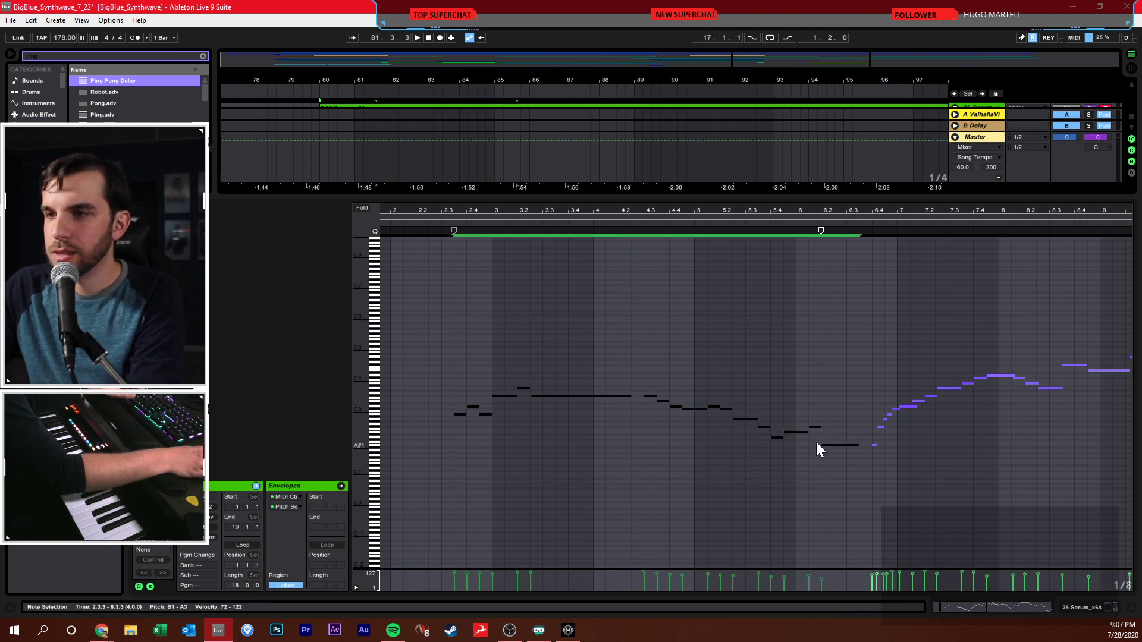
- Set the grid to 1/16 and quantize the fast ascending run from 6.4 to just past bar 7
left_click_drag(785, 216, 733, 221)
left_click(714, 269)
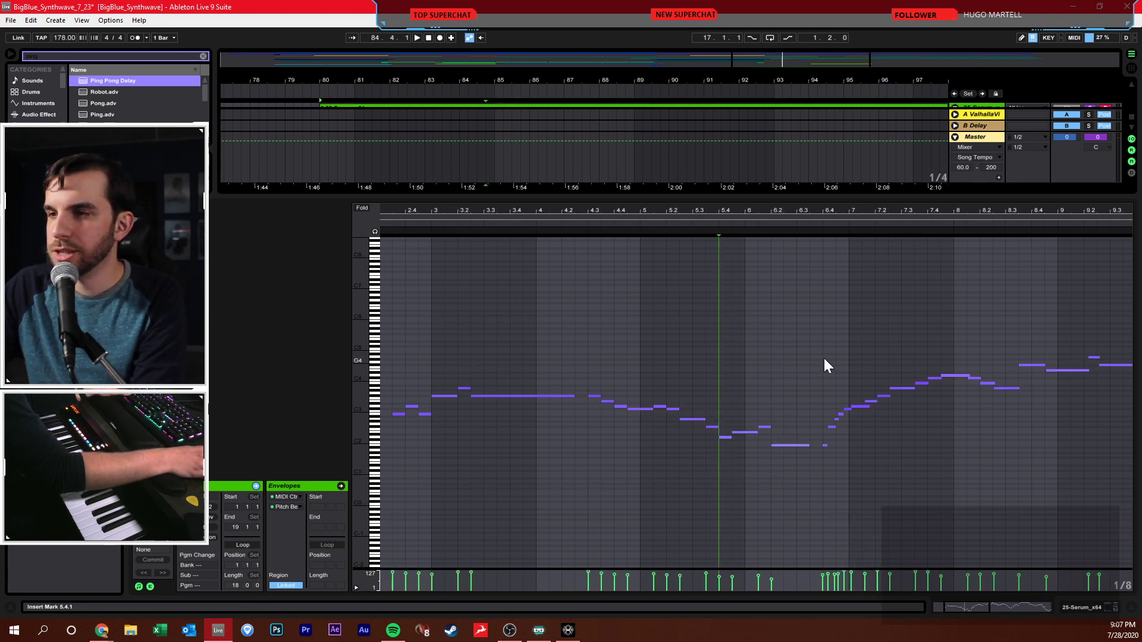
mouse_move(823, 330)
left_mouse_down()
mouse_move(850, 469)
mouse_move(916, 458)
mouse_move(860, 468)
left_mouse_up()
right_click(860, 468)
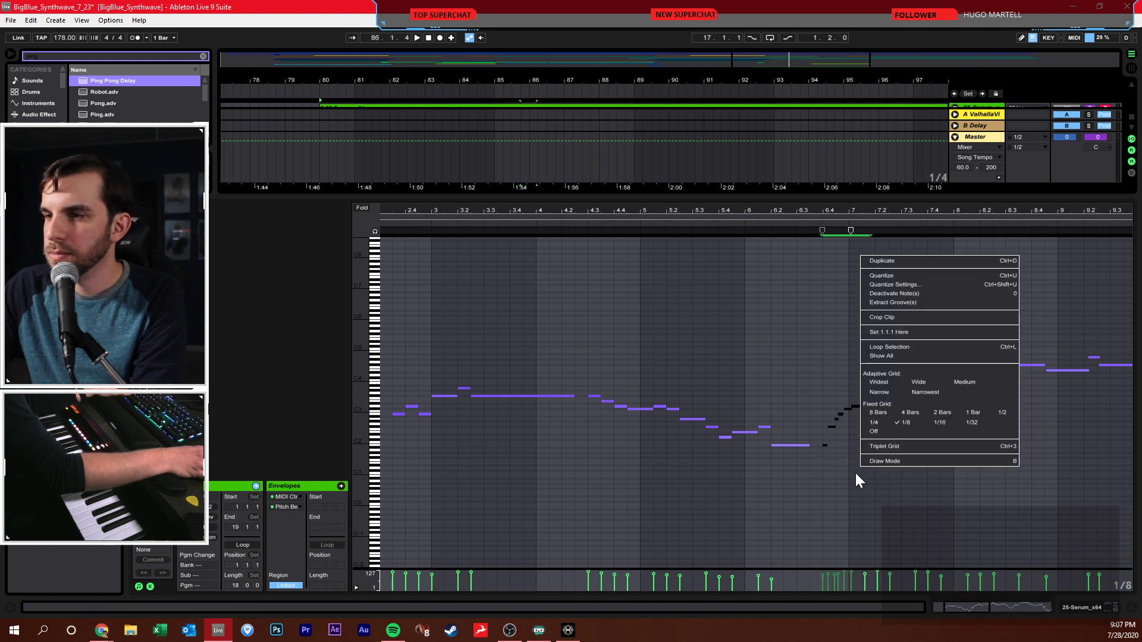
left_click(929, 422)
left_click(862, 436)
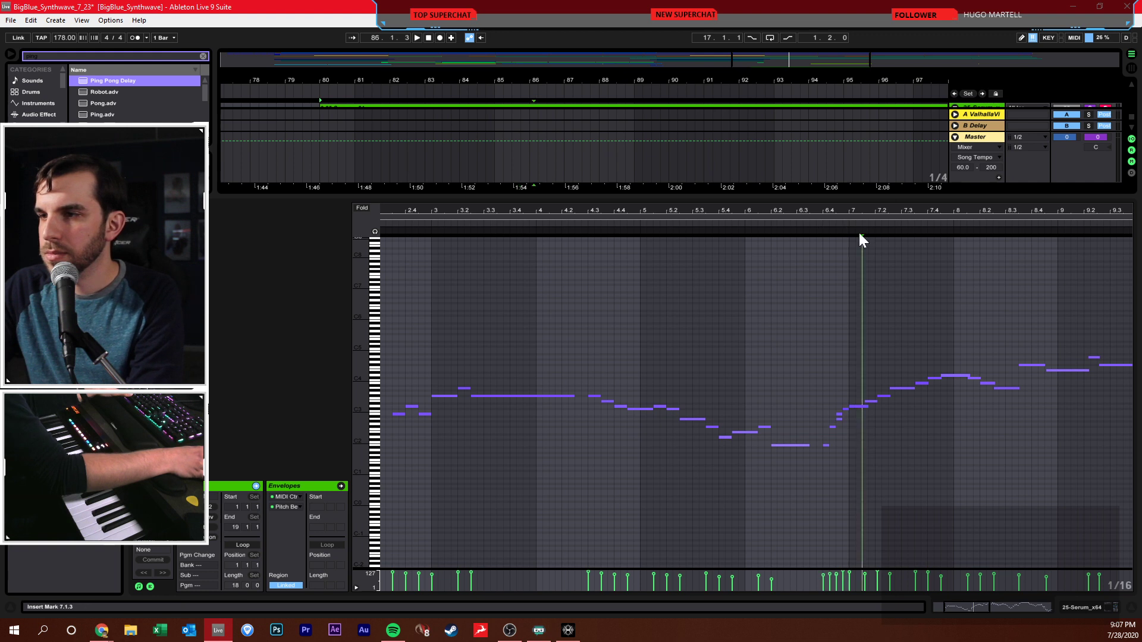
- Delete the overlapping A2 note below the B2 at 6.4.3 in the ascending run
left_click_drag(862, 211, 871, 215)
left_click(764, 386)
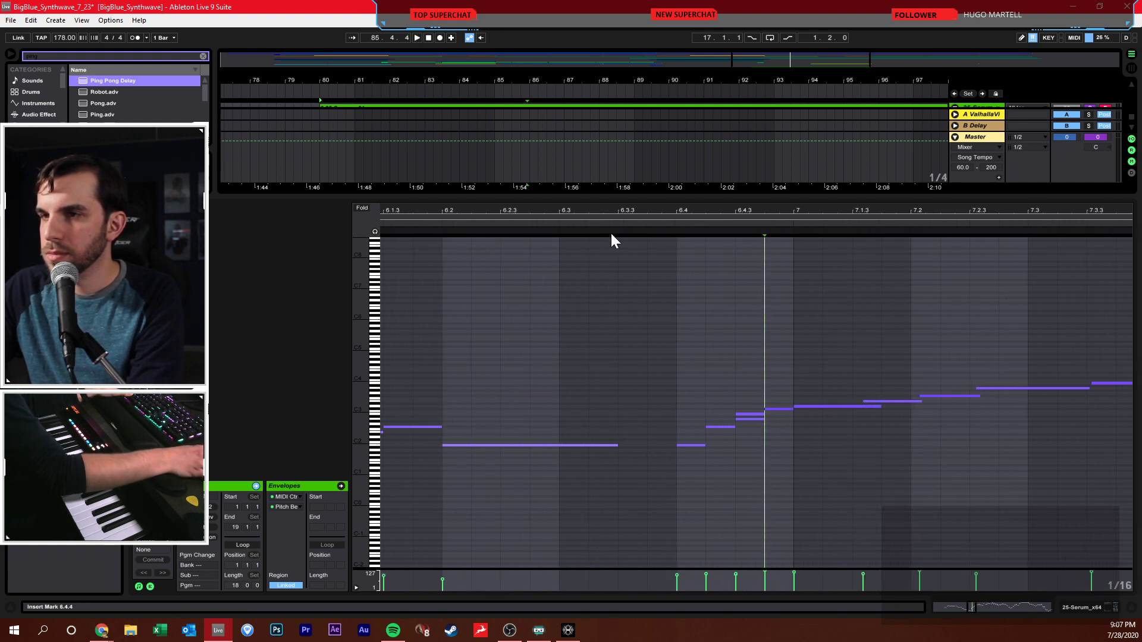
left_click_drag(373, 385, 364, 387)
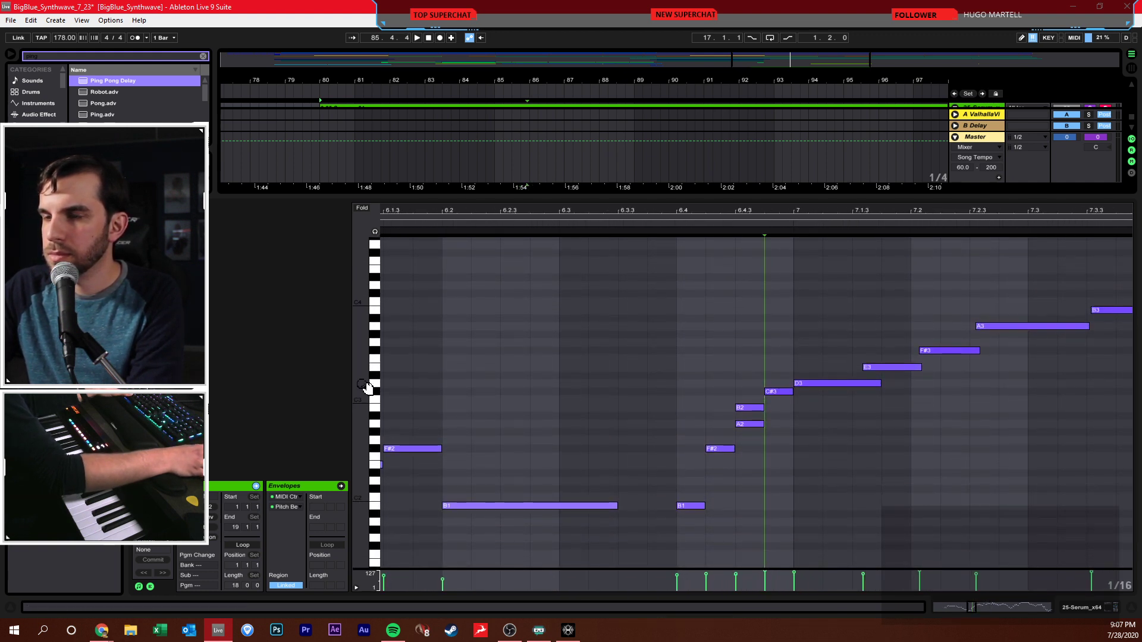
left_click(704, 484)
double_click(754, 424)
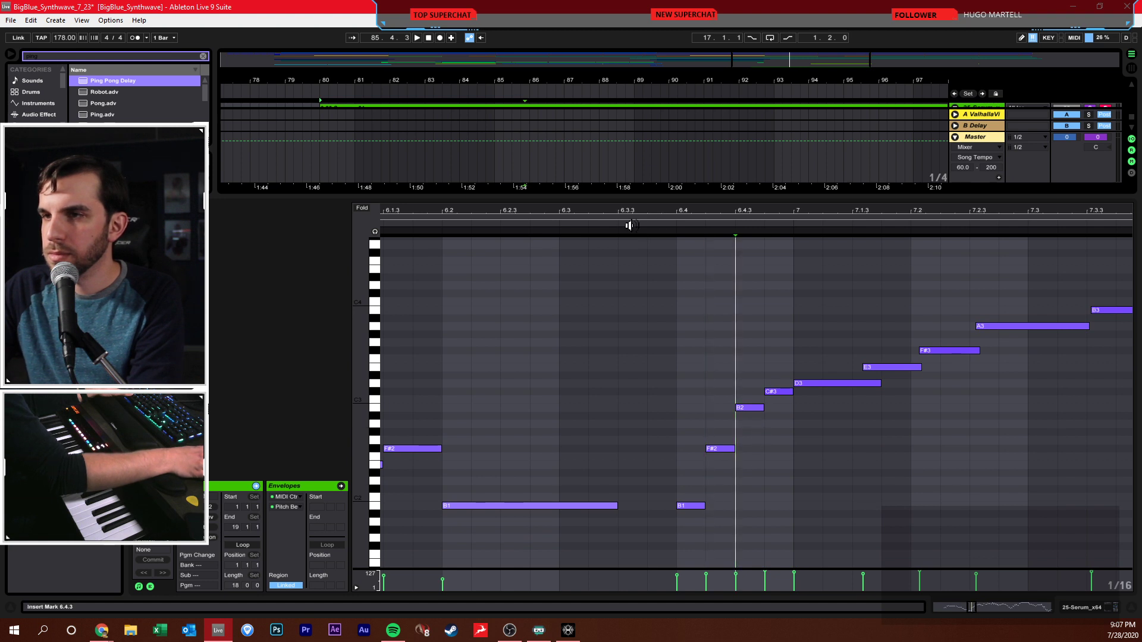
- Audition the run, then quantize the notes from bar 7 to 8.3 to a 1/8 grid
key("space")
left_click_drag(655, 219, 515, 218)
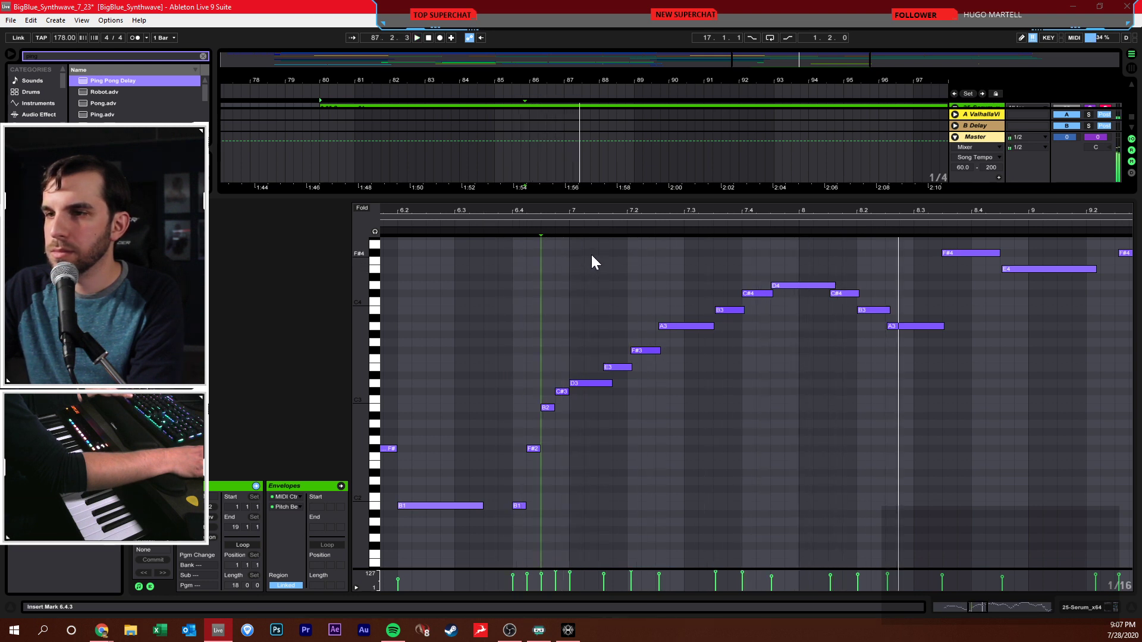
left_click_drag(591, 255, 898, 418)
right_click(902, 417)
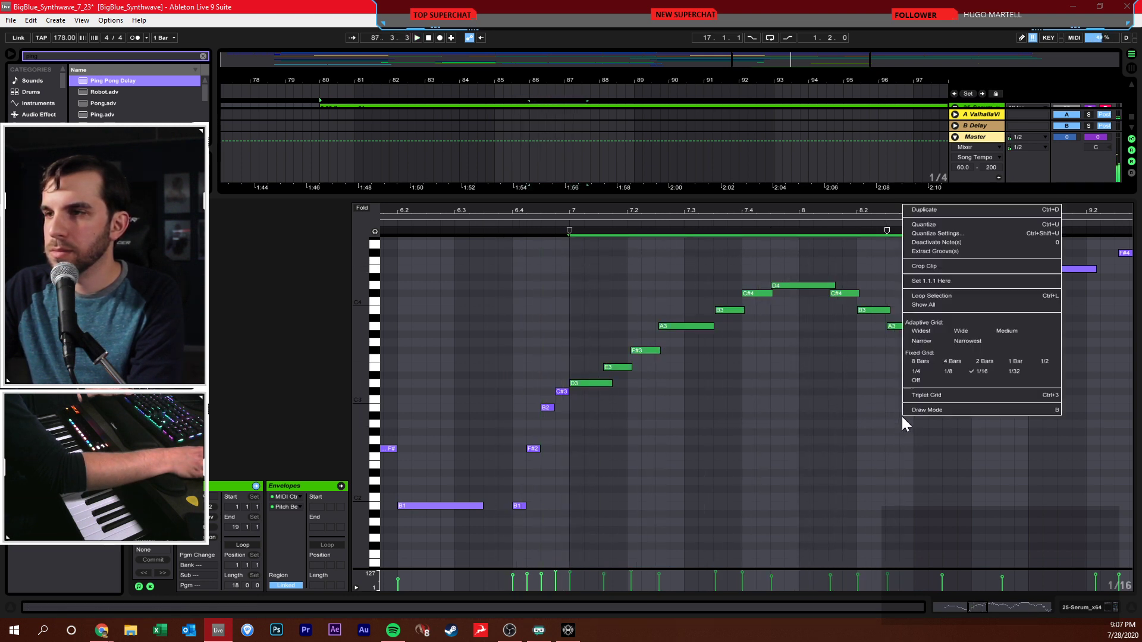
left_click(954, 370)
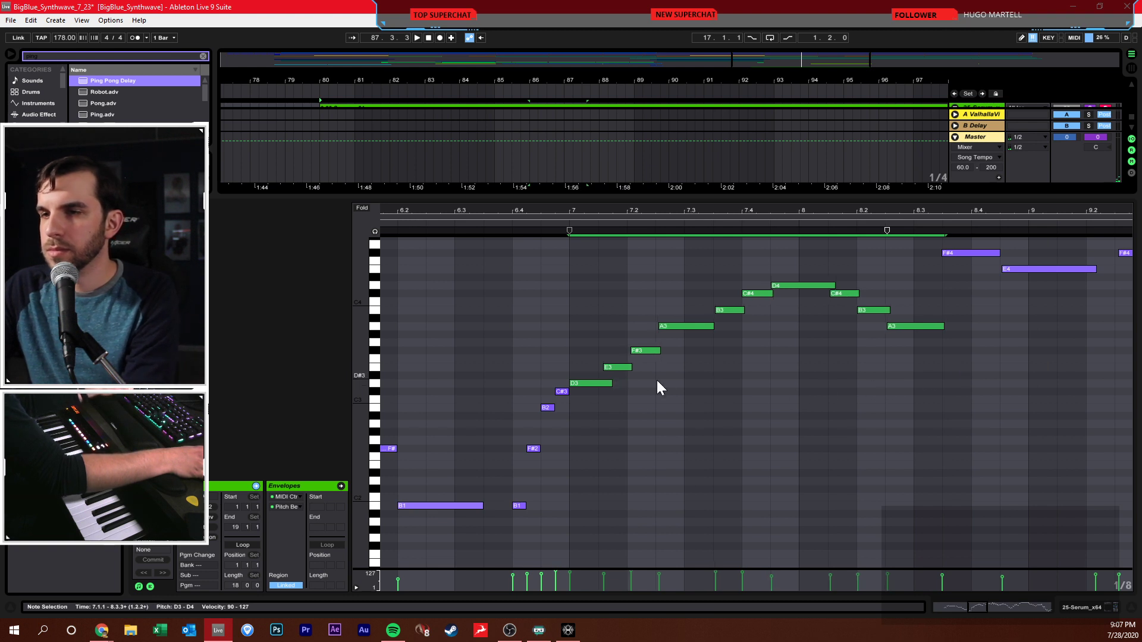
key("ctrl+u")
- Shorten the D3 note at bar 7 to an eighth note so it ends where the E3 begins
left_click(644, 390)
left_click(610, 384)
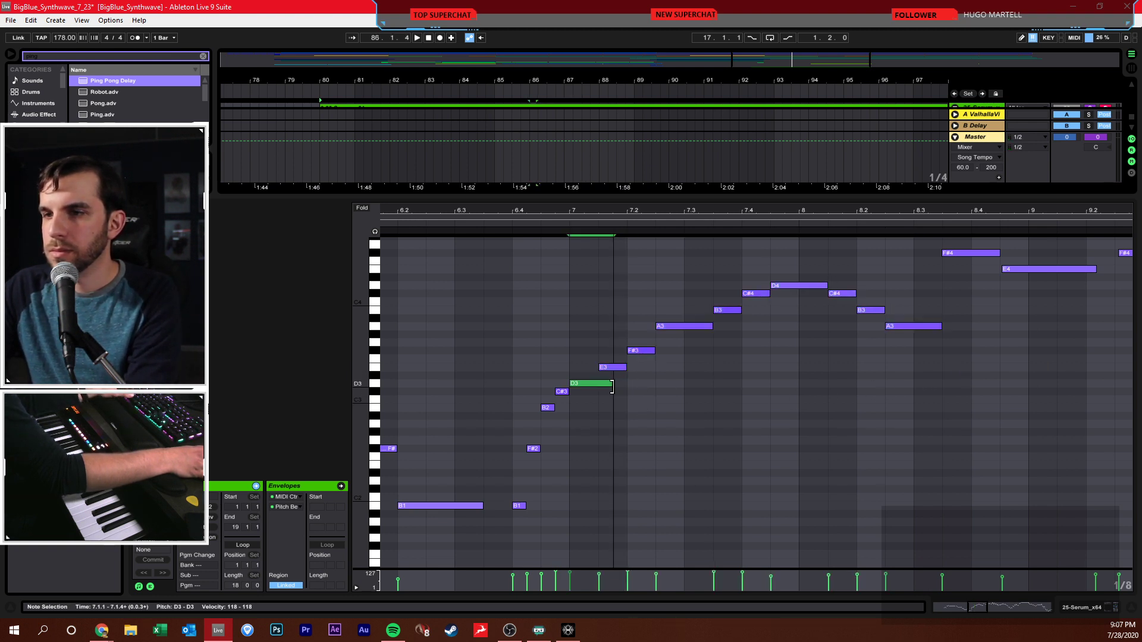
left_click_drag(612, 385, 600, 387)
- Play back the following phrase and quantize its E4 to A4 notes between 8.3 and 9.4 to the 1/8 grid
key("space")
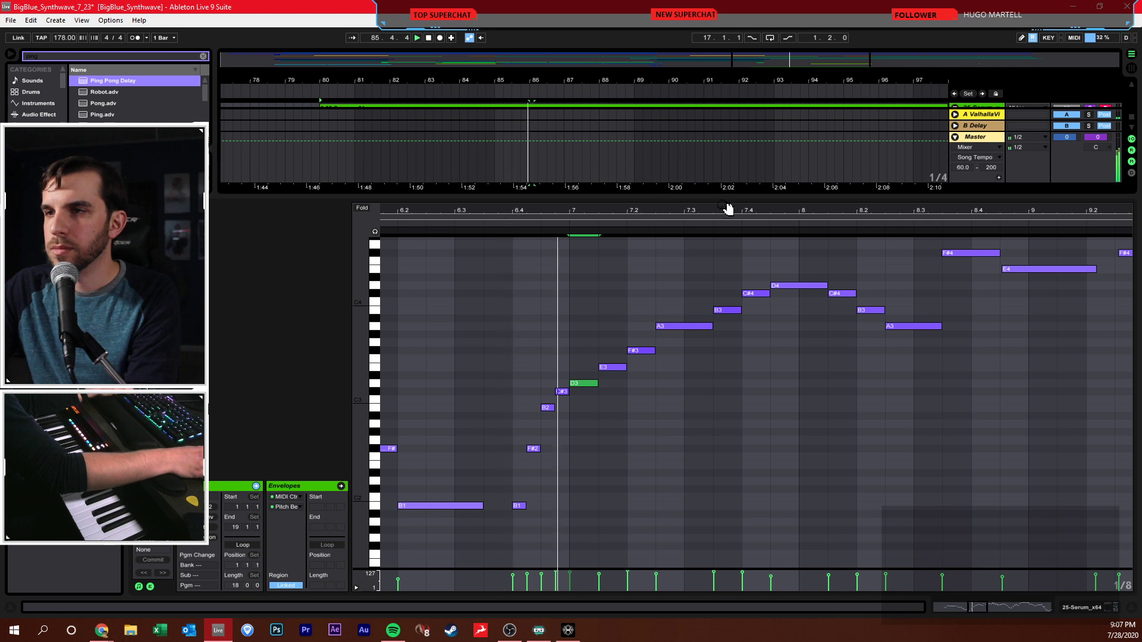
left_click_drag(738, 209, 735, 196)
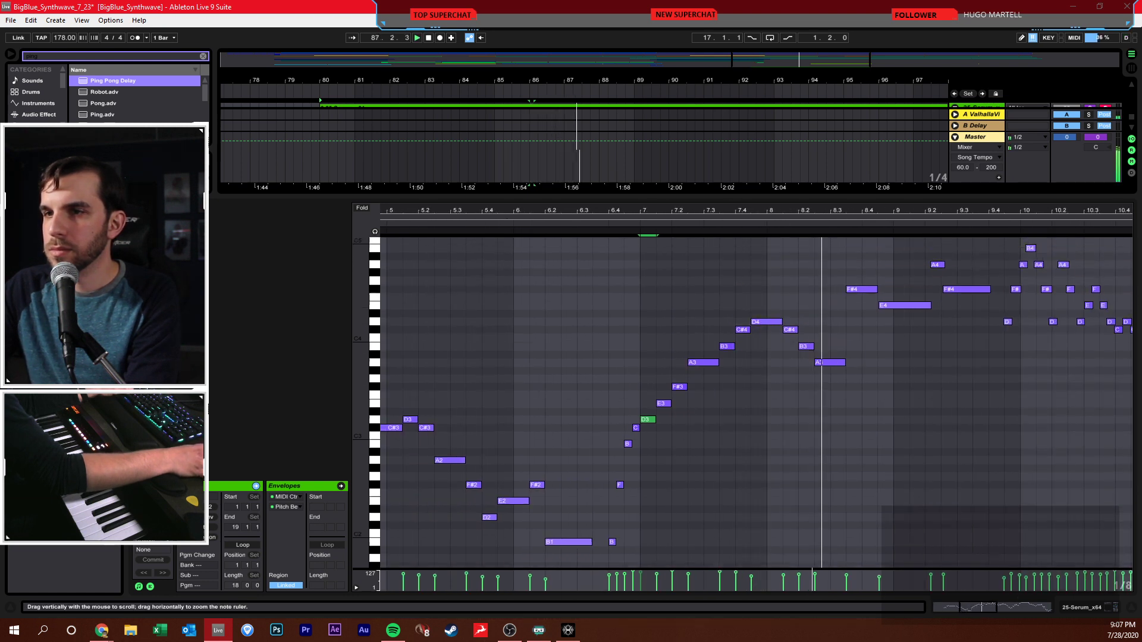
left_click_drag(361, 450, 344, 476)
left_click_drag(905, 213, 653, 223)
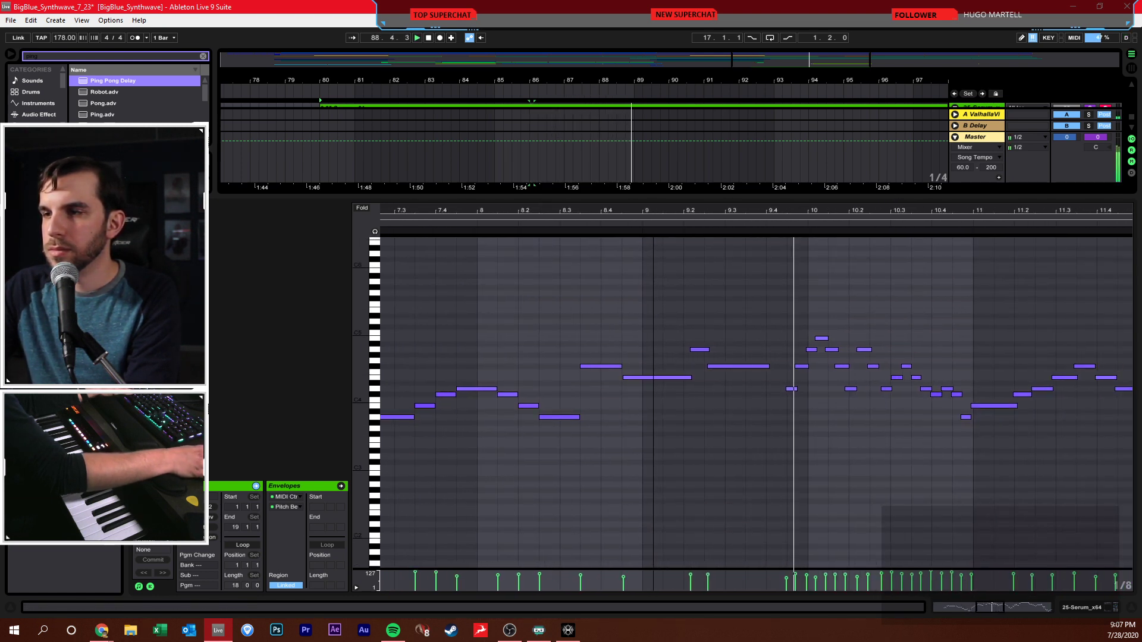
left_click_drag(586, 328, 727, 391)
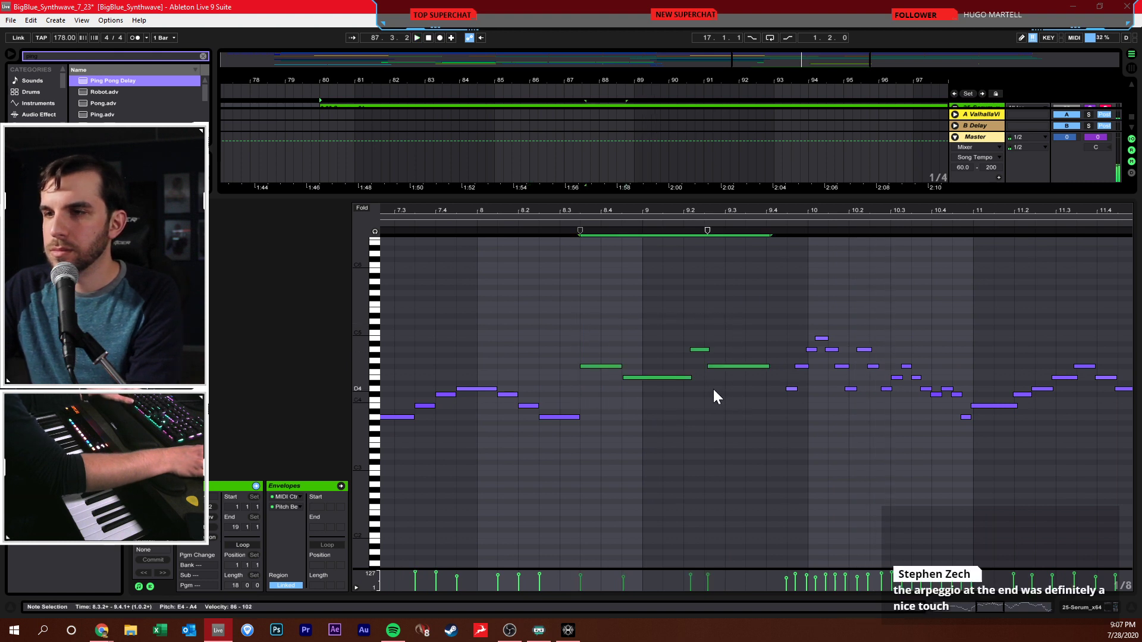
left_click(713, 390)
- Select the fast arpeggio notes from 9.4 up to bar 11 and open their quantize and grid options
left_click_drag(842, 210, 633, 218)
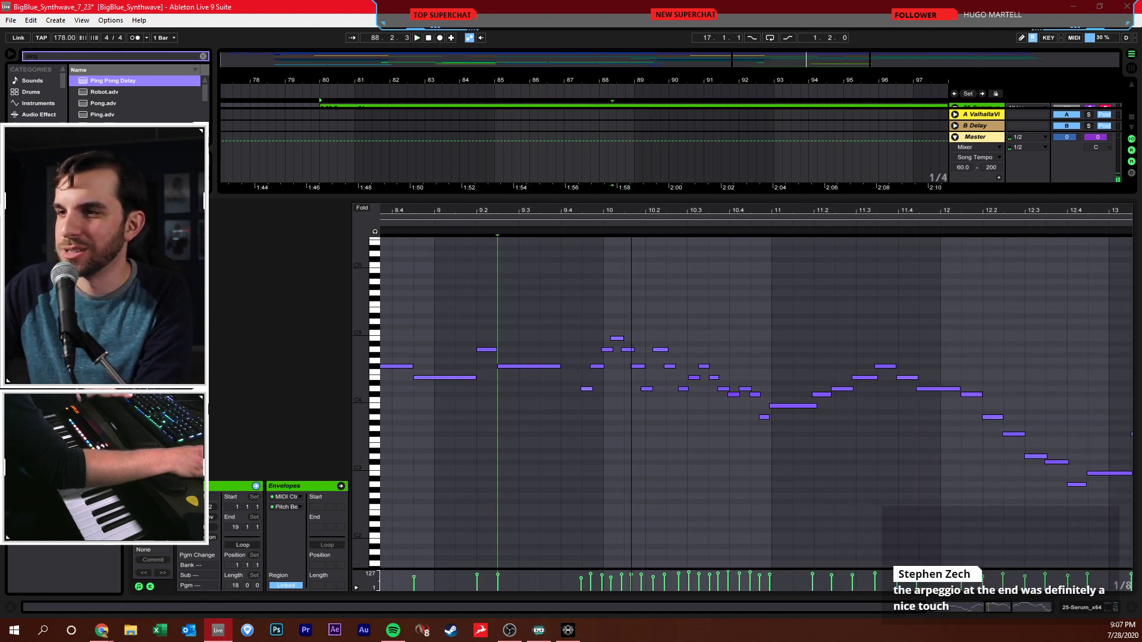
left_click_drag(548, 306, 730, 441)
right_click(730, 441)
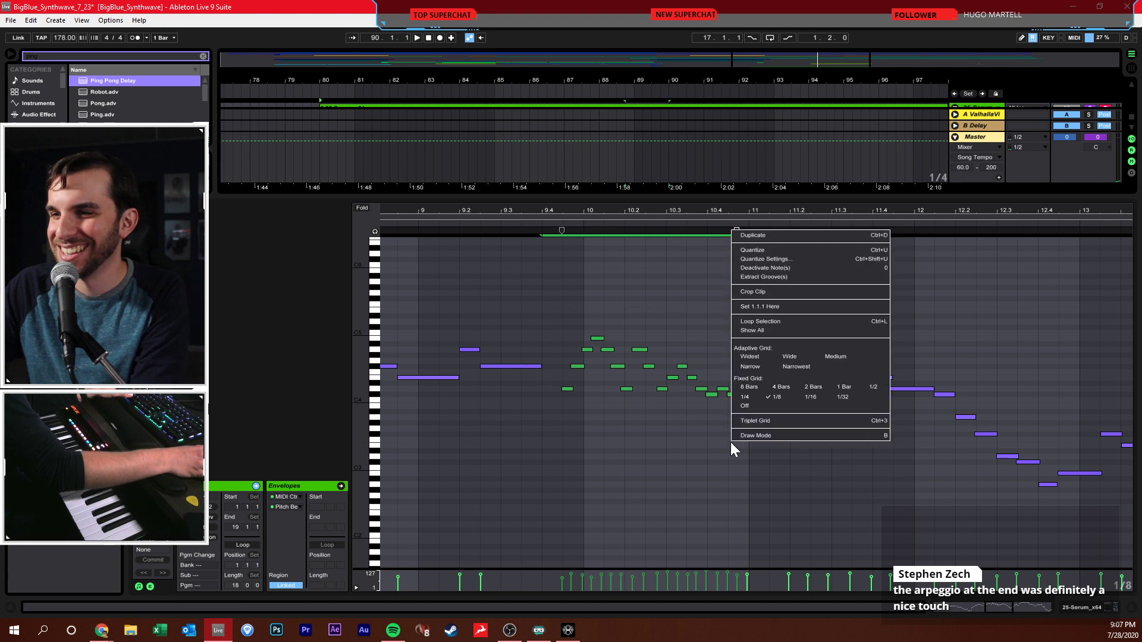
- Quantize the selected run around bar 10 to a 1/16 grid and shorten the A4 note at 10.2.2 to one sixteenth
left_click(810, 397)
left_click(658, 343)
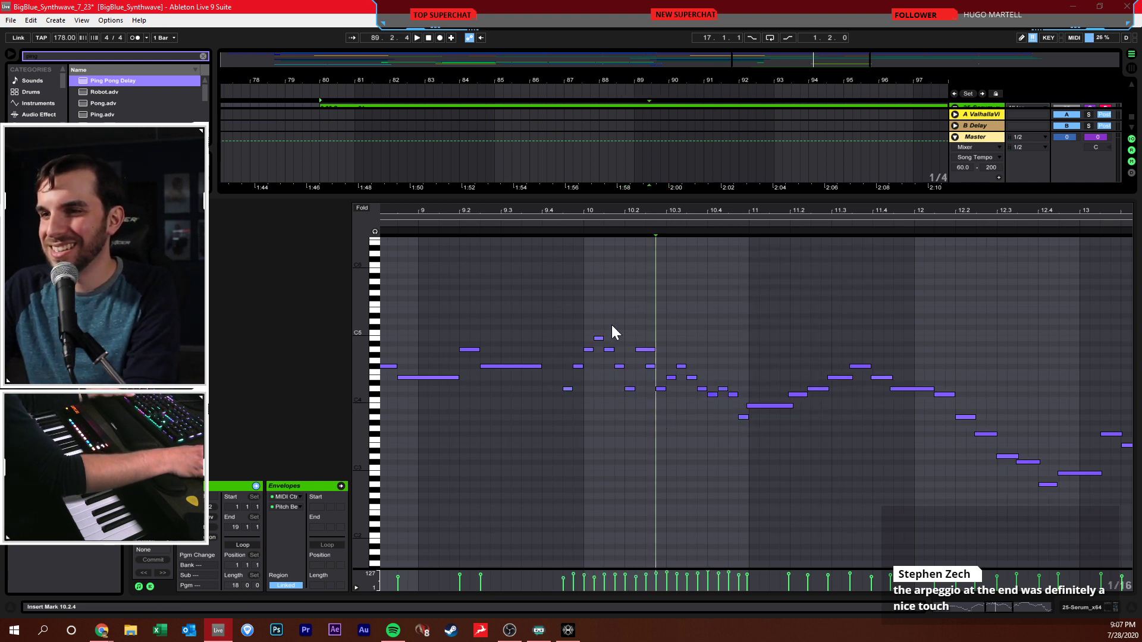
left_click(644, 350)
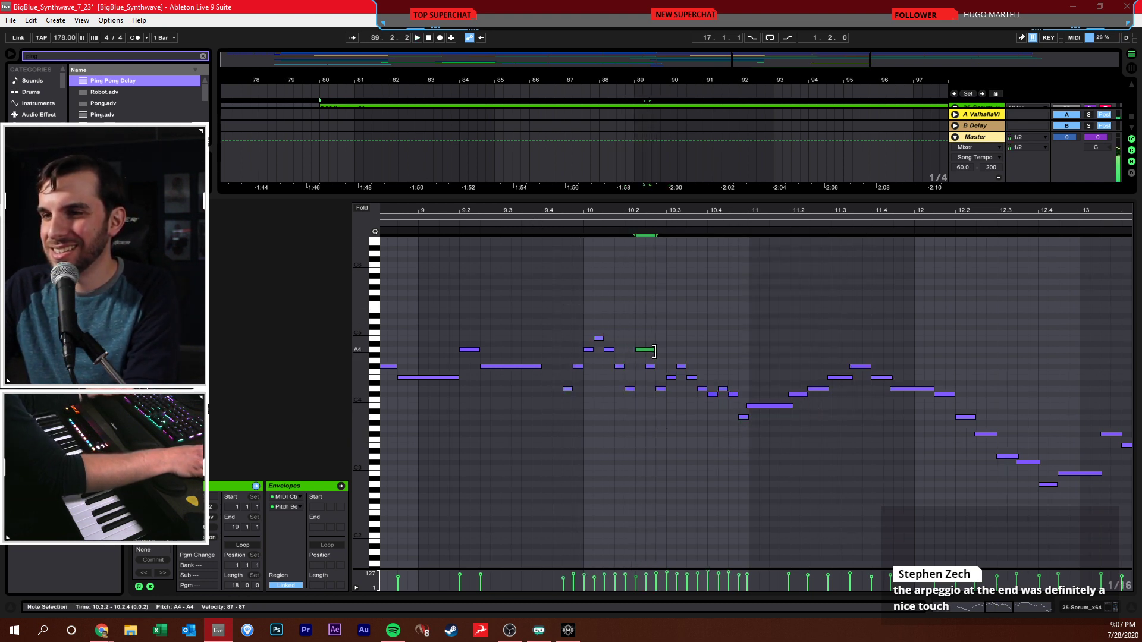
left_click_drag(654, 350, 645, 350)
key("space")
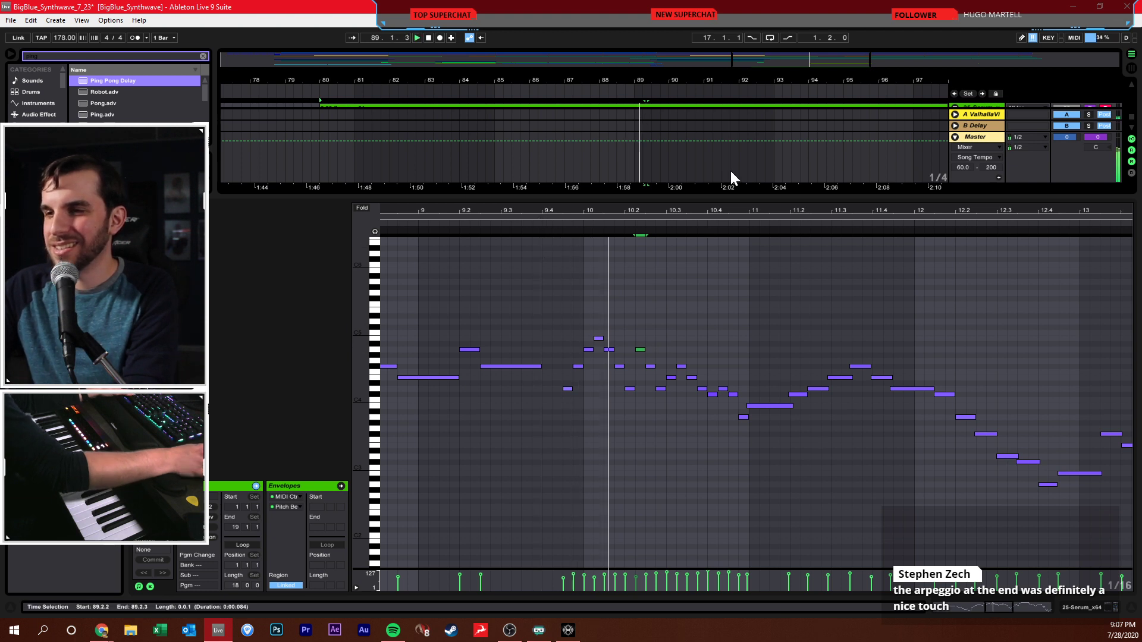
left_click(719, 434)
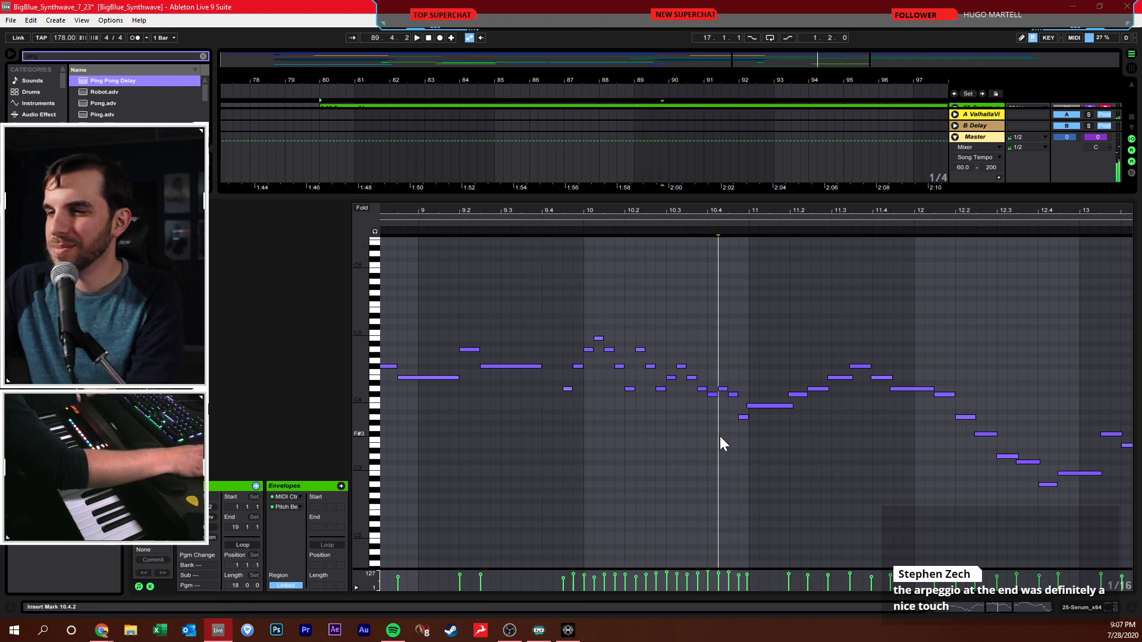
- Quantize the melody notes from bar 11 through the long sustained note ending in bar 15 to the 1/16 grid
left_click_drag(765, 305, 1067, 498)
left_click_drag(1049, 210, 744, 250)
left_click_drag(519, 256, 872, 504)
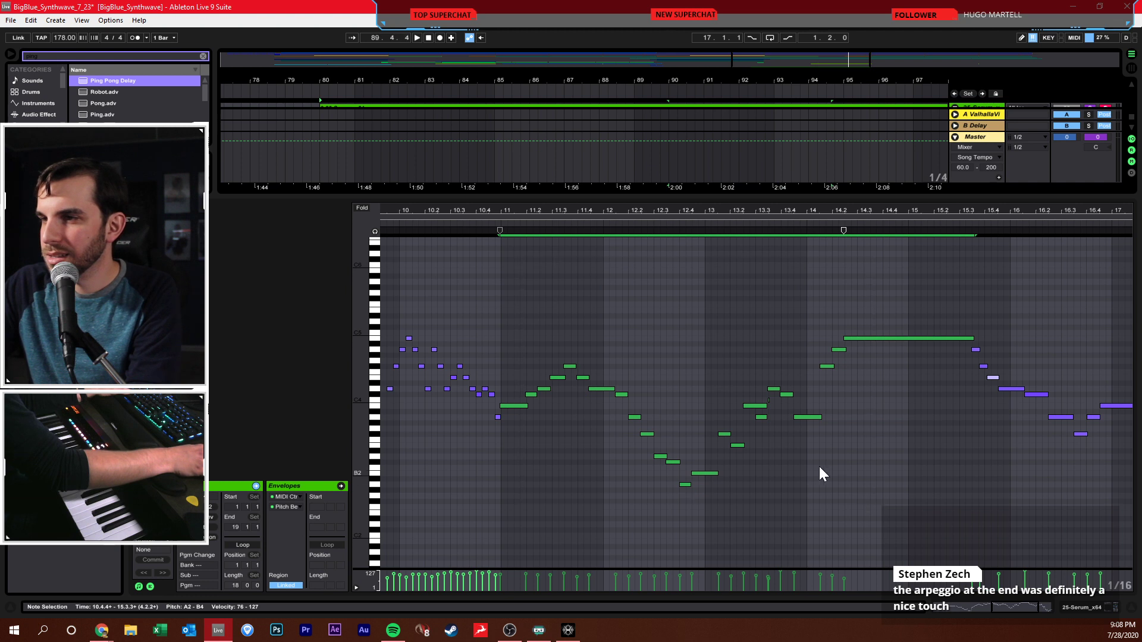
left_click(766, 404, "shift")
left_click(758, 406, "shift")
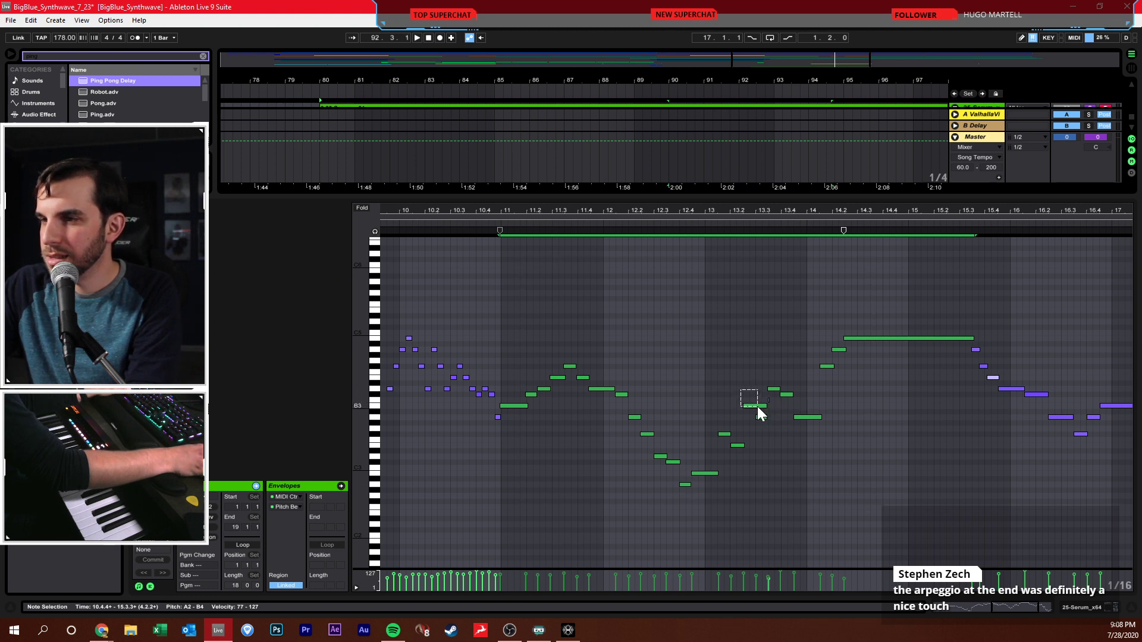
key("ctrl+u")
left_click(824, 386)
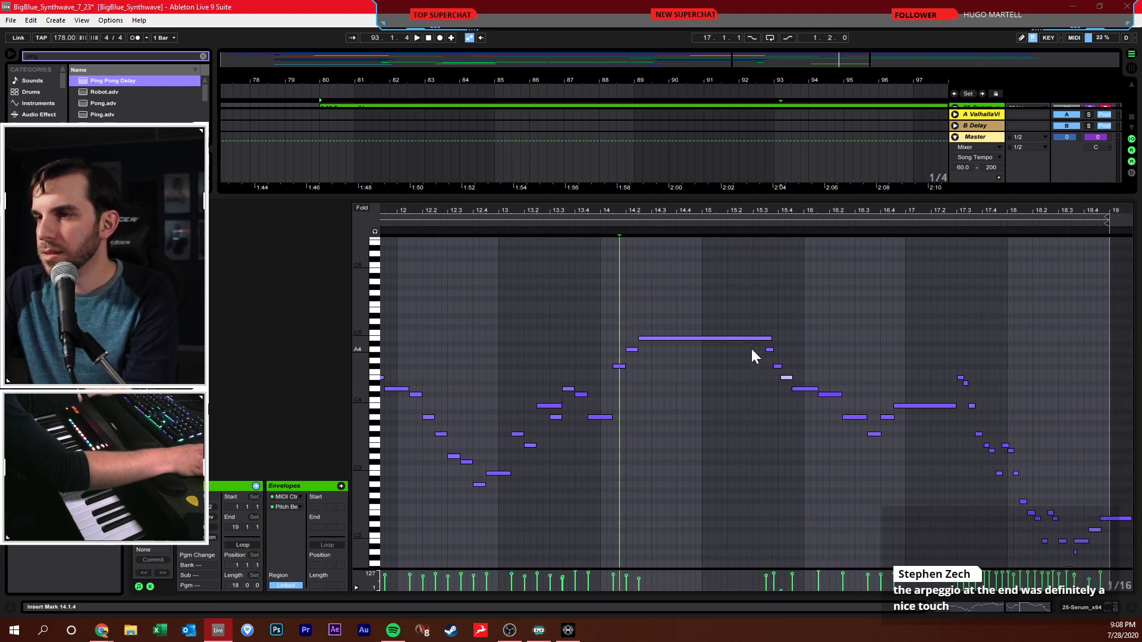
- Quantize the remaining melody notes from 15.3.3 to the end of the clip to the 1/16 grid
left_click_drag(752, 350, 901, 487)
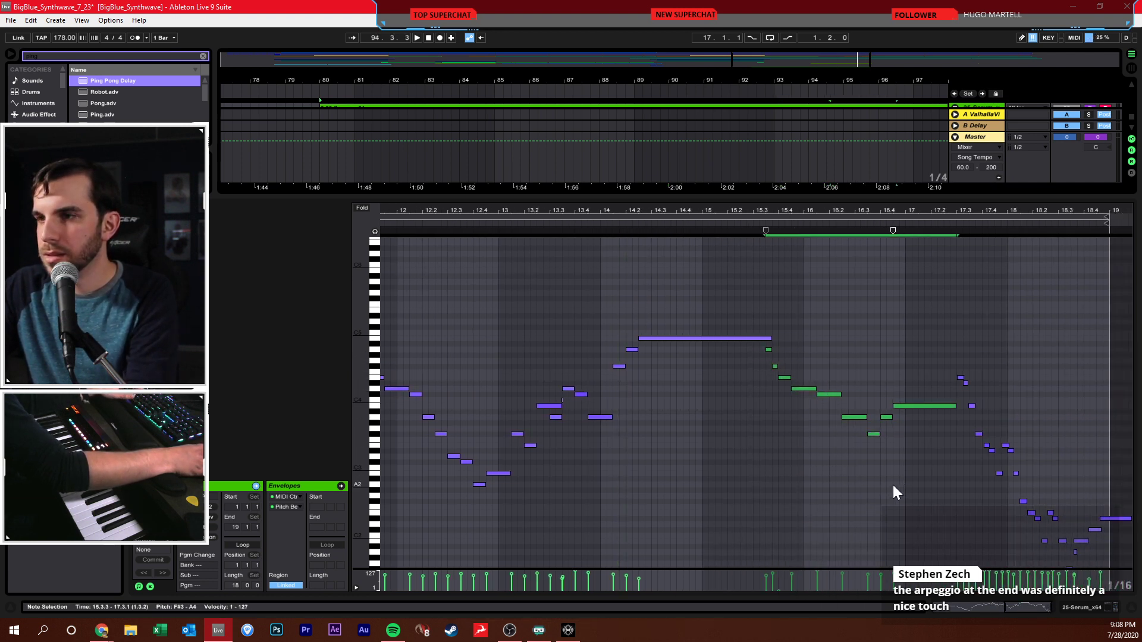
left_click(894, 484)
scroll(971, 361, "down", 3)
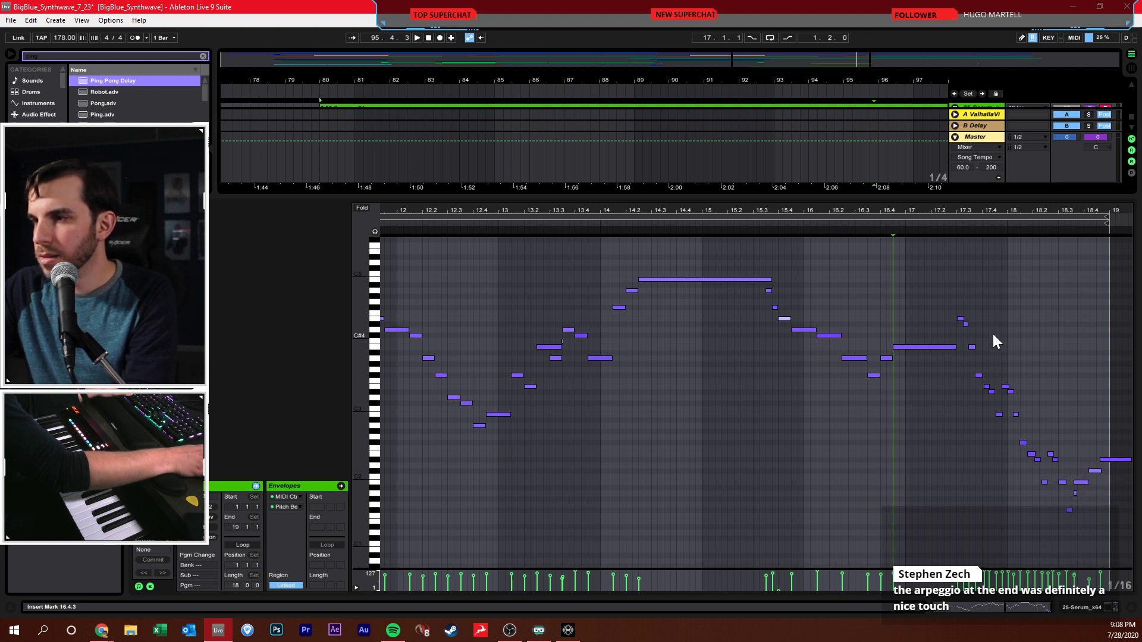
left_click_drag(960, 303, 1023, 541)
right_click(1022, 535)
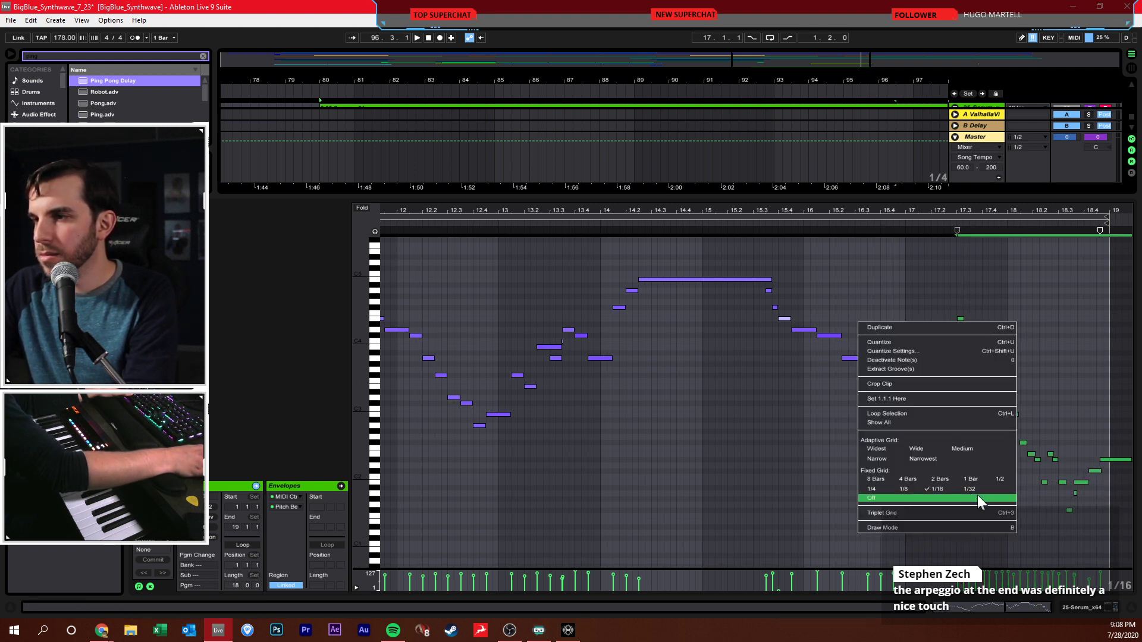
left_click(924, 488)
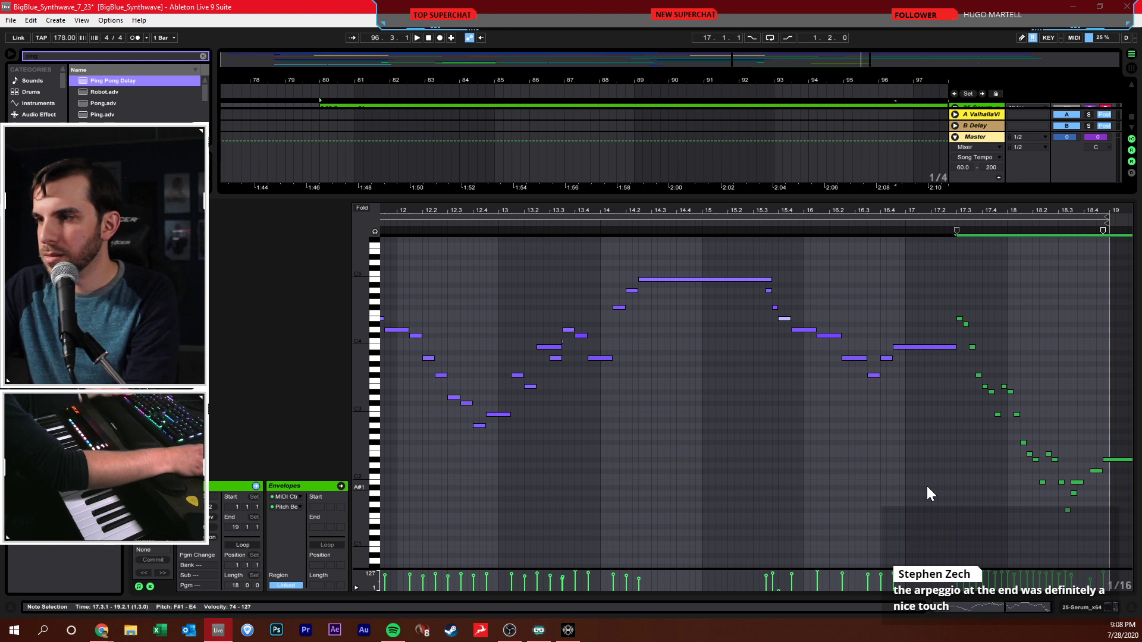
left_click(926, 486)
- Make the B1 note at 18.3.3 start one sixteenth later and save the set
left_click(1077, 483)
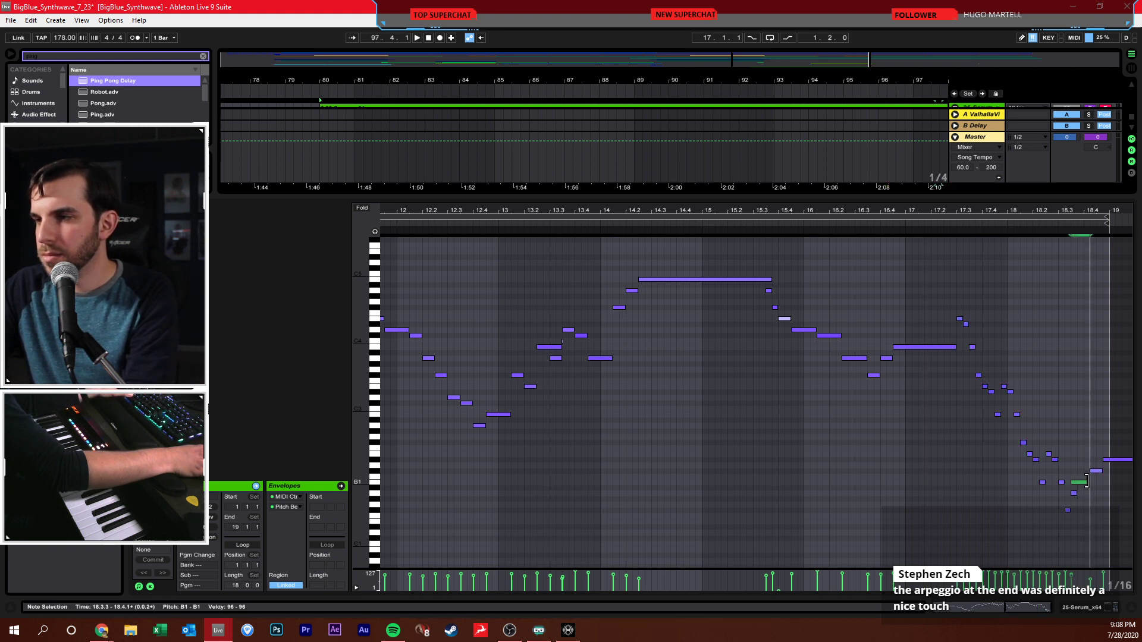
key("ctrl+s")
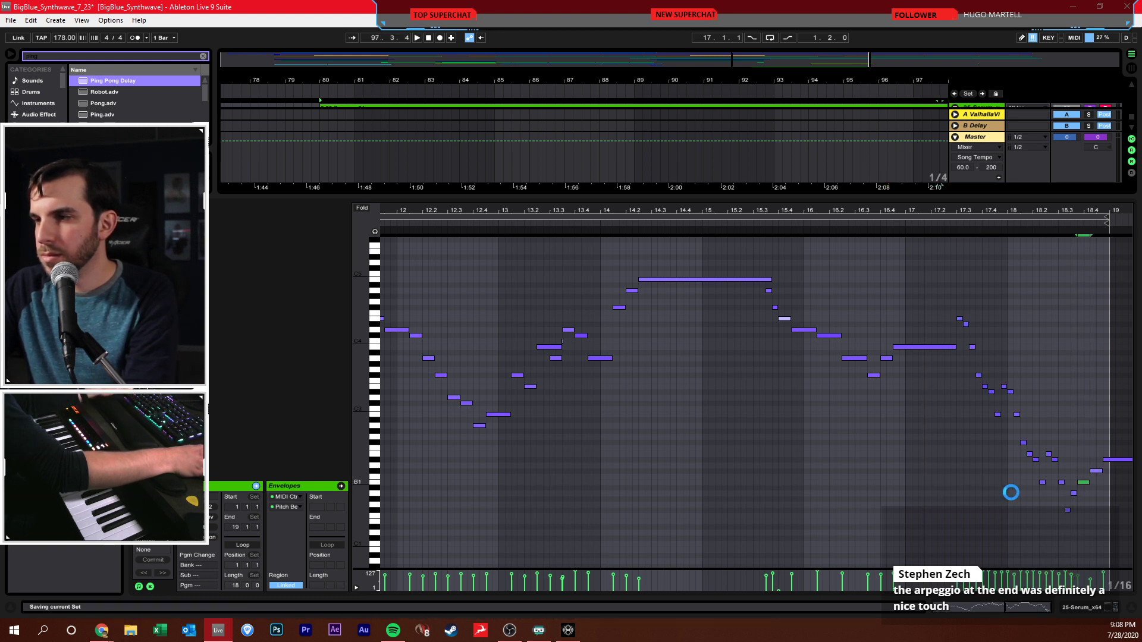
left_click(966, 498)
left_click(939, 470)
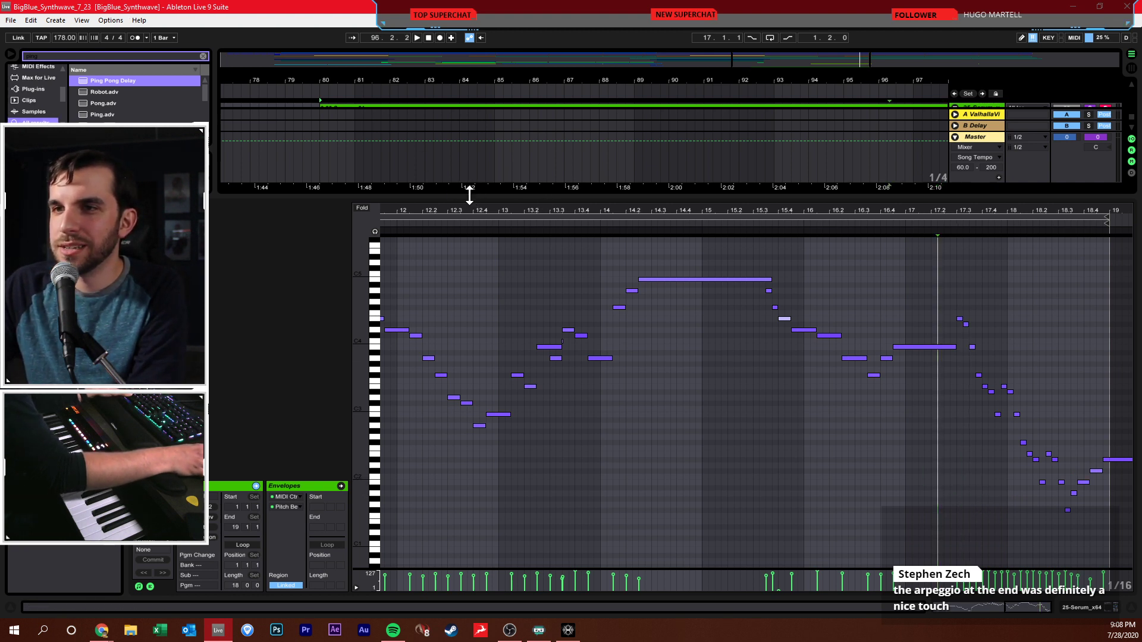
- Enlarge the arrangement area, open the Serum editor of track 25, and save the set
left_click_drag(467, 195, 452, 475)
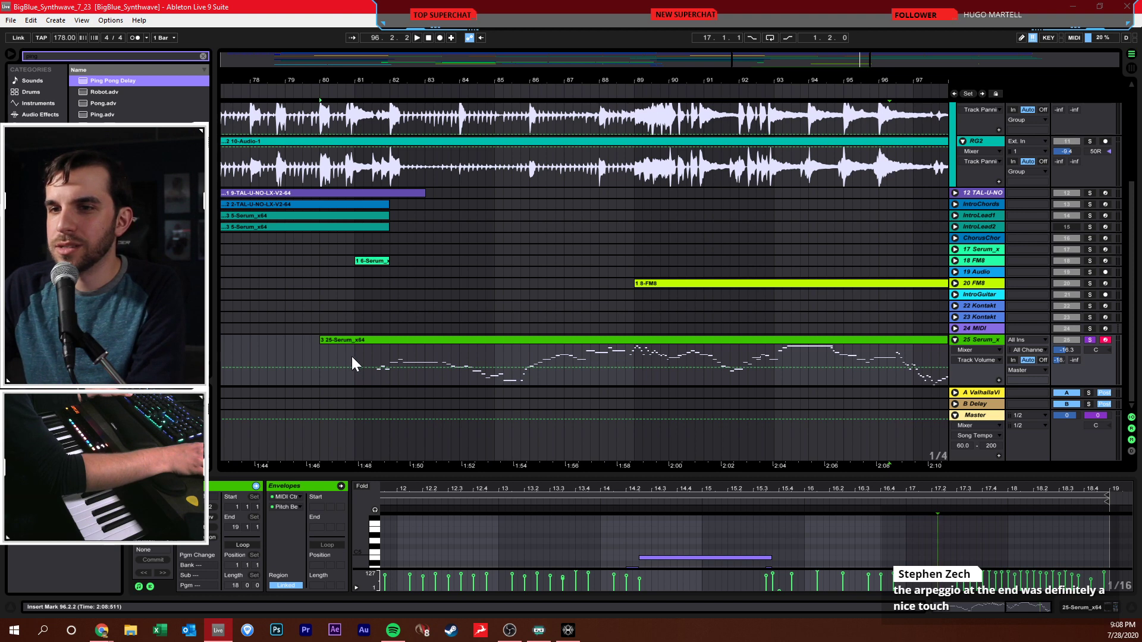
left_click(354, 360)
left_click(976, 403)
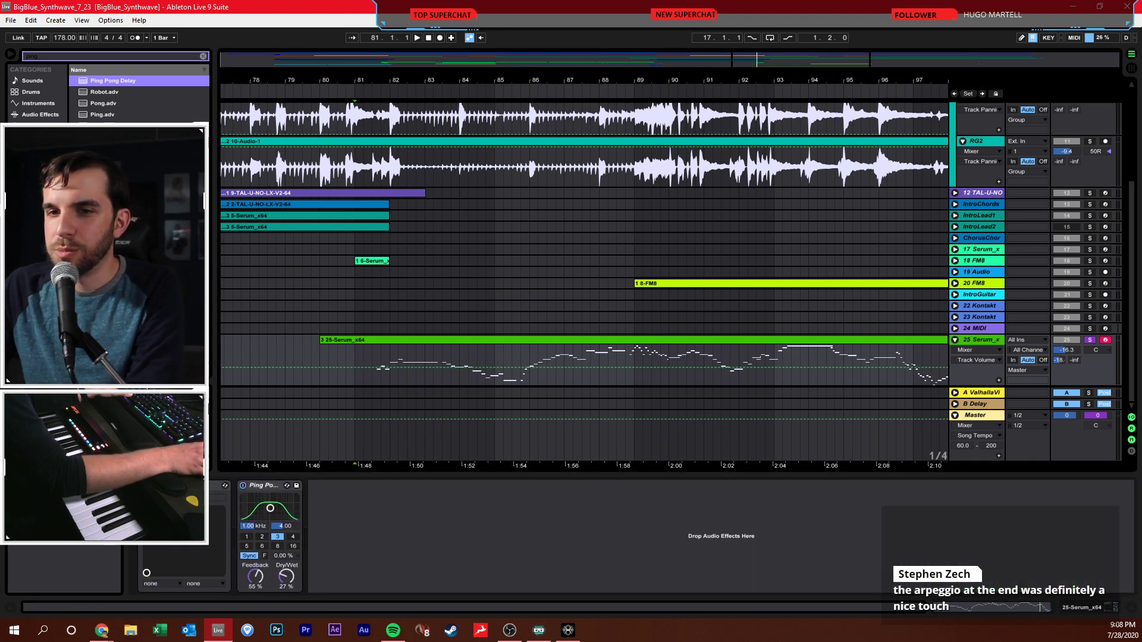
left_click(161, 485)
key("ctrl+s")
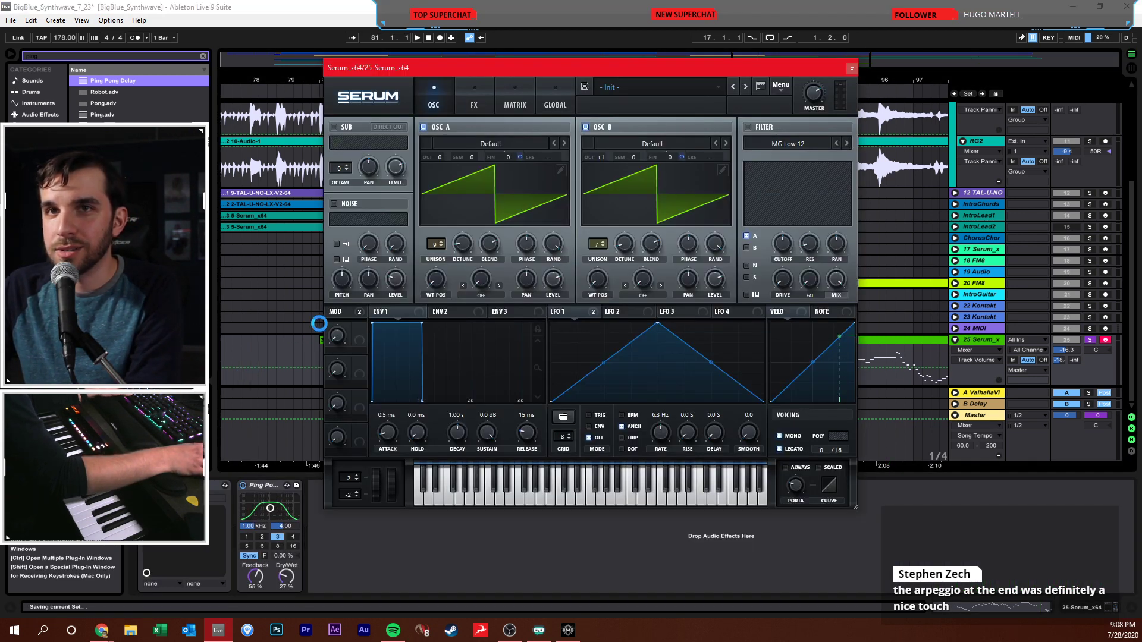
left_click_drag(676, 62, 724, 97)
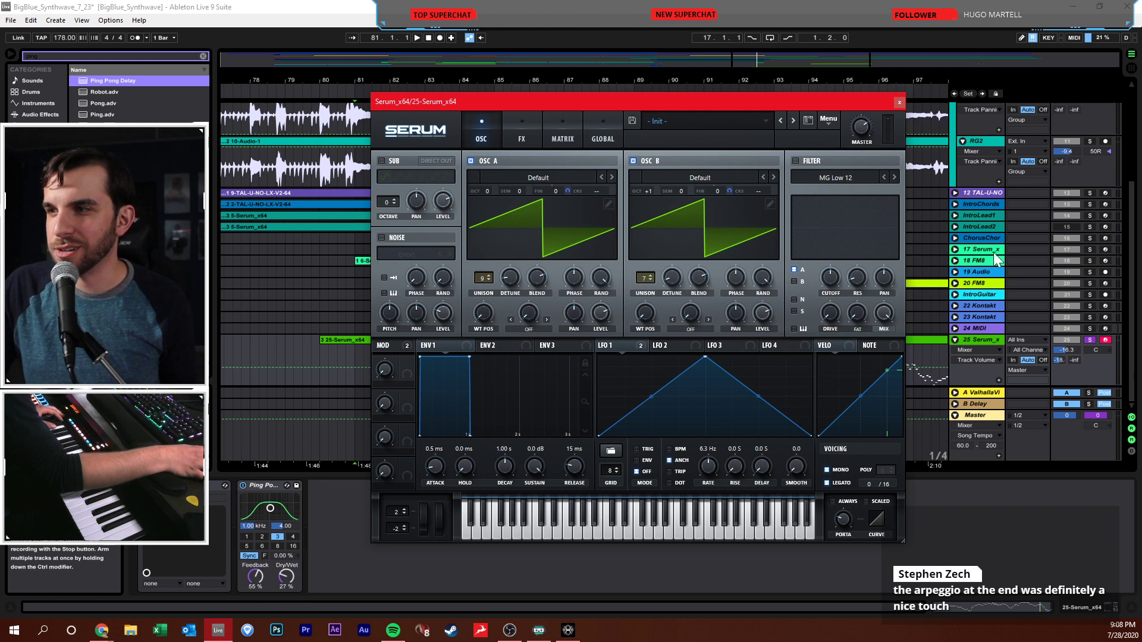
- Arm the 20 FM8 track for recording and turn off solo on track 25
left_click(991, 205)
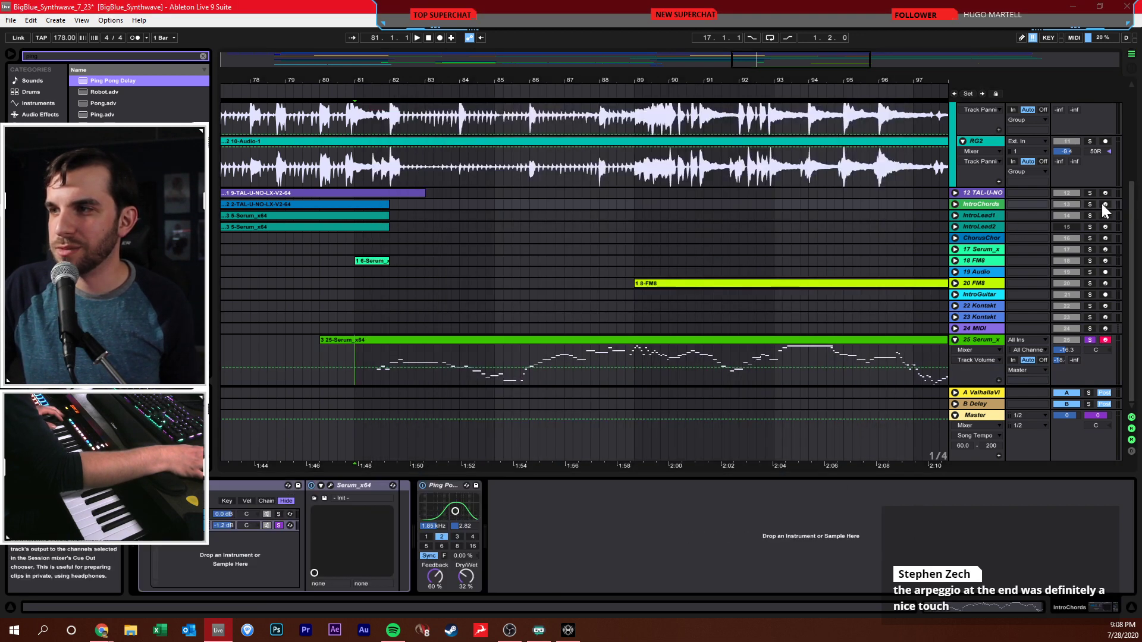
left_click(991, 283)
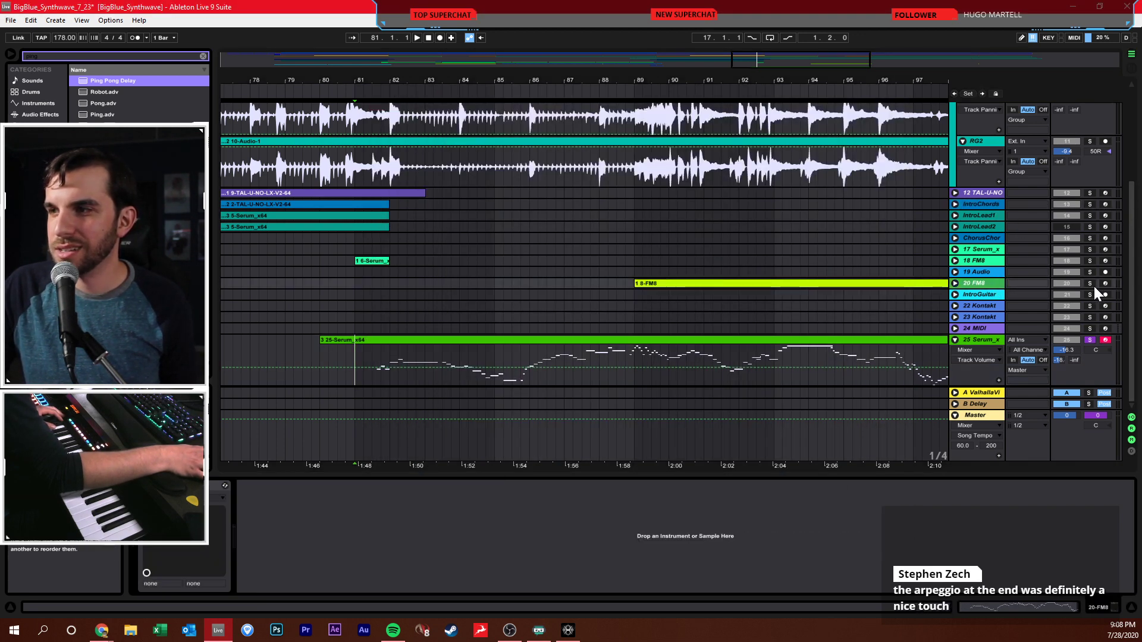
left_click(1103, 284)
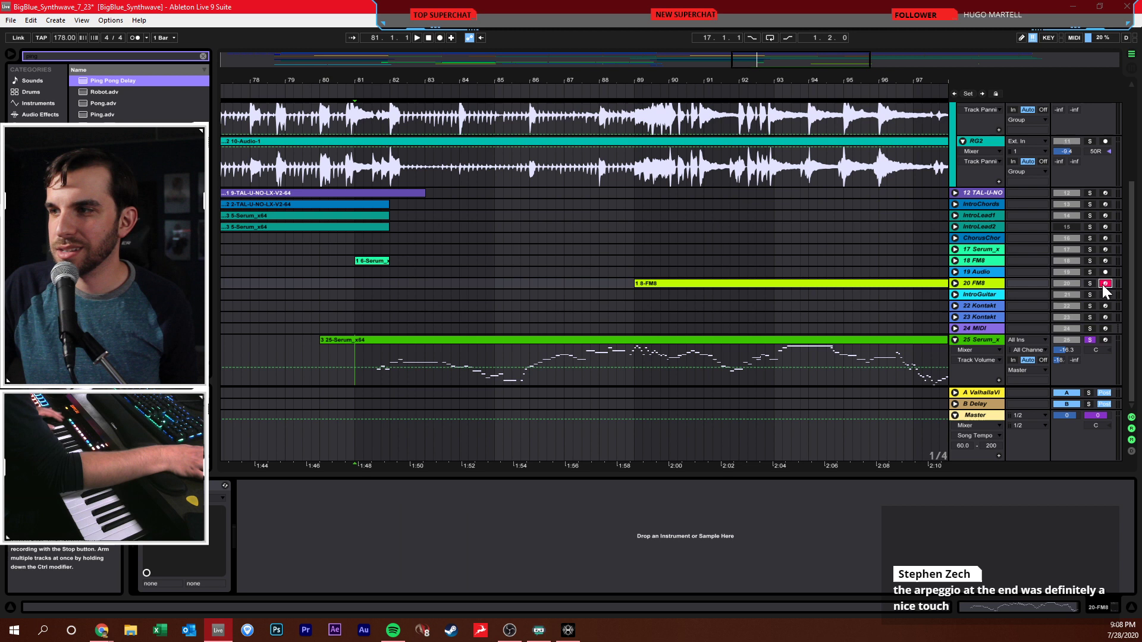
left_click(1090, 339)
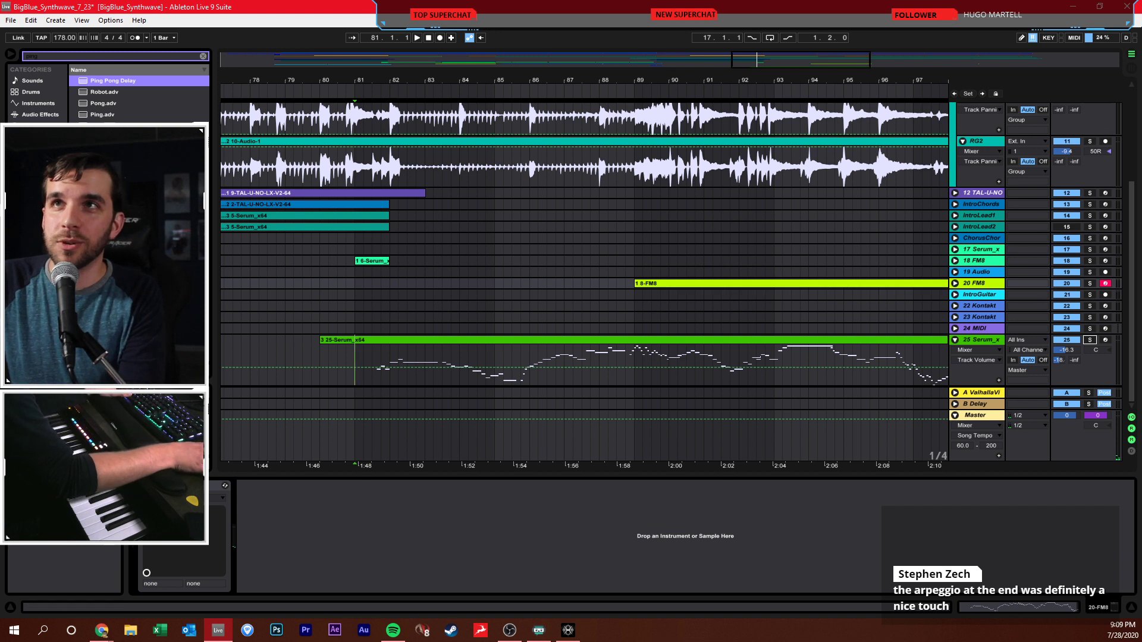
key("alt+Tab")
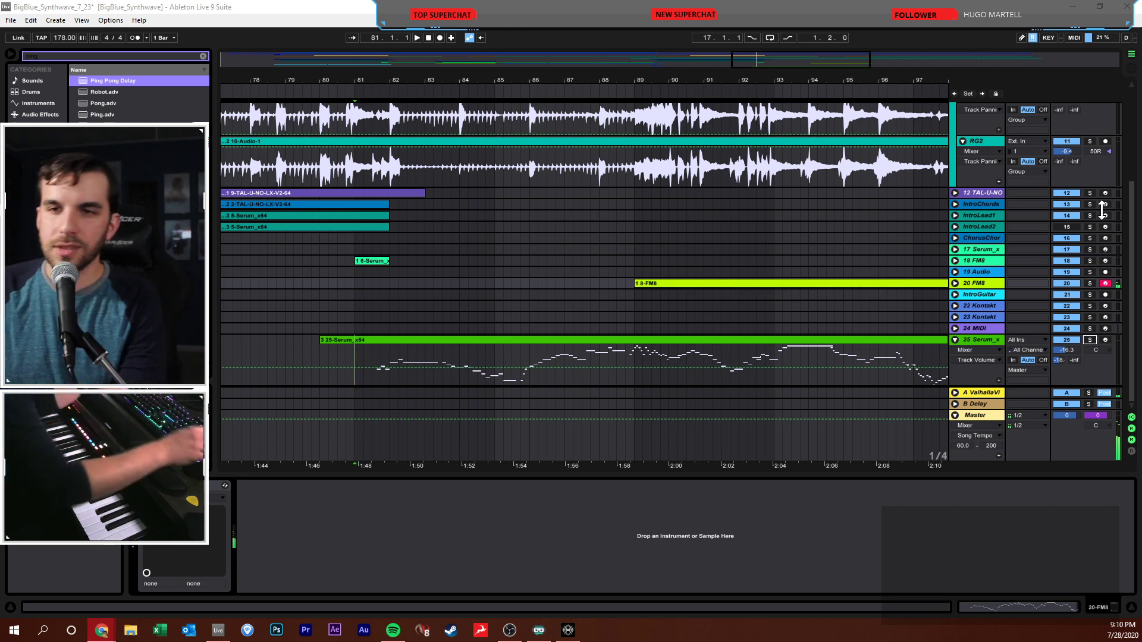
- Disarm the 20 FM8 track, show the arrangement from about bar 73 to 99, and save the set
left_click(1105, 283)
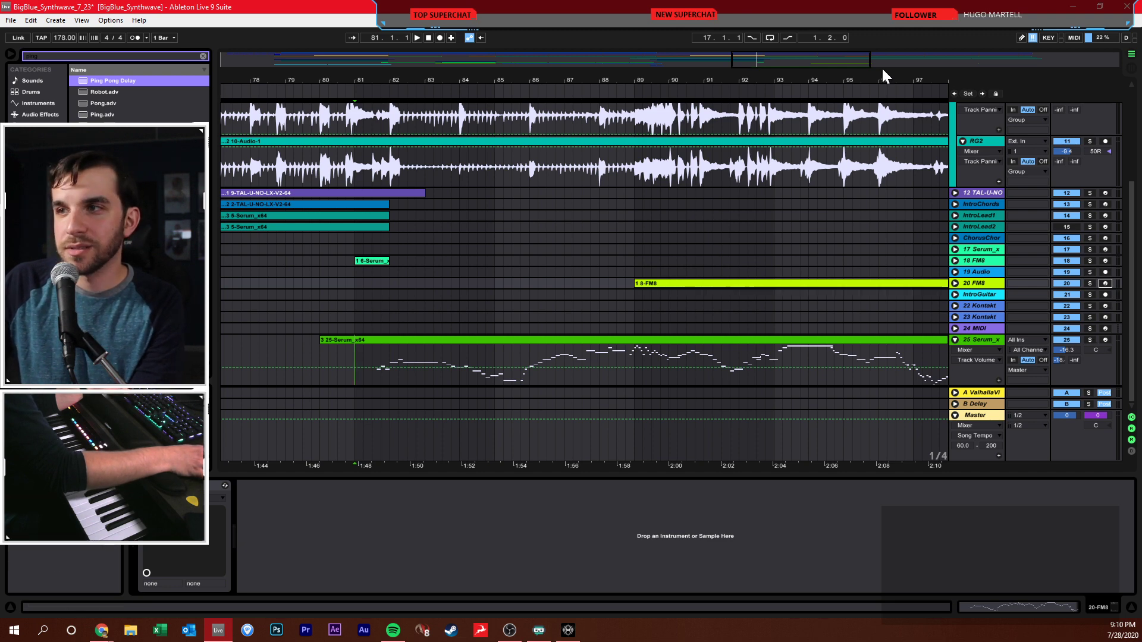
left_click(886, 91)
left_click_drag(888, 81, 859, 83)
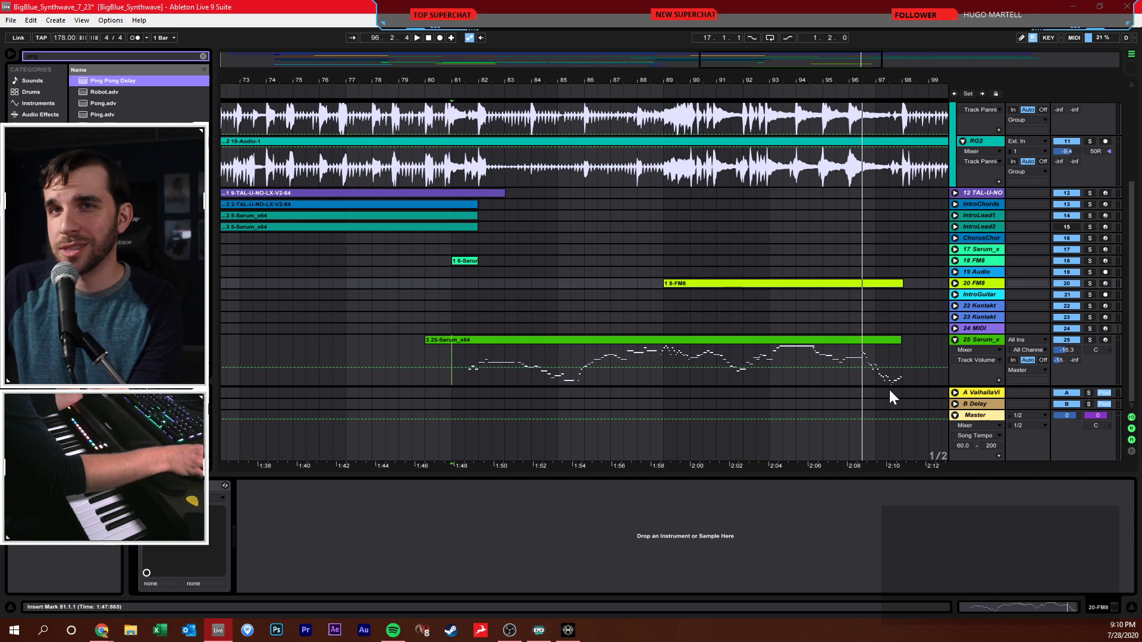
key("ctrl+s")
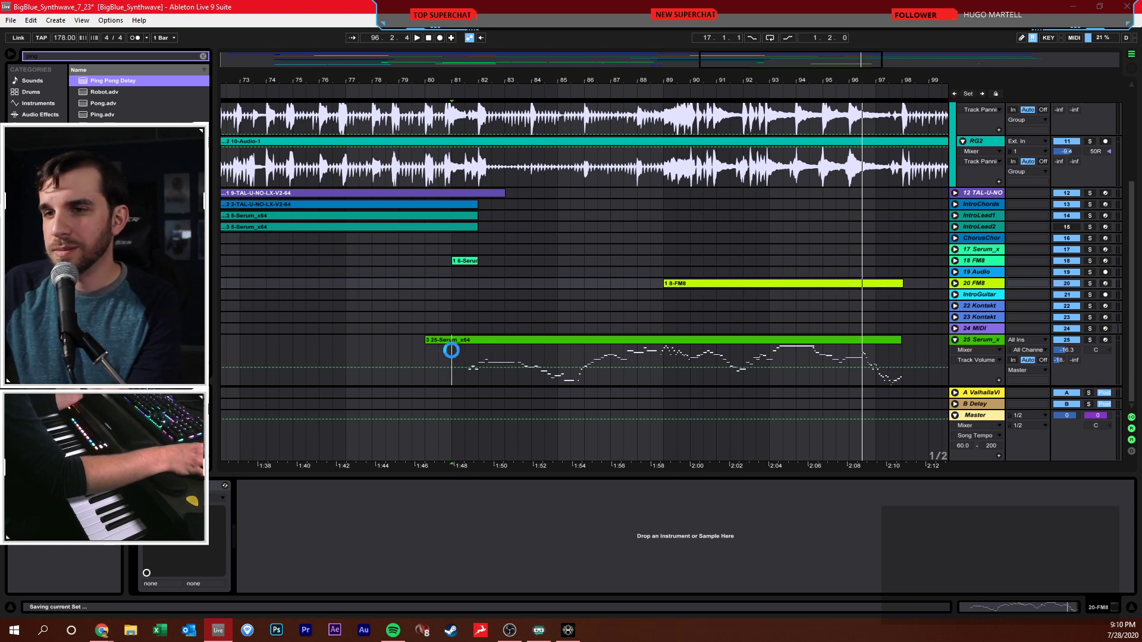
- Play the arrangement from bar 81 with the Serum editor of track 25 open
left_click(451, 350)
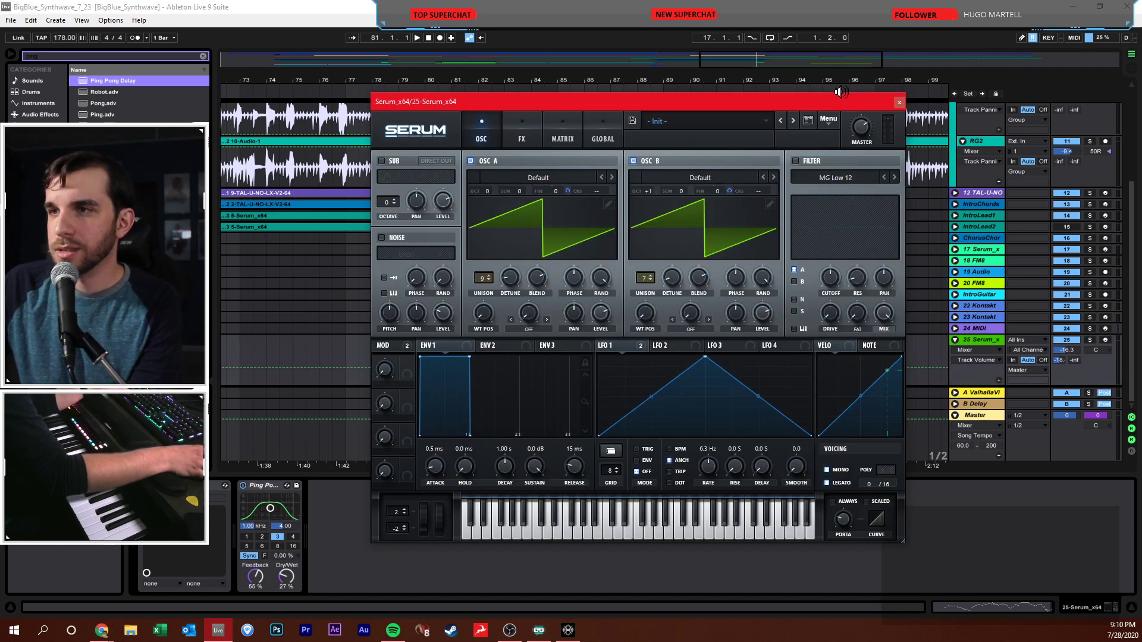
left_click_drag(852, 98, 982, 97)
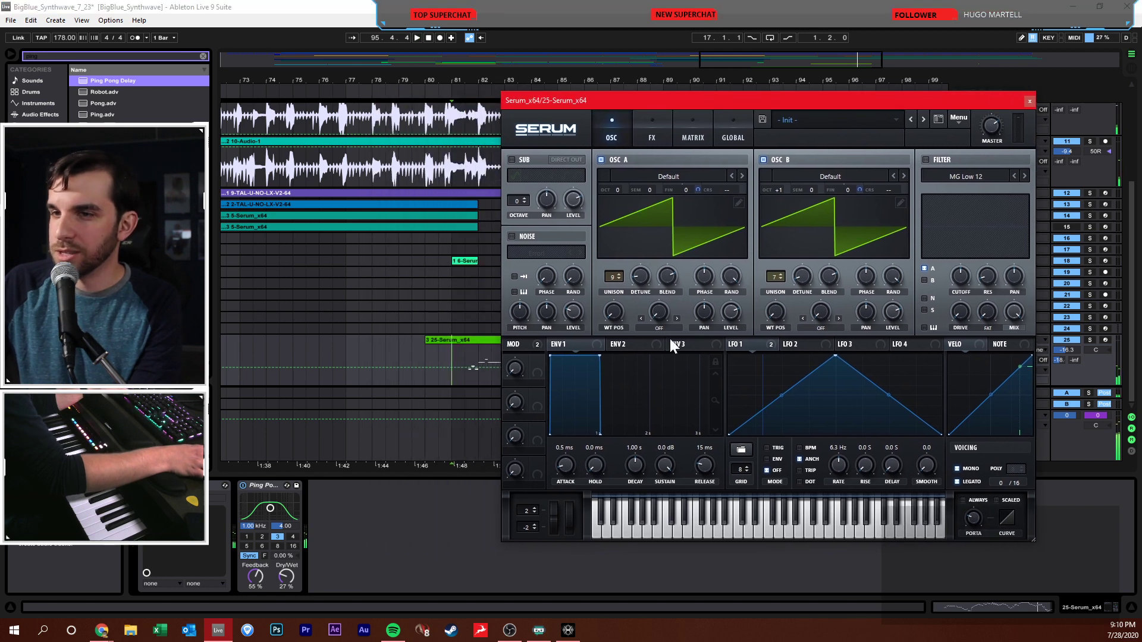
left_click(453, 362)
left_click_drag(775, 101, 631, 91)
key("space")
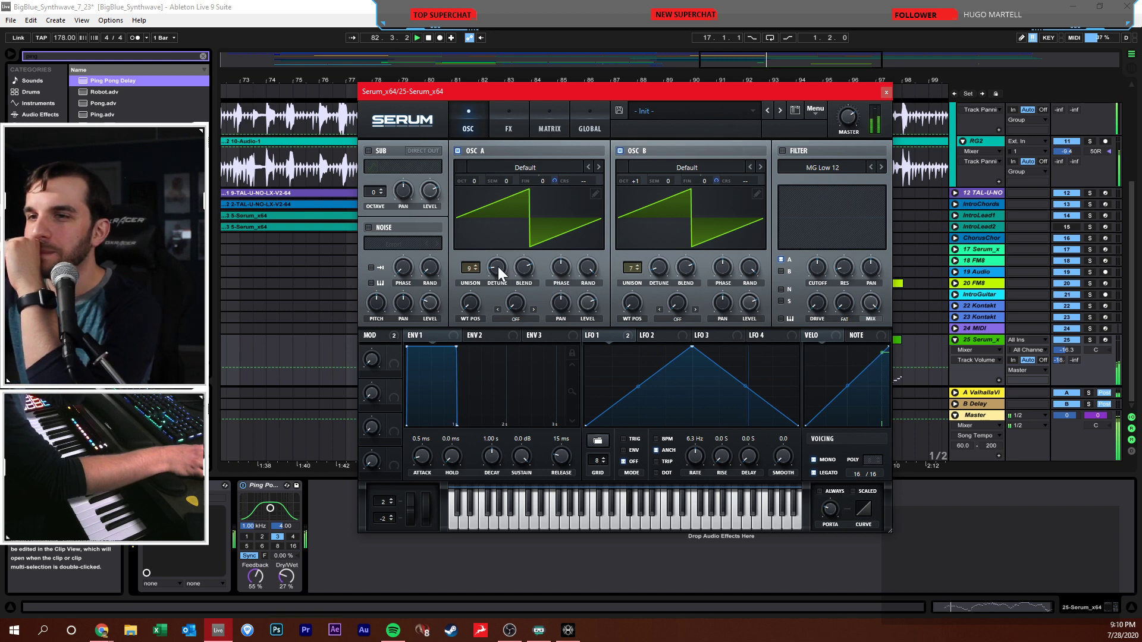
- Raise the unison detune of oscillators A and B in Serum and close its editor
left_click_drag(498, 266, 497, 256)
left_click_drag(647, 267, 643, 242)
left_click(519, 116)
left_click(483, 116)
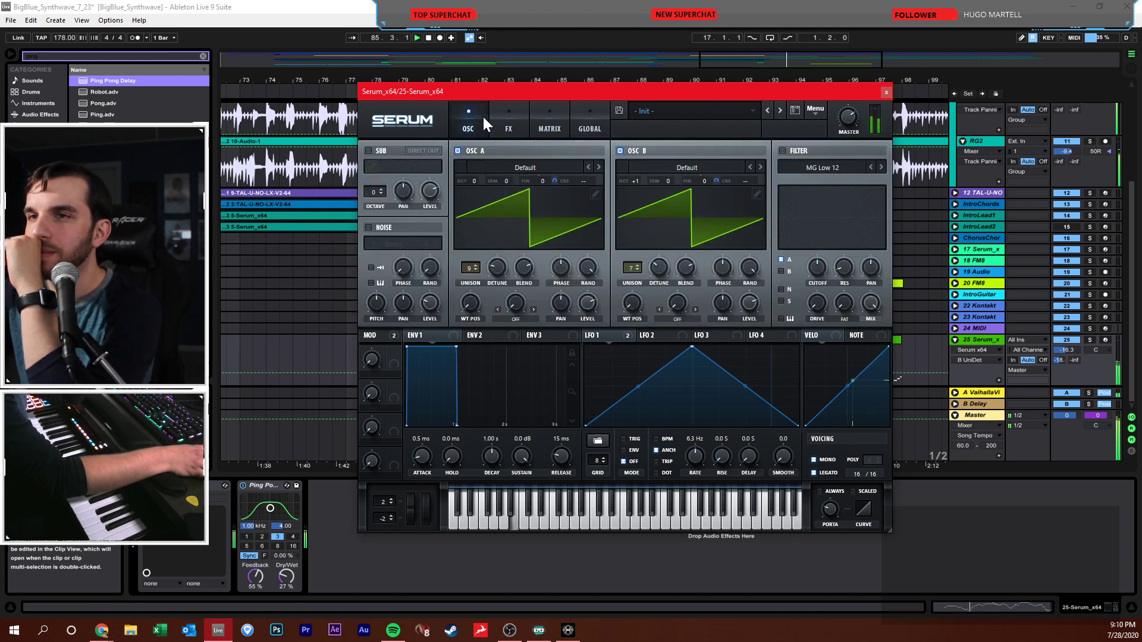
left_click(886, 91)
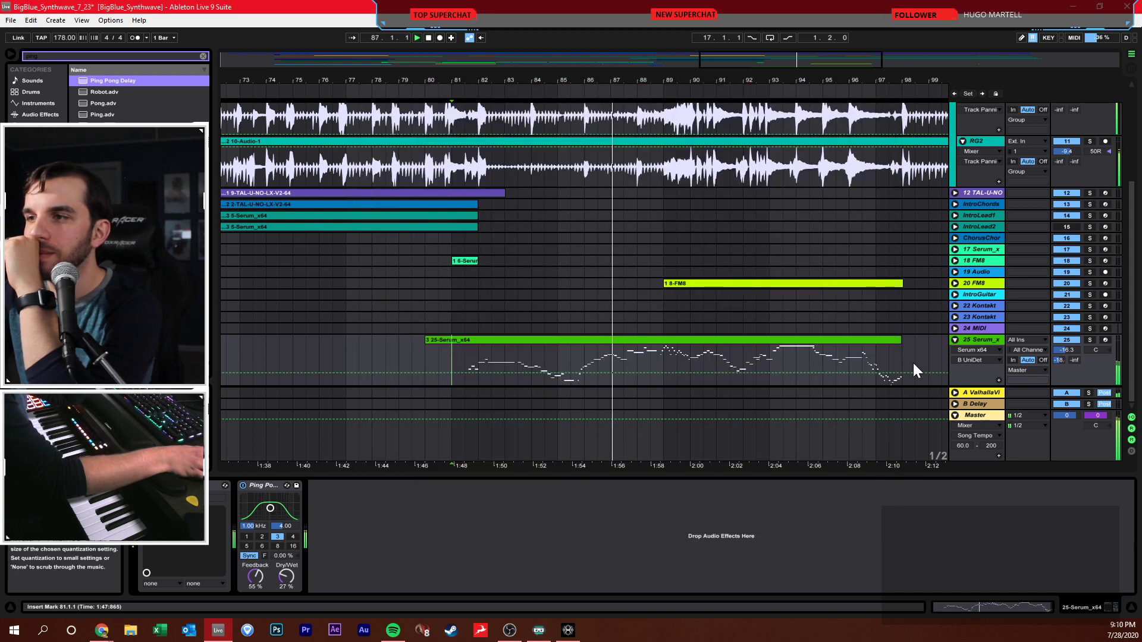
- Group the Serum synth on track 25 into an Instrument Rack and search the browser for fm8
right_click(253, 488)
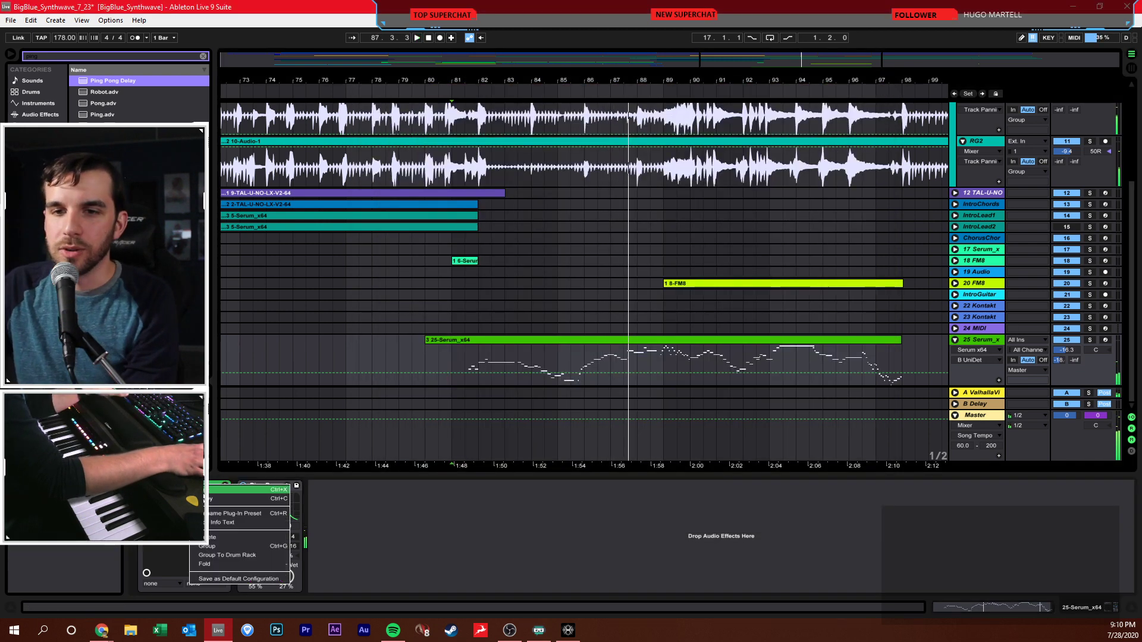
left_click(222, 546)
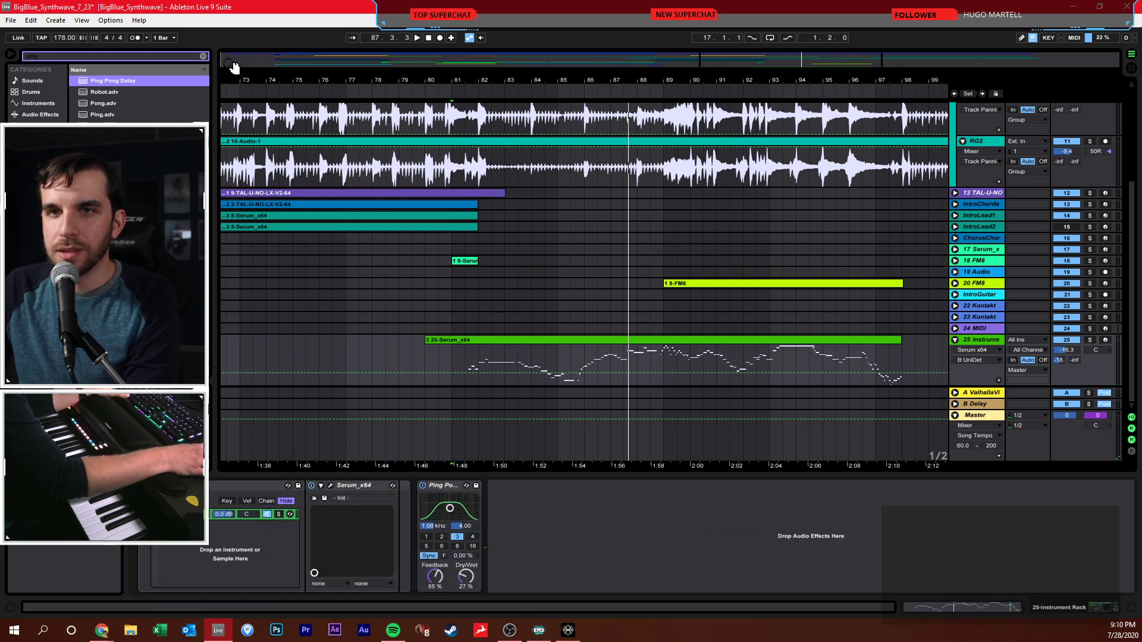
left_click(203, 56)
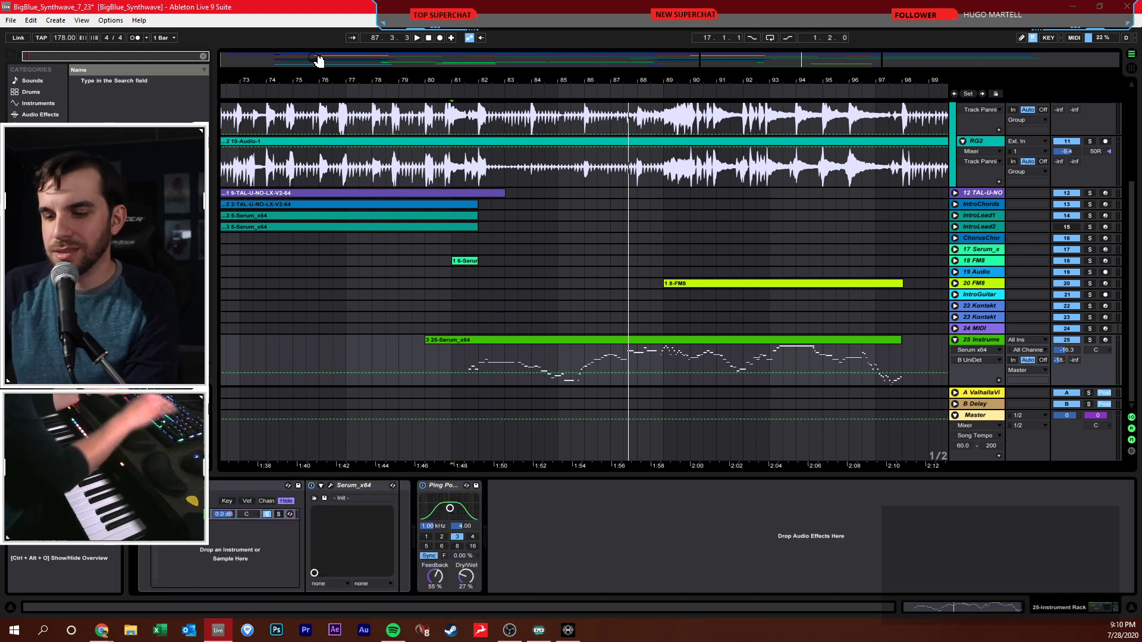
type("fm8")
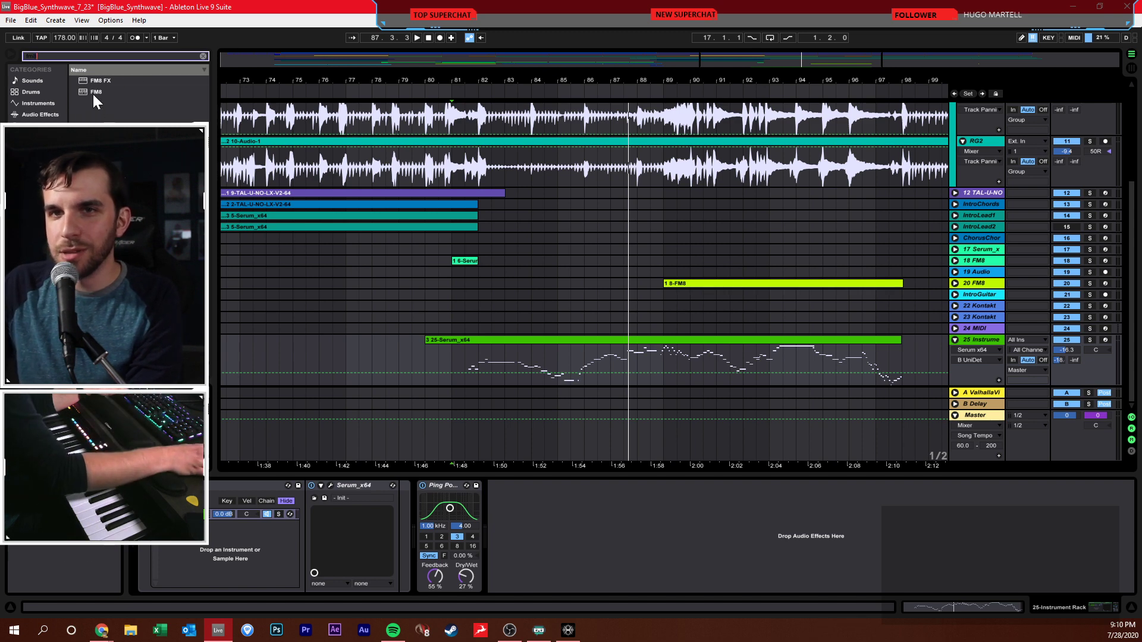
- Add FM8 as a second chain in track 25's Instrument Rack and load the Azure Lake – Metallic EP preset from Piano/Keys
left_click_drag(94, 94, 213, 538)
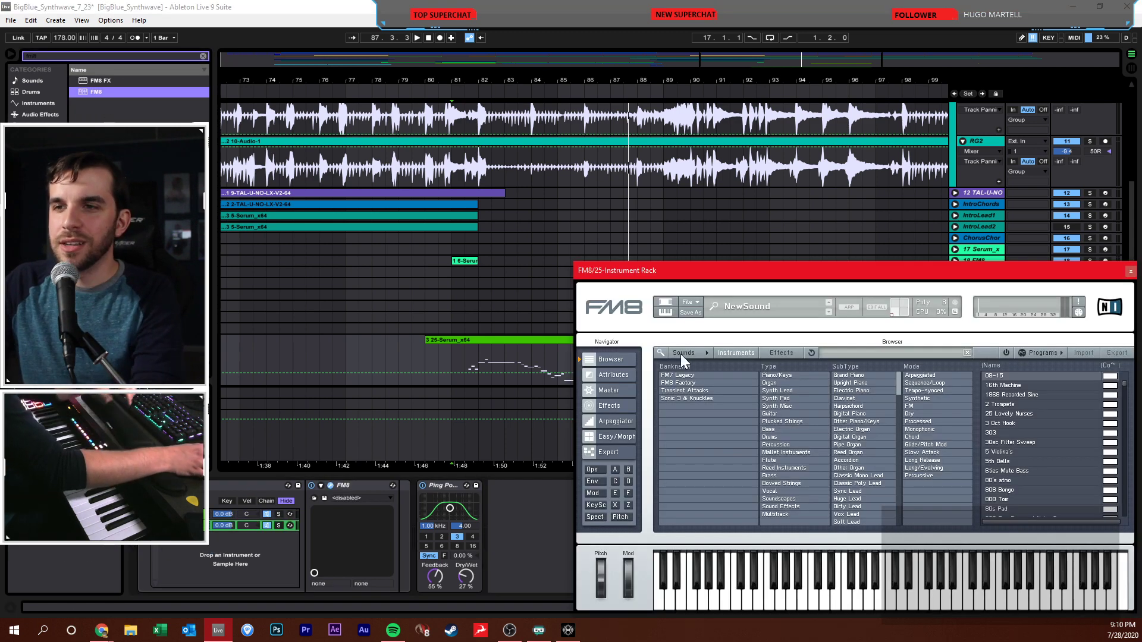
left_click_drag(730, 288, 522, 155)
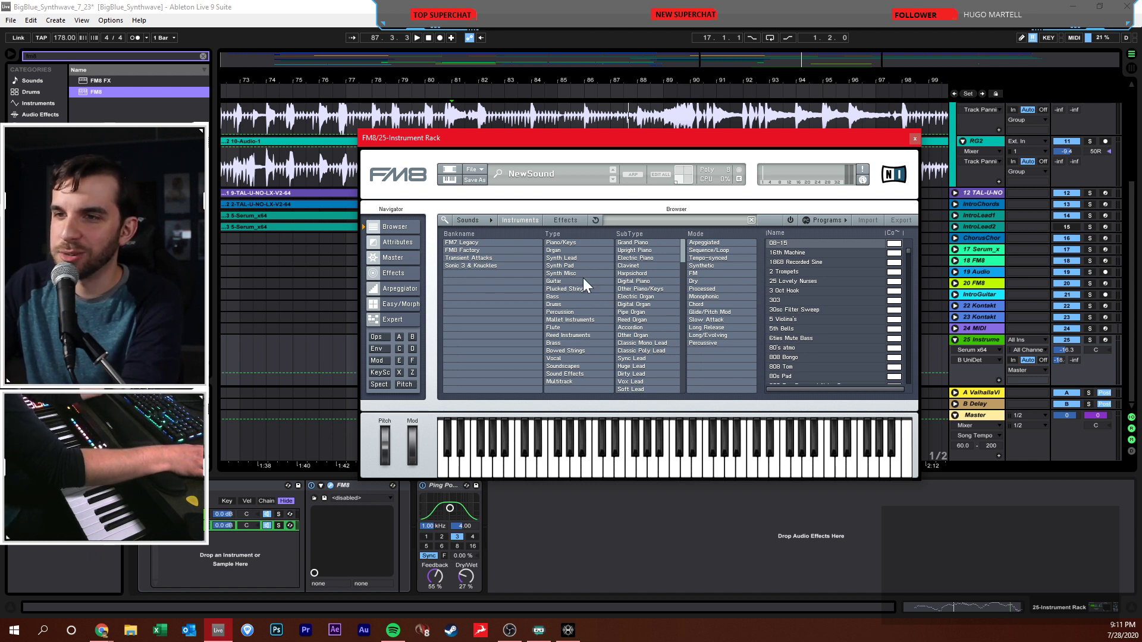
left_click(554, 243)
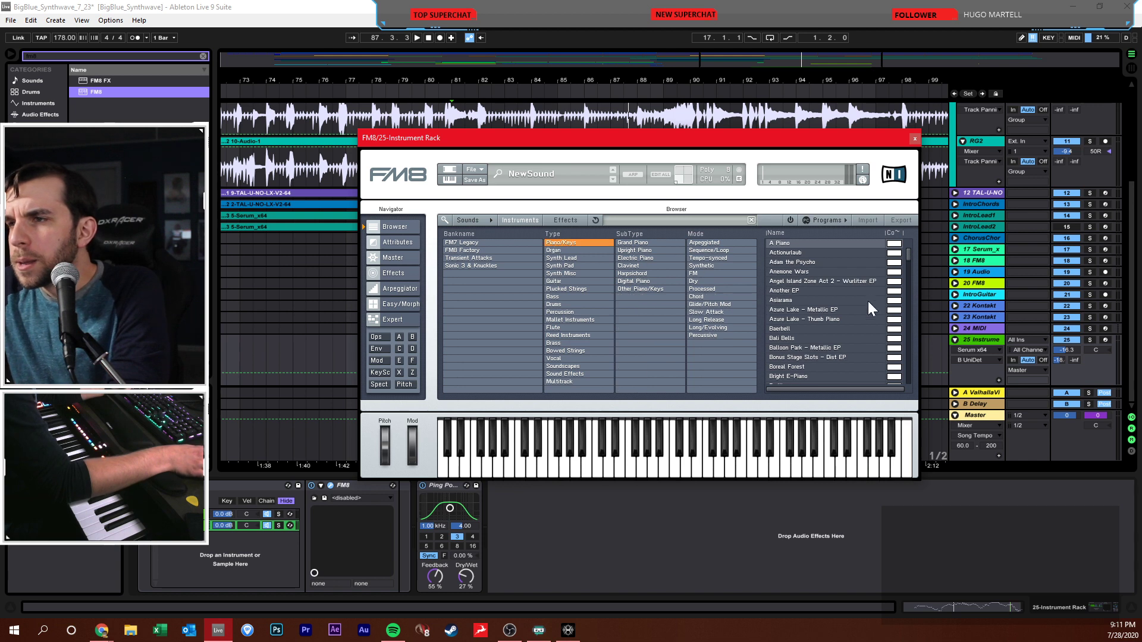
left_click(794, 312)
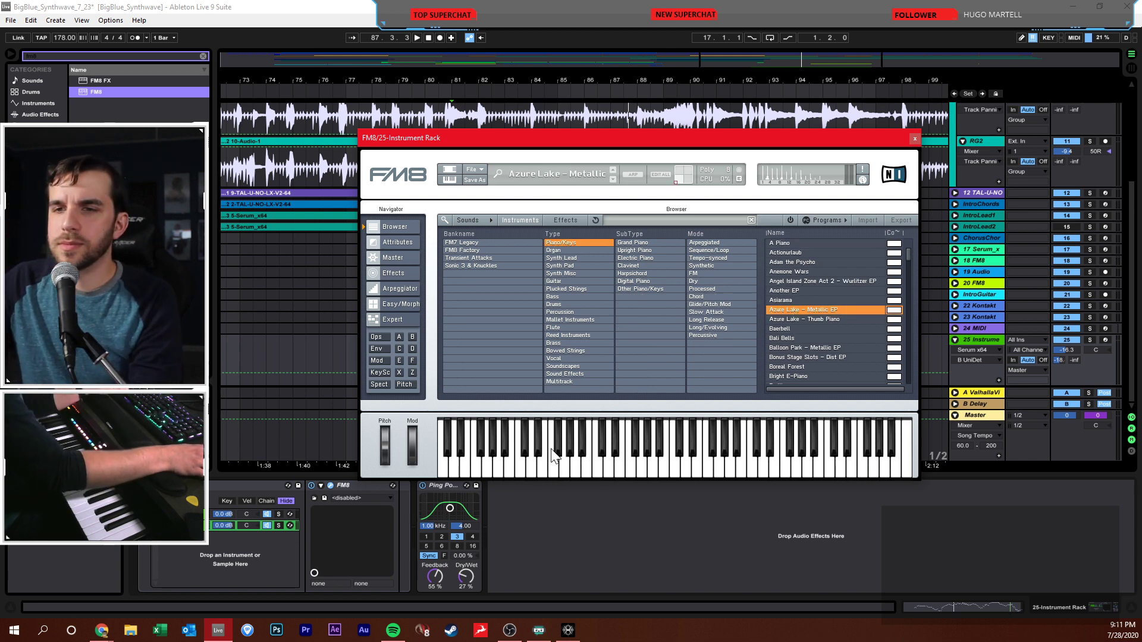
left_click_drag(668, 140, 683, 157)
- Solo track 25 during playback and set FM8's master transpose to 12
key("space")
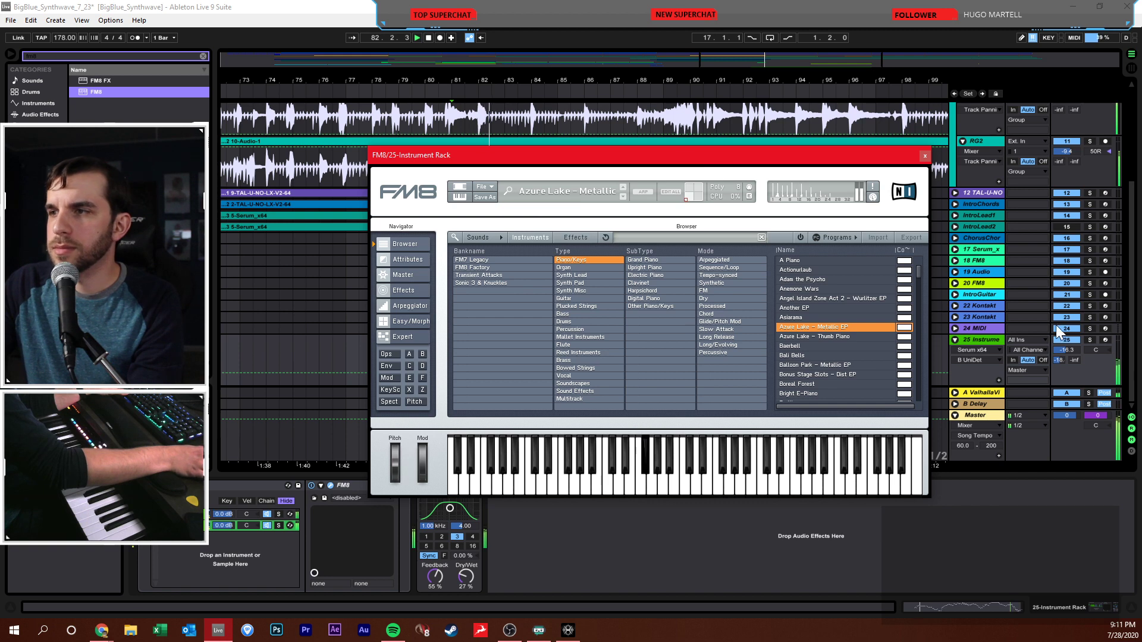
left_click(1090, 340)
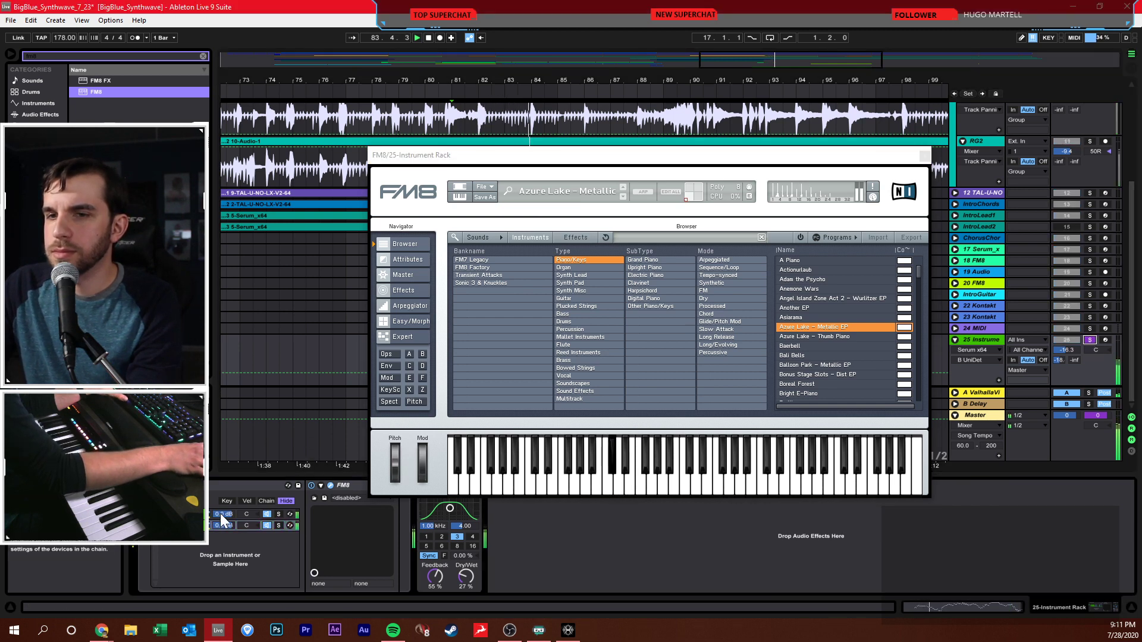
left_click(395, 324)
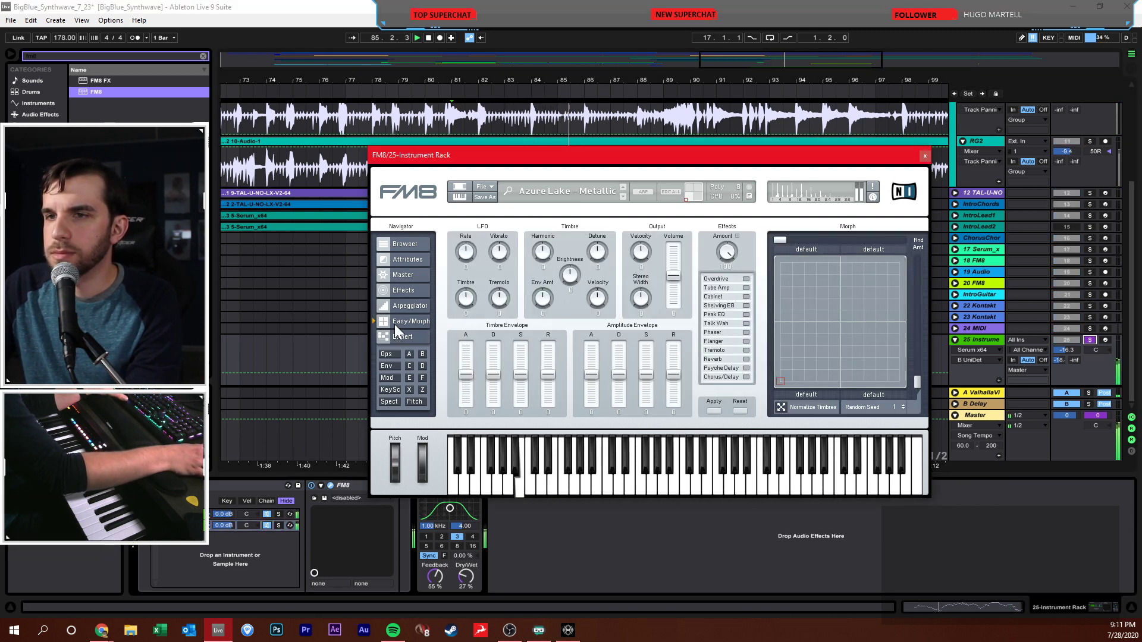
left_click(406, 339)
left_click(410, 305)
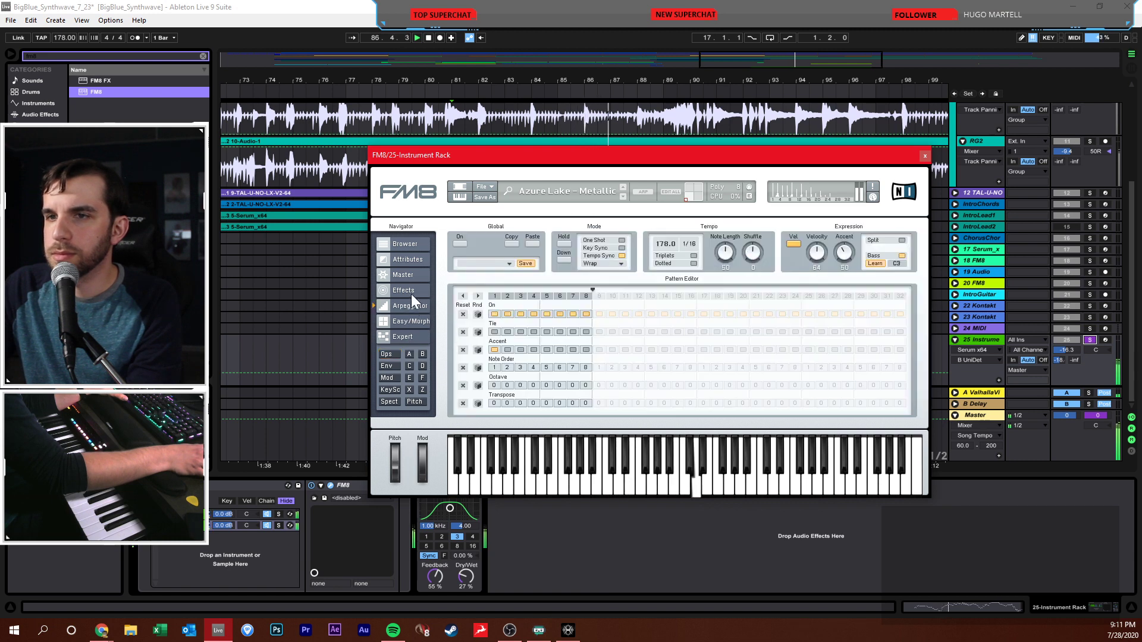
left_click(402, 275)
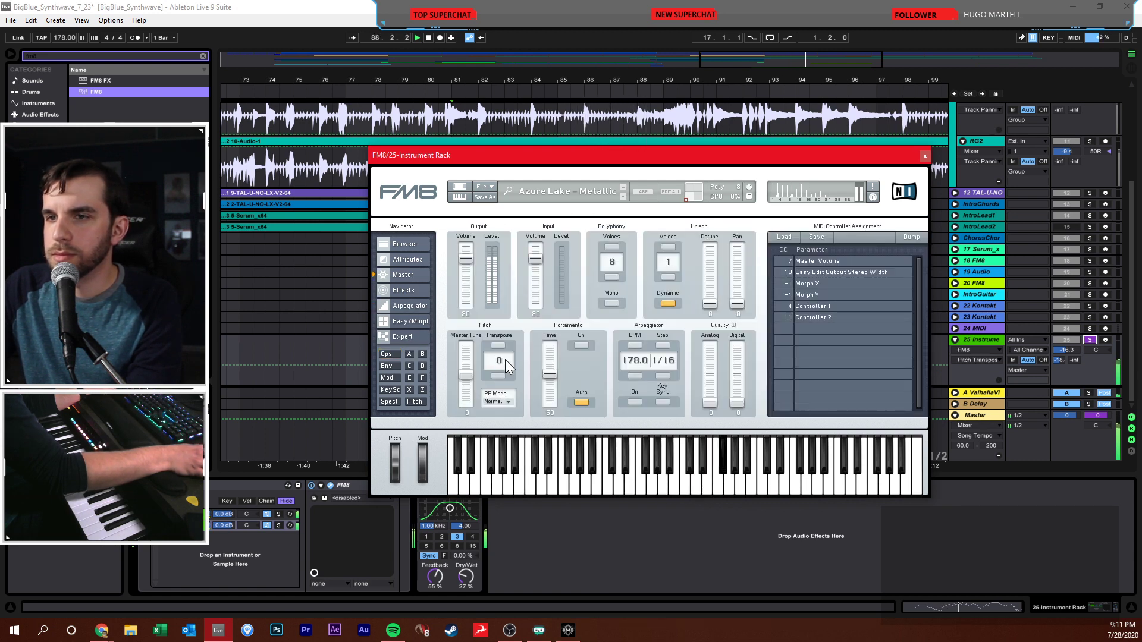
left_click_drag(505, 359, 569, 294)
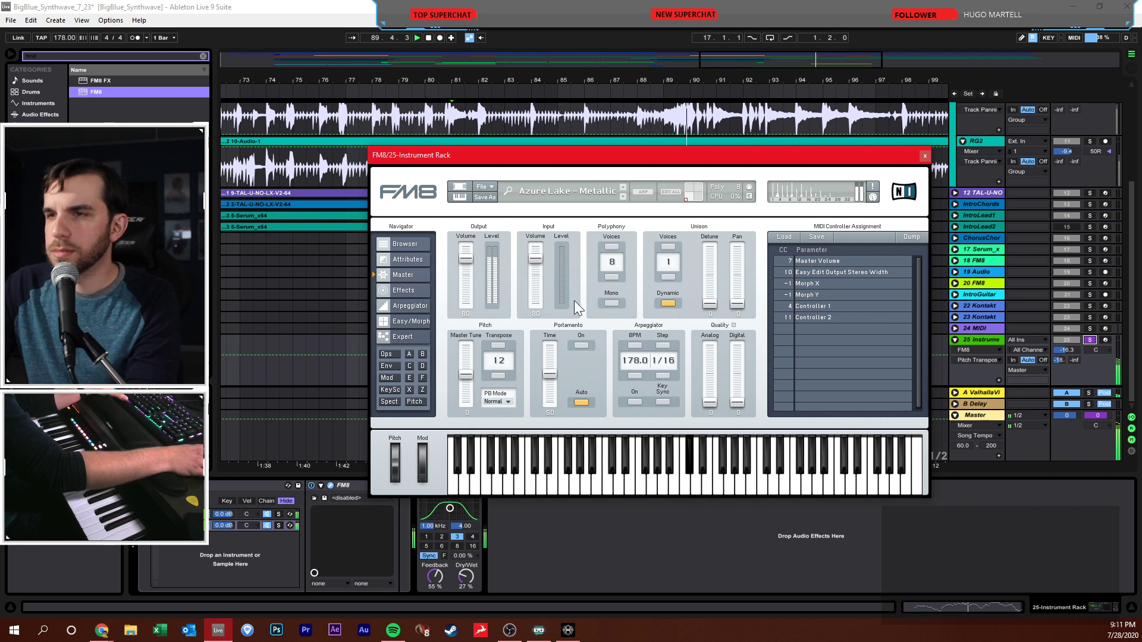
- Raise track 25's send to the Valhalla reverb return, view FM8's operator page and close the FM8 editor
left_click(1061, 363)
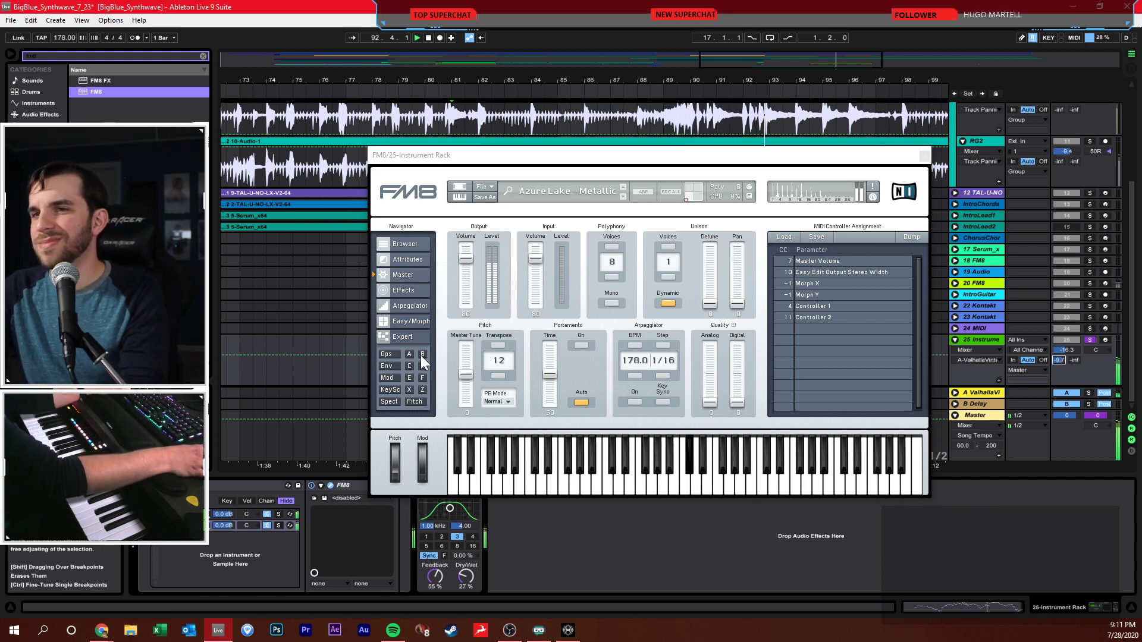
left_click(387, 354)
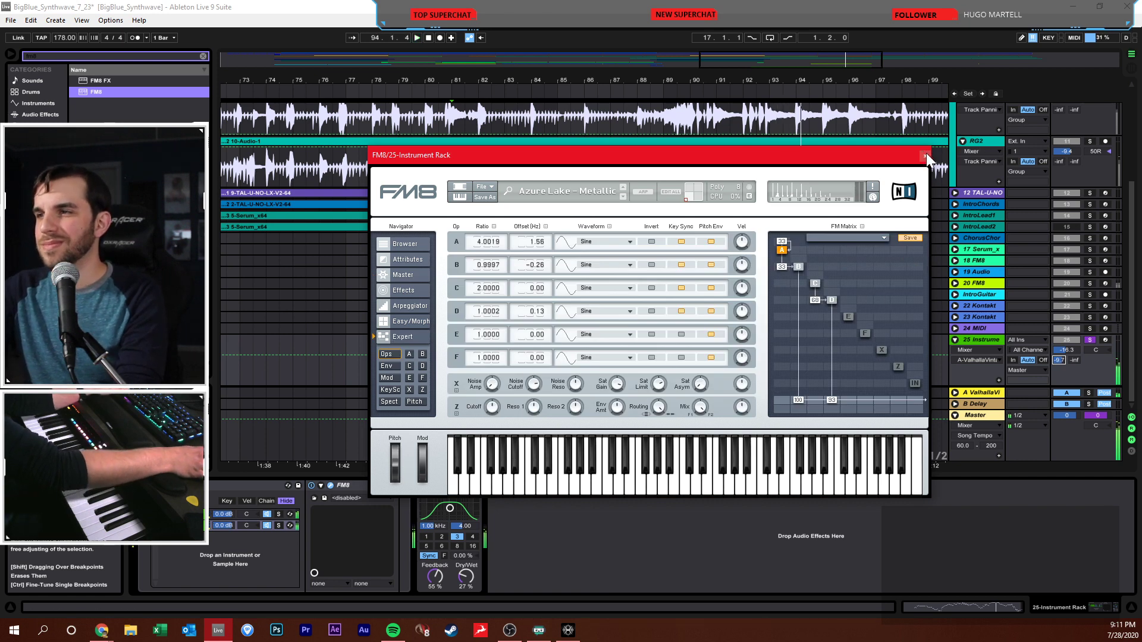
left_click(926, 154)
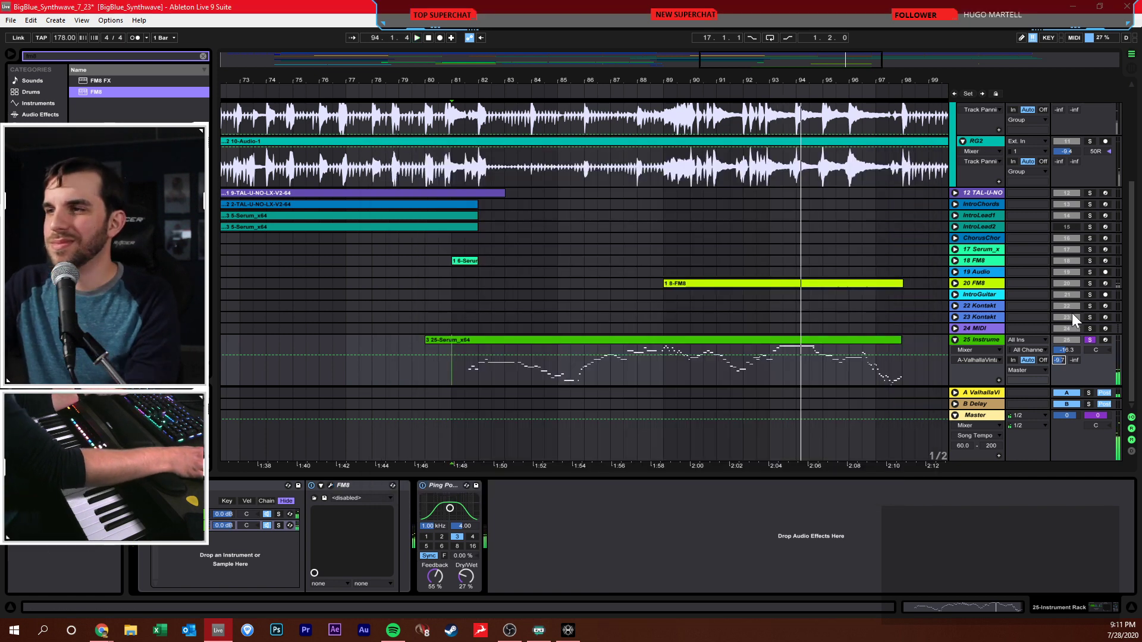
- Lower the Serum chain's volume to -3.4 dB in the rack and play the full mix from bar 81 with track 25 unsoloed
left_click(218, 515)
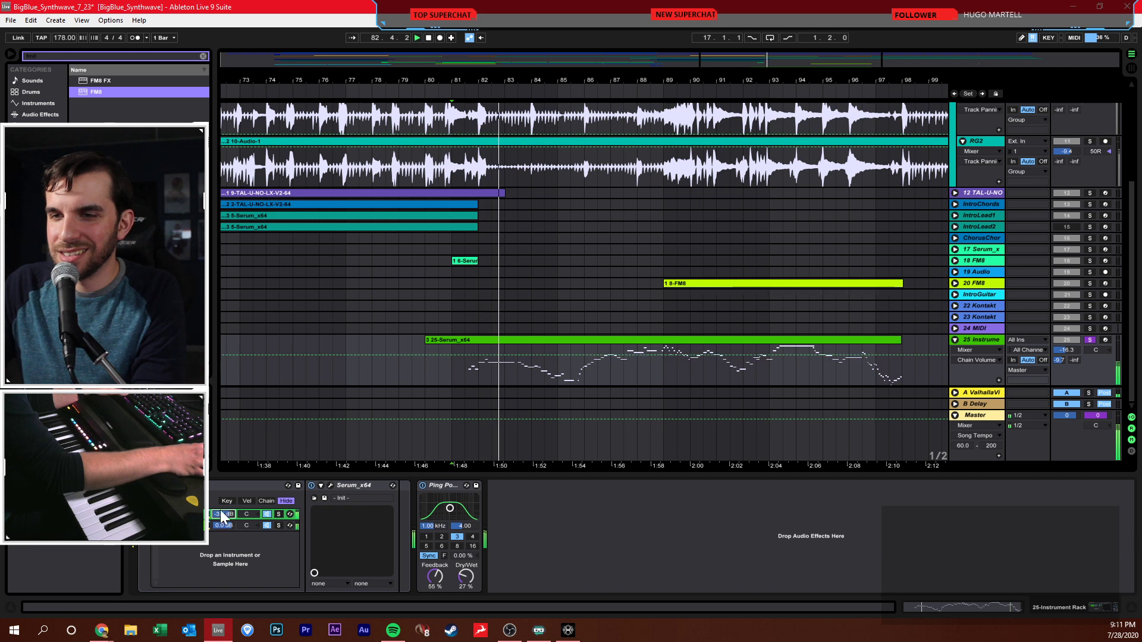
left_click(451, 390)
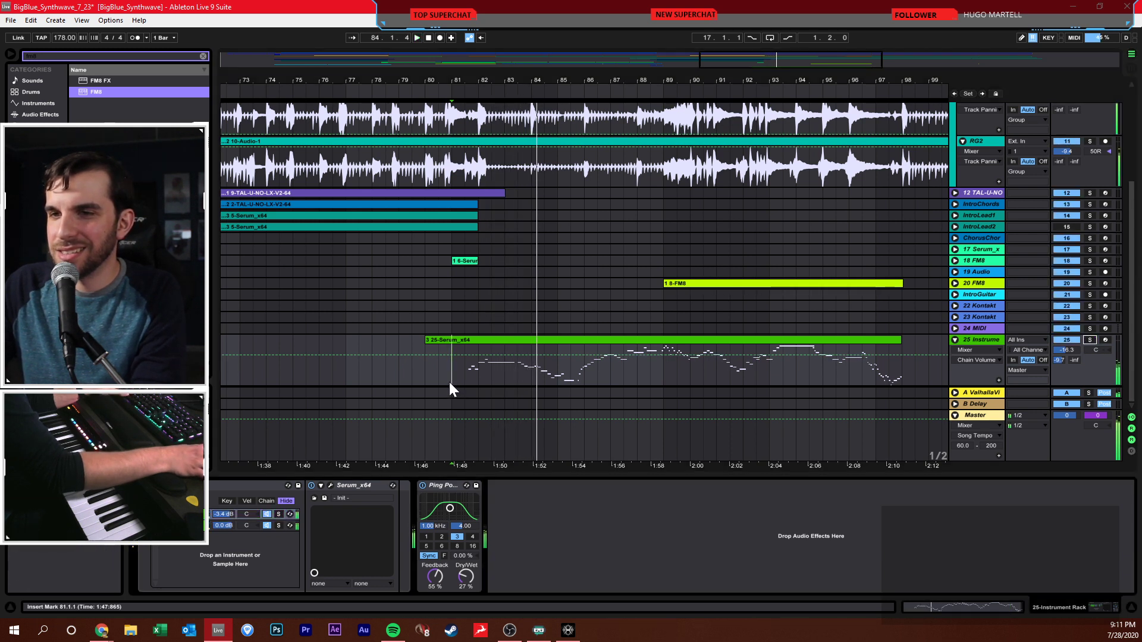
key("space")
key("space")
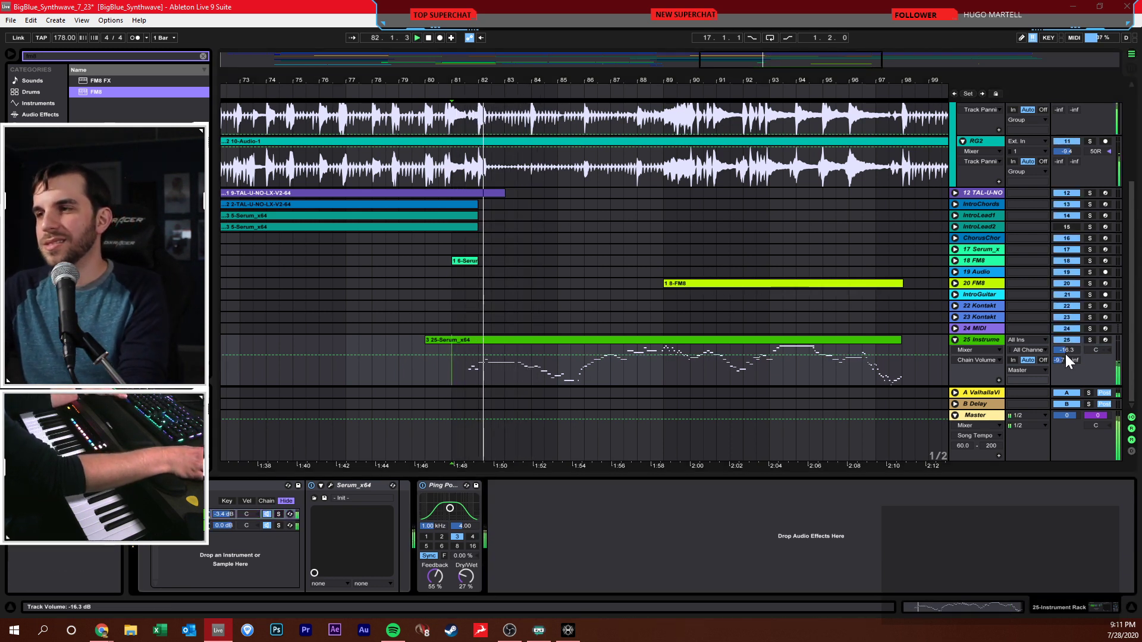
- Add EQ Eight after FM8 in its rack chain and shape band 1 into a low cut at 1.08 kHz
key("ctrl+f")
type("eq")
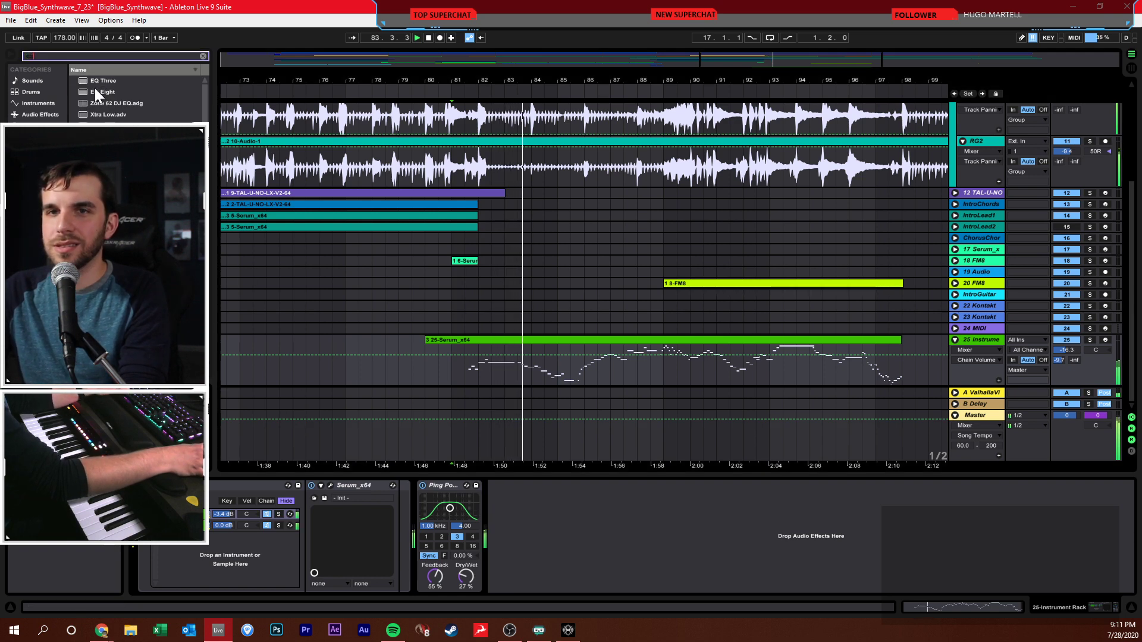
left_click_drag(97, 94, 433, 534)
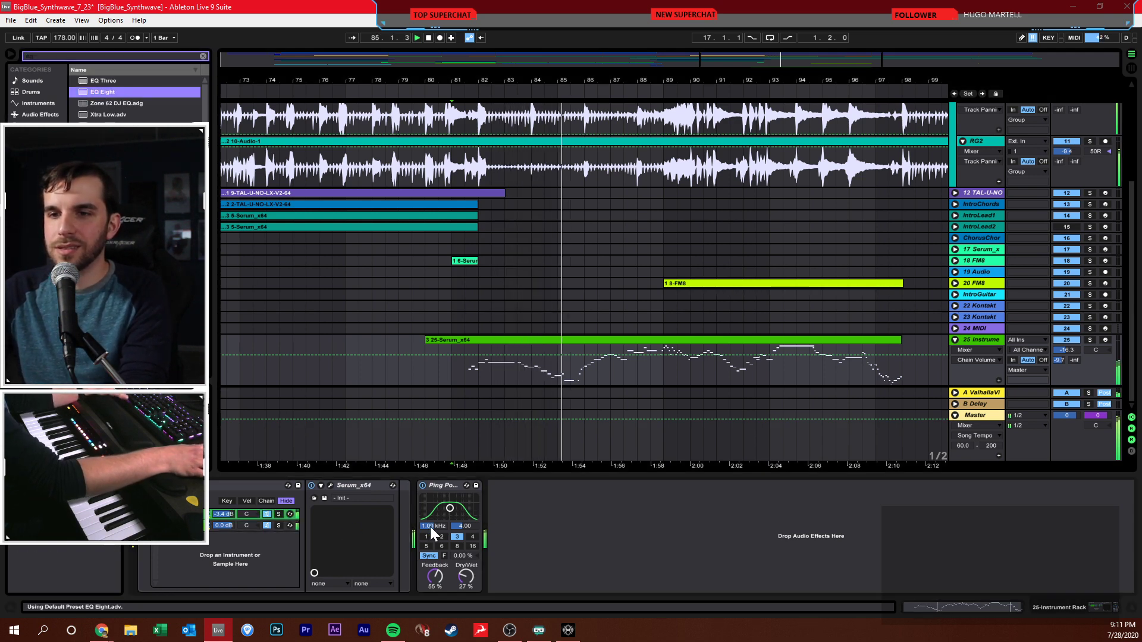
double_click(194, 526)
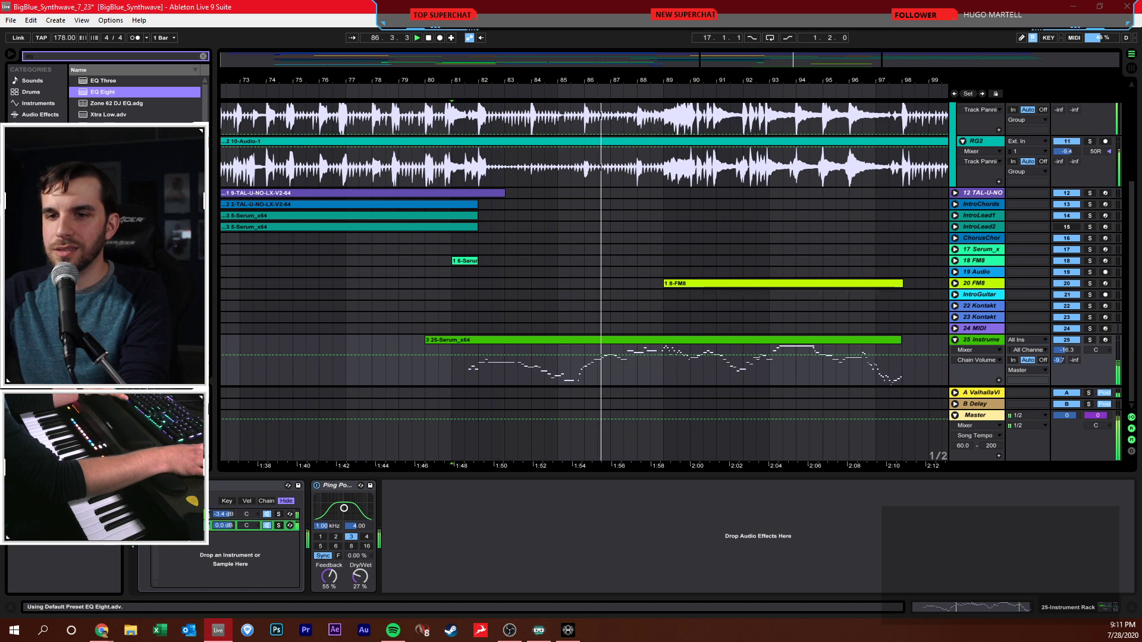
left_click(436, 522)
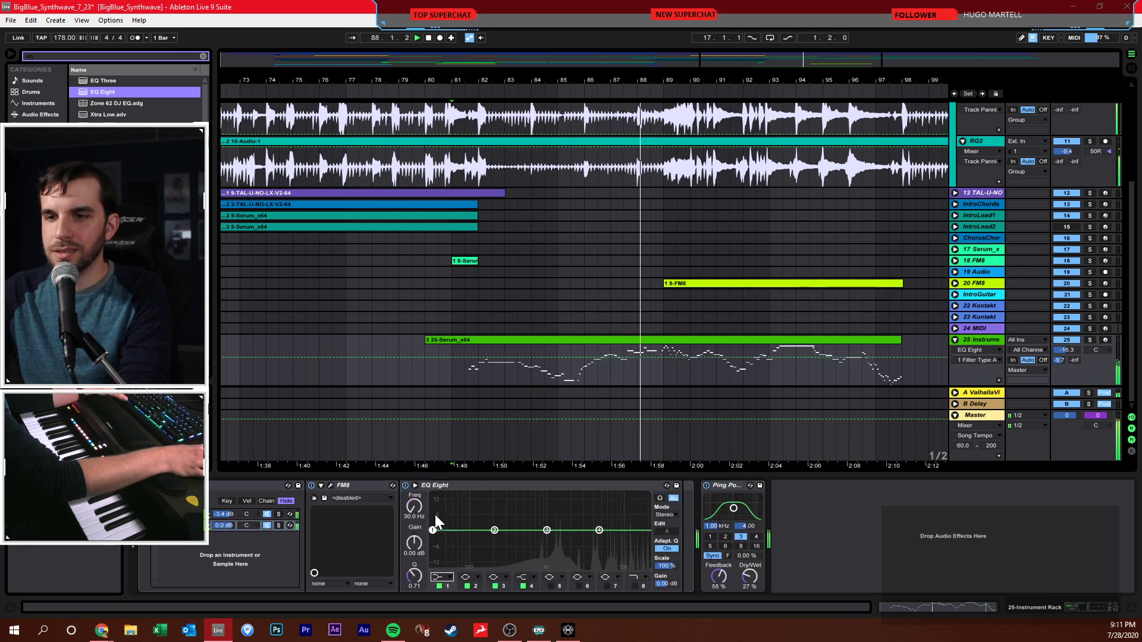
mouse_move(436, 522)
left_mouse_down()
mouse_move(593, 533)
mouse_move(548, 538)
left_mouse_up()
- Set track 25's volume to -17.5 dB and its Ping Pong Delay dry/wet to 45%, and save the set
left_click(809, 382)
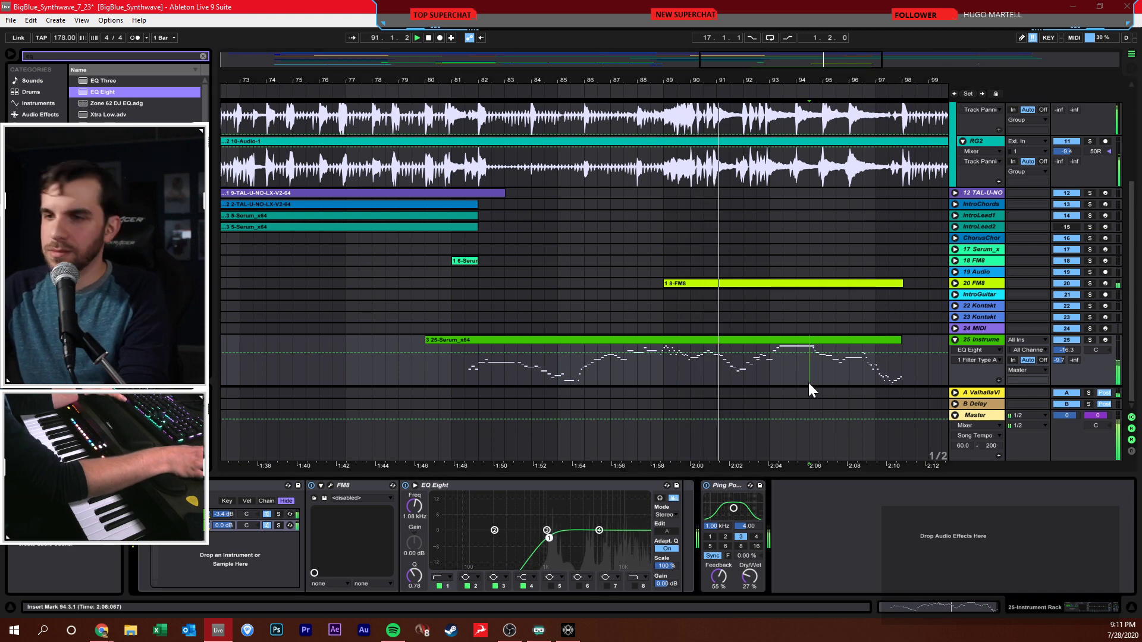
left_click_drag(1067, 350, 1066, 355)
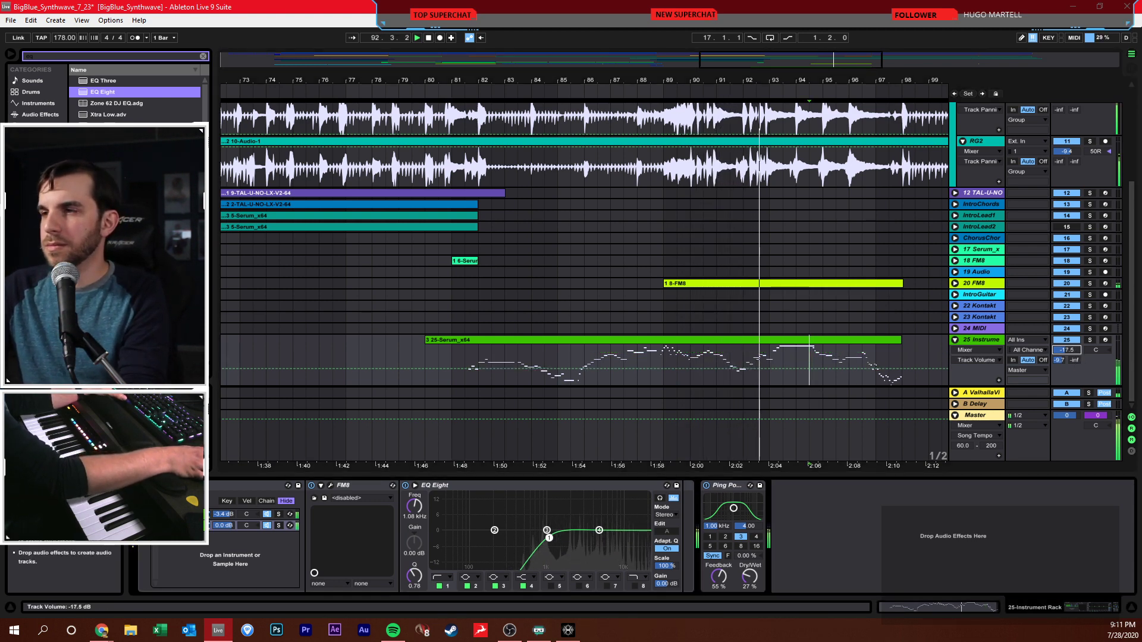
left_click(901, 356)
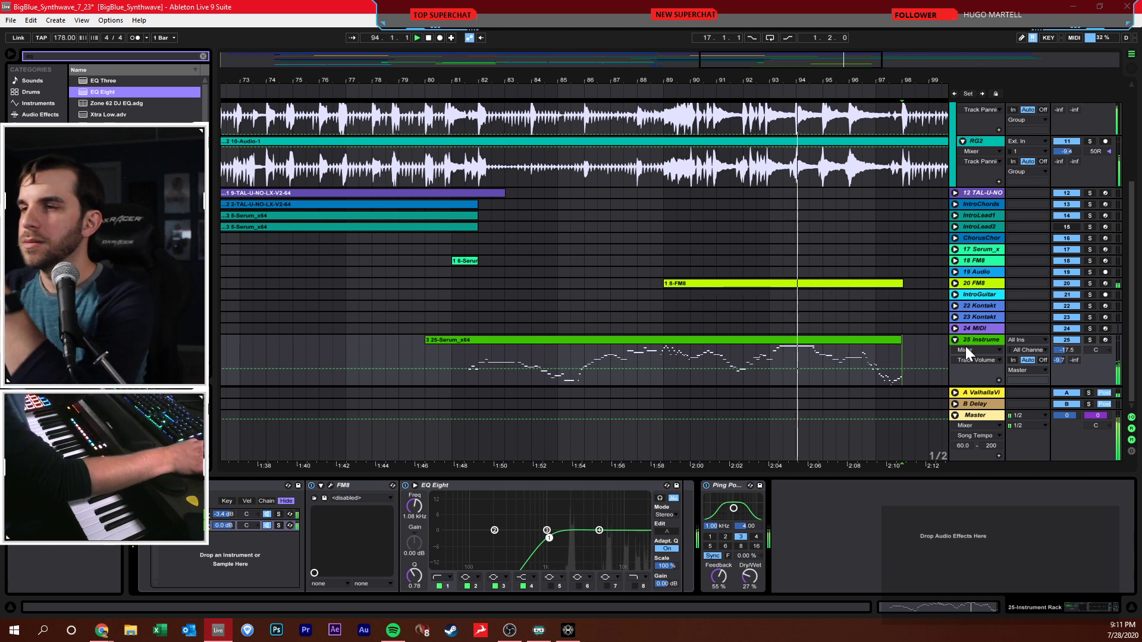
left_click(914, 302)
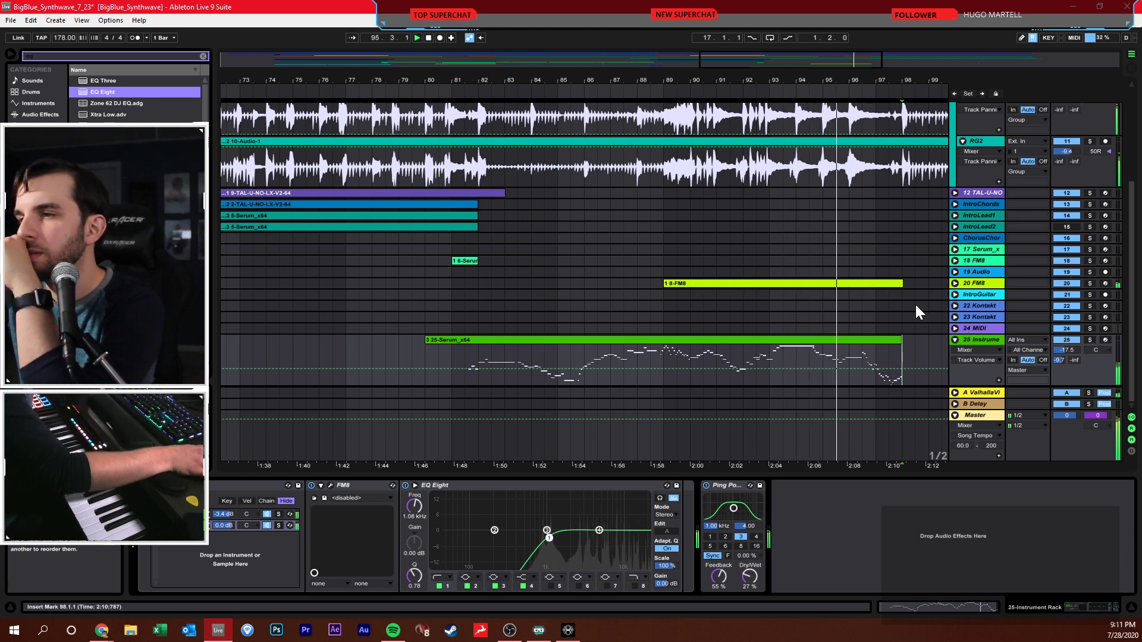
left_click(925, 355)
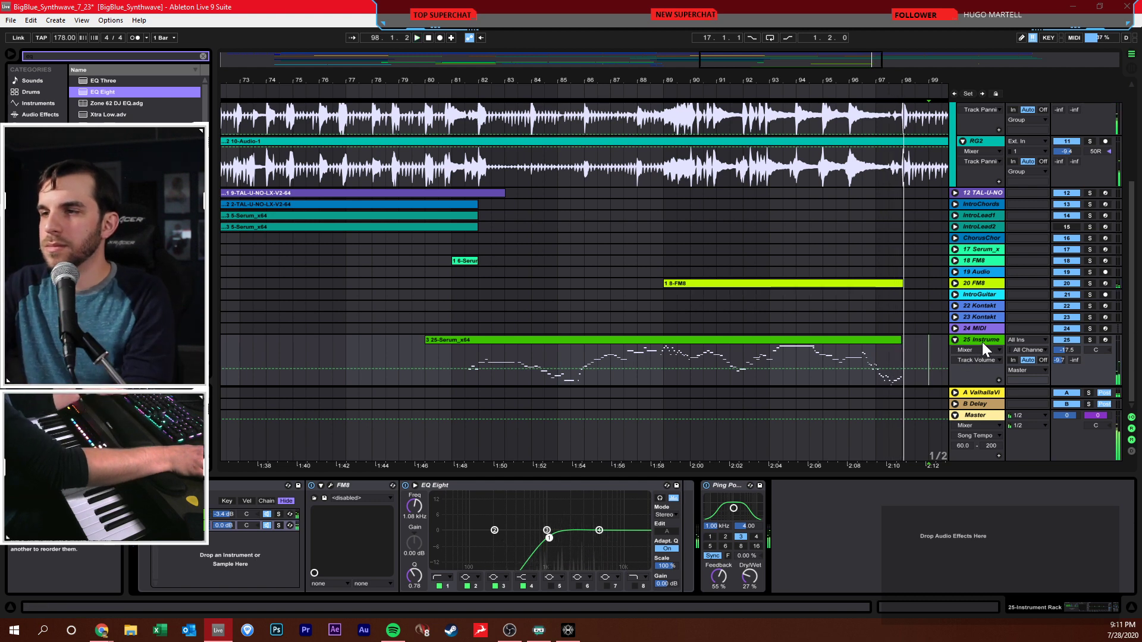
left_click_drag(749, 576, 753, 516)
key("ctrl+s")
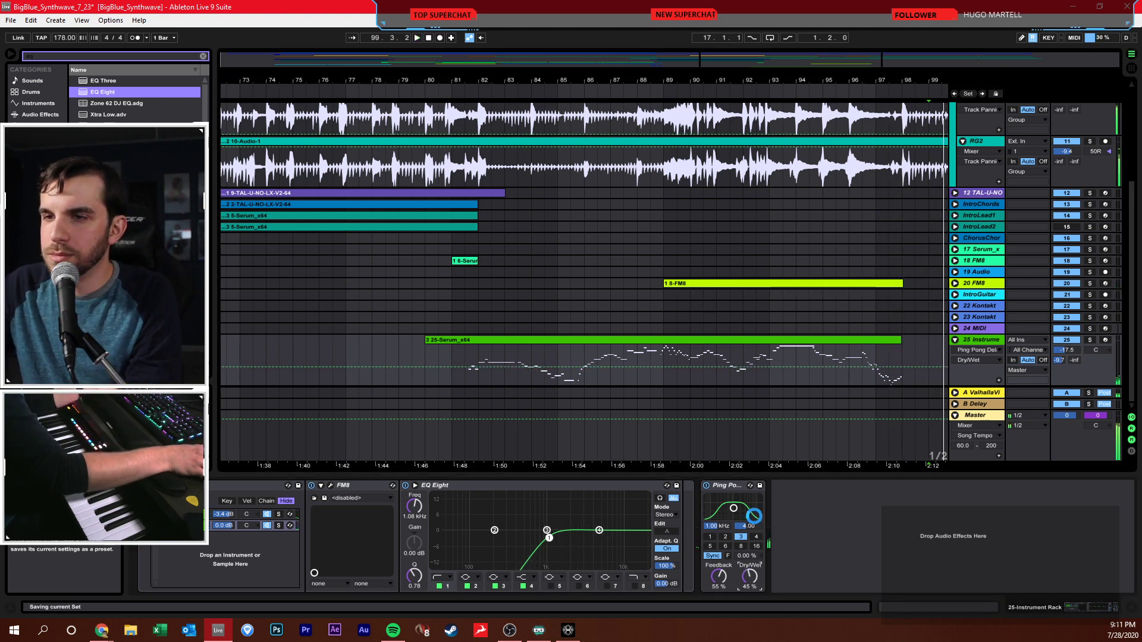
- Stop playback, show the arrangement from about bar 69 to 115, fold track 25 and save the set
left_click(587, 275)
key("space")
left_click_drag(702, 79, 569, 53)
left_click(695, 292)
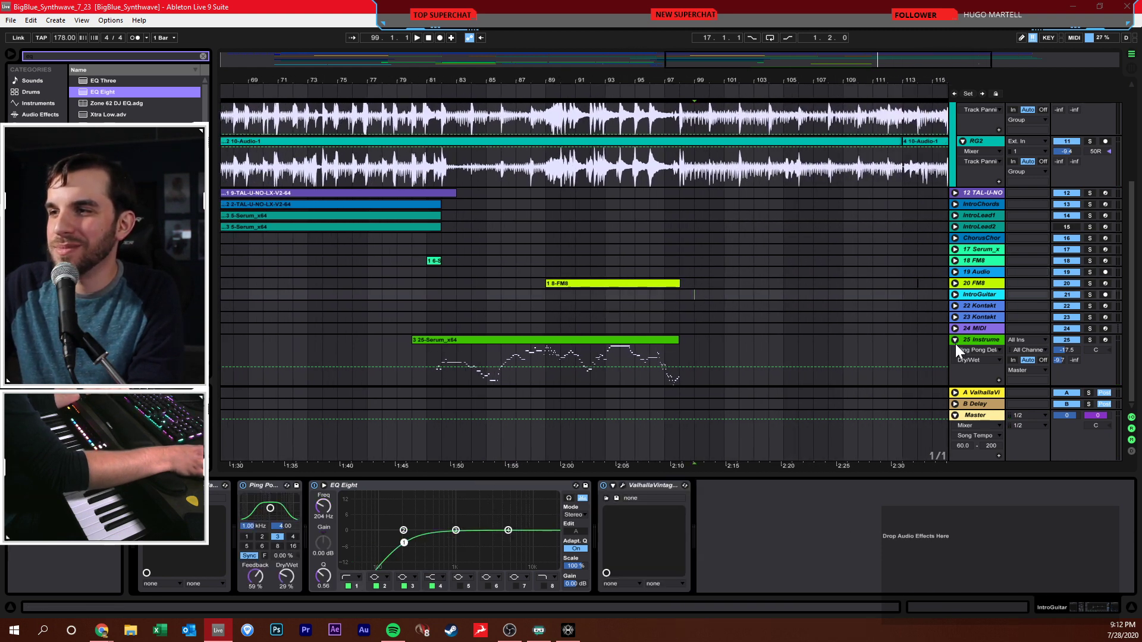
left_click(955, 340)
key("ctrl+s")
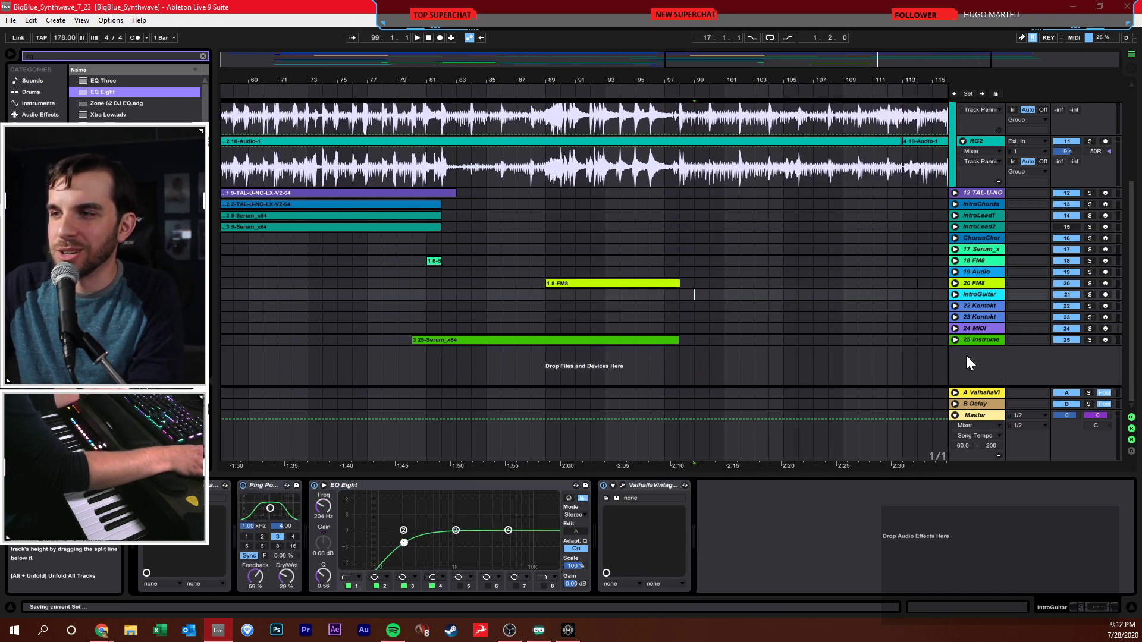
- Insert a new audio track below track 25, place the insert mark at bar 96 and arm the track for recording
left_click(967, 357)
key("ctrl+t")
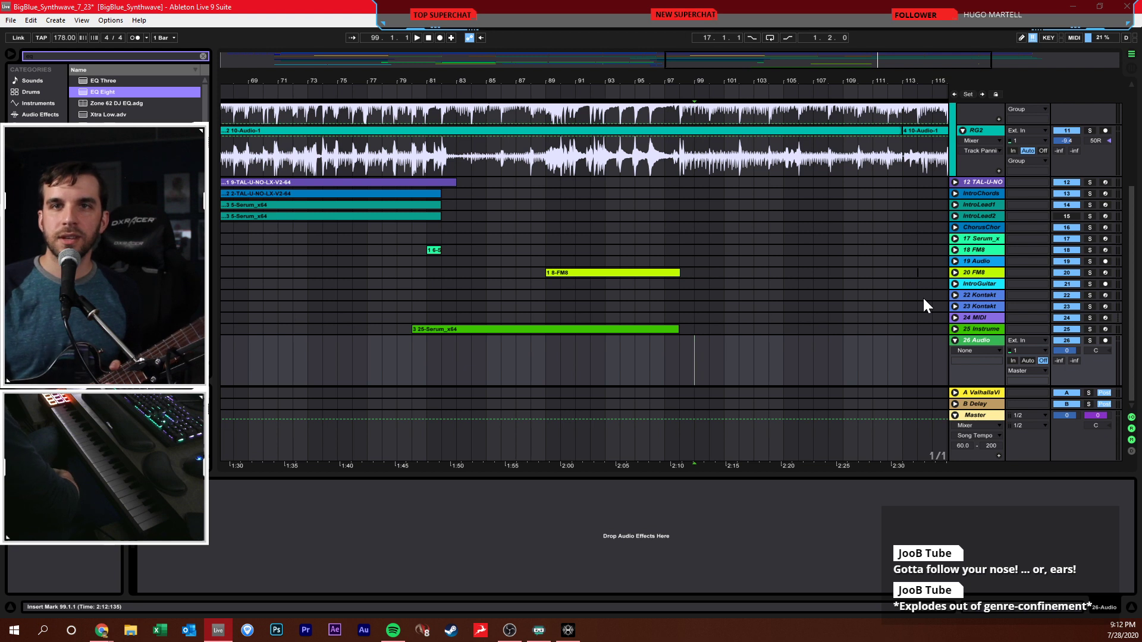
left_click(443, 357)
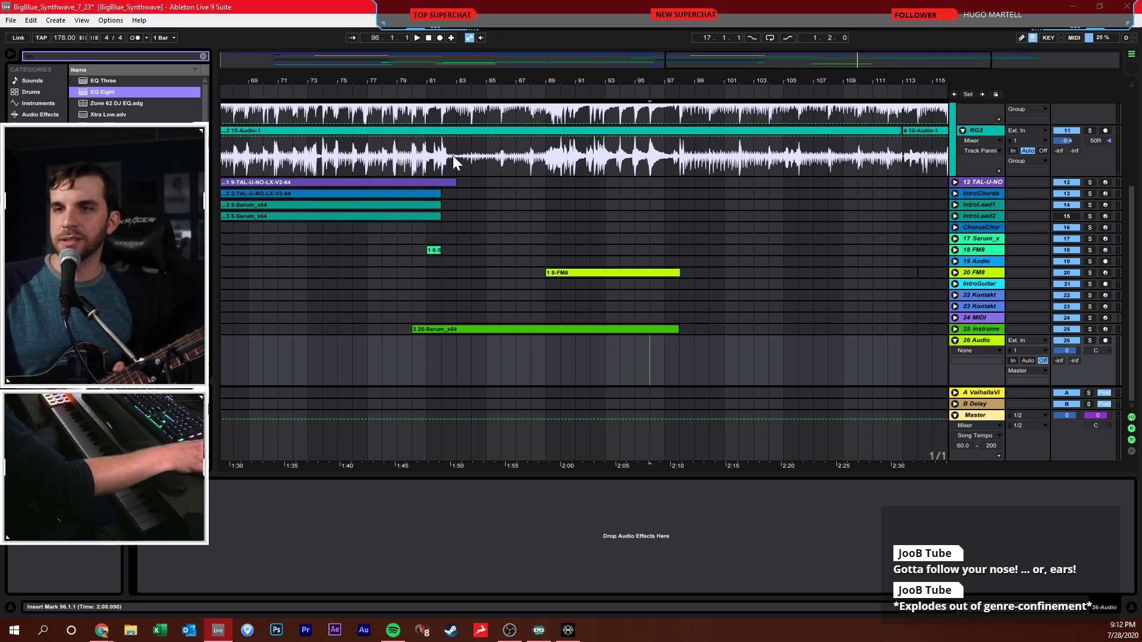
left_click(1105, 340)
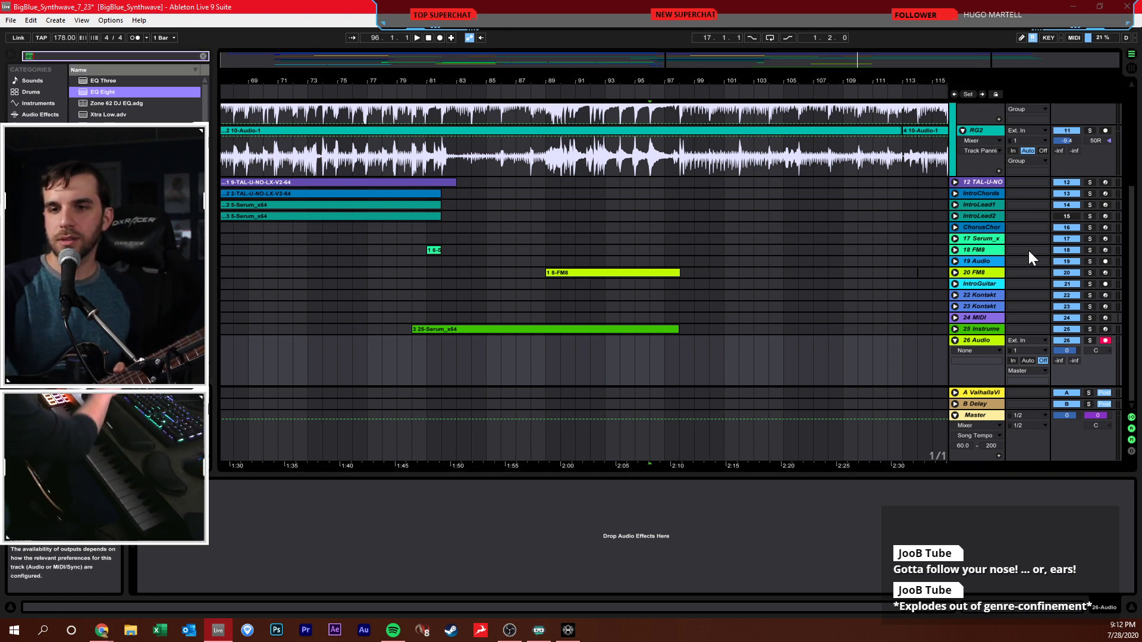
- Load Toneforge - Jason Richardson onto audio track 26 and switch its amp from Rhythm to Lead
type("jason")
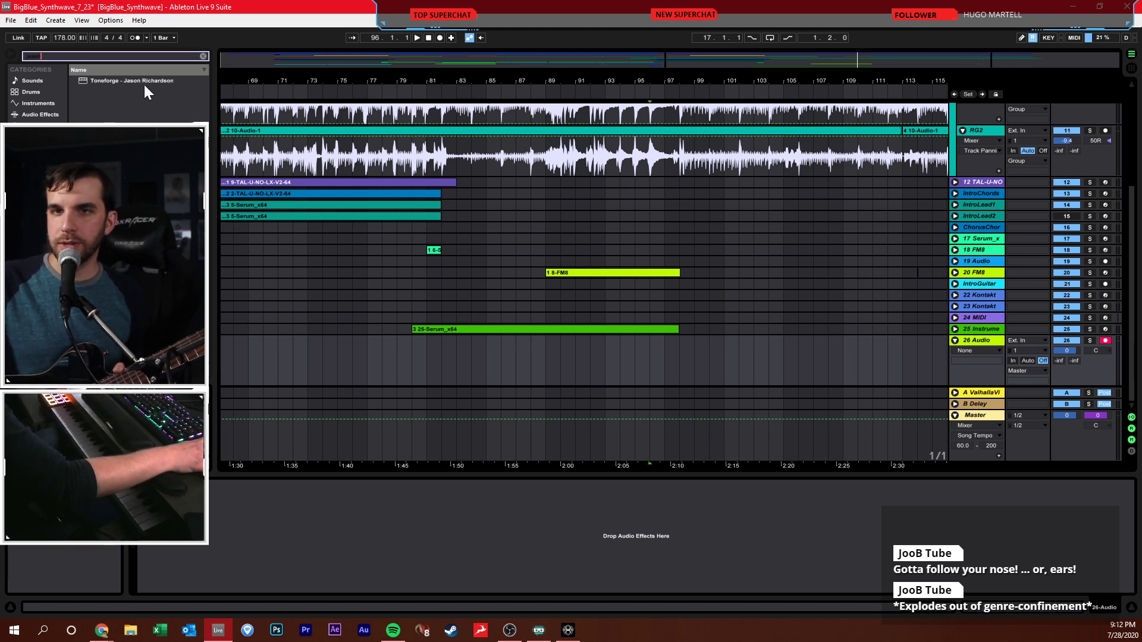
left_click_drag(144, 84, 363, 191)
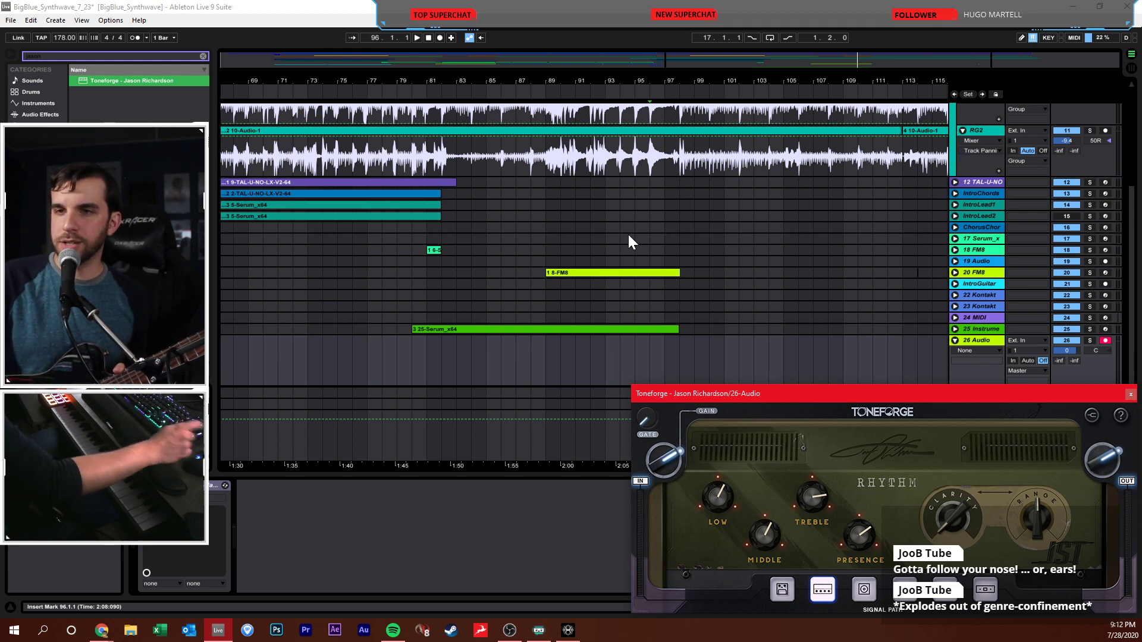
left_click_drag(801, 393, 550, 218)
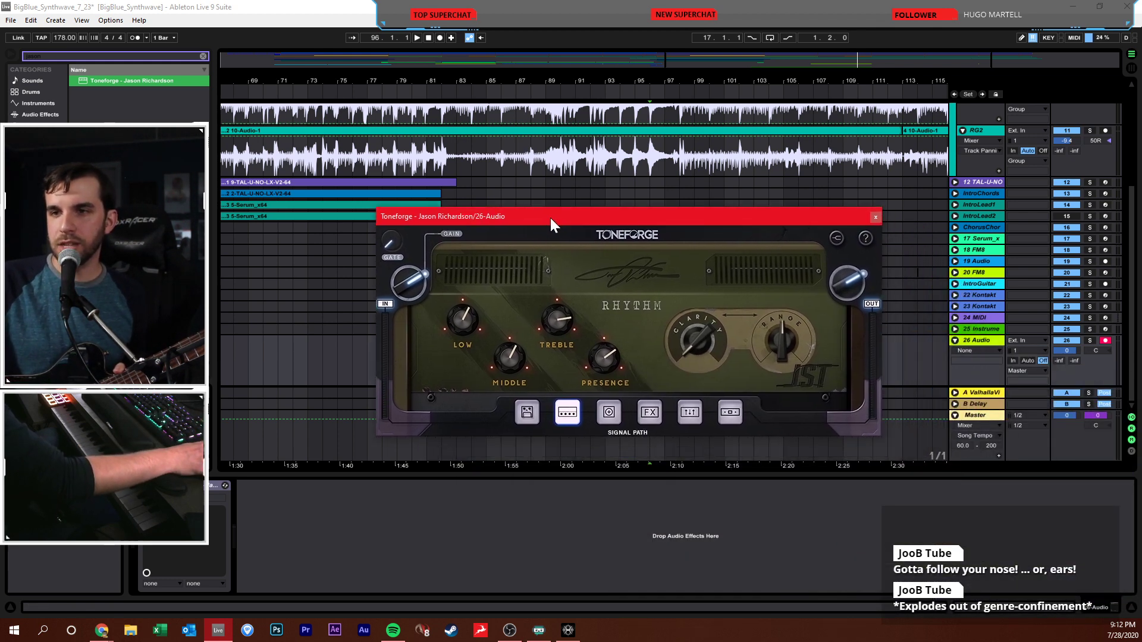
left_click(526, 411)
left_click(728, 357)
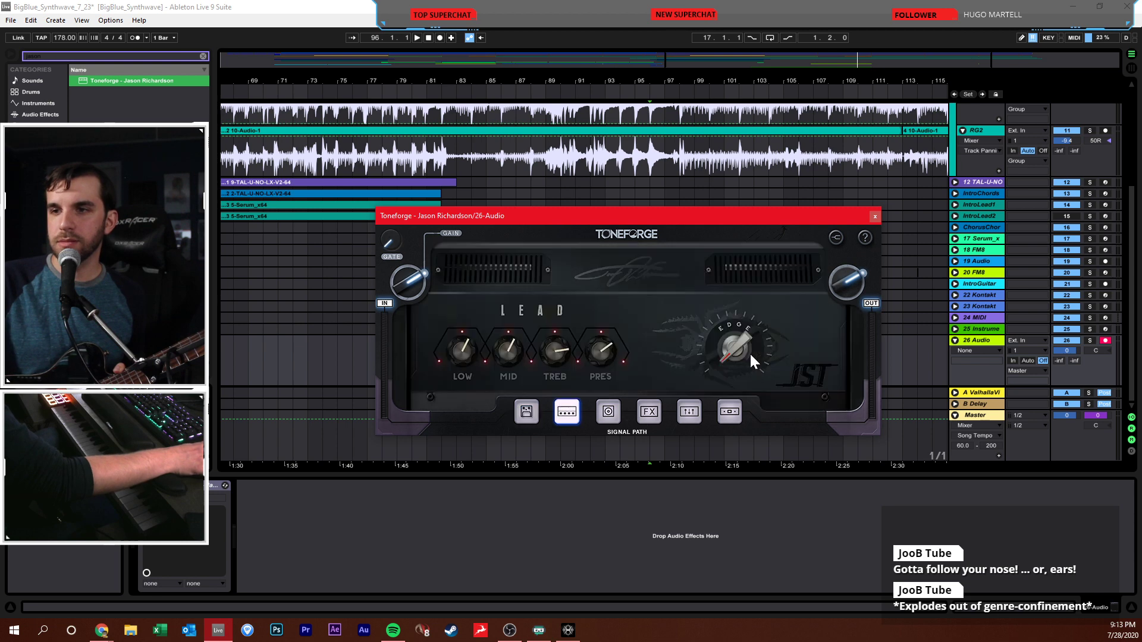
- Set audio track 26's input monitoring to Auto and turn up the Toneforge amp's gate
left_click(990, 341)
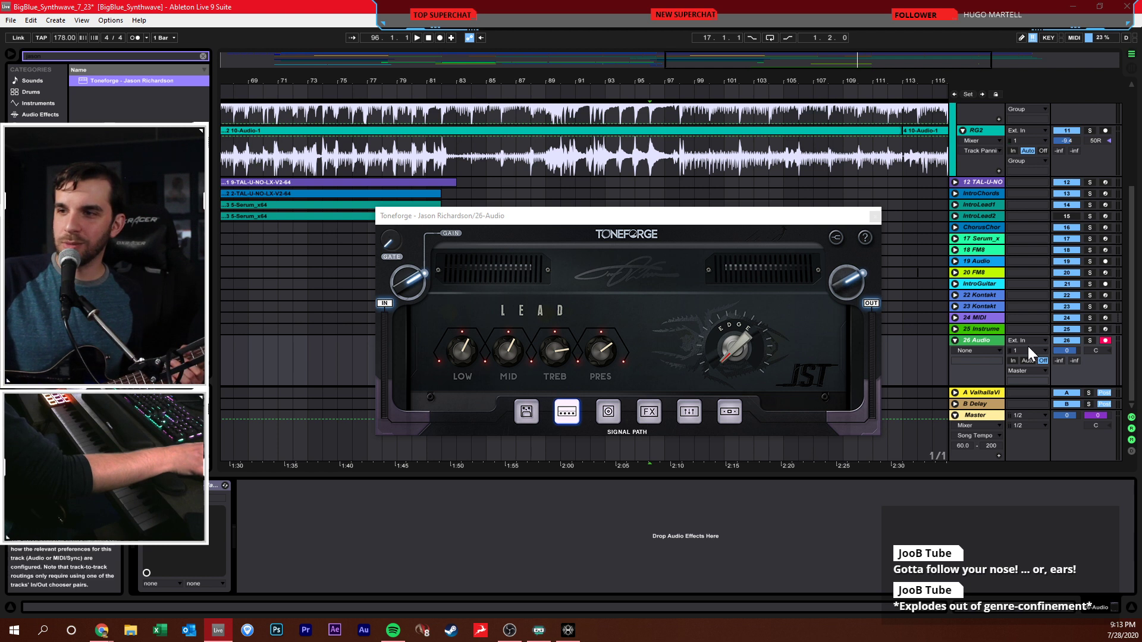
left_click(1027, 361)
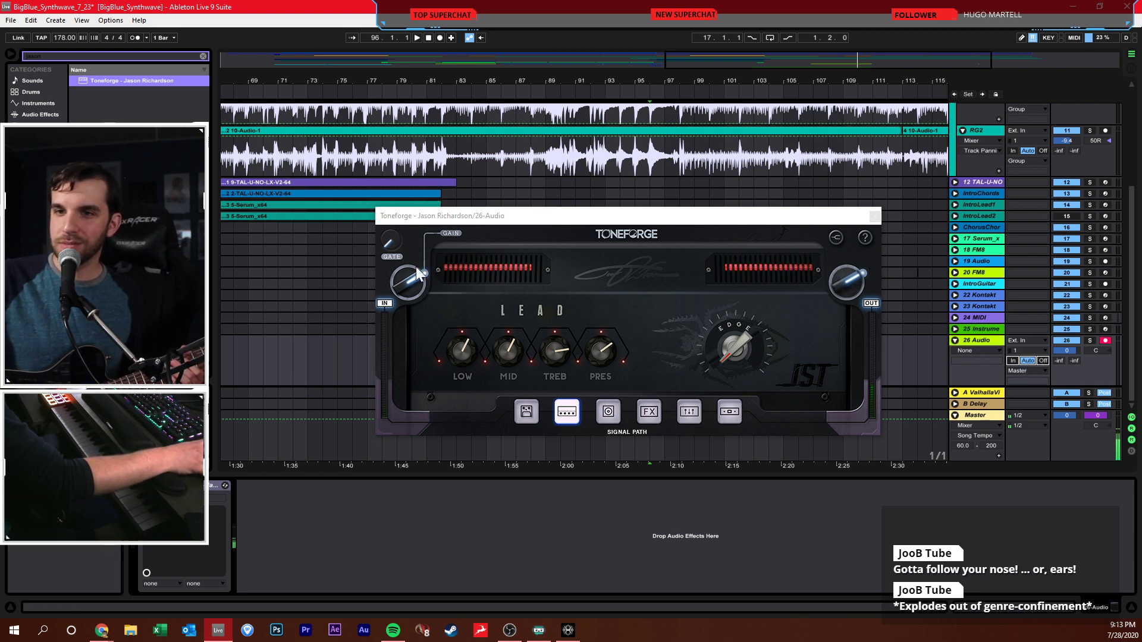
left_click(391, 241)
left_click_drag(391, 242, 398, 234)
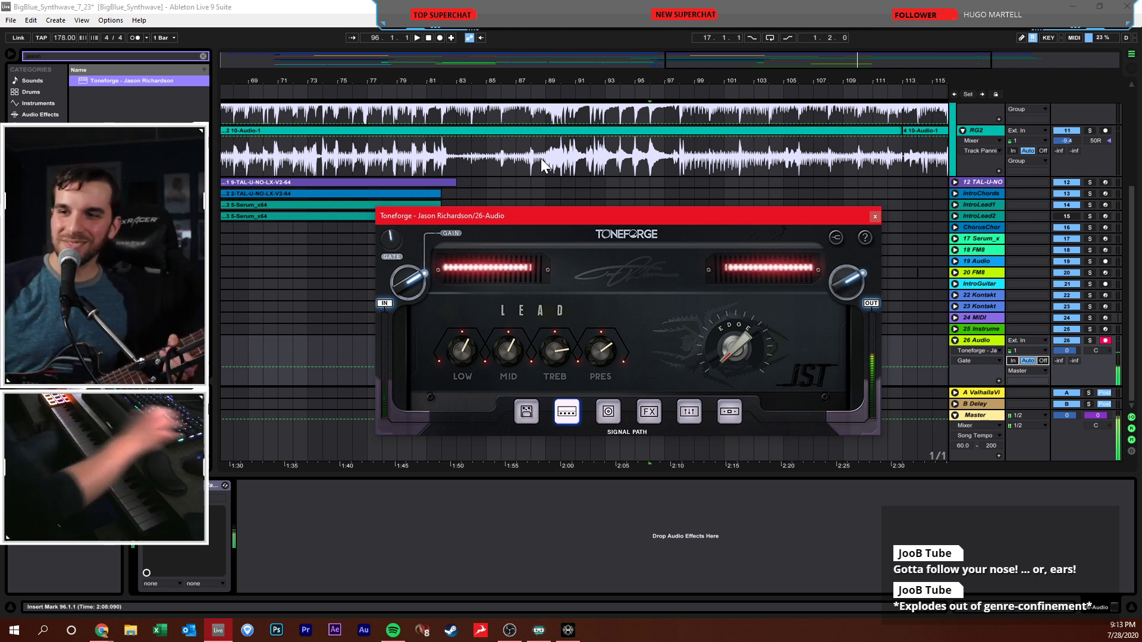
- Set track 26's volume to -4.5 dB and its send to the ValhallaVintage return to about -27 dB
left_click(1067, 350)
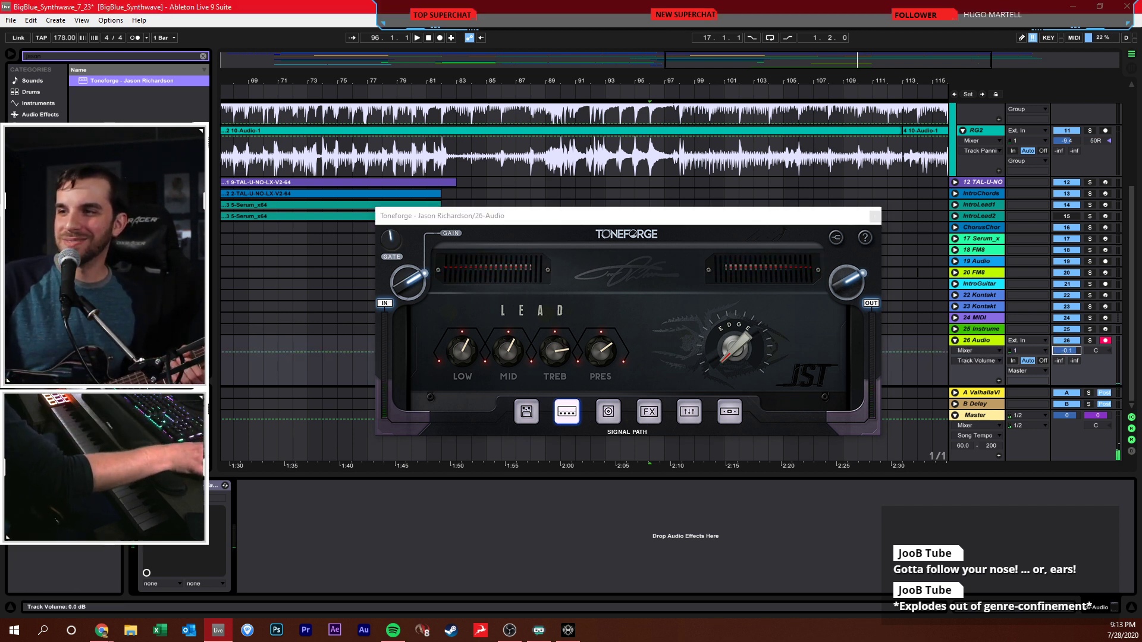
left_click_drag(1067, 351, 1066, 357)
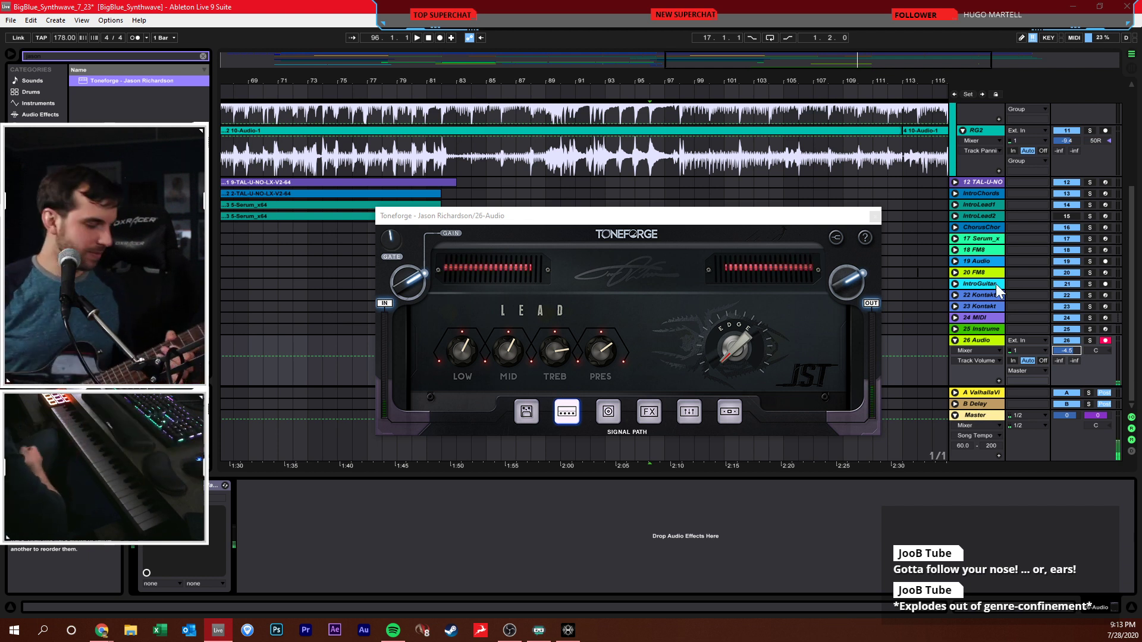
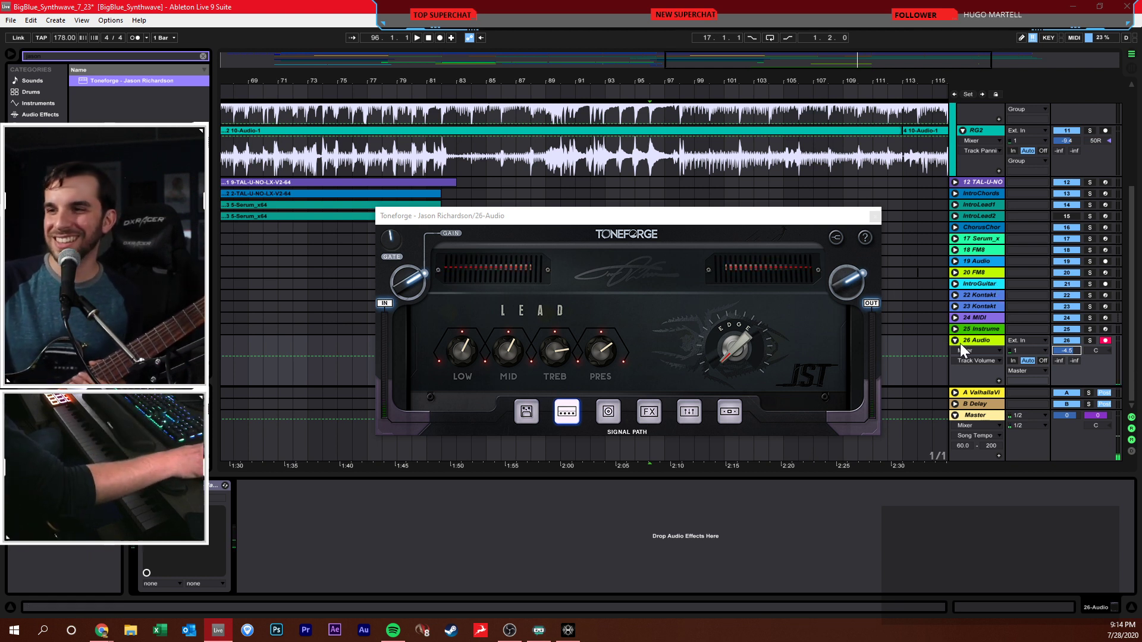
left_click(975, 361)
left_click(1026, 365)
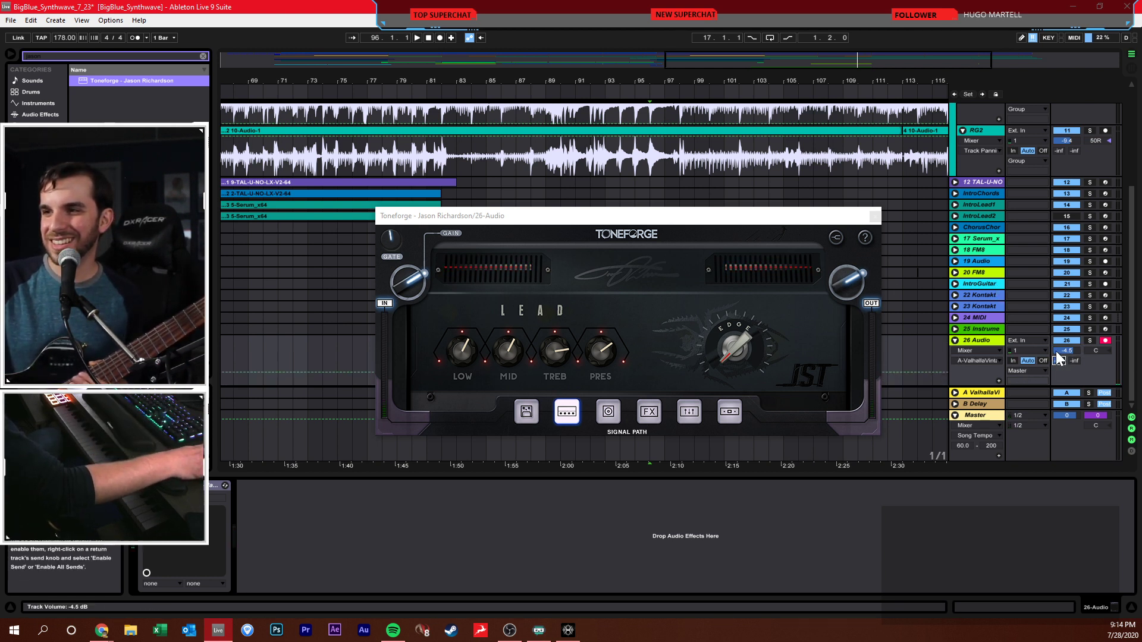
left_click_drag(1058, 360, 1058, 345)
- Add a Ping Pong Delay with 32% dry/wet to track 26, set the track volume to -9.2 dB and close the amp window
left_click(203, 56)
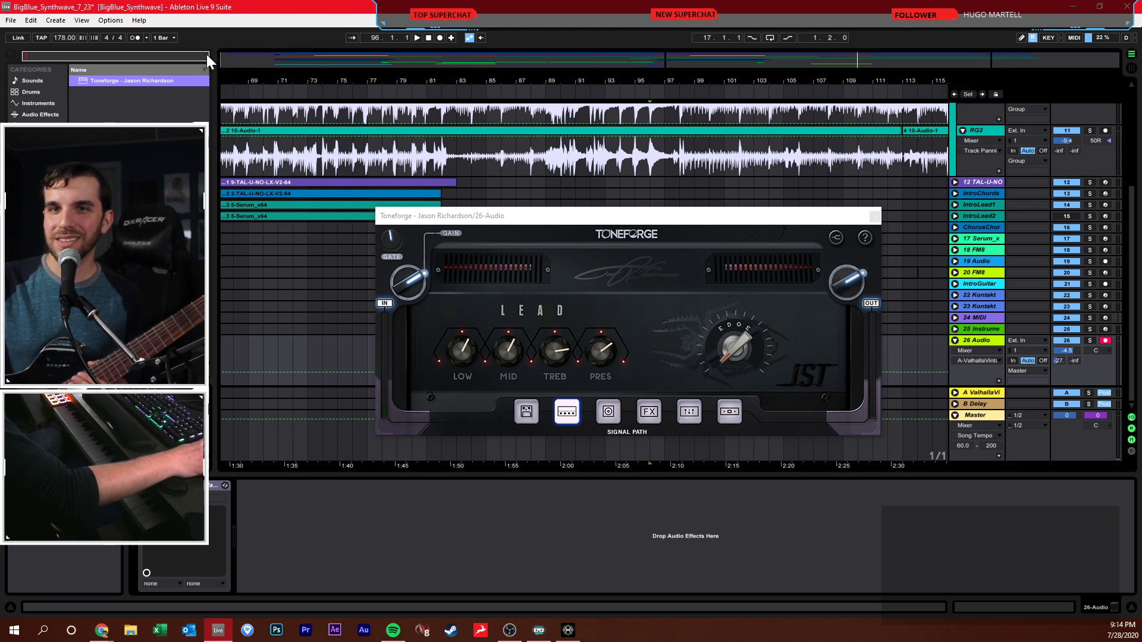
left_click(40, 114)
scroll(136, 179, "down", 1)
left_click_drag(101, 249, 351, 533)
left_click_drag(288, 571, 288, 586)
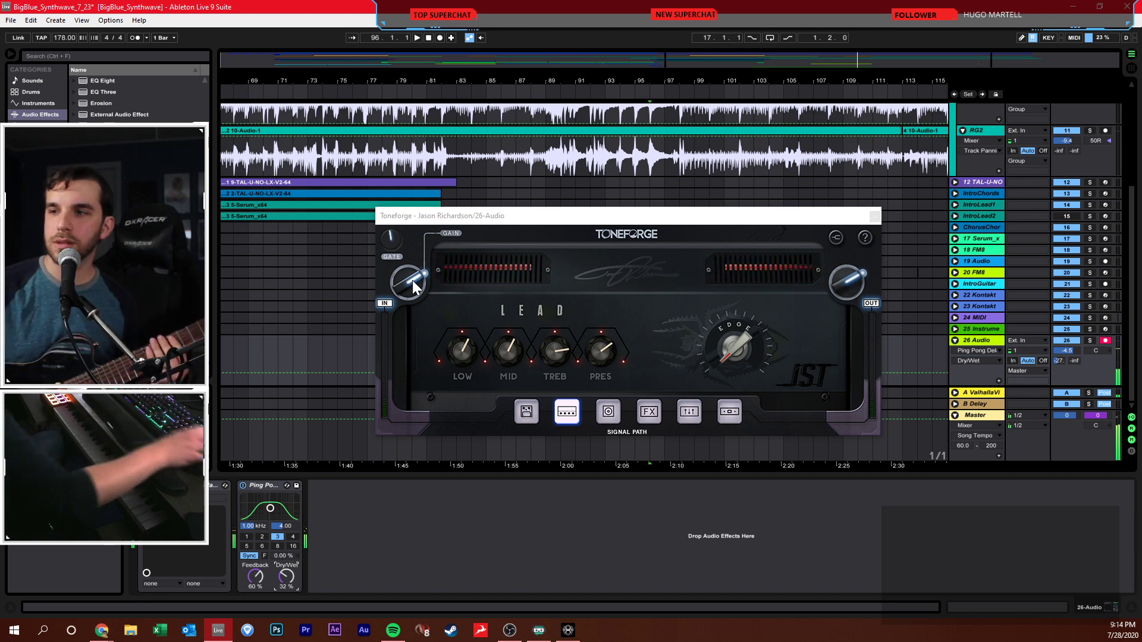
left_click_drag(1069, 350, 1069, 381)
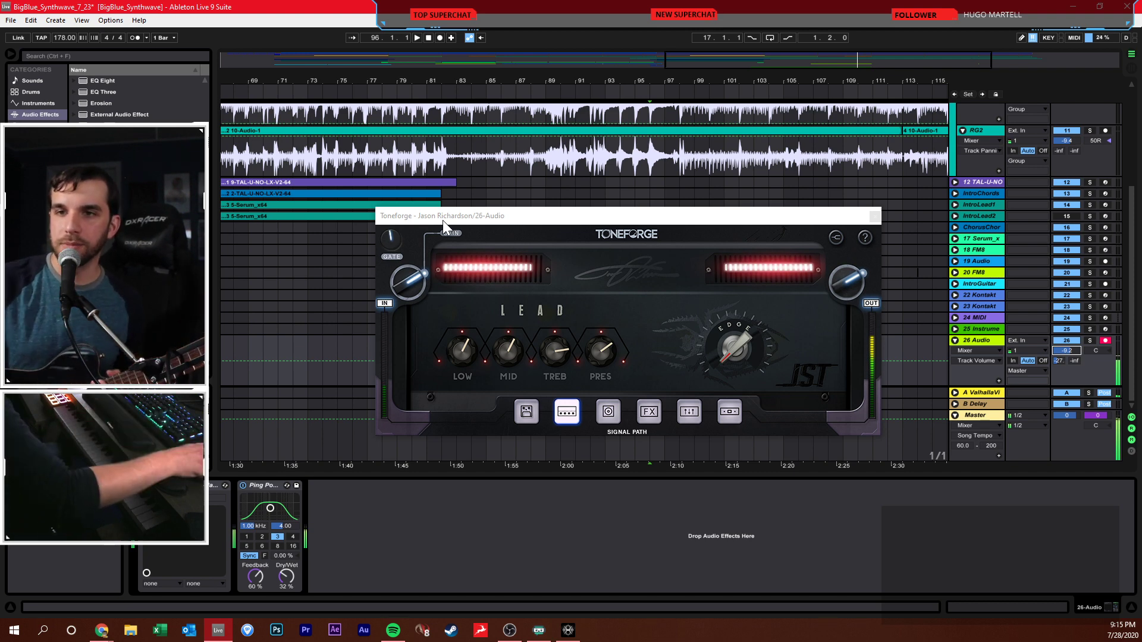
left_click(875, 216)
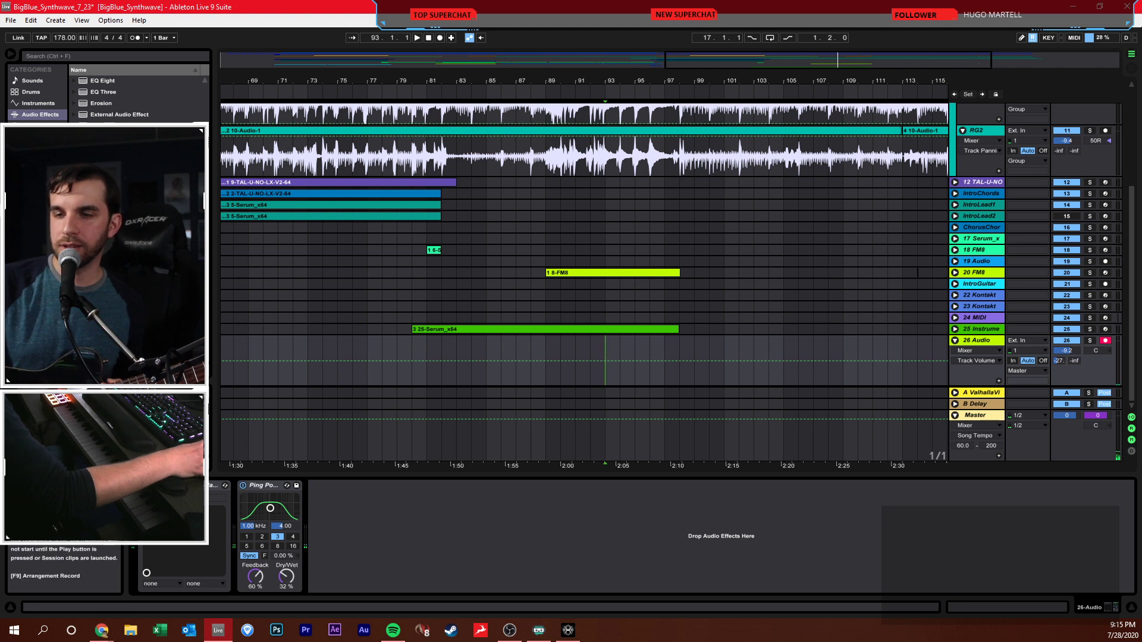
- Play the arrangement from bar 93 and record a lead guitar take on track 26 from bar 97 to 113
key("space")
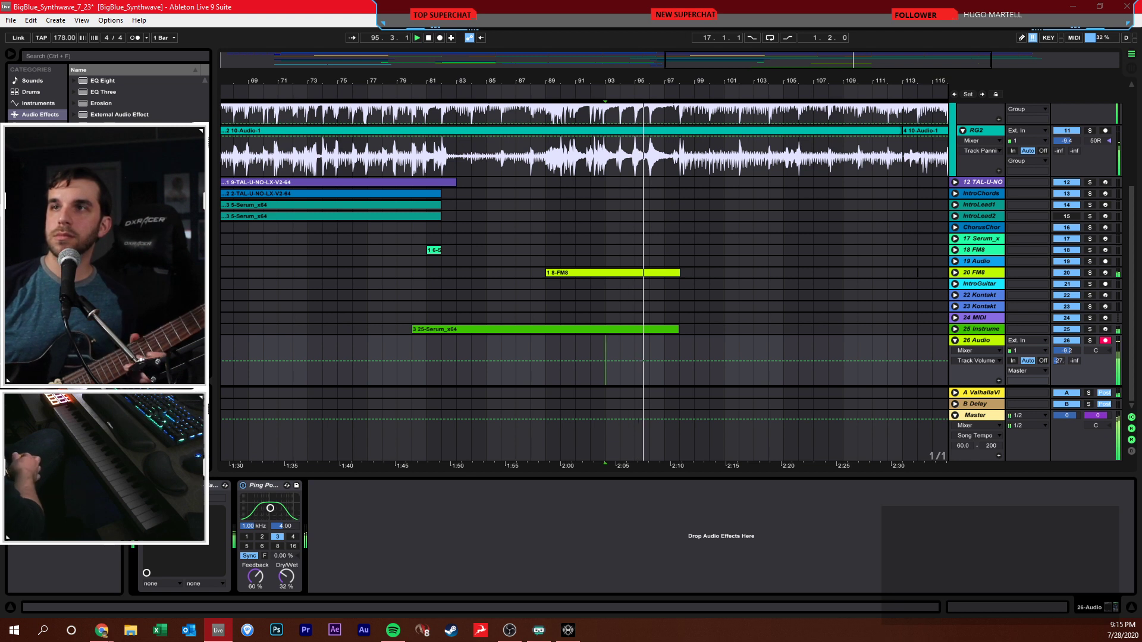
left_click(440, 38)
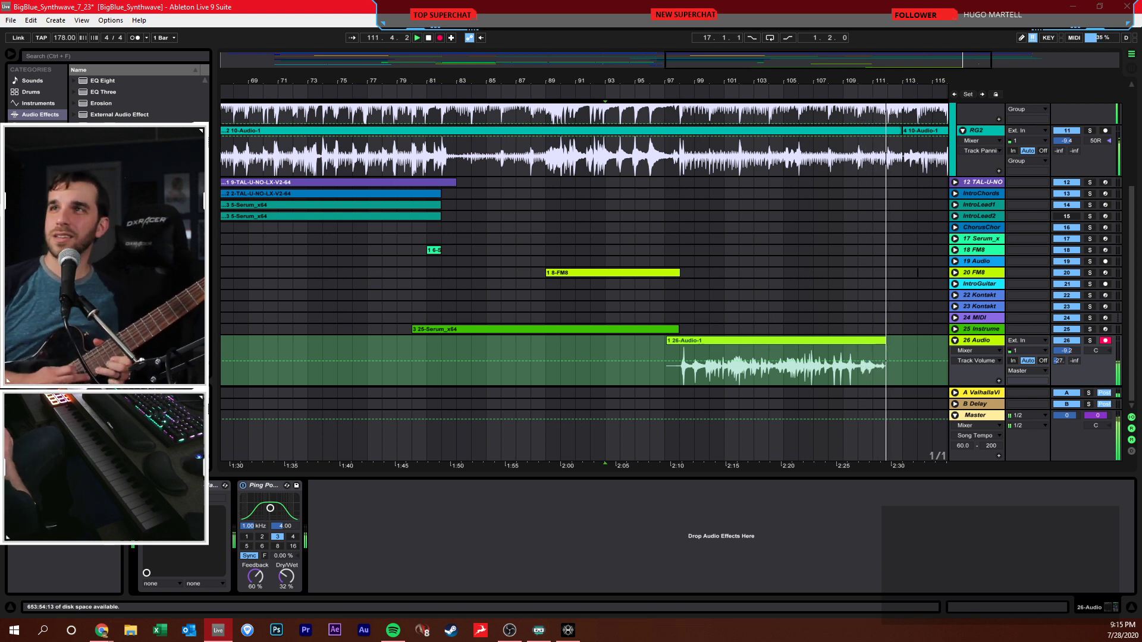
key("F9")
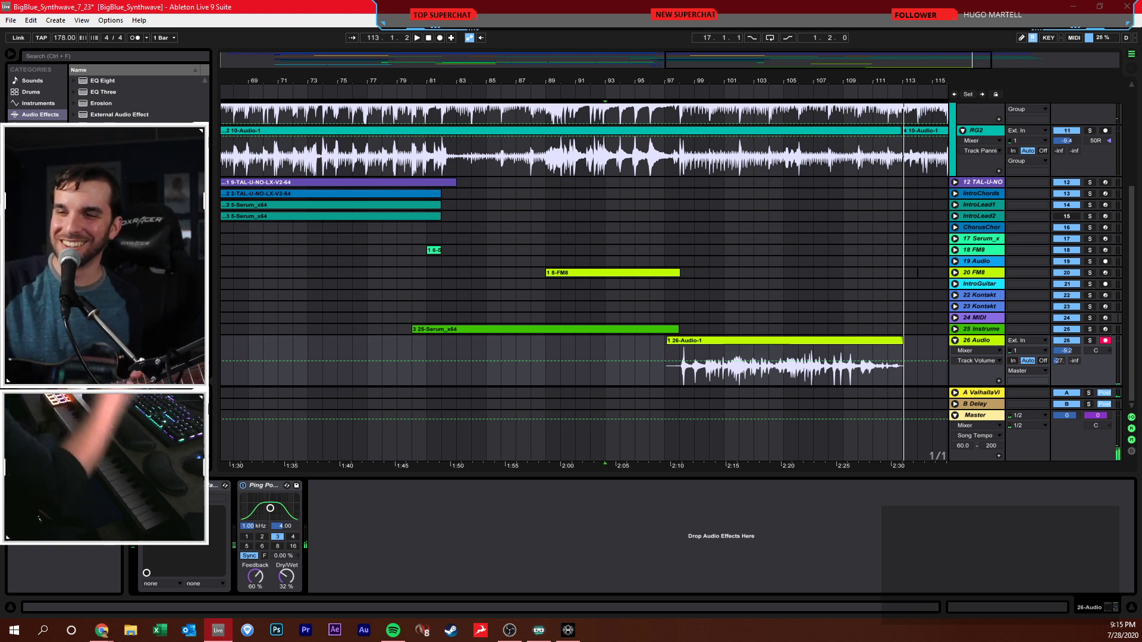
- Play back the recorded guitar take from bar 97, stop playback and save the set
left_click(667, 375)
left_click(666, 374)
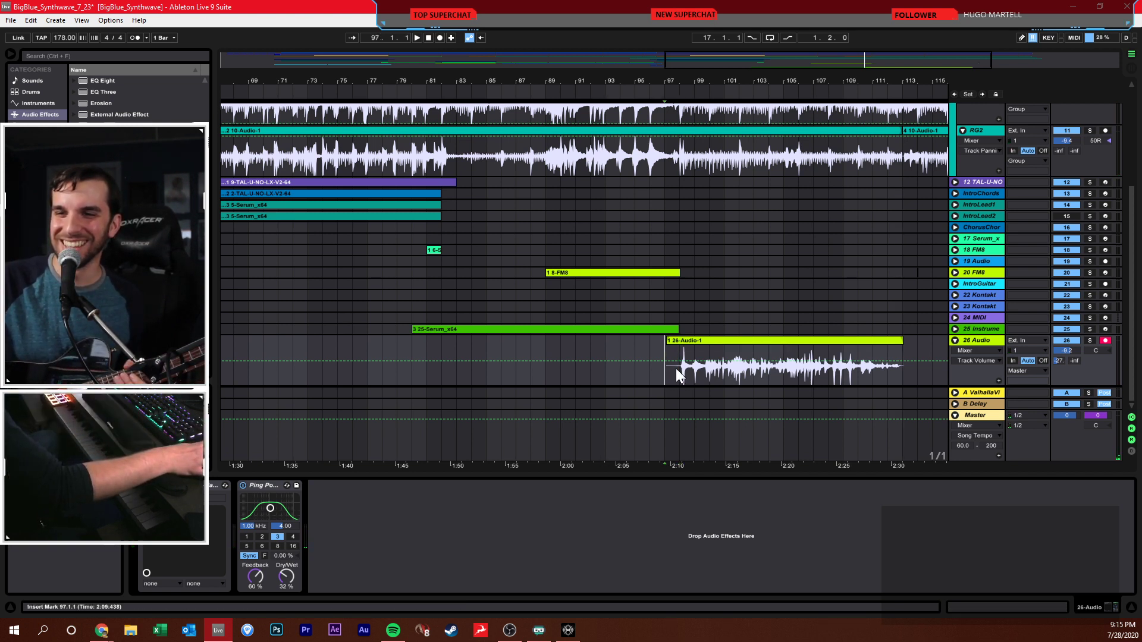
key("space")
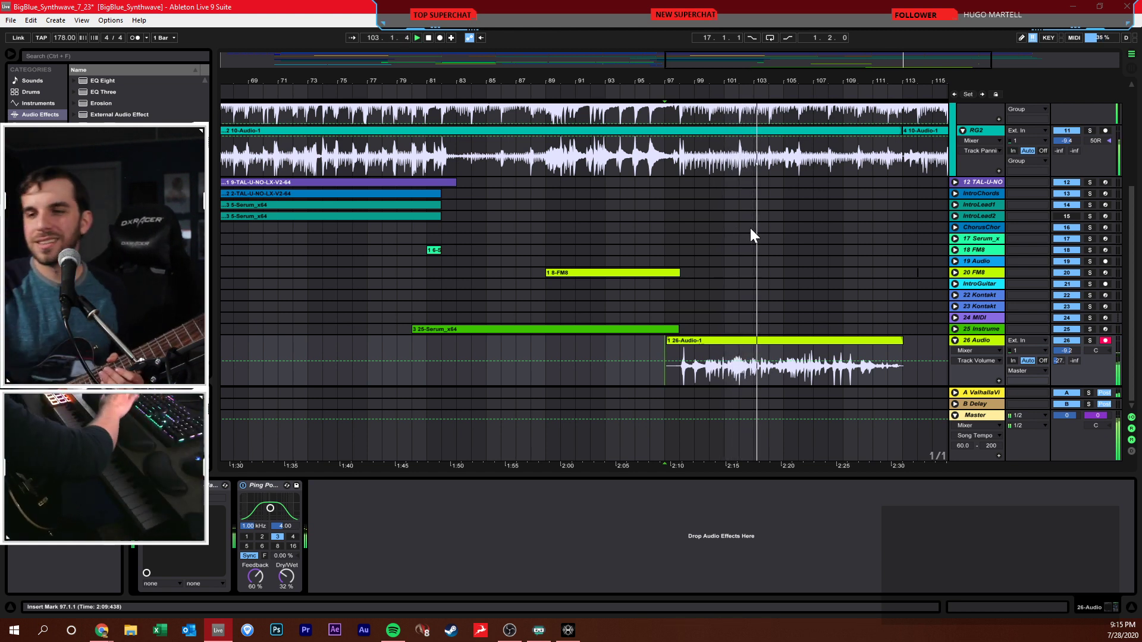
key("space")
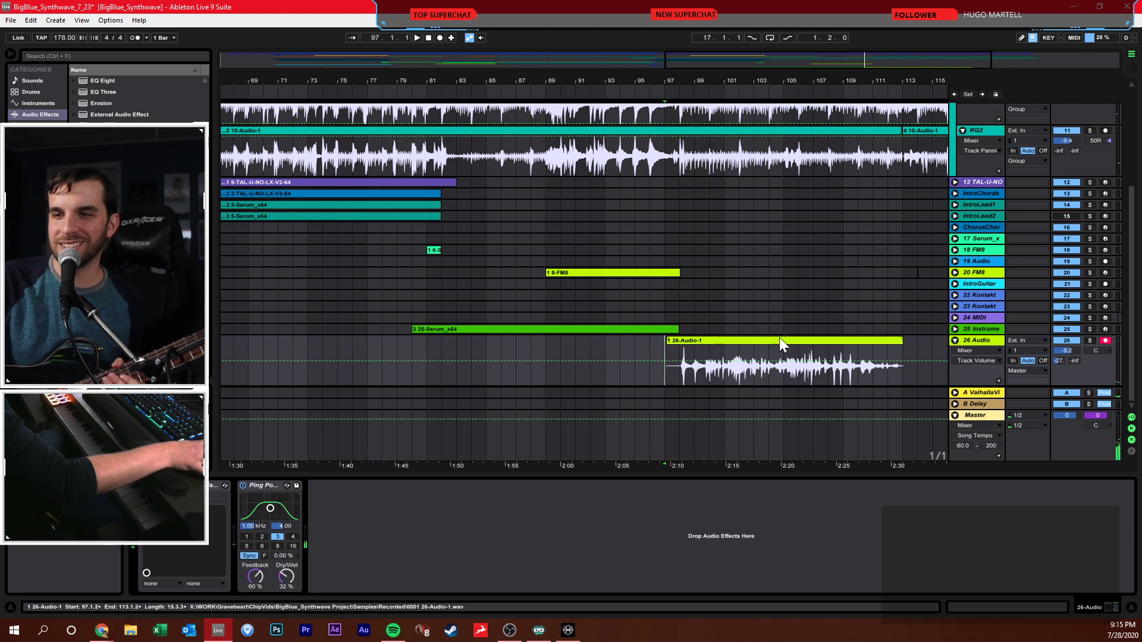
key("ctrl+s")
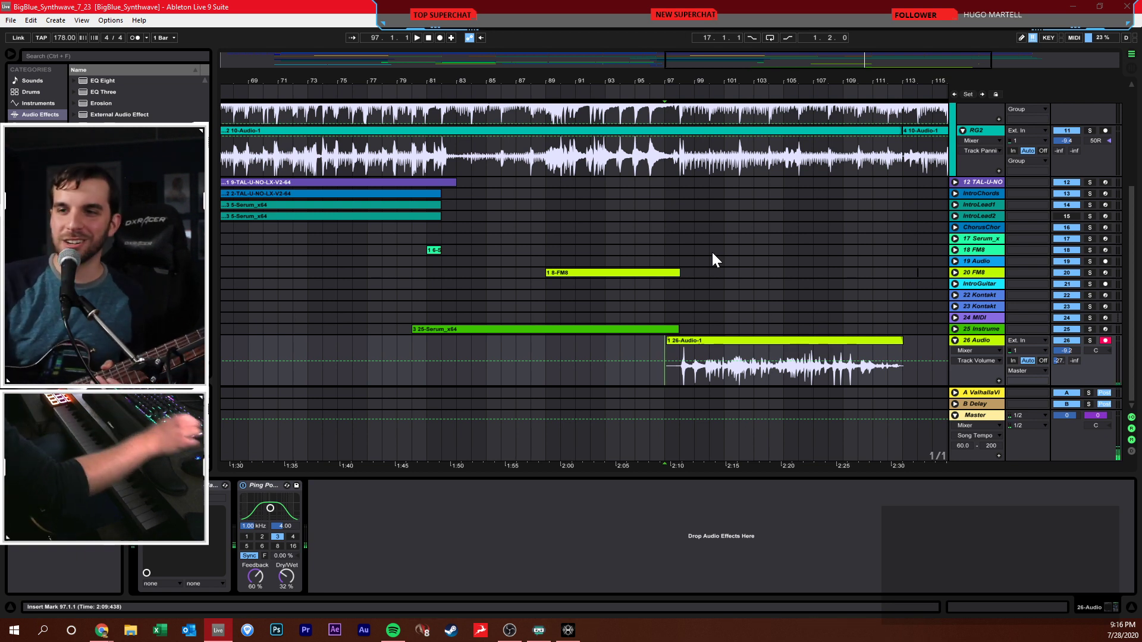
- Try to record another guitar take over track 26 from bar 97, and play the passage from bar 97
left_click(440, 38)
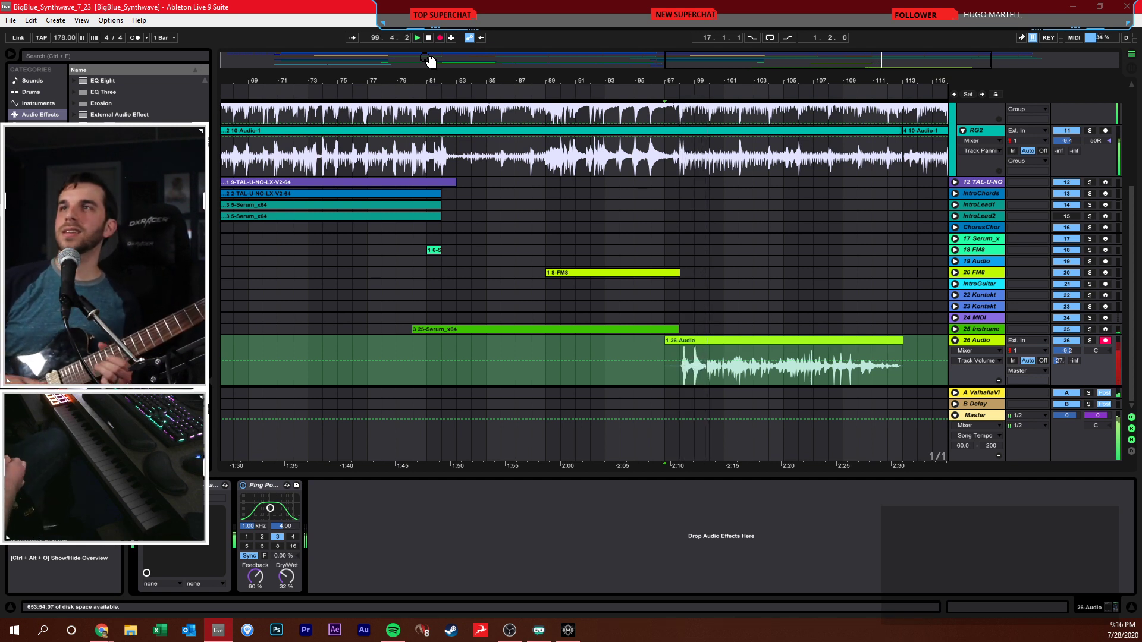
key("F9")
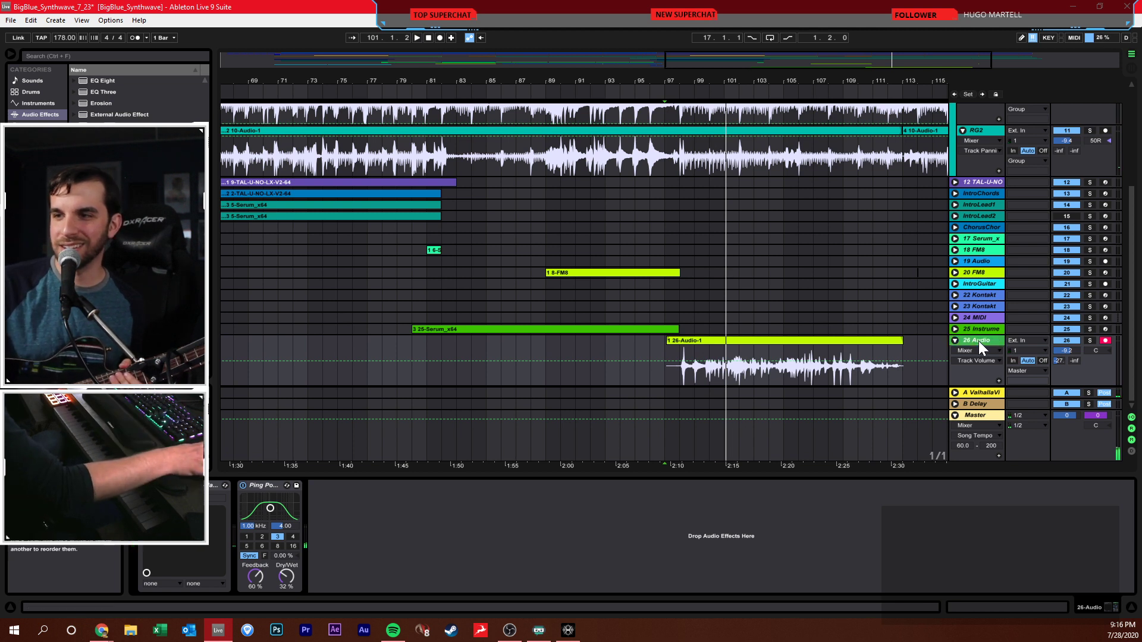
key("space")
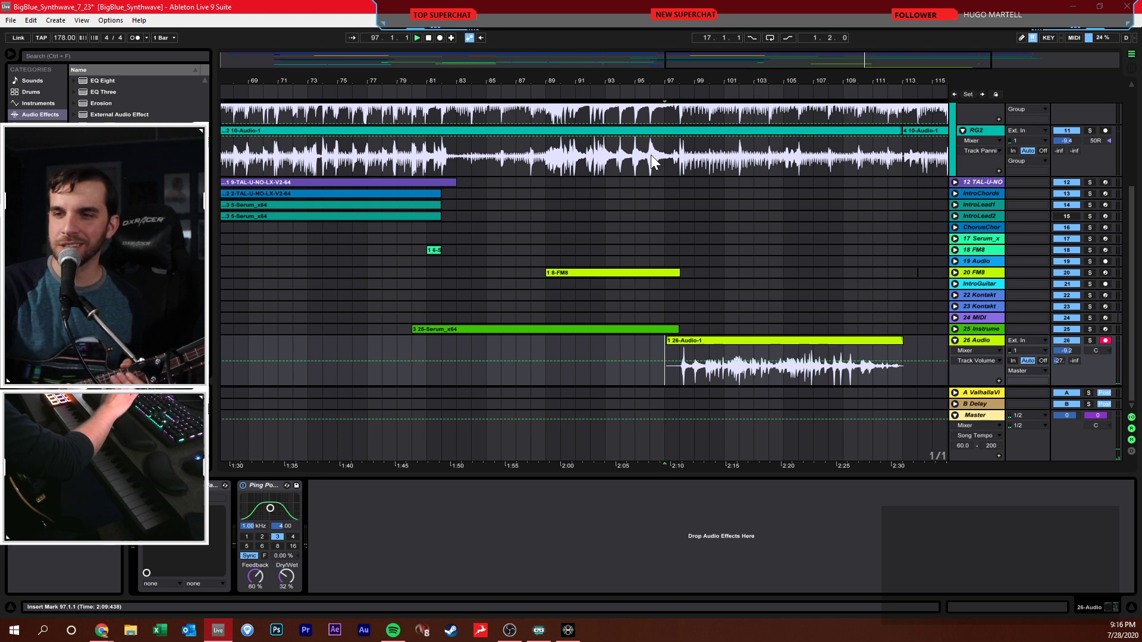
key("space")
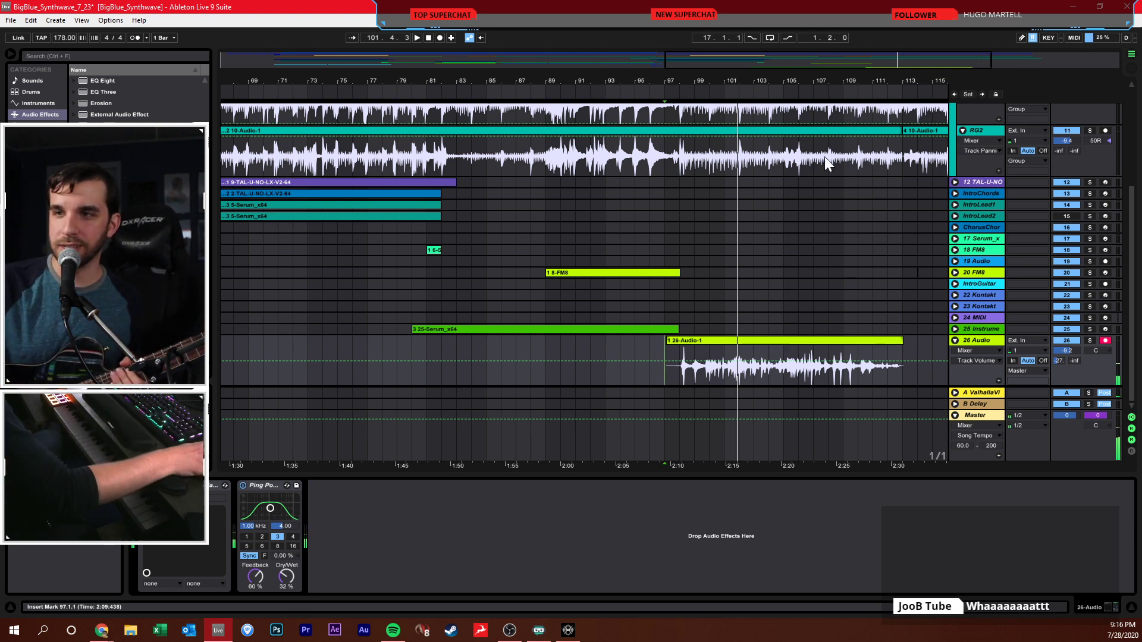
- Move the first guitar take to about bar 131, place the insert mark at bar 95 and save the set
key("minus")
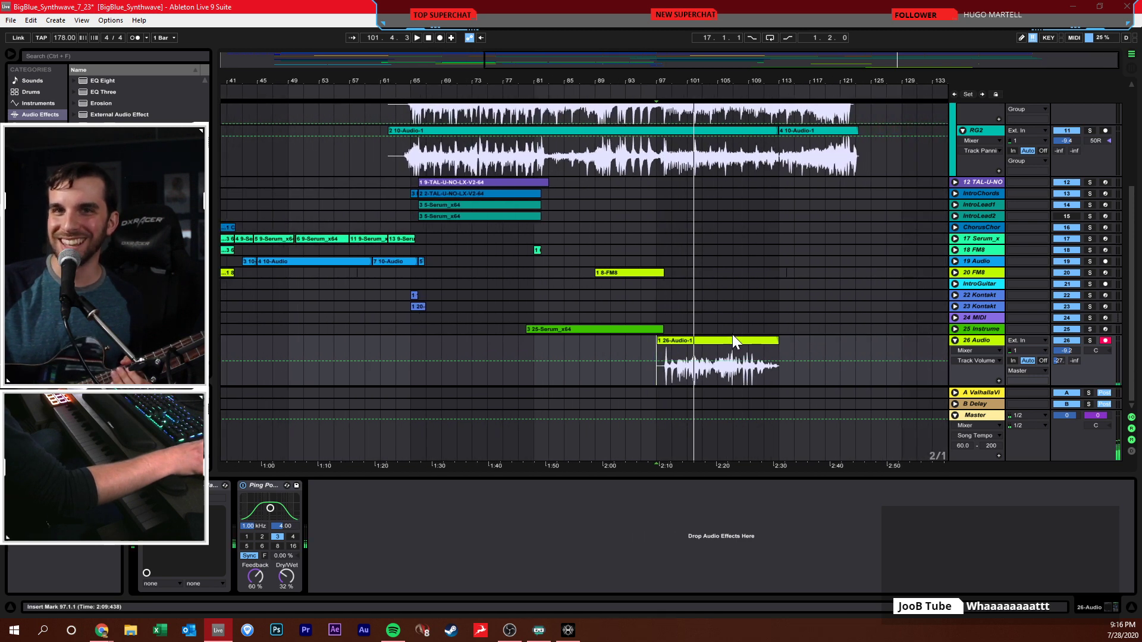
left_click_drag(677, 340, 922, 355)
left_click(642, 349)
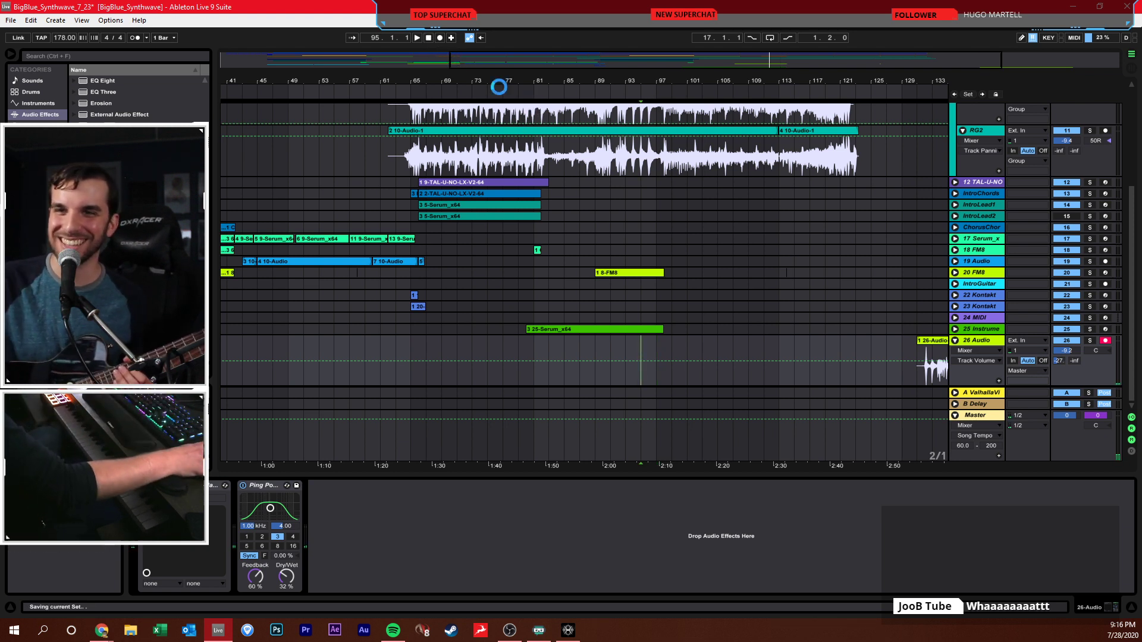
key("ctrl+s")
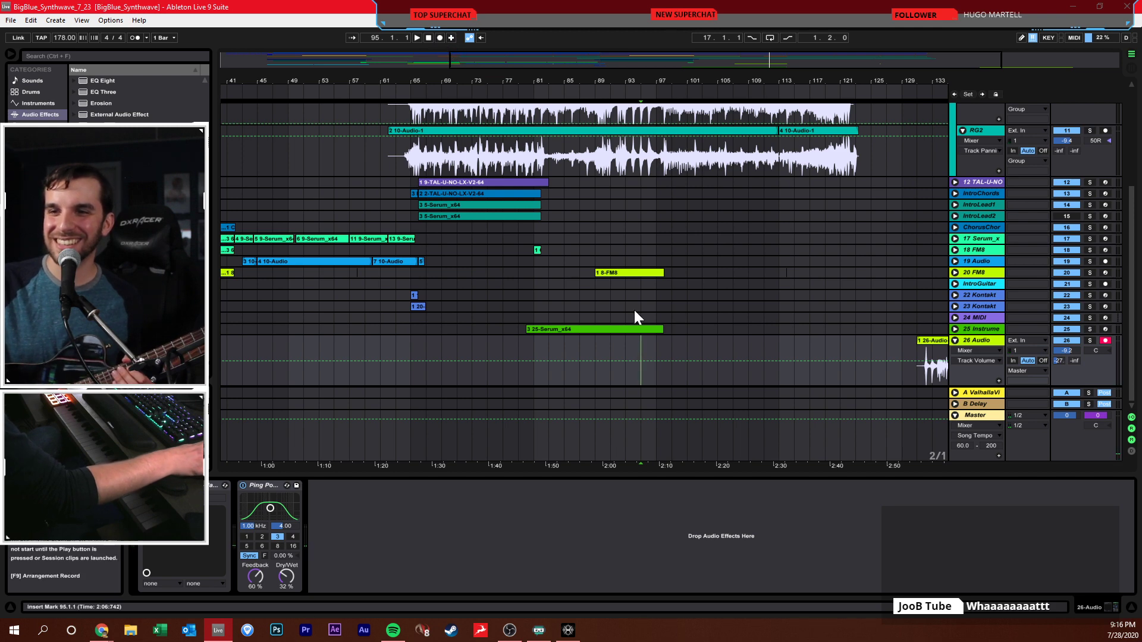
- Record a new lead guitar take on track 26 from bar 95 to about bar 121
left_click_drag(642, 84, 684, 214)
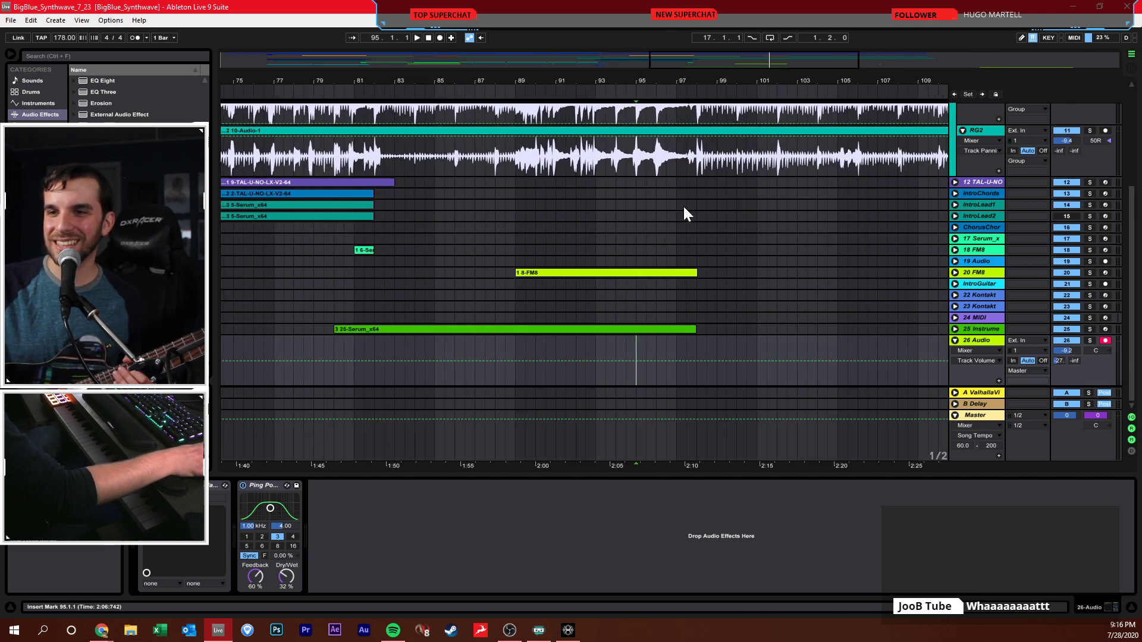
left_click(440, 38)
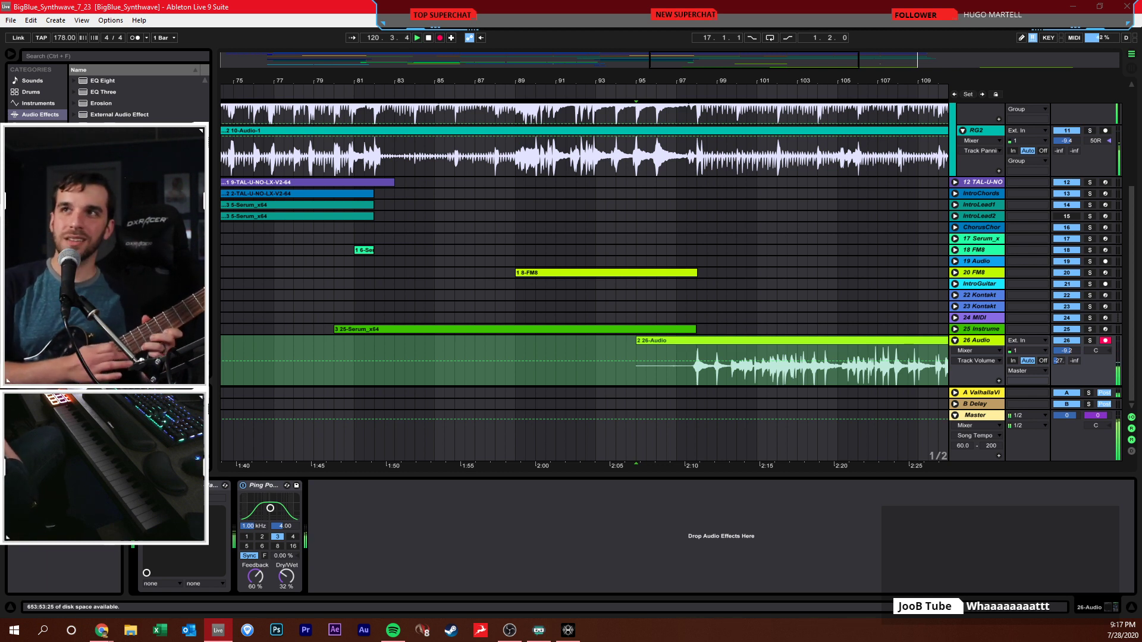
key("F9")
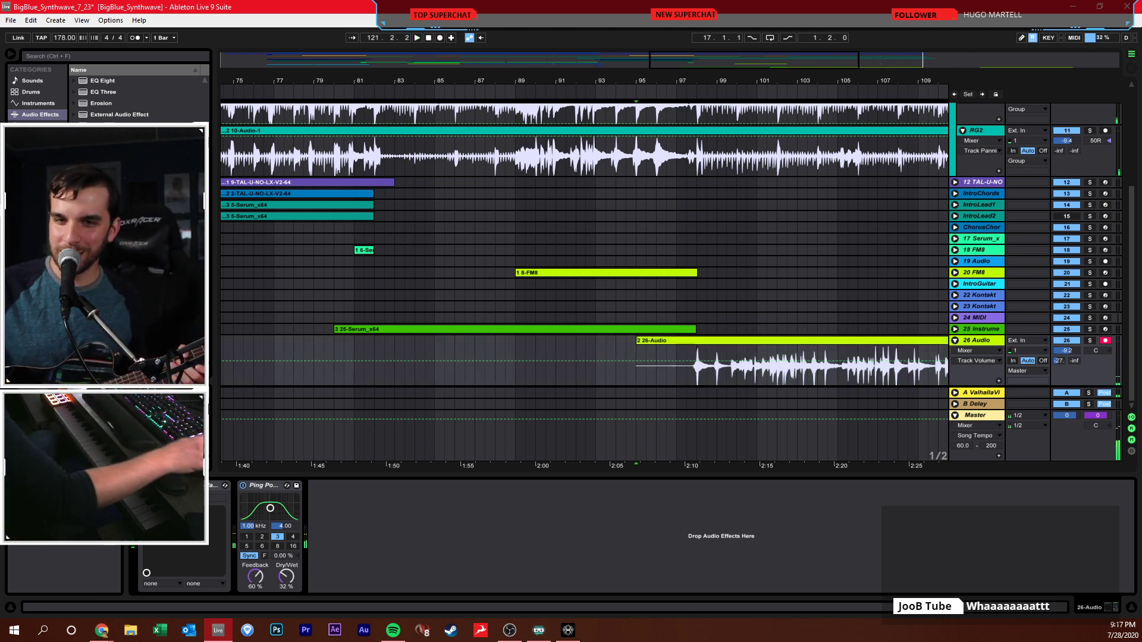
- Audition the new guitar take around bar 98 and move it to about bar 149, behind the first take
left_click(700, 84)
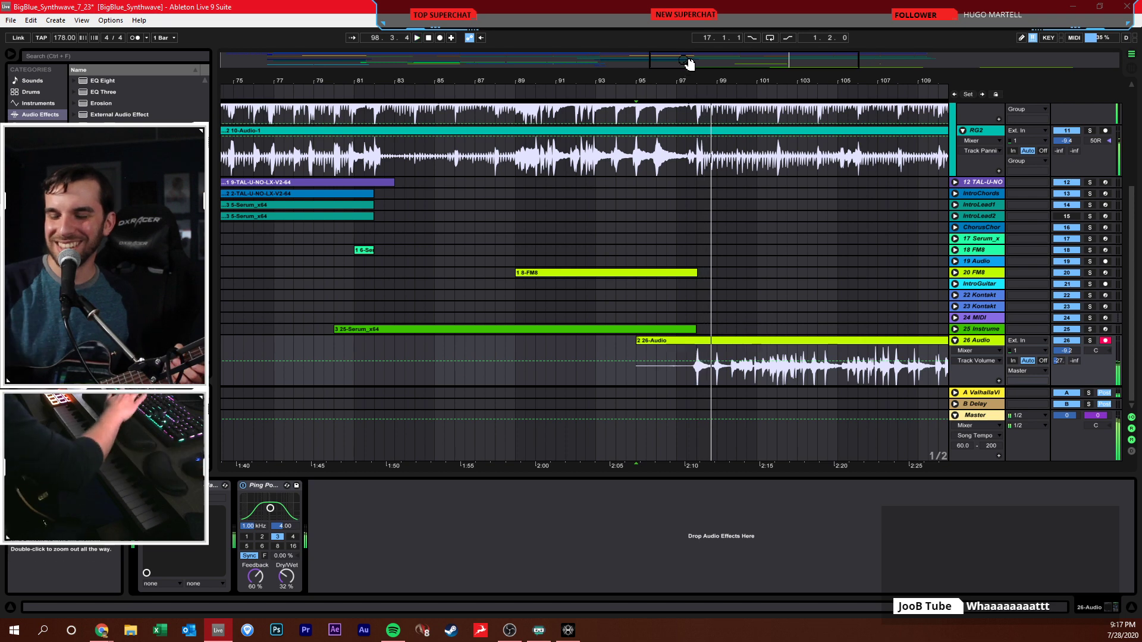
left_click_drag(688, 63, 744, 56)
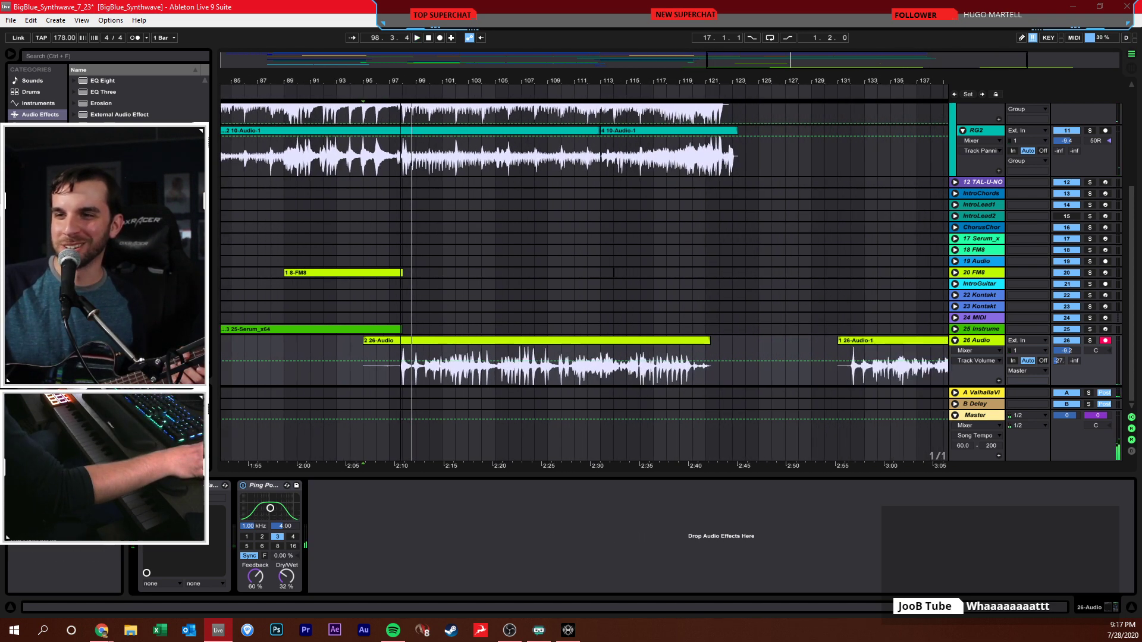
scroll(359, 357, "up", 5)
left_click(357, 366)
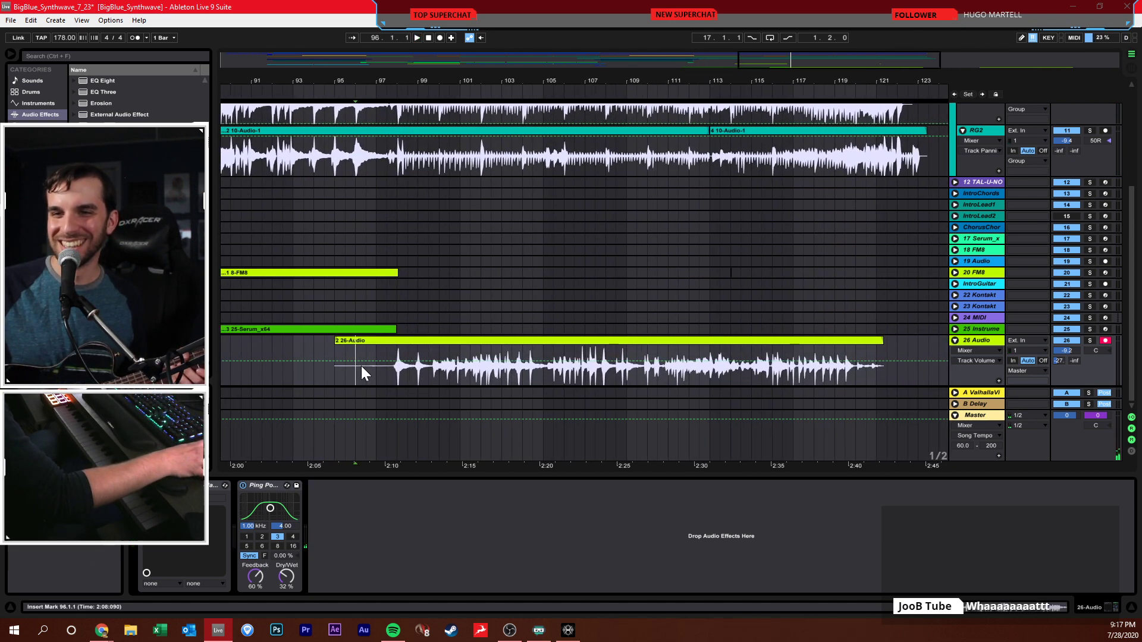
left_click(331, 364)
left_click_drag(487, 86, 553, 47)
- Place the insert mark at bar 93 on track 26, with the arrangement shown from about bar 71 to 121
mouse_move(679, 338)
left_mouse_down()
mouse_move(937, 342)
mouse_move(687, 348)
left_mouse_up()
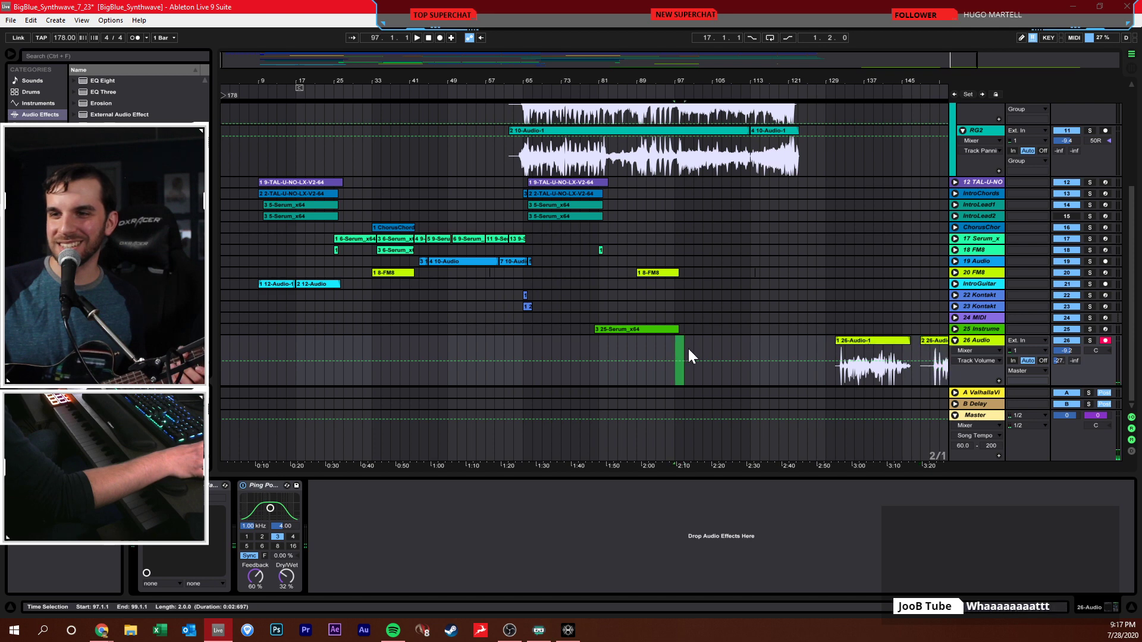
left_click_drag(722, 84, 713, 154)
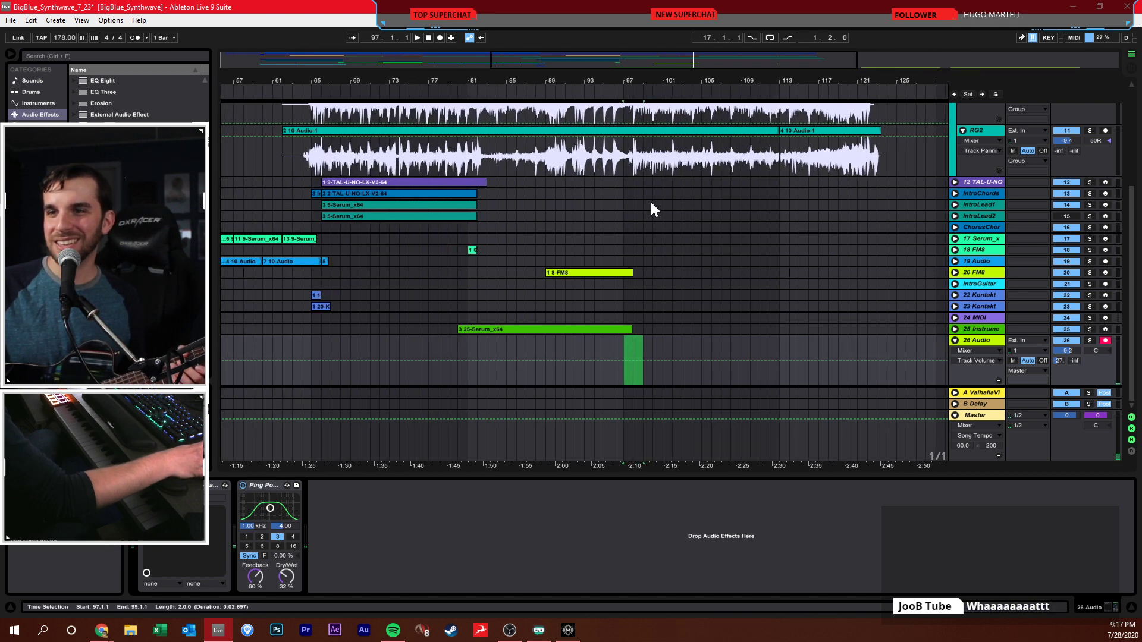
left_click(629, 351)
left_click(594, 342)
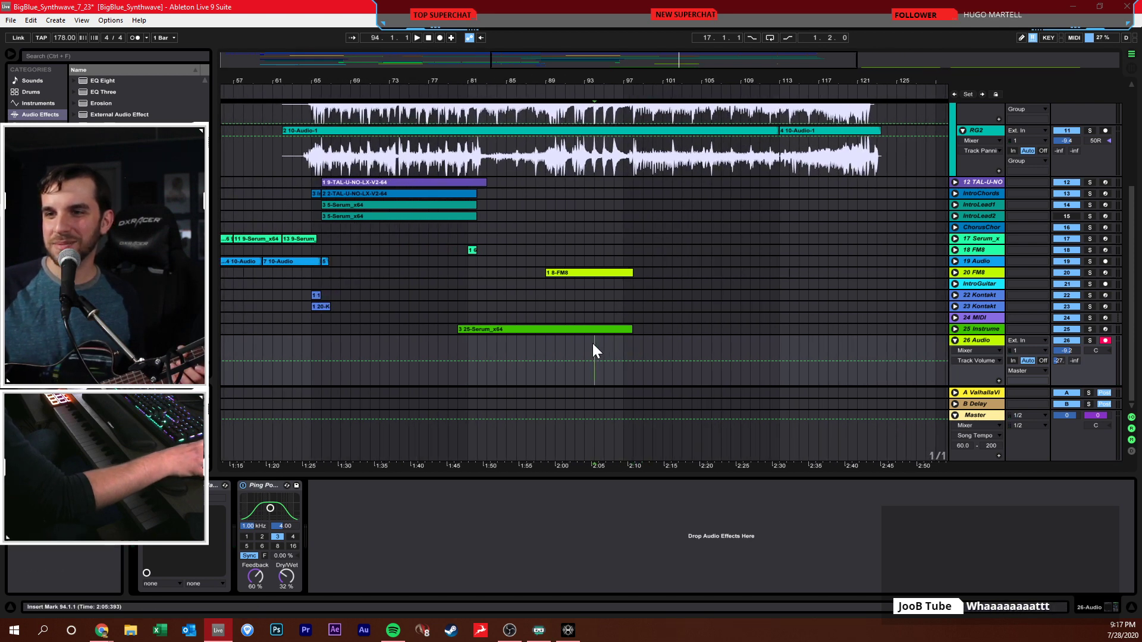
left_click_drag(613, 88, 571, 128)
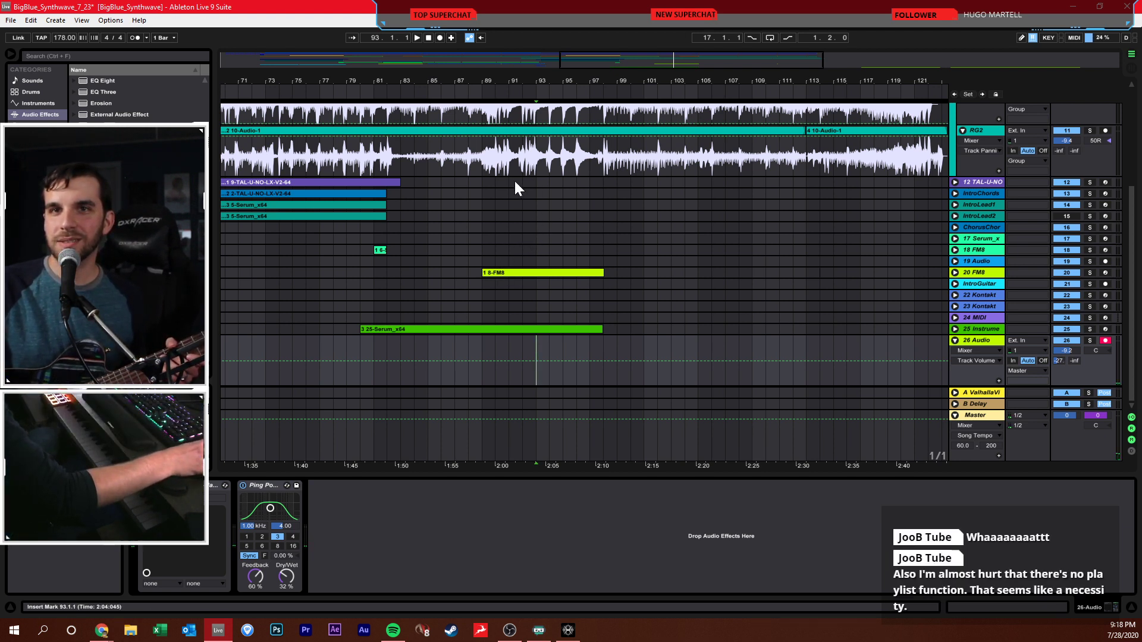
- Save the set and try a new lead guitar take on track 26 from bar 93 to about bar 104
key("ctrl+s")
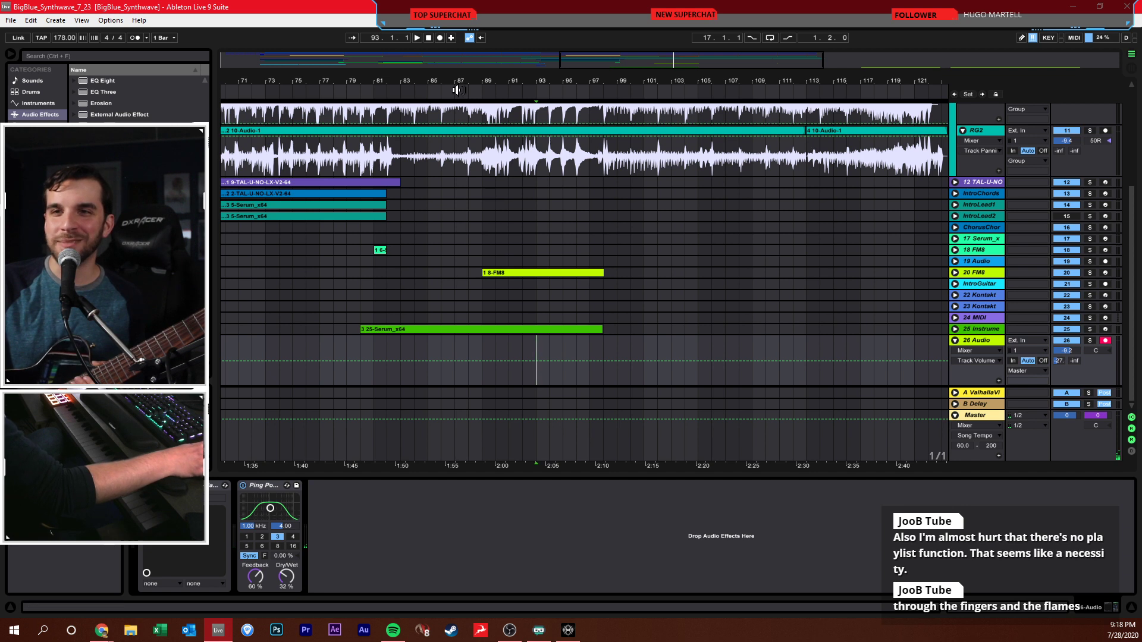
left_click(427, 38)
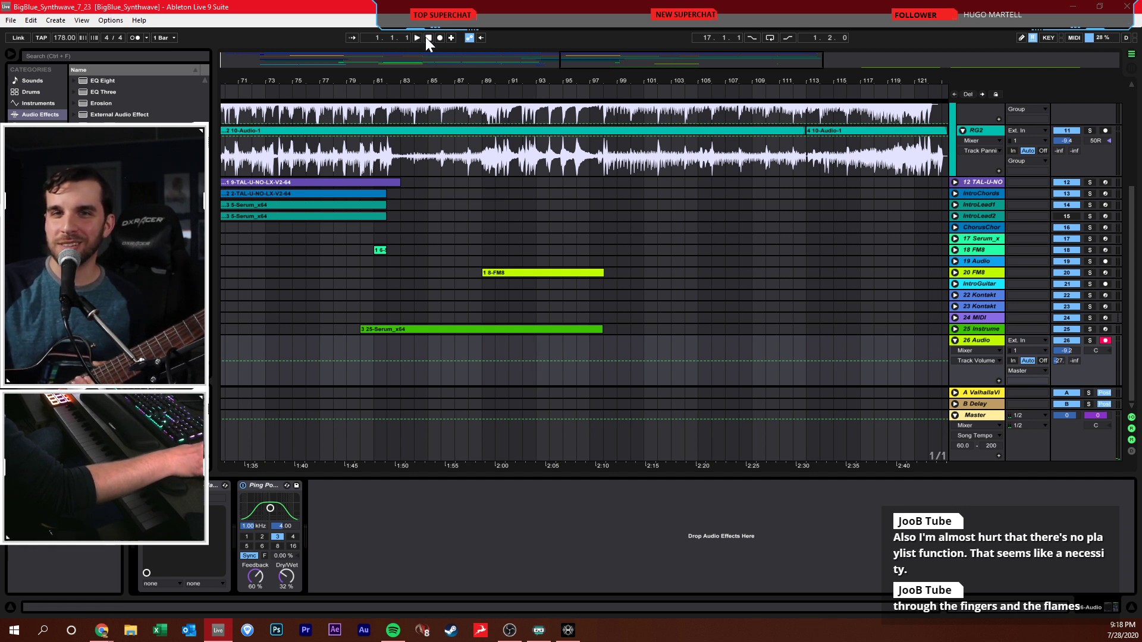
left_click(534, 346)
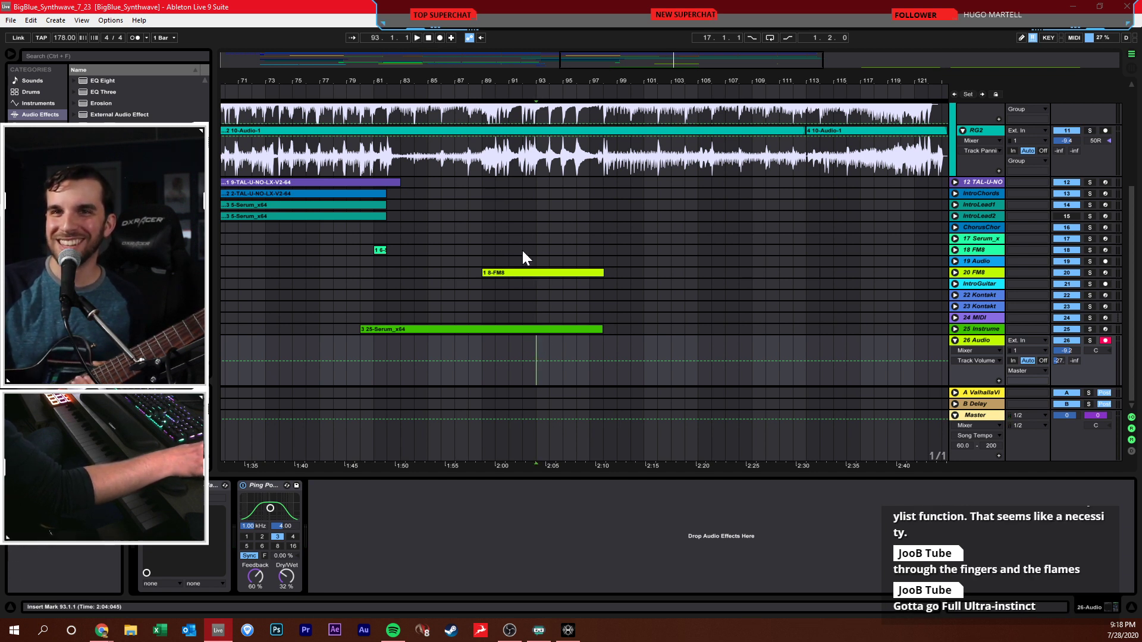
left_click(441, 38)
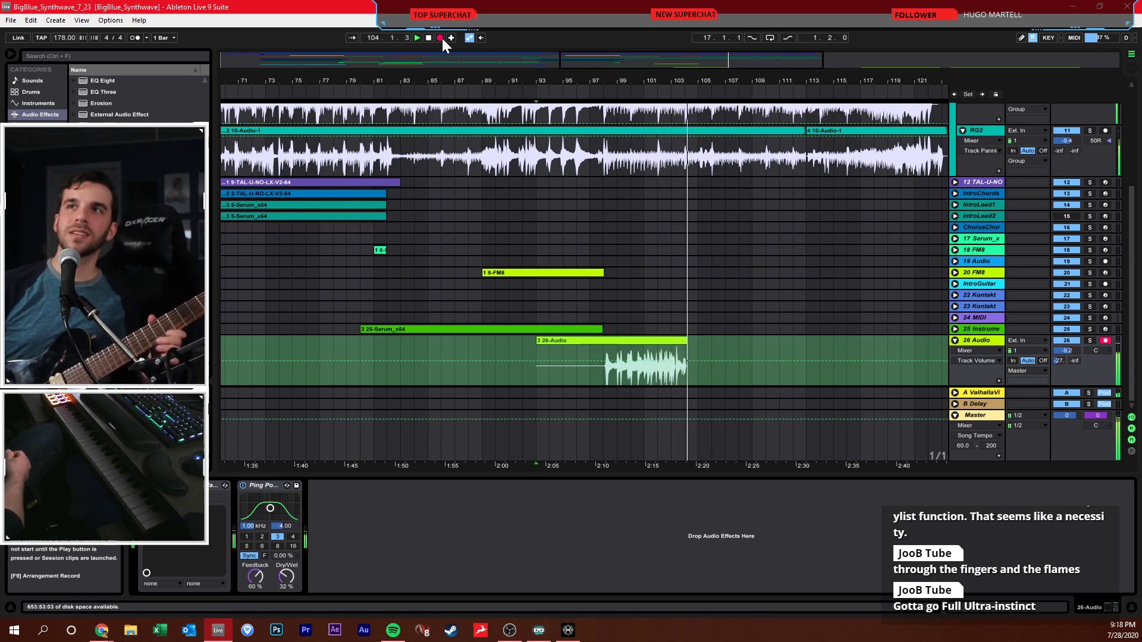
key("space")
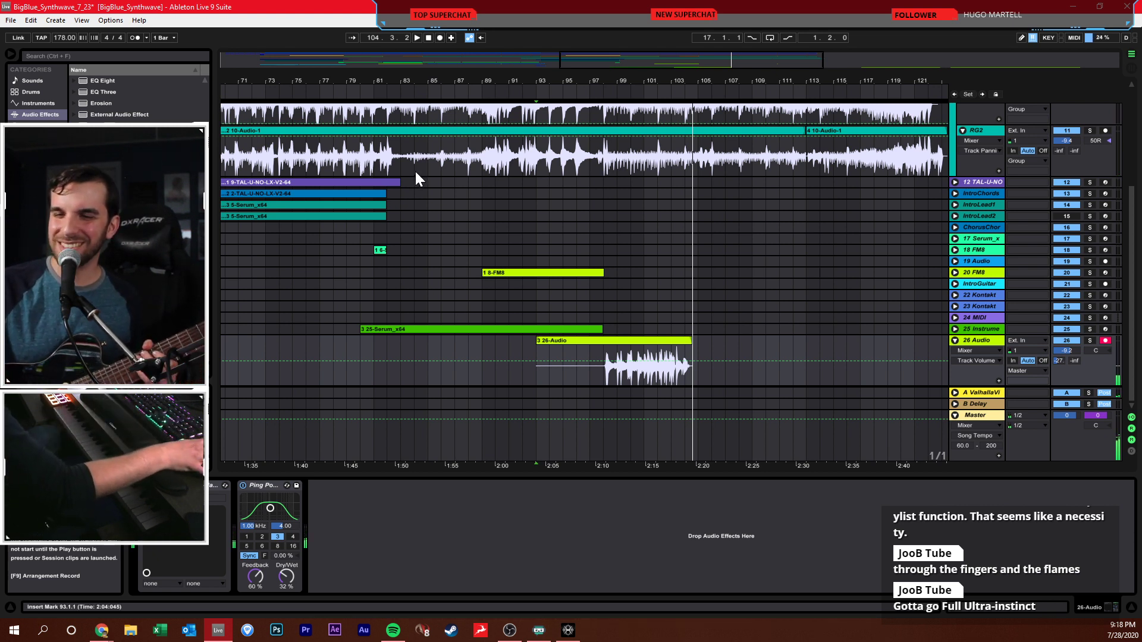
- Record a lead guitar take over the short one on track 26 from bar 93 to about bar 122, and disarm the track
left_click(537, 364)
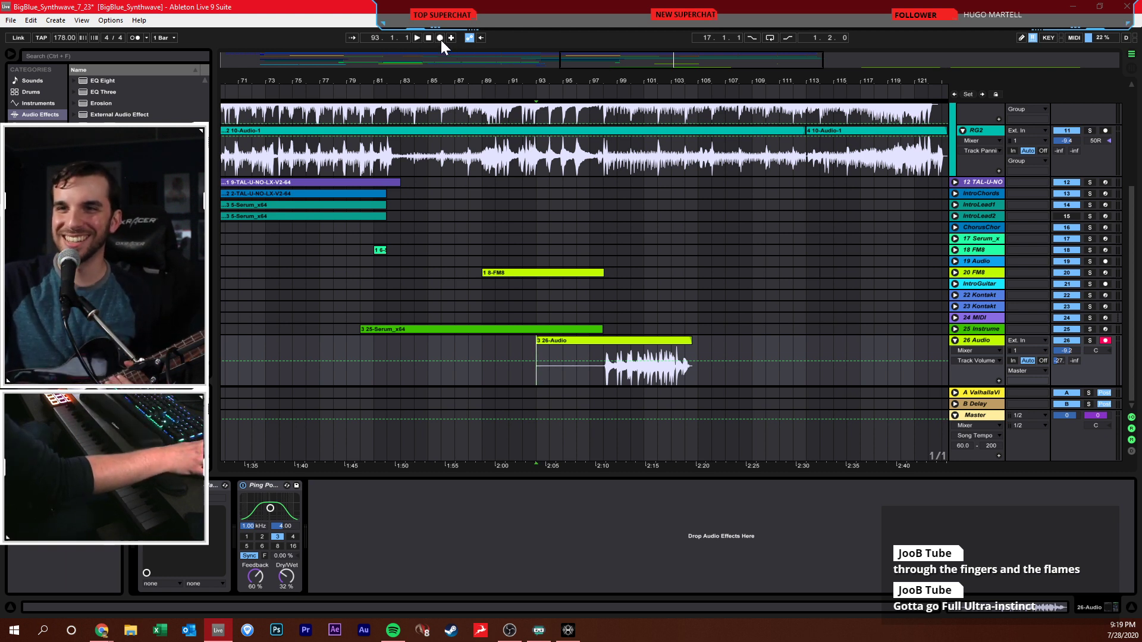
left_click(440, 38)
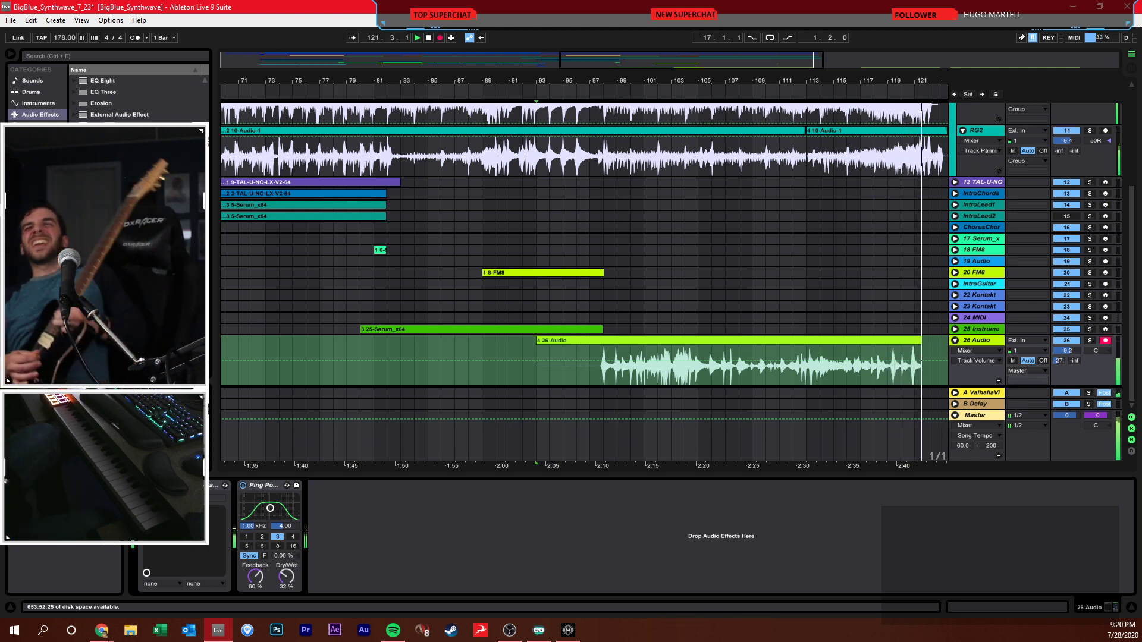
key("F9")
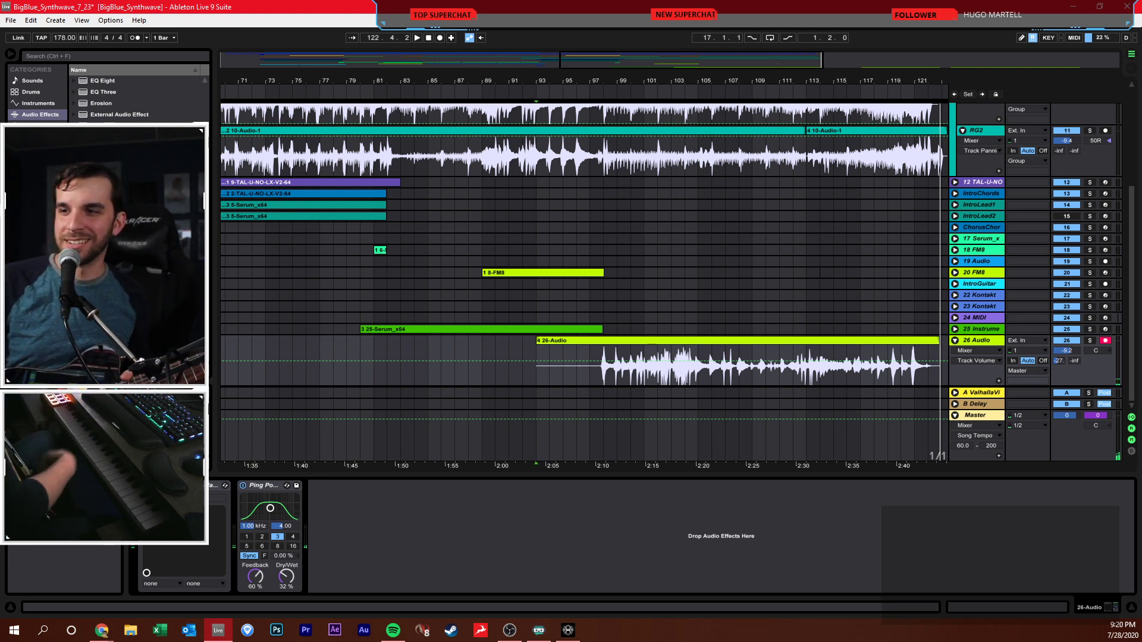
left_click(1102, 341)
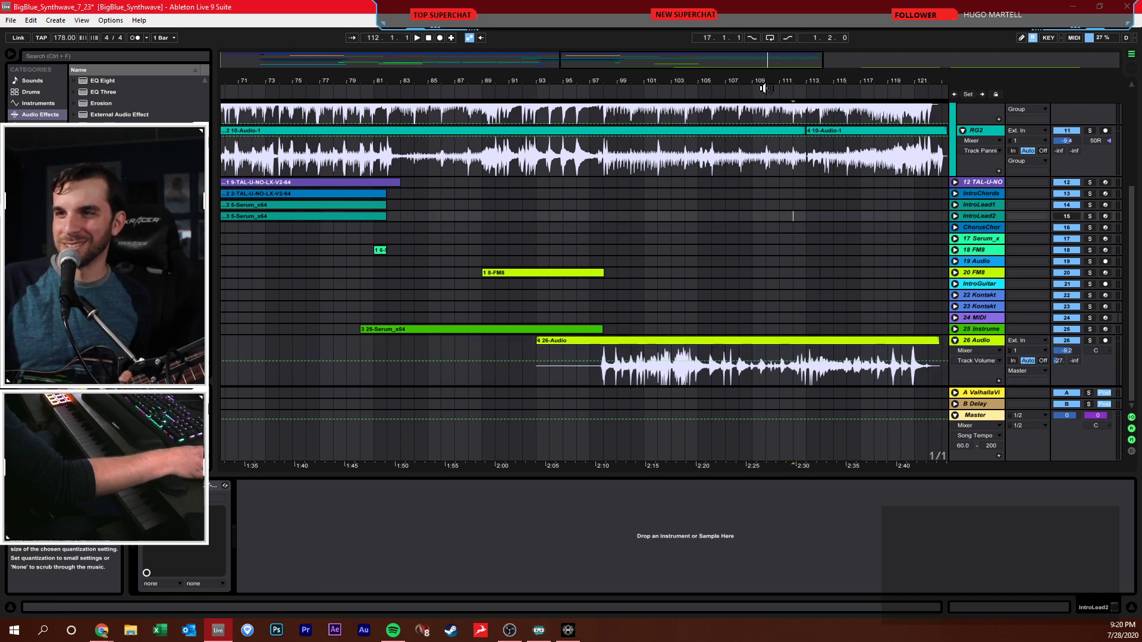
- Play the arrangement from bar 61 to hear how the new guitar take follows the synth lead
left_click_drag(766, 86, 670, 84)
left_click(683, 246)
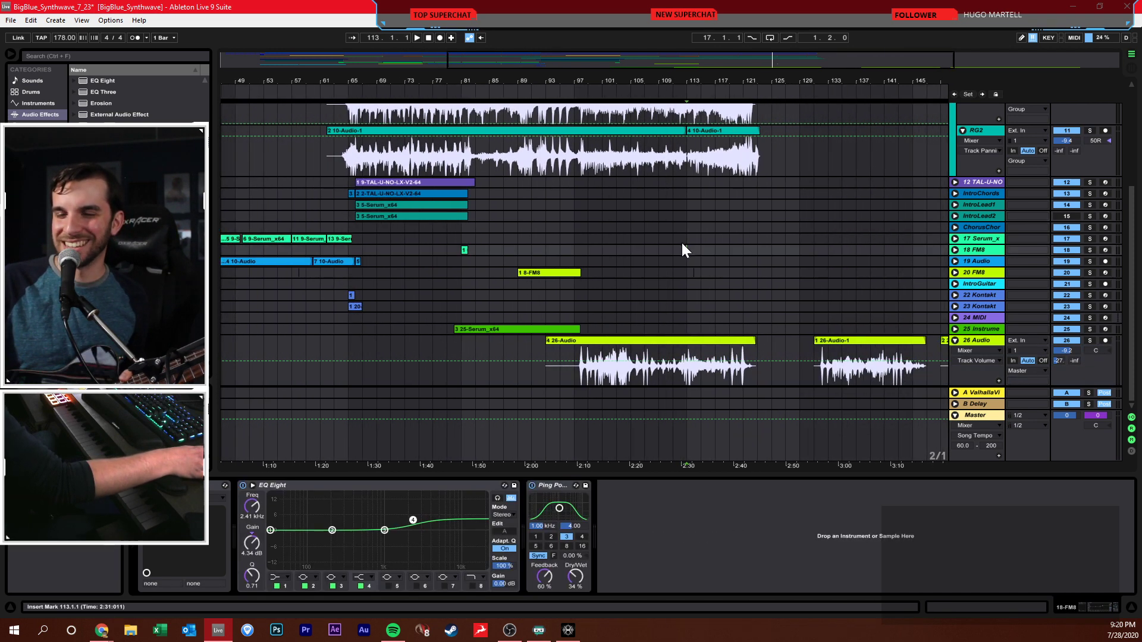
left_click(668, 227)
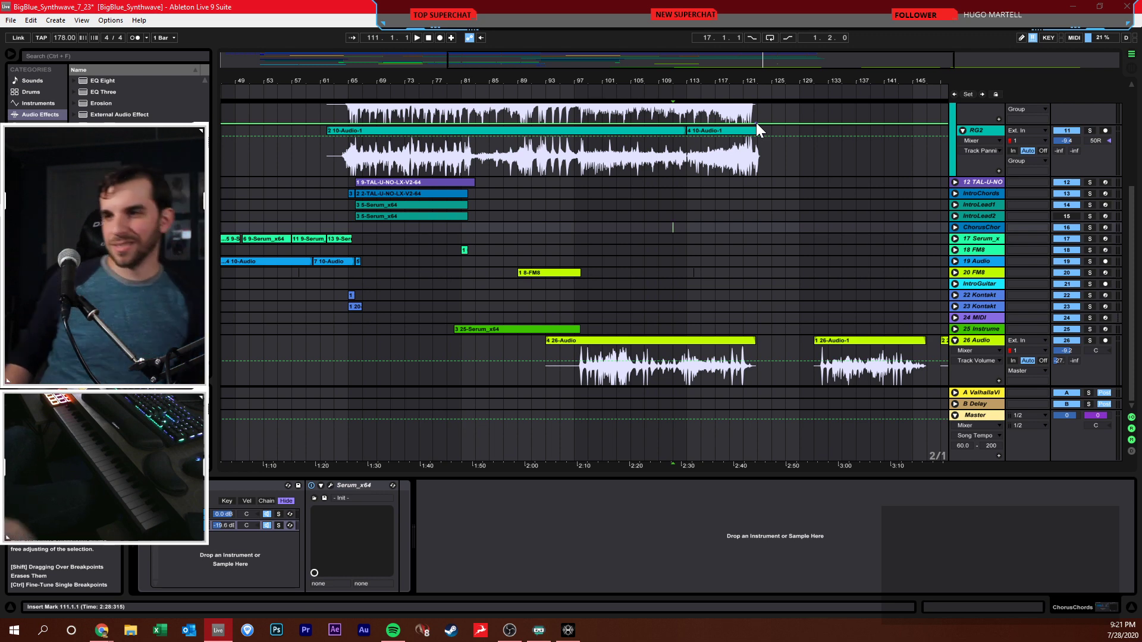
left_click_drag(704, 100, 705, 95)
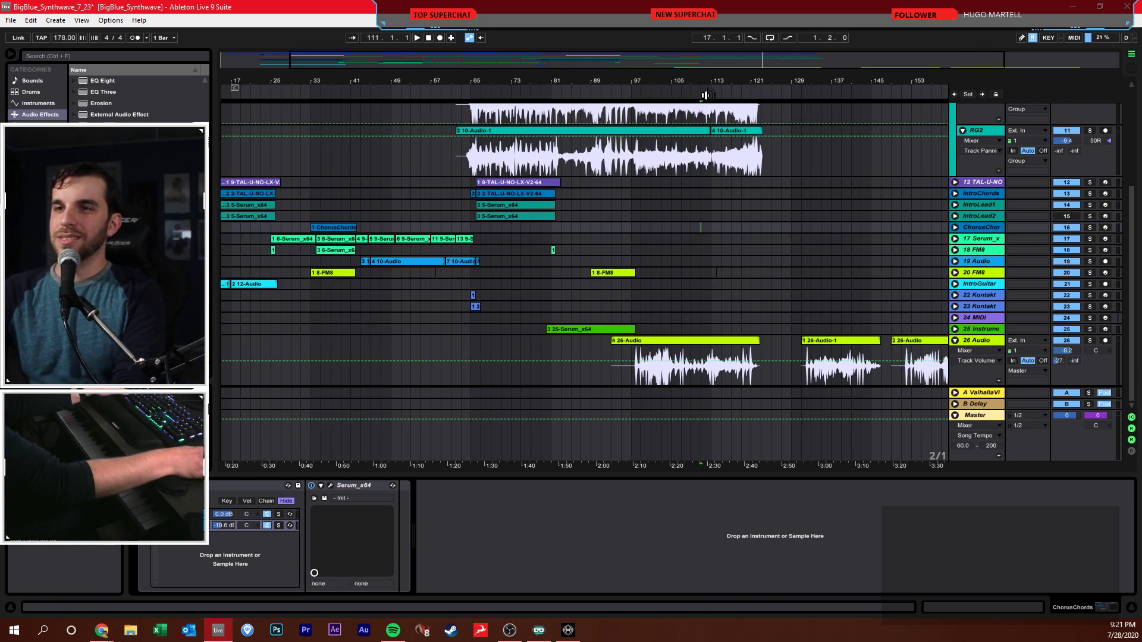
left_click(531, 350)
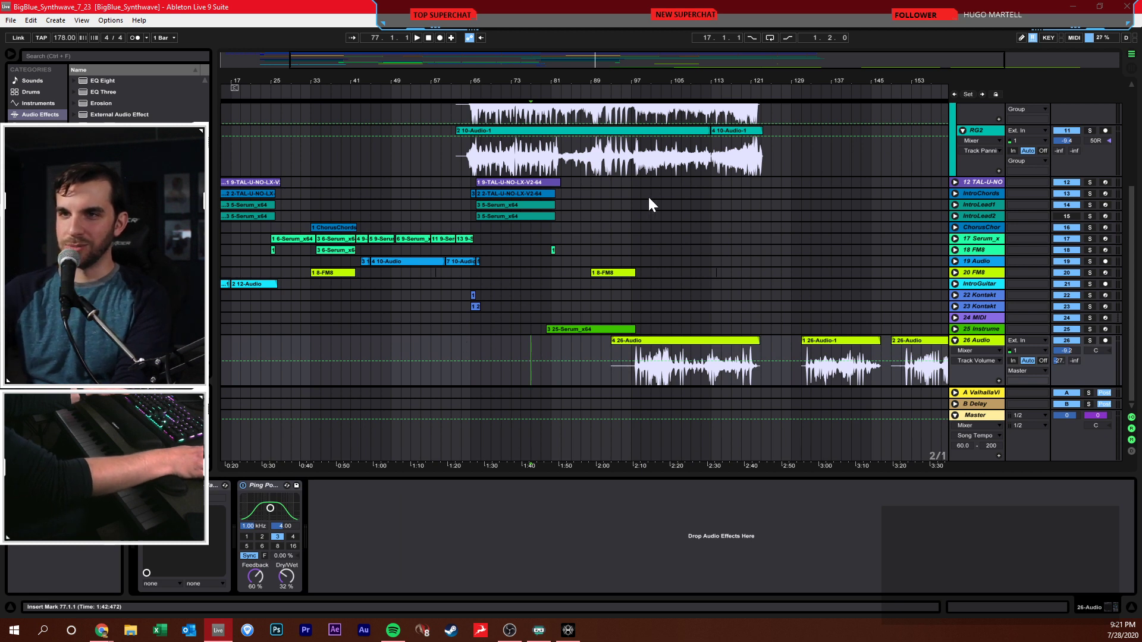
left_click(452, 354)
key("space")
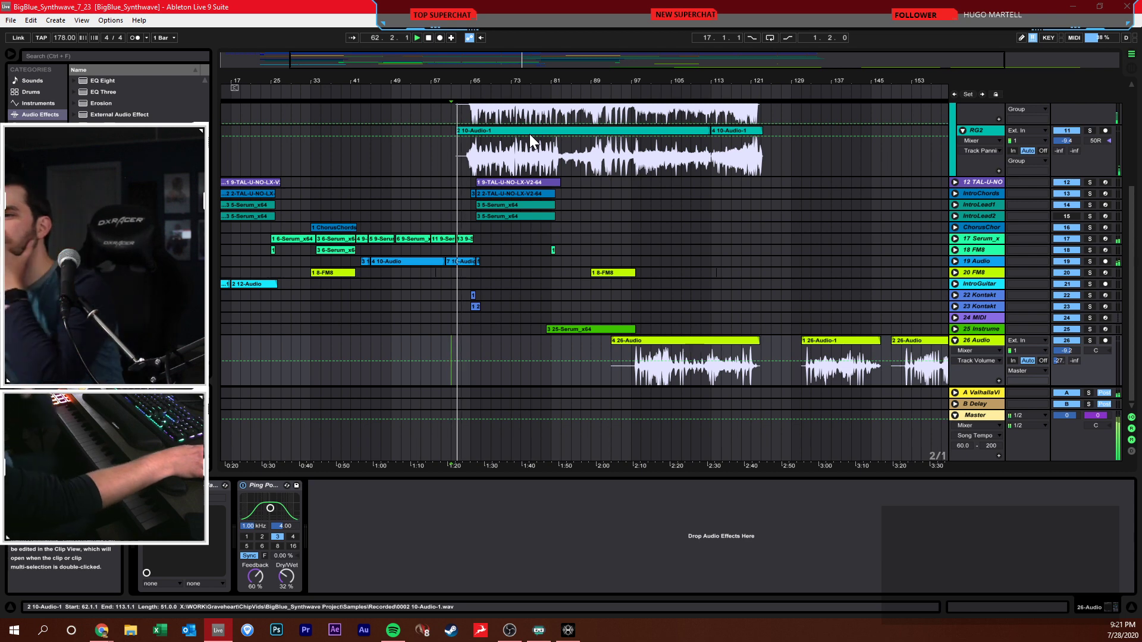
left_click(523, 154)
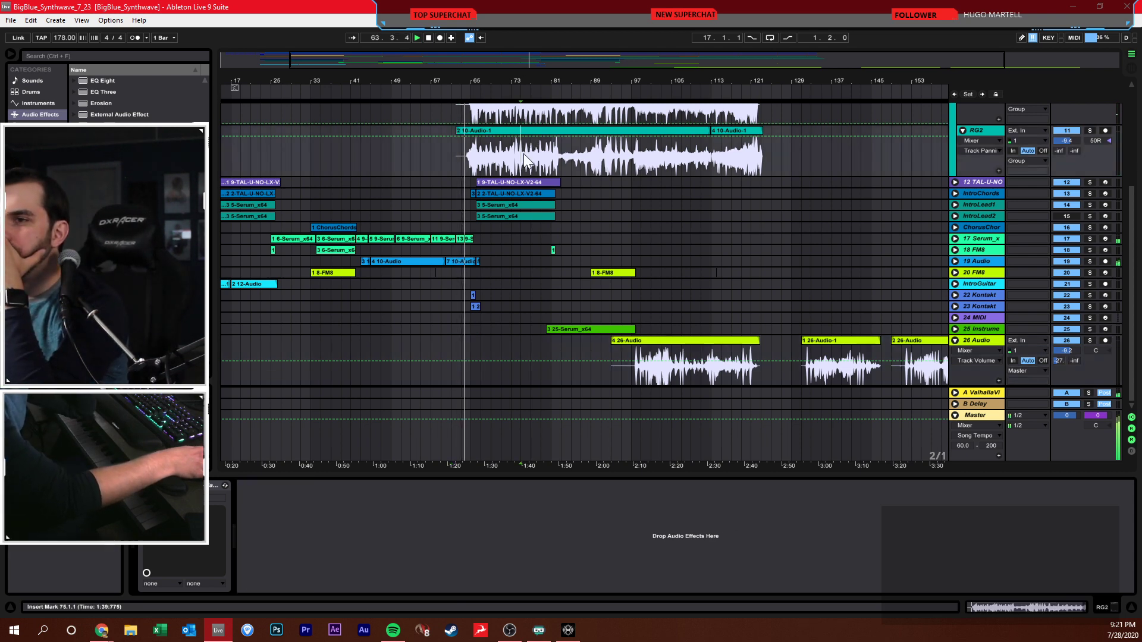
left_click(562, 248)
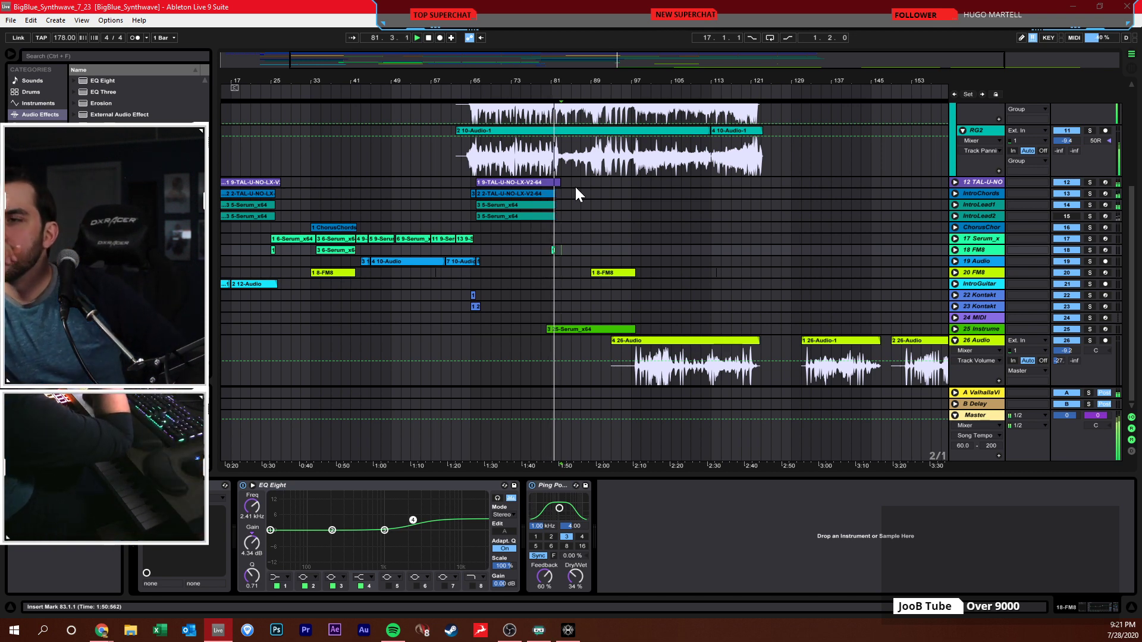
- Unfold track 25 and lower its volume to -15.7 dB, leaving track 26 unfolded below it
left_click(954, 340)
left_click(955, 329)
left_click_drag(1066, 339, 1067, 345)
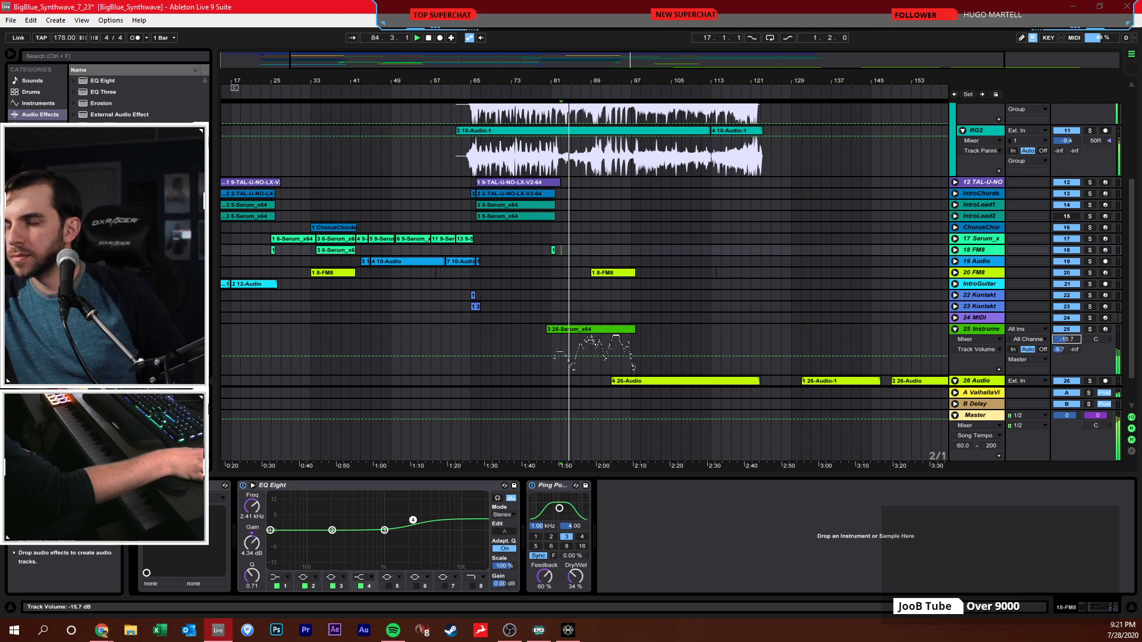
left_click(955, 381)
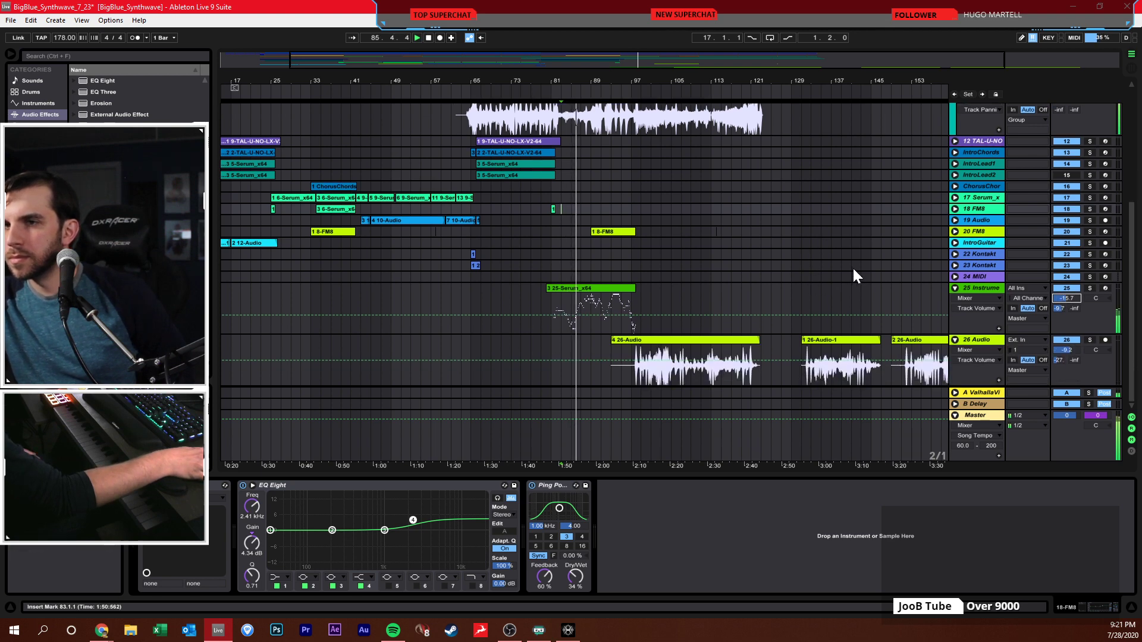
scroll(854, 275, "up", 6)
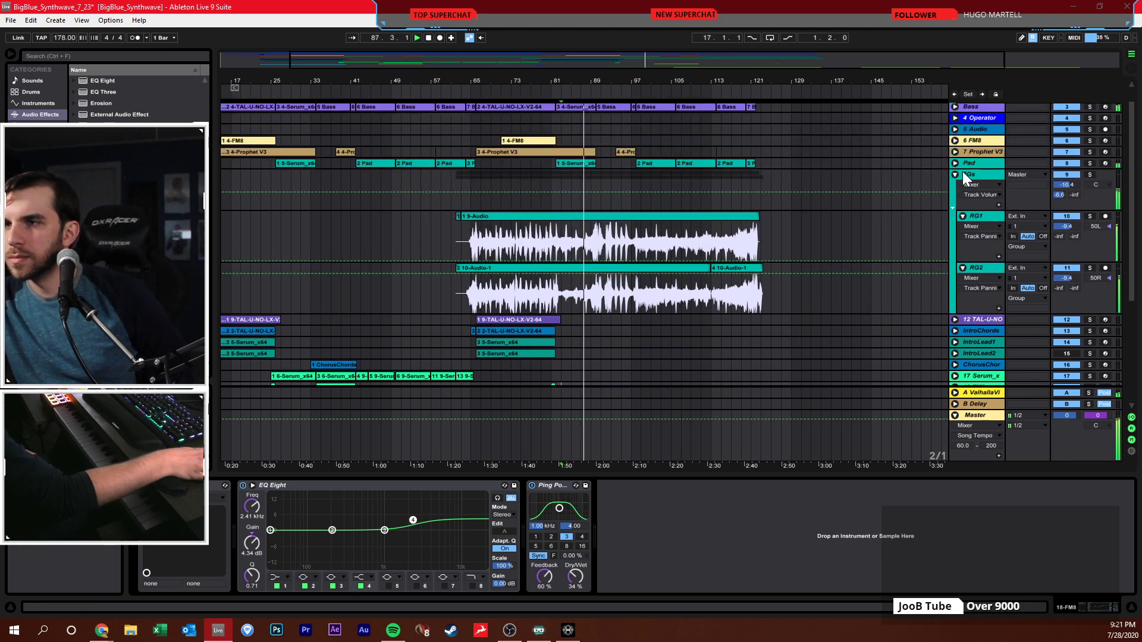
left_click(955, 141)
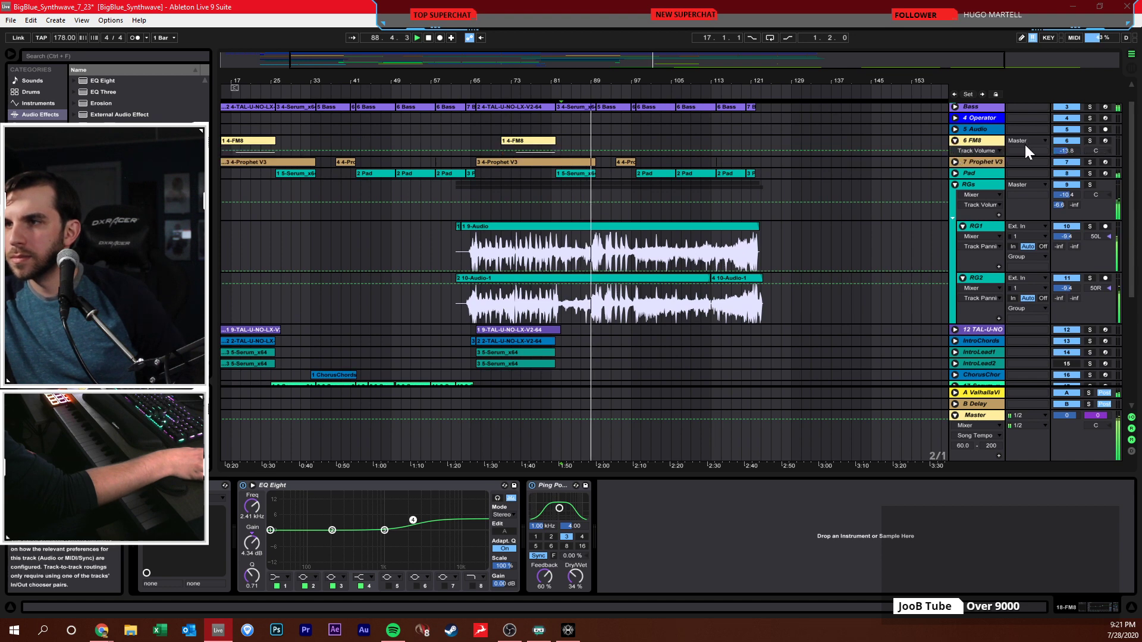
left_click(955, 140)
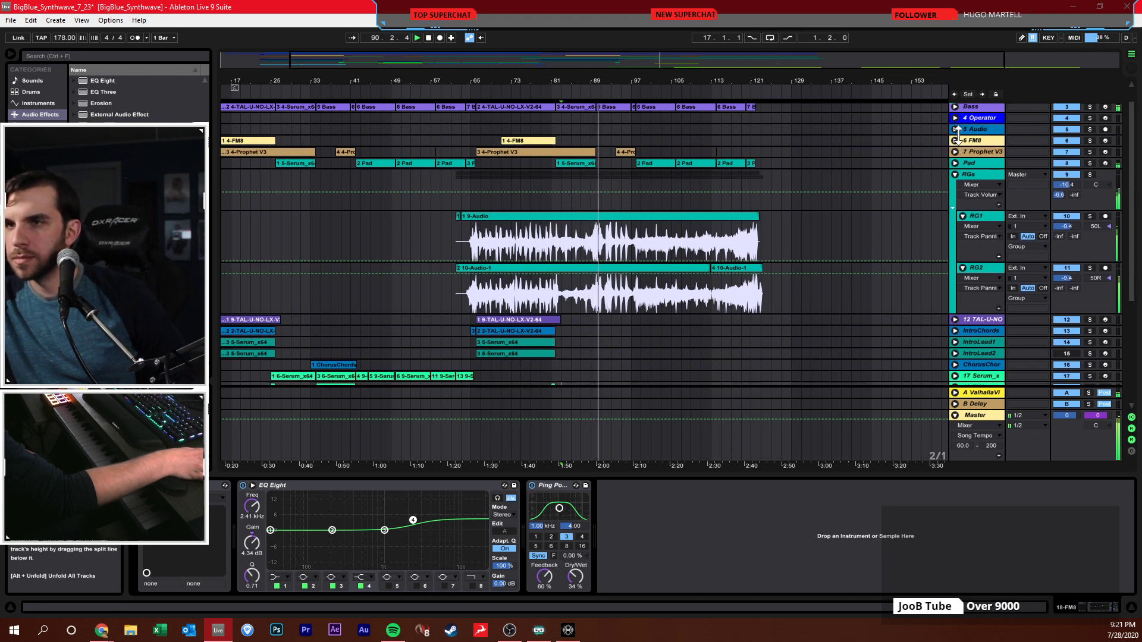
- Raise the volume of track 25 to -14.5 dB and of guitar track 26 to -7.5 dB
scroll(958, 134, "down", 5)
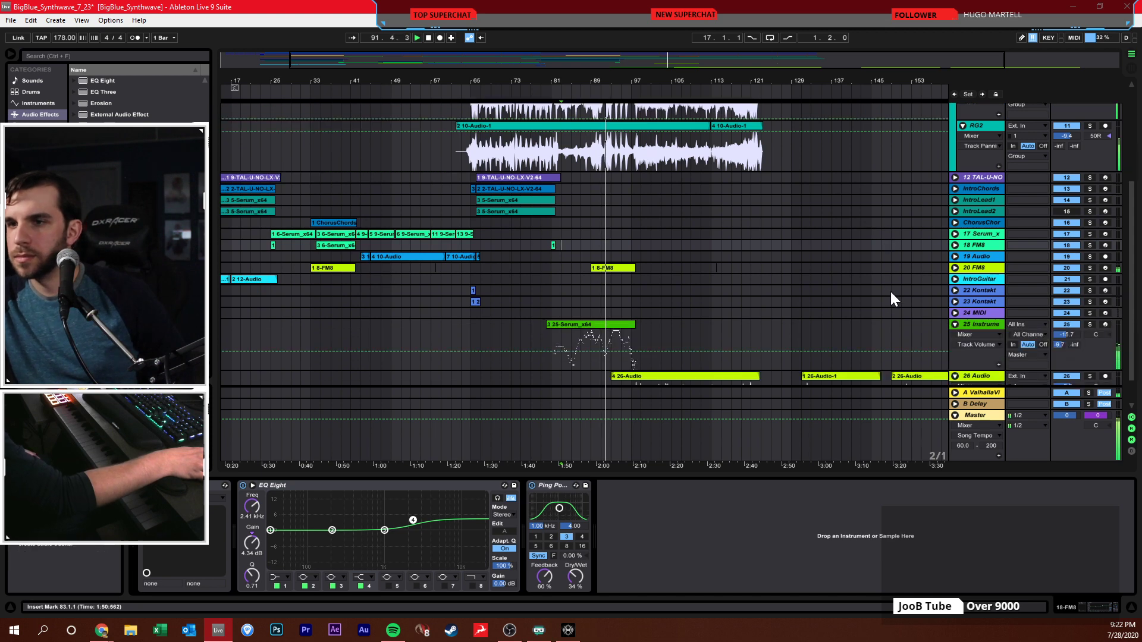
scroll(890, 293, "down", 1)
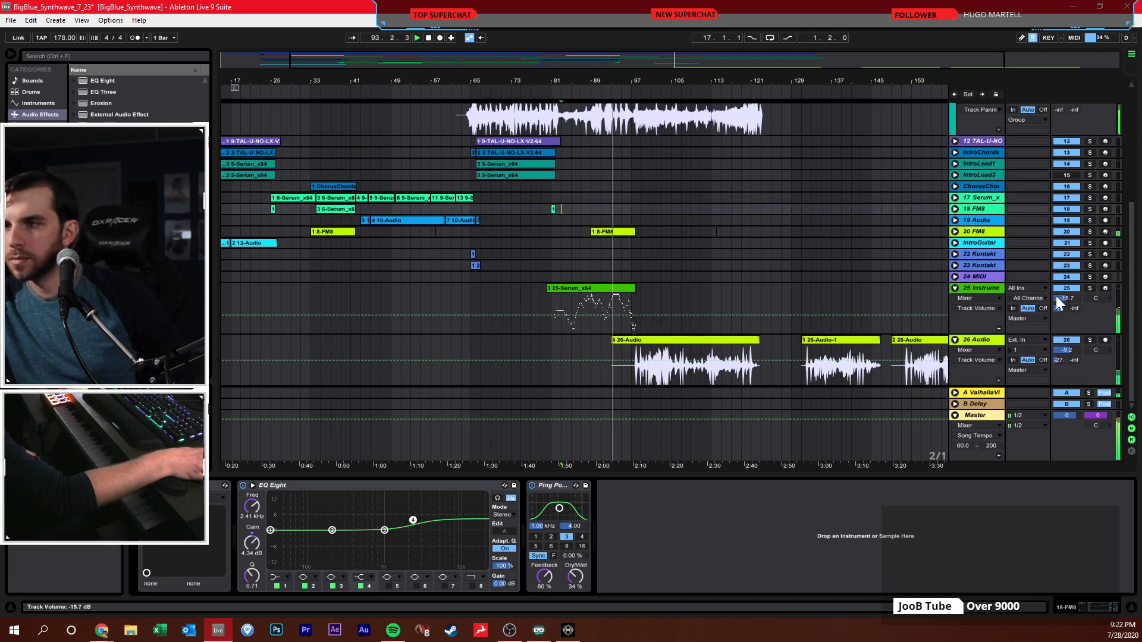
left_click_drag(1058, 300, 1064, 304)
left_click(883, 285)
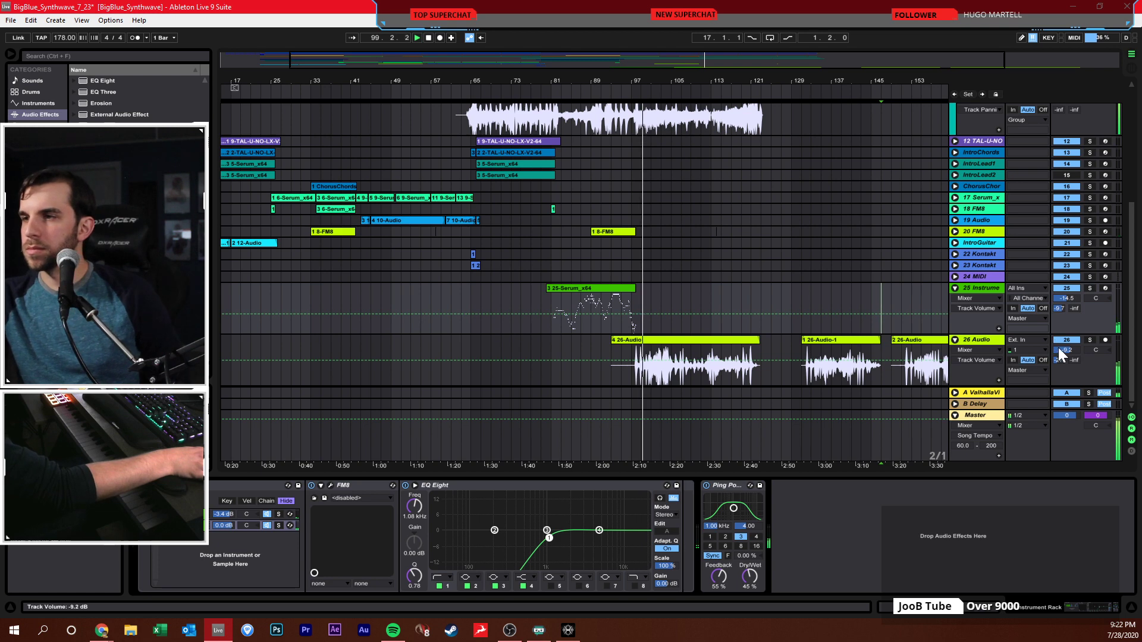
left_click_drag(1062, 351, 1062, 344)
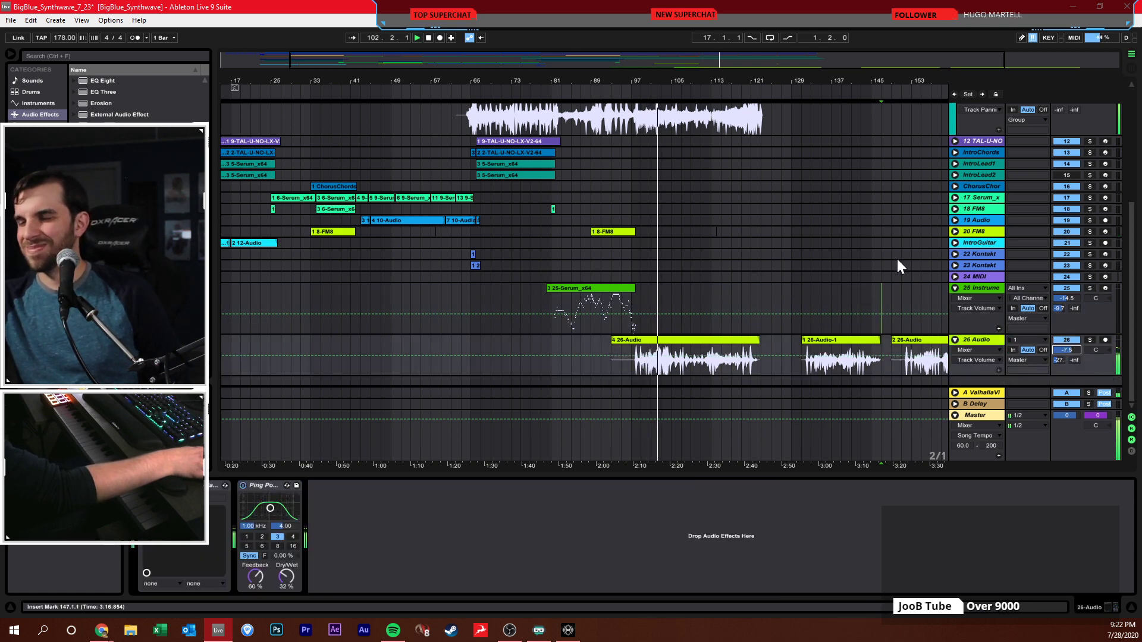
- Listen to the guitar take through to about bar 122, stop playback and save the set
scroll(897, 253, "up", 1)
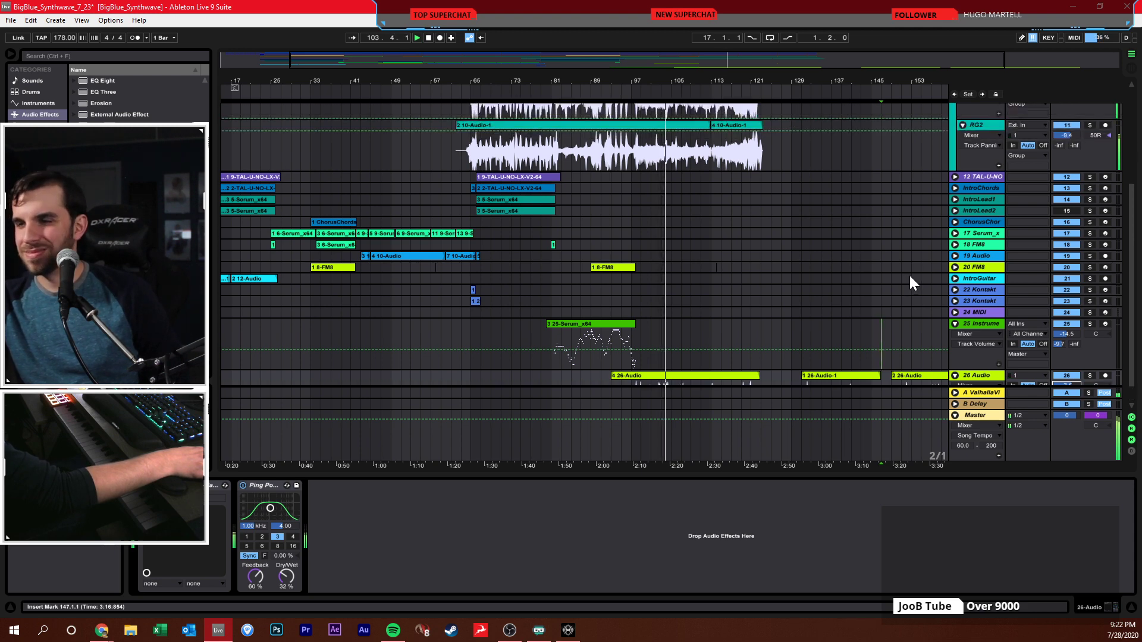
scroll(916, 276, "up", 1)
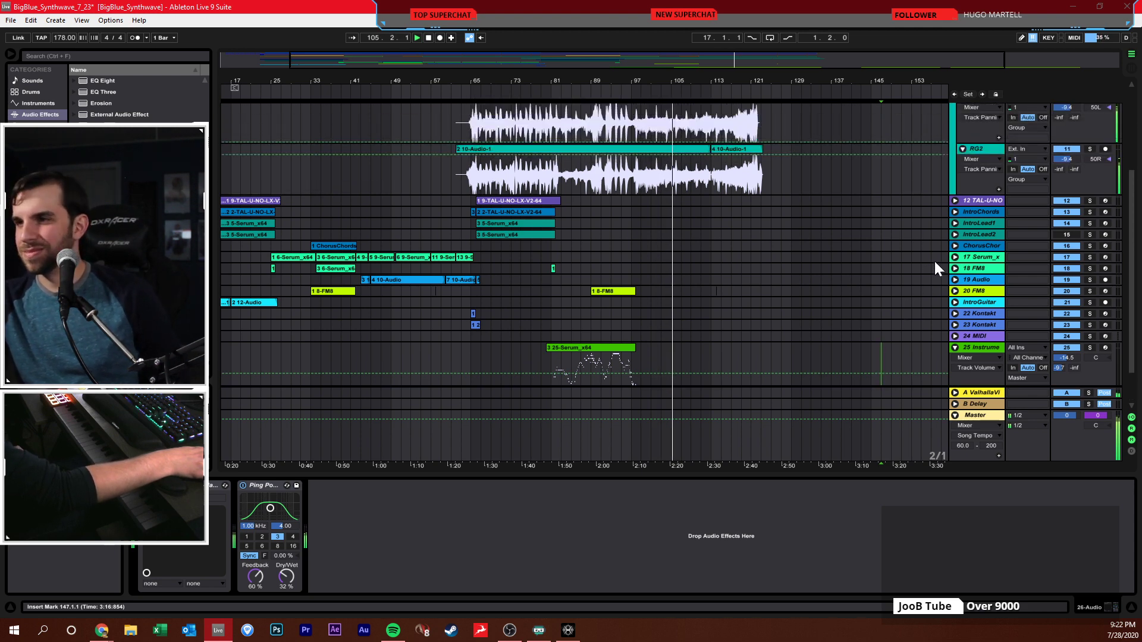
scroll(934, 259, "down", 2)
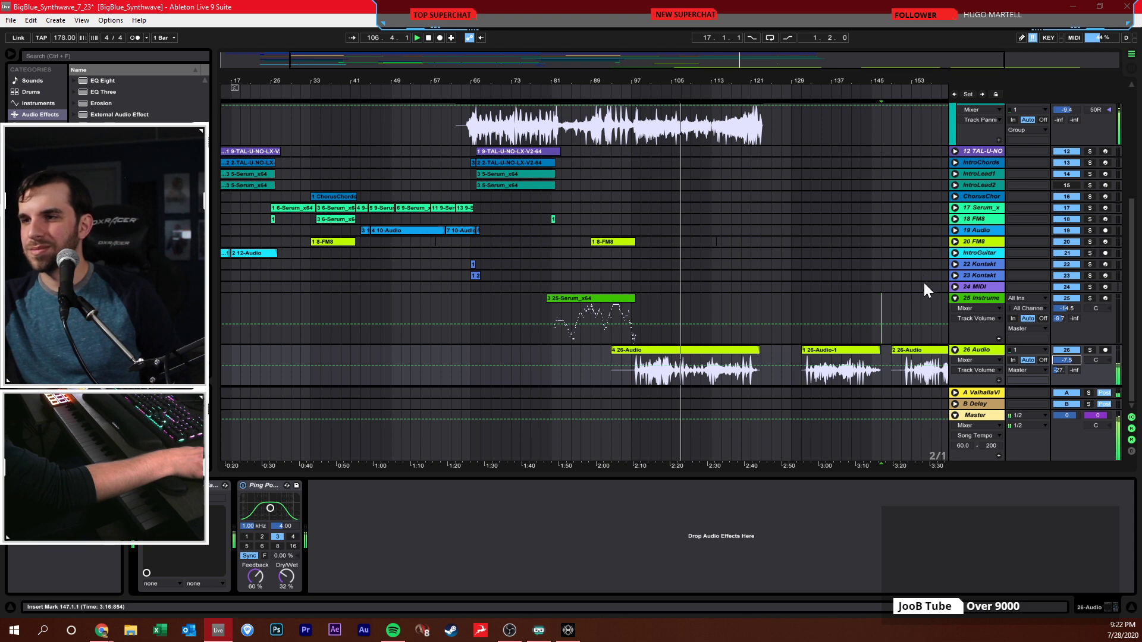
left_click(902, 302)
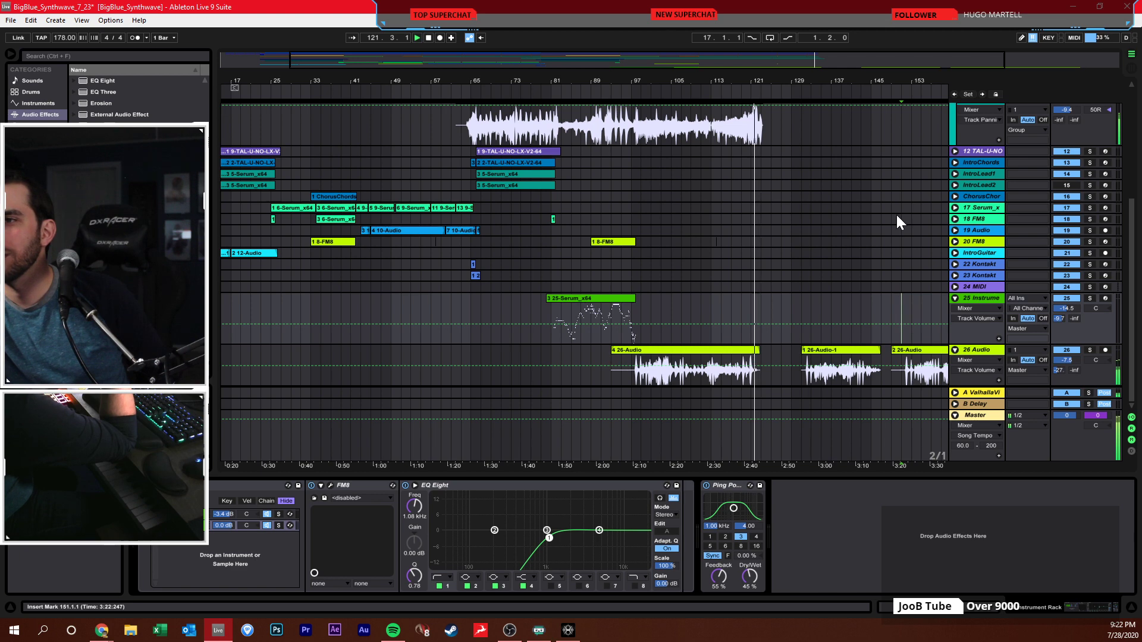
key("ctrl+s")
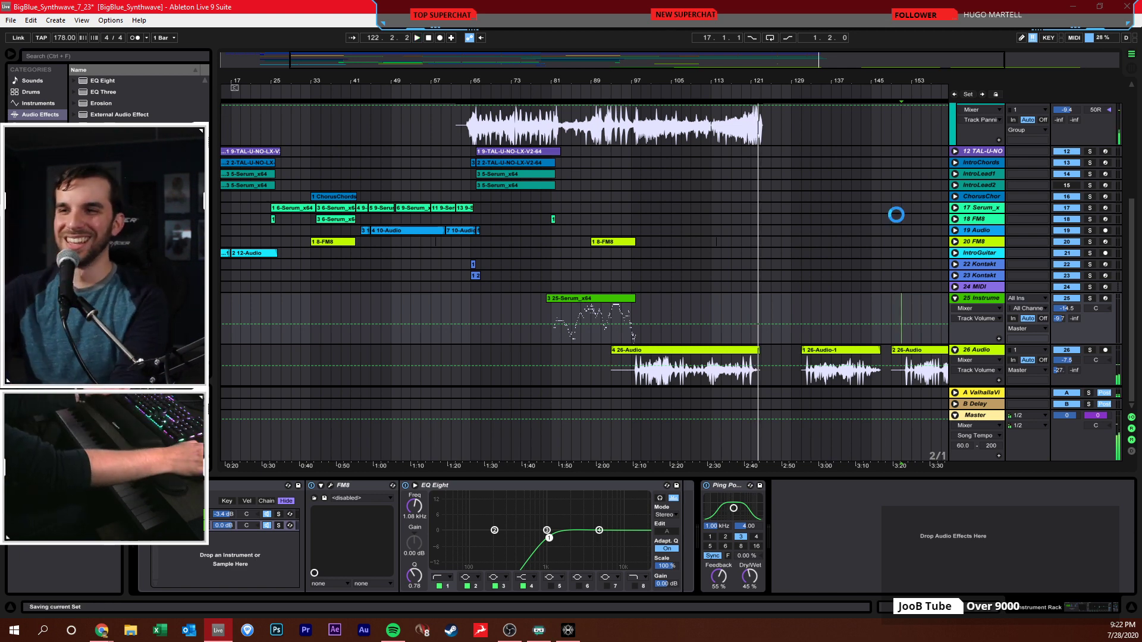
- Move the two older guitar takes on track 26 together so that the first starts at about bar 193
left_click(801, 185)
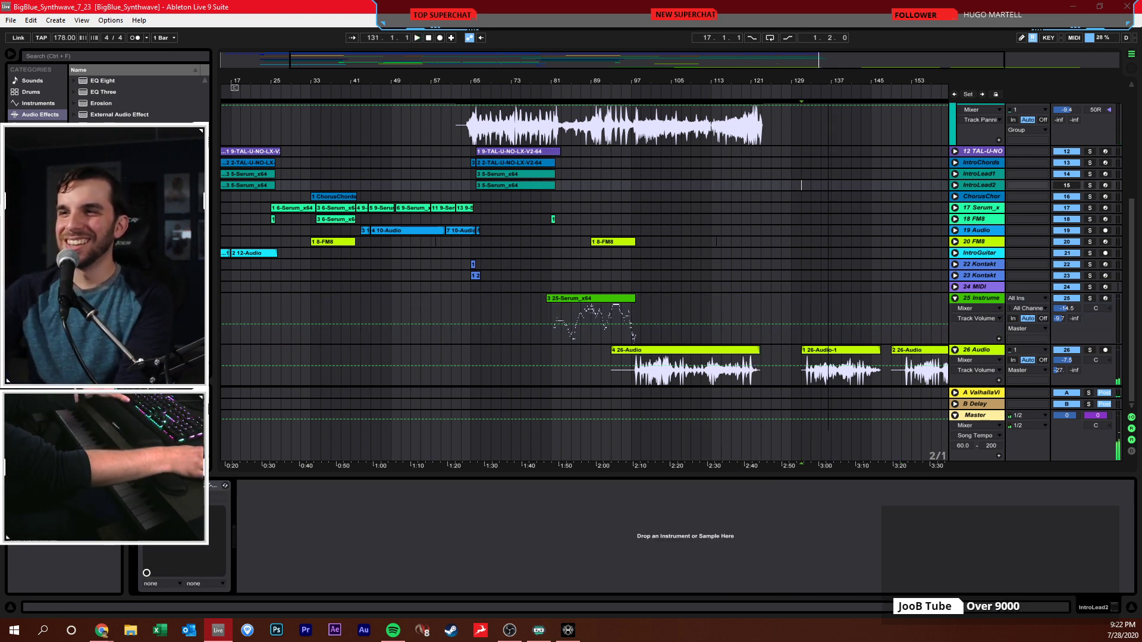
key("minus")
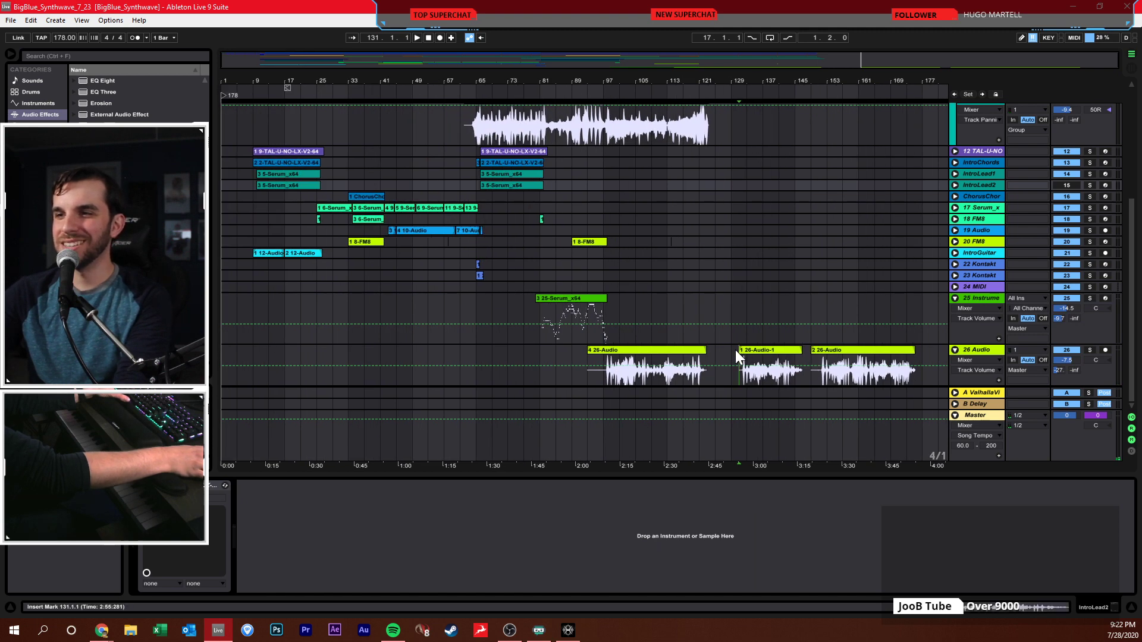
left_click_drag(737, 355, 914, 348)
left_click(894, 333)
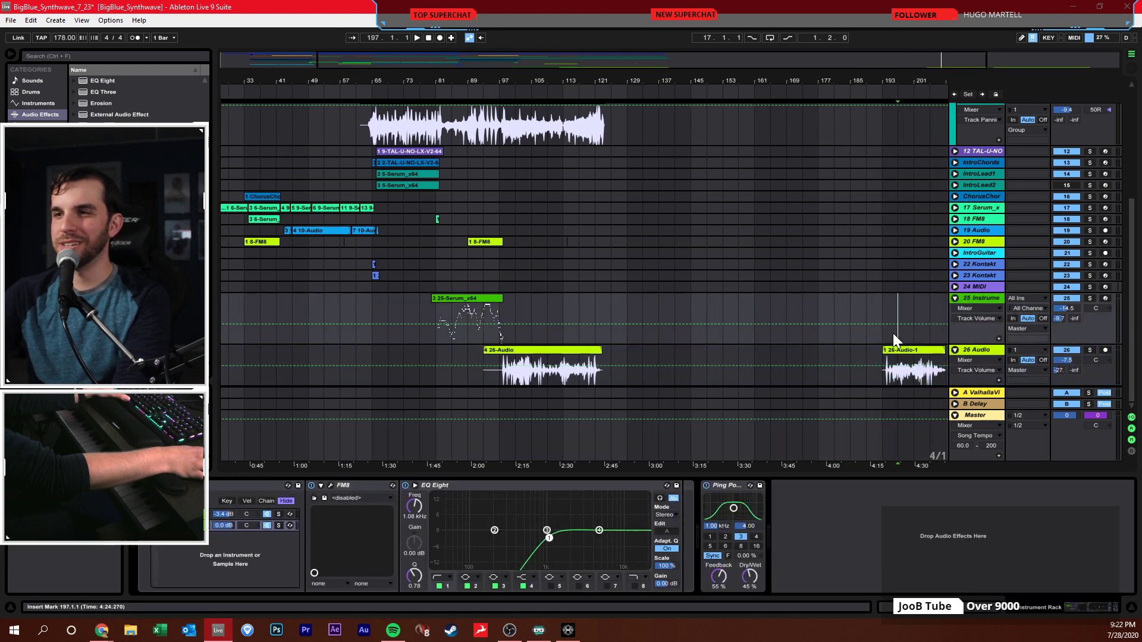
left_click_drag(456, 70, 476, 77)
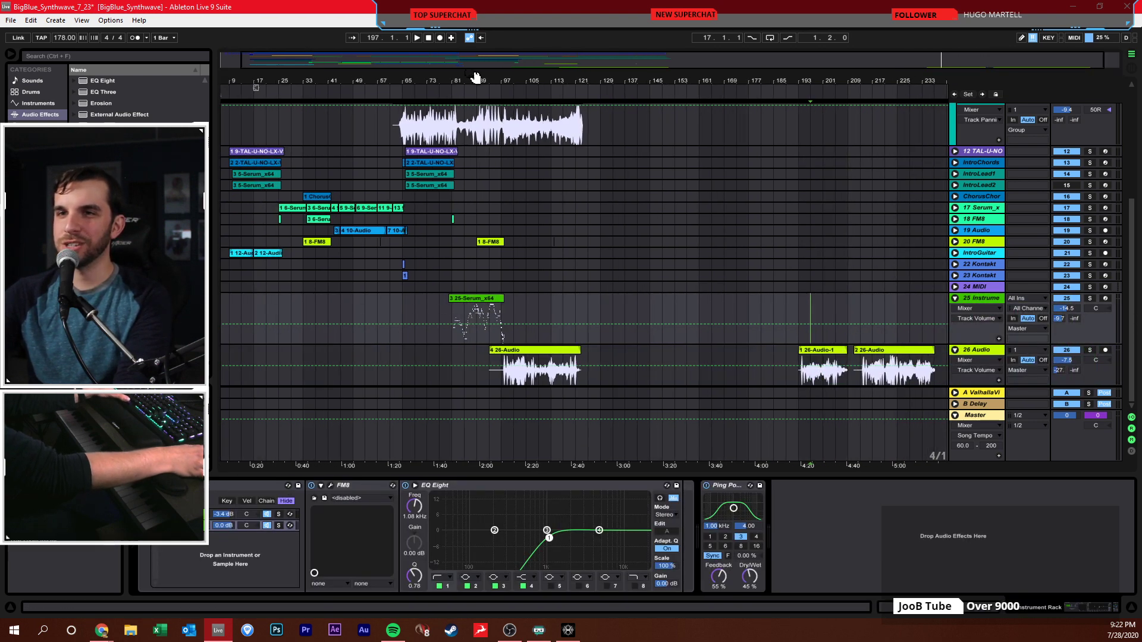
scroll(583, 156, "up", 10)
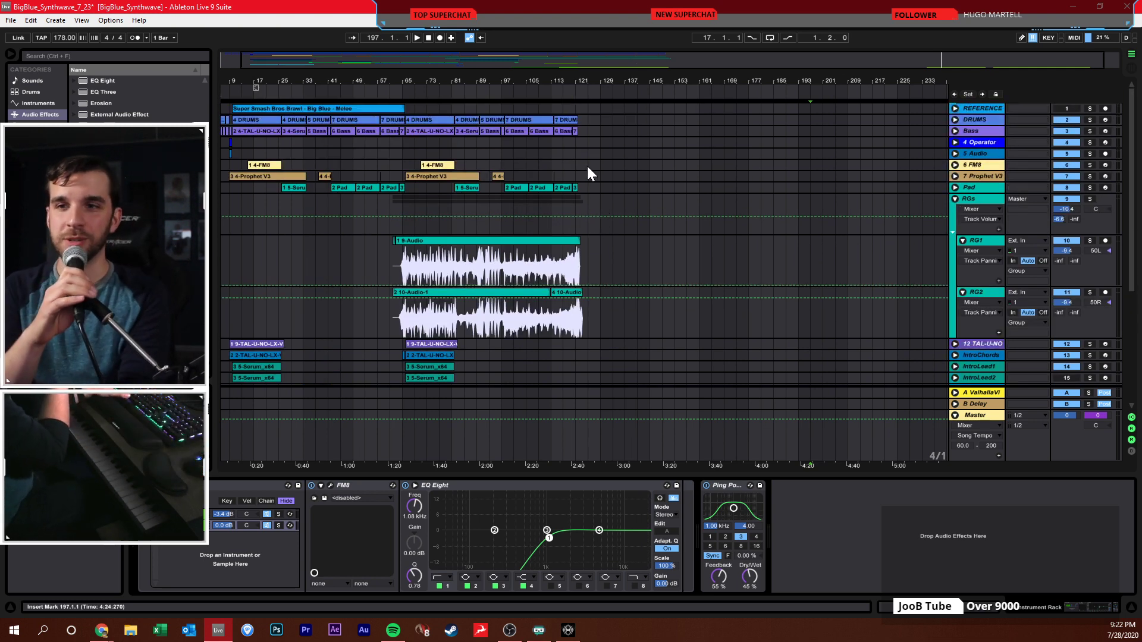
- Place the insert marker at bar 129 on the RG1 track and save the set
left_click(617, 177)
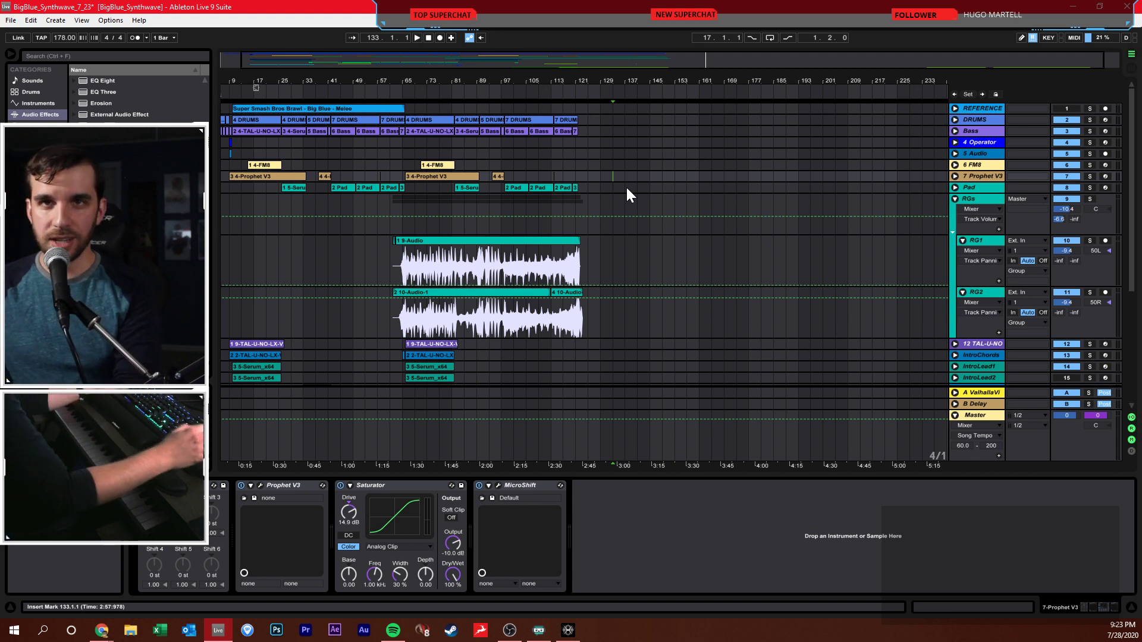
left_click(605, 262)
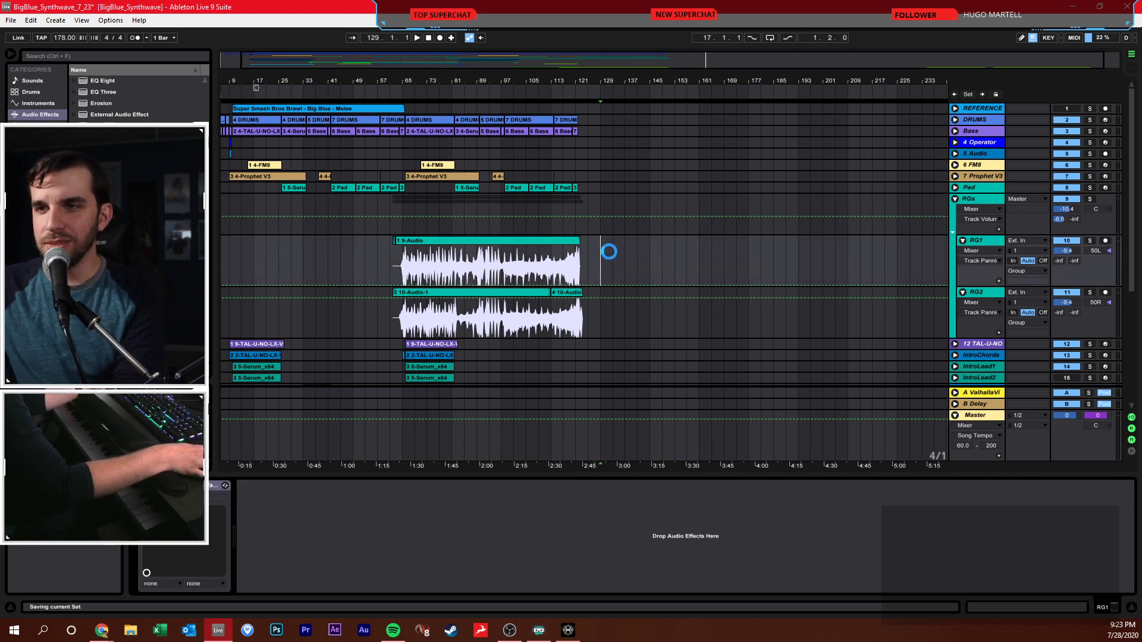
key("ctrl+s")
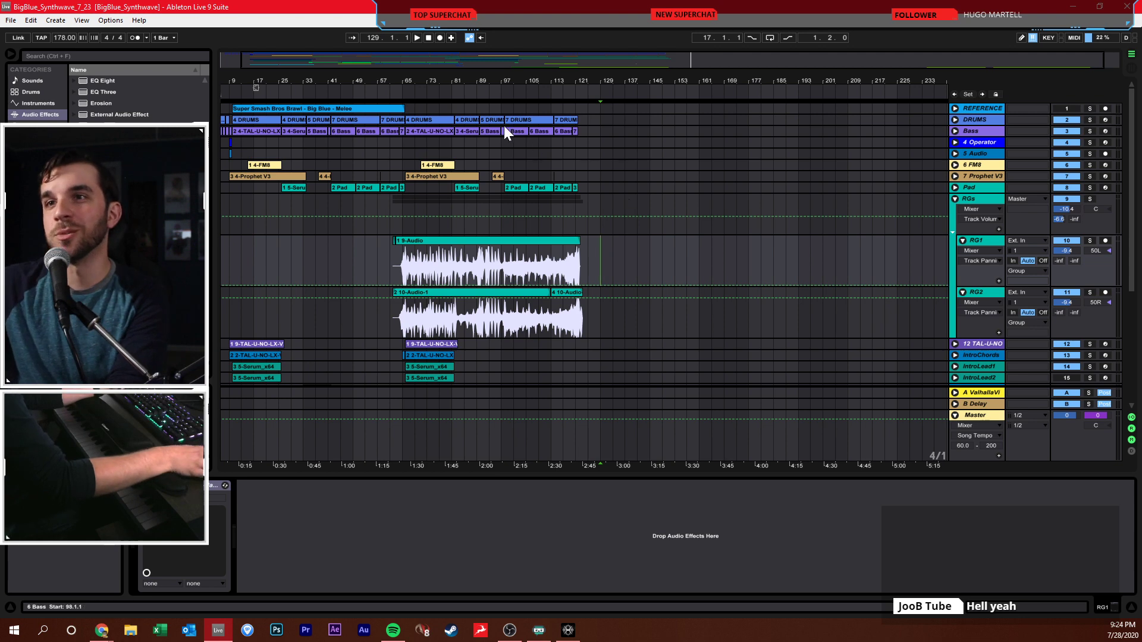
left_click(429, 38)
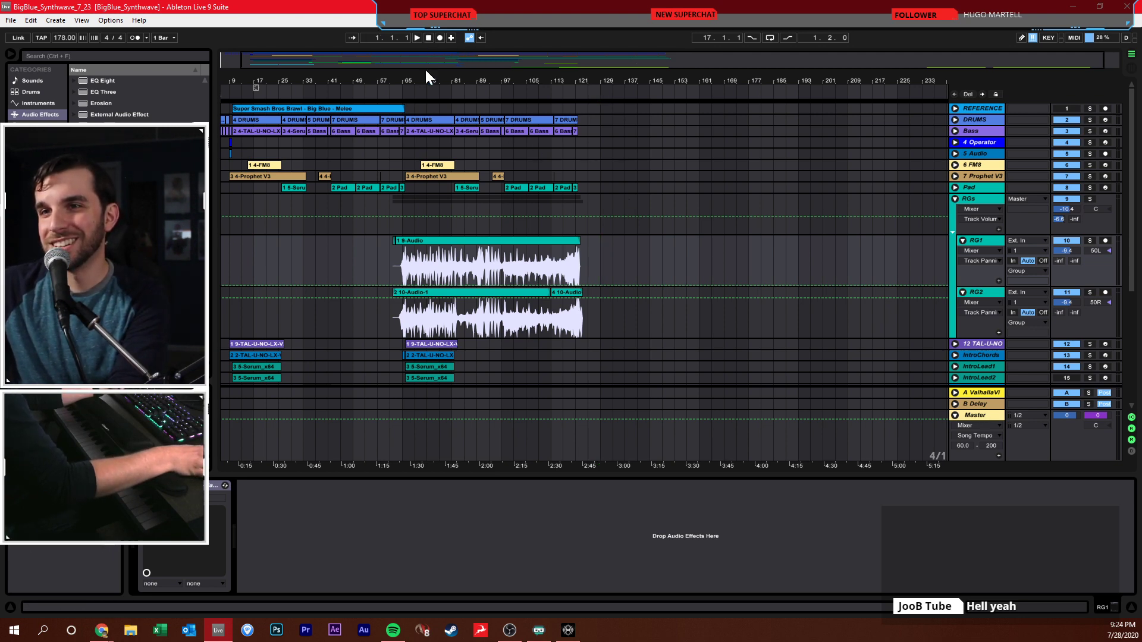
left_click_drag(425, 84, 519, 84)
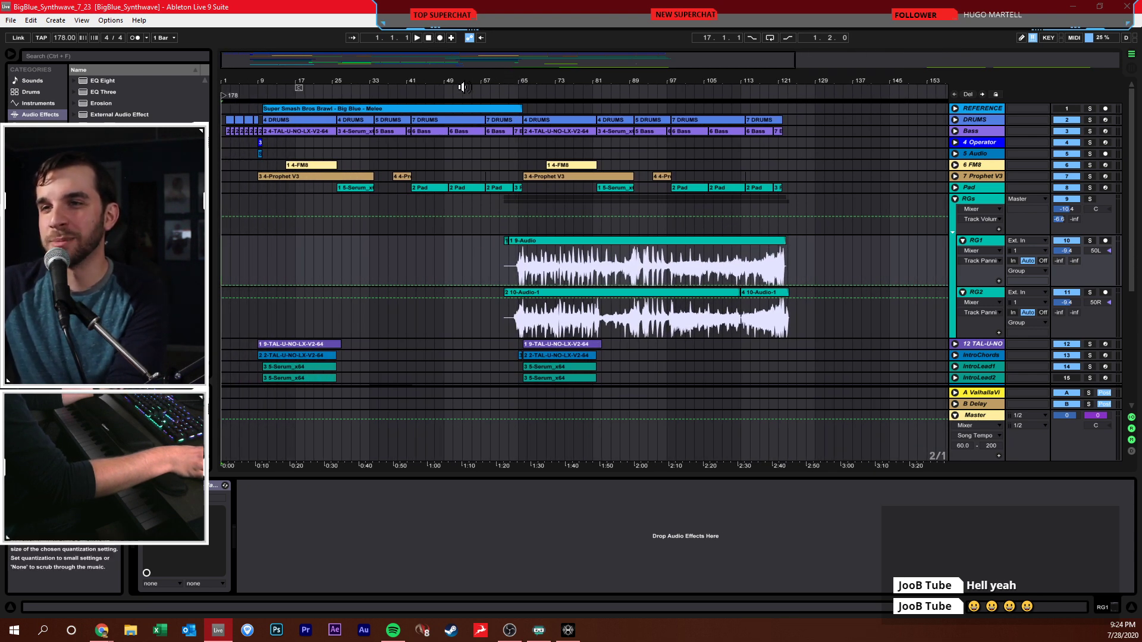
left_click(388, 247)
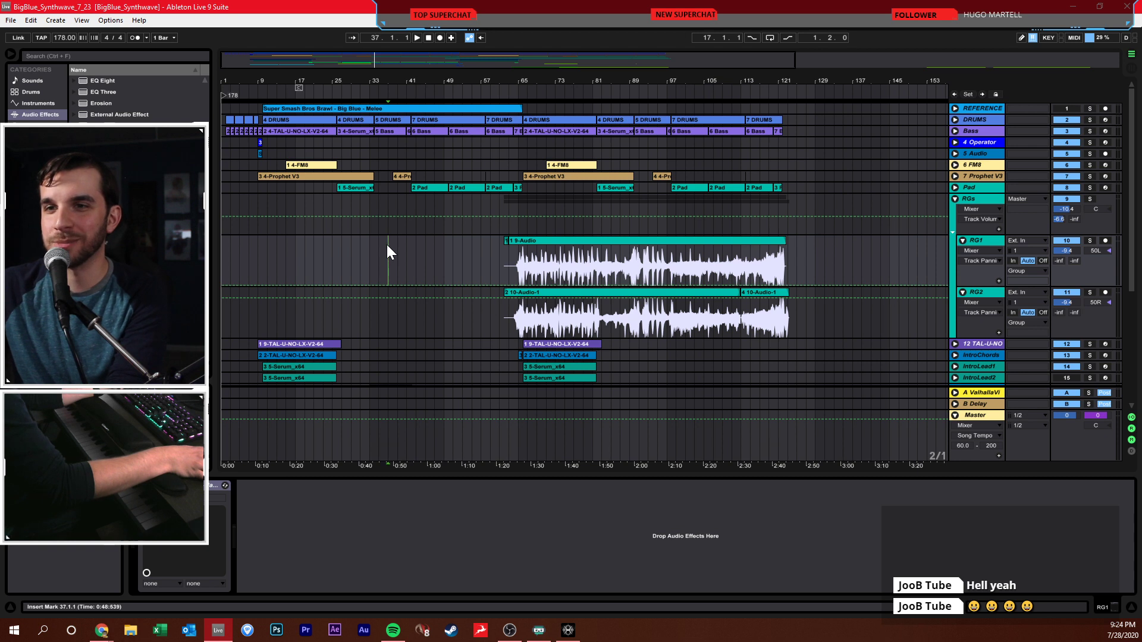
left_click(342, 252)
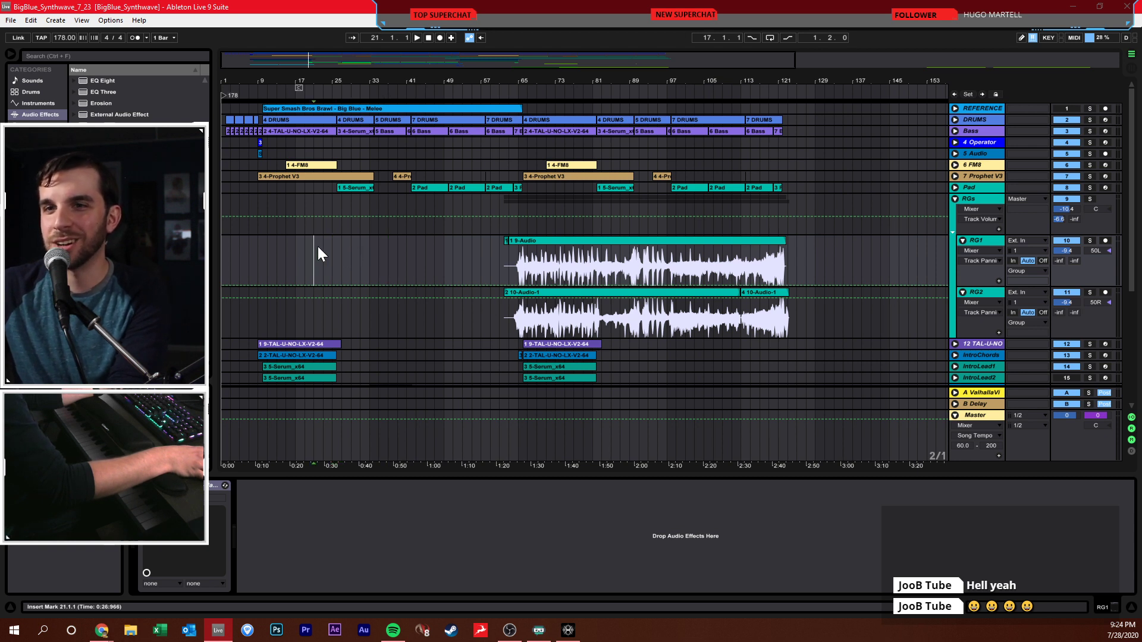
left_click(318, 246)
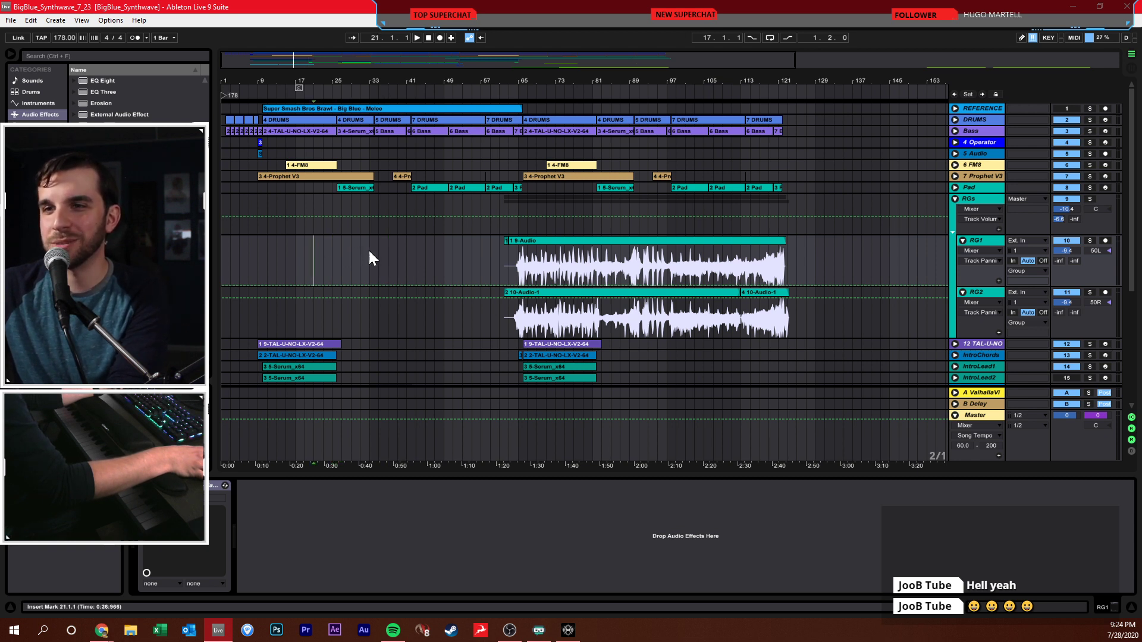
left_click(428, 40)
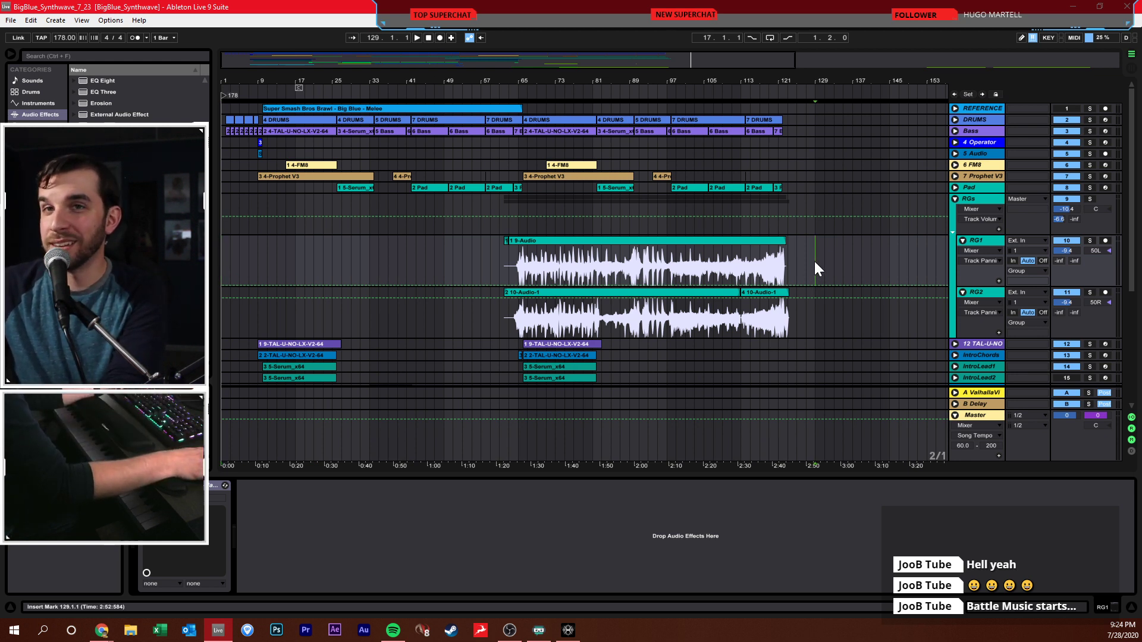
left_click(849, 268)
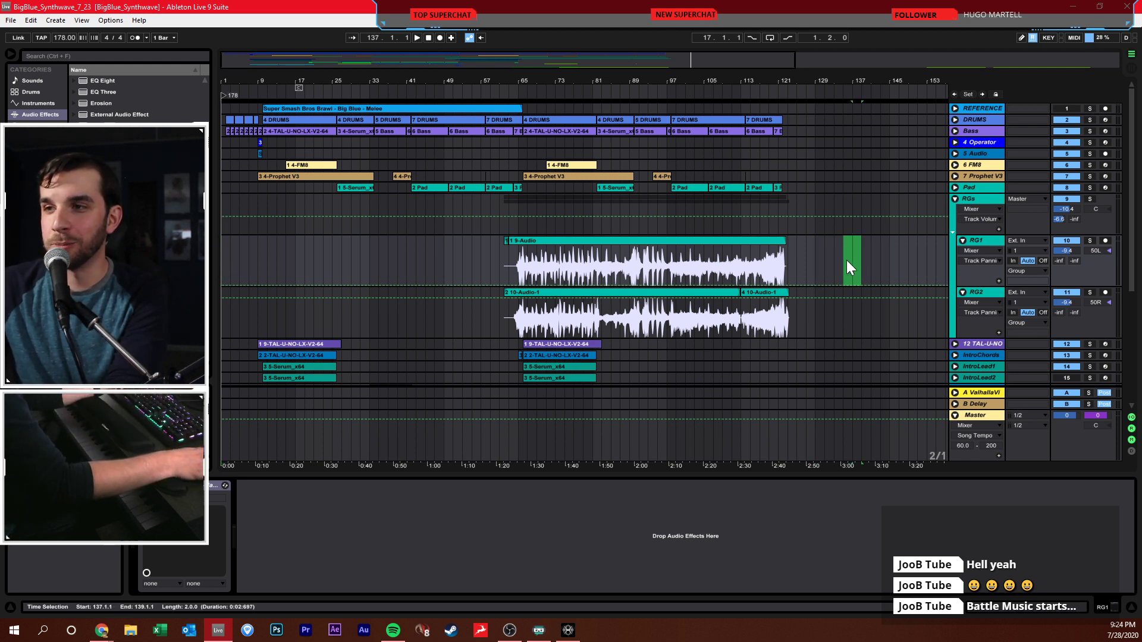
left_click_drag(791, 265, 897, 263)
left_click(797, 263)
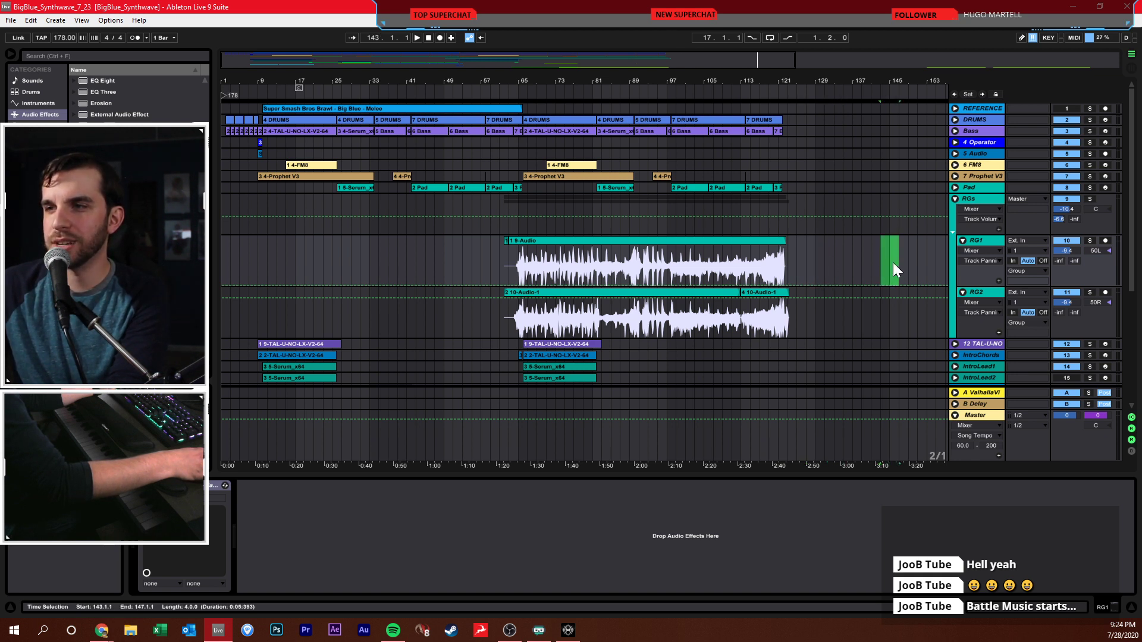
left_click_drag(457, 238, 437, 249)
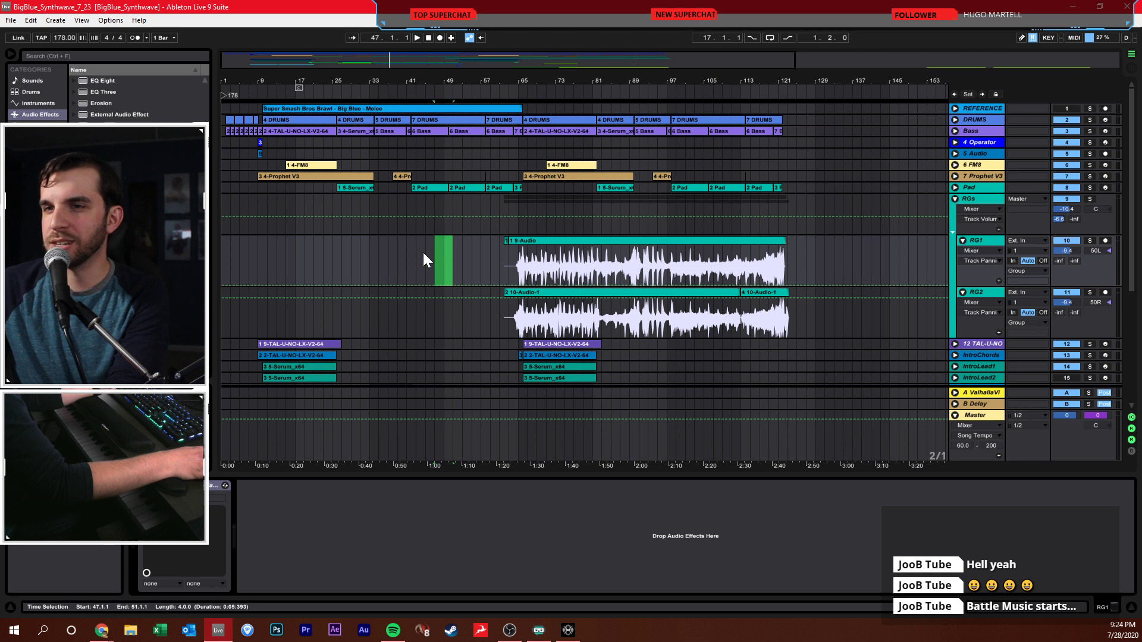
left_click_drag(362, 262, 370, 266)
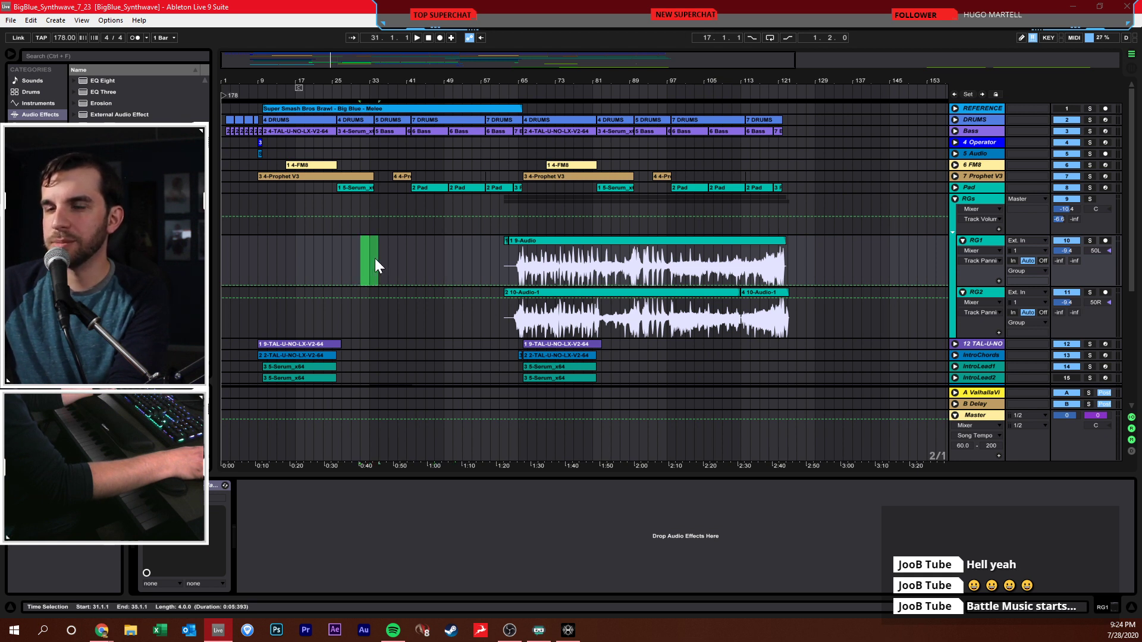
left_click_drag(286, 267, 295, 267)
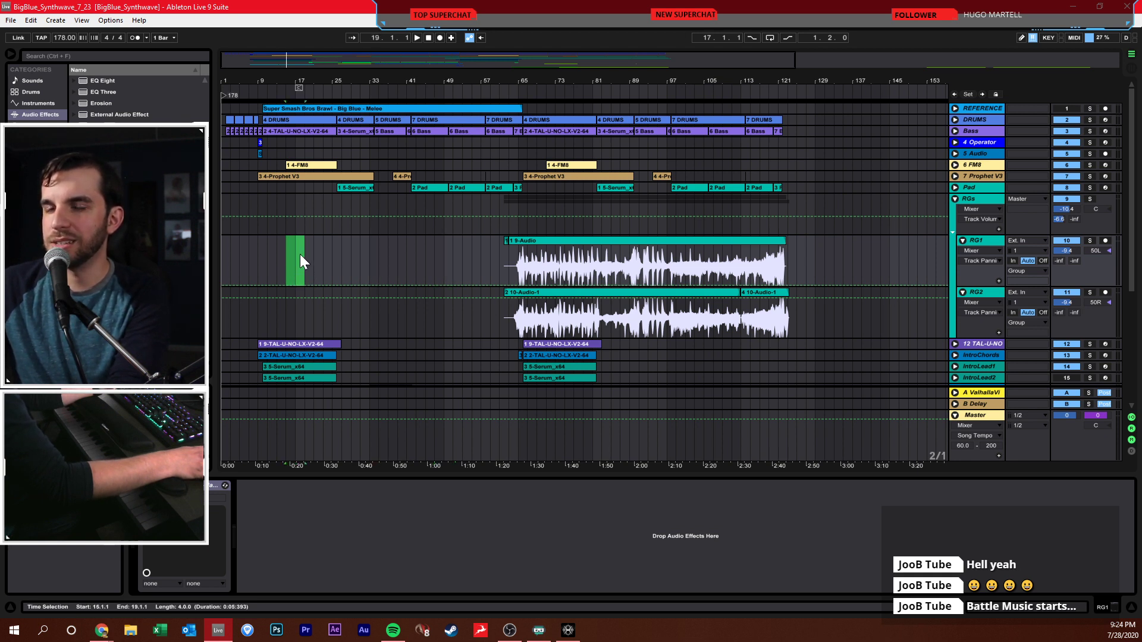
left_click(300, 255)
left_click(428, 37)
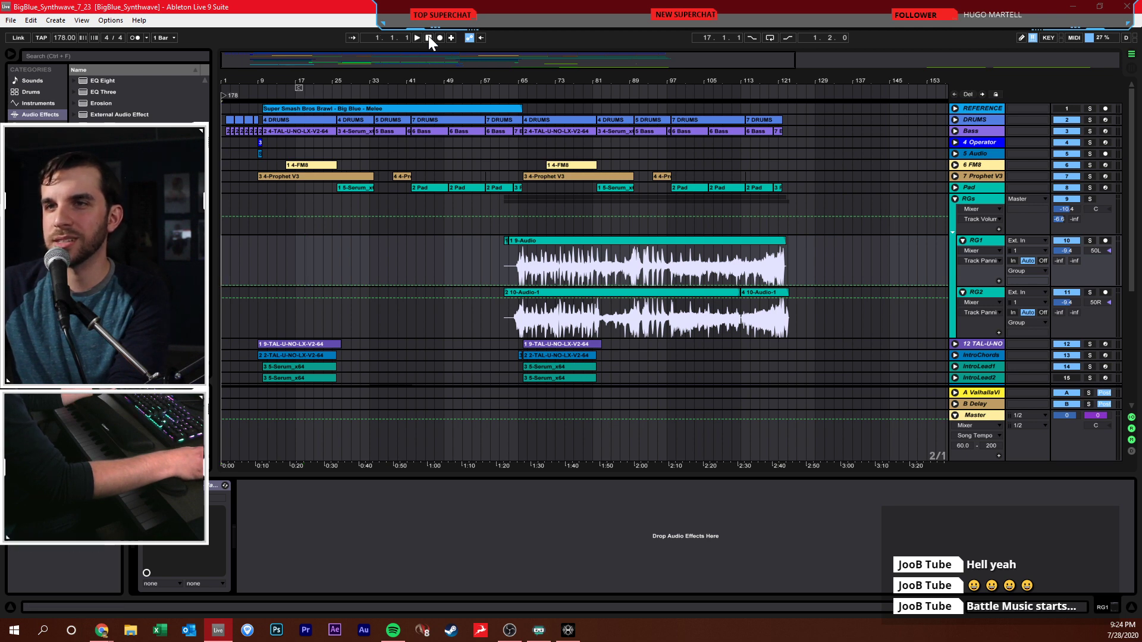
left_click(378, 225)
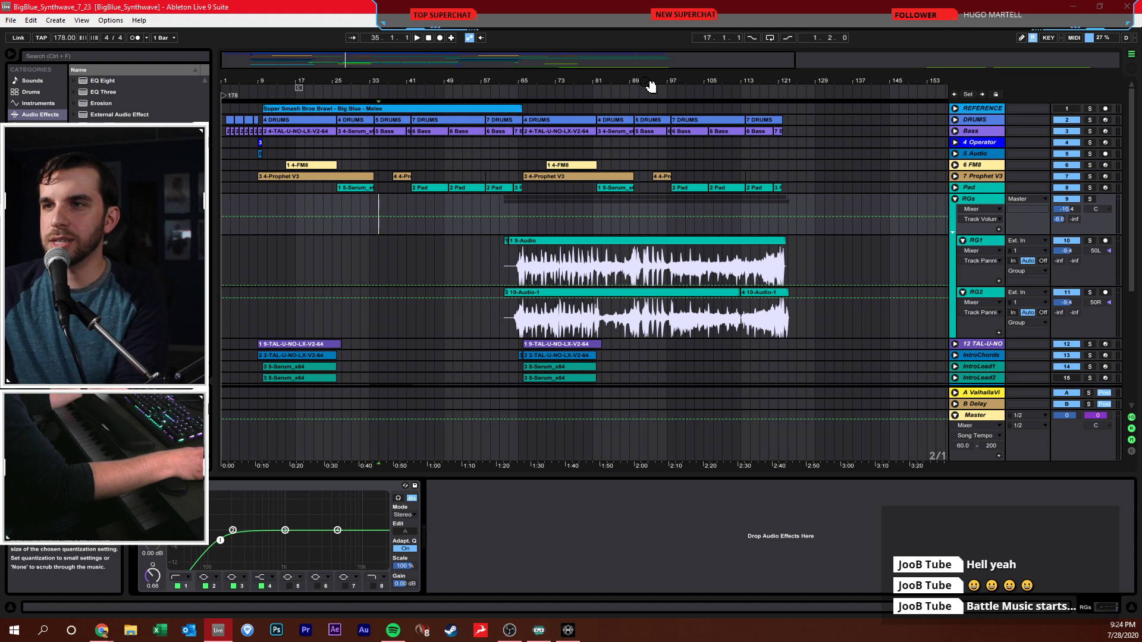
left_click_drag(650, 86, 613, 82)
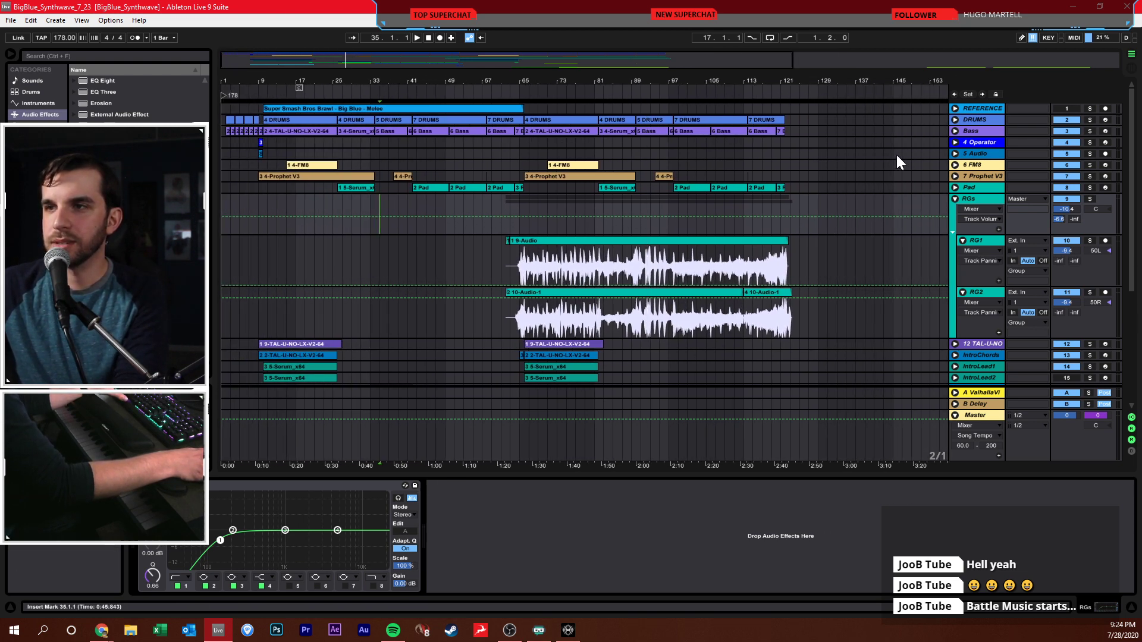
- Unfold the DRUMS track and listen to the intro from bar 10
left_click(955, 119)
left_click(266, 150)
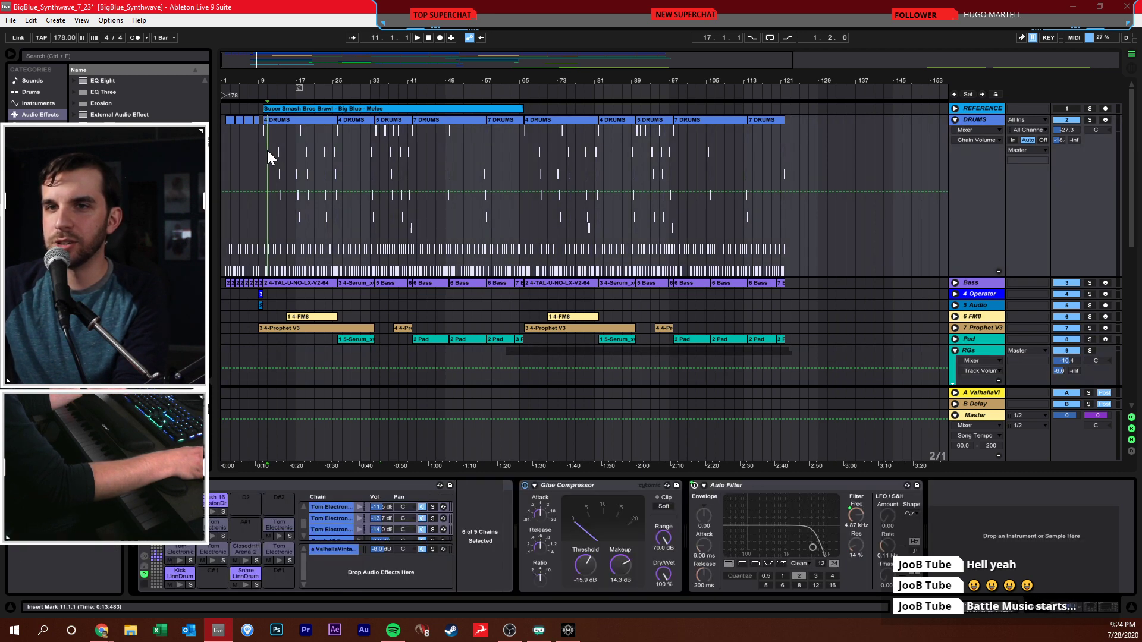
key("space")
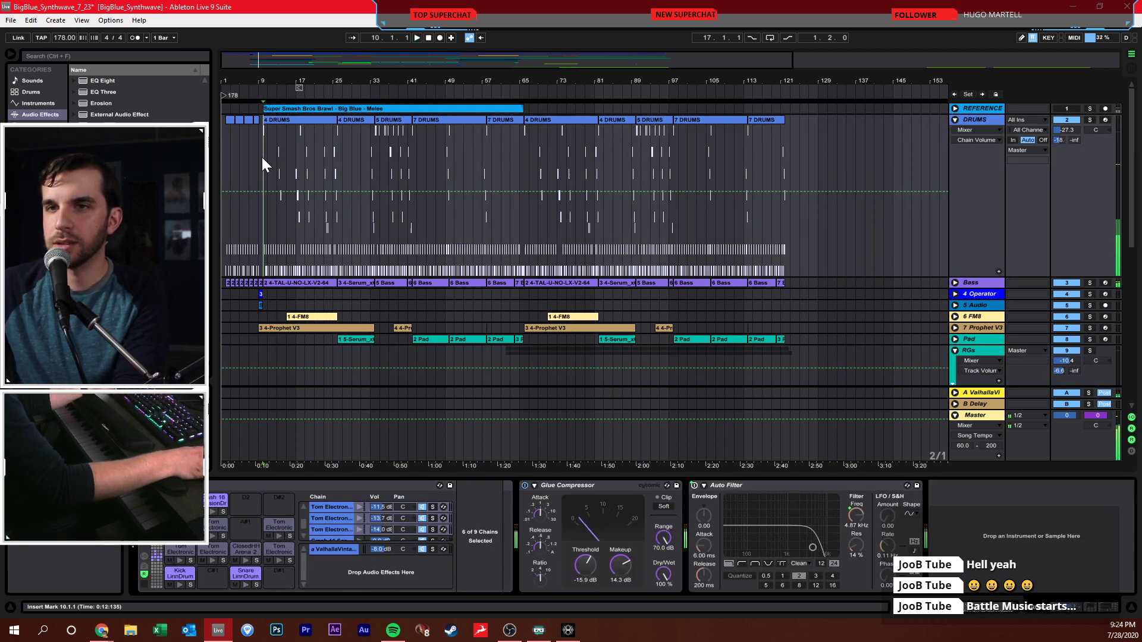
left_click_drag(291, 99, 511, 123)
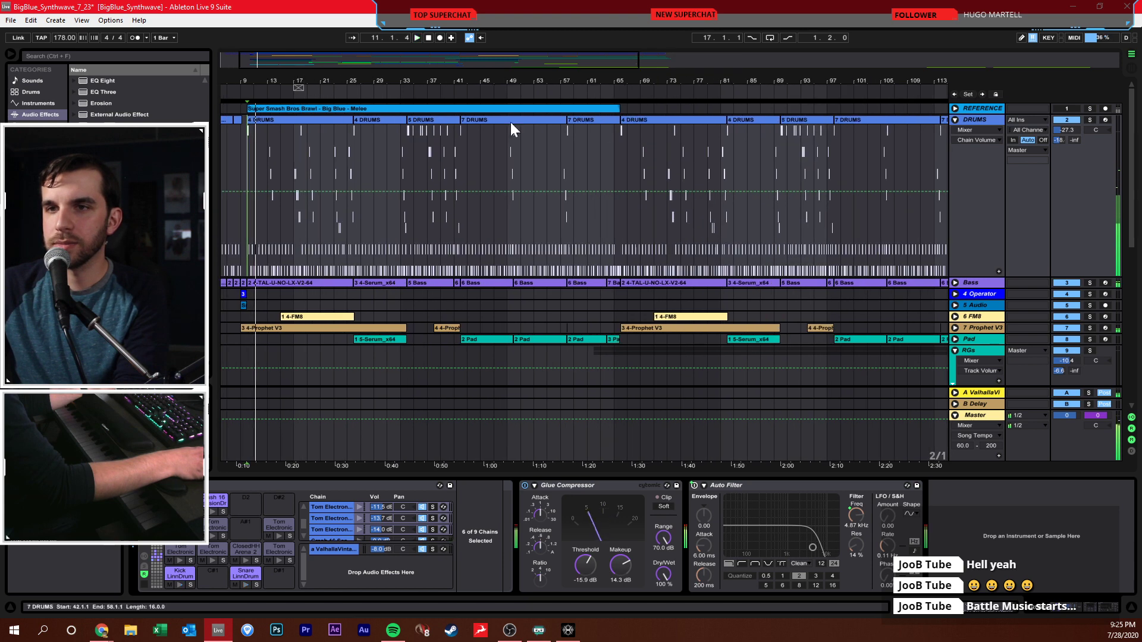
scroll(797, 223, "down", 3)
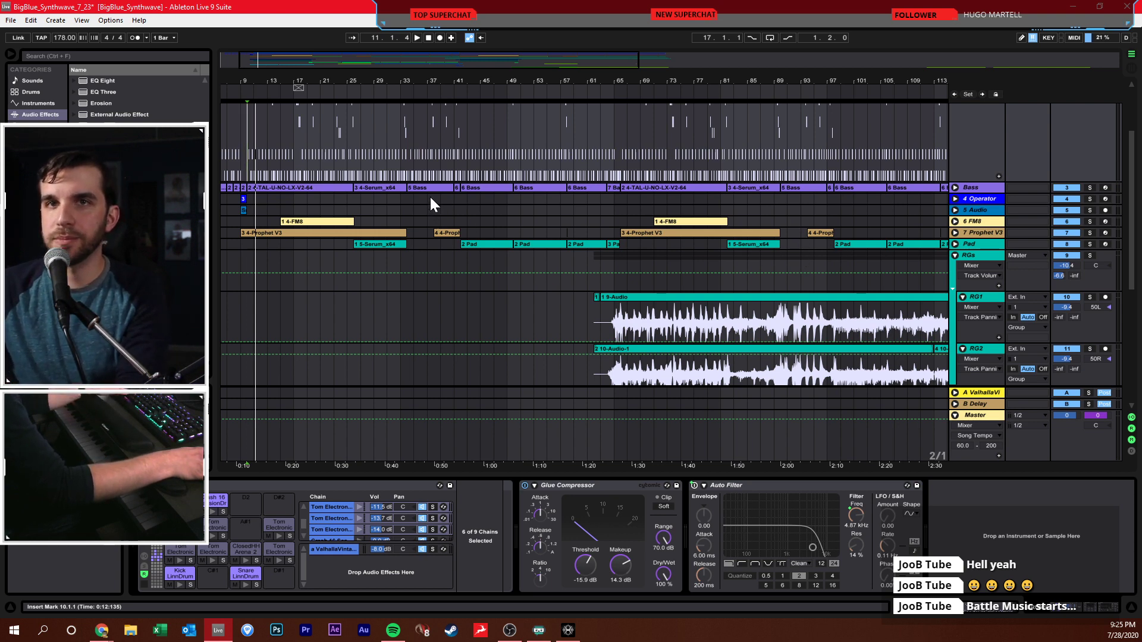
scroll(429, 195, "up", 1)
key("space")
- Unfold the ChorusChords and IntroChords tracks and enlarge IntroChords so its notes are readable
scroll(422, 220, "down", 15)
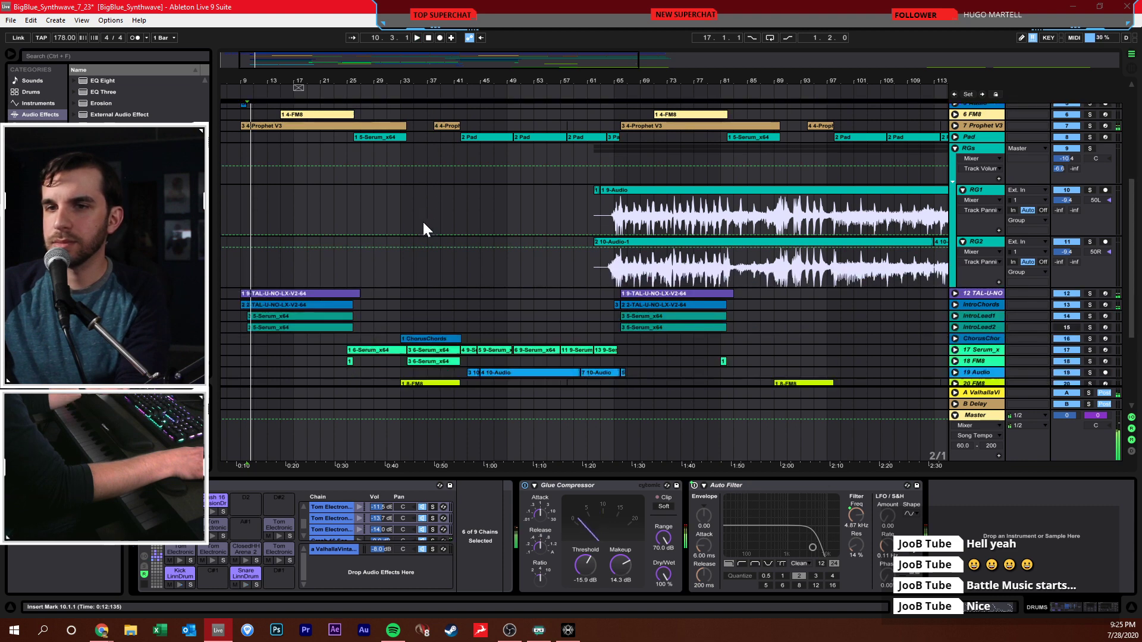
left_click(955, 267)
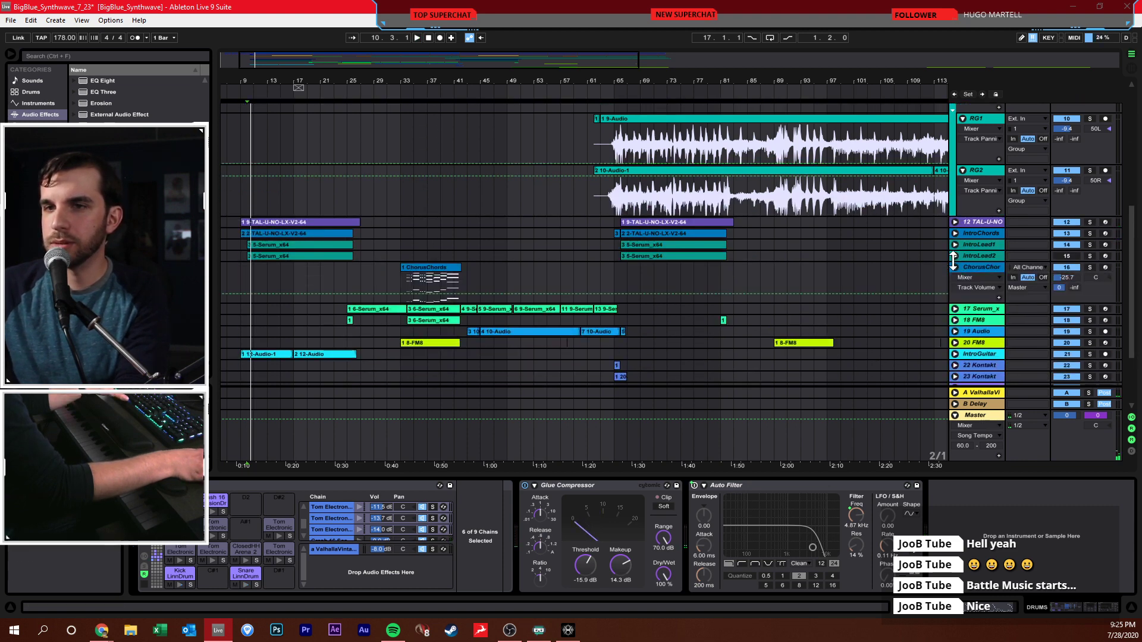
left_click(955, 234)
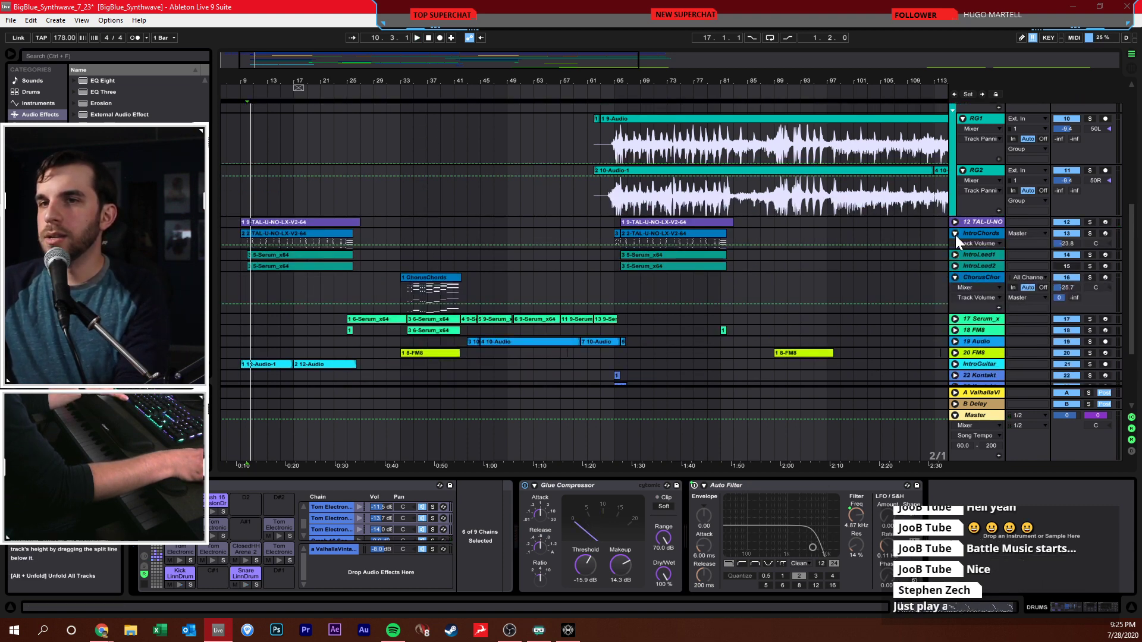
left_click_drag(289, 84, 364, 84)
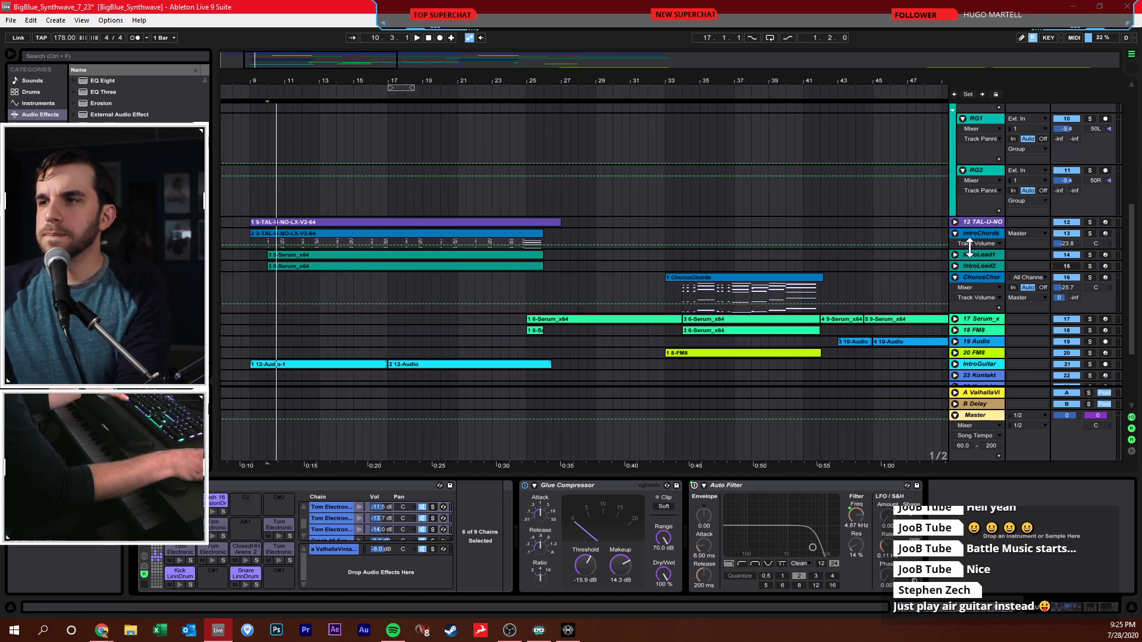
left_click_drag(970, 249, 970, 319)
- Unfold track 12 and copy the section from bar 10 to bar 26 on track 12 and IntroChords
left_click_drag(283, 255, 456, 260)
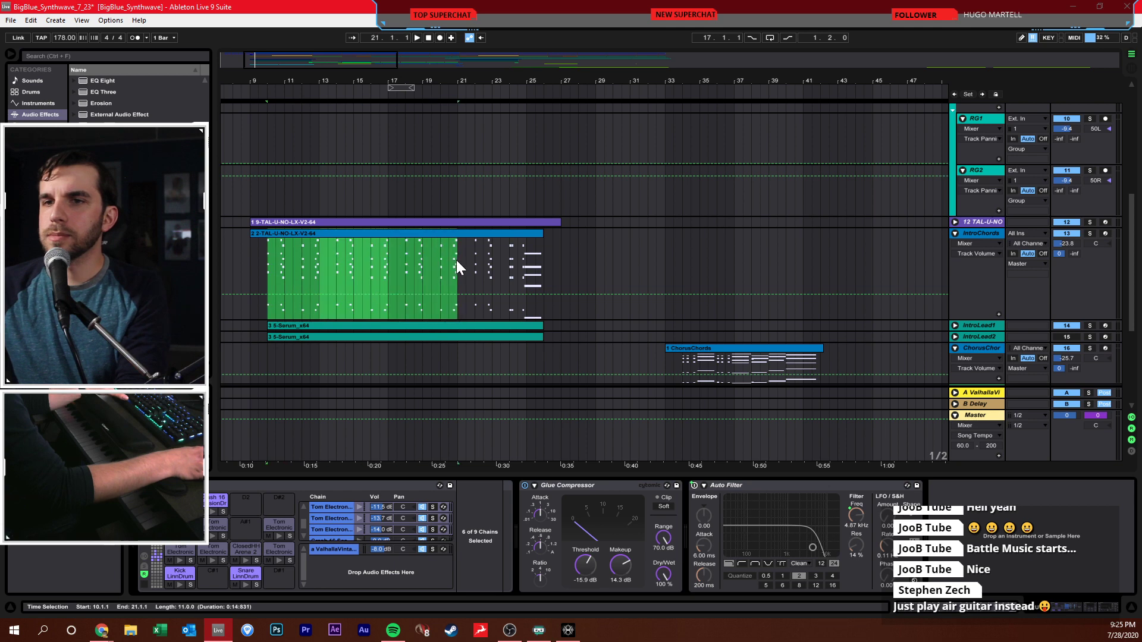
left_click(245, 249)
left_click_drag(269, 258, 545, 263)
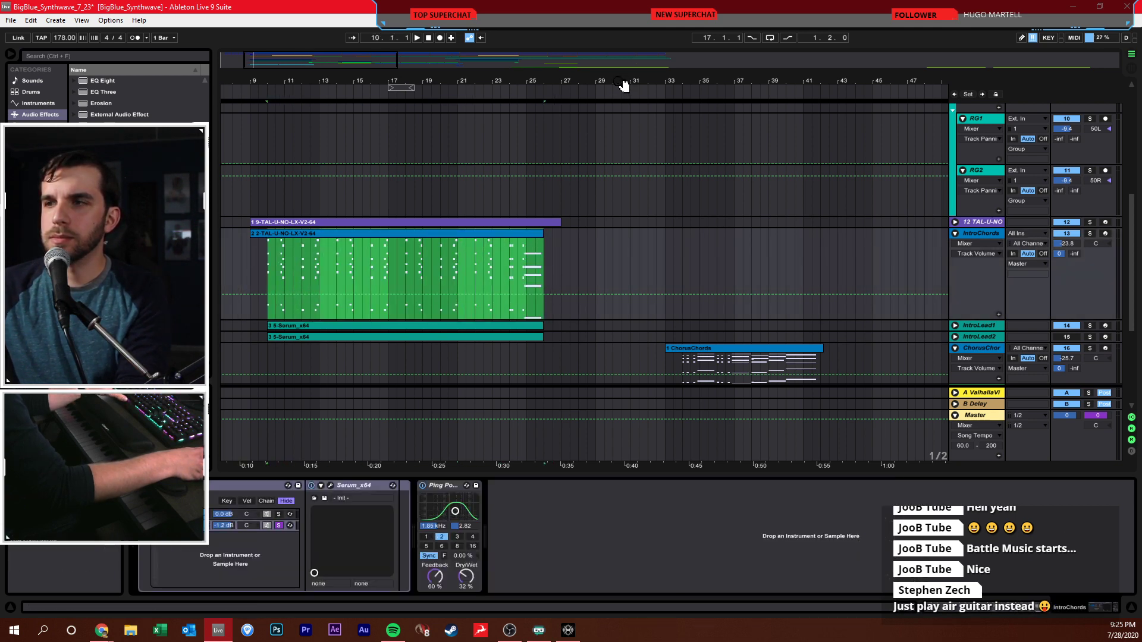
left_click(955, 222)
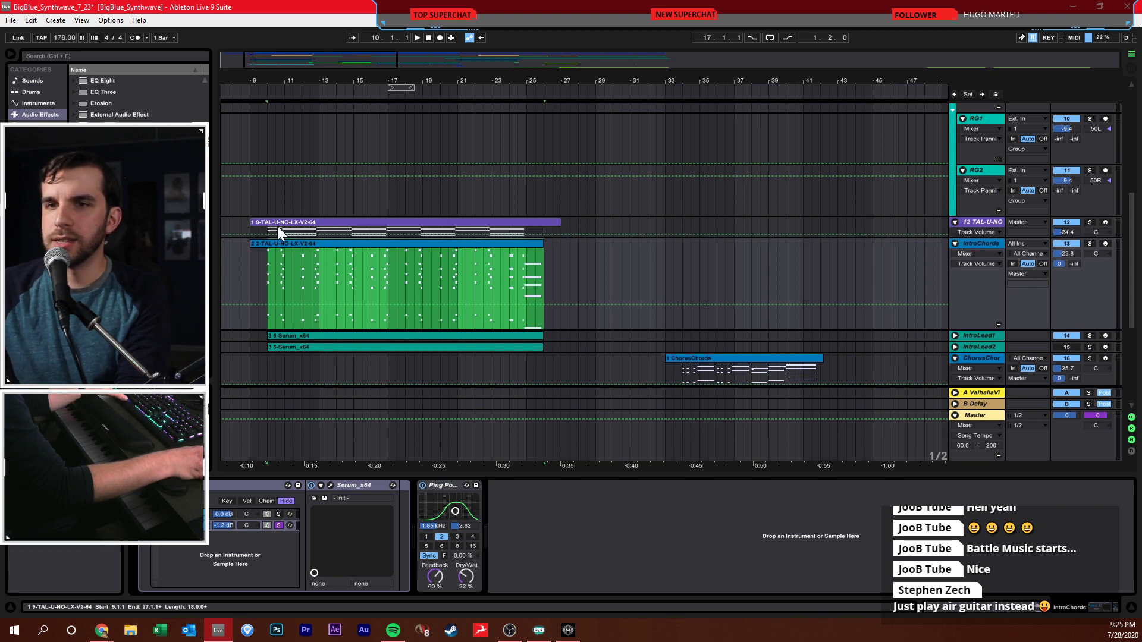
left_click_drag(269, 231, 544, 269)
- Check where the song ends around bar 121 and paste the copied intro parts at bar 122 on track 12 and IntroChords
key("minus")
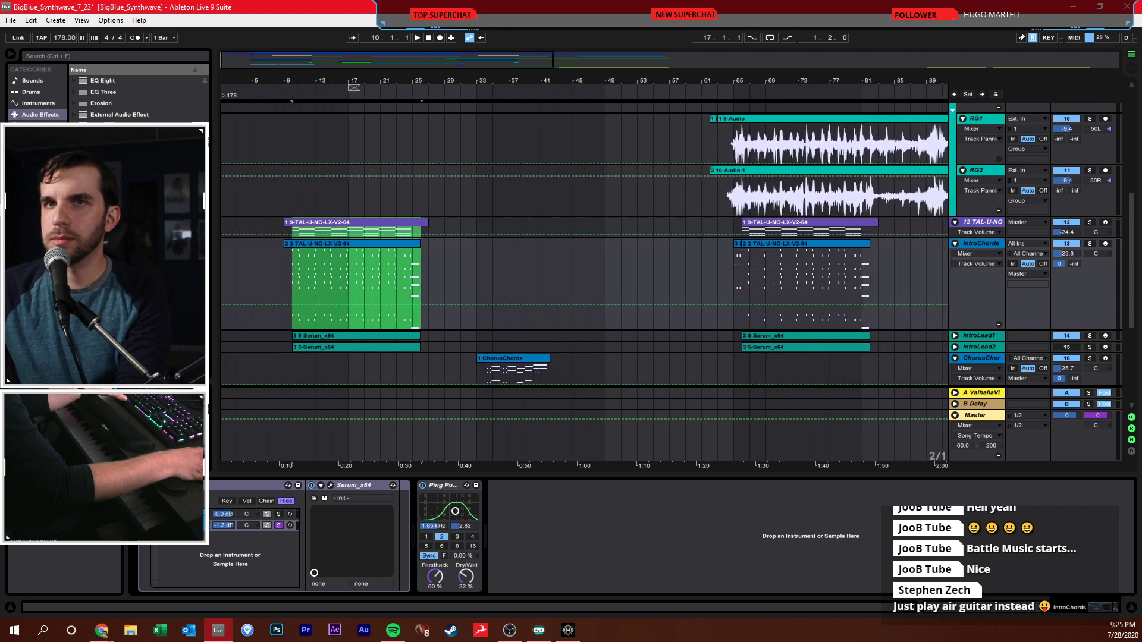
key("minus")
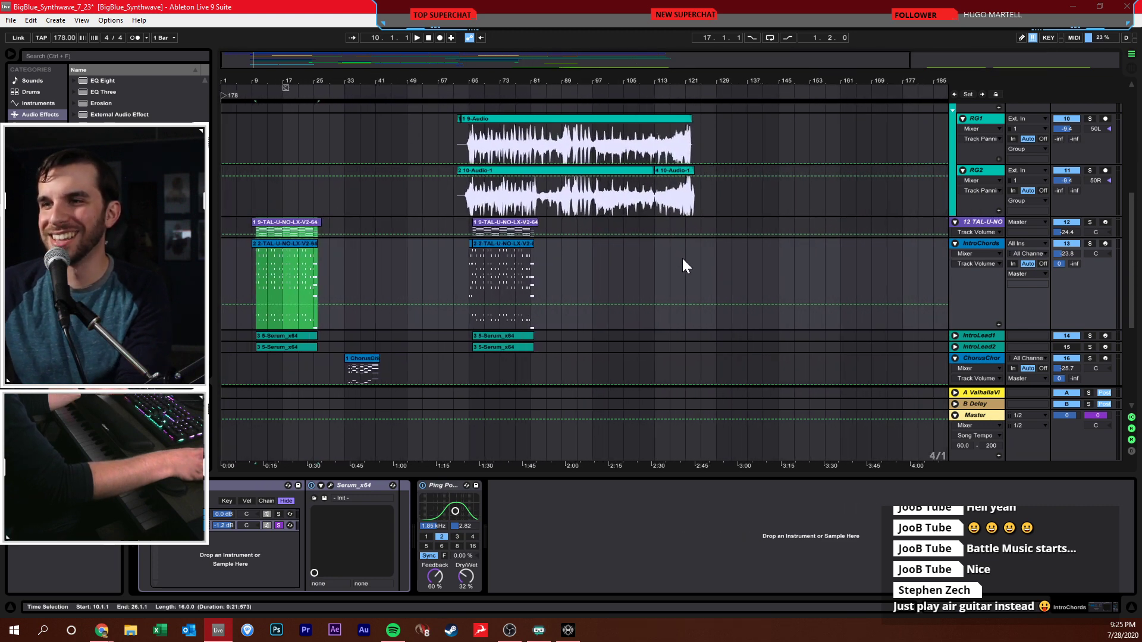
left_click(684, 258)
key("space")
key("plus")
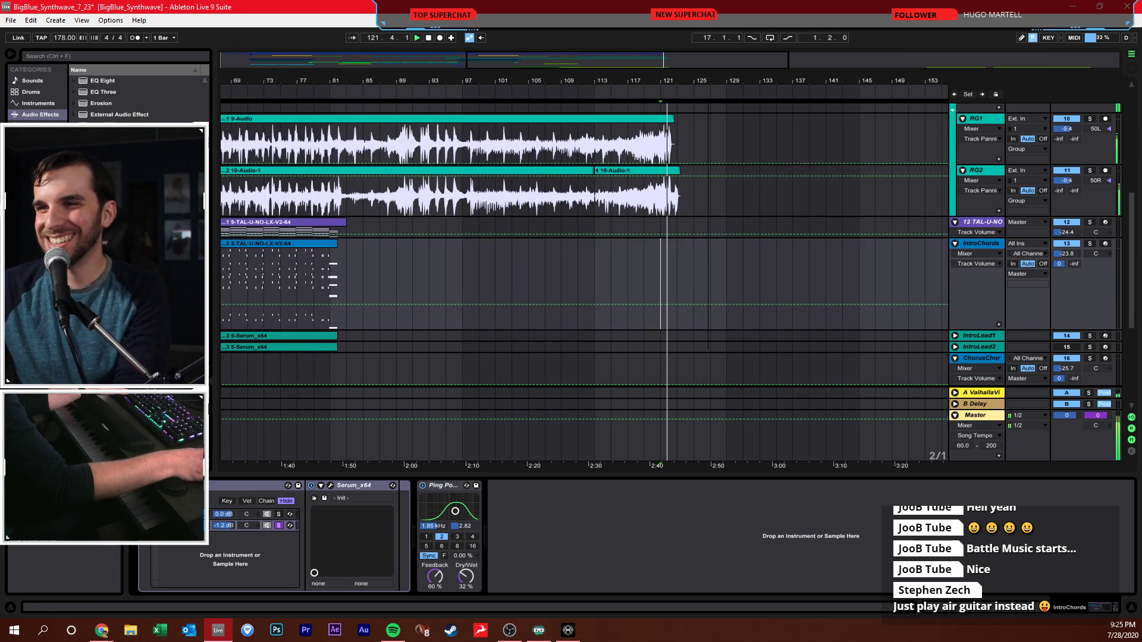
key("plus")
key("space")
left_click(617, 244)
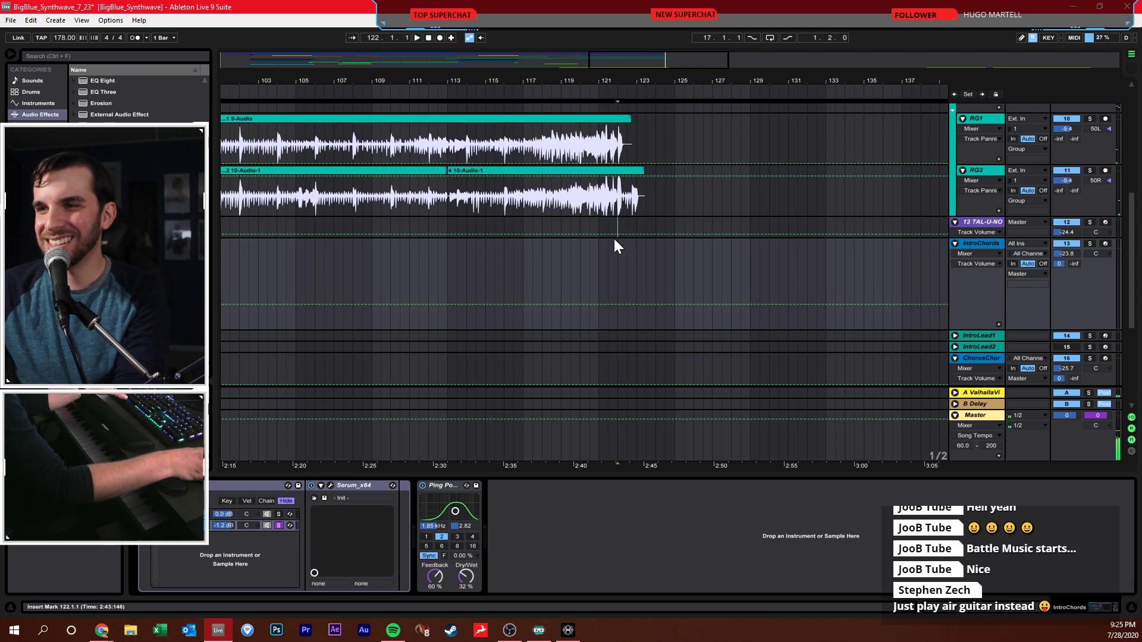
key("ctrl+v")
- Listen to the transition into the pasted intro parts from bar 121.3, then bring the tracks above into view
left_click(608, 259)
key("space")
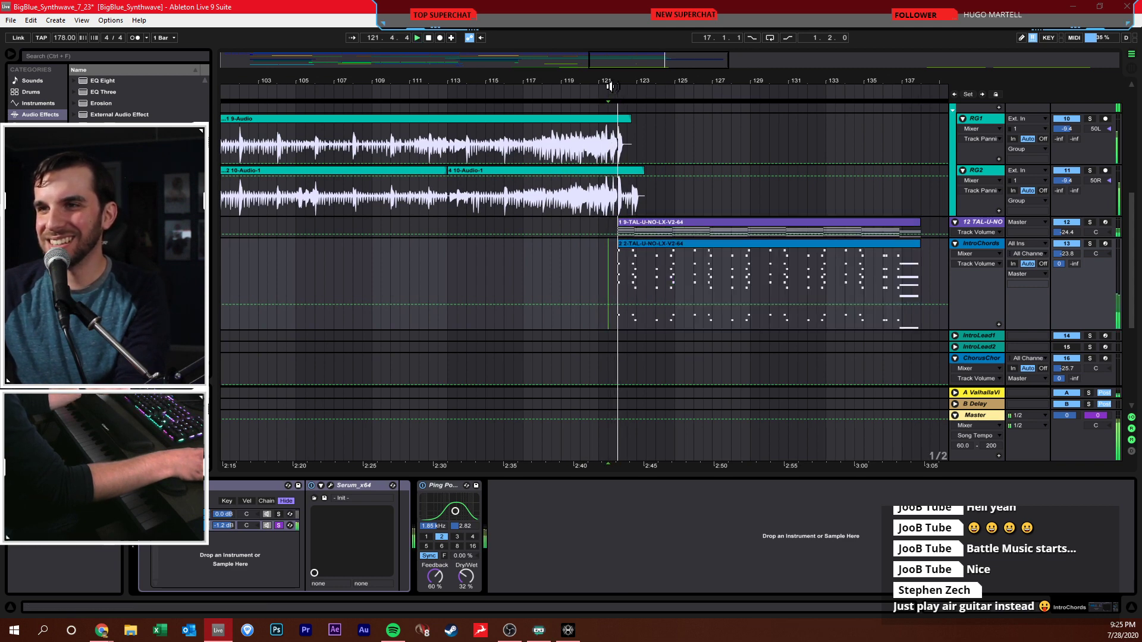
left_click_drag(611, 87, 515, 108)
scroll(645, 238, "up", 5)
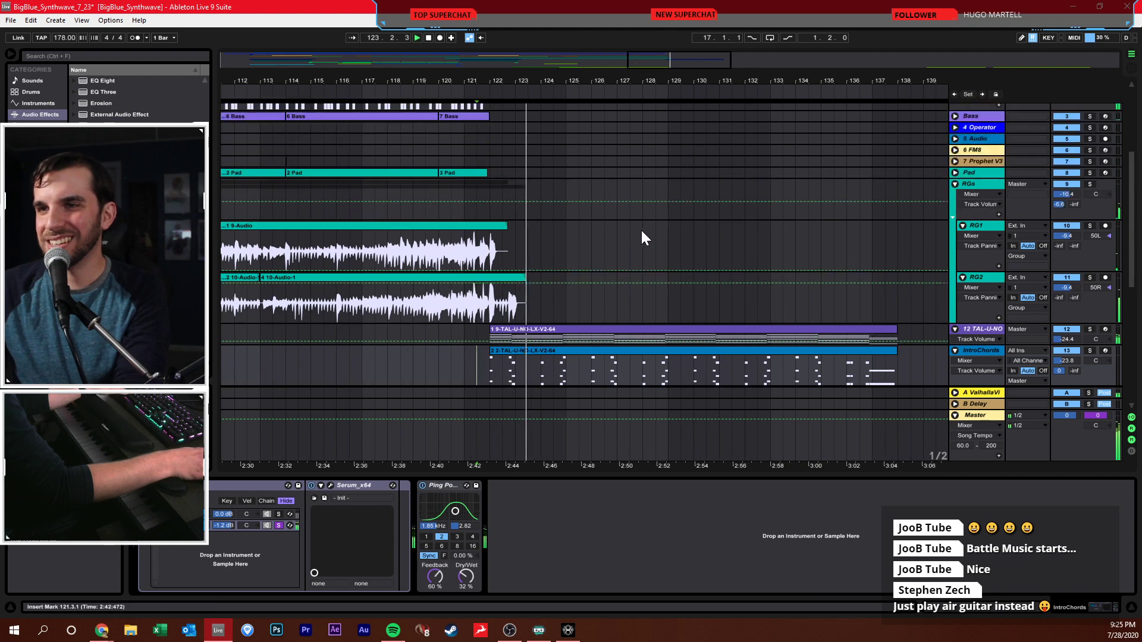
scroll(642, 231, "up", 3)
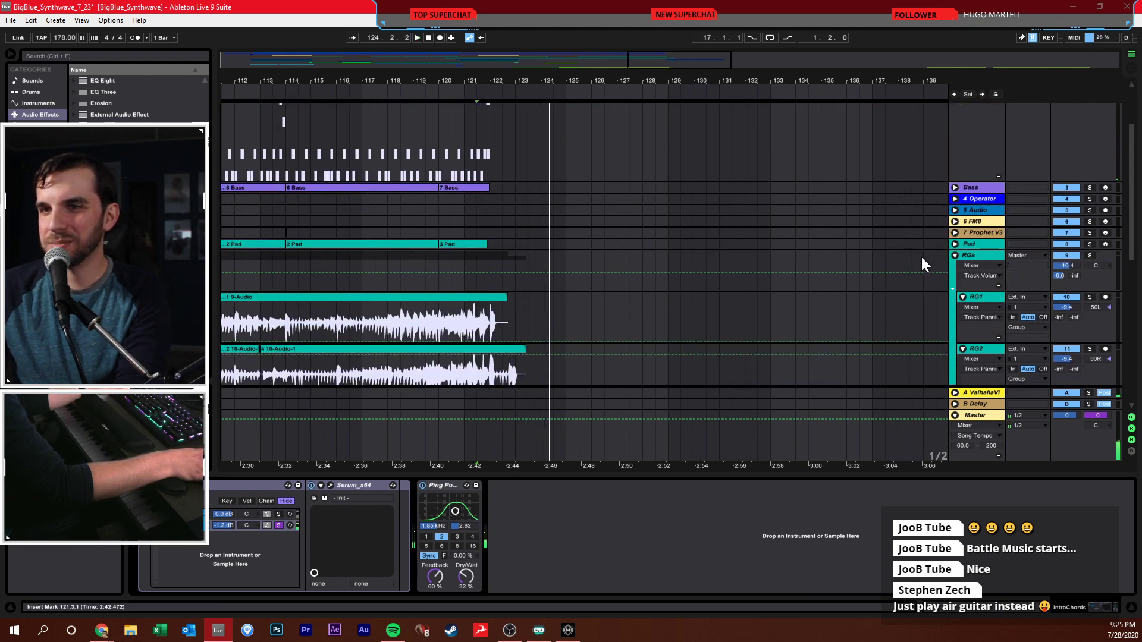
- Unfold and arm the Bass track, then record a two-bar bass part from bar 122 to bar 124
left_click(955, 188)
left_click(498, 194)
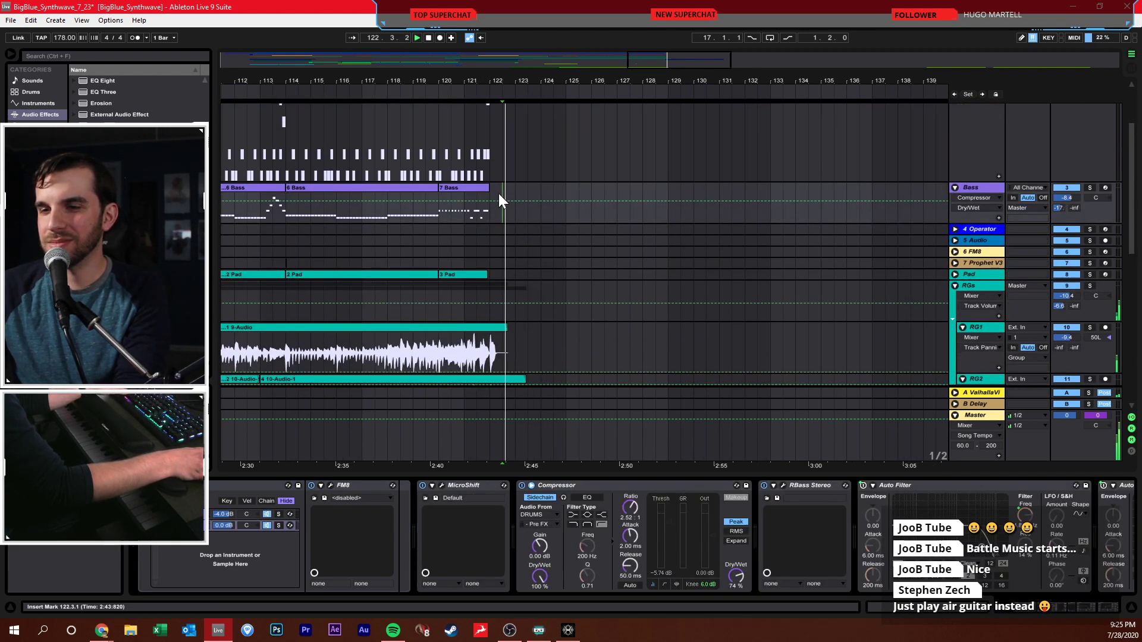
left_click(489, 194)
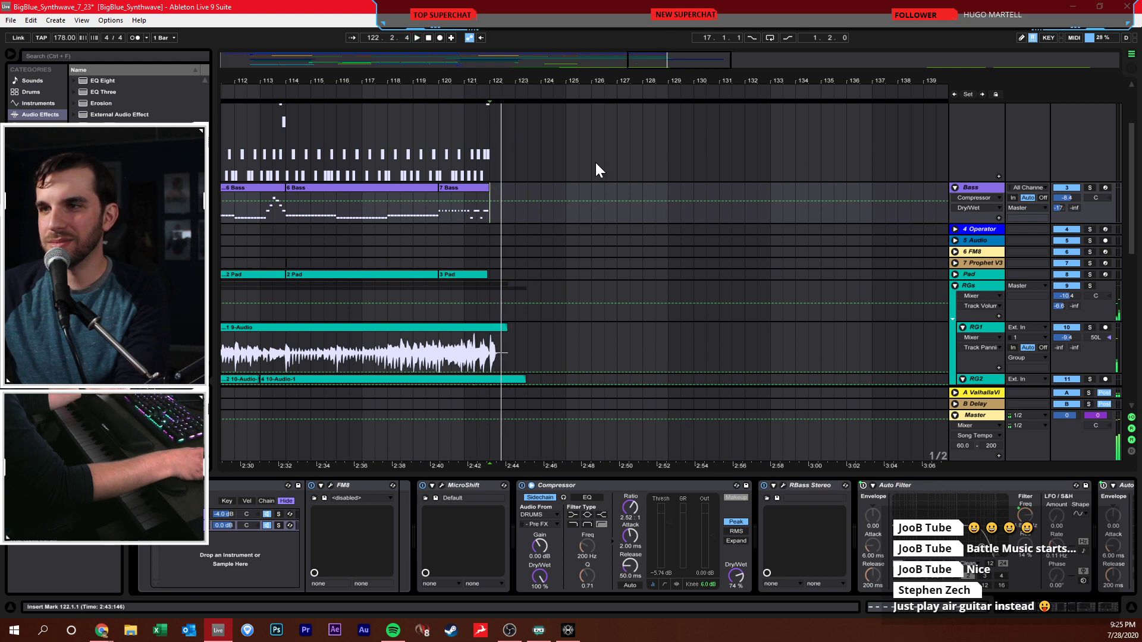
left_click(1104, 188)
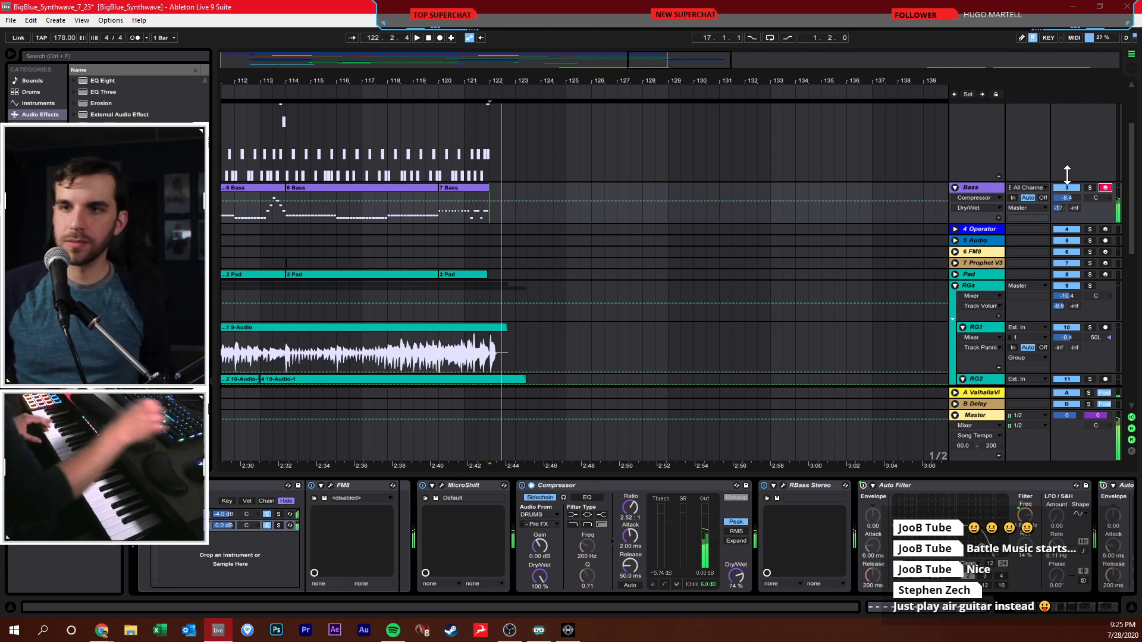
left_click(440, 37)
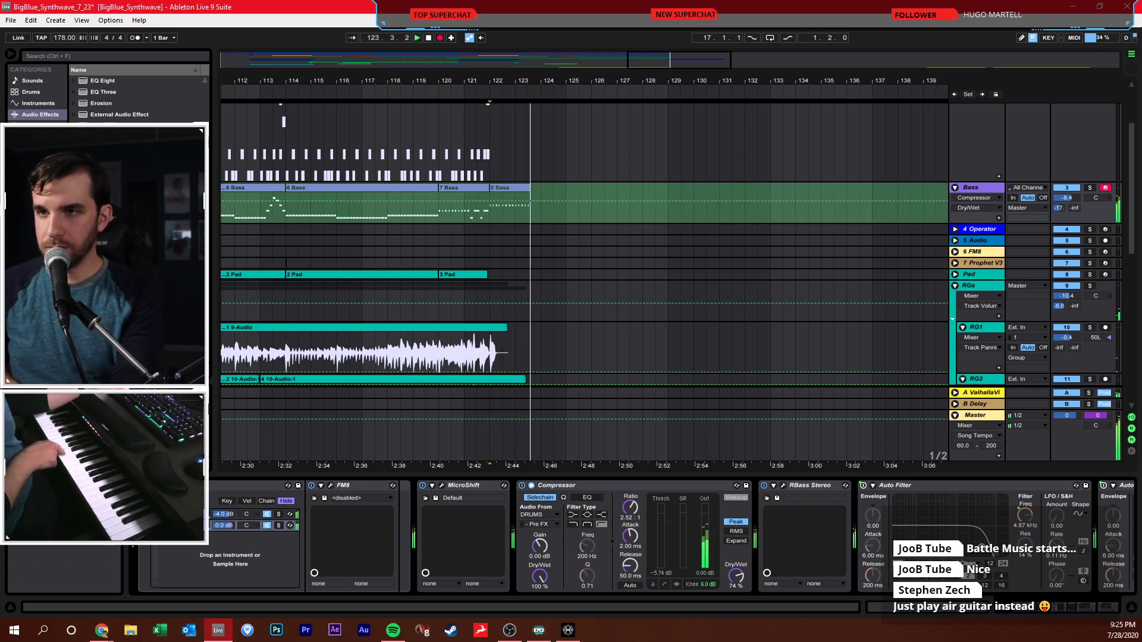
key("space")
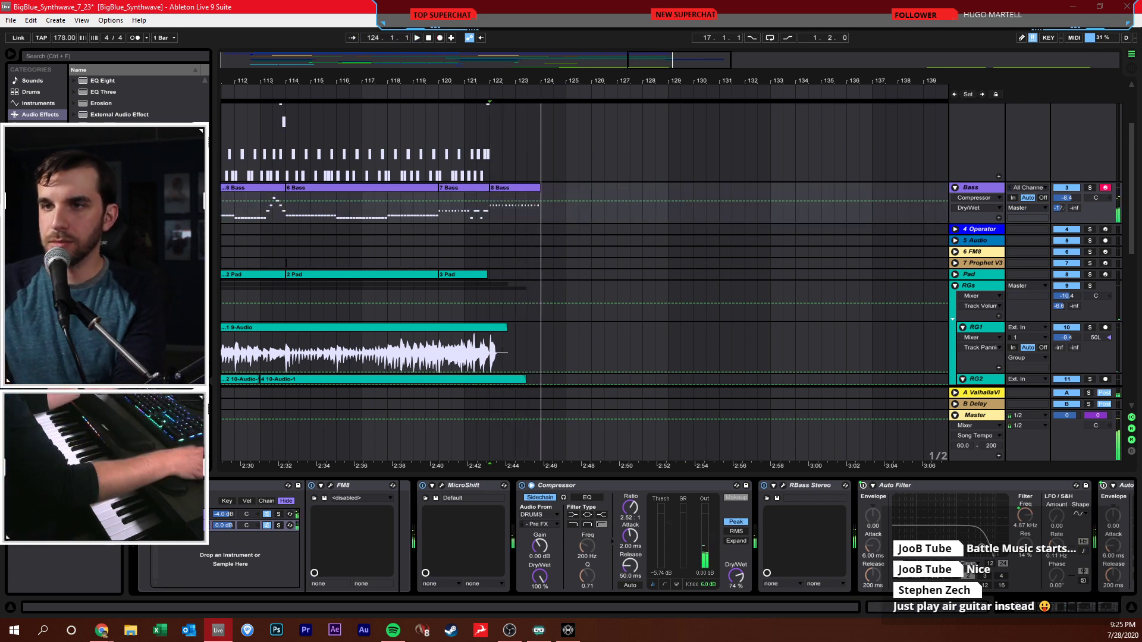
- Set the new bass clip's note grid to 1/8, quantize its notes, lengthen them to full eighths and play the result
double_click(507, 187)
right_click(619, 529)
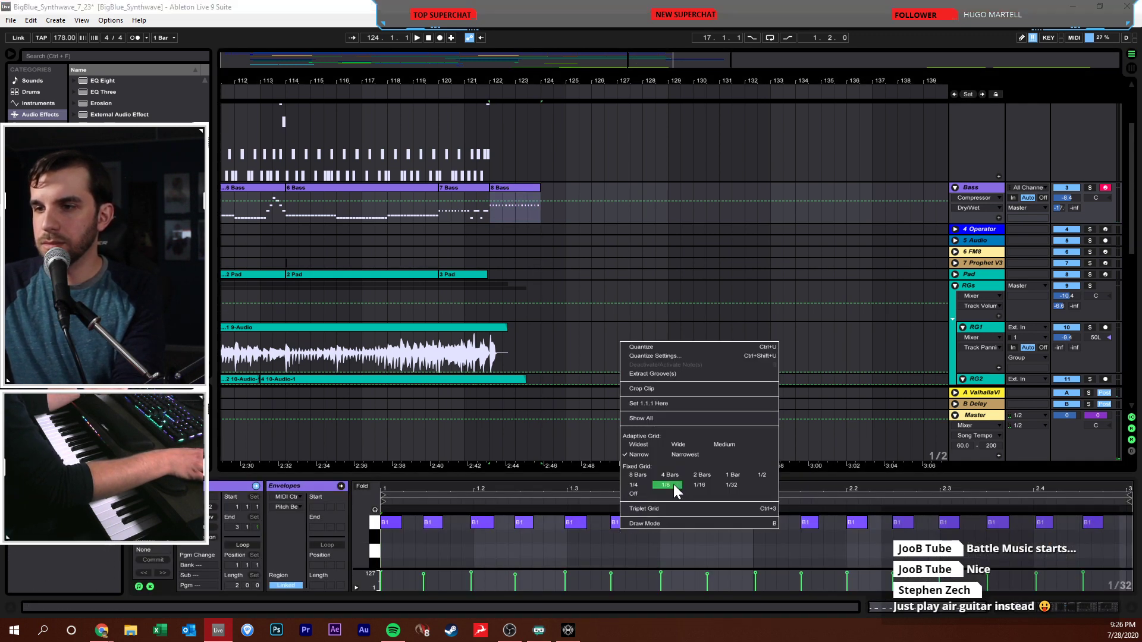
left_click(666, 485)
key("space")
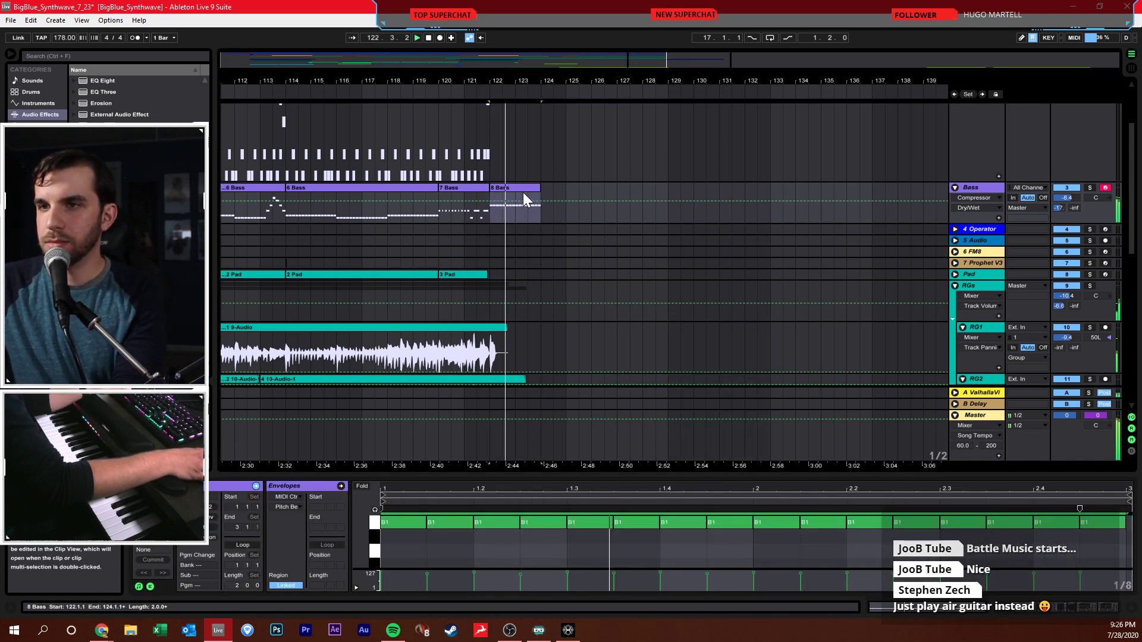
- Duplicate the two-bar bass clip three times to reach bar 130 and enlarge the note editor
key("ctrl+d")
key("ctrl+d")
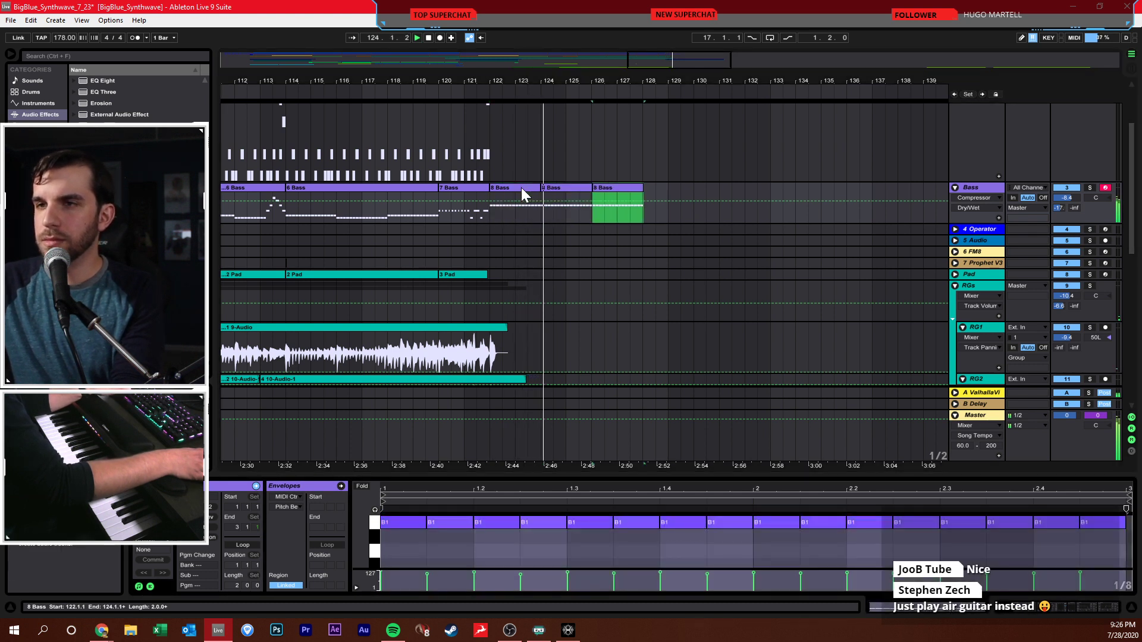
key("ctrl+d")
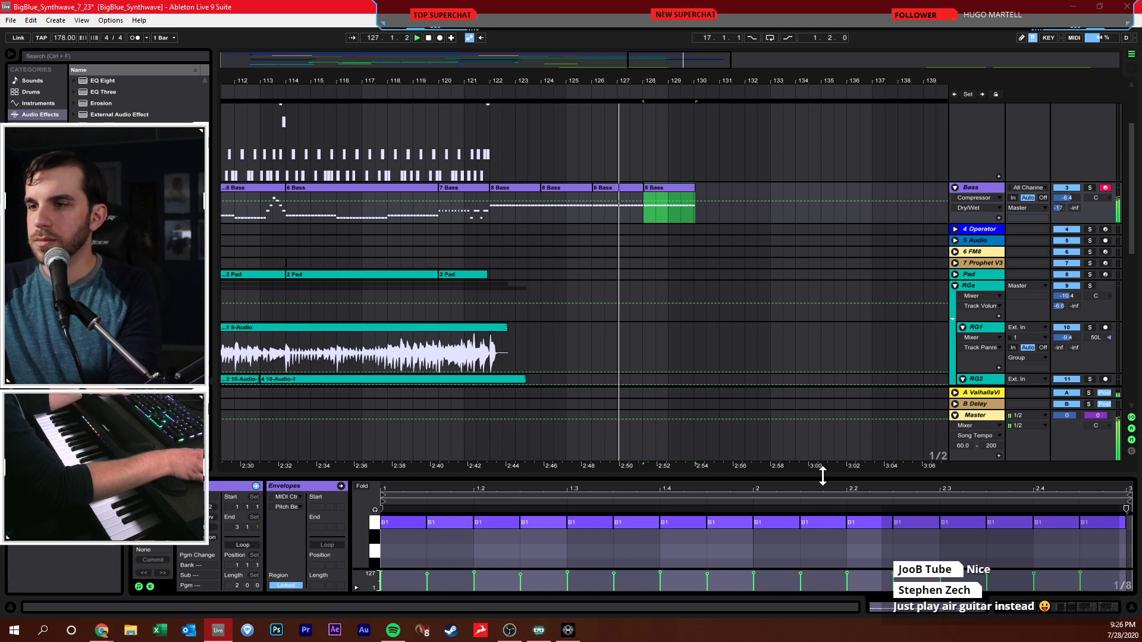
left_click_drag(822, 475, 823, 394)
scroll(724, 229, "down", 3)
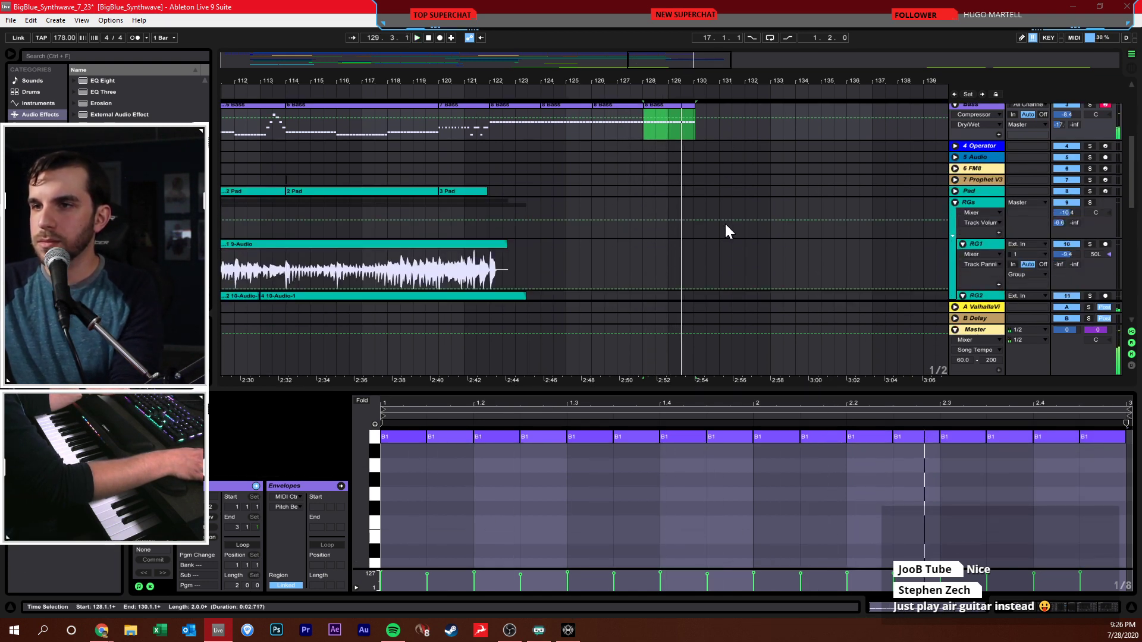
- Duplicate the last two-bar bass clip four more times to extend the bass line to bar 138
scroll(726, 232, "down", 3)
scroll(728, 244, "down", 2)
scroll(726, 246, "up", 5)
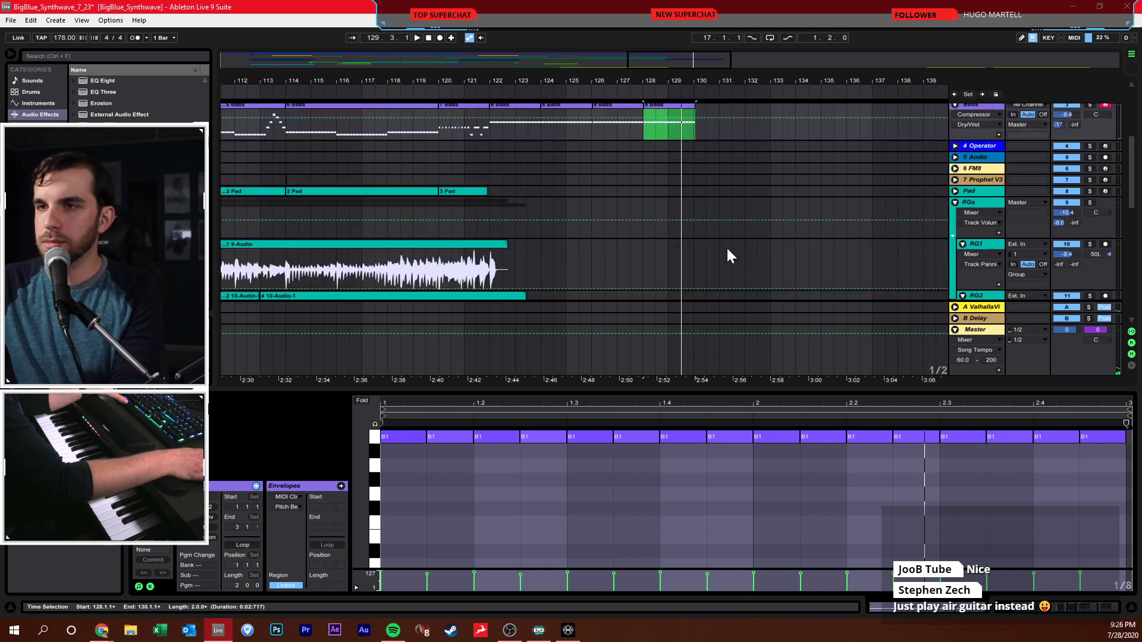
scroll(726, 246, "up", 1)
key("ctrl+d")
key("ctrl+d")
key("ctrl+d")
key("ctrl+d")
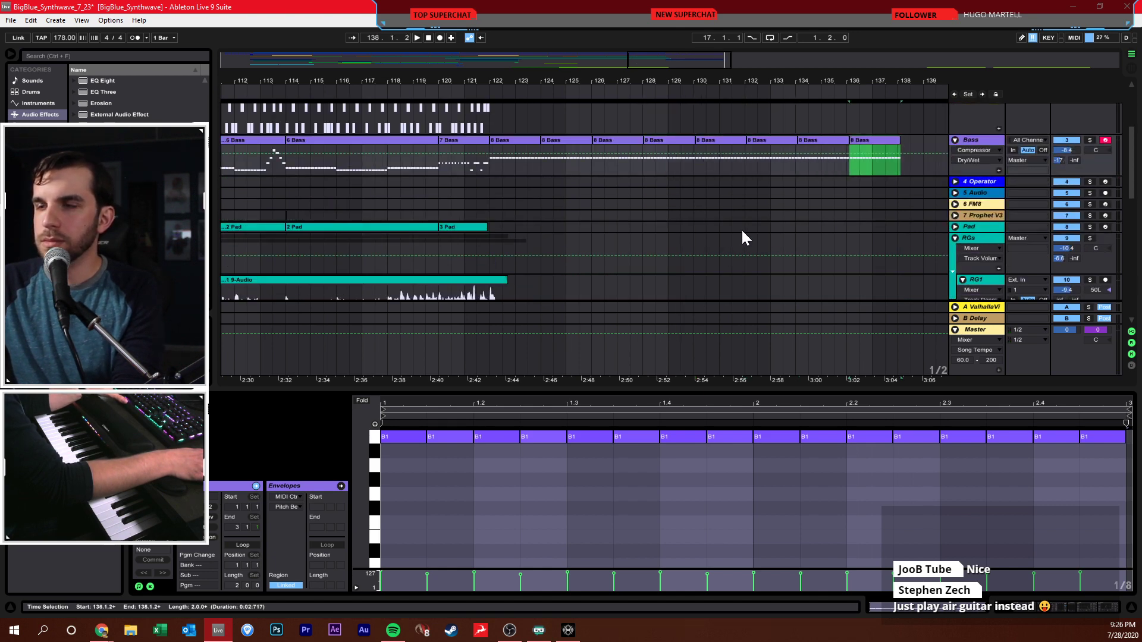
- Insert an empty MIDI clip on the DRUMS track spanning bars 122 to 138
scroll(743, 236, "down", 4)
scroll(744, 248, "up", 6)
left_click(706, 248)
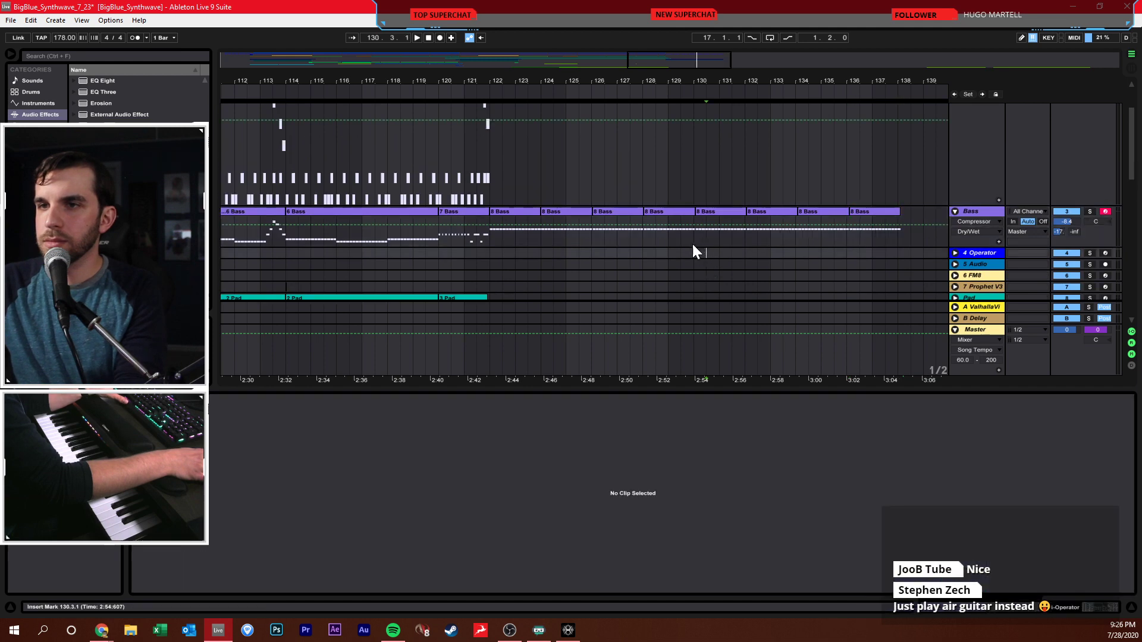
left_click(564, 188)
left_click(502, 177)
left_click_drag(491, 173, 899, 159)
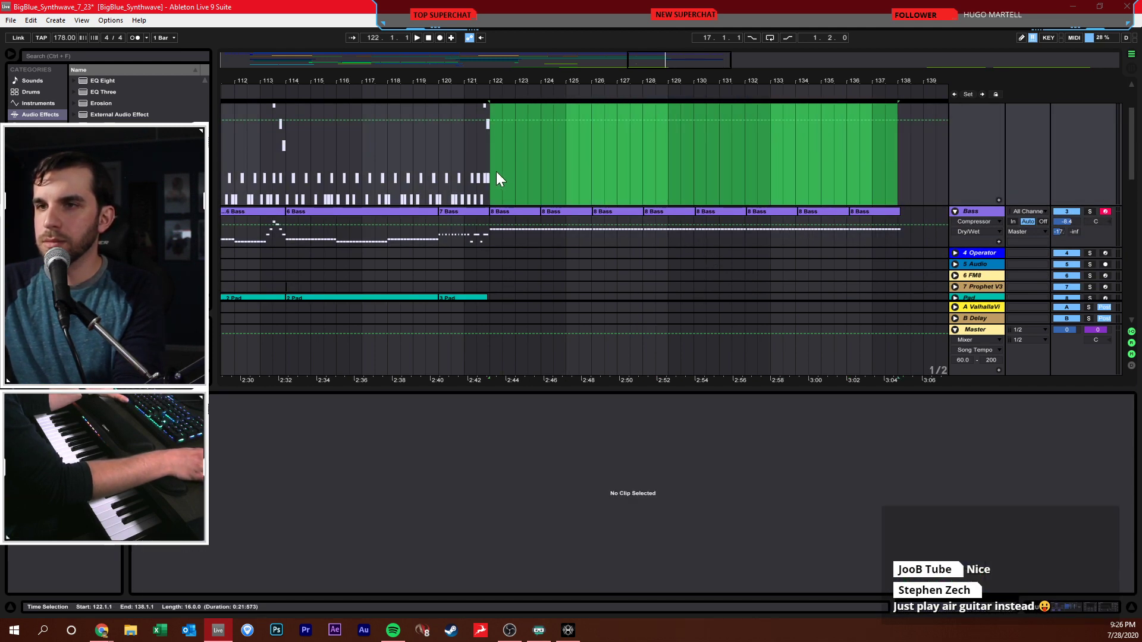
right_click(525, 111)
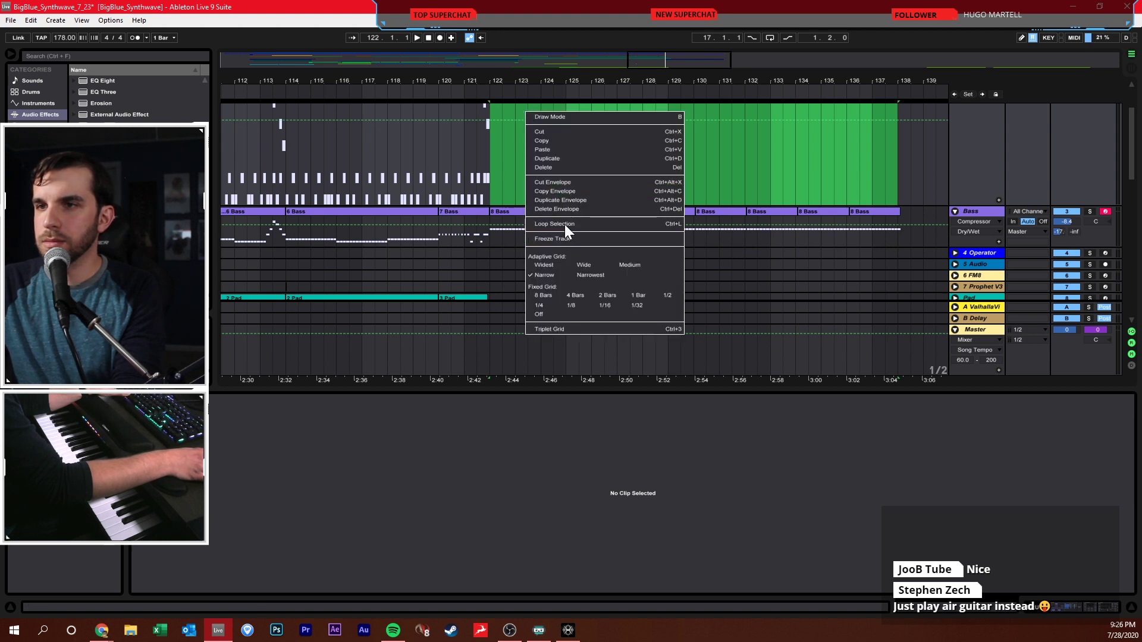
right_click(503, 104)
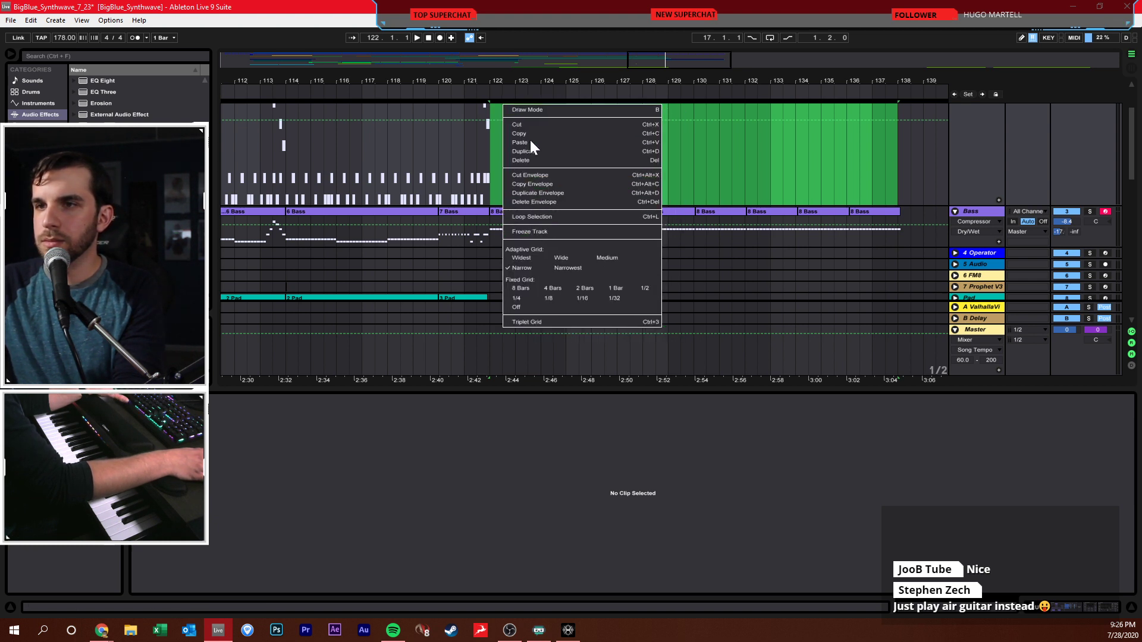
scroll(829, 163, "up", 3)
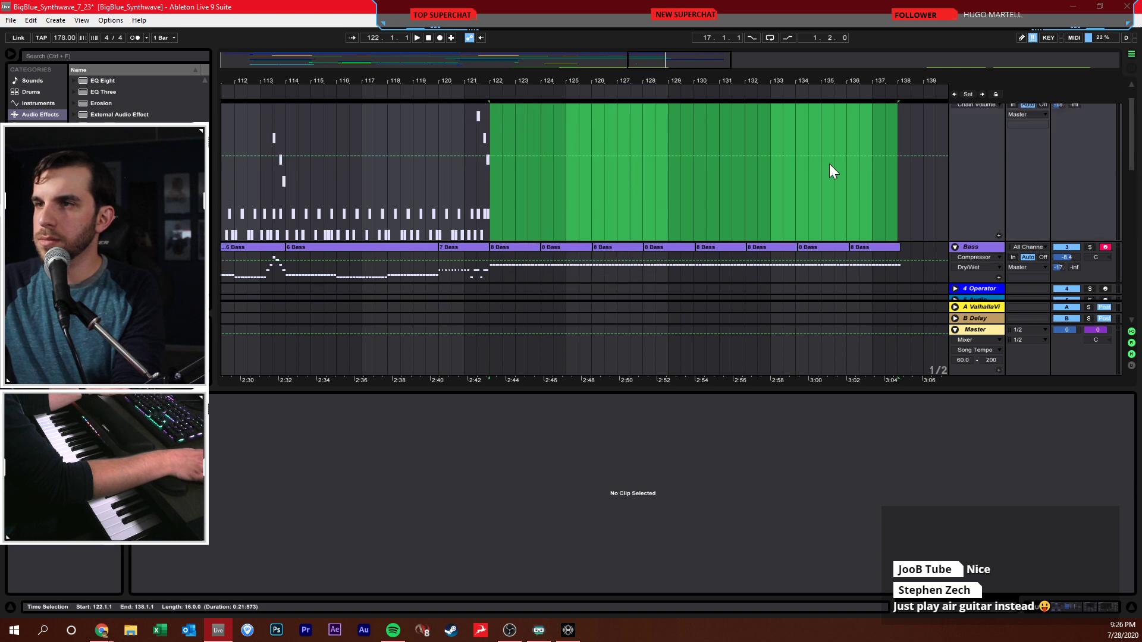
right_click(529, 120)
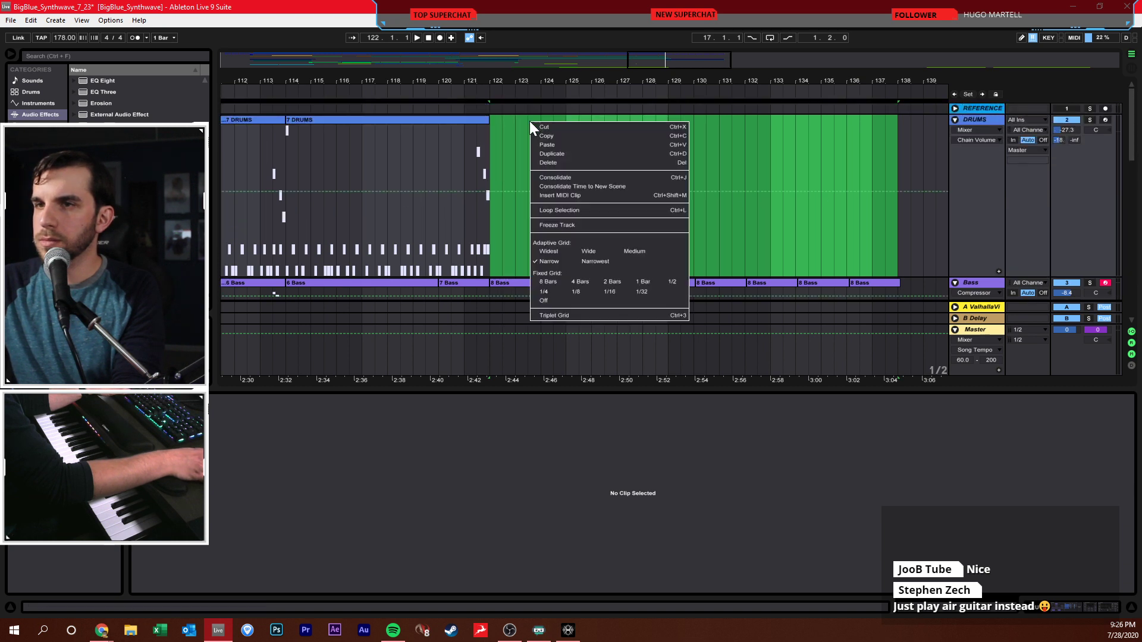
left_click(561, 196)
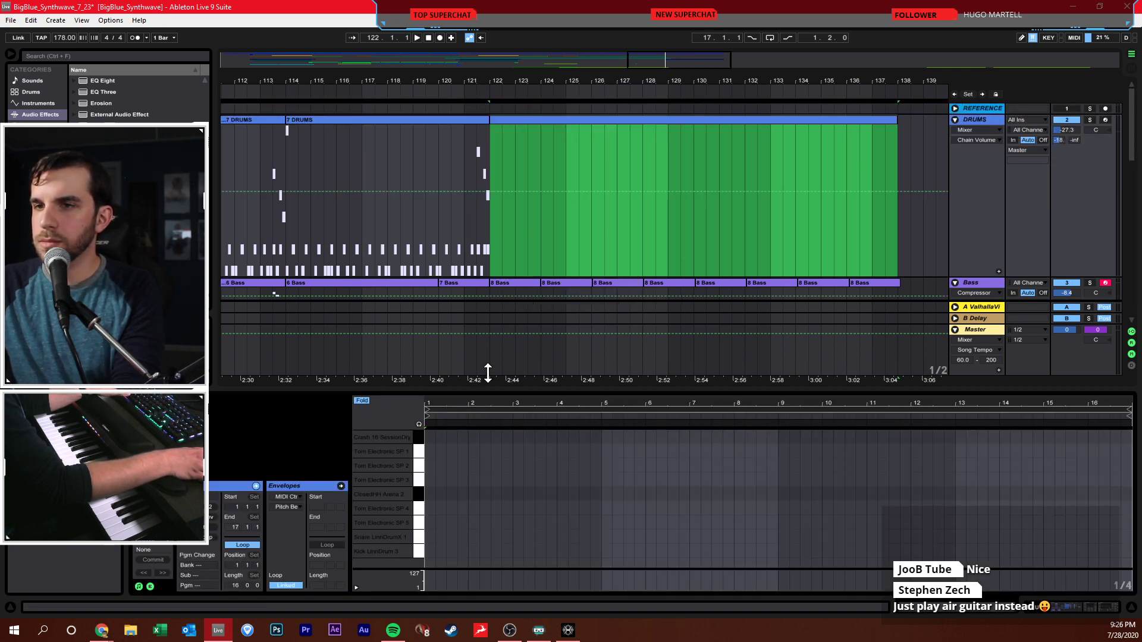
- Enlarge the note editor and draw snare hits on beats 2 and 4 of the new drum clip's first bar
left_click_drag(488, 373, 508, 326)
key("space")
key("b")
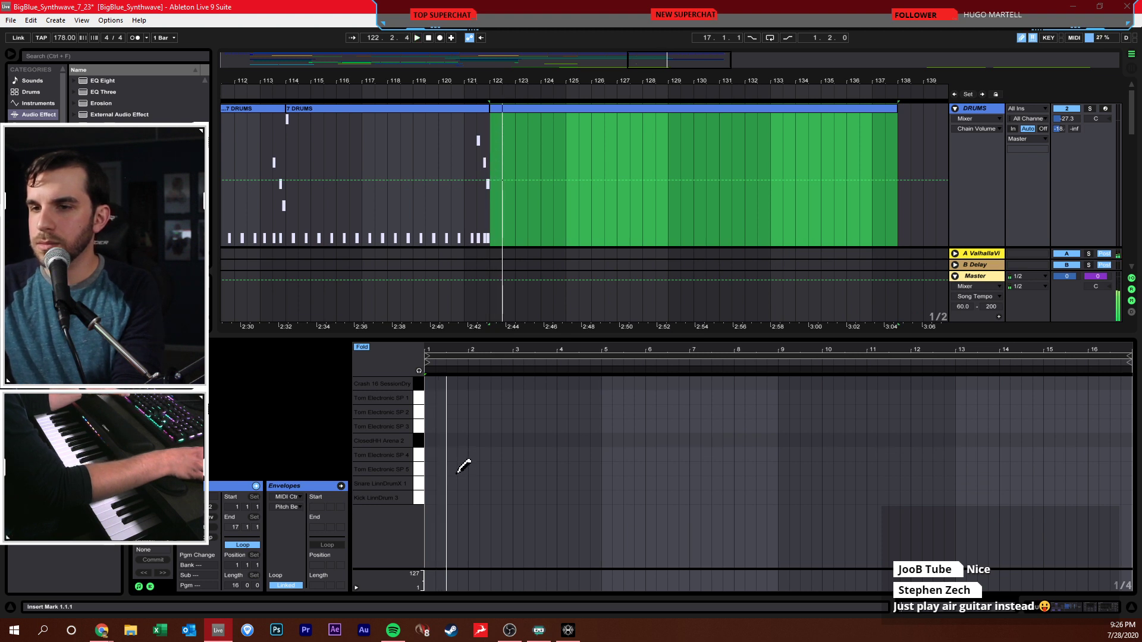
left_click_drag(493, 359, 493, 355)
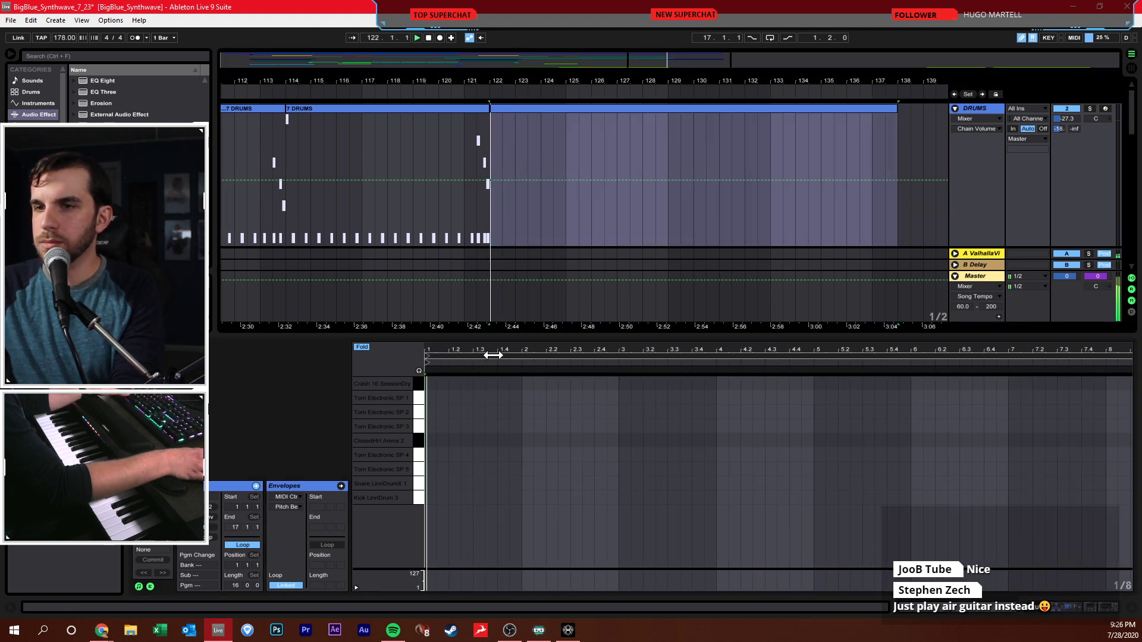
left_click(454, 483)
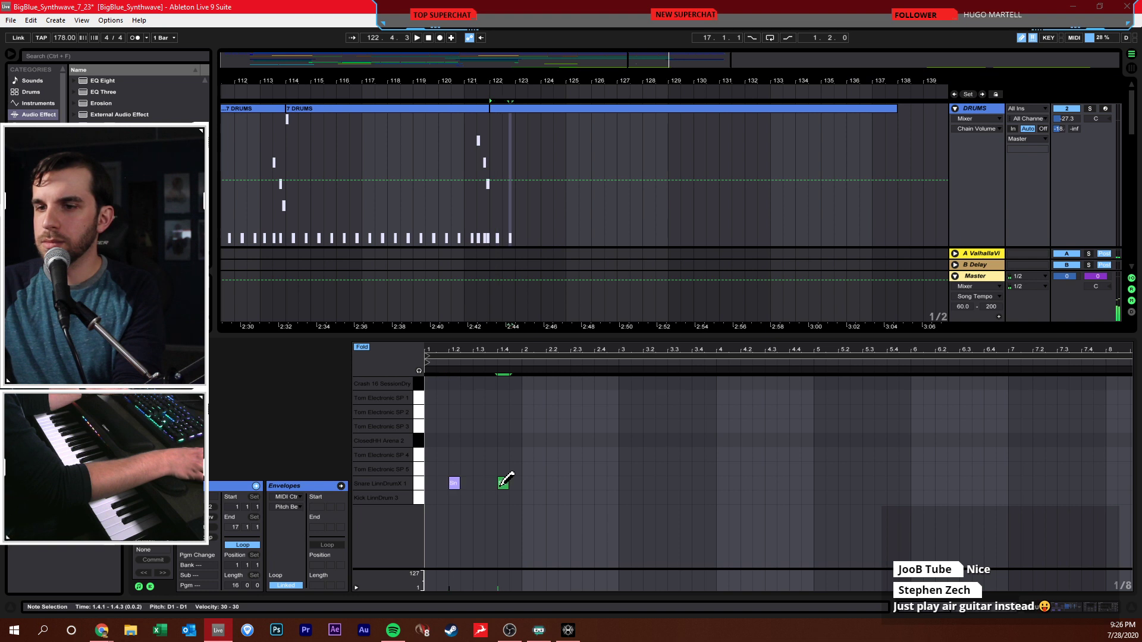
left_click(502, 483)
key("b")
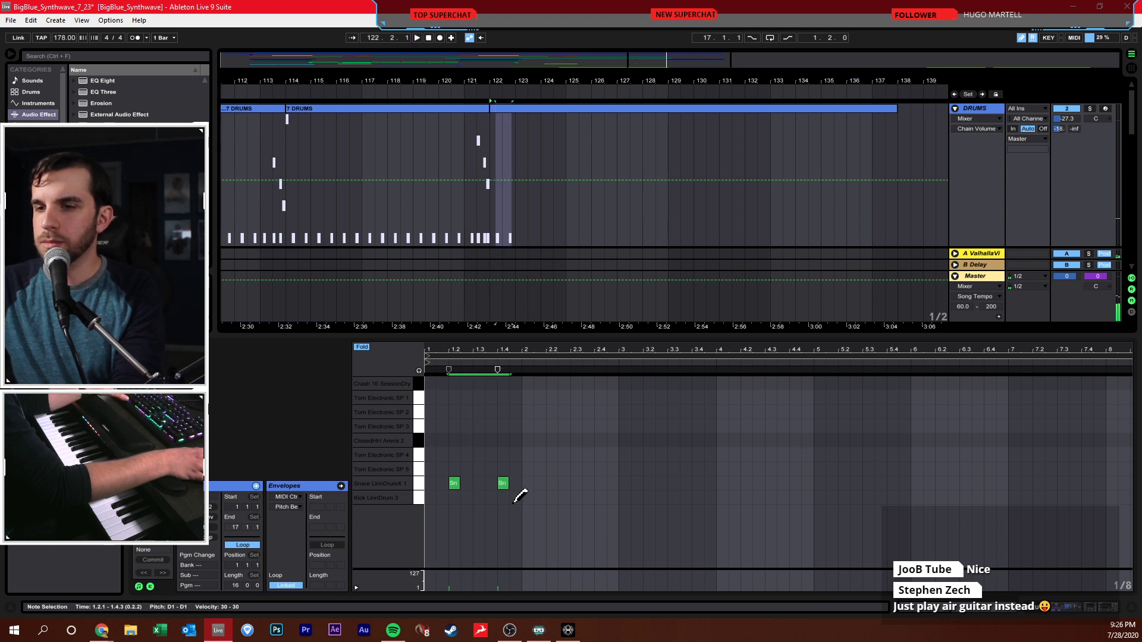
- Duplicate the one-bar snare pattern until it fills the drum clip's first six bars
key("ctrl+d")
key("ctrl+d")
key("ctrl+d")
key("ctrl+d")
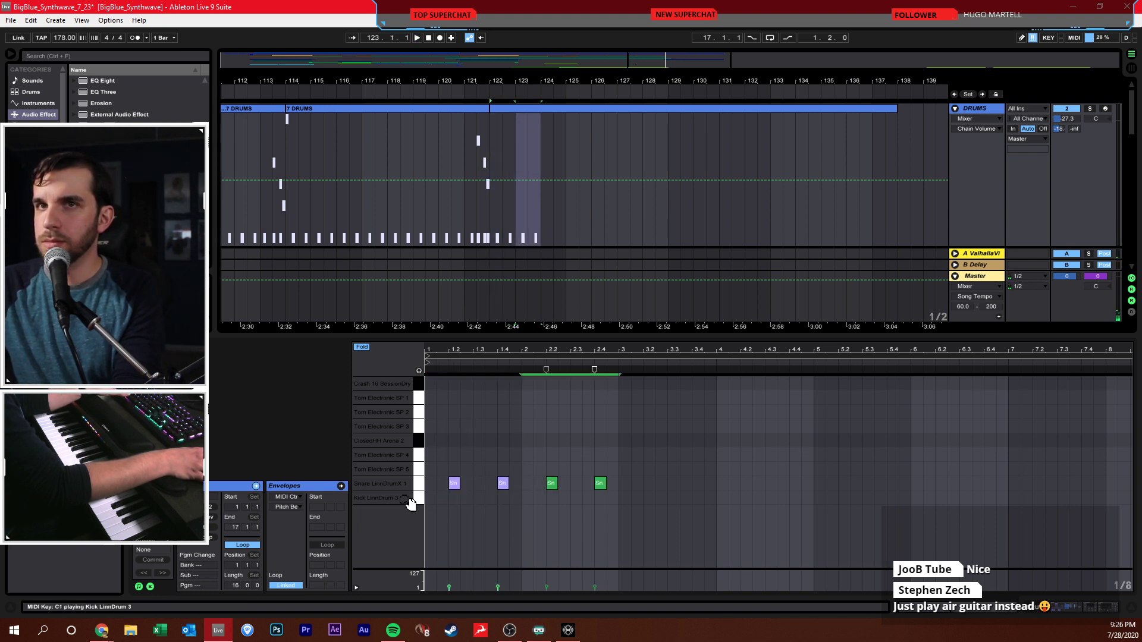
key("ctrl+d")
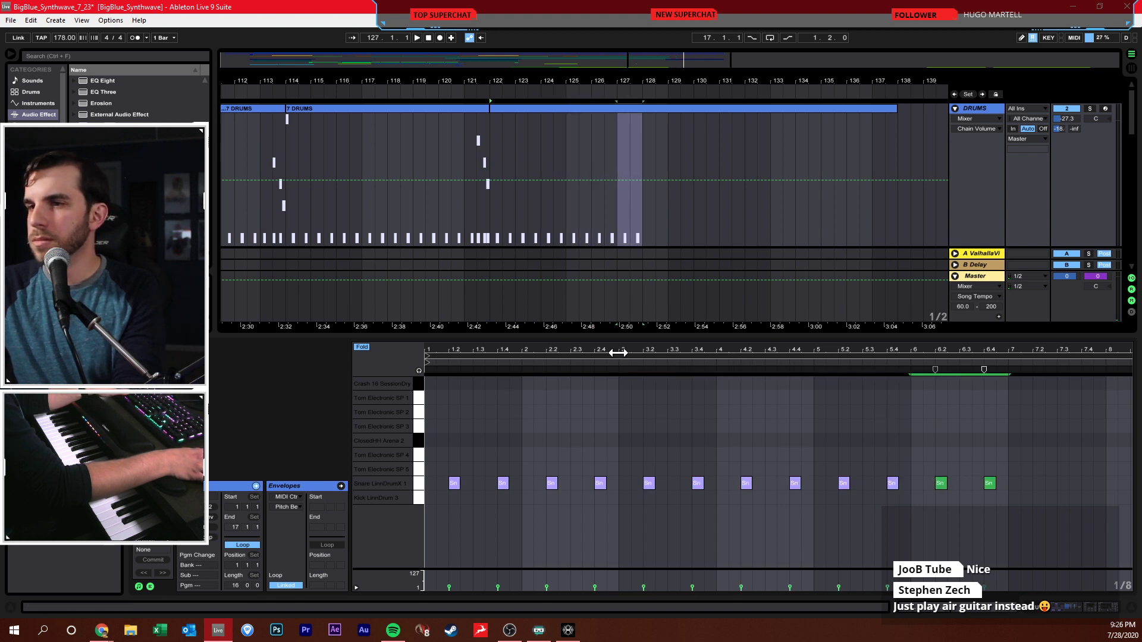
- Select the six bars of snare hits and duplicate them once to fill the drum clip through bar 12
mouse_move(614, 350)
left_mouse_down()
mouse_move(523, 353)
mouse_move(506, 430)
left_mouse_up()
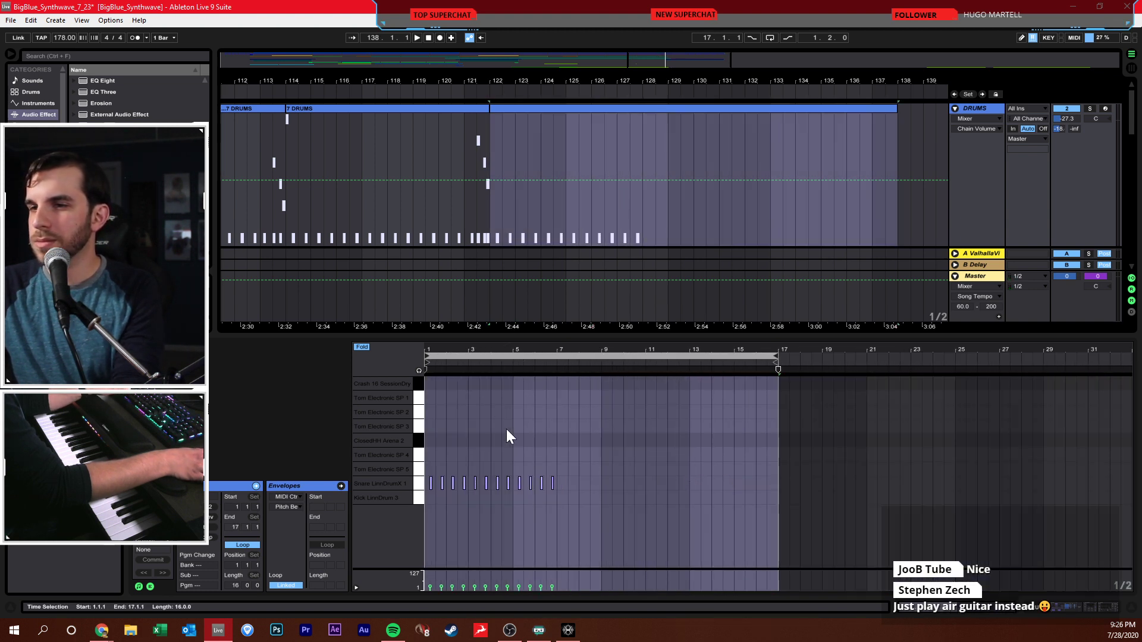
left_click(546, 464)
left_click_drag(551, 466, 416, 495)
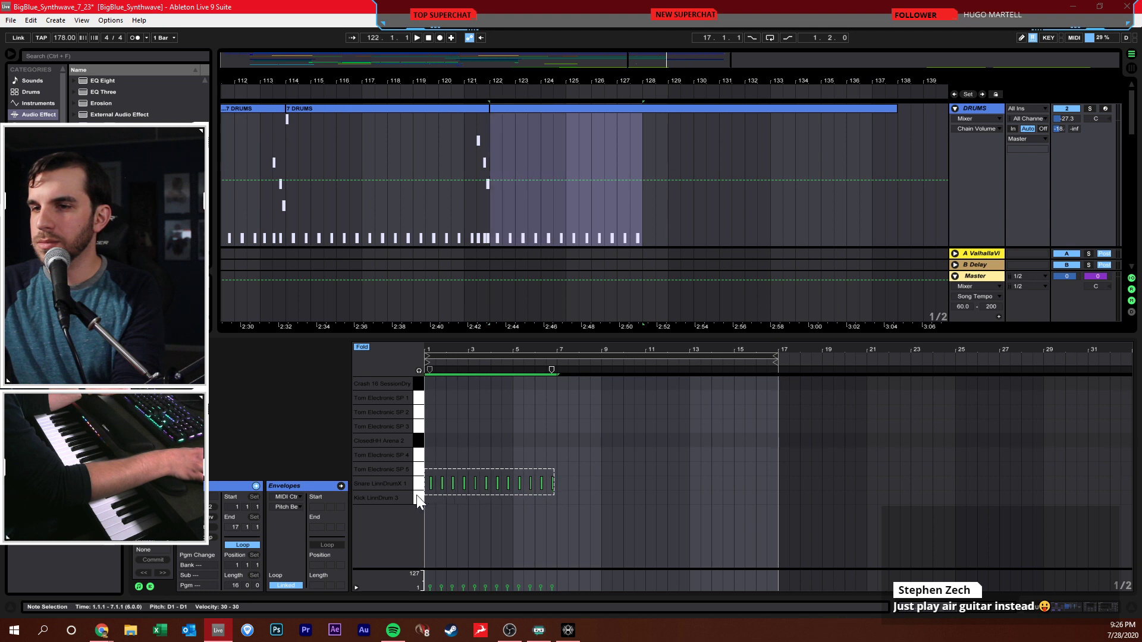
key("ctrl+d")
- Play the ending and draw a rising velocity ramp from 10 to 127 across all the snare hits
key("space")
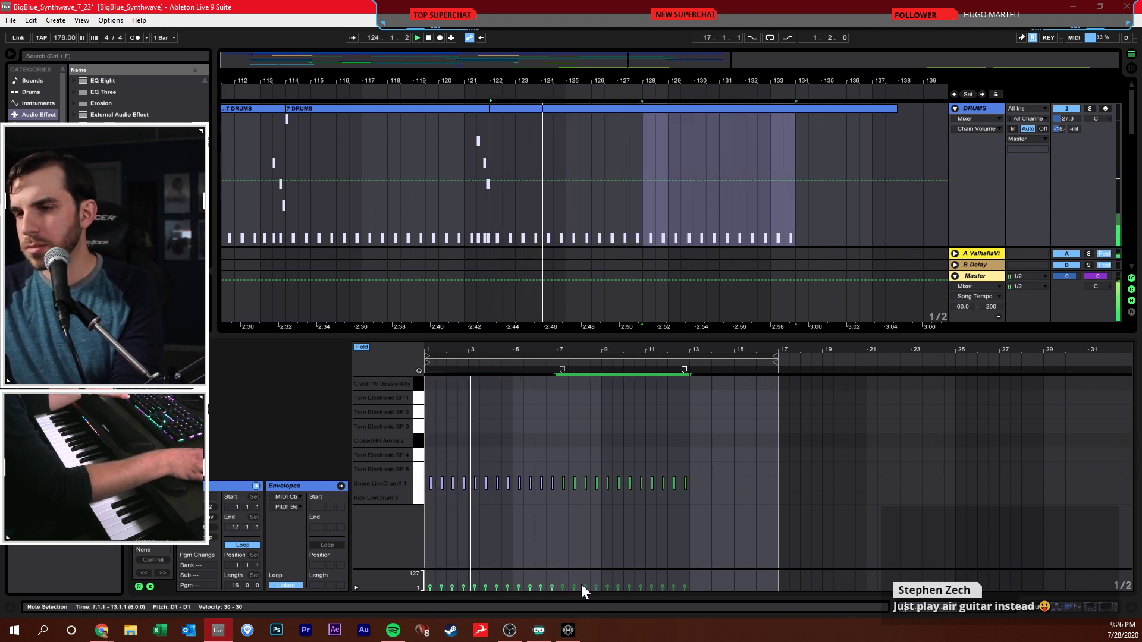
left_click_drag(576, 580, 576, 578)
left_click(556, 592)
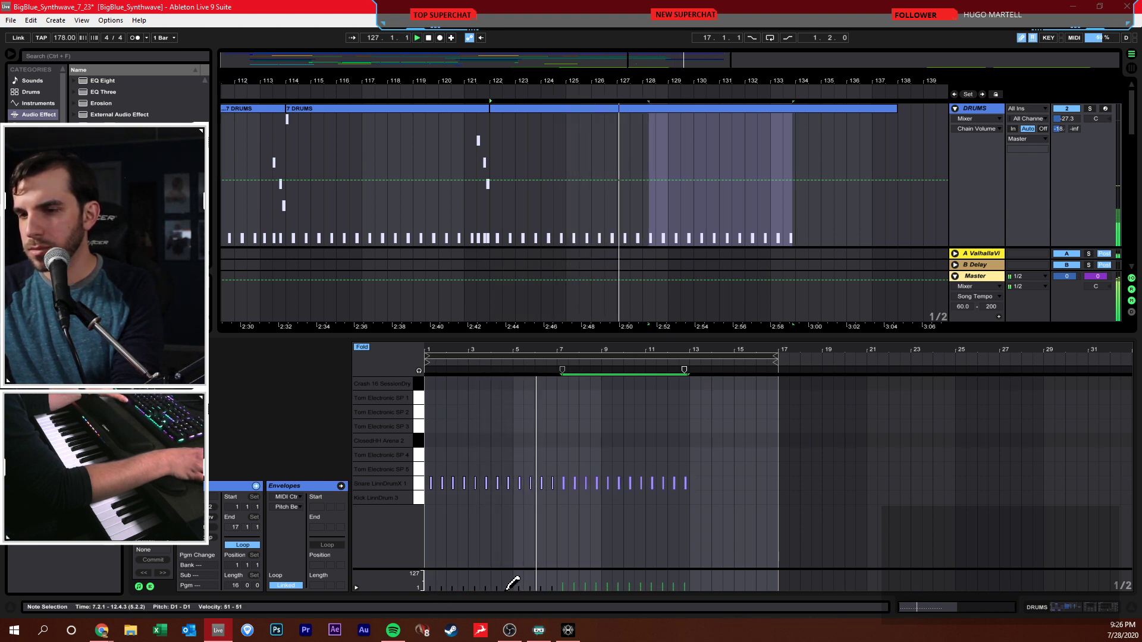
key("ctrl+a")
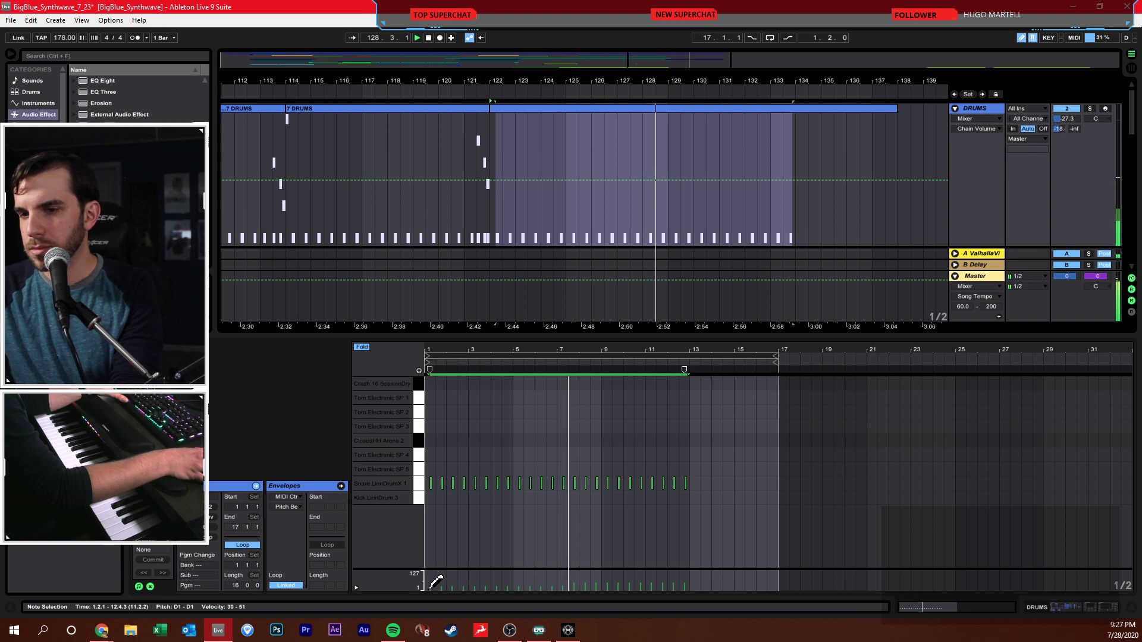
mouse_move(434, 581)
left_mouse_down()
mouse_move(566, 583)
mouse_move(690, 556)
left_mouse_up()
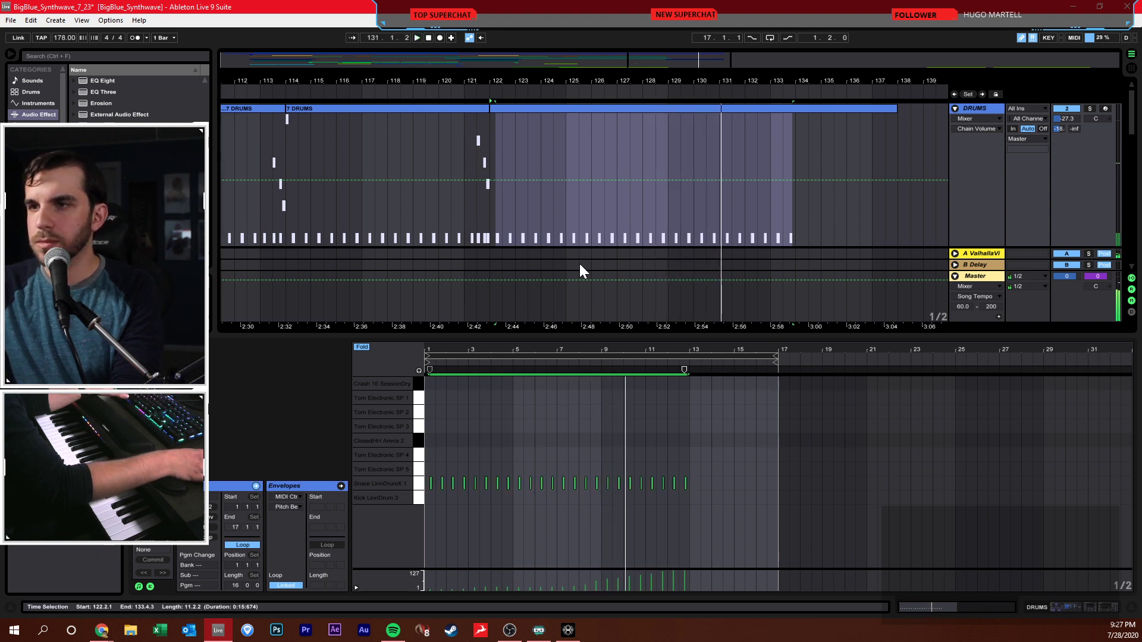
left_click_drag(619, 352, 612, 409)
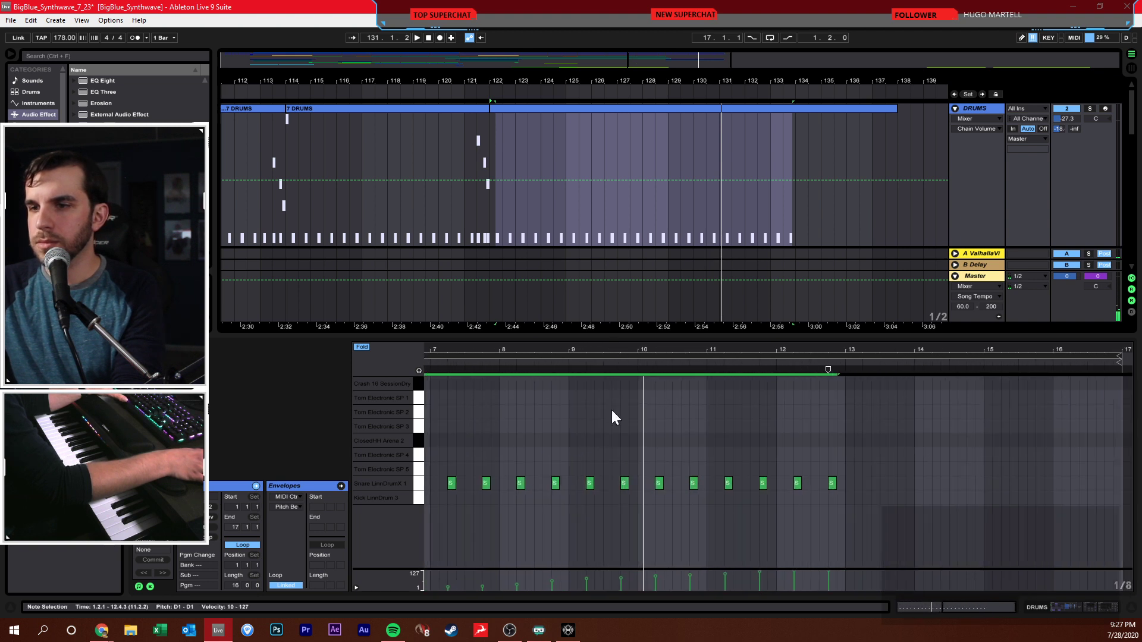
key("b")
left_click(573, 498)
left_click(598, 497)
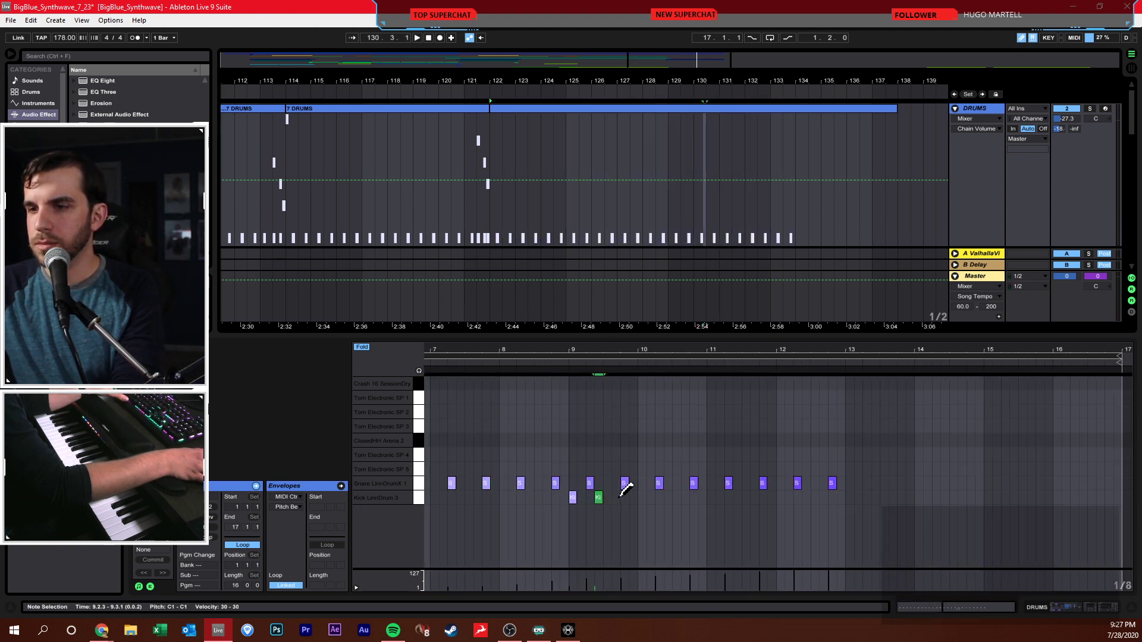
left_click(619, 497)
left_click(617, 497)
left_click(597, 497)
left_click(574, 497)
- Draw a syncopated pattern of six kick hits across bars 9 and 10 of the drum clip
mouse_move(574, 497)
left_mouse_down()
mouse_move(579, 461)
mouse_move(563, 497)
left_mouse_up()
left_click(576, 497)
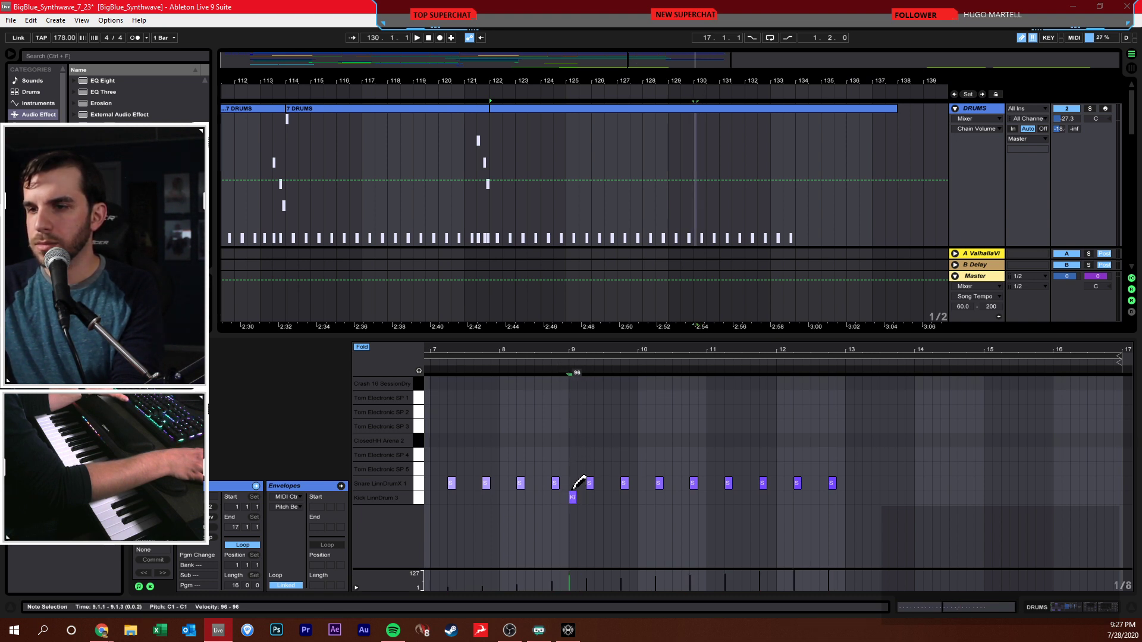
left_click(599, 497)
left_click(616, 498)
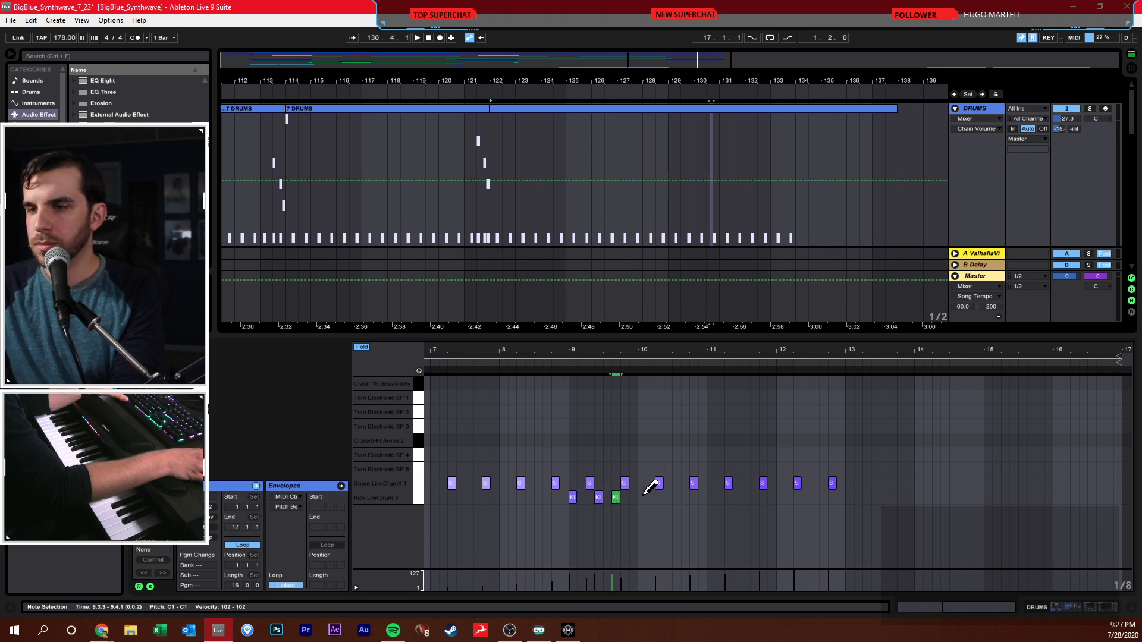
left_click(641, 497)
left_click(685, 497)
left_click(702, 497)
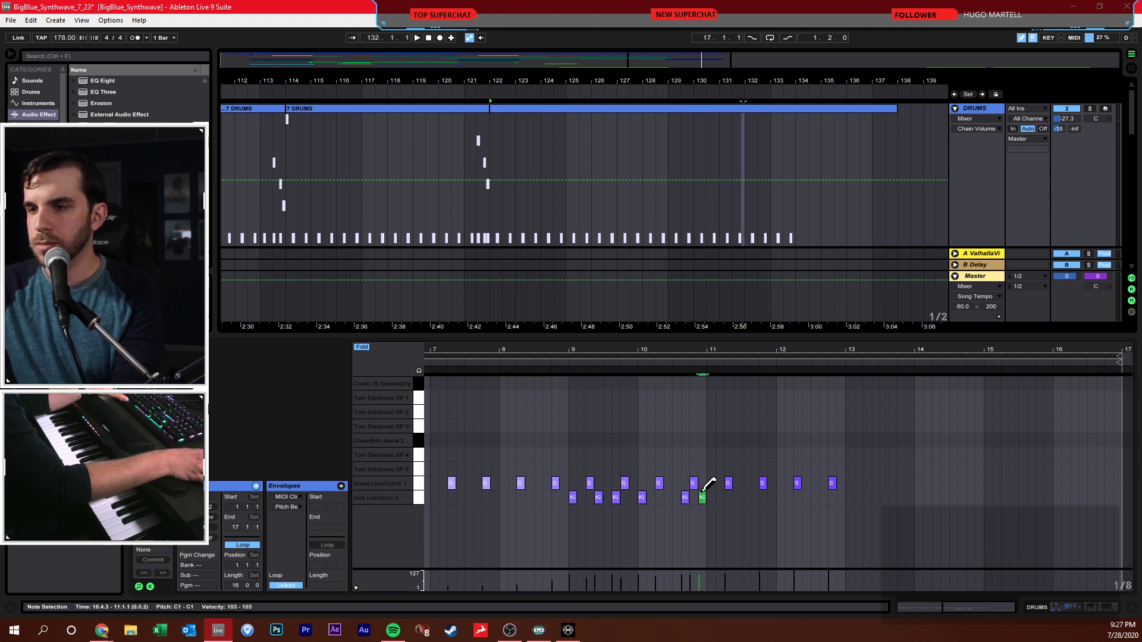
- Duplicate the two-bar kick pattern once, and duplicate the kicks and snares of bars 9–12 to fill the drum clip through bar 16
left_click_drag(699, 509, 566, 500)
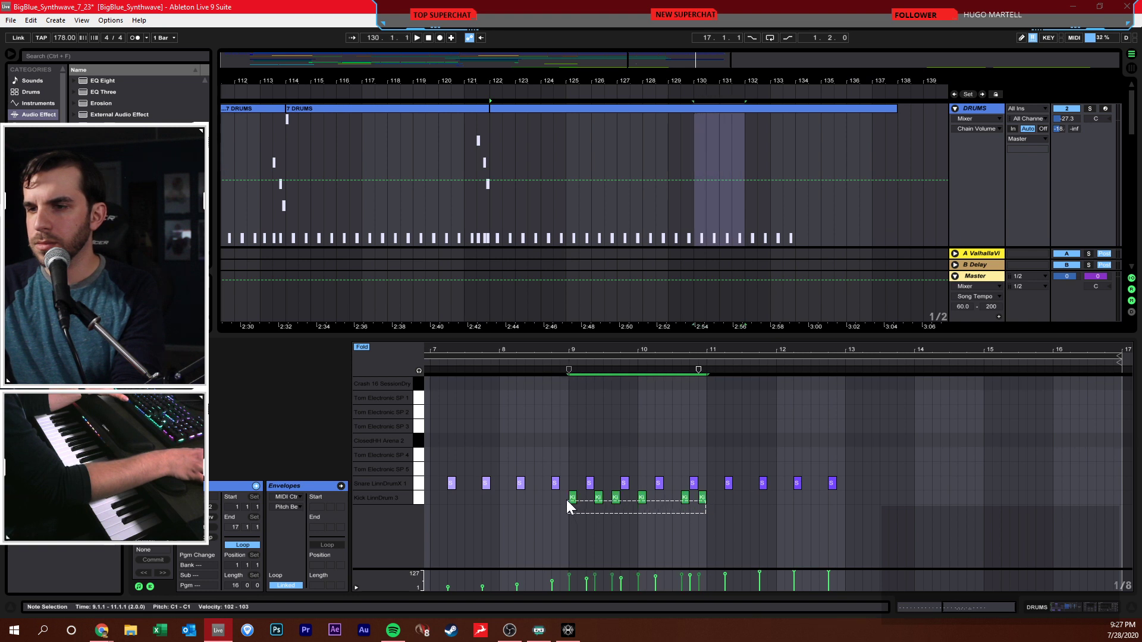
key("ctrl+d")
left_click(552, 371)
key("space")
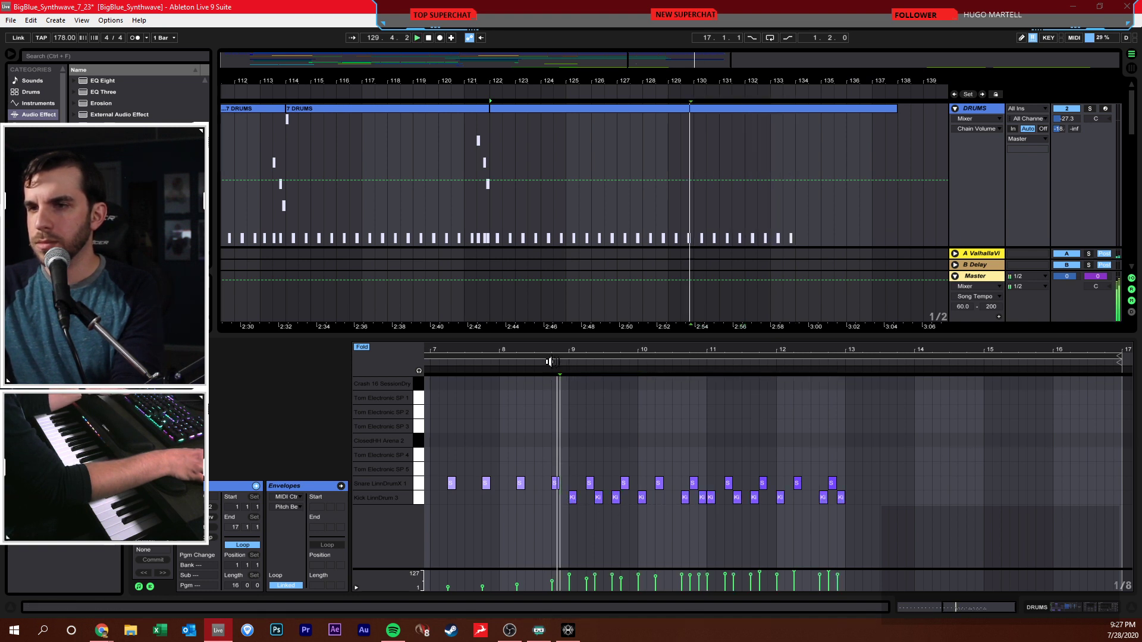
left_click_drag(571, 470, 840, 501)
key("ctrl+d")
- Repeat the two-bar bass clip from bar 122 back to back up to bar 138 and delete the excess beyond it
scroll(731, 187, "down", 3)
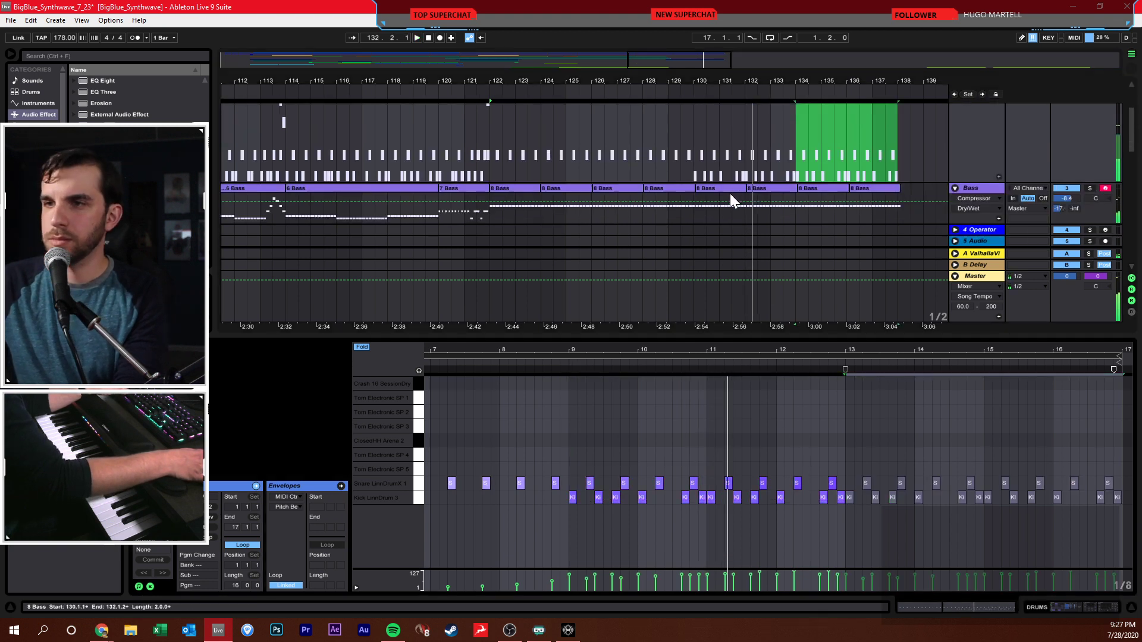
left_click(538, 215)
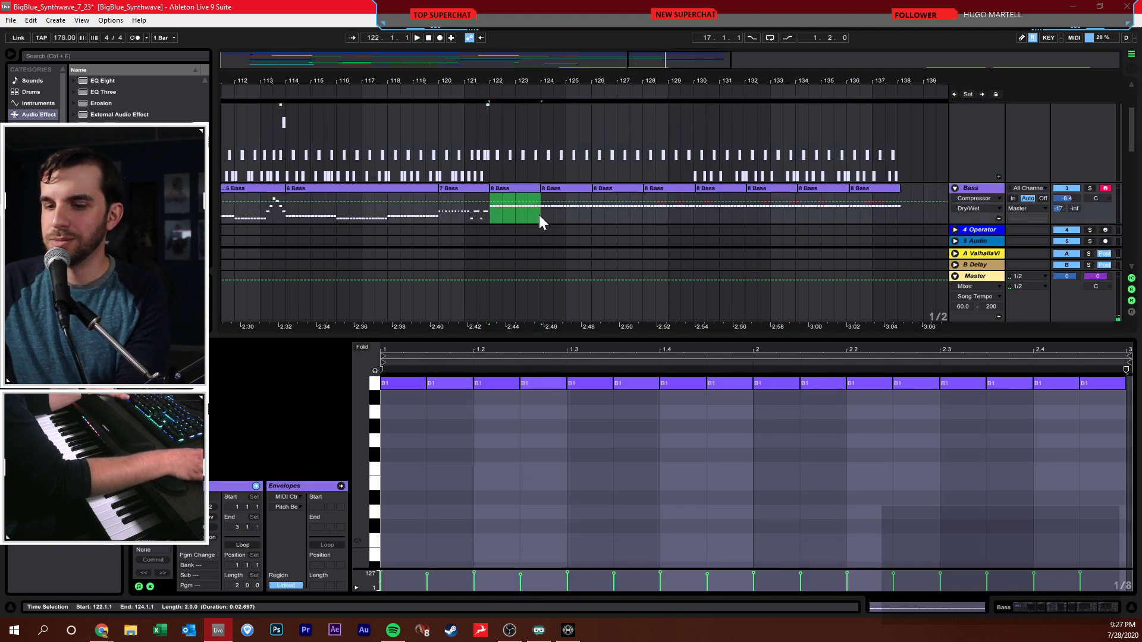
key("Right")
key("Right")
key("Right")
key("Right")
key("Right")
key("Right")
key("Right")
key("Right")
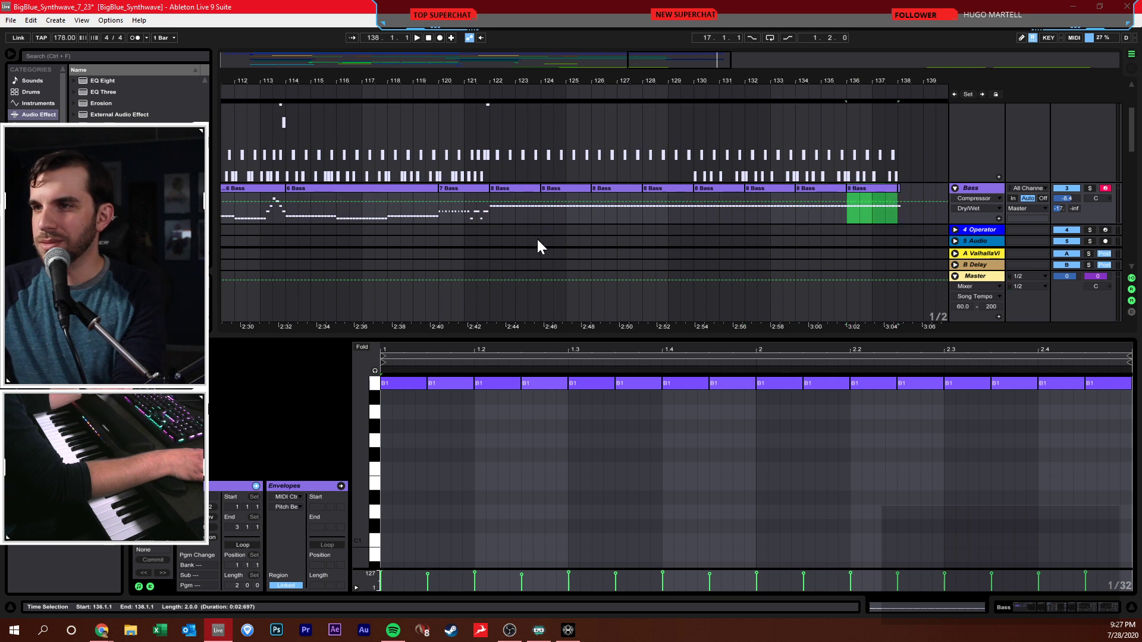
key("Delete")
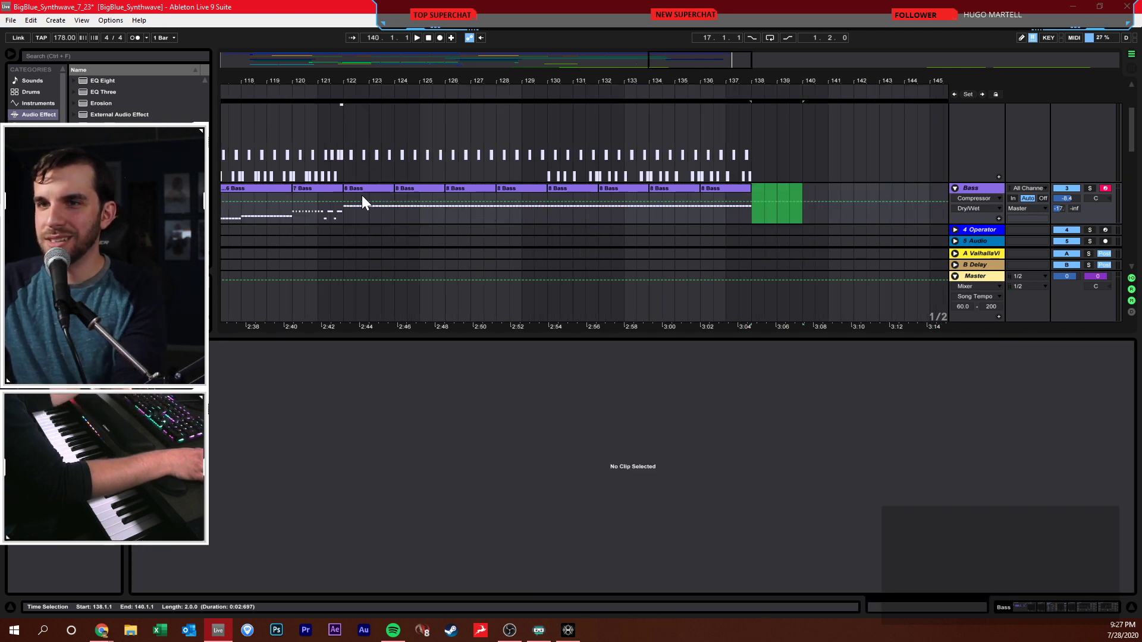
- Play the ending from bar 129 and review the tracks in an enlarged arrangement up to bar 138
left_click(384, 210)
left_click(539, 219)
key("space")
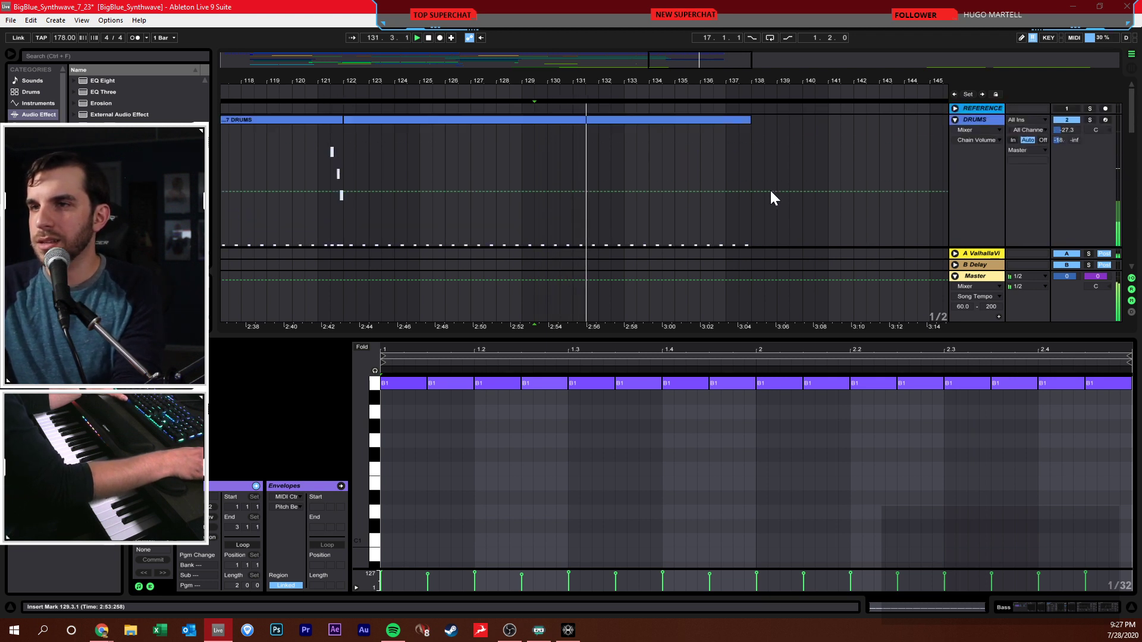
scroll(805, 178, "down", 5)
scroll(805, 178, "up", 4)
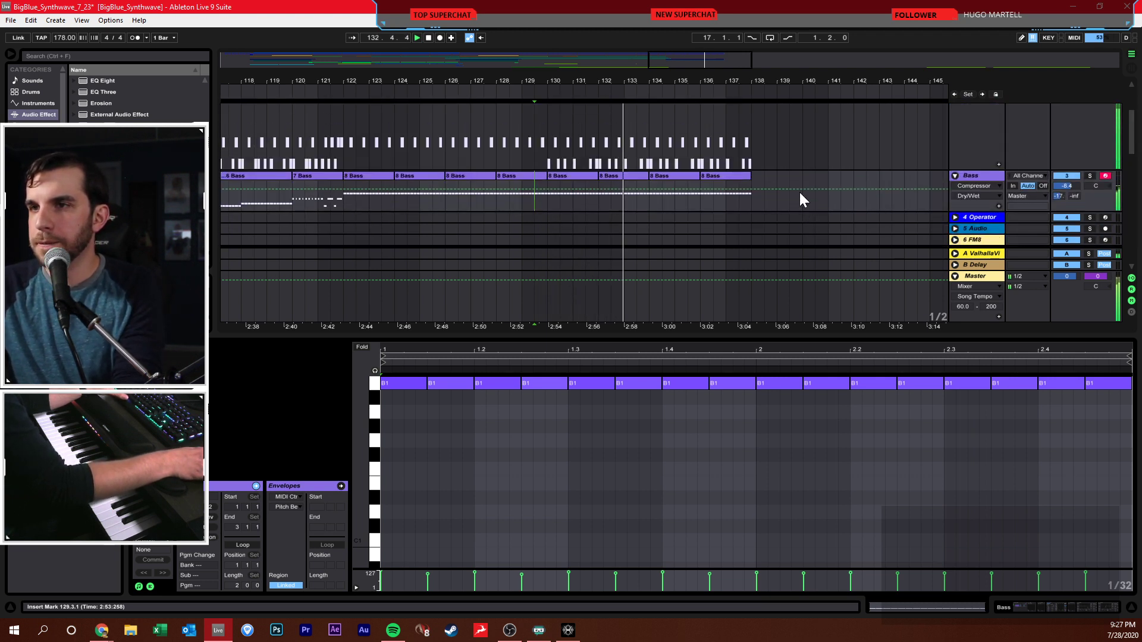
left_click_drag(826, 333, 805, 469)
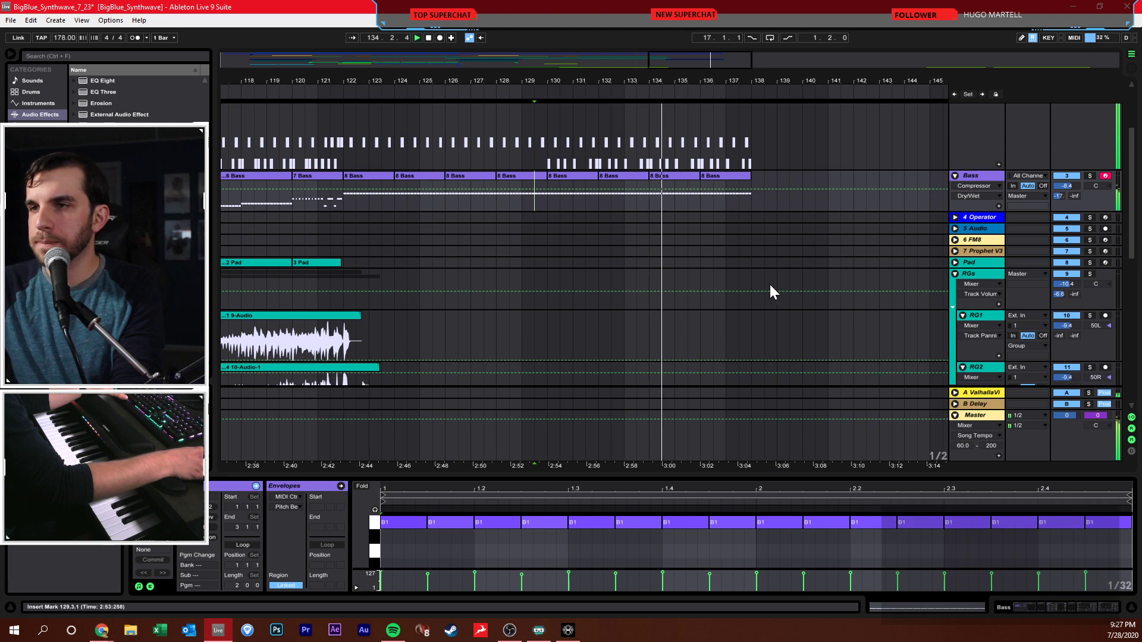
scroll(768, 286, "up", 2)
left_click(757, 220)
scroll(877, 205, "up", 2)
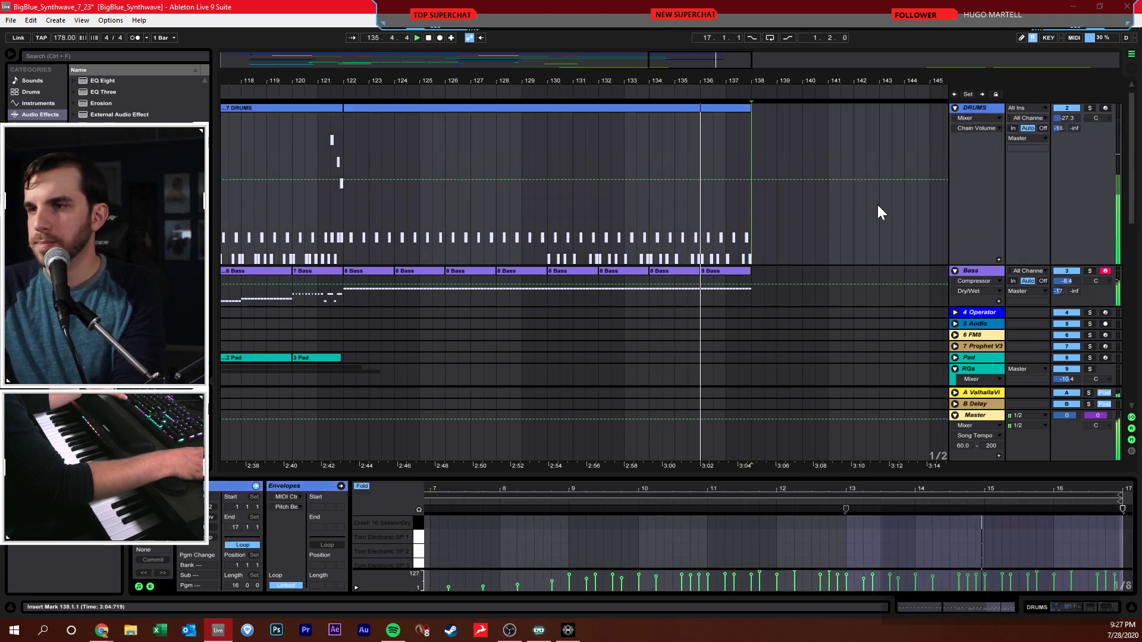
left_click(781, 234)
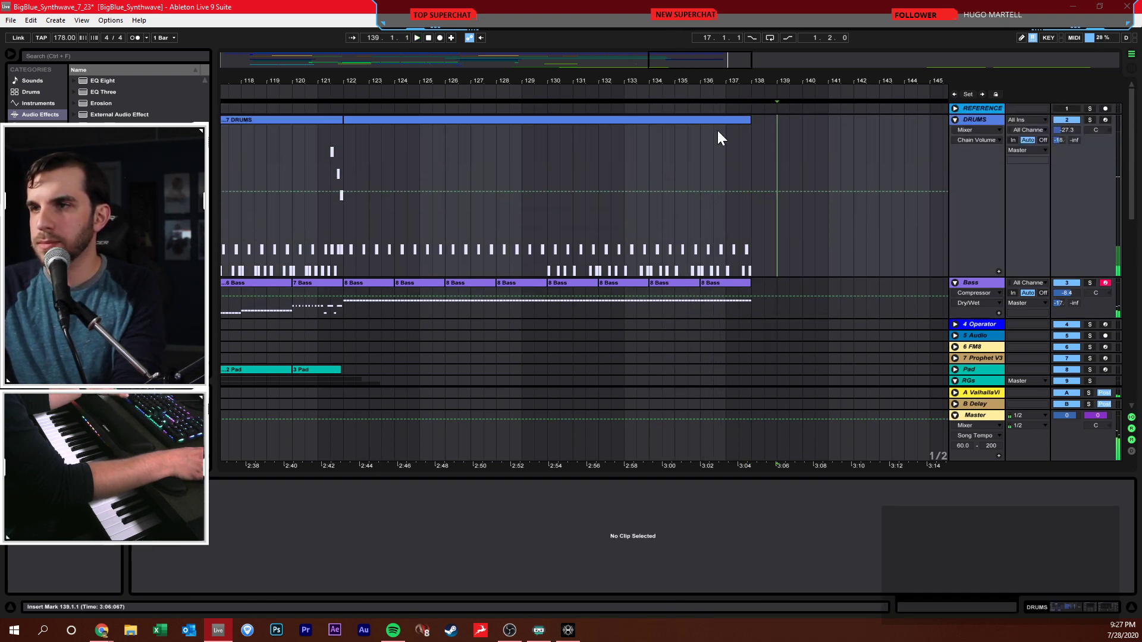
- Examine the drum clip's last bars in the note editor and play the song from bar 136
left_click_drag(703, 177, 761, 191)
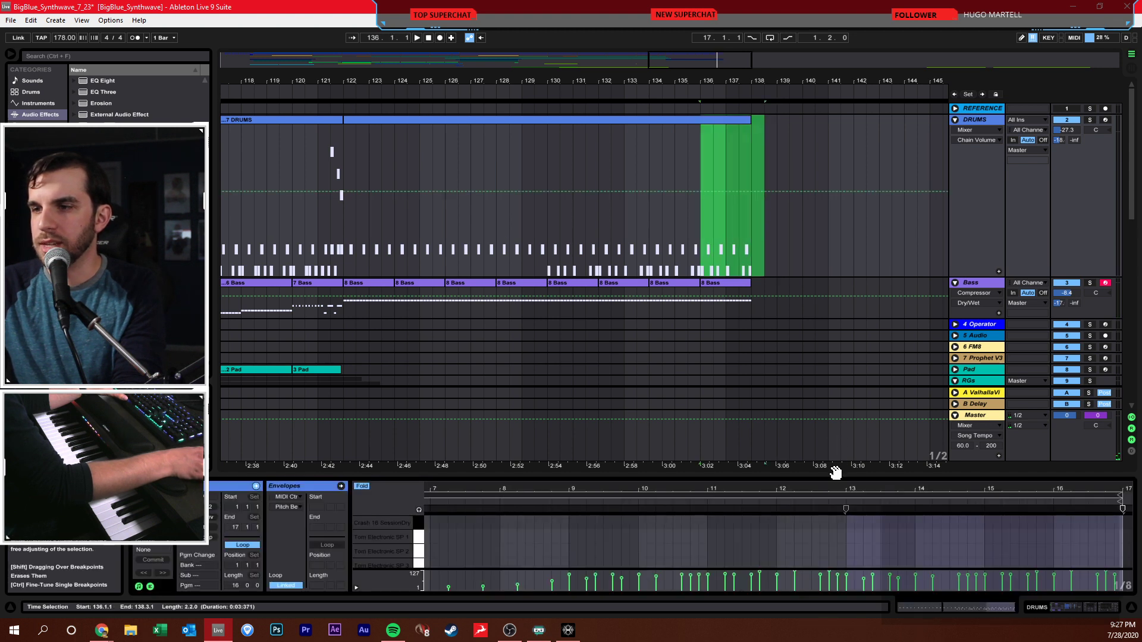
left_click_drag(835, 476, 857, 302)
left_click(898, 410)
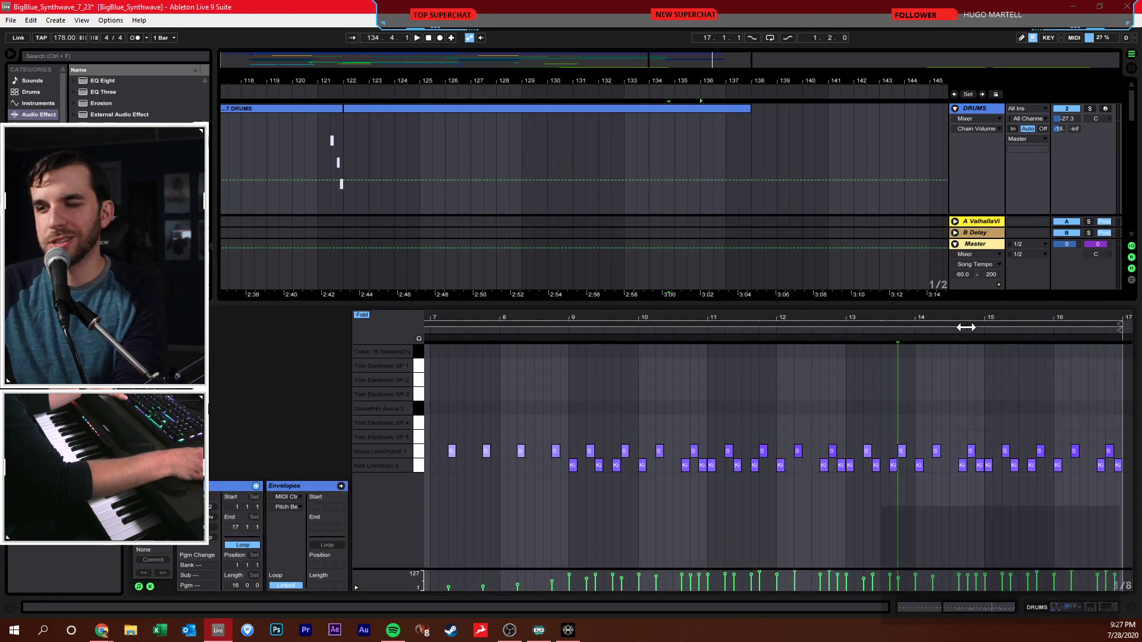
left_click_drag(971, 323, 882, 272)
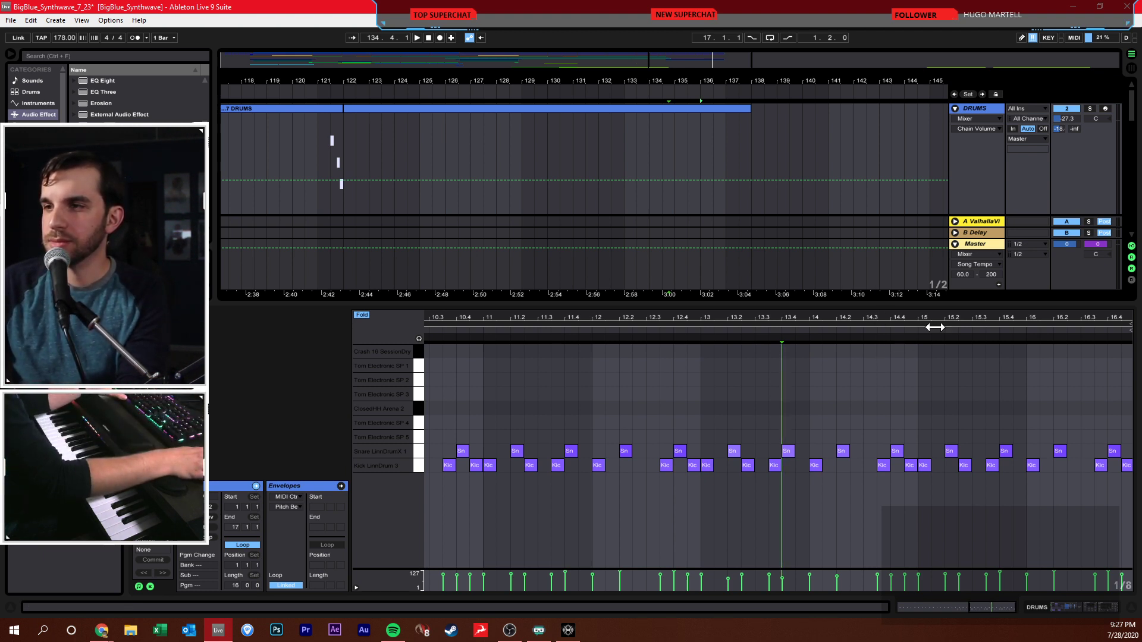
left_click_drag(968, 321, 980, 321)
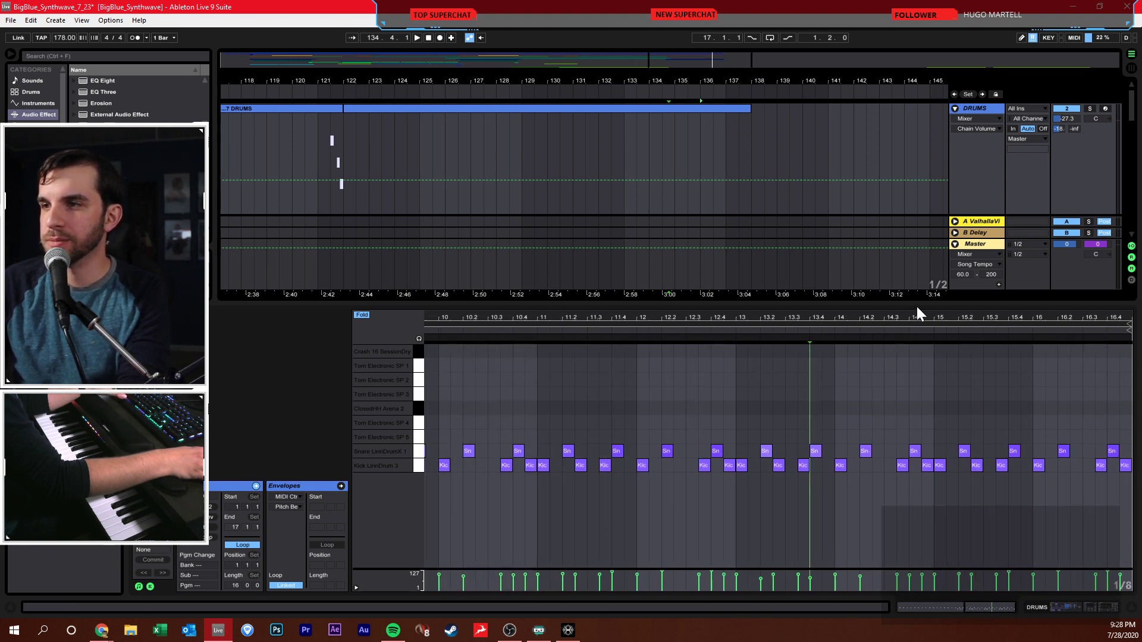
left_click_drag(916, 306, 926, 434)
left_click(705, 219)
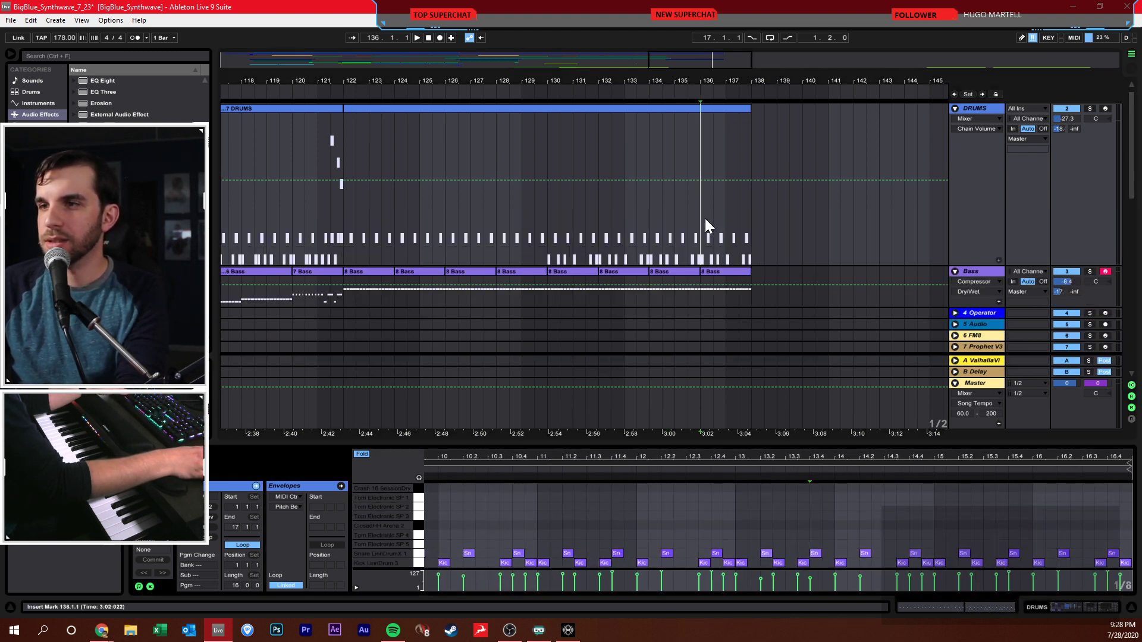
key("space")
key("space")
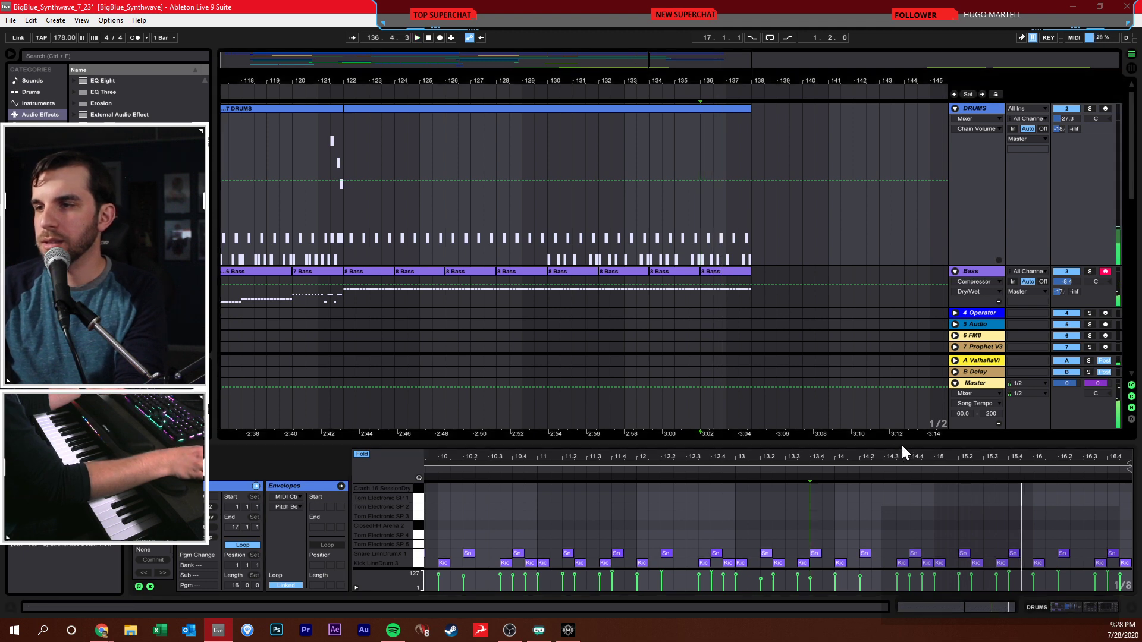
- Delete the kick and snare hits from beat 15.3 to the end of the drum clip
left_click_drag(902, 445, 892, 274)
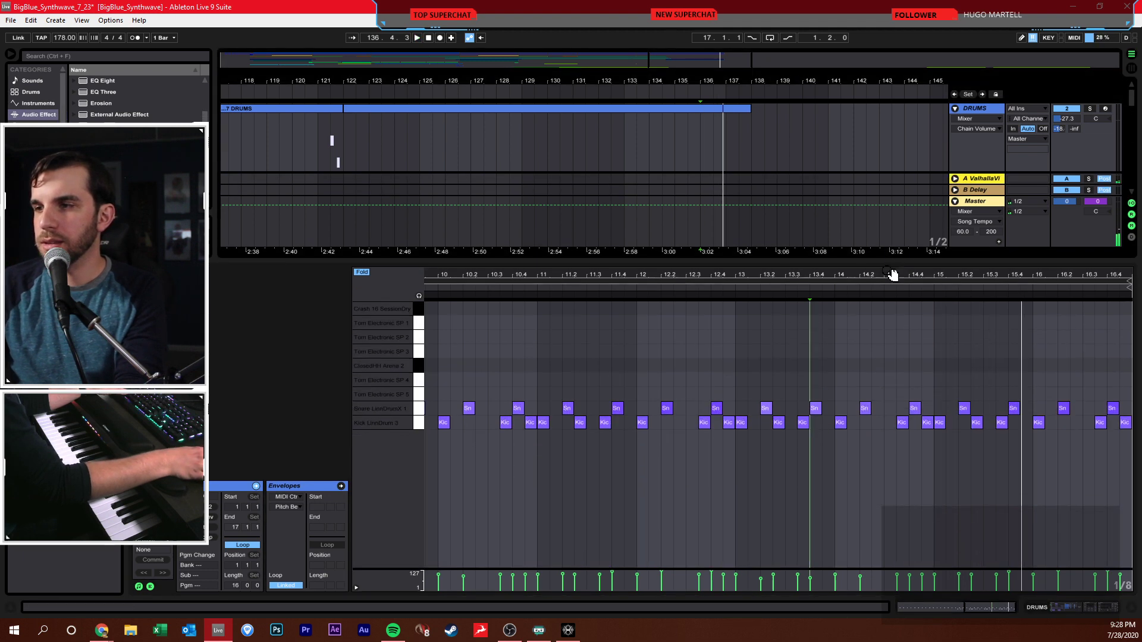
left_click(996, 397)
key("space")
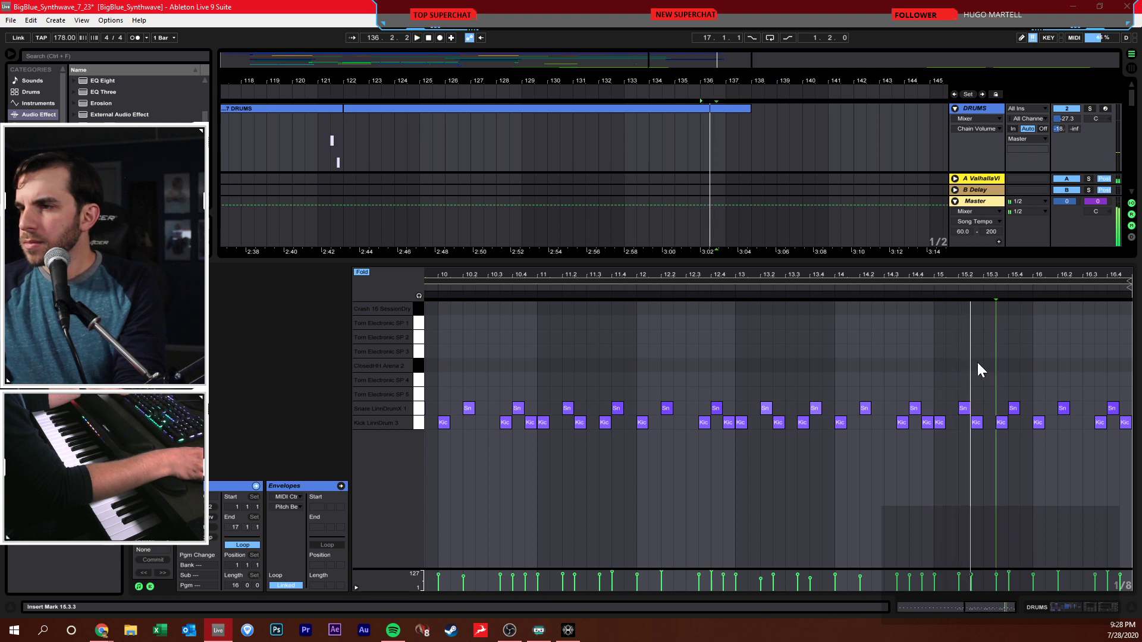
left_click_drag(991, 389, 1115, 437)
key("Delete")
key("space")
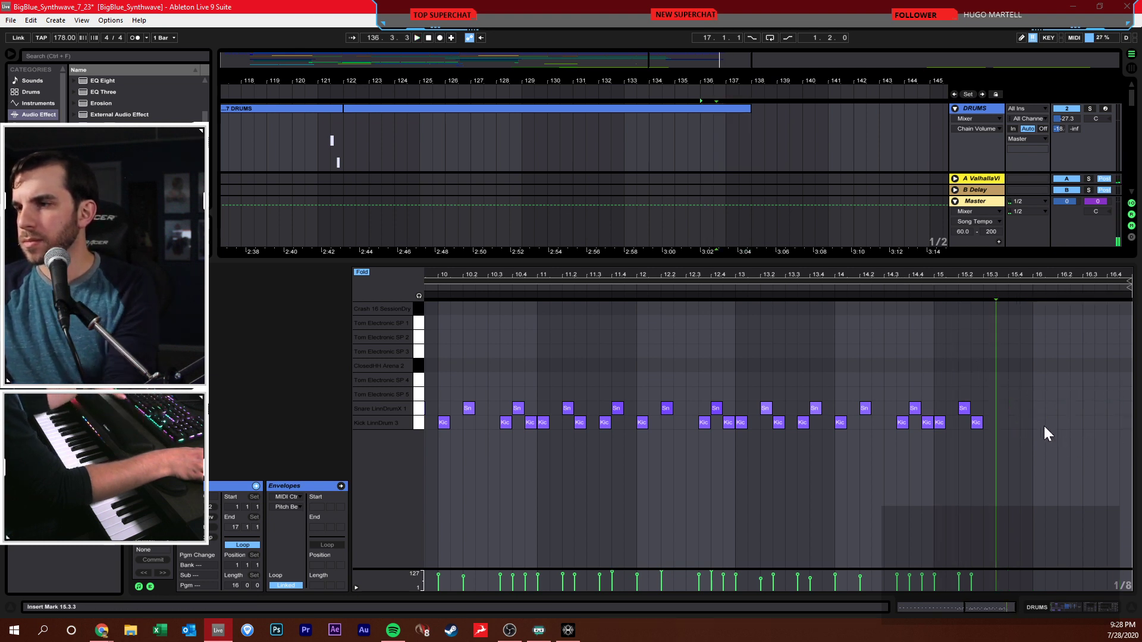
- Draw a closing fill with a snare at 15.3, toms SP 2 and SP 3, and a kick with a crash at 15.4.3
key("b")
left_click(990, 408)
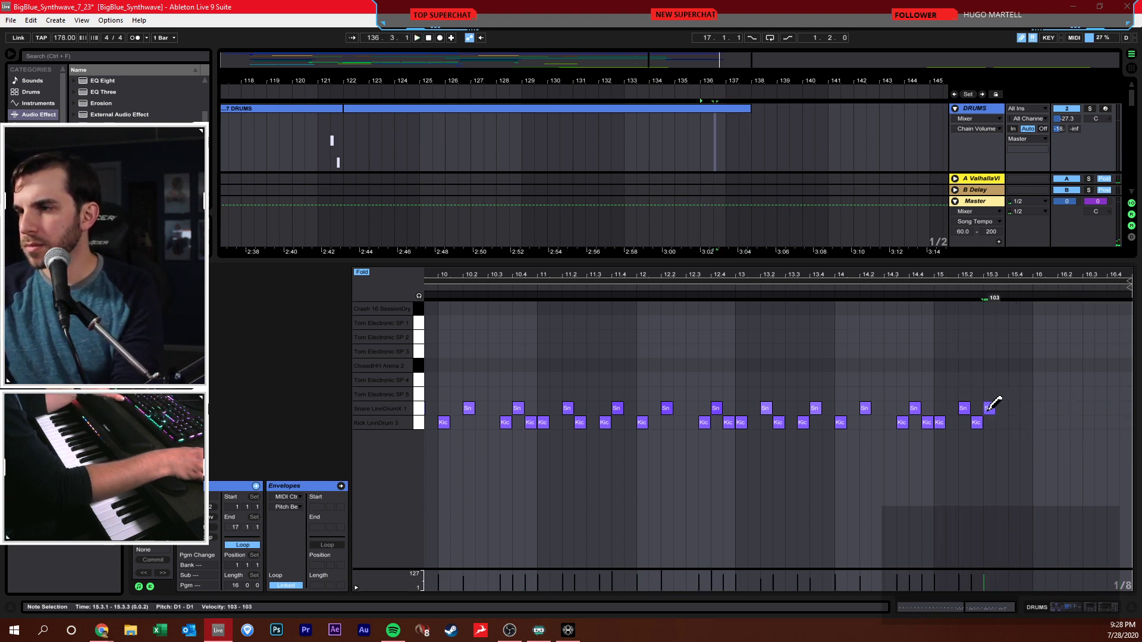
left_click(1001, 337)
left_click(1014, 351)
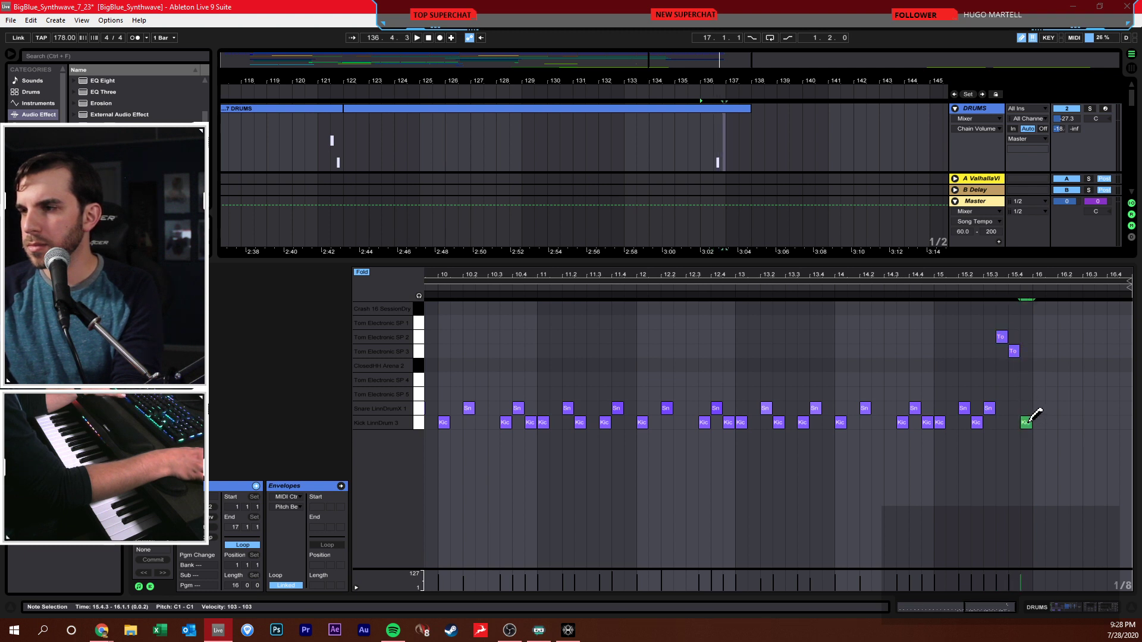
left_click(929, 288)
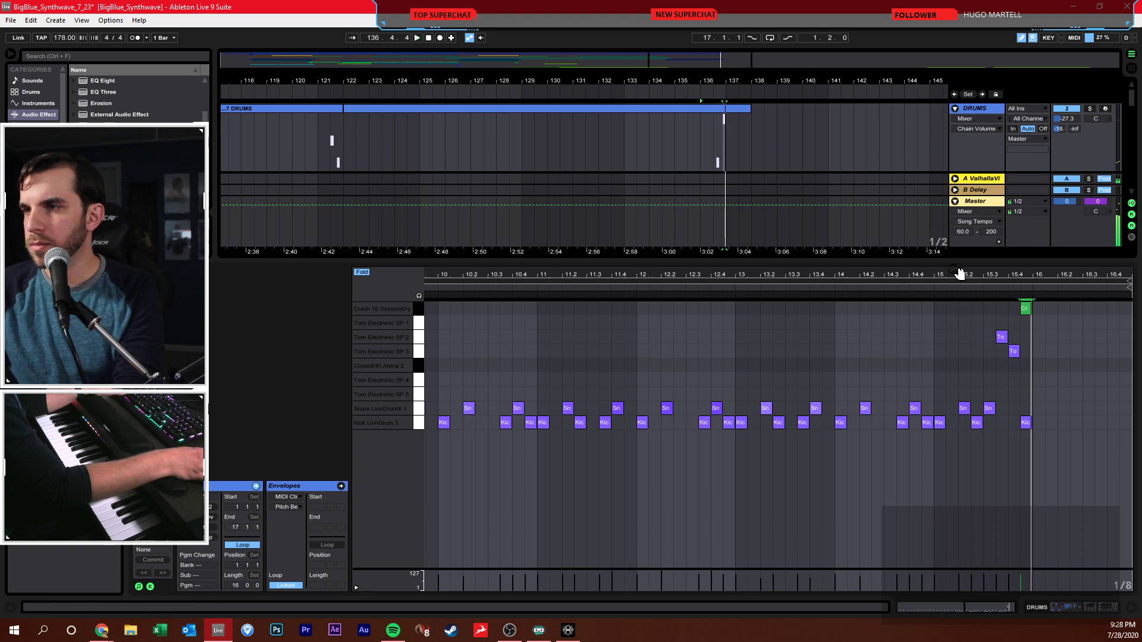
- Transpose the bass notes in the first bar of the last bass clip down two semitones to A1
left_click_drag(957, 260, 684, 274)
left_click(715, 271)
key("space")
left_click_drag(392, 333, 742, 324)
key("Down")
key("Down")
key("space")
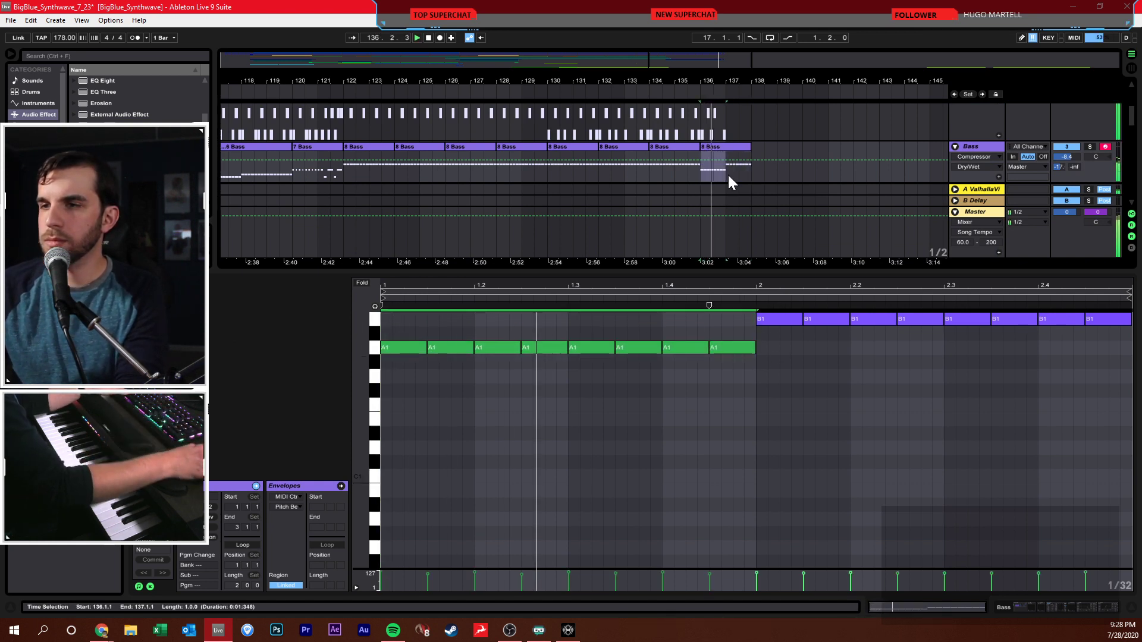
- Delete the second bar's bass notes and turn the last A1 note into an F#1 held from 1.4.3 to the clip's end
left_click(747, 373)
left_click_drag(761, 347, 1111, 329)
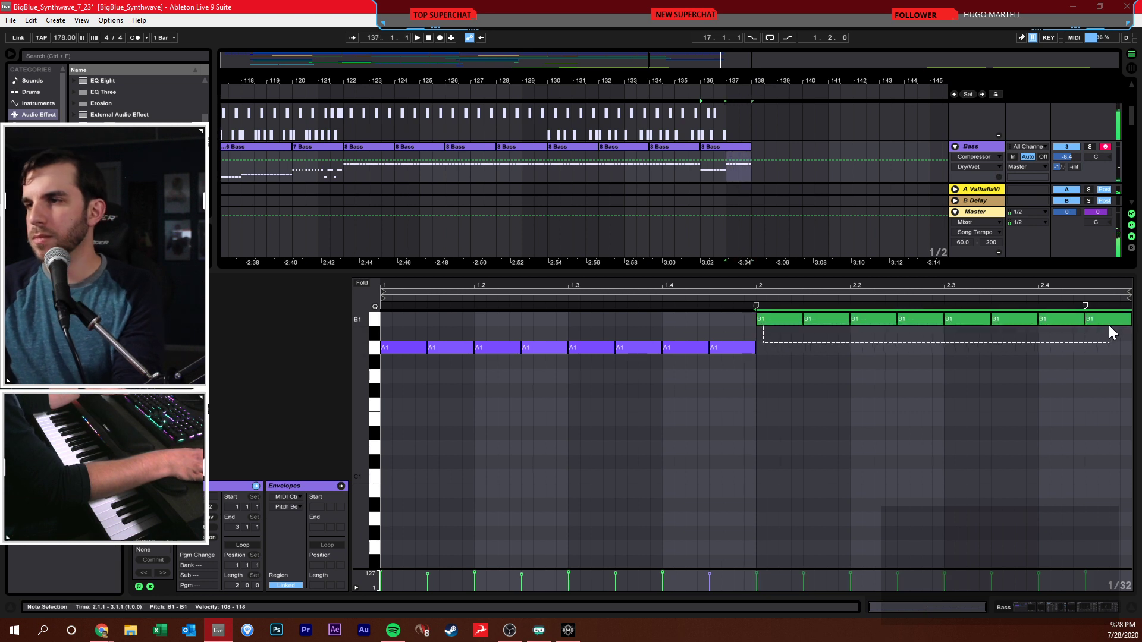
key("space")
key("Delete")
left_click_drag(725, 349, 1130, 395)
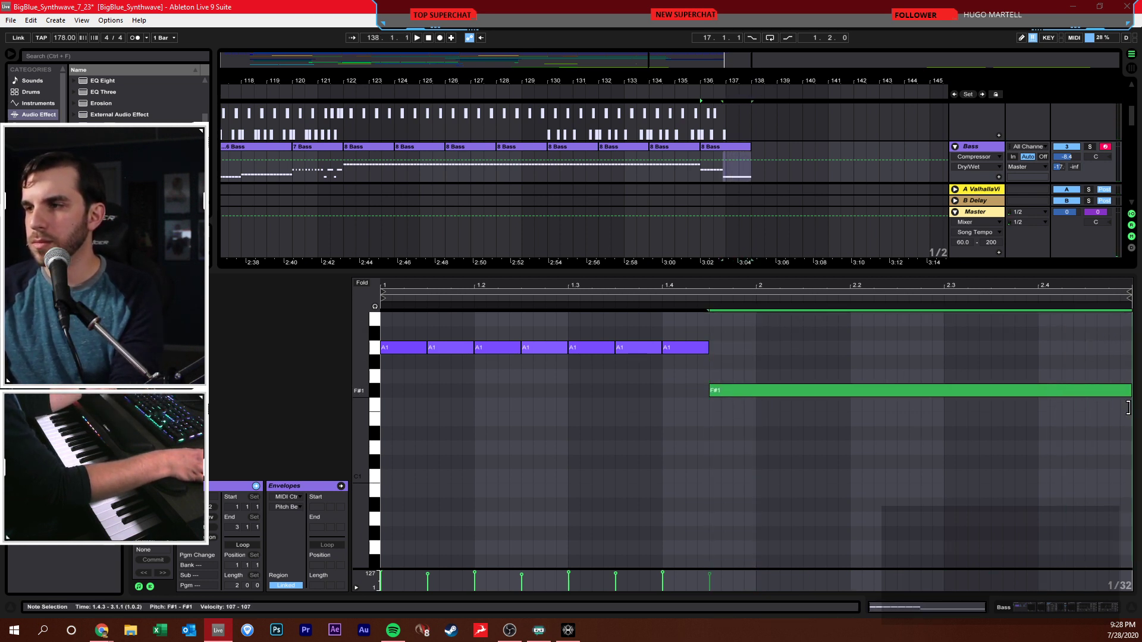
key("space")
left_click(1062, 435)
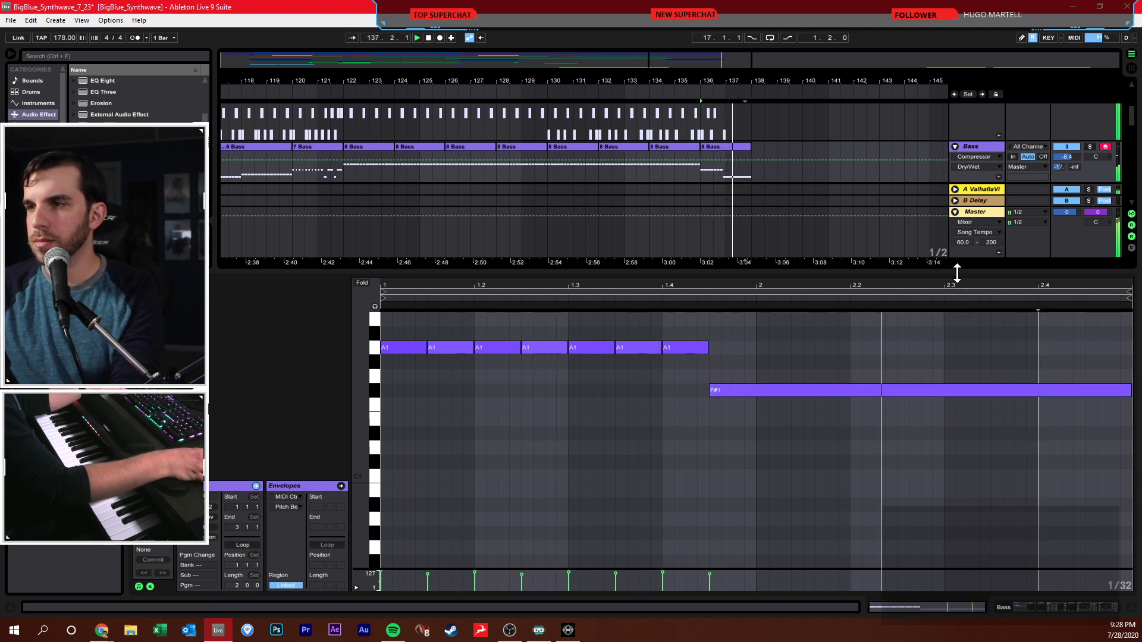
- Enlarge the arrangement and play the intro chords' final held chord from bar 137
left_click_drag(957, 273, 940, 469)
key("space")
scroll(760, 344, "down", 4)
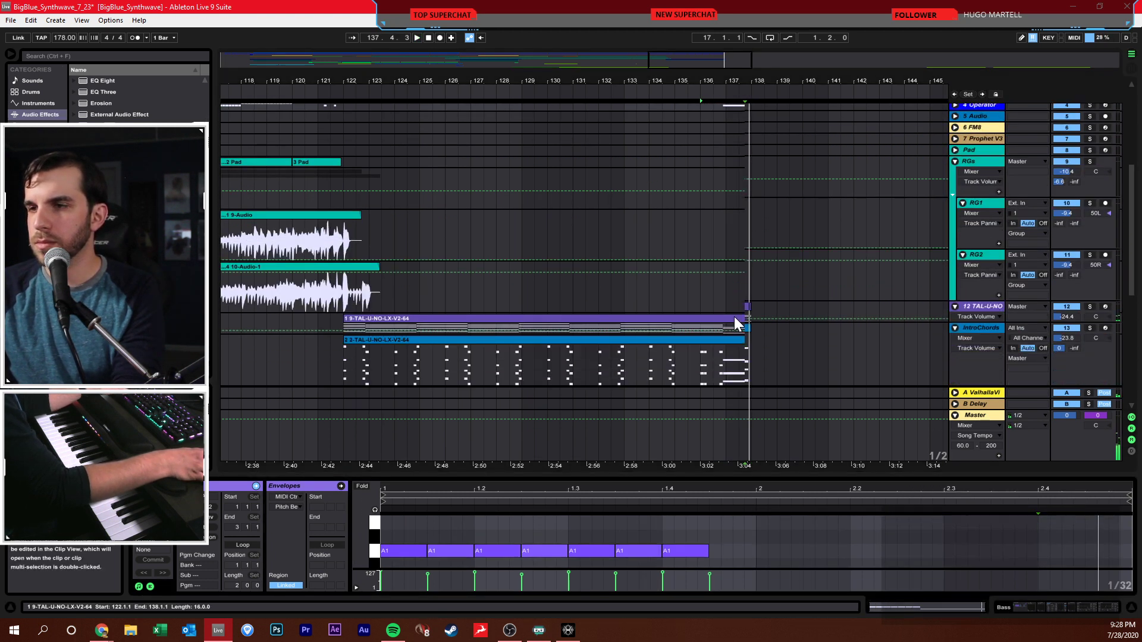
left_click(725, 326)
key("space")
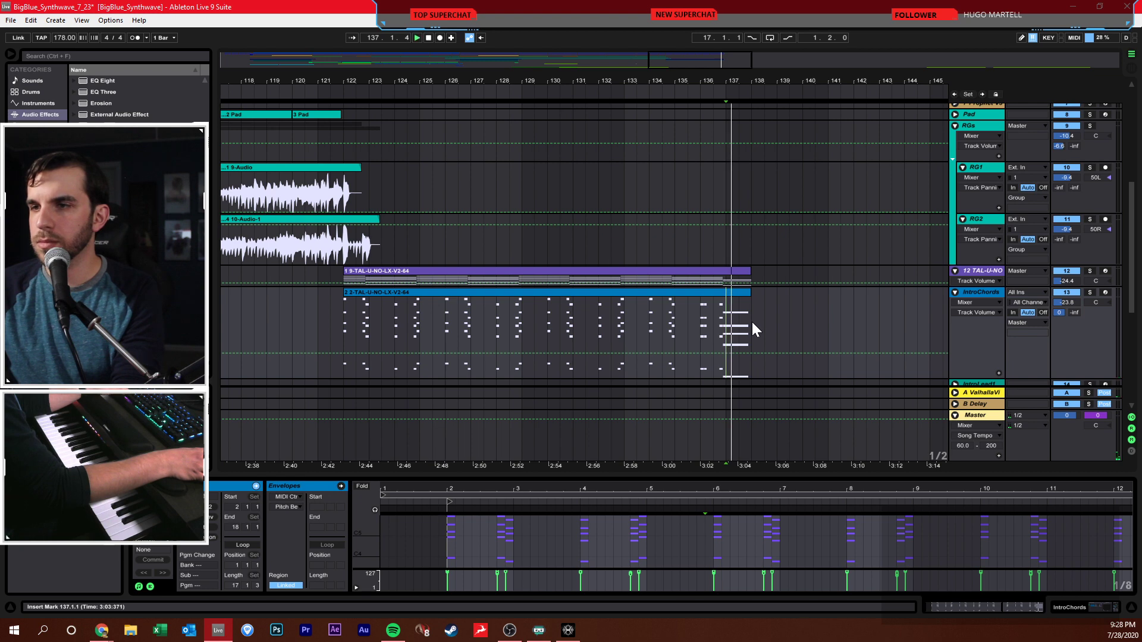
key("space")
- Extend the last bass clip by one bar to 139.1.1 and lengthen its F#1 note to the clip's end
scroll(815, 303, "up", 5)
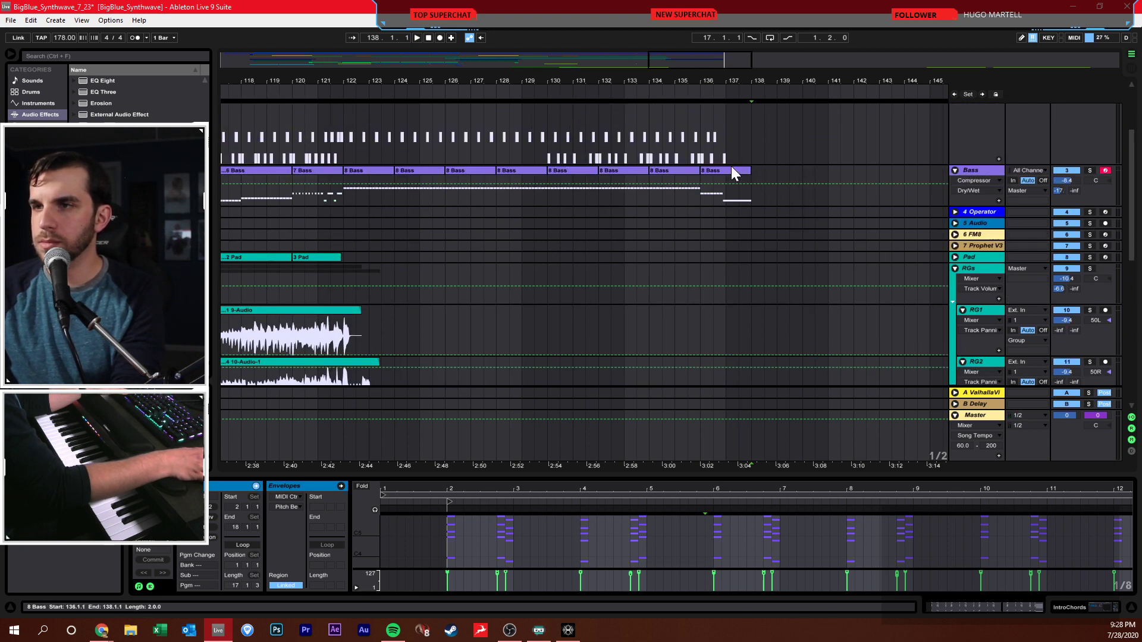
left_click(730, 171)
double_click(734, 168)
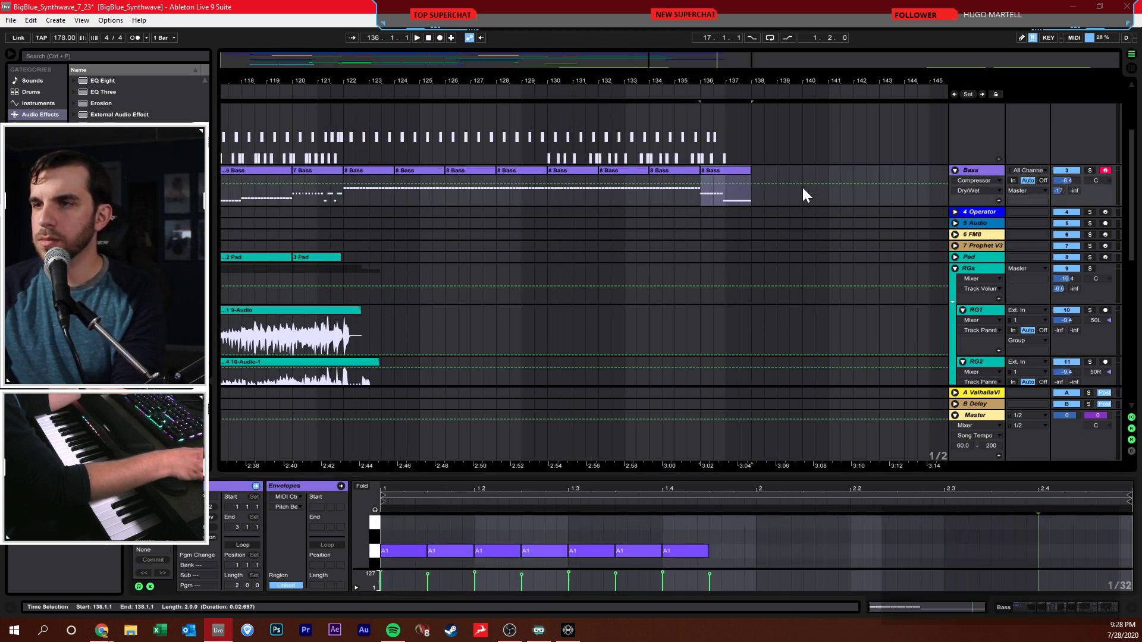
left_click(744, 172)
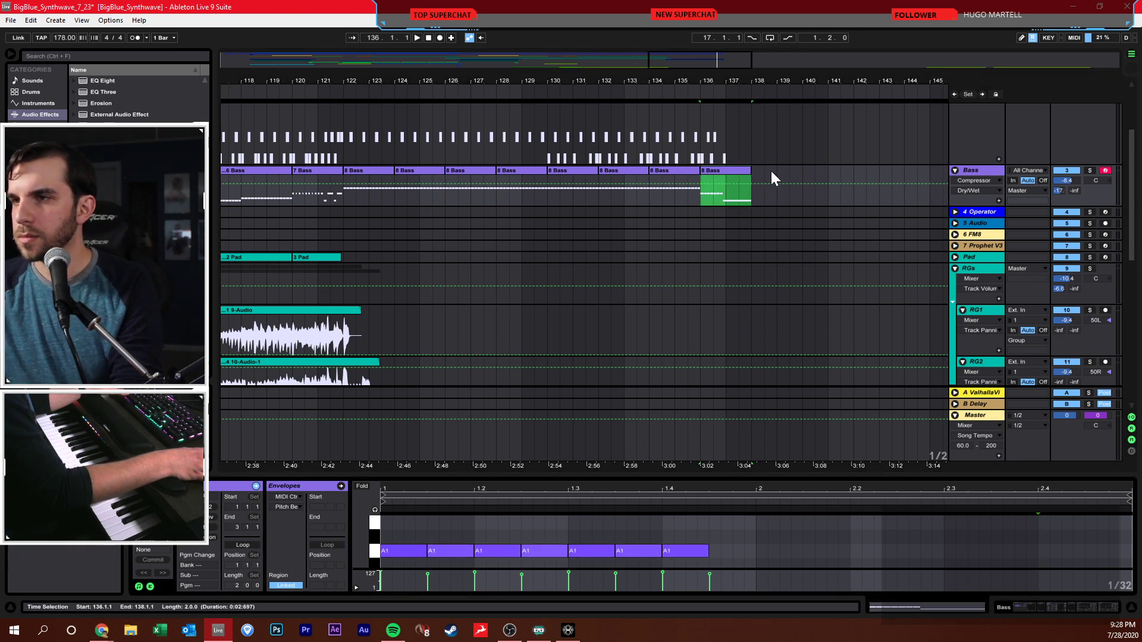
left_click_drag(772, 172, 705, 173)
key("ctrl+j")
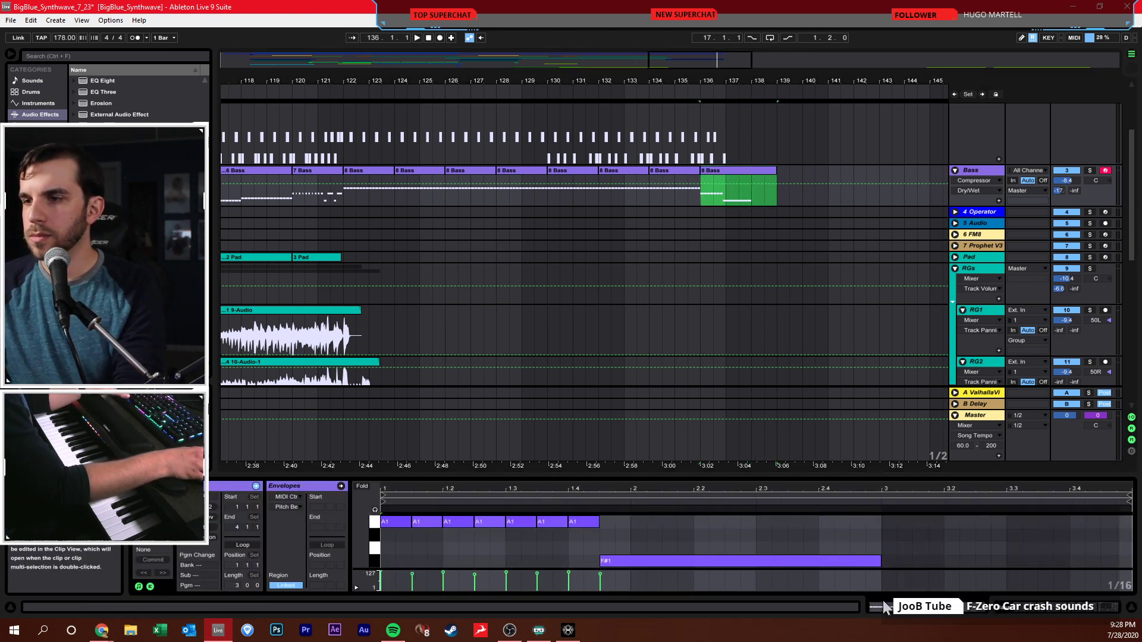
left_click_drag(880, 561, 1106, 560)
scroll(826, 301, "down", 8)
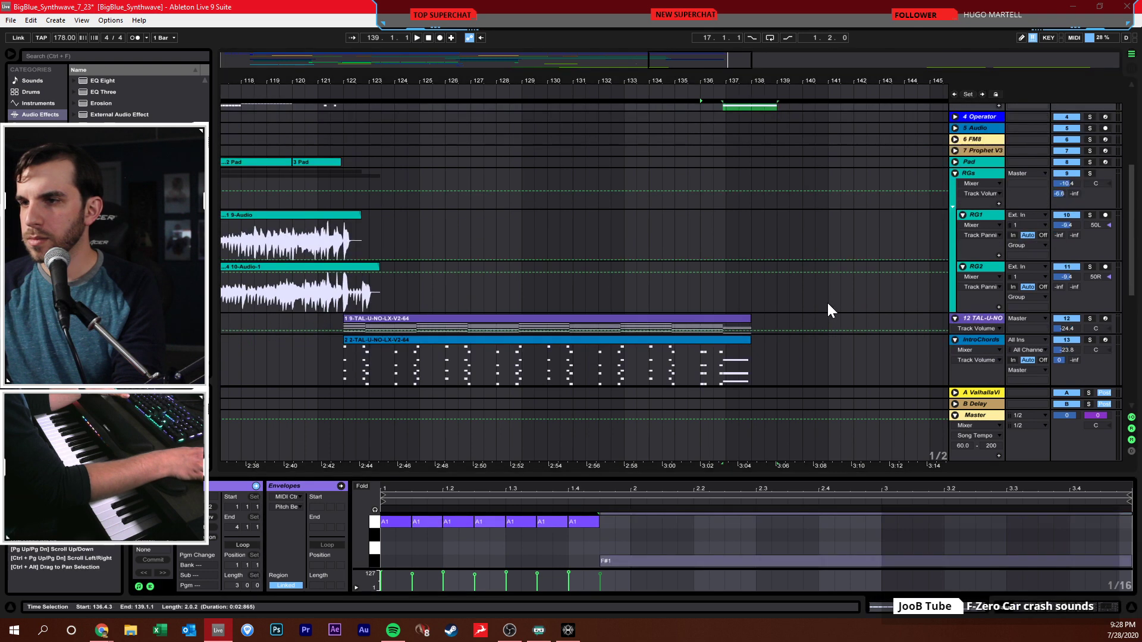
left_click_drag(777, 291, 724, 244)
key("ctrl+j")
key("ctrl+z")
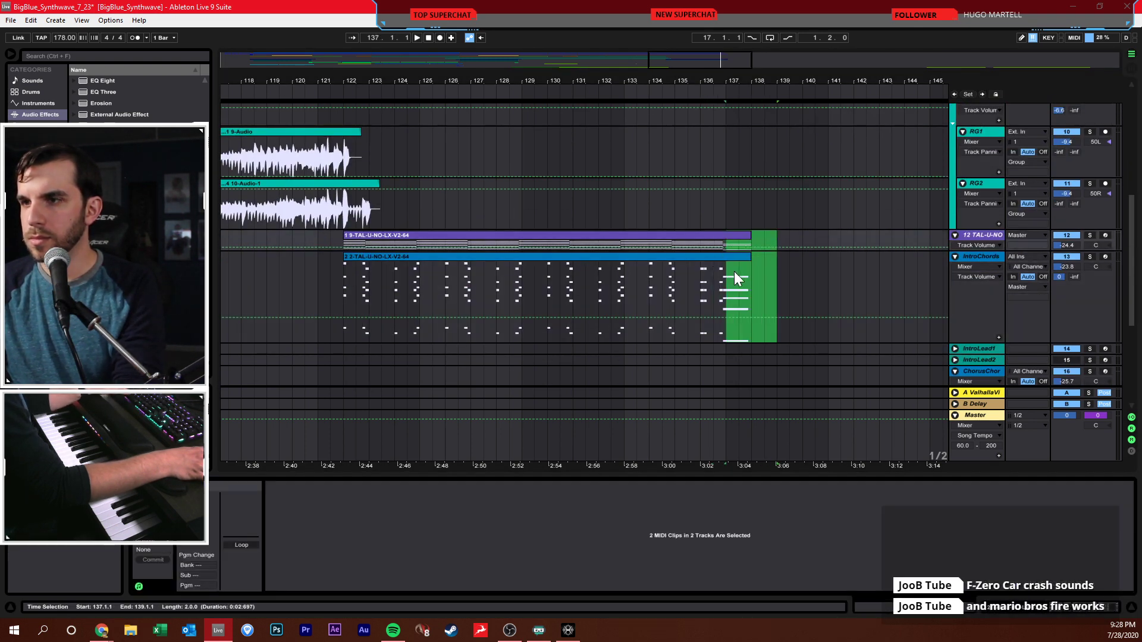
left_click(773, 280)
key("ctrl+s")
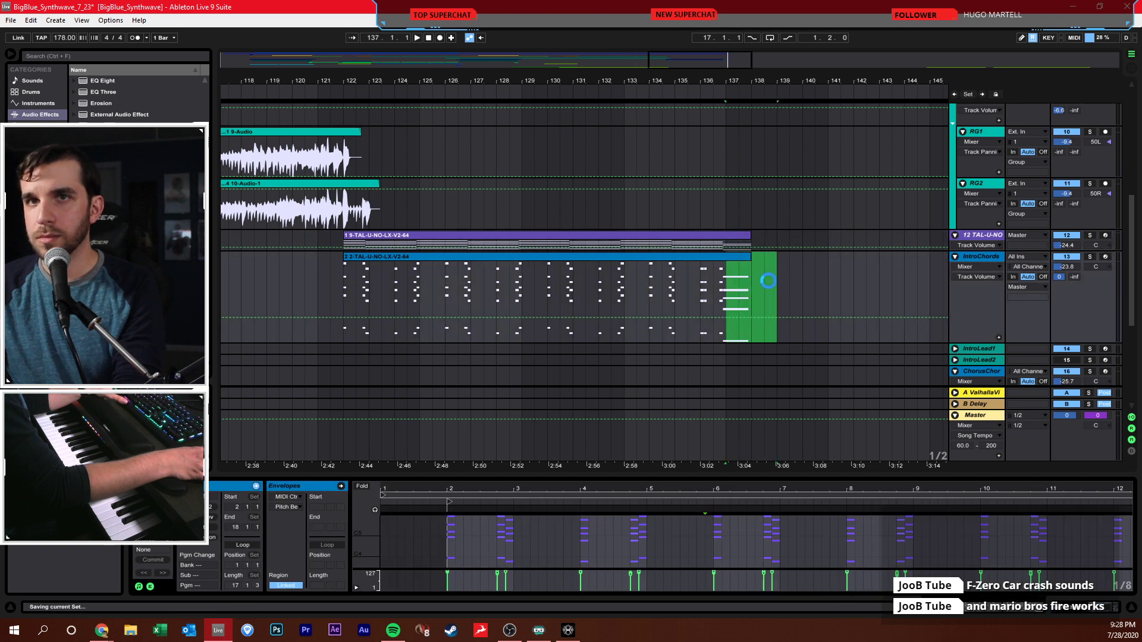
key("ctrl+shift+m")
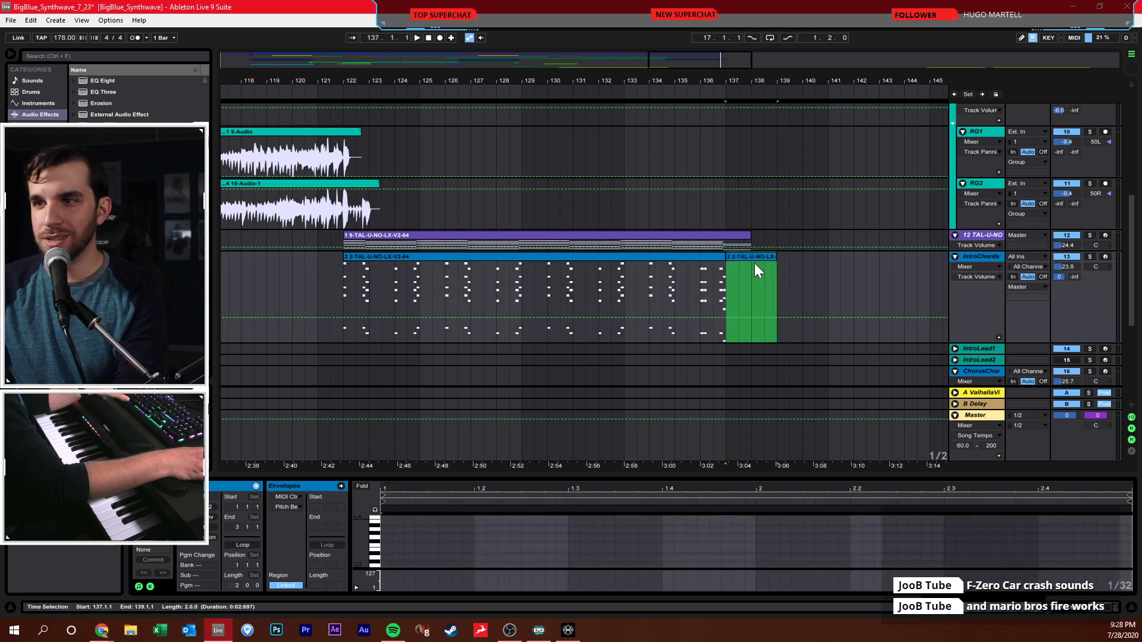
key("ctrl+z")
- Consolidate the IntroChords track from bar 136 to 139 into its own clip and stretch the final chord to the clip's end
left_click_drag(727, 295, 699, 290)
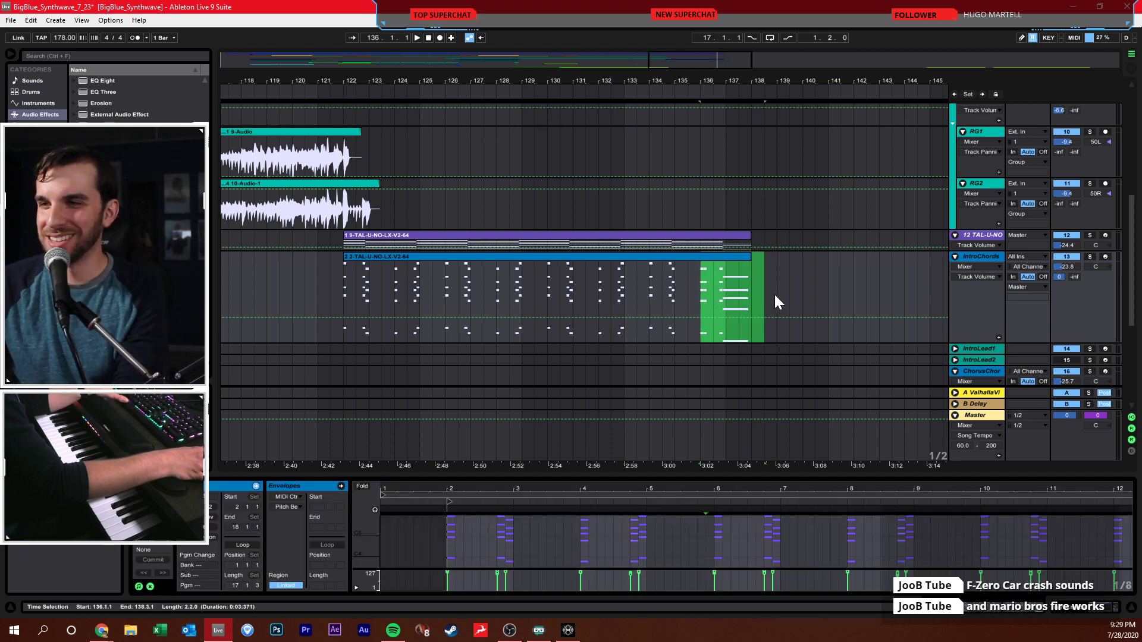
left_click_drag(777, 302, 702, 302)
key("ctrl+j")
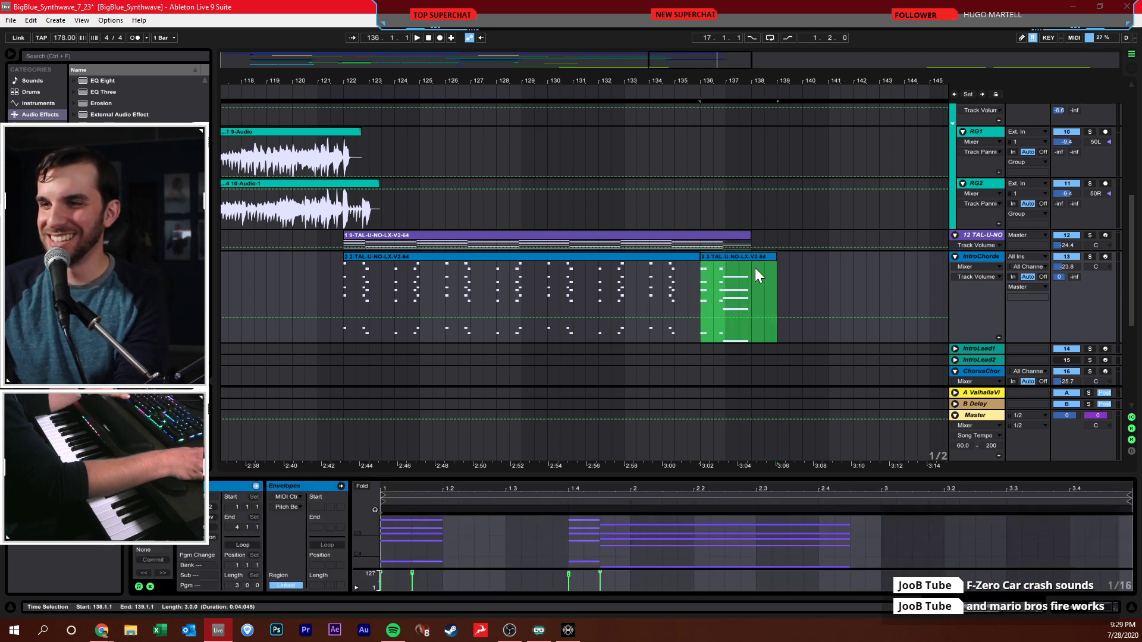
left_click_drag(858, 474, 862, 335)
left_click(869, 400)
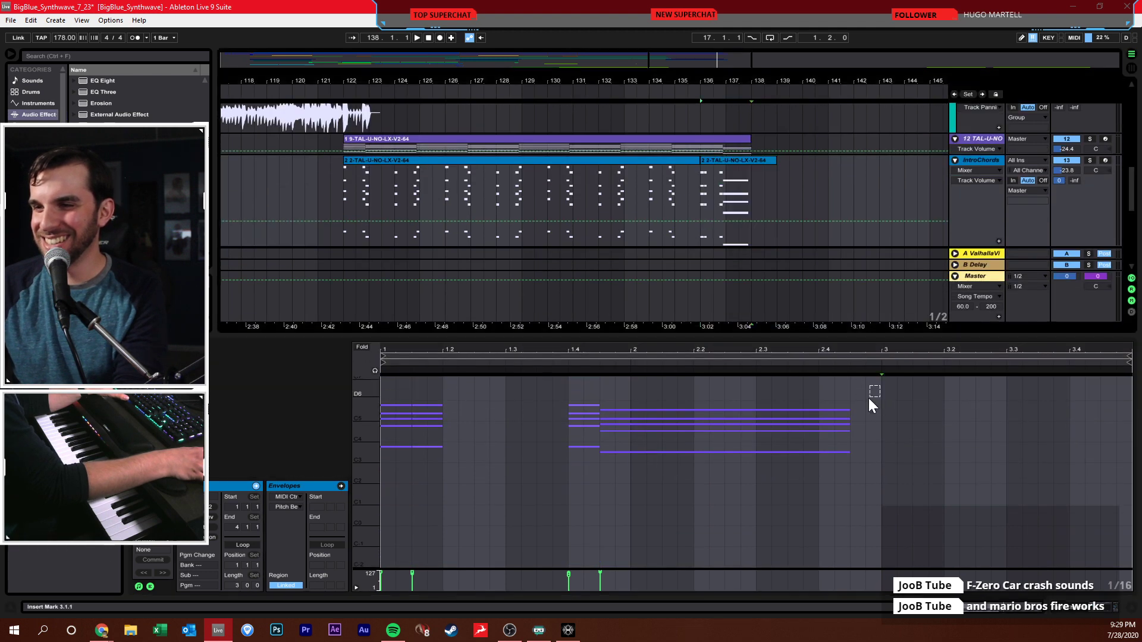
left_click_drag(869, 398, 1130, 457)
left_click_drag(789, 337, 791, 431)
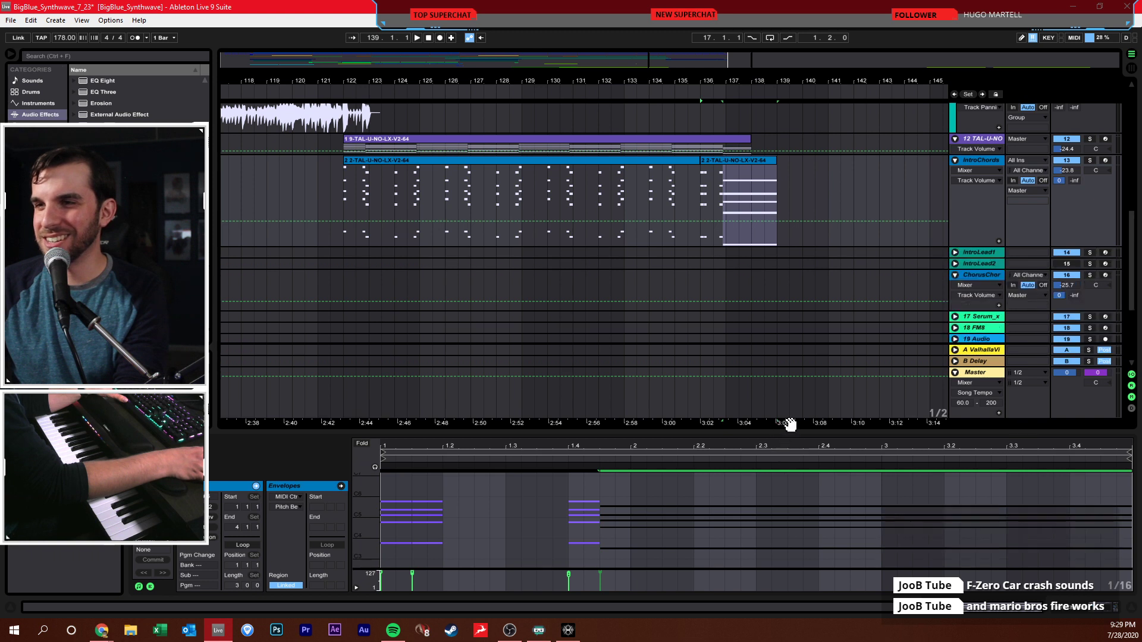
- Extend the long clip on the 12 TAL-U-NO track by one bar so it ends at bar 139
left_click(717, 147)
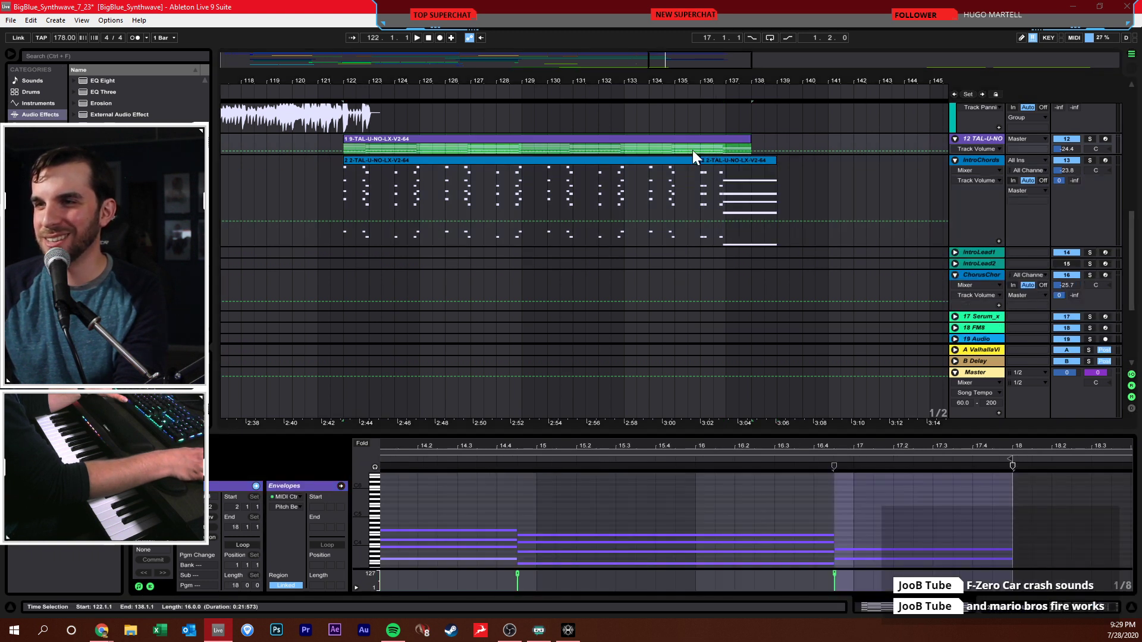
left_click(729, 147)
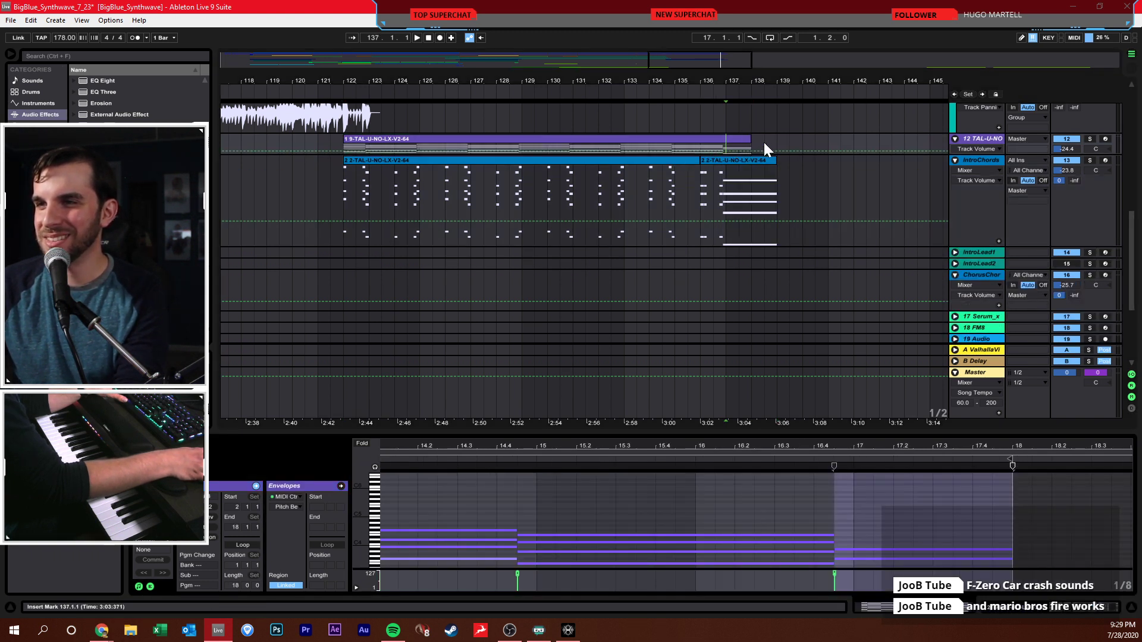
left_click(765, 145)
left_click(716, 145, "shift")
key("ctrl+j")
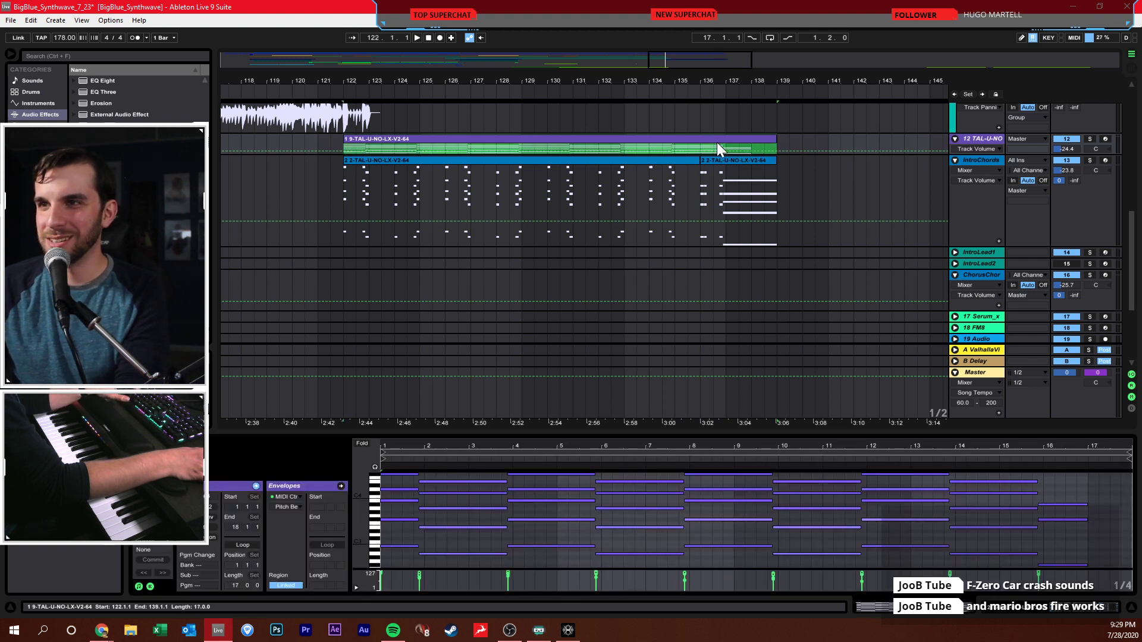
- Lengthen the last chord's notes in the TAL-U-NO clip to reach the clip's end
scroll(1053, 493, "down", 2)
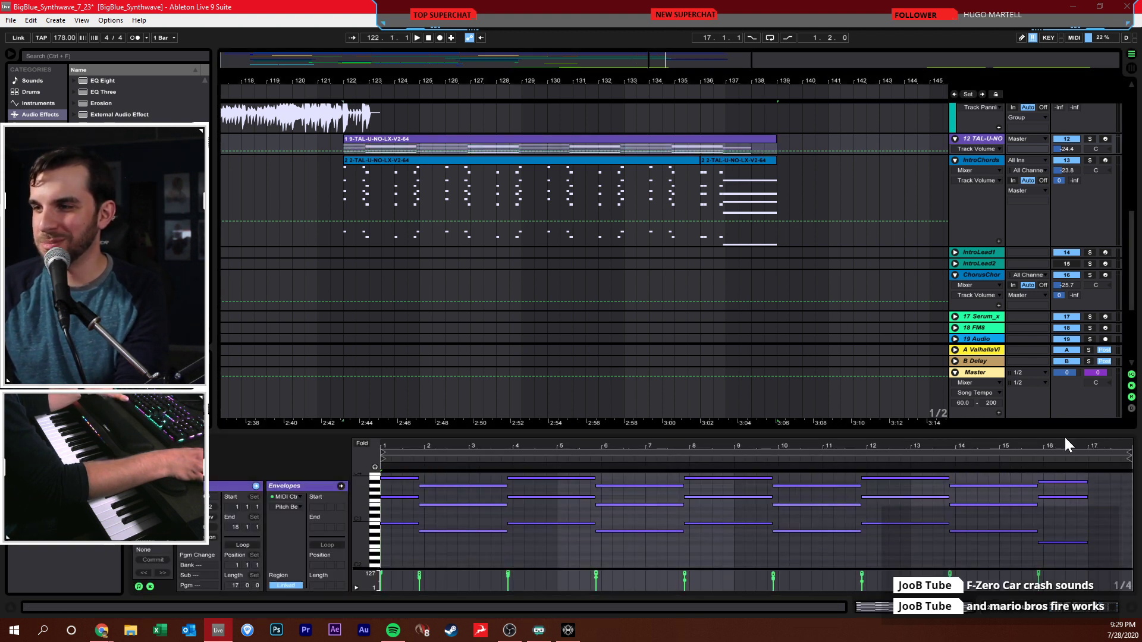
left_click_drag(1064, 436, 1065, 324)
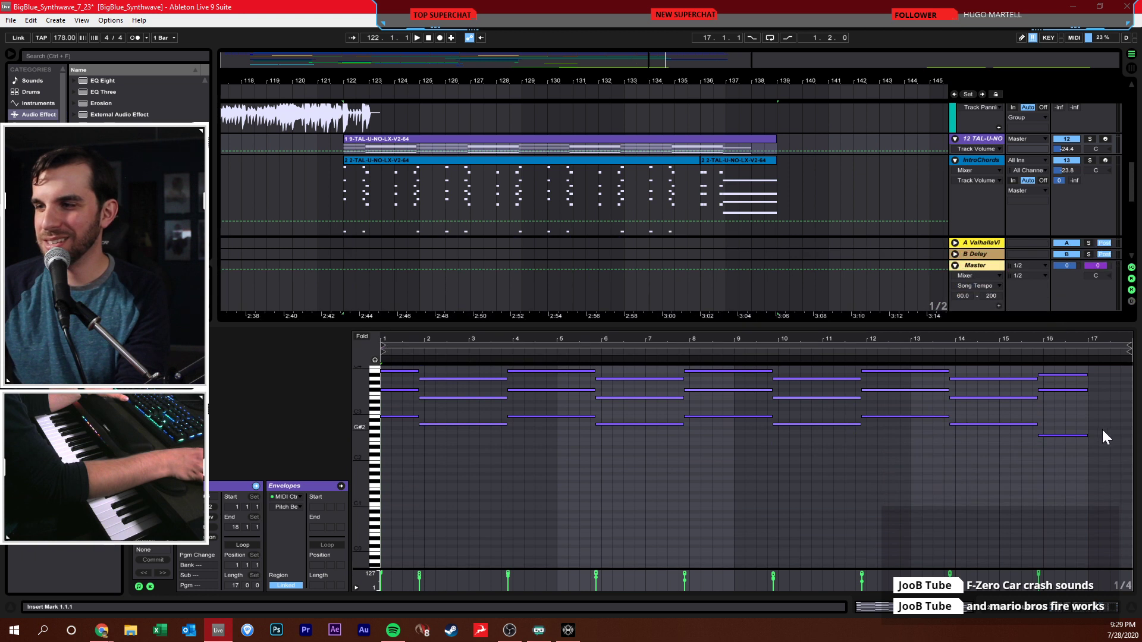
left_click_drag(1095, 503, 1078, 397)
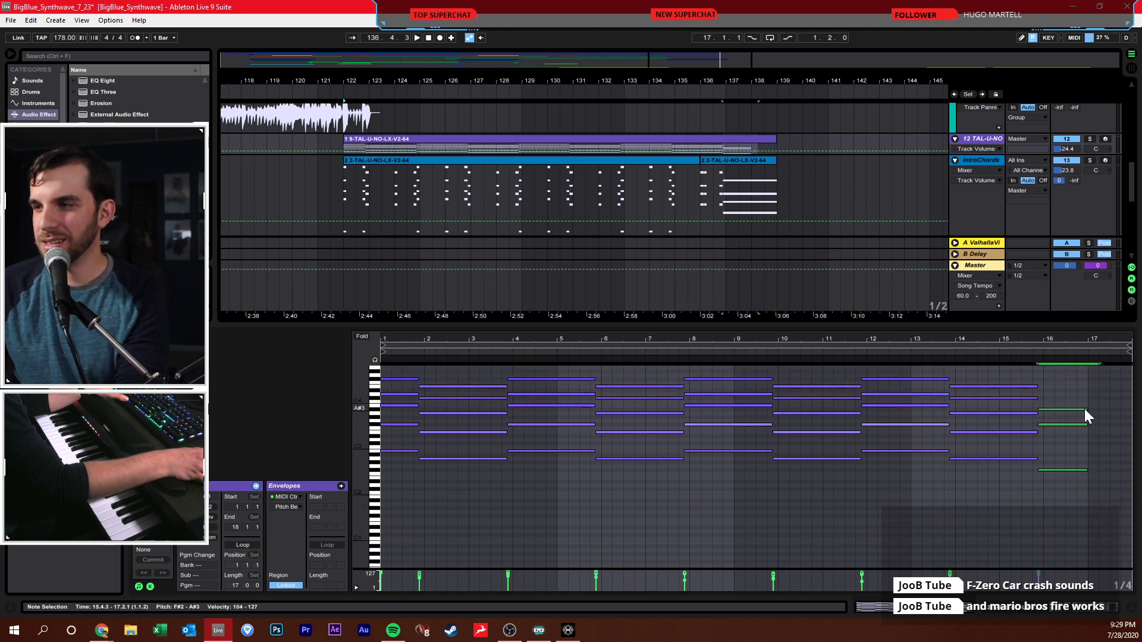
left_click_drag(1087, 410, 1133, 413)
left_click(1077, 372)
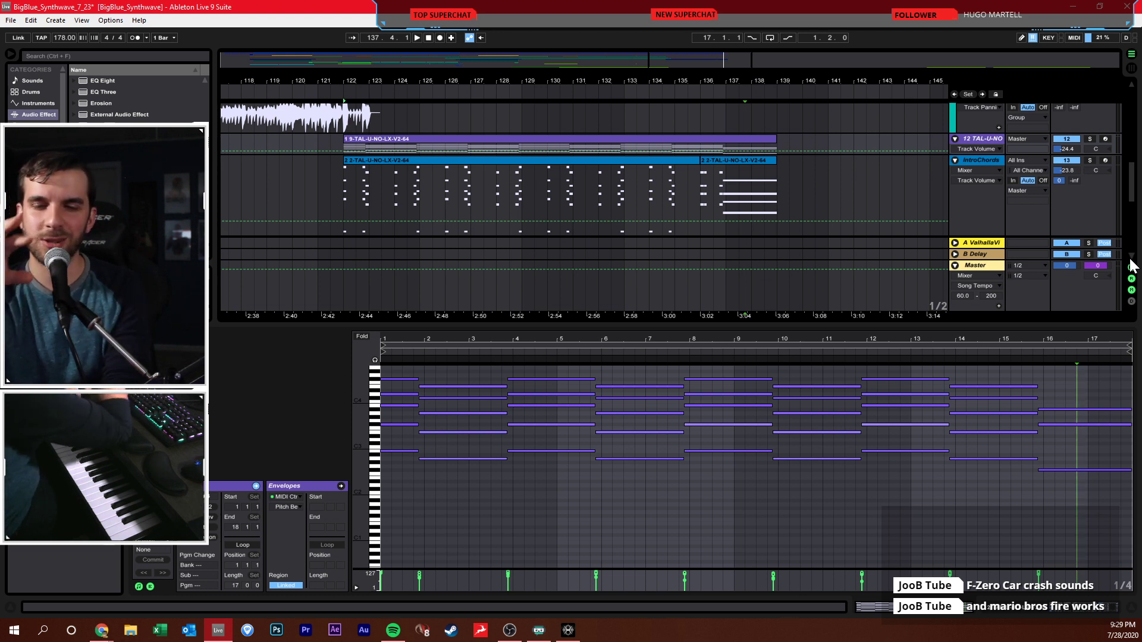
left_click(992, 550)
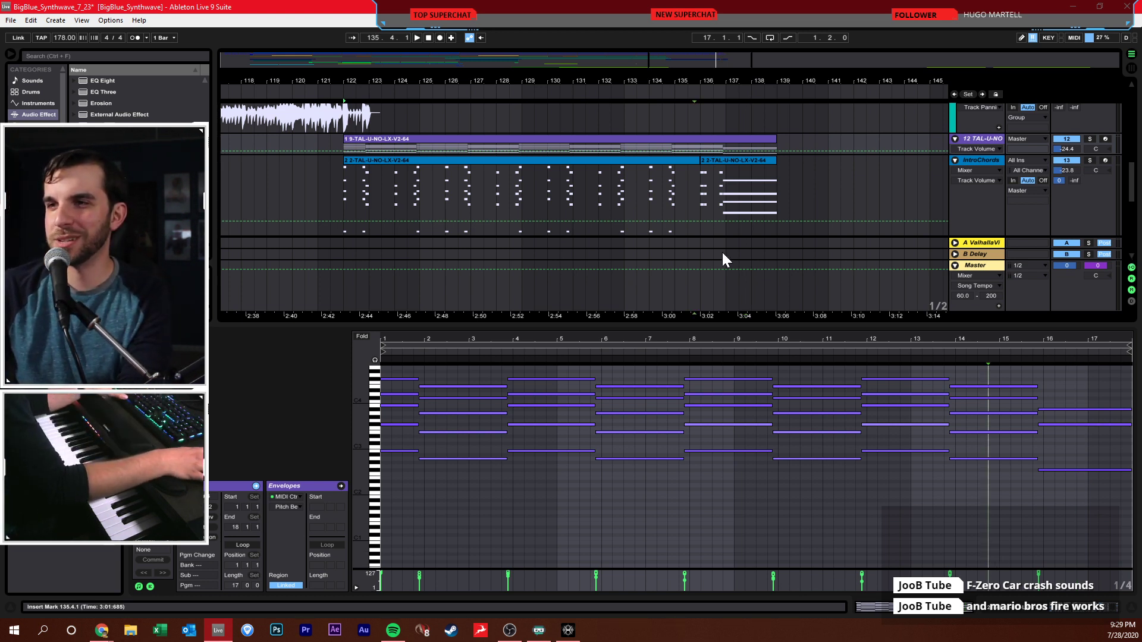
- Play the ending from 135.3 to check the extended final chord and bass note
left_click(727, 204)
scroll(727, 203, "up", 2)
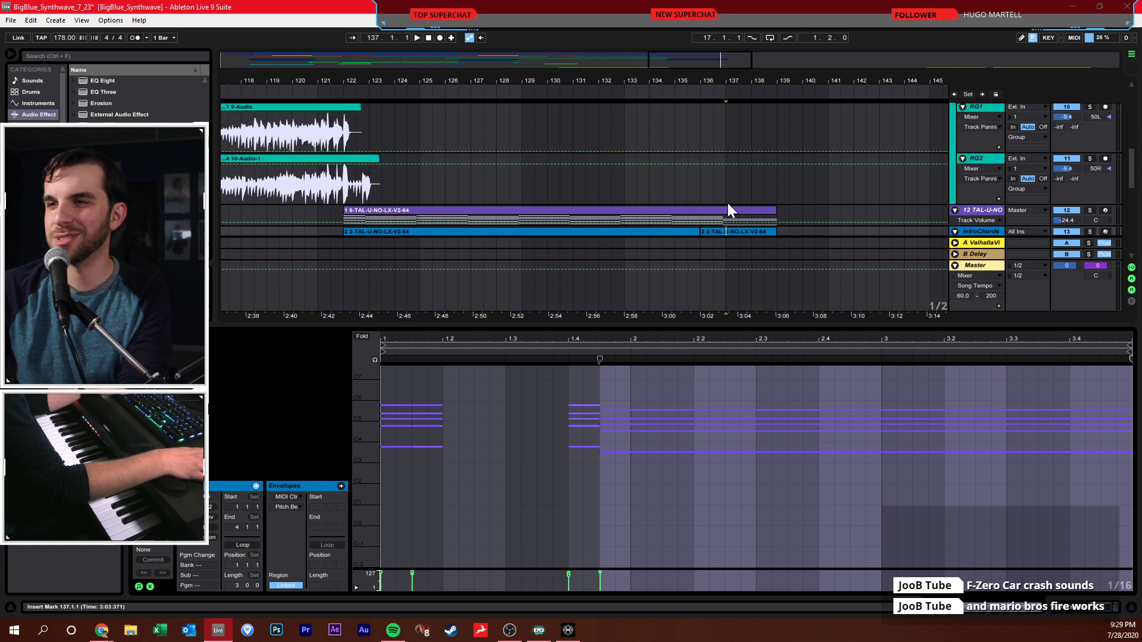
left_click(689, 185)
key("space")
scroll(708, 182, "up", 2)
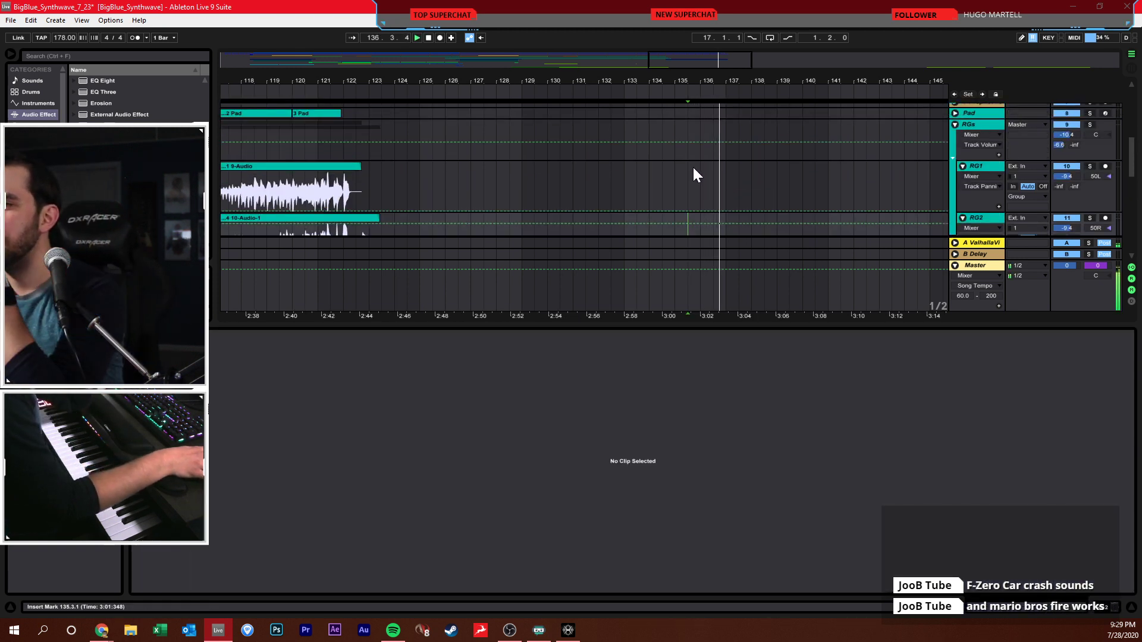
scroll(690, 164, "up", 5)
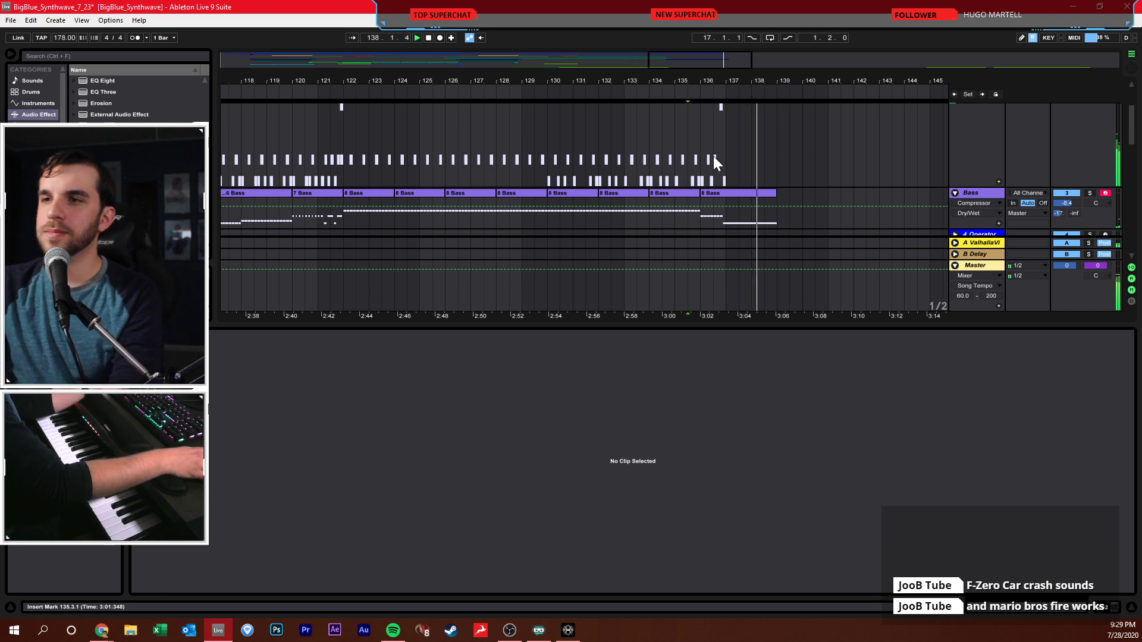
scroll(720, 164, "down", 4)
scroll(776, 150, "up", 2)
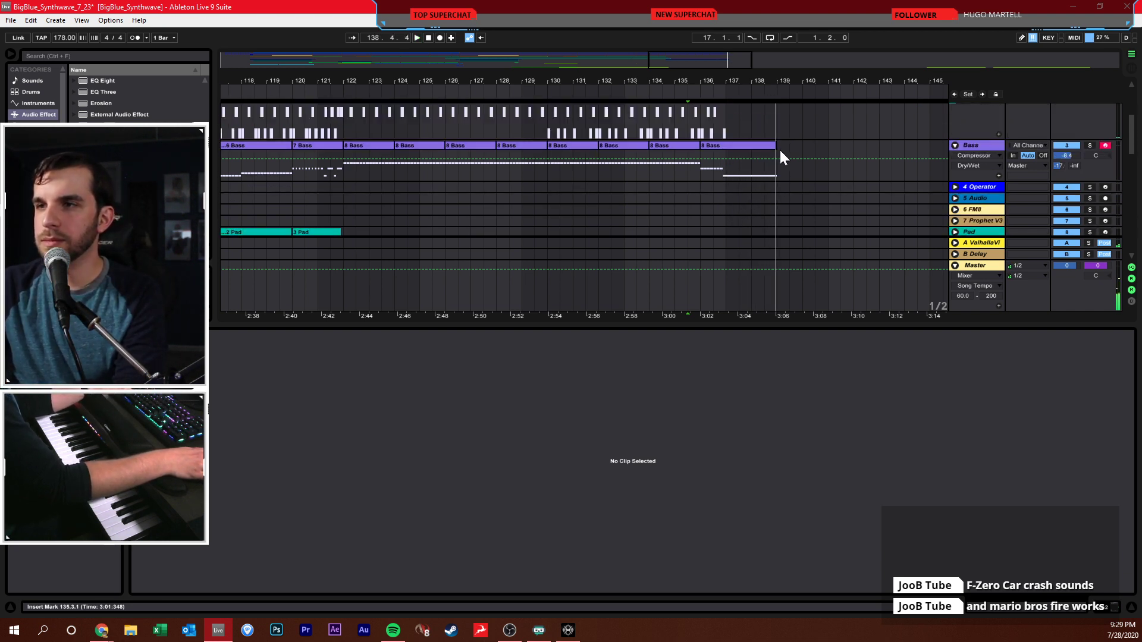
- Insert a one-bar MIDI clip at bar 139 on the Bass track and draw a short B1 note at its start
left_click_drag(780, 151, 802, 155)
right_click(792, 147)
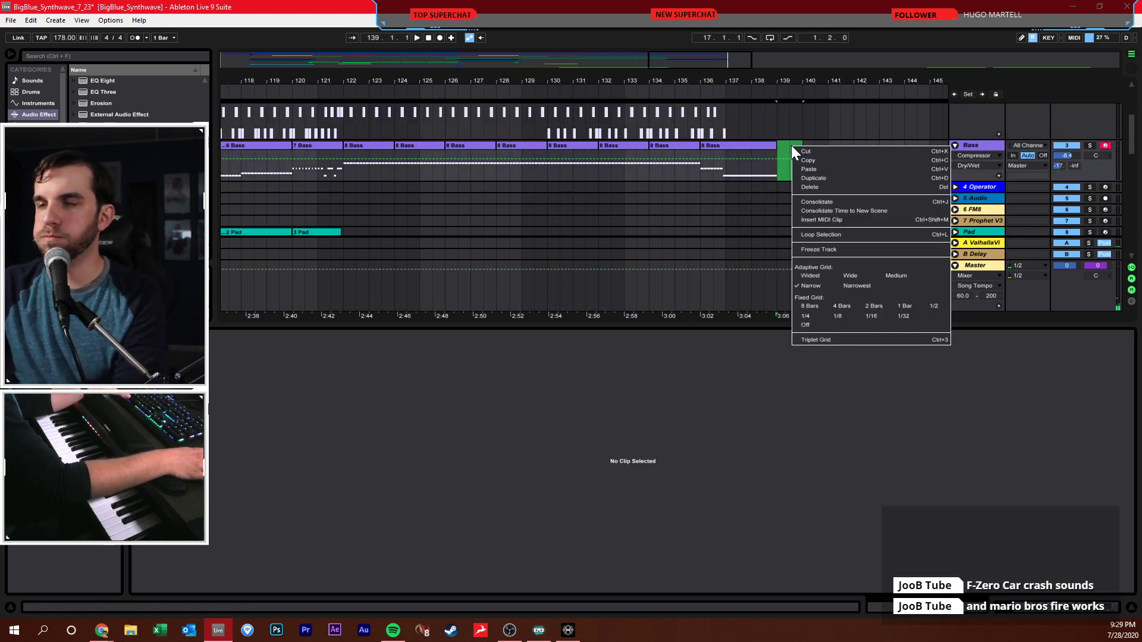
left_click(806, 219)
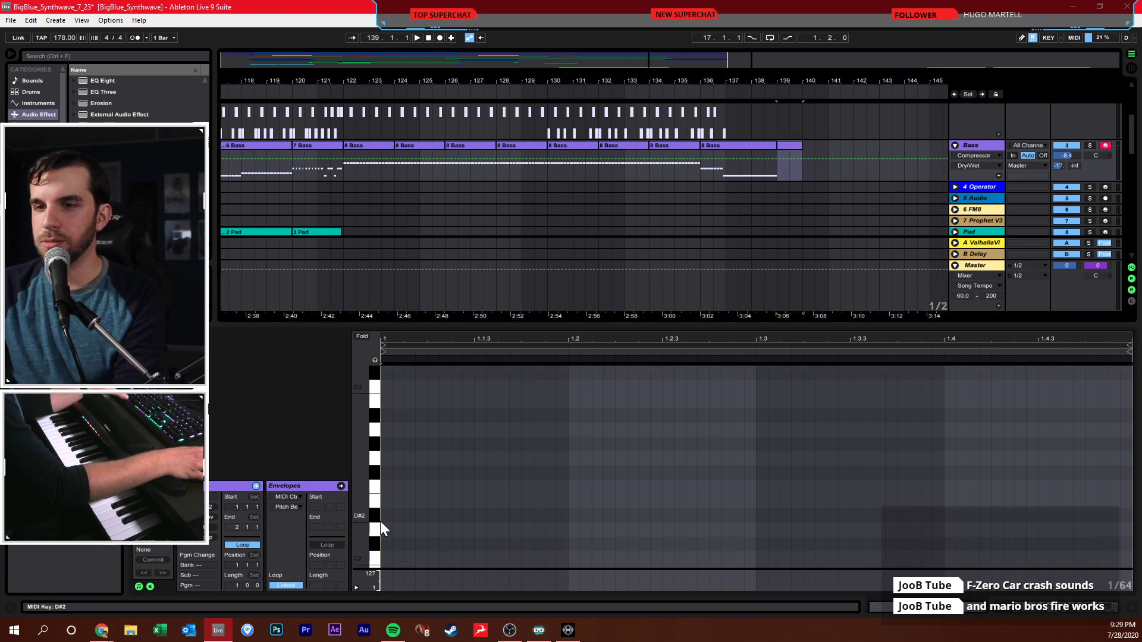
key("b")
scroll(393, 503, "down", 3)
left_click(386, 473)
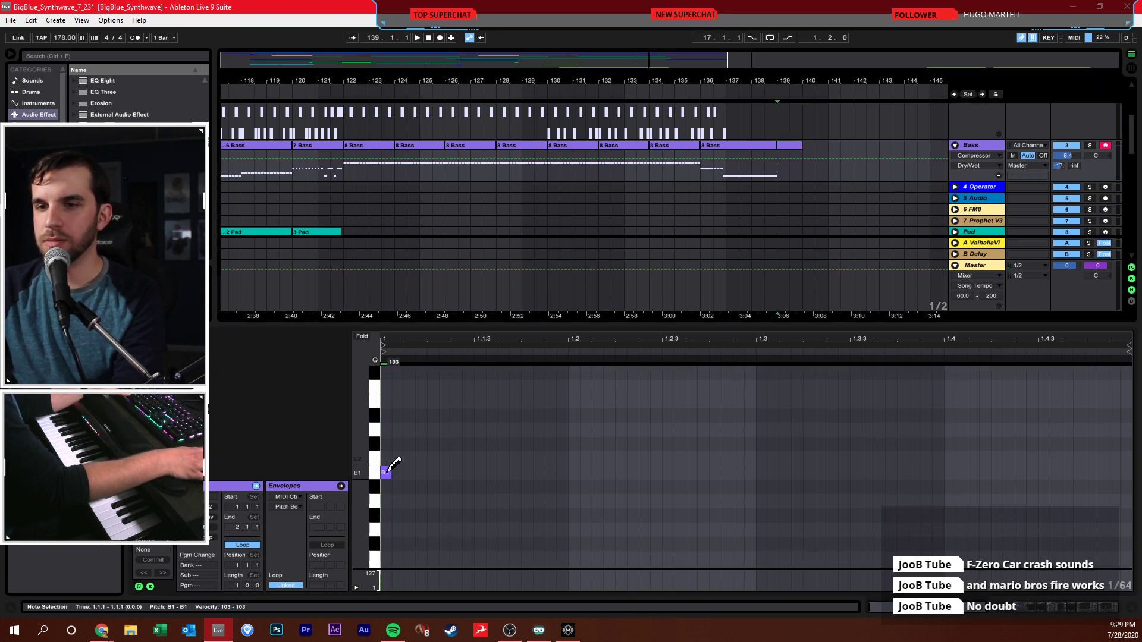
- Audition the new bass note, lower it an octave to B0 and lengthen it to one beat
key("space")
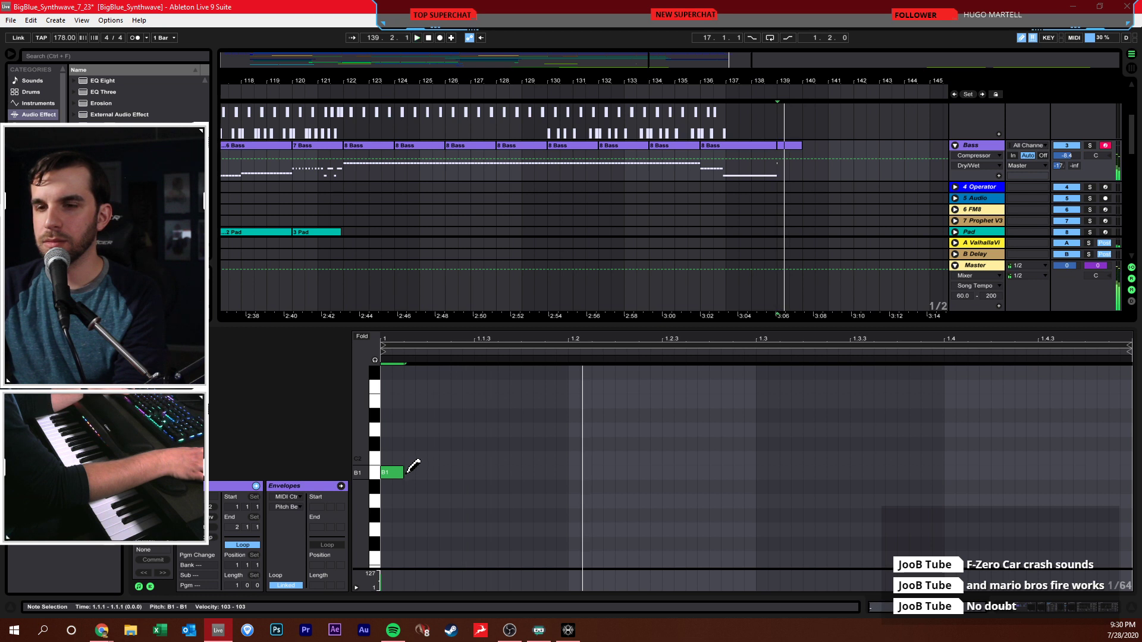
scroll(397, 466, "down", 3)
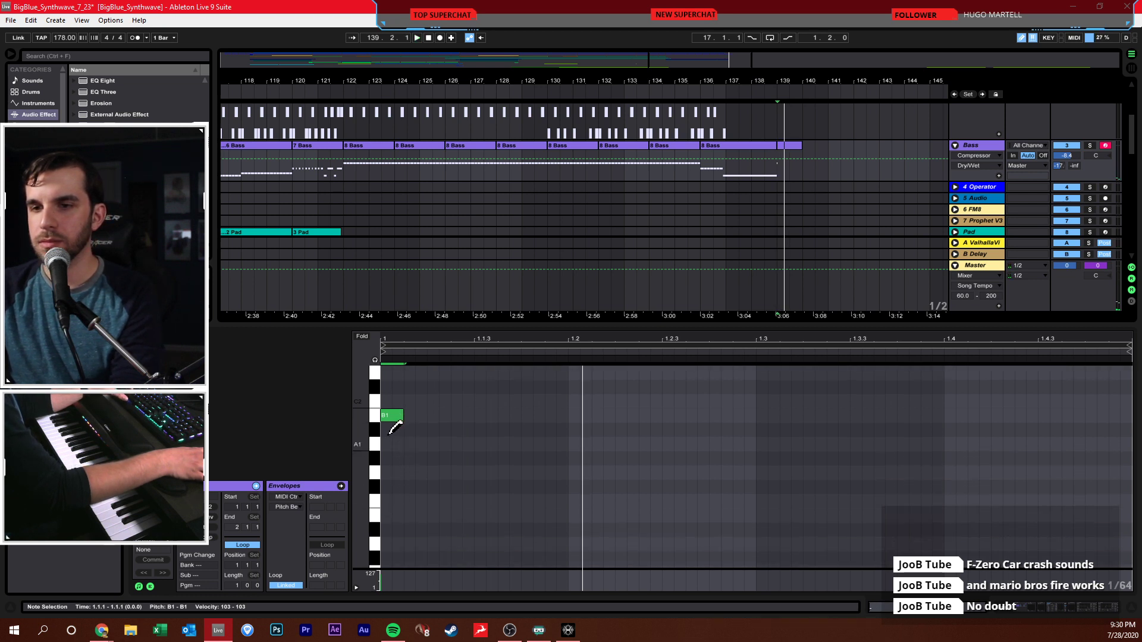
key("b")
left_click_drag(390, 422, 391, 556)
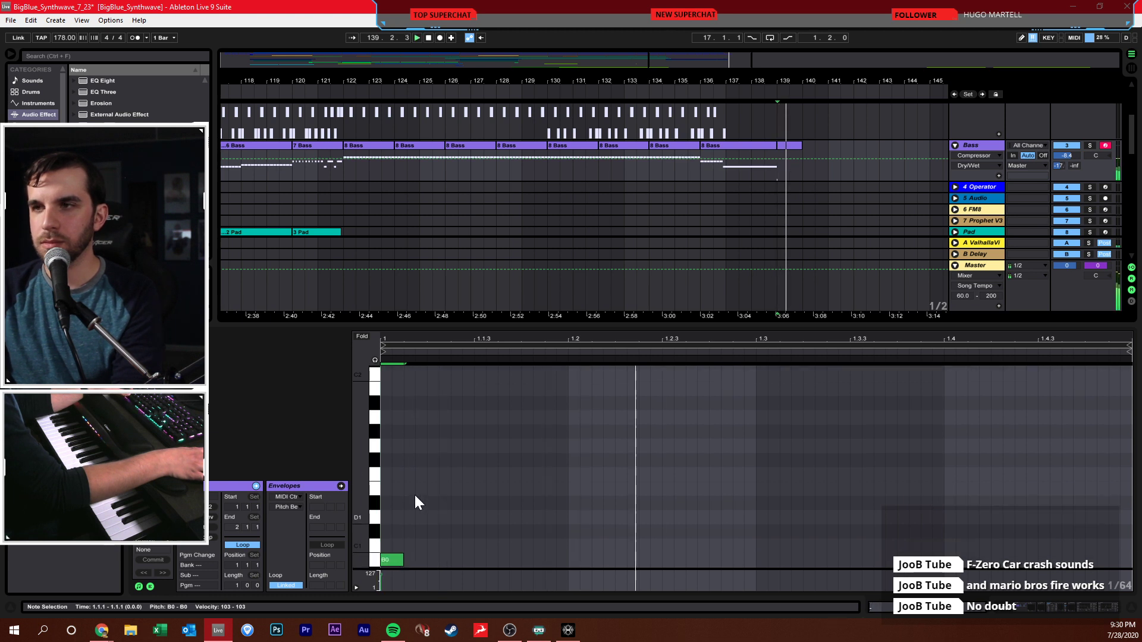
left_click_drag(424, 558, 573, 562)
left_click(652, 384)
- Record a final chord hit at bar 139 on the IntroChords track, redoing the take once
scroll(777, 212, "down", 3)
scroll(780, 213, "down", 5)
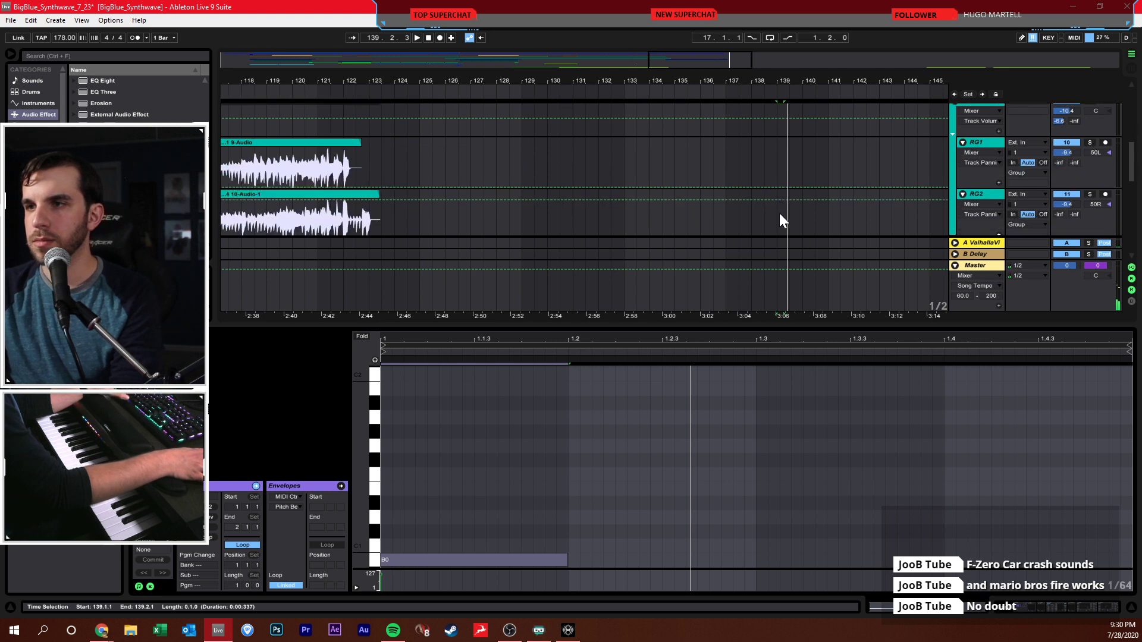
left_click(597, 163)
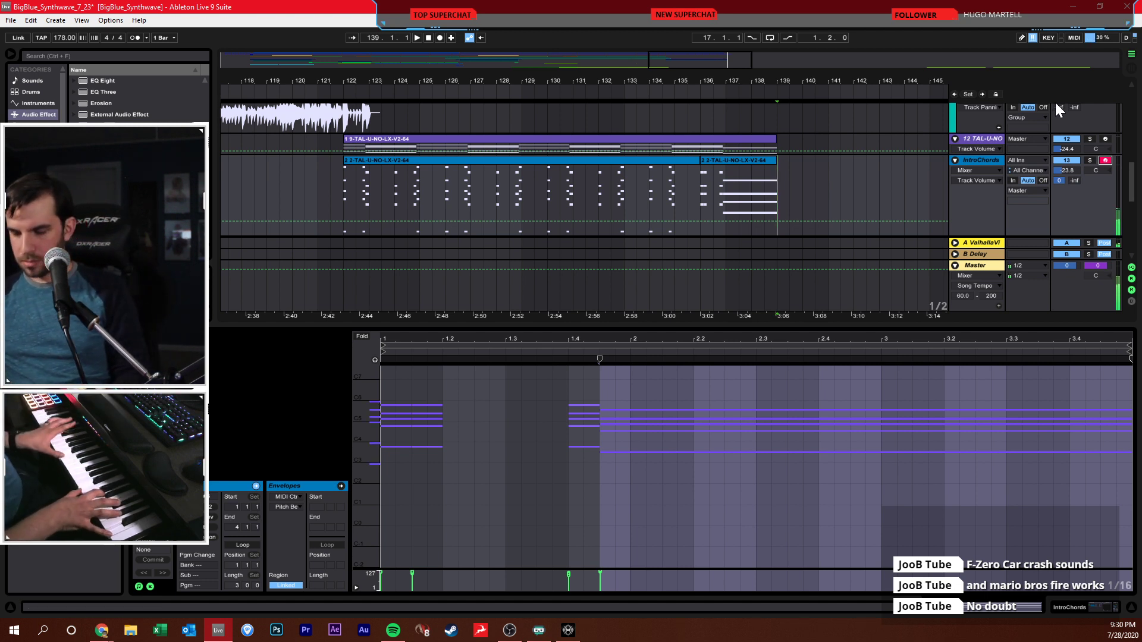
left_click(440, 36)
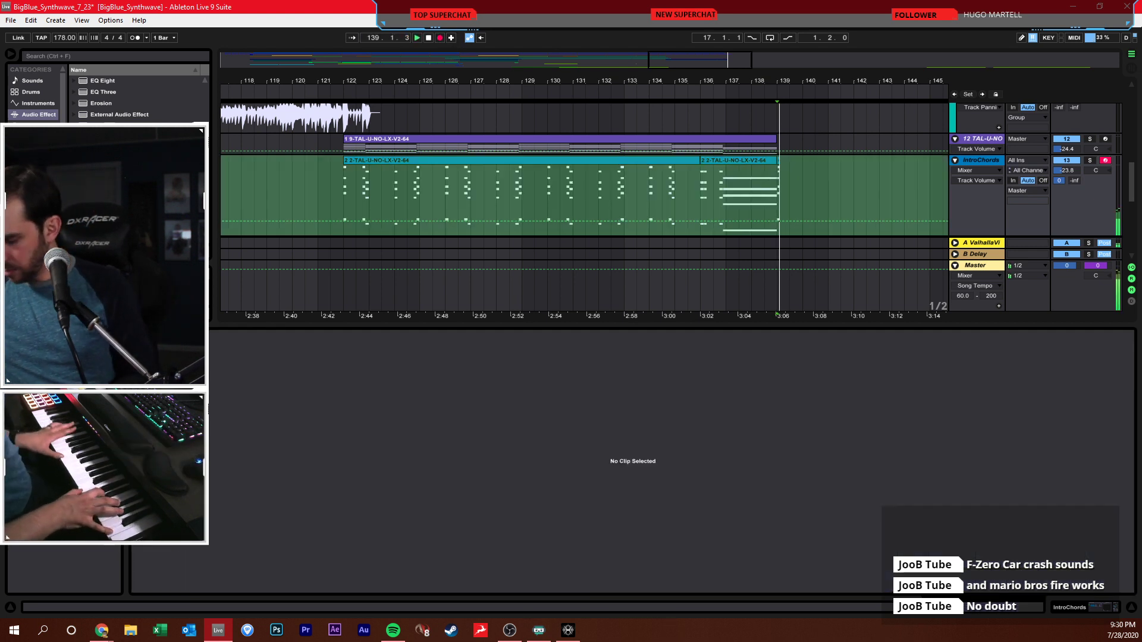
key("space")
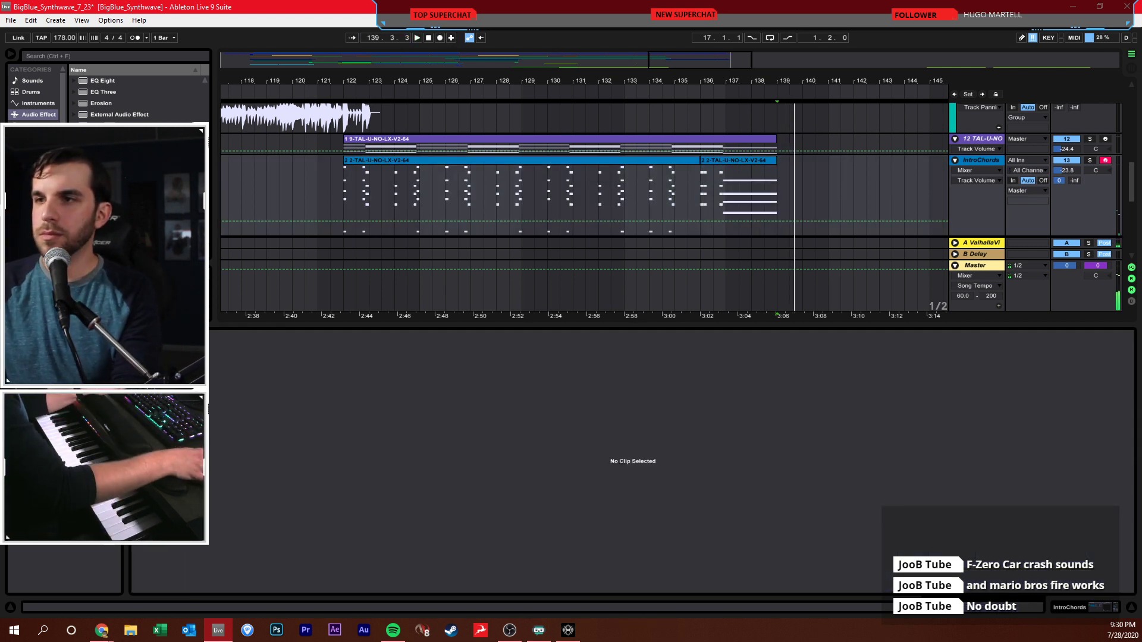
left_click(442, 37)
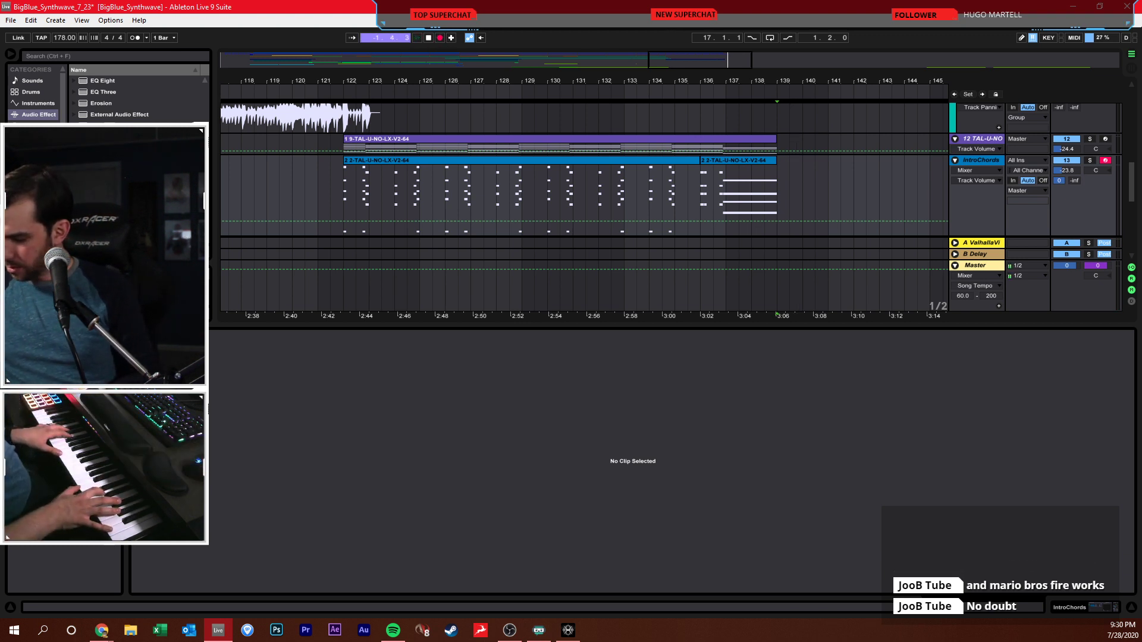
key("space")
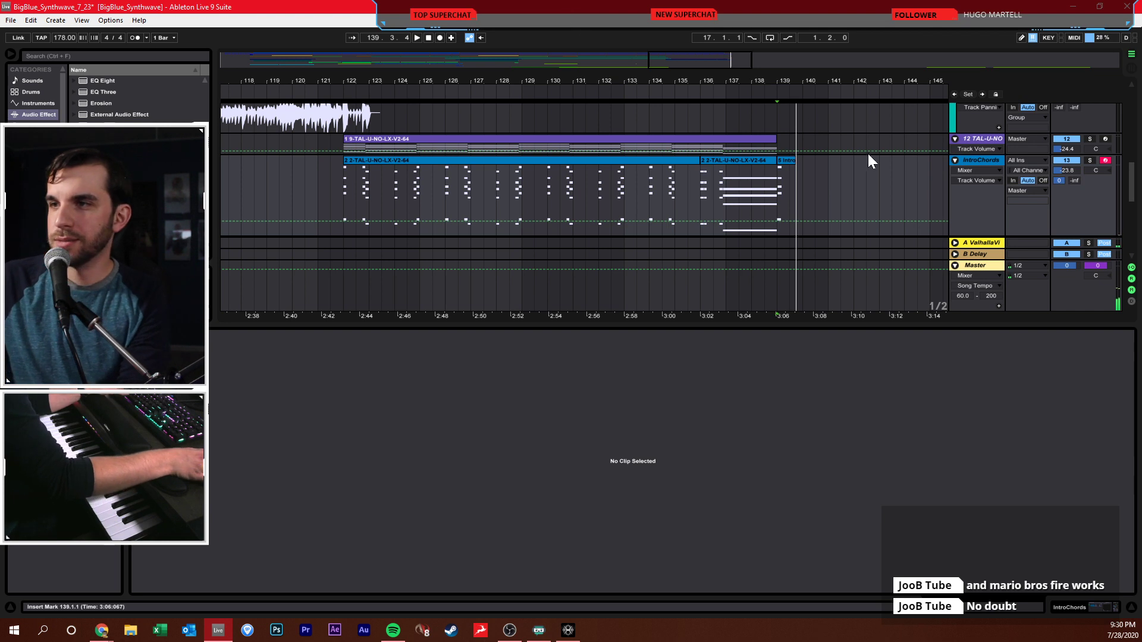
- Set the grid of the new IntroChords clip to 1/8, quantize its notes and play the hit back
left_click(786, 178)
right_click(630, 469)
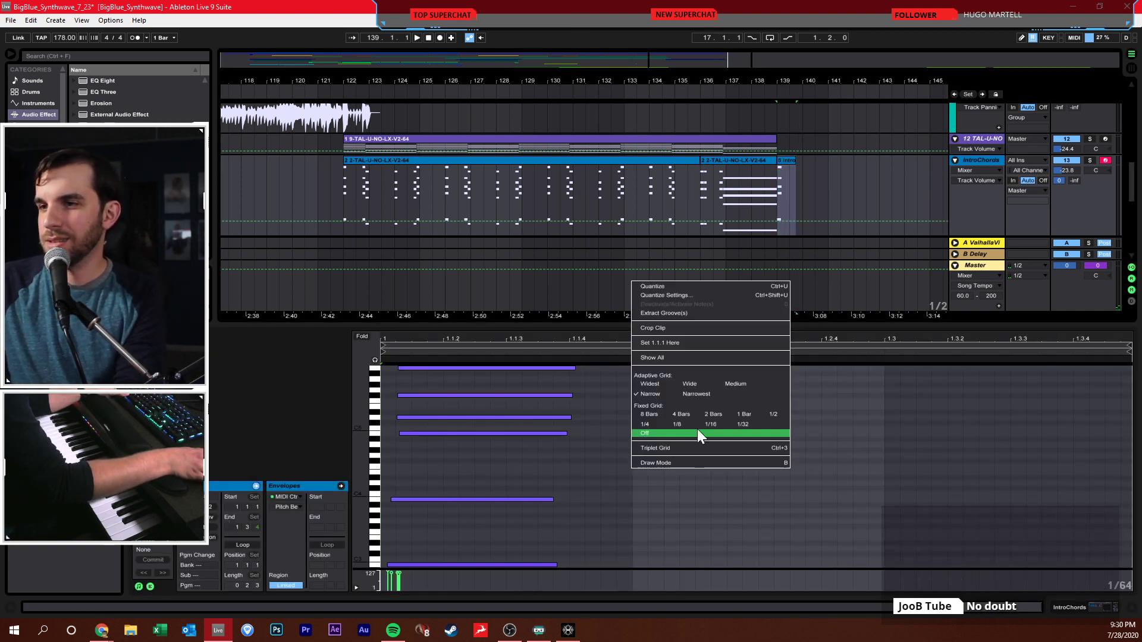
left_click(681, 424)
key("space")
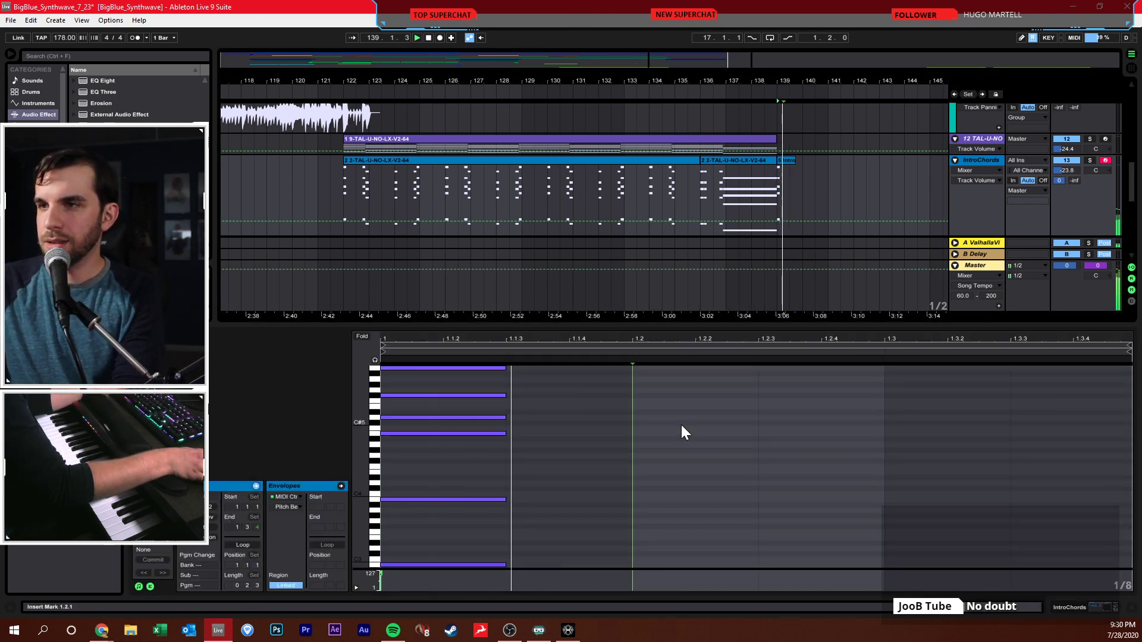
key("space")
- Lengthen all notes of the final chord hit to just before 1.1.4, audition them and save the set
key("ctrl+a")
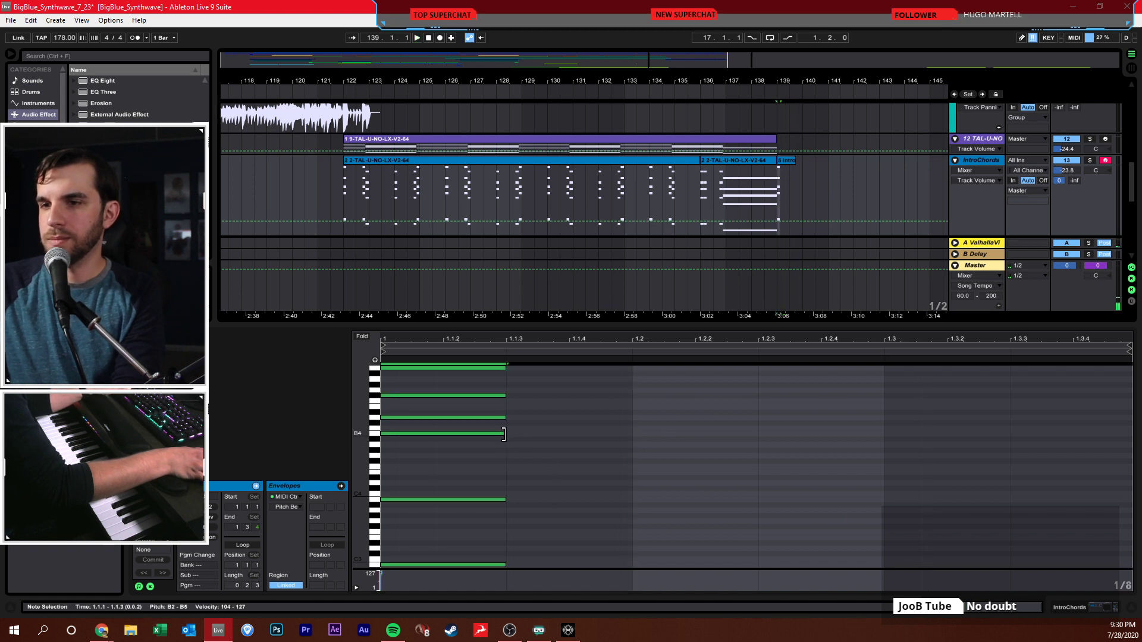
left_click_drag(503, 434, 557, 441)
left_click(705, 433)
key("space")
key("ctrl+a")
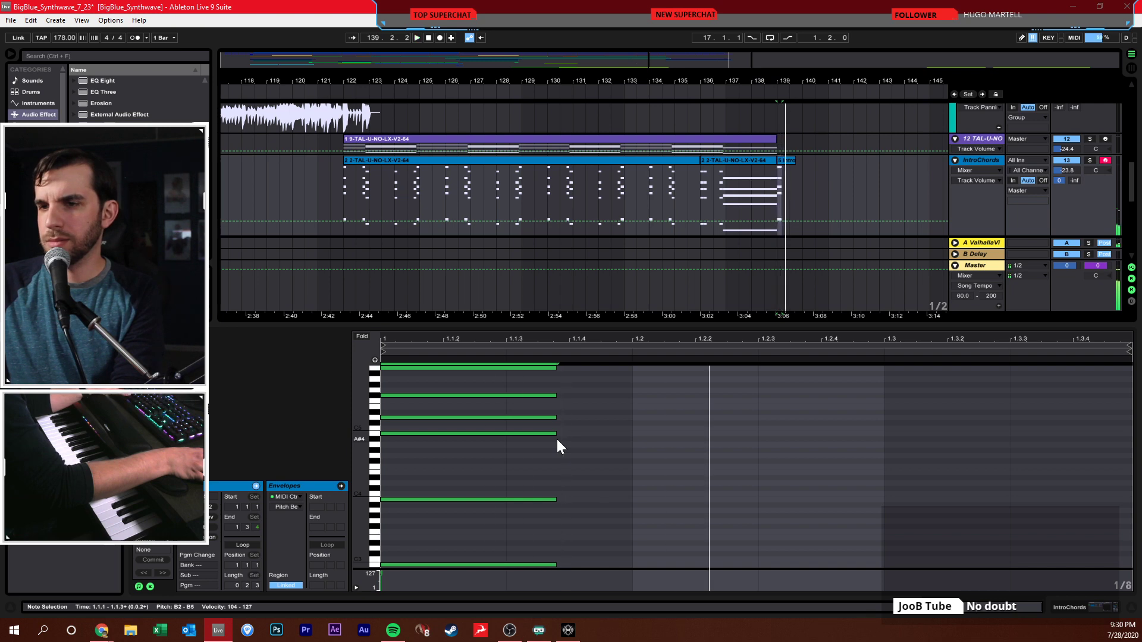
key("space")
left_click(619, 429)
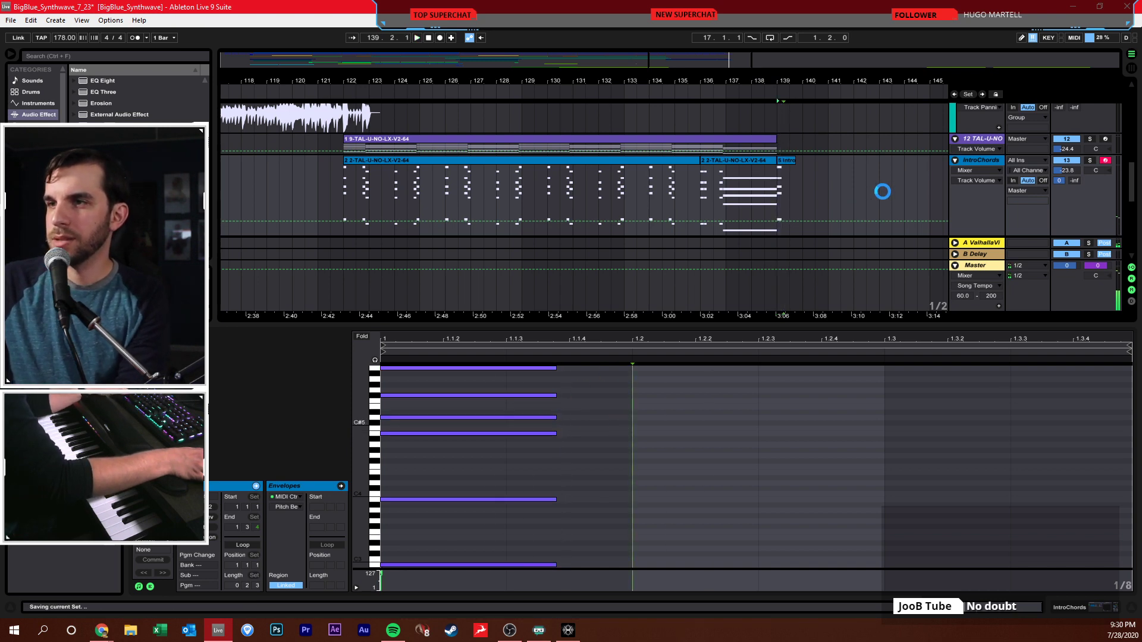
- Insert a MIDI clip about one and a half bars long at bar 139 on the DRUMS track
scroll(882, 191, "up", 10)
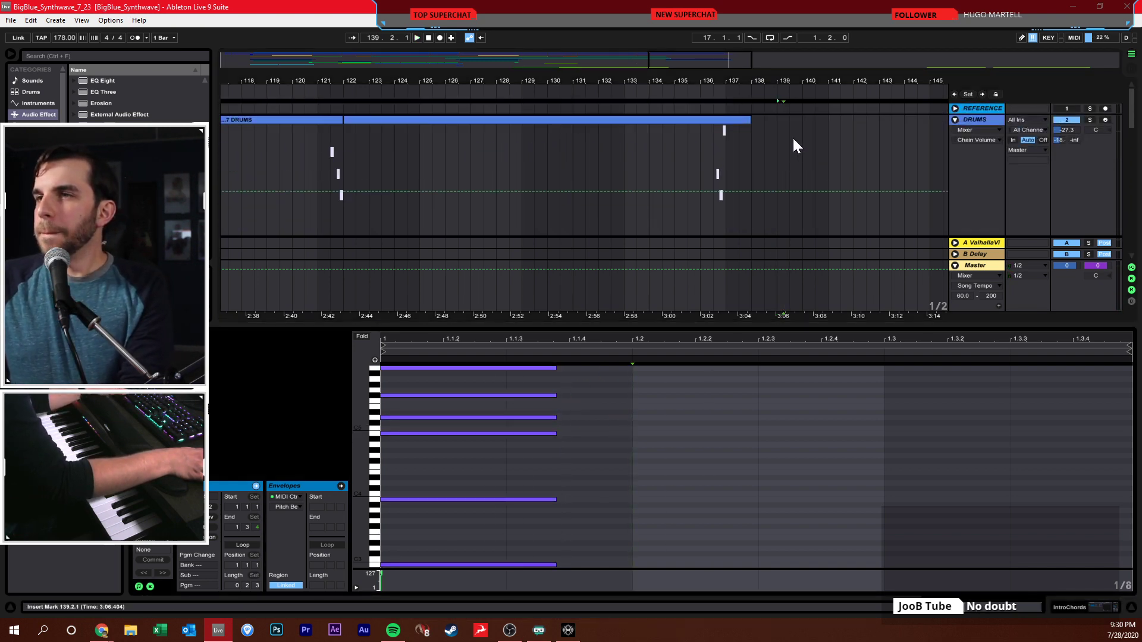
left_click_drag(780, 143, 819, 147)
right_click(786, 124)
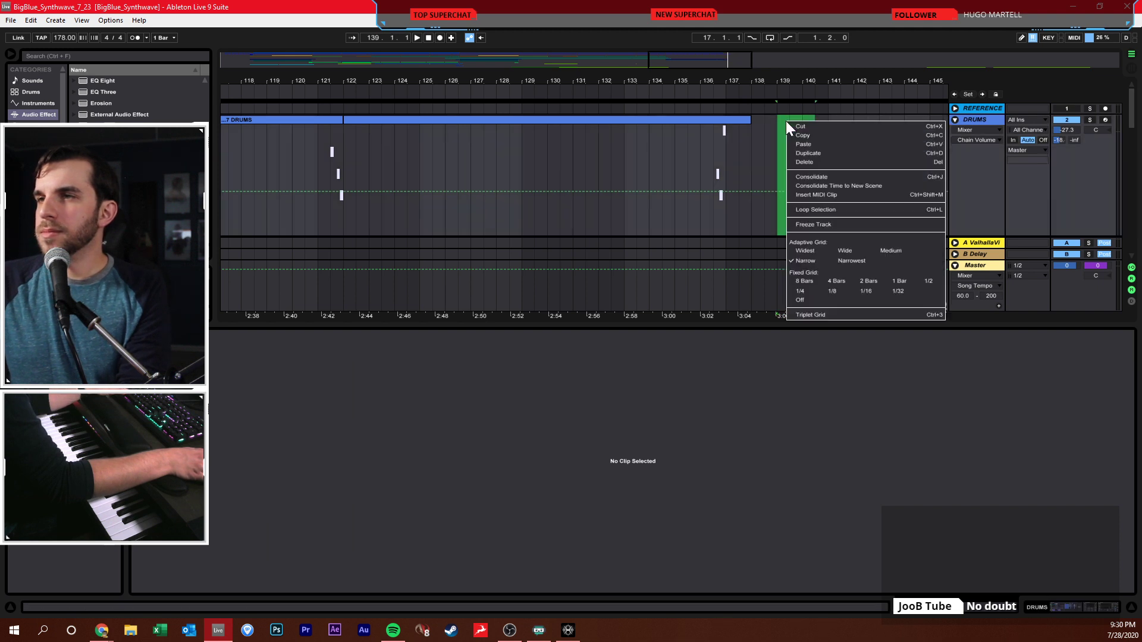
left_click(805, 194)
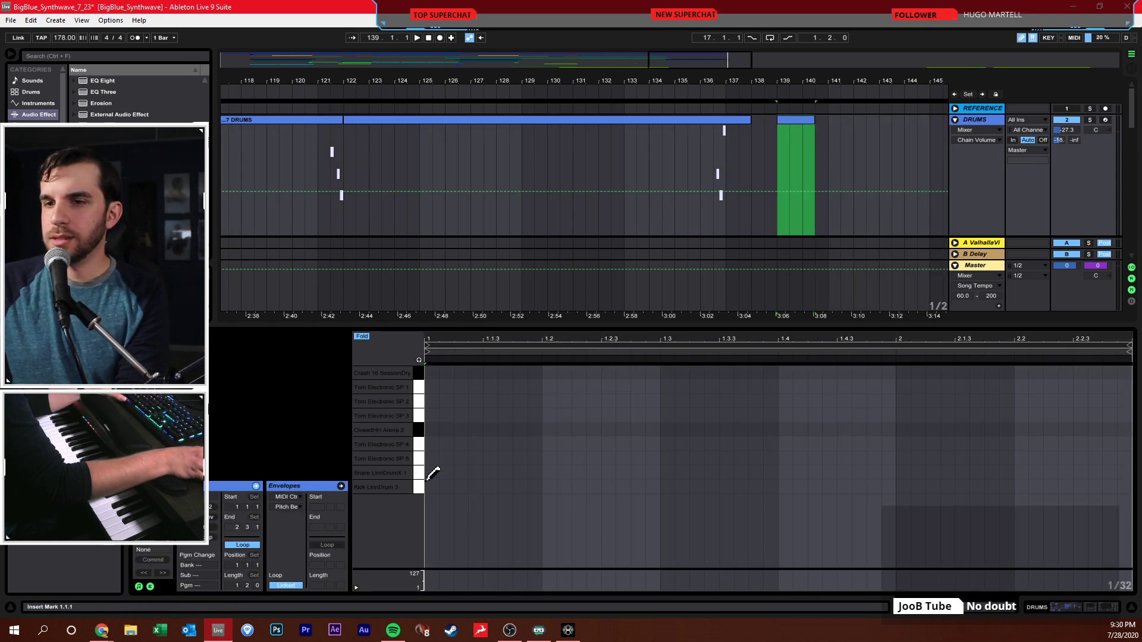
- Draw kick, snare and crash hits at the start of the new drum clip, audition them and save the set
left_click(430, 484)
left_click(435, 374)
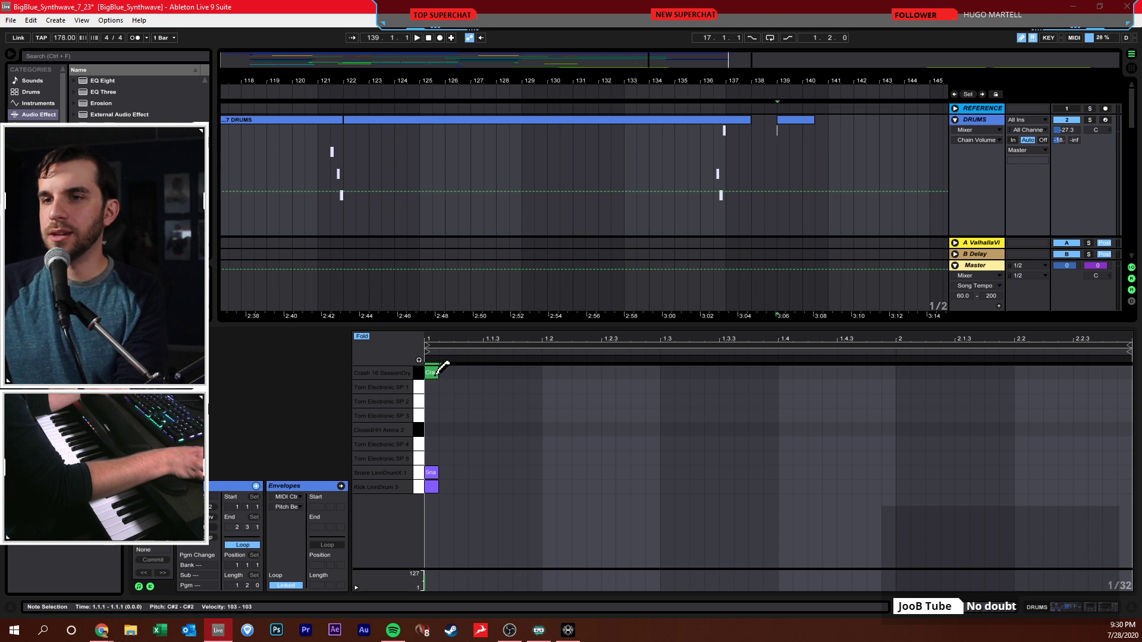
key("space")
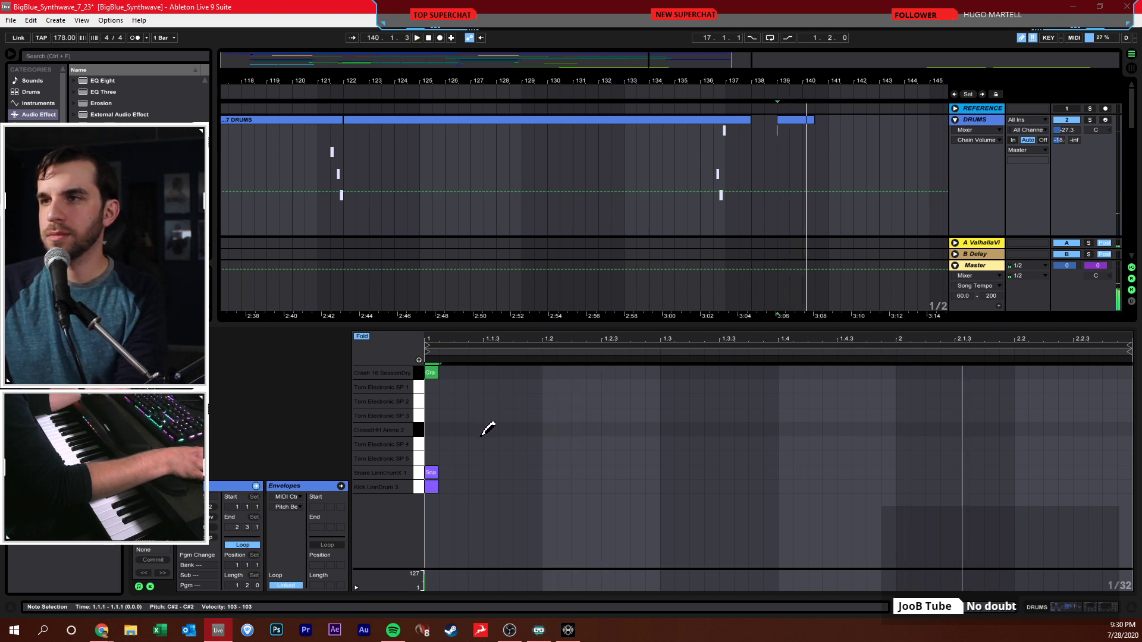
key("ctrl+s")
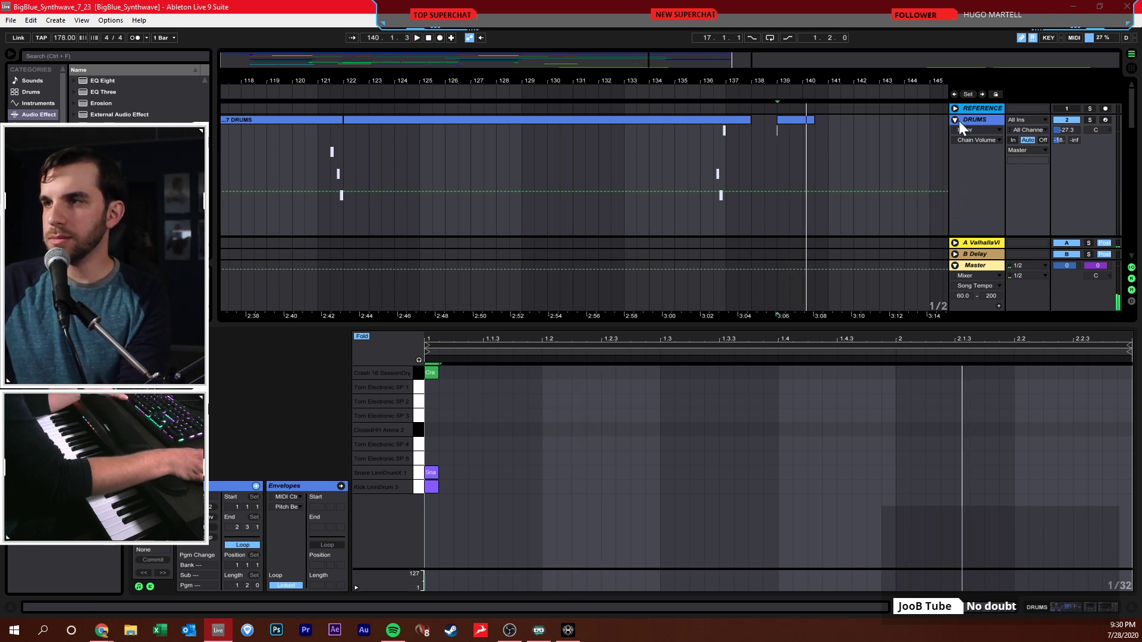
- Fold the DRUMS track, fit the whole song in an enlarged arrangement view and return to the song start
left_click(955, 120)
key("ctrl+s")
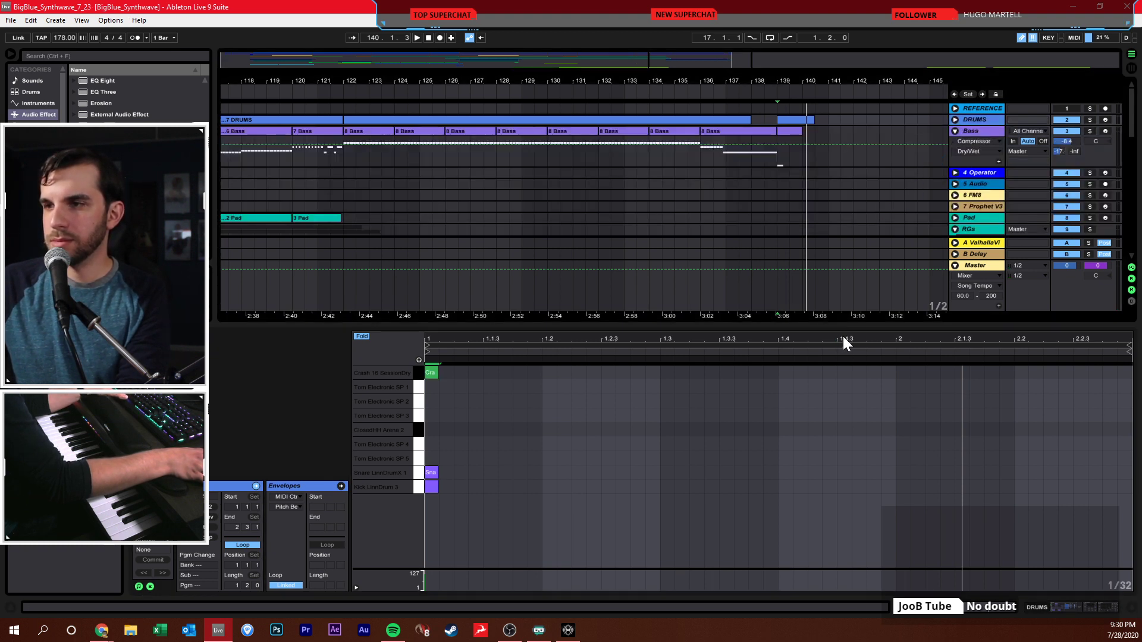
left_click_drag(847, 332, 834, 535)
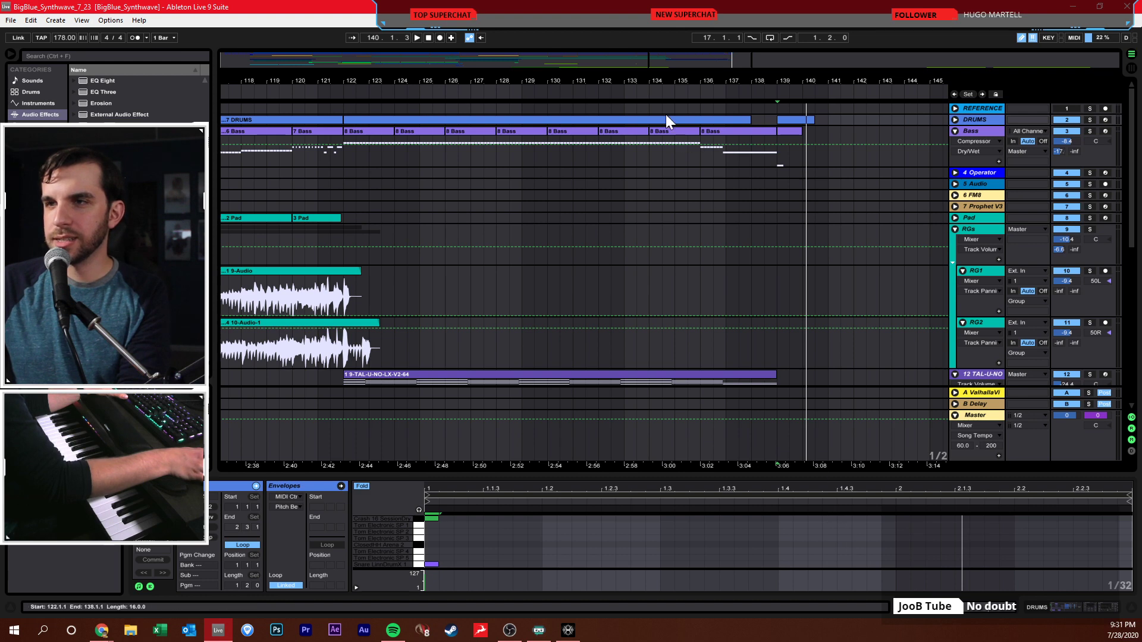
left_click_drag(680, 87, 618, 46)
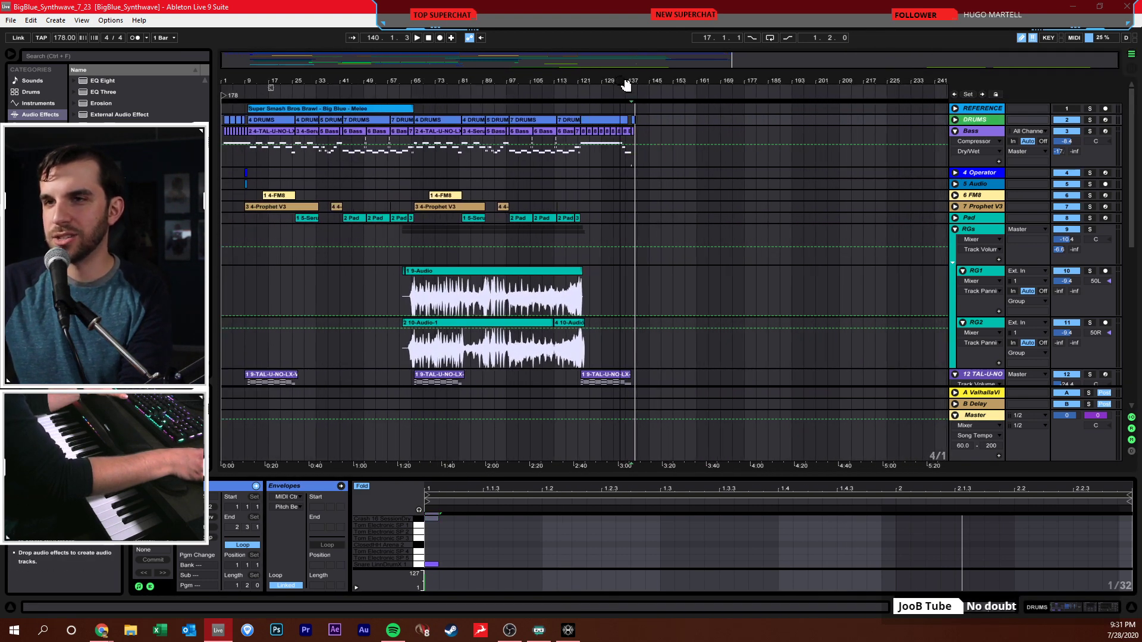
left_click(661, 206)
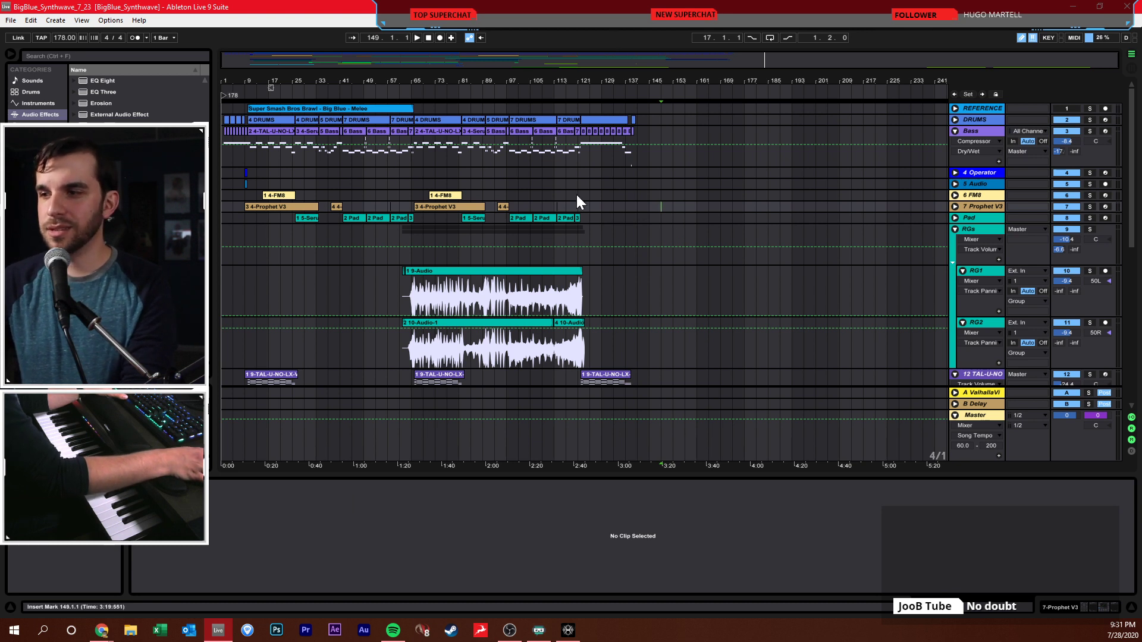
left_click(428, 39)
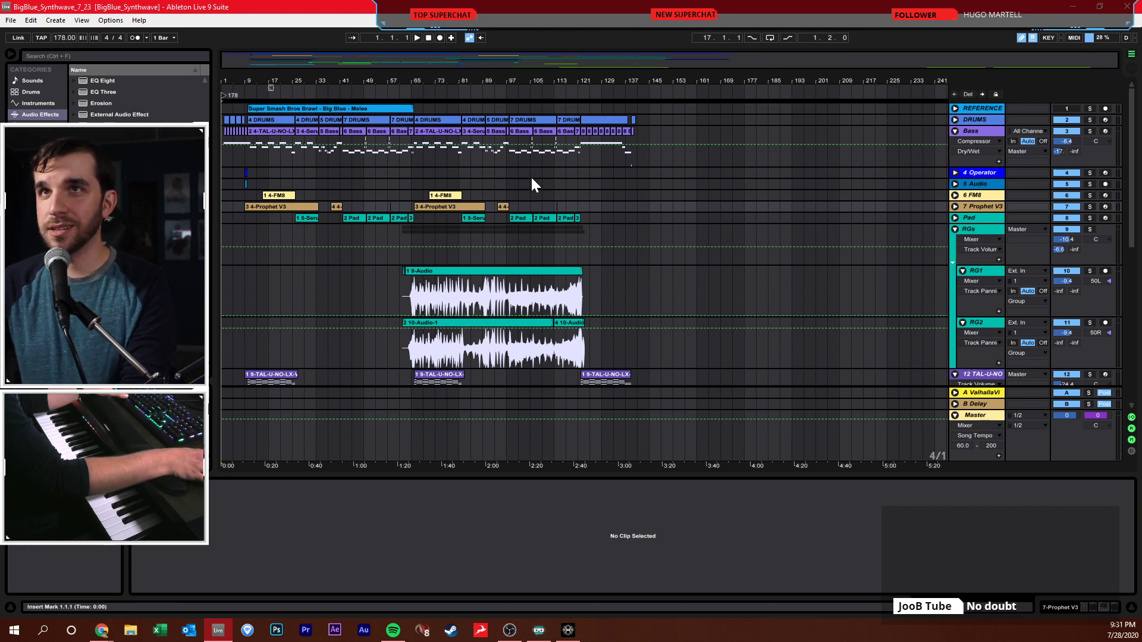
- Turn off draw mode, open the Master track's Slate Digital FG-X plug-in to check its settings, and save the set
key("alt+Tab")
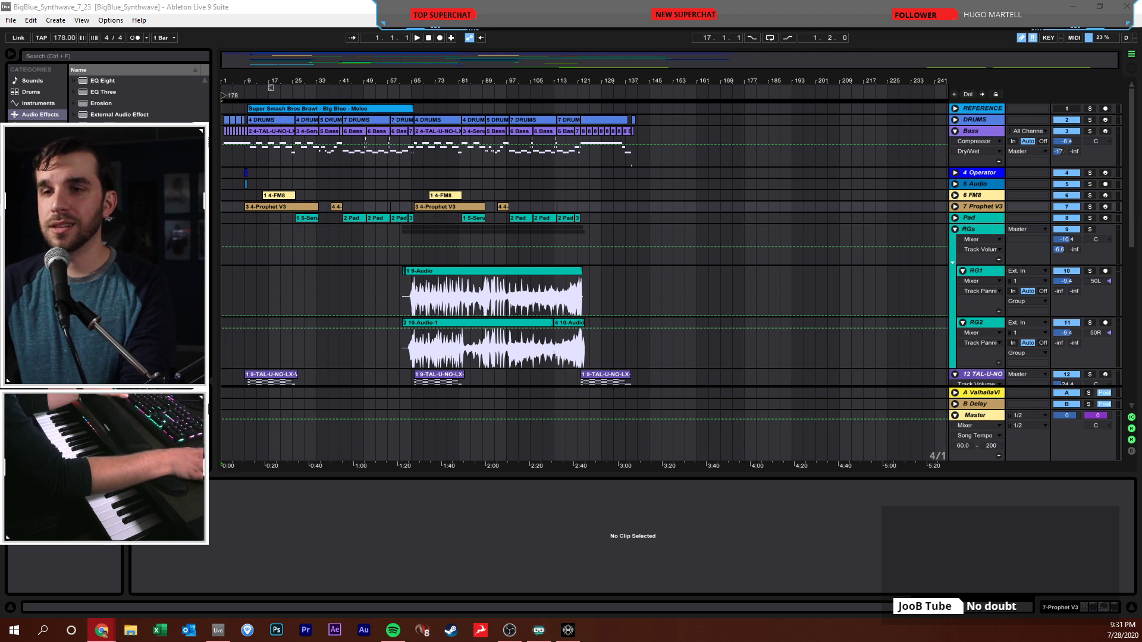
left_click(427, 38)
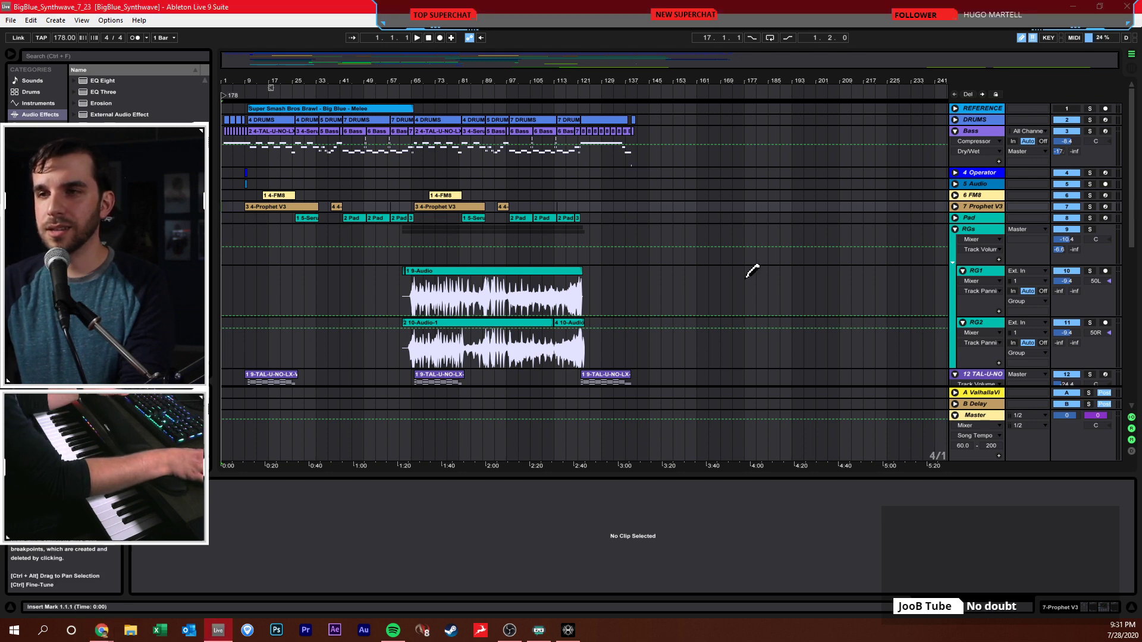
key("ctrl+b")
left_click(968, 413)
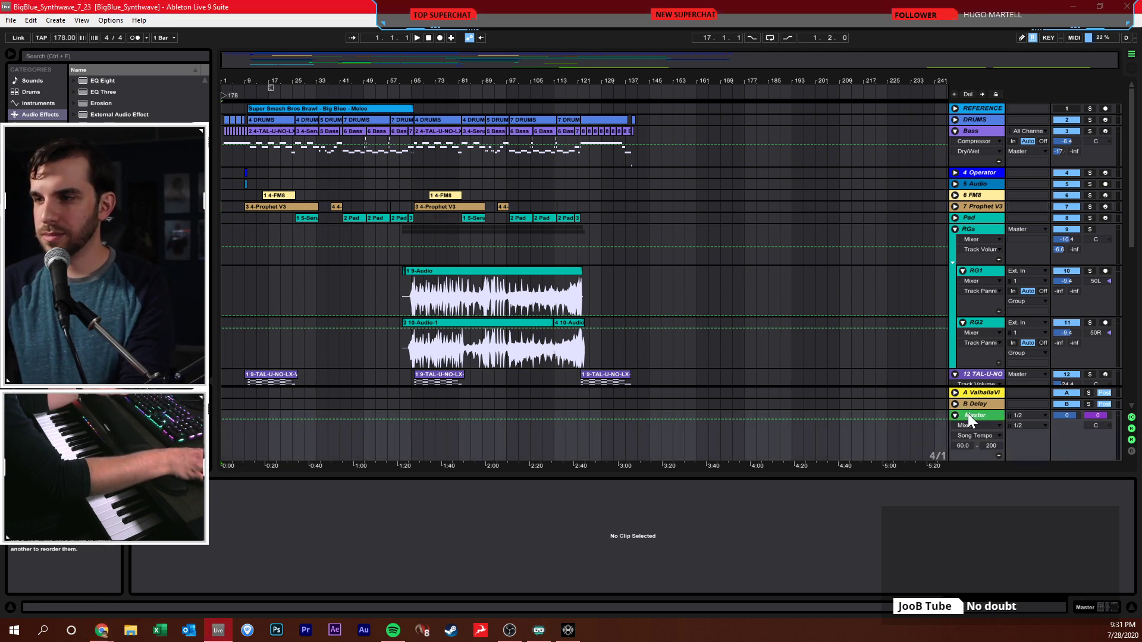
left_click(304, 485)
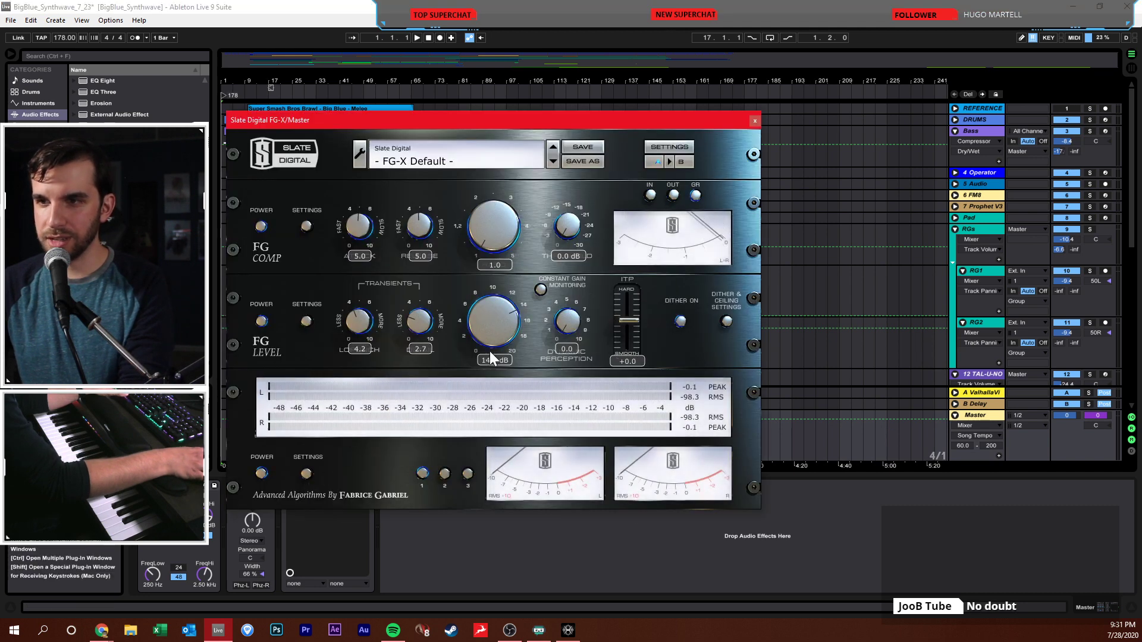
left_click(758, 119)
key("ctrl+s")
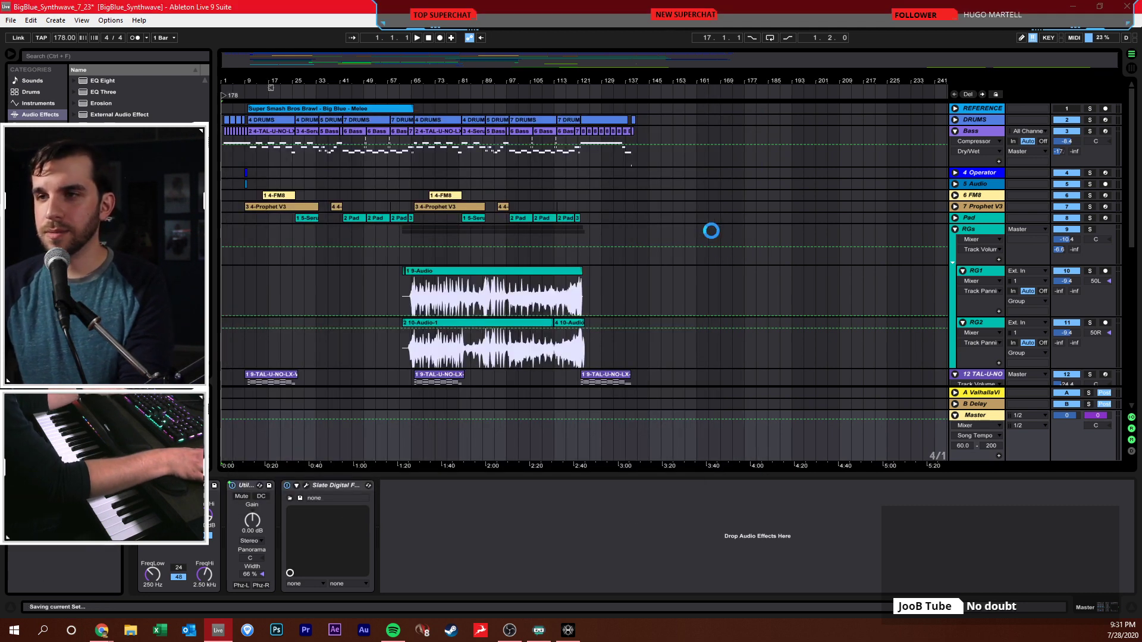
- Play the song from the start, fold the RGs group and look over the tracks down to 26 Audio
left_click(685, 208)
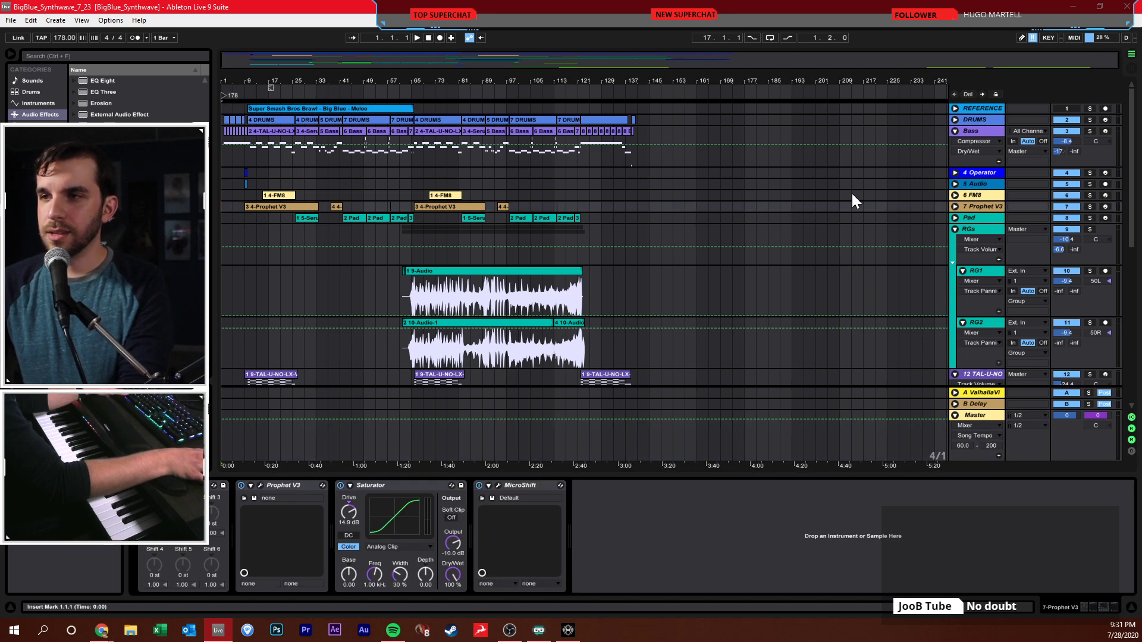
key("space")
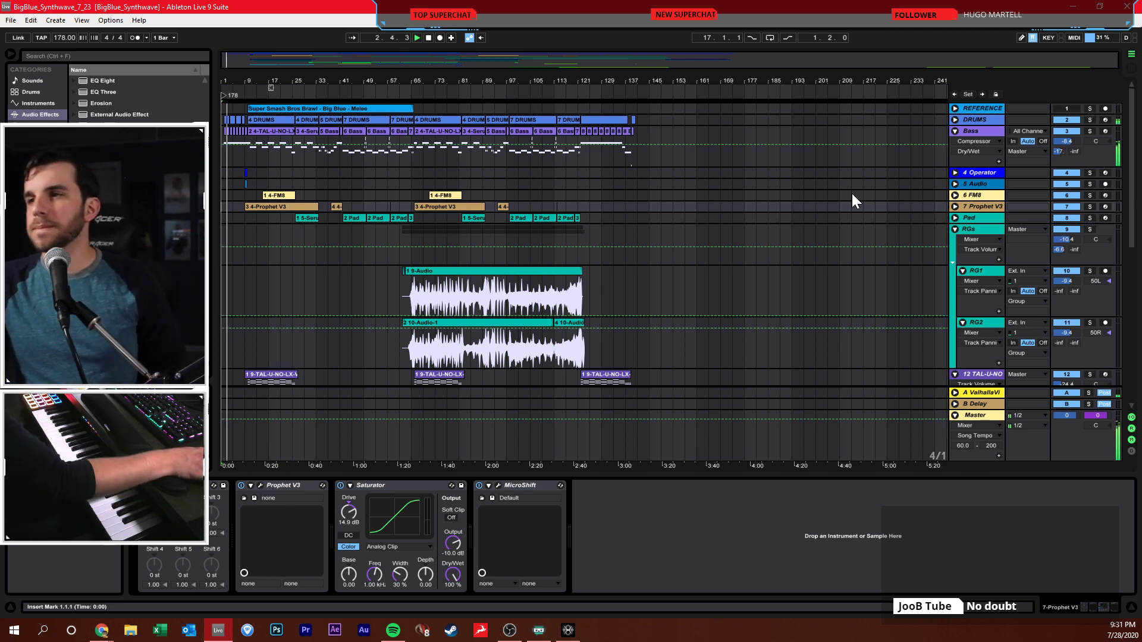
left_click(955, 229)
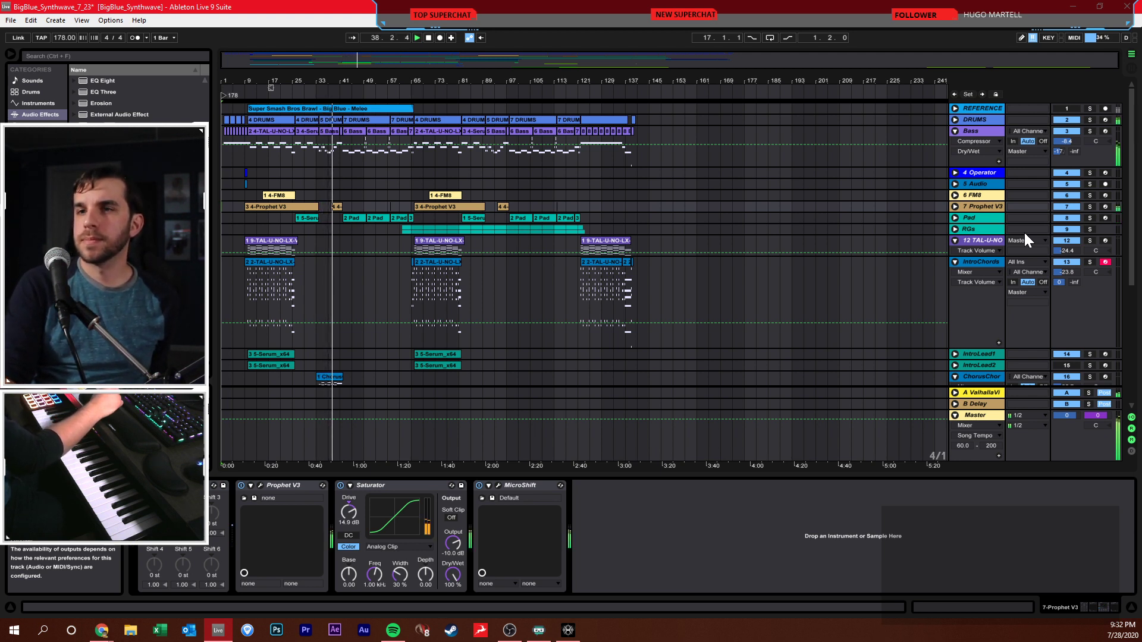
scroll(821, 342, "down", 3)
scroll(812, 333, "down", 3)
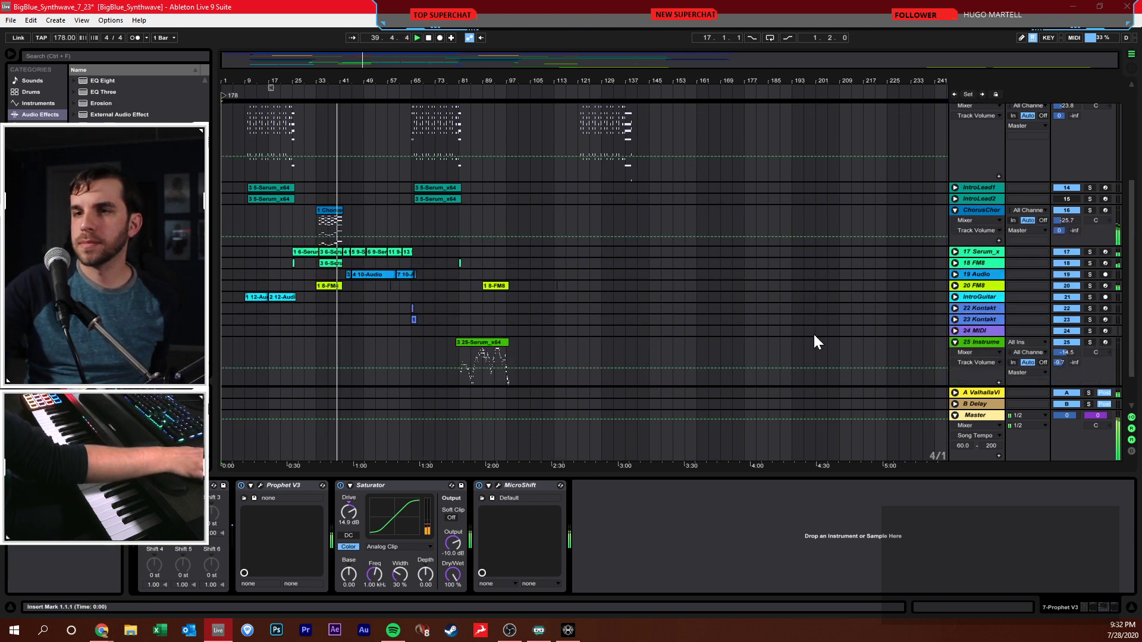
left_click(769, 347)
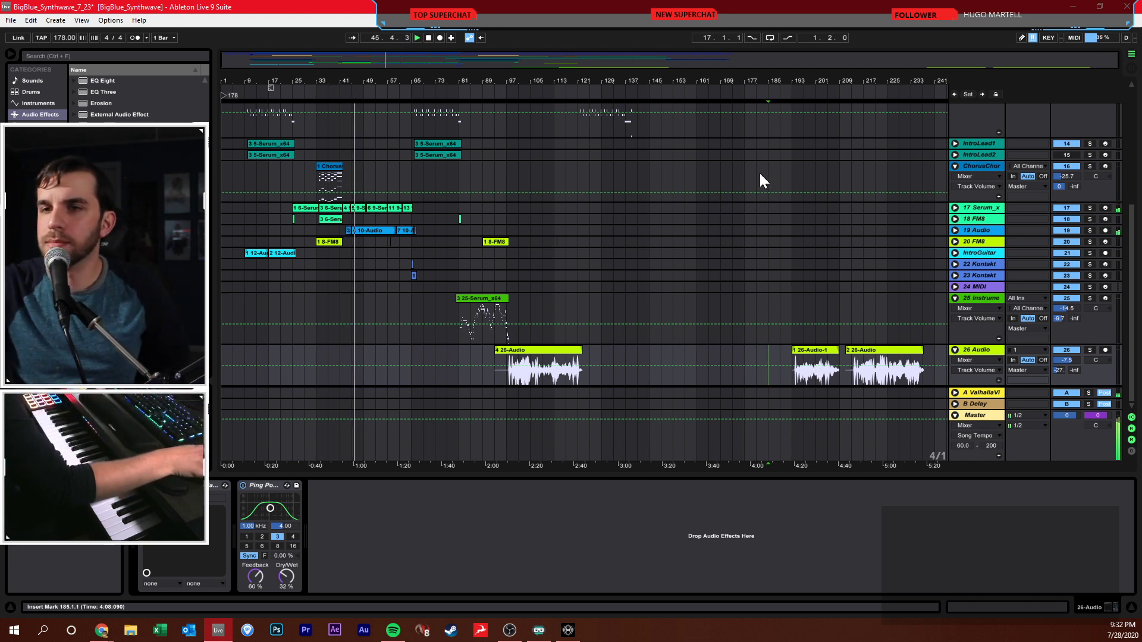
scroll(916, 226, "up", 5)
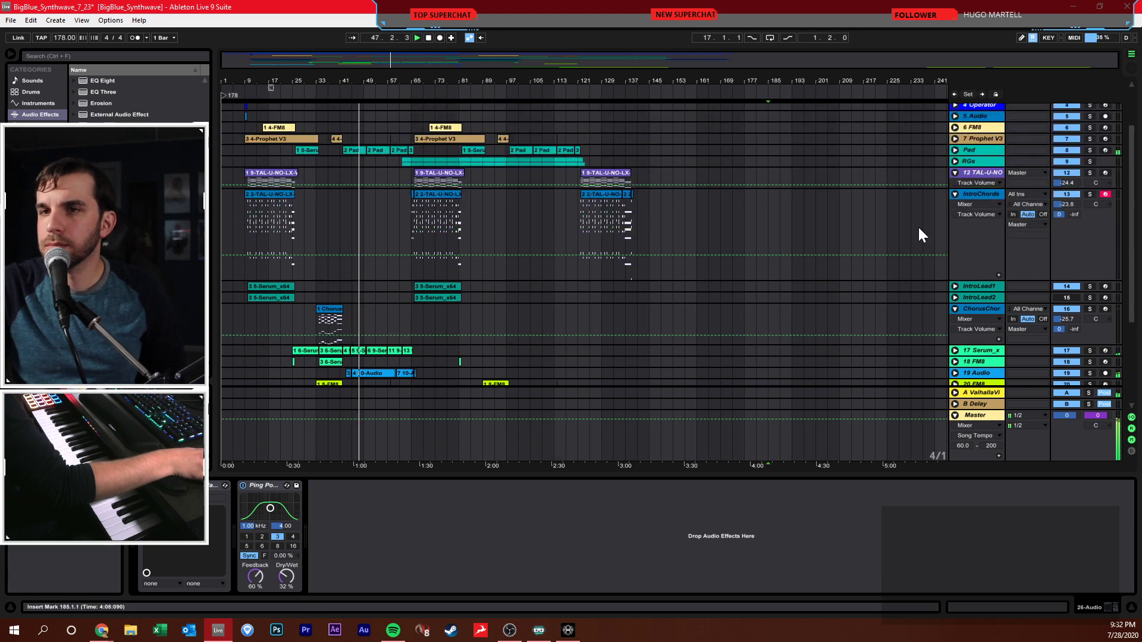
- Unfold the Pad track, show its devices and raise its track volume to -12.2 dB during playback
left_click(955, 198)
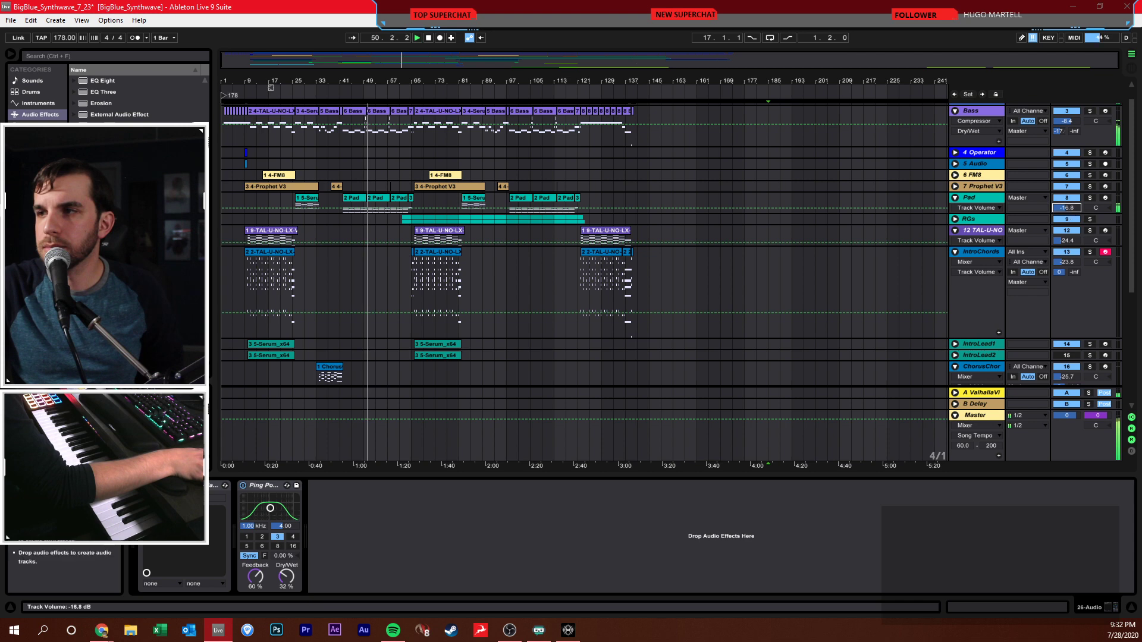
left_click(1064, 205)
left_click(974, 197)
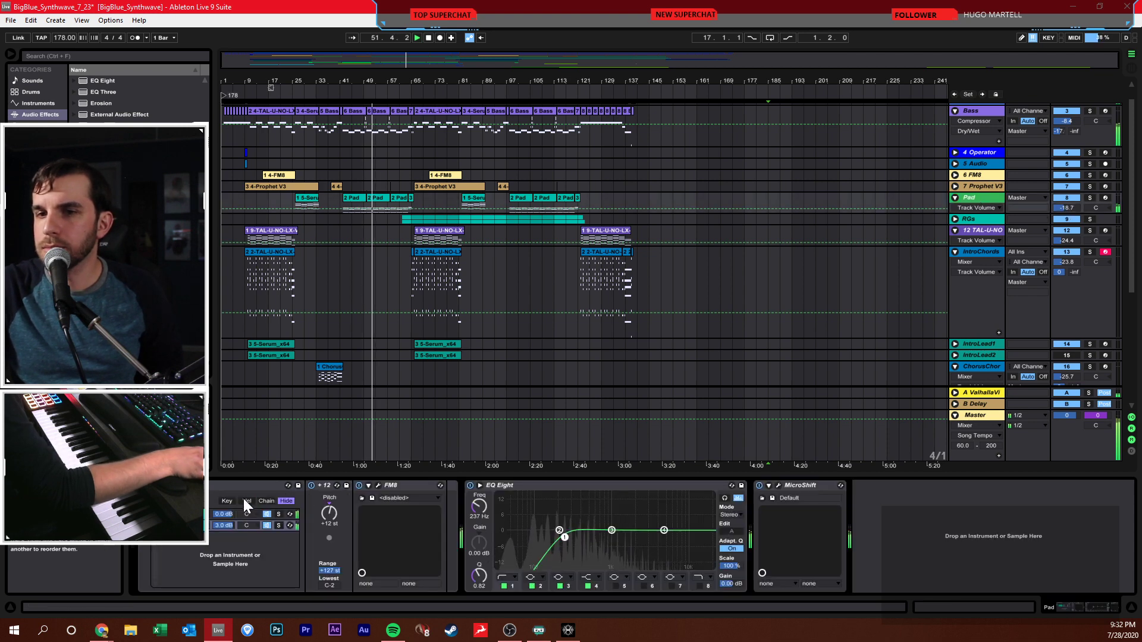
left_click_drag(1067, 207, 1067, 188)
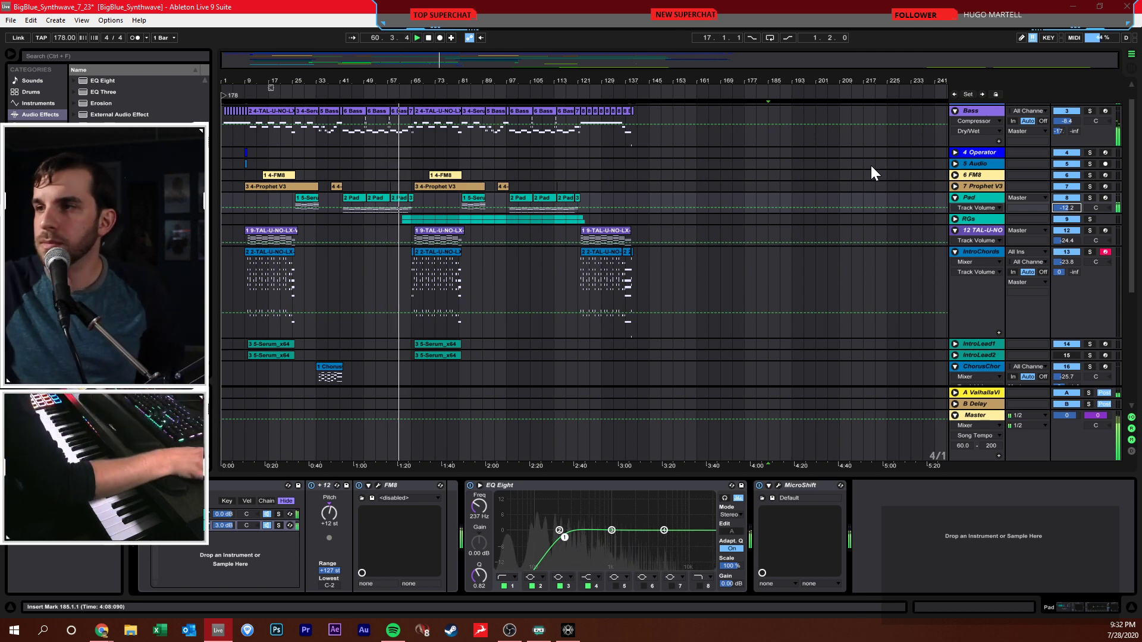
- Unfold the 17 Serum track and set its track volume to -22.8 dB
scroll(948, 251, "down", 5)
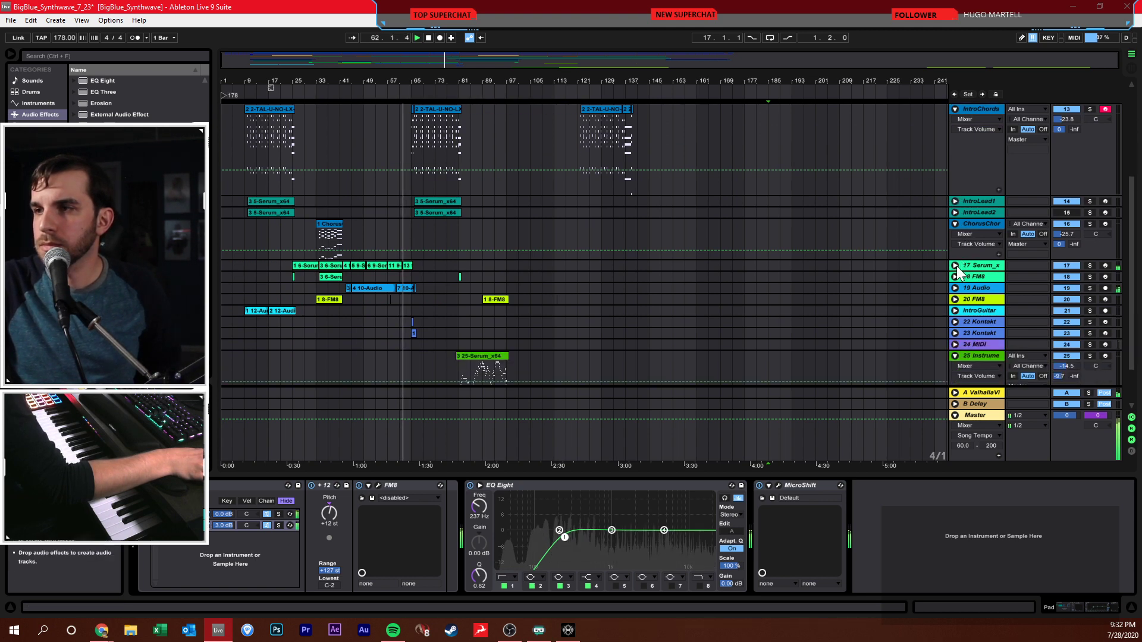
left_click(956, 265)
left_click_drag(1066, 276, 1066, 269)
left_click(932, 278)
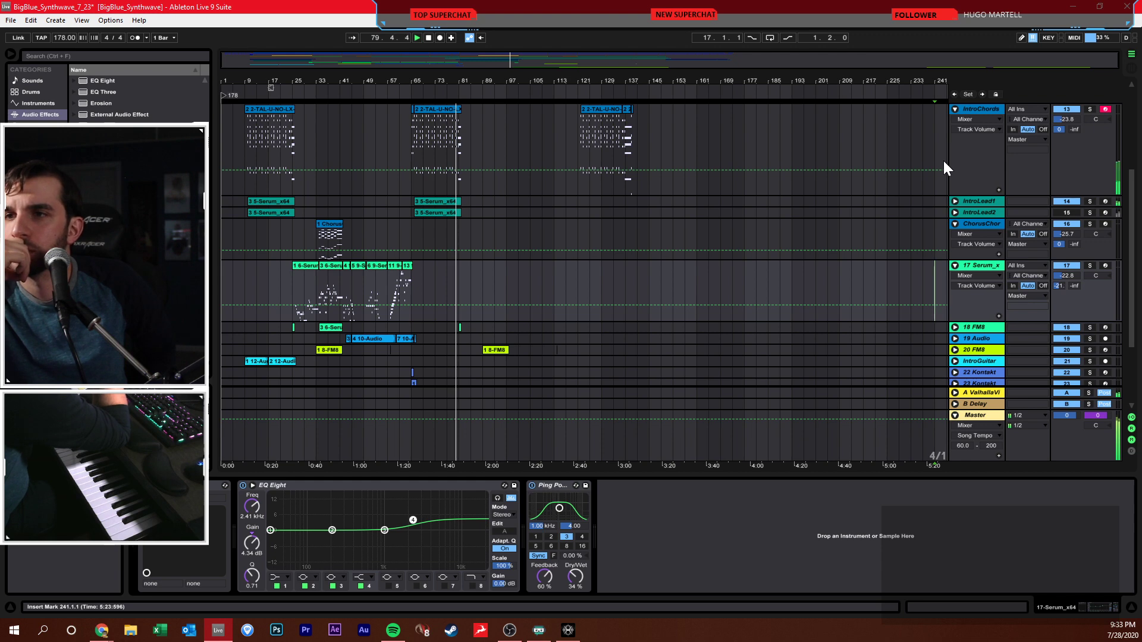
- Set the 25 Instrument track's volume to -11.1 dB while its lead part plays
scroll(755, 246, "up", 3)
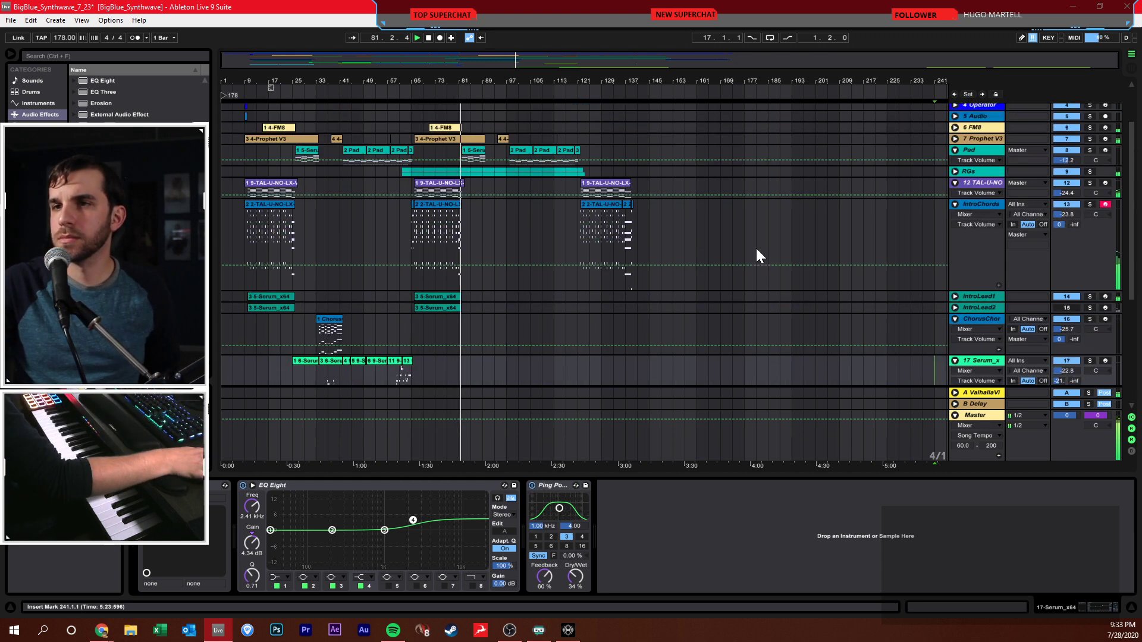
scroll(756, 248, "down", 6)
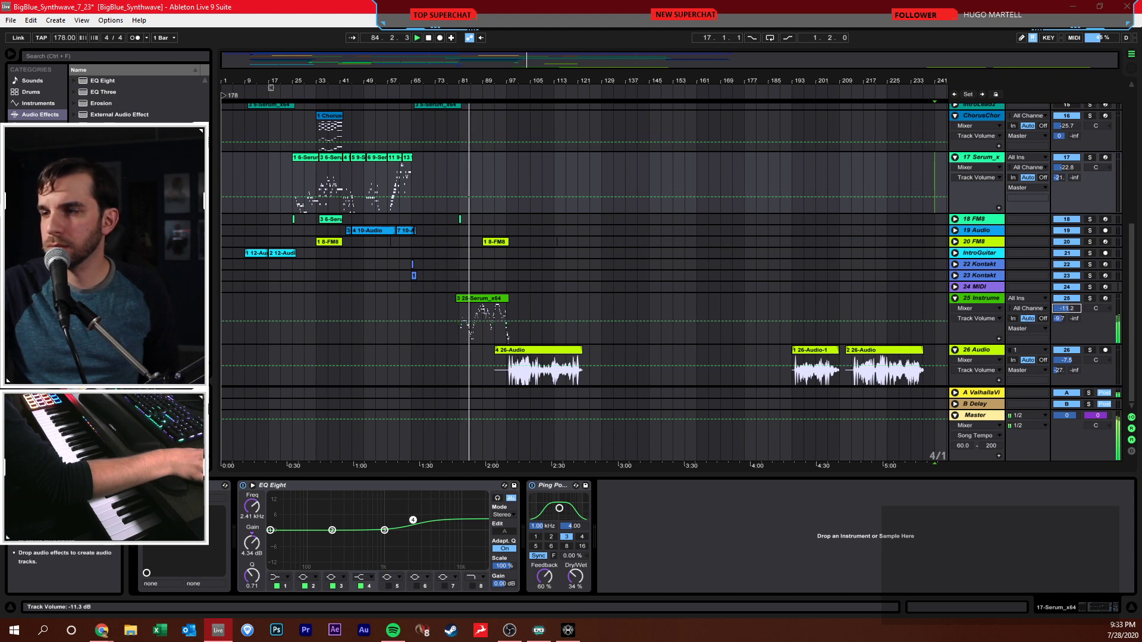
- Unfold the 7 Prophet V3 track and set the Pad track's volume to -13.0 dB
scroll(826, 284, "up", 3)
scroll(827, 280, "up", 6)
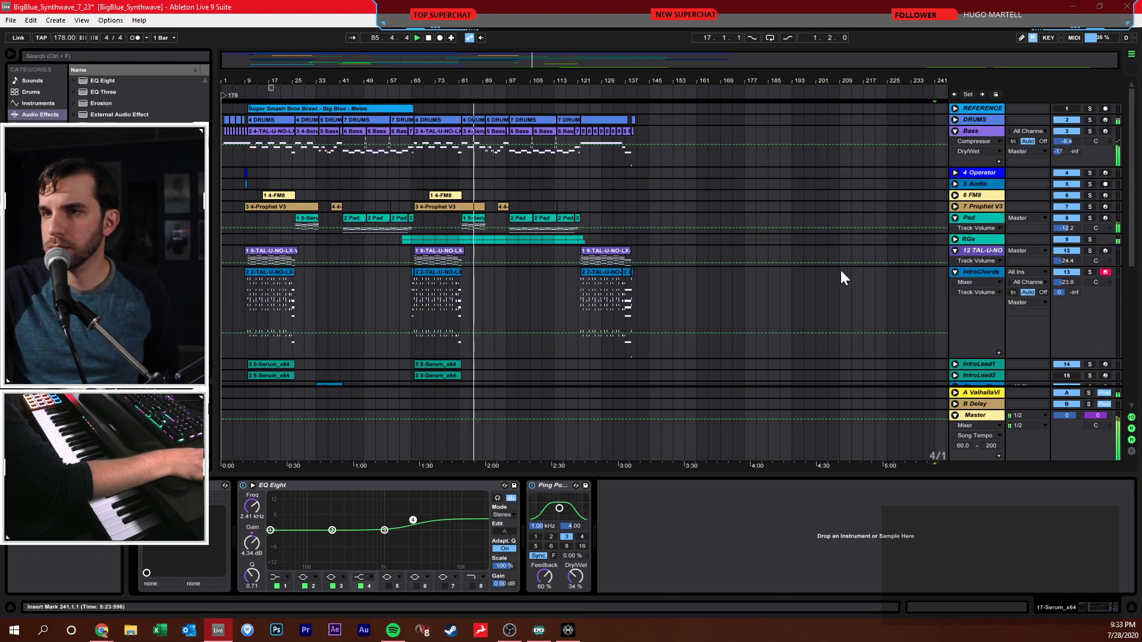
left_click(955, 207)
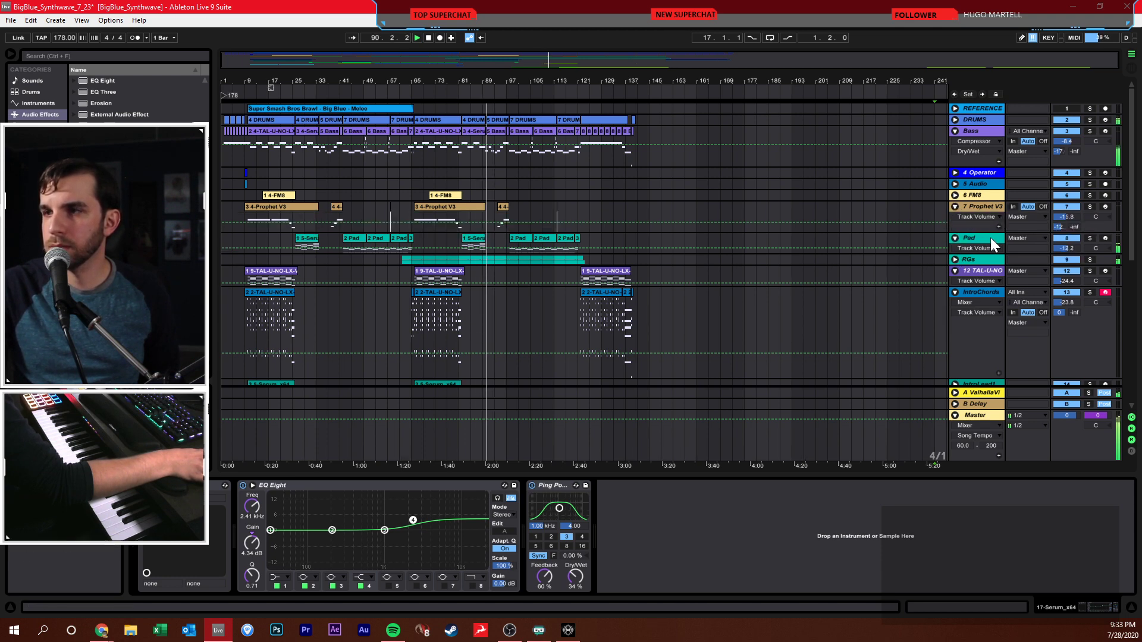
left_click_drag(1068, 247, 1068, 252)
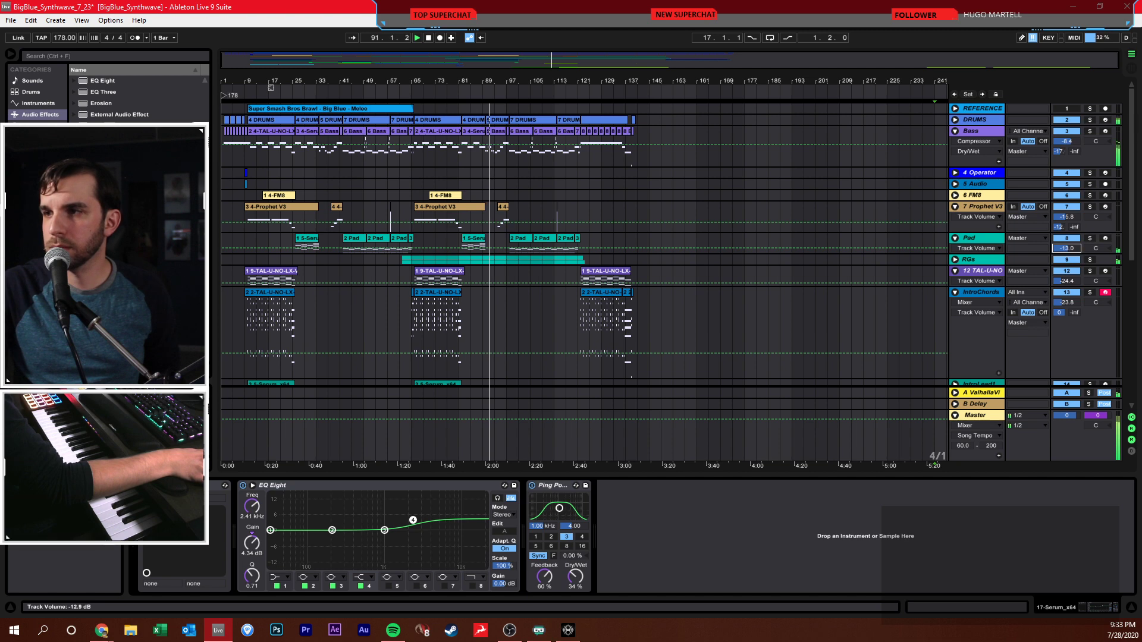
left_click(983, 239)
- Raise the 26 Audio track's volume to -4.4 dB as its solo plays around bar 99
scroll(785, 244, "down", 10)
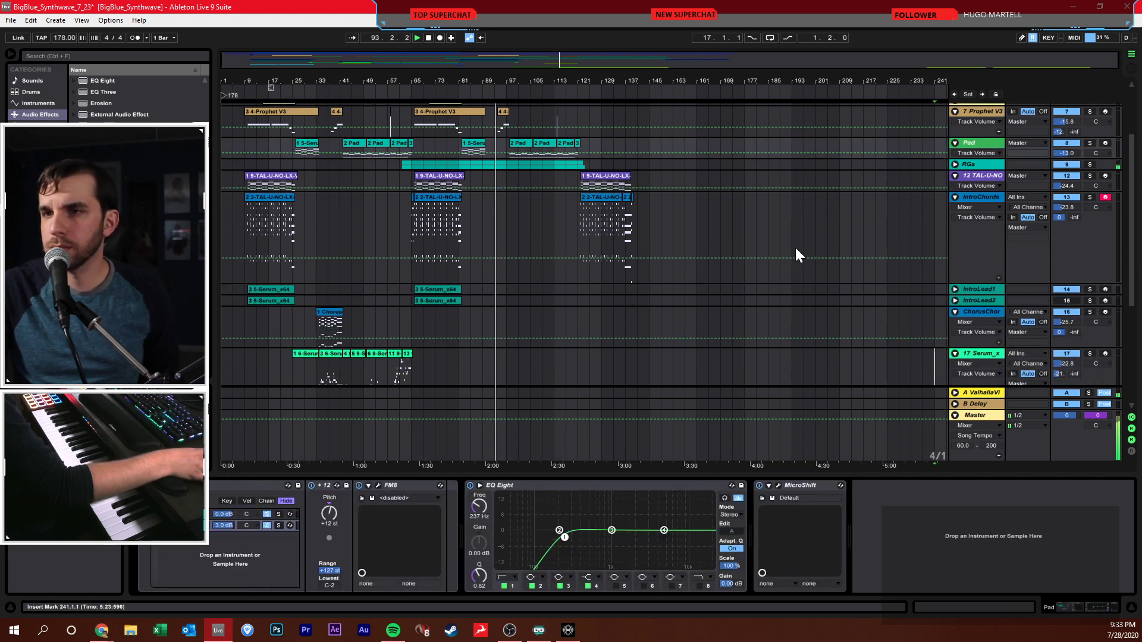
left_click_drag(491, 84, 492, 137)
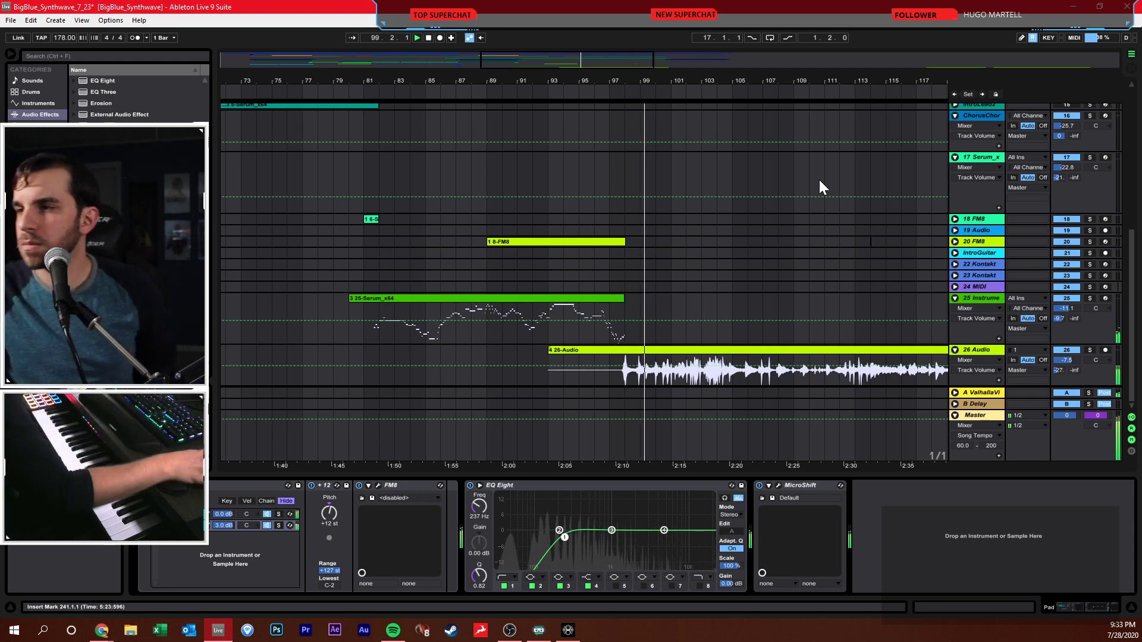
left_click_drag(1067, 360, 1066, 348)
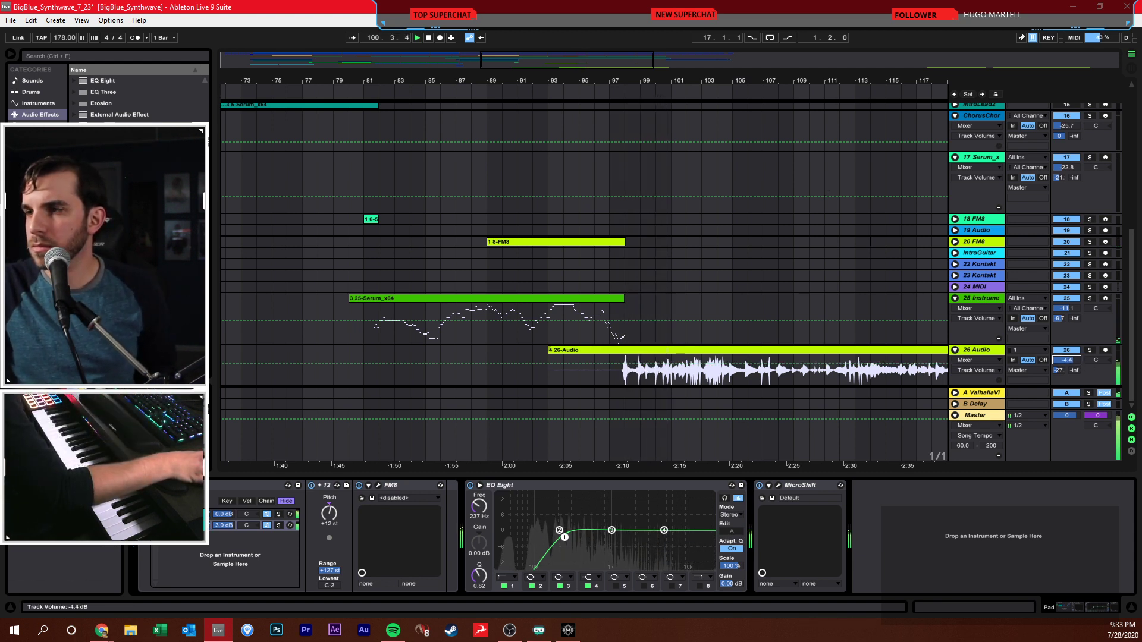
- Search the browser for "eq" and add an EQ Eight after the Ping Pong delay on the 26 Audio track
left_click(985, 350)
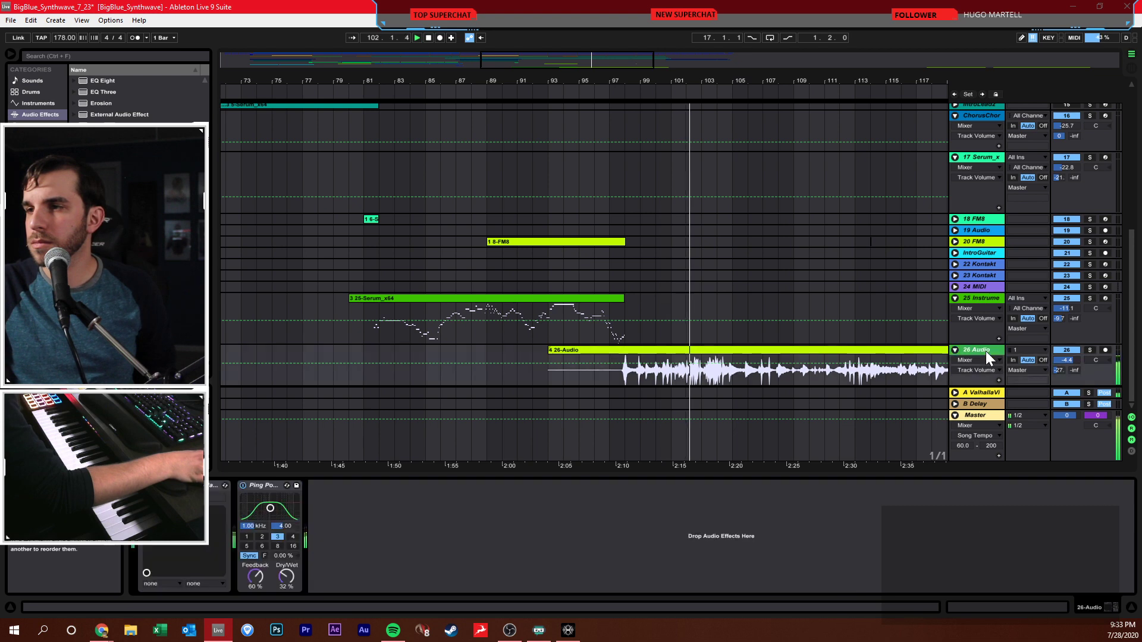
key("ctrl+f")
type("eq")
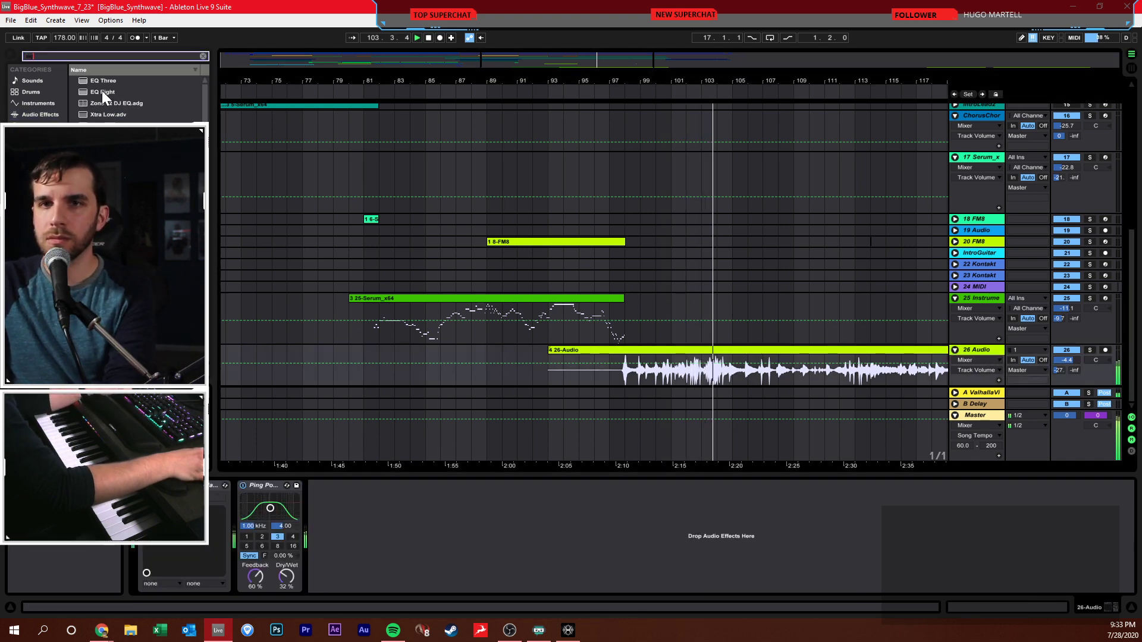
left_click_drag(99, 91, 360, 506)
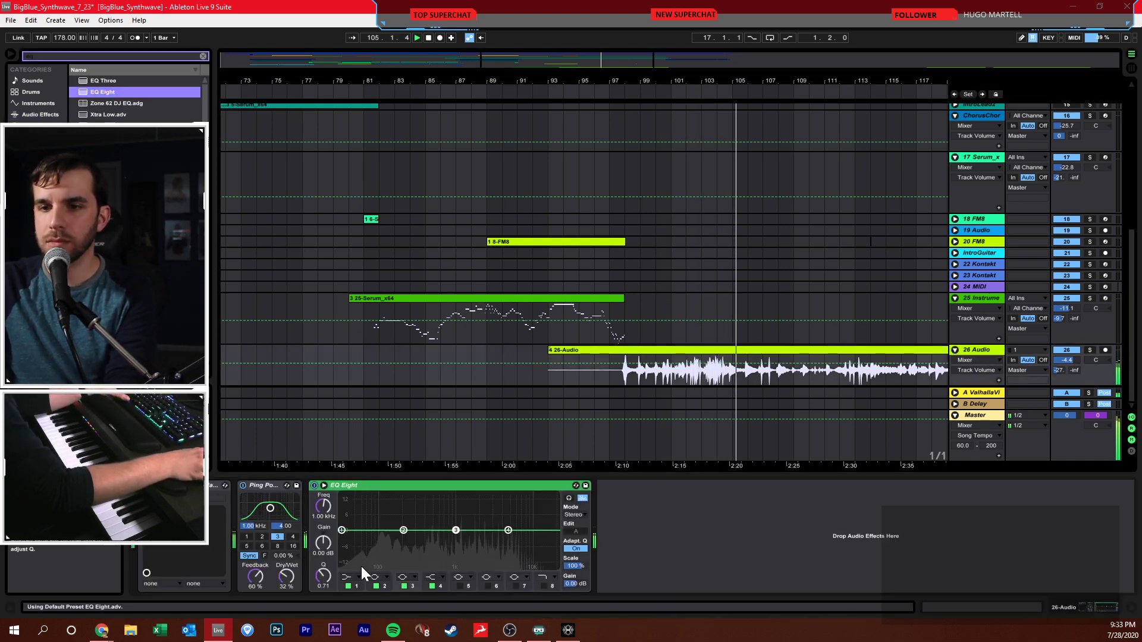
- Change the first band of 26 Audio's EQ Eight to a low-cut filter at 129 Hz
left_click(349, 576)
left_click(349, 516)
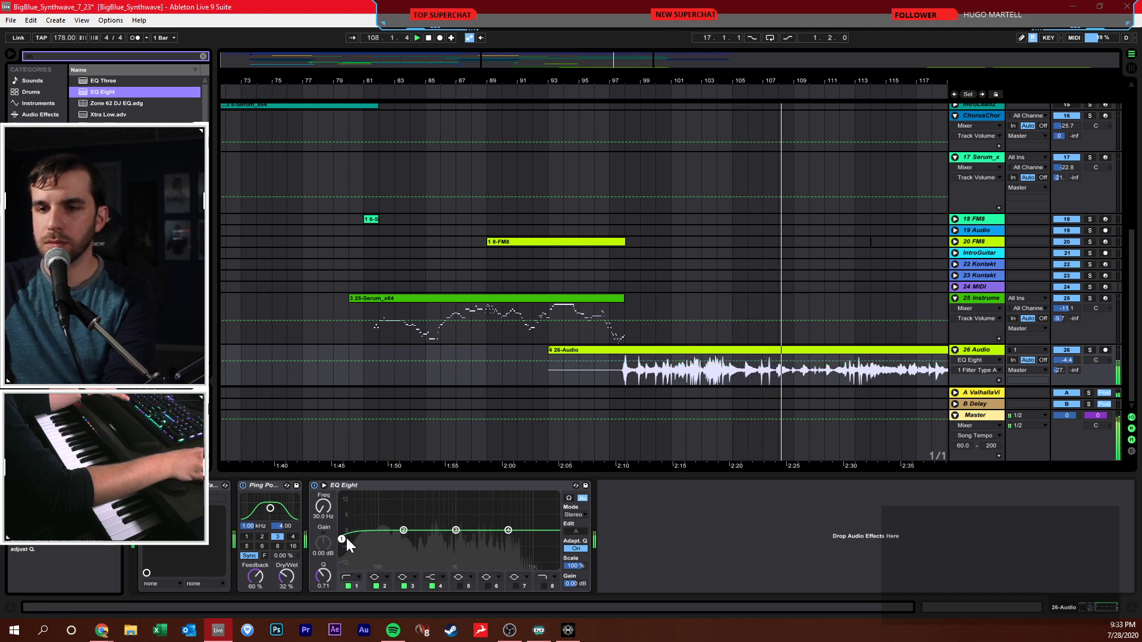
left_click_drag(343, 538, 389, 542)
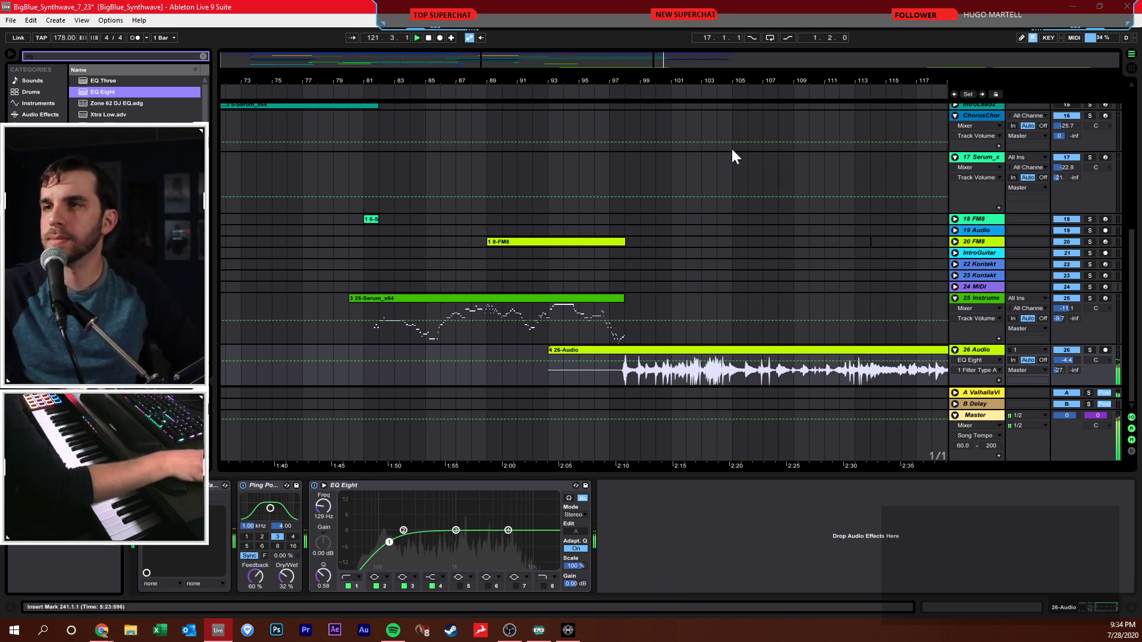
- Unfold the DRUMS track and enlarge the song's ending, about bars 93 to 145, while it plays
left_click_drag(823, 84, 782, 188)
scroll(783, 187, "up", 10)
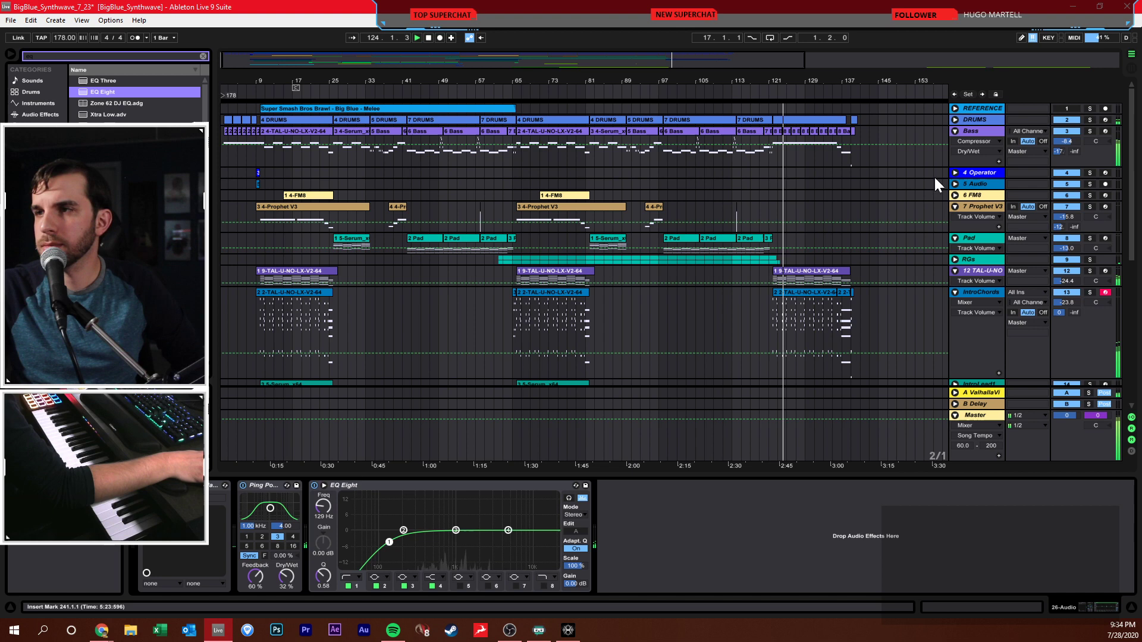
left_click(955, 115)
left_click(955, 117)
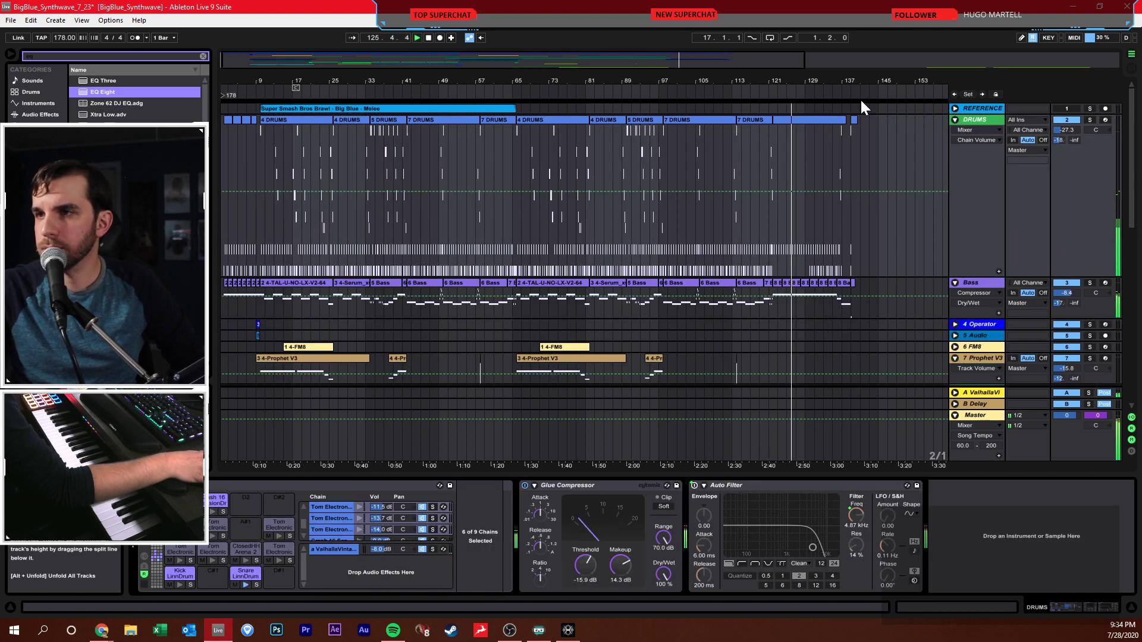
mouse_move(846, 87)
left_mouse_down()
mouse_move(830, 119)
mouse_move(814, 86)
mouse_move(824, 89)
left_mouse_up()
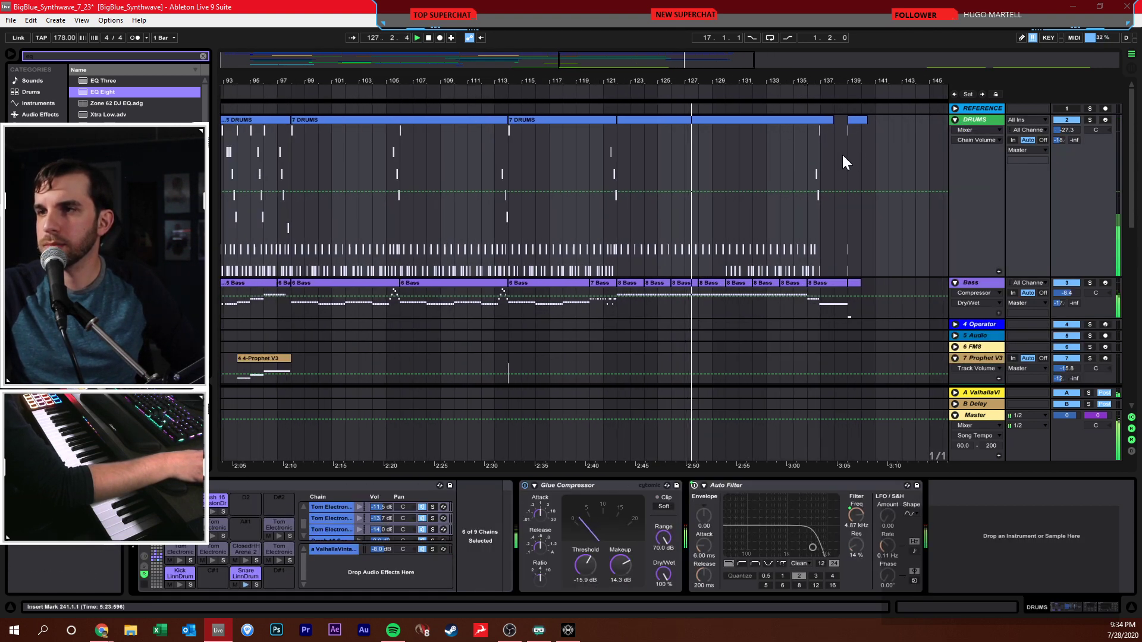
- Listen to the ending hit, place the insert marker in the empty area after it and save the set
left_click(876, 148)
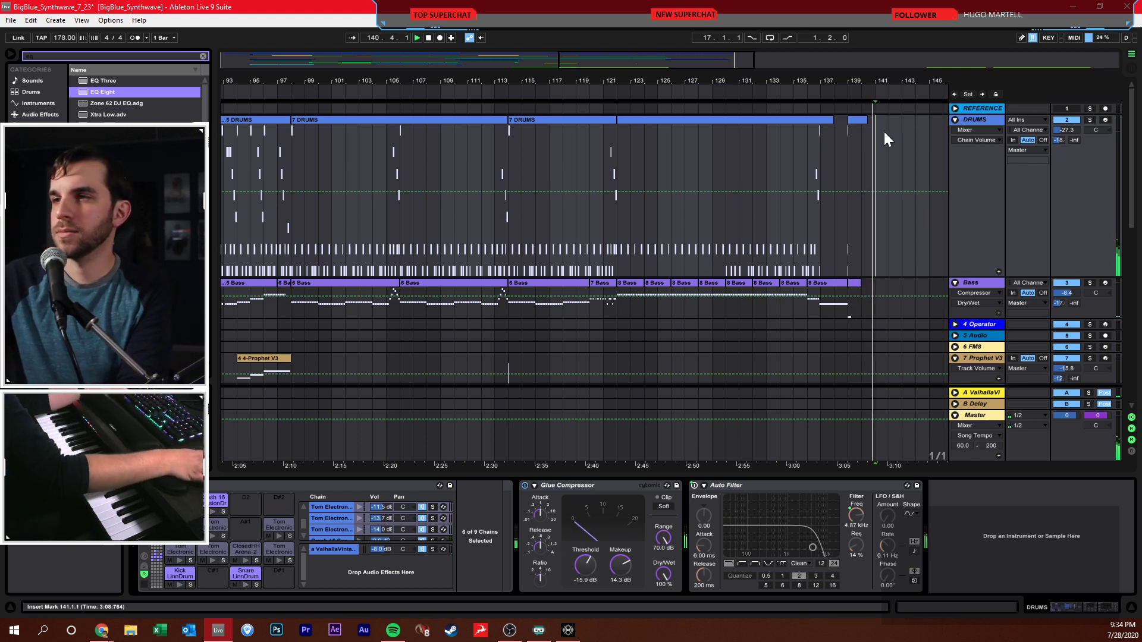
left_click(902, 138)
key("ctrl+s")
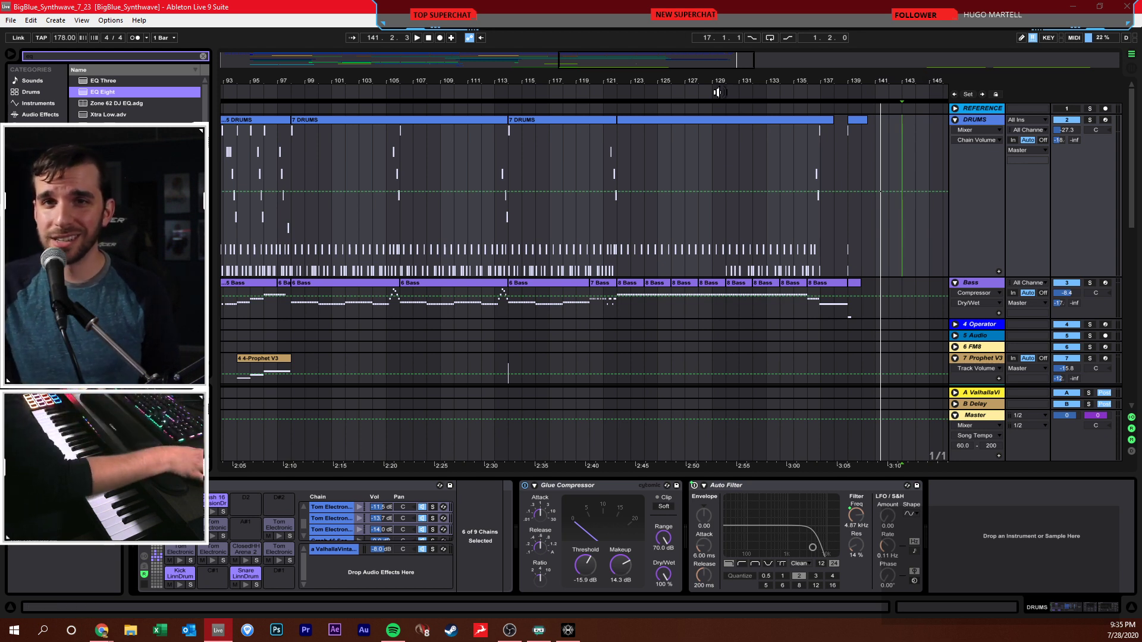
left_click(11, 20)
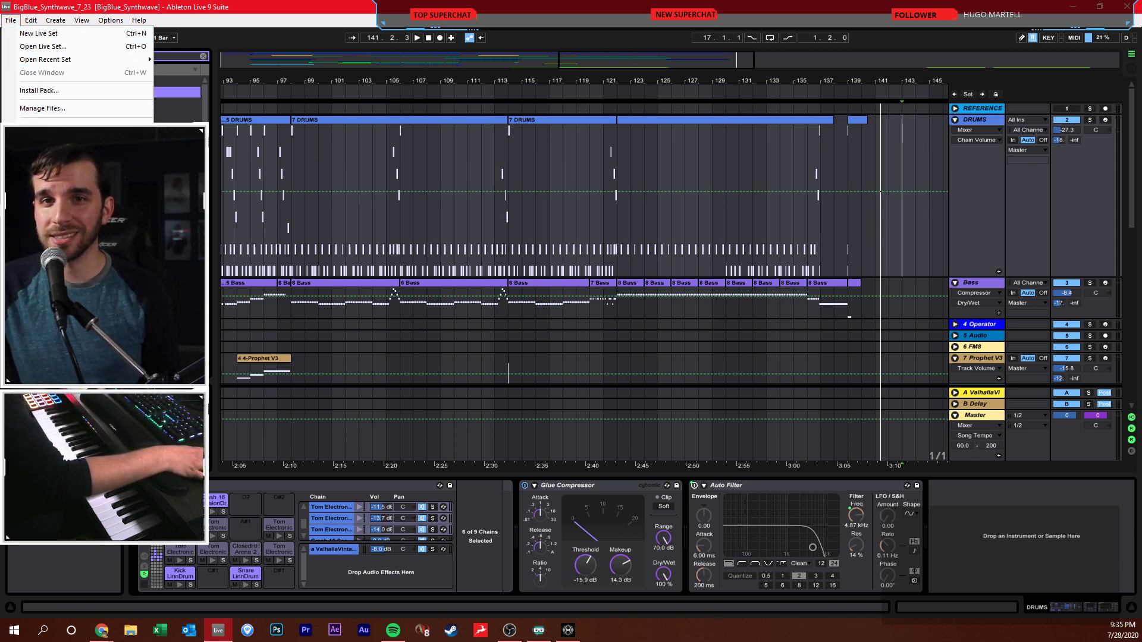
mouse_move(54, 59)
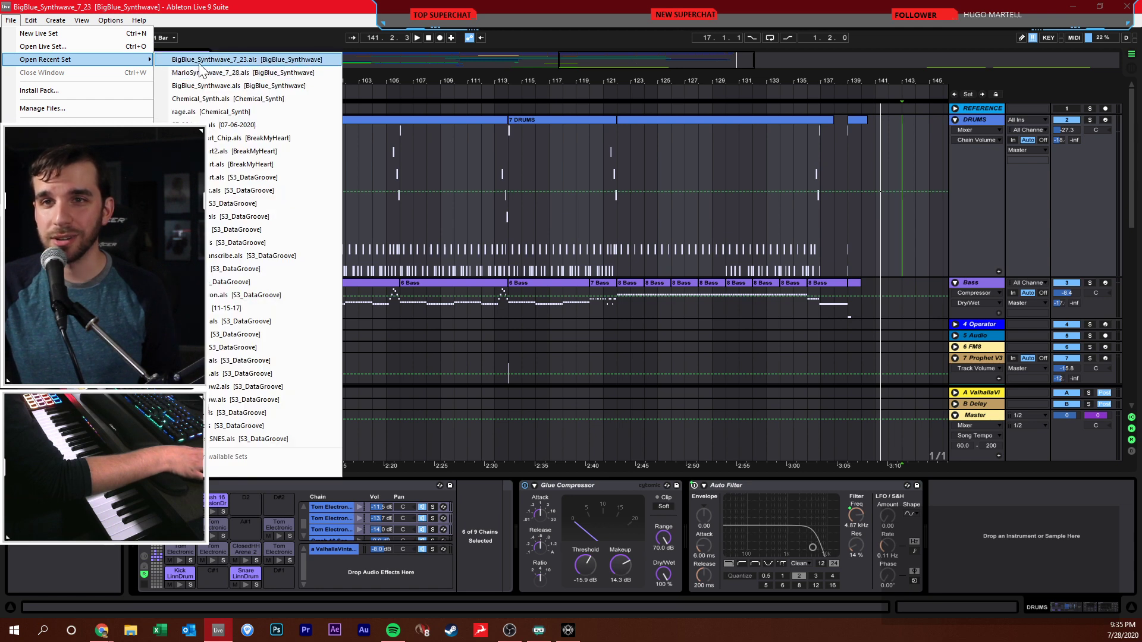
left_click(314, 36)
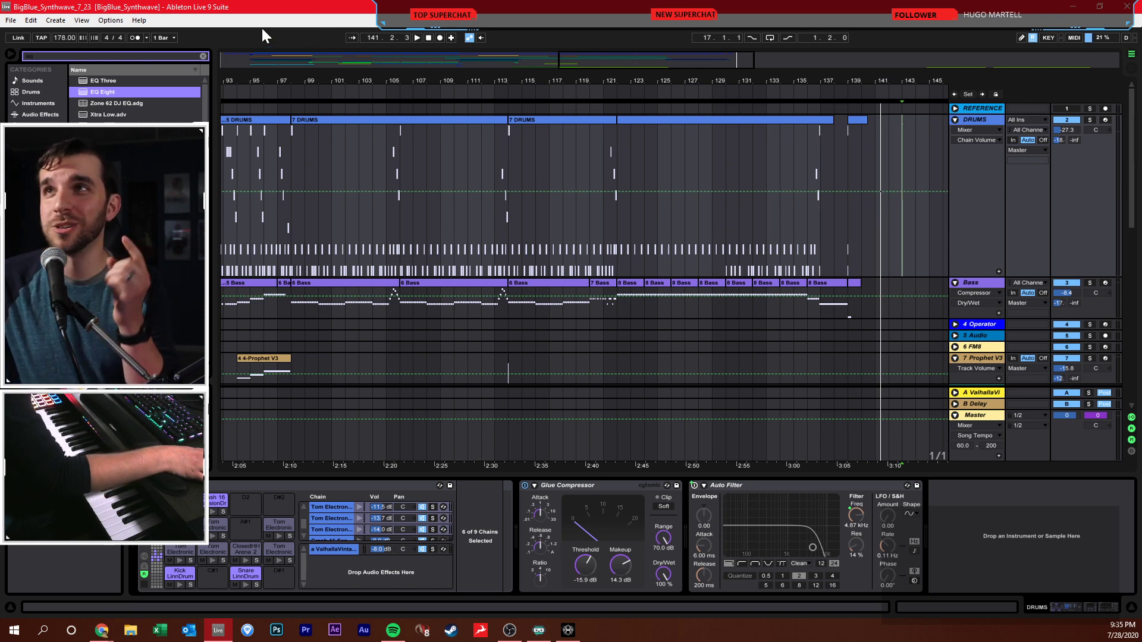
- Open the recent set MarioSynthwave_7_28.als from the BigBlue_Synthwave project
left_click(11, 21)
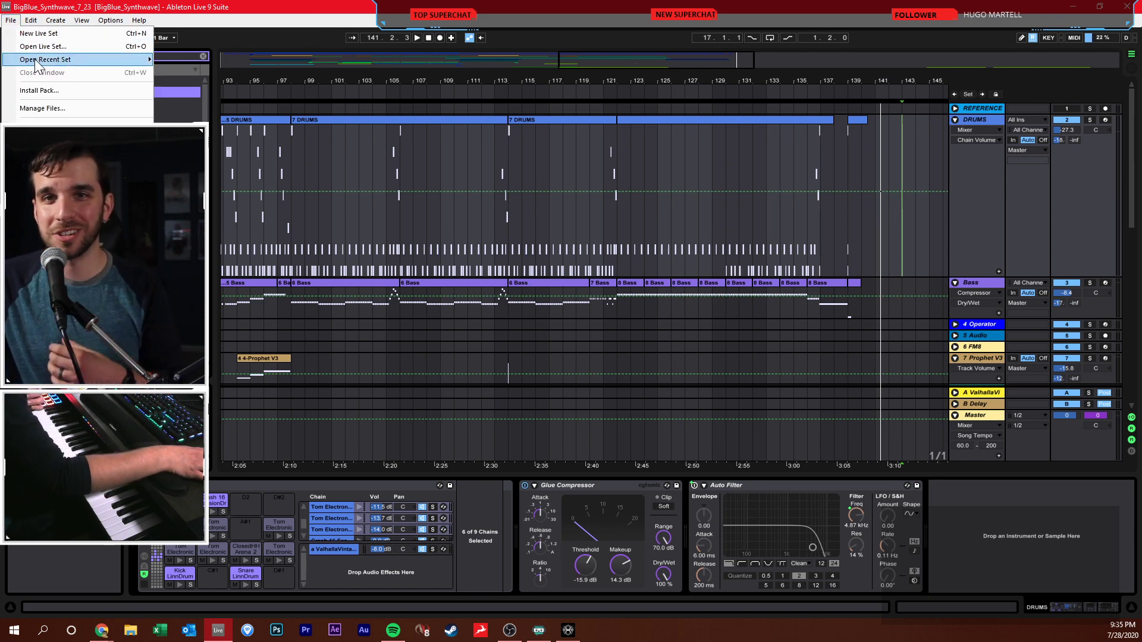
mouse_move(36, 61)
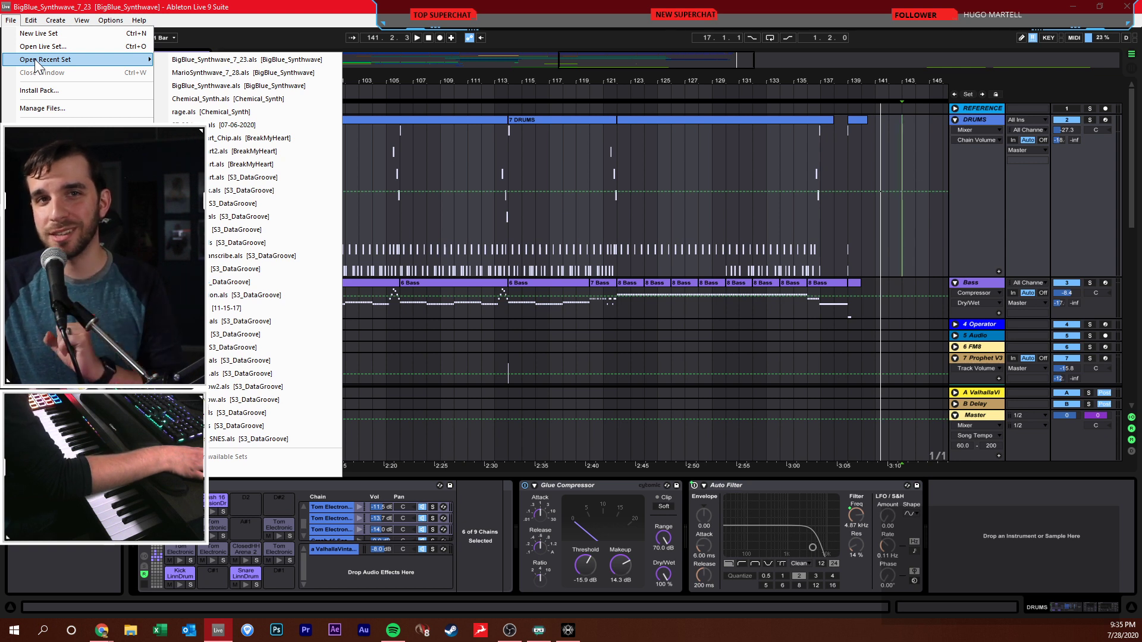
left_click(180, 72)
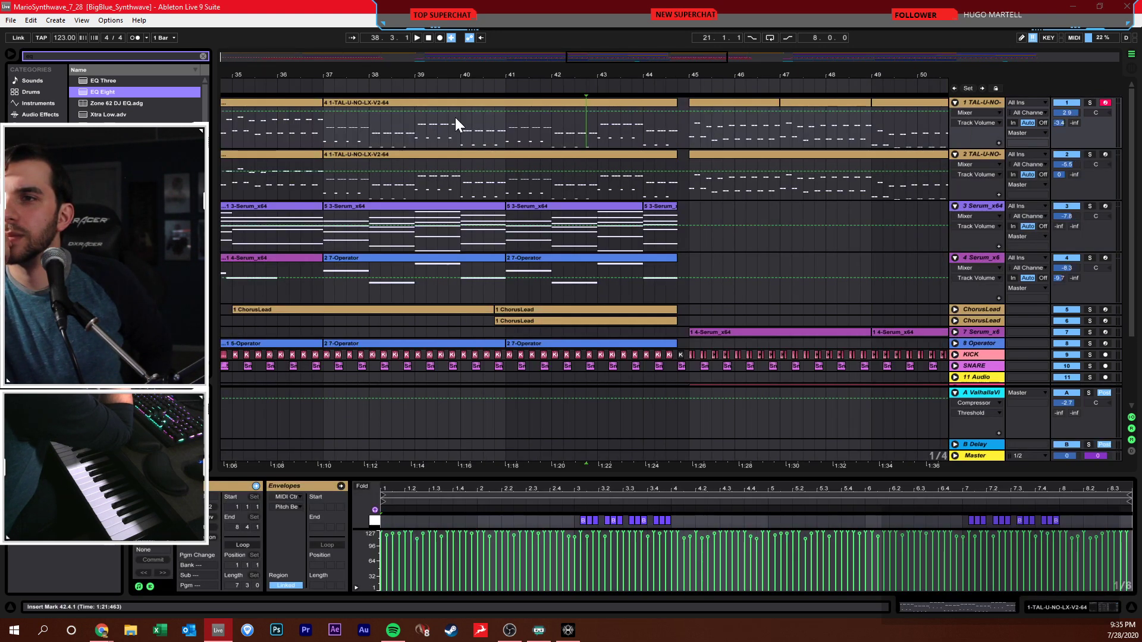
- Return the Mario set to the song start and fit its whole arrangement in view
left_click(428, 38)
left_click_drag(447, 74, 452, 67)
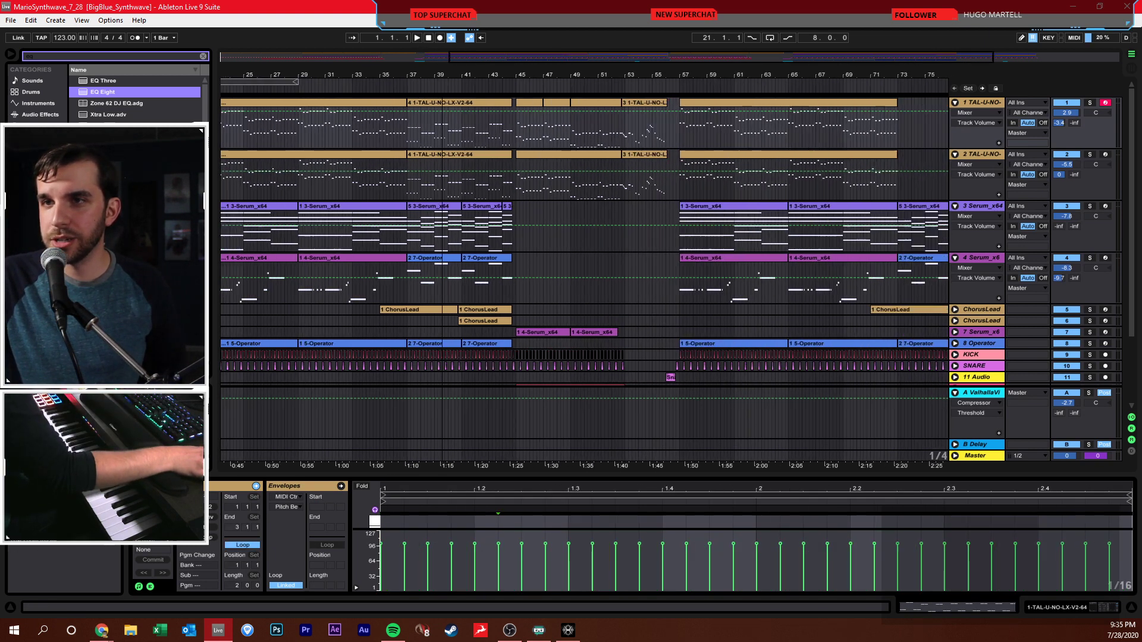
scroll(941, 350, "down", 3)
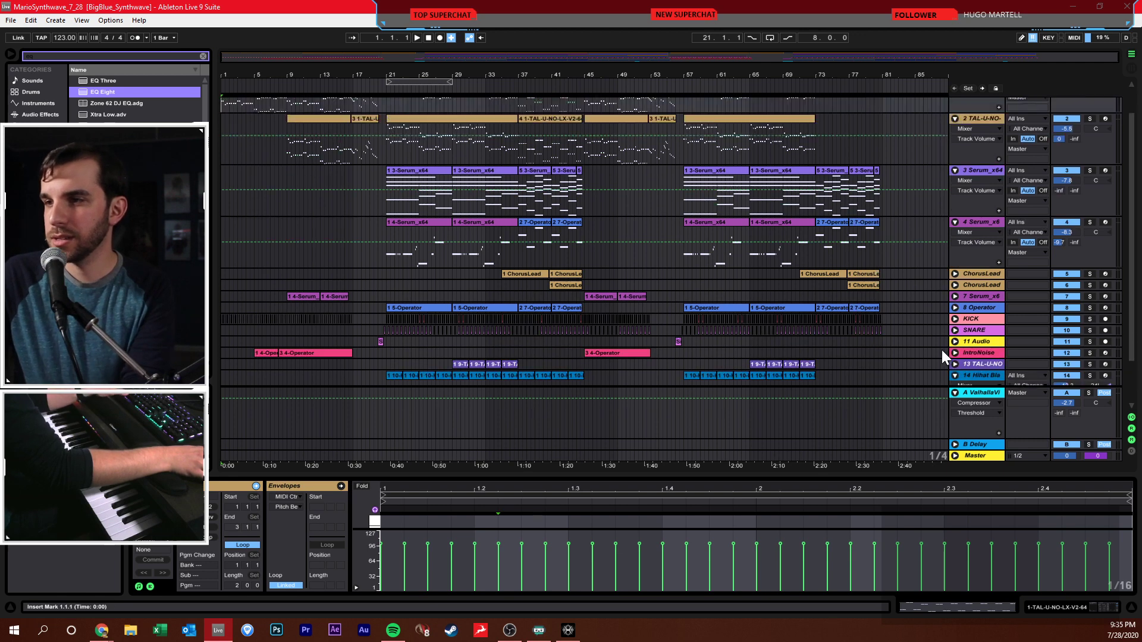
- Fold the A ValhallaVi return track and the 14 Hihat track
left_click(955, 393)
scroll(872, 416, "down", 1)
scroll(872, 420, "down", 1)
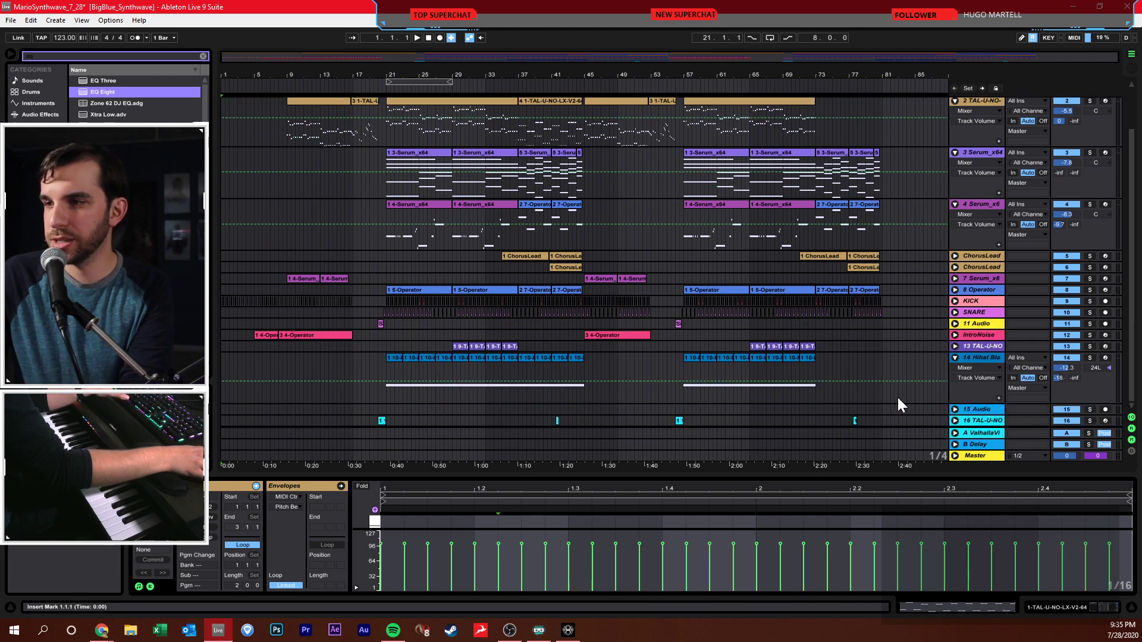
left_click(955, 357)
scroll(890, 358, "up", 3)
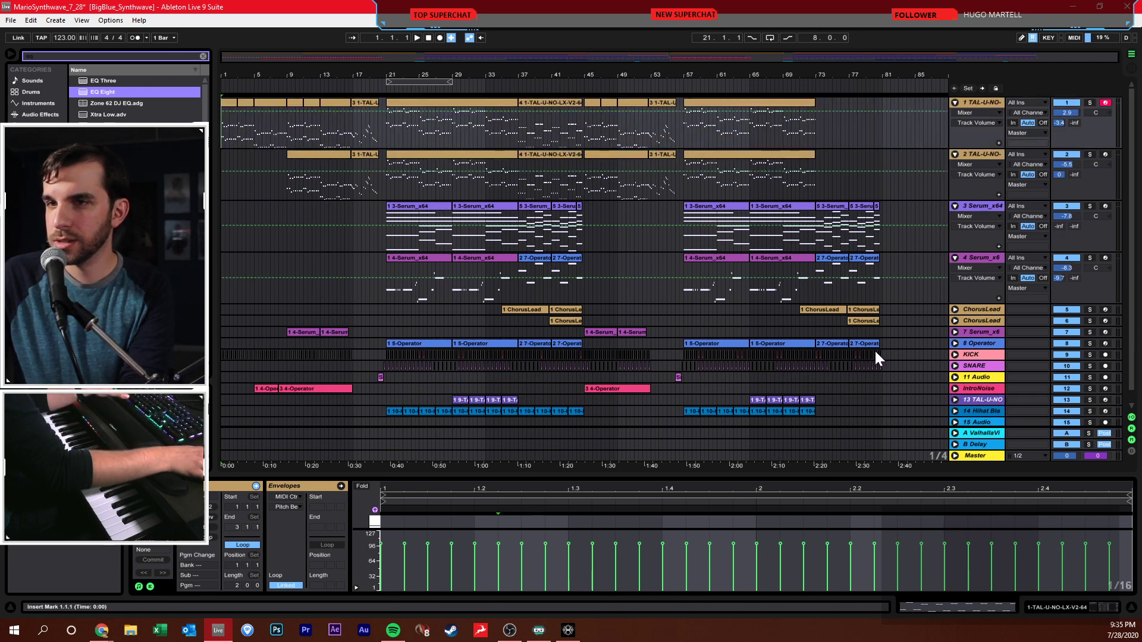
- Hide the clip detail view to enlarge the arrangement and unfold the 14 Hihat track
left_click(1131, 607)
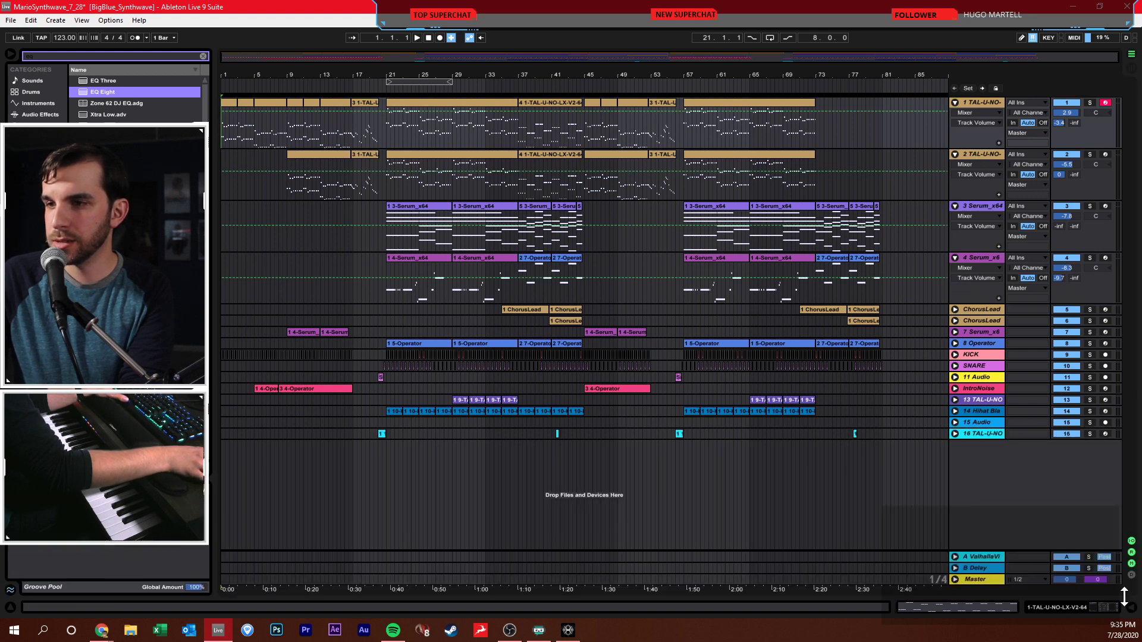
left_click(956, 410)
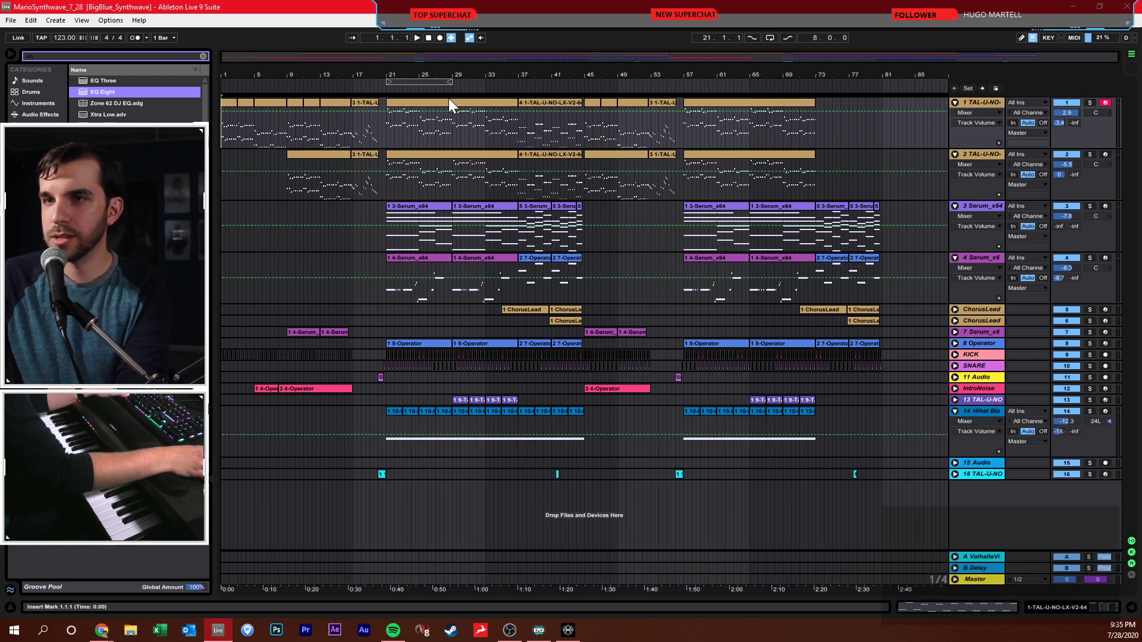
- Play the song and set the volumes of 4 Serum to -4.6 dB and the two unfolded ChorusLead tracks to -9.0 and -9.8 dB
key("space")
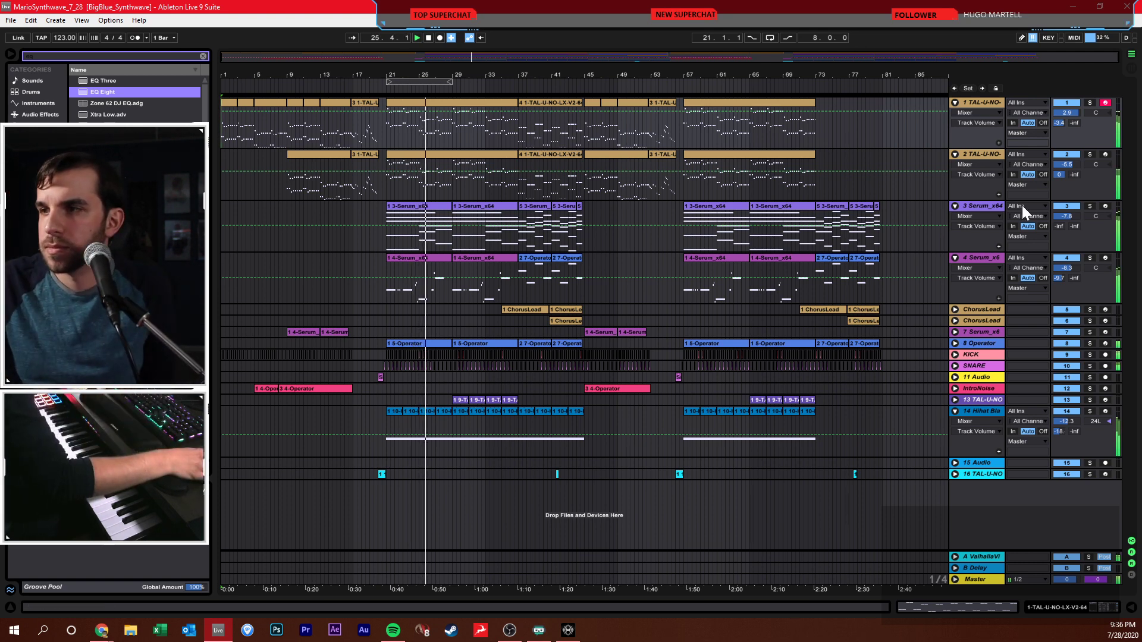
left_click_drag(1064, 266, 1065, 249)
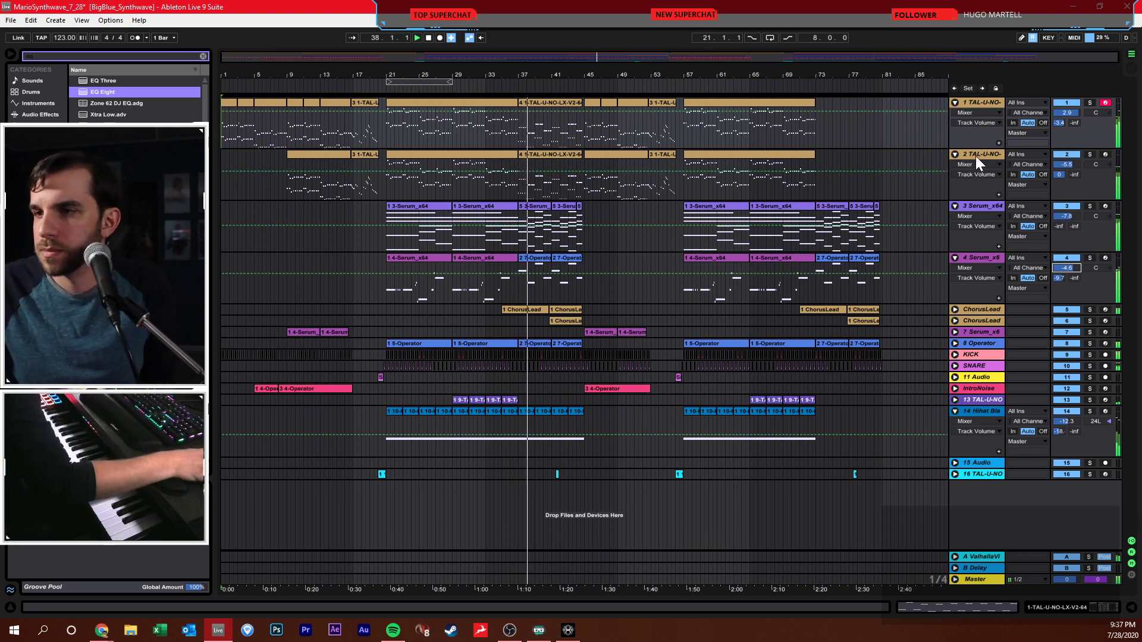
left_click(954, 309)
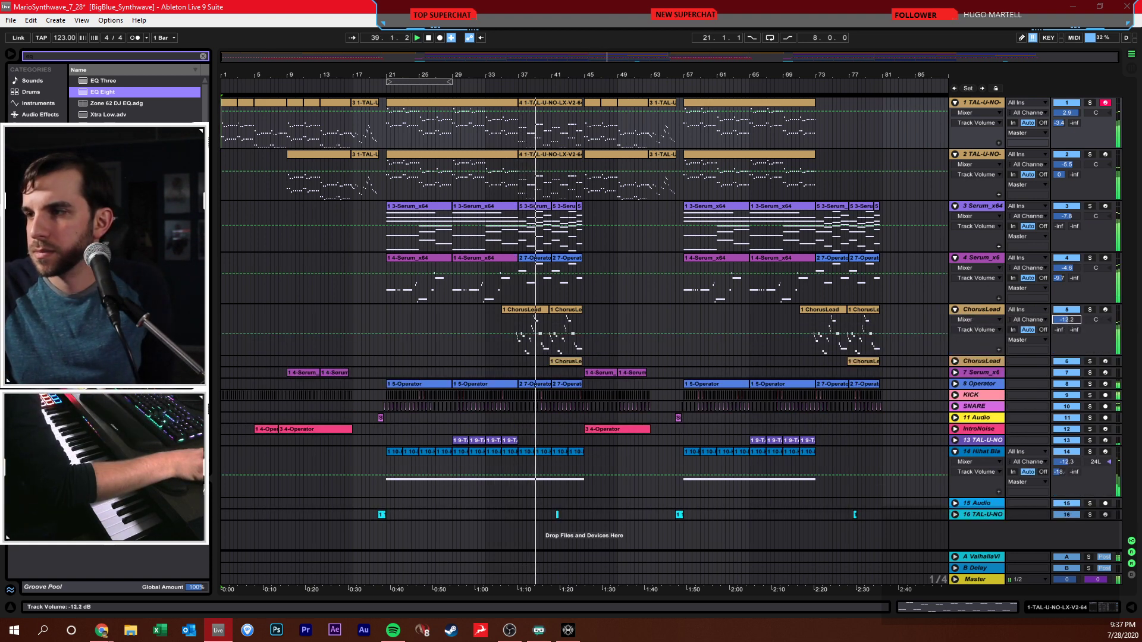
left_click(955, 361)
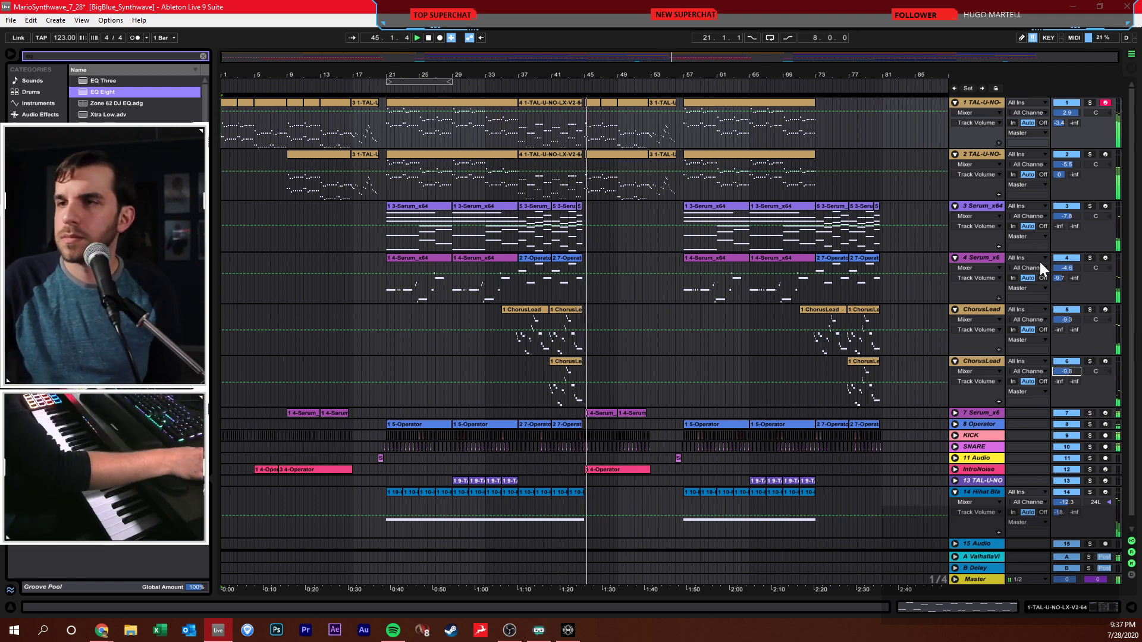
- Stop playback, fit the whole arrangement in view and place the insert marker at 16.4.1 on the 3 Serum_x64 track
left_click(656, 284)
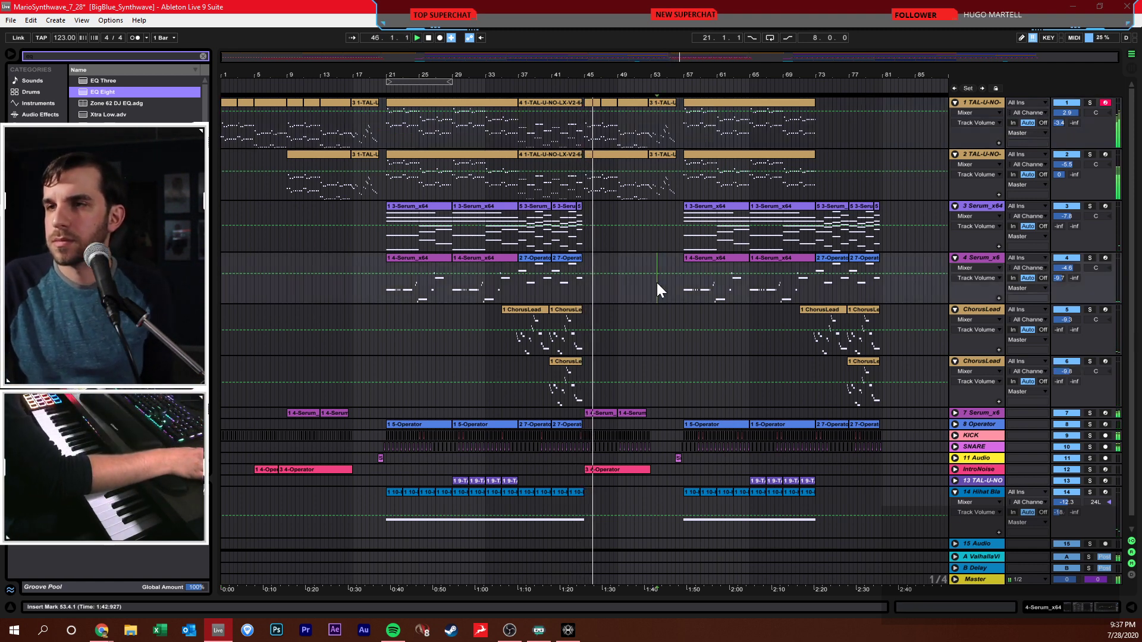
left_click(665, 247)
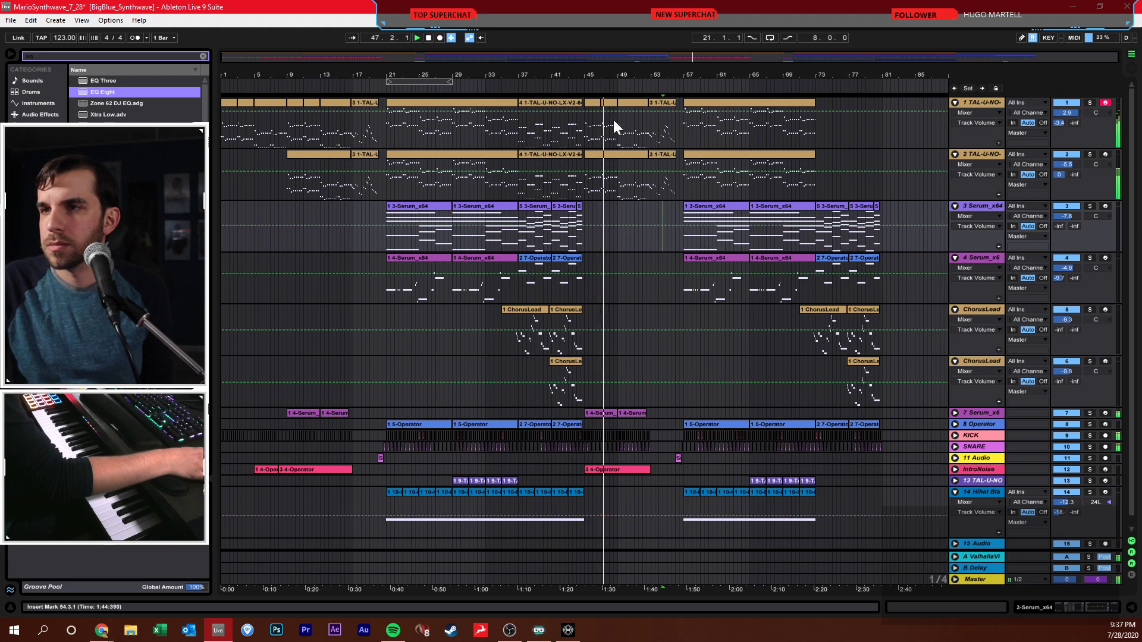
left_click_drag(624, 77, 623, 110)
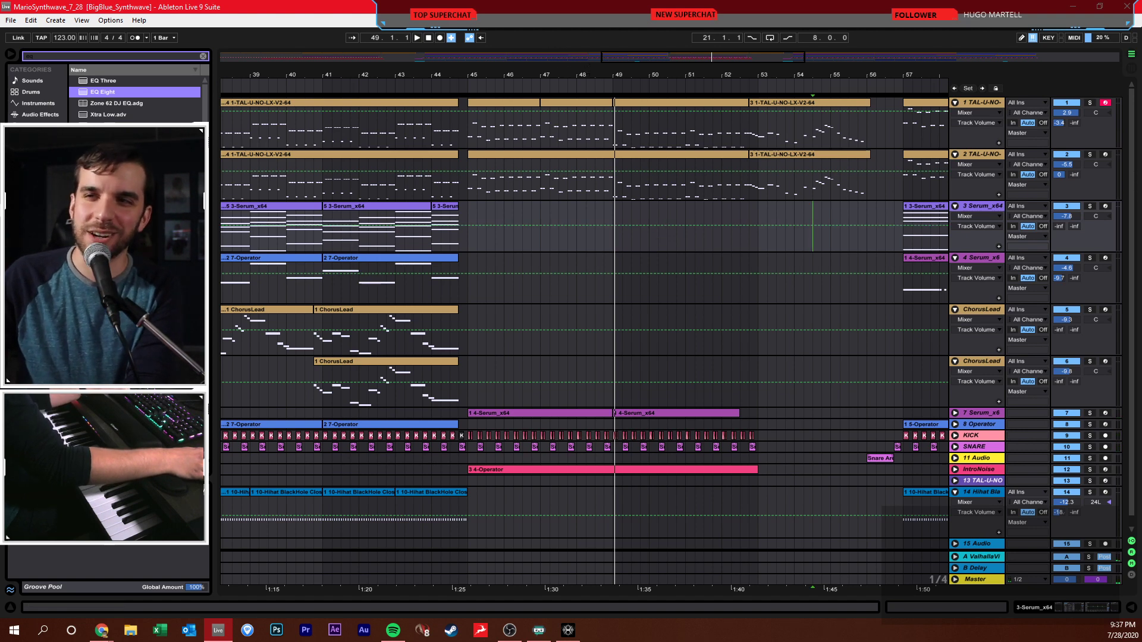
double_click(708, 57)
key("space")
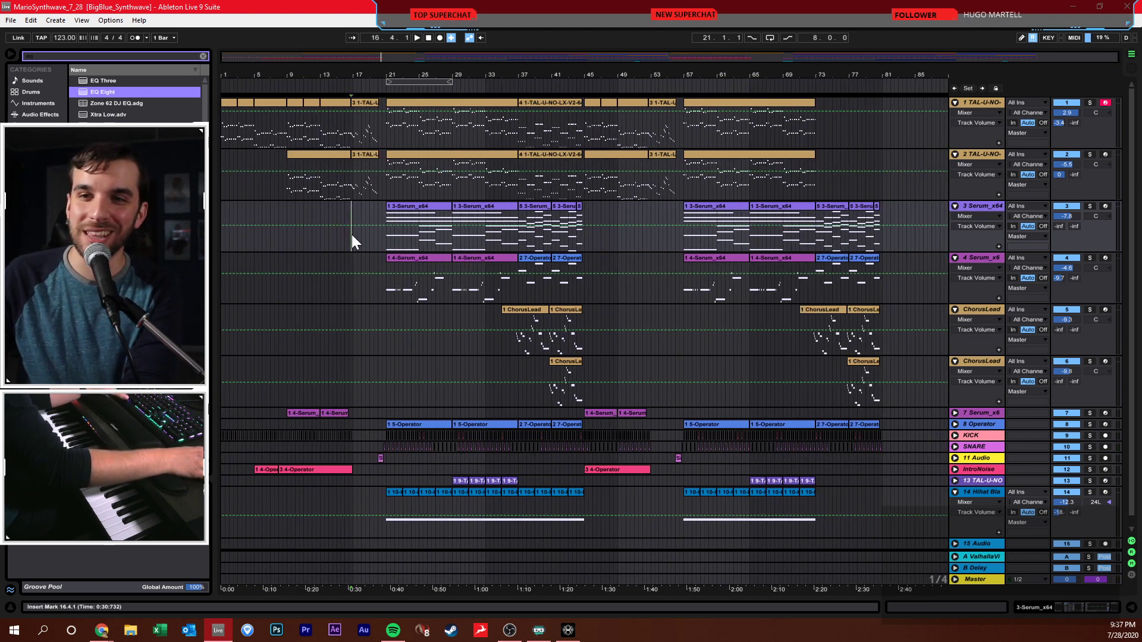
left_click(351, 234)
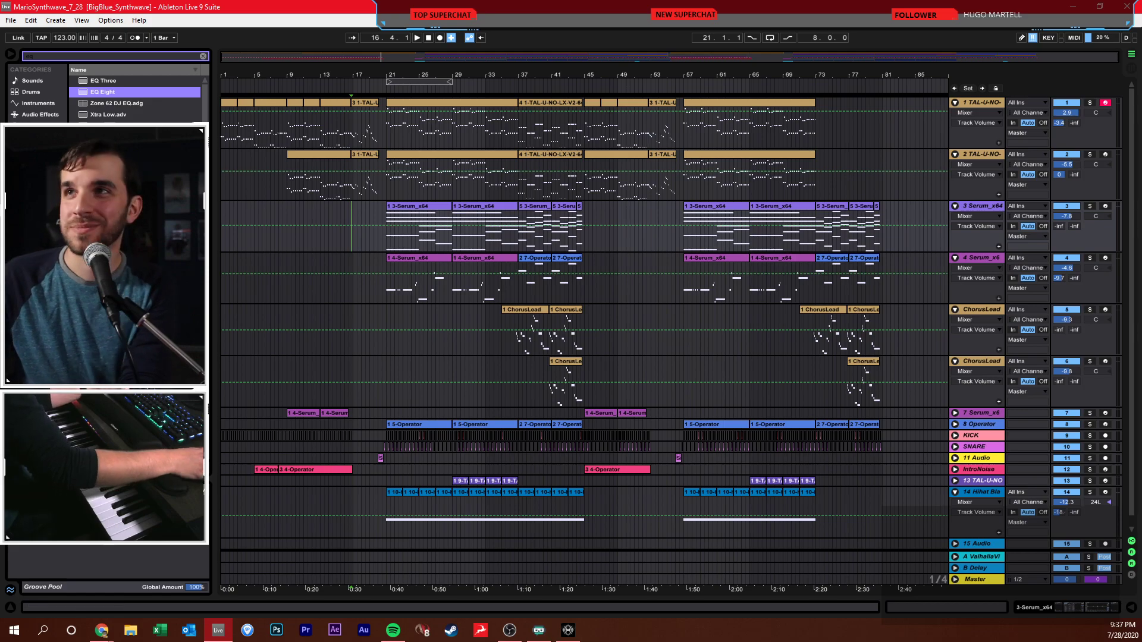